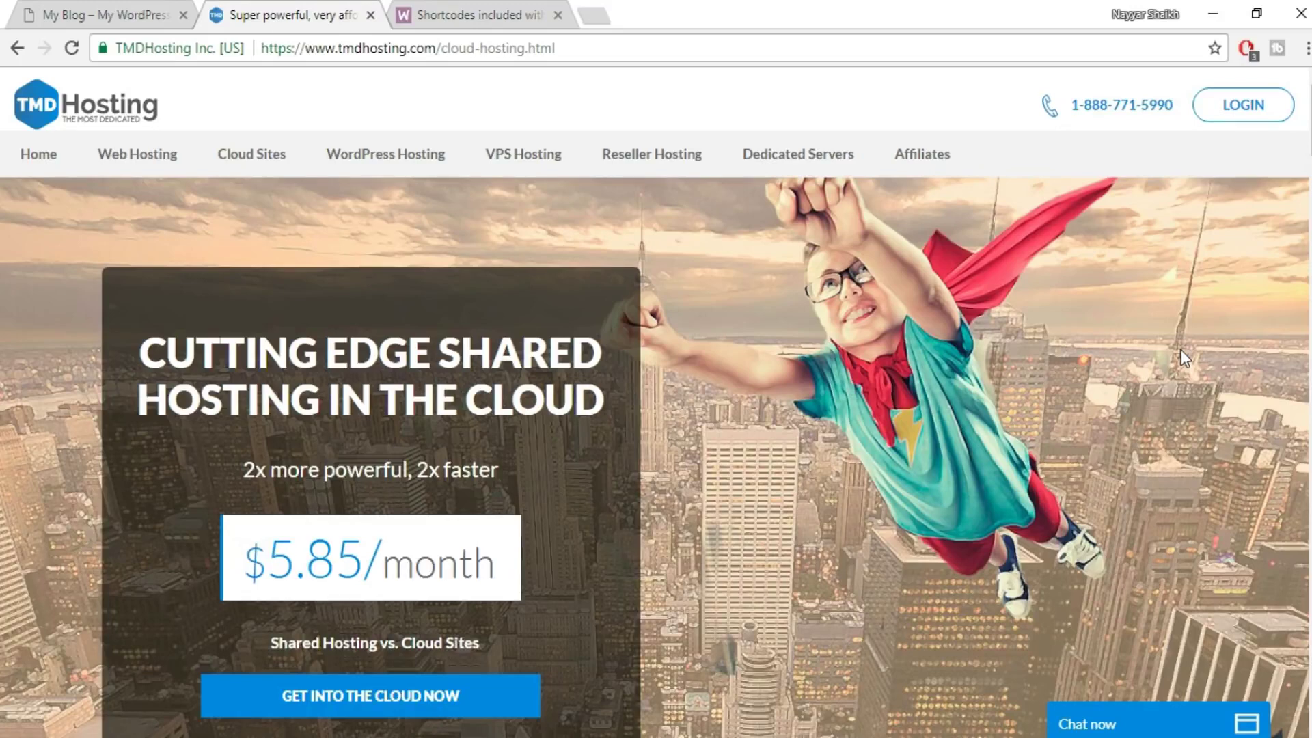
- Zoom out the cloud hosting page and scroll down to the Summer, Rain and Storm Cloud pricing cards
{"action": "key", "text": "ctrl+minus"}
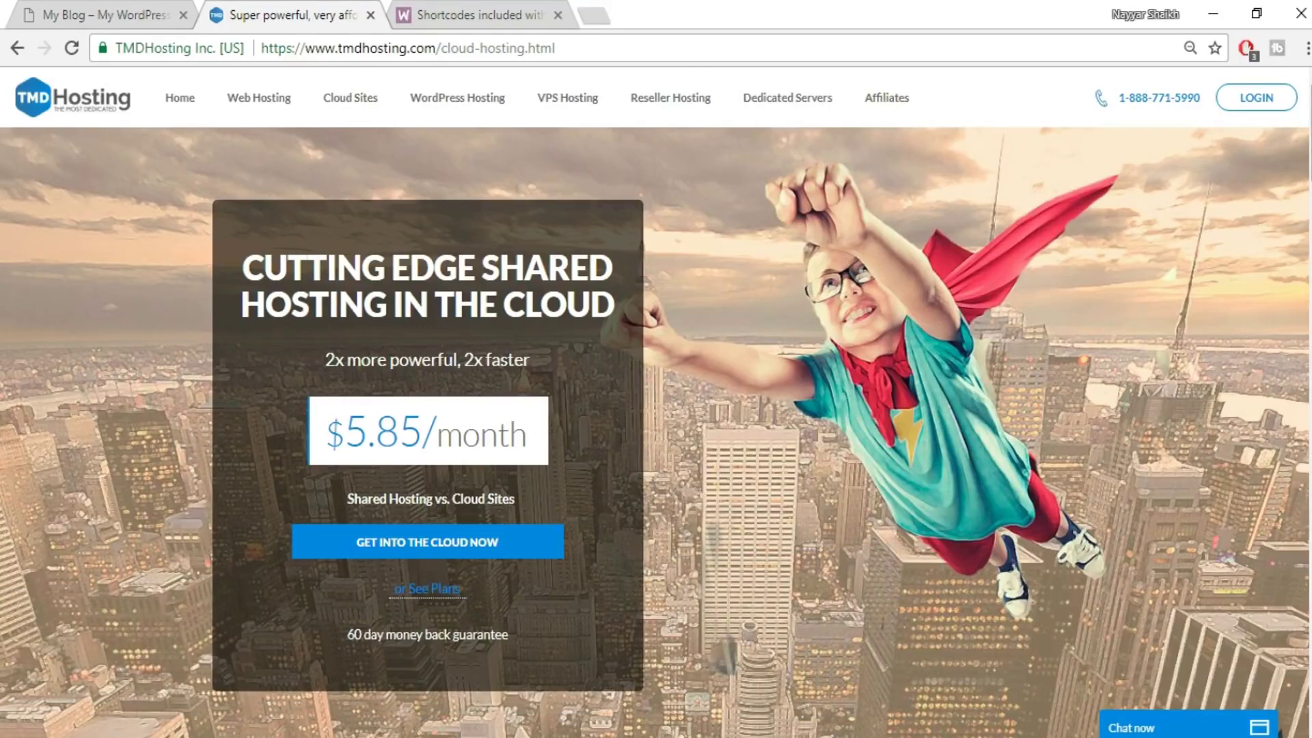
{"action": "scroll", "coordinate": [656, 410], "scroll_direction": "down", "scroll_amount": 10}
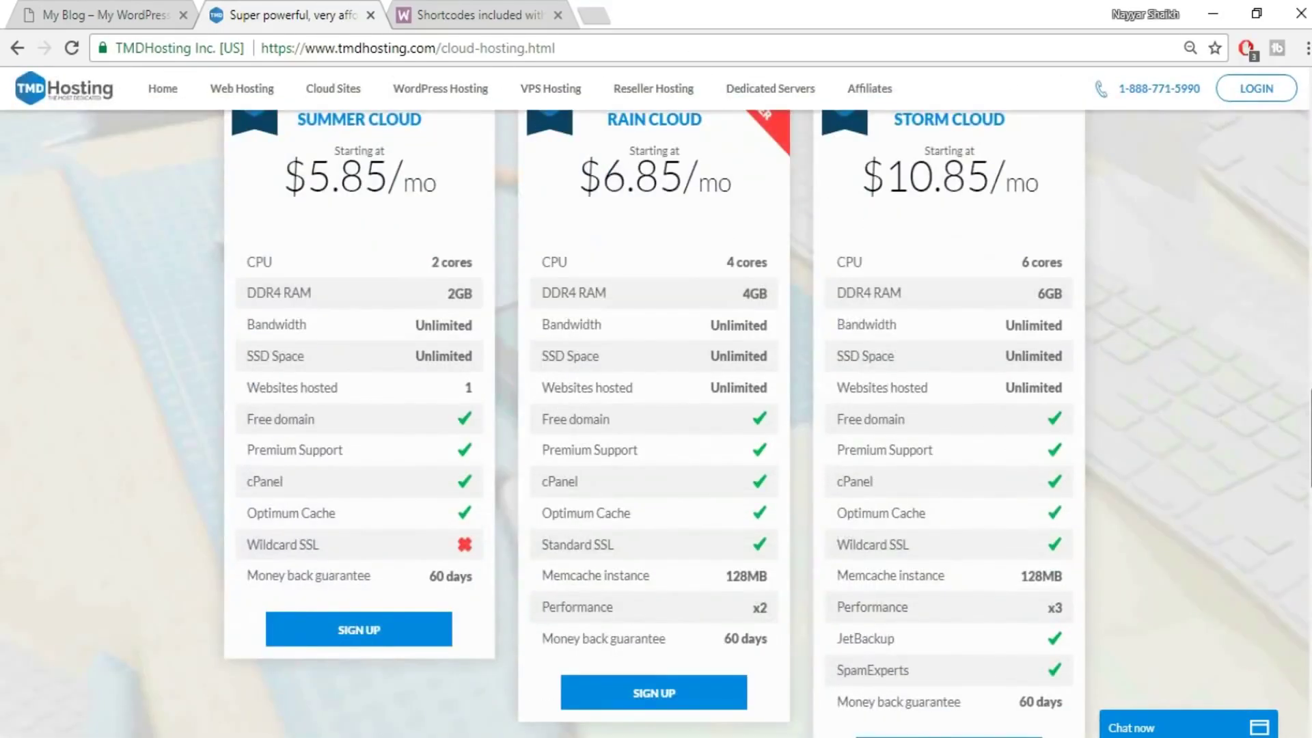
{"action": "scroll", "coordinate": [651, 424], "scroll_direction": "up", "scroll_amount": 1}
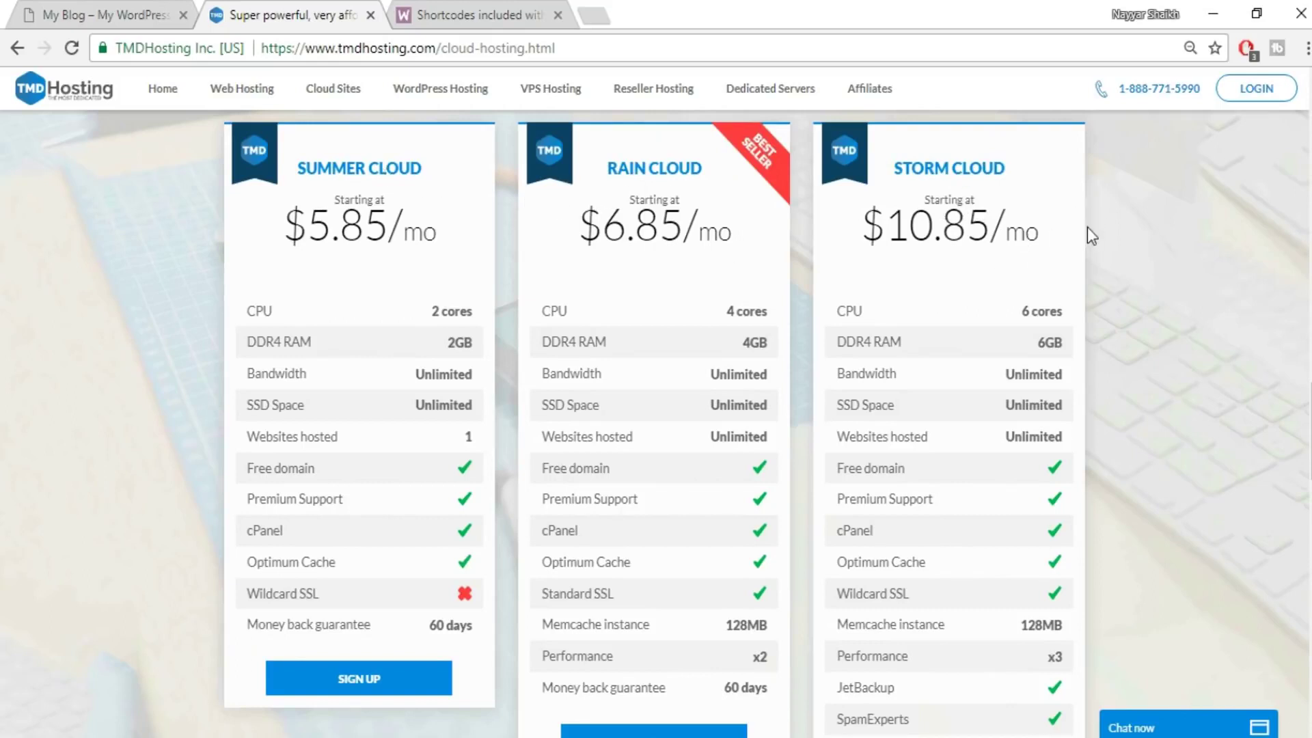
{"action": "scroll", "coordinate": [1098, 321], "scroll_direction": "down", "scroll_amount": 2}
{"action": "scroll", "coordinate": [1098, 321], "scroll_direction": "up", "scroll_amount": 2}
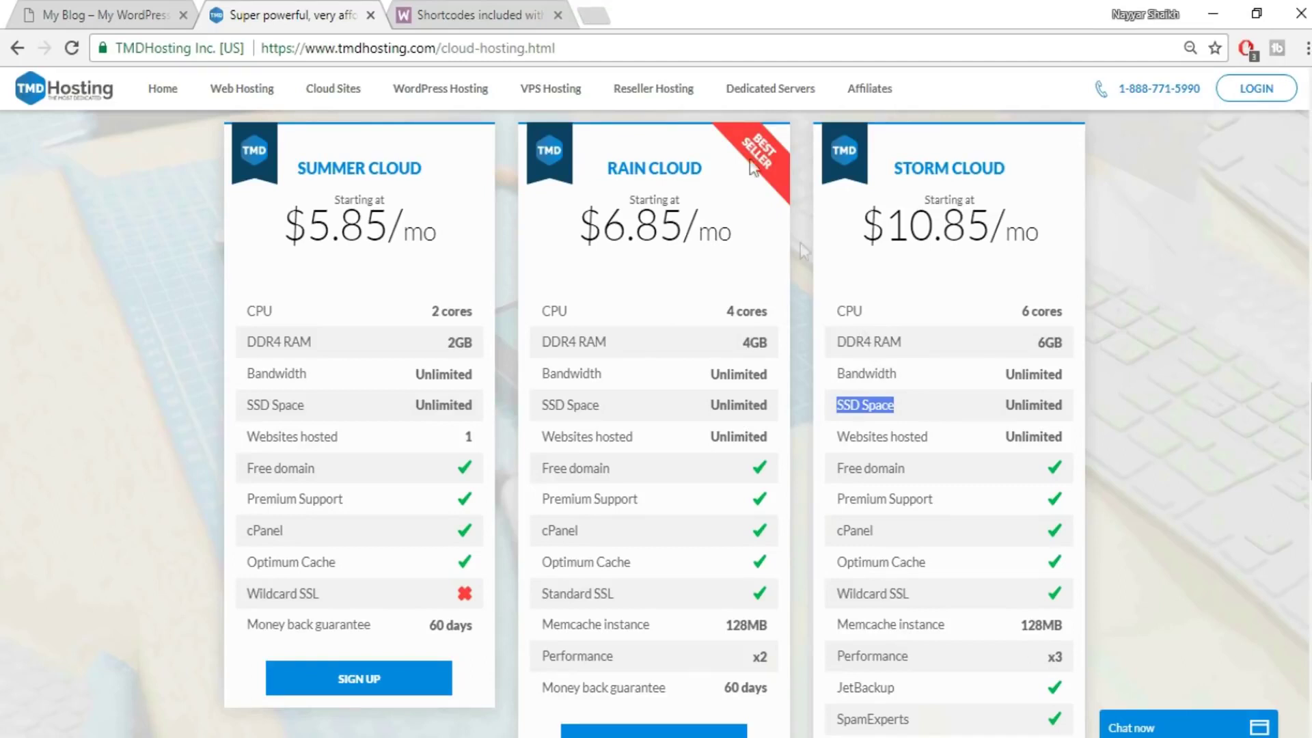
- Search Google Images for 'ssd vs hdd web hosting', preview the speed chart, then return to TMDHosting
{"action": "left_click", "coordinate": [593, 15]}
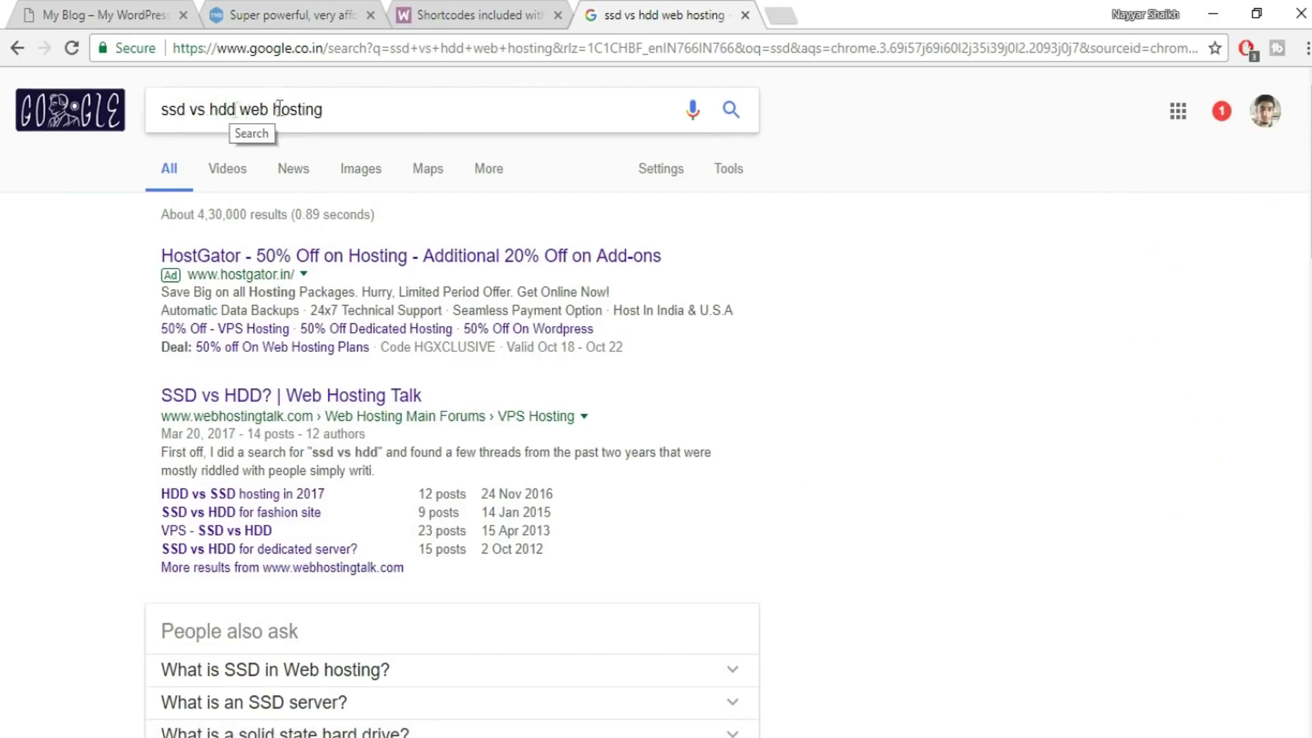
{"action": "scroll", "coordinate": [503, 442], "scroll_direction": "down", "scroll_amount": 15}
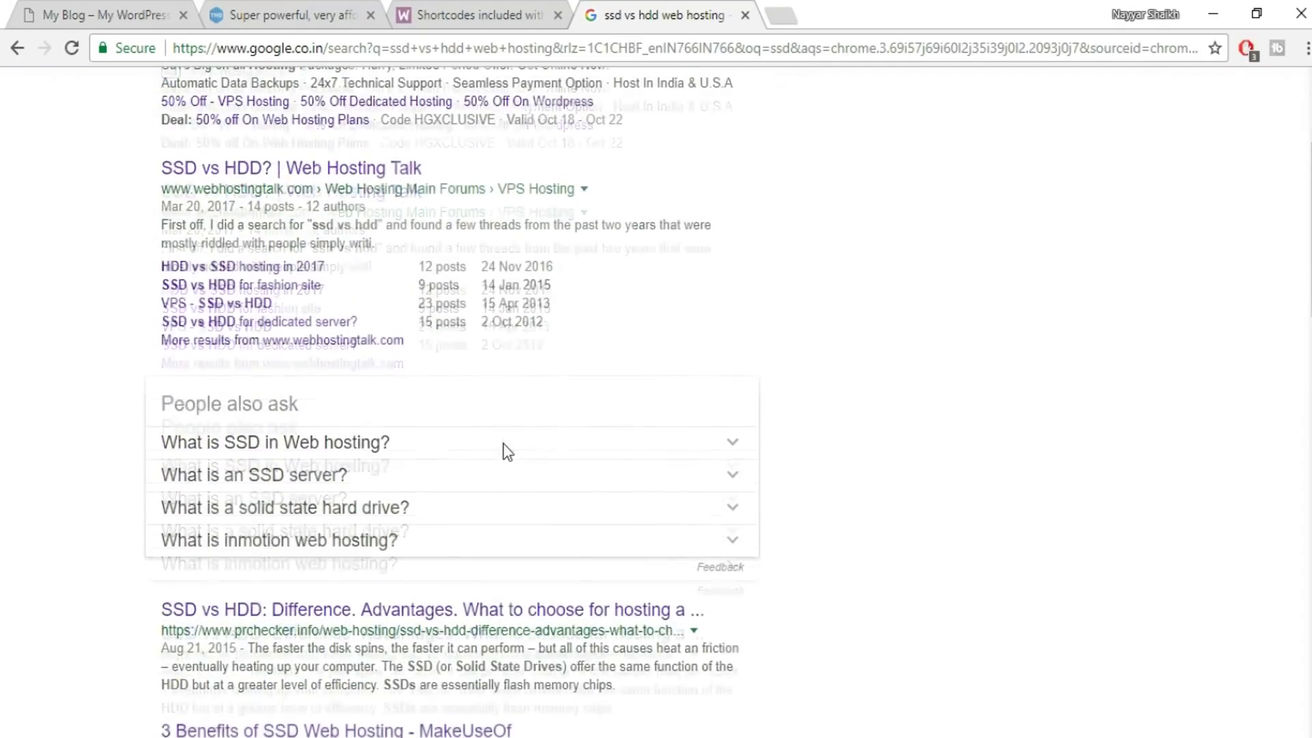
{"action": "scroll", "coordinate": [478, 678], "scroll_direction": "up", "scroll_amount": 15}
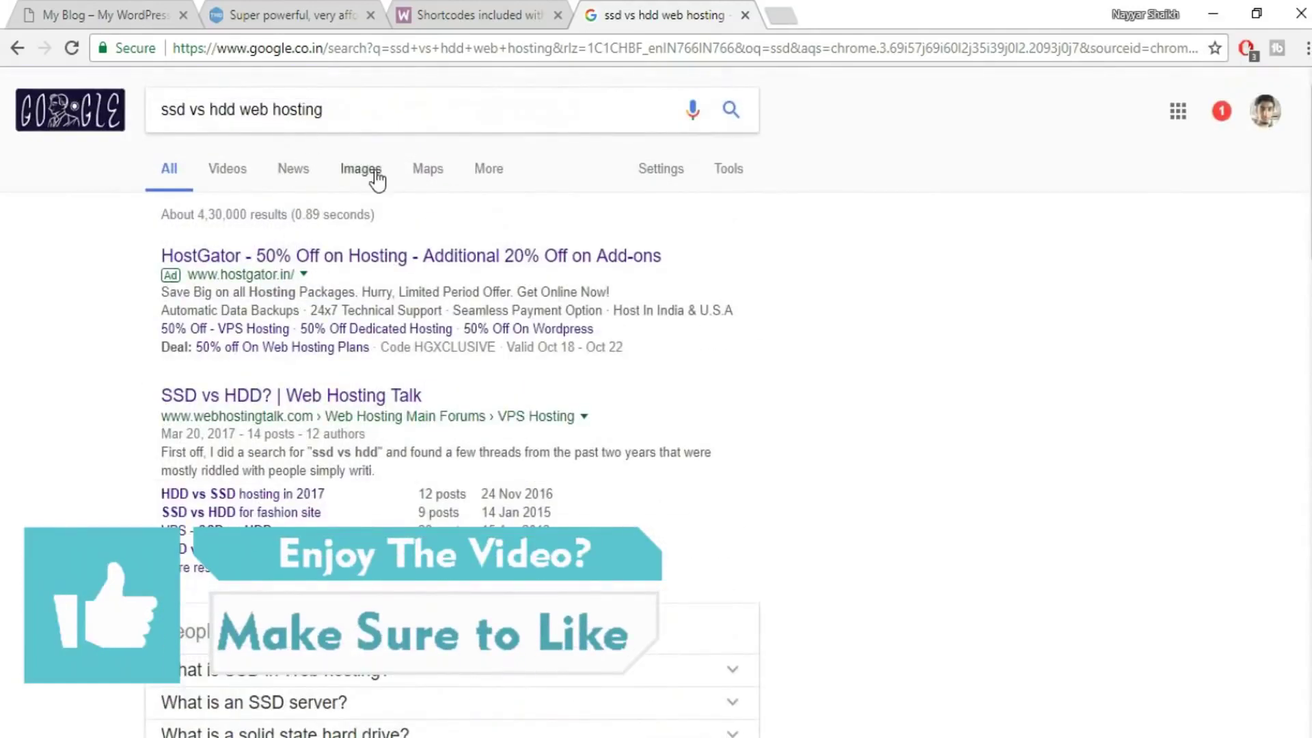
{"action": "left_click", "coordinate": [369, 171]}
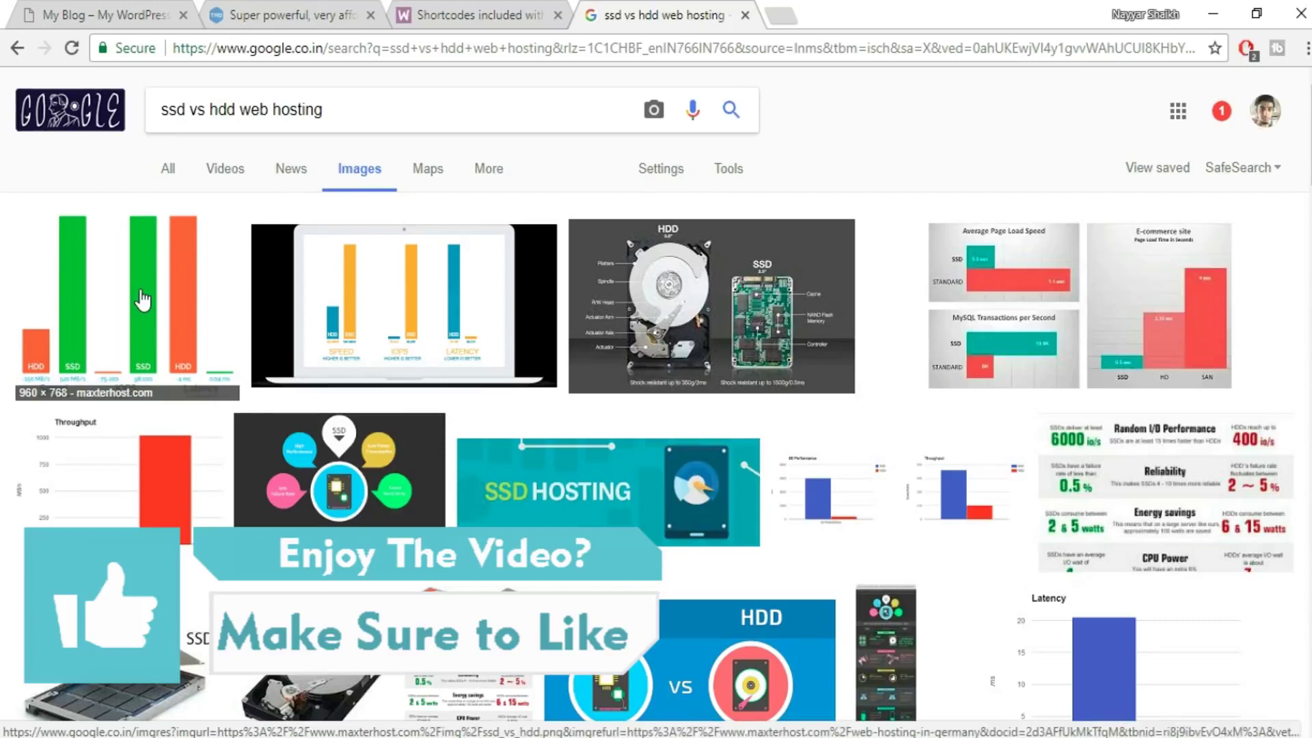
{"action": "left_click", "coordinate": [141, 295]}
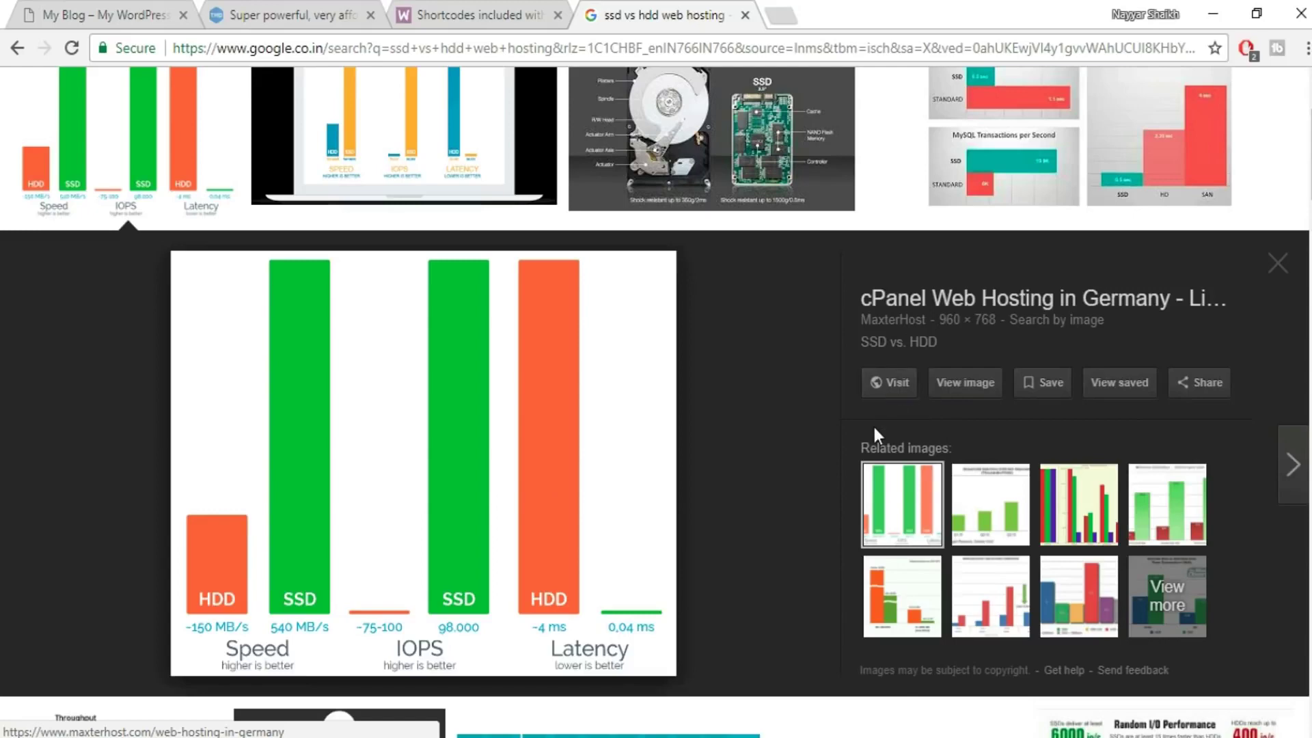
{"action": "left_click", "coordinate": [290, 14]}
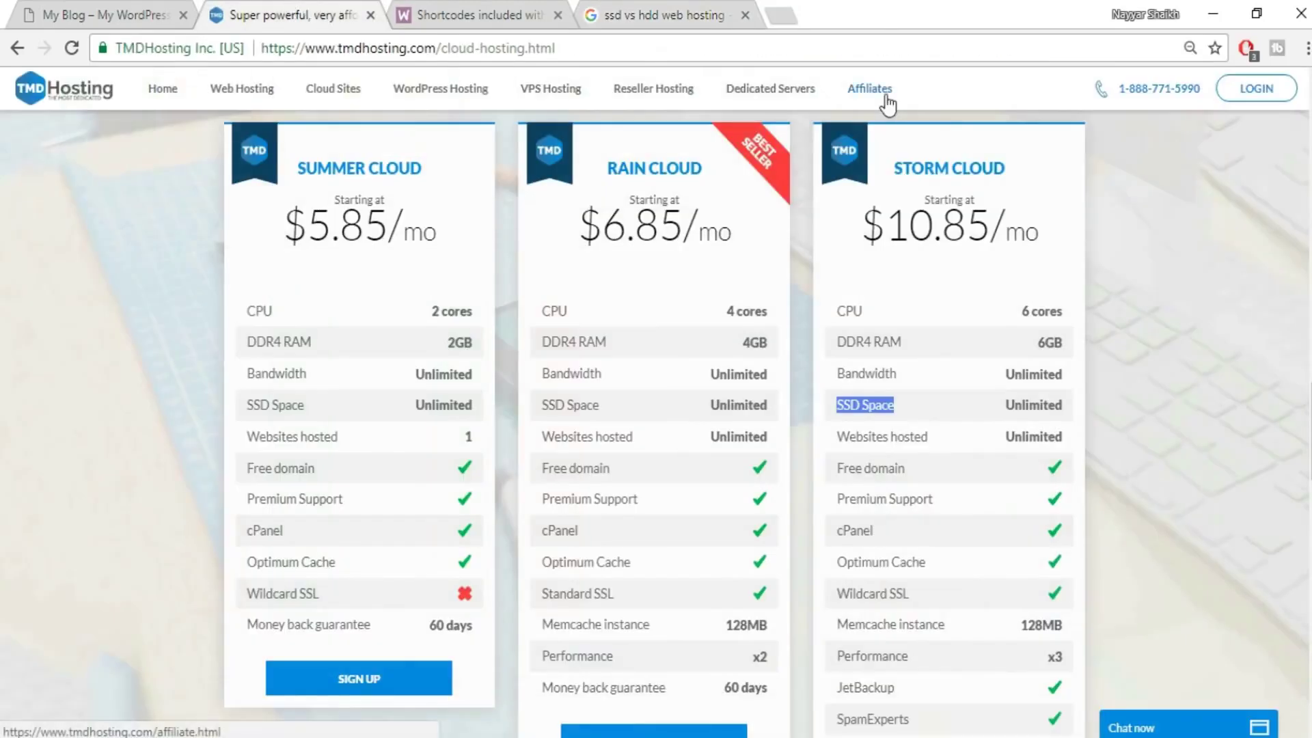
- Close the search tab and highlight Storm Cloud's Unlimited SSD Space row
{"action": "left_click", "coordinate": [745, 14]}
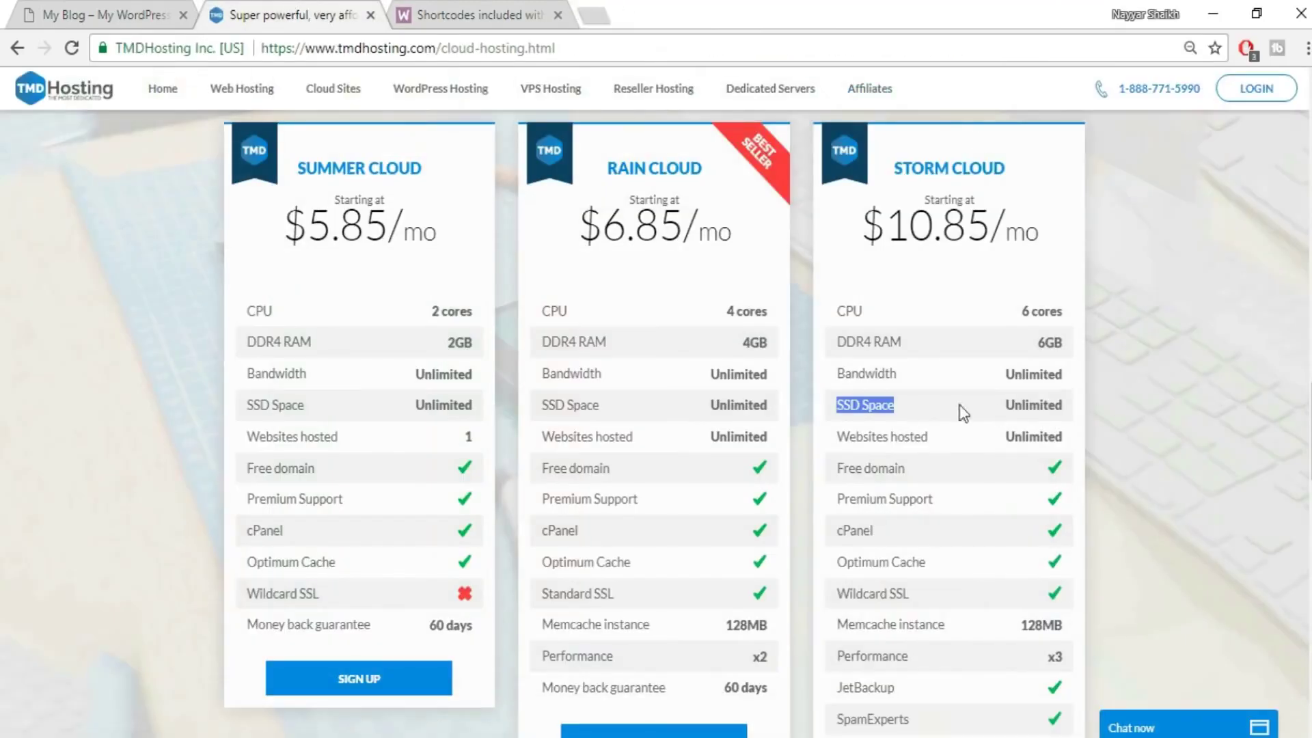
{"action": "left_click", "coordinate": [844, 406]}
{"action": "left_click_drag", "start_coordinate": [834, 405], "coordinate": [897, 404]}
{"action": "left_click", "coordinate": [899, 407]}
{"action": "double_click", "coordinate": [1049, 404]}
{"action": "left_click", "coordinate": [1073, 403]}
{"action": "double_click", "coordinate": [1063, 405]}
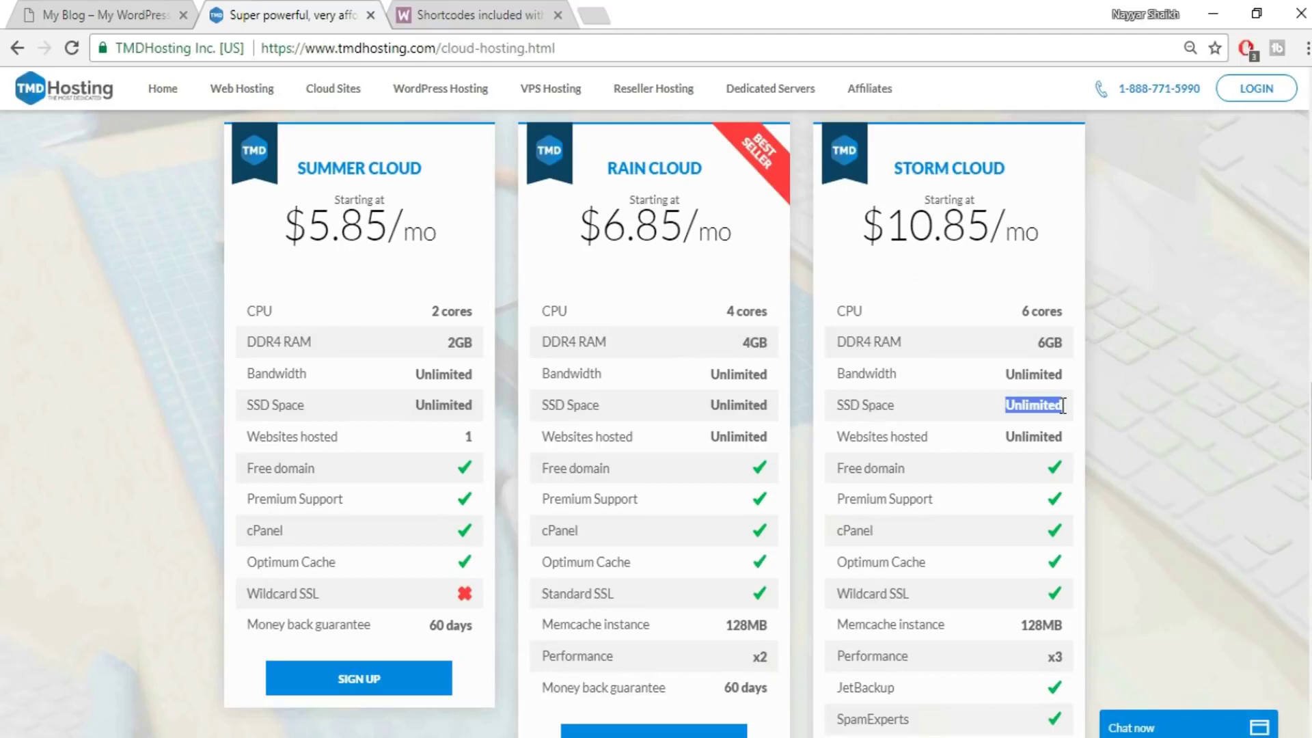
- Highlight Storm Cloud's Websites hosted row, then switch to the store's home page
{"action": "triple_click", "coordinate": [896, 440]}
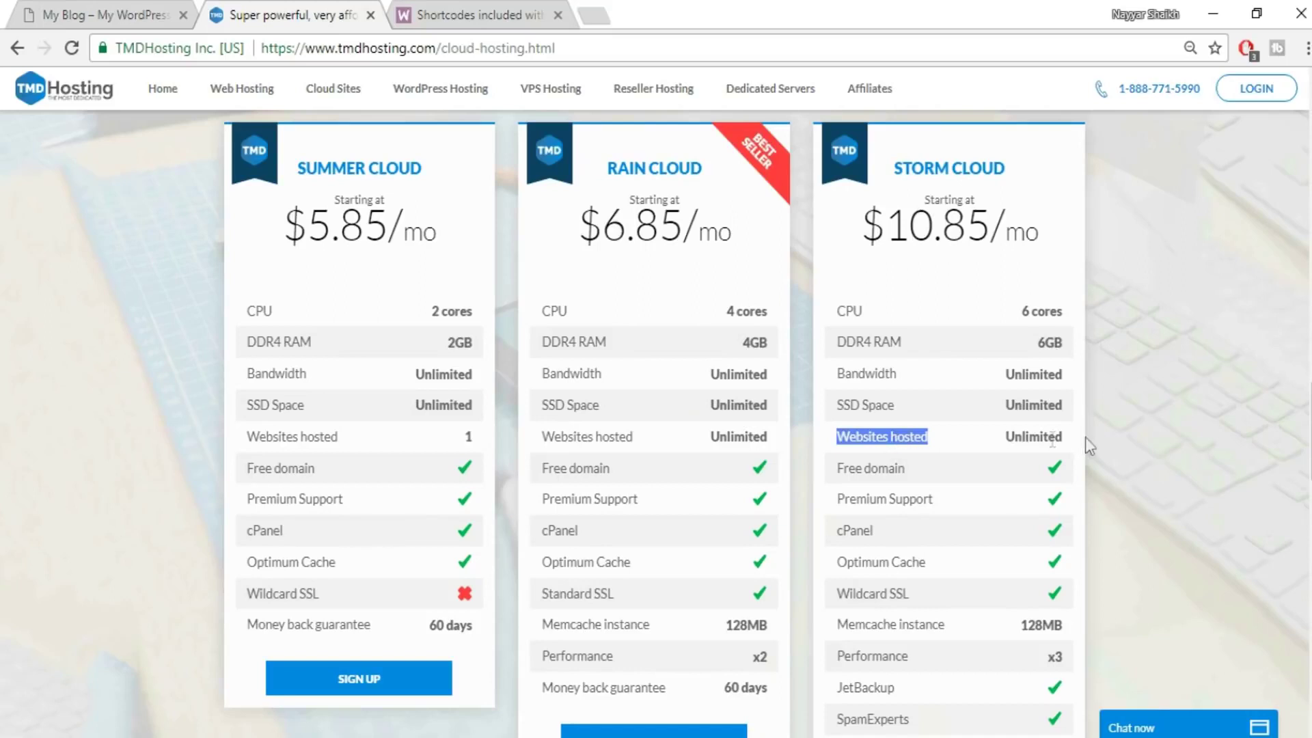
{"action": "left_click", "coordinate": [1022, 440]}
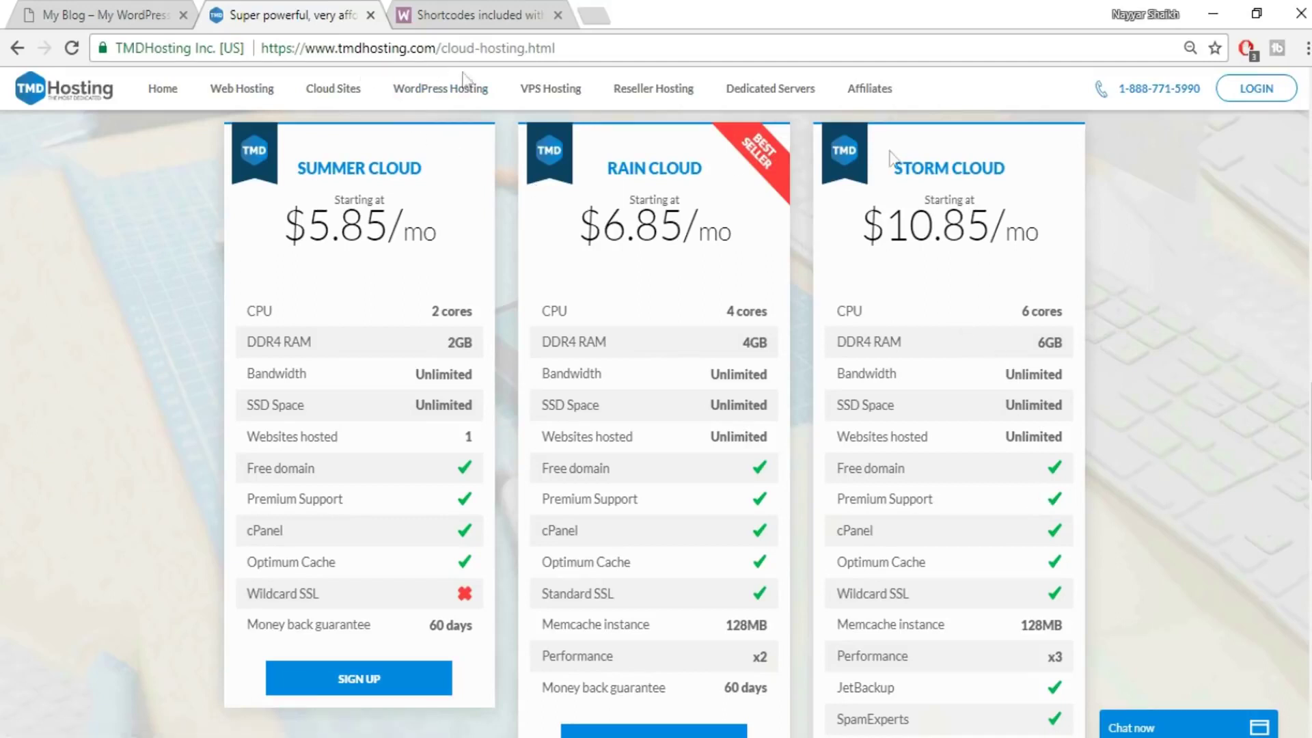
{"action": "scroll", "coordinate": [1110, 437], "scroll_direction": "down", "scroll_amount": 2}
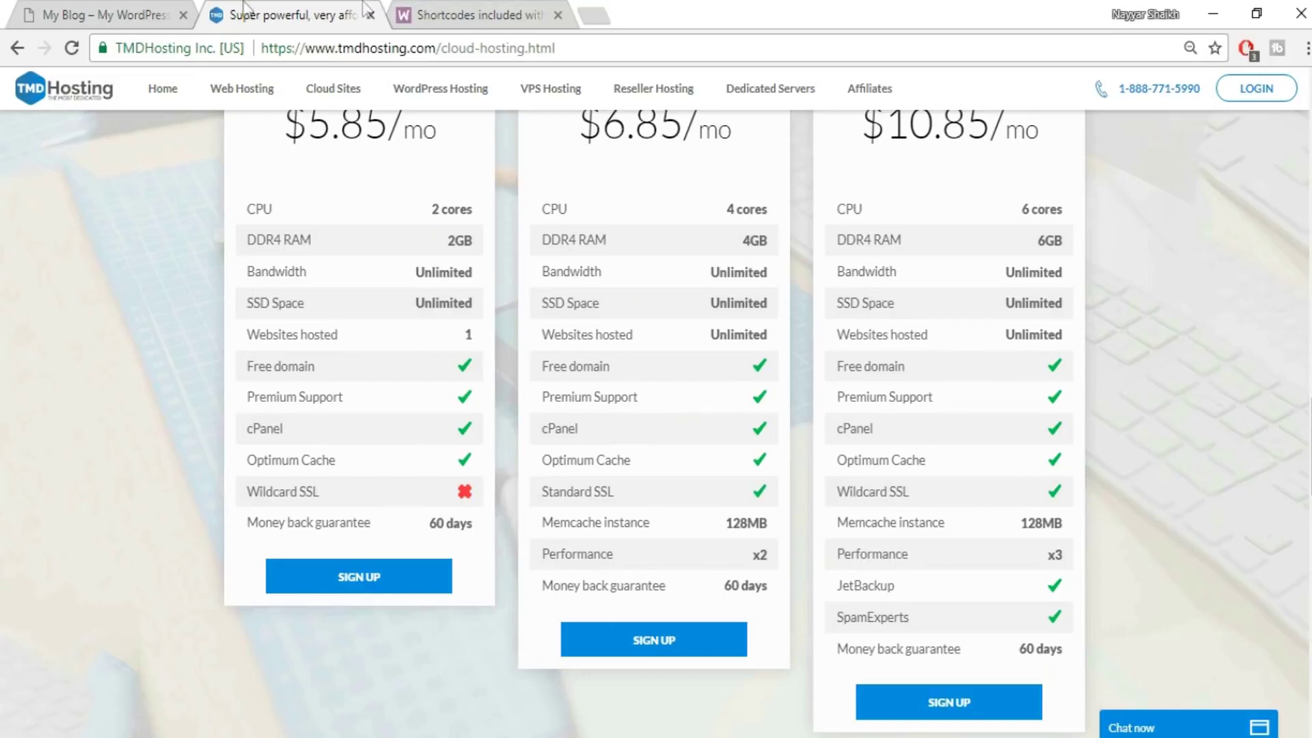
{"action": "left_click", "coordinate": [136, 5]}
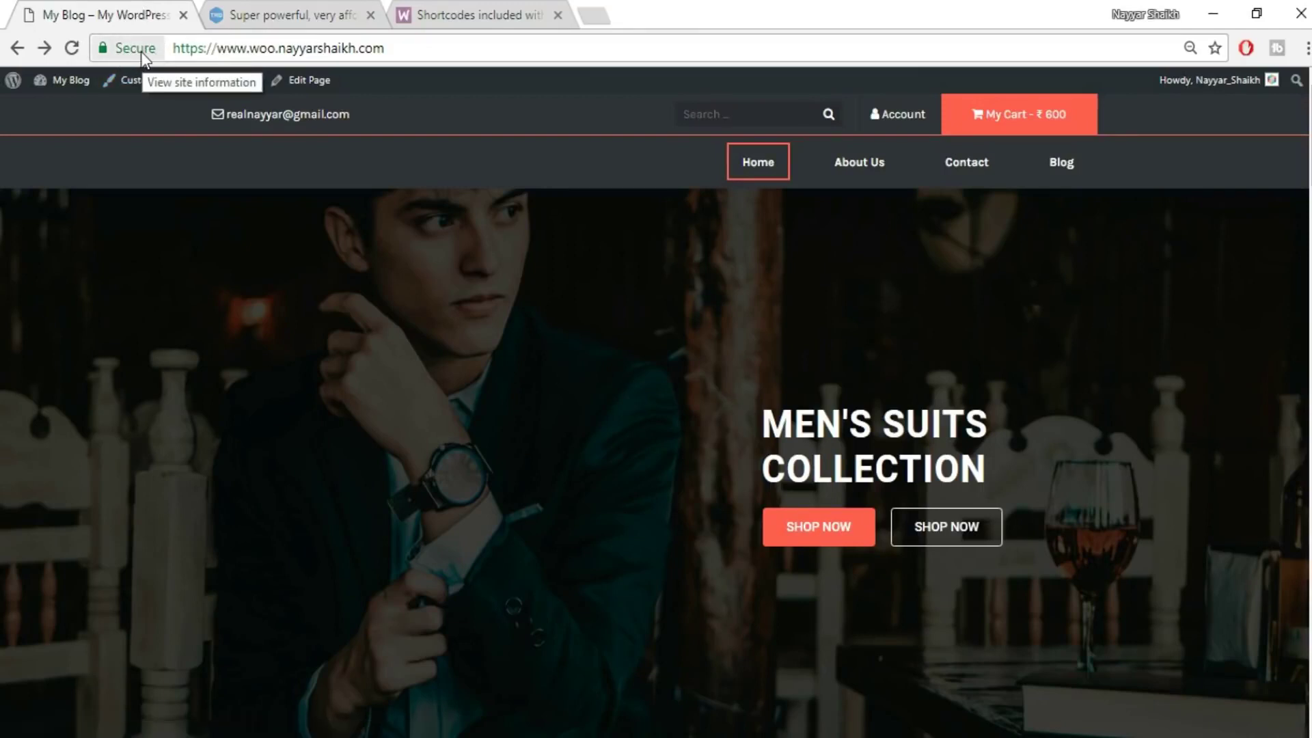
- Check the store's secure HTTPS connection details, then return to the TMDHosting pricing page
{"action": "left_click", "coordinate": [141, 52]}
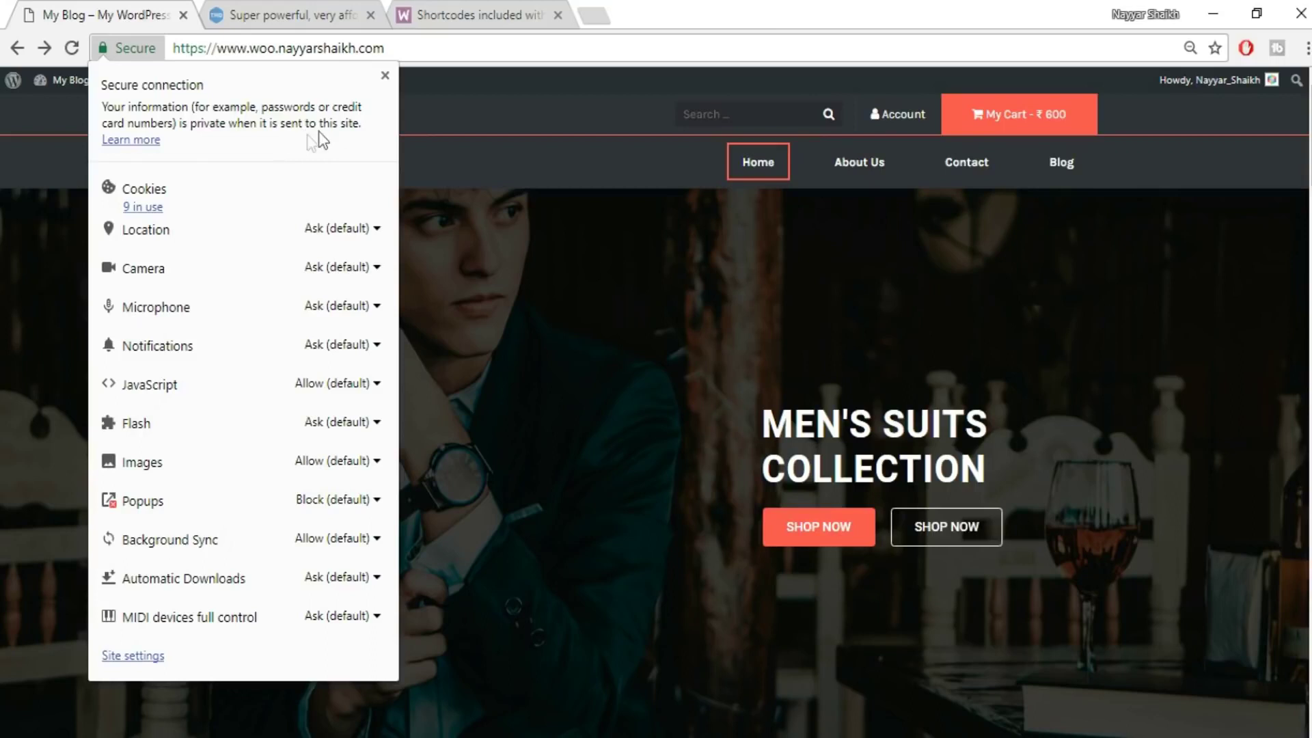
{"action": "left_click", "coordinate": [385, 75]}
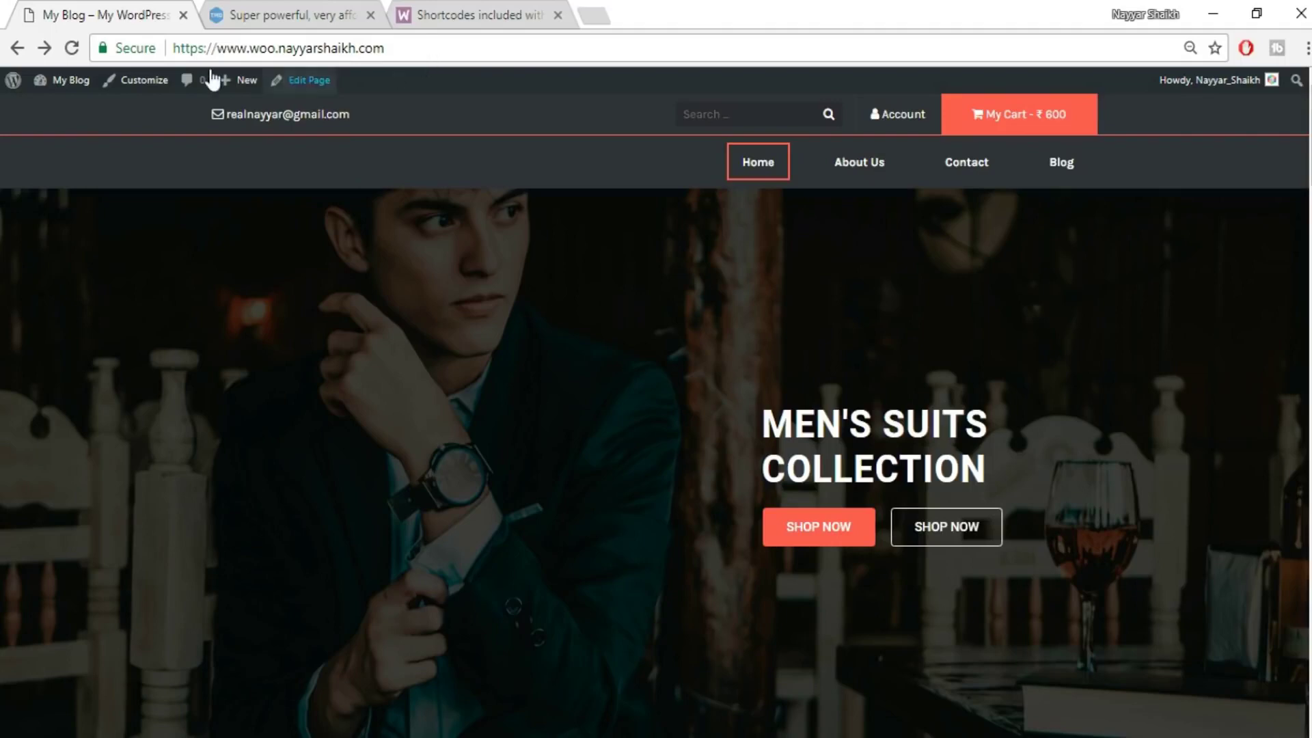
{"action": "left_click", "coordinate": [269, 6]}
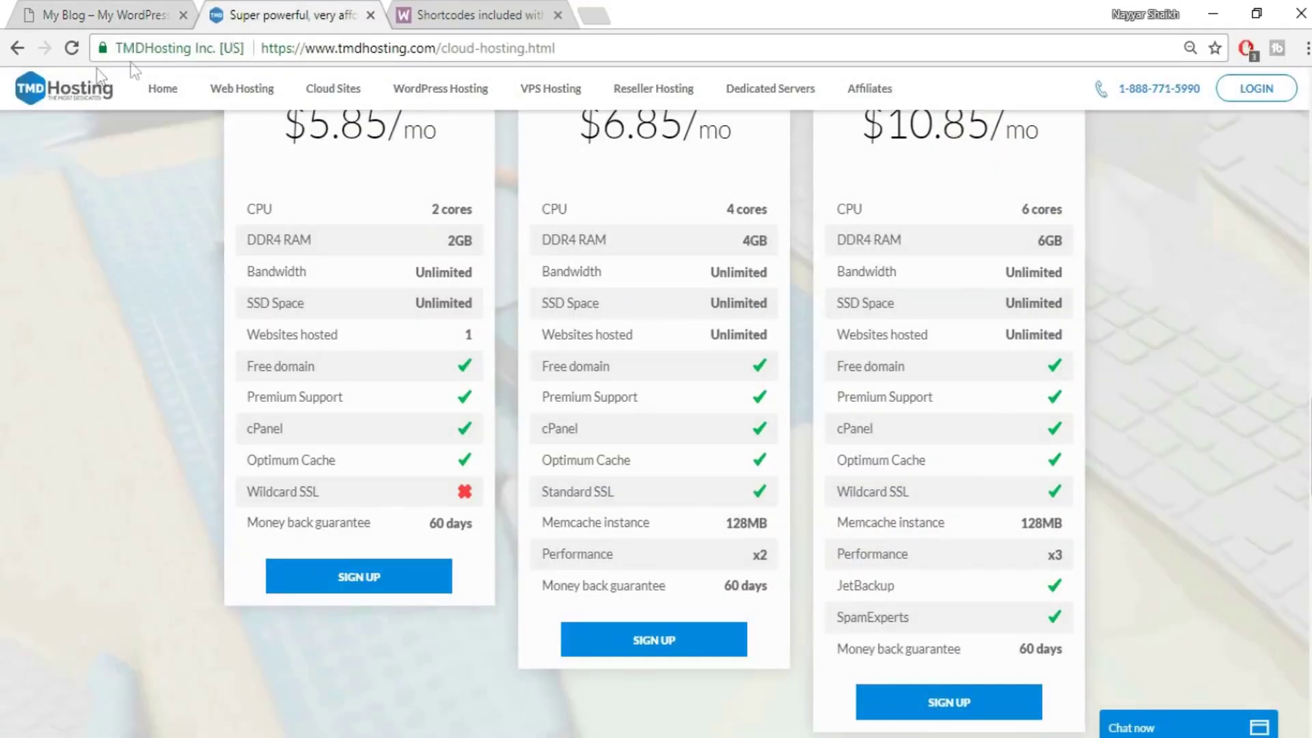
- Check TMDHosting's connection security details and scroll through the three cloud plans
{"action": "left_click", "coordinate": [175, 47]}
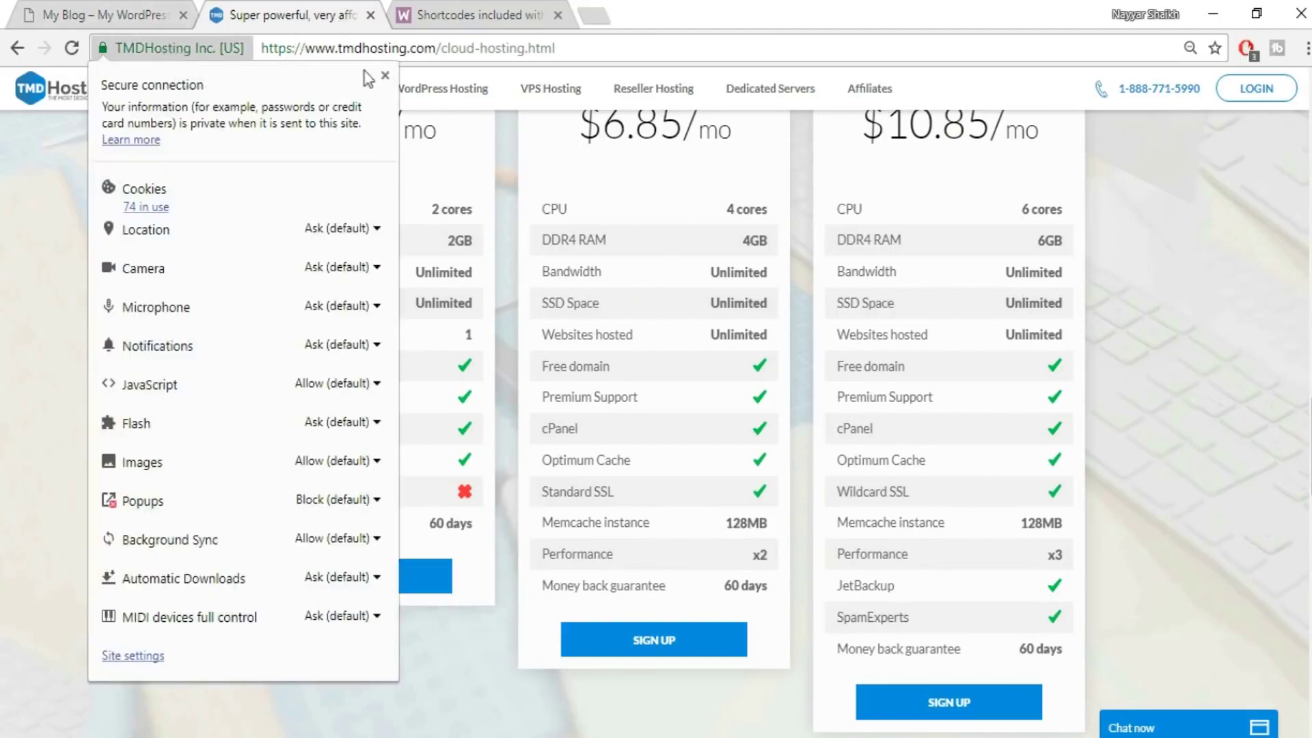
{"action": "left_click", "coordinate": [384, 75]}
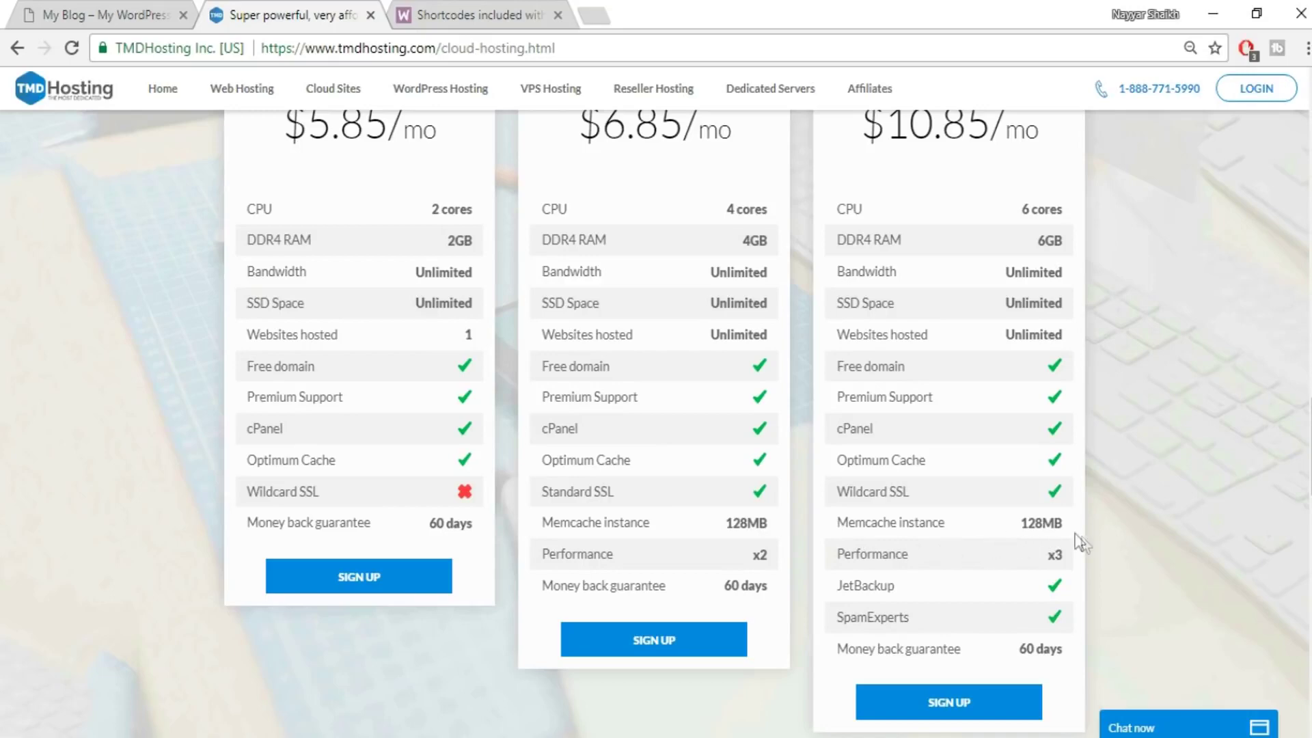
{"action": "scroll", "coordinate": [1173, 580], "scroll_direction": "down", "scroll_amount": 1}
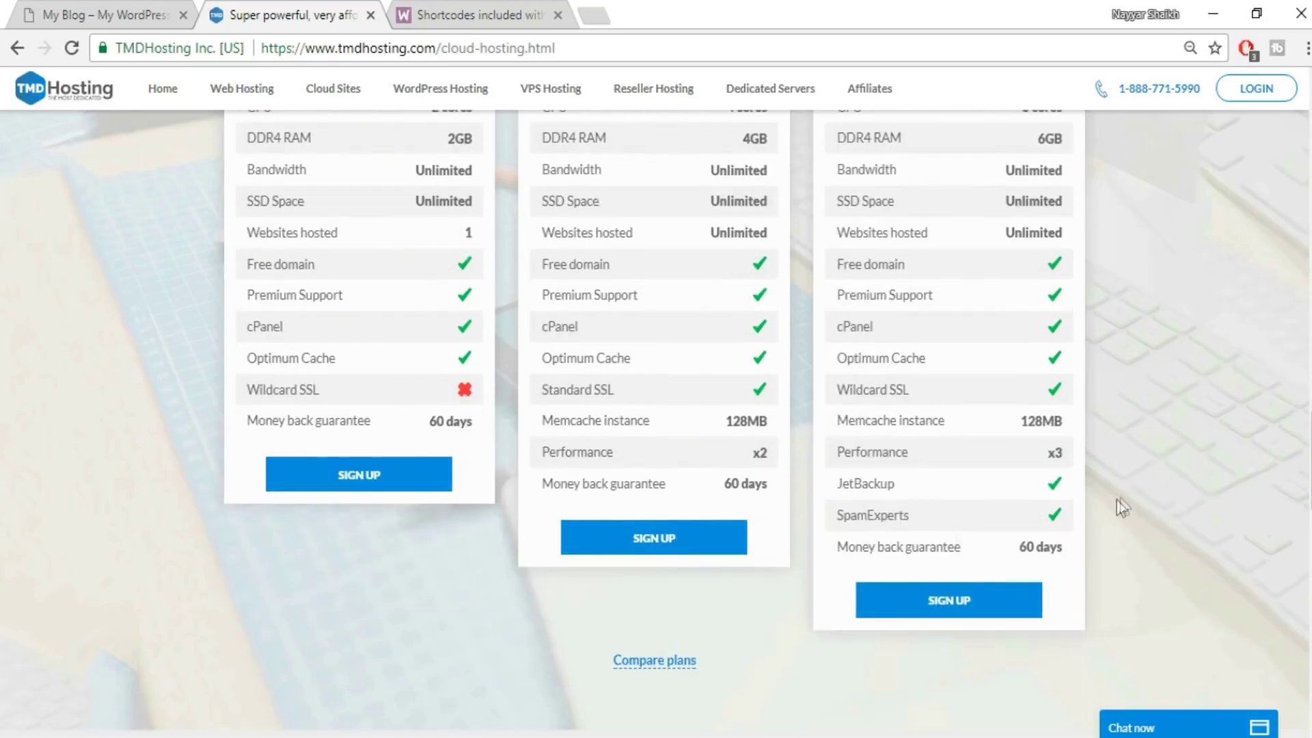
{"action": "scroll", "coordinate": [929, 494], "scroll_direction": "up", "scroll_amount": 2}
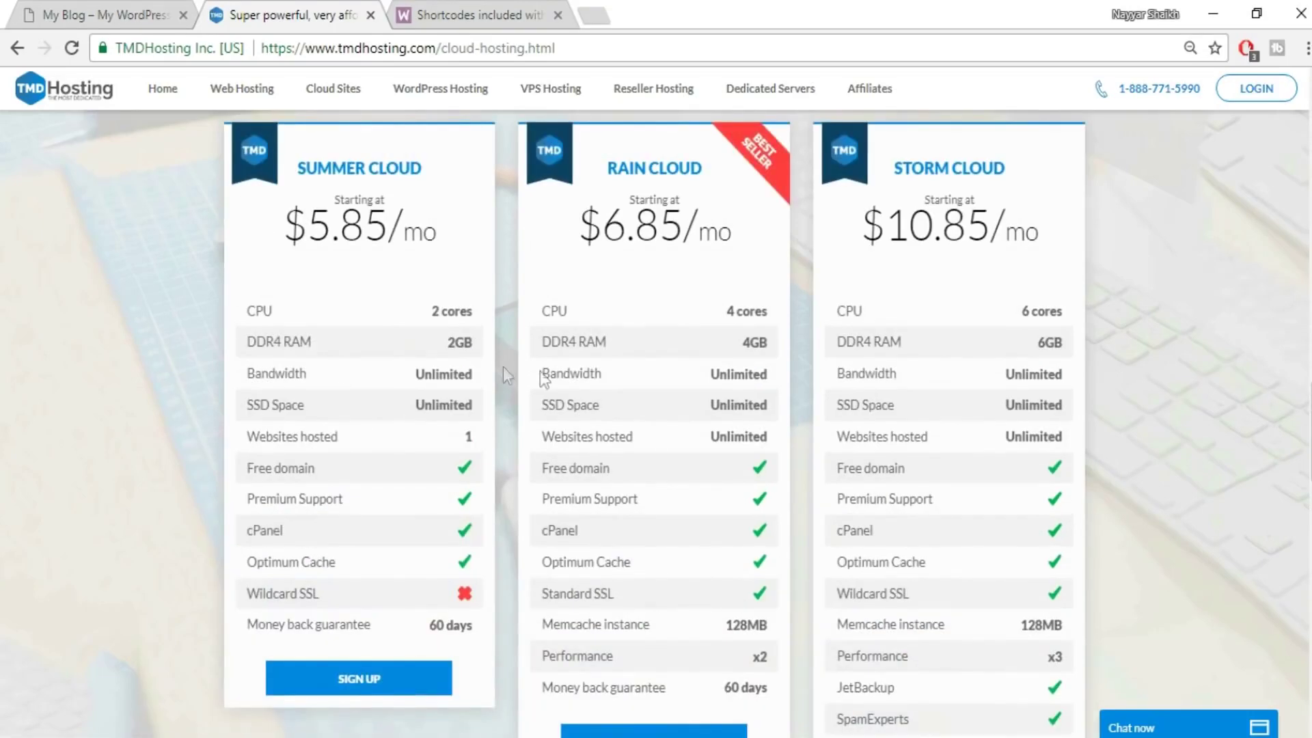
{"action": "scroll", "coordinate": [888, 458], "scroll_direction": "down", "scroll_amount": 4}
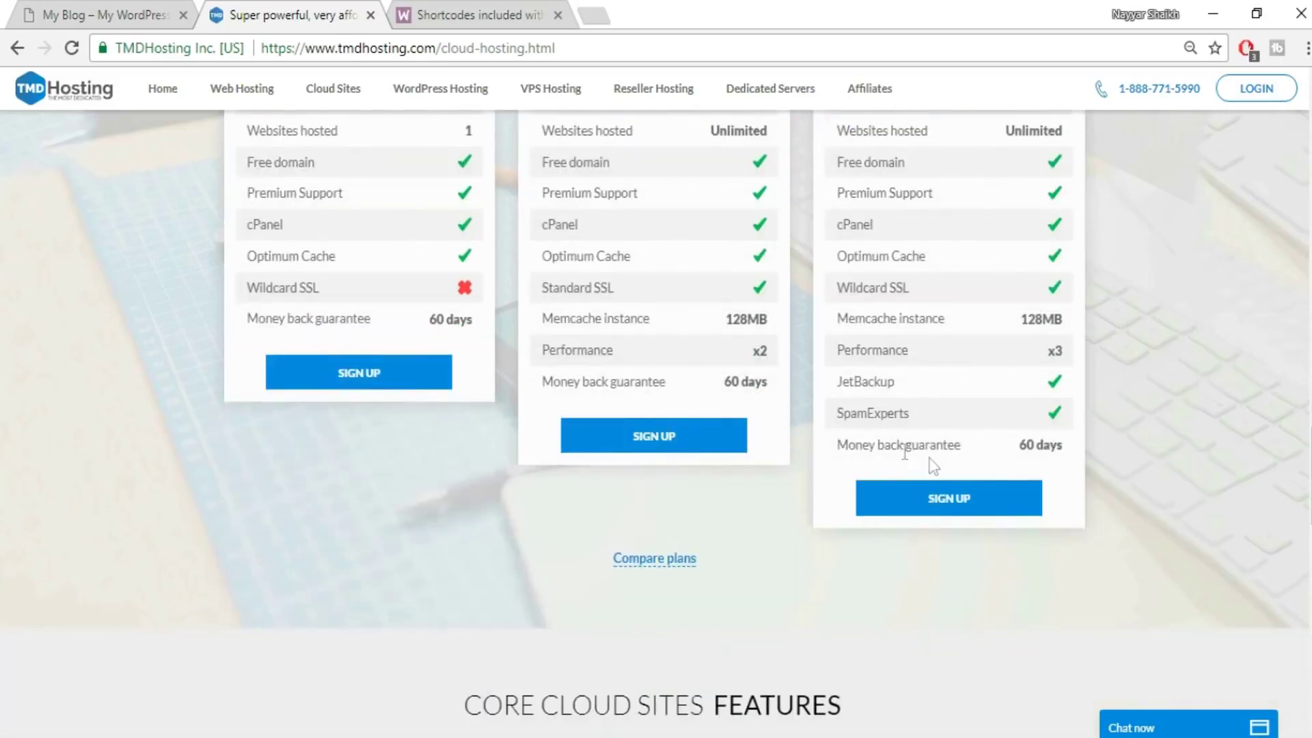
{"action": "scroll", "coordinate": [1122, 470], "scroll_direction": "up", "scroll_amount": 4}
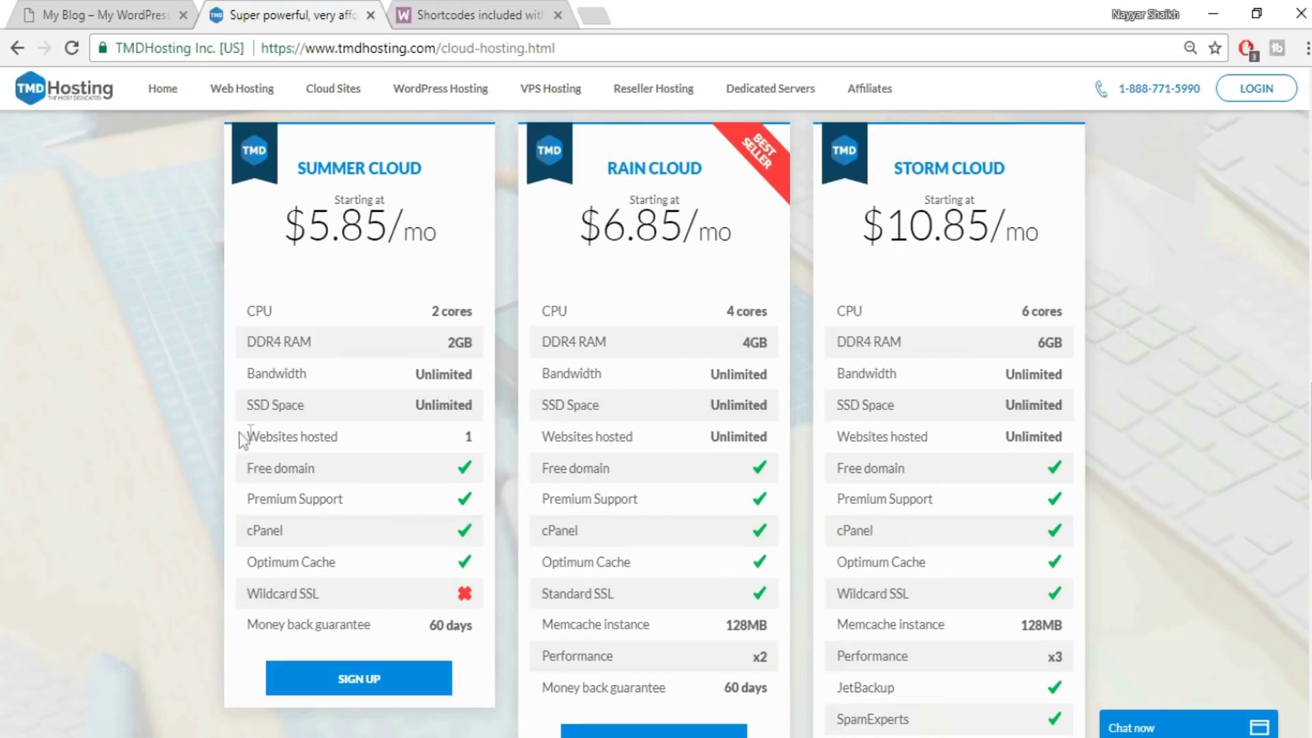
- Compare websites hosted across the plans and start the Storm Cloud sign-up
{"action": "left_click_drag", "start_coordinate": [248, 445], "coordinate": [425, 439]}
{"action": "left_click", "coordinate": [441, 442]}
{"action": "scroll", "coordinate": [649, 276], "scroll_direction": "up", "scroll_amount": 1}
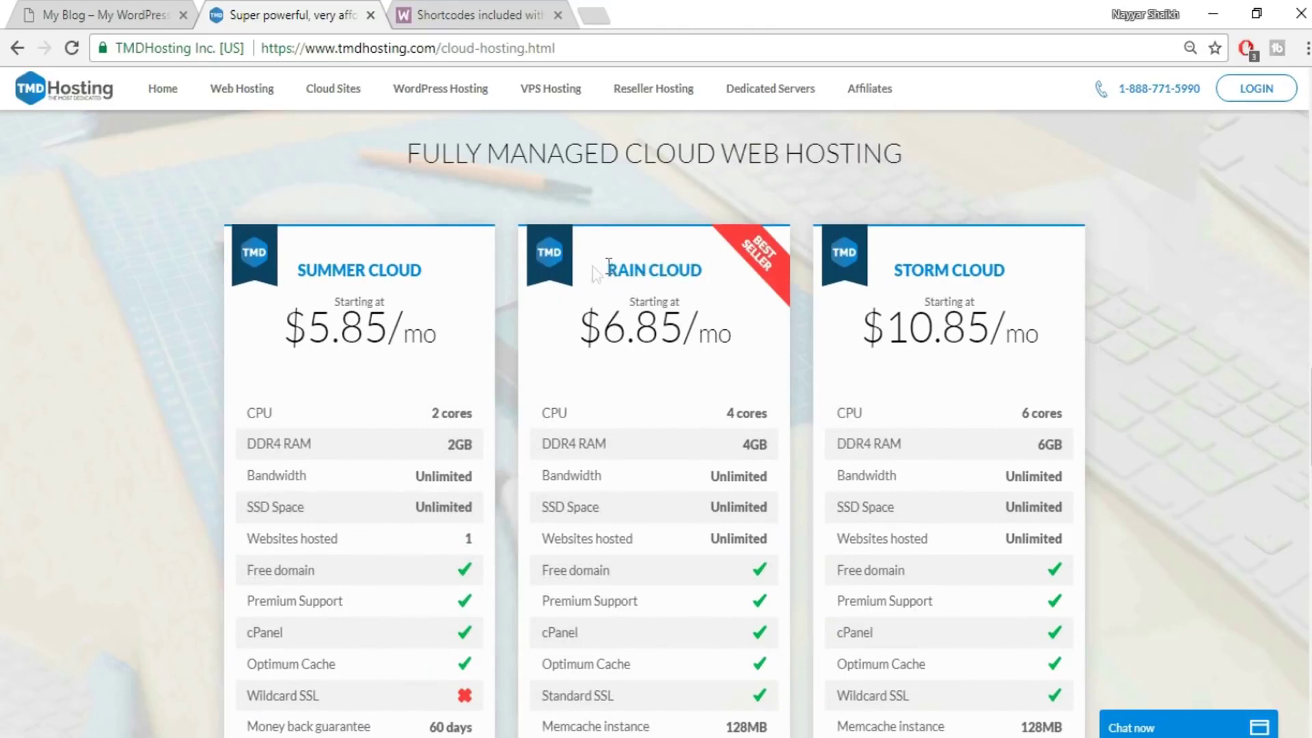
{"action": "scroll", "coordinate": [1119, 342], "scroll_direction": "down", "scroll_amount": 4}
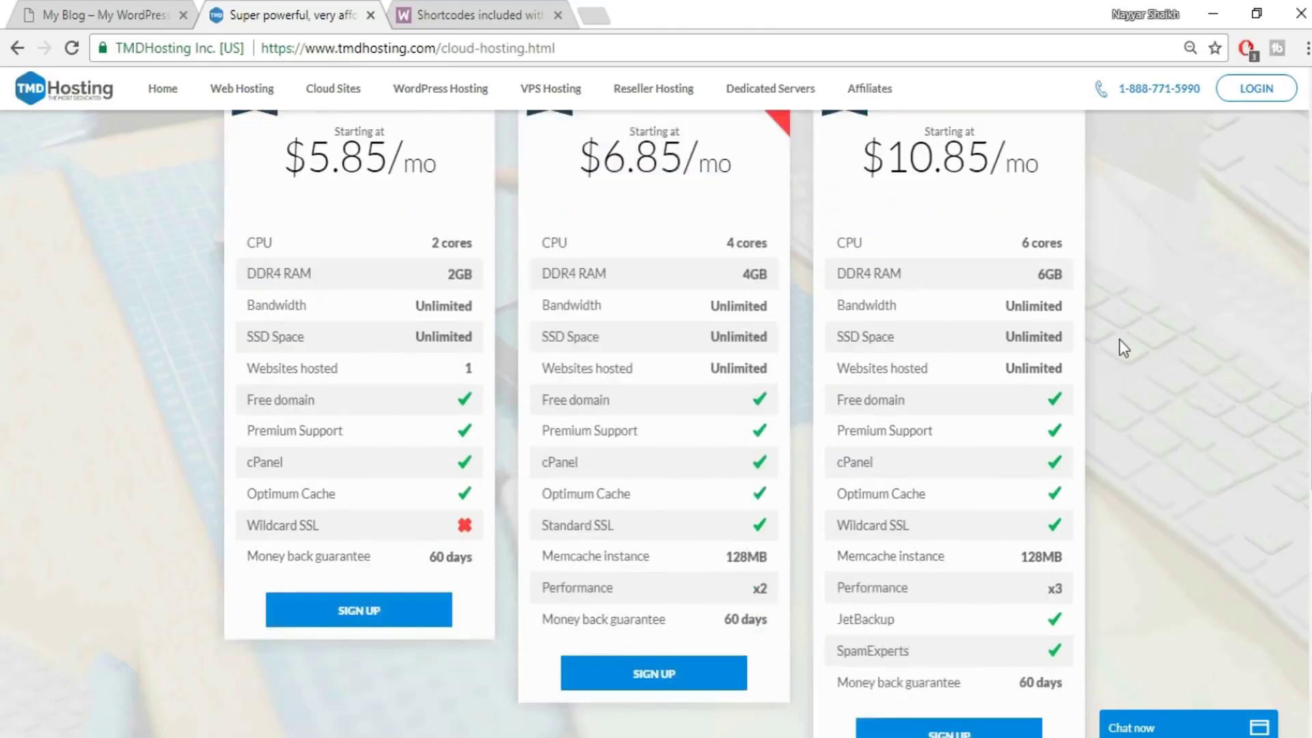
{"action": "scroll", "coordinate": [979, 339], "scroll_direction": "up", "scroll_amount": 4}
{"action": "scroll", "coordinate": [978, 339], "scroll_direction": "down", "scroll_amount": 4}
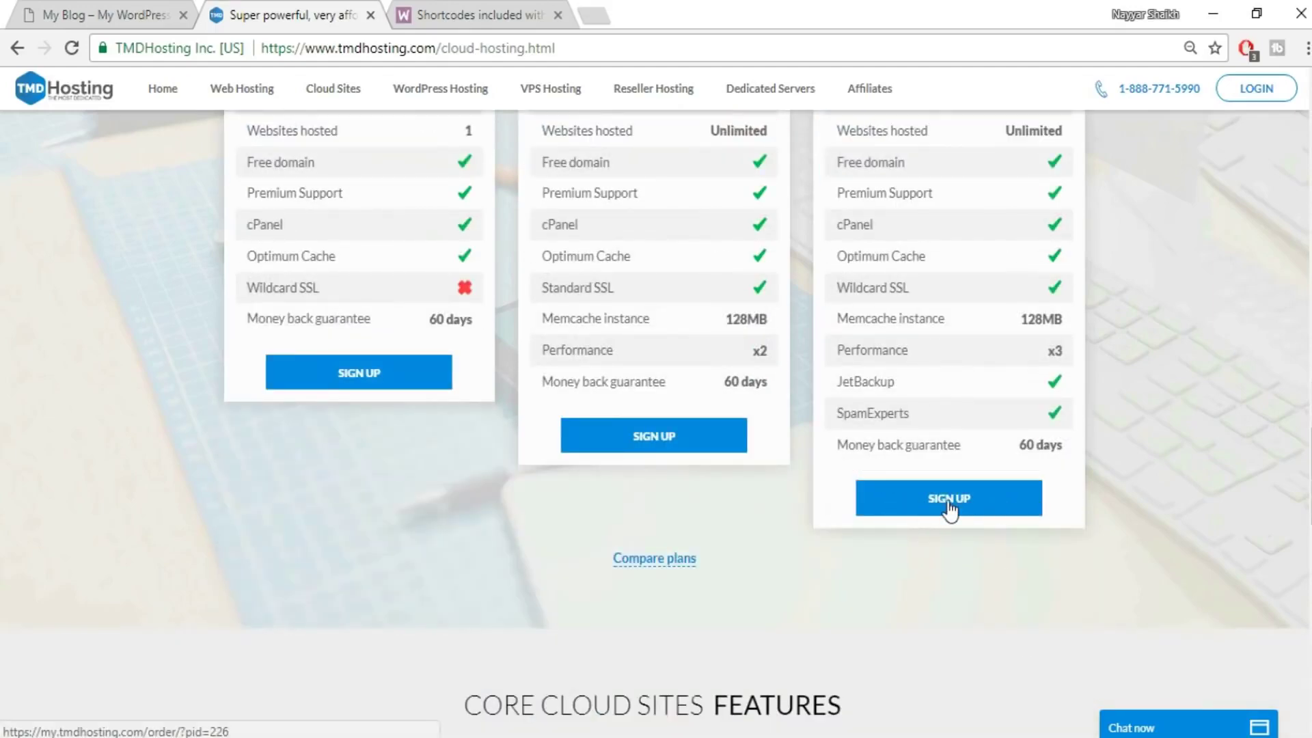
{"action": "left_click", "coordinate": [948, 503]}
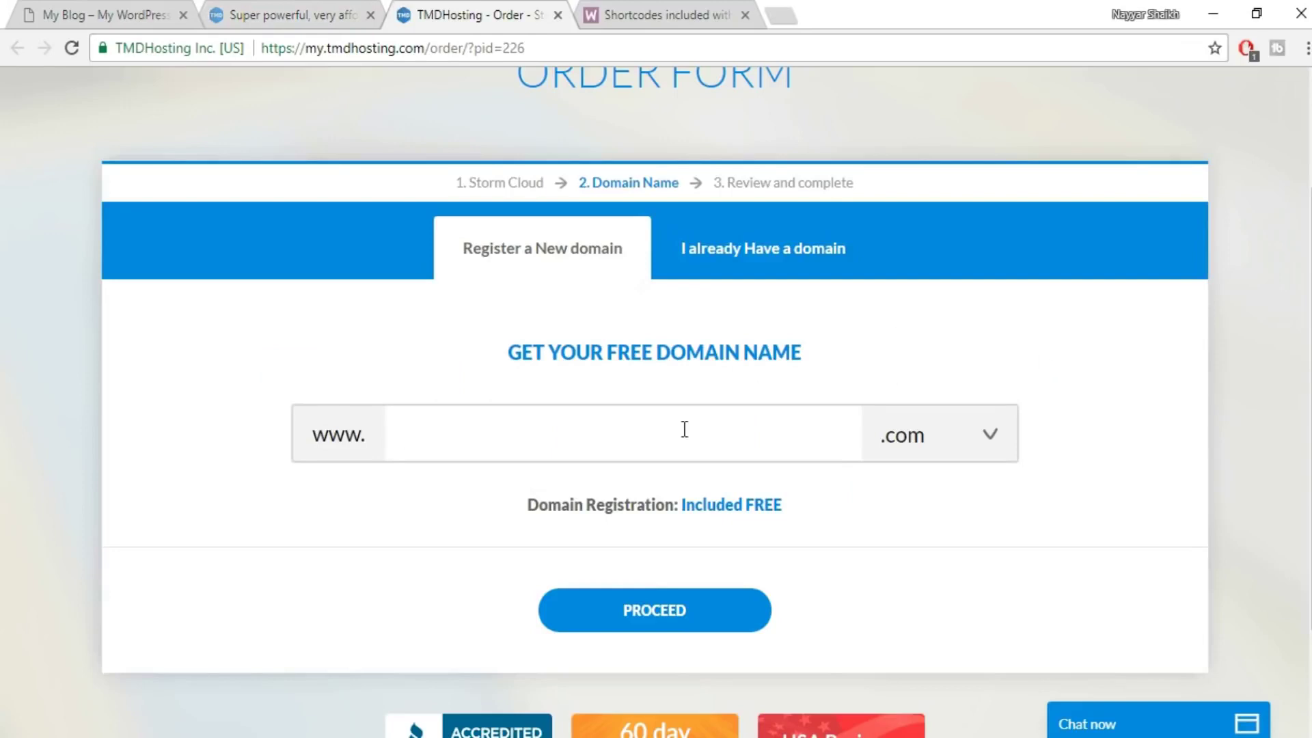
- Enter a domain name with the free .com extension and proceed to the contact information step
{"action": "type", "text": "nay"}
{"action": "type", "text": "haikh1"}
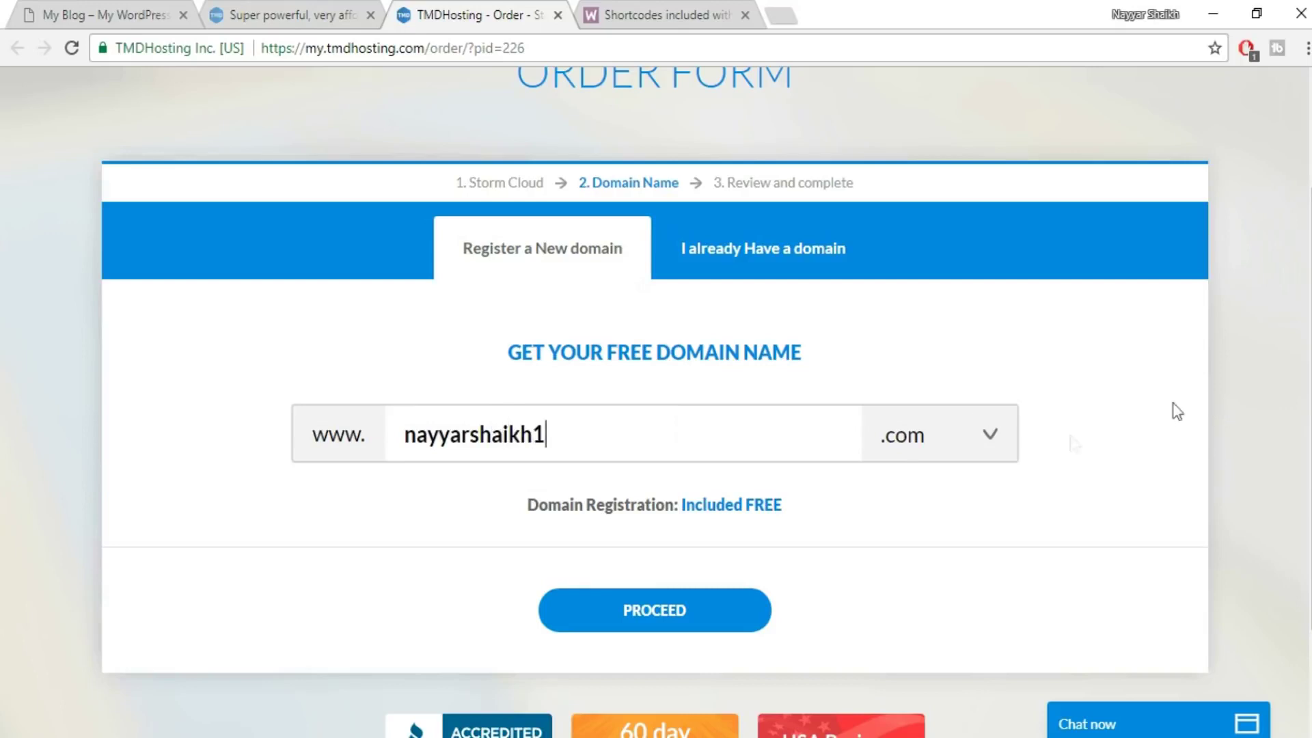
{"action": "left_click", "coordinate": [962, 454]}
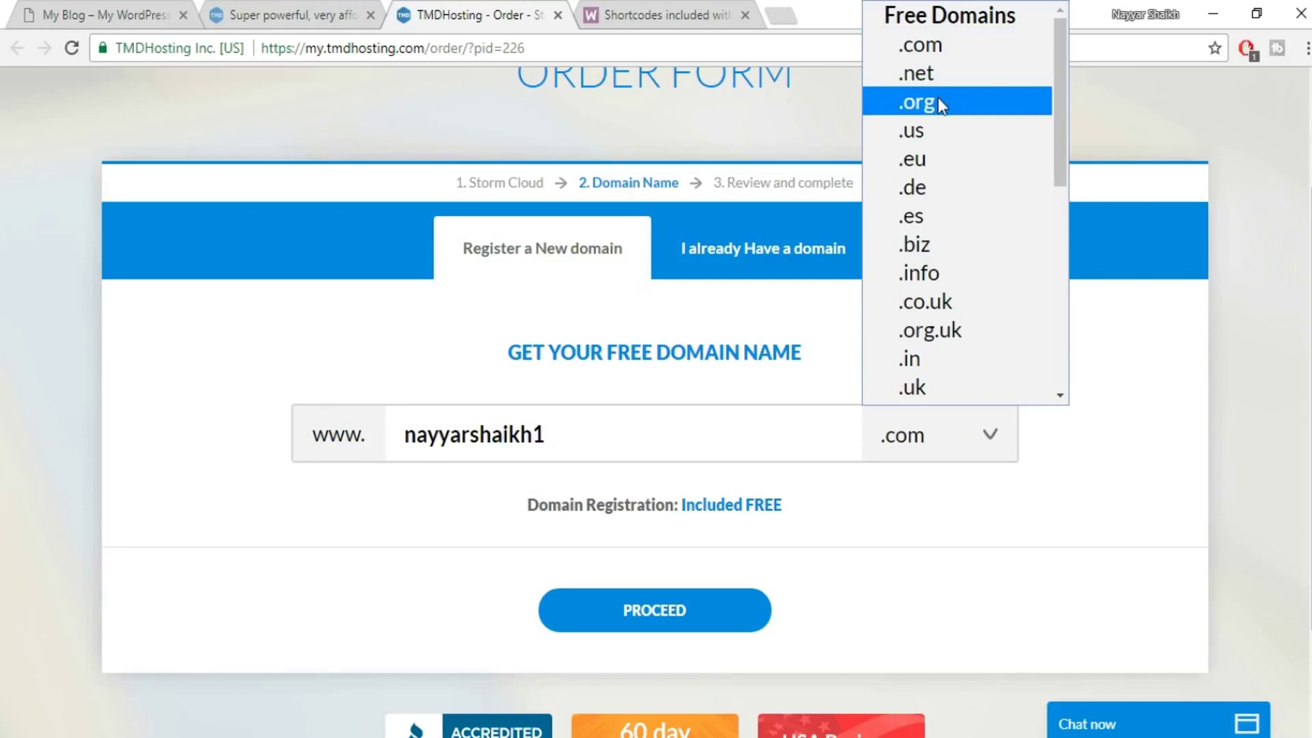
{"action": "left_click", "coordinate": [1222, 309]}
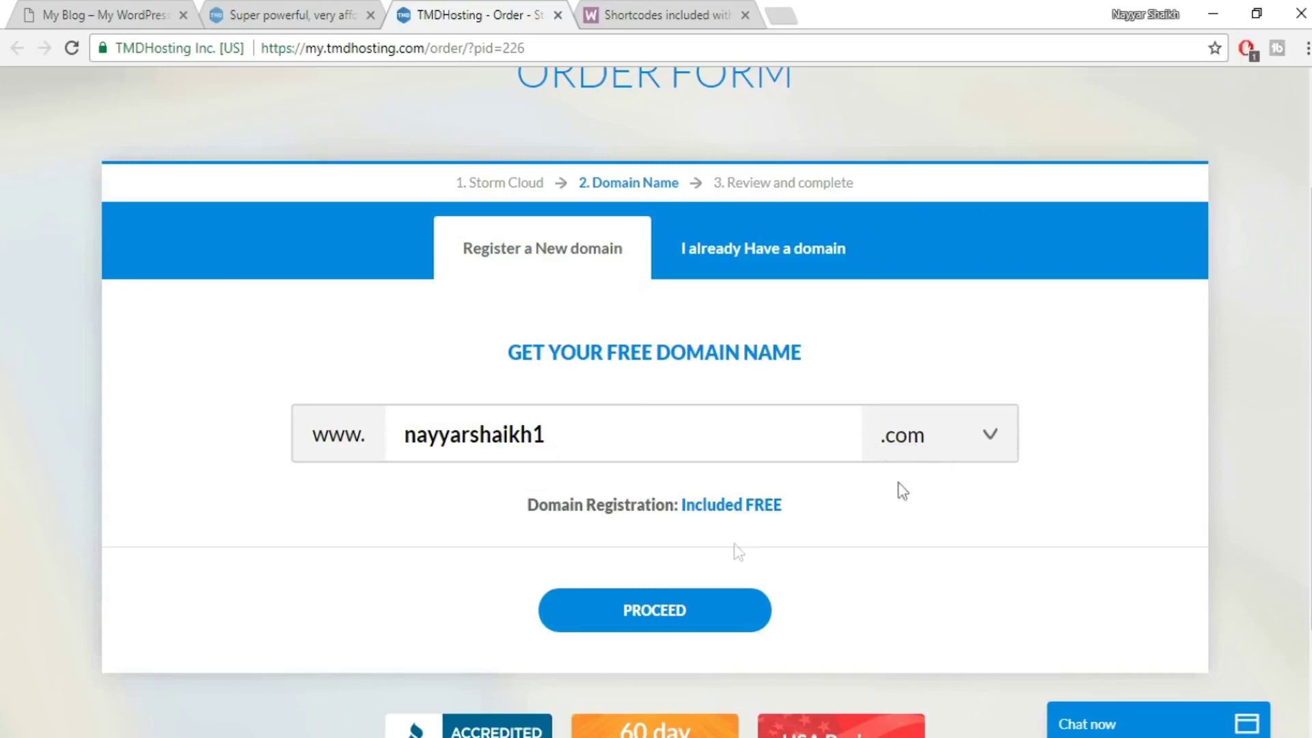
{"action": "left_click", "coordinate": [662, 619]}
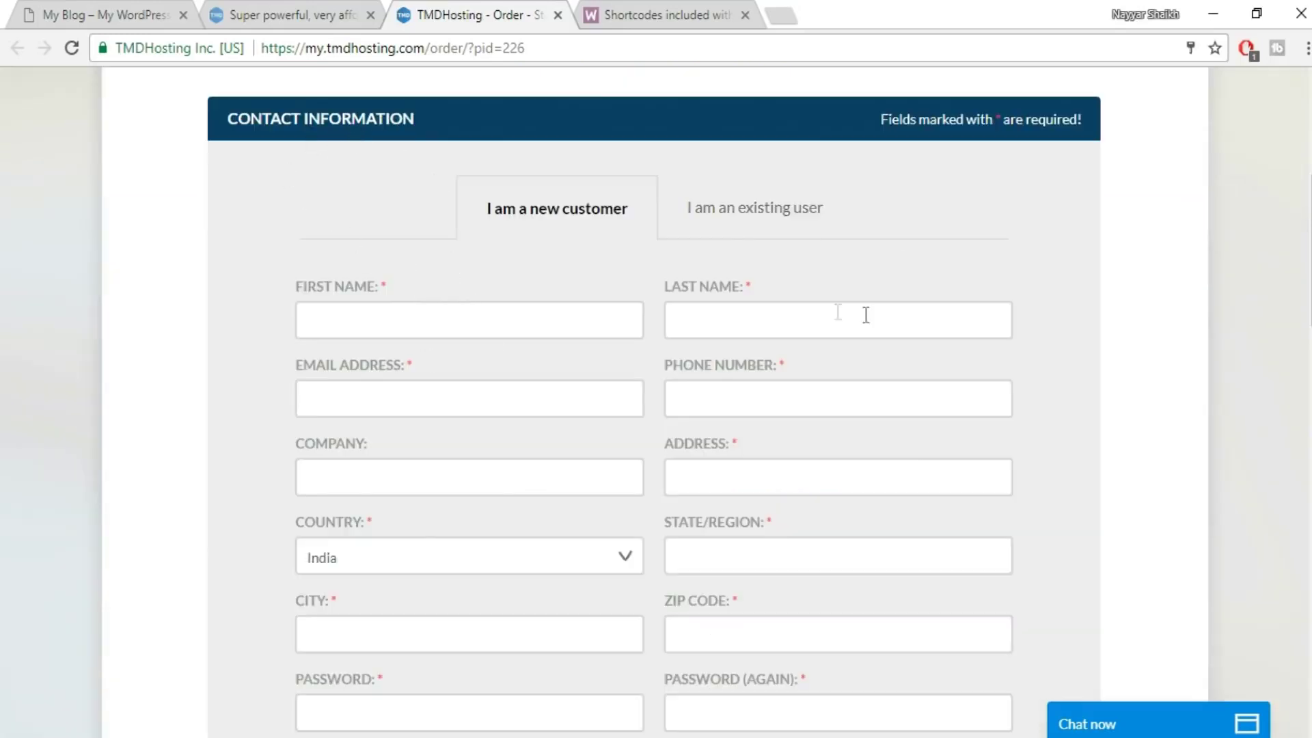
{"action": "scroll", "coordinate": [863, 313], "scroll_direction": "down", "scroll_amount": 3}
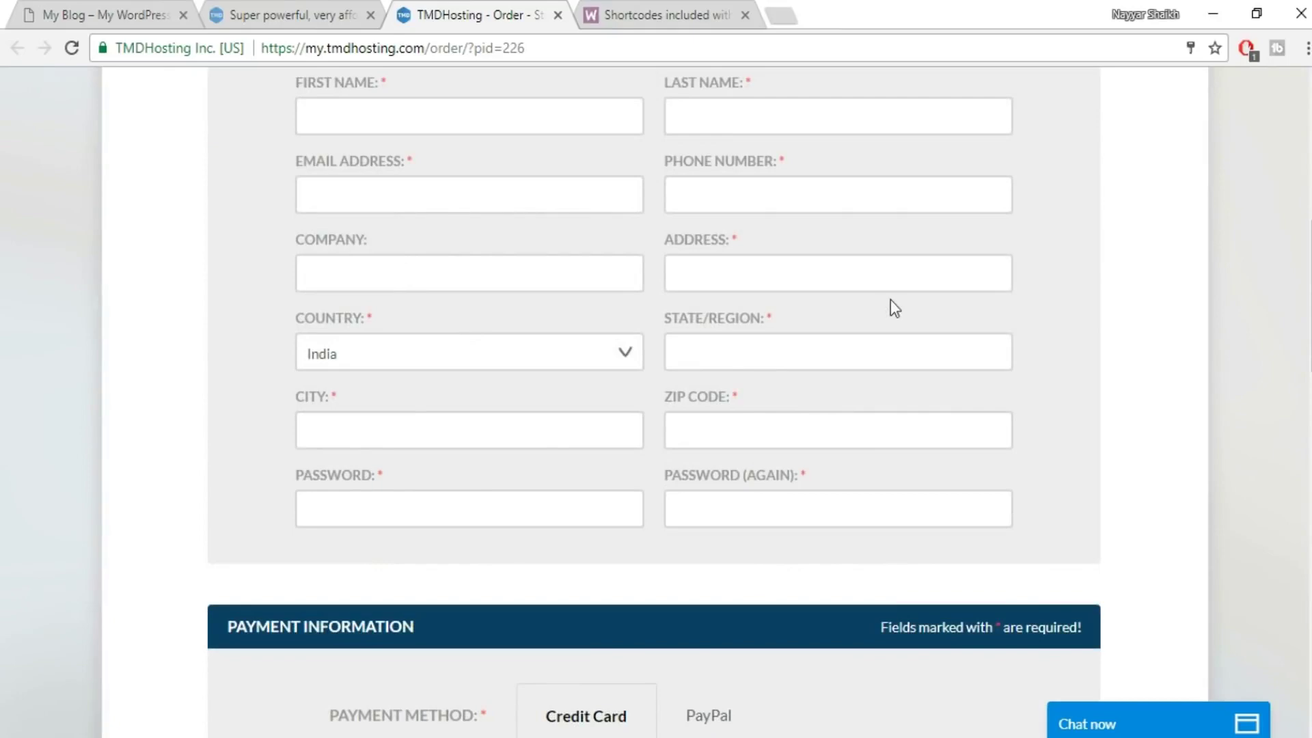
{"action": "scroll", "coordinate": [772, 409], "scroll_direction": "down", "scroll_amount": 6}
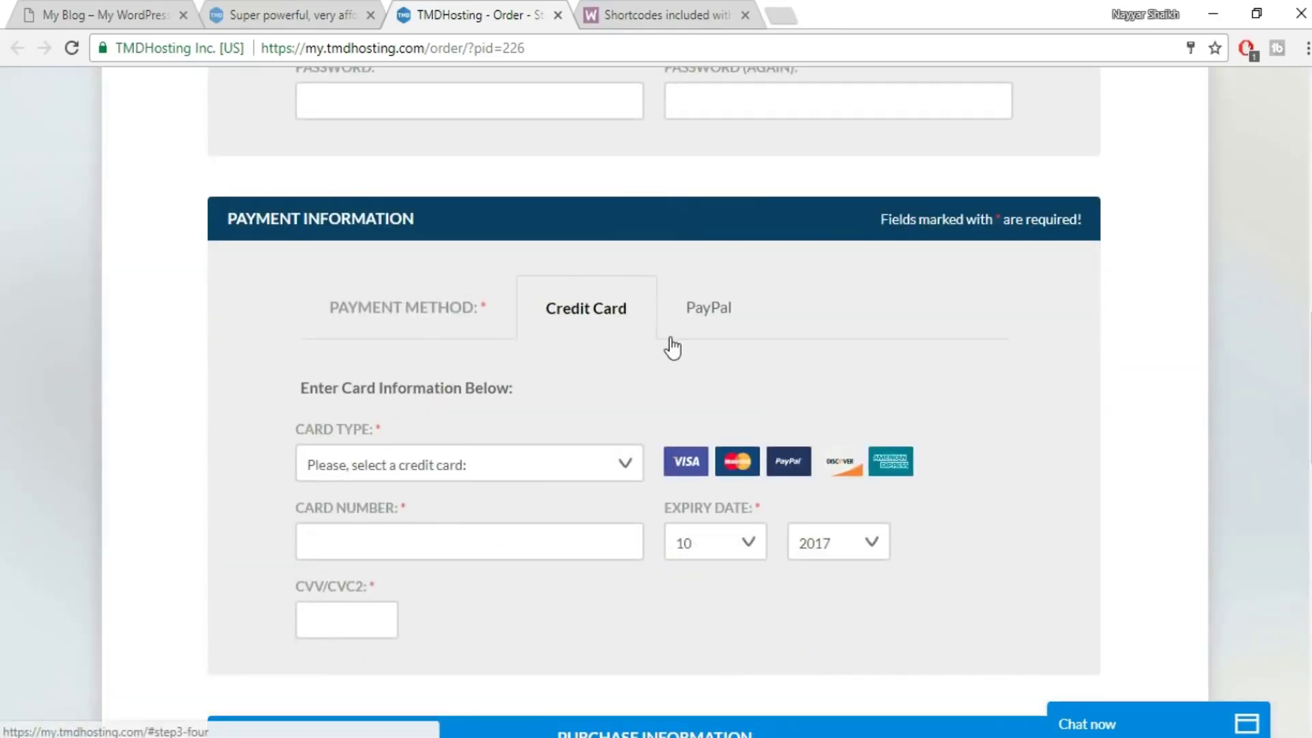
{"action": "scroll", "coordinate": [667, 342], "scroll_direction": "down", "scroll_amount": 2}
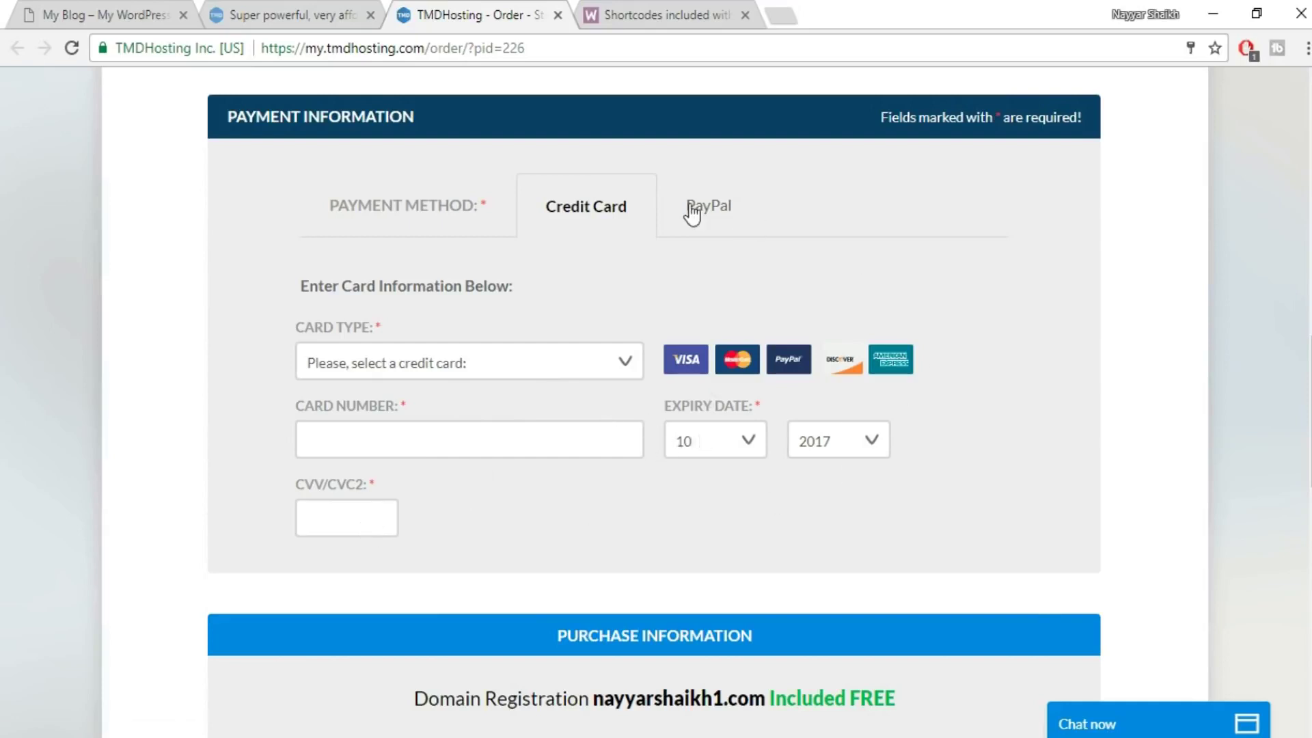
{"action": "left_click", "coordinate": [754, 222]}
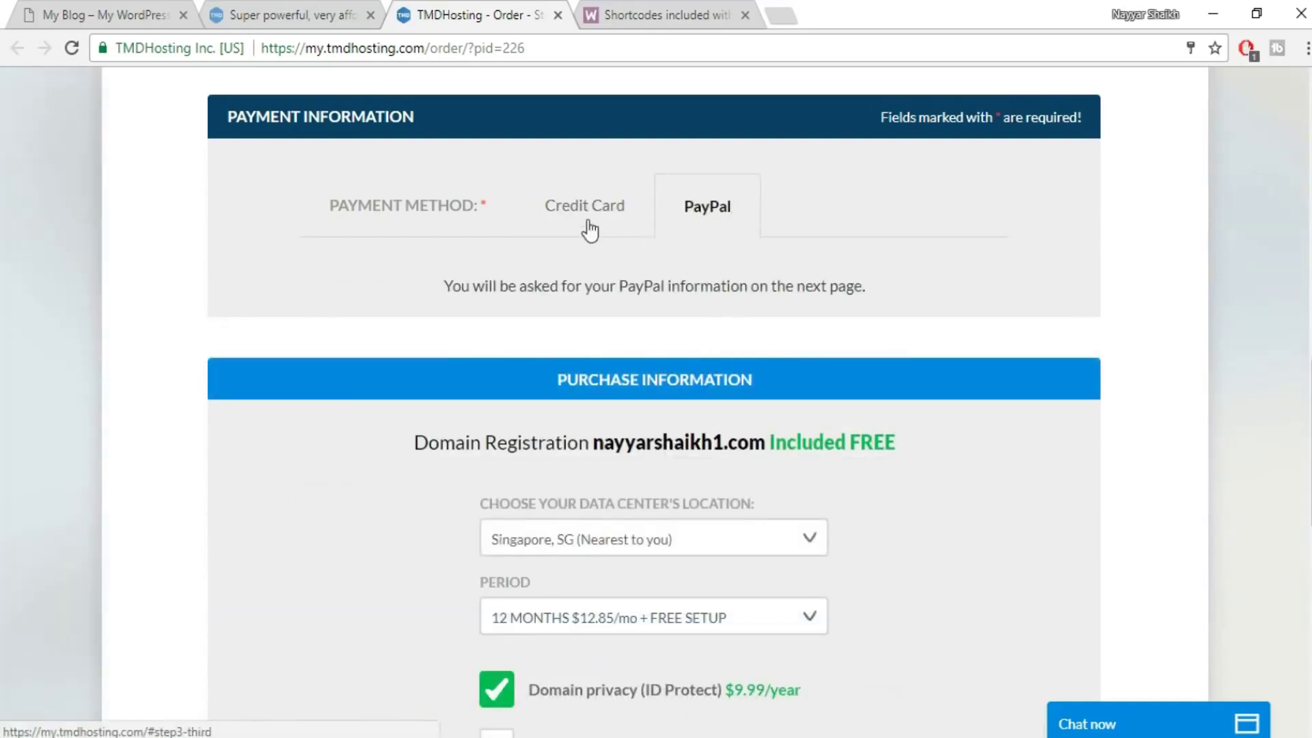
{"action": "left_click", "coordinate": [620, 225]}
{"action": "scroll", "coordinate": [1043, 313], "scroll_direction": "down", "scroll_amount": 7}
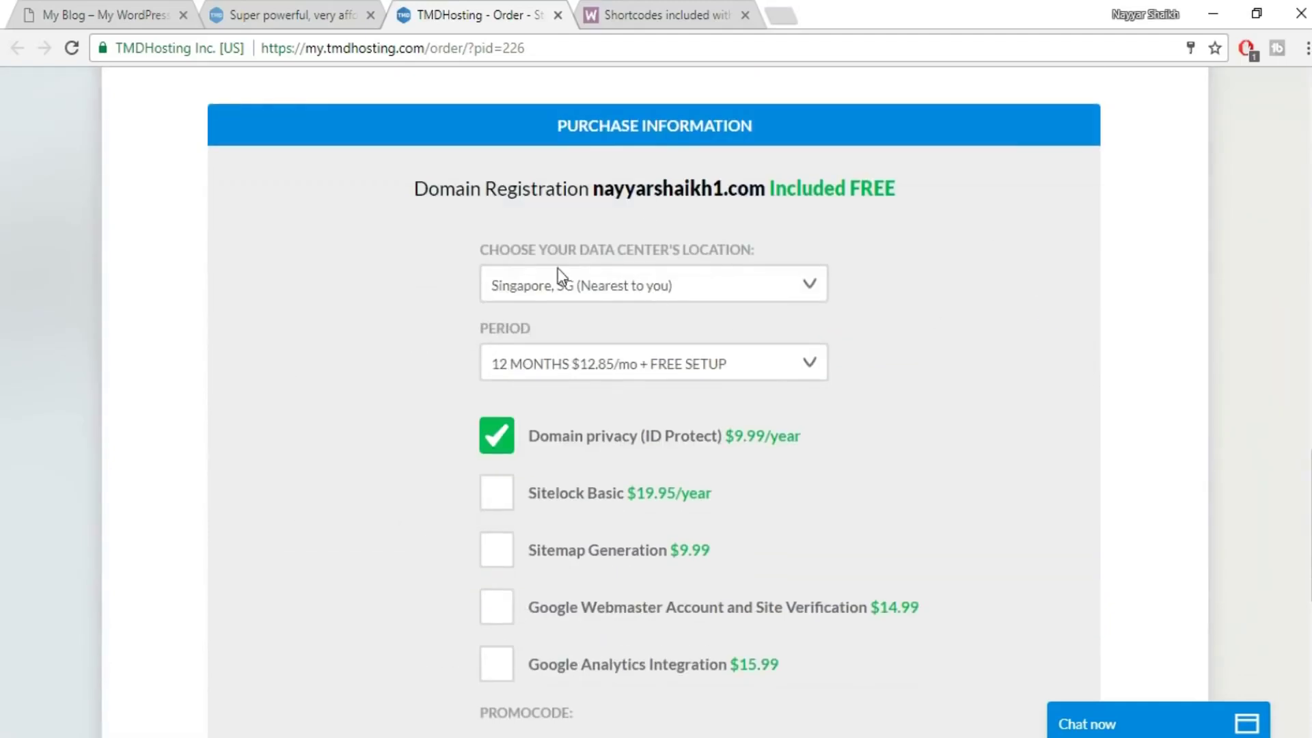
{"action": "left_click", "coordinate": [787, 285]}
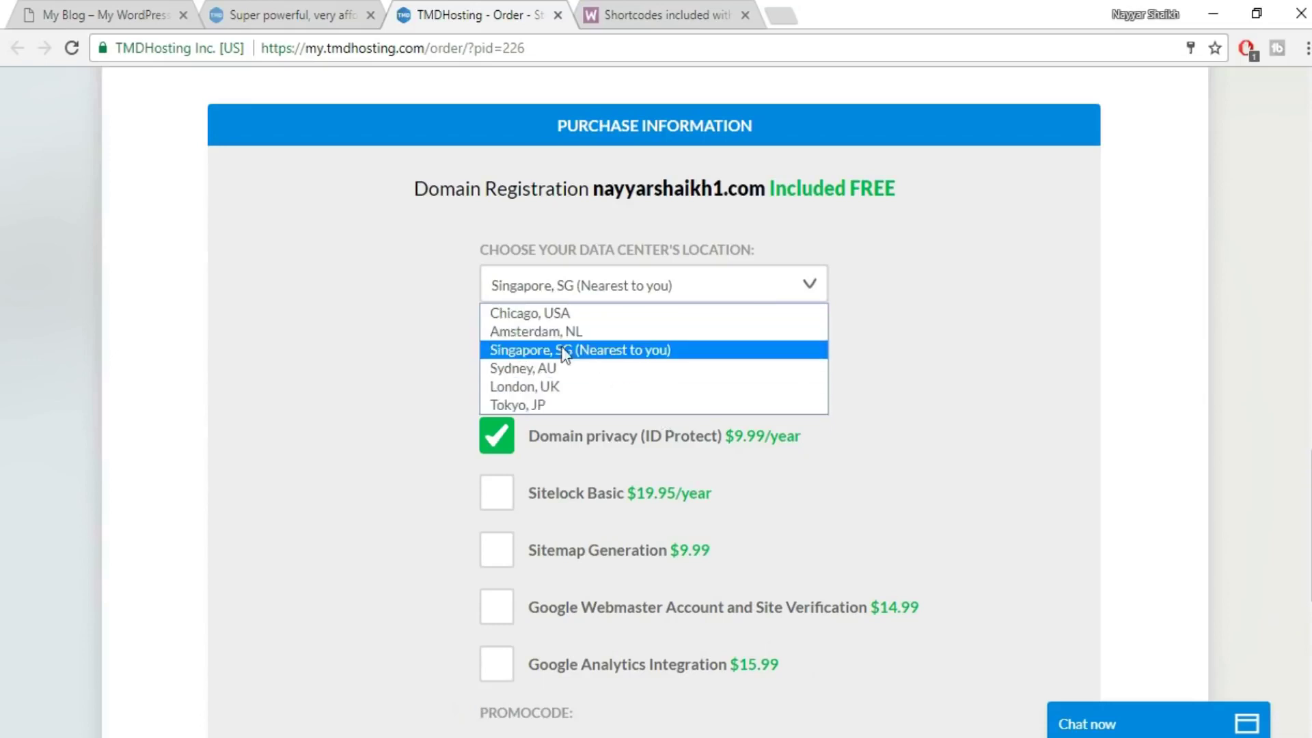
{"action": "left_click", "coordinate": [662, 352]}
{"action": "left_click", "coordinate": [605, 374]}
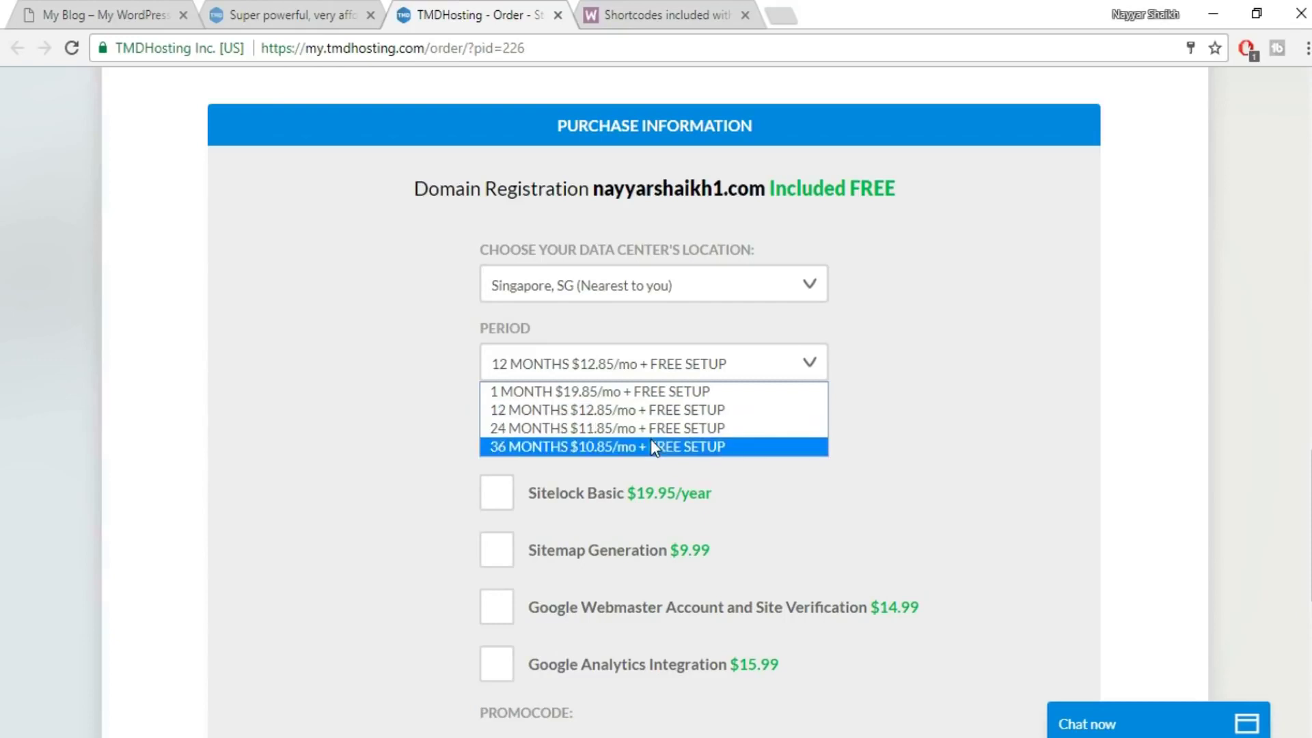
{"action": "left_click", "coordinate": [693, 429]}
{"action": "left_click", "coordinate": [688, 362]}
{"action": "left_click", "coordinate": [635, 416]}
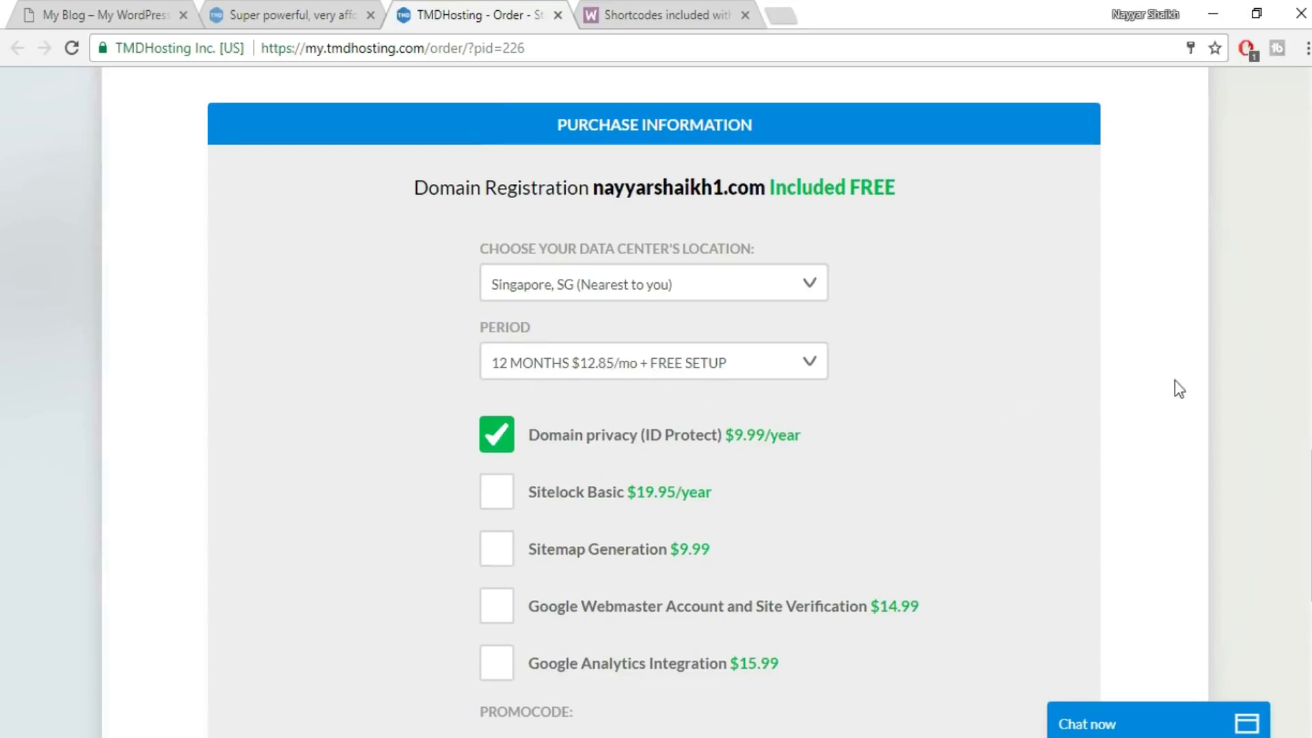
{"action": "scroll", "coordinate": [1175, 381], "scroll_direction": "down", "scroll_amount": 3}
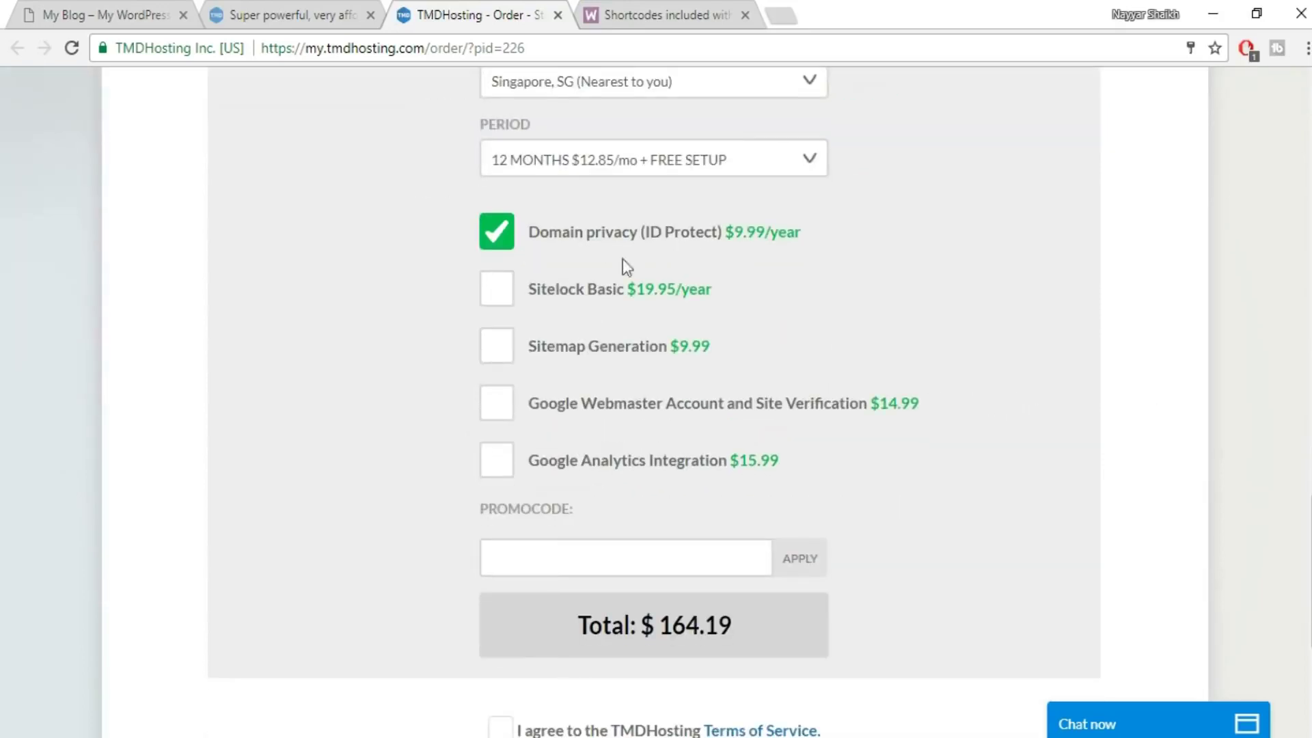
- Turn off the domain privacy add-on for the order
{"action": "left_click", "coordinate": [504, 246]}
{"action": "left_click", "coordinate": [792, 377]}
{"action": "scroll", "coordinate": [1056, 345], "scroll_direction": "down", "scroll_amount": 2}
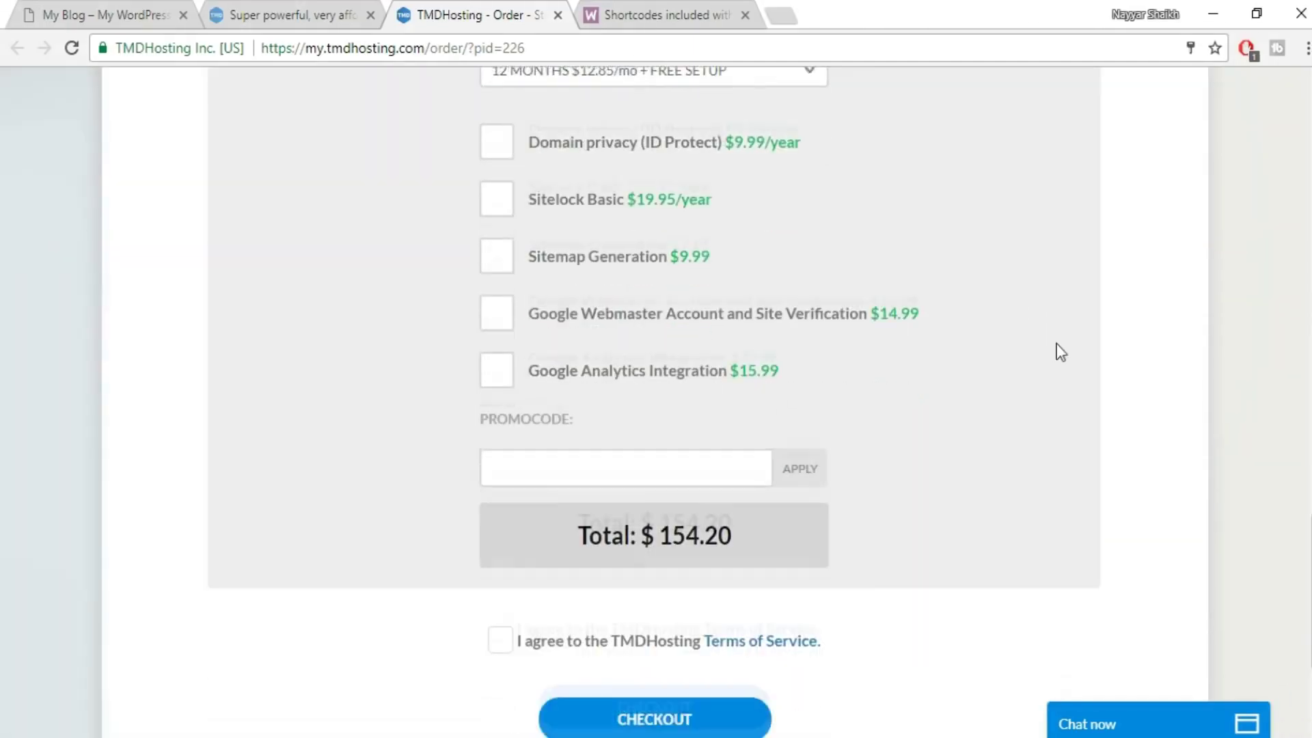
{"action": "scroll", "coordinate": [862, 449], "scroll_direction": "down", "scroll_amount": 3}
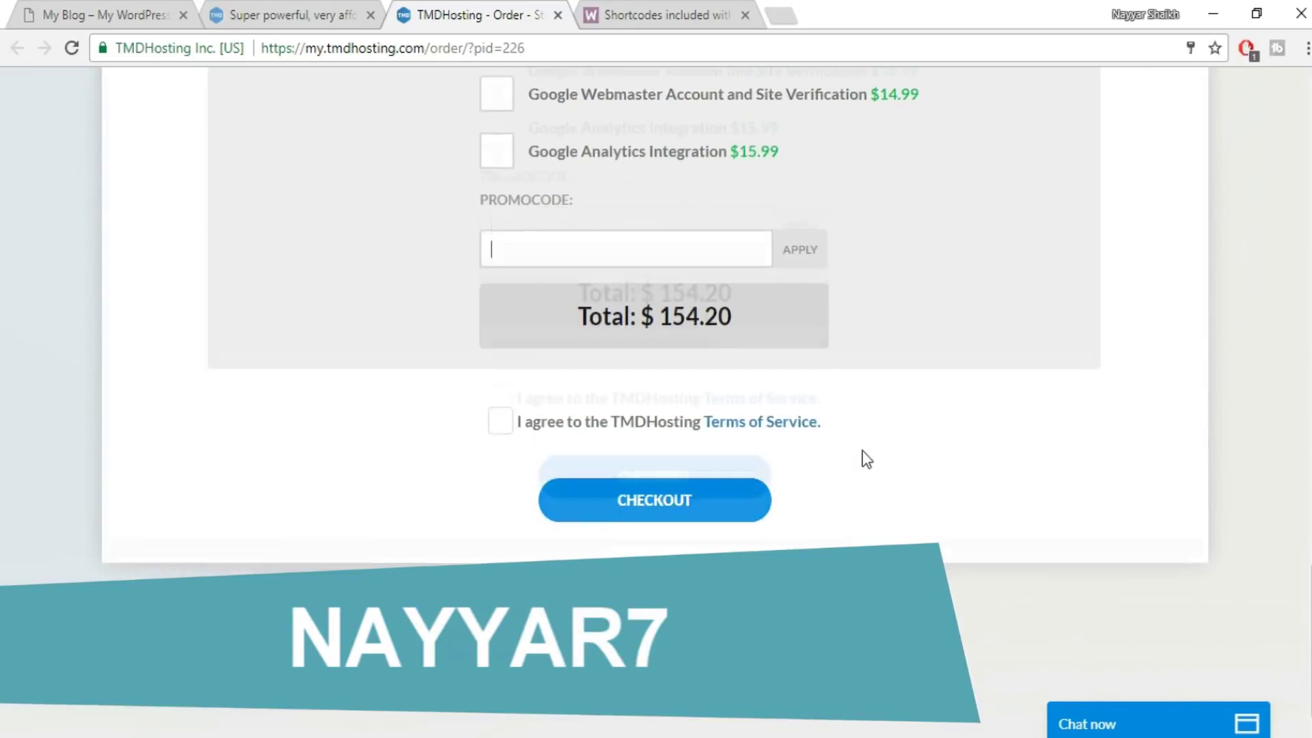
- Apply the 7% promo code, bringing the order total to $143.41
{"action": "type", "text": "NAYYAR7"}
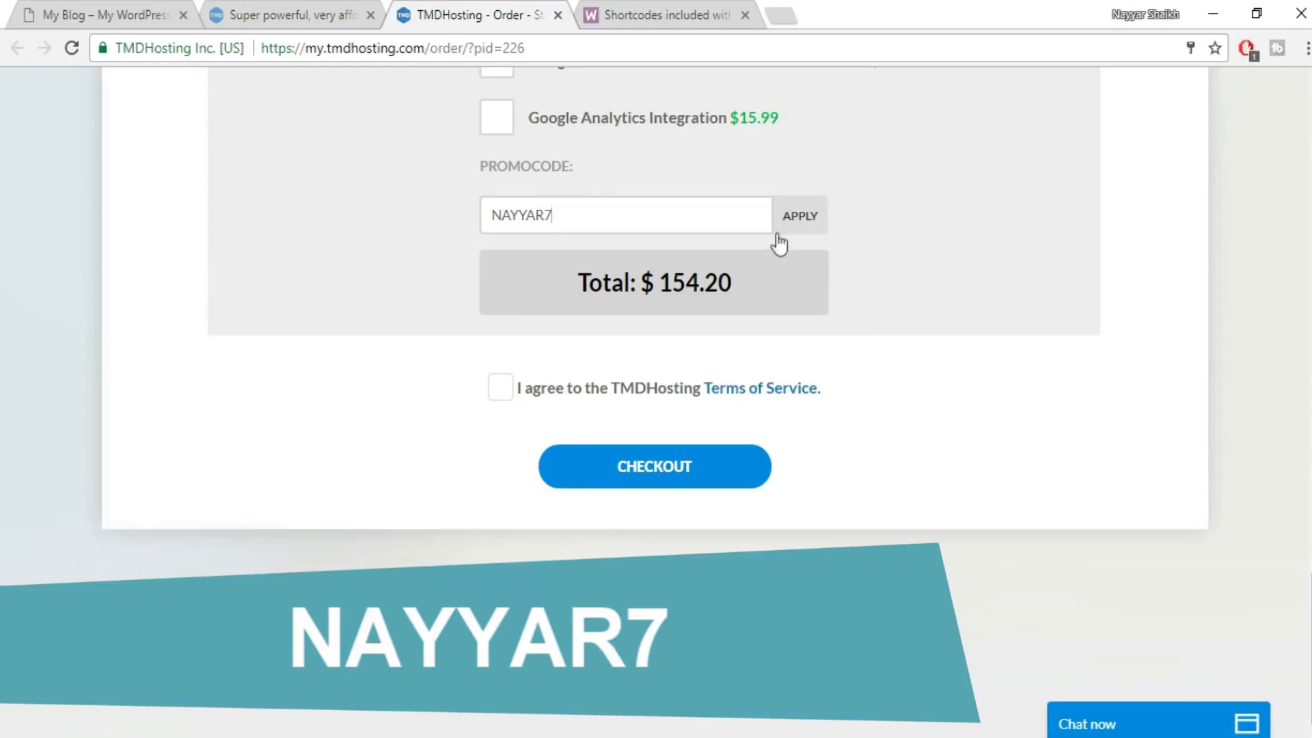
{"action": "left_click", "coordinate": [805, 218]}
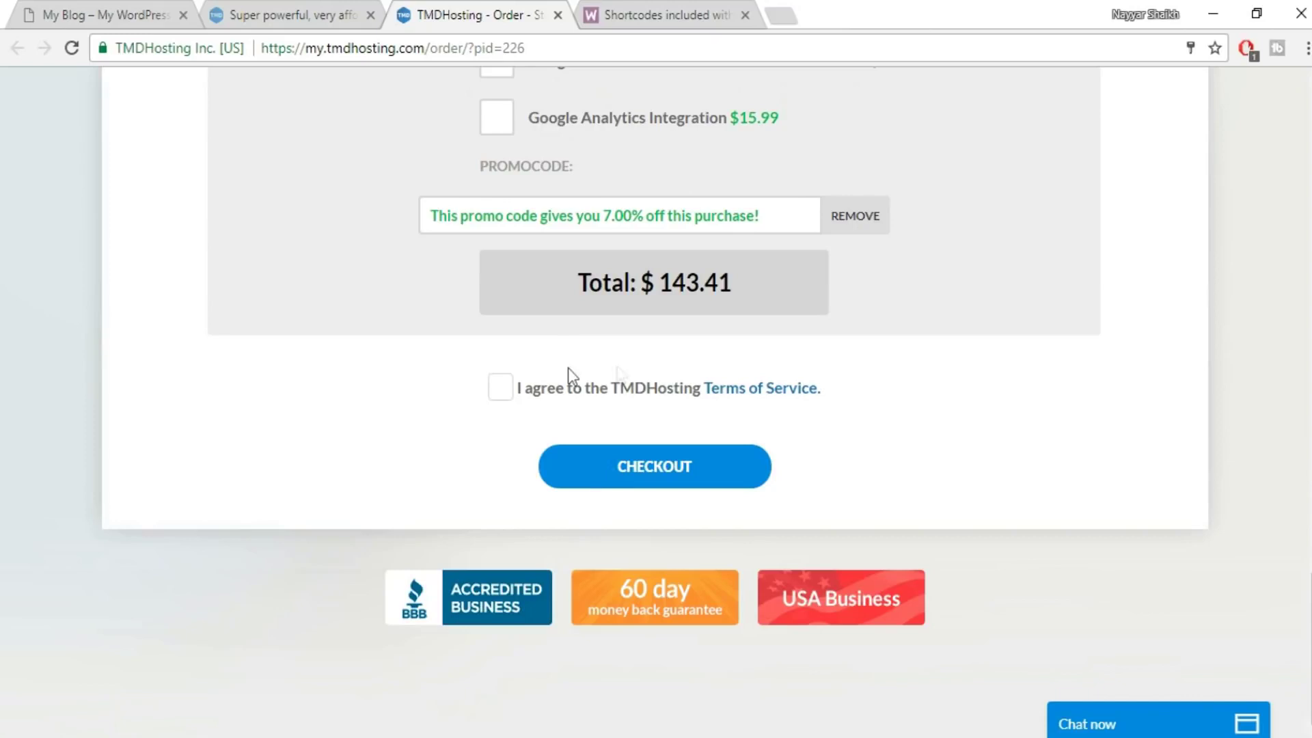
{"action": "scroll", "coordinate": [650, 371], "scroll_direction": "up", "scroll_amount": 3}
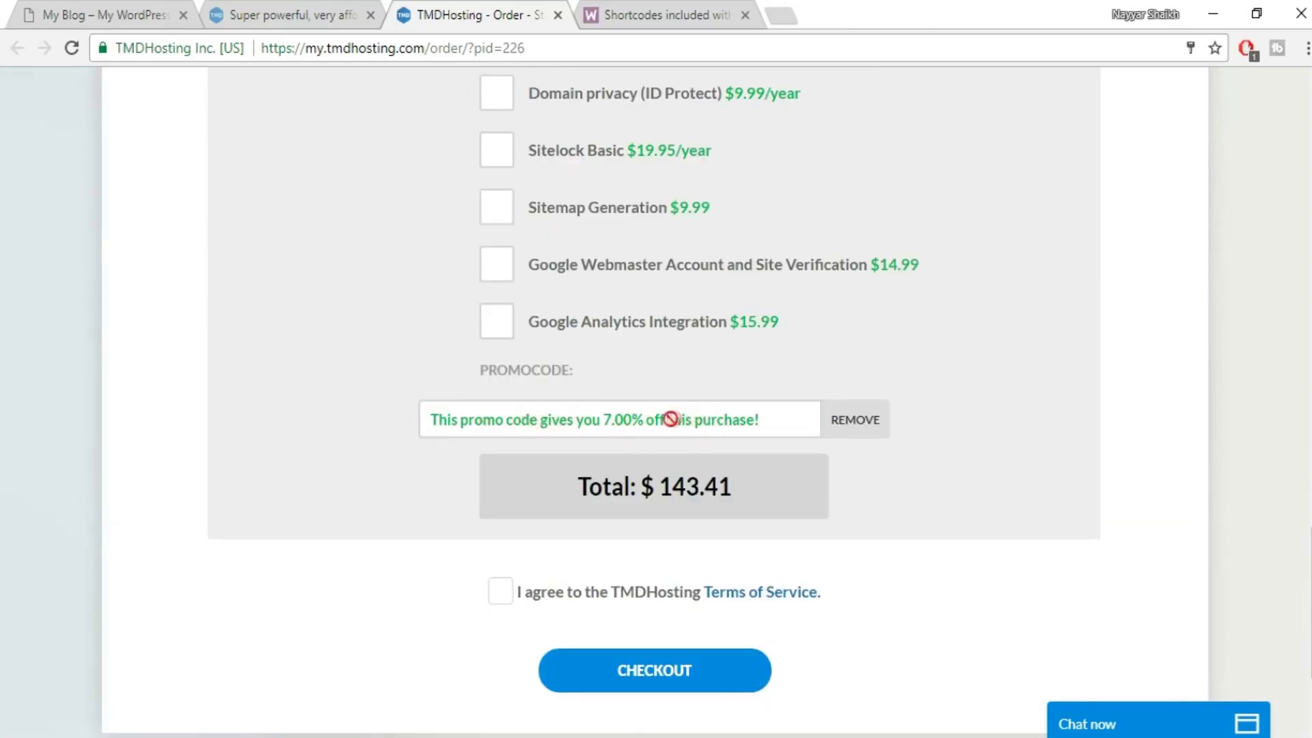
{"action": "scroll", "coordinate": [1052, 383], "scroll_direction": "down", "scroll_amount": 2}
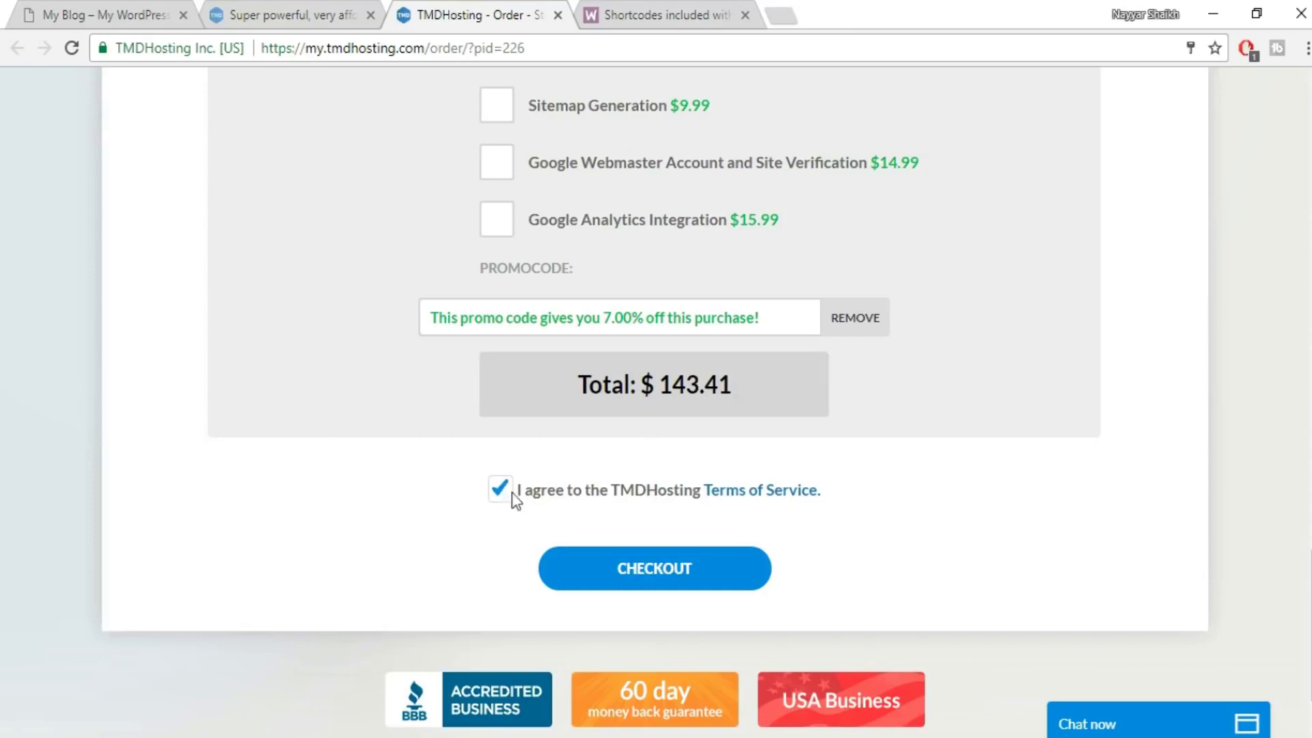
{"action": "scroll", "coordinate": [516, 498], "scroll_direction": "down", "scroll_amount": 2}
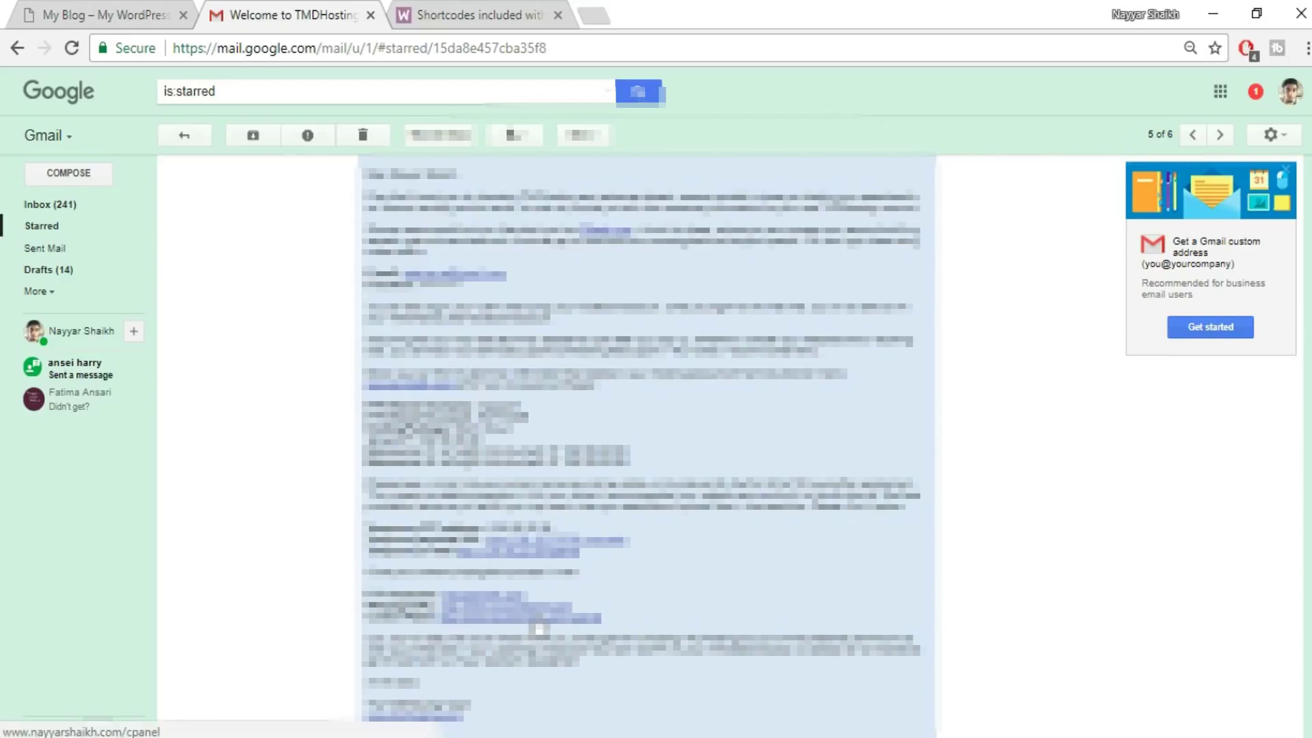
- Open the welcome email's cPanel link in a new tab and switch to it
{"action": "right_click", "coordinate": [536, 618]}
{"action": "left_click", "coordinate": [659, 427]}
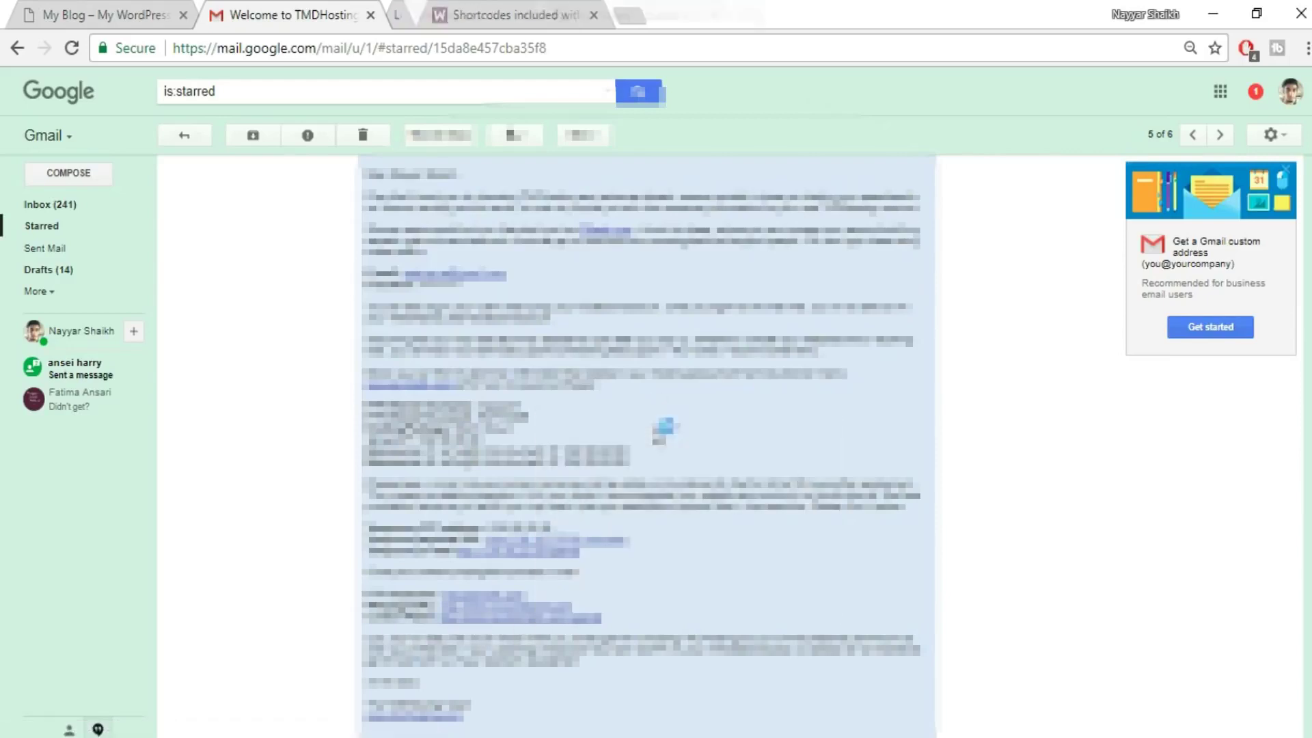
{"action": "left_click", "coordinate": [493, 9]}
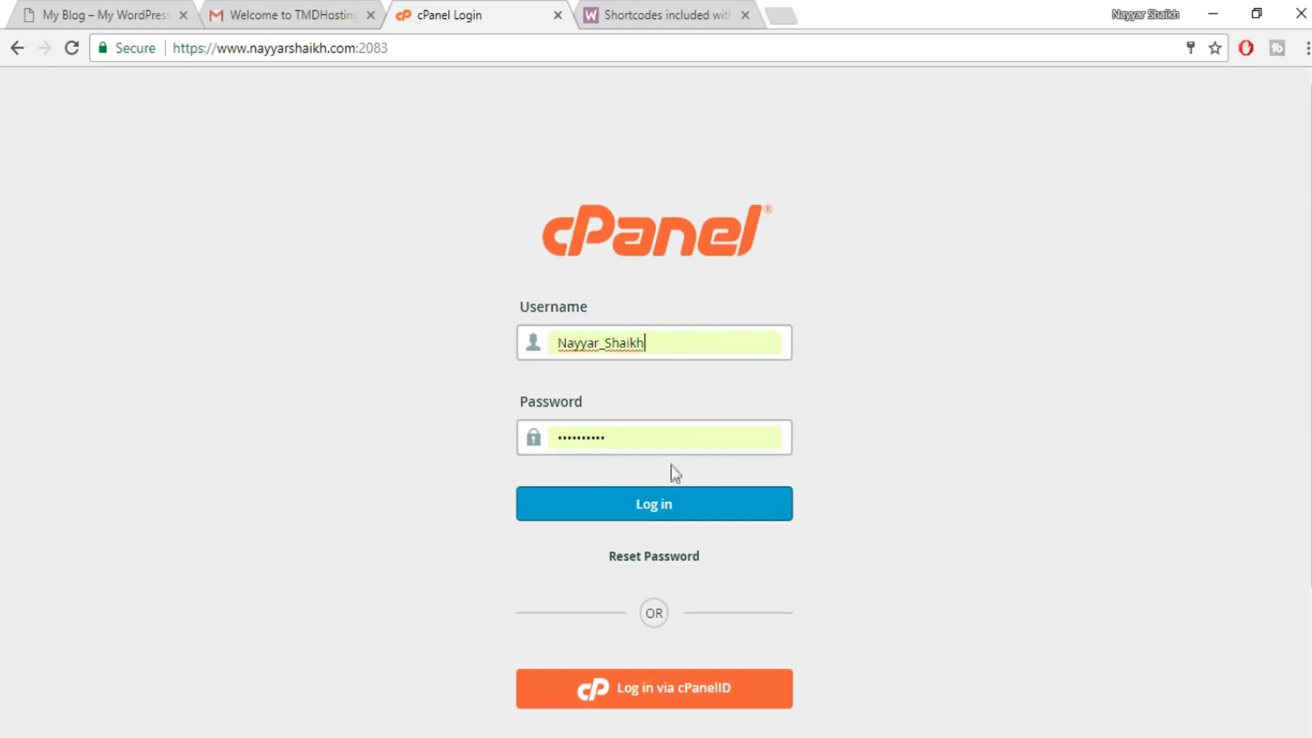
- Log in to cPanel, open Softaculous Apps Installer, and start a new WordPress installation
{"action": "left_click", "coordinate": [593, 506]}
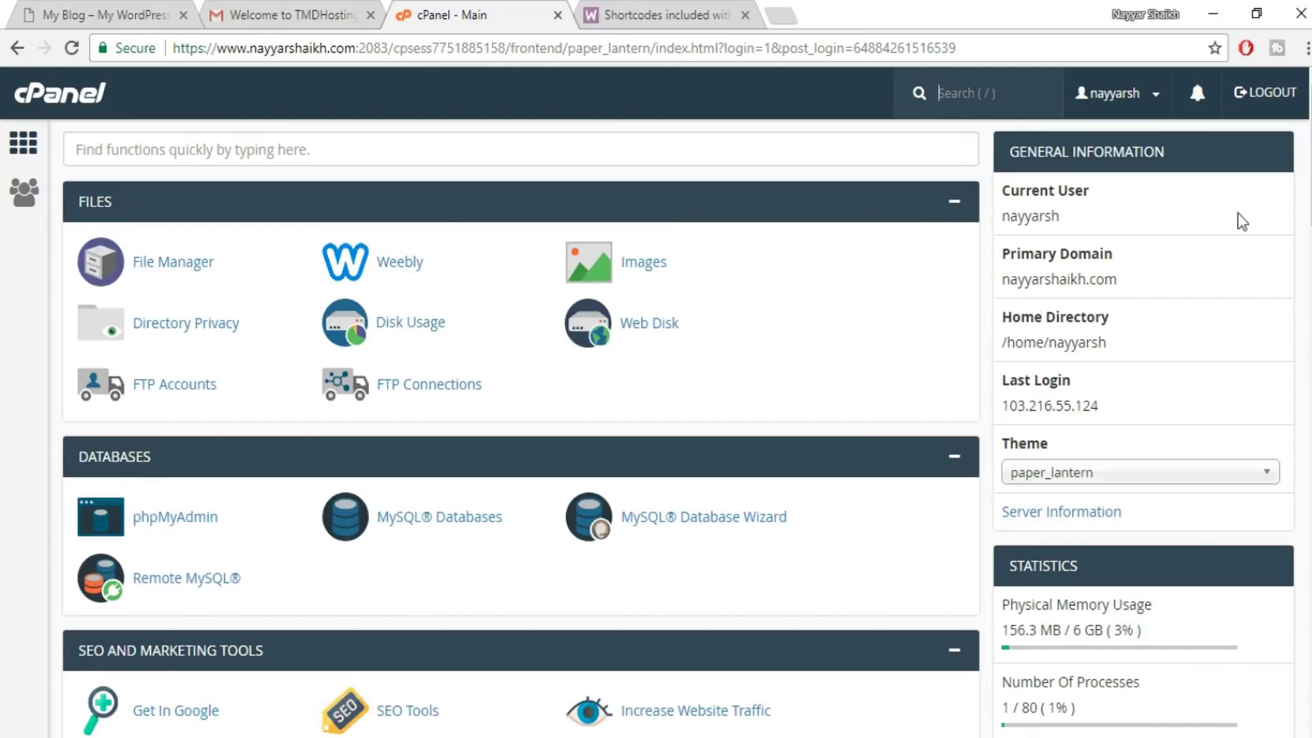
{"action": "scroll", "coordinate": [1241, 220], "scroll_direction": "down", "scroll_amount": 15}
{"action": "scroll", "coordinate": [352, 175], "scroll_direction": "down", "scroll_amount": 5}
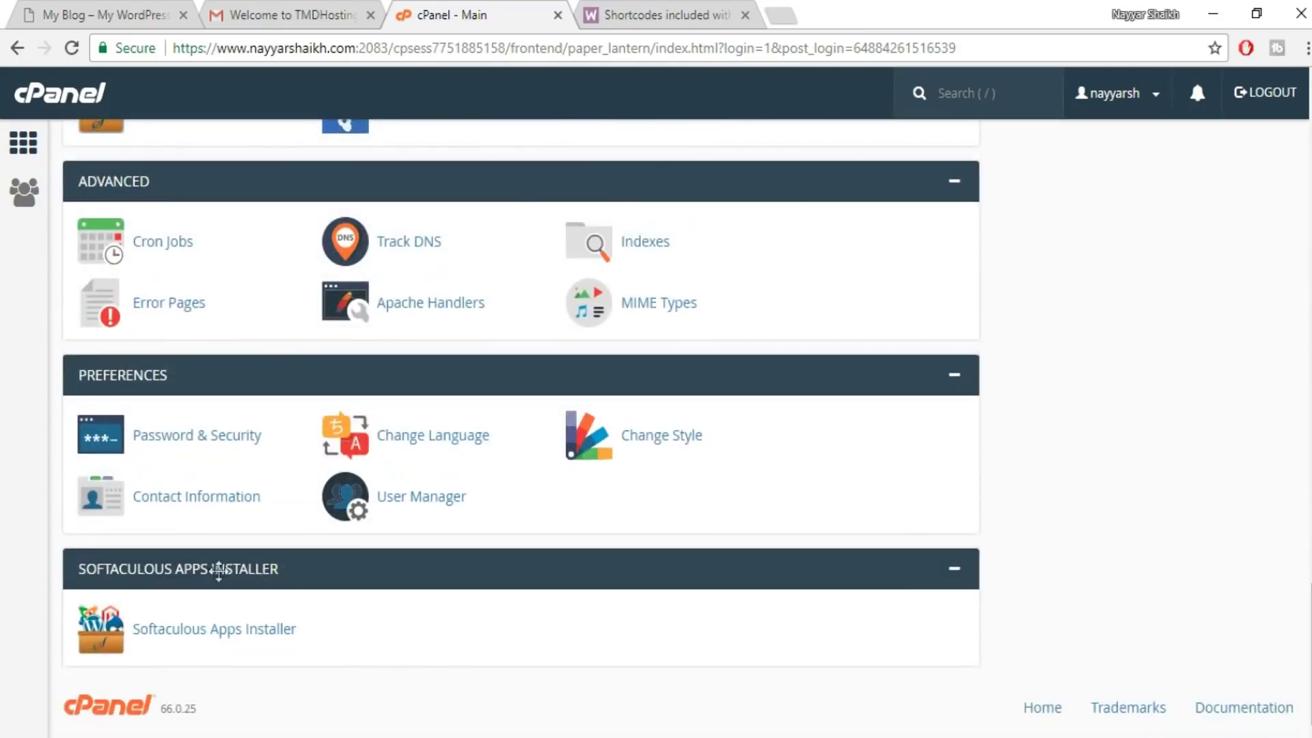
{"action": "left_click", "coordinate": [237, 632]}
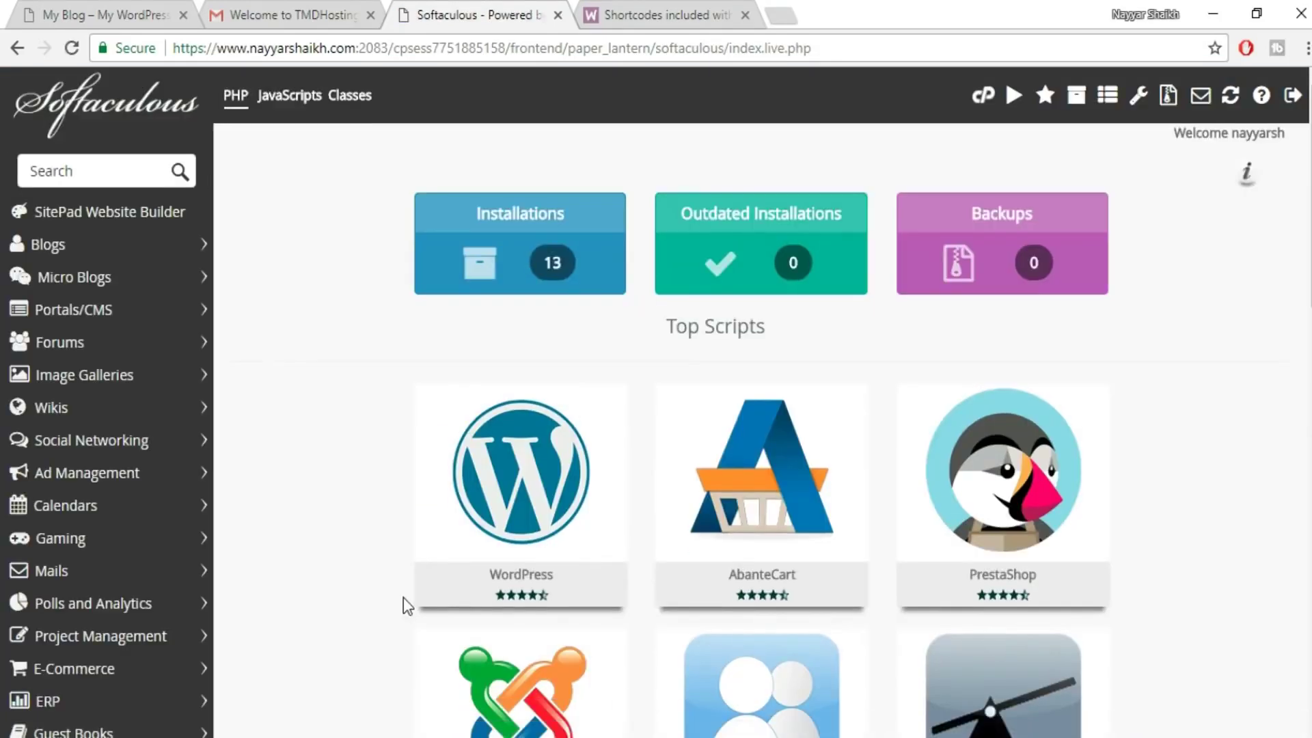
{"action": "mouse_move", "coordinate": [498, 418]}
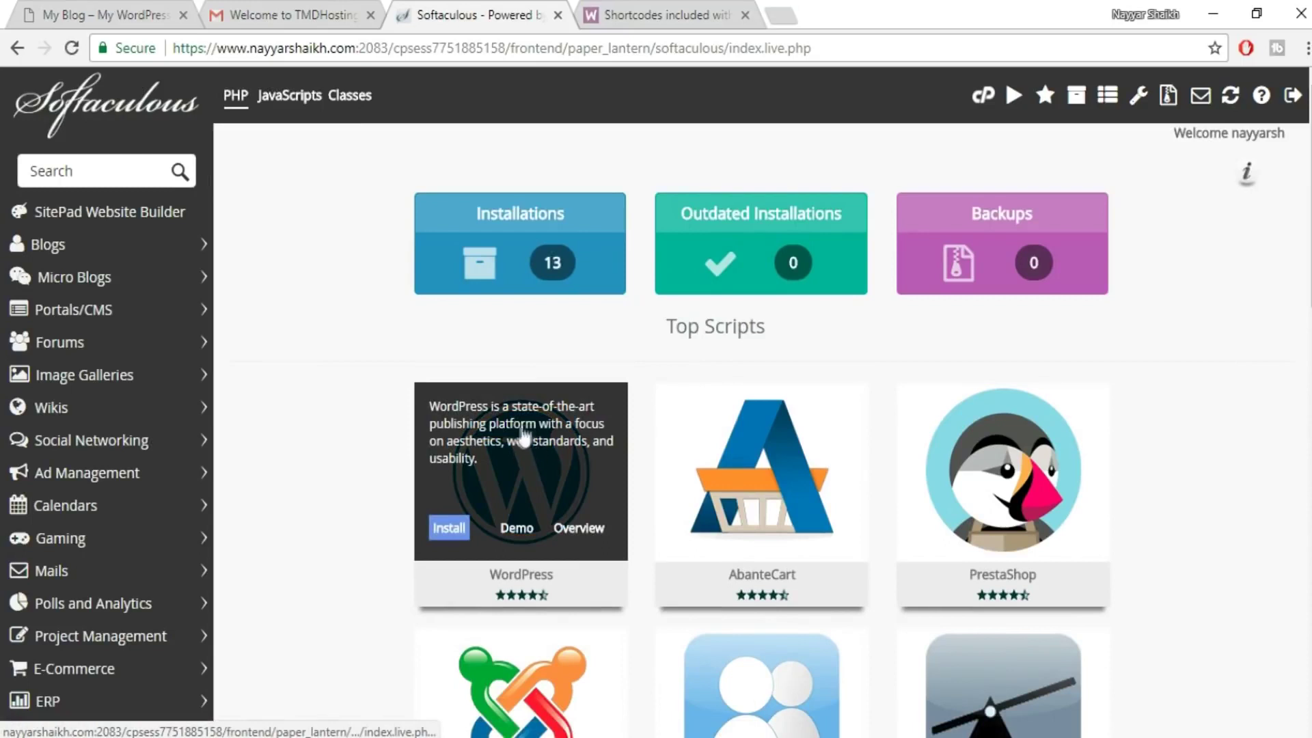
{"action": "left_click", "coordinate": [451, 529]}
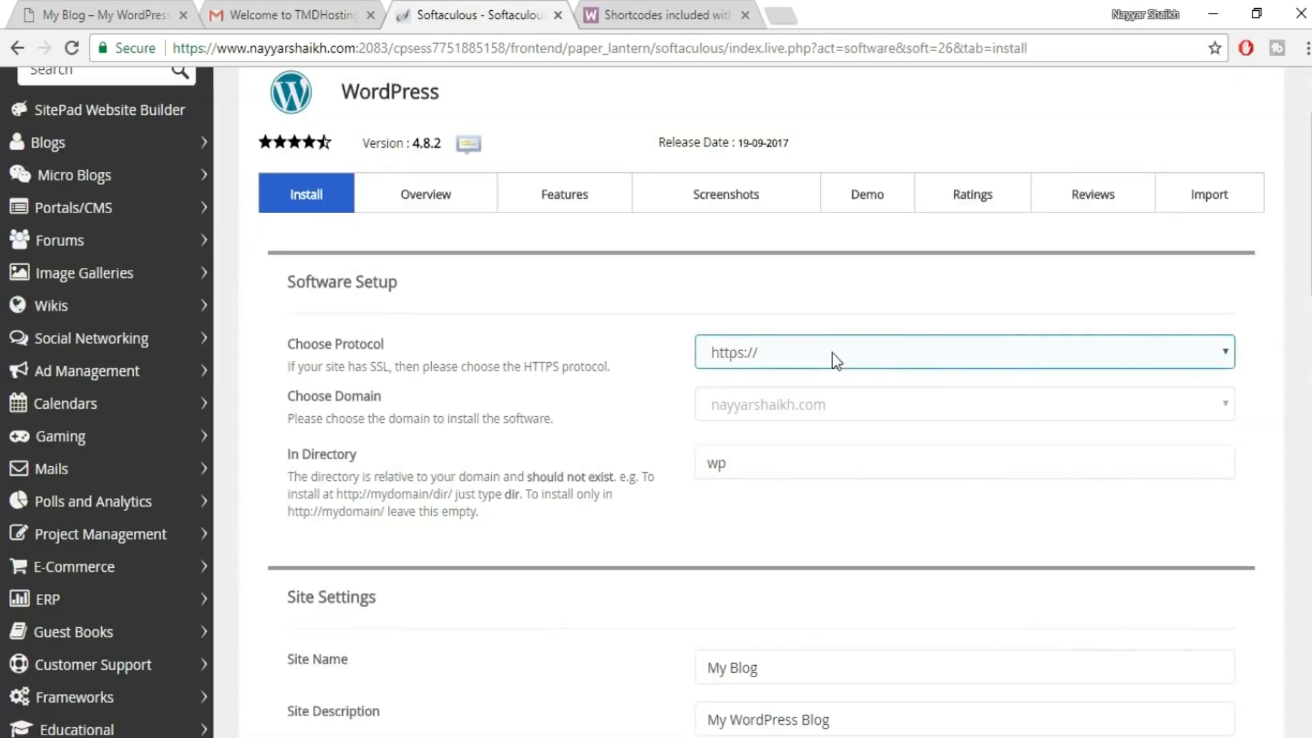
{"action": "left_click", "coordinate": [835, 361]}
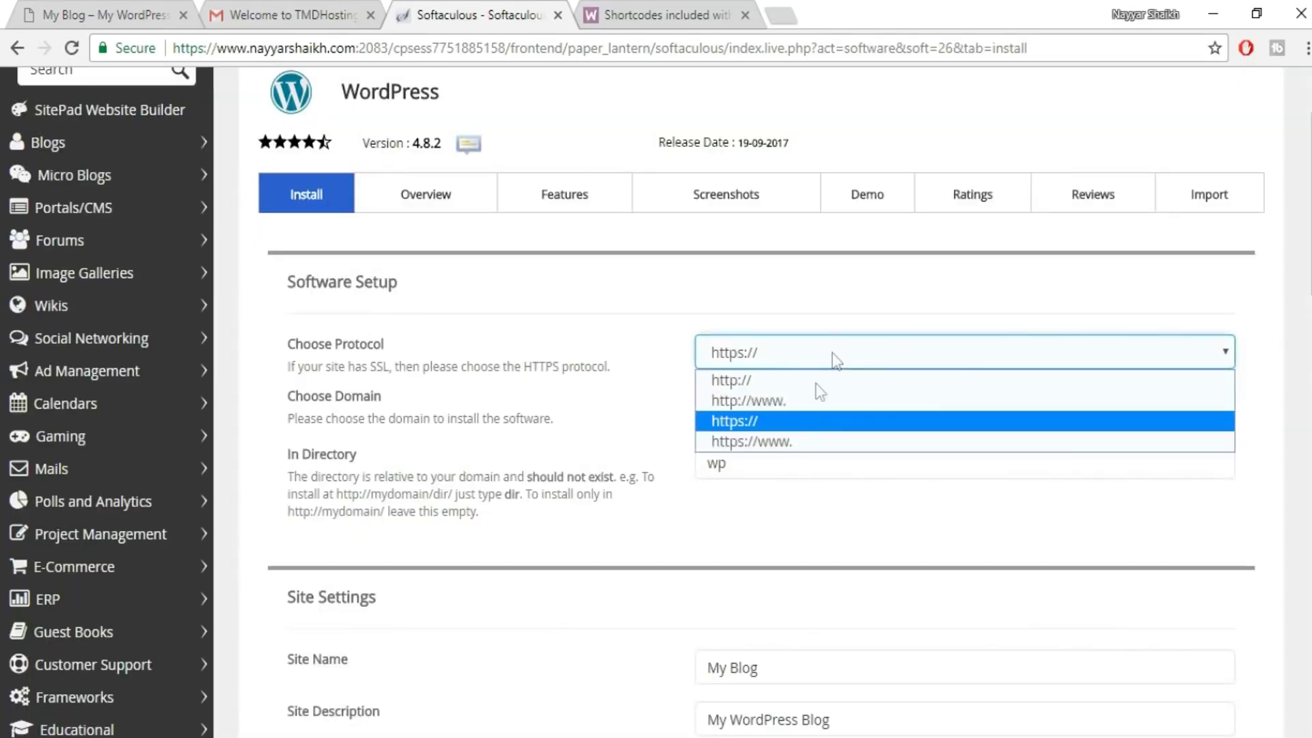
{"action": "left_click", "coordinate": [757, 441]}
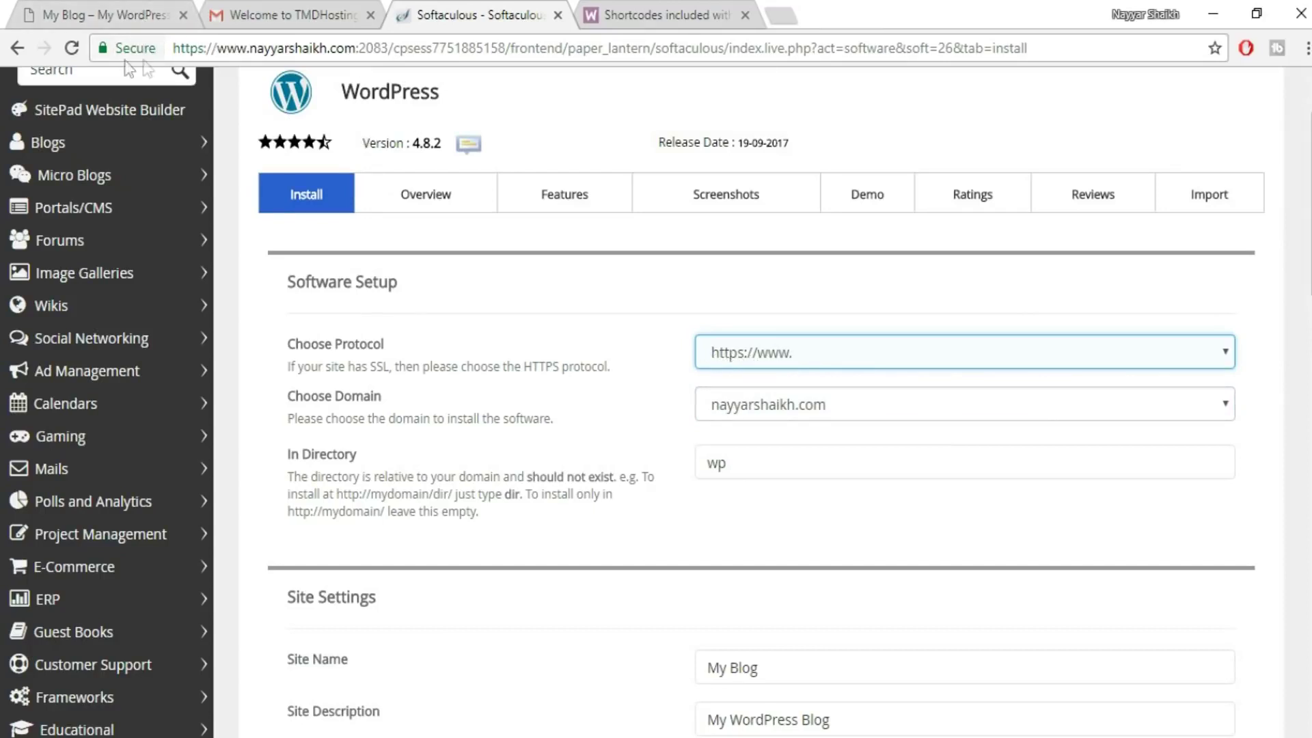
{"action": "left_click", "coordinate": [858, 406]}
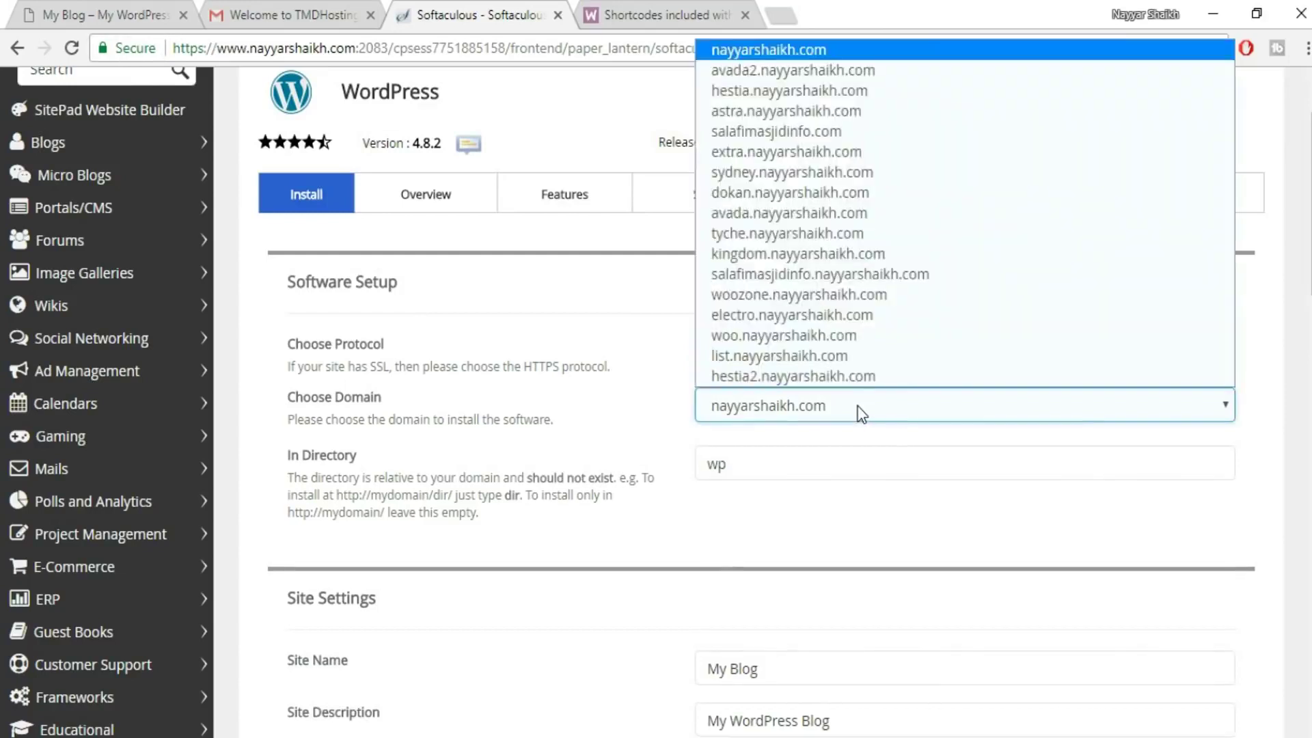
{"action": "left_click", "coordinate": [851, 234]}
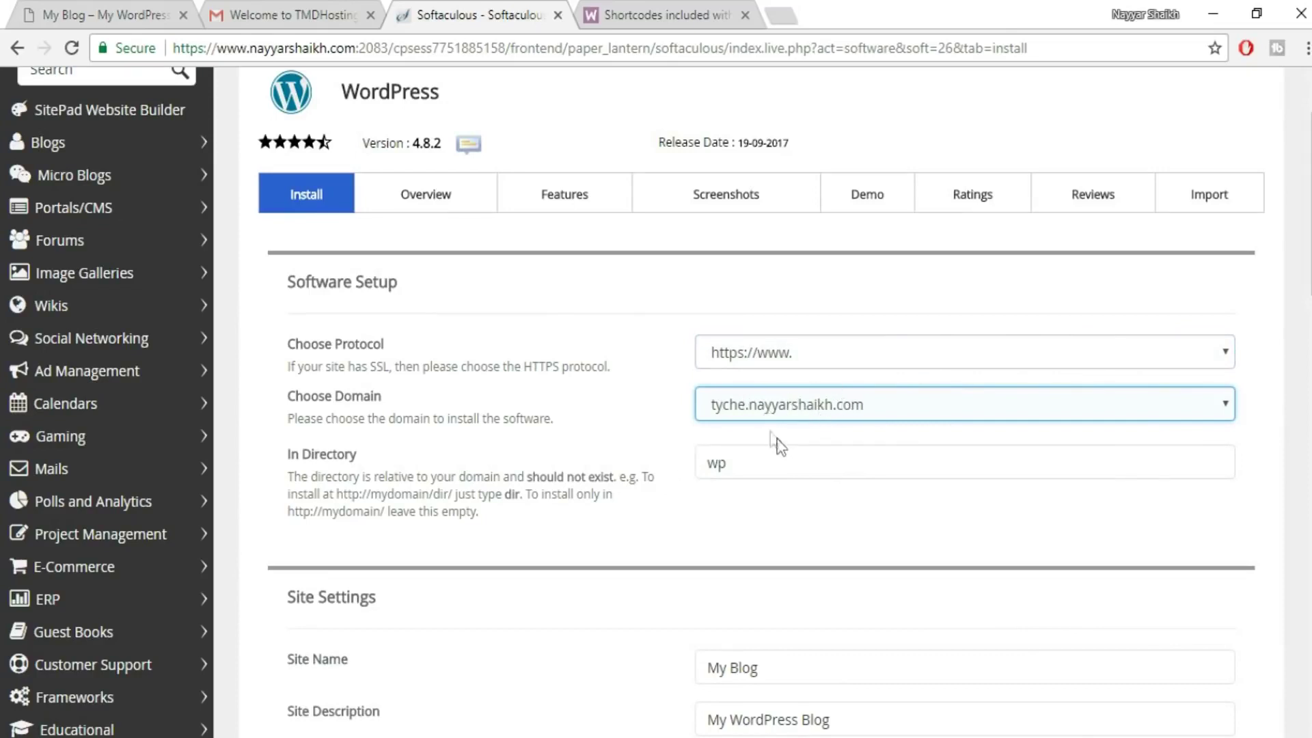
{"action": "left_click_drag", "start_coordinate": [711, 461], "coordinate": [812, 467]}
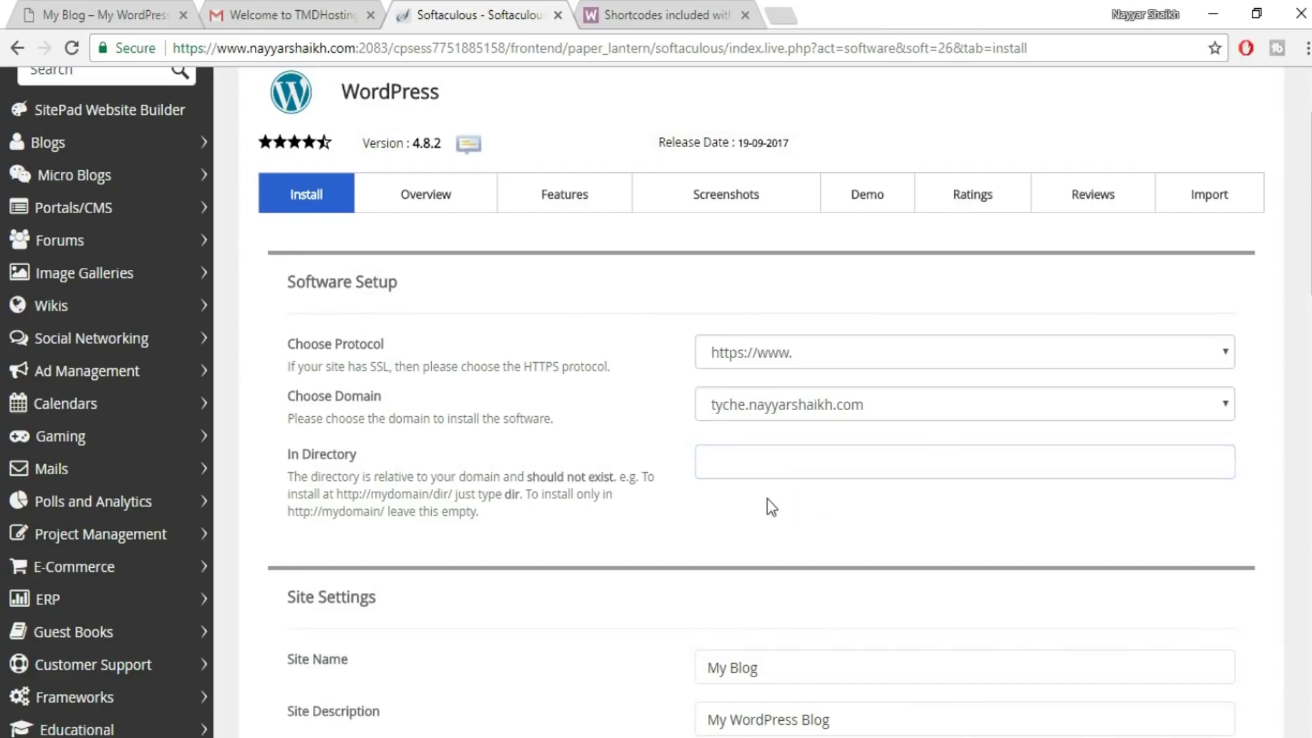
{"action": "scroll", "coordinate": [768, 519], "scroll_direction": "down", "scroll_amount": 5}
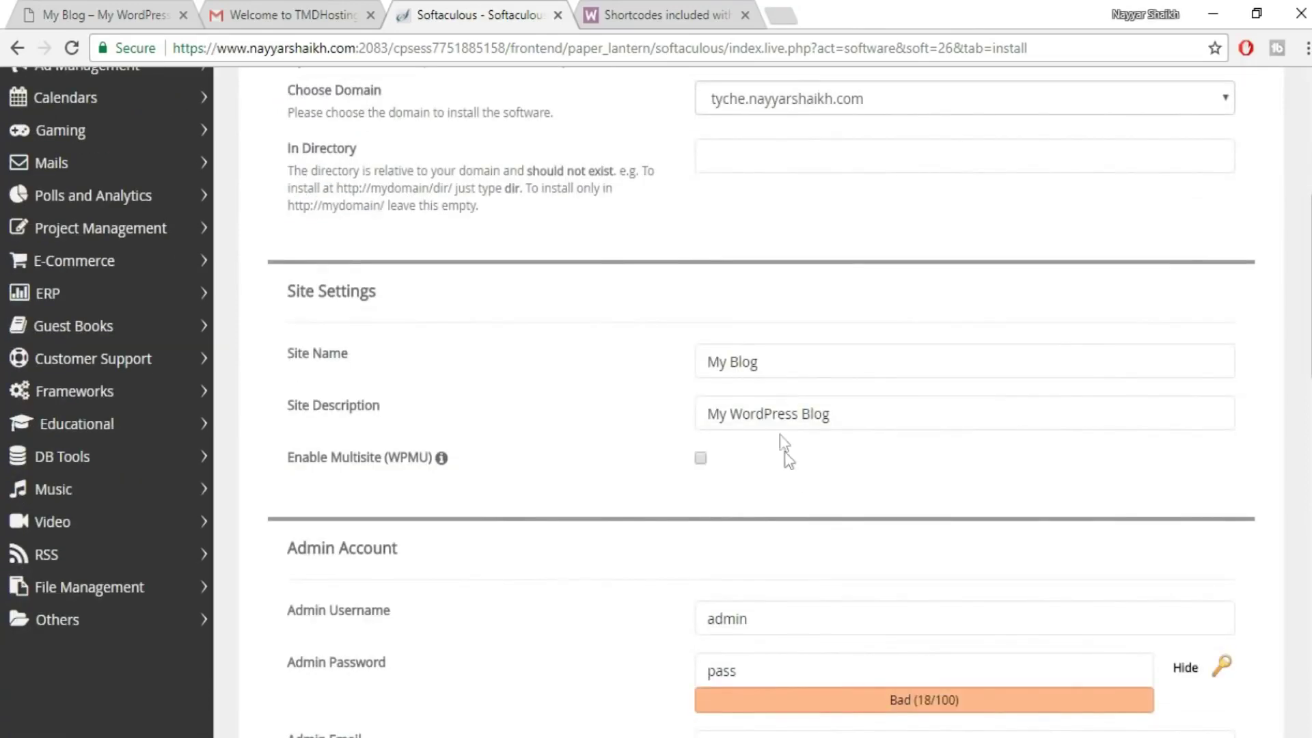
- Review the site name and site description fields in the installation form
{"action": "left_click", "coordinate": [936, 417]}
{"action": "scroll", "coordinate": [938, 418], "scroll_direction": "down", "scroll_amount": 2}
{"action": "left_click", "coordinate": [816, 264]}
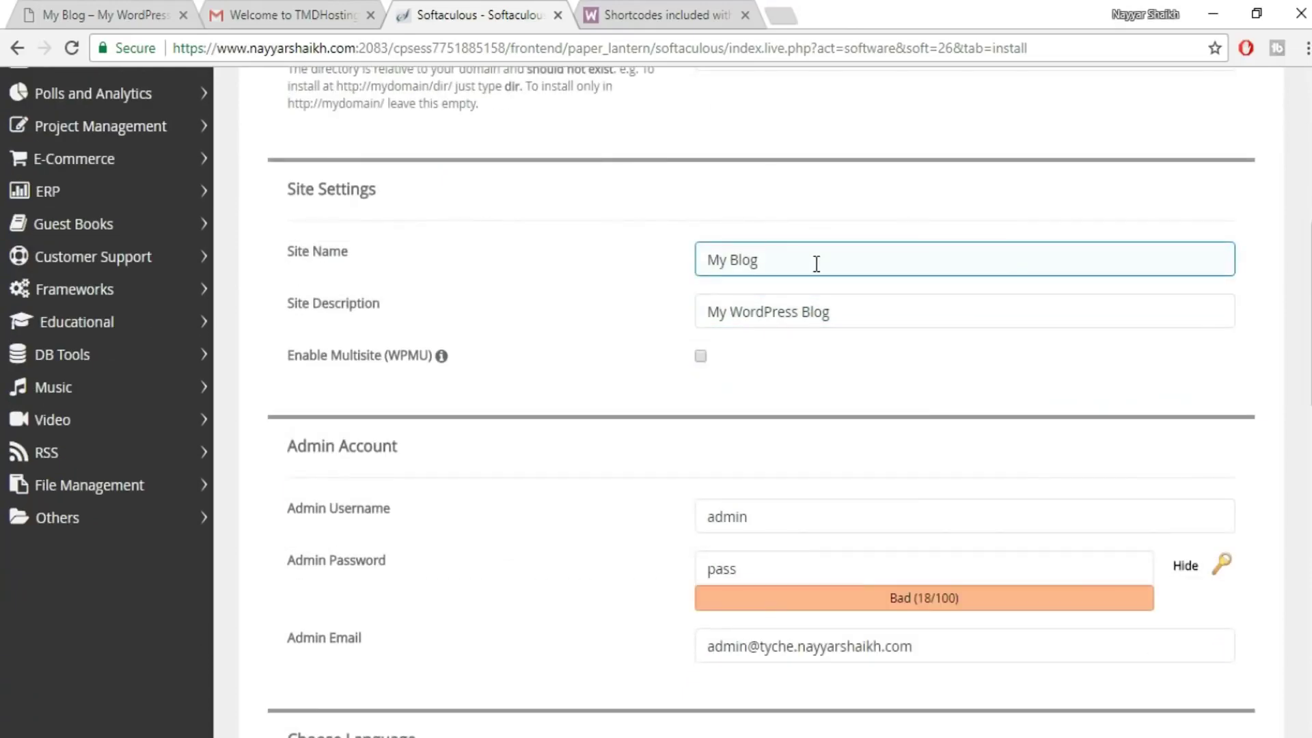
{"action": "left_click", "coordinate": [833, 312]}
{"action": "scroll", "coordinate": [847, 335], "scroll_direction": "down", "scroll_amount": 2}
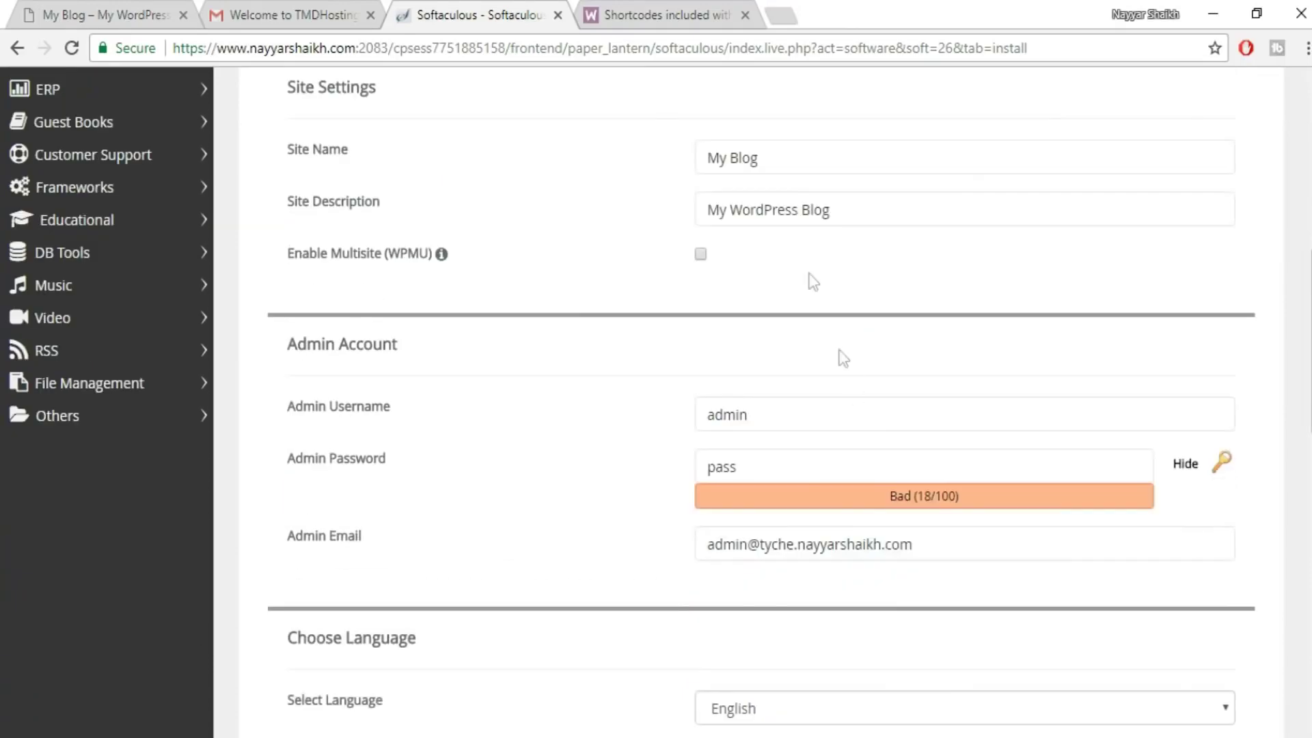
{"action": "left_click", "coordinate": [808, 158]}
{"action": "left_click", "coordinate": [882, 209]}
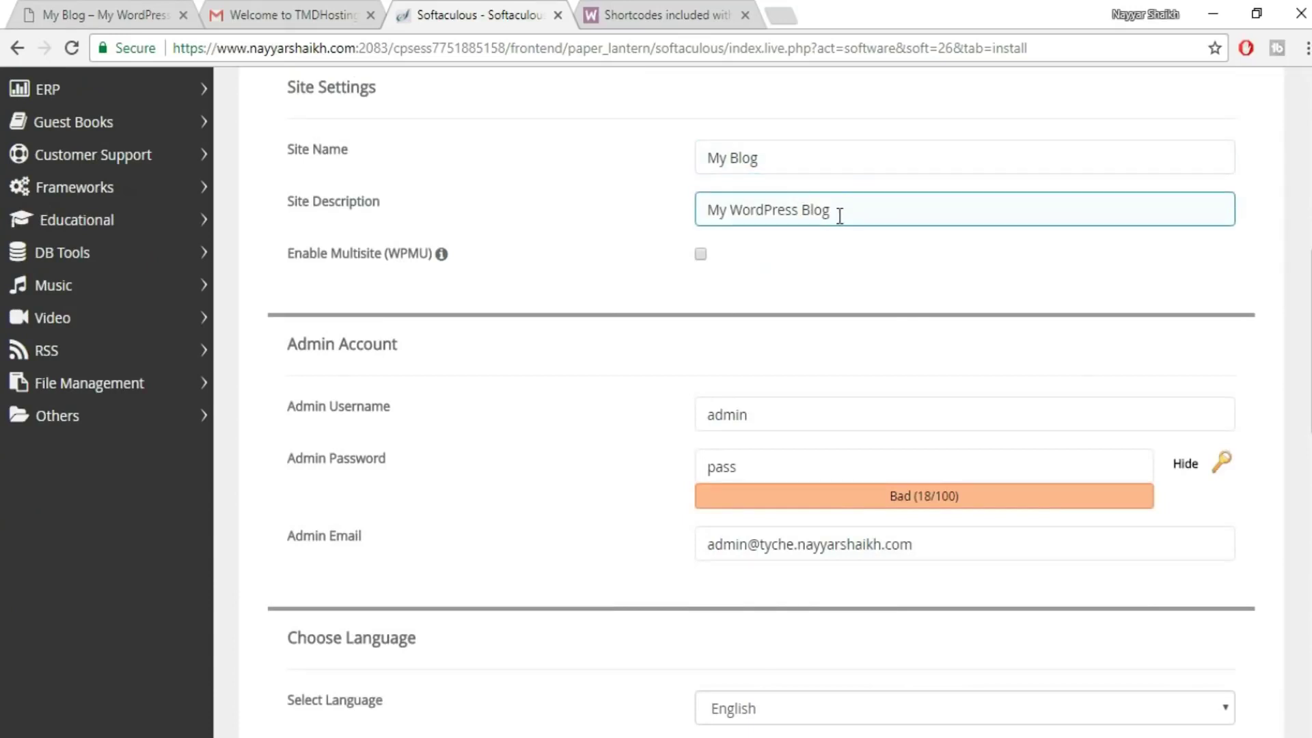
- Replace the default admin username with the owner's saved username
{"action": "left_click", "coordinate": [849, 409]}
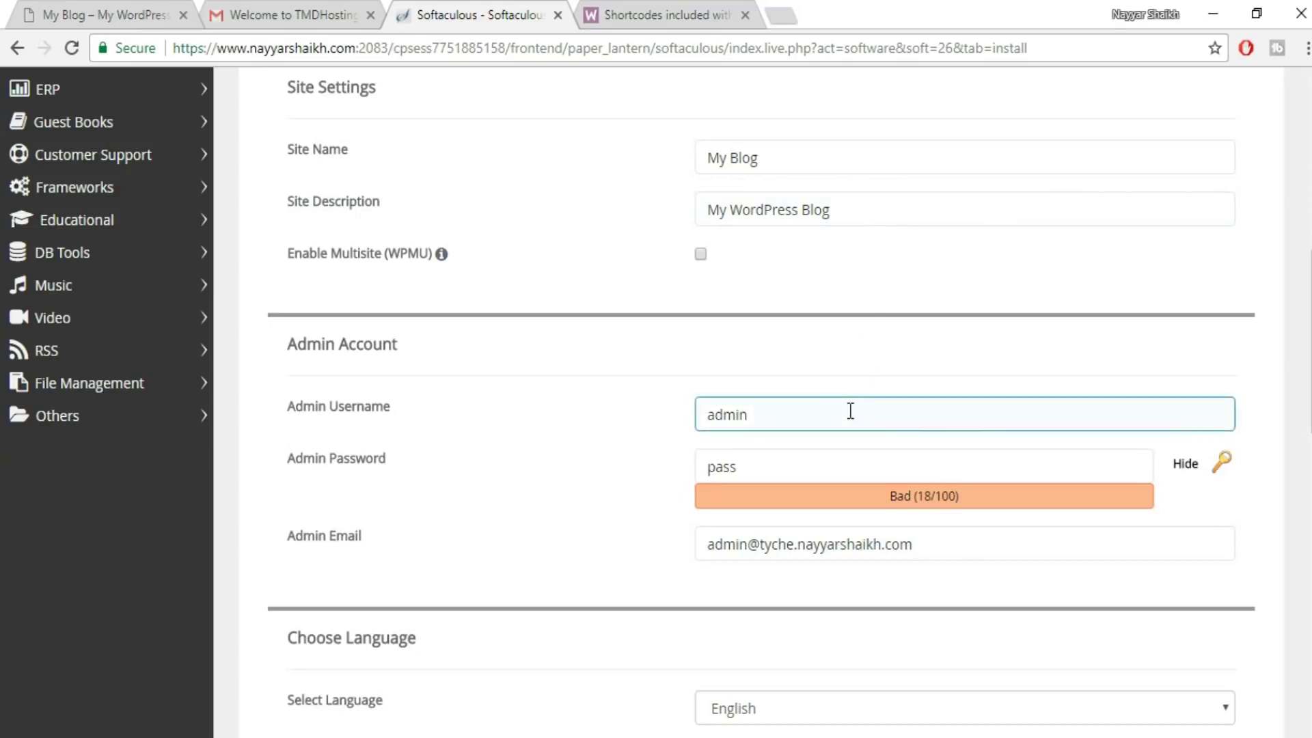
{"action": "left_click_drag", "start_coordinate": [746, 415], "coordinate": [665, 429]}
{"action": "scroll", "coordinate": [950, 386], "scroll_direction": "down", "scroll_amount": 2}
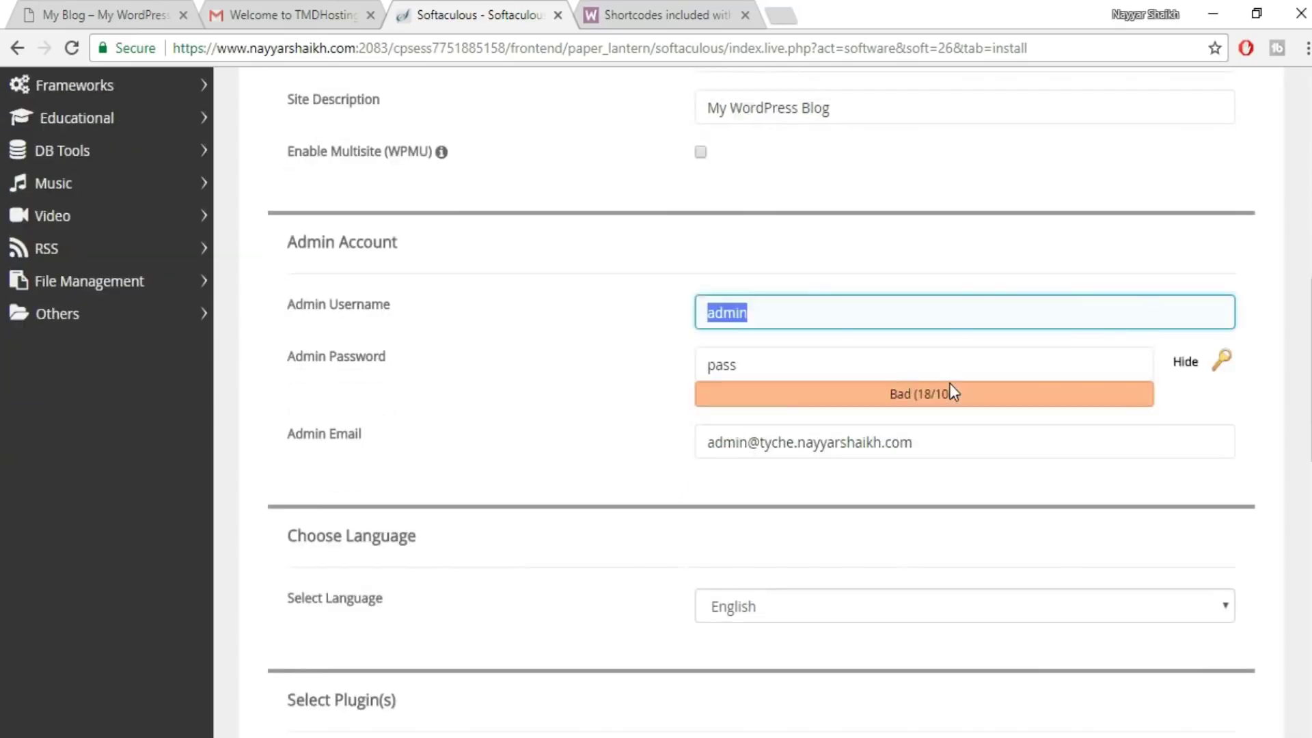
{"action": "key", "text": "BackSpace"}
{"action": "key", "text": "Down"}
{"action": "key", "text": "Down"}
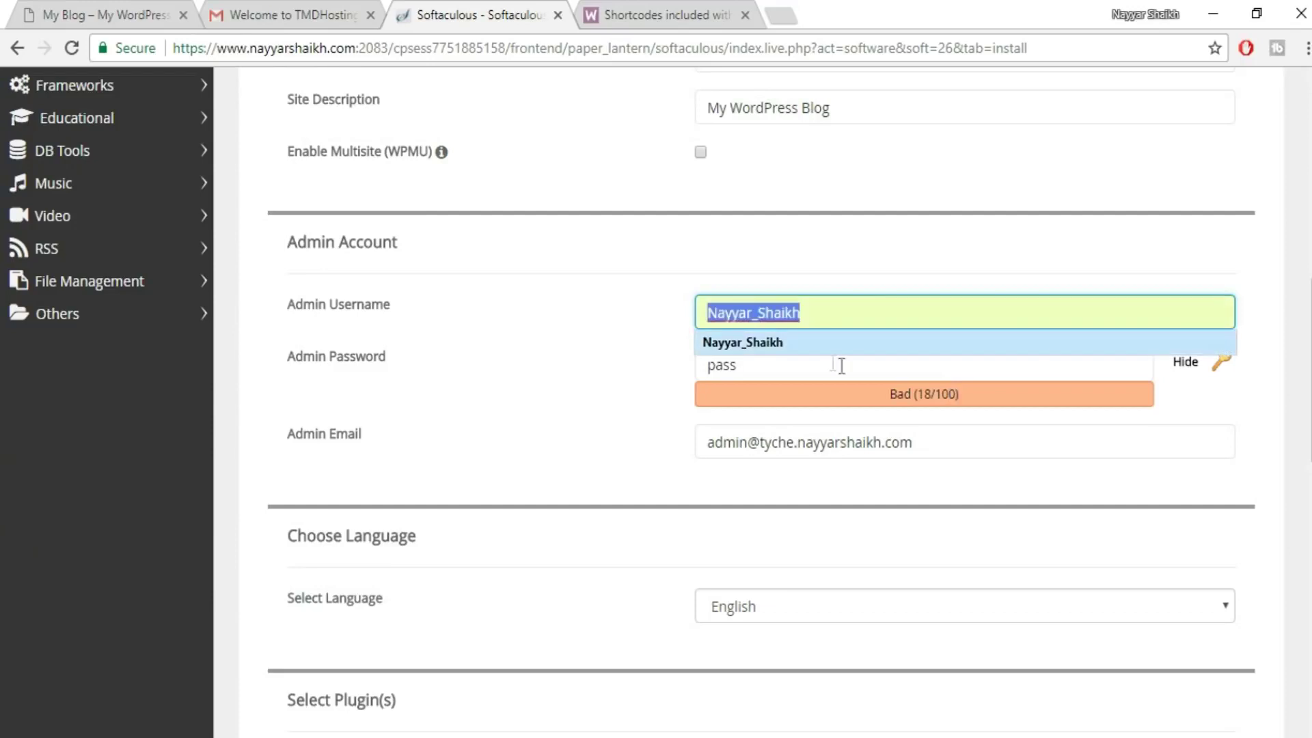
{"action": "left_click", "coordinate": [832, 375]}
{"action": "left_click", "coordinate": [796, 314]}
{"action": "left_click", "coordinate": [796, 344]}
- Replace the default admin password with a pasted new one and enter the owner's e-mail address
{"action": "left_click", "coordinate": [792, 380]}
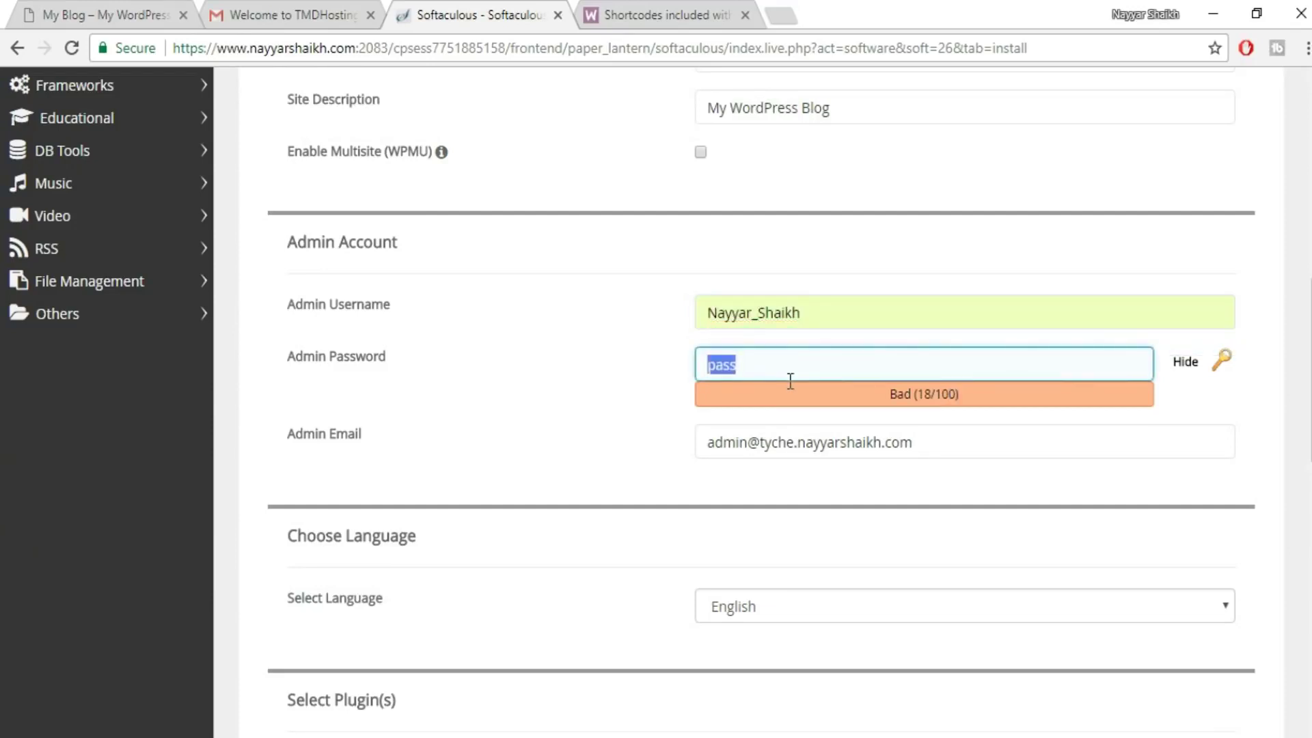
{"action": "key", "text": "BackSpace"}
{"action": "left_click", "coordinate": [1187, 366]}
{"action": "key", "text": "ctrl+v"}
{"action": "key", "text": "Tab"}
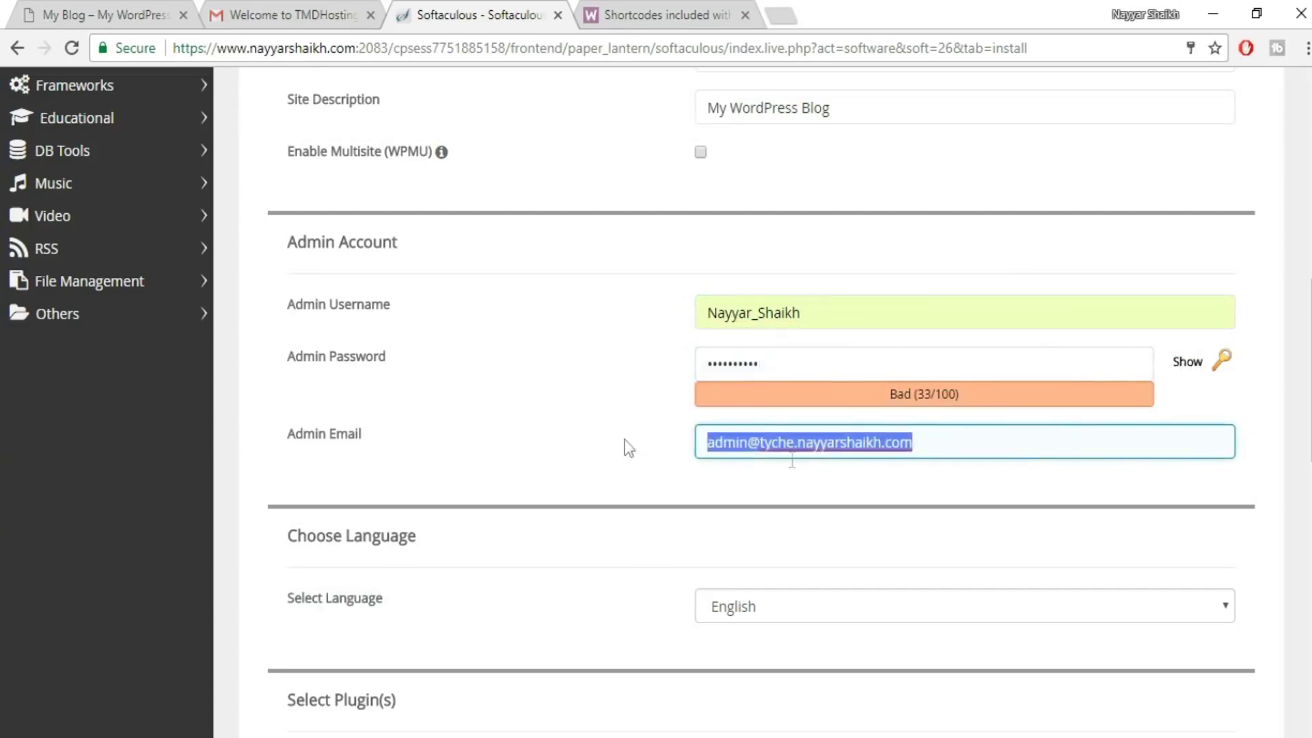
{"action": "key", "text": "BackSpace"}
{"action": "type", "text": "re"}
{"action": "left_click", "coordinate": [980, 472]}
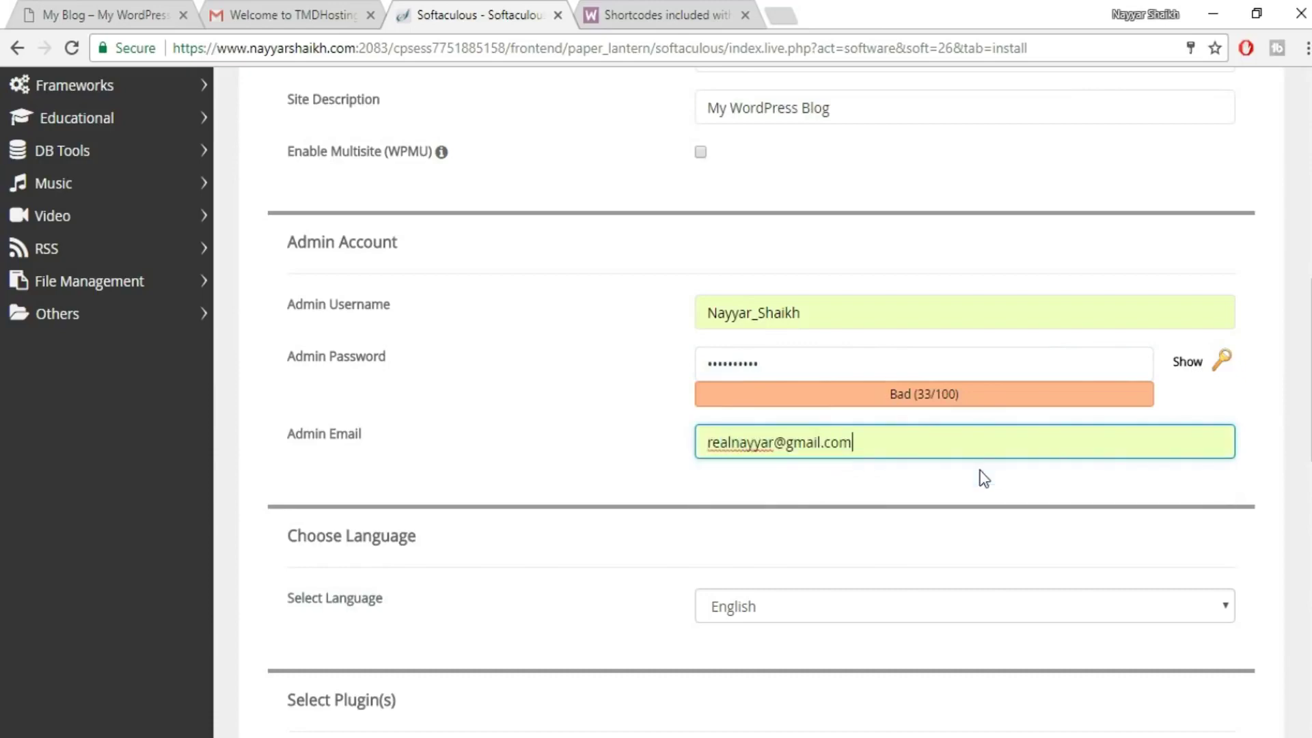
{"action": "scroll", "coordinate": [1044, 468], "scroll_direction": "down", "scroll_amount": 13}
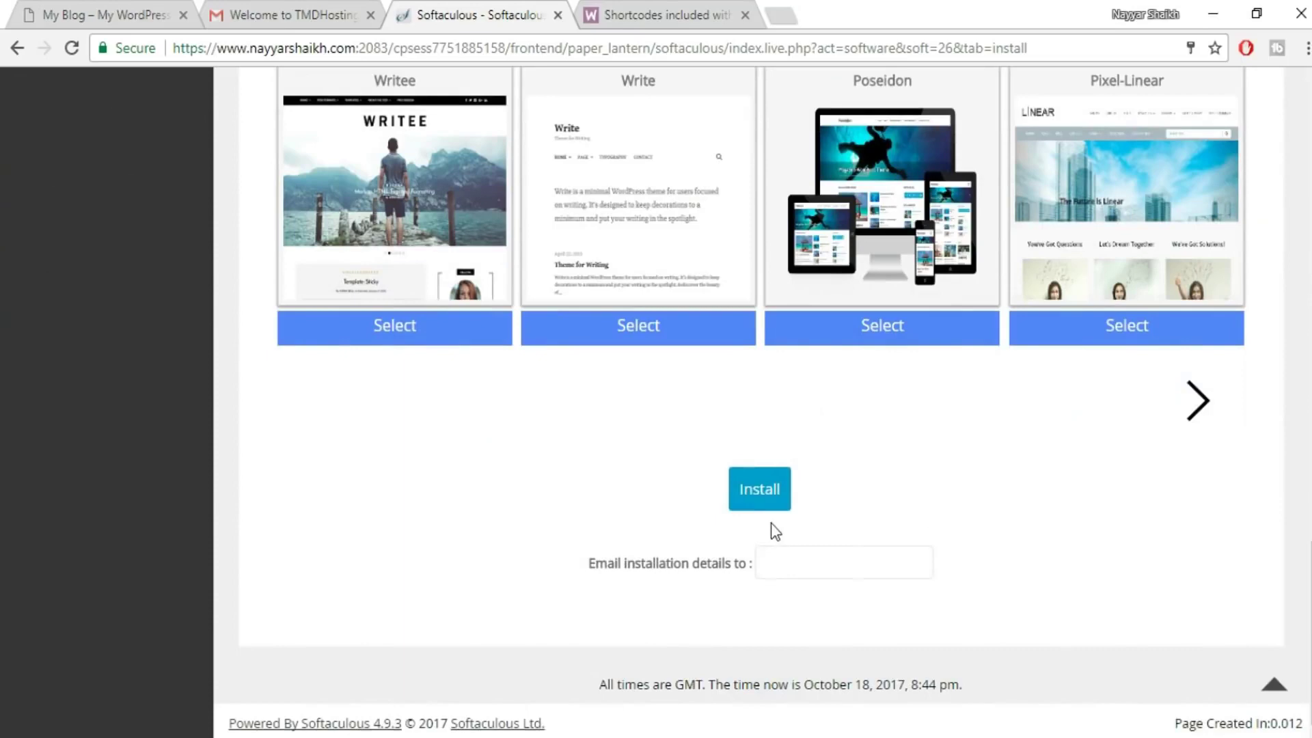
- Install WordPress on tyche.nayyarshaikh.com, then follow its wp-admin Administrative URL
{"action": "left_click", "coordinate": [770, 499]}
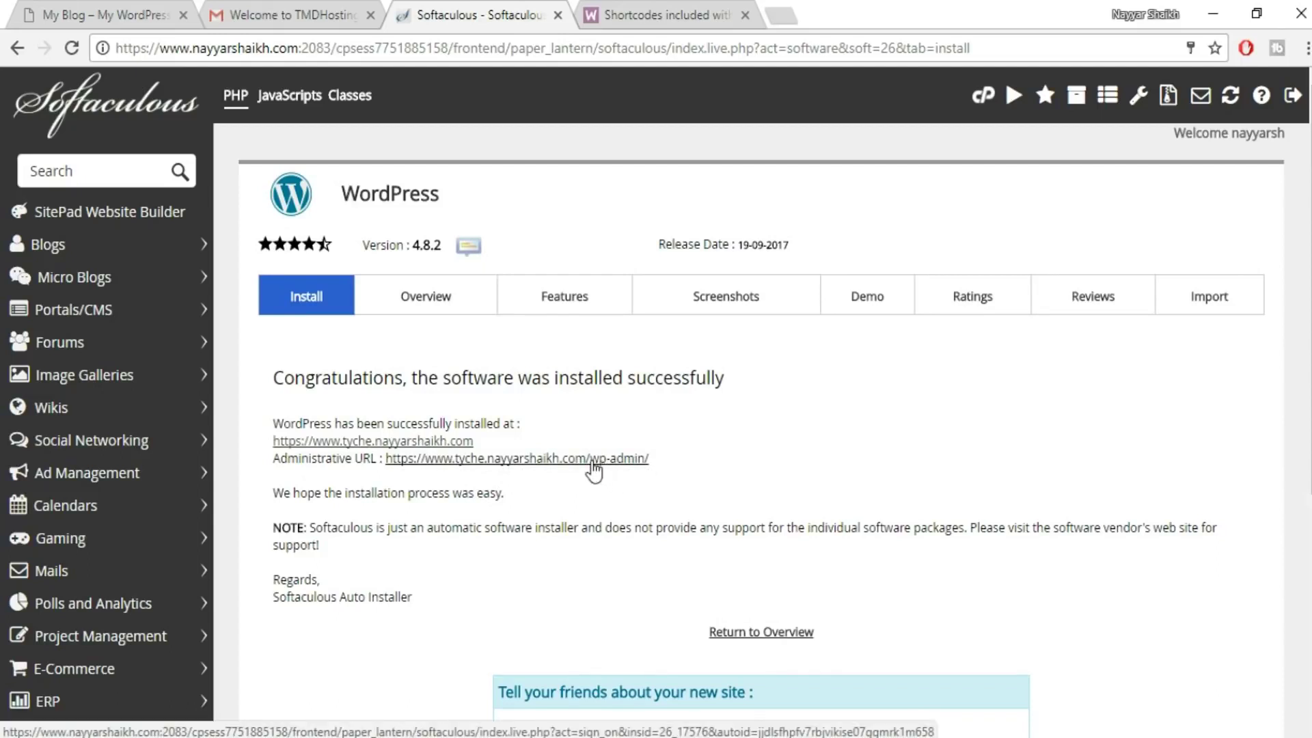
{"action": "left_click", "coordinate": [592, 464]}
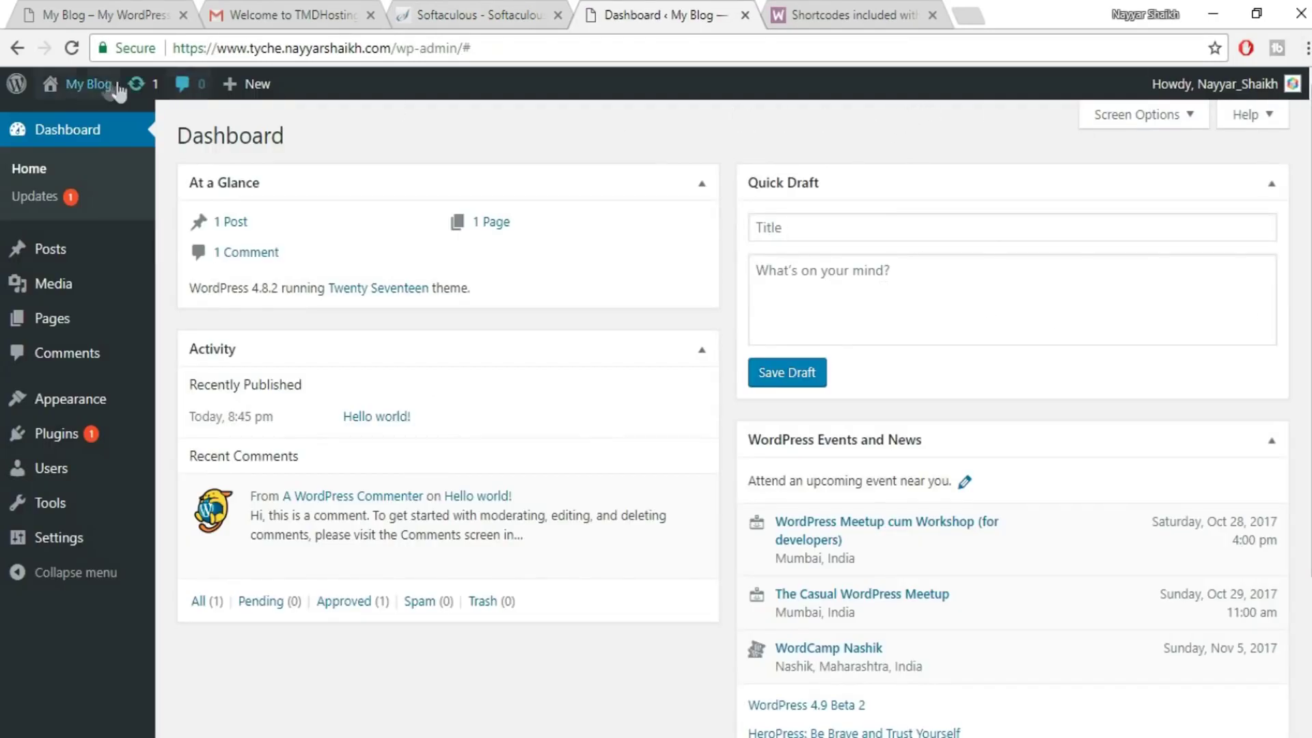
- Open the My Blog front page in a new tab and scroll through it
{"action": "mouse_move", "coordinate": [86, 85]}
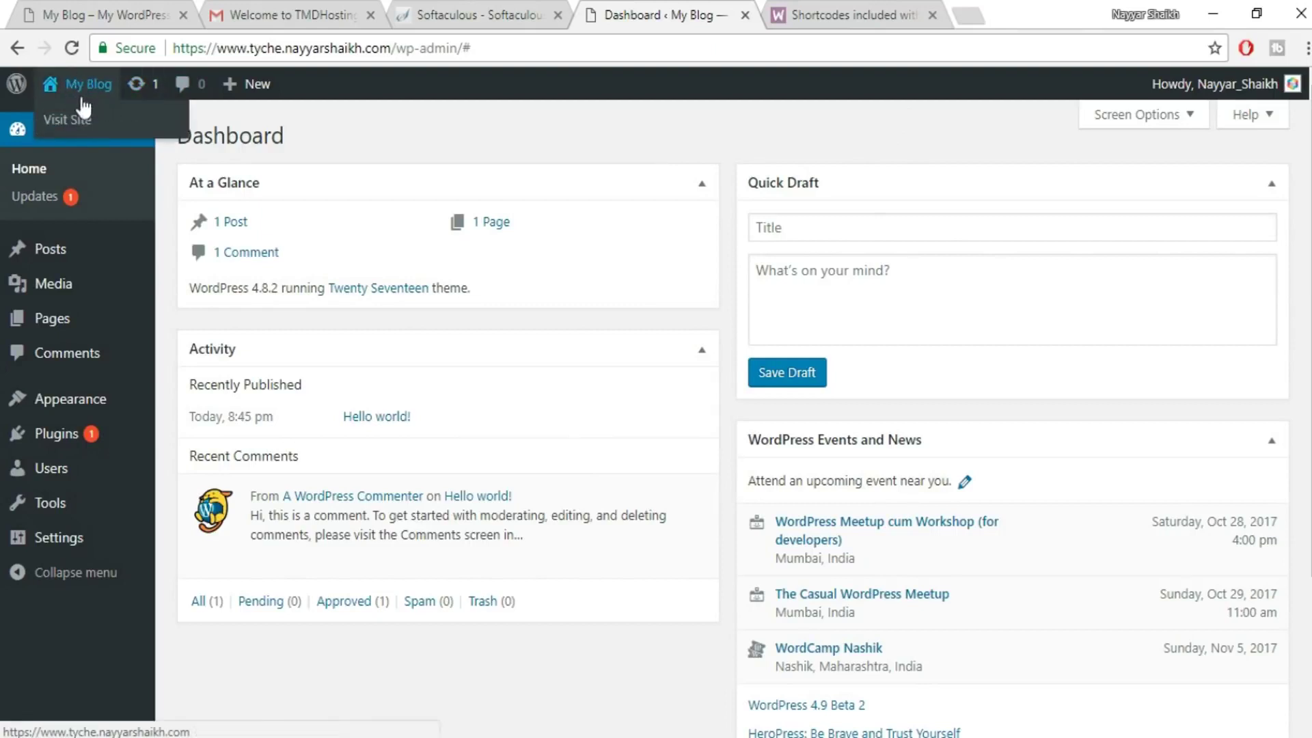
{"action": "right_click", "coordinate": [65, 130]}
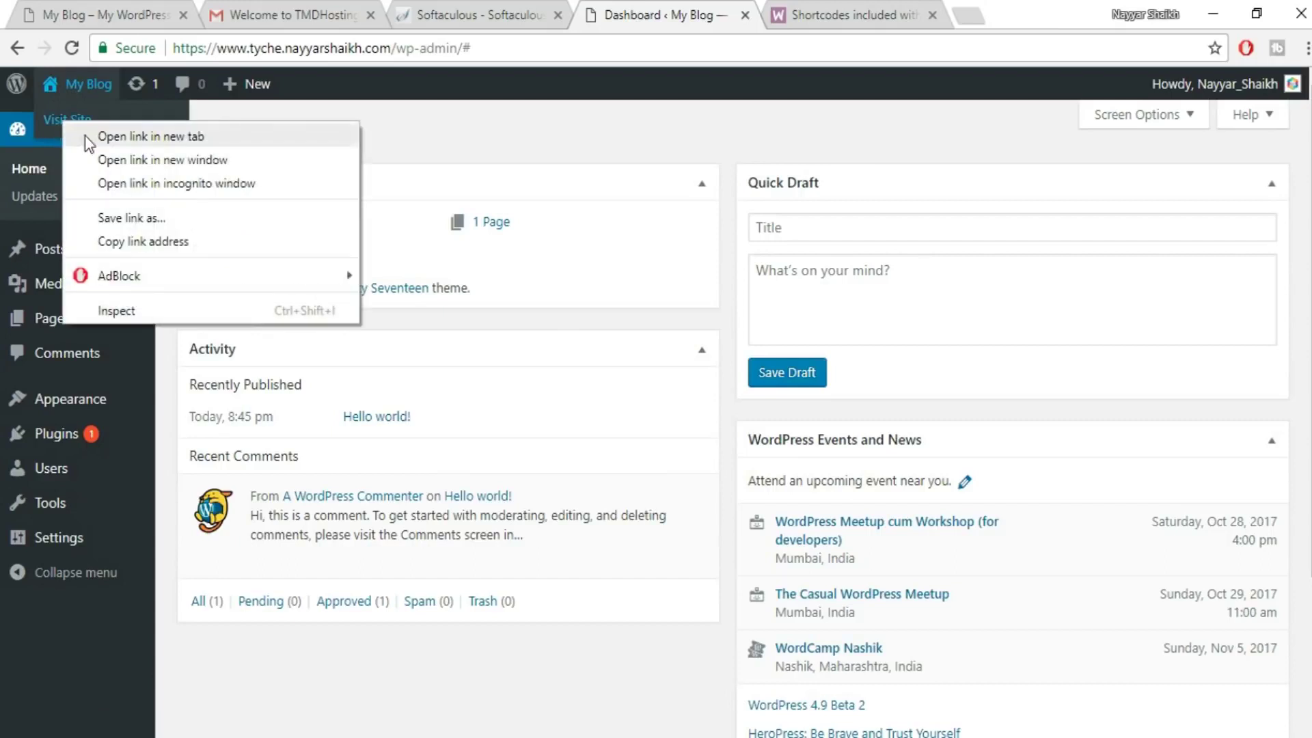
{"action": "left_click", "coordinate": [82, 136]}
{"action": "left_click", "coordinate": [813, 18]}
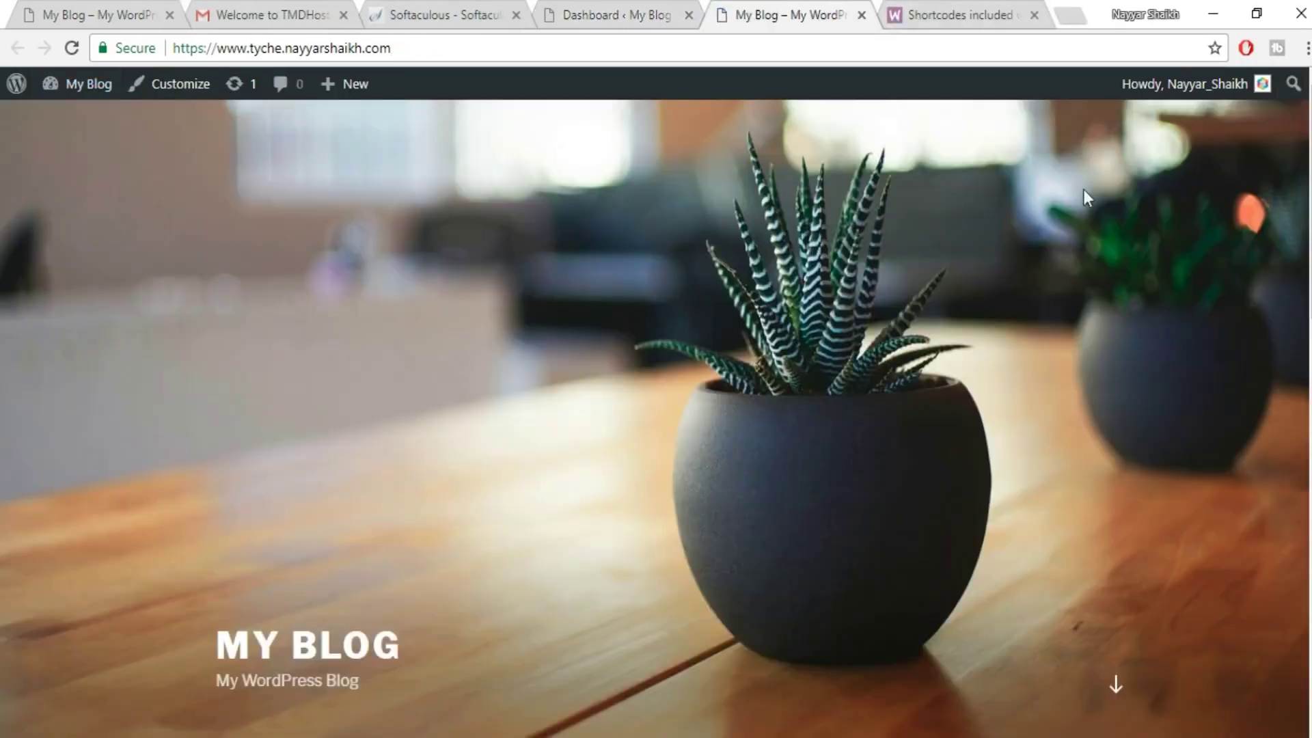
{"action": "scroll", "coordinate": [656, 410], "scroll_direction": "down", "scroll_amount": 15}
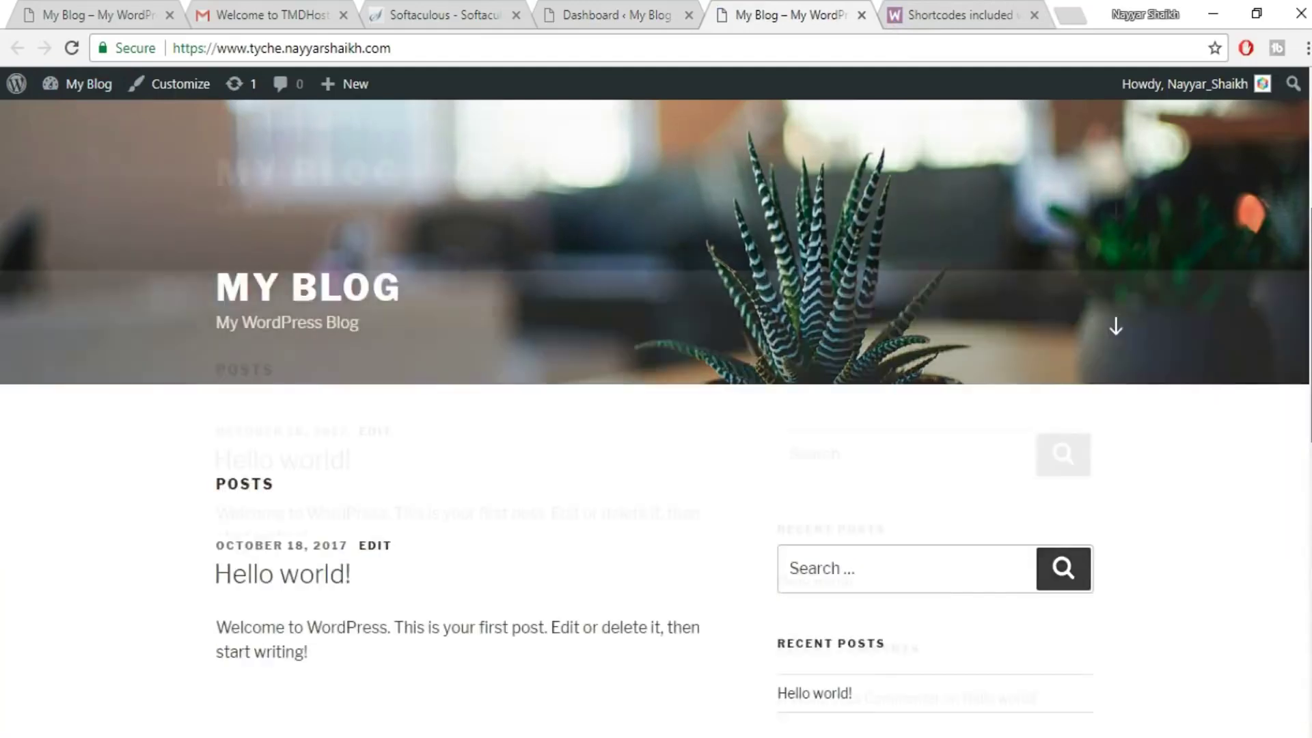
{"action": "scroll", "coordinate": [859, 269], "scroll_direction": "up", "scroll_amount": 15}
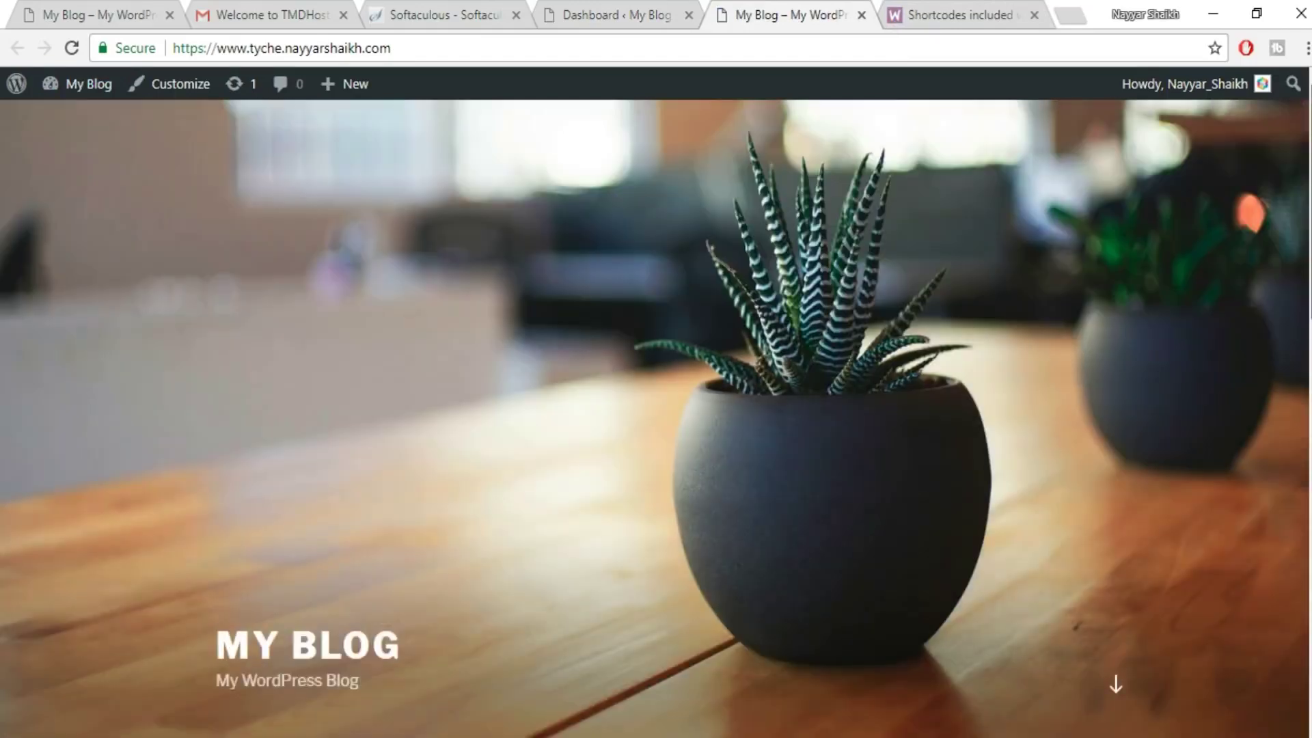
- Compare it with the shop site tab, then go back to the dashboard tab
{"action": "left_click", "coordinate": [111, 14]}
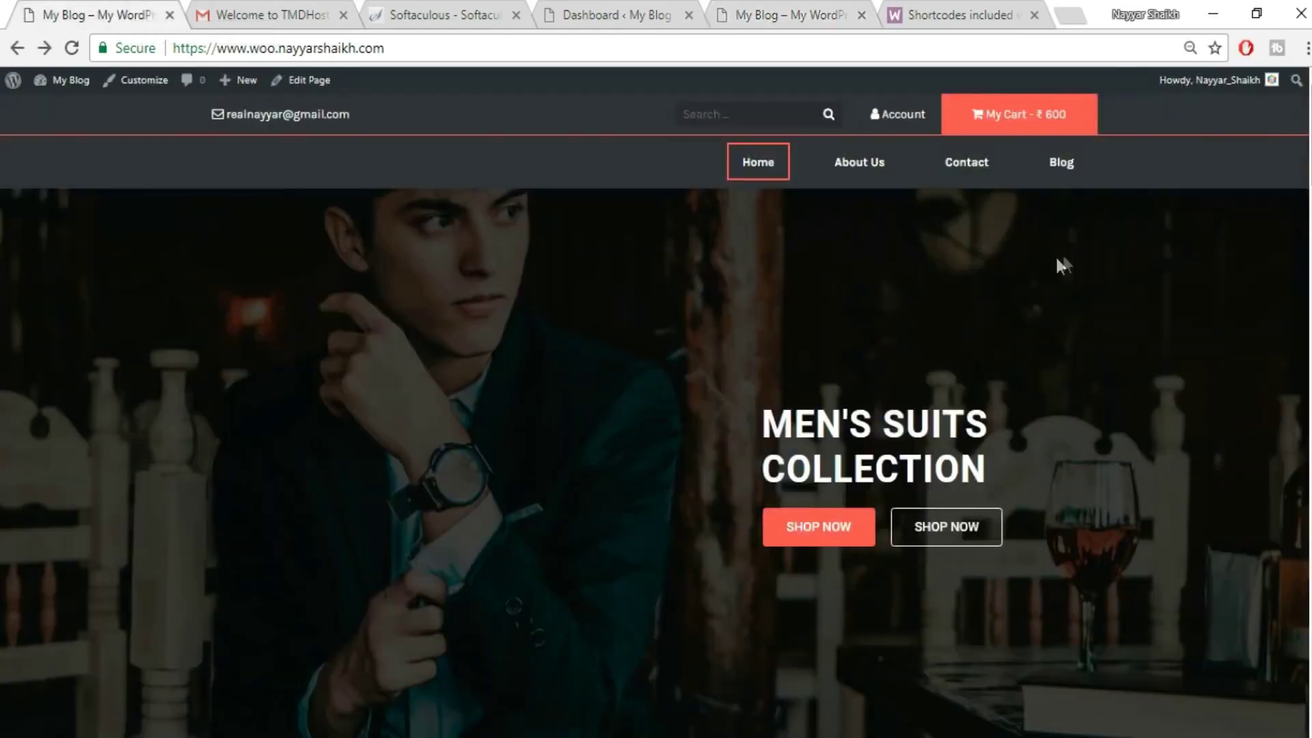
{"action": "scroll", "coordinate": [656, 410], "scroll_direction": "down", "scroll_amount": 10}
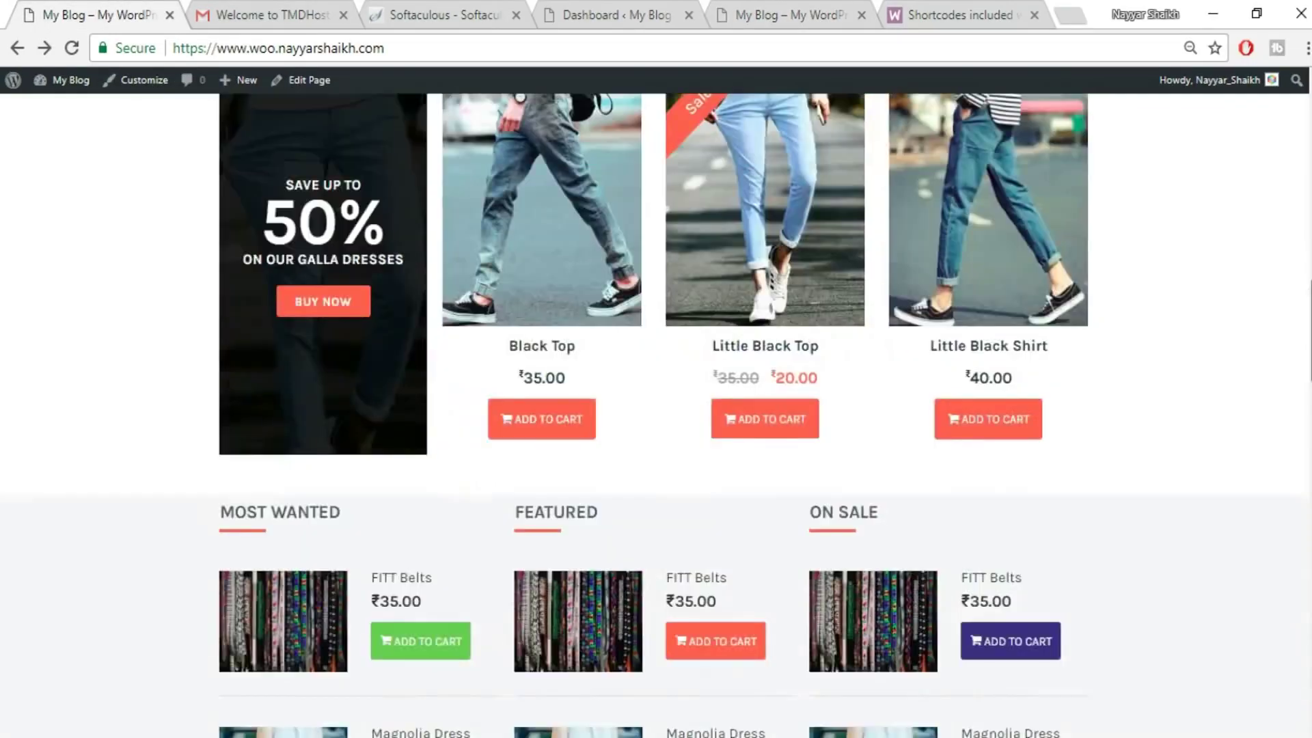
{"action": "scroll", "coordinate": [656, 409], "scroll_direction": "up", "scroll_amount": 10}
{"action": "left_click", "coordinate": [588, 14]}
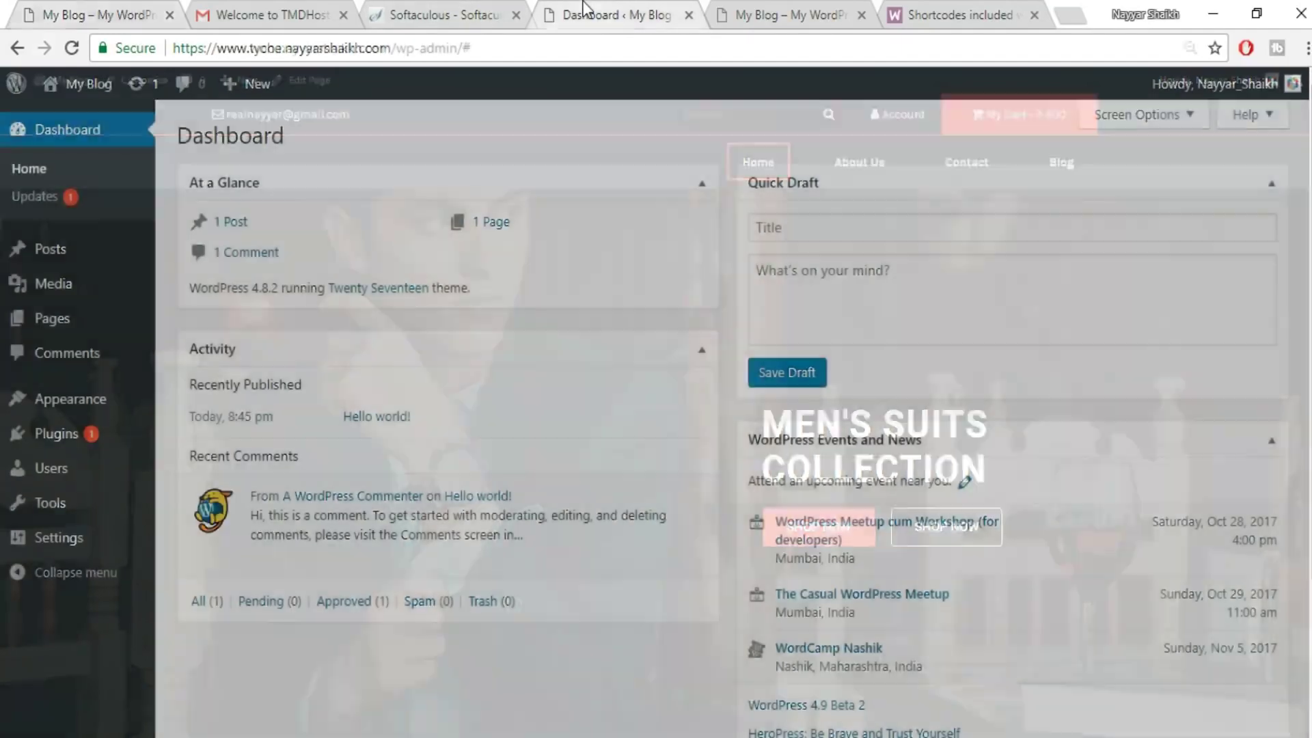
- Go to Appearance > Themes and choose Add New to see the Featured themes
{"action": "mouse_move", "coordinate": [52, 404]}
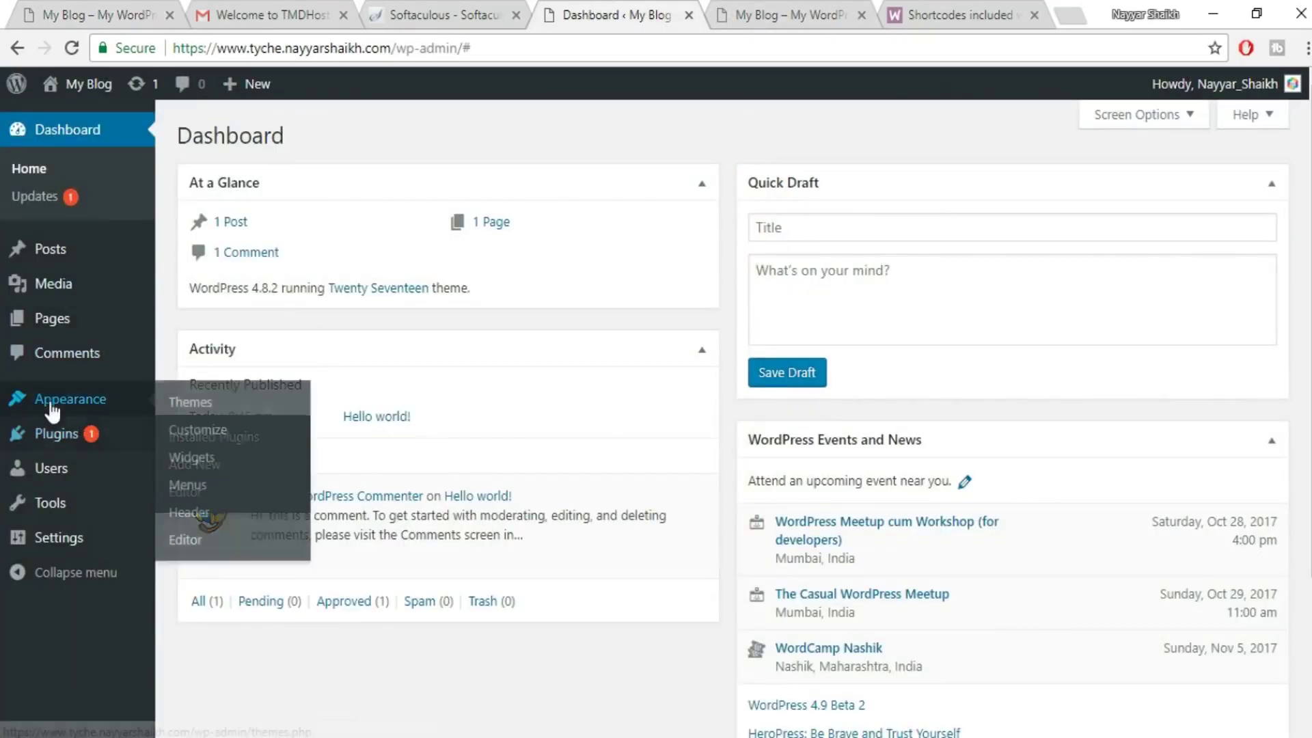
{"action": "left_click", "coordinate": [235, 409]}
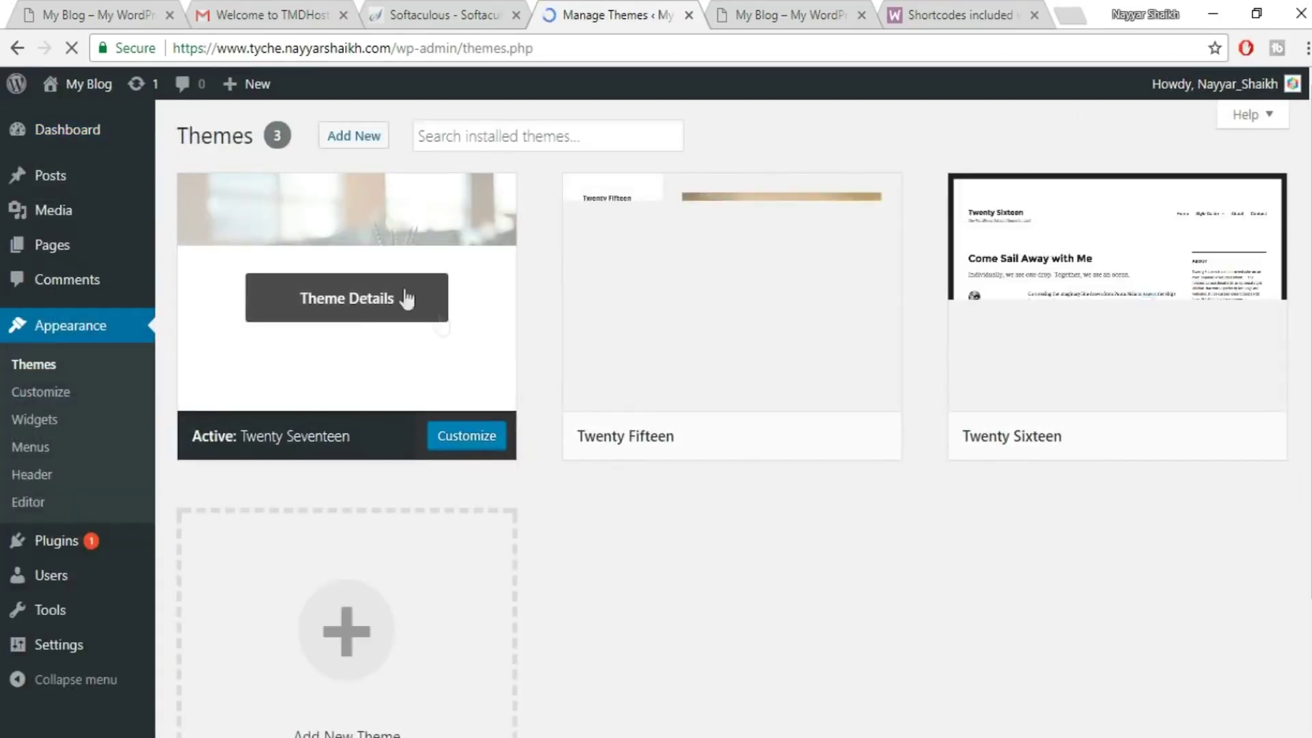
{"action": "left_click", "coordinate": [353, 135]}
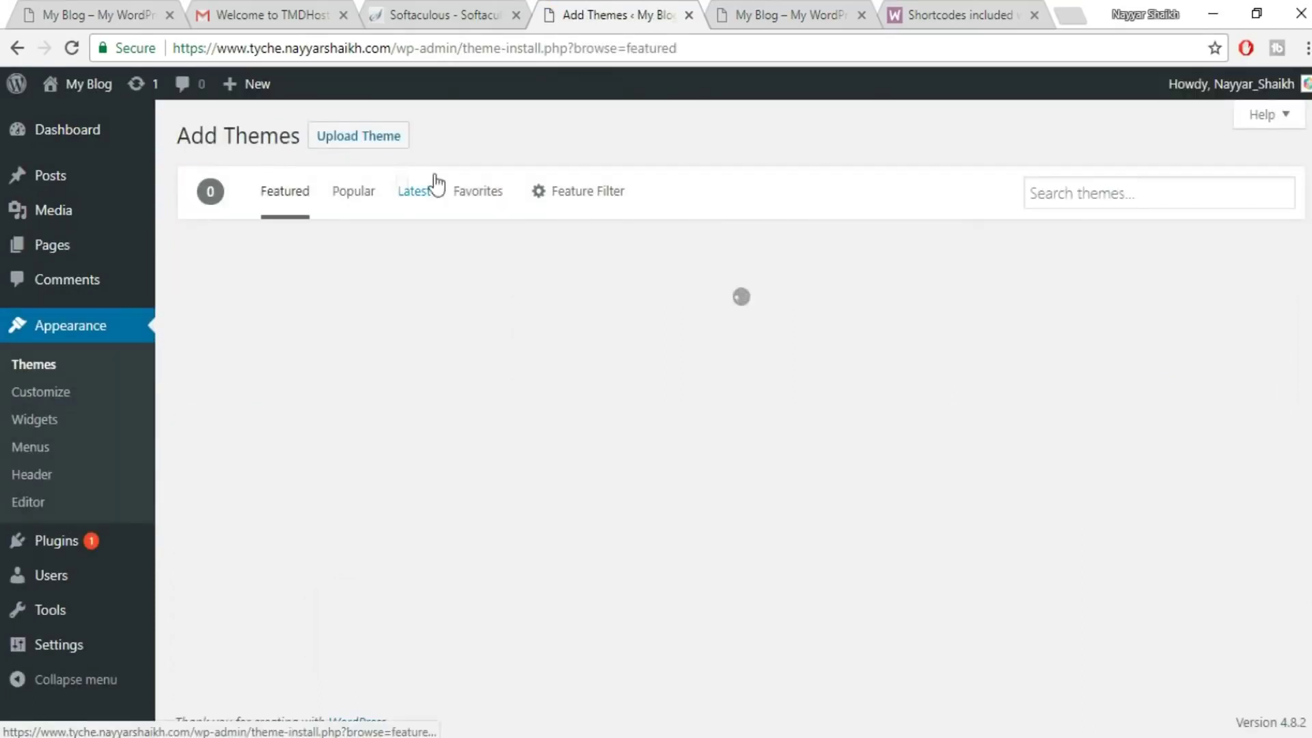
- Search themes for 'tyche', install and activate Tyche, then close the Welcome to Tyche banner
{"action": "left_click", "coordinate": [1128, 199]}
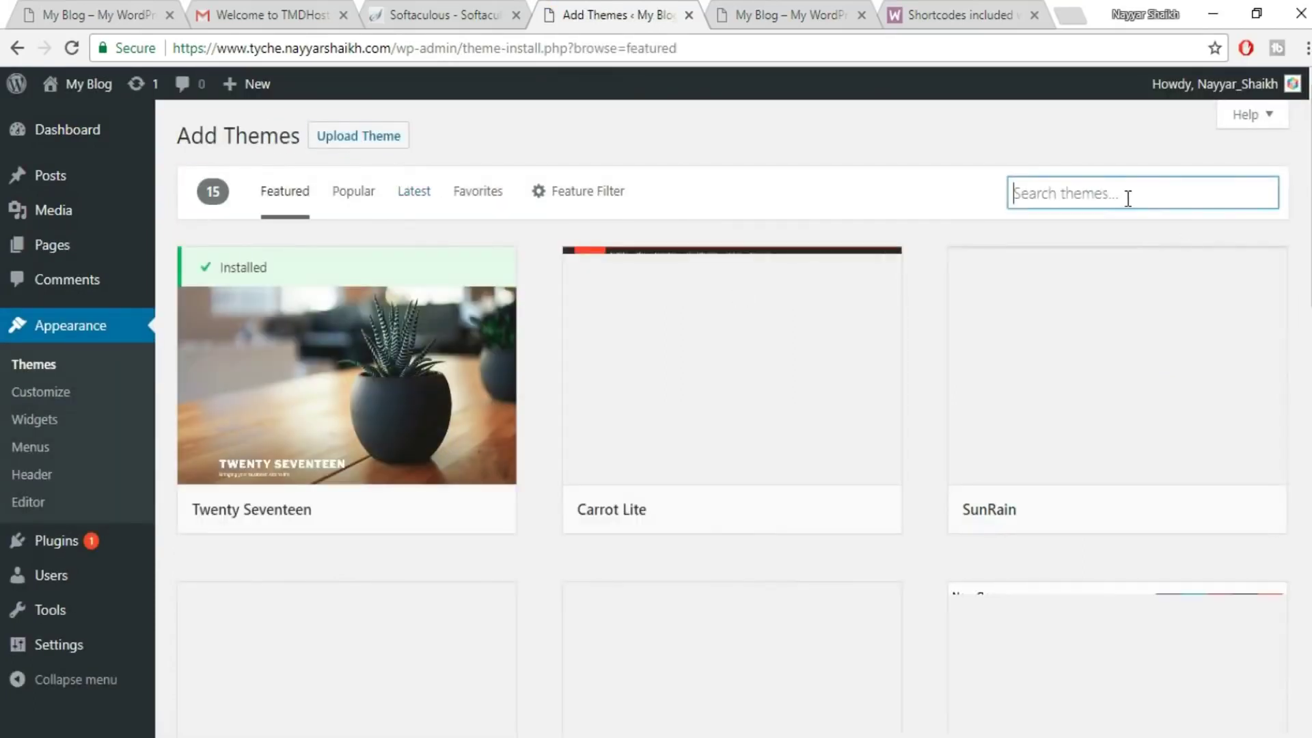
{"action": "type", "text": "tyche"}
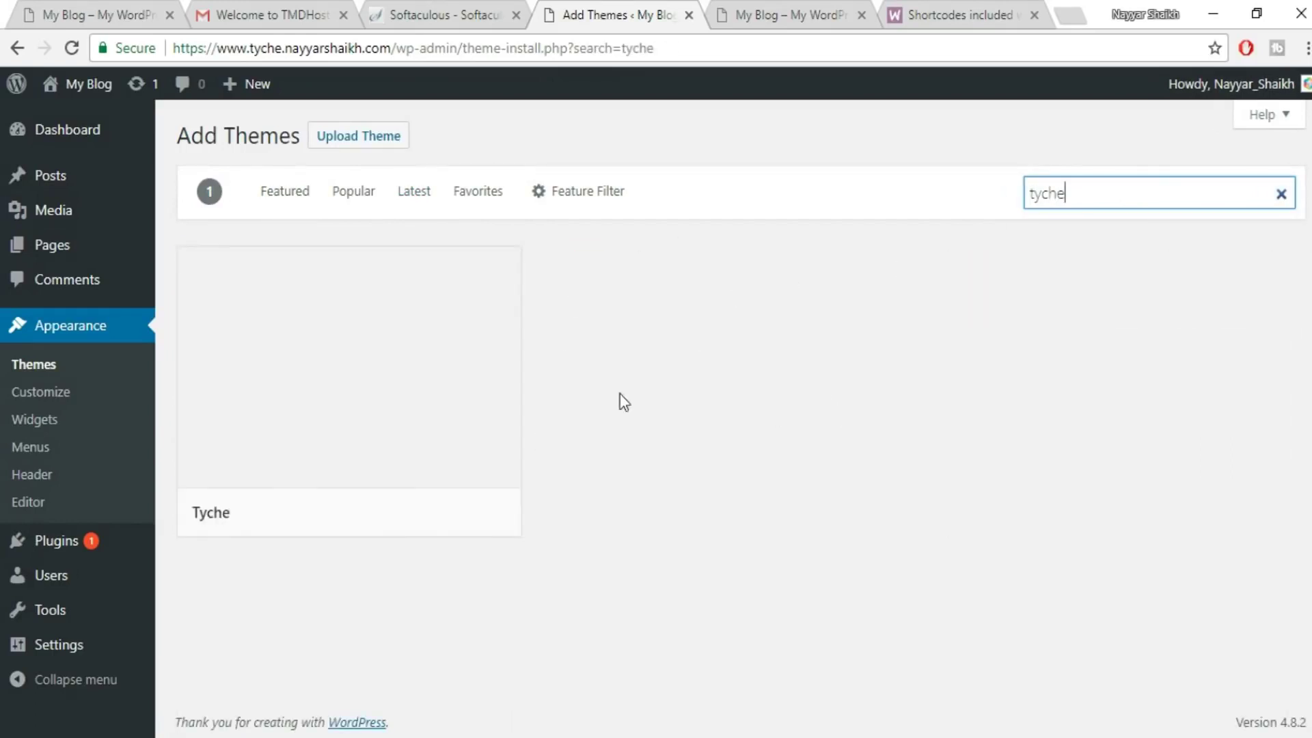
{"action": "mouse_move", "coordinate": [393, 318]}
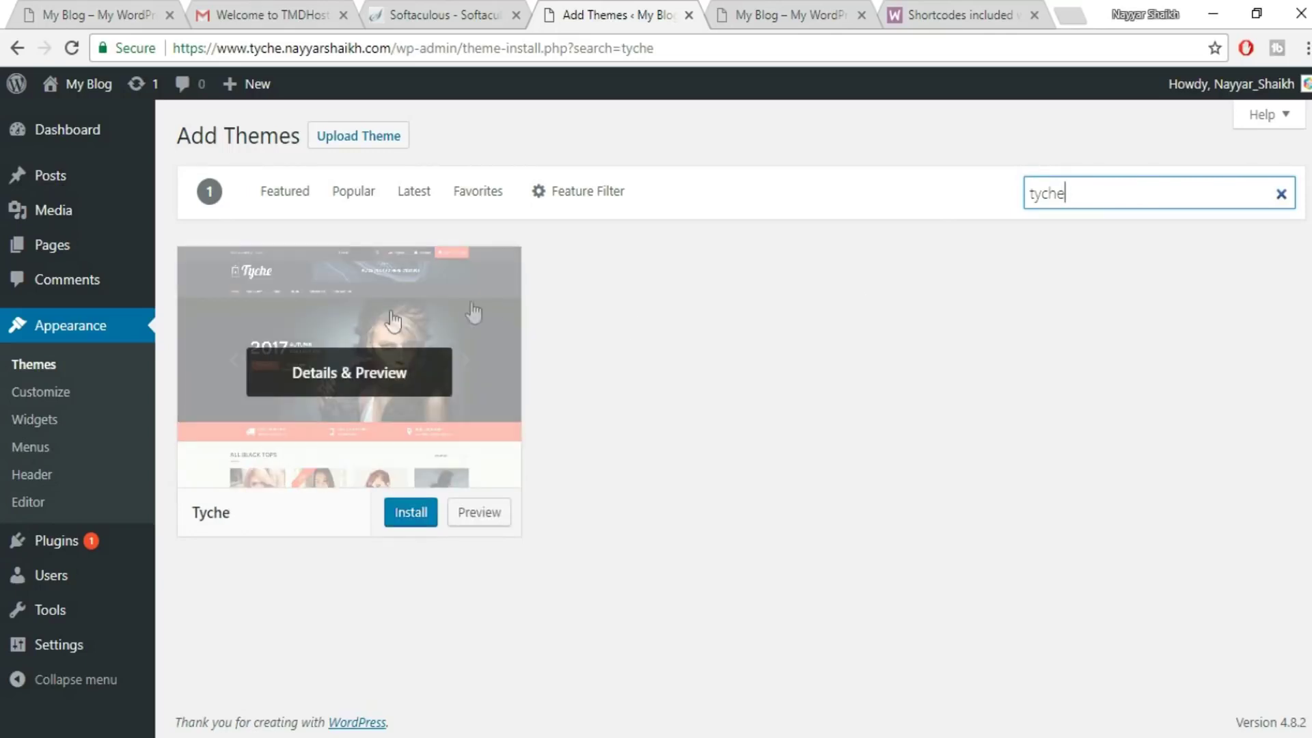
{"action": "left_click", "coordinate": [411, 513]}
{"action": "left_click", "coordinate": [386, 517]}
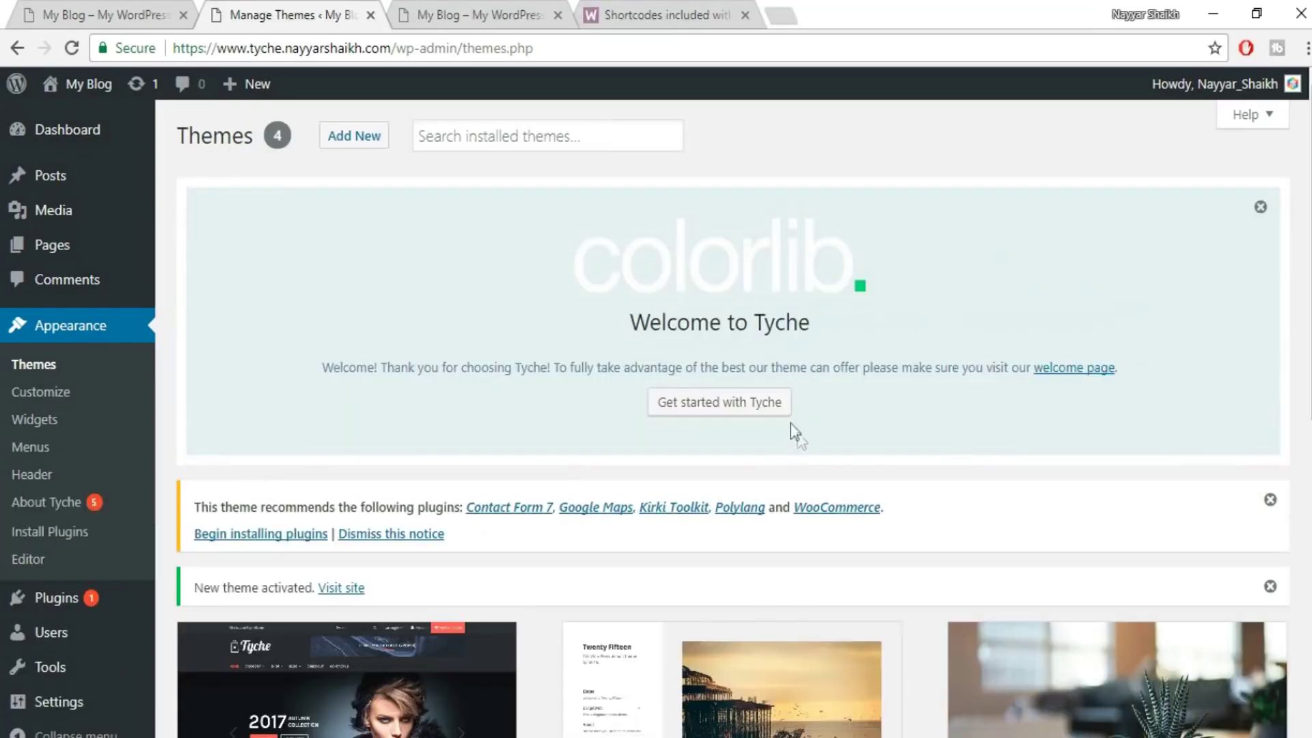
{"action": "left_click", "coordinate": [1260, 207]}
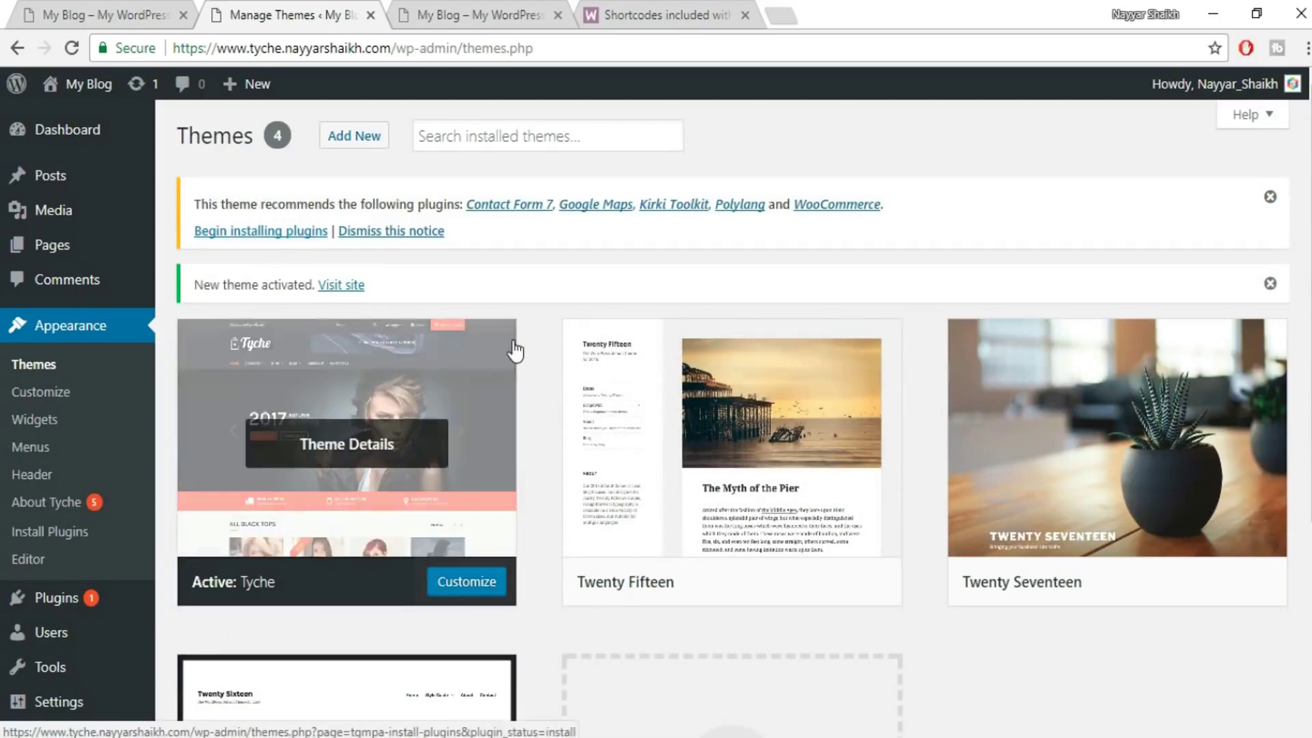
- Delete the Twenty Fifteen theme from its details view, confirming with OK
{"action": "scroll", "coordinate": [850, 284], "scroll_direction": "down", "scroll_amount": 3}
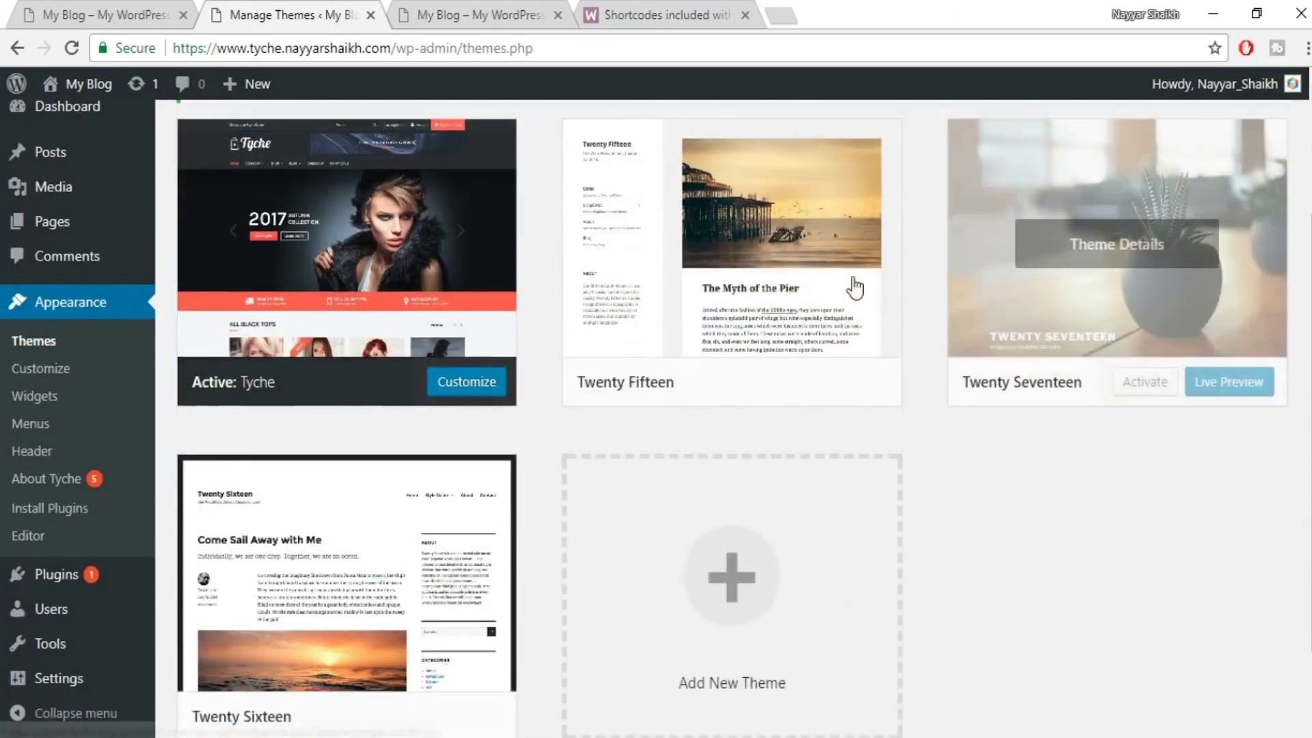
{"action": "scroll", "coordinate": [683, 478], "scroll_direction": "up", "scroll_amount": 3}
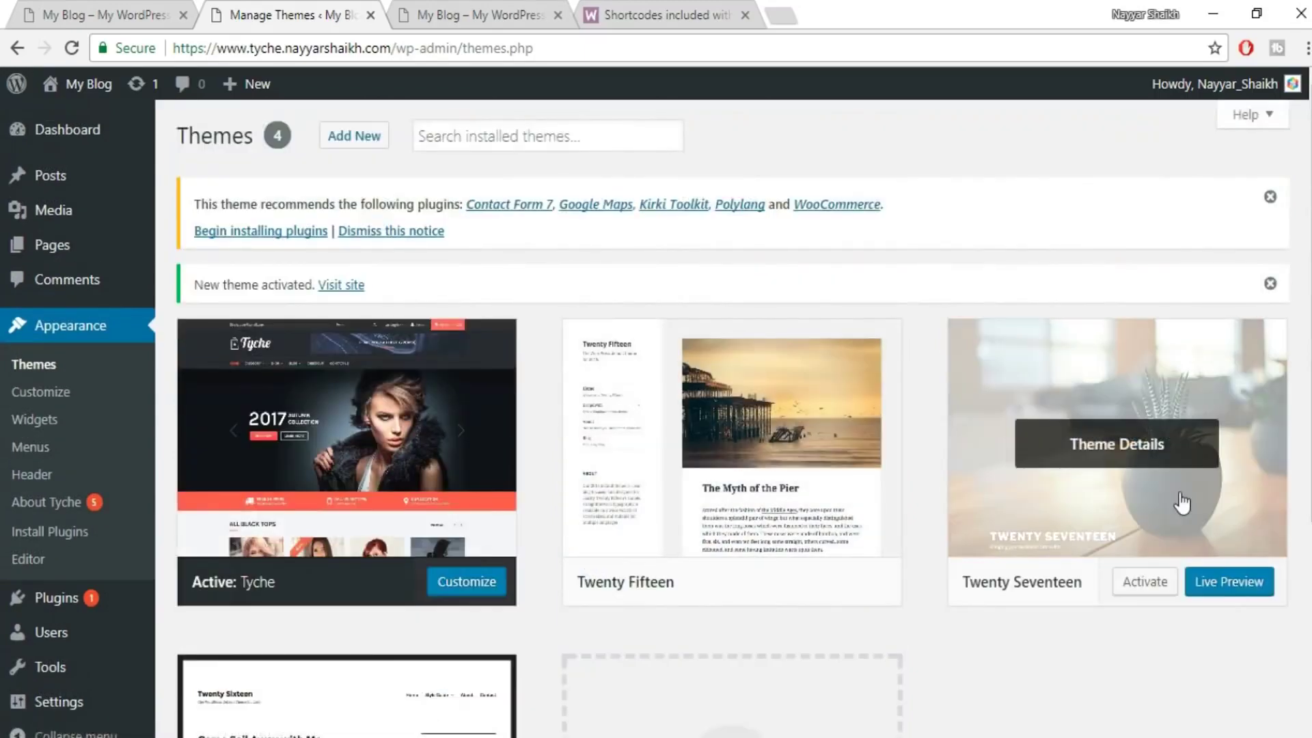
{"action": "scroll", "coordinate": [1101, 500], "scroll_direction": "down", "scroll_amount": 2}
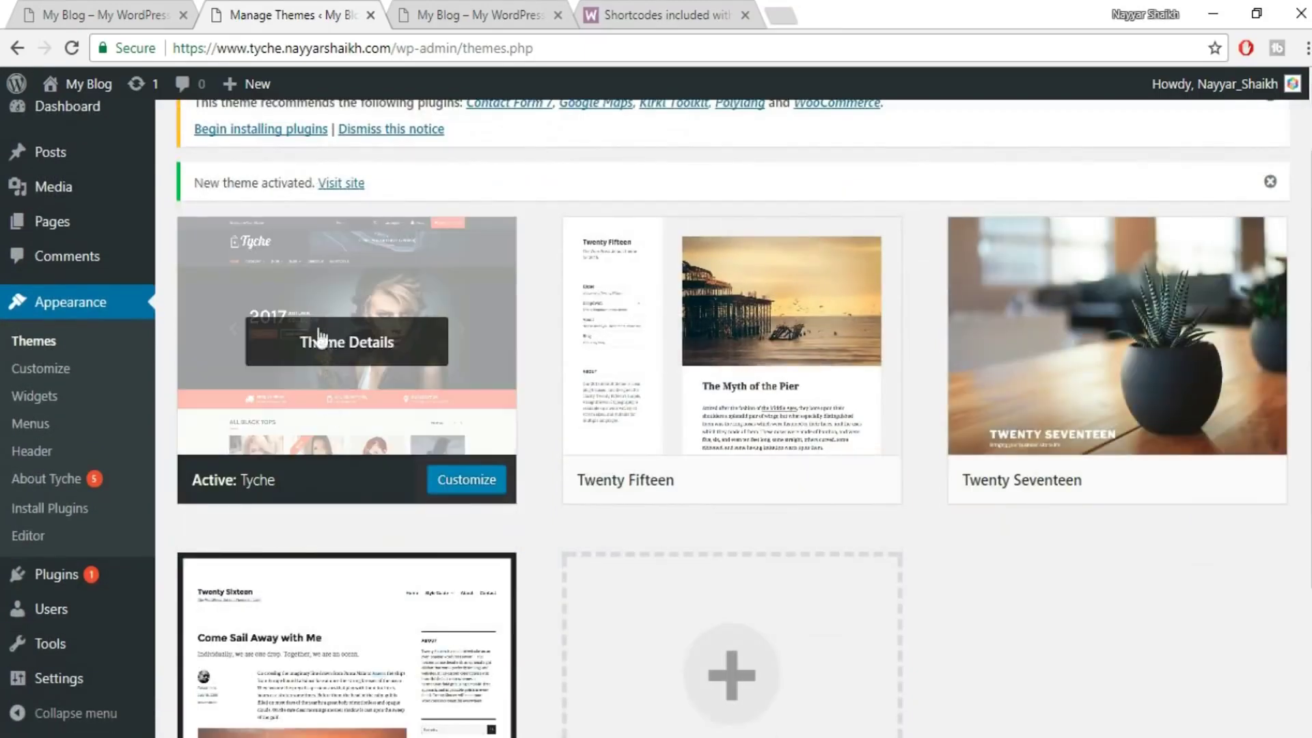
{"action": "left_click", "coordinate": [785, 343]}
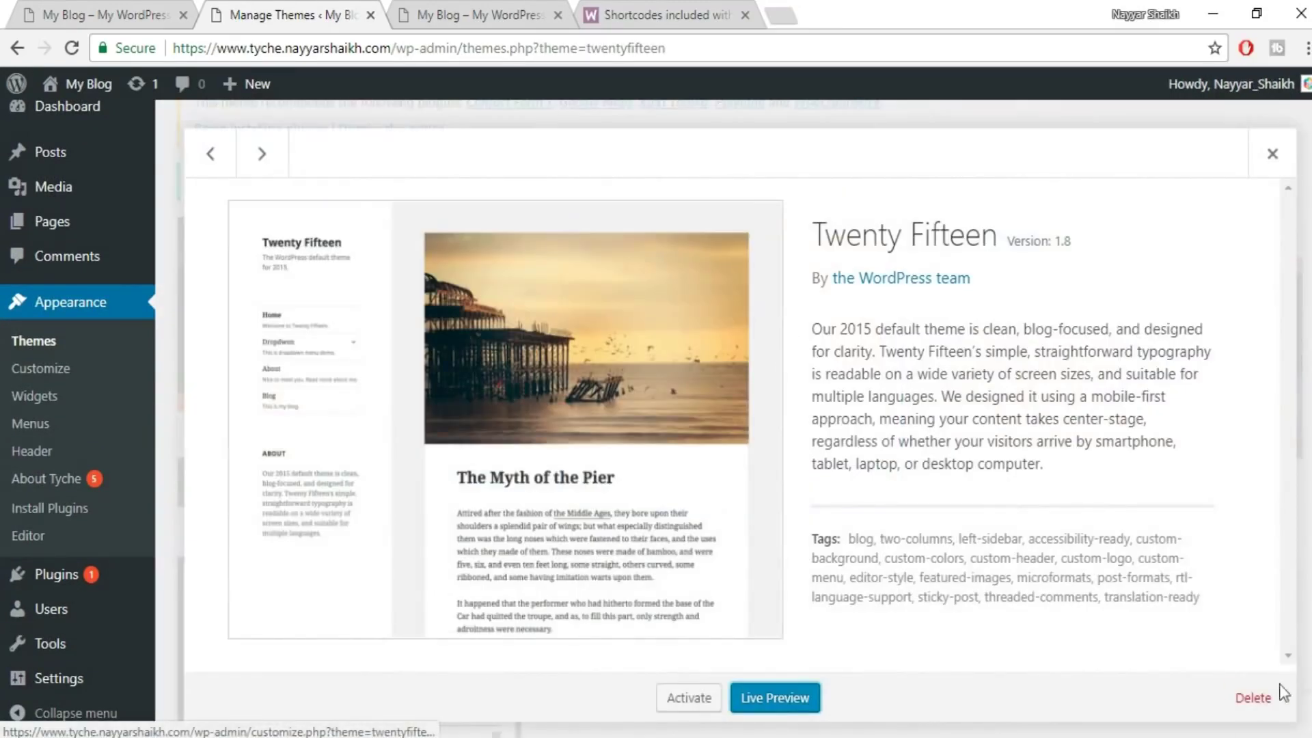
{"action": "left_click", "coordinate": [1253, 698]}
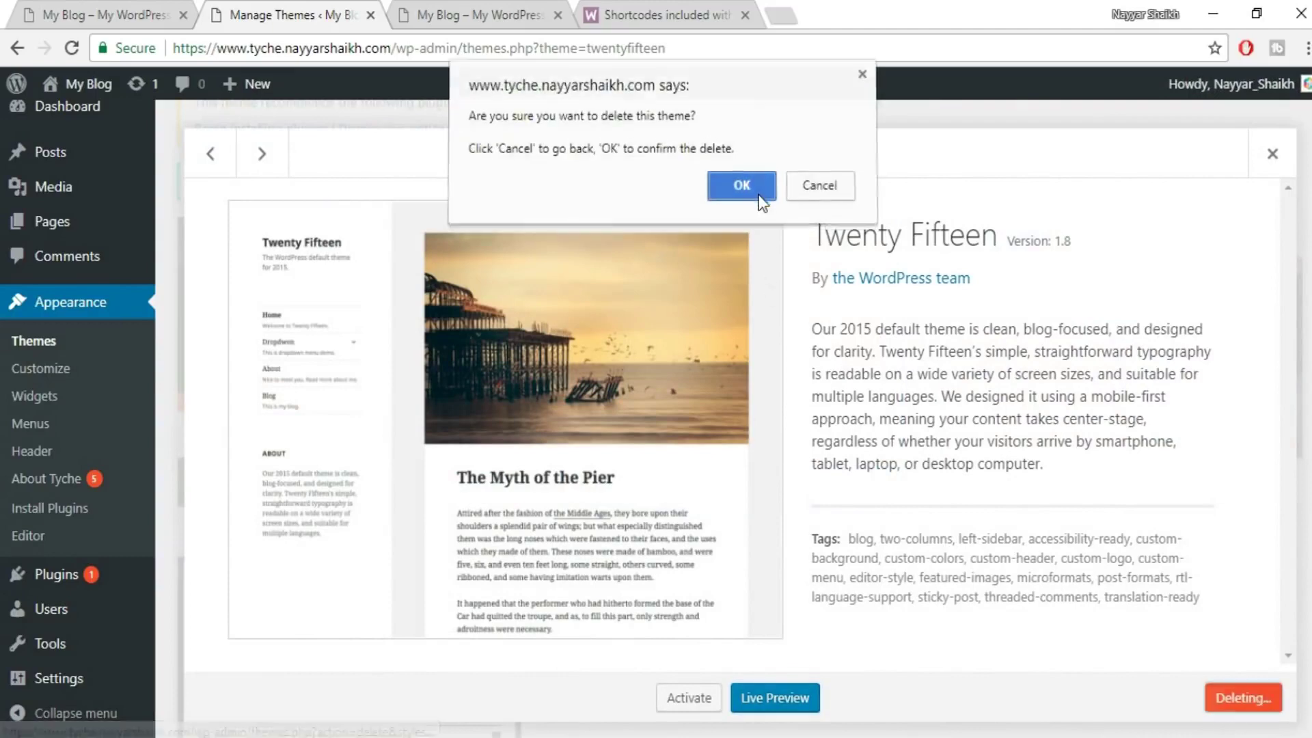
{"action": "left_click", "coordinate": [755, 188]}
- Delete Twenty Seventeen and Twenty Sixteen the same way, leaving only Tyche
{"action": "left_click", "coordinate": [782, 329]}
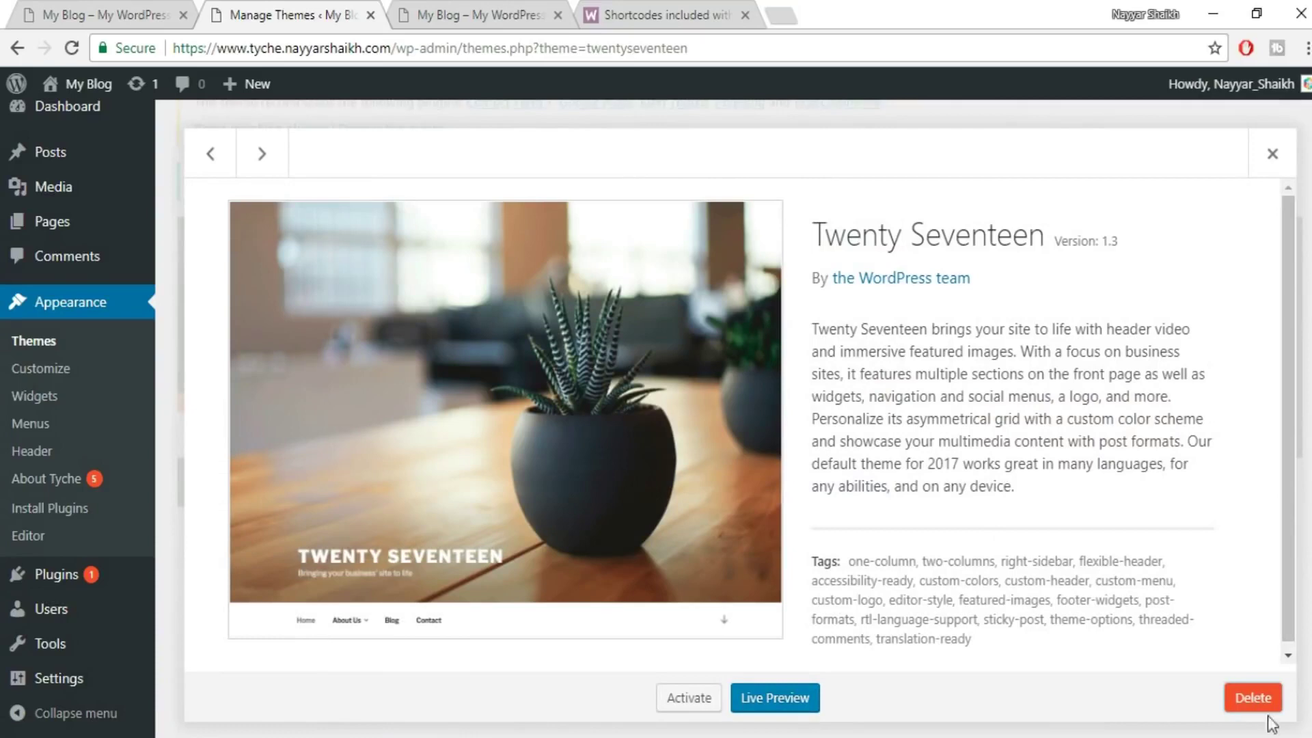
{"action": "left_click", "coordinate": [1253, 697]}
{"action": "left_click", "coordinate": [751, 189]}
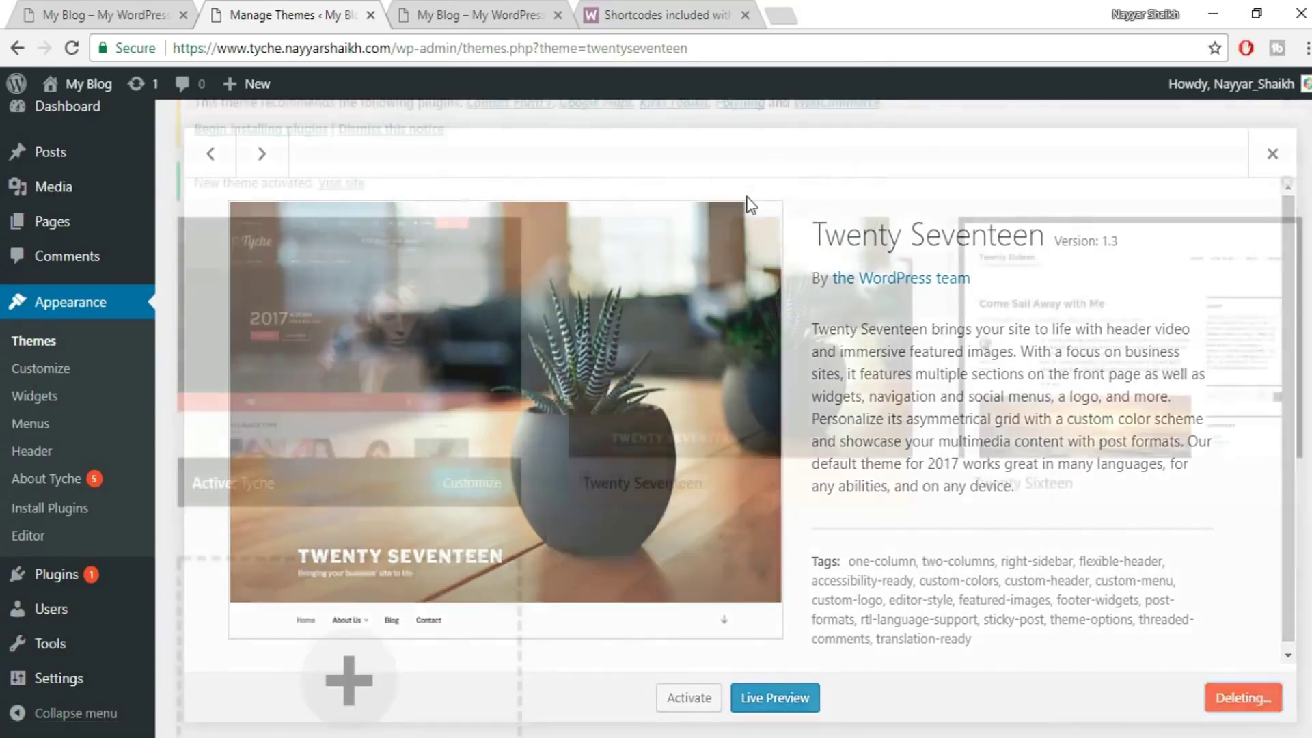
{"action": "left_click", "coordinate": [687, 420]}
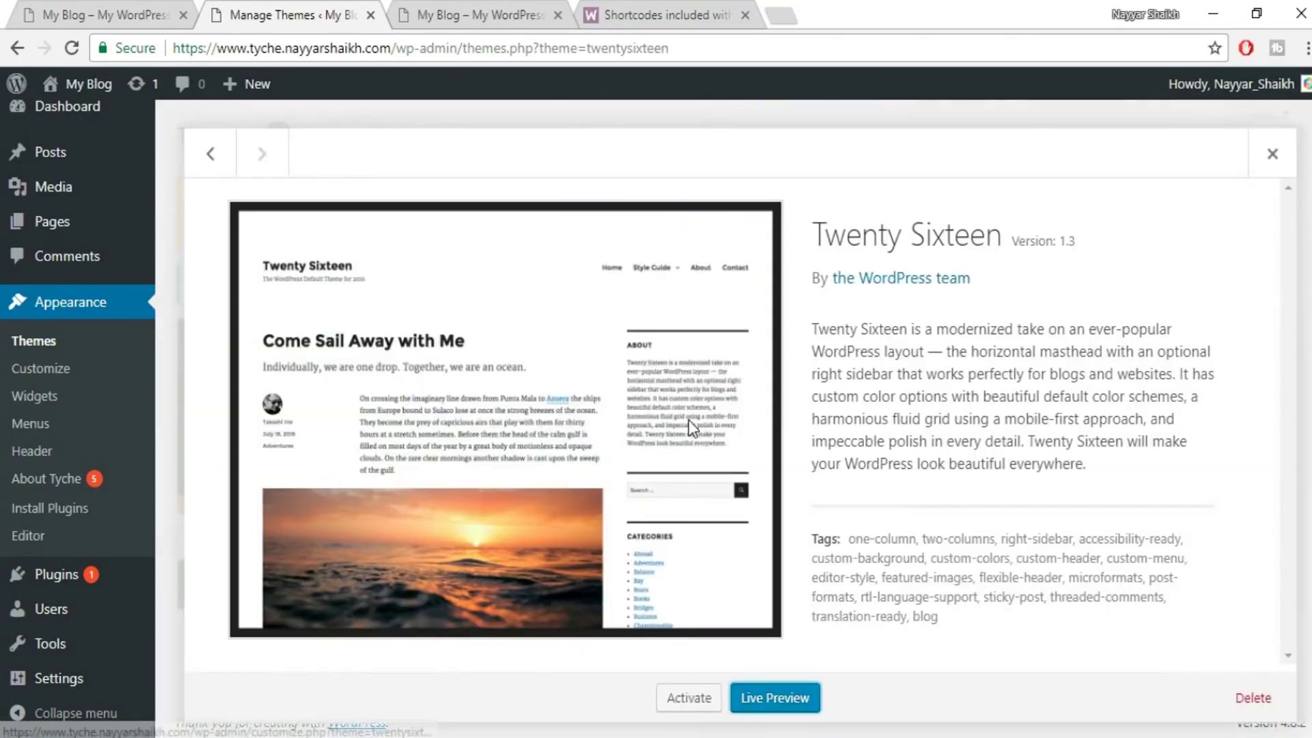
{"action": "left_click", "coordinate": [1253, 697]}
{"action": "left_click", "coordinate": [742, 186]}
{"action": "left_click", "coordinate": [444, 444]}
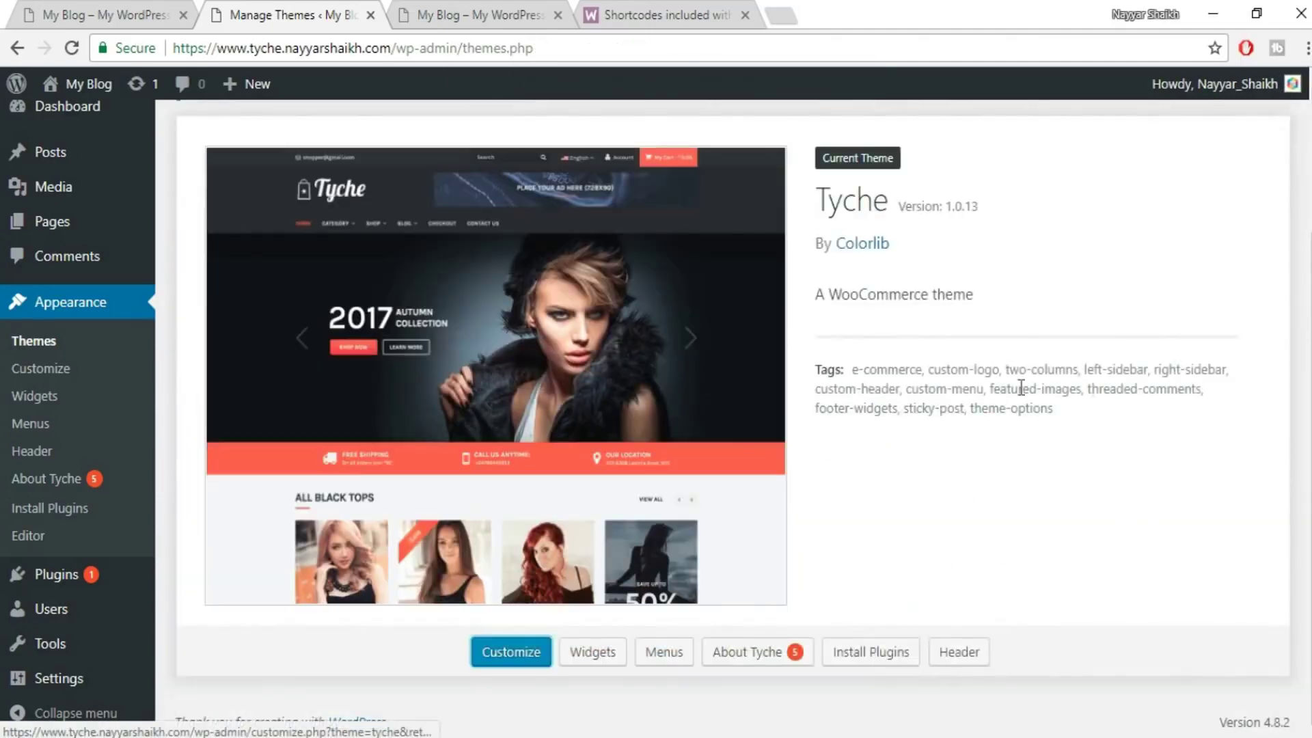
{"action": "scroll", "coordinate": [1093, 434], "scroll_direction": "up", "scroll_amount": 3}
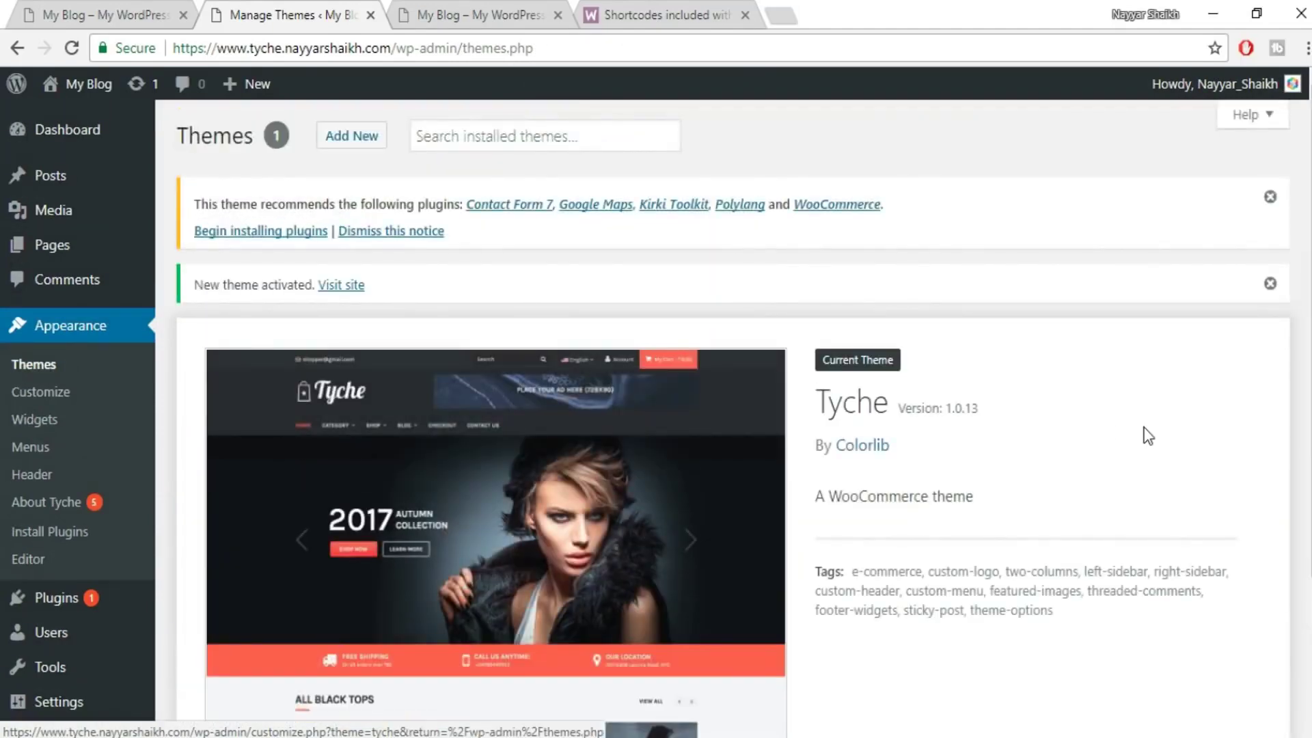
- Bulk-install all five Tyche-recommended plugins with the Install bulk action
{"action": "left_click", "coordinate": [271, 233]}
{"action": "left_click", "coordinate": [196, 242]}
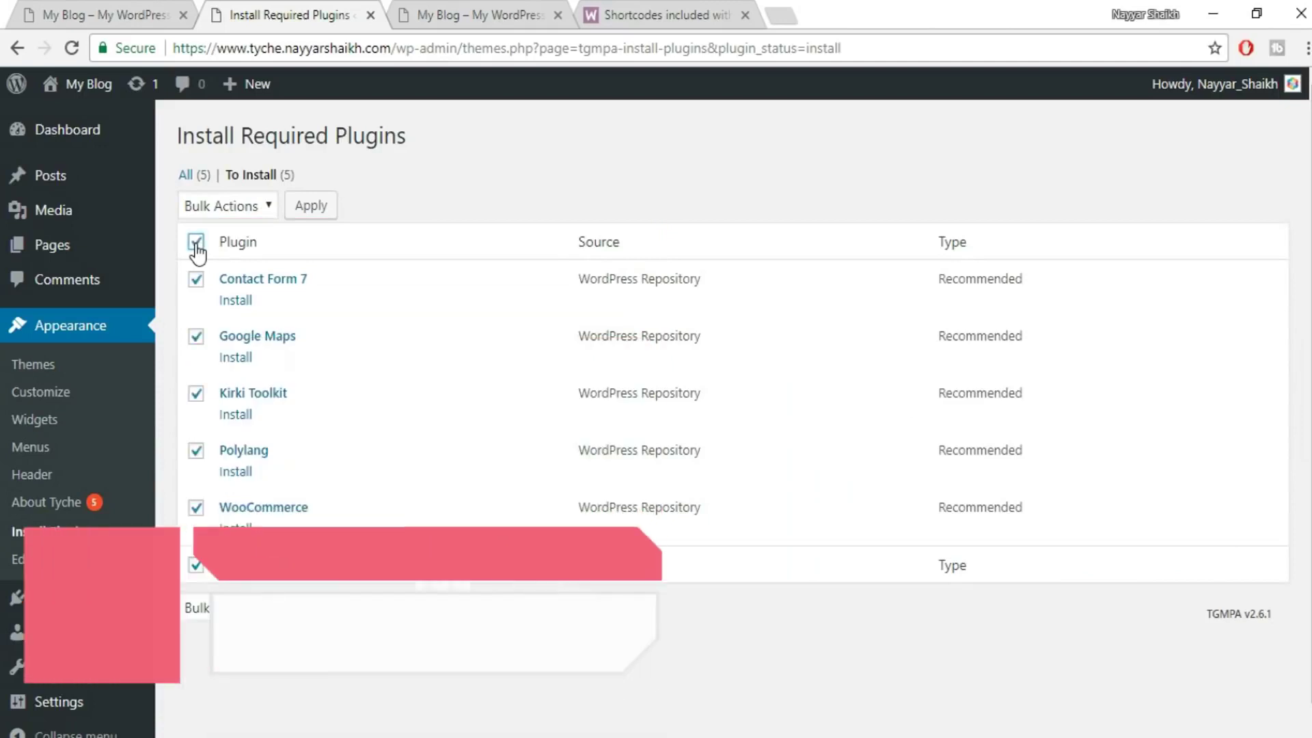
{"action": "left_click", "coordinate": [218, 205]}
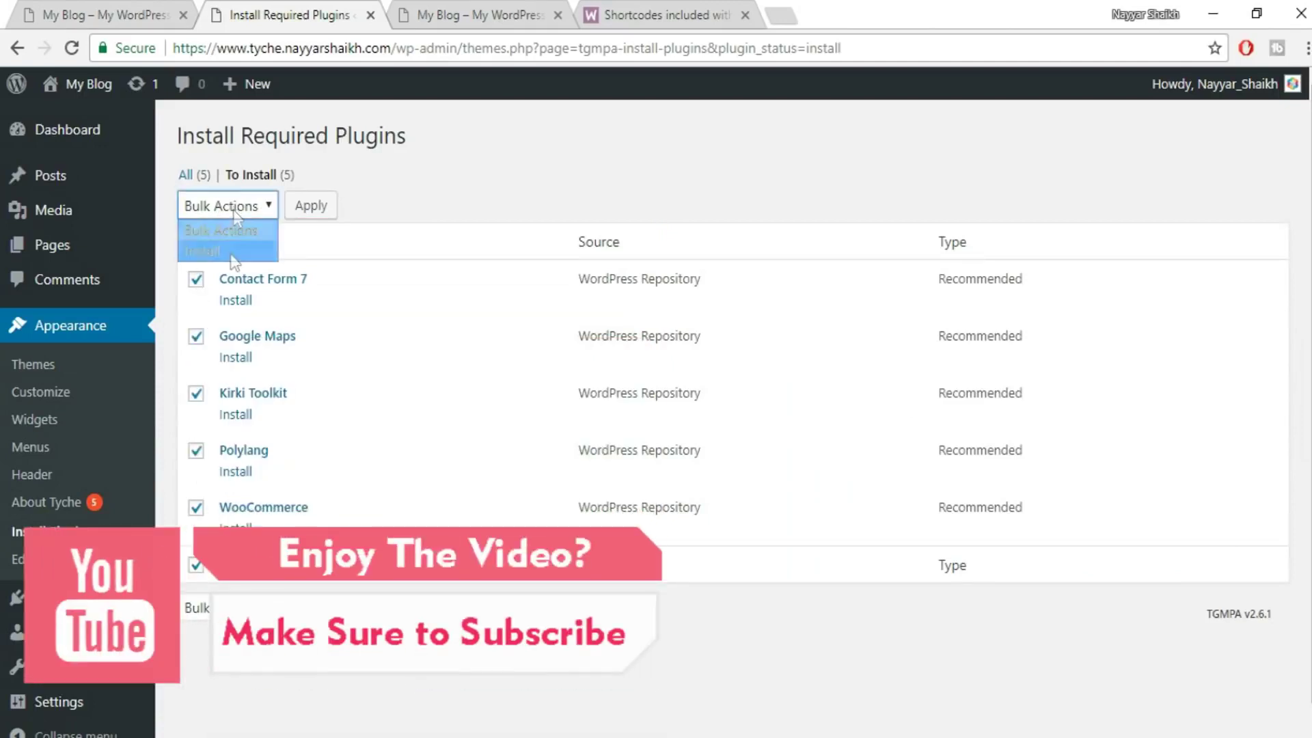
{"action": "left_click", "coordinate": [205, 251]}
{"action": "left_click", "coordinate": [311, 205]}
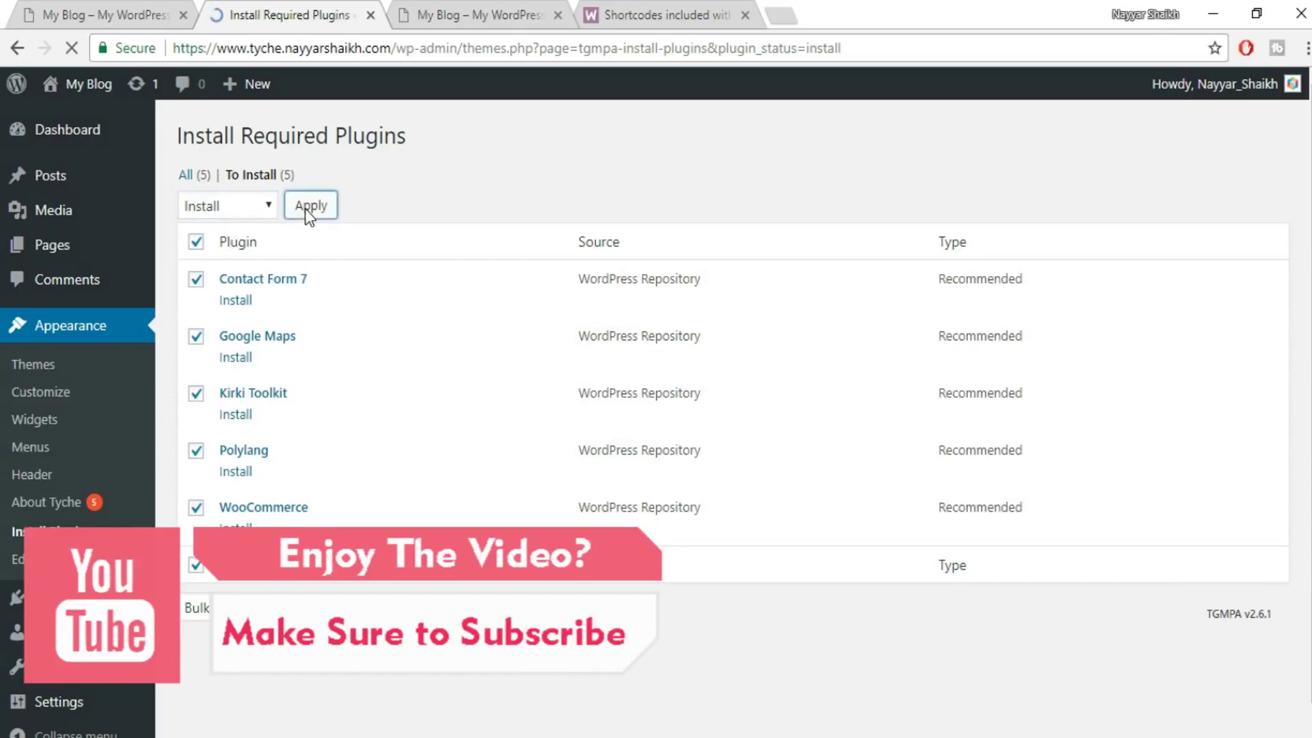
{"action": "scroll", "coordinate": [824, 357], "scroll_direction": "down", "scroll_amount": 3}
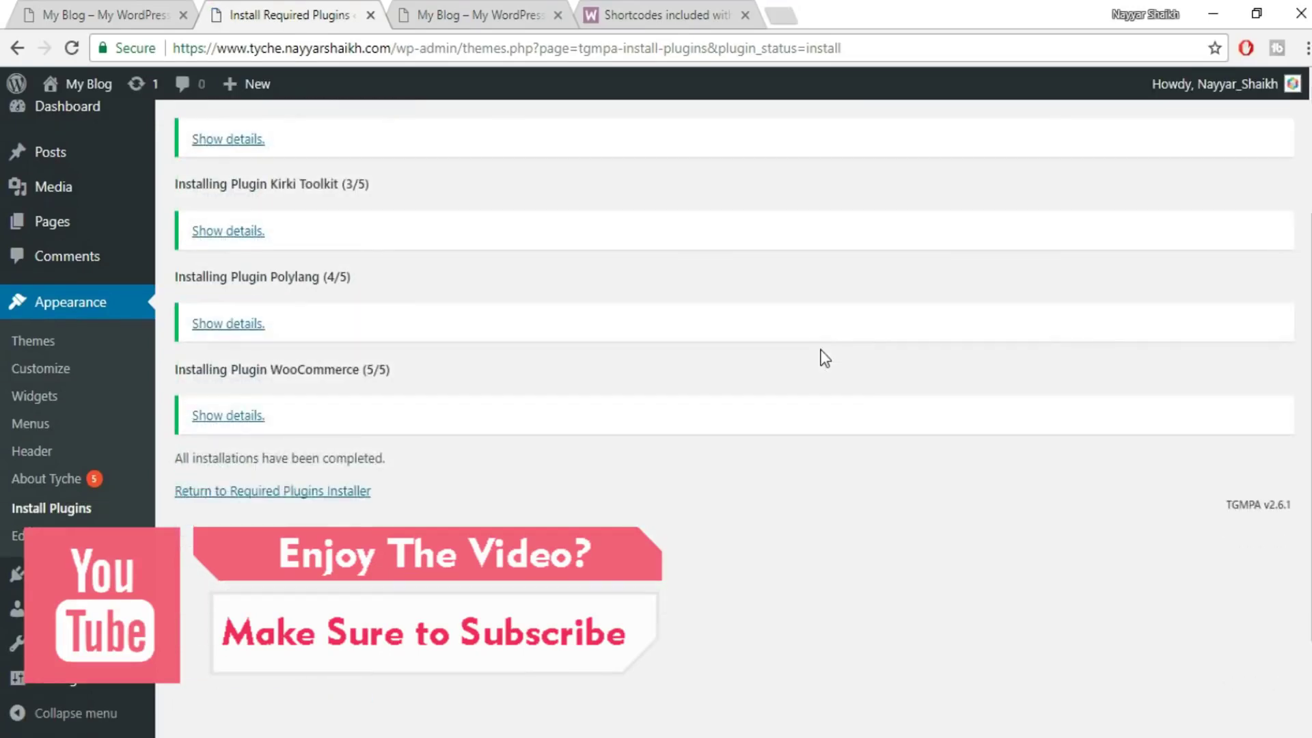
{"action": "scroll", "coordinate": [825, 357], "scroll_direction": "up", "scroll_amount": 3}
{"action": "scroll", "coordinate": [824, 358], "scroll_direction": "down", "scroll_amount": 5}
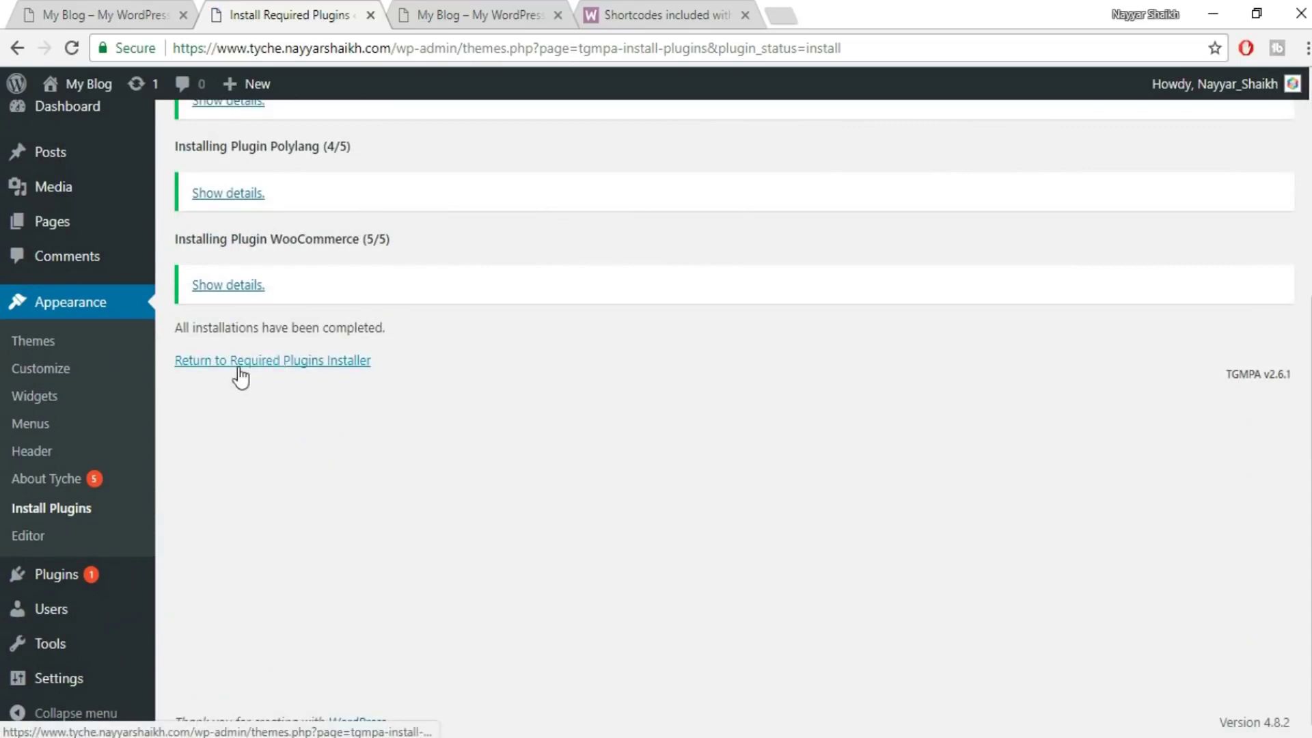
- Back on the required plugins list, bulk-activate all five installed plugins
{"action": "left_click", "coordinate": [327, 363]}
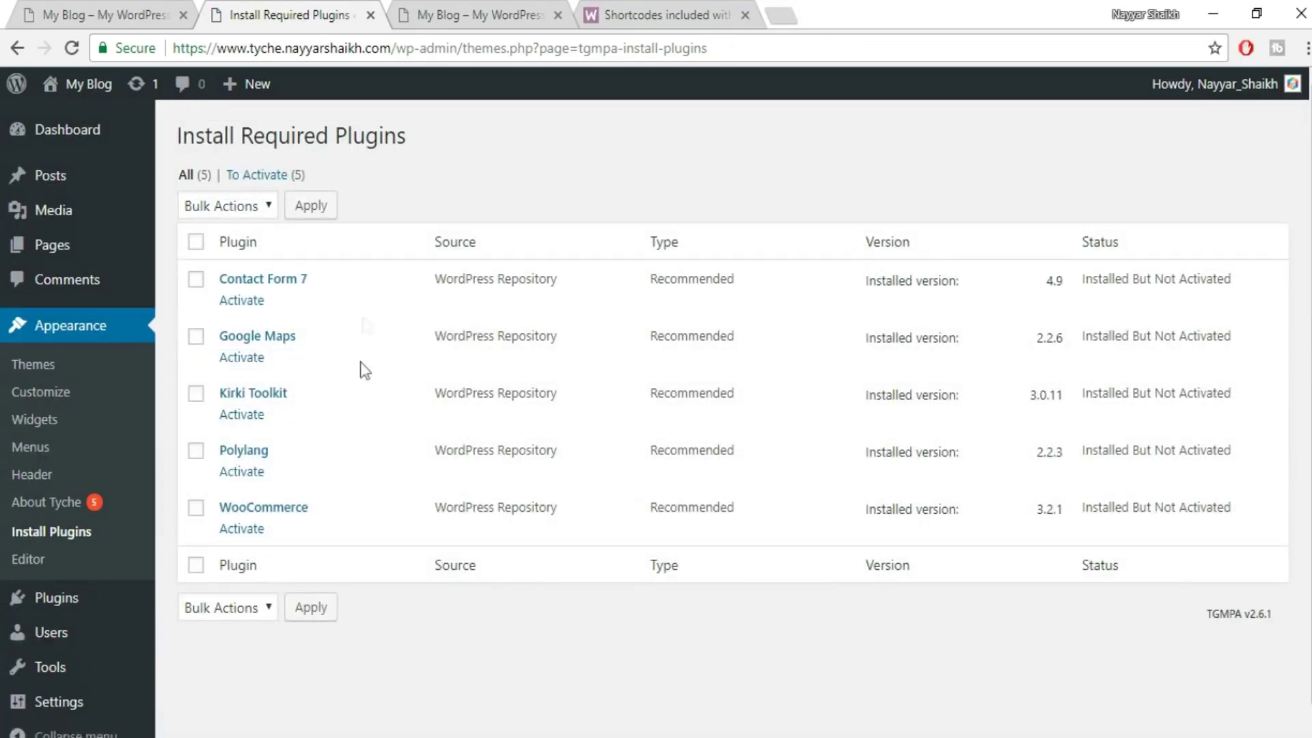
{"action": "left_click", "coordinate": [196, 243]}
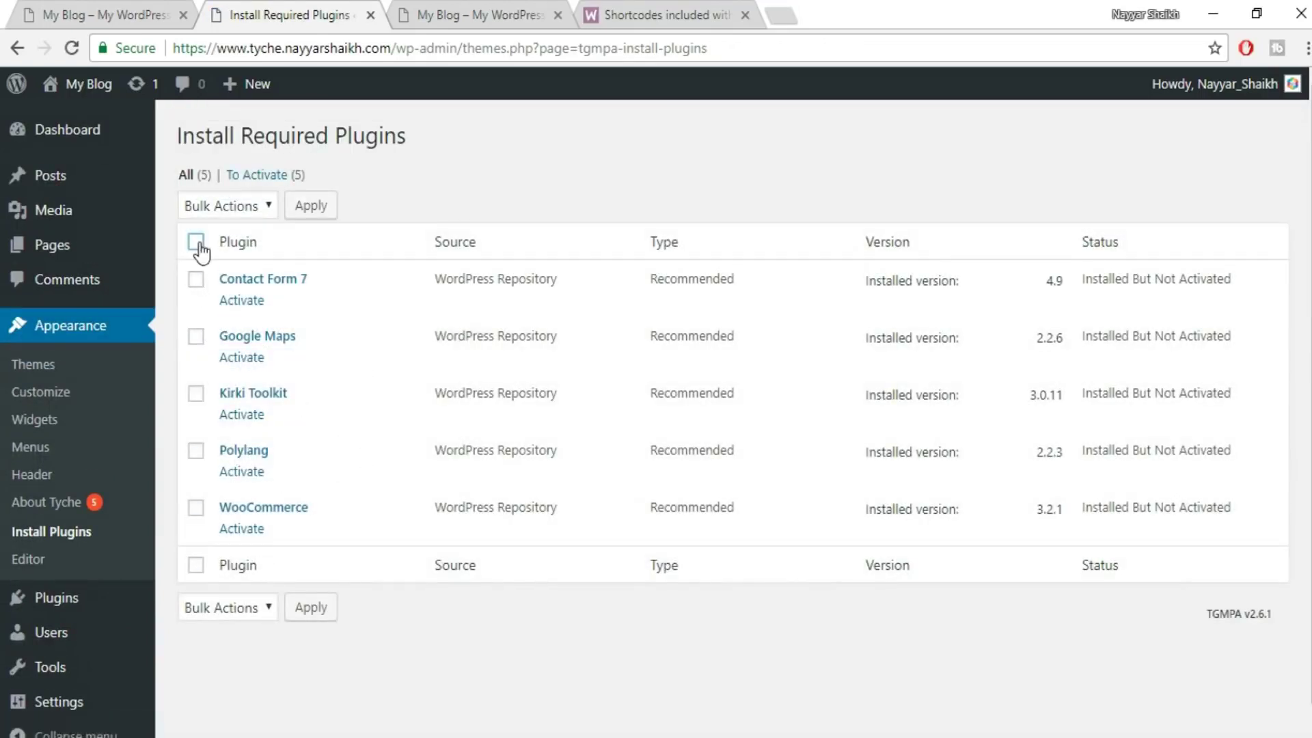
{"action": "left_click", "coordinate": [235, 205]}
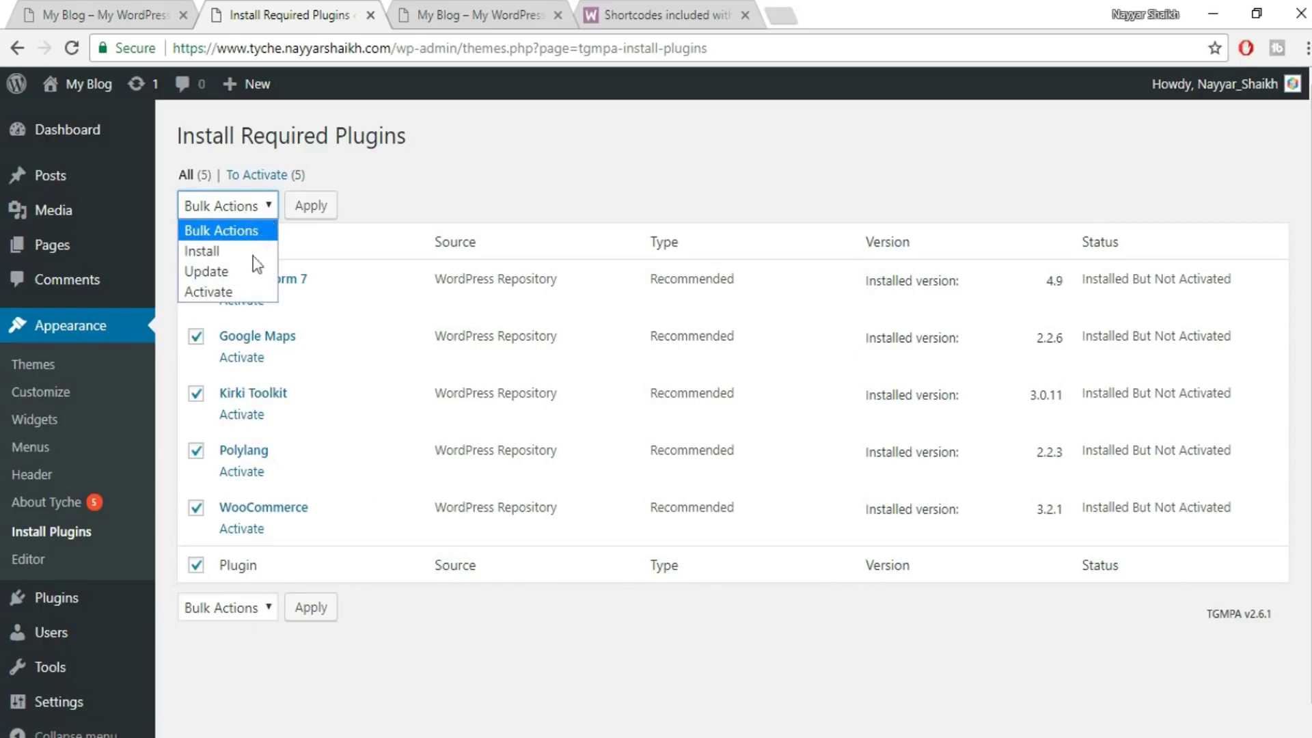
{"action": "left_click", "coordinate": [237, 290]}
{"action": "left_click", "coordinate": [326, 207]}
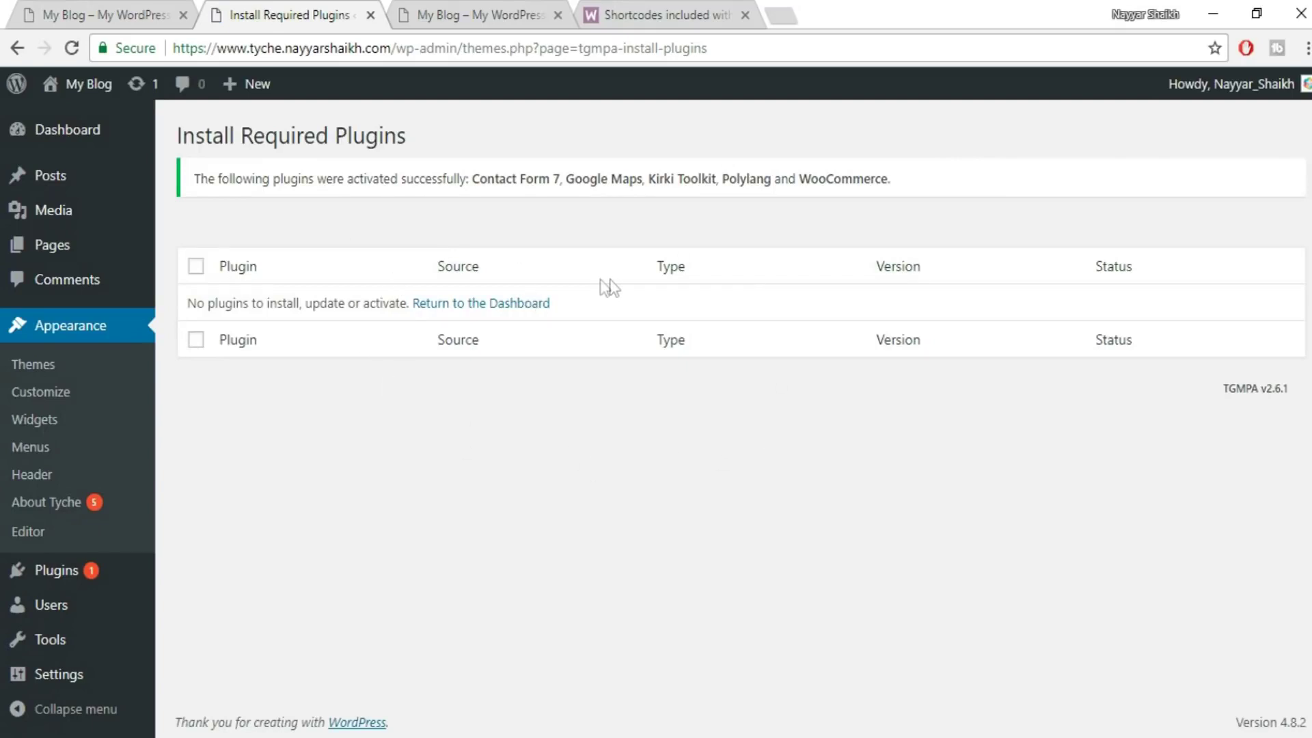
- Switch to the blog's front-page tab and reload it to see the Tyche theme
{"action": "left_click", "coordinate": [459, 5]}
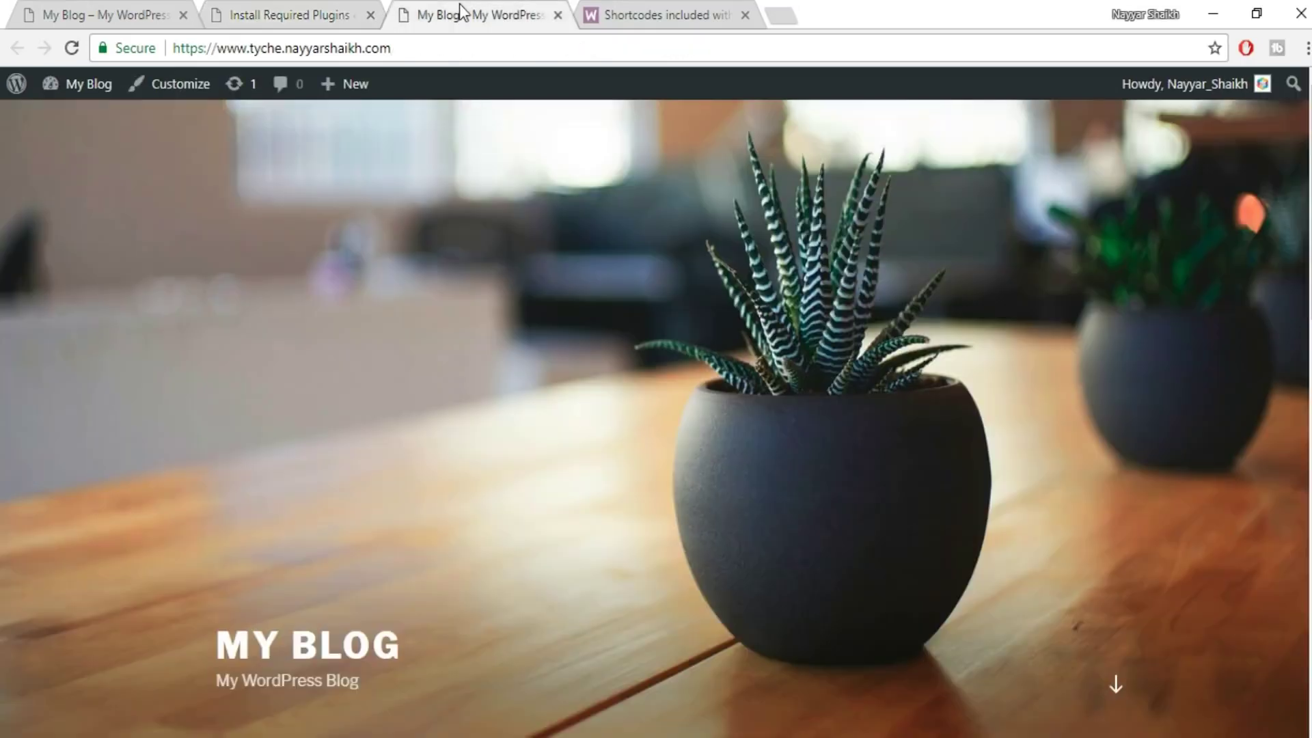
{"action": "left_click", "coordinate": [72, 48]}
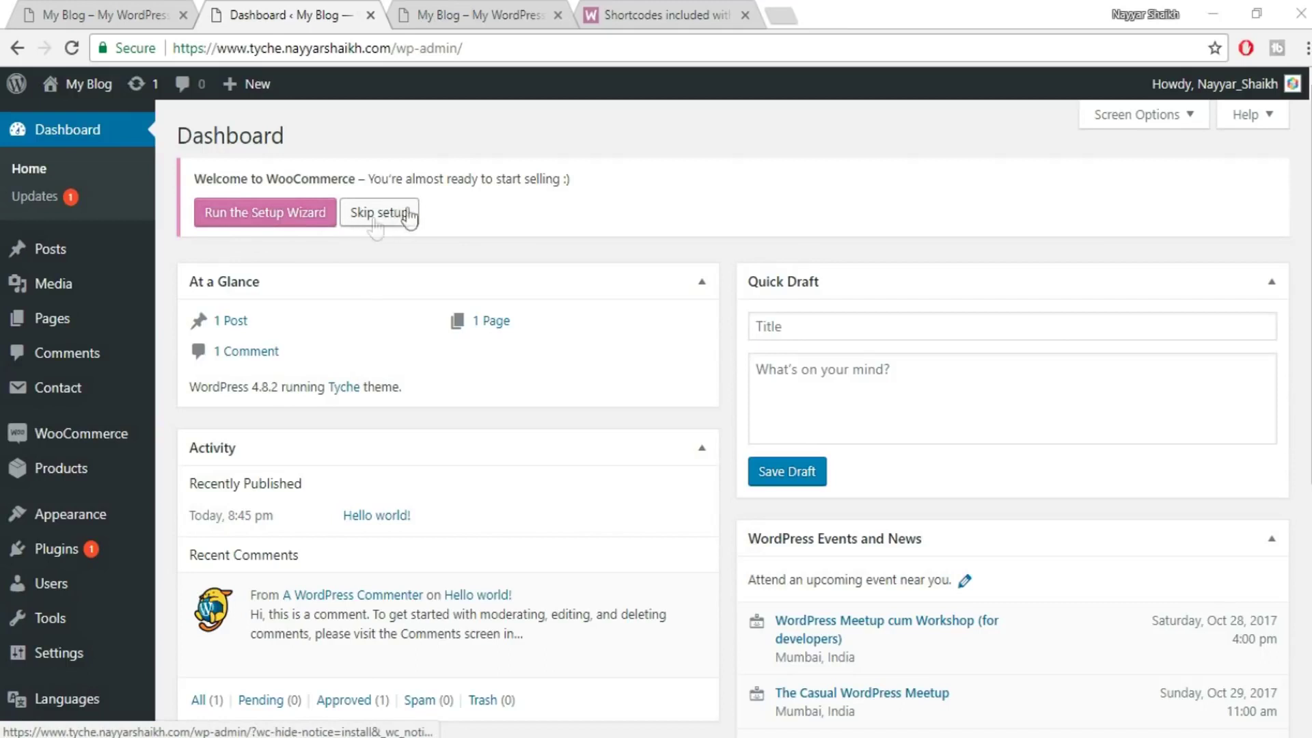
- Set the store location to India — Maharashtra and fill the address from a saved entry
{"action": "left_click", "coordinate": [265, 218]}
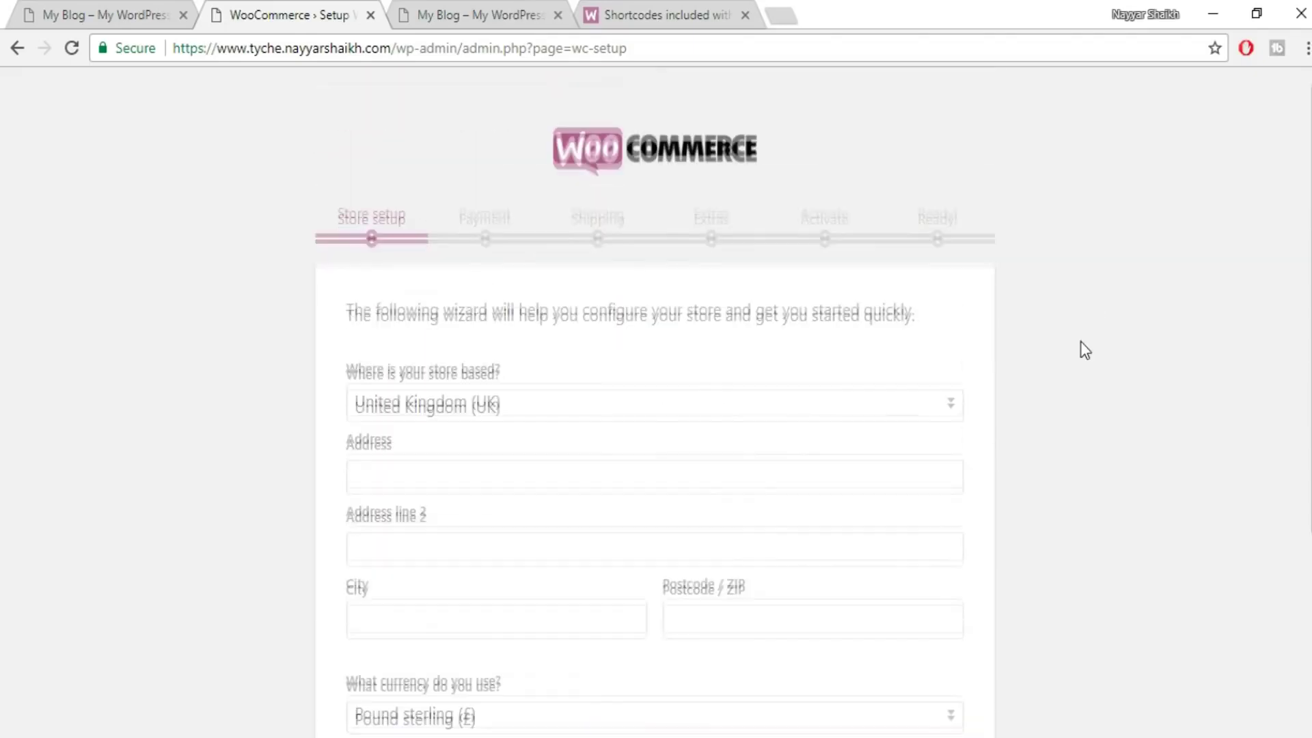
{"action": "scroll", "coordinate": [1080, 342], "scroll_direction": "down", "scroll_amount": 4}
{"action": "scroll", "coordinate": [1080, 341], "scroll_direction": "up", "scroll_amount": 2}
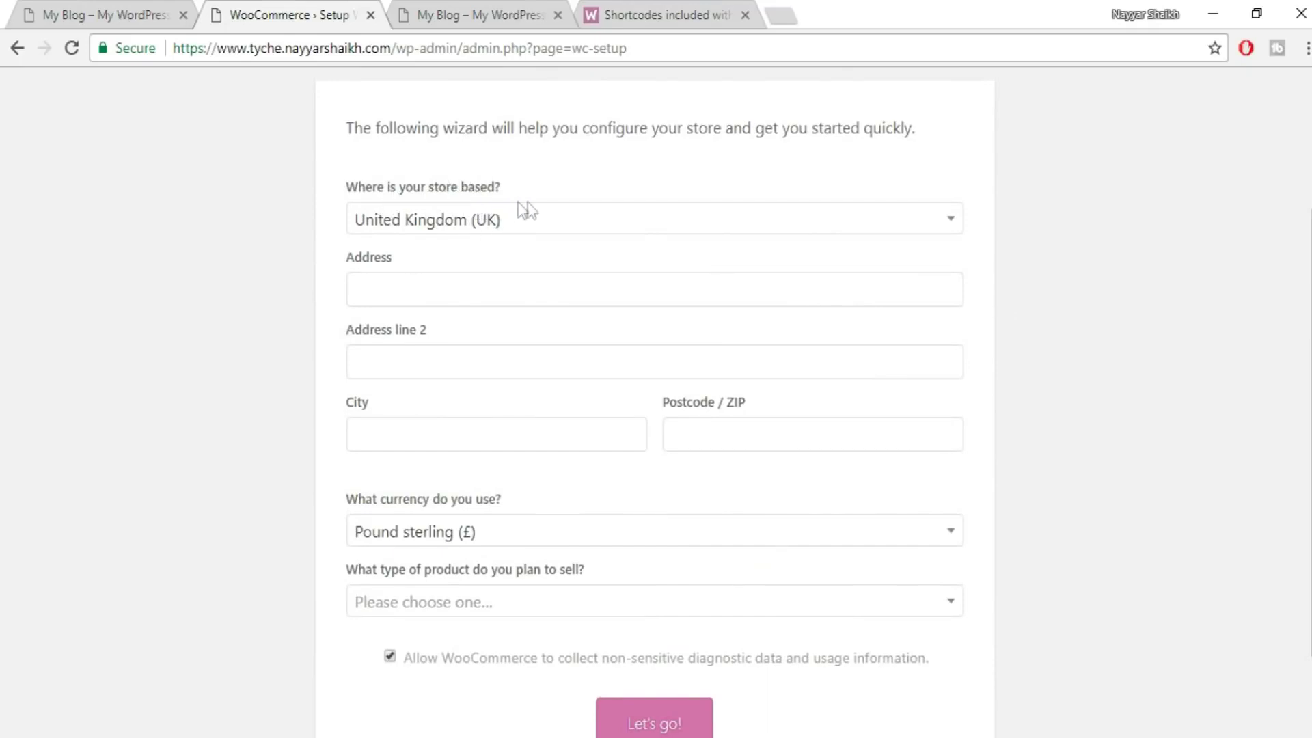
{"action": "left_click", "coordinate": [541, 228]}
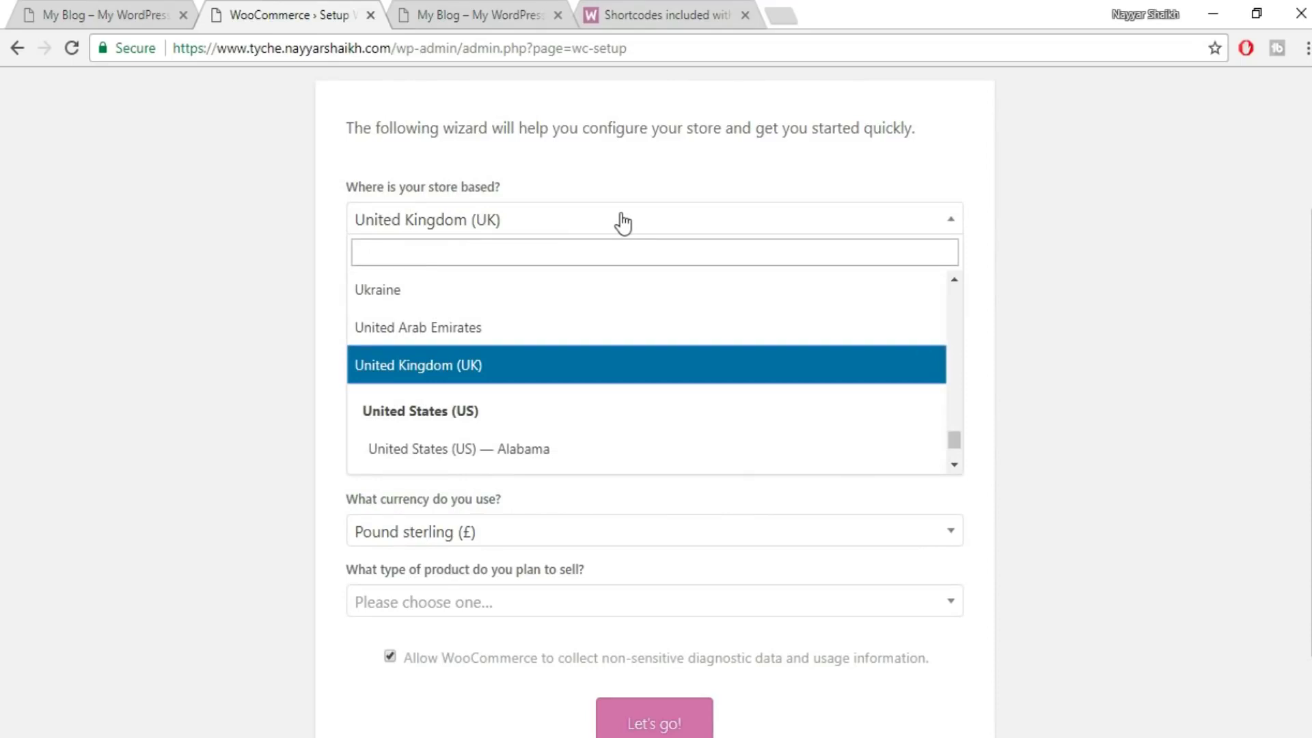
{"action": "type", "text": "maha"}
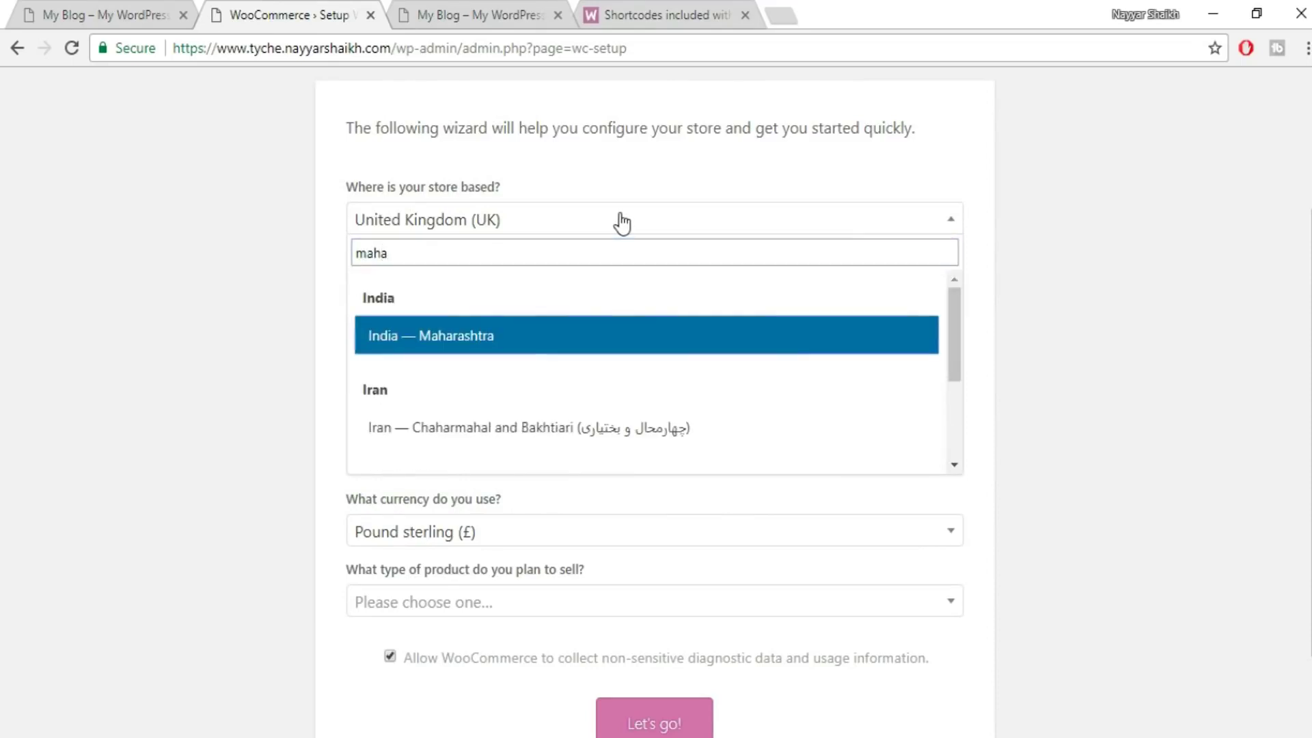
{"action": "left_click", "coordinate": [564, 336]}
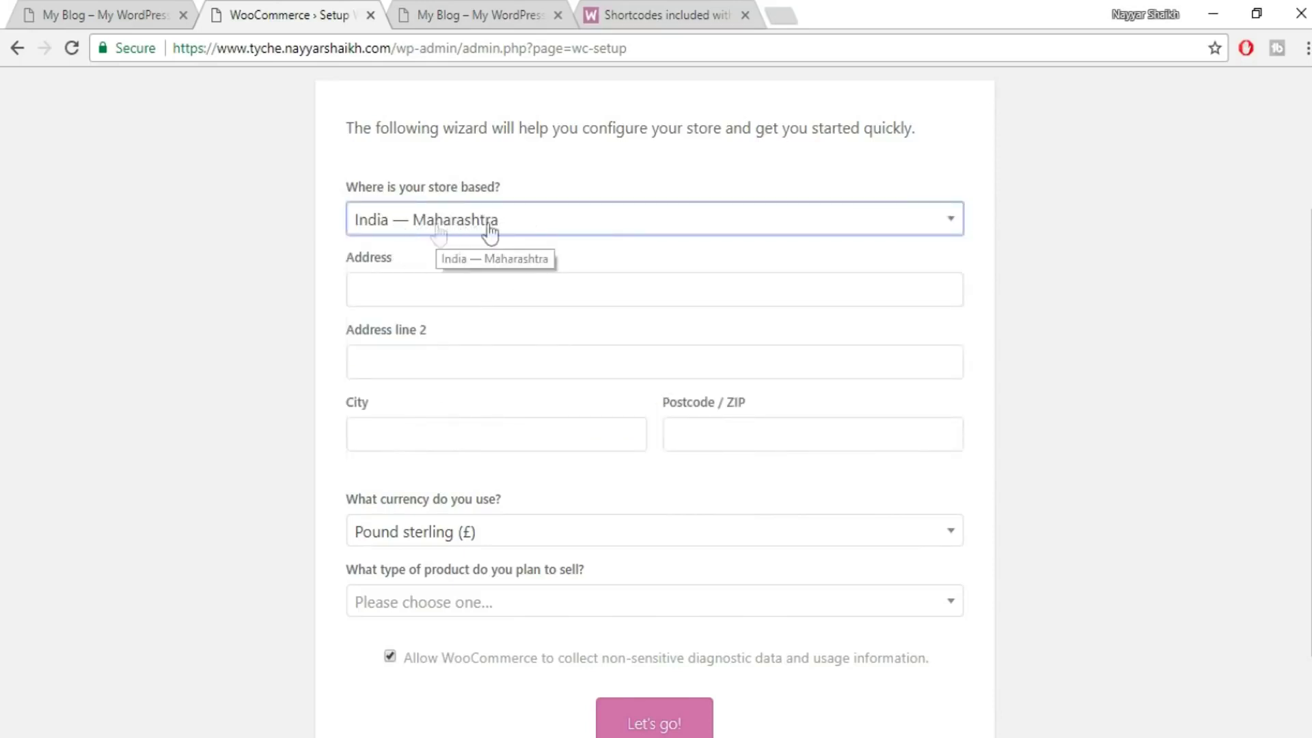
{"action": "left_click", "coordinate": [448, 297]}
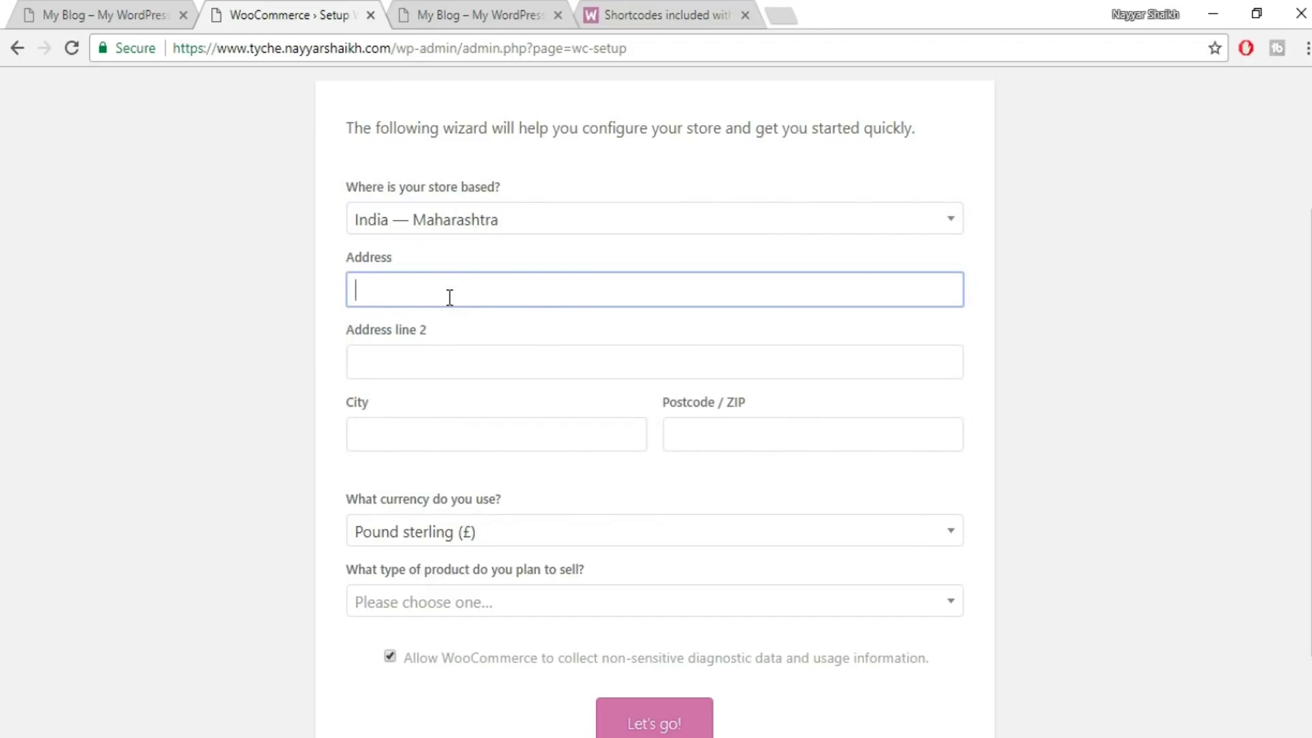
{"action": "left_click", "coordinate": [449, 297]}
{"action": "key", "text": "Down"}
{"action": "left_click", "coordinate": [448, 322]}
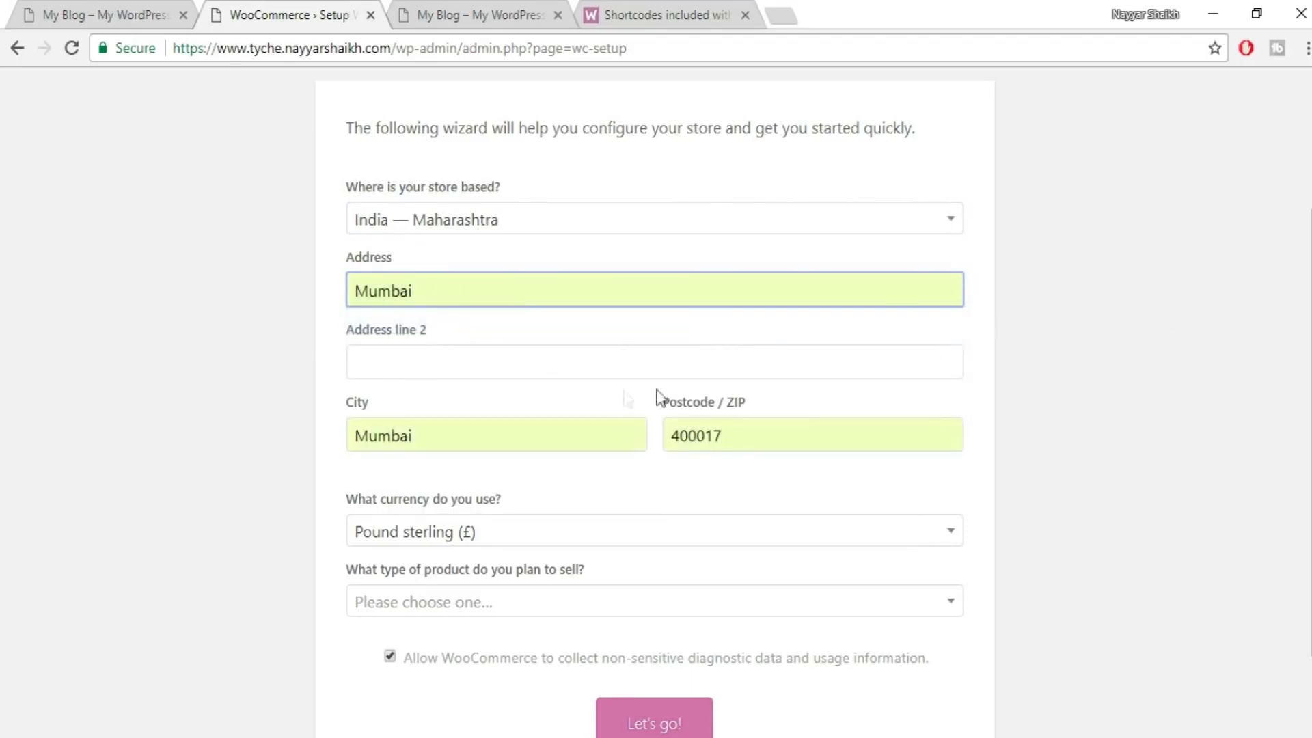
- Choose Indian rupee as currency and physical products, then submit the store details
{"action": "scroll", "coordinate": [757, 400], "scroll_direction": "down", "scroll_amount": 2}
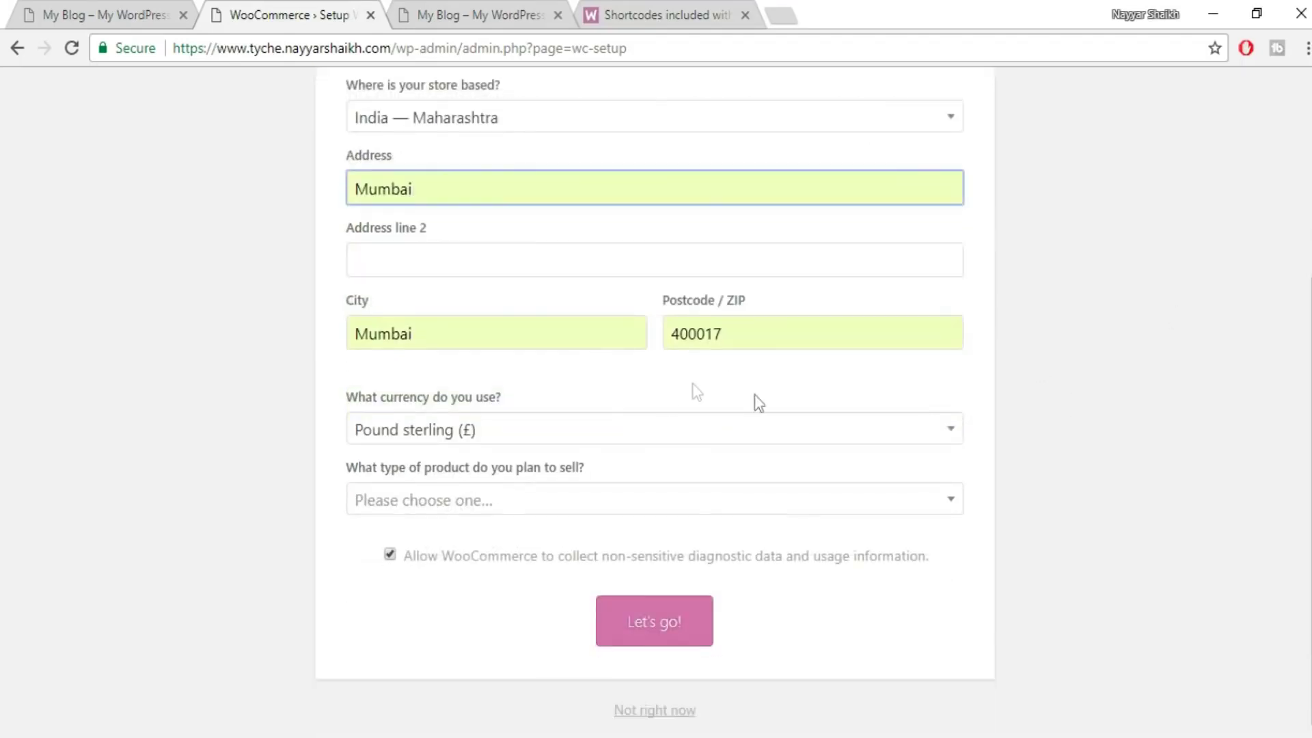
{"action": "left_click", "coordinate": [503, 438]}
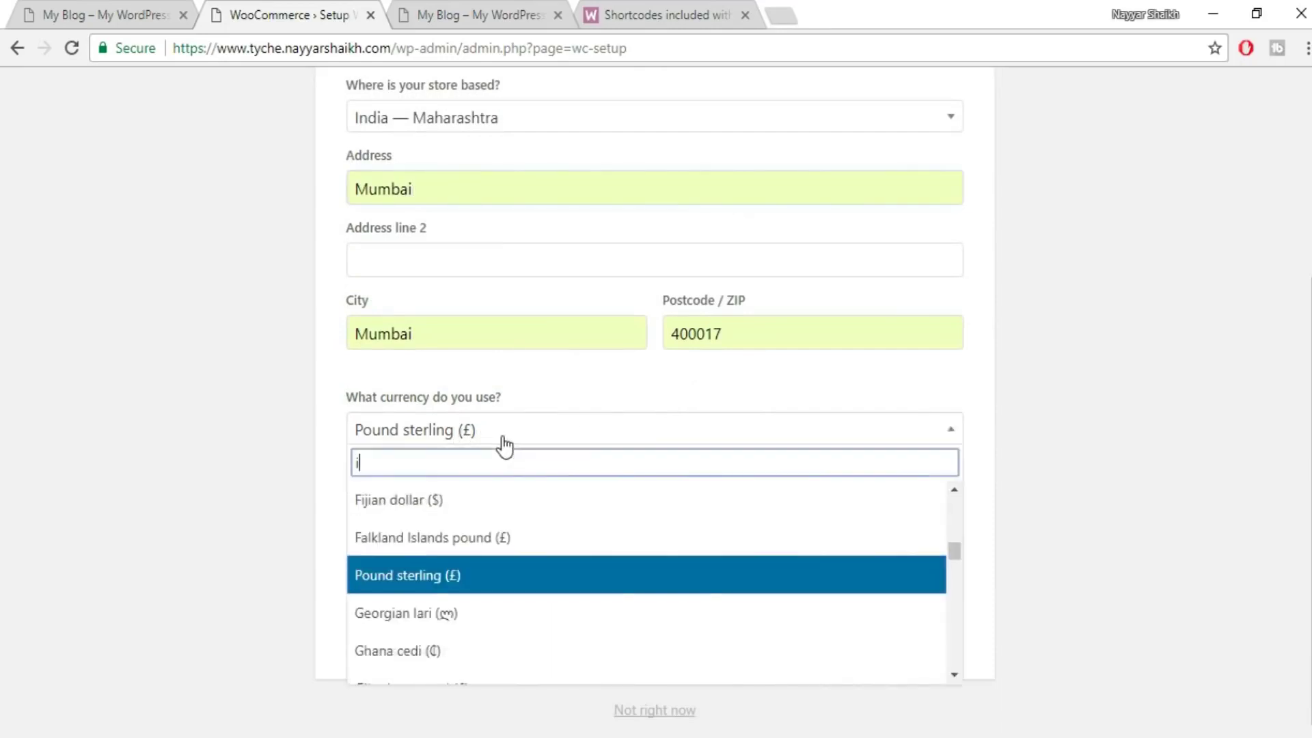
{"action": "type", "text": "ind"}
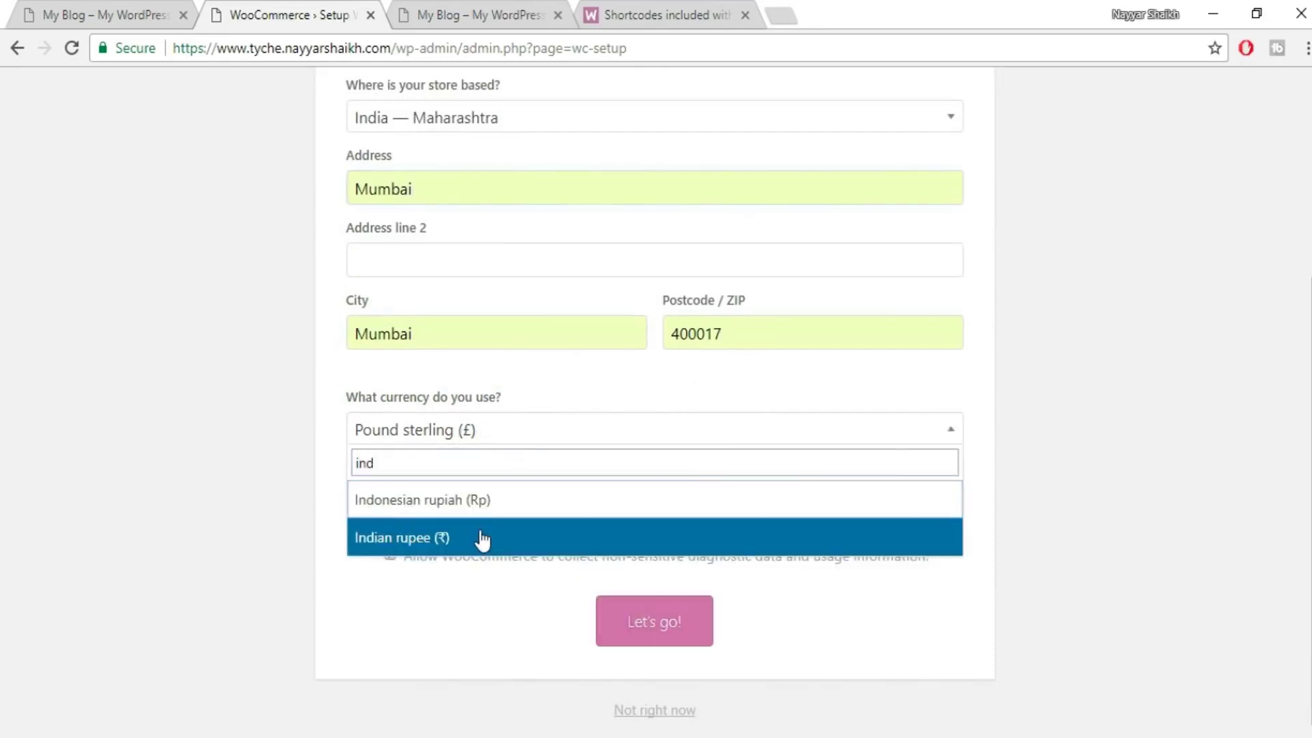
{"action": "left_click", "coordinate": [429, 546]}
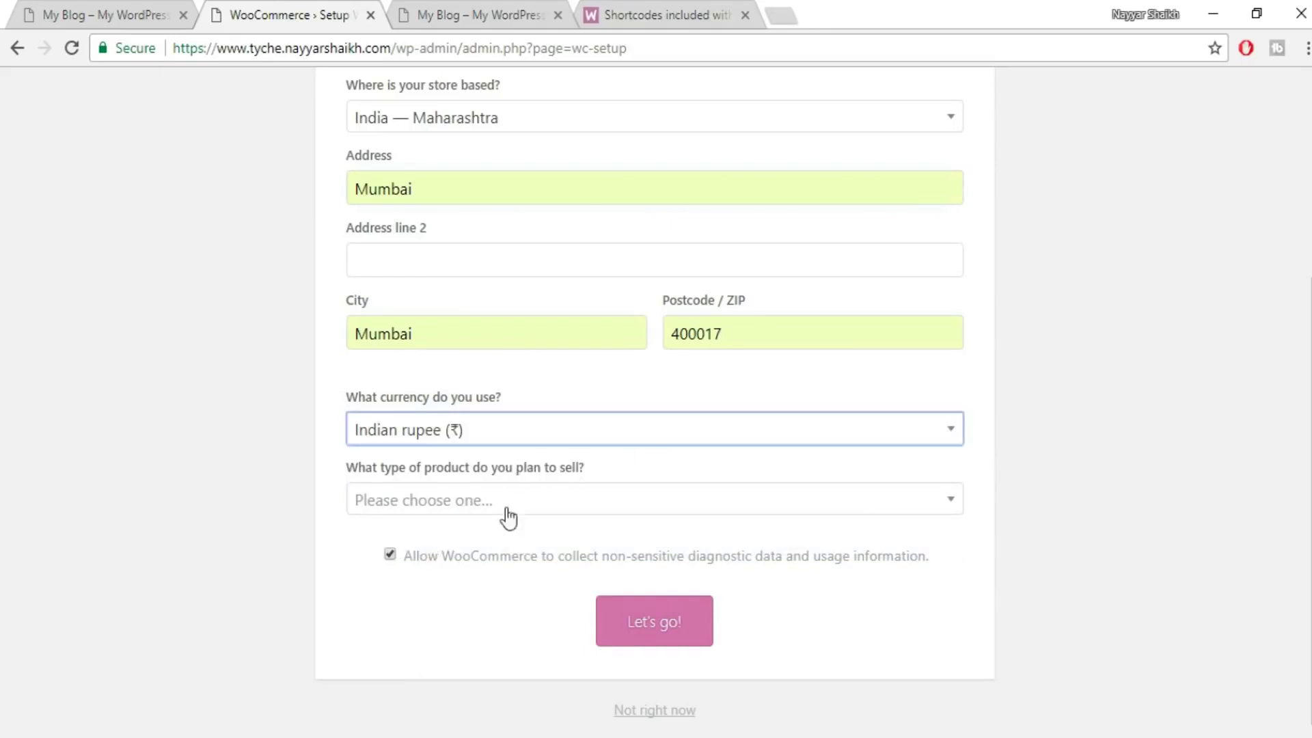
{"action": "left_click", "coordinate": [617, 506]}
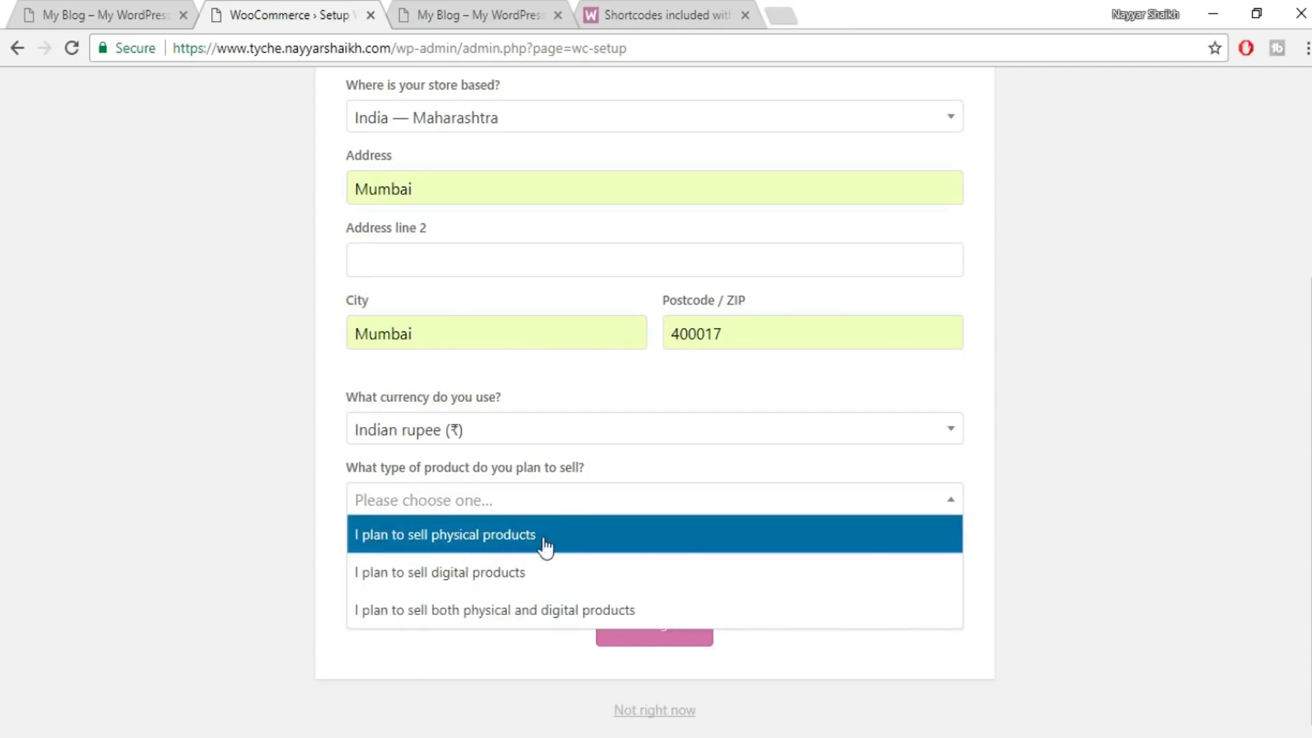
{"action": "left_click", "coordinate": [533, 545]}
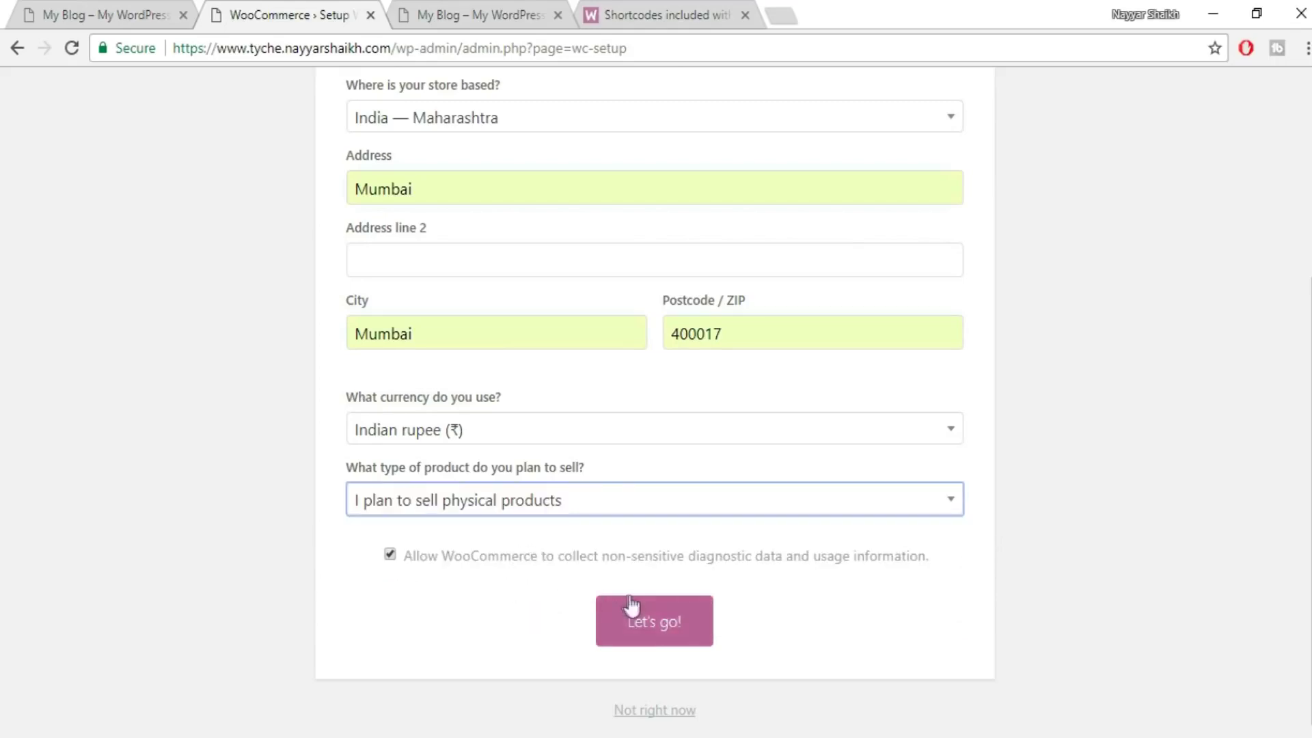
{"action": "left_click", "coordinate": [664, 637]}
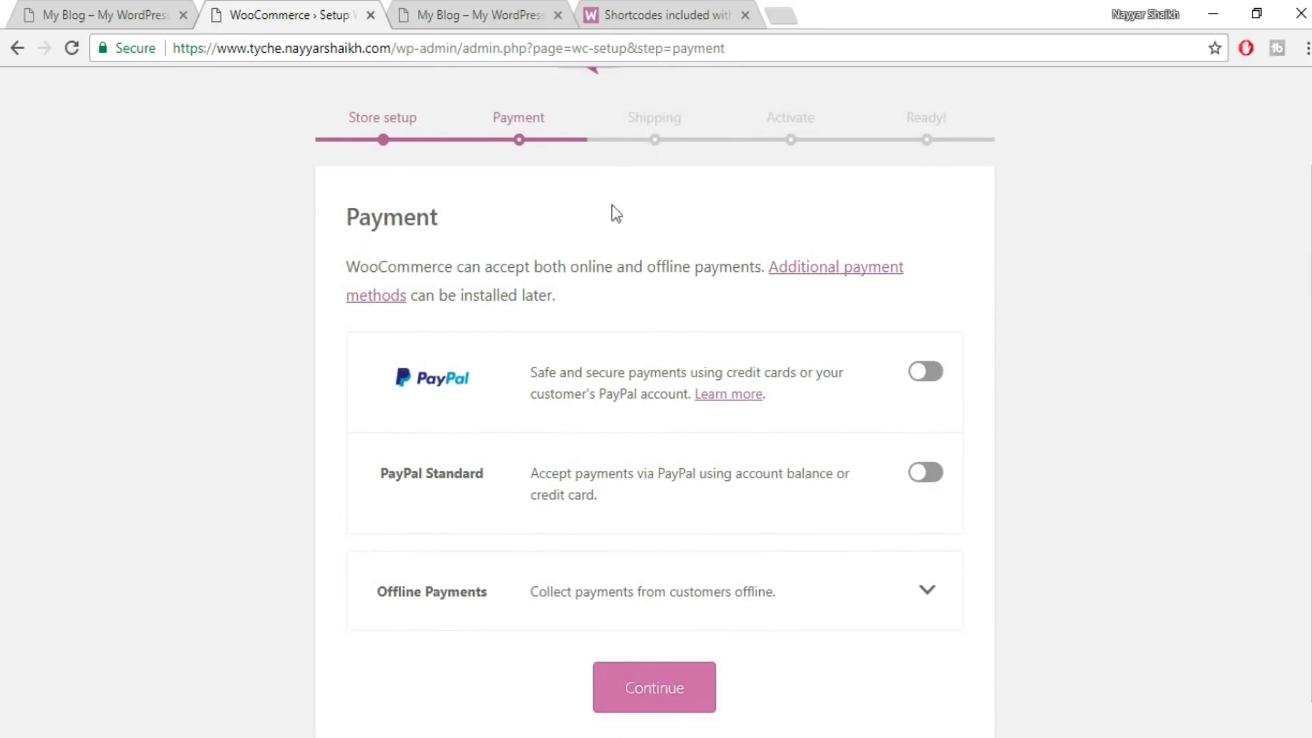
- Skip payments, switch off Flat Rate for India and for other locations, and continue
{"action": "scroll", "coordinate": [998, 383], "scroll_direction": "down", "scroll_amount": 1}
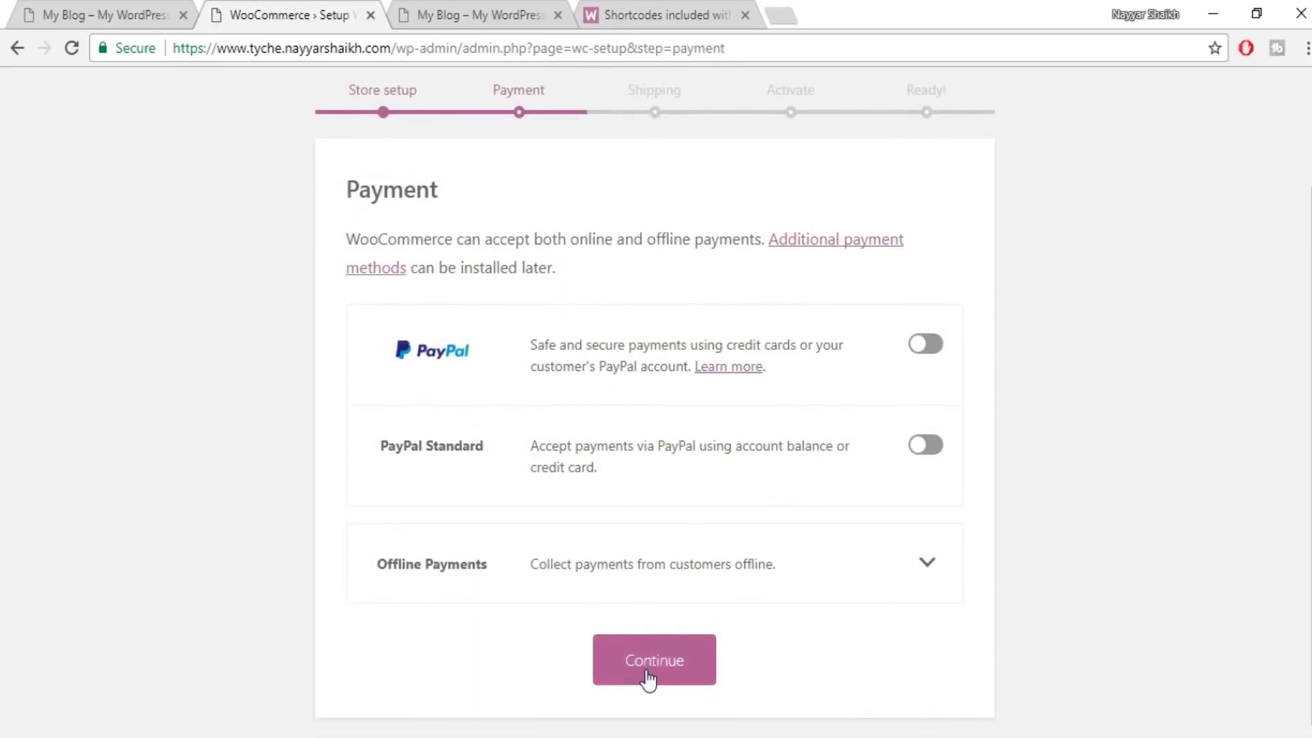
{"action": "left_click", "coordinate": [663, 656]}
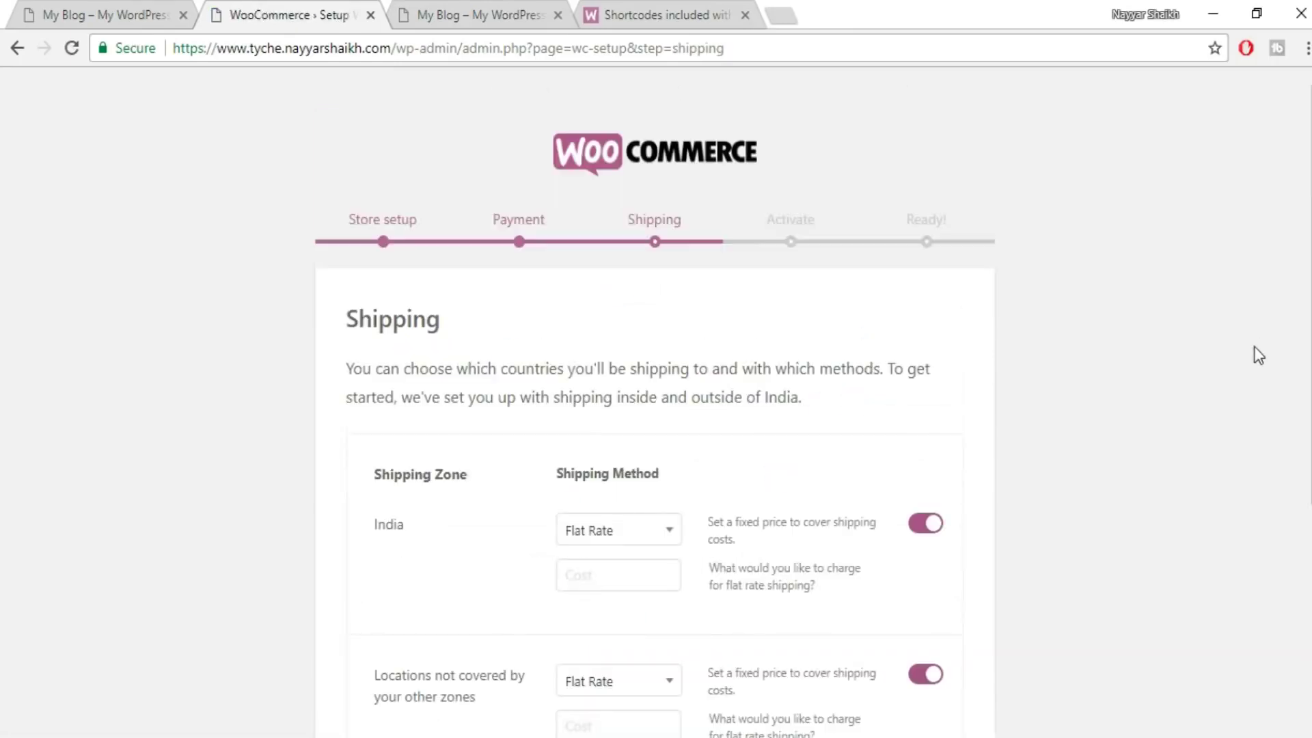
{"action": "scroll", "coordinate": [546, 344], "scroll_direction": "down", "scroll_amount": 3}
{"action": "left_click", "coordinate": [930, 320]}
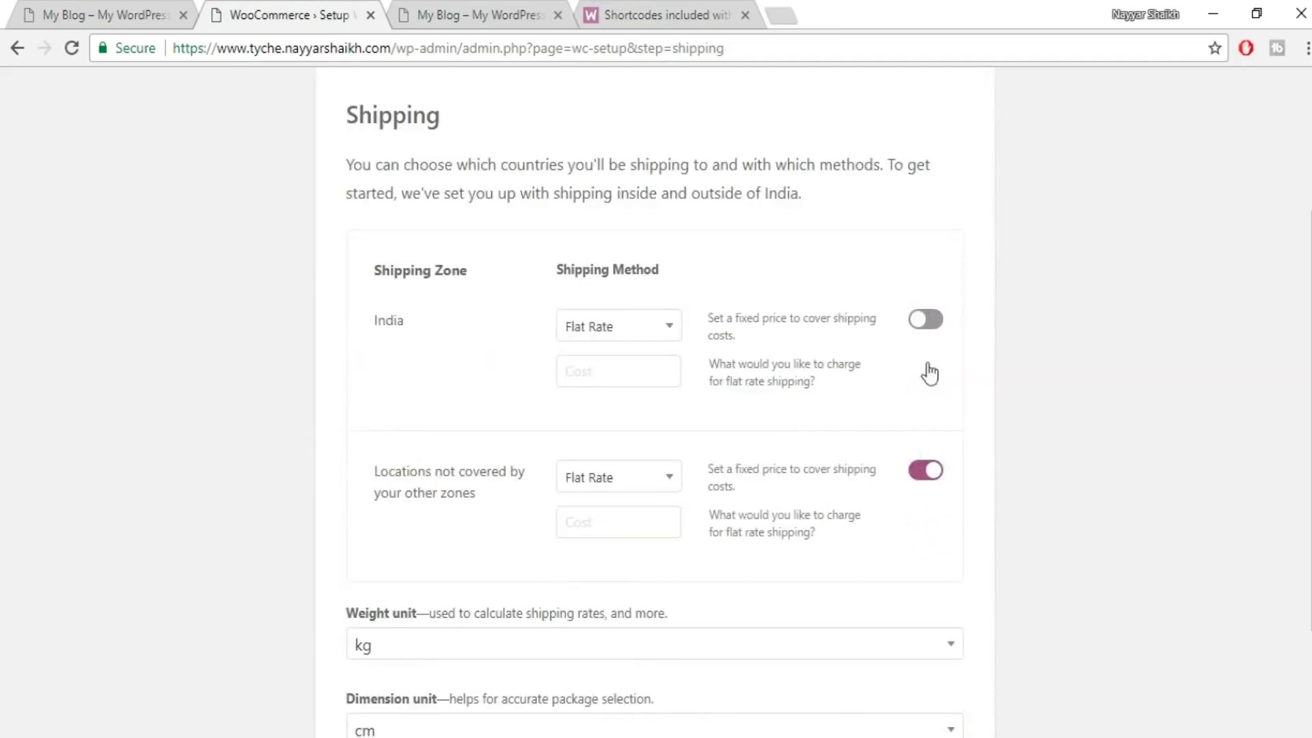
{"action": "left_click", "coordinate": [919, 473]}
{"action": "scroll", "coordinate": [1041, 407], "scroll_direction": "up", "scroll_amount": 3}
{"action": "scroll", "coordinate": [650, 337], "scroll_direction": "down", "scroll_amount": 5}
{"action": "scroll", "coordinate": [694, 265], "scroll_direction": "up", "scroll_amount": 5}
{"action": "scroll", "coordinate": [1028, 372], "scroll_direction": "down", "scroll_amount": 5}
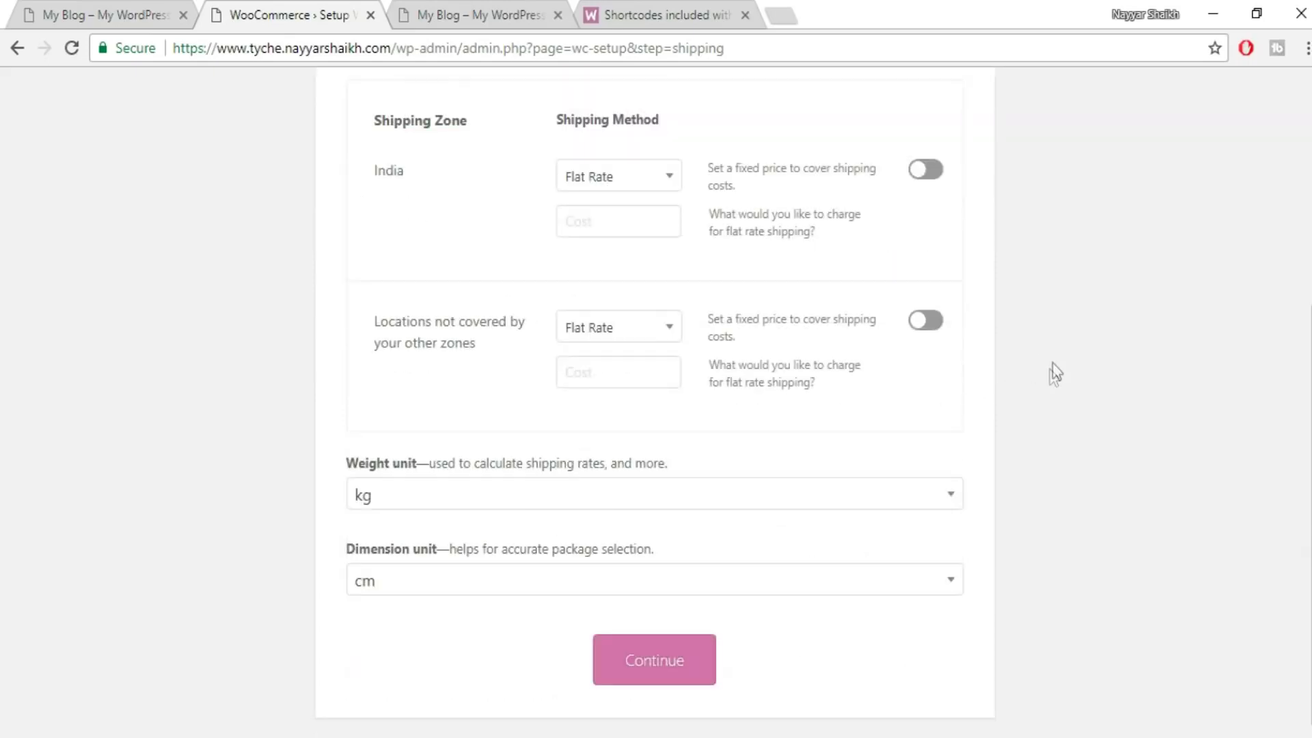
{"action": "scroll", "coordinate": [1055, 373], "scroll_direction": "up", "scroll_amount": 5}
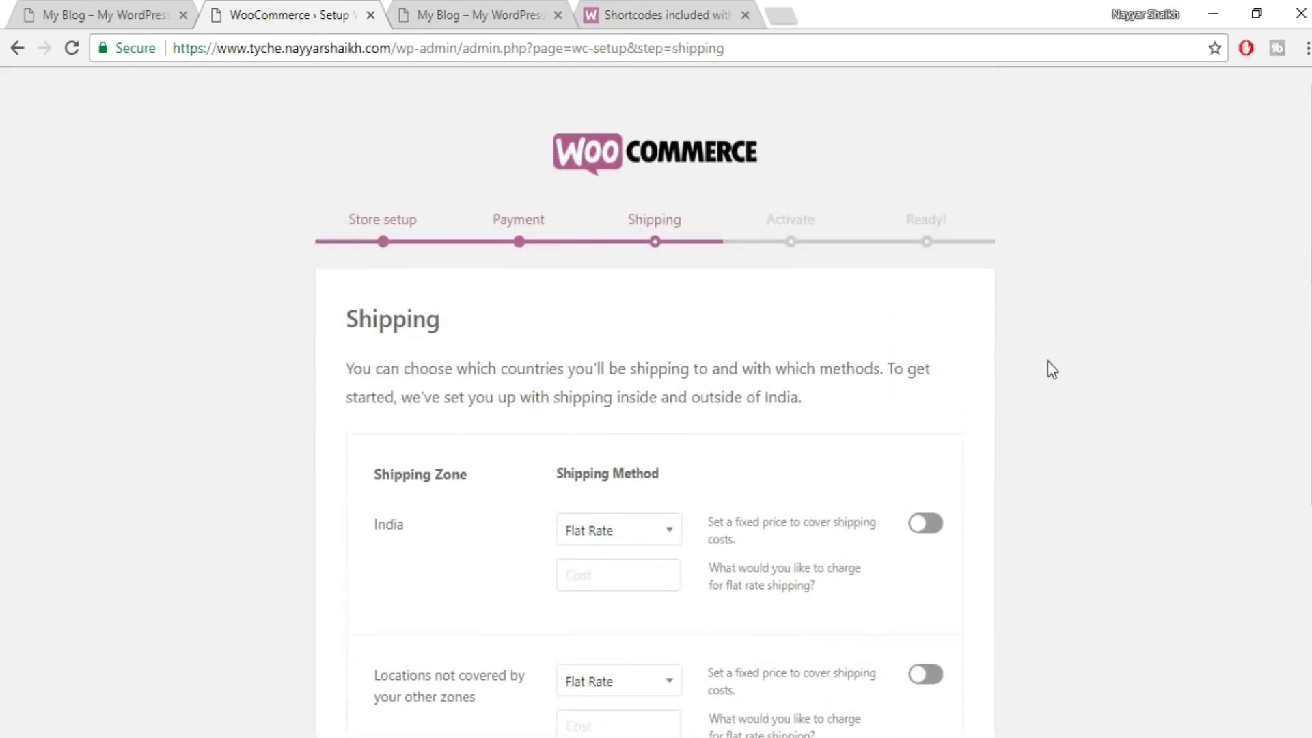
{"action": "scroll", "coordinate": [1050, 369], "scroll_direction": "down", "scroll_amount": 5}
{"action": "left_click", "coordinate": [659, 668]}
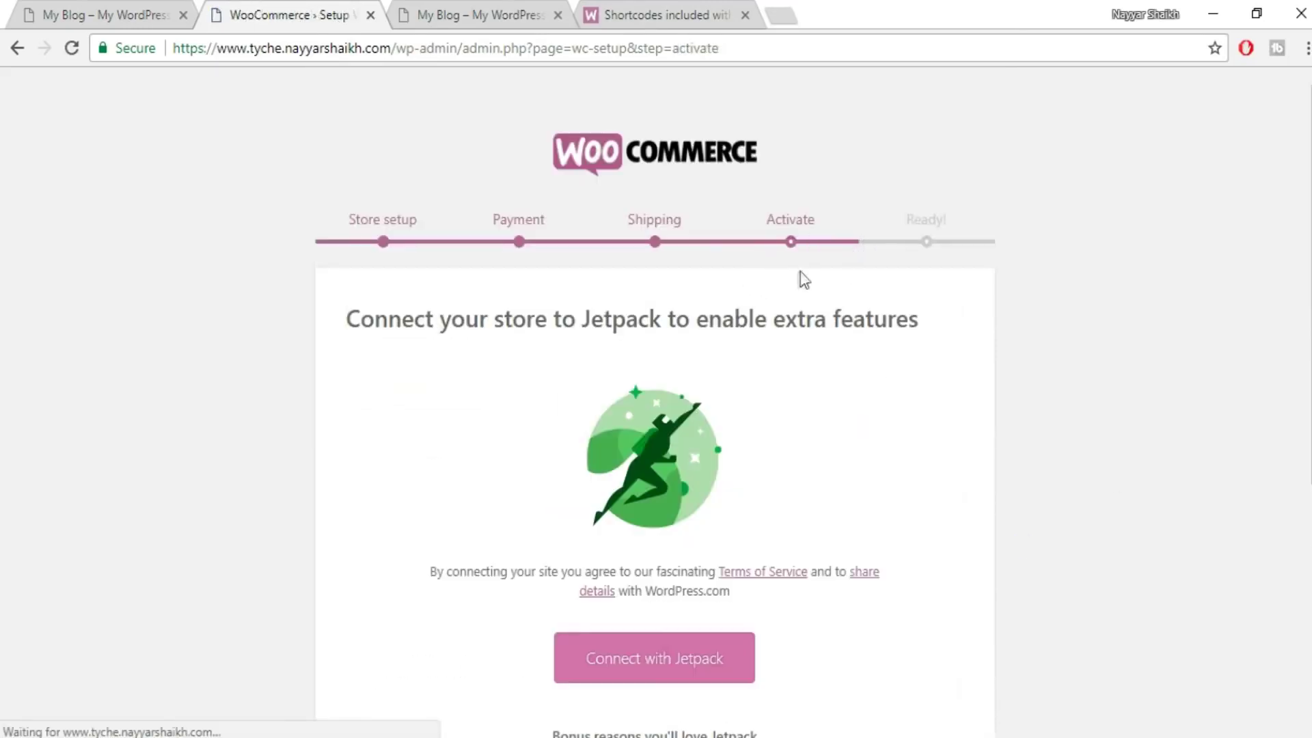
- Skip the Jetpack connection and go from the ready-to-sell page back to the WordPress dashboard
{"action": "scroll", "coordinate": [973, 398], "scroll_direction": "down", "scroll_amount": 1}
{"action": "scroll", "coordinate": [974, 398], "scroll_direction": "down", "scroll_amount": 4}
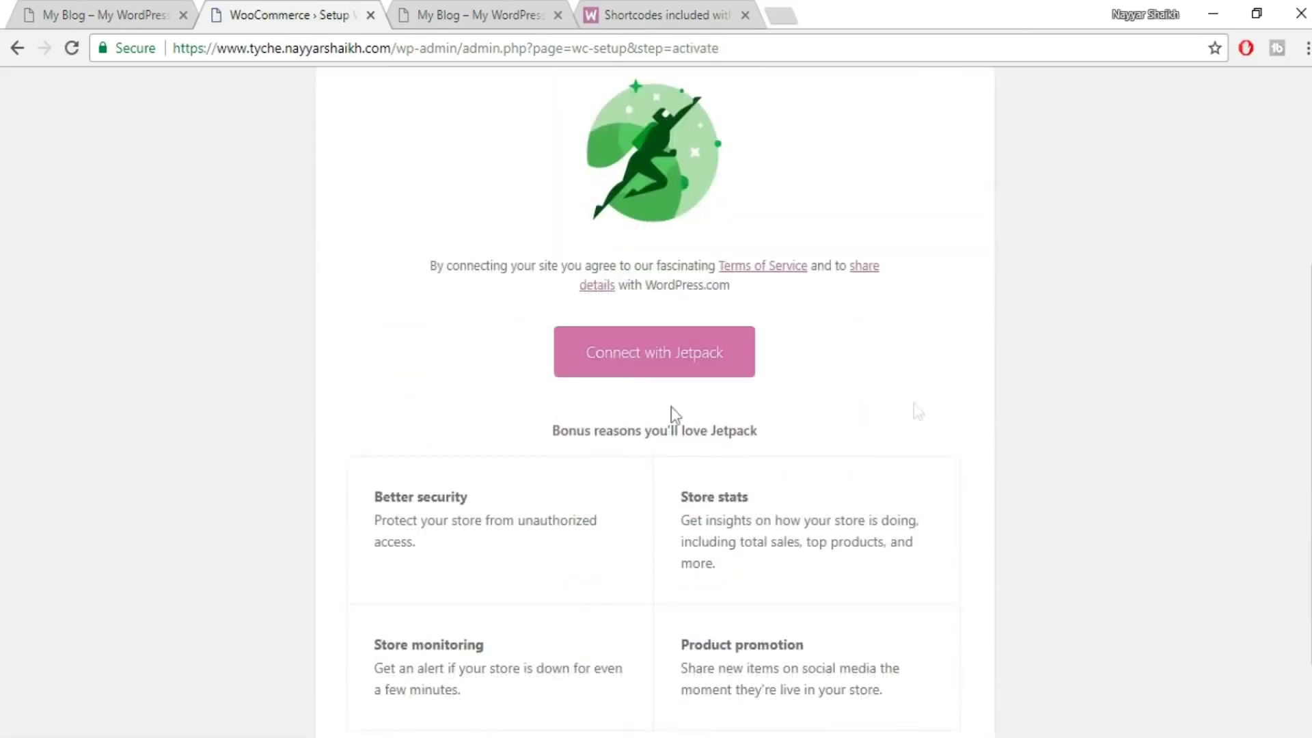
{"action": "scroll", "coordinate": [979, 333], "scroll_direction": "down", "scroll_amount": 2}
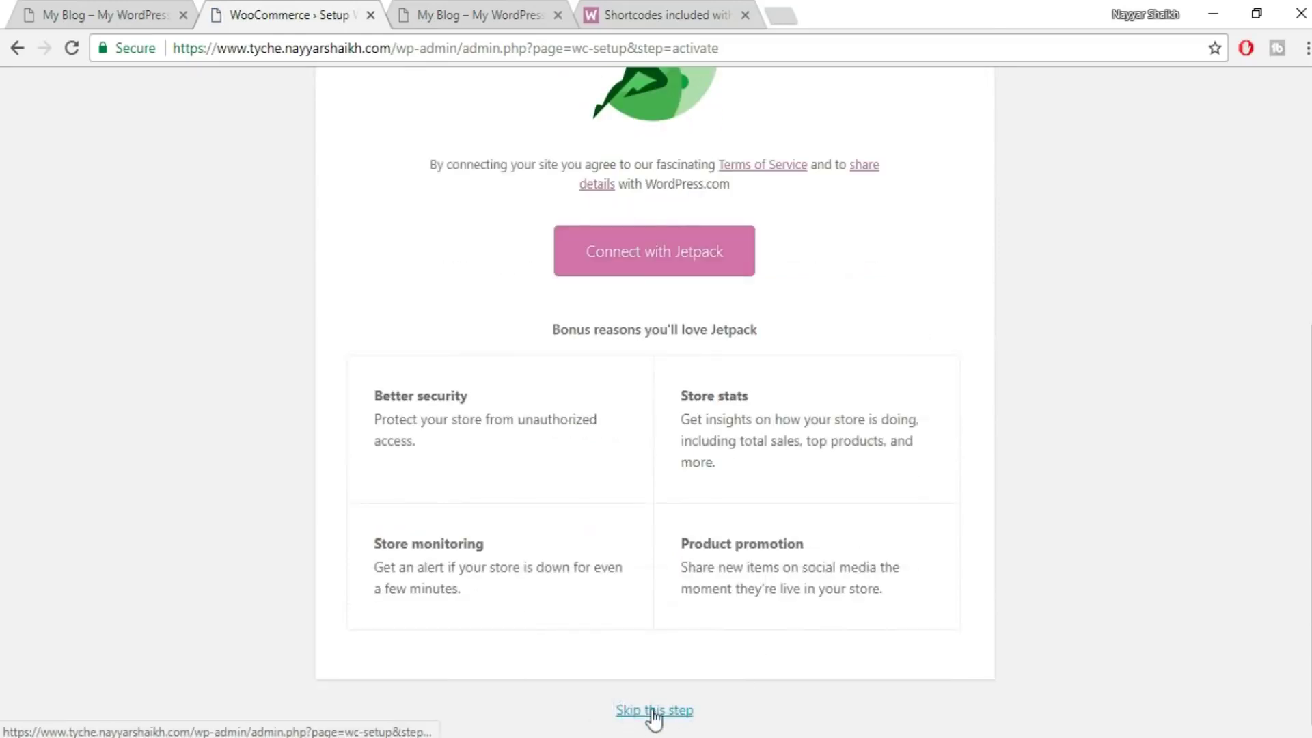
{"action": "left_click", "coordinate": [673, 713]}
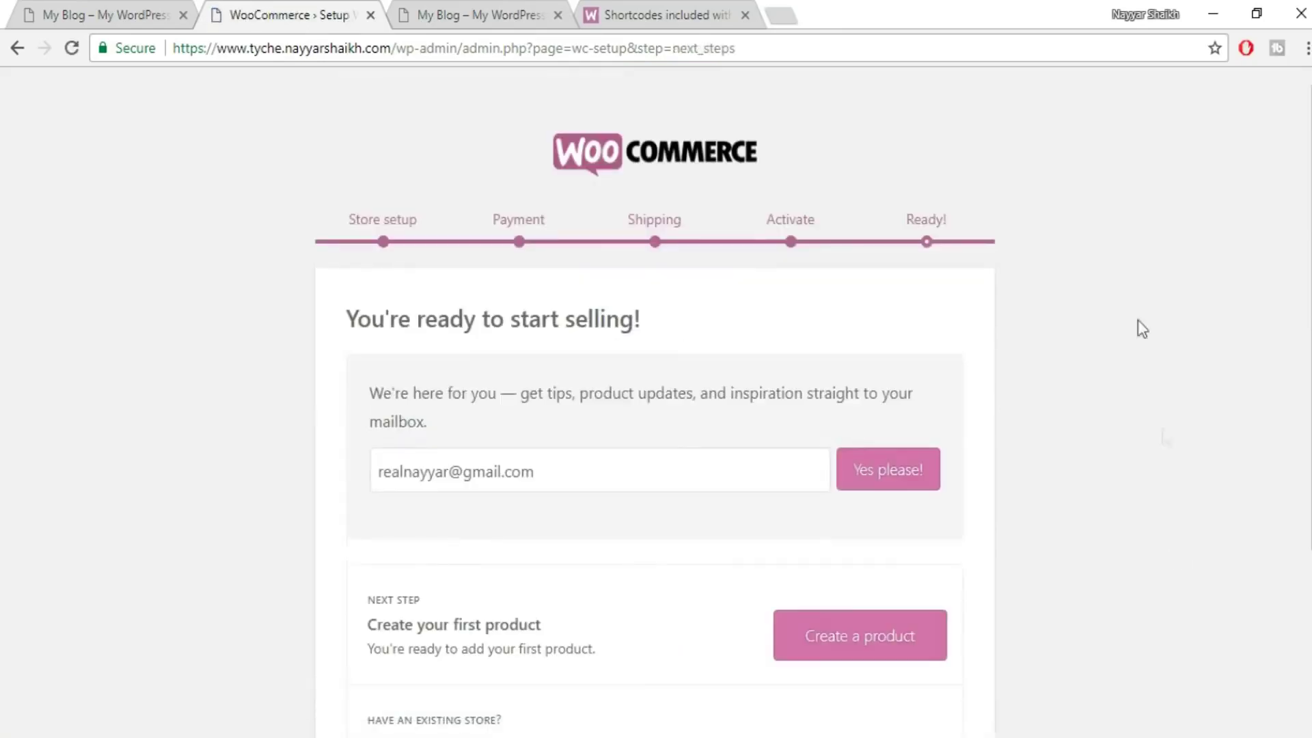
{"action": "scroll", "coordinate": [1128, 307], "scroll_direction": "down", "scroll_amount": 3}
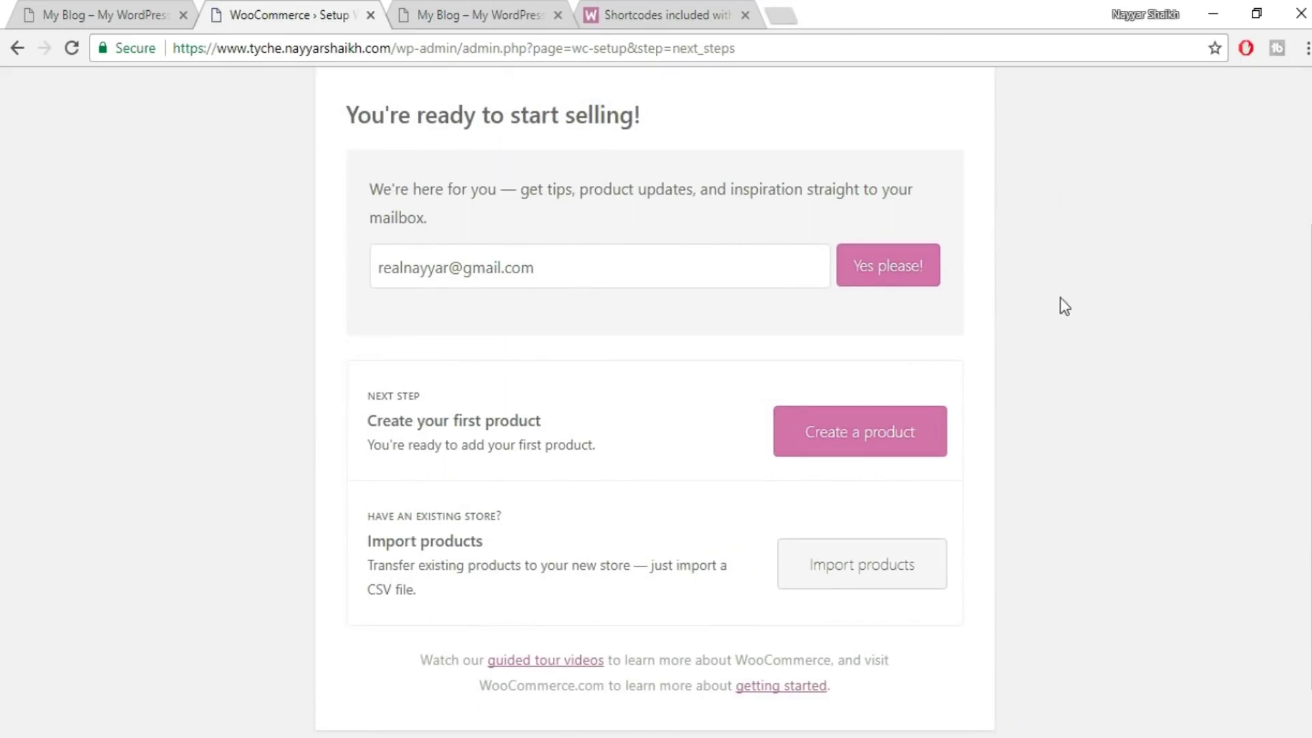
{"action": "scroll", "coordinate": [1146, 312], "scroll_direction": "down", "scroll_amount": 1}
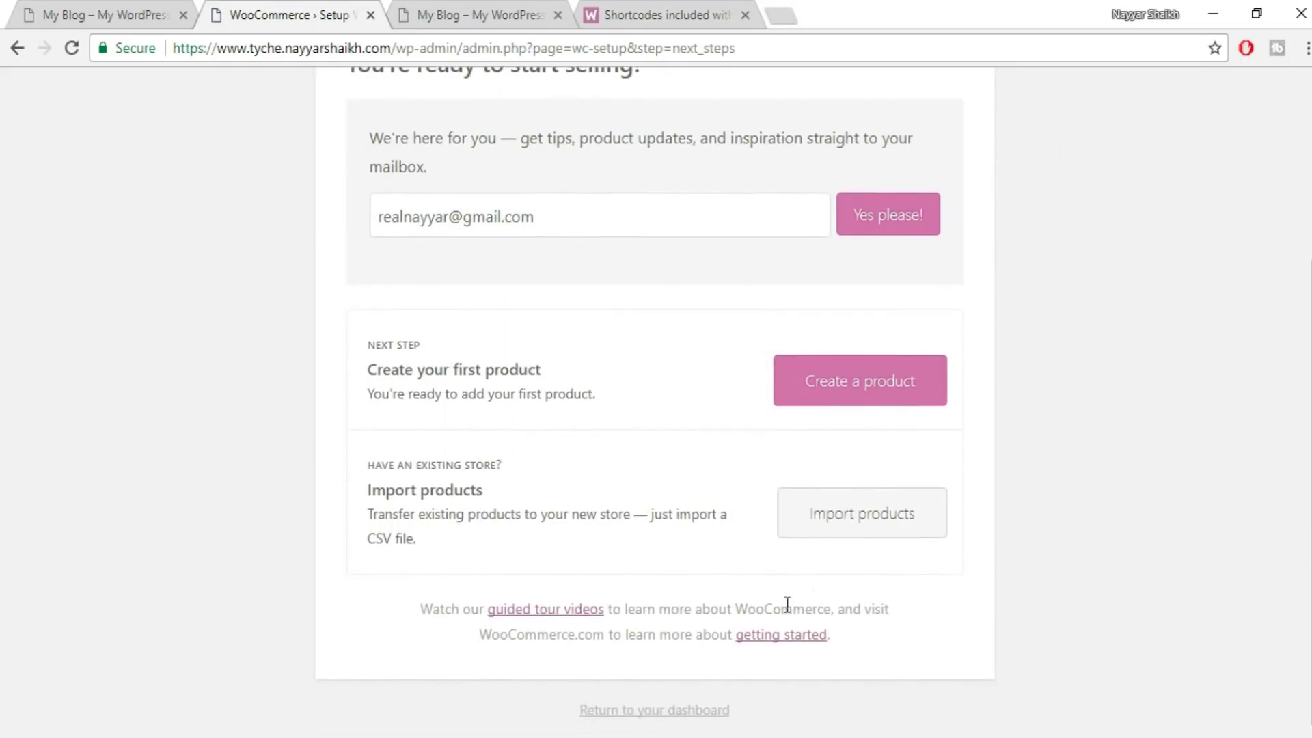
{"action": "left_click", "coordinate": [666, 710]}
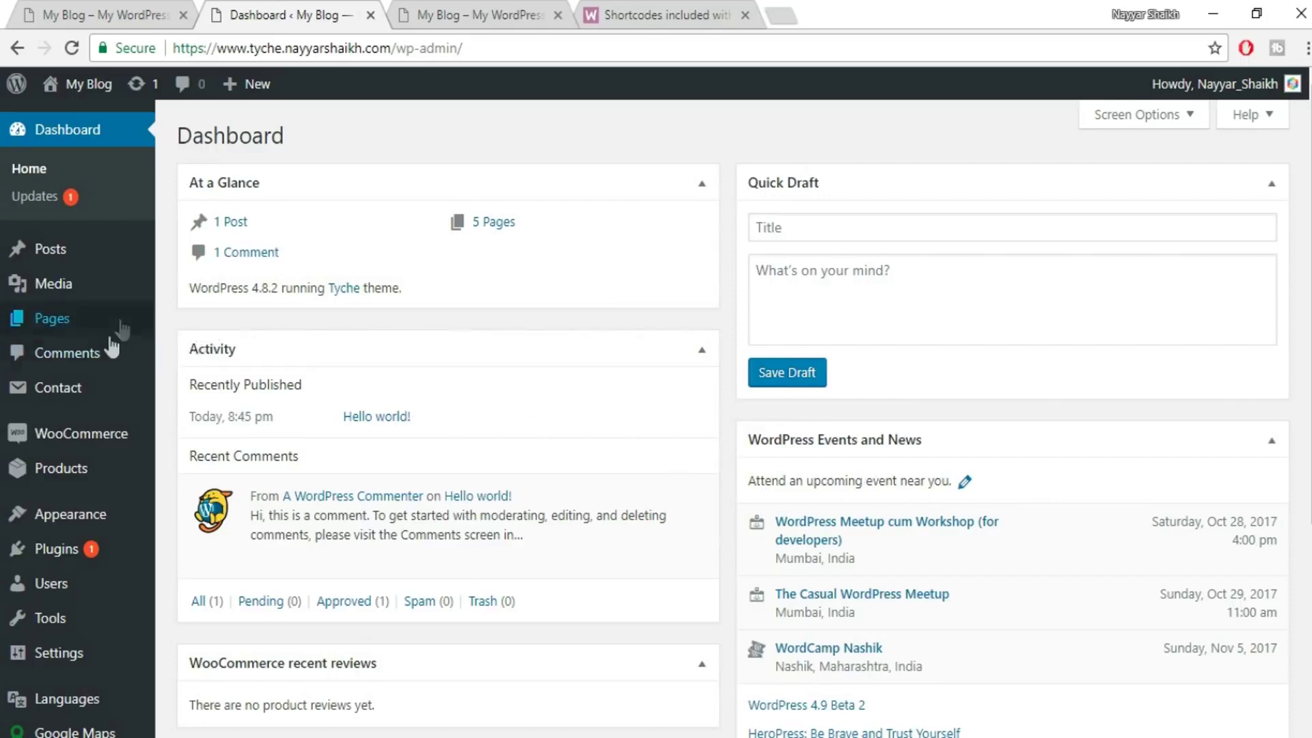
- Open WooCommerce Settings from the admin sidebar to view the General settings
{"action": "mouse_move", "coordinate": [36, 445]}
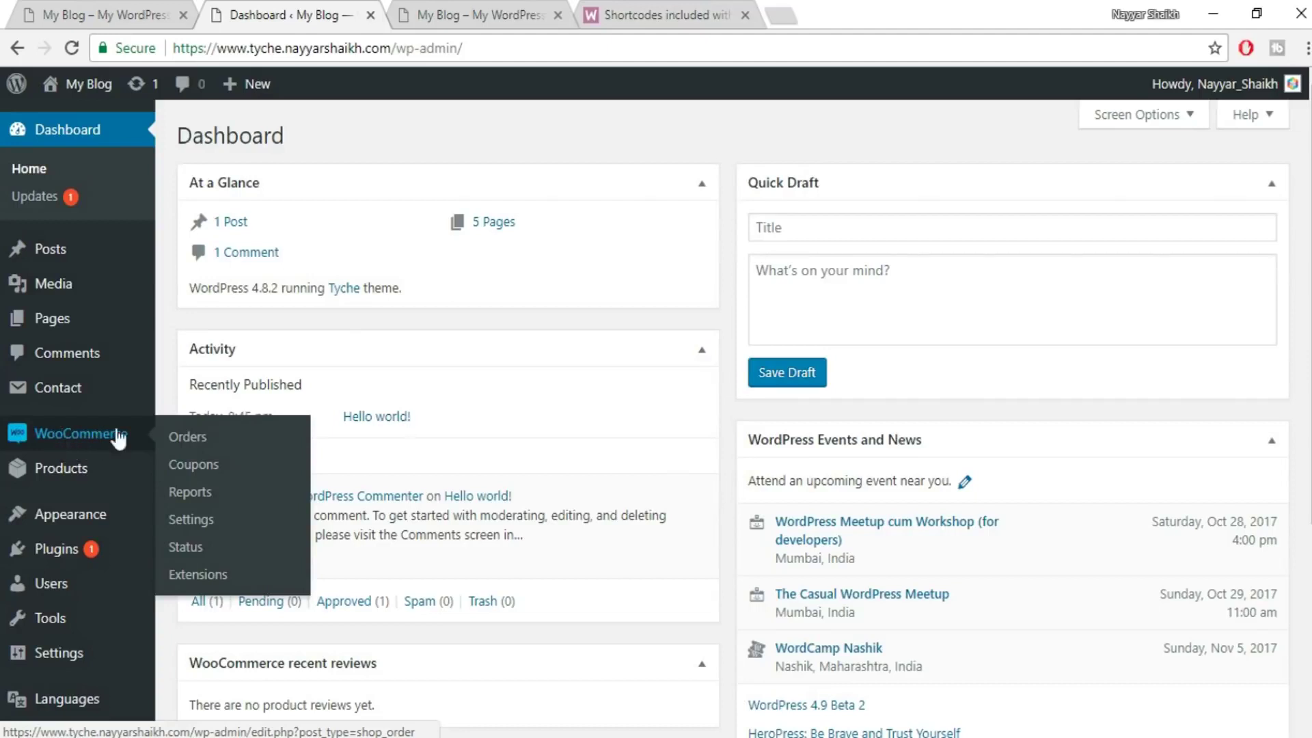
{"action": "left_click", "coordinate": [201, 519]}
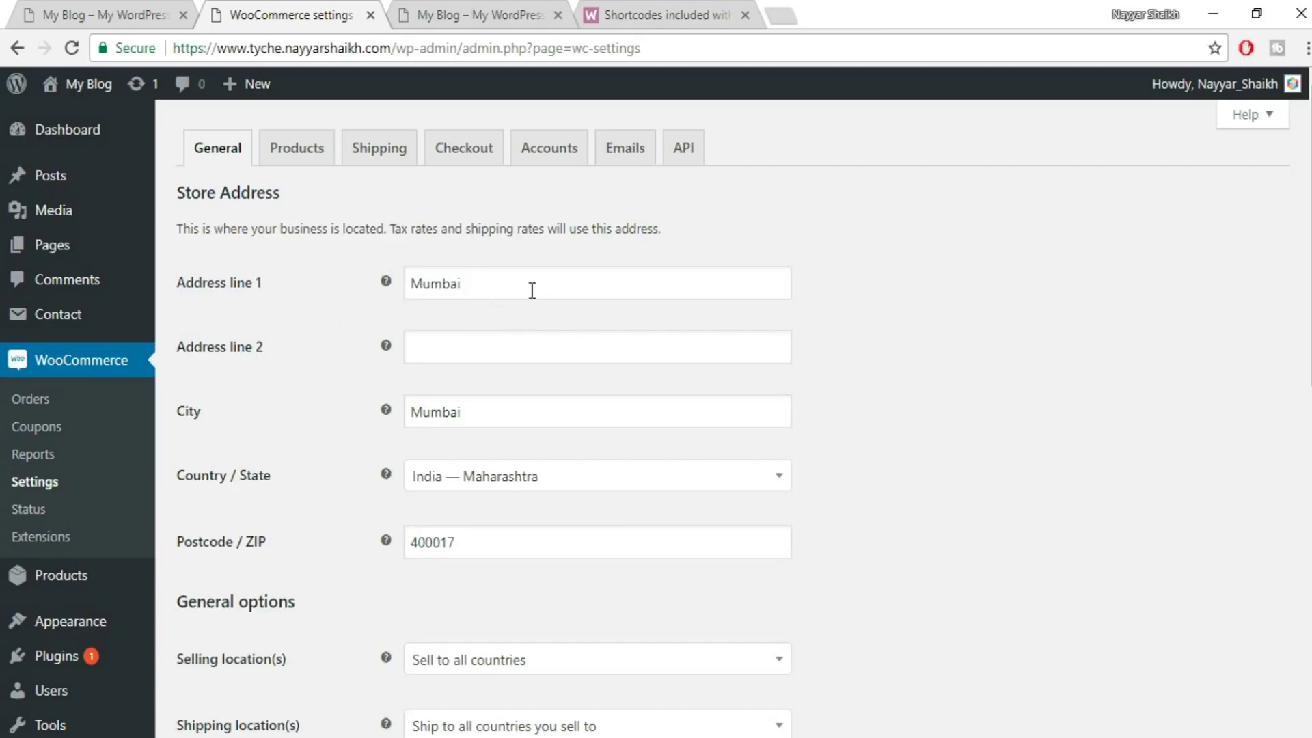
- Restrict selling locations to specific countries, with India as the only selling country
{"action": "scroll", "coordinate": [533, 289], "scroll_direction": "down", "scroll_amount": 2}
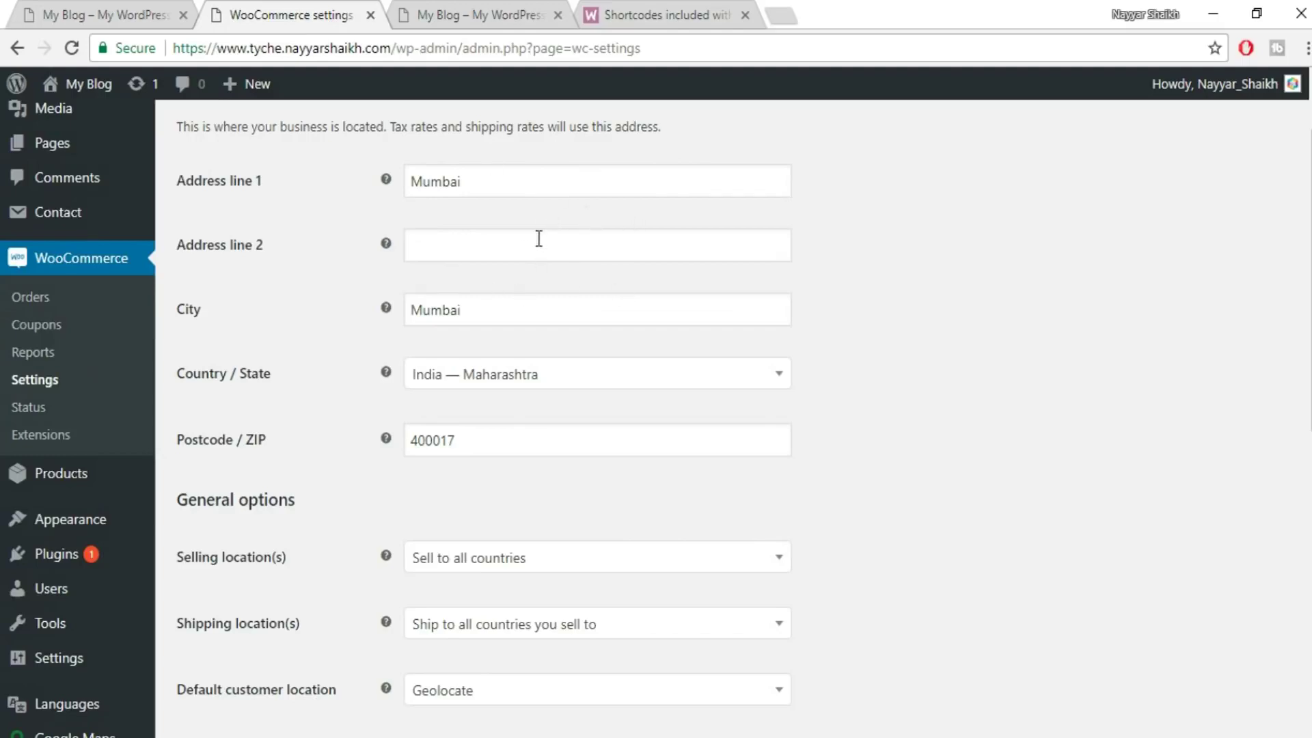
{"action": "scroll", "coordinate": [577, 314], "scroll_direction": "down", "scroll_amount": 2}
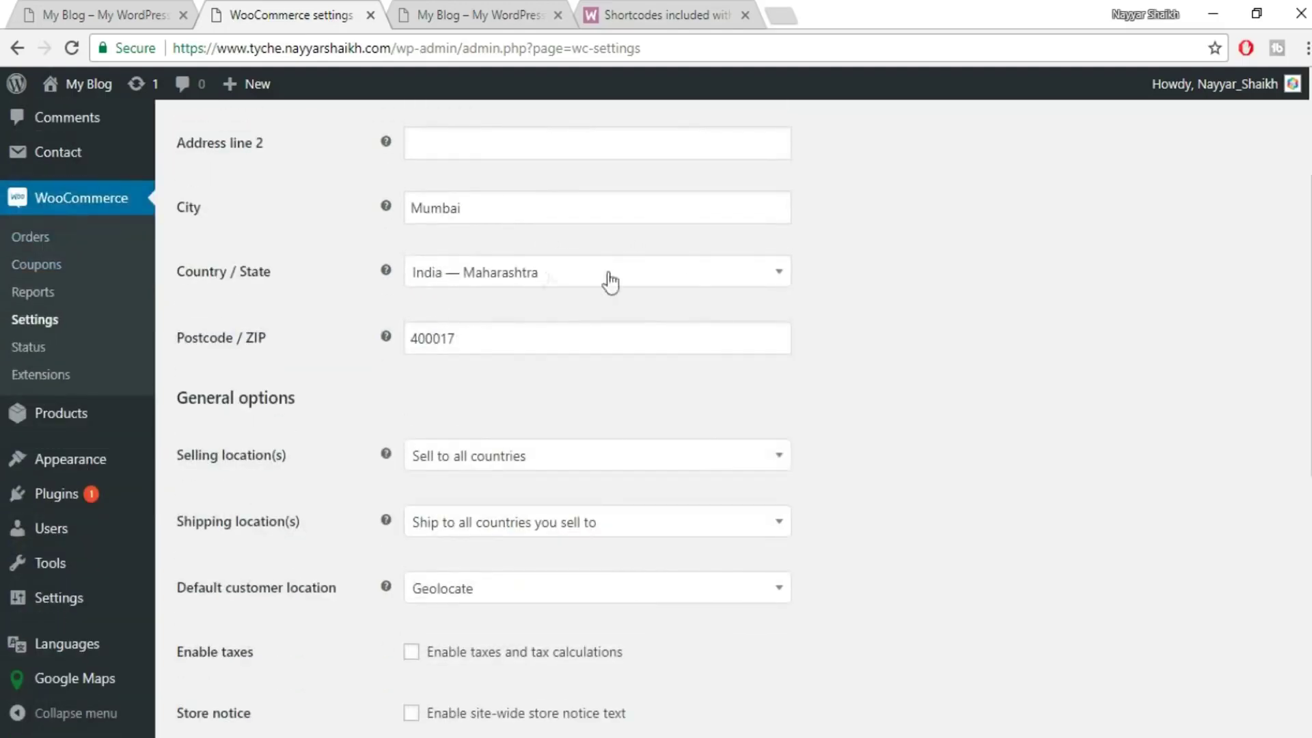
{"action": "scroll", "coordinate": [690, 338], "scroll_direction": "down", "scroll_amount": 4}
{"action": "left_click", "coordinate": [546, 254]}
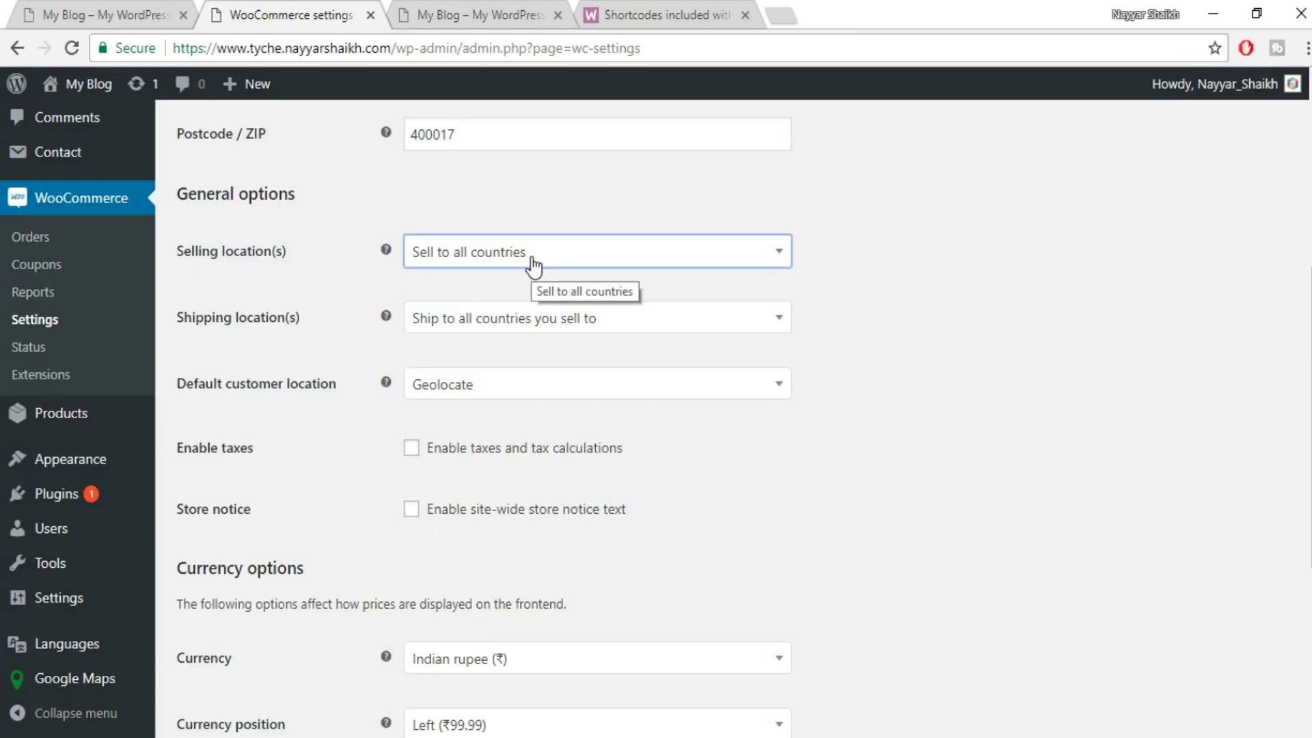
{"action": "left_click", "coordinate": [534, 266]}
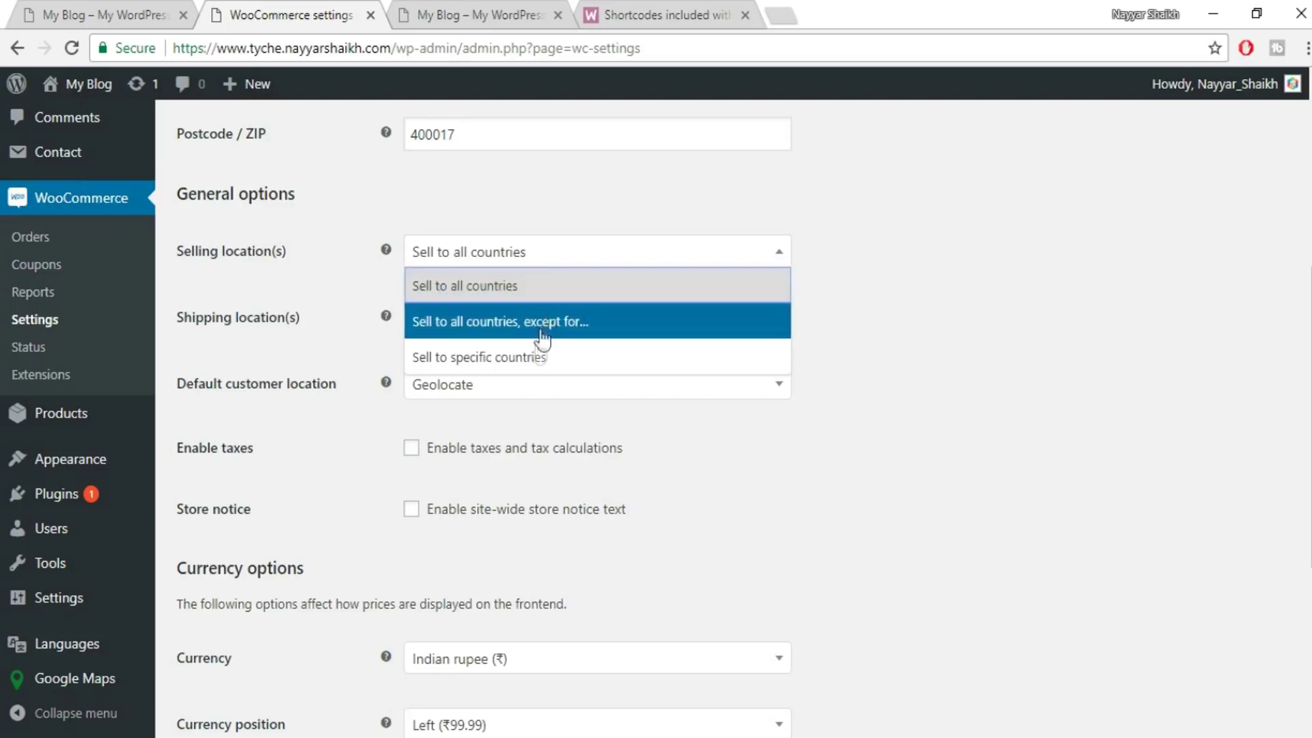
{"action": "left_click", "coordinate": [523, 366]}
{"action": "left_click", "coordinate": [496, 318]}
{"action": "type", "text": "ind"}
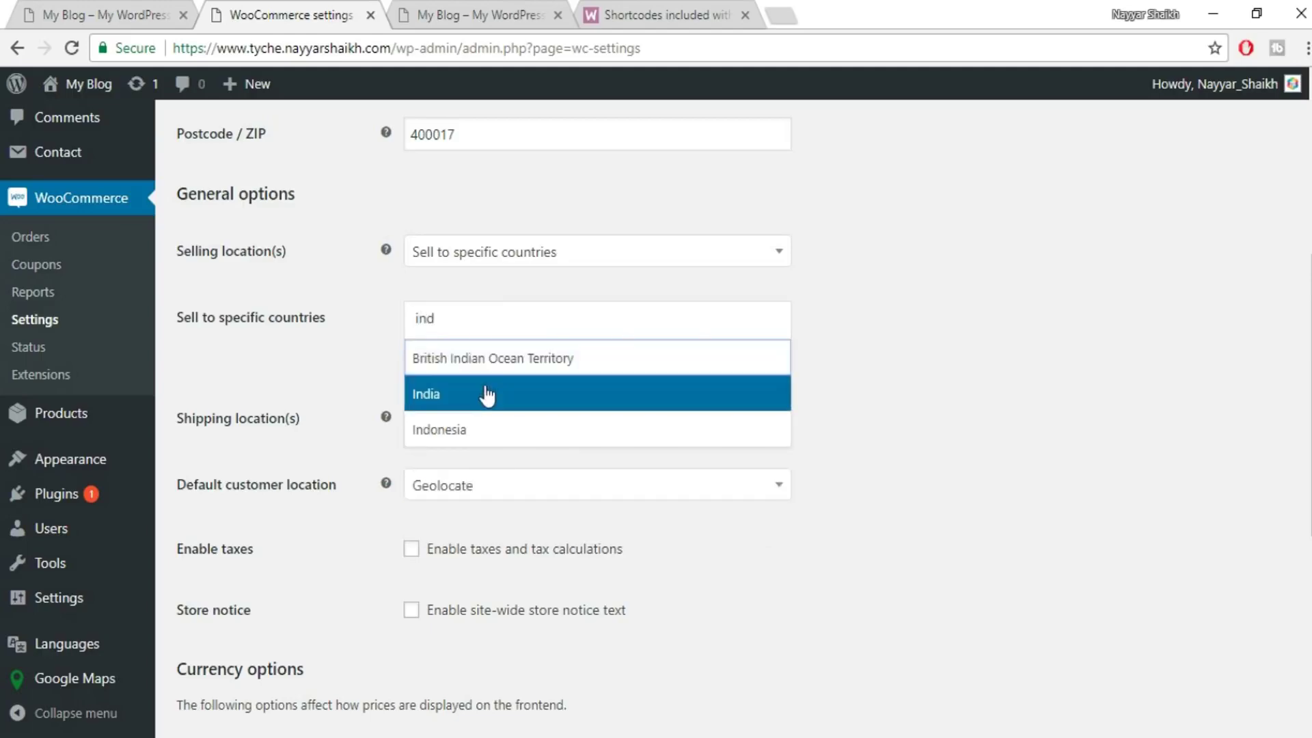
{"action": "left_click", "coordinate": [487, 395]}
- Keep shipping to all selling countries and enable taxes and tax calculations
{"action": "scroll", "coordinate": [1105, 307], "scroll_direction": "down", "scroll_amount": 5}
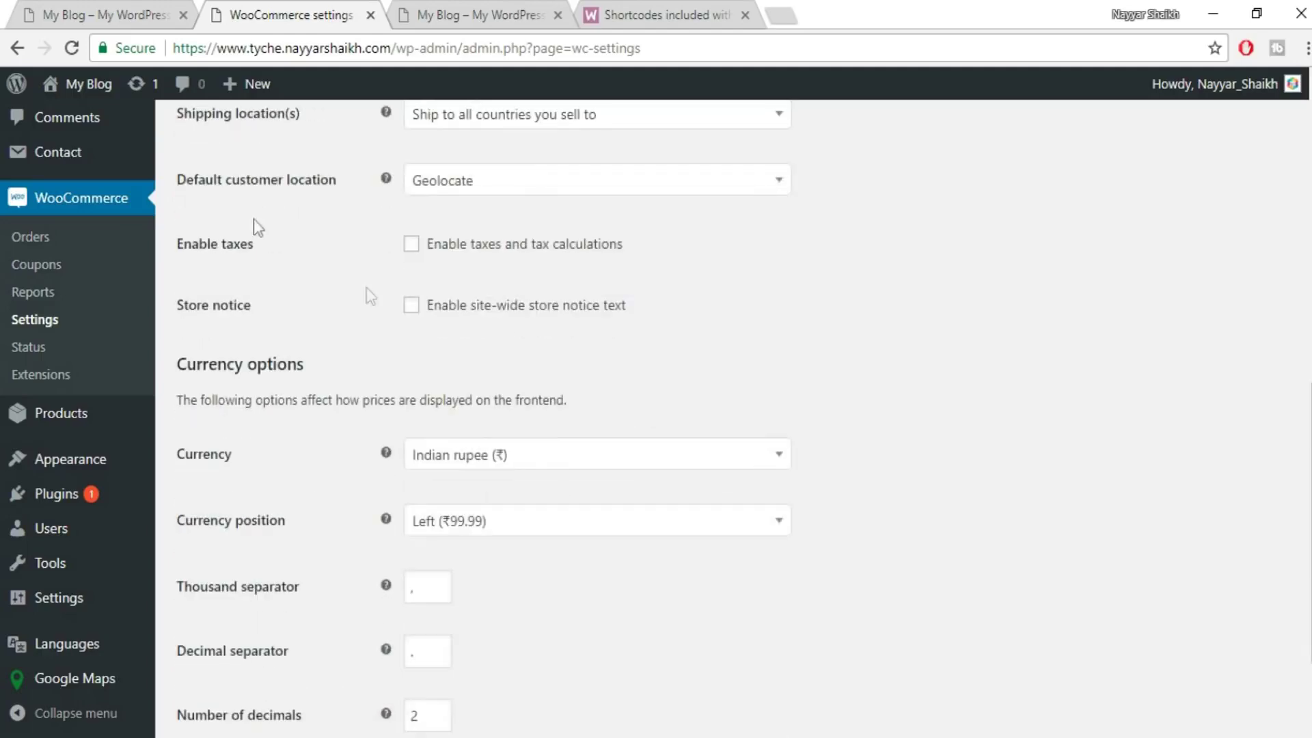
{"action": "scroll", "coordinate": [254, 222], "scroll_direction": "up", "scroll_amount": 3}
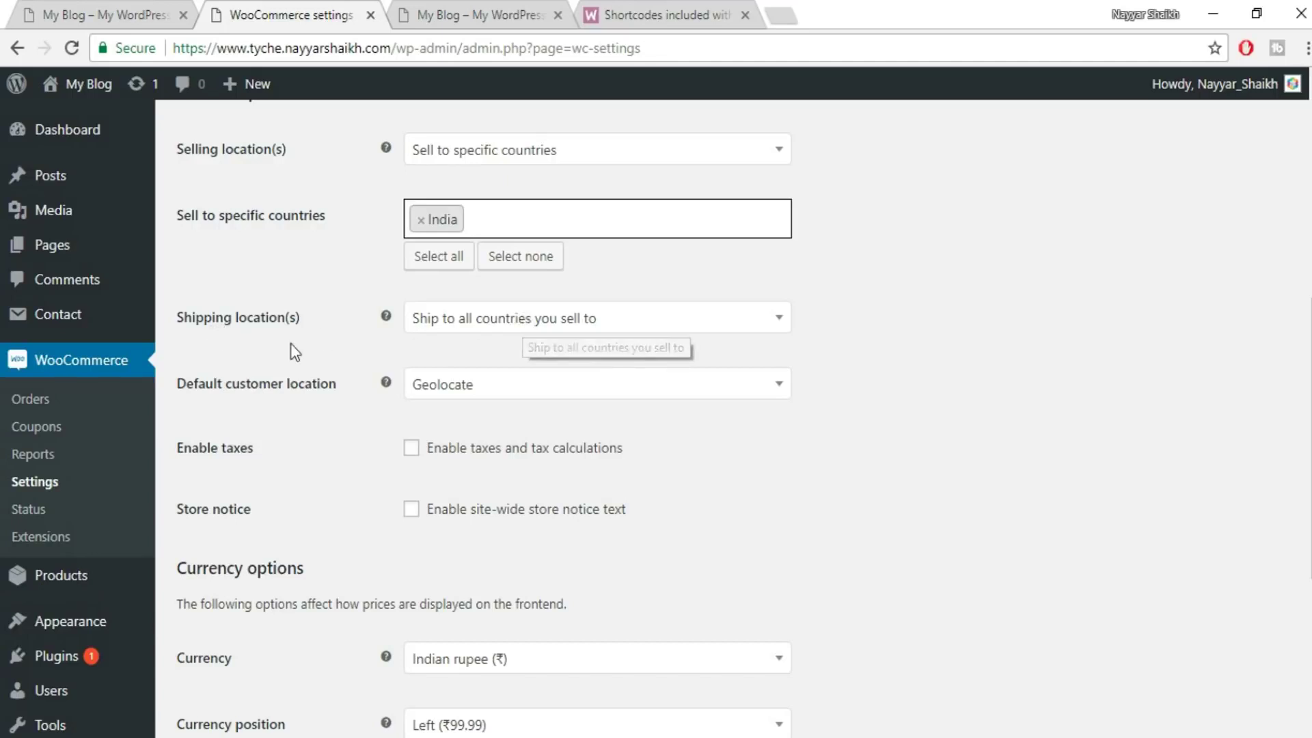
{"action": "left_click", "coordinate": [622, 322]}
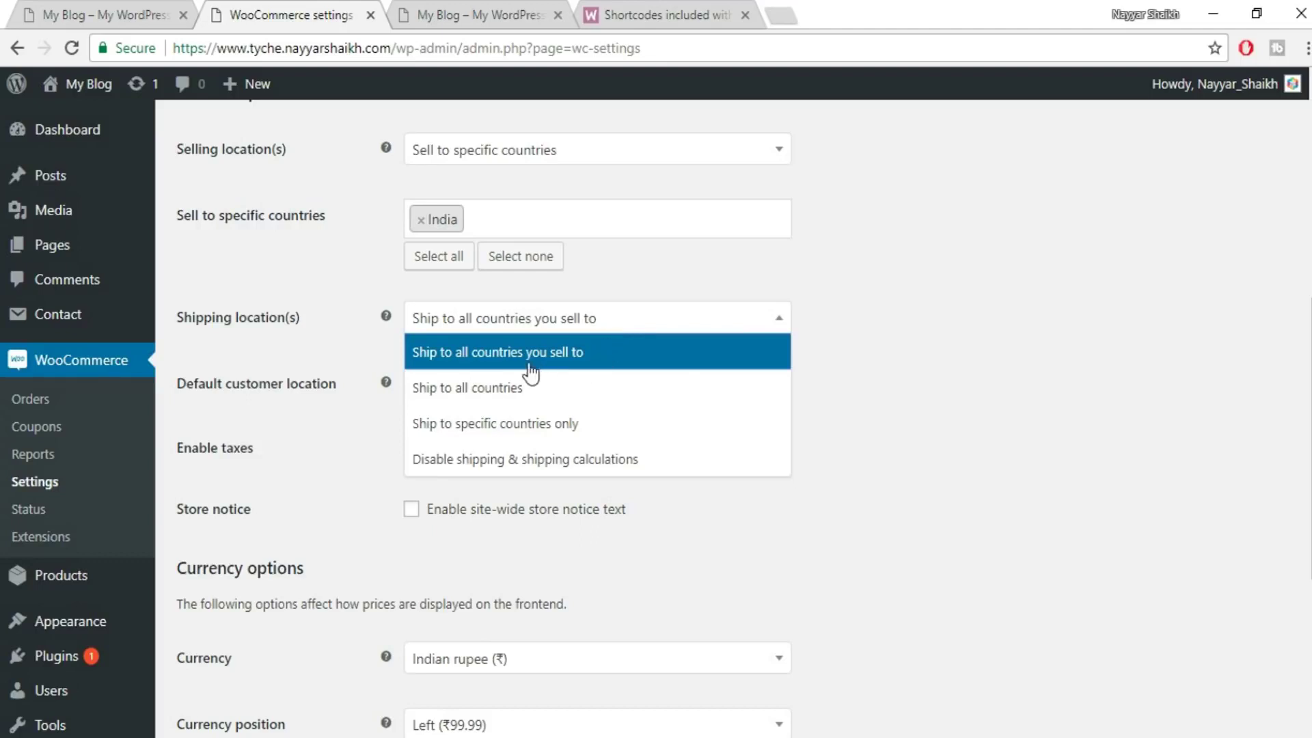
{"action": "left_click", "coordinate": [599, 360]}
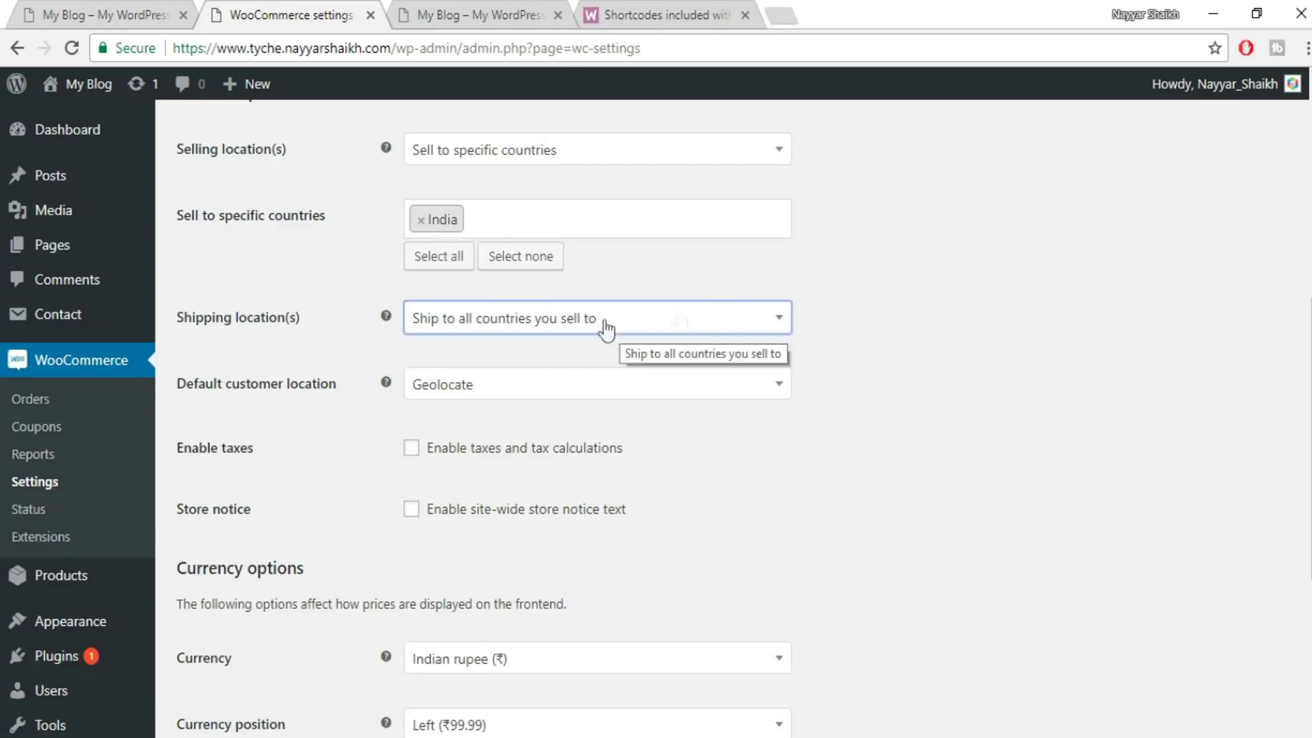
{"action": "scroll", "coordinate": [441, 398], "scroll_direction": "down", "scroll_amount": 1}
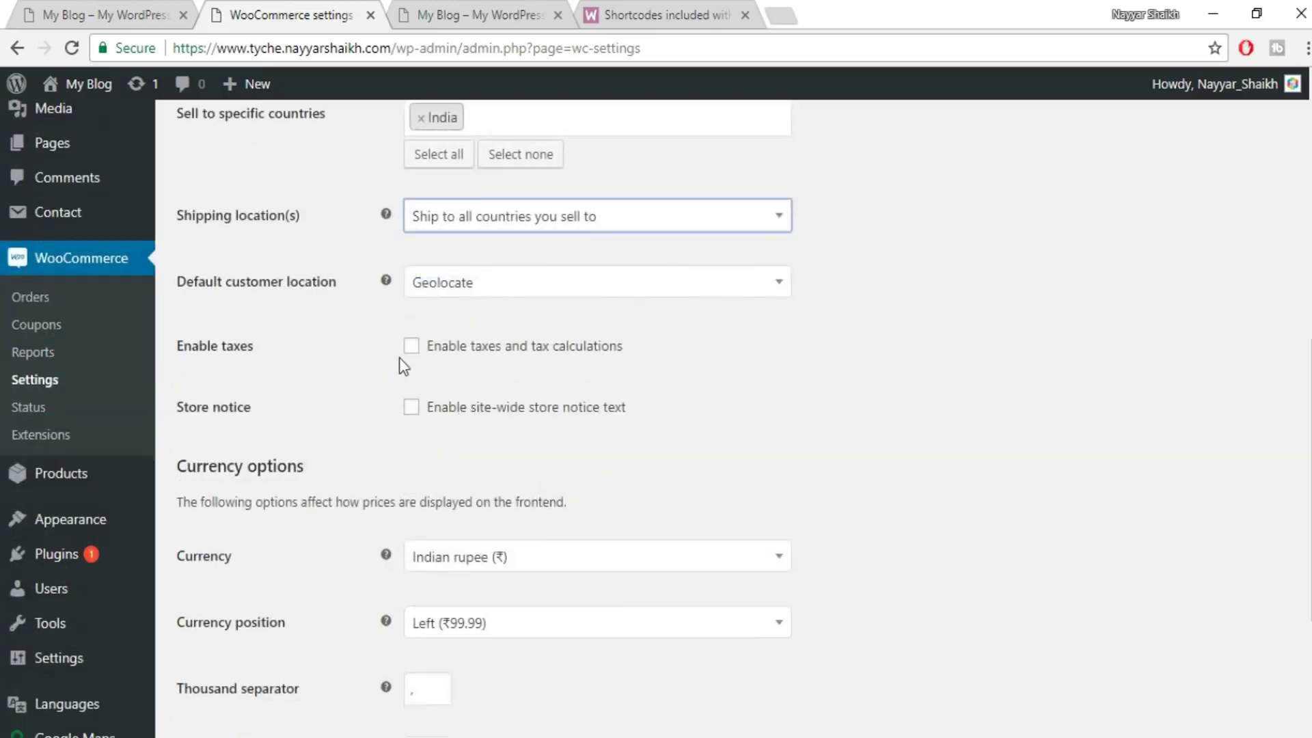
{"action": "left_click", "coordinate": [411, 346]}
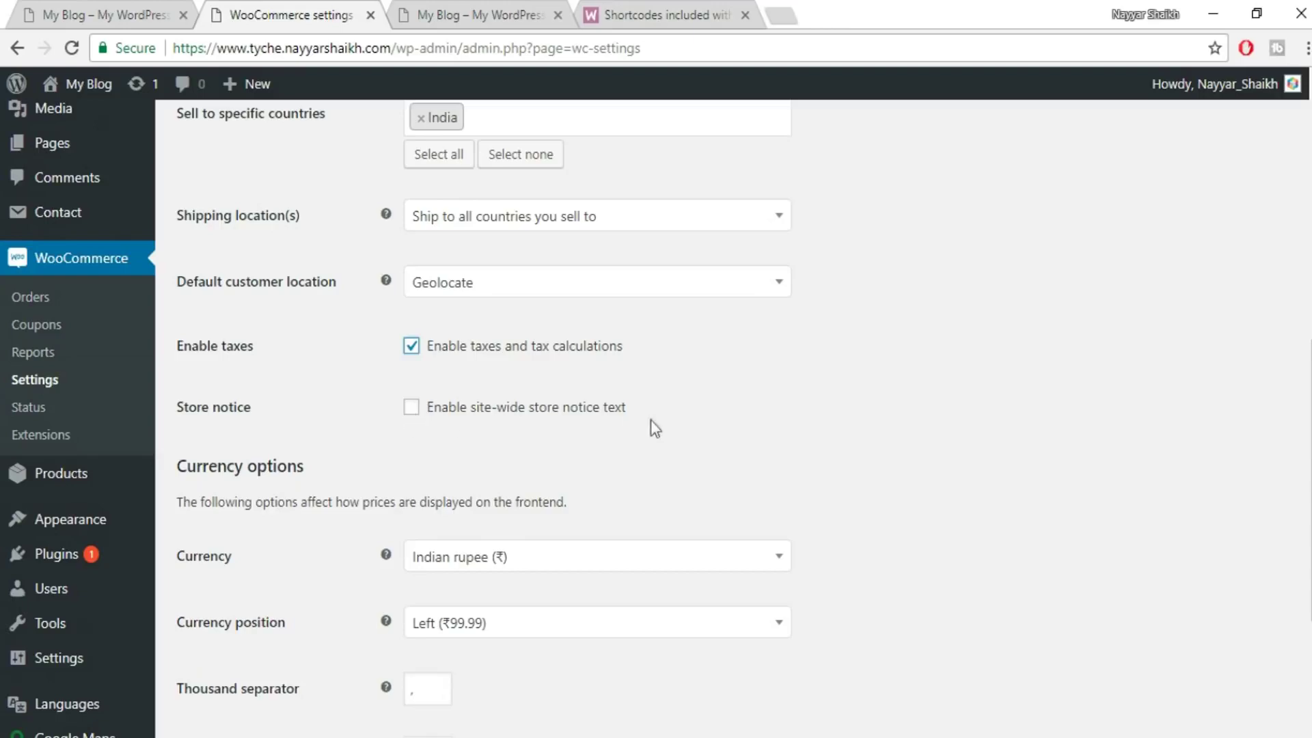
- Keep the currency symbol on the left and save the general settings
{"action": "scroll", "coordinate": [803, 359], "scroll_direction": "down", "scroll_amount": 1}
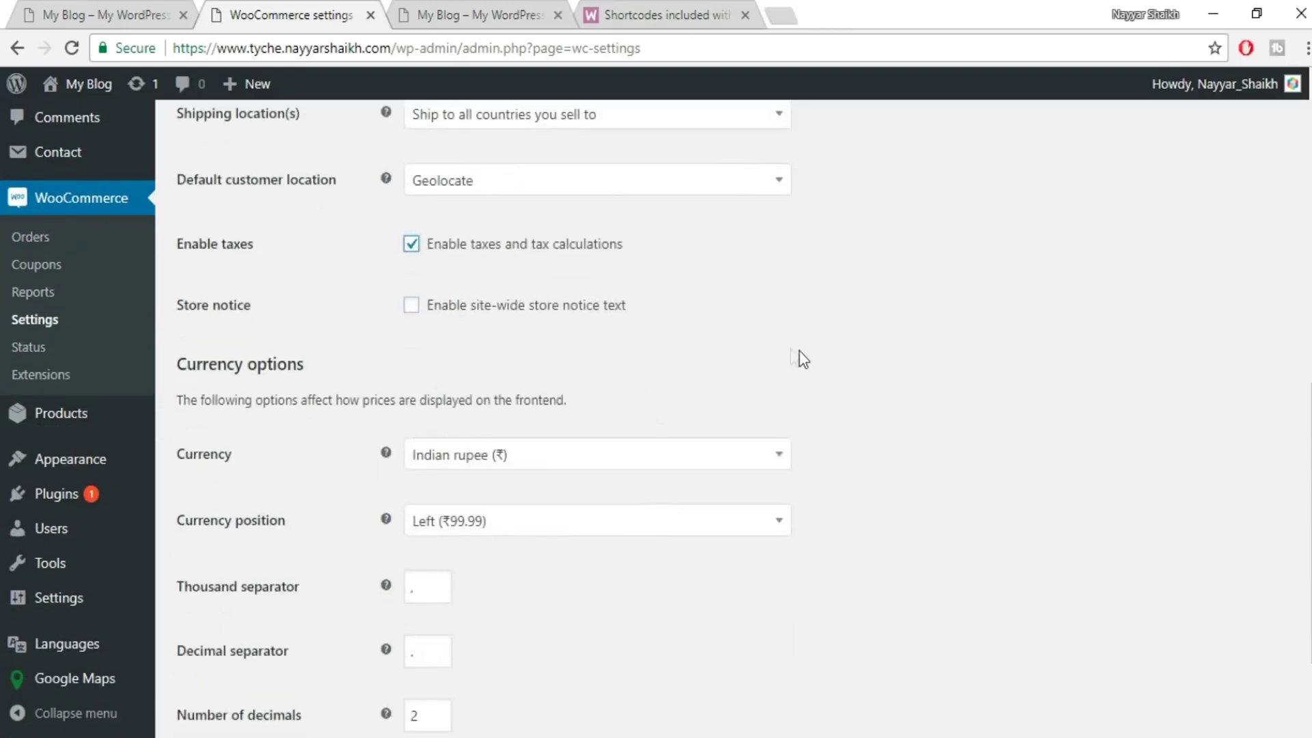
{"action": "scroll", "coordinate": [649, 327], "scroll_direction": "down", "scroll_amount": 2}
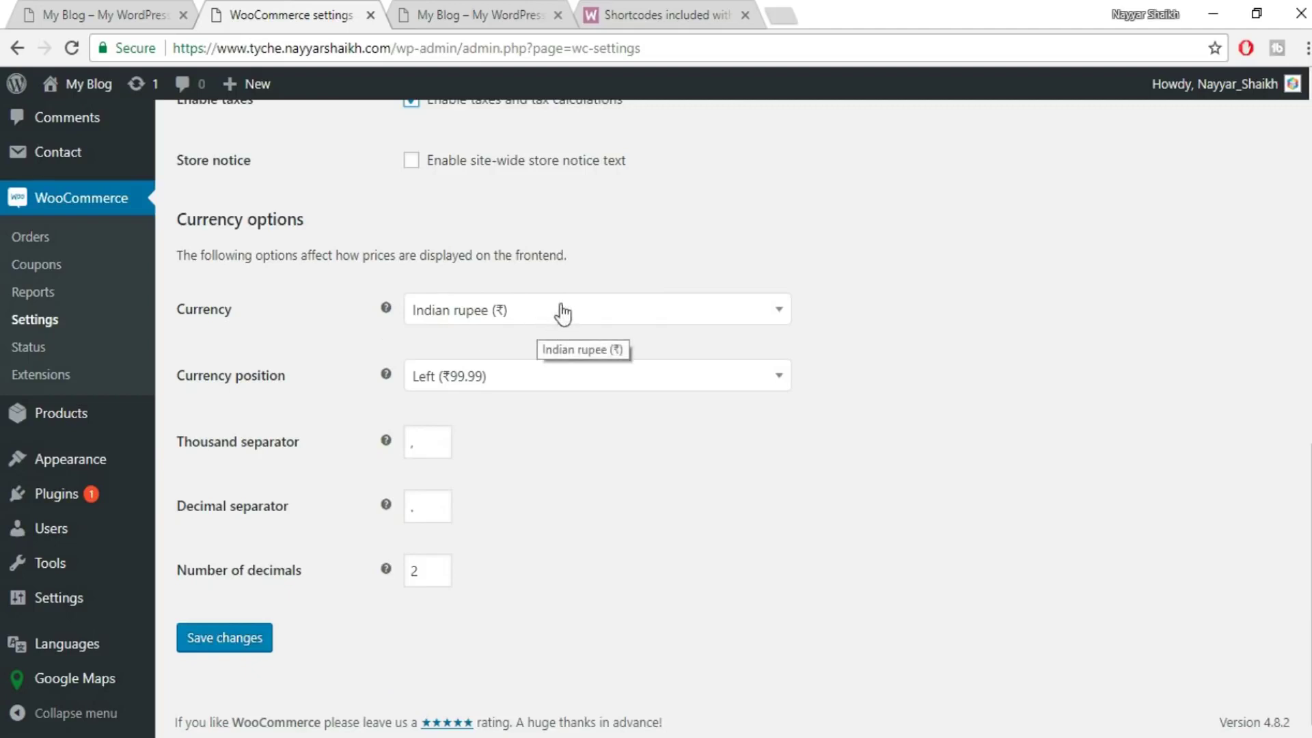
{"action": "left_click", "coordinate": [560, 385]}
{"action": "left_click", "coordinate": [917, 394]}
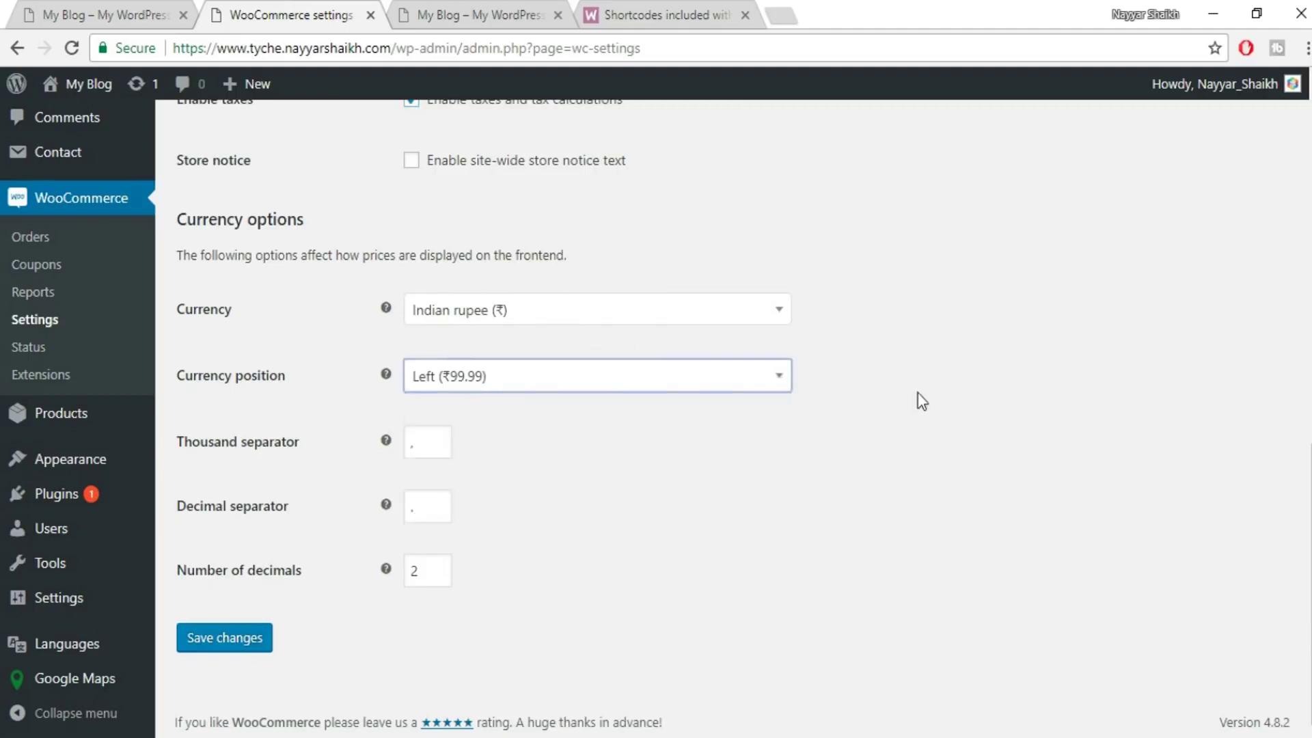
{"action": "left_click", "coordinate": [505, 386]}
{"action": "left_click", "coordinate": [498, 409]}
{"action": "left_click", "coordinate": [215, 654]}
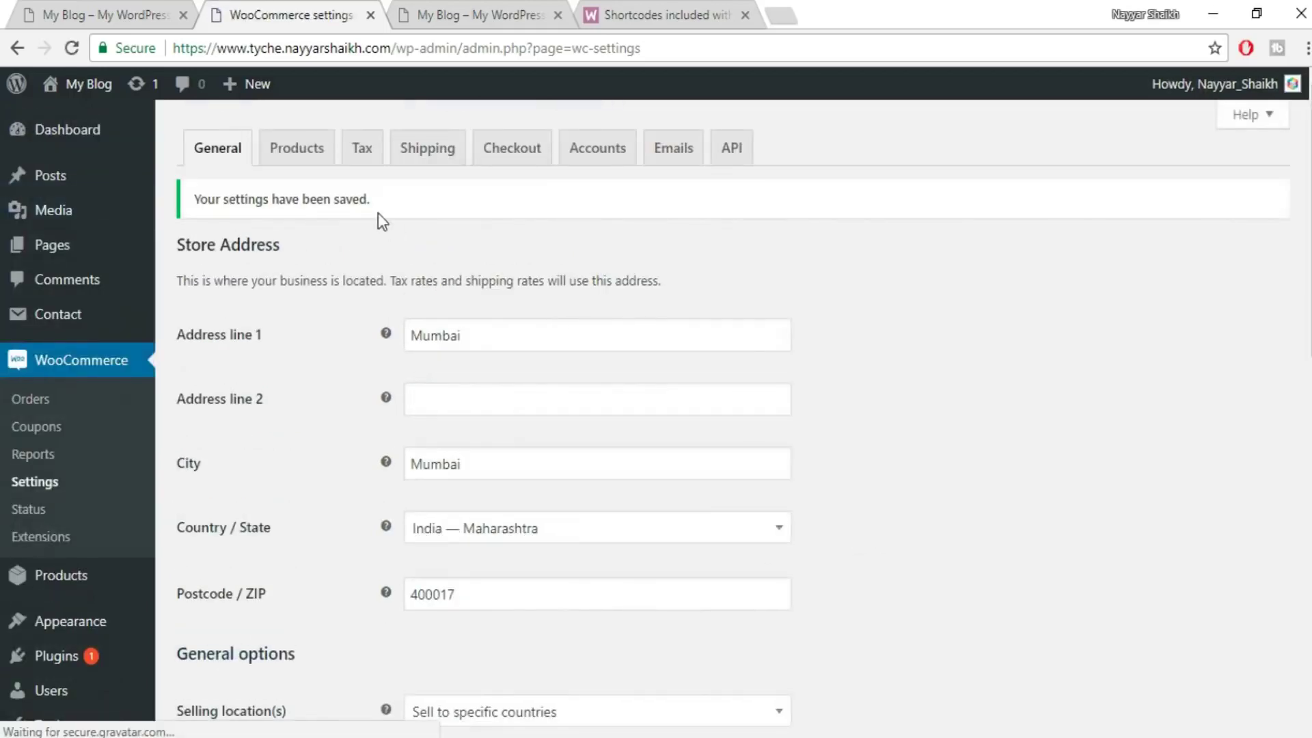
- Switch the product weight unit from kg to g and save the Products settings
{"action": "left_click", "coordinate": [295, 164]}
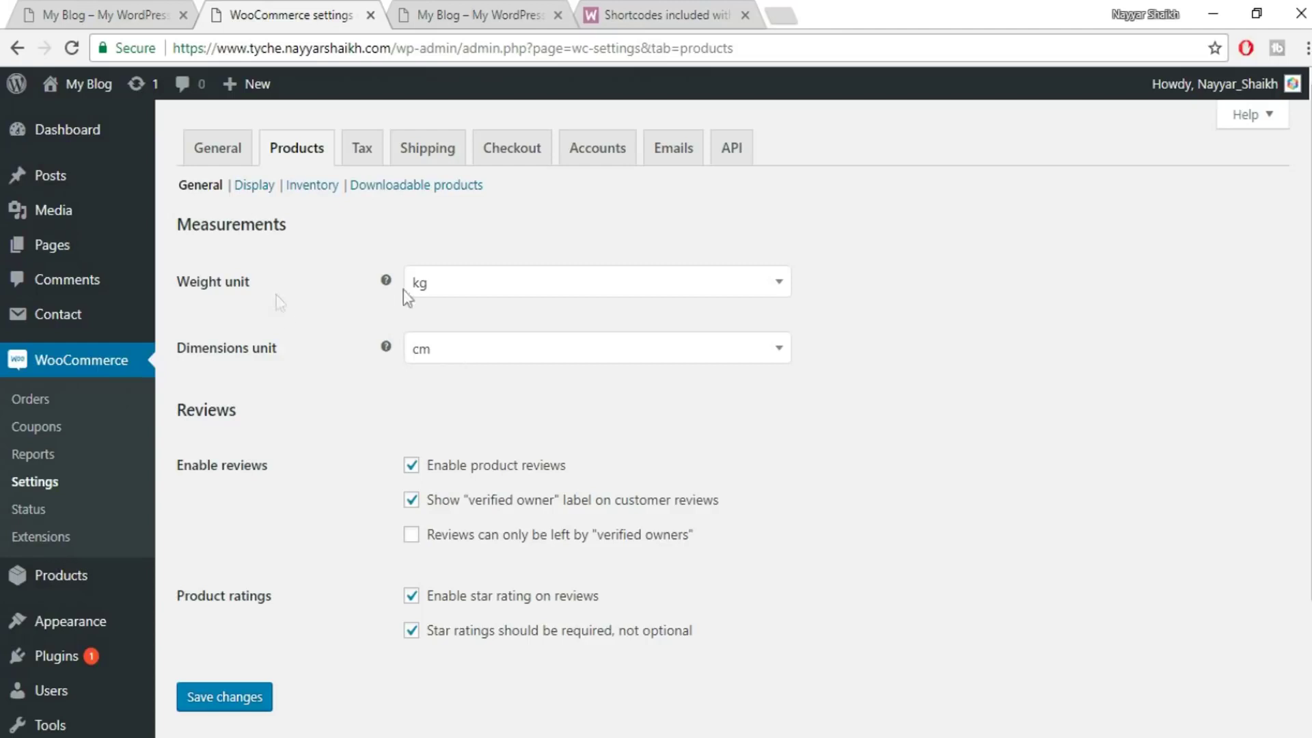
{"action": "left_click", "coordinate": [469, 288]}
{"action": "left_click", "coordinate": [471, 362]}
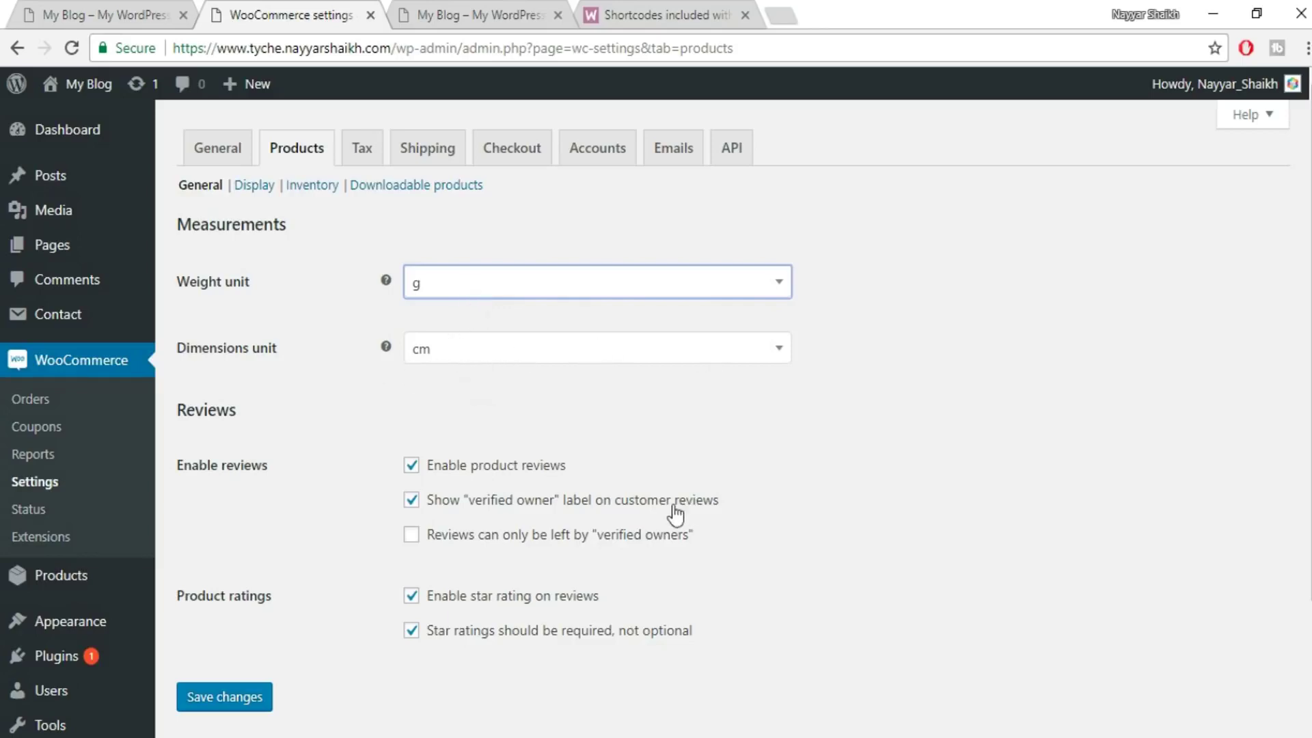
{"action": "scroll", "coordinate": [454, 656], "scroll_direction": "down", "scroll_amount": 2}
{"action": "left_click", "coordinate": [240, 601]}
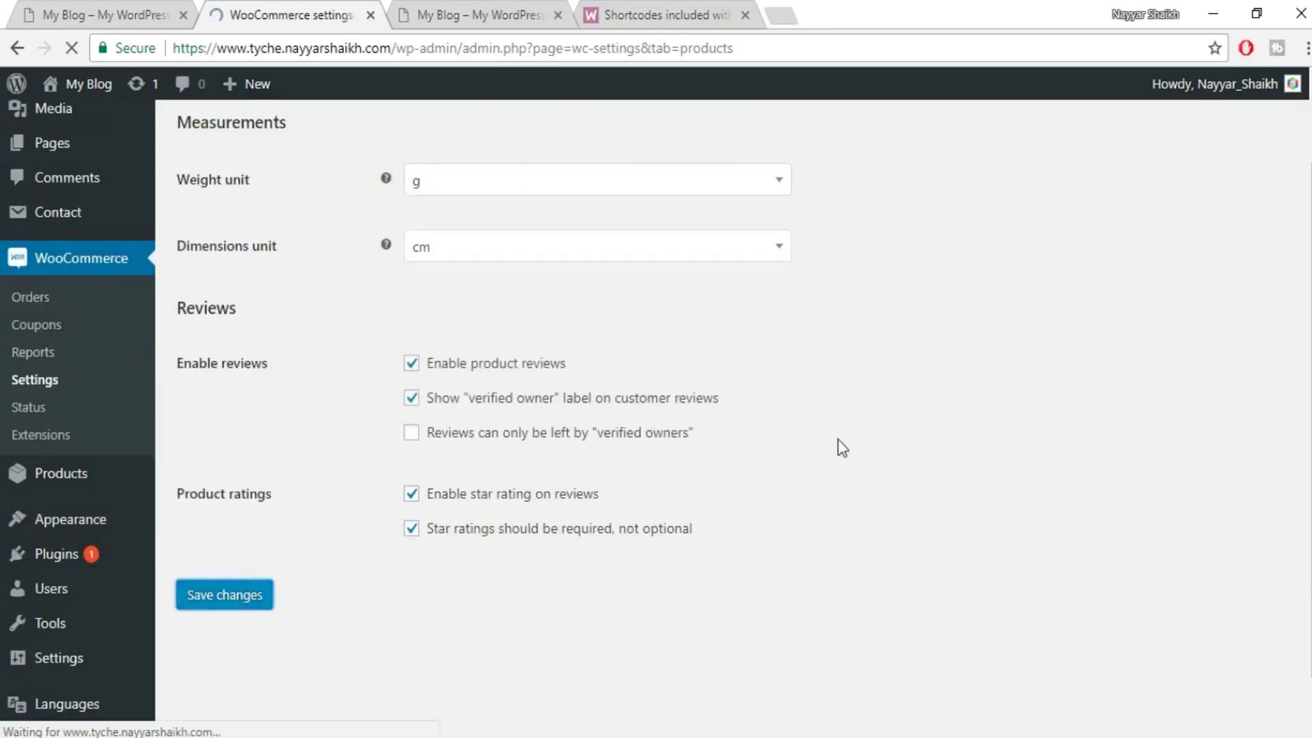
{"action": "left_click", "coordinate": [243, 190]}
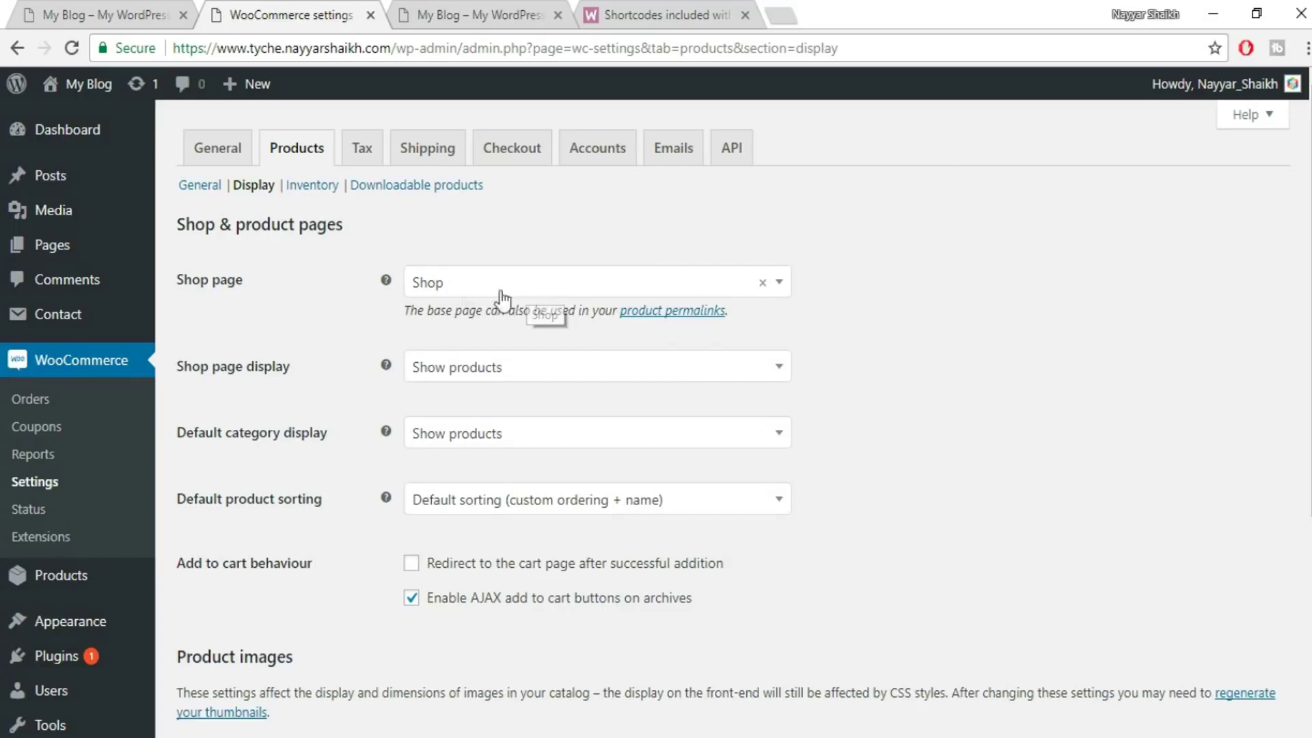
- Keep Shop as the shop page and save the product display settings
{"action": "left_click", "coordinate": [569, 280]}
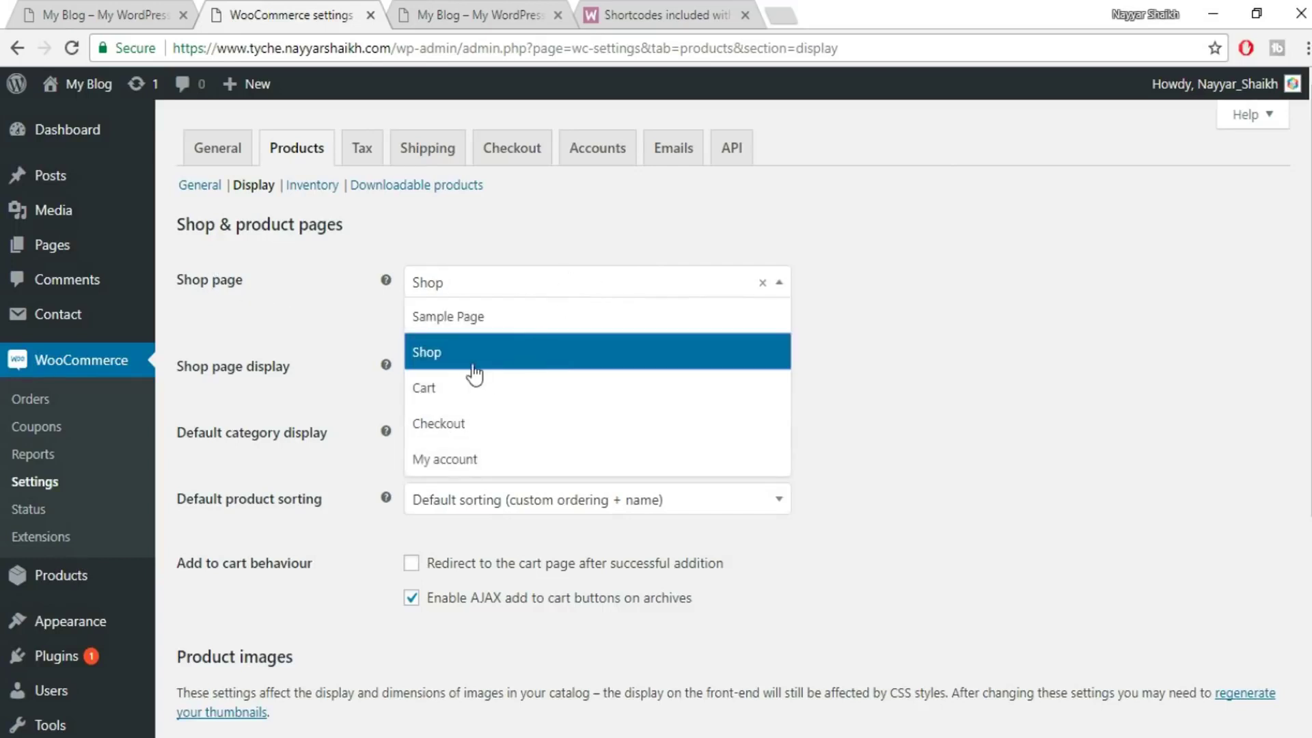
{"action": "left_click", "coordinate": [498, 361]}
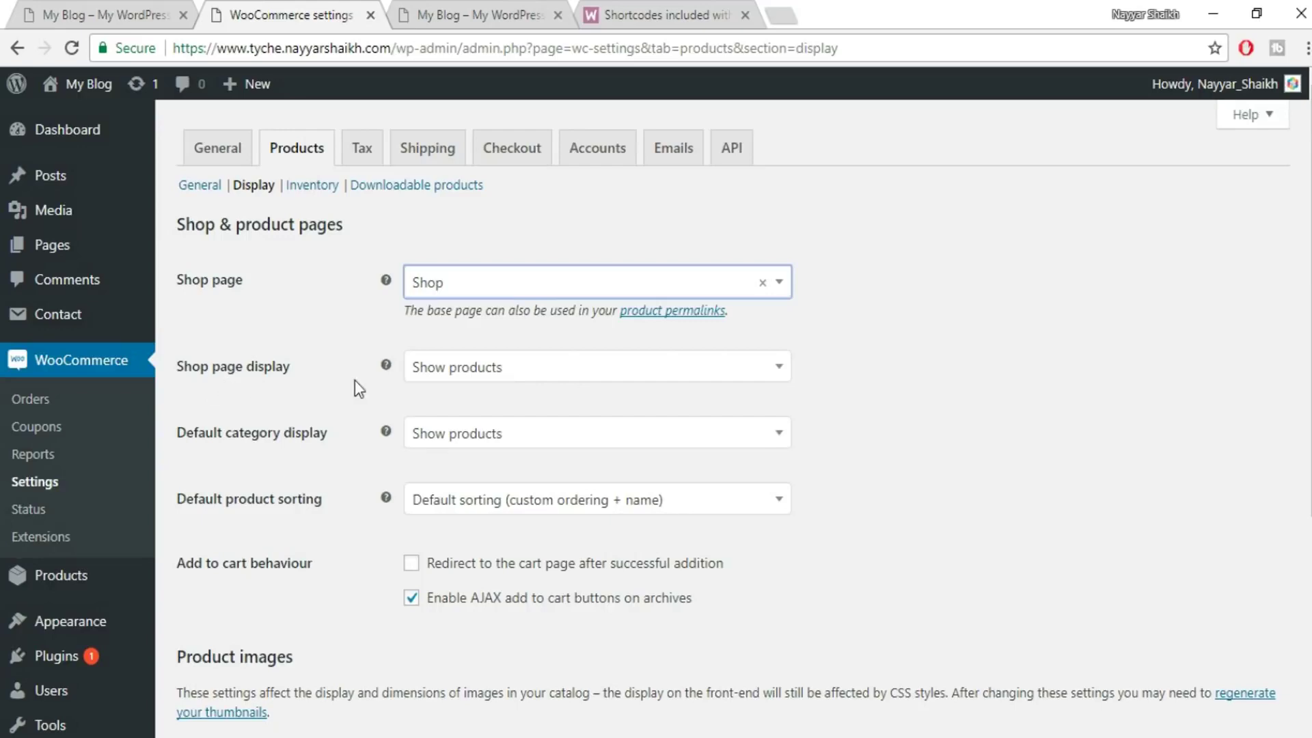
{"action": "scroll", "coordinate": [354, 379], "scroll_direction": "down", "scroll_amount": 1}
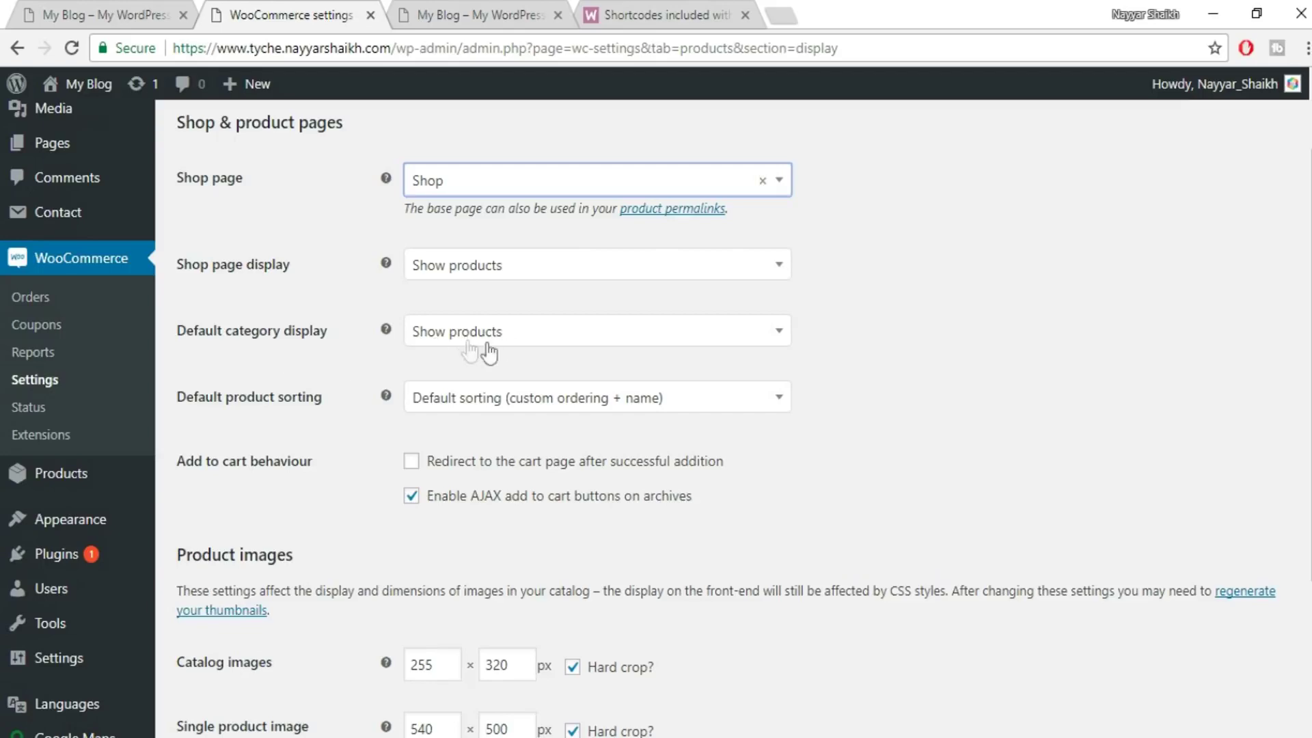
{"action": "scroll", "coordinate": [929, 338], "scroll_direction": "down", "scroll_amount": 3}
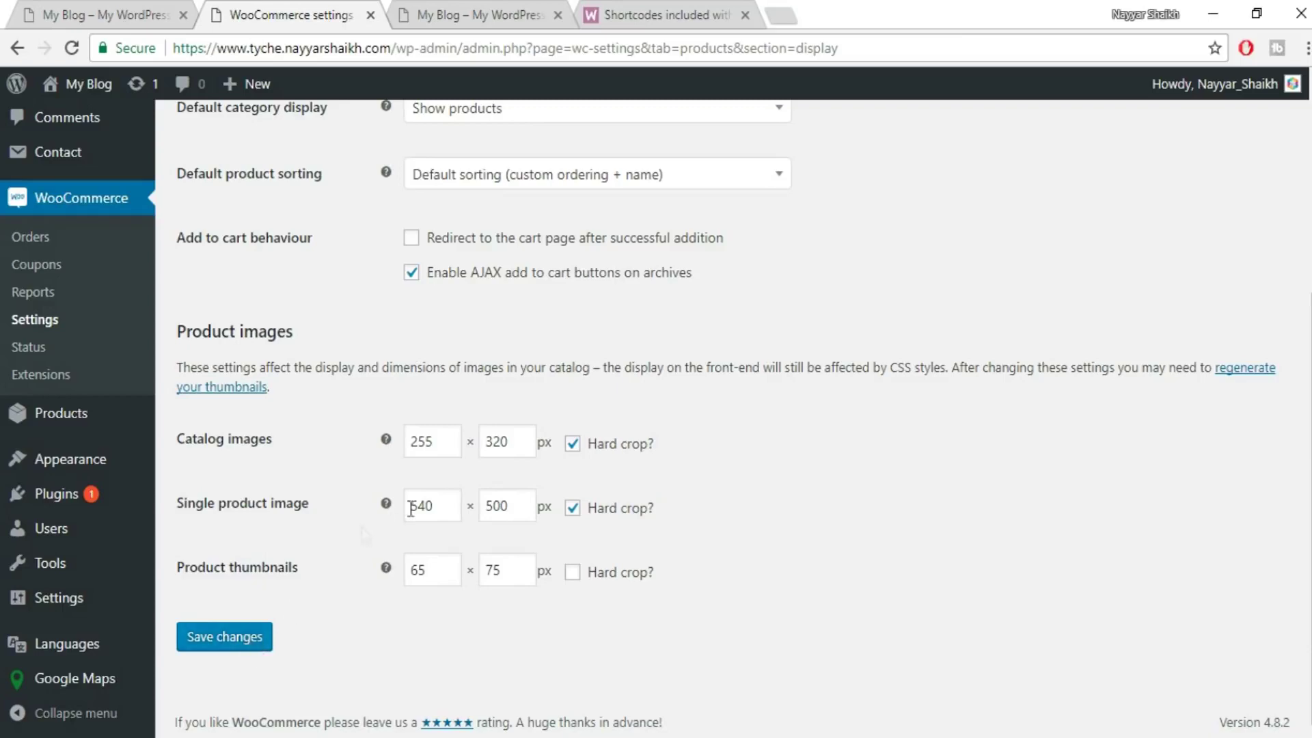
{"action": "left_click", "coordinate": [234, 638]}
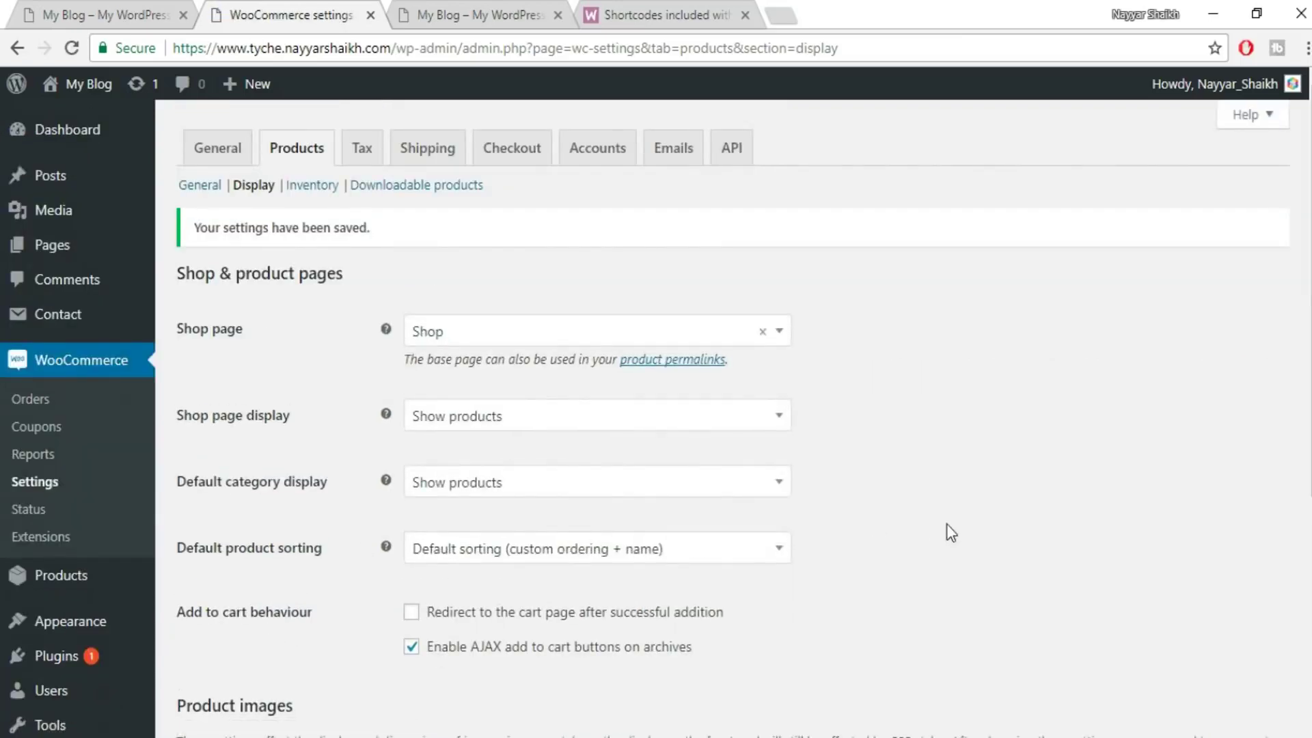
{"action": "left_click", "coordinate": [314, 195]}
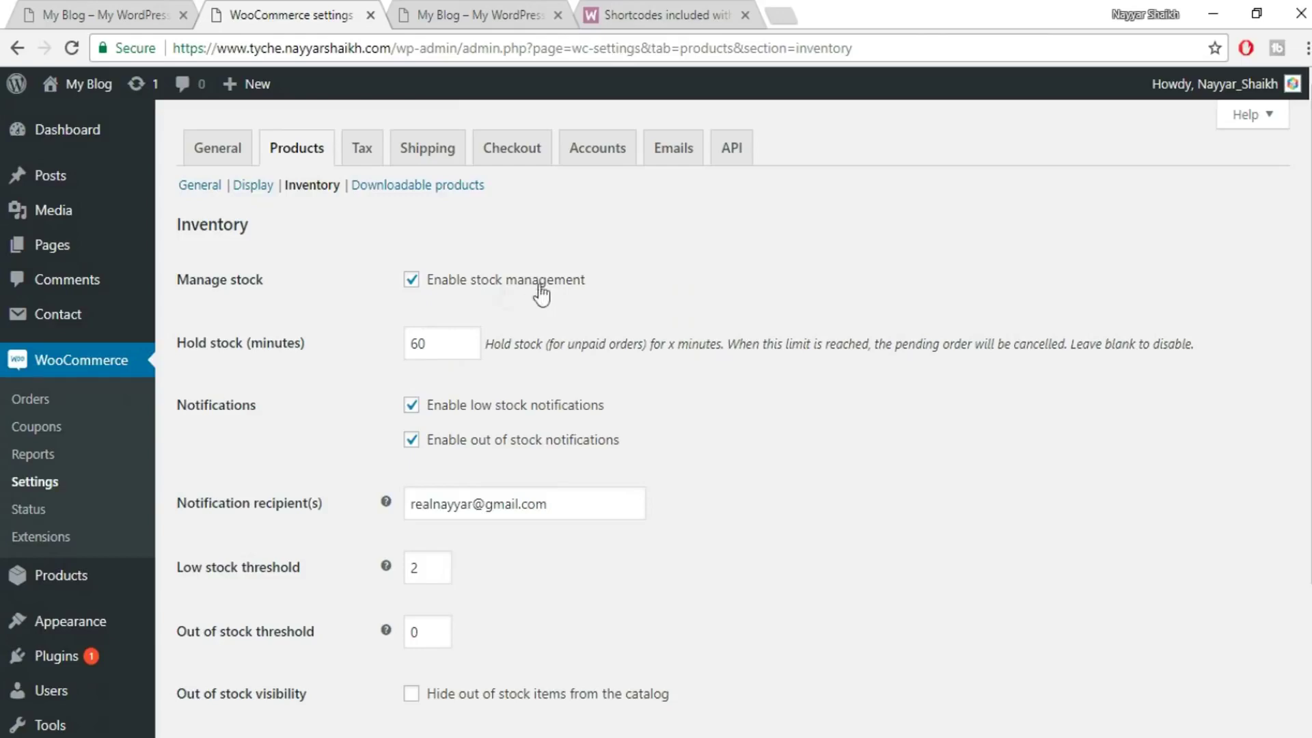
- Set the low stock threshold to 5, hide out-of-stock items, and save the inventory settings
{"action": "scroll", "coordinate": [881, 410], "scroll_direction": "down", "scroll_amount": 3}
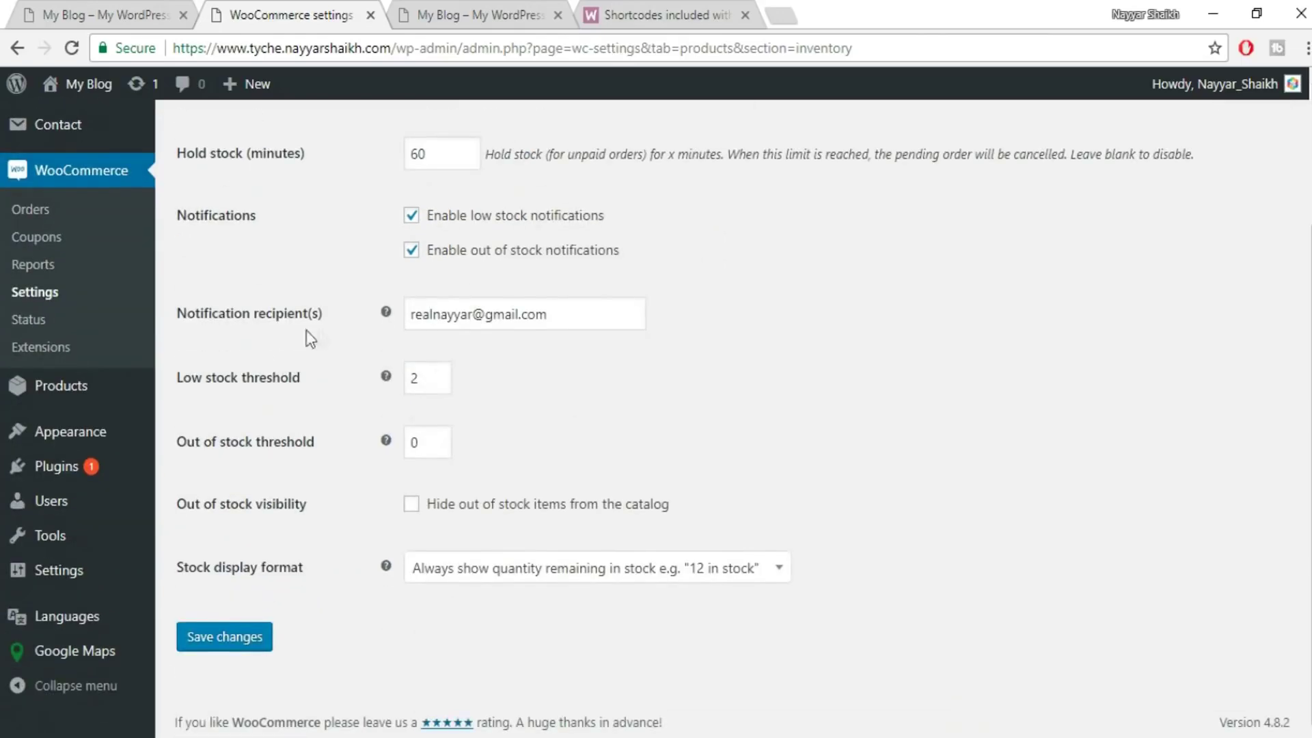
{"action": "left_click_drag", "start_coordinate": [633, 316], "coordinate": [382, 322]}
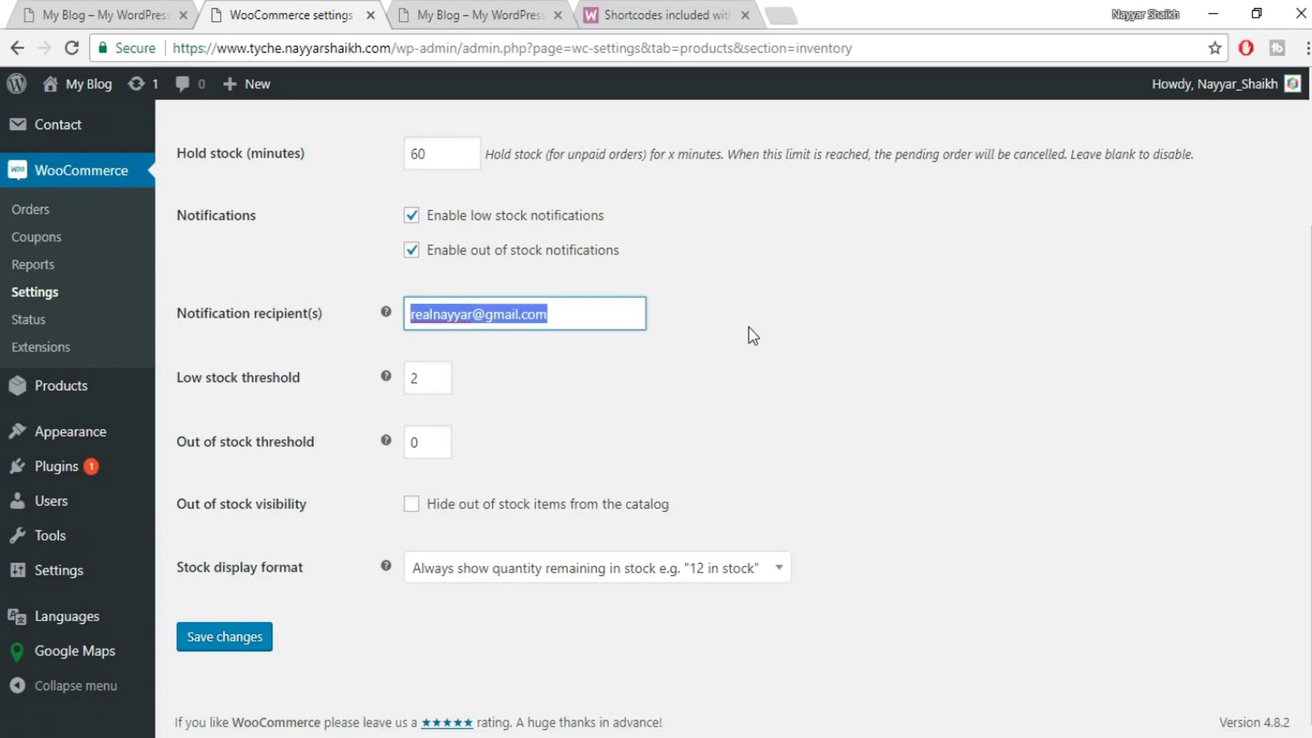
{"action": "scroll", "coordinate": [764, 343], "scroll_direction": "up", "scroll_amount": 2}
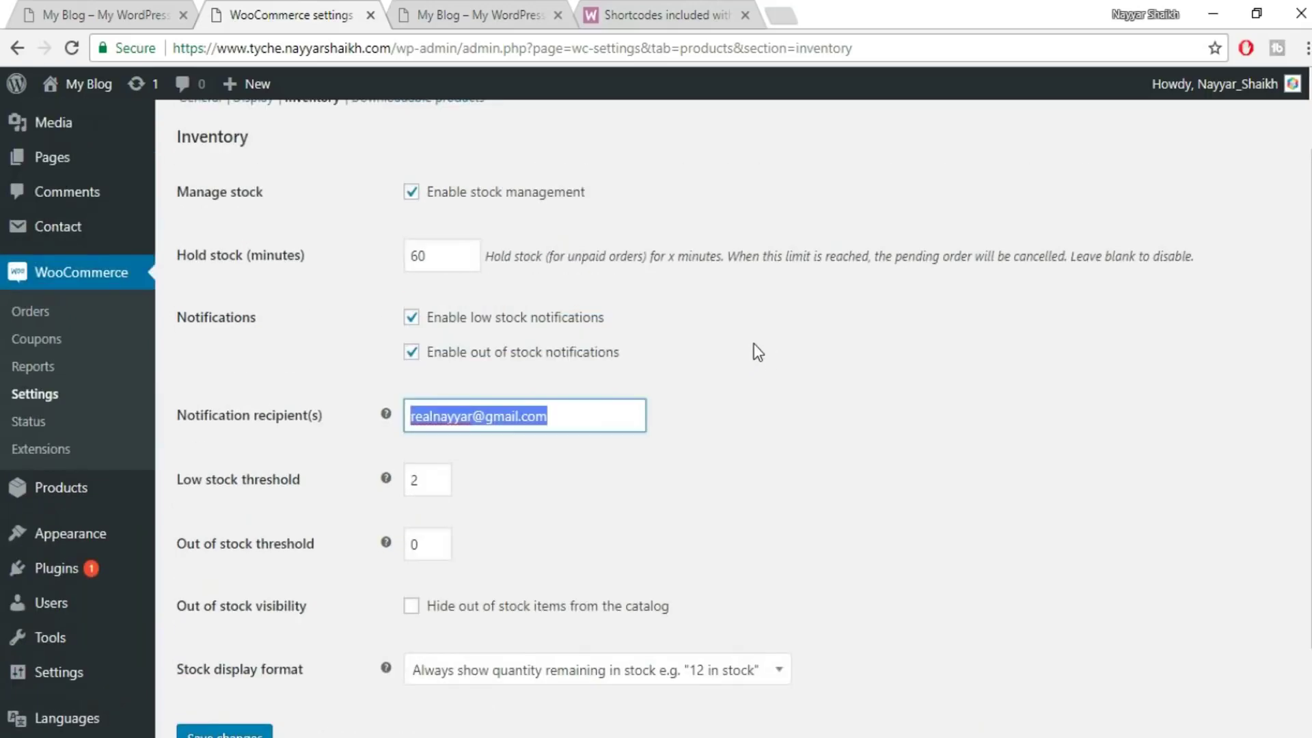
{"action": "left_click", "coordinate": [828, 344]}
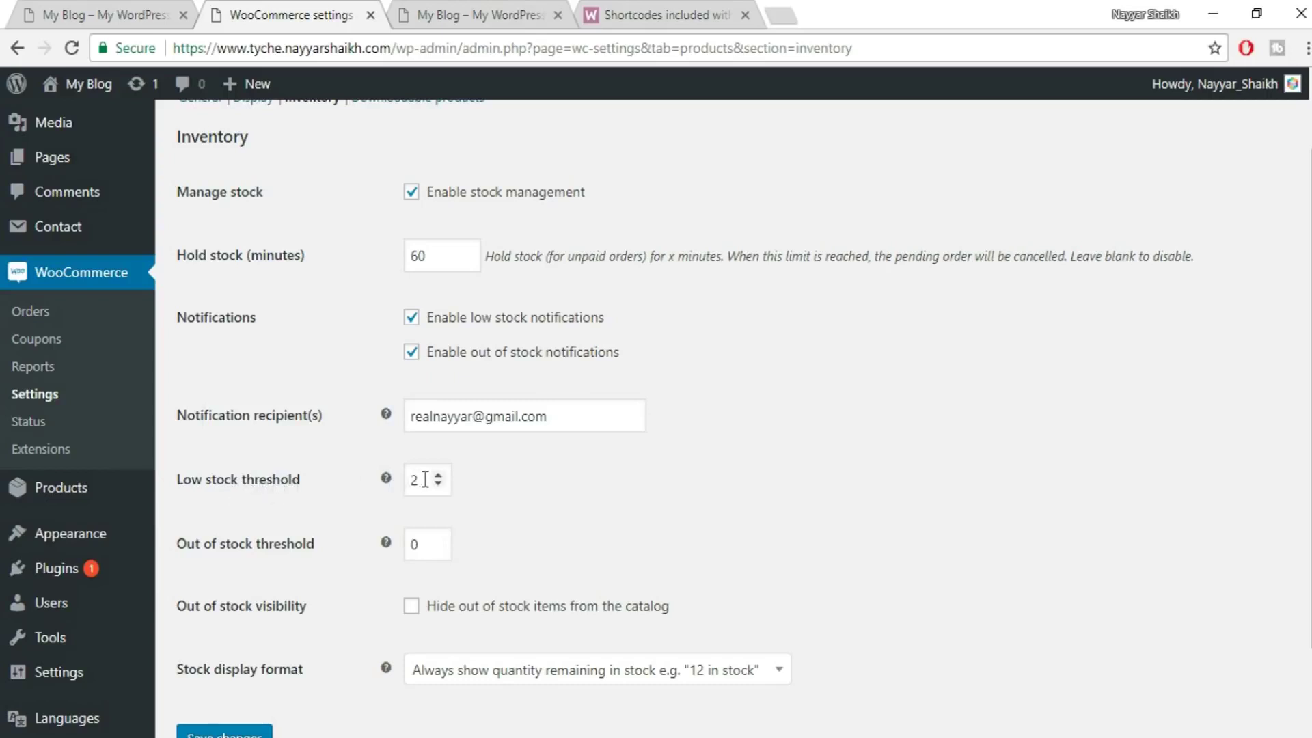
{"action": "left_click_drag", "start_coordinate": [419, 480], "coordinate": [403, 490]}
{"action": "scroll", "coordinate": [1166, 527], "scroll_direction": "down", "scroll_amount": 2}
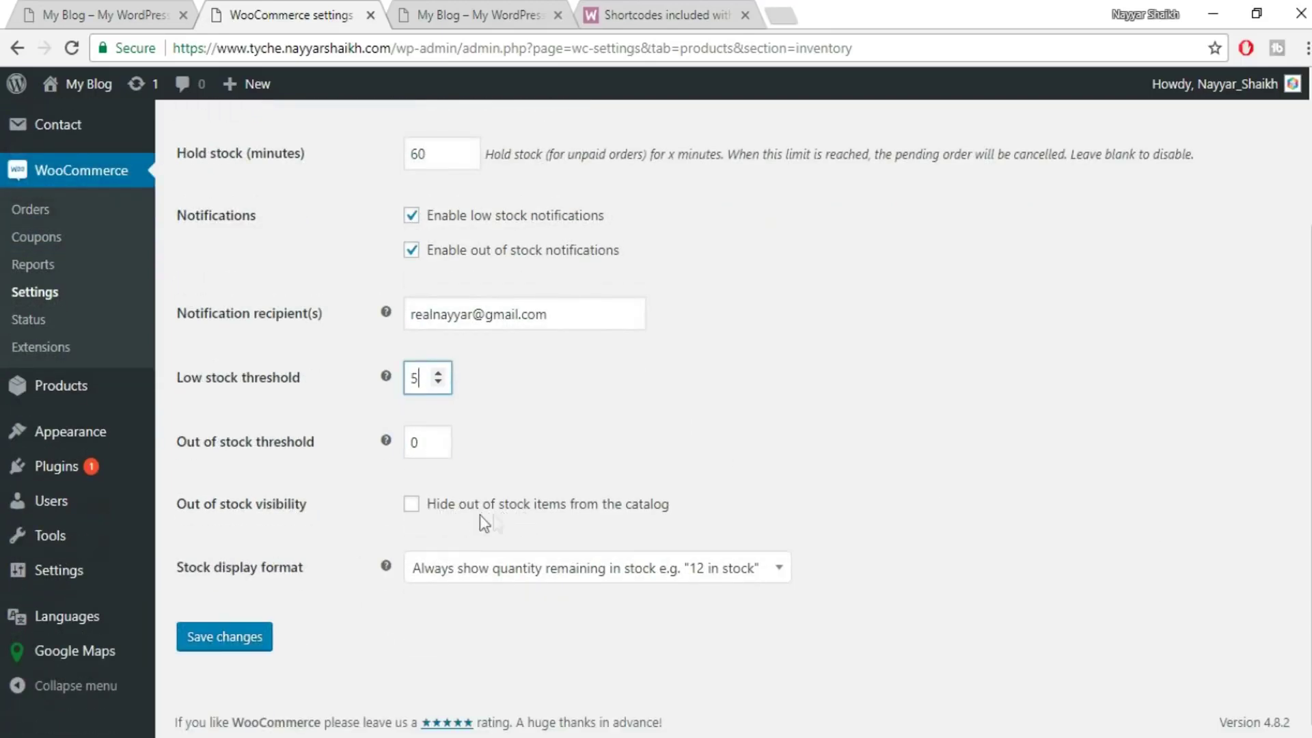
{"action": "left_click", "coordinate": [474, 517]}
{"action": "left_click", "coordinate": [198, 636]}
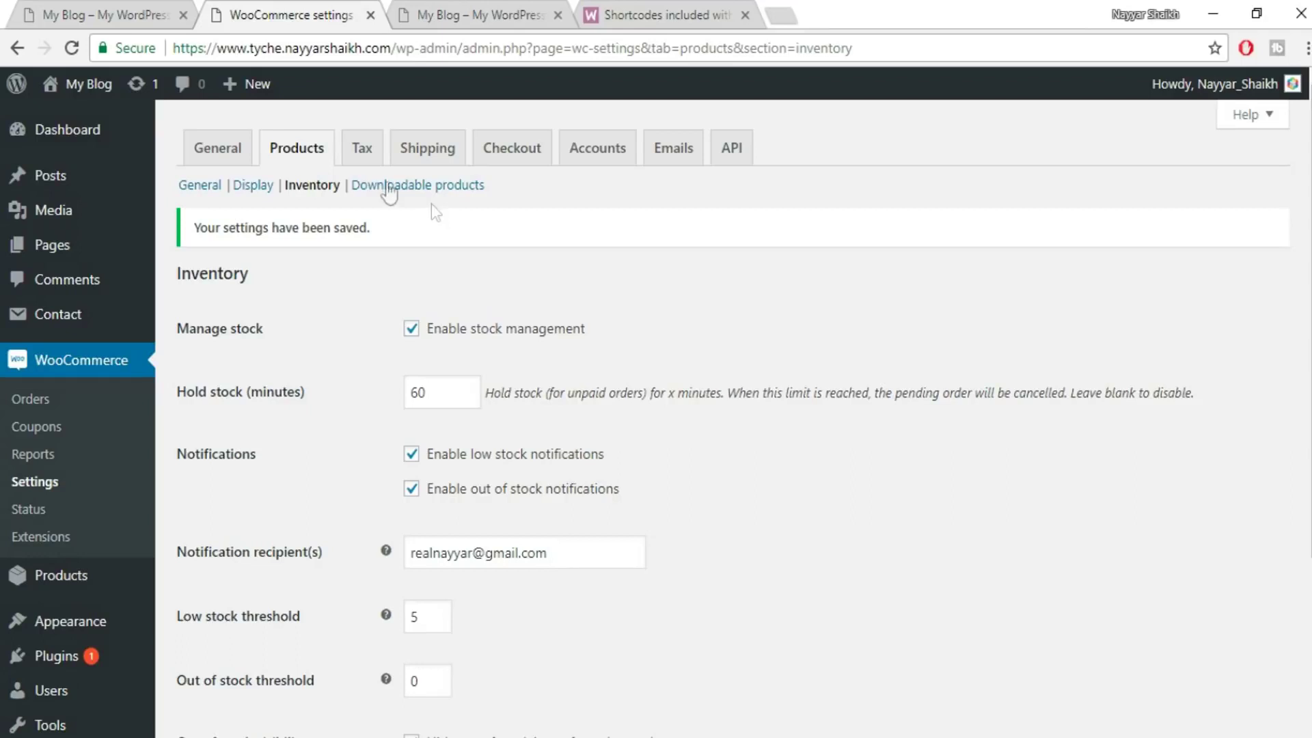
{"action": "left_click", "coordinate": [360, 159]}
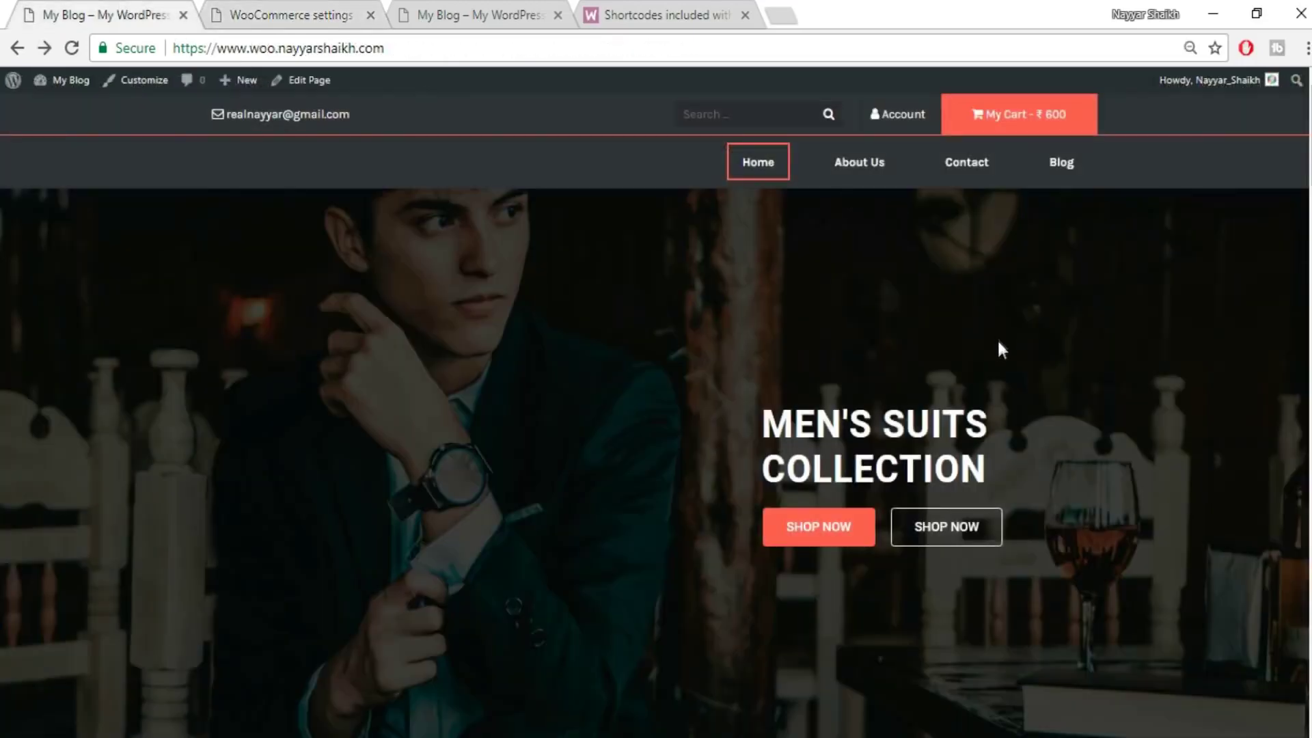
{"action": "scroll", "coordinate": [998, 338], "scroll_direction": "down", "scroll_amount": 3}
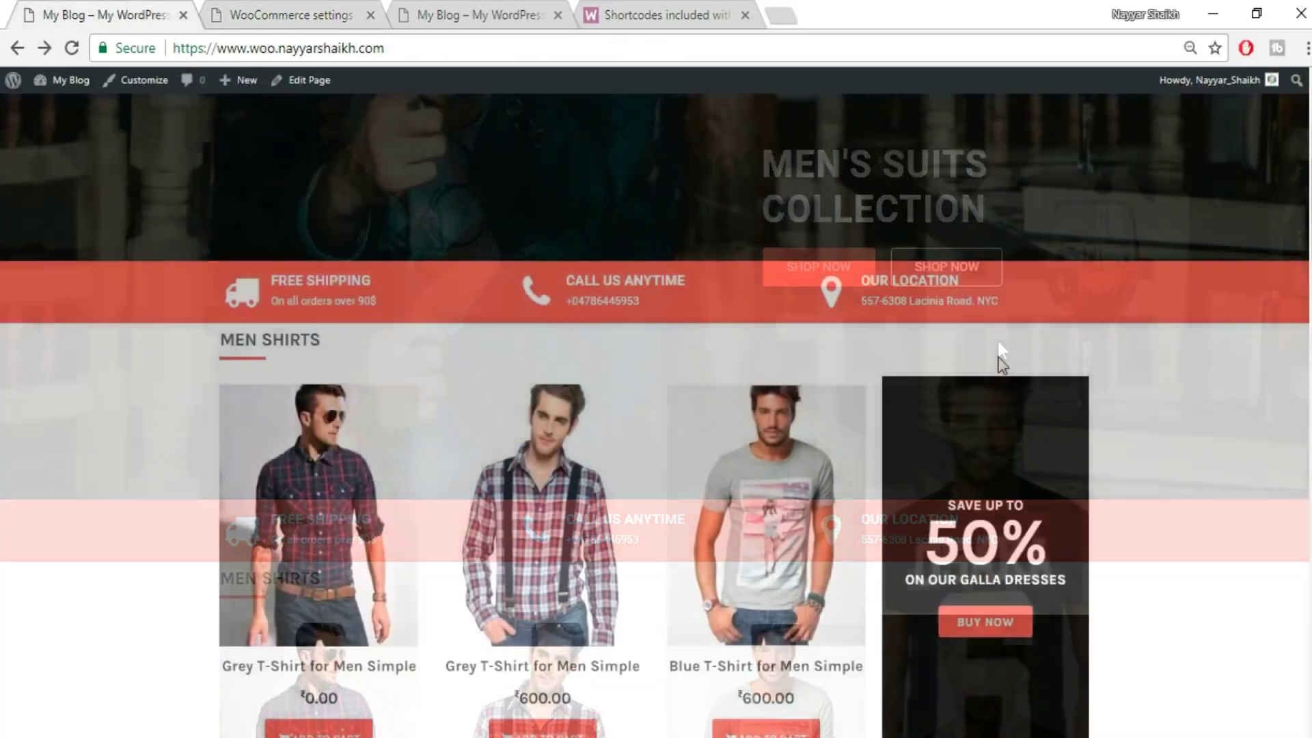
{"action": "scroll", "coordinate": [997, 339], "scroll_direction": "down", "scroll_amount": 5}
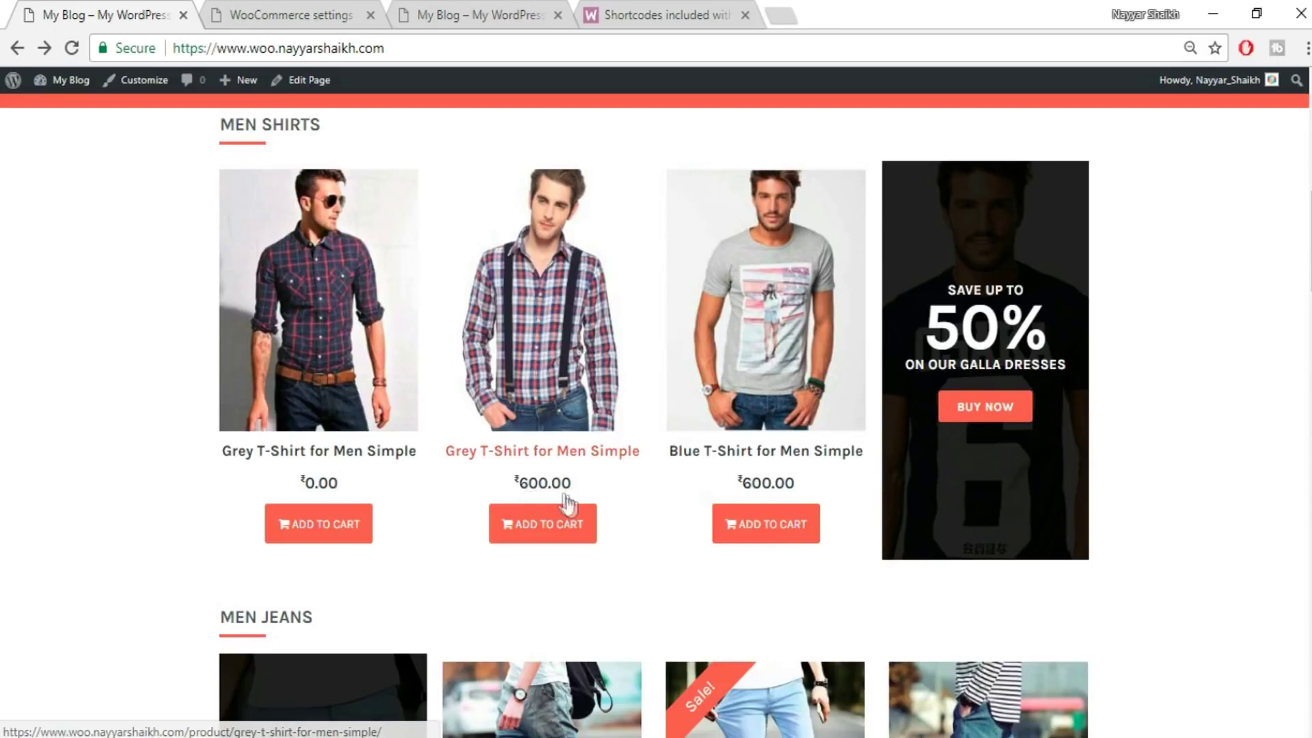
{"action": "left_click", "coordinate": [342, 14]}
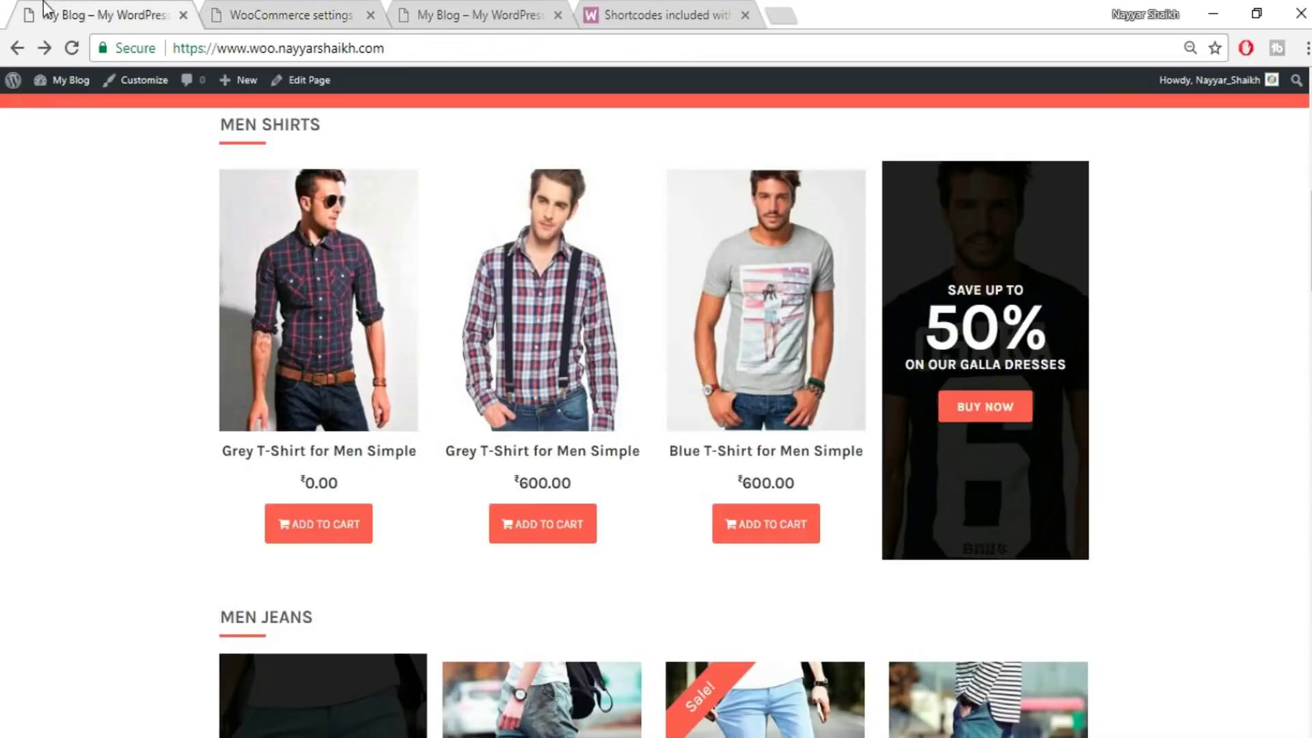
{"action": "left_click", "coordinate": [69, 15]}
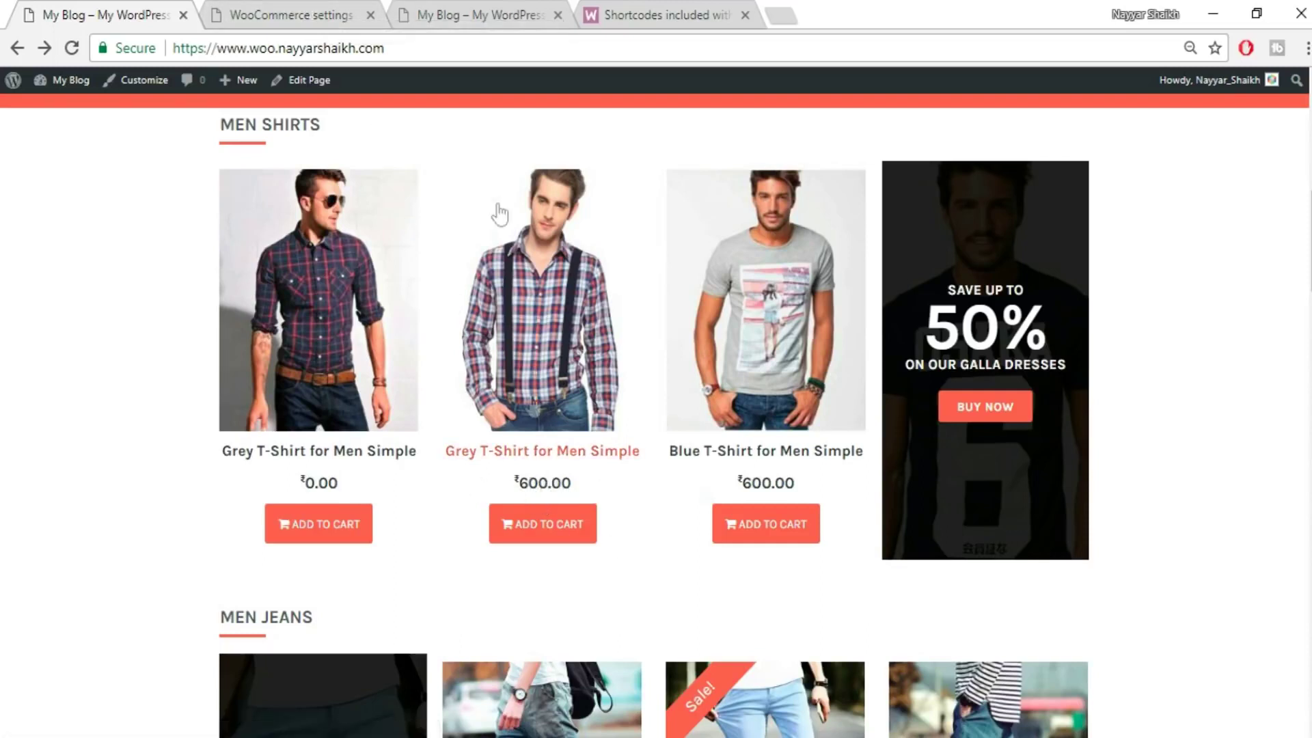
{"action": "left_click", "coordinate": [284, 12]}
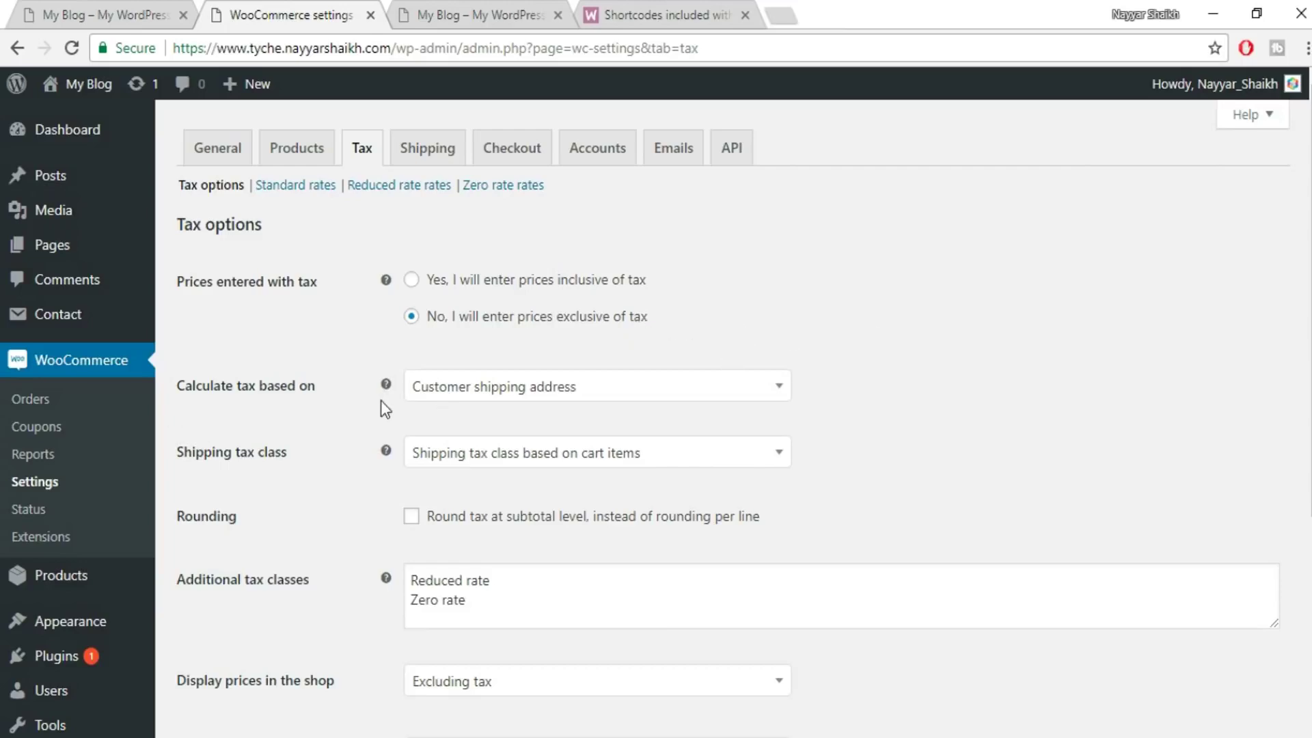
- Keep Customer shipping address as the tax basis and leave the shipping tax class unchanged
{"action": "scroll", "coordinate": [383, 406], "scroll_direction": "down", "scroll_amount": 1}
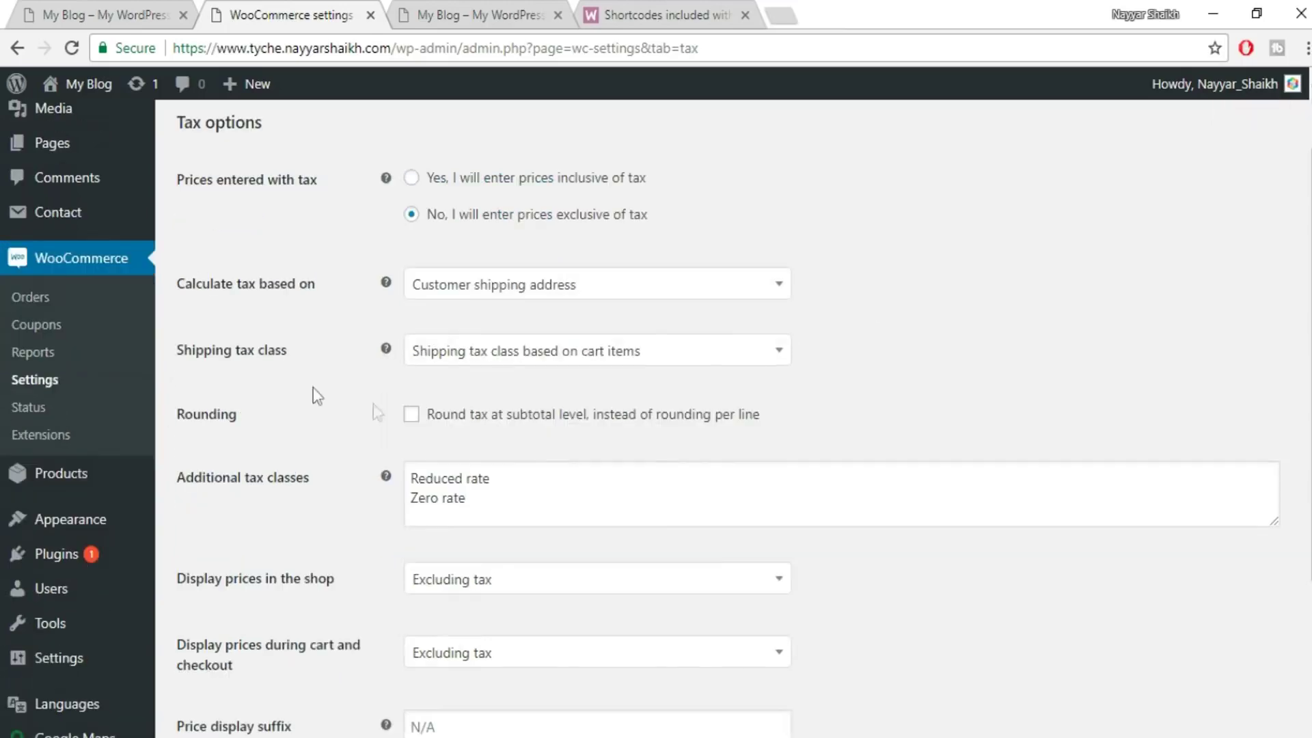
{"action": "left_click", "coordinate": [584, 295]}
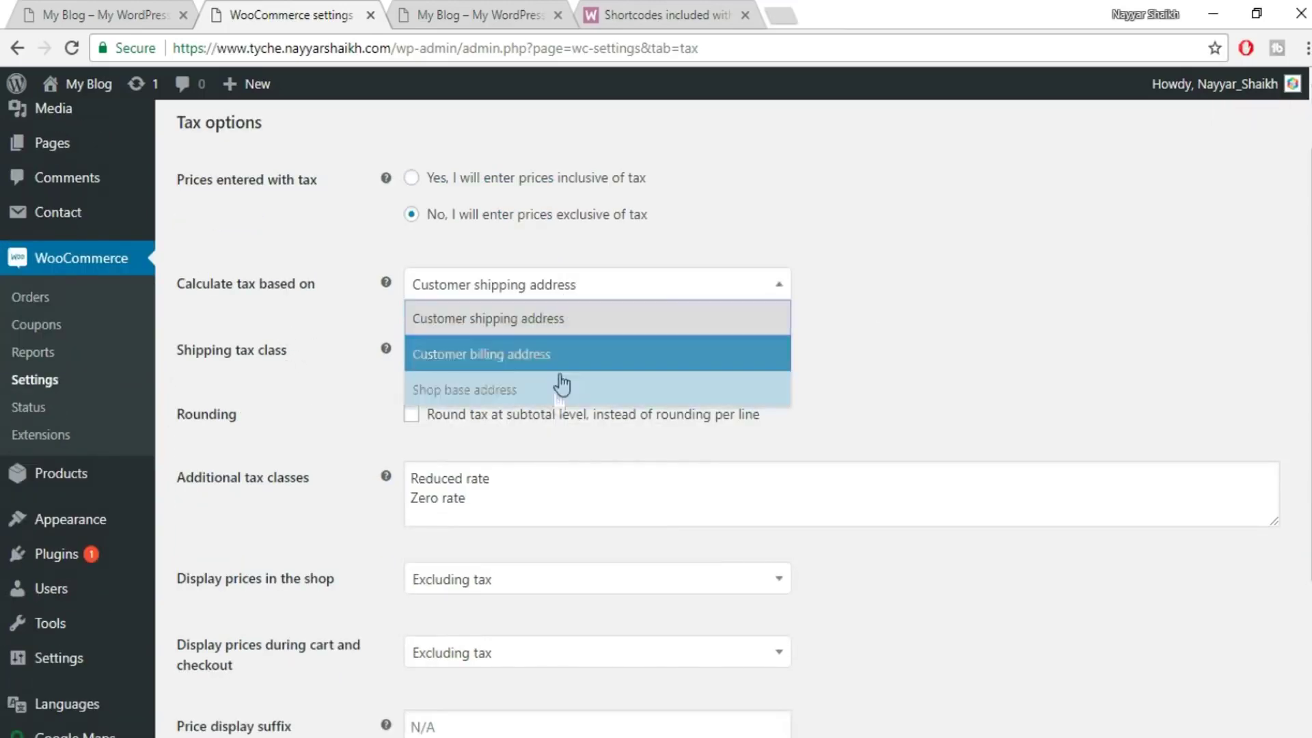
{"action": "left_click", "coordinate": [535, 317]}
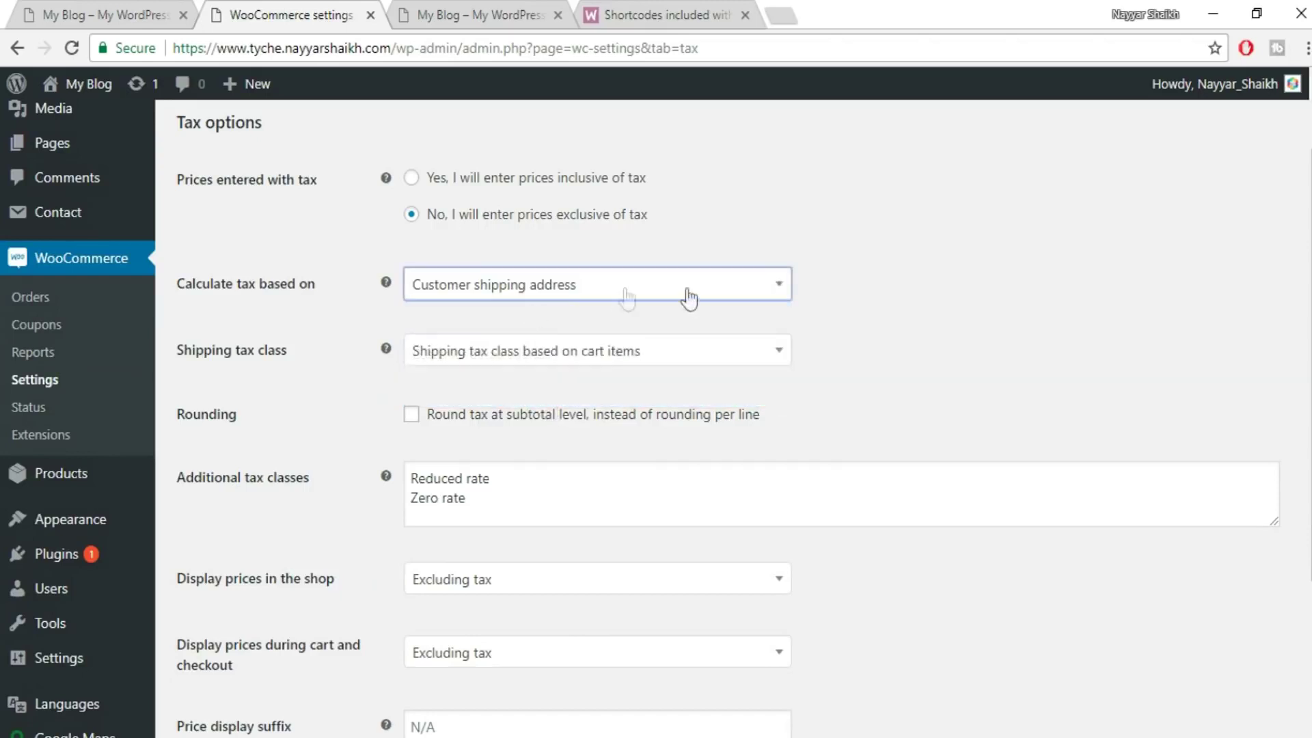
{"action": "left_click", "coordinate": [511, 362]}
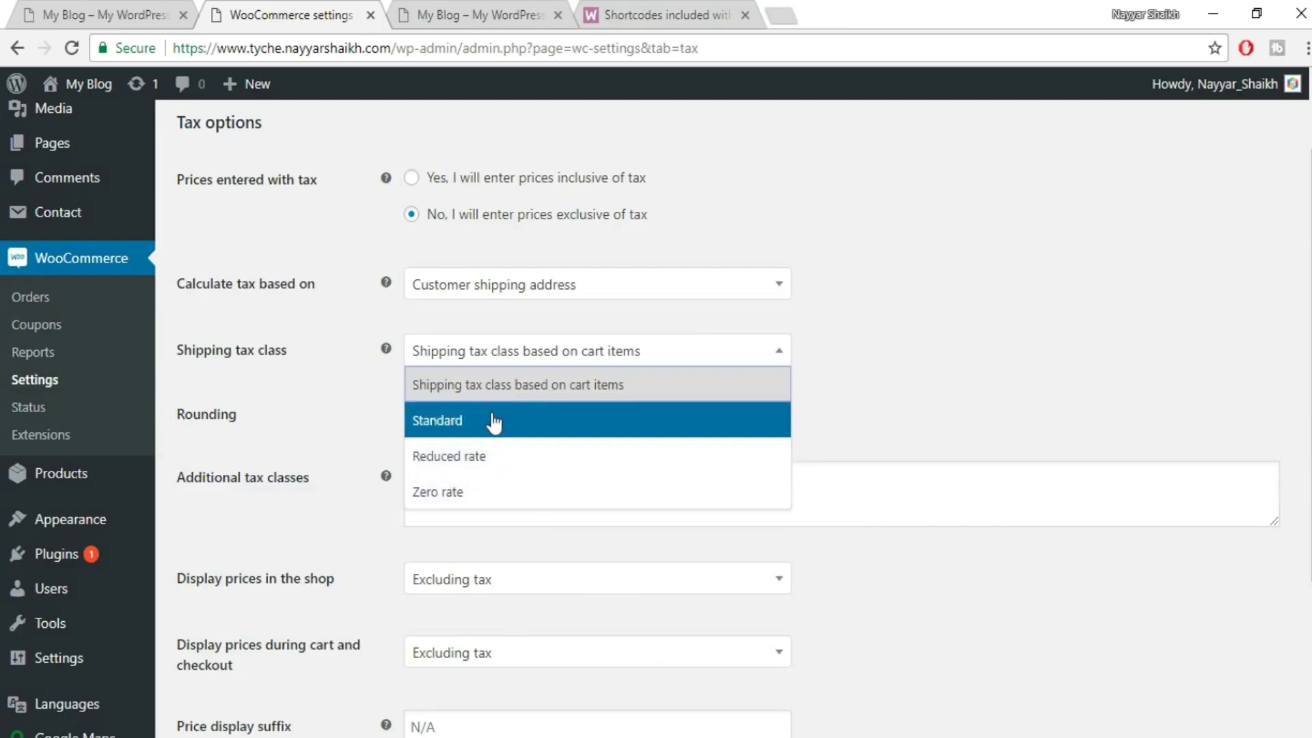
{"action": "left_click", "coordinate": [907, 416]}
- Add GST on a new line after Zero rate in Additional tax classes and save
{"action": "scroll", "coordinate": [907, 416], "scroll_direction": "down", "scroll_amount": 1}
{"action": "left_click", "coordinate": [480, 396]}
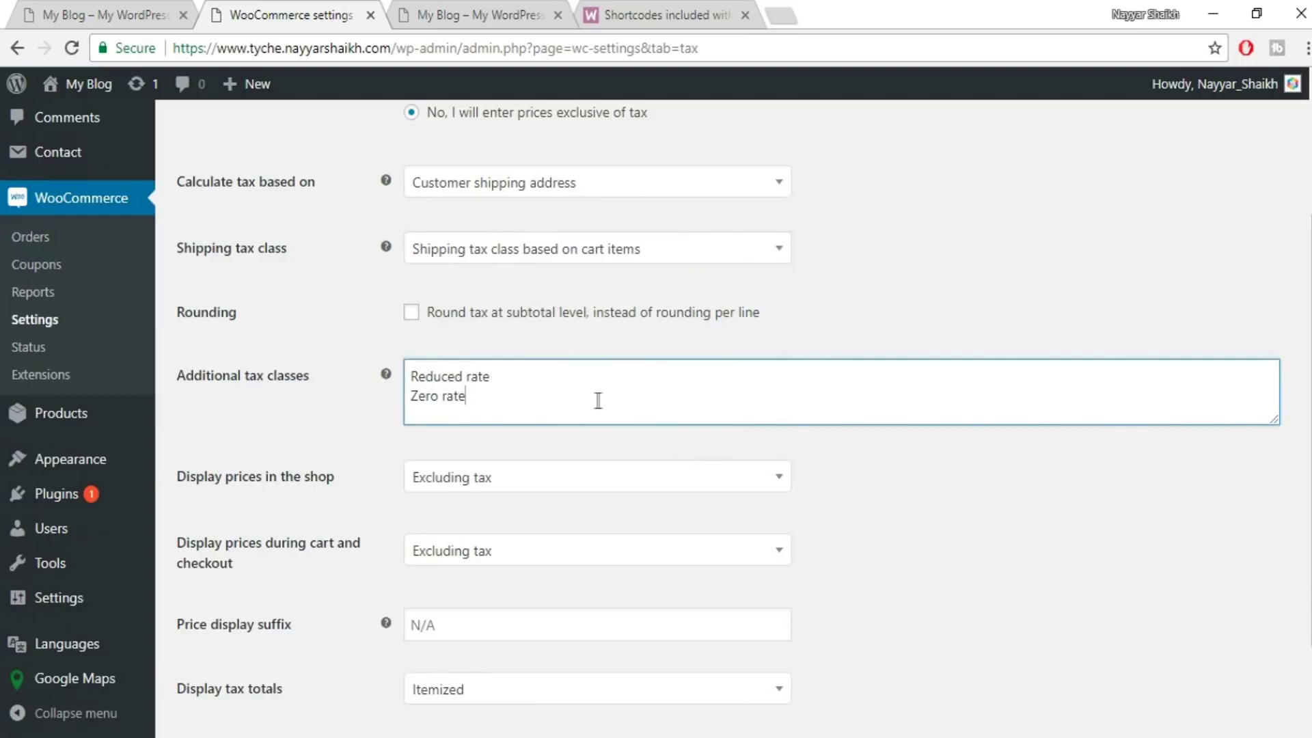
{"action": "key", "text": "Return"}
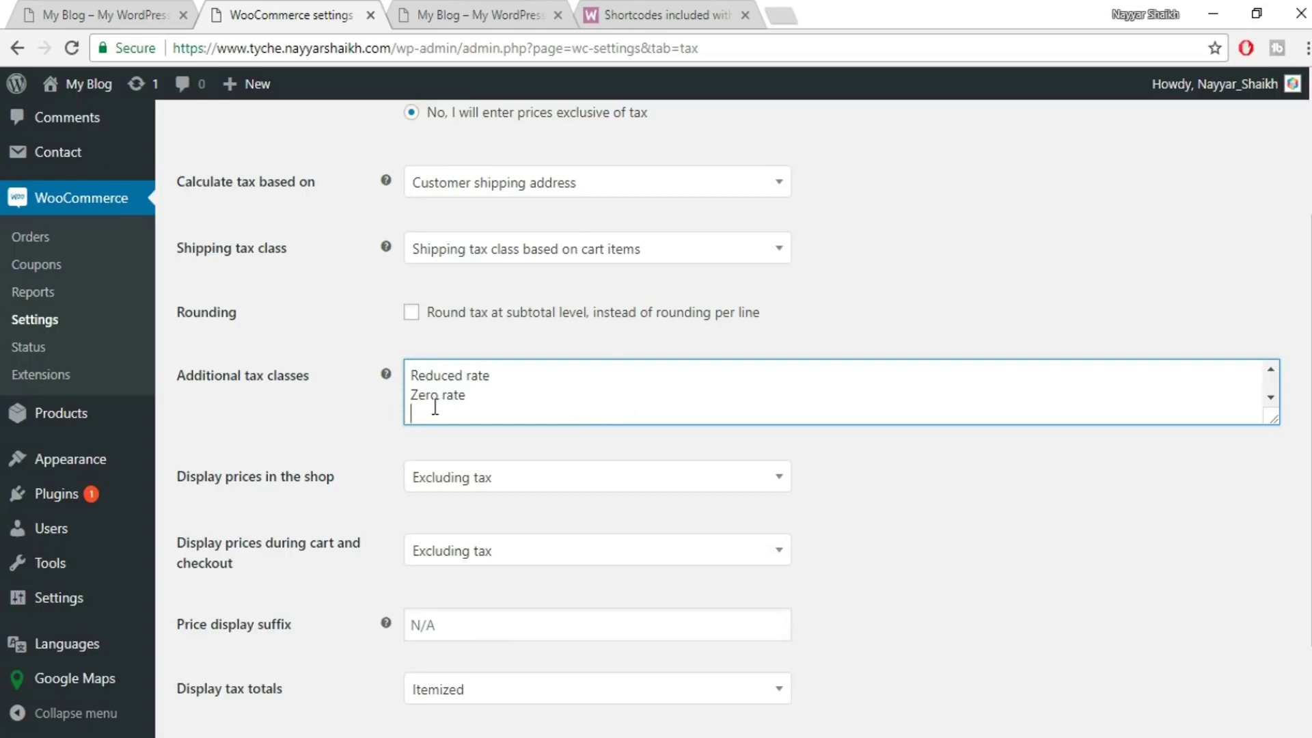
{"action": "type", "text": "GST"}
{"action": "scroll", "coordinate": [970, 472], "scroll_direction": "down", "scroll_amount": 2}
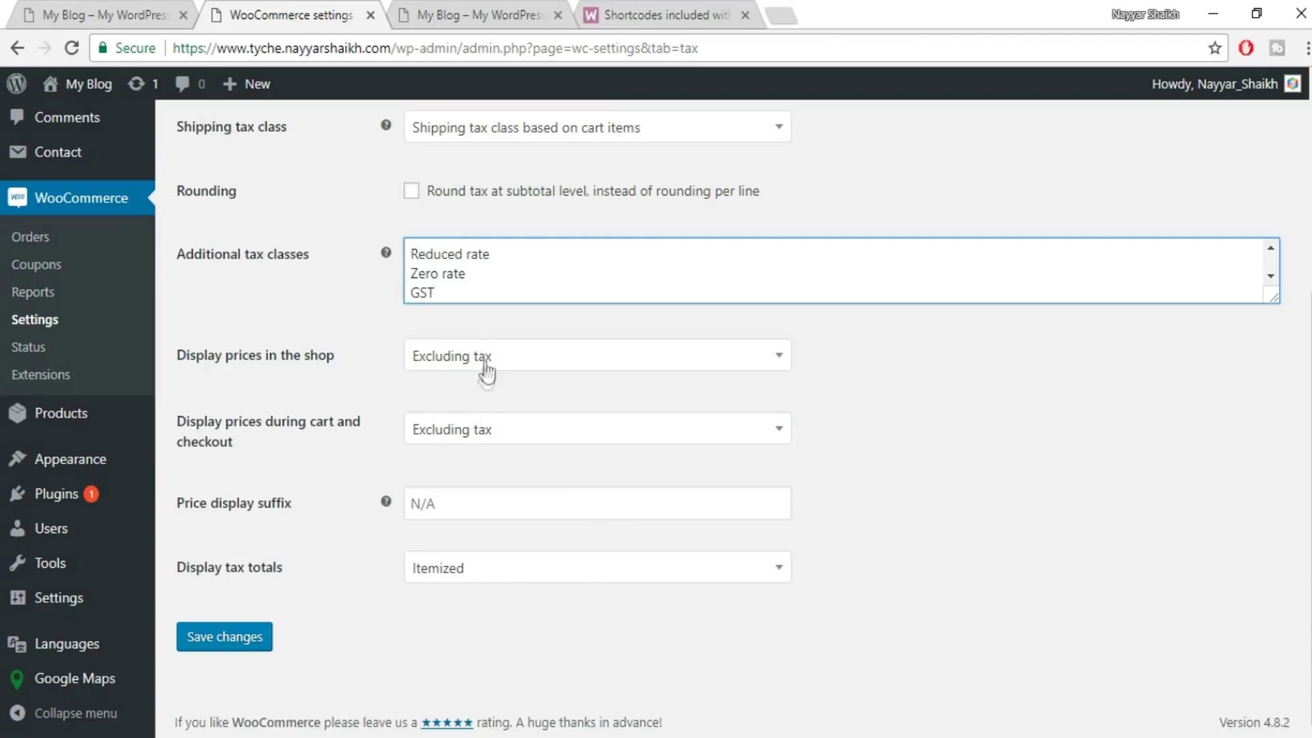
{"action": "left_click", "coordinate": [208, 638]}
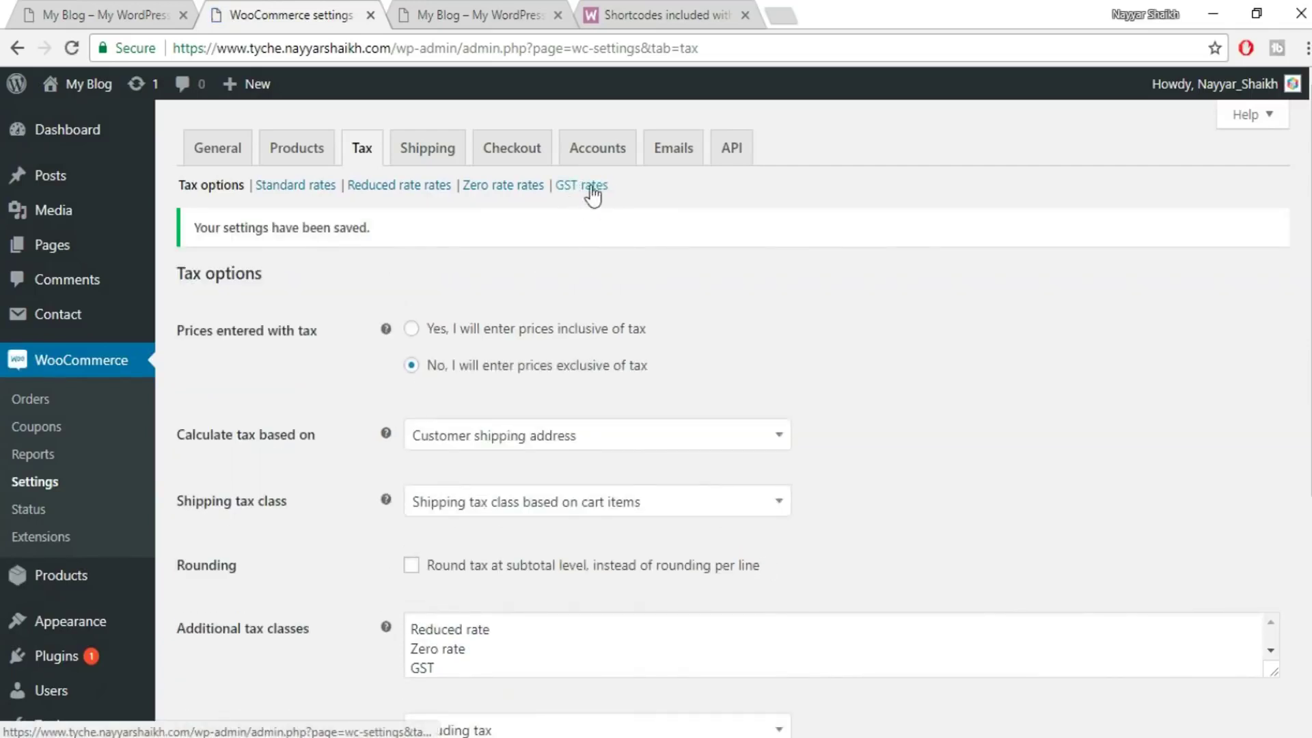
- In the GST rates table, insert a row: country IN, state mh, rate 12, tax name SGST
{"action": "left_click", "coordinate": [594, 192]}
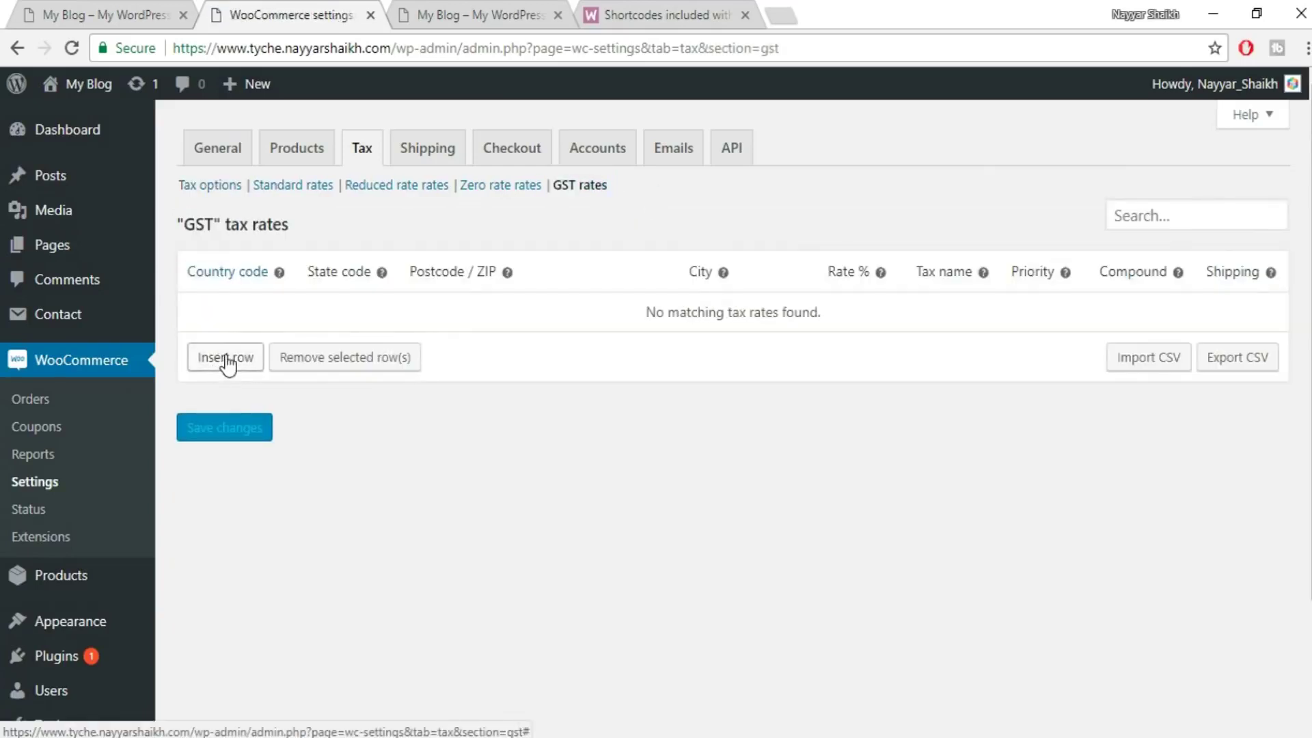
{"action": "left_click", "coordinate": [227, 363]}
{"action": "left_click", "coordinate": [231, 309]}
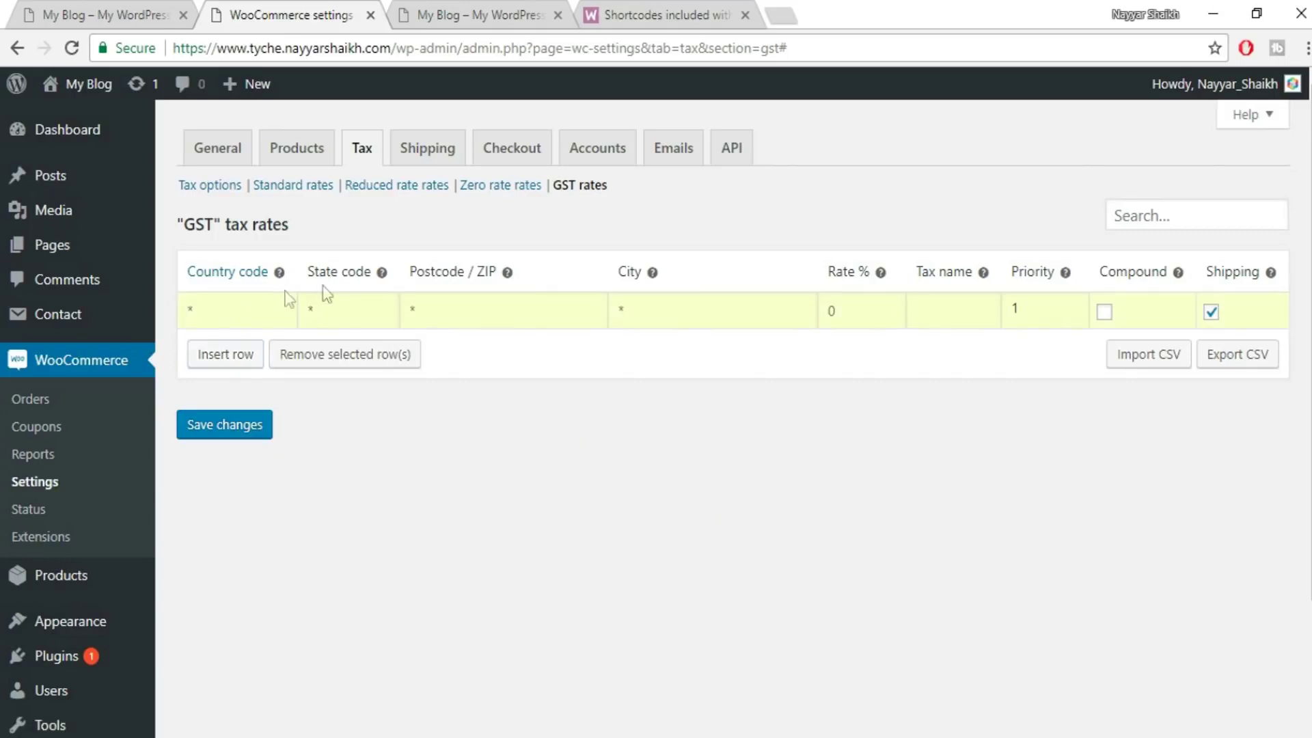
{"action": "type", "text": "IN"}
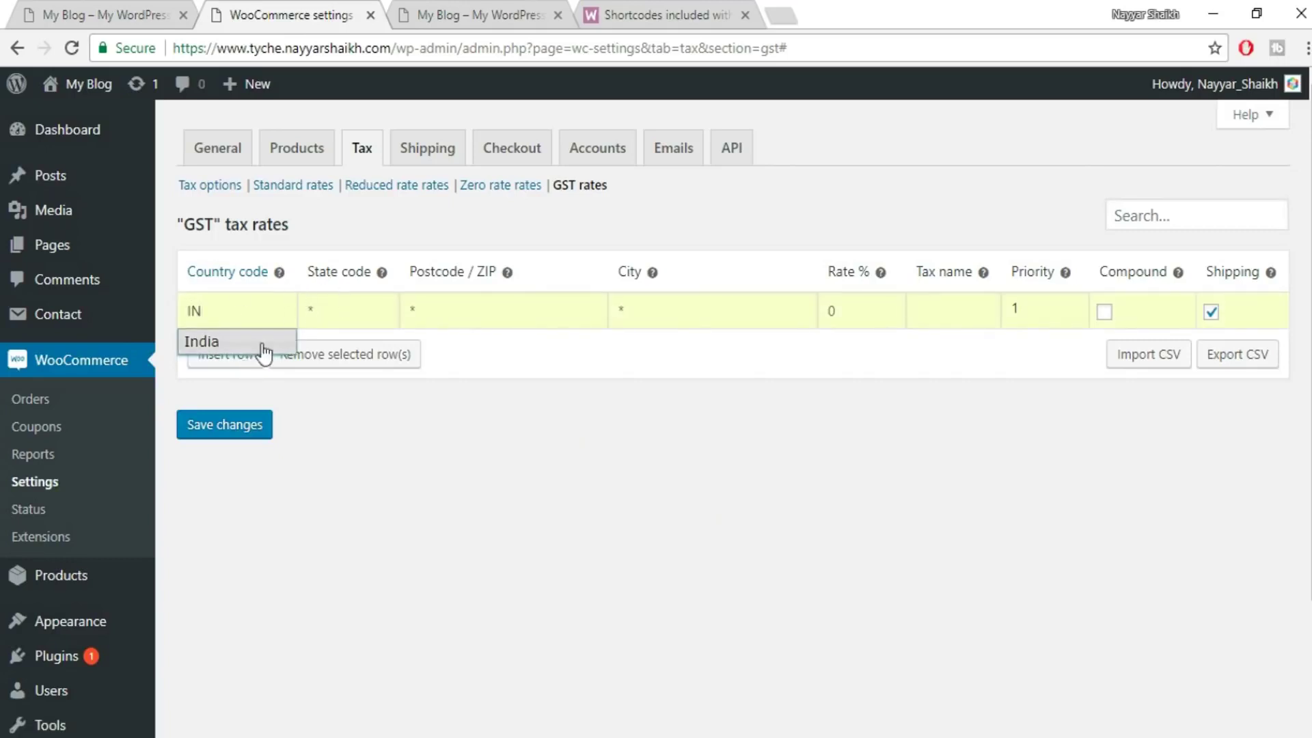
{"action": "left_click", "coordinate": [221, 350]}
{"action": "left_click", "coordinate": [380, 303]}
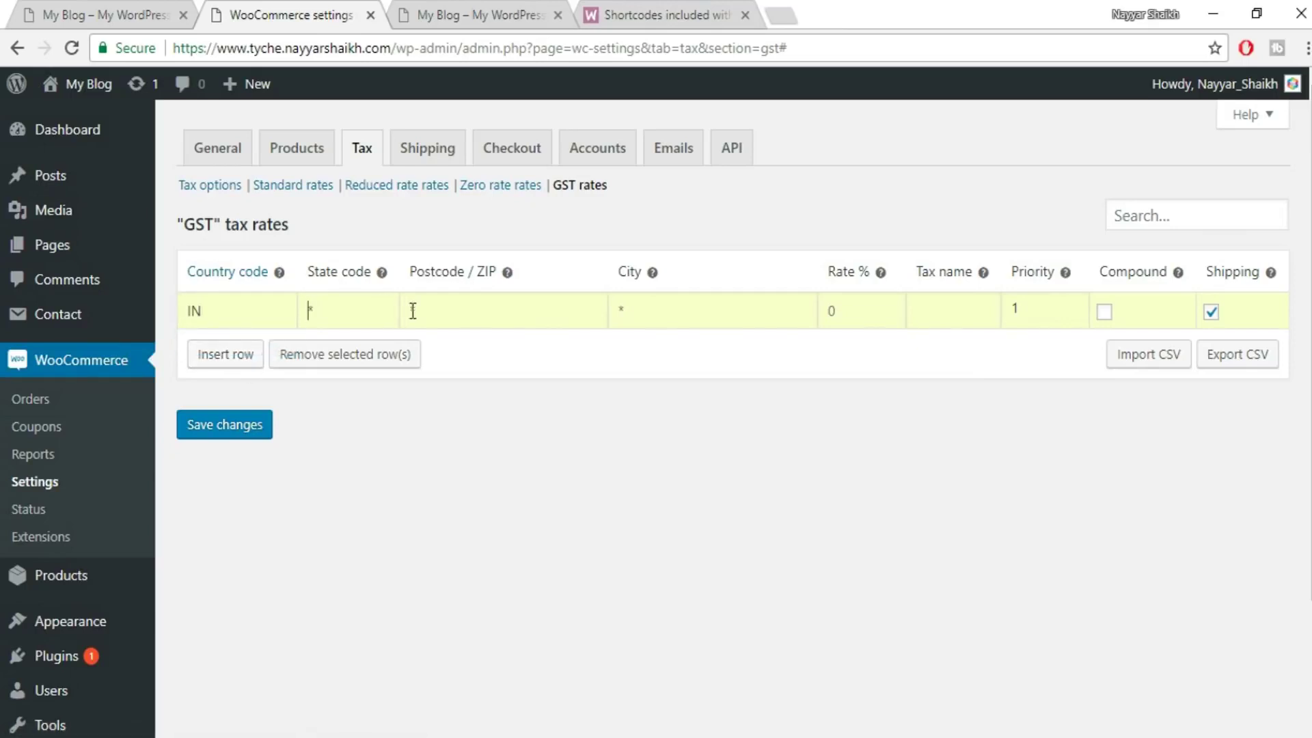
{"action": "type", "text": "mh"}
{"action": "left_click", "coordinate": [870, 314]}
{"action": "type", "text": "12"}
{"action": "left_click", "coordinate": [961, 317]}
{"action": "type", "text": "SGST"}
- Insert a second GST row for IN at 12% named CGST and save both rates
{"action": "left_click", "coordinate": [226, 354]}
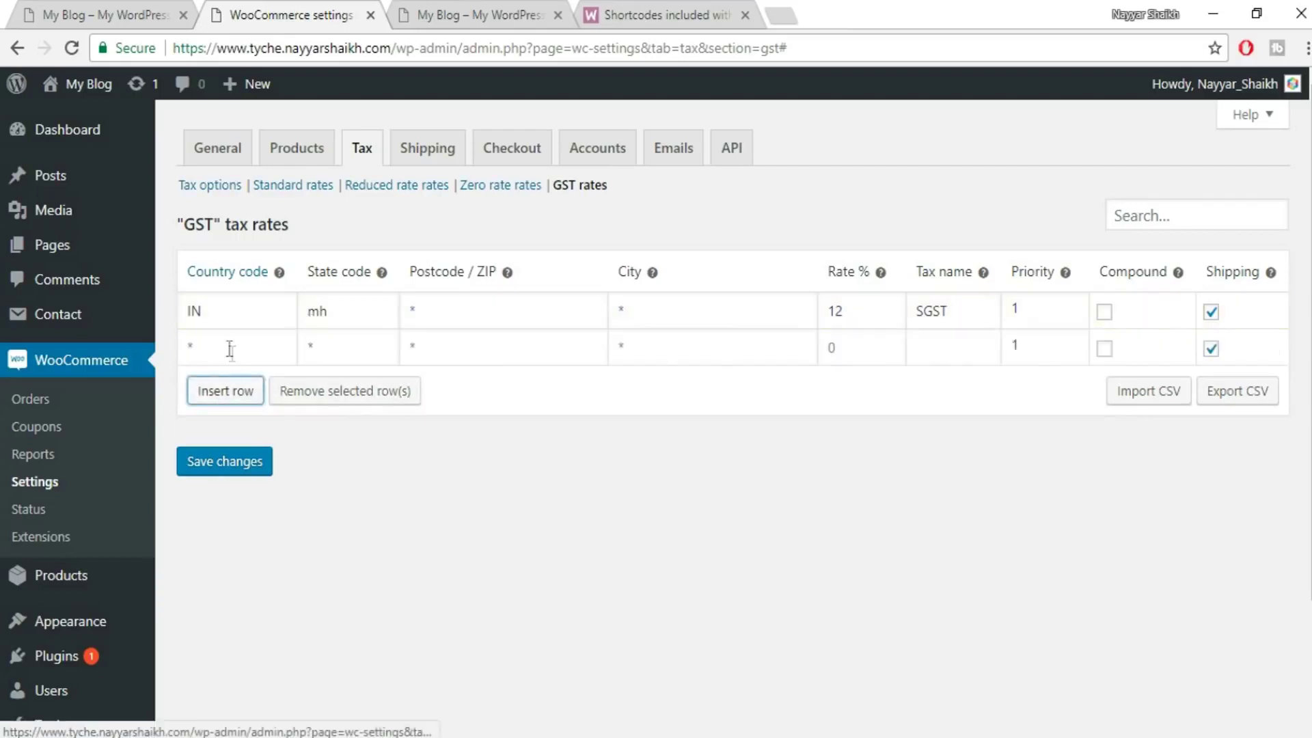
{"action": "left_click", "coordinate": [217, 340]}
{"action": "type", "text": "IN"}
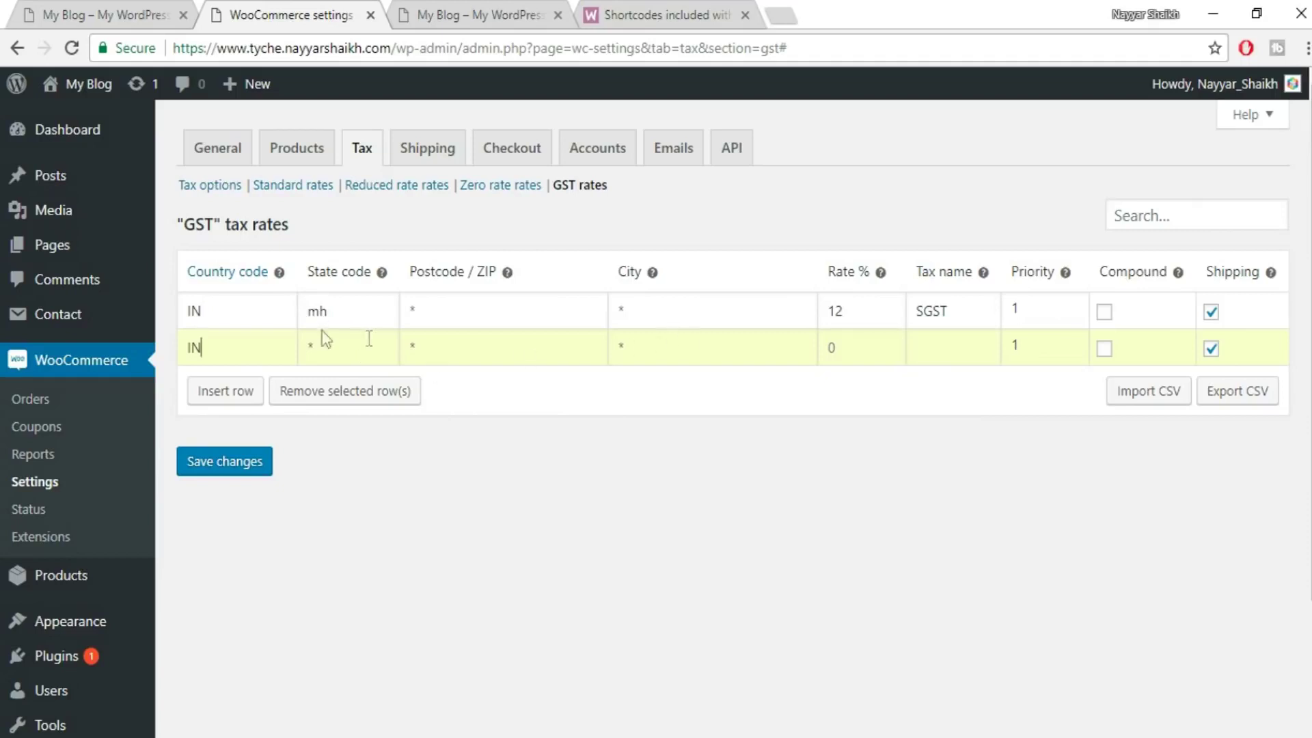
{"action": "left_click", "coordinate": [832, 346]}
{"action": "type", "text": "12"}
{"action": "left_click", "coordinate": [916, 348]}
{"action": "type", "text": "CGST"}
{"action": "left_click", "coordinate": [924, 350]}
{"action": "left_click", "coordinate": [232, 463]}
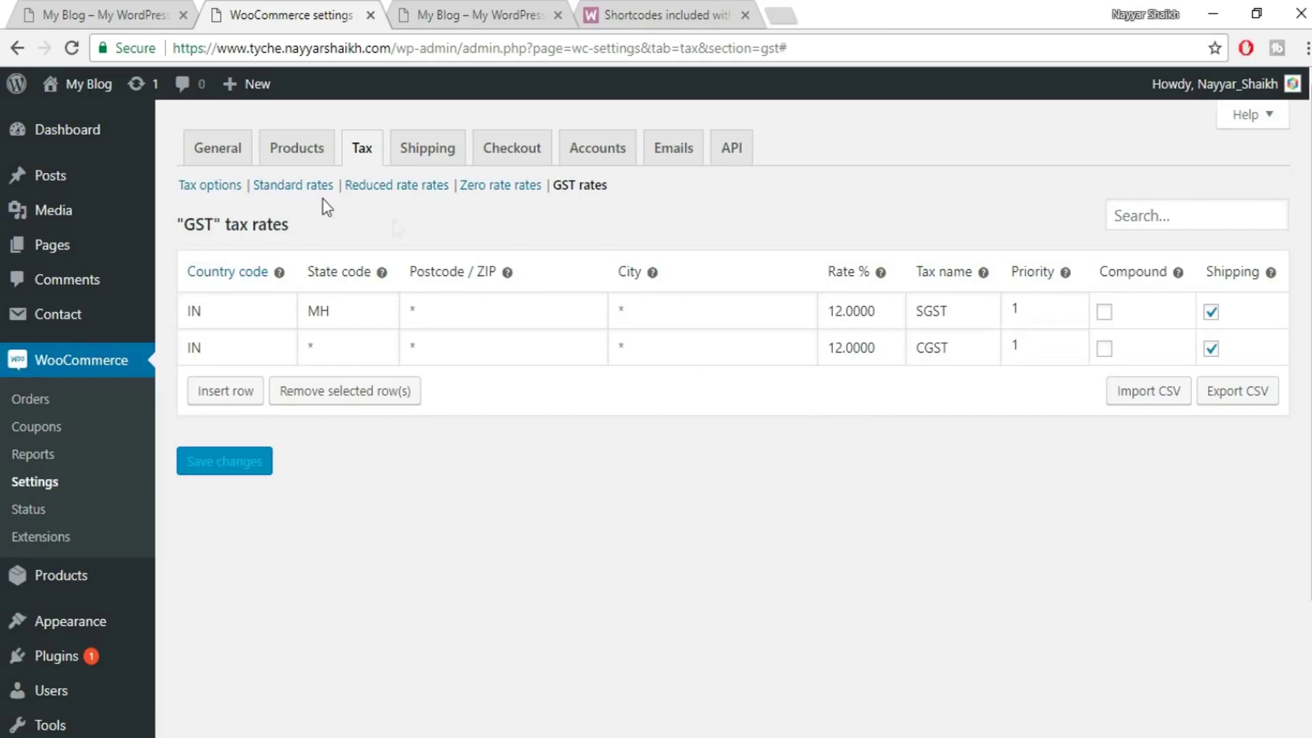
{"action": "left_click", "coordinate": [420, 154]}
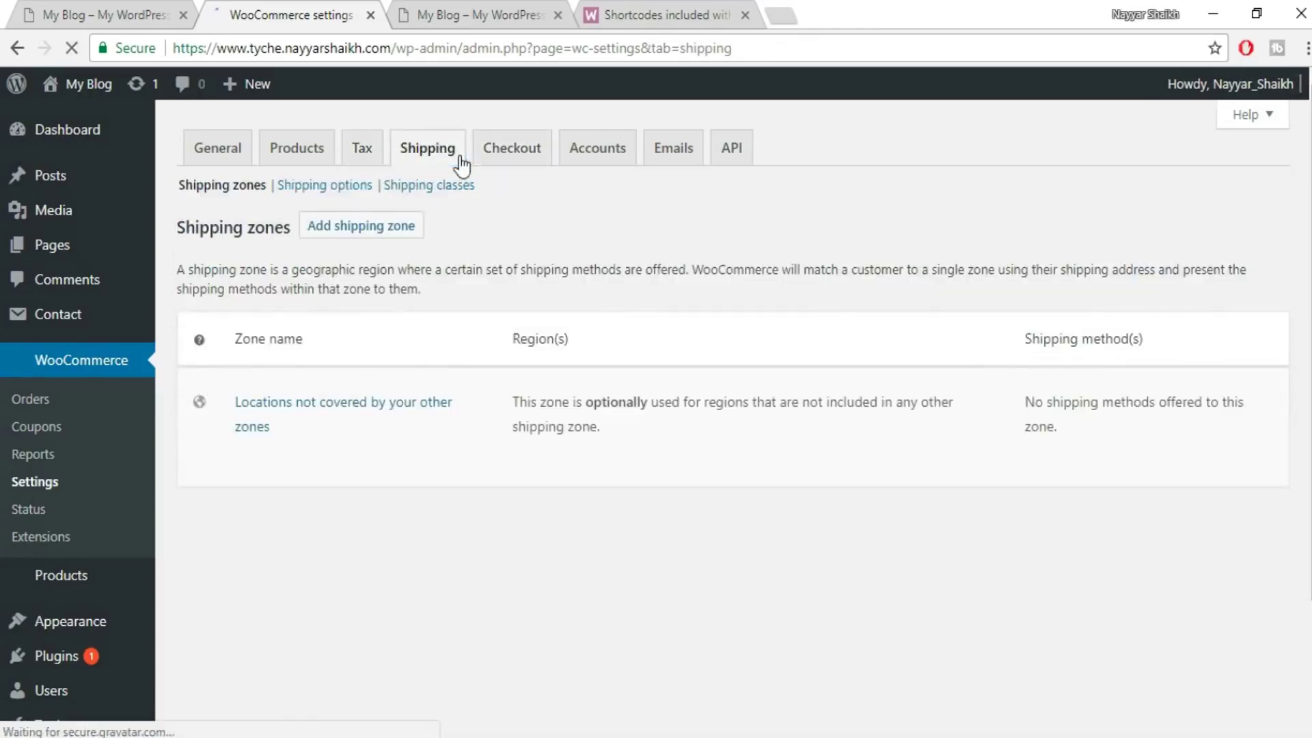
- Create a shipping zone named India with India as its region and save it
{"action": "scroll", "coordinate": [1086, 465], "scroll_direction": "down", "scroll_amount": 7}
{"action": "scroll", "coordinate": [1077, 499], "scroll_direction": "up", "scroll_amount": 6}
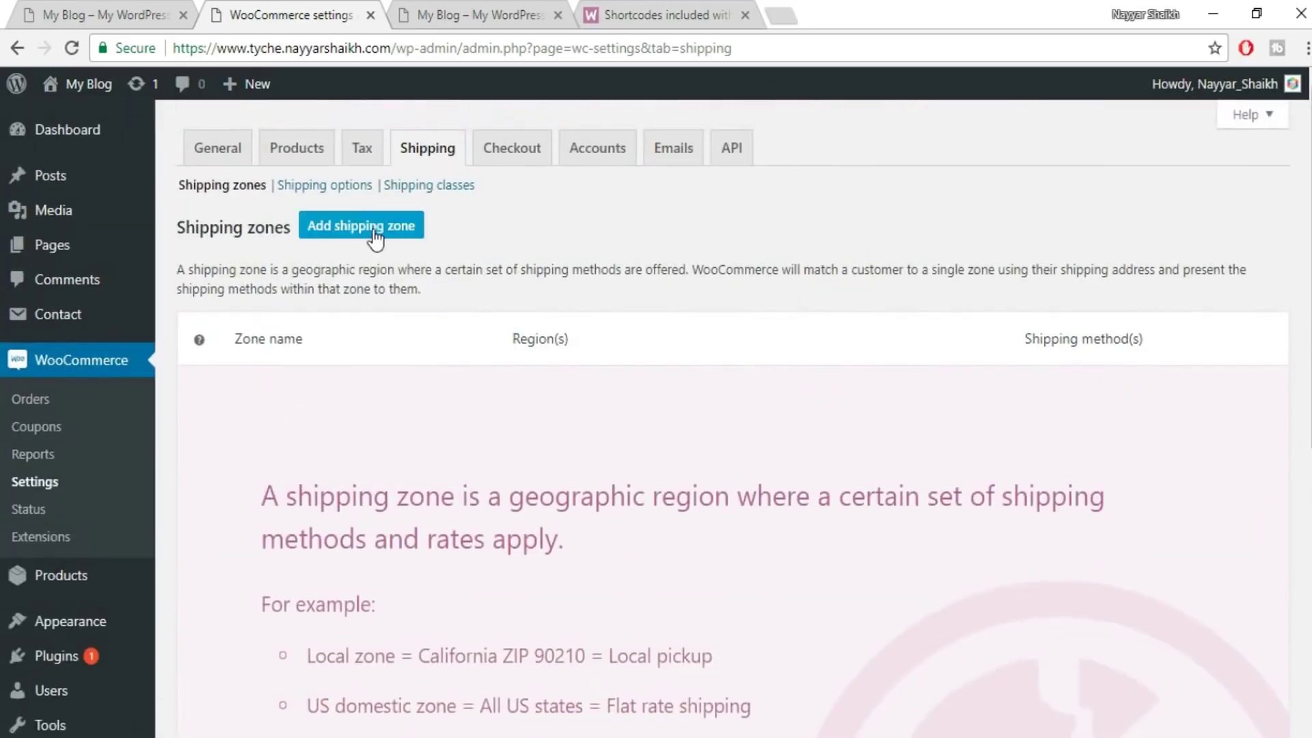
{"action": "left_click", "coordinate": [375, 236]}
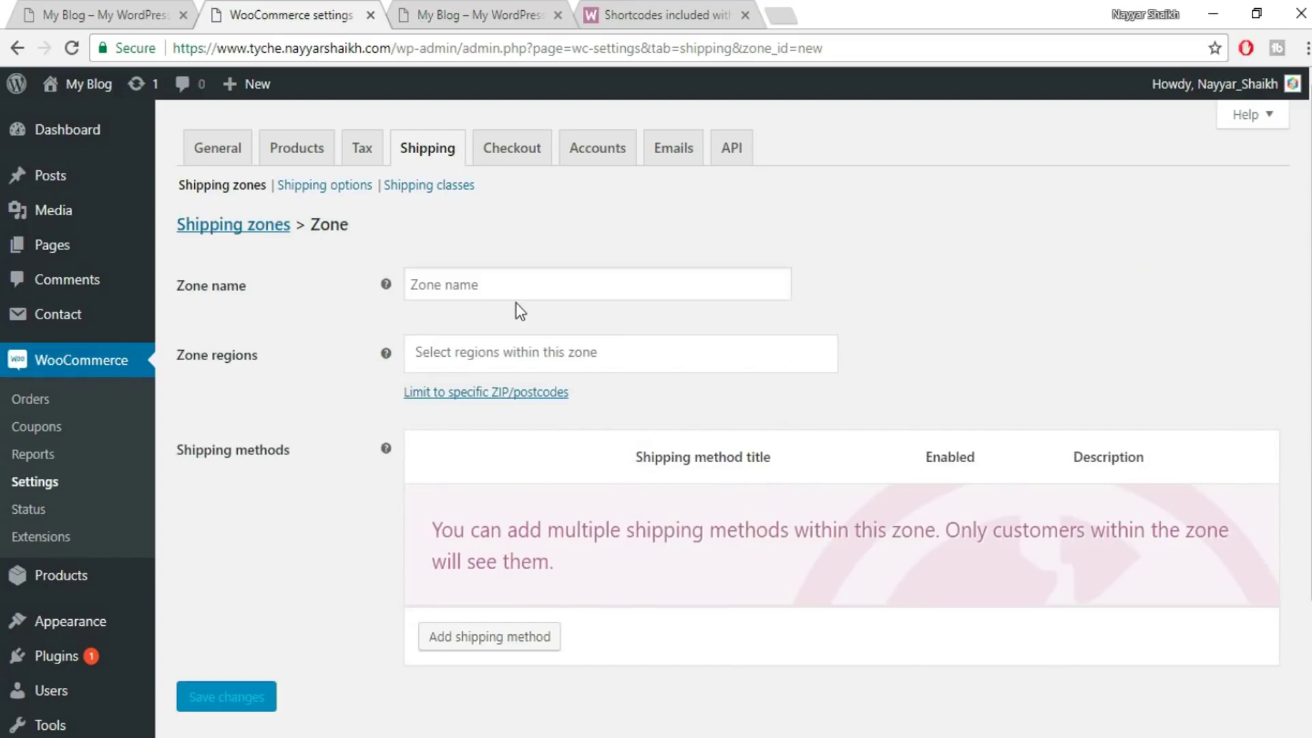
{"action": "left_click", "coordinate": [518, 282]}
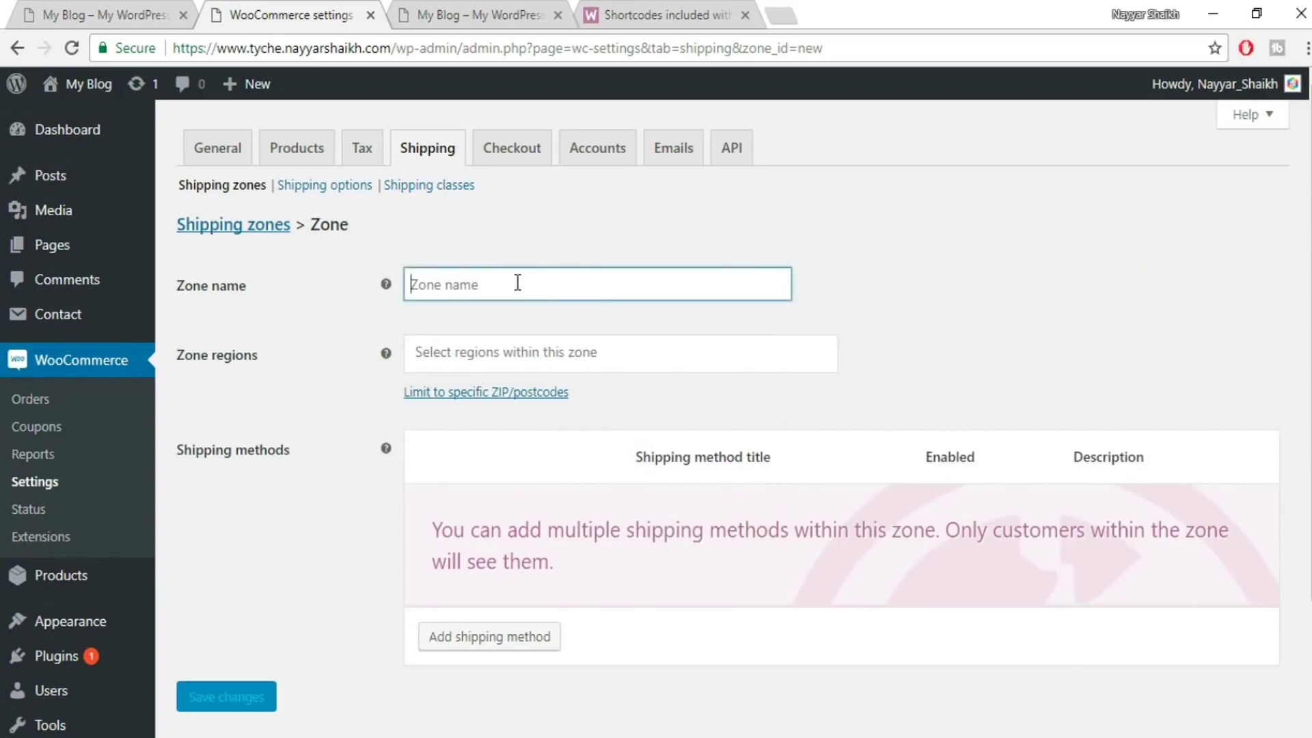
{"action": "type", "text": "India"}
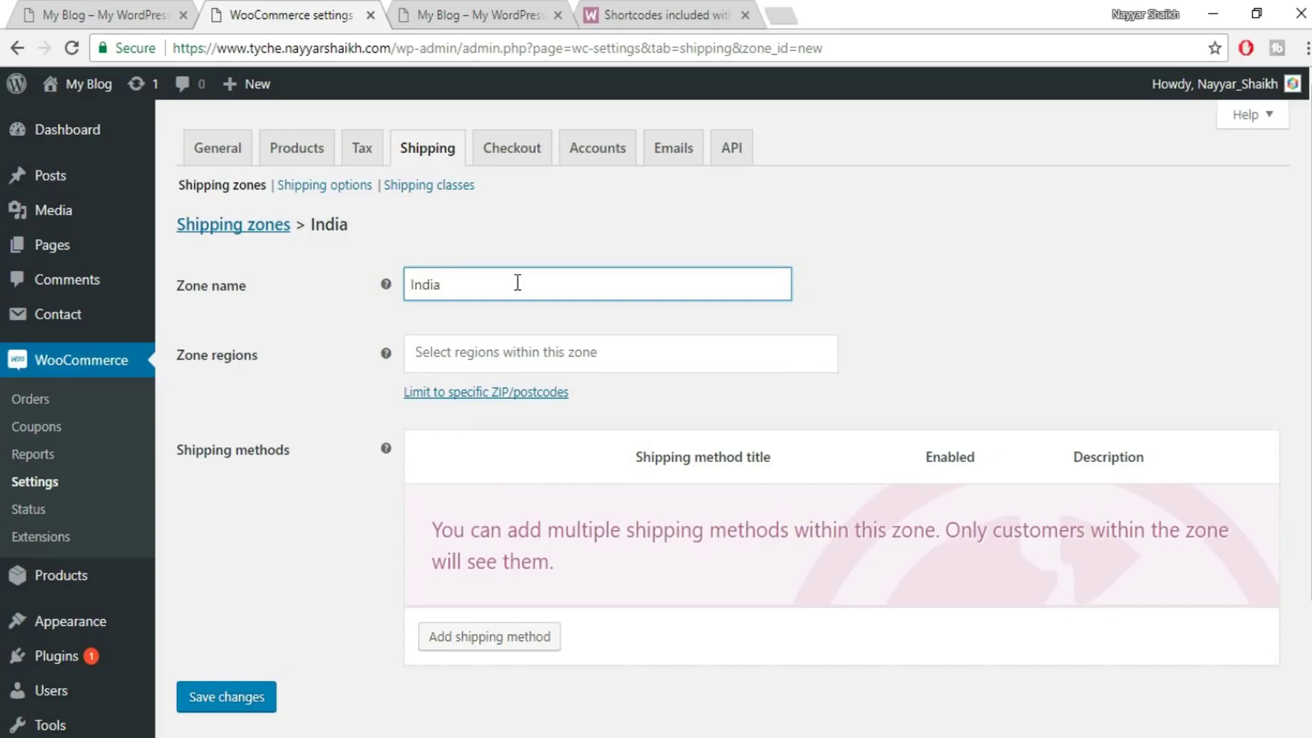
{"action": "left_click", "coordinate": [531, 354]}
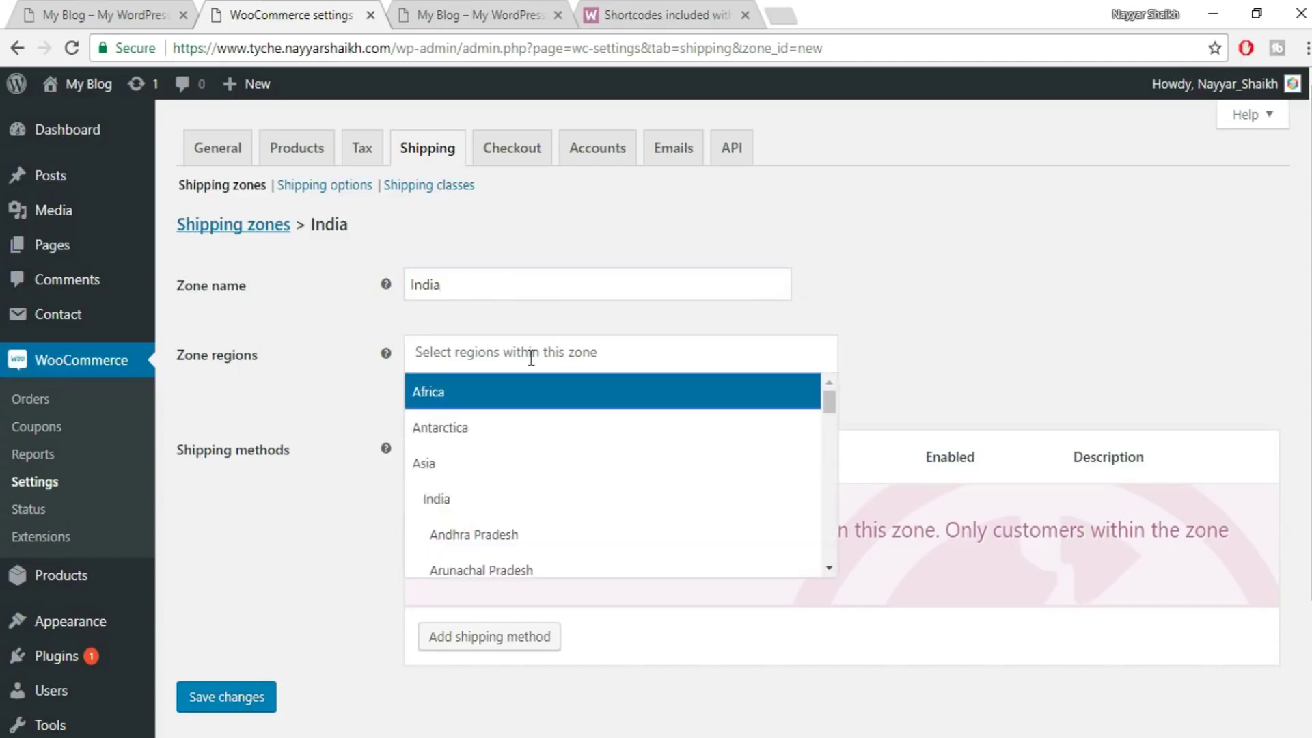
{"action": "left_click", "coordinate": [466, 505]}
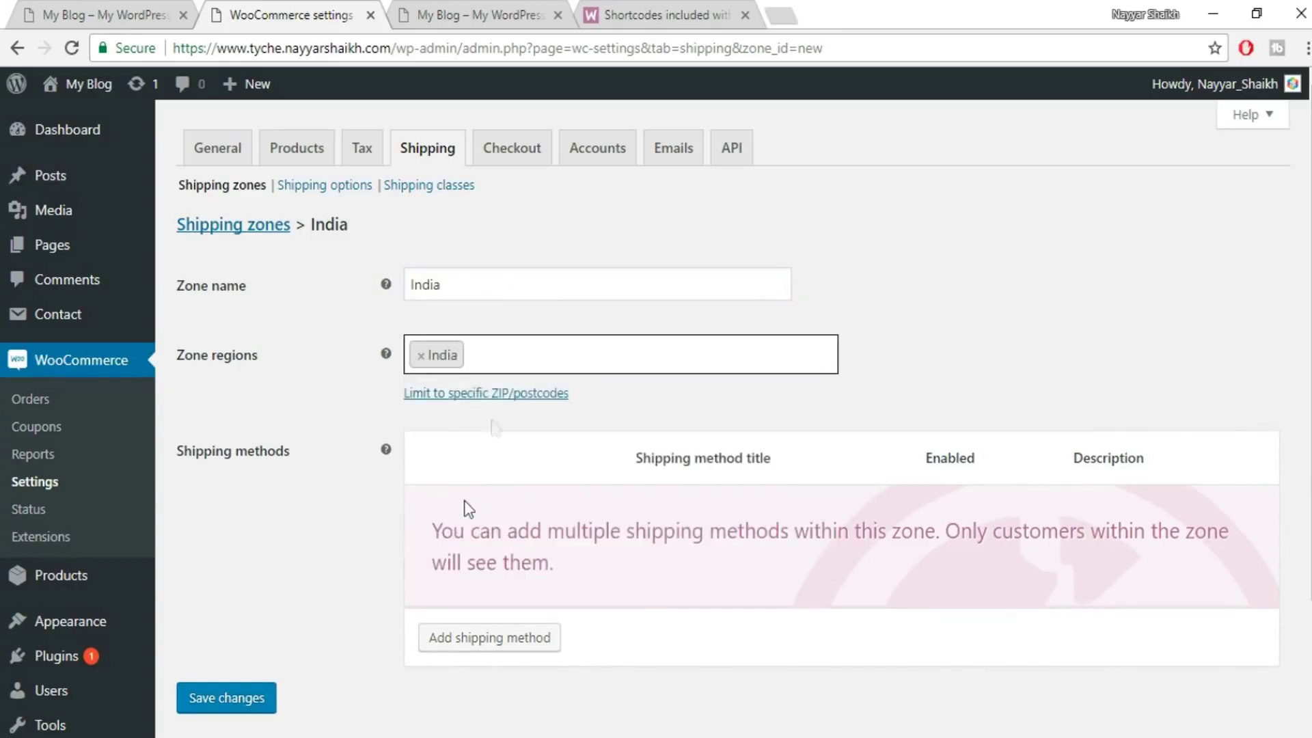
{"action": "left_click", "coordinate": [225, 707]}
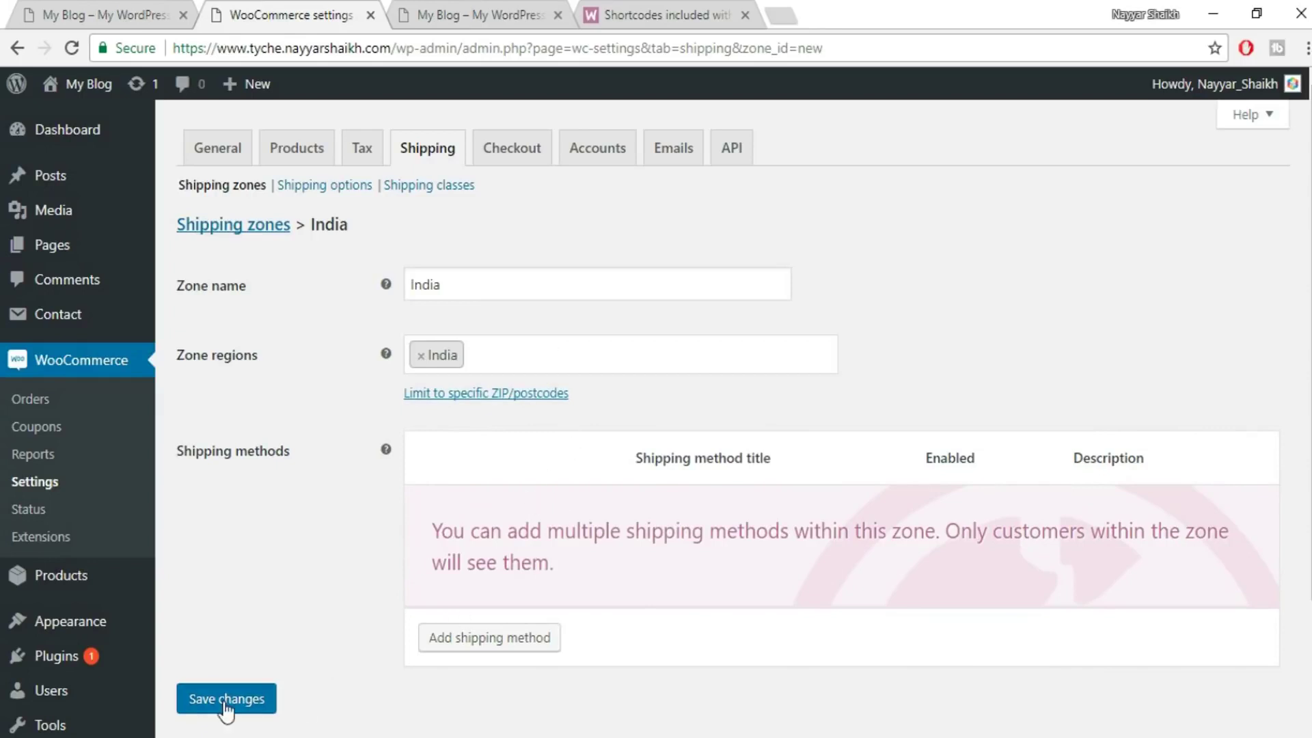
- Add the Flat rate shipping method to the India zone
{"action": "left_click", "coordinate": [515, 646]}
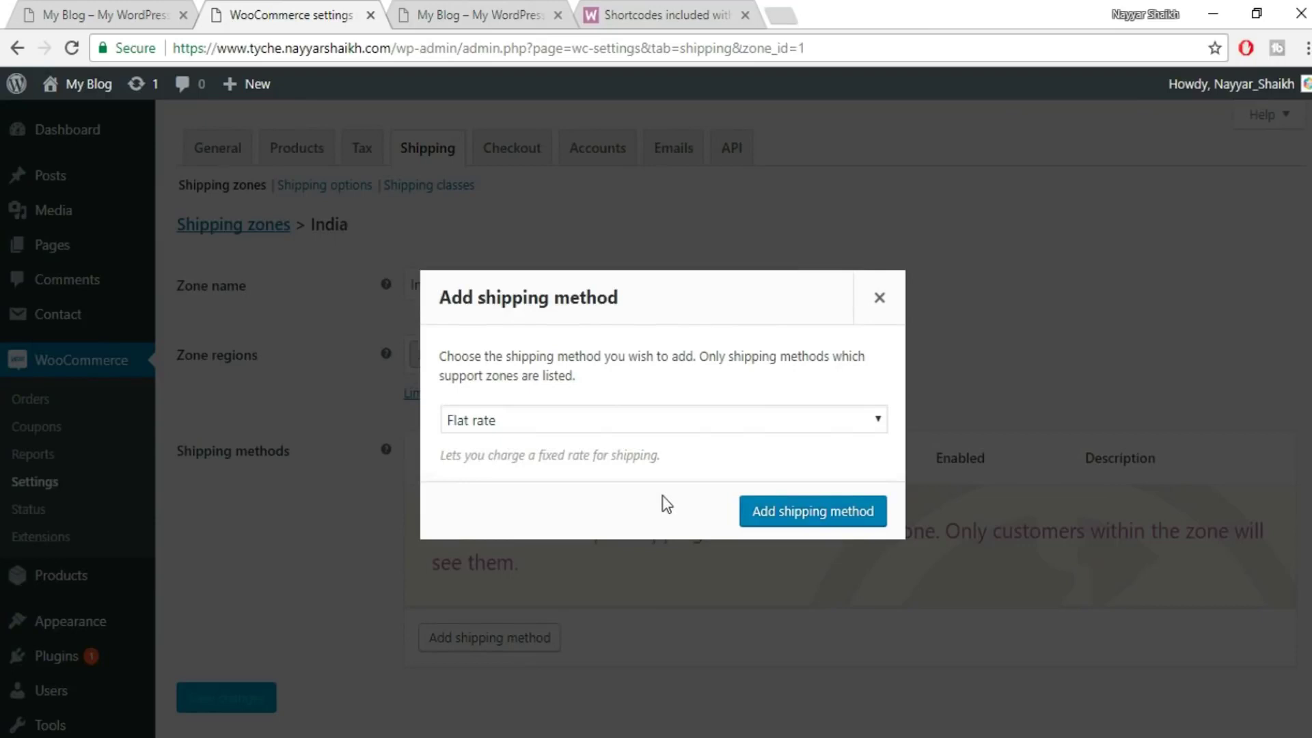
{"action": "left_click", "coordinate": [571, 419]}
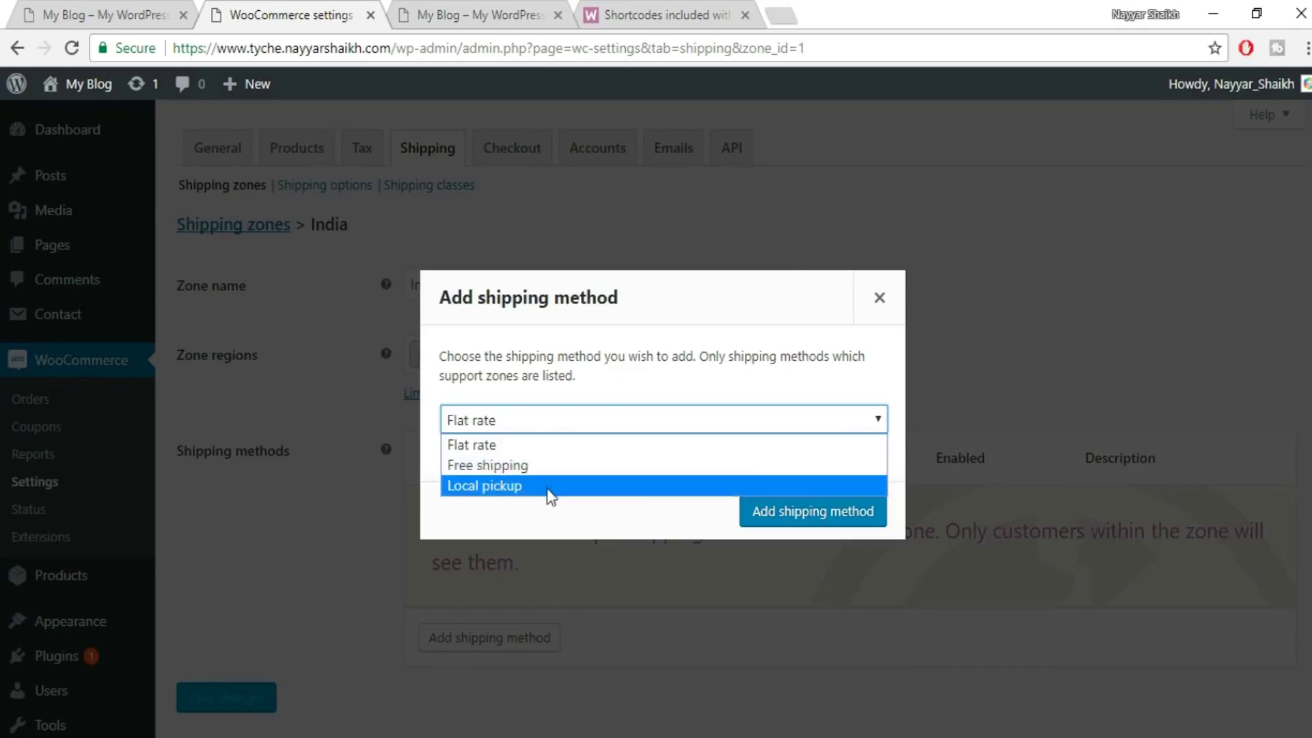
{"action": "left_click", "coordinate": [506, 445]}
{"action": "left_click", "coordinate": [810, 521]}
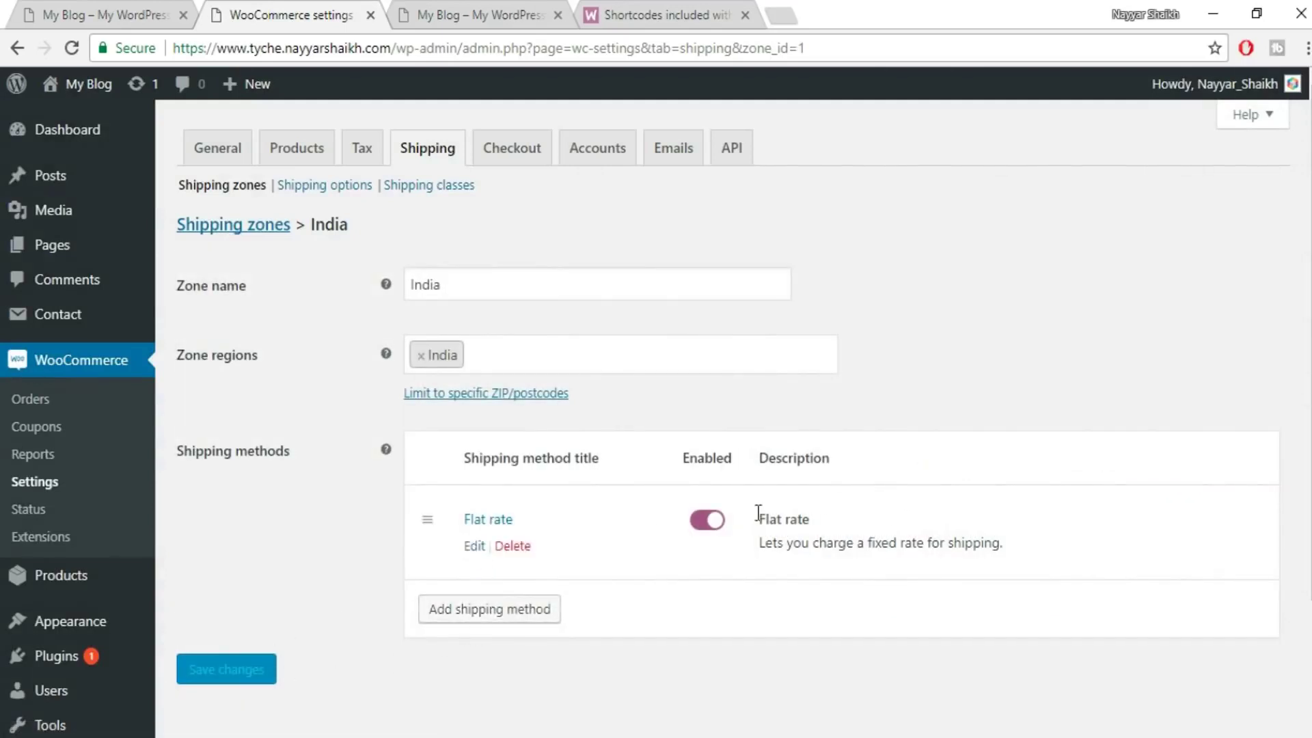
- Add a new shipping class row and name it T-Shirts
{"action": "left_click", "coordinate": [416, 190]}
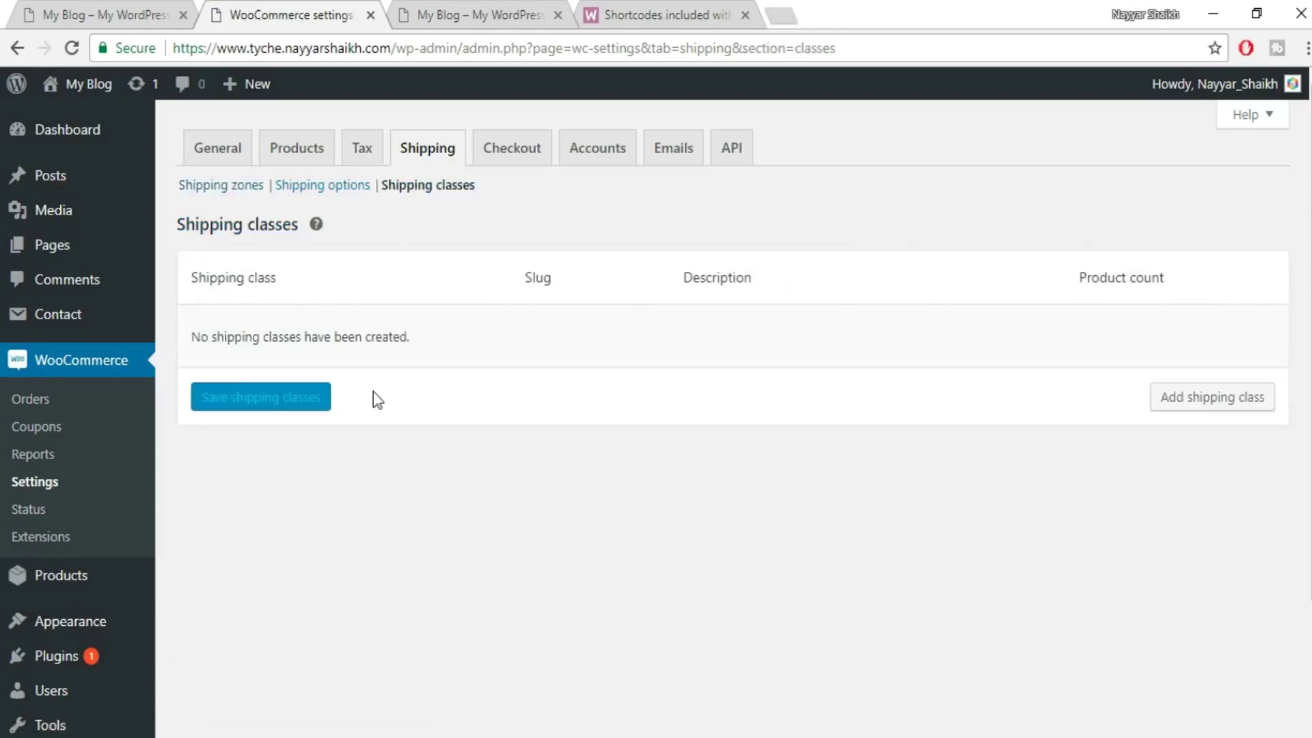
{"action": "left_click", "coordinate": [1187, 402]}
{"action": "left_click", "coordinate": [273, 344]}
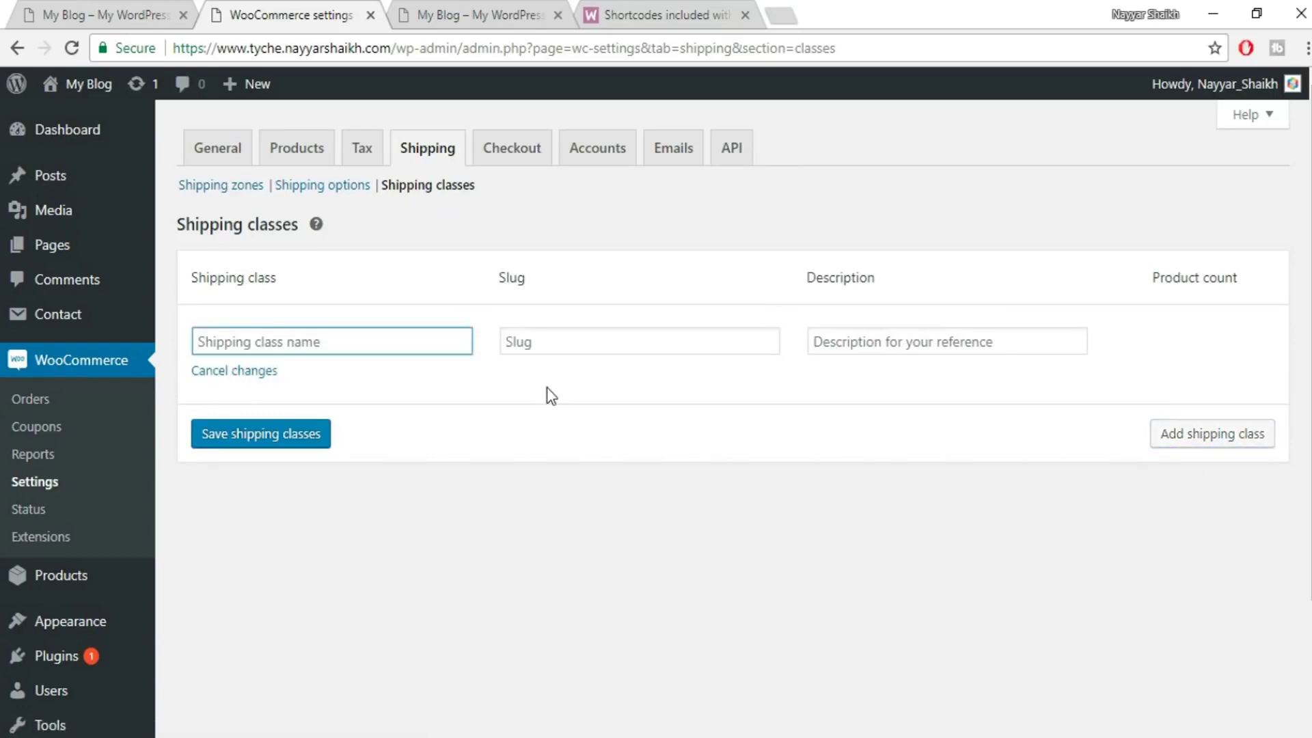
{"action": "type", "text": "No"}
{"action": "key", "text": "BackSpace"}
{"action": "key", "text": "BackSpace"}
{"action": "type", "text": "T-Shirts"}
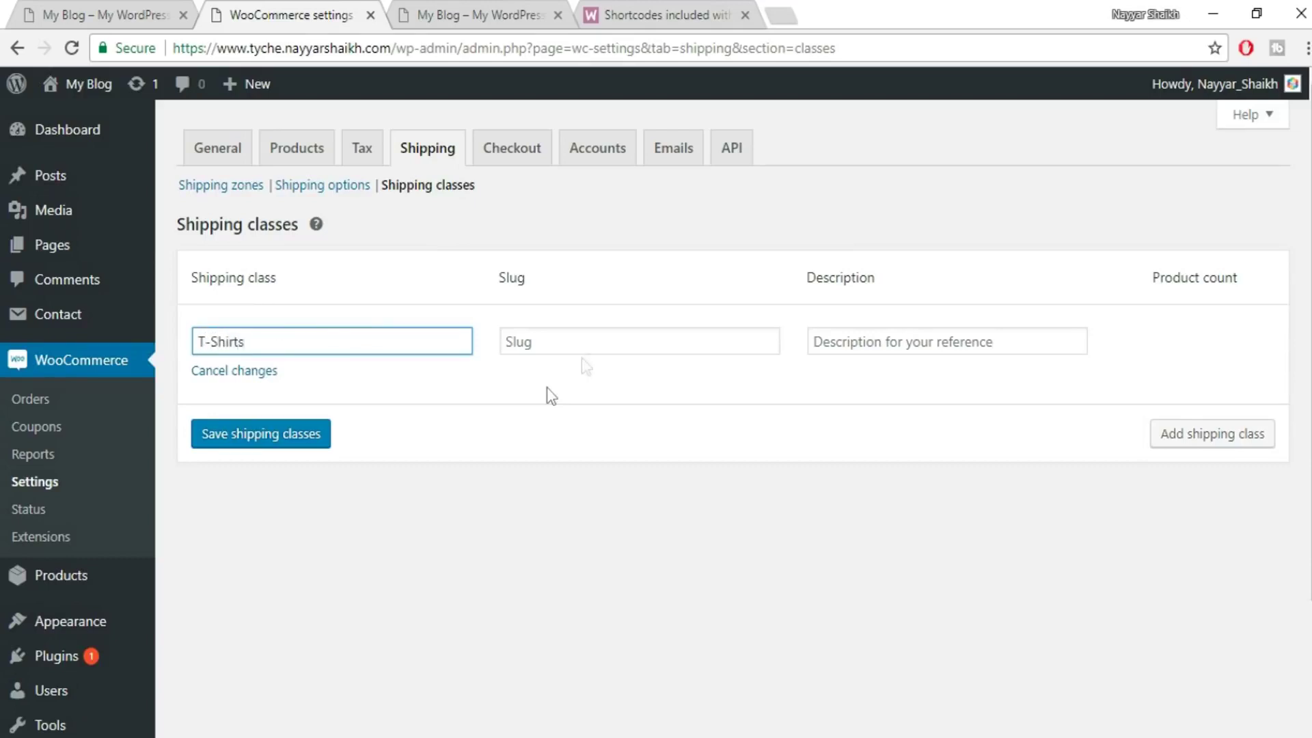
- Give the class slug 'shirts' and description 'T-Shirts', then save the shipping classes
{"action": "left_click", "coordinate": [592, 343]}
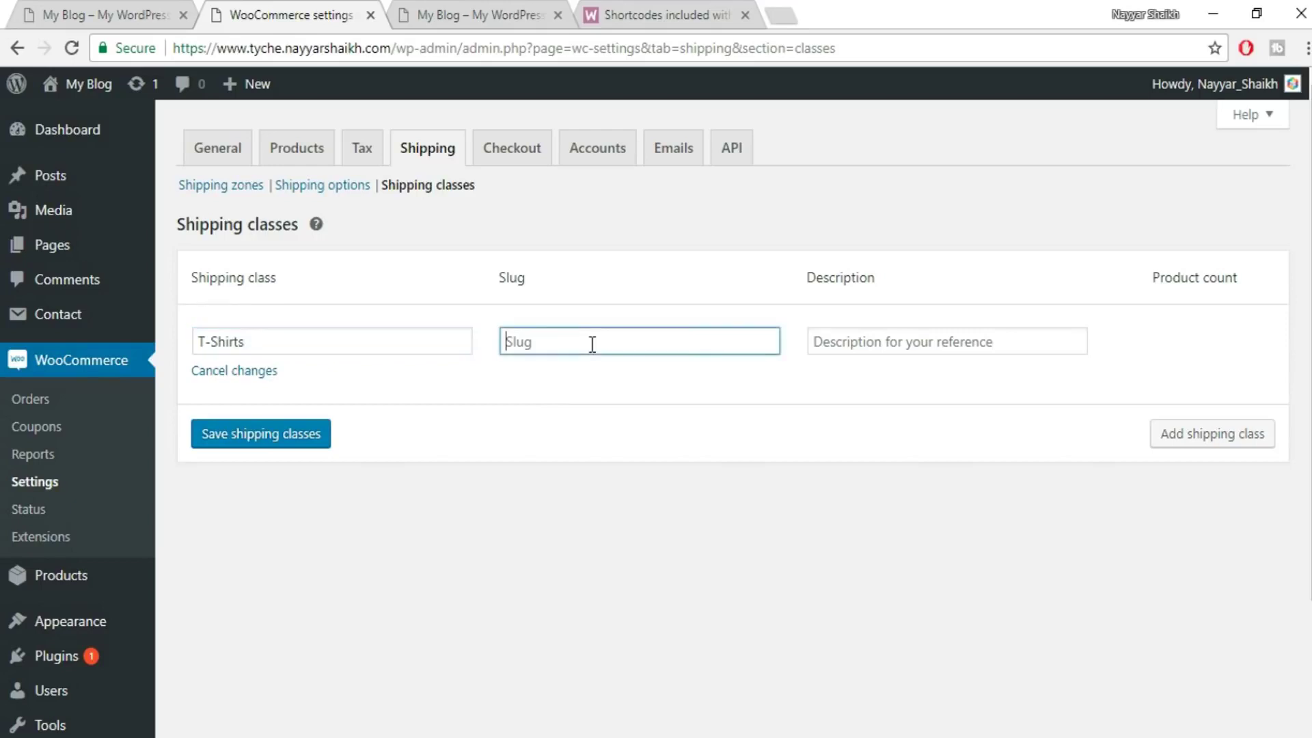
{"action": "type", "text": "shirts"}
{"action": "key", "text": "Tab"}
{"action": "type", "text": "T-"}
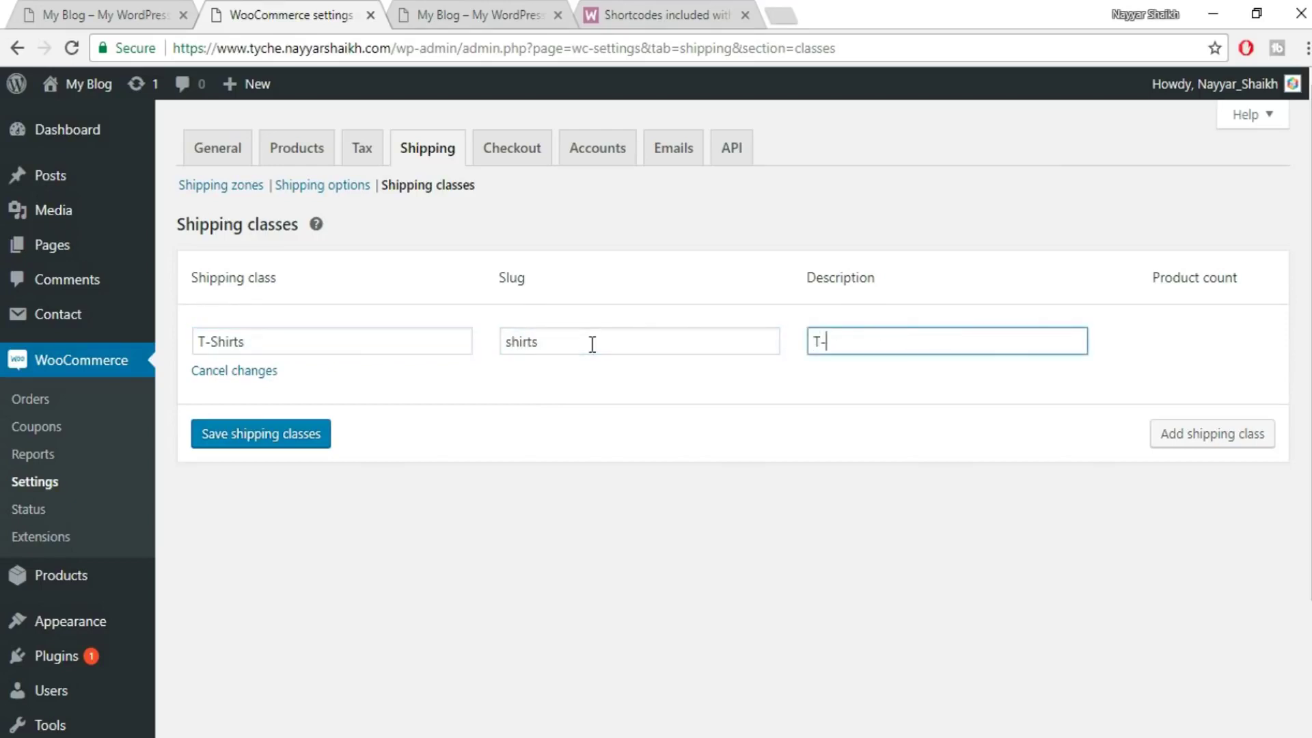
{"action": "type", "text": "Shirts"}
{"action": "left_click", "coordinate": [302, 438]}
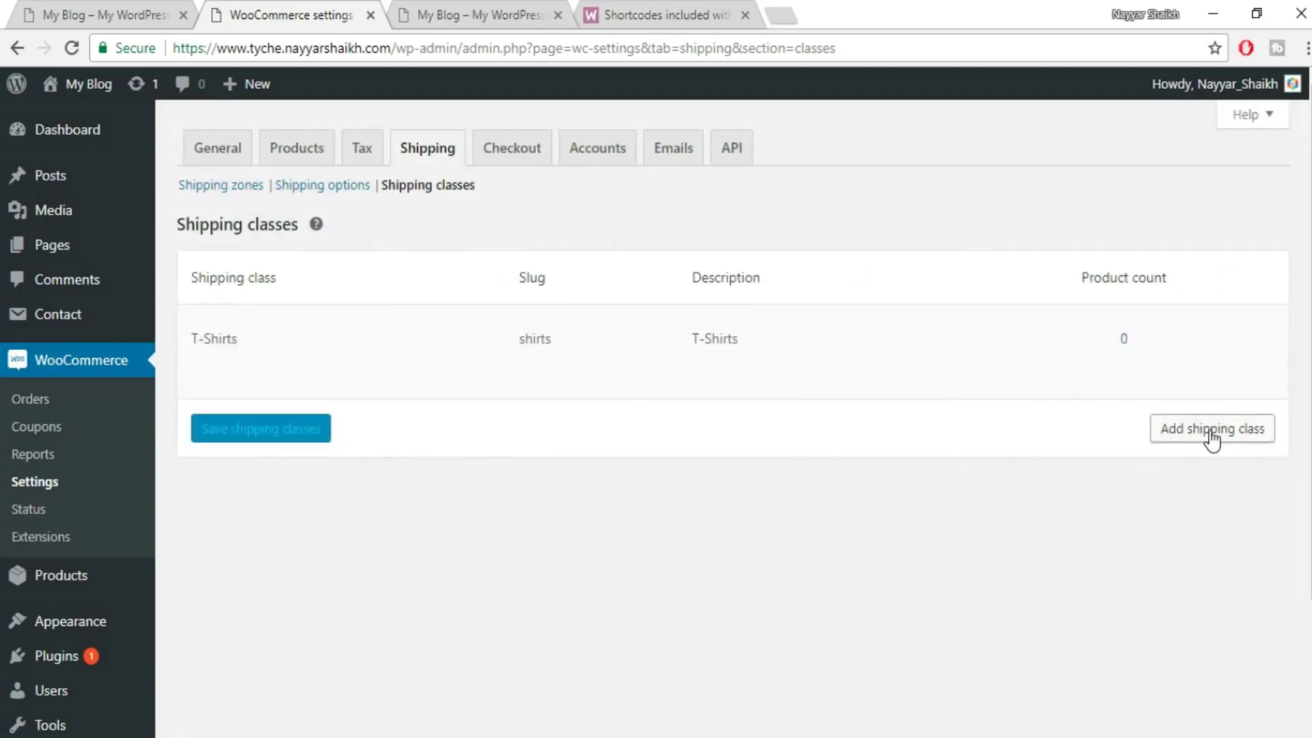
{"action": "left_click", "coordinate": [1168, 434]}
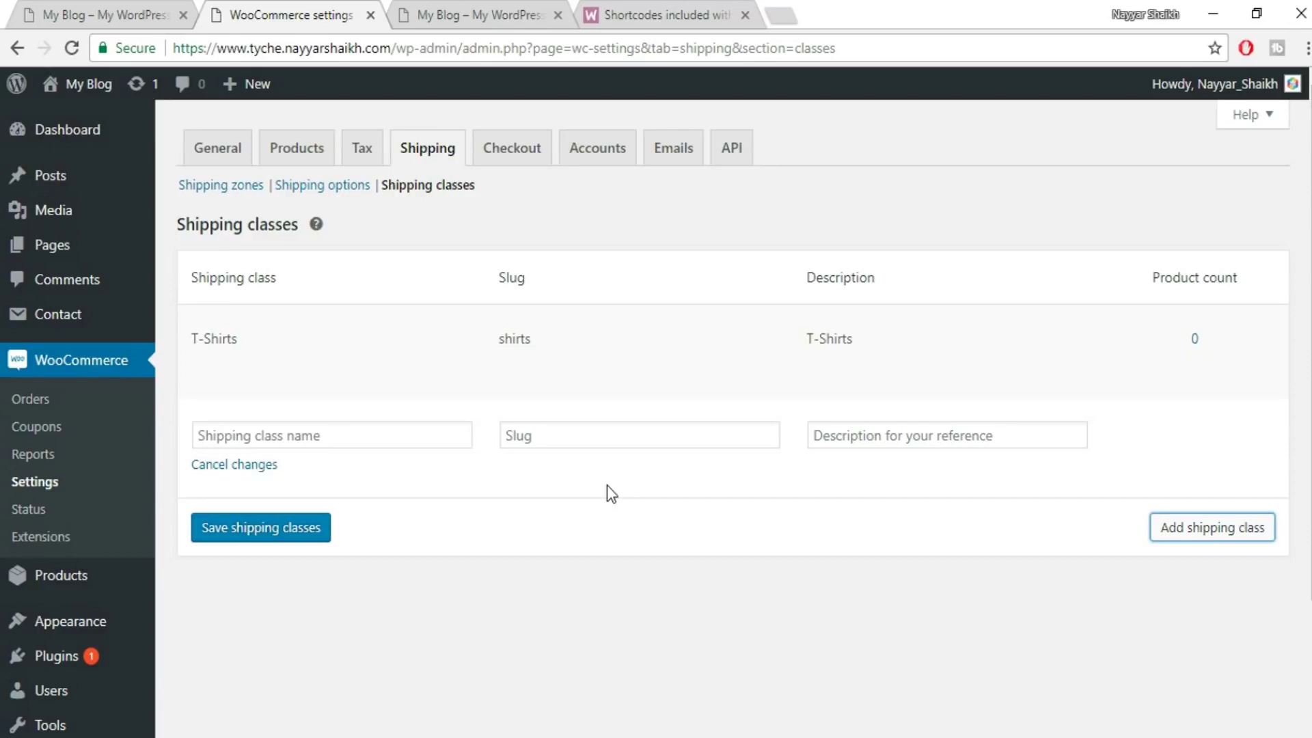
- Add a new shipping class named TV
{"action": "left_click", "coordinate": [351, 440]}
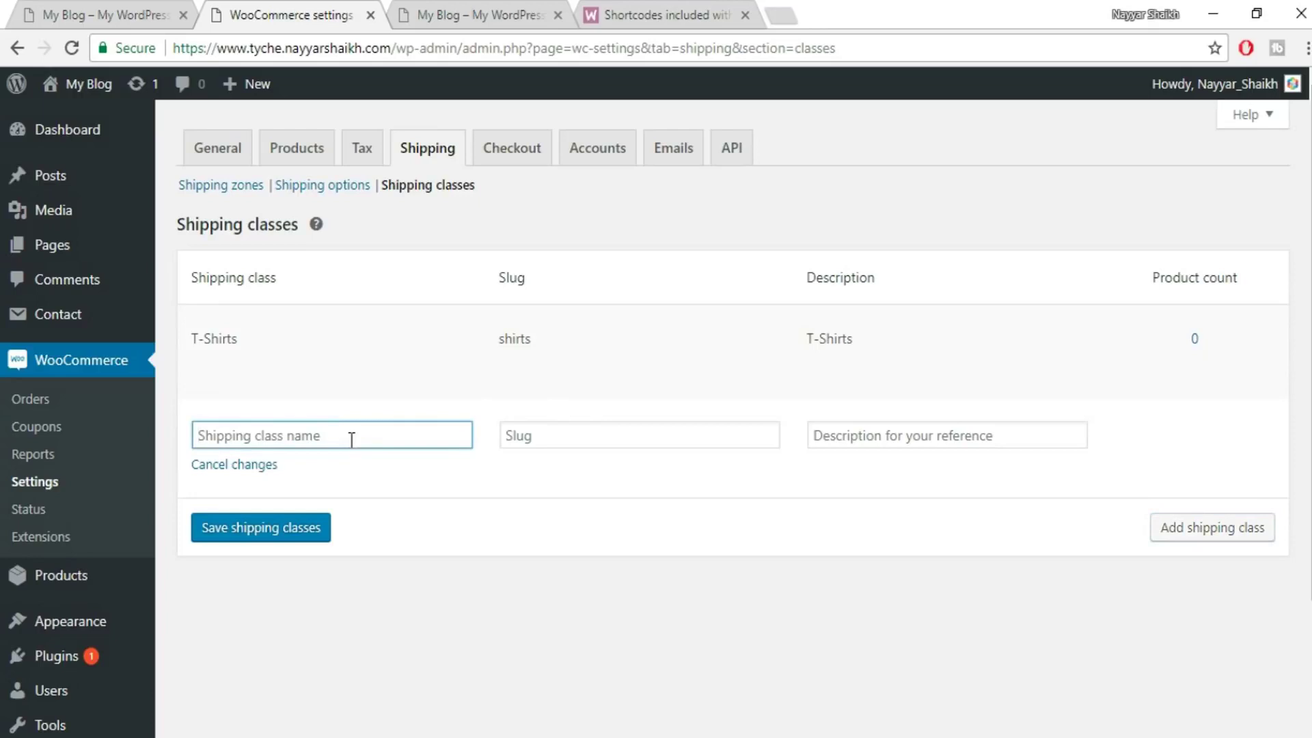
{"action": "type", "text": "TB"}
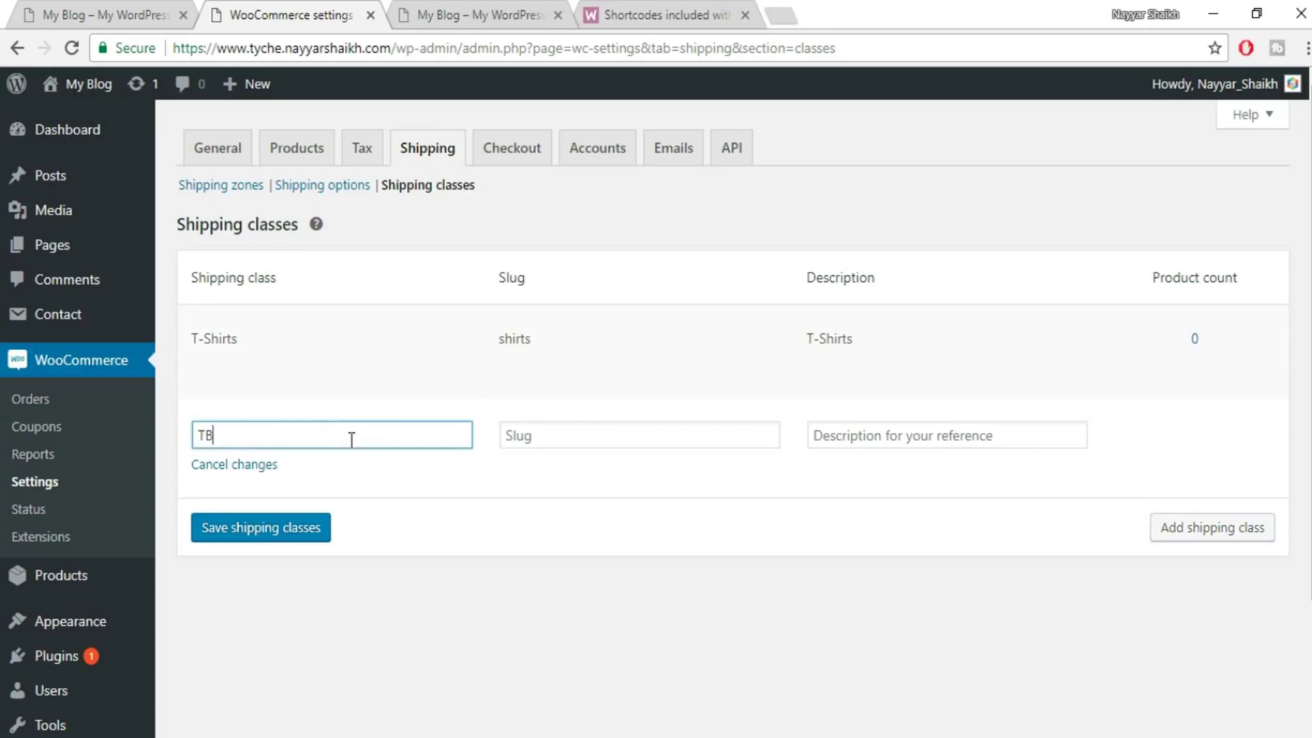
{"action": "key", "text": "BackSpace"}
{"action": "type", "text": "V"}
{"action": "key", "text": "Tab"}
- Give it slug 'tv' and description 'TV', save, and go to the Shipping zones list
{"action": "left_click", "coordinate": [597, 434]}
{"action": "type", "text": "tv"}
{"action": "key", "text": "Tab"}
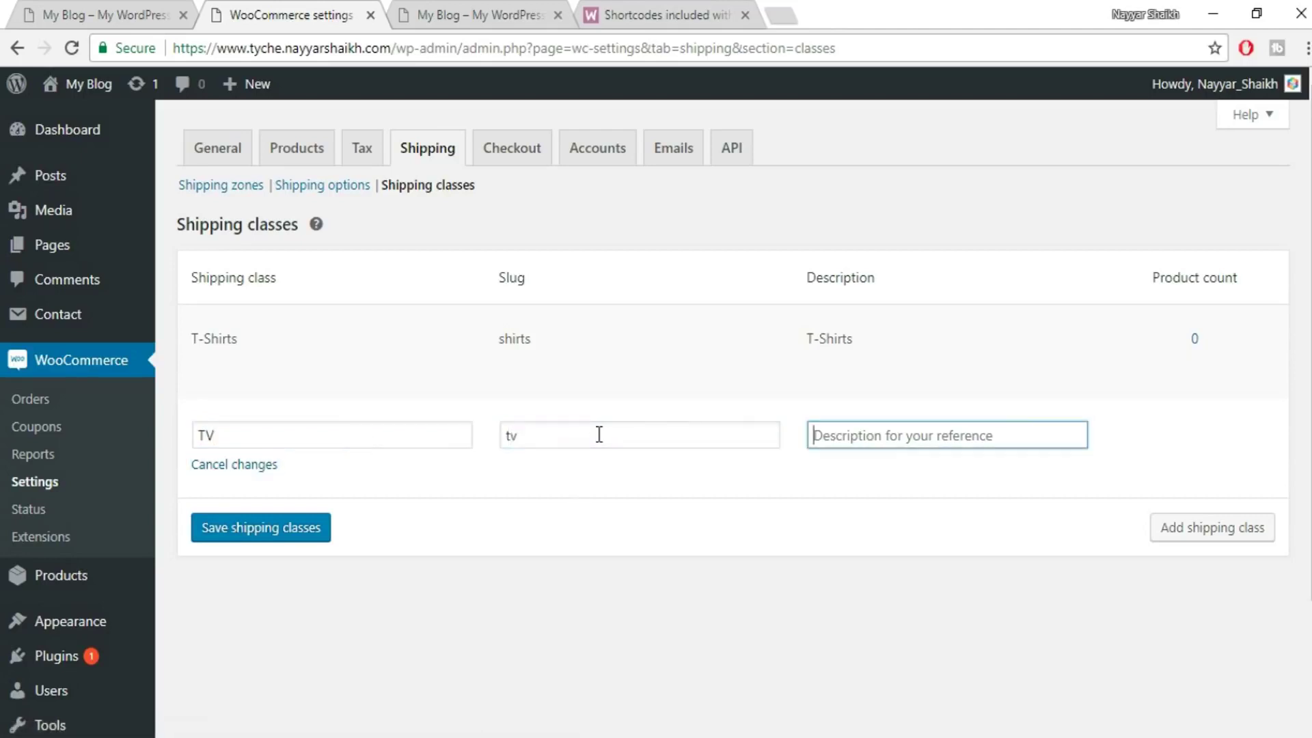
{"action": "type", "text": "TV"}
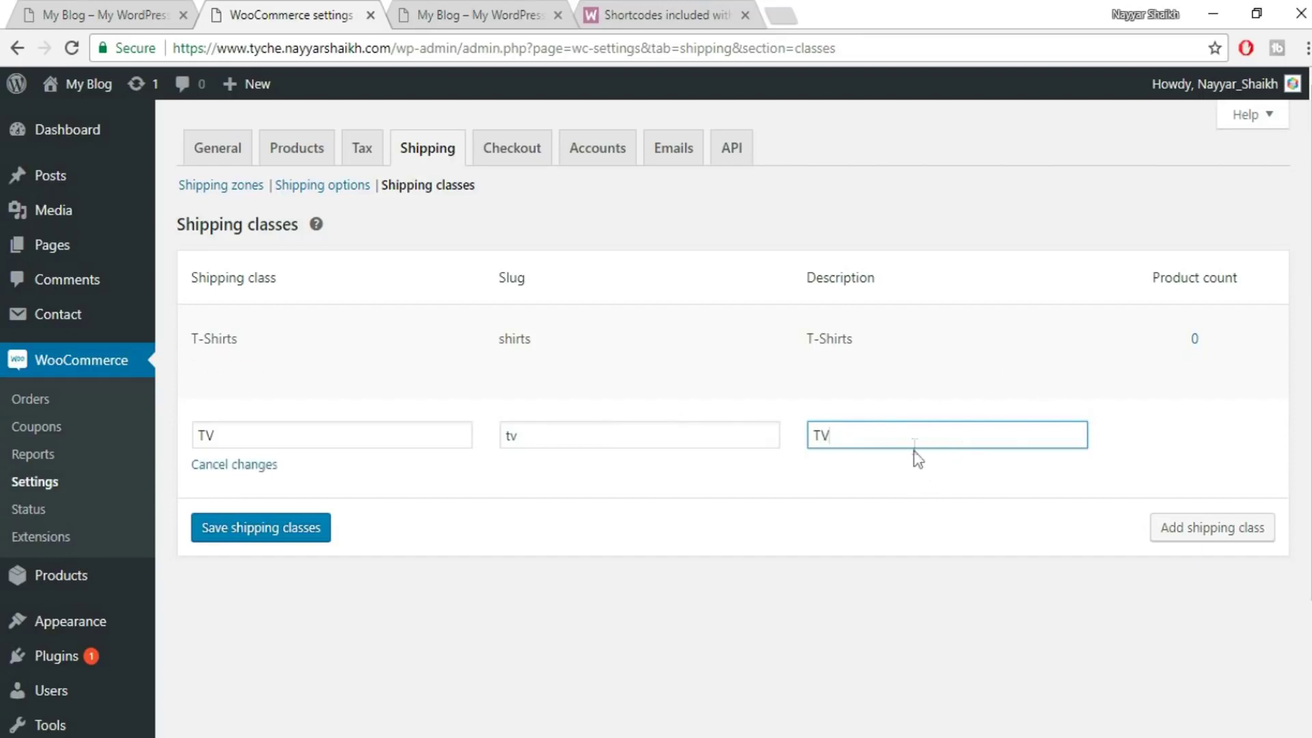
{"action": "left_click", "coordinate": [308, 537]}
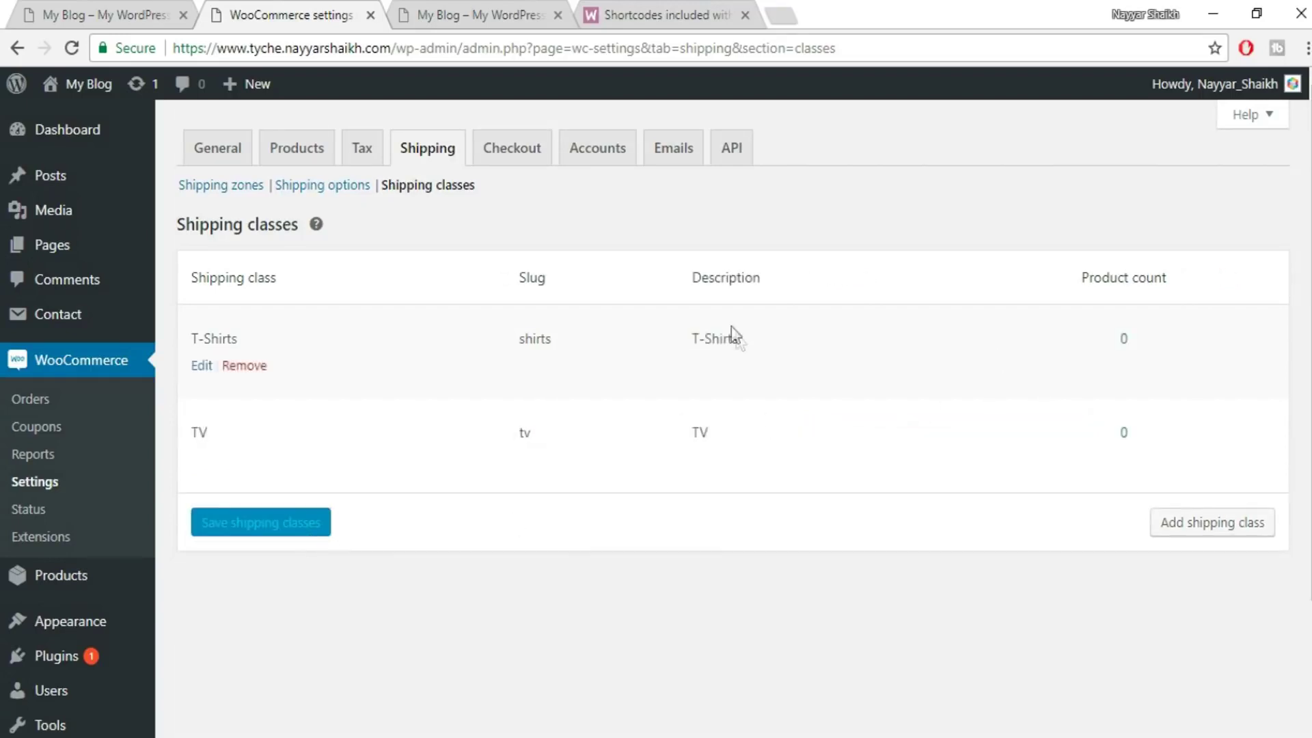
{"action": "left_click", "coordinate": [220, 191]}
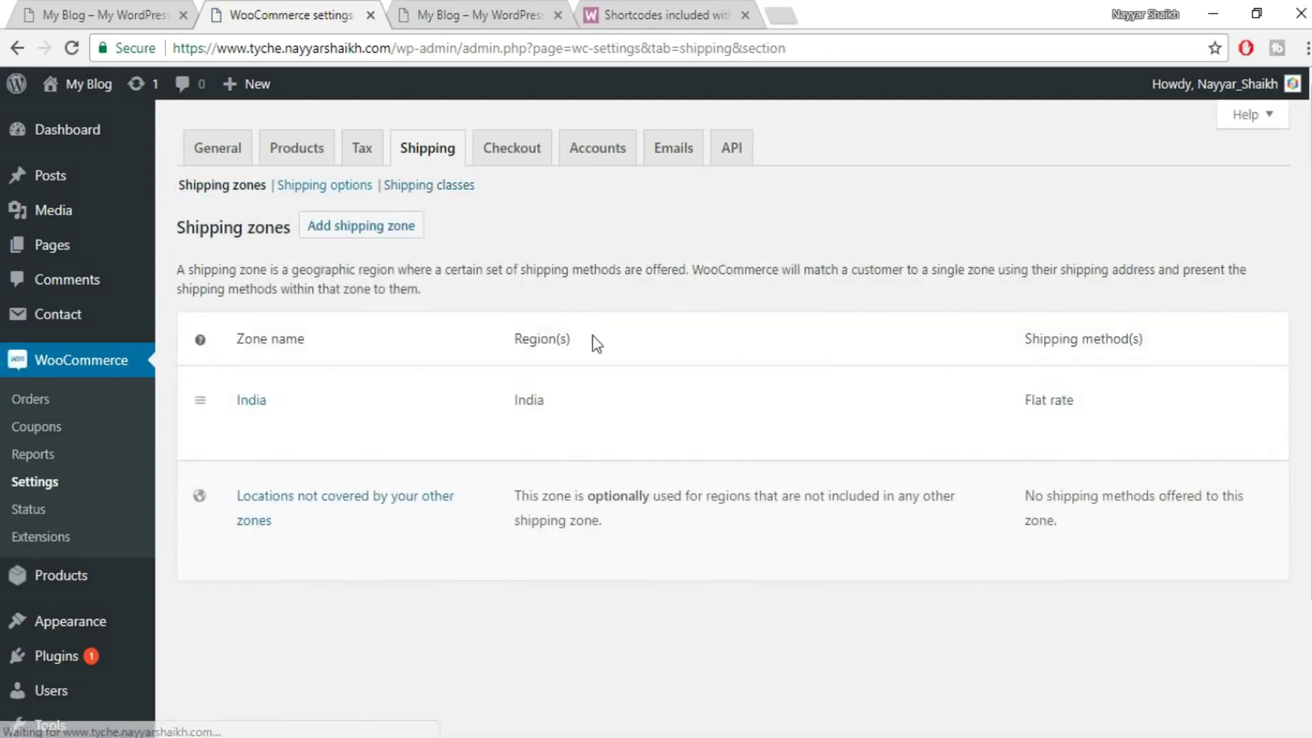
{"action": "scroll", "coordinate": [338, 355], "scroll_direction": "down", "scroll_amount": 2}
- Open the India zone's Flat rate settings, keeping Taxable as the tax status
{"action": "left_click", "coordinate": [249, 269]}
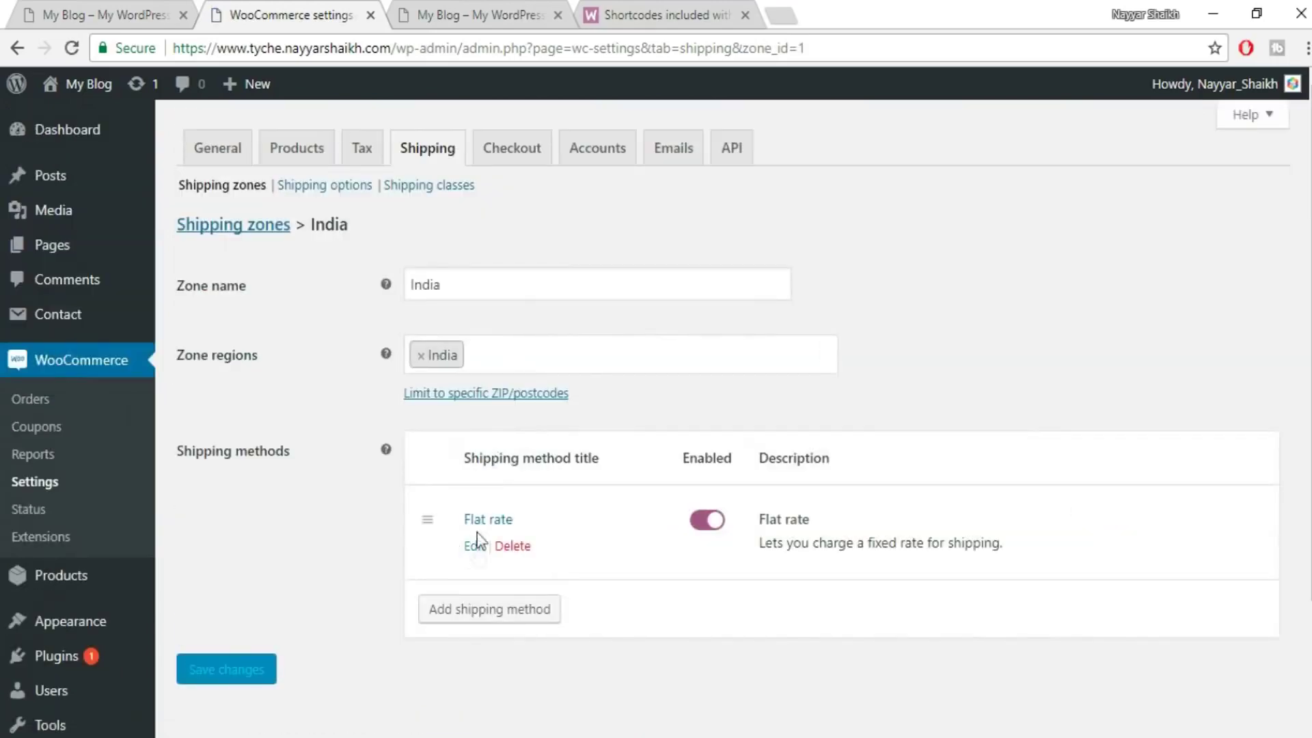
{"action": "left_click", "coordinate": [481, 551]}
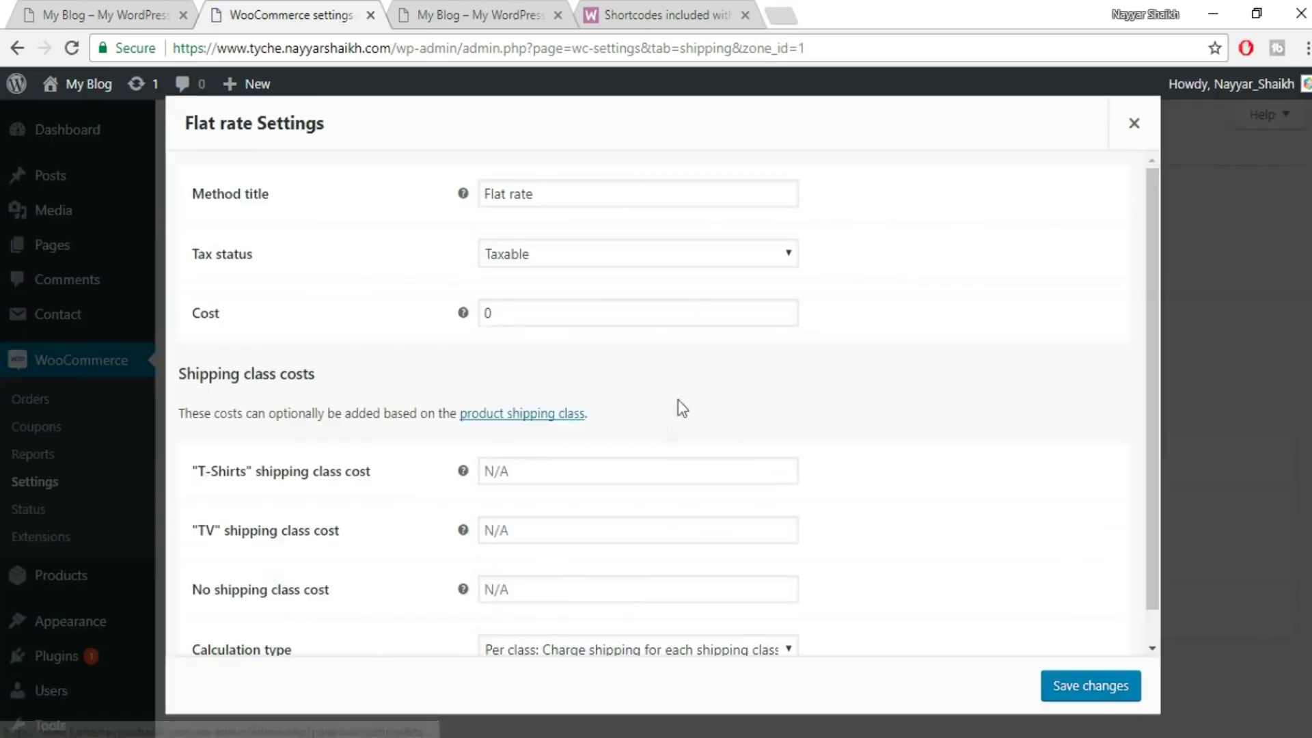
{"action": "scroll", "coordinate": [433, 429], "scroll_direction": "down", "scroll_amount": 1}
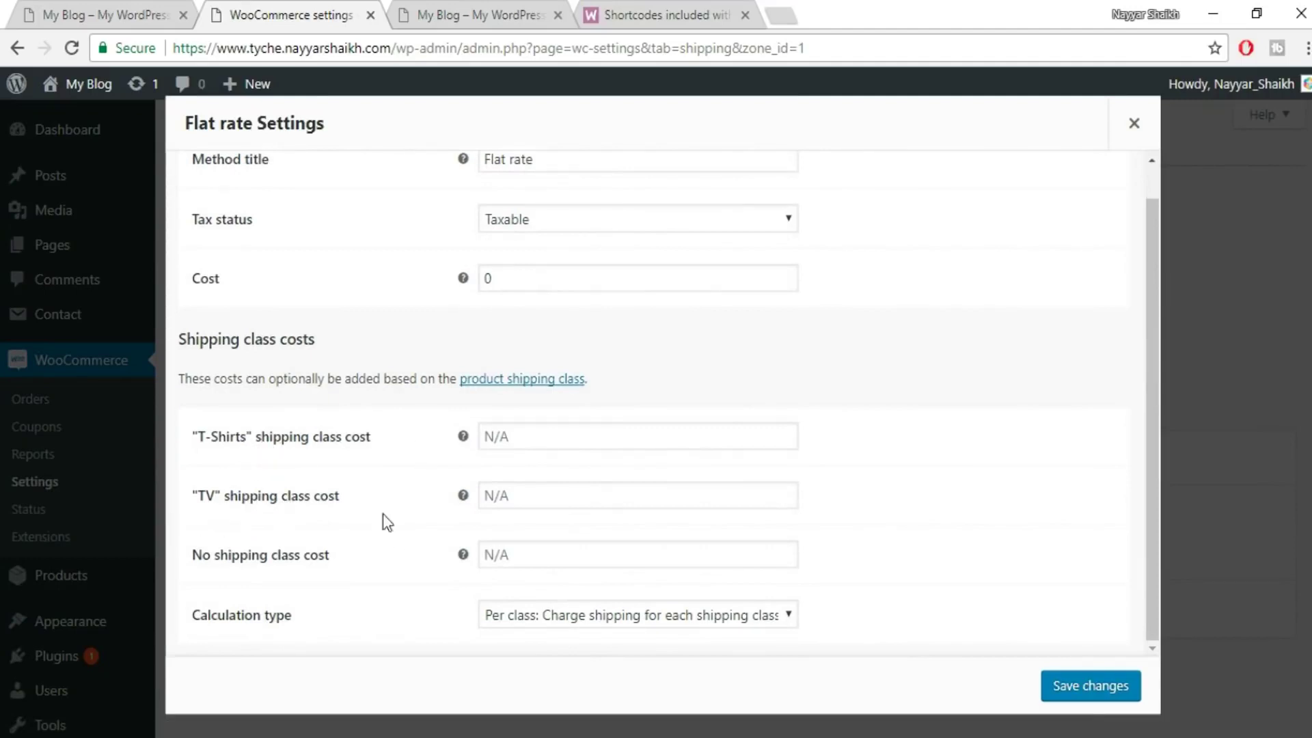
{"action": "scroll", "coordinate": [588, 428], "scroll_direction": "up", "scroll_amount": 1}
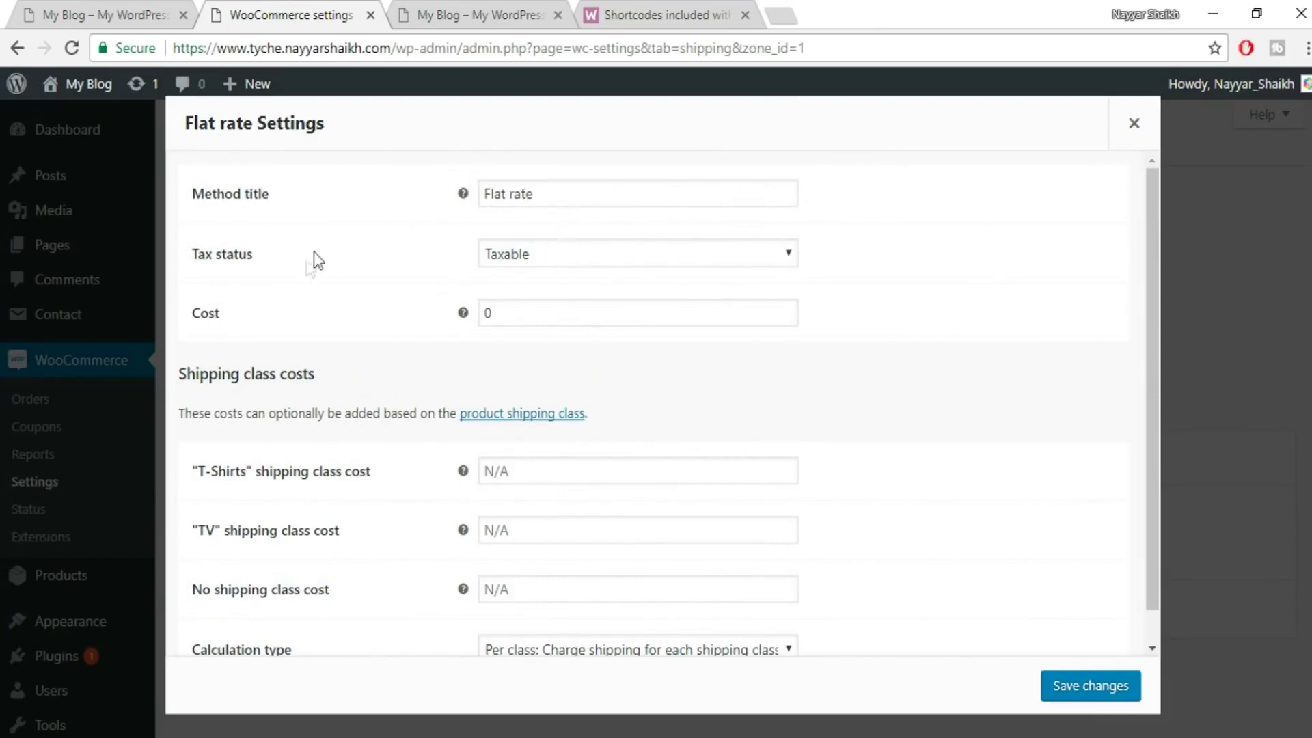
{"action": "left_click", "coordinate": [678, 258]}
{"action": "left_click", "coordinate": [587, 279]}
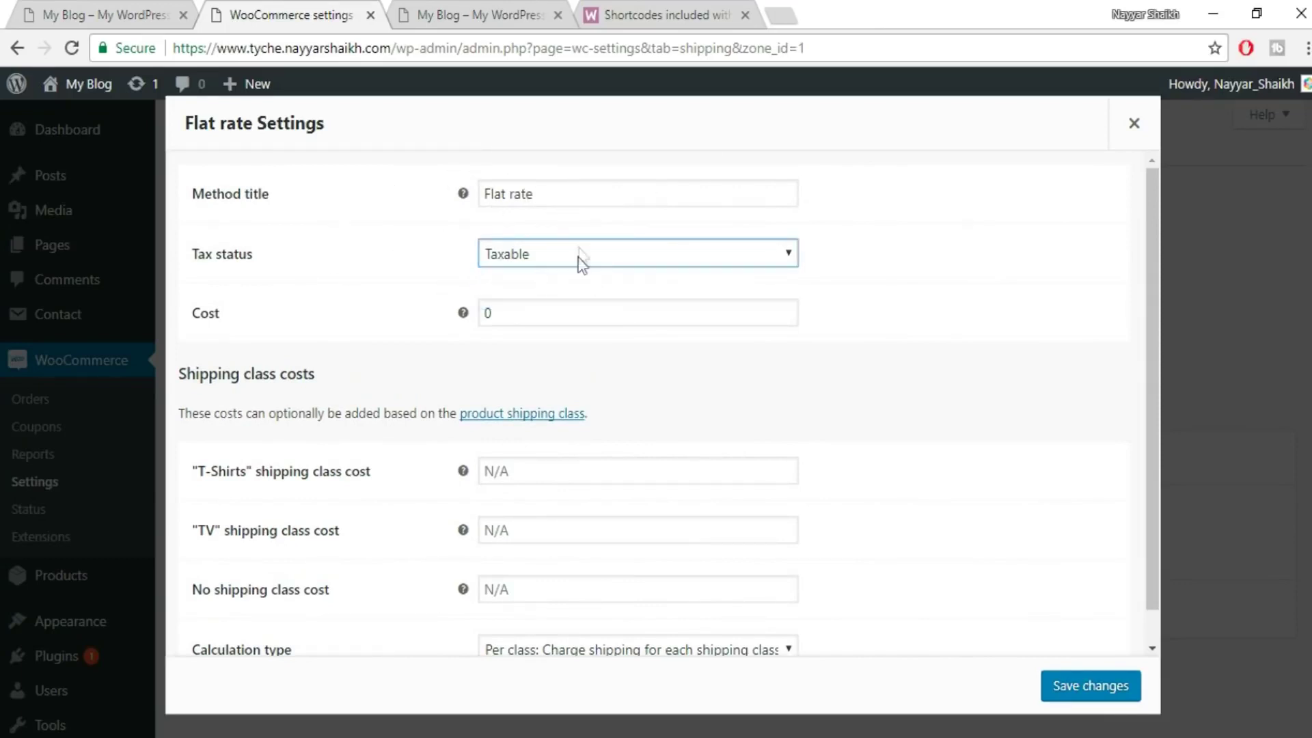
- Replace the flat rate cost of 0 with 60
{"action": "left_click", "coordinate": [538, 312]}
{"action": "double_click", "coordinate": [538, 311]}
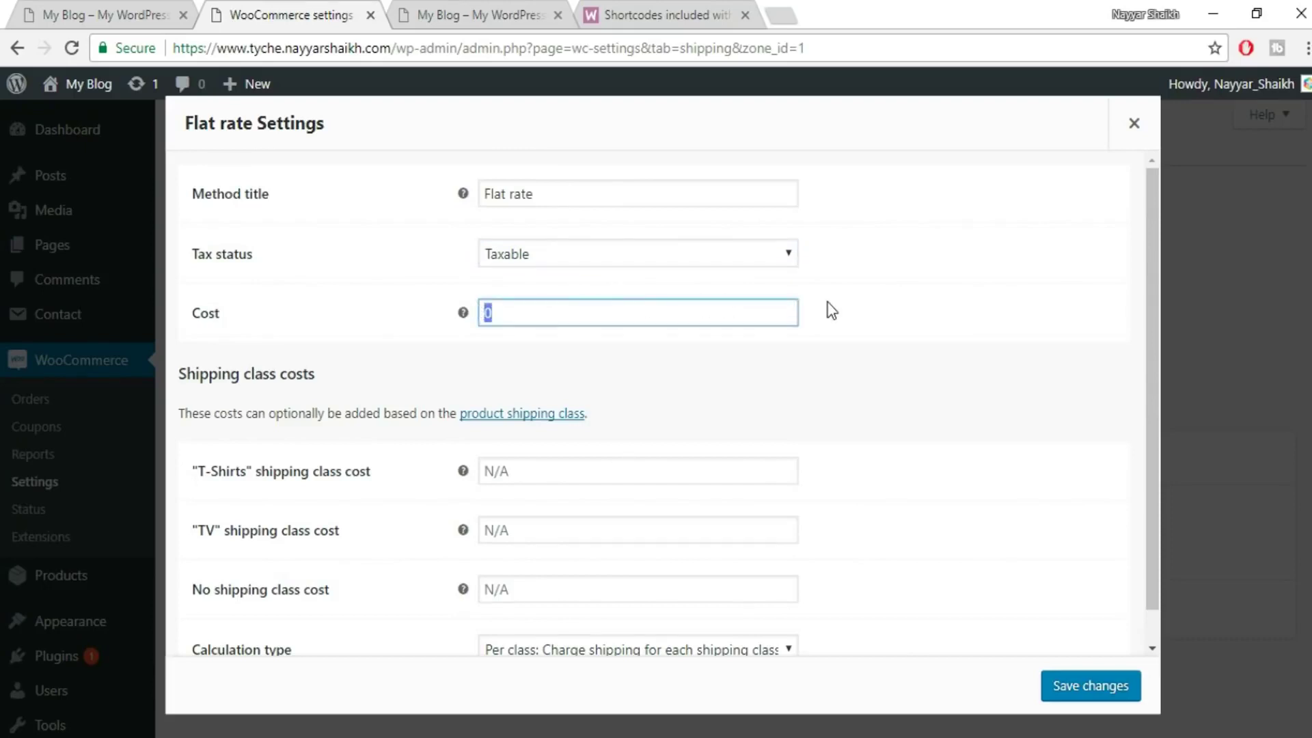
{"action": "type", "text": "60"}
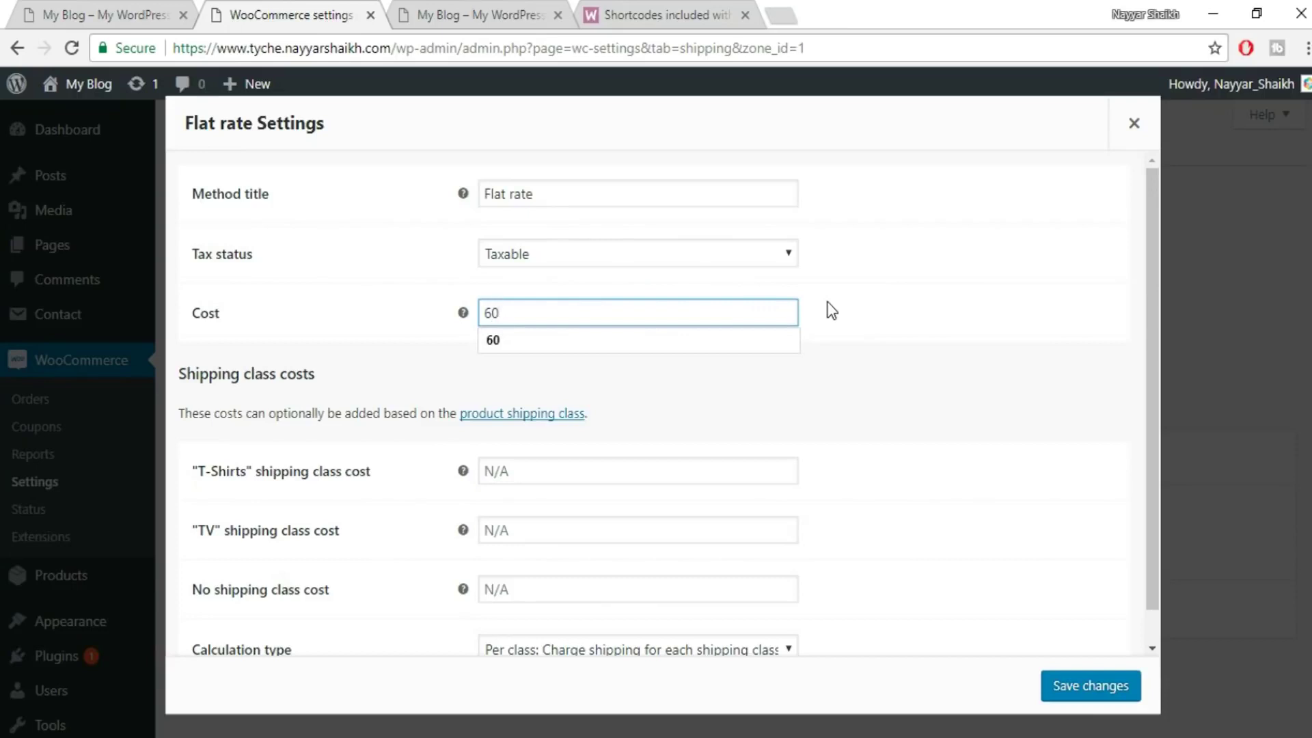
{"action": "left_click", "coordinate": [871, 307]}
{"action": "left_click", "coordinate": [502, 305]}
{"action": "double_click", "coordinate": [501, 306]}
{"action": "left_click", "coordinate": [912, 299]}
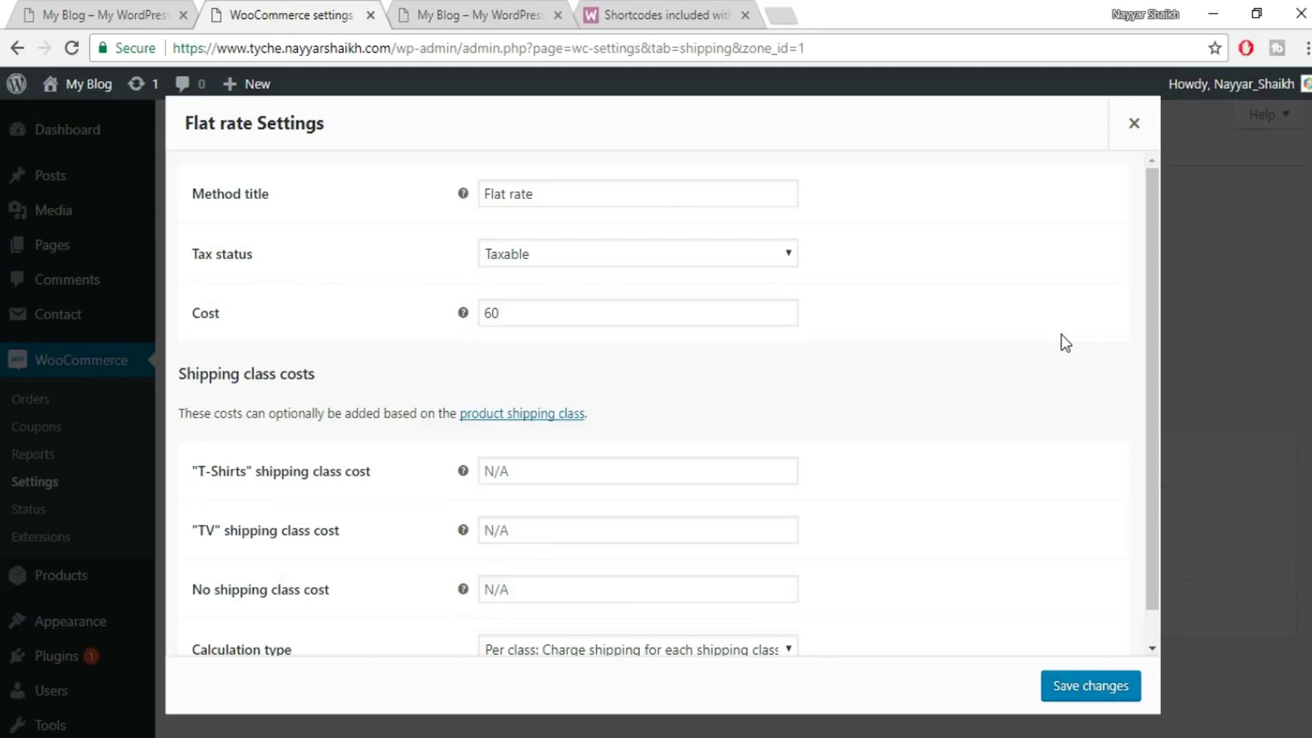
- Change the cost to the quantity-based formula [qty]*60
{"action": "left_click_drag", "start_coordinate": [635, 302], "coordinate": [440, 295]}
{"action": "key", "text": "BackSpace"}
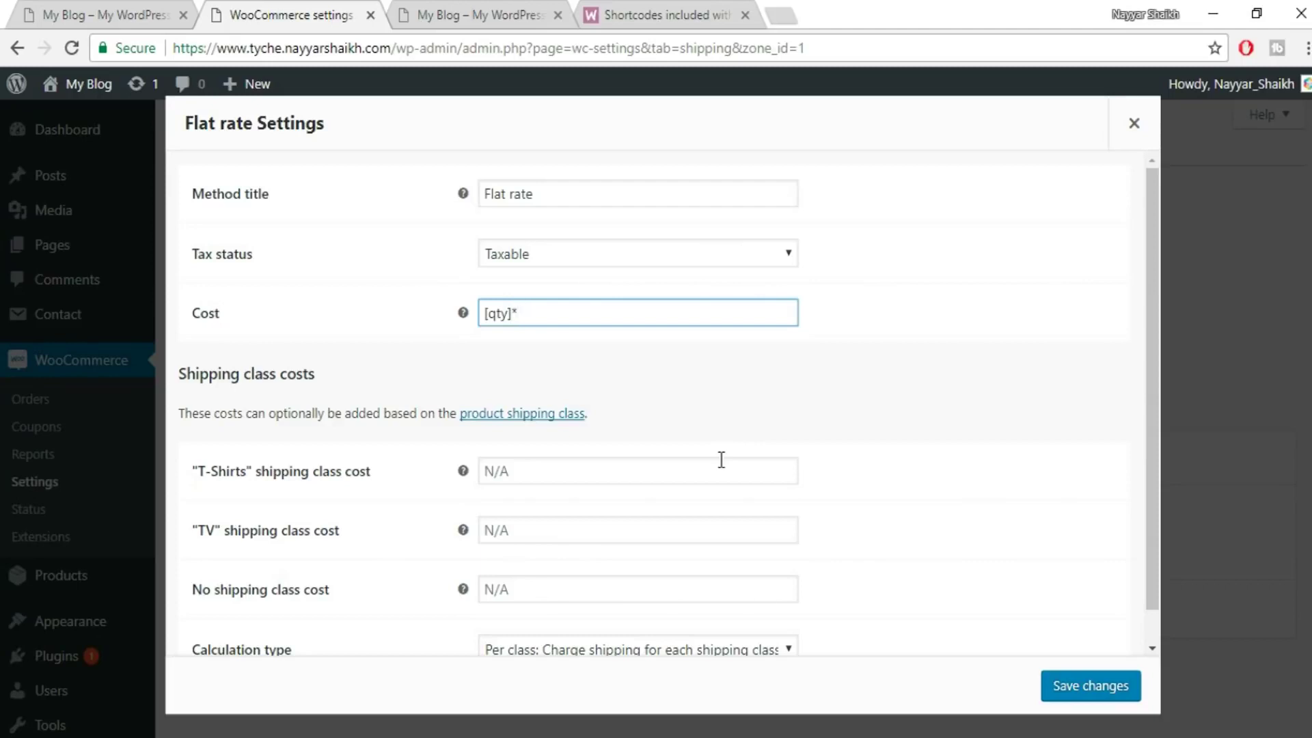
{"action": "left_click_drag", "start_coordinate": [489, 315], "coordinate": [545, 316]}
{"action": "left_click", "coordinate": [542, 319]}
{"action": "left_click_drag", "start_coordinate": [514, 314], "coordinate": [470, 313]}
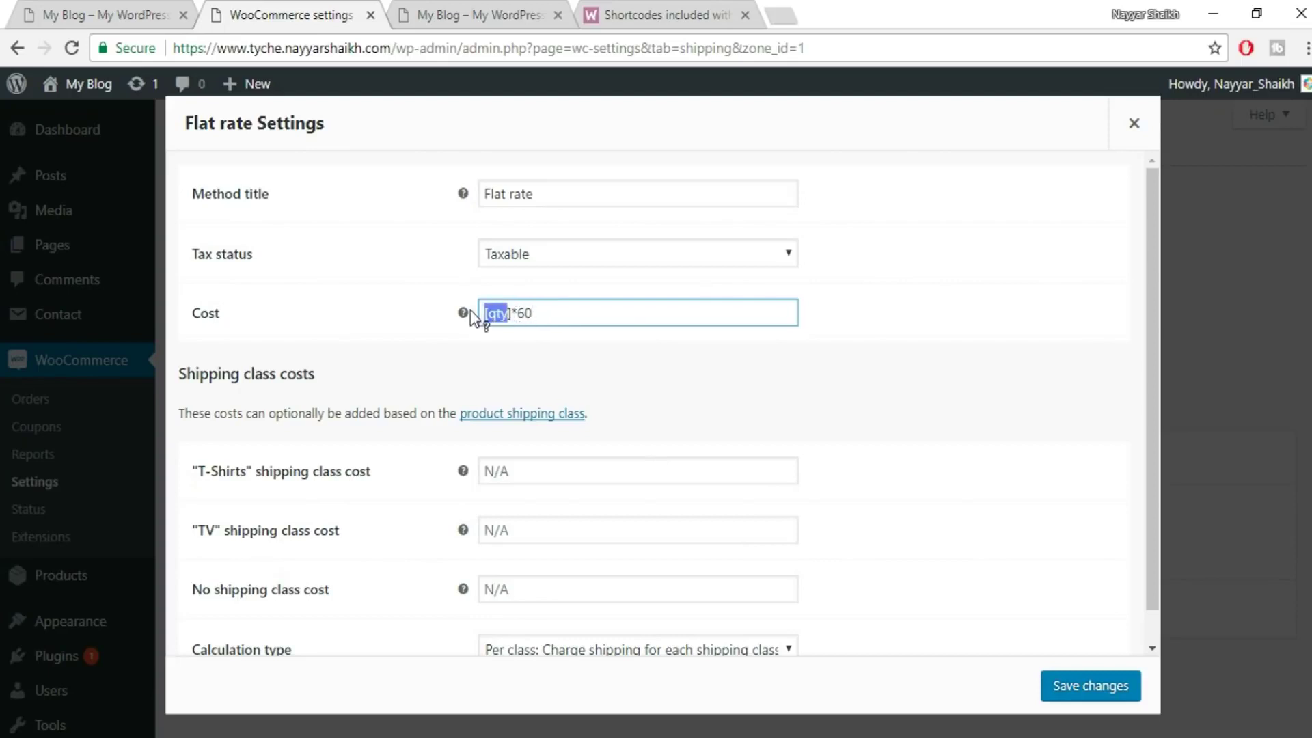
{"action": "left_click", "coordinate": [563, 320]}
{"action": "scroll", "coordinate": [820, 374], "scroll_direction": "down", "scroll_amount": 1}
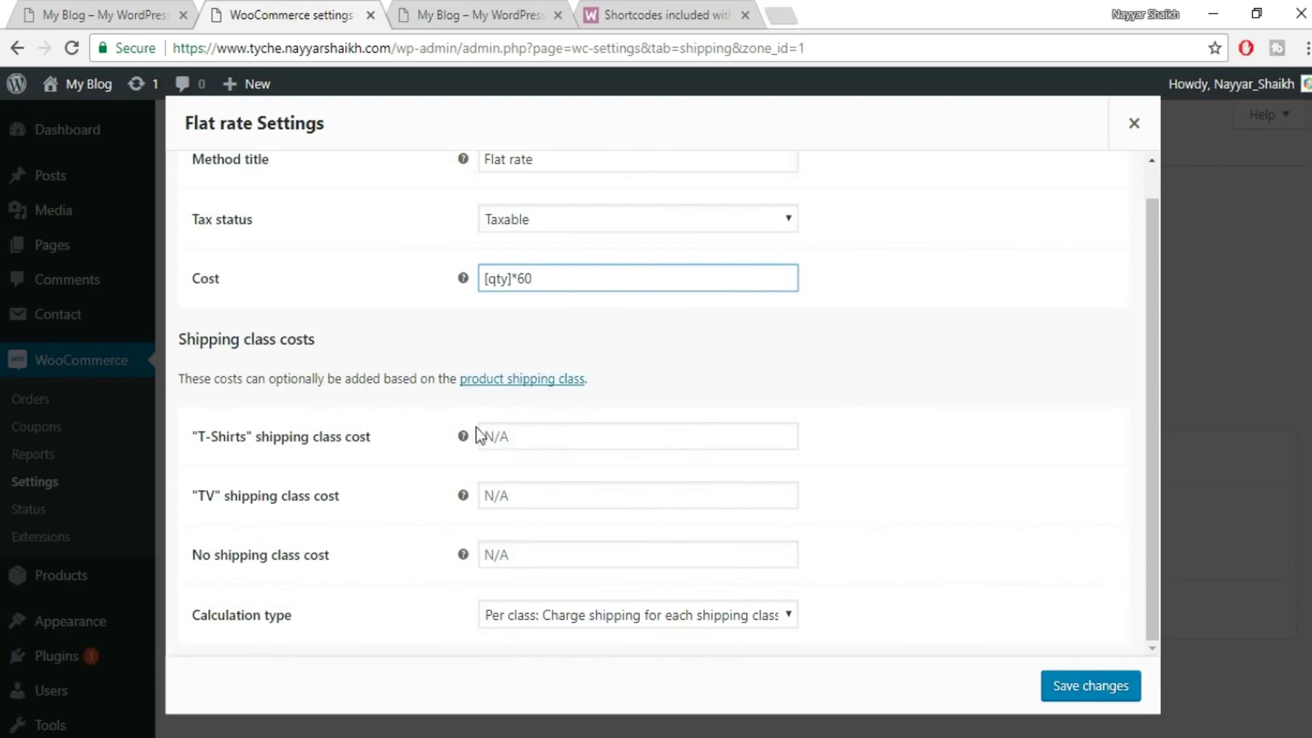
{"action": "key", "text": "shift+Left"}
- Set the T-Shirts class cost to [qty]*60 and TV to [qty]*500, then save
{"action": "key", "text": "shift+Home"}
{"action": "key", "text": "ctrl+c"}
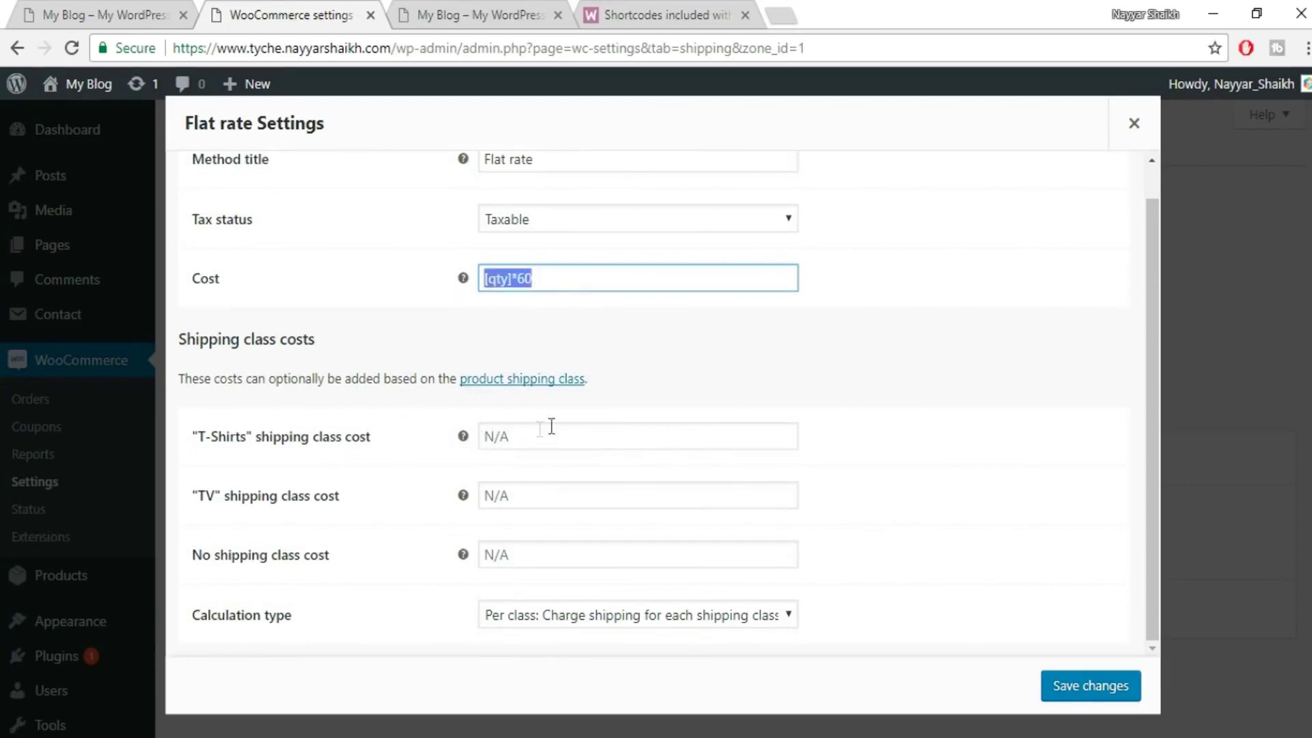
{"action": "left_click", "coordinate": [538, 431]}
{"action": "key", "text": "ctrl+v"}
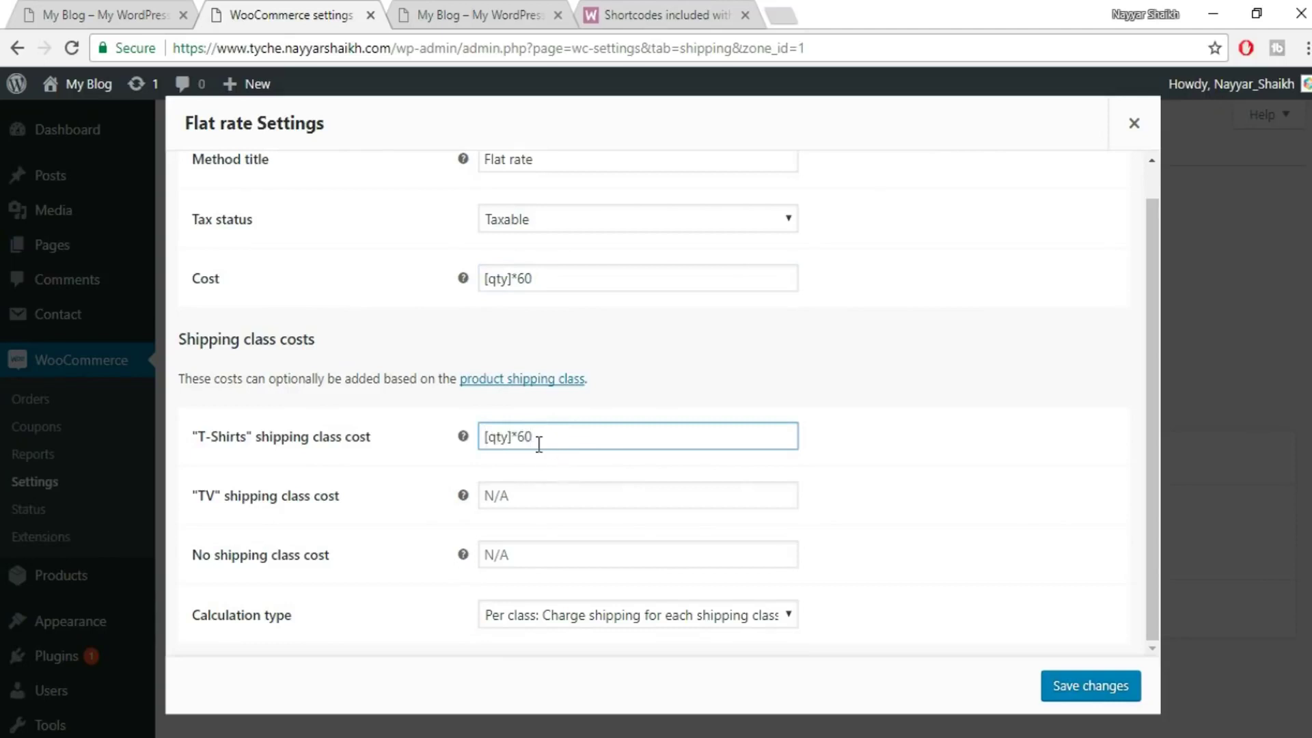
{"action": "left_click", "coordinate": [542, 489]}
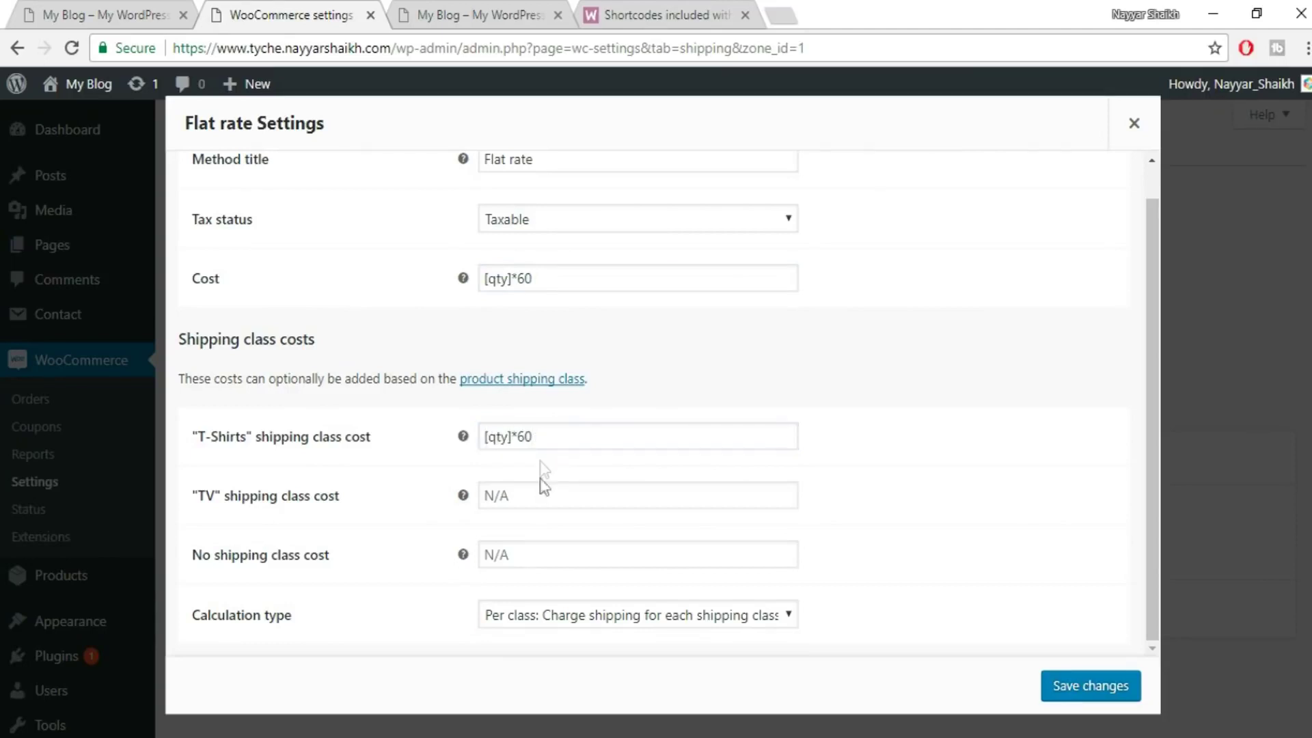
{"action": "left_click", "coordinate": [537, 490]}
{"action": "key", "text": "ctrl+v"}
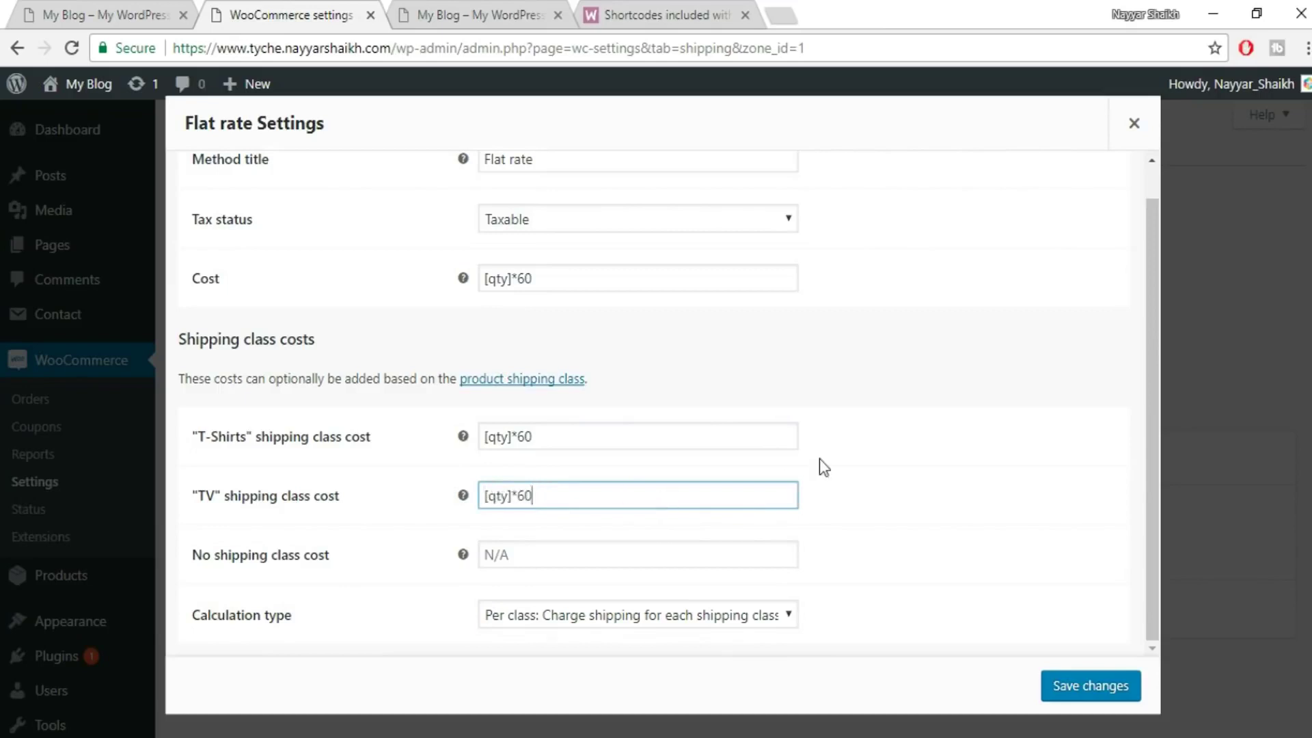
{"action": "type", "text": "500"}
{"action": "left_click", "coordinate": [842, 467]}
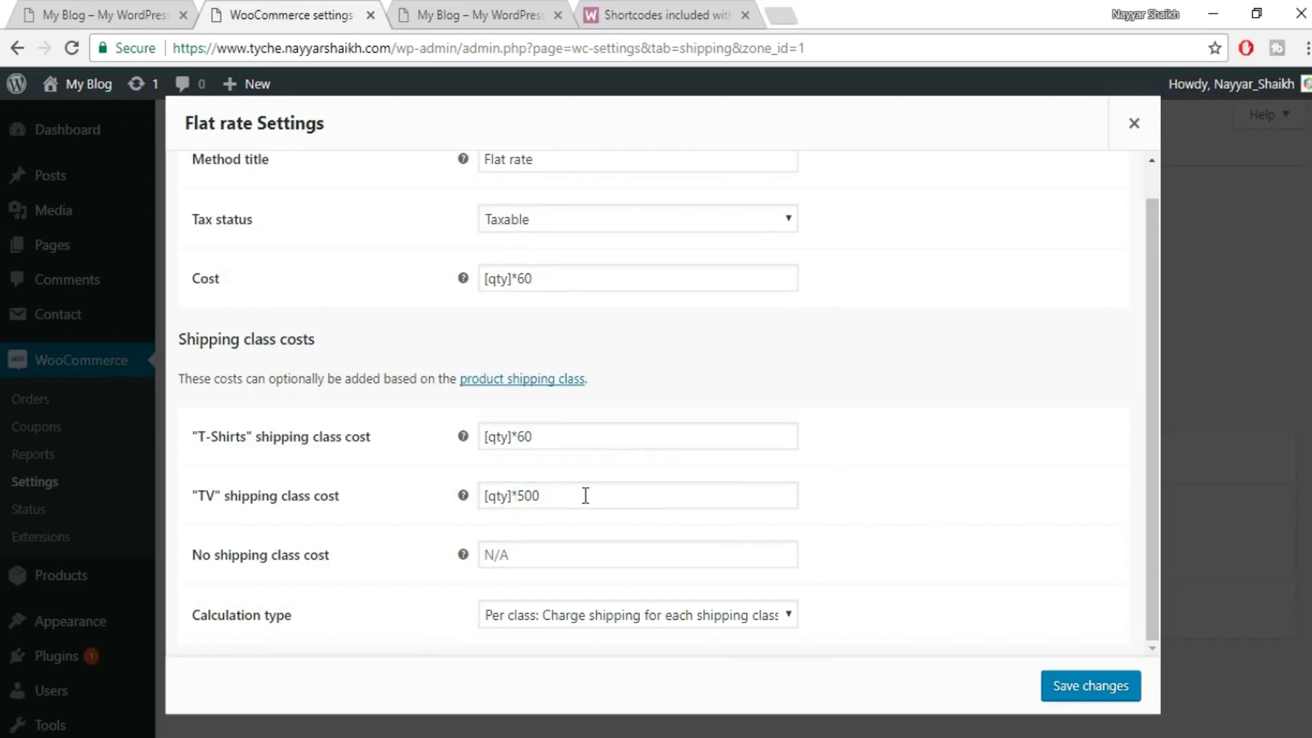
{"action": "left_click", "coordinate": [1052, 683]}
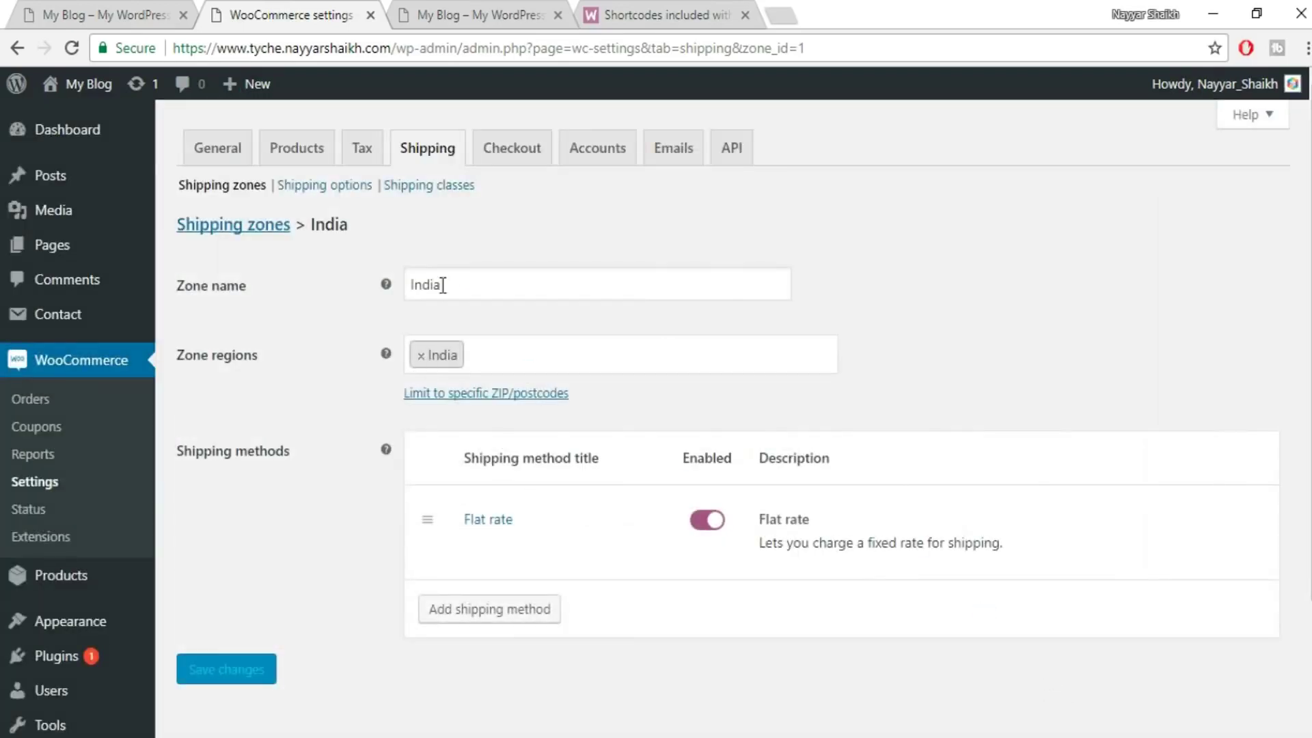
- In Checkout settings, require secure checkout over SSL and save the changes
{"action": "left_click", "coordinate": [506, 147]}
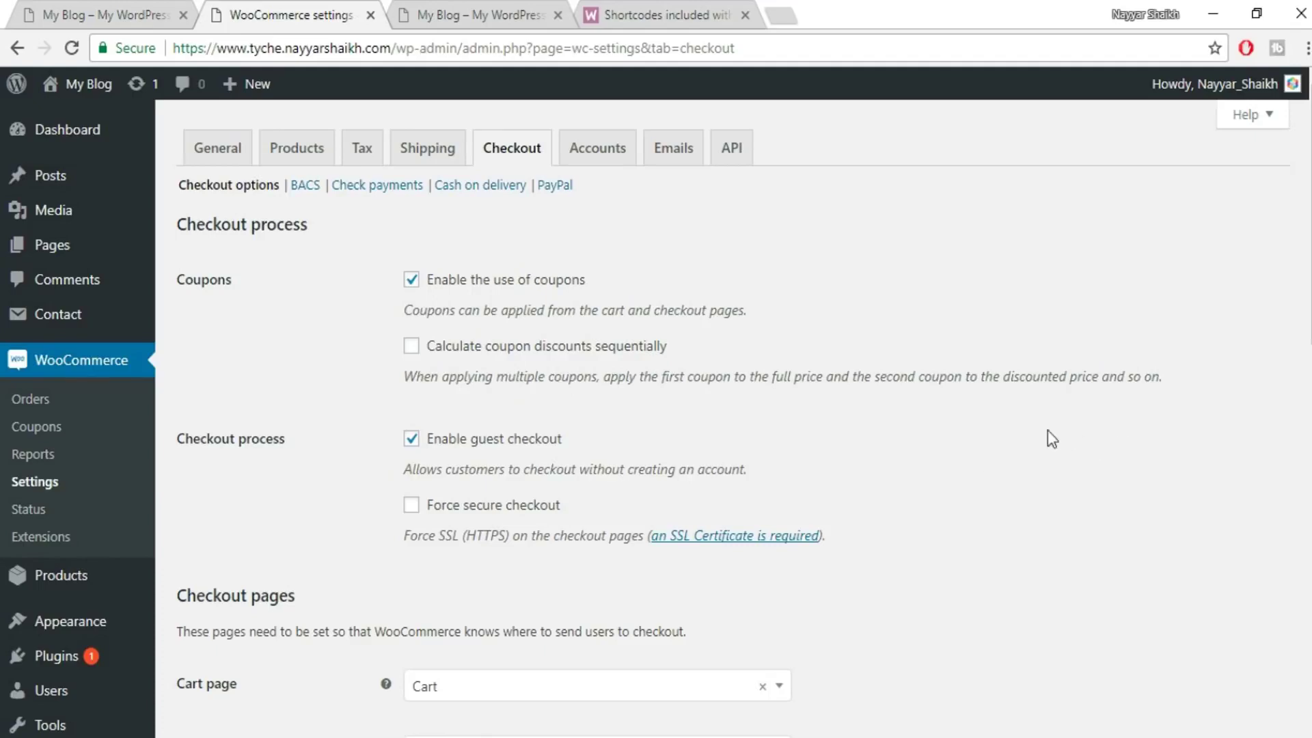
{"action": "scroll", "coordinate": [516, 391], "scroll_direction": "down", "scroll_amount": 3}
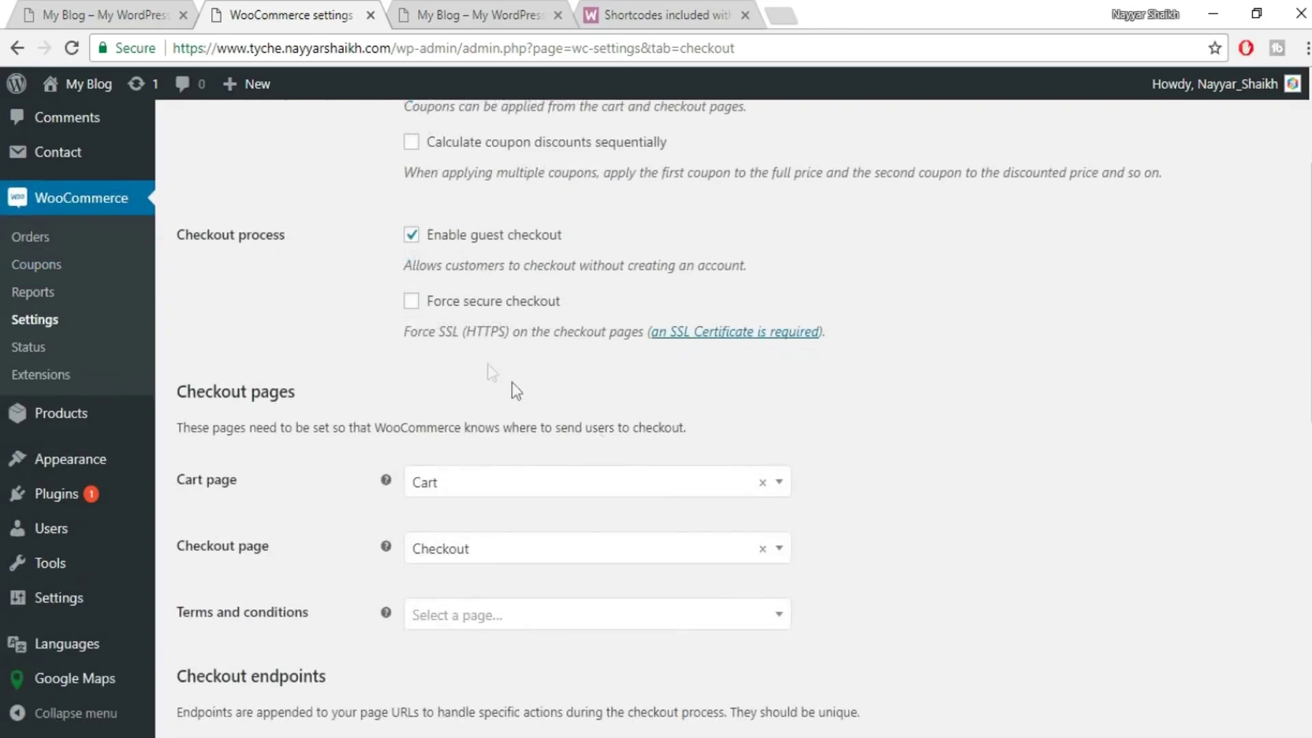
{"action": "left_click", "coordinate": [456, 305]}
{"action": "scroll", "coordinate": [272, 415], "scroll_direction": "down", "scroll_amount": 3}
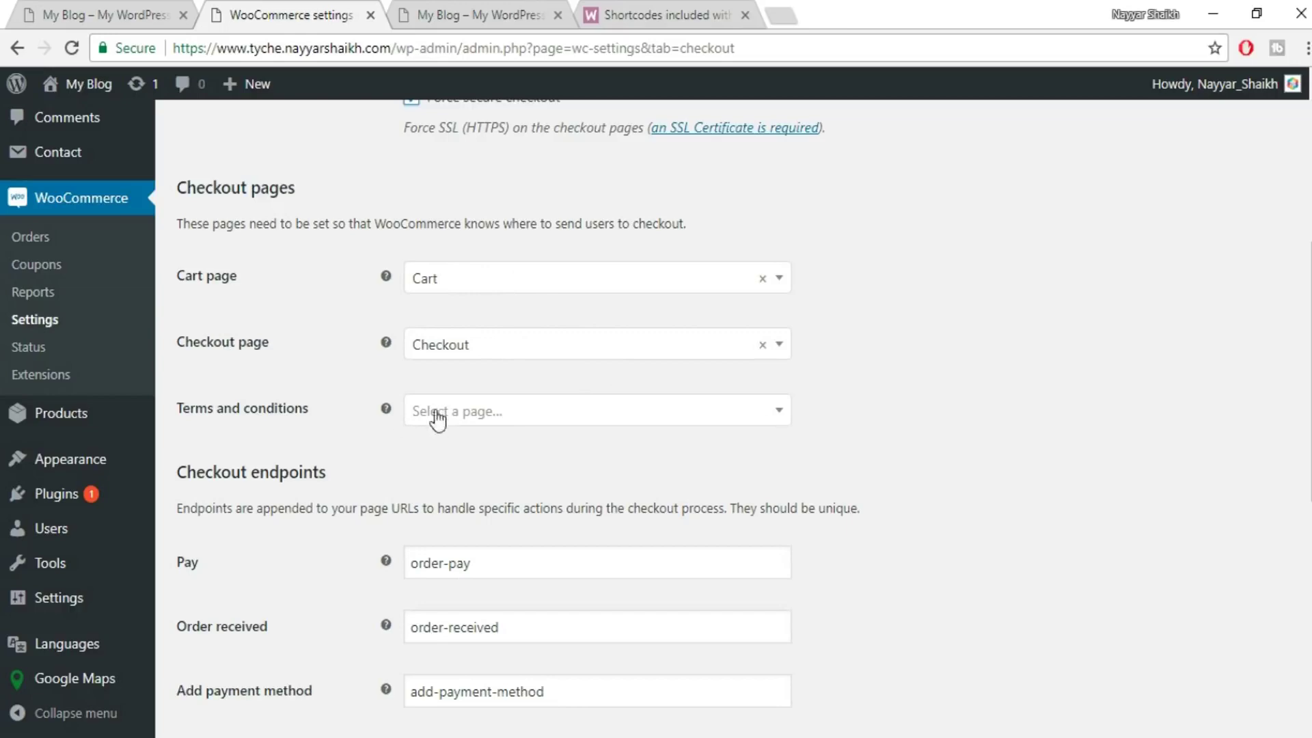
{"action": "left_click", "coordinate": [532, 422]}
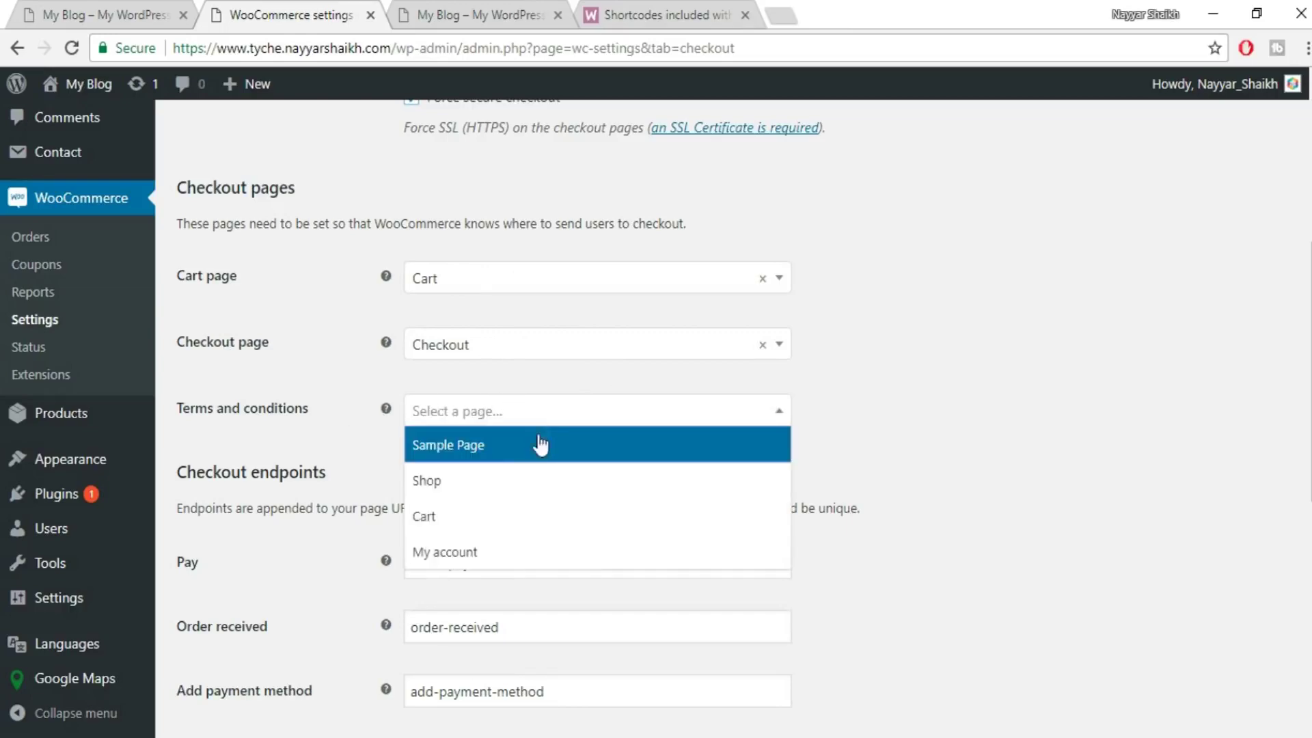
{"action": "left_click", "coordinate": [1097, 437]}
{"action": "scroll", "coordinate": [1098, 444], "scroll_direction": "down", "scroll_amount": 4}
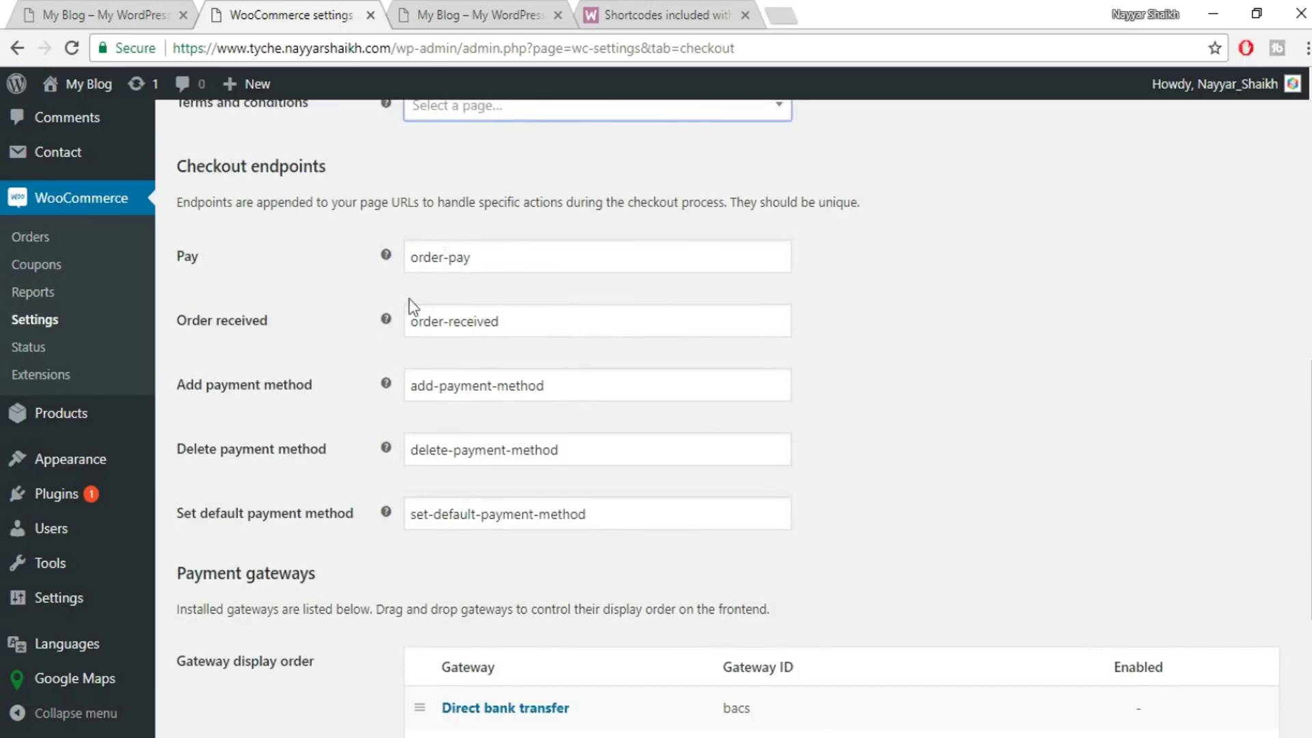
{"action": "scroll", "coordinate": [600, 435], "scroll_direction": "down", "scroll_amount": 3}
{"action": "scroll", "coordinate": [599, 444], "scroll_direction": "down", "scroll_amount": 1}
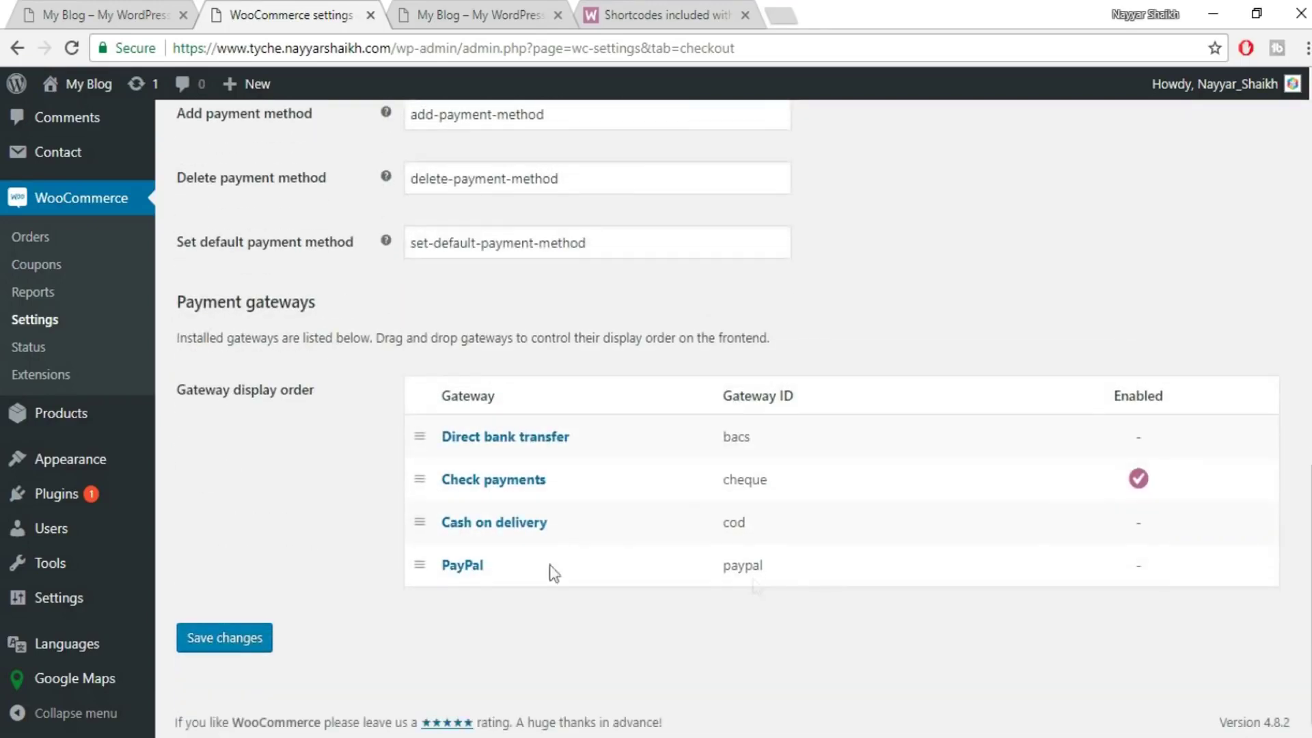
{"action": "left_click", "coordinate": [225, 653]}
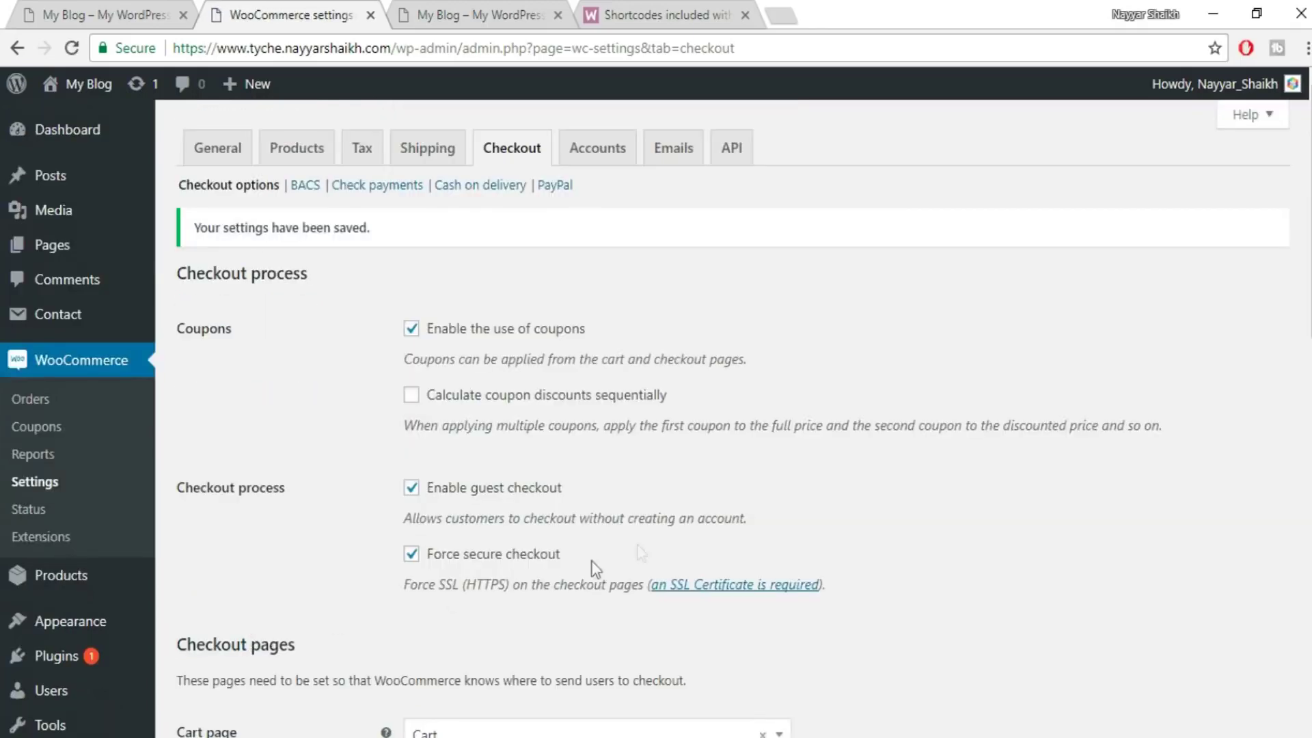
{"action": "scroll", "coordinate": [801, 514], "scroll_direction": "down", "scroll_amount": 15}
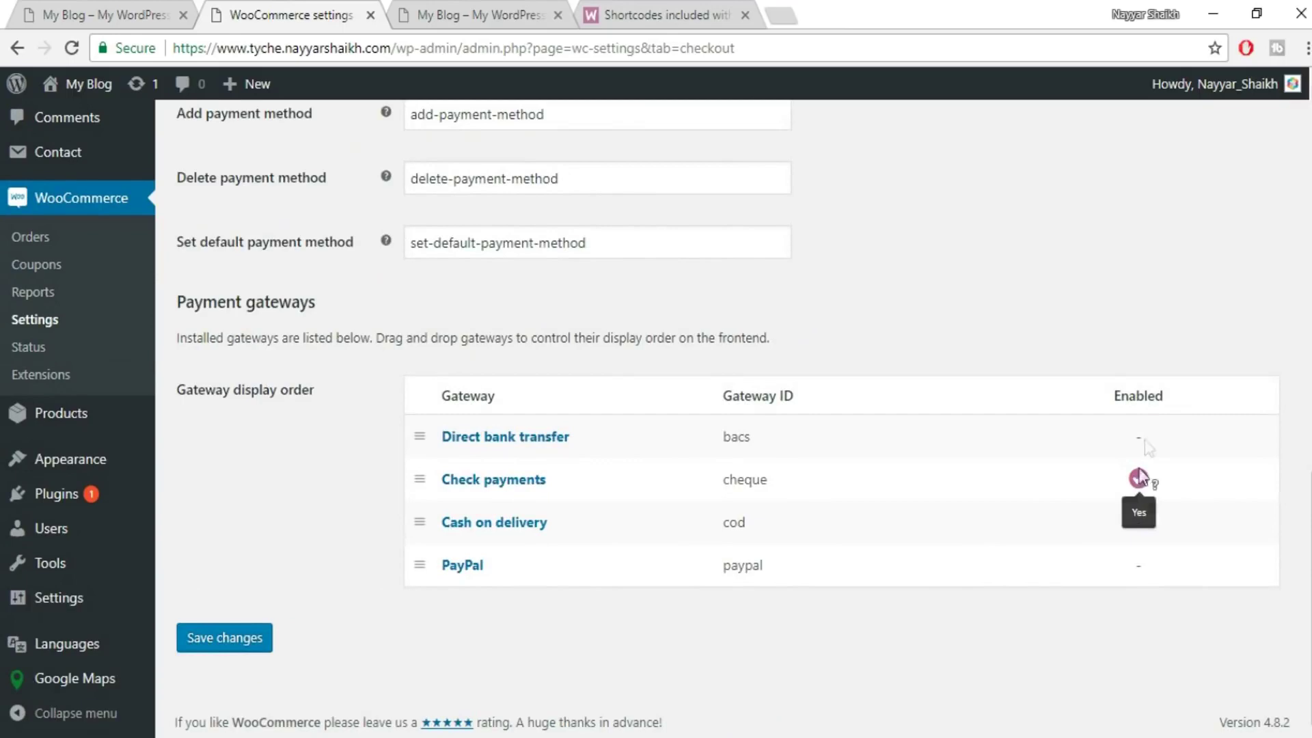
{"action": "scroll", "coordinate": [1154, 530], "scroll_direction": "up", "scroll_amount": 15}
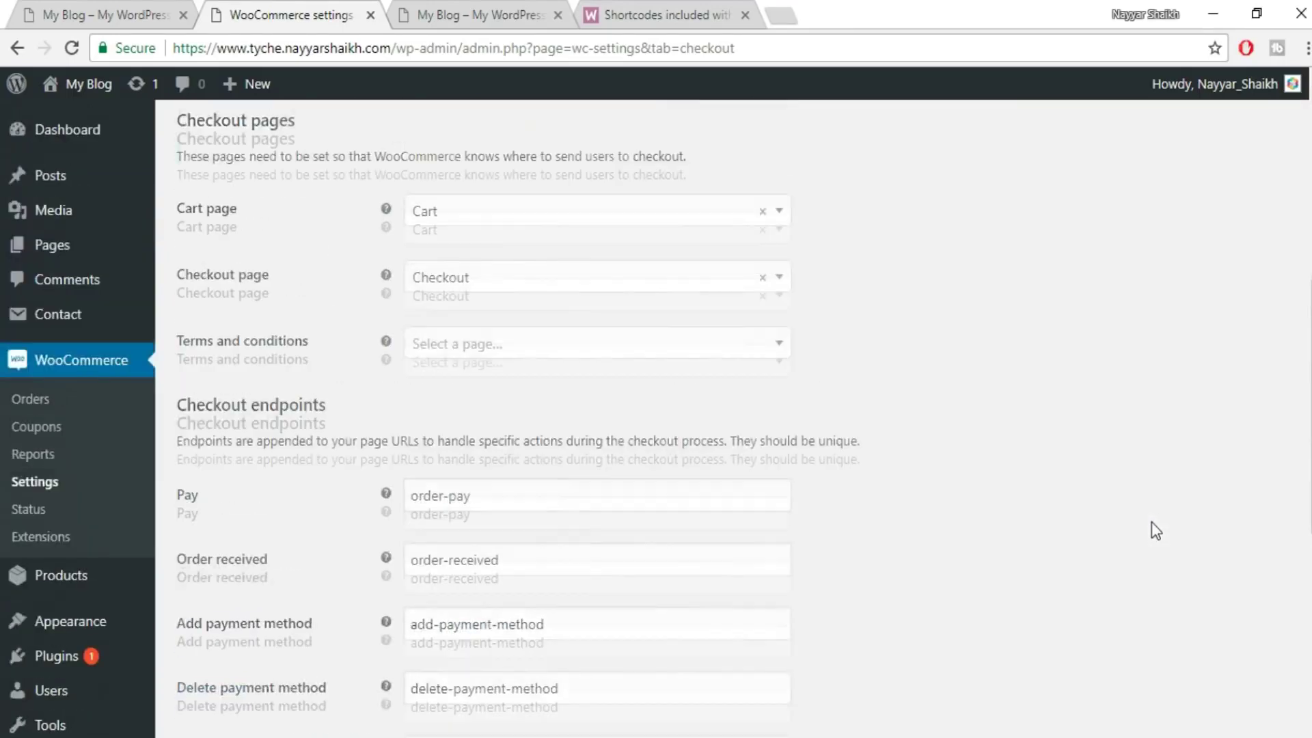
- Disable Check payments and save, then tick Enable PayPal Standard
{"action": "left_click", "coordinate": [379, 192]}
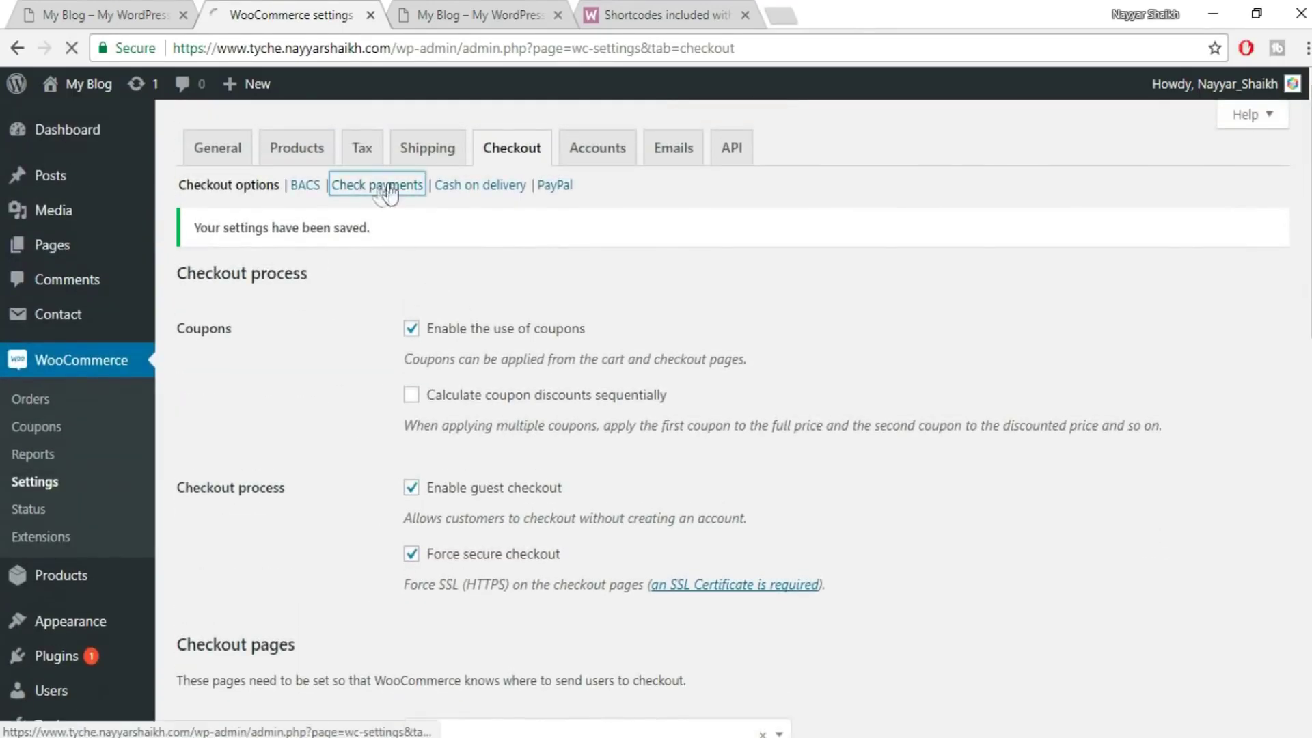
{"action": "left_click", "coordinate": [437, 320]}
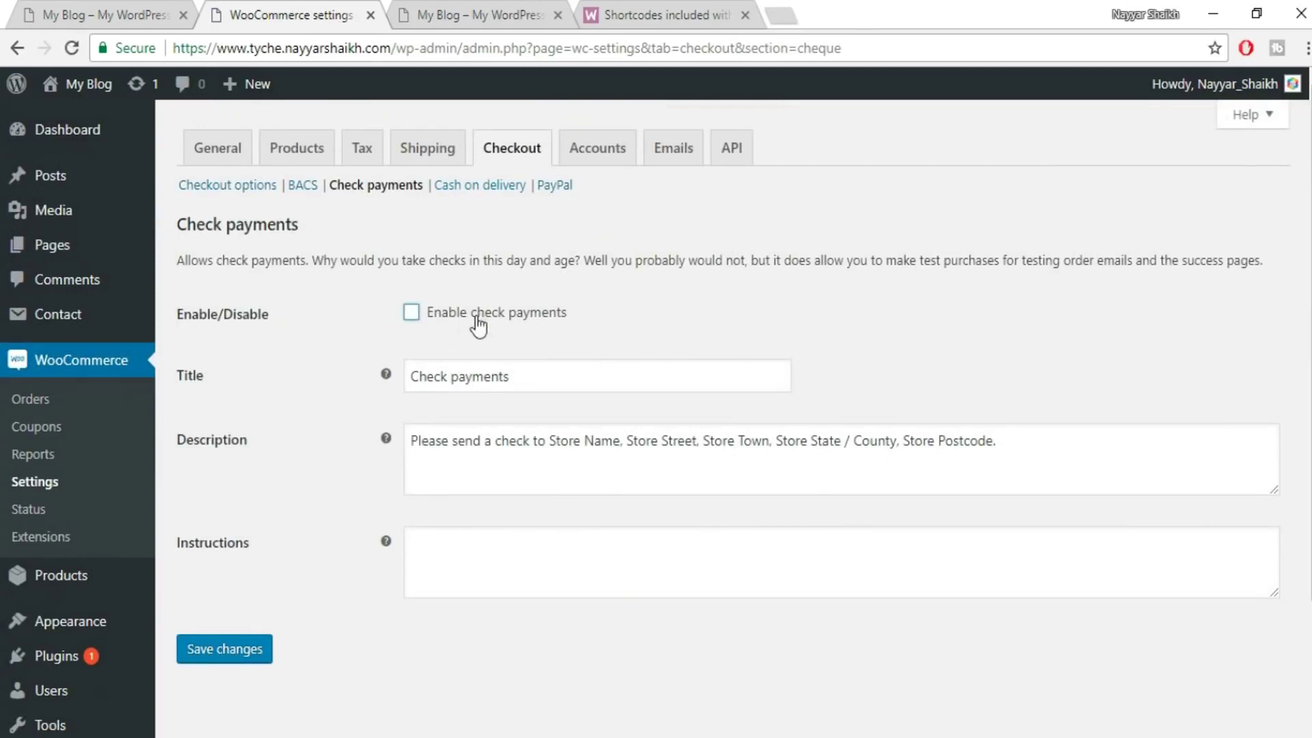
{"action": "left_click", "coordinate": [247, 651]}
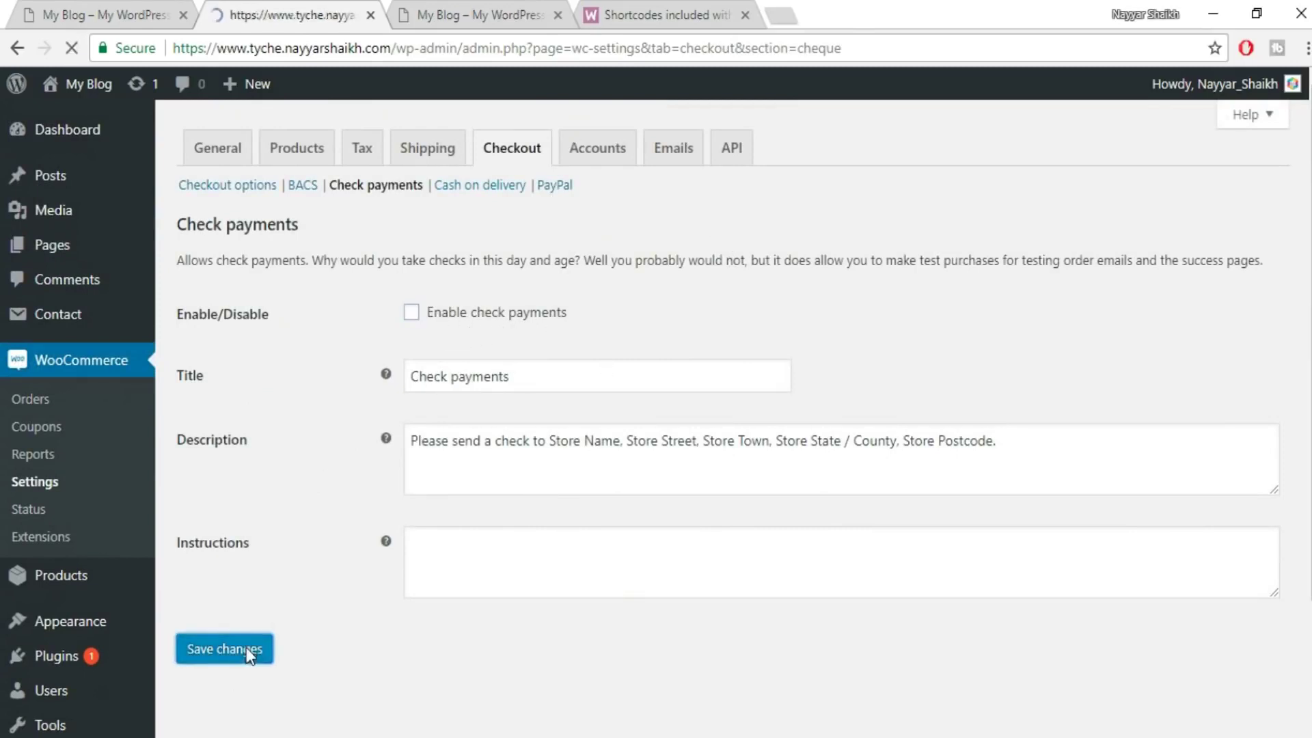
{"action": "left_click", "coordinate": [562, 187]}
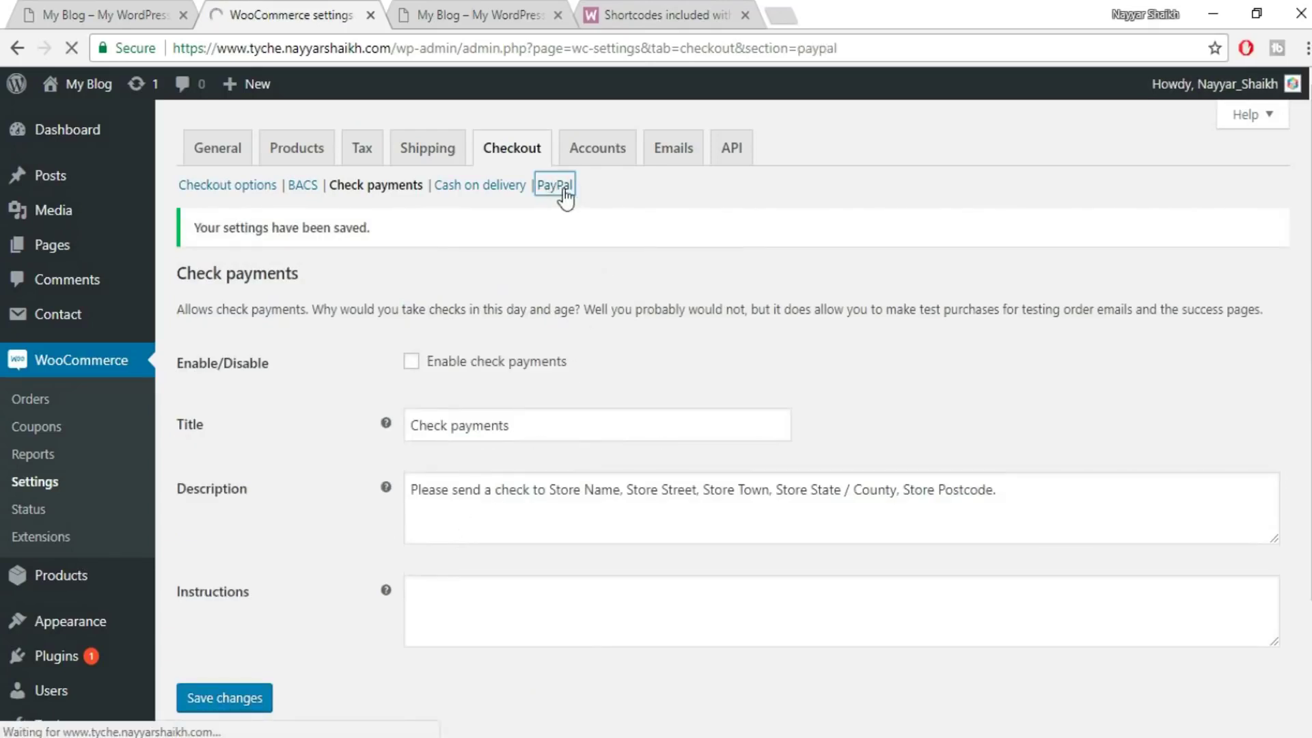
{"action": "left_click", "coordinate": [447, 341]}
- Fill the PayPal e-mail field with the store owner's autofilled address
{"action": "scroll", "coordinate": [863, 362], "scroll_direction": "down", "scroll_amount": 1}
{"action": "scroll", "coordinate": [864, 362], "scroll_direction": "down", "scroll_amount": 2}
{"action": "scroll", "coordinate": [860, 379], "scroll_direction": "up", "scroll_amount": 3}
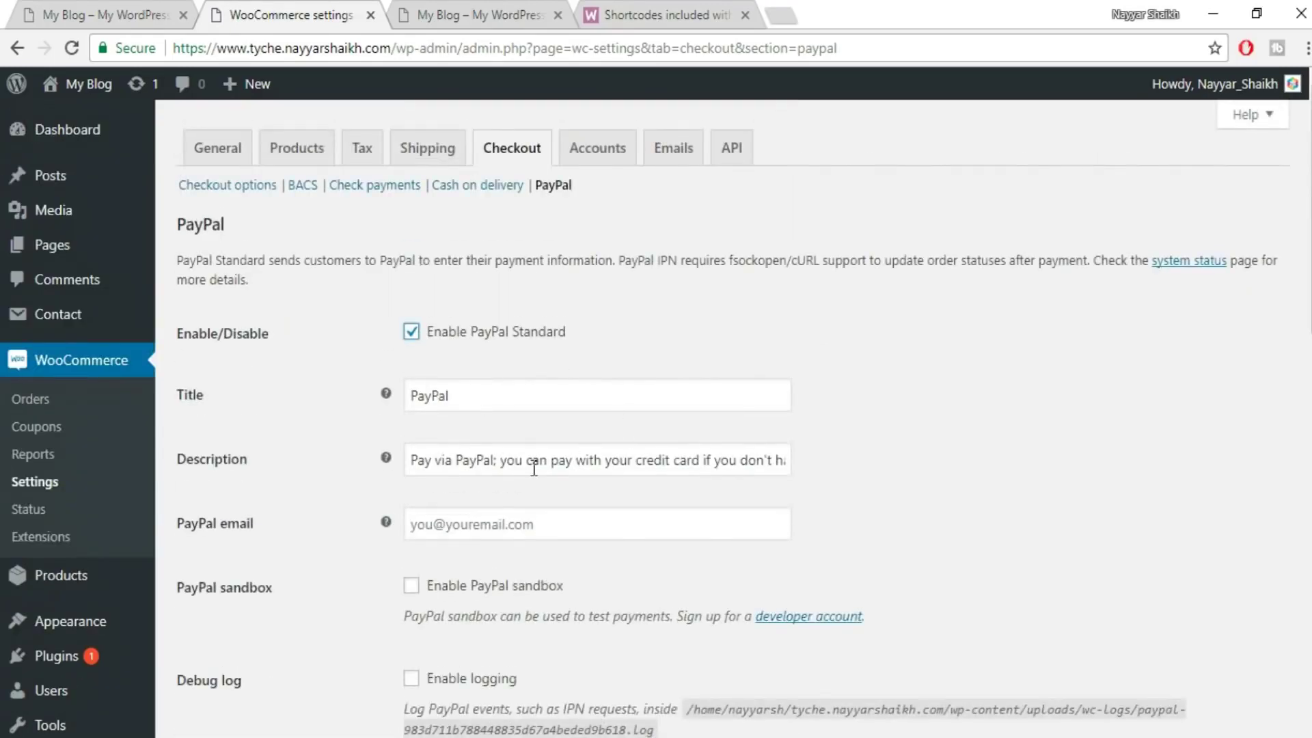
{"action": "scroll", "coordinate": [880, 494], "scroll_direction": "down", "scroll_amount": 3}
{"action": "left_click", "coordinate": [509, 321]}
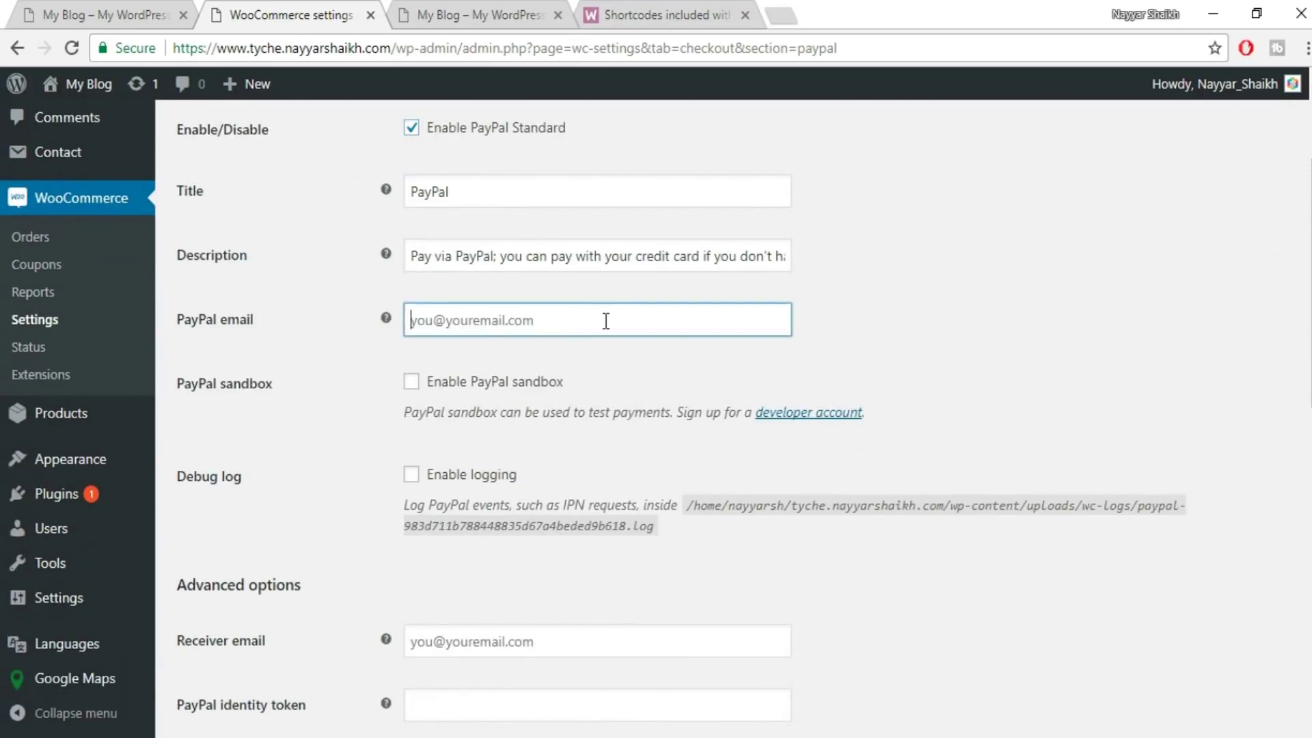
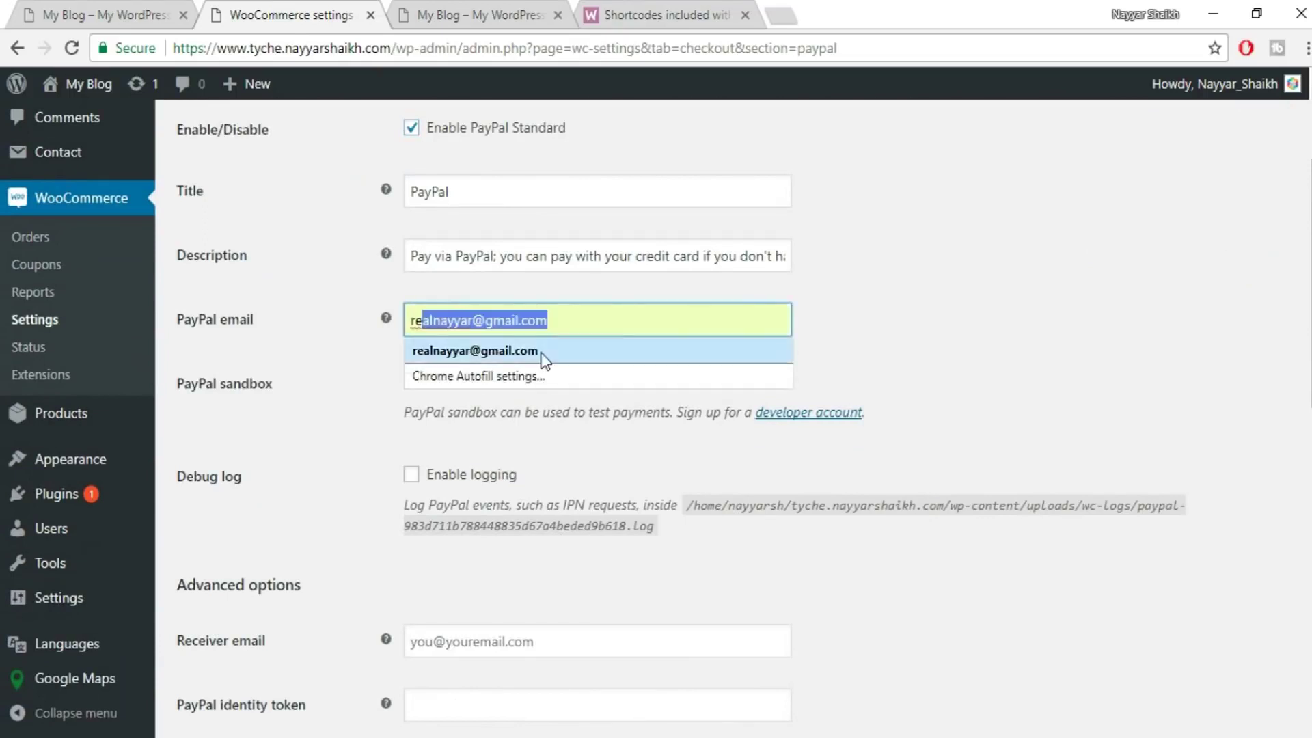
{"action": "left_click", "coordinate": [600, 355]}
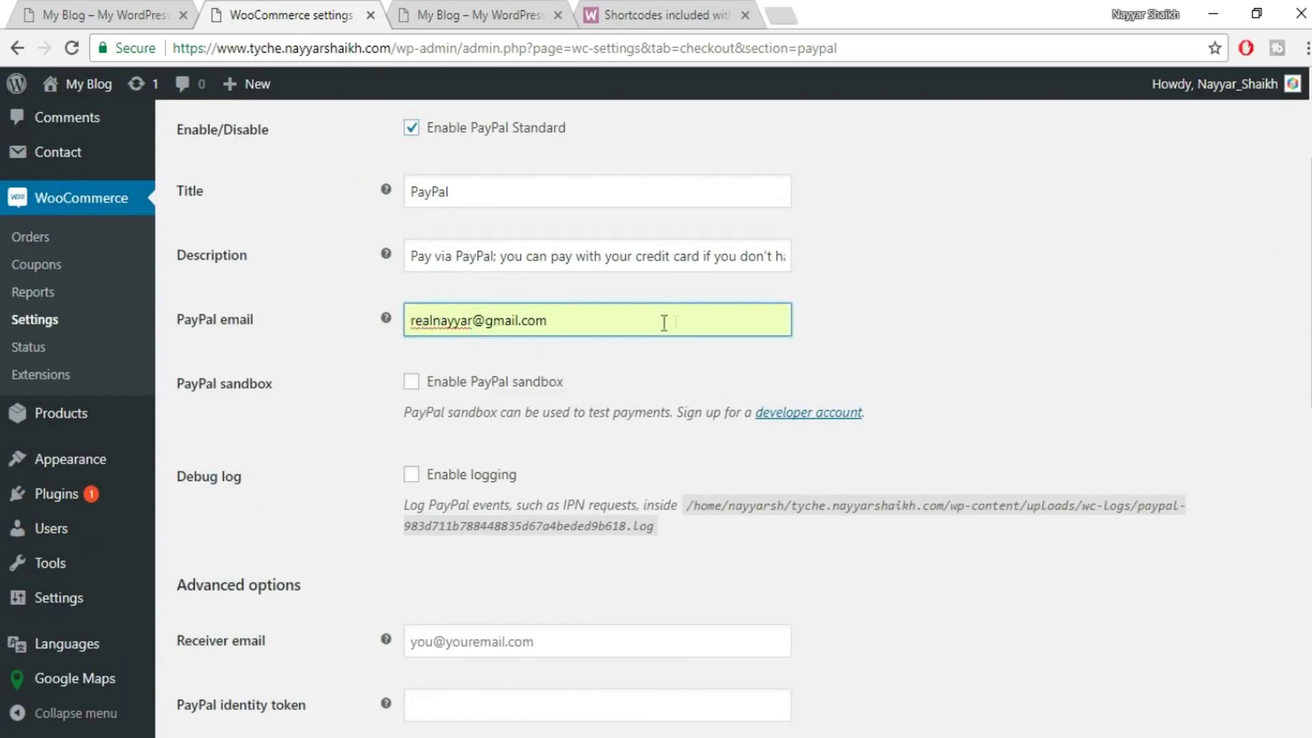
{"action": "scroll", "coordinate": [949, 340], "scroll_direction": "down", "scroll_amount": 1}
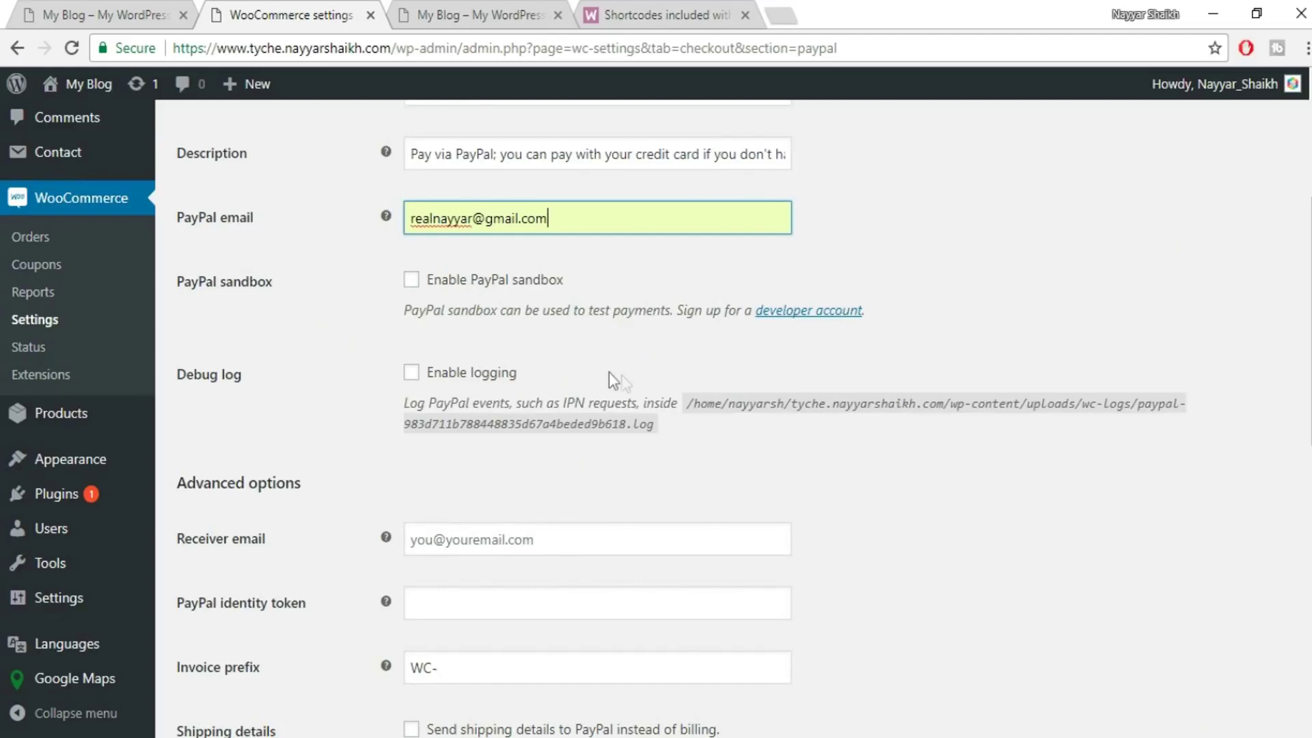
{"action": "scroll", "coordinate": [1072, 444], "scroll_direction": "down", "scroll_amount": 3}
{"action": "scroll", "coordinate": [1074, 444], "scroll_direction": "down", "scroll_amount": 5}
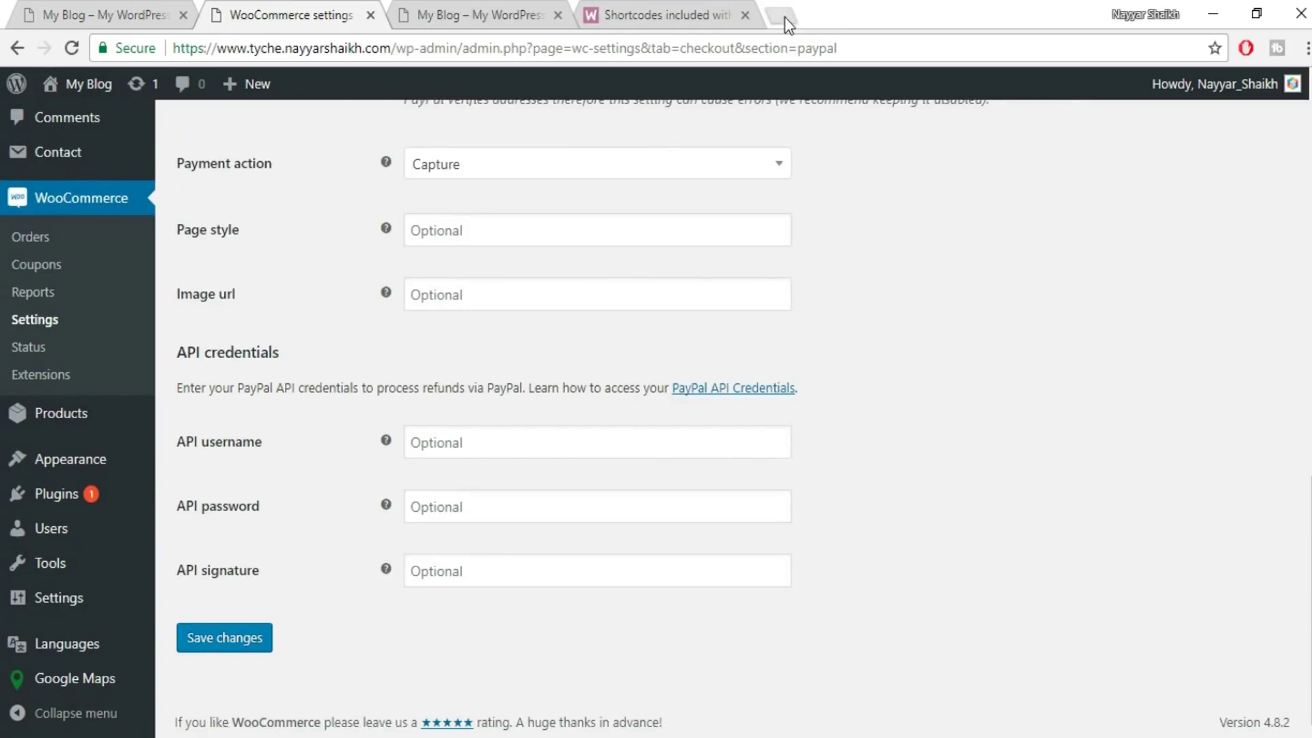
- On PayPal, try viewing the API signature under Seller Preferences, abandoning the verification
{"action": "left_click", "coordinate": [785, 17]}
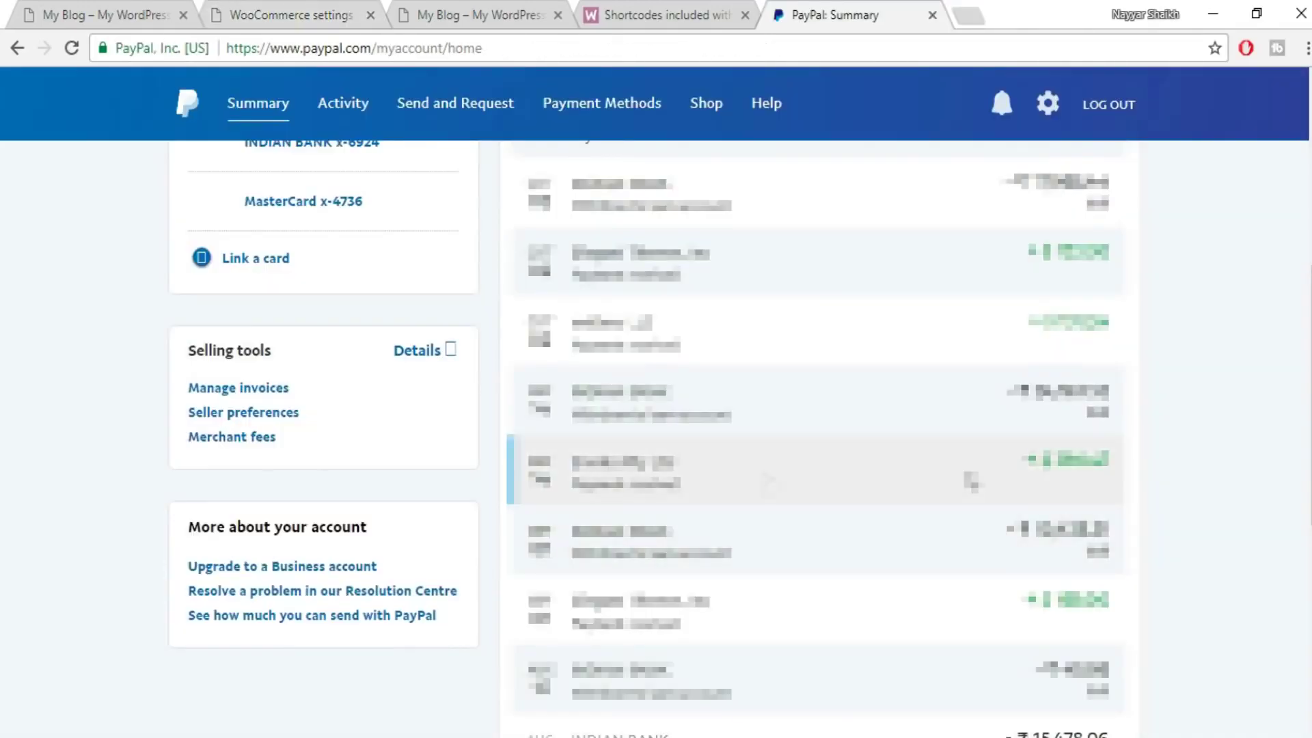
{"action": "left_click", "coordinate": [239, 414]}
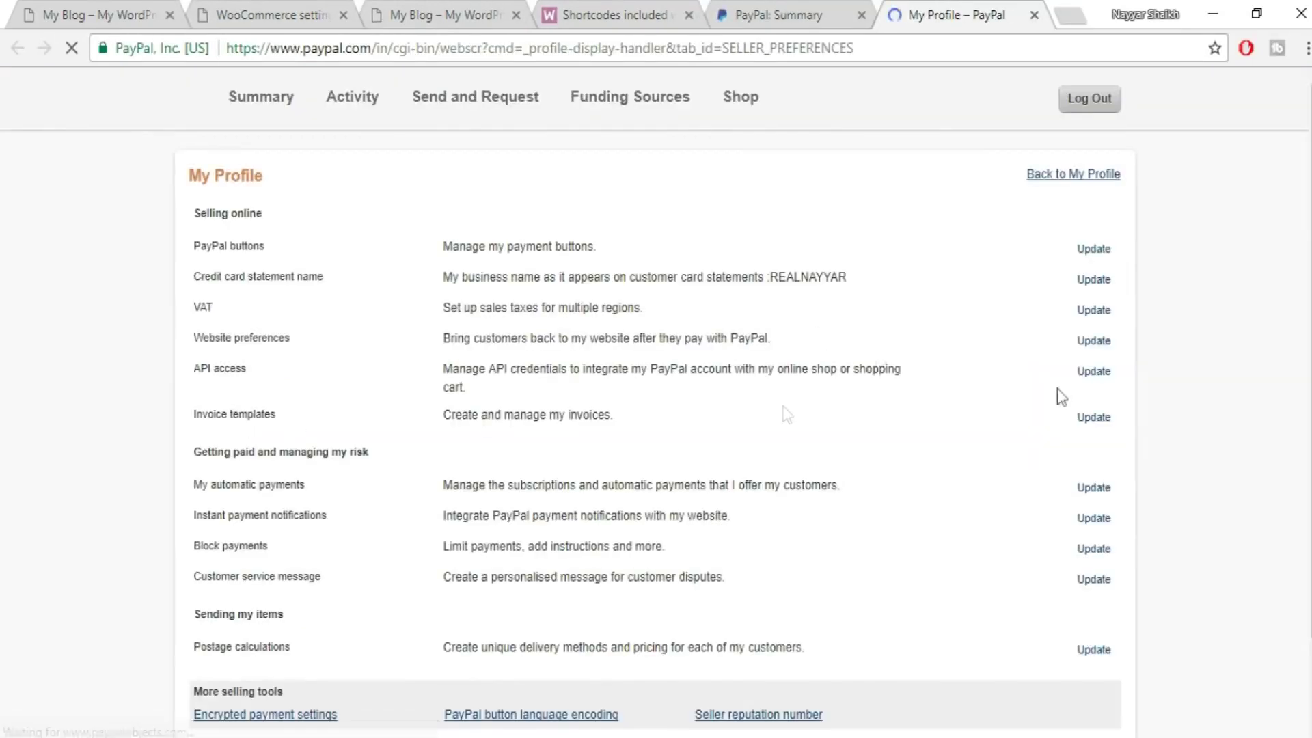
{"action": "left_click_drag", "start_coordinate": [180, 375], "coordinate": [1087, 386]}
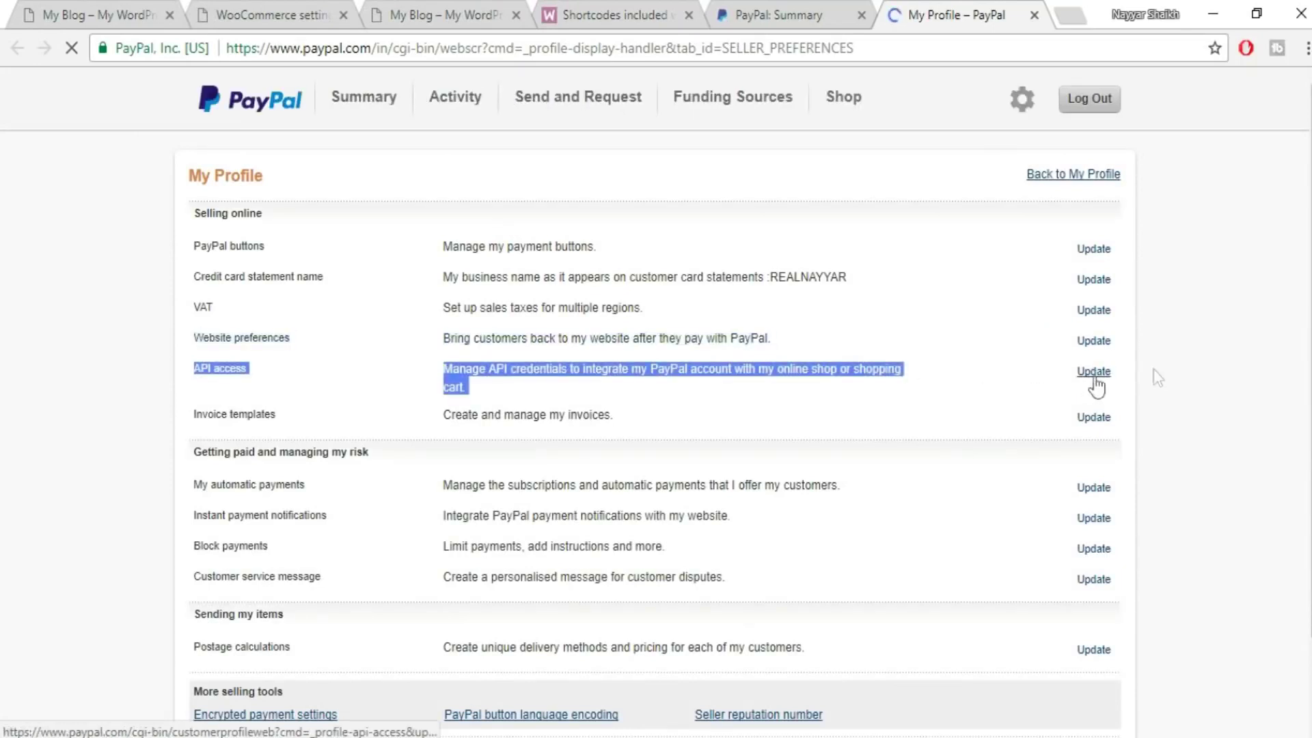
{"action": "left_click", "coordinate": [1093, 373]}
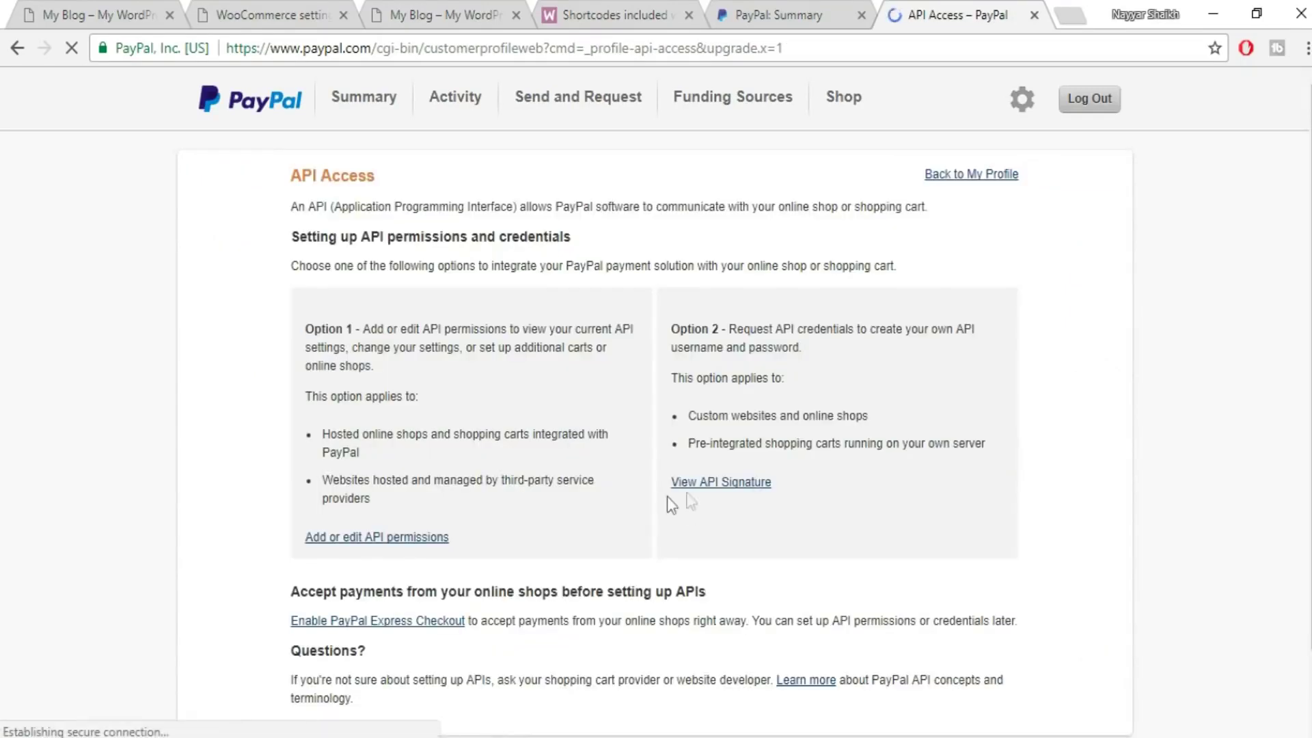
{"action": "left_click", "coordinate": [749, 485]}
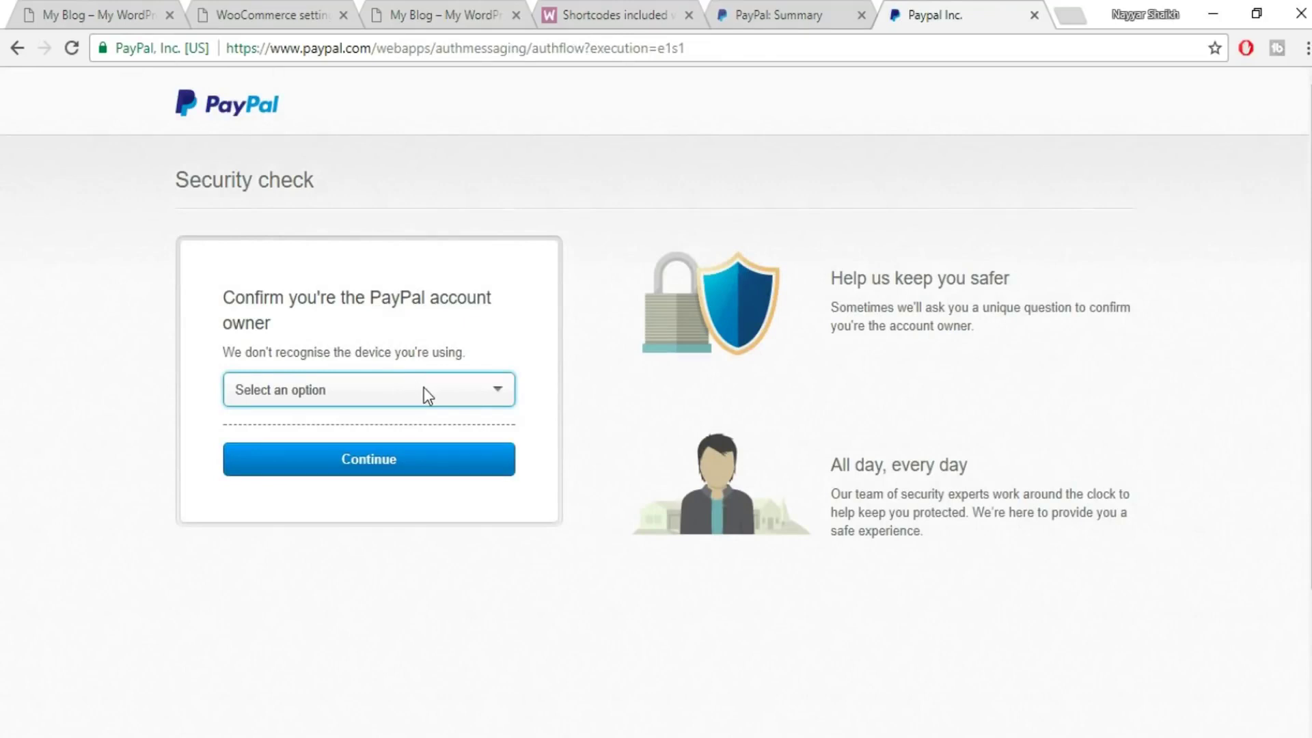
{"action": "left_click", "coordinate": [423, 387]}
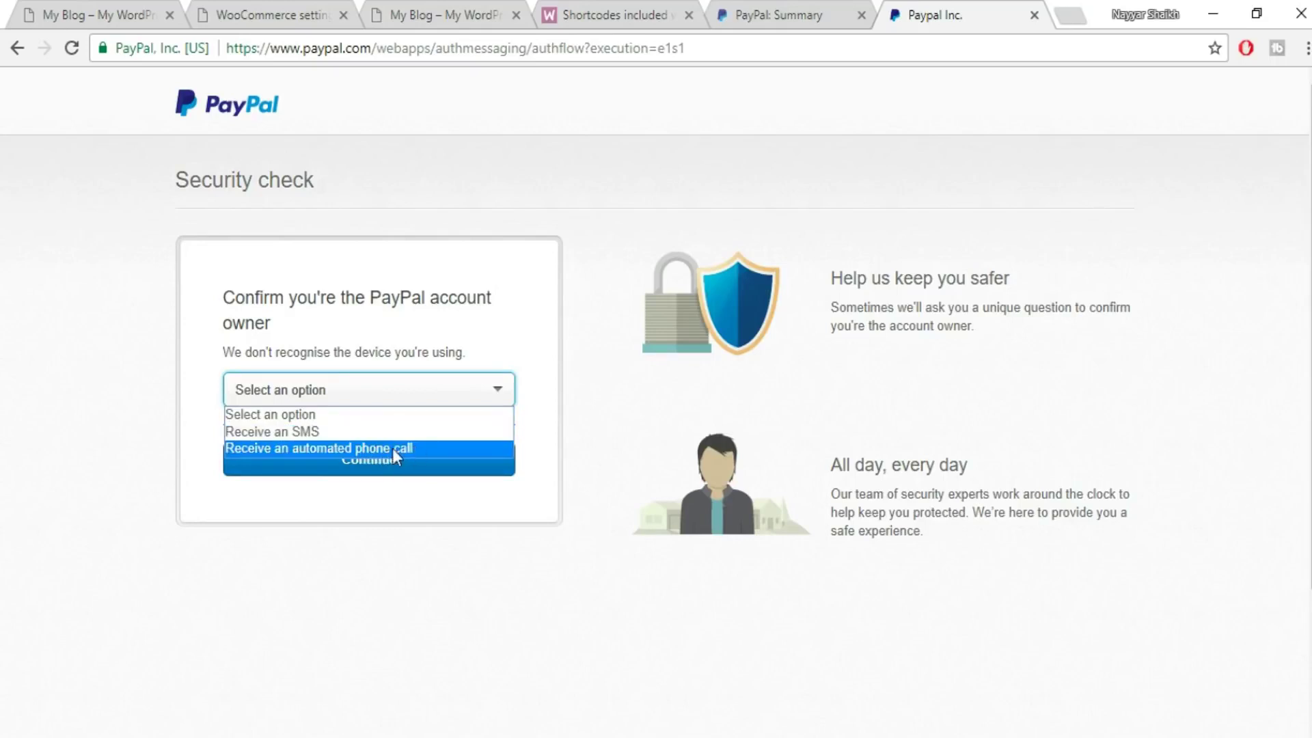
{"action": "left_click", "coordinate": [548, 384]}
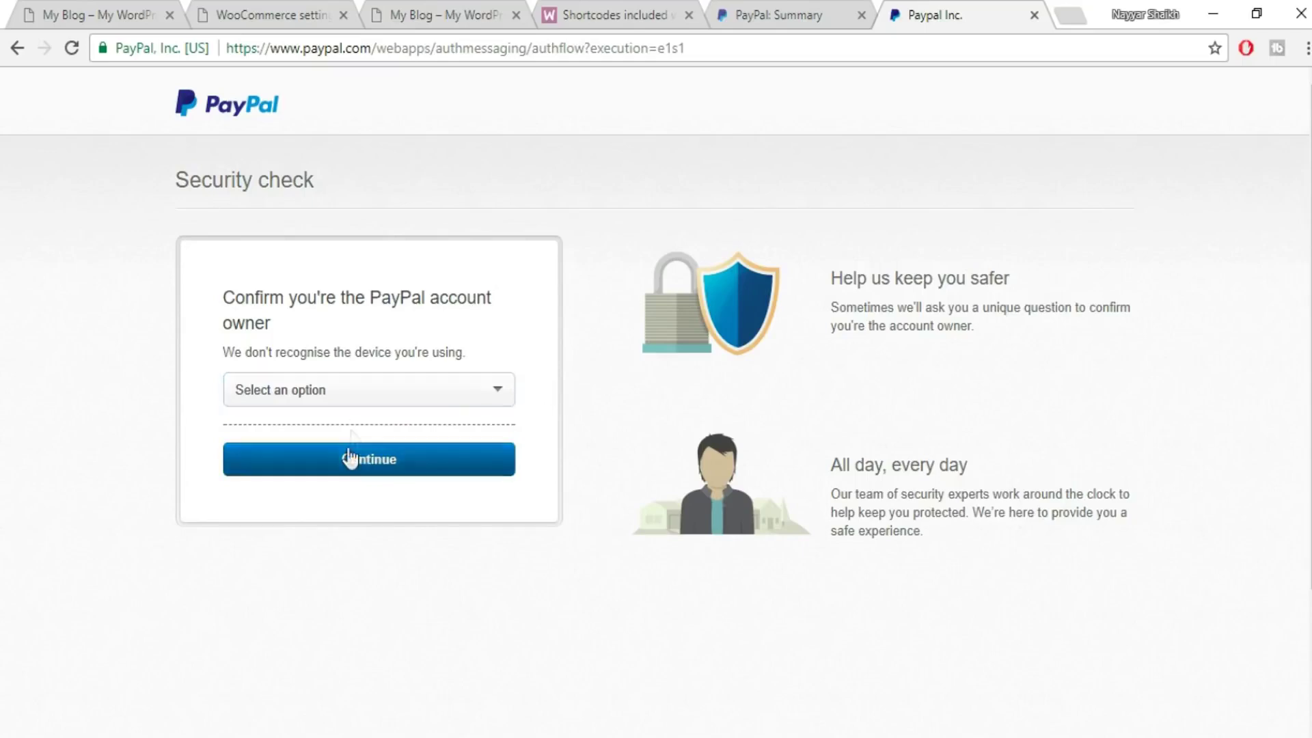
- Back in WooCommerce, save the PayPal gateway settings
{"action": "left_click", "coordinate": [615, 14]}
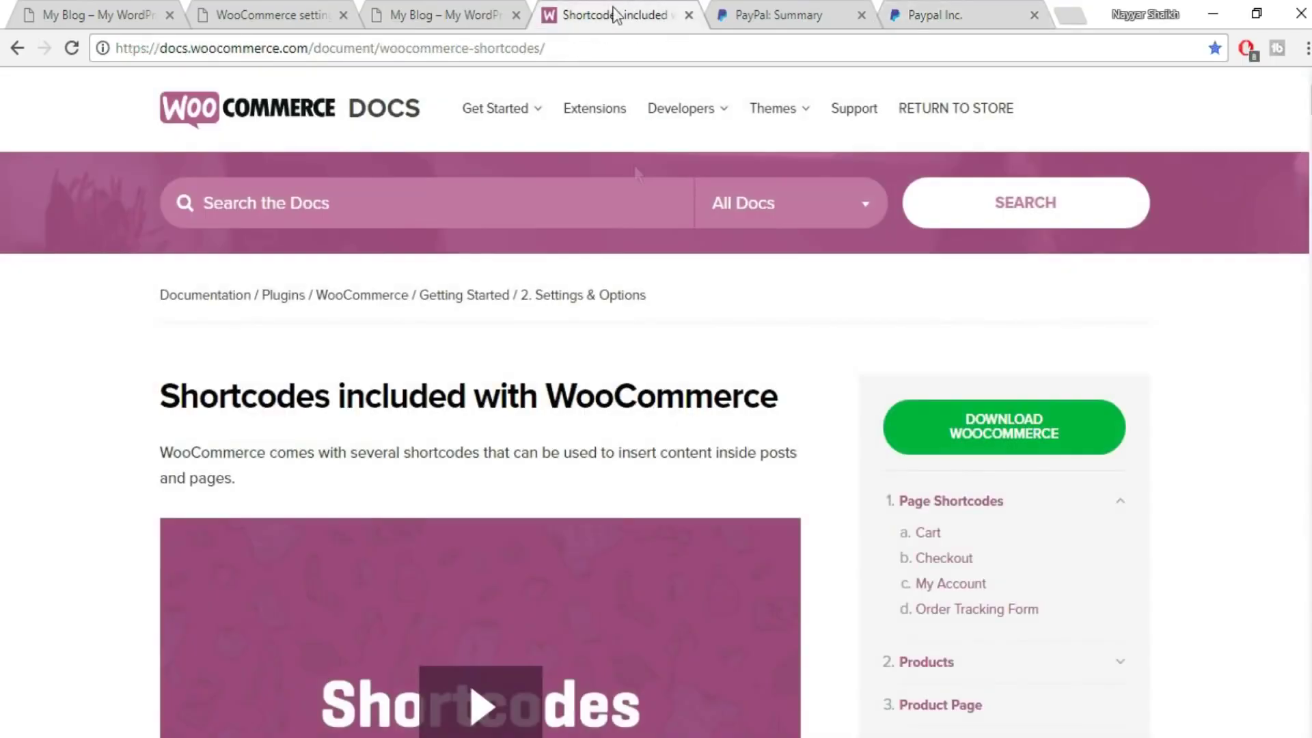
{"action": "left_click", "coordinate": [402, 17]}
{"action": "left_click", "coordinate": [302, 20]}
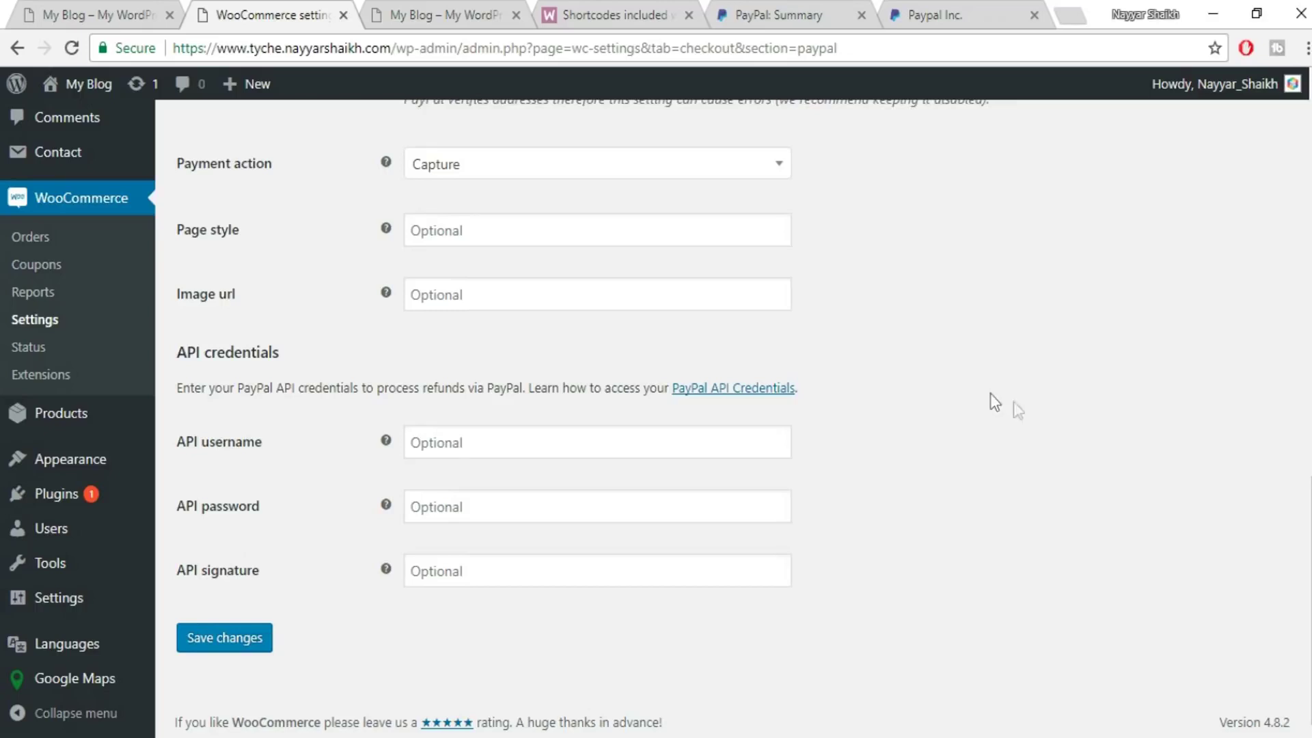
{"action": "left_click", "coordinate": [258, 641]}
- Dismiss PayPal's security check again and close both PayPal tabs
{"action": "left_click", "coordinate": [936, 14]}
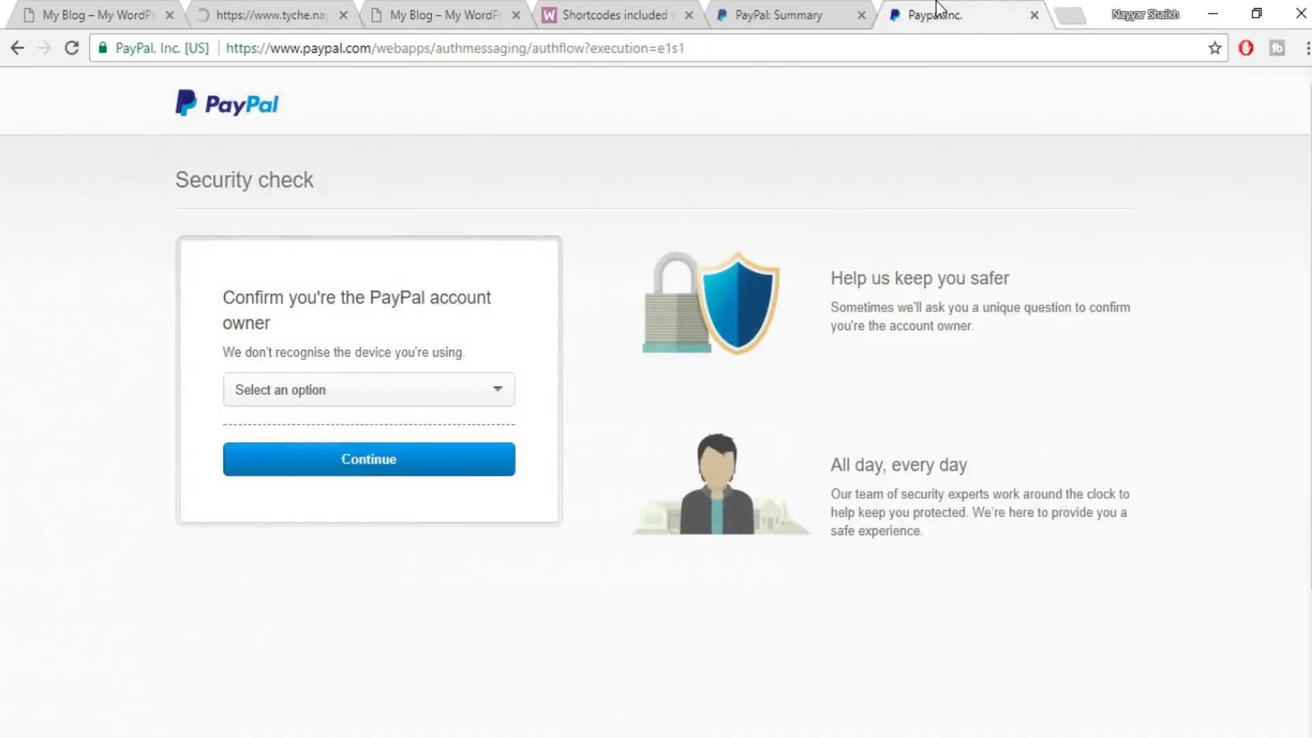
{"action": "left_click", "coordinate": [379, 393]}
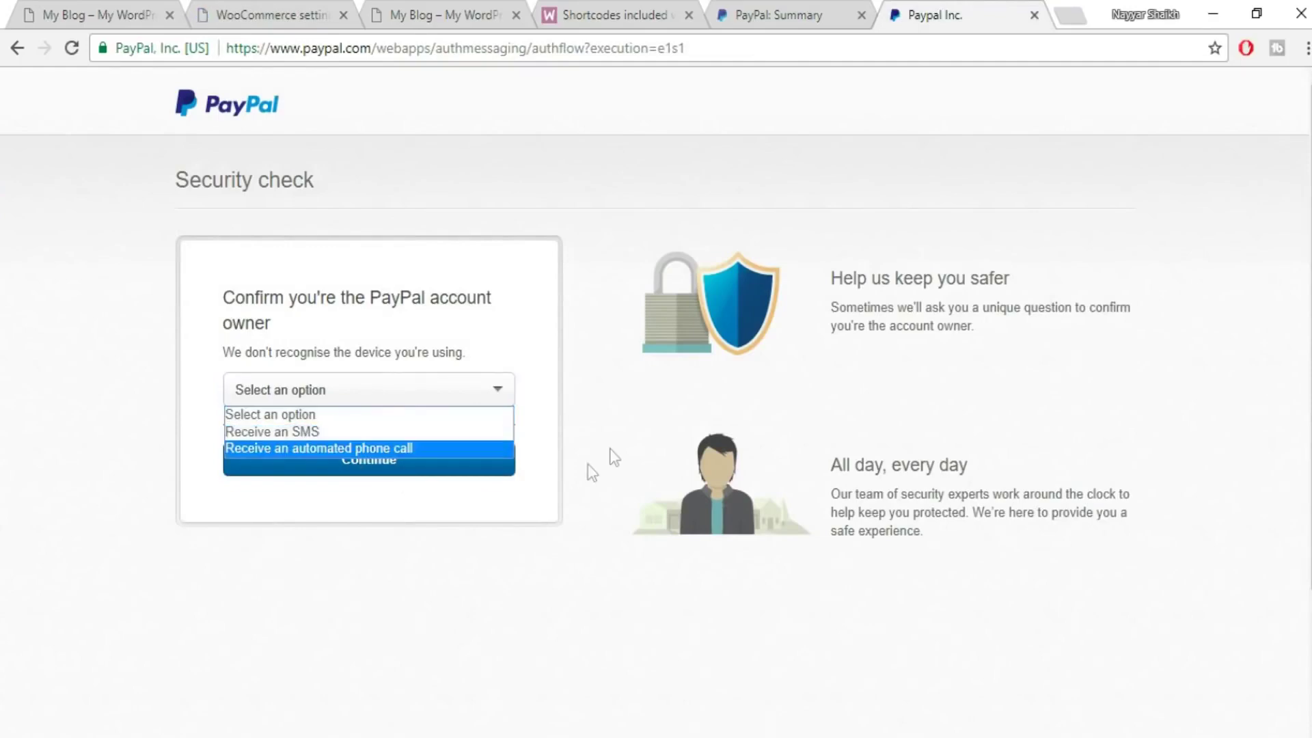
{"action": "left_click", "coordinate": [588, 469]}
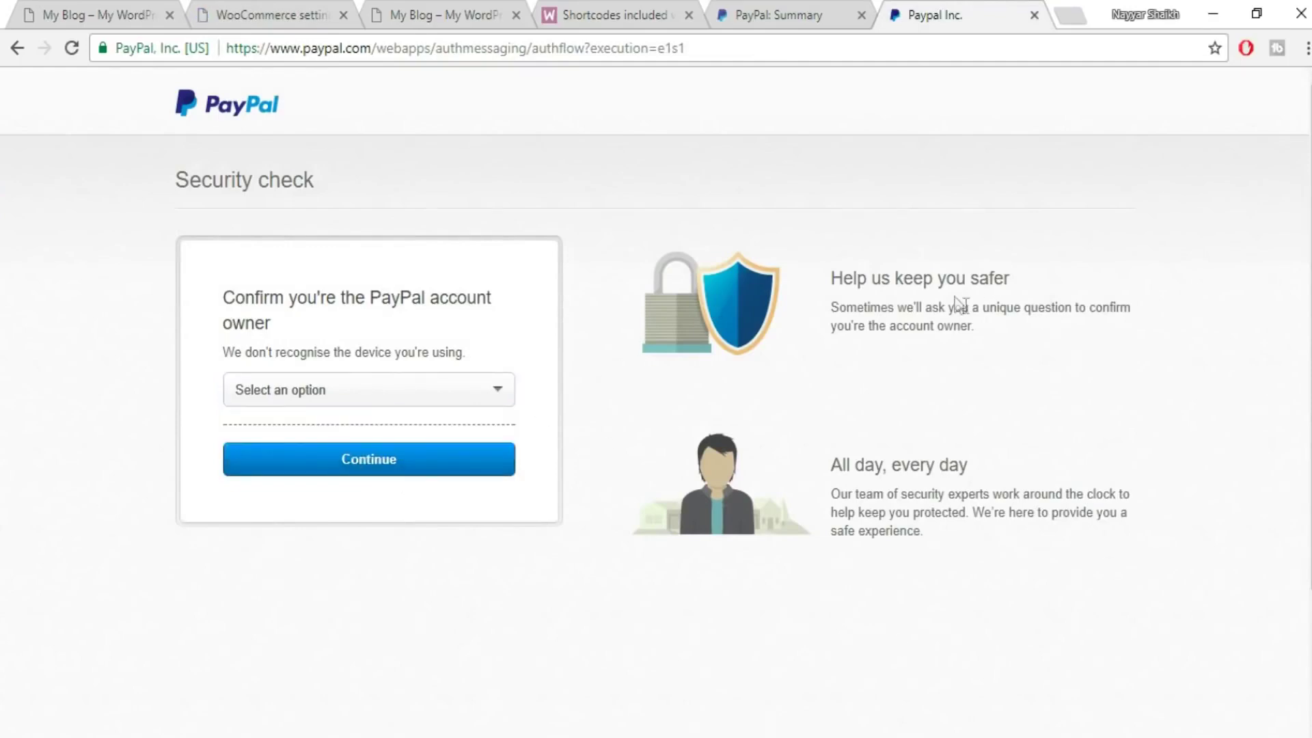
{"action": "left_click", "coordinate": [253, 12]}
{"action": "scroll", "coordinate": [644, 492], "scroll_direction": "down", "scroll_amount": 15}
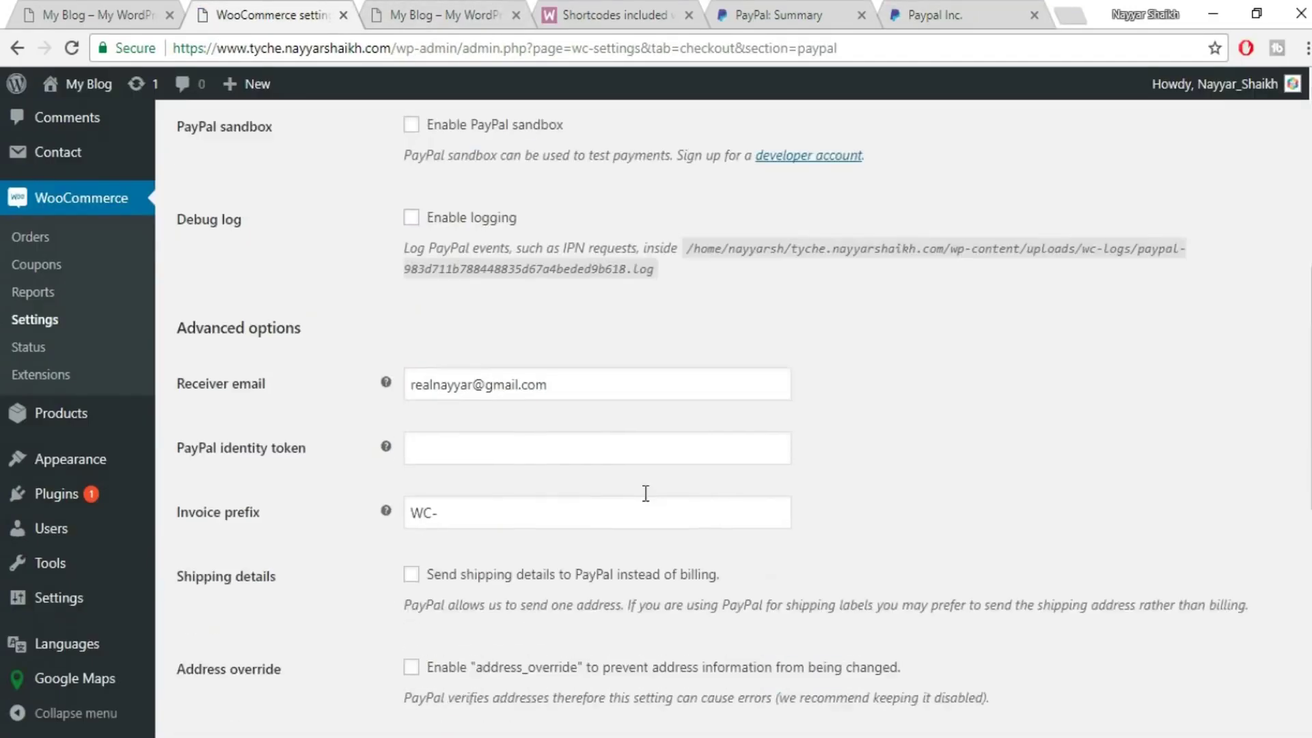
{"action": "left_click", "coordinate": [1034, 14]}
{"action": "left_click", "coordinate": [931, 15]}
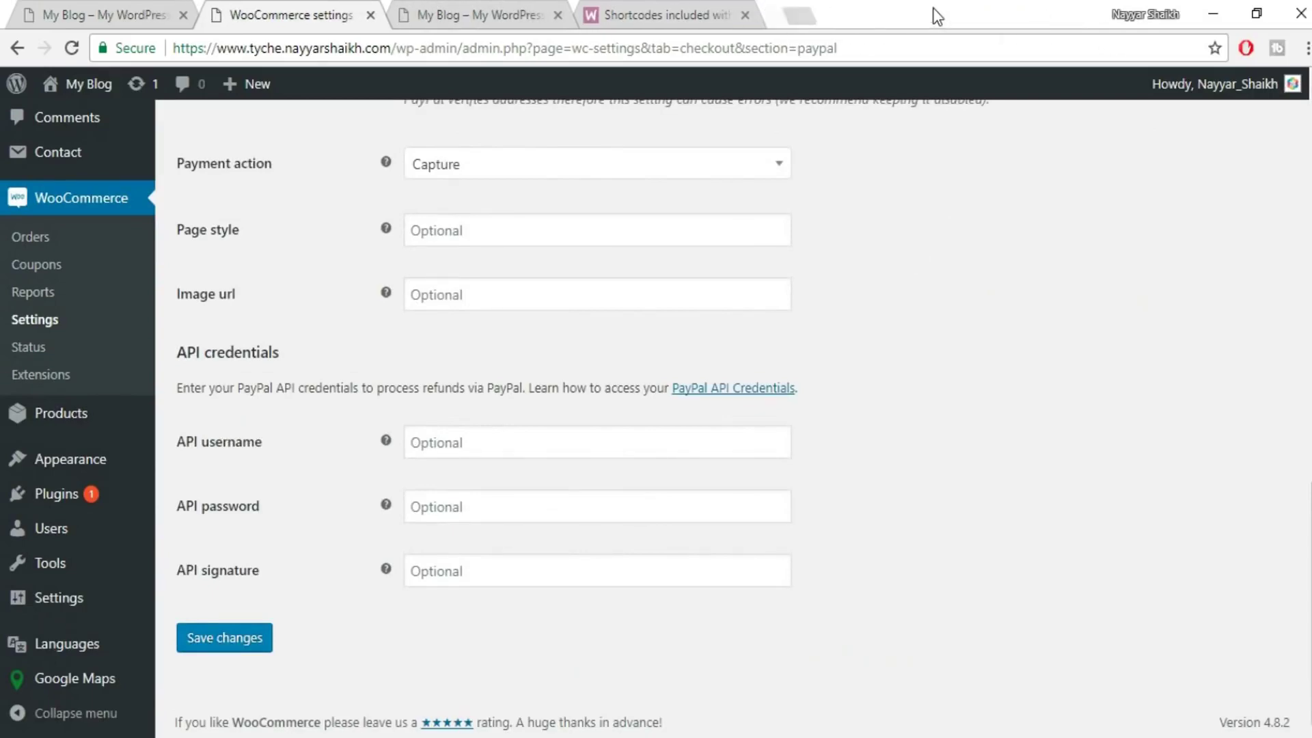
- In the Accounts settings, keep My account as the My account page
{"action": "scroll", "coordinate": [854, 382], "scroll_direction": "up", "scroll_amount": 15}
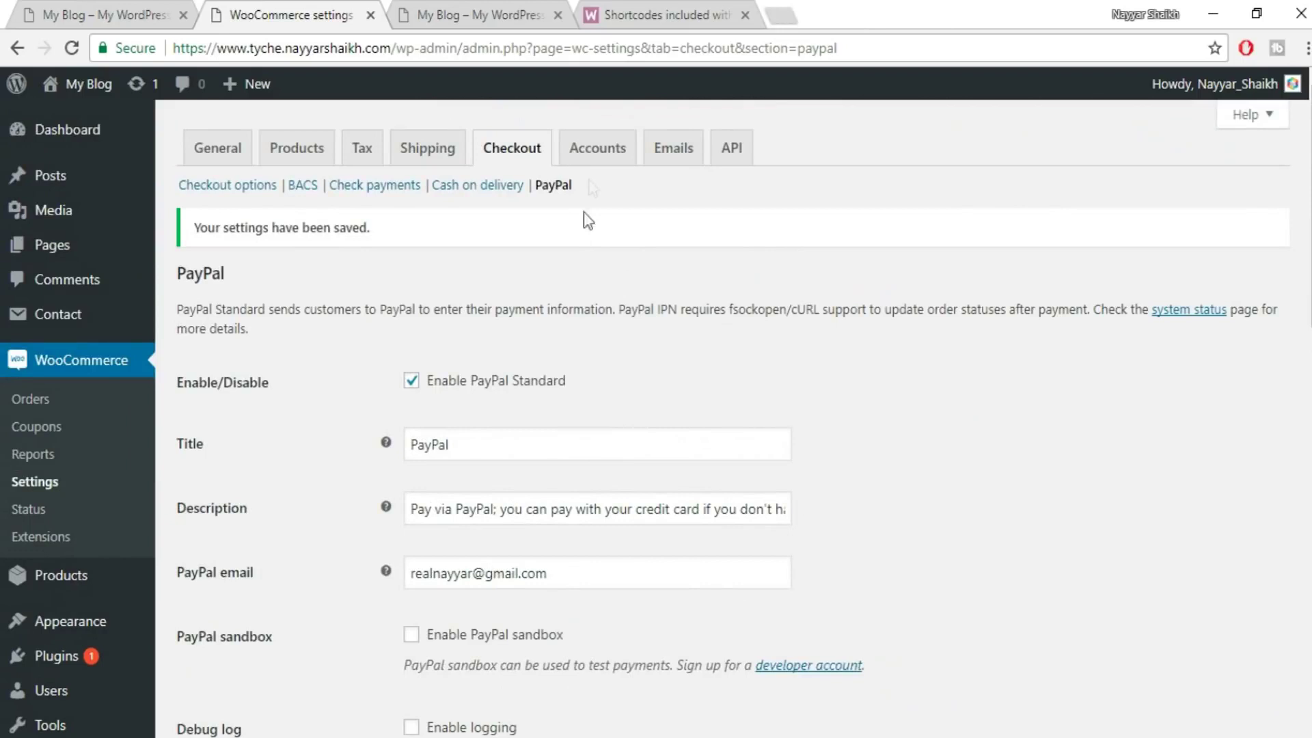
{"action": "left_click", "coordinate": [598, 156]}
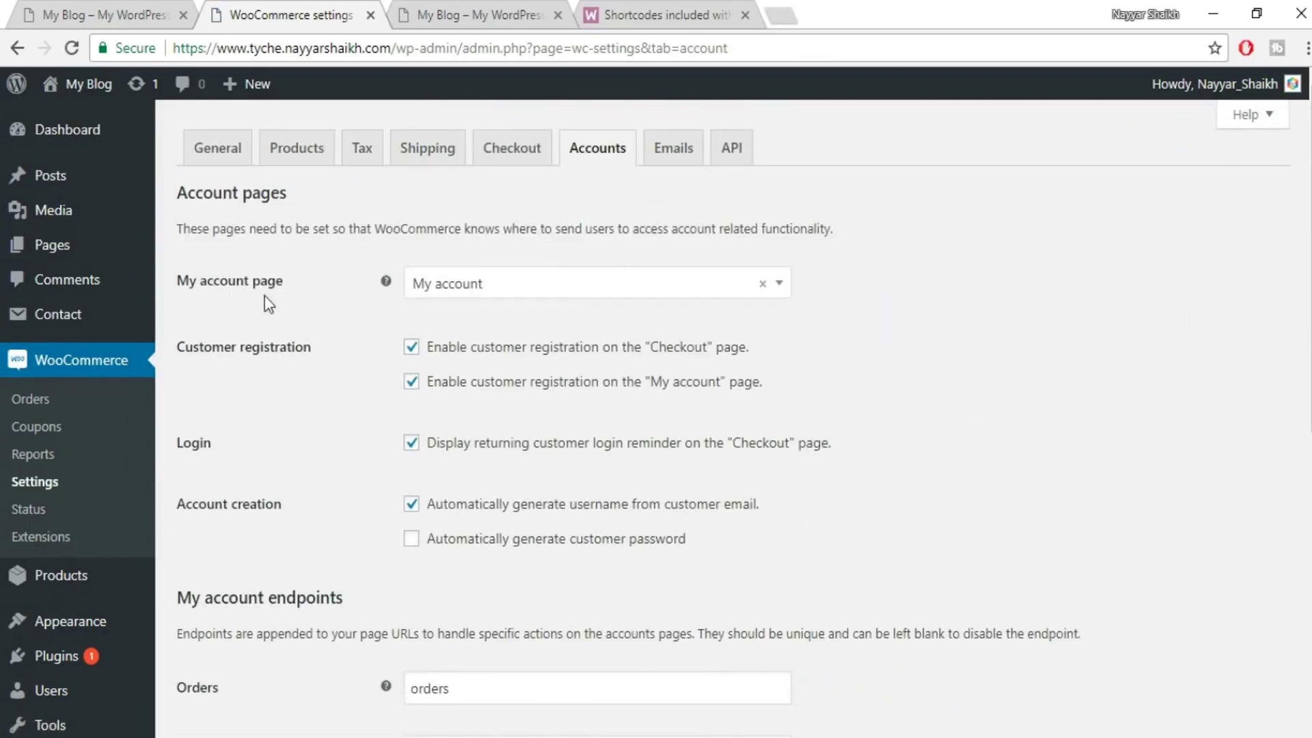
{"action": "left_click", "coordinate": [469, 287]}
{"action": "left_click", "coordinate": [473, 318]}
{"action": "left_click", "coordinate": [477, 287]}
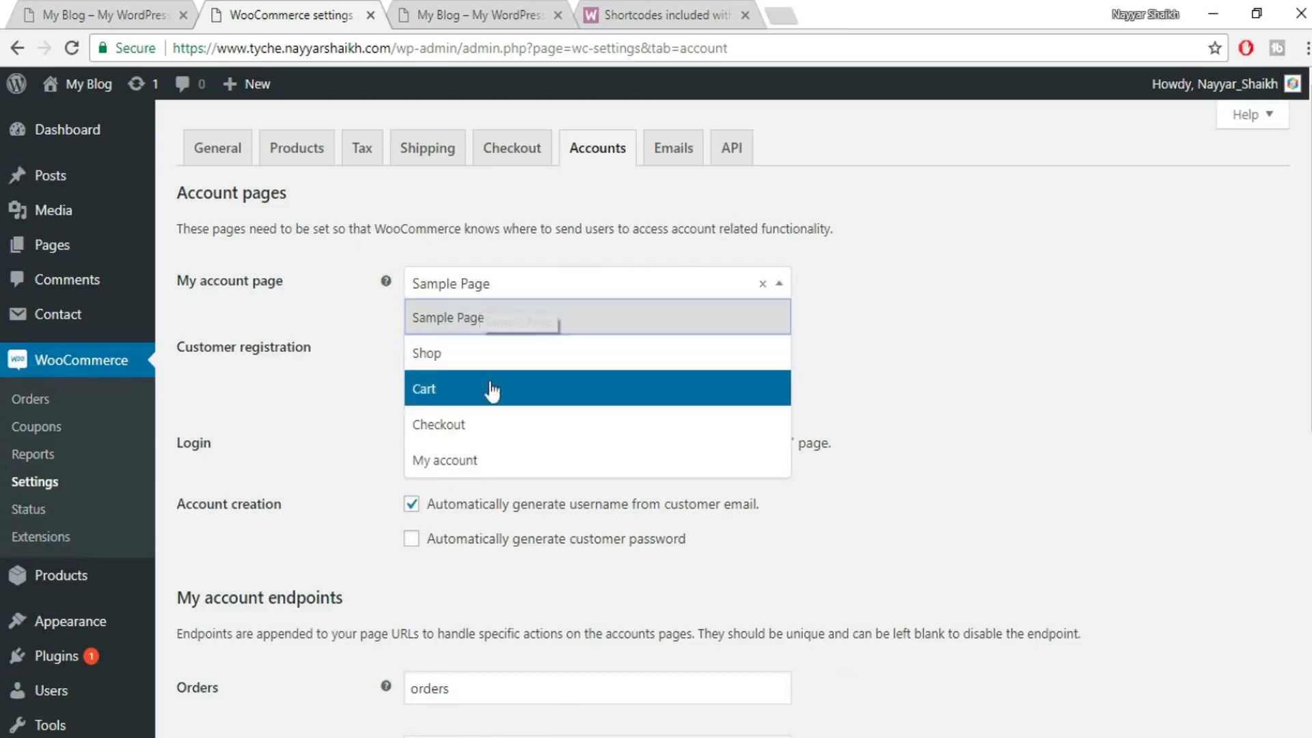
{"action": "left_click", "coordinate": [483, 461]}
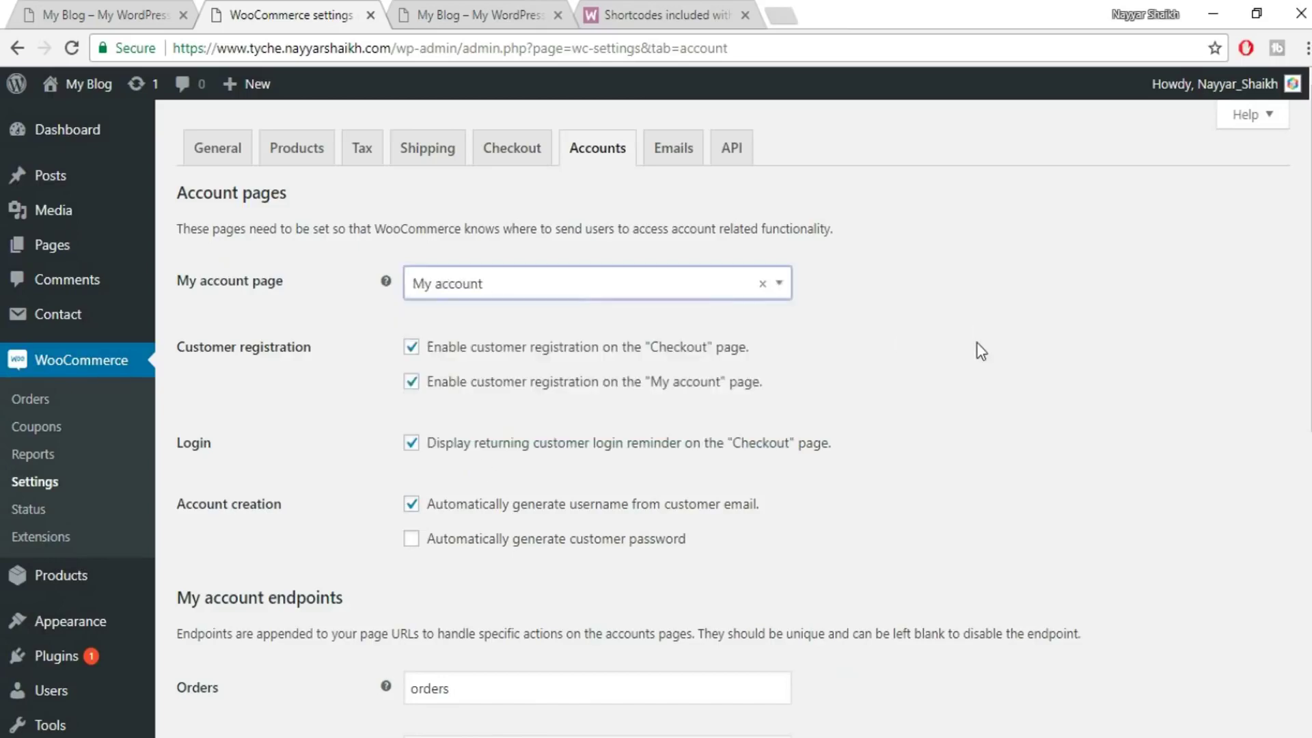
- Save the account settings and switch to the Emails settings
{"action": "scroll", "coordinate": [977, 344], "scroll_direction": "down", "scroll_amount": 3}
{"action": "scroll", "coordinate": [999, 372], "scroll_direction": "down", "scroll_amount": 5}
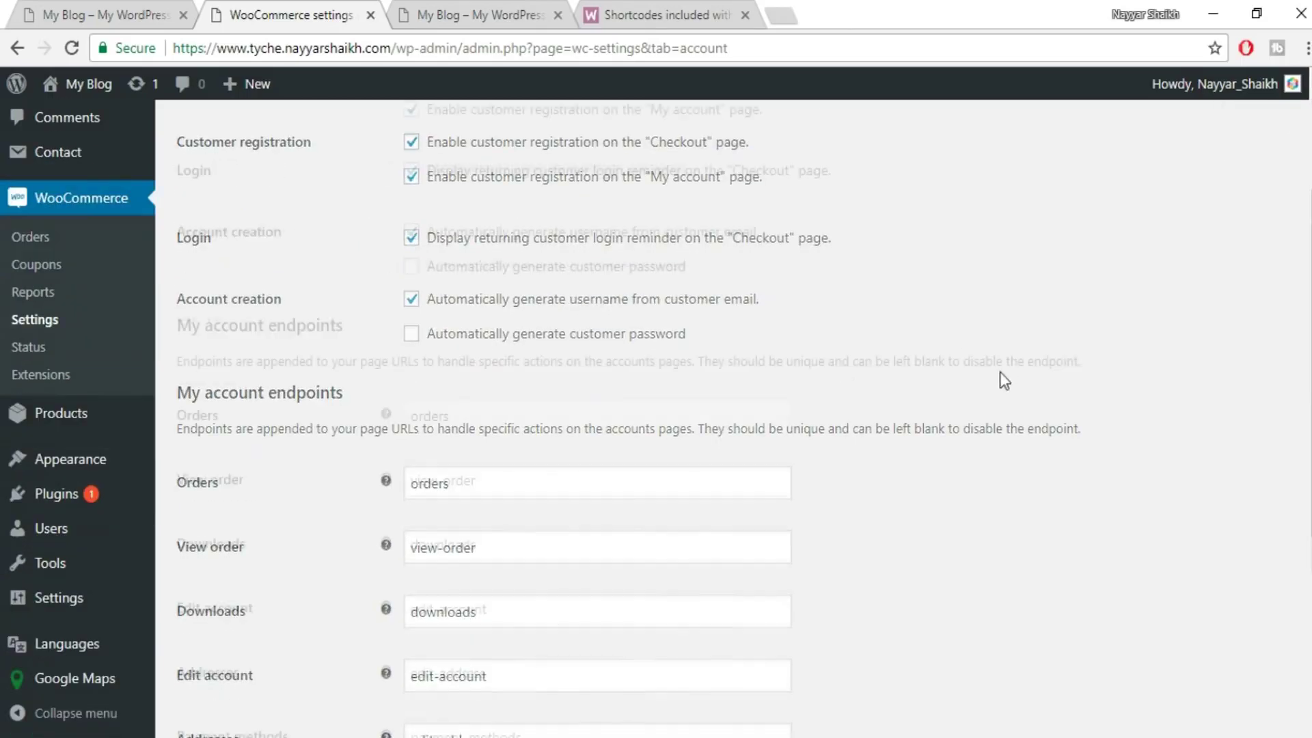
{"action": "left_click", "coordinate": [227, 649]}
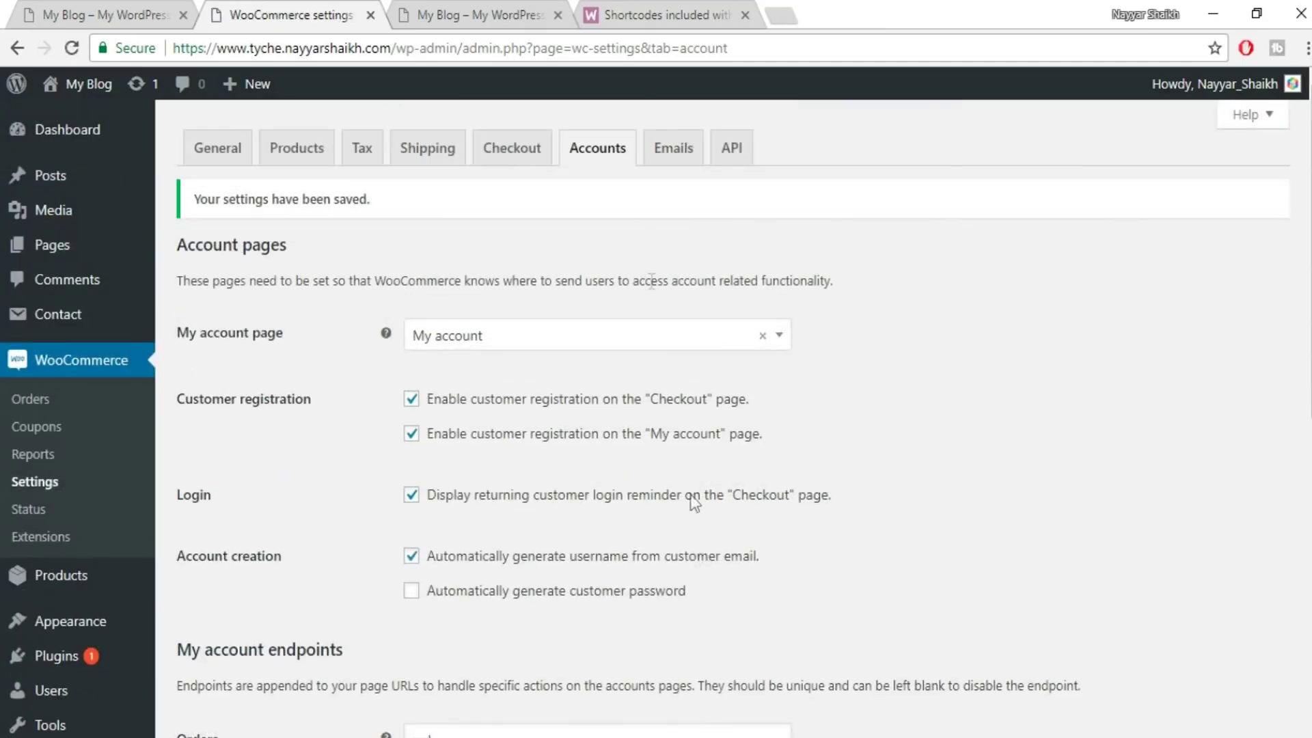
{"action": "left_click", "coordinate": [669, 155]}
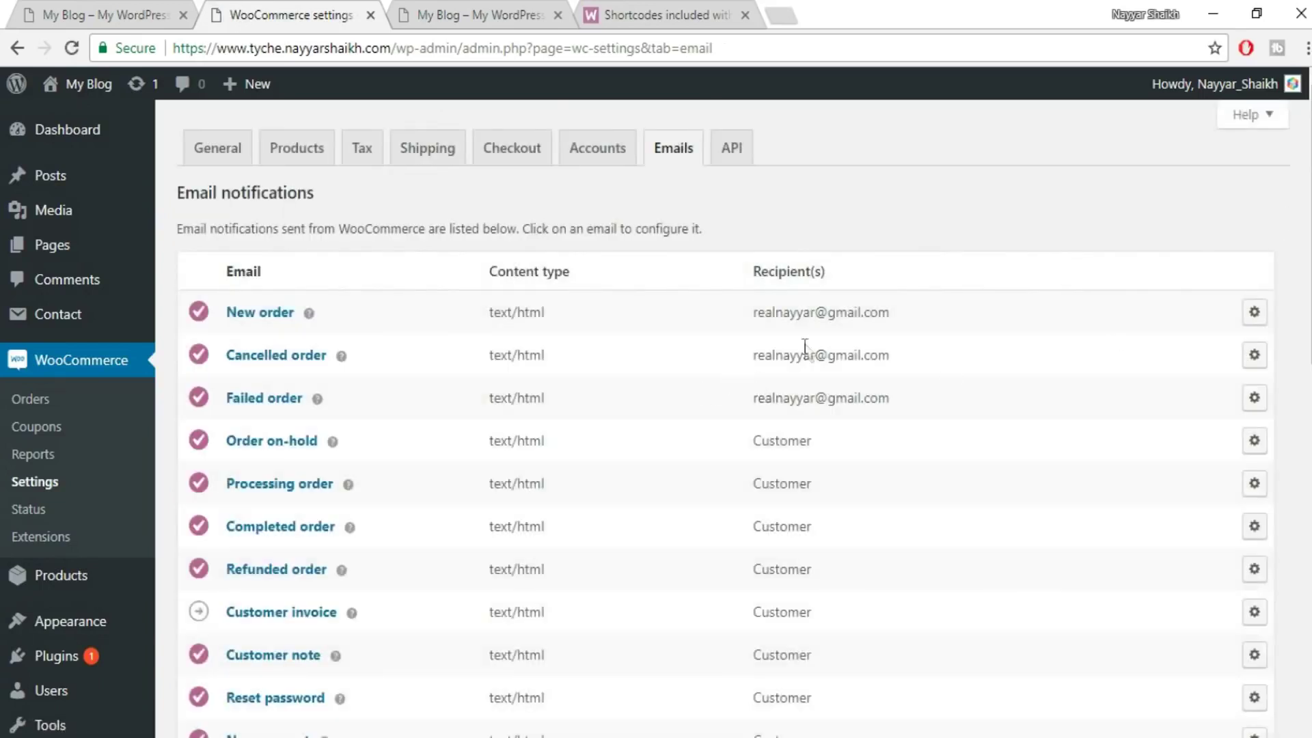
- Save the email notification settings and open the YouTube channel in a new tab
{"action": "left_click_drag", "start_coordinate": [737, 316], "coordinate": [956, 421]}
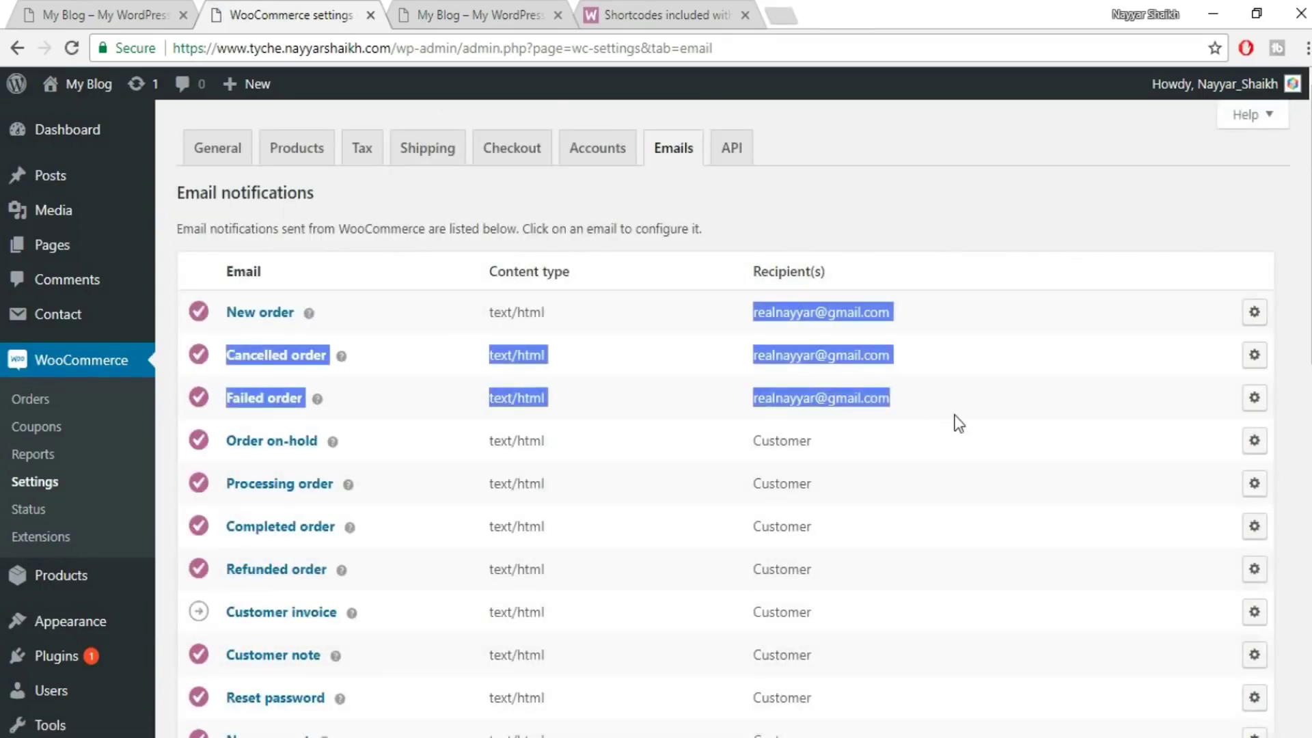
{"action": "left_click", "coordinate": [824, 348]}
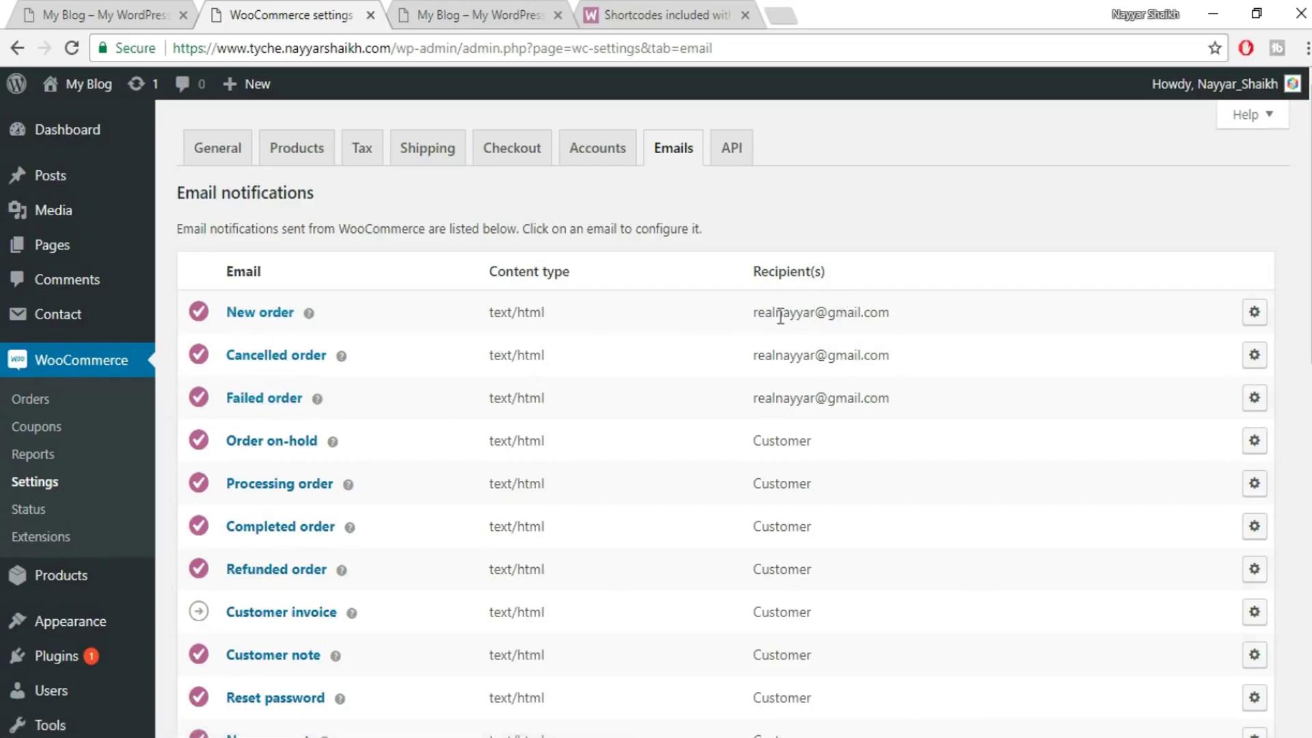
{"action": "scroll", "coordinate": [866, 410], "scroll_direction": "down", "scroll_amount": 10}
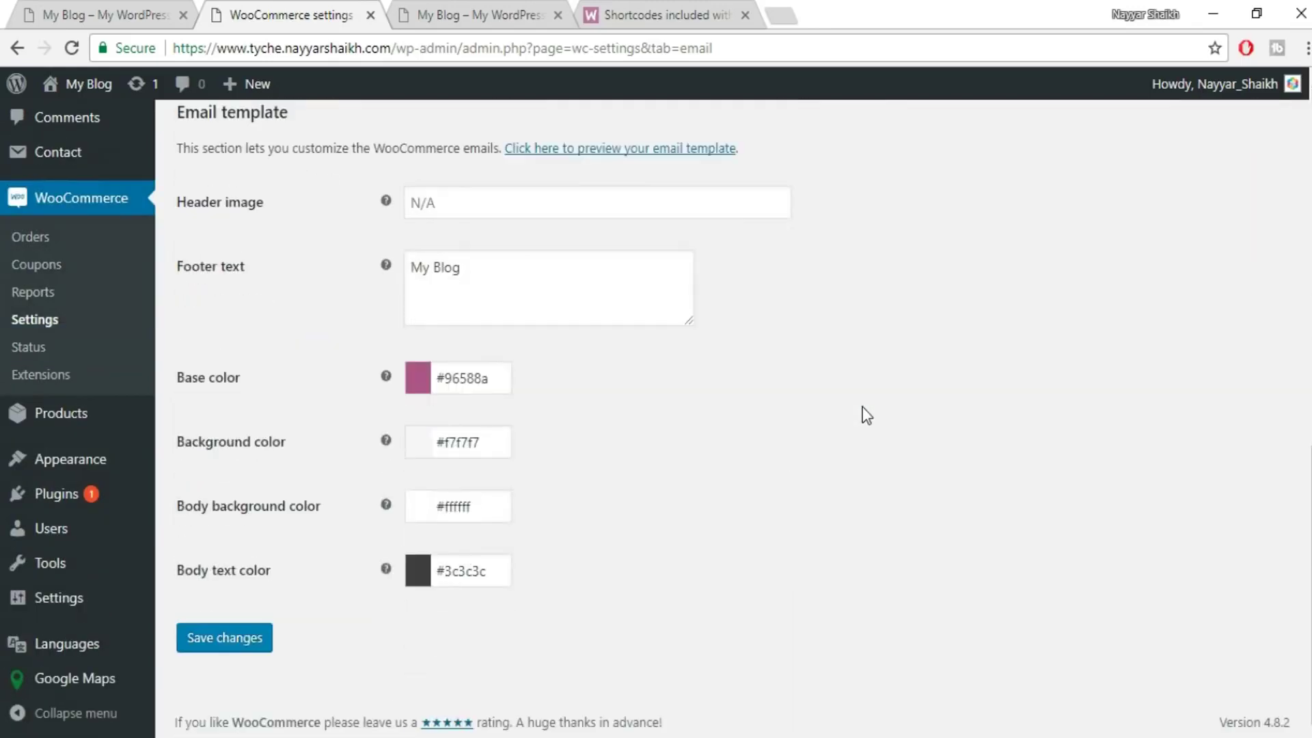
{"action": "left_click", "coordinate": [215, 638]}
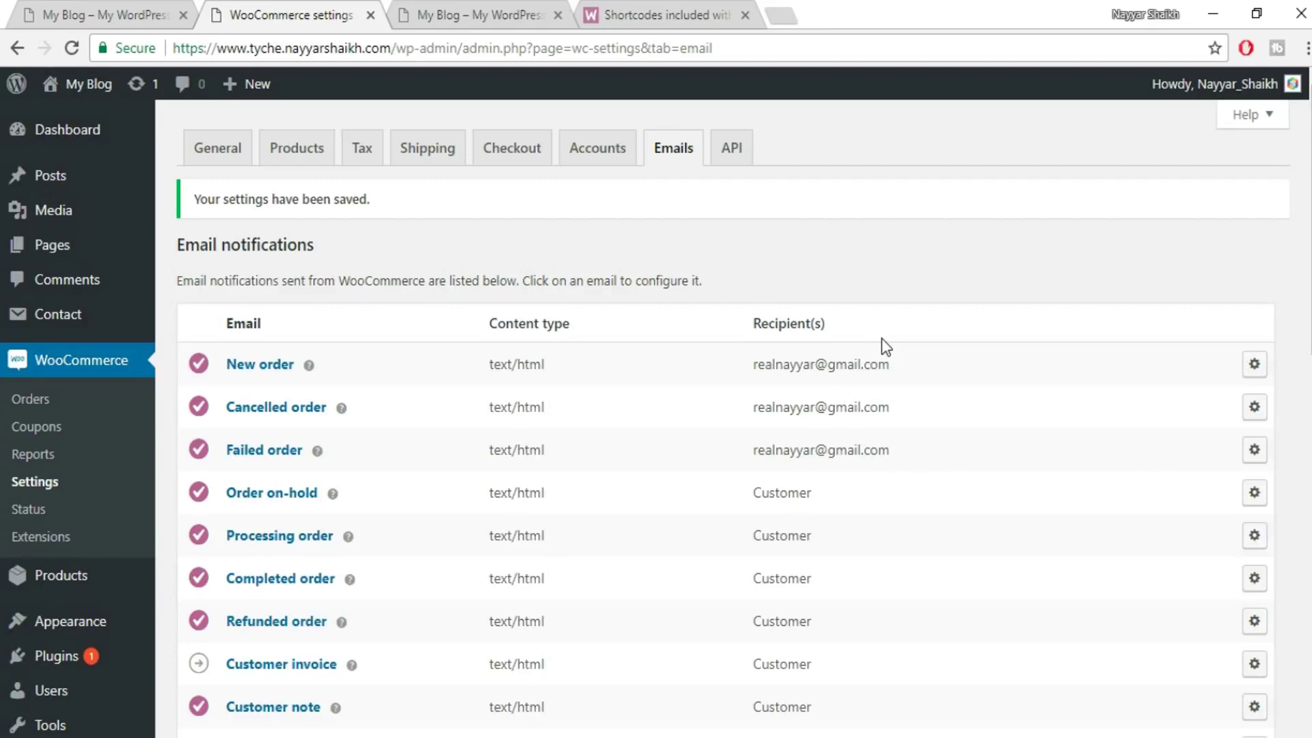
{"action": "left_click", "coordinate": [828, 8]}
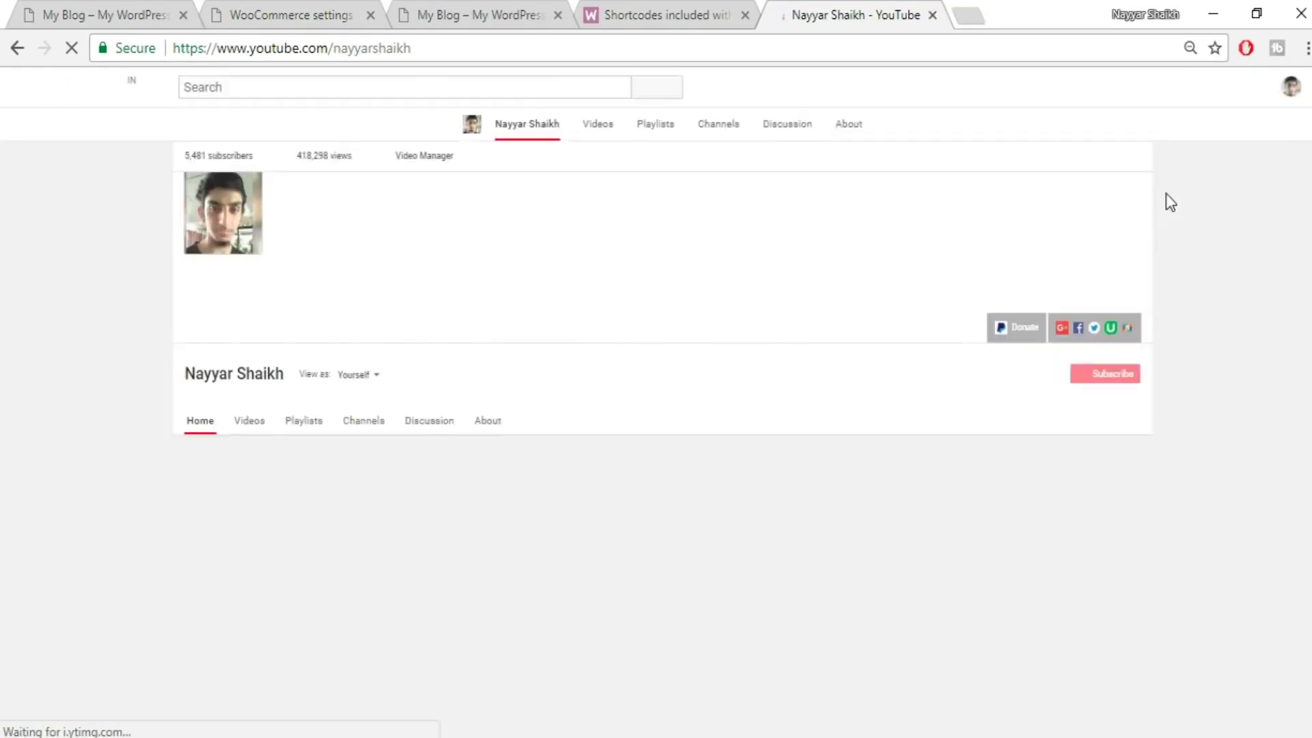
- Browse the channel's uploads, then close the YouTube tab to return to the Dashboard
{"action": "scroll", "coordinate": [1254, 311], "scroll_direction": "down", "scroll_amount": 6}
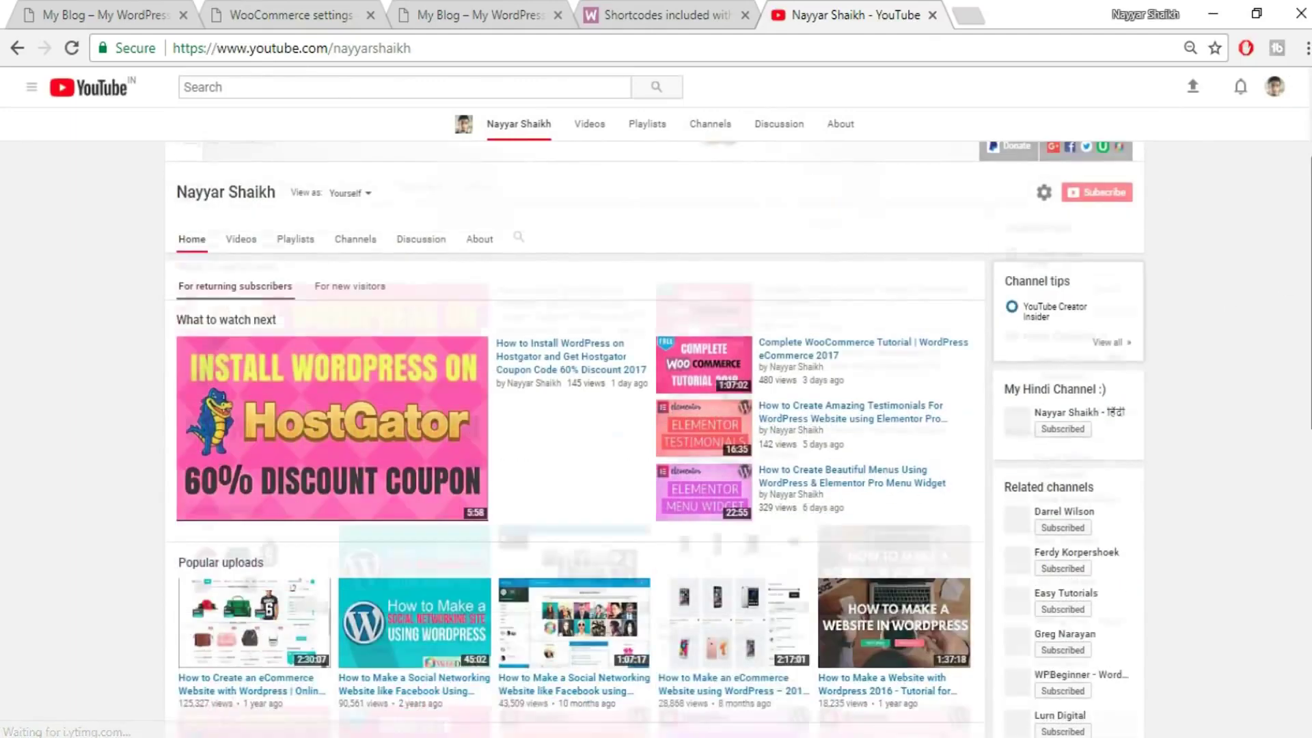
{"action": "scroll", "coordinate": [454, 379], "scroll_direction": "down", "scroll_amount": 2}
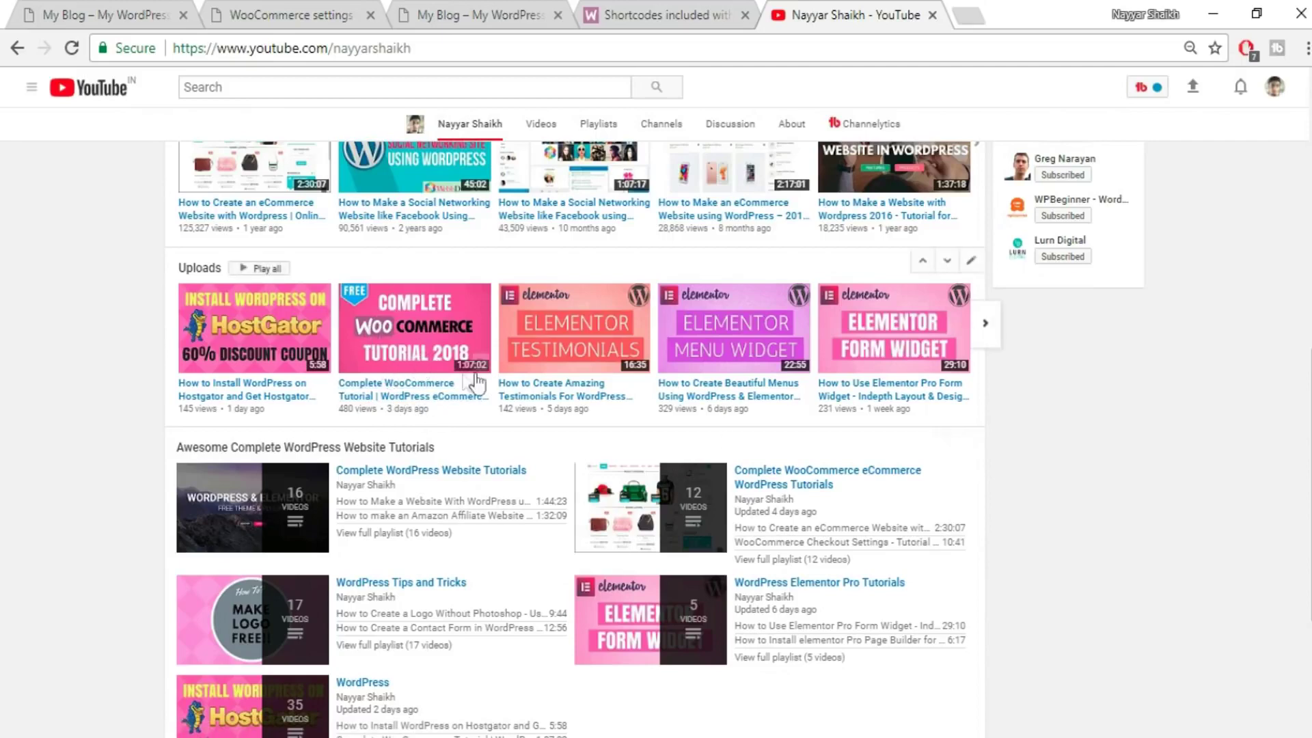
{"action": "left_click", "coordinate": [322, 12]}
{"action": "left_click", "coordinate": [825, 12]}
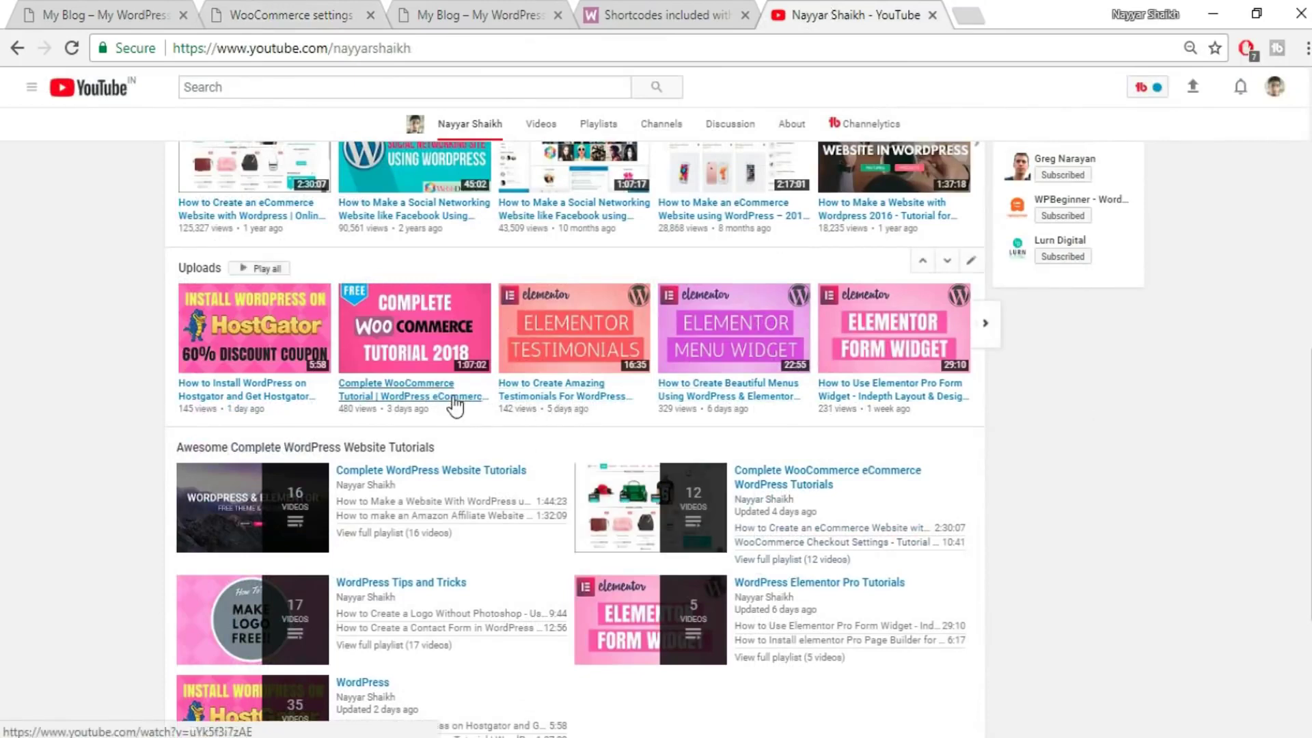
{"action": "left_click", "coordinate": [932, 15]}
{"action": "left_click", "coordinate": [326, 10]}
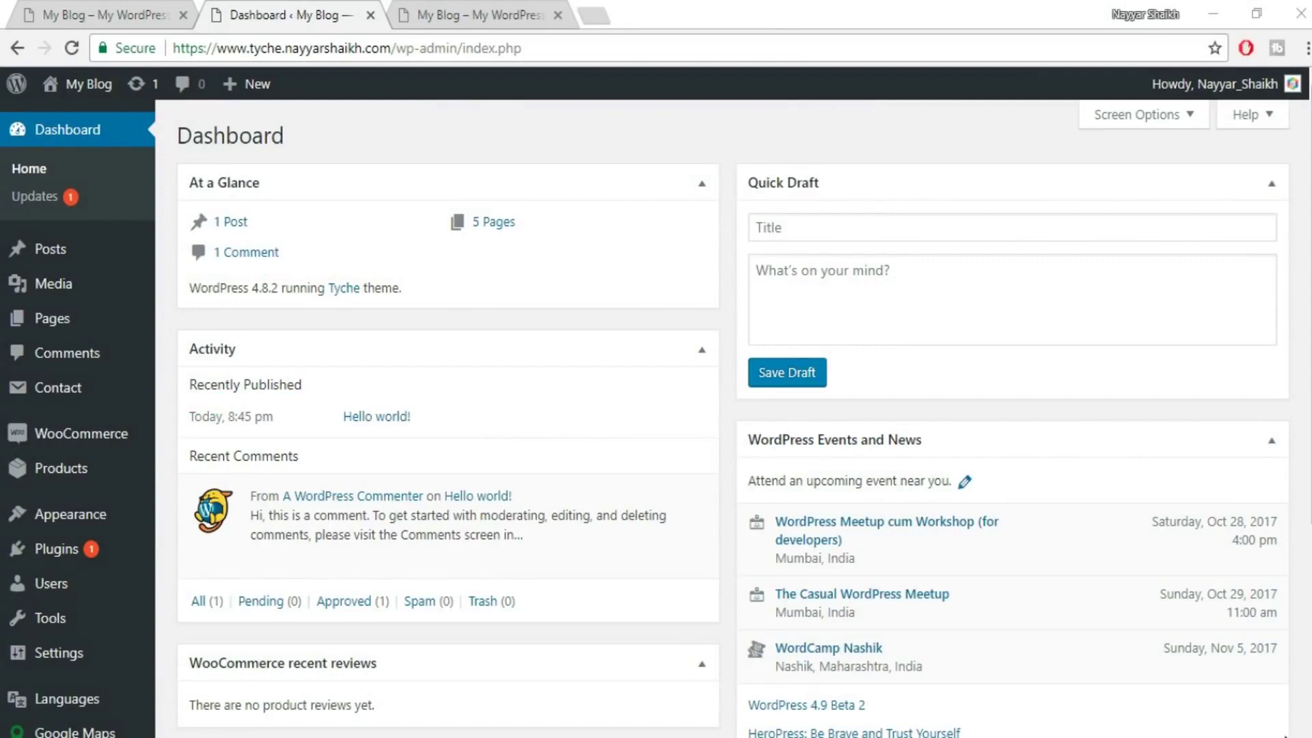
- Create a new product named 'T-Shirt Blue' so it saves as a draft
{"action": "scroll", "coordinate": [817, 529], "scroll_direction": "down", "scroll_amount": 1}
{"action": "scroll", "coordinate": [817, 529], "scroll_direction": "down", "scroll_amount": 4}
{"action": "scroll", "coordinate": [820, 628], "scroll_direction": "up", "scroll_amount": 4}
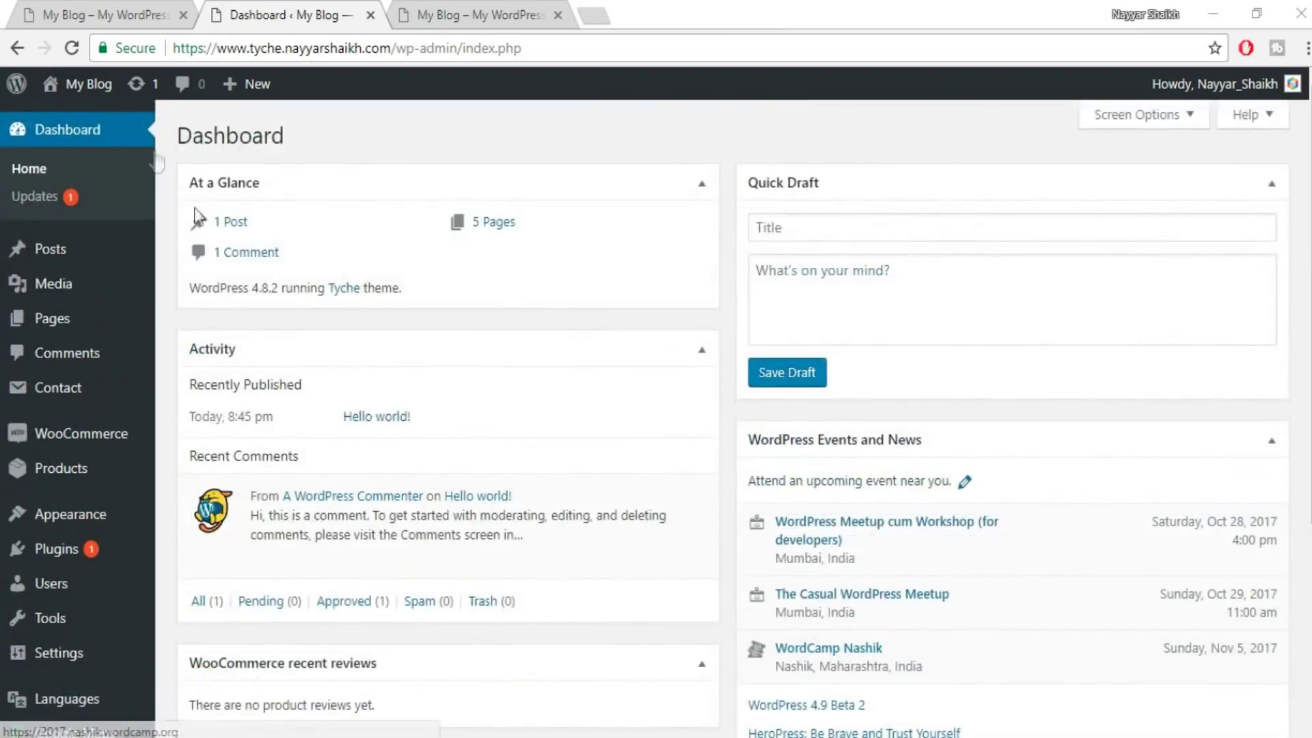
{"action": "mouse_move", "coordinate": [55, 486]}
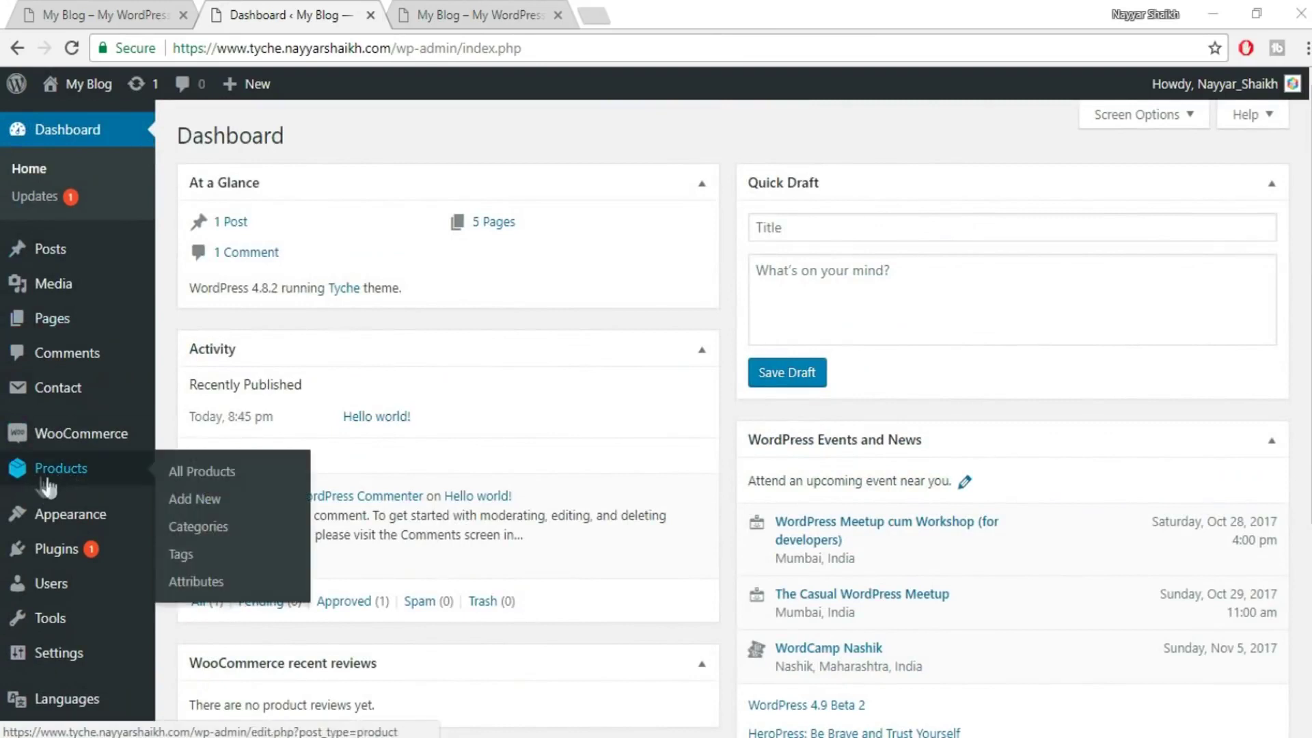
{"action": "left_click", "coordinate": [198, 499]}
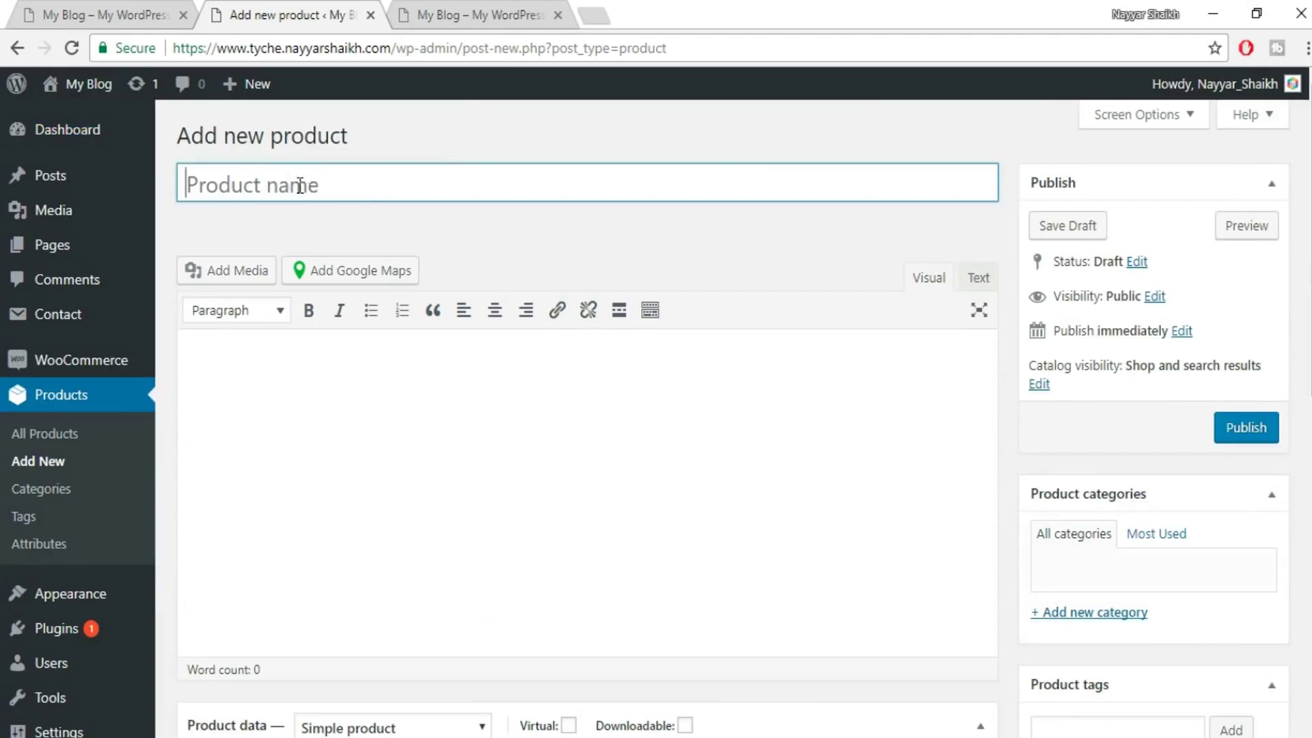
{"action": "type", "text": "T-Shirt Blue"}
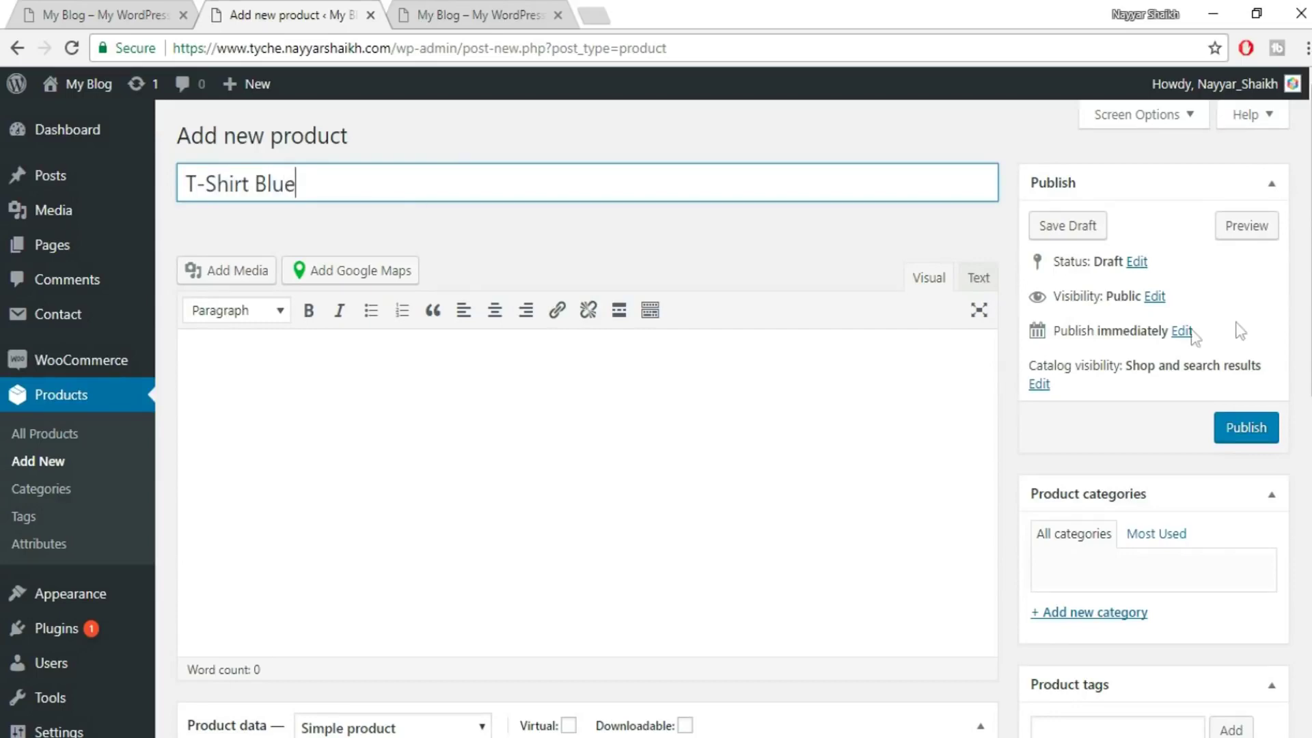
{"action": "left_click", "coordinate": [394, 434]}
{"action": "scroll", "coordinate": [591, 379], "scroll_direction": "down", "scroll_amount": 1}
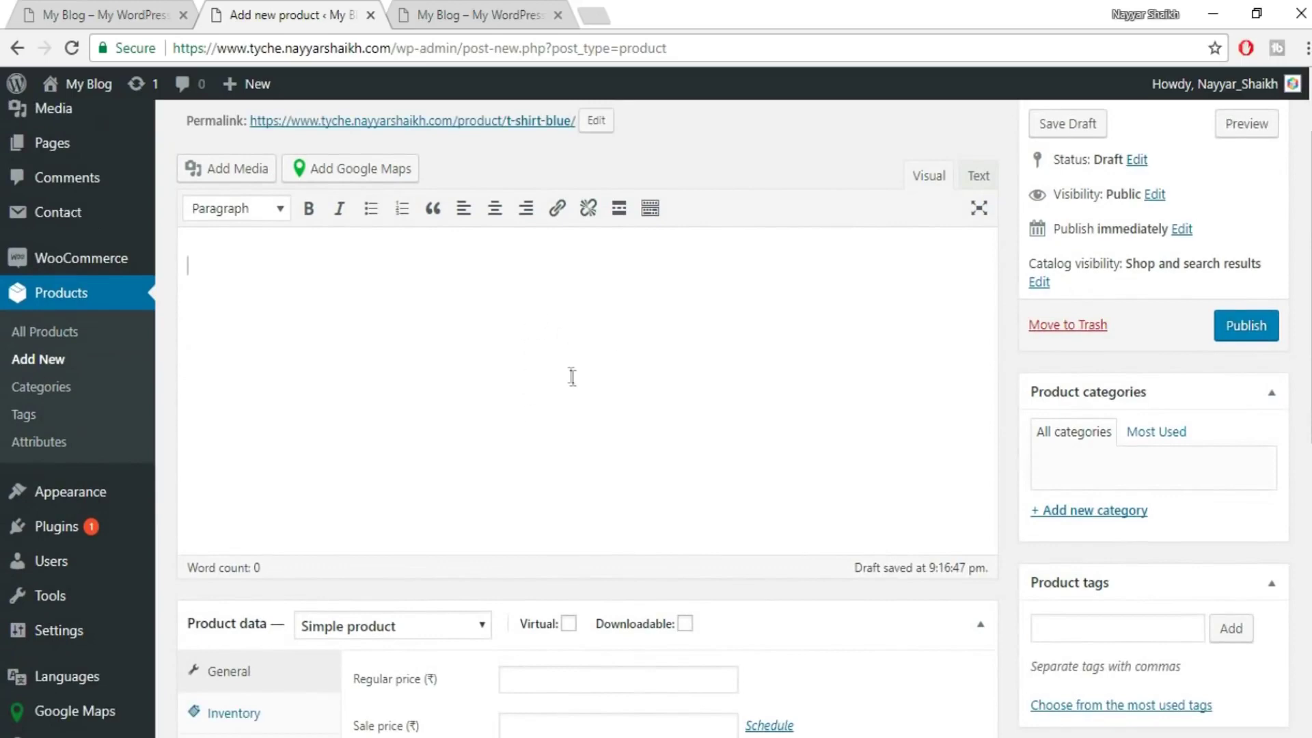
{"action": "scroll", "coordinate": [573, 378], "scroll_direction": "up", "scroll_amount": 1}
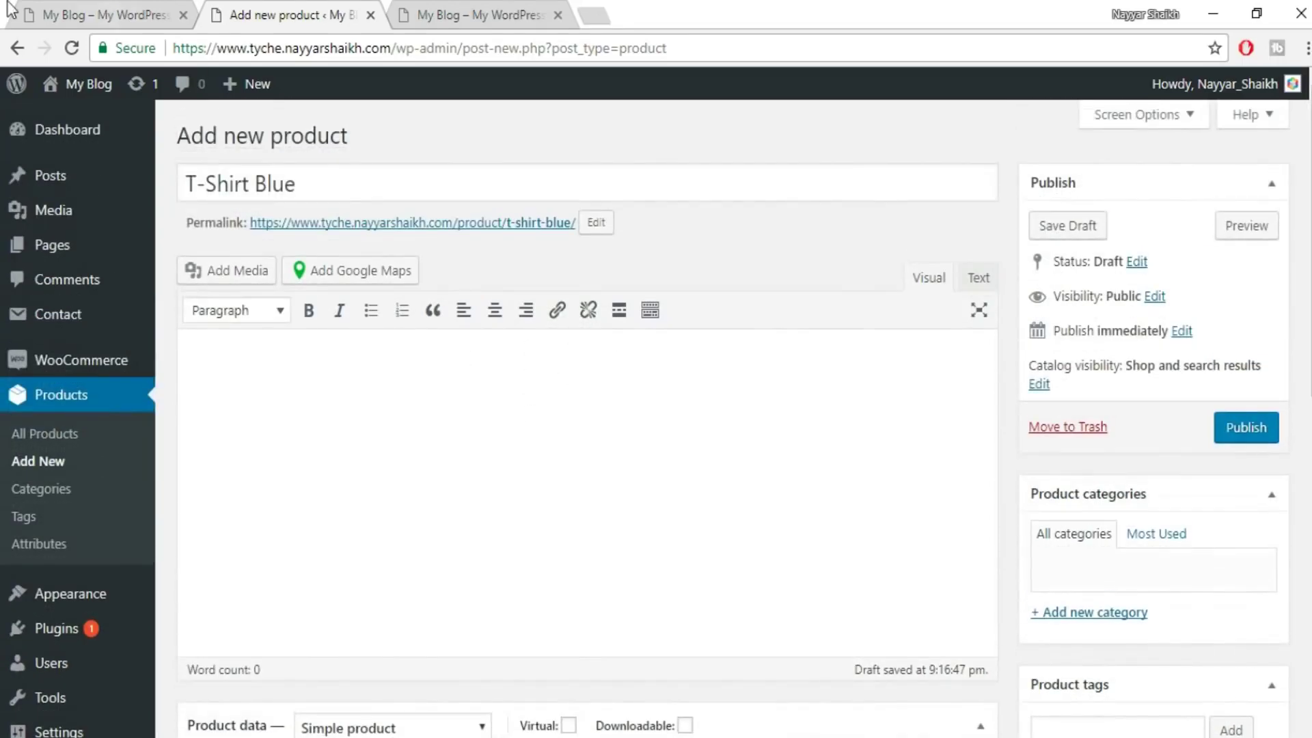
- Replace the draft title with 'Grey T-Shirt for Men Simple' copied from the storefront product
{"action": "left_click", "coordinate": [119, 8]}
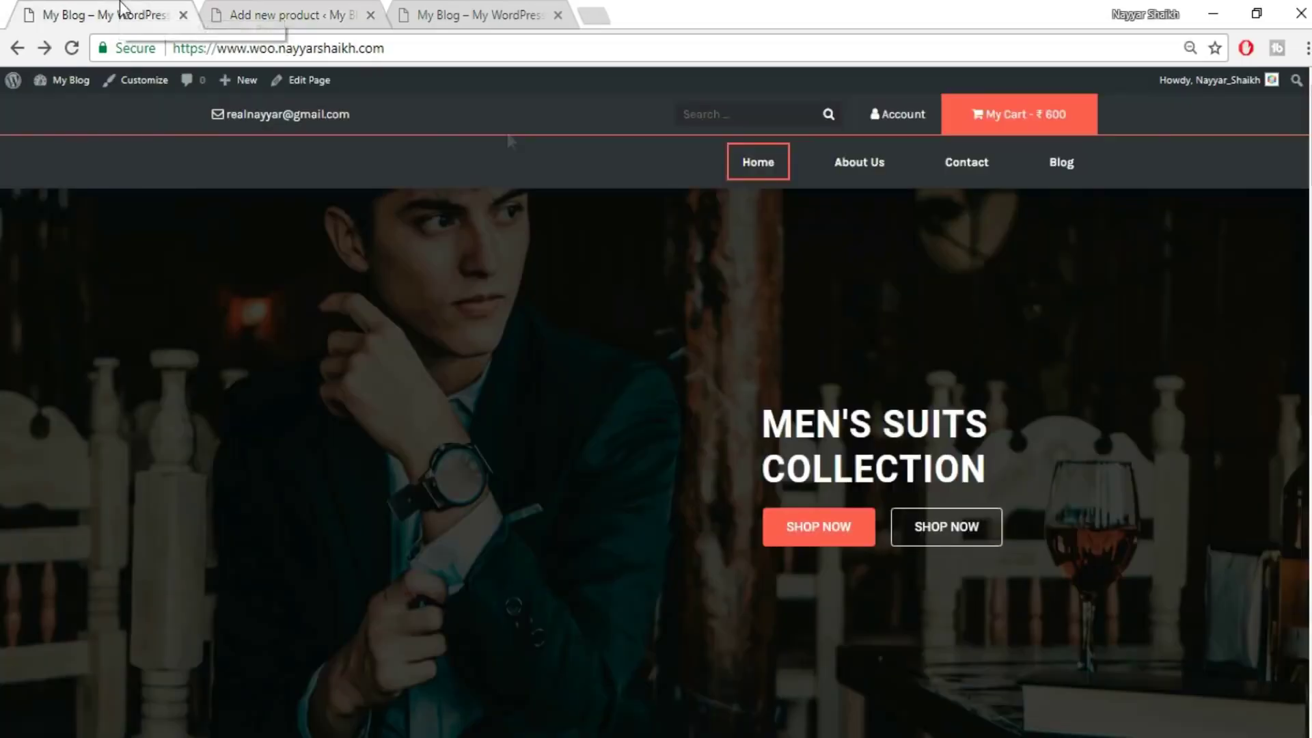
{"action": "scroll", "coordinate": [640, 410], "scroll_direction": "down", "scroll_amount": 5}
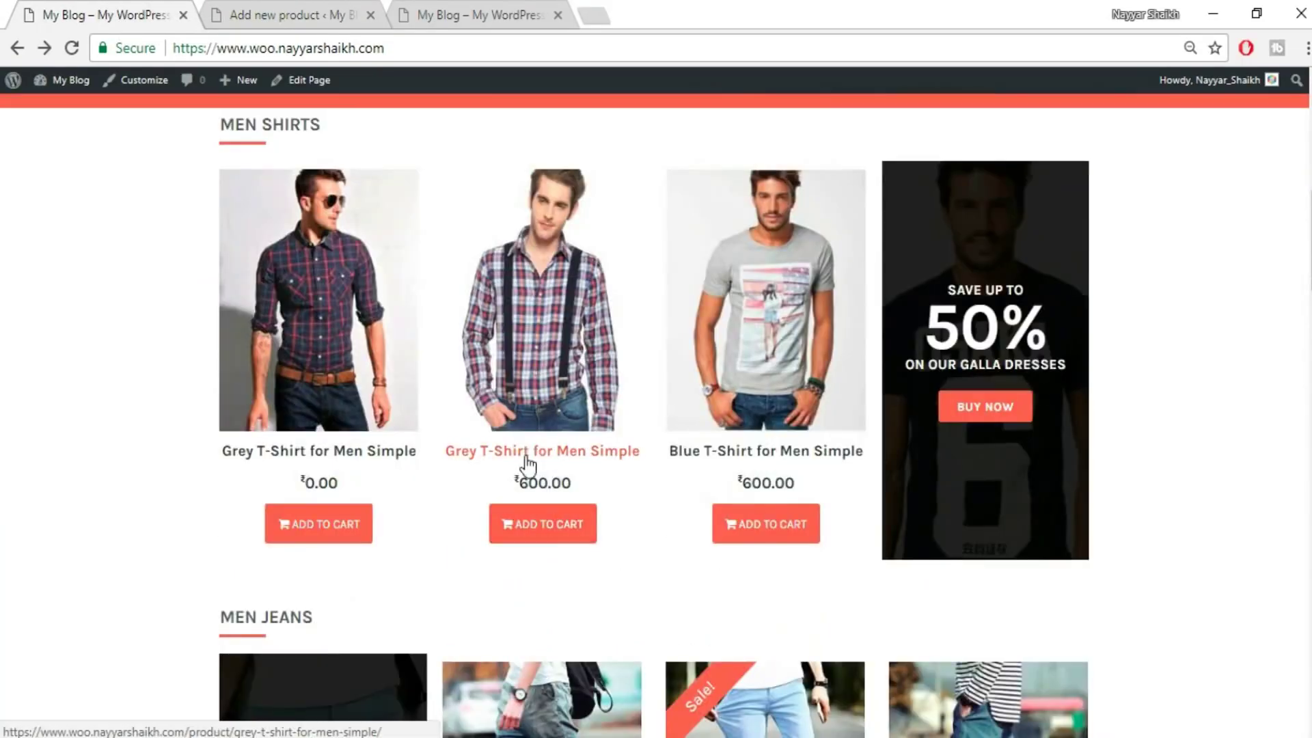
{"action": "left_click", "coordinate": [588, 458]}
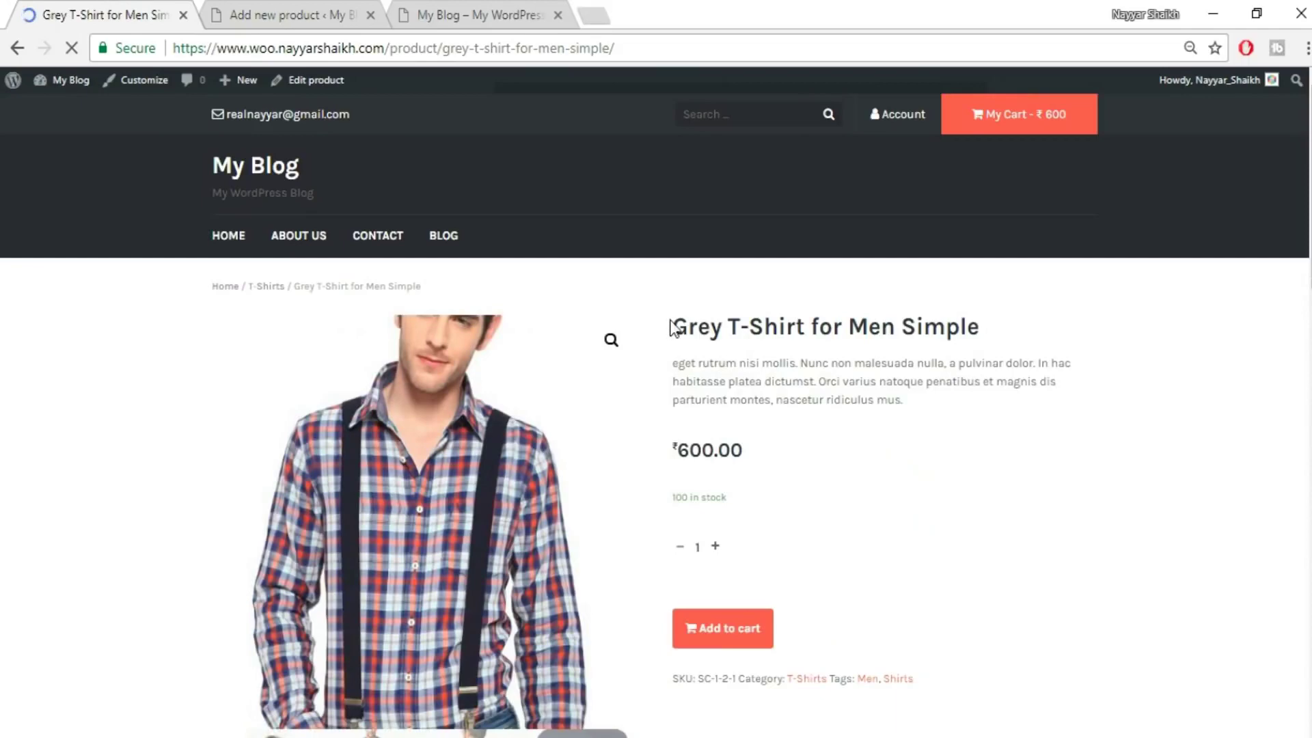
{"action": "mouse_move", "coordinate": [674, 327]}
{"action": "left_mouse_down"}
{"action": "mouse_move", "coordinate": [992, 318]}
{"action": "mouse_move", "coordinate": [714, 326]}
{"action": "mouse_move", "coordinate": [668, 310]}
{"action": "left_mouse_up"}
{"action": "left_click", "coordinate": [1014, 327]}
{"action": "triple_click", "coordinate": [757, 331]}
{"action": "key", "text": "ctrl+c"}
{"action": "left_click", "coordinate": [290, 8]}
{"action": "triple_click", "coordinate": [497, 185]}
{"action": "key", "text": "ctrl+v"}
- Copy both description paragraphs from the Grey T-Shirt for Men Simple page
{"action": "left_click", "coordinate": [111, 10]}
{"action": "left_click", "coordinate": [882, 394]}
{"action": "left_click", "coordinate": [308, 12]}
{"action": "scroll", "coordinate": [796, 383], "scroll_direction": "down", "scroll_amount": 9}
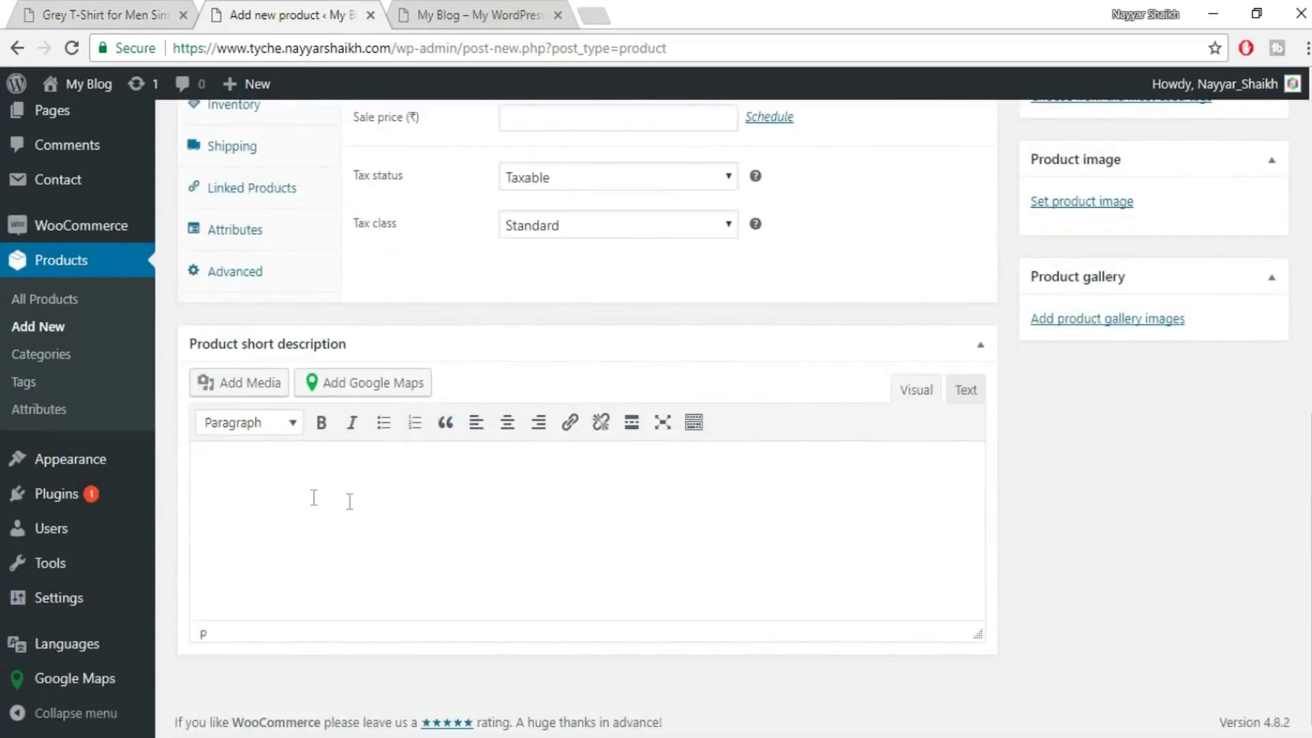
{"action": "left_click", "coordinate": [102, 14]}
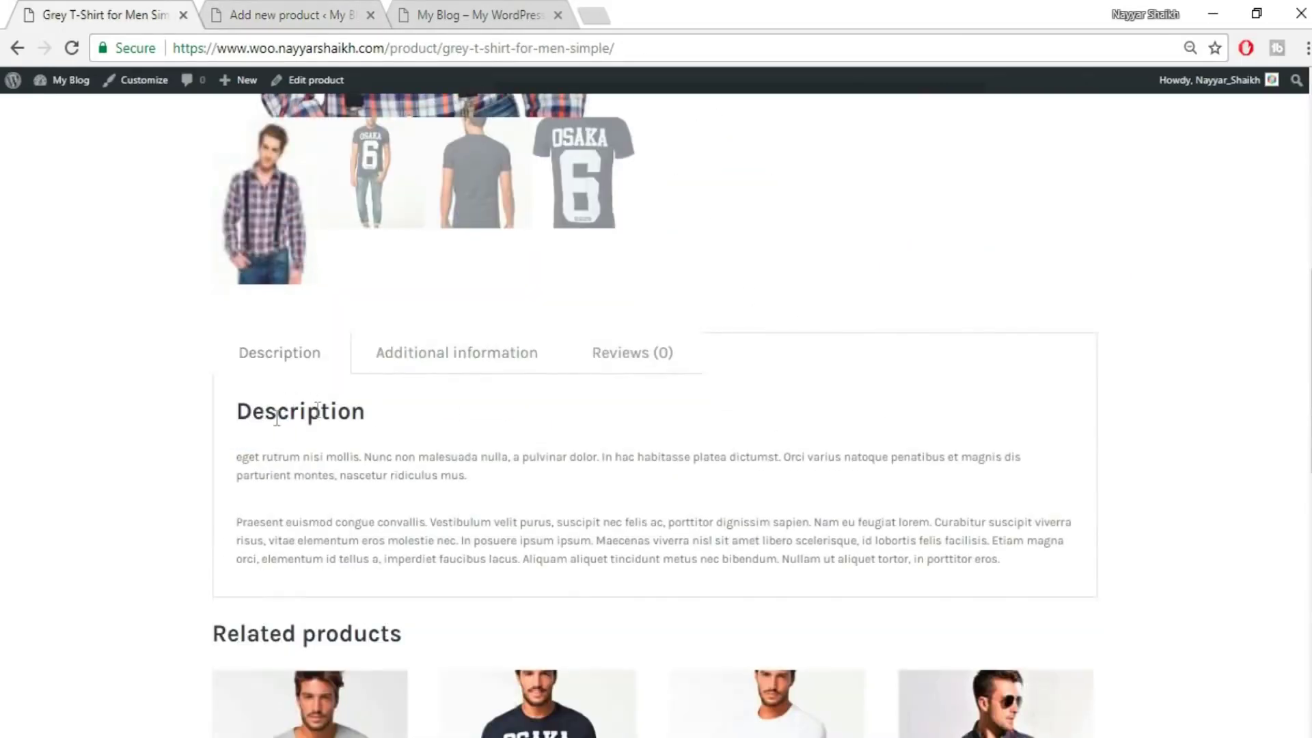
{"action": "left_click_drag", "start_coordinate": [236, 456], "coordinate": [328, 474]}
{"action": "left_click_drag", "start_coordinate": [605, 524], "coordinate": [1079, 573]}
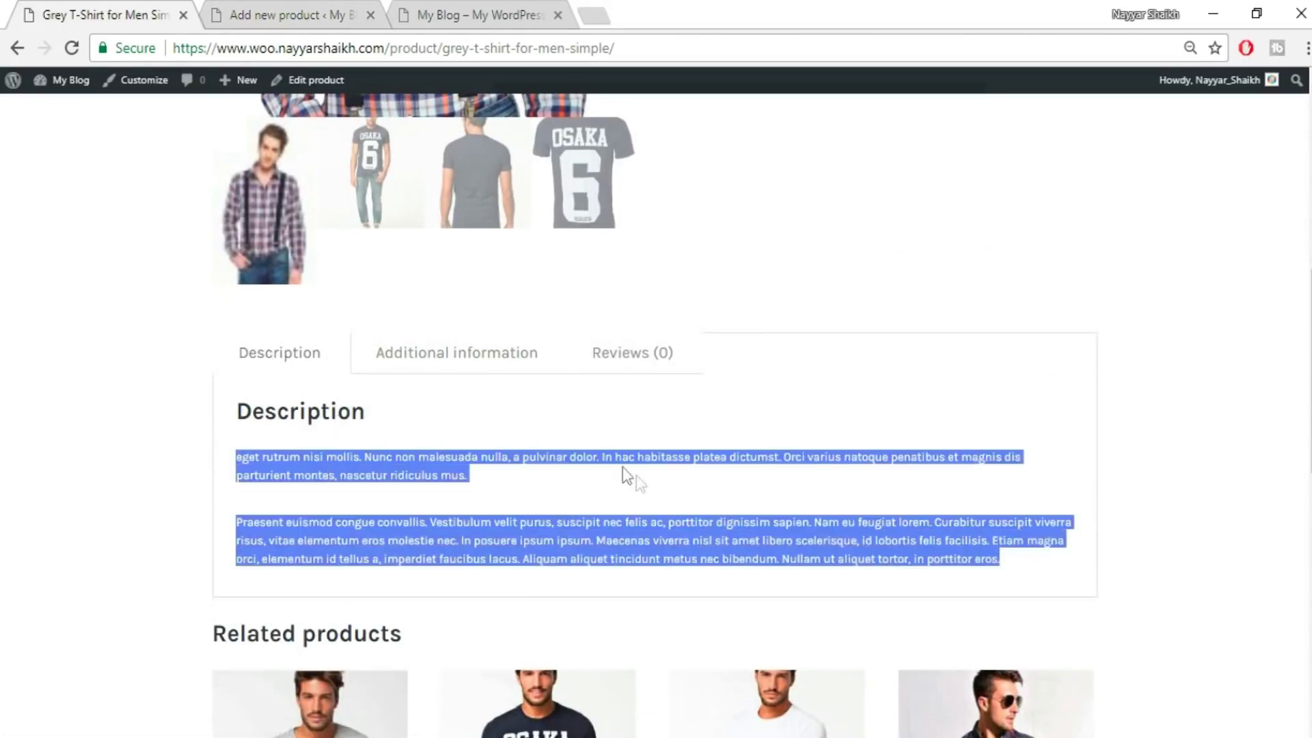
{"action": "left_click", "coordinate": [608, 504]}
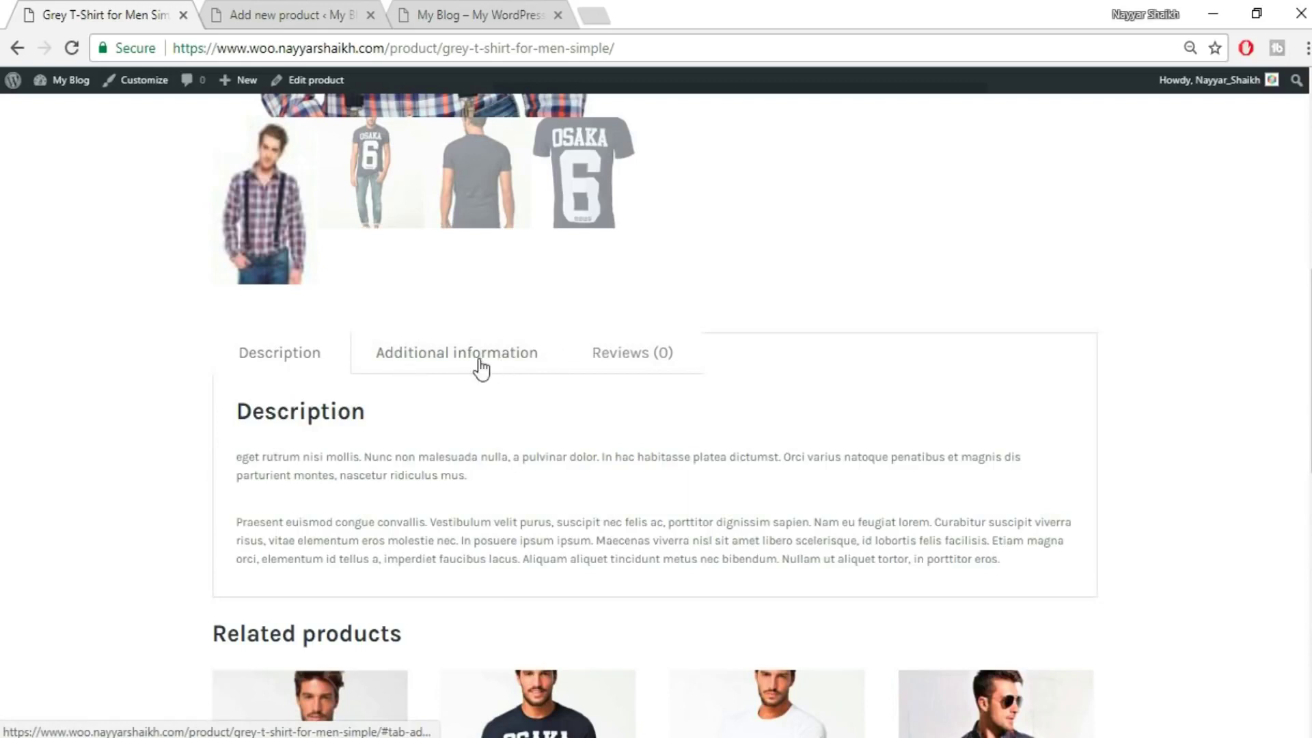
- Browse the sample's information and reviews tabs, then paste the description into the draft editor
{"action": "left_click", "coordinate": [482, 368]}
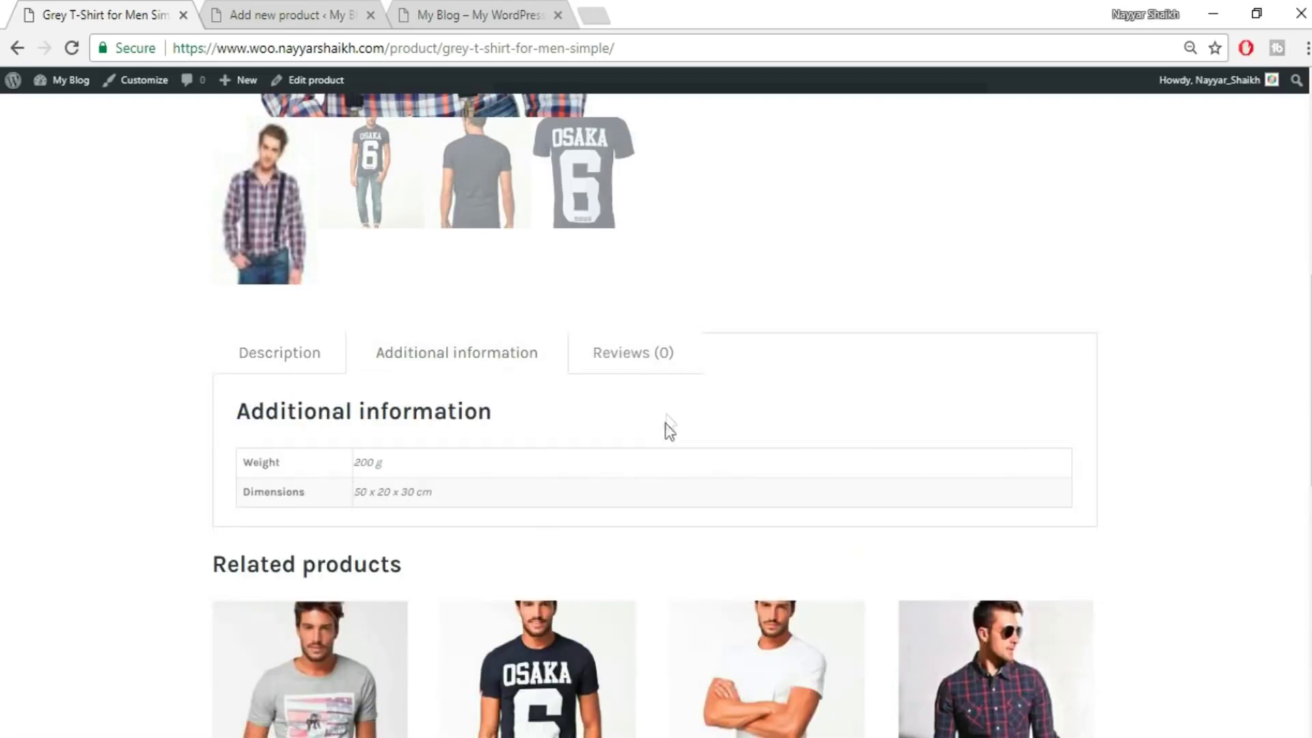
{"action": "left_click", "coordinate": [648, 368]}
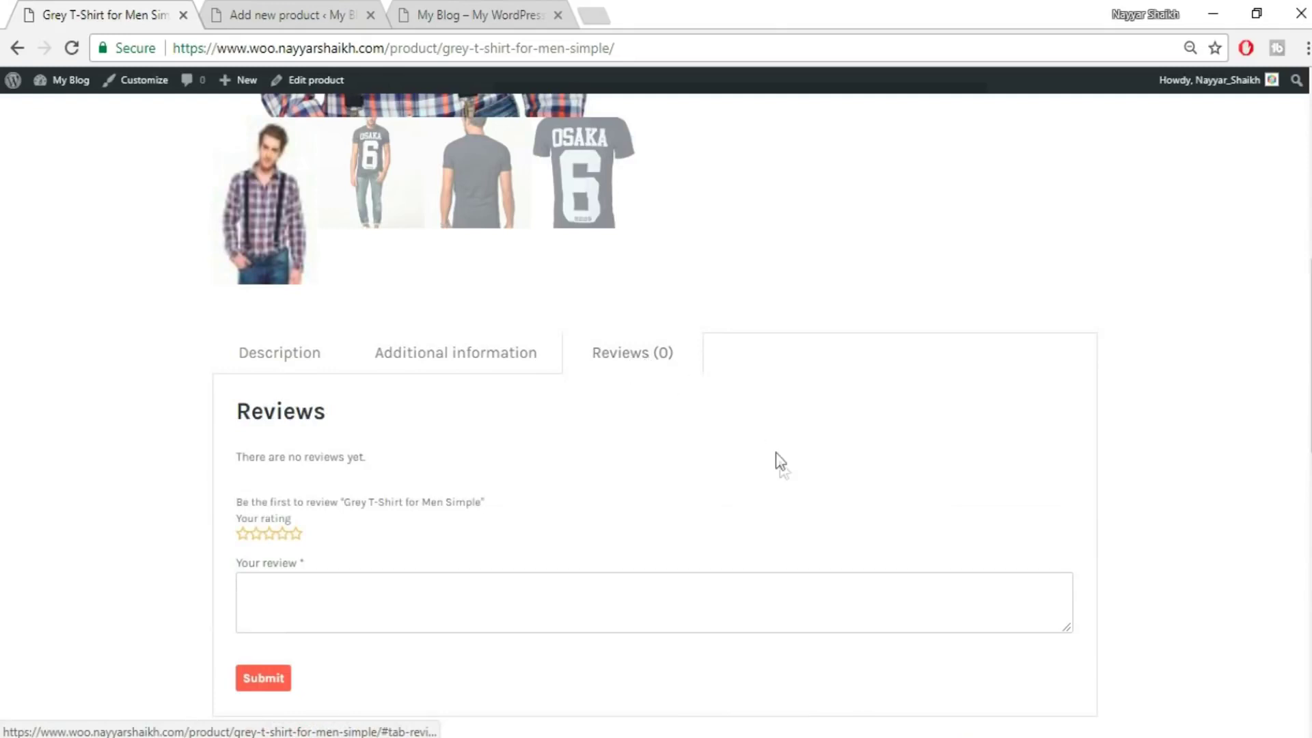
{"action": "scroll", "coordinate": [776, 452], "scroll_direction": "down", "scroll_amount": 2}
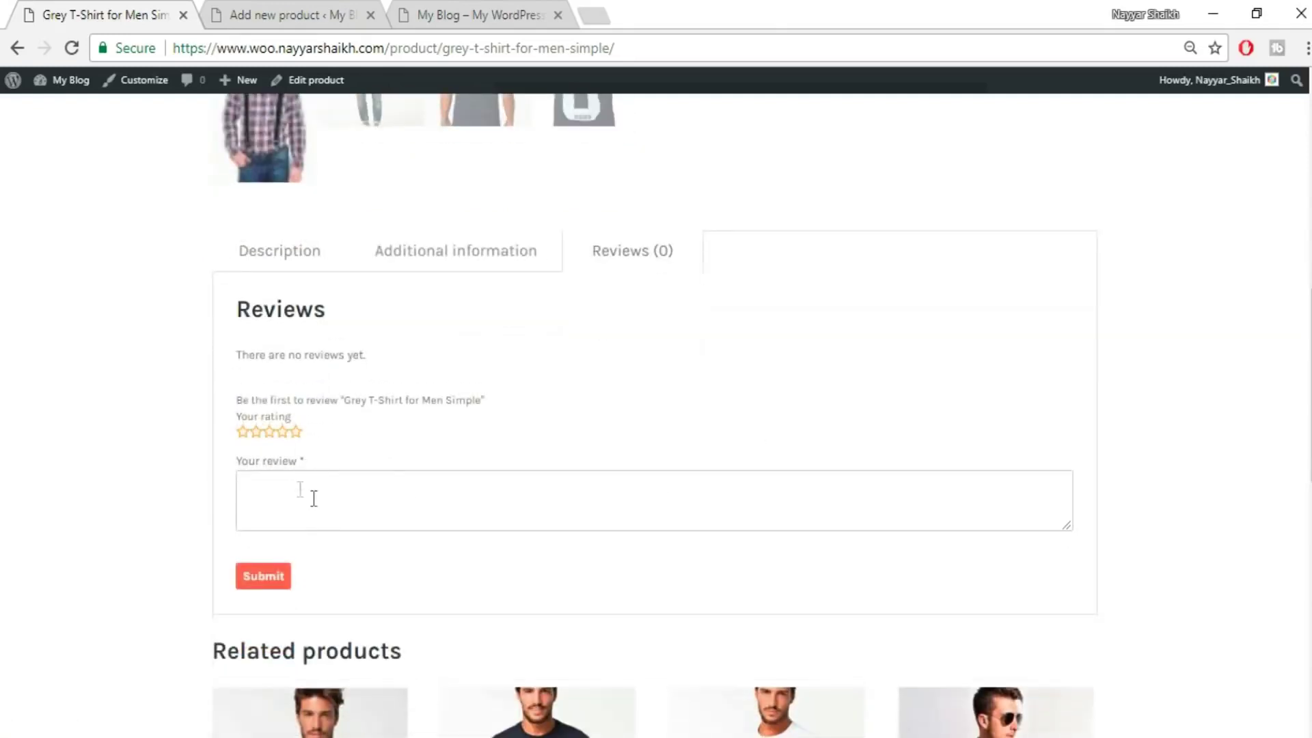
{"action": "left_click", "coordinate": [295, 431]}
{"action": "left_click", "coordinate": [283, 264]}
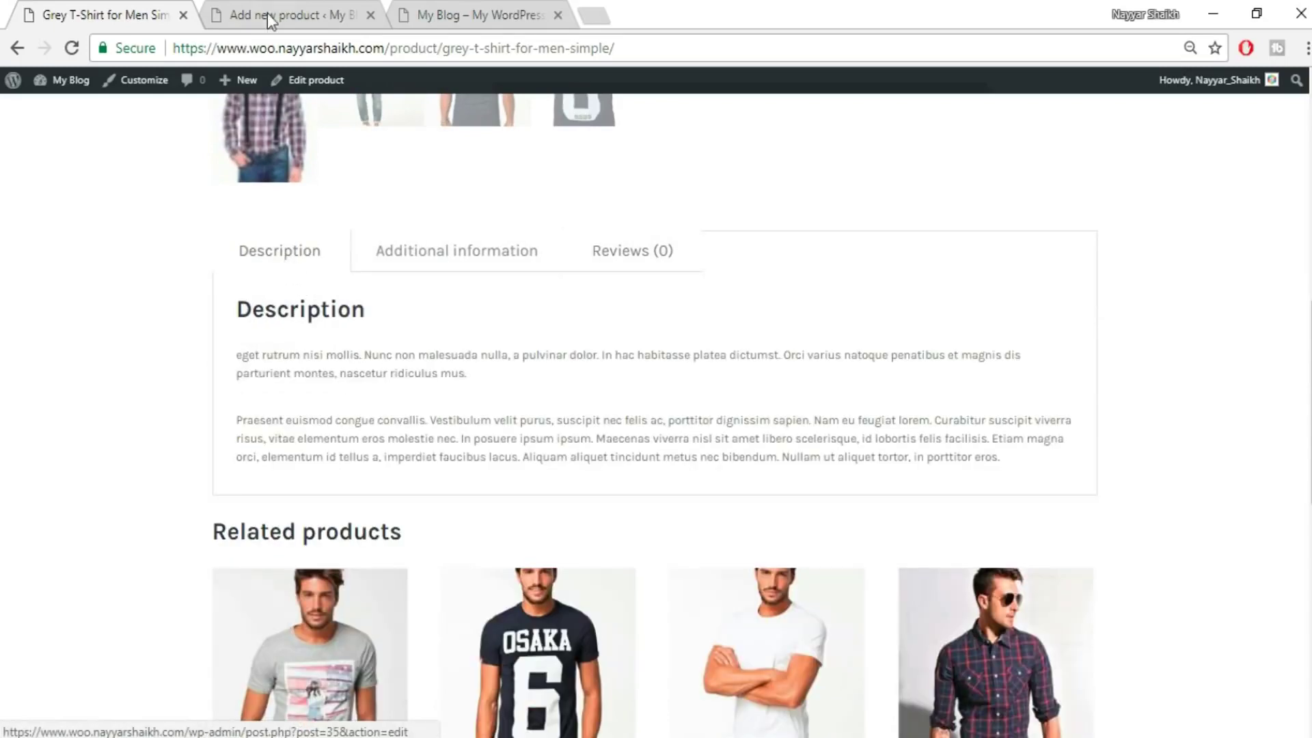
{"action": "left_click", "coordinate": [270, 17]}
{"action": "scroll", "coordinate": [1030, 525], "scroll_direction": "up", "scroll_amount": 5}
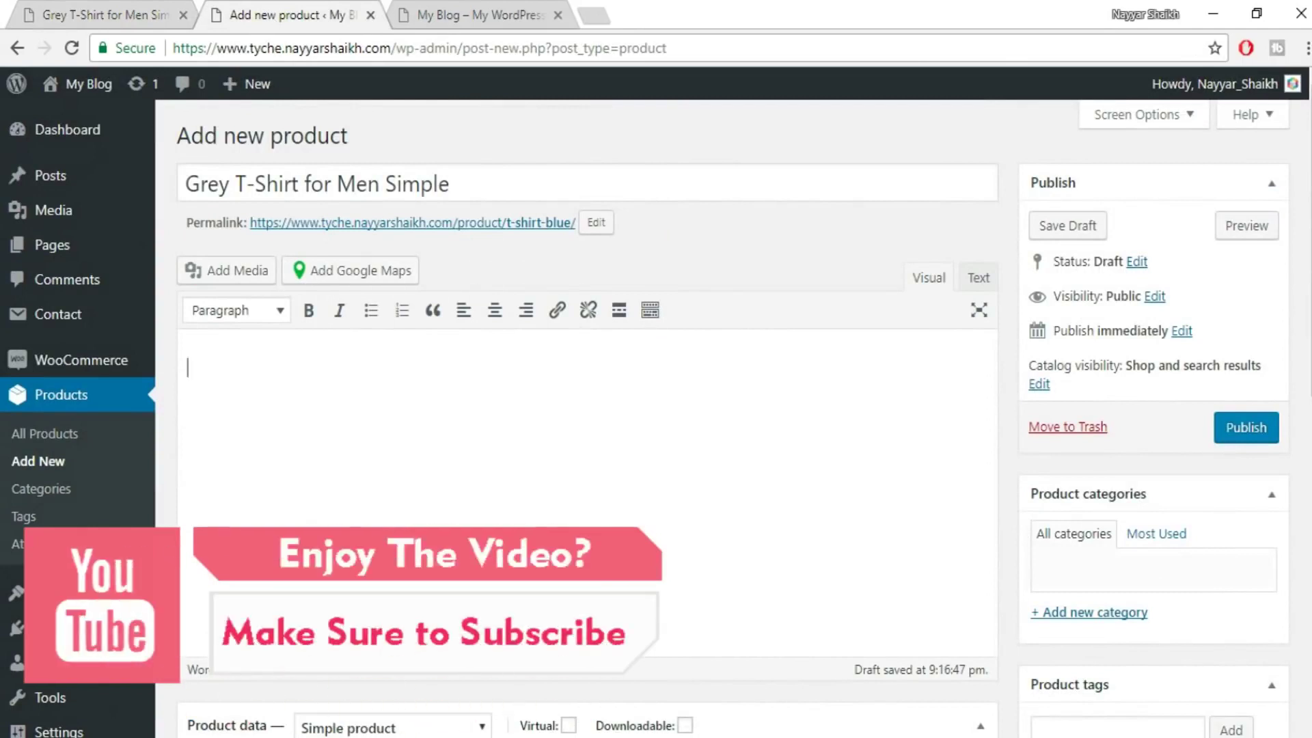
{"action": "key", "text": "ctrl+v"}
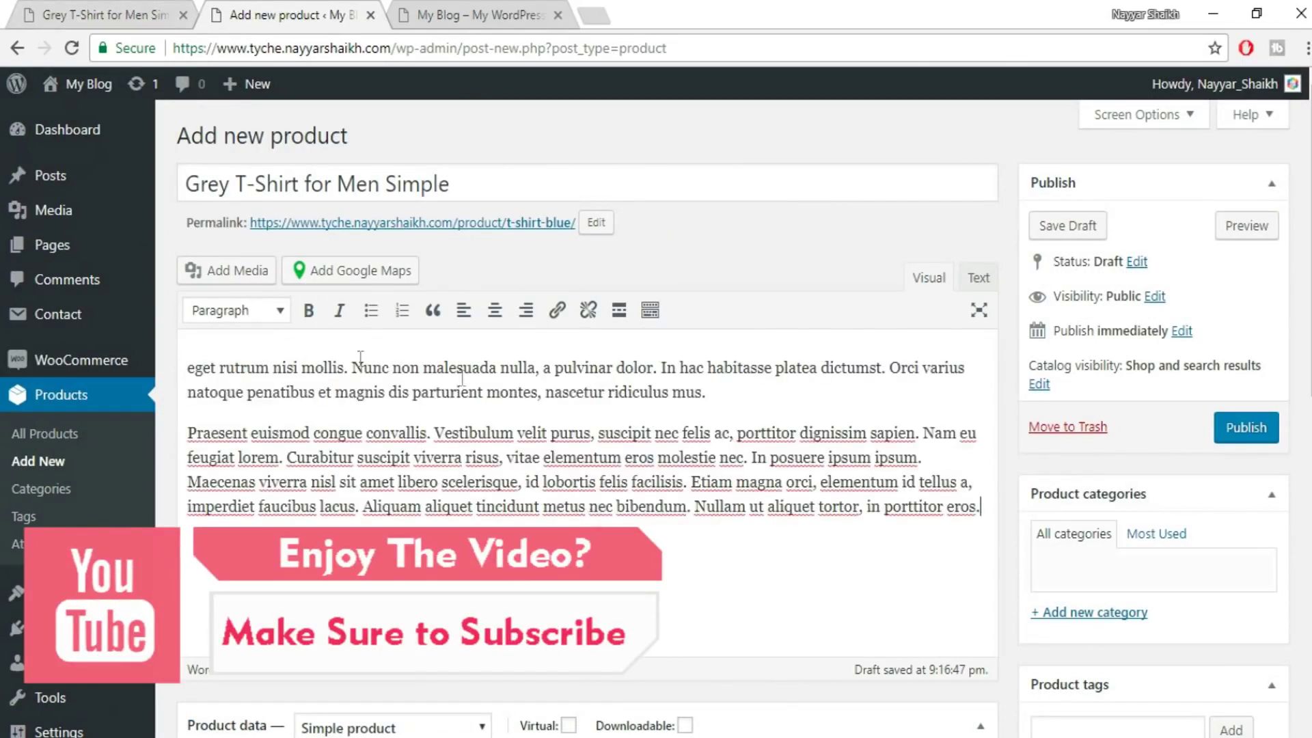
- Paste the description's first paragraph into the Product short description
{"action": "left_click", "coordinate": [82, 13]}
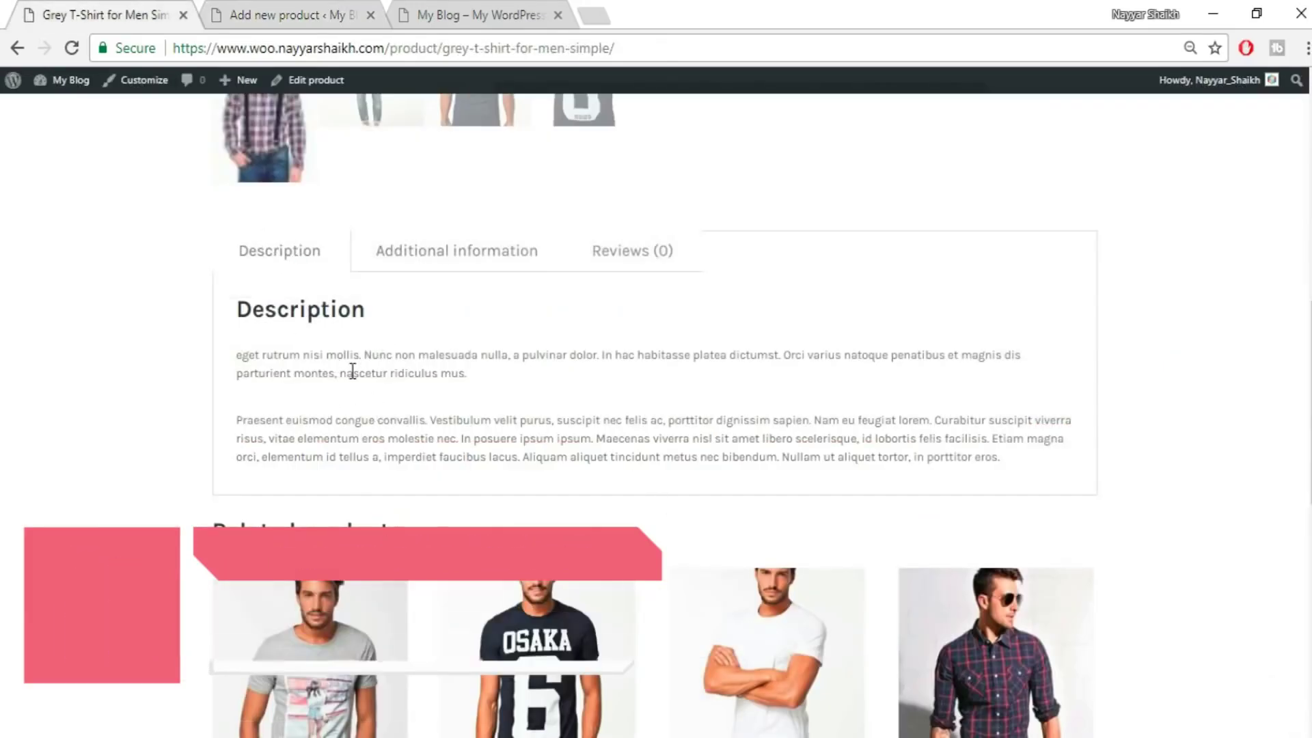
{"action": "left_click", "coordinate": [218, 2]}
{"action": "left_click_drag", "start_coordinate": [714, 393], "coordinate": [168, 334]}
{"action": "key", "text": "ctrl+c"}
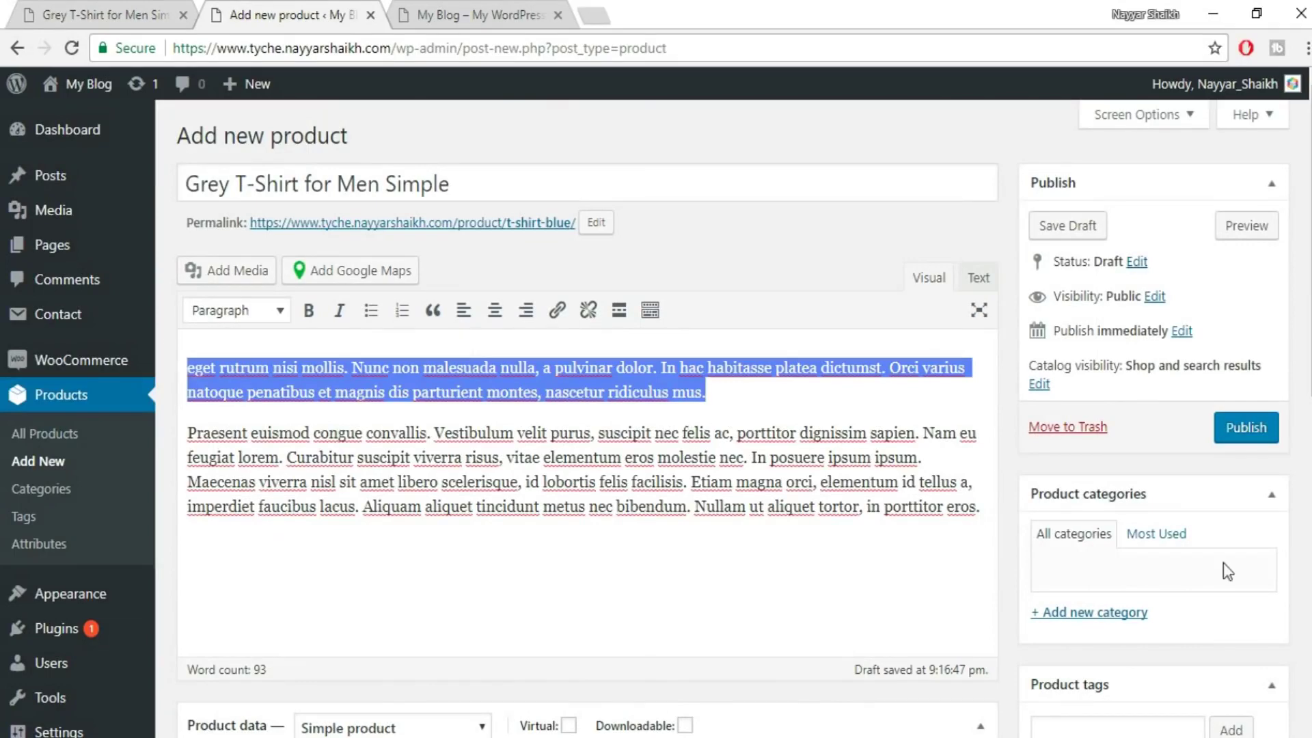
{"action": "scroll", "coordinate": [1226, 571], "scroll_direction": "down", "scroll_amount": 10}
{"action": "left_click", "coordinate": [463, 530]}
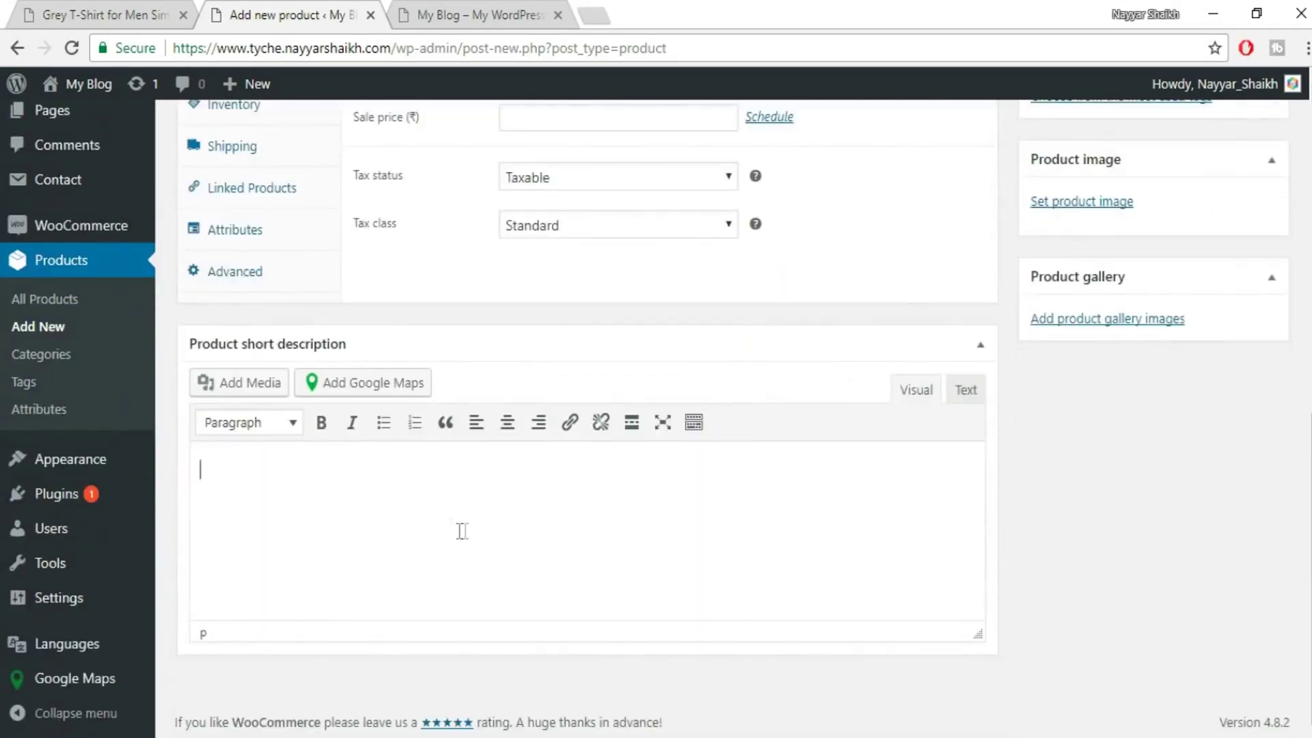
{"action": "key", "text": "ctrl+v"}
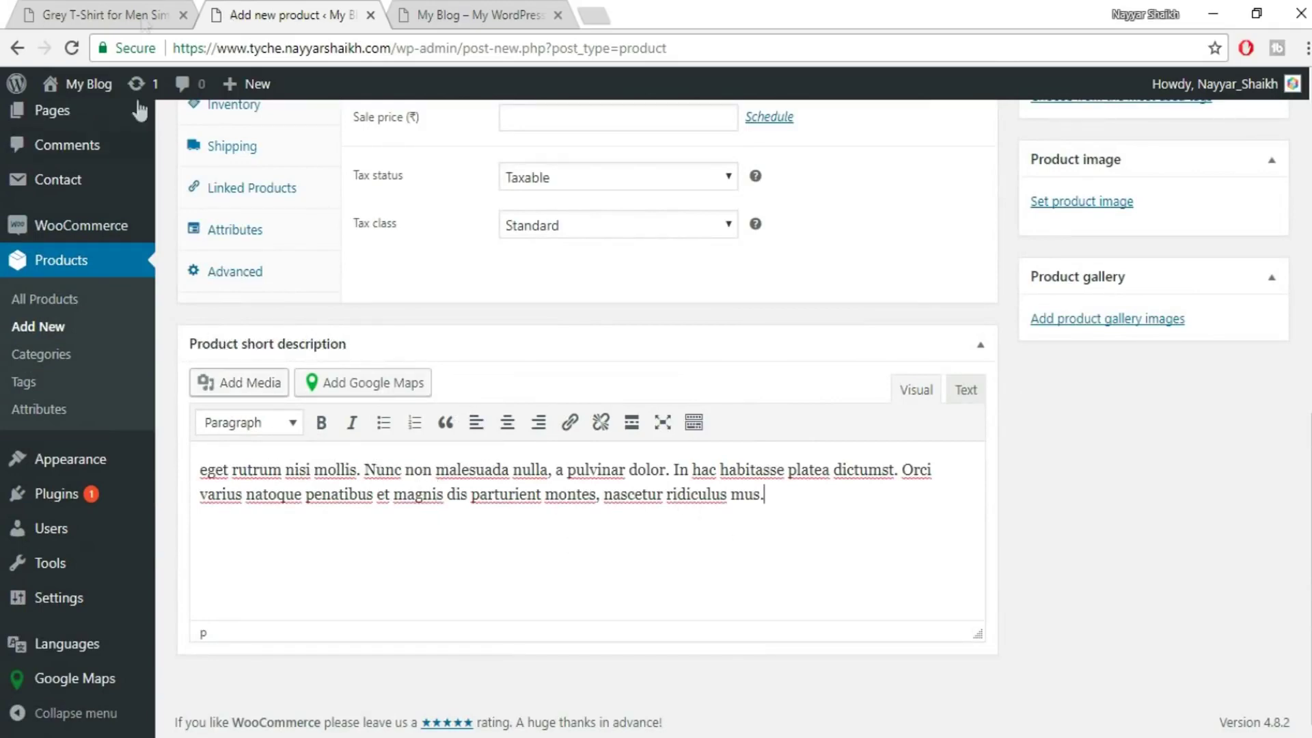
- Compare with the live Grey T-Shirt page, then begin adding a new product category
{"action": "left_click", "coordinate": [122, 8]}
{"action": "scroll", "coordinate": [1004, 463], "scroll_direction": "up", "scroll_amount": 5}
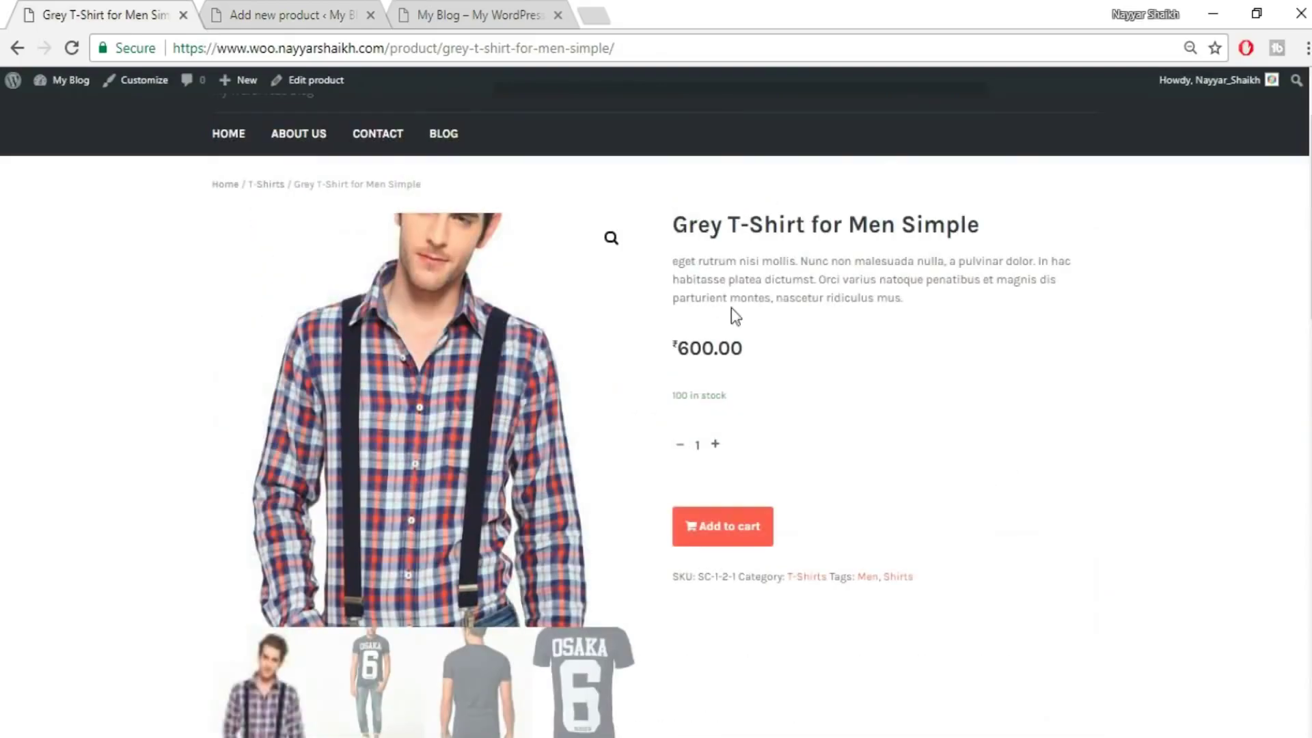
{"action": "left_click", "coordinate": [338, 17]}
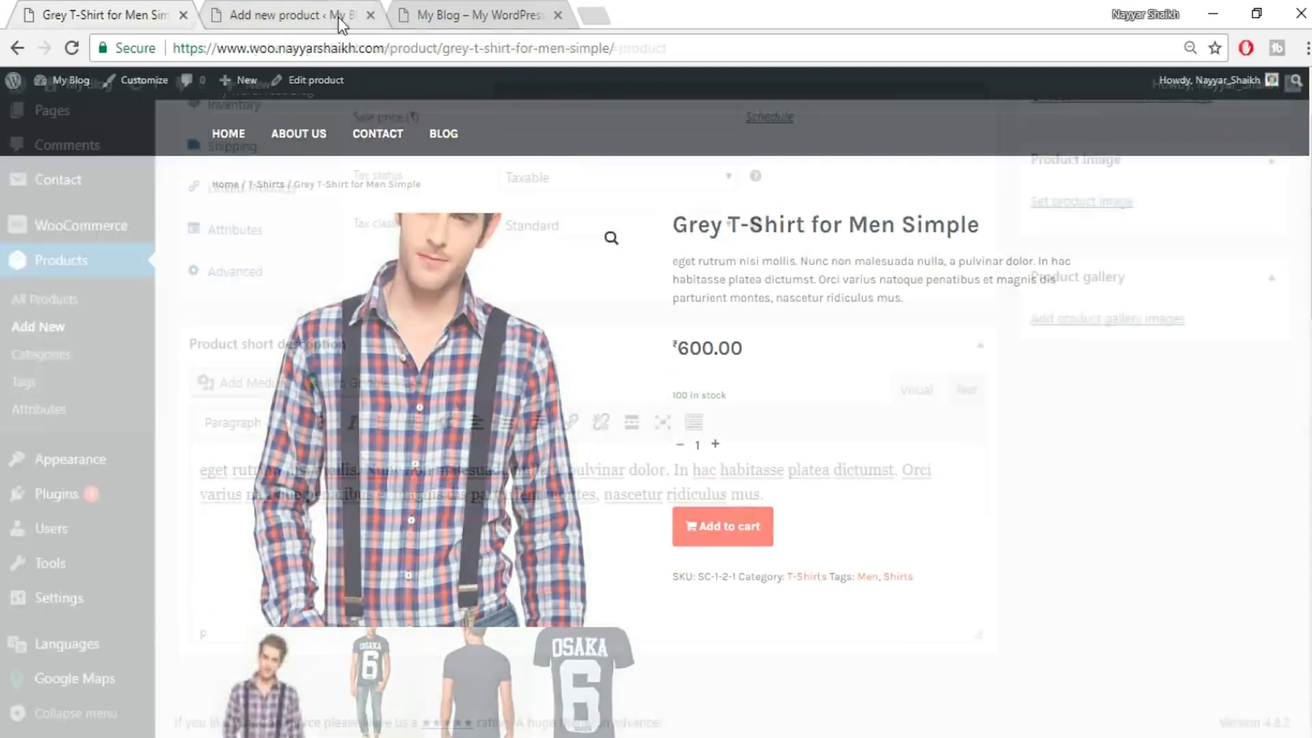
{"action": "scroll", "coordinate": [731, 287], "scroll_direction": "up", "scroll_amount": 10}
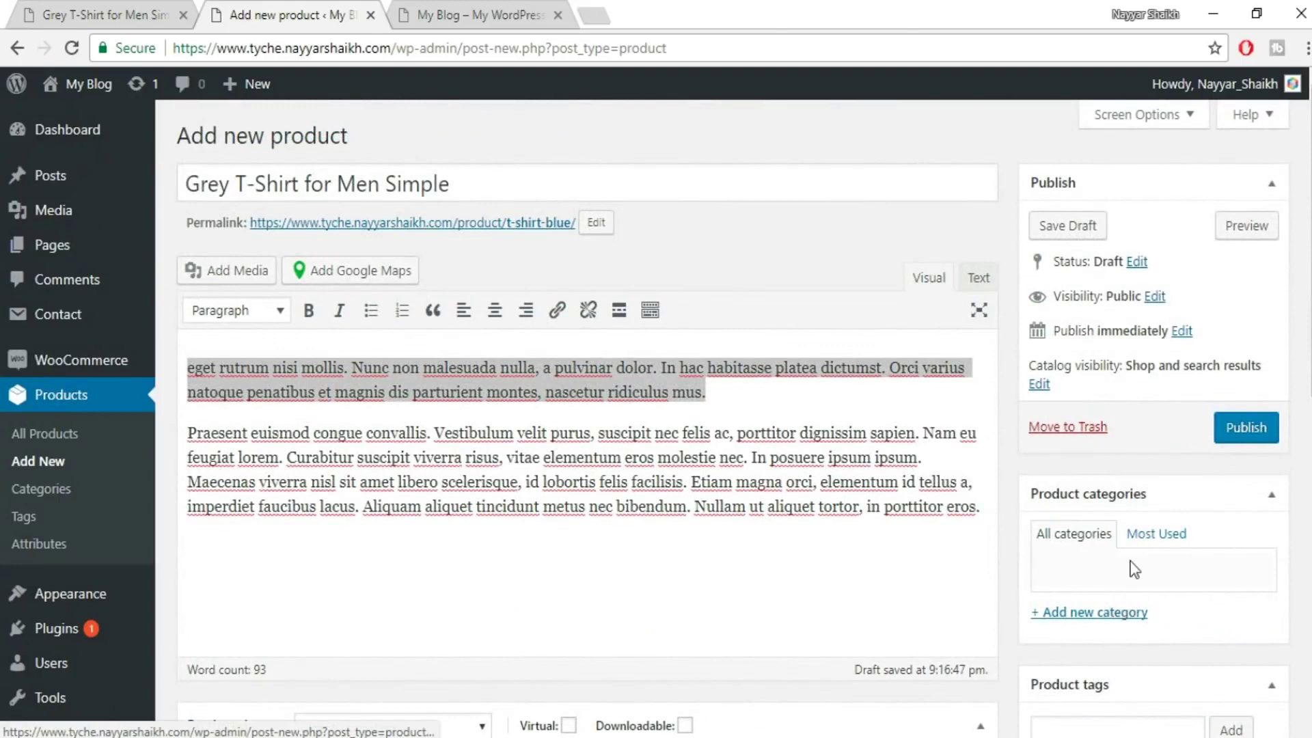
{"action": "left_click", "coordinate": [1126, 613]}
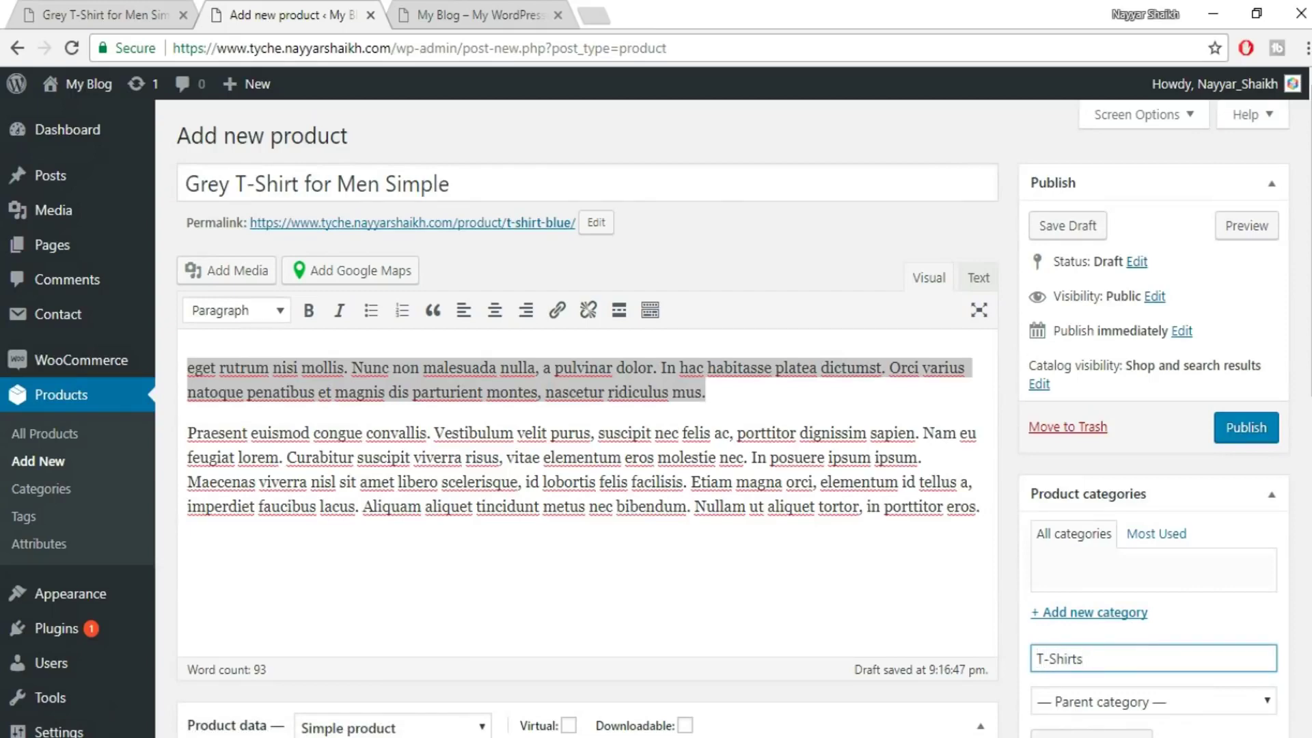
- Add the new T-Shirts product category with no parent category
{"action": "scroll", "coordinate": [1107, 492], "scroll_direction": "down", "scroll_amount": 3}
{"action": "left_click", "coordinate": [1121, 498]}
{"action": "left_click", "coordinate": [1122, 501]}
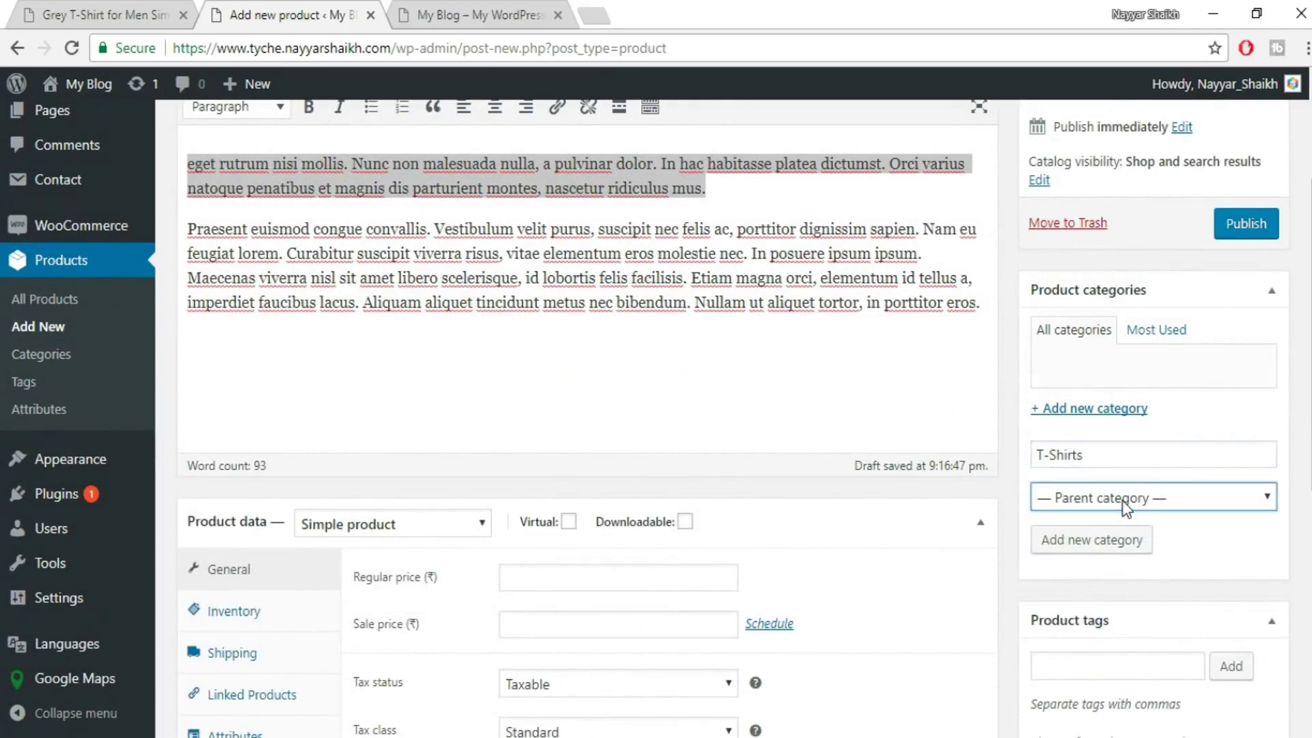
{"action": "left_click", "coordinate": [1114, 543]}
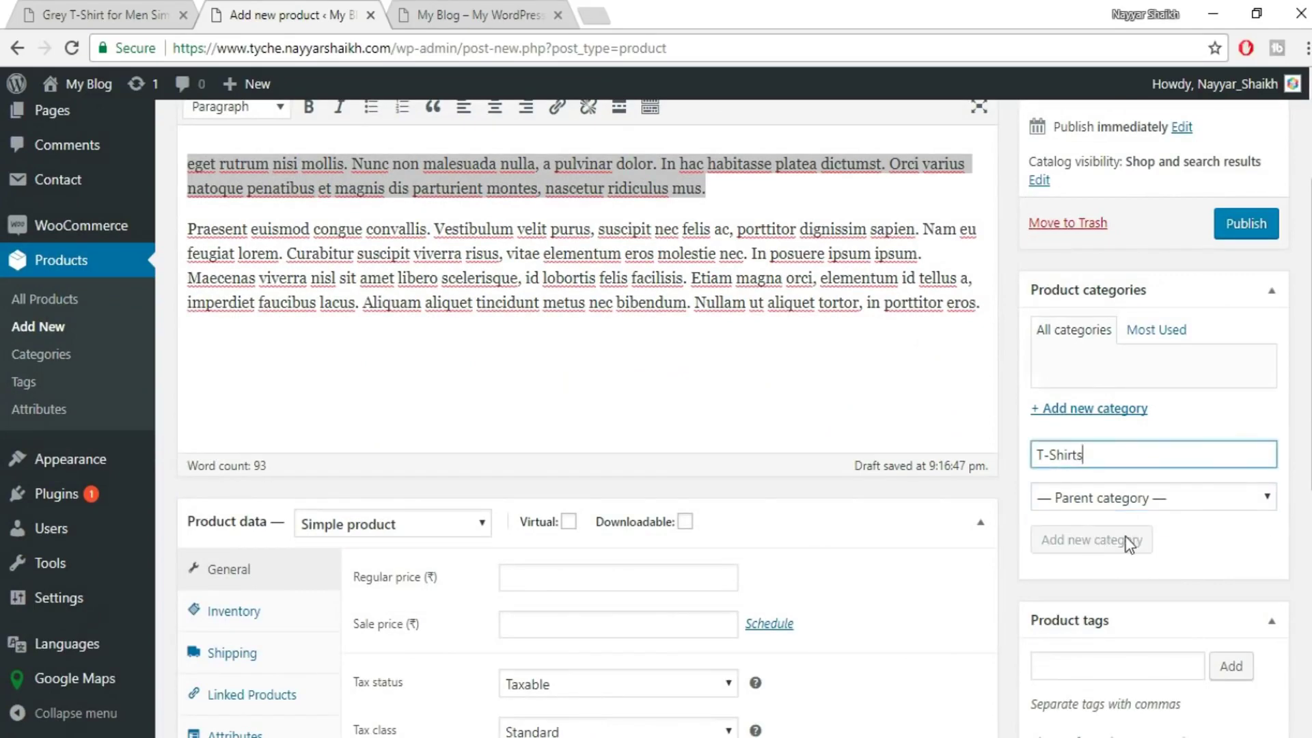
- Keep the product type set to Simple product
{"action": "scroll", "coordinate": [427, 246], "scroll_direction": "down", "scroll_amount": 4}
{"action": "left_click", "coordinate": [427, 218]}
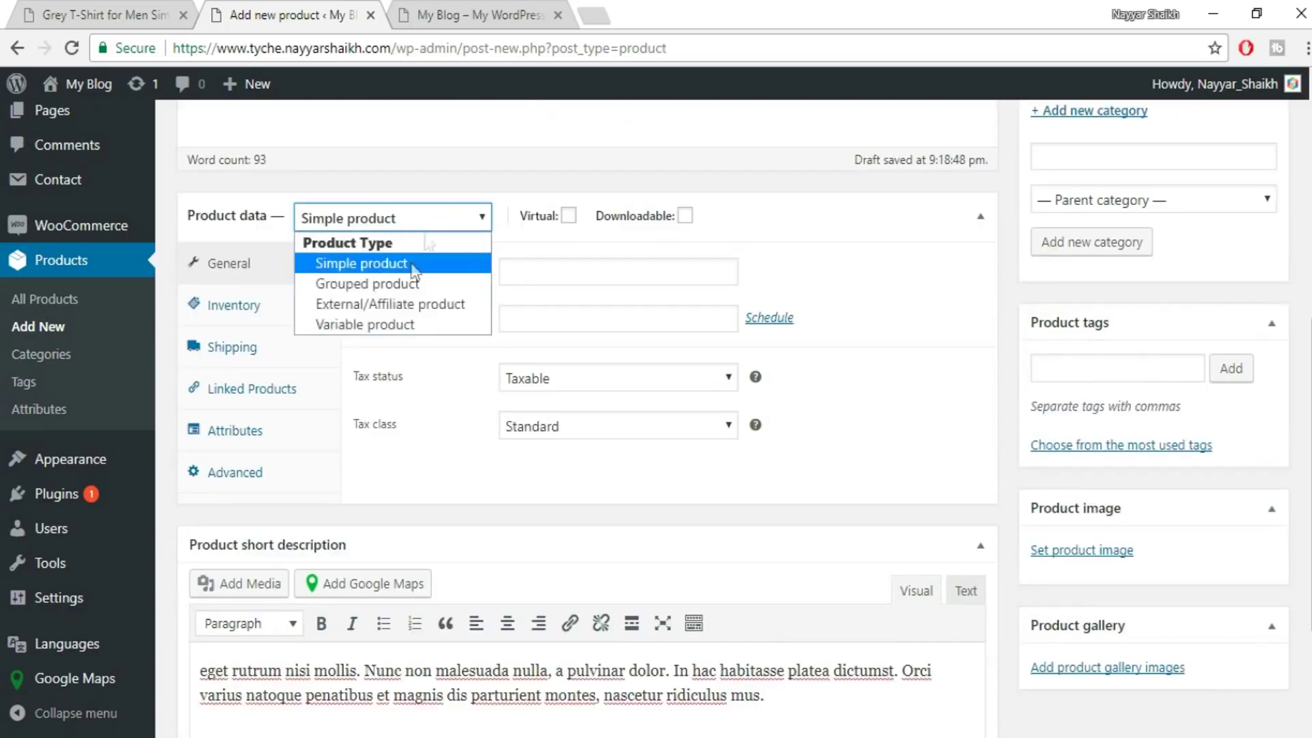
{"action": "left_click", "coordinate": [382, 263]}
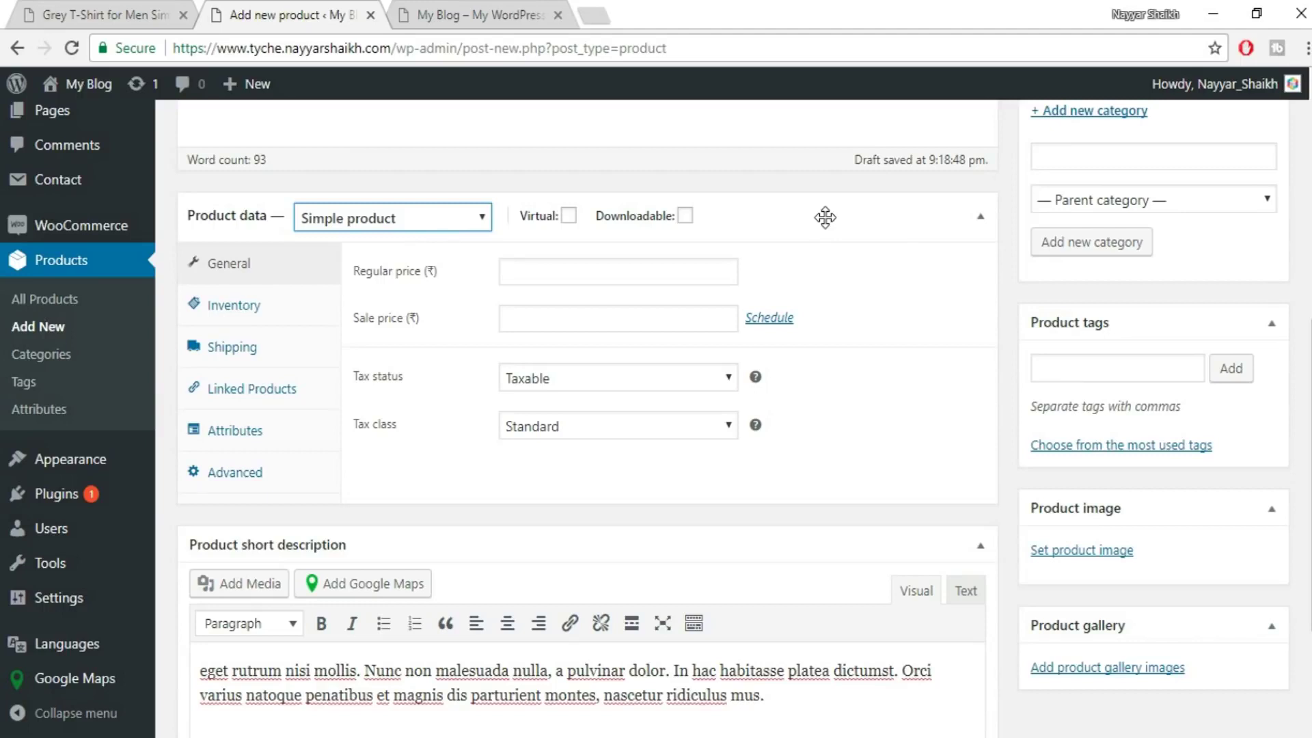
- Give the product a regular price of 600 and the GST tax class, then show Inventory
{"action": "left_click", "coordinate": [553, 273]}
{"action": "type", "text": "600"}
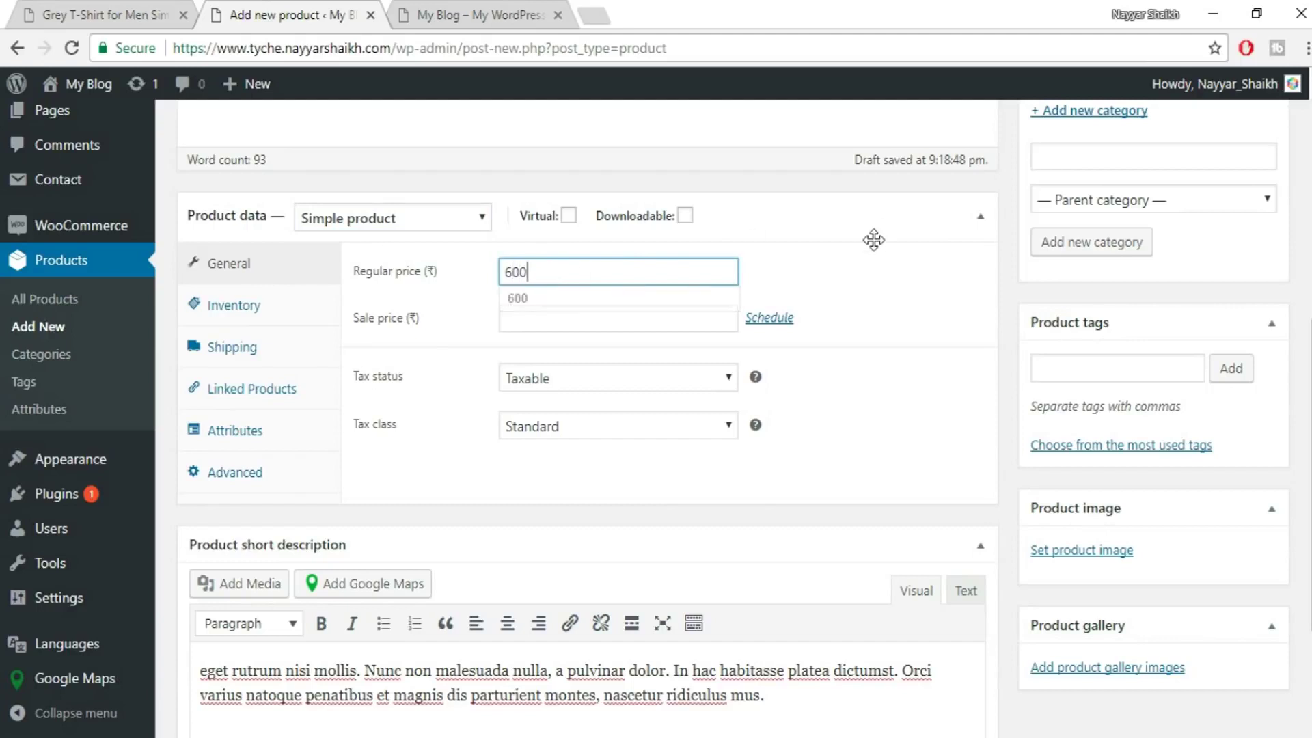
{"action": "left_click", "coordinate": [871, 234]}
{"action": "left_click", "coordinate": [980, 216]}
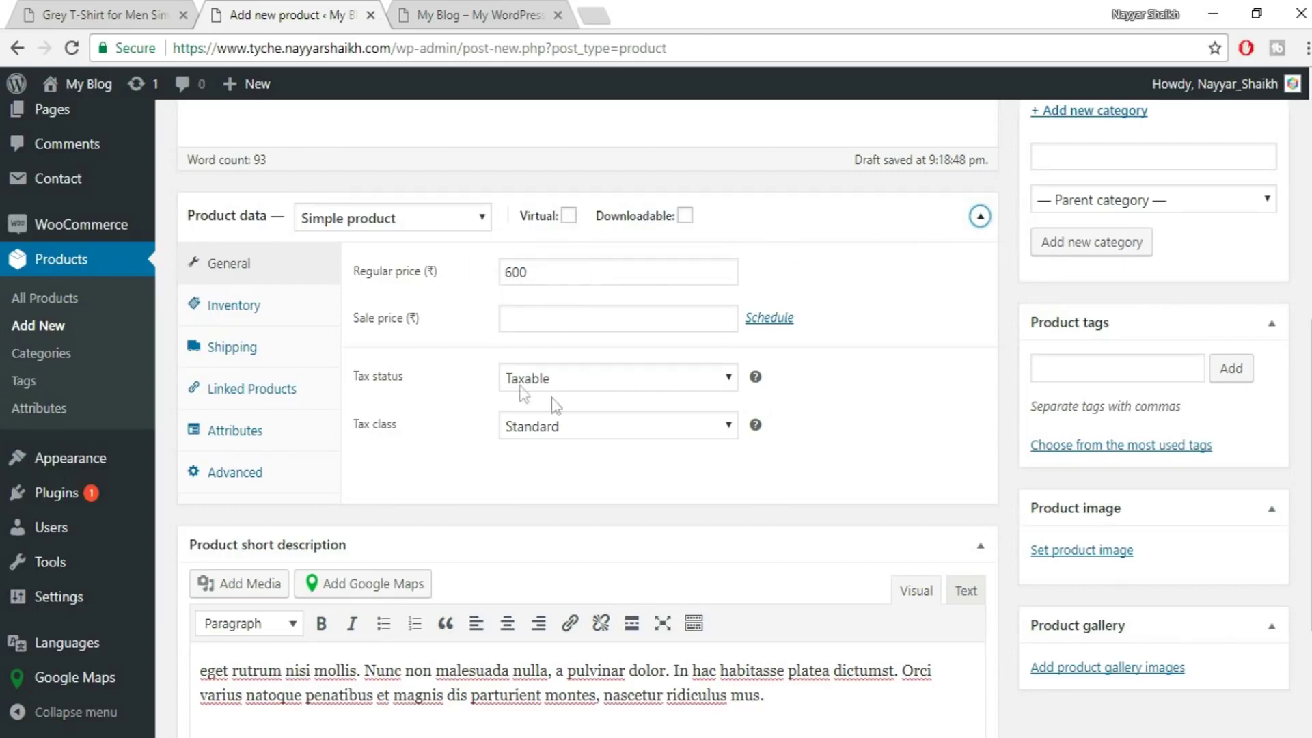
{"action": "left_click", "coordinate": [539, 431]}
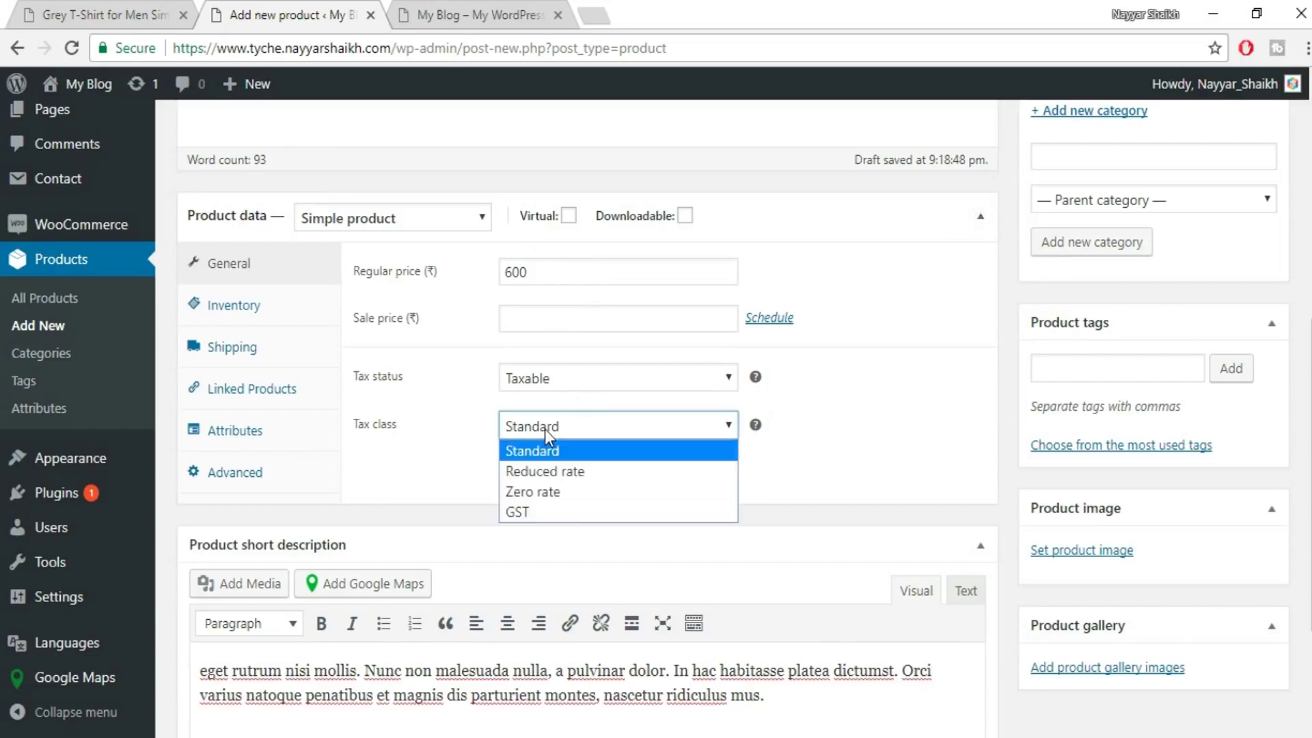
{"action": "left_click", "coordinate": [576, 517]}
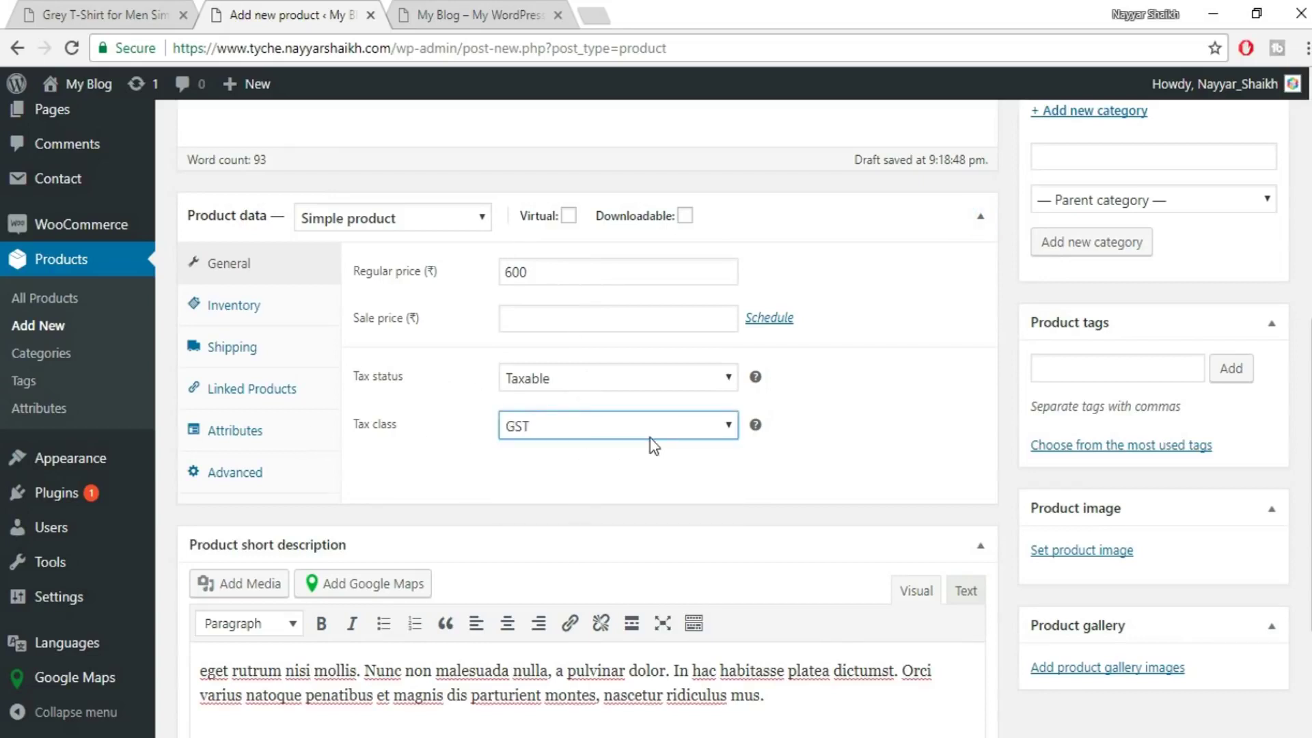
{"action": "left_click", "coordinate": [226, 306]}
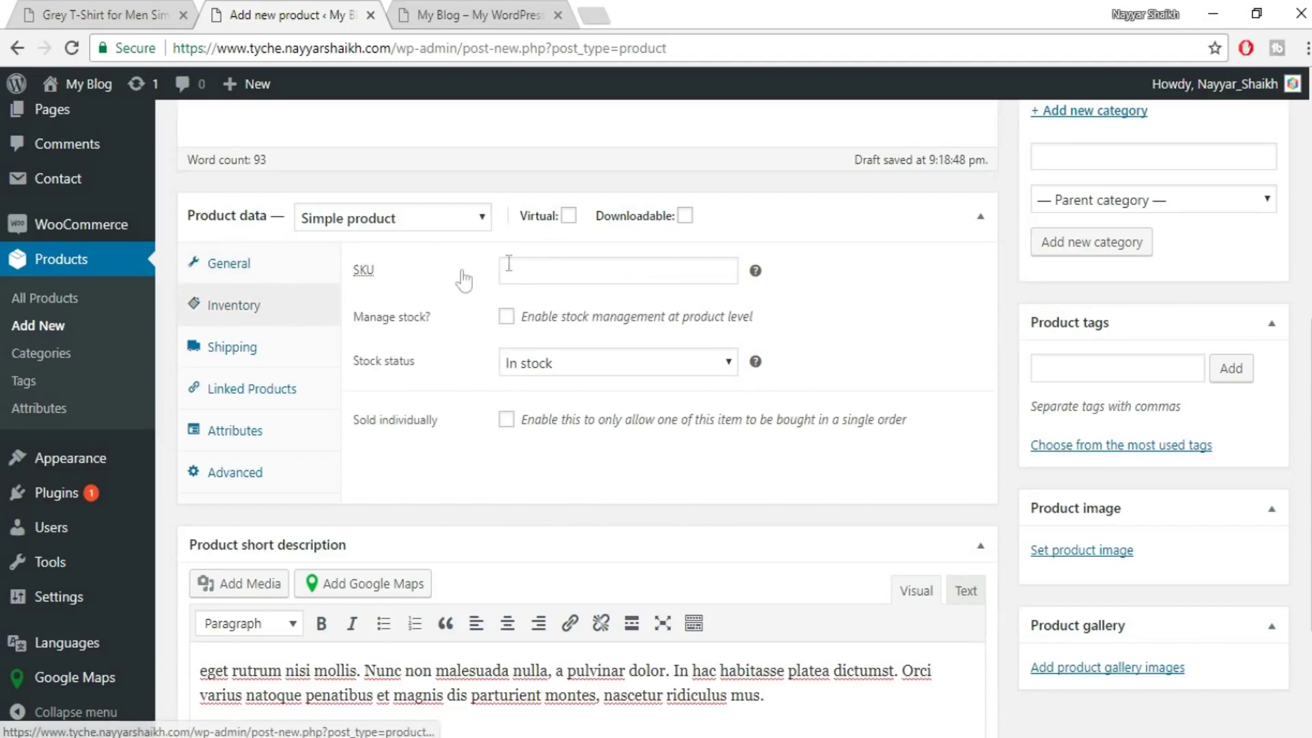
- Enter SKU WH, enable Manage stock, and check the live page's stock count
{"action": "left_click", "coordinate": [588, 273]}
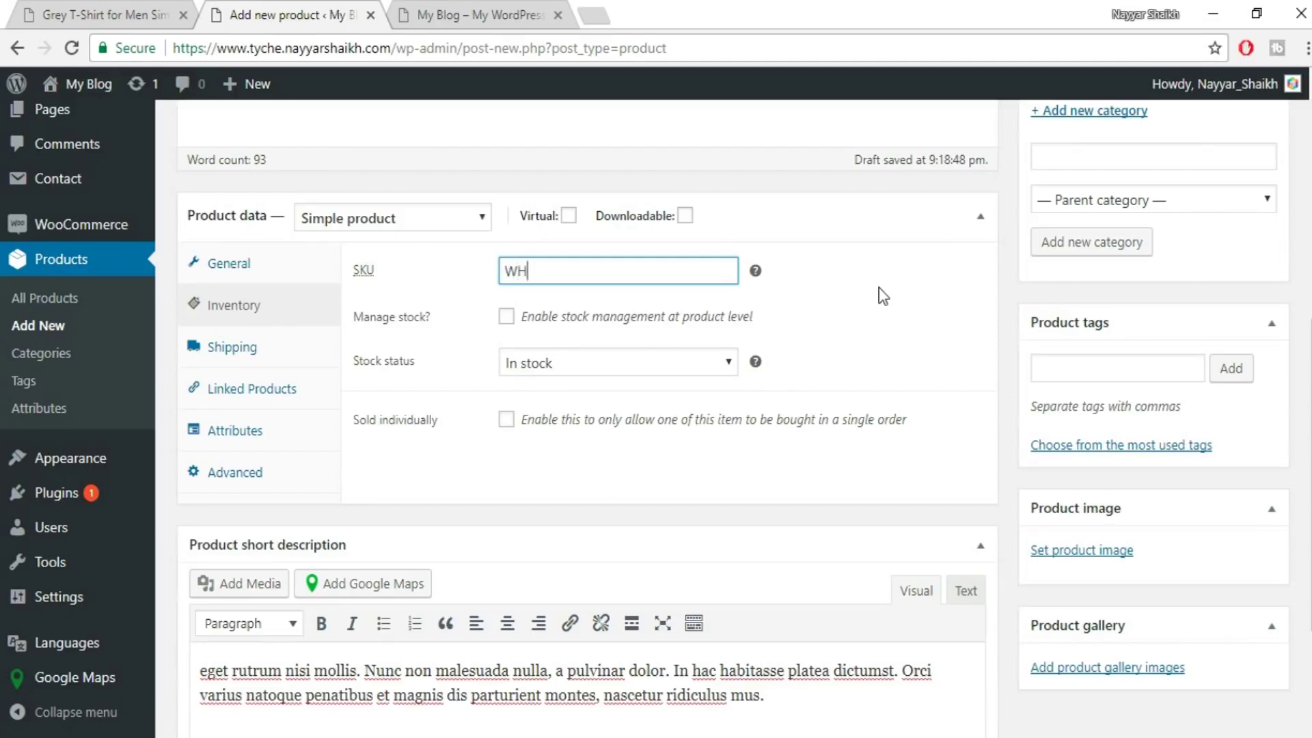
{"action": "left_click", "coordinate": [506, 319]}
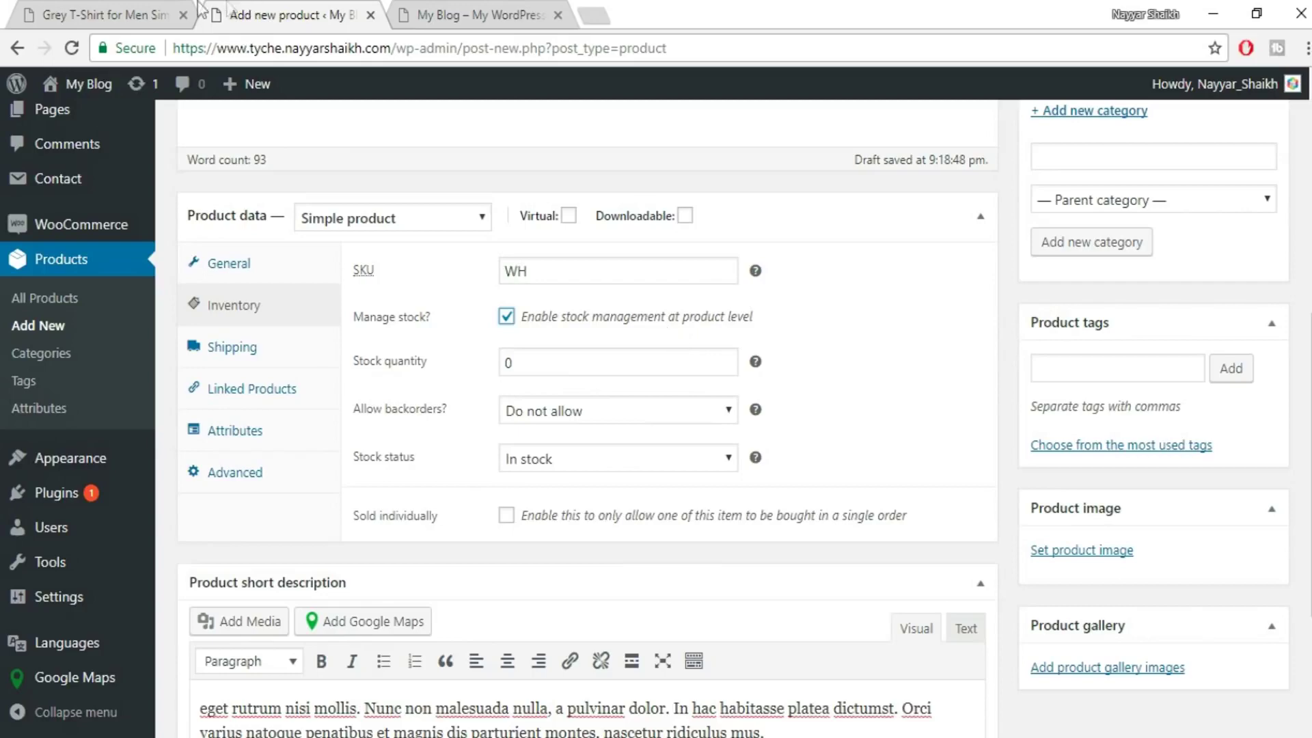
{"action": "left_click", "coordinate": [106, 14]}
{"action": "left_click_drag", "start_coordinate": [738, 406], "coordinate": [677, 391]}
{"action": "left_click", "coordinate": [677, 391]}
{"action": "left_click", "coordinate": [1307, 48]}
{"action": "left_click", "coordinate": [1253, 240]}
{"action": "left_click", "coordinate": [1253, 241]}
{"action": "left_click", "coordinate": [882, 445]}
{"action": "scroll", "coordinate": [824, 351], "scroll_direction": "down", "scroll_amount": 3}
{"action": "scroll", "coordinate": [823, 352], "scroll_direction": "up", "scroll_amount": 2}
{"action": "left_click_drag", "start_coordinate": [680, 378], "coordinate": [786, 376]}
- Set the stock quantity to 100
{"action": "left_click", "coordinate": [109, 15]}
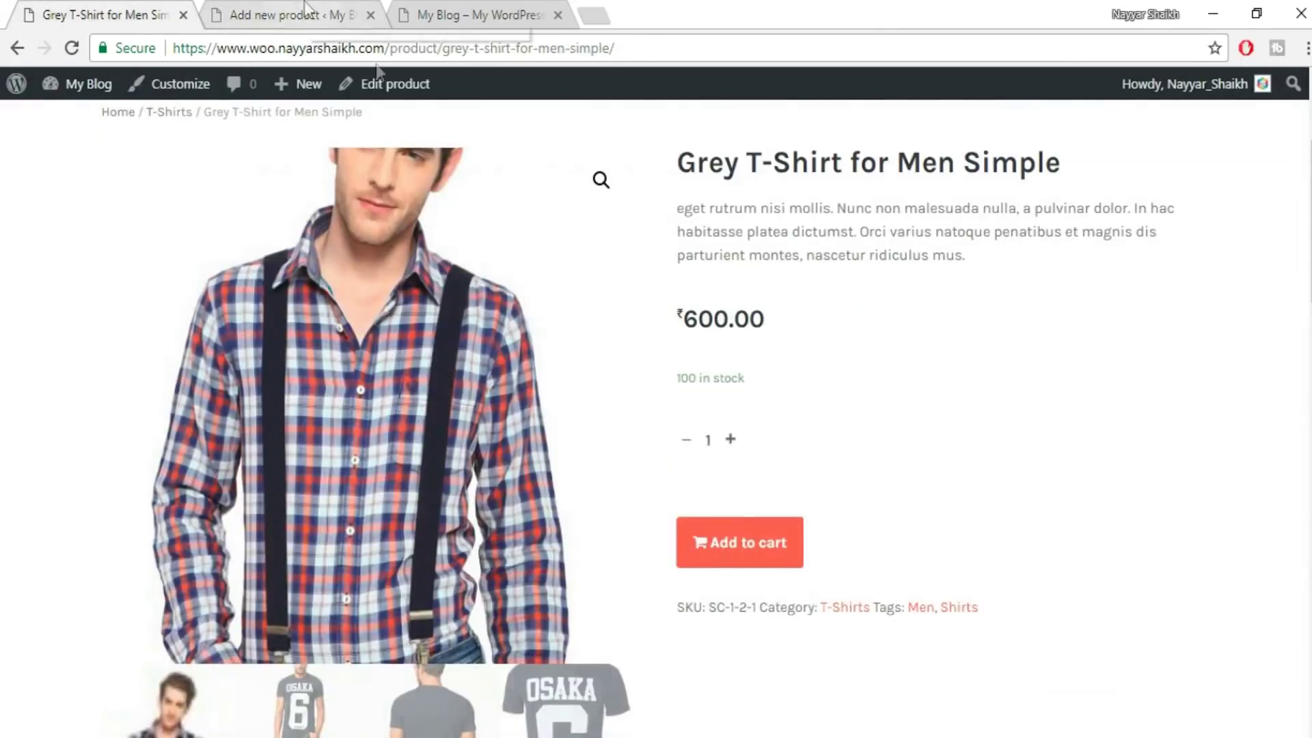
{"action": "left_click", "coordinate": [277, 8]}
{"action": "double_click", "coordinate": [591, 373]}
{"action": "type", "text": "100"}
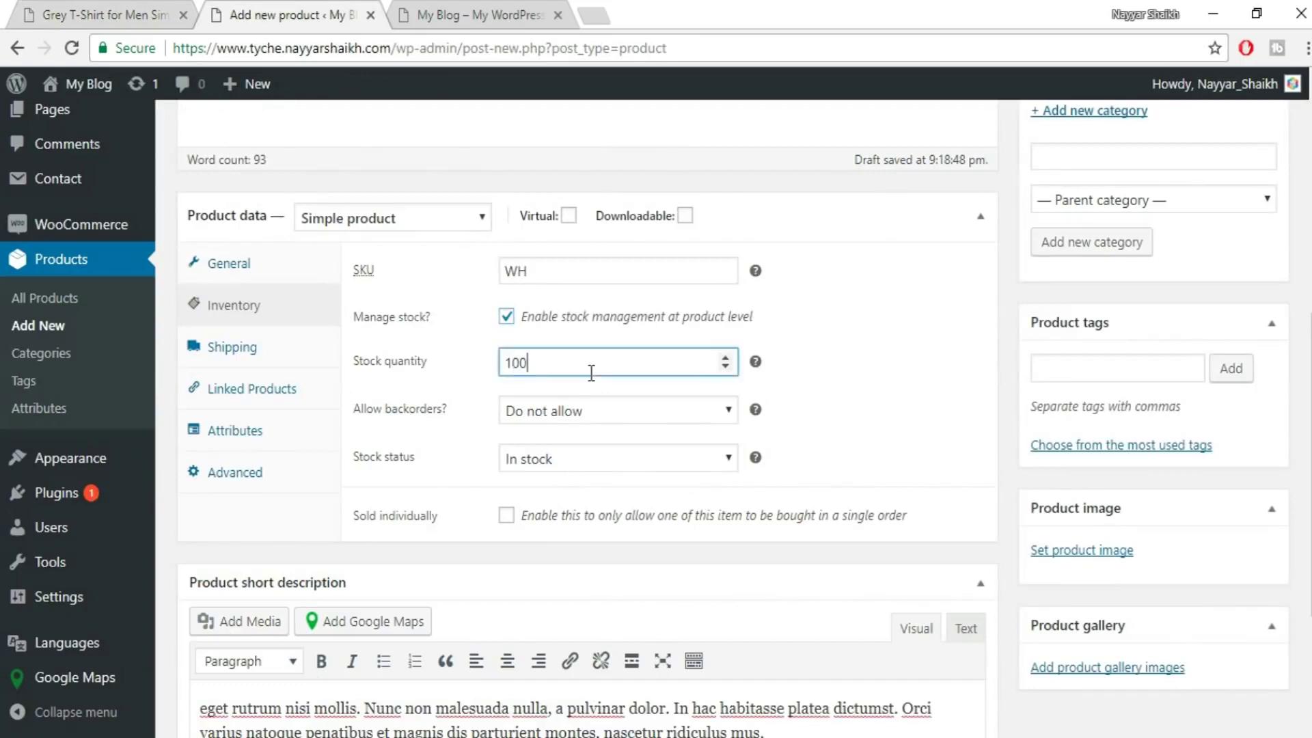
{"action": "left_click", "coordinate": [139, 11]}
{"action": "left_click", "coordinate": [285, 8]}
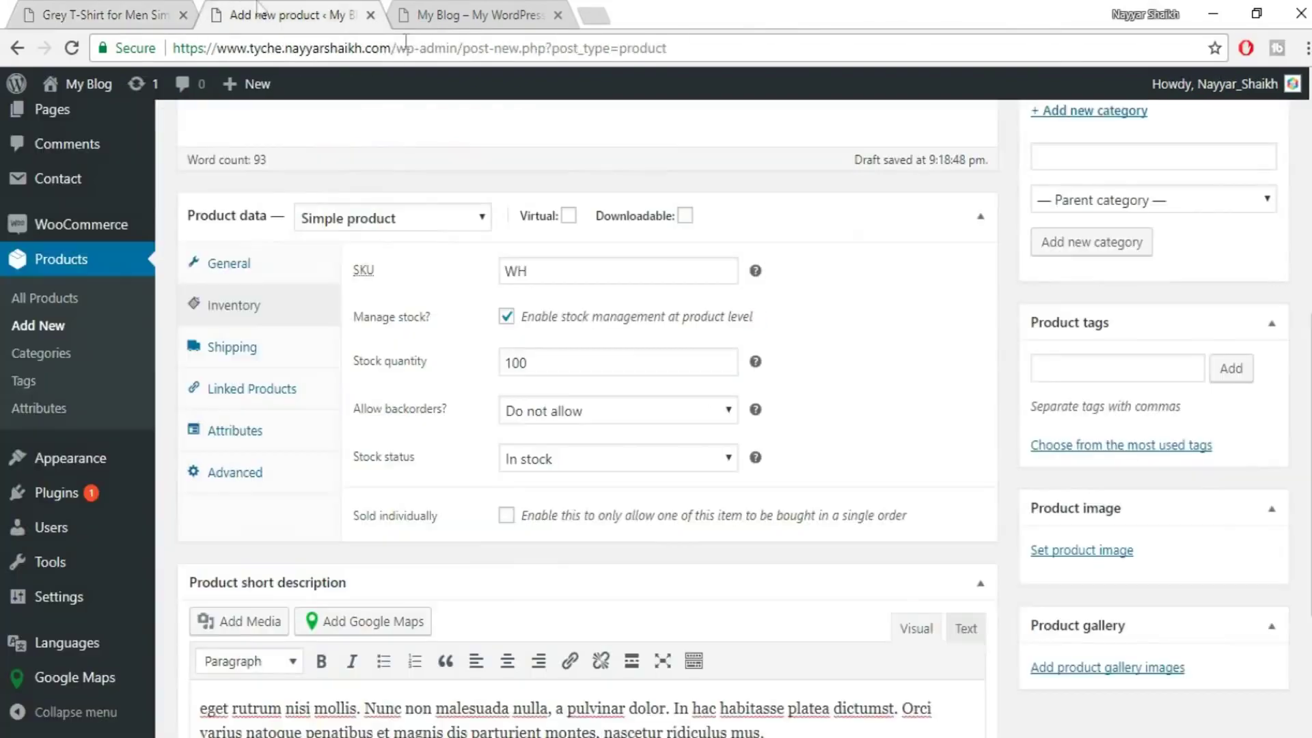
{"action": "left_click", "coordinate": [123, 9]}
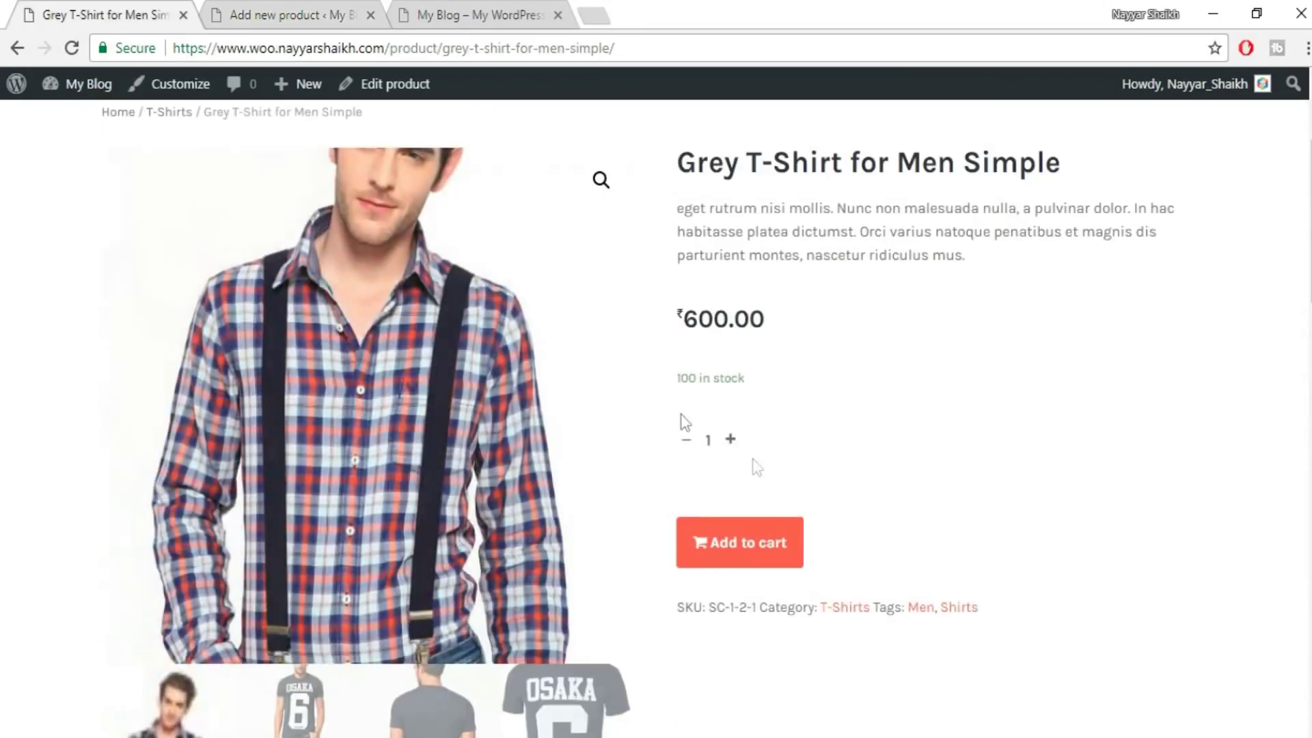
{"action": "left_click", "coordinate": [343, 5]}
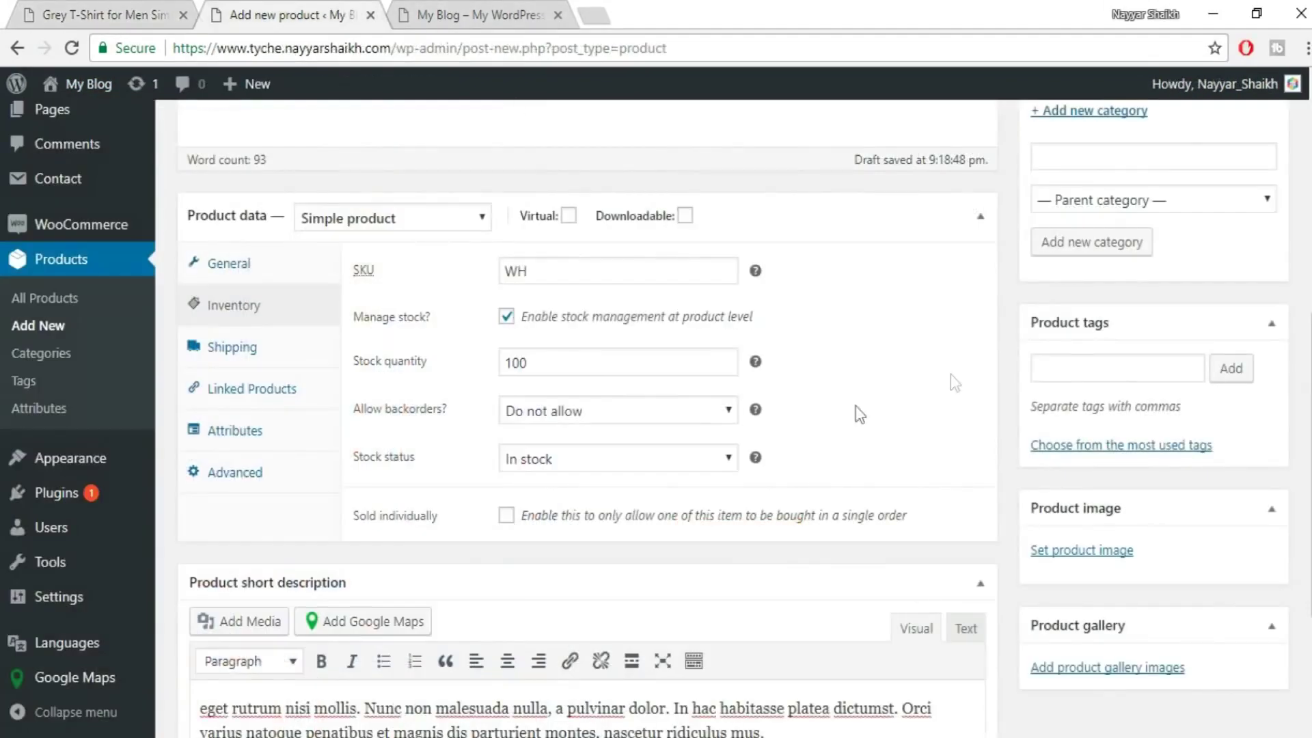
- Leave Allow backorders set to Do not allow
{"action": "left_click", "coordinate": [581, 411]}
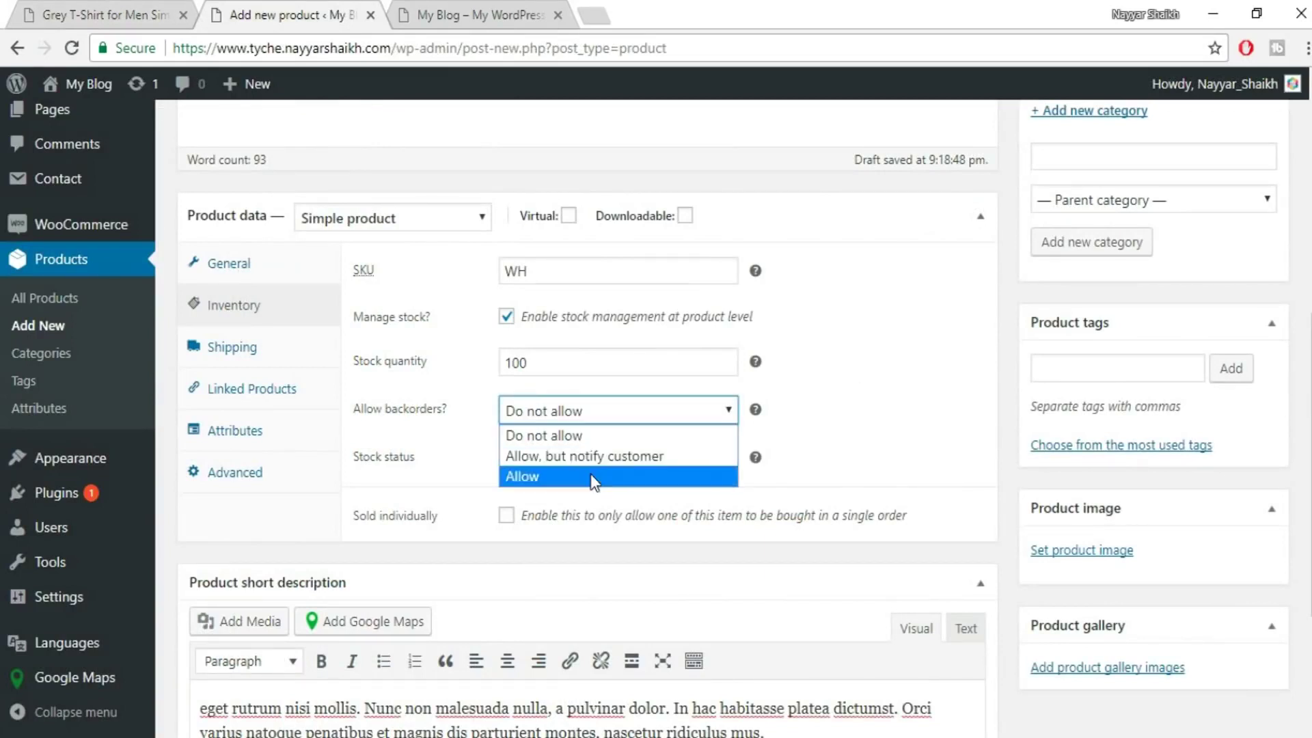
{"action": "left_click", "coordinate": [547, 435]}
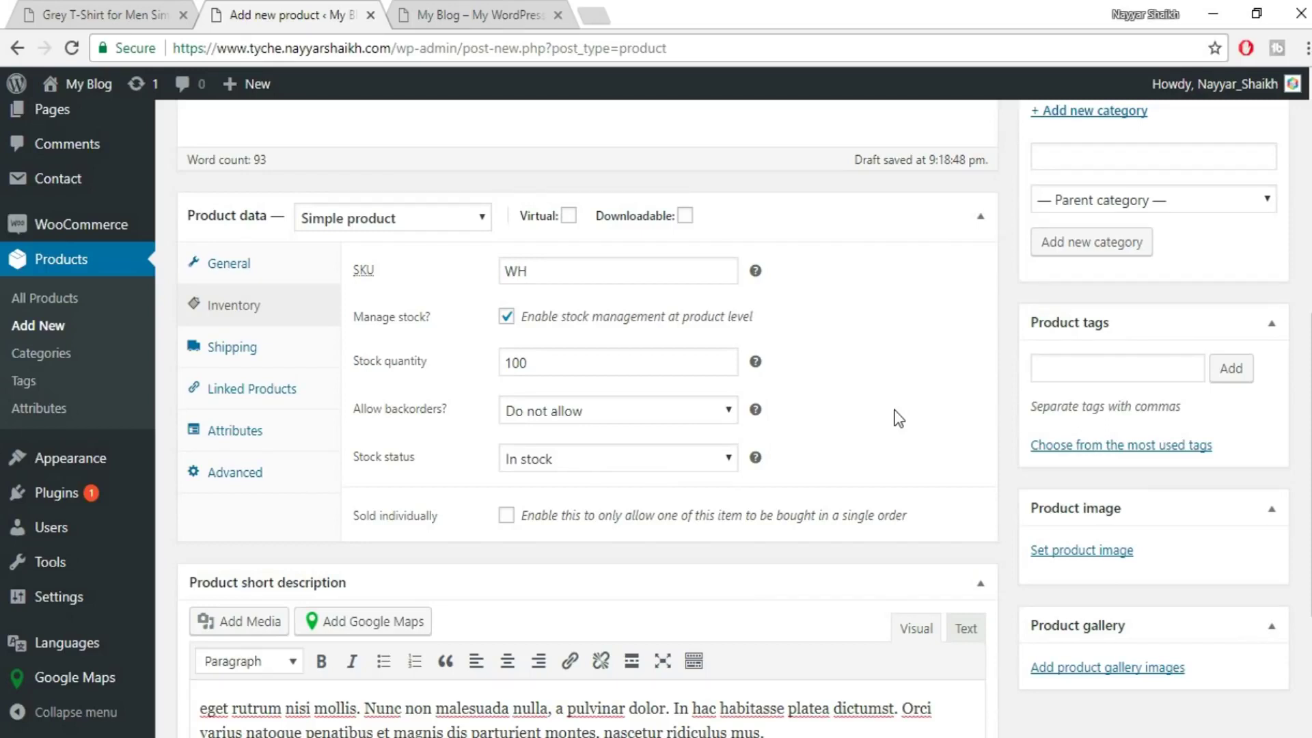
{"action": "left_click", "coordinate": [606, 418]}
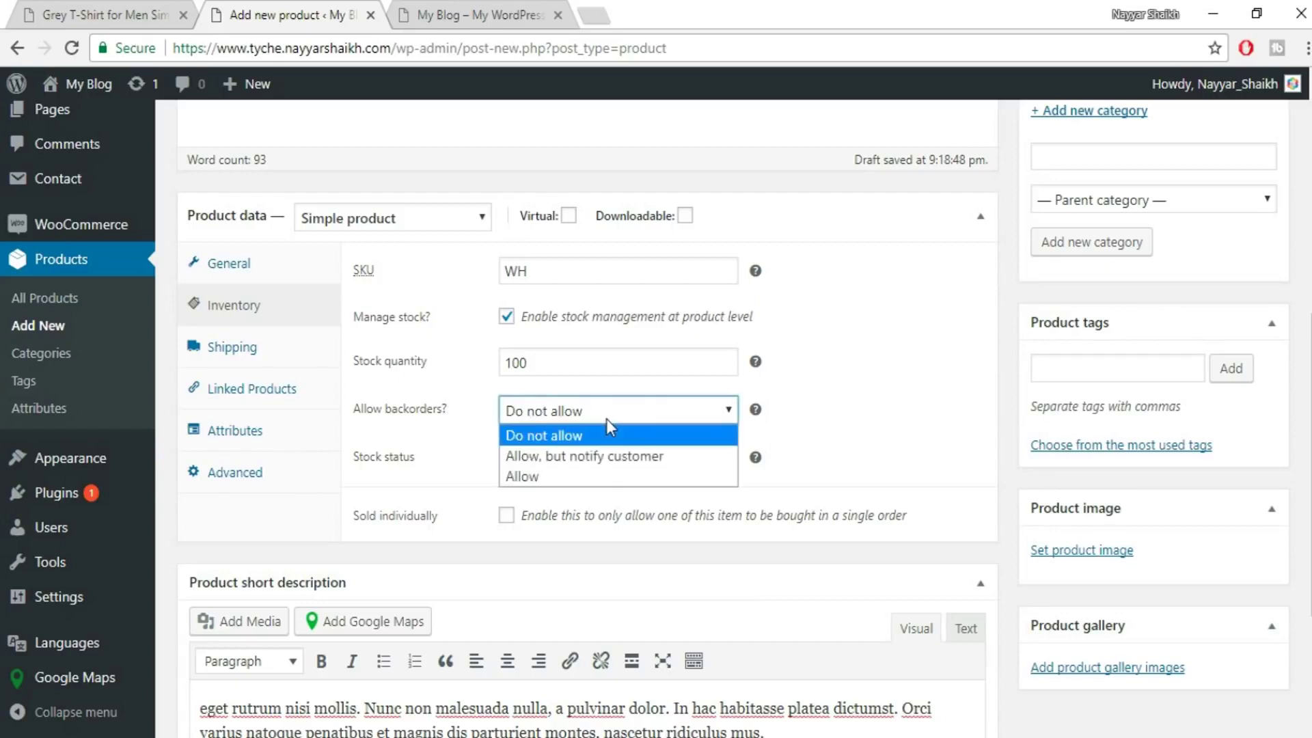
{"action": "left_click", "coordinate": [606, 420]}
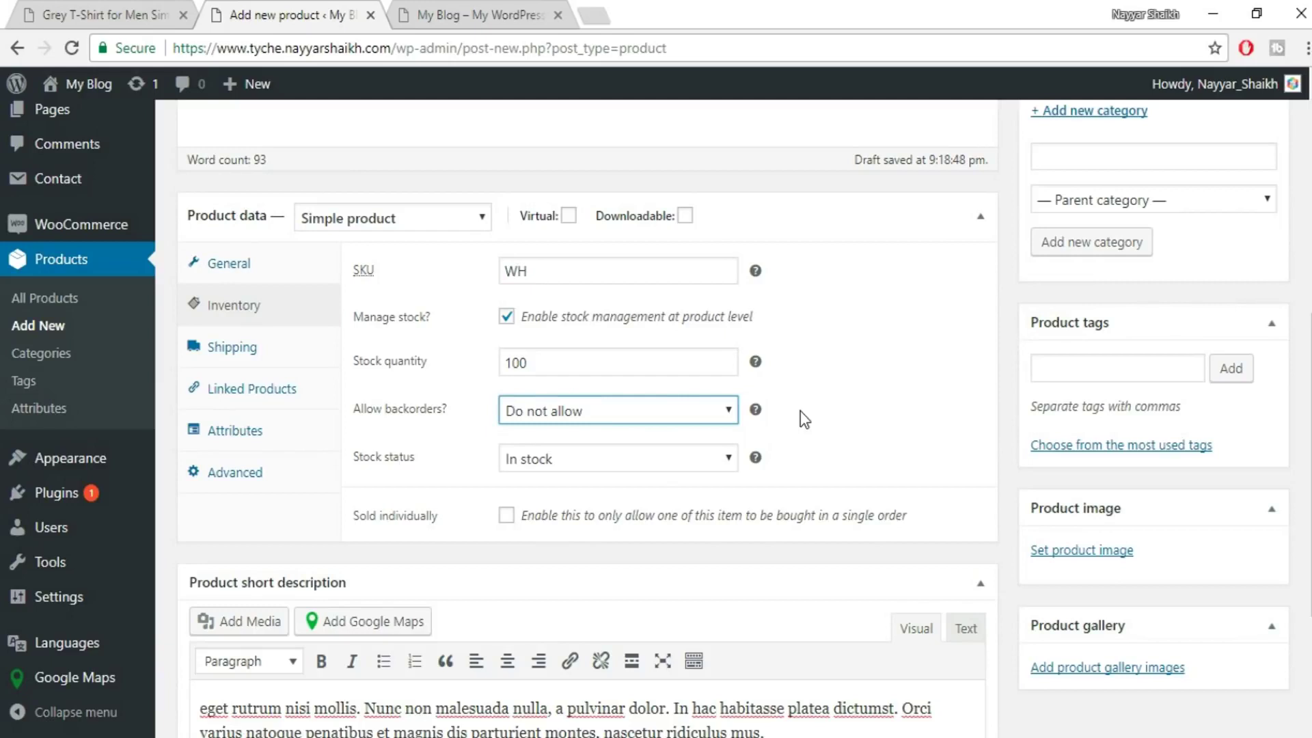
{"action": "left_click", "coordinate": [641, 413]}
{"action": "left_click", "coordinate": [875, 401]}
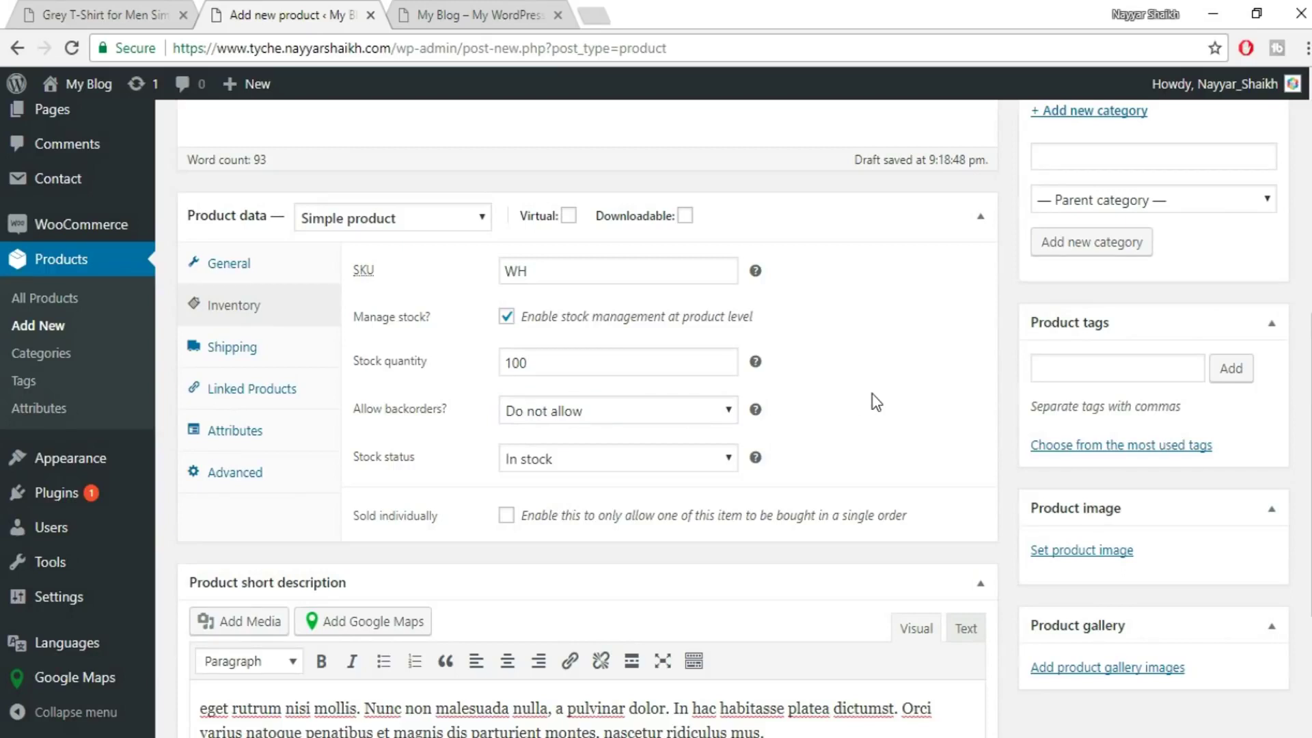
{"action": "left_click", "coordinate": [588, 410]}
{"action": "left_click", "coordinate": [592, 412]}
{"action": "left_click", "coordinate": [469, 470]}
- Enter shipping weight 100 and dimensions 50 × 1 × 40
{"action": "left_click", "coordinate": [265, 362]}
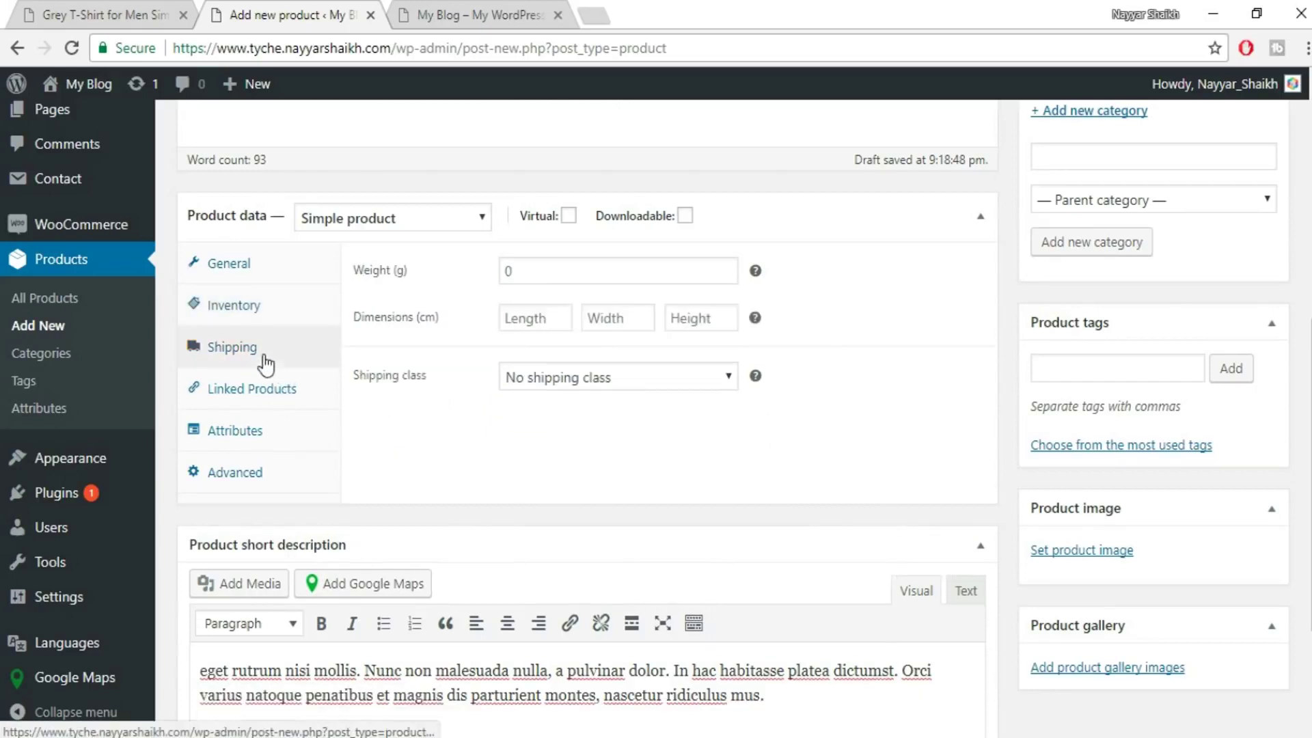
{"action": "left_click", "coordinate": [577, 280]}
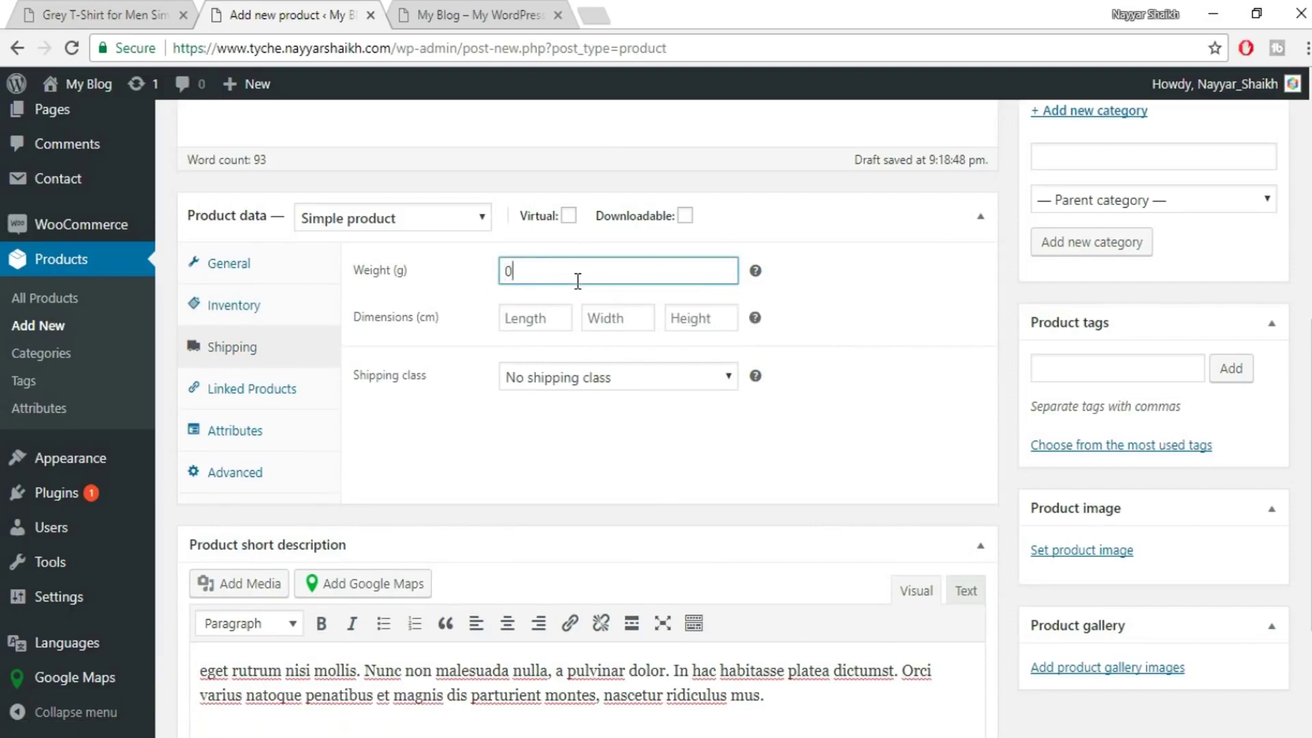
{"action": "type", "text": "100"}
{"action": "left_click", "coordinate": [551, 321]}
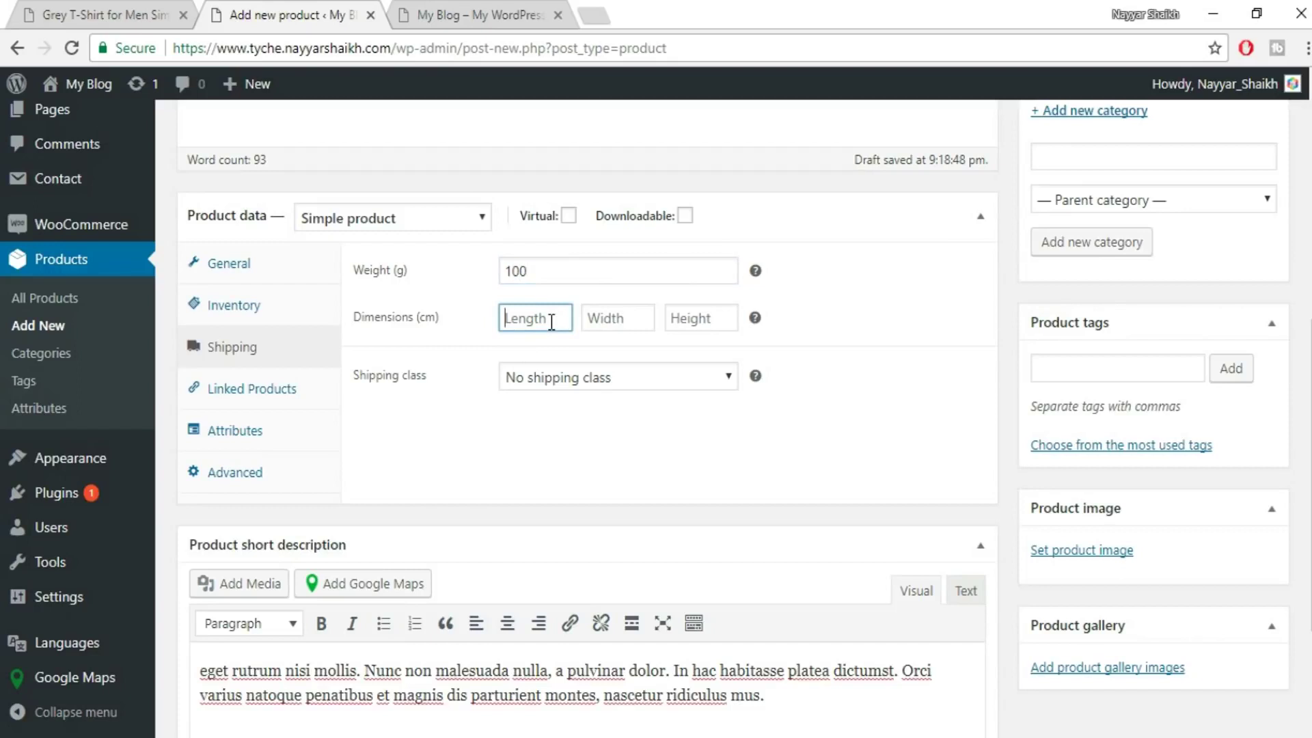
{"action": "type", "text": "50"}
{"action": "key", "text": "Tab"}
{"action": "type", "text": "1"}
{"action": "key", "text": "Tab"}
{"action": "type", "text": "40"}
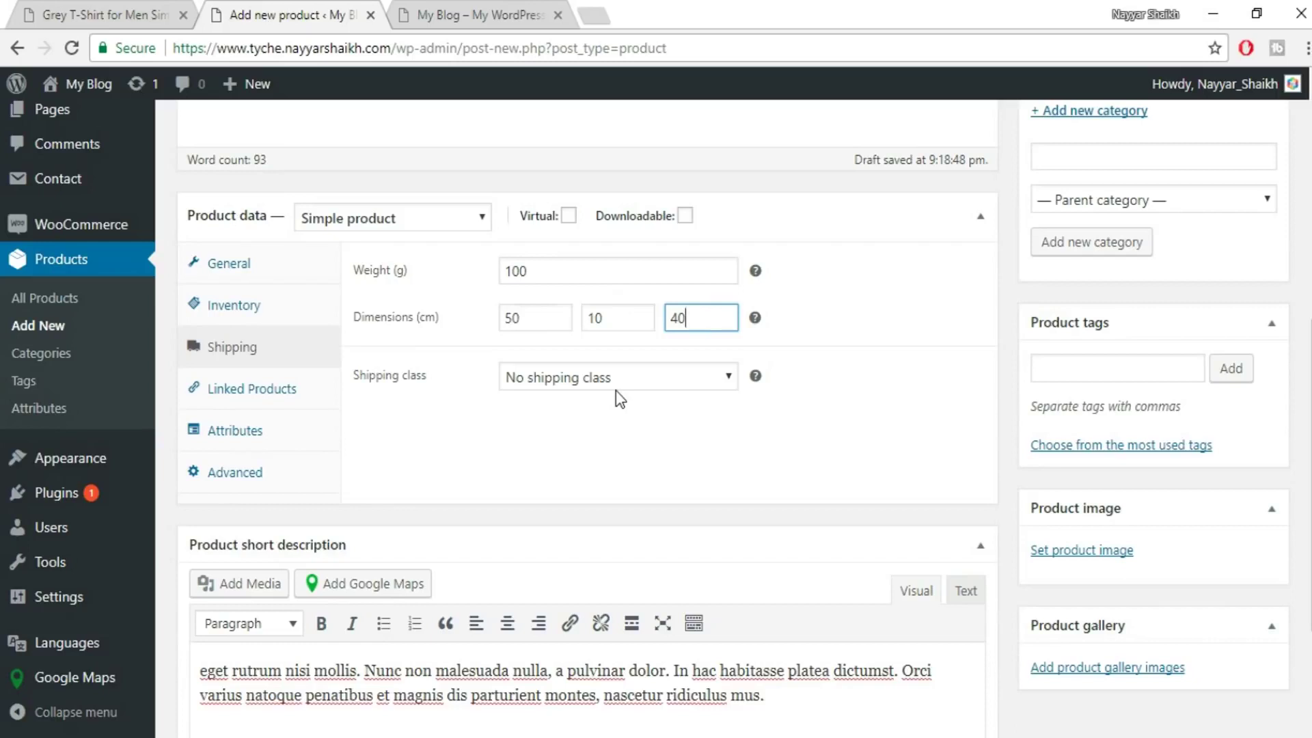
- Choose the T-Shirts shipping class, then show the Attributes settings
{"action": "left_click", "coordinate": [605, 380]}
{"action": "left_click", "coordinate": [546, 424]}
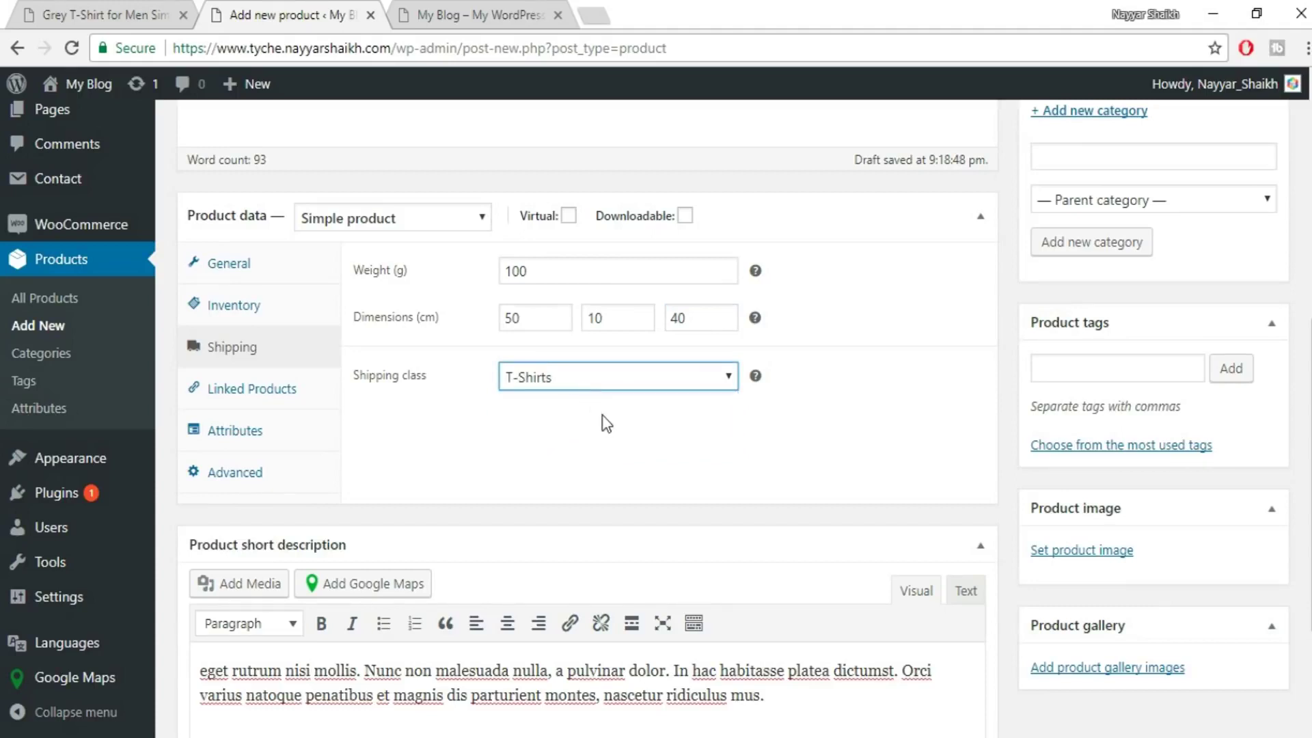
{"action": "left_click", "coordinate": [232, 407]}
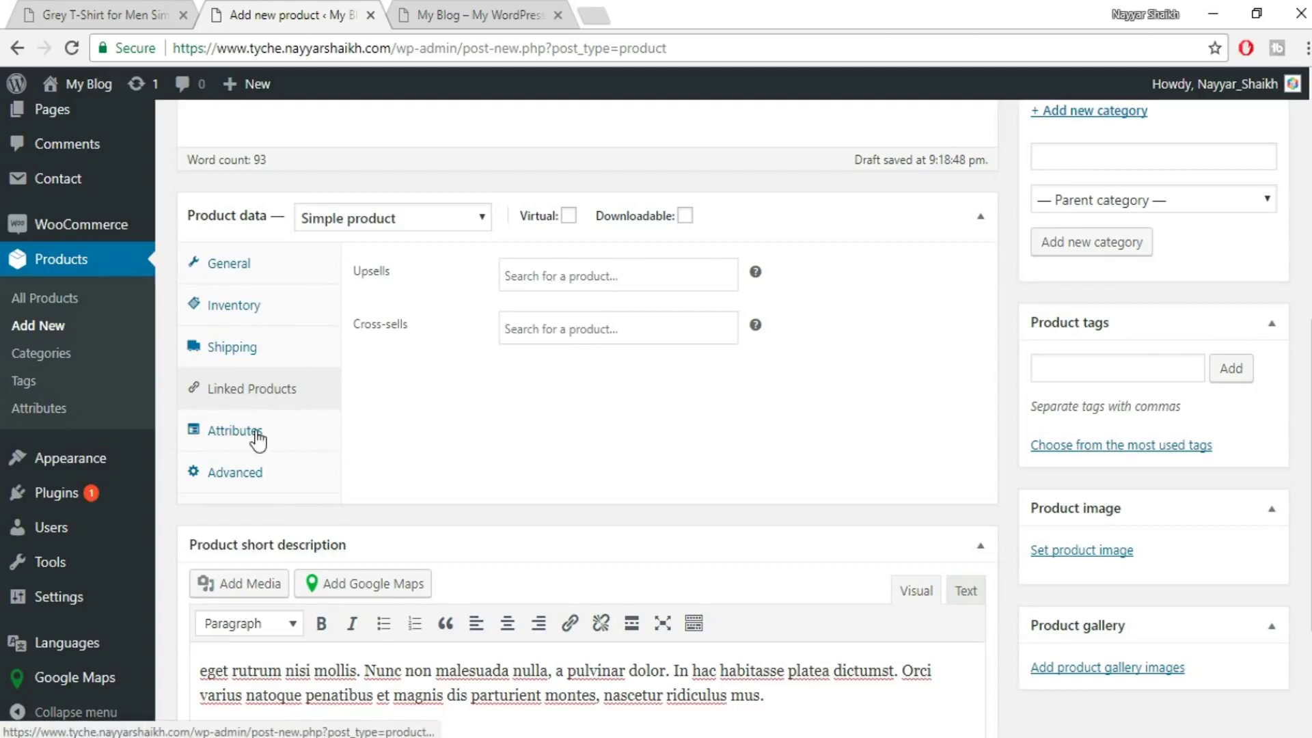
{"action": "left_click", "coordinate": [305, 432]}
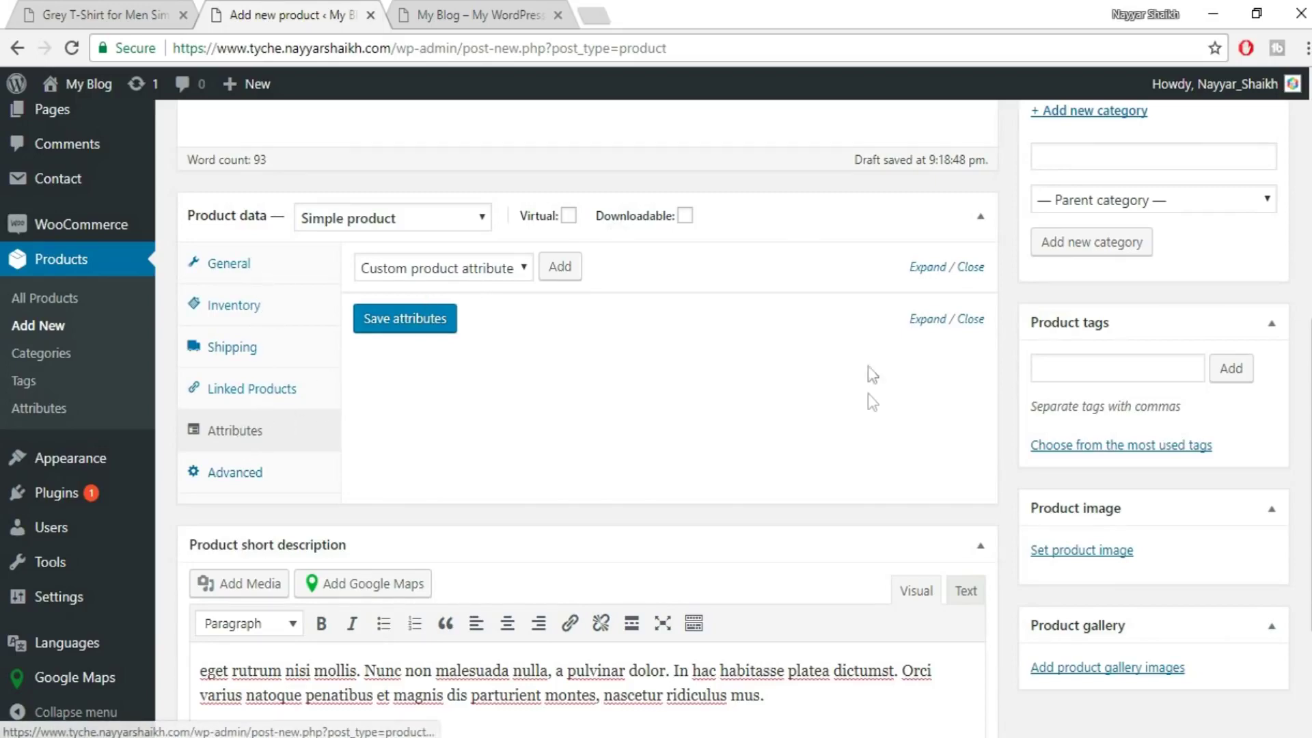
{"action": "scroll", "coordinate": [886, 487], "scroll_direction": "down", "scroll_amount": 3}
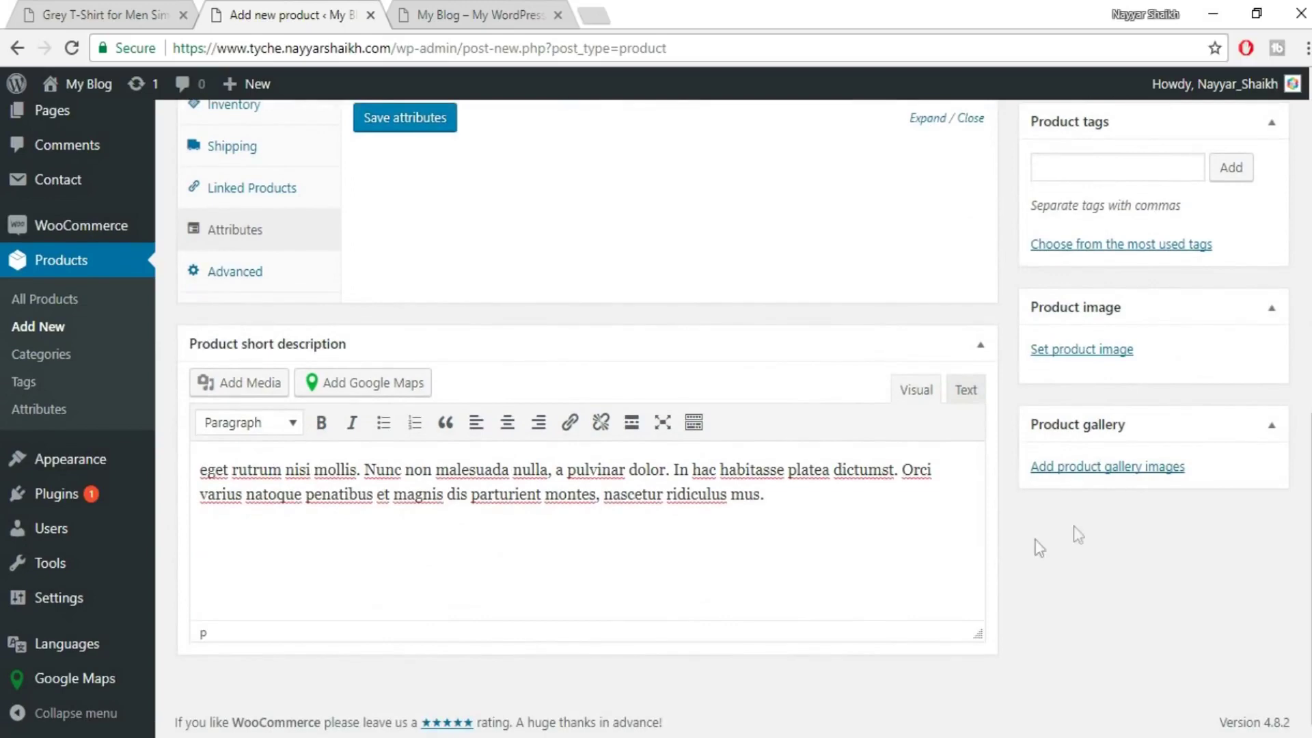
{"action": "scroll", "coordinate": [1089, 526], "scroll_direction": "up", "scroll_amount": 3}
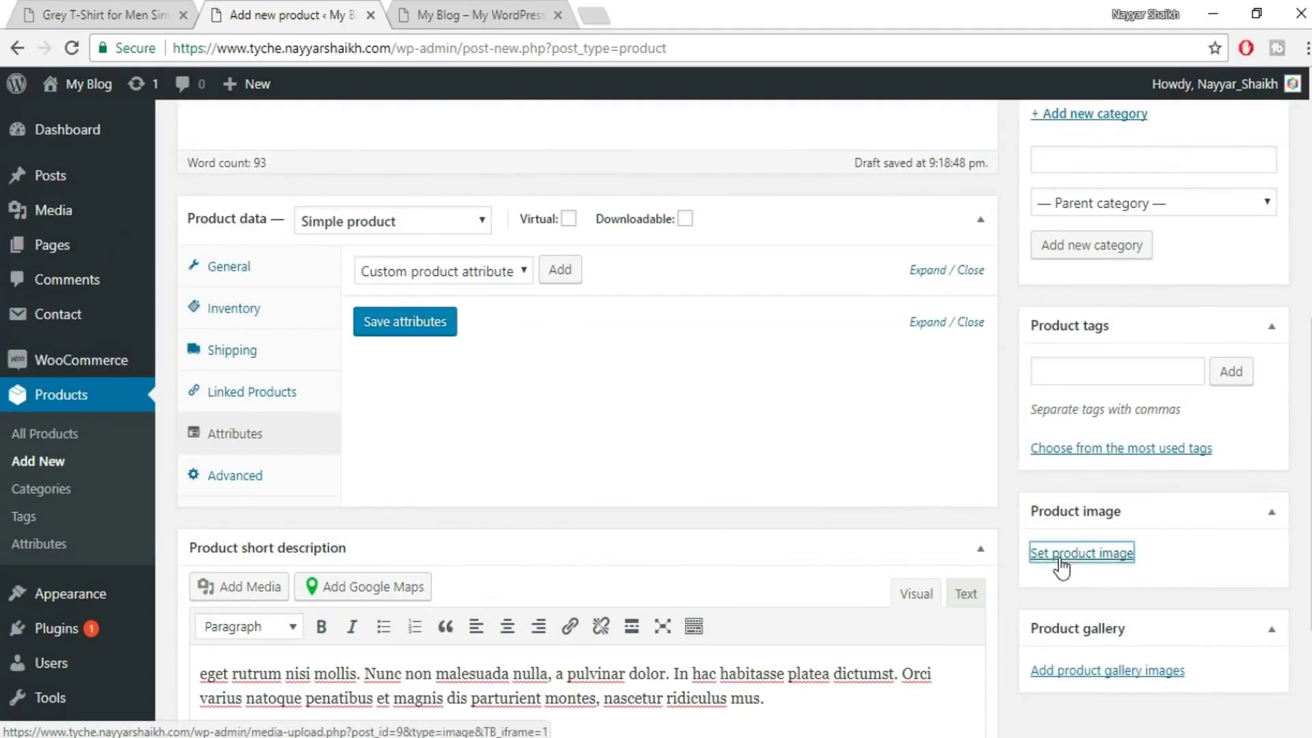
- Upload the plaid checked-shirt photo and set it as the product image
{"action": "left_click", "coordinate": [1063, 555]}
{"action": "left_click", "coordinate": [681, 444]}
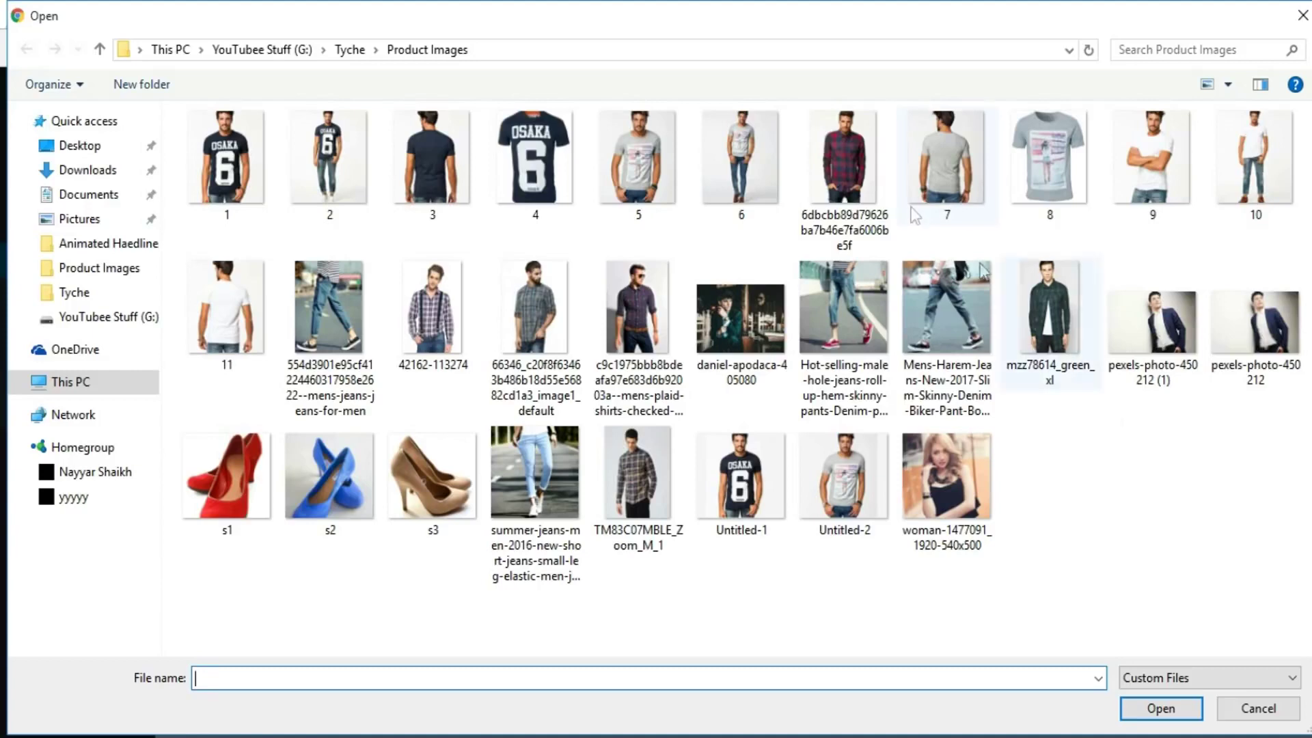
{"action": "left_click", "coordinate": [653, 311]}
{"action": "left_click", "coordinate": [1157, 705]}
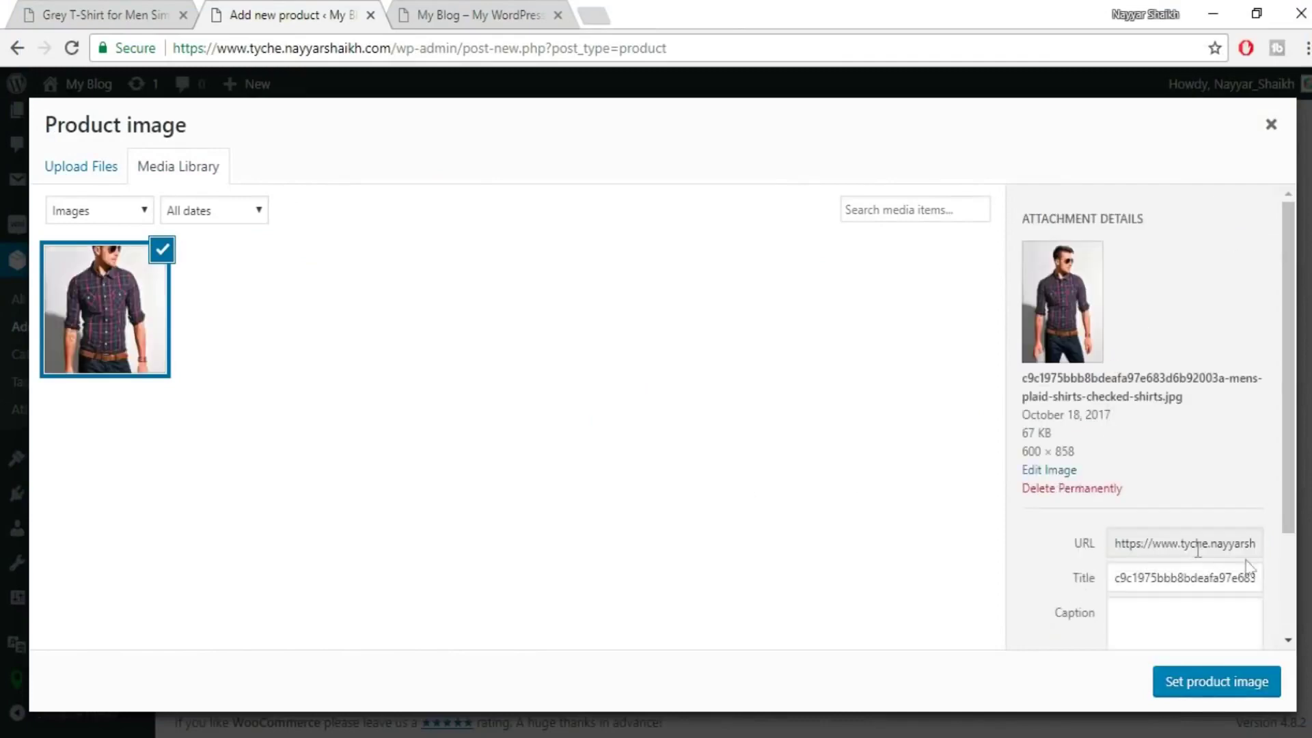
{"action": "left_click", "coordinate": [1216, 682]}
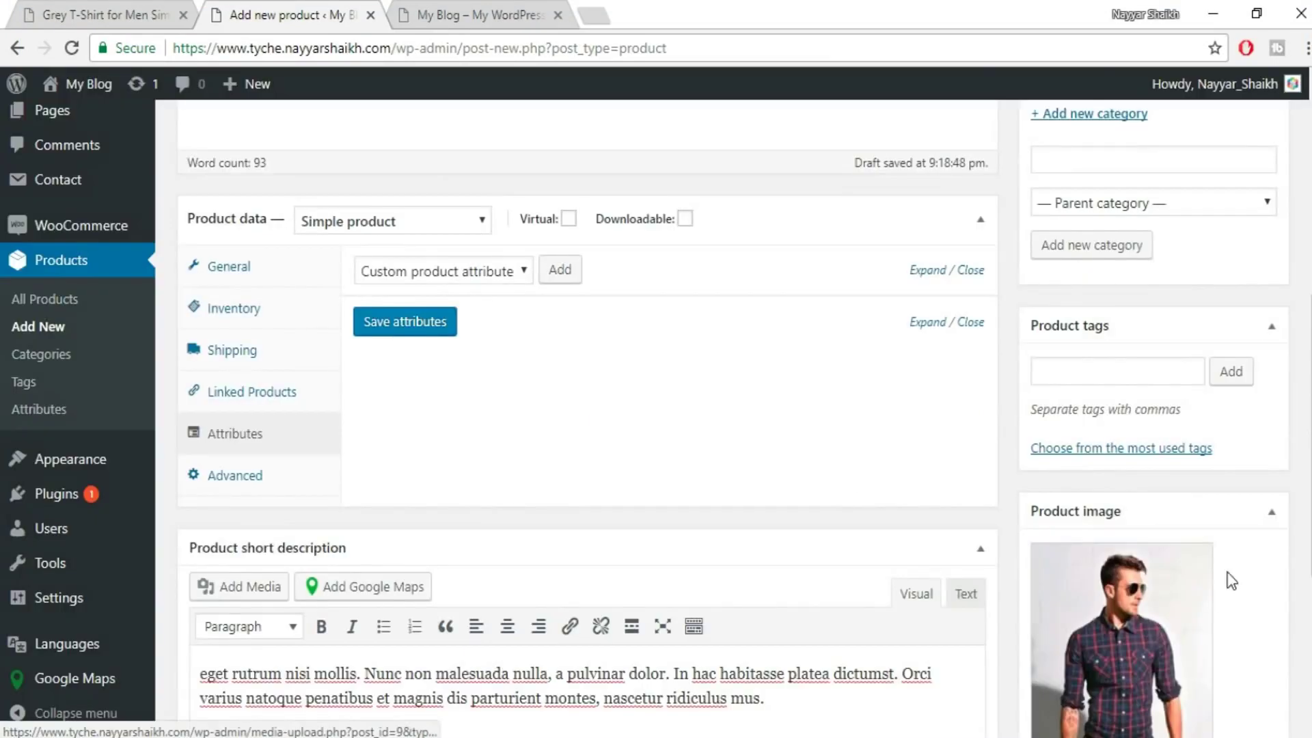
{"action": "scroll", "coordinate": [1169, 511], "scroll_direction": "down", "scroll_amount": 3}
{"action": "scroll", "coordinate": [1187, 639], "scroll_direction": "down", "scroll_amount": 3}
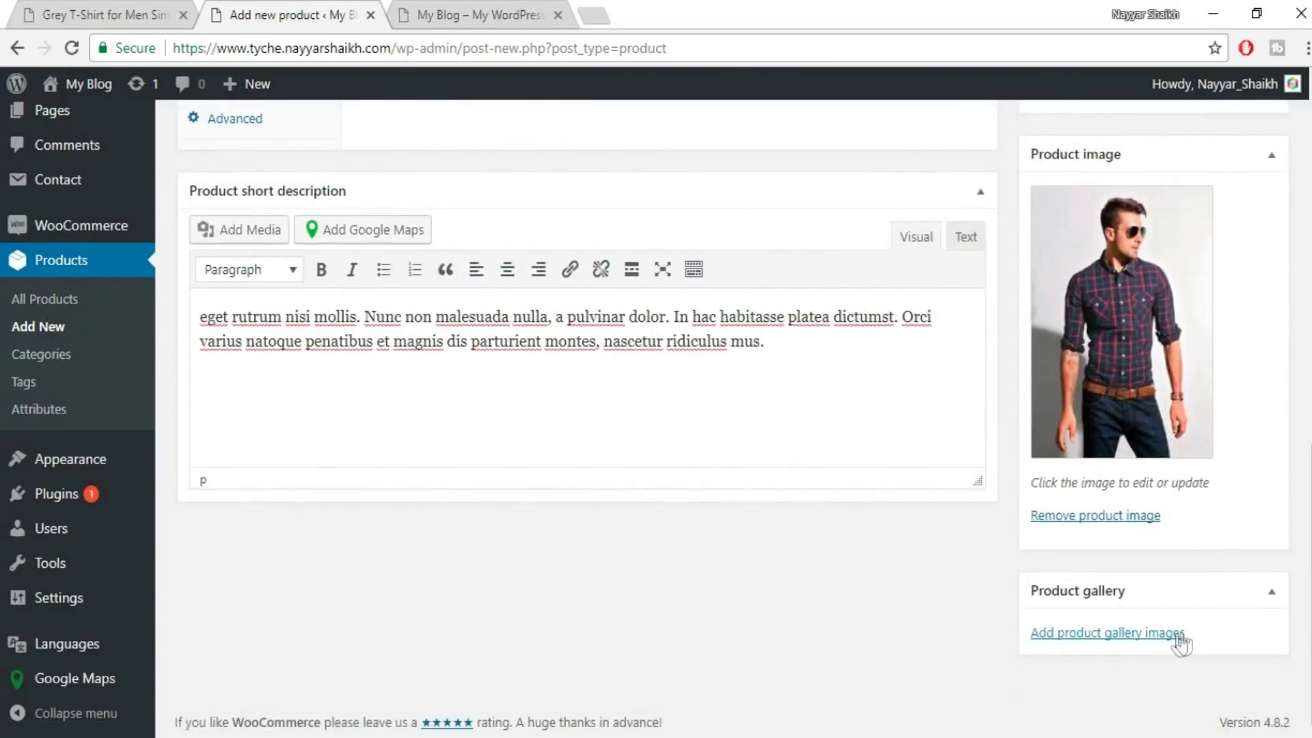
{"action": "left_click", "coordinate": [171, 14]}
{"action": "scroll", "coordinate": [341, 424], "scroll_direction": "up", "scroll_amount": 2}
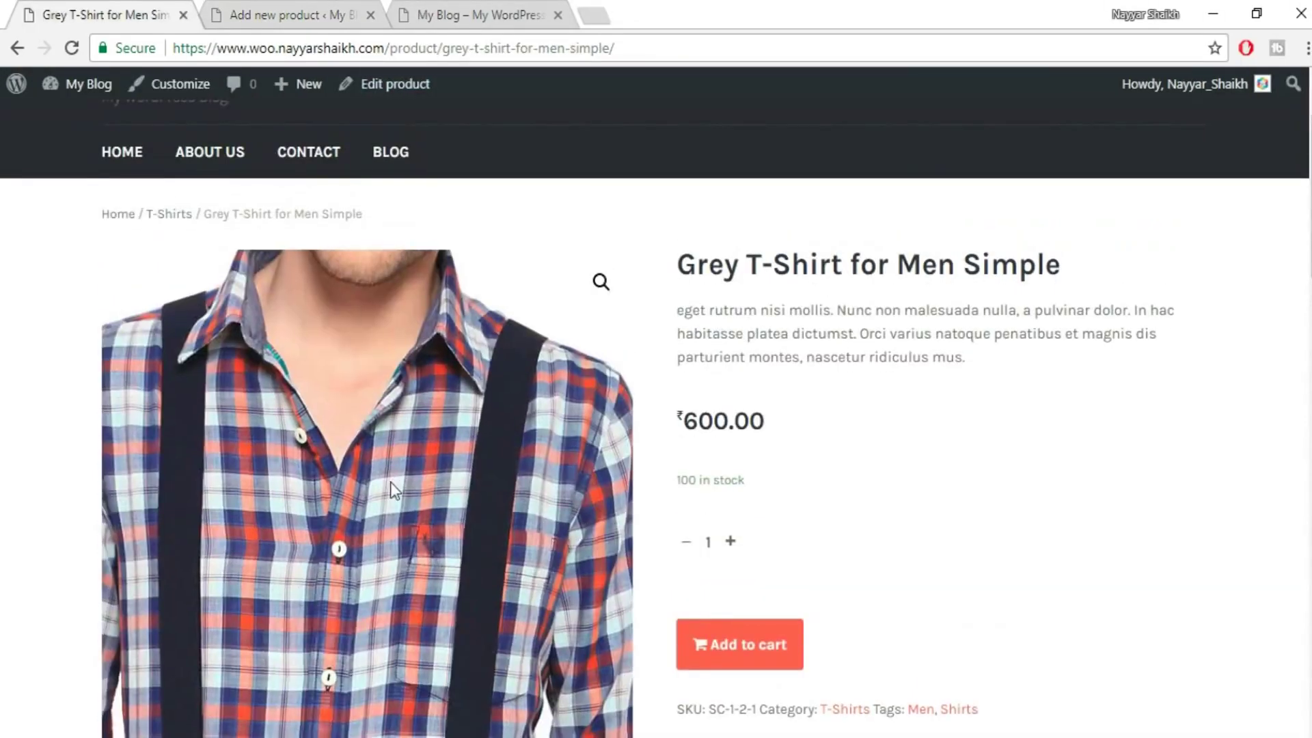
{"action": "scroll", "coordinate": [382, 471], "scroll_direction": "down", "scroll_amount": 7}
{"action": "scroll", "coordinate": [574, 496], "scroll_direction": "up", "scroll_amount": 6}
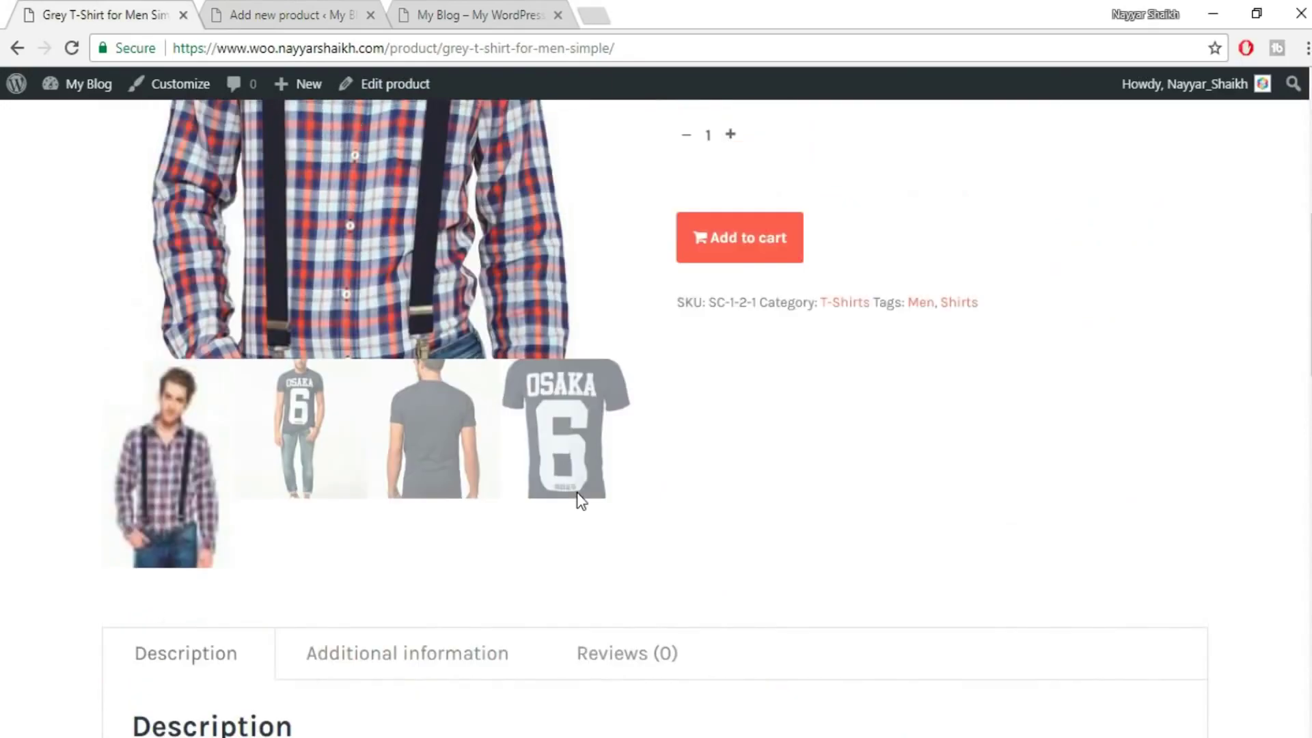
{"action": "left_click", "coordinate": [267, 11]}
{"action": "left_click", "coordinate": [1109, 632]}
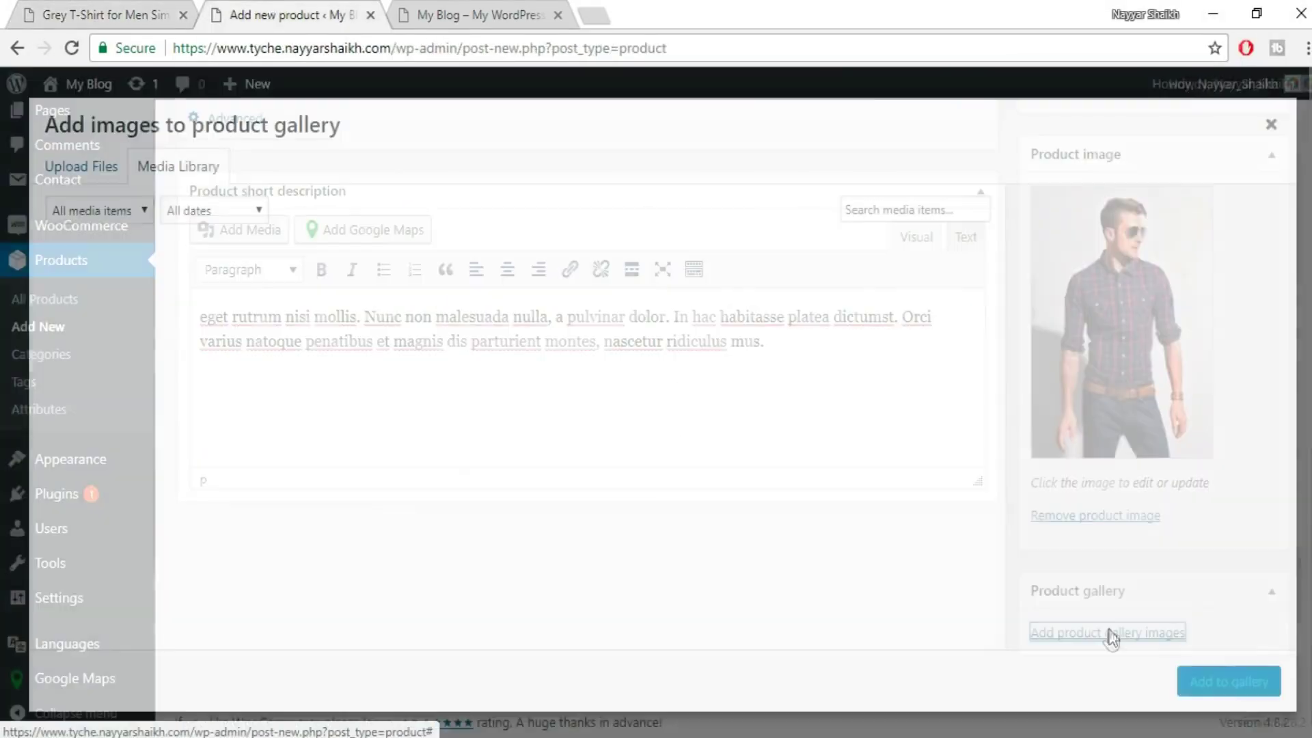
{"action": "left_click", "coordinate": [99, 168]}
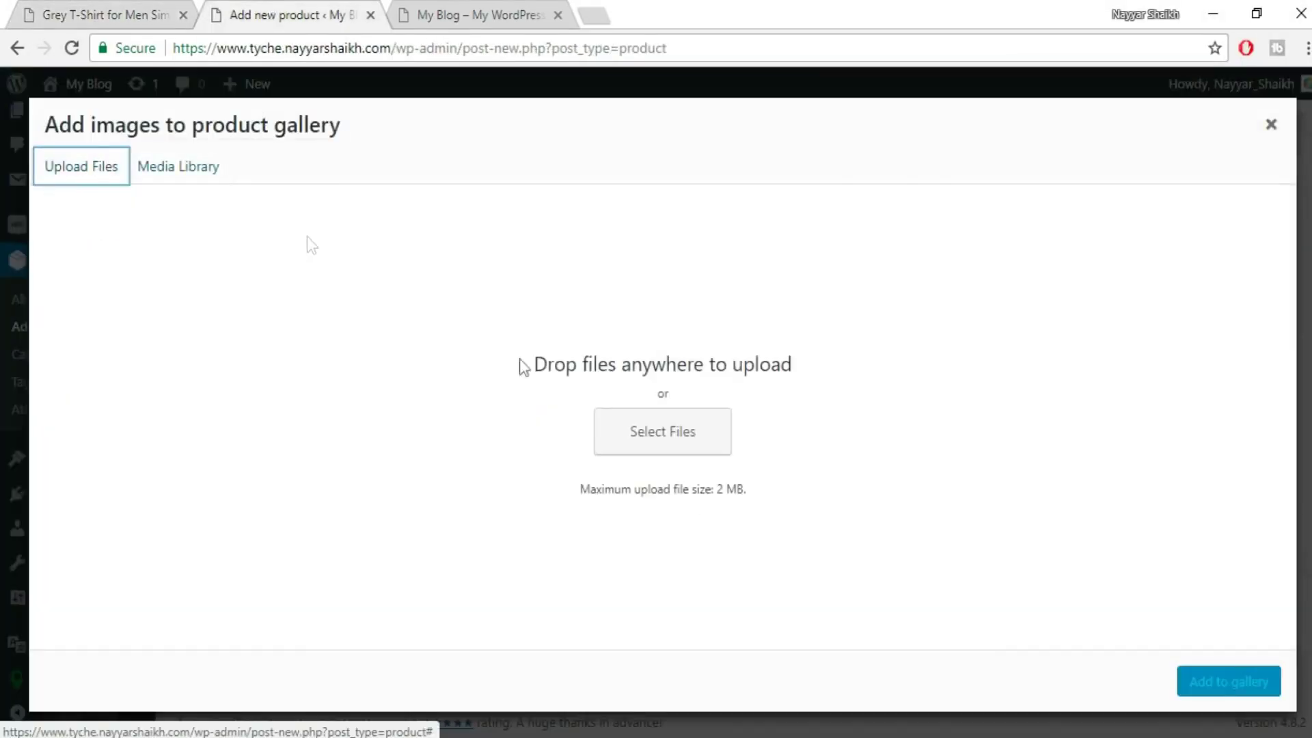
{"action": "left_click", "coordinate": [666, 437]}
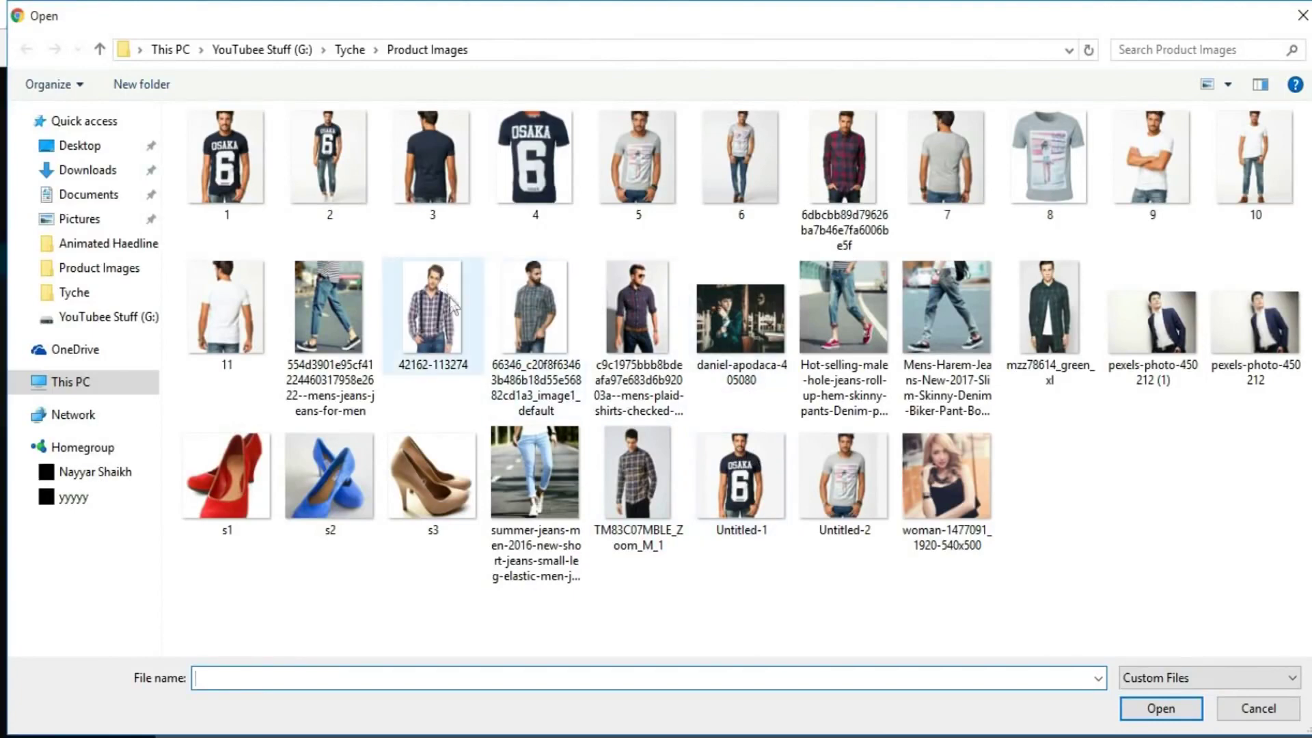
{"action": "left_click", "coordinate": [447, 301]}
{"action": "left_click", "coordinate": [517, 324], "text": "ctrl"}
{"action": "left_click", "coordinate": [1157, 716]}
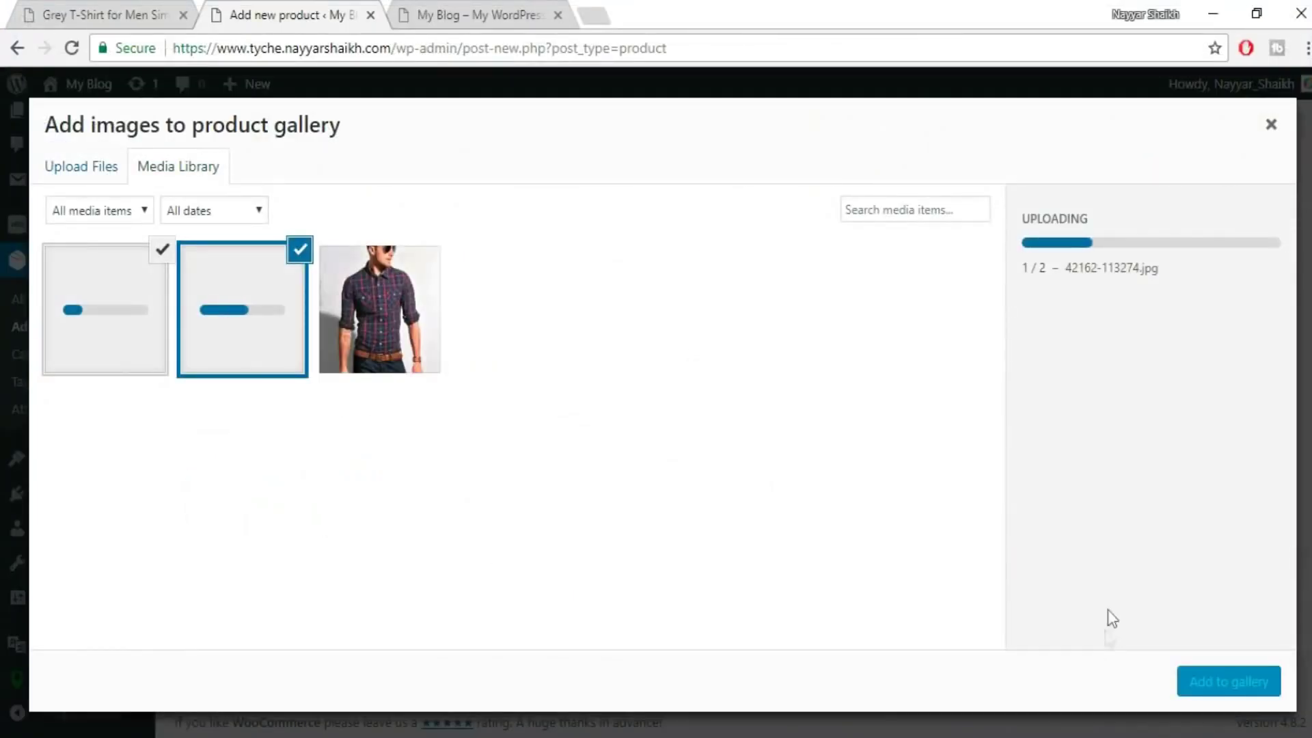
{"action": "left_click", "coordinate": [424, 319]}
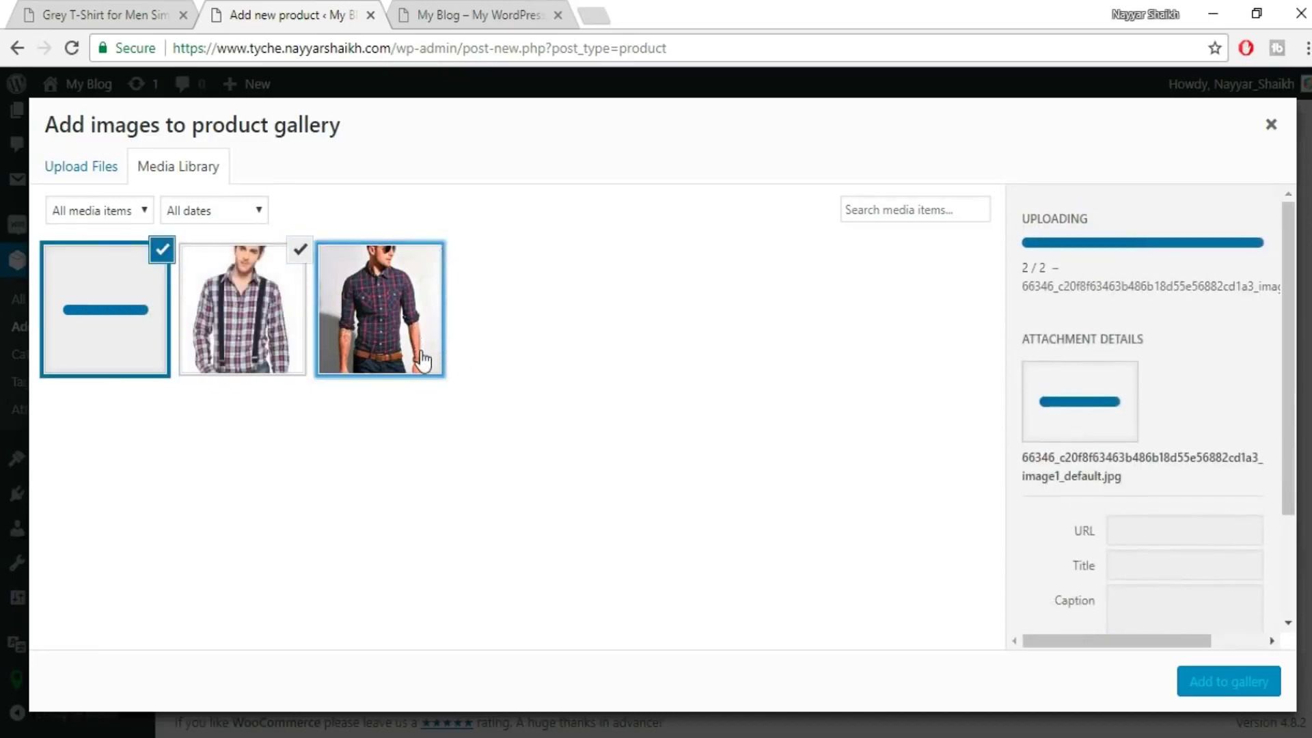
{"action": "left_click", "coordinate": [1264, 683]}
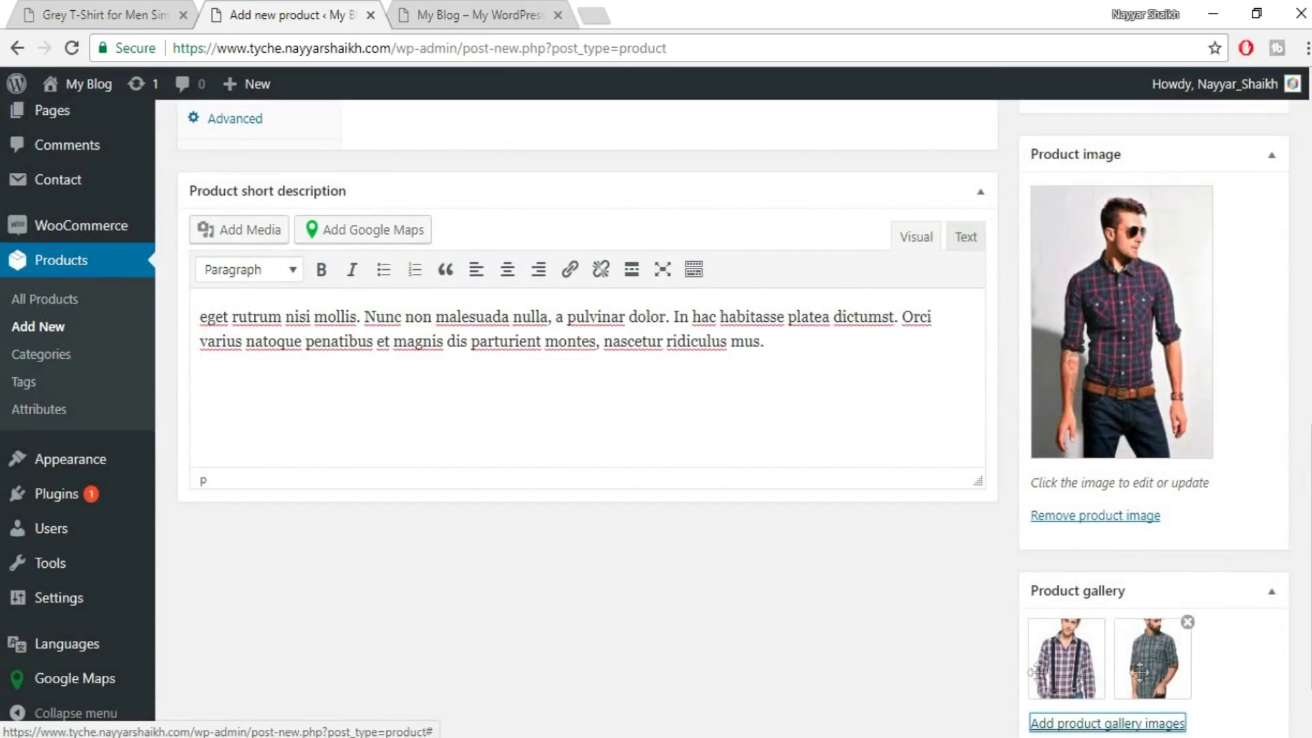
- Add the product tags 't-shirts' and 'blue'
{"action": "scroll", "coordinate": [1154, 656], "scroll_direction": "up", "scroll_amount": 5}
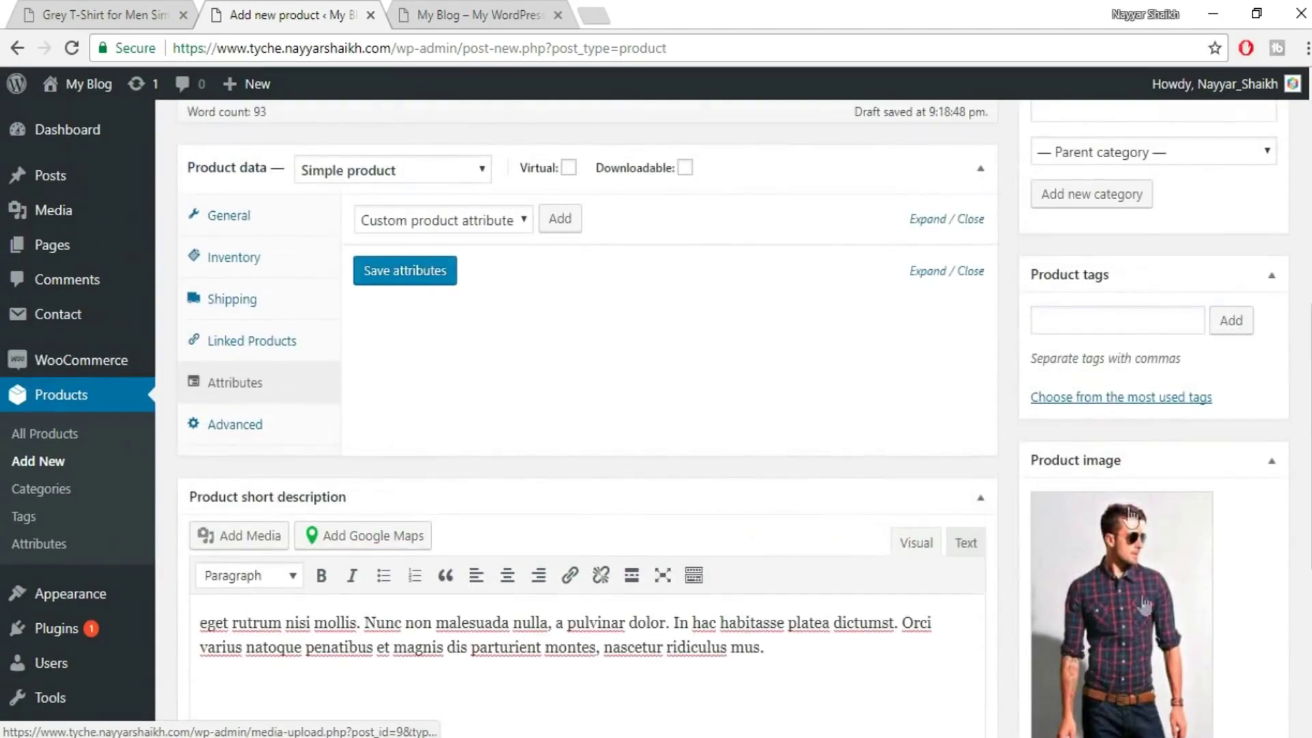
{"action": "scroll", "coordinate": [1127, 540], "scroll_direction": "up", "scroll_amount": 2}
{"action": "left_click", "coordinate": [1103, 419]}
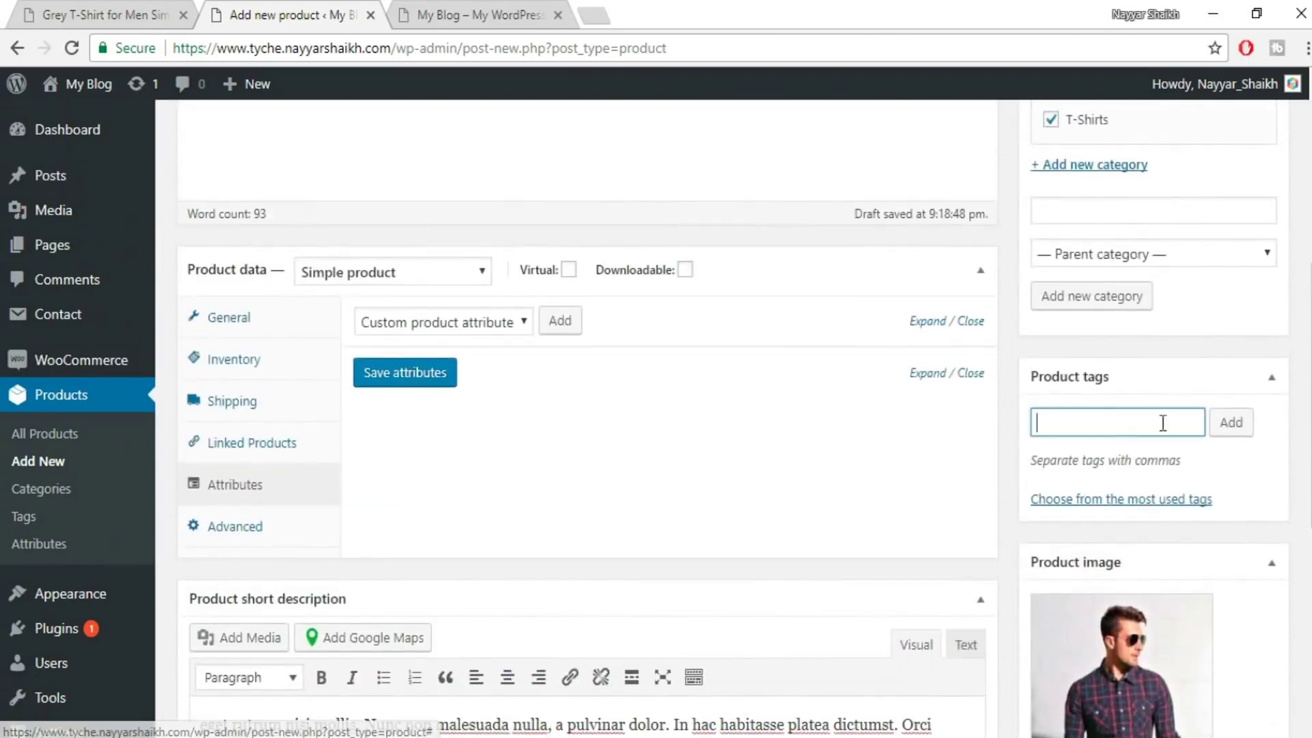
{"action": "left_click", "coordinate": [1211, 429]}
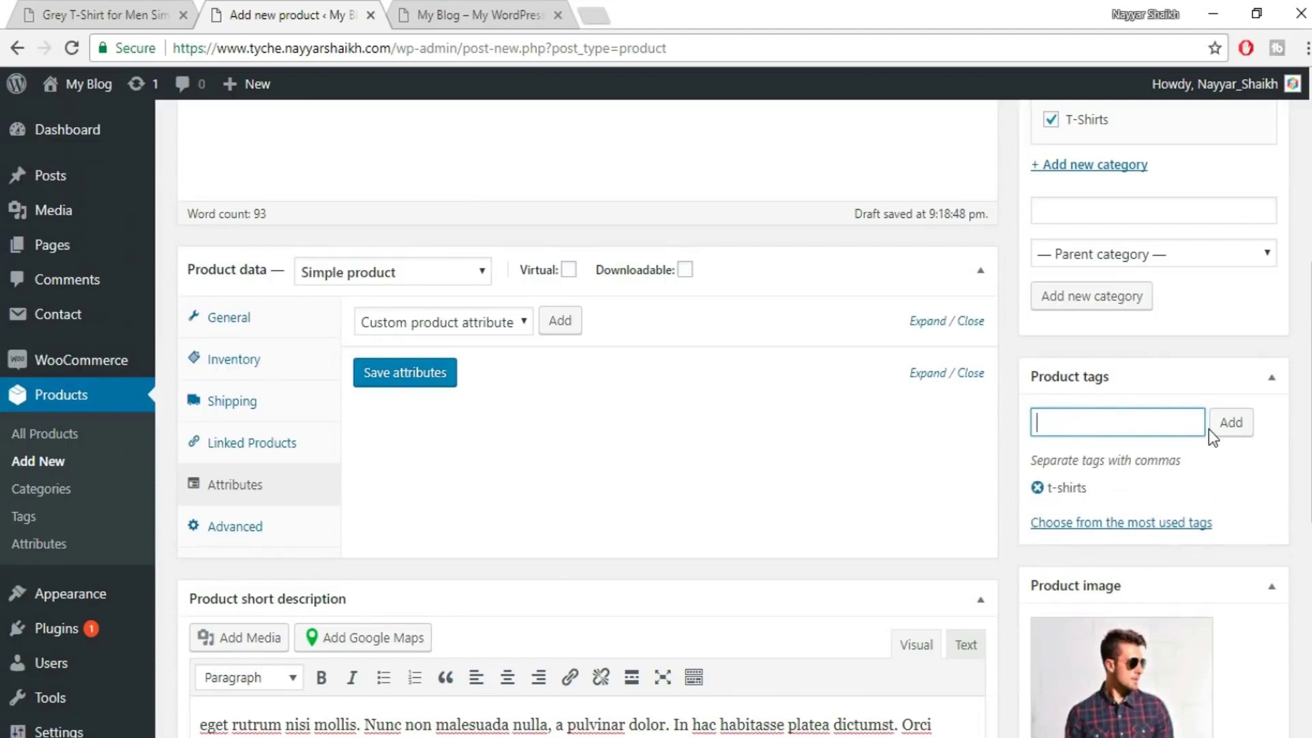
{"action": "left_click", "coordinate": [1210, 429]}
{"action": "scroll", "coordinate": [1131, 492], "scroll_direction": "up", "scroll_amount": 7}
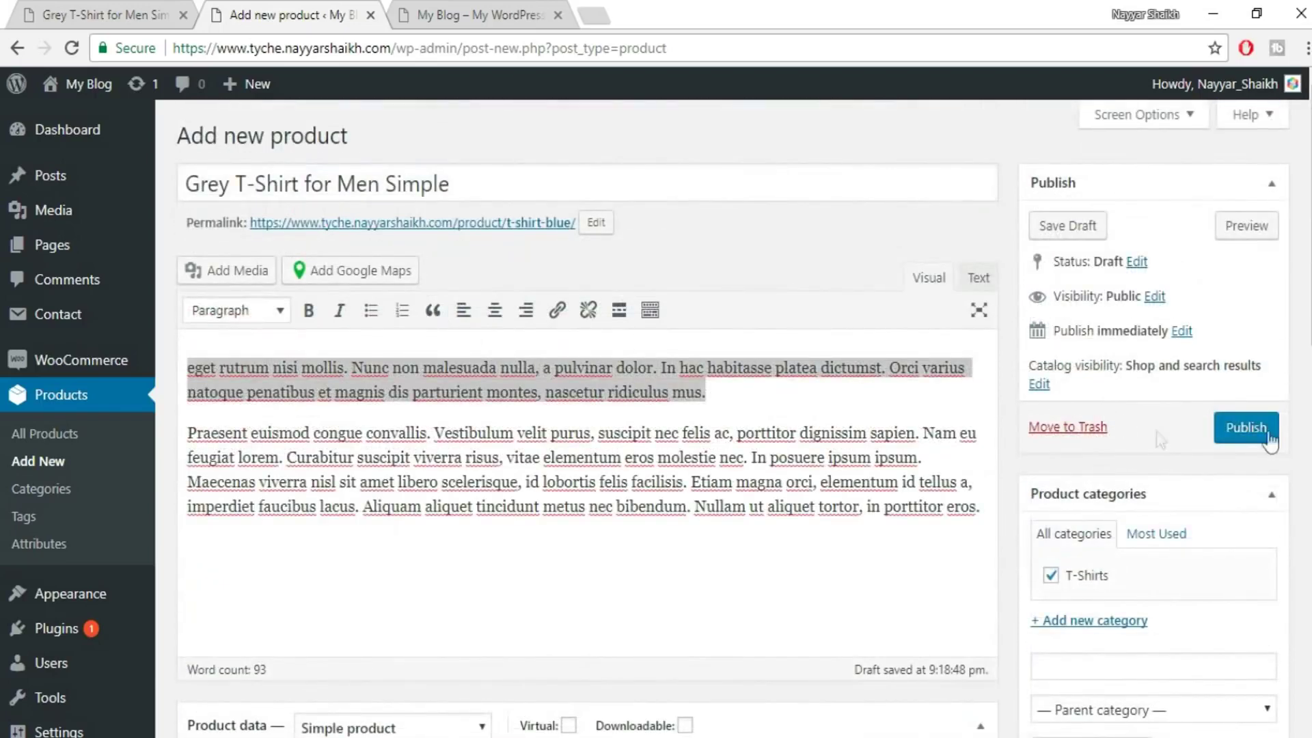
- Preview the draft Grey T-Shirt page and read over its title, description and cart details
{"action": "left_click", "coordinate": [1261, 238]}
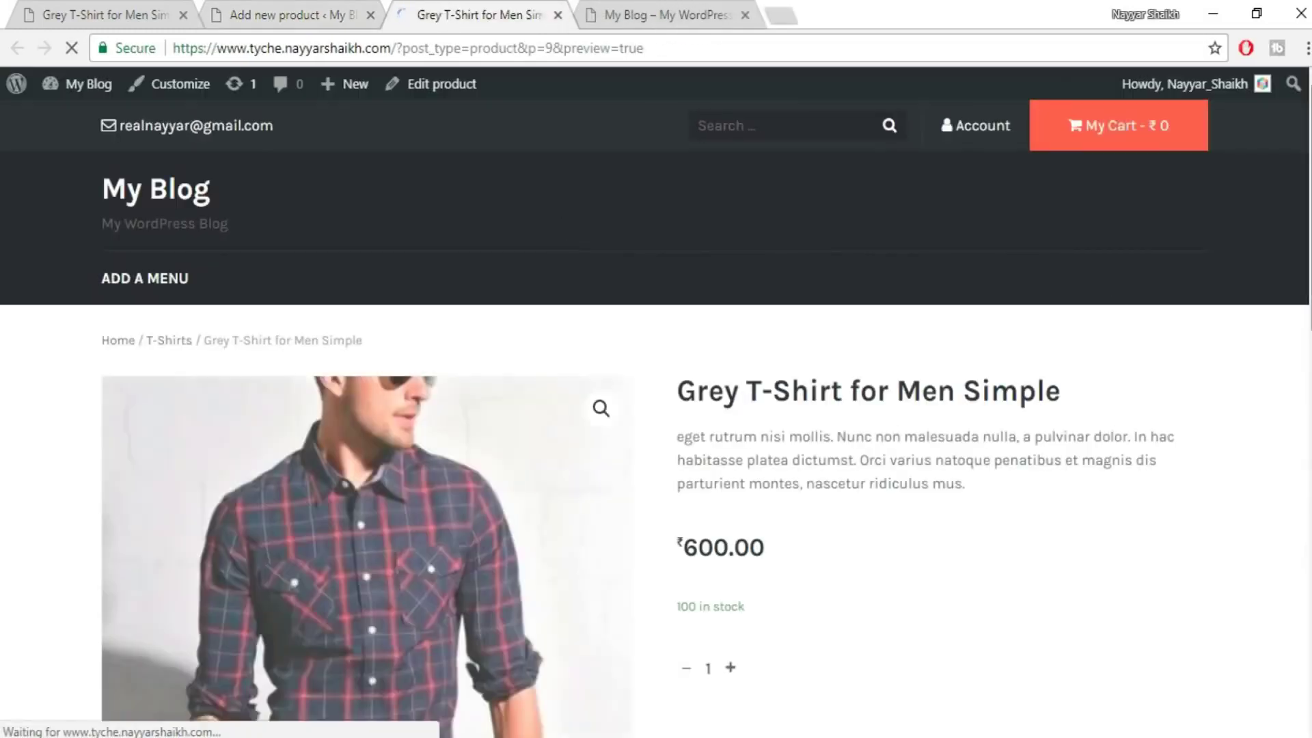
{"action": "scroll", "coordinate": [1100, 310], "scroll_direction": "down", "scroll_amount": 2}
{"action": "scroll", "coordinate": [656, 416], "scroll_direction": "down", "scroll_amount": 1}
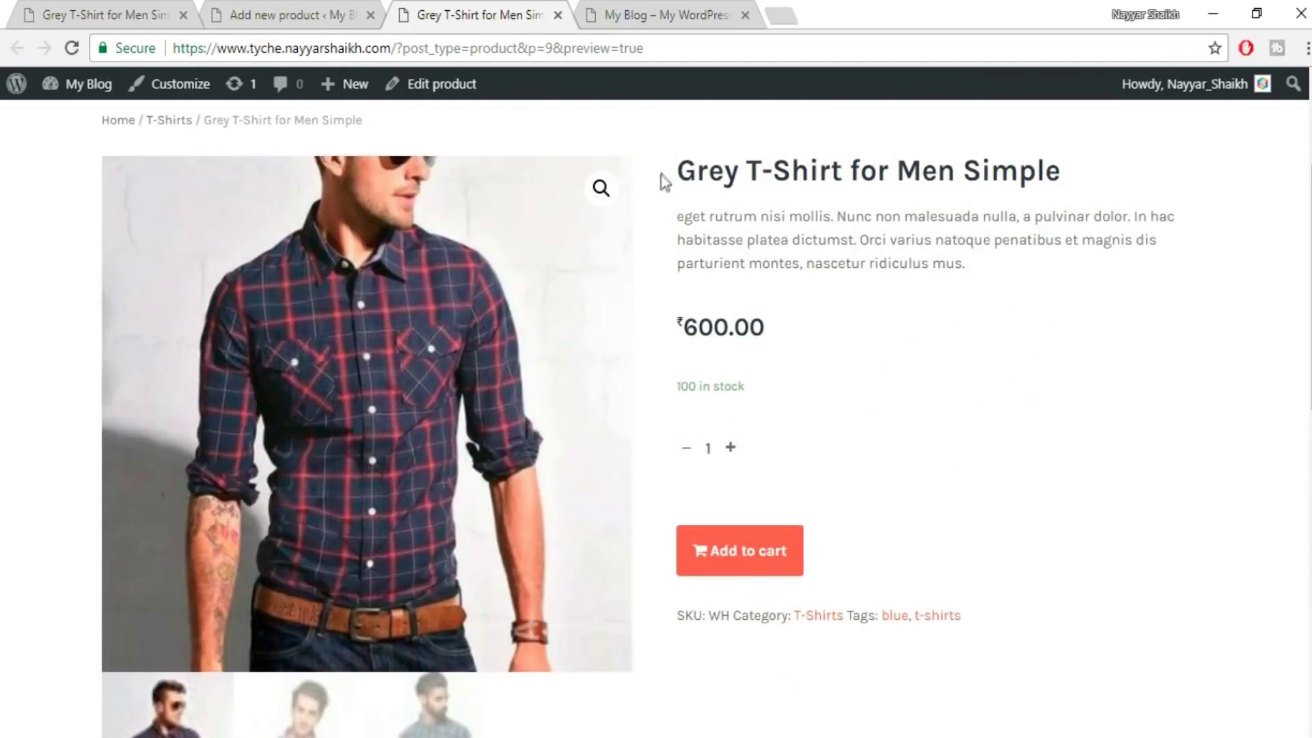
{"action": "left_click_drag", "start_coordinate": [686, 172], "coordinate": [940, 181]}
{"action": "left_click", "coordinate": [923, 204]}
{"action": "left_click_drag", "start_coordinate": [731, 216], "coordinate": [916, 264]}
{"action": "left_click", "coordinate": [696, 333]}
{"action": "left_click_drag", "start_coordinate": [675, 387], "coordinate": [967, 625]}
{"action": "left_click", "coordinate": [688, 383]}
- Switch the preview's main image between the plaid suspenders shirt and the bearded man's shirt
{"action": "scroll", "coordinate": [847, 425], "scroll_direction": "down", "scroll_amount": 2}
{"action": "scroll", "coordinate": [273, 378], "scroll_direction": "down", "scroll_amount": 6}
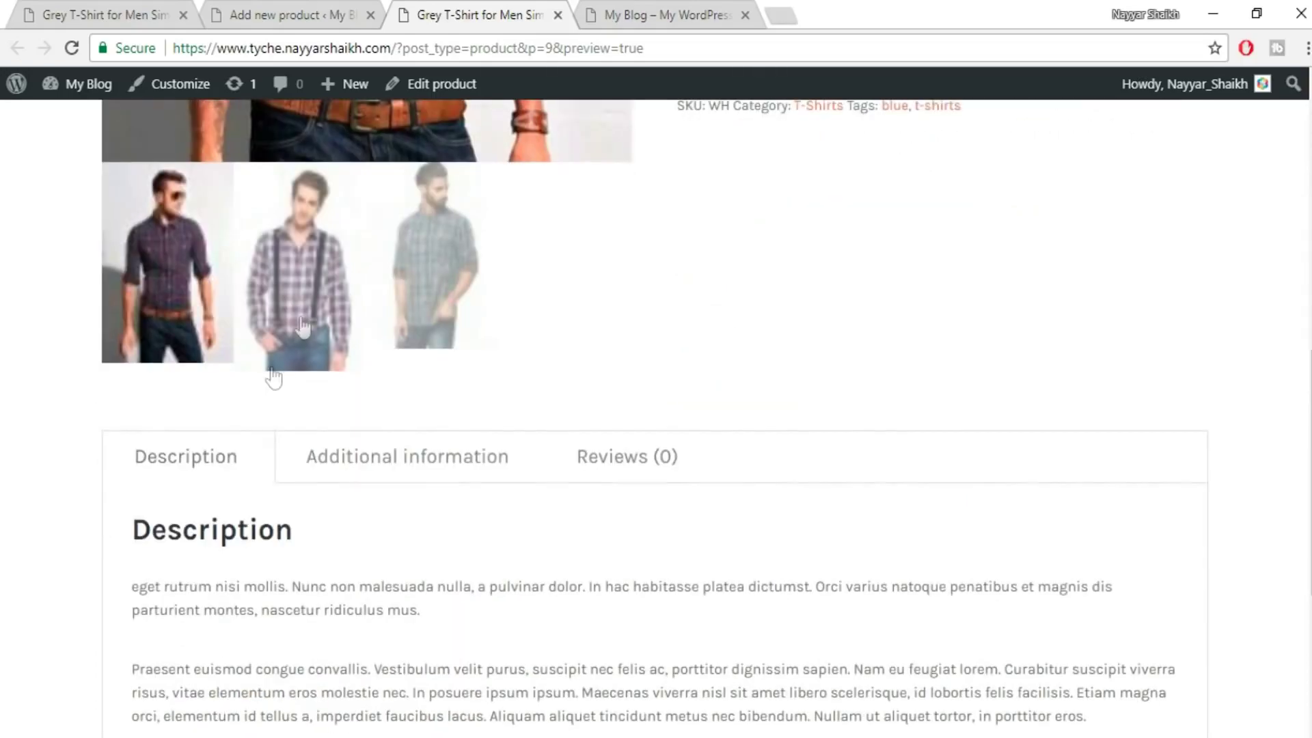
{"action": "left_click", "coordinate": [303, 326]}
{"action": "scroll", "coordinate": [813, 372], "scroll_direction": "up", "scroll_amount": 6}
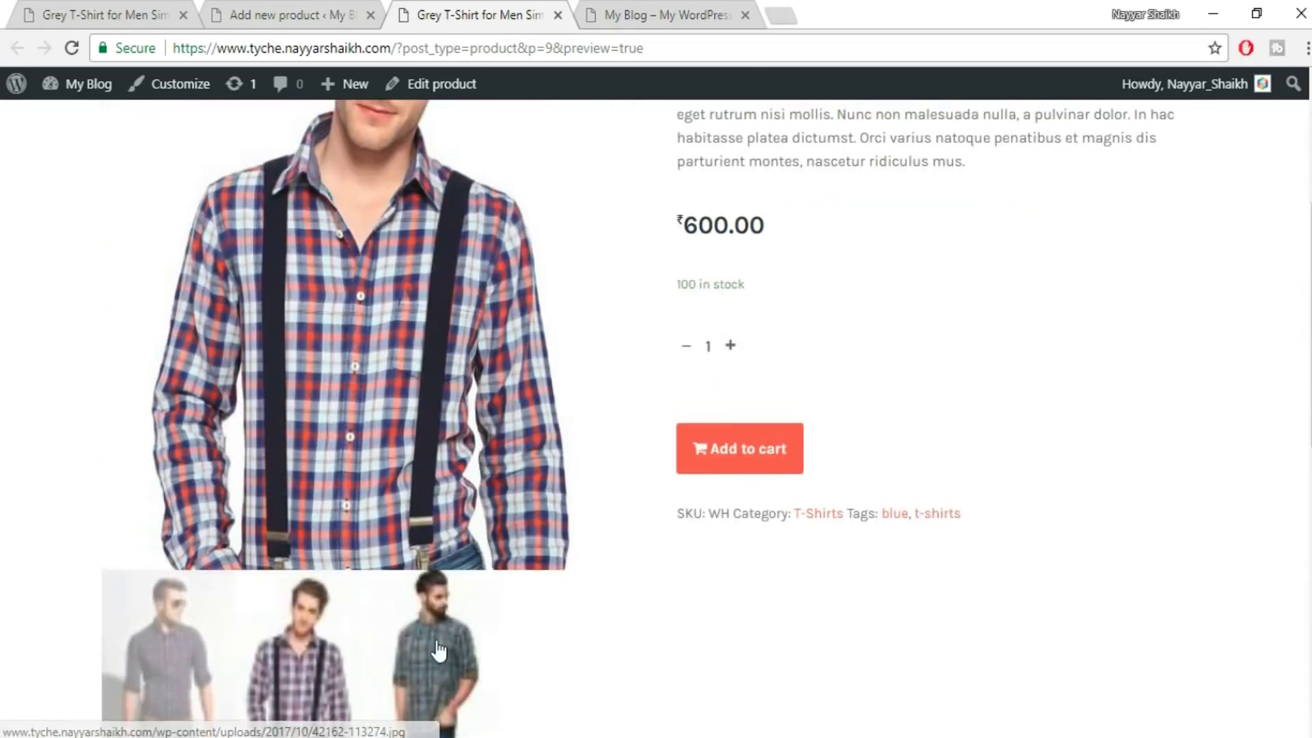
{"action": "left_click", "coordinate": [437, 650]}
{"action": "scroll", "coordinate": [589, 536], "scroll_direction": "up", "scroll_amount": 4}
{"action": "scroll", "coordinate": [981, 513], "scroll_direction": "down", "scroll_amount": 10}
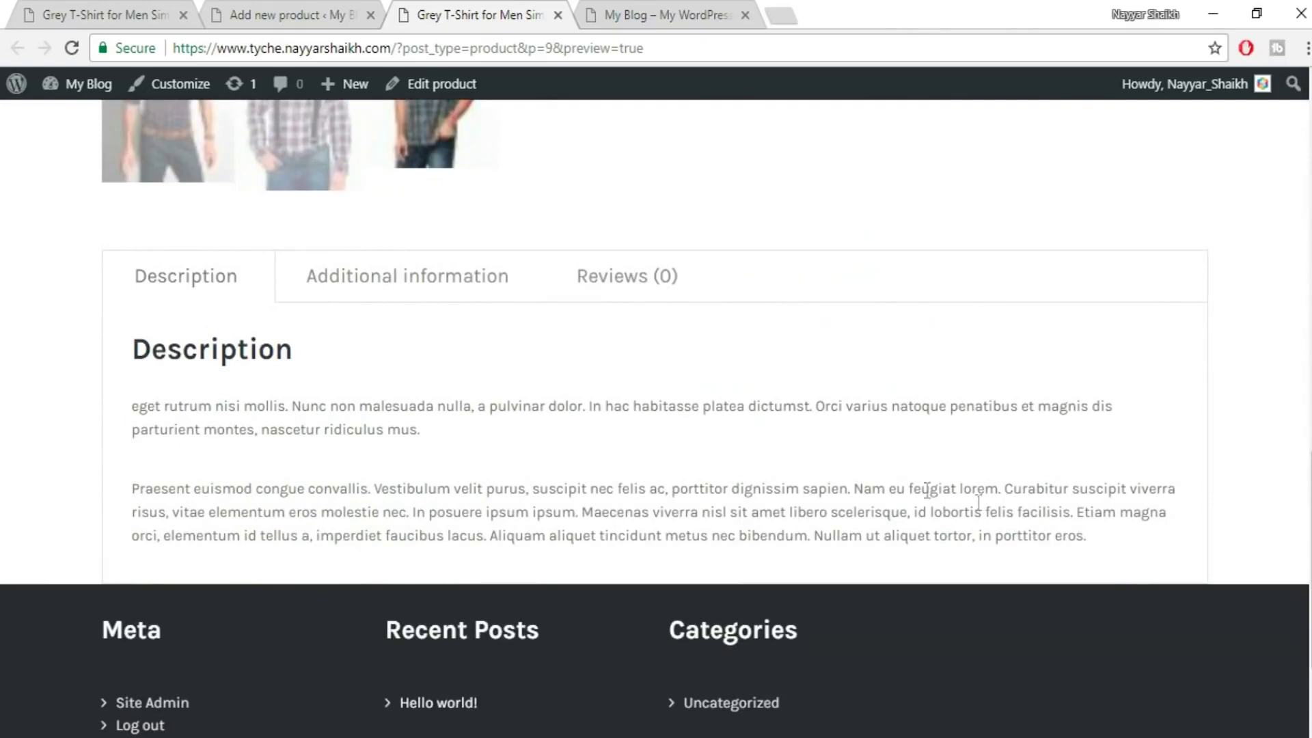
- Browse the preview's Additional information, Reviews and Description tabs
{"action": "left_click", "coordinate": [381, 308]}
{"action": "left_click", "coordinate": [145, 301]}
{"action": "left_click", "coordinate": [380, 278]}
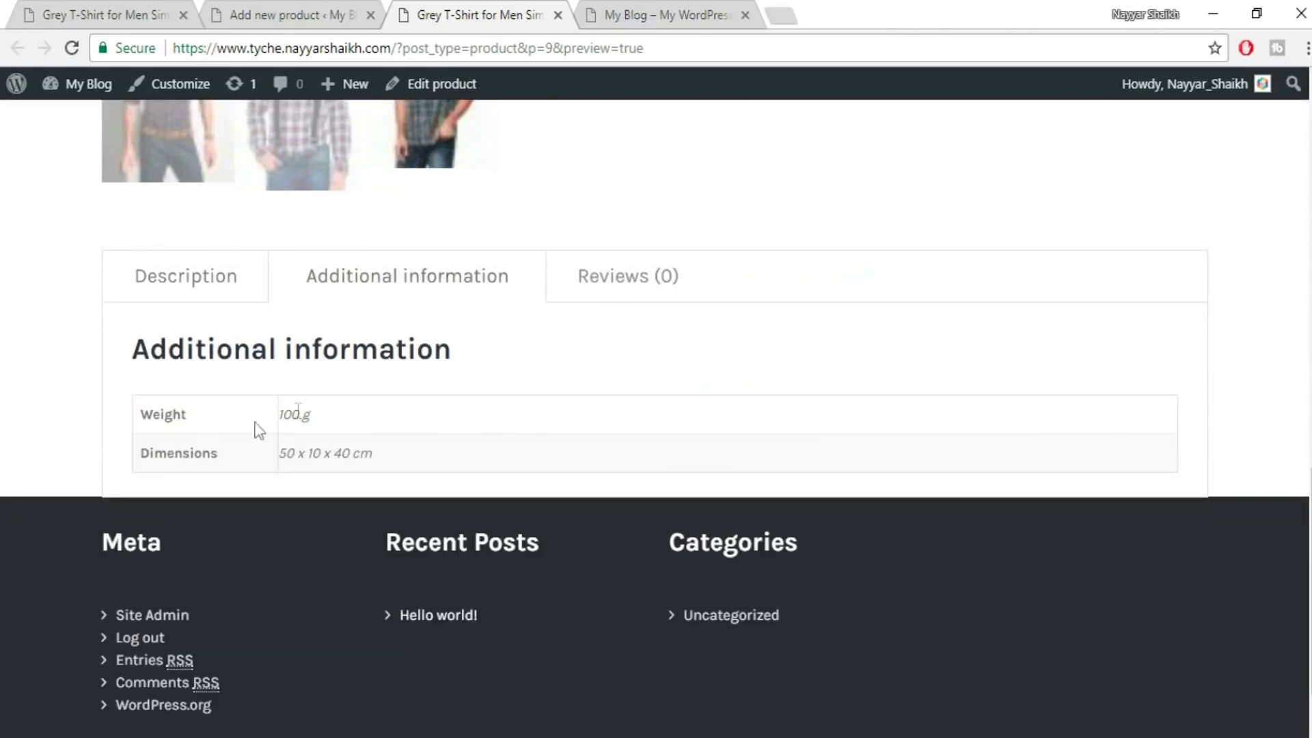
{"action": "left_click", "coordinate": [646, 262]}
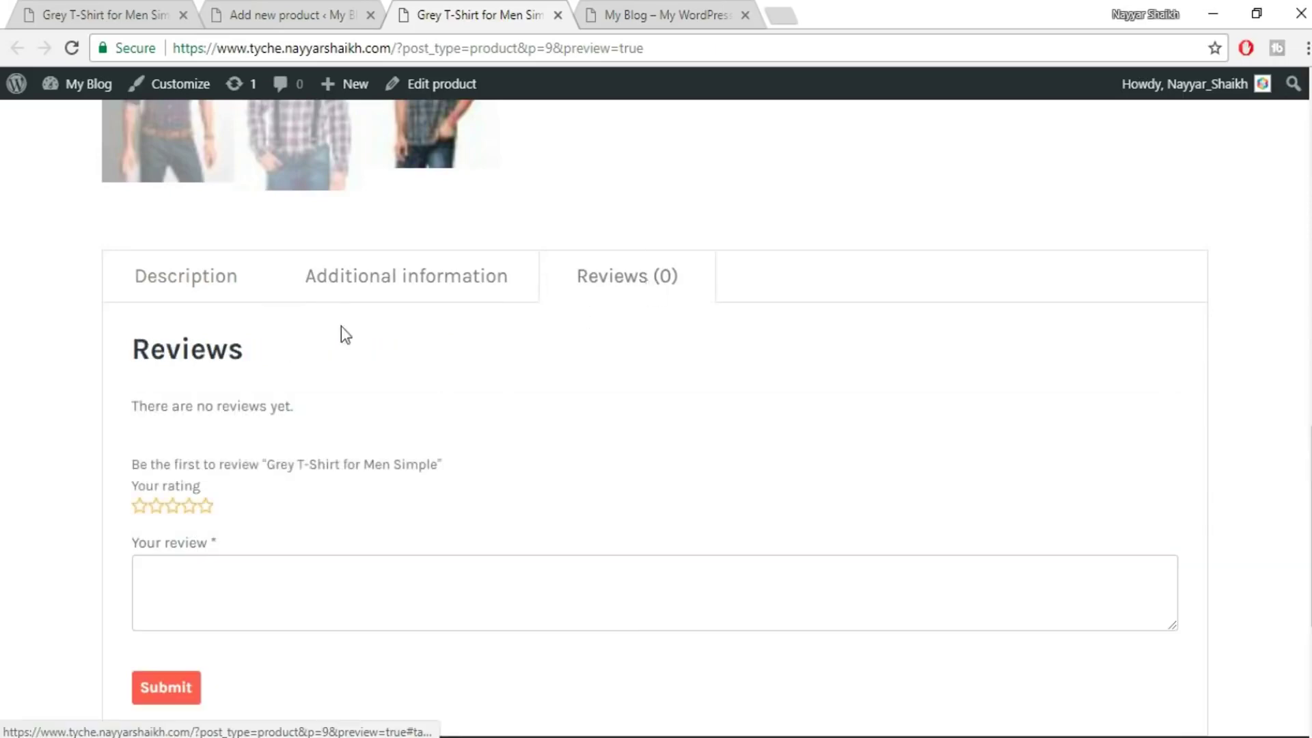
{"action": "left_click", "coordinate": [189, 293]}
{"action": "scroll", "coordinate": [1242, 481], "scroll_direction": "up", "scroll_amount": 3}
{"action": "scroll", "coordinate": [1242, 492], "scroll_direction": "up", "scroll_amount": 10}
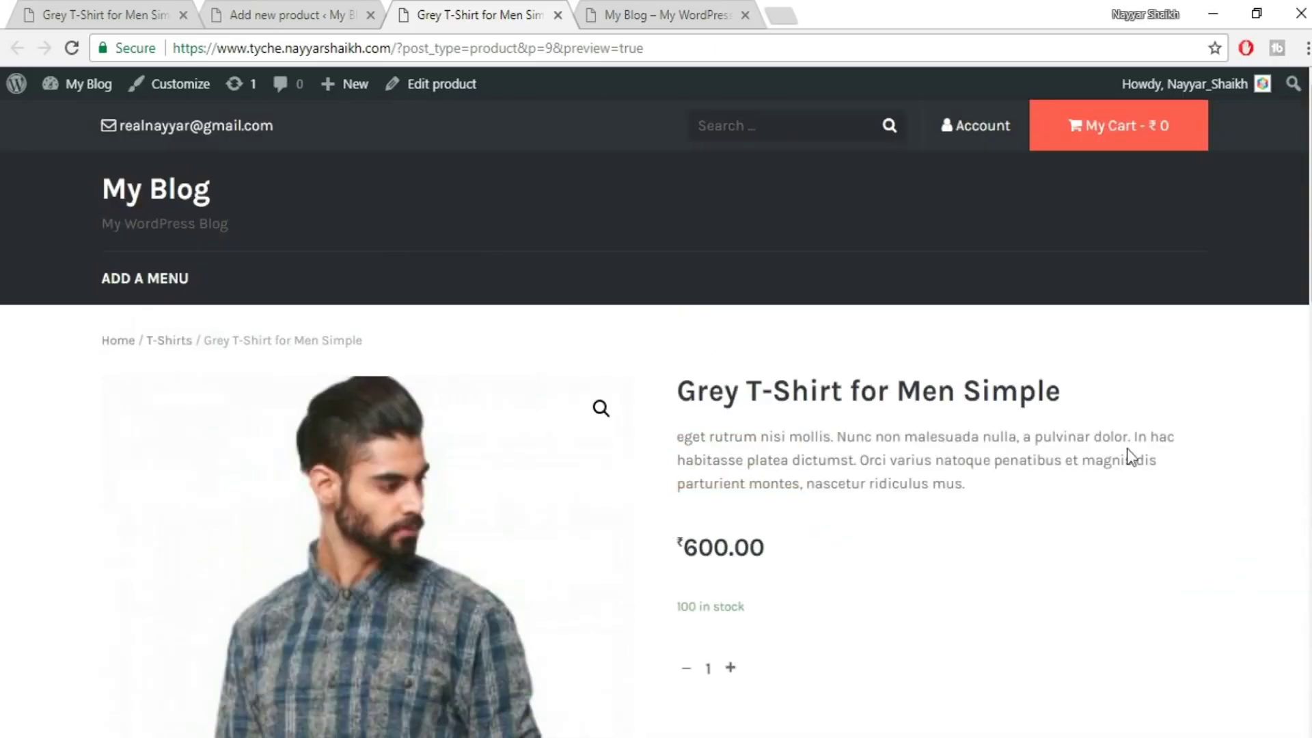
- Back in the product editor, publish the Grey T-Shirt and scroll down to Product data
{"action": "left_click", "coordinate": [295, 15]}
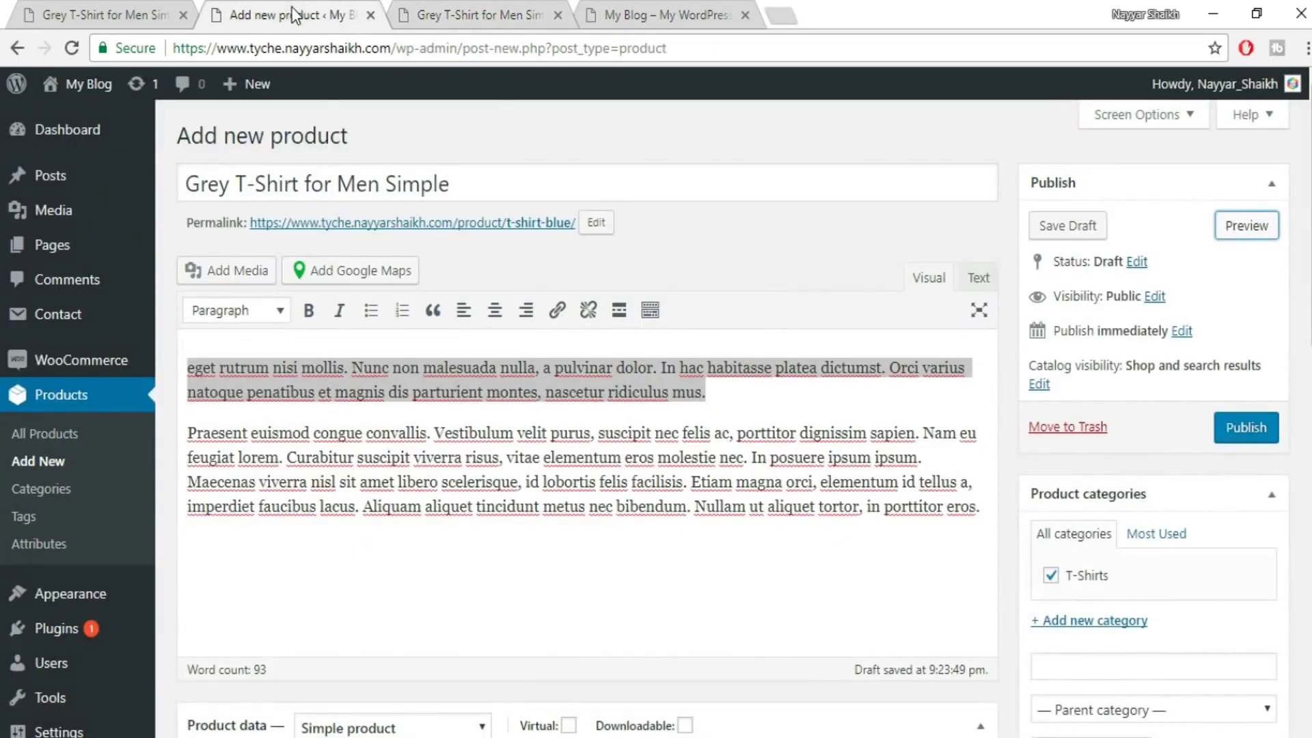
{"action": "left_click", "coordinate": [1248, 427]}
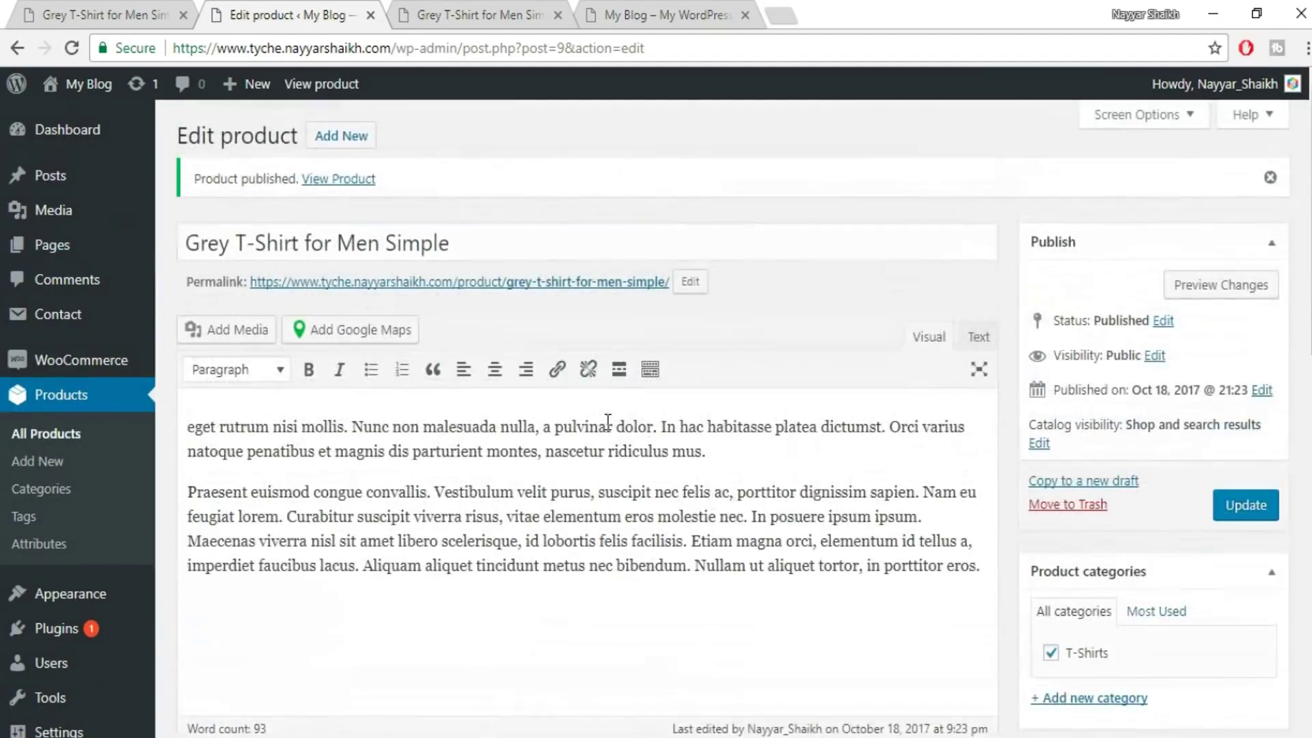
{"action": "scroll", "coordinate": [1298, 273], "scroll_direction": "down", "scroll_amount": 5}
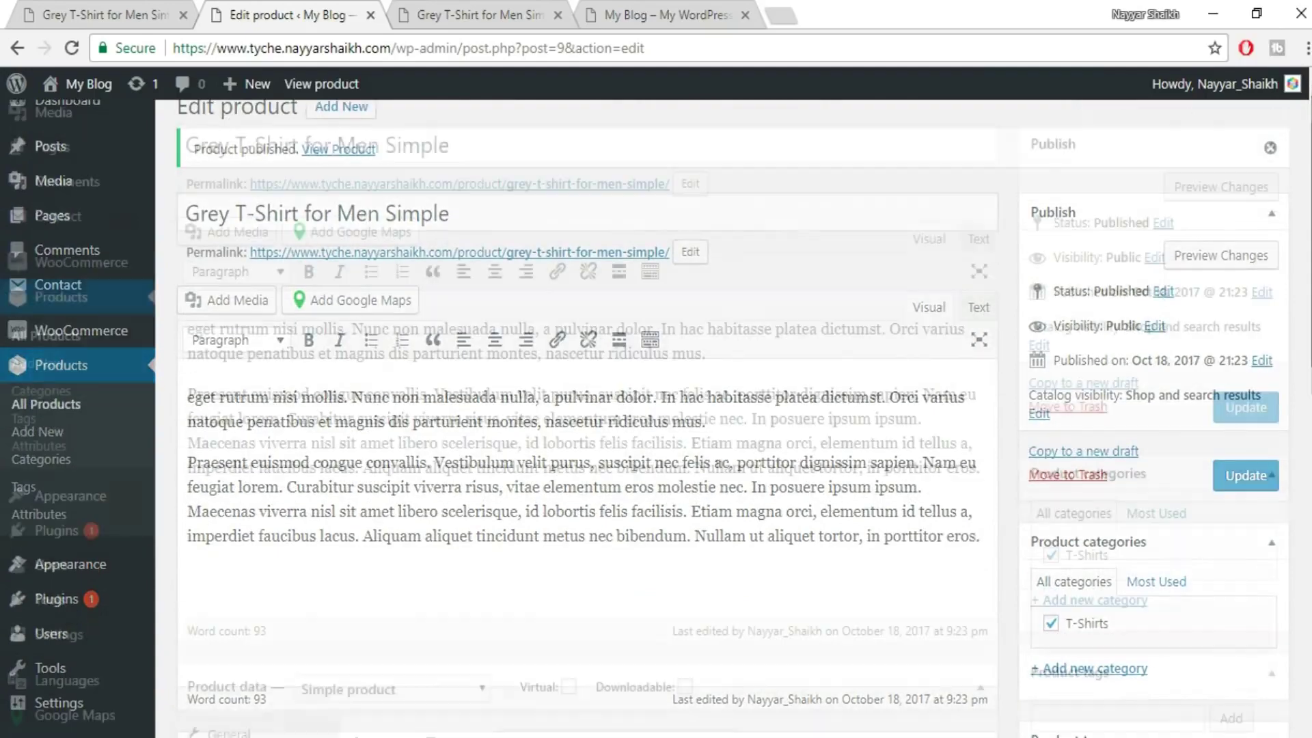
{"action": "scroll", "coordinate": [1297, 369], "scroll_direction": "down", "scroll_amount": 2}
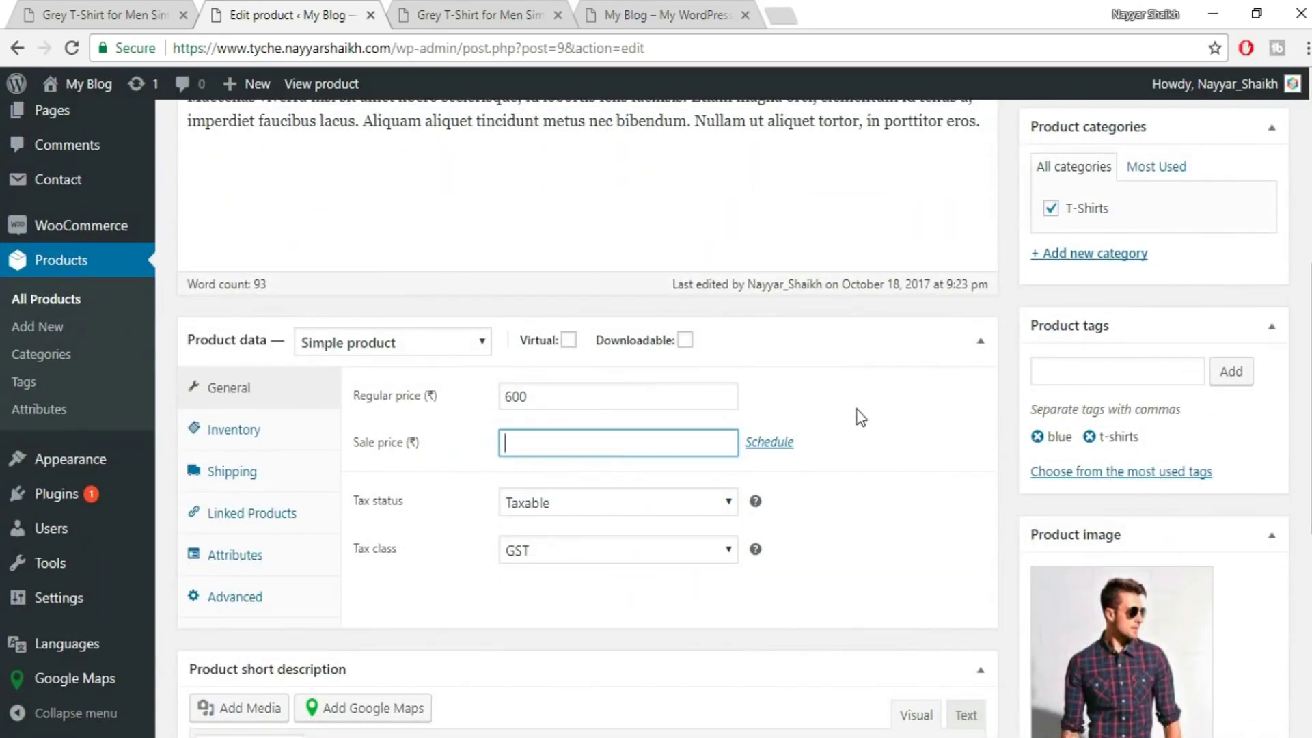
{"action": "scroll", "coordinate": [859, 417], "scroll_direction": "down", "scroll_amount": 2}
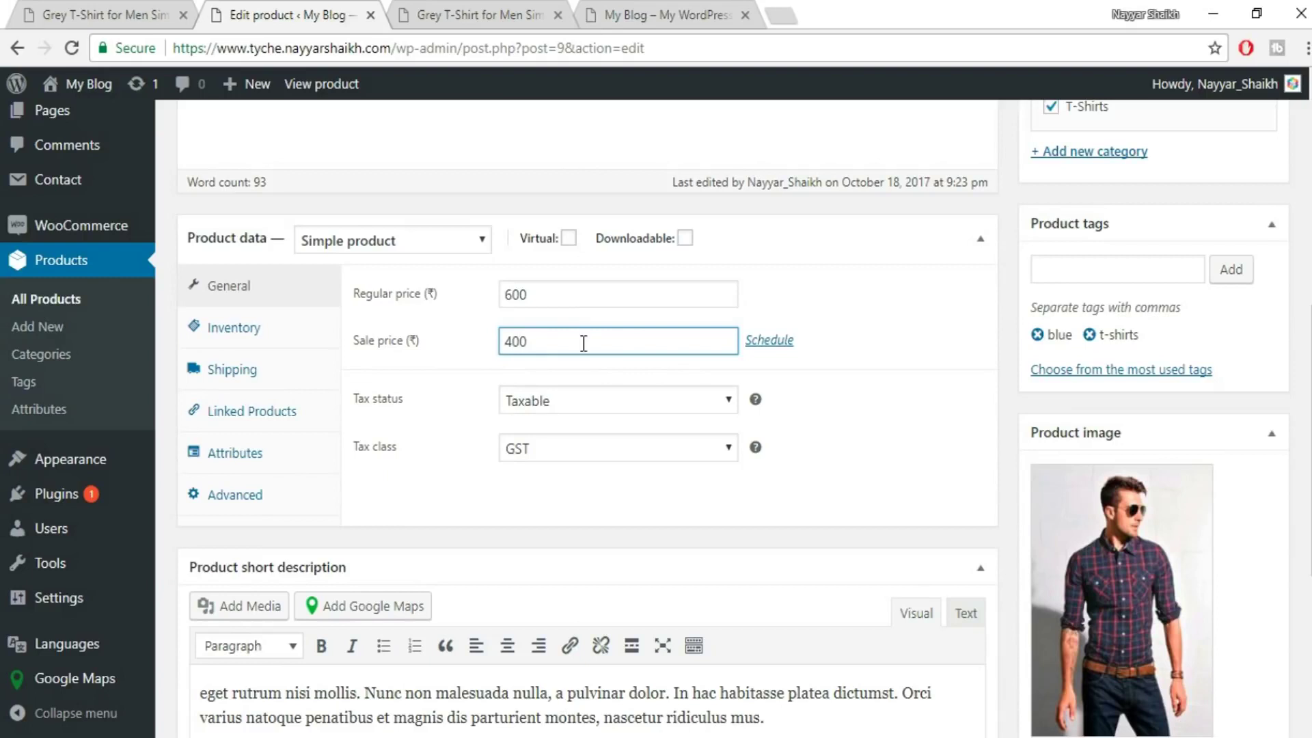
- Schedule the 400 sale to run from 18 to 22 October 2017
{"action": "left_click", "coordinate": [902, 281]}
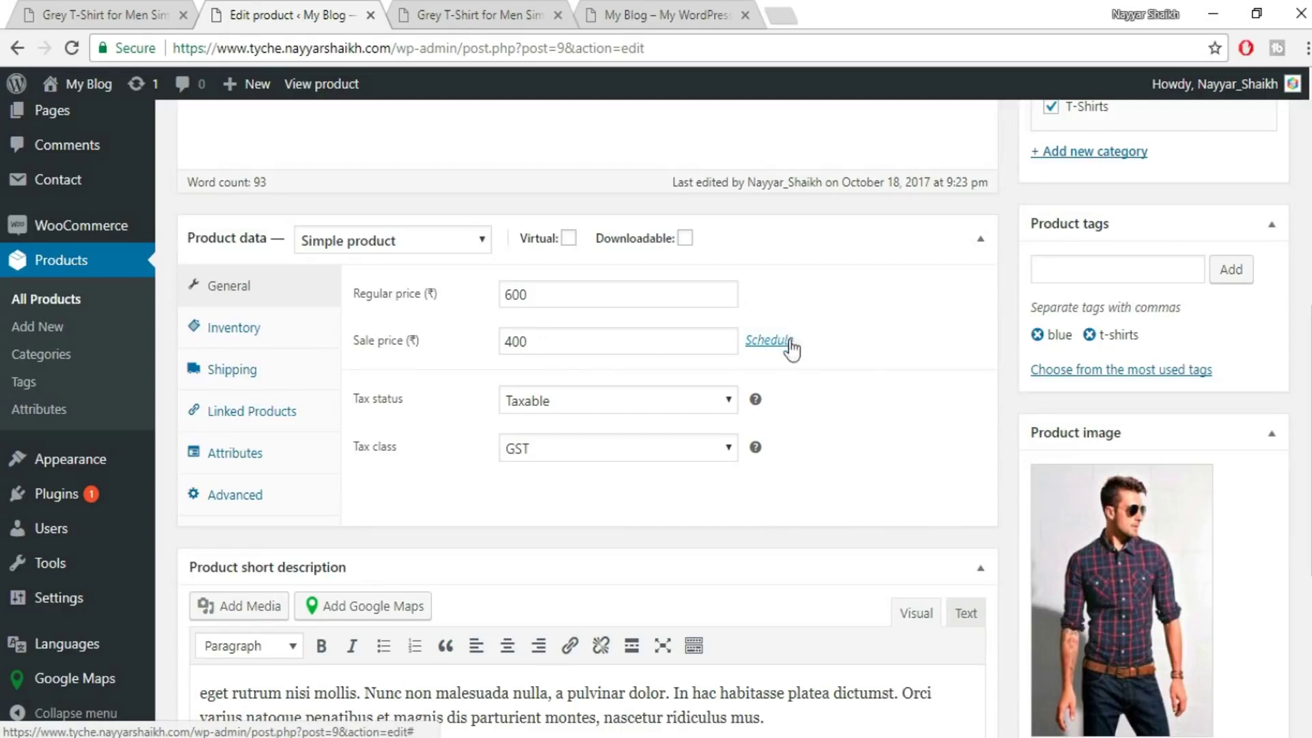
{"action": "left_click", "coordinate": [790, 347]}
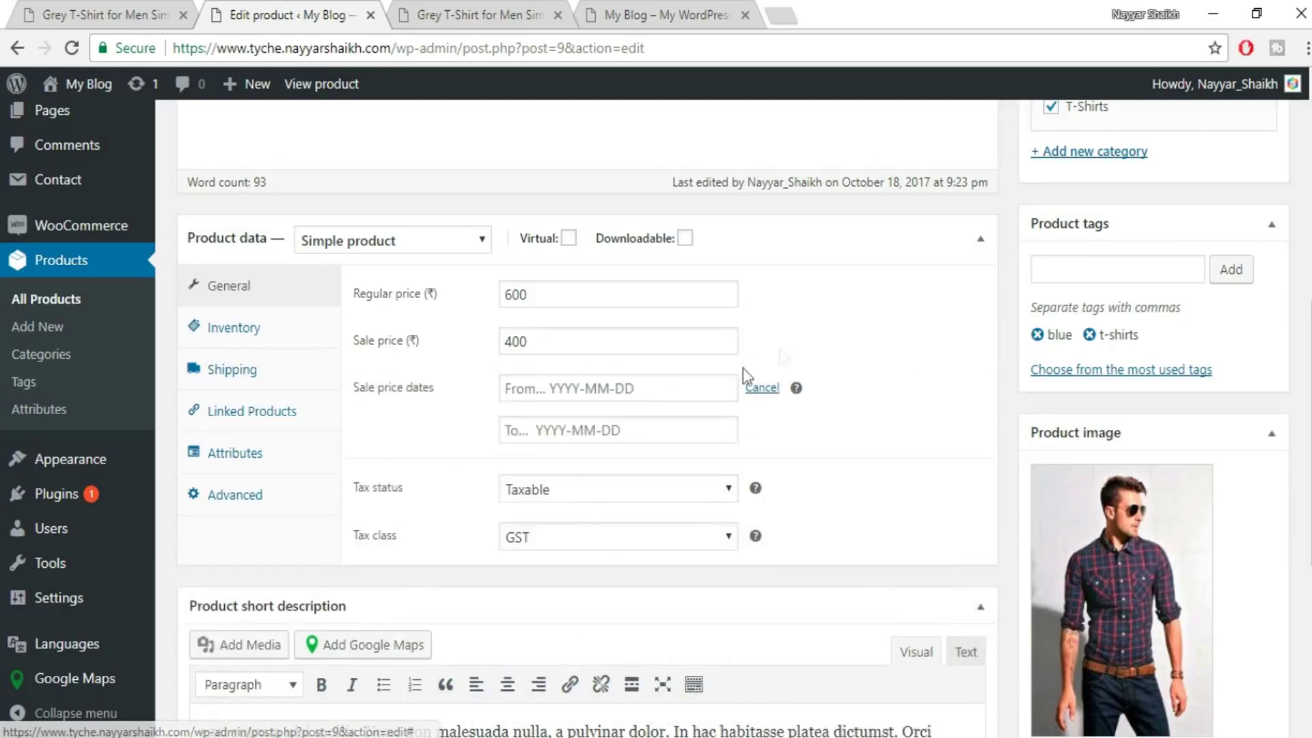
{"action": "left_click", "coordinate": [565, 387]}
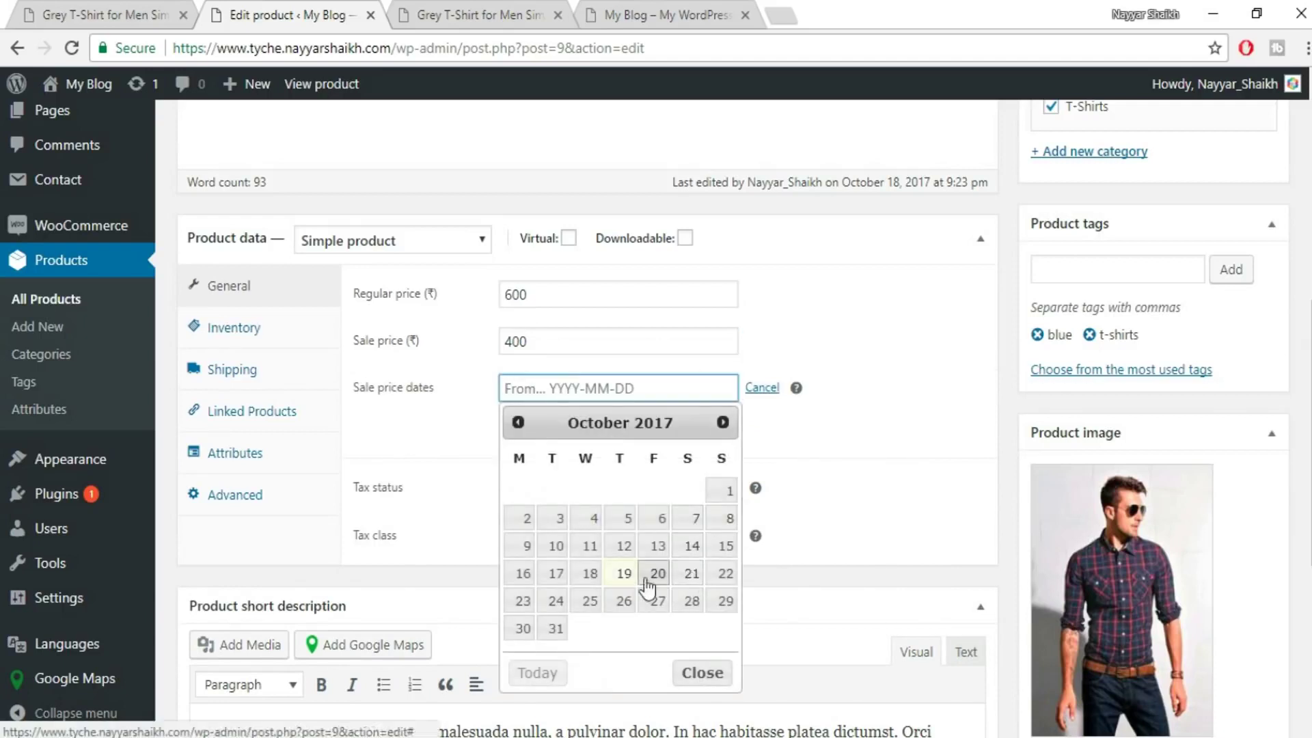
{"action": "left_click", "coordinate": [590, 576]}
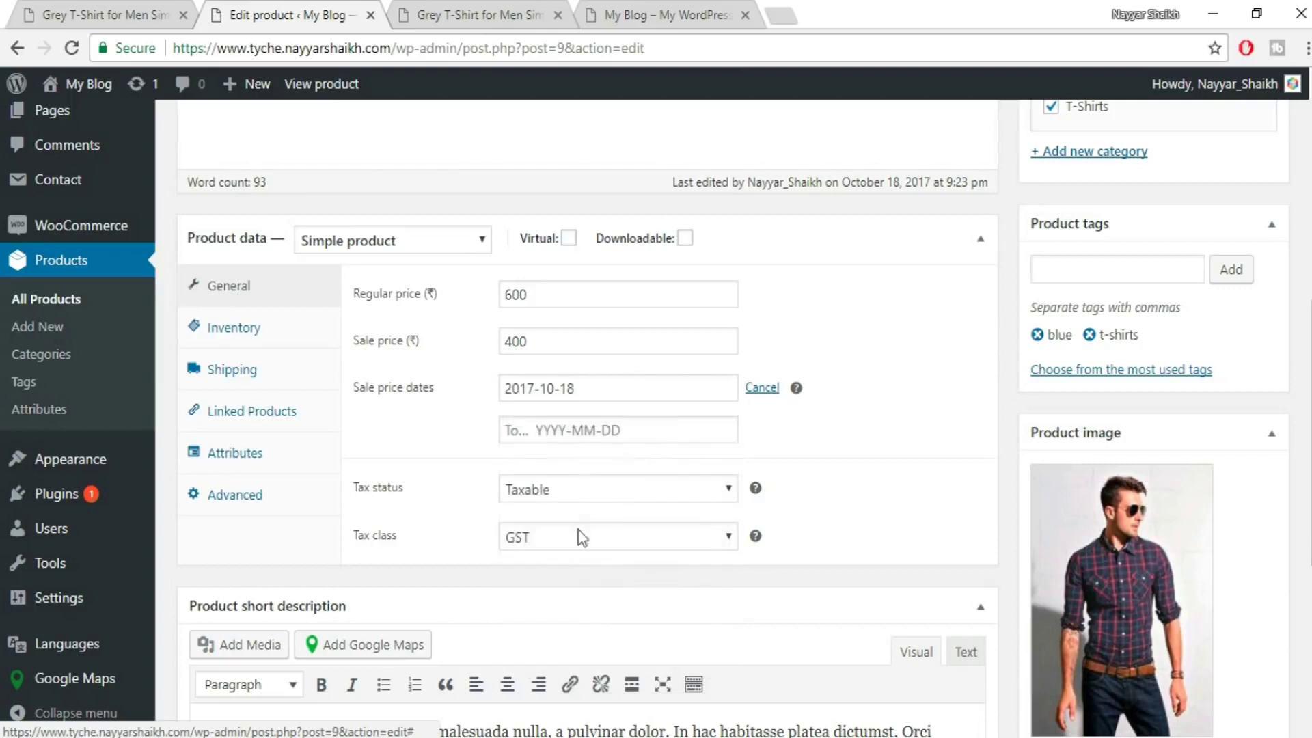
{"action": "left_click", "coordinate": [629, 431]}
{"action": "left_click", "coordinate": [725, 615]}
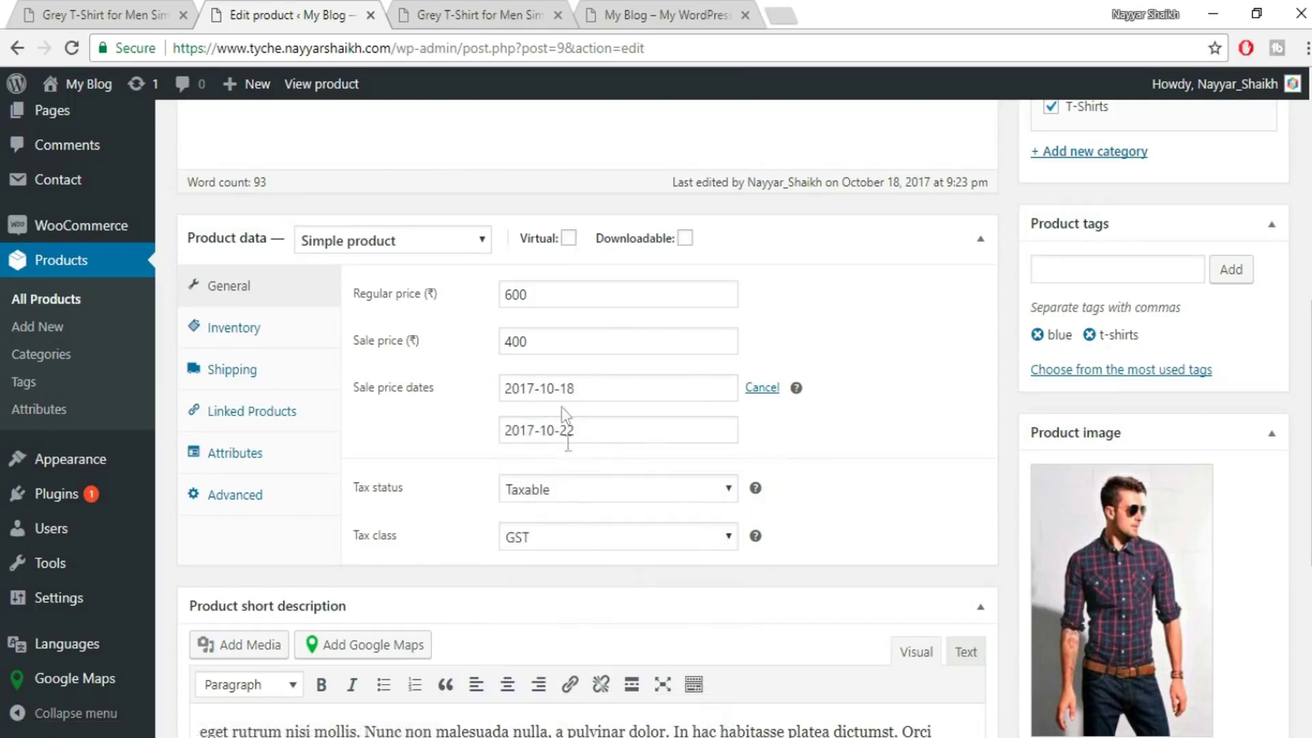
- Check the 600 regular and 400 sale prices, then update the product
{"action": "scroll", "coordinate": [835, 517], "scroll_direction": "up", "scroll_amount": 7}
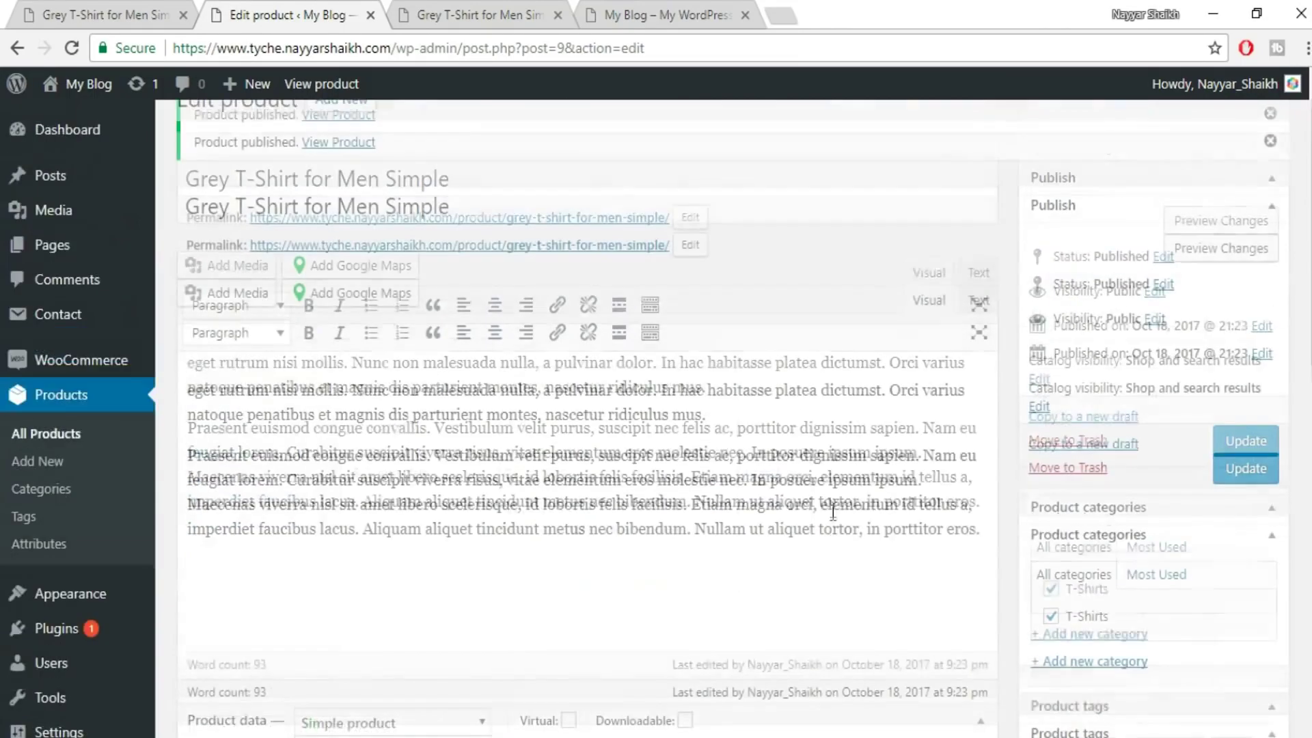
{"action": "scroll", "coordinate": [780, 562], "scroll_direction": "down", "scroll_amount": 5}
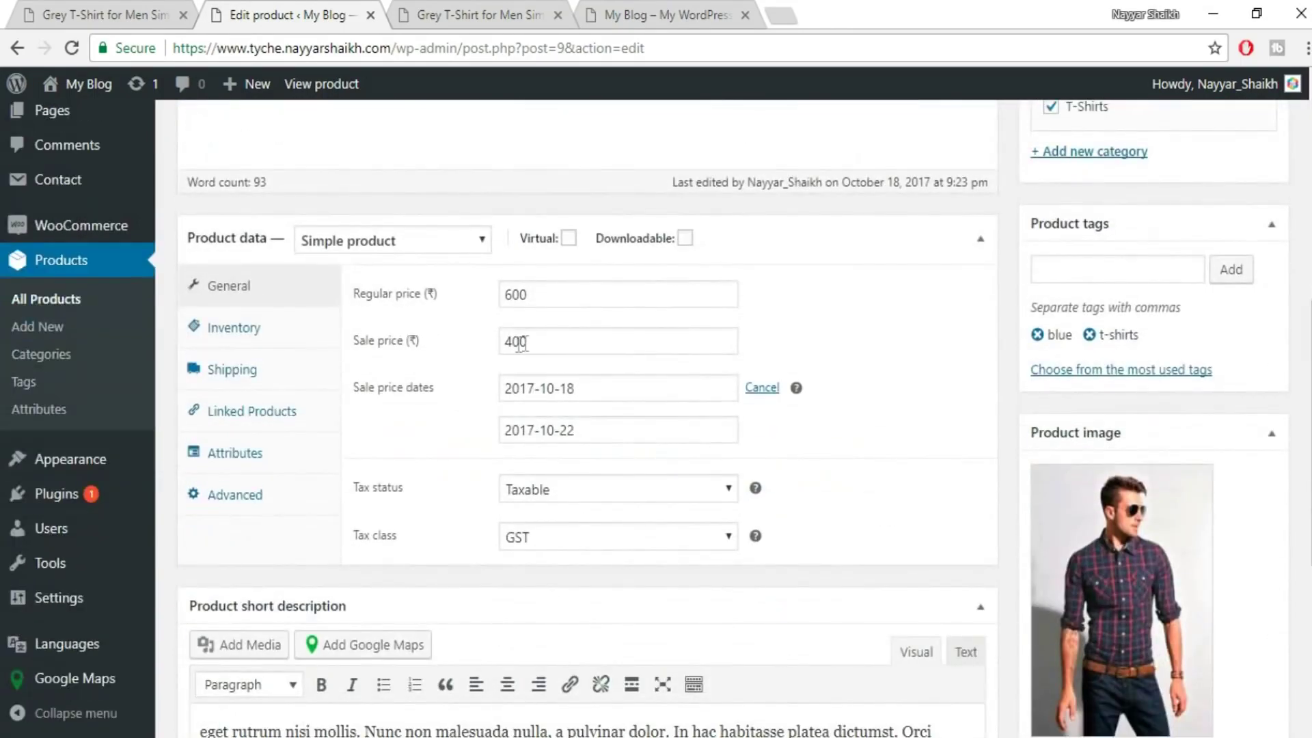
{"action": "double_click", "coordinate": [515, 305]}
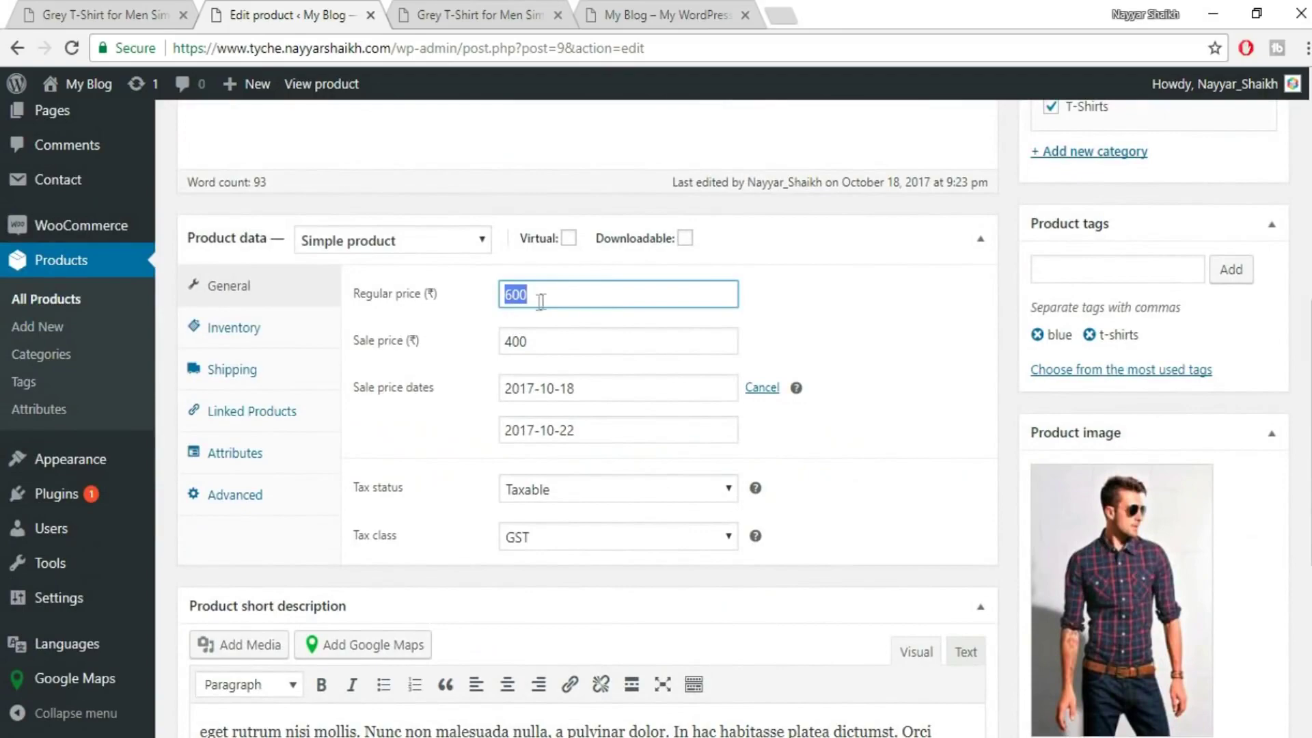
{"action": "double_click", "coordinate": [560, 339]}
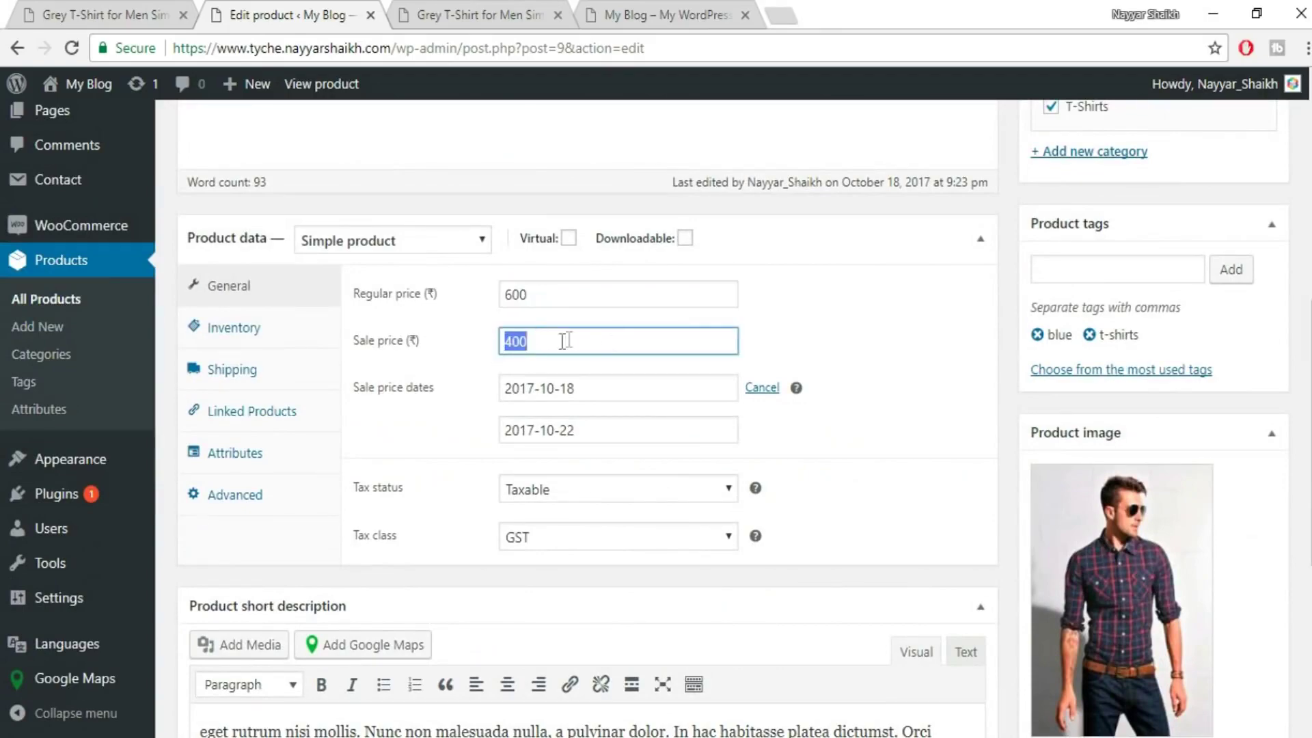
{"action": "scroll", "coordinate": [658, 460], "scroll_direction": "up", "scroll_amount": 6}
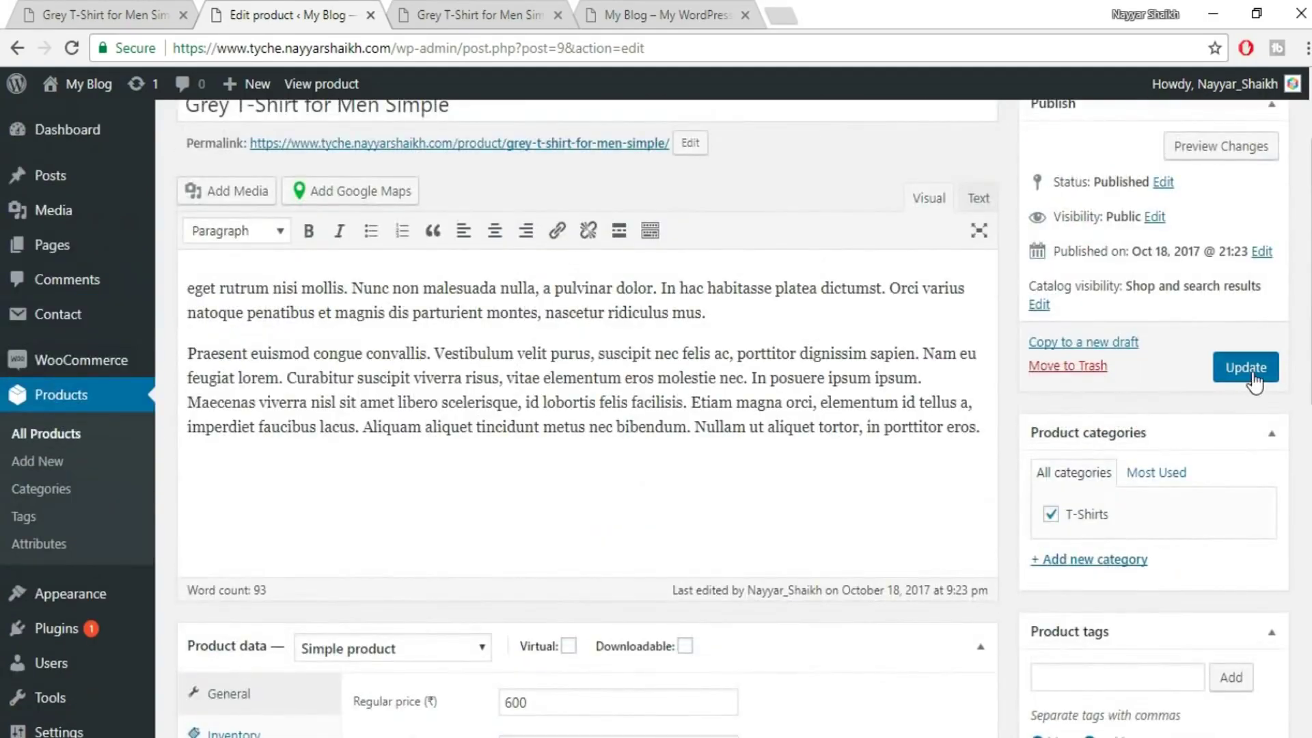
{"action": "left_click", "coordinate": [1253, 376]}
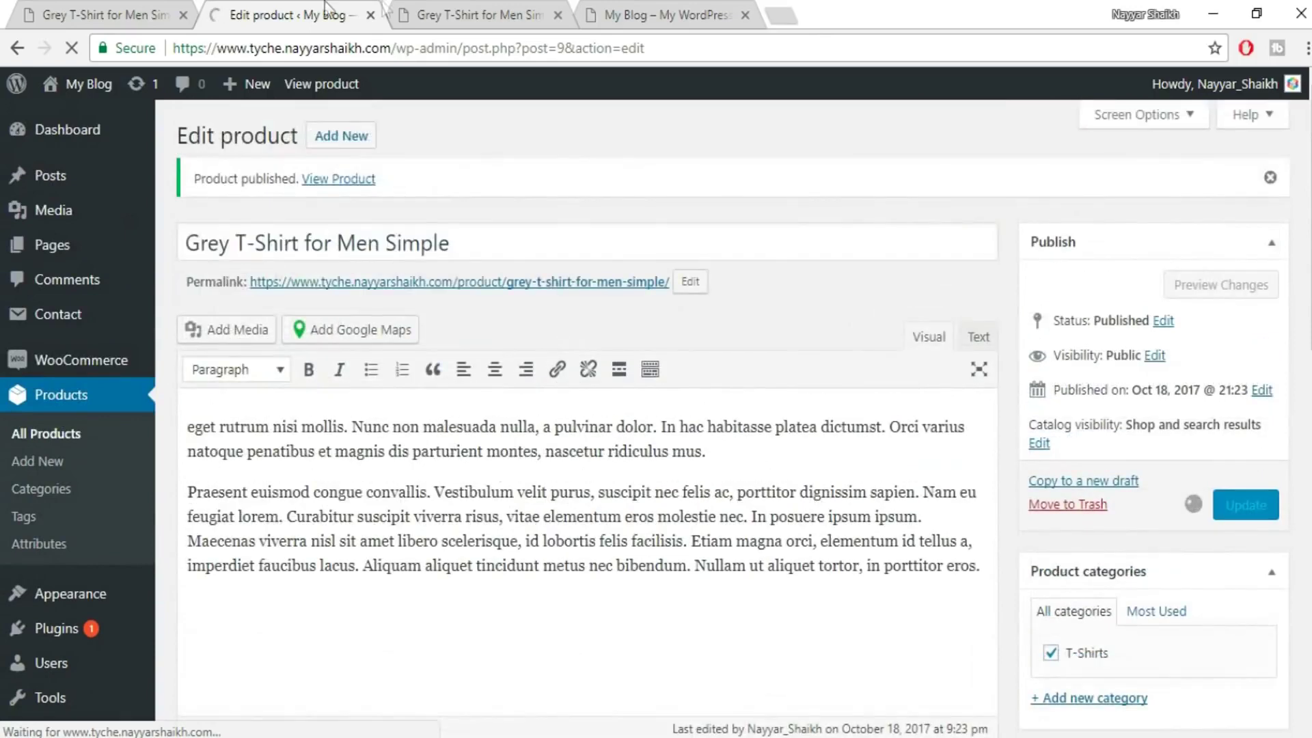
- Reload the live Grey T-Shirt page to check ₹400.00 against the struck-through ₹600.00
{"action": "left_click", "coordinate": [441, 18]}
{"action": "left_click", "coordinate": [79, 48]}
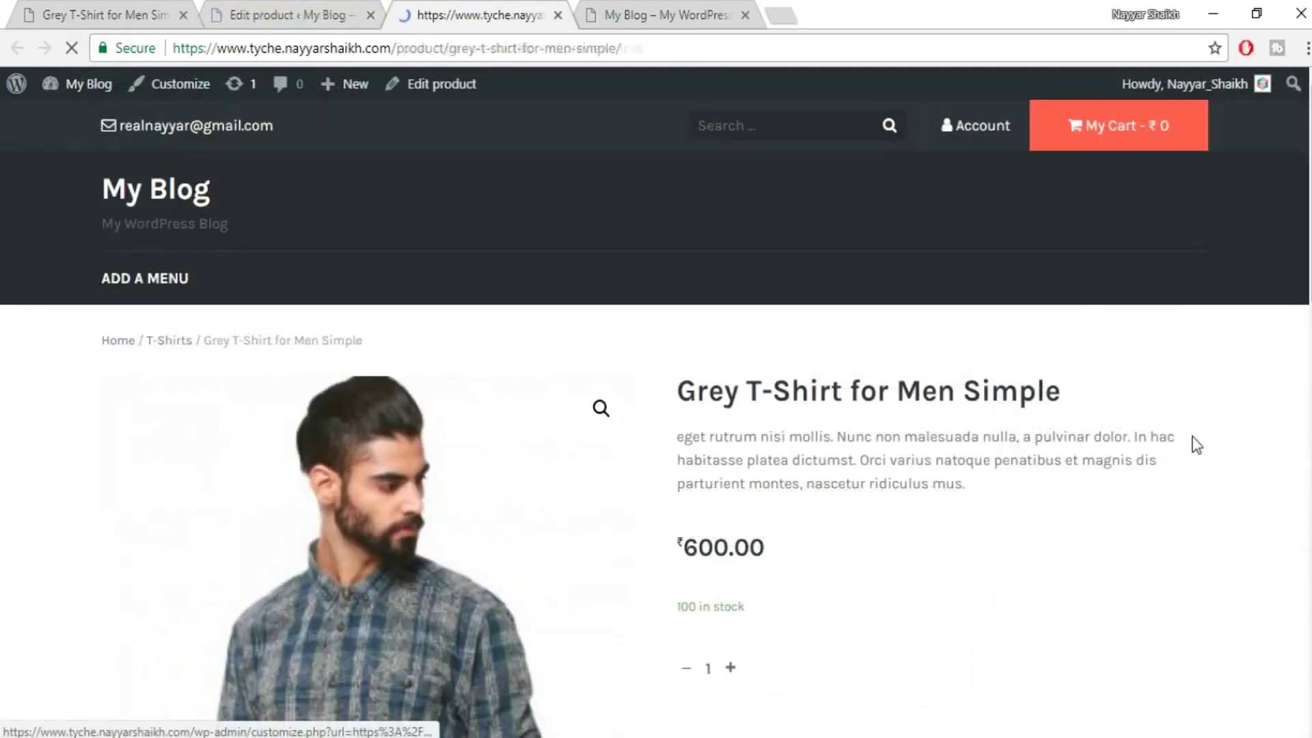
{"action": "scroll", "coordinate": [1196, 444], "scroll_direction": "down", "scroll_amount": 1}
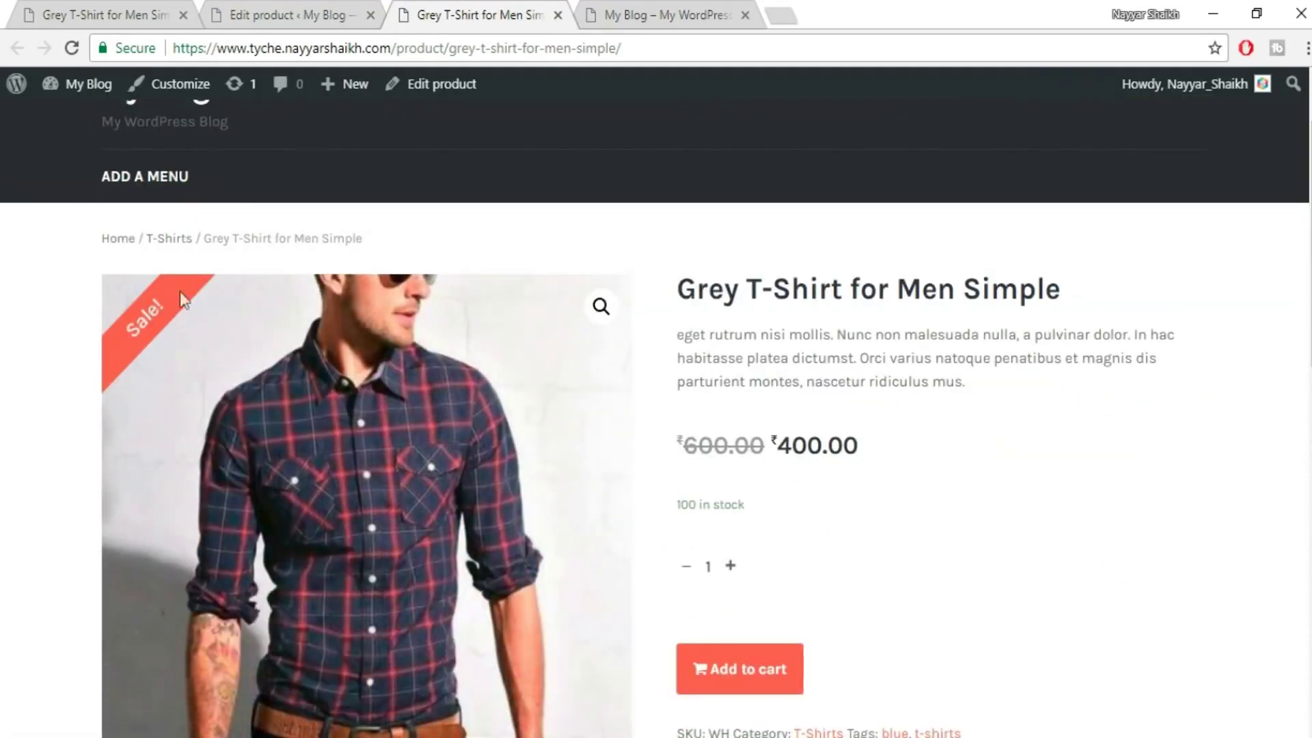
{"action": "left_click_drag", "start_coordinate": [688, 451], "coordinate": [764, 451]}
{"action": "left_click", "coordinate": [860, 458]}
{"action": "scroll", "coordinate": [1075, 474], "scroll_direction": "down", "scroll_amount": 4}
{"action": "scroll", "coordinate": [1075, 478], "scroll_direction": "up", "scroll_amount": 4}
{"action": "left_click", "coordinate": [270, 13]}
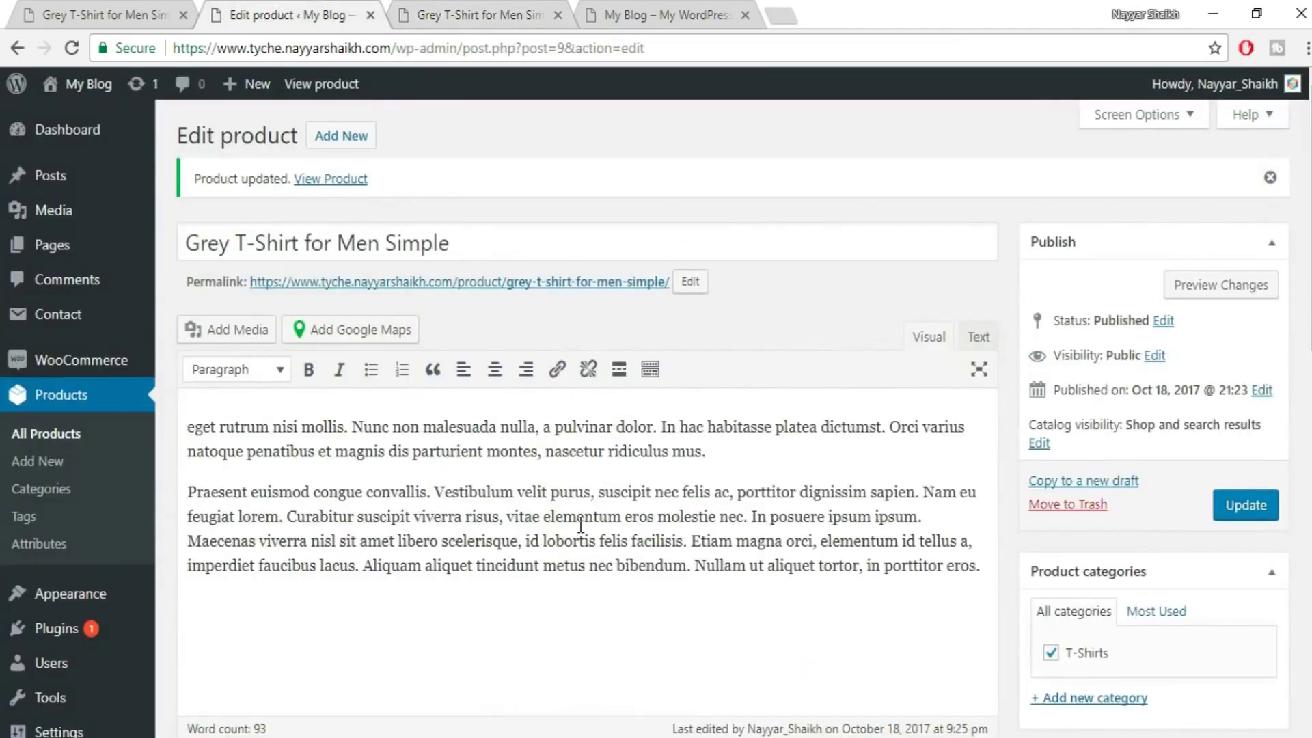
{"action": "scroll", "coordinate": [638, 518], "scroll_direction": "down", "scroll_amount": 4}
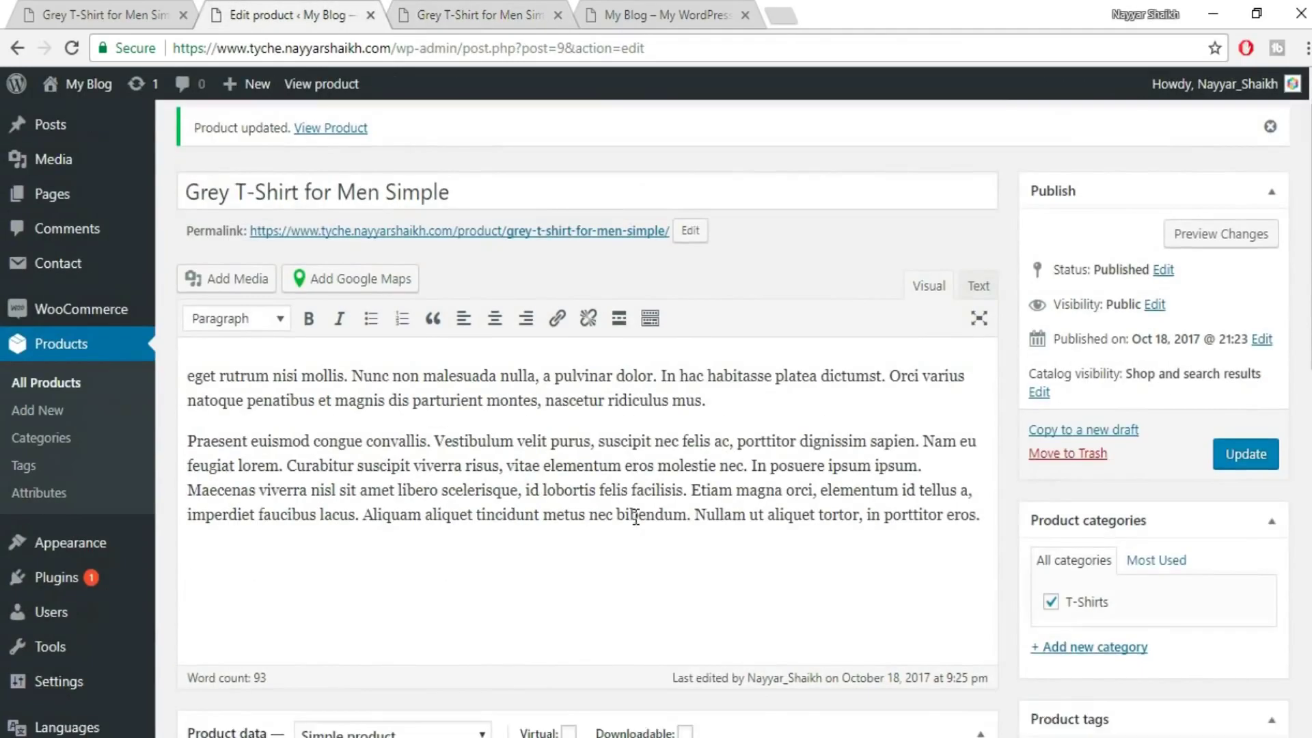
{"action": "scroll", "coordinate": [629, 516], "scroll_direction": "up", "scroll_amount": 4}
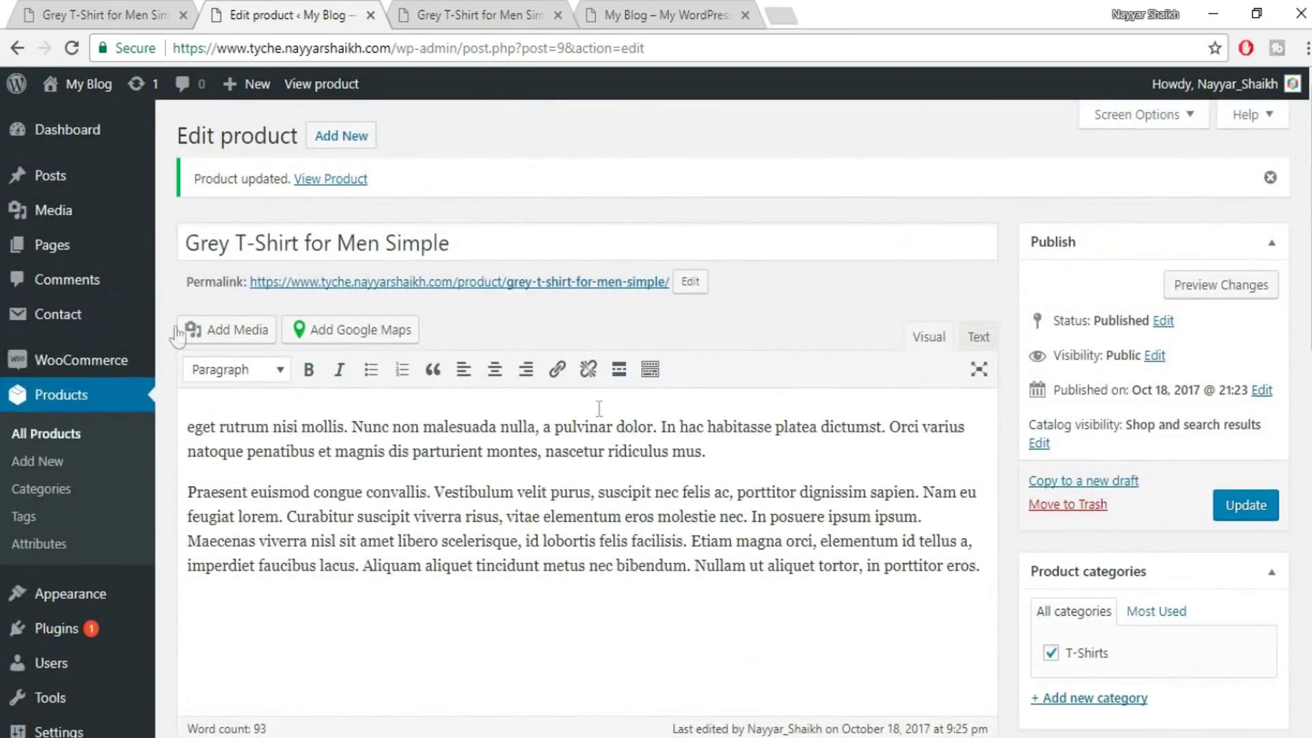
- Duplicate Grey T-Shirt for Men Simple from the All Products list
{"action": "left_click", "coordinate": [69, 444]}
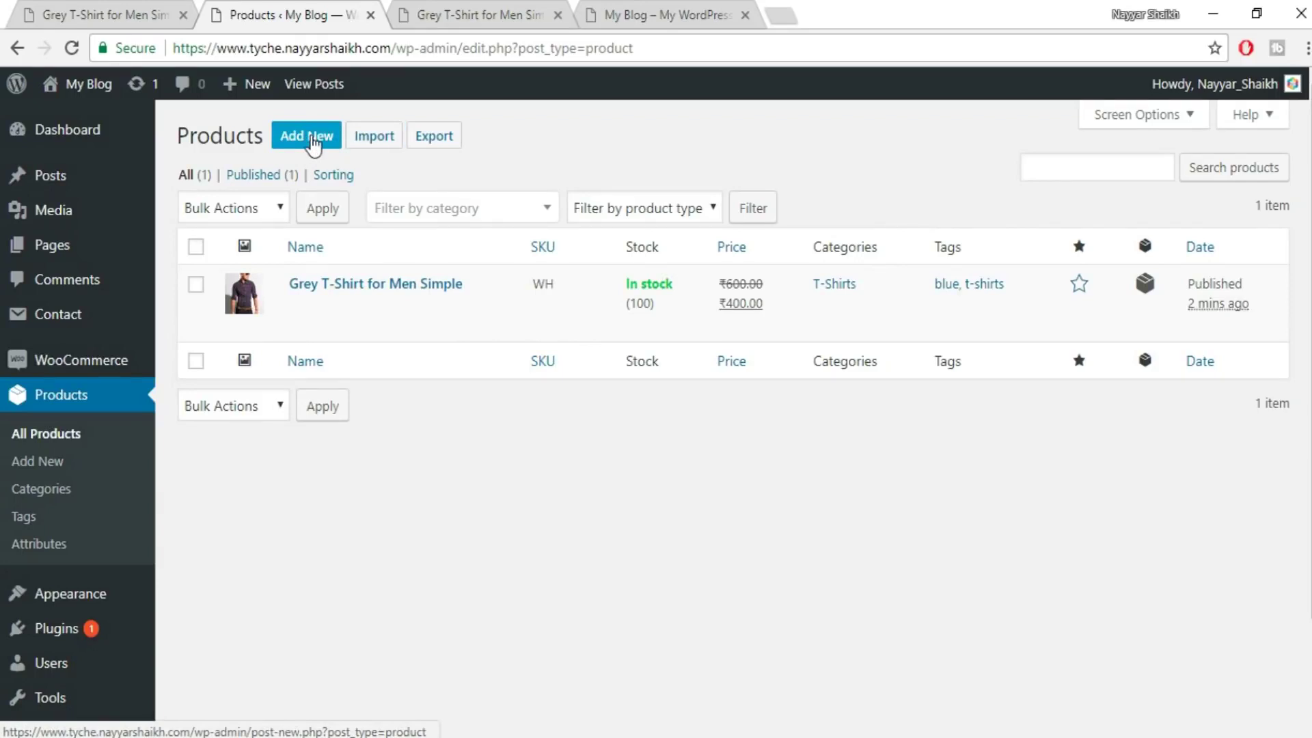
{"action": "left_click", "coordinate": [324, 328]}
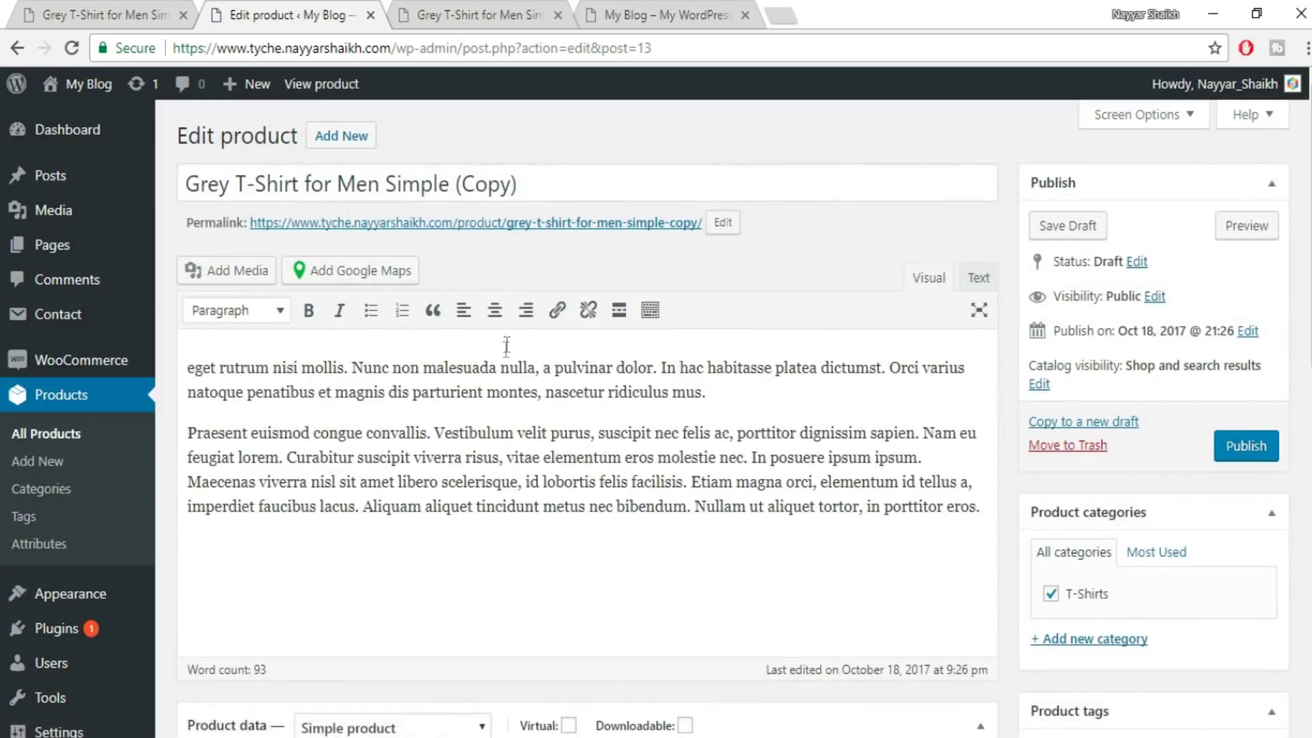
- Retitle 'Grey T-Shirt for Men Simple (Copy)' as 'Black T-Shirt for Men Simple'
{"action": "left_click_drag", "start_coordinate": [518, 183], "coordinate": [449, 179]}
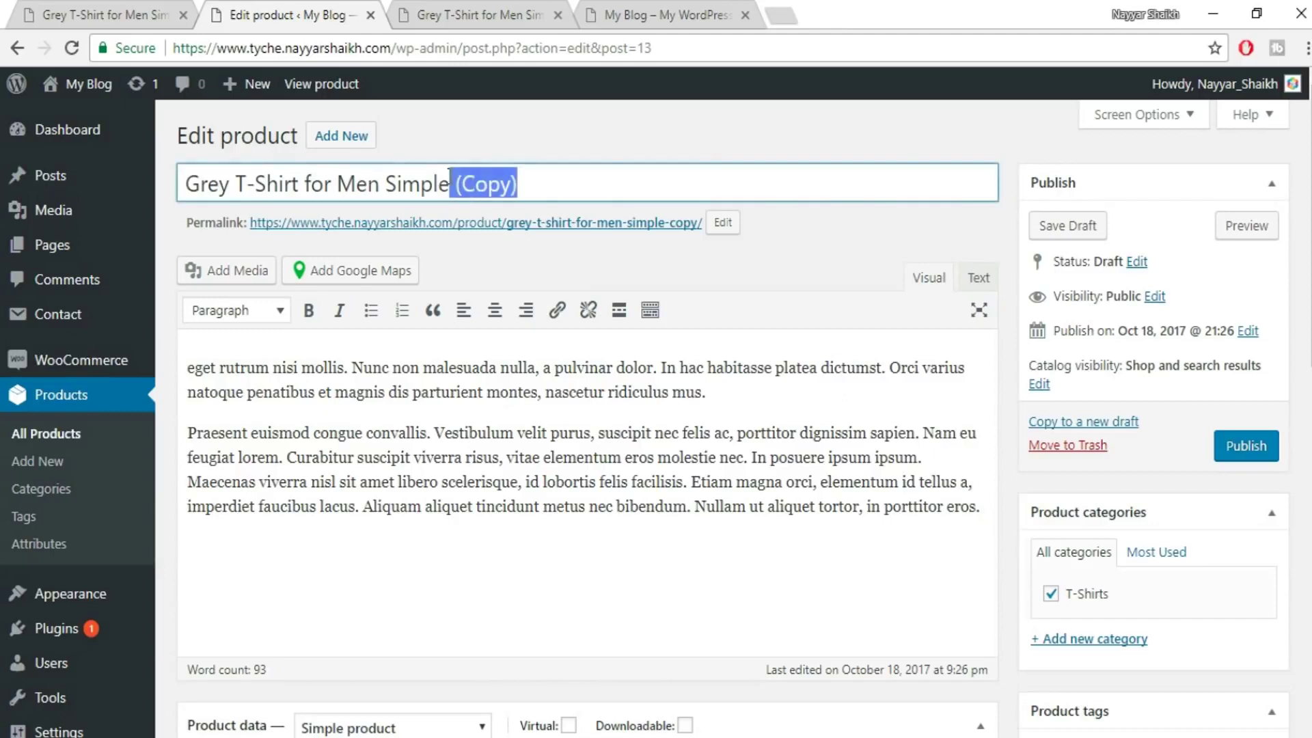
{"action": "key", "text": "BackSpace"}
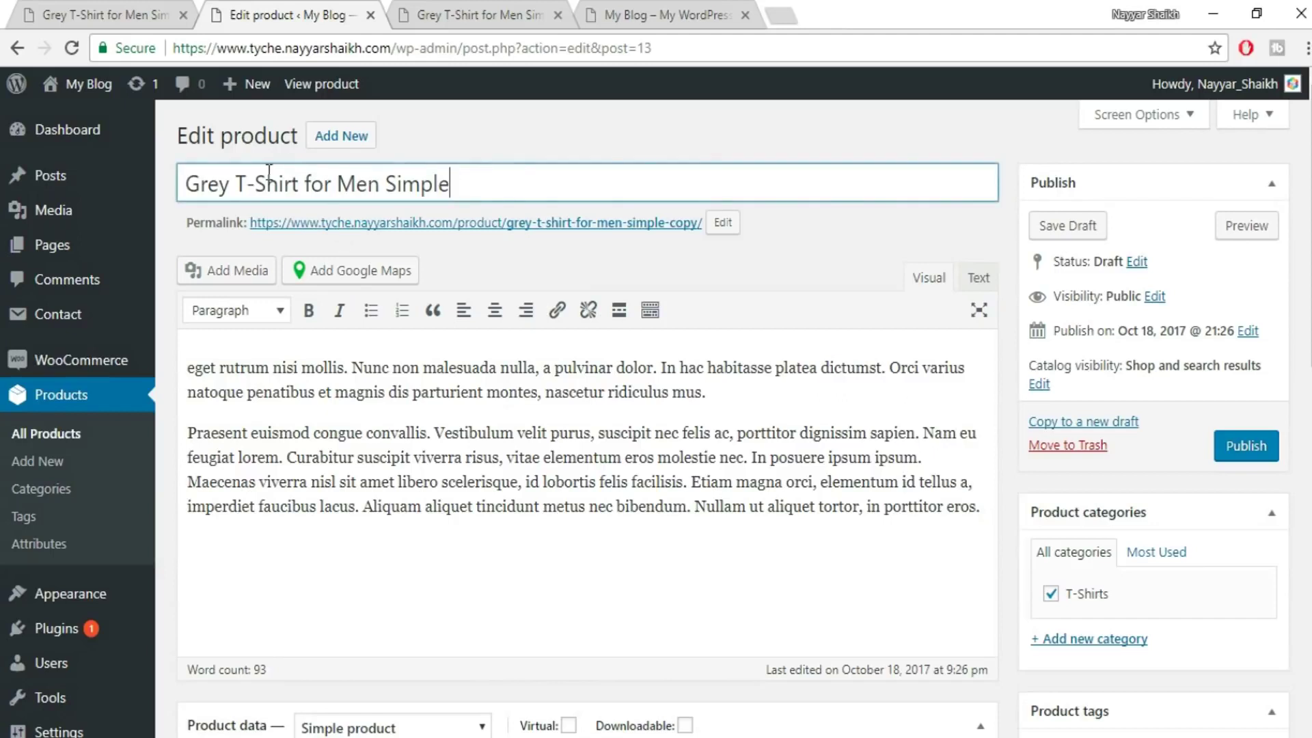
{"action": "left_click_drag", "start_coordinate": [236, 185], "coordinate": [38, 168]}
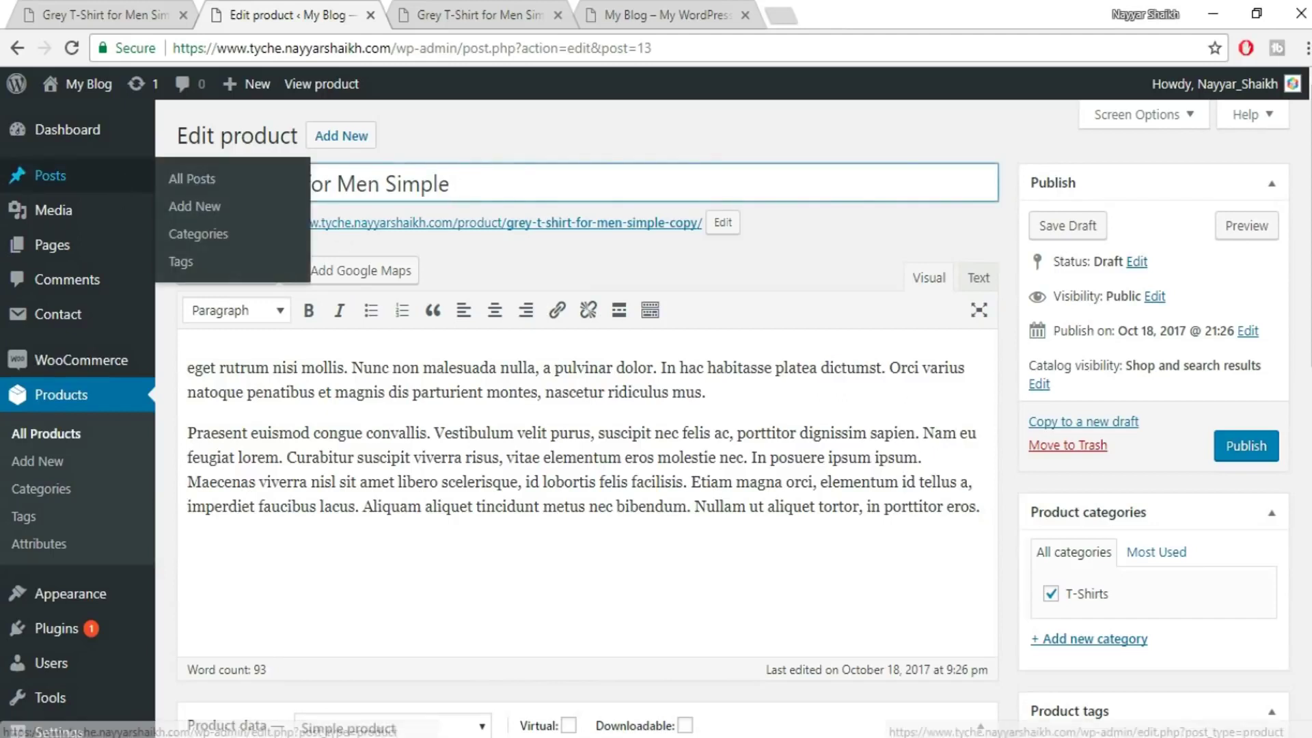
{"action": "key", "text": "BackSpace"}
{"action": "type", "text": "Black T-Shirt f"}
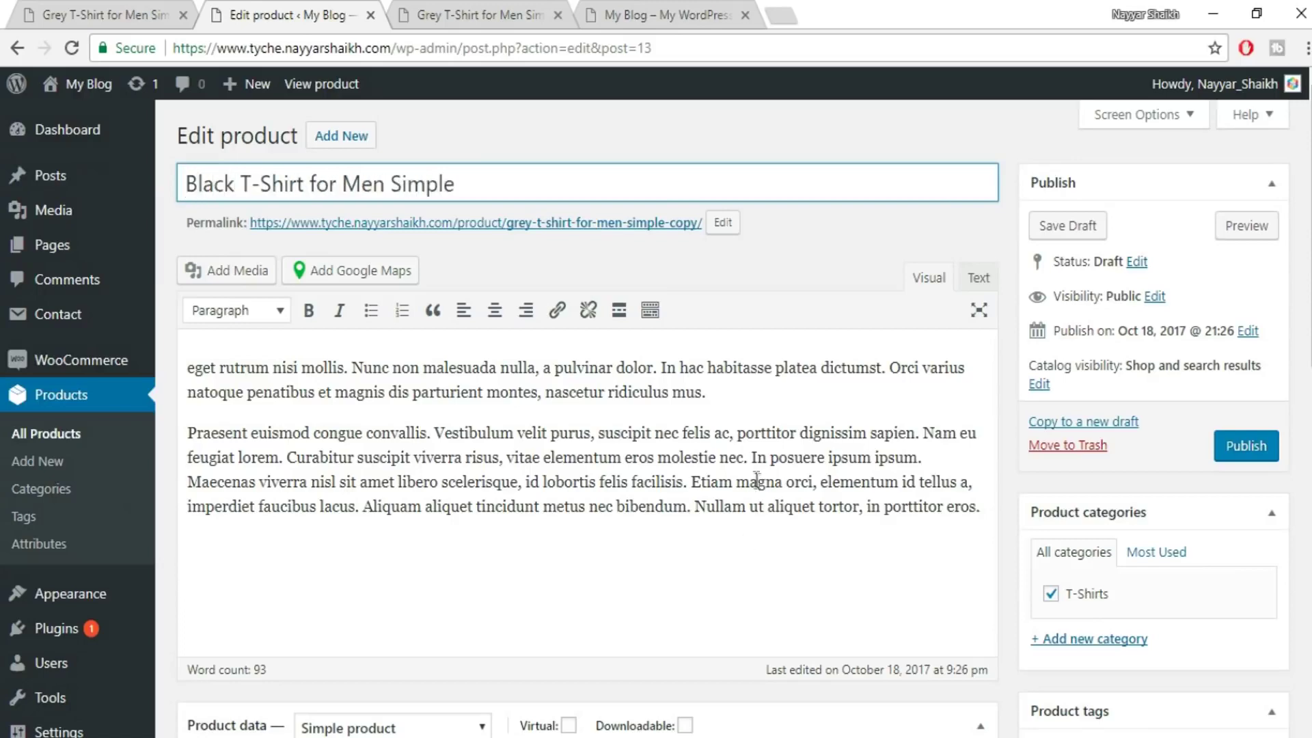
{"action": "scroll", "coordinate": [781, 451], "scroll_direction": "down", "scroll_amount": 4}
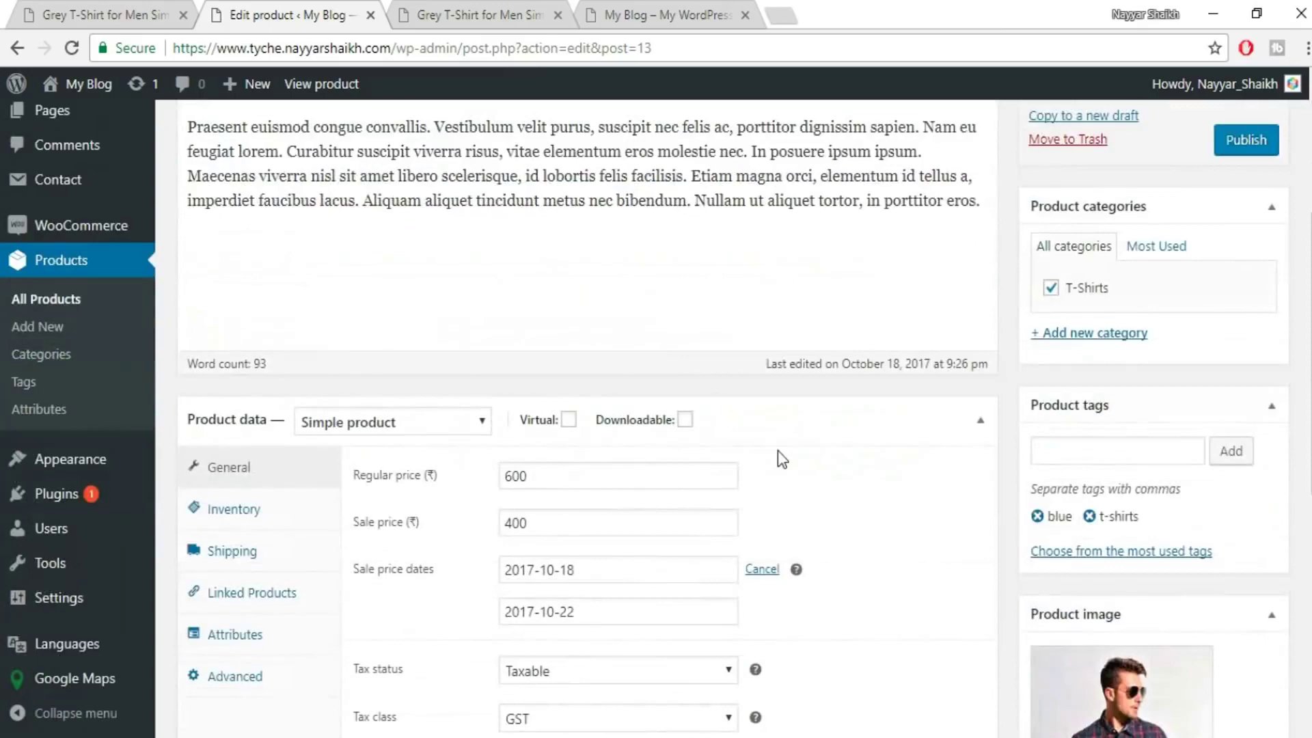
{"action": "scroll", "coordinate": [781, 472], "scroll_direction": "up", "scroll_amount": 4}
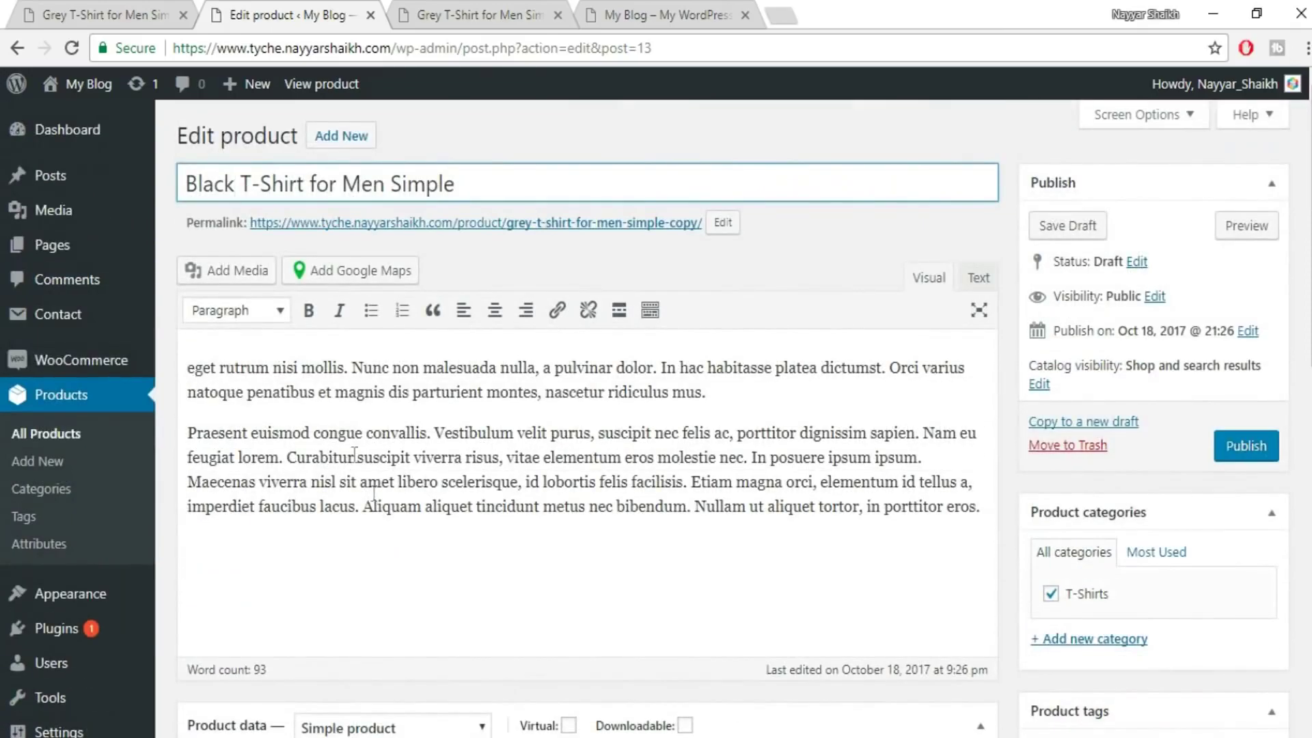
{"action": "scroll", "coordinate": [465, 465], "scroll_direction": "down", "scroll_amount": 4}
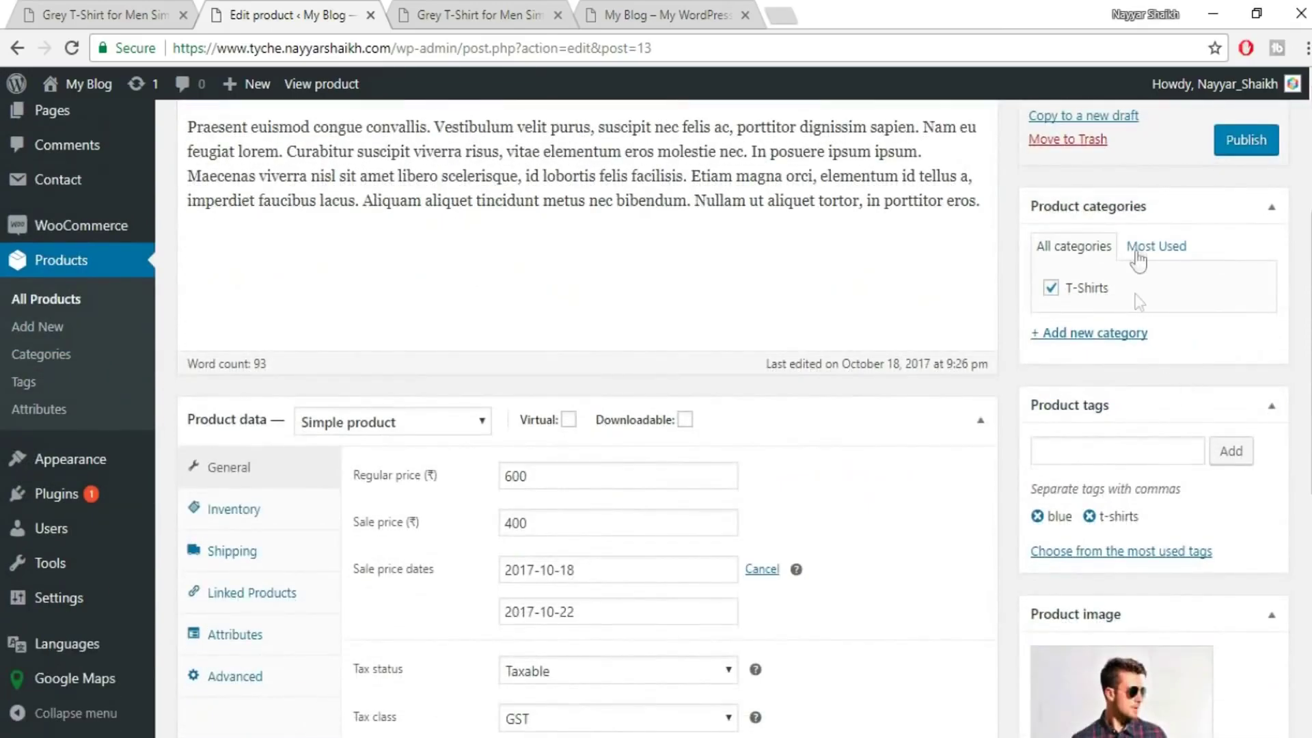
- Change the product type to Variable product
{"action": "scroll", "coordinate": [235, 380], "scroll_direction": "down", "scroll_amount": 1}
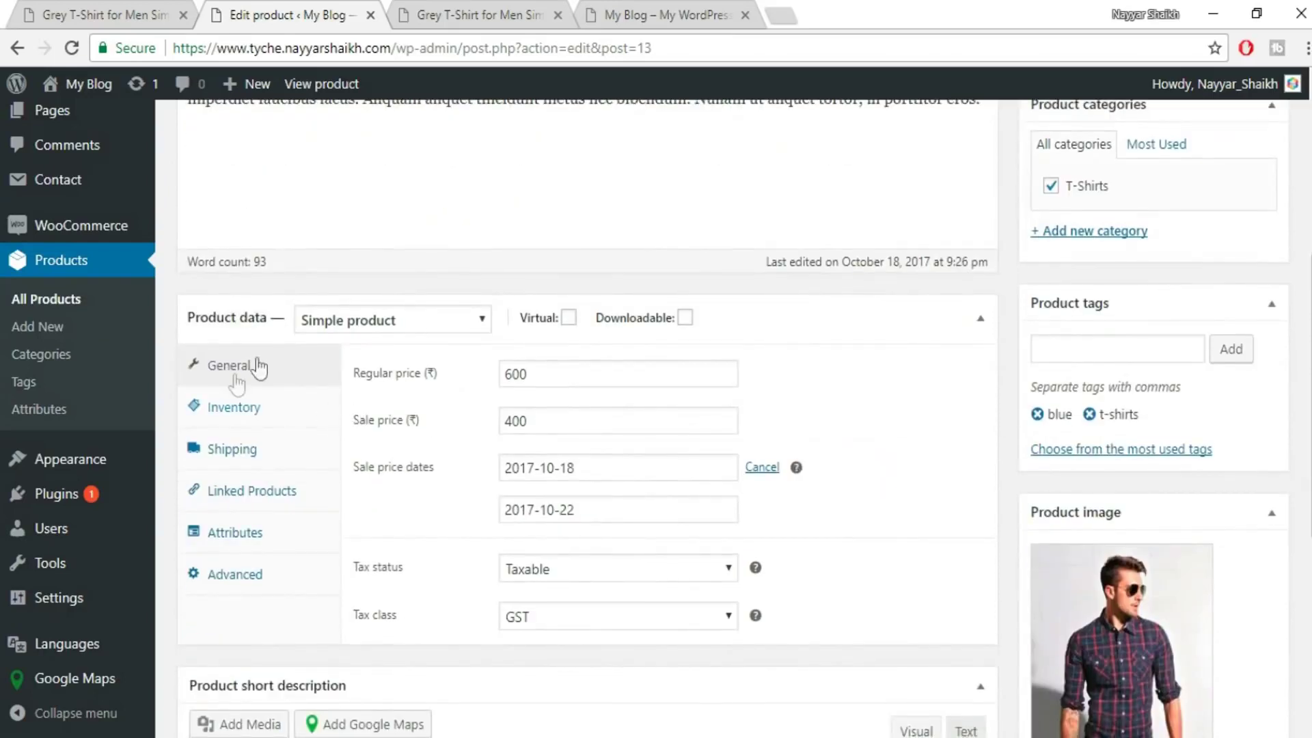
{"action": "left_click", "coordinate": [366, 326]}
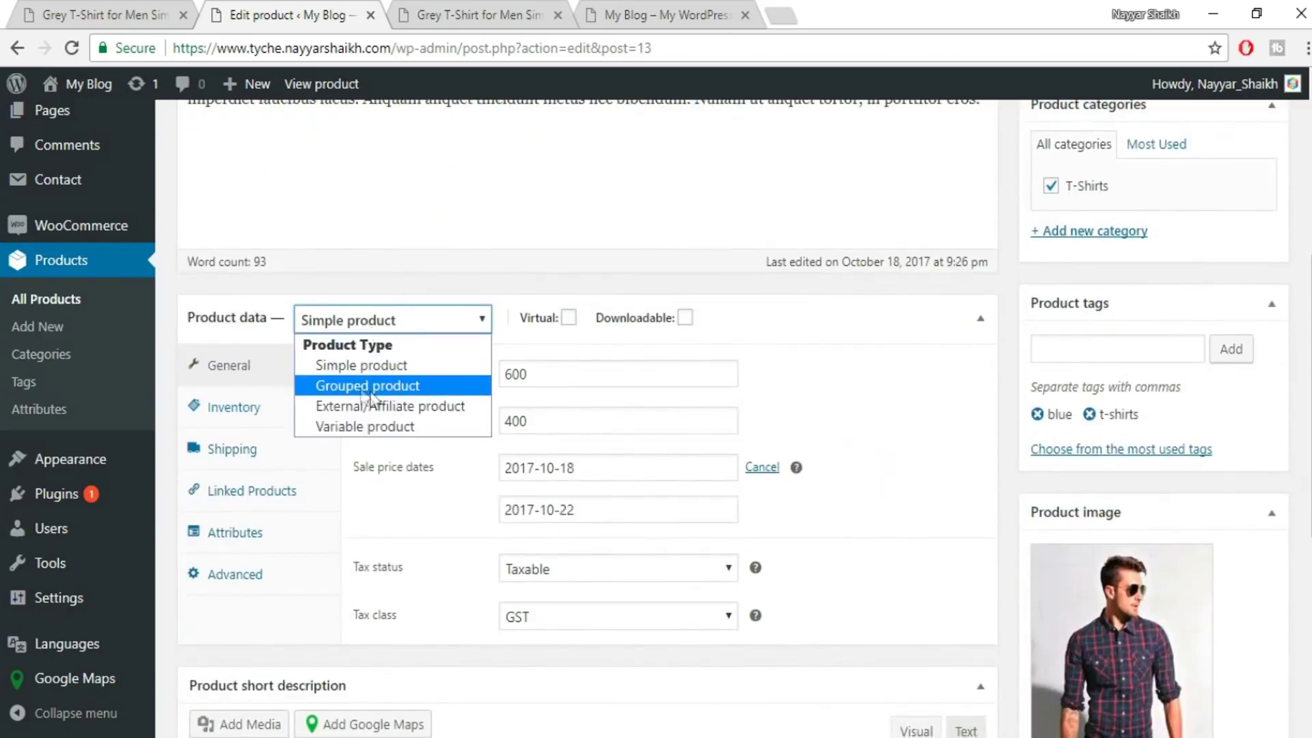
{"action": "left_click", "coordinate": [372, 428]}
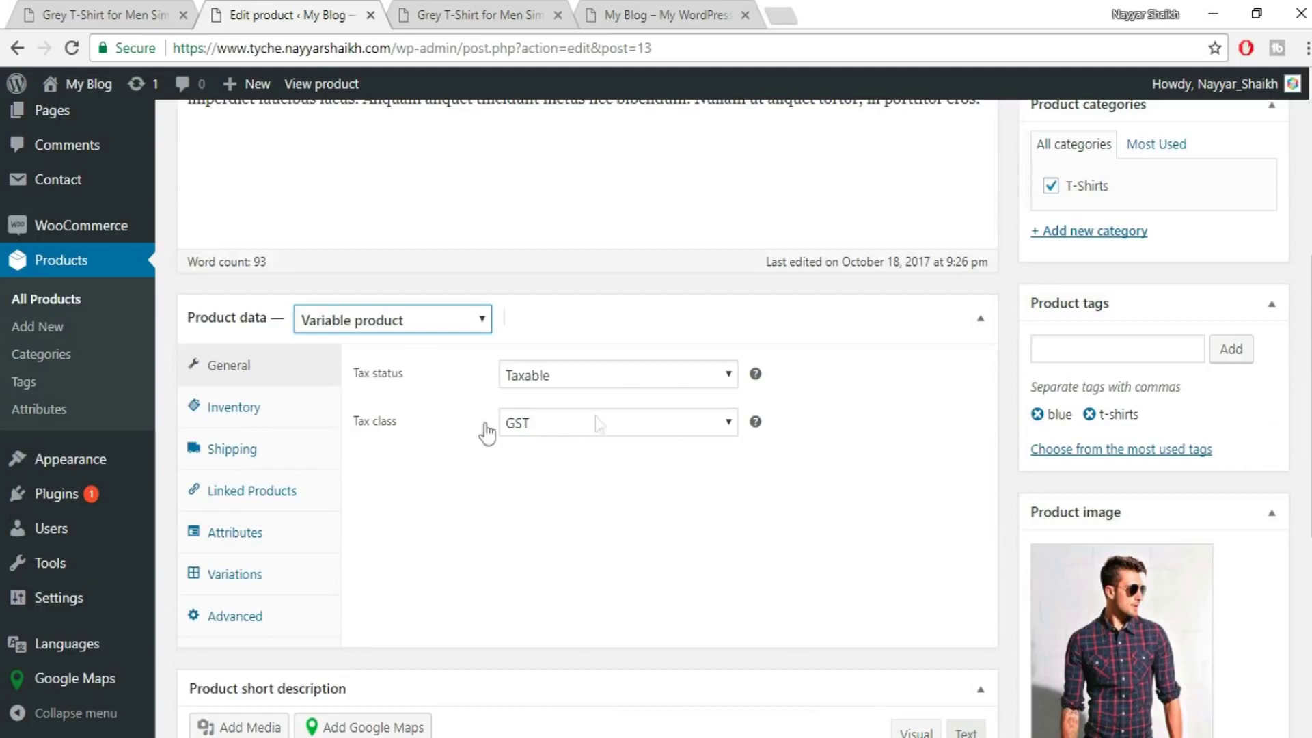
- Shorten the Inventory SKU from WH-1 to WH
{"action": "left_click", "coordinate": [254, 422]}
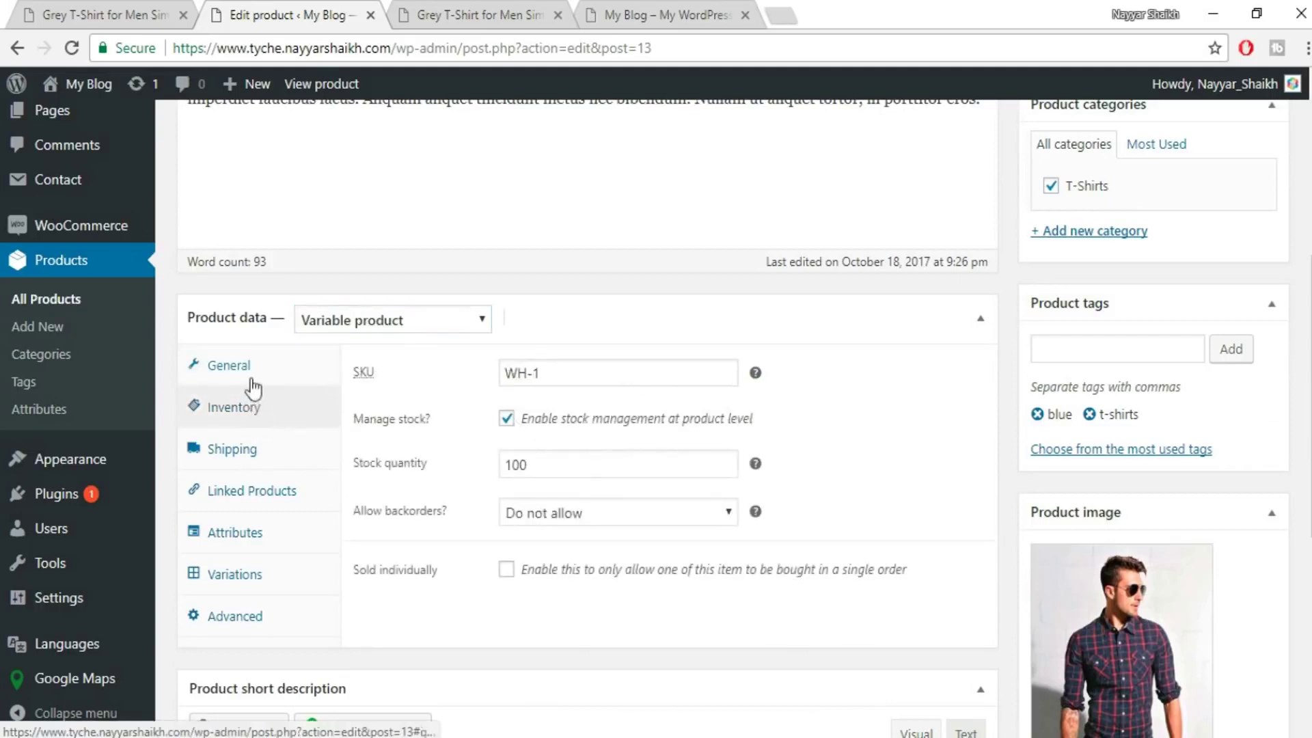
{"action": "left_click", "coordinate": [558, 377]}
{"action": "double_click", "coordinate": [535, 374]}
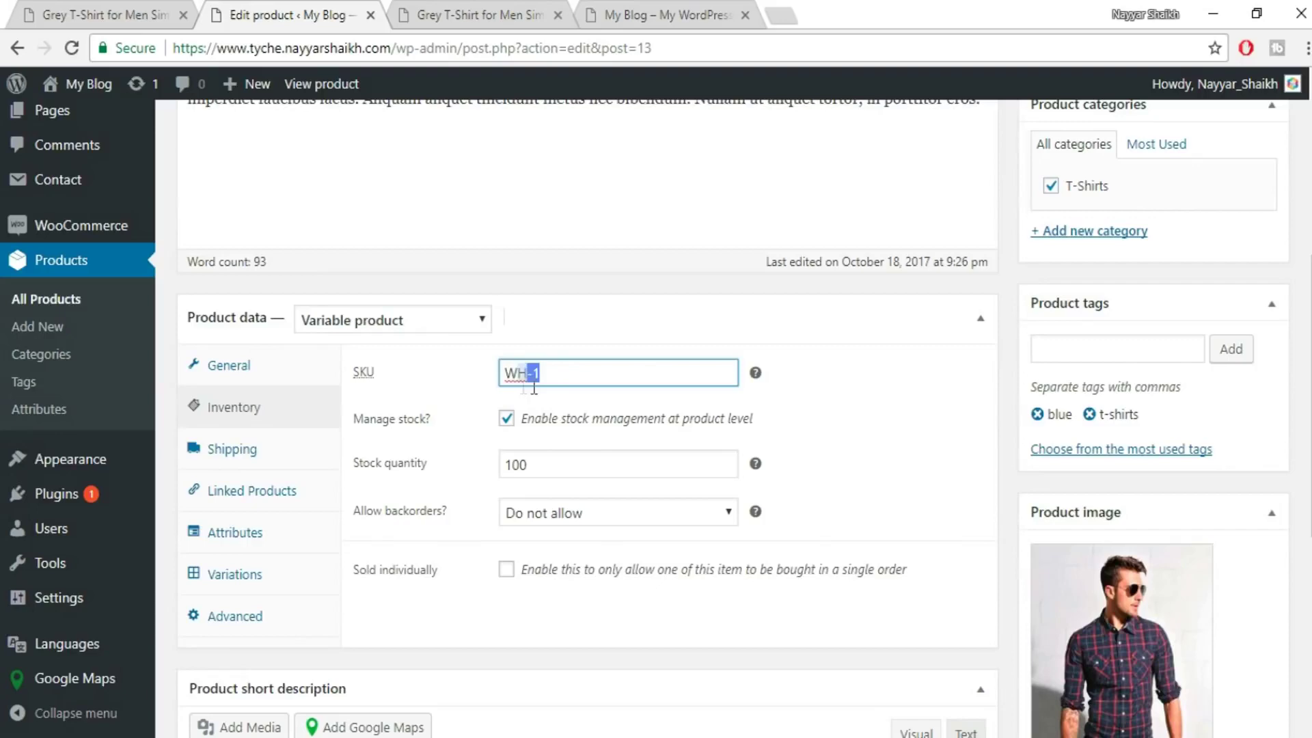
{"action": "key", "text": "BackSpace"}
{"action": "key", "text": "BackSpace"}
{"action": "left_click", "coordinate": [846, 388]}
{"action": "scroll", "coordinate": [859, 416], "scroll_direction": "down", "scroll_amount": 1}
{"action": "scroll", "coordinate": [858, 415], "scroll_direction": "down", "scroll_amount": 1}
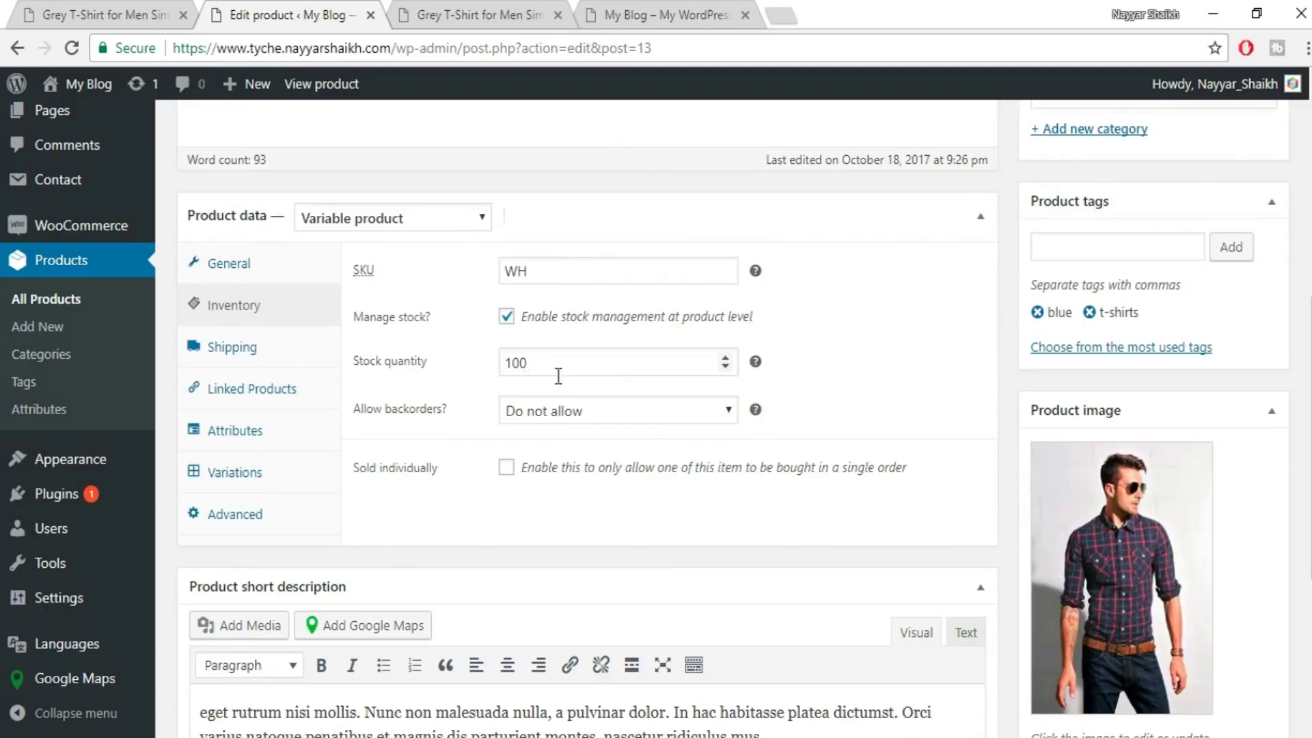
- Search 't-sh' and add Grey T-Shirt for Men Simple (WH) as an upsell
{"action": "left_click", "coordinate": [267, 354]}
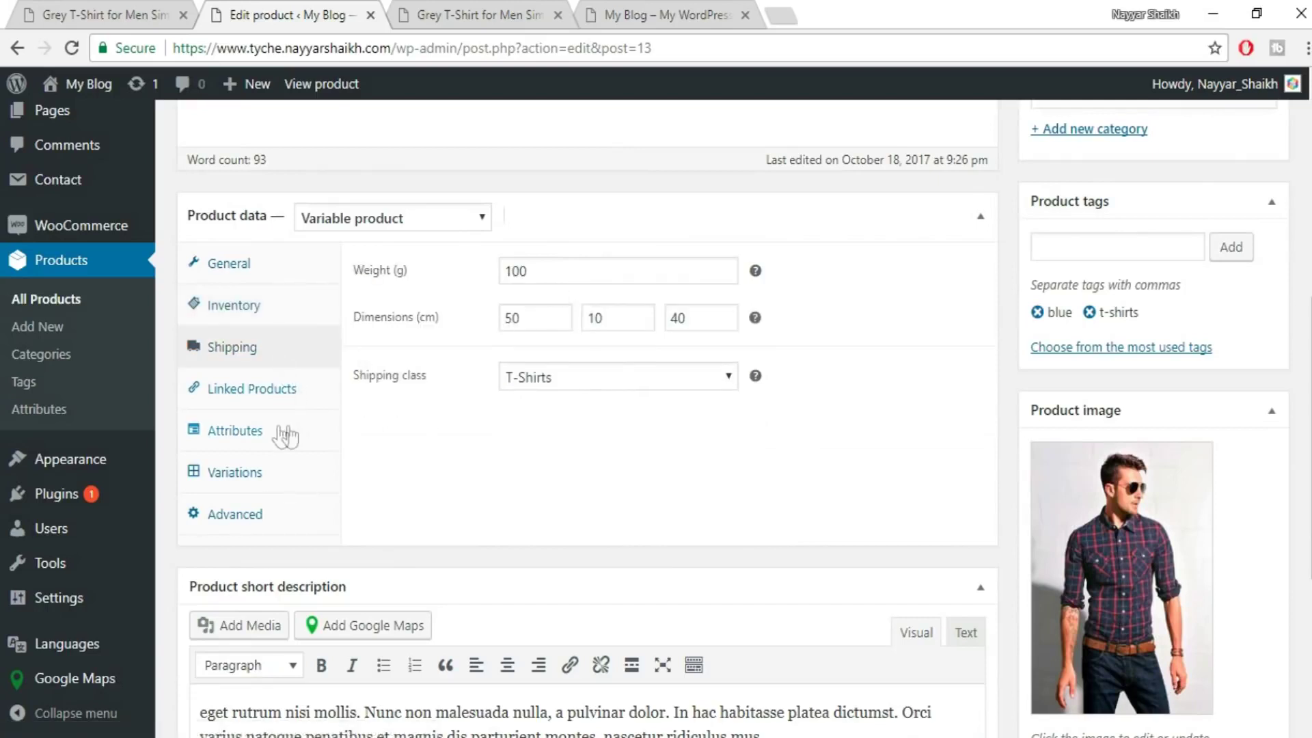
{"action": "left_click", "coordinate": [256, 395]}
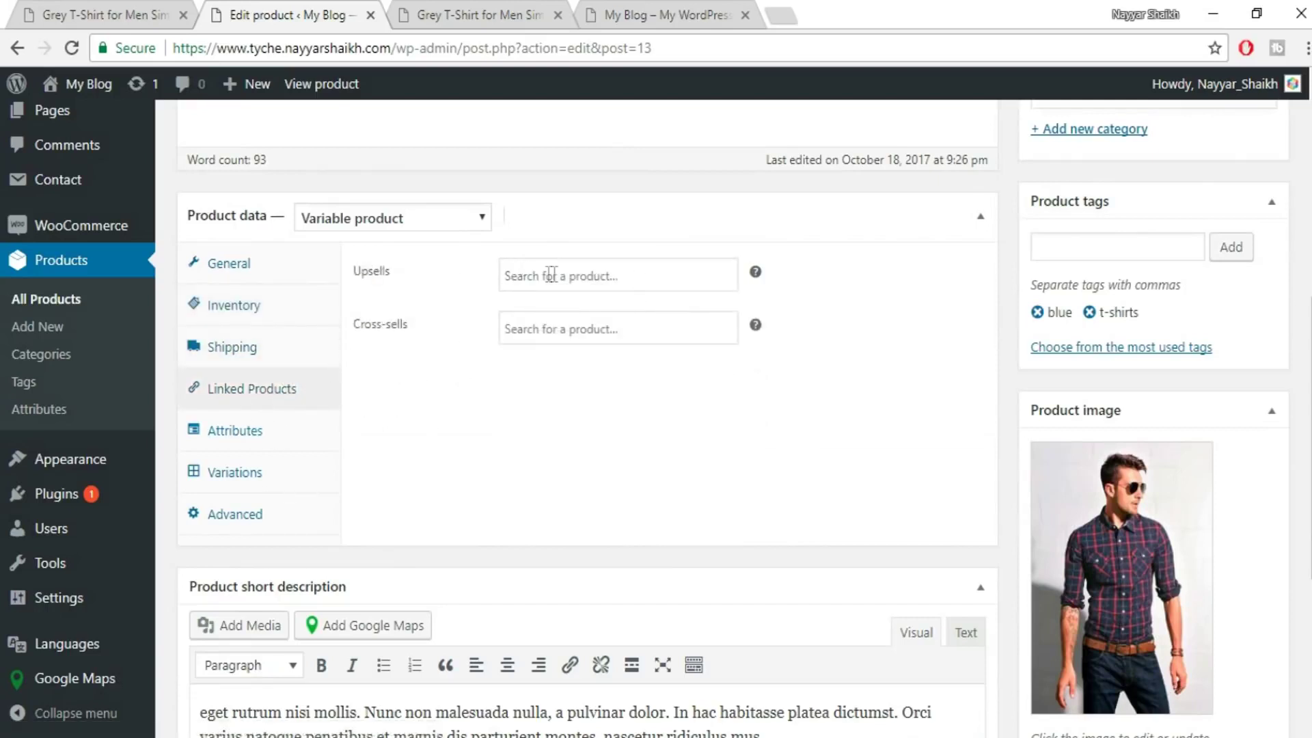
{"action": "left_click", "coordinate": [514, 274]}
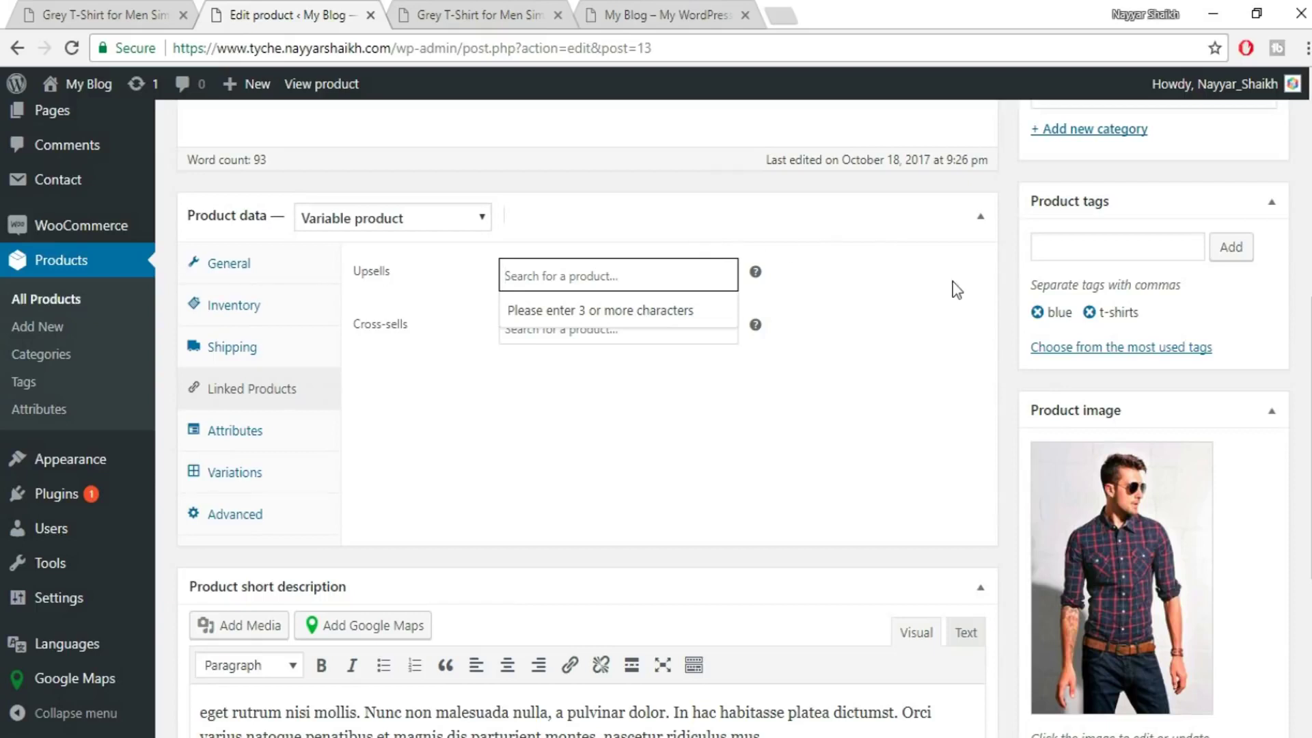
{"action": "type", "text": "t-sh"}
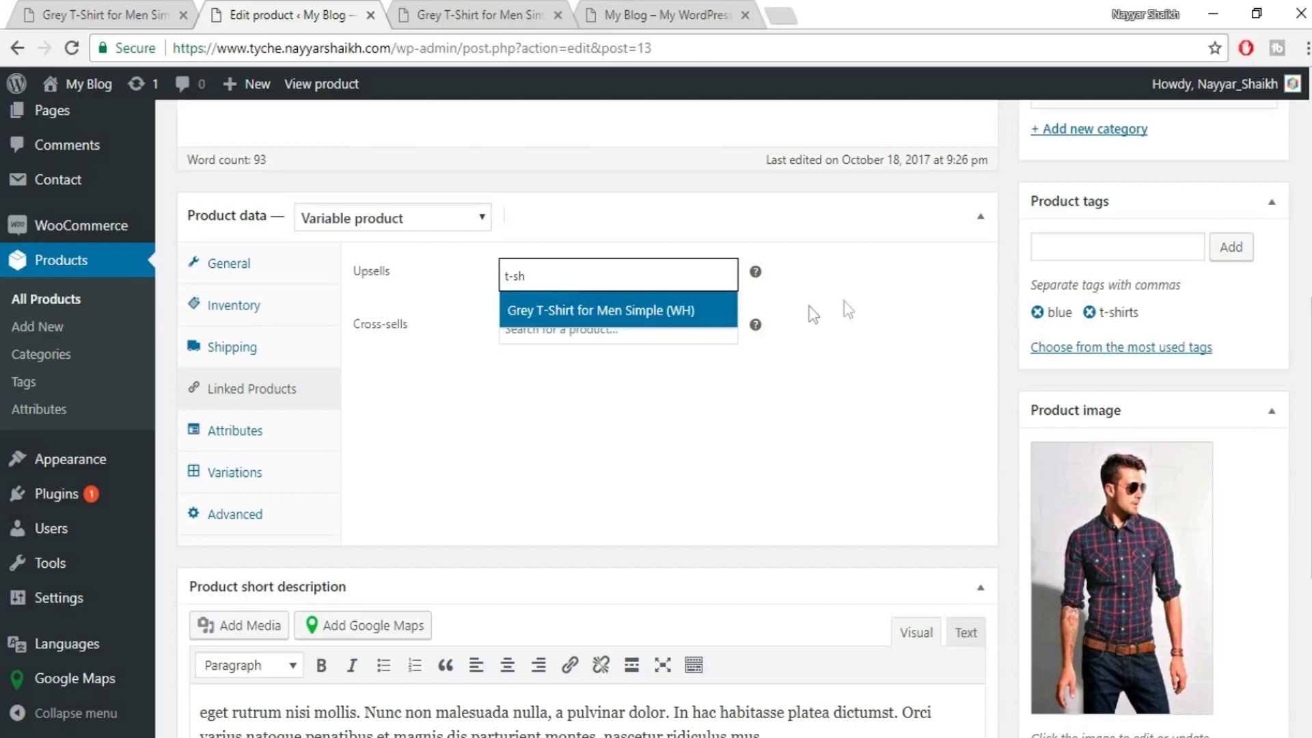
{"action": "left_click", "coordinate": [584, 312]}
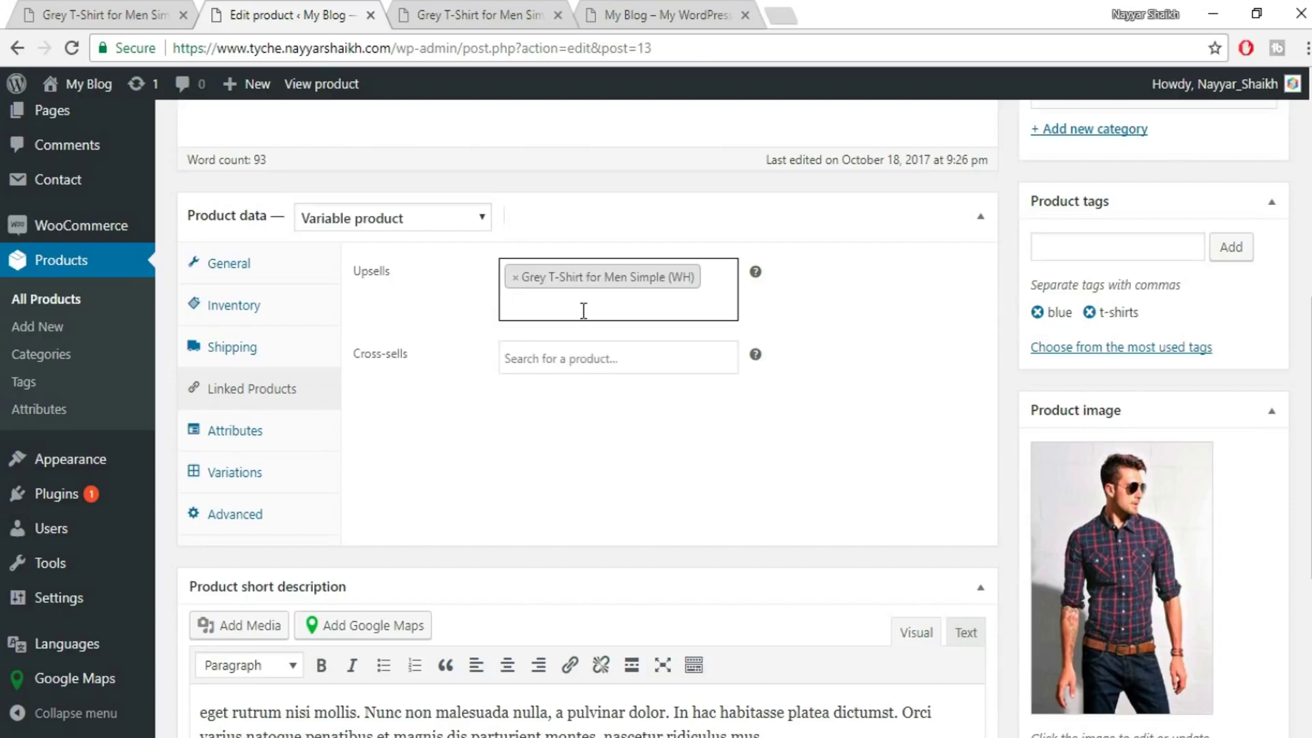
- Add Grey T-Shirt for Men Simple (WH) as a cross-sell too
{"action": "left_click", "coordinate": [584, 369]}
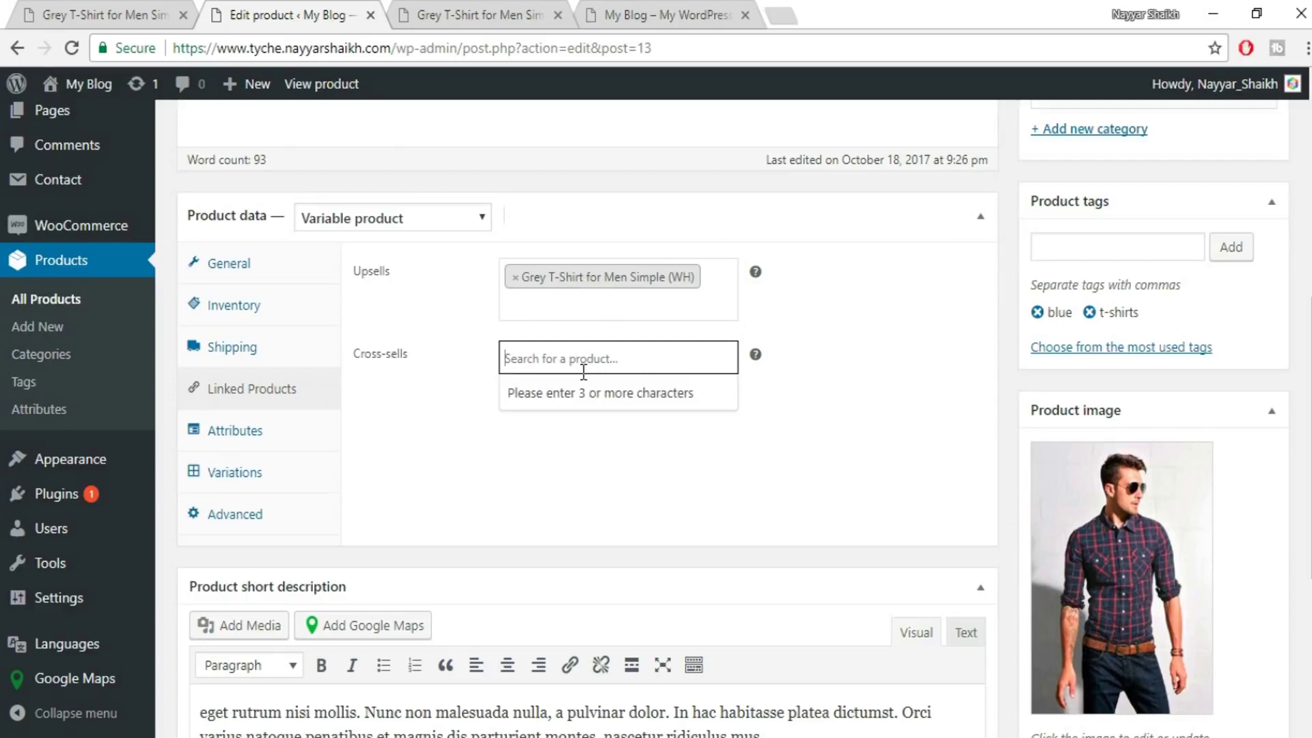
{"action": "type", "text": "t-sh"}
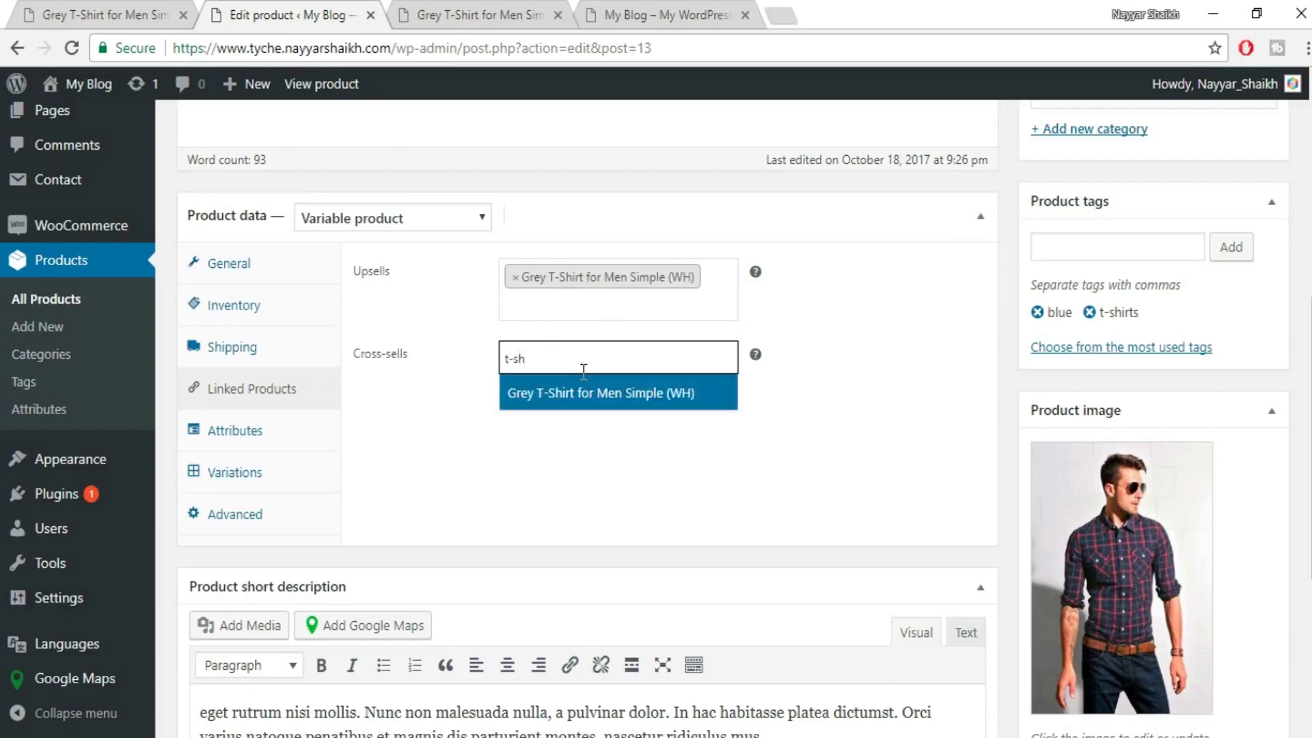
{"action": "left_click", "coordinate": [584, 392]}
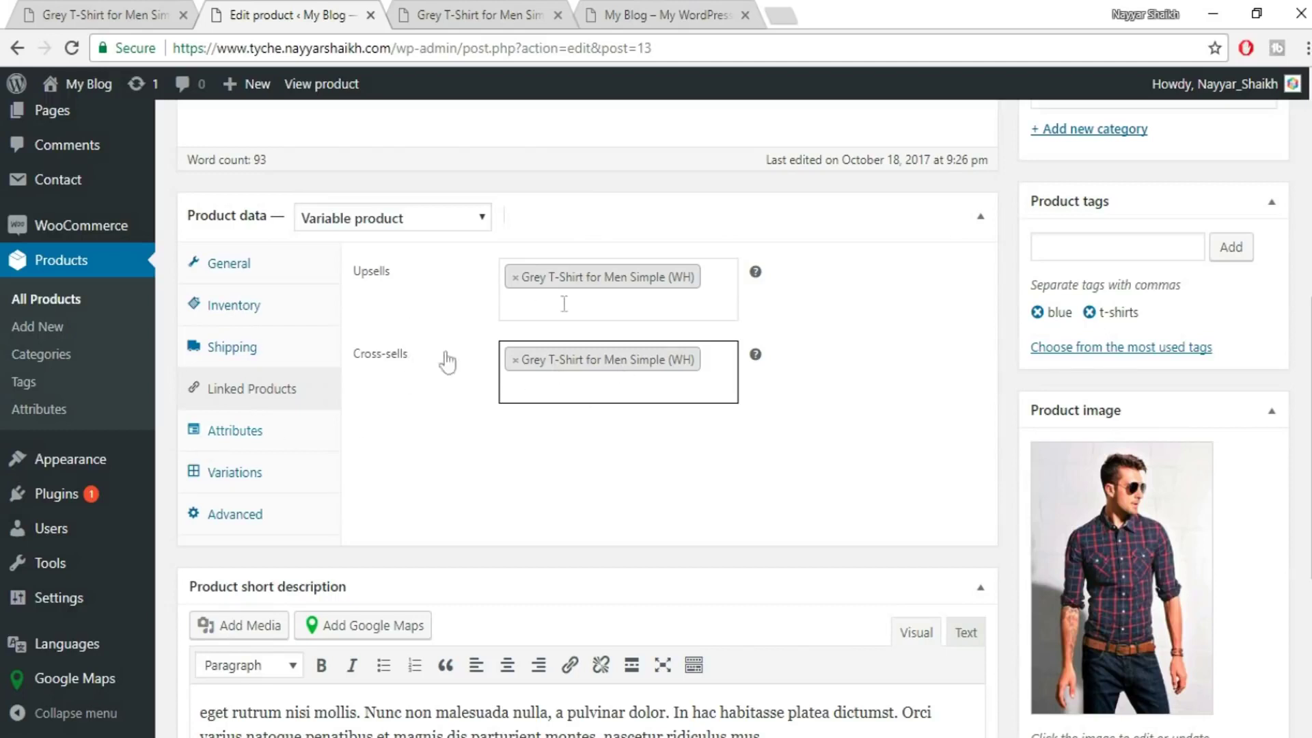
{"action": "left_click", "coordinate": [229, 430]}
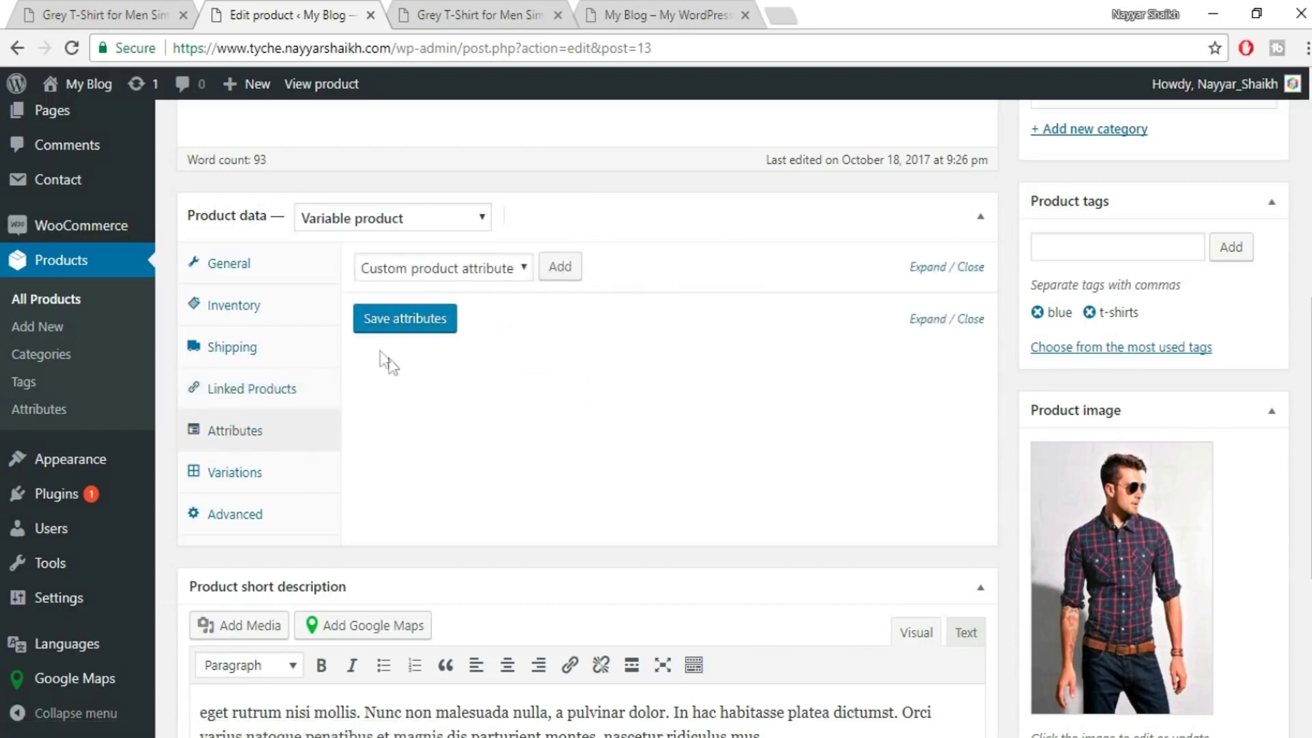
- Add a custom product attribute named Colors
{"action": "left_click", "coordinate": [463, 271]}
{"action": "left_click", "coordinate": [481, 267]}
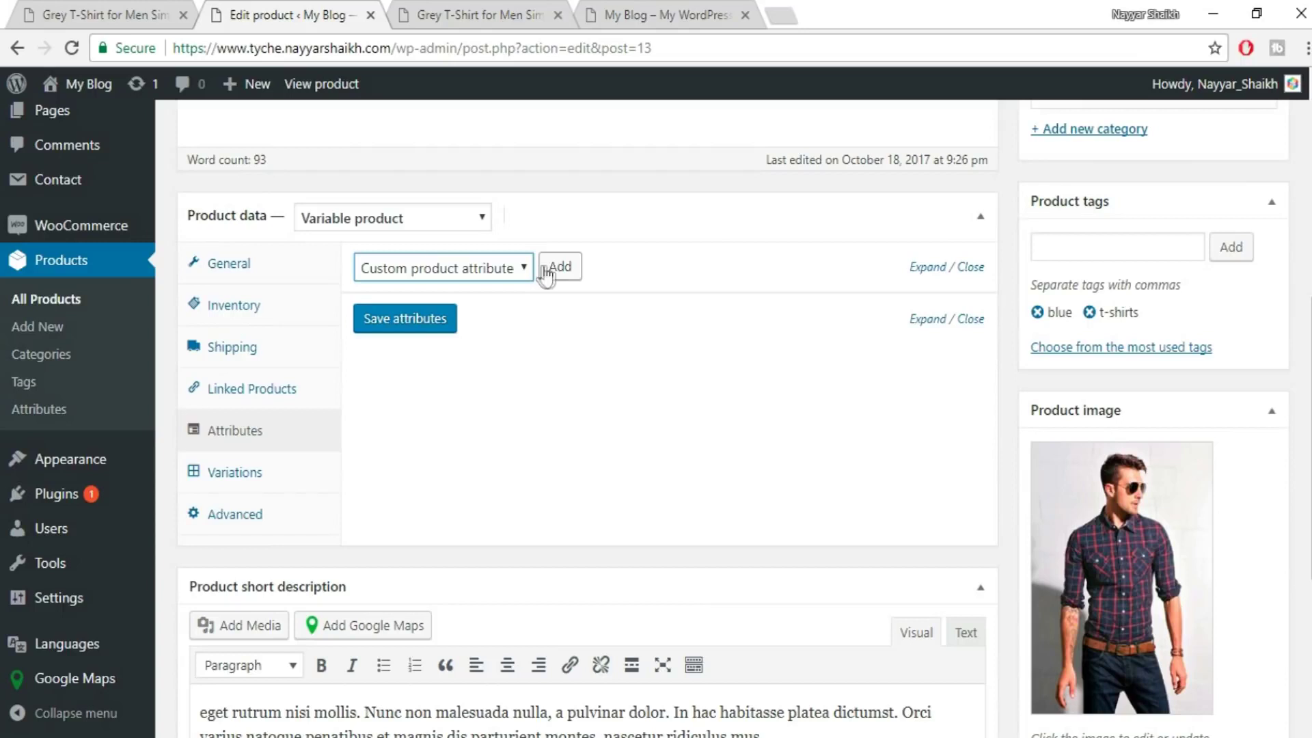
{"action": "left_click", "coordinate": [561, 266]}
{"action": "left_click", "coordinate": [419, 393]}
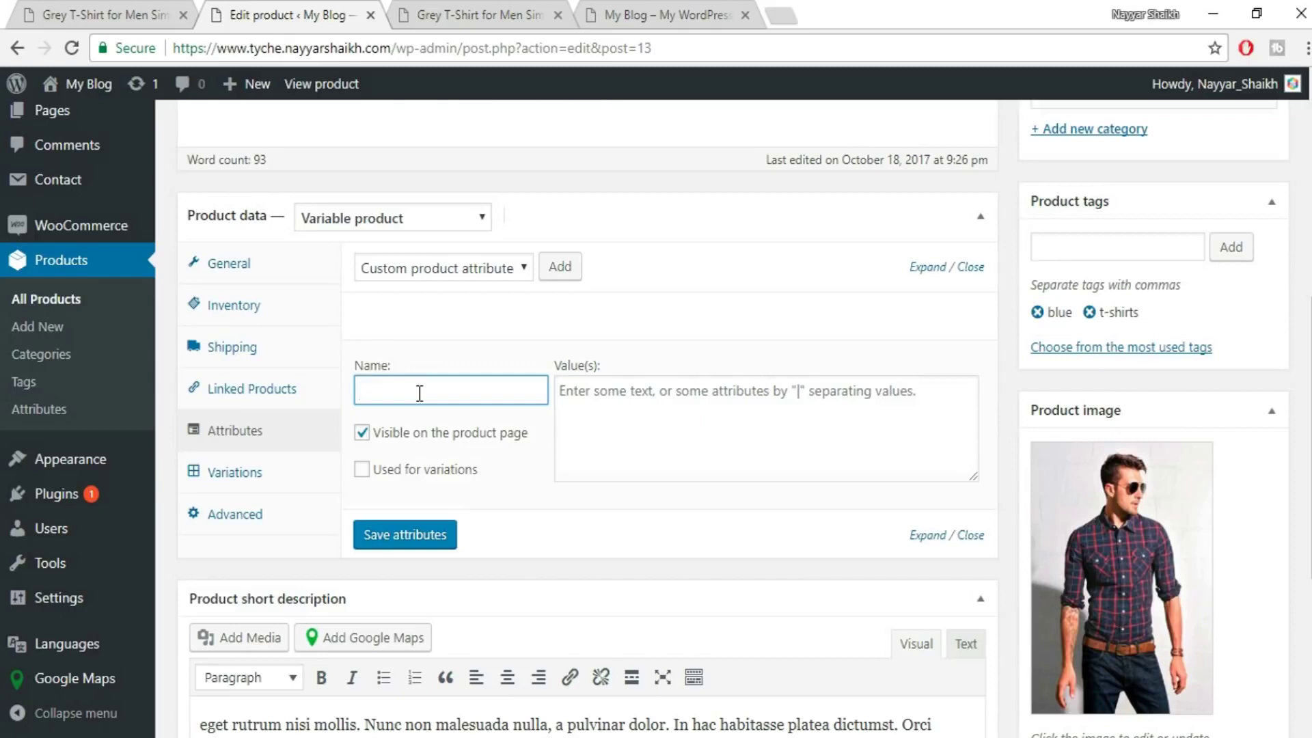
{"action": "type", "text": "Colo"}
{"action": "left_click", "coordinate": [421, 418]}
- Give Colors the values Red | Blue | Black, enable Used for variations, and save
{"action": "left_click", "coordinate": [718, 410]}
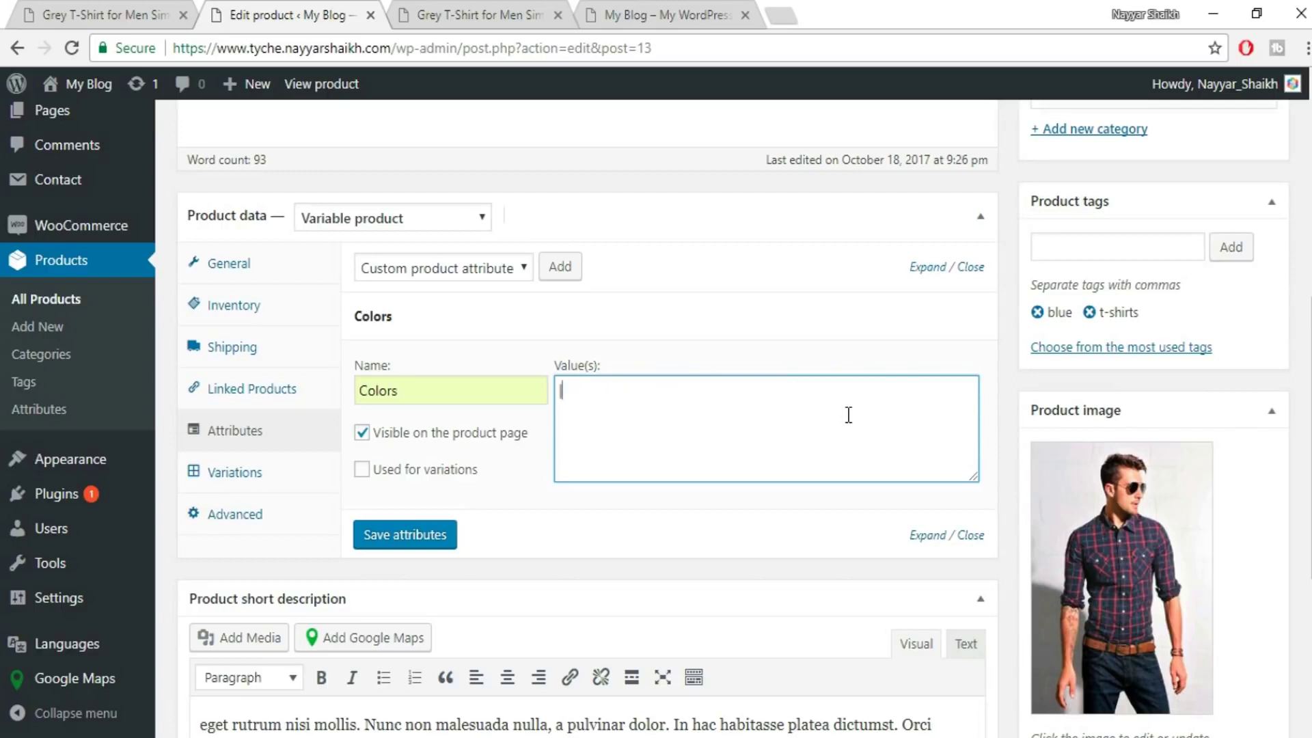
{"action": "key", "text": "BackSpace"}
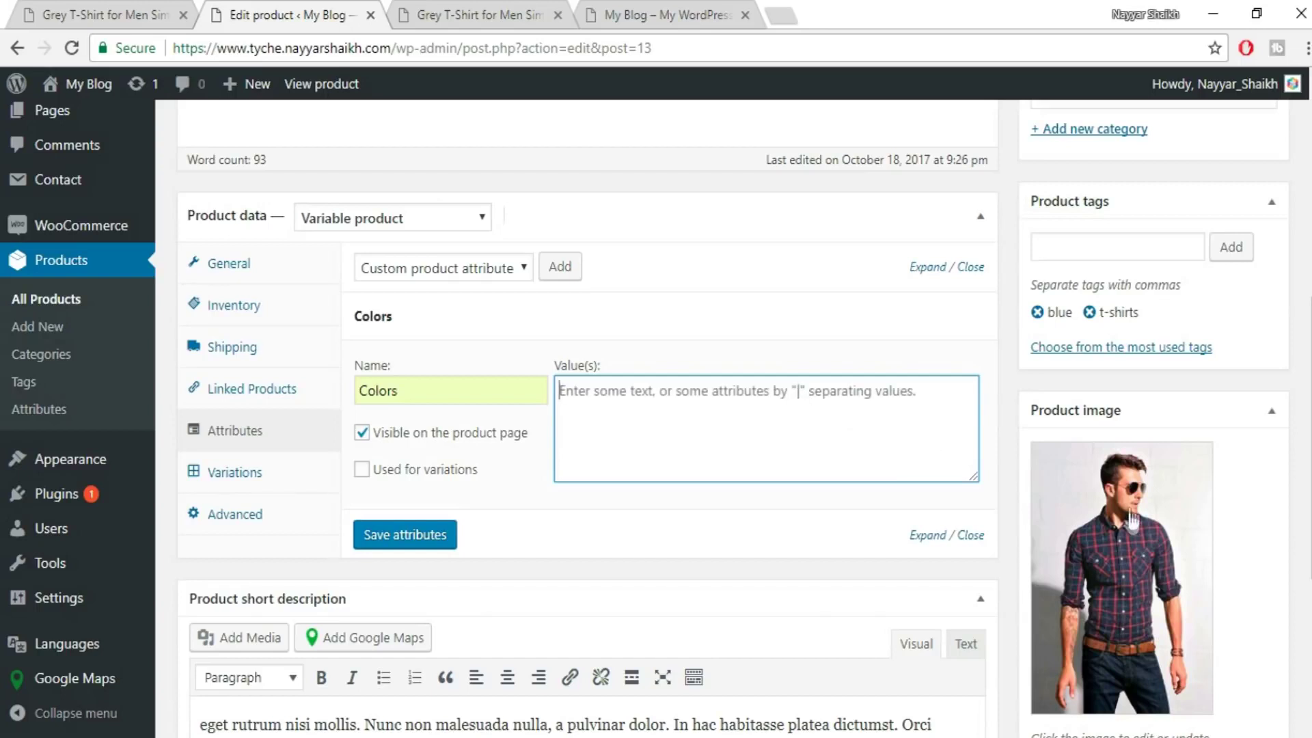
{"action": "type", "text": "Red | Blue | Black"}
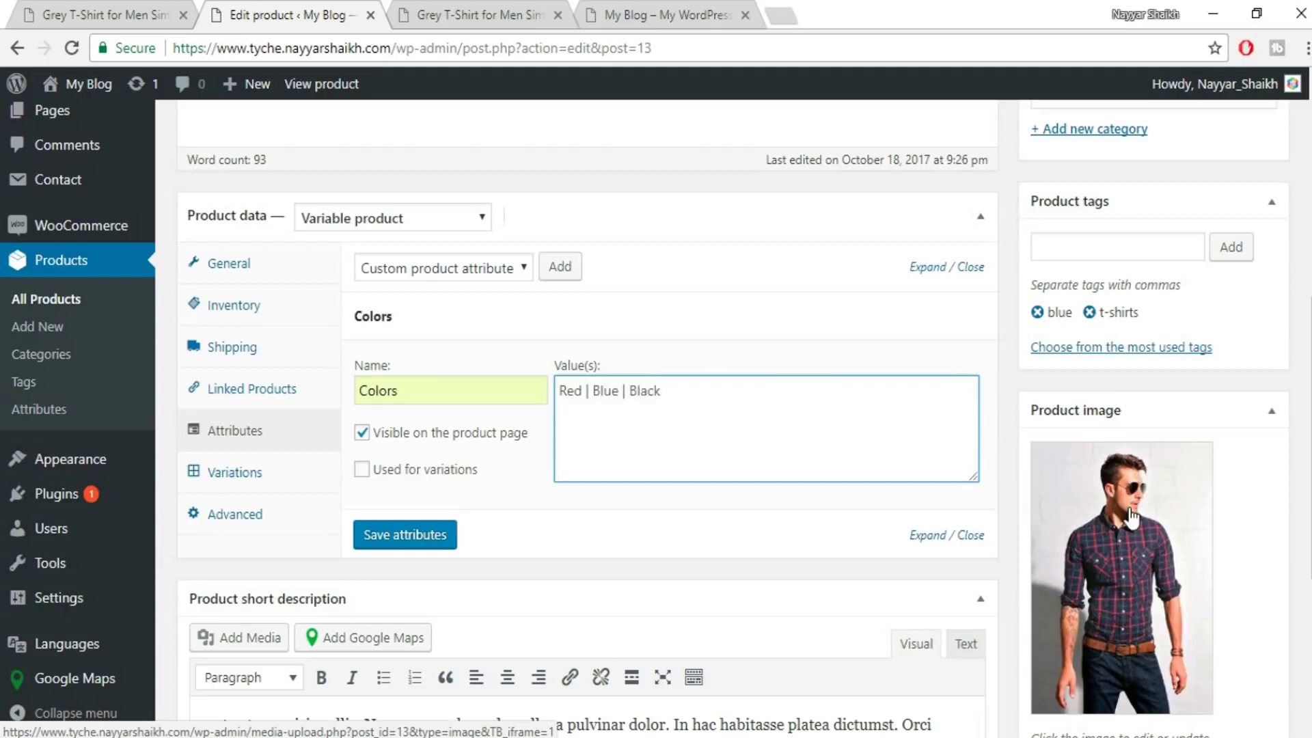
{"action": "left_click", "coordinate": [361, 476]}
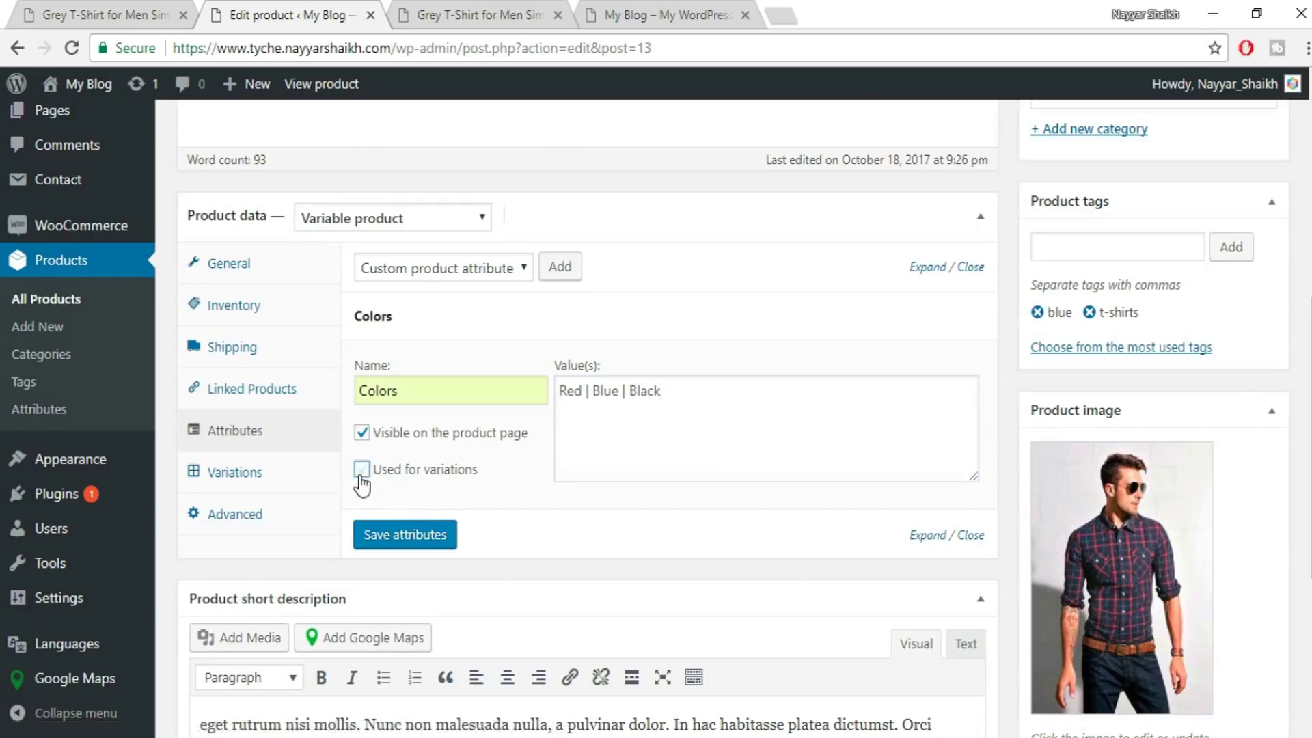
{"action": "left_click", "coordinate": [408, 537]}
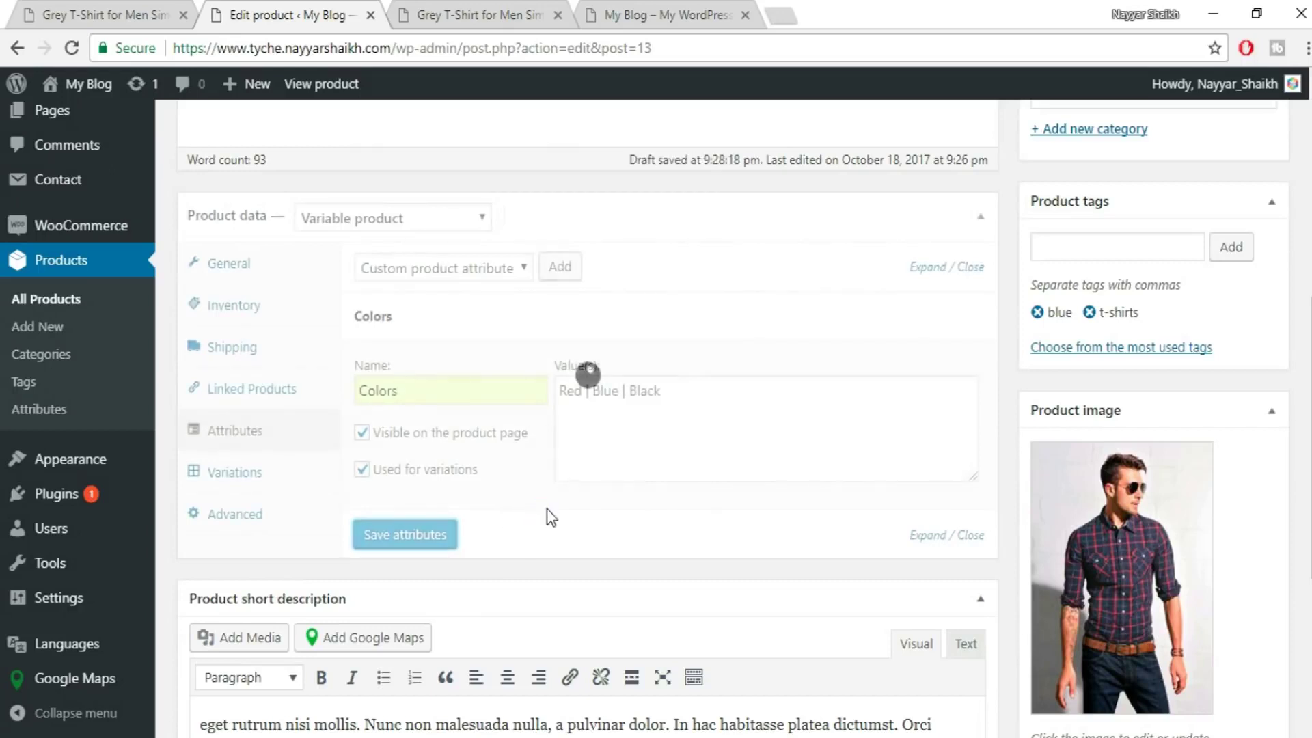
- Create Red, Blue and Black variations from all attributes, then expand the Red variation
{"action": "left_click", "coordinate": [229, 472]}
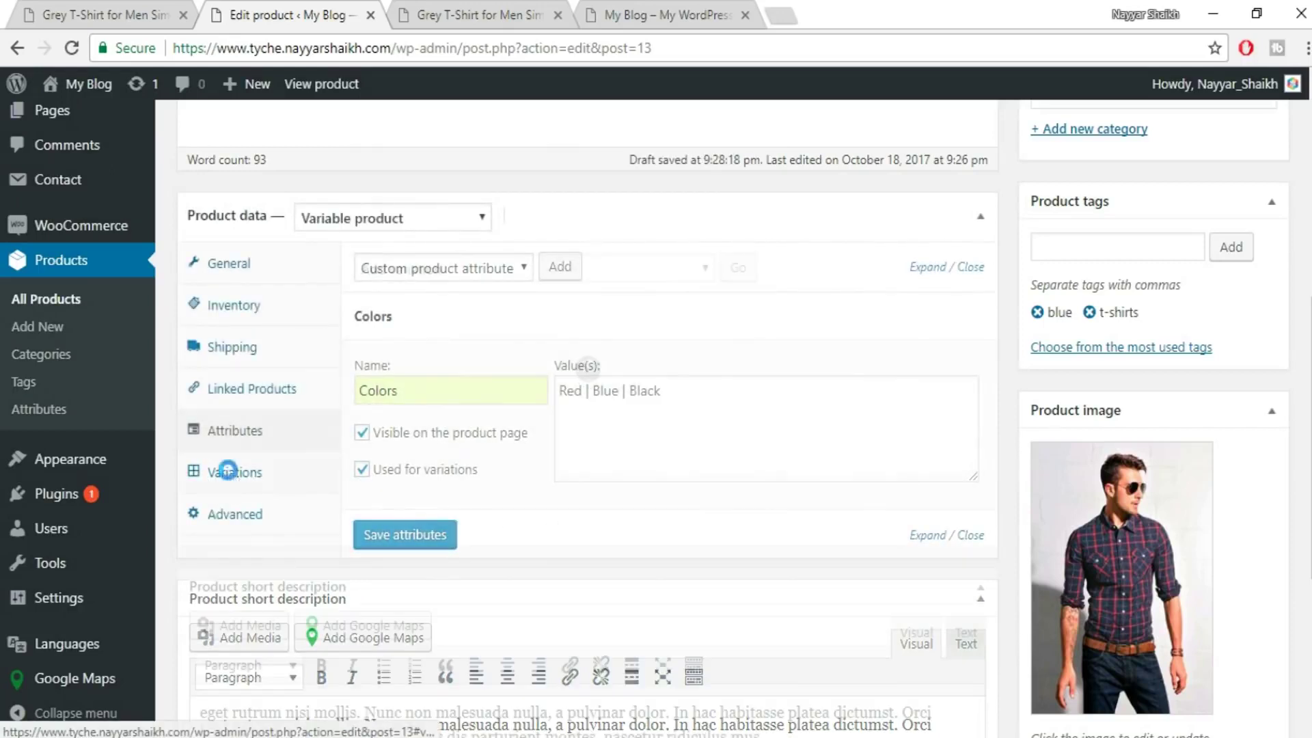
{"action": "left_click", "coordinate": [491, 272]}
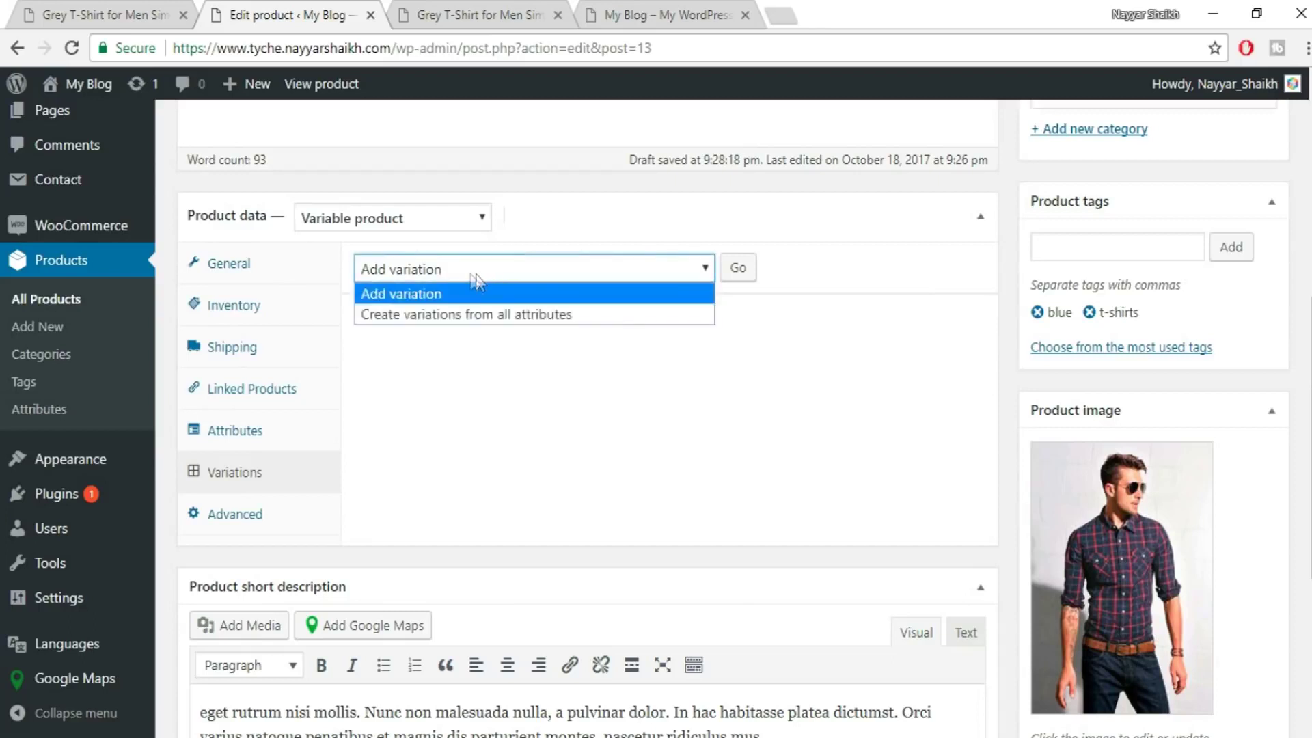
{"action": "left_click", "coordinate": [427, 316]}
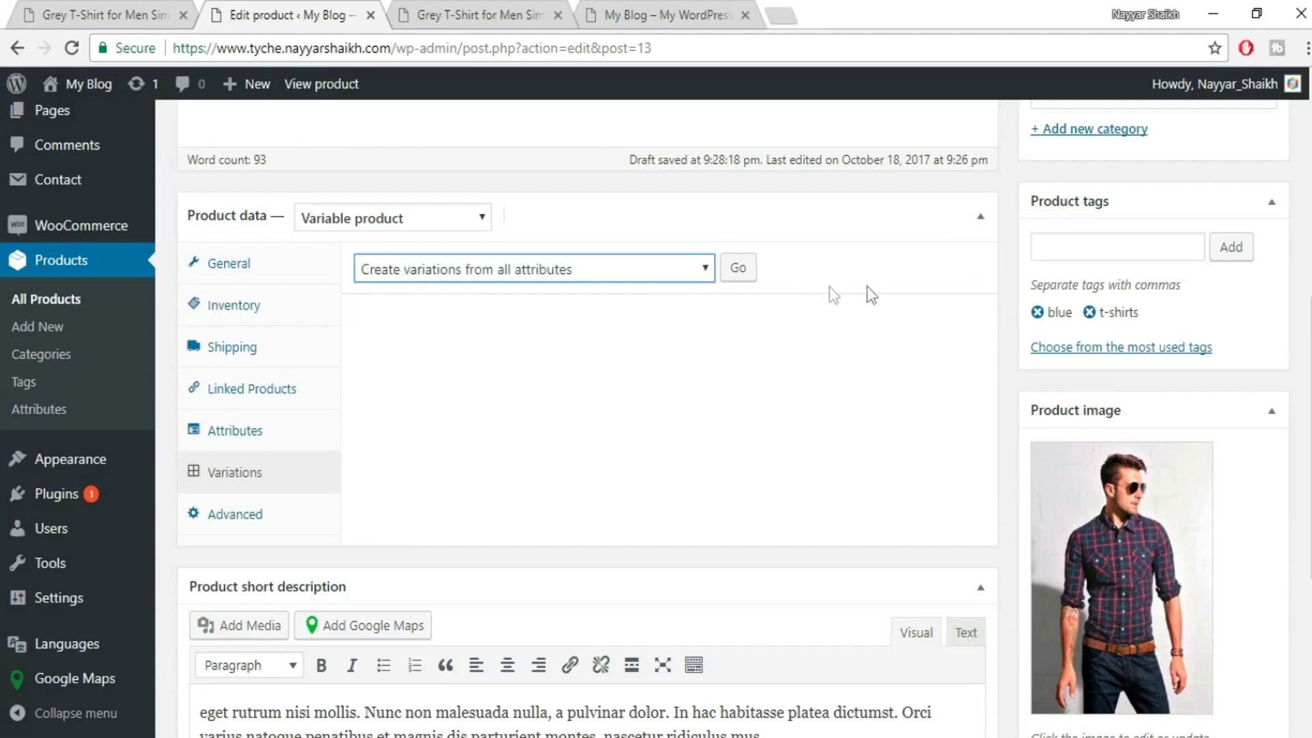
{"action": "left_click", "coordinate": [745, 274]}
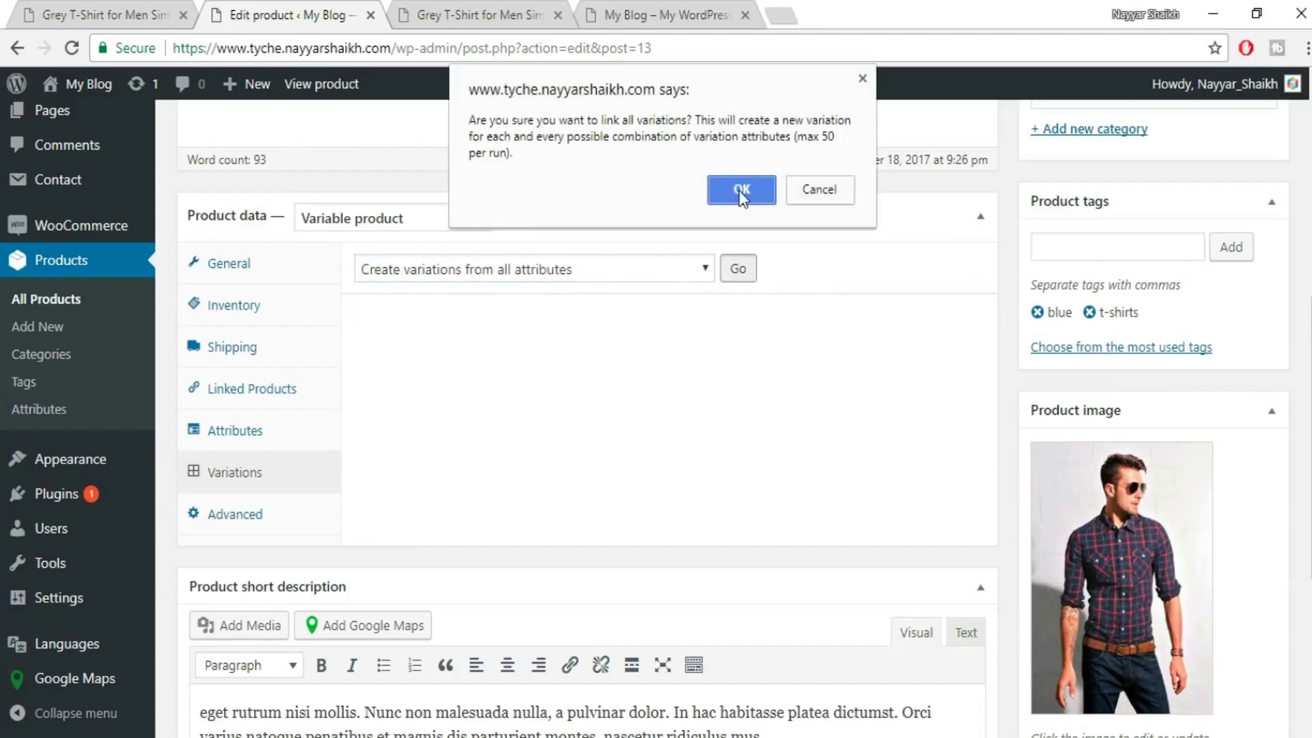
{"action": "left_click", "coordinate": [740, 189]}
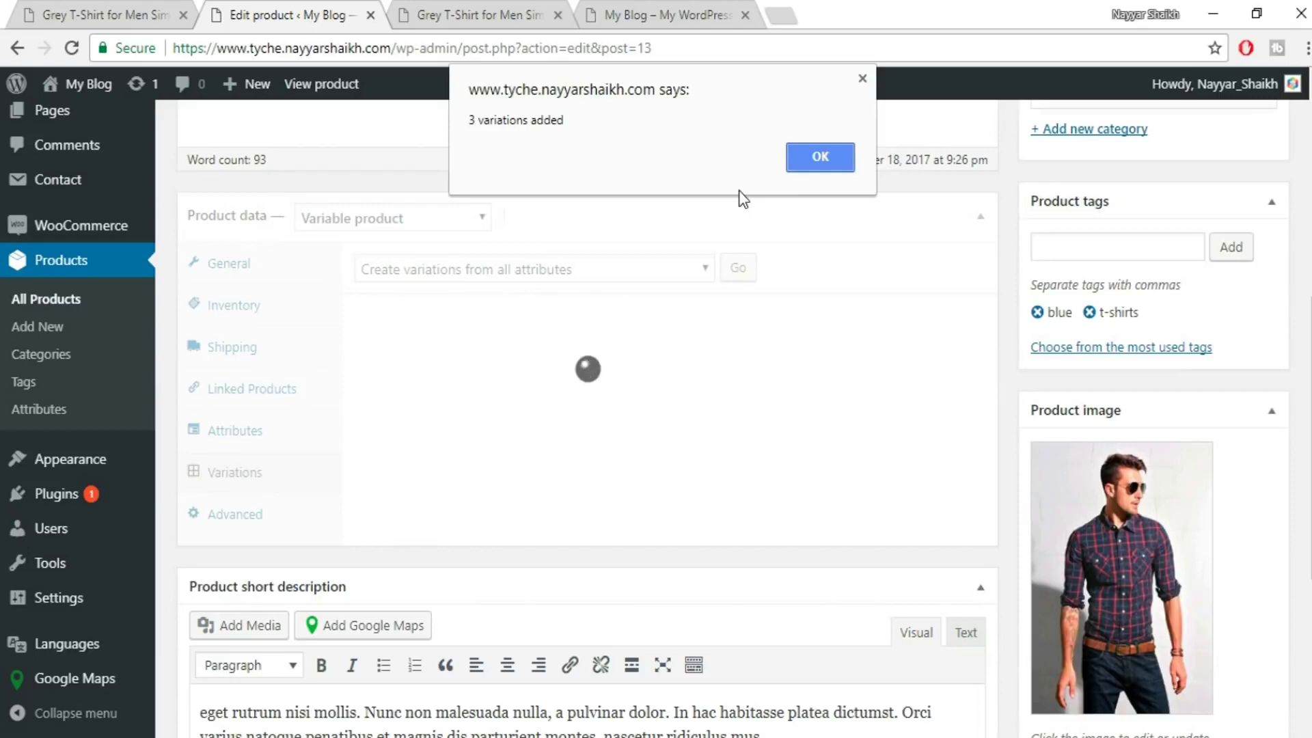
{"action": "left_click", "coordinate": [827, 160]}
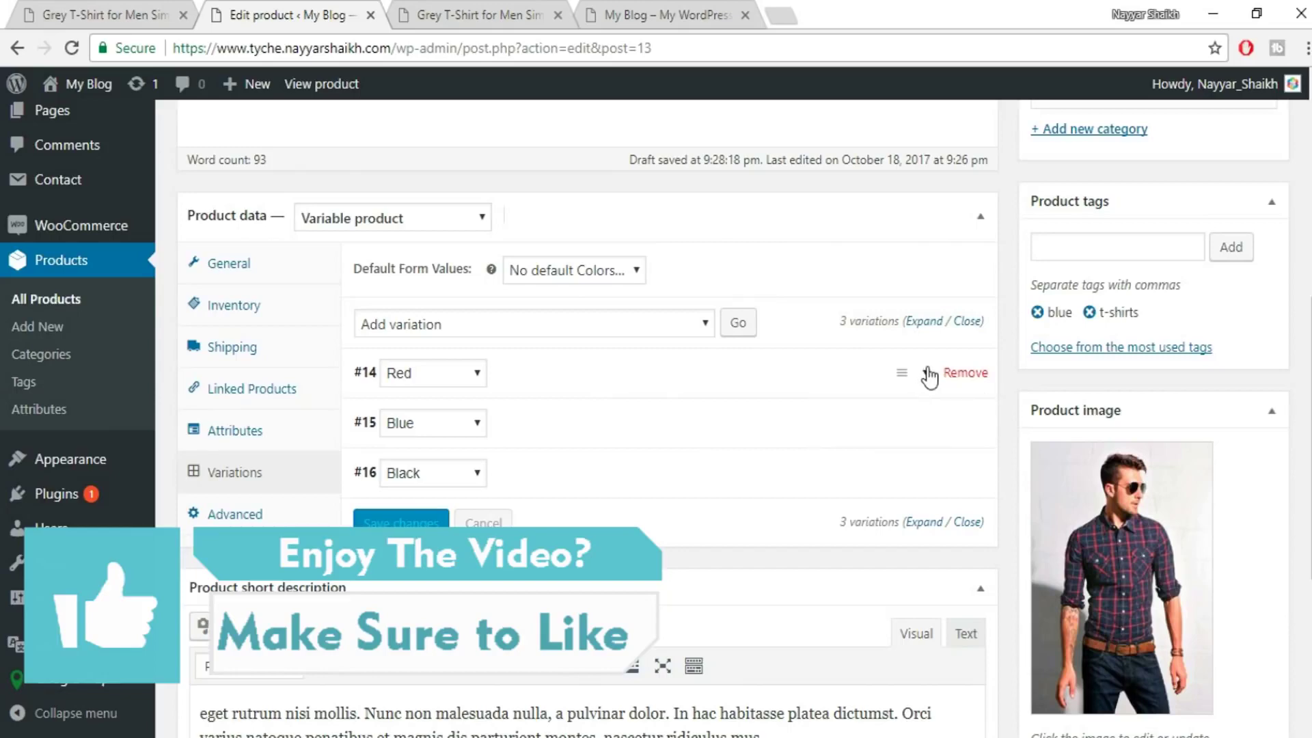
{"action": "left_click", "coordinate": [929, 376]}
- Set the Red variation's image to the second shirt photo
{"action": "scroll", "coordinate": [735, 410], "scroll_direction": "down", "scroll_amount": 3}
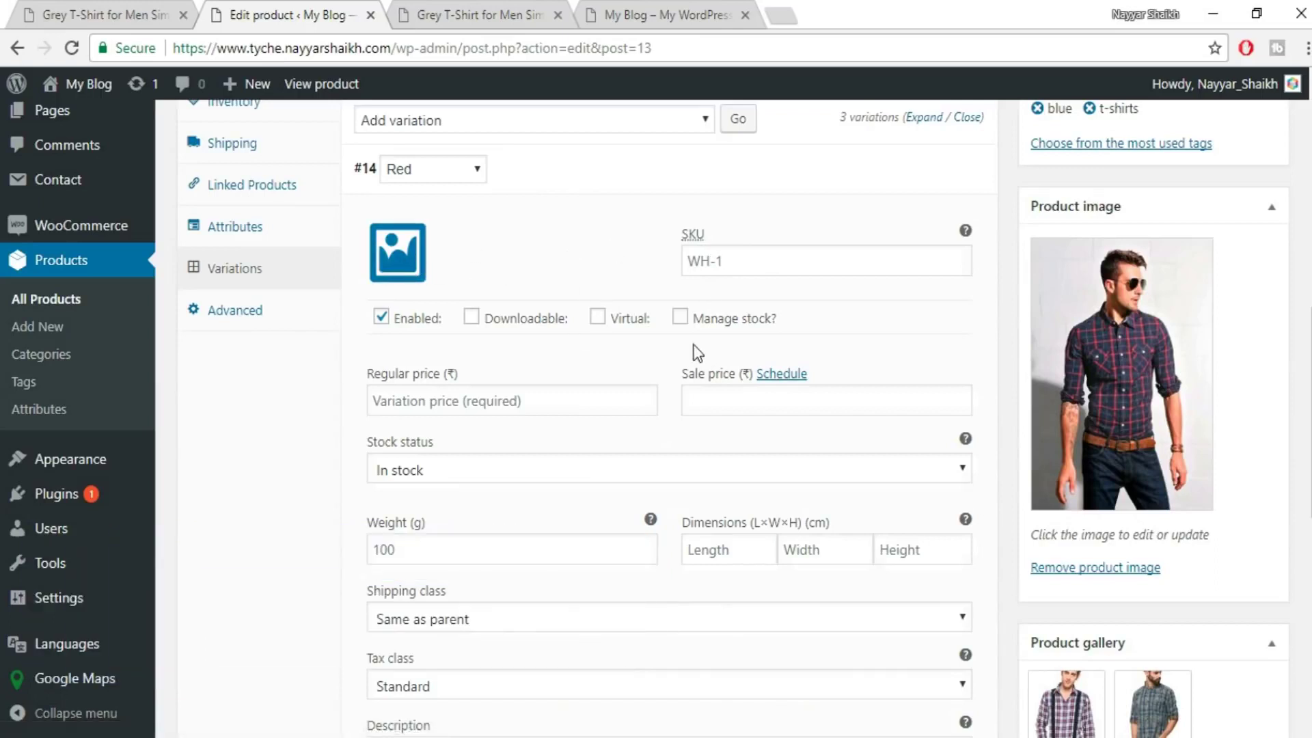
{"action": "left_click", "coordinate": [399, 270]}
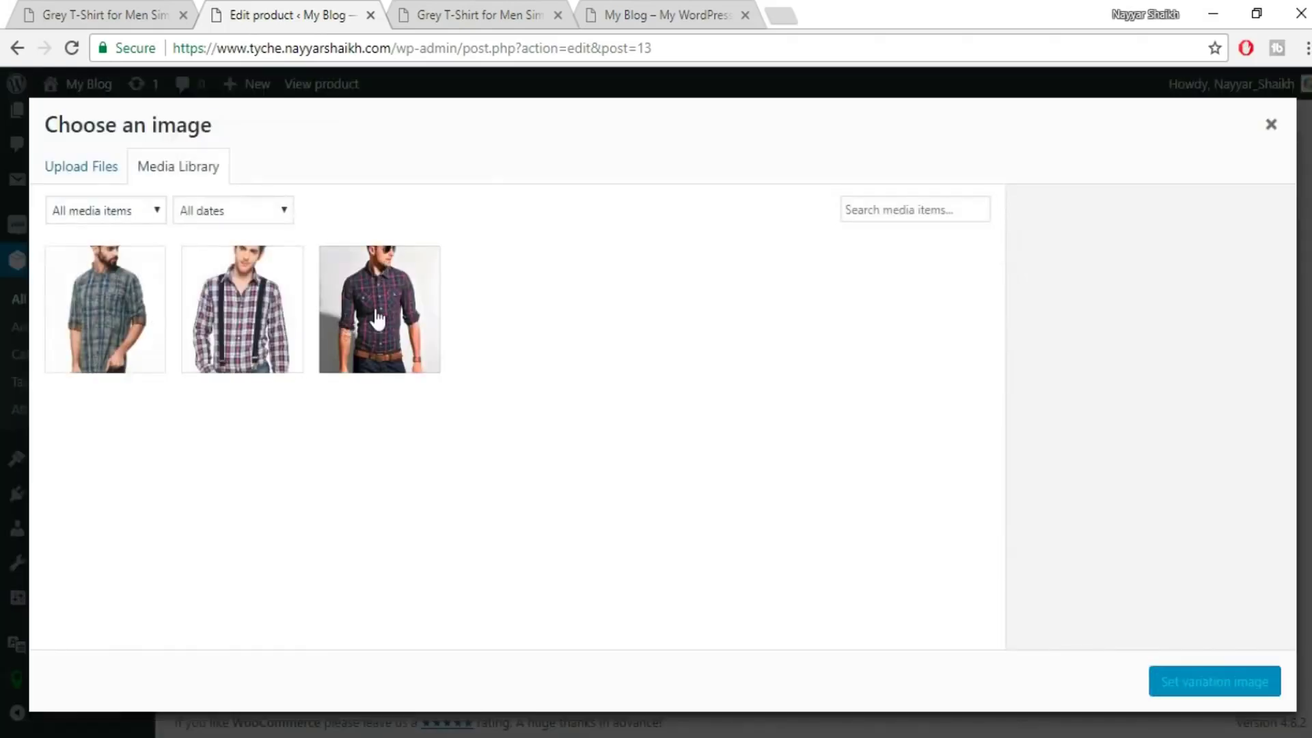
{"action": "left_click", "coordinate": [220, 314]}
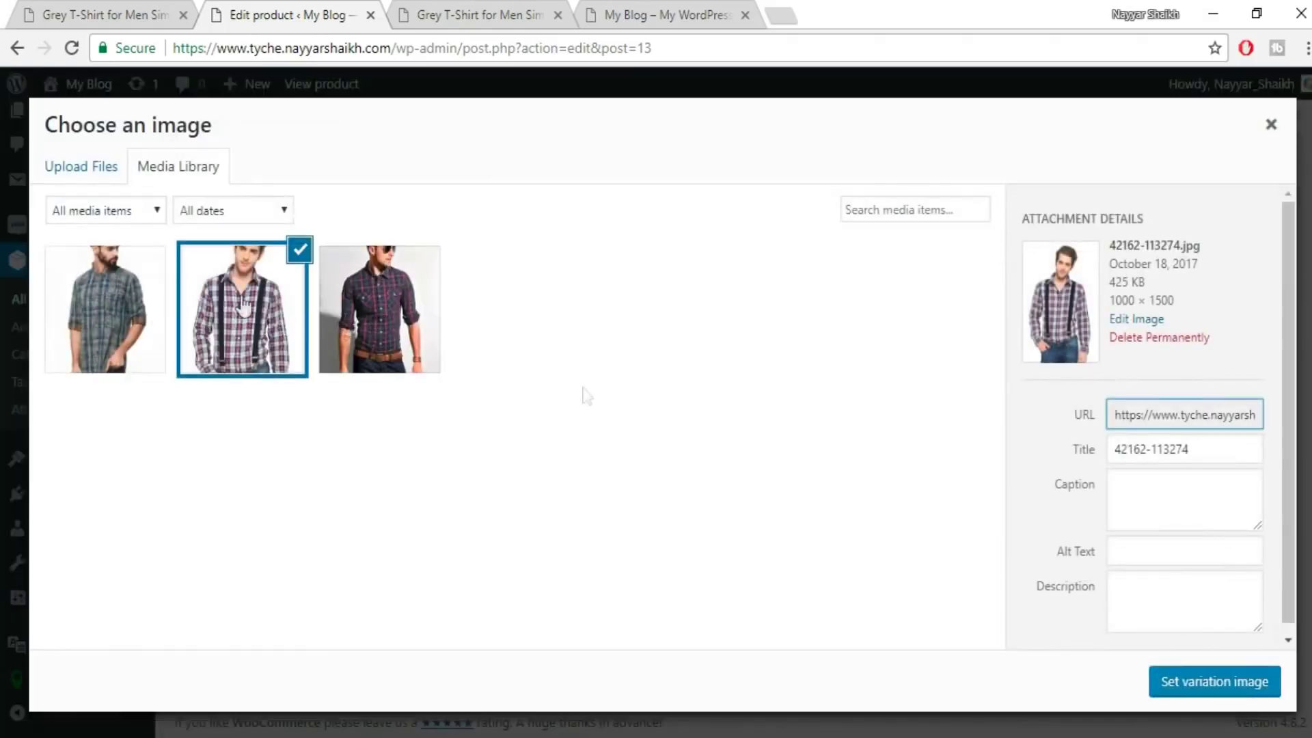
{"action": "left_click", "coordinate": [1194, 680]}
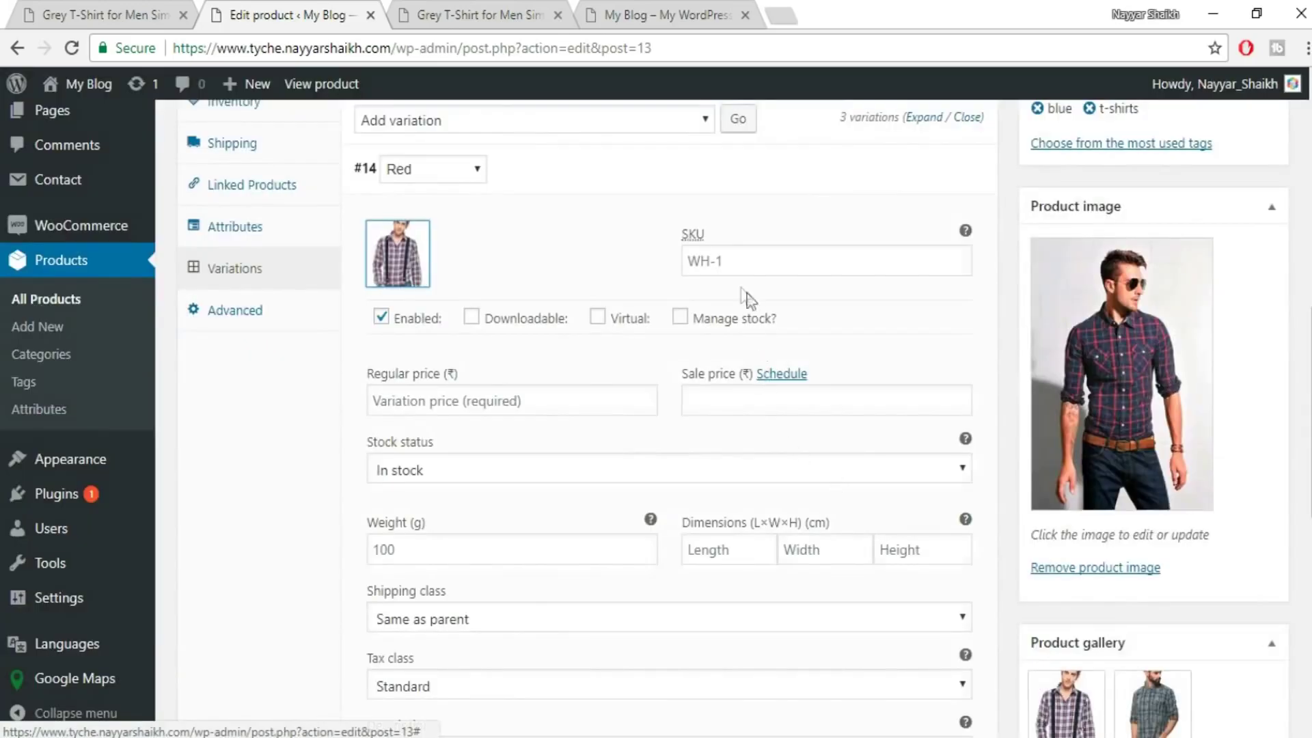
- Enter 600 as the Red variation's regular price and choose the GST tax class
{"action": "left_click", "coordinate": [489, 403]}
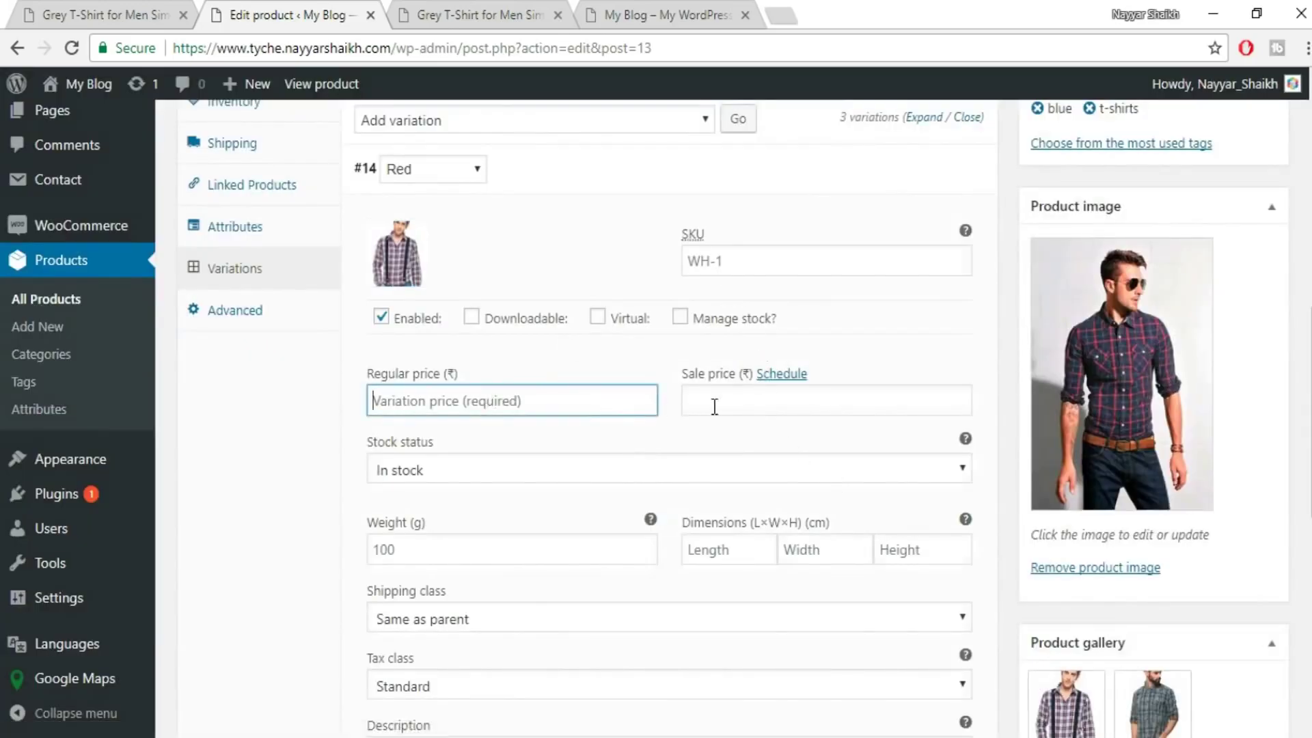
{"action": "type", "text": "600"}
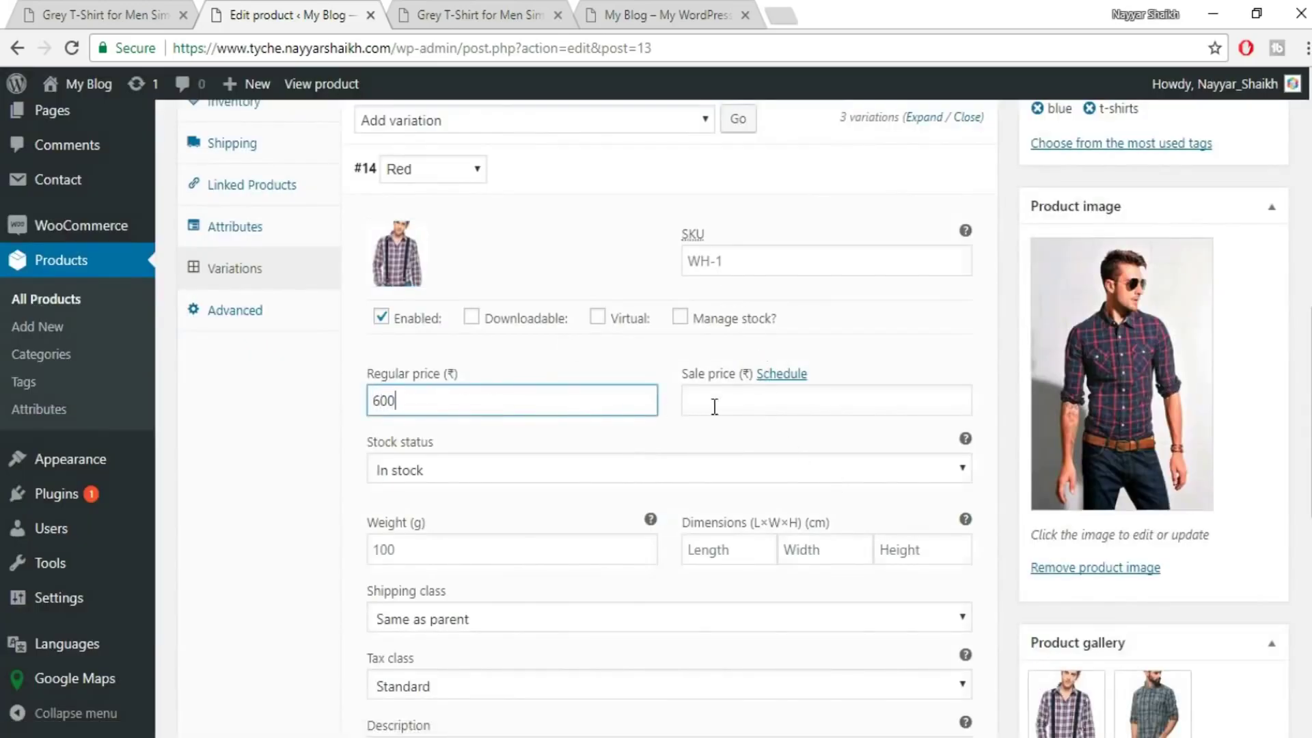
{"action": "scroll", "coordinate": [752, 547], "scroll_direction": "down", "scroll_amount": 2}
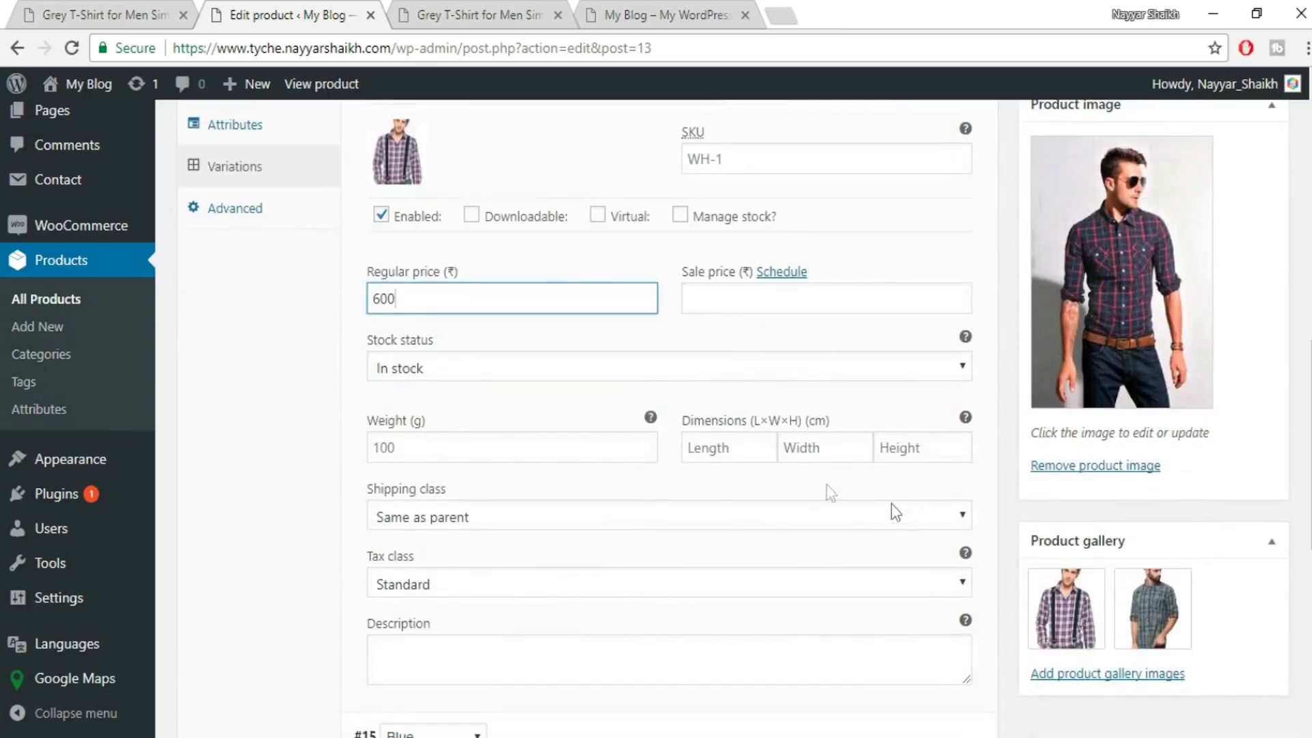
{"action": "scroll", "coordinate": [615, 536], "scroll_direction": "down", "scroll_amount": 3}
{"action": "left_click", "coordinate": [482, 380]}
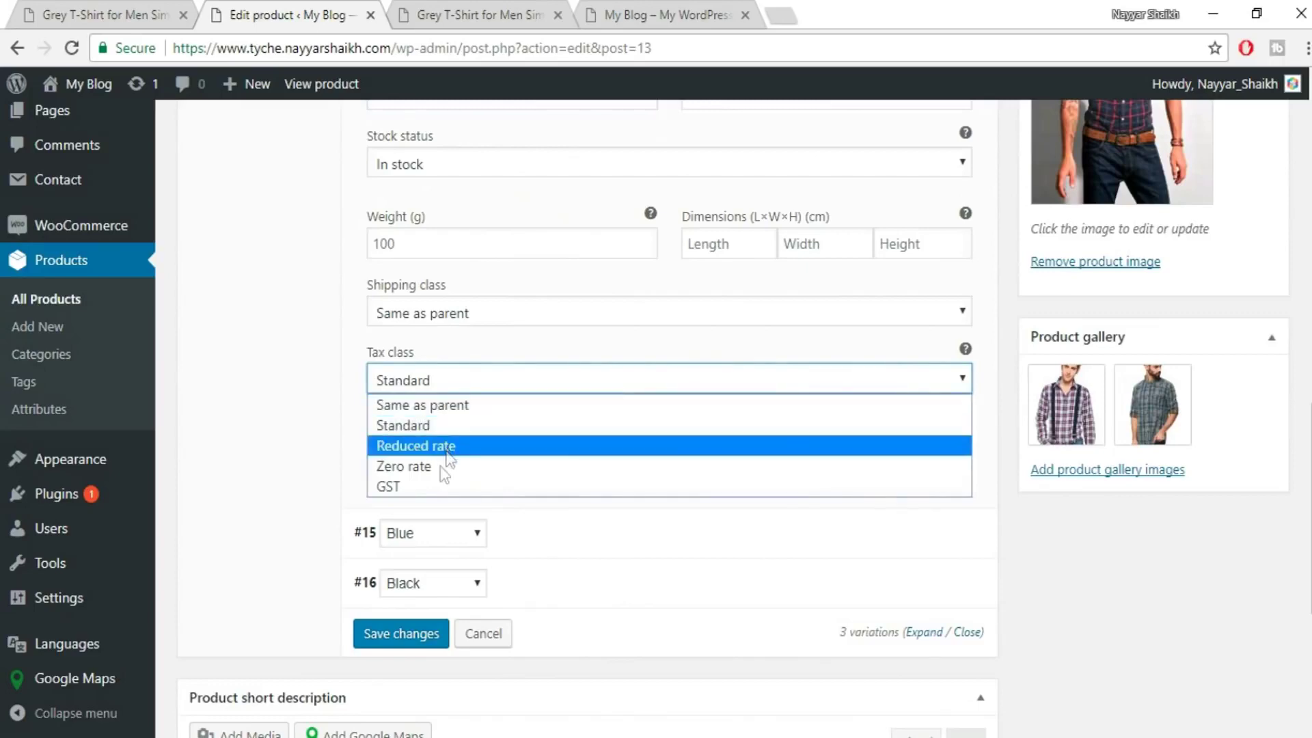
{"action": "left_click", "coordinate": [441, 485]}
{"action": "scroll", "coordinate": [519, 396], "scroll_direction": "up", "scroll_amount": 2}
{"action": "scroll", "coordinate": [524, 460], "scroll_direction": "up", "scroll_amount": 4}
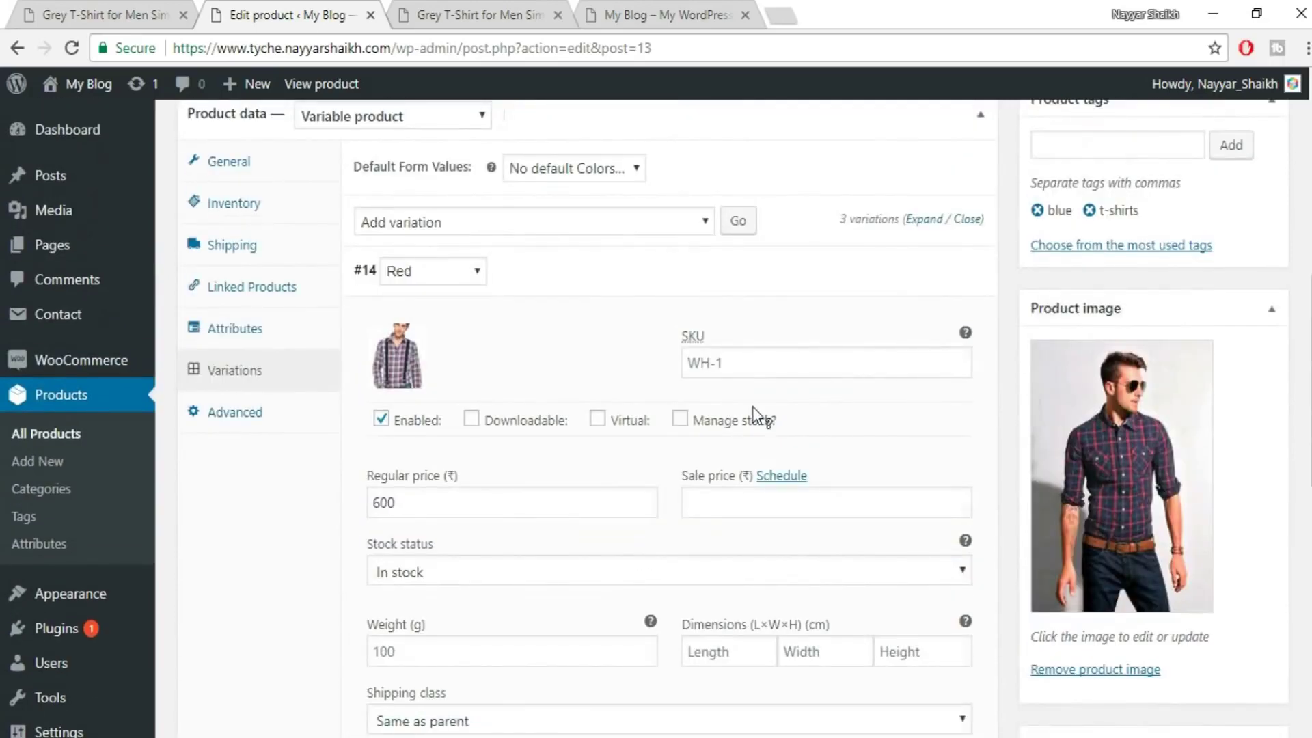
{"action": "scroll", "coordinate": [966, 340], "scroll_direction": "up", "scroll_amount": 2}
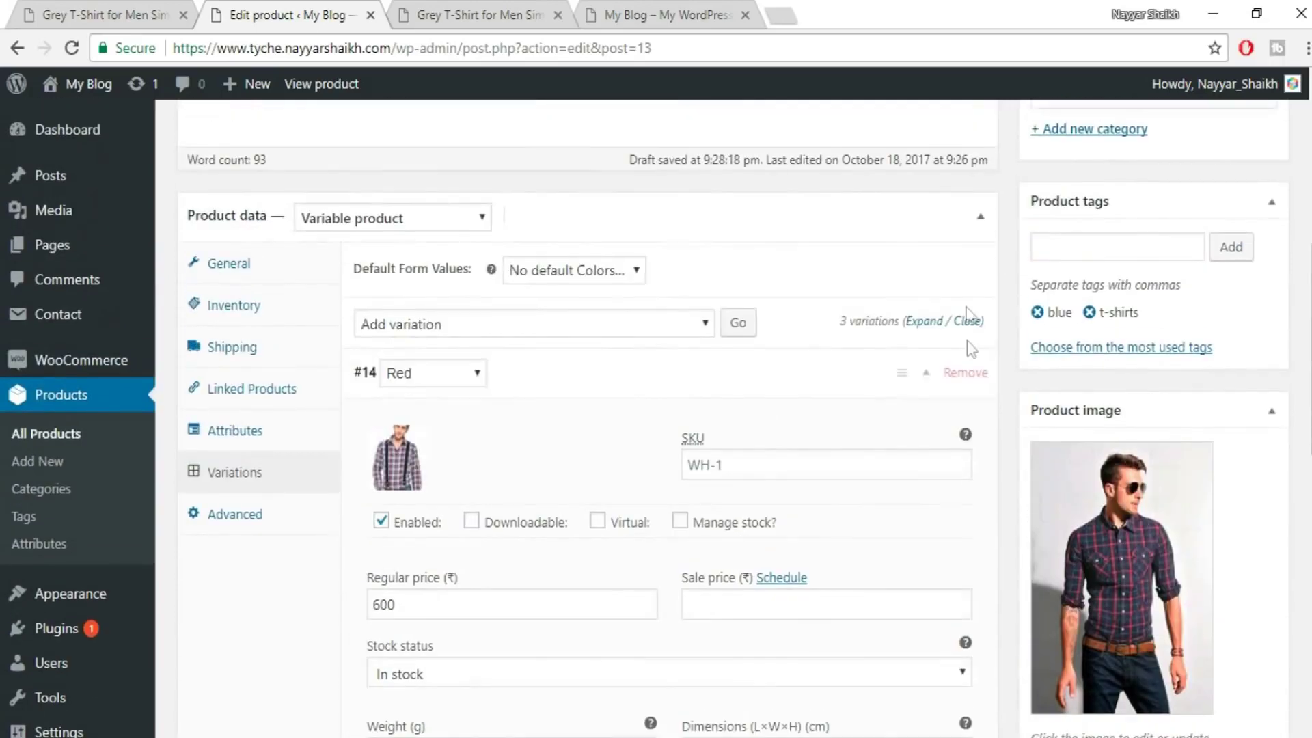
- Collapse the Red variation and give the Blue variation the green checked shirt image
{"action": "left_click", "coordinate": [926, 375]}
{"action": "left_click", "coordinate": [926, 423]}
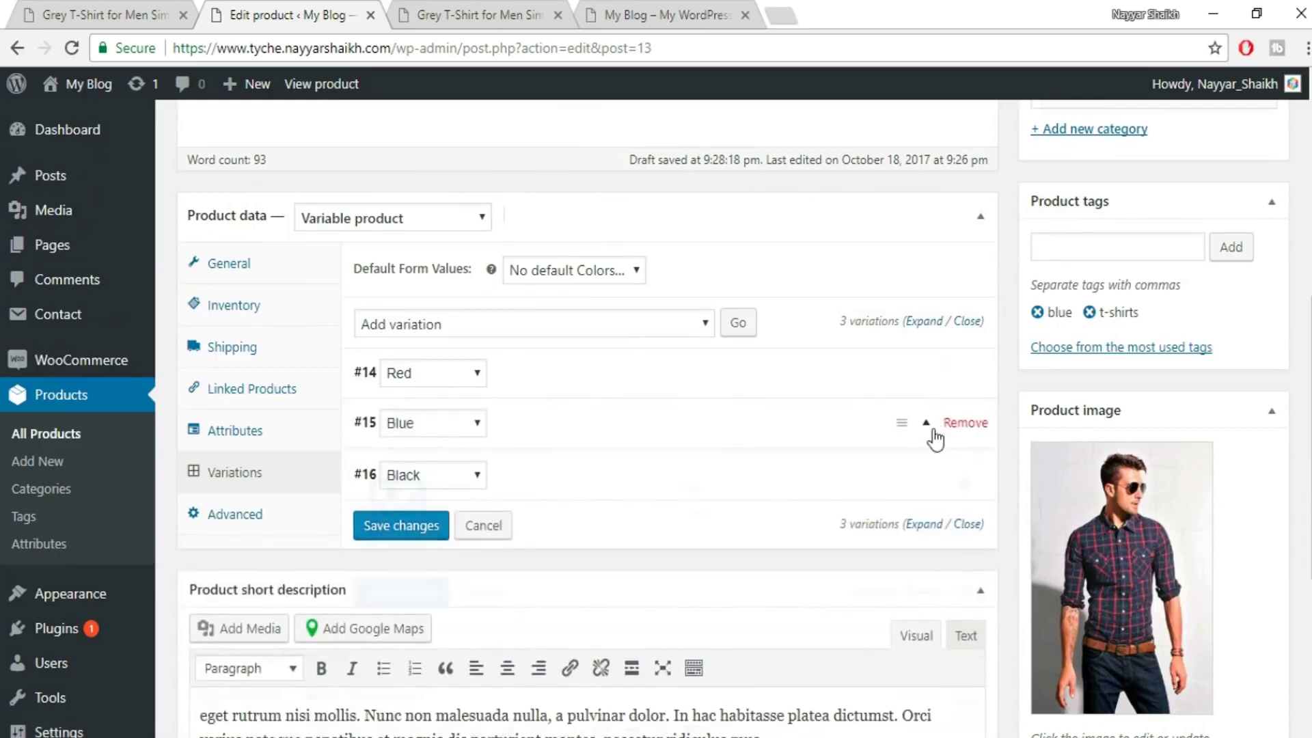
{"action": "left_click", "coordinate": [390, 525]}
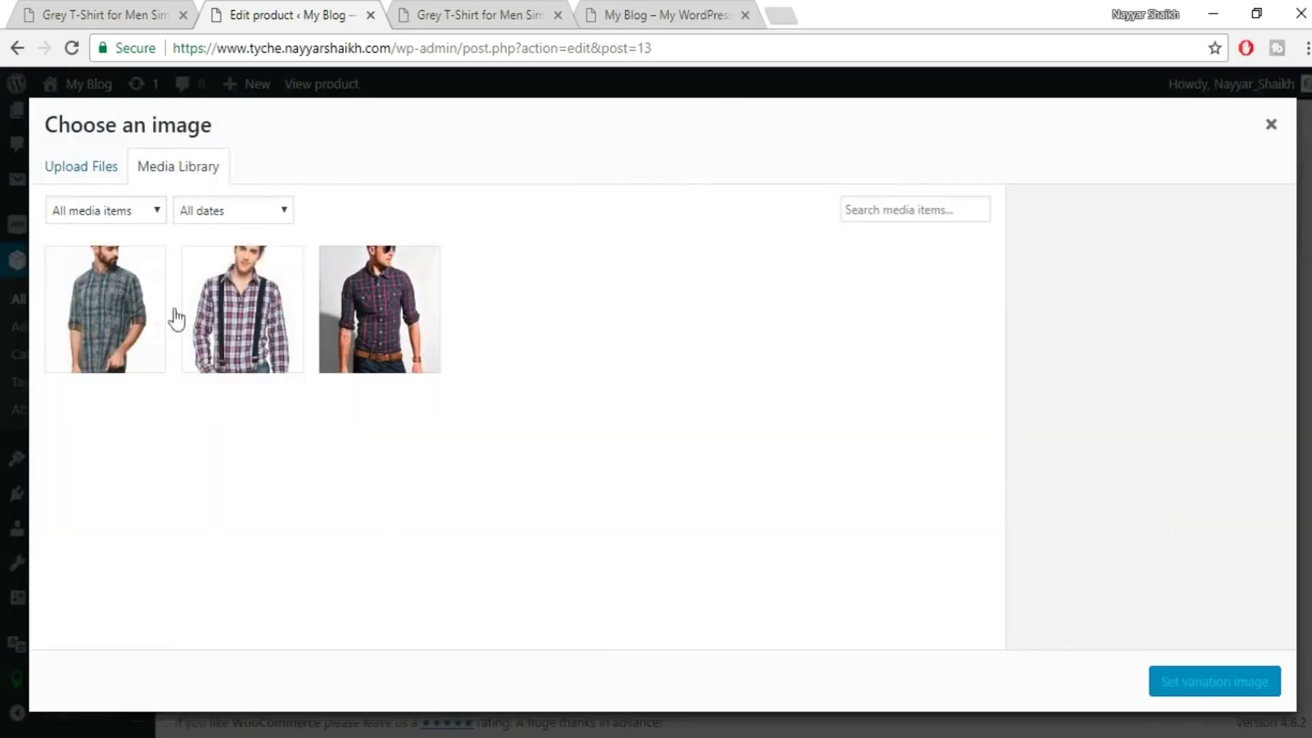
{"action": "left_click", "coordinate": [108, 313]}
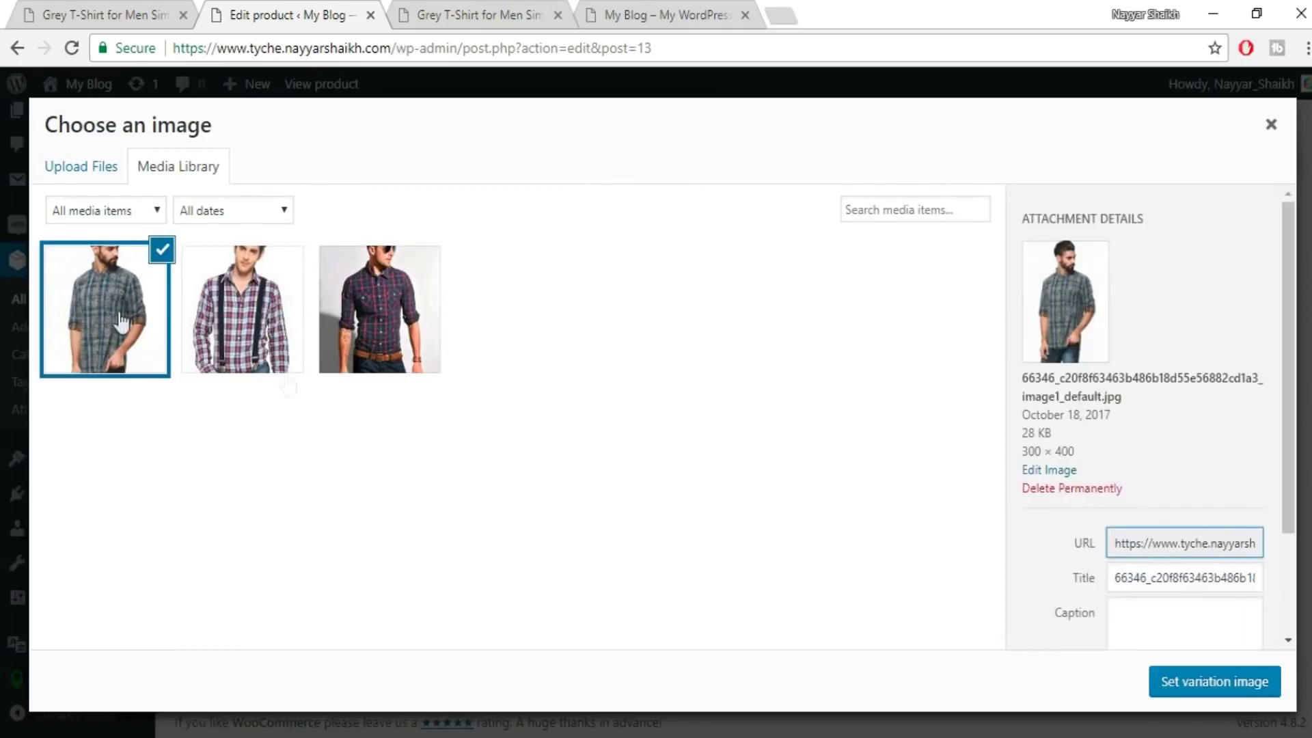
{"action": "left_click", "coordinate": [1205, 697]}
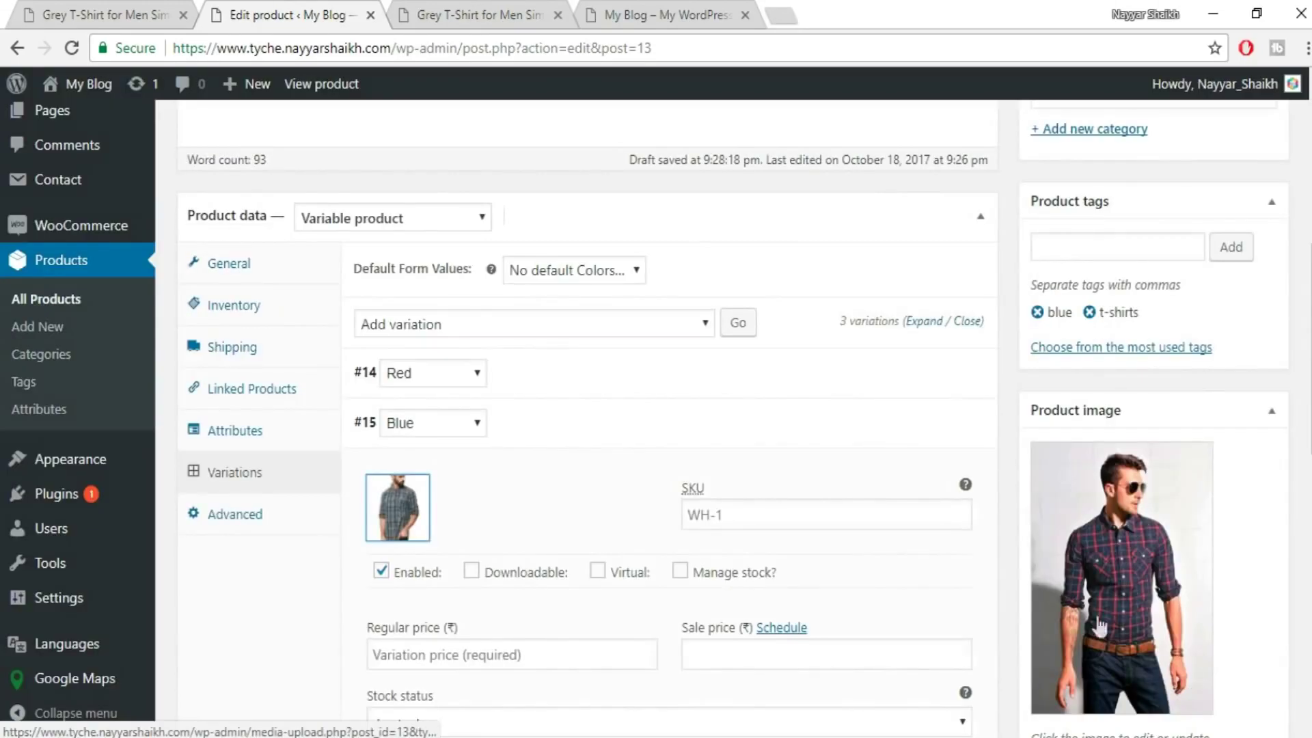
- Give Blue a 500 regular price, GST tax class and T-Shirts shipping class
{"action": "scroll", "coordinate": [533, 498], "scroll_direction": "down", "scroll_amount": 3}
{"action": "left_click", "coordinate": [476, 453]}
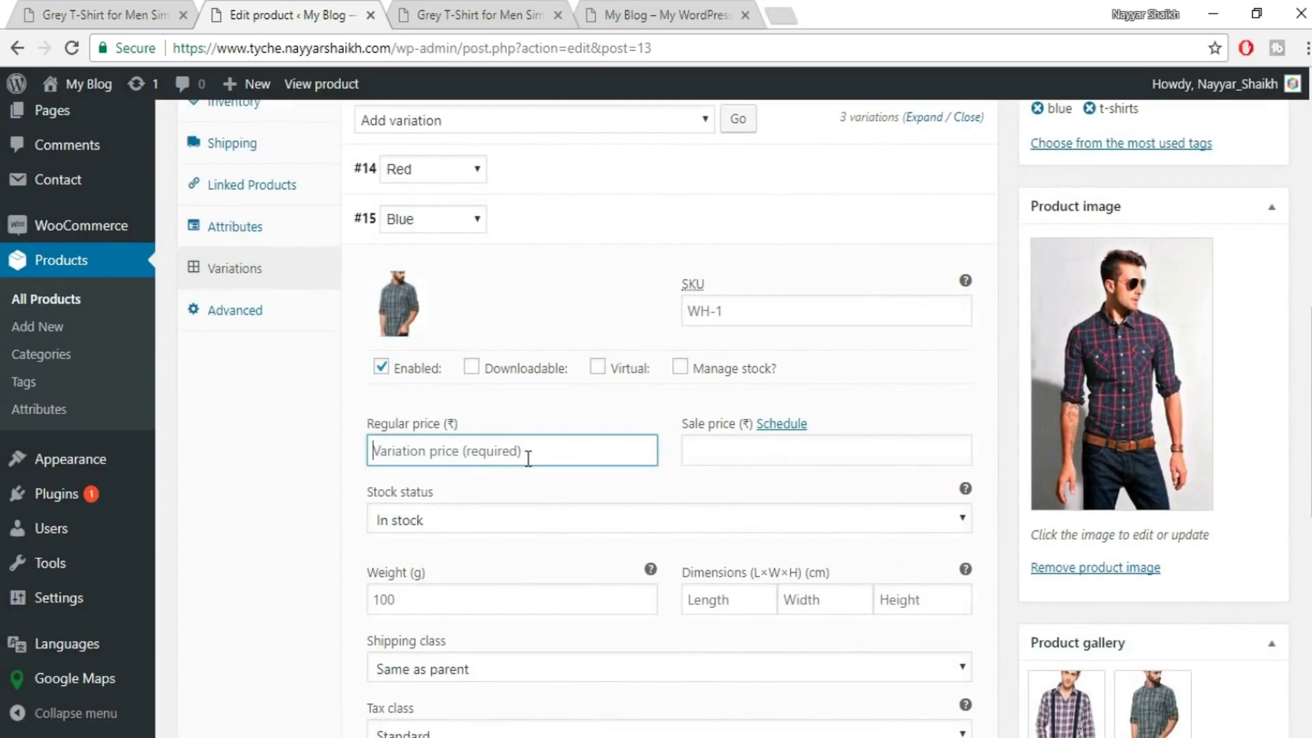
{"action": "type", "text": "500"}
{"action": "scroll", "coordinate": [683, 478], "scroll_direction": "down", "scroll_amount": 2}
{"action": "scroll", "coordinate": [708, 445], "scroll_direction": "down", "scroll_amount": 1}
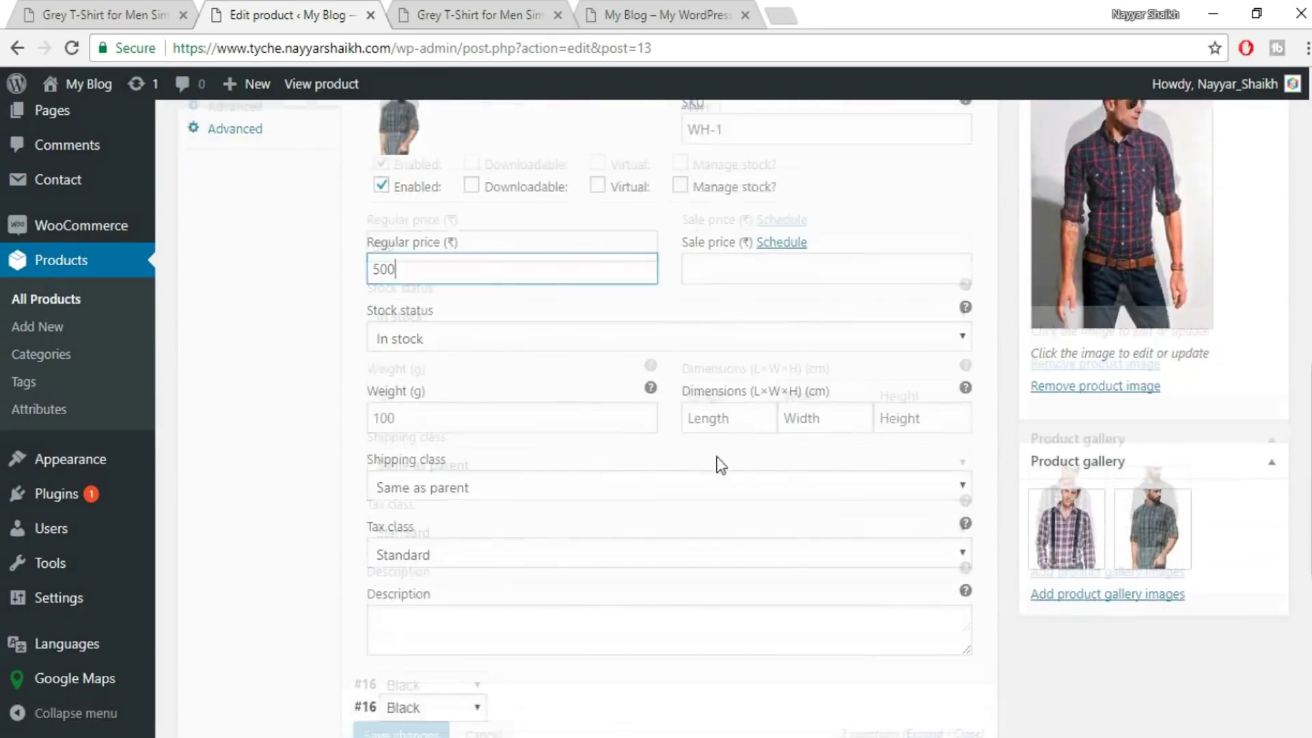
{"action": "left_click", "coordinate": [448, 533]}
{"action": "left_click", "coordinate": [453, 639]}
{"action": "left_click", "coordinate": [500, 467]}
{"action": "left_click", "coordinate": [459, 521]}
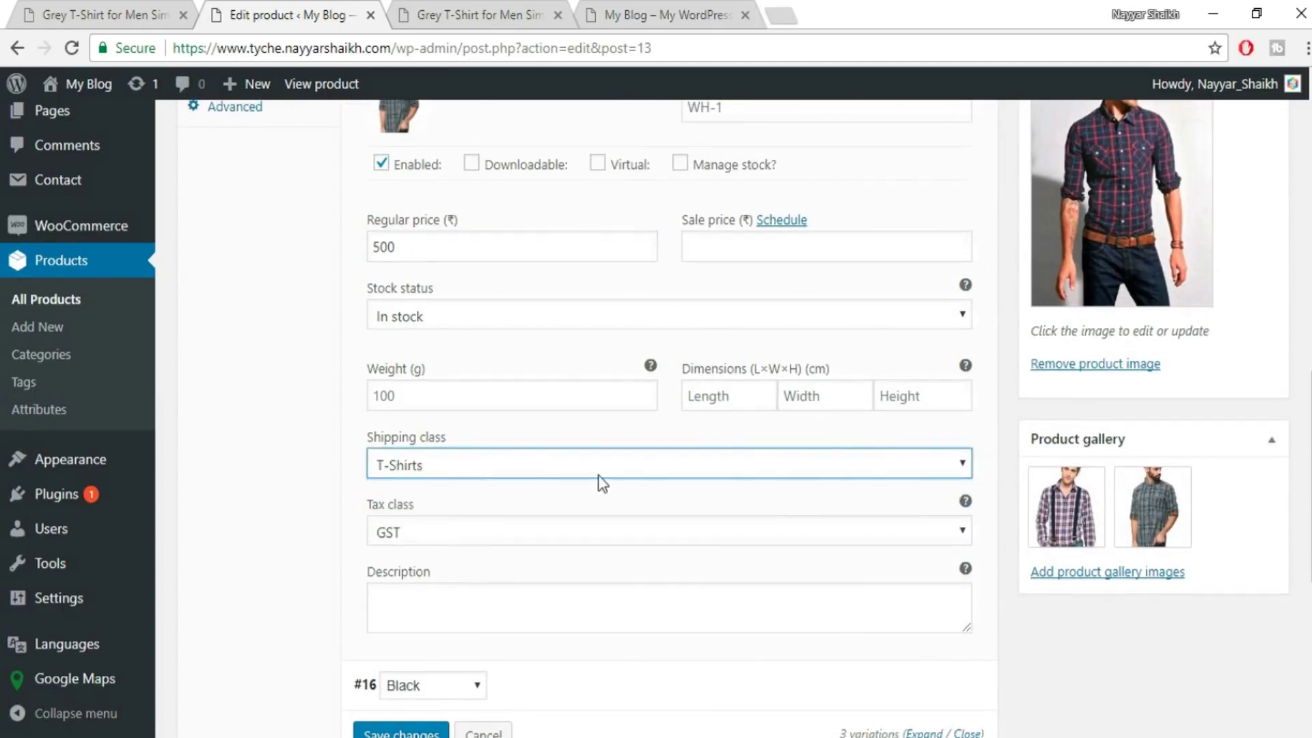
{"action": "scroll", "coordinate": [677, 471], "scroll_direction": "up", "scroll_amount": 5}
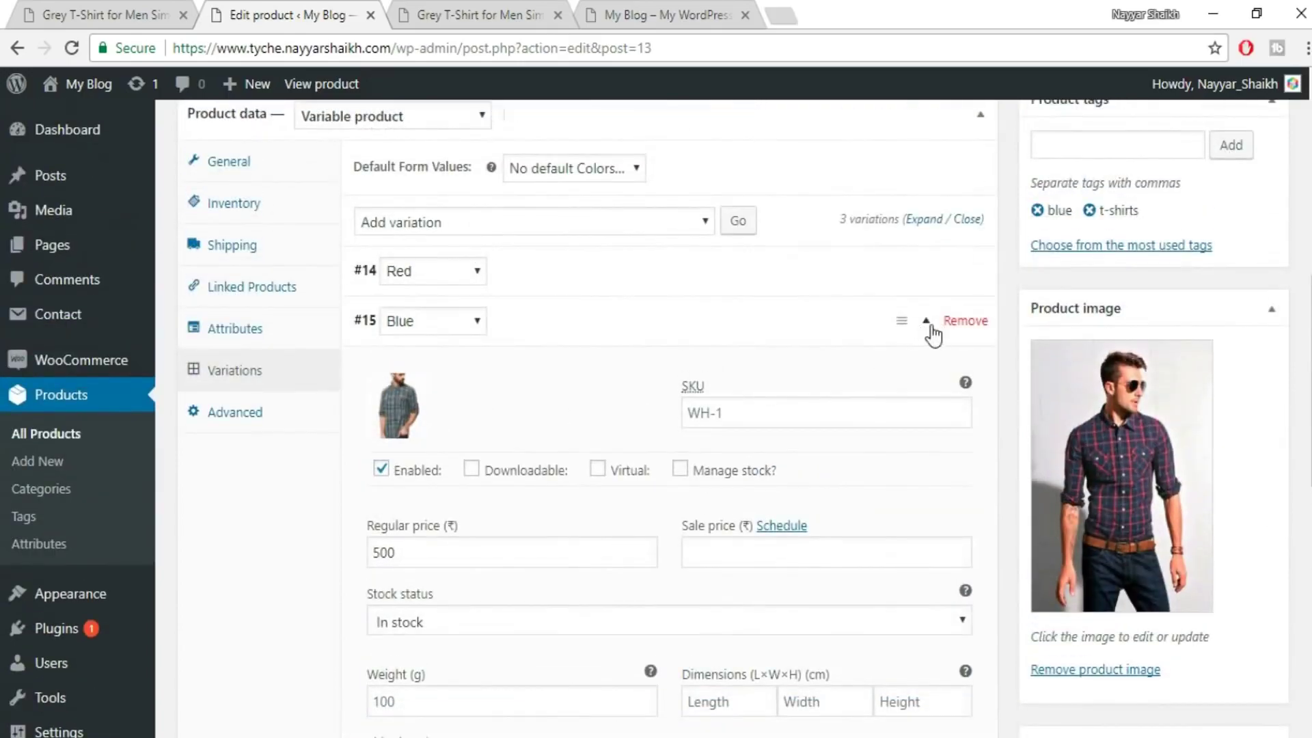
{"action": "left_click", "coordinate": [931, 331]}
- Expand the Black variation and set its image to the dark checked shirt with sunglasses
{"action": "left_click", "coordinate": [925, 370]}
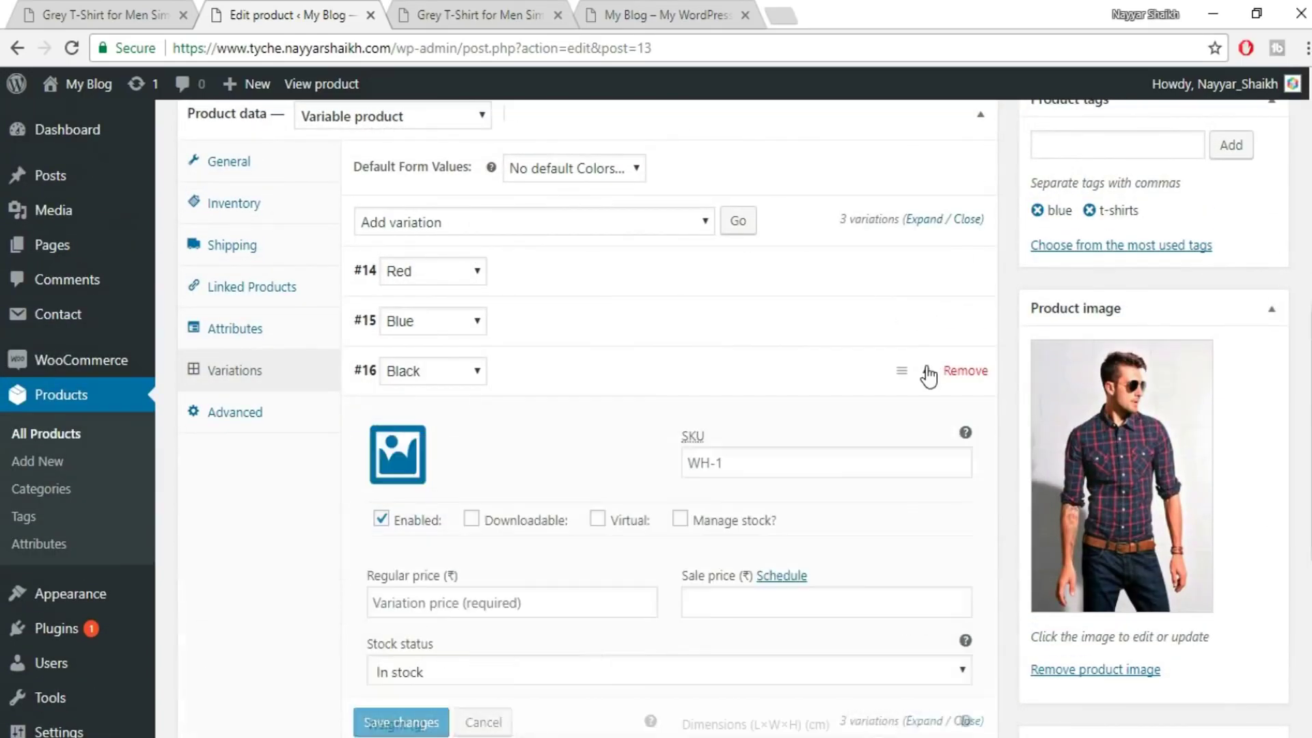
{"action": "left_click", "coordinate": [418, 457]}
{"action": "left_click", "coordinate": [408, 321]}
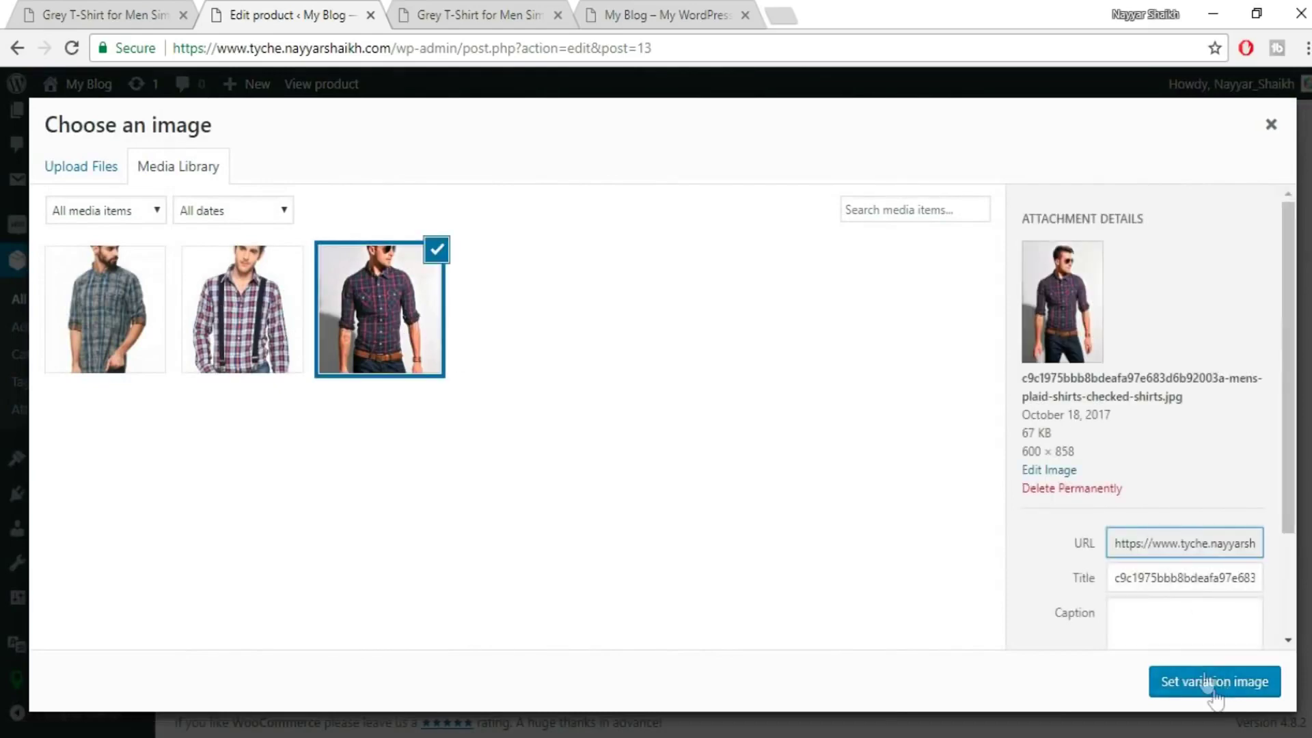
{"action": "left_click", "coordinate": [1217, 682]}
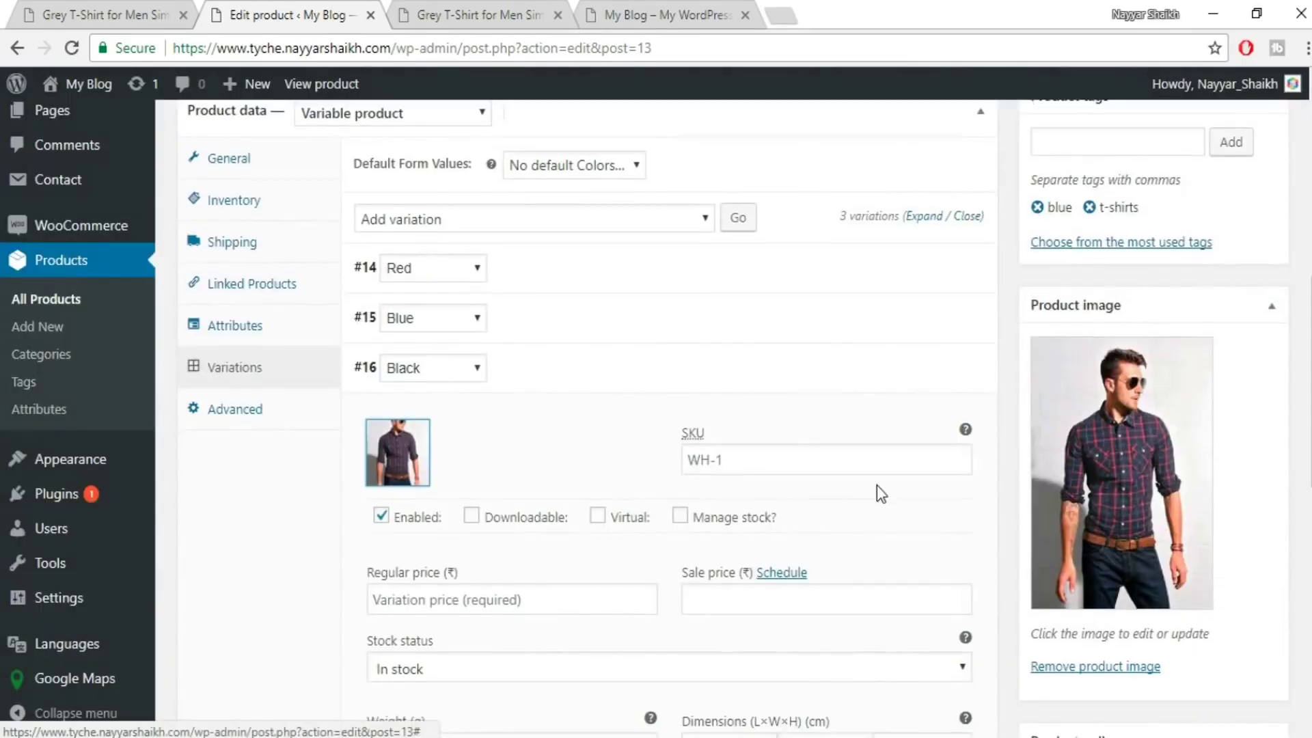
- Give Black a 400 regular price, T-Shirts shipping and GST tax, then save the variations
{"action": "scroll", "coordinate": [876, 486], "scroll_direction": "down", "scroll_amount": 4}
{"action": "left_click", "coordinate": [540, 298]}
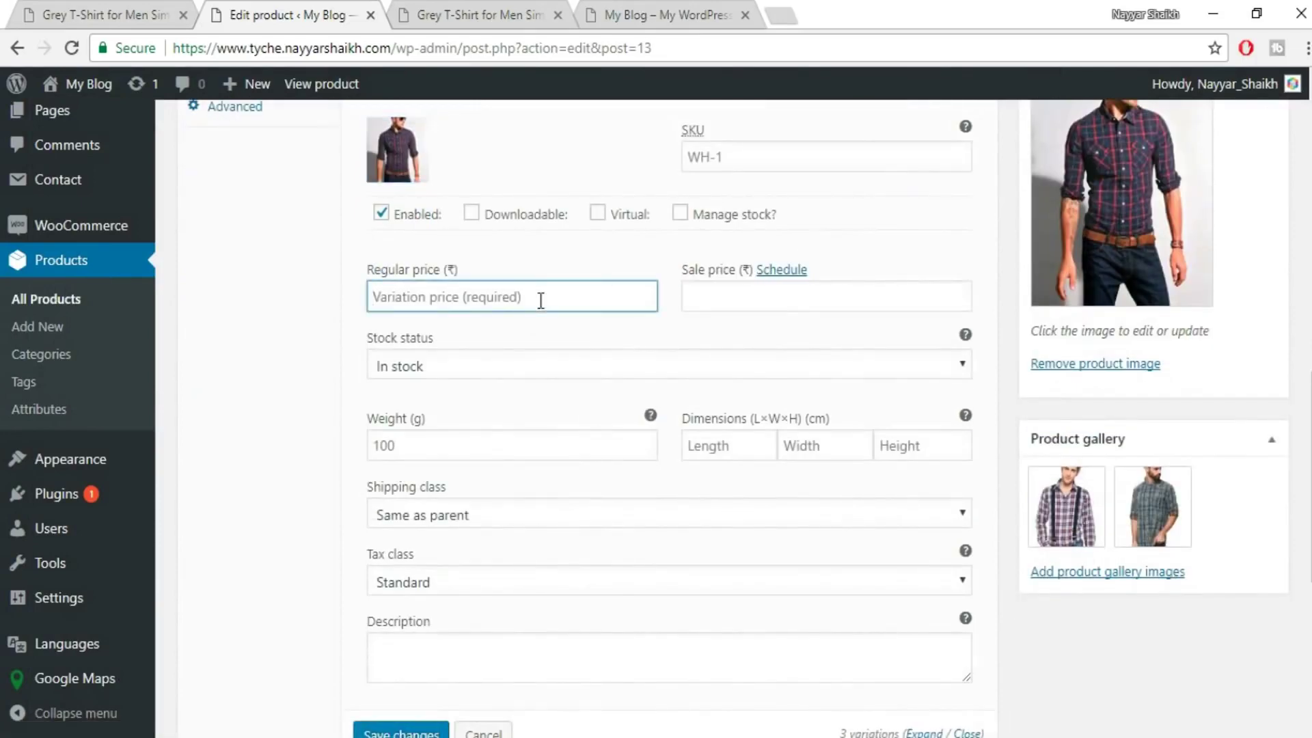
{"action": "type", "text": "400"}
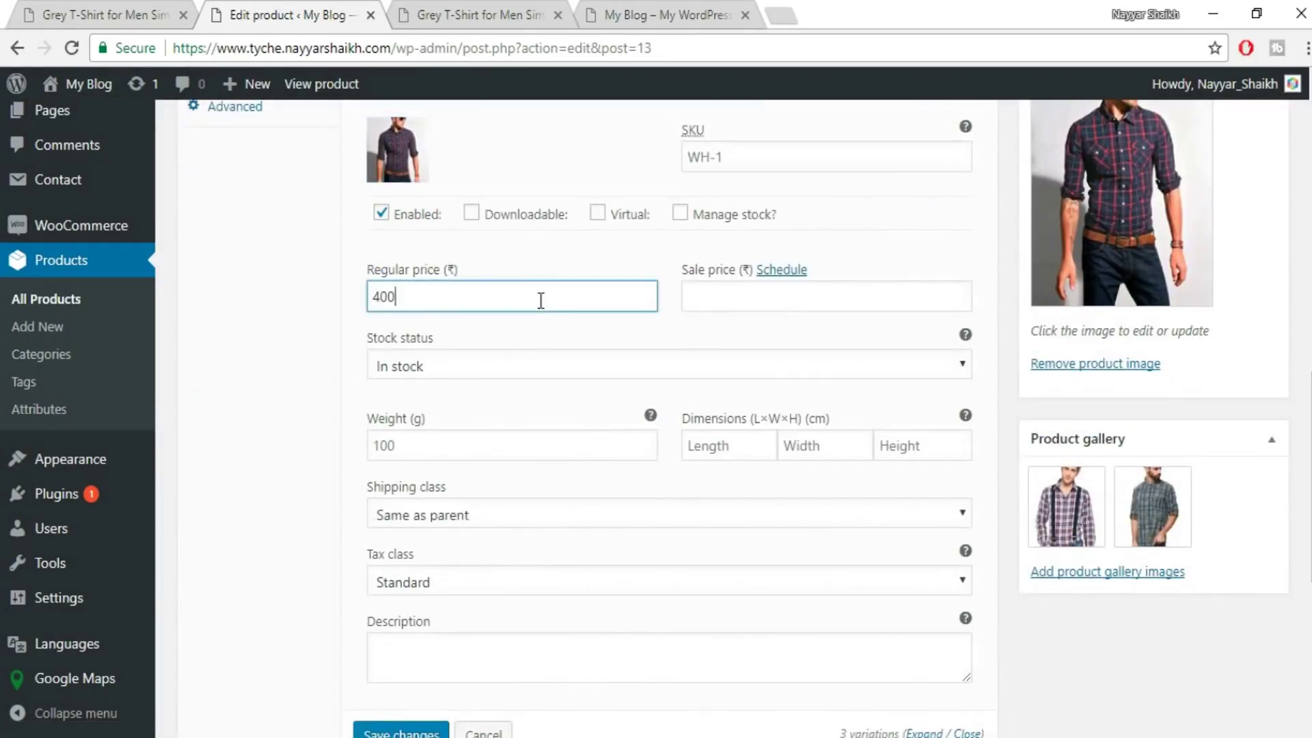
{"action": "left_click", "coordinate": [574, 515]}
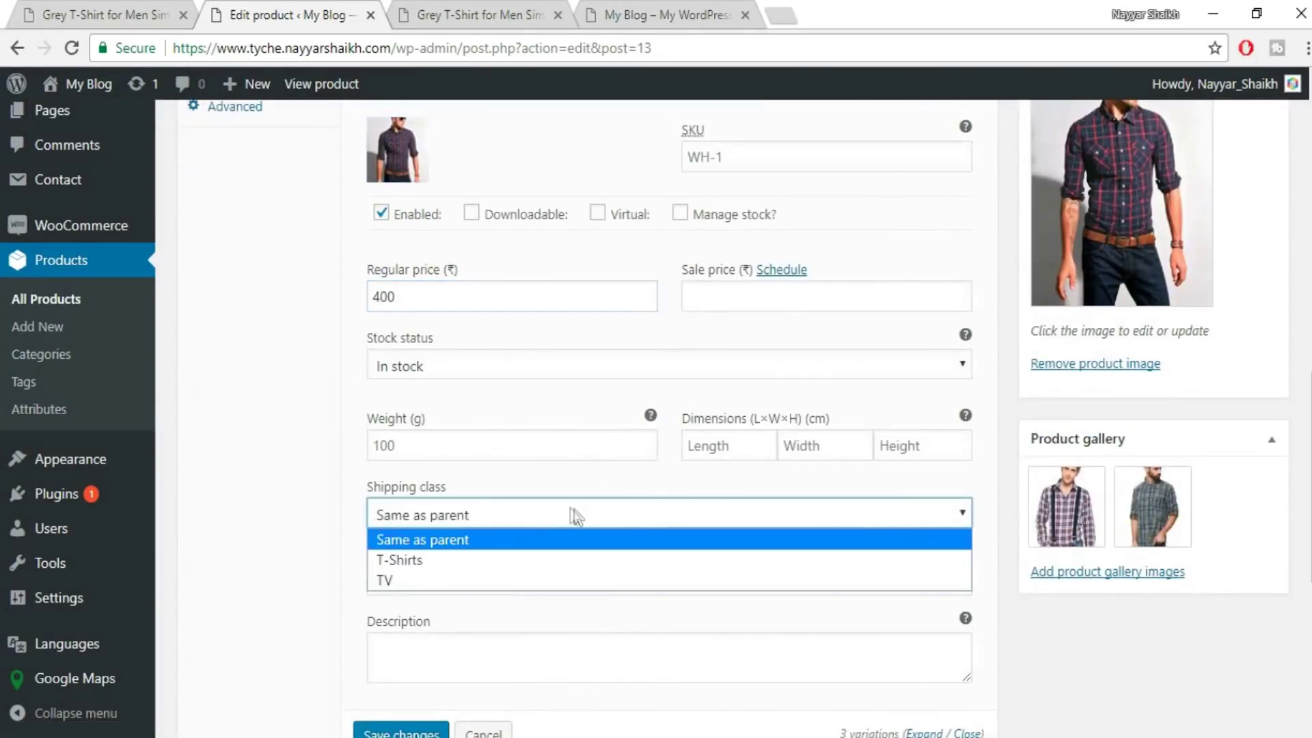
{"action": "left_click", "coordinate": [480, 562]}
{"action": "left_click", "coordinate": [481, 589]}
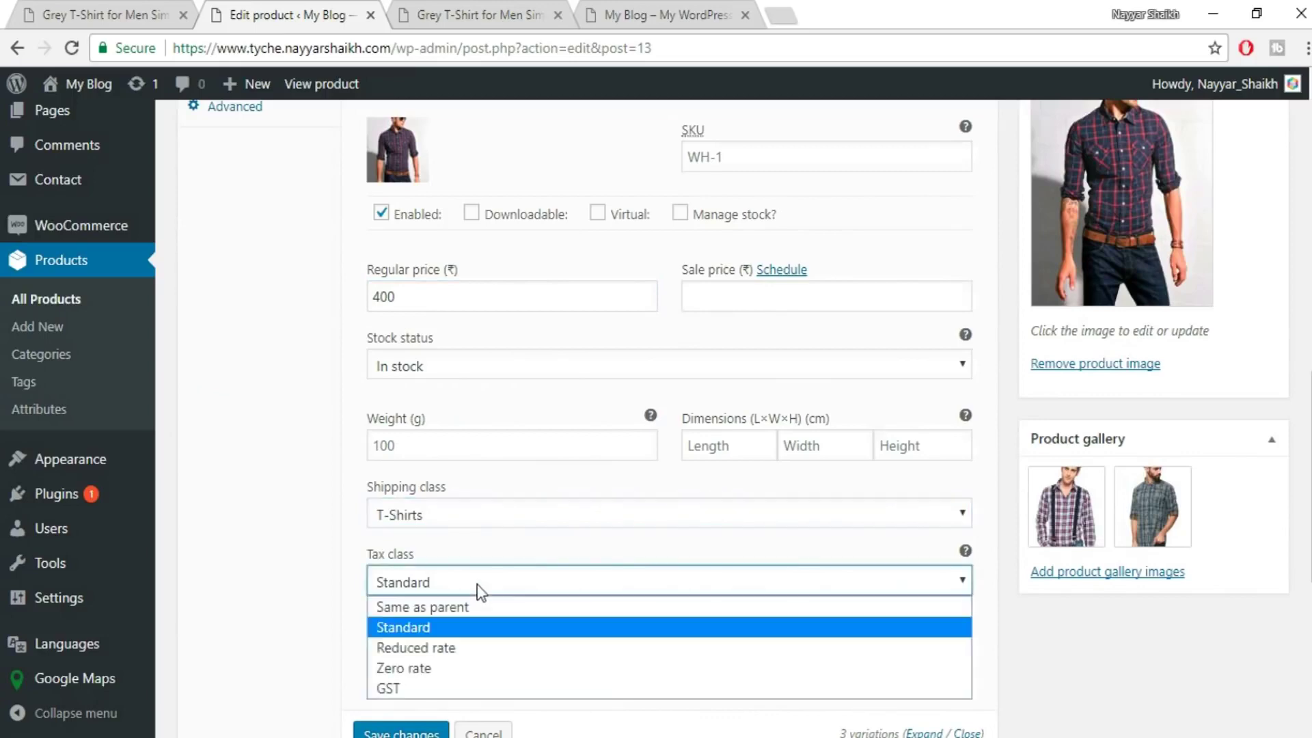
{"action": "left_click", "coordinate": [498, 688]}
{"action": "scroll", "coordinate": [789, 592], "scroll_direction": "down", "scroll_amount": 5}
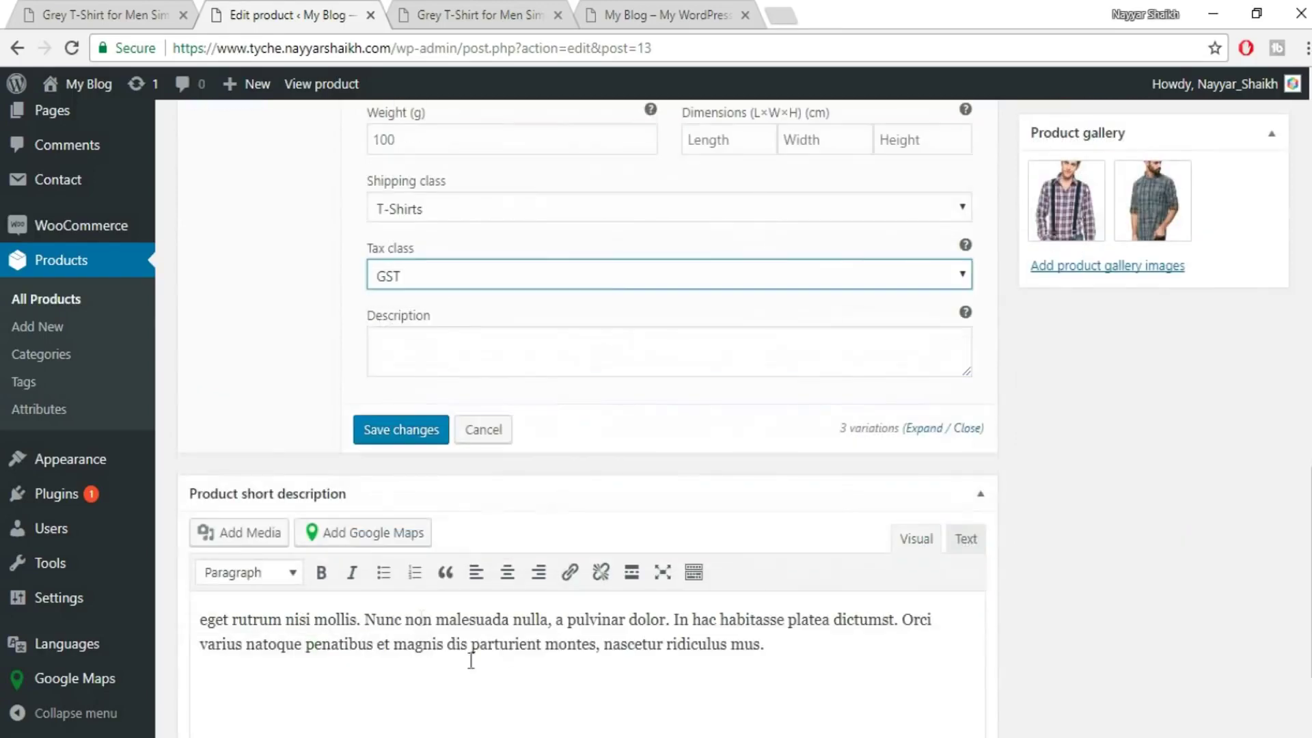
{"action": "left_click", "coordinate": [420, 441]}
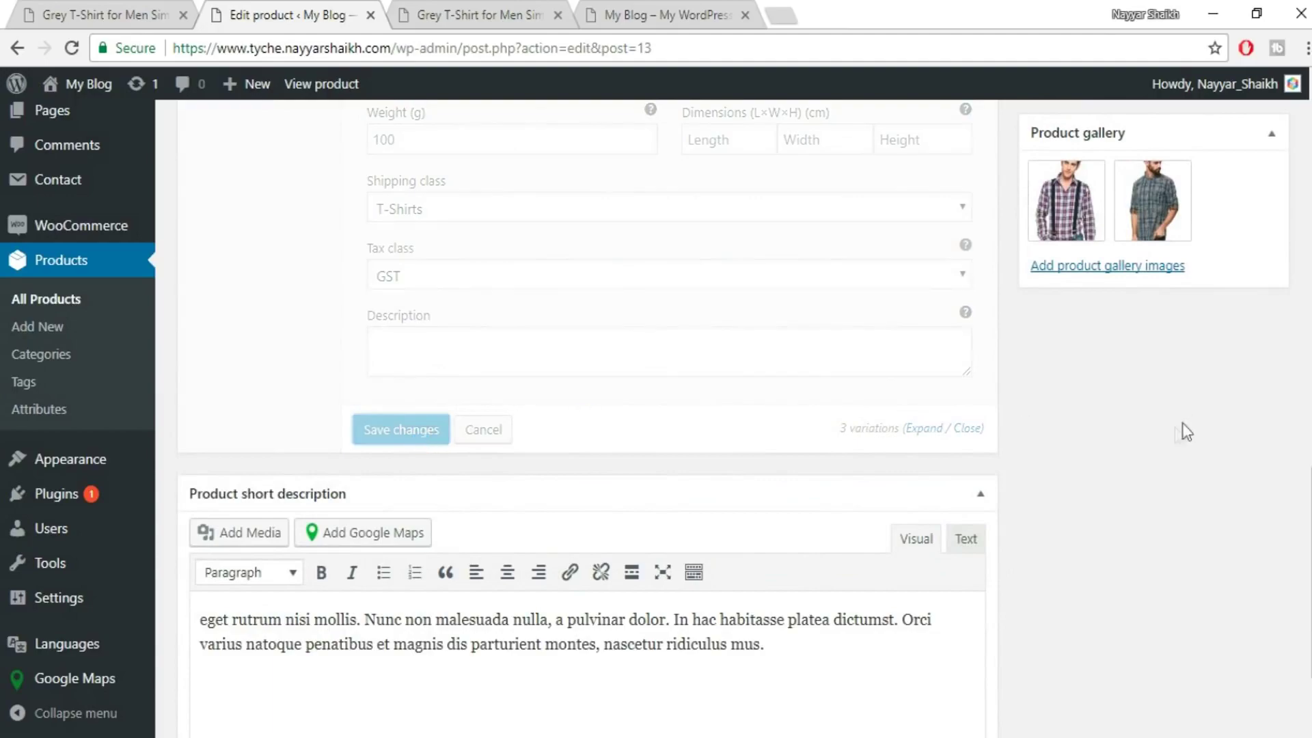
{"action": "scroll", "coordinate": [1215, 493], "scroll_direction": "up", "scroll_amount": 10}
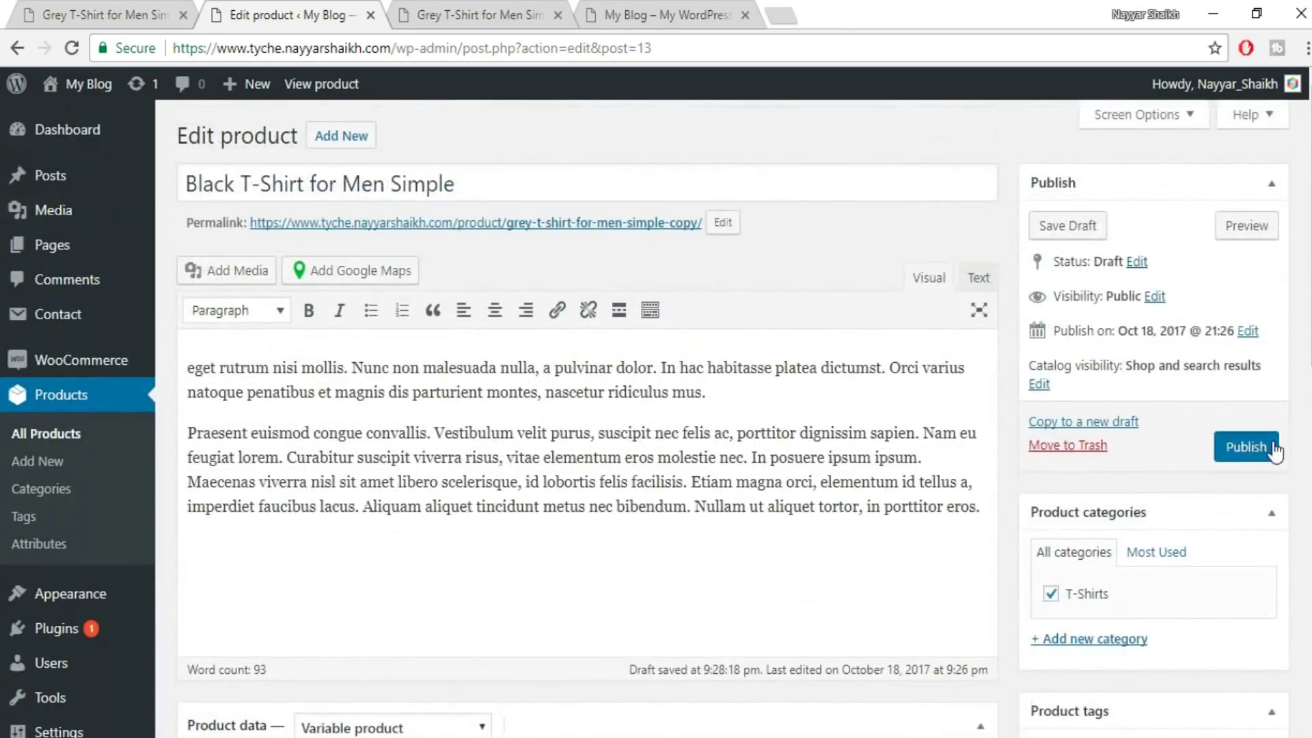
- Publish the Black T-Shirt and preview the product page in a new tab
{"action": "left_click", "coordinate": [1250, 446]}
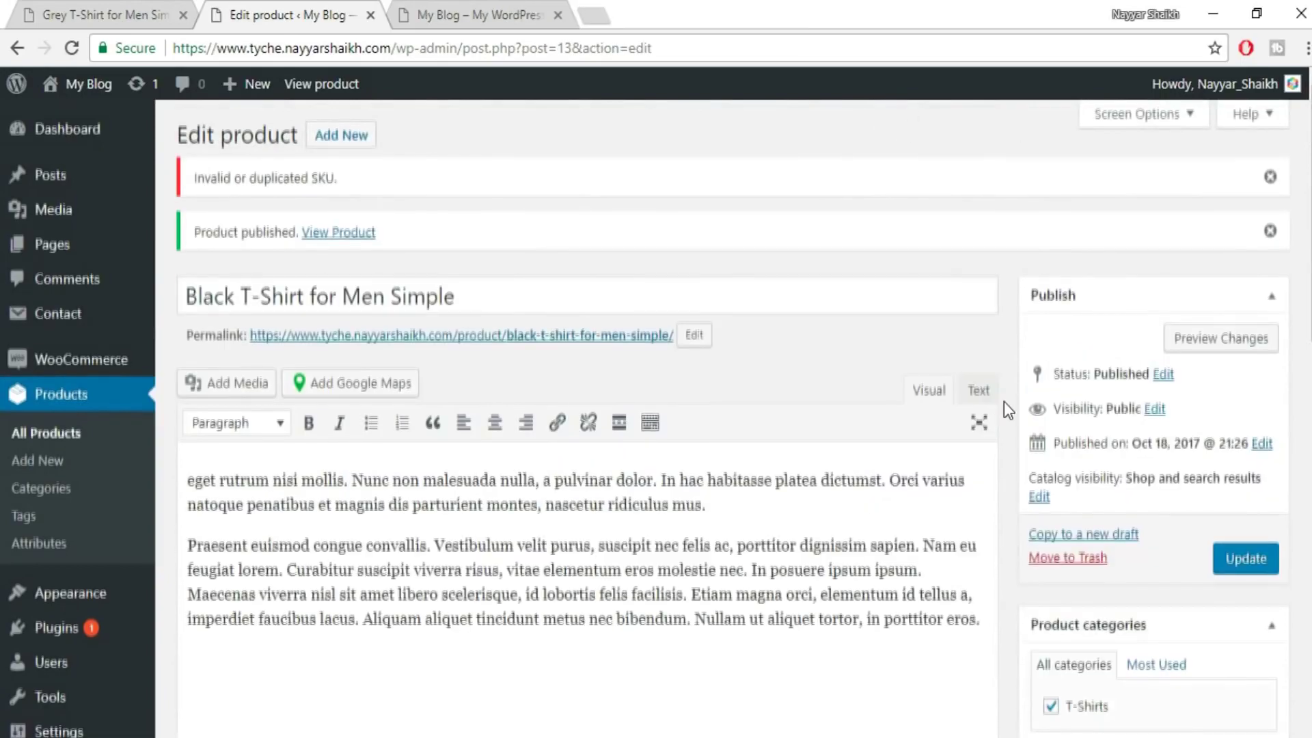
{"action": "scroll", "coordinate": [1003, 401], "scroll_direction": "down", "scroll_amount": 1}
{"action": "left_click", "coordinate": [1250, 239]}
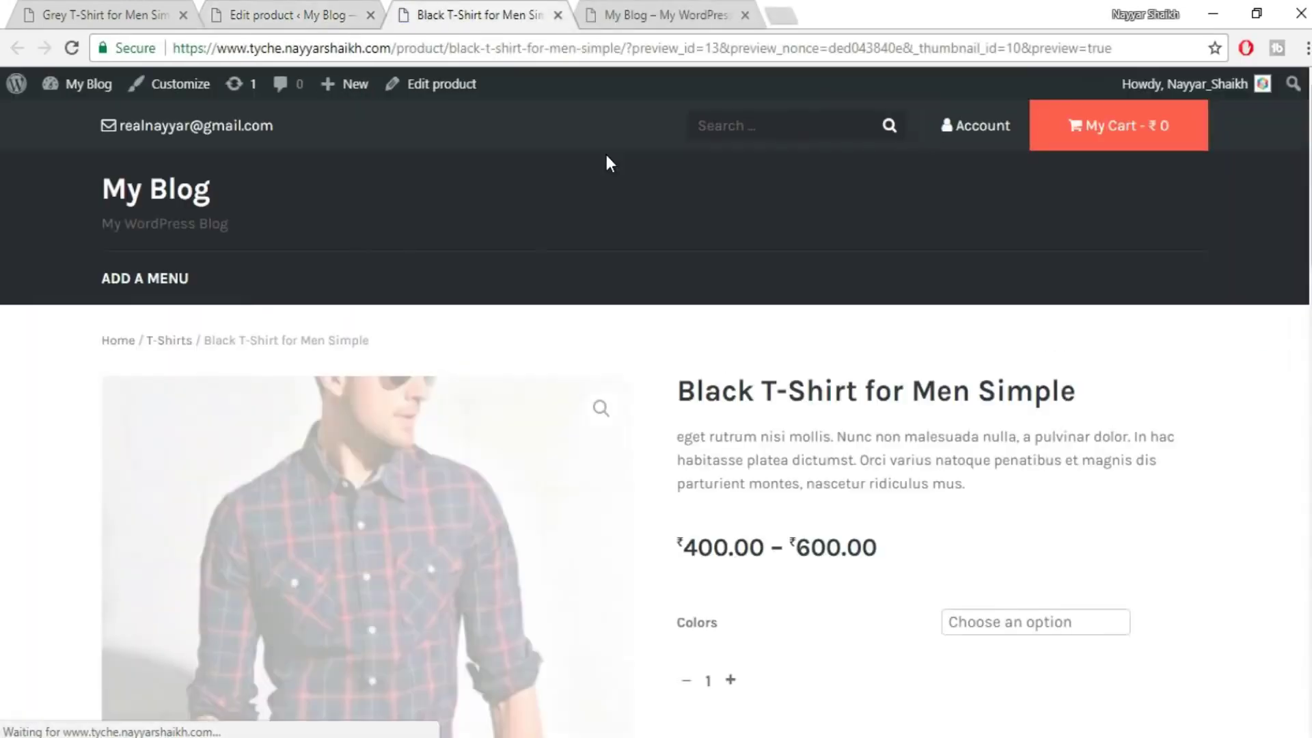
{"action": "scroll", "coordinate": [1250, 386], "scroll_direction": "down", "scroll_amount": 3}
{"action": "scroll", "coordinate": [1248, 383], "scroll_direction": "down", "scroll_amount": 2}
{"action": "scroll", "coordinate": [1248, 384], "scroll_direction": "up", "scroll_amount": 2}
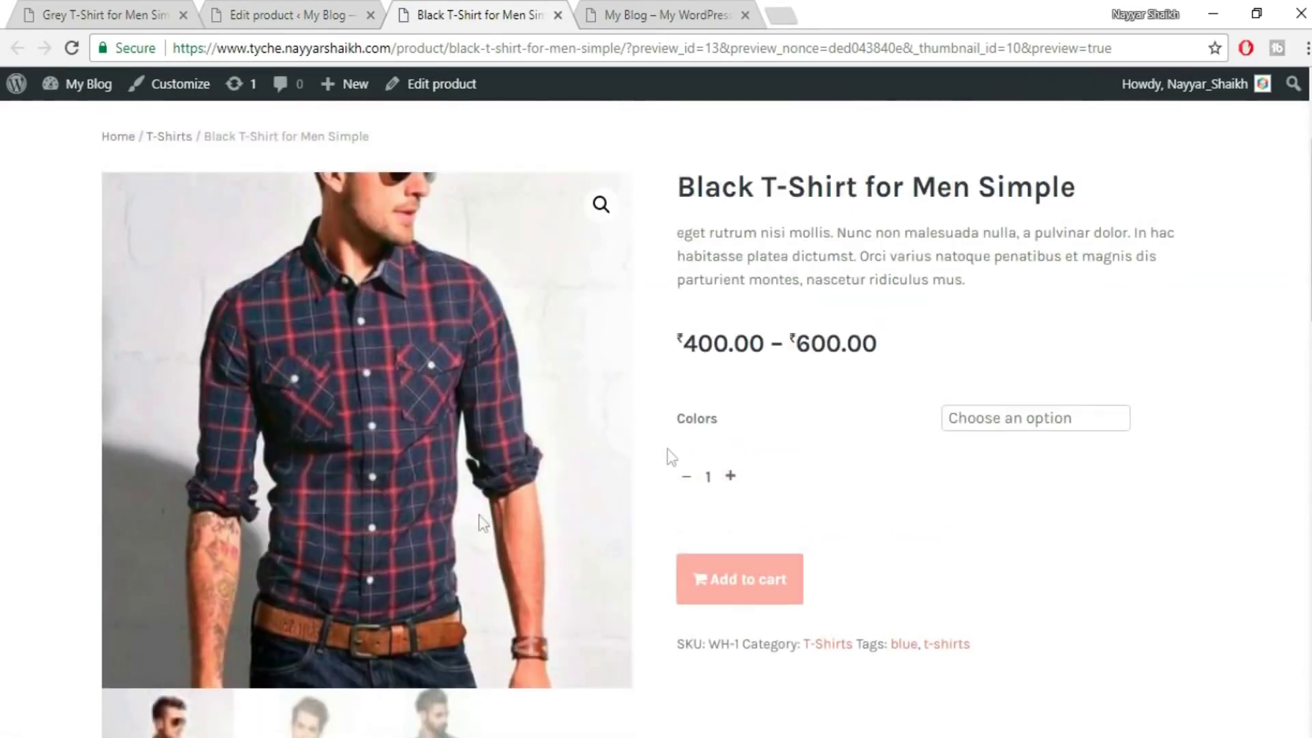
- Select Red in the product page's Colors dropdown to view its price and stock
{"action": "left_click_drag", "start_coordinate": [698, 419], "coordinate": [775, 421]}
{"action": "left_click", "coordinate": [808, 425]}
{"action": "left_click", "coordinate": [1000, 421]}
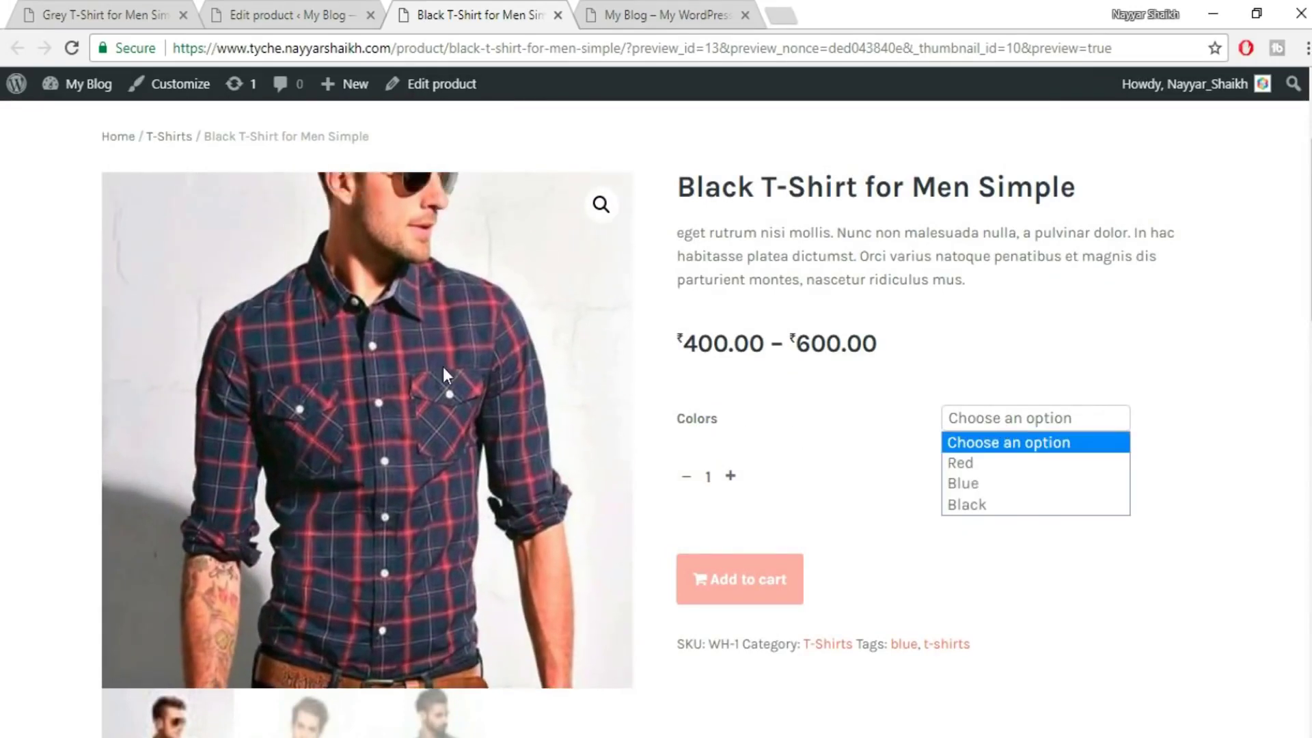
{"action": "left_click", "coordinate": [687, 399]}
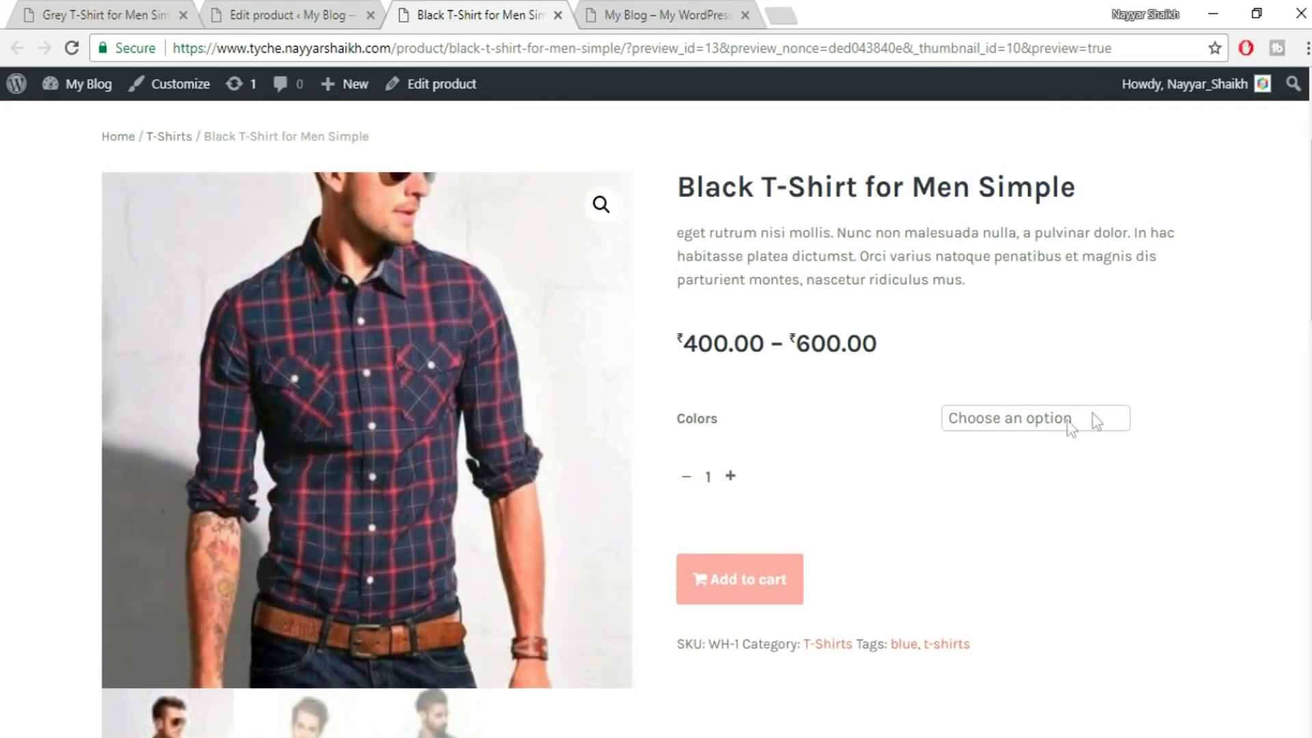
{"action": "left_click", "coordinate": [1050, 425]}
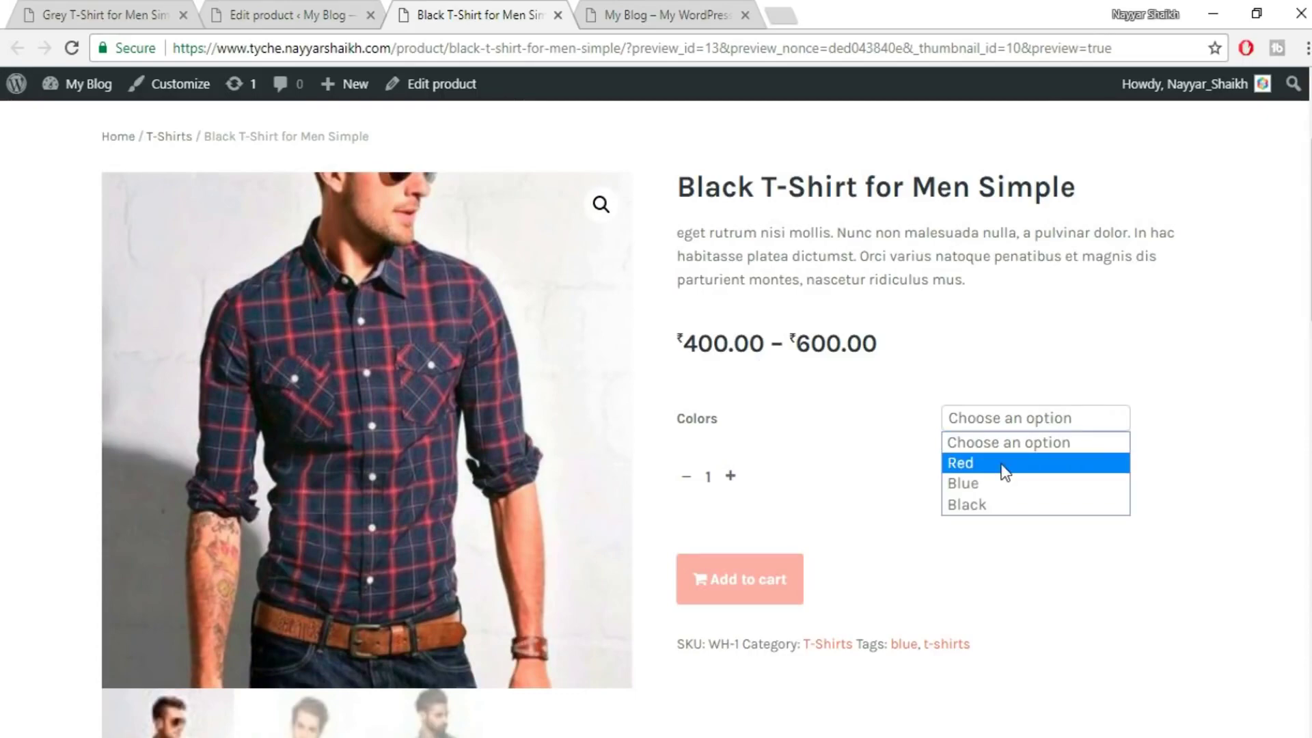
{"action": "left_click", "coordinate": [1002, 464]}
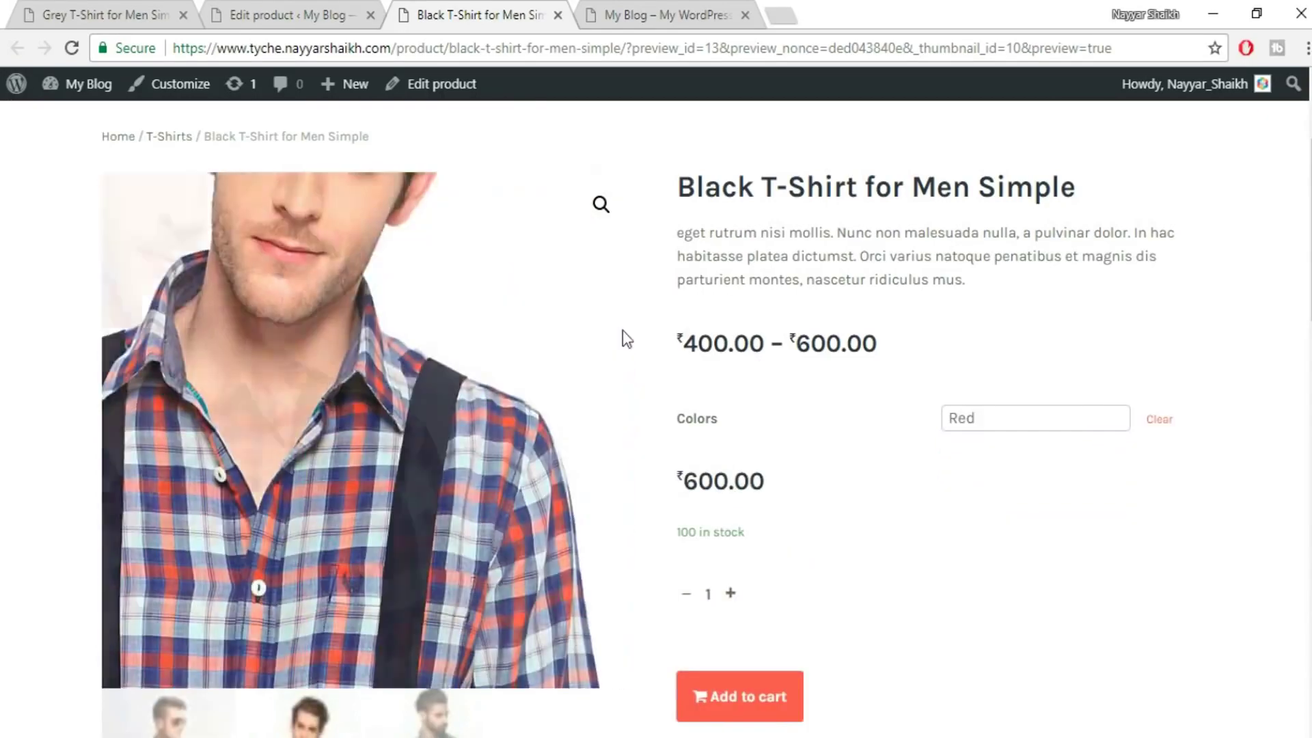
- Check Blue at ₹500.00 and Black at ₹400.00, then return to the product editor
{"action": "left_click_drag", "start_coordinate": [790, 502], "coordinate": [658, 489]}
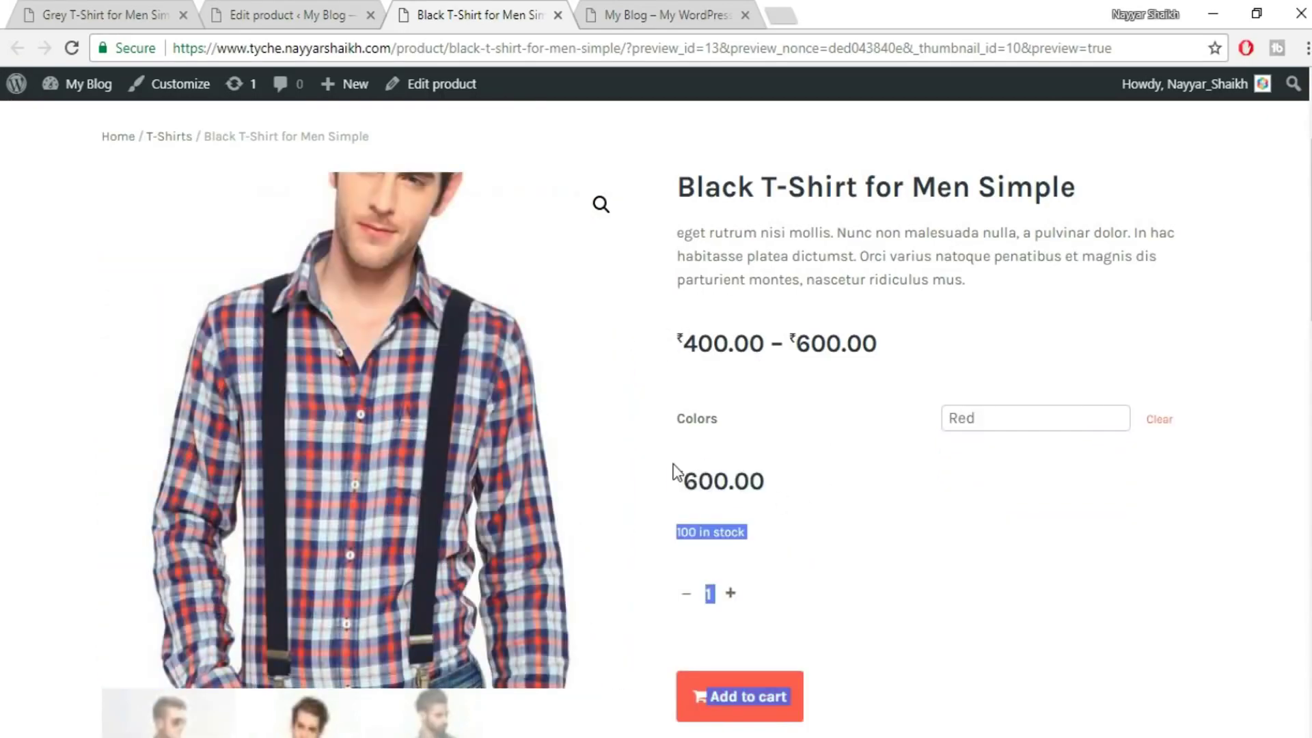
{"action": "left_click", "coordinate": [704, 487]}
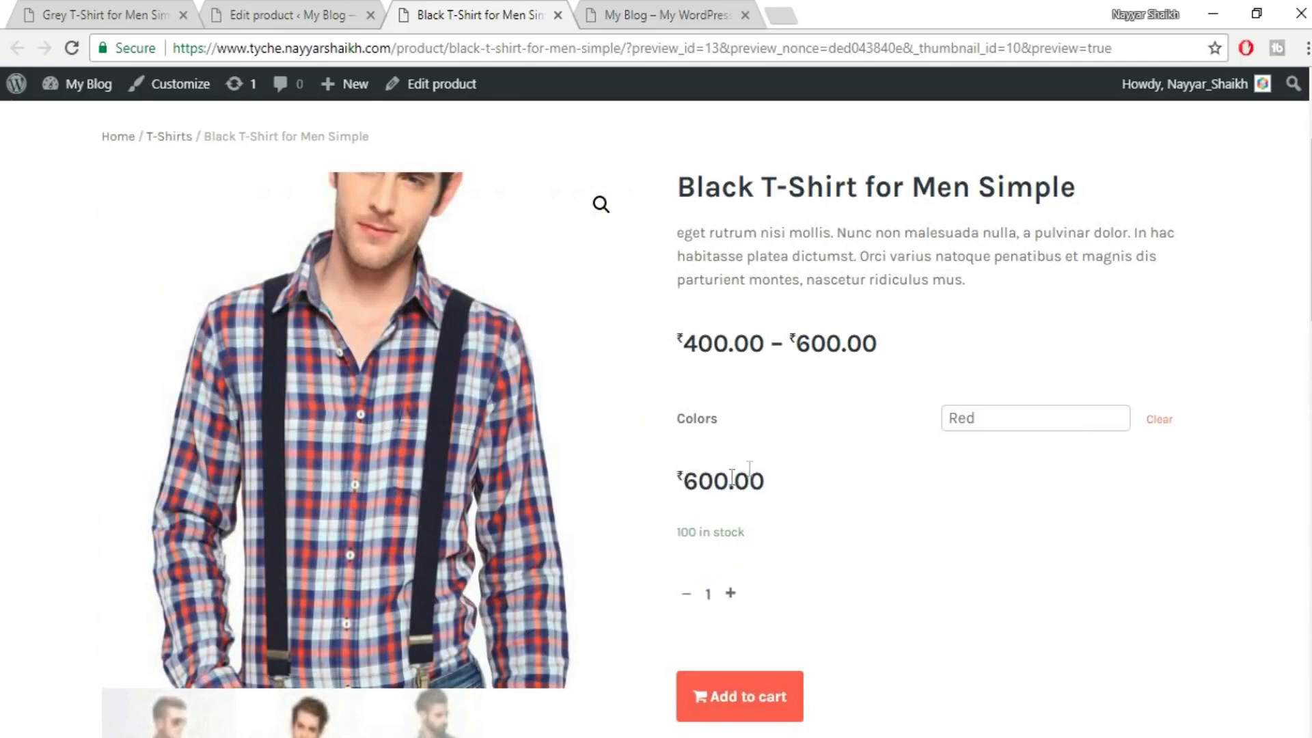
{"action": "left_click", "coordinate": [1008, 420]}
{"action": "left_click", "coordinate": [1010, 485]}
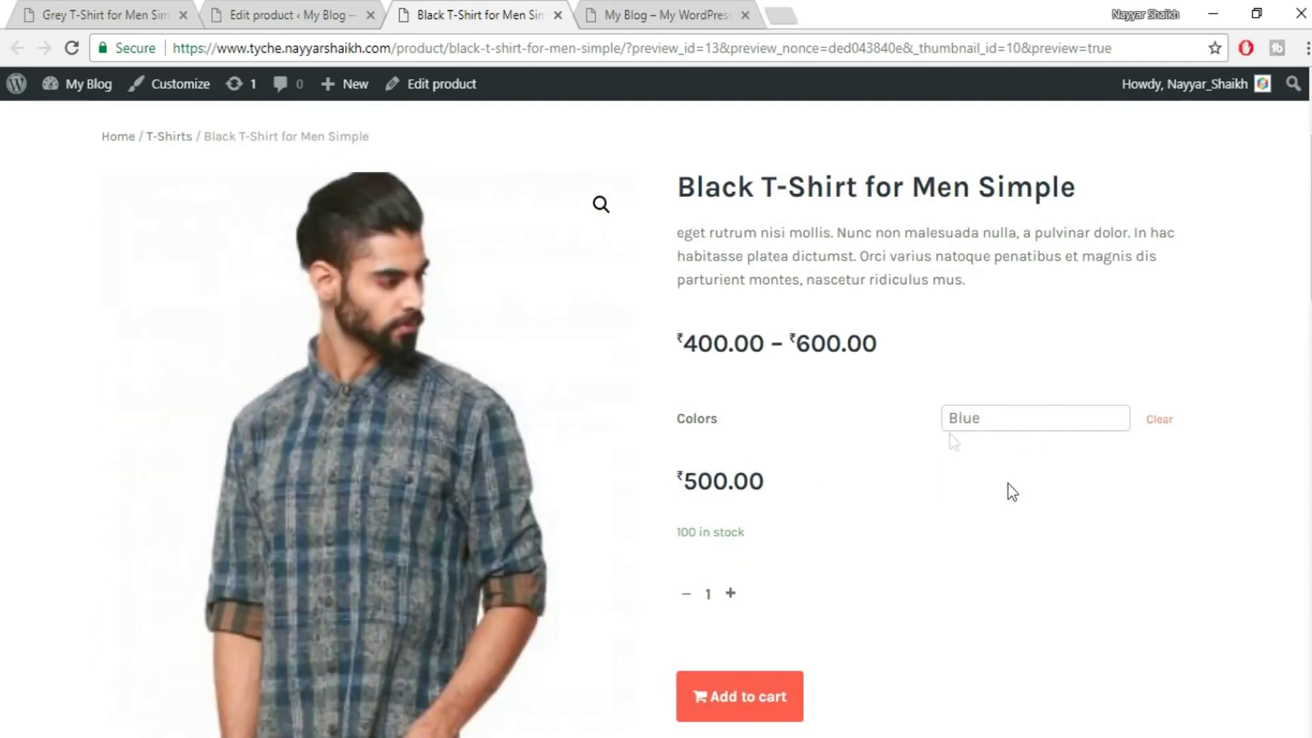
{"action": "left_click_drag", "start_coordinate": [906, 489], "coordinate": [676, 482]}
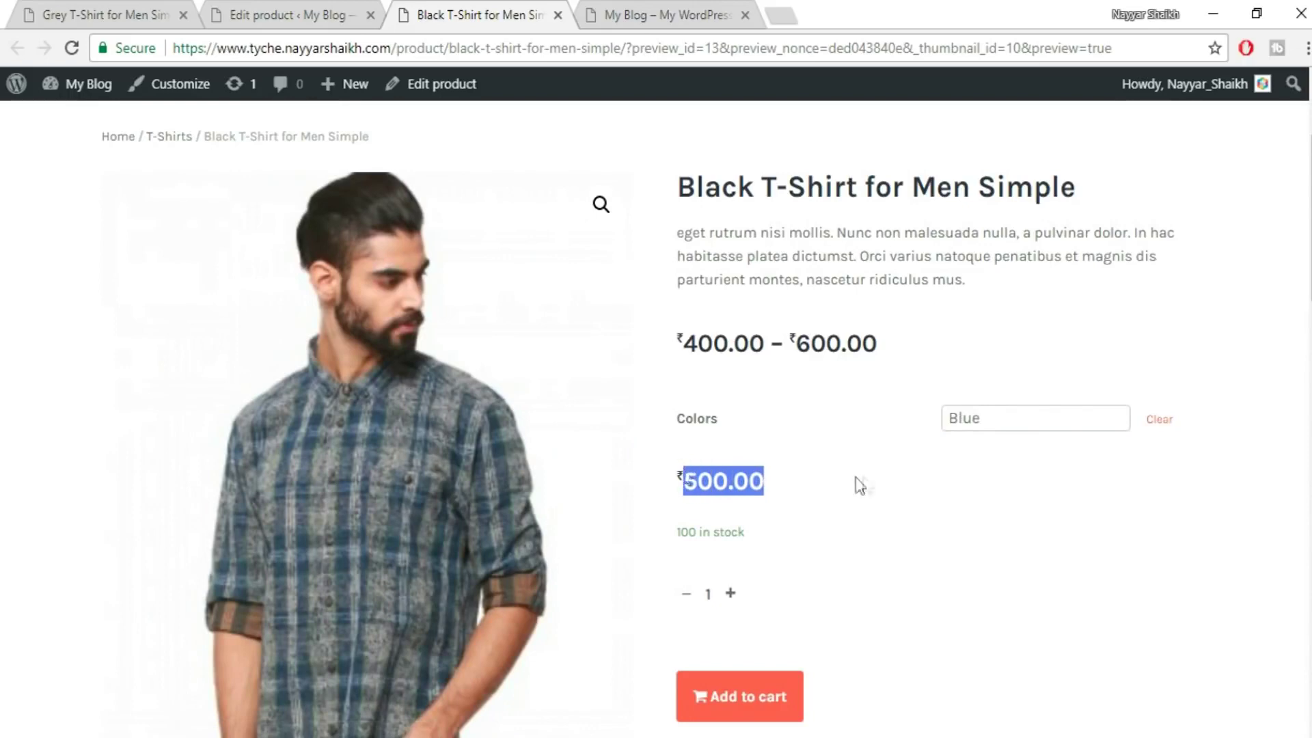
{"action": "left_click", "coordinate": [858, 483]}
{"action": "left_click", "coordinate": [999, 417]}
{"action": "left_click", "coordinate": [1010, 507]}
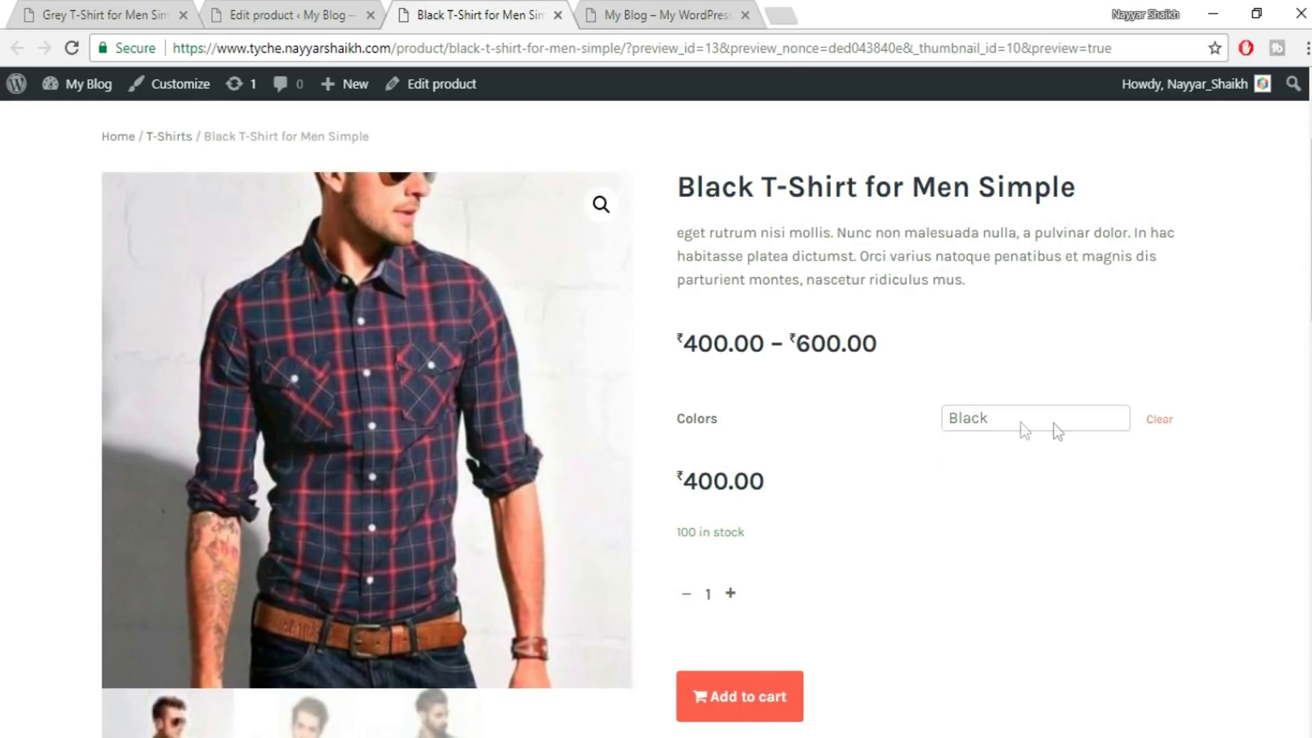
{"action": "scroll", "coordinate": [1036, 567], "scroll_direction": "down", "scroll_amount": 4}
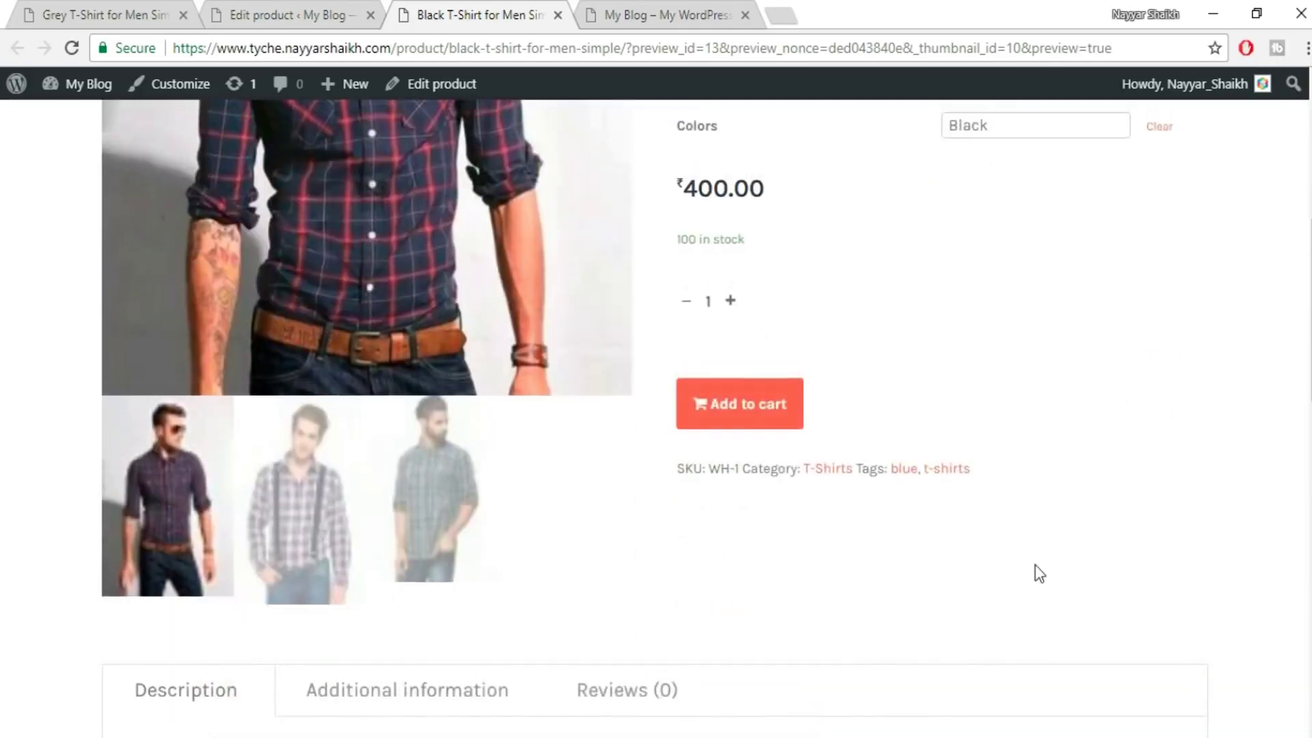
{"action": "scroll", "coordinate": [1035, 571], "scroll_direction": "up", "scroll_amount": 6}
{"action": "left_click", "coordinate": [295, 6]}
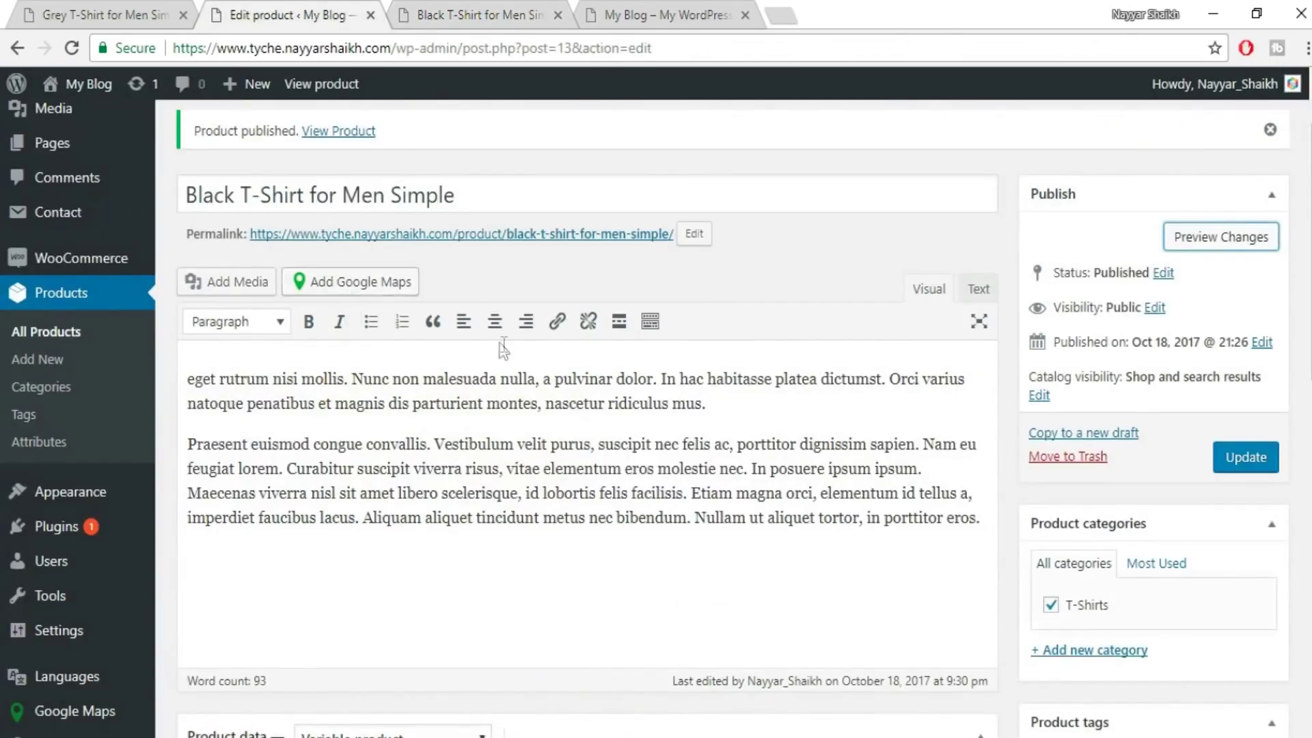
- Confirm the Product data type stays Variable product and scroll back to the editor's top
{"action": "scroll", "coordinate": [502, 347], "scroll_direction": "down", "scroll_amount": 9}
{"action": "left_click", "coordinate": [386, 127]}
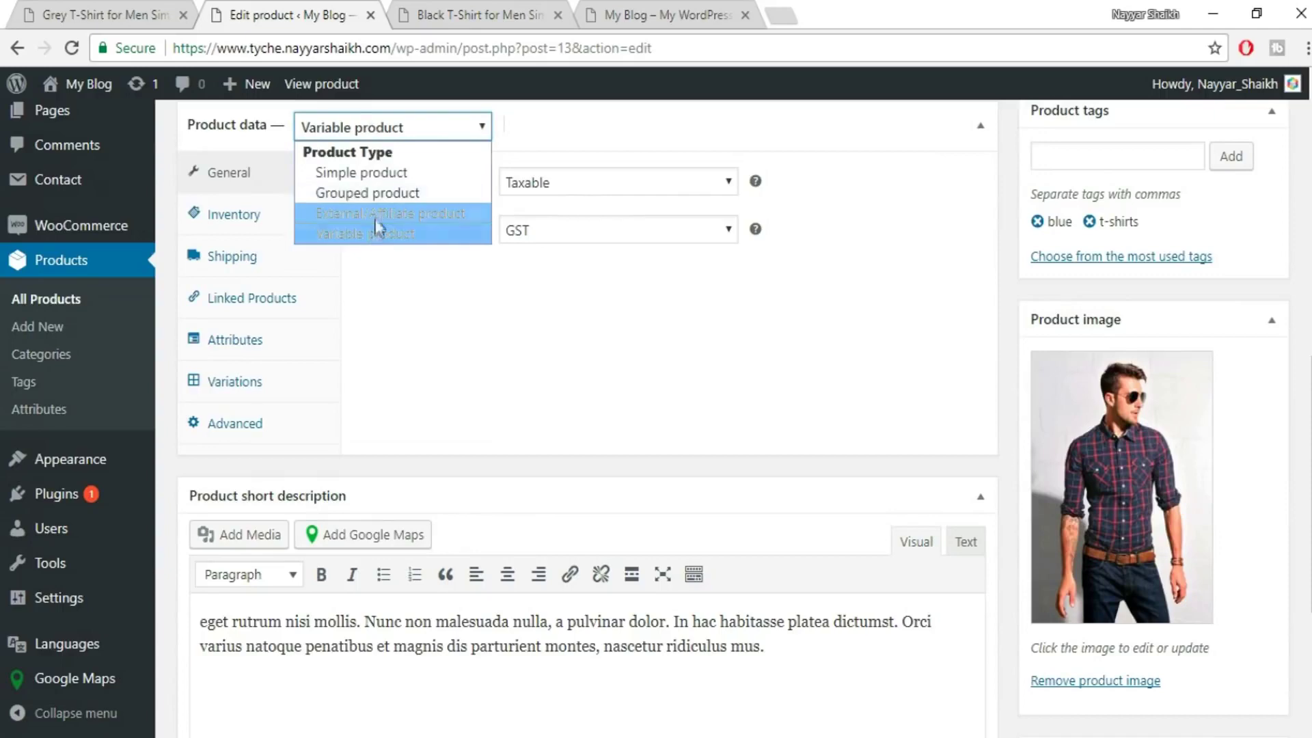
{"action": "left_click", "coordinate": [556, 129]}
{"action": "left_click", "coordinate": [804, 121]}
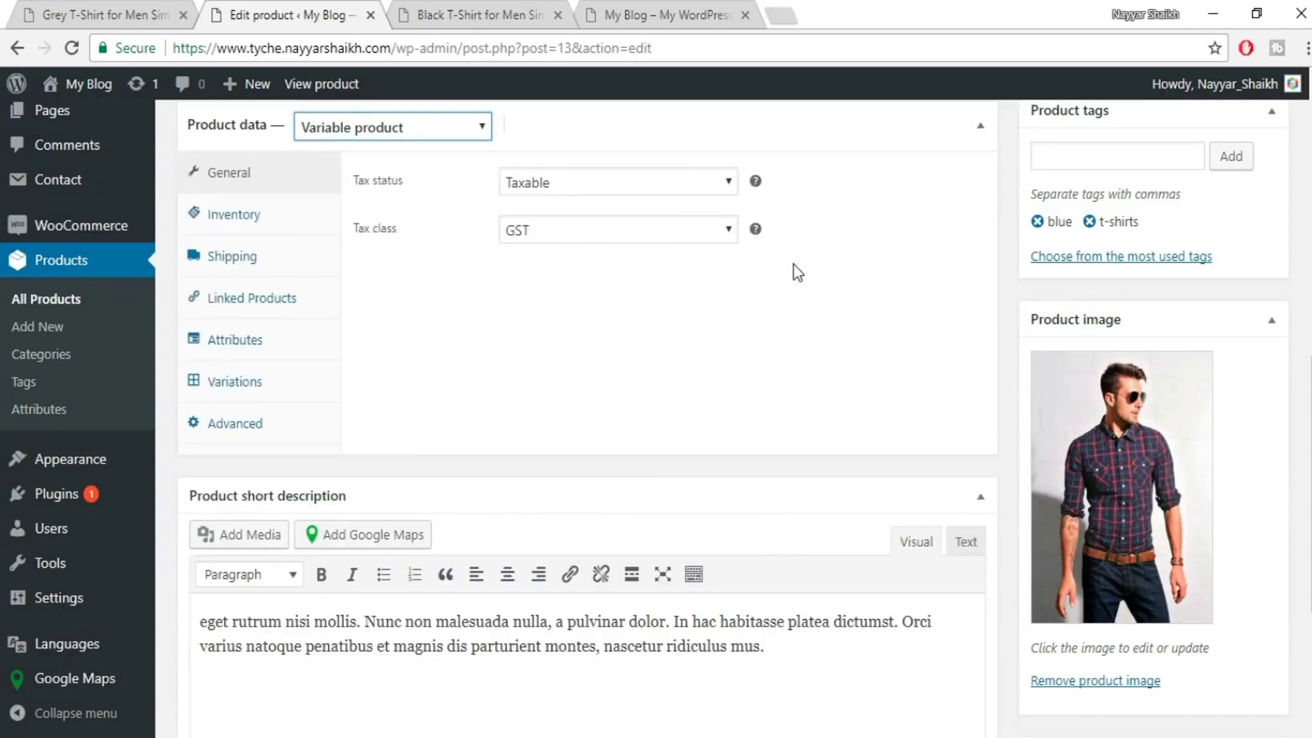
{"action": "scroll", "coordinate": [682, 285], "scroll_direction": "up", "scroll_amount": 3}
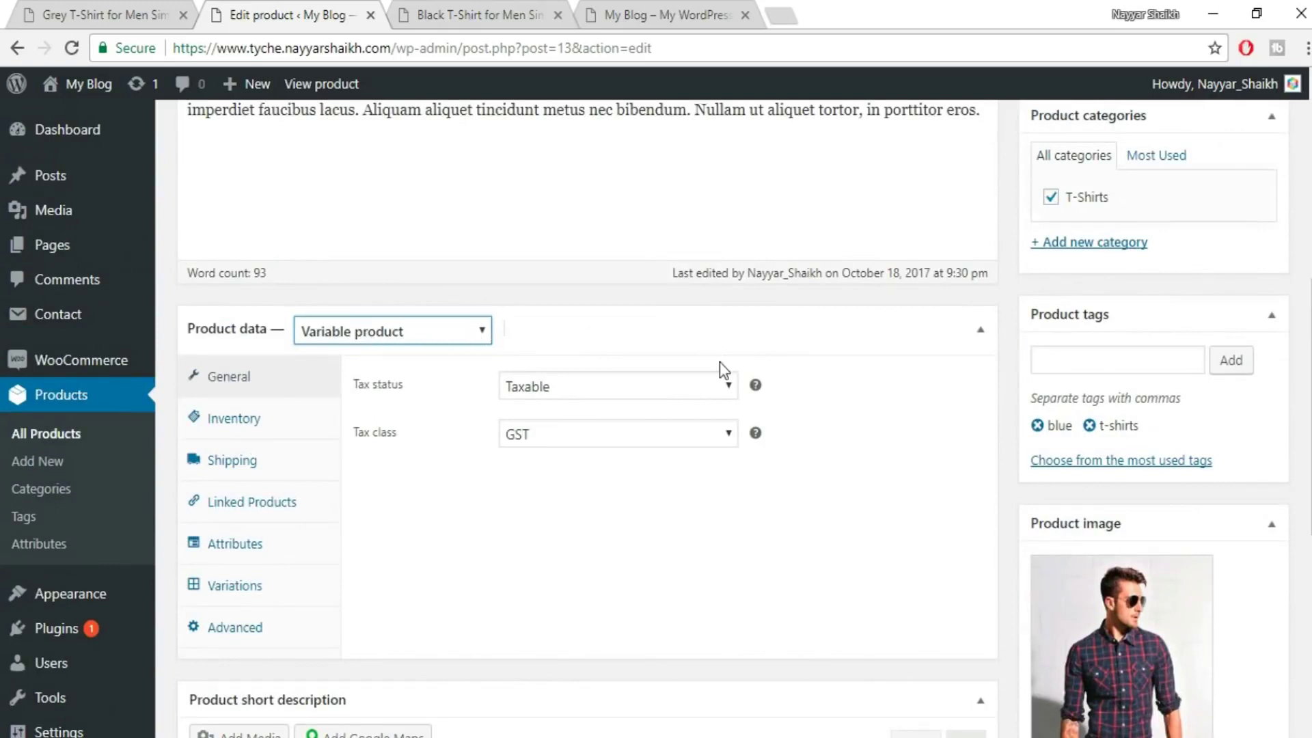
{"action": "scroll", "coordinate": [720, 360], "scroll_direction": "up", "scroll_amount": 3}
{"action": "scroll", "coordinate": [720, 360], "scroll_direction": "up", "scroll_amount": 4}
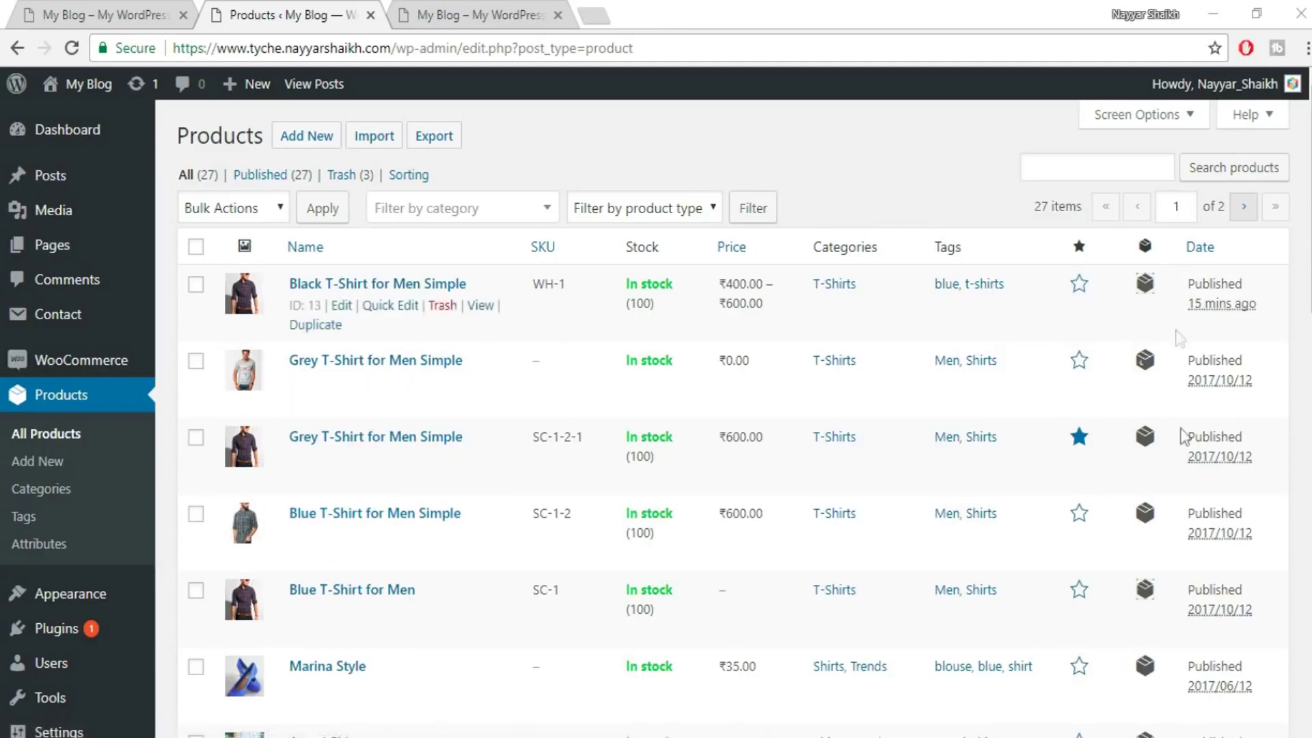
- Reload the My Blog front page, view the woo shop tab, then return to the admin Dashboard
{"action": "left_click", "coordinate": [476, 9]}
{"action": "left_click", "coordinate": [71, 48]}
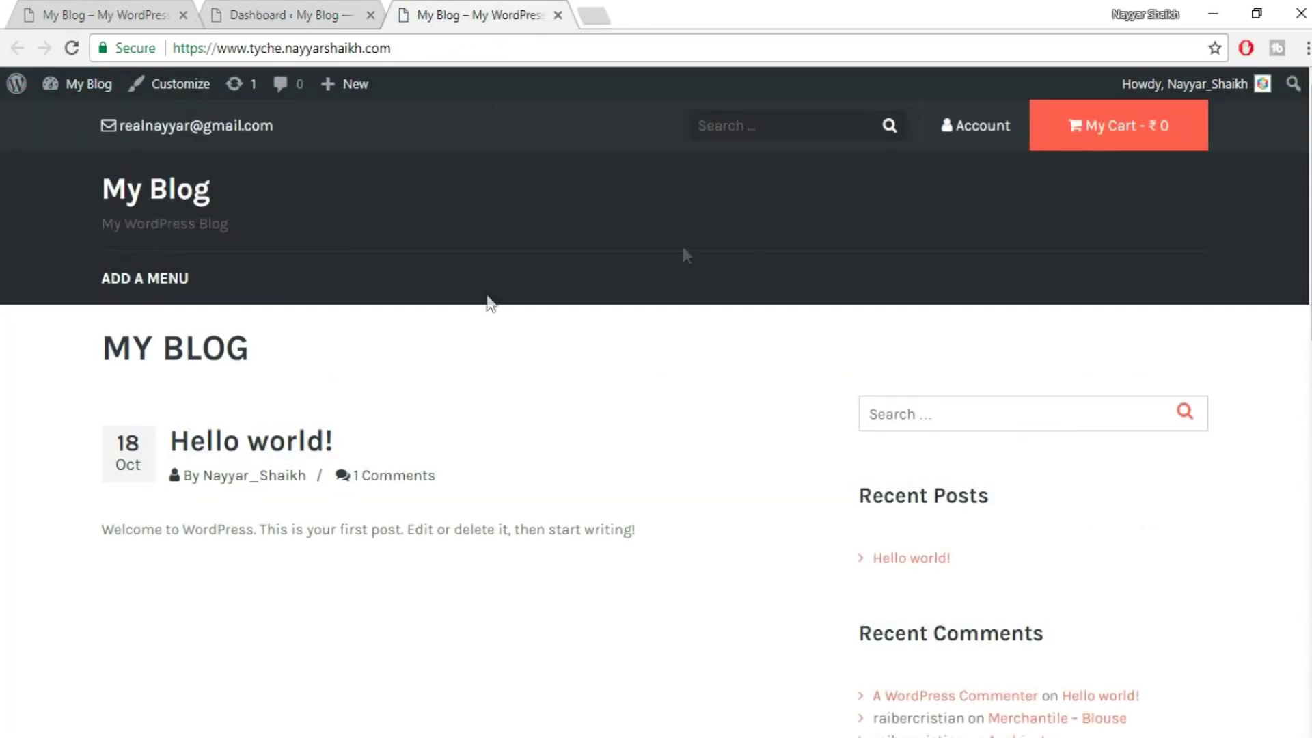
{"action": "scroll", "coordinate": [808, 458], "scroll_direction": "down", "scroll_amount": 6}
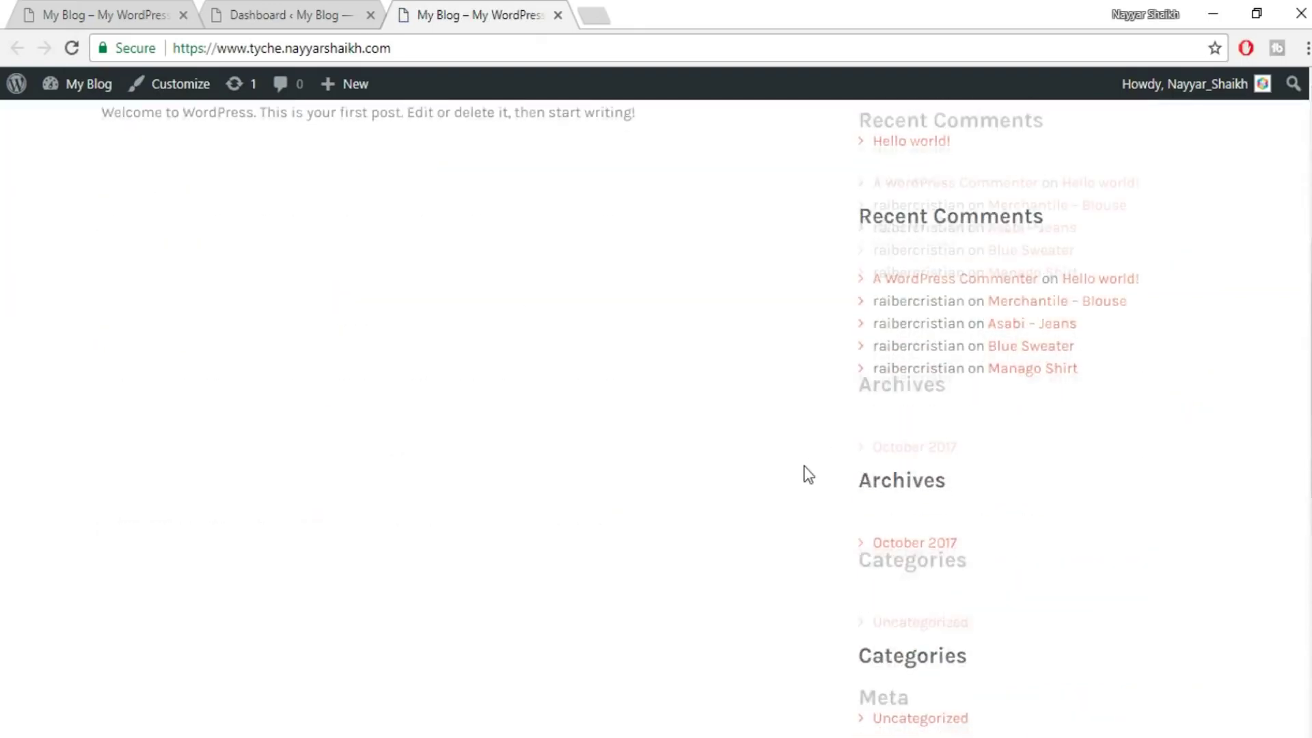
{"action": "scroll", "coordinate": [804, 511], "scroll_direction": "up", "scroll_amount": 8}
{"action": "left_click", "coordinate": [51, 9]}
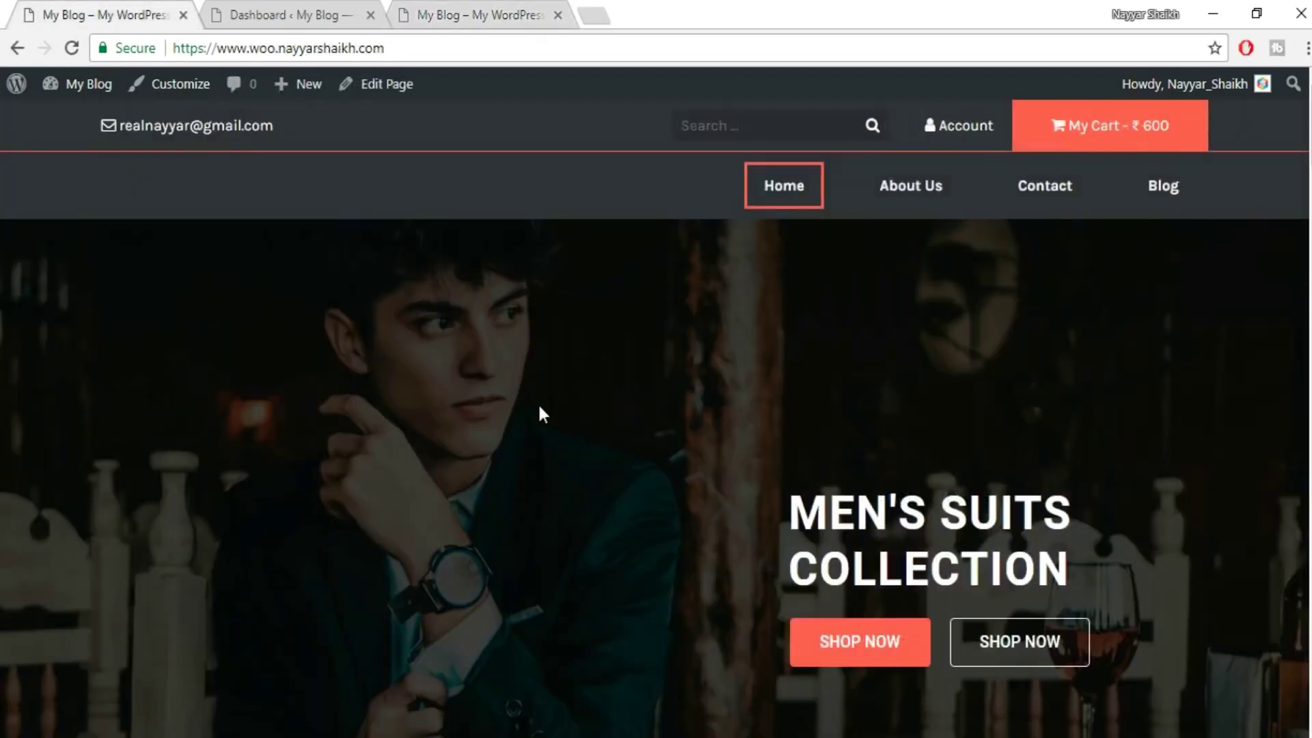
{"action": "scroll", "coordinate": [567, 458], "scroll_direction": "down", "scroll_amount": 6}
{"action": "scroll", "coordinate": [582, 530], "scroll_direction": "up", "scroll_amount": 6}
{"action": "left_click", "coordinate": [422, 12]}
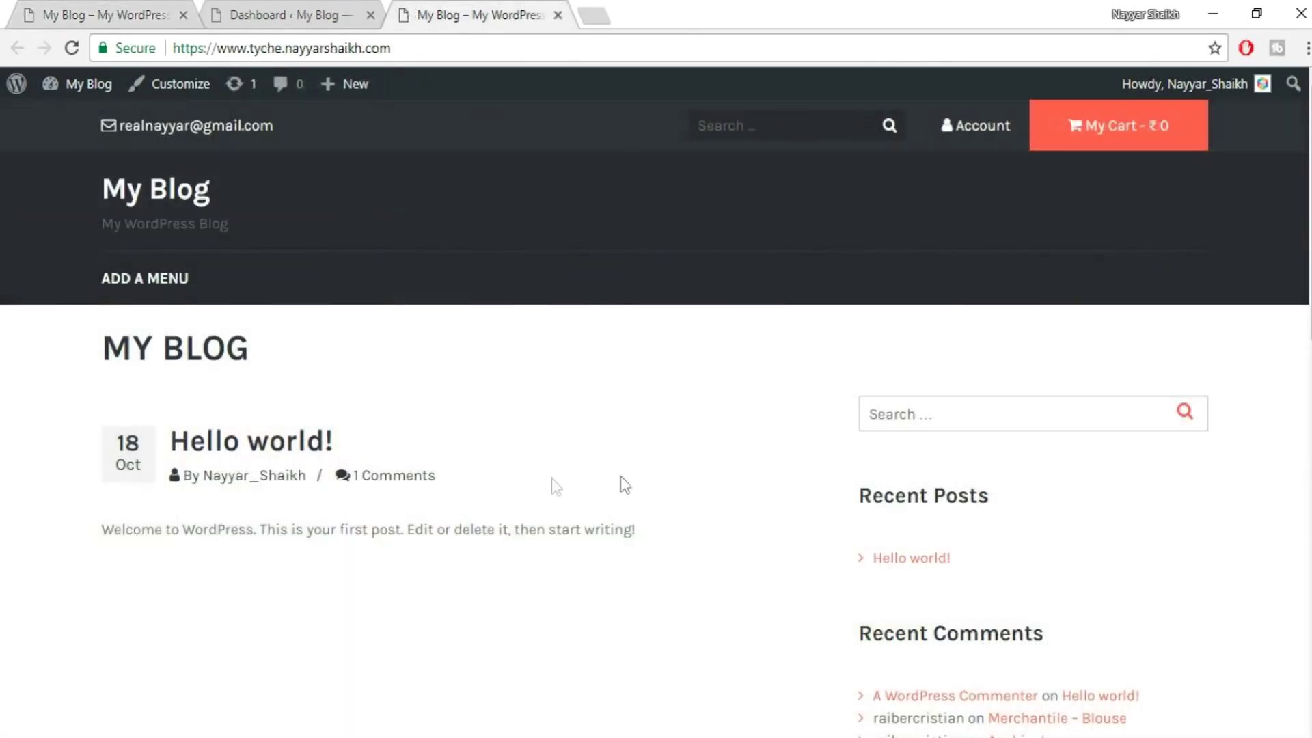
{"action": "left_click", "coordinate": [306, 12]}
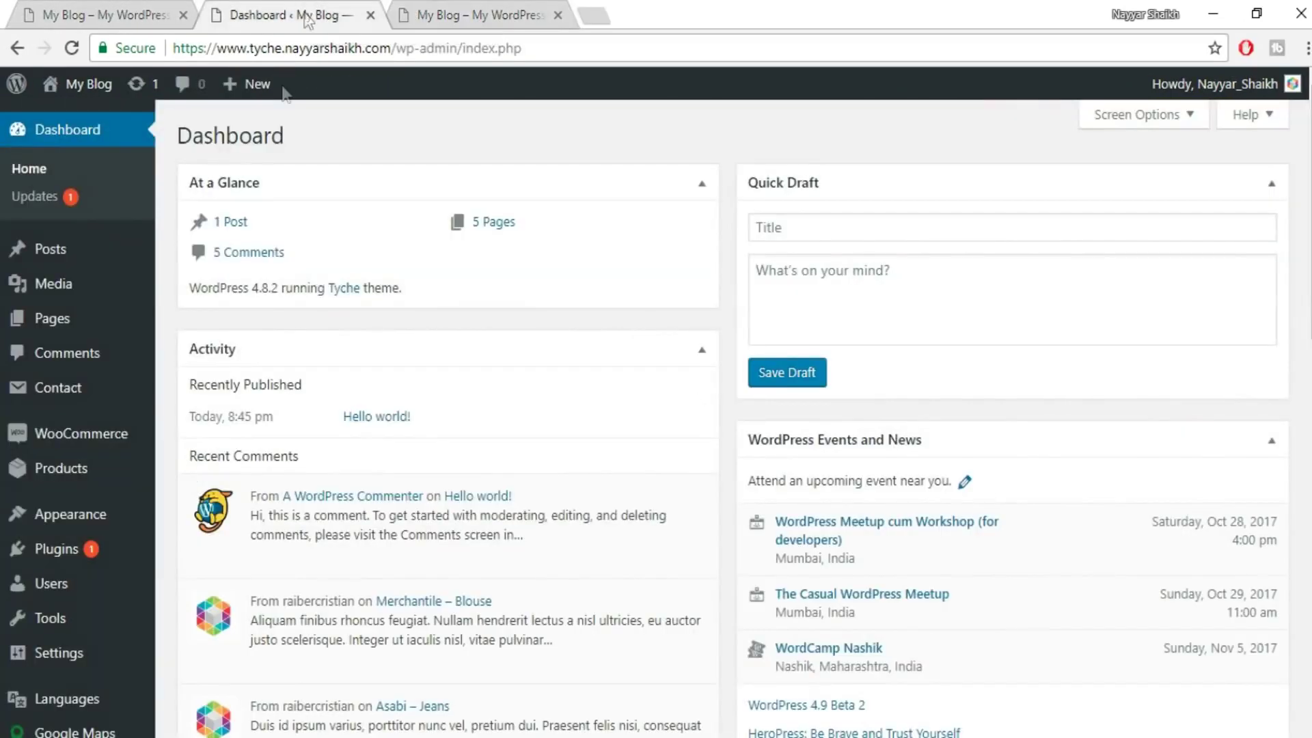
{"action": "scroll", "coordinate": [69, 509], "scroll_direction": "down", "scroll_amount": 1}
- Search the Add New Plugins page for 'elementor'
{"action": "mouse_move", "coordinate": [70, 506]}
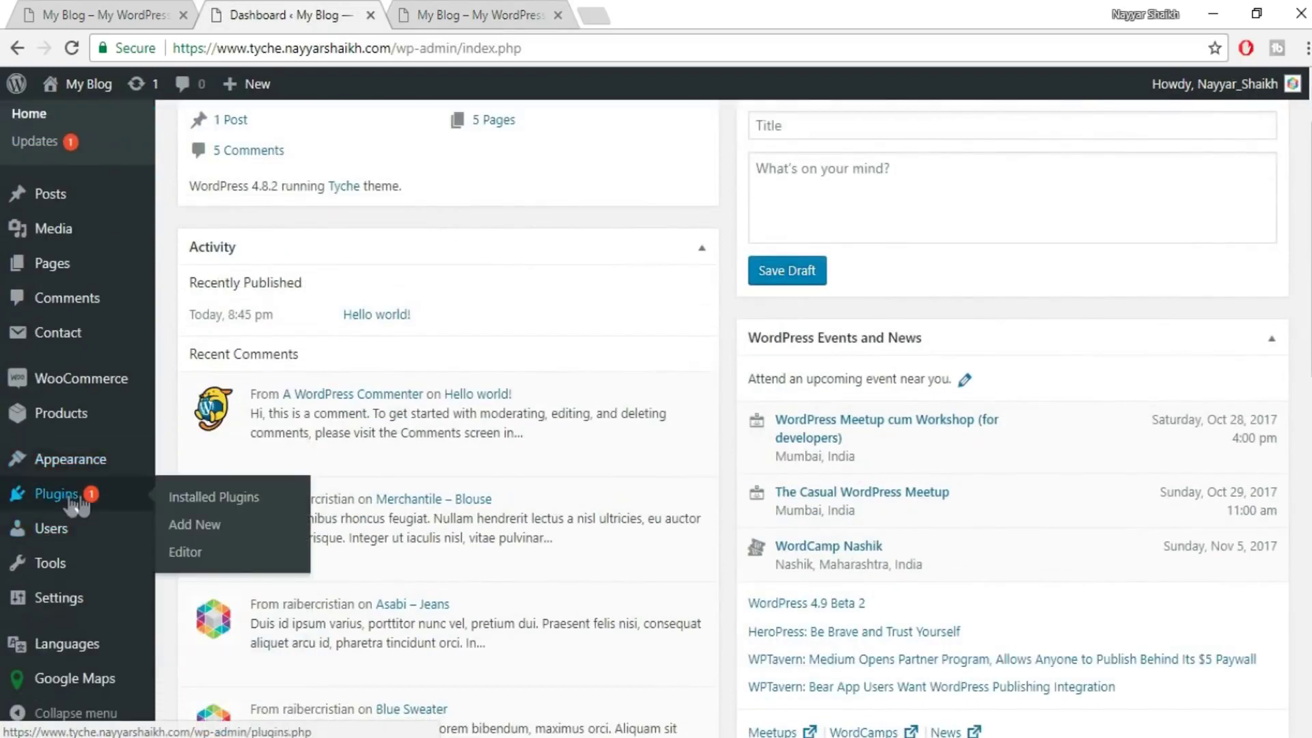
{"action": "left_click", "coordinate": [235, 523]}
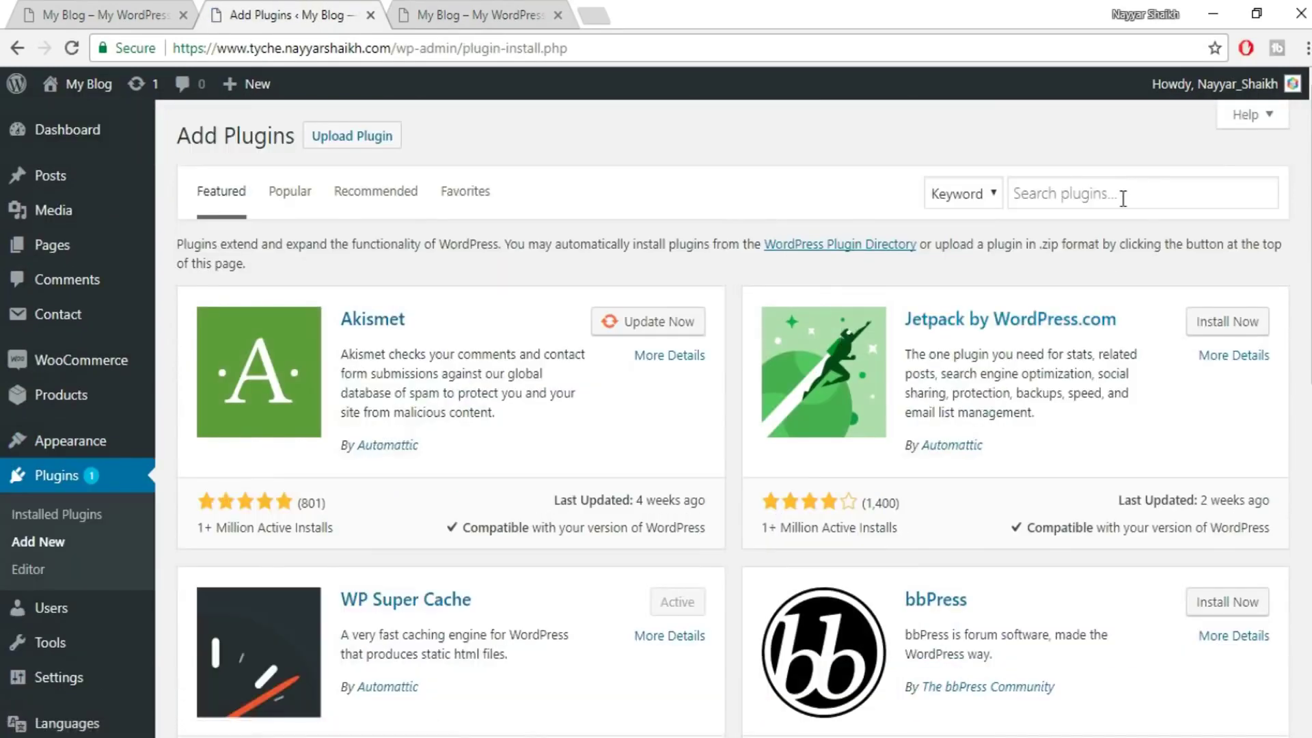
{"action": "left_click", "coordinate": [1123, 196]}
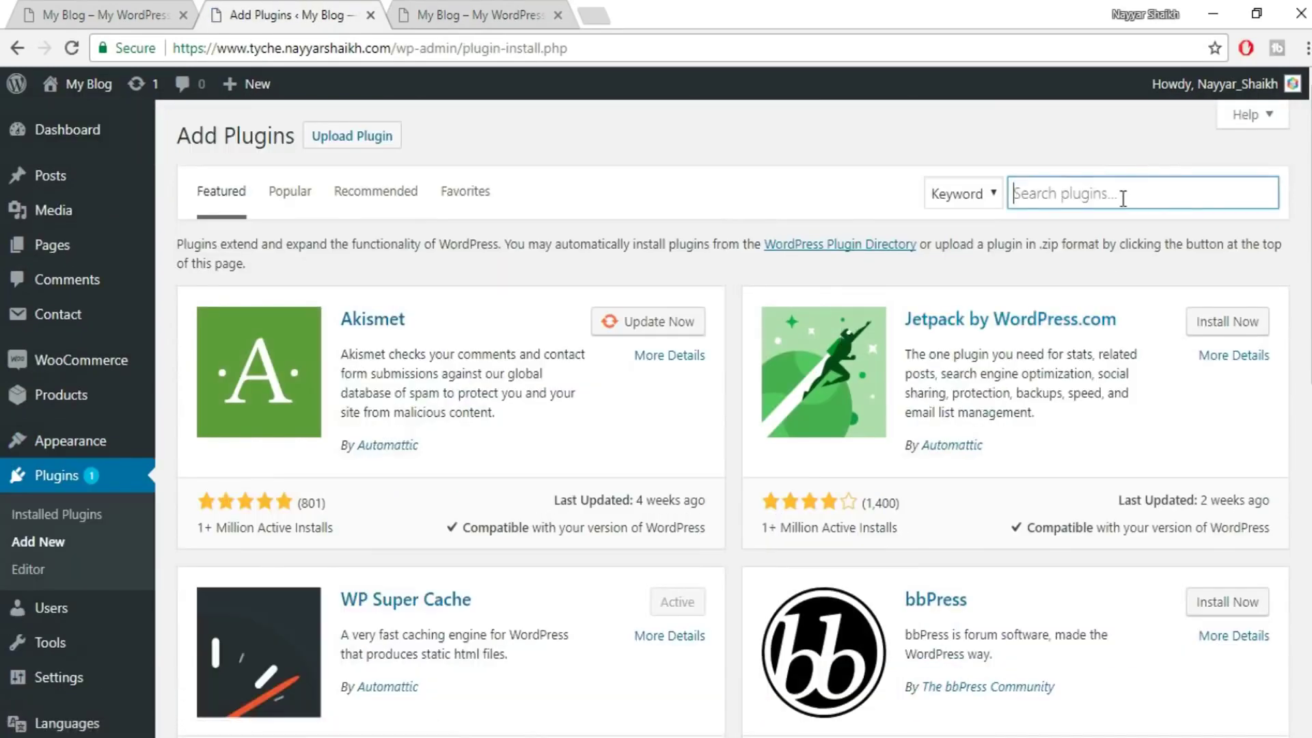
{"action": "type", "text": "e"}
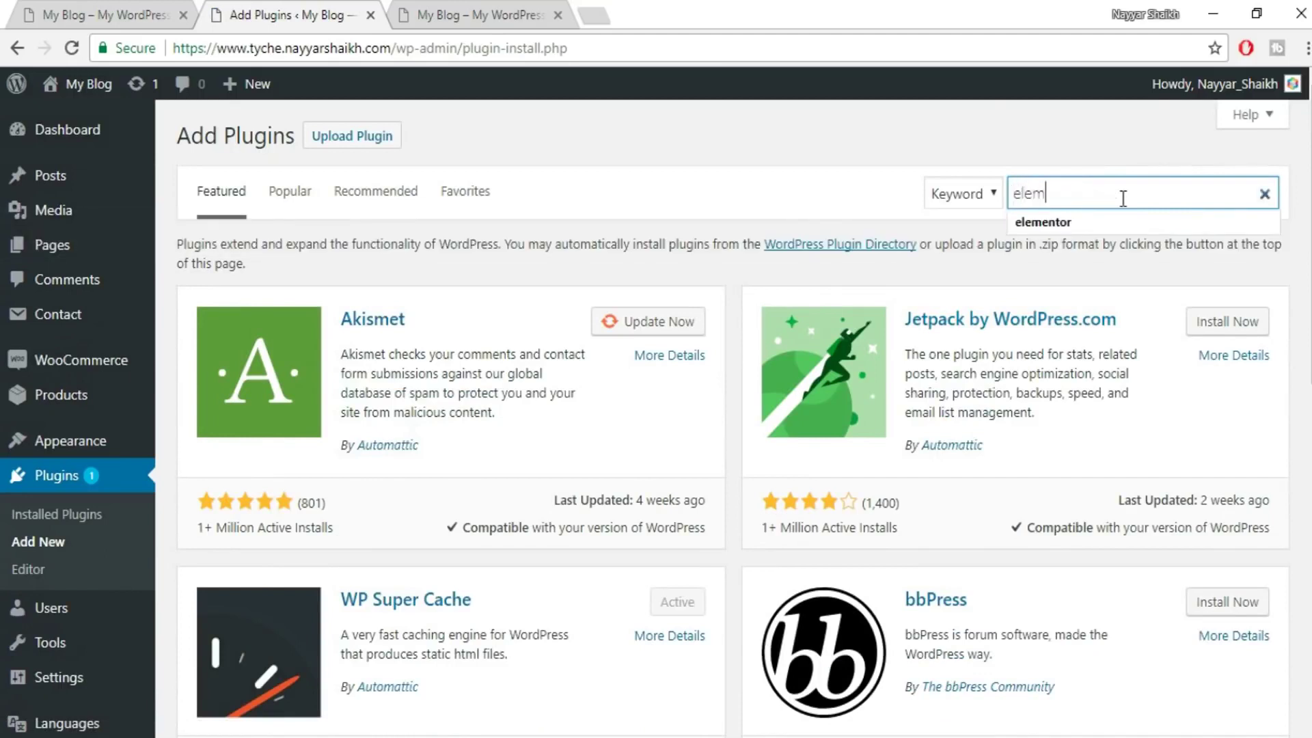
{"action": "type", "text": "lem"}
{"action": "left_click", "coordinate": [1042, 222]}
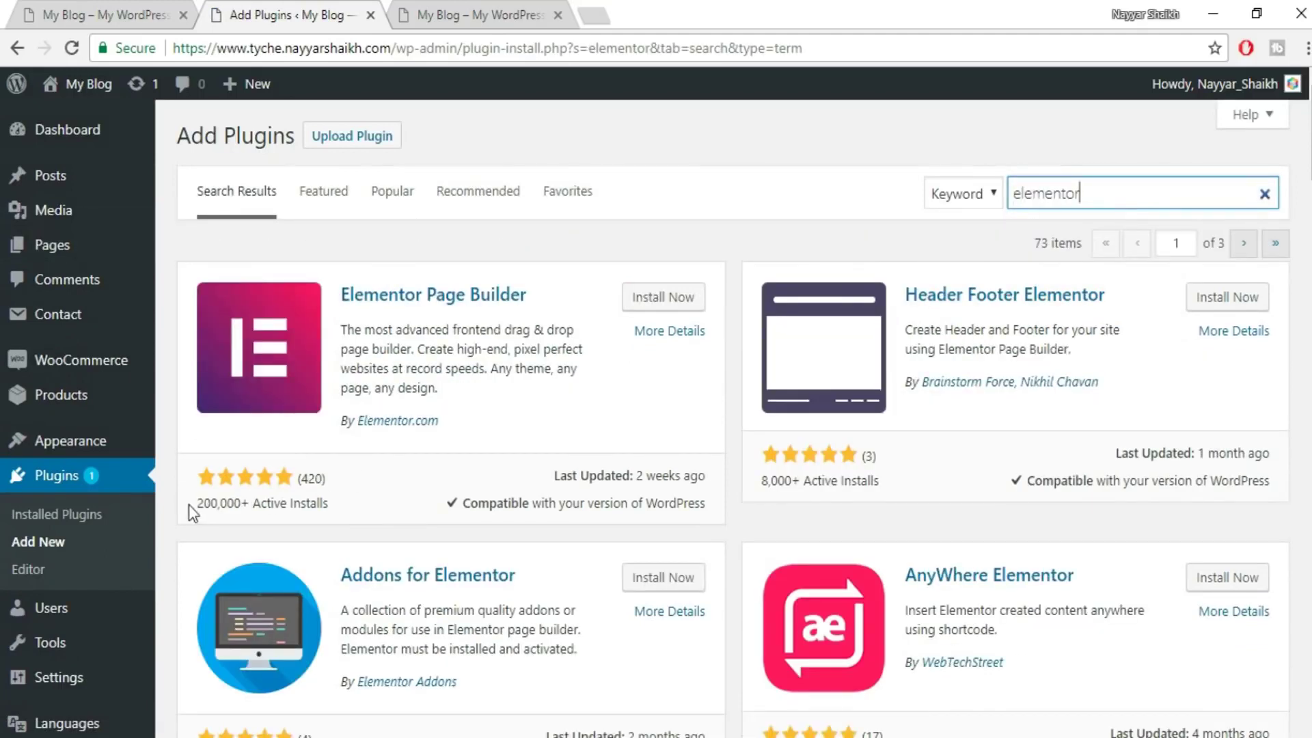
- Install and activate the Elementor Page Builder plugin
{"action": "left_click_drag", "start_coordinate": [195, 506], "coordinate": [245, 509]}
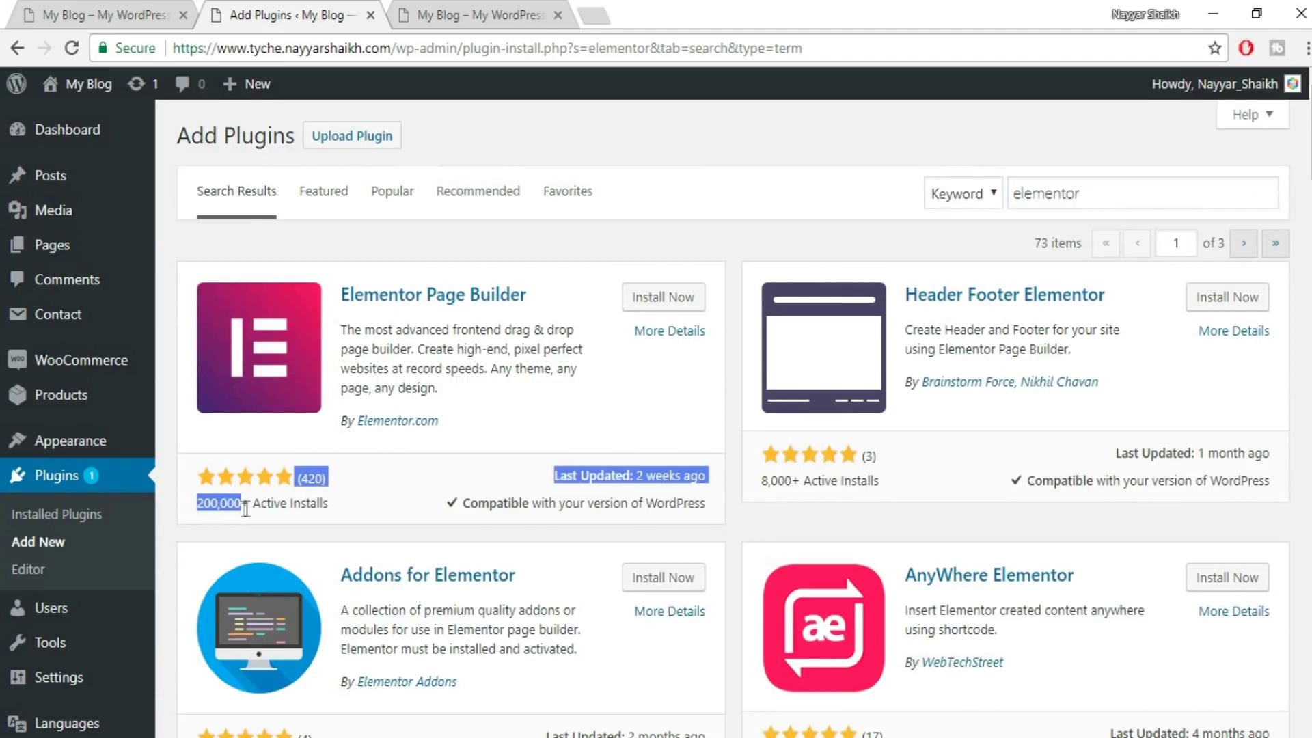
{"action": "left_click", "coordinate": [282, 509]}
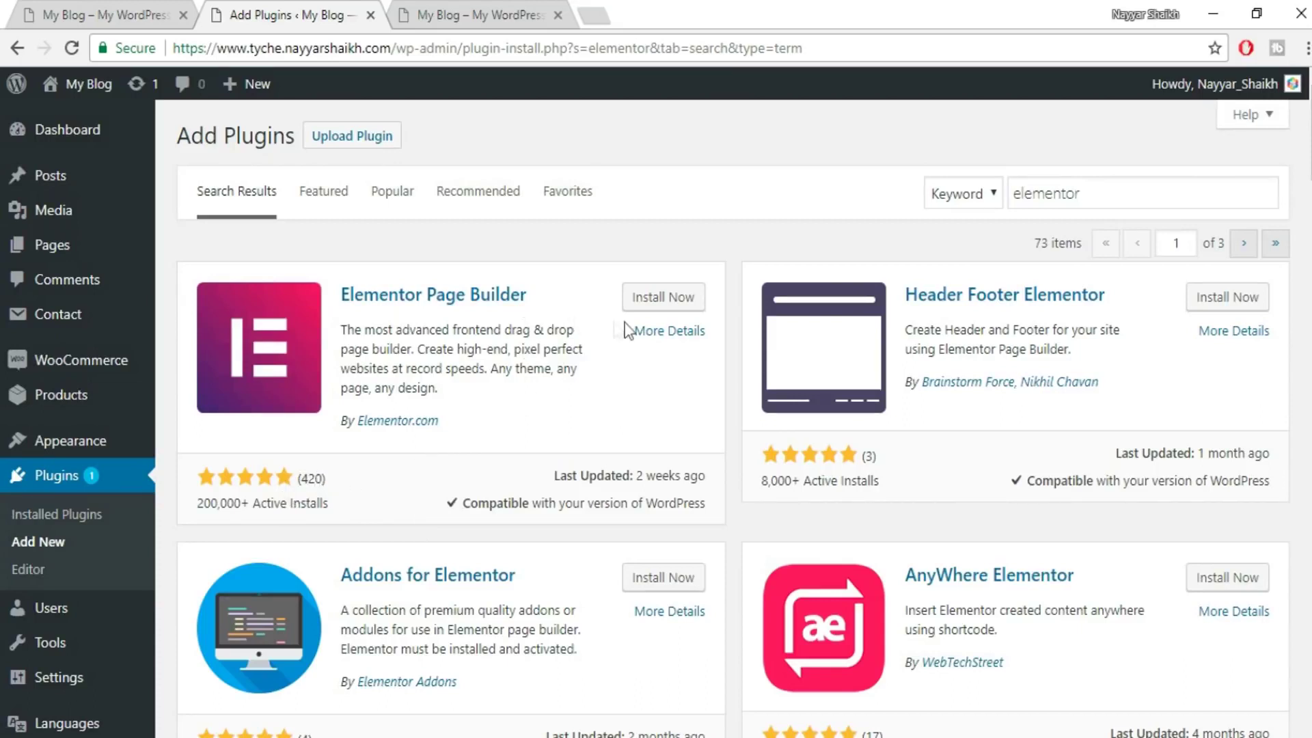
{"action": "left_click", "coordinate": [678, 297]}
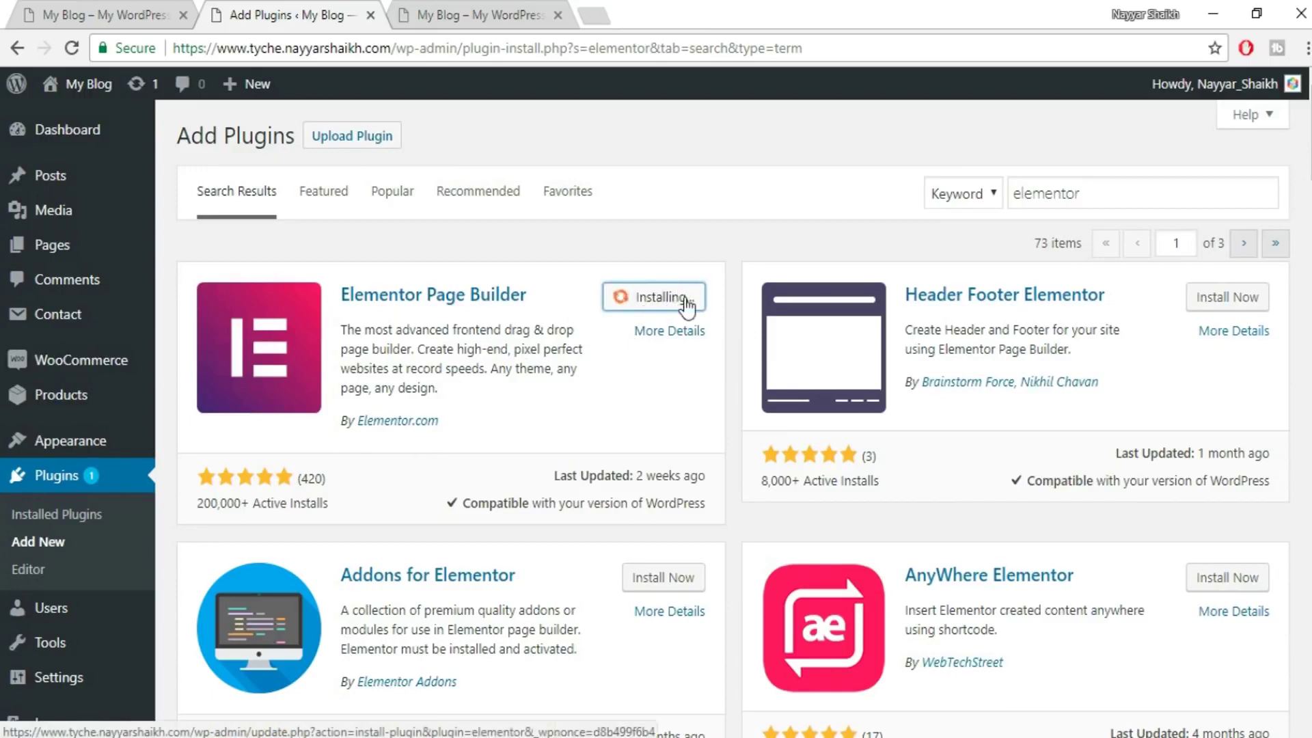
{"action": "left_click", "coordinate": [686, 296]}
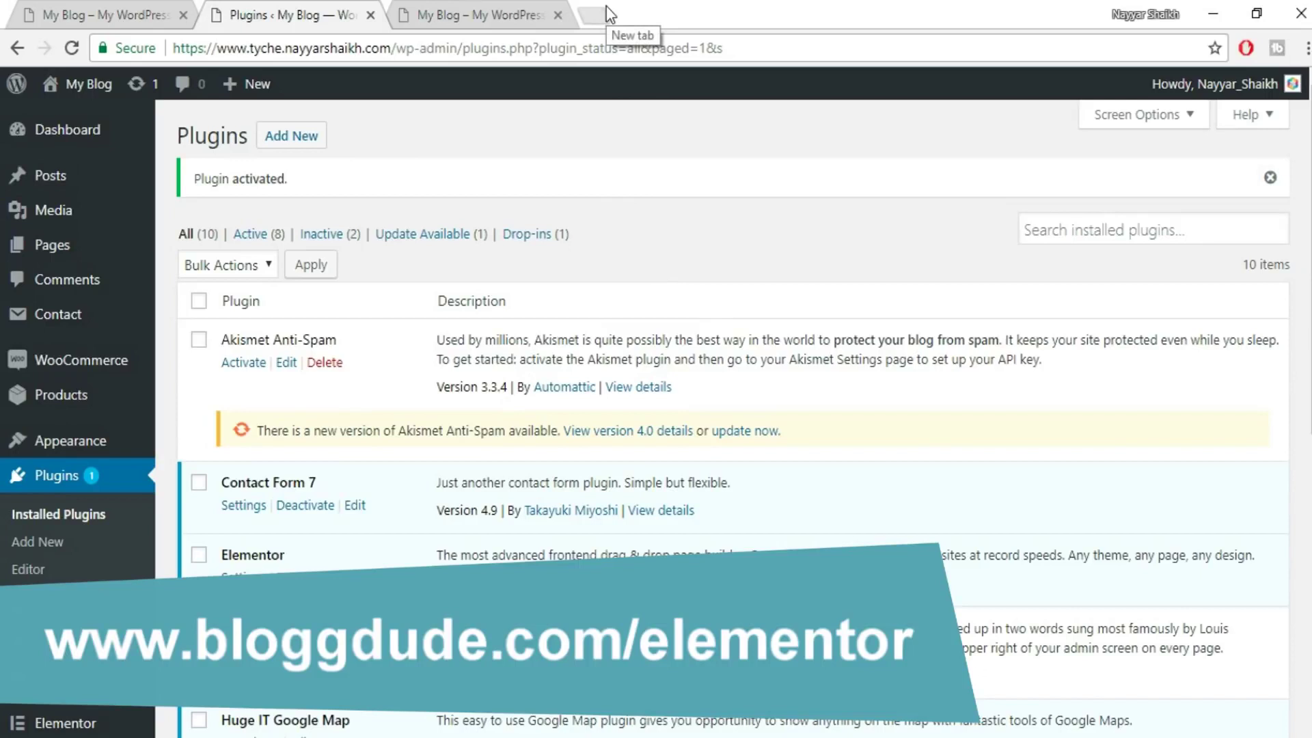
{"action": "left_click", "coordinate": [605, 9]}
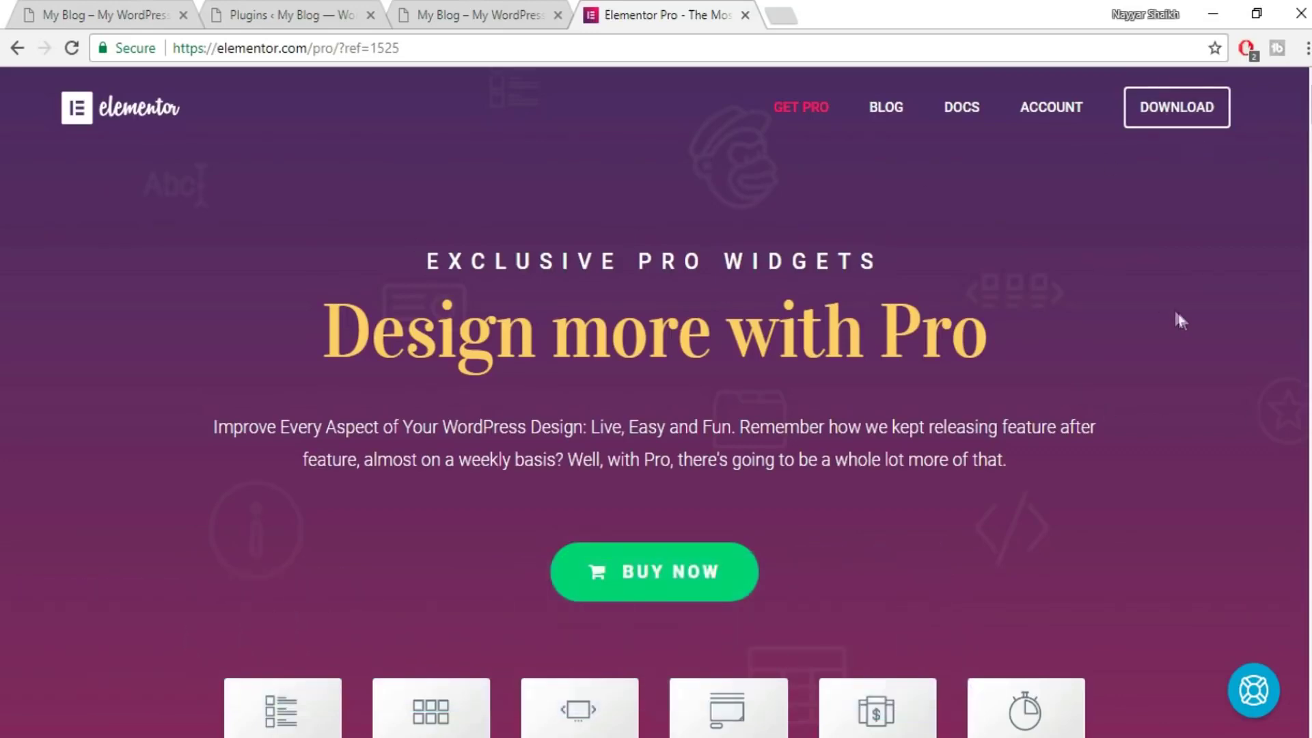
- Jump to Elementor Pro's pricing: Personal $49, Business $99, Unlimited $199
{"action": "scroll", "coordinate": [1170, 338], "scroll_direction": "down", "scroll_amount": 2}
{"action": "left_click", "coordinate": [666, 472]}
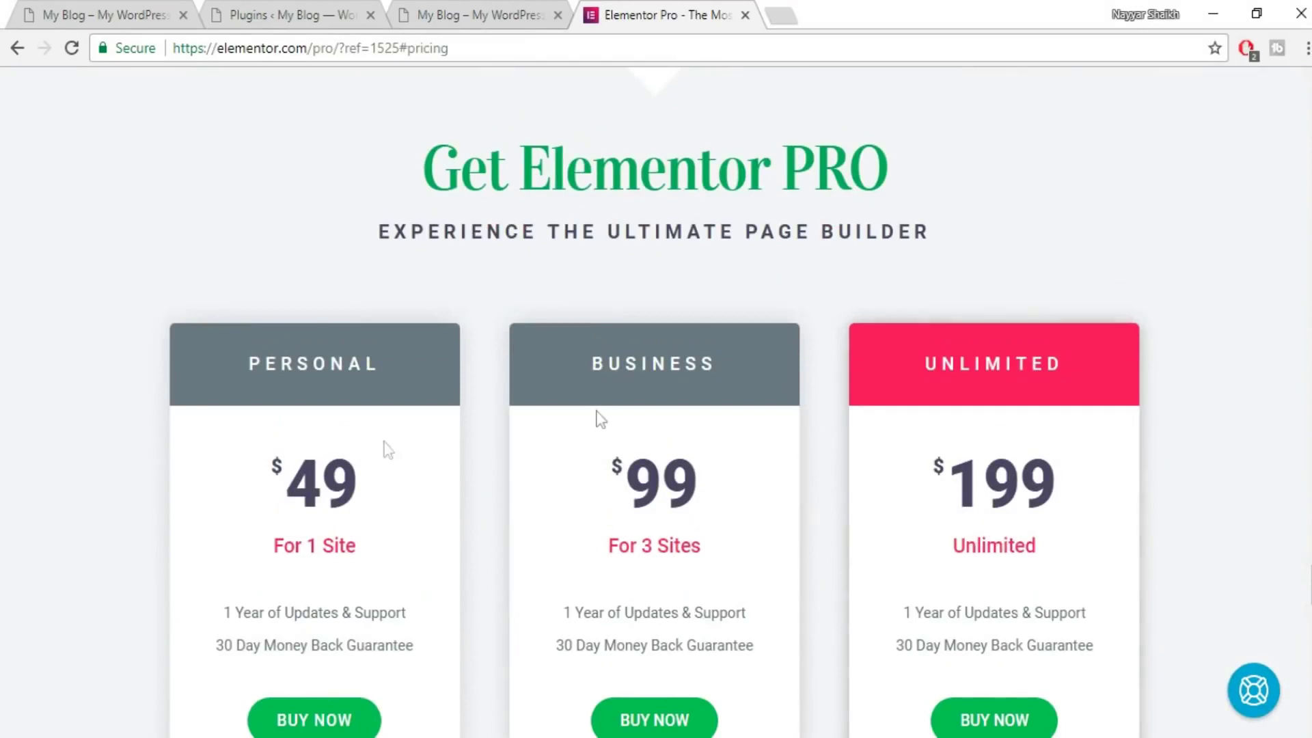
{"action": "scroll", "coordinate": [597, 414], "scroll_direction": "down", "scroll_amount": 2}
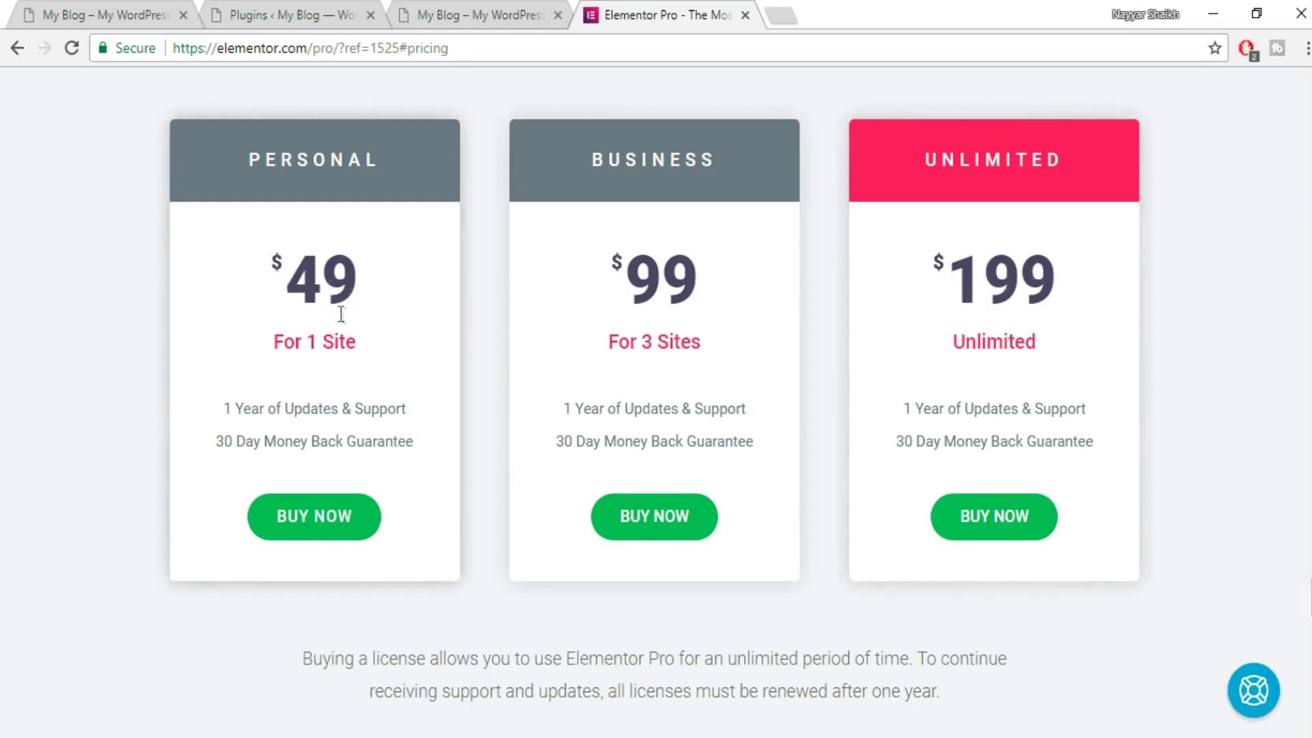
{"action": "left_click_drag", "start_coordinate": [366, 284], "coordinate": [299, 272]}
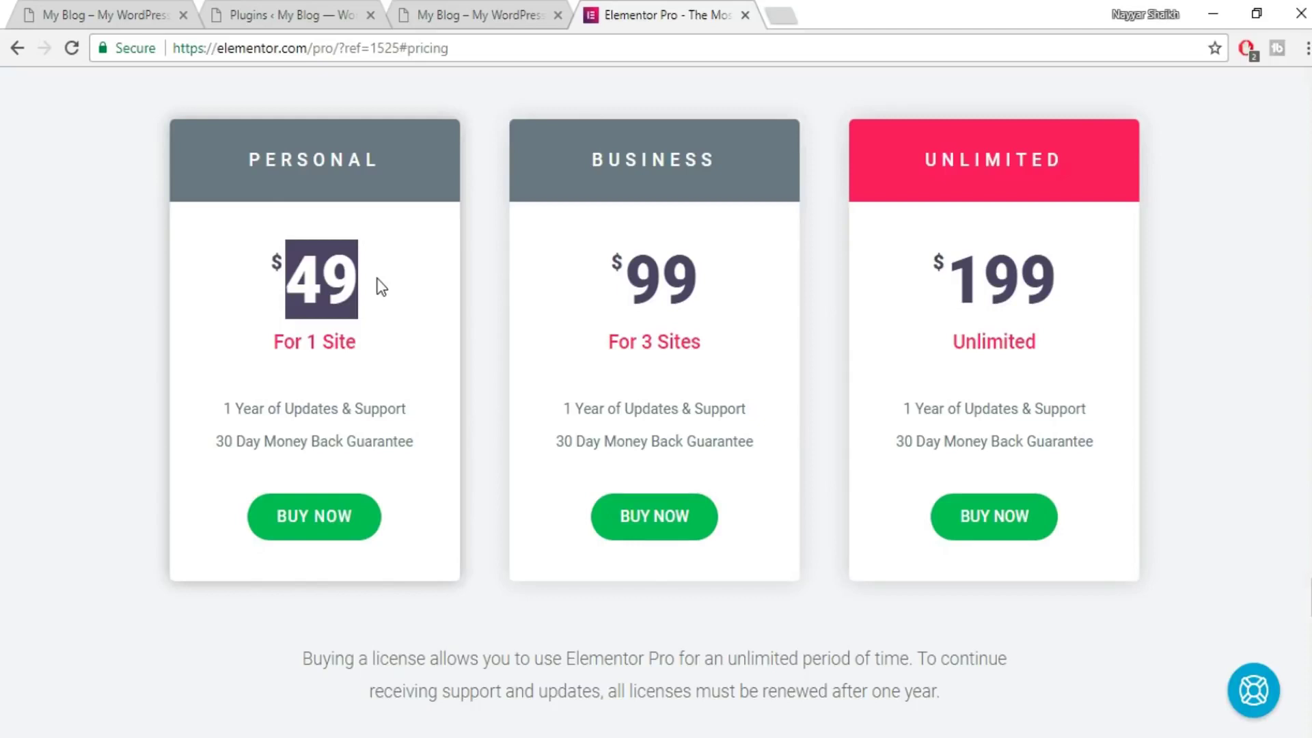
- Close the Elementor Pro pricing tab and go back to the Plugins list showing Elementor 1.7.11 active
{"action": "left_click", "coordinate": [355, 293]}
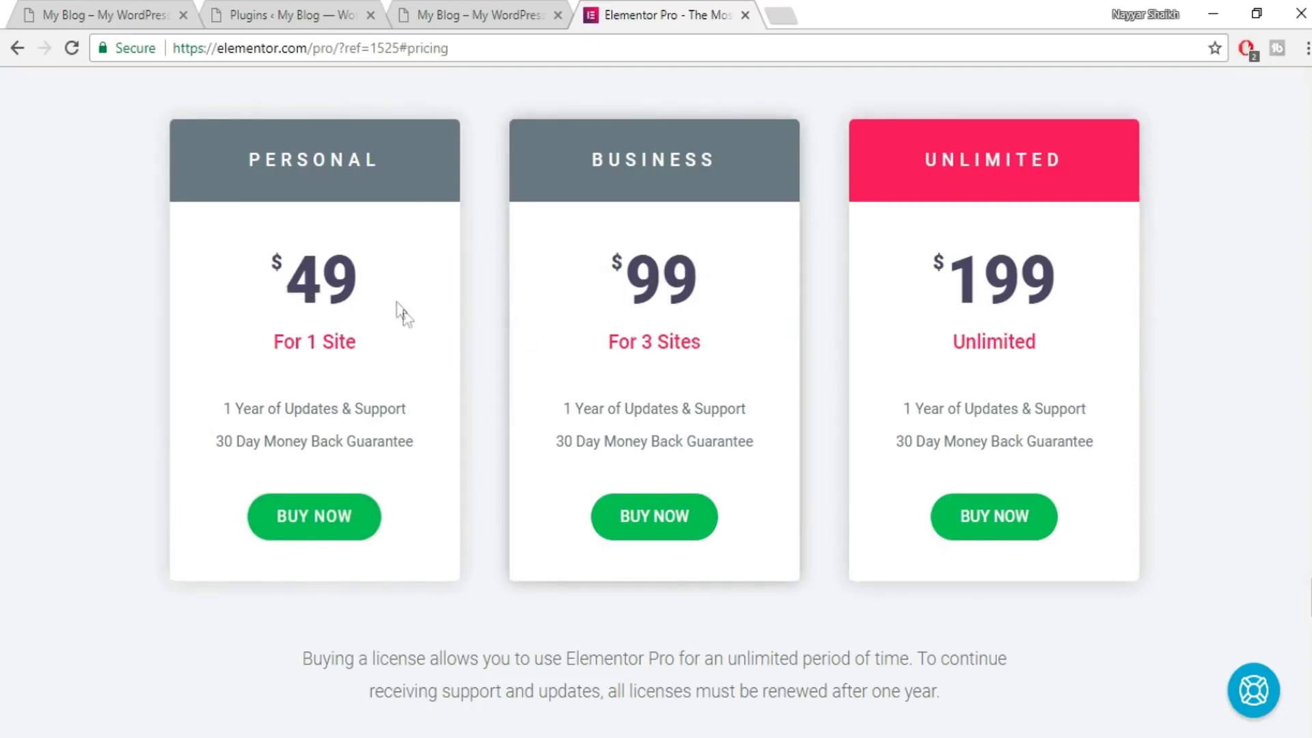
{"action": "left_click", "coordinate": [744, 15]}
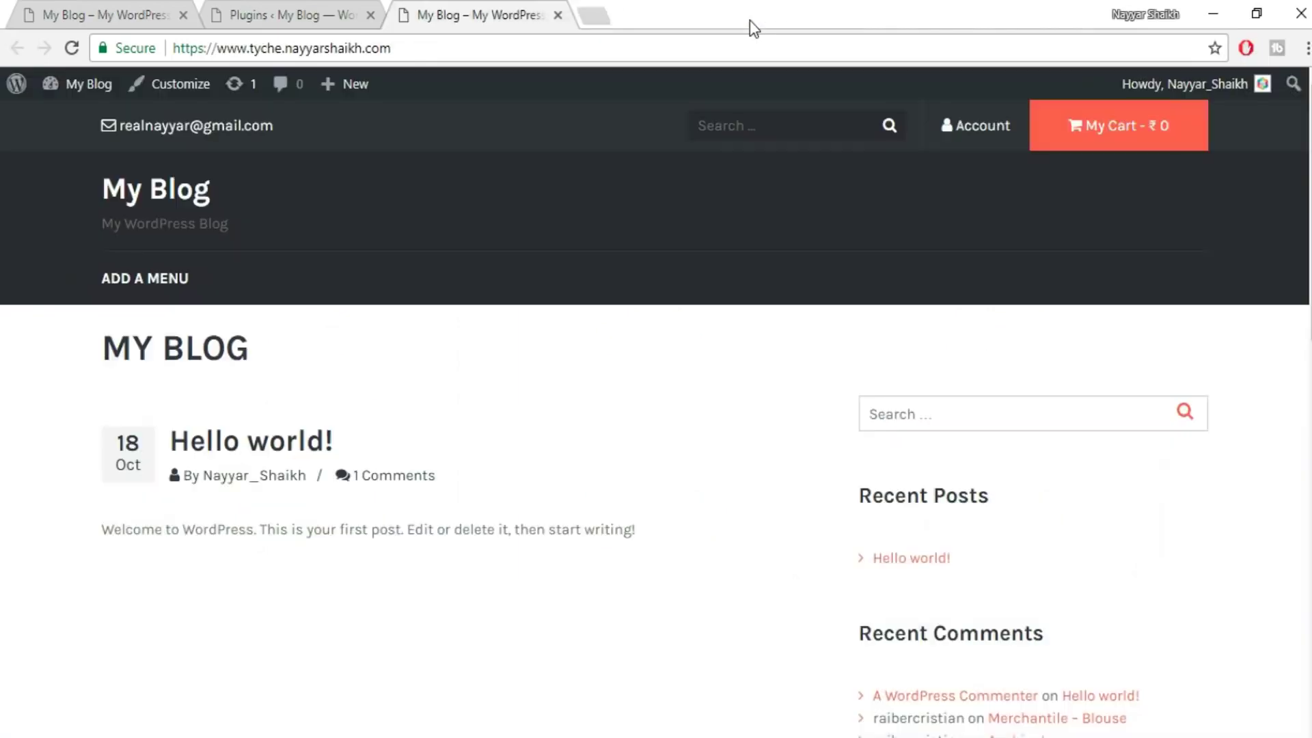
{"action": "left_click", "coordinate": [314, 4]}
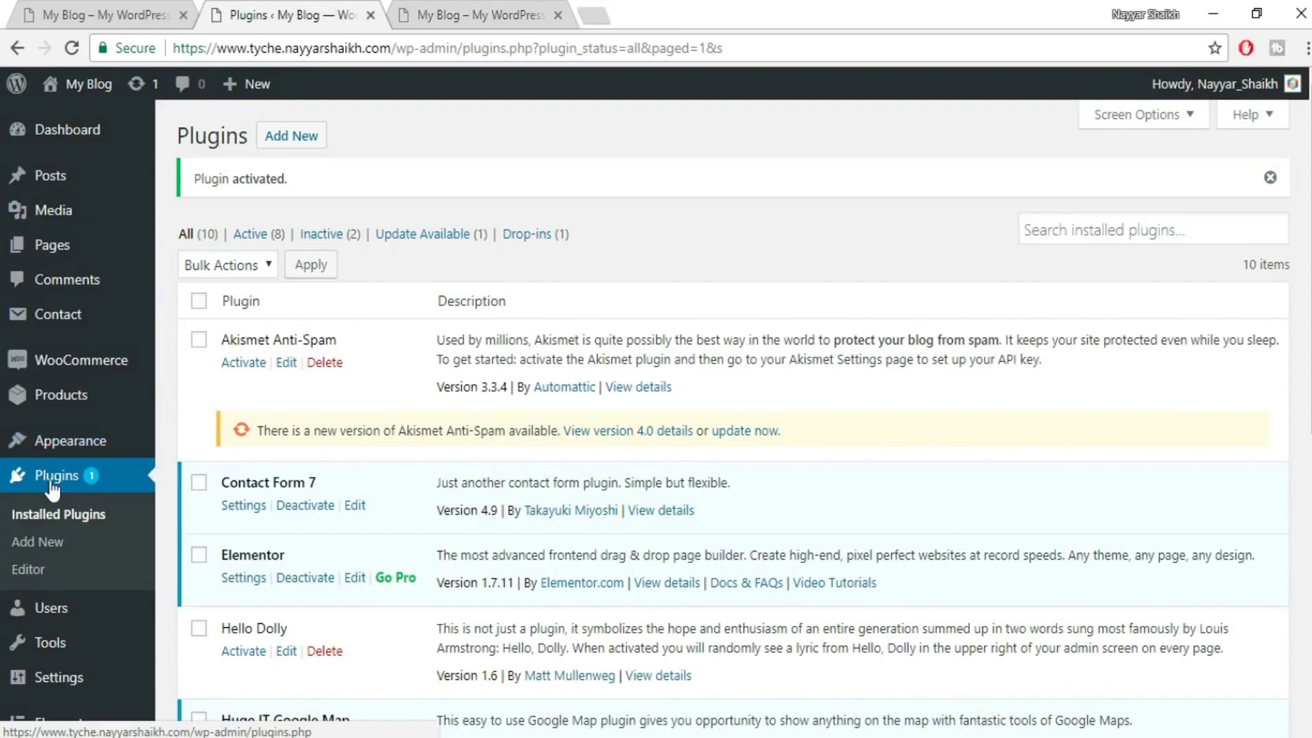
- Upload and install the elementor-pro-1.9.3.zip plugin archive from the Tyche folder
{"action": "left_click", "coordinate": [304, 142]}
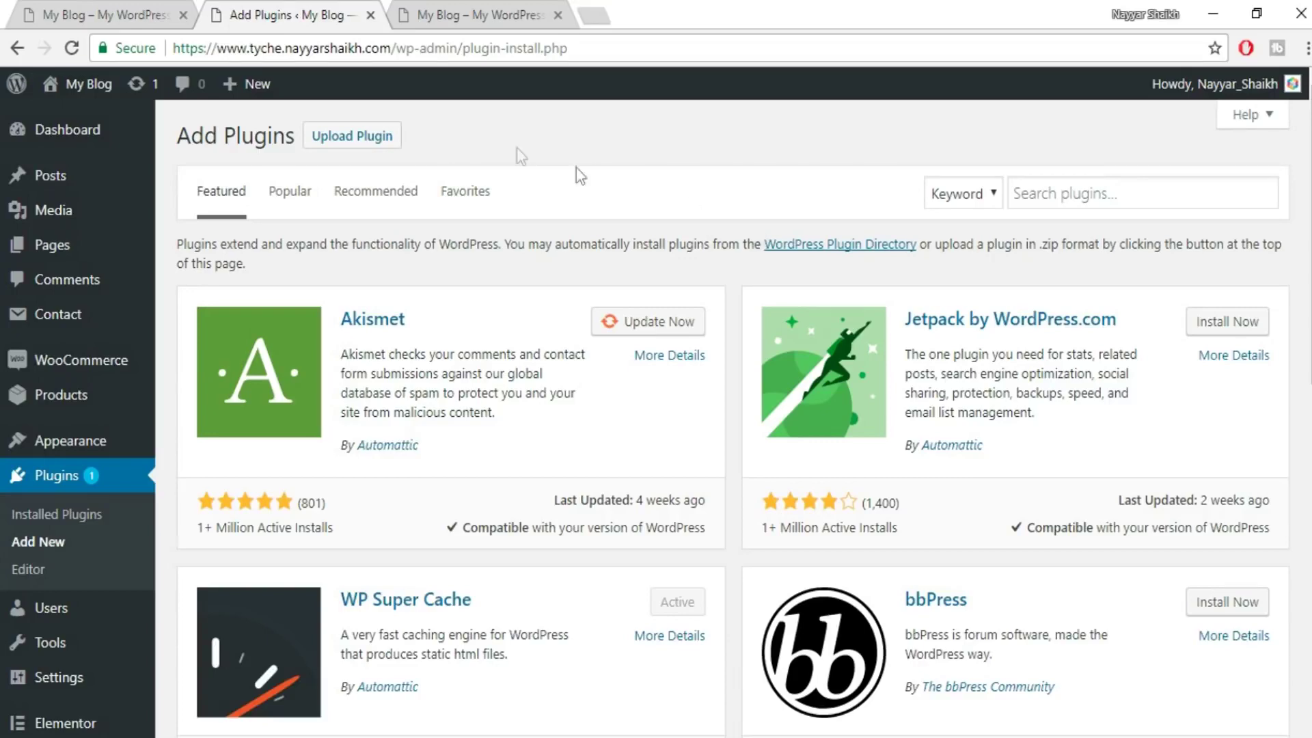
{"action": "left_click", "coordinate": [365, 144]}
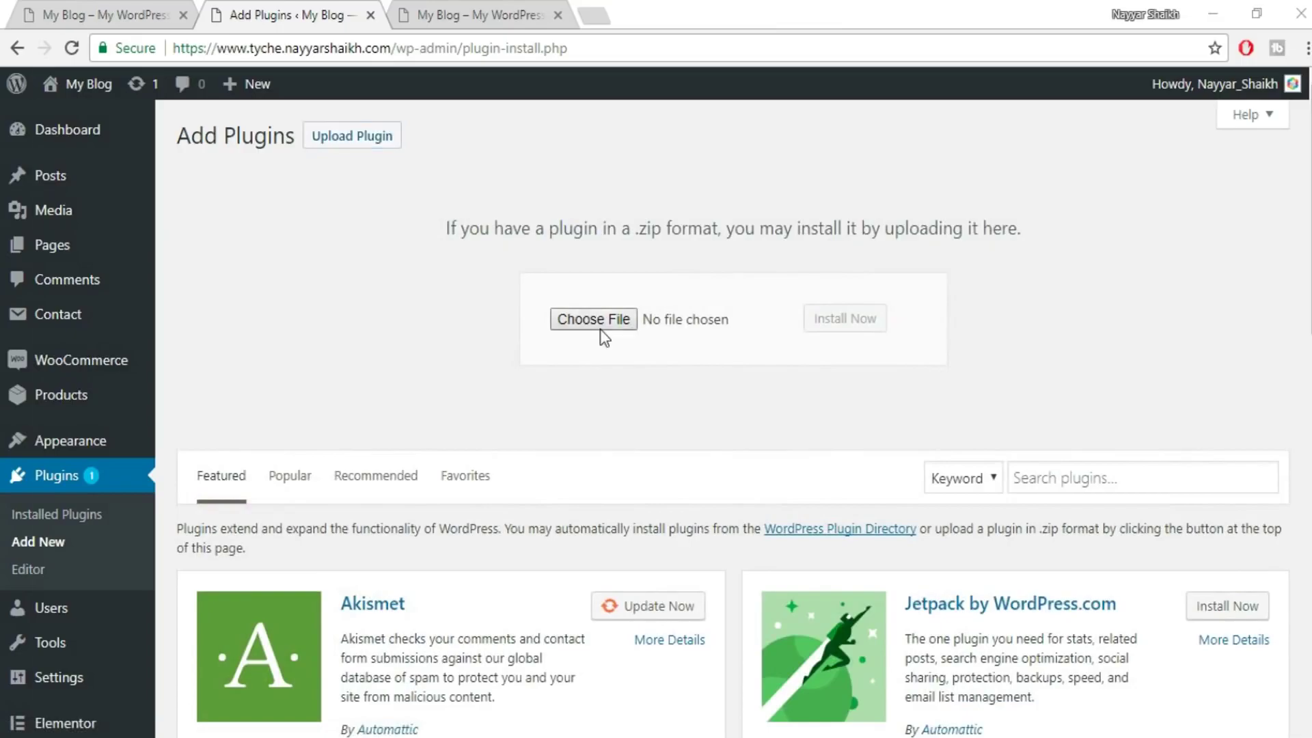
{"action": "left_click", "coordinate": [593, 319]}
{"action": "left_click", "coordinate": [343, 47]}
{"action": "left_click", "coordinate": [290, 208]}
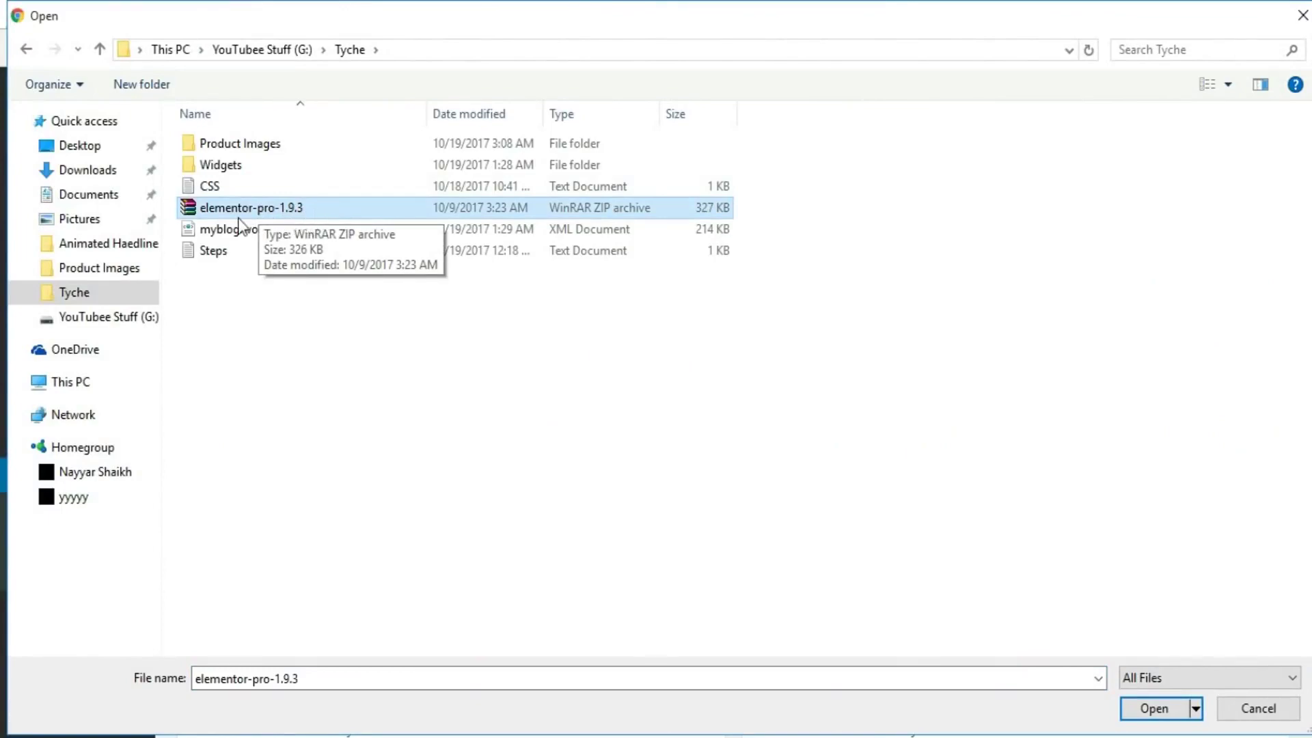
{"action": "left_click", "coordinate": [1145, 710]}
{"action": "left_click", "coordinate": [845, 321]}
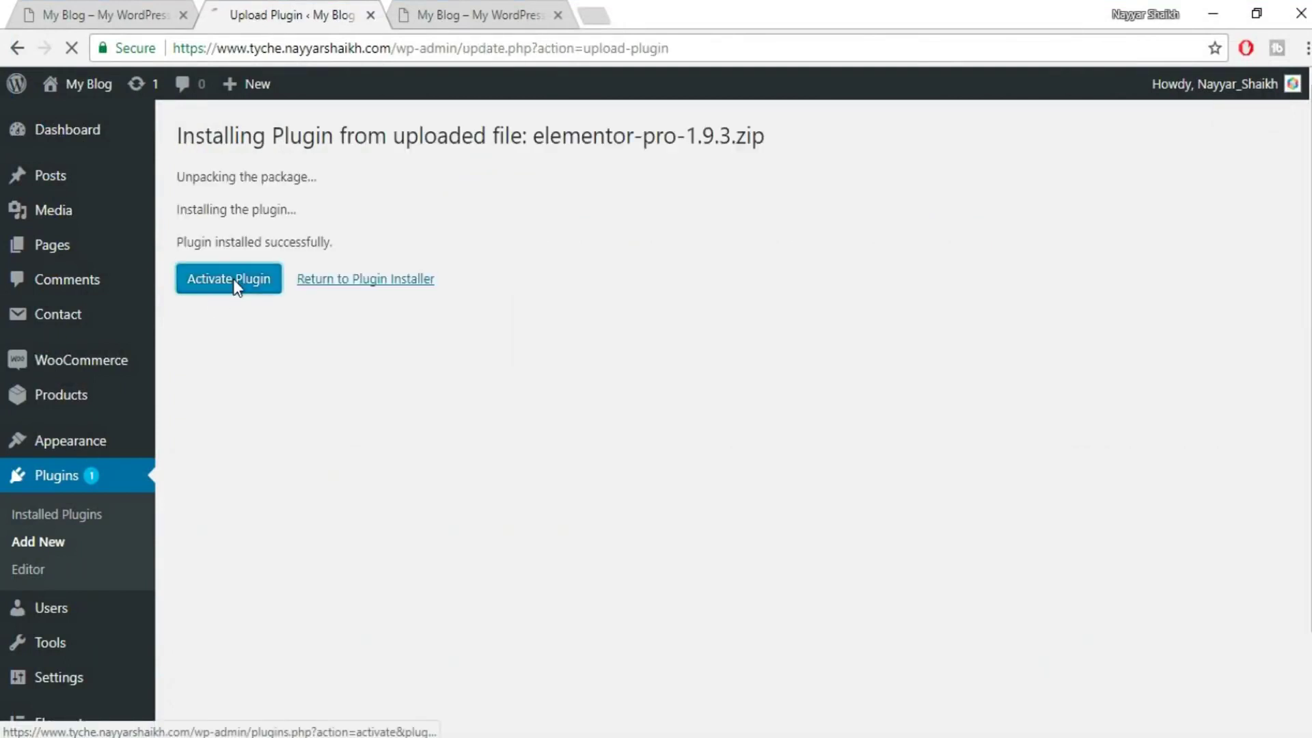
- Activate Elementor Pro and open its license settings page
{"action": "left_click", "coordinate": [232, 279]}
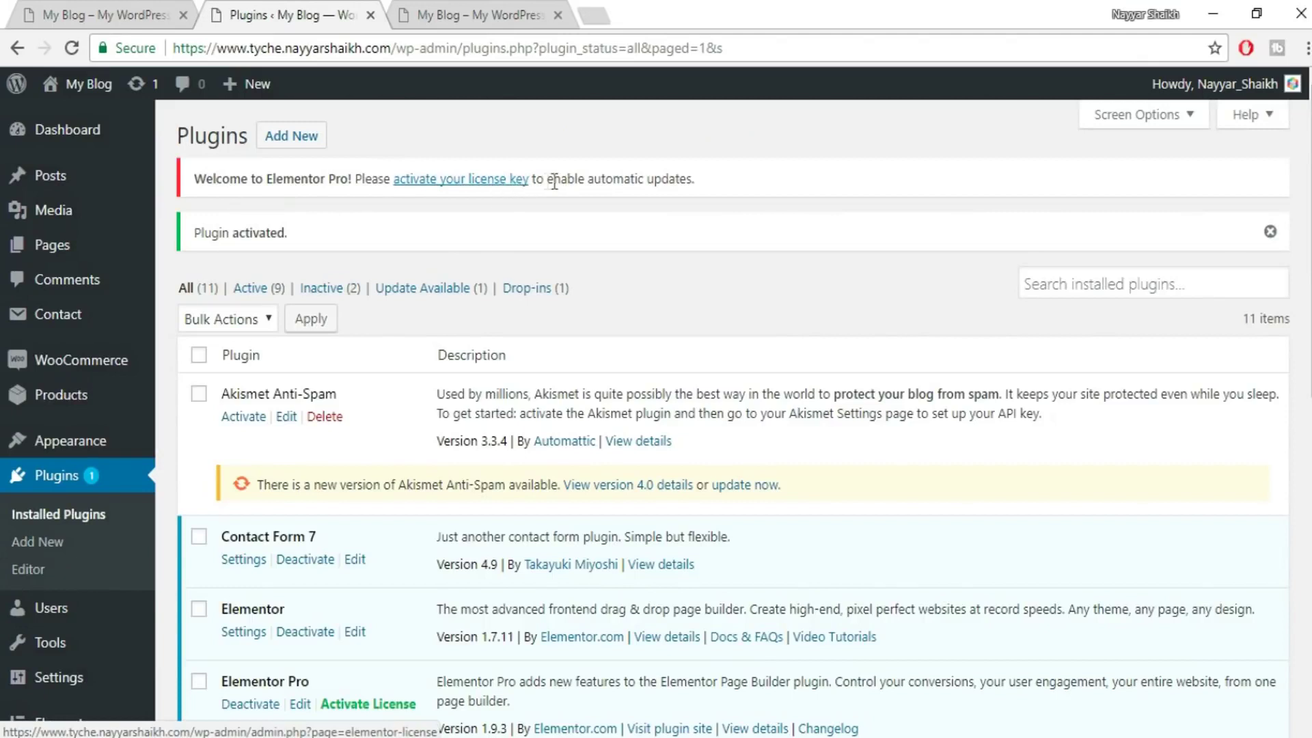
{"action": "left_click", "coordinate": [486, 180]}
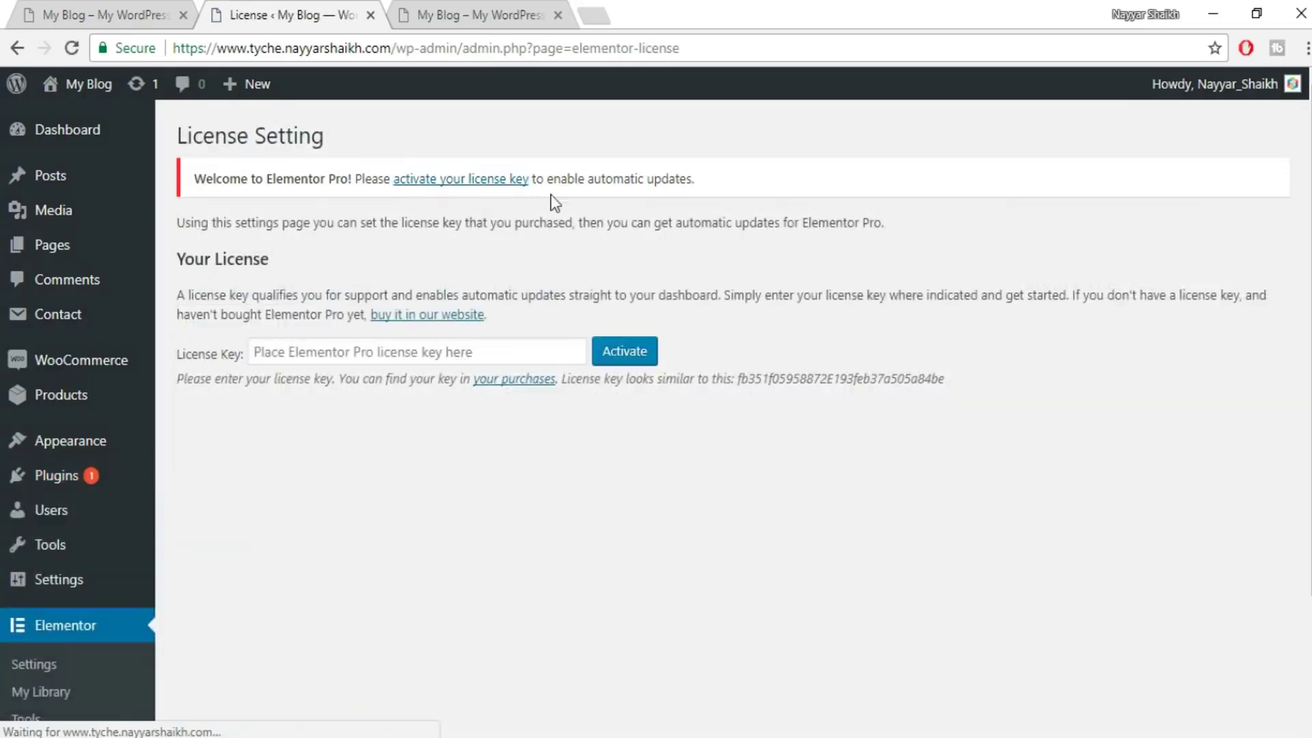
{"action": "left_click", "coordinate": [369, 353]}
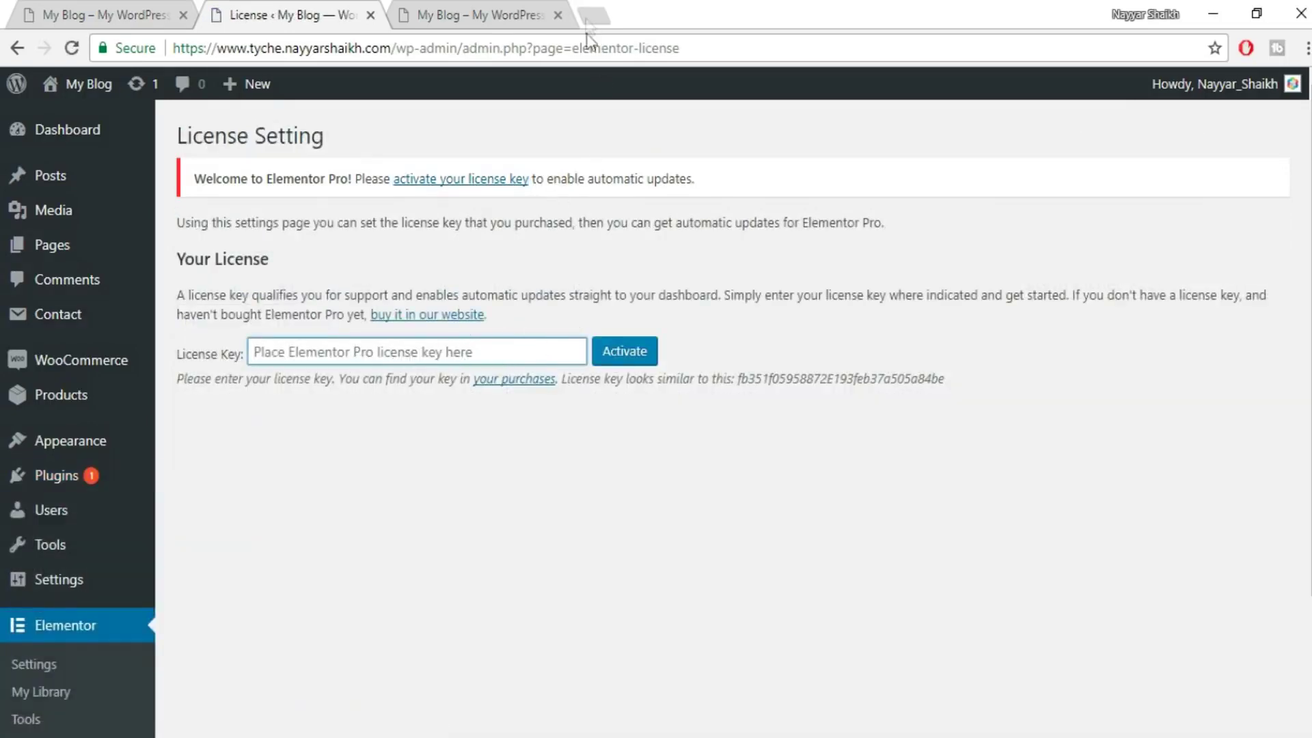
- On my.elementor.com, paste the blog's site URL into the license's websites and add the site
{"action": "left_click", "coordinate": [596, 12]}
{"action": "type", "text": "my.elementor.com"}
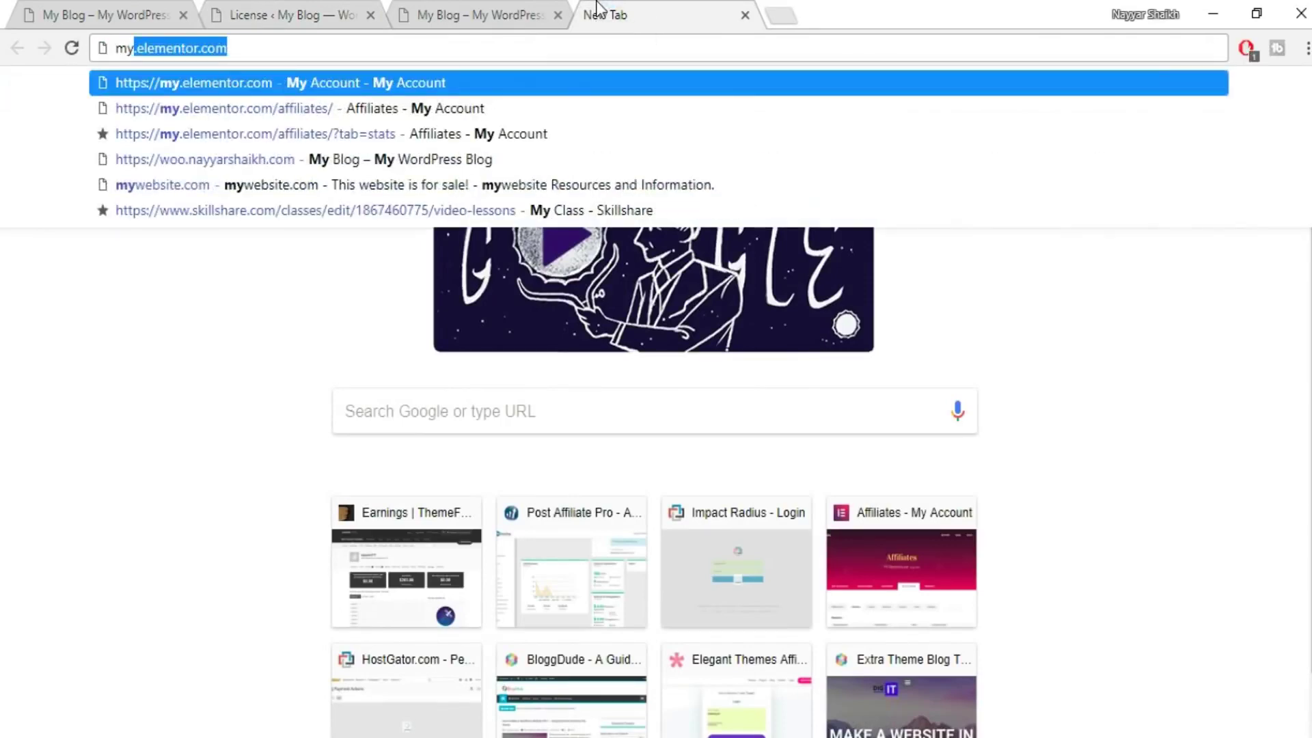
{"action": "key", "text": "Return"}
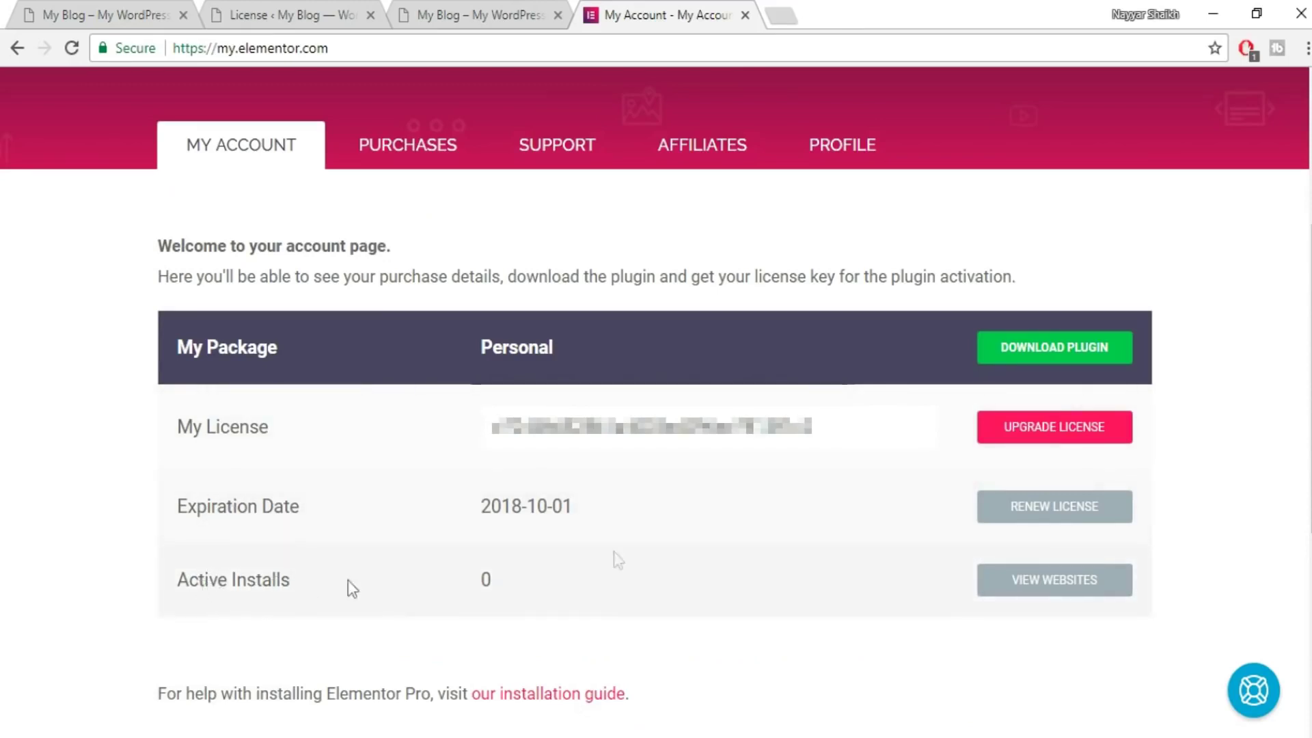
{"action": "left_click", "coordinate": [1027, 592]}
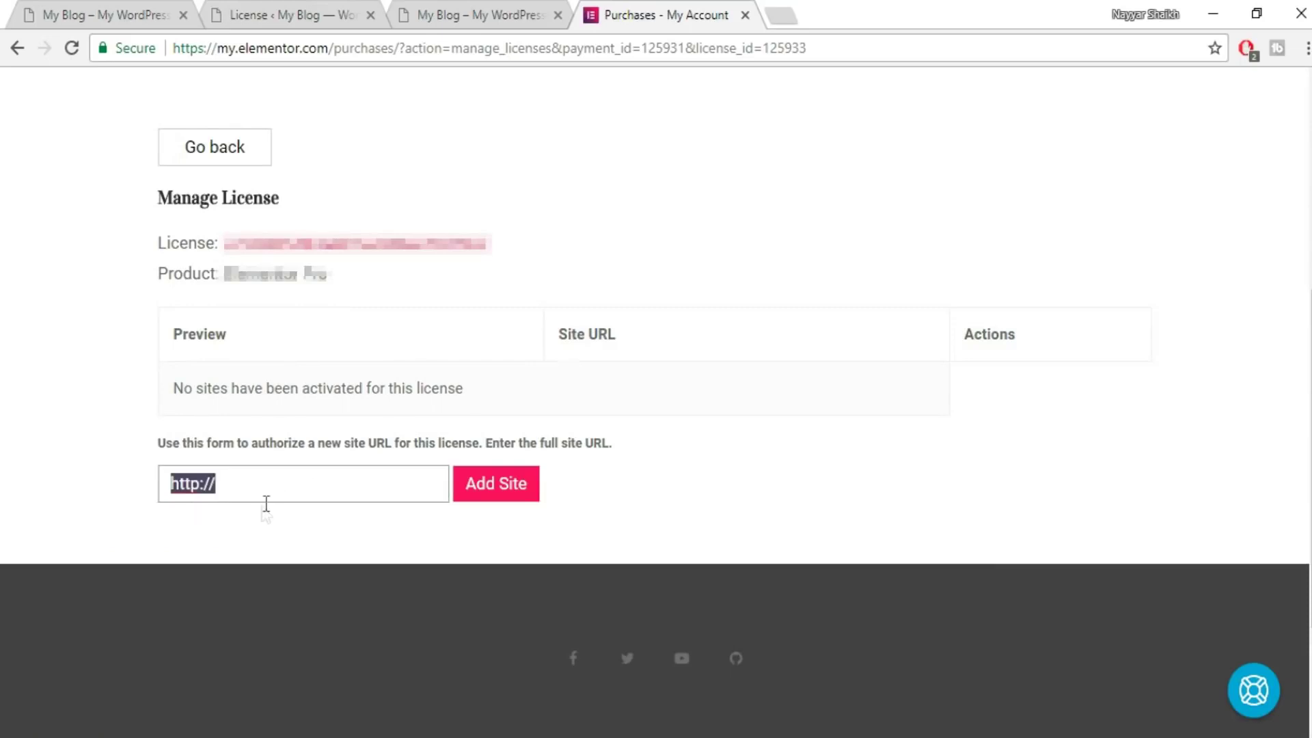
{"action": "type", "text": "https://www.tyche.nayyarshaikh.com/"}
{"action": "left_click", "coordinate": [498, 489]}
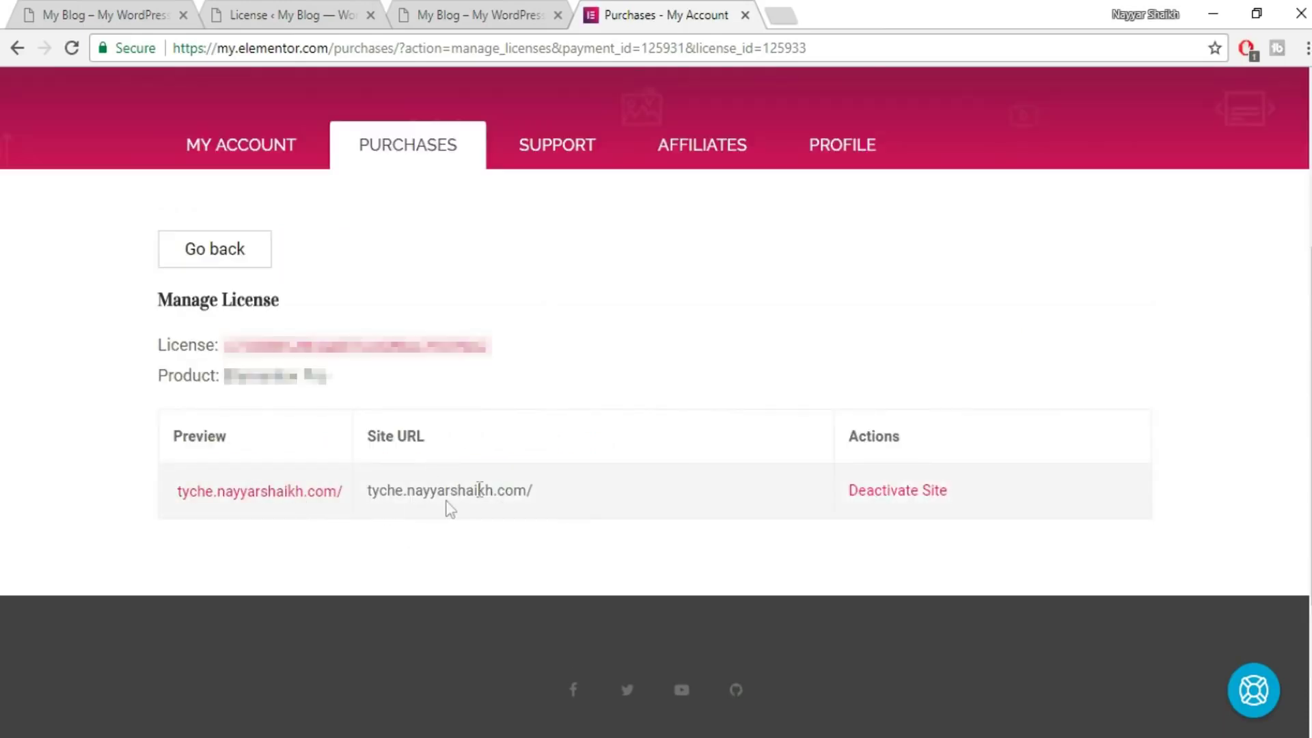
- Copy the license key into WordPress's license field and activate it
{"action": "left_click_drag", "start_coordinate": [487, 345], "coordinate": [232, 345]}
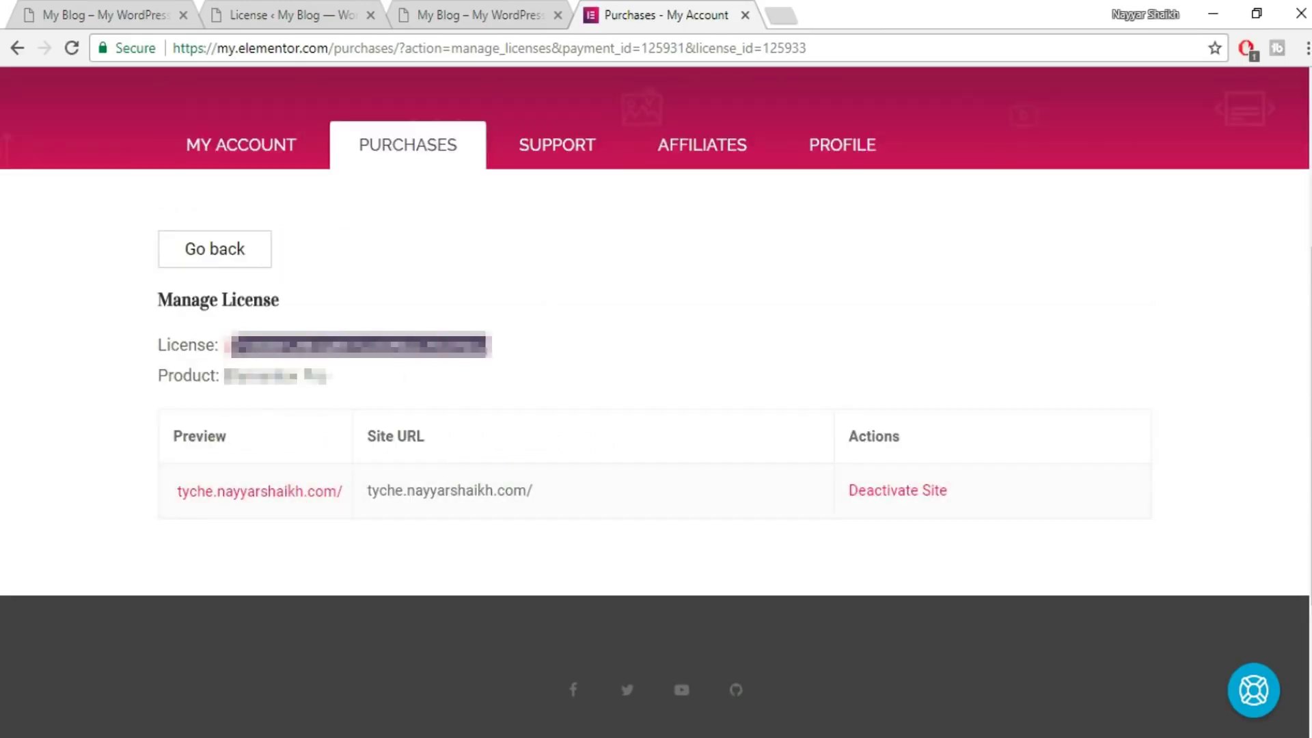
{"action": "left_click", "coordinate": [280, 14]}
{"action": "left_click", "coordinate": [492, 352]}
{"action": "key", "text": "ctrl+v"}
{"action": "left_click", "coordinate": [644, 352]}
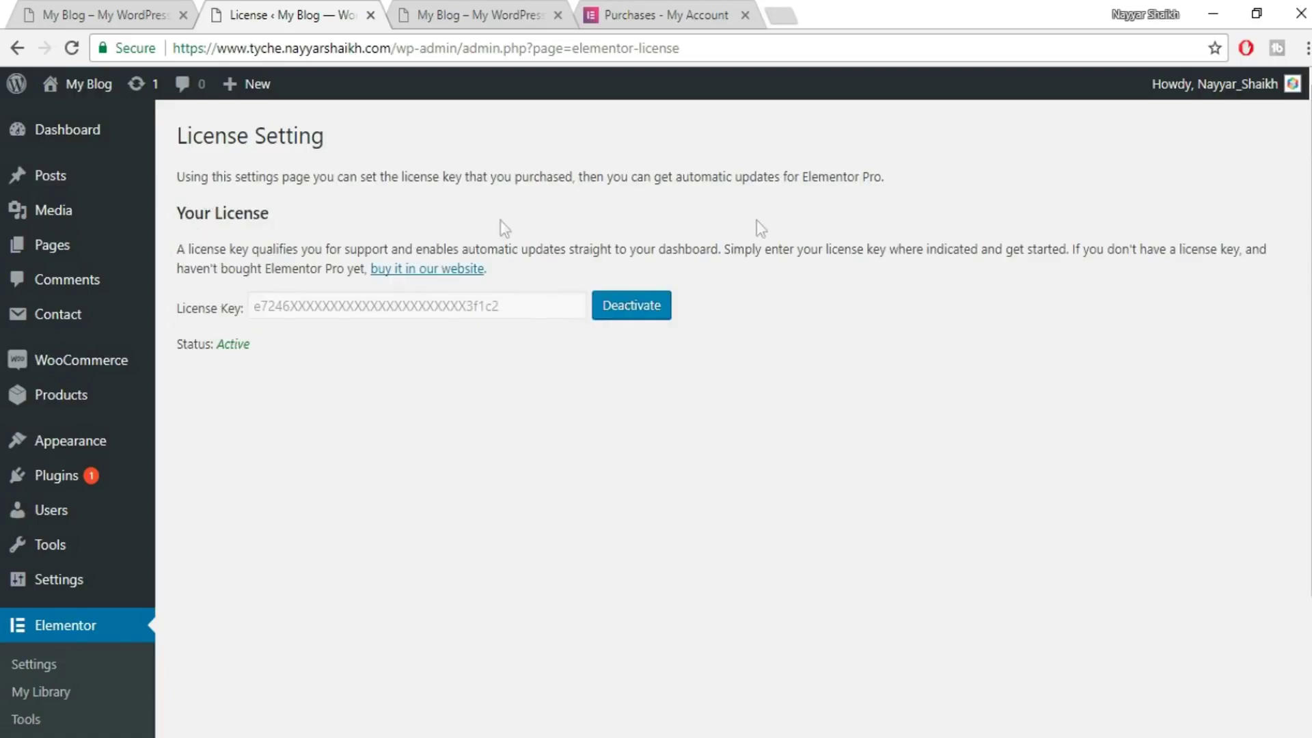
- Glance at the live store front page, then return to the license settings
{"action": "scroll", "coordinate": [203, 556], "scroll_direction": "down", "scroll_amount": 3}
{"action": "scroll", "coordinate": [203, 556], "scroll_direction": "up", "scroll_amount": 3}
{"action": "left_click", "coordinate": [48, 15]}
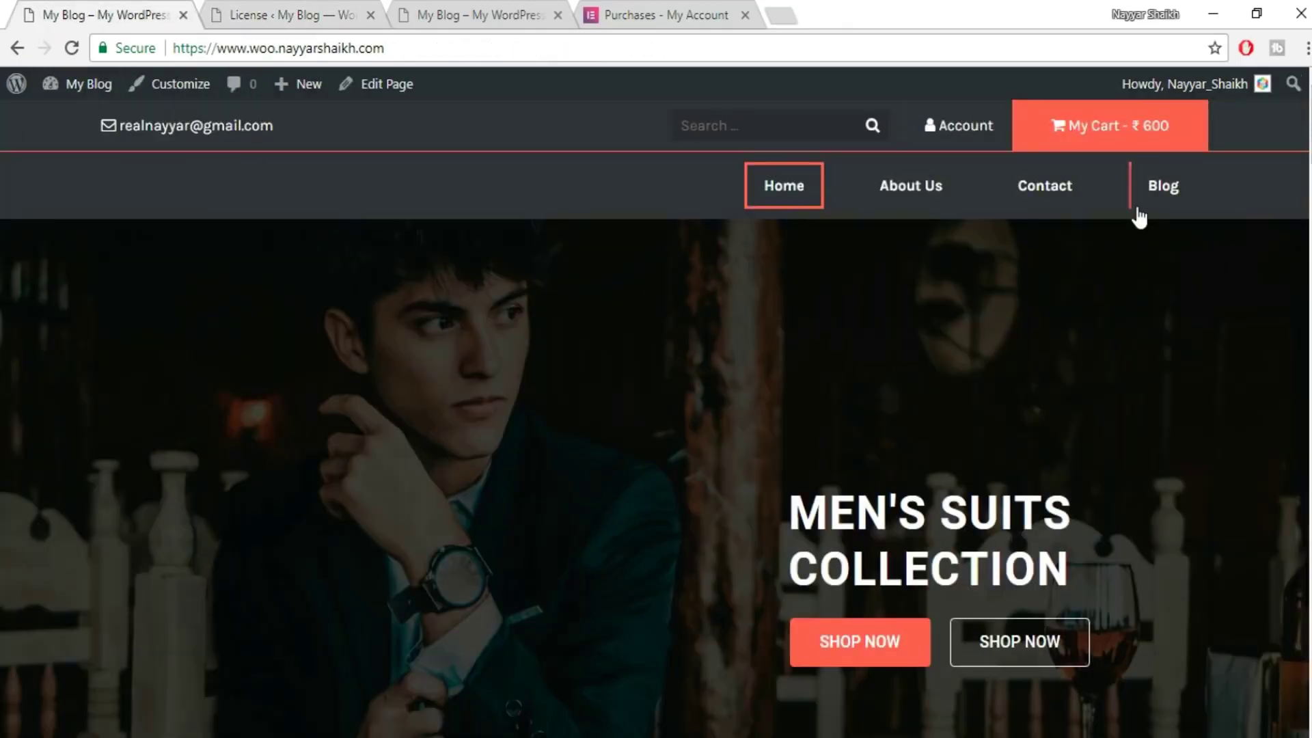
{"action": "left_click", "coordinate": [296, 6]}
- Create a page titled 'Home' with the Elementor Canvas template and publish it
{"action": "mouse_move", "coordinate": [73, 254]}
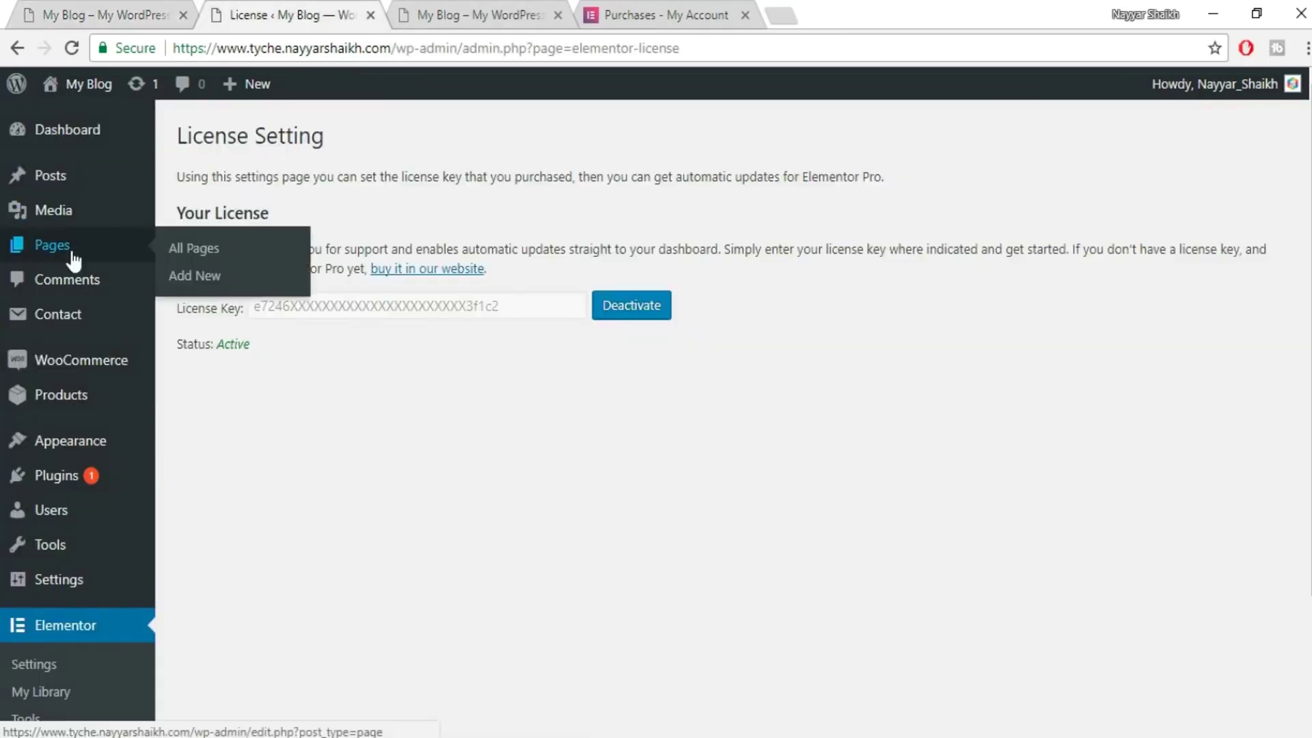
{"action": "left_click", "coordinate": [217, 280]}
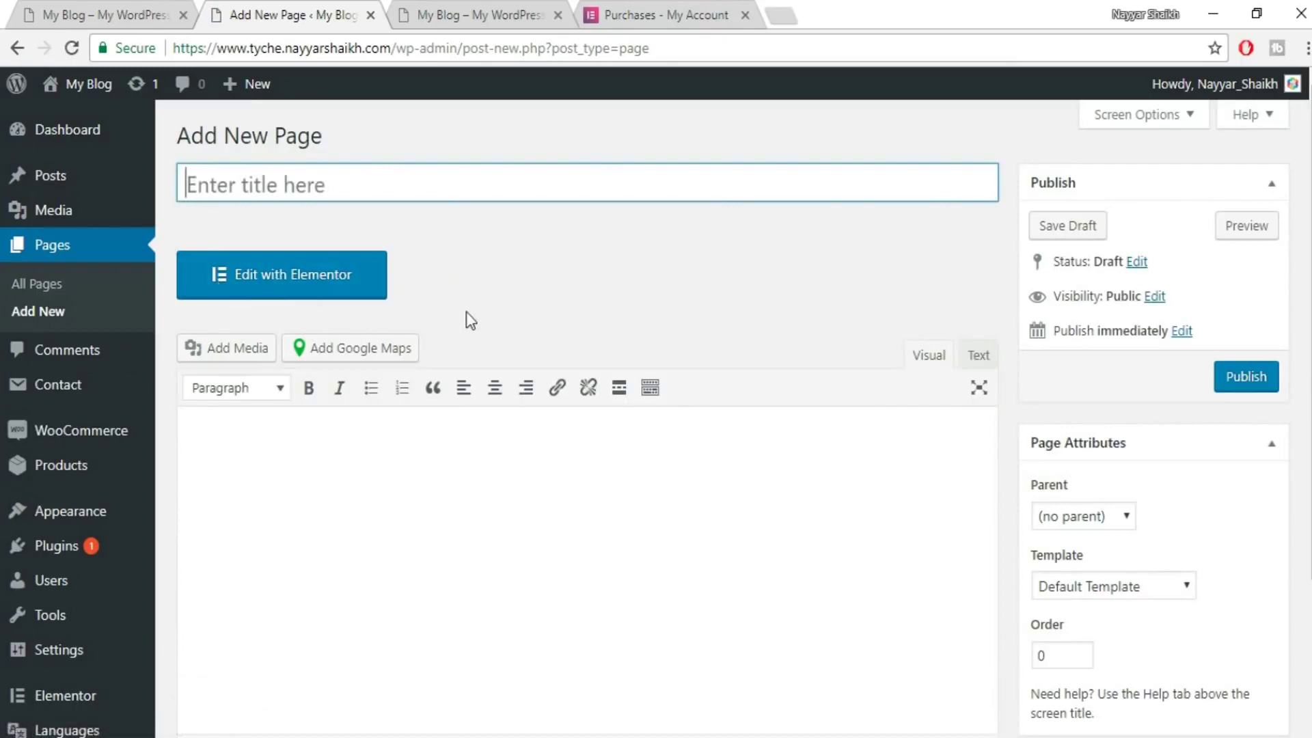
{"action": "type", "text": "Home"}
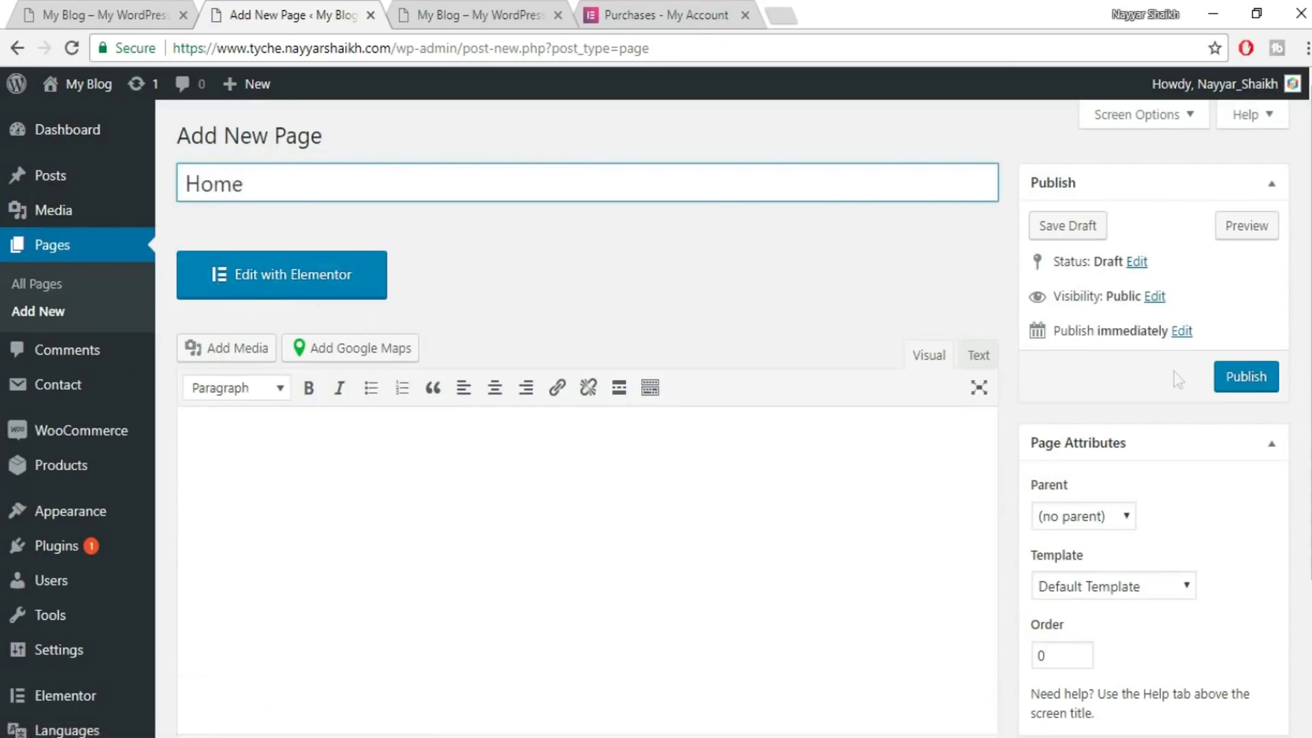
{"action": "scroll", "coordinate": [1161, 372], "scroll_direction": "down", "scroll_amount": 3}
{"action": "left_click", "coordinate": [1141, 395]}
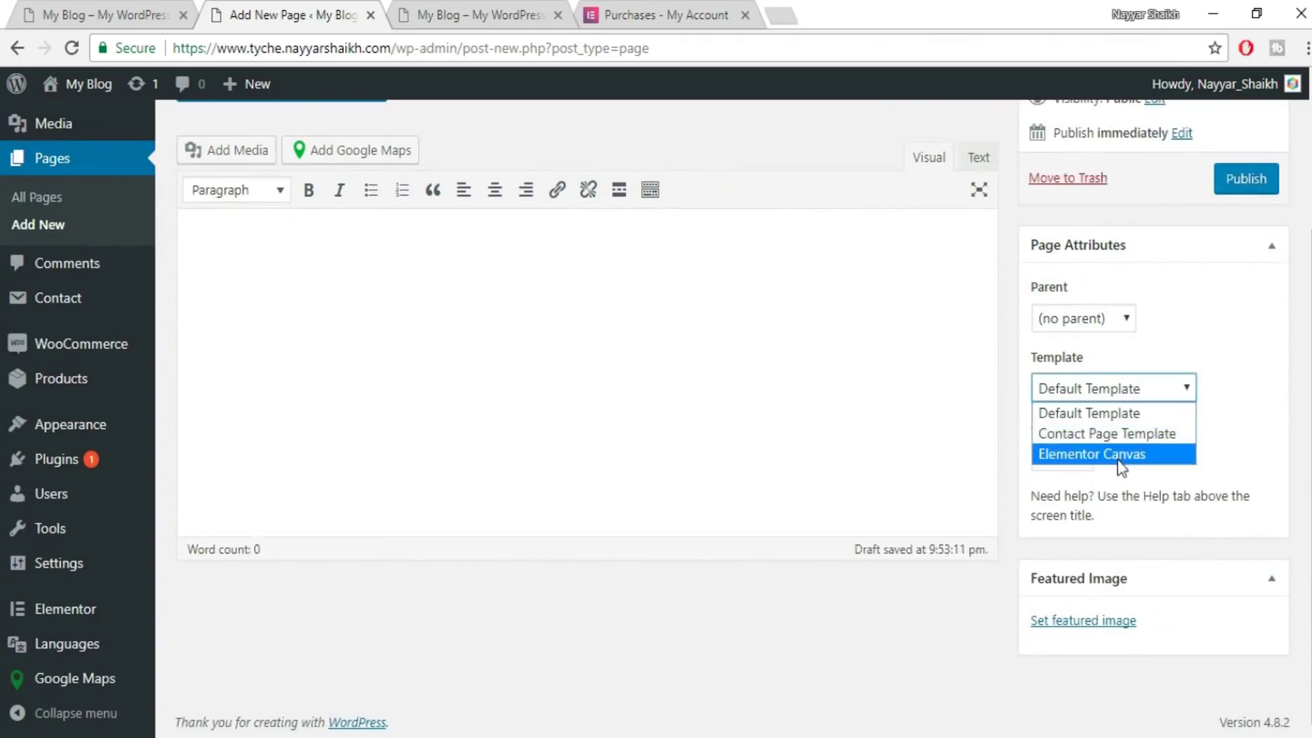
{"action": "left_click", "coordinate": [1156, 455]}
{"action": "scroll", "coordinate": [1221, 451], "scroll_direction": "up", "scroll_amount": 3}
{"action": "left_click", "coordinate": [1261, 376]}
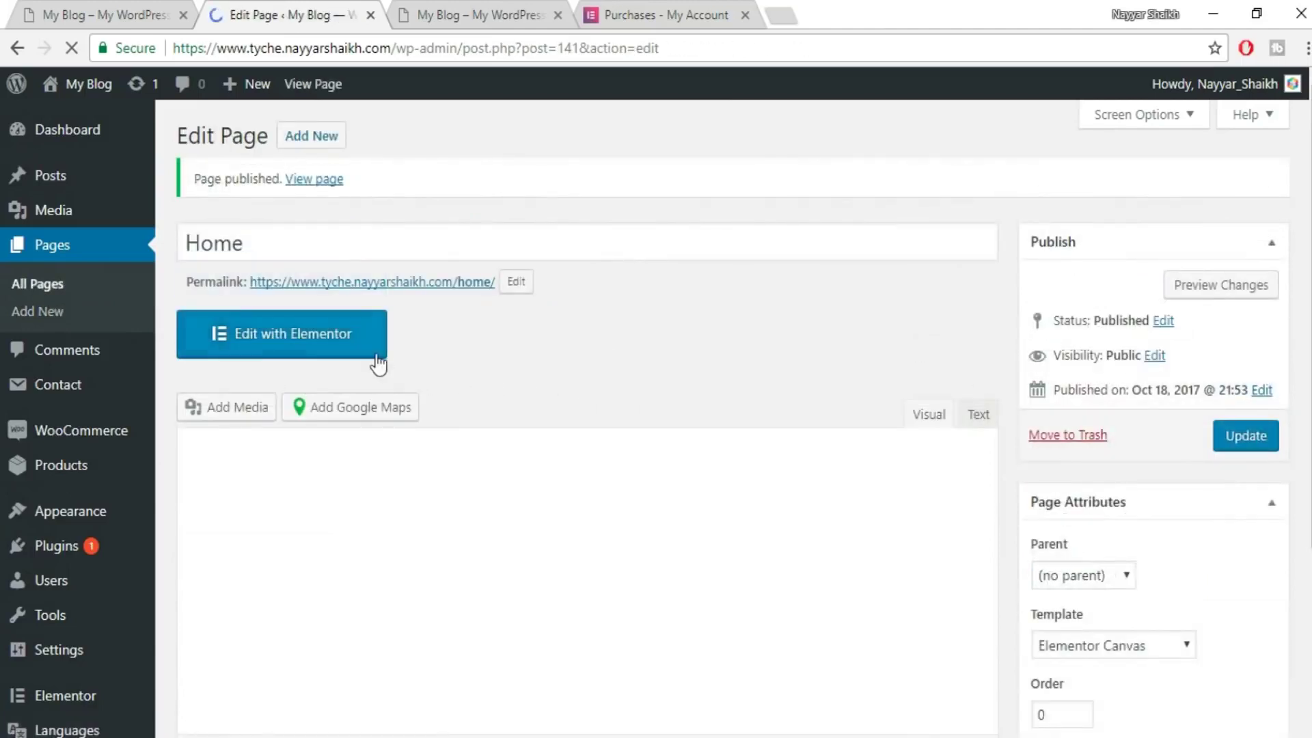
- Open Home in Elementor and add a heading reading MEN'S SUITS copied from the live store
{"action": "left_click", "coordinate": [328, 347]}
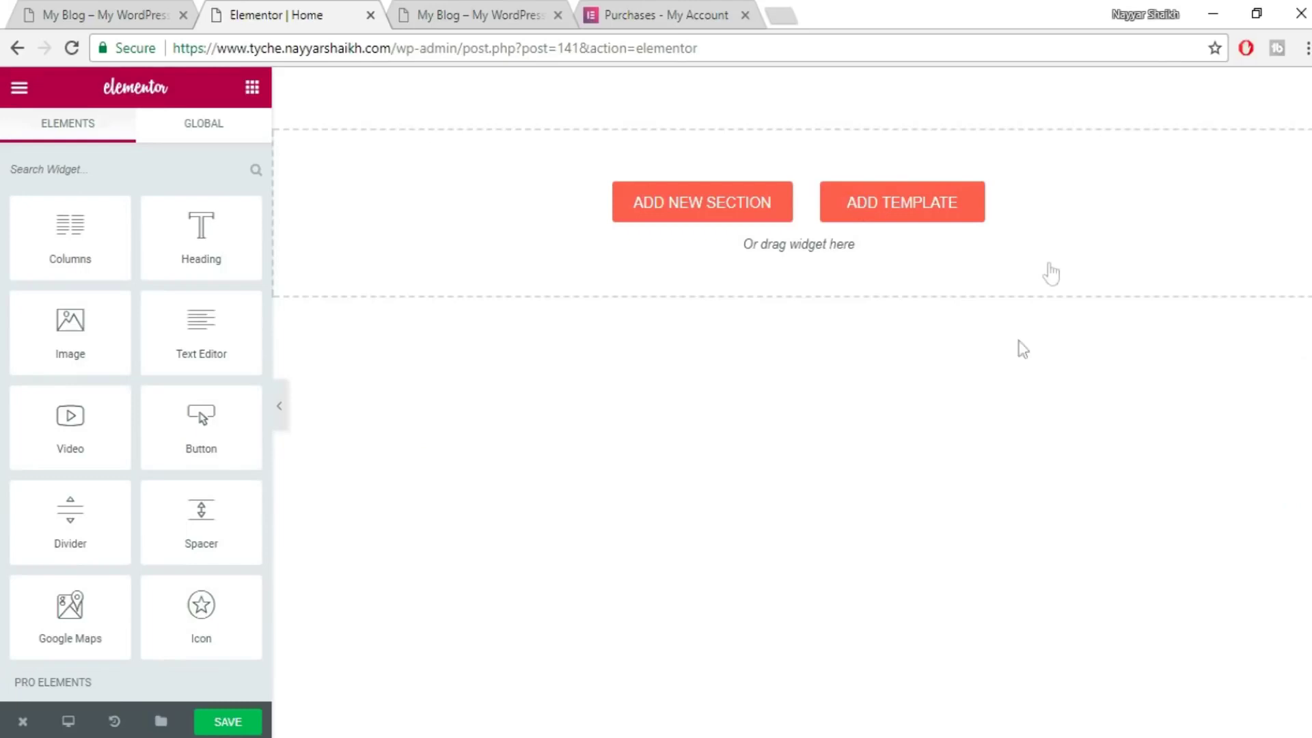
{"action": "left_click", "coordinate": [73, 11]}
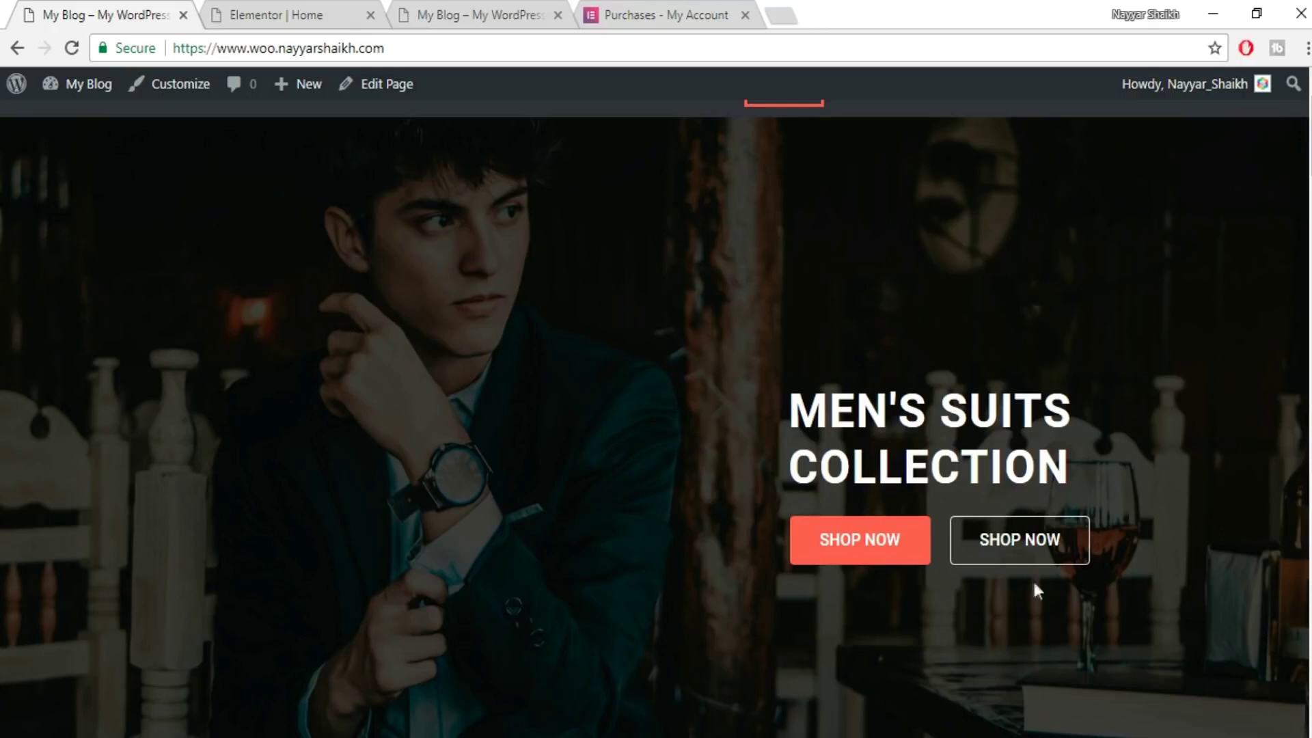
{"action": "left_click_drag", "start_coordinate": [807, 414], "coordinate": [1118, 402]}
{"action": "key", "text": "ctrl+c"}
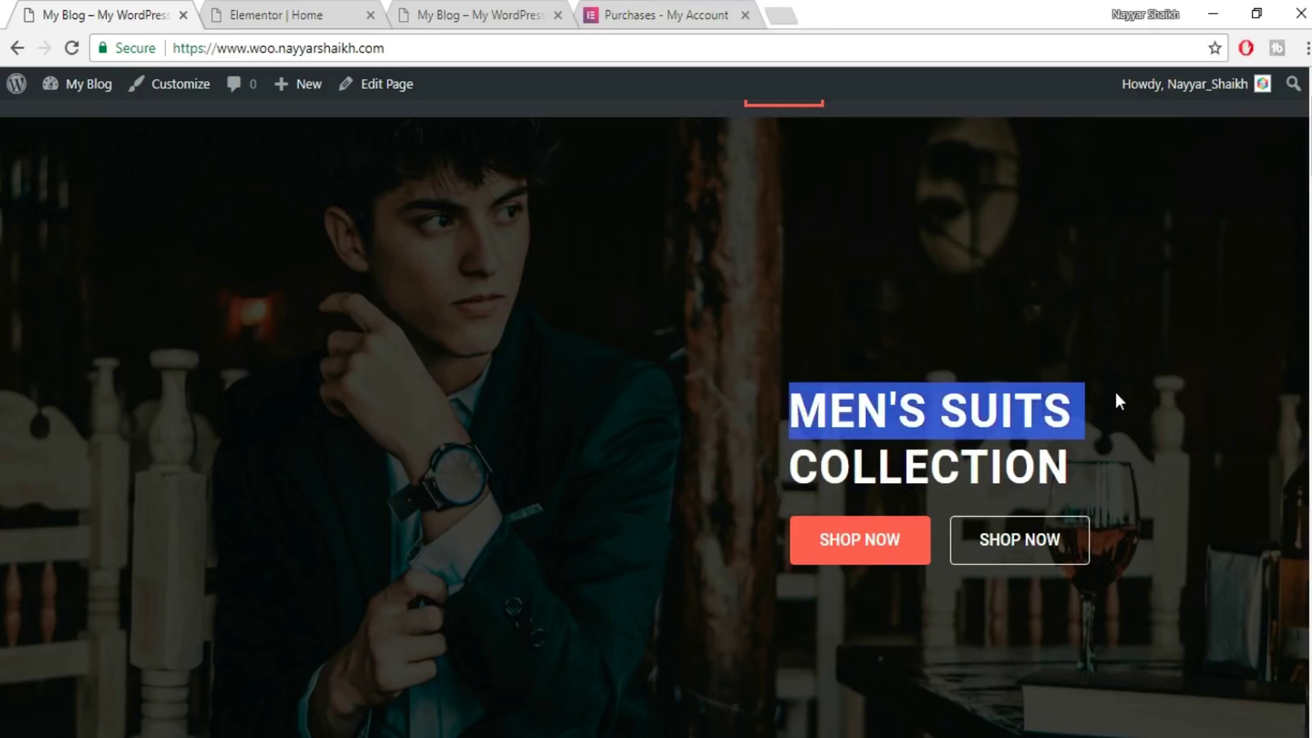
{"action": "left_click", "coordinate": [284, 13]}
{"action": "left_click_drag", "start_coordinate": [209, 255], "coordinate": [838, 206]}
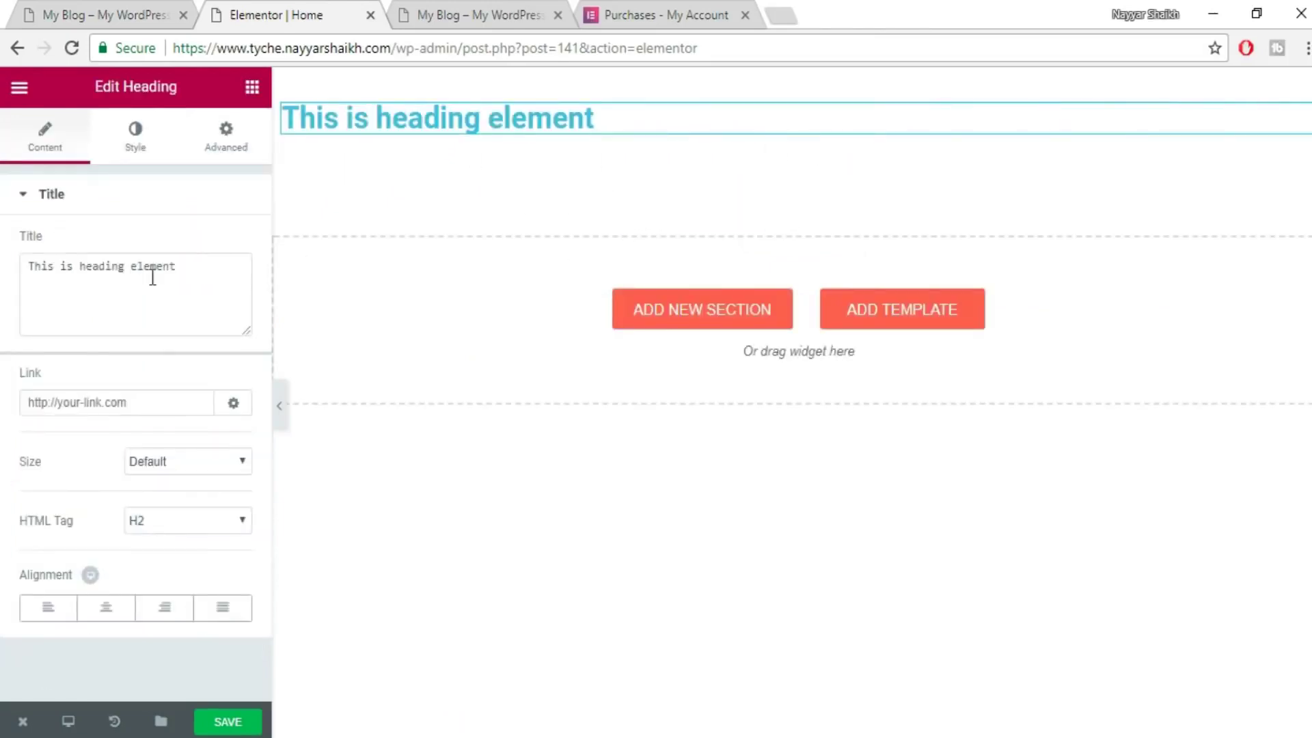
{"action": "key", "text": "ctrl+a"}
{"action": "key", "text": "ctrl+v"}
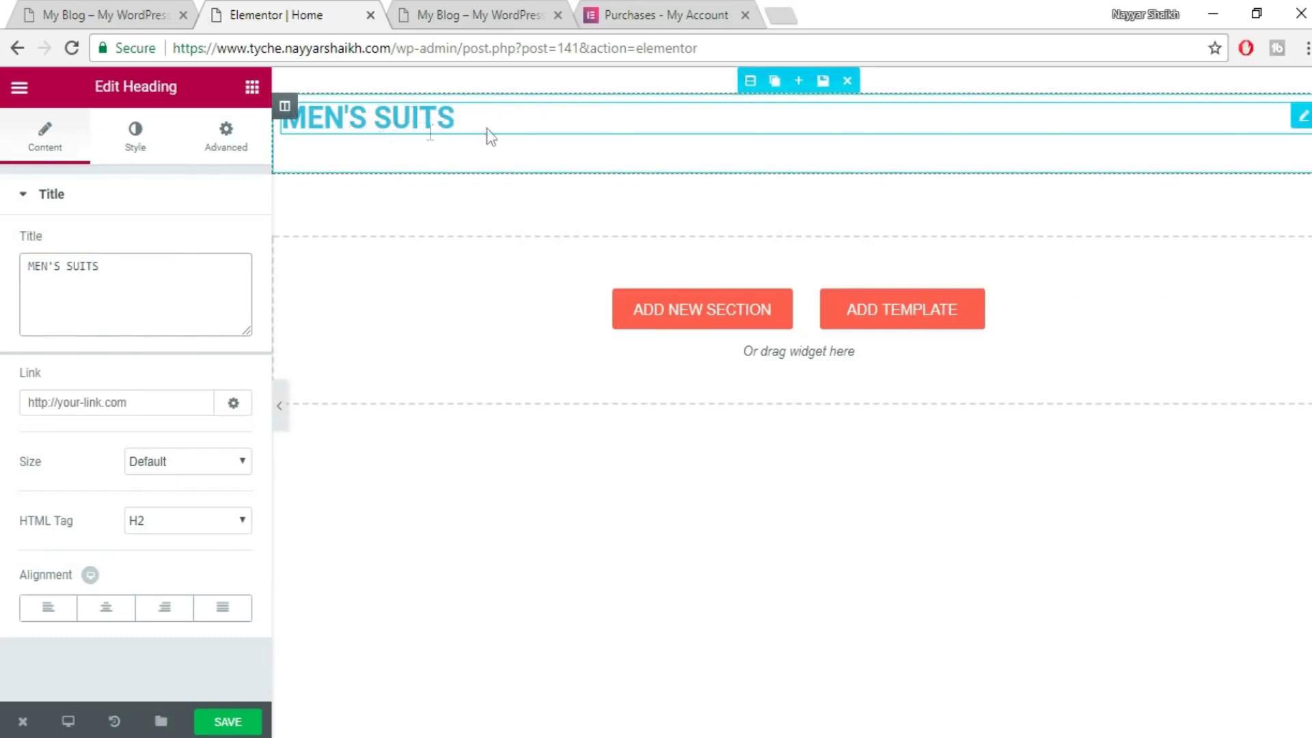
{"action": "left_click", "coordinate": [145, 11]}
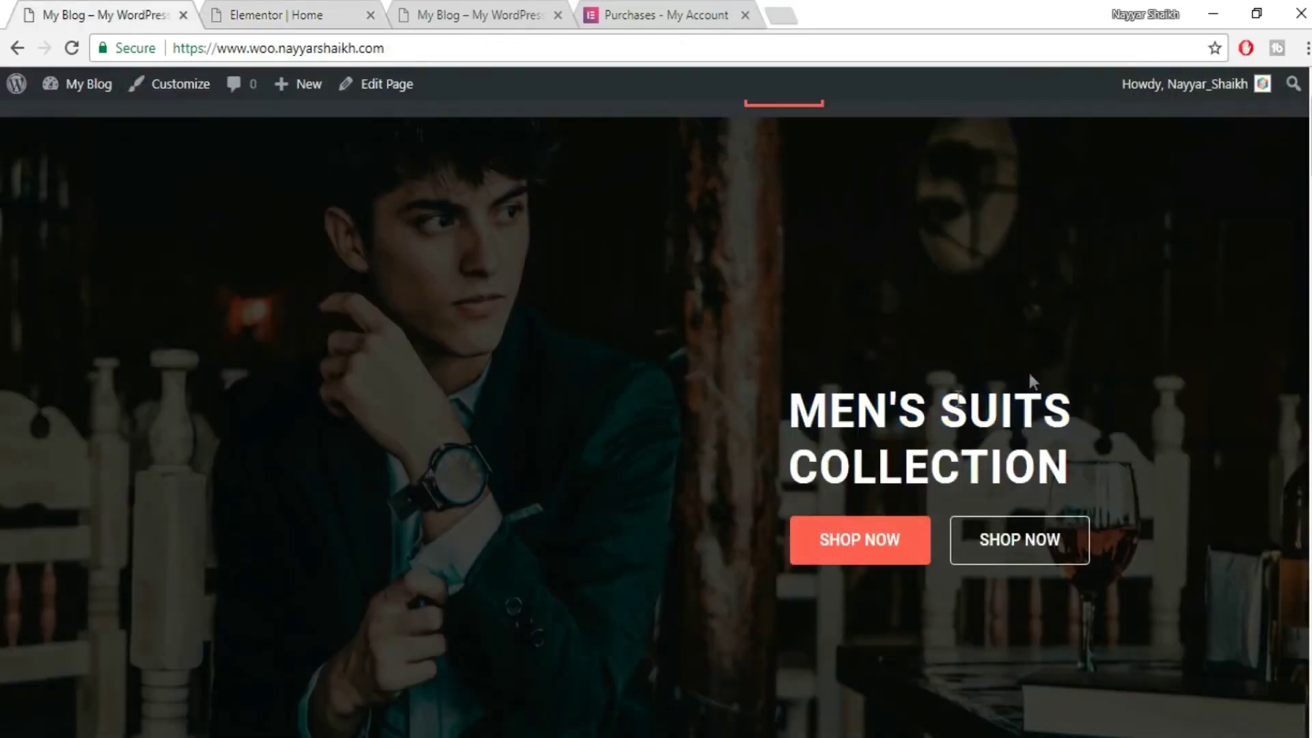
{"action": "left_click", "coordinate": [301, 13]}
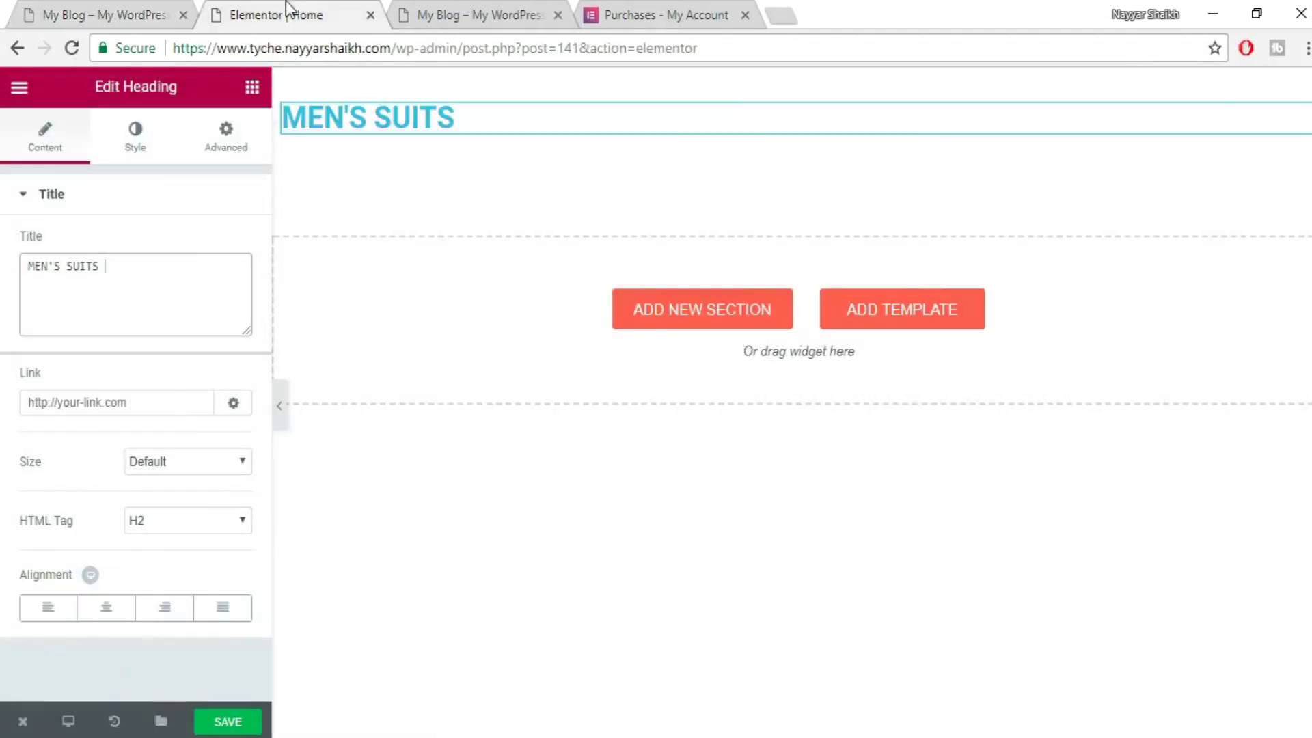
- Set the heading's text colour to white #ffffff
{"action": "left_click", "coordinate": [136, 140]}
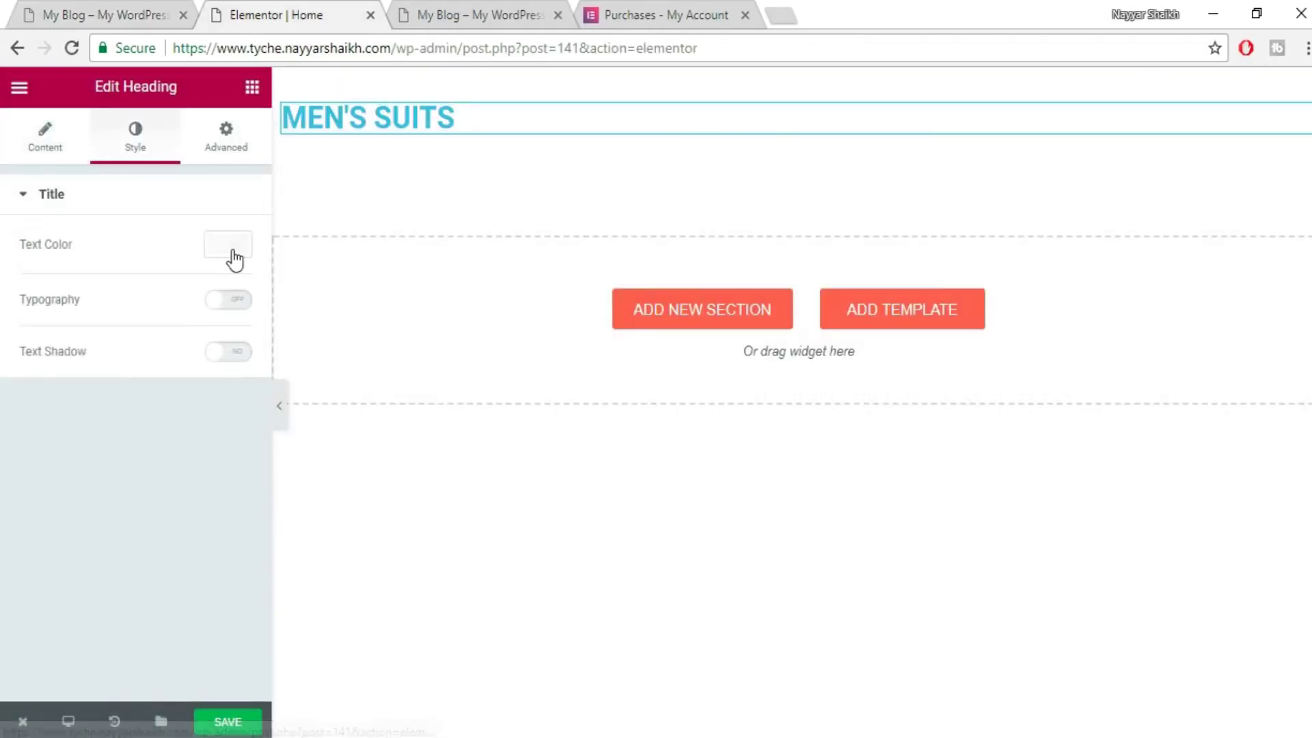
{"action": "left_click", "coordinate": [232, 250]}
{"action": "left_click", "coordinate": [186, 467]}
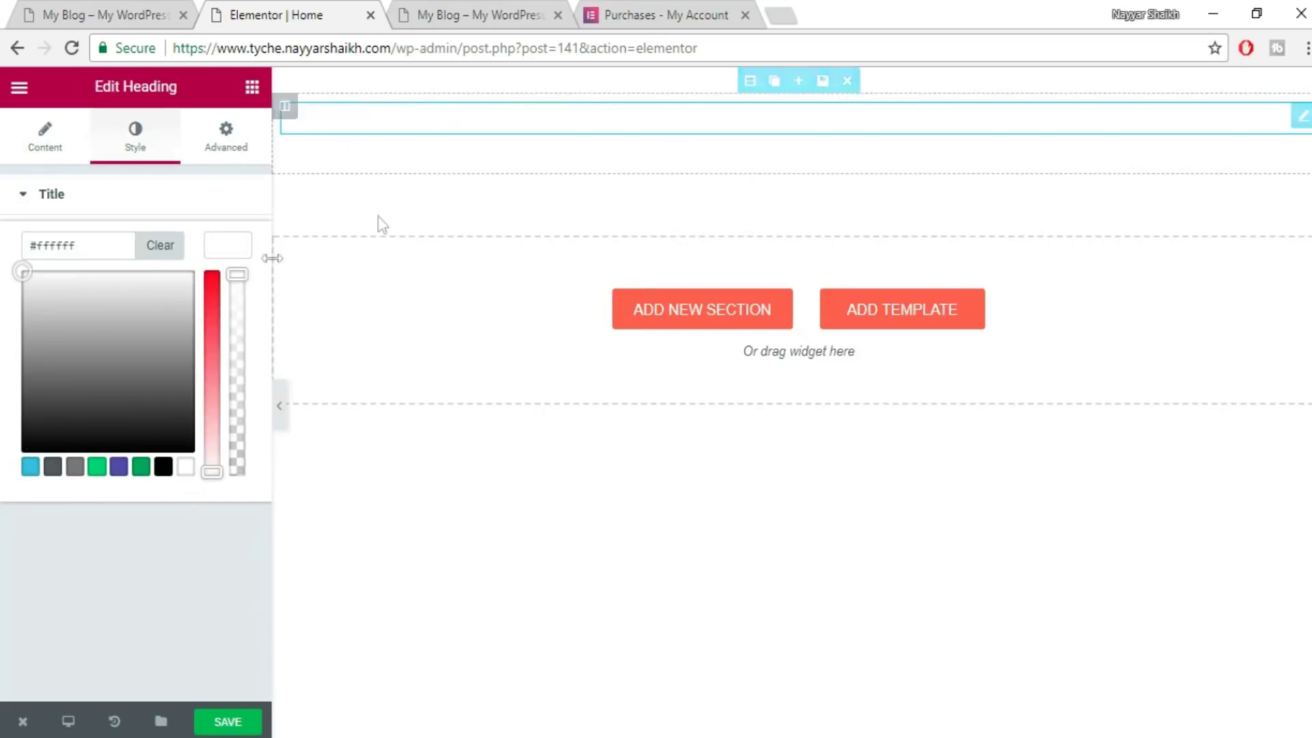
{"action": "left_click", "coordinate": [245, 248]}
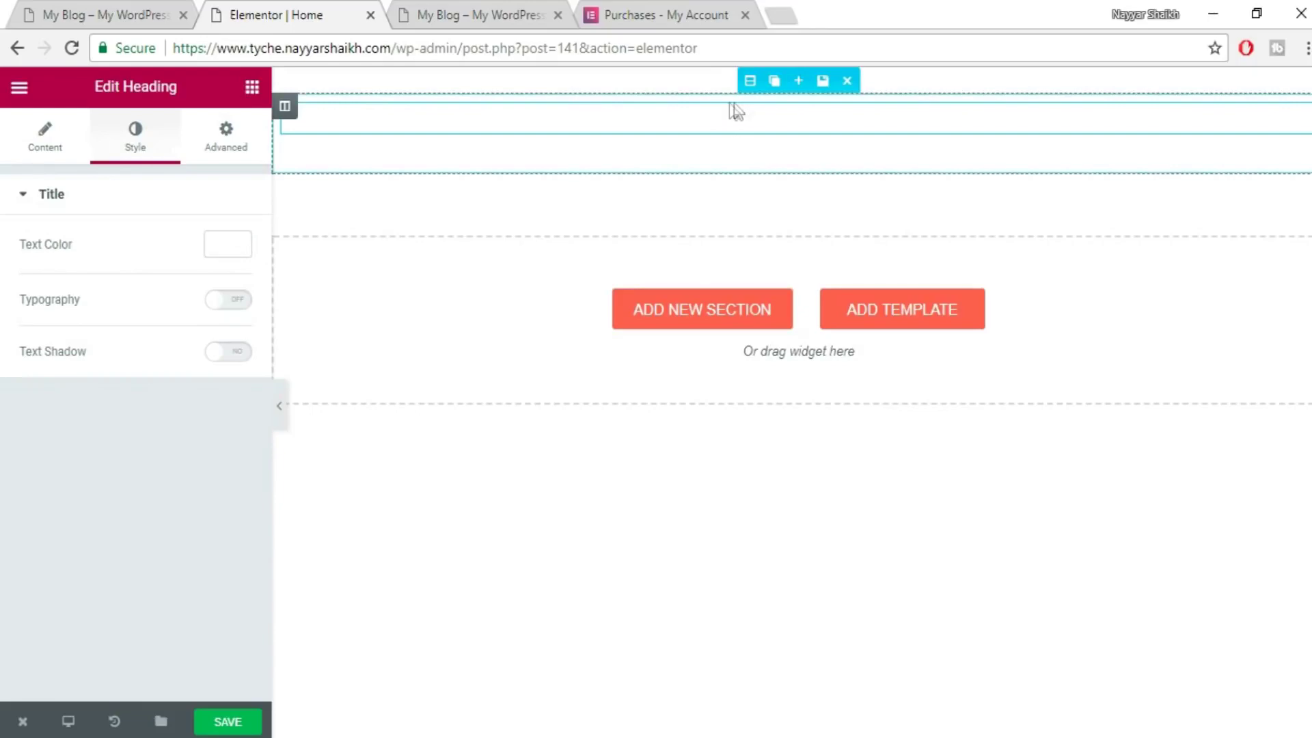
{"action": "left_click", "coordinate": [129, 10]}
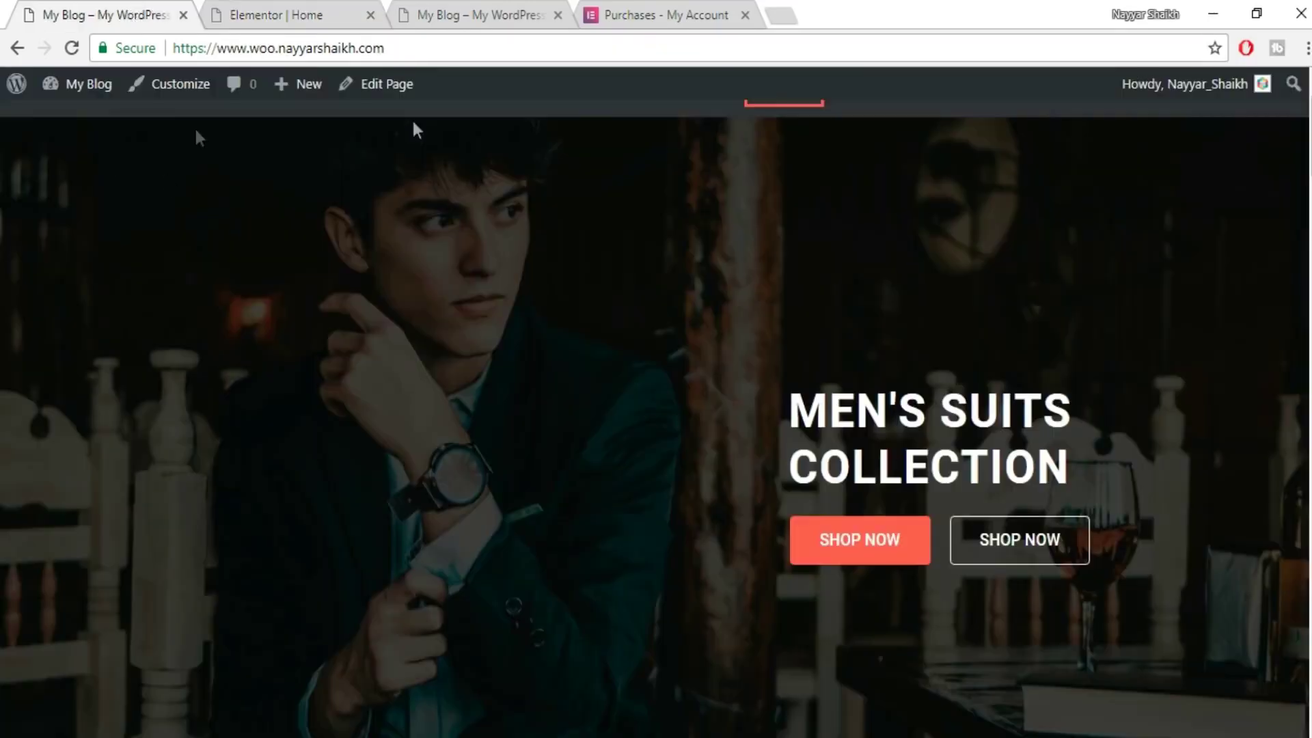
{"action": "left_click", "coordinate": [265, 15]}
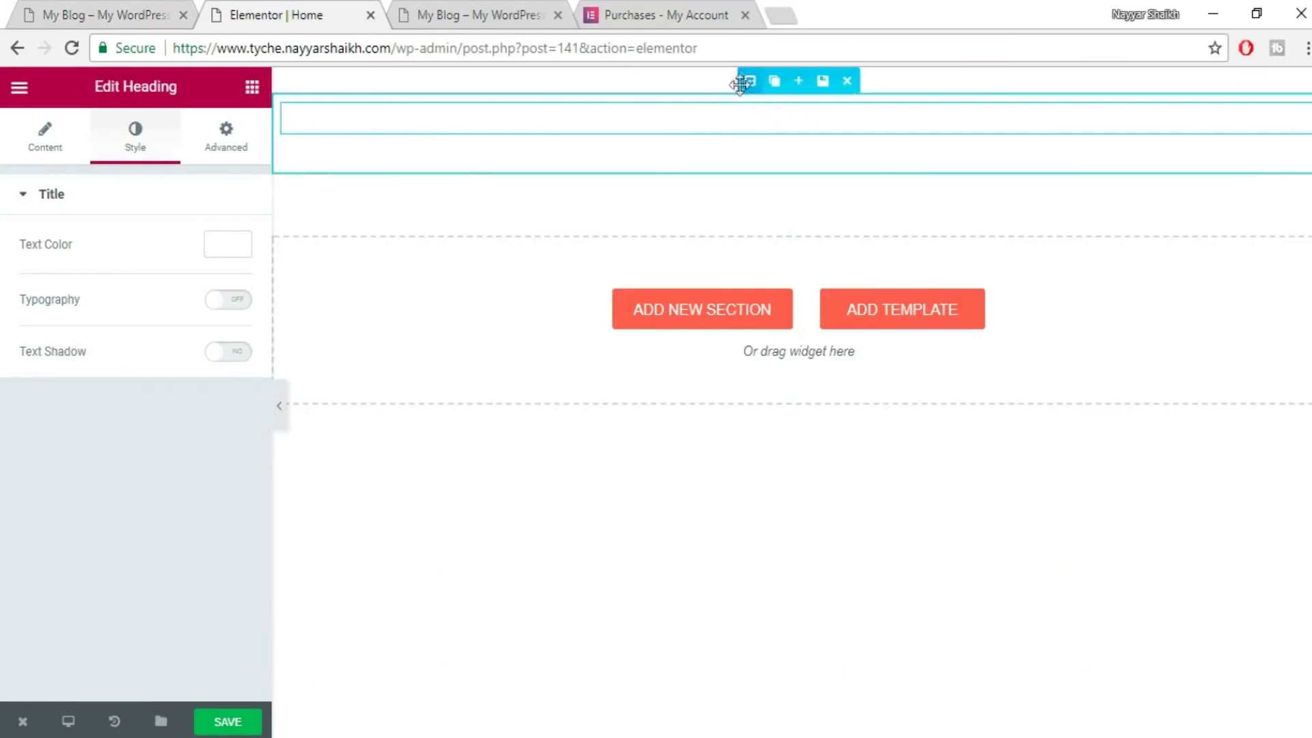
- Give the heading's section a Classic background using the green-coat photo daniel-apodaca-405080.jpg
{"action": "left_click", "coordinate": [752, 76]}
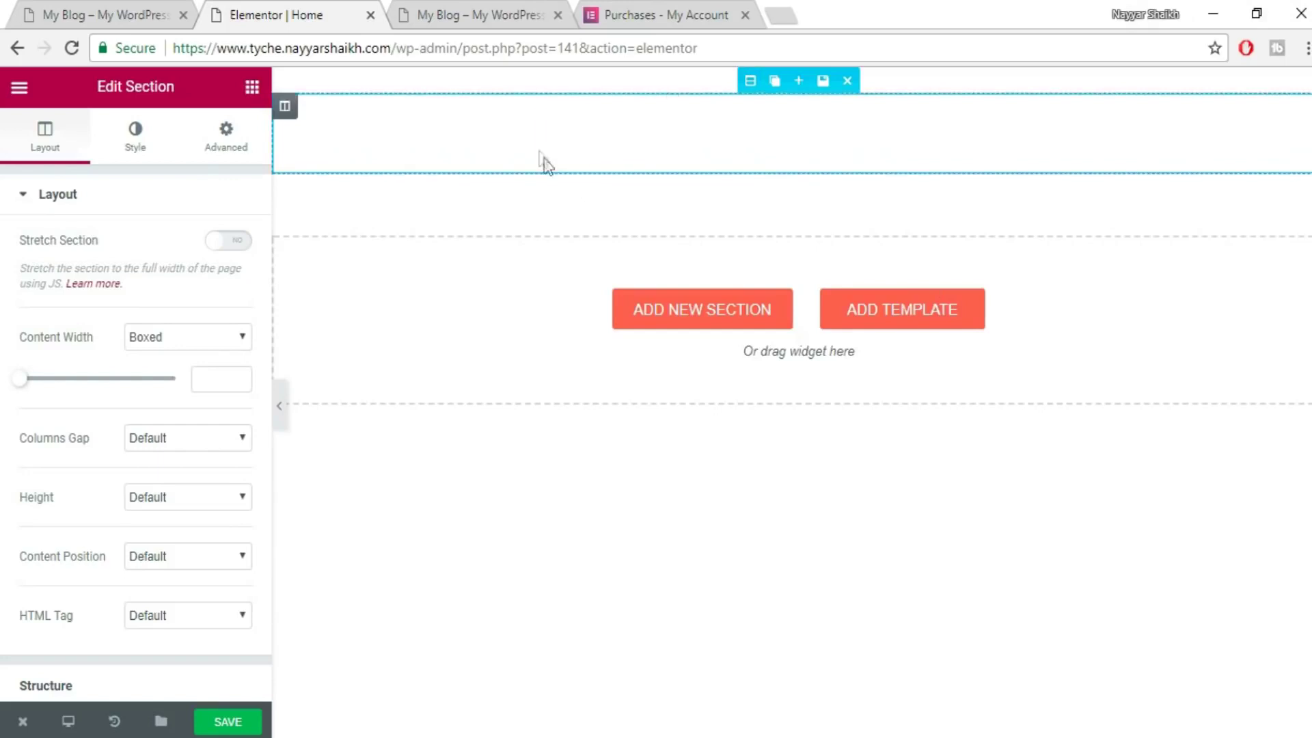
{"action": "left_click", "coordinate": [149, 141]}
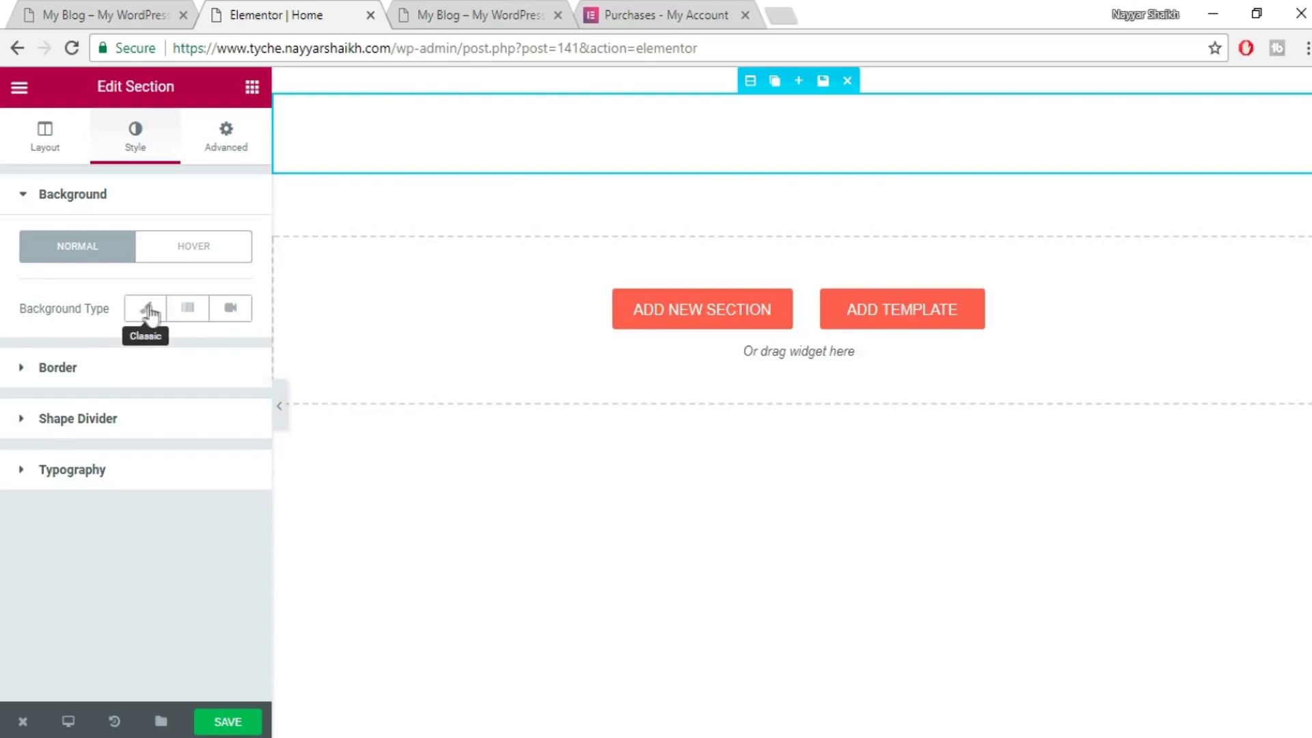
{"action": "left_click", "coordinate": [149, 309]}
{"action": "scroll", "coordinate": [198, 418], "scroll_direction": "down", "scroll_amount": 2}
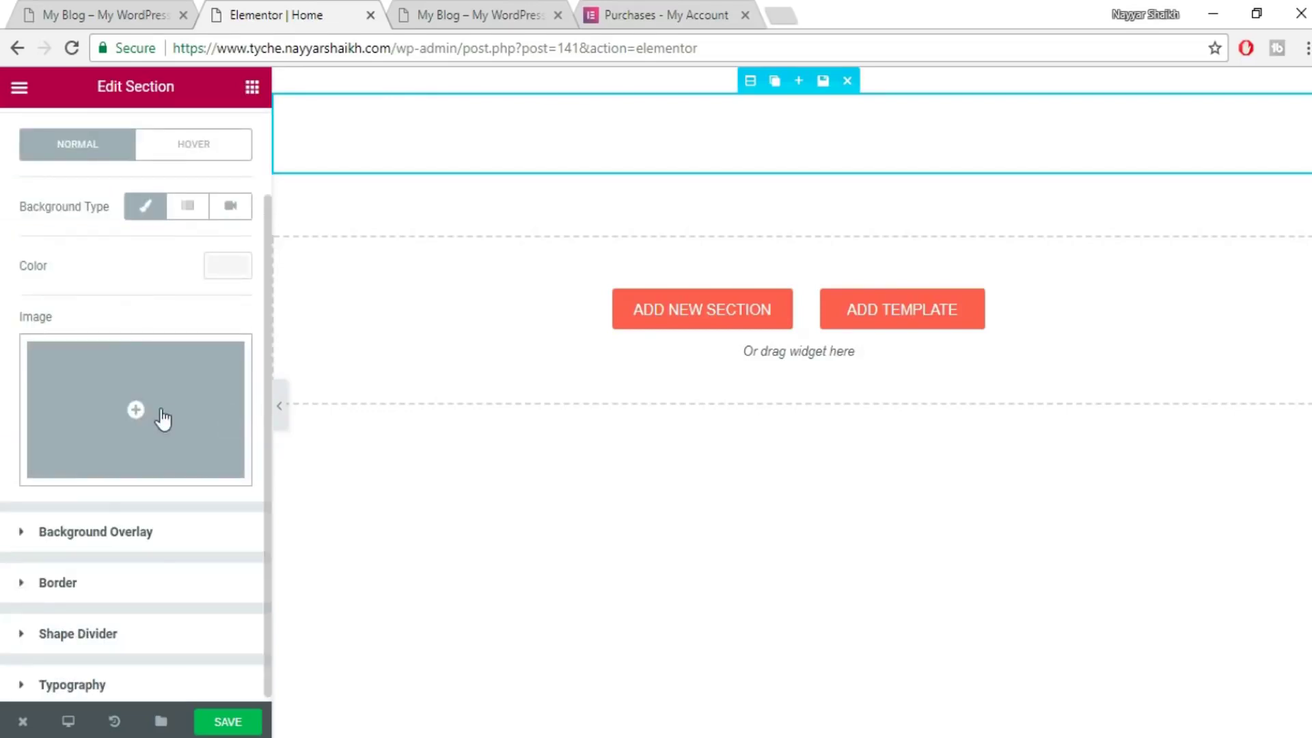
{"action": "left_click", "coordinate": [131, 411]}
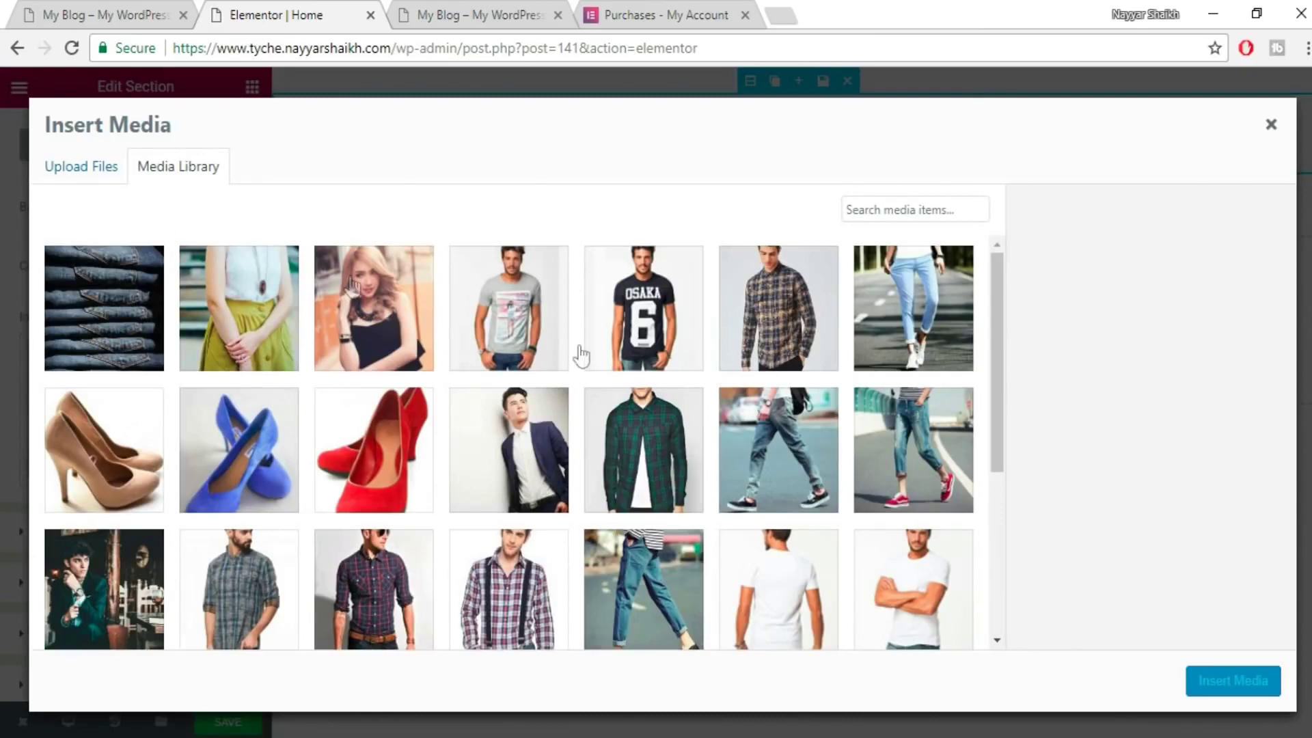
{"action": "scroll", "coordinate": [779, 383], "scroll_direction": "down", "scroll_amount": 5}
{"action": "left_click", "coordinate": [119, 320]}
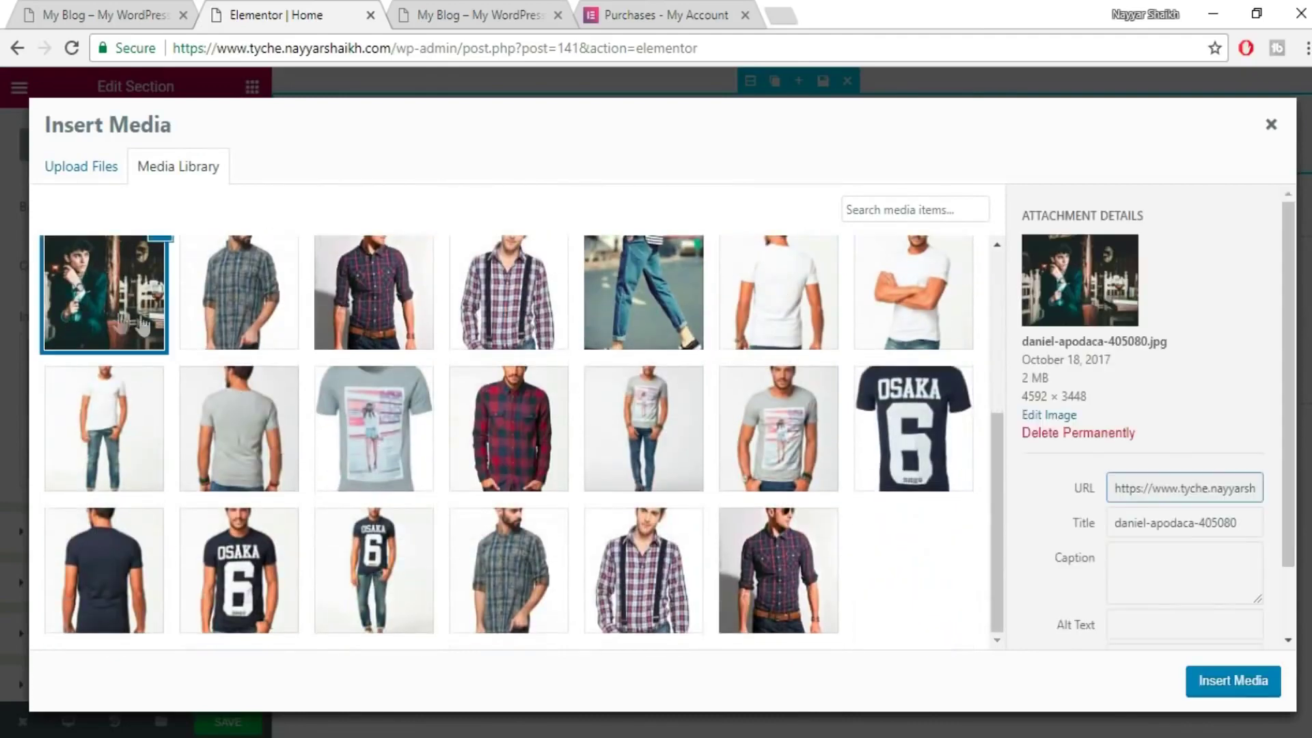
{"action": "scroll", "coordinate": [410, 465], "scroll_direction": "up", "scroll_amount": 3}
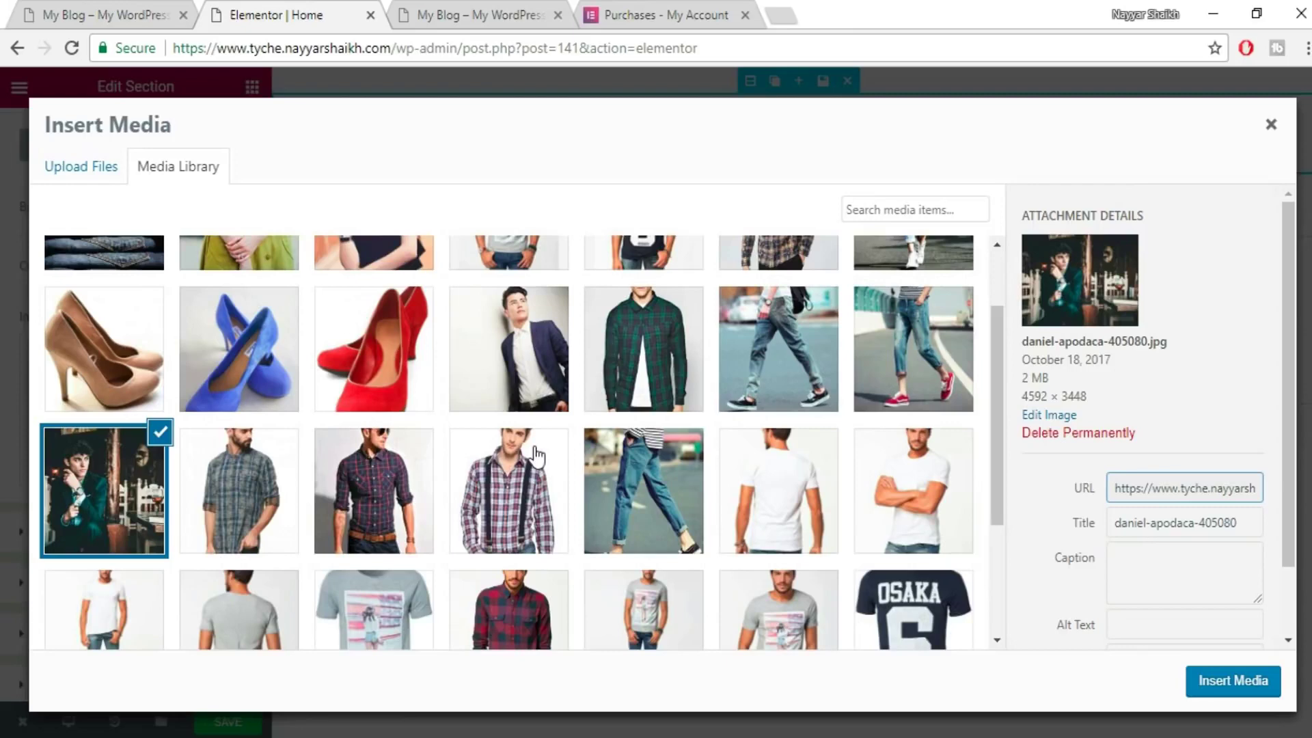
{"action": "scroll", "coordinate": [786, 450], "scroll_direction": "up", "scroll_amount": 2}
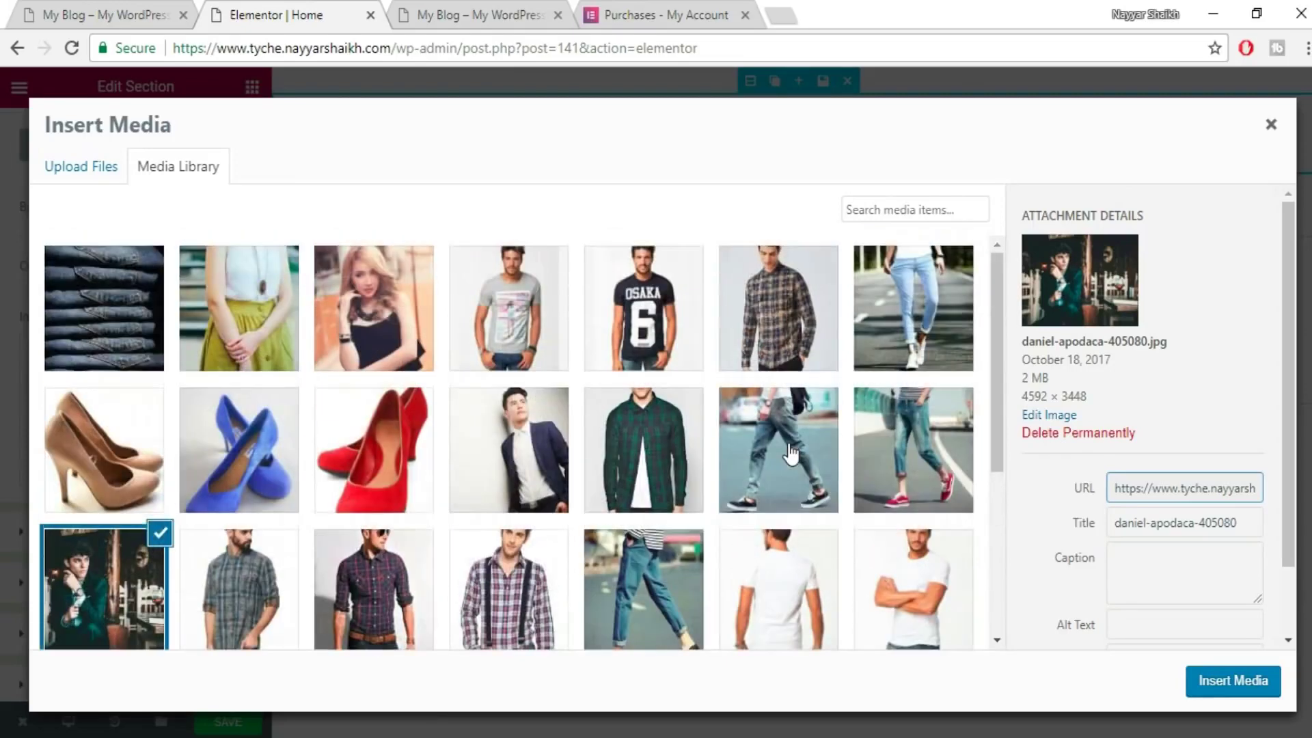
{"action": "scroll", "coordinate": [790, 452], "scroll_direction": "down", "scroll_amount": 2}
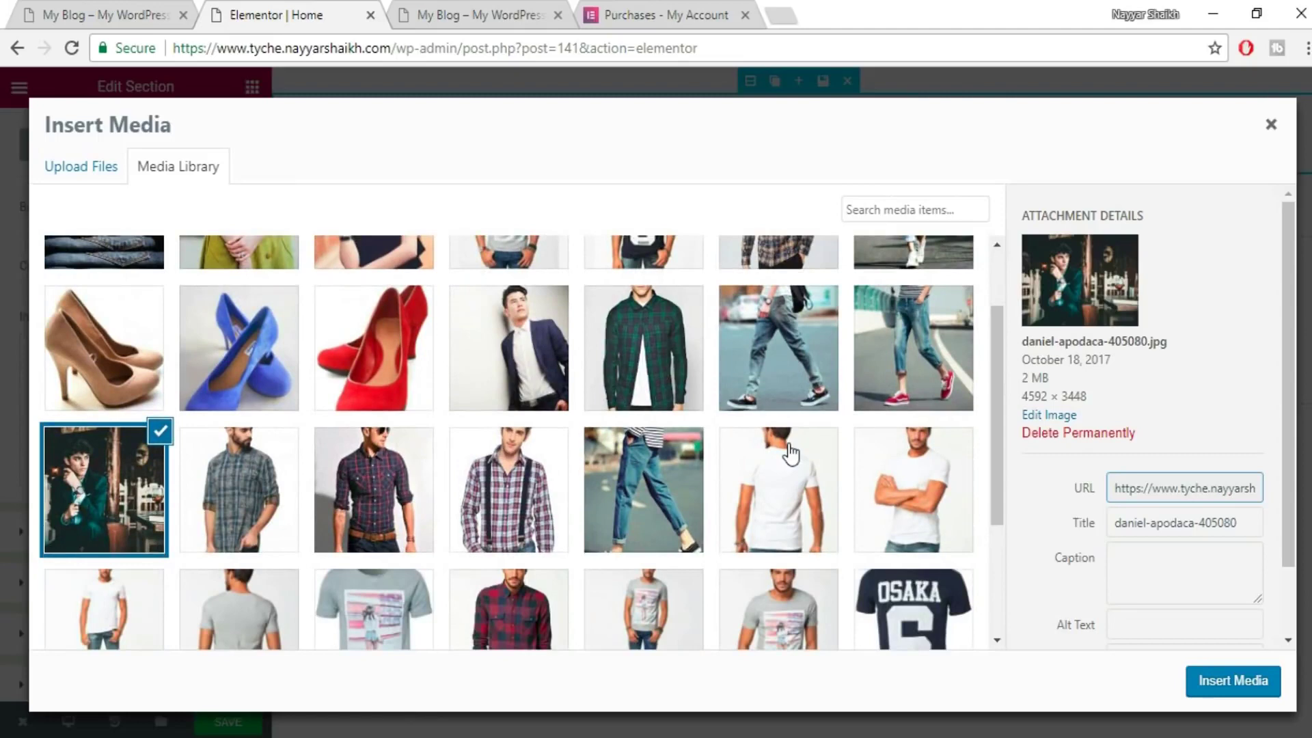
{"action": "left_click", "coordinate": [1242, 686]}
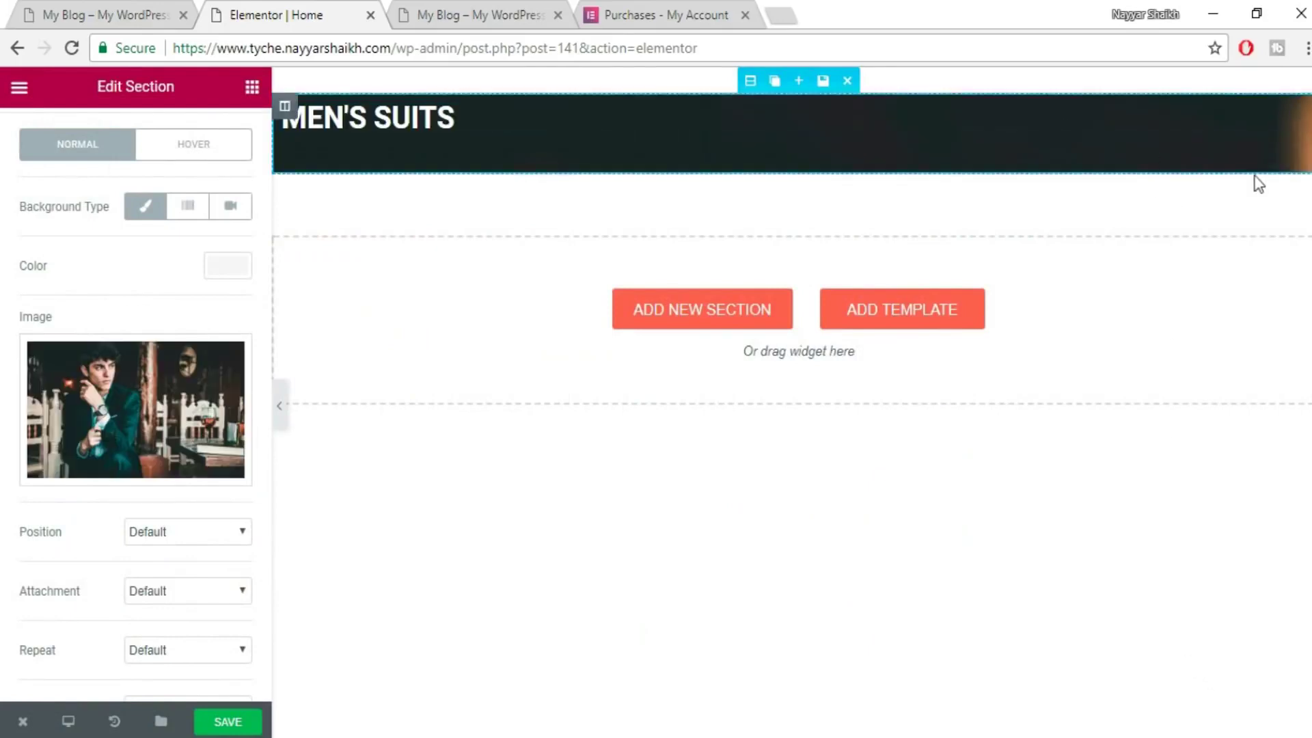
- Set the section's background image size to Cover
{"action": "scroll", "coordinate": [217, 589], "scroll_direction": "down", "scroll_amount": 3}
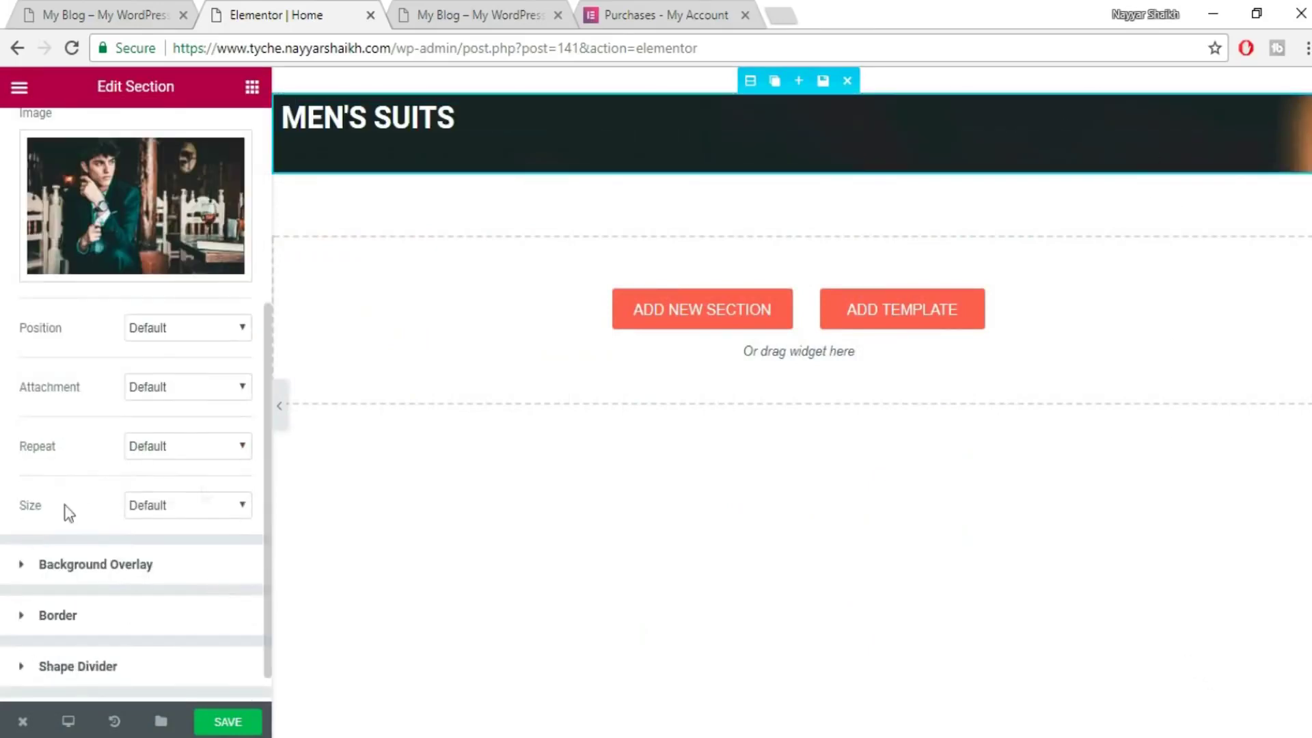
{"action": "left_click", "coordinate": [182, 506]}
{"action": "left_click", "coordinate": [180, 559]}
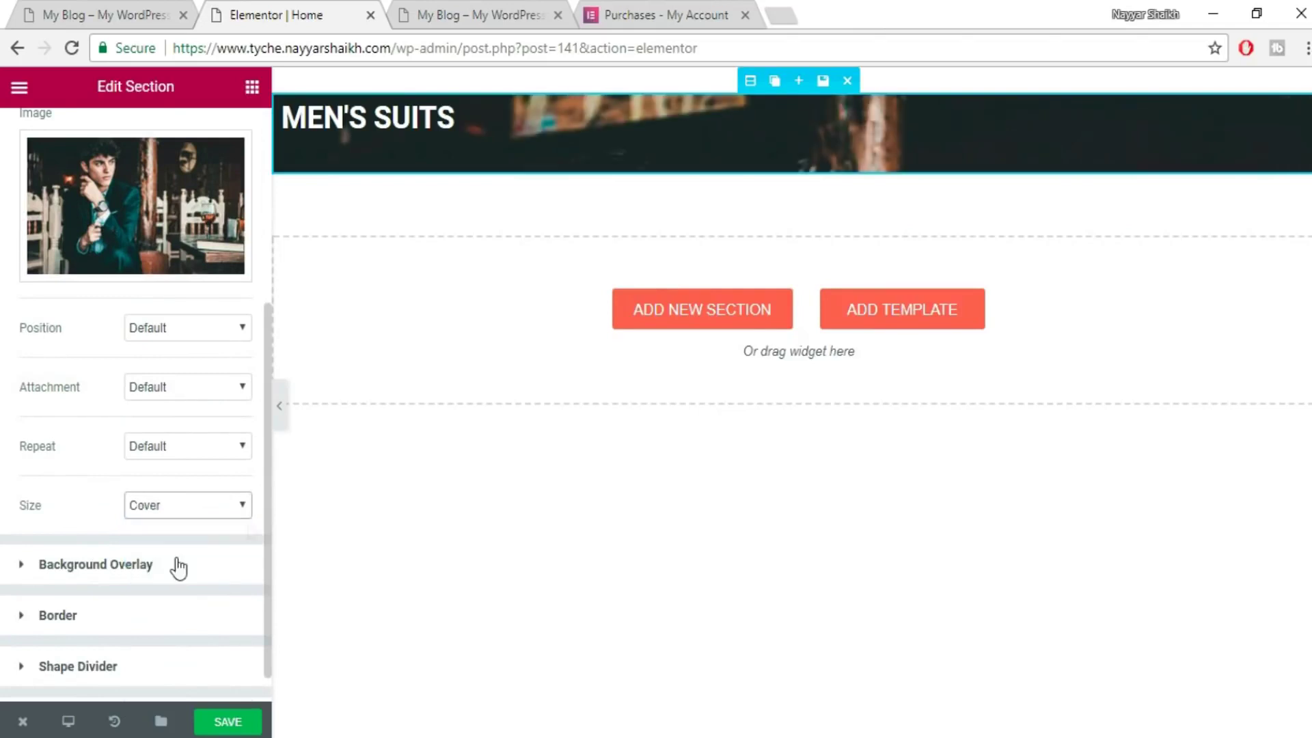
{"action": "scroll", "coordinate": [190, 311], "scroll_direction": "up", "scroll_amount": 5}
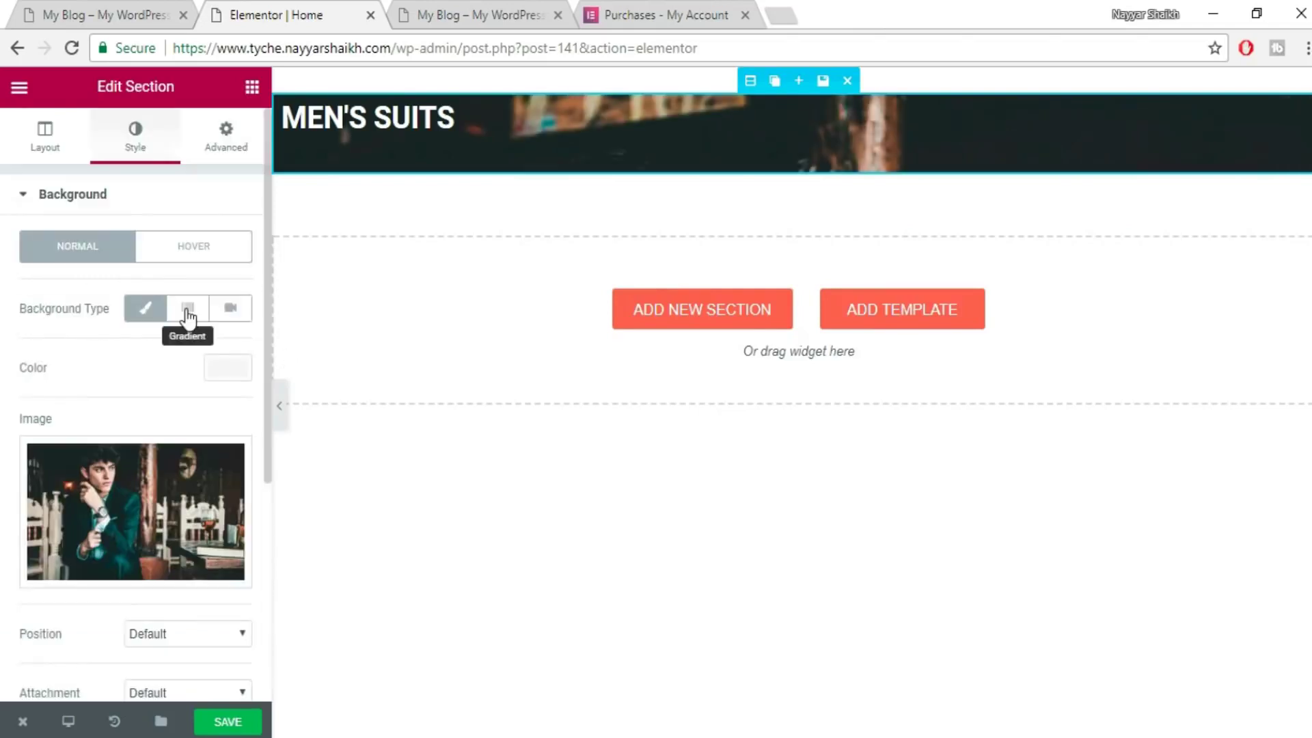
- Make the section height Fit To Screen and compare with the live homepage
{"action": "left_click", "coordinate": [45, 144]}
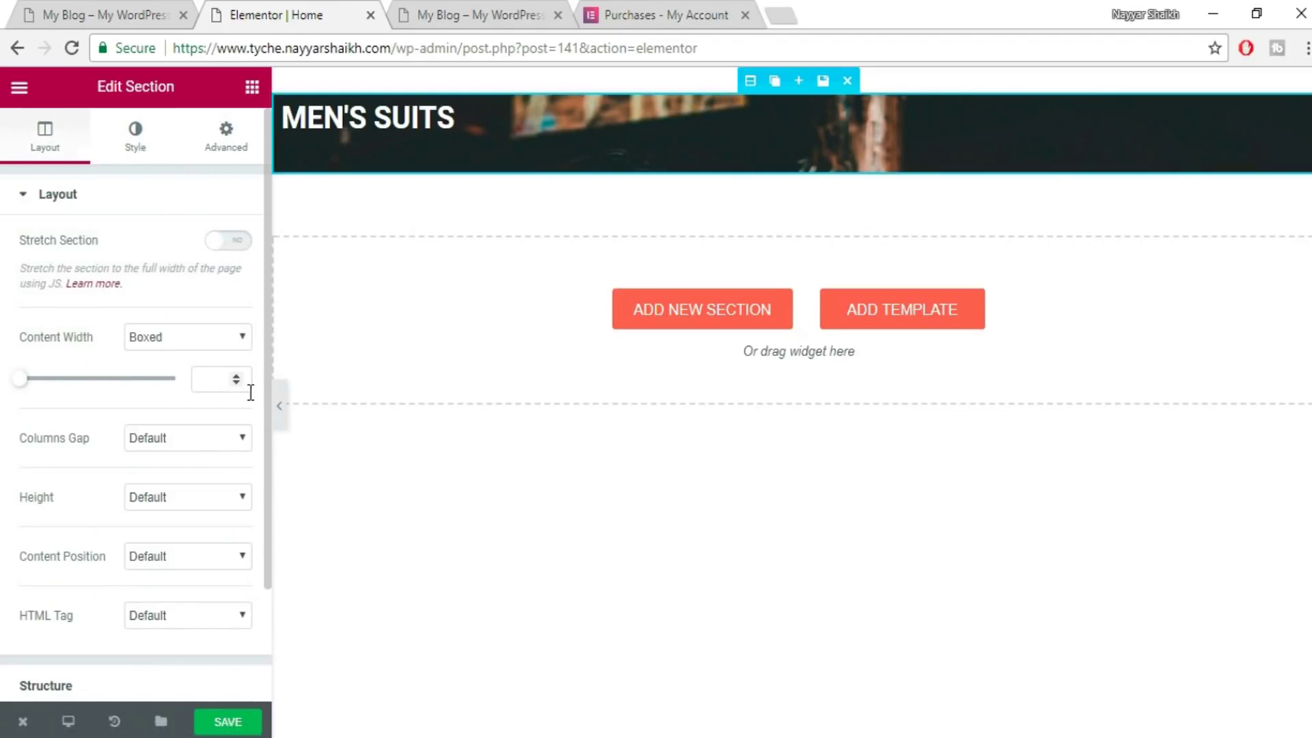
{"action": "left_click", "coordinate": [185, 506]}
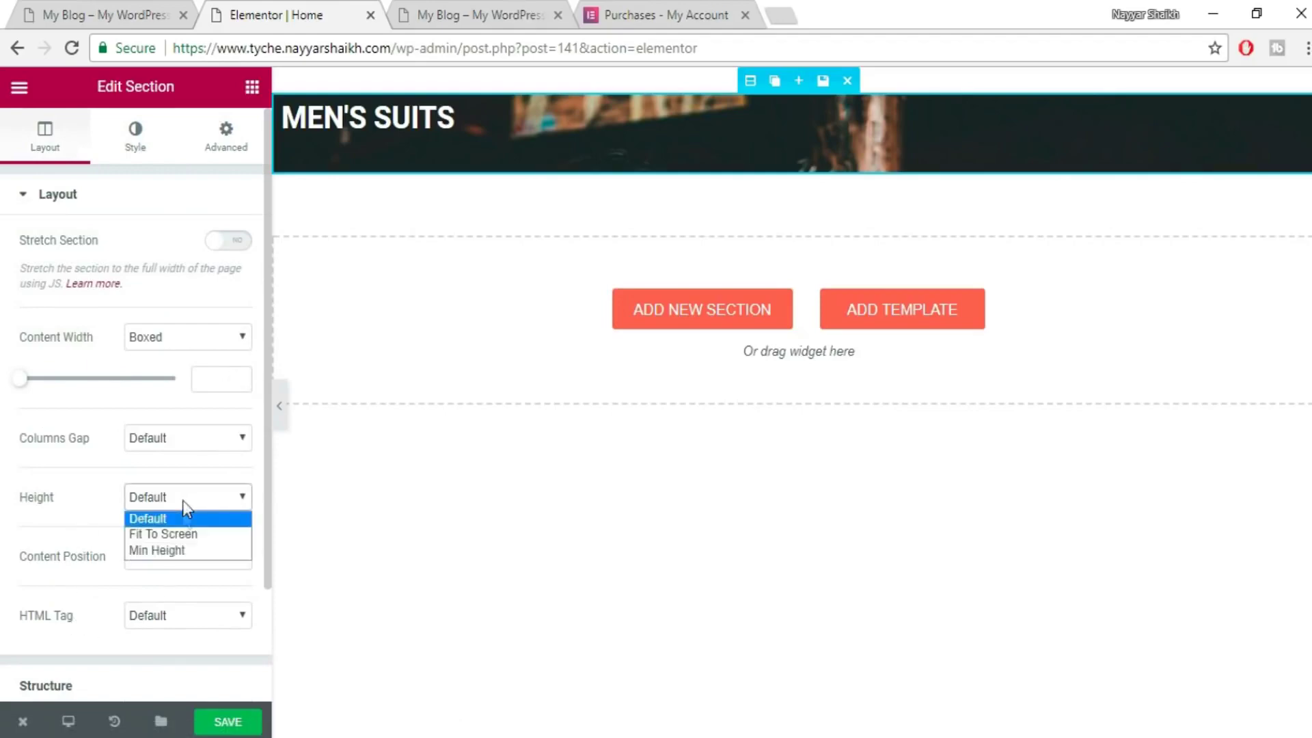
{"action": "left_click", "coordinate": [179, 536]}
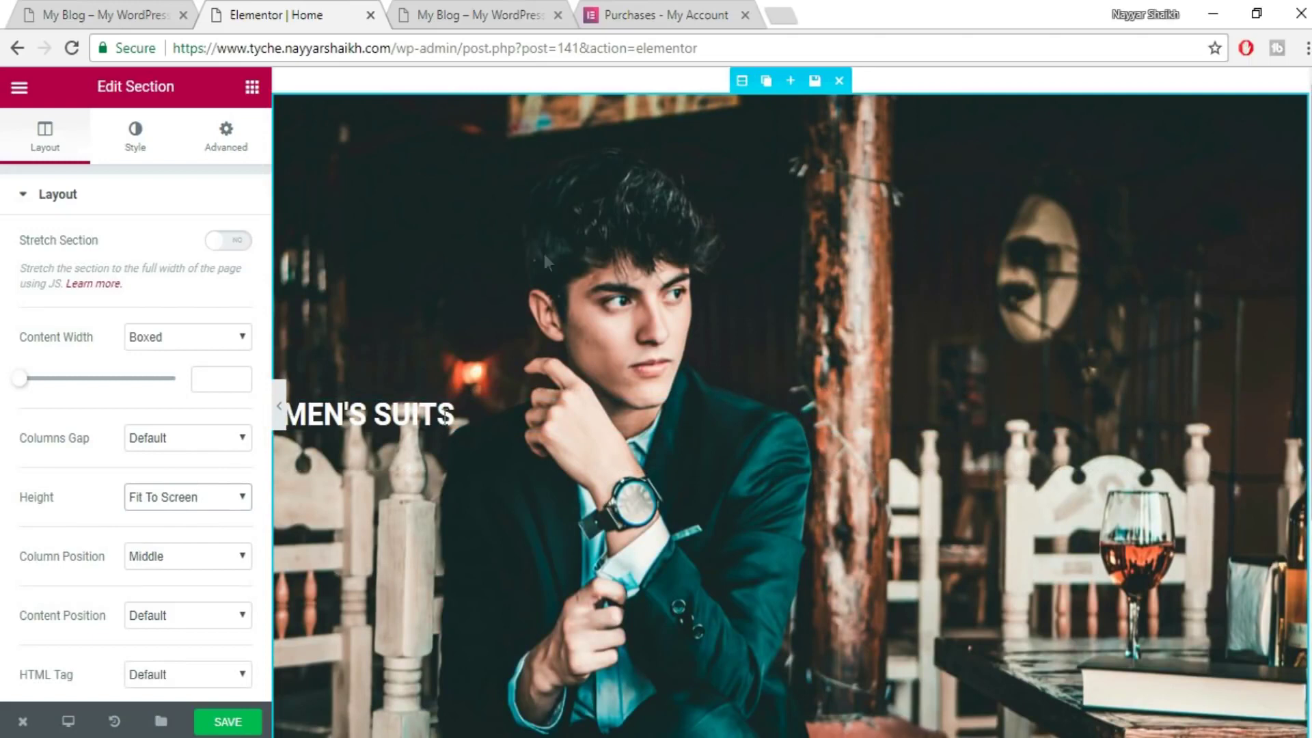
{"action": "left_click", "coordinate": [127, 154]}
{"action": "left_click", "coordinate": [101, 9]}
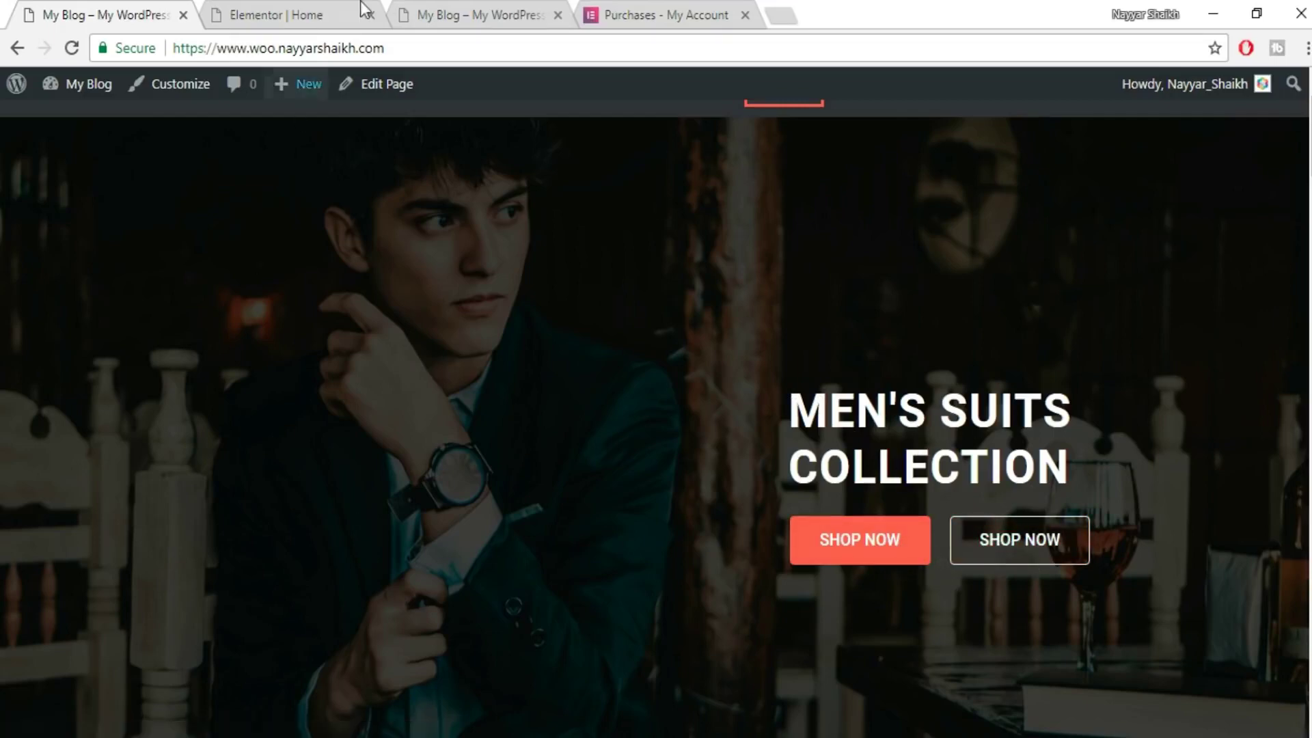
- Add a Classic black #000000 background overlay to darken the hero photo
{"action": "left_click", "coordinate": [301, 6]}
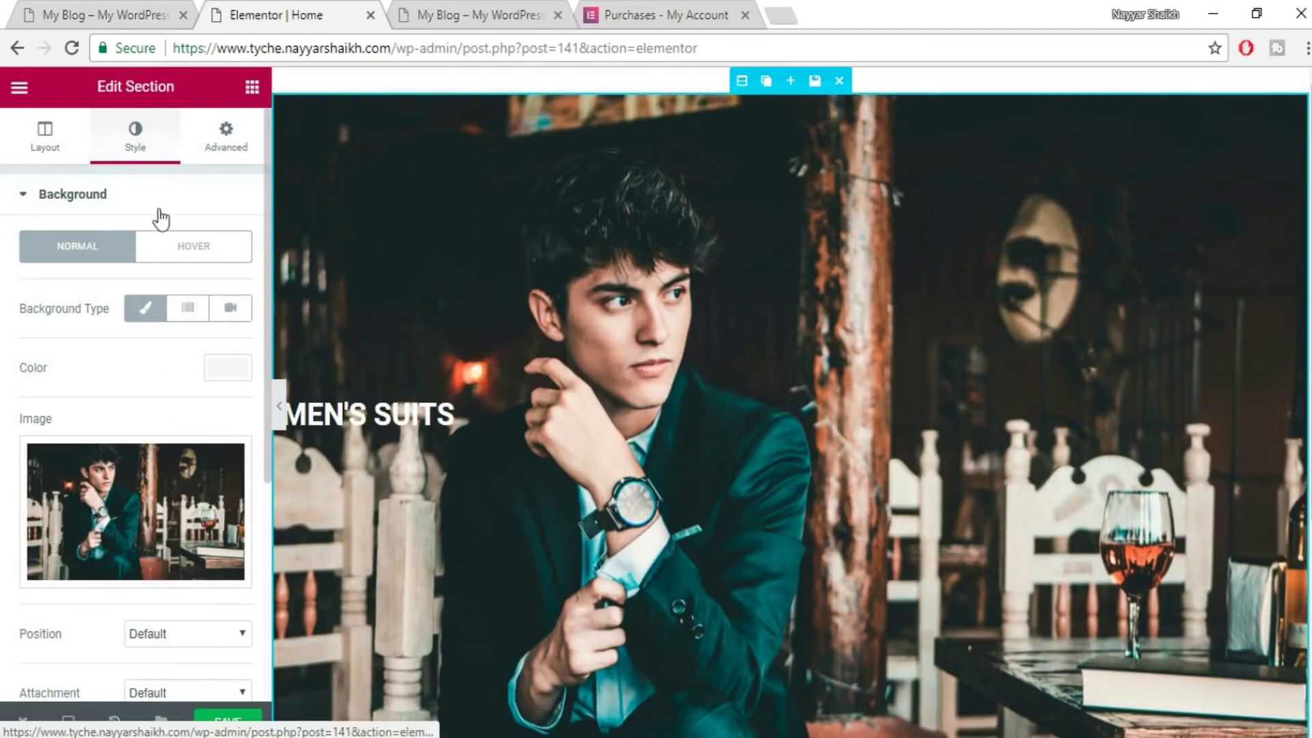
{"action": "scroll", "coordinate": [174, 430], "scroll_direction": "down", "scroll_amount": 5}
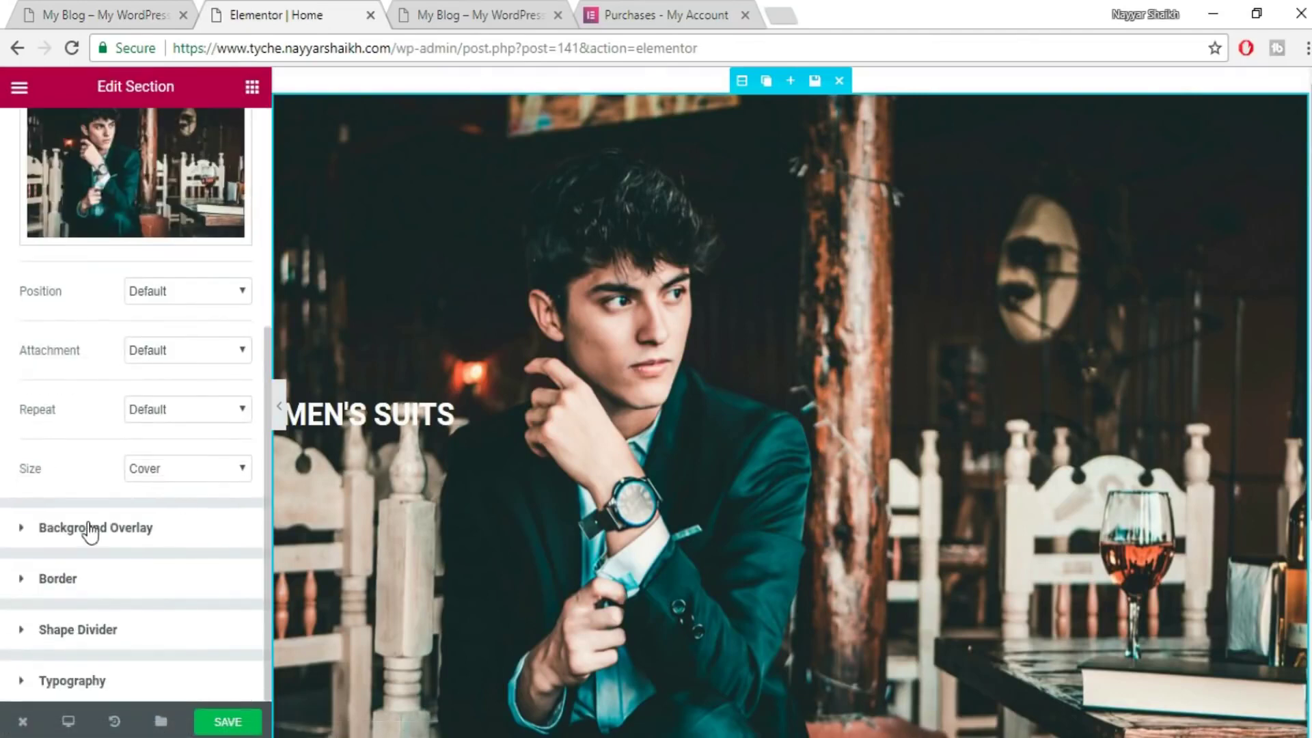
{"action": "left_click", "coordinate": [161, 539]}
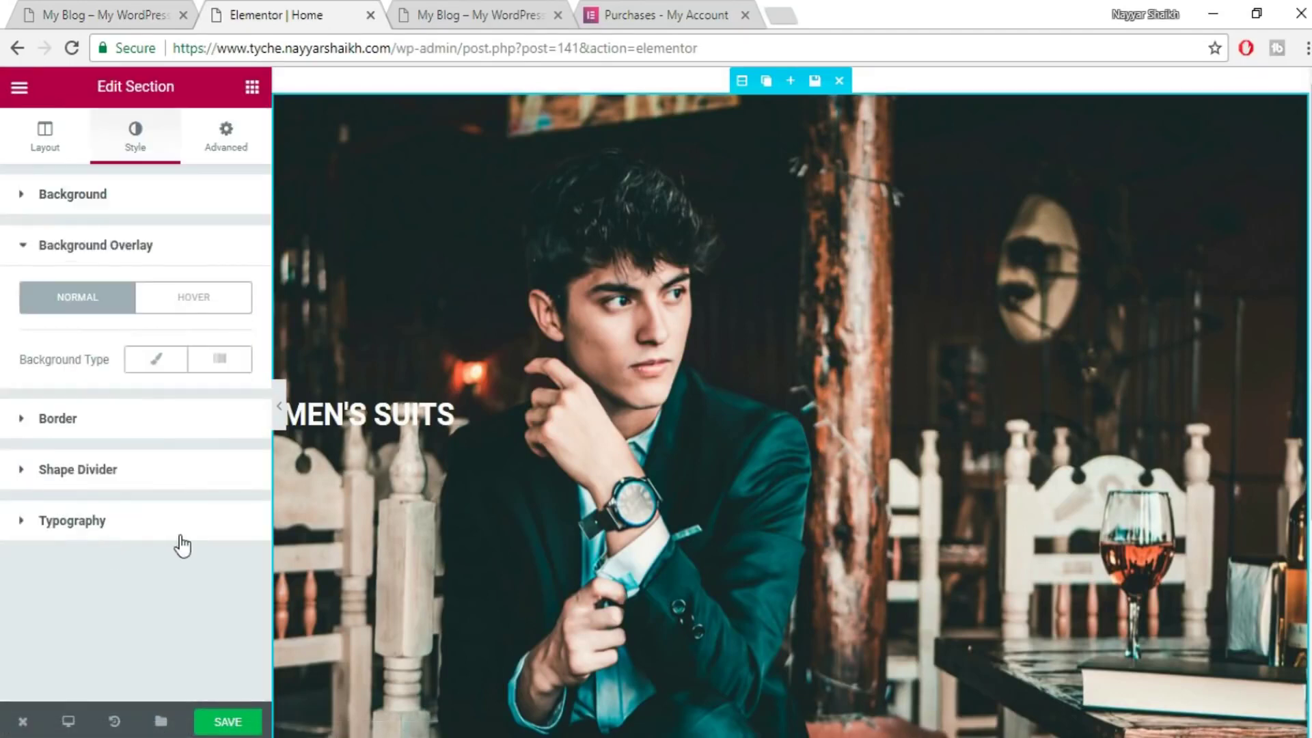
{"action": "left_click", "coordinate": [159, 365]}
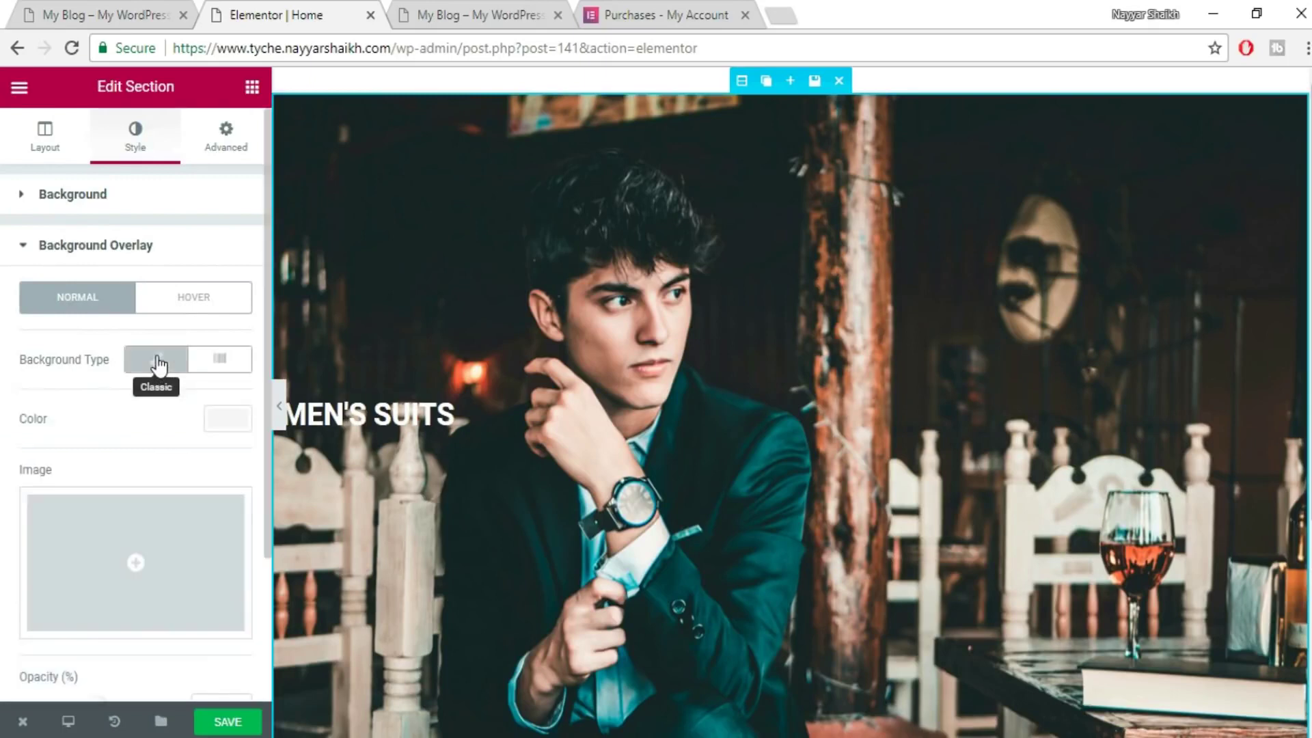
{"action": "left_click", "coordinate": [233, 427]}
{"action": "left_click", "coordinate": [163, 640]}
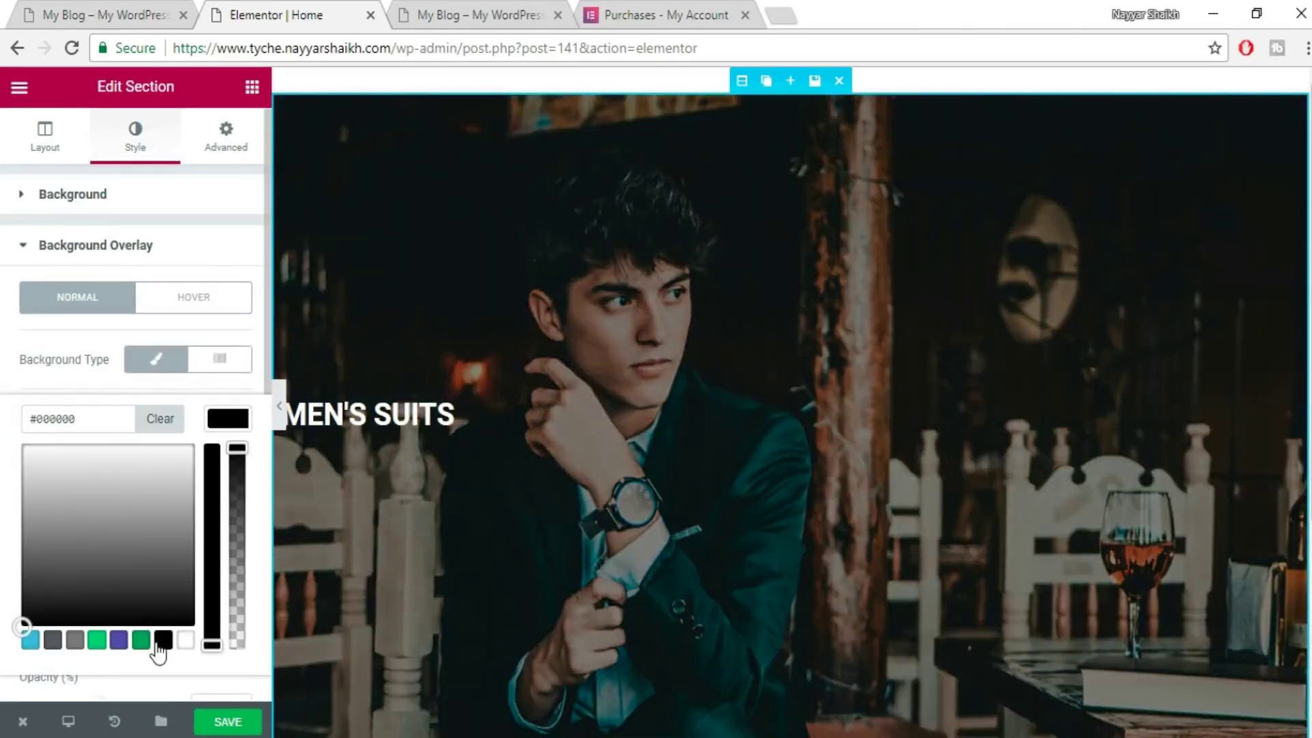
{"action": "scroll", "coordinate": [614, 492], "scroll_direction": "down", "scroll_amount": 2}
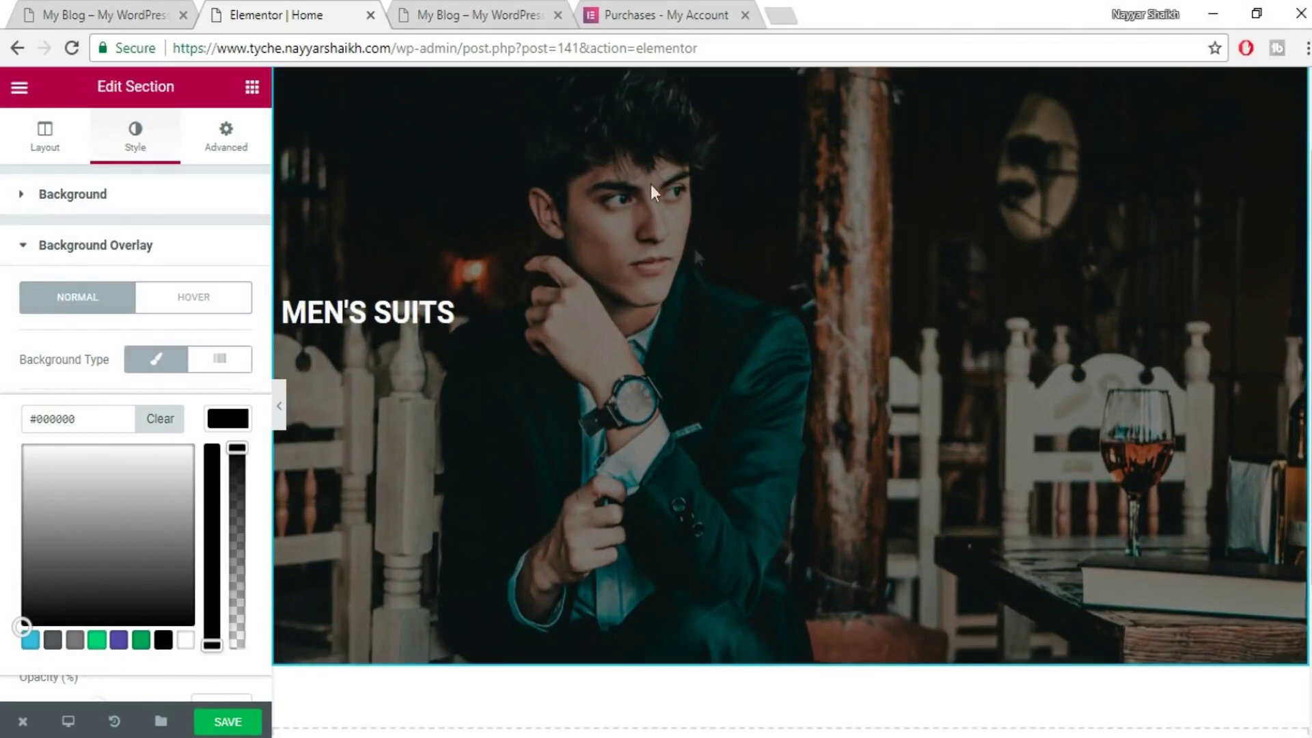
{"action": "scroll", "coordinate": [709, 301], "scroll_direction": "up", "scroll_amount": 2}
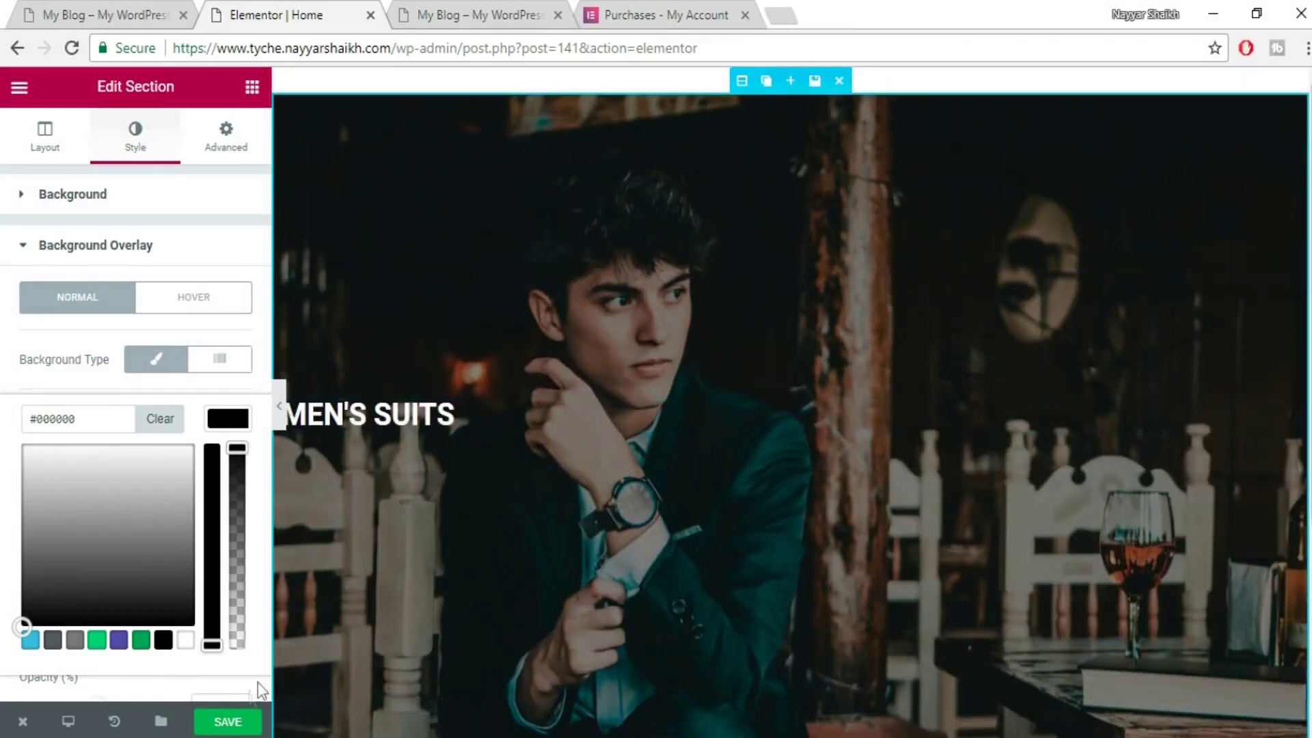
- Save the Home page and preview it without the editing panel
{"action": "left_click", "coordinate": [234, 729]}
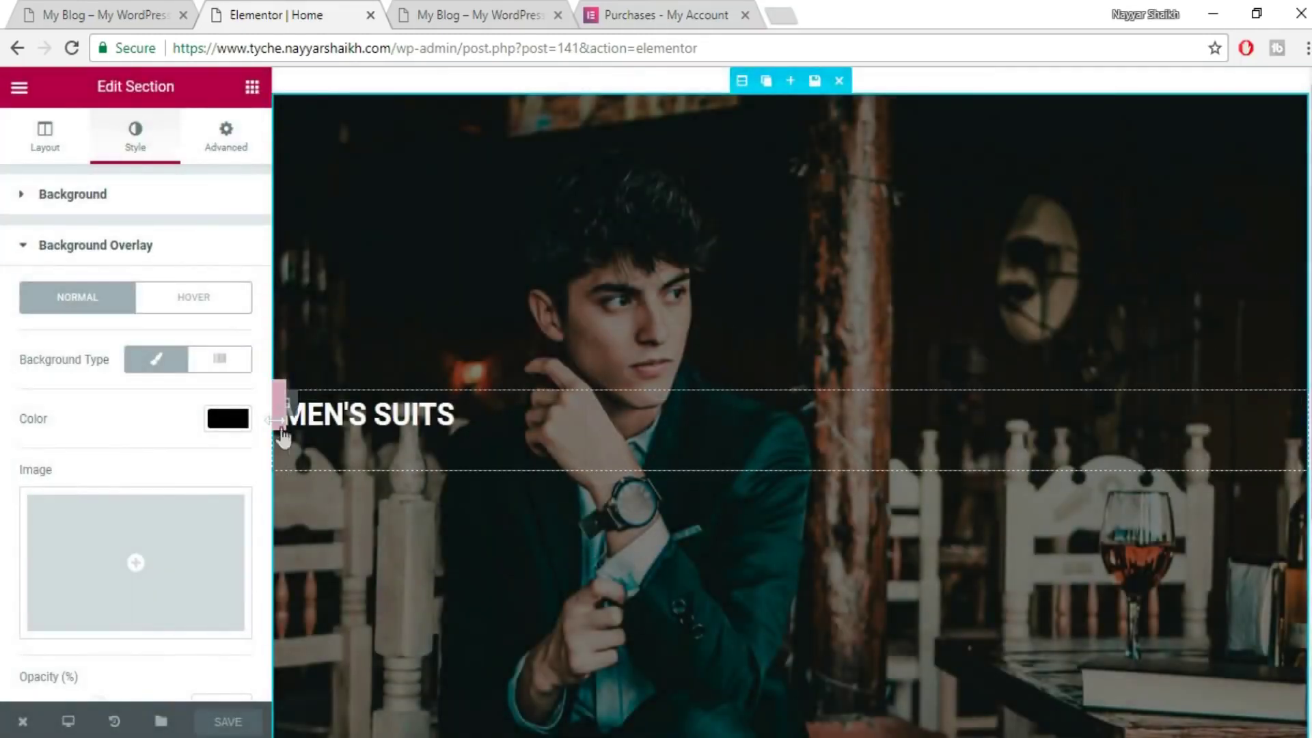
{"action": "left_click", "coordinate": [280, 408]}
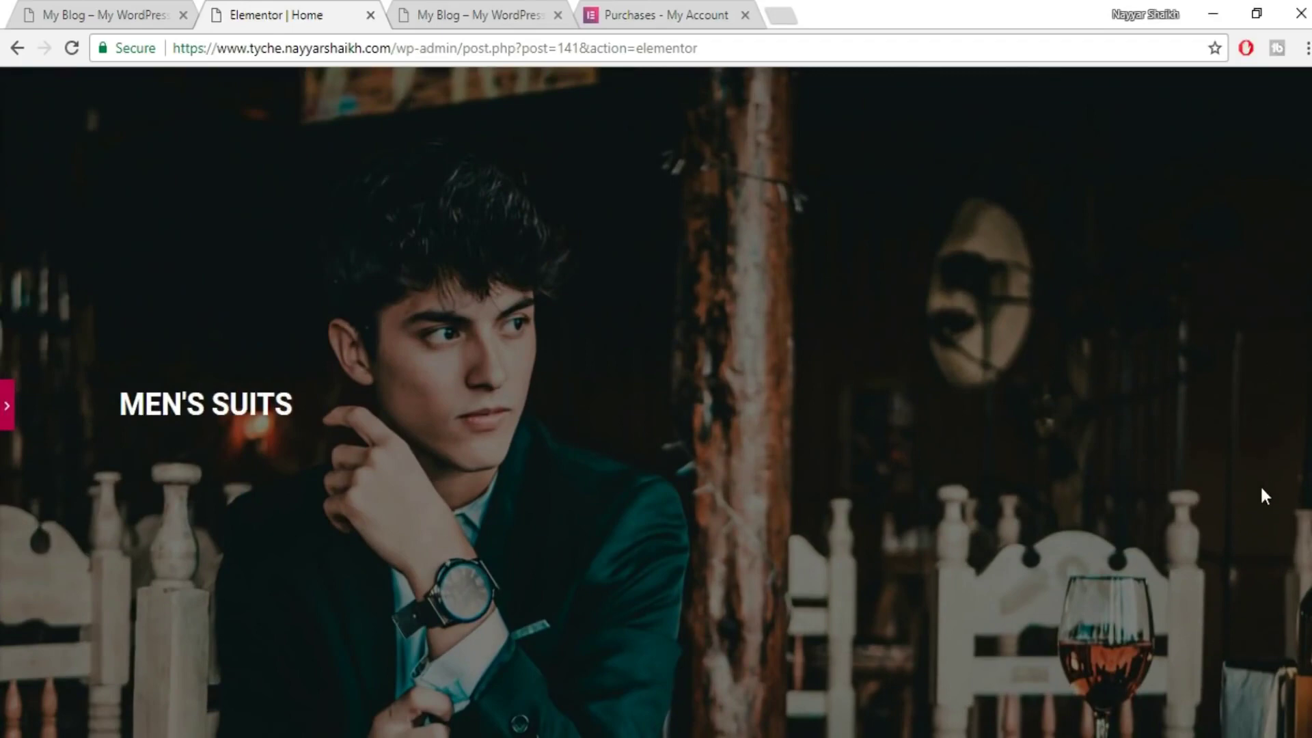
{"action": "left_click", "coordinate": [7, 410]}
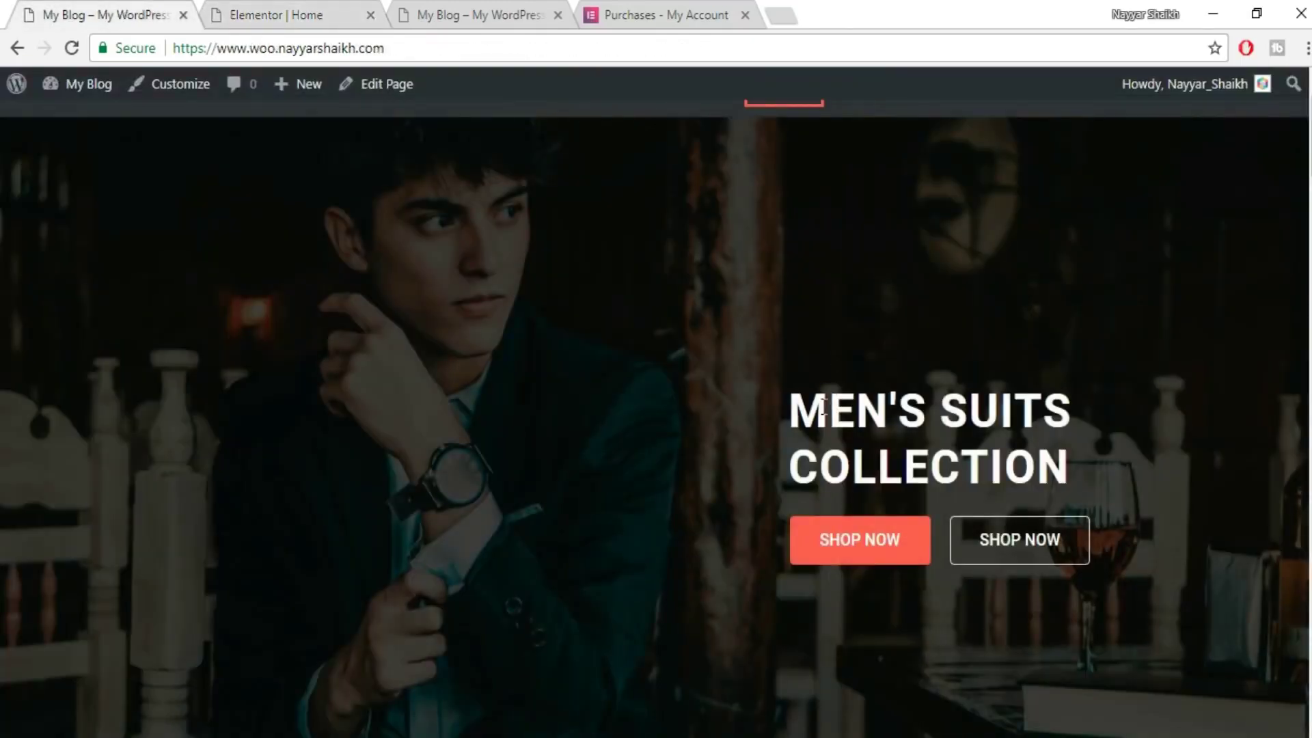
{"action": "left_click", "coordinate": [242, 14]}
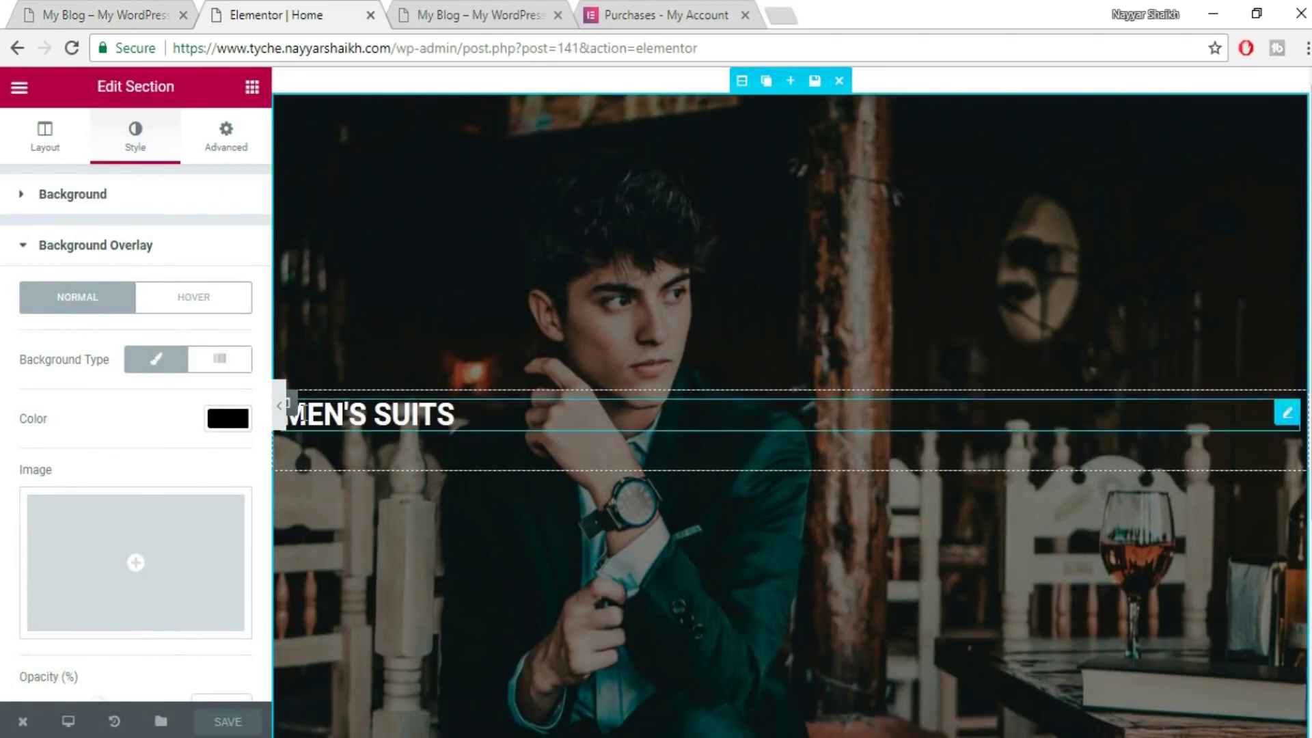
- Add a second column to the hero and drag the MEN'S SUITS heading into the right column
{"action": "mouse_move", "coordinate": [308, 413]}
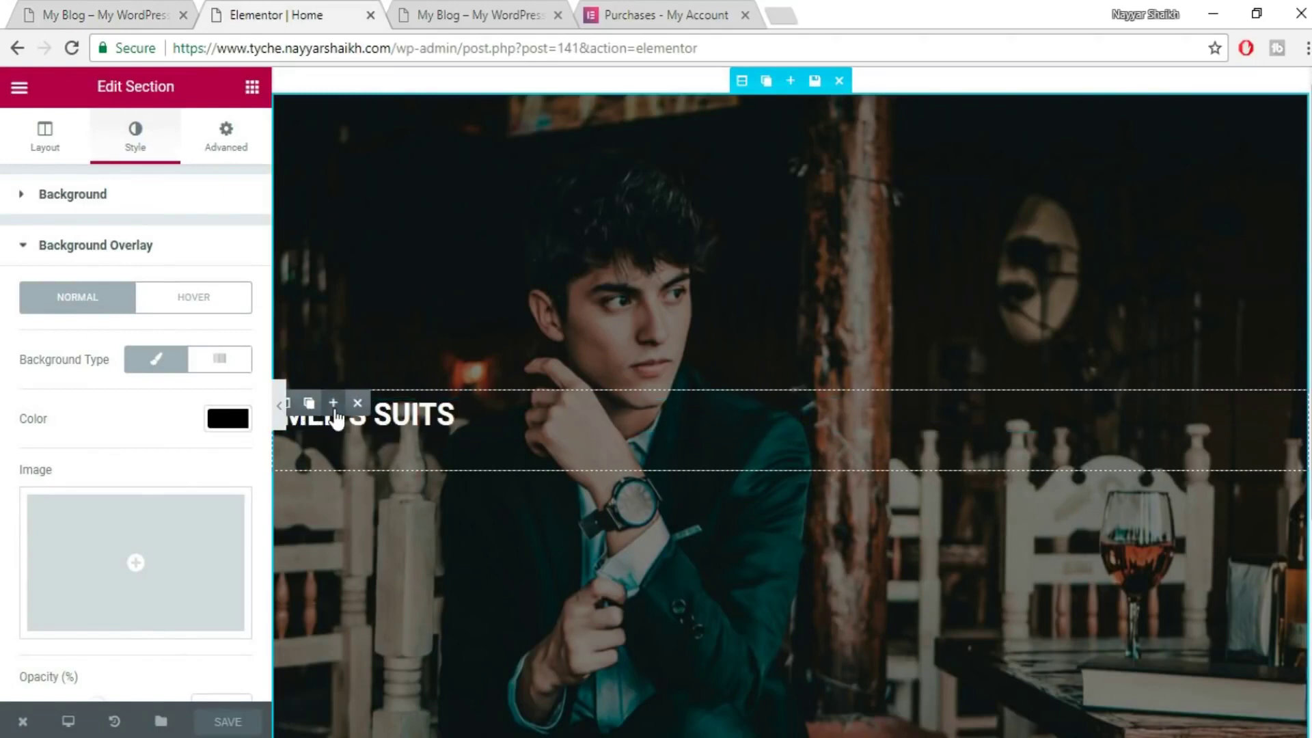
{"action": "scroll", "coordinate": [380, 440], "scroll_direction": "down", "scroll_amount": 2}
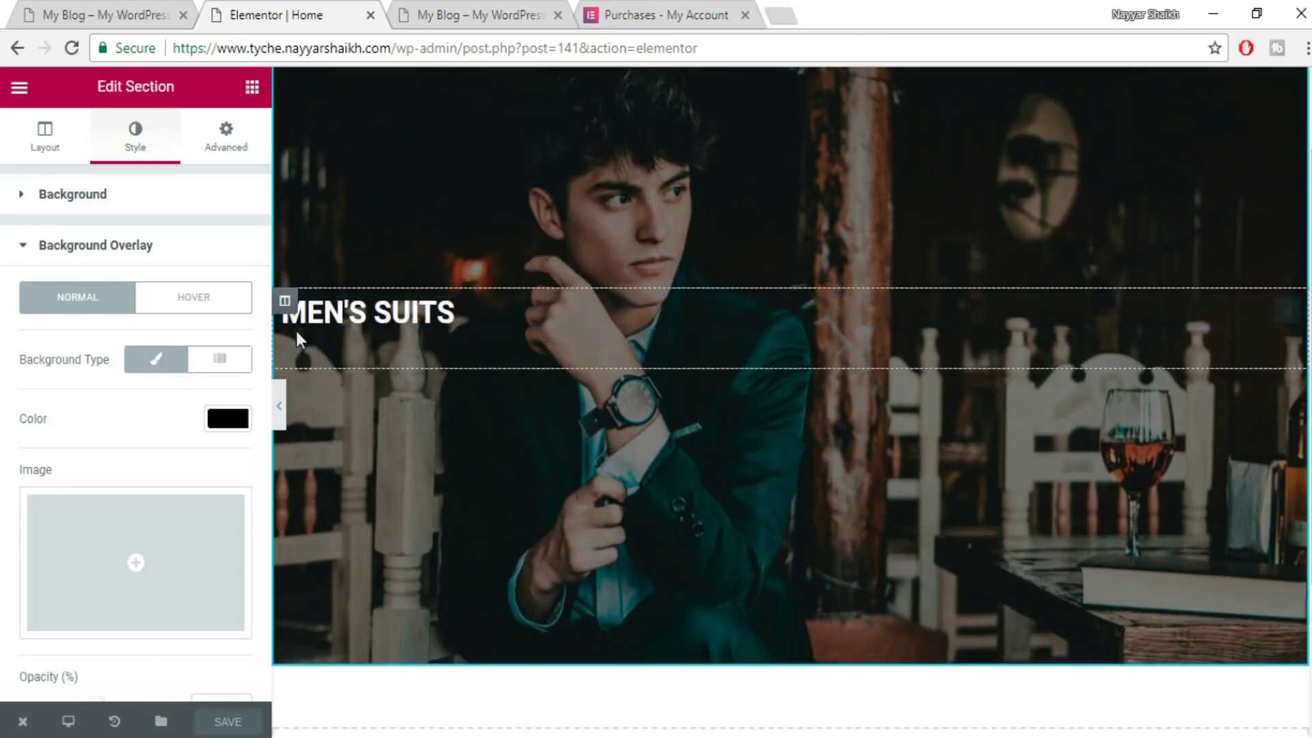
{"action": "mouse_move", "coordinate": [325, 310]}
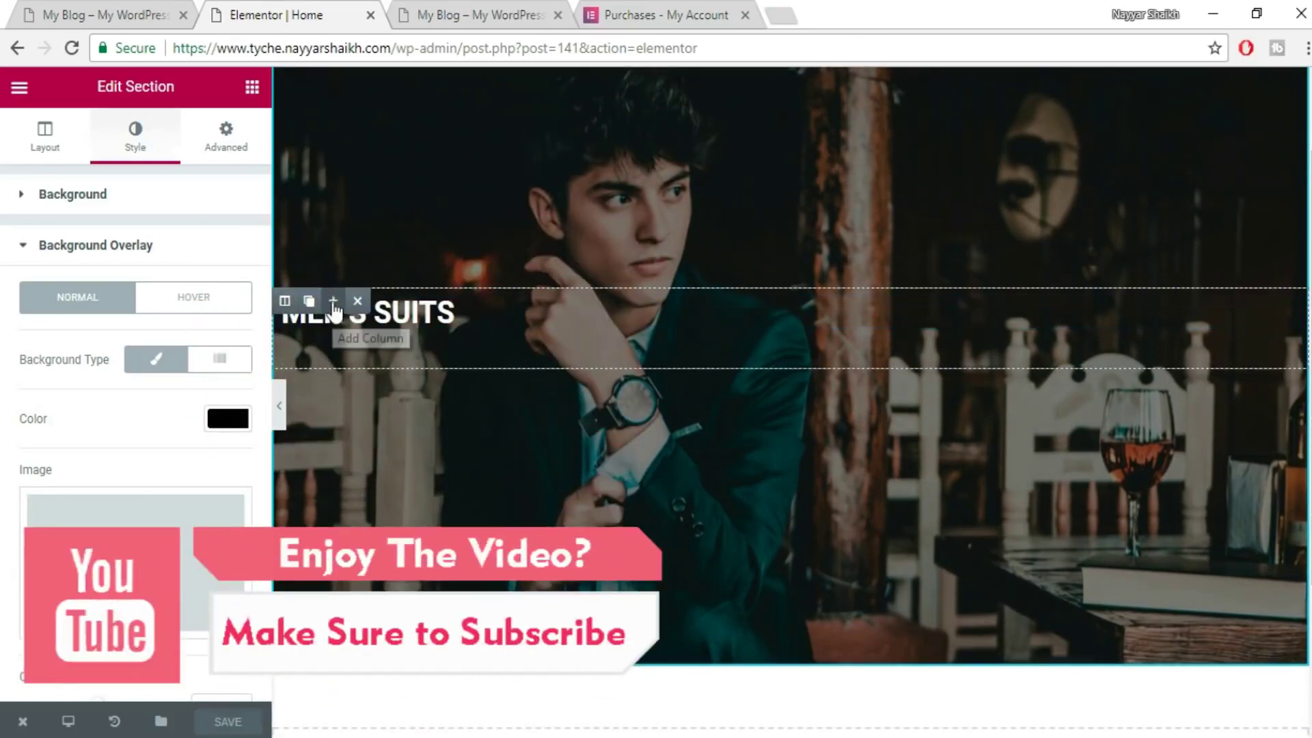
{"action": "left_click", "coordinate": [334, 304]}
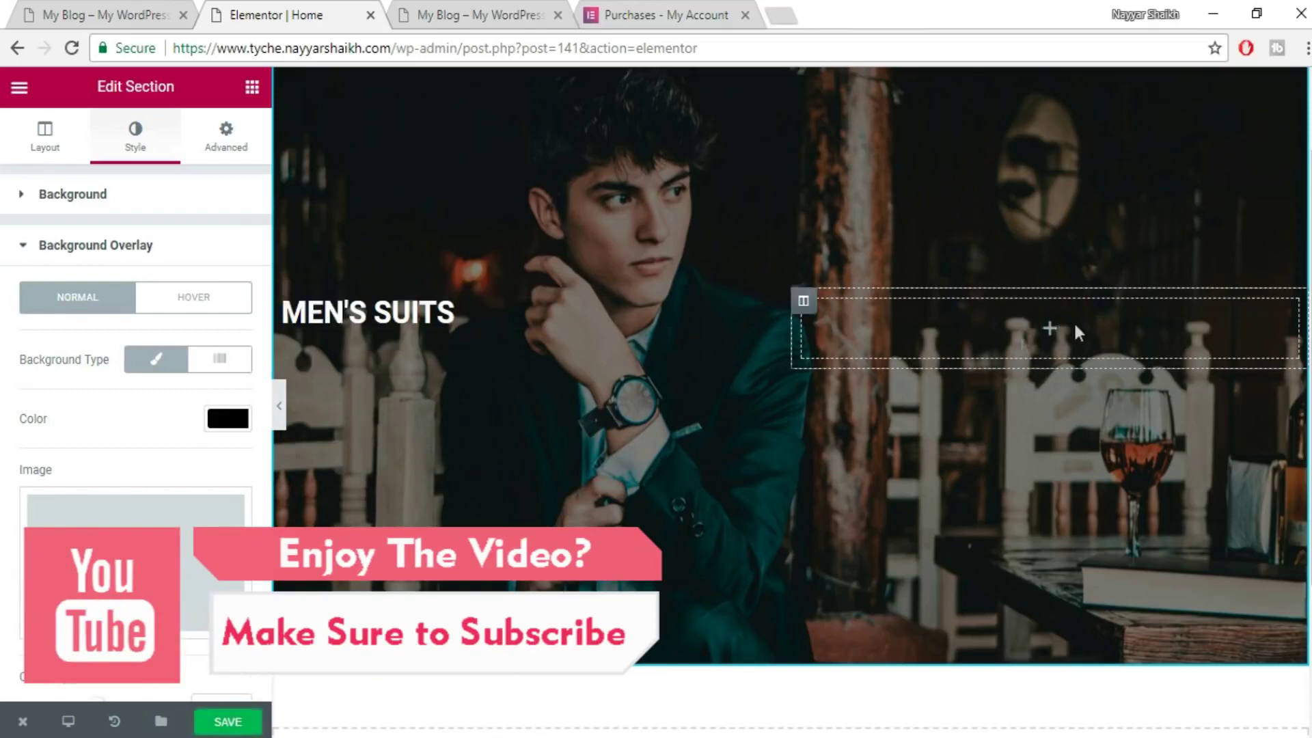
{"action": "left_click_drag", "start_coordinate": [294, 302], "coordinate": [1132, 323]}
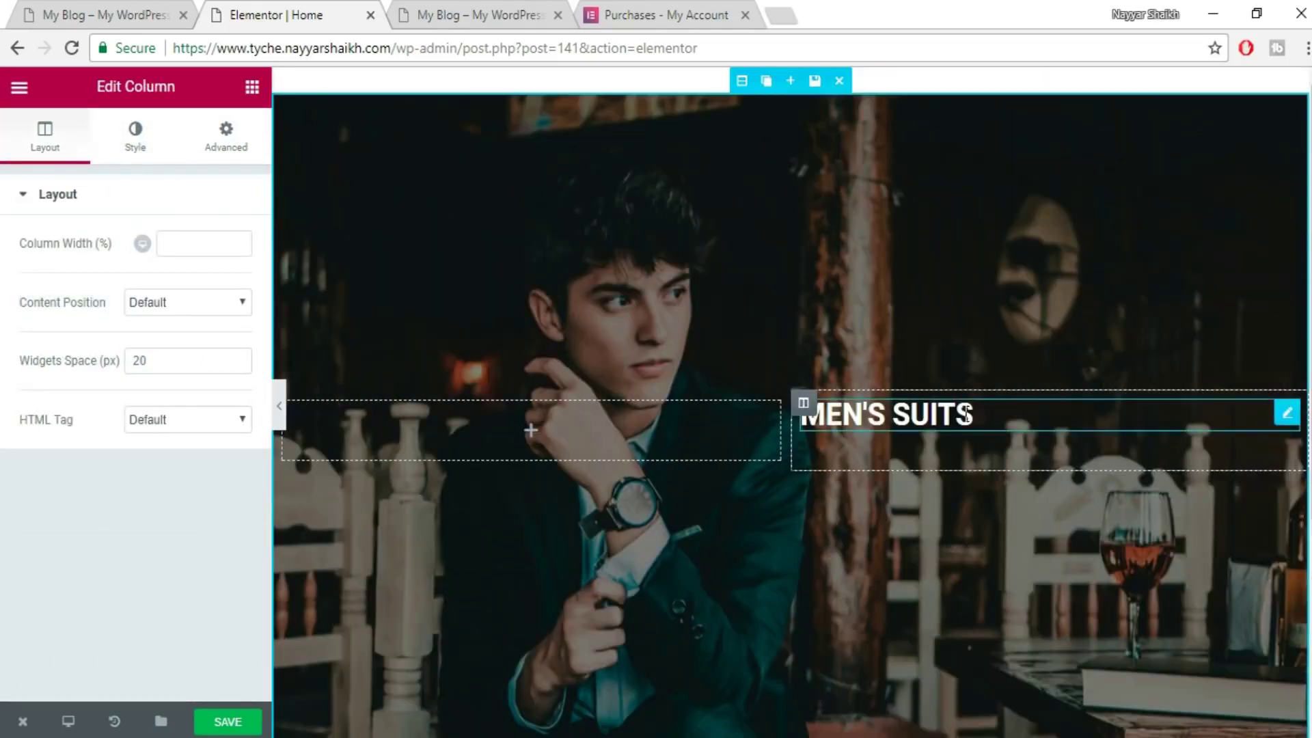
{"action": "left_click", "coordinate": [136, 14]}
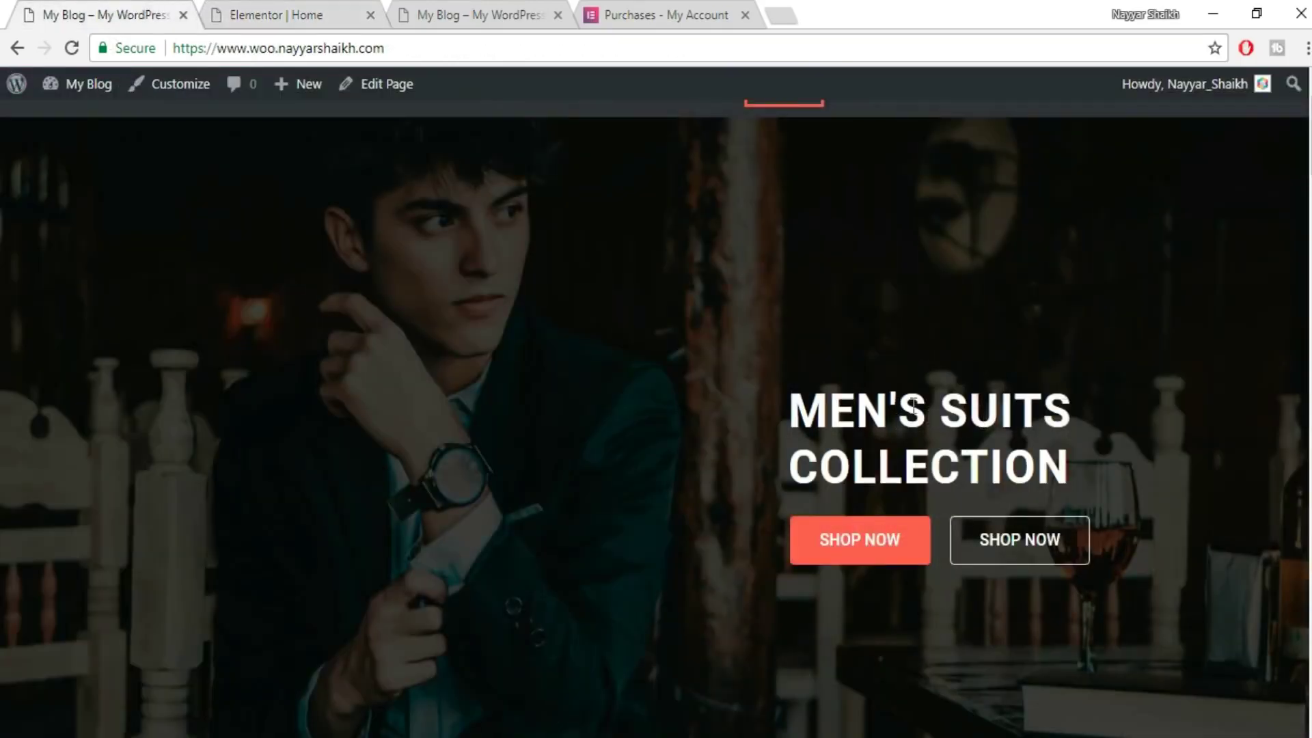
{"action": "left_click", "coordinate": [364, 10]}
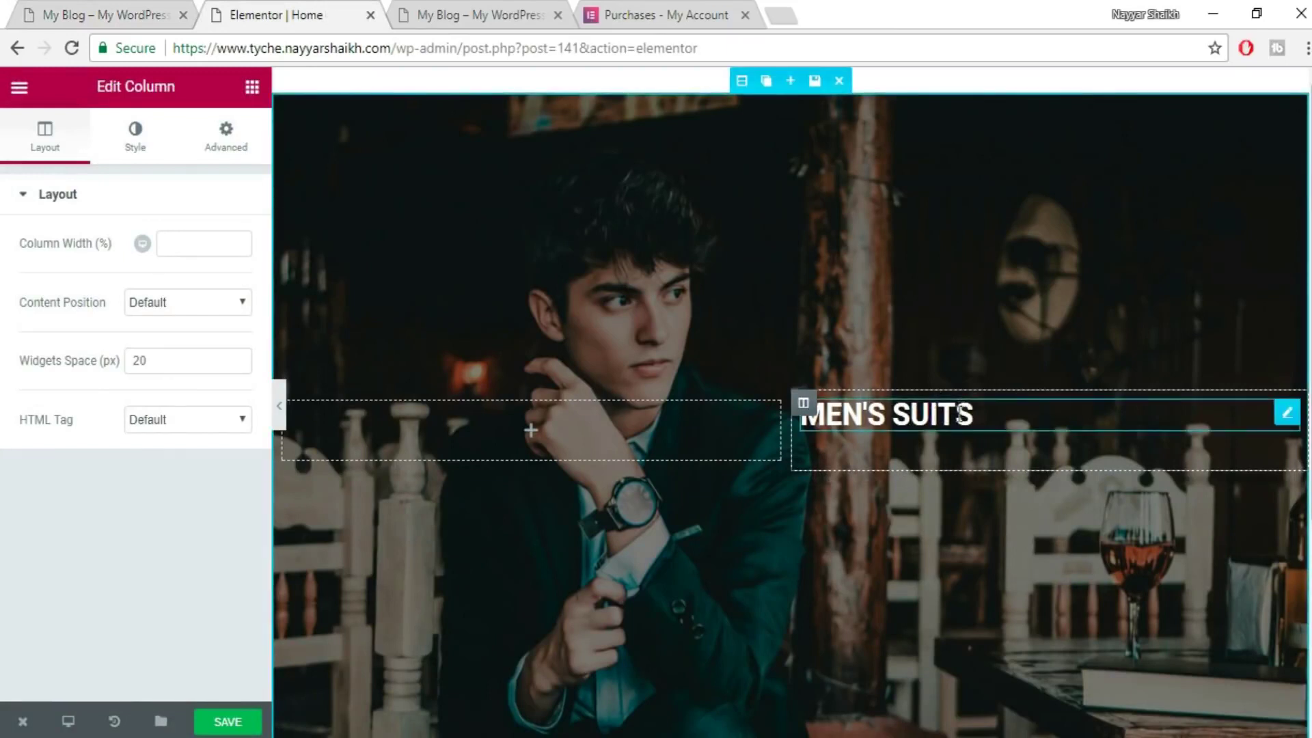
- Turn on custom typography for the MEN'S SUITS heading and set its size to 58 px
{"action": "left_click", "coordinate": [931, 414]}
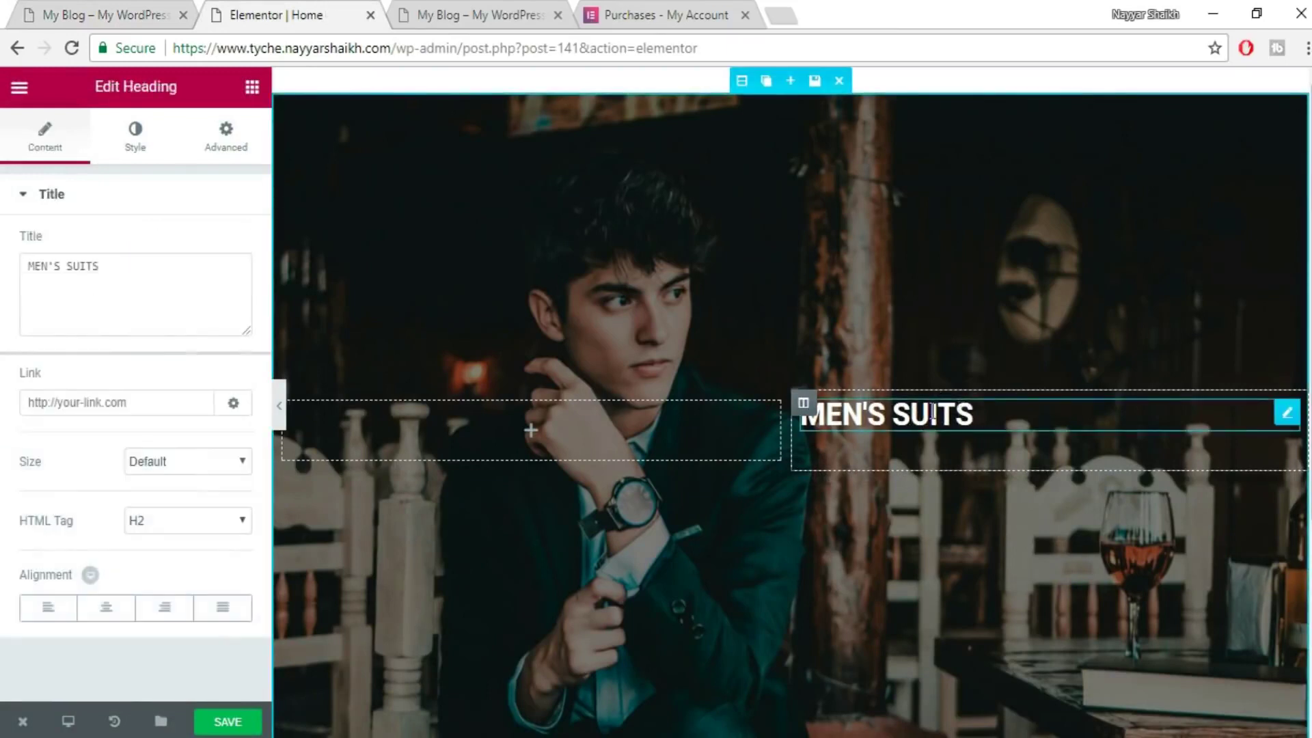
{"action": "left_click", "coordinate": [131, 133]}
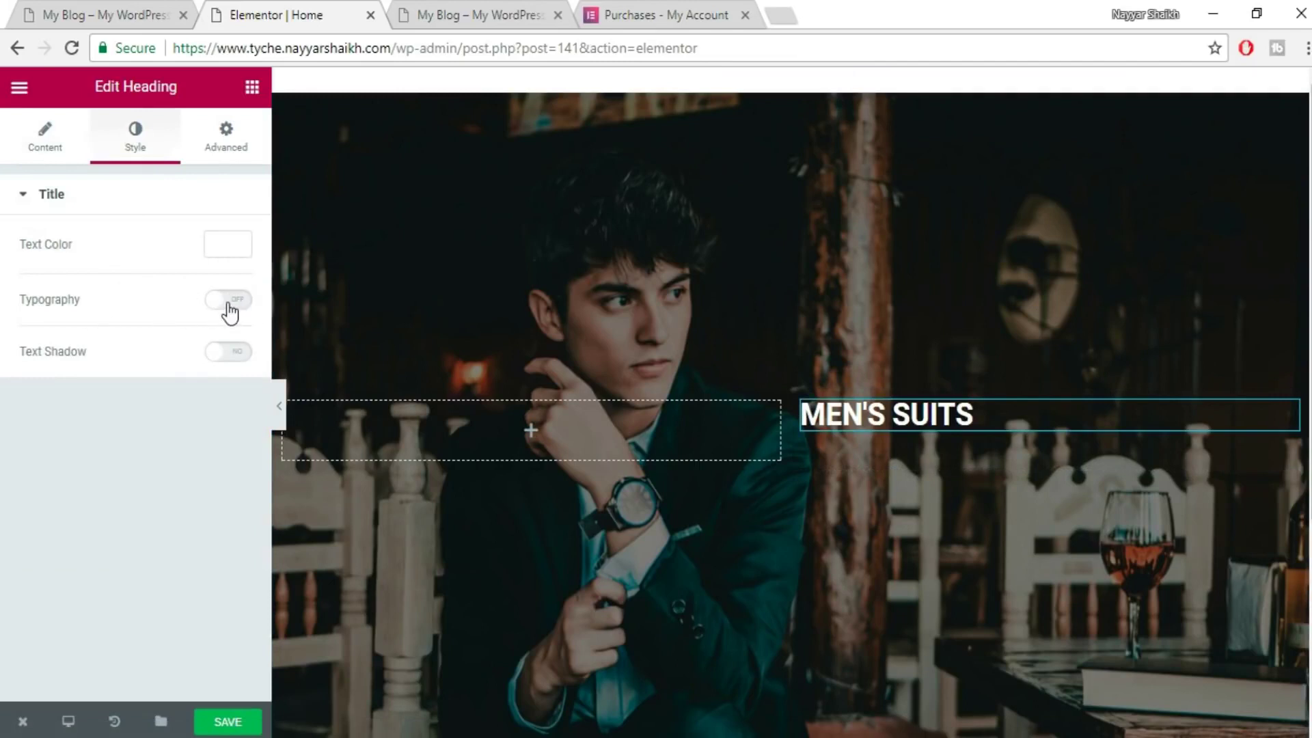
{"action": "left_click", "coordinate": [230, 300]}
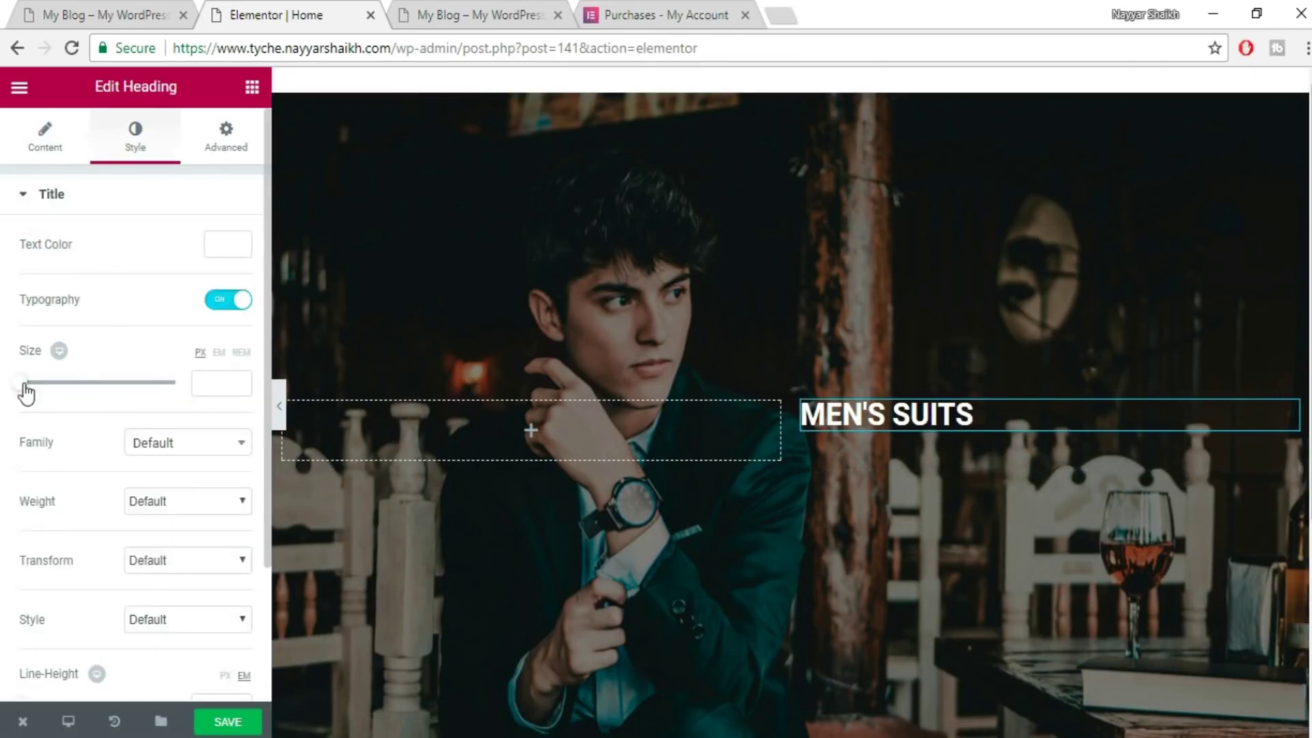
{"action": "left_click_drag", "start_coordinate": [23, 392], "coordinate": [68, 396]}
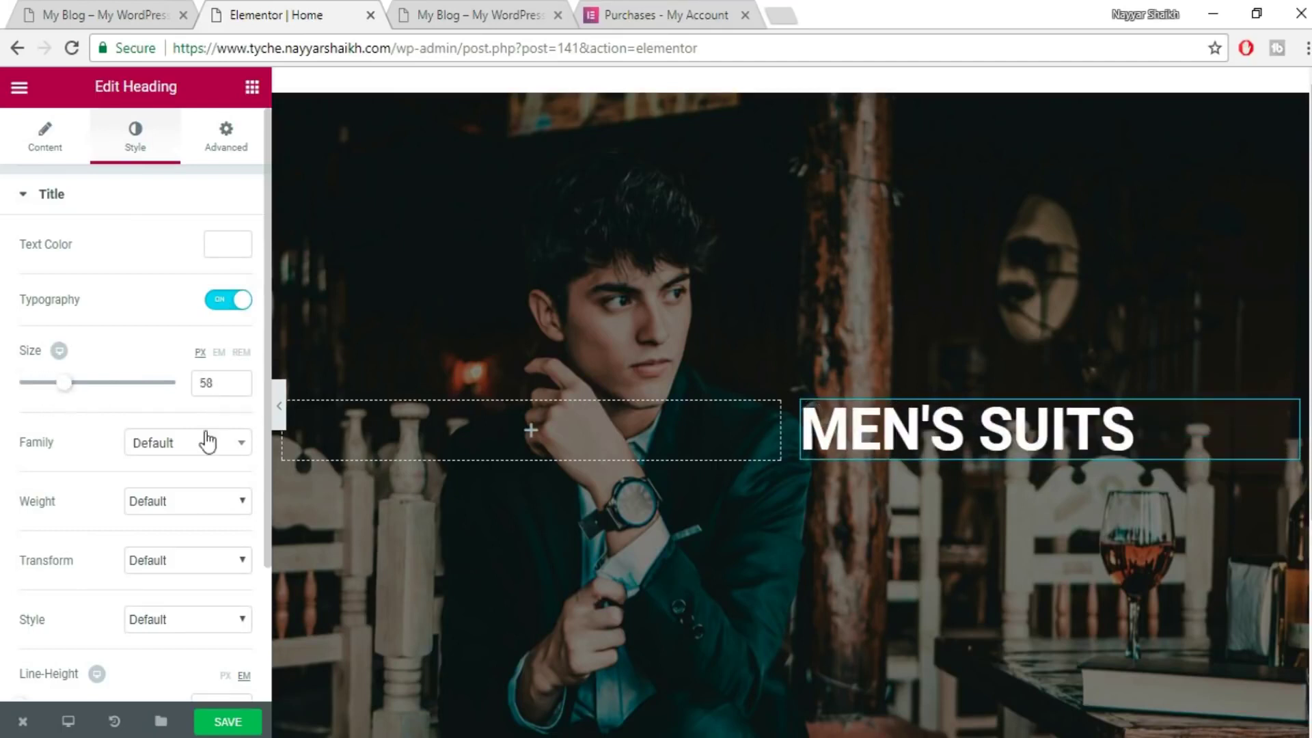
- Try the Acme font family on the heading, then reset the family to Default
{"action": "scroll", "coordinate": [489, 439], "scroll_direction": "down", "scroll_amount": 2}
{"action": "left_click", "coordinate": [240, 444]}
{"action": "scroll", "coordinate": [200, 581], "scroll_direction": "down", "scroll_amount": 1}
{"action": "scroll", "coordinate": [199, 601], "scroll_direction": "down", "scroll_amount": 3}
{"action": "left_click", "coordinate": [194, 597]}
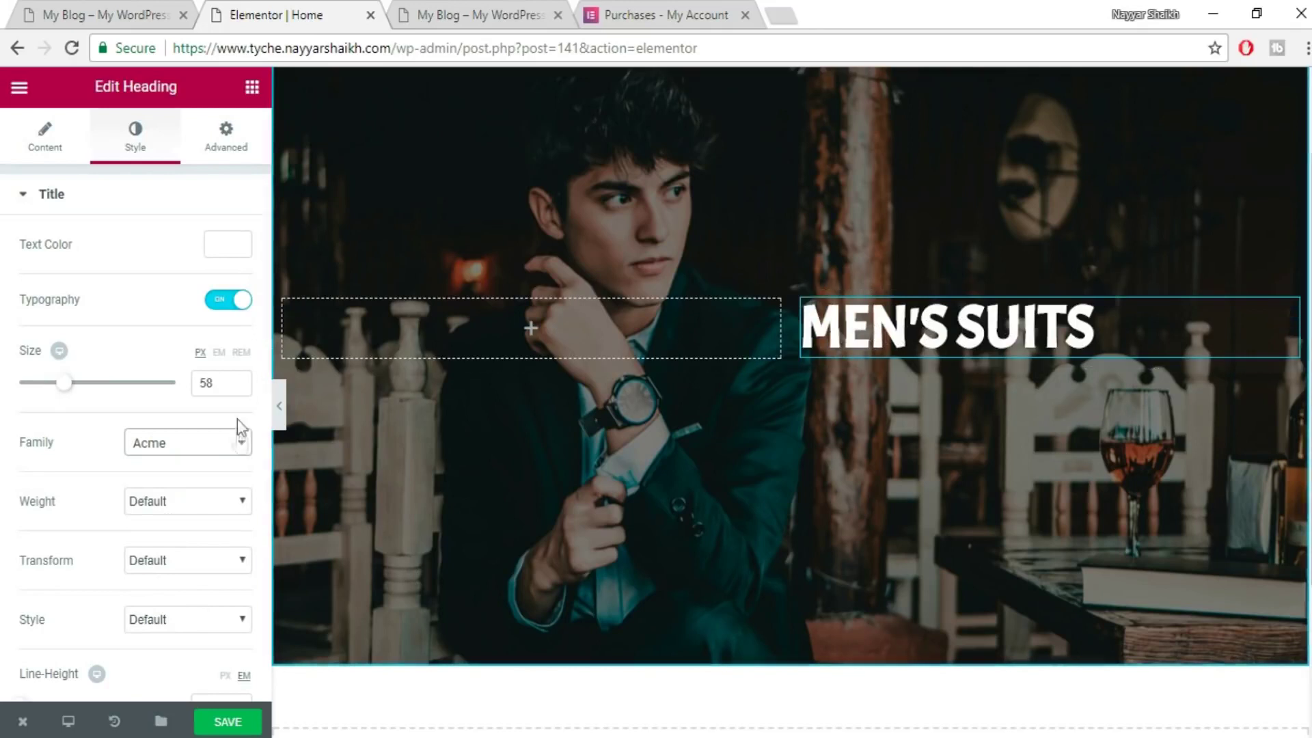
{"action": "left_click", "coordinate": [231, 449]}
{"action": "scroll", "coordinate": [199, 524], "scroll_direction": "up", "scroll_amount": 2}
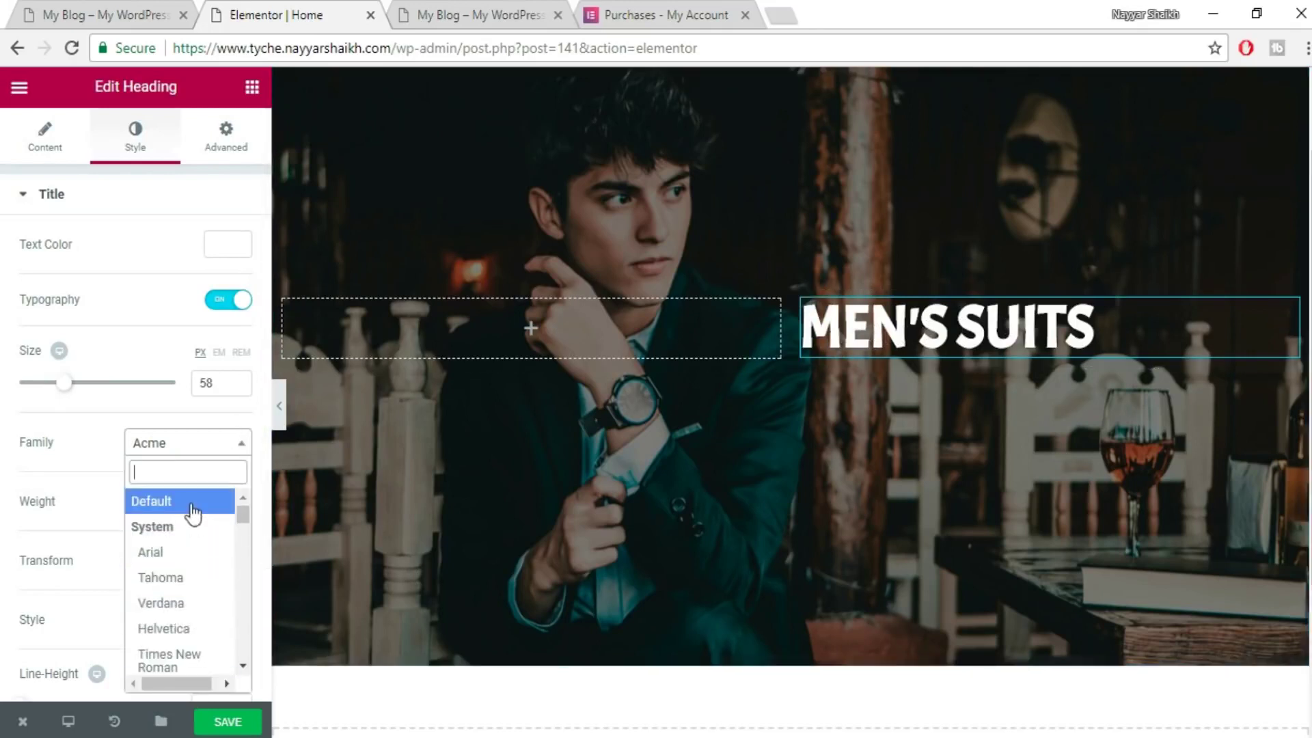
{"action": "left_click", "coordinate": [191, 503]}
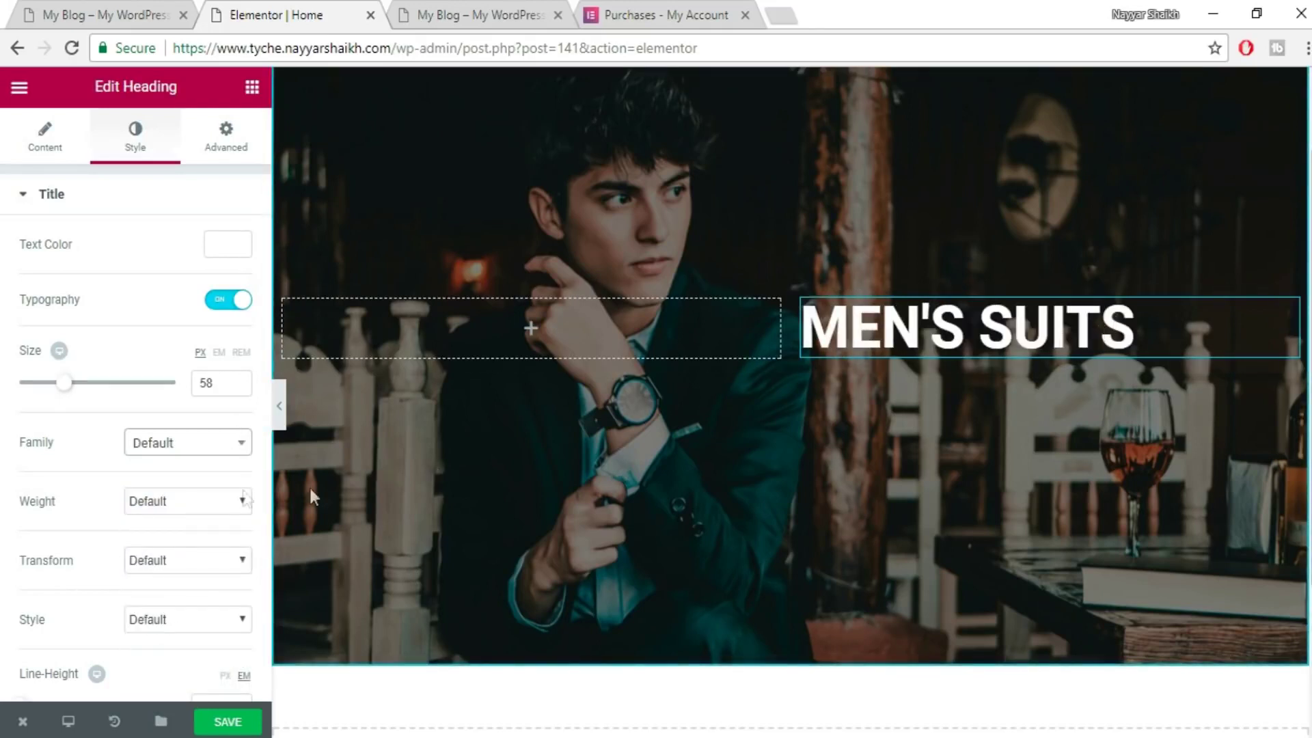
- Try heading weights 200, 400 and 900, then reset the weight to Default
{"action": "left_click", "coordinate": [202, 509]}
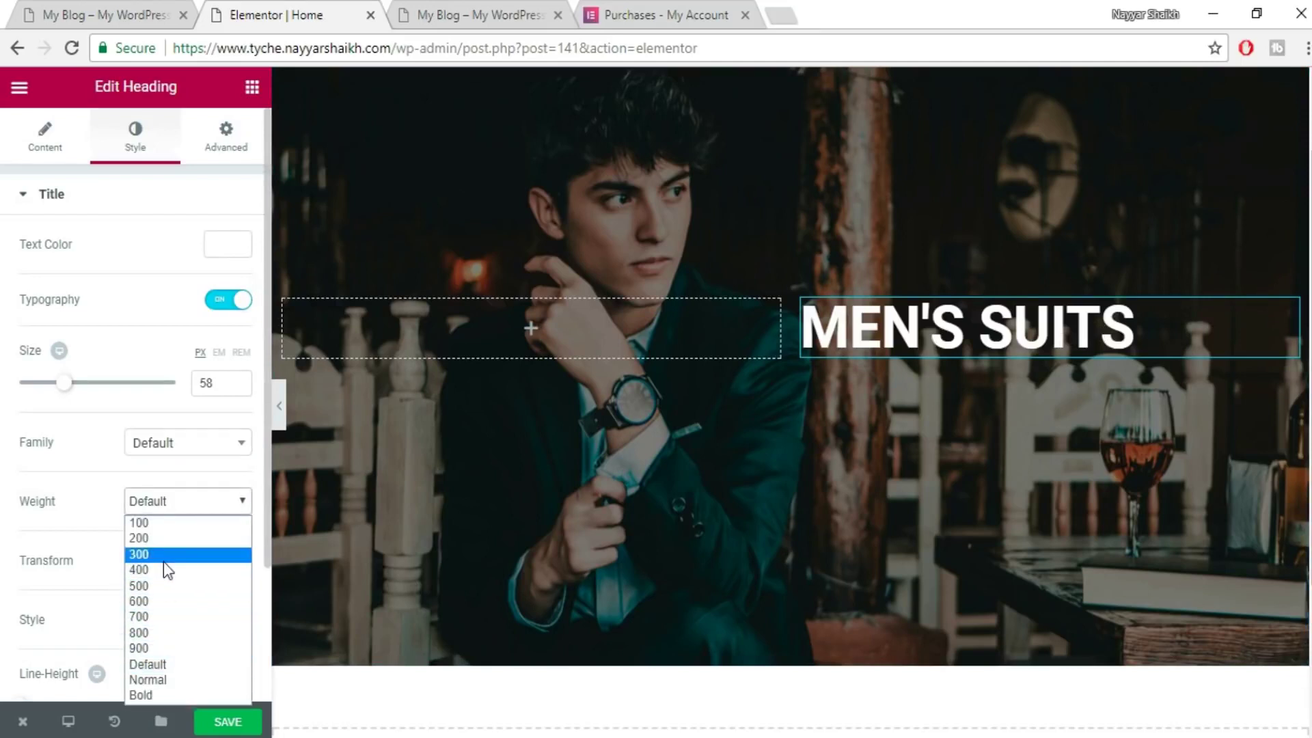
{"action": "left_click", "coordinate": [168, 541]}
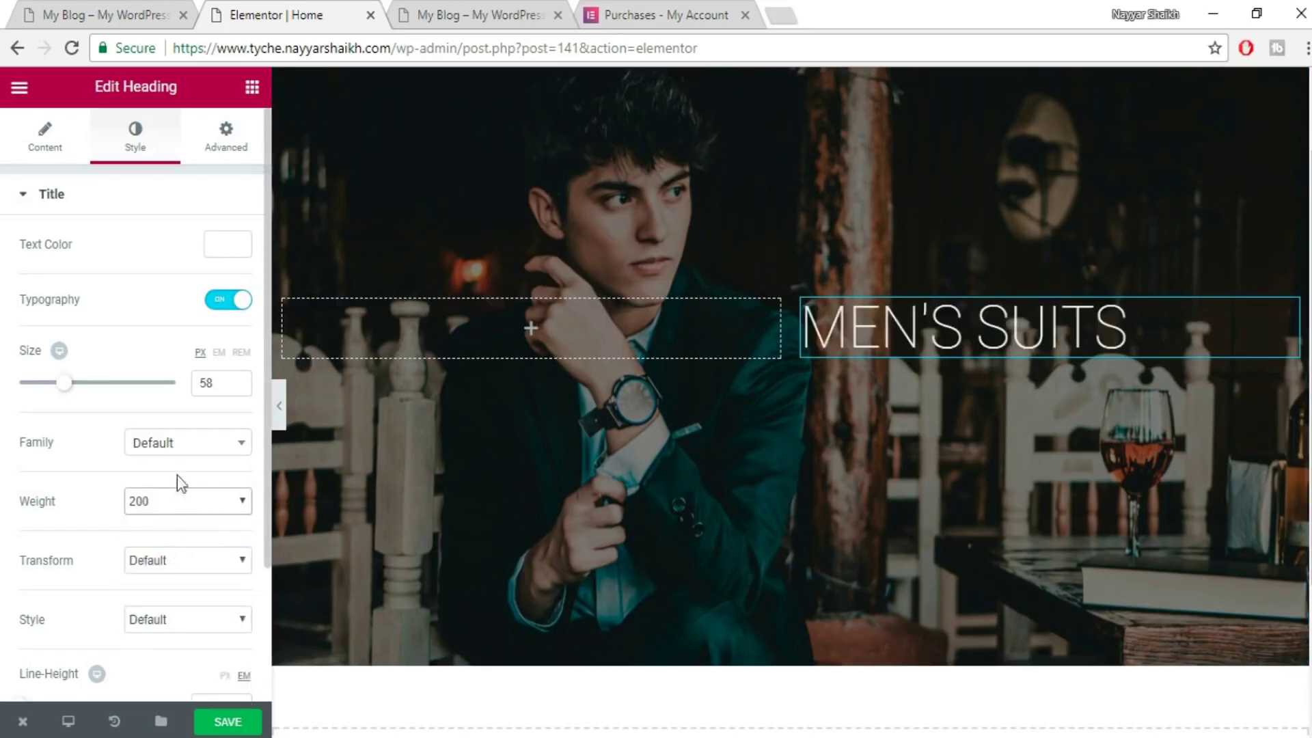
{"action": "left_click", "coordinate": [181, 444]}
{"action": "left_click", "coordinate": [181, 444]}
{"action": "left_click", "coordinate": [181, 502]}
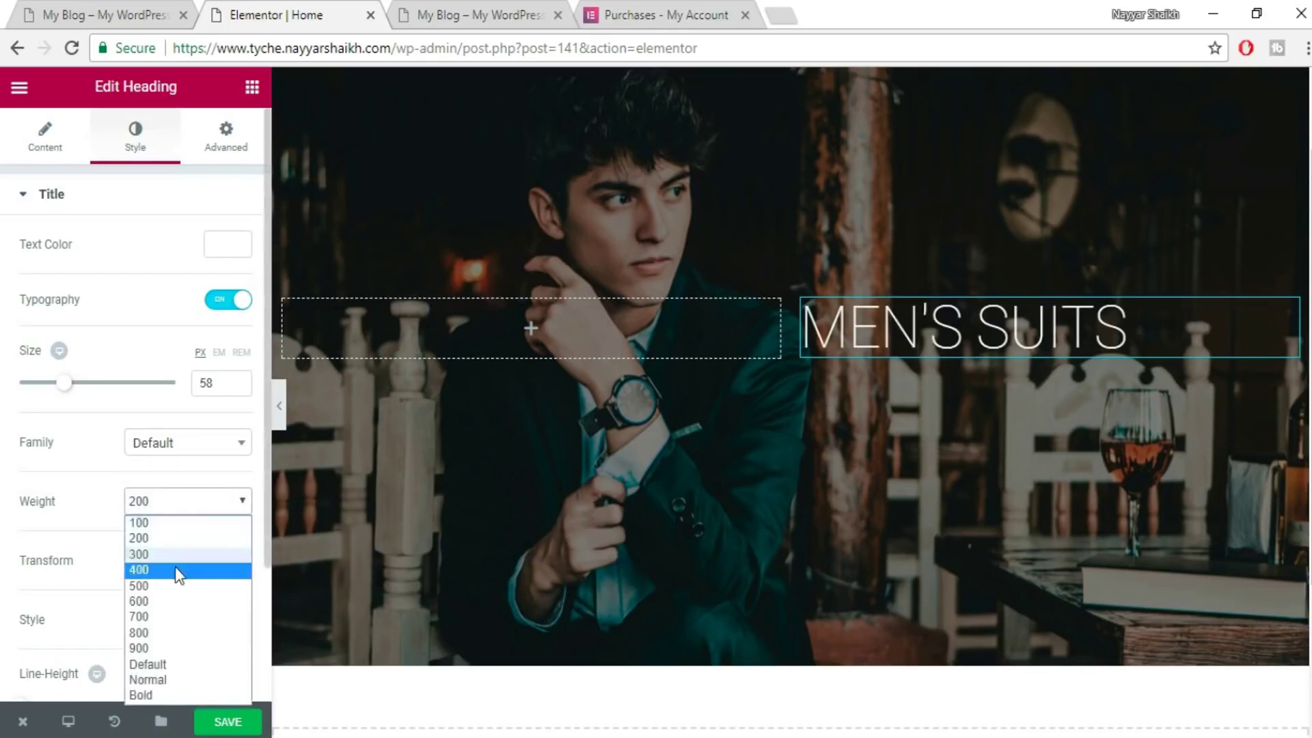
{"action": "left_click", "coordinate": [175, 572]}
{"action": "left_click", "coordinate": [198, 514]}
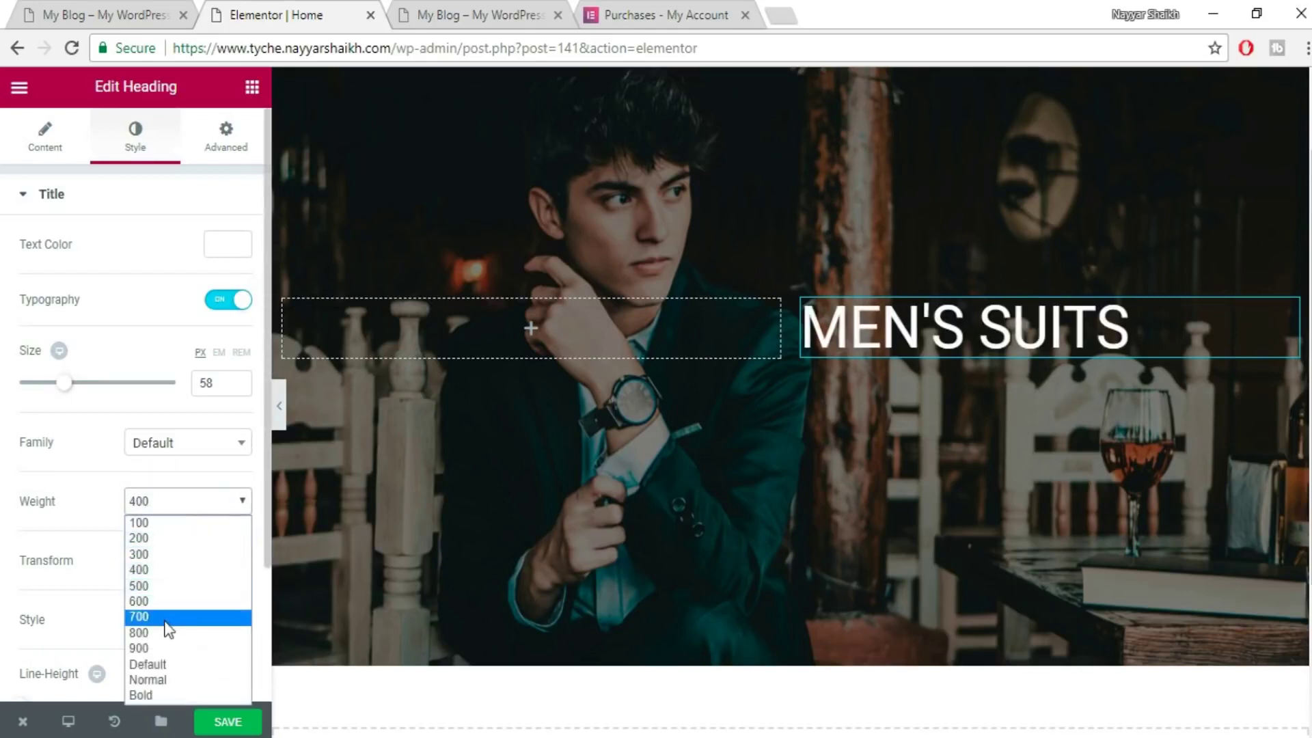
{"action": "left_click", "coordinate": [161, 647]}
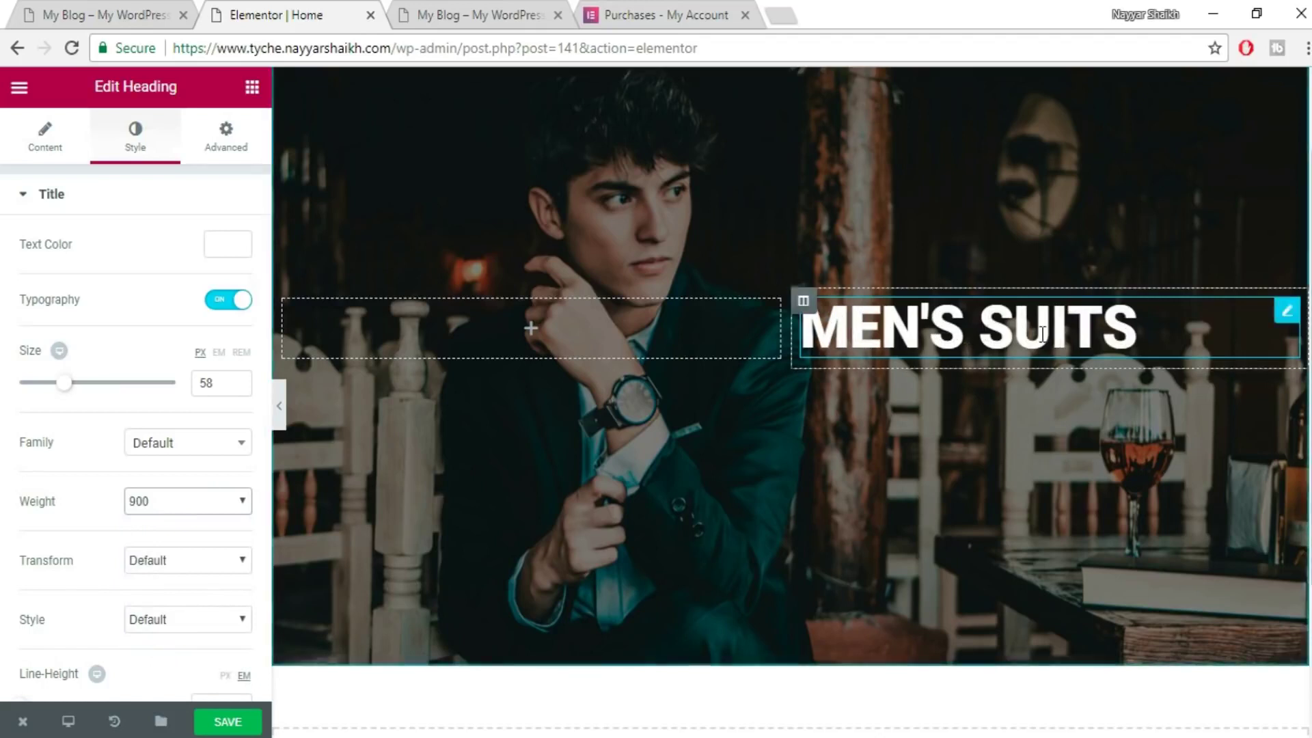
{"action": "left_click", "coordinate": [144, 502]}
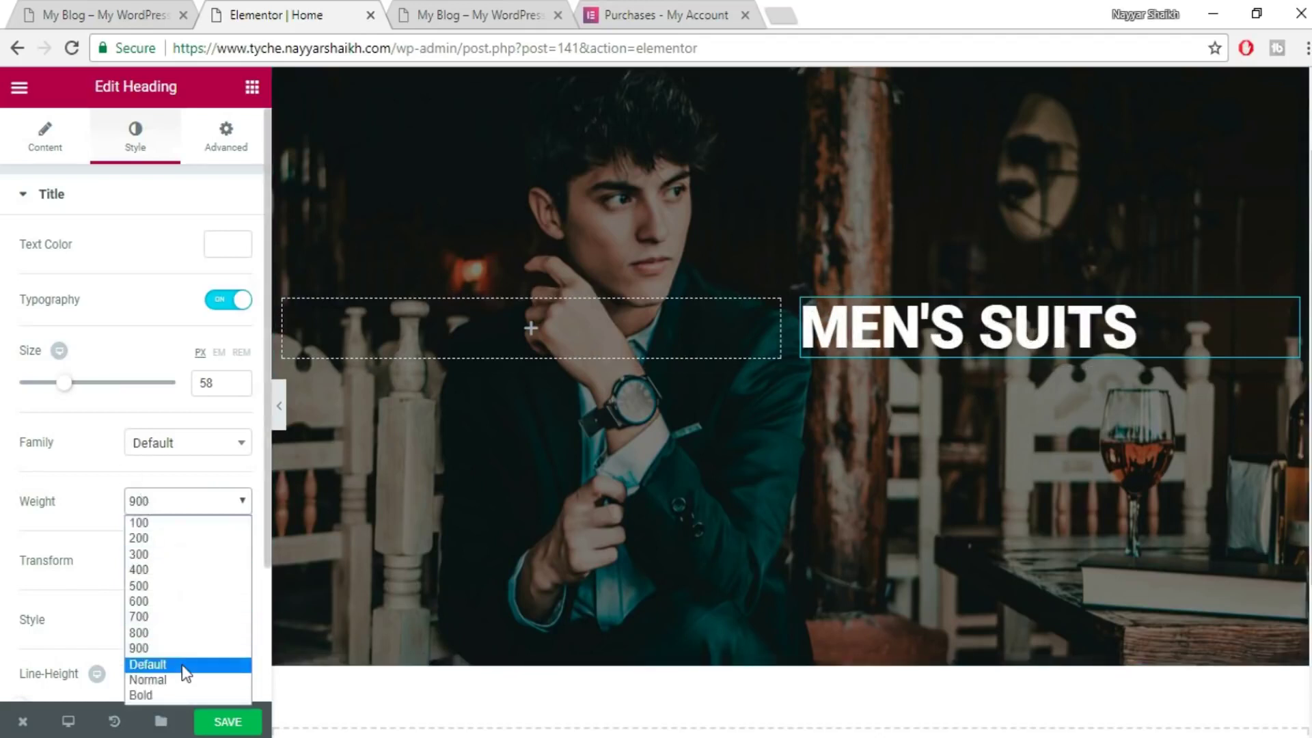
{"action": "left_click", "coordinate": [183, 665]}
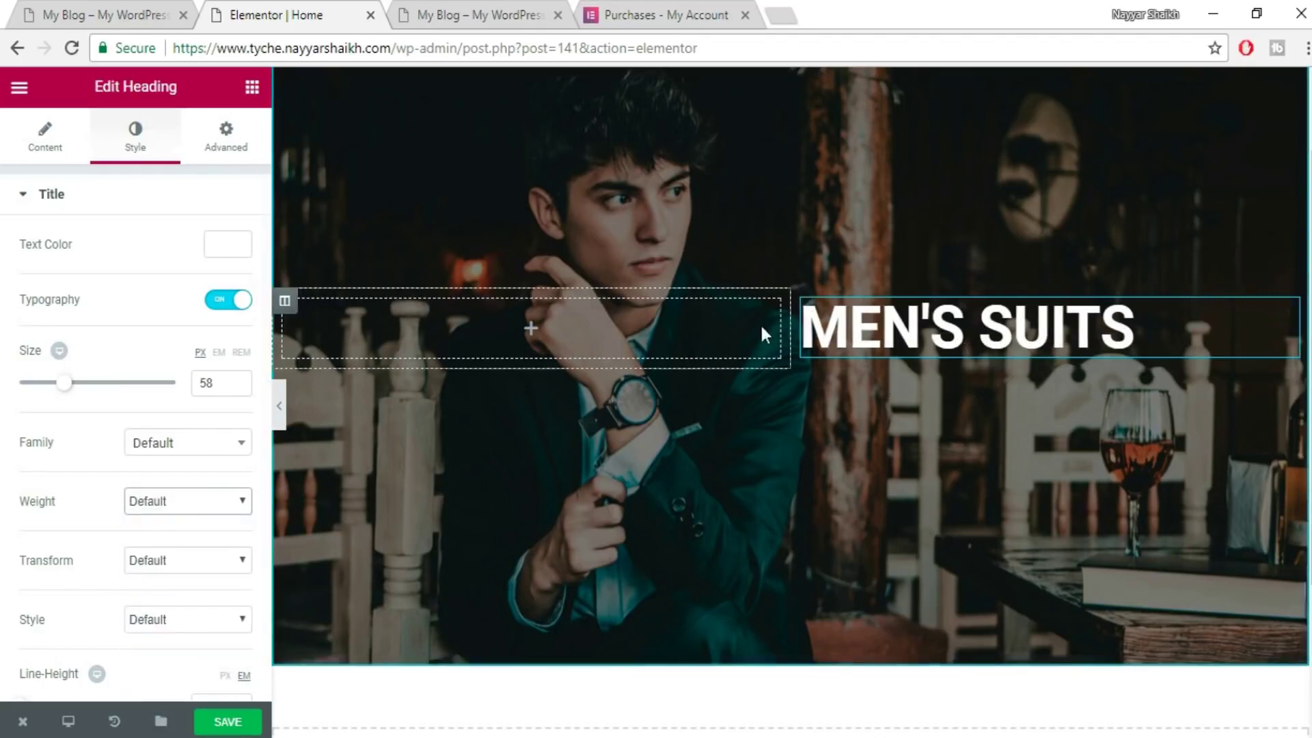
- Duplicate the MEN'S SUITS heading and replace the copy's title with COLLECTION, taken from the live site
{"action": "left_click", "coordinate": [75, 3]}
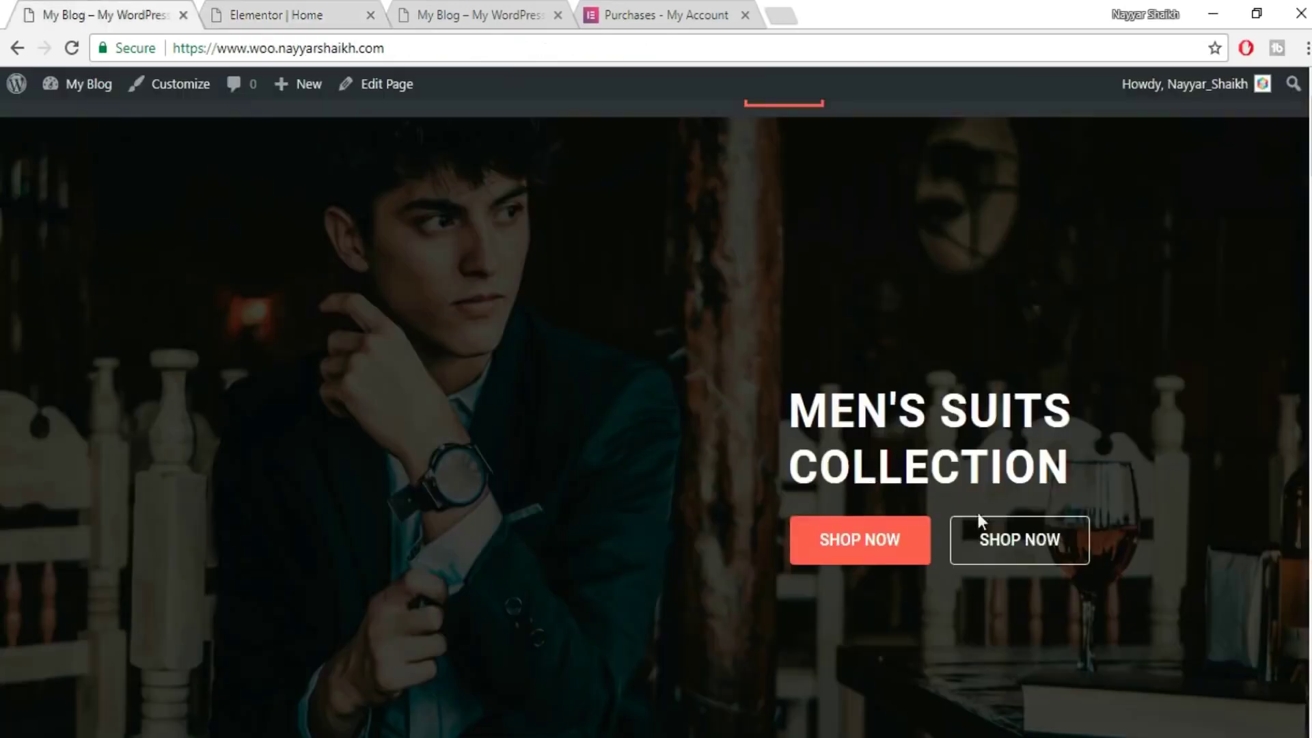
{"action": "left_click", "coordinate": [321, 10]}
{"action": "left_click", "coordinate": [176, 20]}
{"action": "left_click_drag", "start_coordinate": [1067, 470], "coordinate": [803, 460]}
{"action": "key", "text": "ctrl+c"}
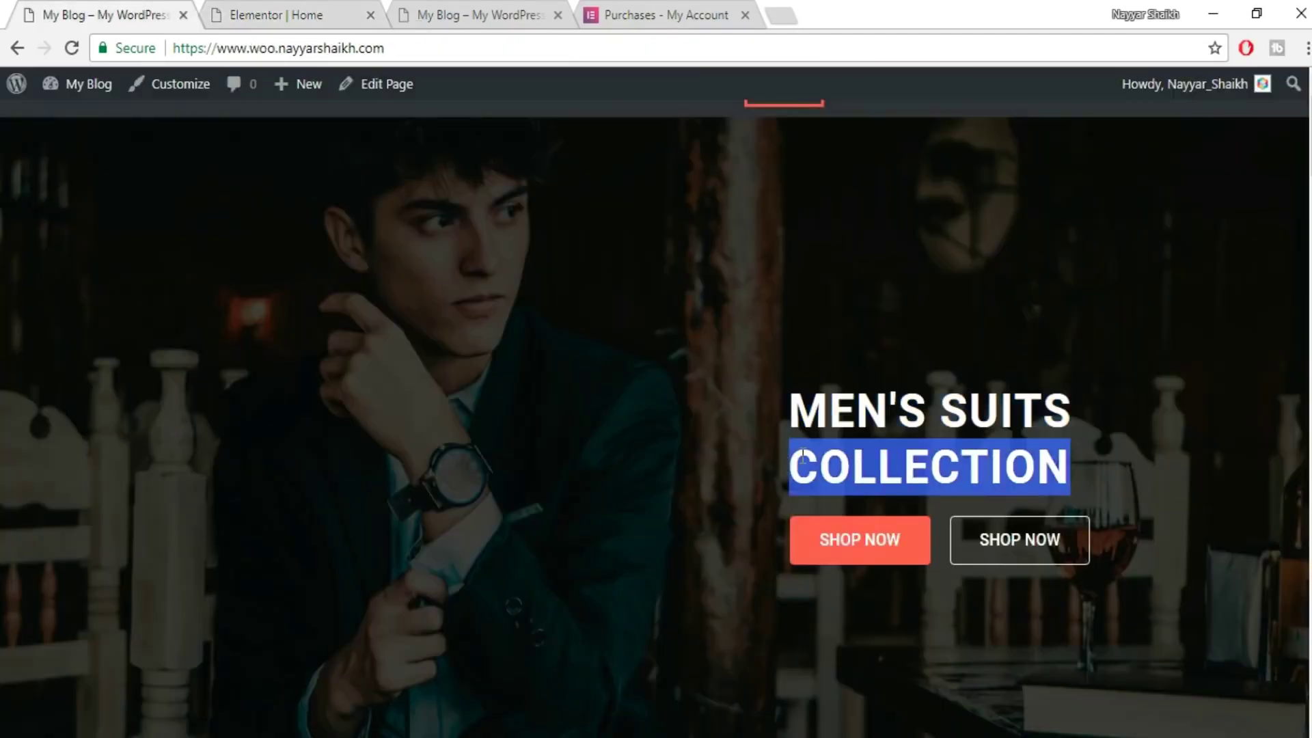
{"action": "left_click", "coordinate": [342, 10]}
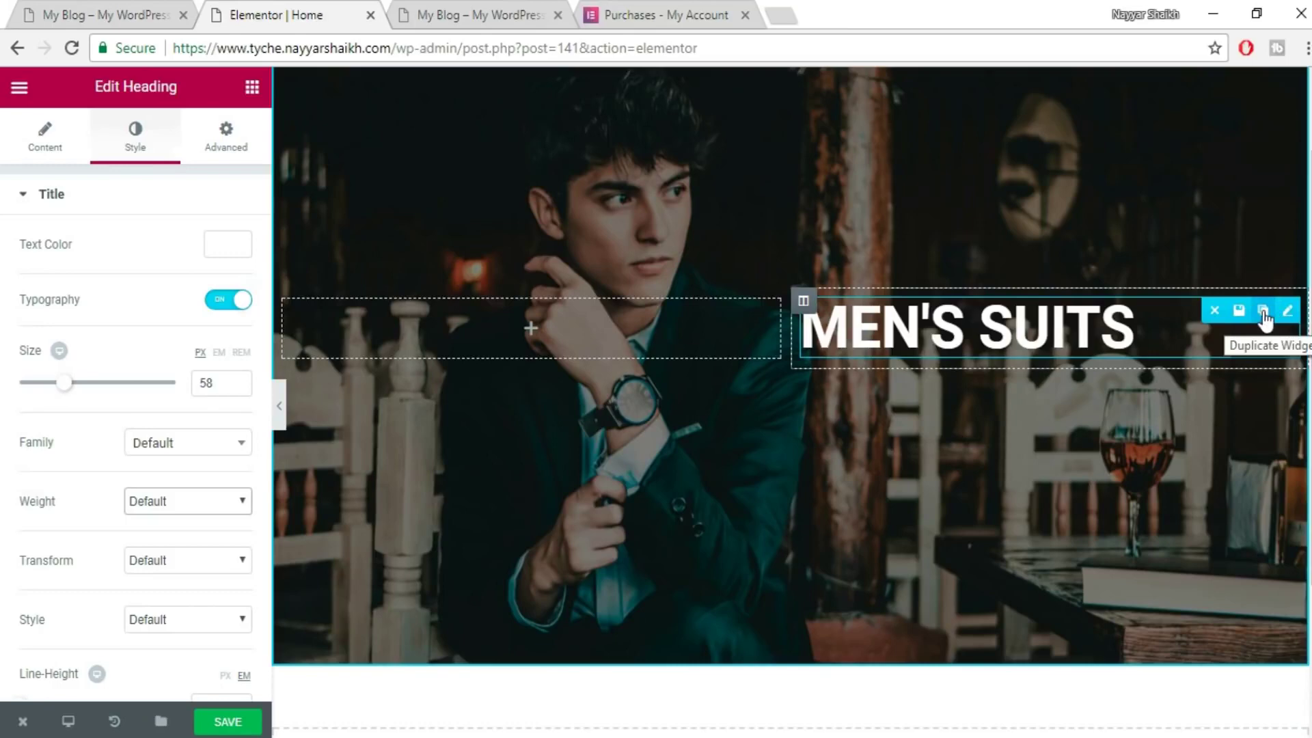
{"action": "left_click", "coordinate": [1262, 311]}
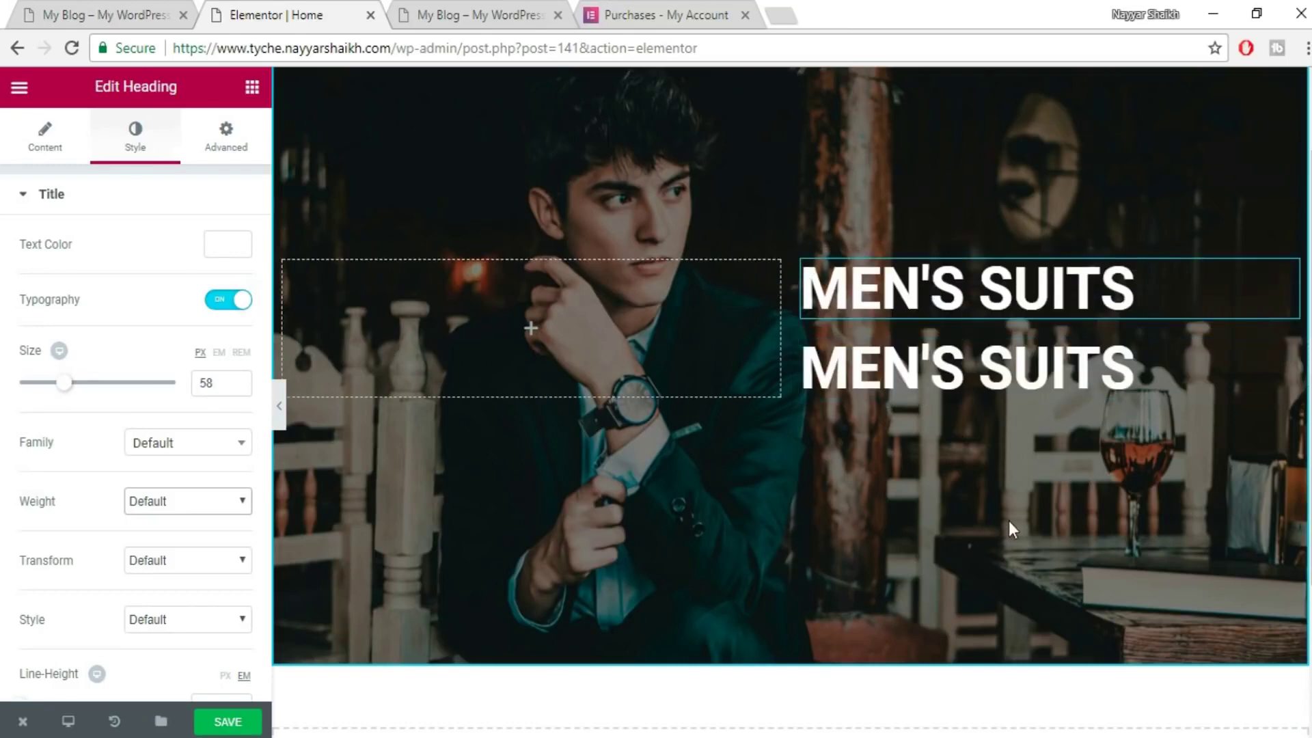
{"action": "scroll", "coordinate": [1007, 478], "scroll_direction": "up", "scroll_amount": 2}
{"action": "left_click", "coordinate": [1284, 454]}
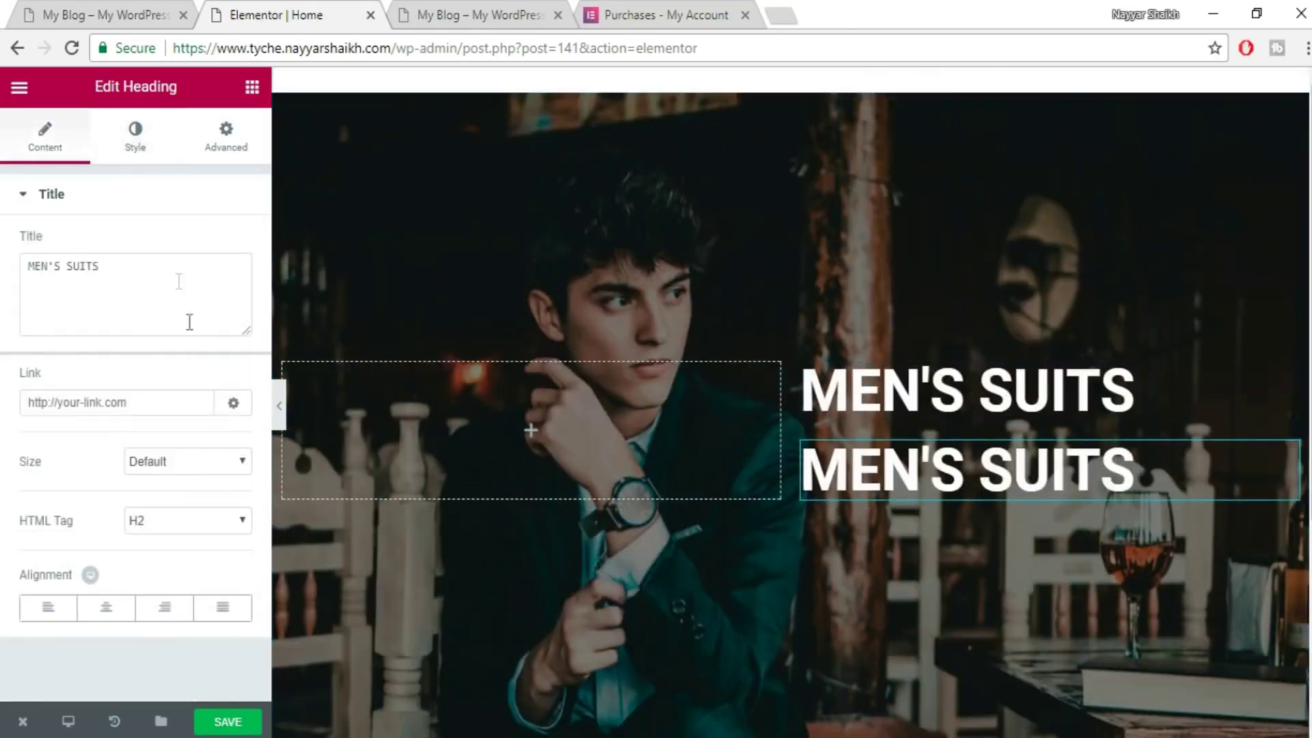
{"action": "left_click_drag", "start_coordinate": [190, 322], "coordinate": [21, 262]}
{"action": "key", "text": "ctrl+v"}
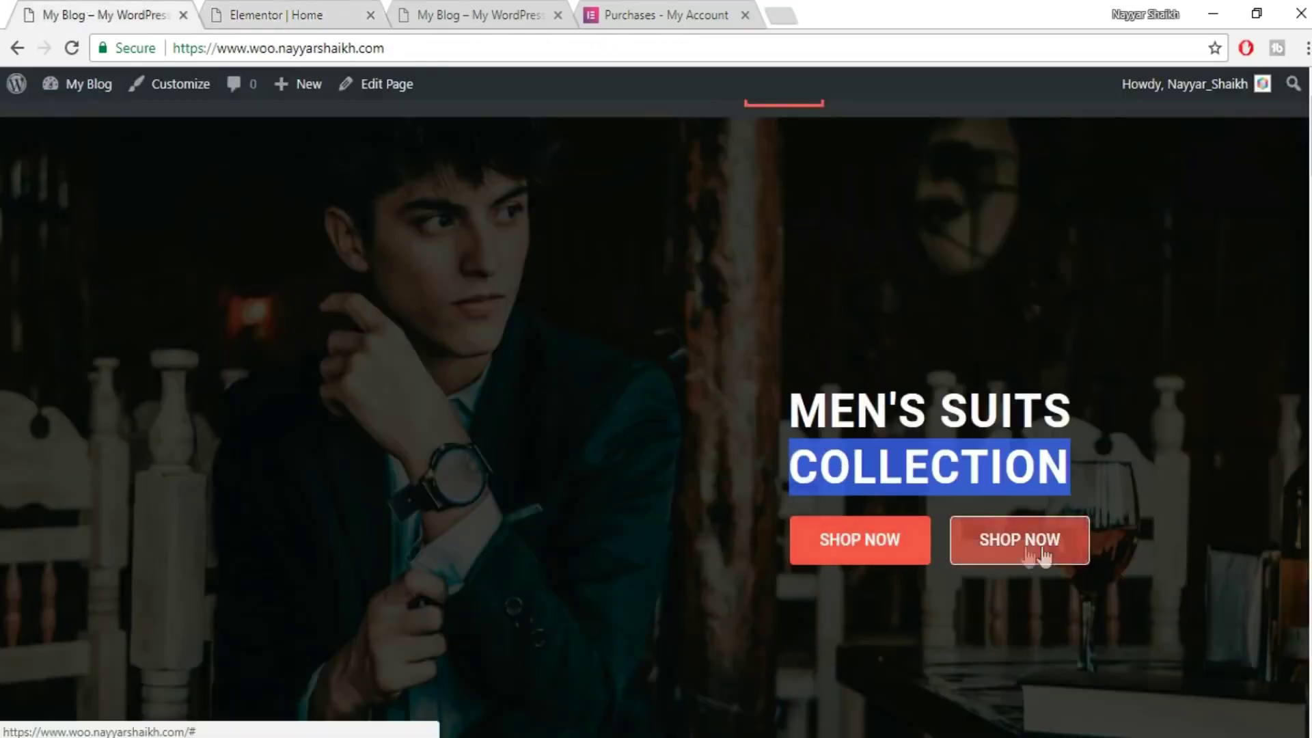
- Widen the left column so both headings move right, comparing against the live hero
{"action": "left_click", "coordinate": [1130, 460]}
{"action": "left_click", "coordinate": [297, 6]}
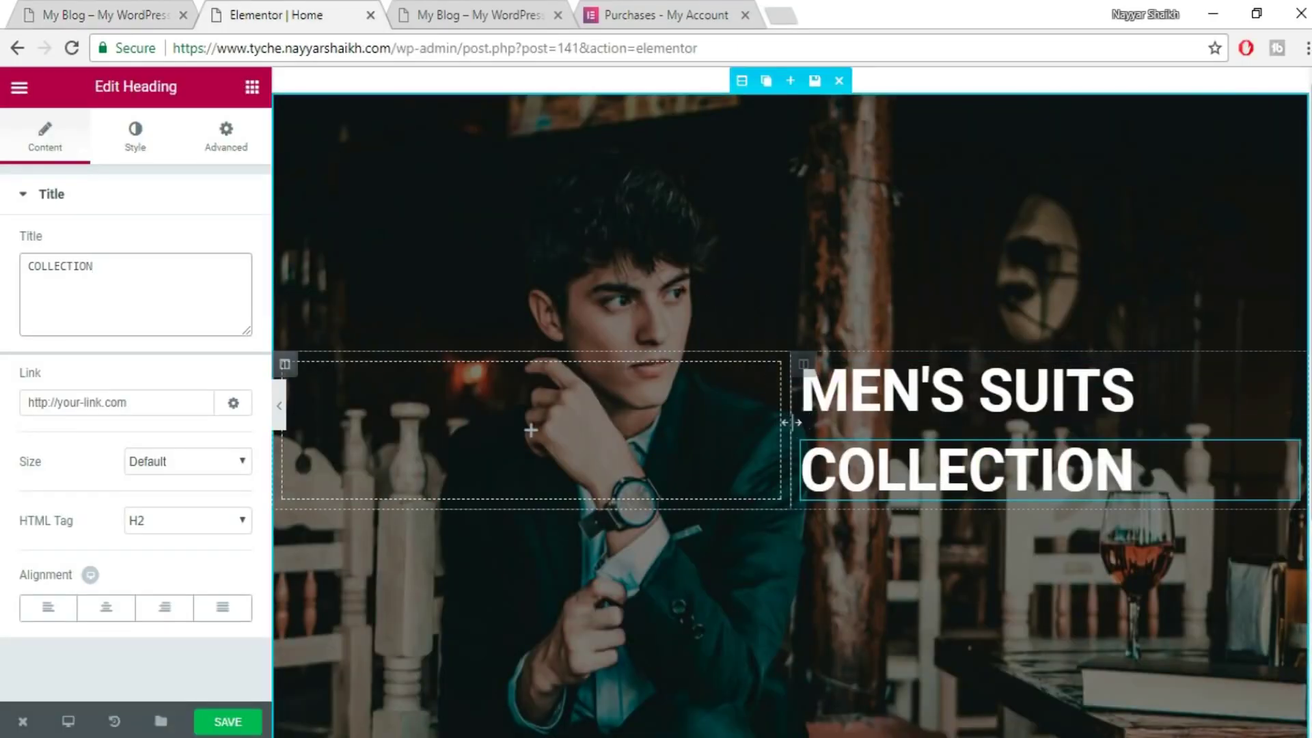
{"action": "left_click_drag", "start_coordinate": [791, 423], "coordinate": [880, 444]}
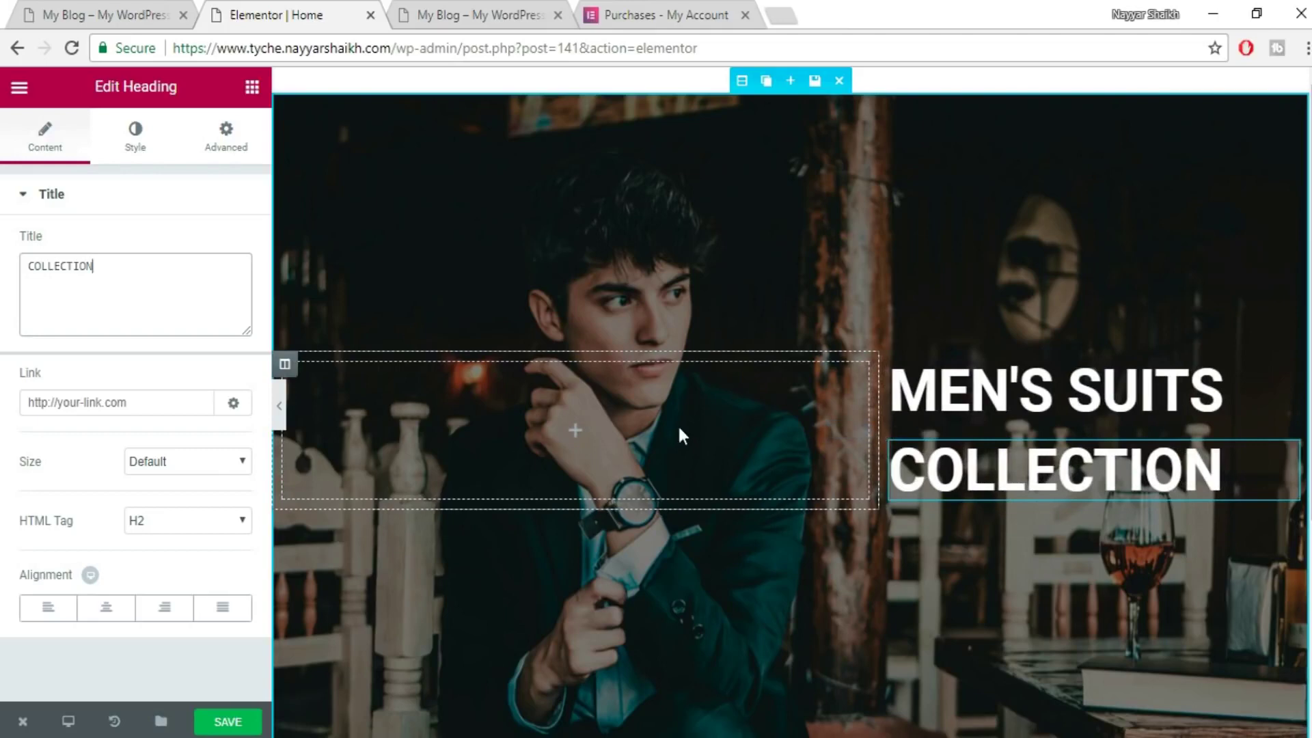
{"action": "scroll", "coordinate": [729, 481], "scroll_direction": "down", "scroll_amount": 2}
{"action": "left_click", "coordinate": [115, 9]}
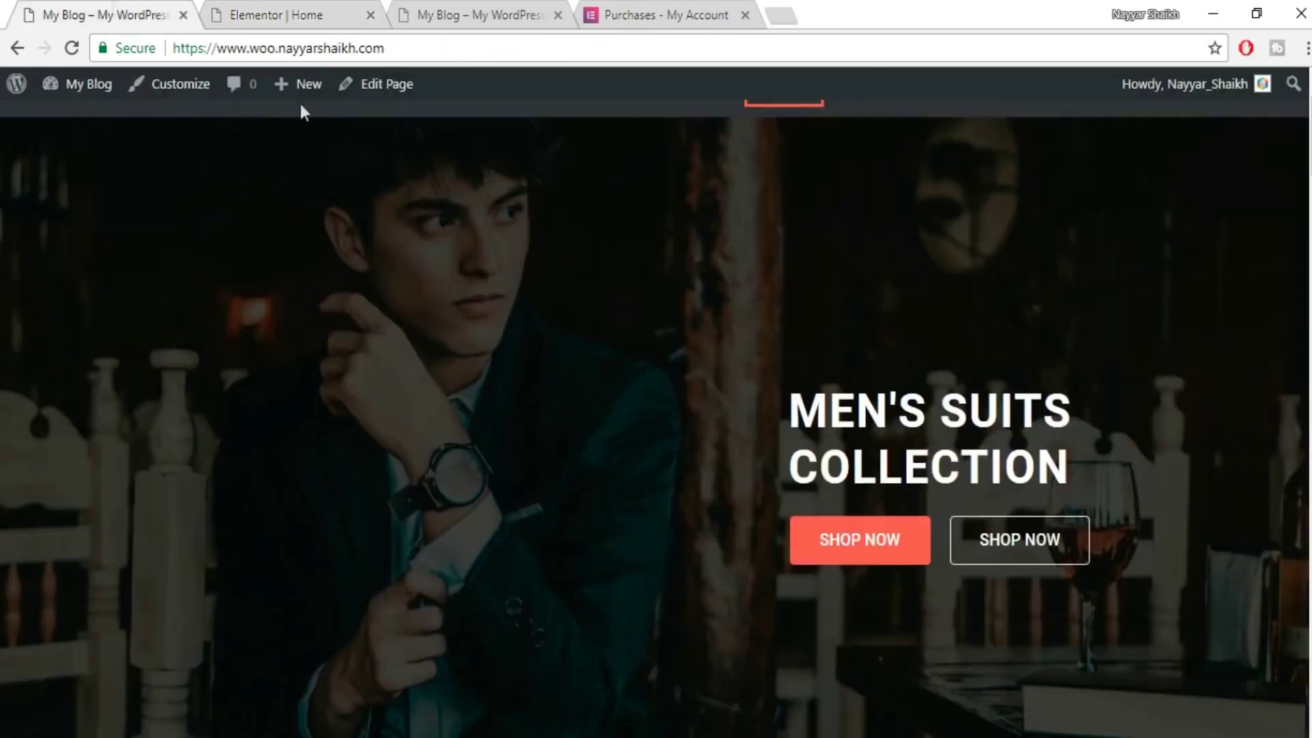
{"action": "scroll", "coordinate": [1148, 555], "scroll_direction": "down", "scroll_amount": 2}
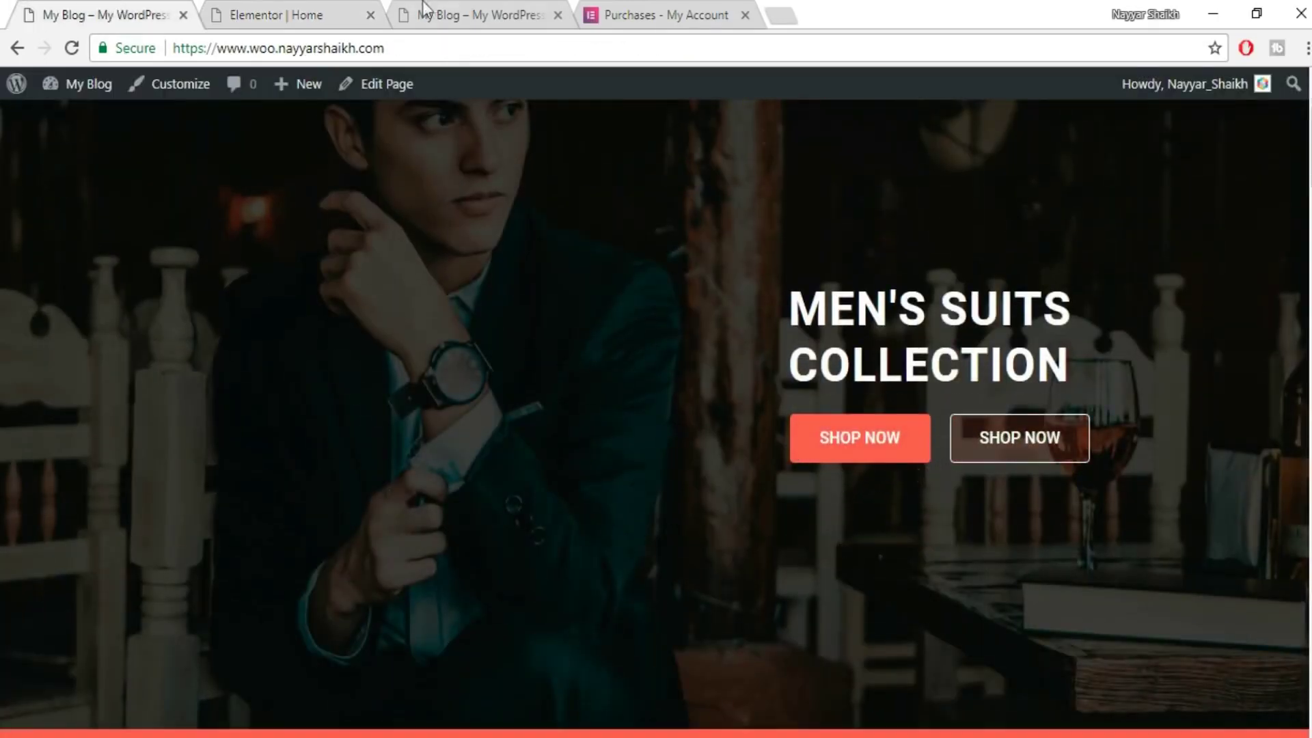
{"action": "left_click", "coordinate": [261, 9]}
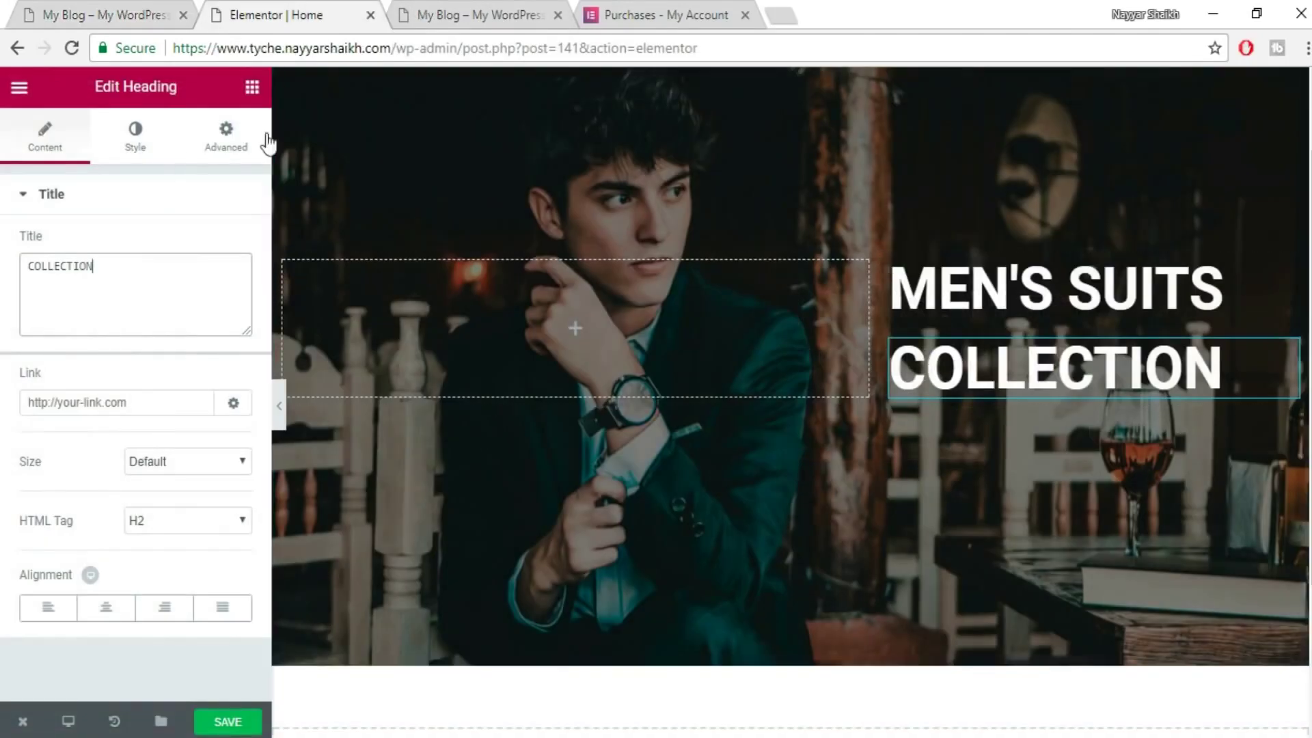
- Insert a two-column inner section beneath the COLLECTION heading
{"action": "left_click", "coordinate": [253, 86]}
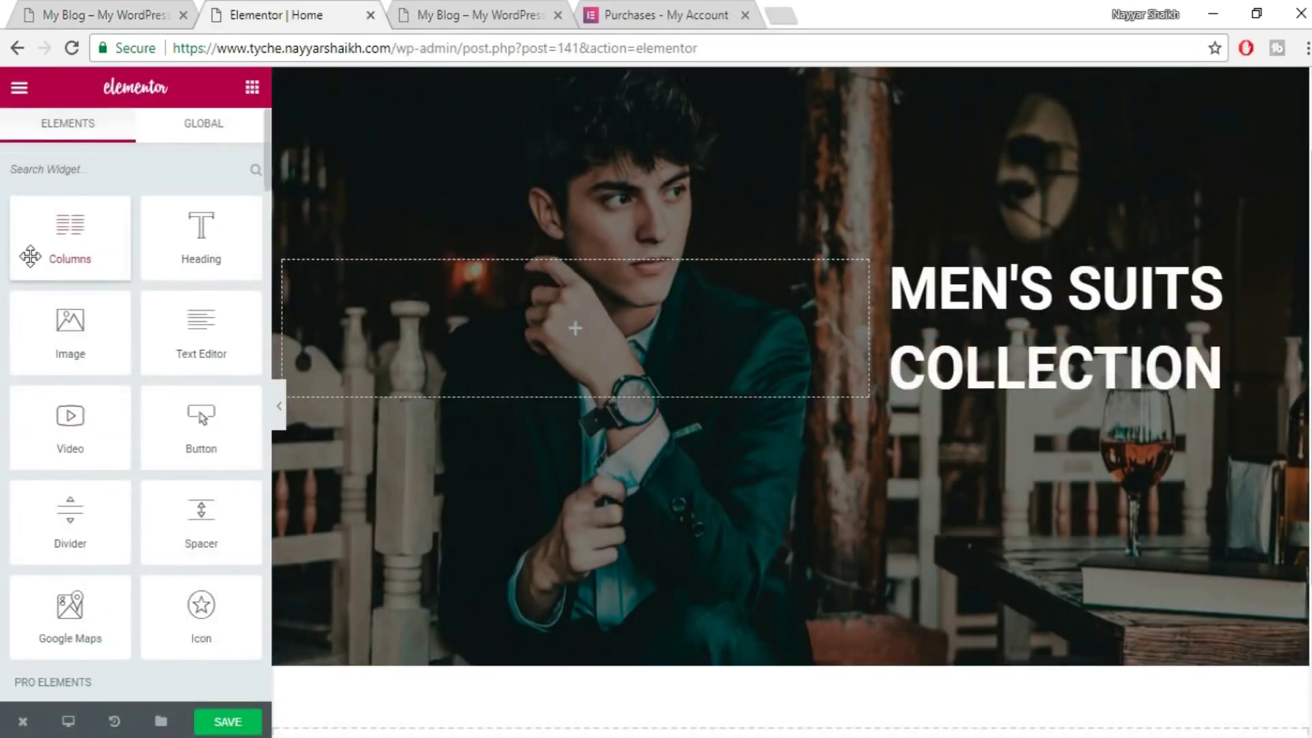
{"action": "left_click_drag", "start_coordinate": [30, 256], "coordinate": [1029, 386]}
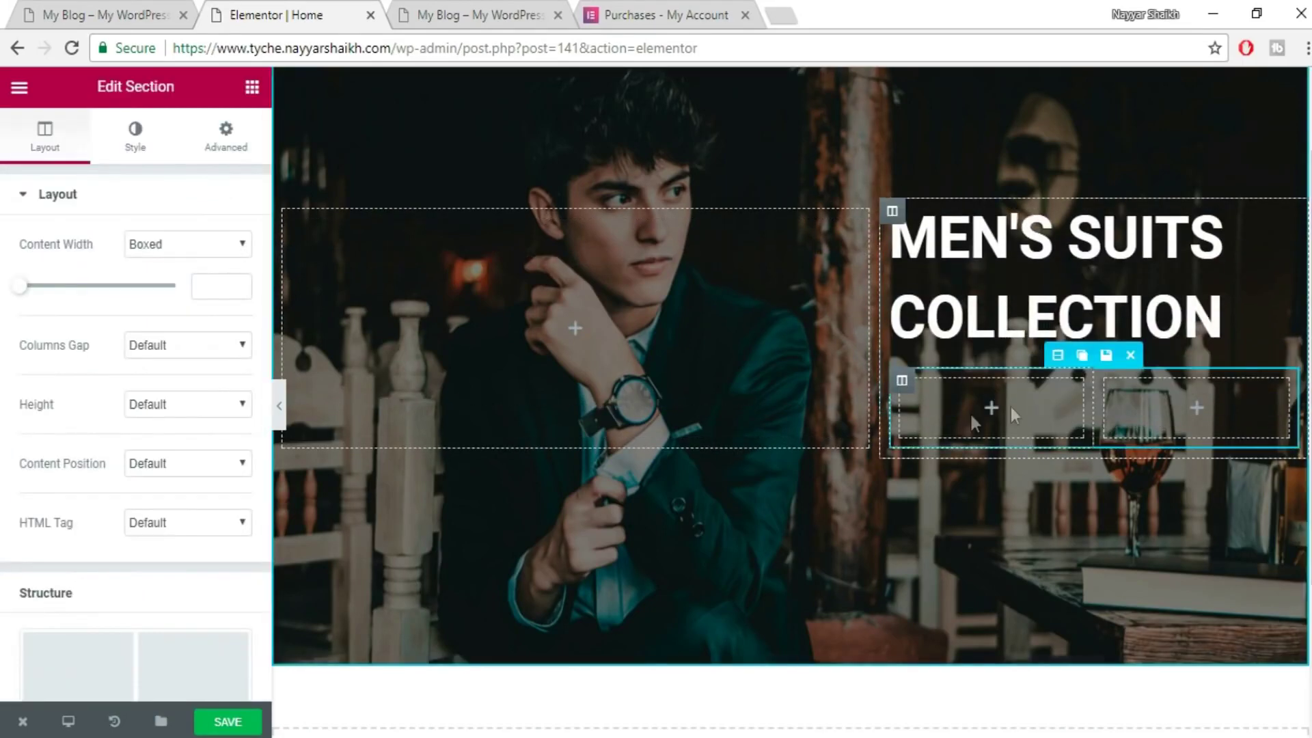
{"action": "scroll", "coordinate": [1032, 459], "scroll_direction": "up", "scroll_amount": 2}
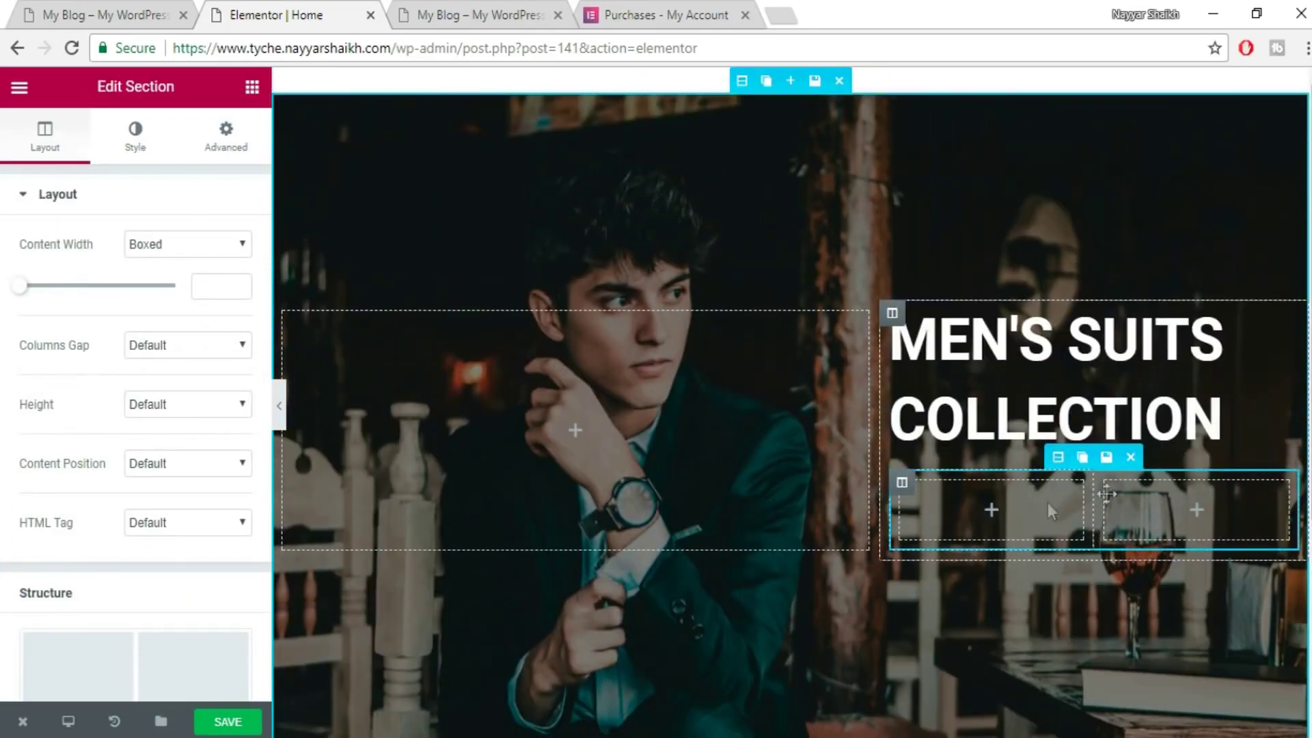
- Drop a default Click me Button widget into the left inner column
{"action": "left_click", "coordinate": [252, 89]}
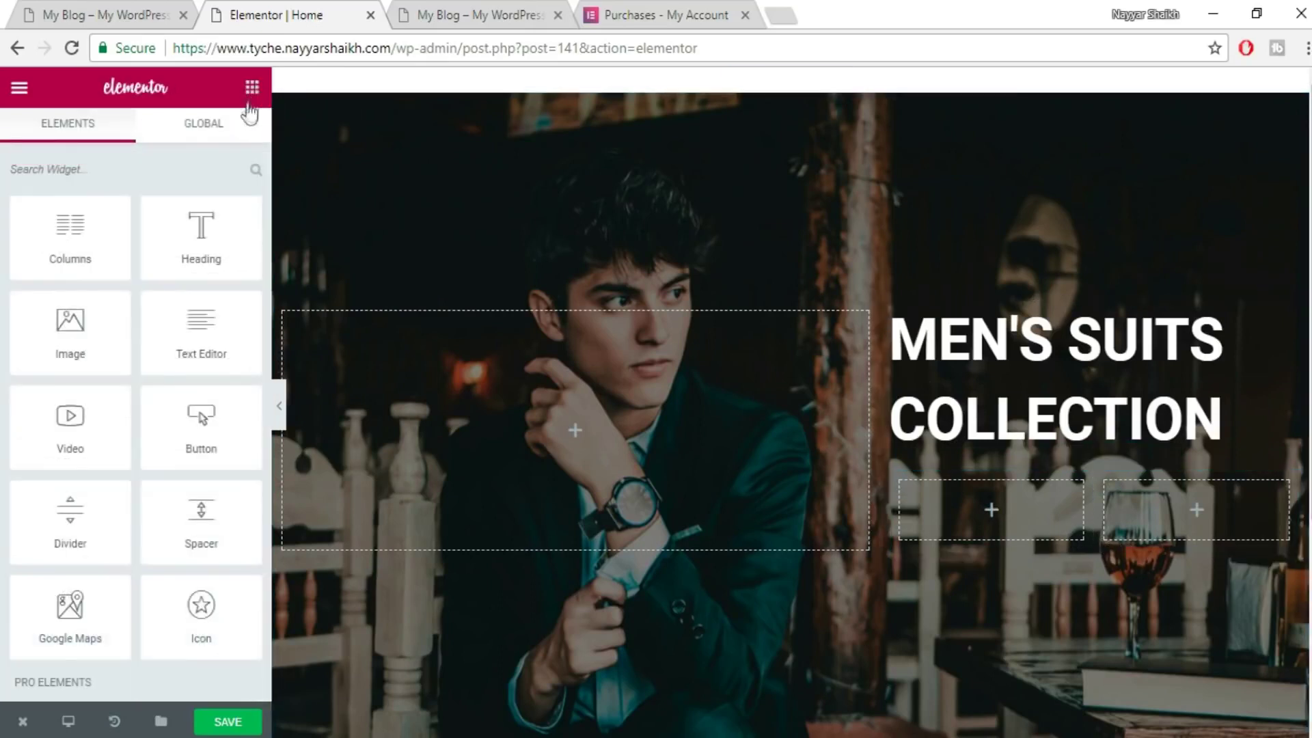
{"action": "scroll", "coordinate": [147, 410], "scroll_direction": "down", "scroll_amount": 5}
{"action": "scroll", "coordinate": [176, 416], "scroll_direction": "up", "scroll_amount": 5}
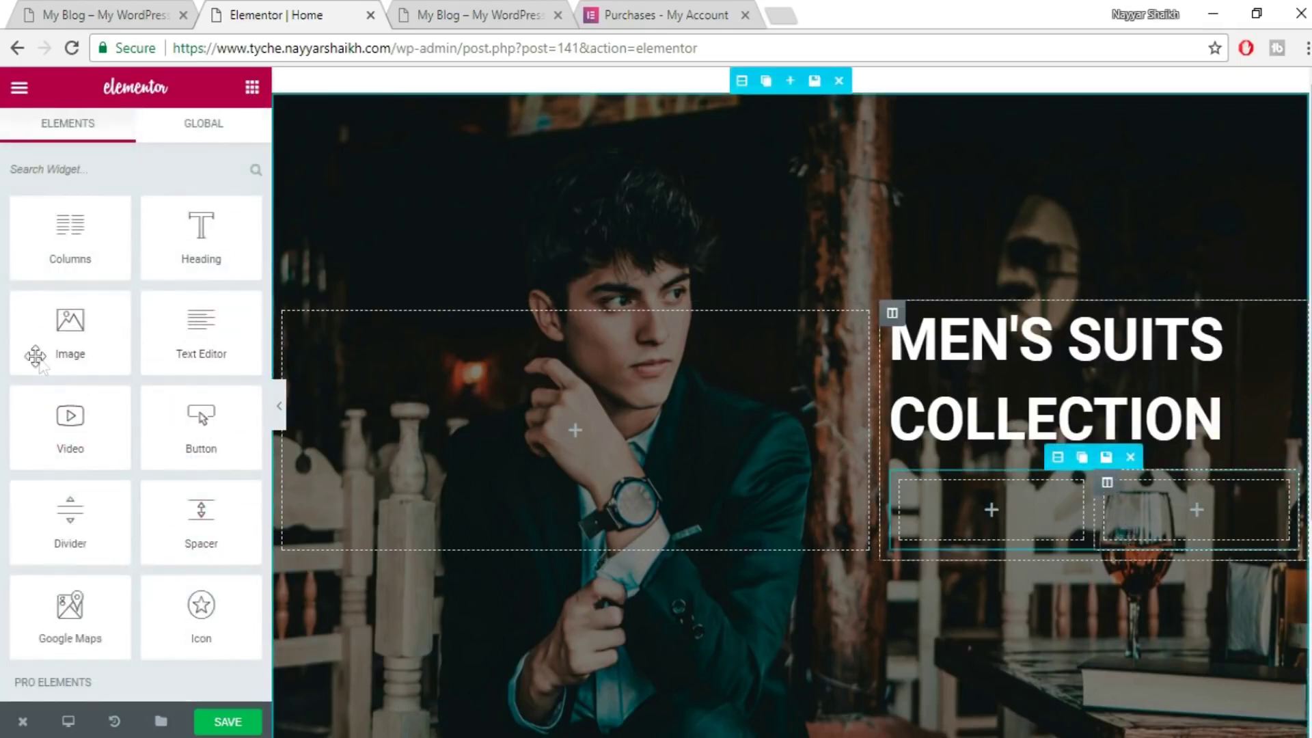
{"action": "scroll", "coordinate": [158, 384], "scroll_direction": "down", "scroll_amount": 3}
{"action": "scroll", "coordinate": [164, 389], "scroll_direction": "up", "scroll_amount": 3}
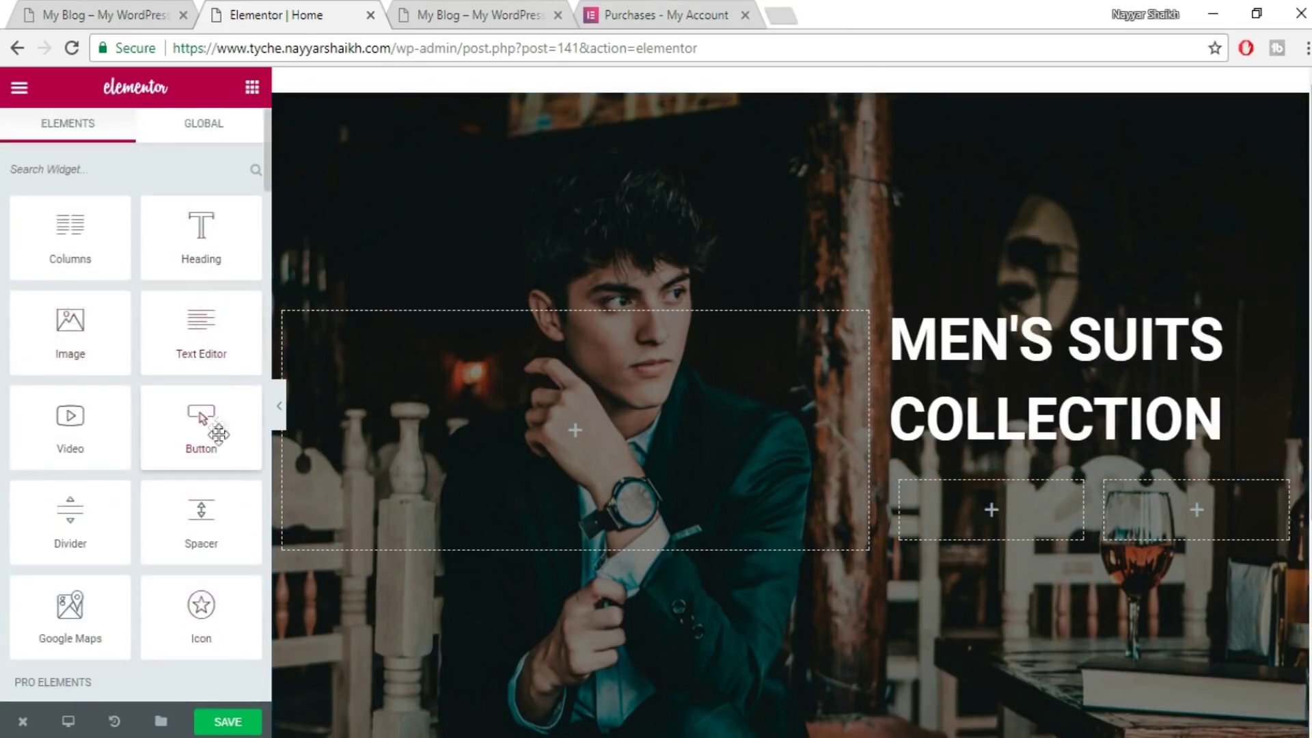
{"action": "left_click_drag", "start_coordinate": [205, 441], "coordinate": [1005, 518]}
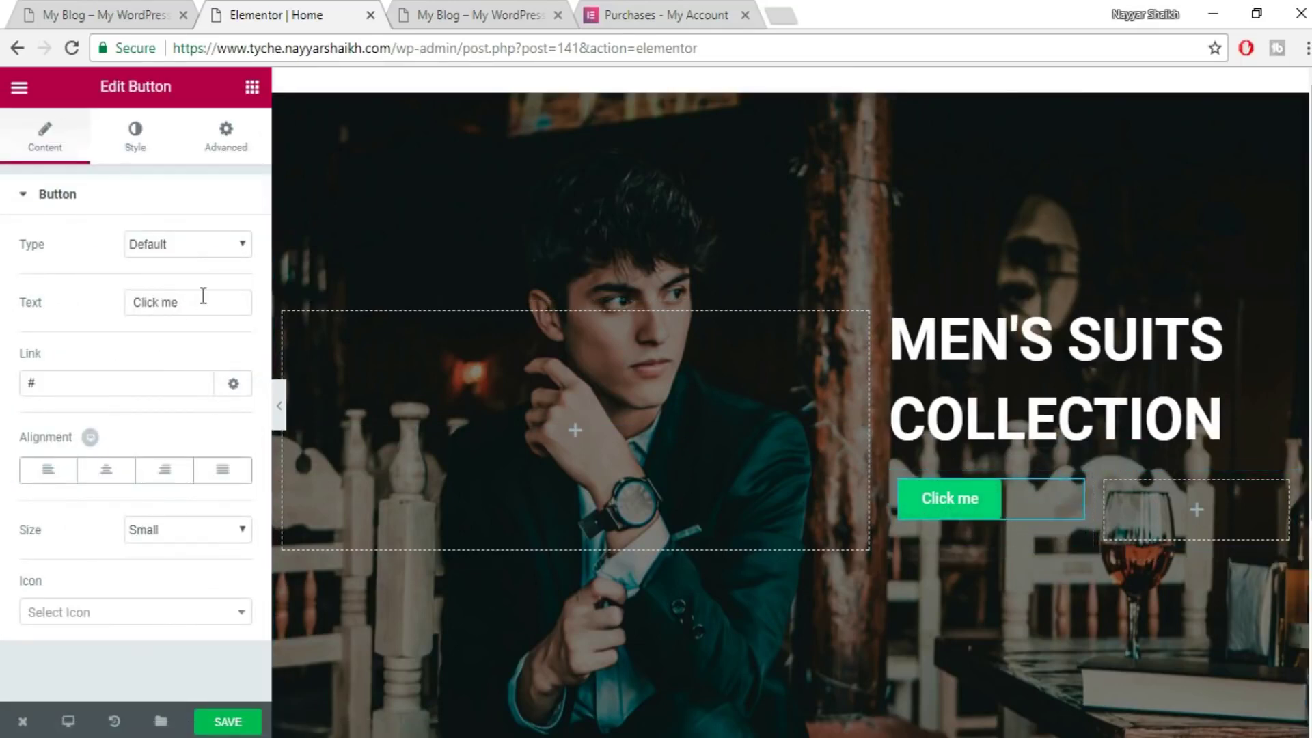
- Change the button text to SHOP NOW, size Medium, with center alignment
{"action": "left_click", "coordinate": [85, 3]}
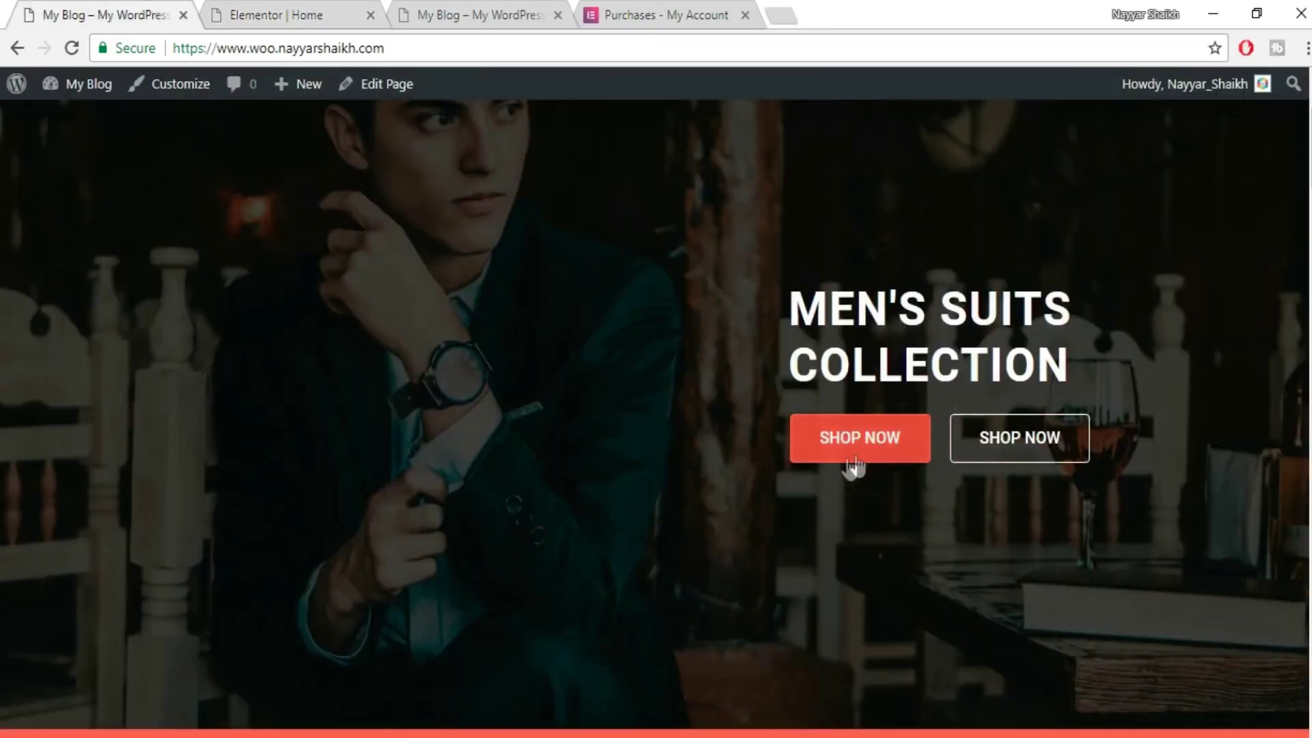
{"action": "left_click", "coordinate": [260, 14]}
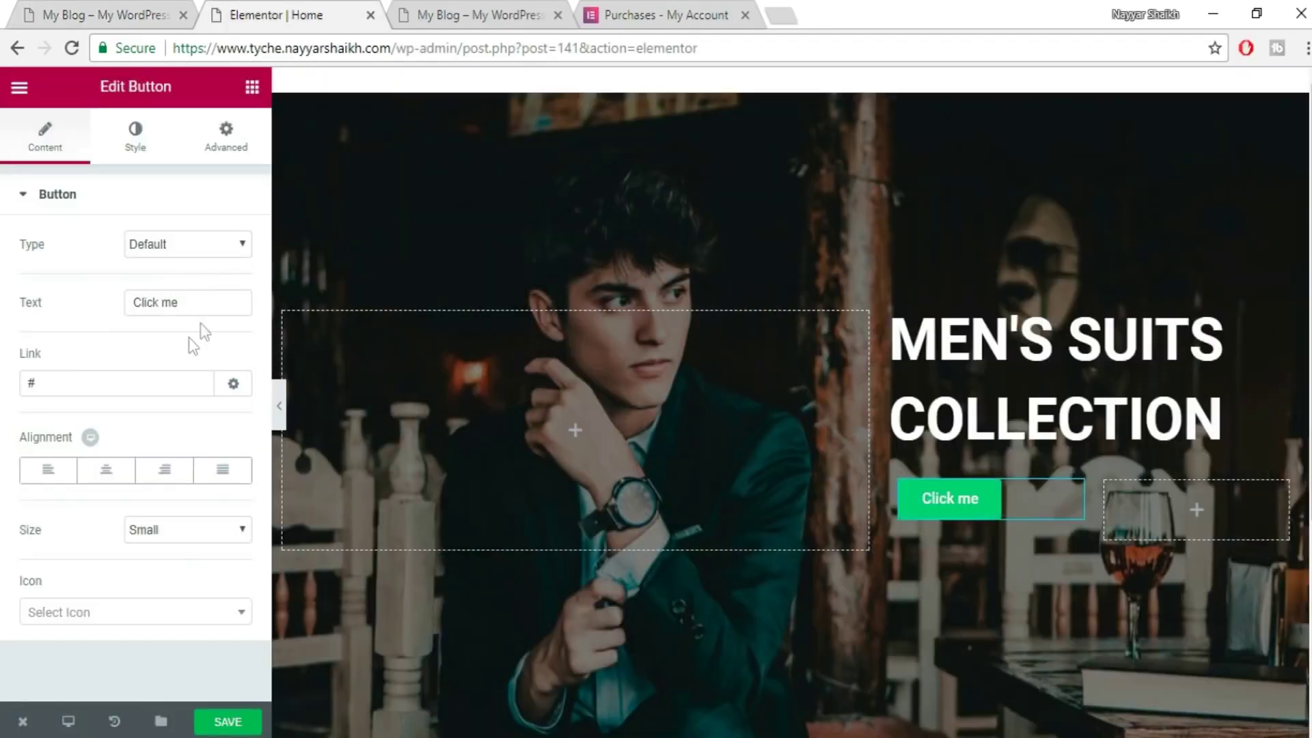
{"action": "left_click_drag", "start_coordinate": [208, 308], "coordinate": [58, 300]}
{"action": "type", "text": "S"}
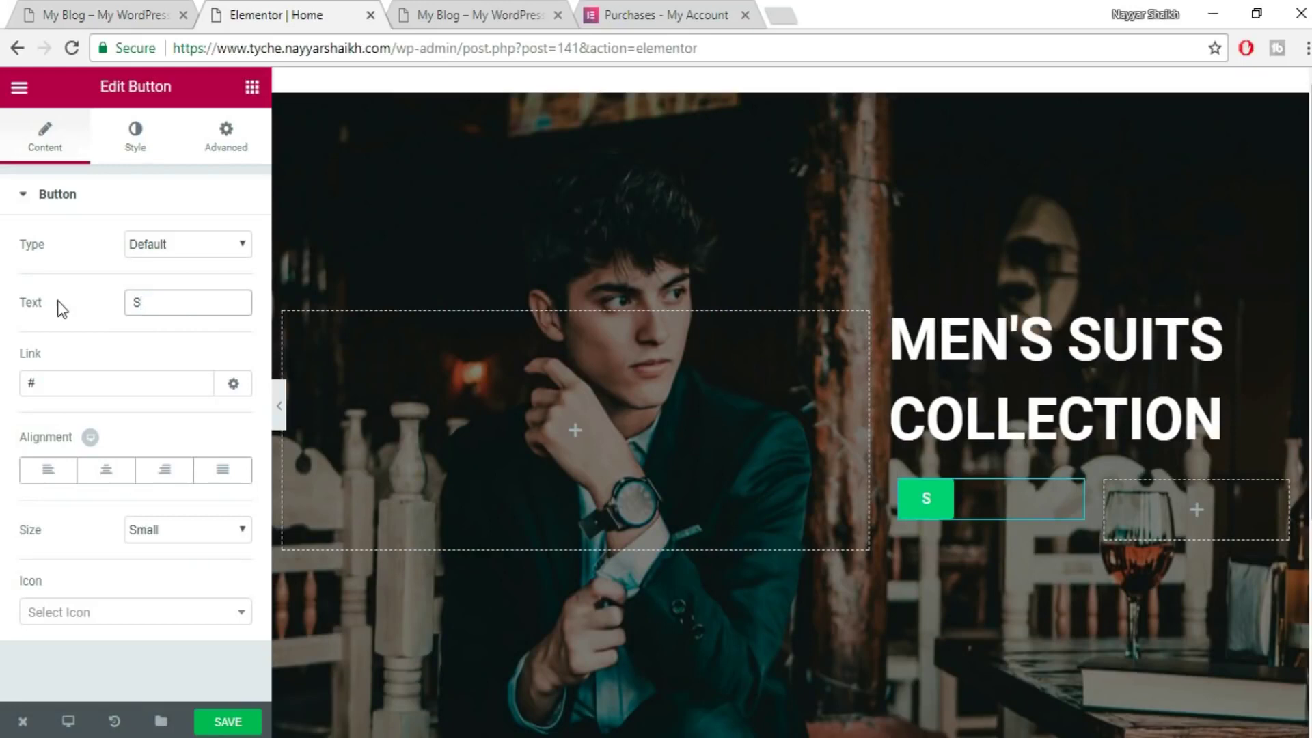
{"action": "type", "text": "HOP NOW"}
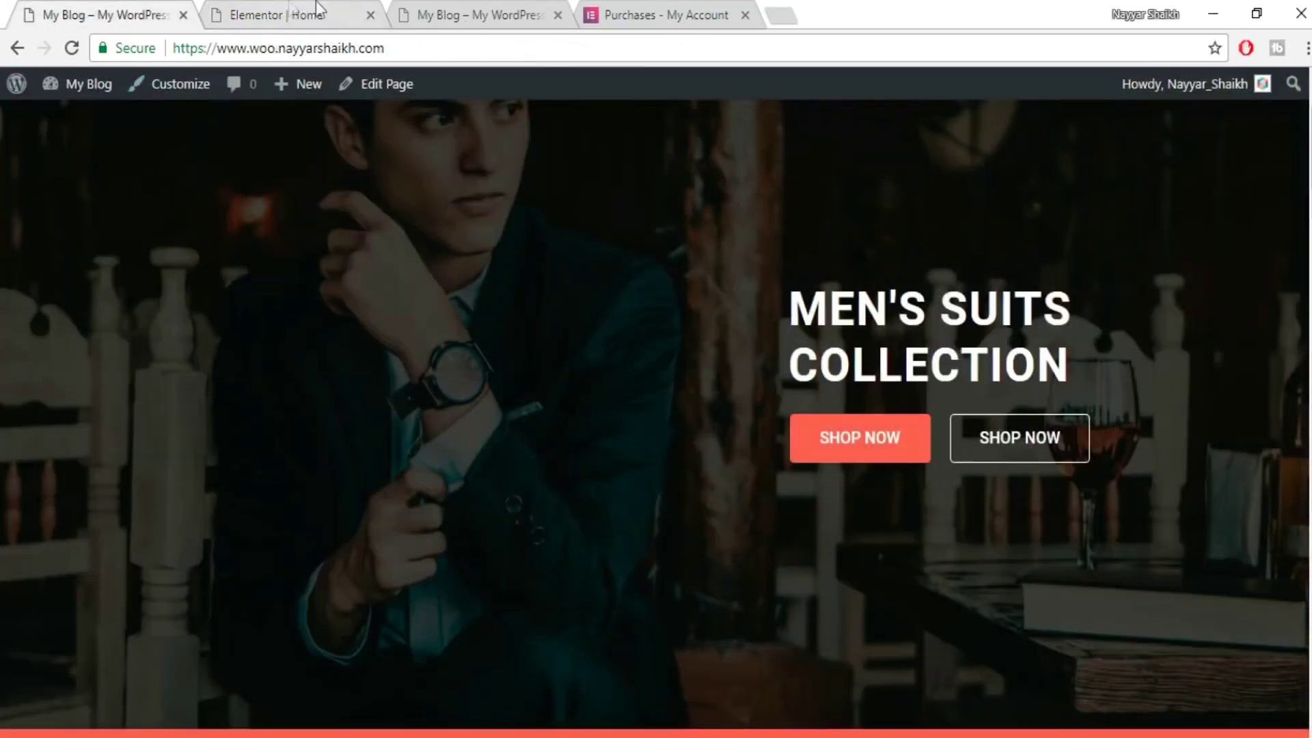
{"action": "left_click", "coordinate": [316, 8]}
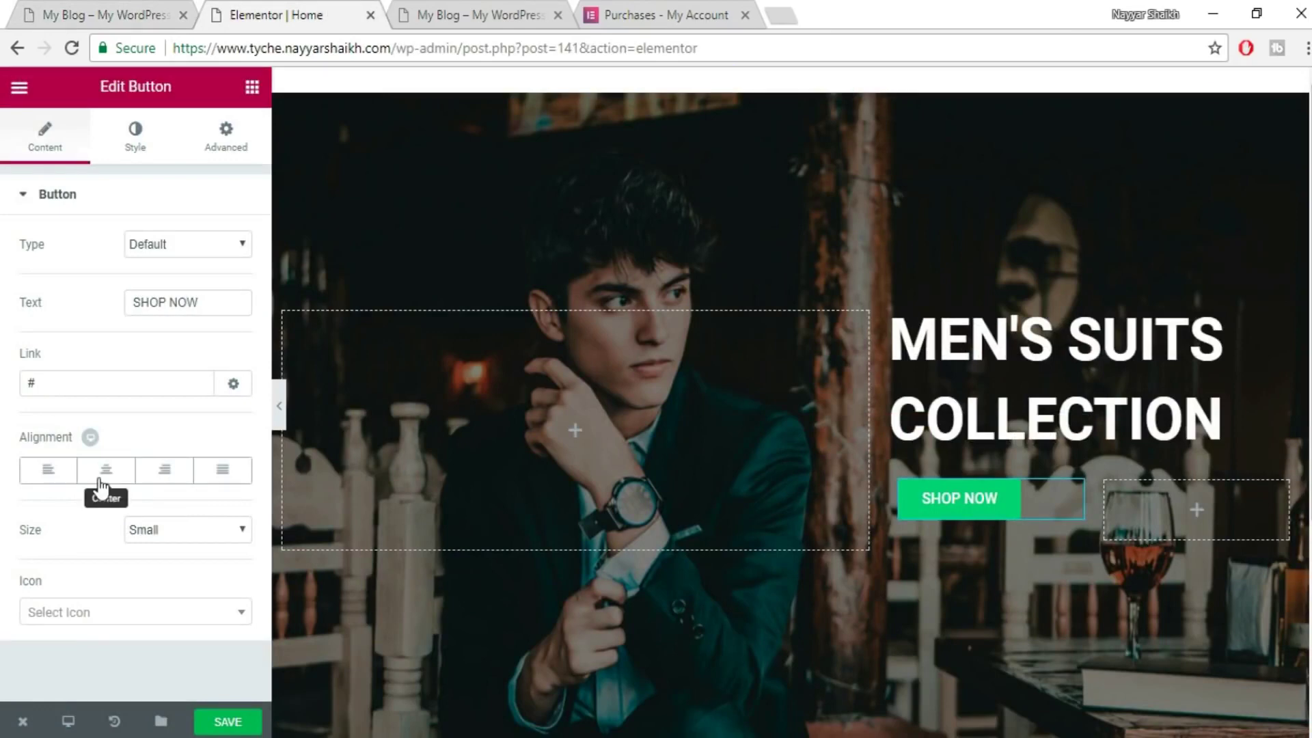
{"action": "left_click", "coordinate": [173, 530]}
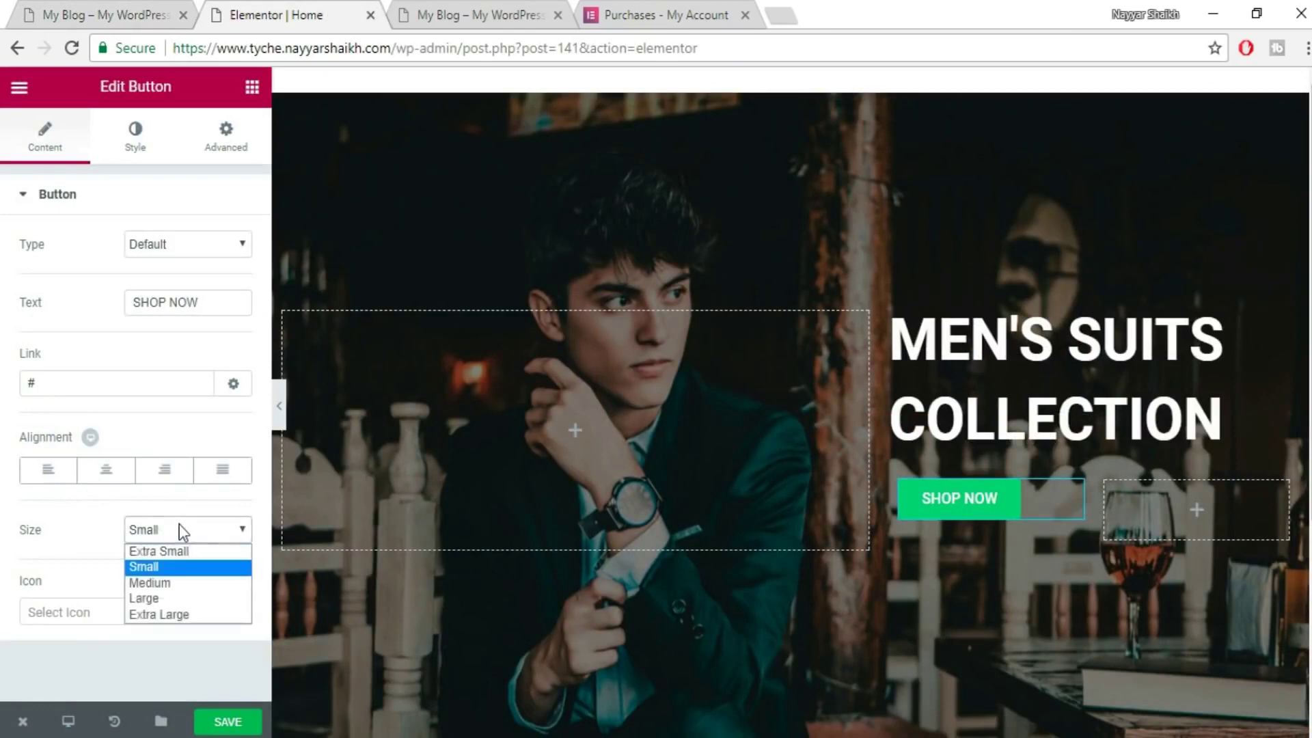
{"action": "left_click", "coordinate": [179, 584]}
{"action": "left_click", "coordinate": [106, 470]}
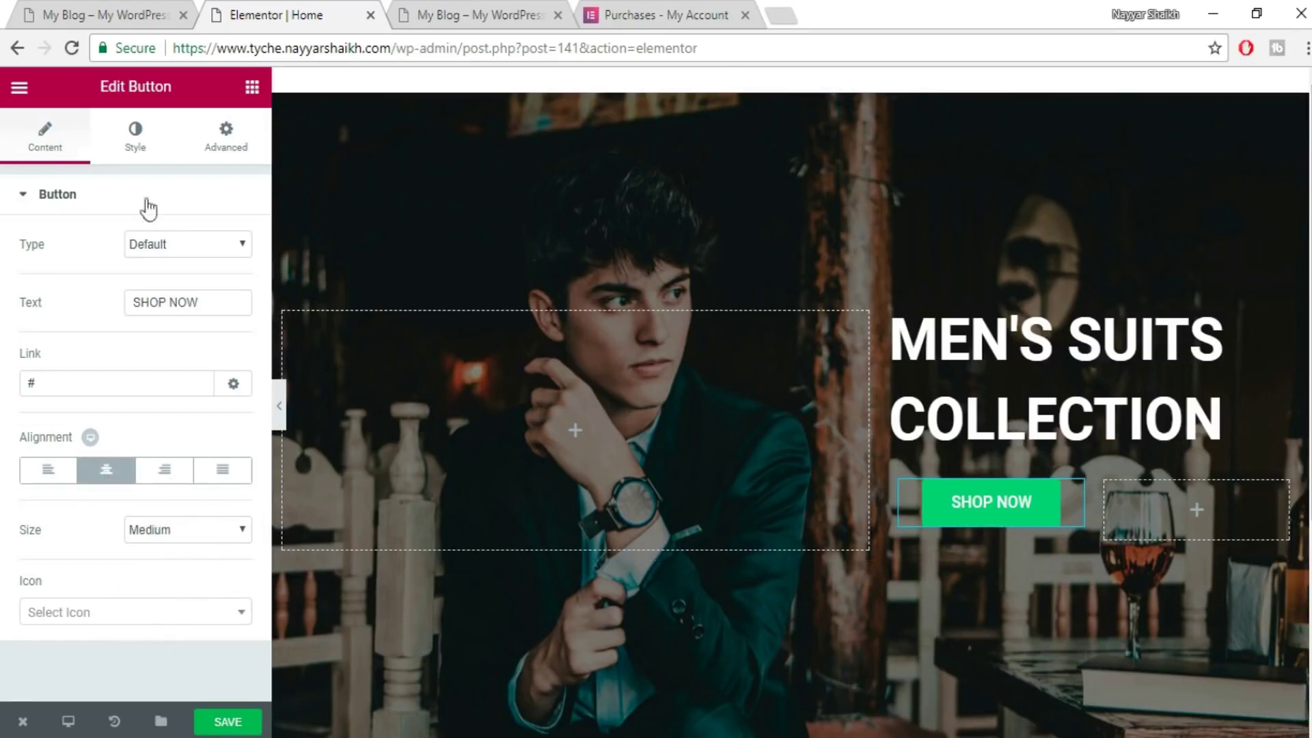
{"action": "left_click", "coordinate": [136, 152]}
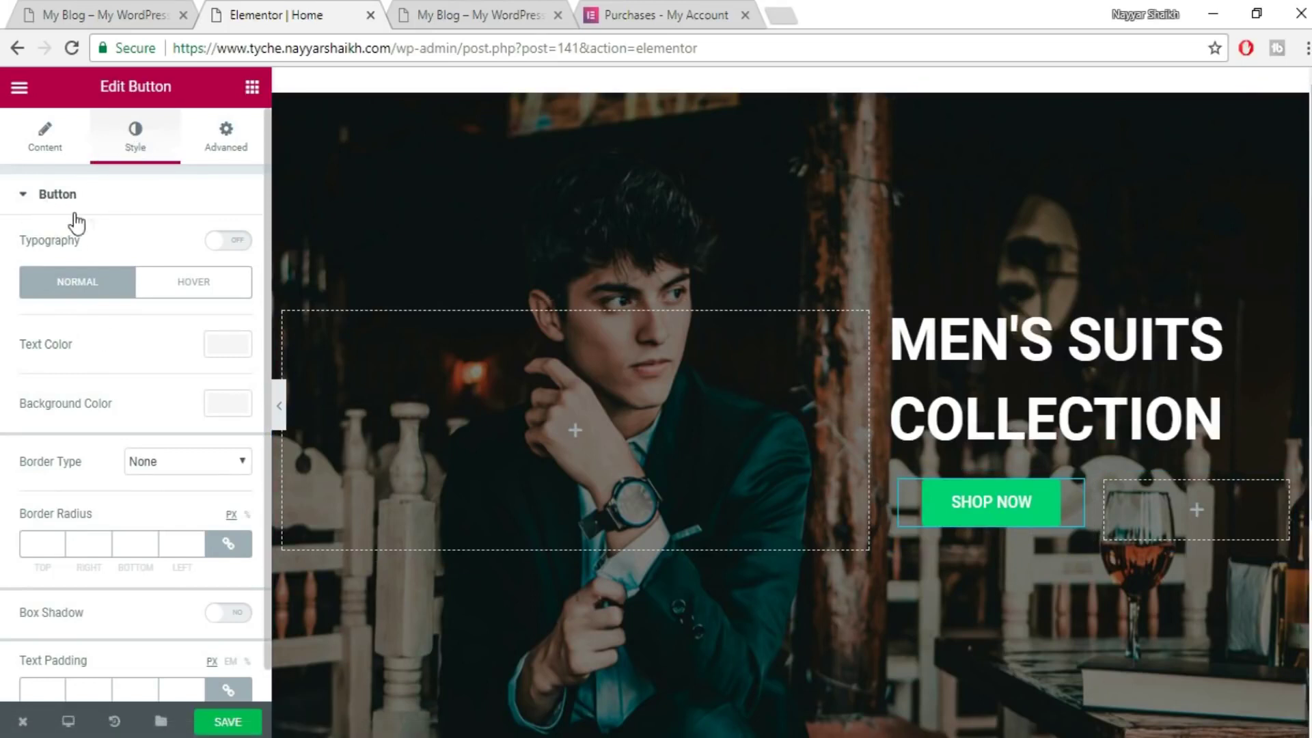
- Try a custom typography size for SHOP NOW, then revert to Default font and size
{"action": "left_click", "coordinate": [229, 242]}
{"action": "left_click_drag", "start_coordinate": [19, 328], "coordinate": [57, 337]}
{"action": "double_click", "coordinate": [210, 328]}
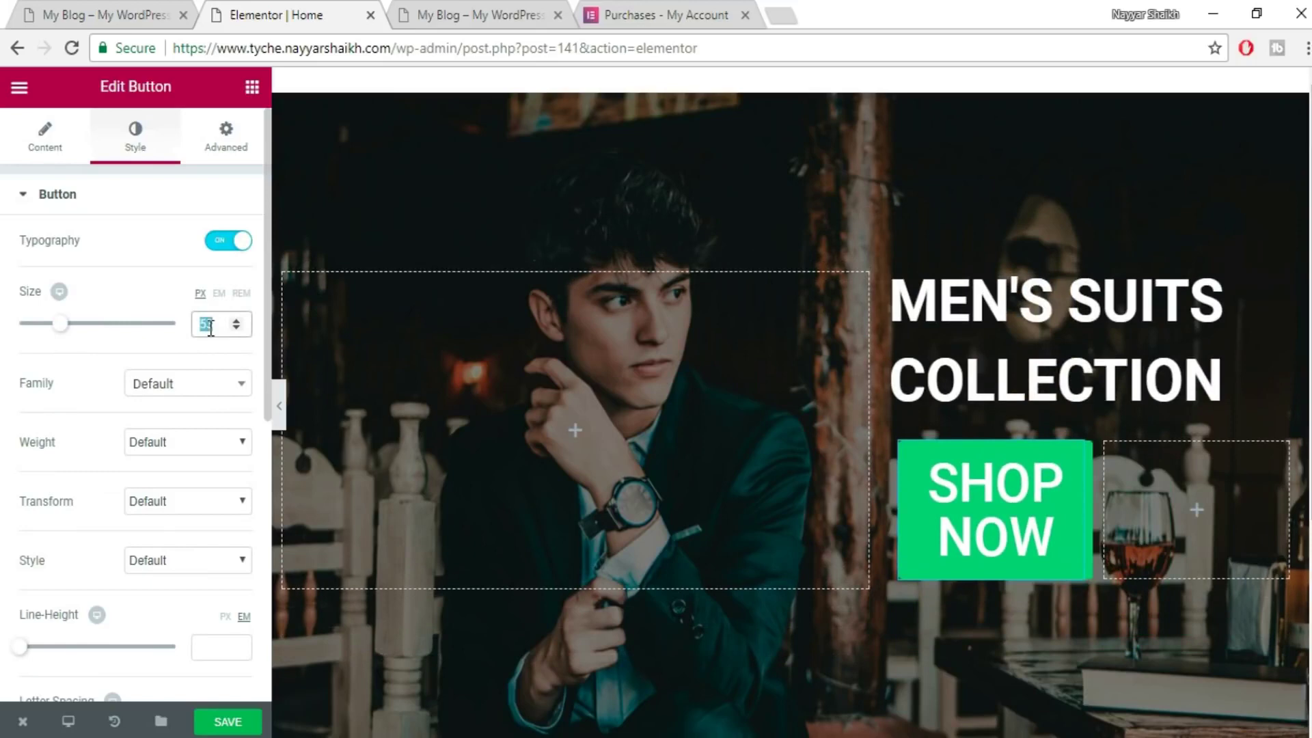
{"action": "key", "text": "BackSpace"}
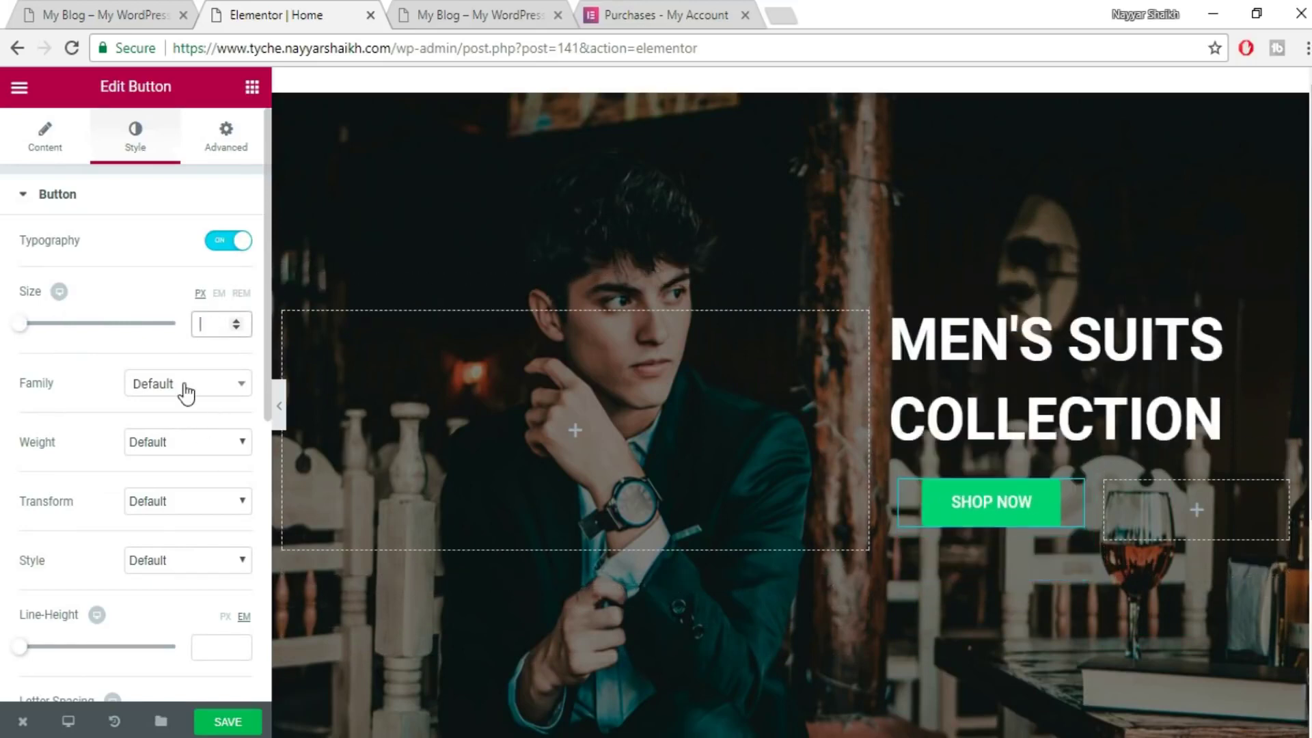
{"action": "left_click", "coordinate": [186, 384]}
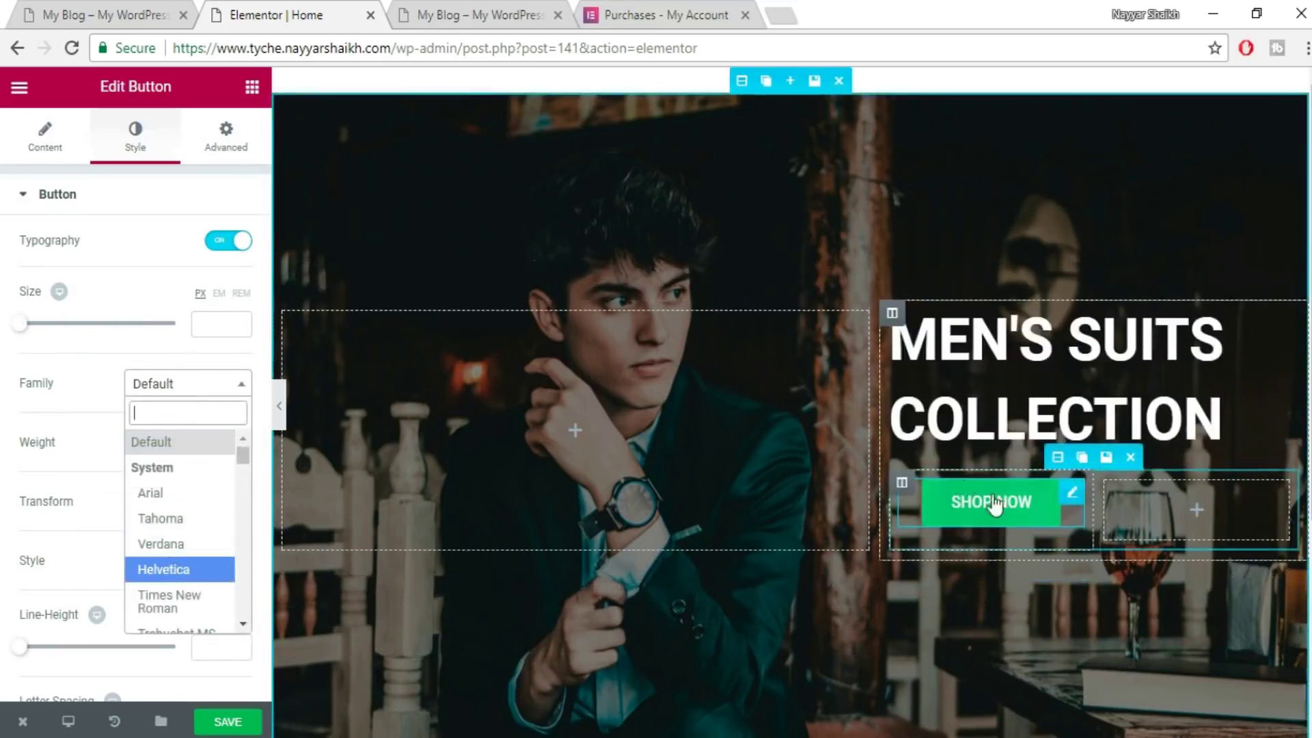
{"action": "left_click", "coordinate": [199, 394]}
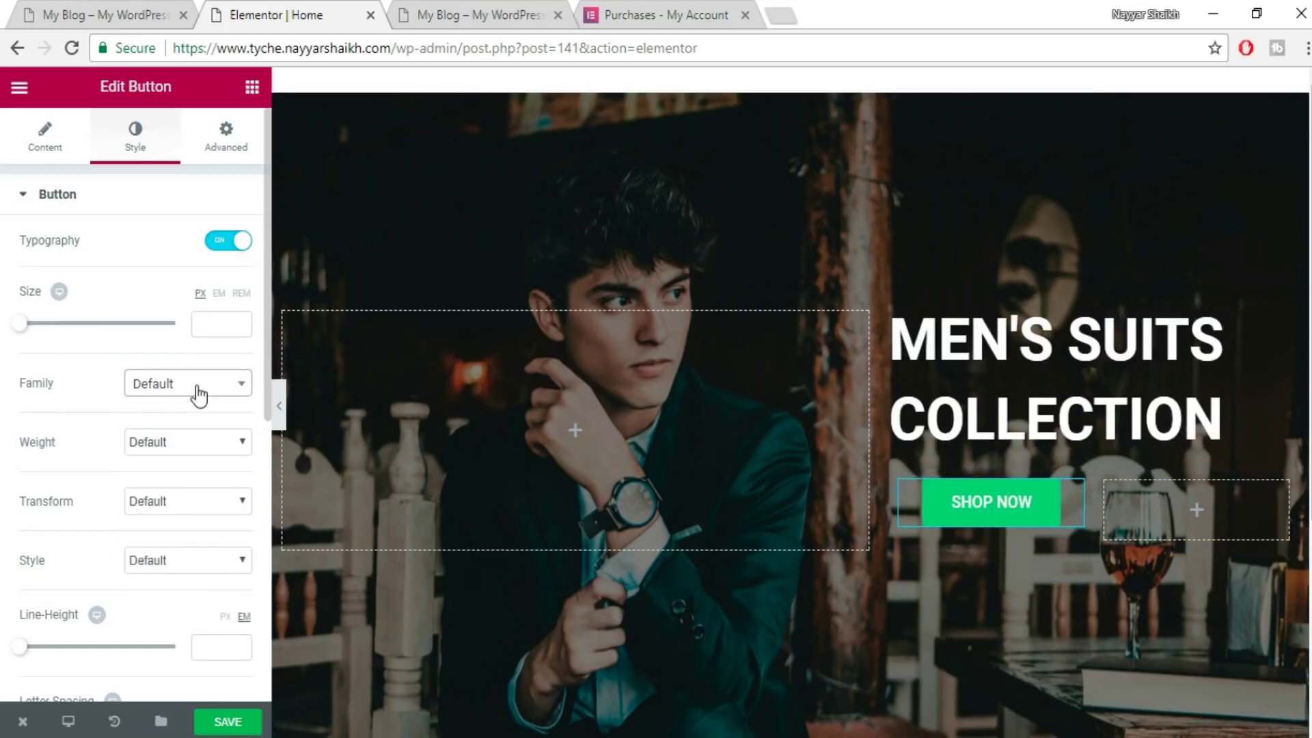
{"action": "left_click", "coordinate": [230, 241]}
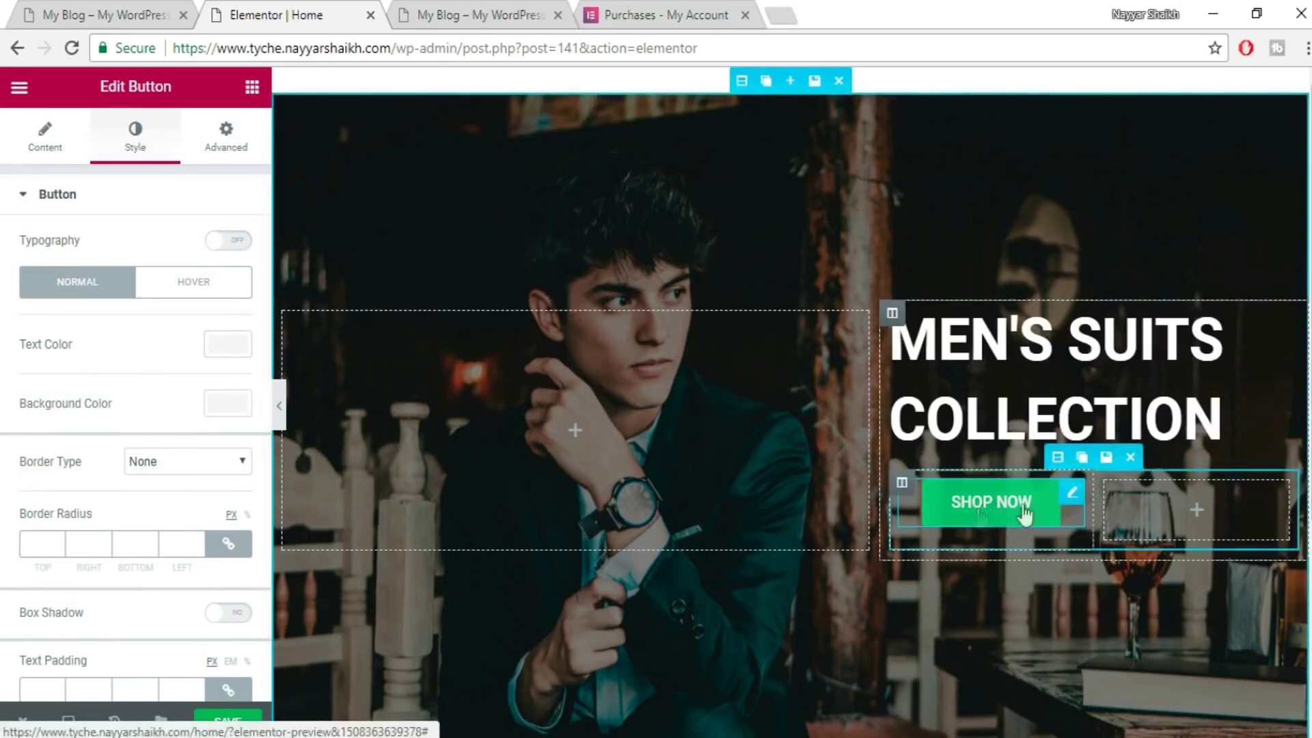
- Copy the live SHOP NOW button's background colour #f66249 using the developer tools
{"action": "left_click", "coordinate": [210, 407]}
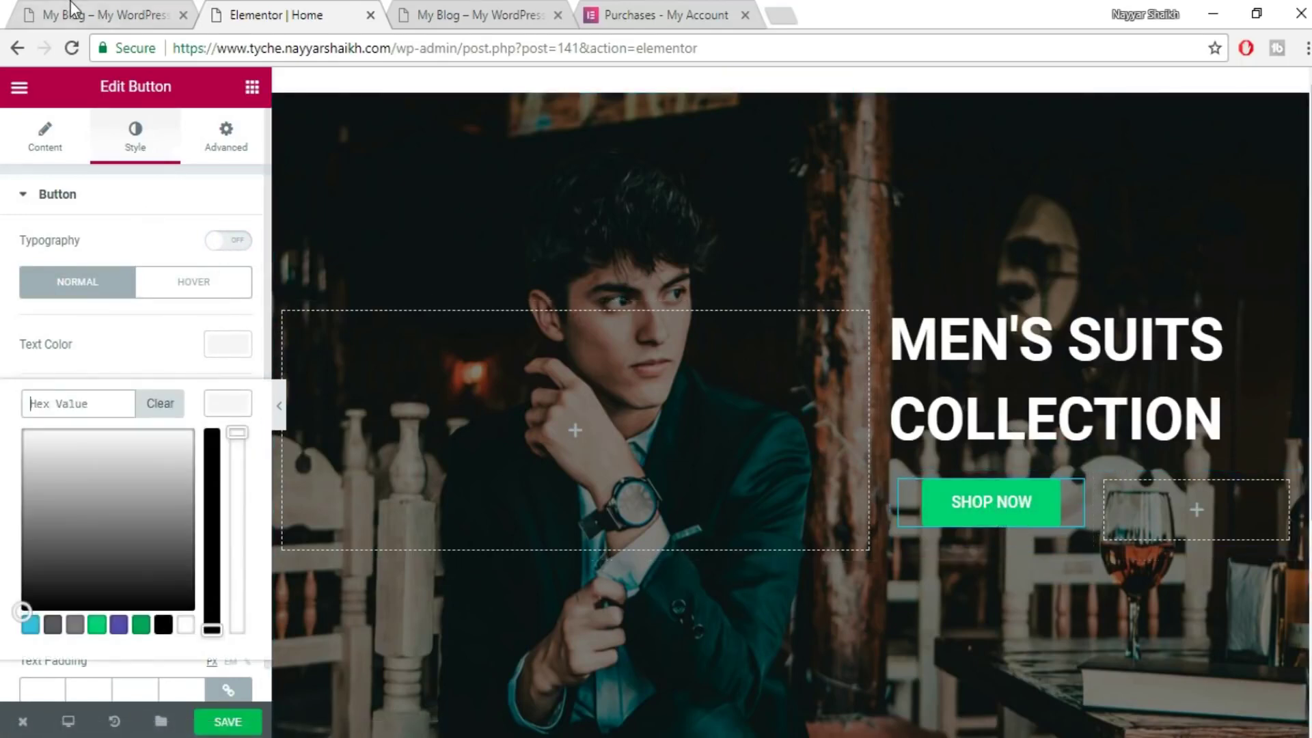
{"action": "left_click", "coordinate": [37, 15]}
{"action": "scroll", "coordinate": [890, 441], "scroll_direction": "down", "scroll_amount": 1}
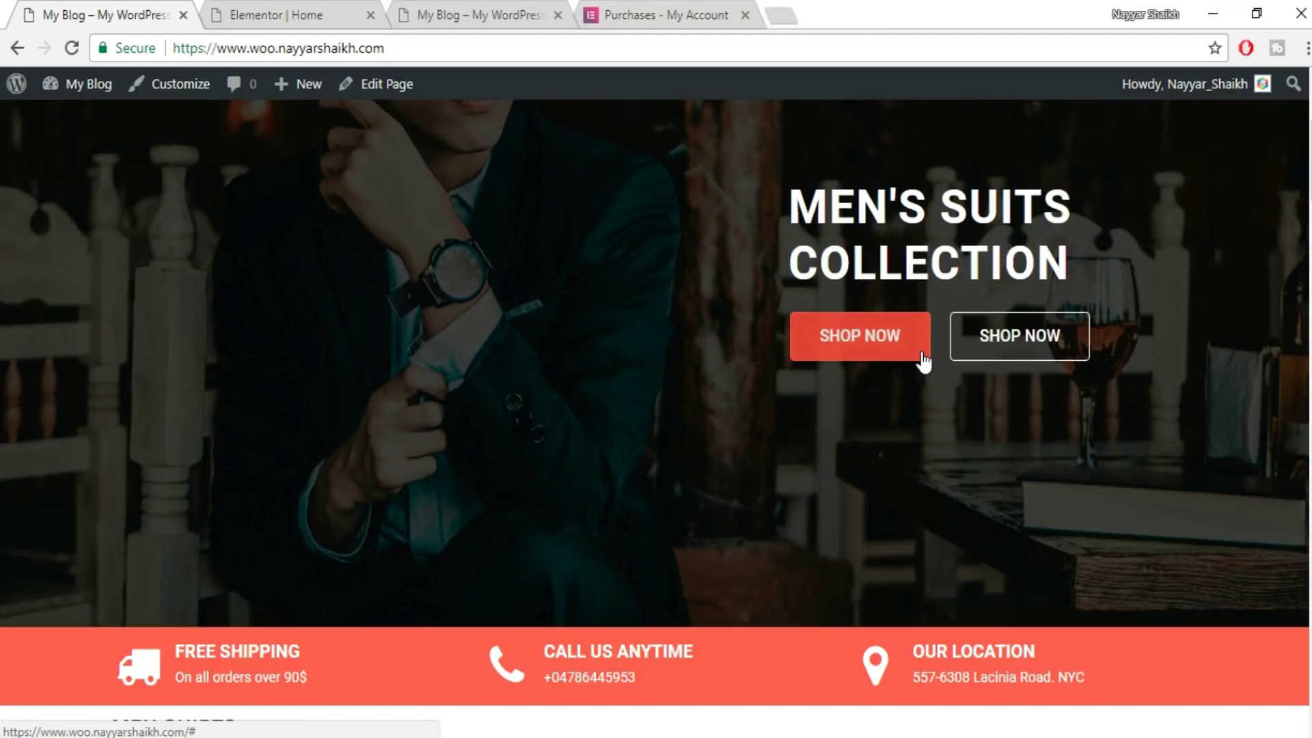
{"action": "scroll", "coordinate": [974, 384], "scroll_direction": "down", "scroll_amount": 1}
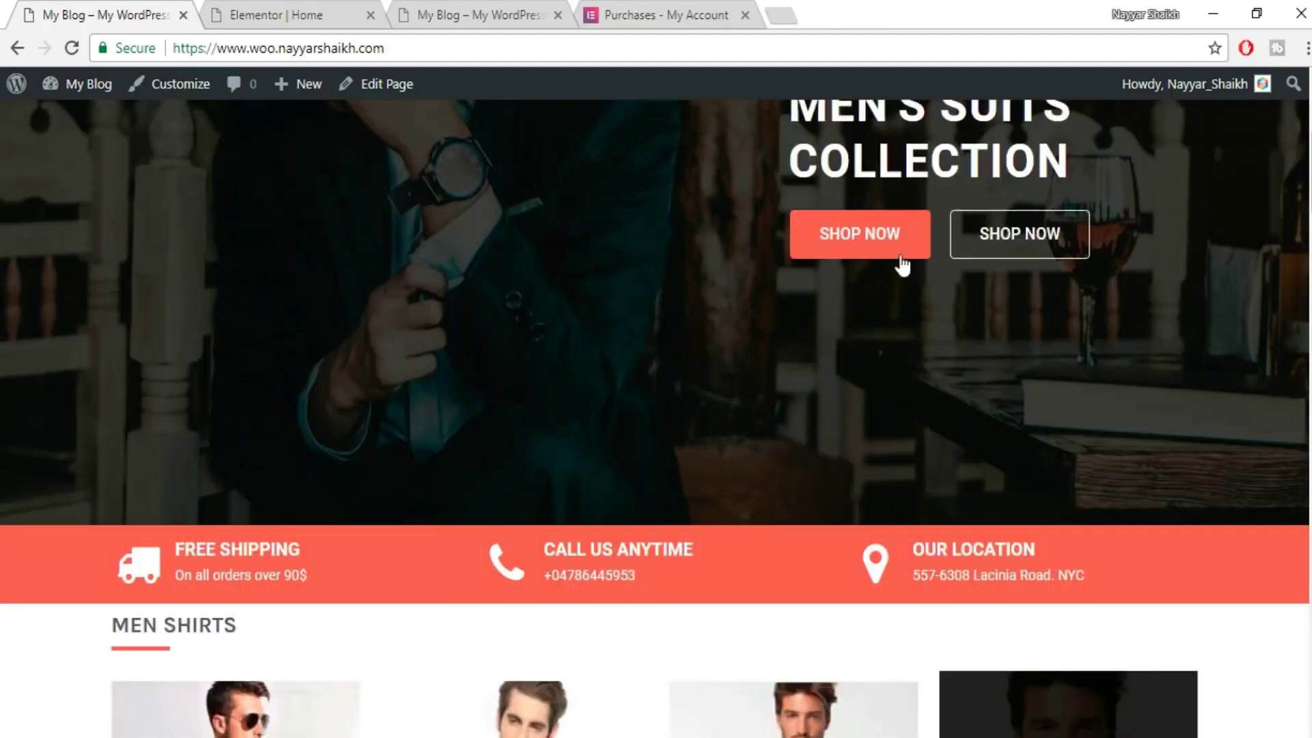
{"action": "right_click", "coordinate": [914, 252]}
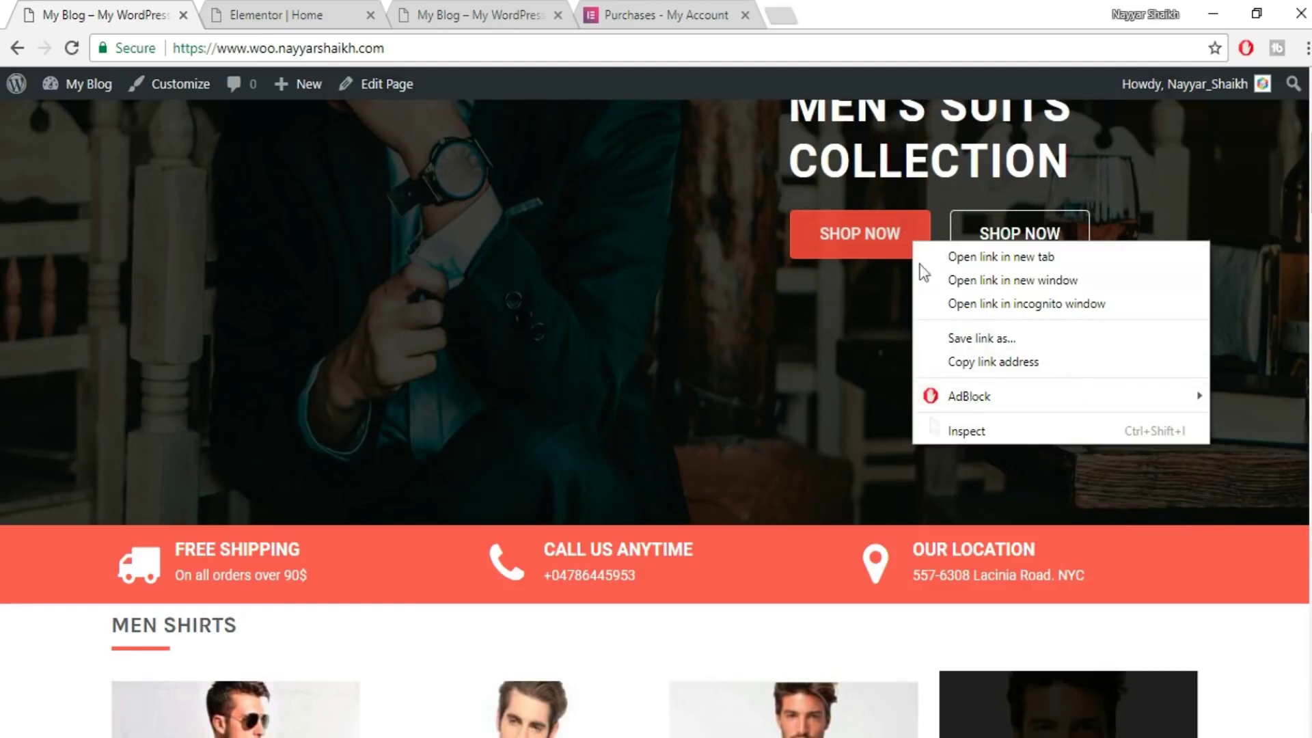
{"action": "left_click", "coordinate": [983, 431]}
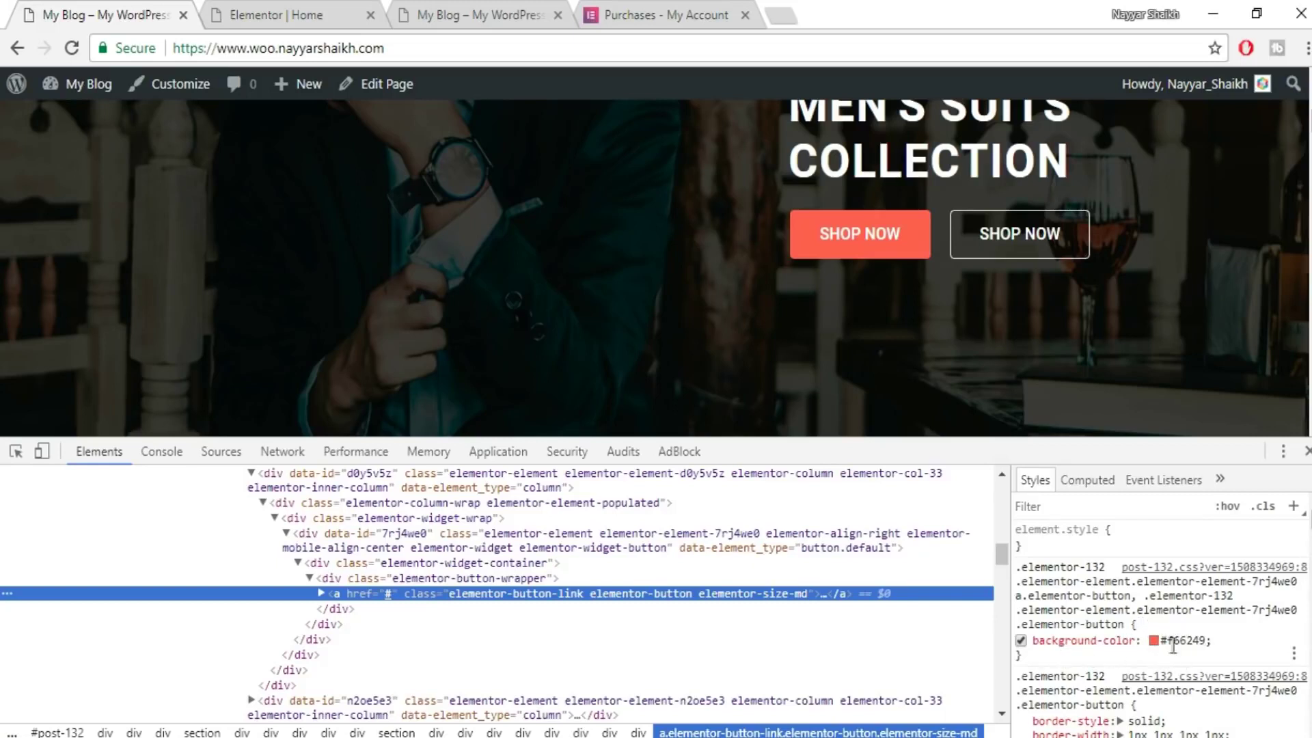
{"action": "left_click", "coordinate": [1171, 640]}
{"action": "key", "text": "ctrl+c"}
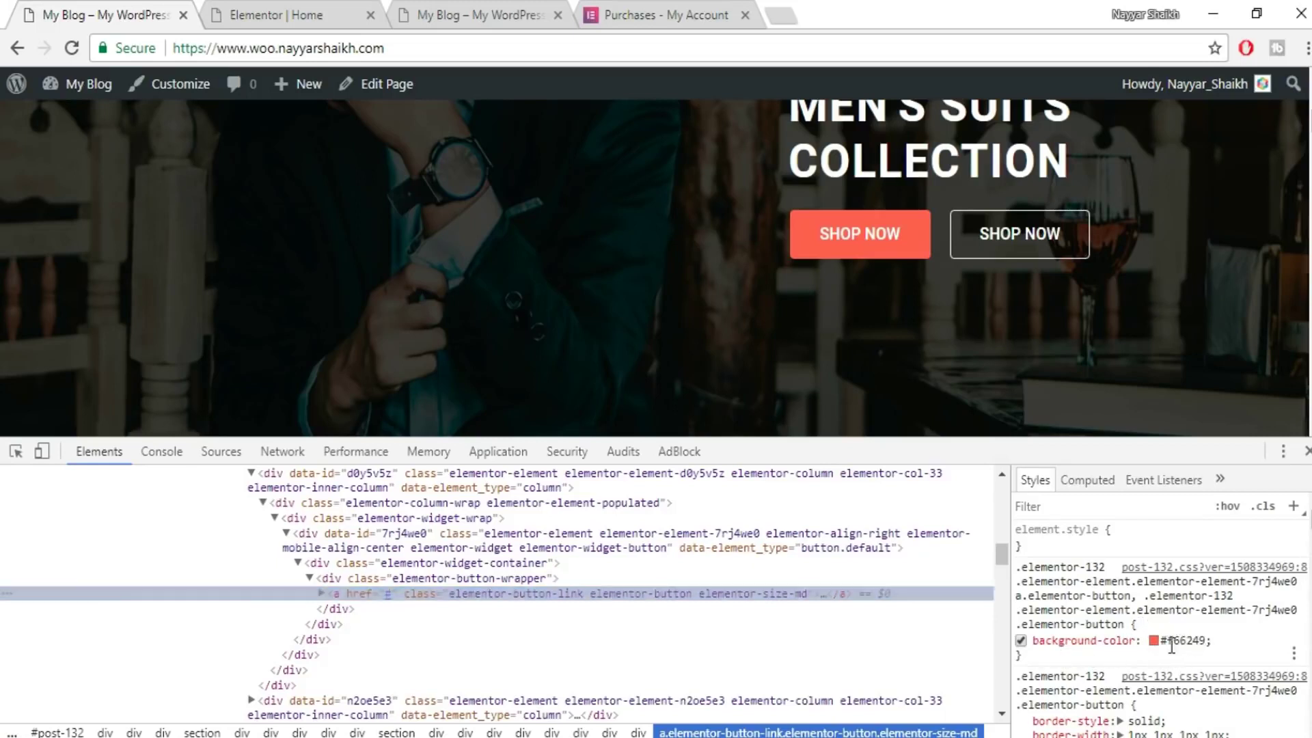
{"action": "key", "text": "Escape"}
{"action": "key", "text": "F12"}
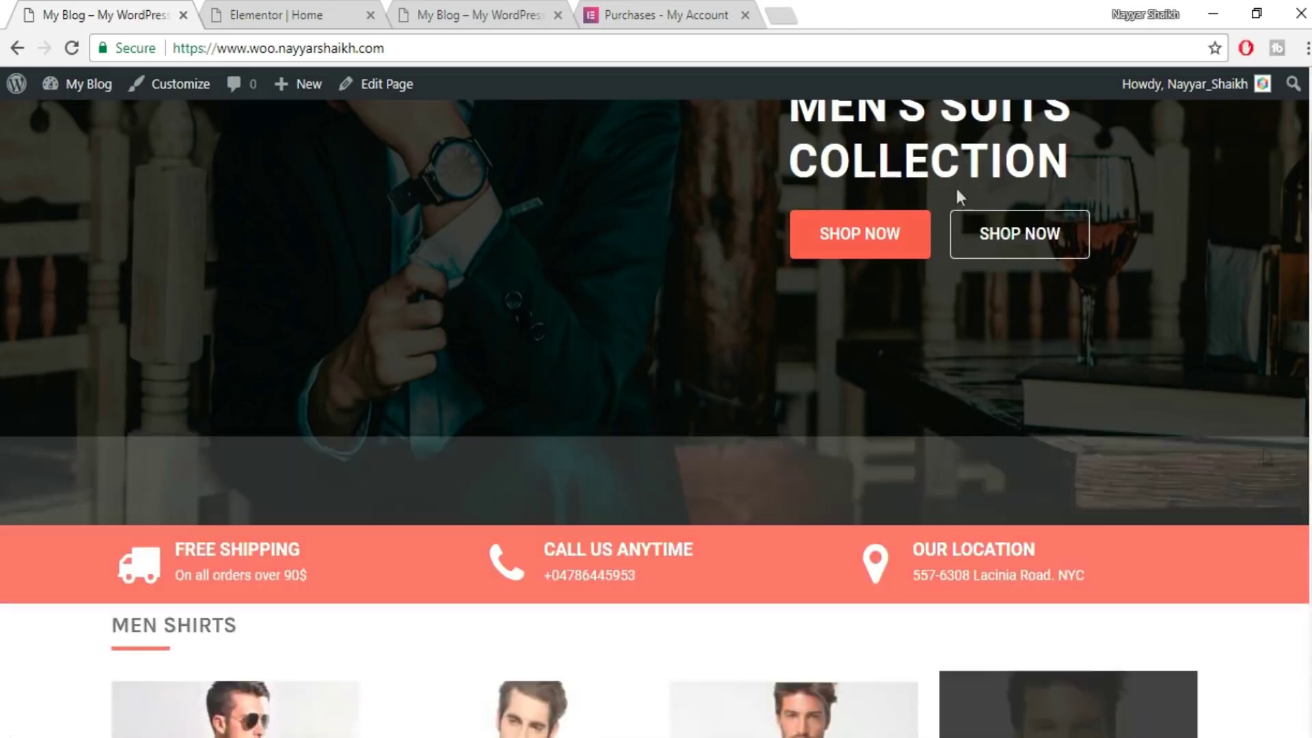
{"action": "left_click", "coordinate": [264, 6]}
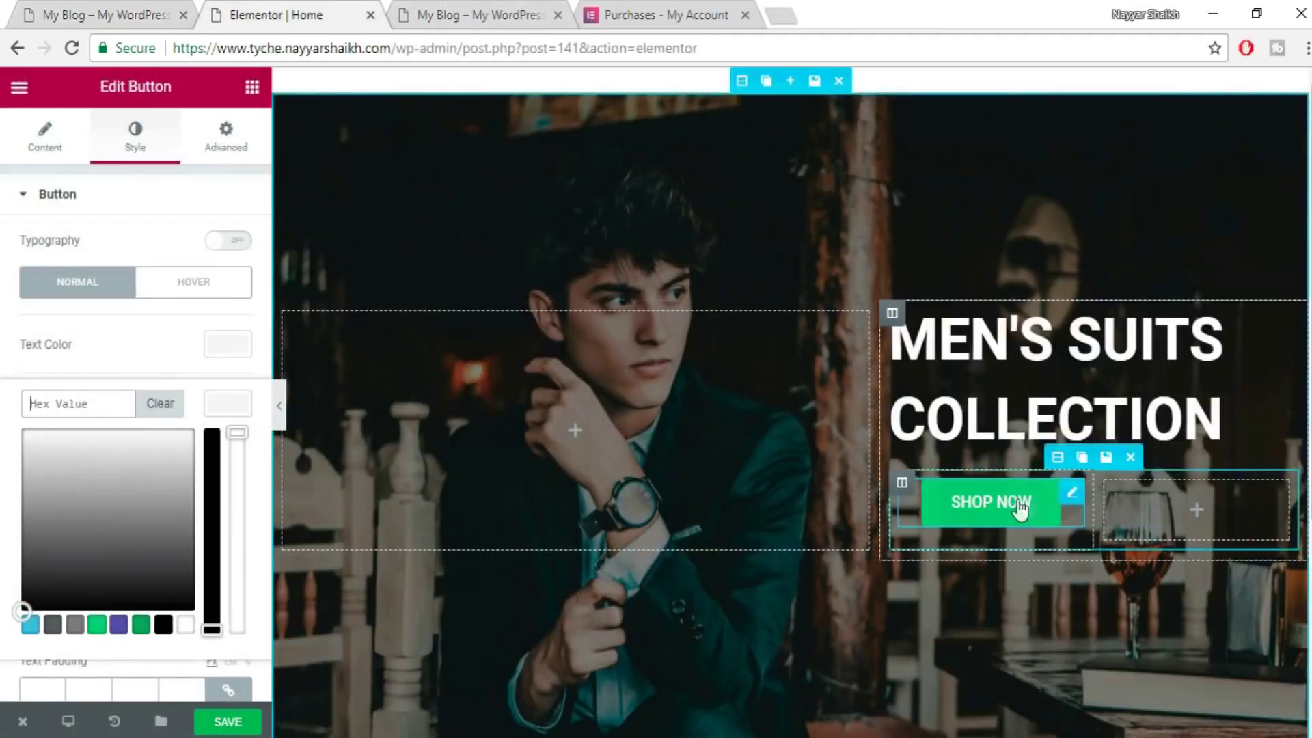
- Paste #f66249 as the button's background colour and verify it with a web search
{"action": "left_click", "coordinate": [70, 403]}
{"action": "key", "text": "ctrl+v"}
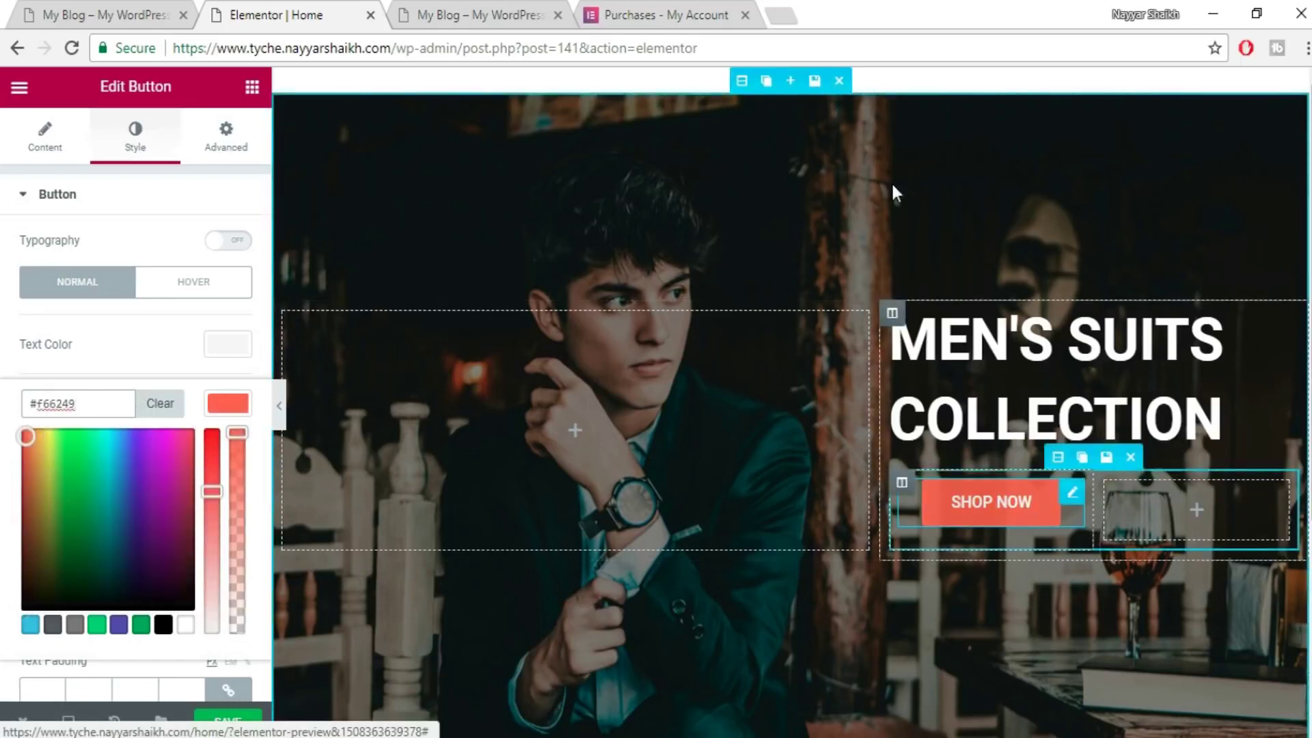
{"action": "left_click", "coordinate": [790, 15]}
{"action": "key", "text": "ctrl+v"}
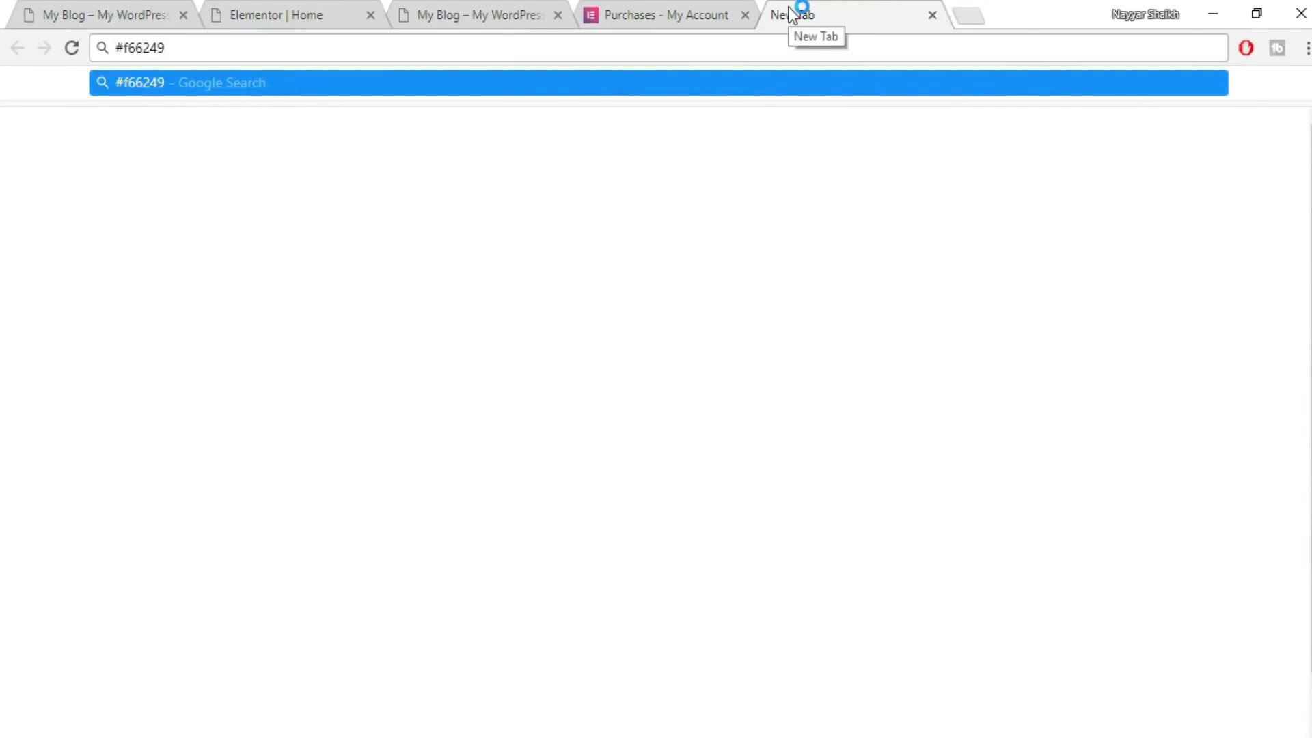
{"action": "key", "text": "Return"}
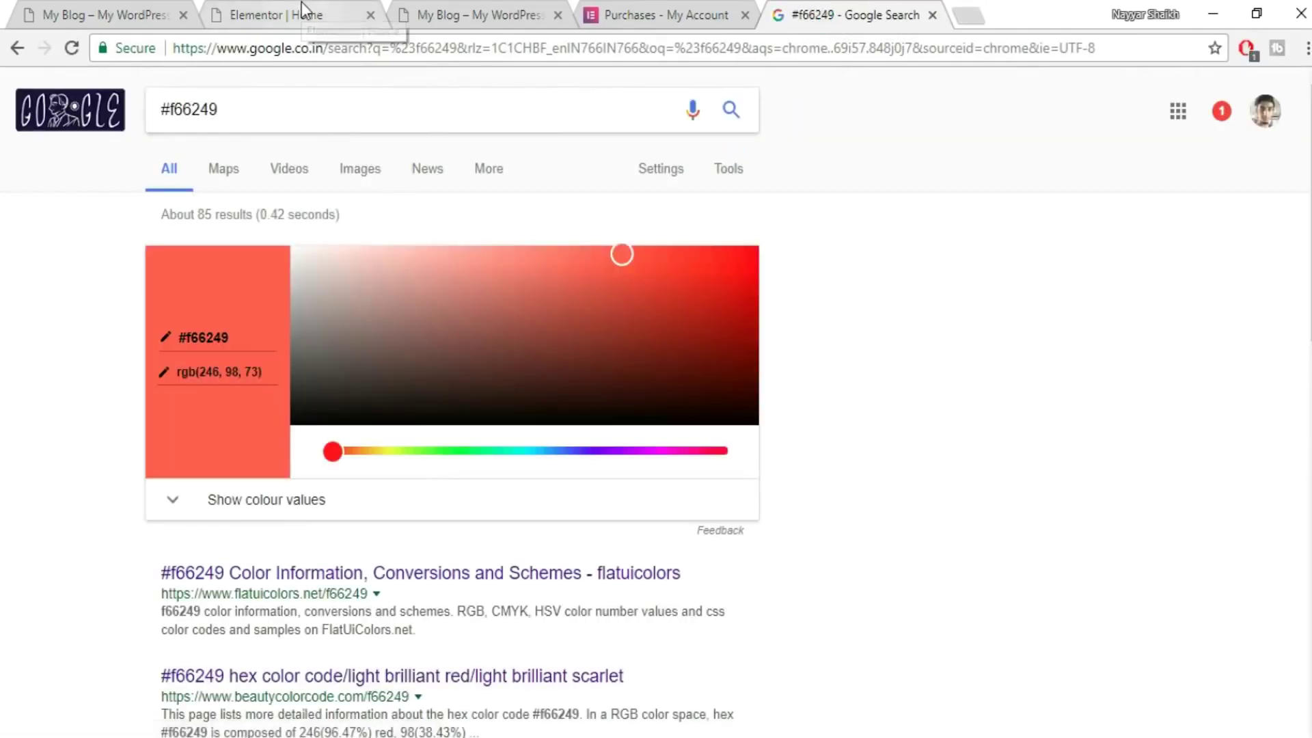
{"action": "left_click", "coordinate": [303, 11]}
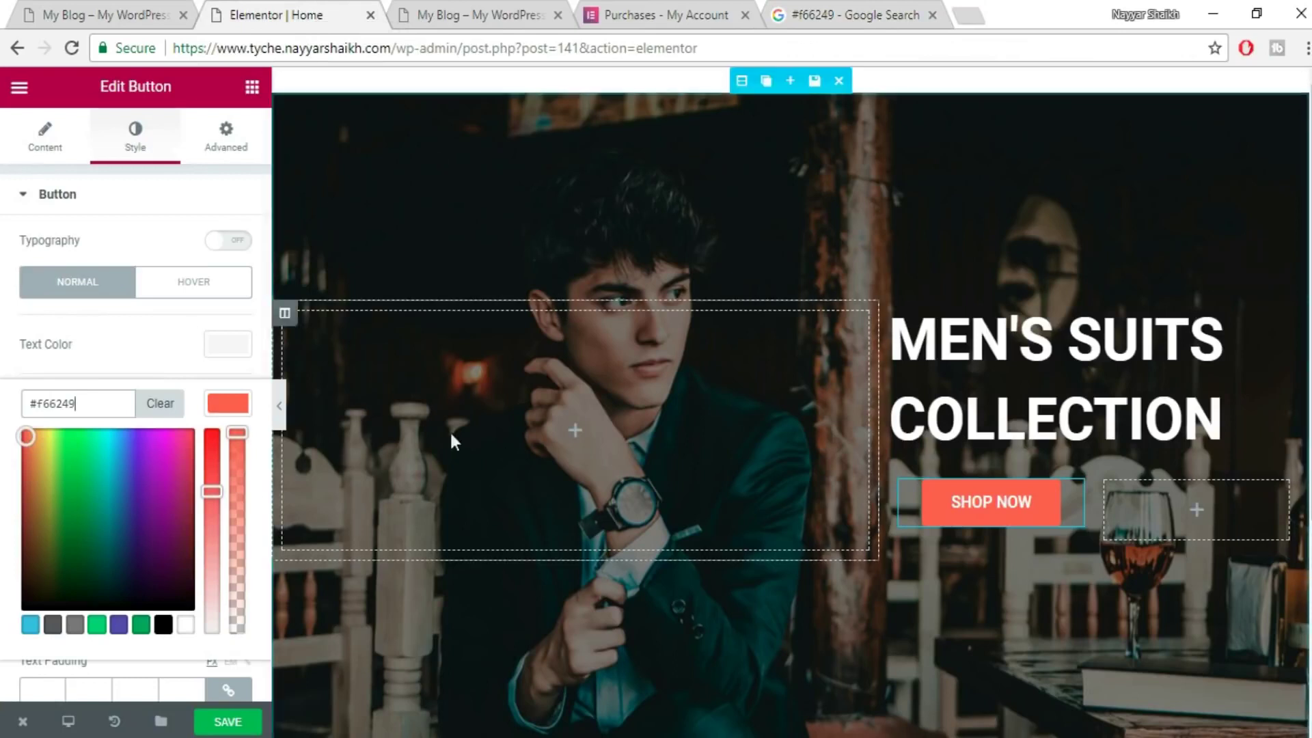
{"action": "left_click", "coordinate": [223, 374]}
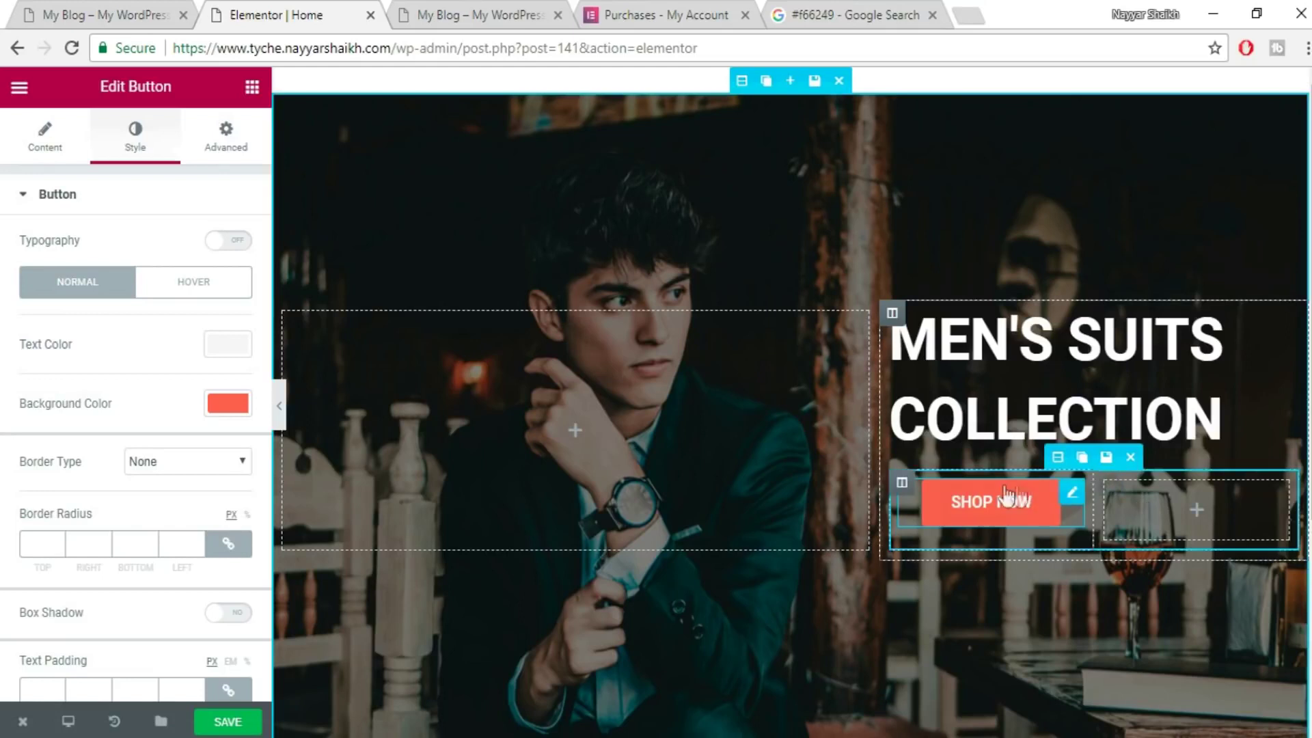
{"action": "mouse_move", "coordinate": [902, 482]}
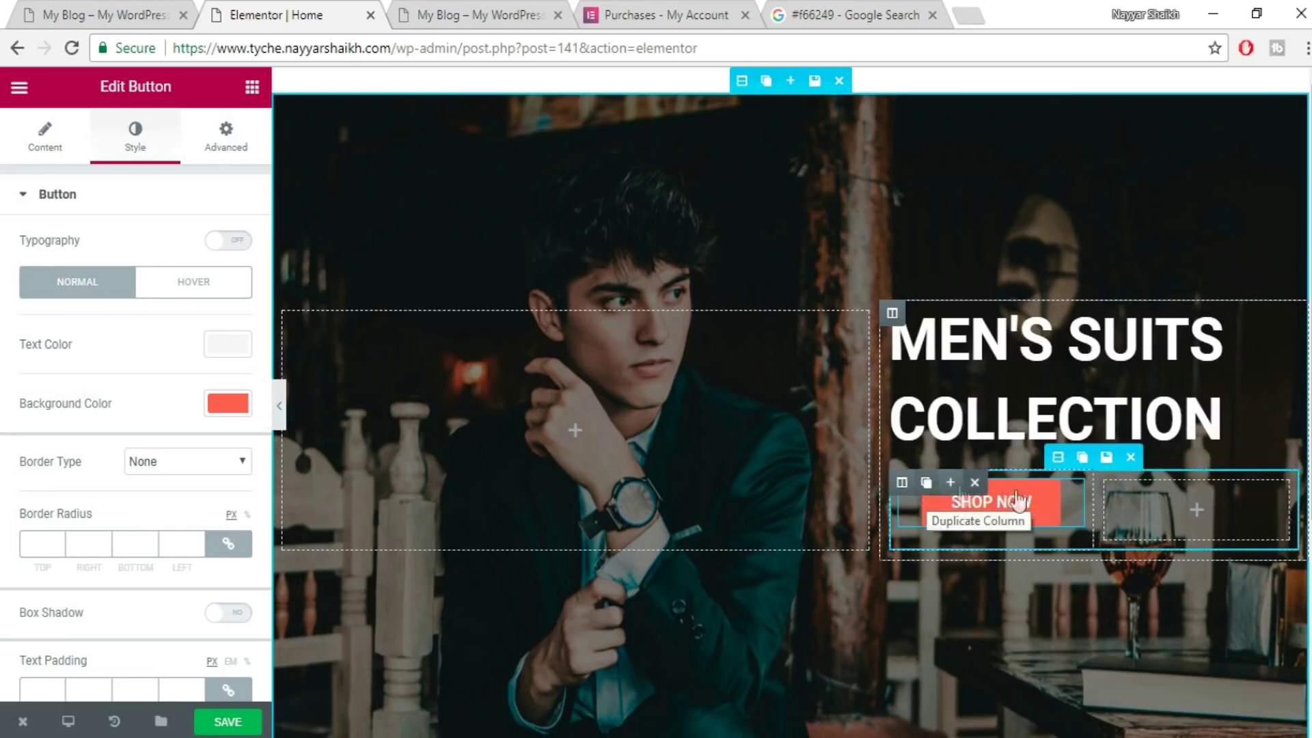
- Duplicate SHOP NOW and place the copy in the right column beside the first button
{"action": "mouse_move", "coordinate": [1035, 506]}
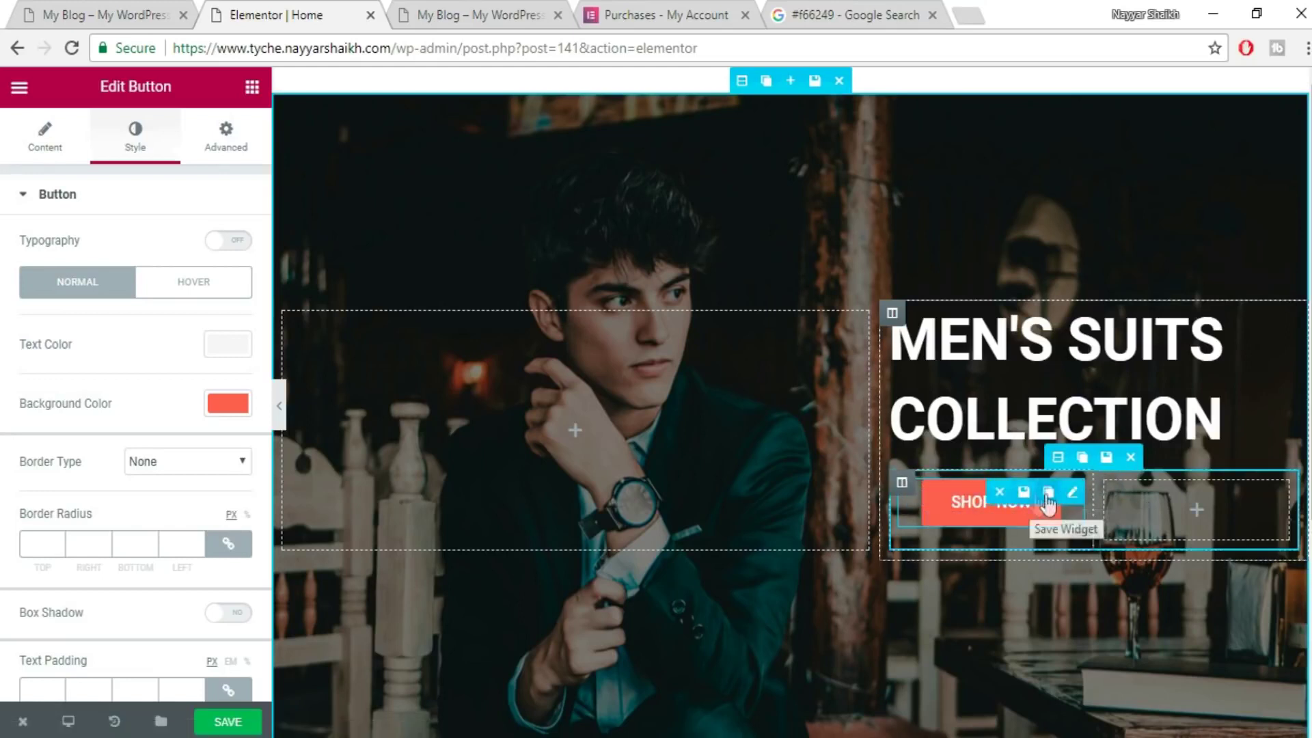
{"action": "left_click", "coordinate": [1048, 492]}
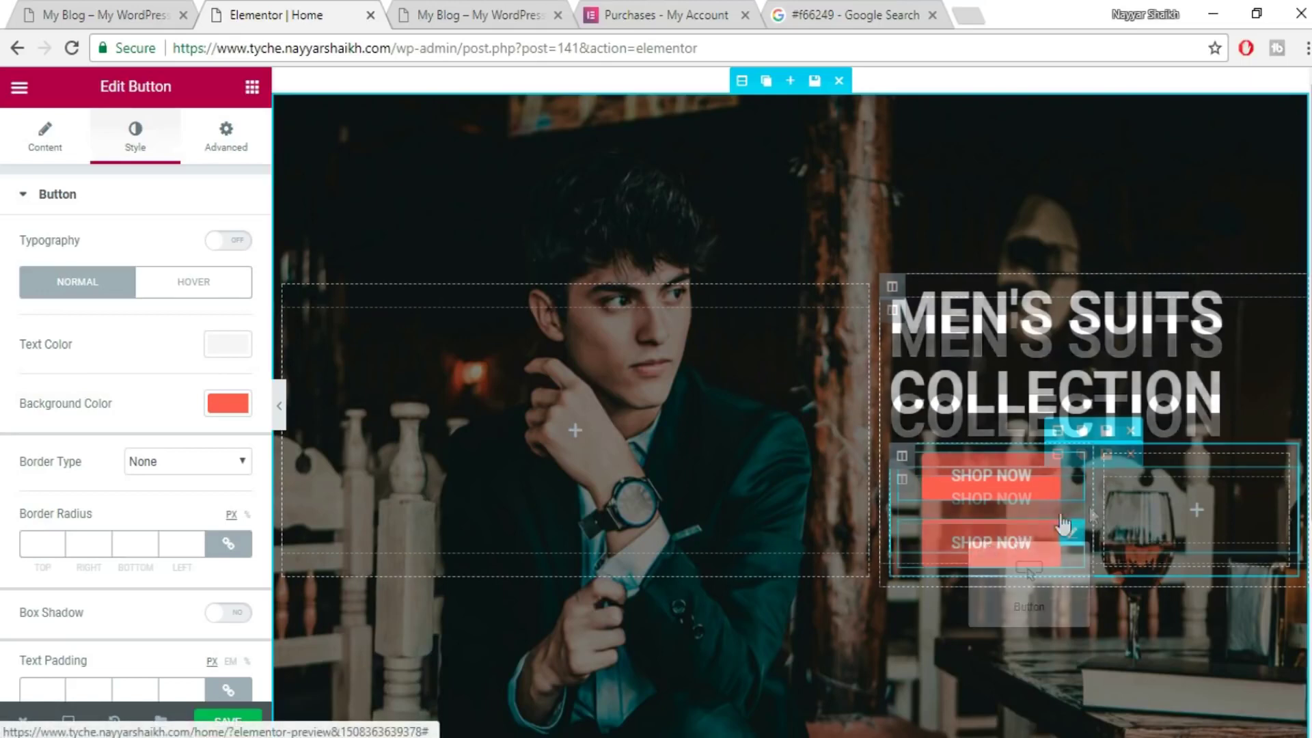
{"action": "left_click_drag", "start_coordinate": [1030, 572], "coordinate": [1170, 543]}
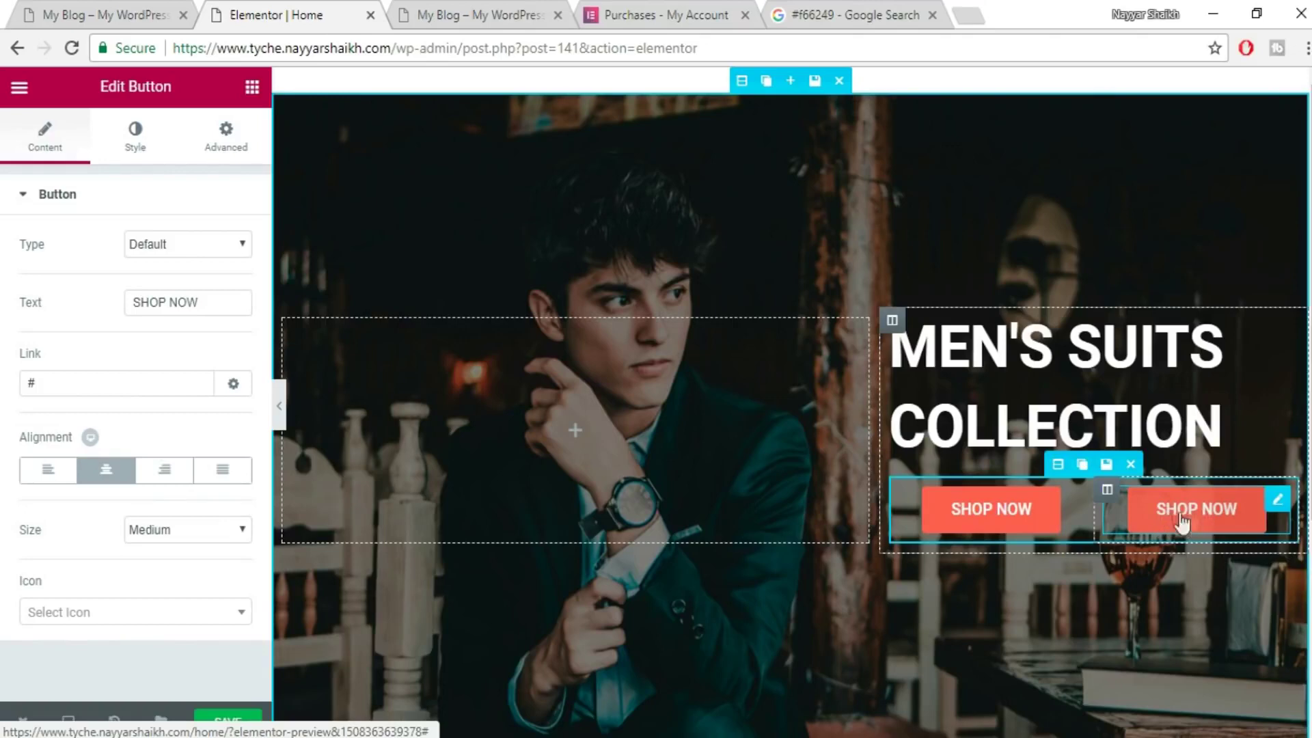
{"action": "left_click", "coordinate": [51, 10]}
{"action": "scroll", "coordinate": [1203, 577], "scroll_direction": "up", "scroll_amount": 4}
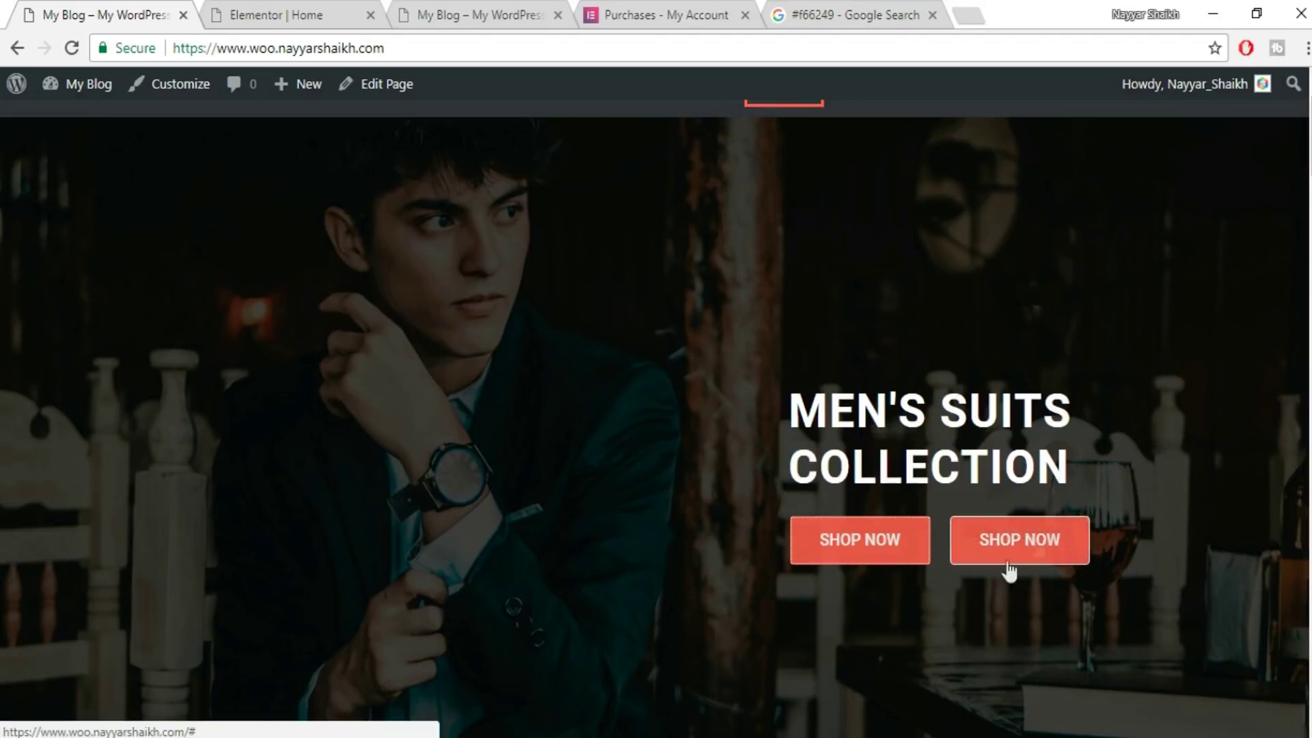
{"action": "left_click", "coordinate": [257, 12]}
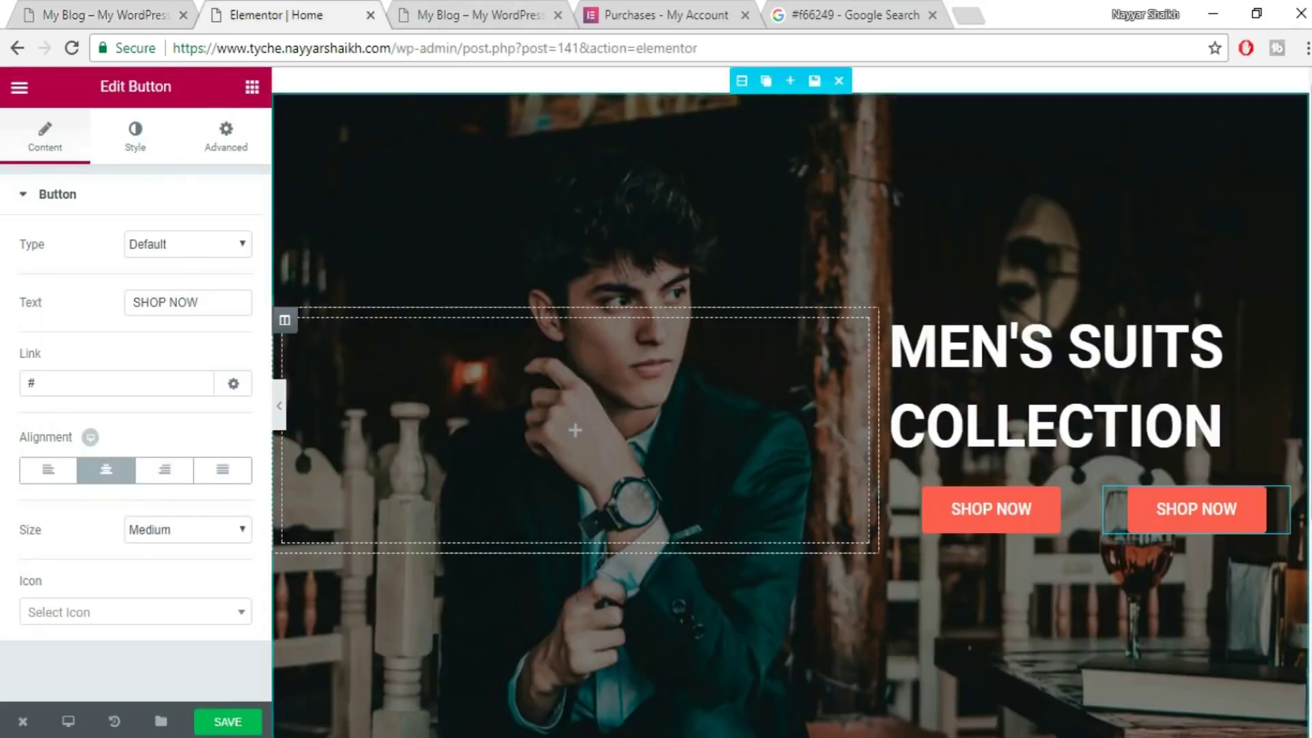
{"action": "left_click", "coordinate": [137, 142]}
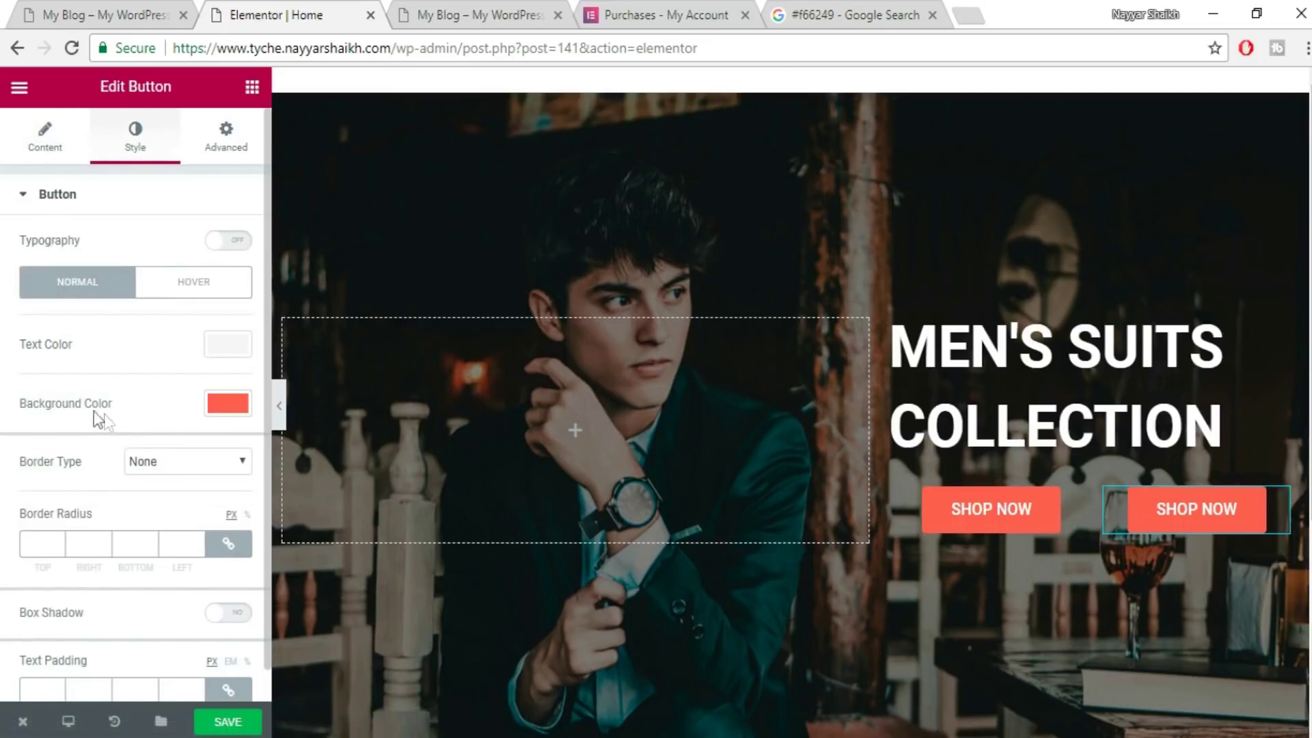
- Drag the background alpha to zero so the second button is transparent
{"action": "left_click", "coordinate": [216, 410]}
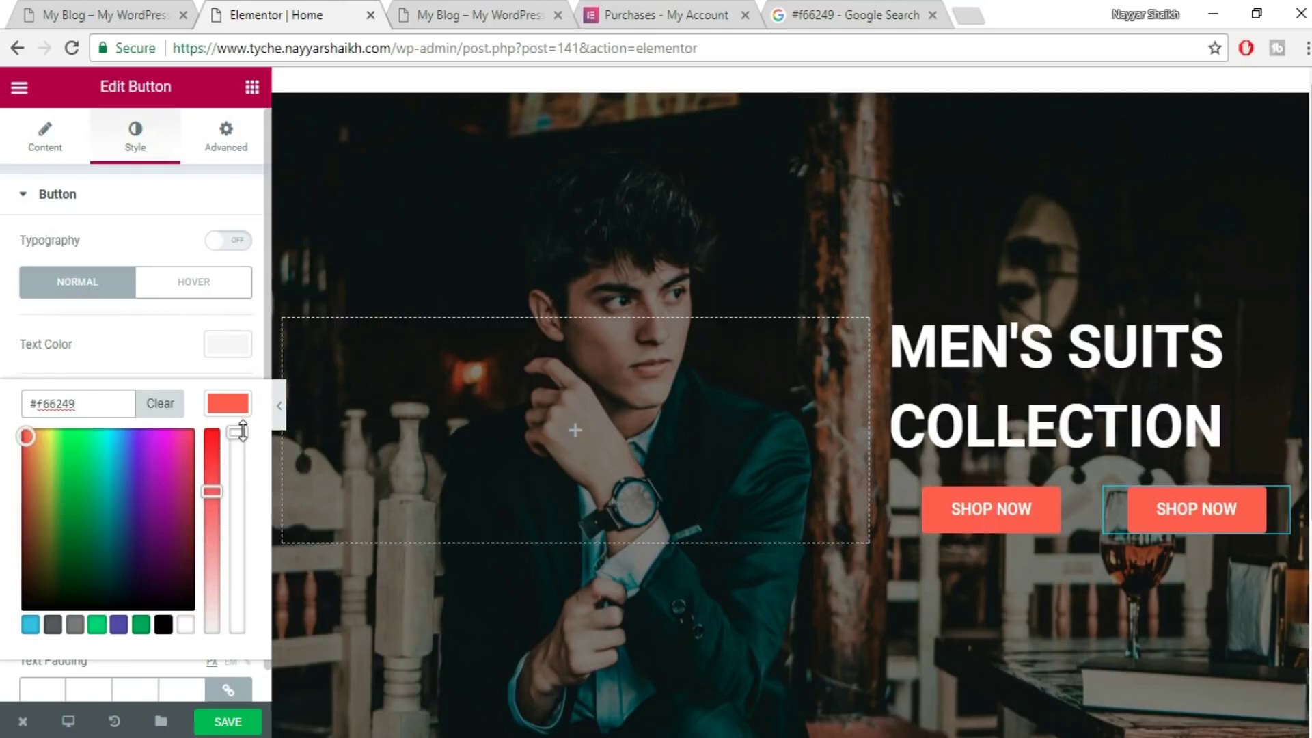
{"action": "left_click_drag", "start_coordinate": [239, 433], "coordinate": [237, 629]}
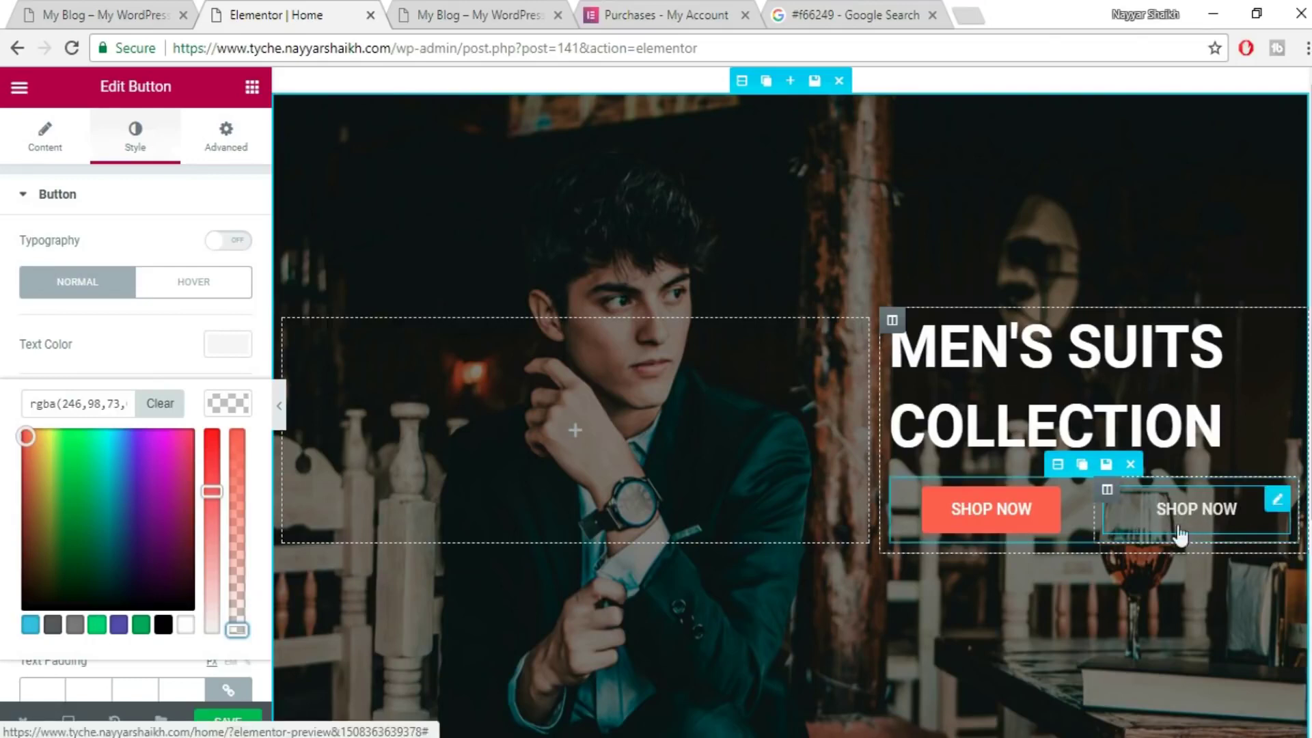
{"action": "left_click", "coordinate": [124, 6]}
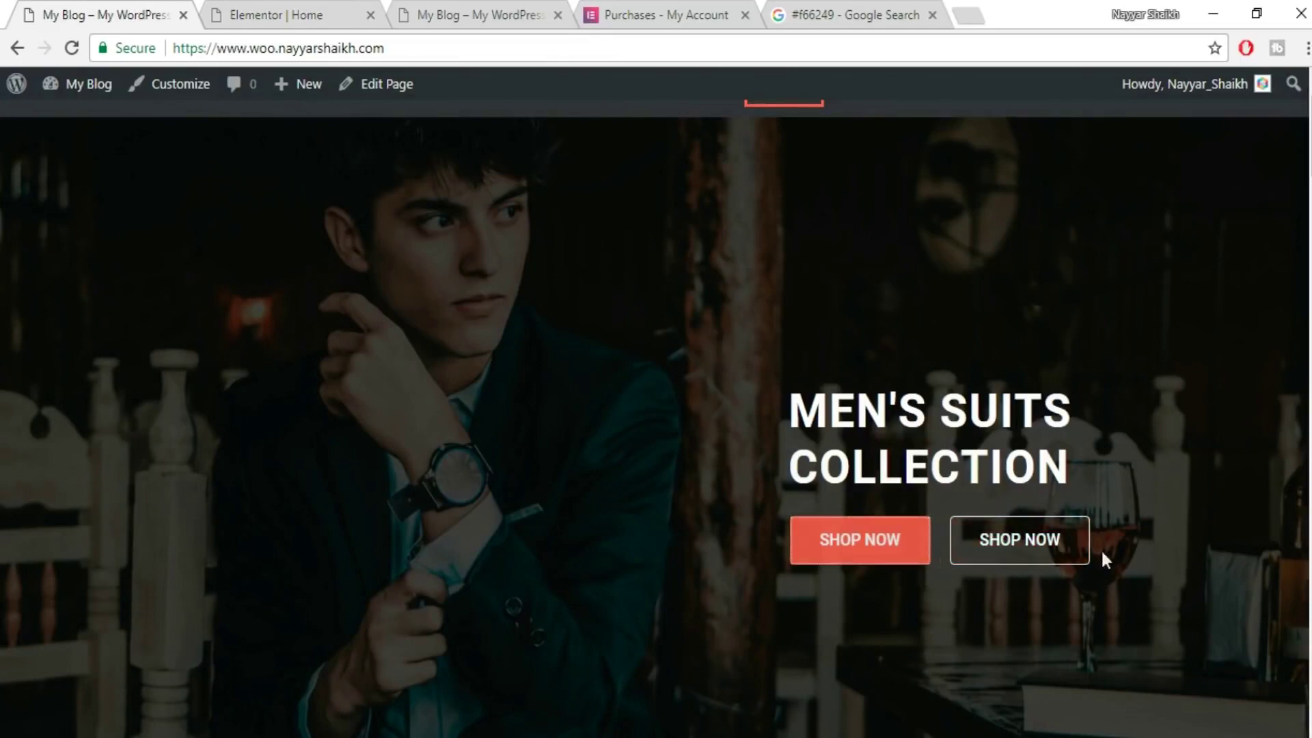
{"action": "left_click", "coordinate": [306, 8]}
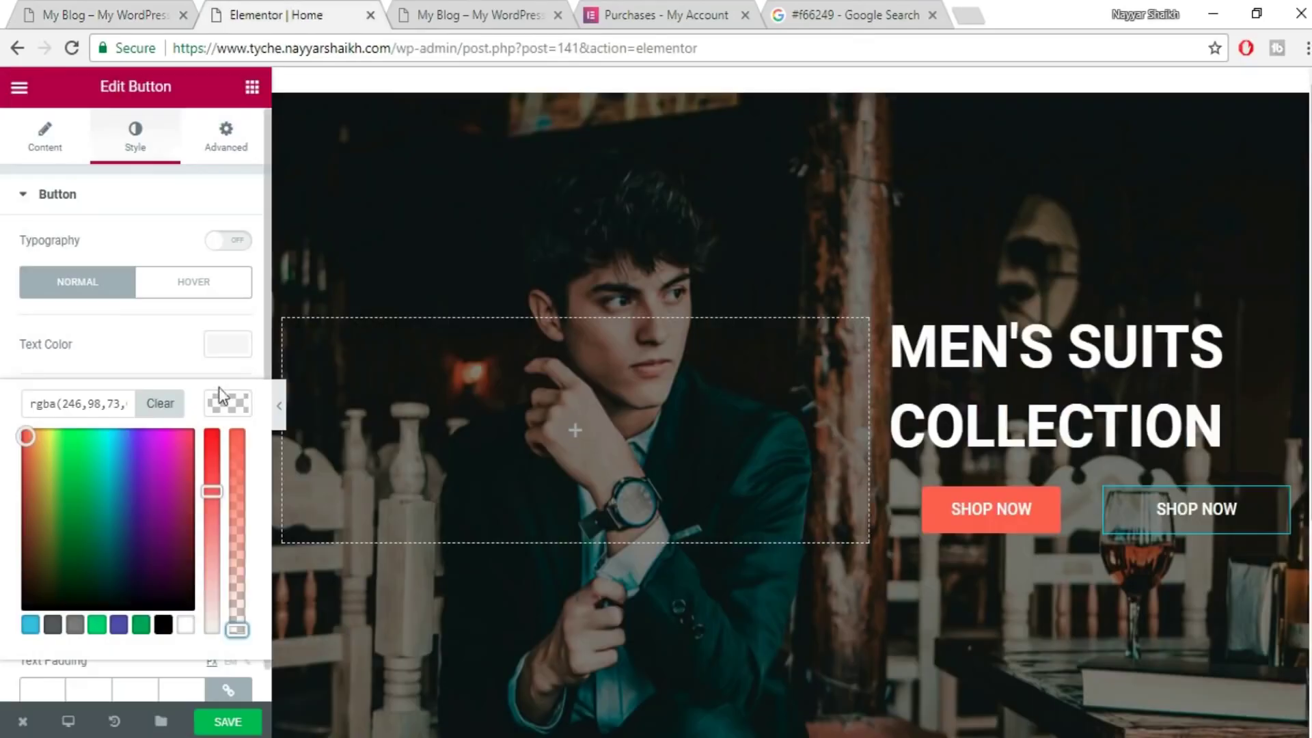
{"action": "left_click", "coordinate": [214, 410]}
- Give the second button a Solid border of width 1 and compare with the live site
{"action": "scroll", "coordinate": [232, 414], "scroll_direction": "down", "scroll_amount": 1}
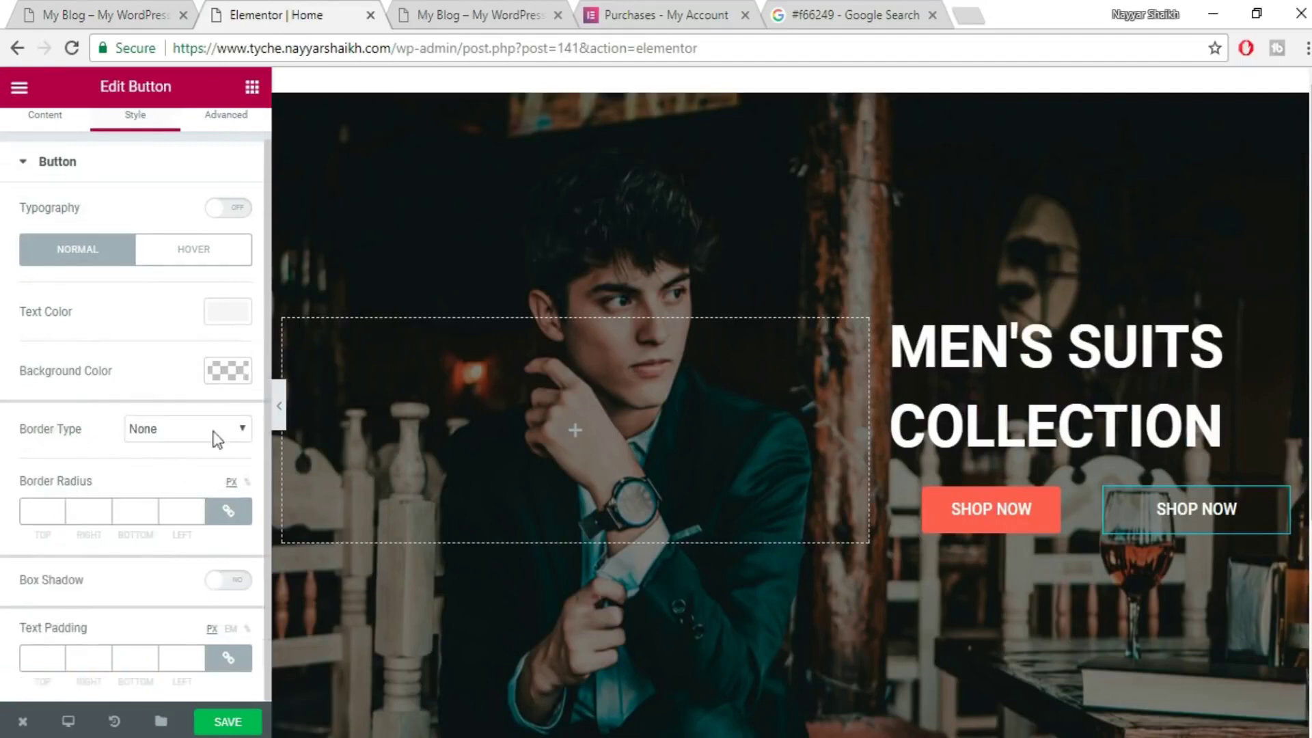
{"action": "left_click", "coordinate": [216, 431]}
{"action": "left_click", "coordinate": [183, 463]}
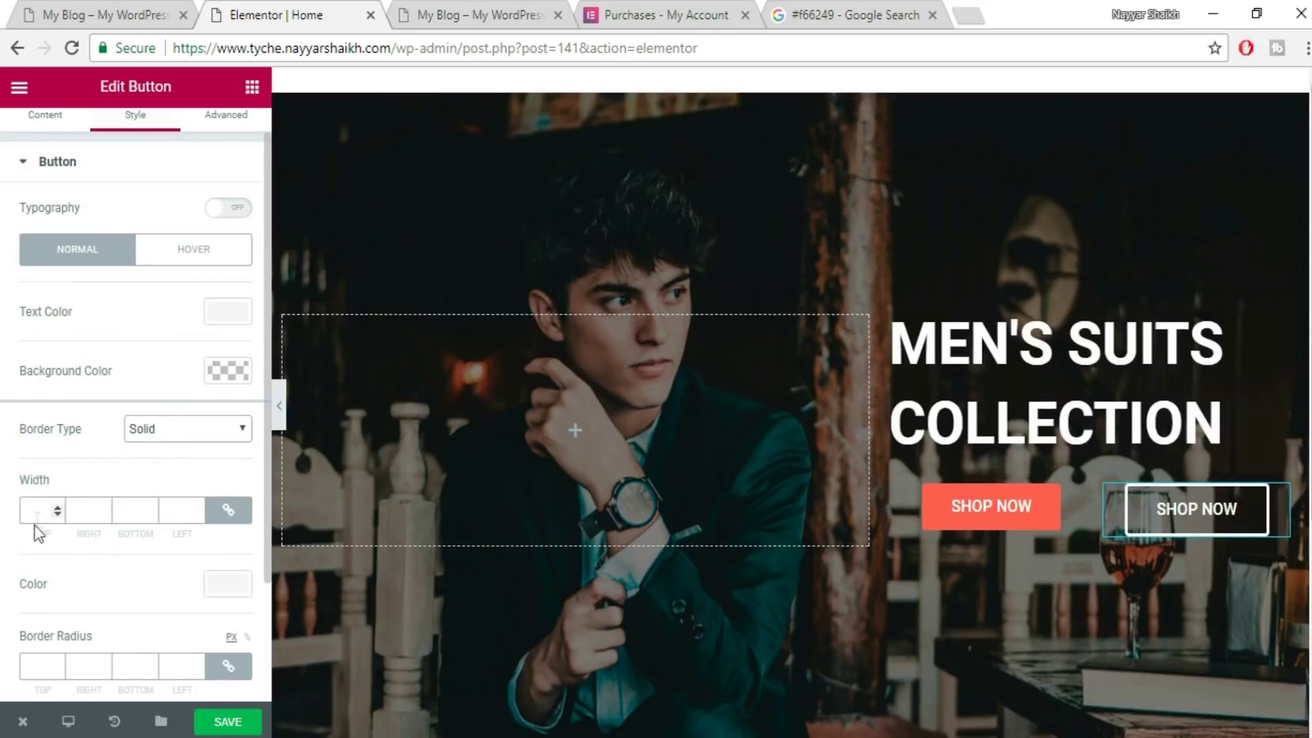
{"action": "type", "text": "1"}
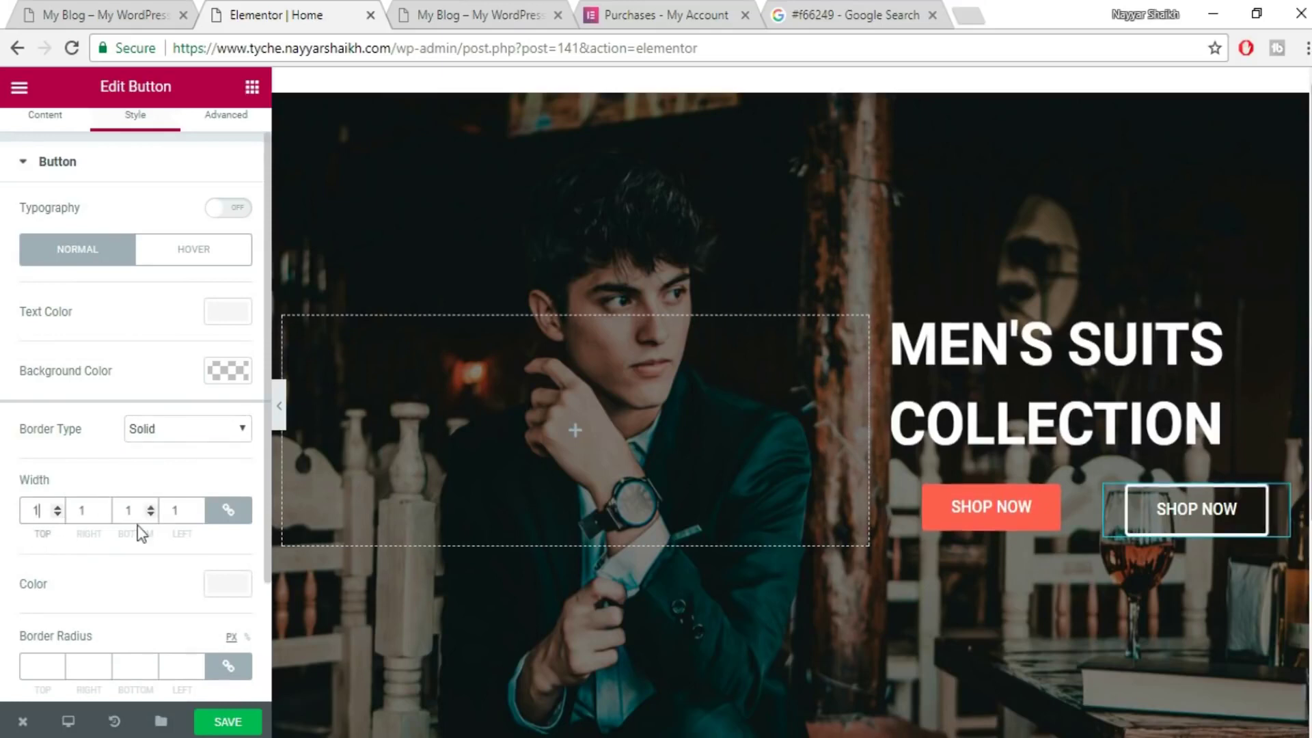
{"action": "key", "text": "ctrl+1"}
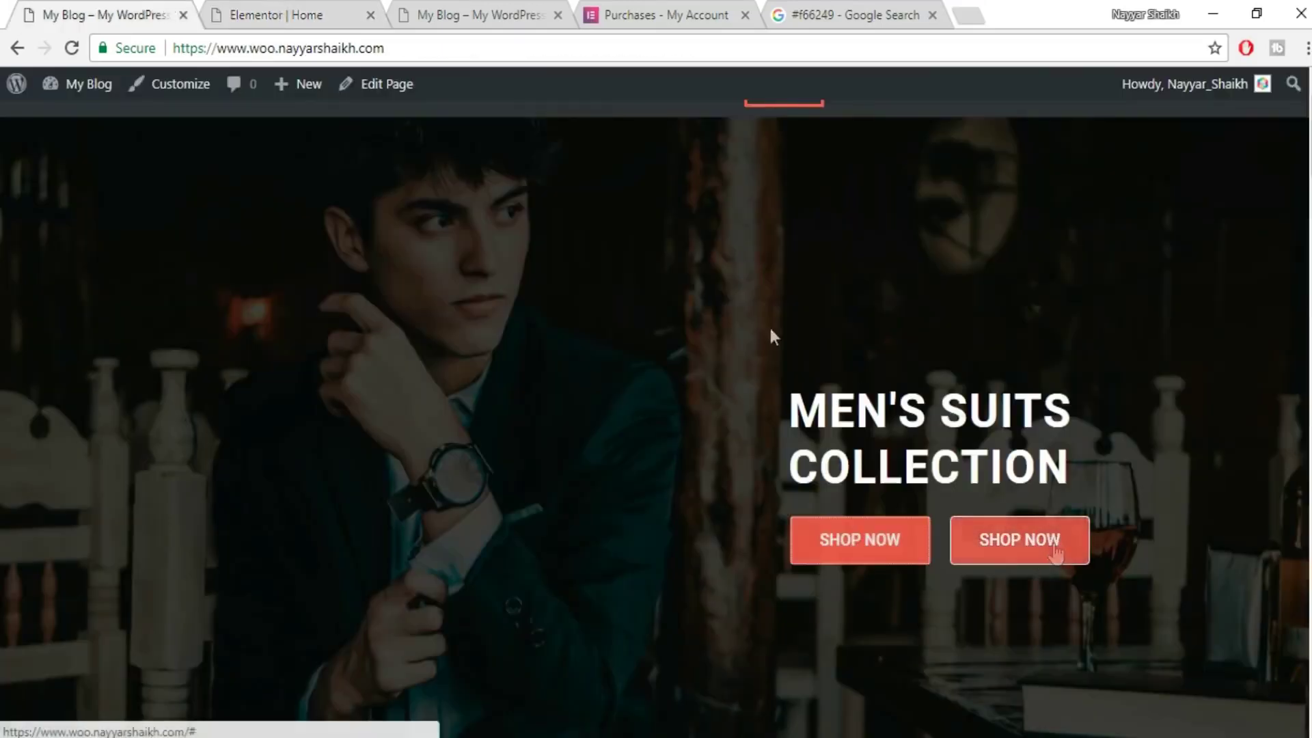
{"action": "left_click", "coordinate": [323, 3]}
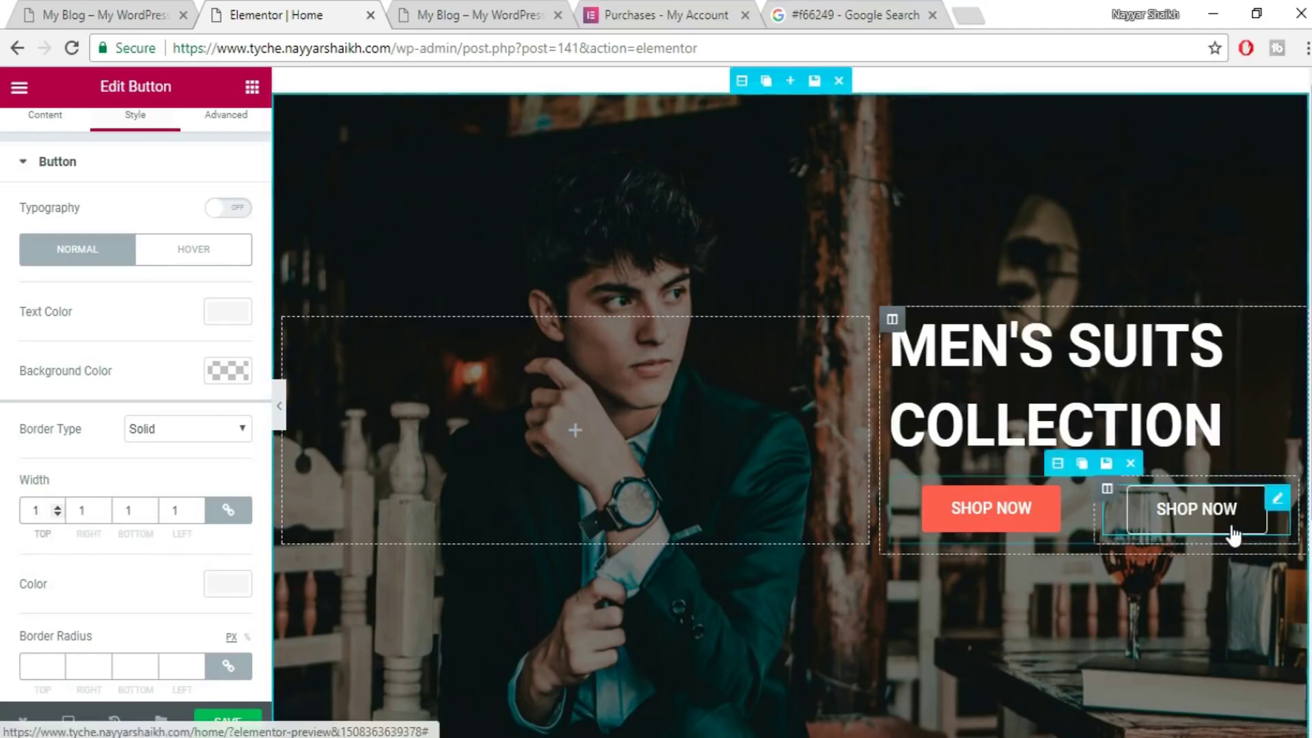
{"action": "left_click", "coordinate": [103, 14]}
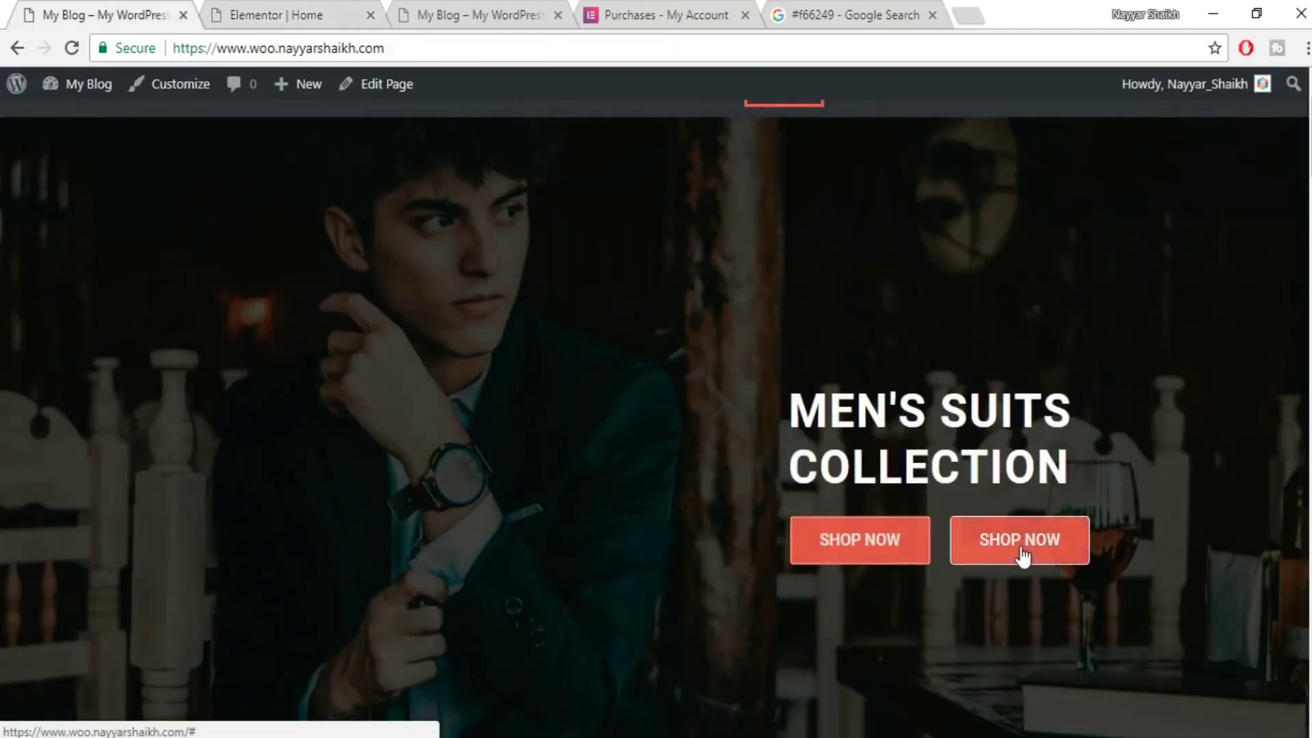
{"action": "left_click", "coordinate": [202, 8]}
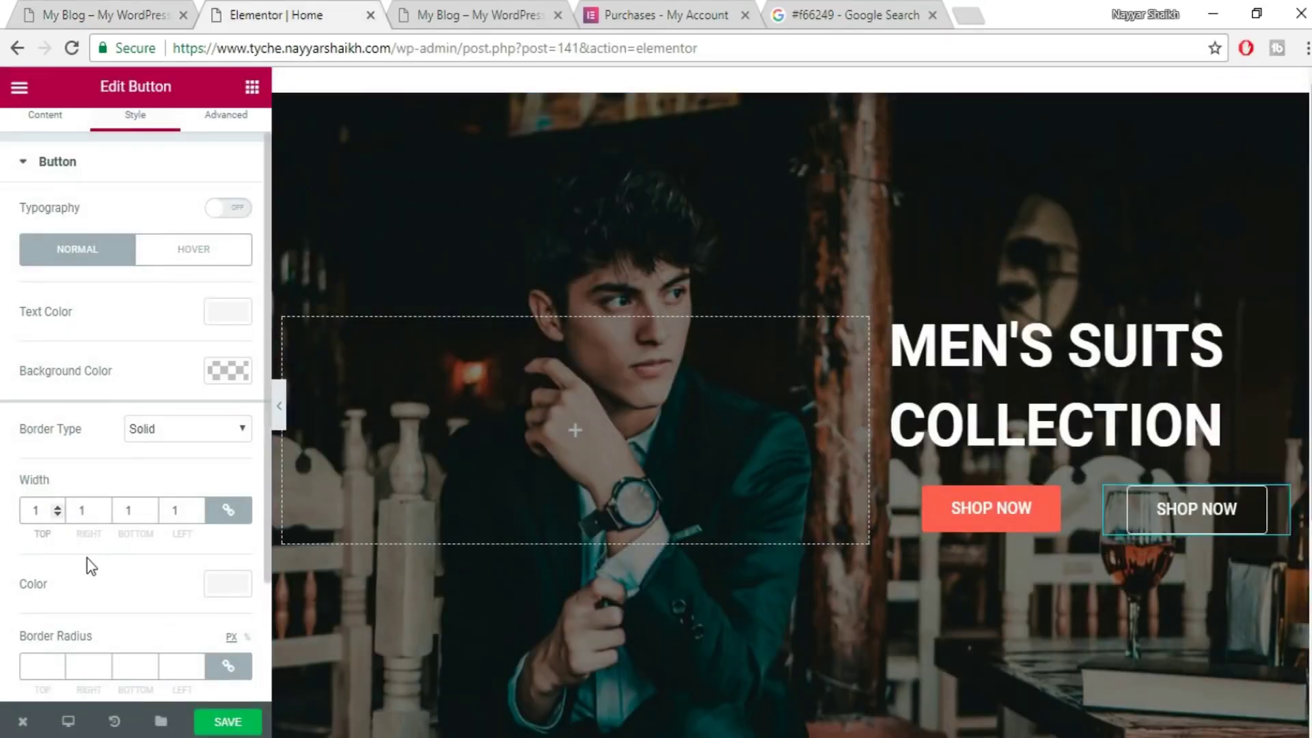
{"action": "scroll", "coordinate": [88, 558], "scroll_direction": "up", "scroll_amount": 1}
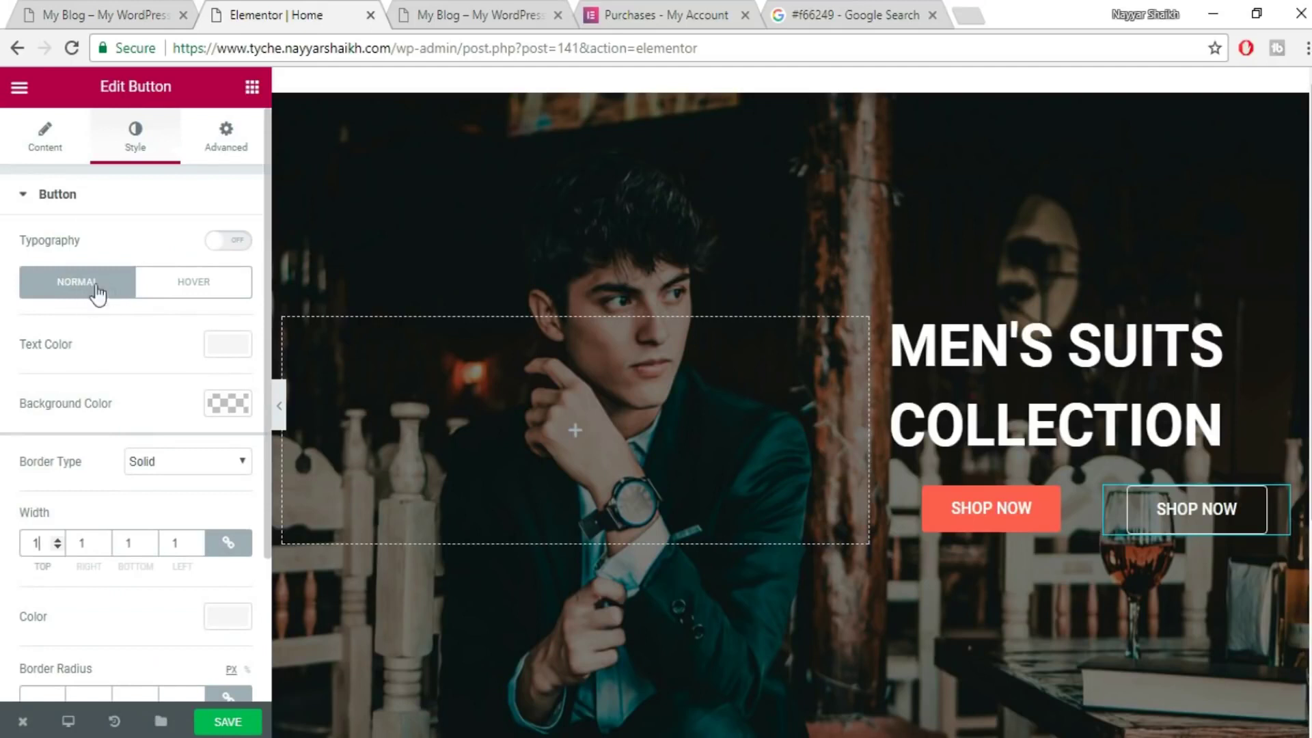
- Set the button's Hover state to white text on a #f66249 background
{"action": "left_click", "coordinate": [188, 293]}
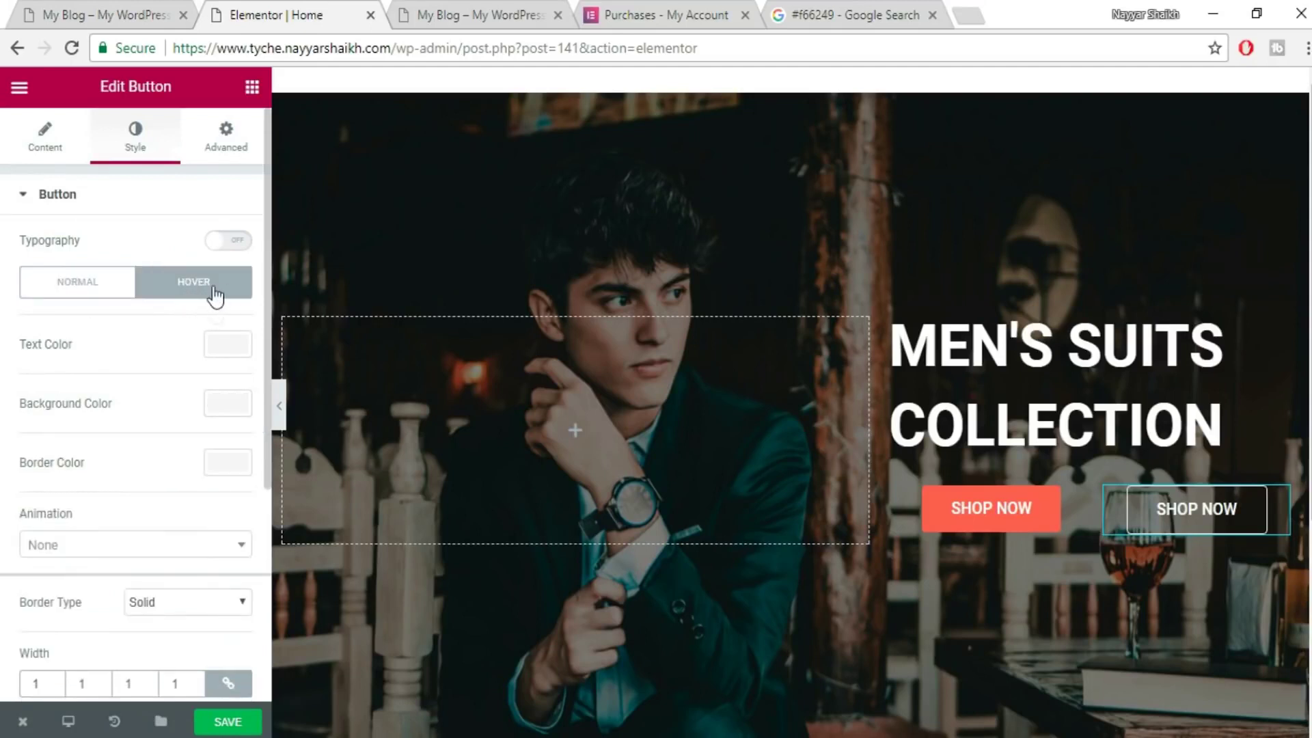
{"action": "left_click", "coordinate": [233, 345]}
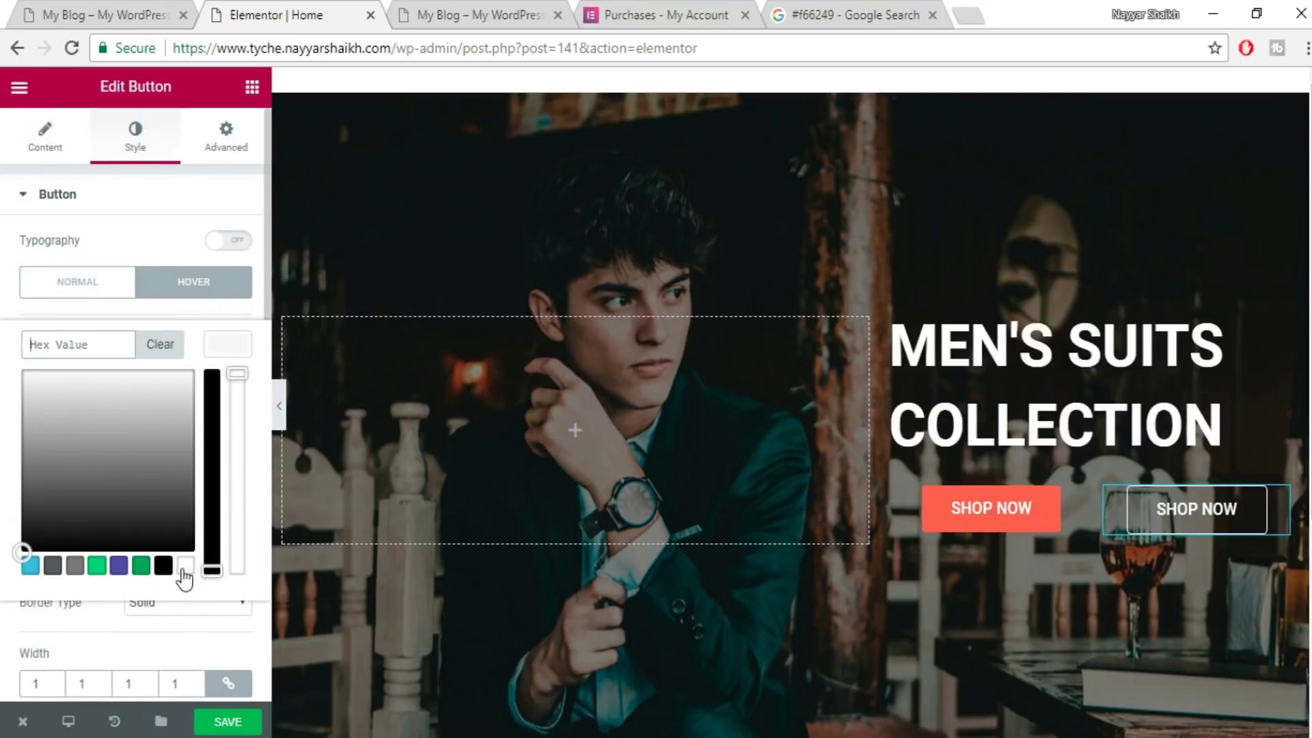
{"action": "left_click", "coordinate": [184, 568]}
{"action": "left_click", "coordinate": [239, 351]}
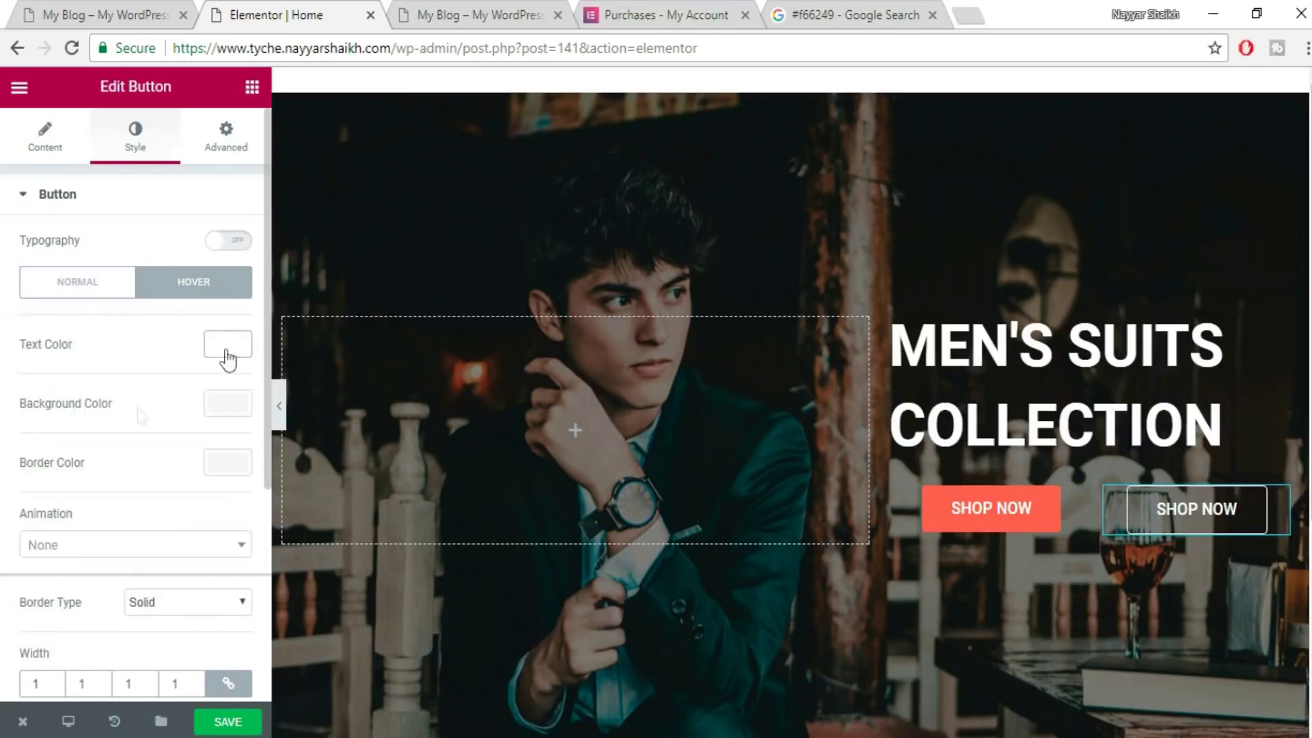
{"action": "left_click", "coordinate": [229, 405]}
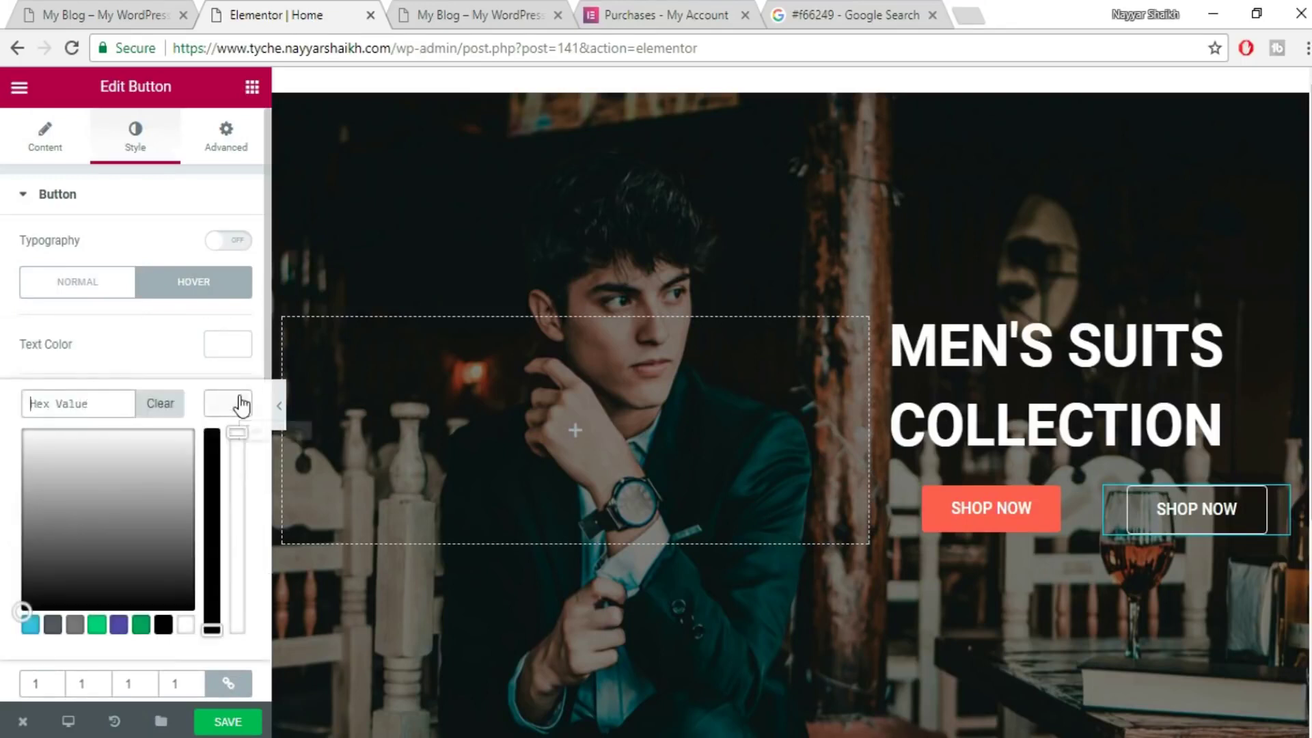
{"action": "left_click", "coordinate": [60, 408]}
{"action": "type", "text": "#f66249"}
{"action": "key", "text": "Return"}
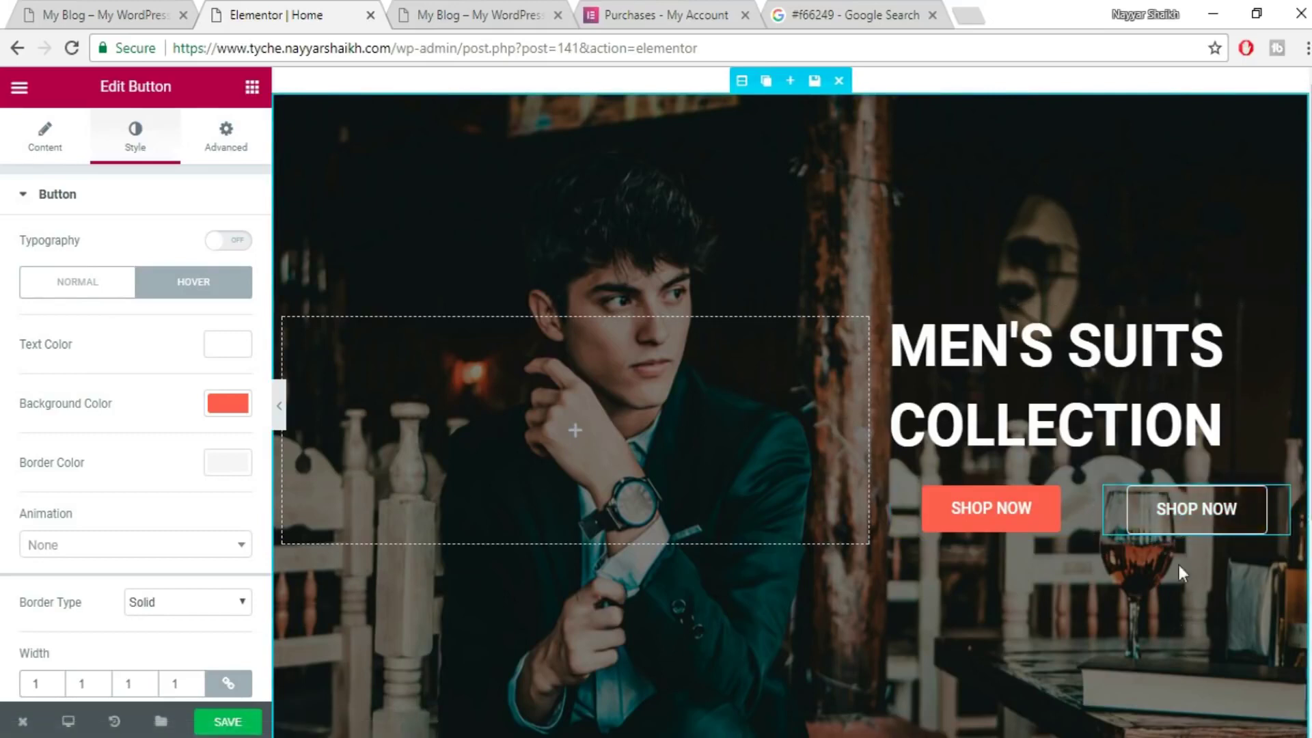
{"action": "key", "text": "ctrl+shift+Tab"}
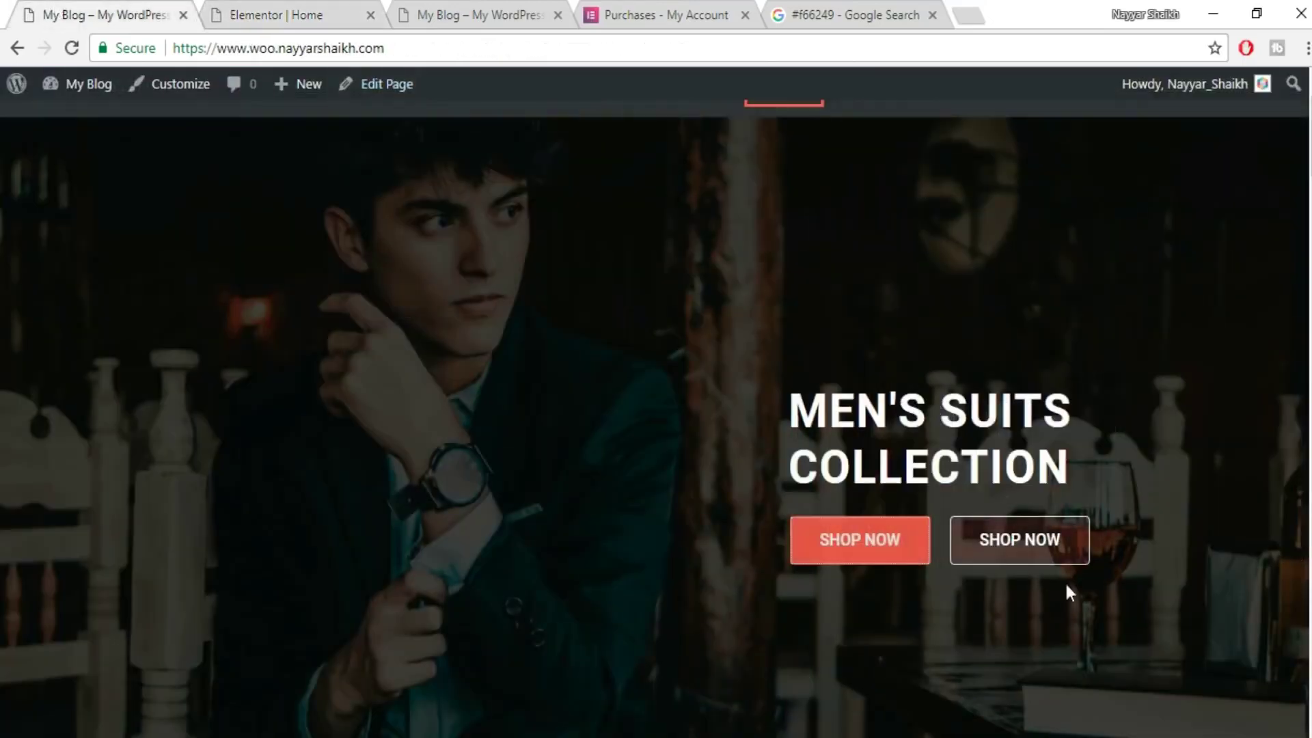
{"action": "left_click", "coordinate": [258, 12]}
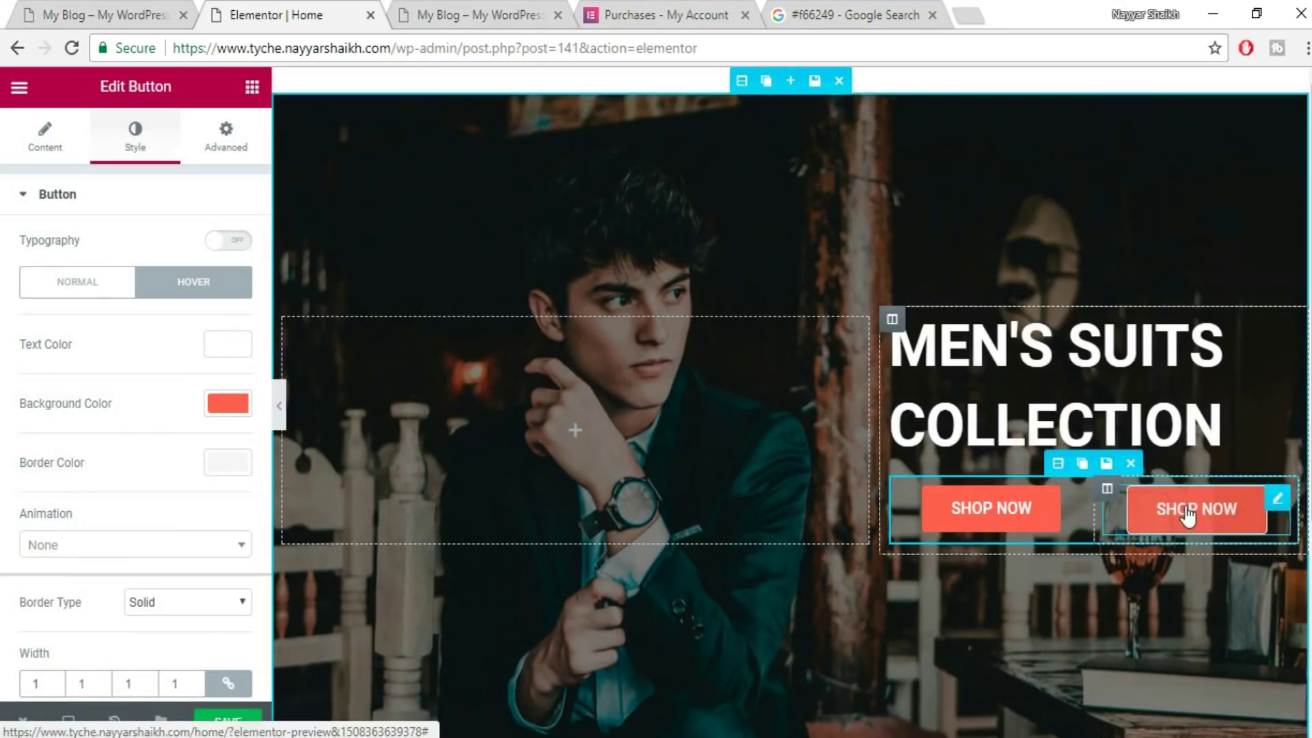
{"action": "left_click", "coordinate": [30, 147]}
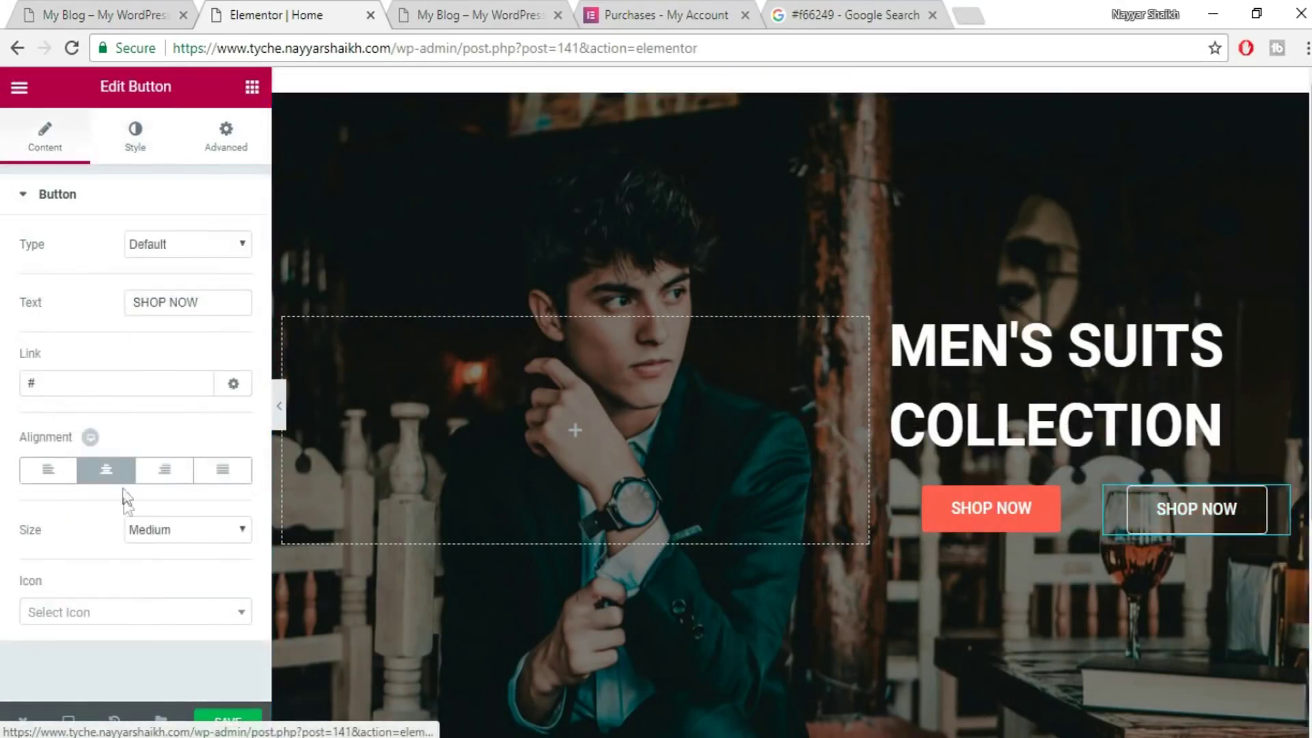
- Left-align the second SHOP NOW button, narrow the first column to about 41%, and save
{"action": "left_click", "coordinate": [38, 472]}
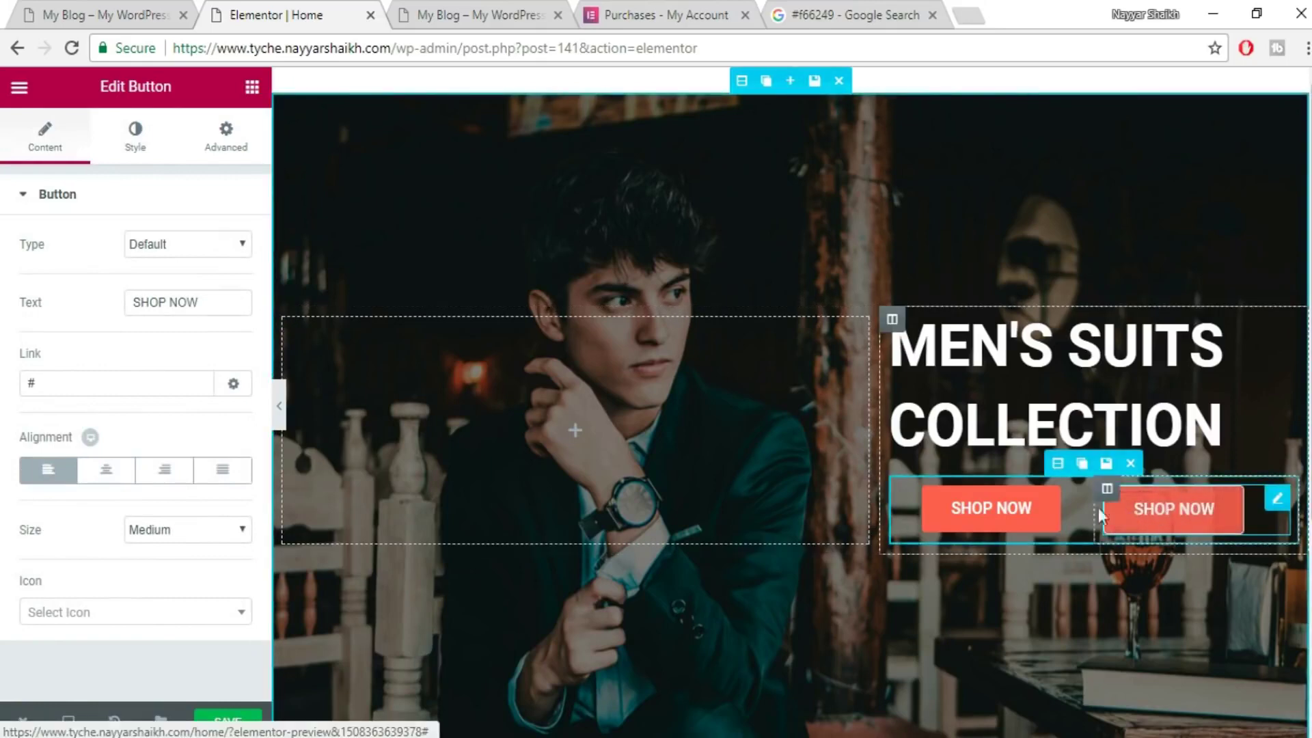
{"action": "left_click_drag", "start_coordinate": [1077, 508], "coordinate": [1057, 510]}
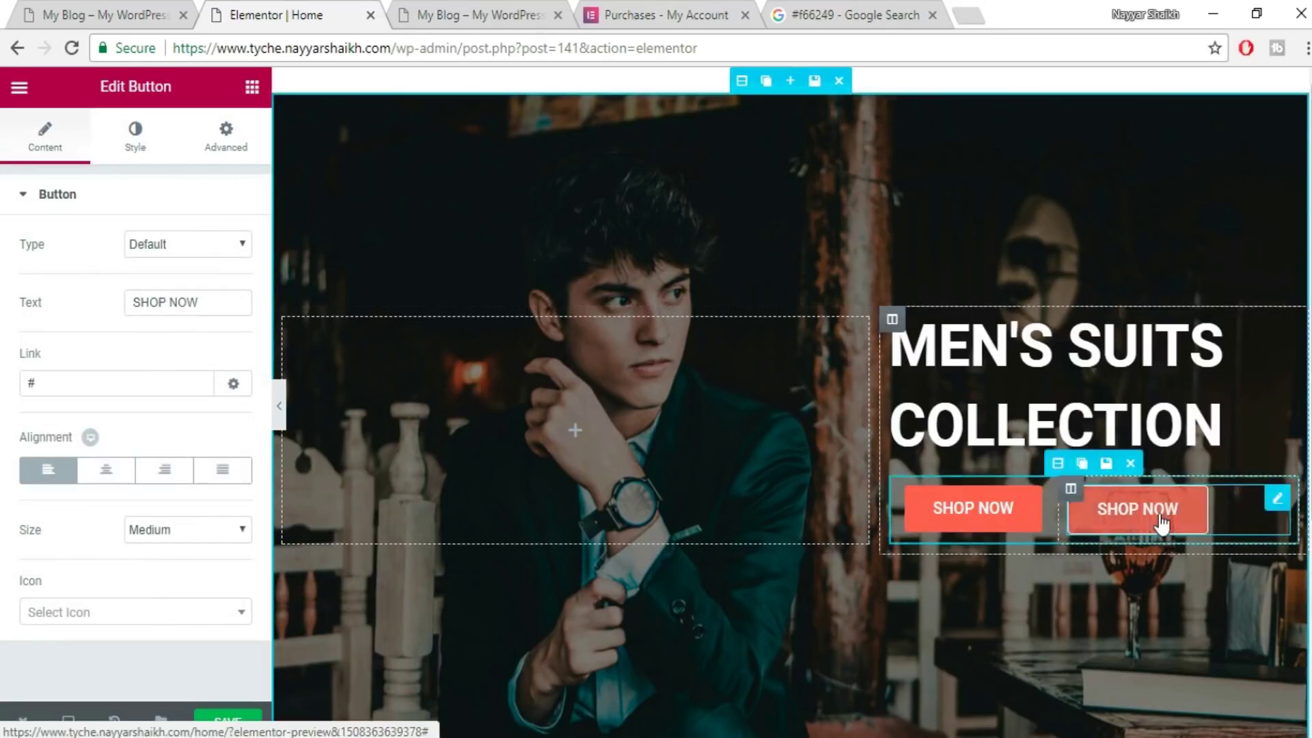
{"action": "left_click", "coordinate": [240, 721]}
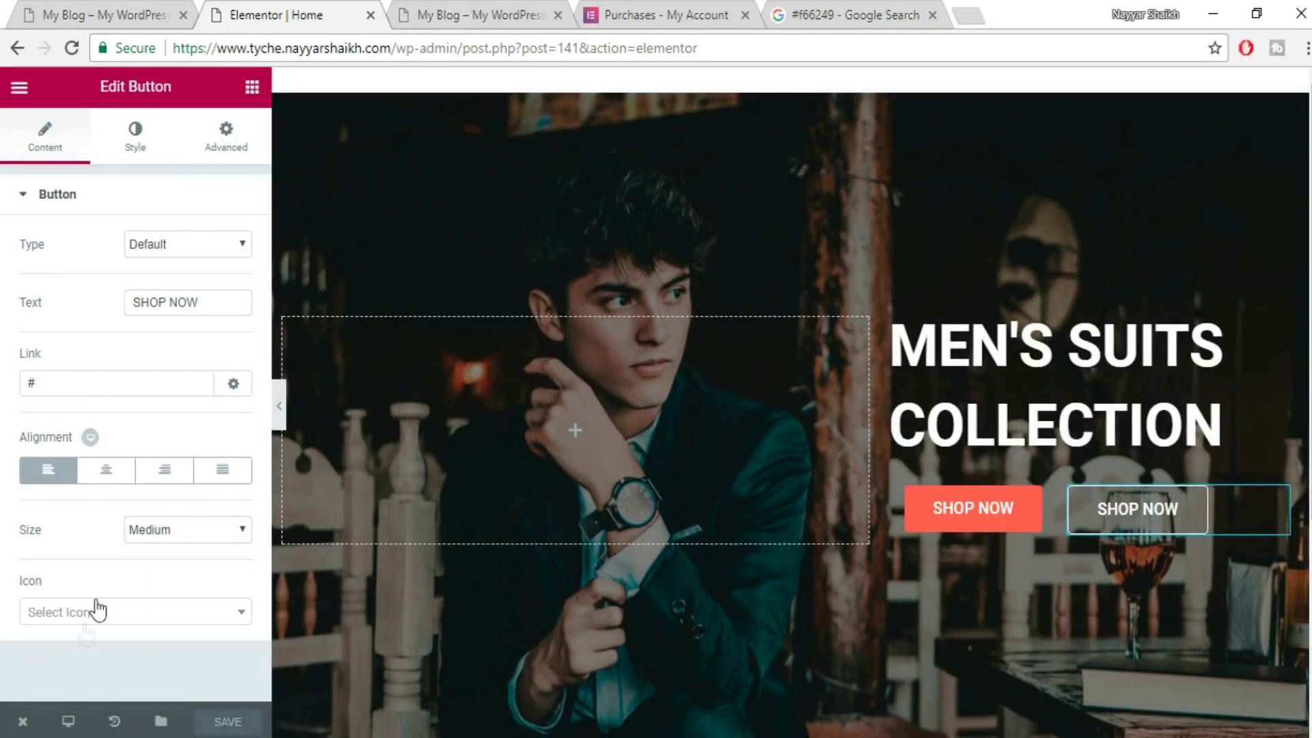
- View the published Home page and scroll the reference site to its coral shipping bar
{"action": "left_click", "coordinate": [23, 722]}
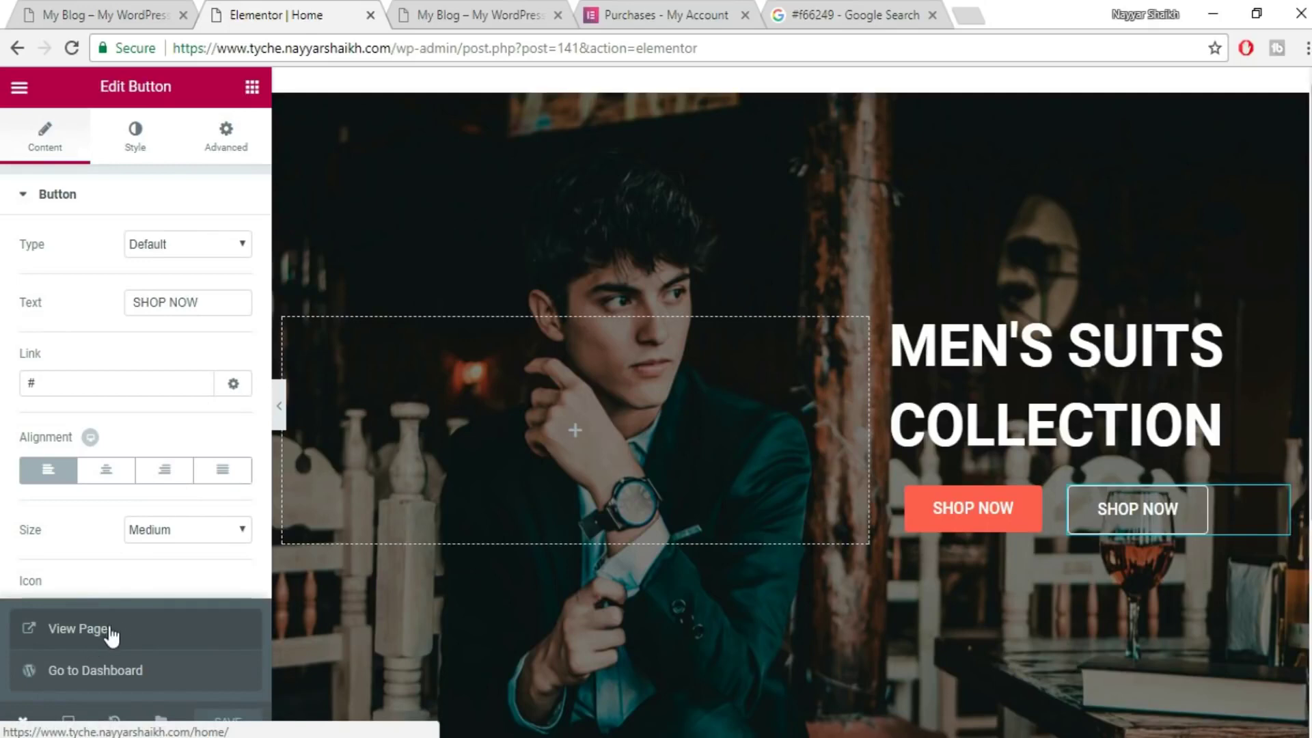
{"action": "left_click", "coordinate": [109, 628]}
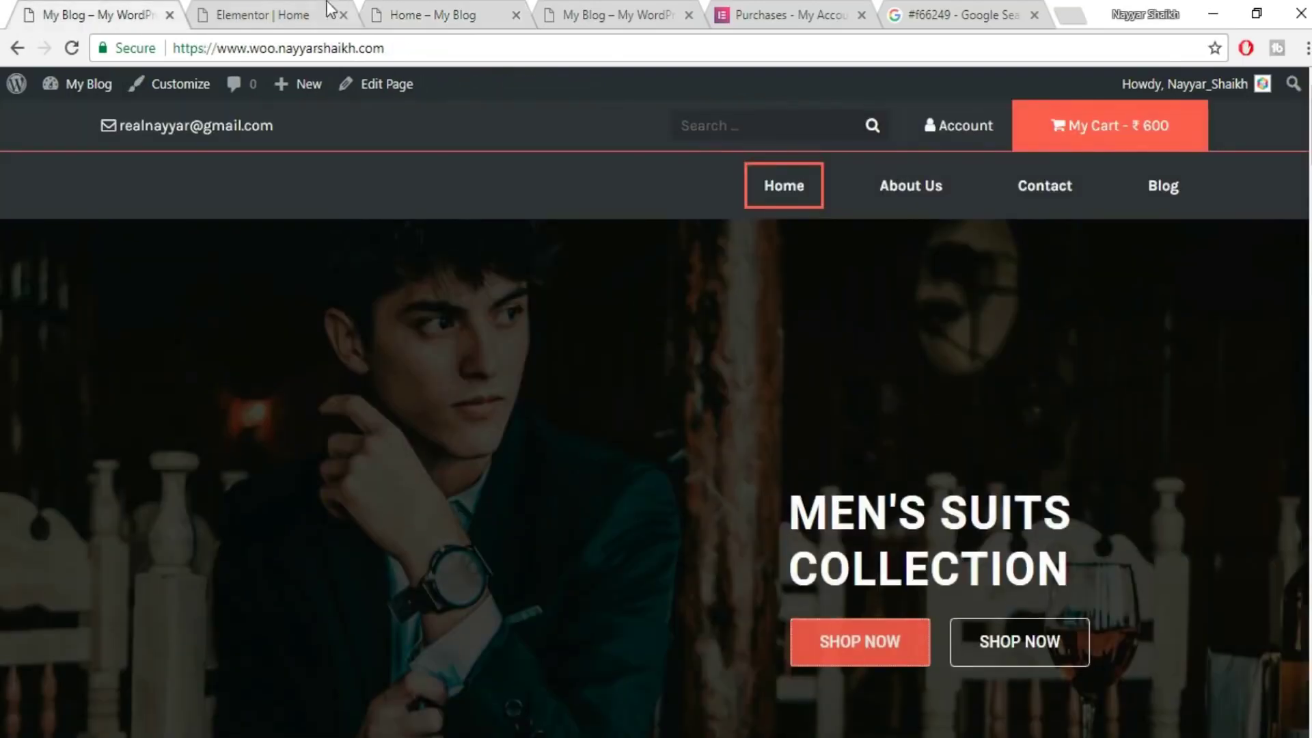
{"action": "left_click", "coordinate": [321, 10]}
{"action": "left_click", "coordinate": [461, 8]}
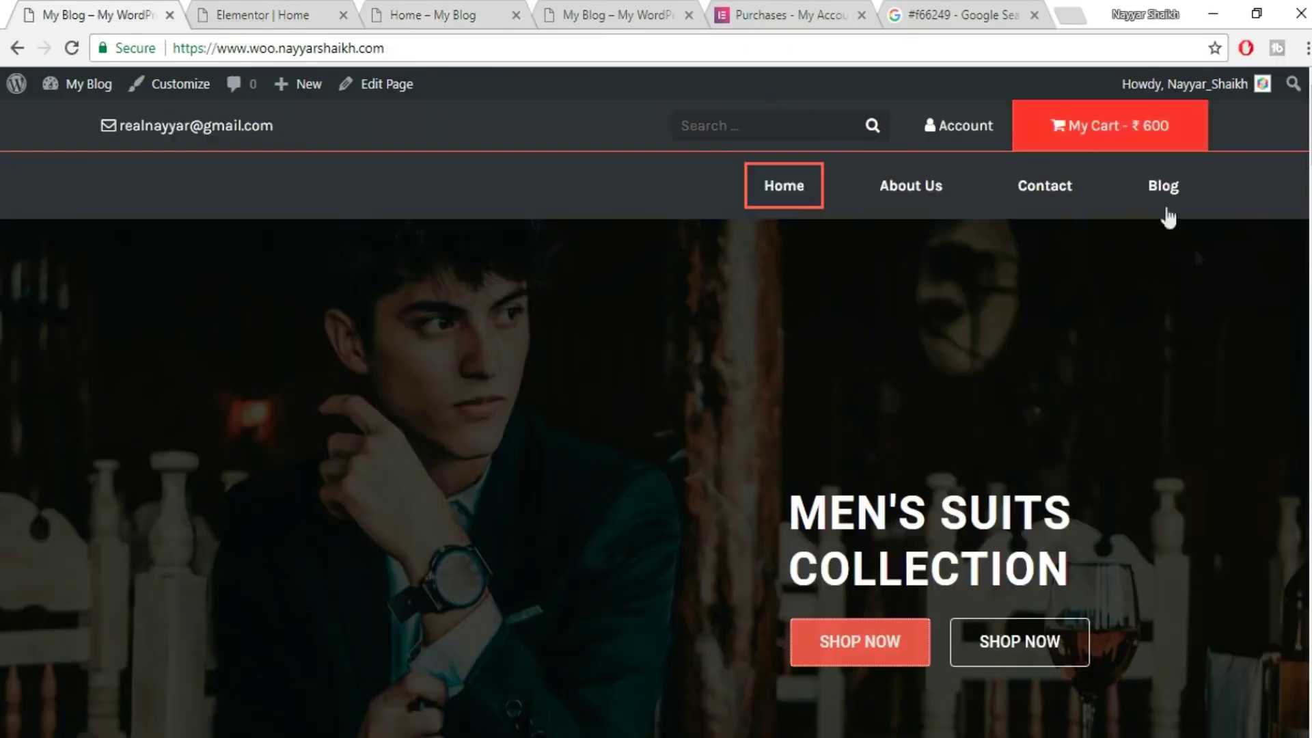
{"action": "scroll", "coordinate": [1244, 369], "scroll_direction": "down", "scroll_amount": 5}
{"action": "scroll", "coordinate": [1244, 369], "scroll_direction": "down", "scroll_amount": 3}
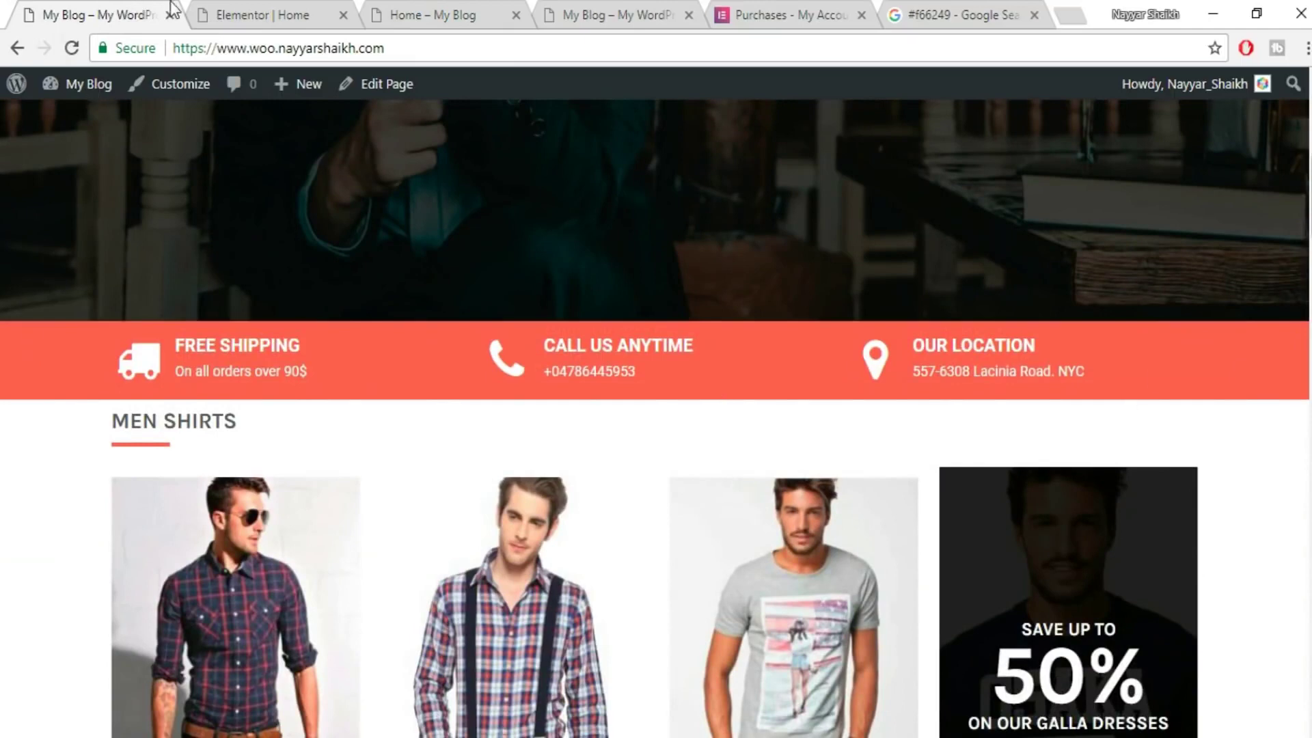
{"action": "left_click", "coordinate": [311, 13]}
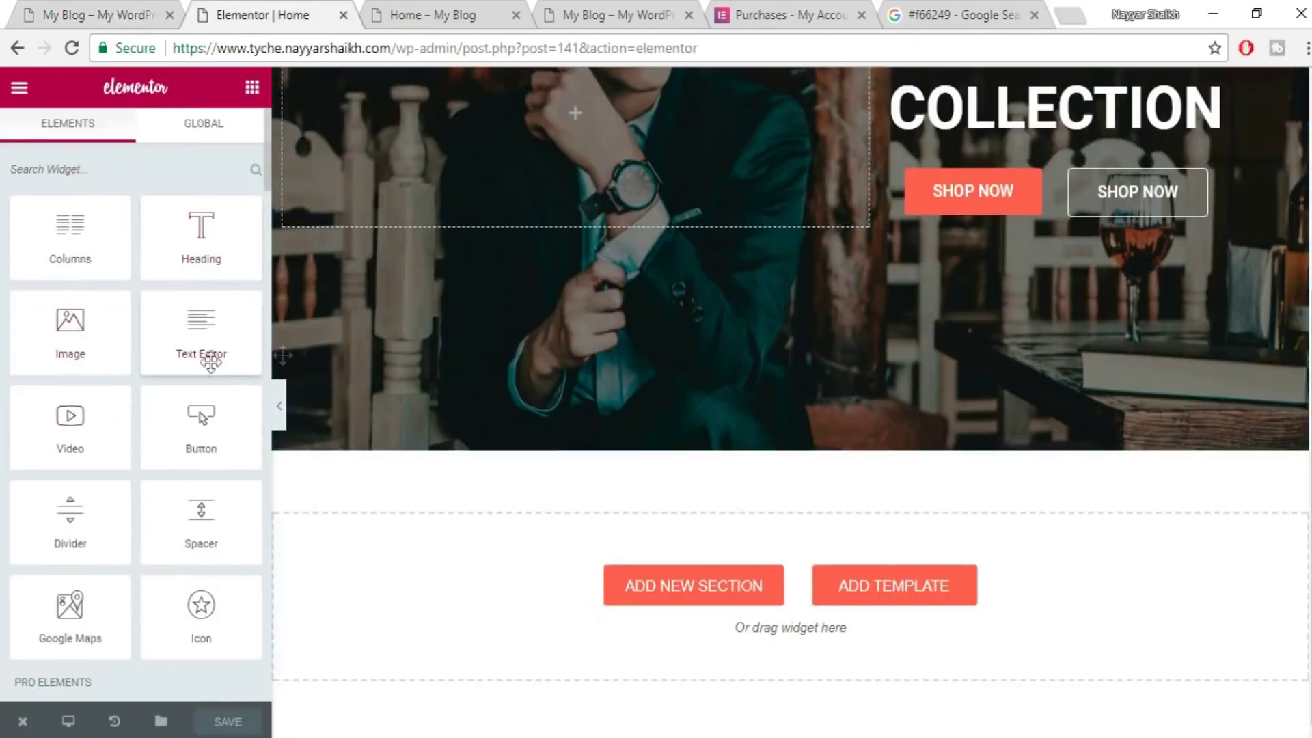
- Add a two-column section below the hero and duplicate it twice for six columns
{"action": "left_click_drag", "start_coordinate": [65, 266], "coordinate": [854, 572]}
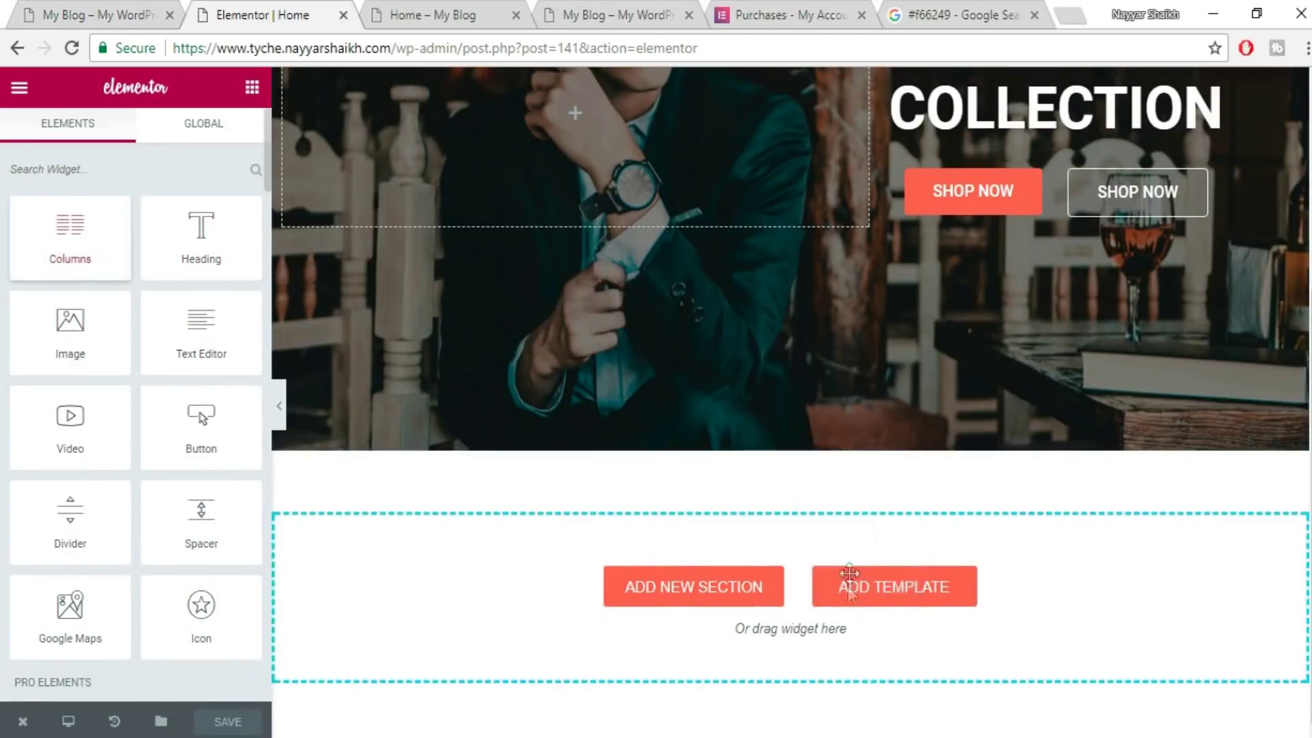
{"action": "mouse_move", "coordinate": [294, 489]}
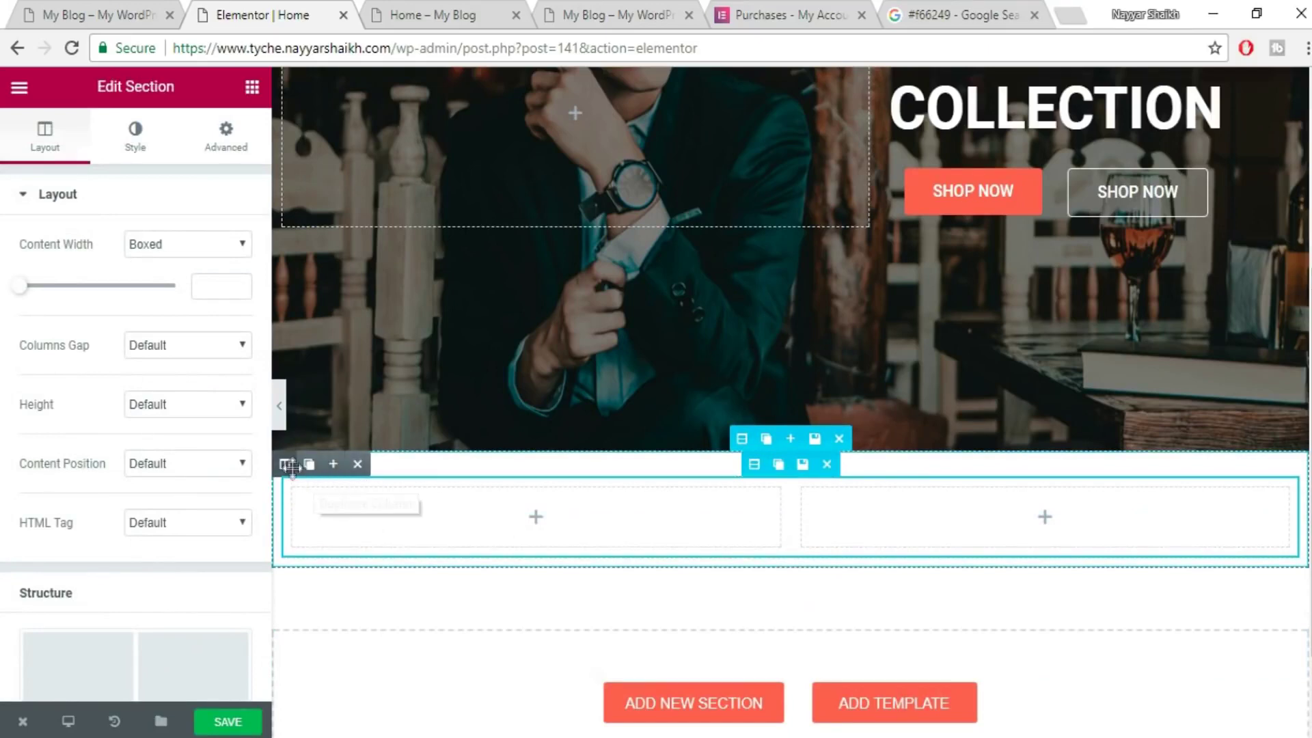
{"action": "left_click", "coordinate": [309, 464]}
{"action": "left_click", "coordinate": [309, 464]}
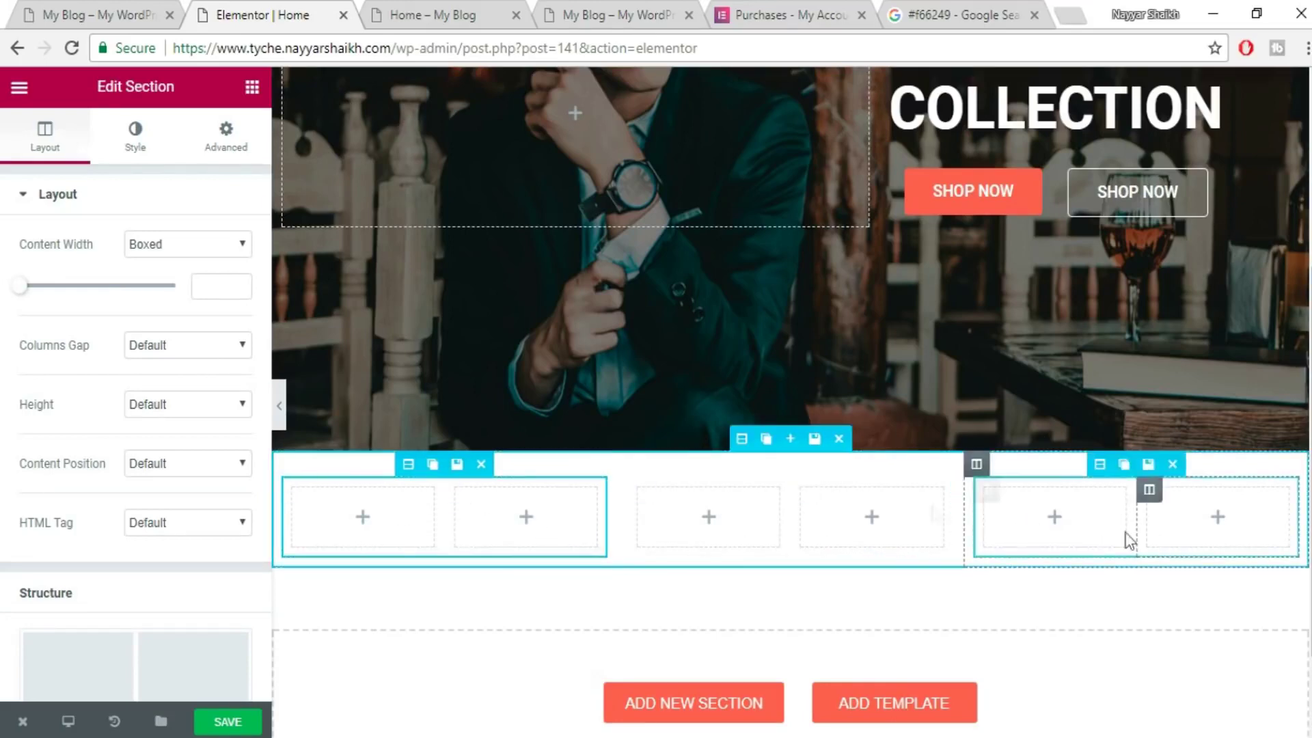
{"action": "left_click", "coordinate": [95, 14]}
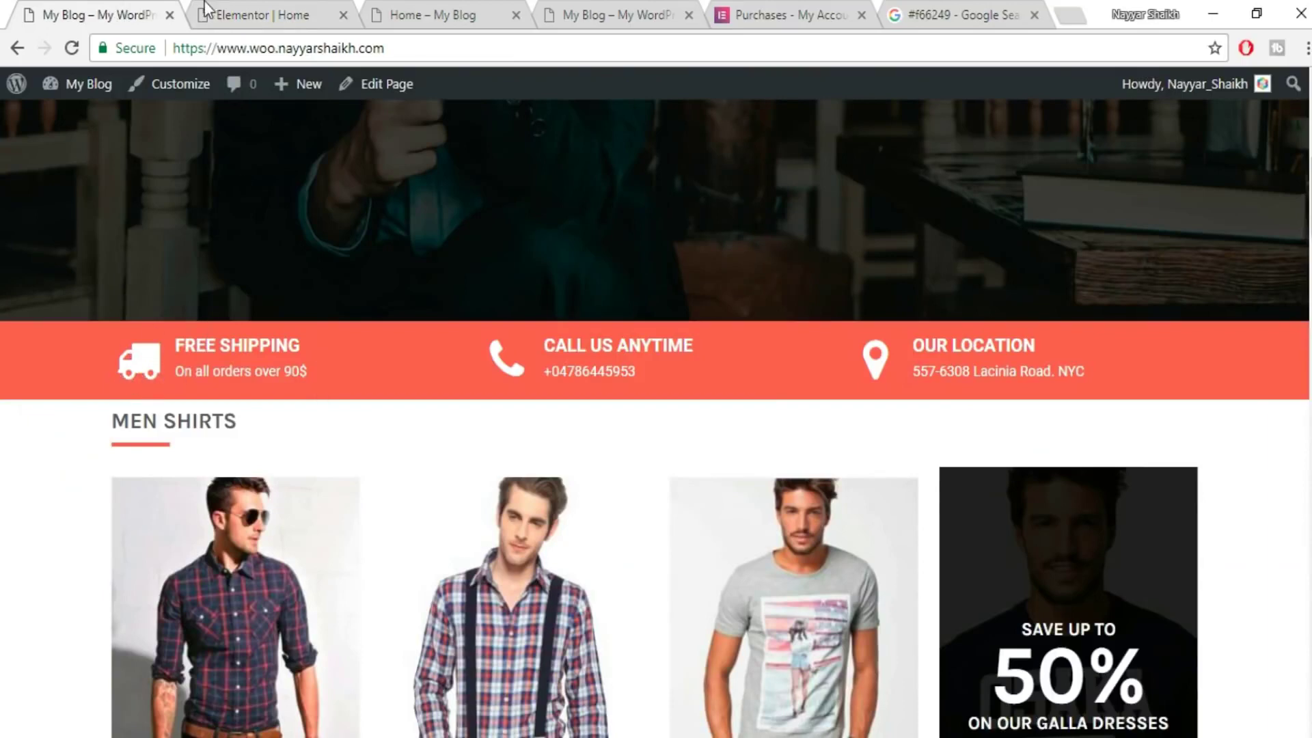
- Drag an Icon widget into the first empty column below the hero
{"action": "left_click", "coordinate": [227, 10]}
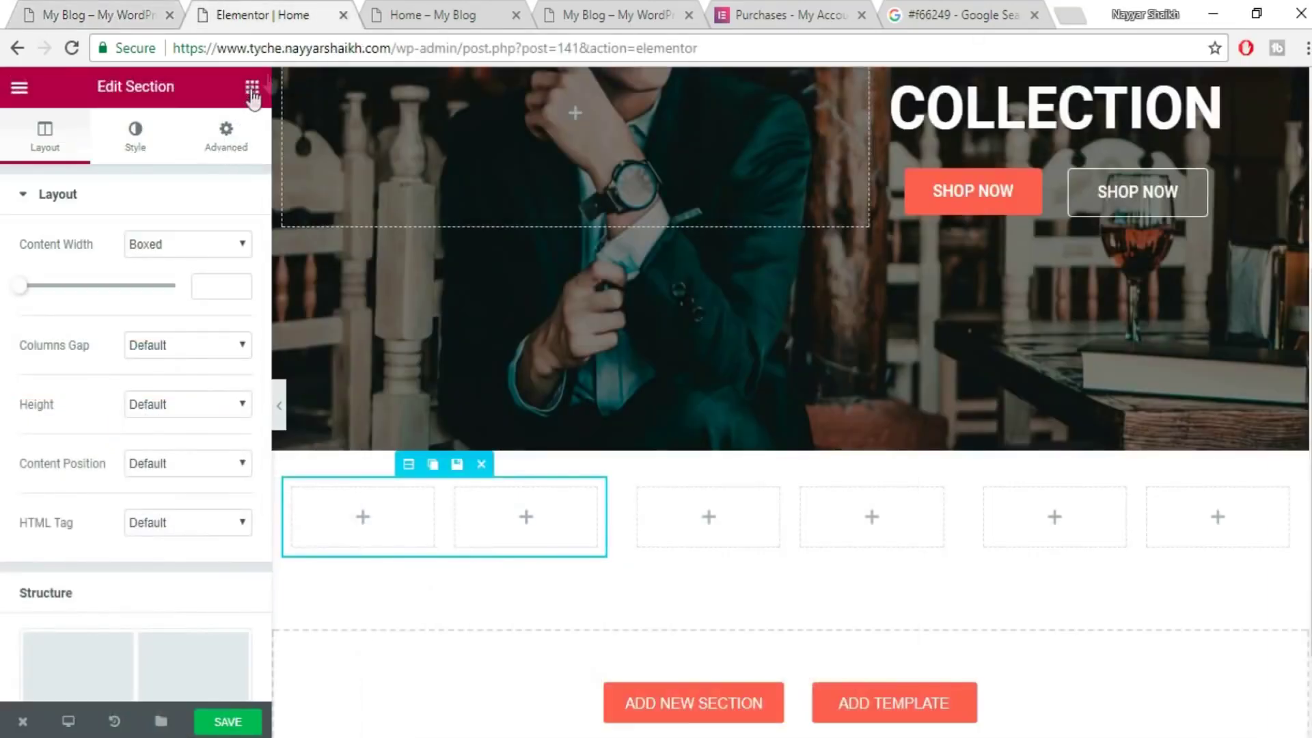
{"action": "left_click", "coordinate": [250, 91]}
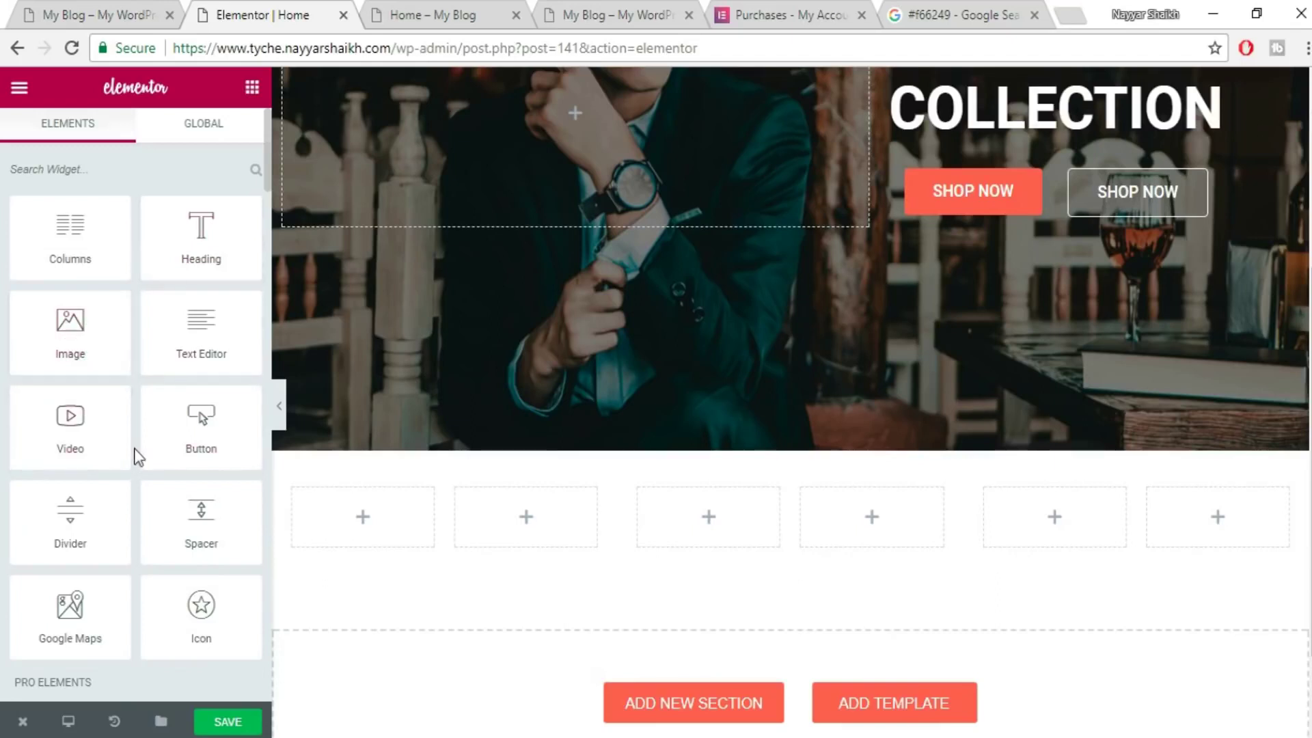
{"action": "scroll", "coordinate": [135, 454], "scroll_direction": "down", "scroll_amount": 3}
{"action": "left_click_drag", "start_coordinate": [202, 403], "coordinate": [376, 522]}
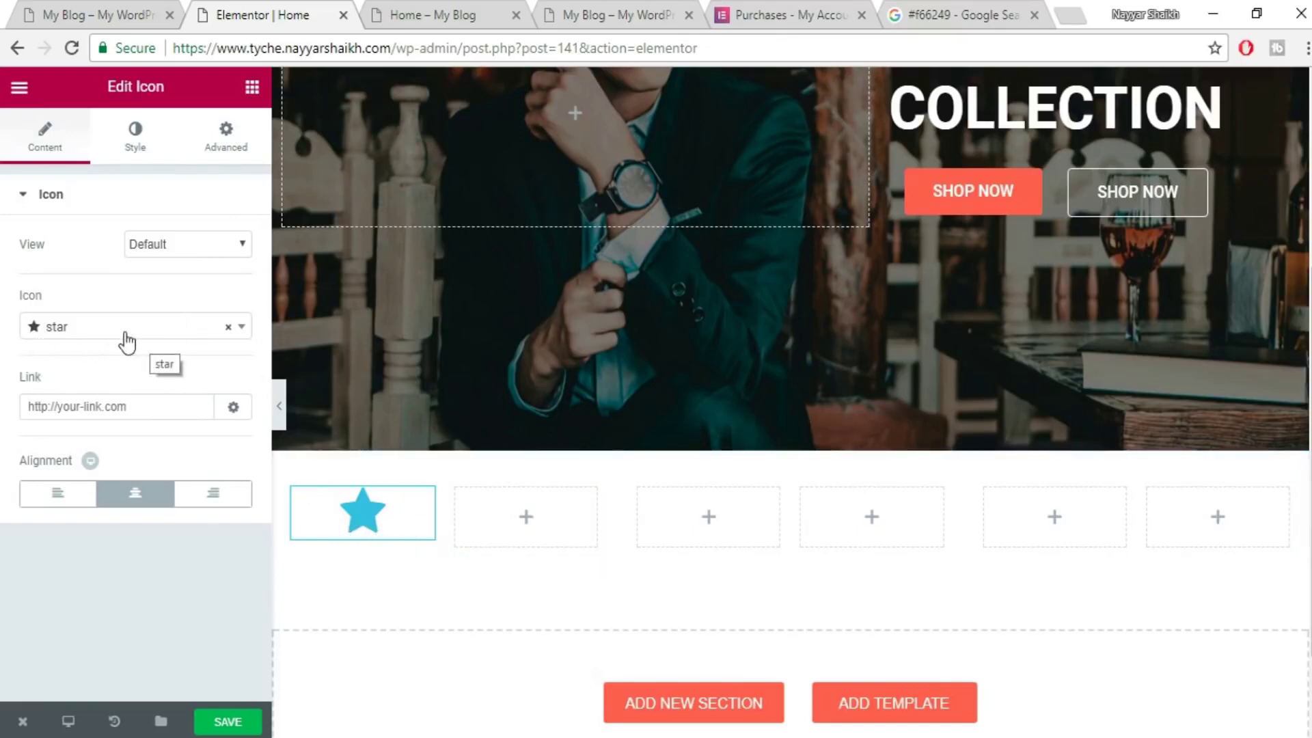
- Replace the default star with a truck icon found by searching 'truck'
{"action": "left_click", "coordinate": [120, 8]}
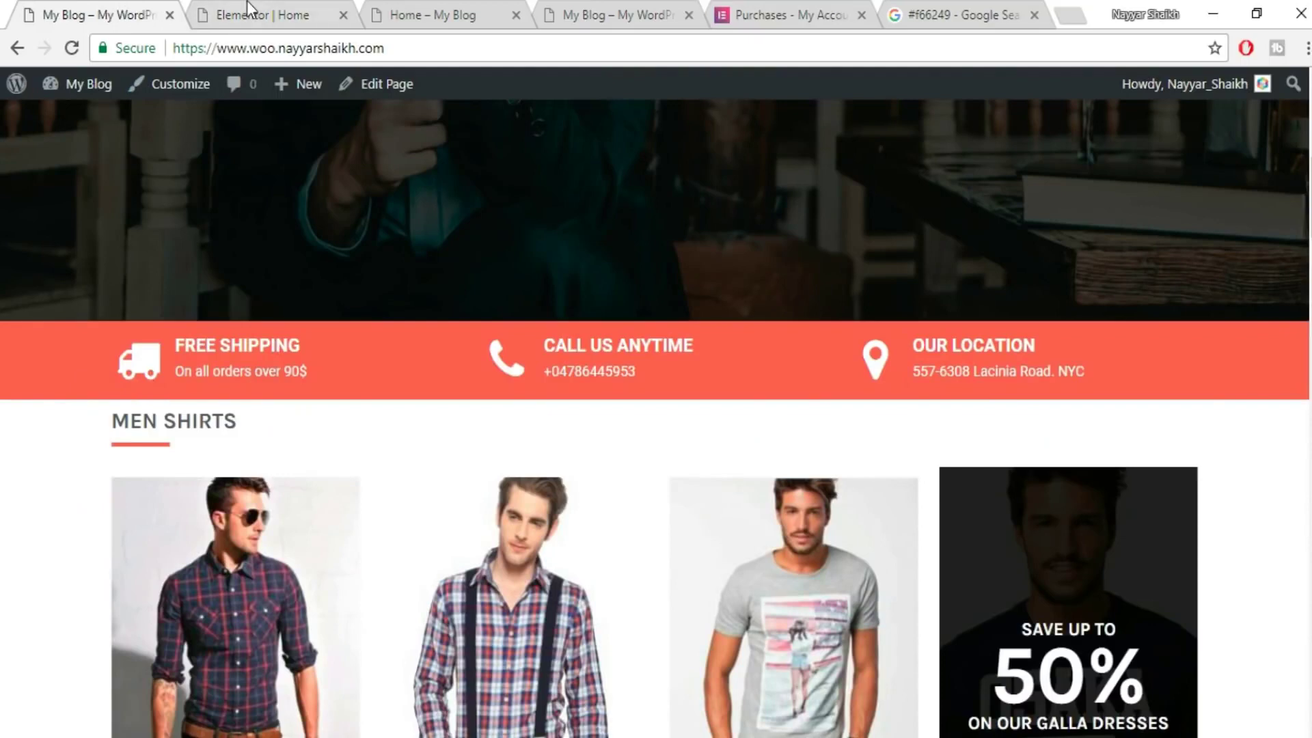
{"action": "left_click", "coordinate": [247, 10]}
{"action": "left_click", "coordinate": [130, 328]}
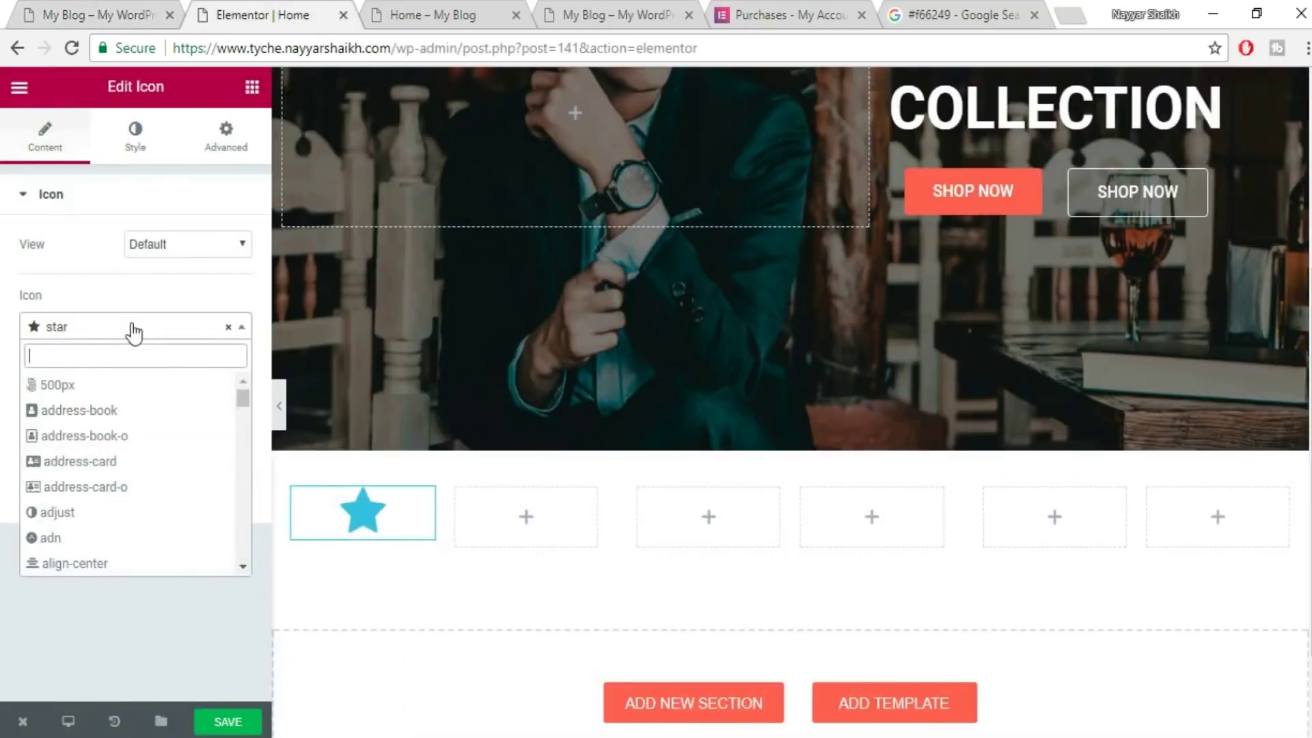
{"action": "type", "text": "TRUC"}
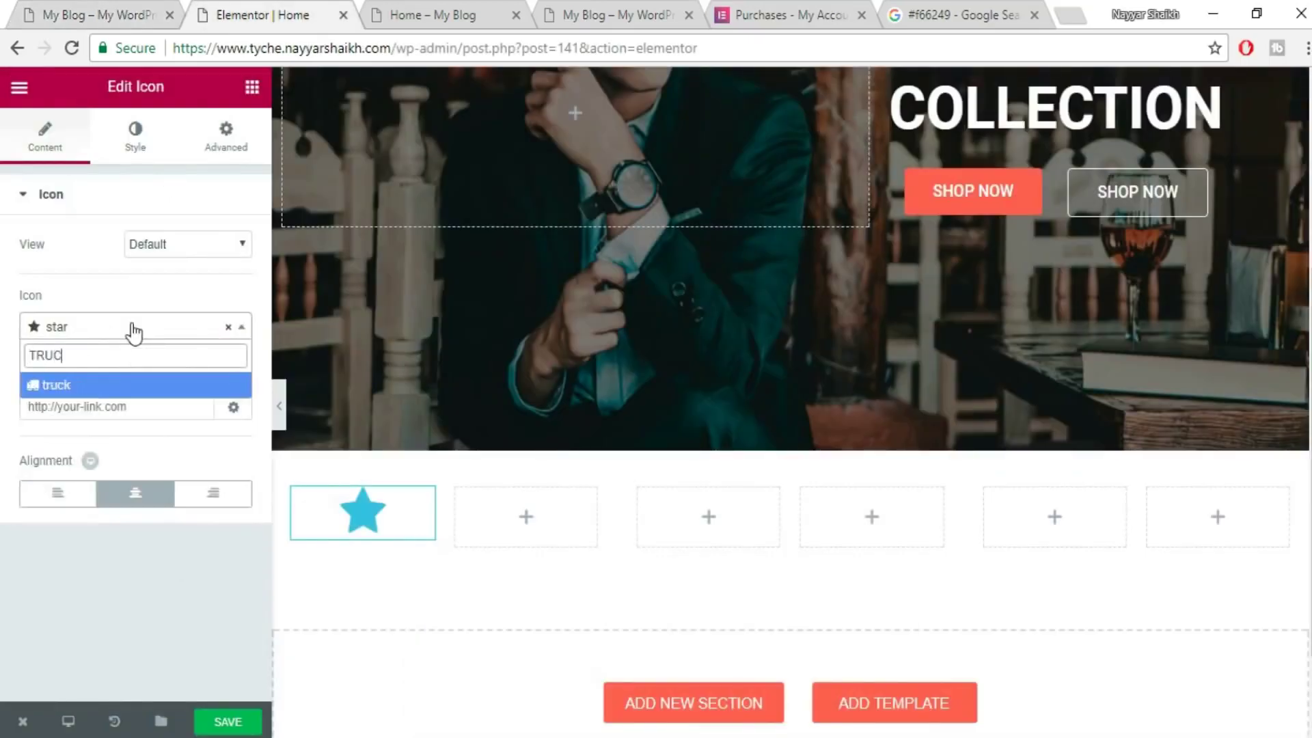
{"action": "left_click", "coordinate": [96, 386]}
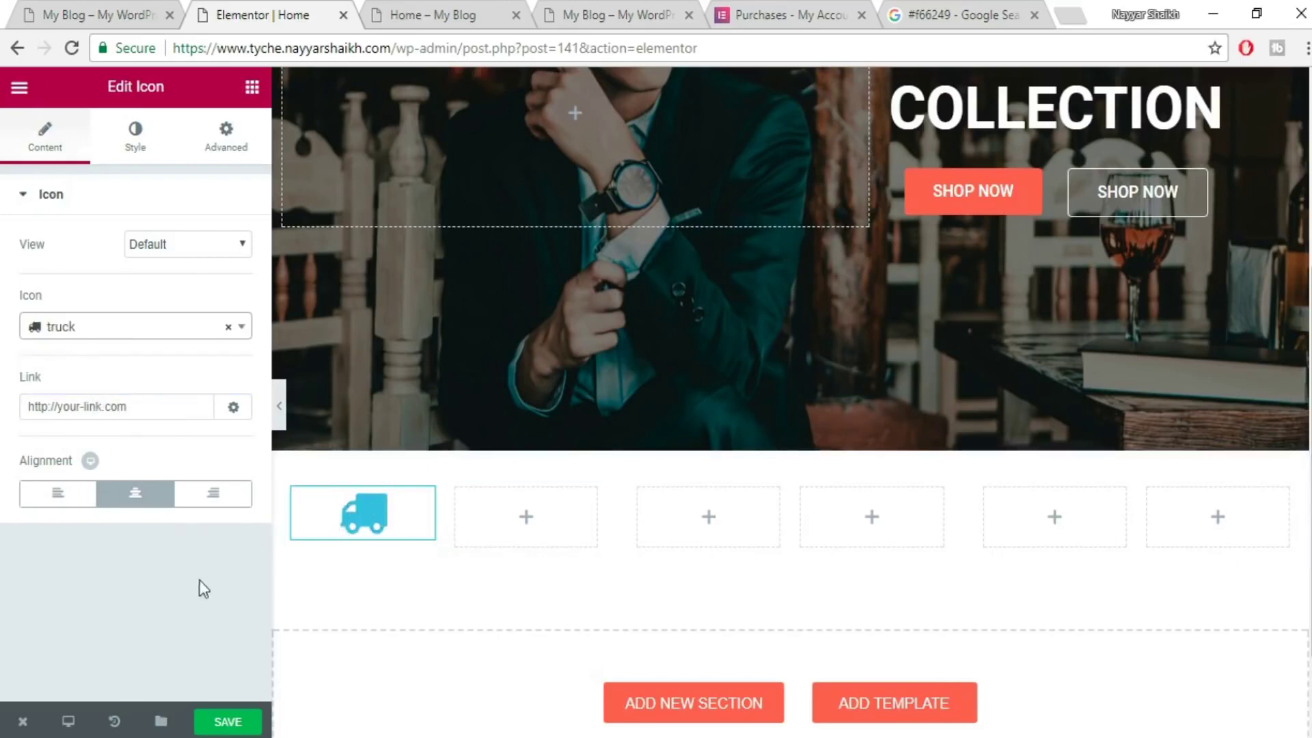
- Align the truck icon to the right of its column
{"action": "left_click", "coordinate": [106, 13]}
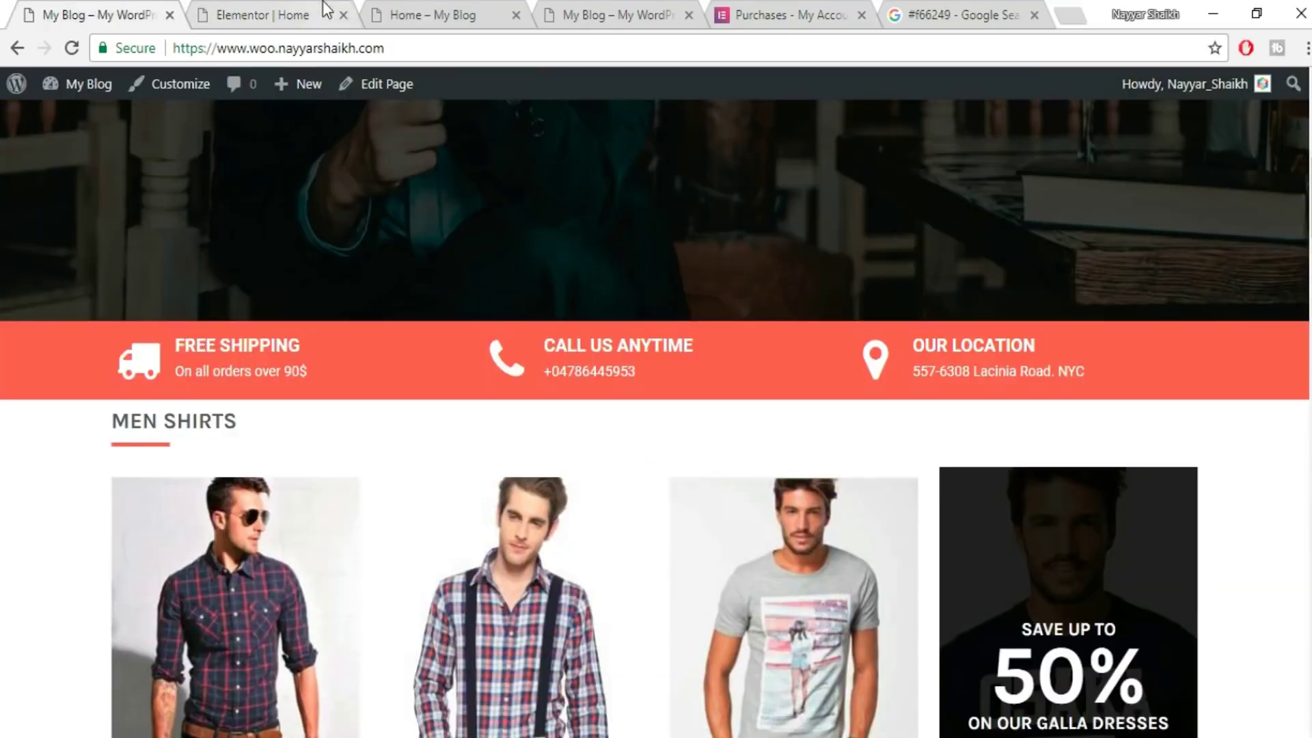
{"action": "left_click", "coordinate": [325, 9]}
{"action": "left_click", "coordinate": [61, 502]}
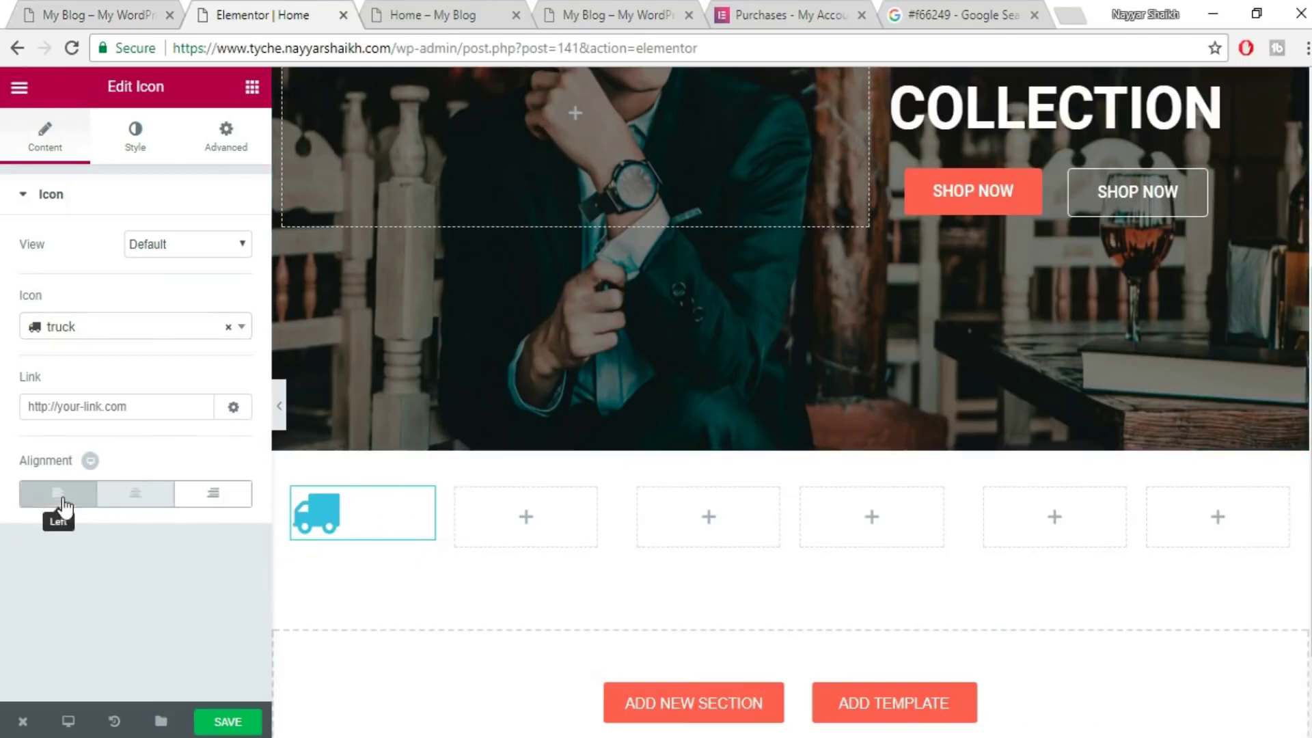
{"action": "left_click", "coordinate": [122, 506]}
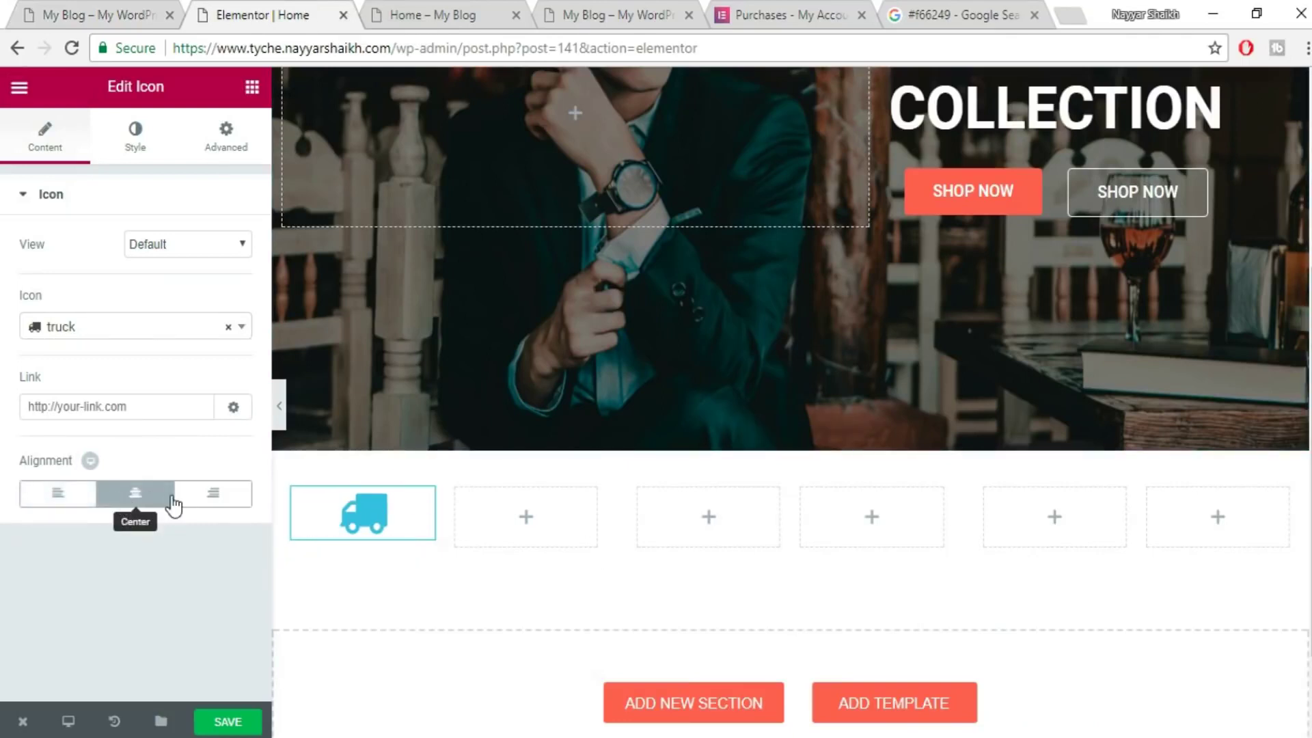
{"action": "left_click", "coordinate": [214, 493]}
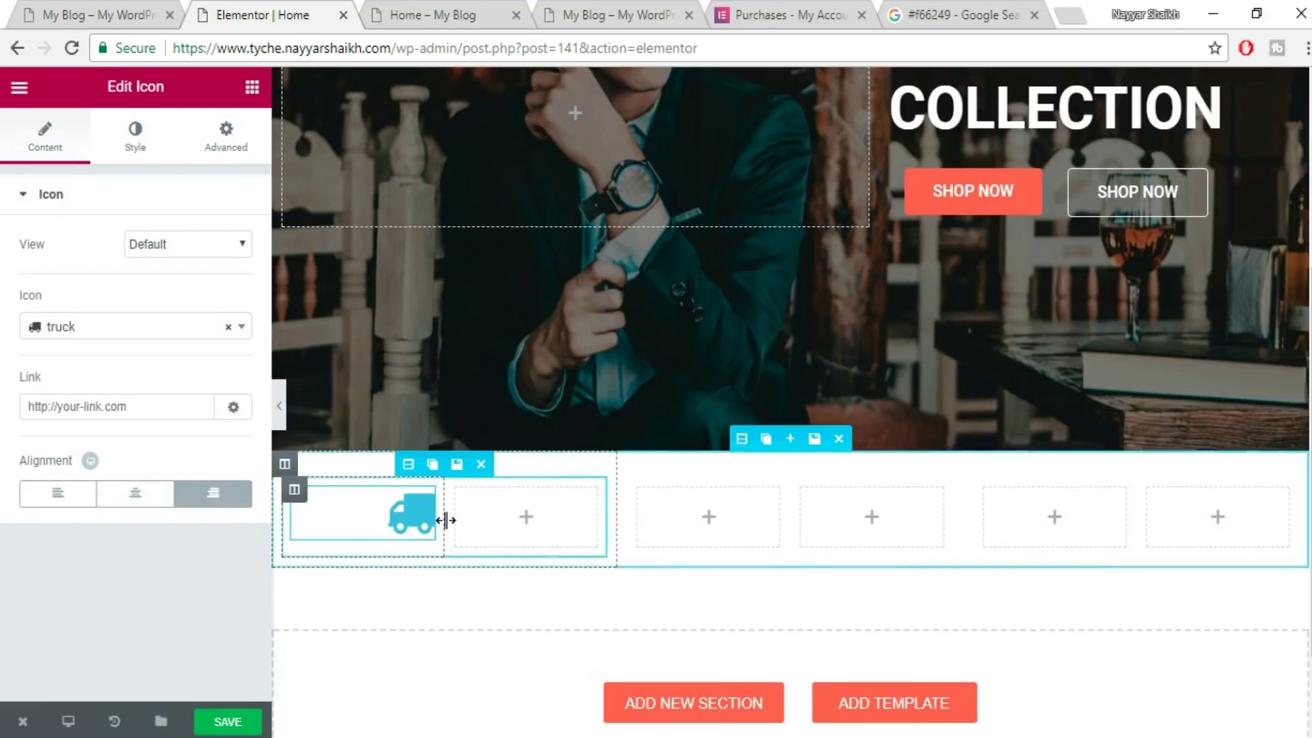
- Colour the truck icon coral #f66249 and enlarge it to size 70
{"action": "left_click", "coordinate": [136, 143]}
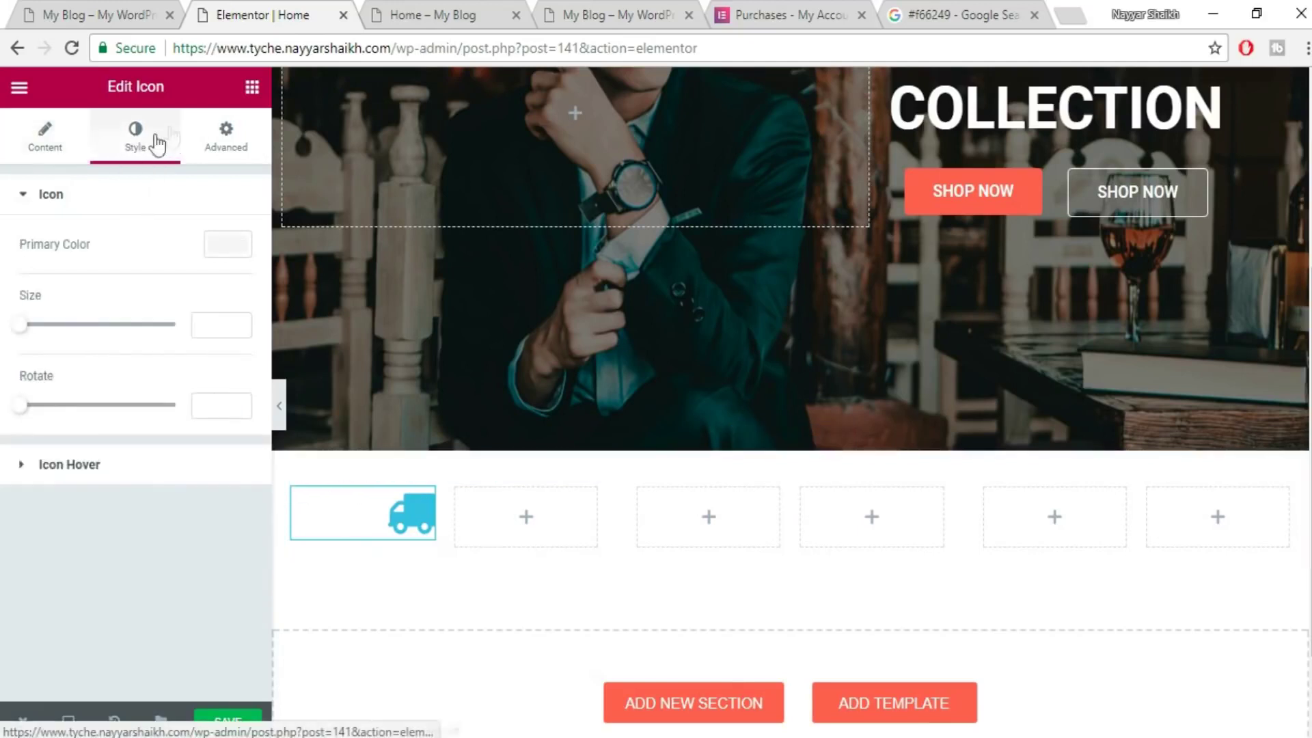
{"action": "left_click", "coordinate": [232, 250]}
{"action": "type", "text": "#f66249"}
{"action": "scroll", "coordinate": [1165, 280], "scroll_direction": "up", "scroll_amount": 2}
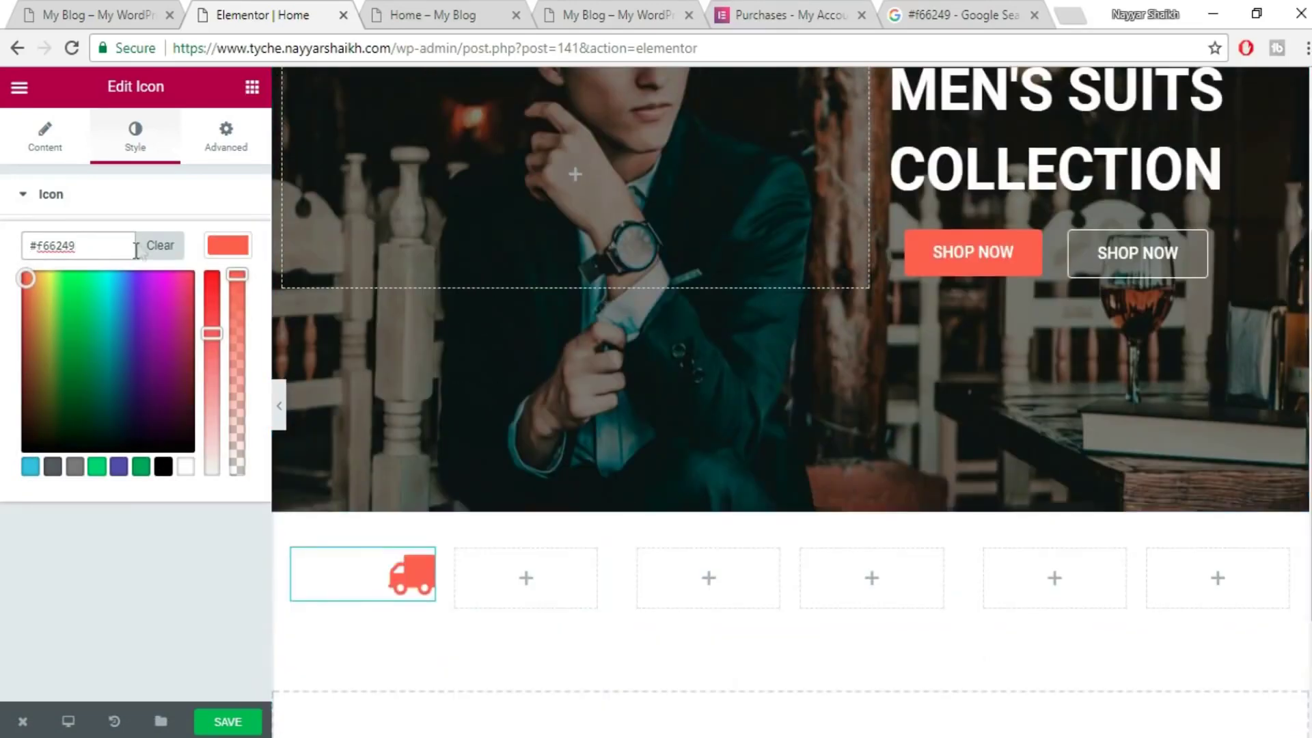
{"action": "left_click", "coordinate": [227, 246]}
{"action": "left_click_drag", "start_coordinate": [22, 335], "coordinate": [56, 335]}
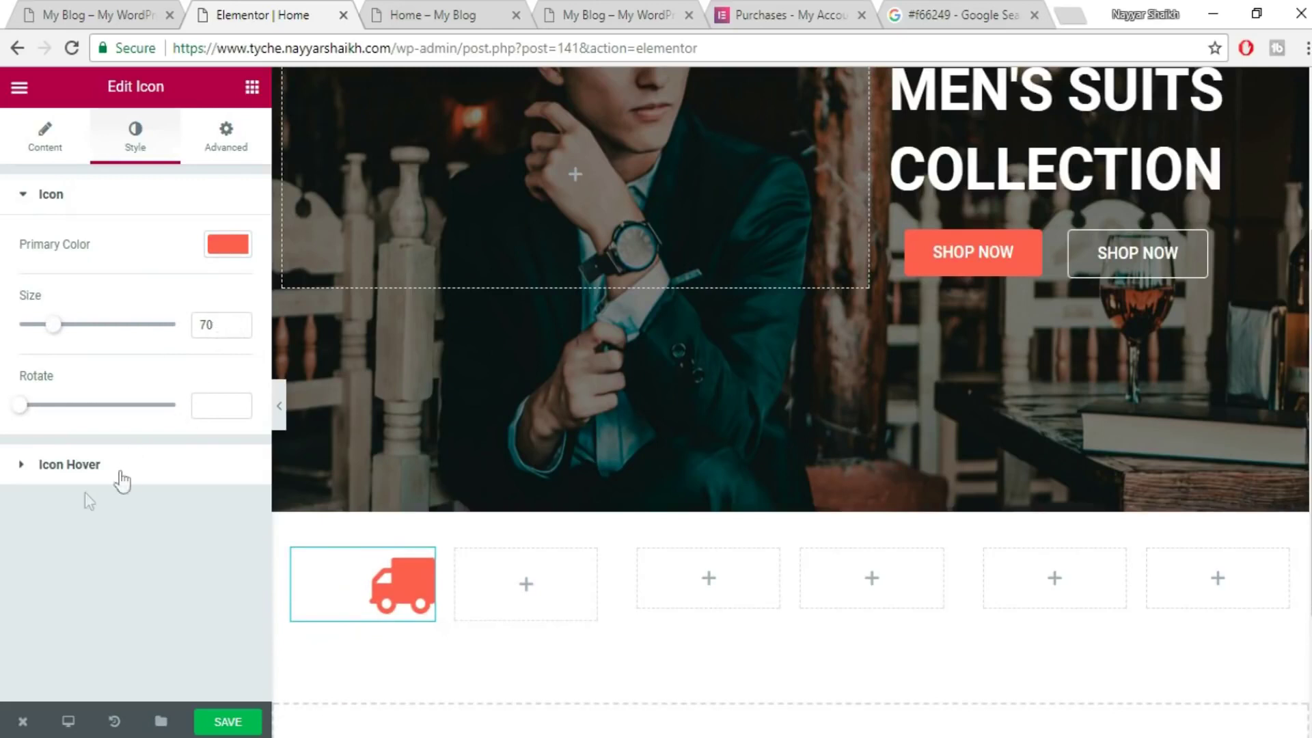
- After comparing with the reference site, change the truck icon colour to white #ffffff
{"action": "left_click", "coordinate": [33, 471]}
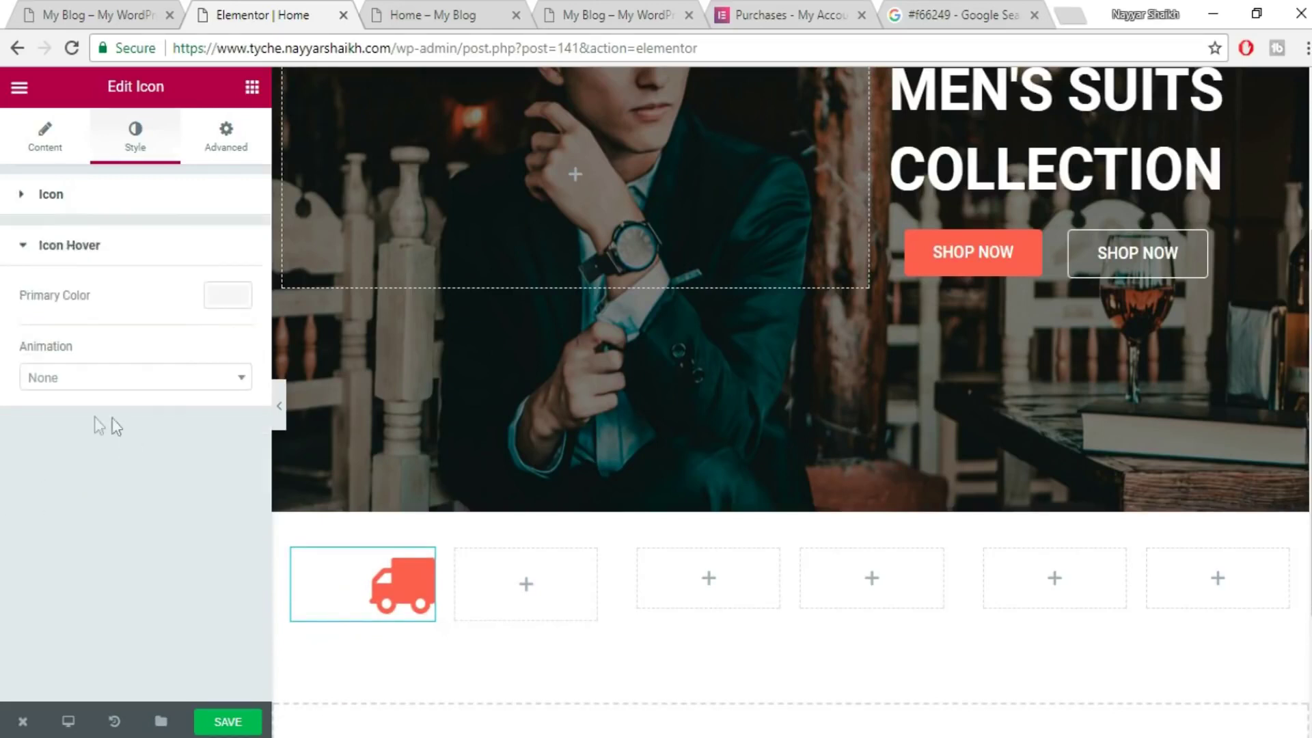
{"action": "left_click", "coordinate": [124, 14]}
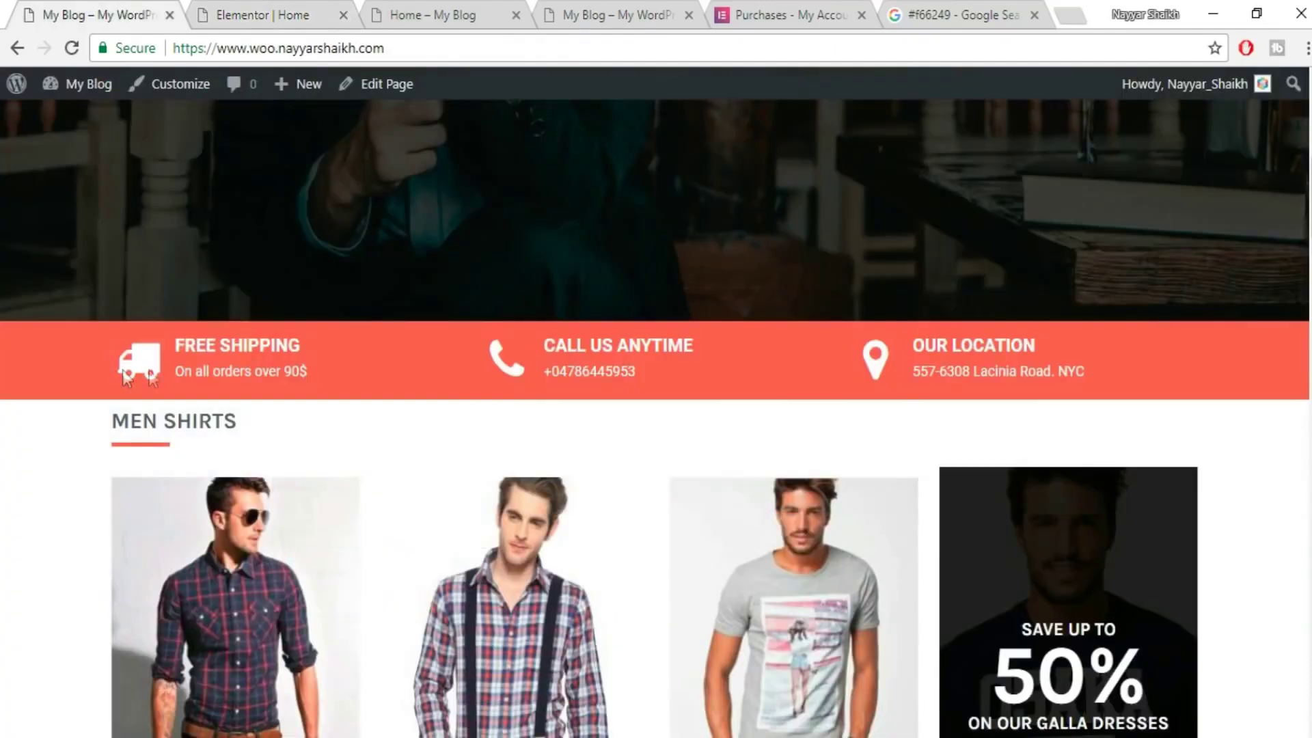
{"action": "left_click", "coordinate": [270, 14]}
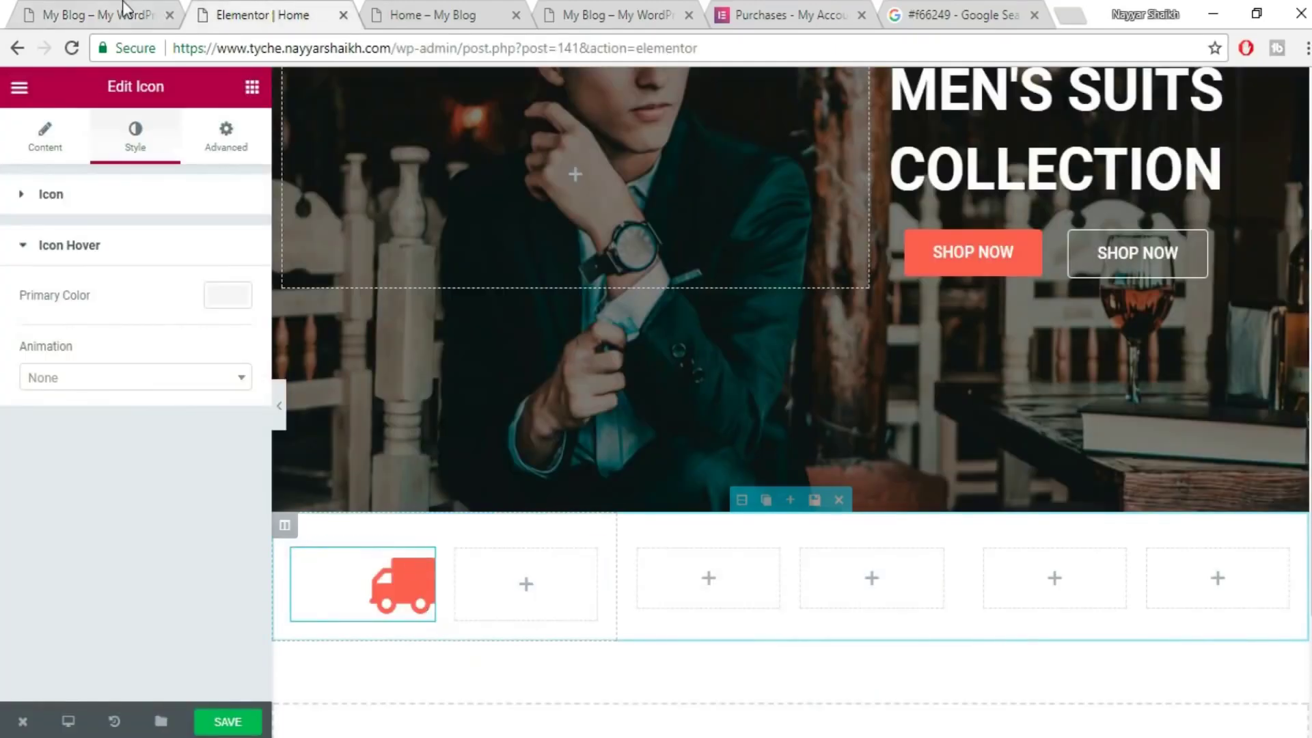
{"action": "left_click", "coordinate": [119, 14]}
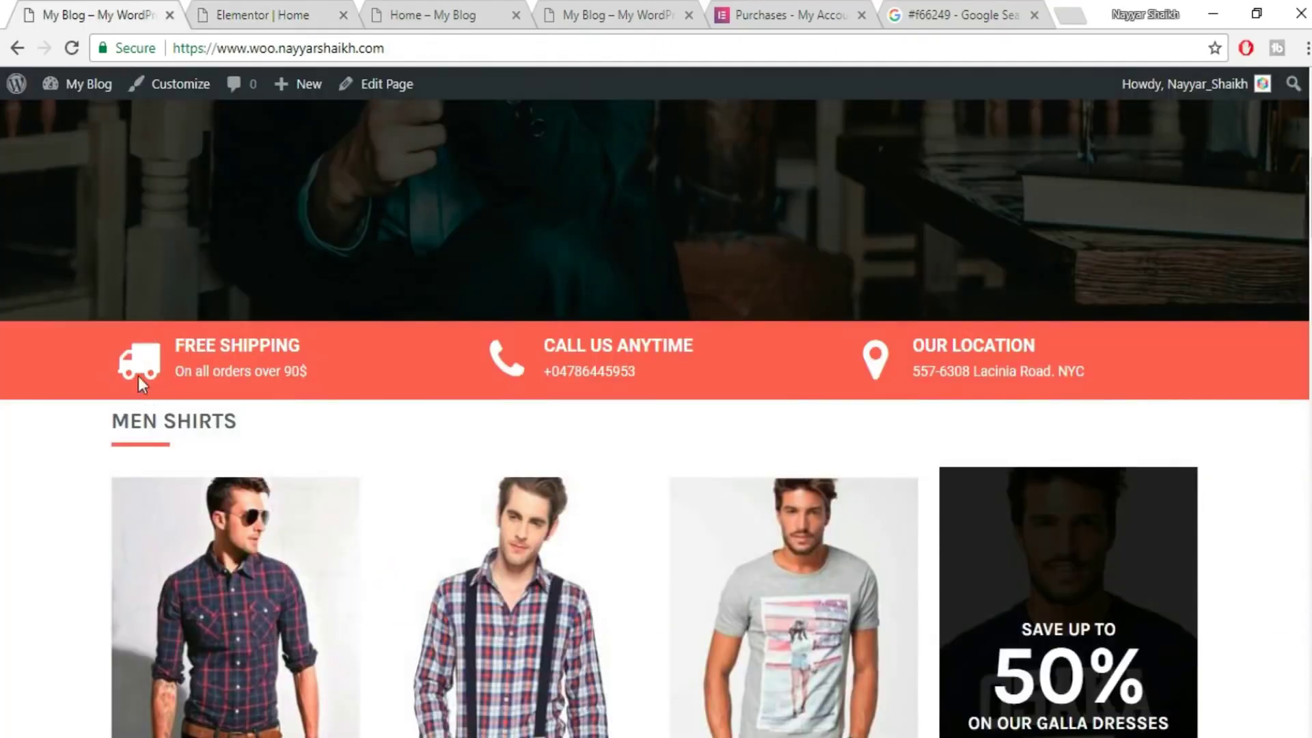
{"action": "left_click", "coordinate": [260, 14]}
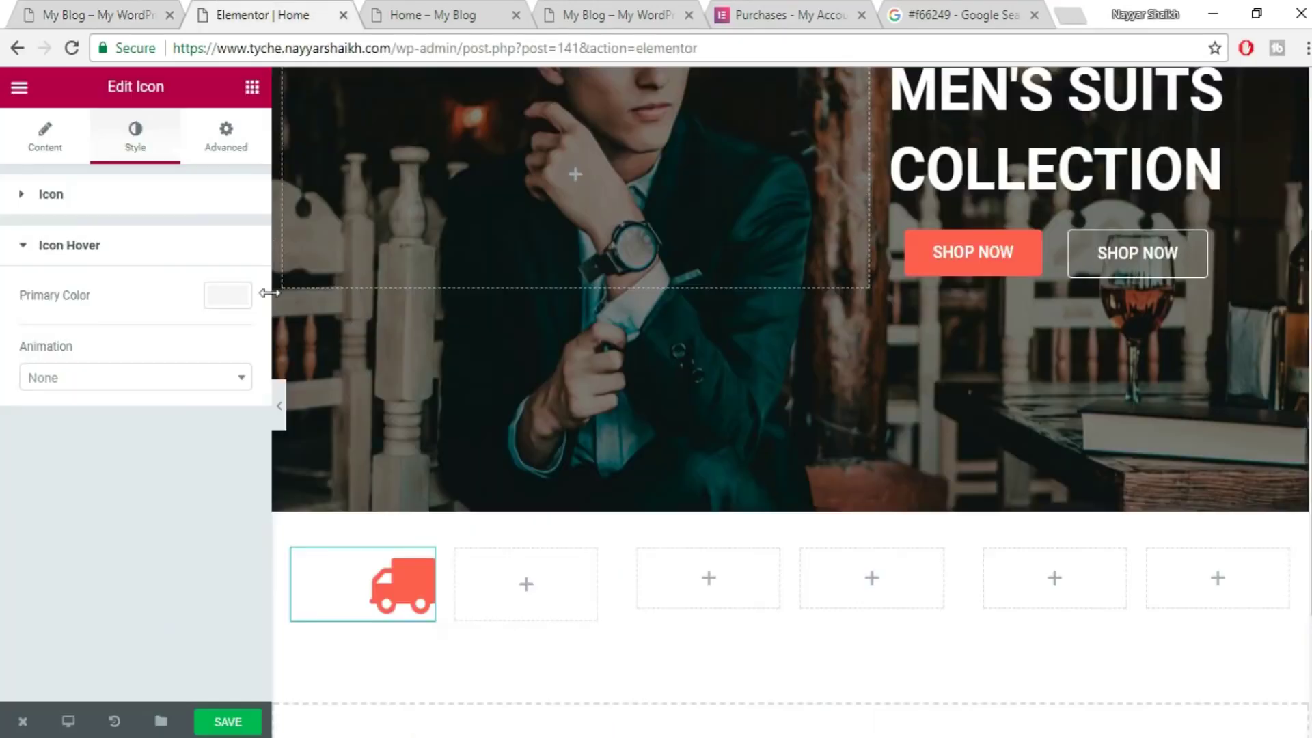
{"action": "left_click", "coordinate": [209, 208]}
{"action": "left_click", "coordinate": [228, 247]}
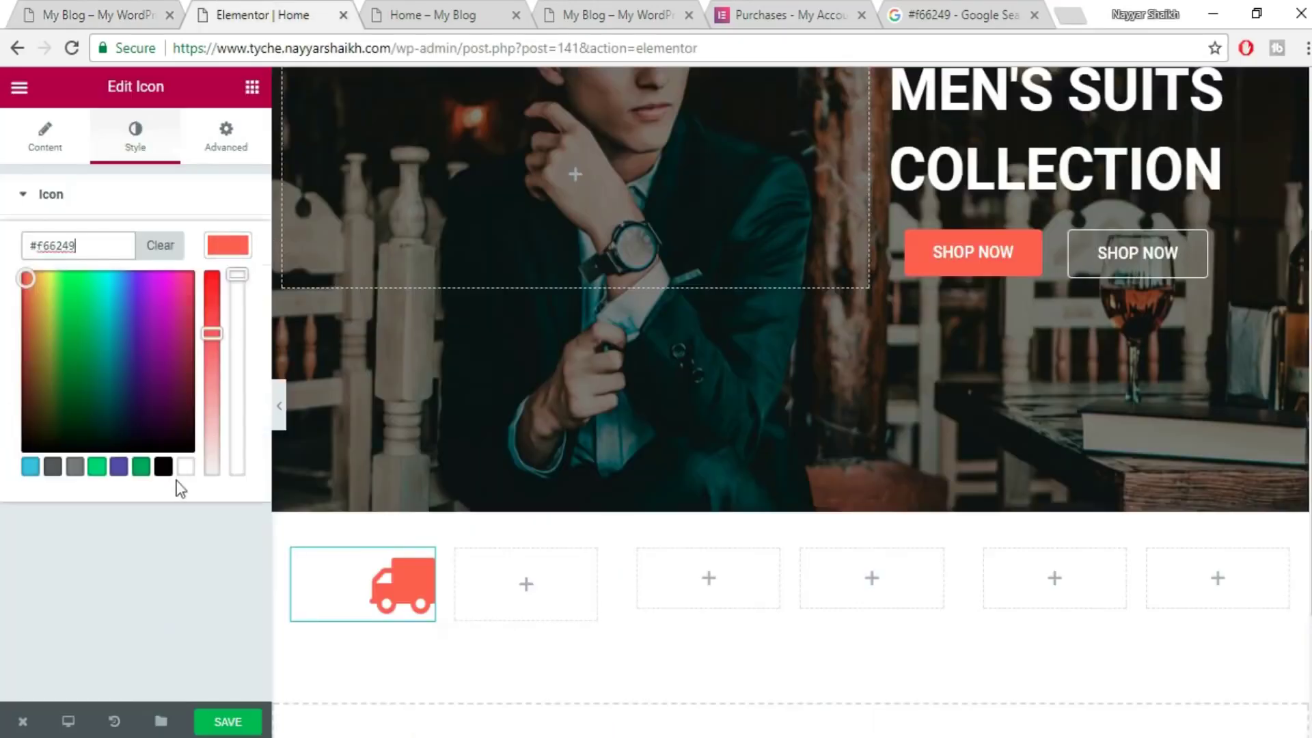
{"action": "left_click", "coordinate": [186, 467]}
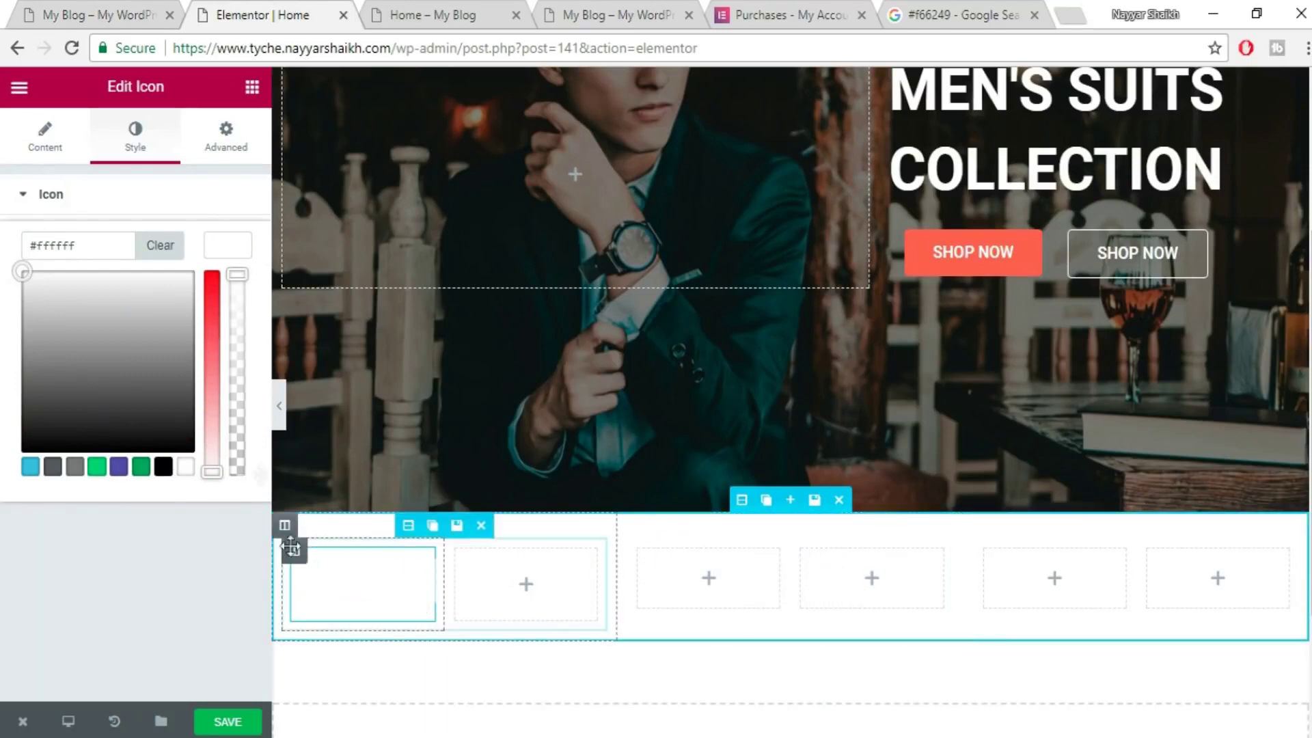
{"action": "left_click", "coordinate": [228, 246]}
- Save the page and glance at the live site's info bar
{"action": "left_click", "coordinate": [215, 724]}
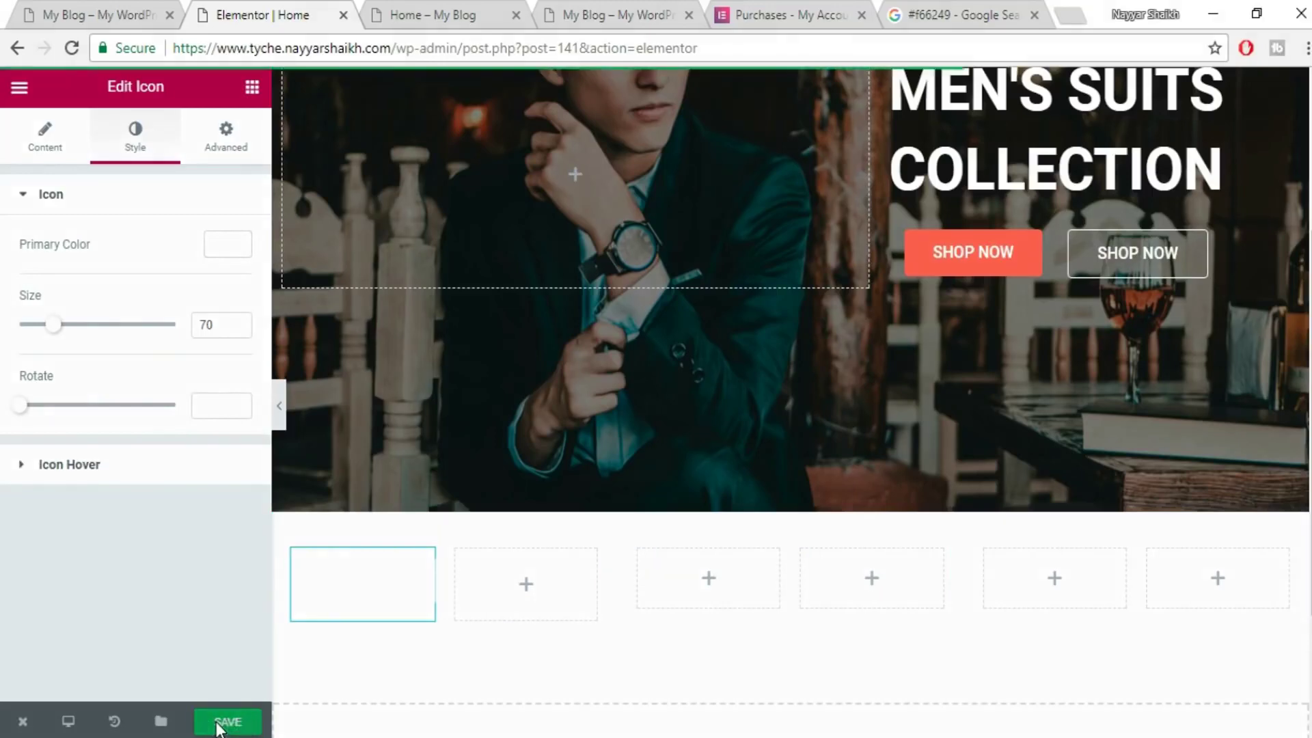
{"action": "key", "text": "ctrl+1"}
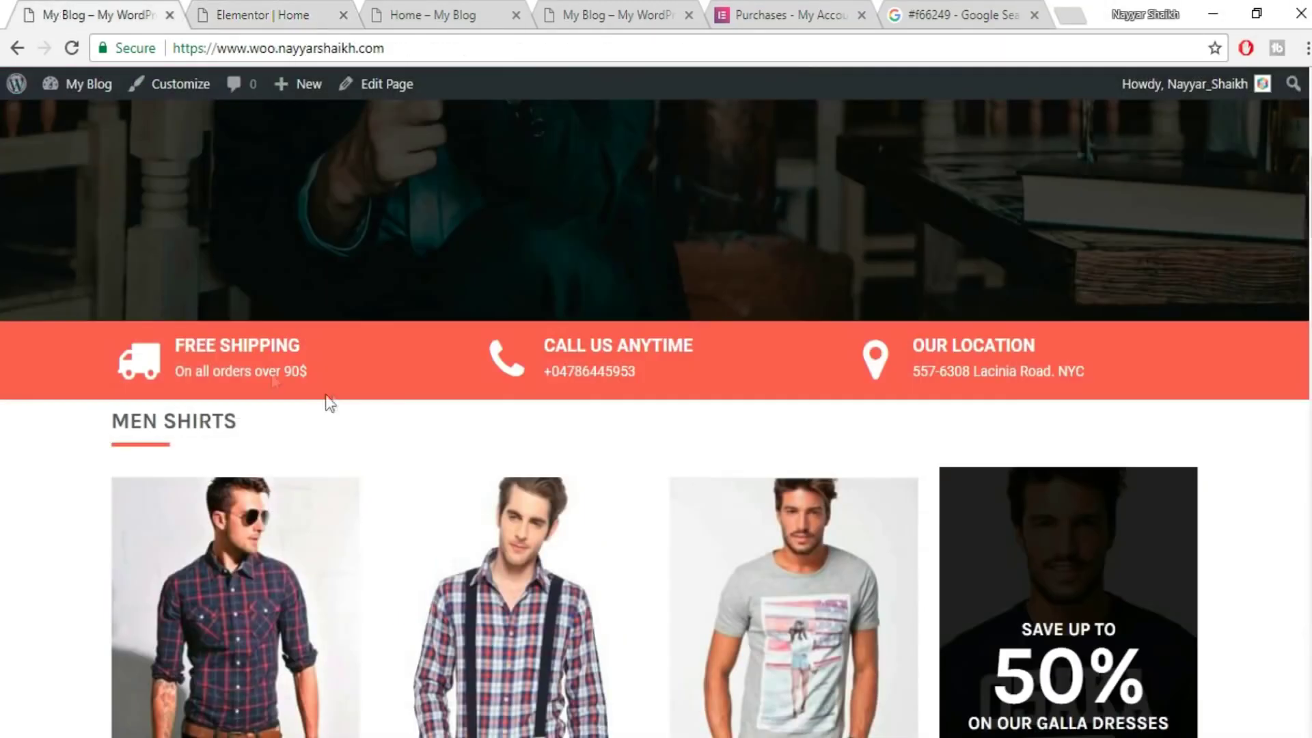
{"action": "left_click", "coordinate": [285, 9]}
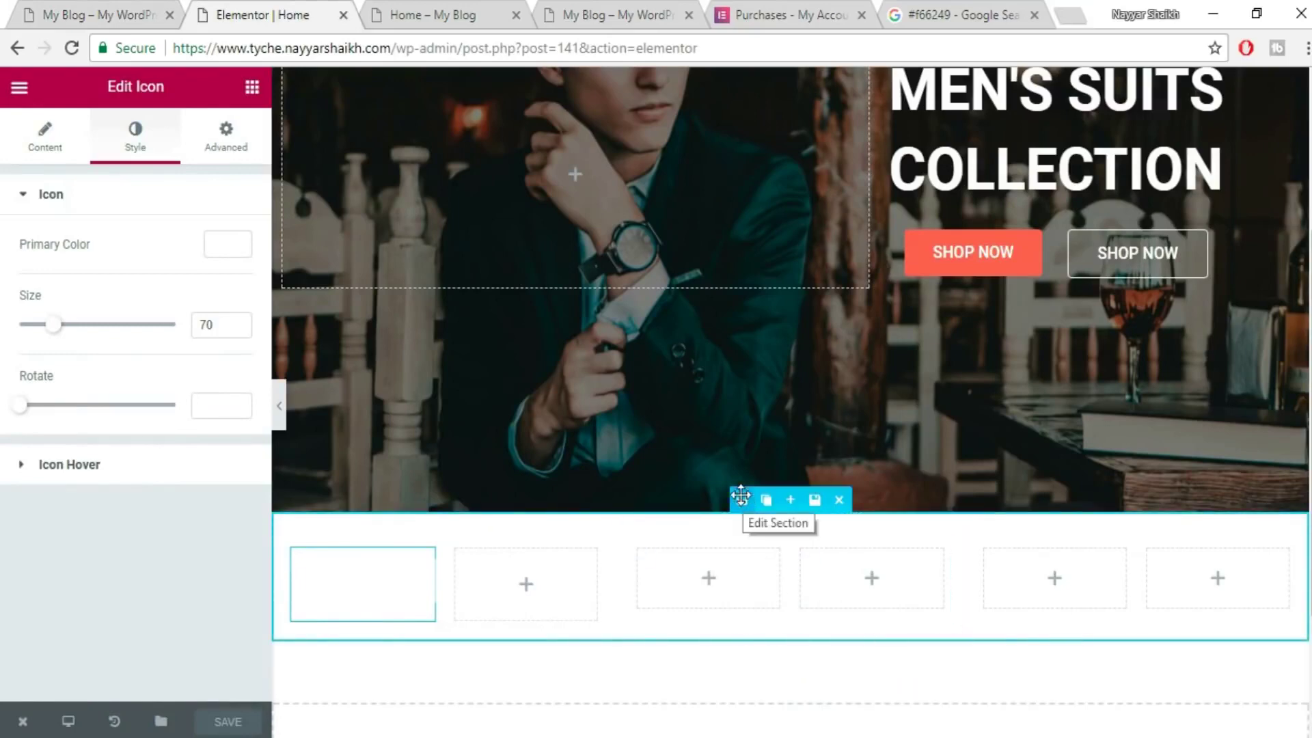
- Give the info section a classic coral #f66249 background
{"action": "left_click", "coordinate": [764, 500]}
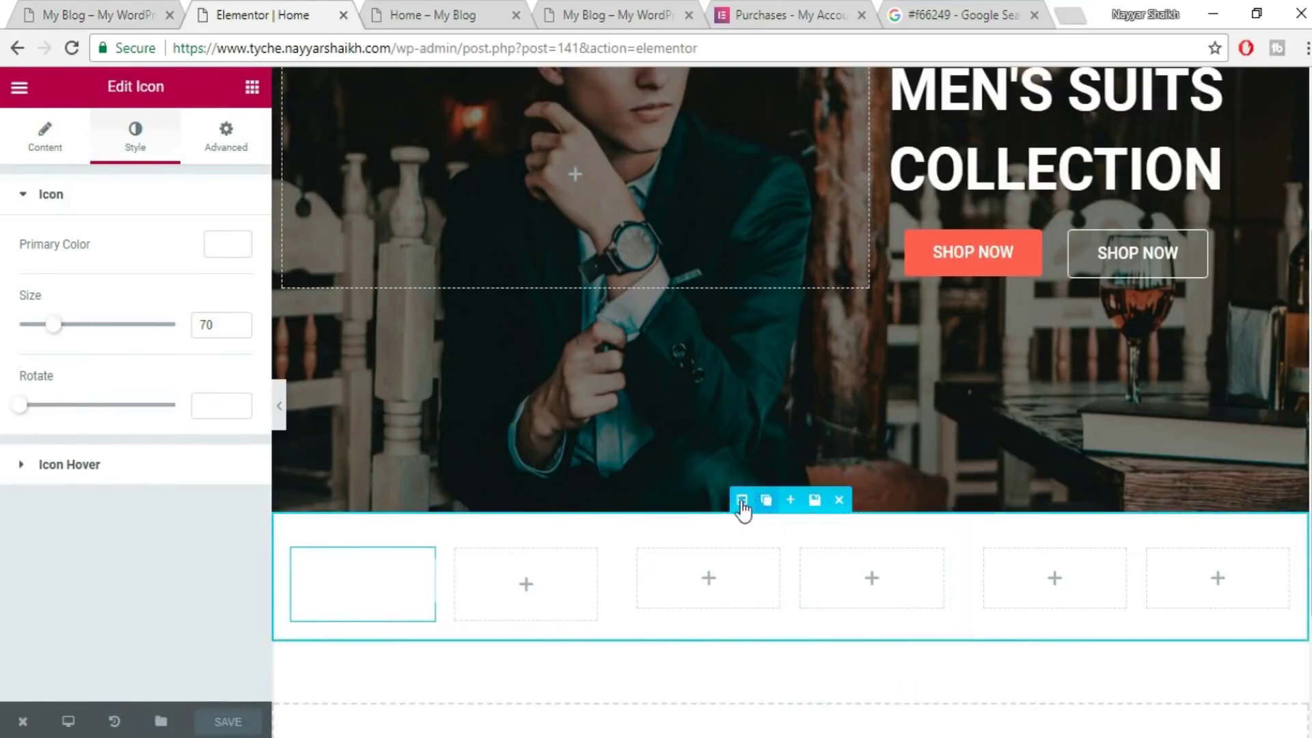
{"action": "key", "text": "ctrl+z"}
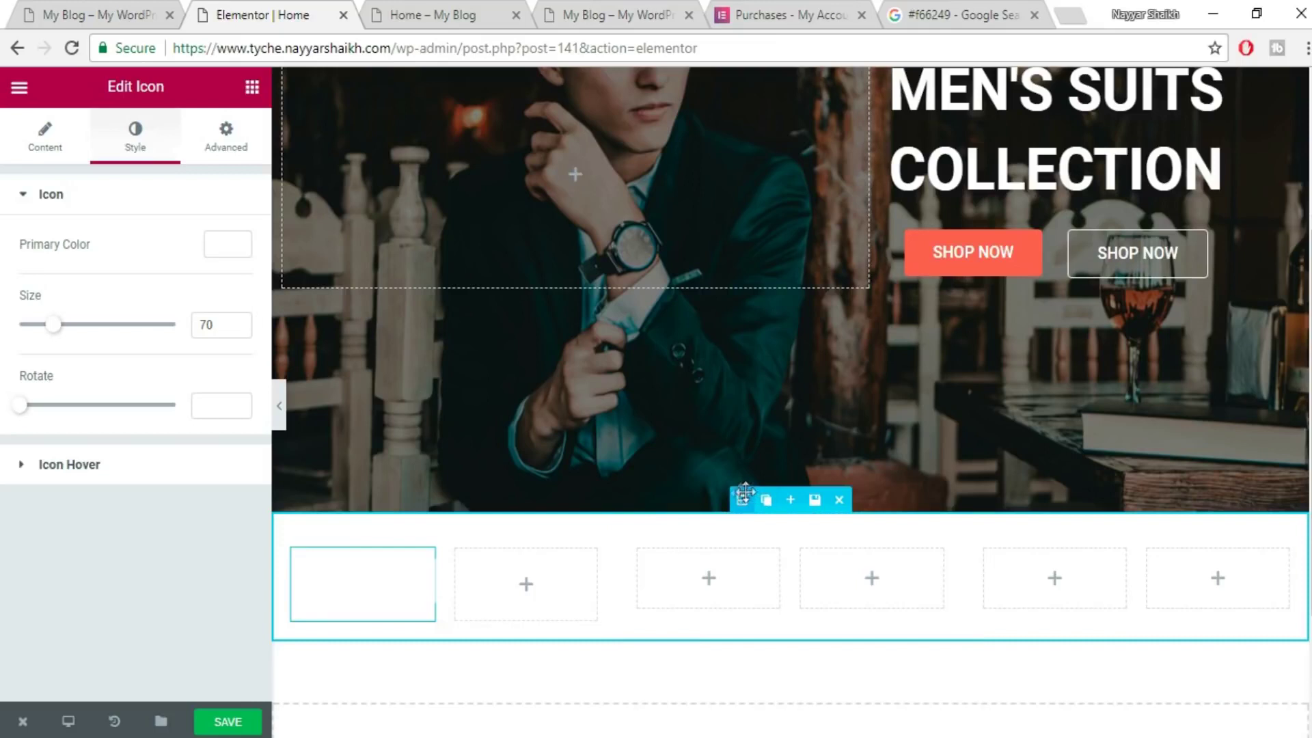
{"action": "left_click", "coordinate": [740, 494]}
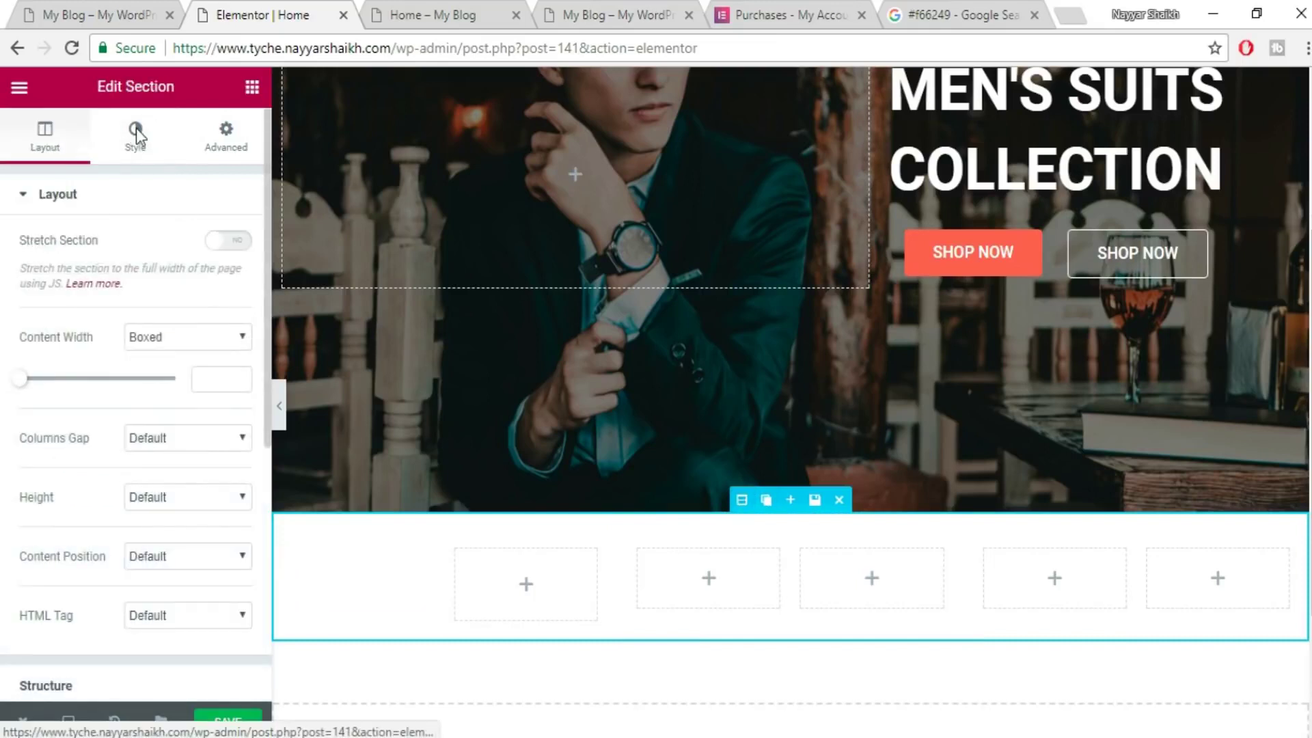
{"action": "left_click", "coordinate": [136, 137]}
{"action": "left_click", "coordinate": [145, 308]}
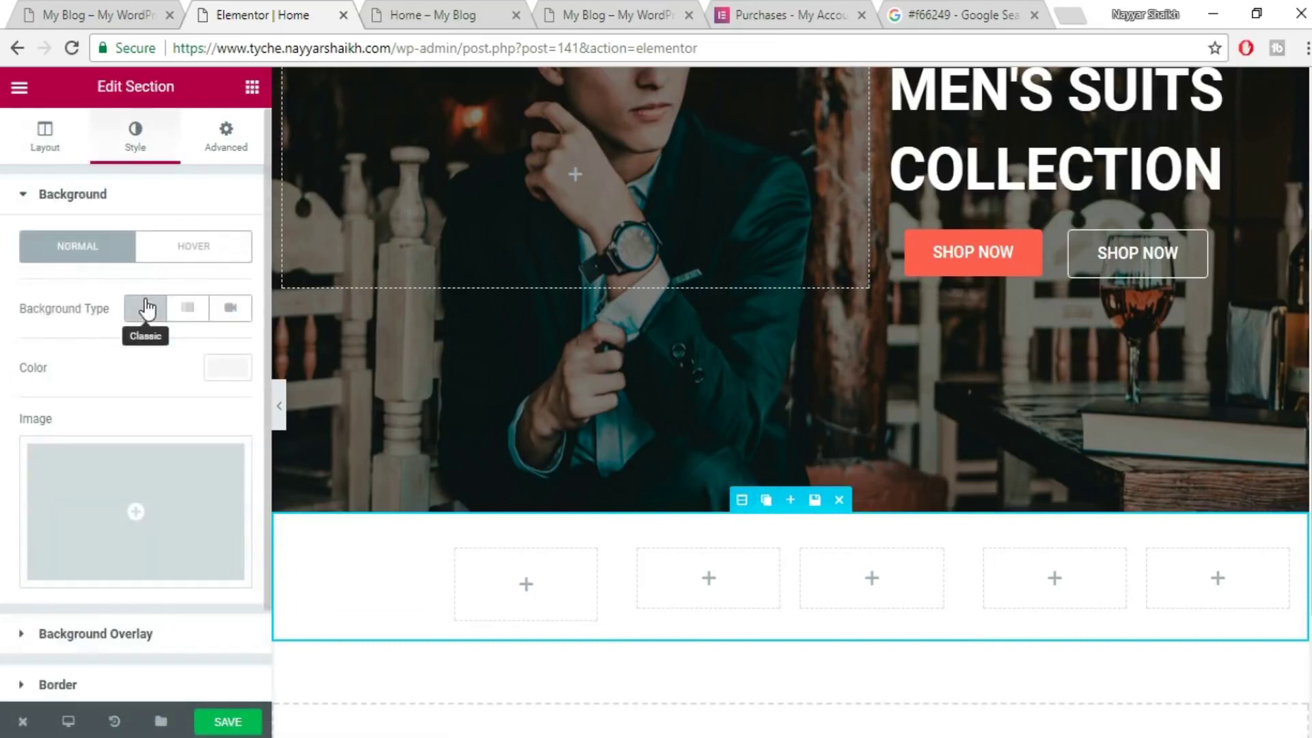
{"action": "left_click", "coordinate": [220, 372]}
{"action": "type", "text": "#f66249"}
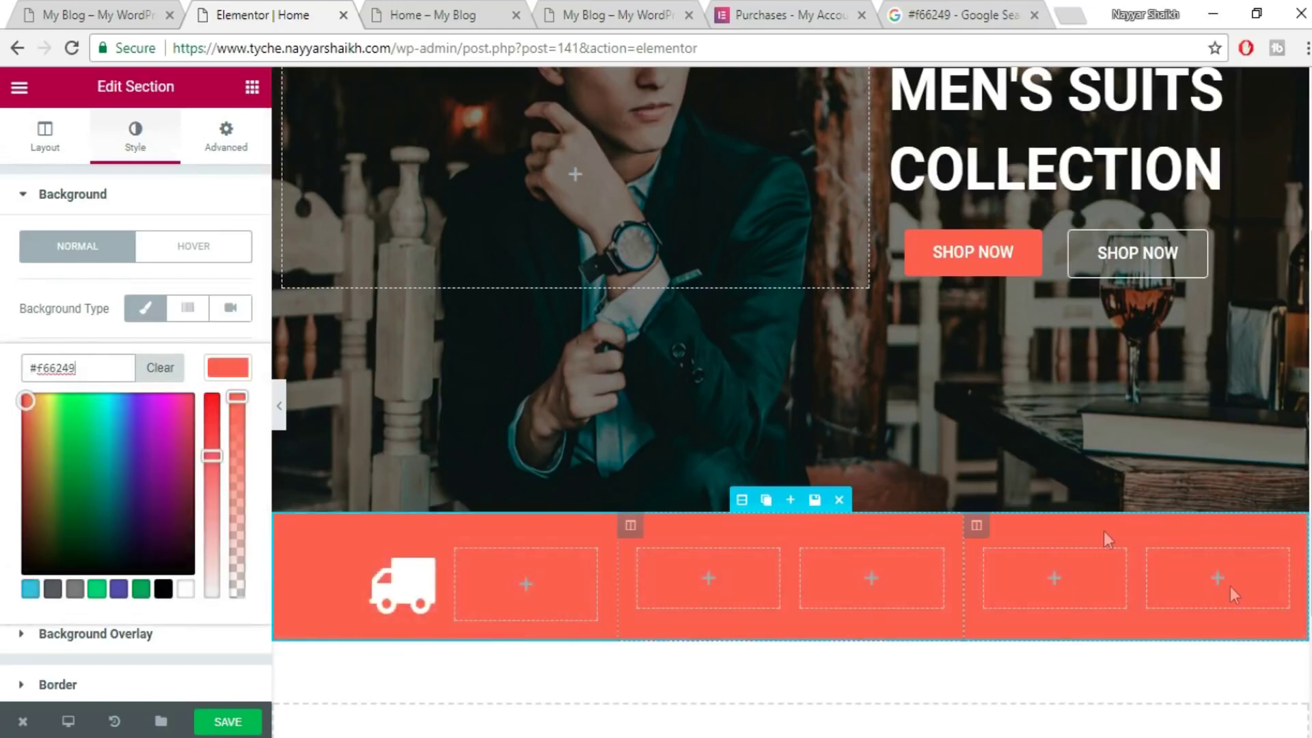
{"action": "left_click", "coordinate": [231, 722]}
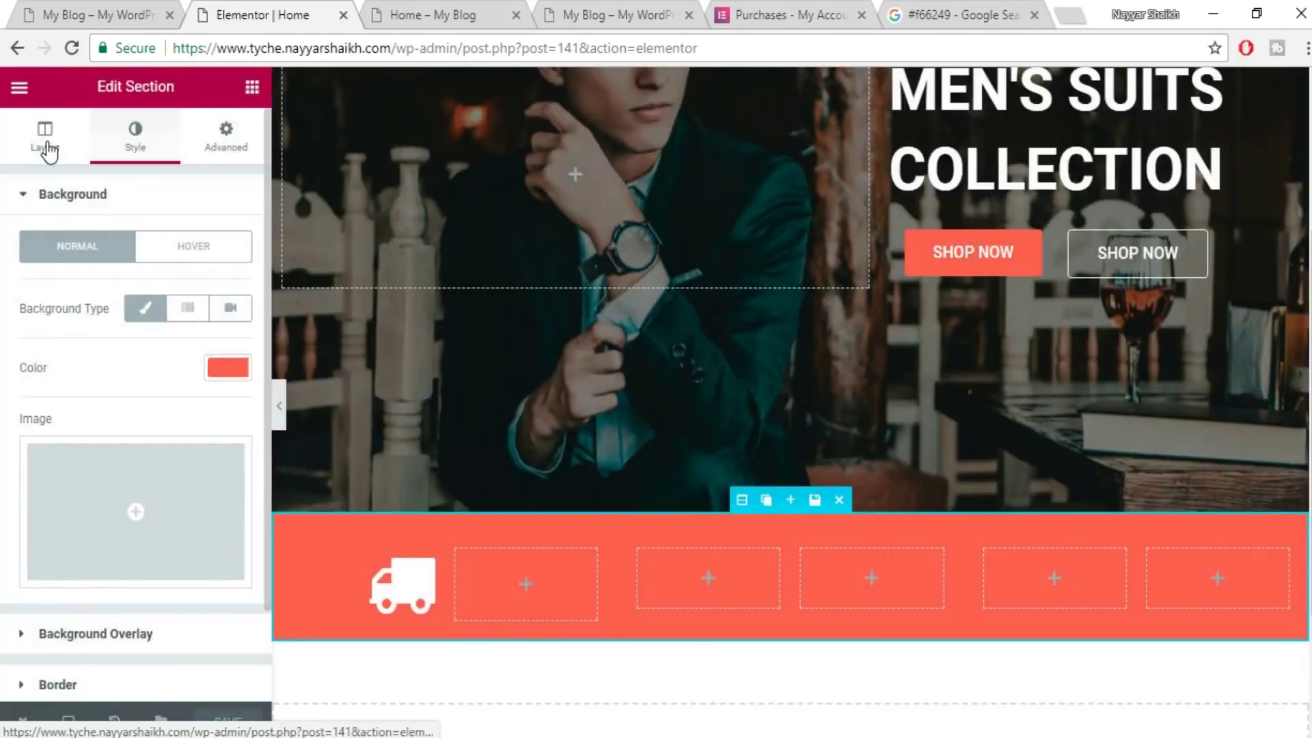
- Stretch the section to full width, save, and narrow the truck column to about 25.6%
{"action": "left_click", "coordinate": [46, 140]}
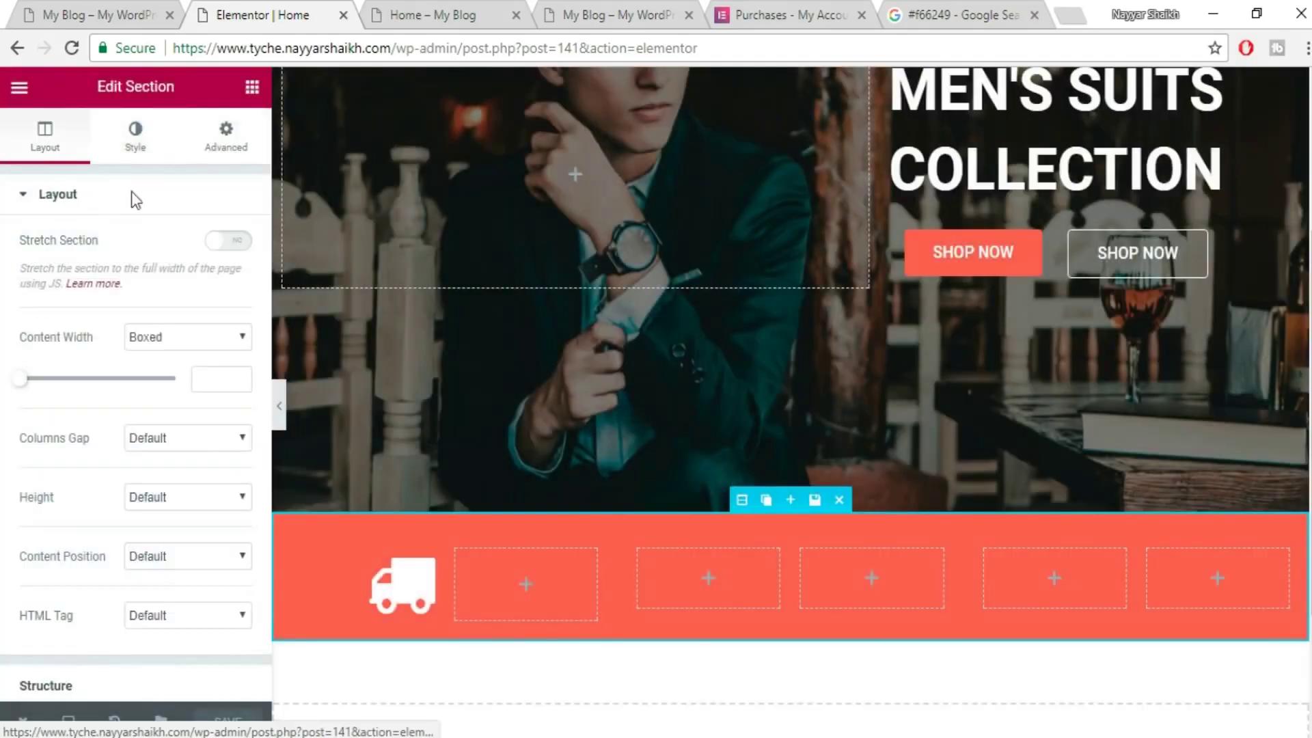
{"action": "left_click", "coordinate": [233, 244]}
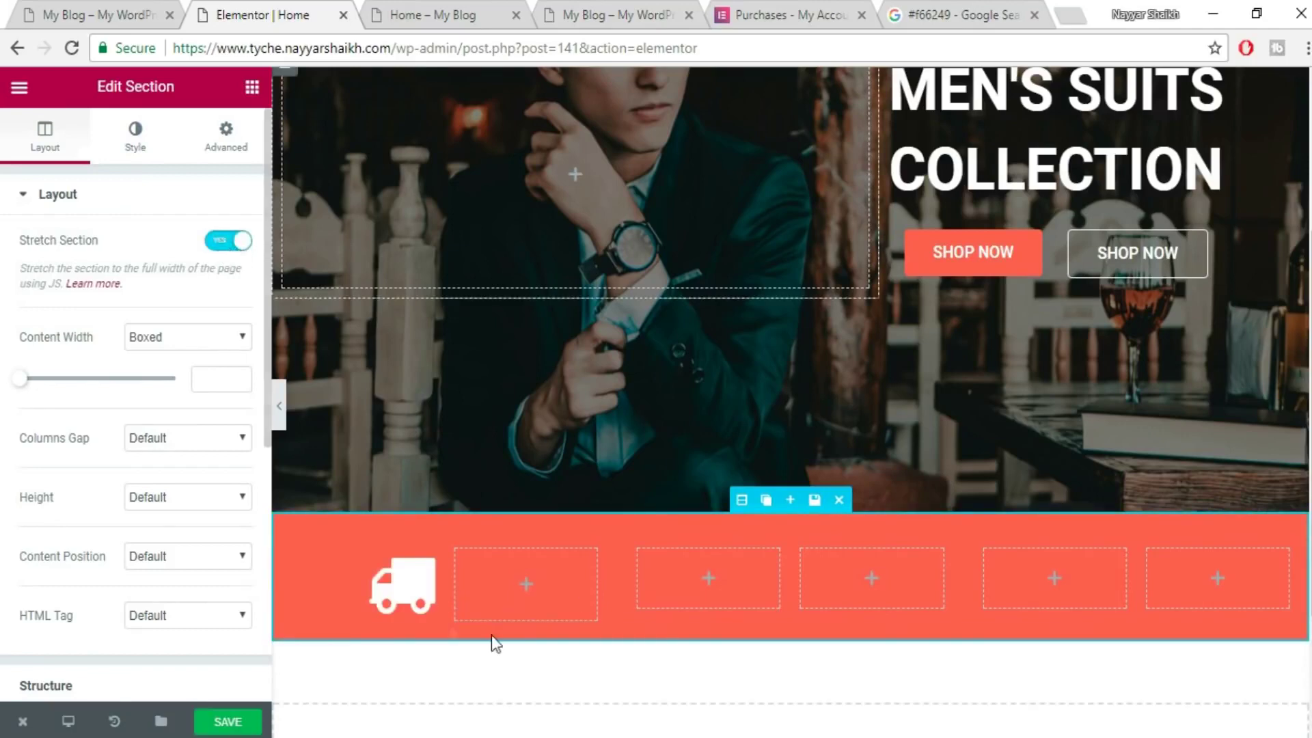
{"action": "left_click", "coordinate": [233, 725]}
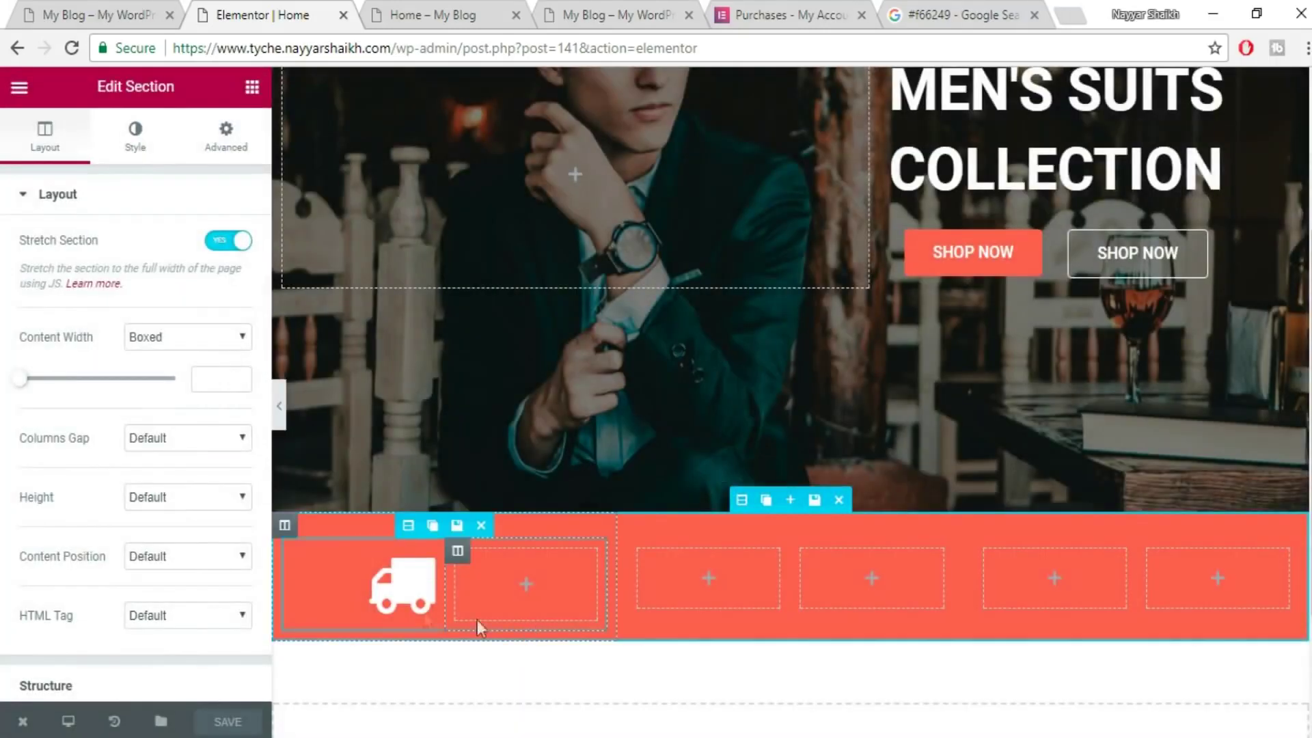
{"action": "left_click_drag", "start_coordinate": [440, 581], "coordinate": [358, 580]}
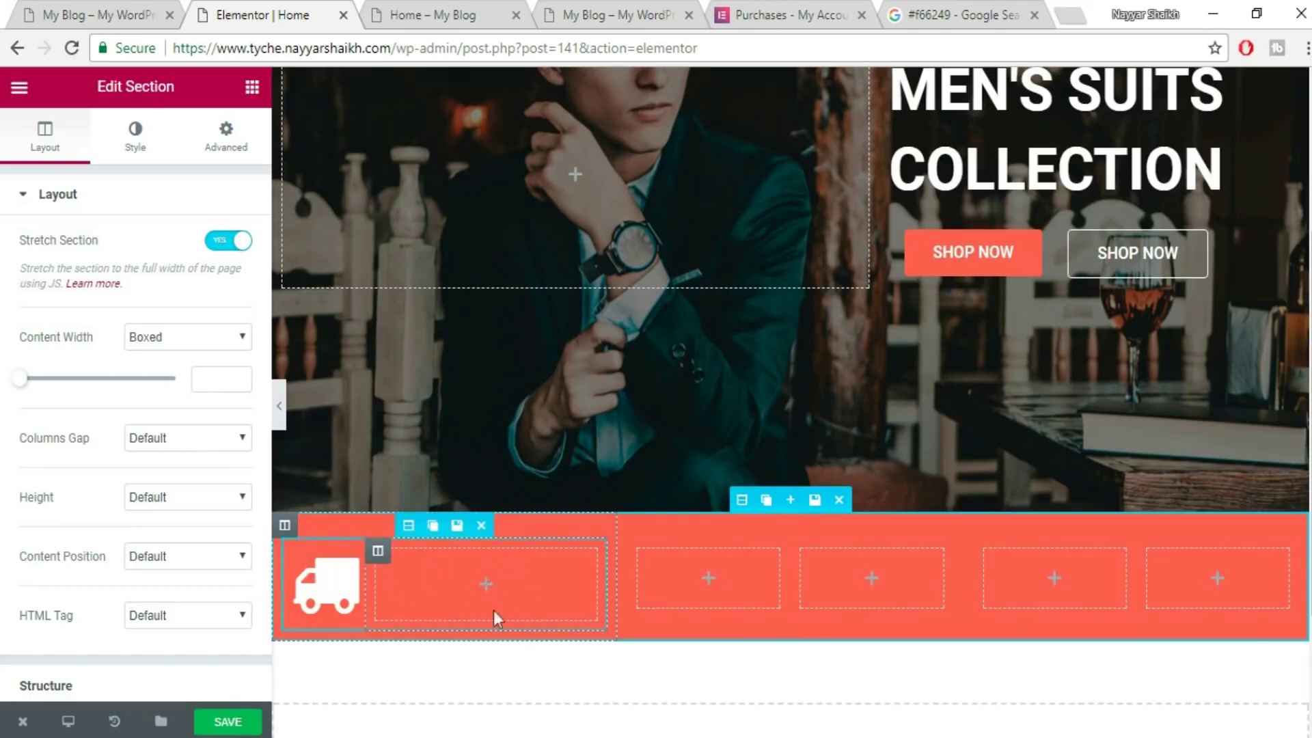
- Add a left-aligned Heading titled 'FREE SHIPPING', copied from the reference site, beside the truck icon
{"action": "left_click", "coordinate": [252, 89]}
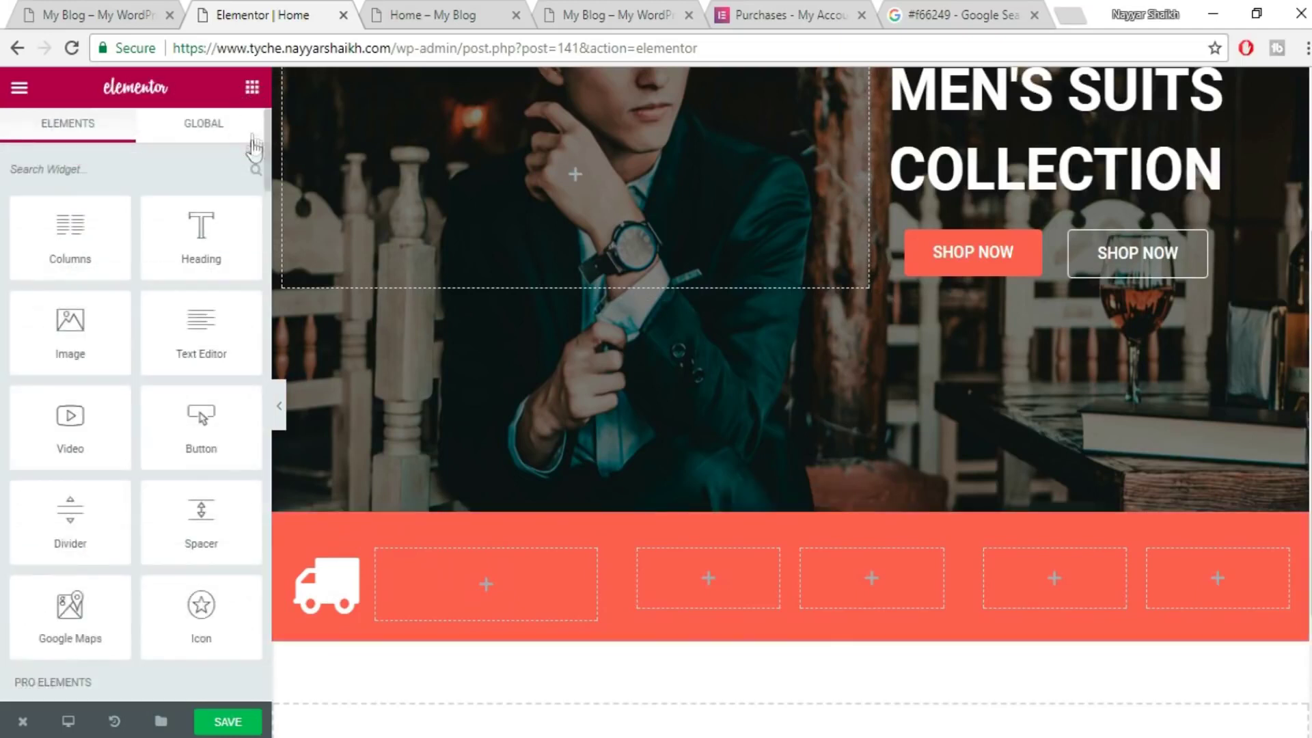
{"action": "left_click_drag", "start_coordinate": [200, 236], "coordinate": [468, 571]}
{"action": "left_click", "coordinate": [89, 12]}
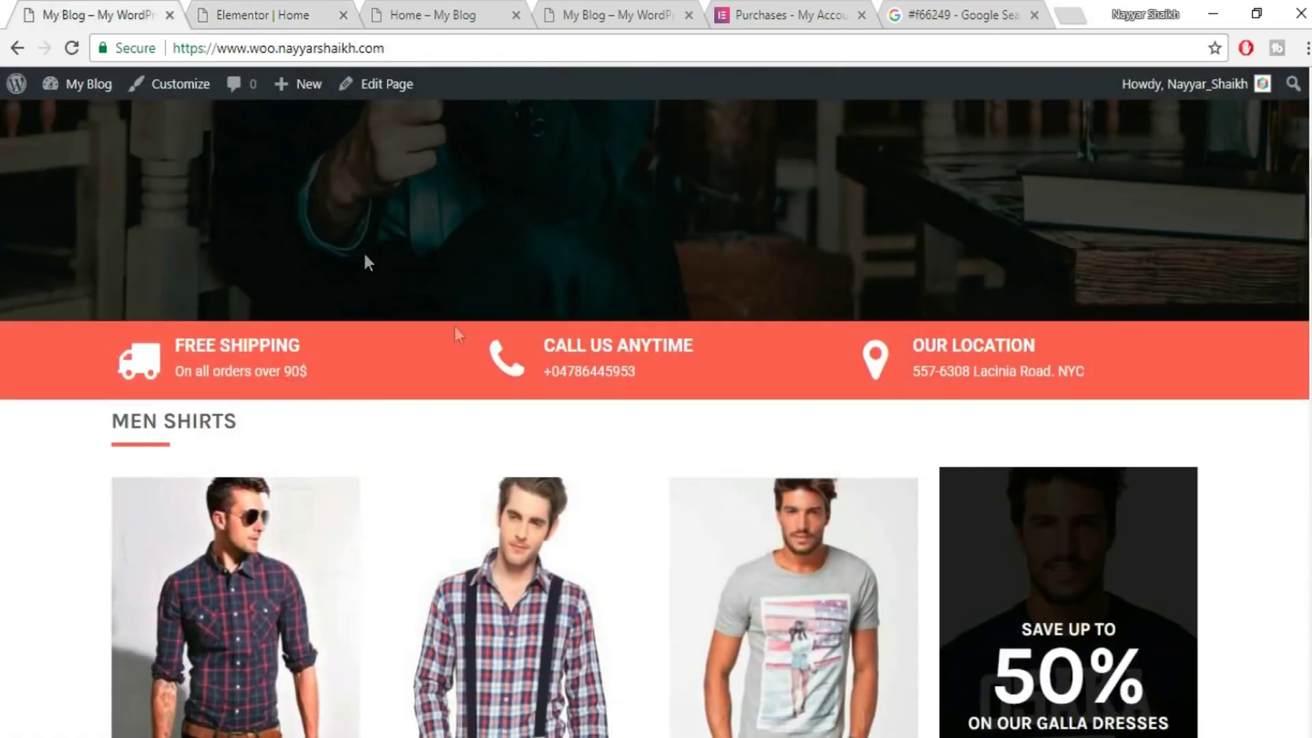
{"action": "left_click_drag", "start_coordinate": [233, 337], "coordinate": [195, 340]}
{"action": "key", "text": "ctrl+c"}
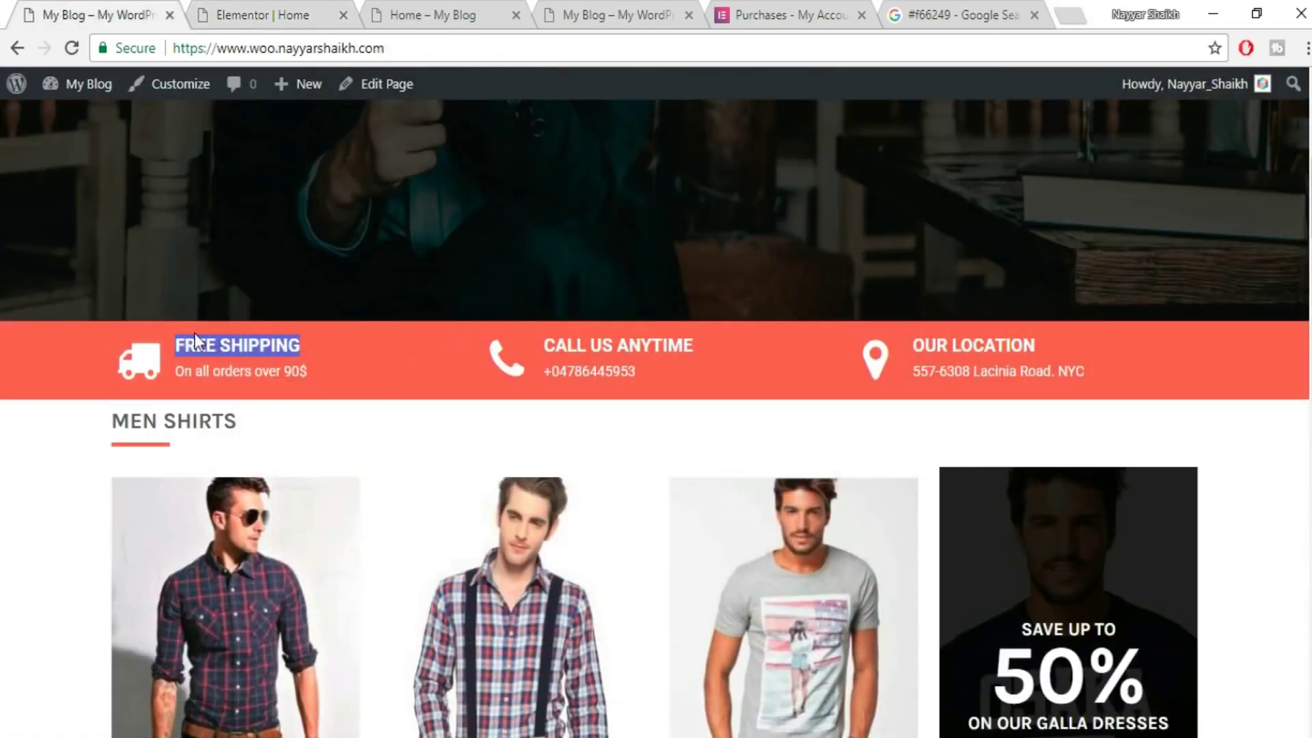
{"action": "left_click", "coordinate": [235, 8]}
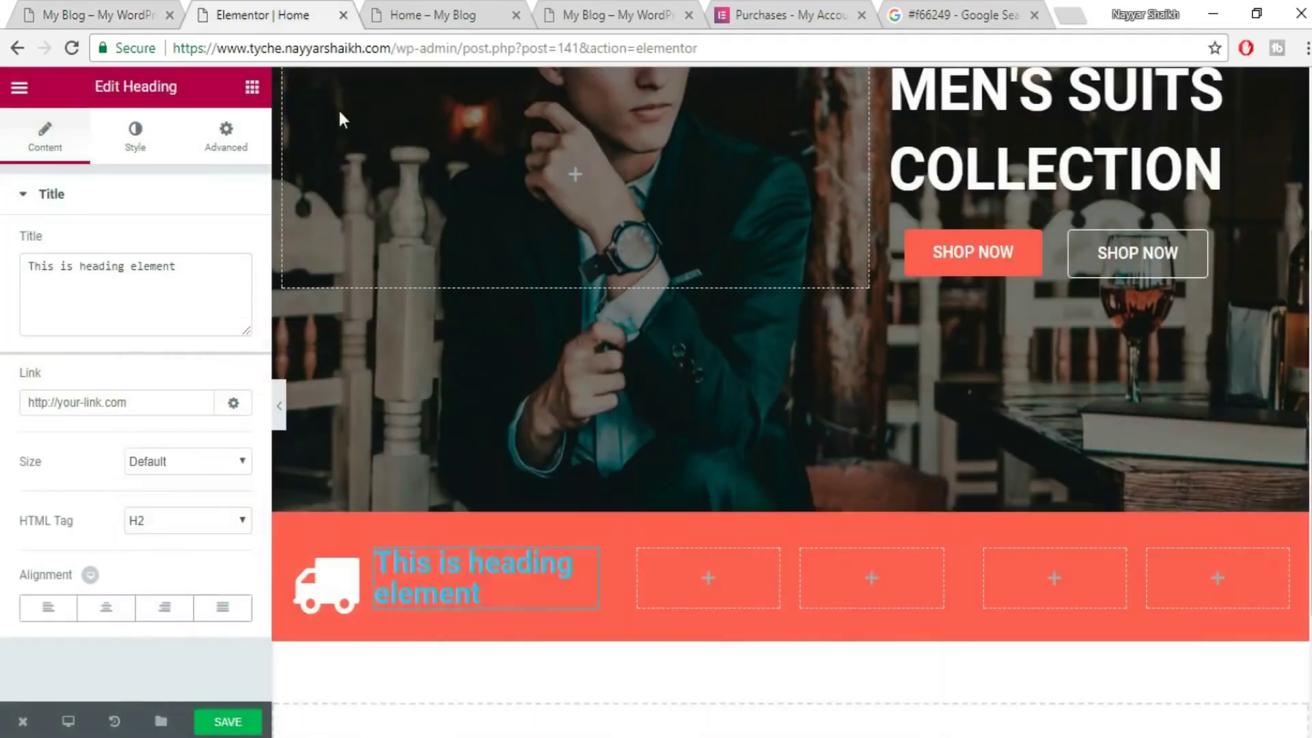
{"action": "left_click", "coordinate": [113, 326]}
{"action": "key", "text": "ctrl+a"}
{"action": "key", "text": "ctrl+v"}
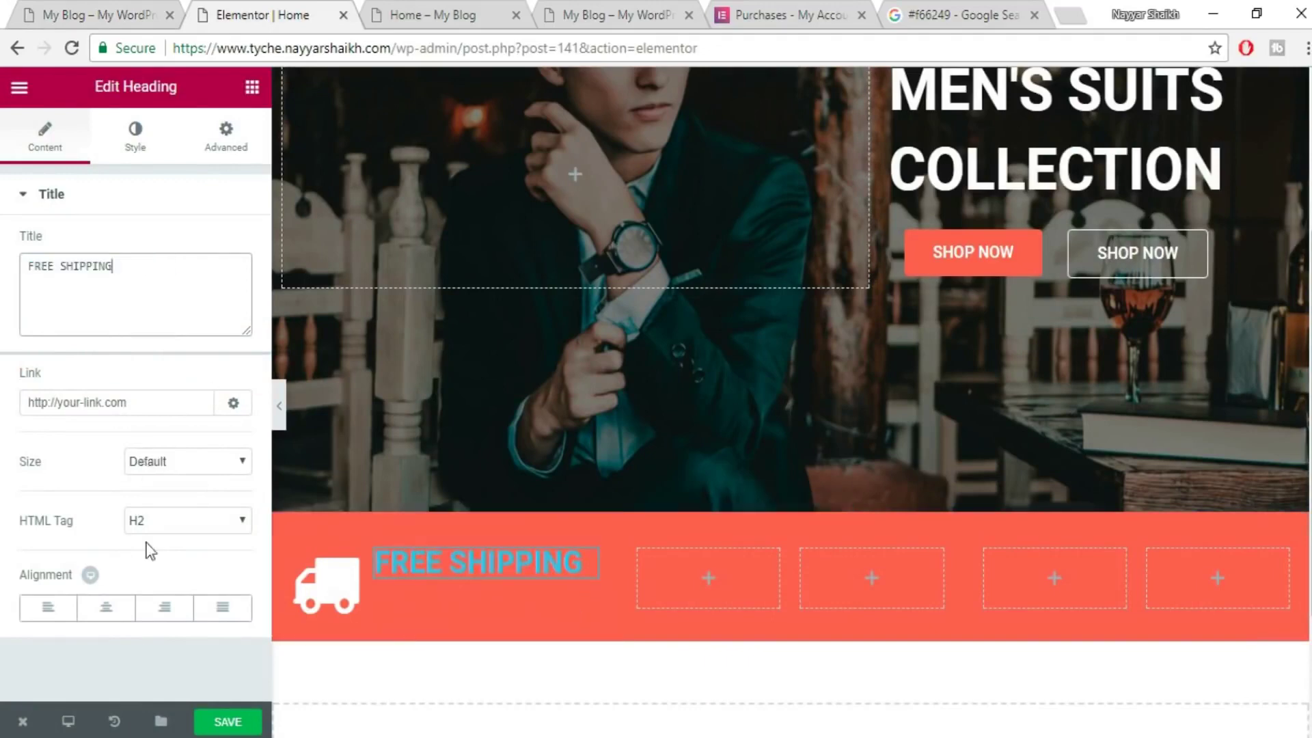
{"action": "left_click", "coordinate": [45, 607]}
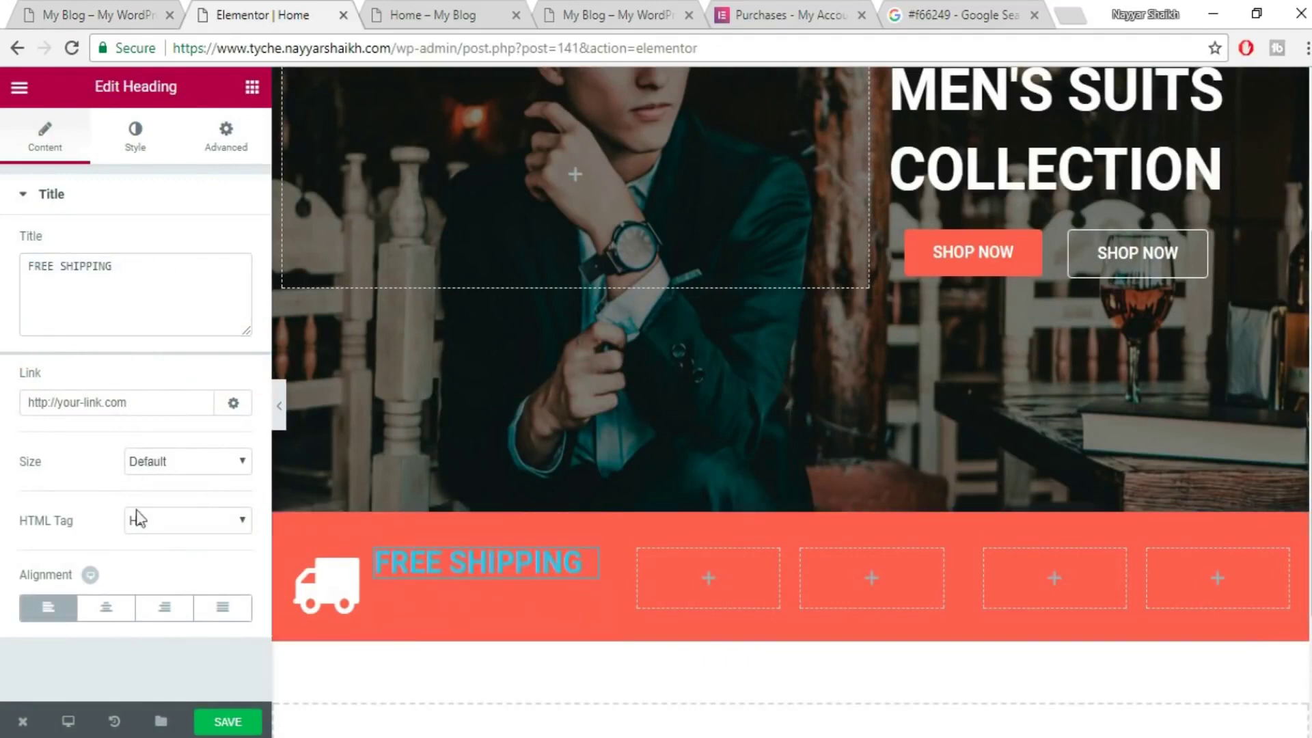
- Make the FREE SHIPPING heading white with custom typography at 20 px
{"action": "left_click", "coordinate": [135, 137]}
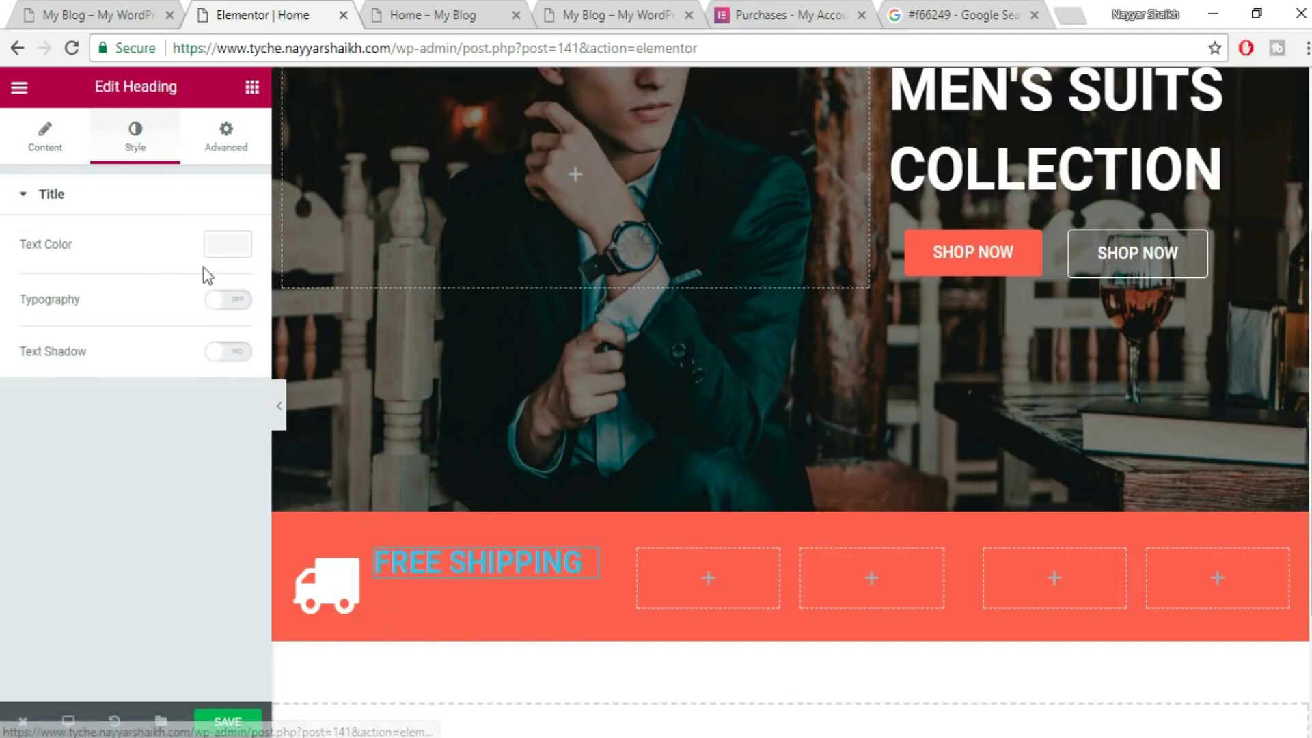
{"action": "left_click", "coordinate": [239, 249]}
{"action": "left_click", "coordinate": [184, 469]}
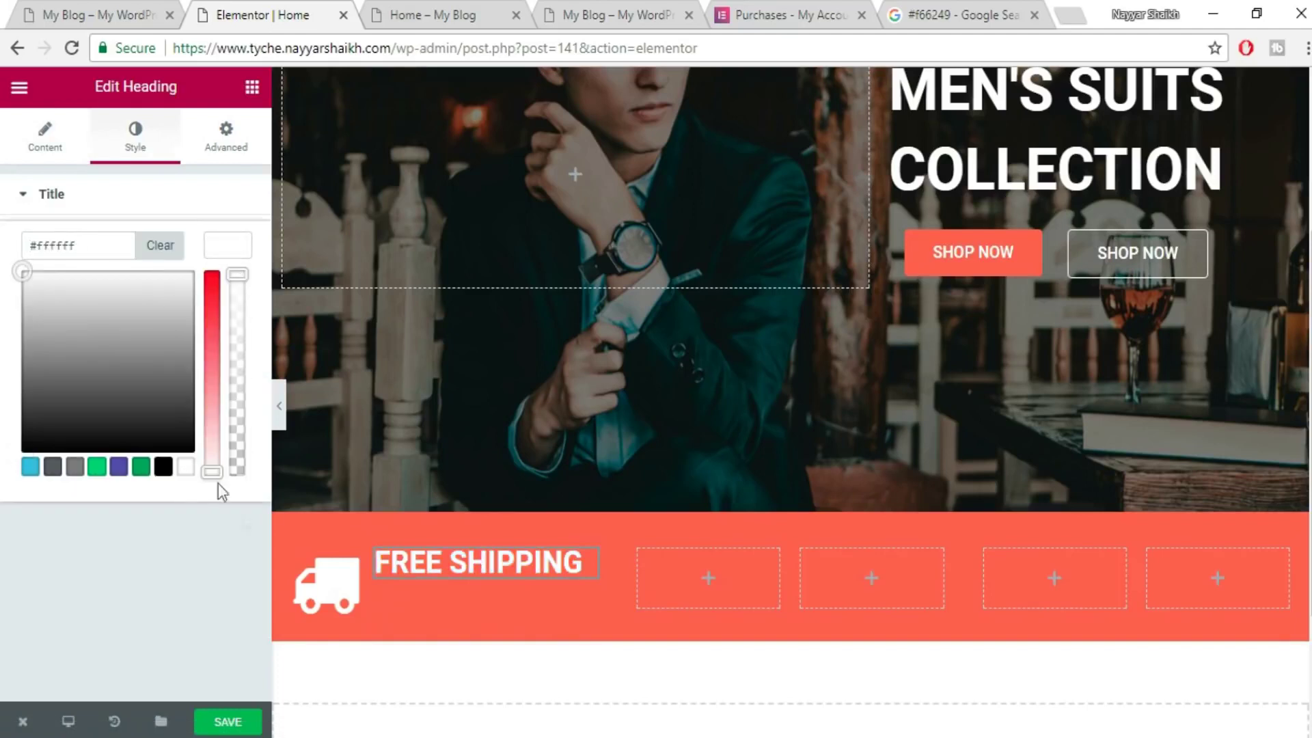
{"action": "left_click", "coordinate": [225, 256]}
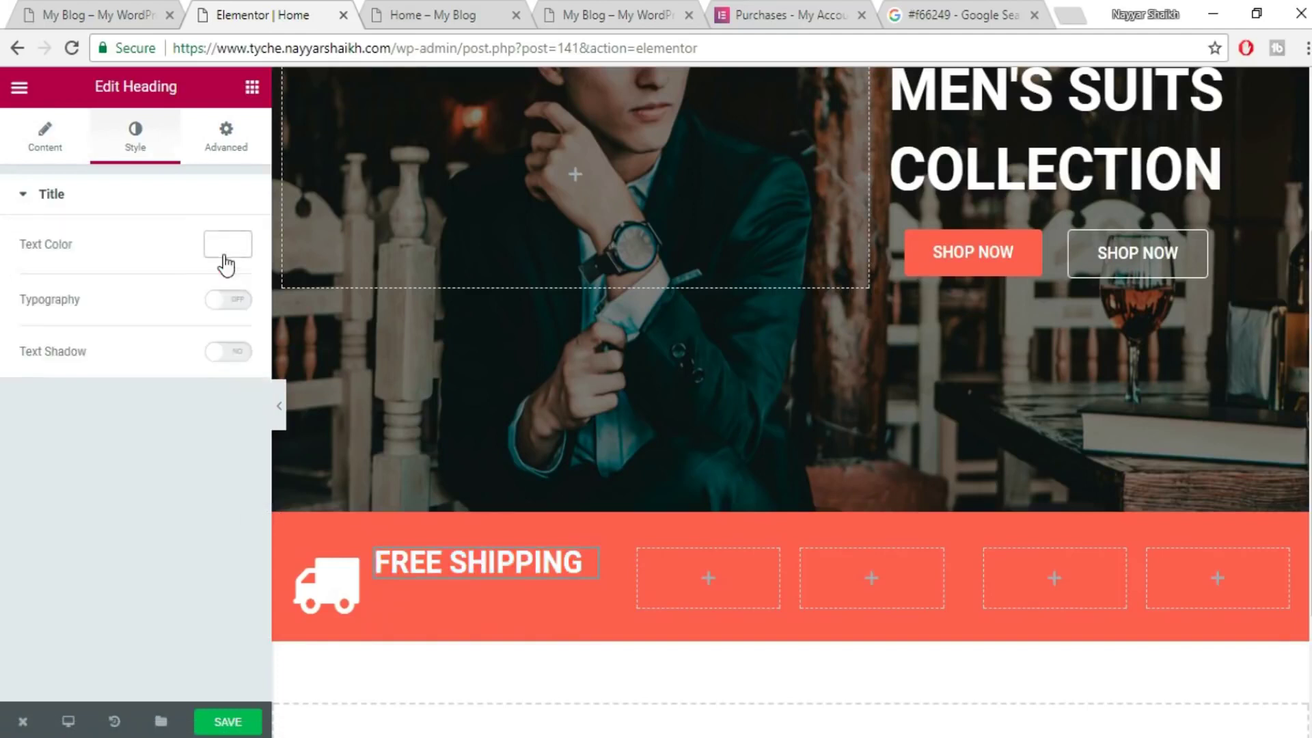
{"action": "left_click", "coordinate": [236, 300]}
{"action": "left_click_drag", "start_coordinate": [24, 397], "coordinate": [42, 392]}
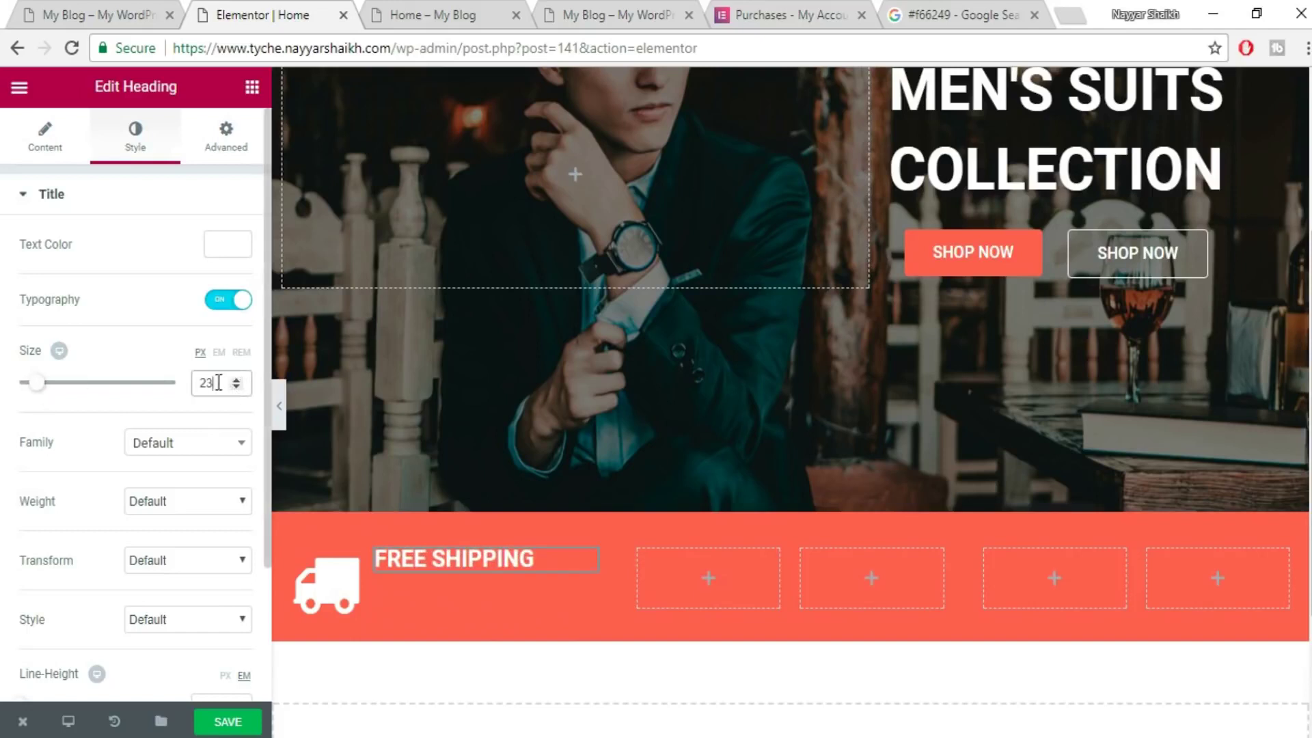
{"action": "type", "text": "20"}
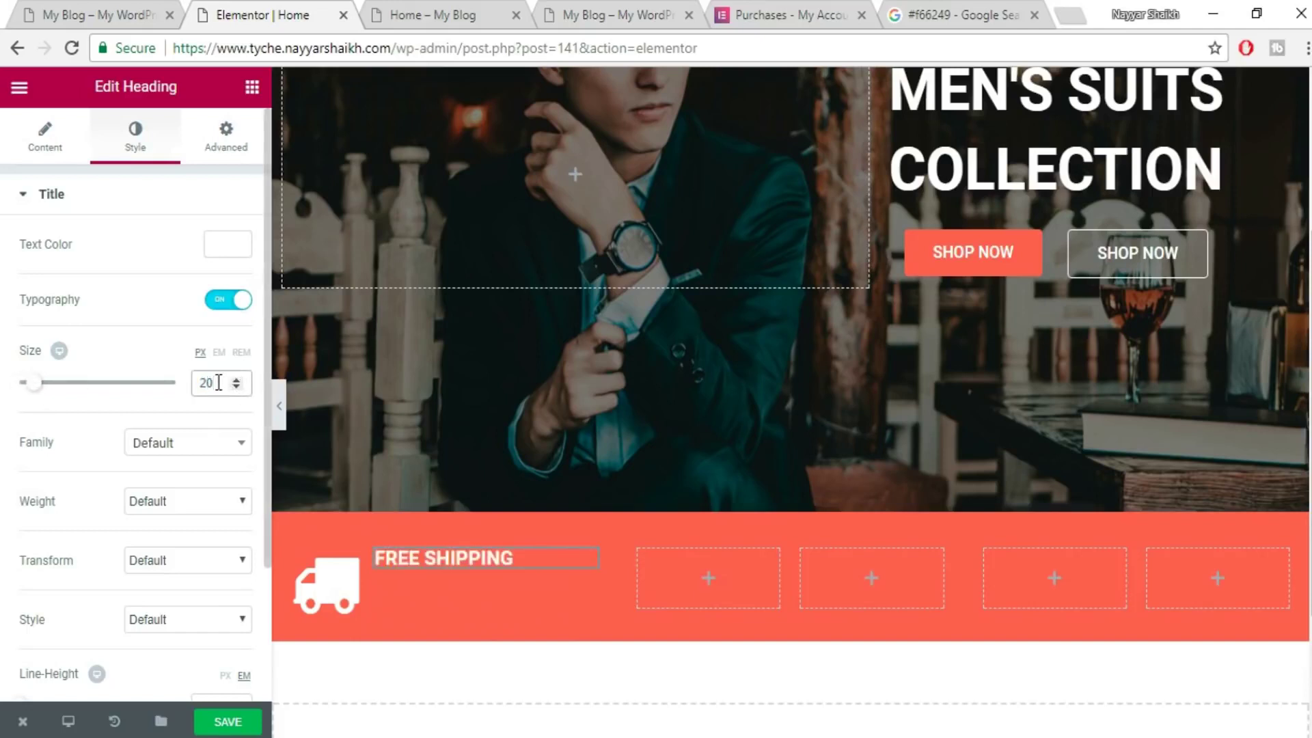
- Set the heading's font weight to 600 and save the page
{"action": "left_click", "coordinate": [178, 504]}
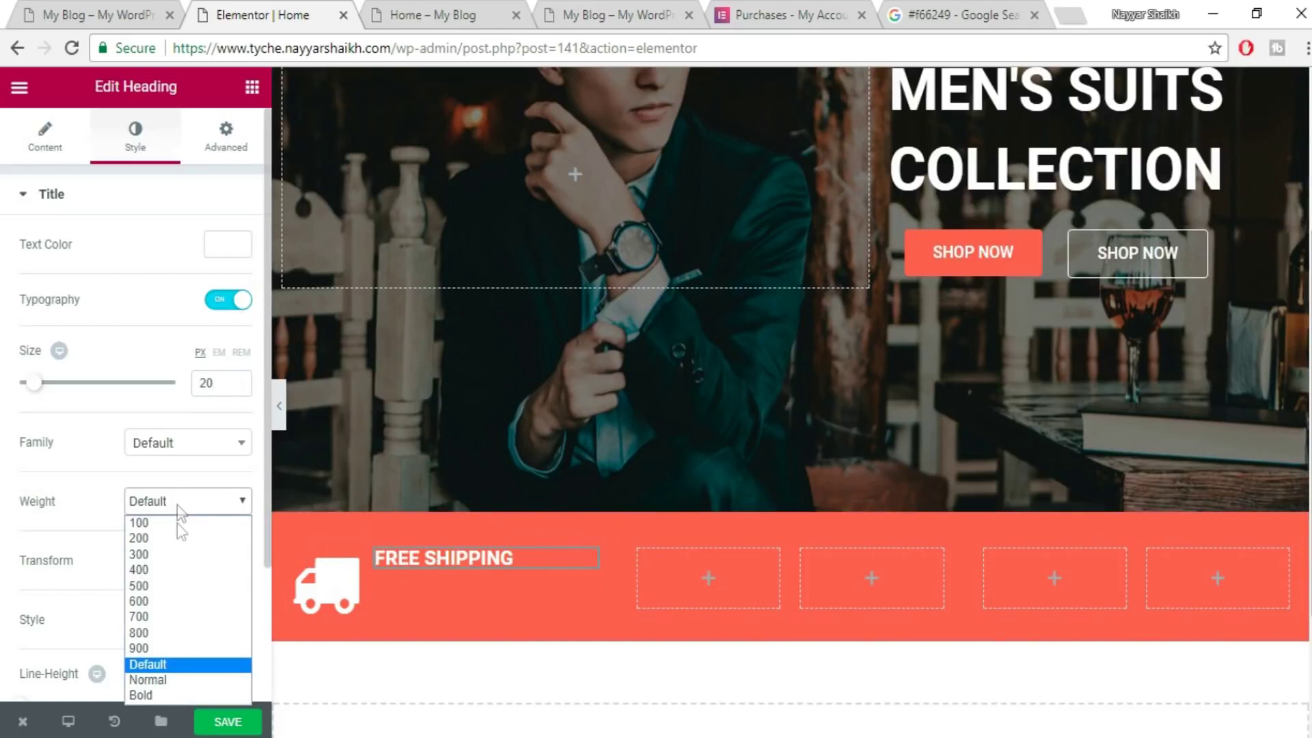
{"action": "left_click", "coordinate": [176, 587]}
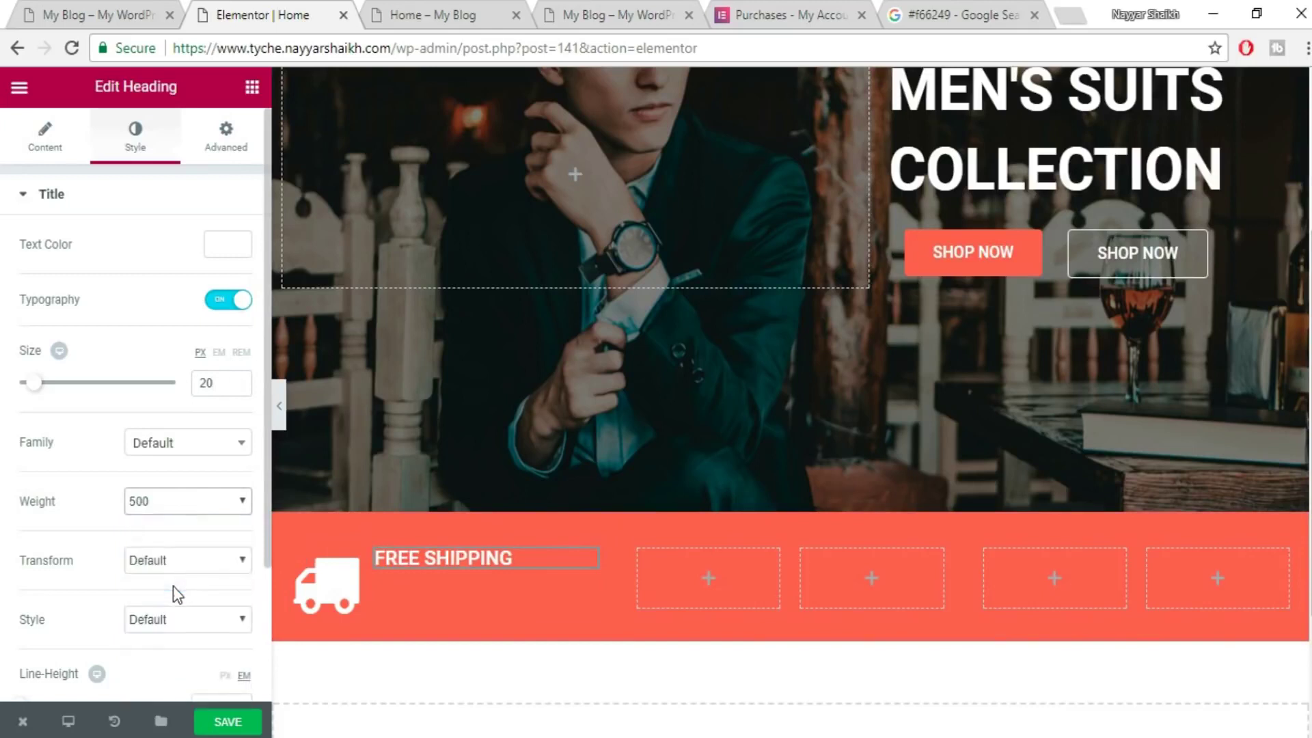
{"action": "left_click", "coordinate": [185, 514]}
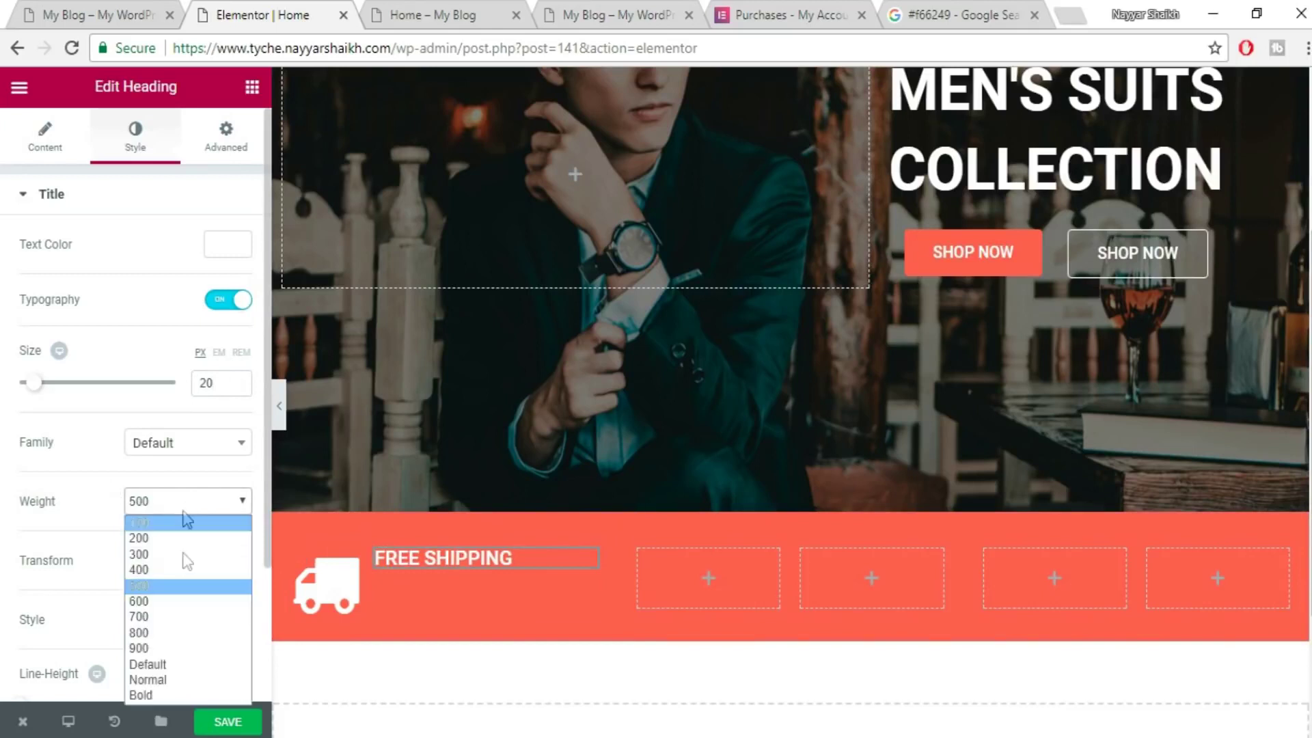
{"action": "left_click", "coordinate": [183, 604]}
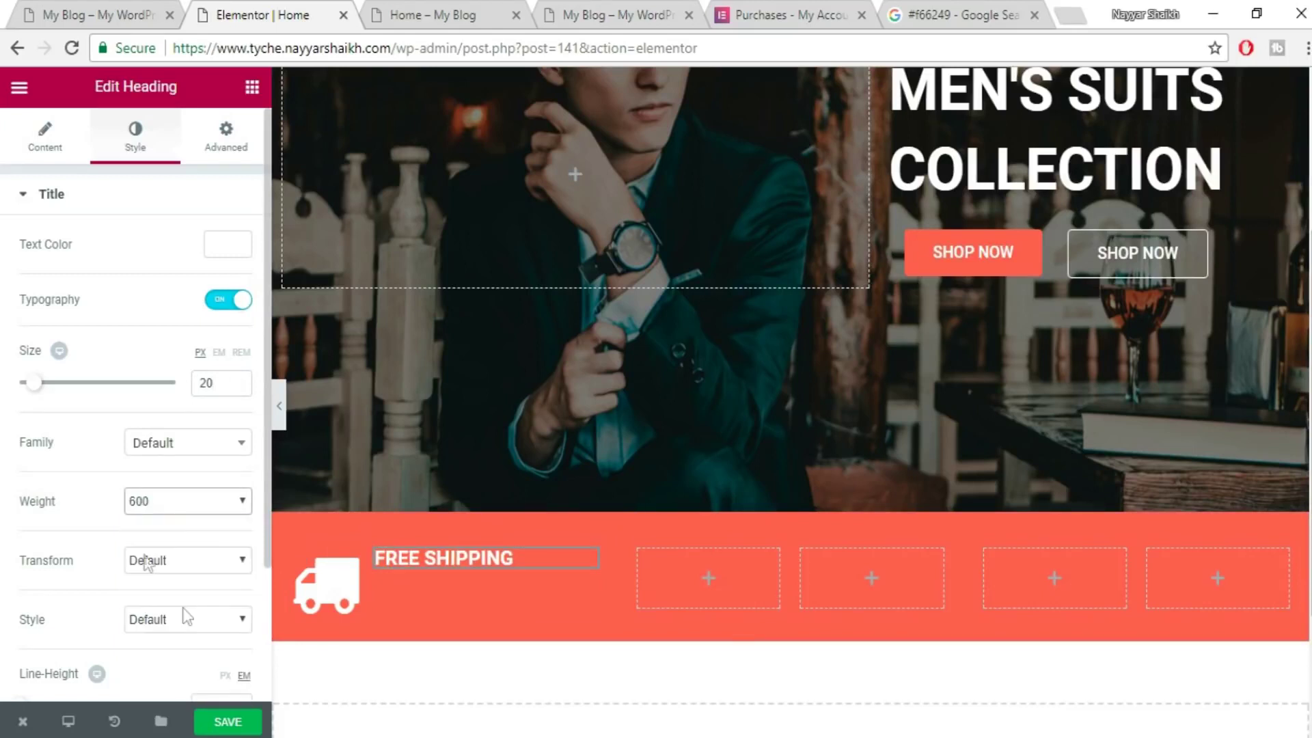
{"action": "left_click", "coordinate": [225, 723]}
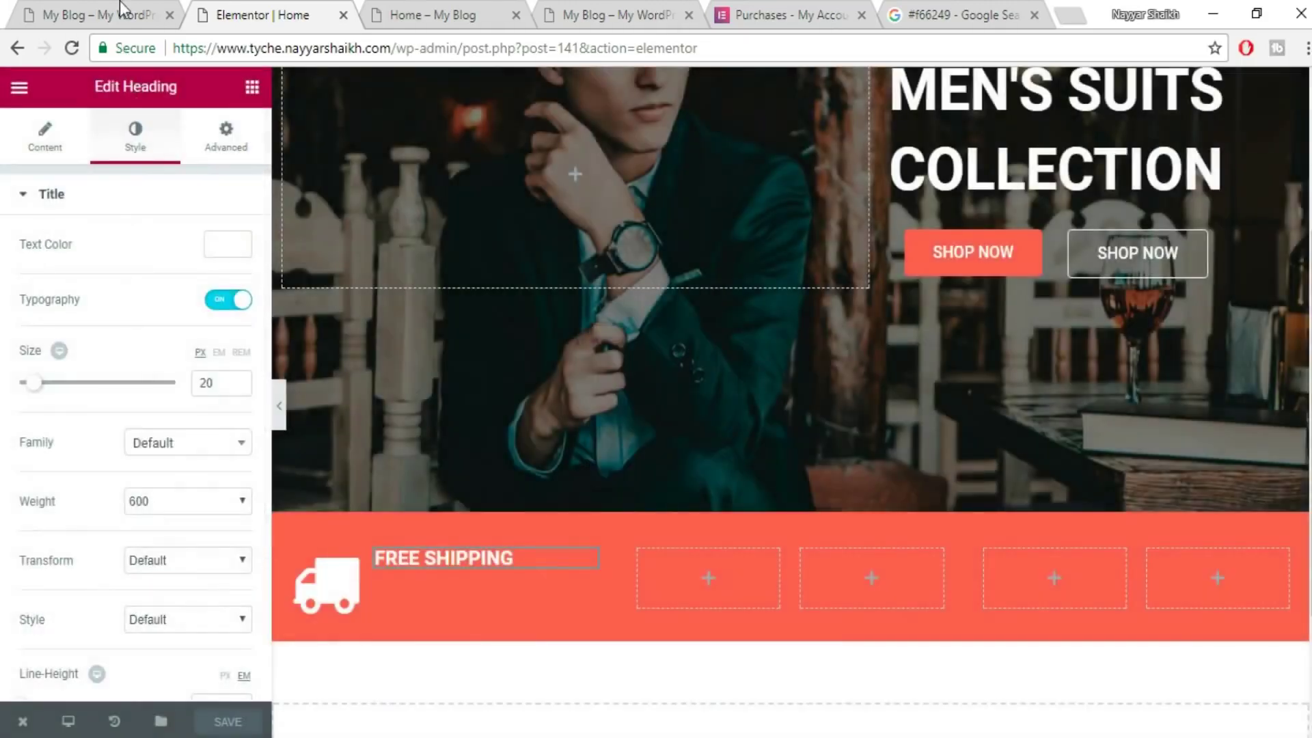
- Copy the 'On all orders over 90$' subtext from the reference site
{"action": "left_click", "coordinate": [123, 13]}
{"action": "left_click_drag", "start_coordinate": [316, 370], "coordinate": [213, 371]}
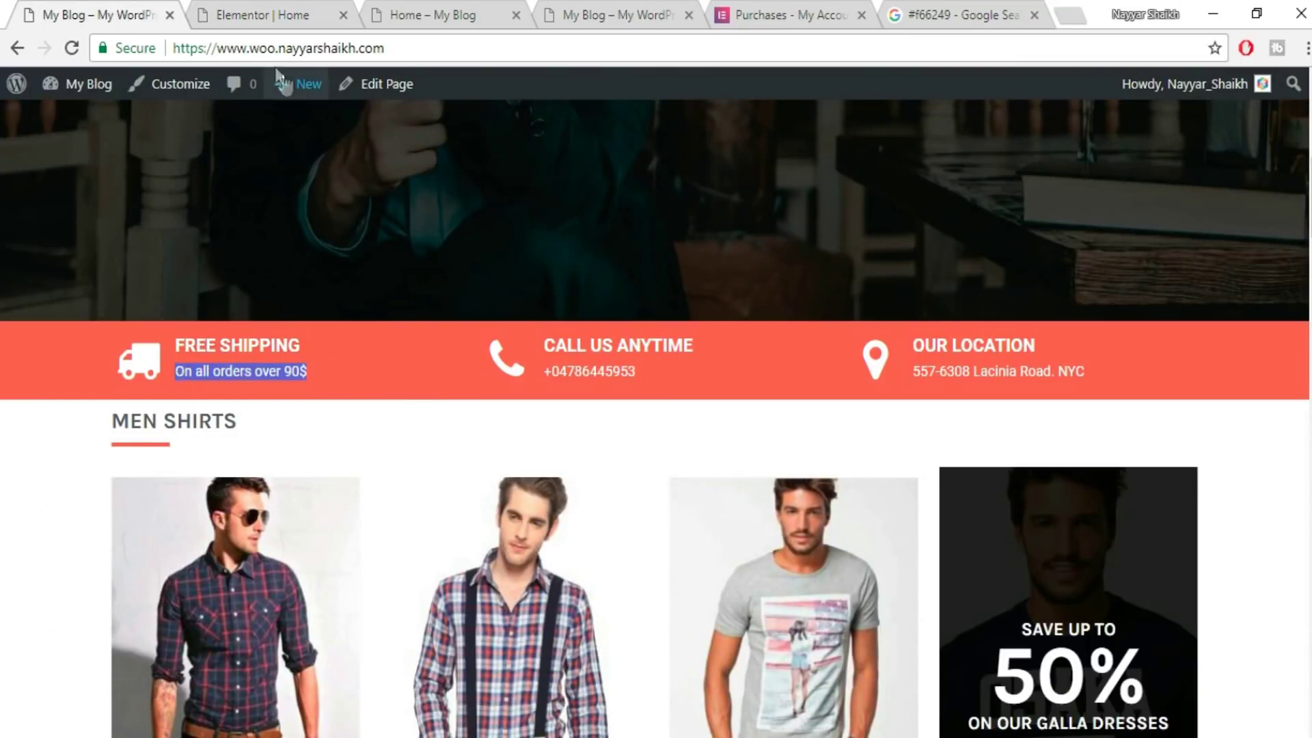
{"action": "left_click", "coordinate": [293, 13]}
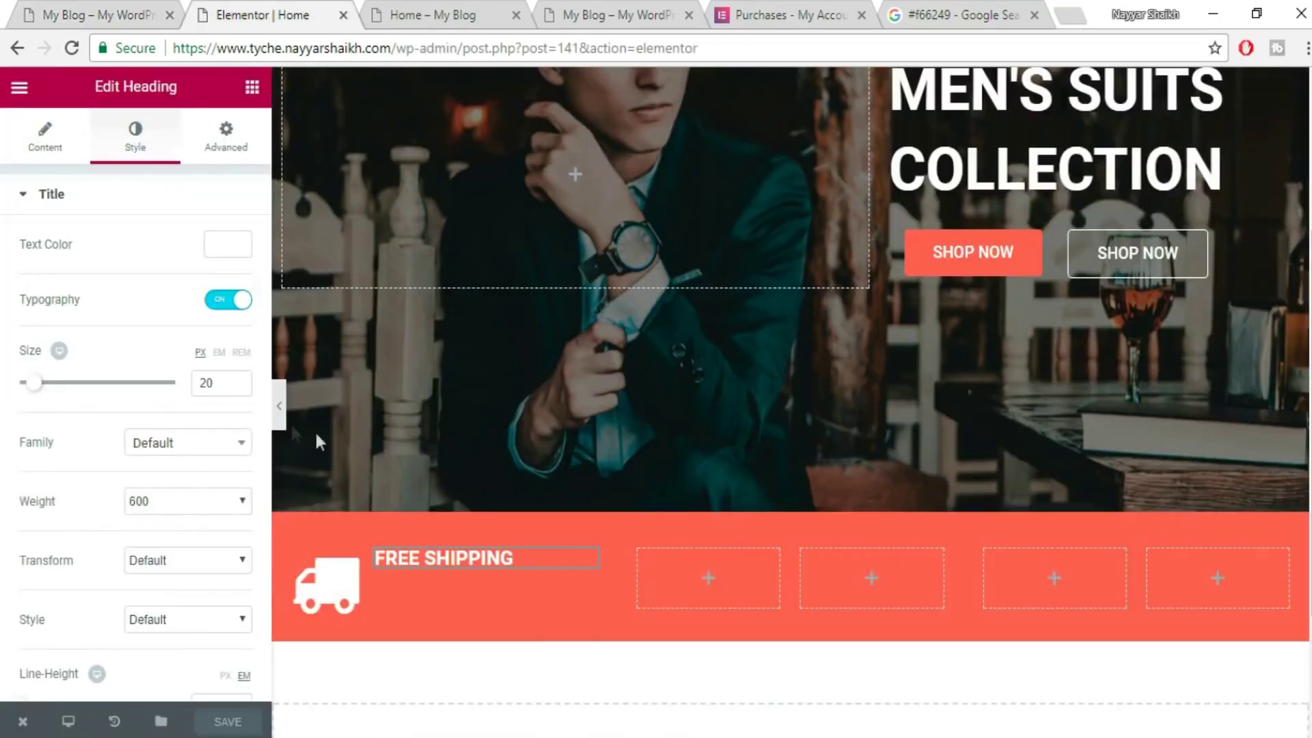
- Add a second heading reading 'On all orders over 90$' under FREE SHIPPING
{"action": "left_click", "coordinate": [250, 90]}
{"action": "left_click_drag", "start_coordinate": [205, 251], "coordinate": [470, 602]}
{"action": "left_click", "coordinate": [105, 302]}
{"action": "key", "text": "ctrl+a"}
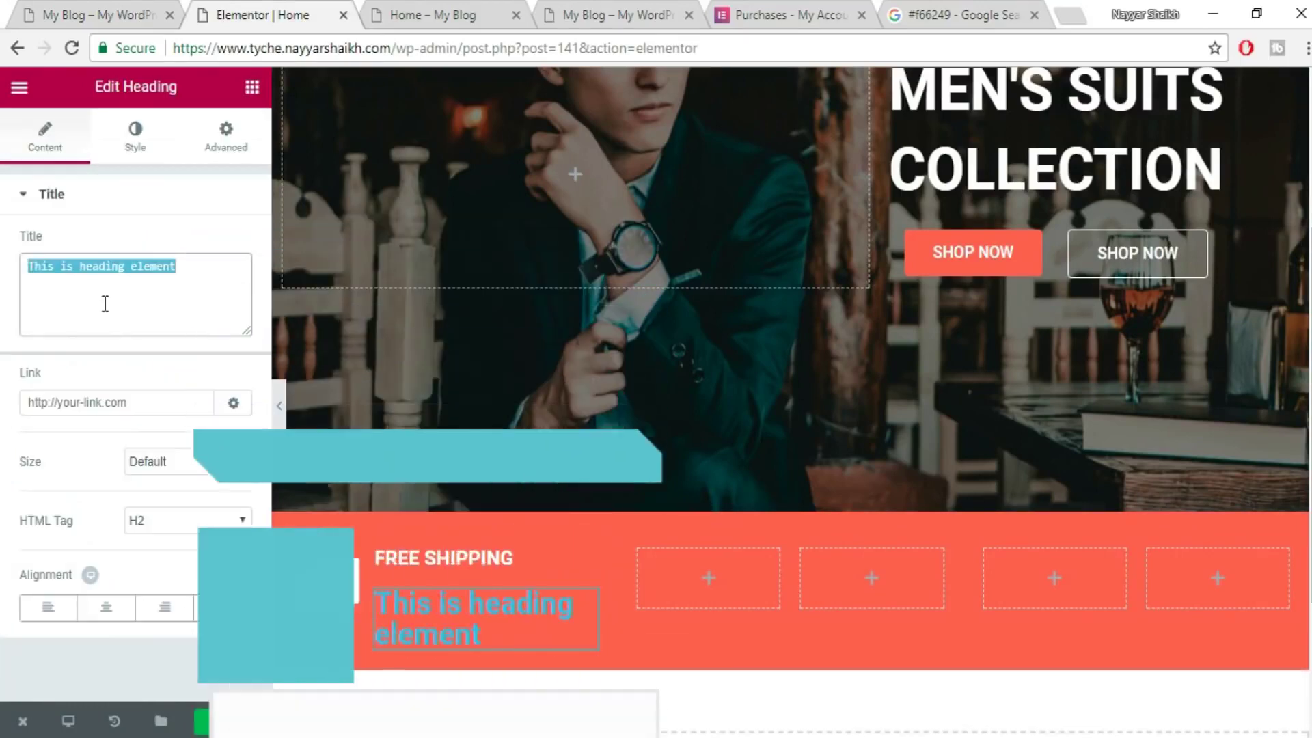
{"action": "type", "text": "On all orders over 90$"}
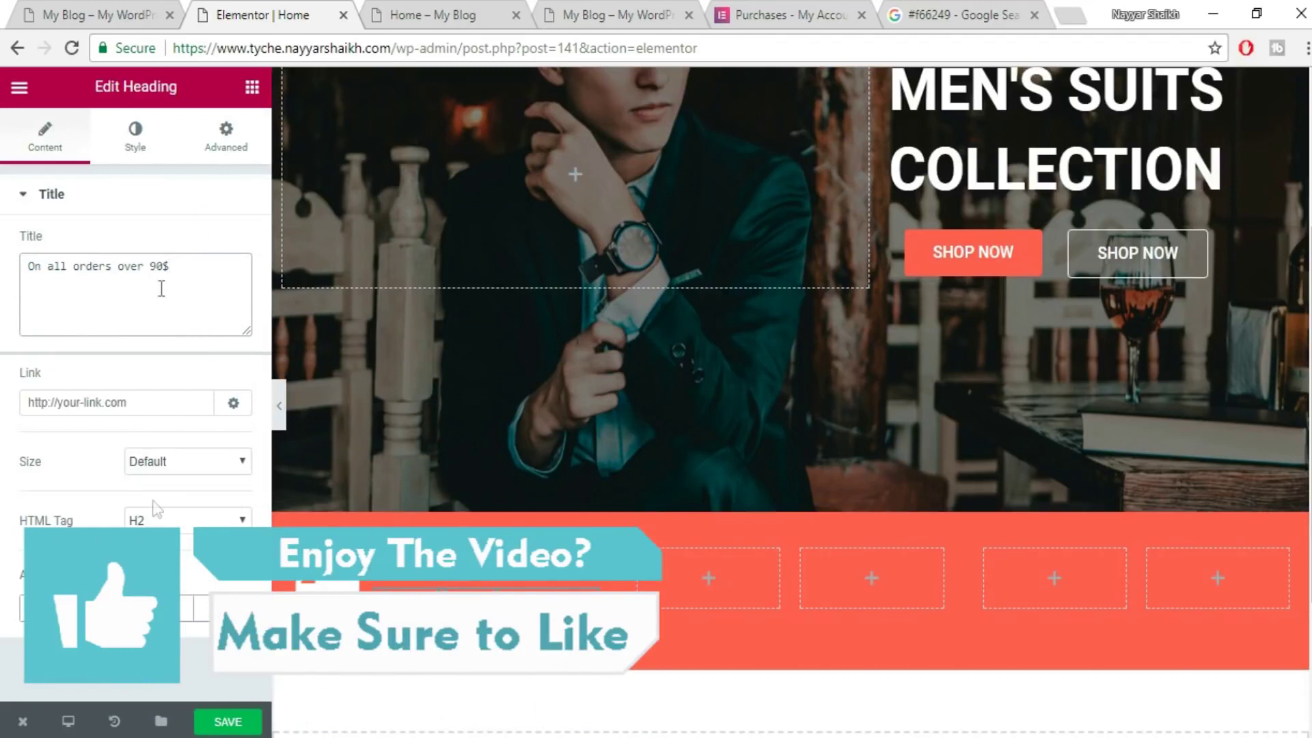
- Style the subtext white at 16 px with a light 300 weight
{"action": "left_click", "coordinate": [139, 136]}
{"action": "left_click", "coordinate": [246, 254]}
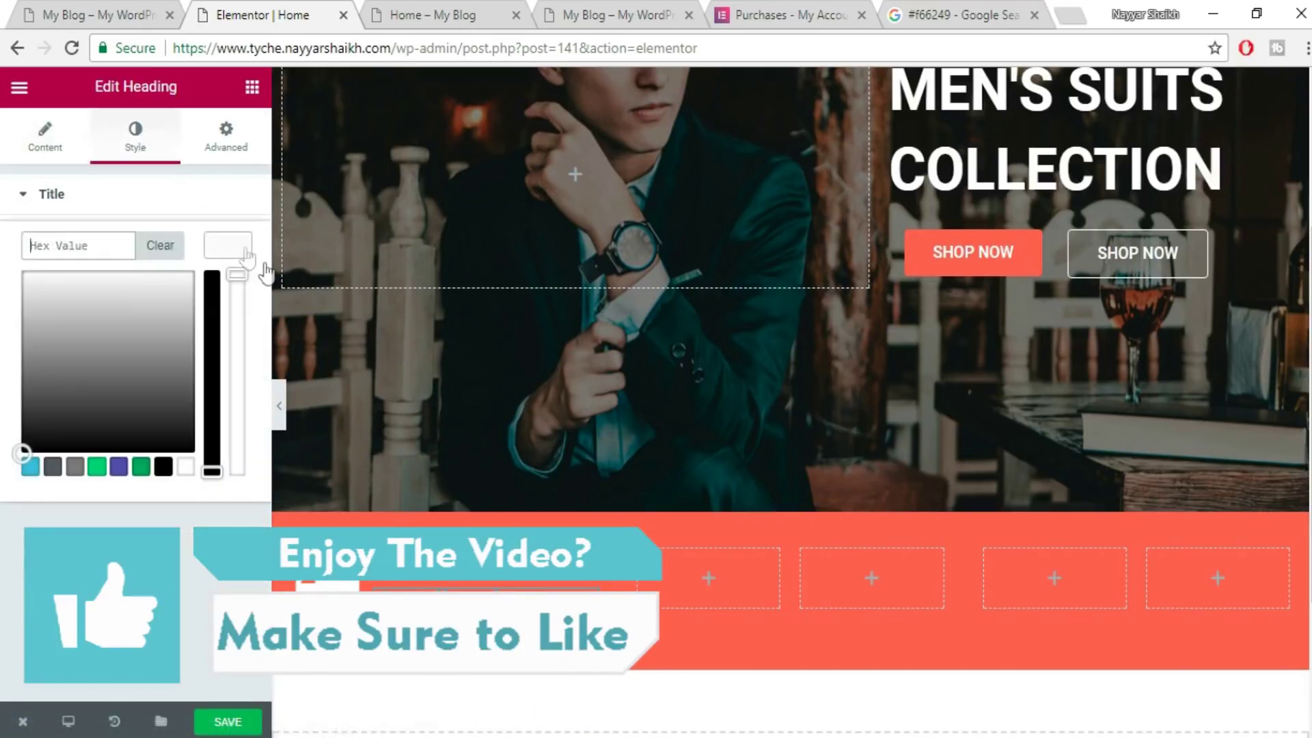
{"action": "left_click", "coordinate": [222, 243]}
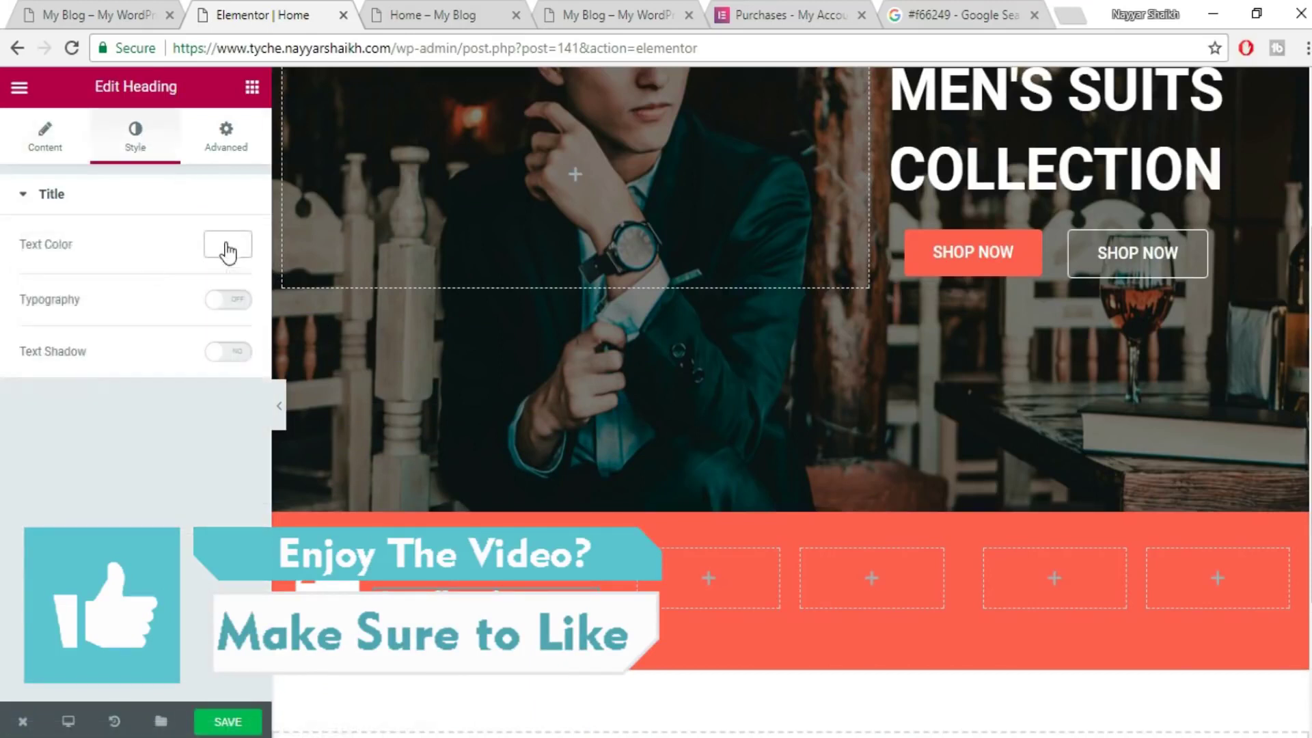
{"action": "left_click", "coordinate": [213, 302]}
{"action": "left_click_drag", "start_coordinate": [24, 393], "coordinate": [29, 395]}
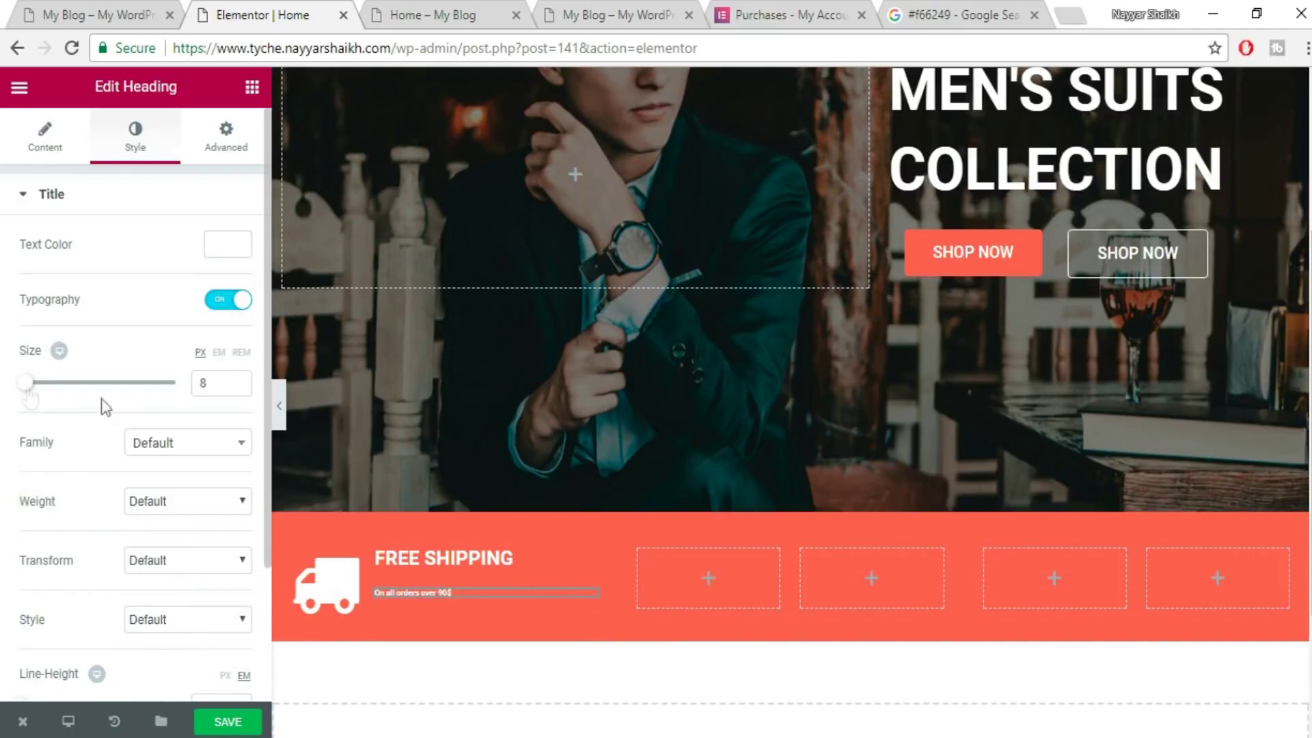
{"action": "double_click", "coordinate": [203, 382]}
{"action": "type", "text": "1"}
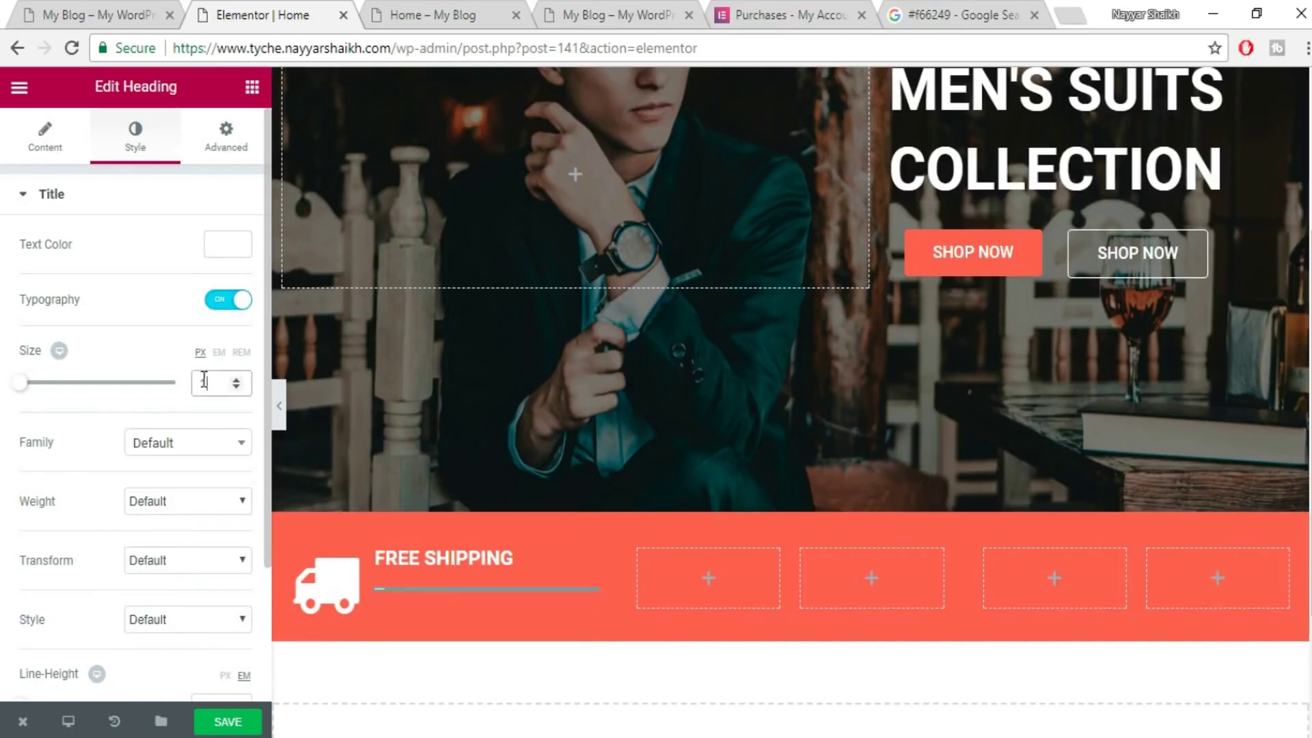
{"action": "type", "text": "216"}
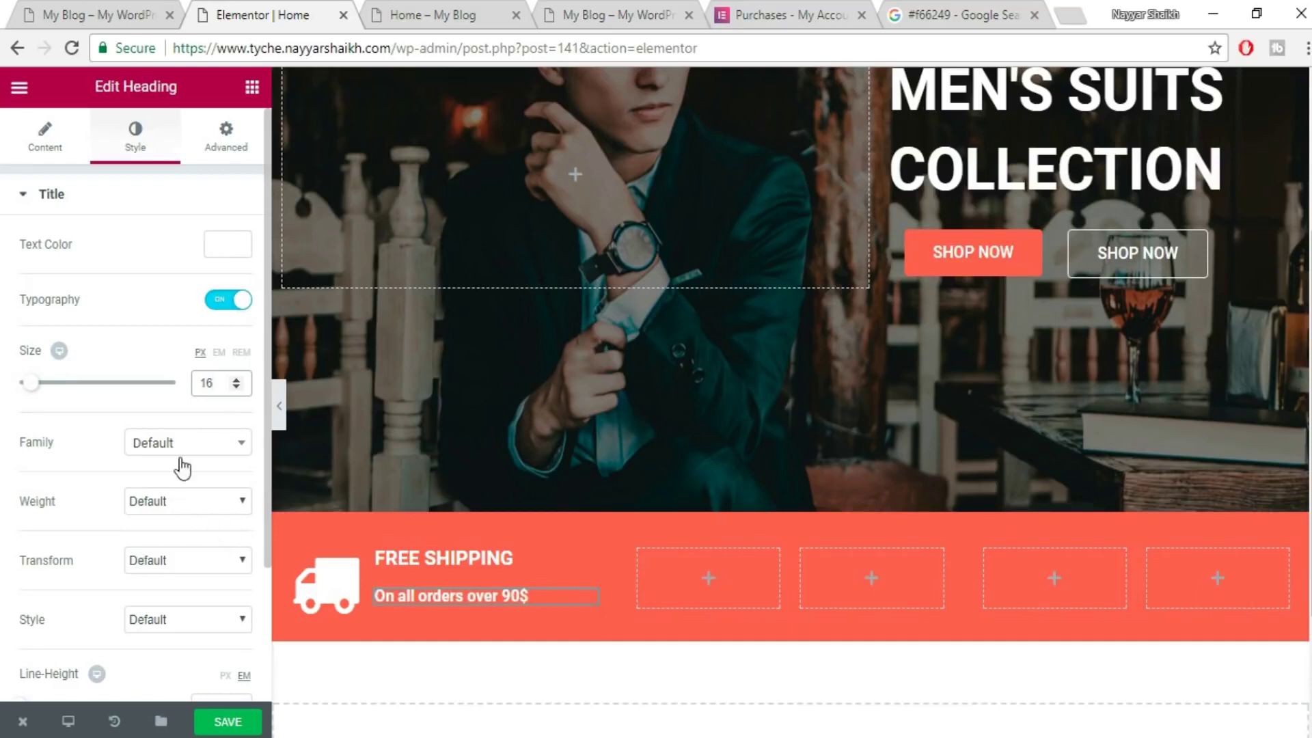
{"action": "left_click", "coordinate": [180, 503]}
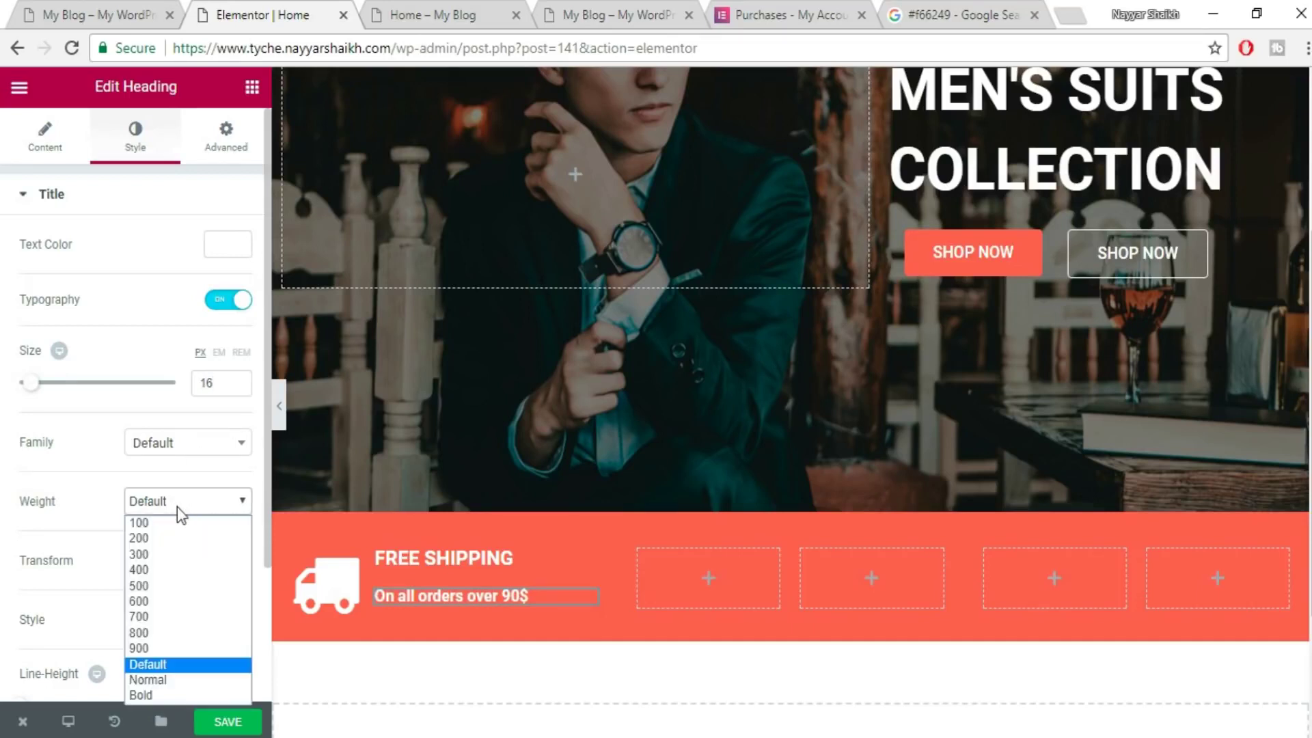
{"action": "left_click", "coordinate": [162, 555]}
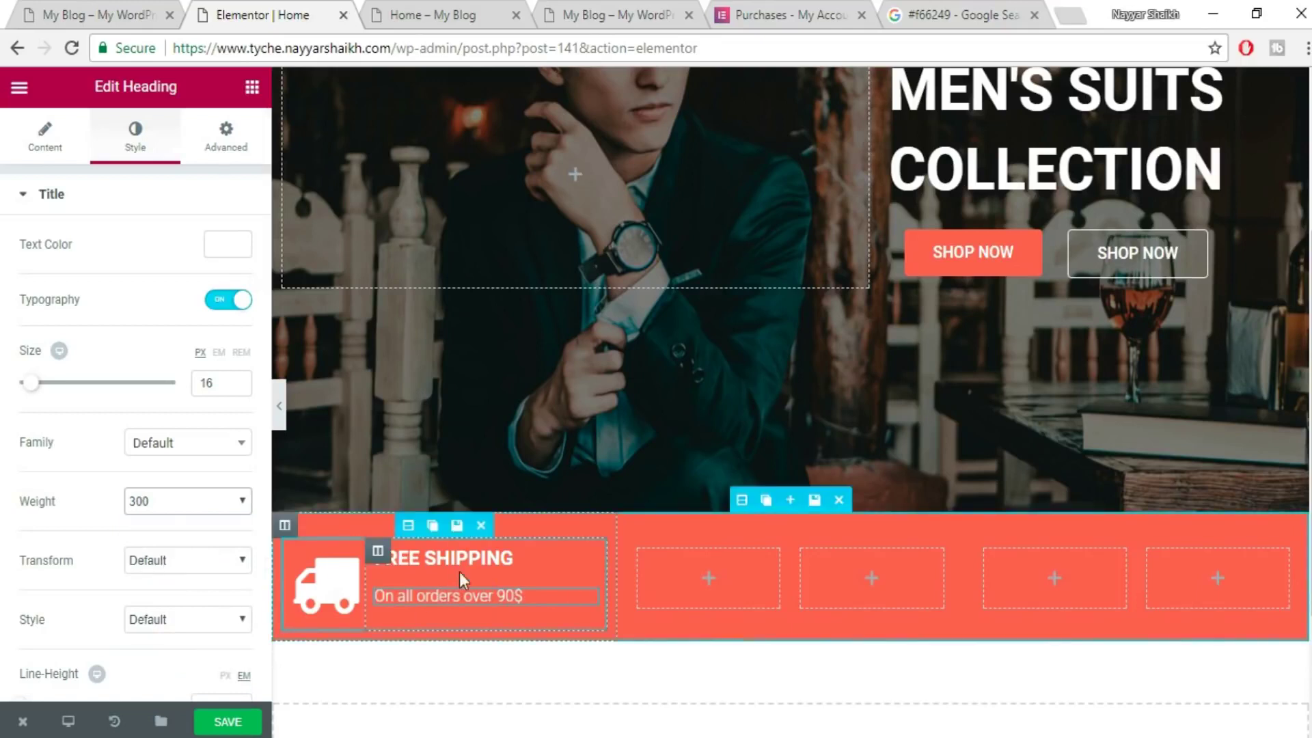
- Preview the Home page and compare it with the reference site's shipping bar
{"action": "scroll", "coordinate": [567, 649], "scroll_direction": "down", "scroll_amount": 3}
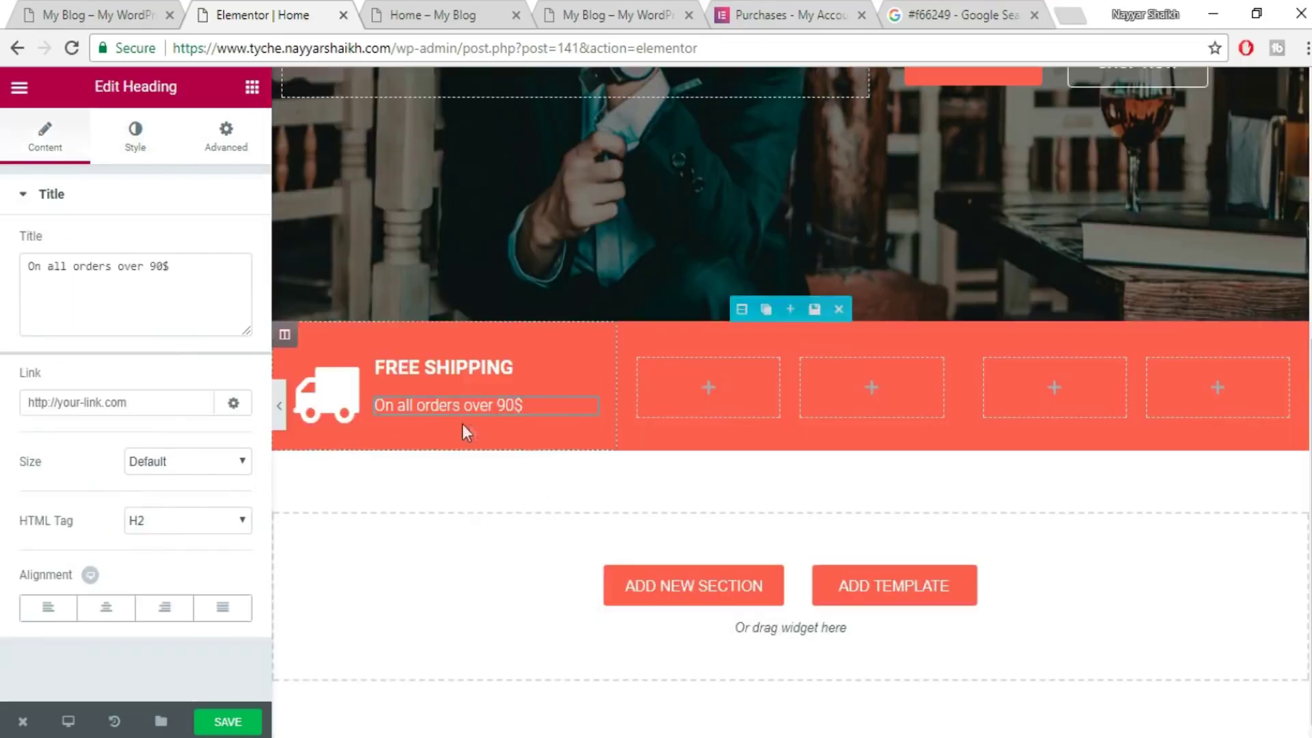
{"action": "mouse_move", "coordinate": [22, 721]}
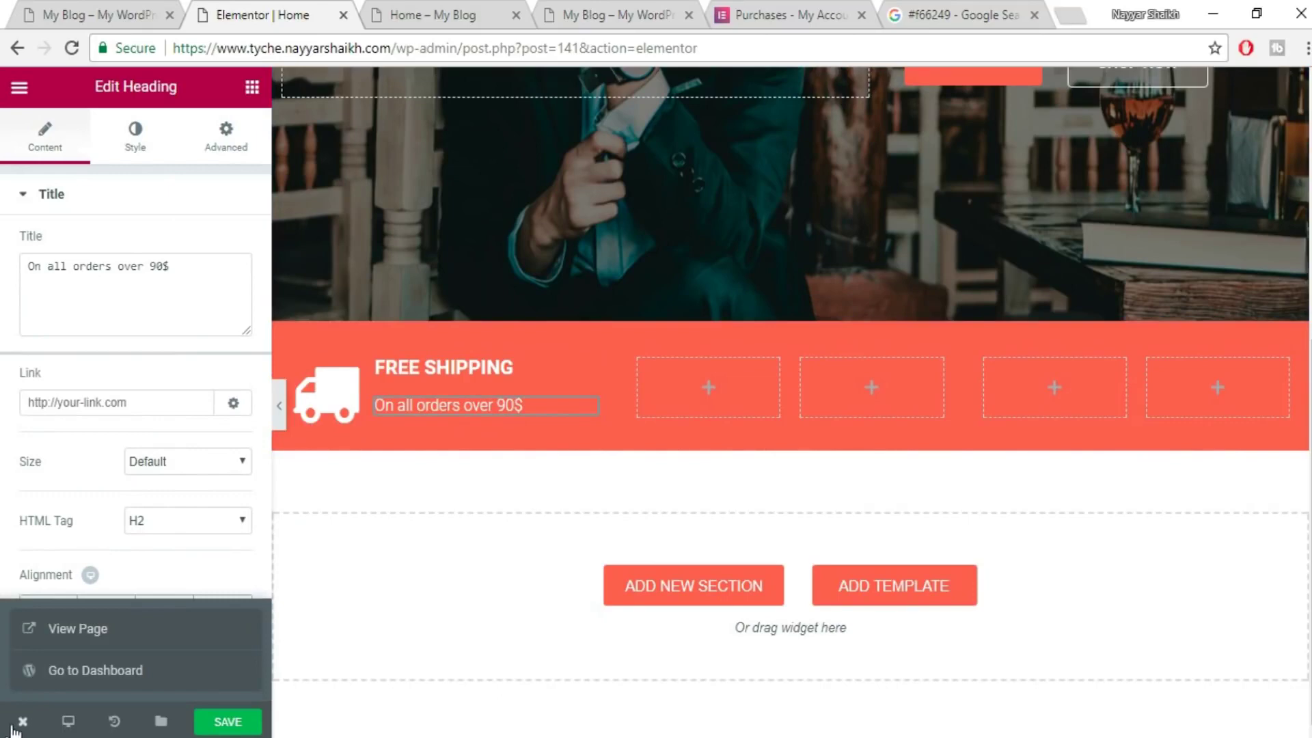
{"action": "left_click", "coordinate": [88, 623]}
{"action": "left_click", "coordinate": [590, 15]}
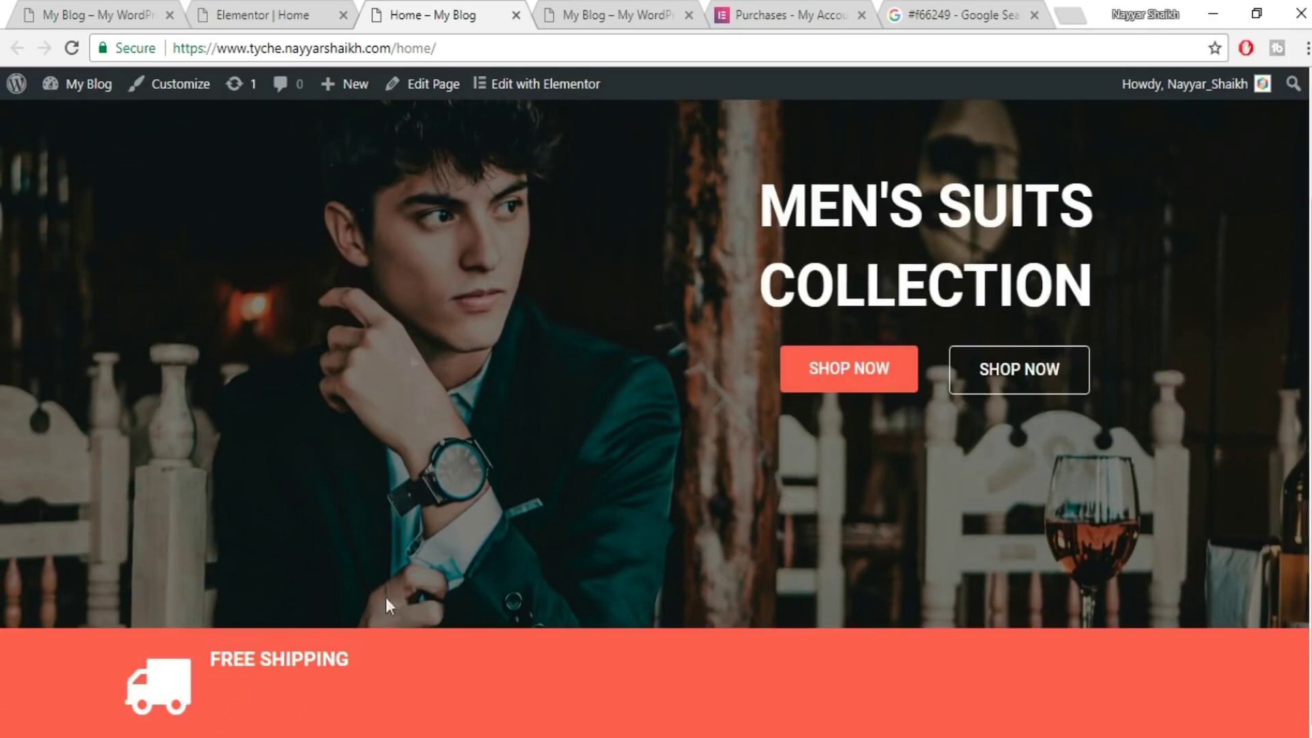
{"action": "left_click", "coordinate": [269, 13]}
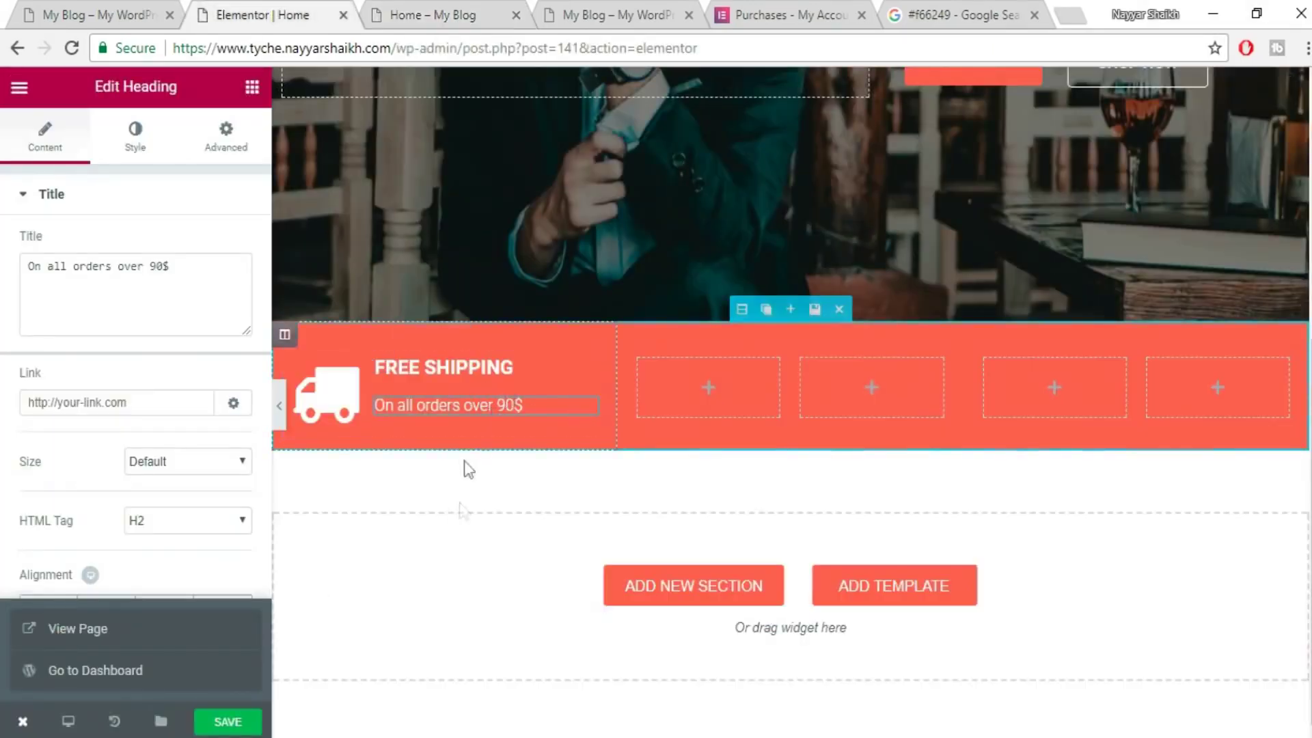
{"action": "left_click", "coordinate": [130, 13]}
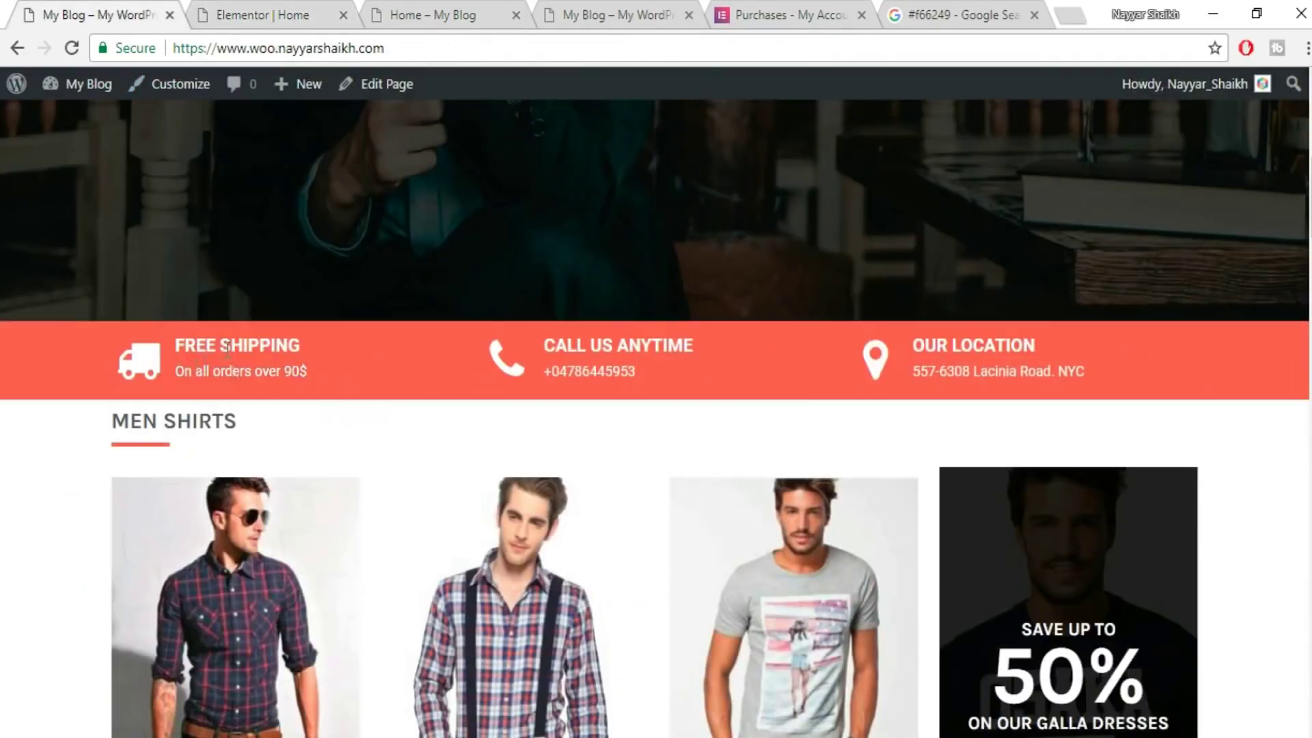
{"action": "left_click", "coordinate": [268, 12]}
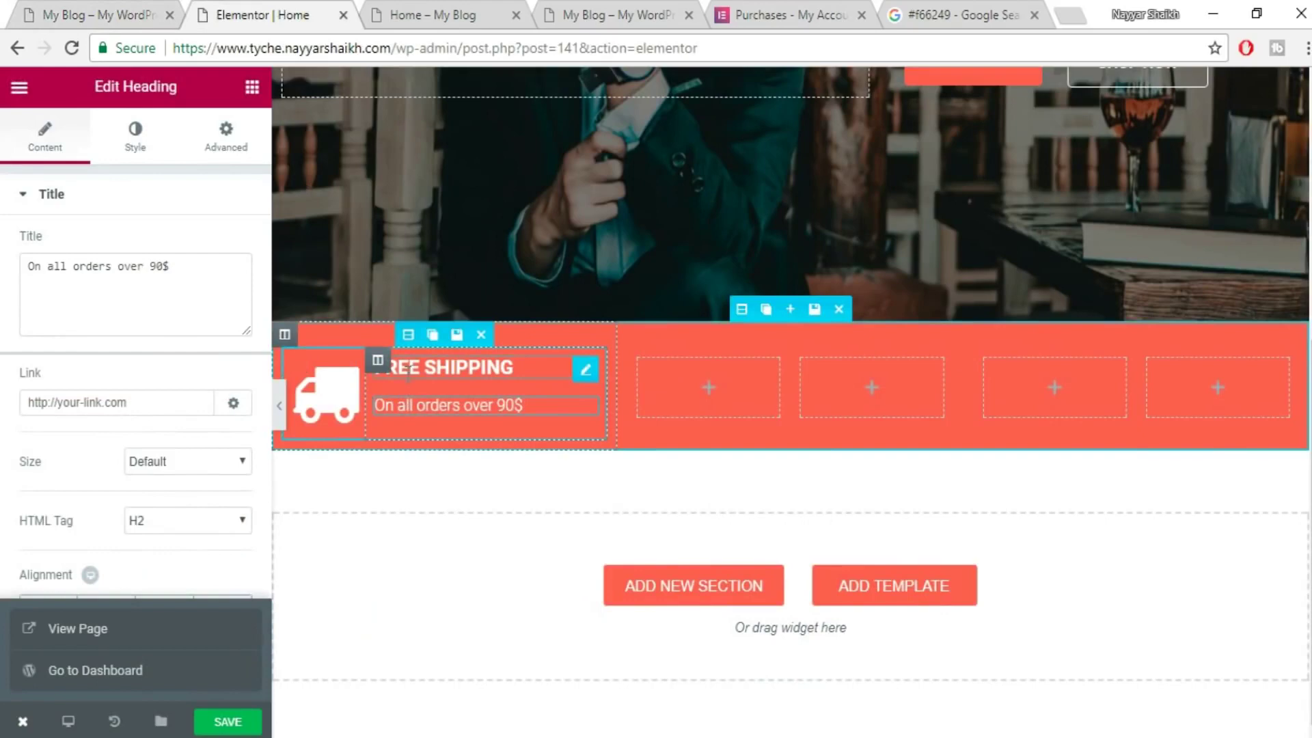
- Give the FREE SHIPPING heading an unlinked 10 px top margin
{"action": "left_click", "coordinate": [532, 369]}
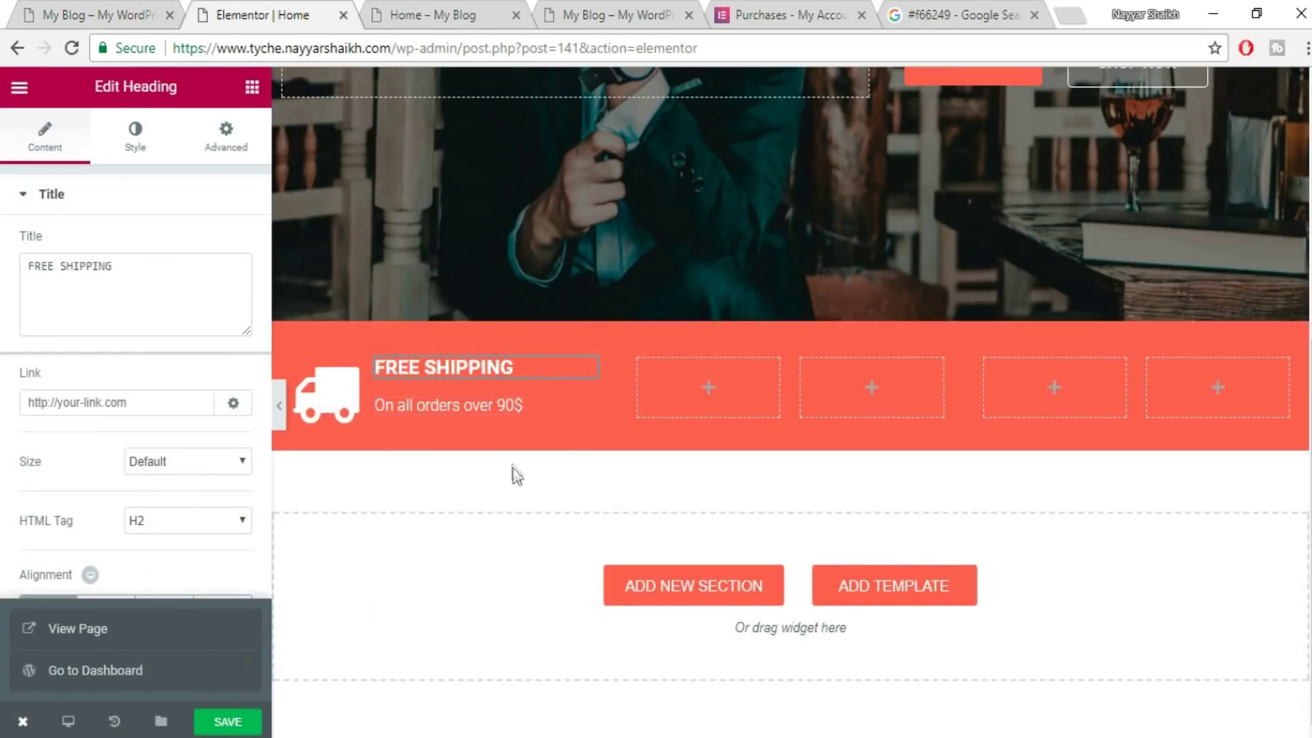
{"action": "left_click", "coordinate": [132, 6]}
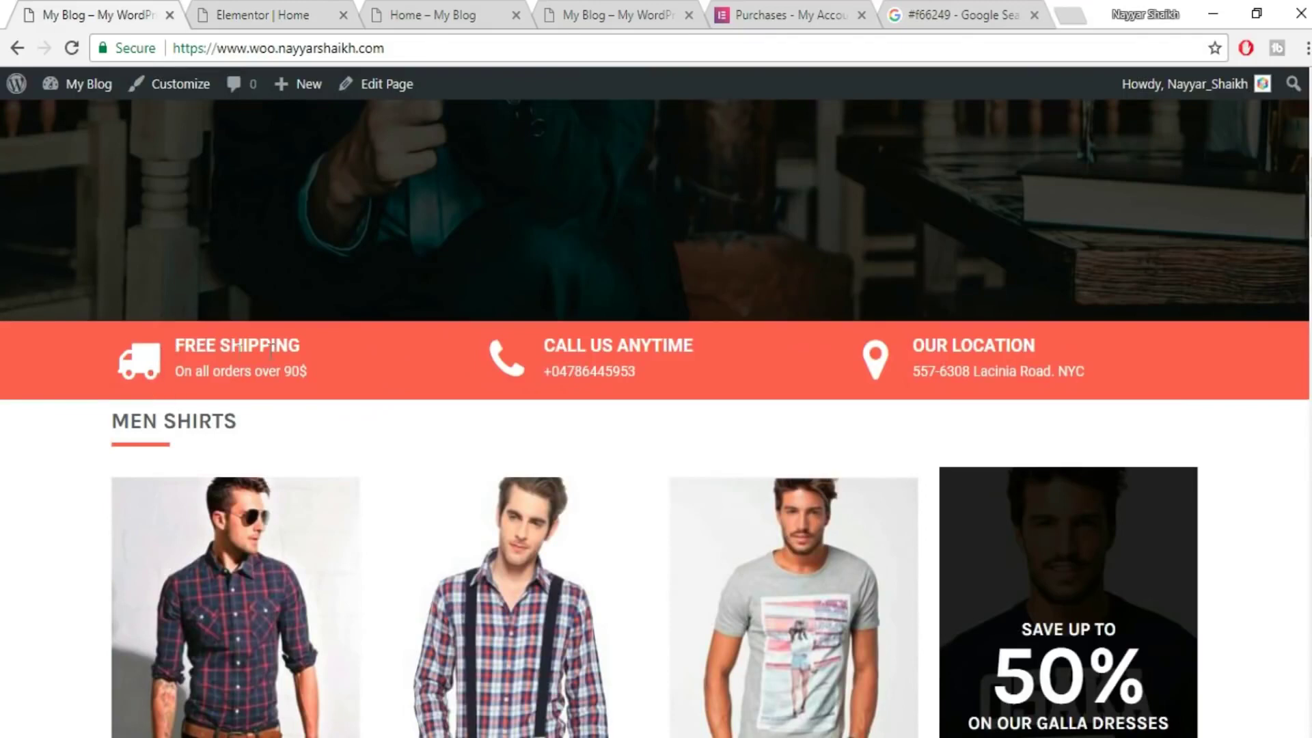
{"action": "left_click", "coordinate": [280, 4]}
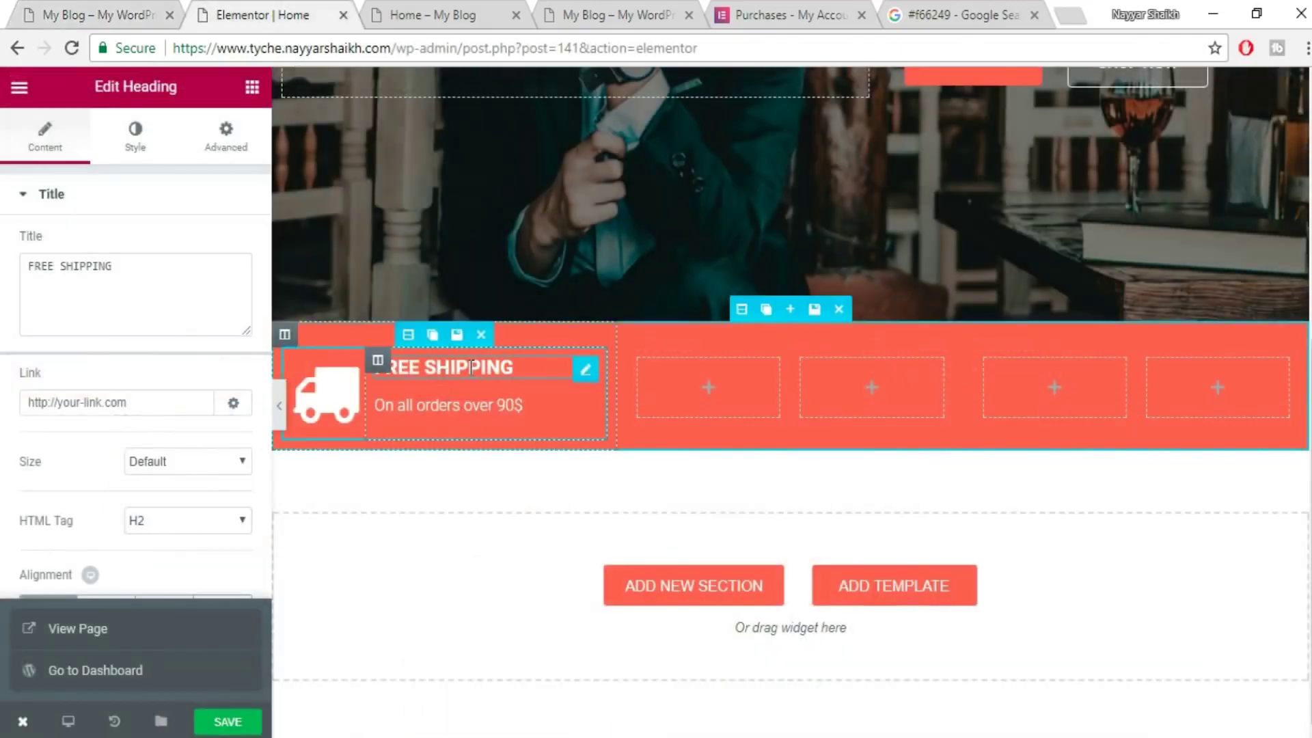
{"action": "left_click", "coordinate": [219, 143]}
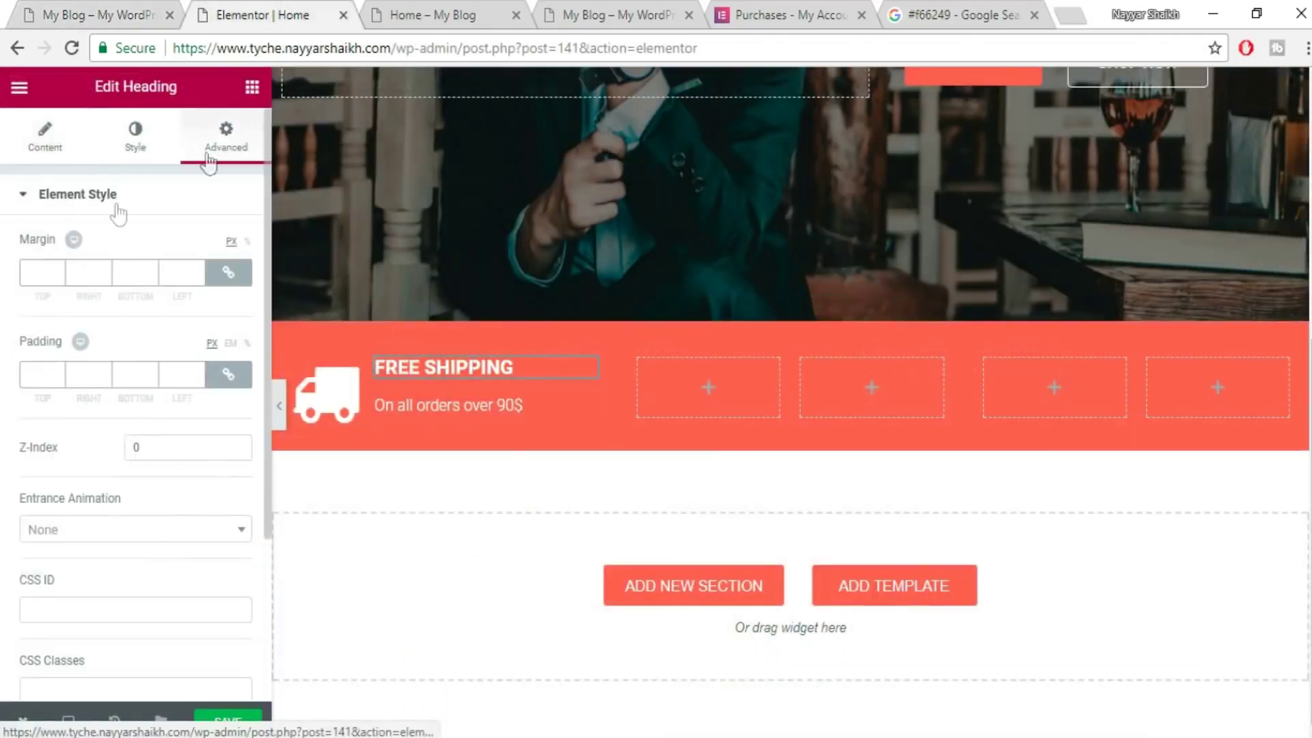
{"action": "left_click", "coordinate": [228, 273]}
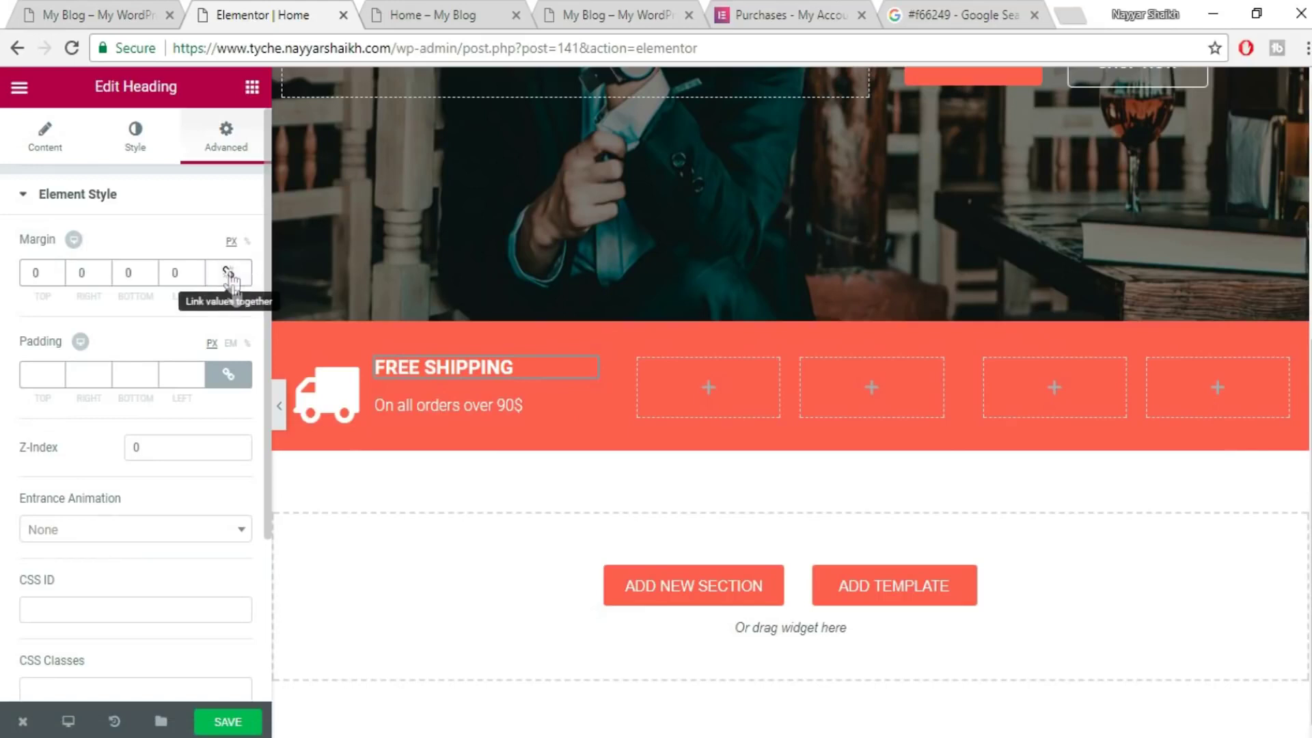
{"action": "double_click", "coordinate": [38, 270]}
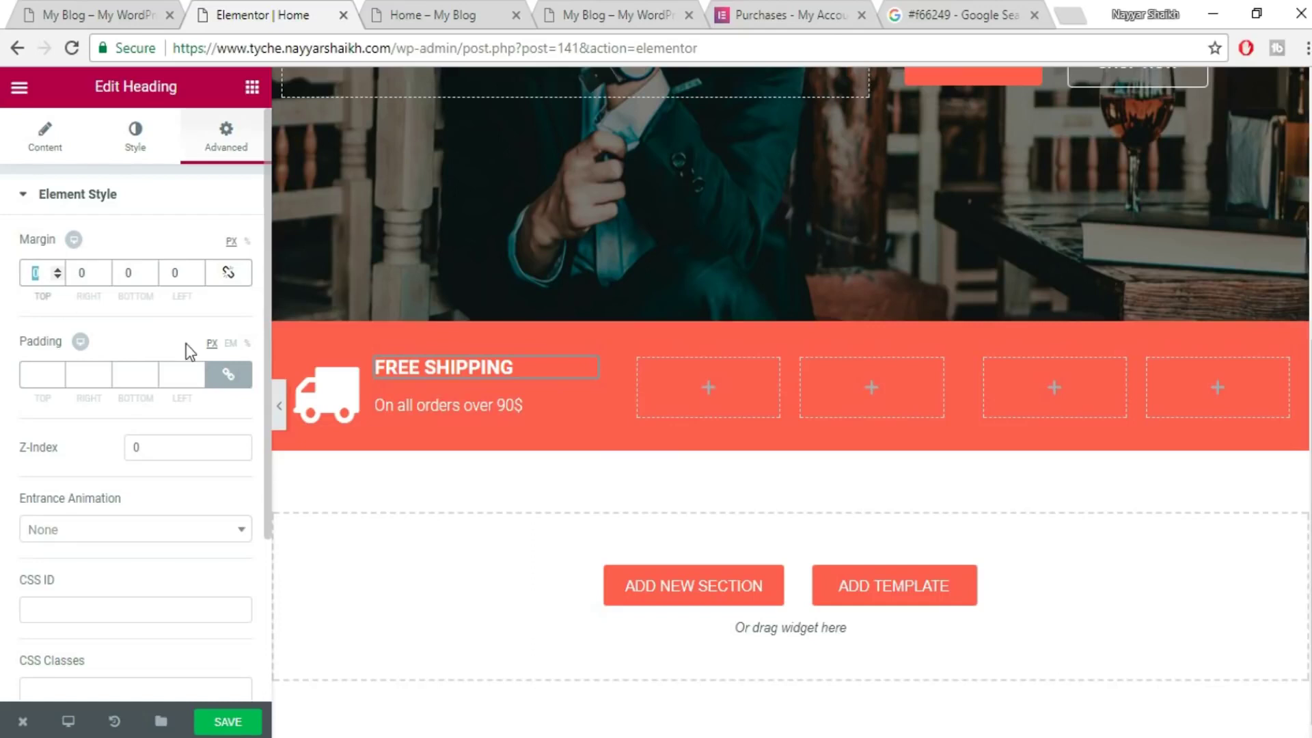
{"action": "type", "text": "10"}
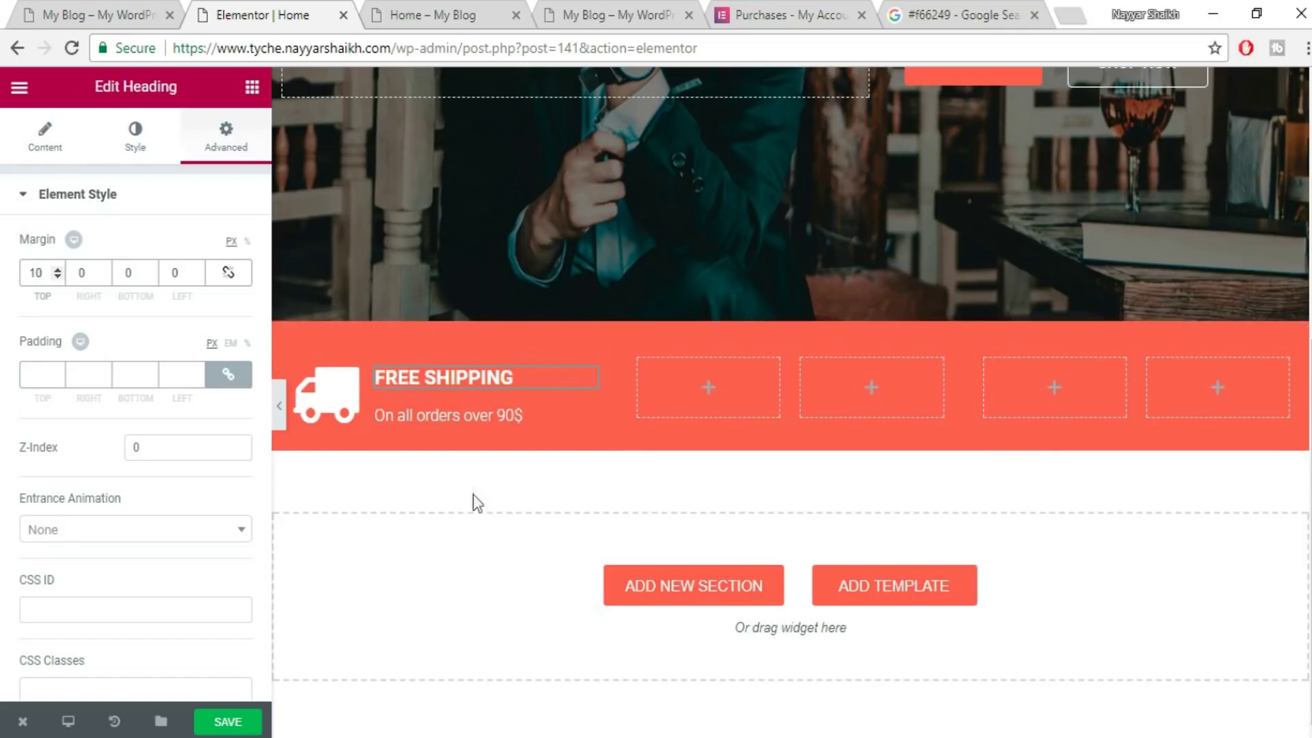
{"action": "left_click", "coordinate": [465, 416]}
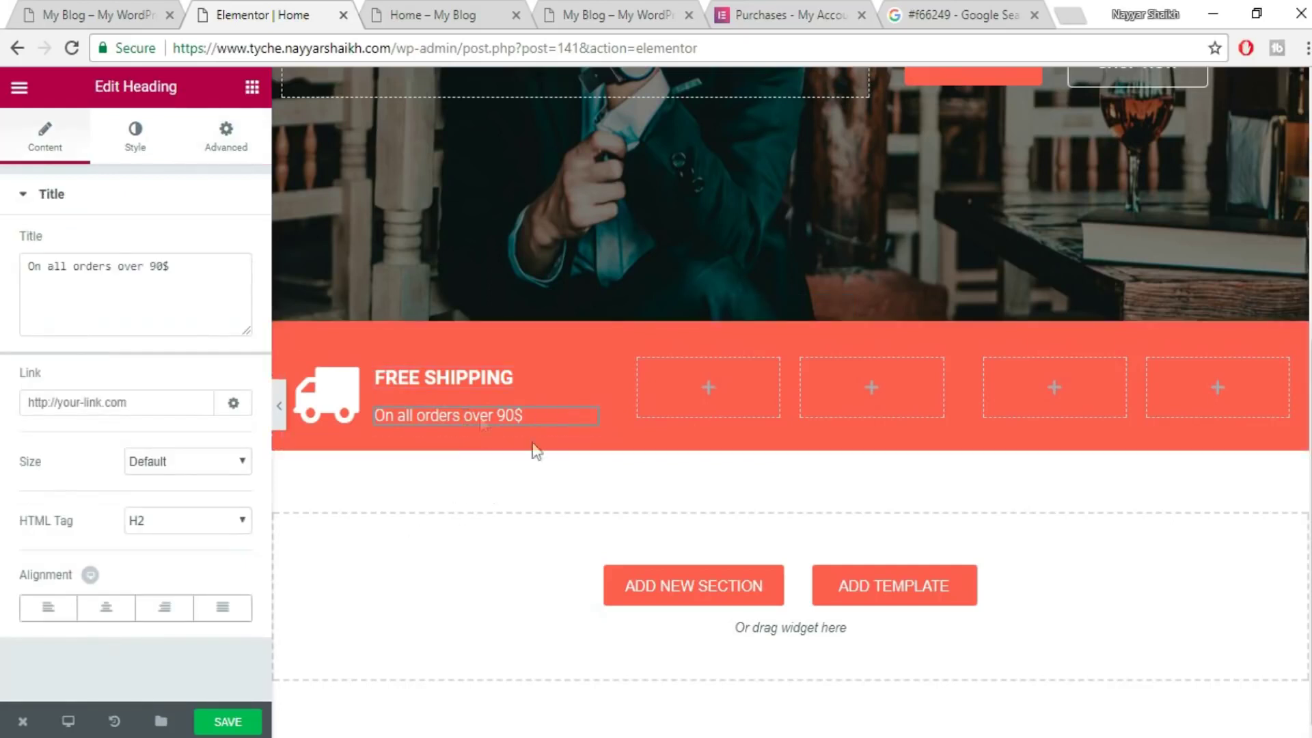
- Delete the two empty columns, duplicate the FREE SHIPPING column twice, and save
{"action": "left_click", "coordinate": [244, 728]}
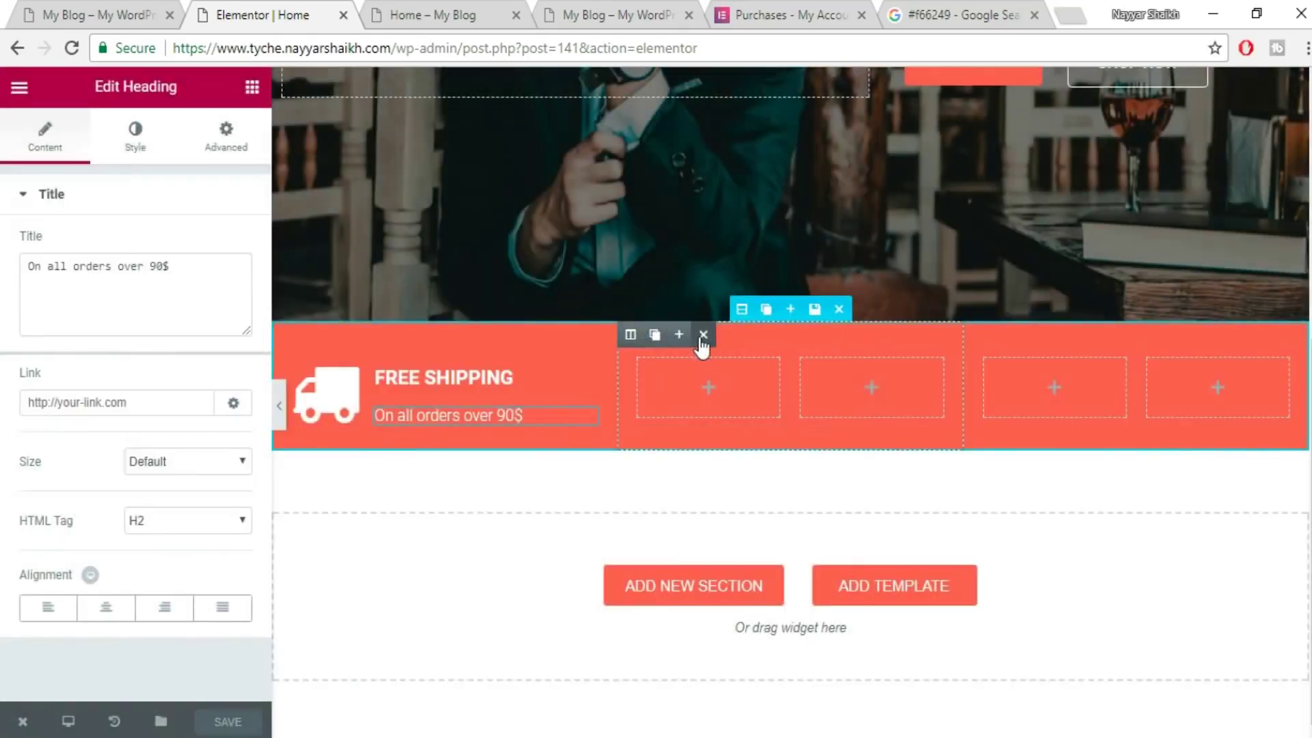
{"action": "left_click", "coordinate": [702, 334]}
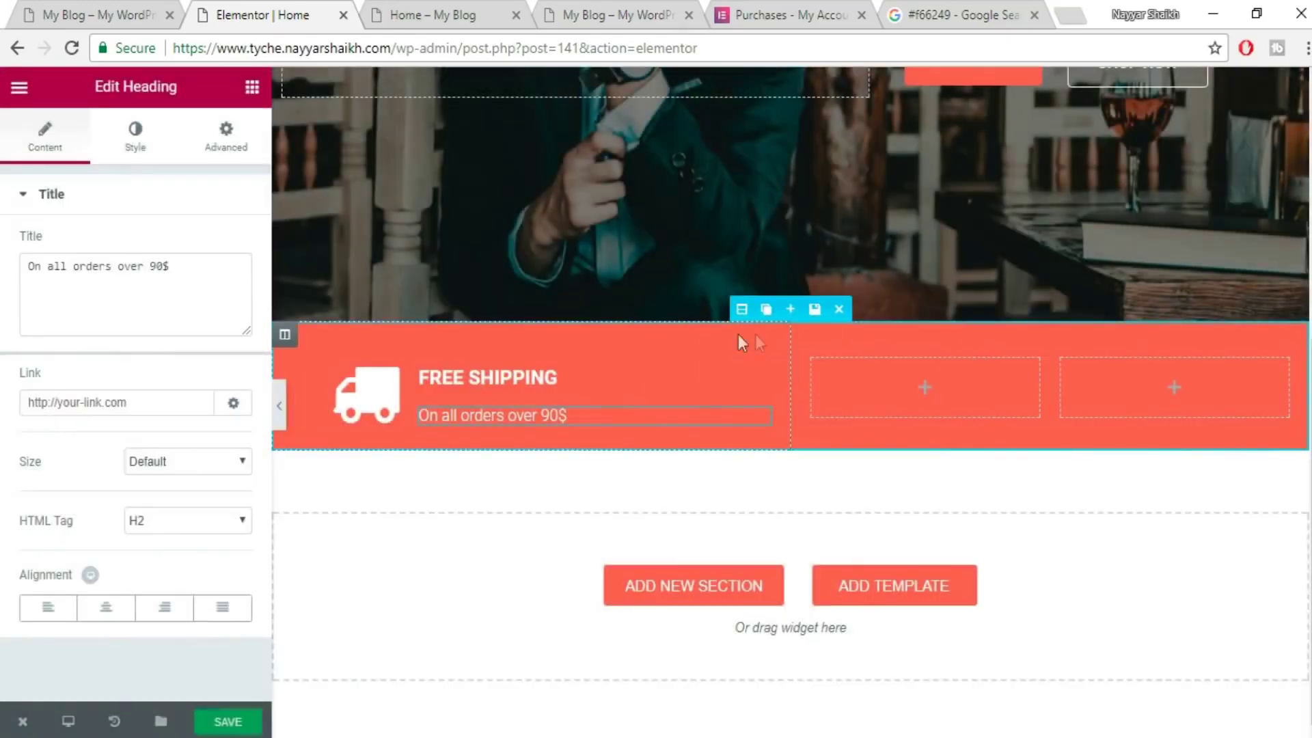
{"action": "left_click", "coordinate": [876, 334]}
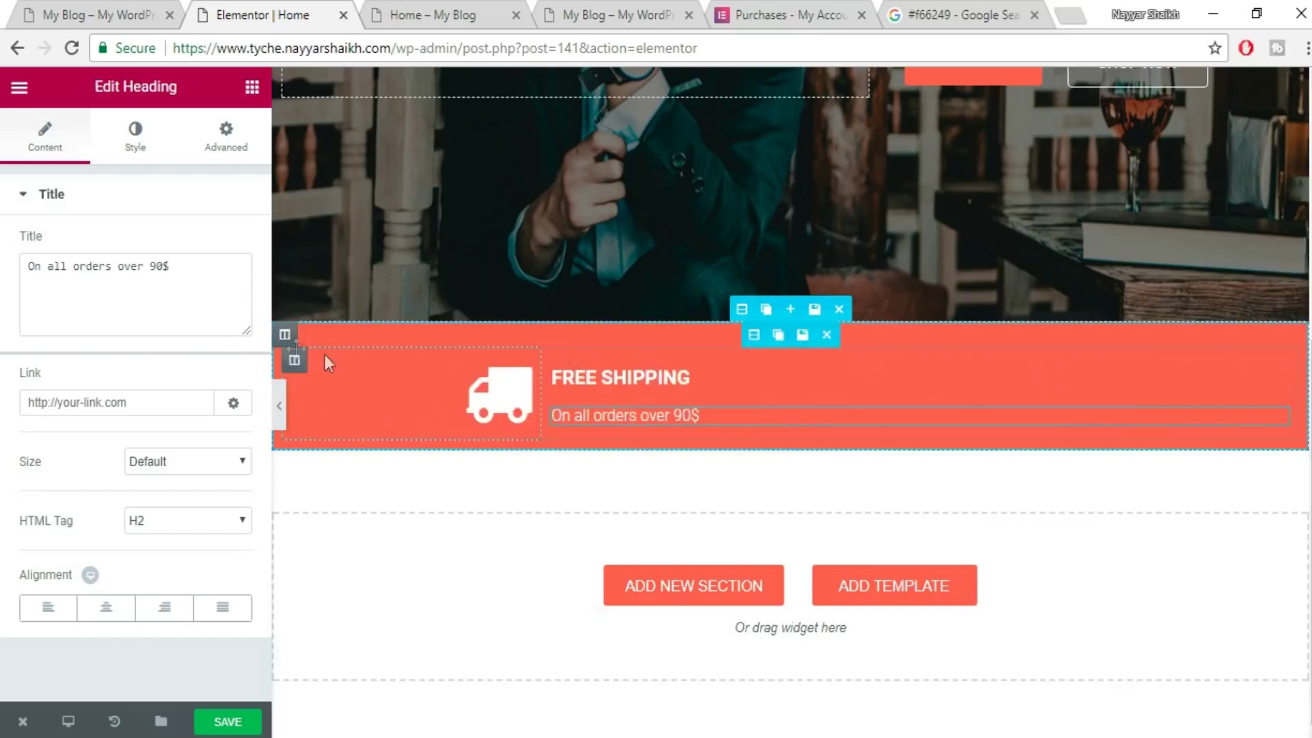
{"action": "left_click", "coordinate": [308, 335]}
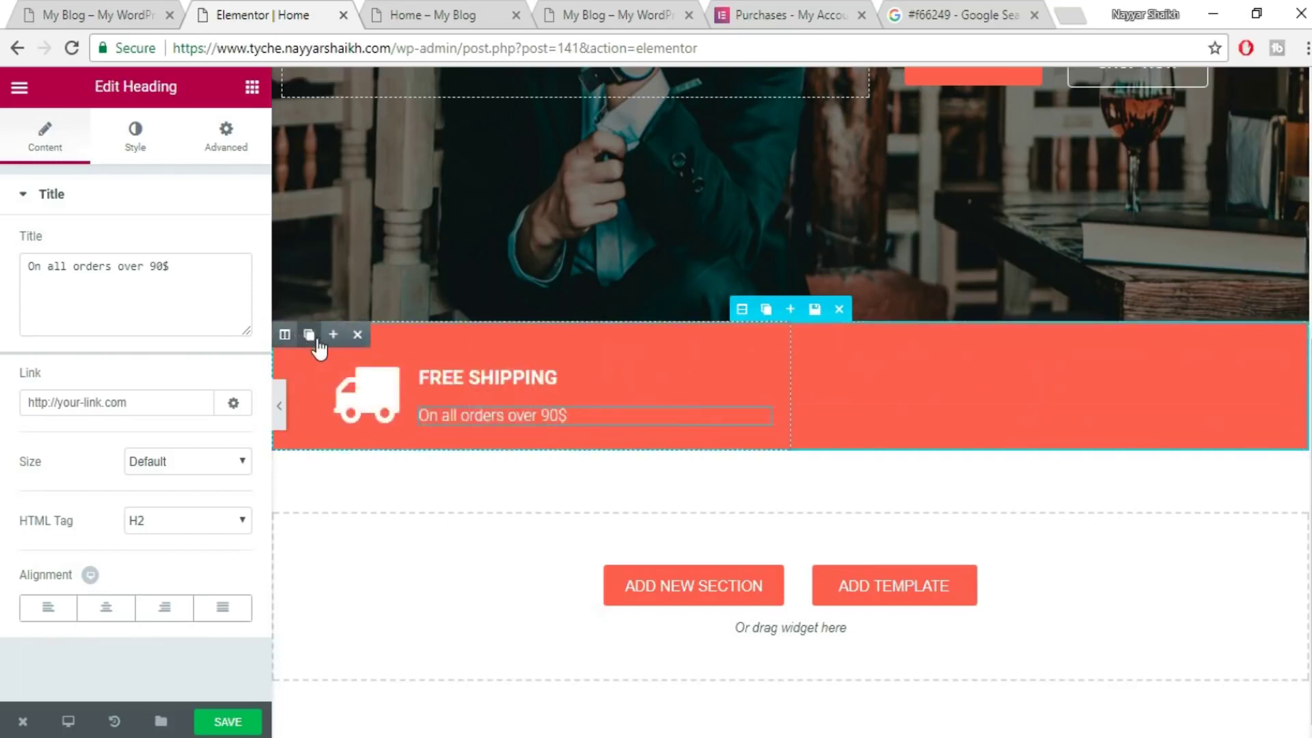
{"action": "left_click", "coordinate": [308, 335]}
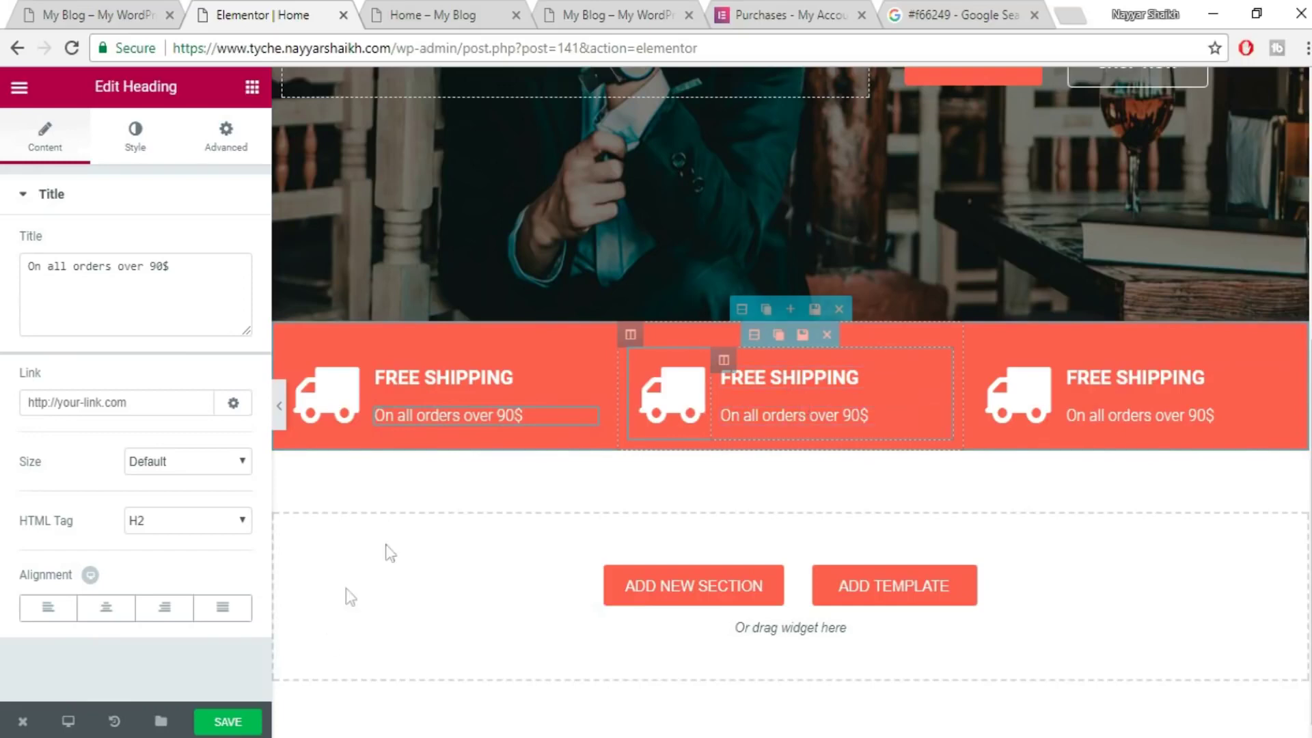
{"action": "left_click", "coordinate": [252, 723]}
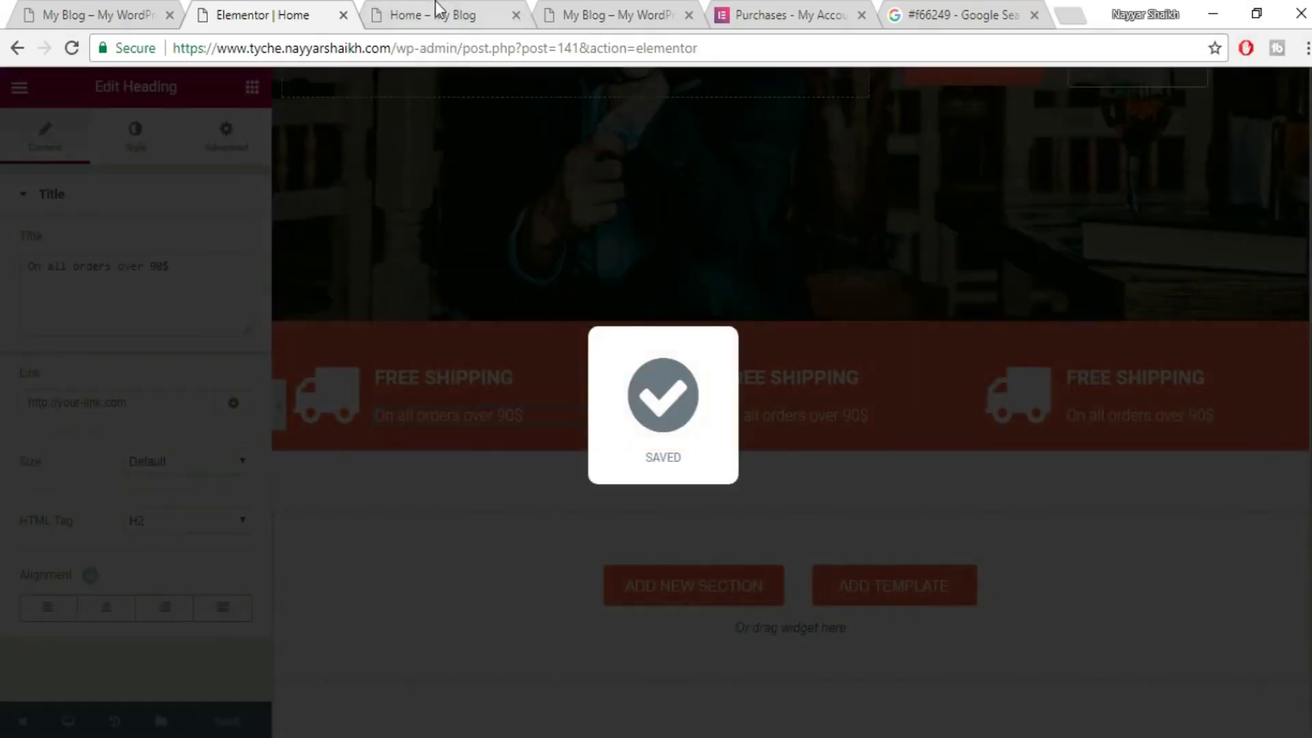
- Reload the live Home page to view the three-item shipping bar
{"action": "left_click", "coordinate": [438, 15]}
{"action": "left_click", "coordinate": [448, 47]}
{"action": "key", "text": "Return"}
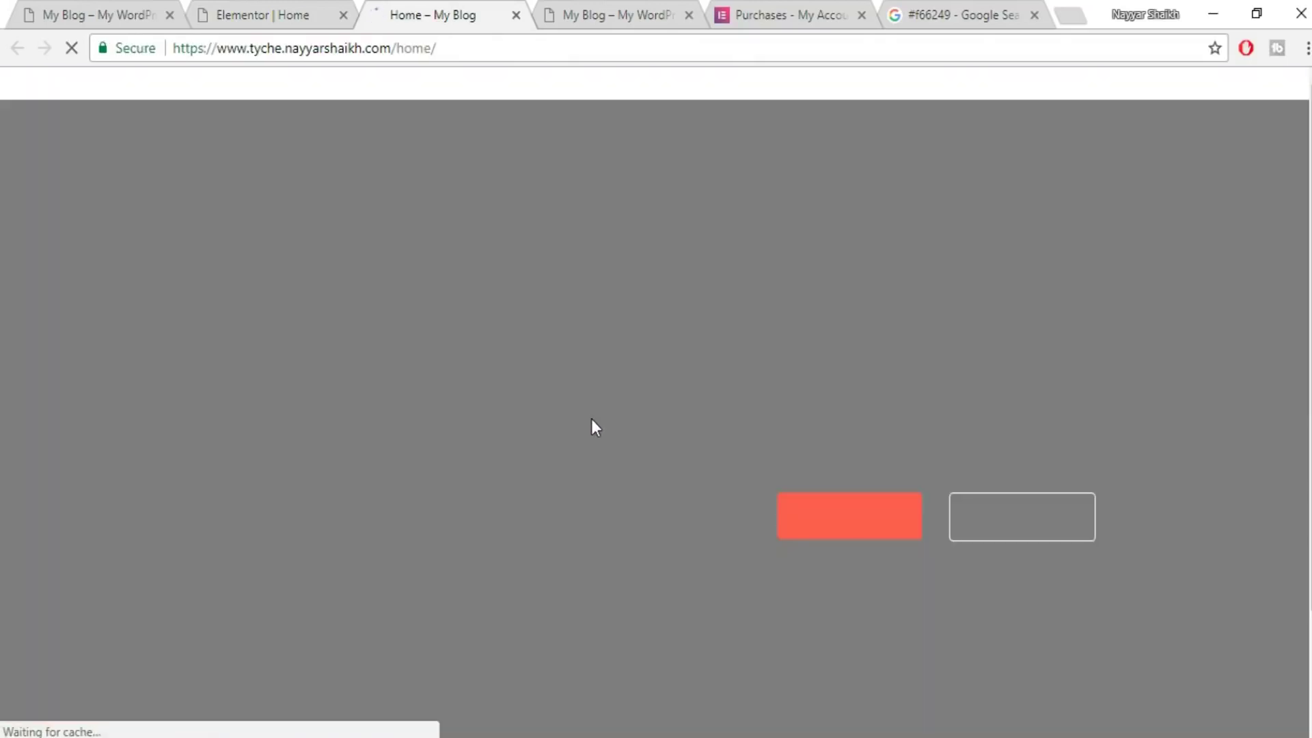
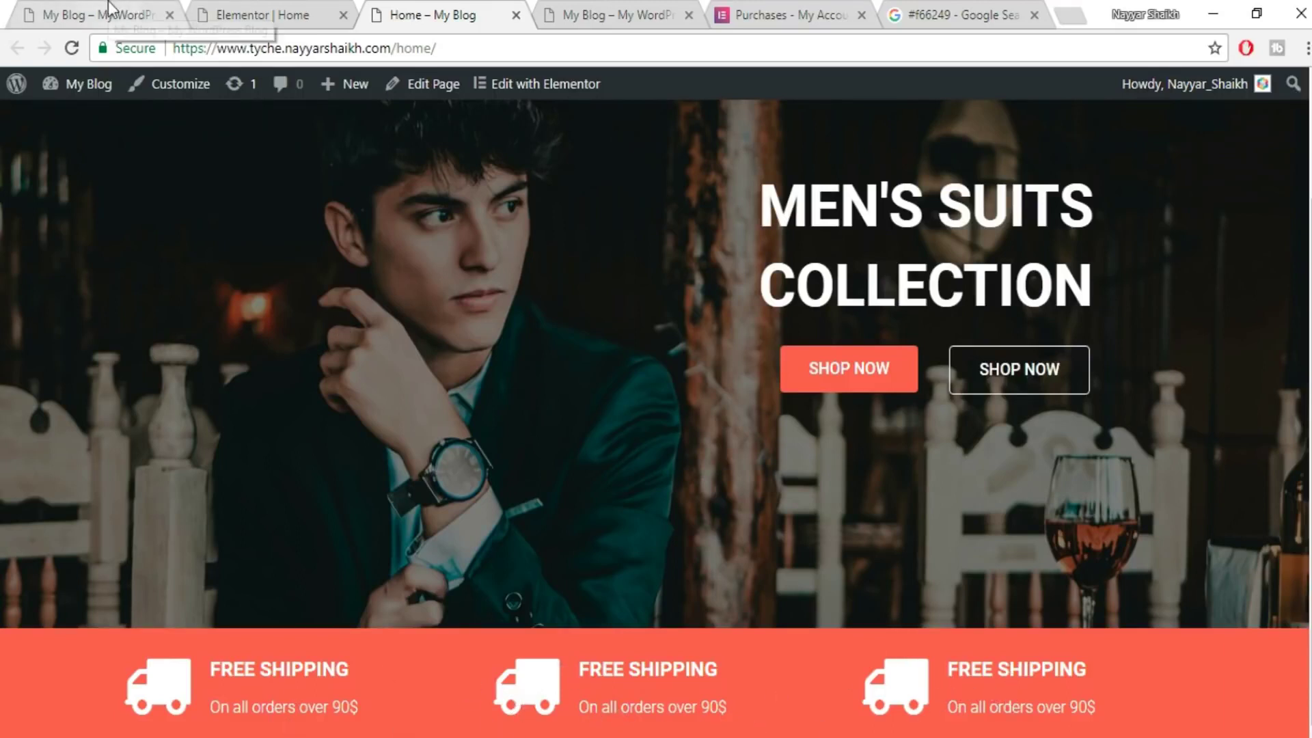
- Give the middle info box a phone icon and the heading CALL US ANYTIME
{"action": "left_click", "coordinate": [69, 3]}
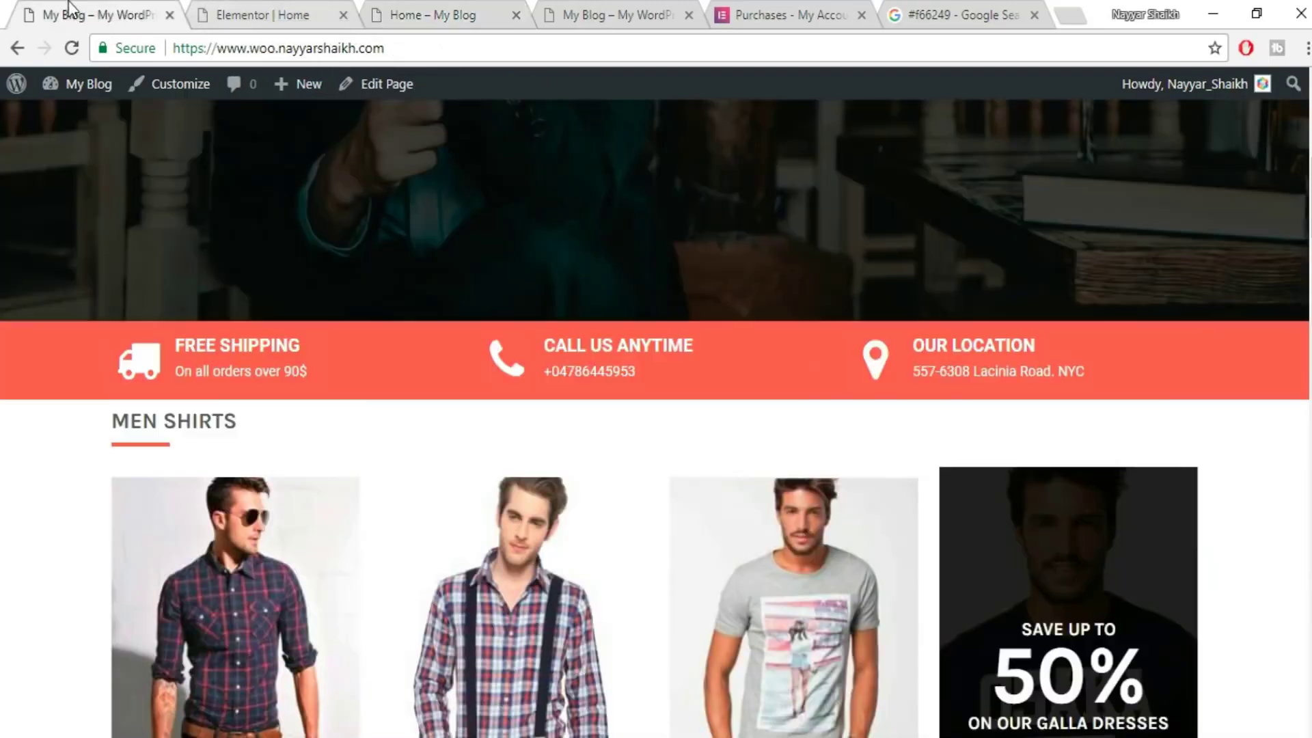
{"action": "left_click_drag", "start_coordinate": [712, 345], "coordinate": [551, 345]}
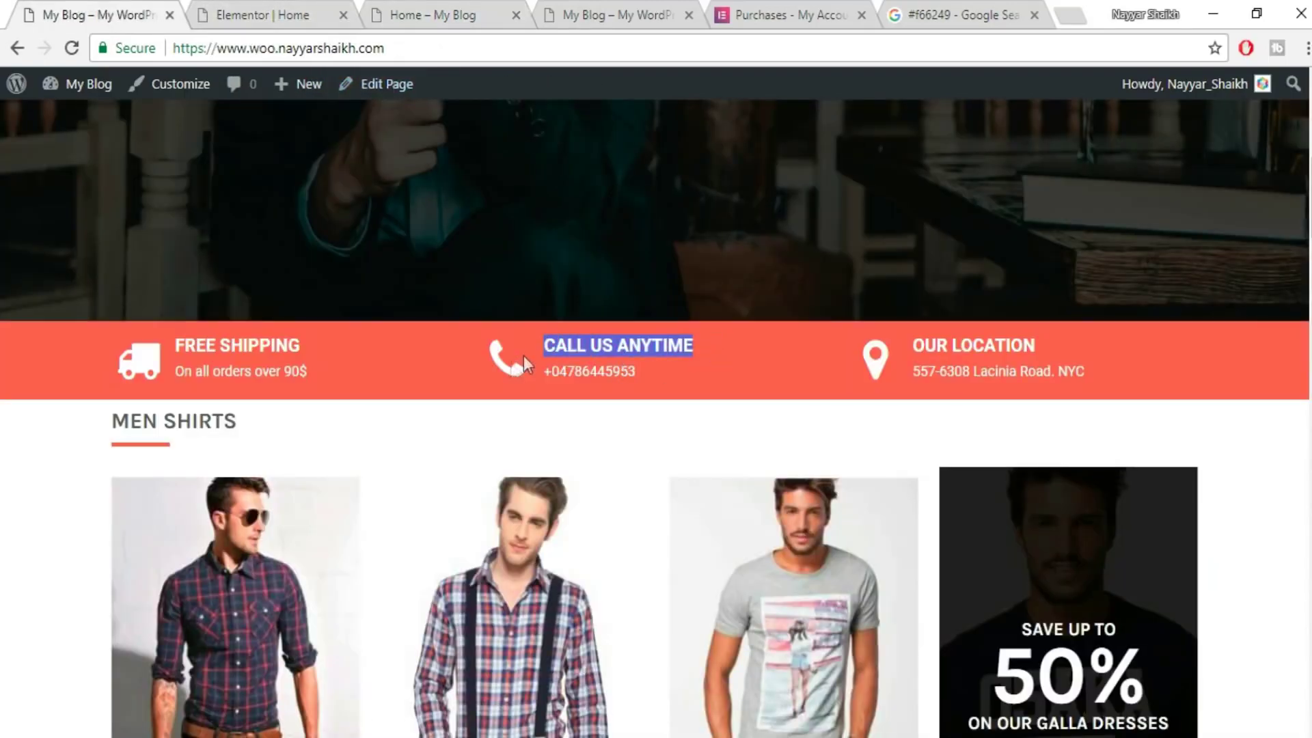
{"action": "left_click", "coordinate": [221, 8]}
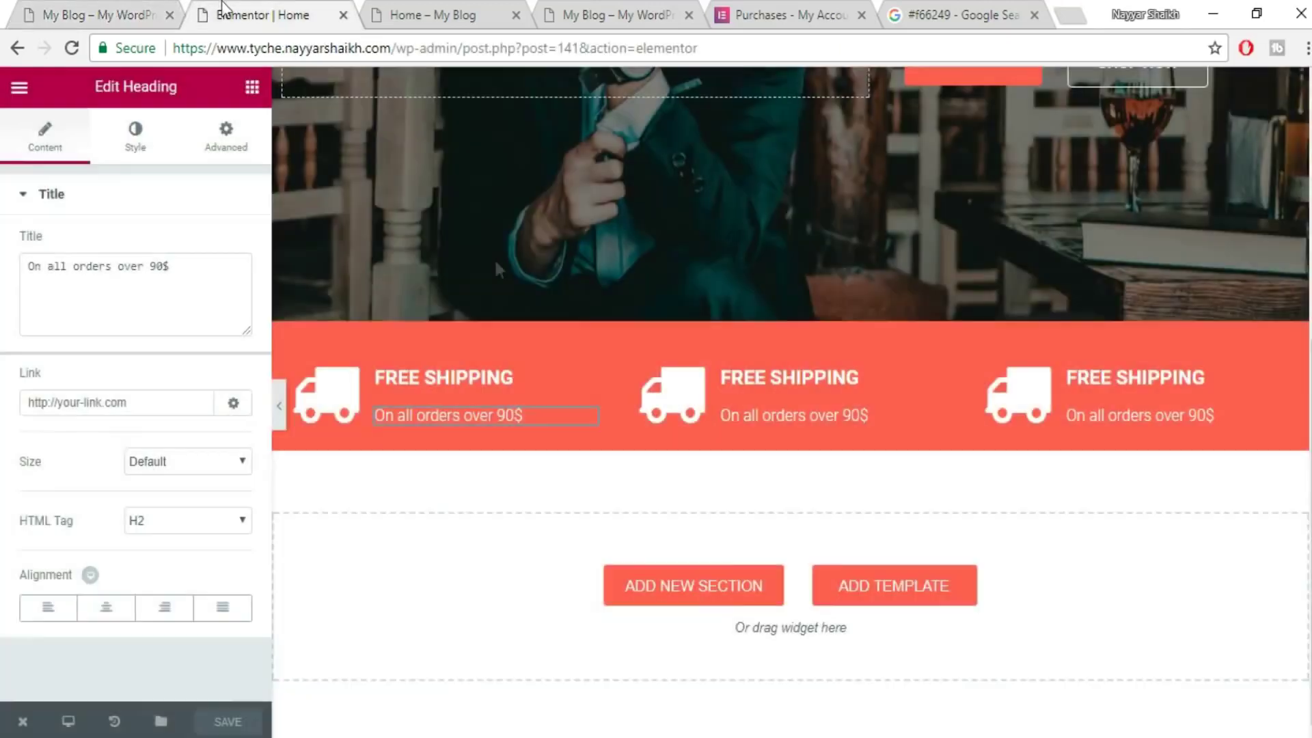
{"action": "left_click", "coordinate": [698, 403]}
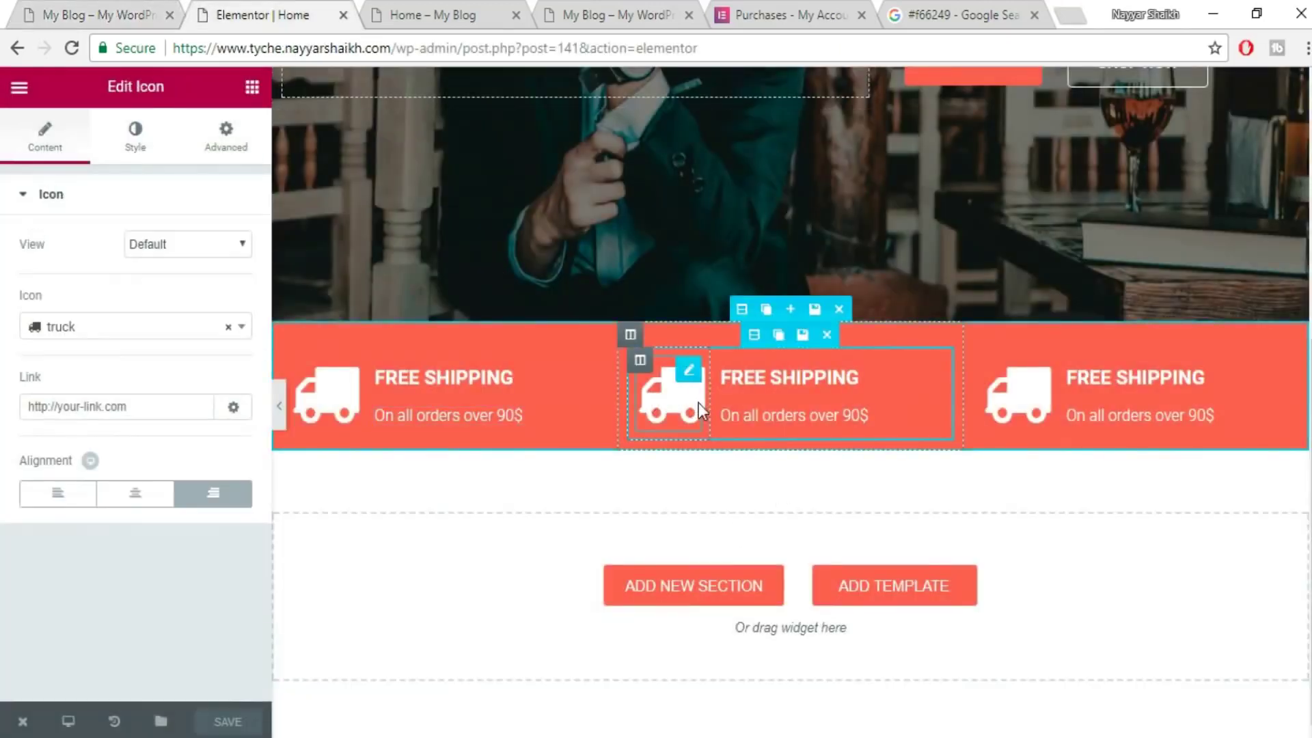
{"action": "left_click", "coordinate": [144, 343]}
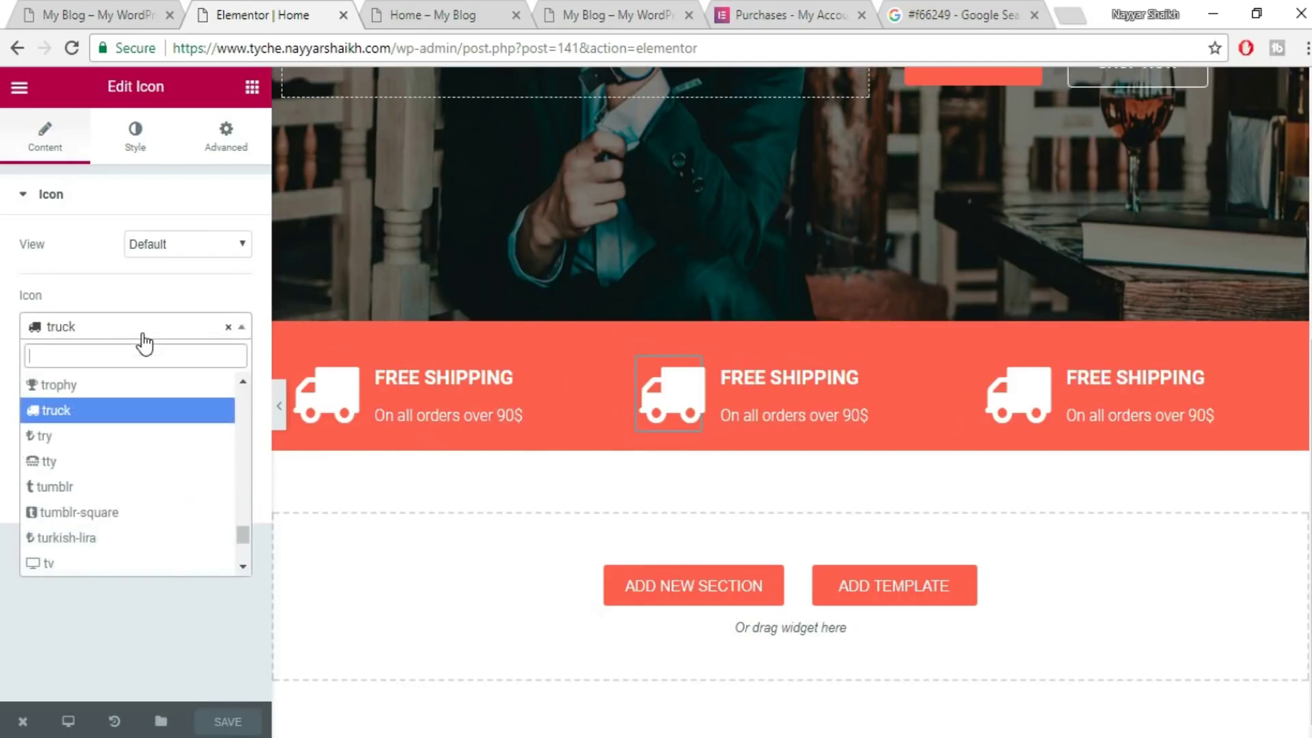
{"action": "type", "text": "PHO"}
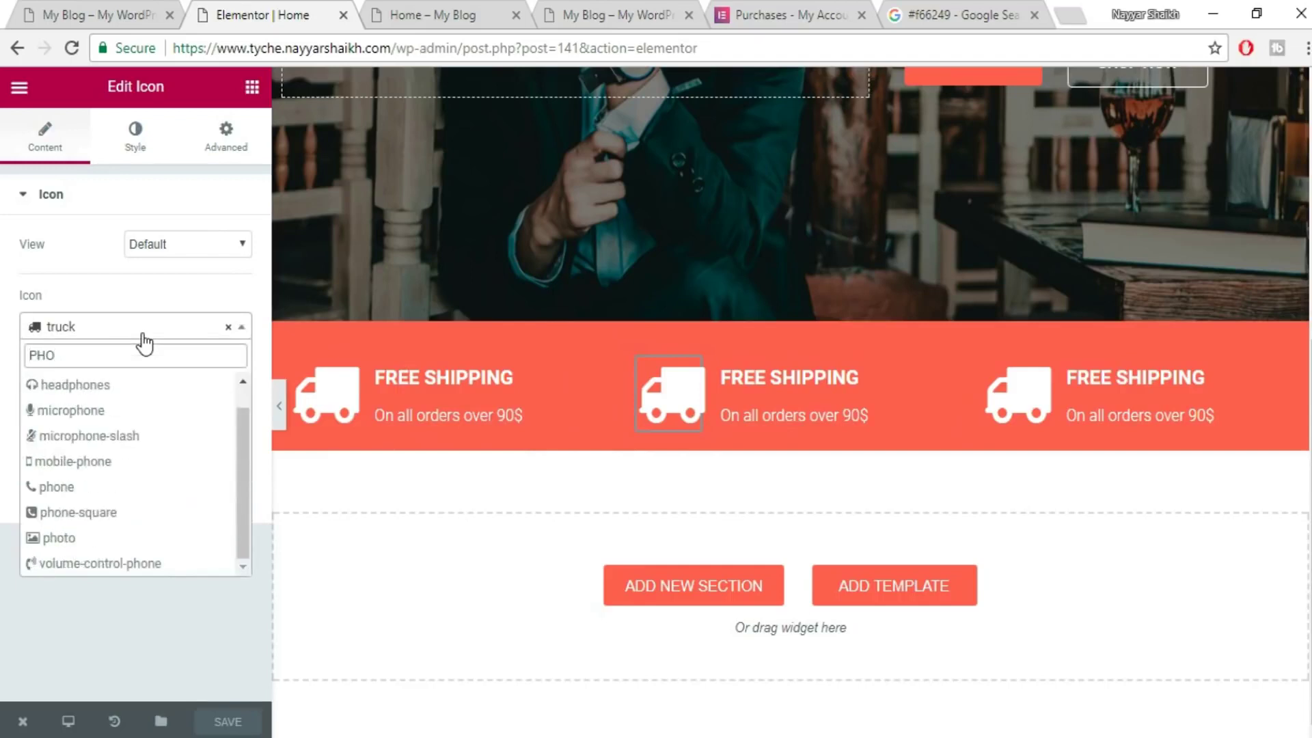
{"action": "left_click", "coordinate": [68, 489]}
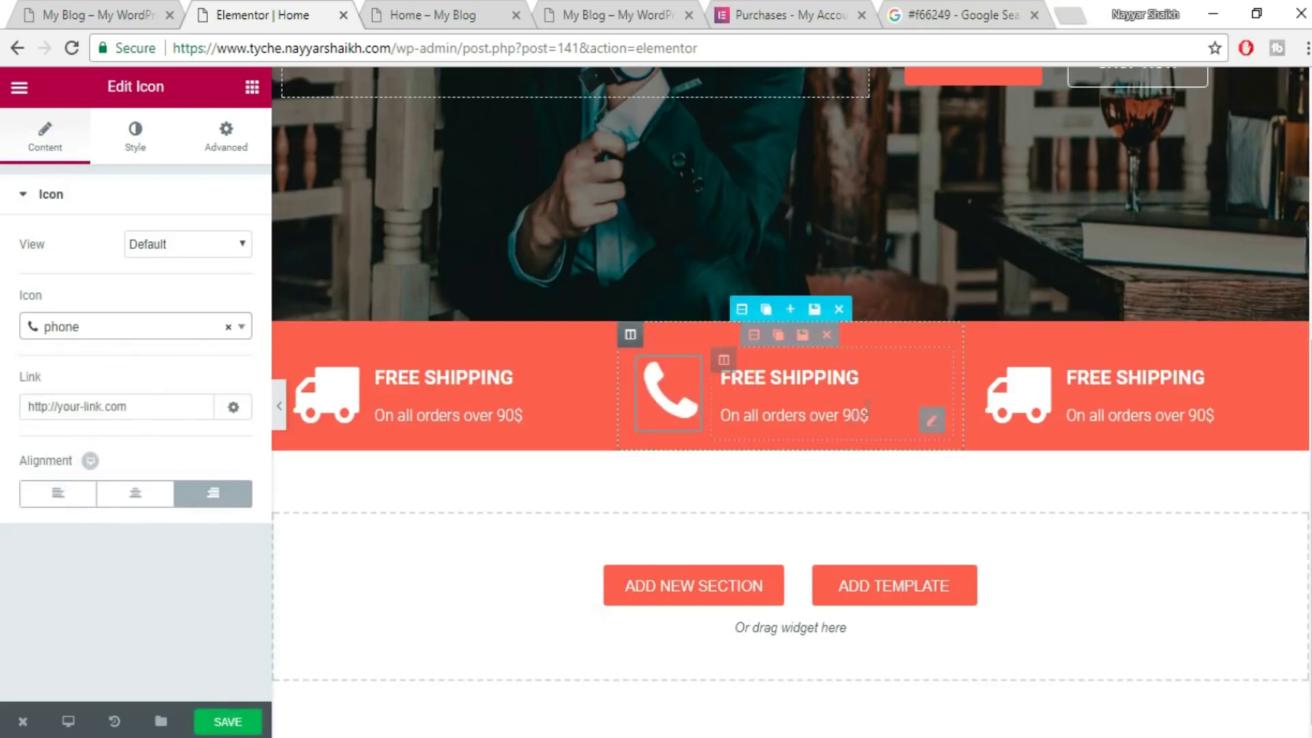
{"action": "left_click", "coordinate": [819, 375]}
{"action": "triple_click", "coordinate": [228, 305]}
{"action": "type", "text": "CALL US ANYTIME"}
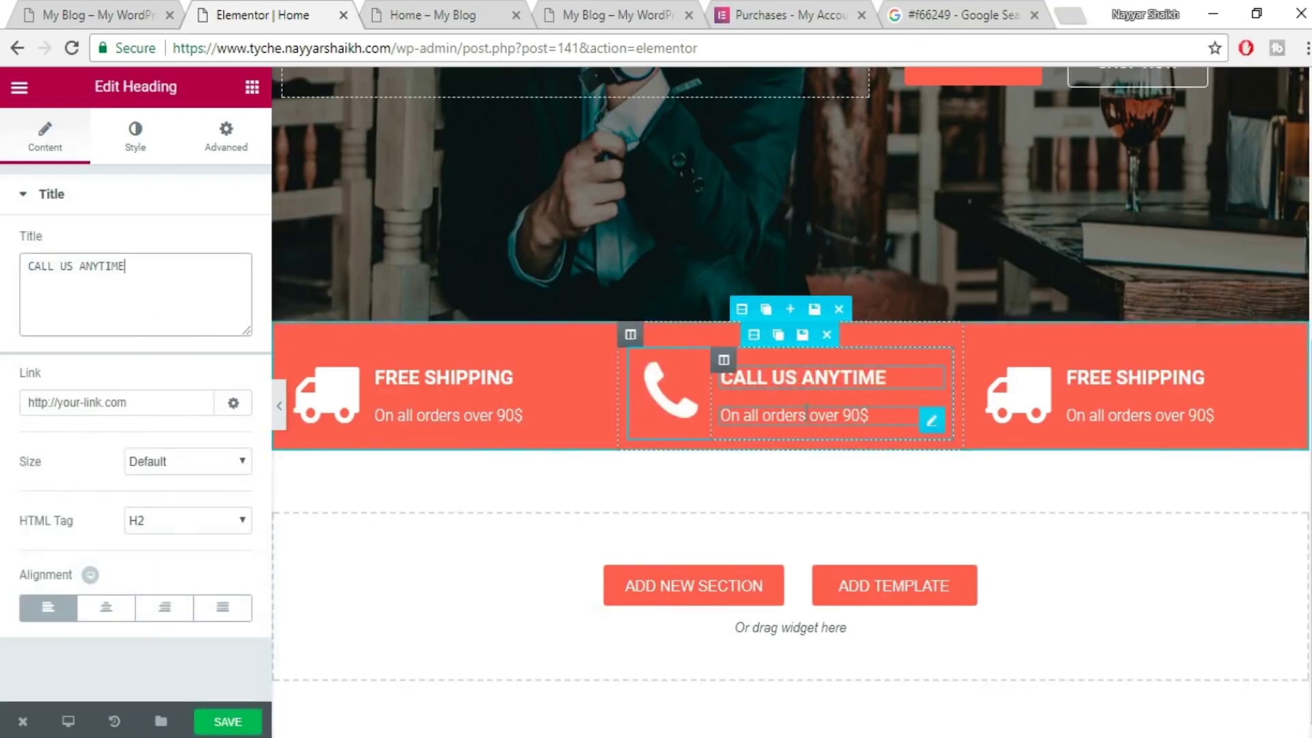
- Replace the middle box's subheading with the phone number copied from the reference site
{"action": "left_click", "coordinate": [820, 415]}
{"action": "left_click", "coordinate": [412, 8]}
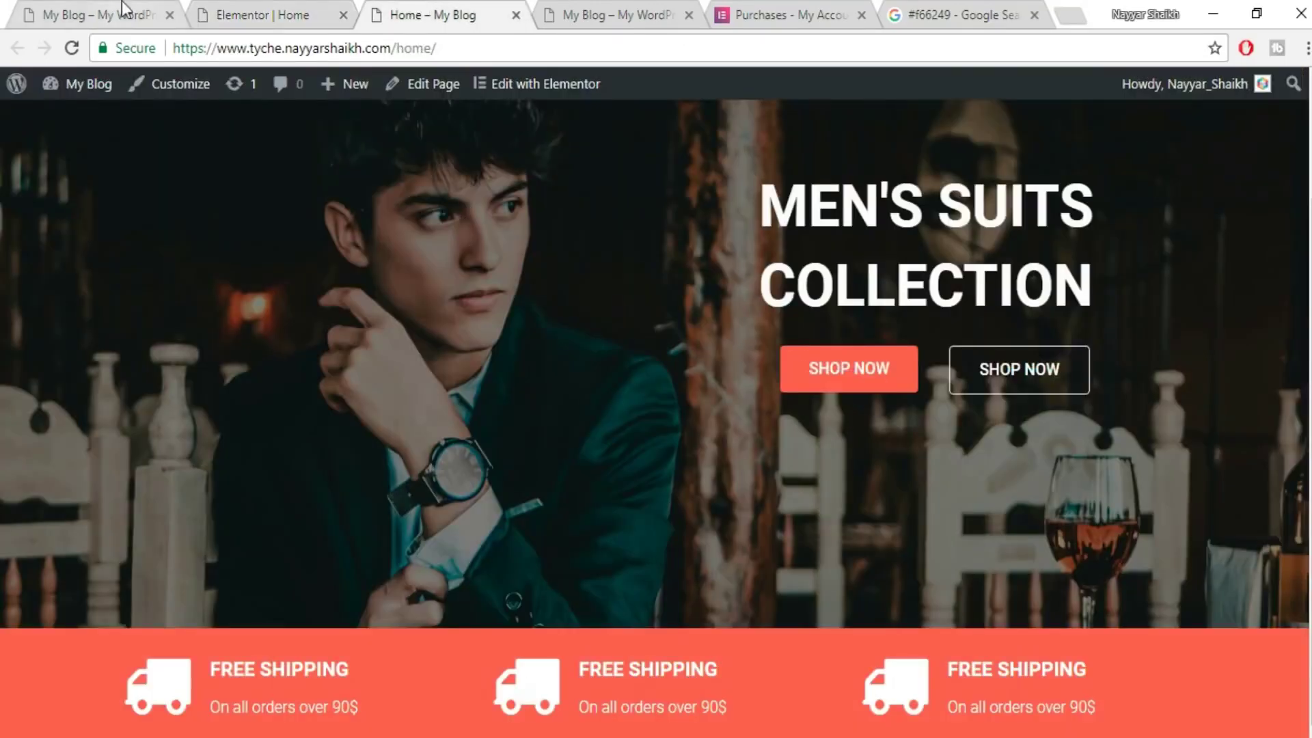
{"action": "key", "text": "ctrl+1"}
{"action": "left_click_drag", "start_coordinate": [636, 371], "coordinate": [552, 370]}
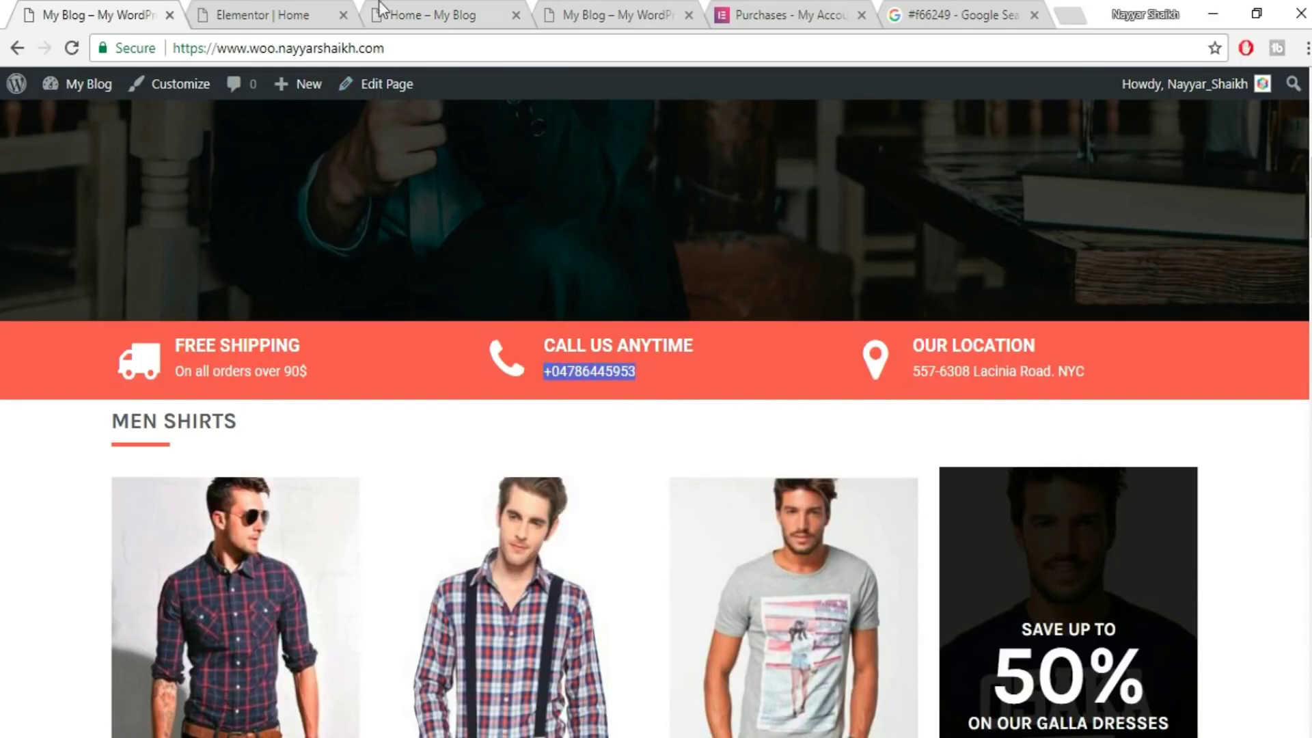
{"action": "left_click", "coordinate": [296, 8]}
{"action": "left_click", "coordinate": [161, 301]}
{"action": "key", "text": "ctrl+a"}
{"action": "key", "text": "ctrl+v"}
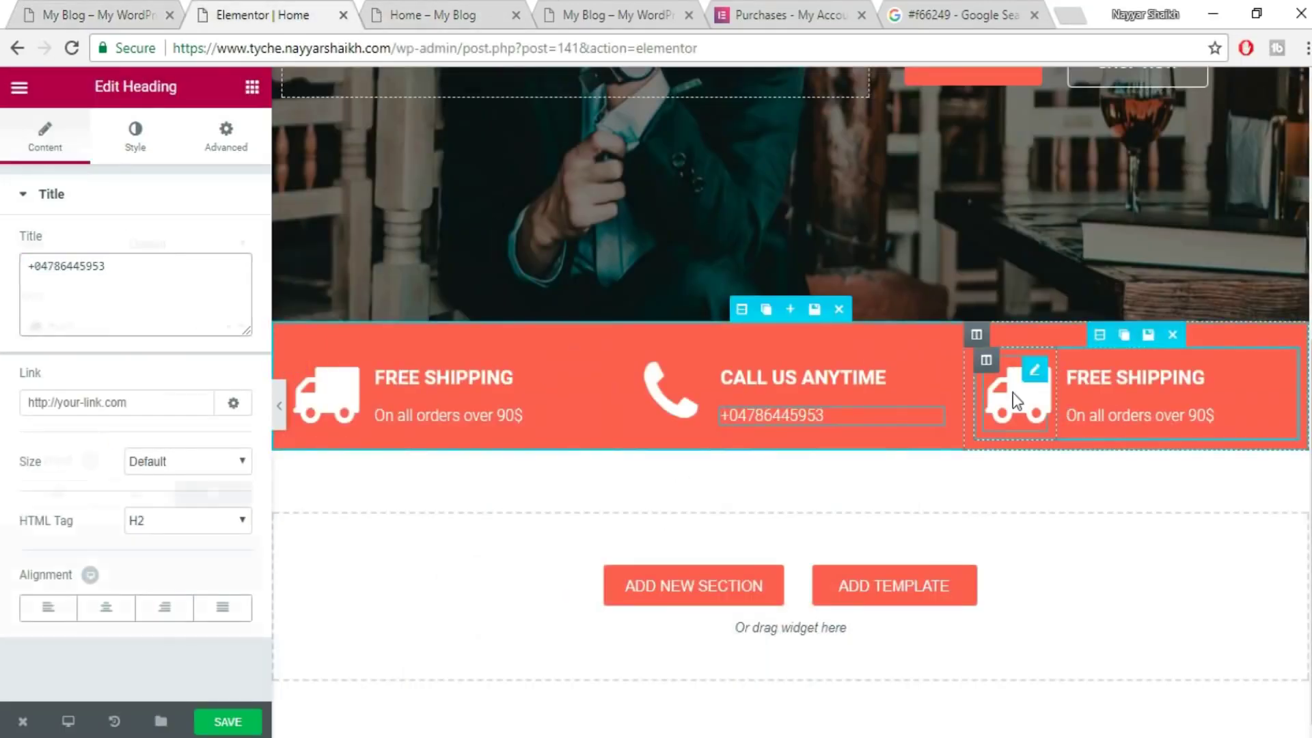
{"action": "left_click", "coordinate": [1016, 400]}
- Give the third info box a map-marker icon and the heading OUR LOCATION
{"action": "left_click", "coordinate": [72, 17]}
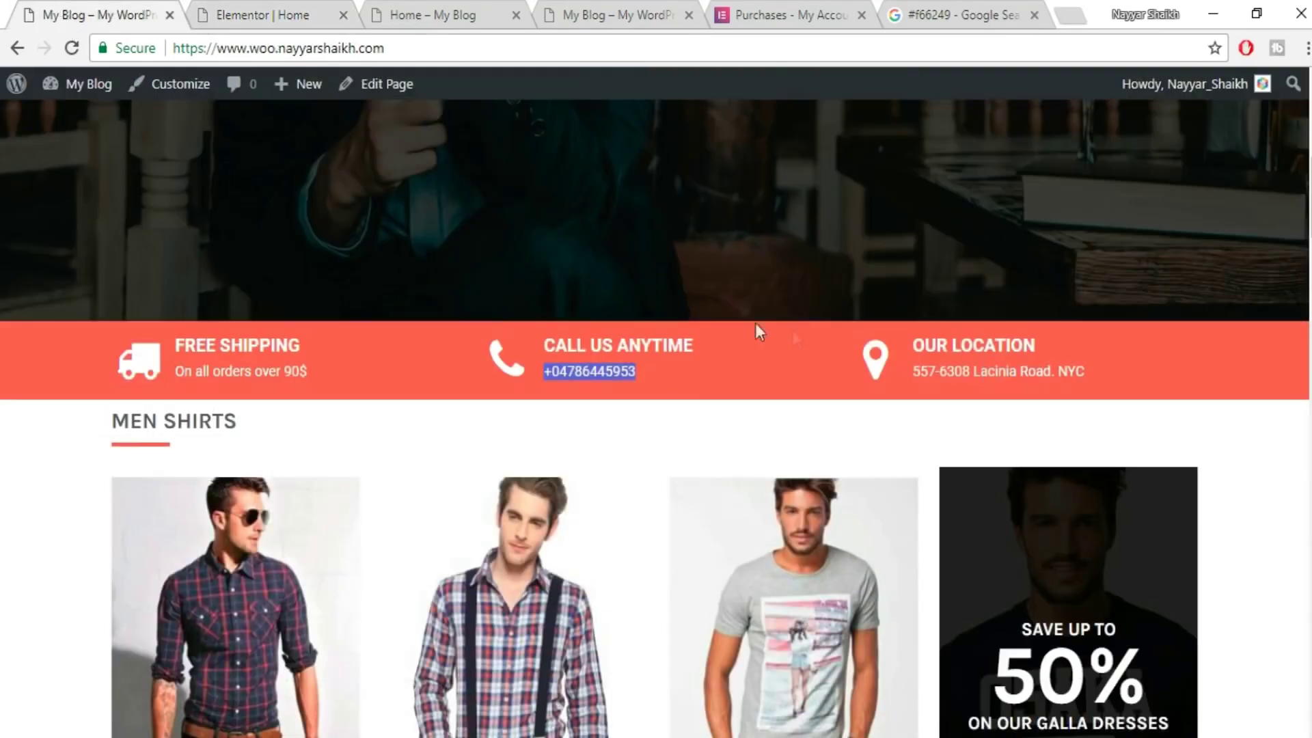
{"action": "left_click", "coordinate": [220, 9]}
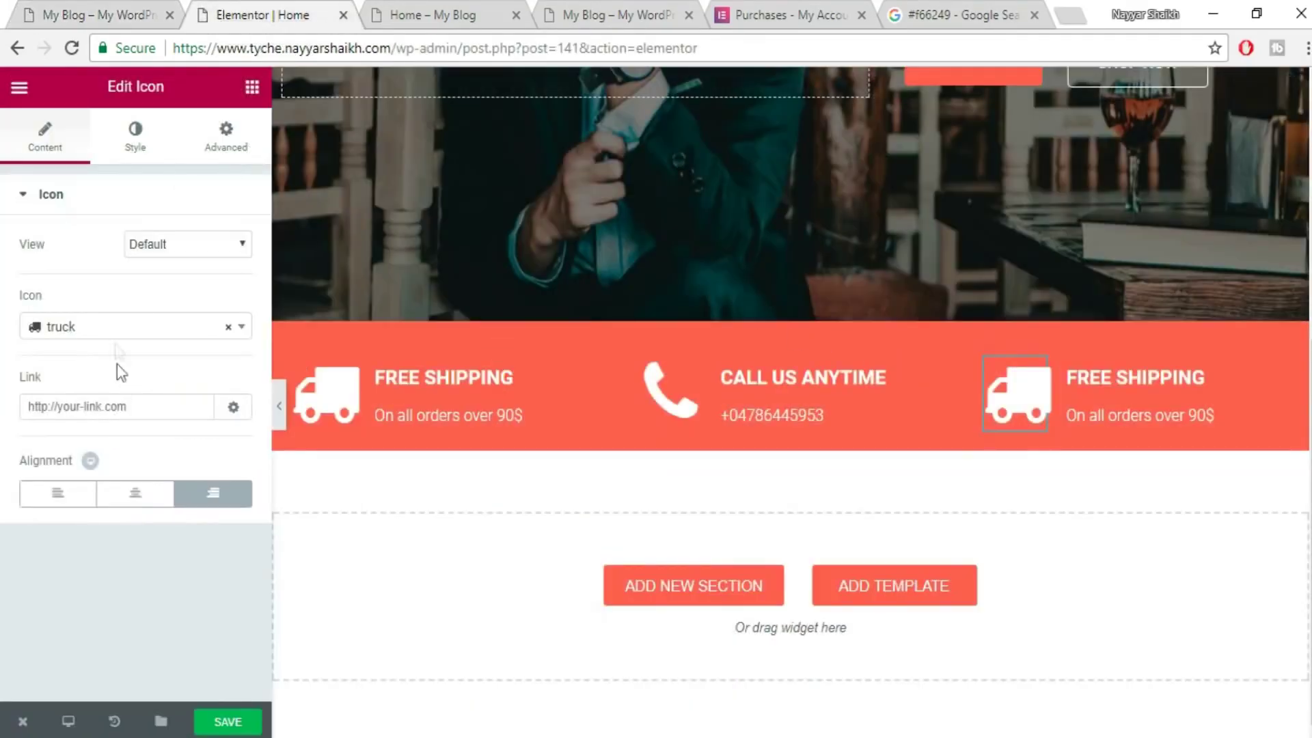
{"action": "left_click", "coordinate": [119, 335]}
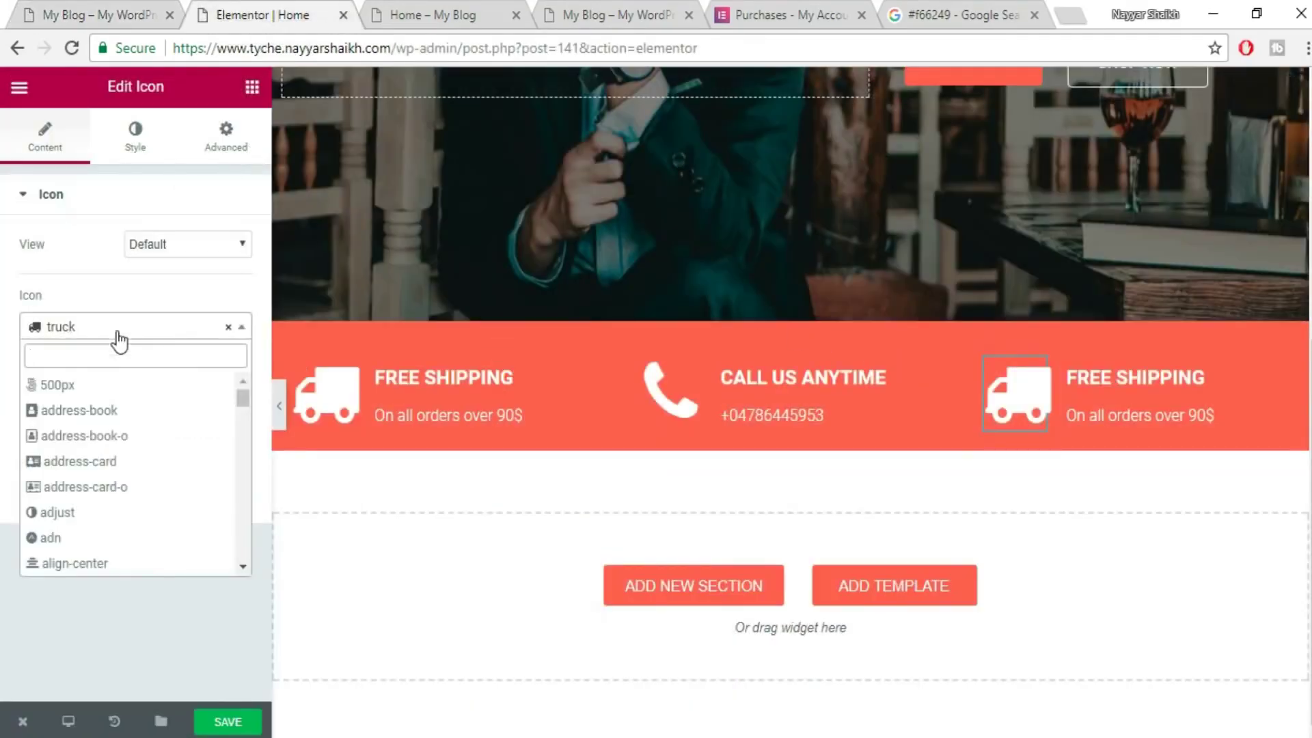
{"action": "type", "text": "MAP"}
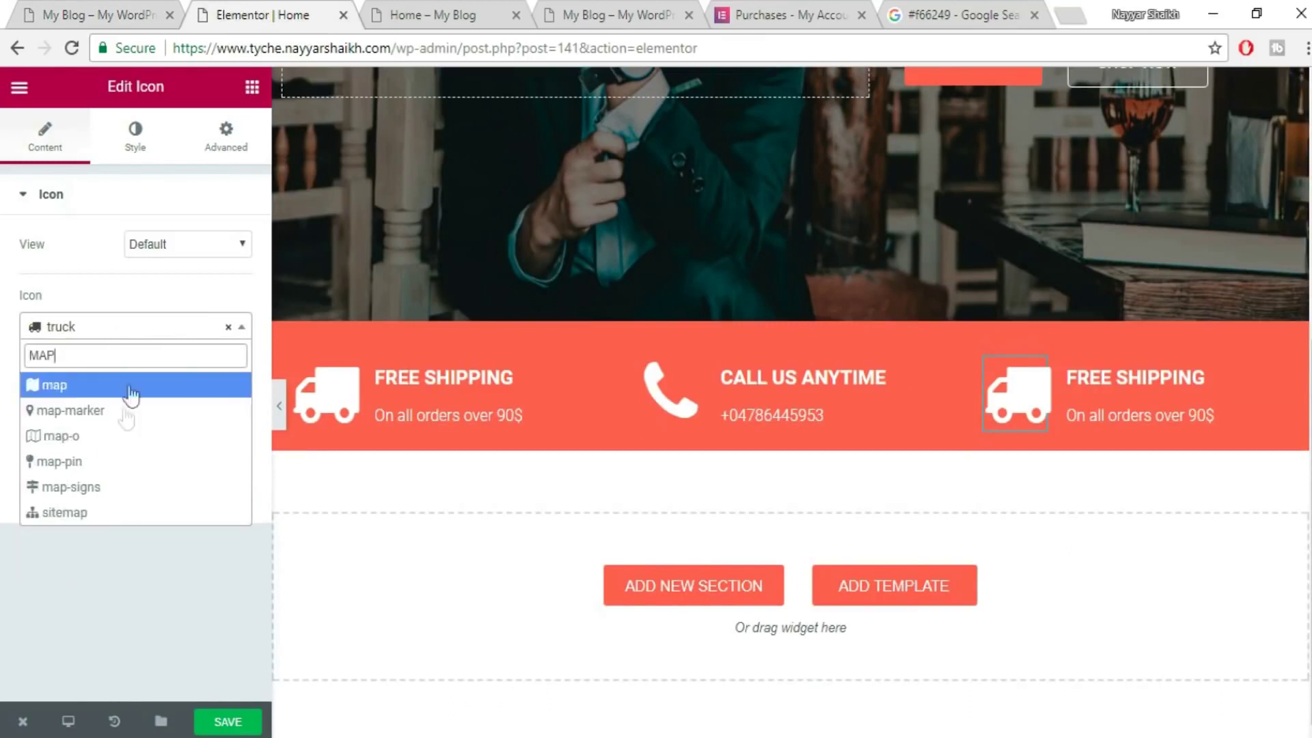
{"action": "left_click", "coordinate": [108, 411]}
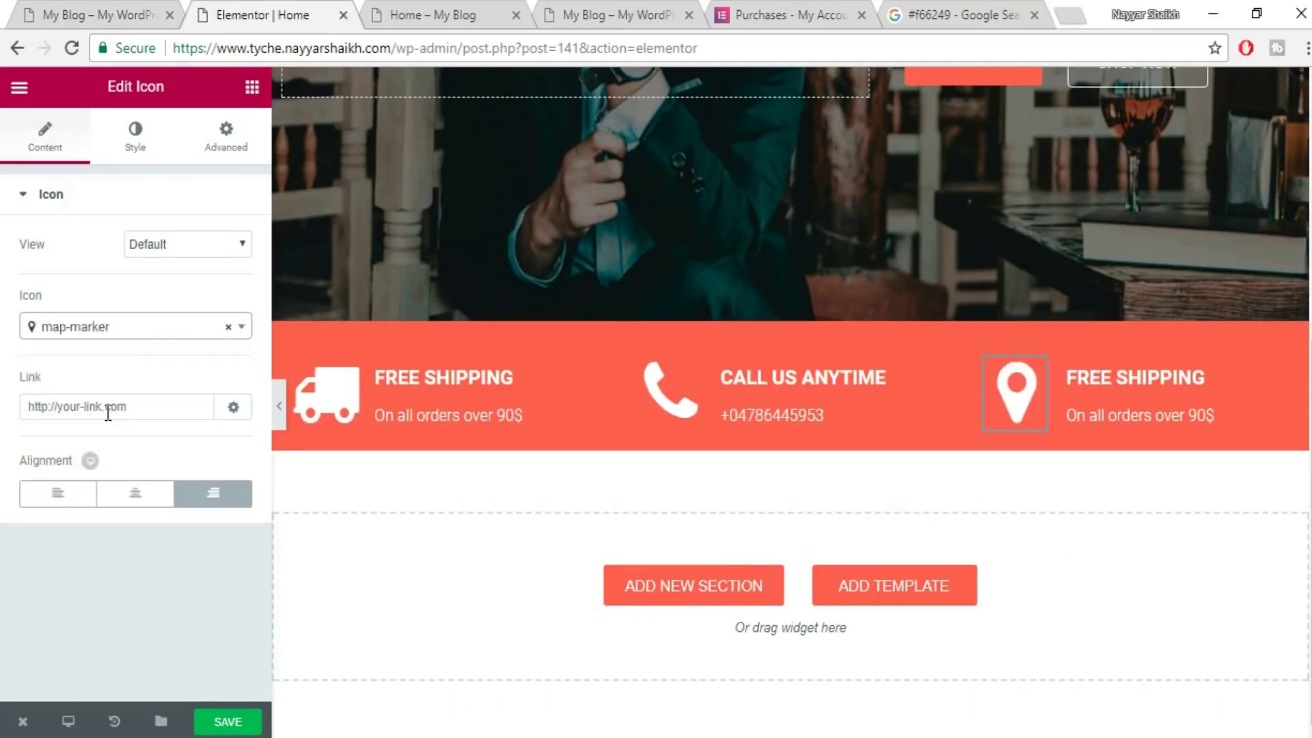
{"action": "left_click", "coordinate": [1143, 378]}
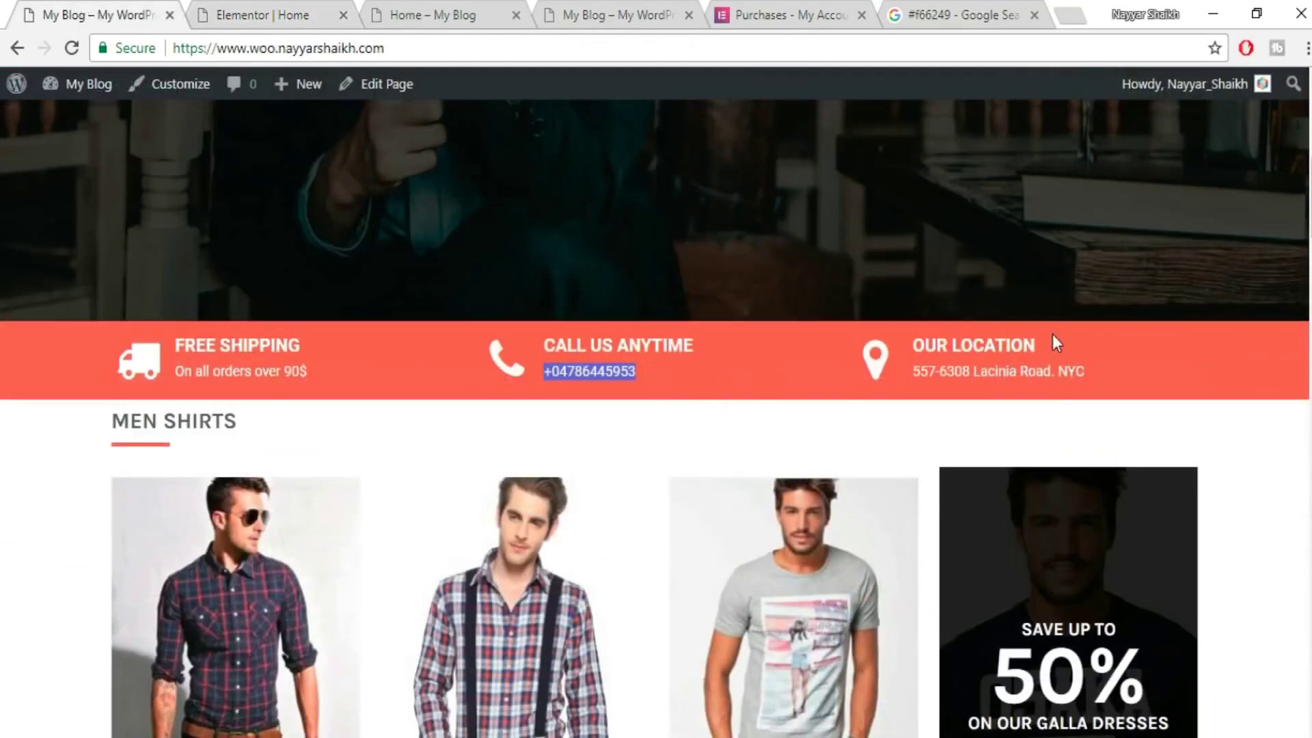
{"action": "left_click_drag", "start_coordinate": [1045, 345], "coordinate": [892, 345]}
{"action": "key", "text": "ctrl+c"}
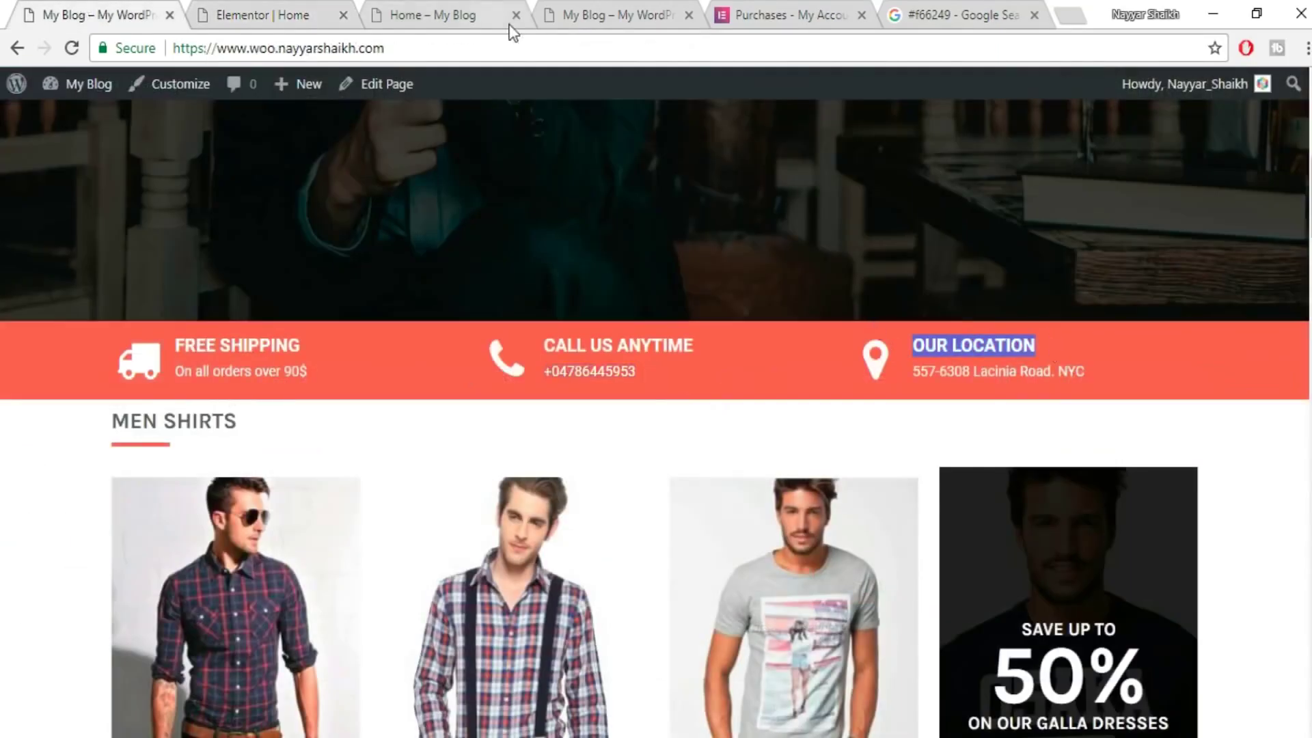
{"action": "left_click", "coordinate": [304, 15]}
{"action": "left_click", "coordinate": [156, 287]}
{"action": "key", "text": "ctrl+a"}
{"action": "key", "text": "ctrl+v"}
- Paste the reference site's street address under OUR LOCATION and save the page
{"action": "left_click", "coordinate": [1168, 415]}
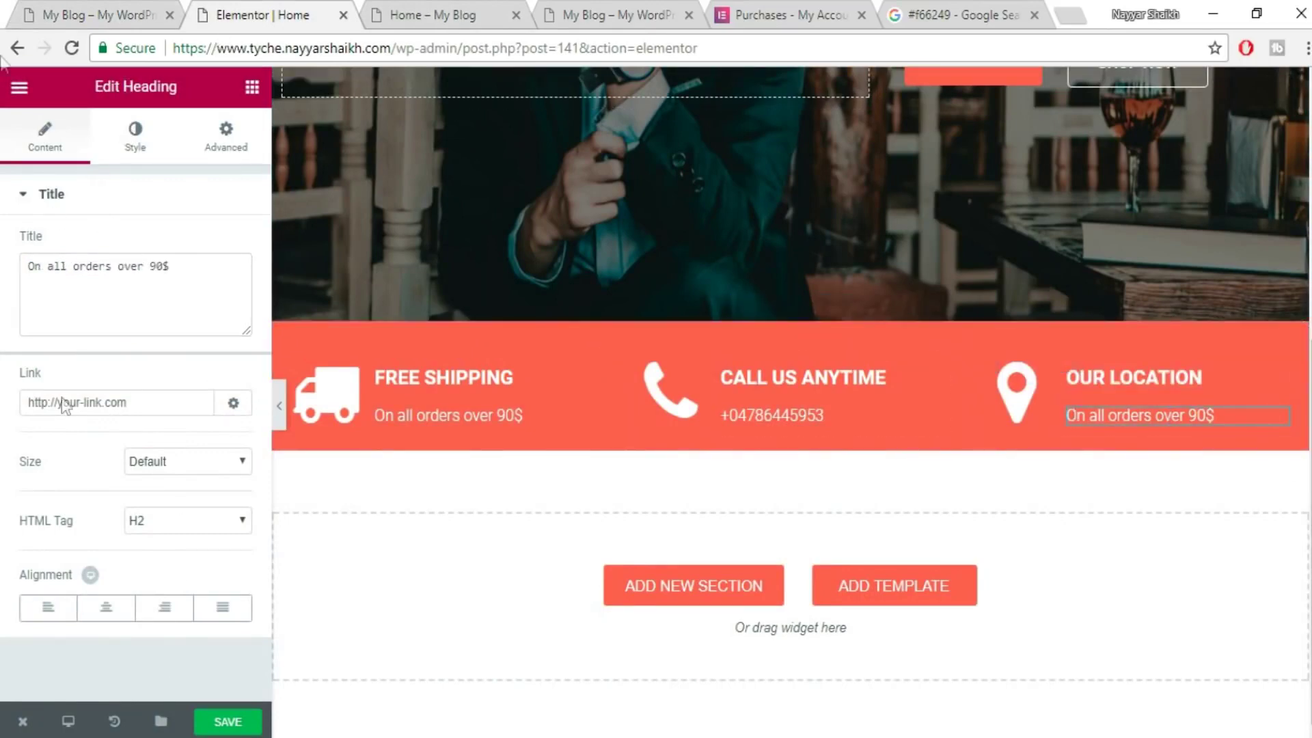
{"action": "left_click", "coordinate": [40, 9]}
{"action": "left_click_drag", "start_coordinate": [1104, 380], "coordinate": [920, 384]}
{"action": "key", "text": "ctrl+c"}
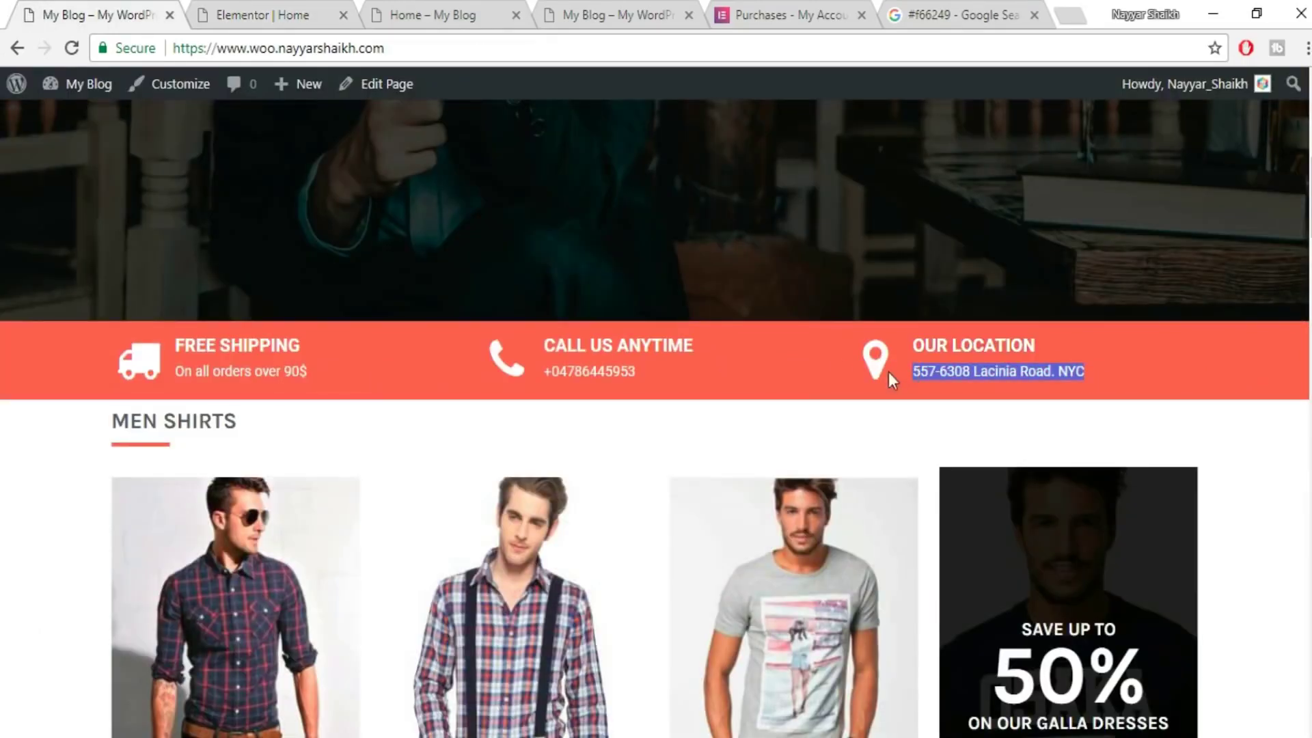
{"action": "left_click", "coordinate": [301, 15]}
{"action": "left_click", "coordinate": [137, 322]}
{"action": "key", "text": "ctrl+a"}
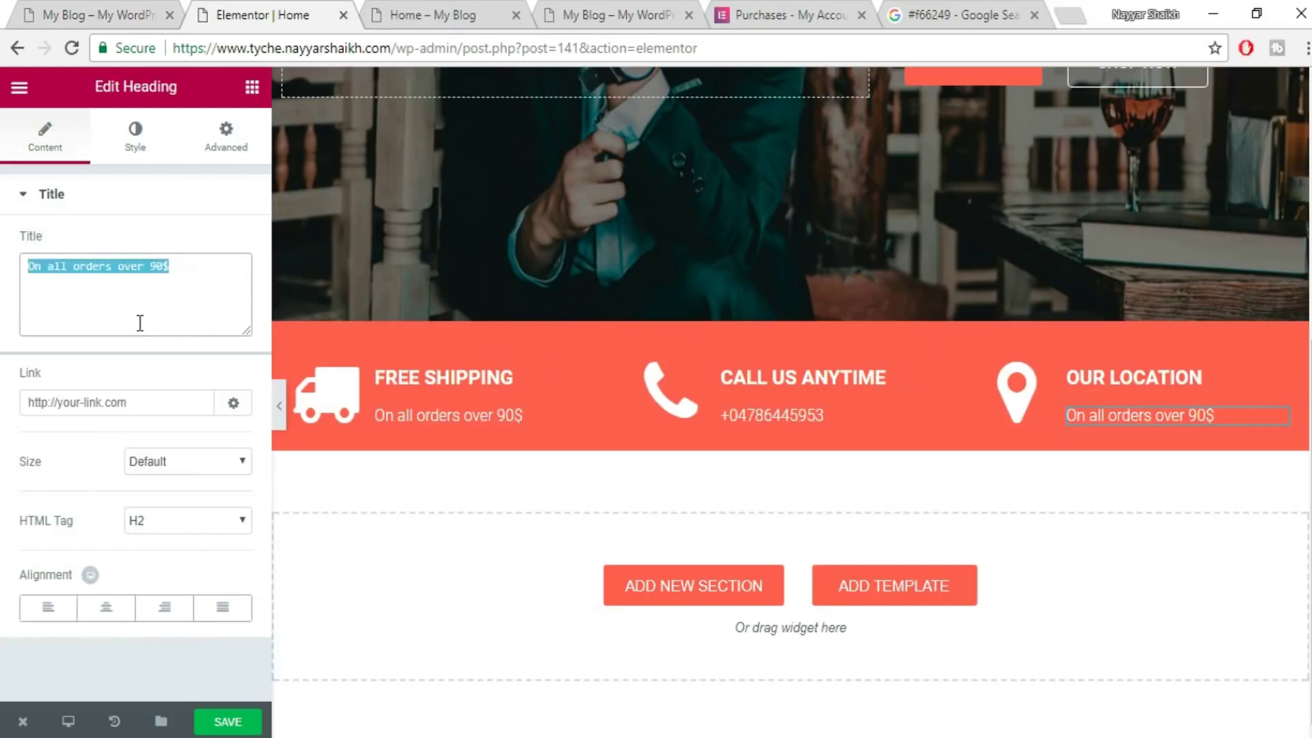
{"action": "key", "text": "ctrl+v"}
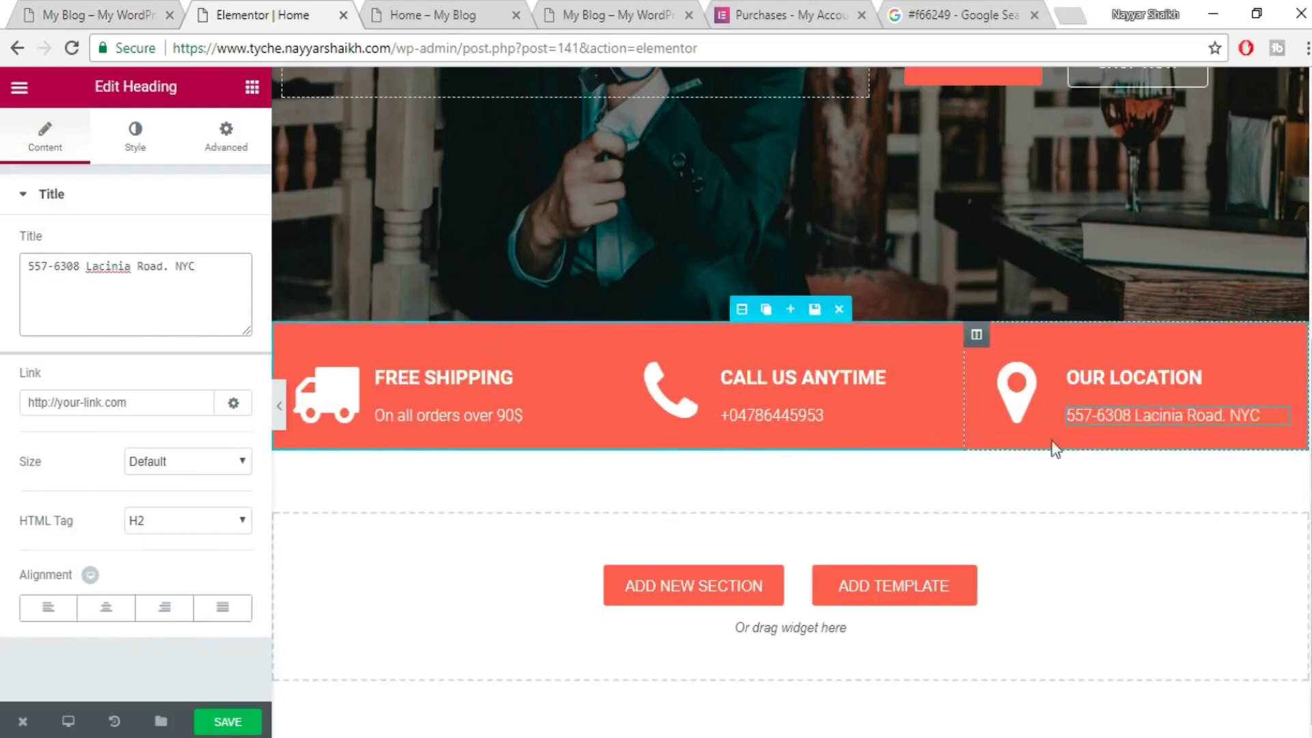
{"action": "left_click", "coordinate": [227, 722]}
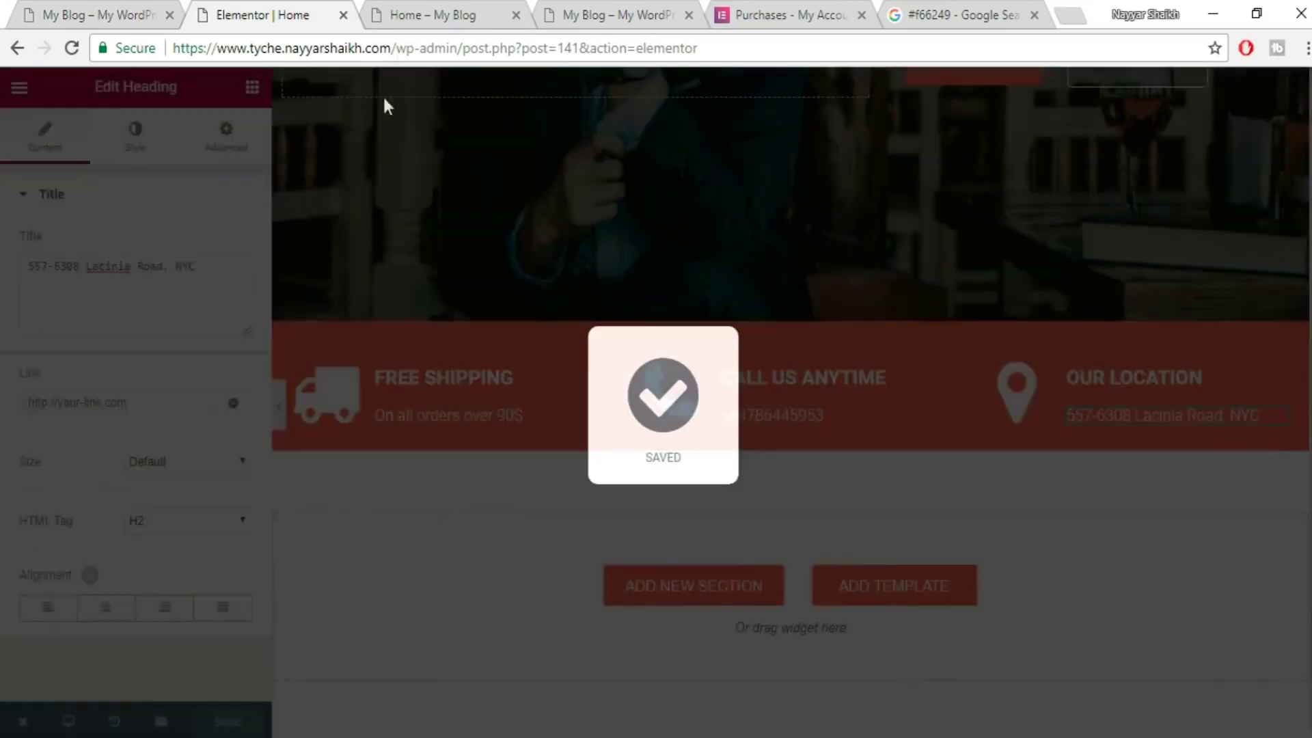
{"action": "left_click", "coordinate": [433, 14]}
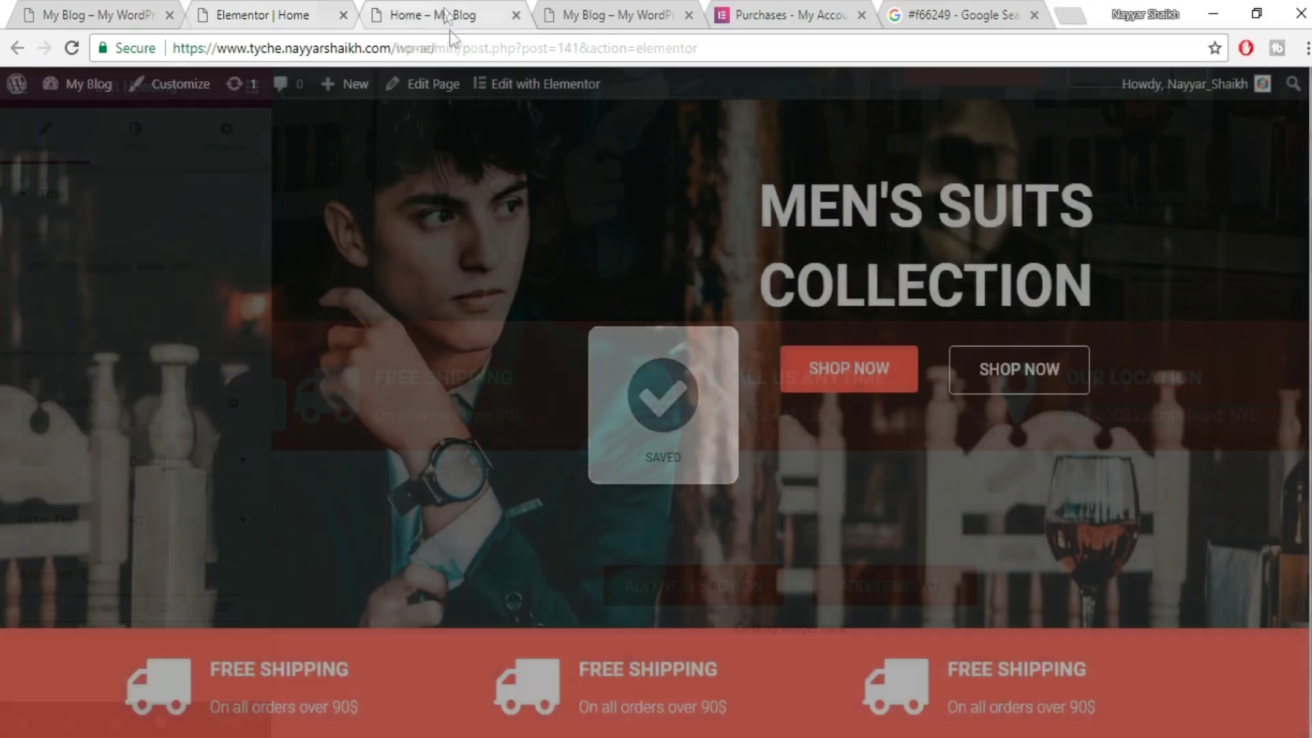
{"action": "left_click", "coordinate": [451, 48]}
{"action": "key", "text": "Return"}
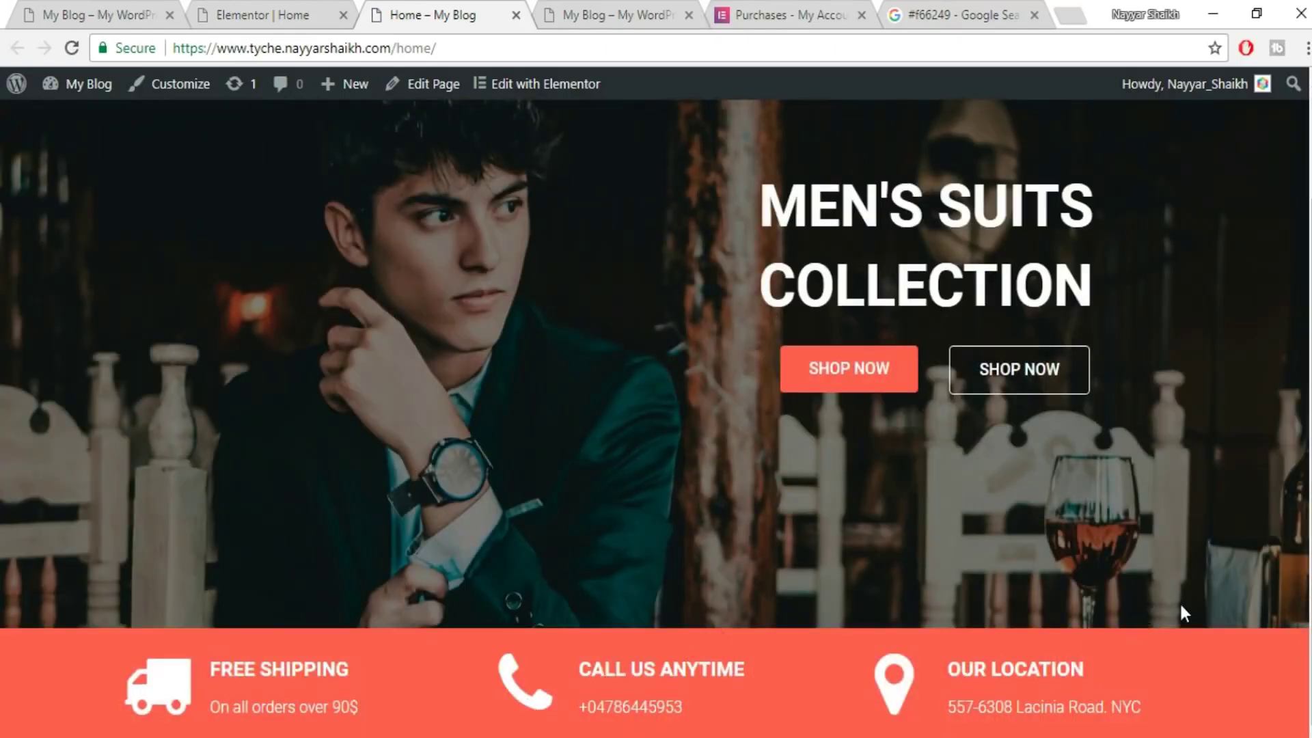
{"action": "key", "text": "ctrl+1"}
{"action": "scroll", "coordinate": [508, 387], "scroll_direction": "up", "scroll_amount": 3}
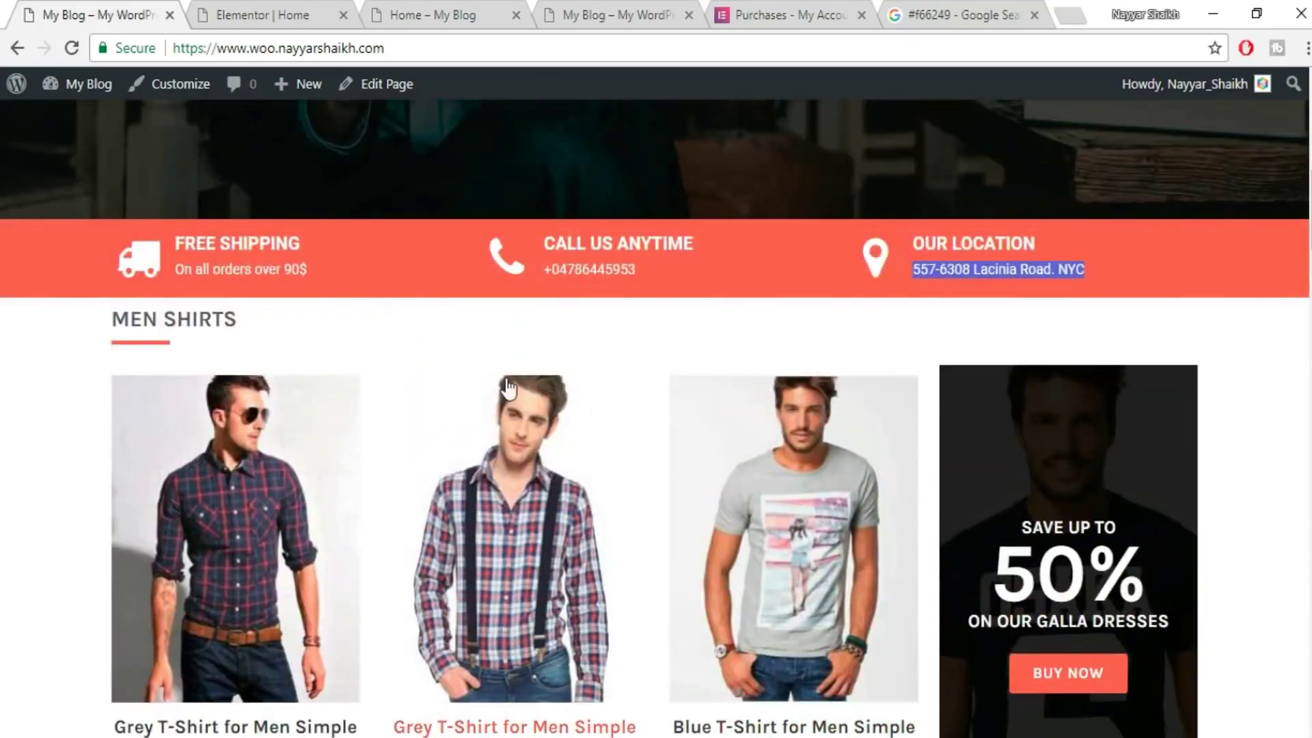
{"action": "scroll", "coordinate": [507, 387], "scroll_direction": "down", "scroll_amount": 3}
{"action": "scroll", "coordinate": [1230, 283], "scroll_direction": "up", "scroll_amount": 2}
{"action": "scroll", "coordinate": [1260, 459], "scroll_direction": "down", "scroll_amount": 2}
{"action": "scroll", "coordinate": [380, 284], "scroll_direction": "up", "scroll_amount": 2}
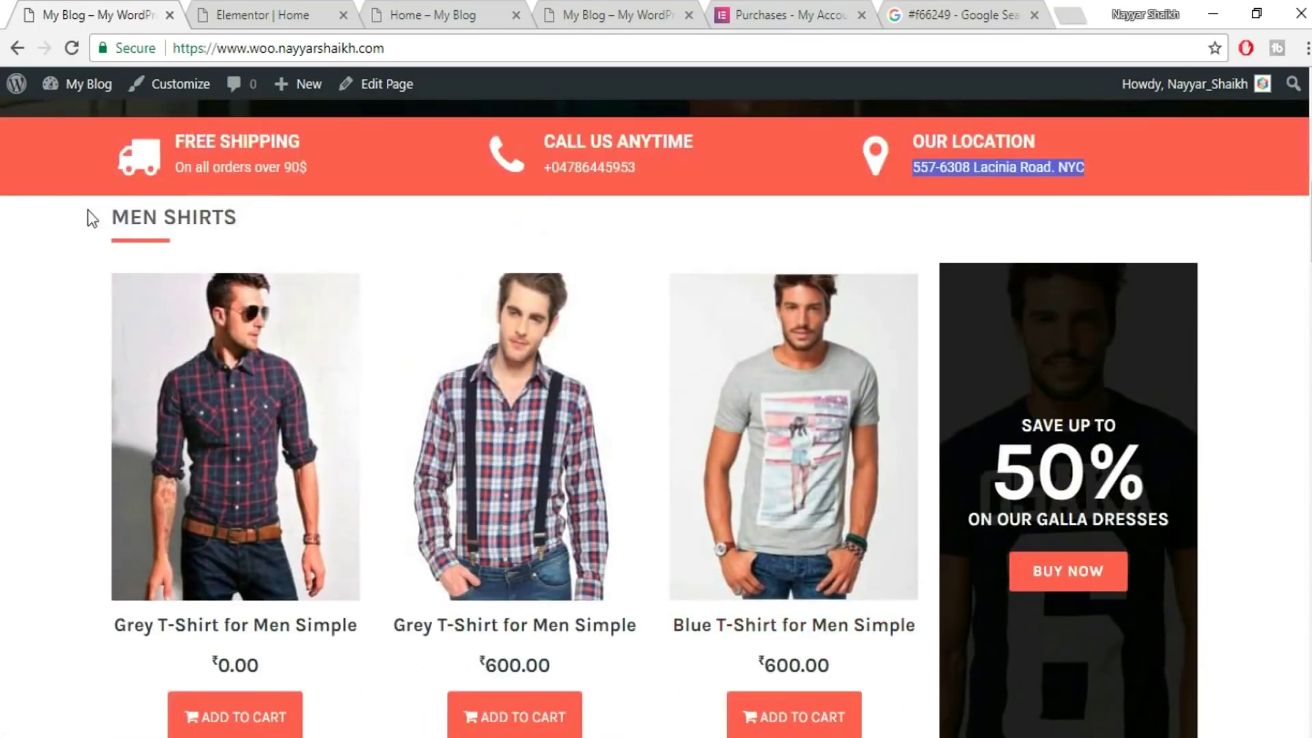
{"action": "left_click_drag", "start_coordinate": [102, 220], "coordinate": [287, 231]}
{"action": "left_click", "coordinate": [287, 232]}
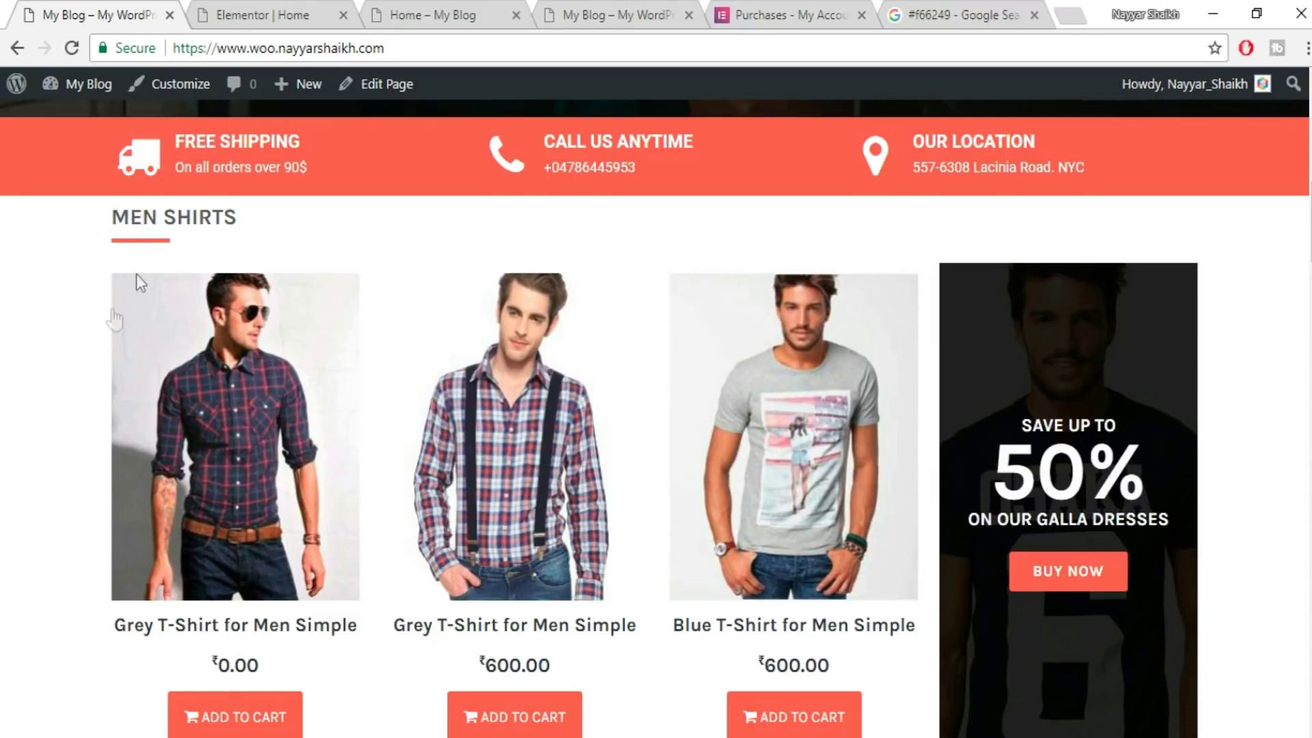
{"action": "left_click", "coordinate": [296, 9]}
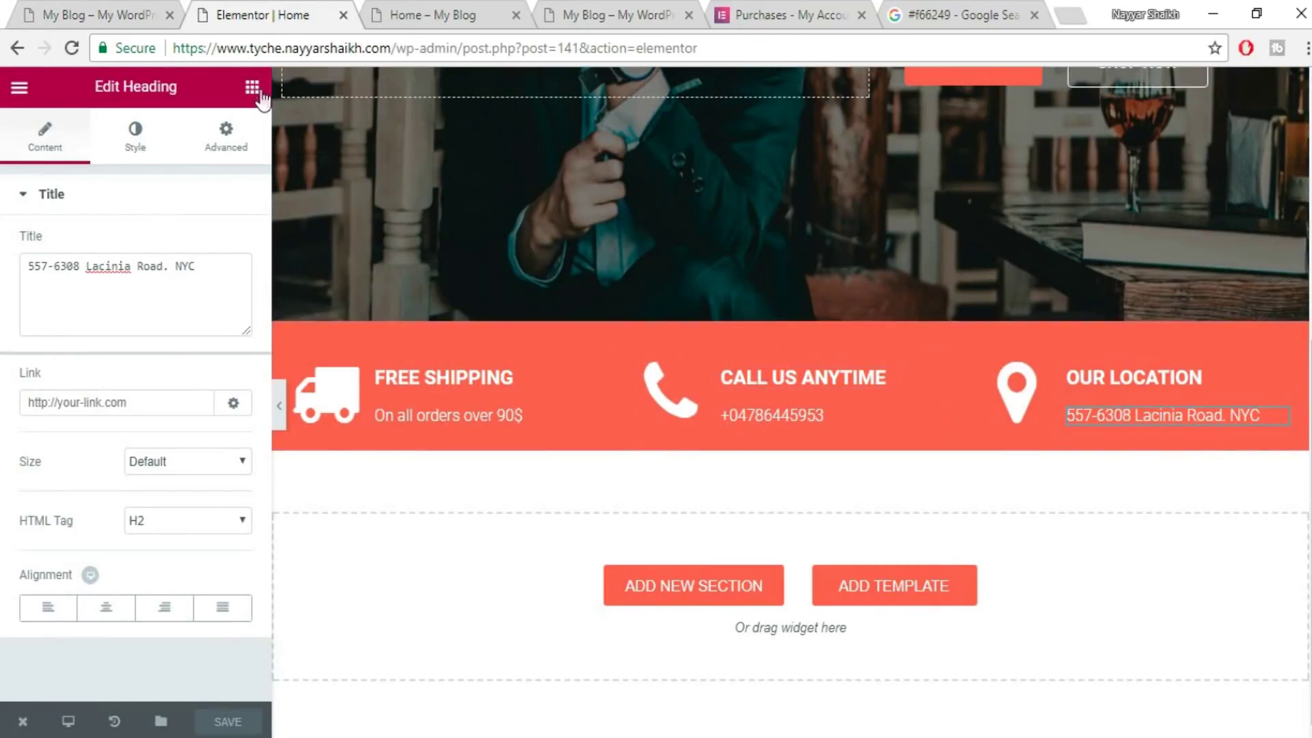
- Add a Heading widget below the info bar and title it MEN SHIRTS
{"action": "left_click", "coordinate": [261, 94]}
{"action": "left_click_drag", "start_coordinate": [199, 238], "coordinate": [680, 589]}
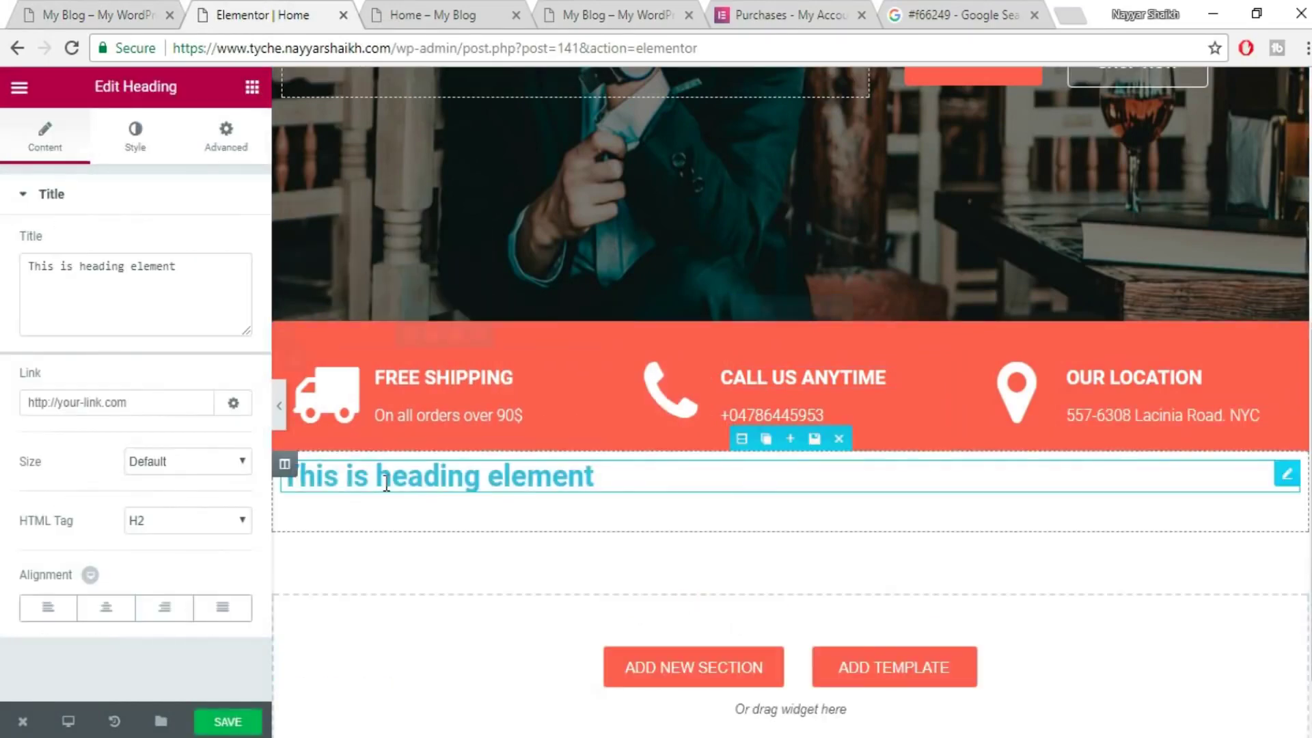
{"action": "left_click", "coordinate": [114, 7]}
{"action": "left_click_drag", "start_coordinate": [281, 228], "coordinate": [106, 225]}
{"action": "key", "text": "ctrl+c"}
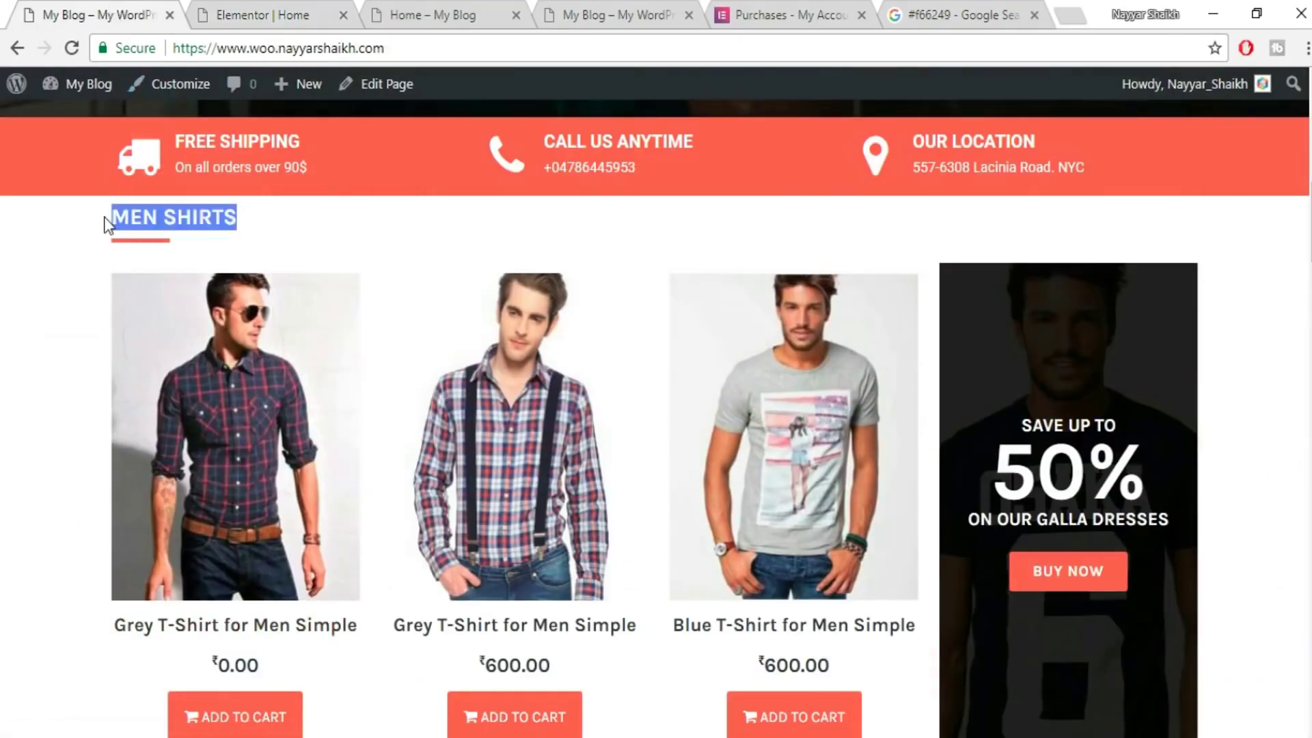
{"action": "left_click", "coordinate": [307, 15]}
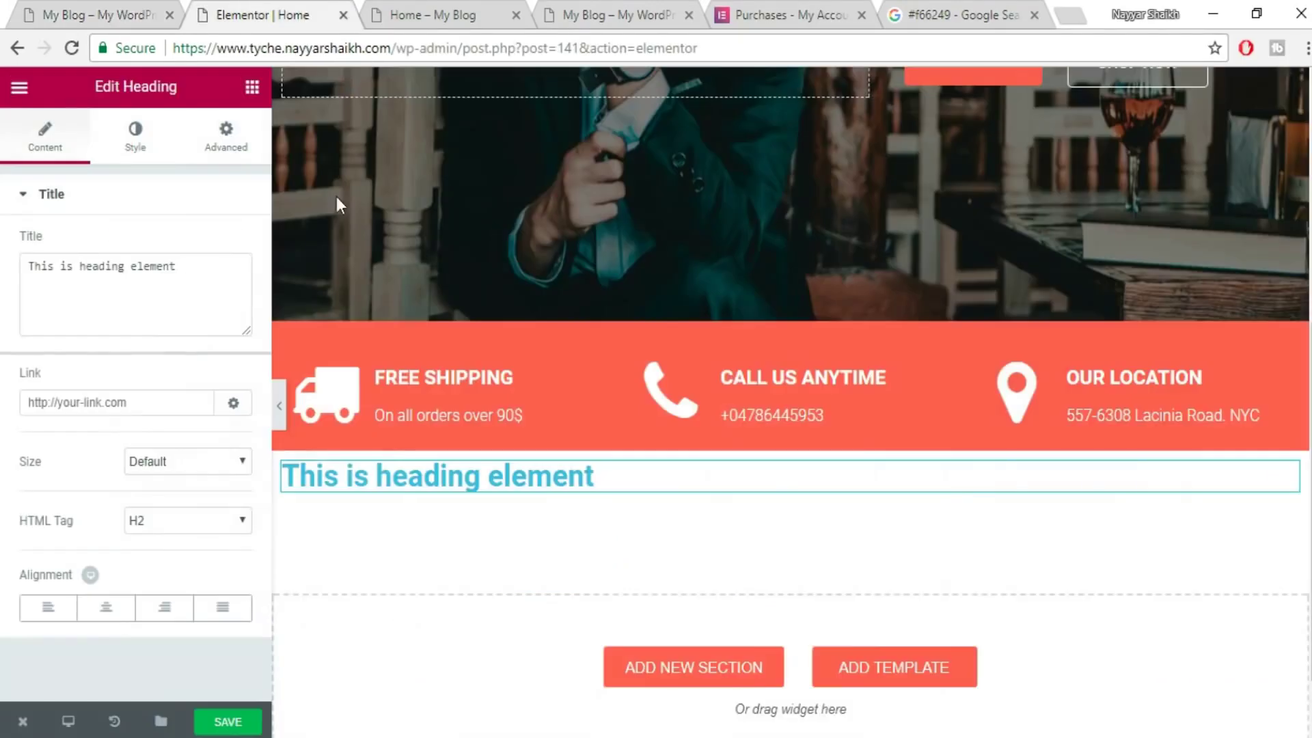
{"action": "triple_click", "coordinate": [155, 279]}
{"action": "key", "text": "ctrl+v"}
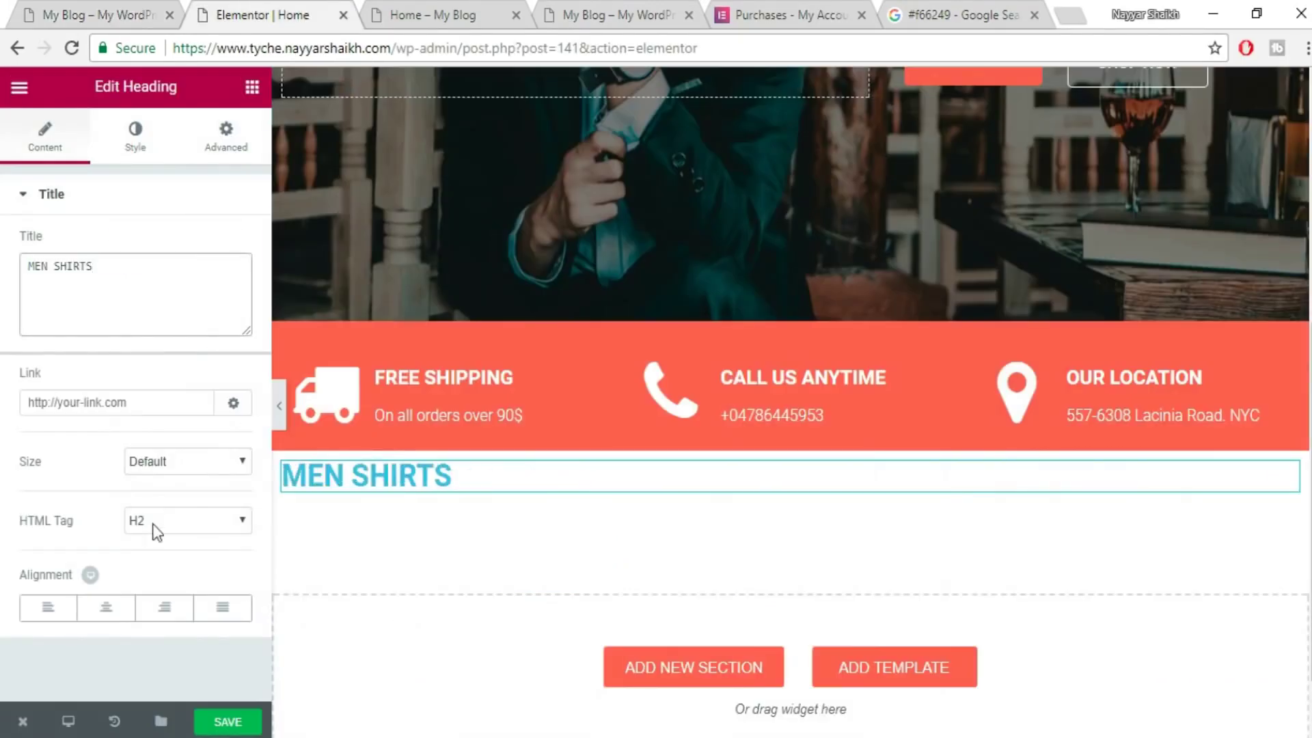
- Set the MEN SHIRTS heading text colour to dark grey
{"action": "left_click", "coordinate": [129, 146]}
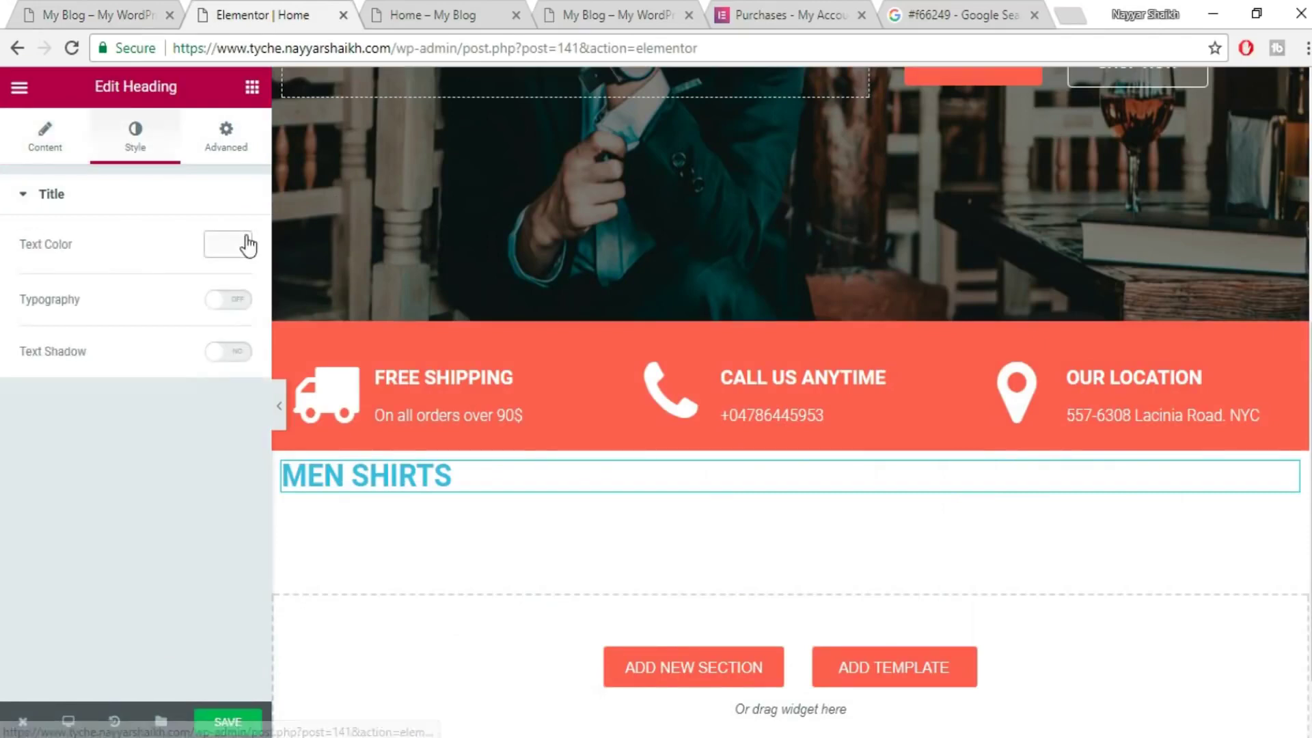
{"action": "left_click", "coordinate": [246, 244]}
{"action": "left_click", "coordinate": [137, 13]}
{"action": "left_click", "coordinate": [247, 260]}
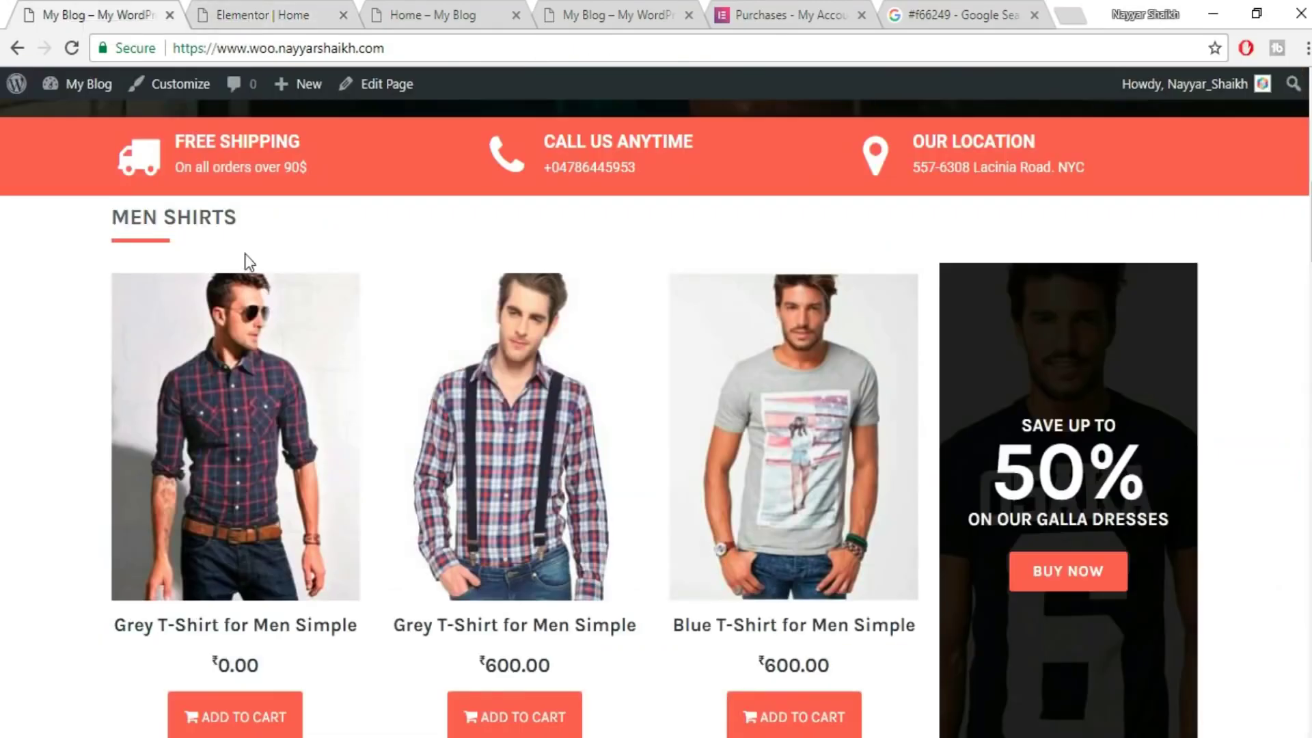
{"action": "left_click", "coordinate": [220, 10]}
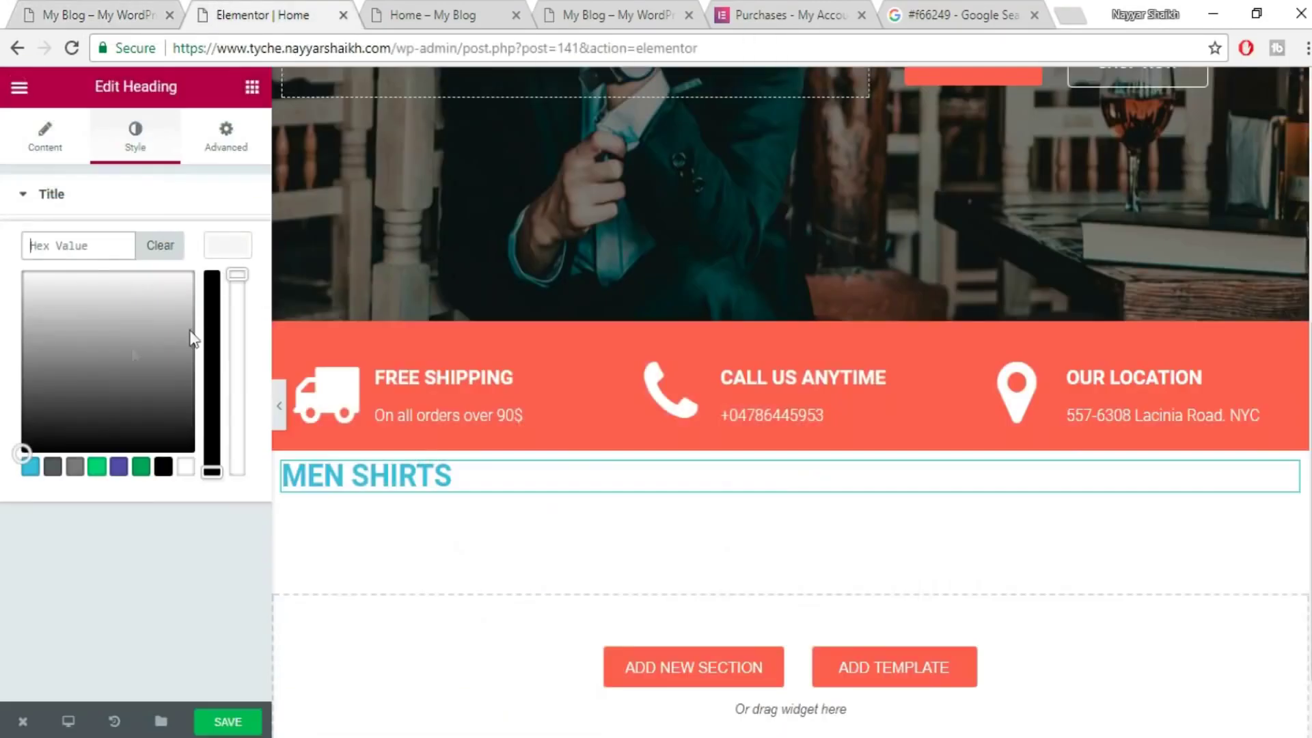
{"action": "left_click", "coordinate": [54, 468]}
{"action": "left_click", "coordinate": [226, 241]}
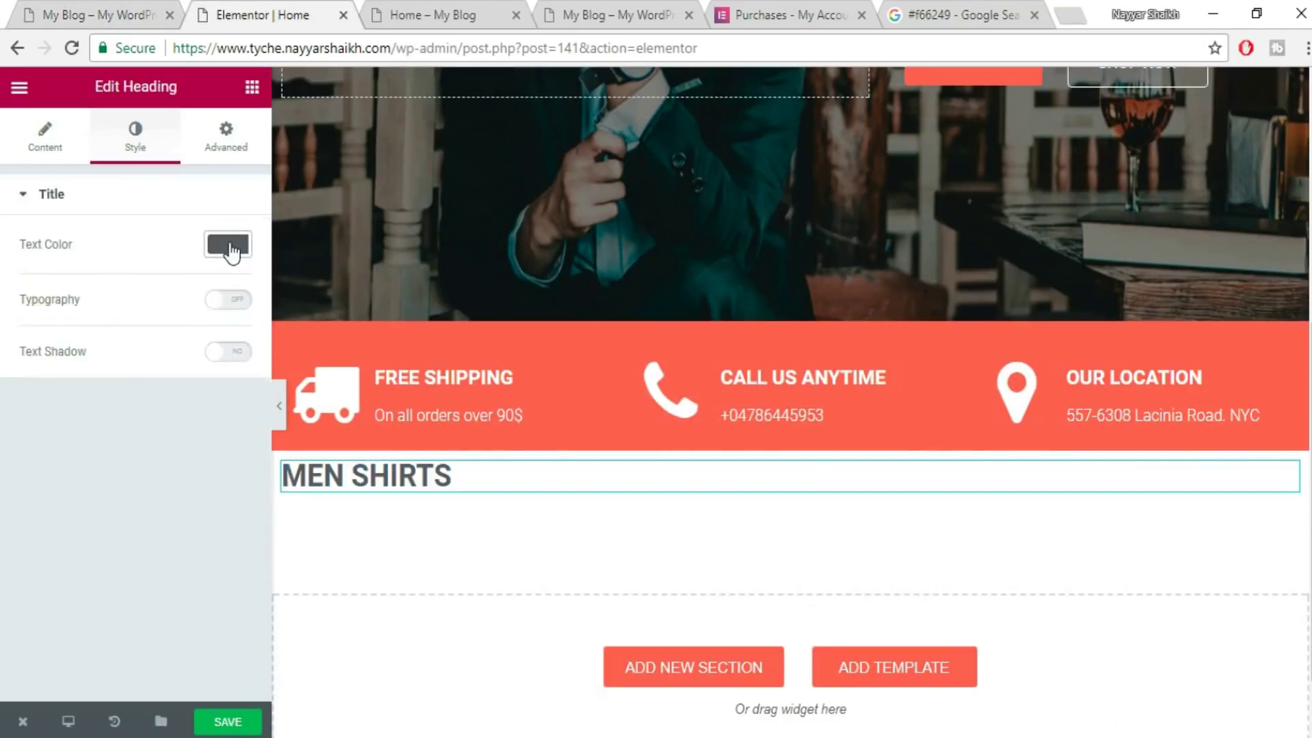
- Enable custom typography on the heading with size 22 and the Karla font
{"action": "left_click", "coordinate": [241, 309]}
{"action": "left_click_drag", "start_coordinate": [23, 396], "coordinate": [39, 392]}
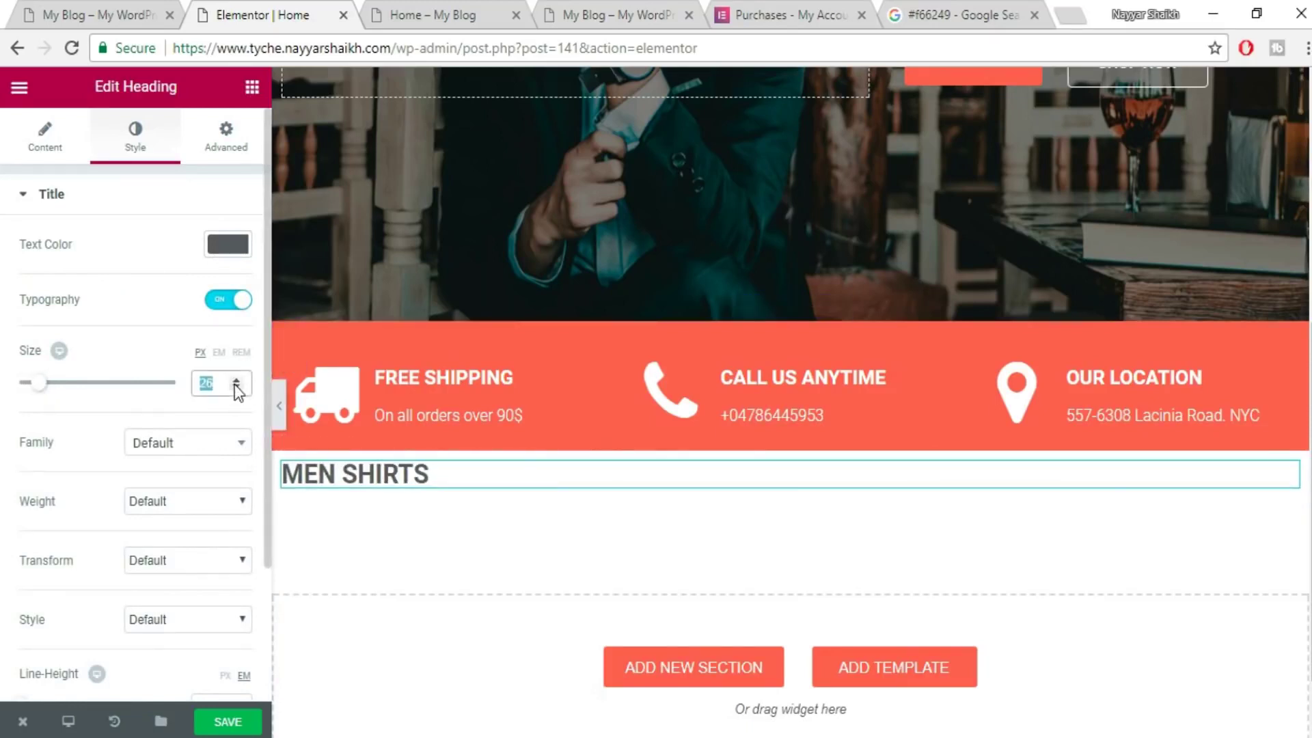
{"action": "type", "text": "22"}
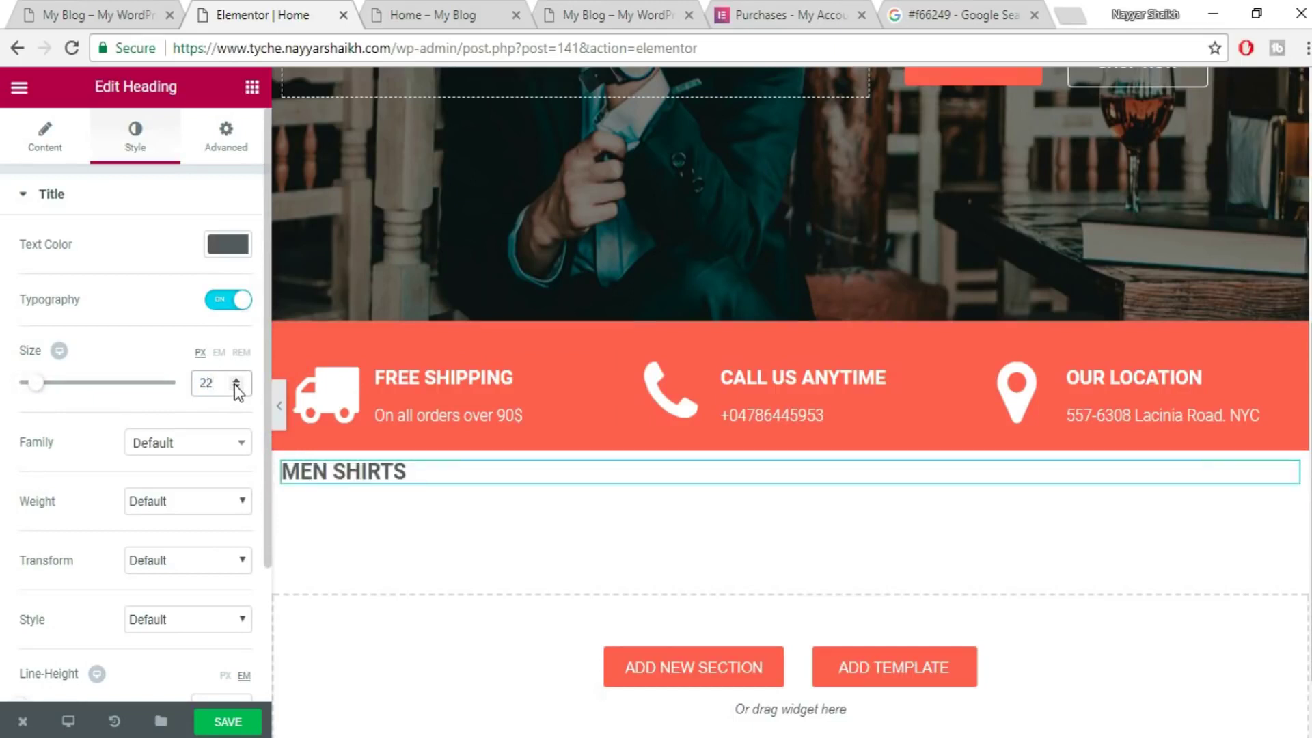
{"action": "left_click", "coordinate": [187, 451]}
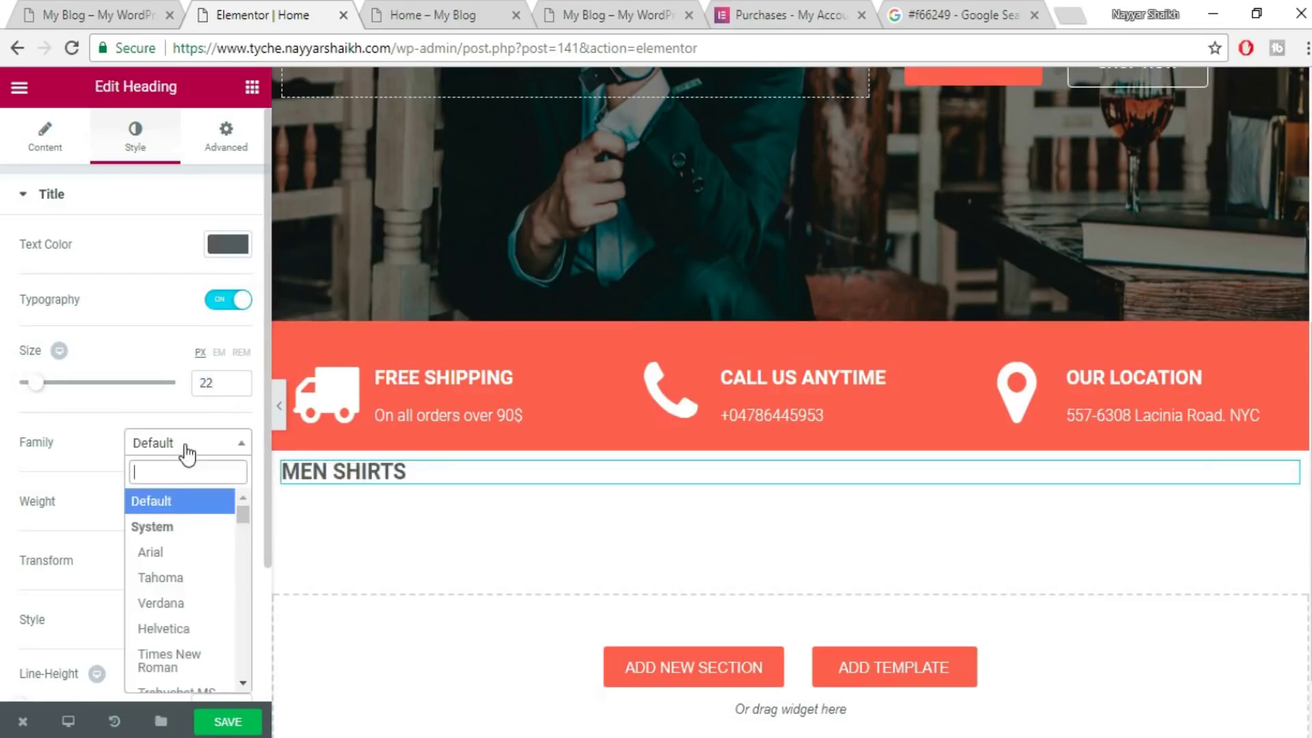
{"action": "type", "text": "KAR"}
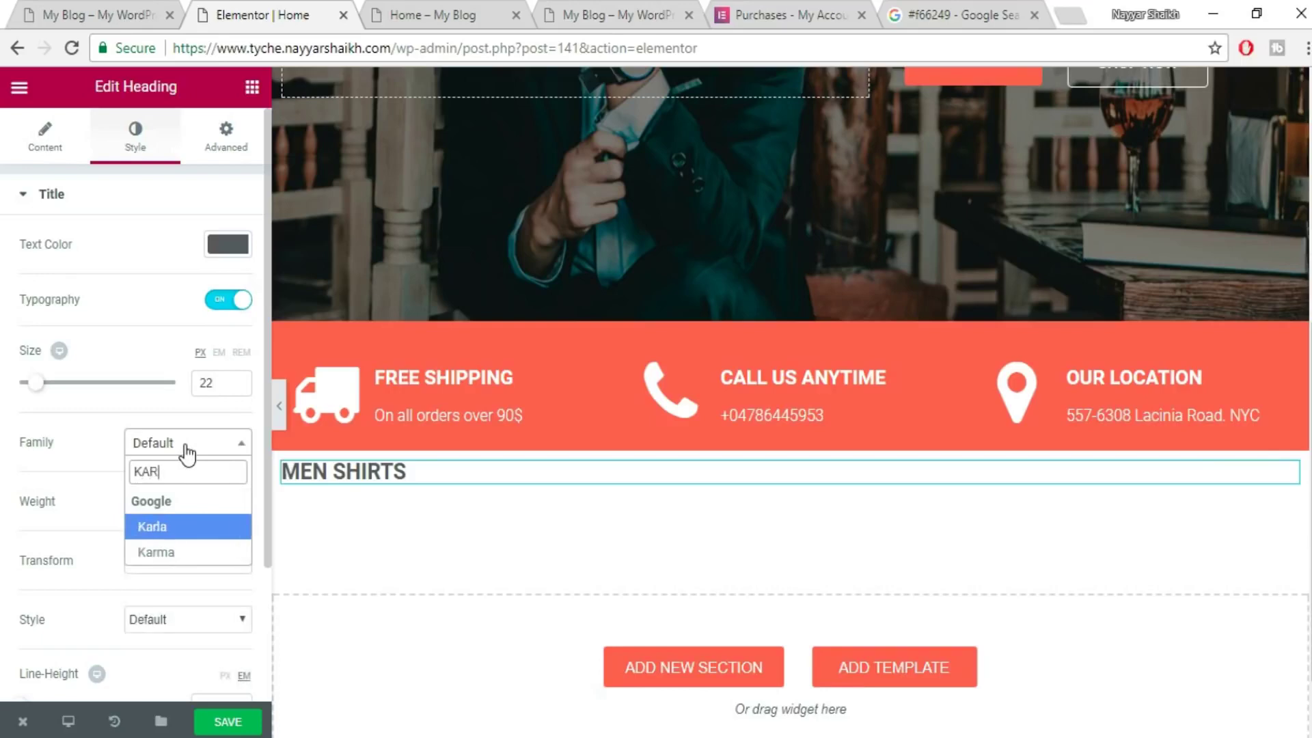
{"action": "left_click", "coordinate": [153, 526]}
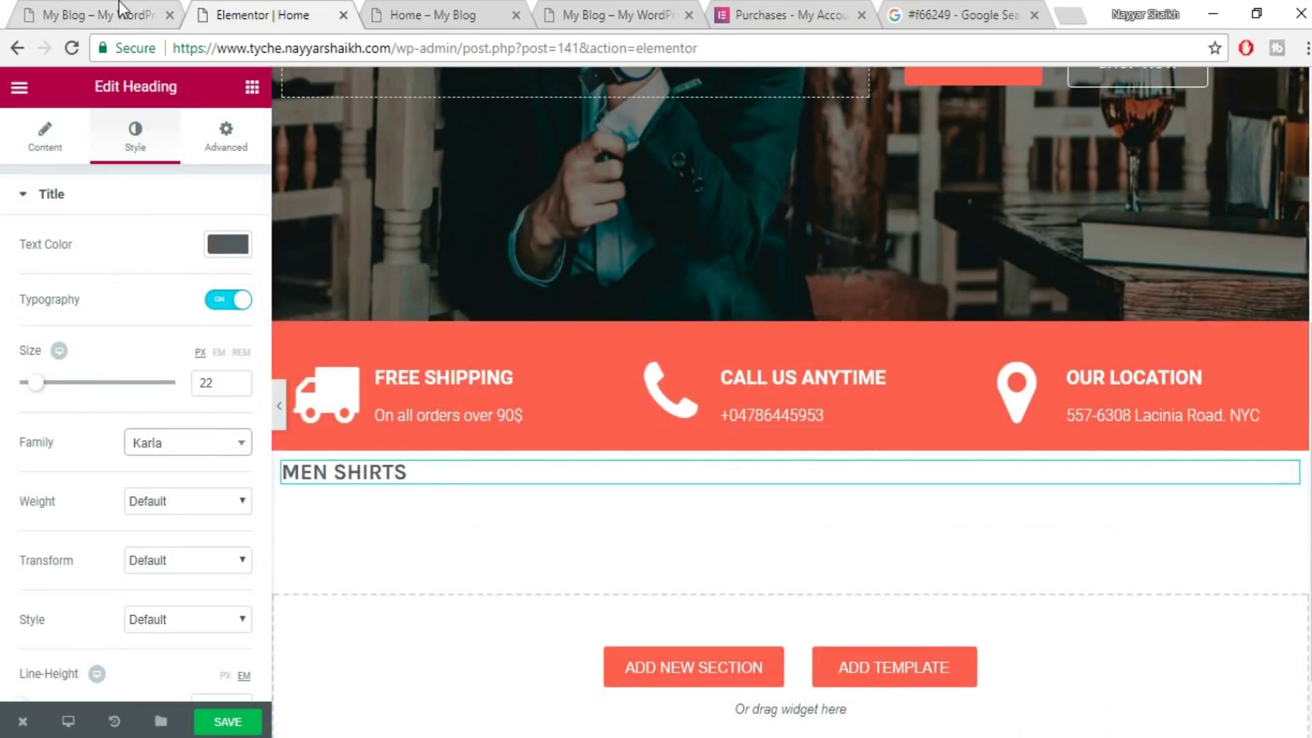
{"action": "left_click", "coordinate": [119, 2]}
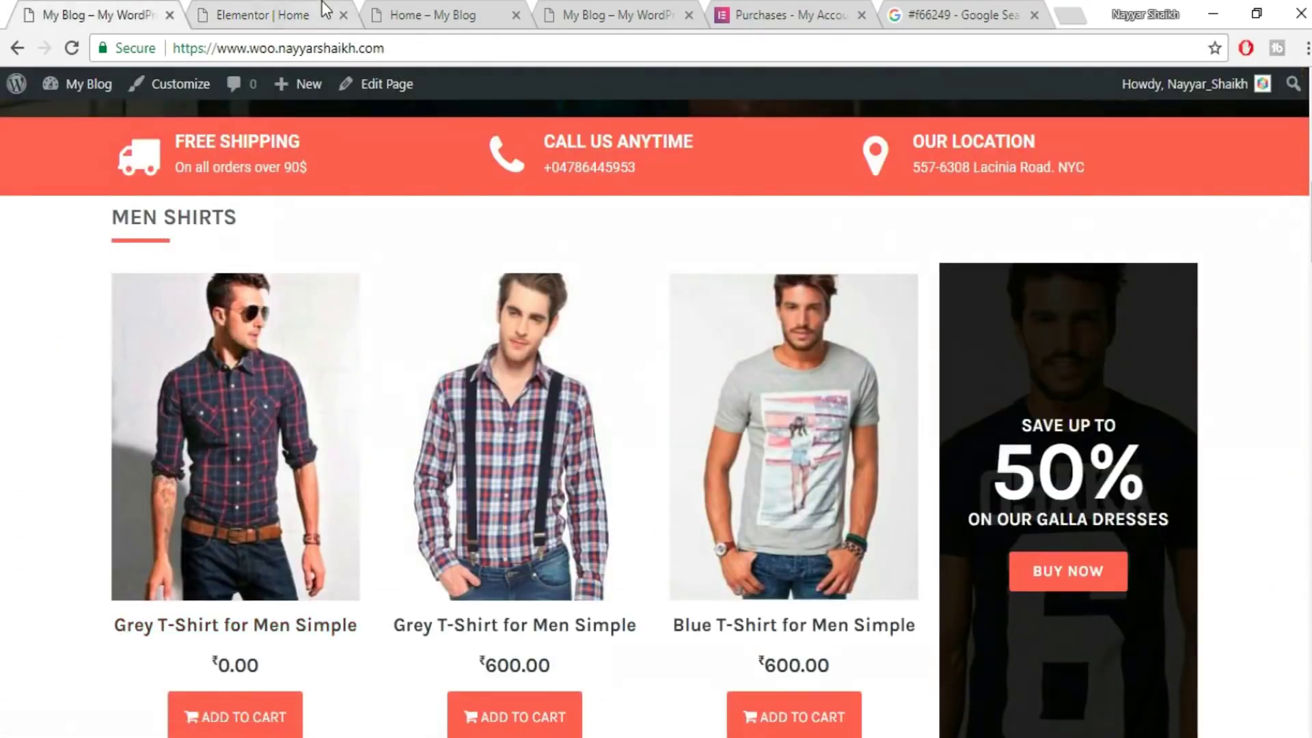
{"action": "left_click", "coordinate": [322, 7]}
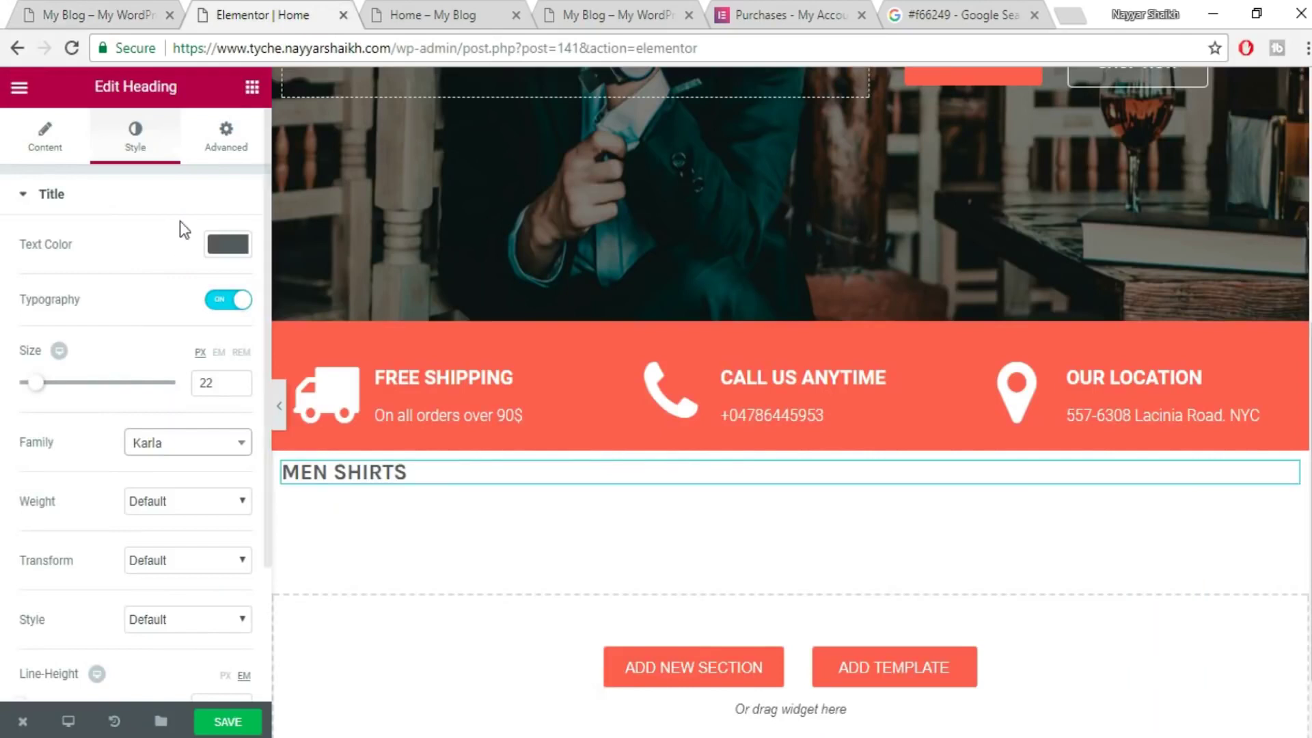
{"action": "left_click", "coordinate": [252, 87]}
- Add a divider under MEN SHIRTS with weight 4 and colour #f66249
{"action": "left_click_drag", "start_coordinate": [61, 521], "coordinate": [416, 474]}
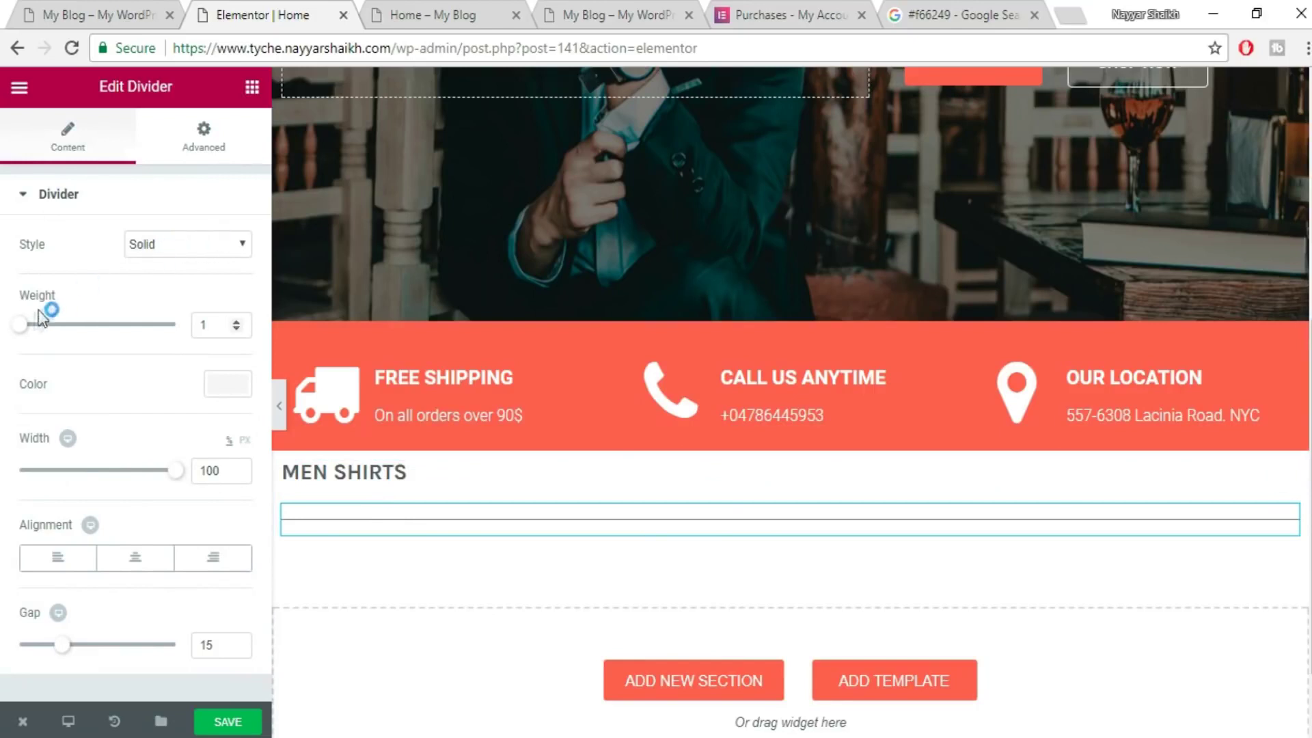
{"action": "left_click_drag", "start_coordinate": [22, 328], "coordinate": [52, 328]}
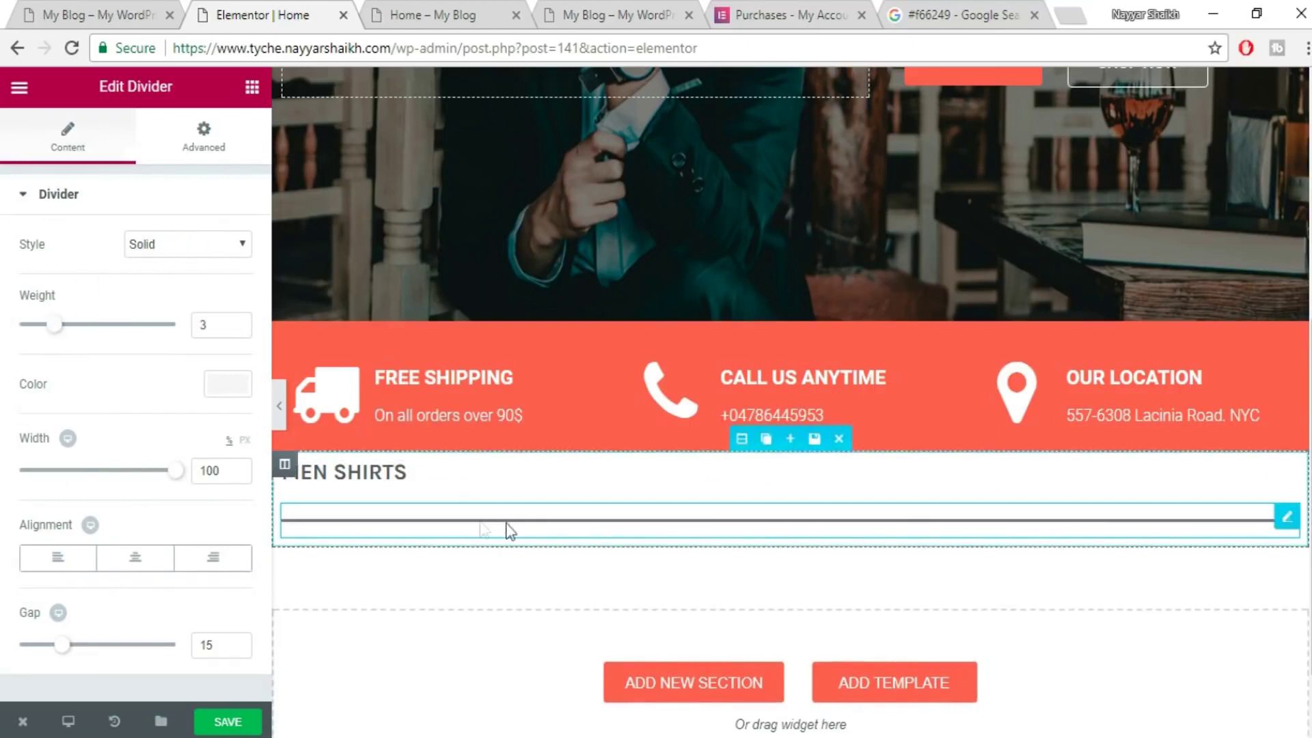
{"action": "left_click_drag", "start_coordinate": [55, 325], "coordinate": [70, 326]}
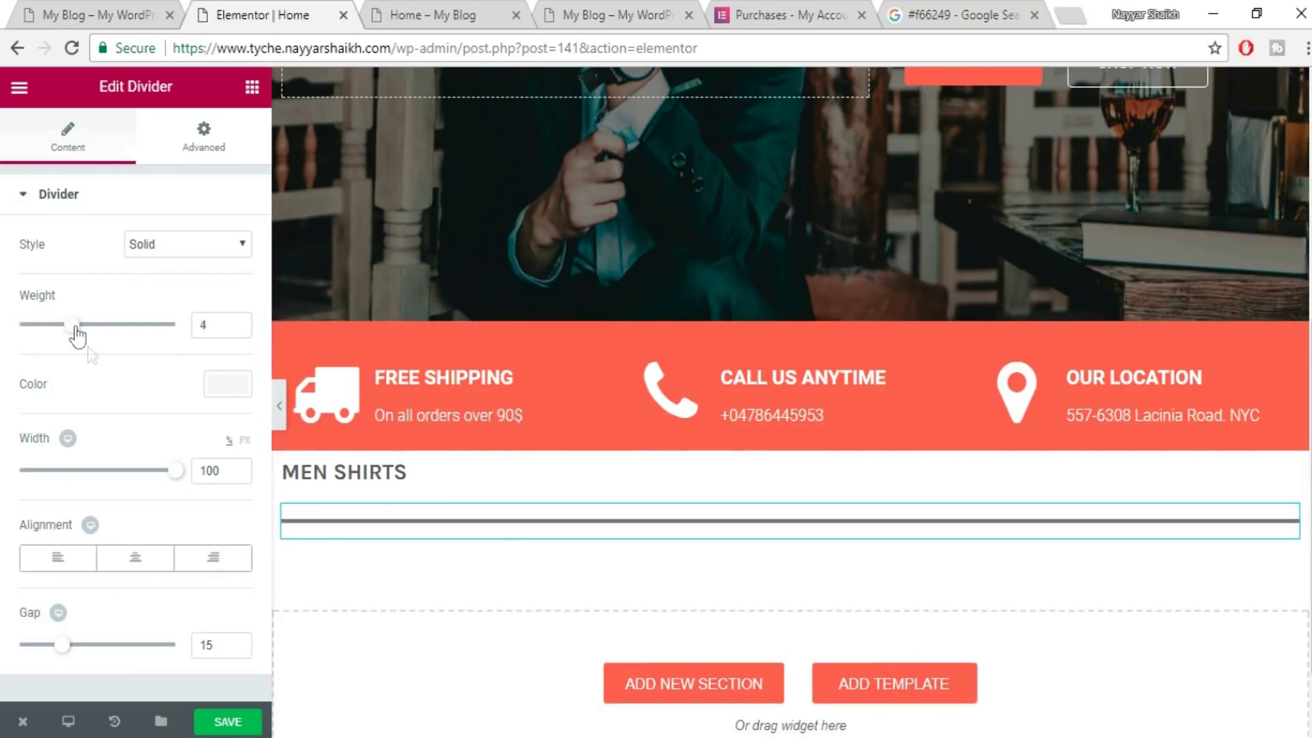
{"action": "left_click", "coordinate": [228, 388]}
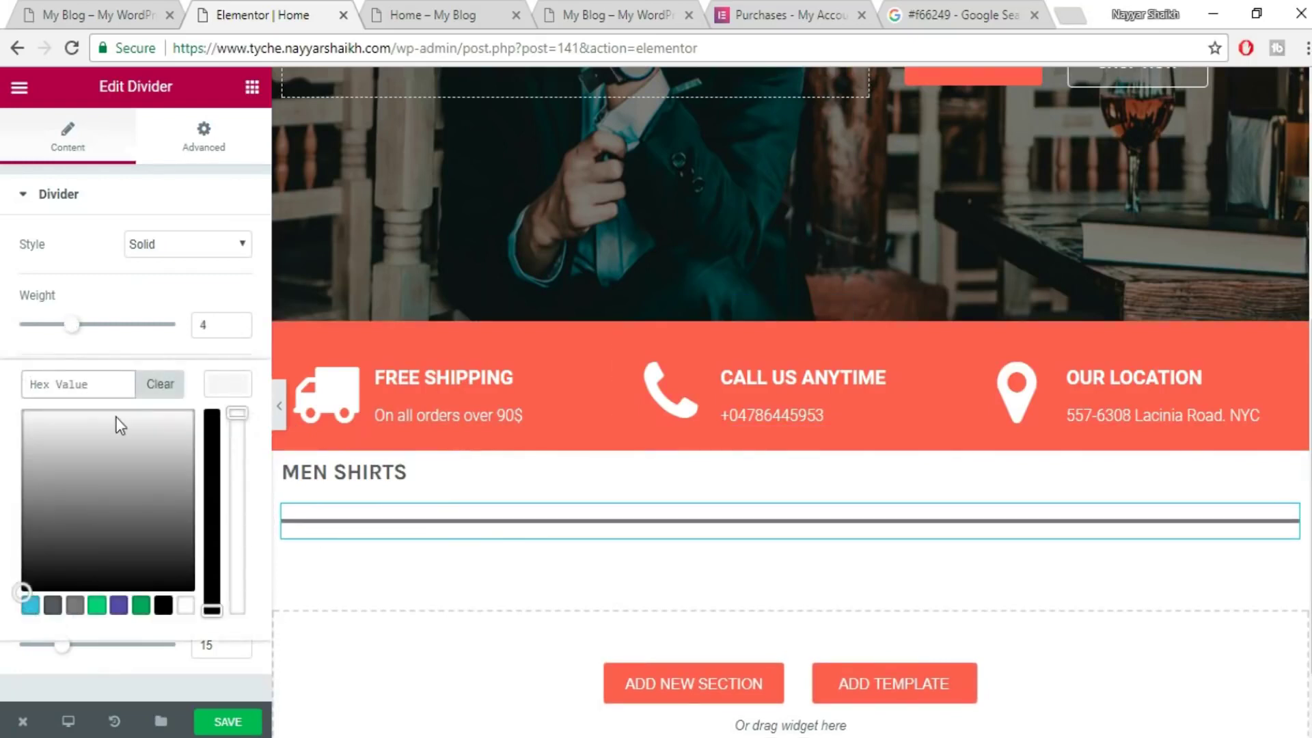
{"action": "key", "text": "ctrl+v"}
{"action": "key", "text": "ctrl+a"}
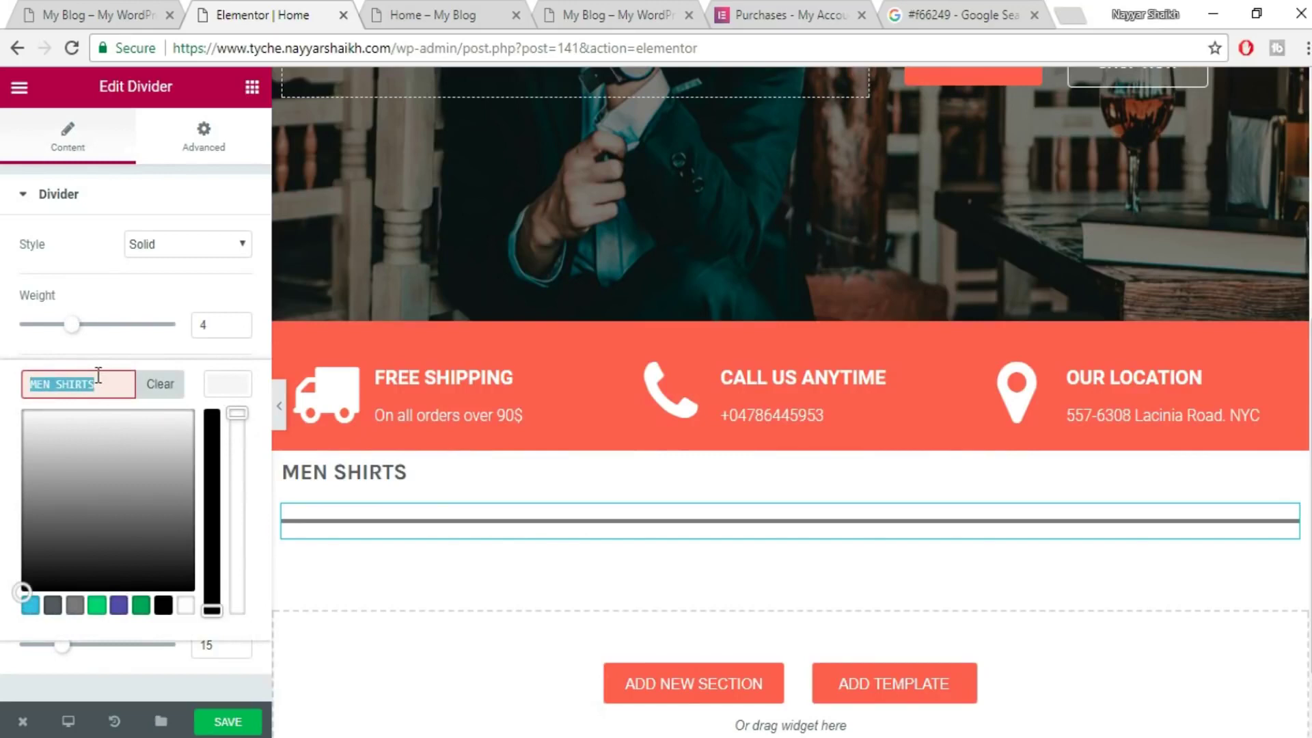
{"action": "key", "text": "BackSpace"}
{"action": "left_click", "coordinate": [1013, 13]}
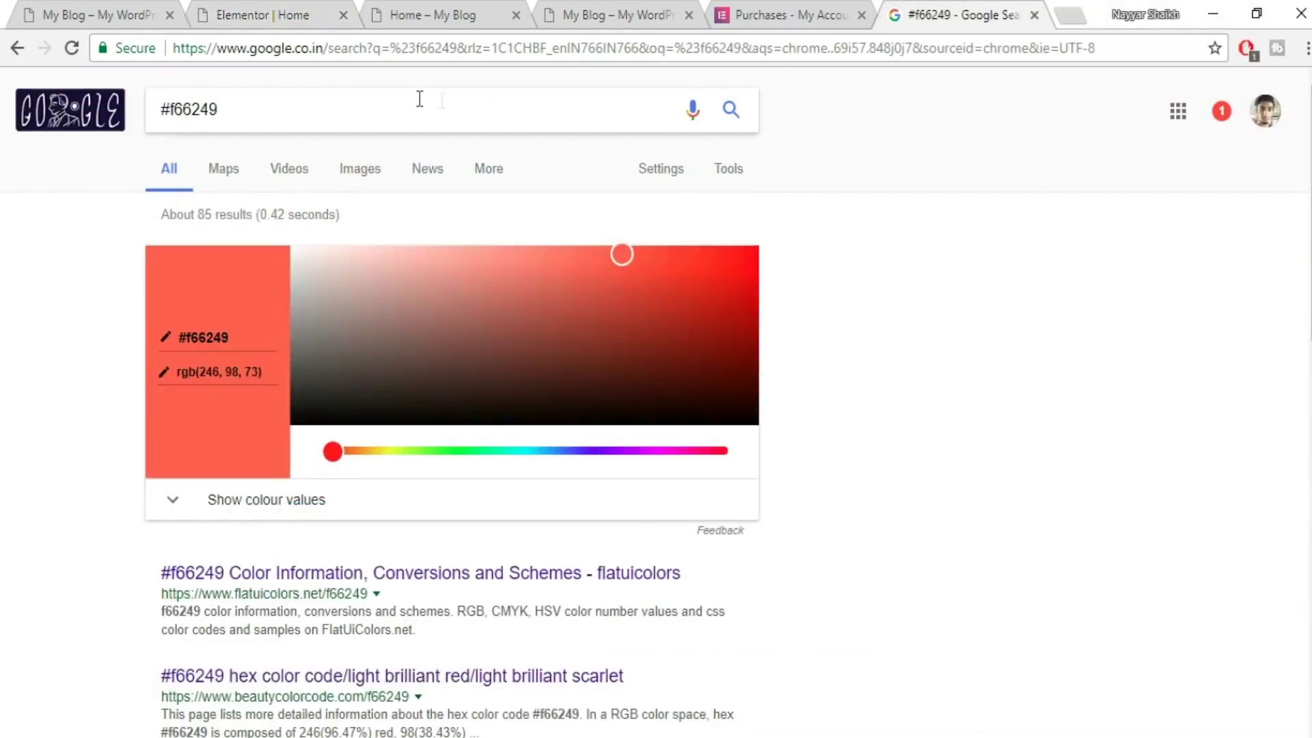
{"action": "left_click_drag", "start_coordinate": [369, 108], "coordinate": [144, 105]}
{"action": "key", "text": "ctrl+c"}
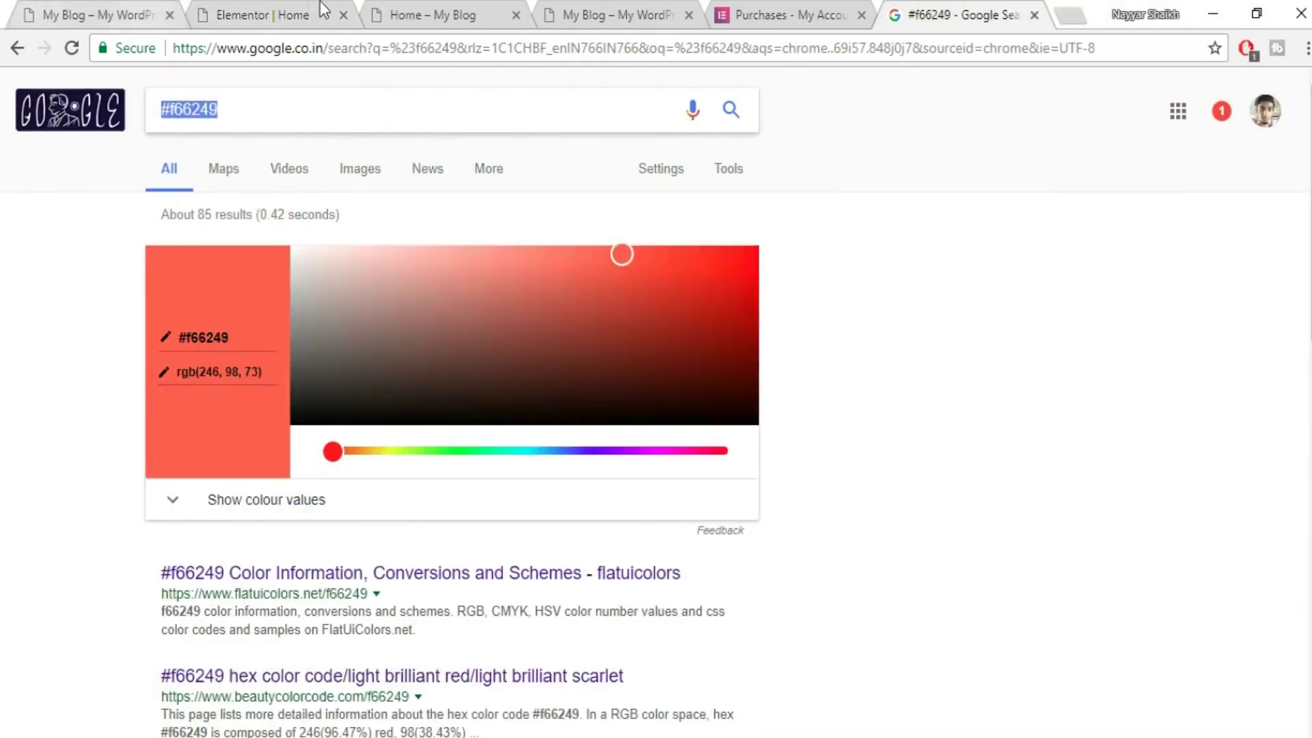
{"action": "left_click", "coordinate": [320, 3]}
{"action": "key", "text": "ctrl+v"}
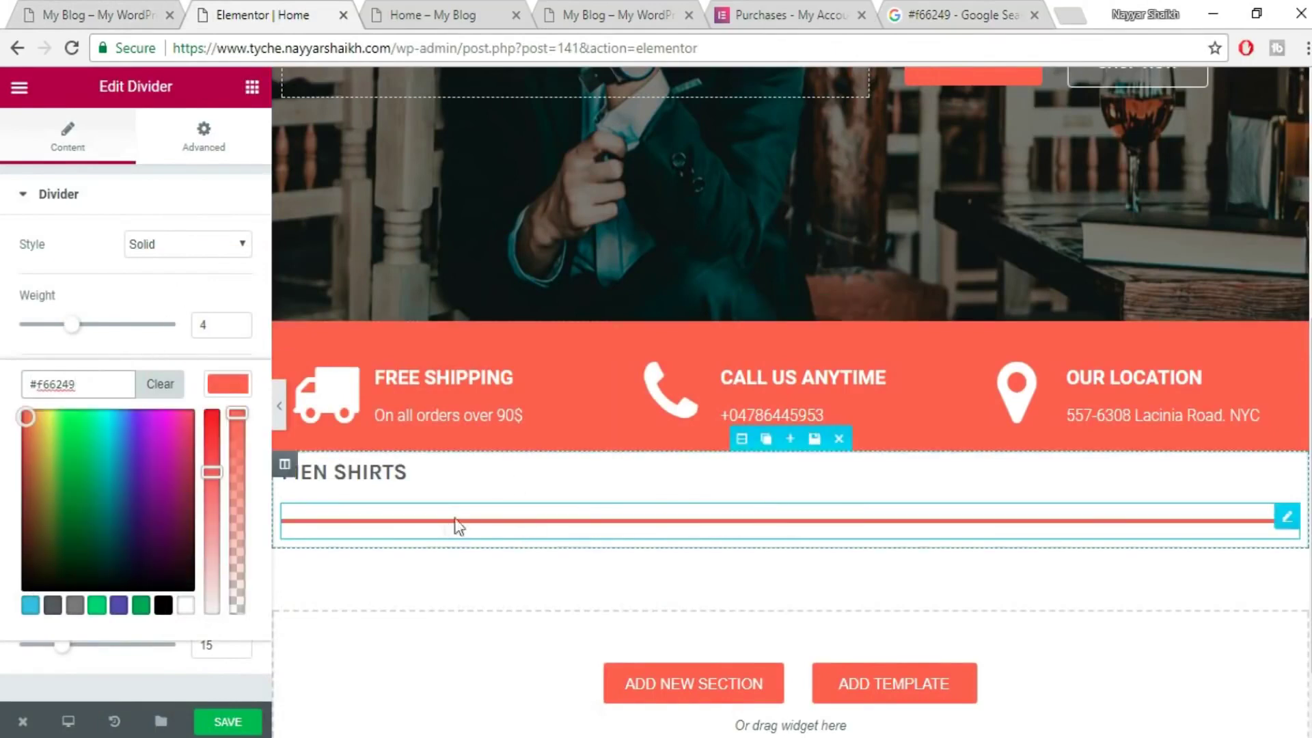
{"action": "left_click", "coordinate": [217, 396]}
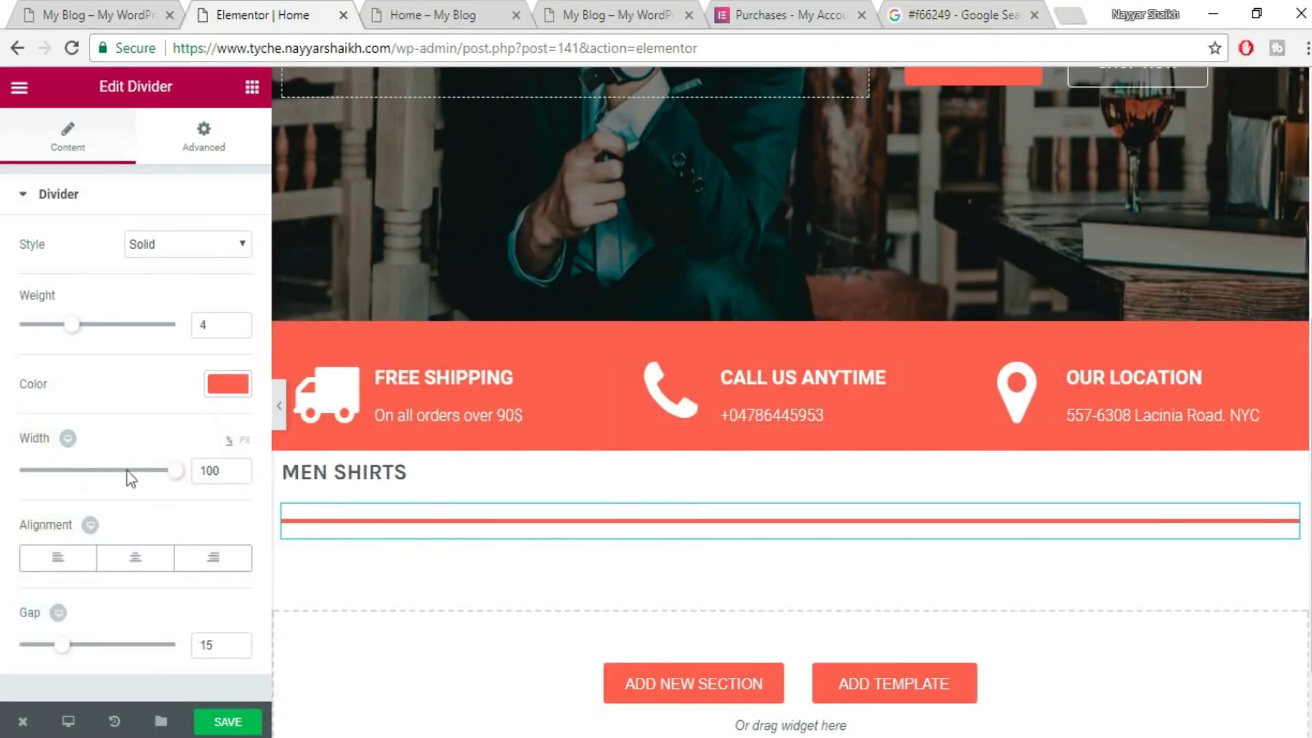
- Set the divider width to 60 px and its gap to 2, then save
{"action": "left_click_drag", "start_coordinate": [176, 474], "coordinate": [38, 493]}
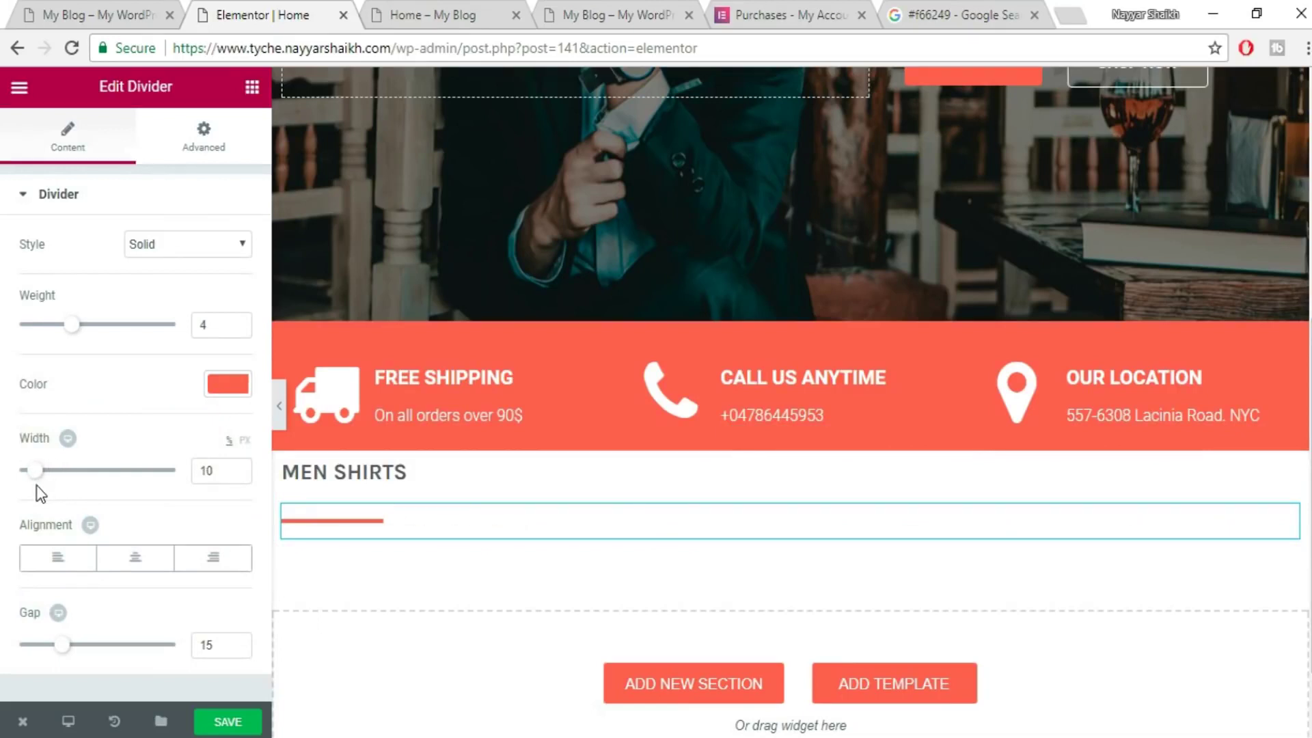
{"action": "left_click", "coordinate": [245, 442]}
{"action": "mouse_move", "coordinate": [26, 471]}
{"action": "left_mouse_down"}
{"action": "mouse_move", "coordinate": [41, 472]}
{"action": "mouse_move", "coordinate": [29, 475]}
{"action": "left_mouse_up"}
{"action": "double_click", "coordinate": [206, 471]}
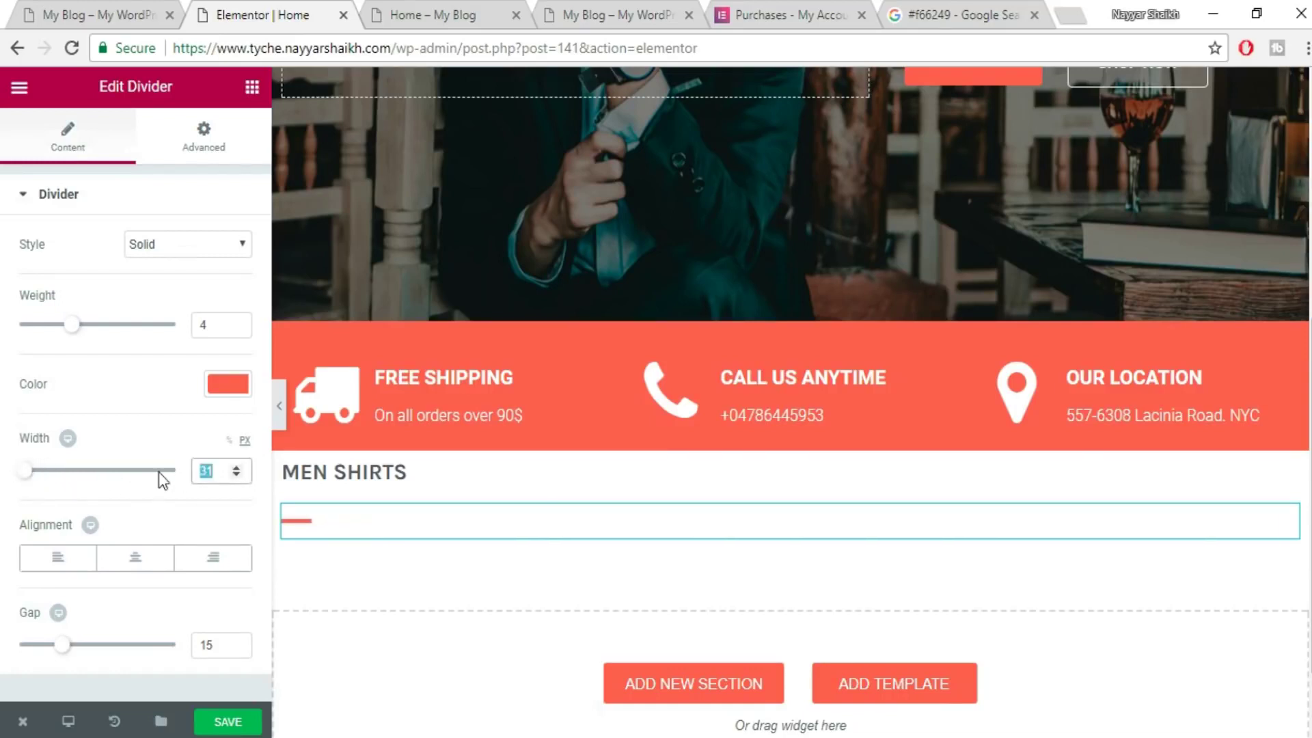
{"action": "type", "text": "40"}
{"action": "type", "text": "60"}
{"action": "left_click", "coordinate": [59, 656]}
{"action": "left_click_drag", "start_coordinate": [59, 656], "coordinate": [10, 654]}
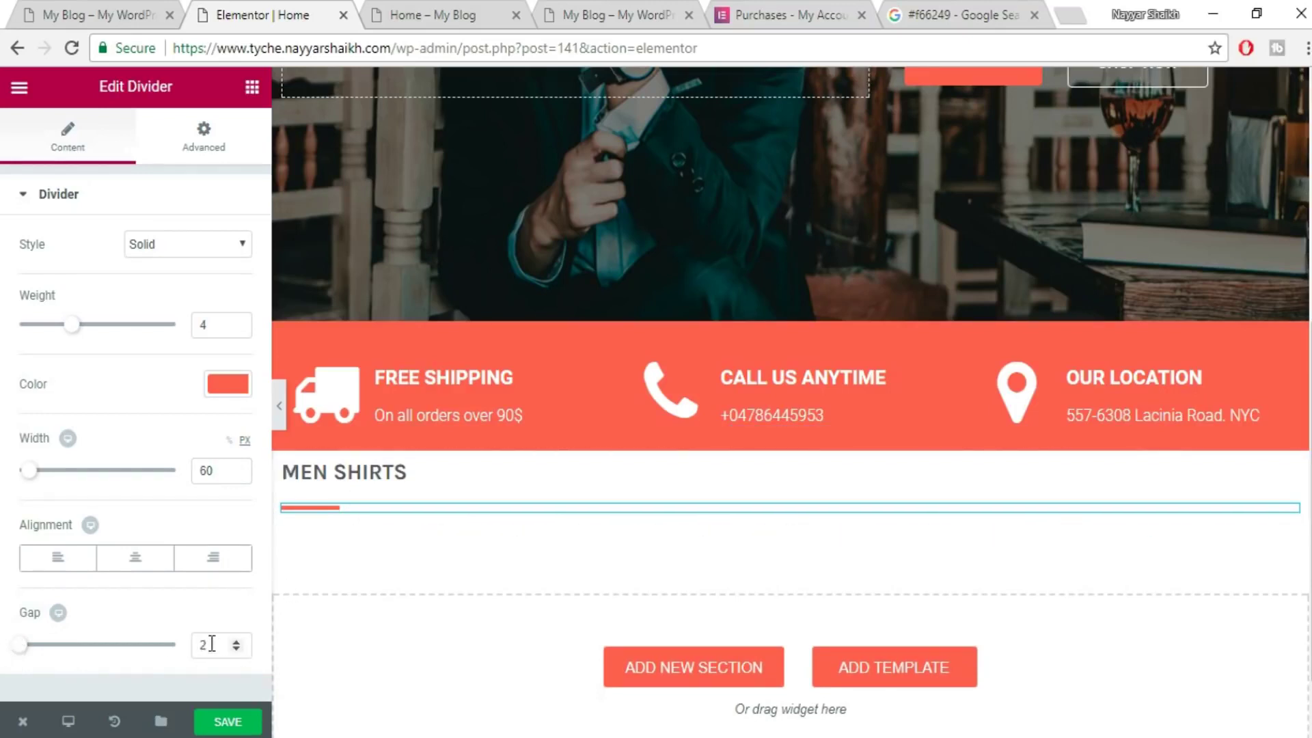
{"action": "left_click", "coordinate": [228, 722]}
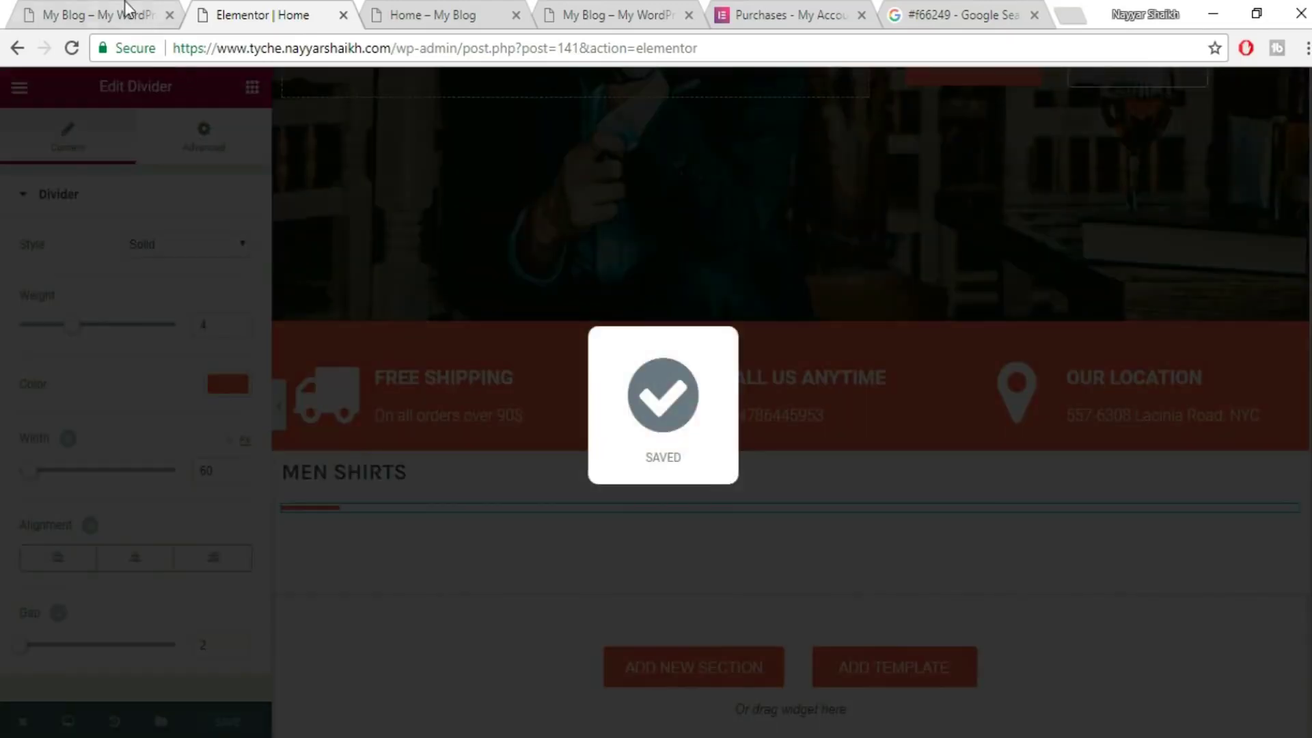
- Give the divider an unlinked -15 px top margin, save, and check the live site
{"action": "left_click", "coordinate": [126, 15]}
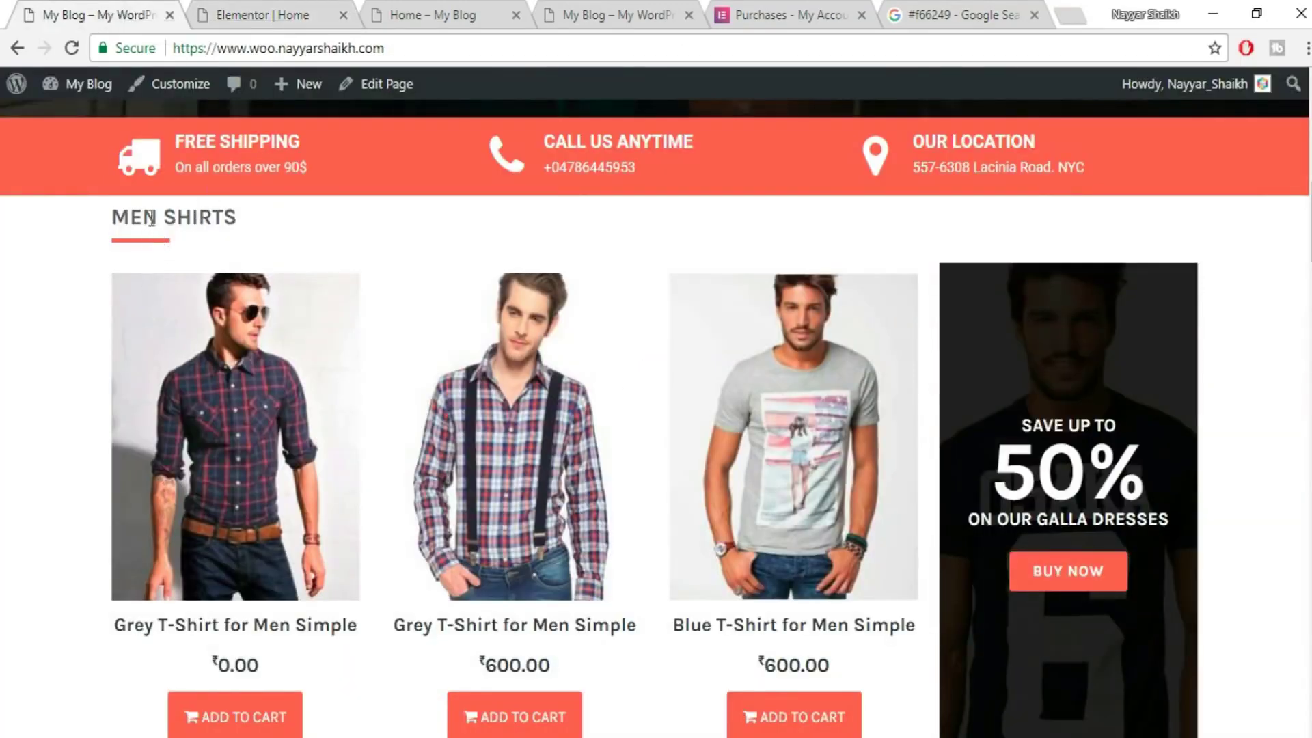
{"action": "left_click", "coordinate": [289, 14]}
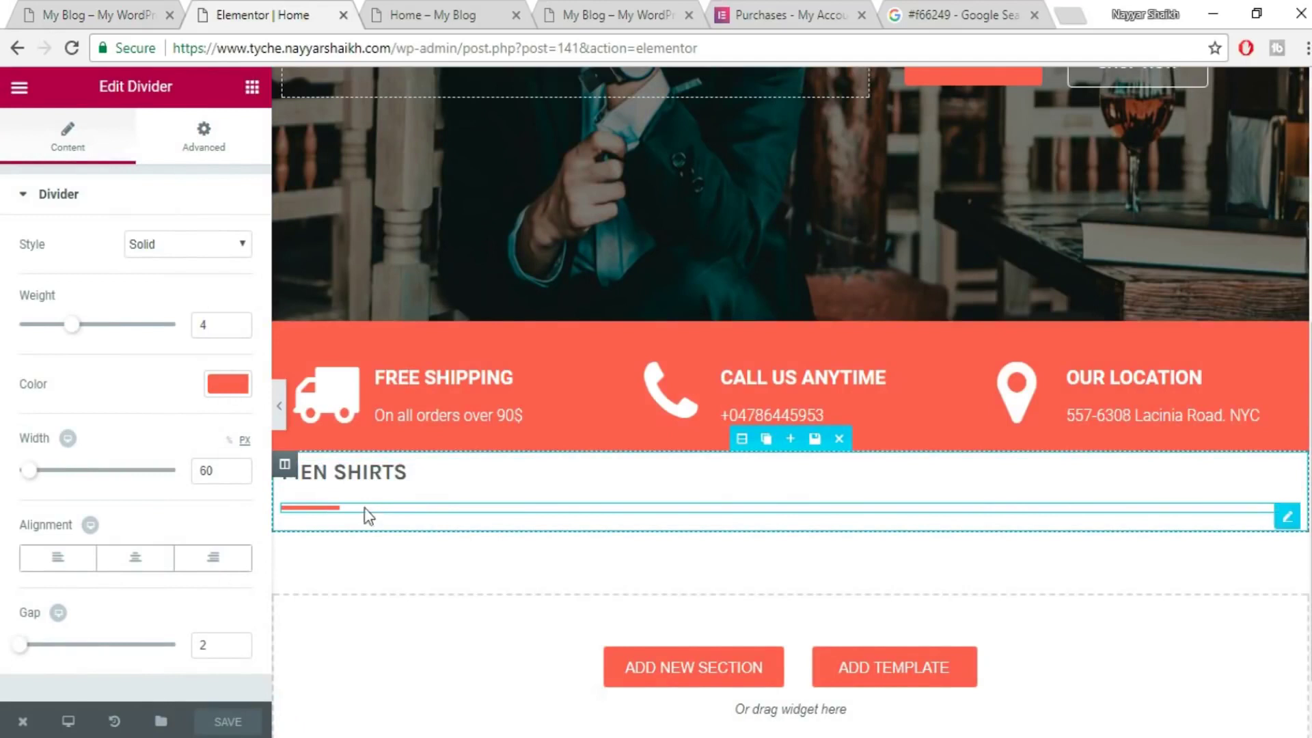
{"action": "left_click", "coordinate": [219, 152]}
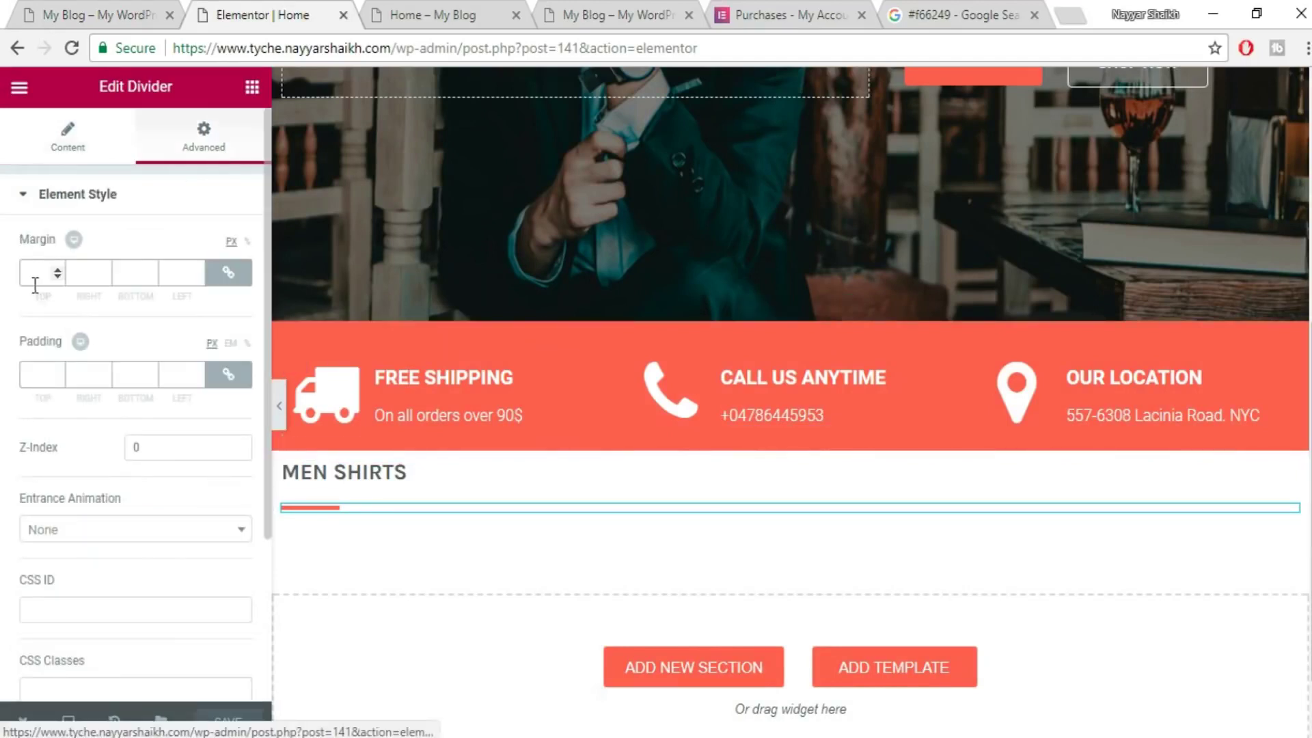
{"action": "left_click", "coordinate": [239, 280]}
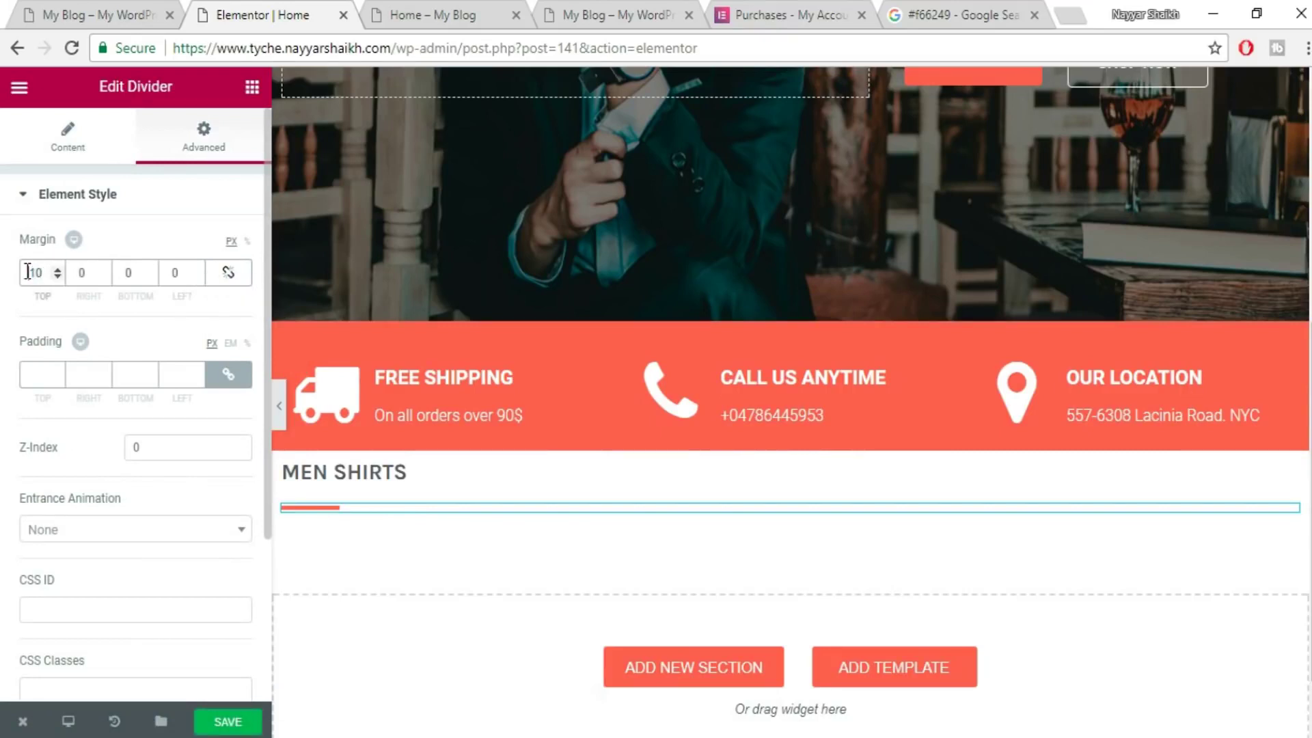
{"action": "type", "text": "-"}
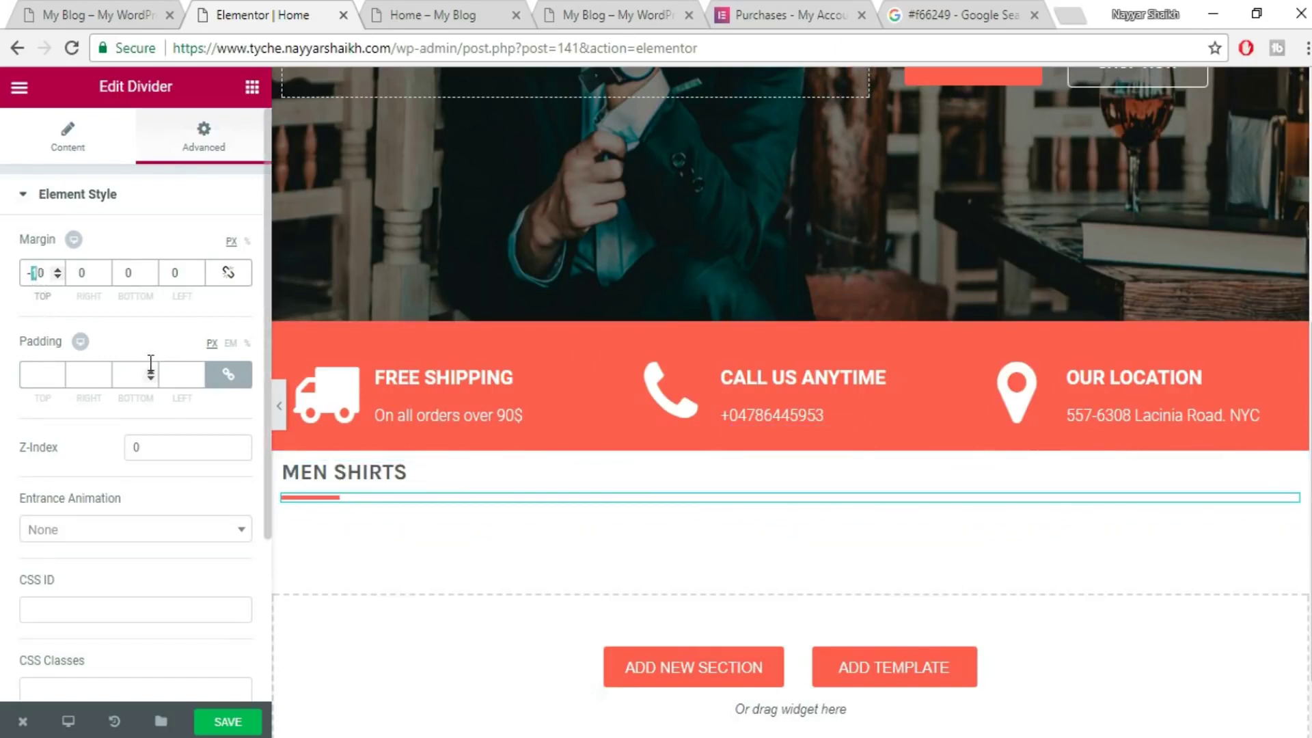
{"action": "type", "text": "2"}
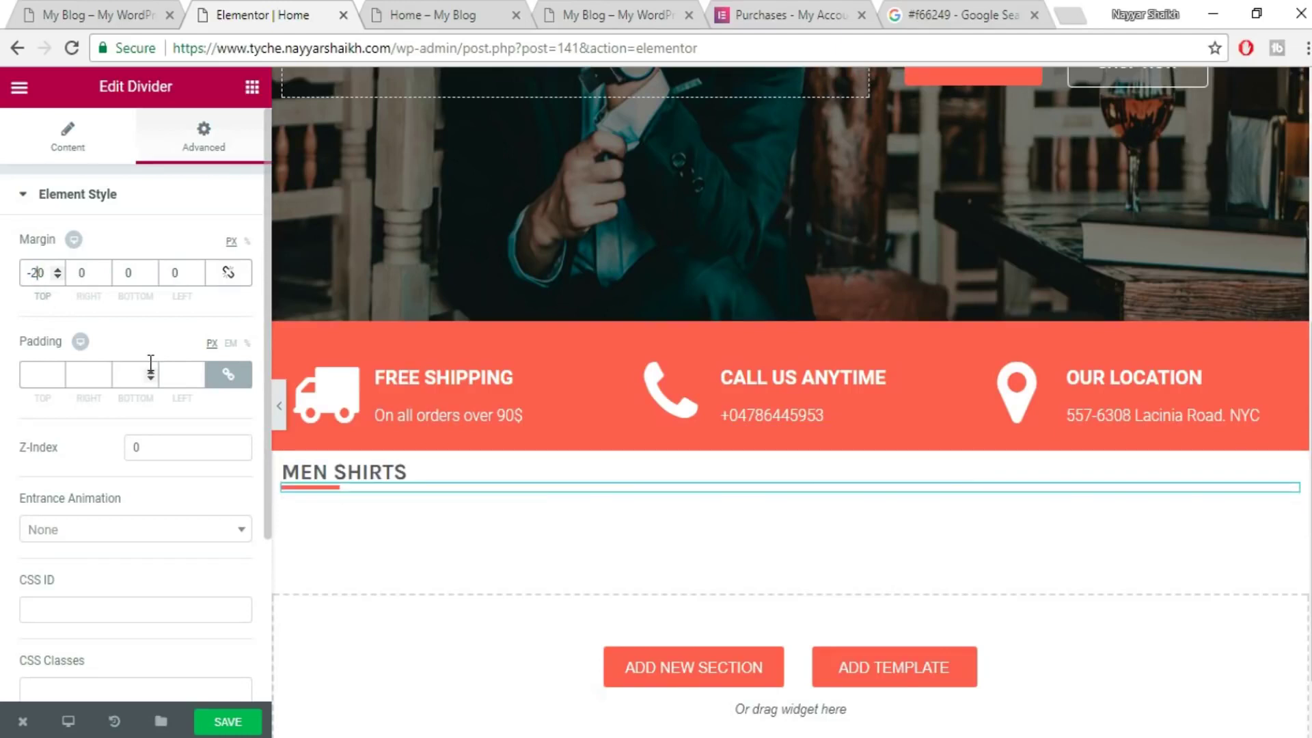
{"action": "key", "text": "BackSpace"}
{"action": "type", "text": "1"}
{"action": "key", "text": "BackSpace"}
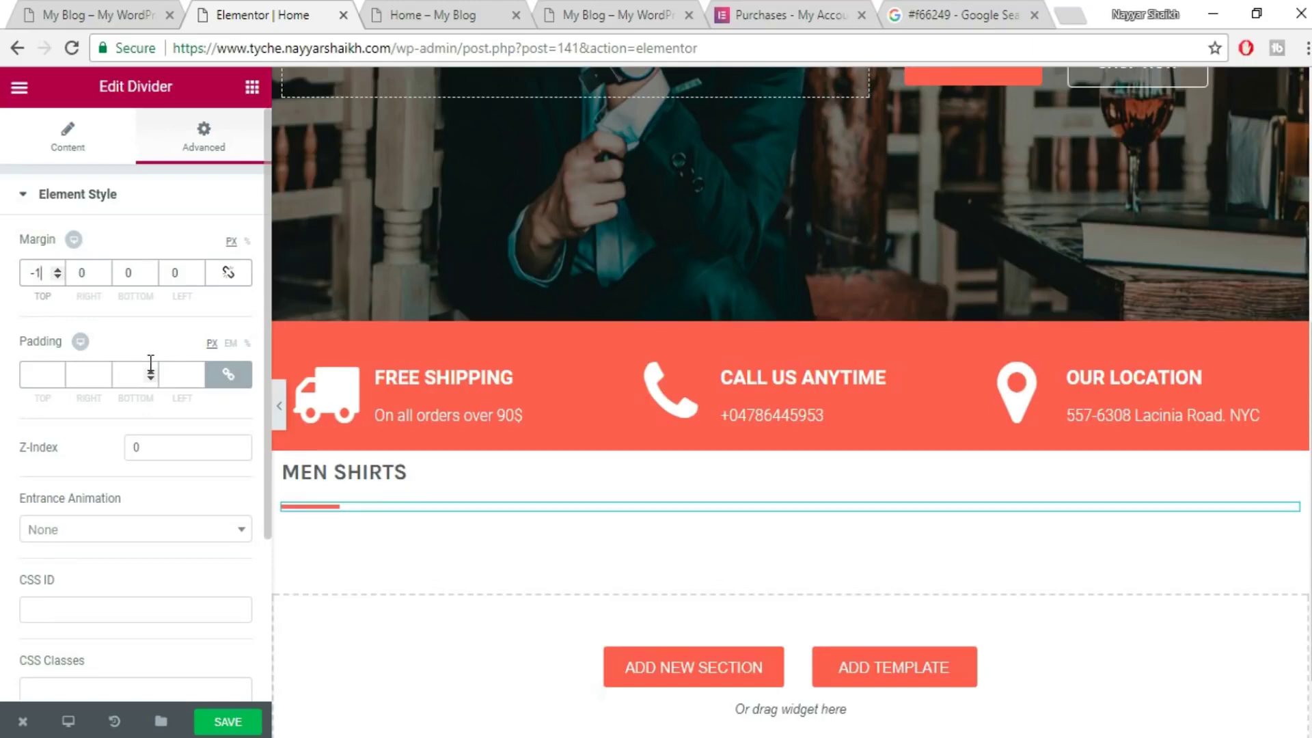
{"action": "type", "text": "5"}
{"action": "left_click", "coordinate": [255, 721]}
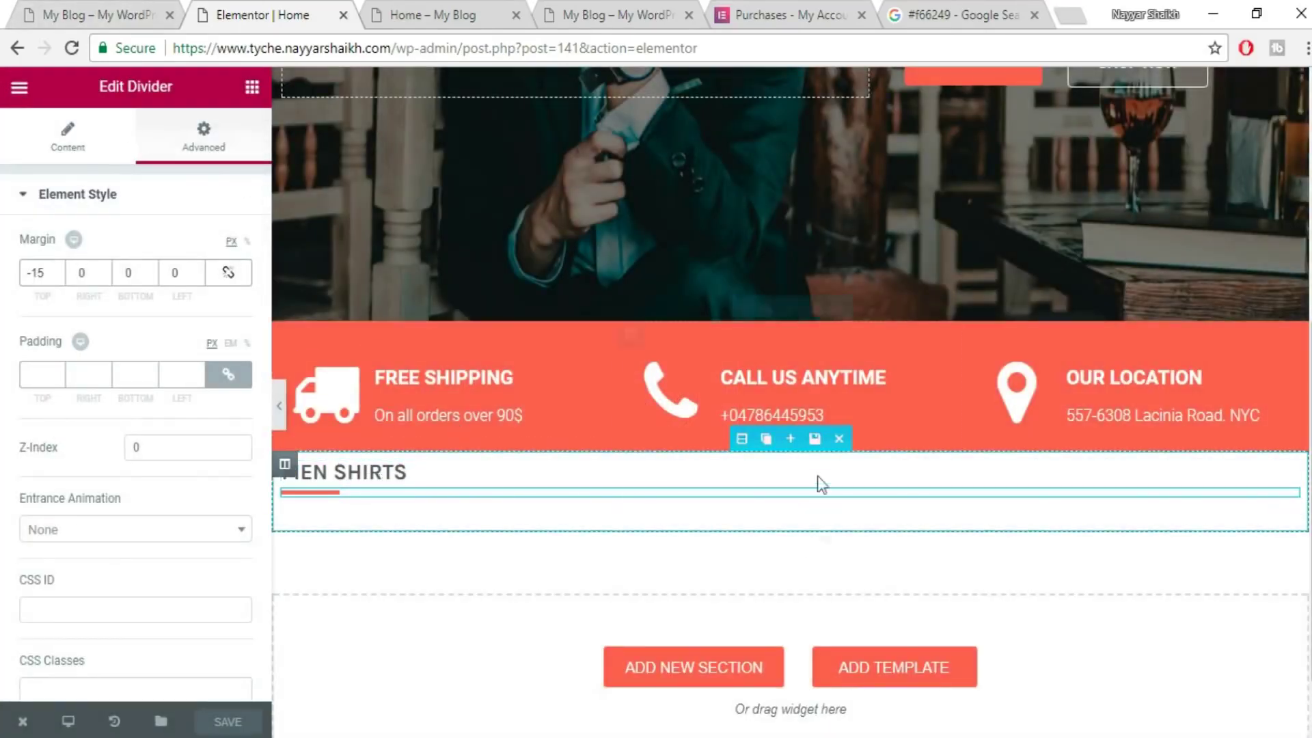
{"action": "left_click", "coordinate": [123, 15]}
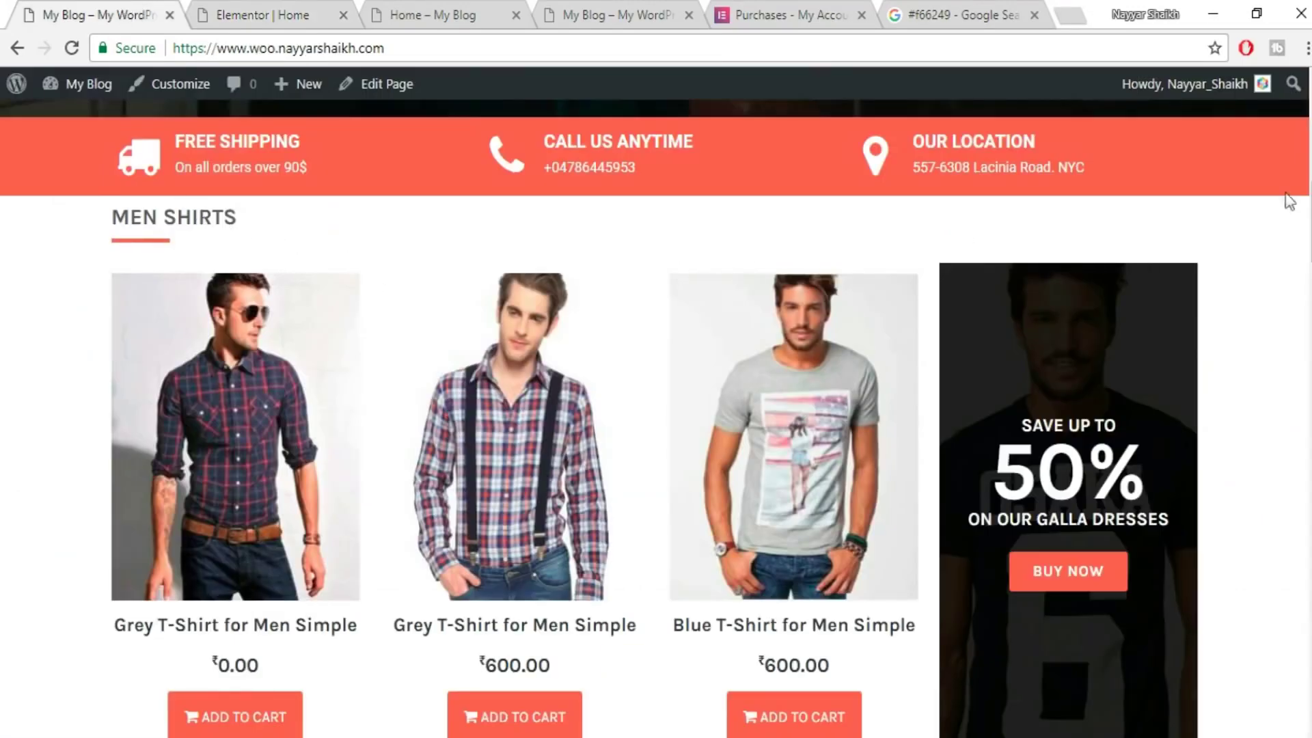
- Scroll the live Home page down to MEN JEANS, then go back to the Elementor editor
{"action": "scroll", "coordinate": [163, 245], "scroll_direction": "down", "scroll_amount": 5}
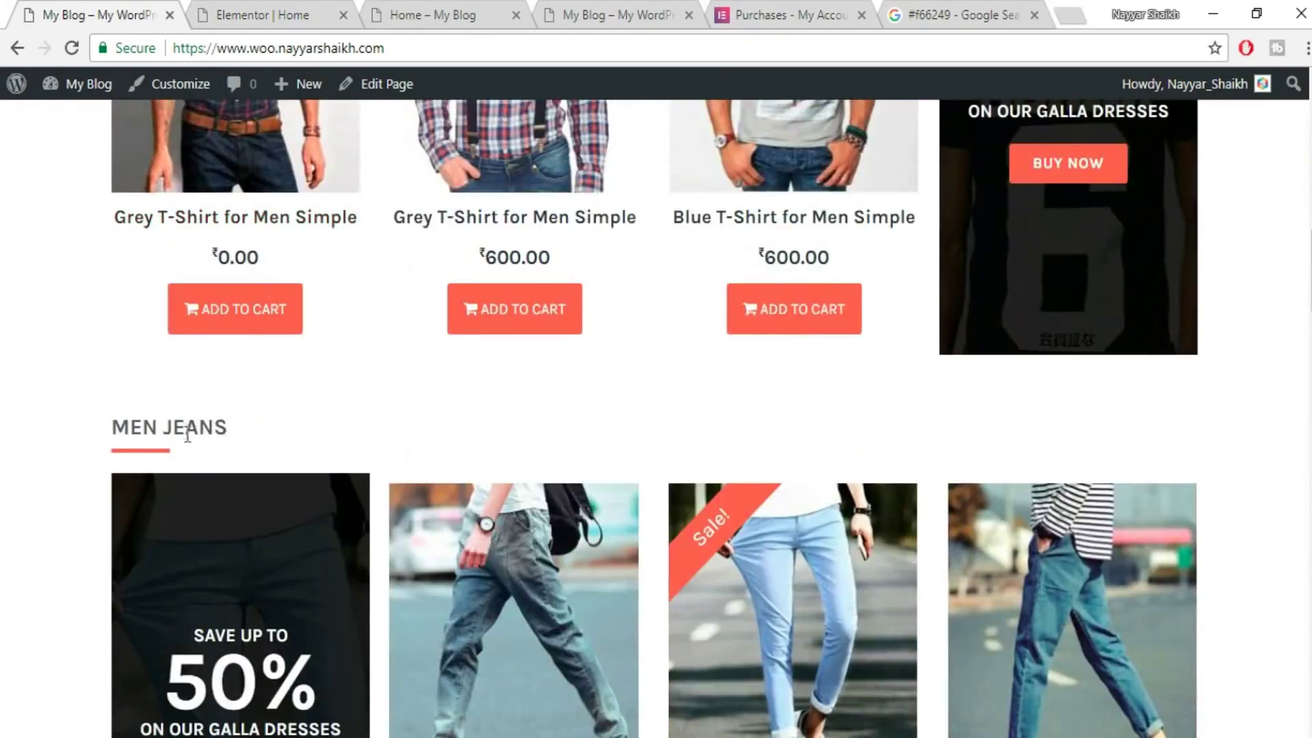
{"action": "scroll", "coordinate": [181, 383], "scroll_direction": "down", "scroll_amount": 3}
{"action": "scroll", "coordinate": [179, 349], "scroll_direction": "down", "scroll_amount": 7}
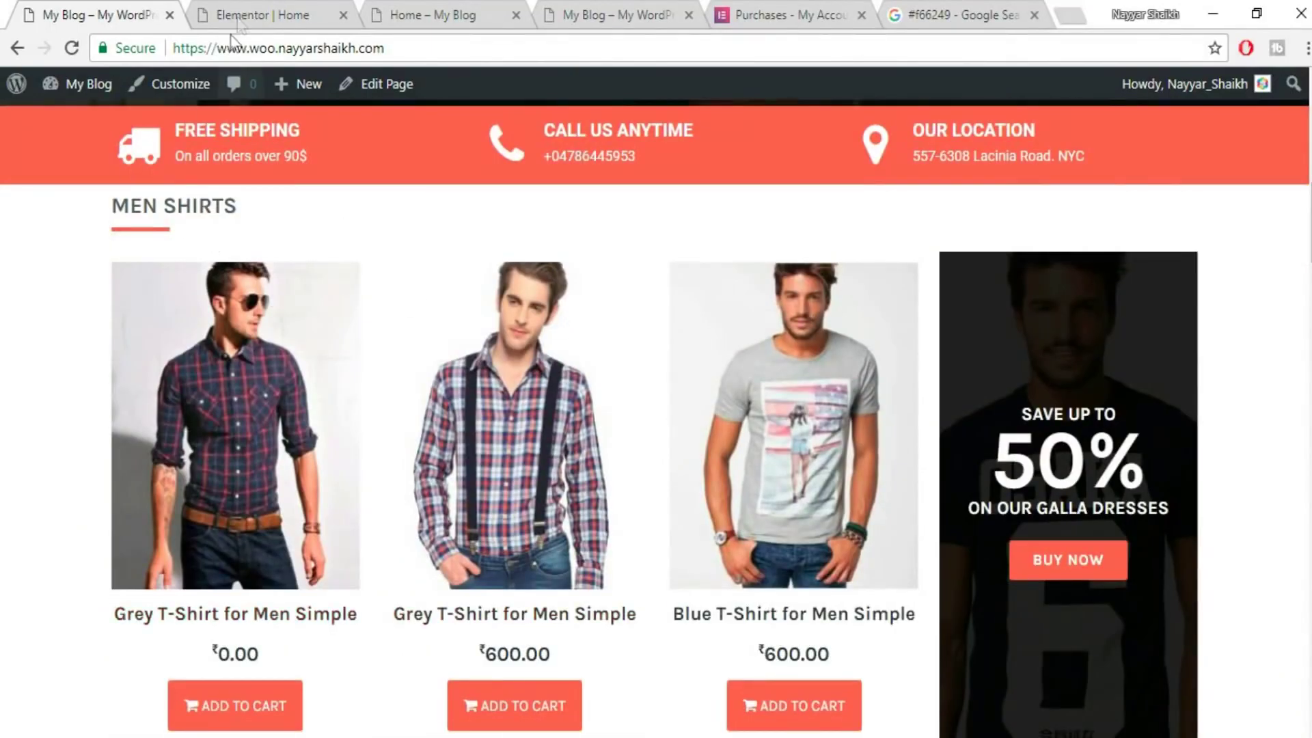
{"action": "left_click", "coordinate": [249, 9]}
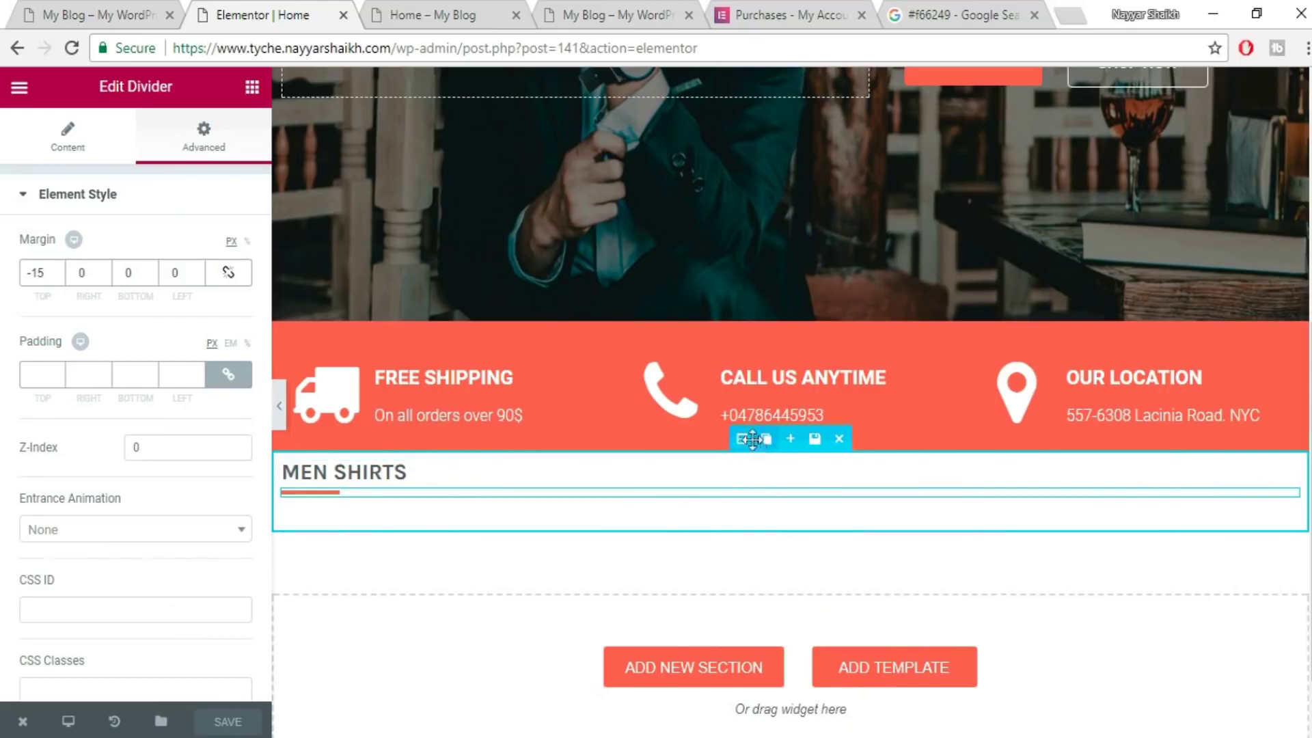
- Store the MEN SHIRTS section in the library as a section template named 'Title'
{"action": "left_click", "coordinate": [815, 443]}
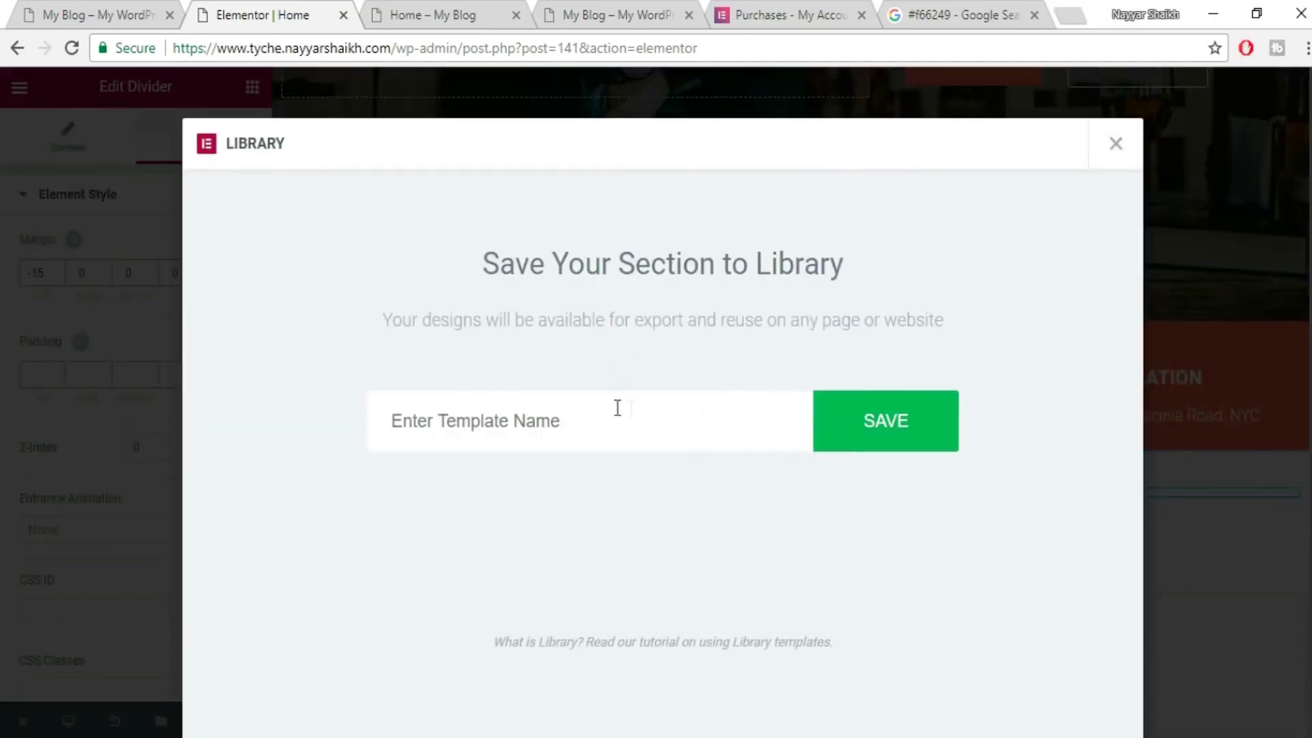
{"action": "type", "text": "tle"}
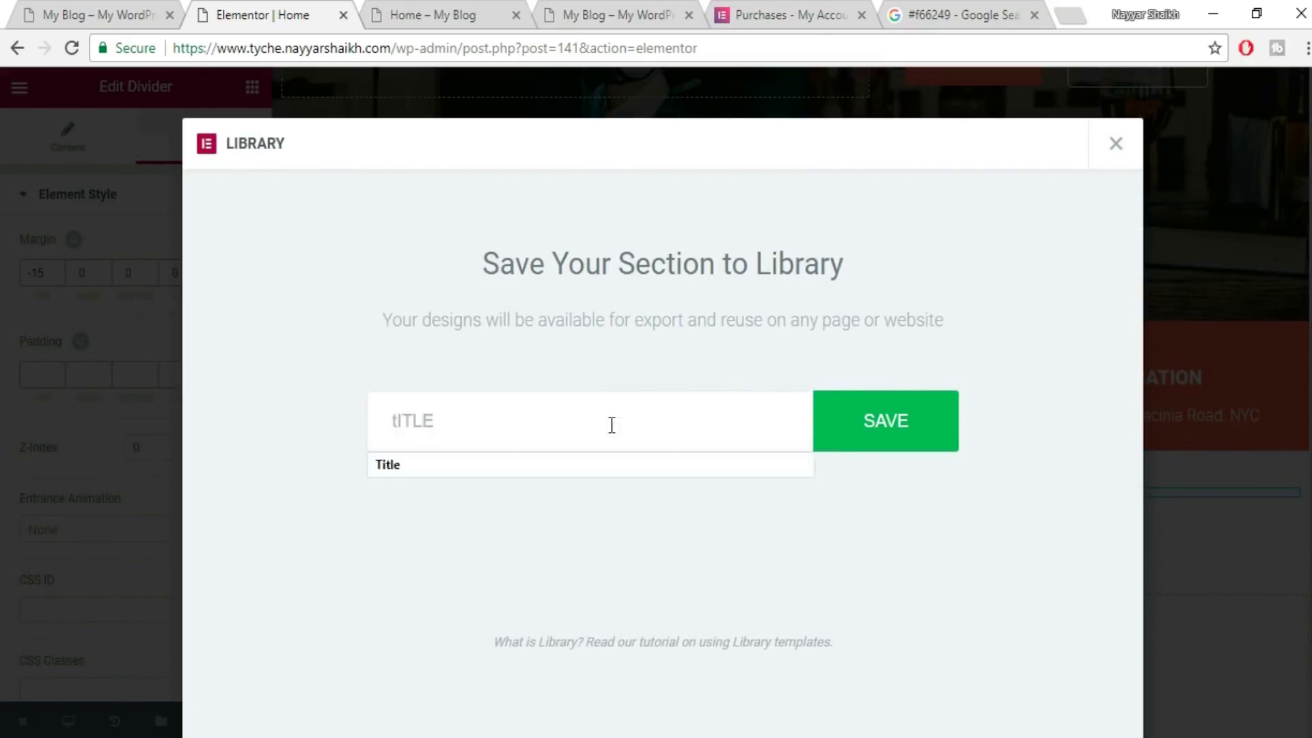
{"action": "left_click", "coordinate": [570, 470]}
{"action": "left_click", "coordinate": [937, 424]}
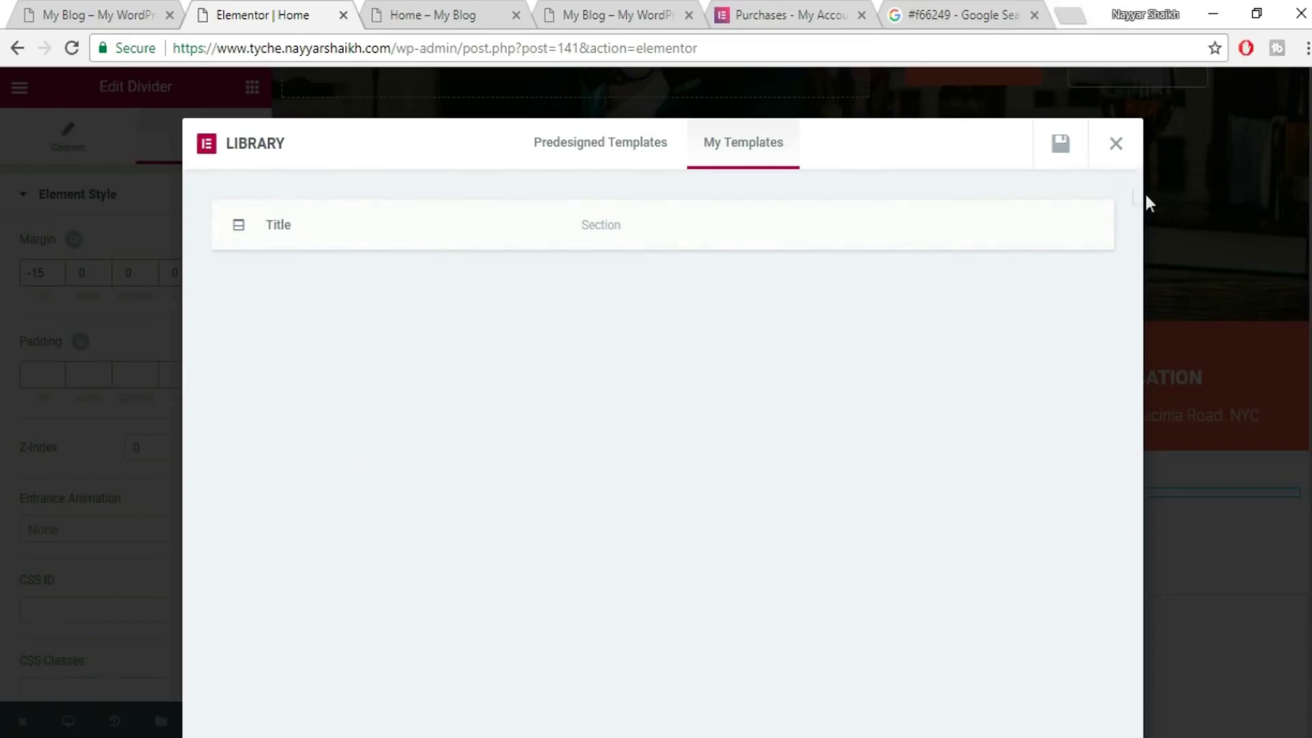
{"action": "left_click", "coordinate": [1122, 153]}
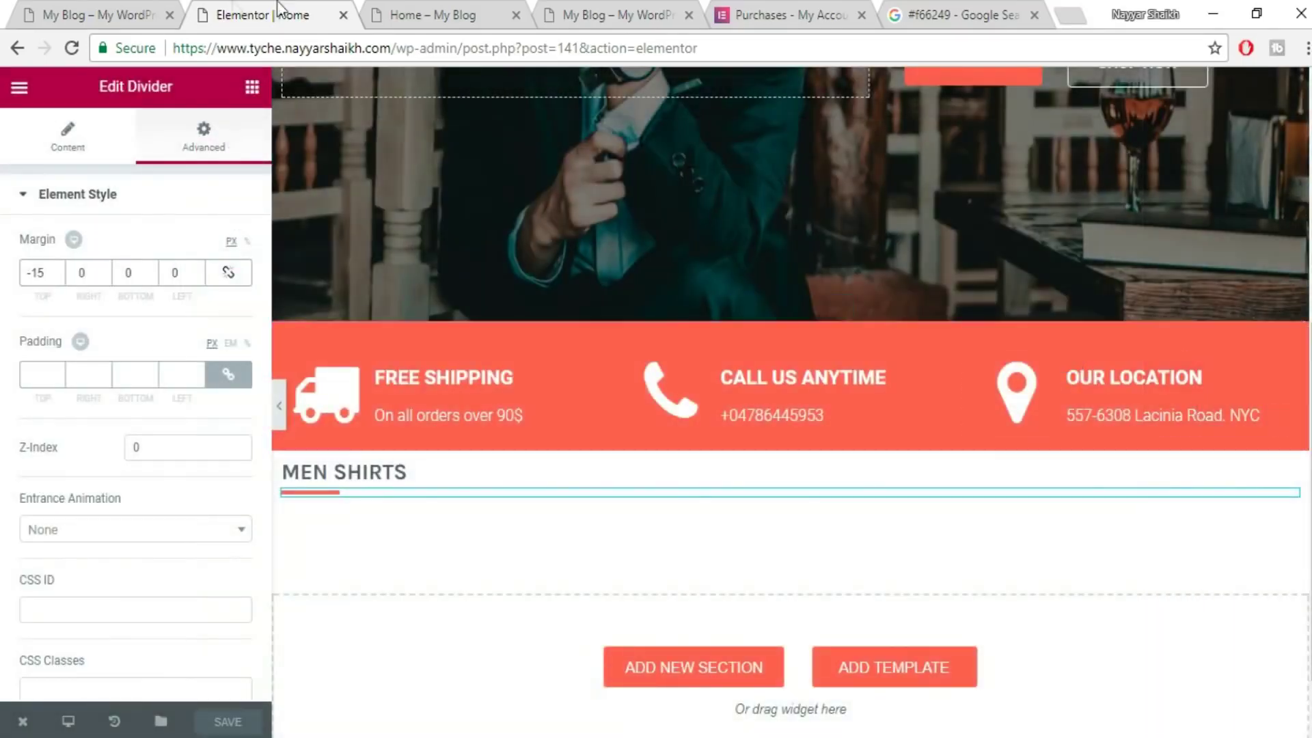
{"action": "key", "text": "ctrl+1"}
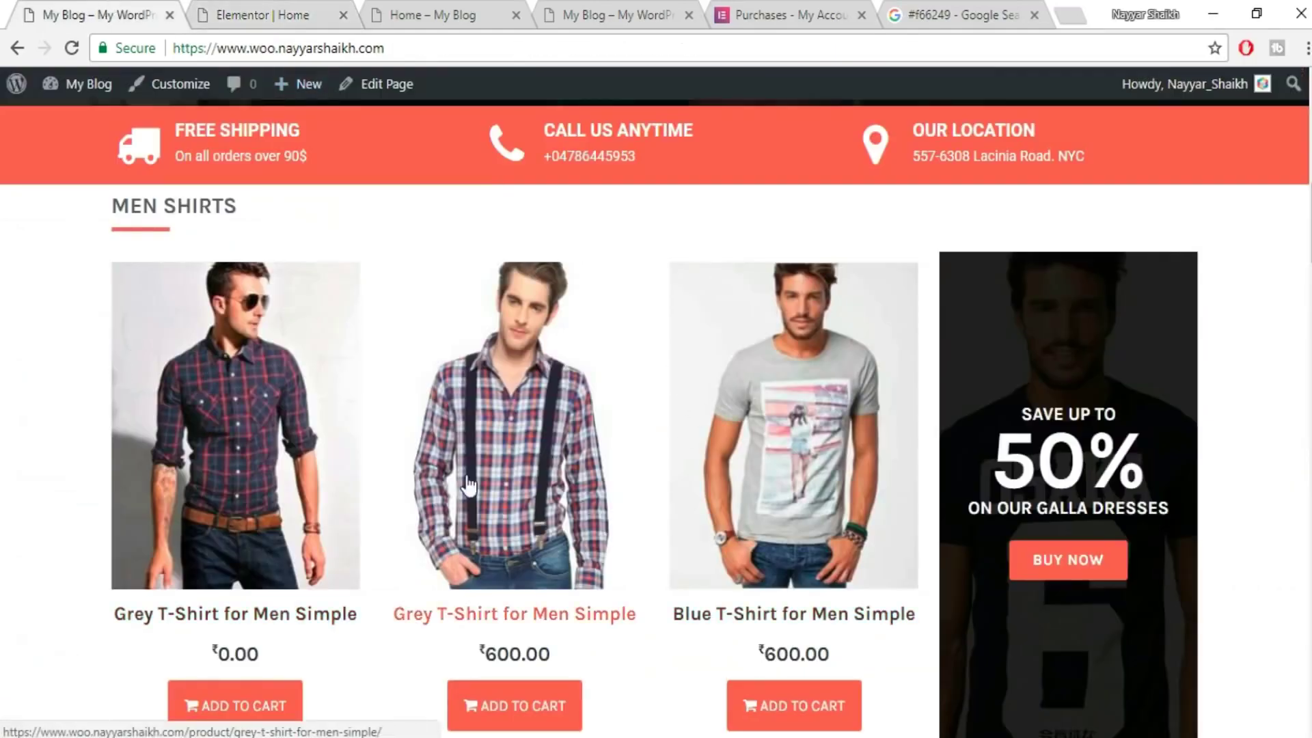
- Drag a Woo - Products widget from Pro Elements onto the canvas below MEN SHIRTS
{"action": "scroll", "coordinate": [424, 410], "scroll_direction": "down", "scroll_amount": 2}
{"action": "left_click", "coordinate": [220, 8]}
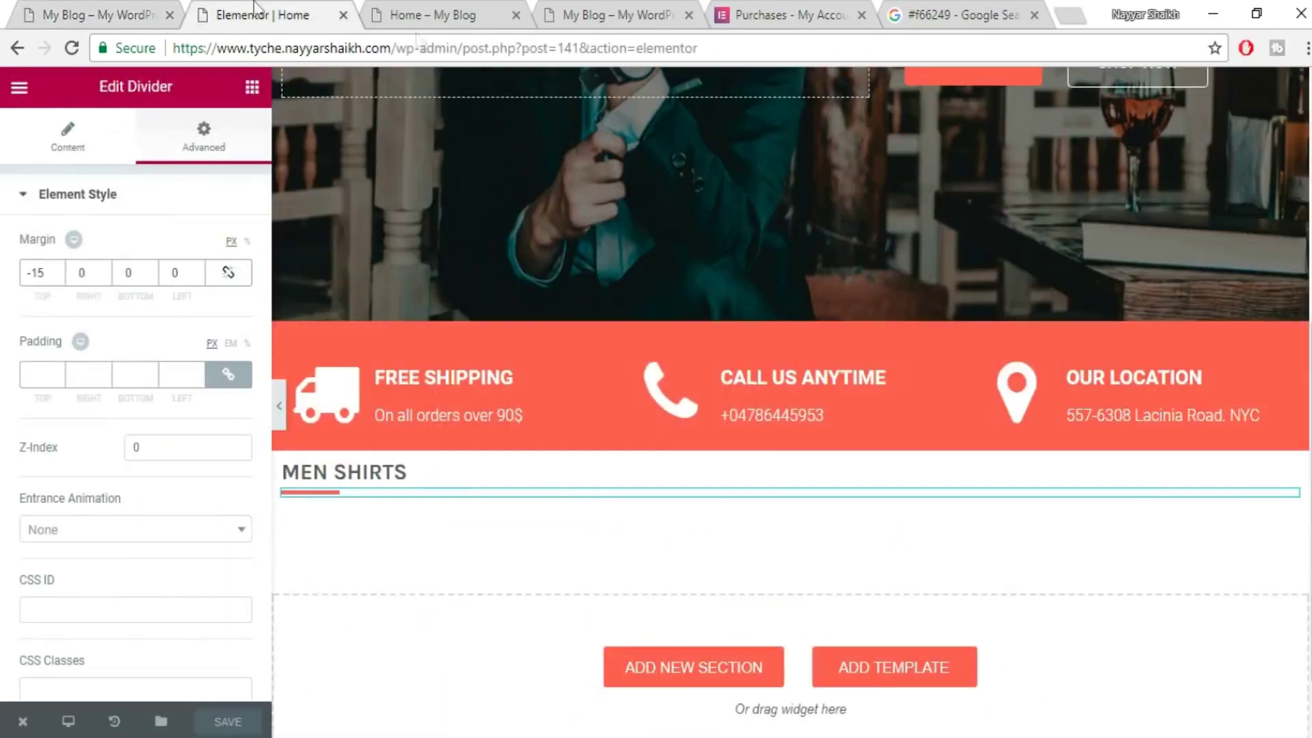
{"action": "left_click", "coordinate": [252, 89]}
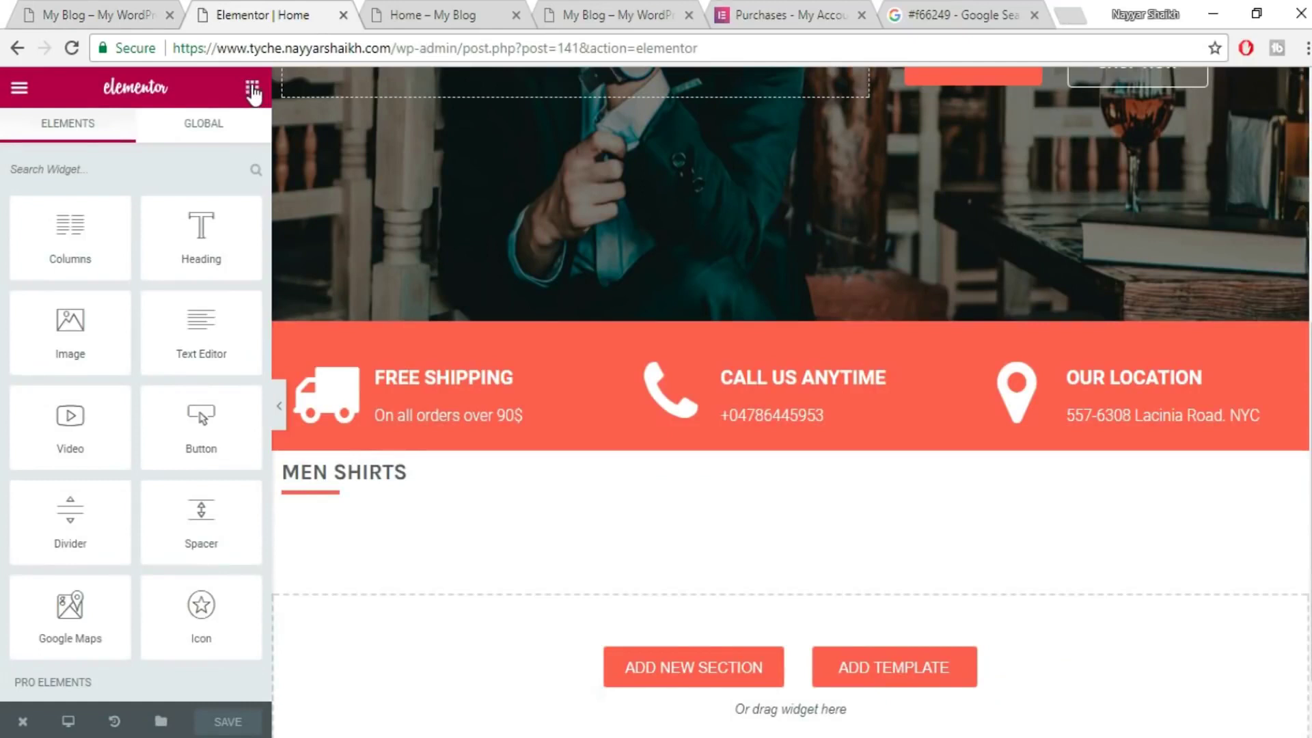
{"action": "scroll", "coordinate": [232, 452], "scroll_direction": "down", "scroll_amount": 5}
{"action": "scroll", "coordinate": [232, 453], "scroll_direction": "down", "scroll_amount": 8}
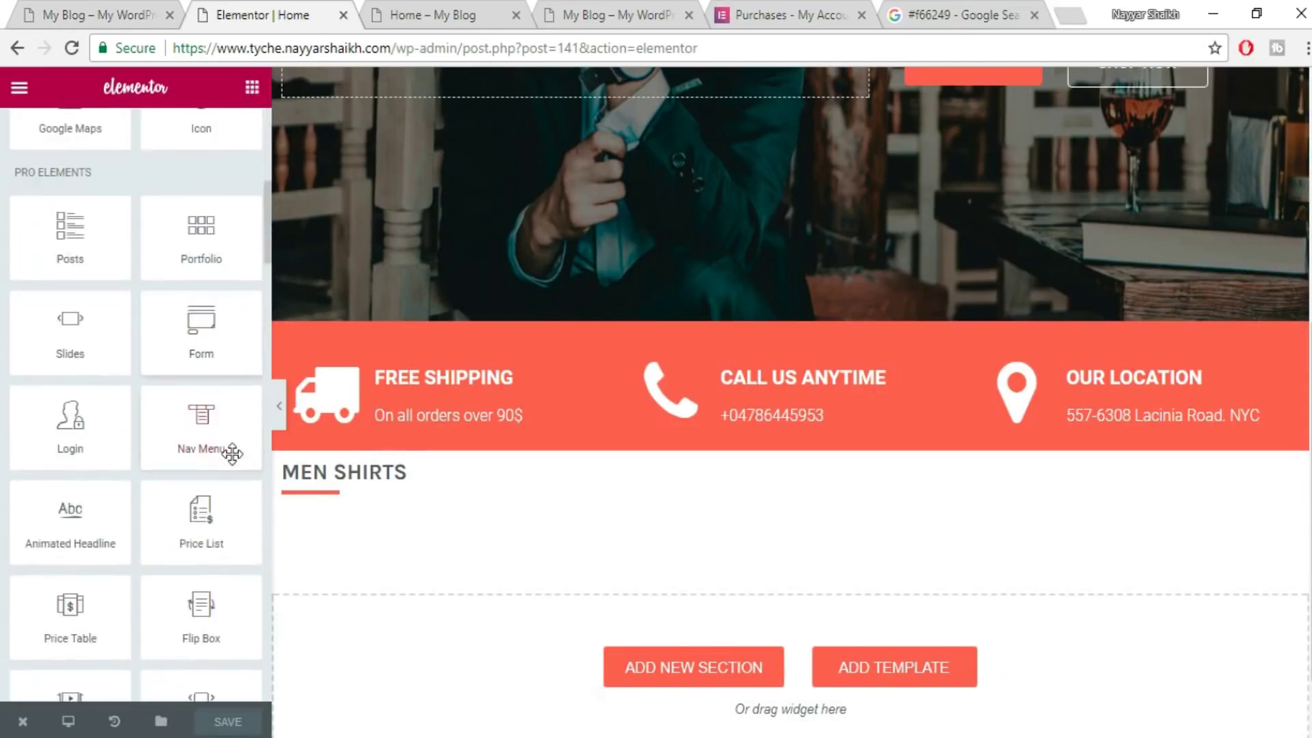
{"action": "scroll", "coordinate": [232, 453], "scroll_direction": "down", "scroll_amount": 2}
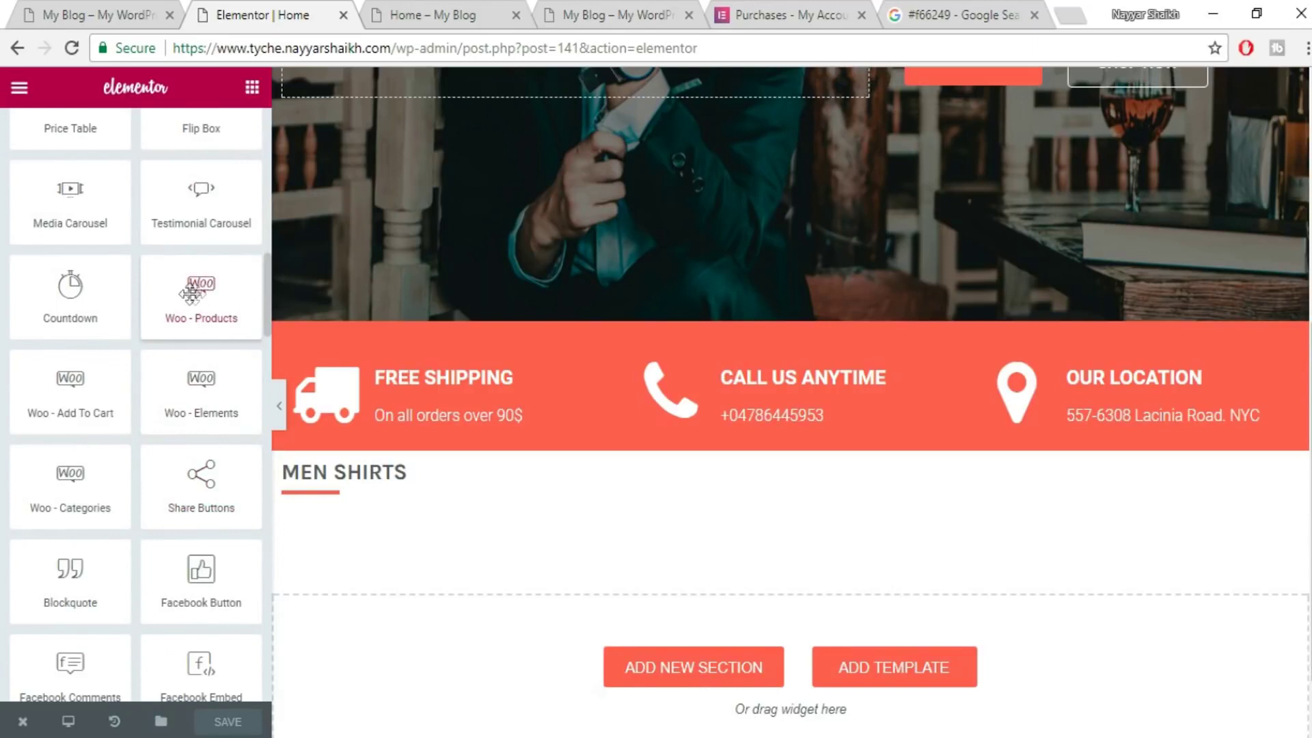
{"action": "left_click_drag", "start_coordinate": [189, 296], "coordinate": [533, 670]}
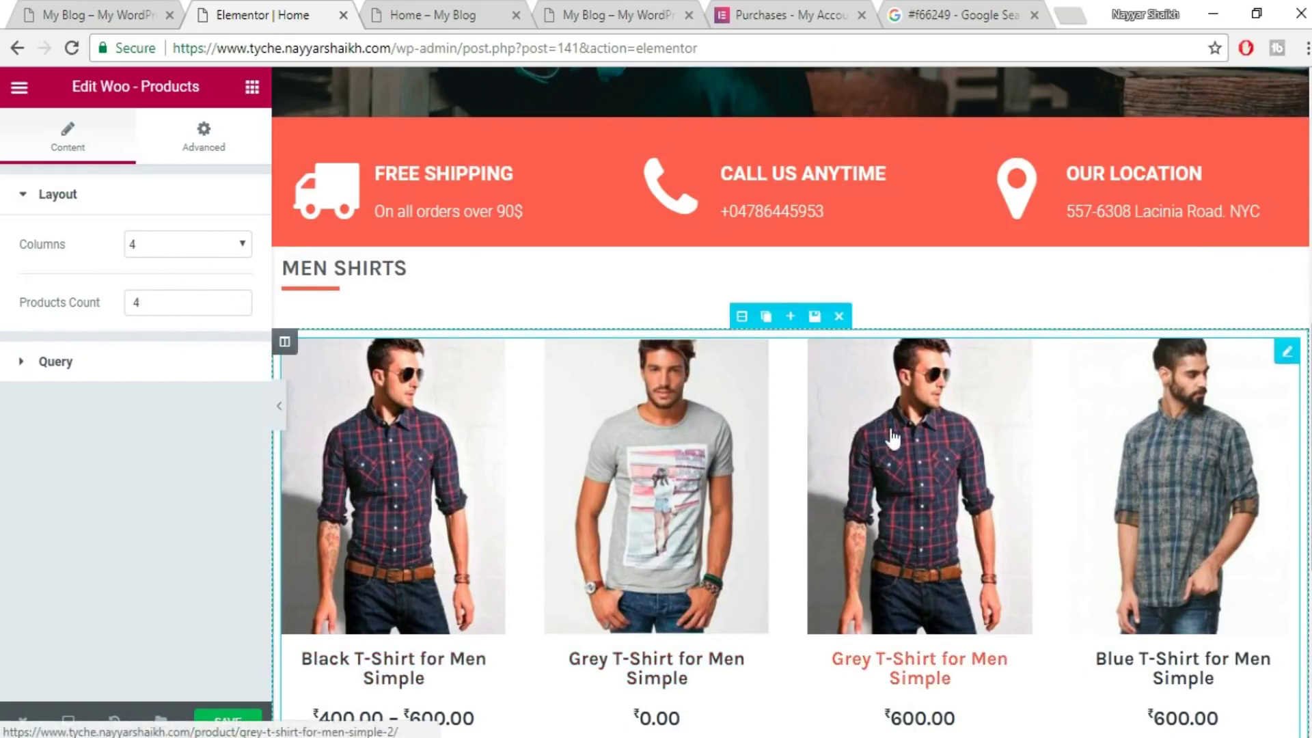
- Set the product grid to 3 columns with a products count of 3
{"action": "left_click", "coordinate": [135, 14]}
{"action": "scroll", "coordinate": [365, 351], "scroll_direction": "up", "scroll_amount": 2}
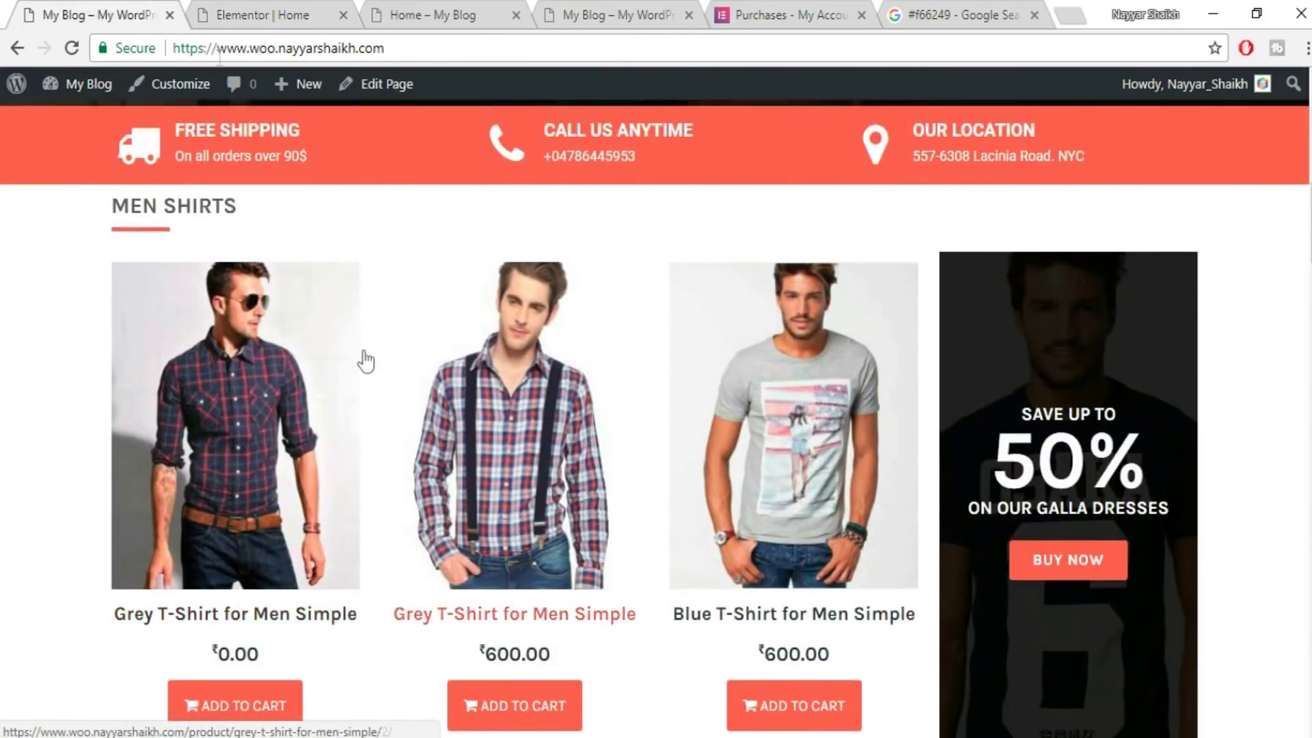
{"action": "left_click", "coordinate": [258, 15]}
{"action": "left_click", "coordinate": [154, 253]}
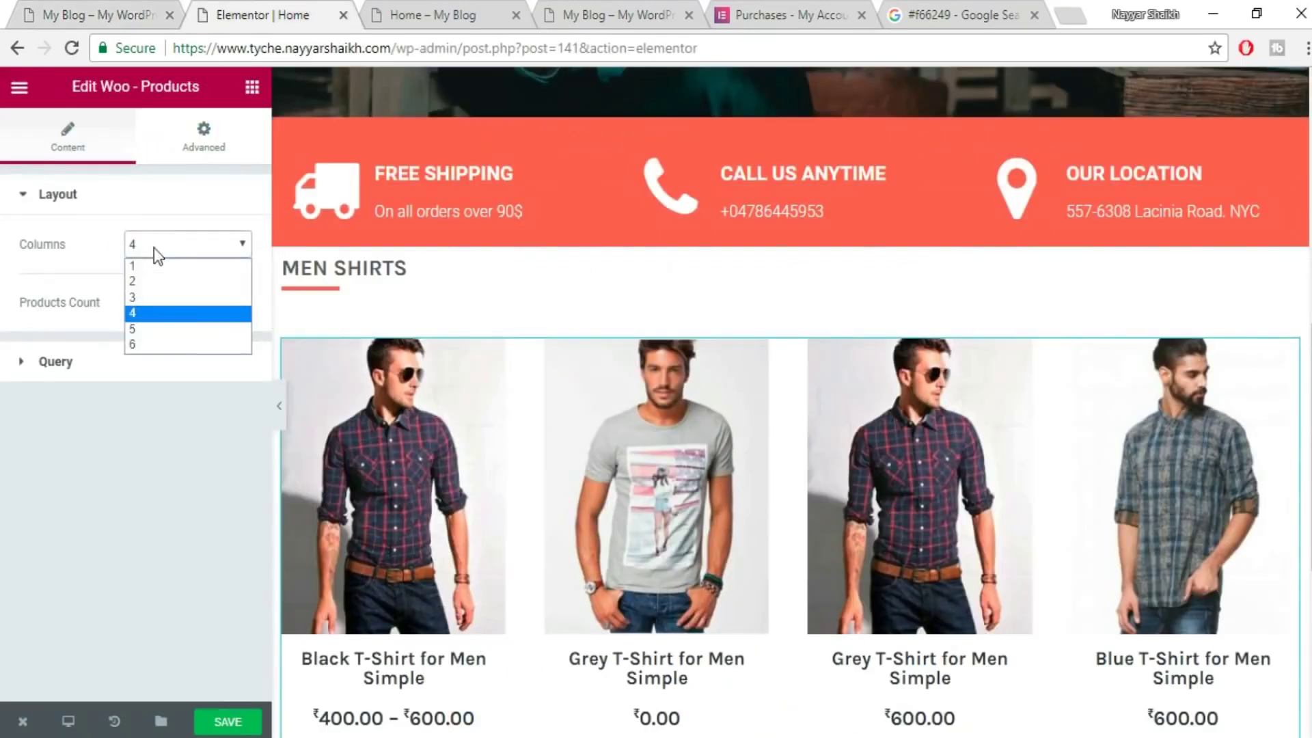
{"action": "left_click", "coordinate": [158, 299]}
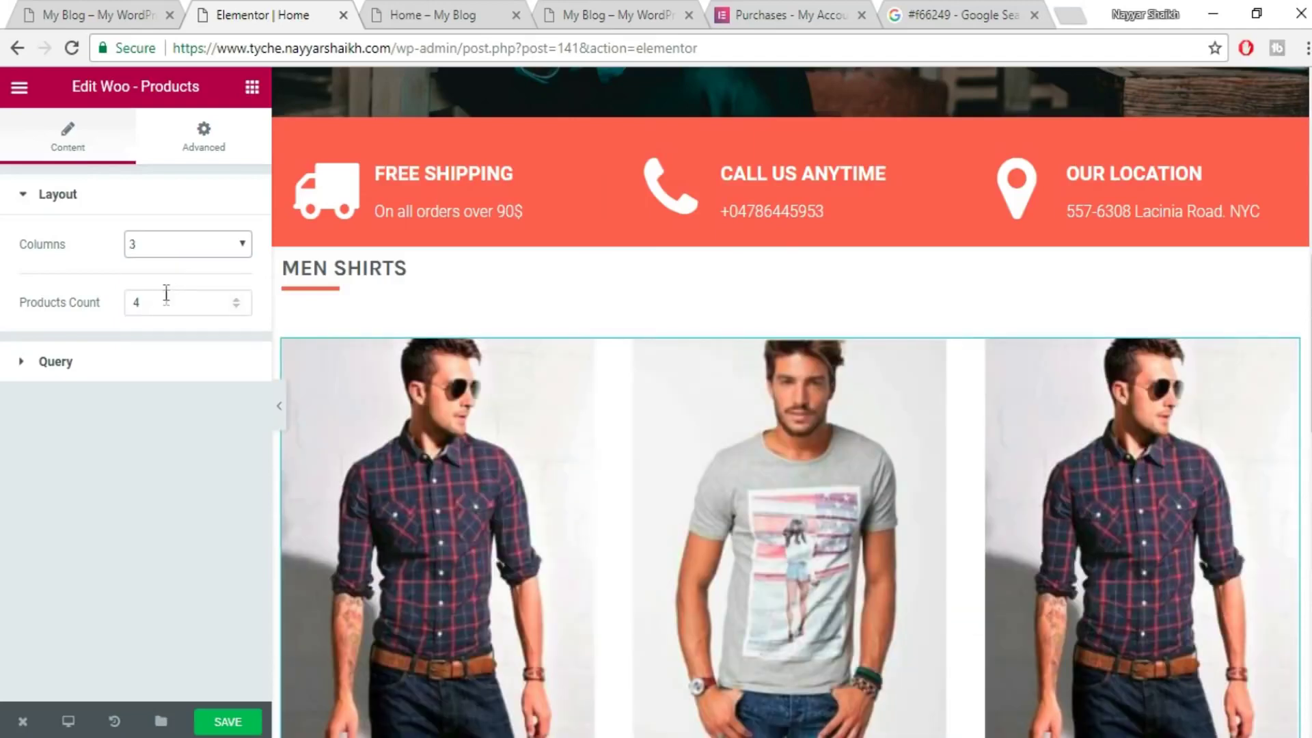
{"action": "left_click", "coordinate": [168, 303]}
{"action": "type", "text": "3"}
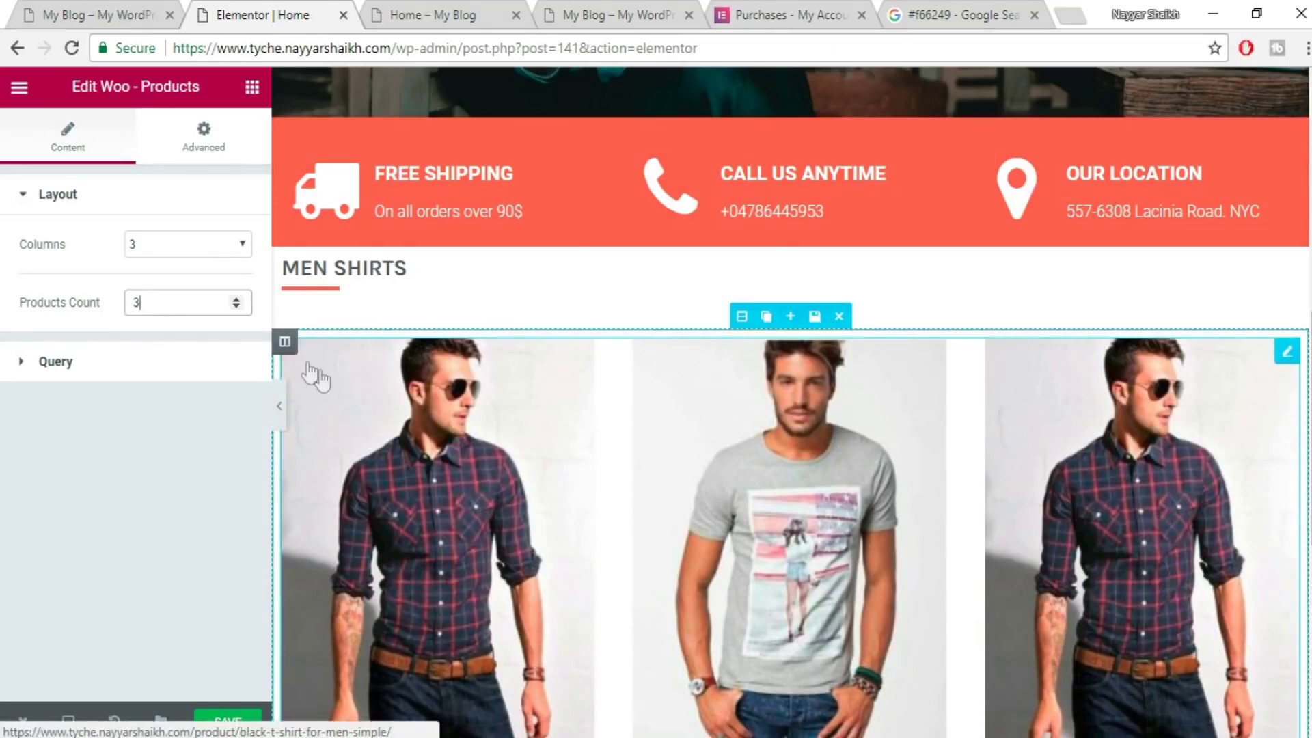
- Filter the grid's query to the T-Shirts product category, keeping Products as the source
{"action": "left_click", "coordinate": [28, 369]}
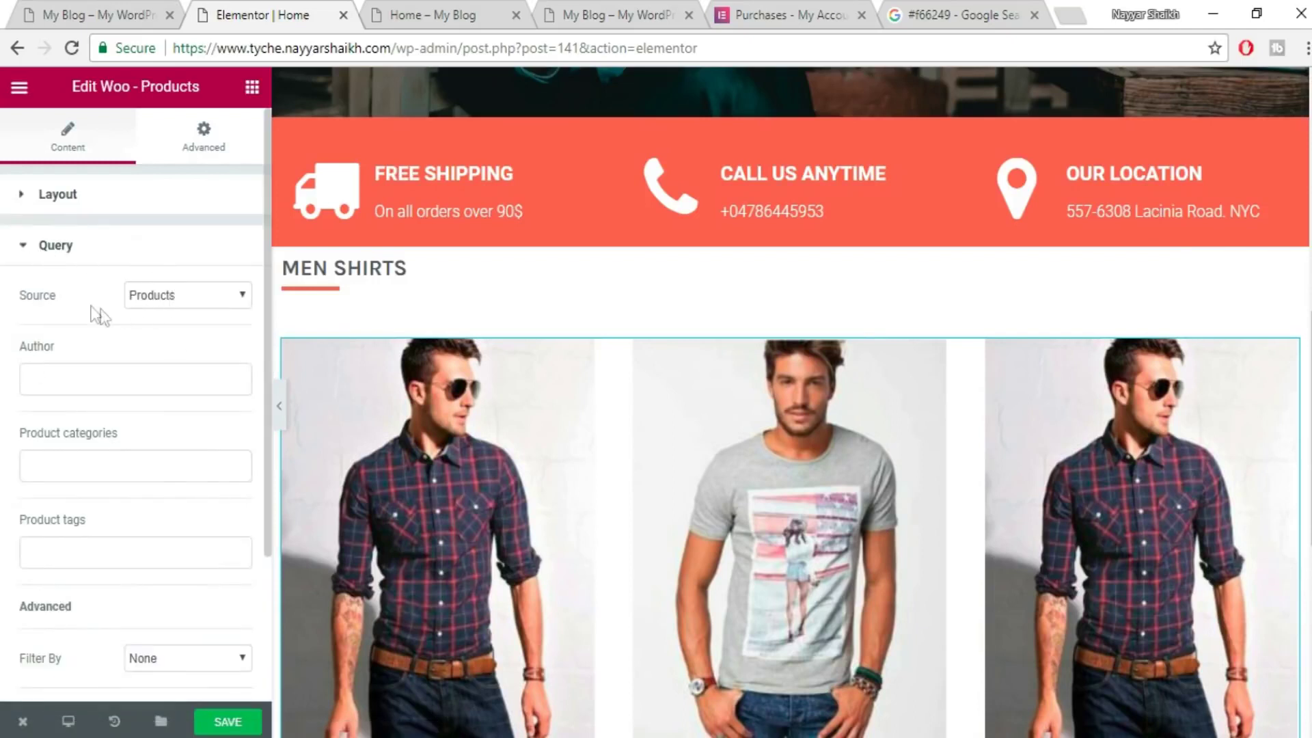
{"action": "left_click", "coordinate": [199, 297]}
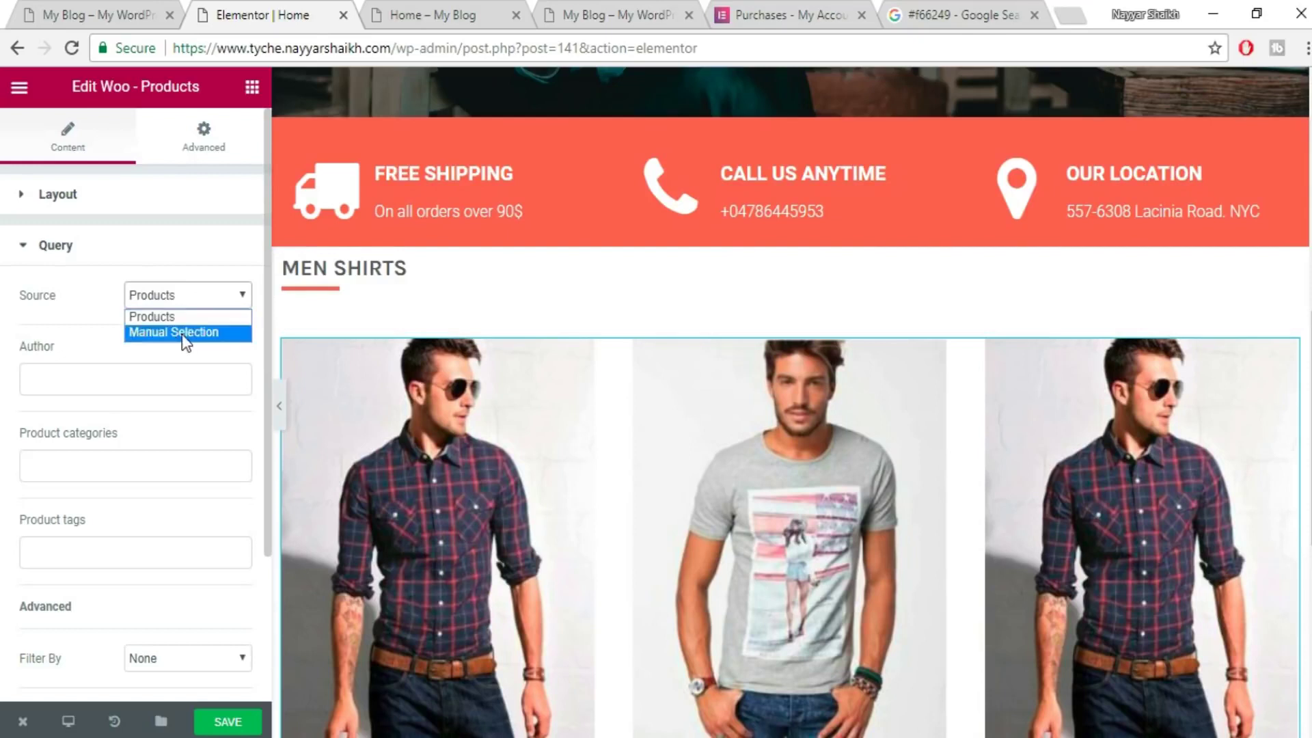
{"action": "left_click", "coordinate": [126, 358]}
{"action": "scroll", "coordinate": [168, 431], "scroll_direction": "down", "scroll_amount": 3}
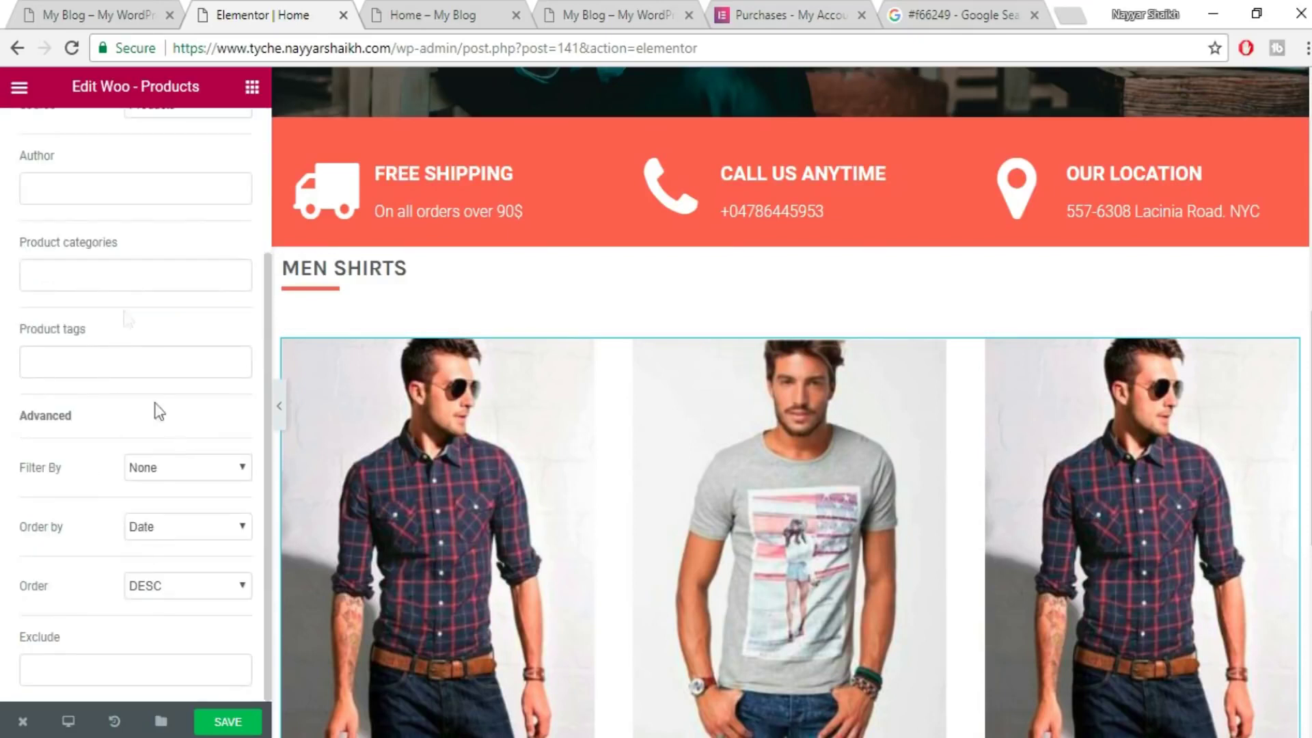
{"action": "left_click", "coordinate": [130, 273]}
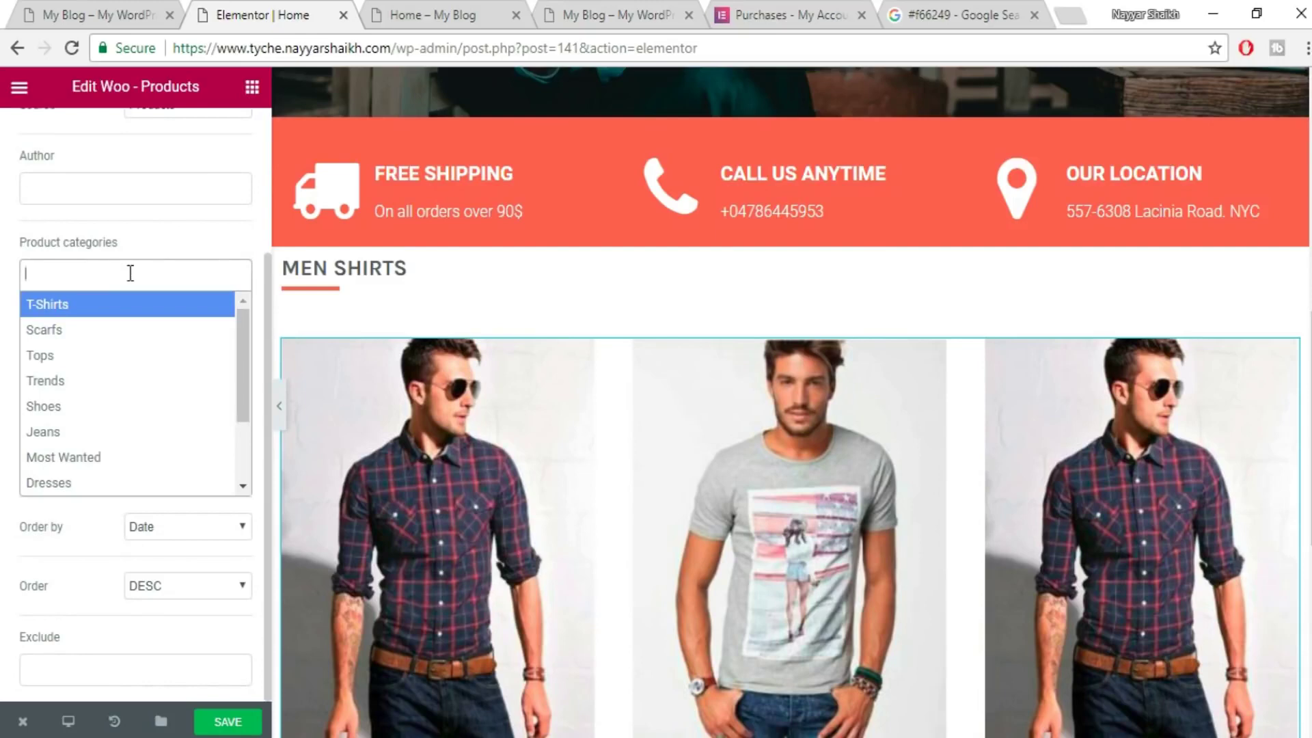
{"action": "left_click", "coordinate": [101, 313]}
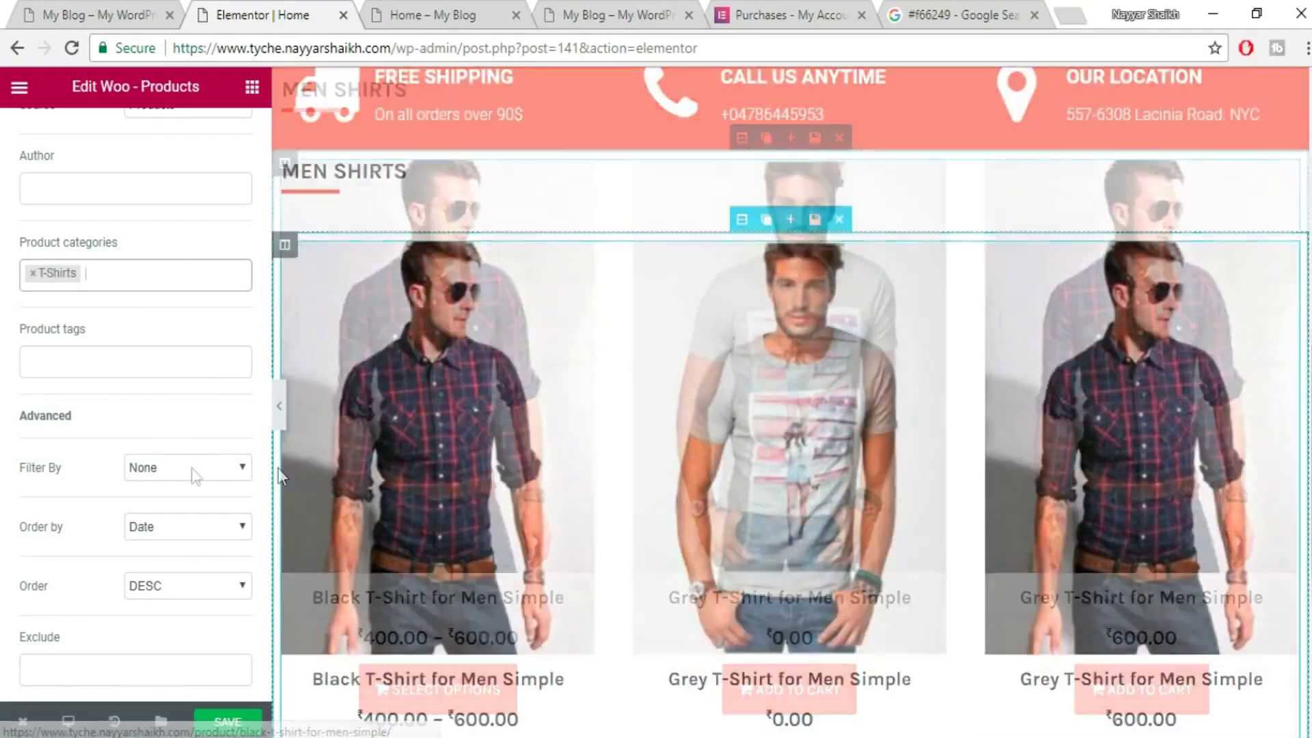
{"action": "left_click", "coordinate": [181, 468]}
{"action": "left_click", "coordinate": [130, 548]}
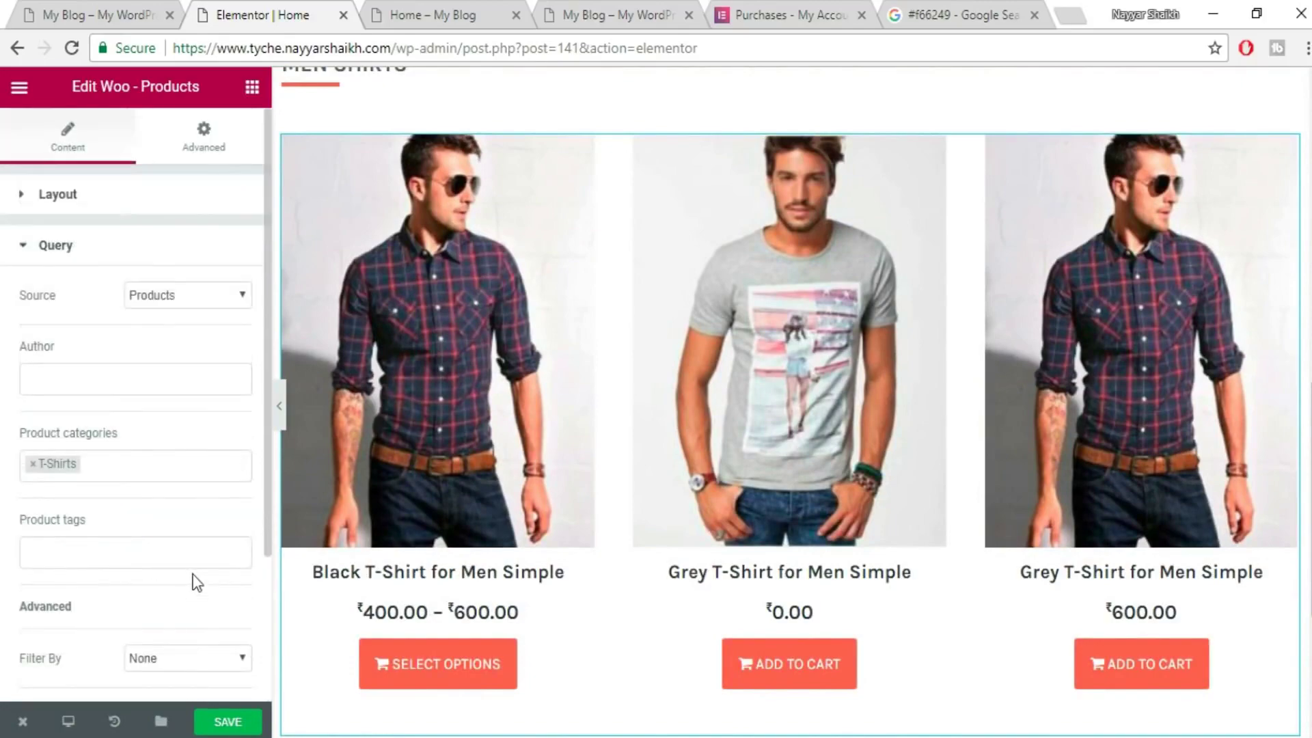
{"action": "scroll", "coordinate": [638, 439], "scroll_direction": "up", "scroll_amount": 6}
{"action": "left_click", "coordinate": [203, 137]}
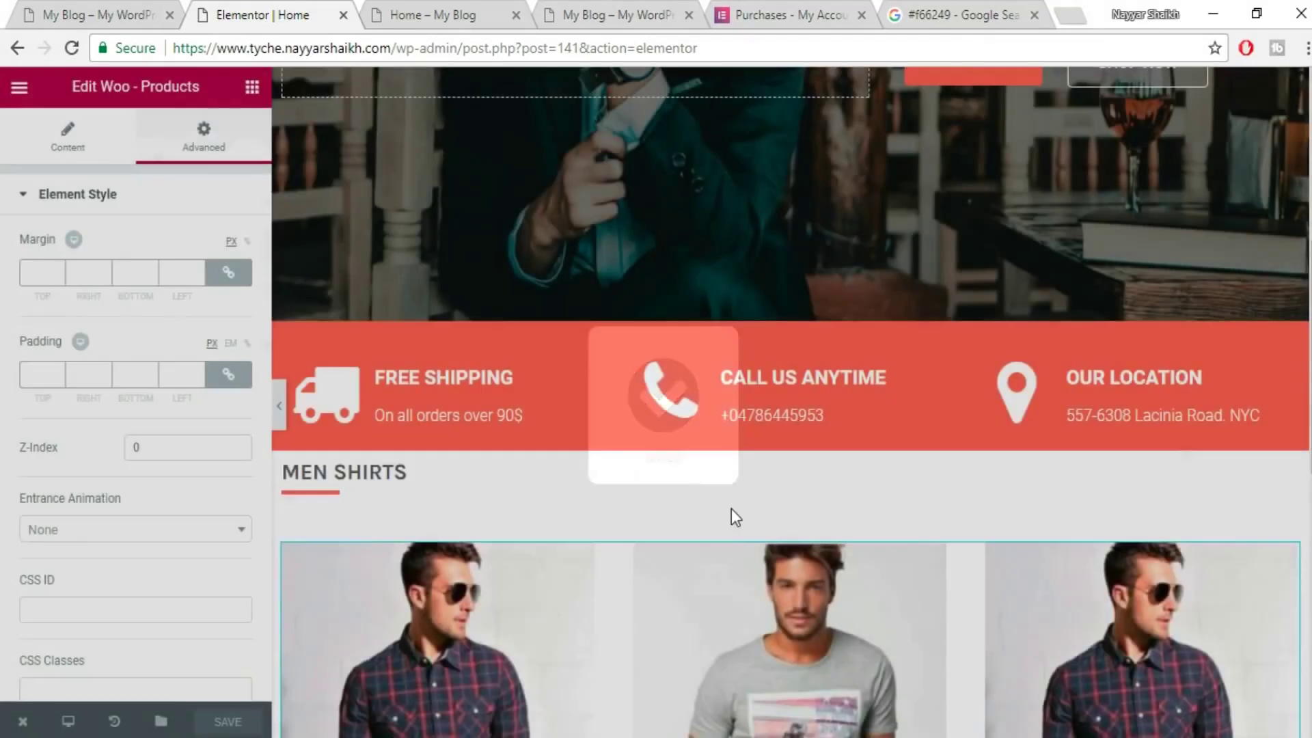
- Add an empty column beside the product grid and set its width to 25%
{"action": "scroll", "coordinate": [731, 508], "scroll_direction": "down", "scroll_amount": 3}
{"action": "scroll", "coordinate": [429, 286], "scroll_direction": "down", "scroll_amount": 2}
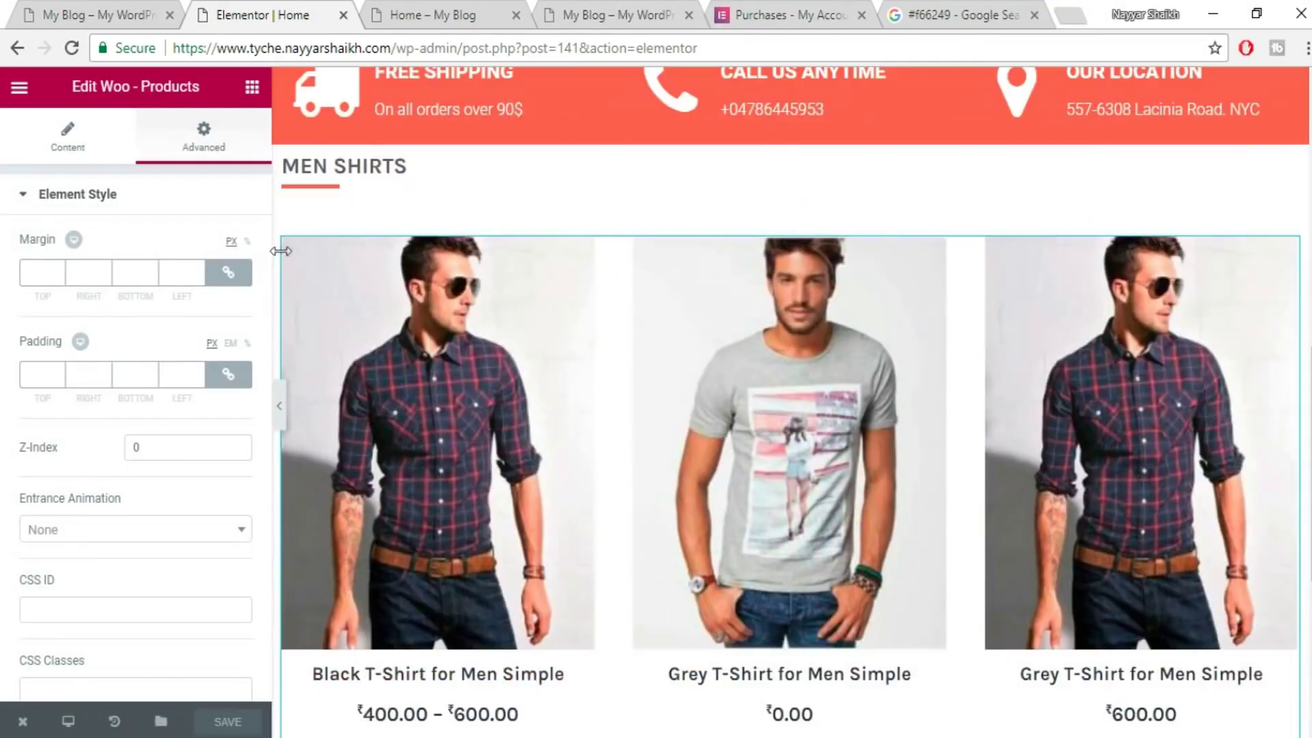
{"action": "left_click", "coordinate": [332, 239]}
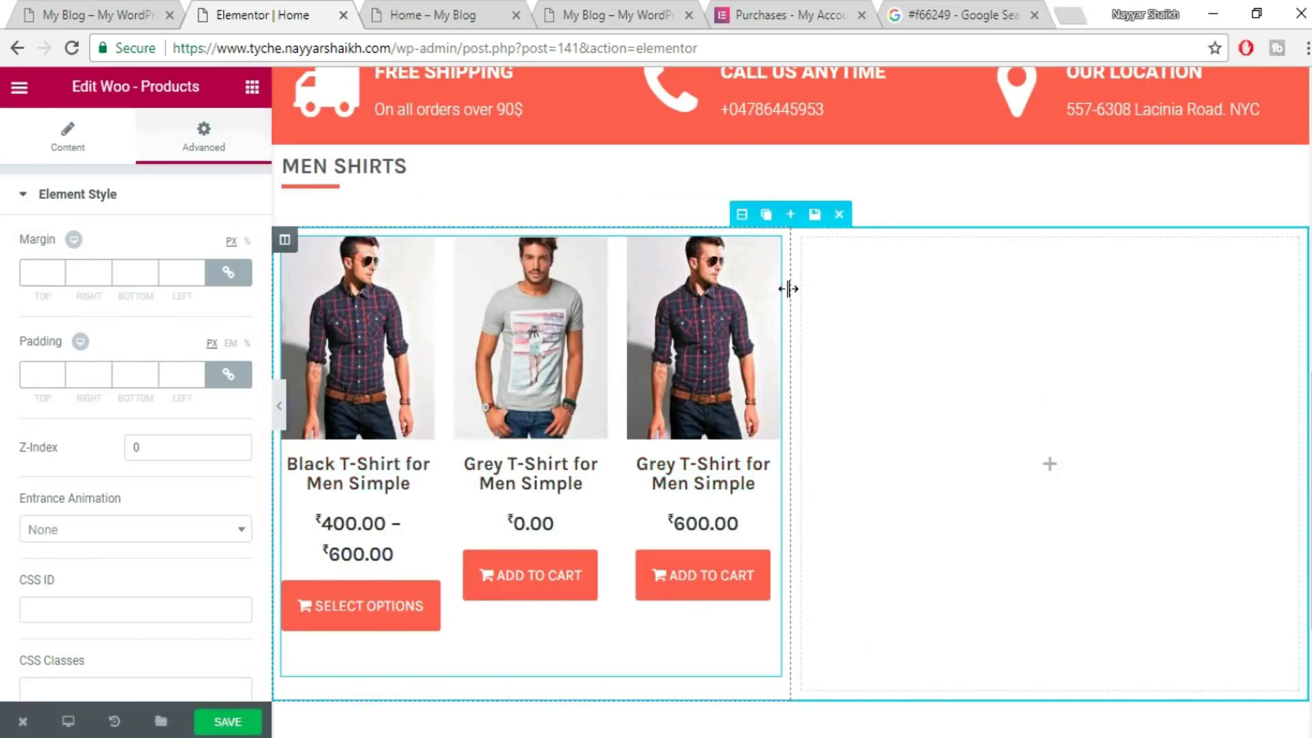
{"action": "left_click_drag", "start_coordinate": [788, 288], "coordinate": [1050, 314]}
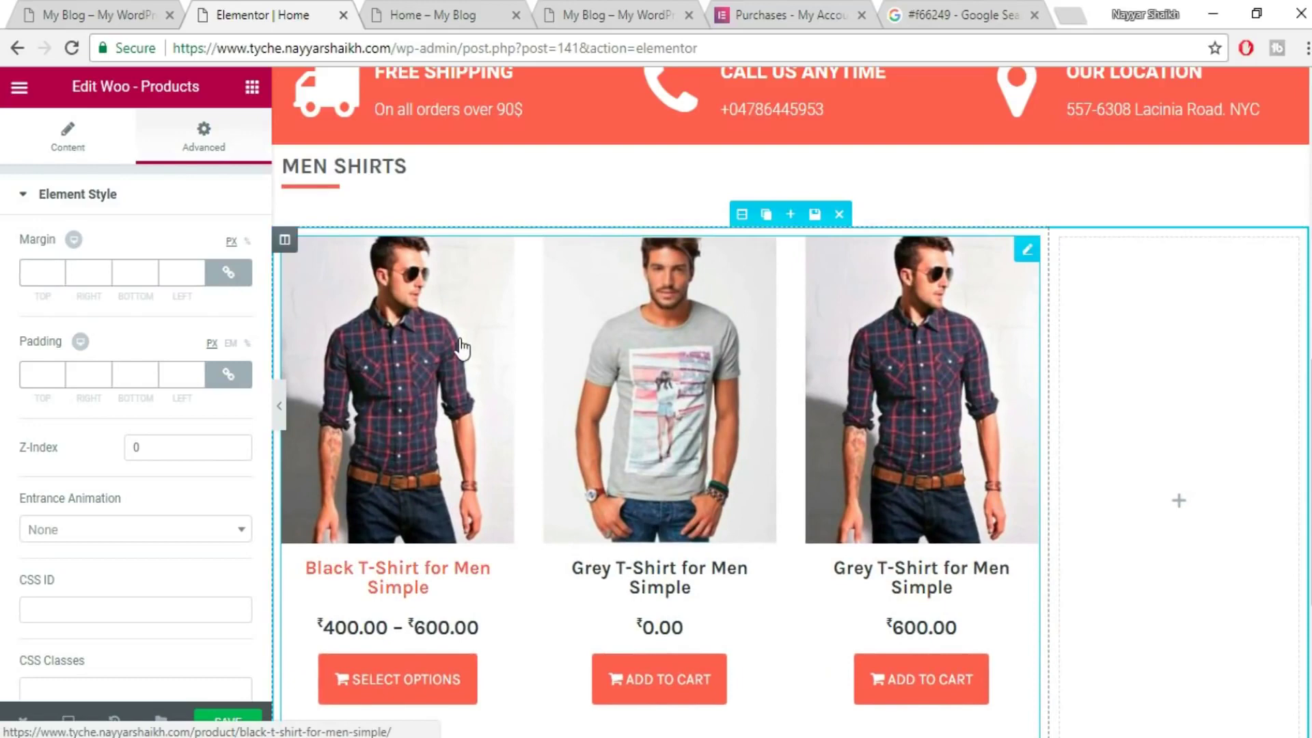
{"action": "mouse_move", "coordinate": [1059, 251]}
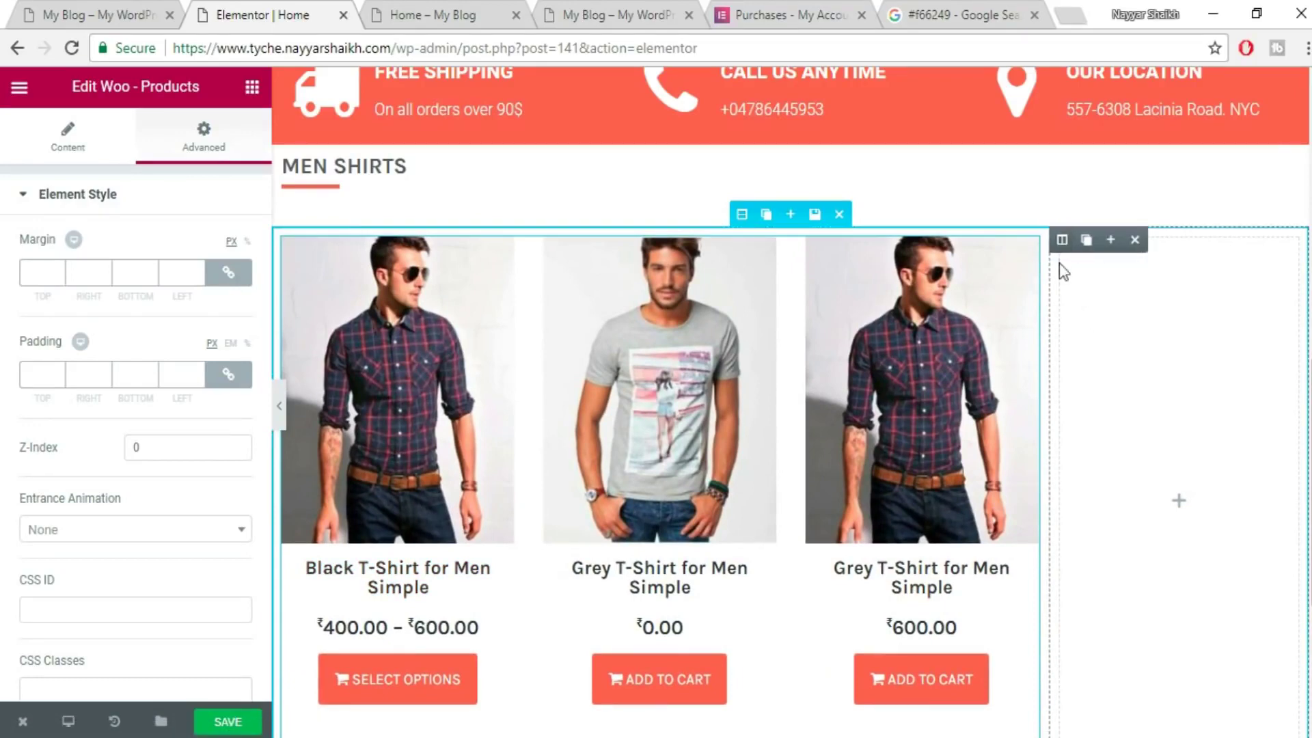
{"action": "left_click", "coordinate": [1059, 240]}
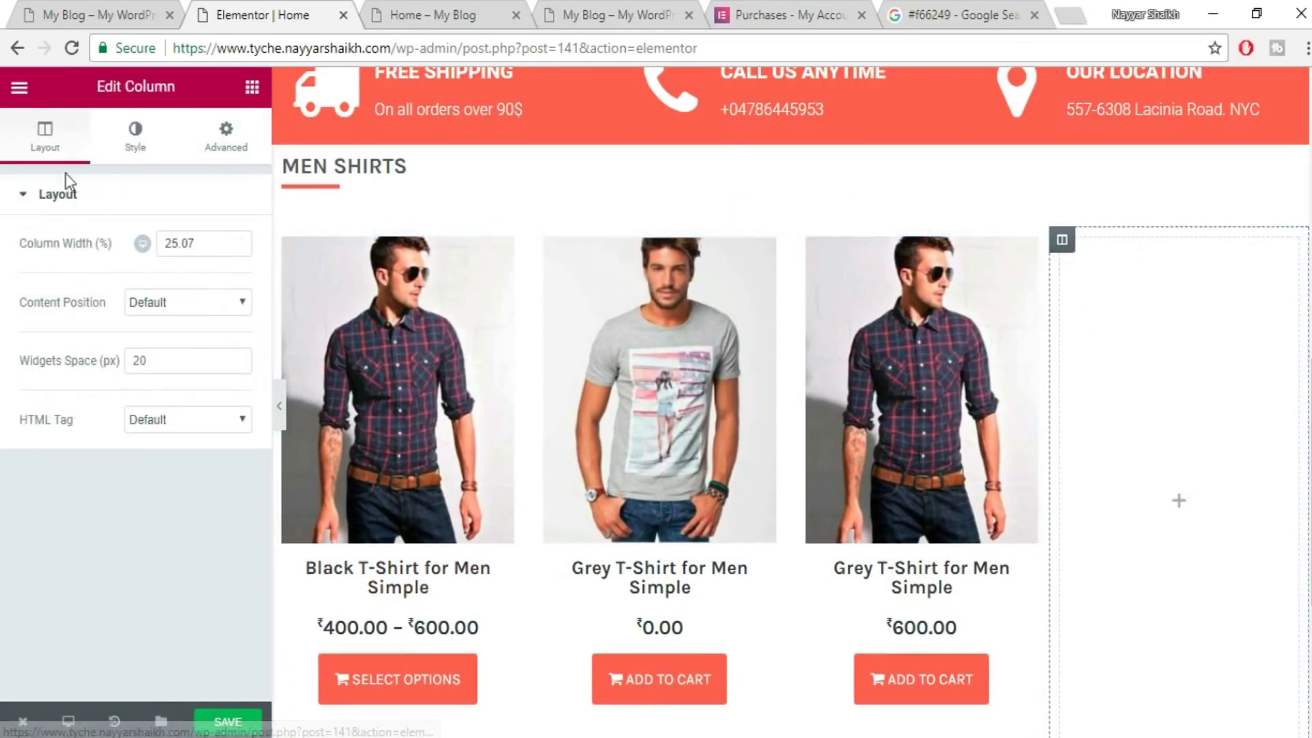
{"action": "left_click_drag", "start_coordinate": [199, 246], "coordinate": [133, 252]}
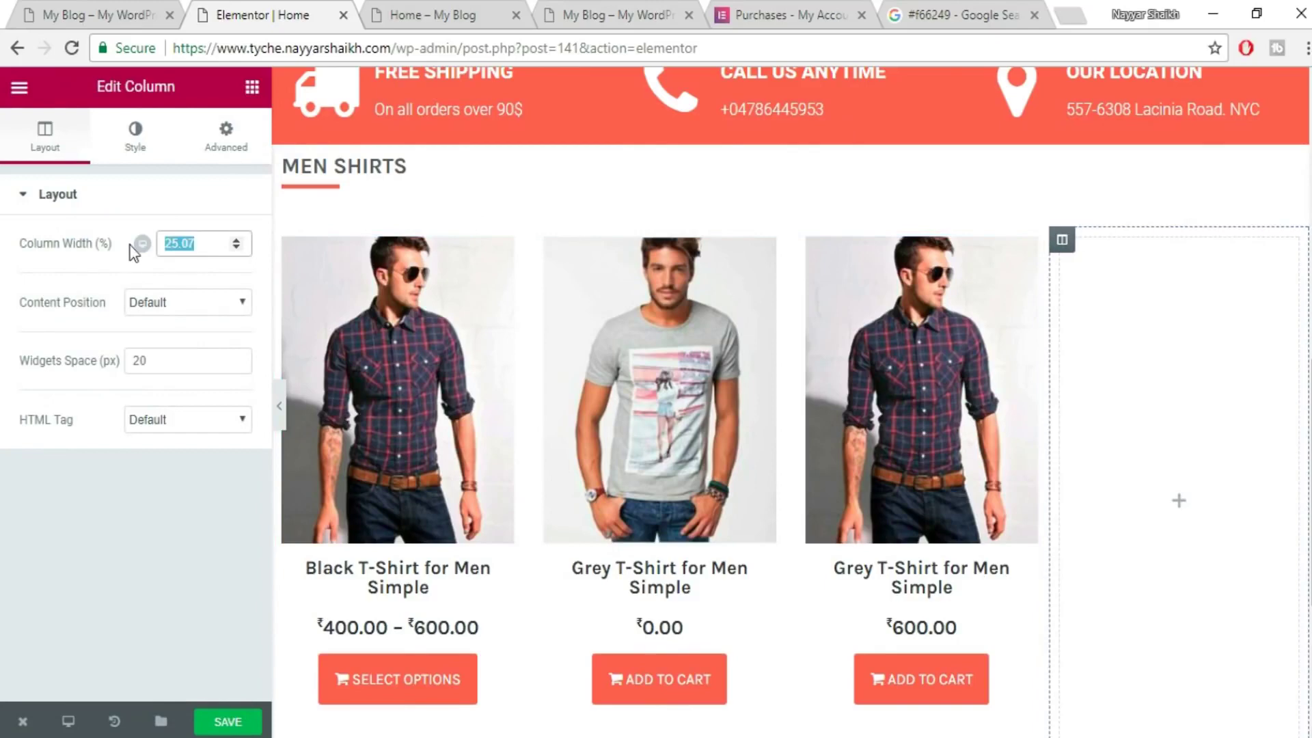
{"action": "type", "text": "36"}
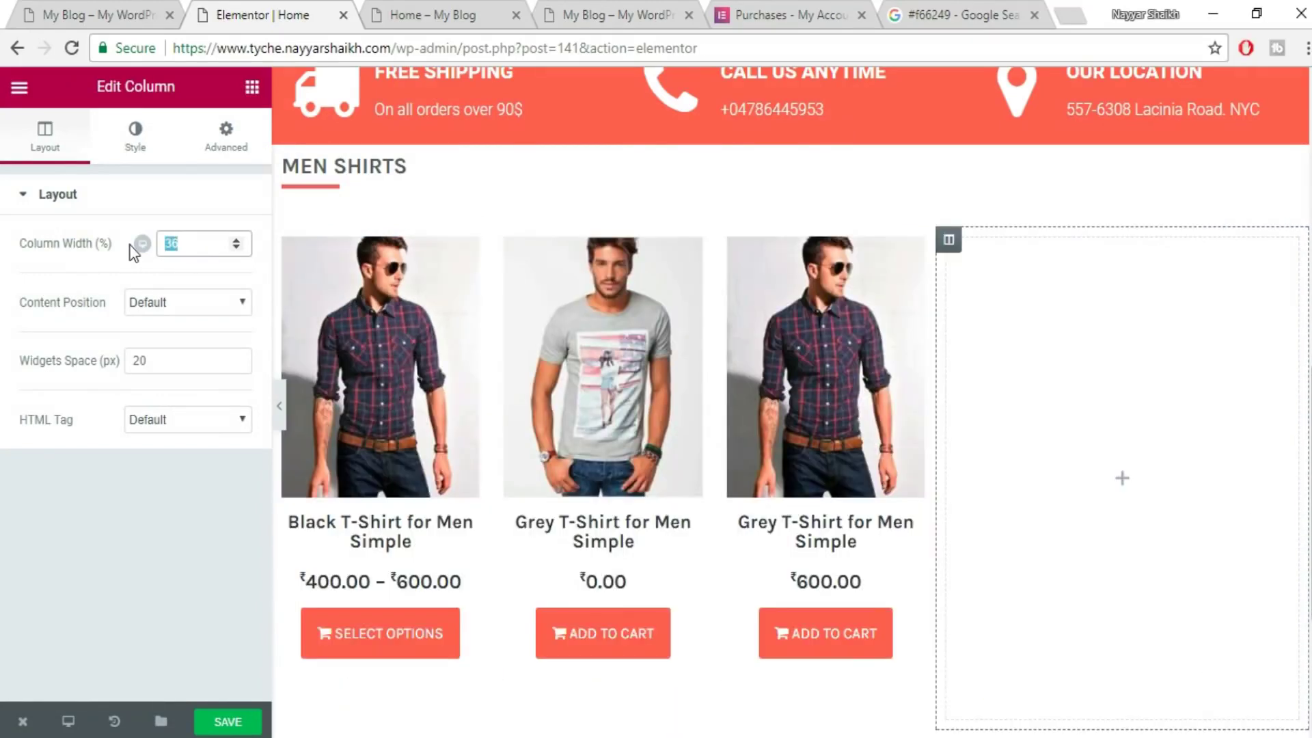
{"action": "type", "text": "25"}
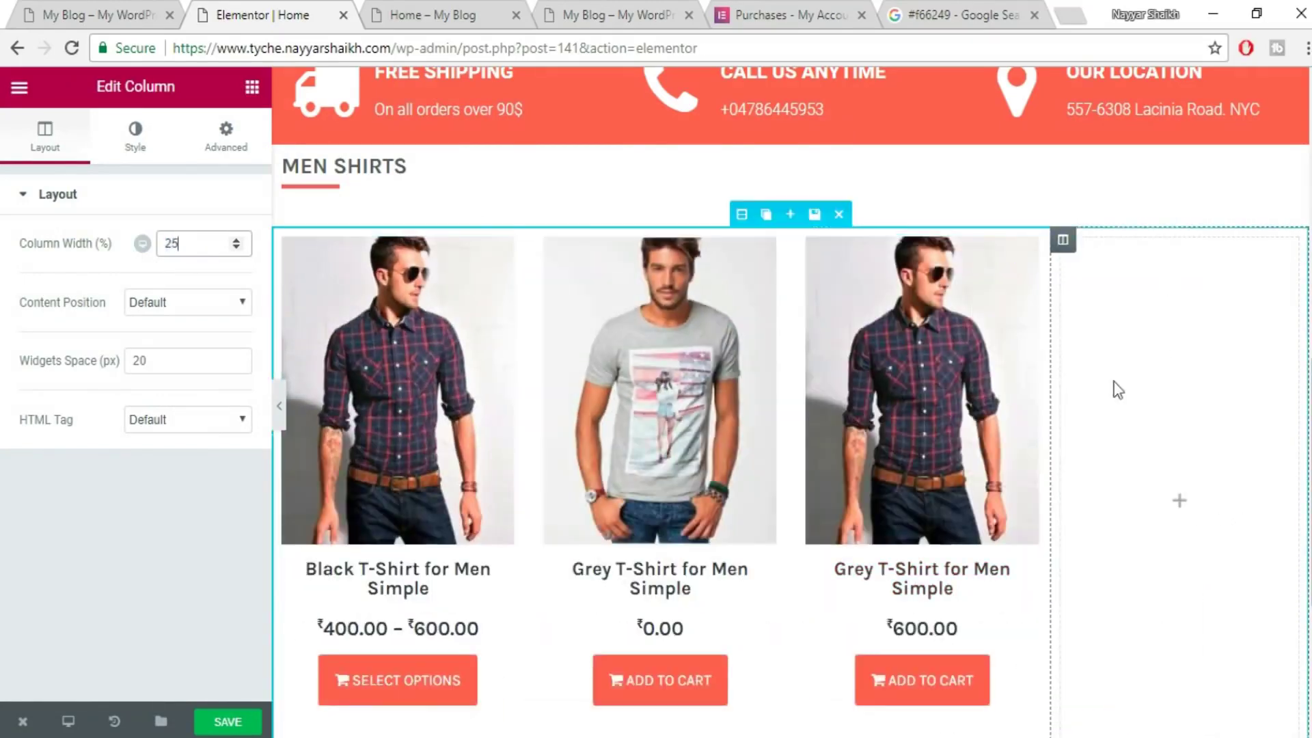
- Save the page and reload the live Home page
{"action": "left_click", "coordinate": [227, 722]}
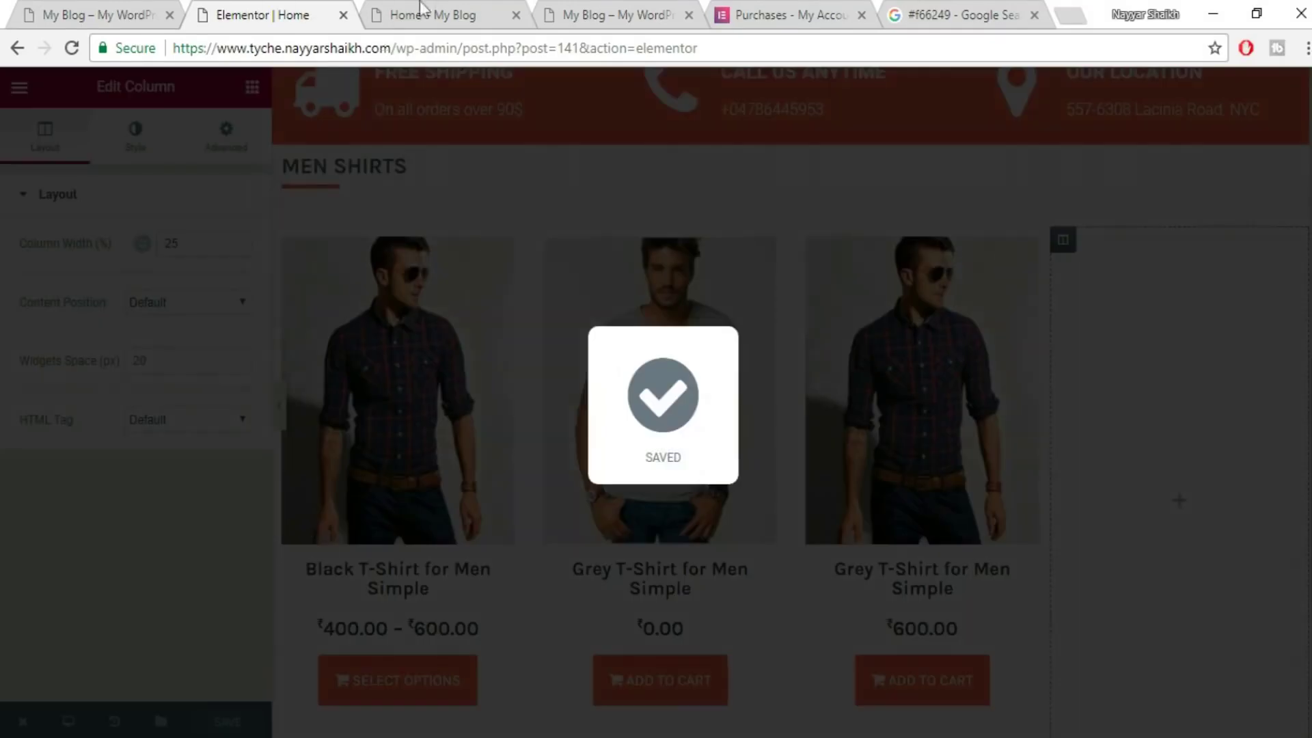
{"action": "left_click", "coordinate": [425, 15]}
{"action": "left_click", "coordinate": [436, 49]}
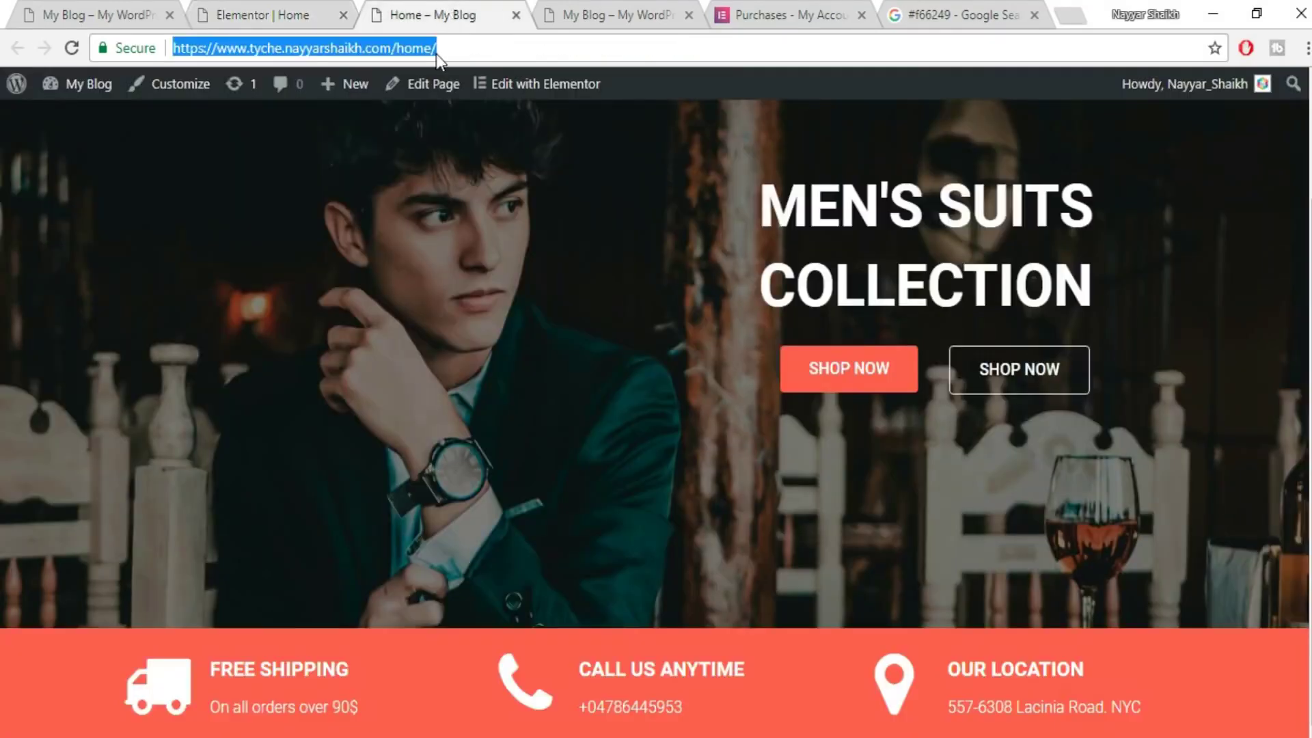
{"action": "key", "text": "Return"}
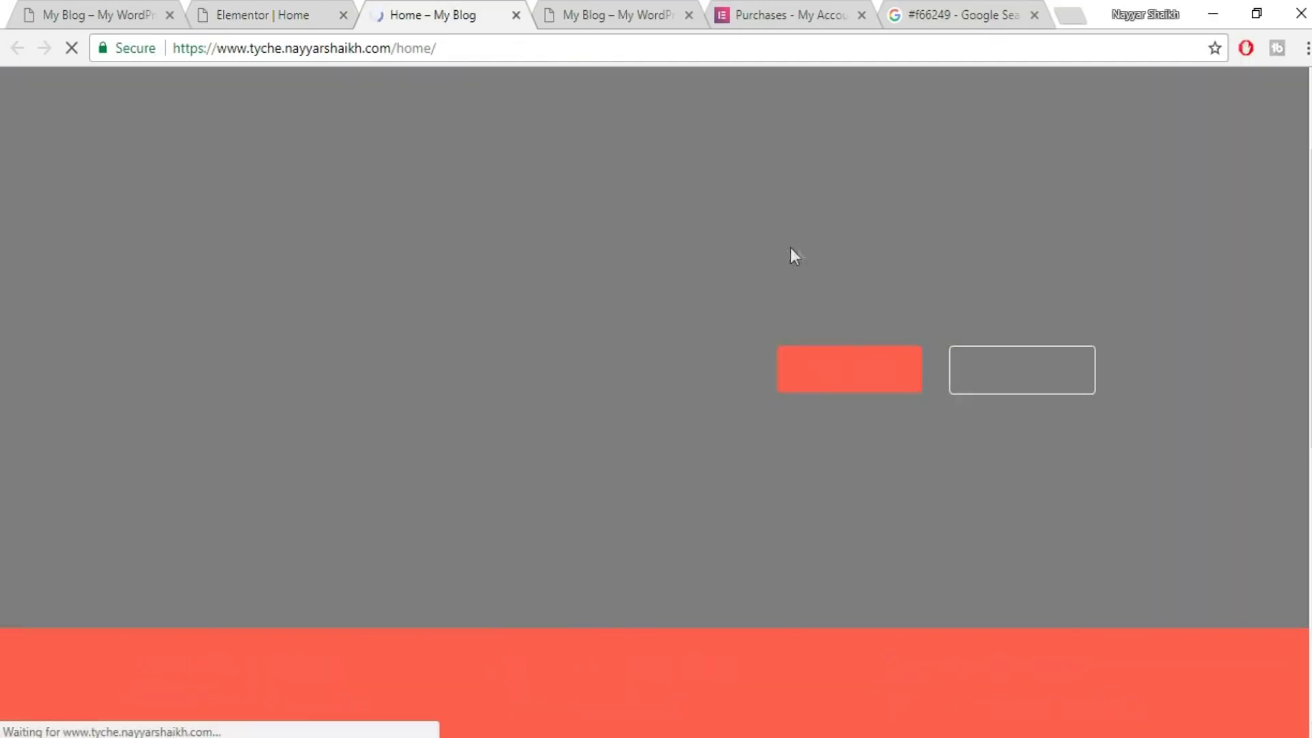
- Scroll the reloaded Home page to inspect the MEN SHIRTS grid
{"action": "scroll", "coordinate": [818, 257], "scroll_direction": "down", "scroll_amount": 5}
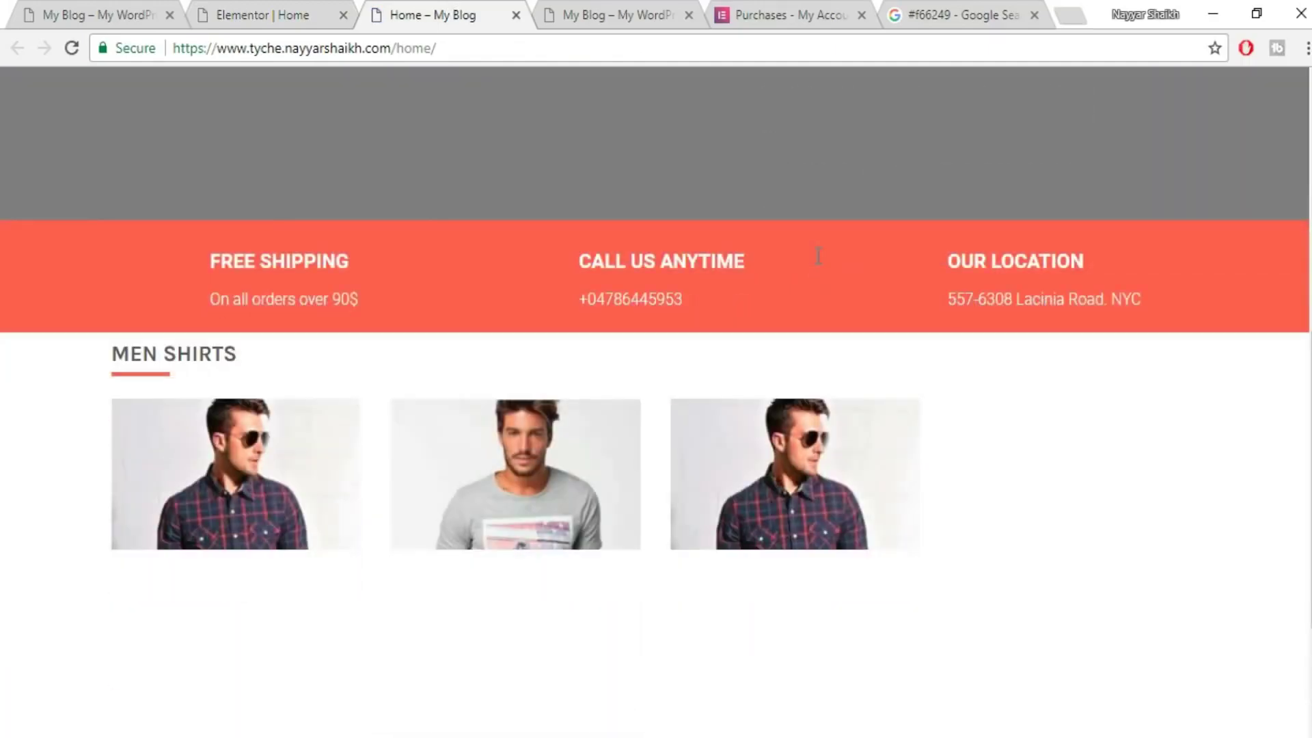
{"action": "scroll", "coordinate": [850, 283], "scroll_direction": "down", "scroll_amount": 3}
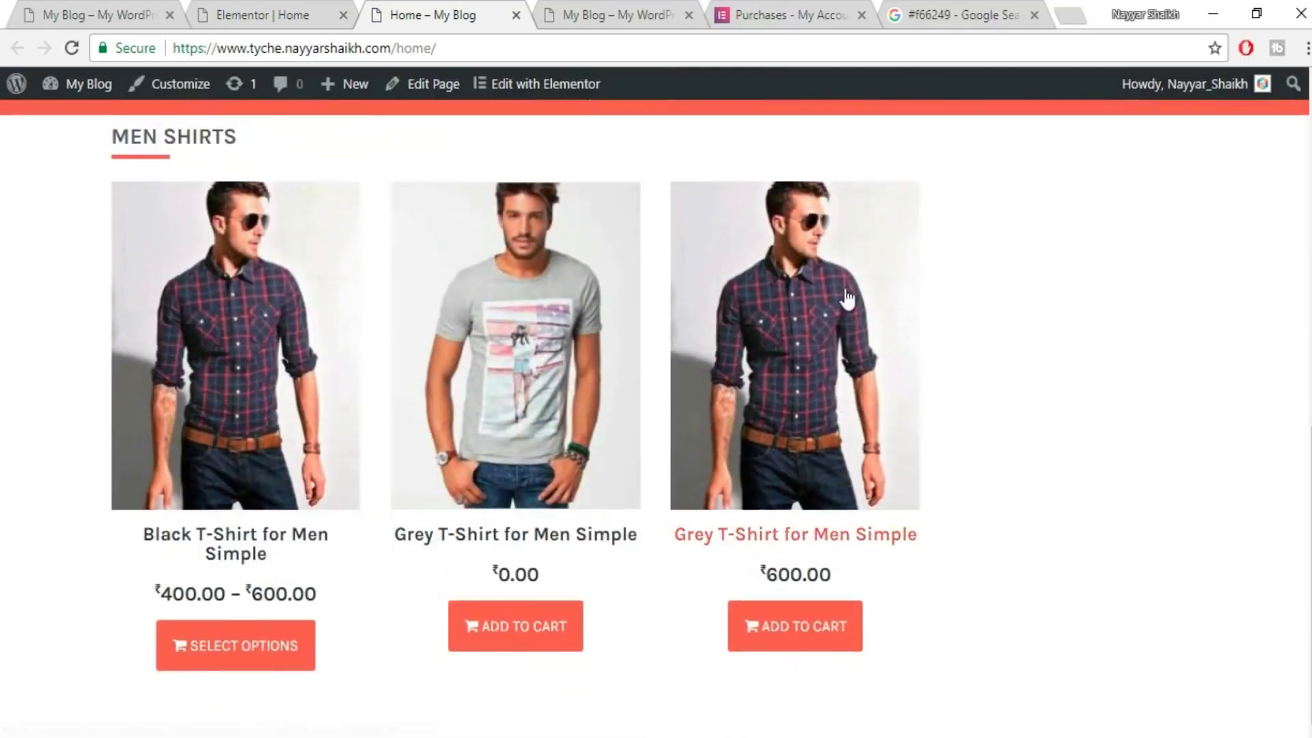
{"action": "scroll", "coordinate": [629, 327], "scroll_direction": "up", "scroll_amount": 2}
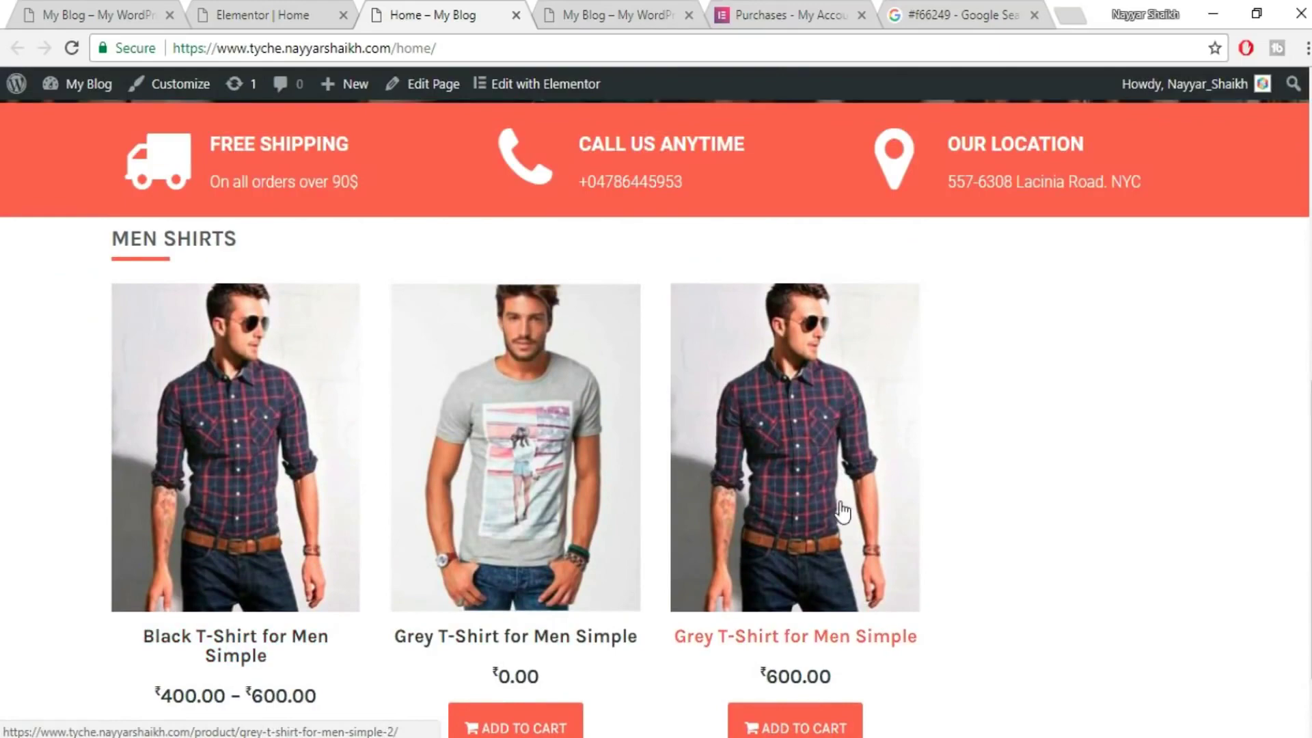
{"action": "scroll", "coordinate": [843, 511], "scroll_direction": "down", "scroll_amount": 2}
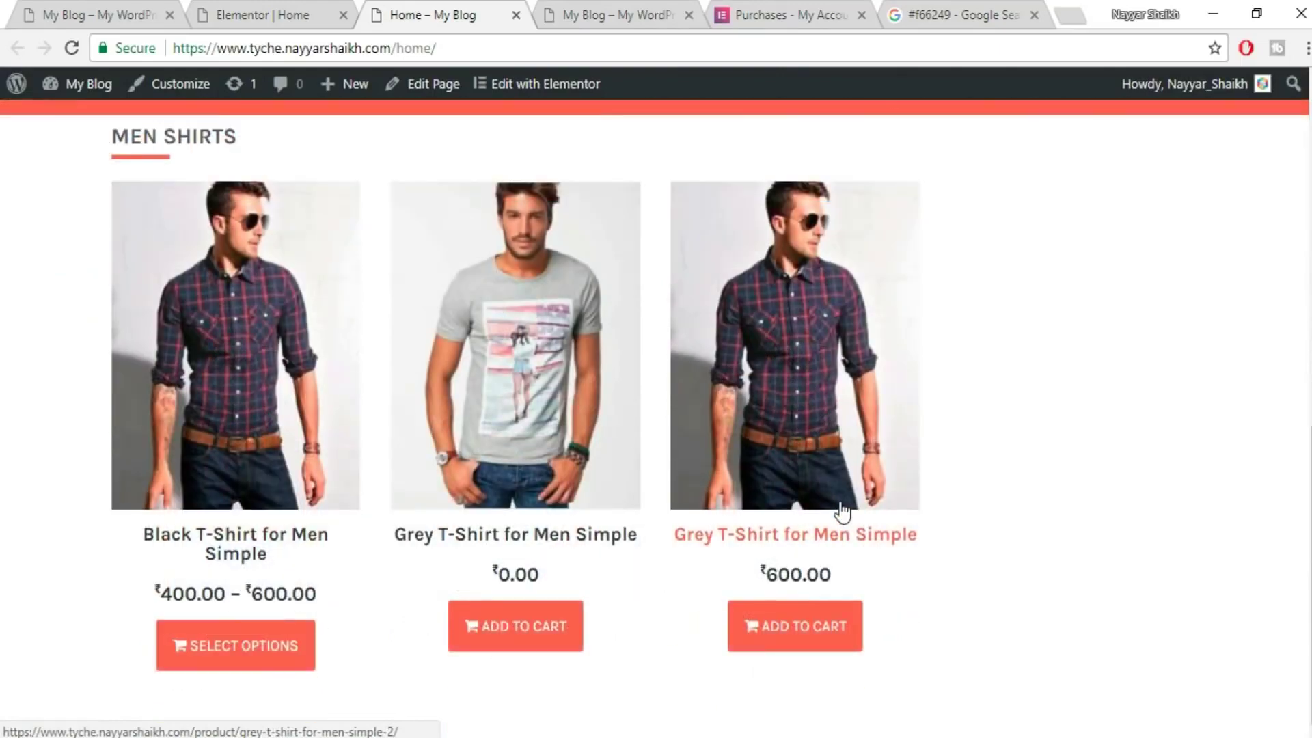
- Bring up the reference shop page and scroll to its 50% off promo column
{"action": "left_click", "coordinate": [280, 12]}
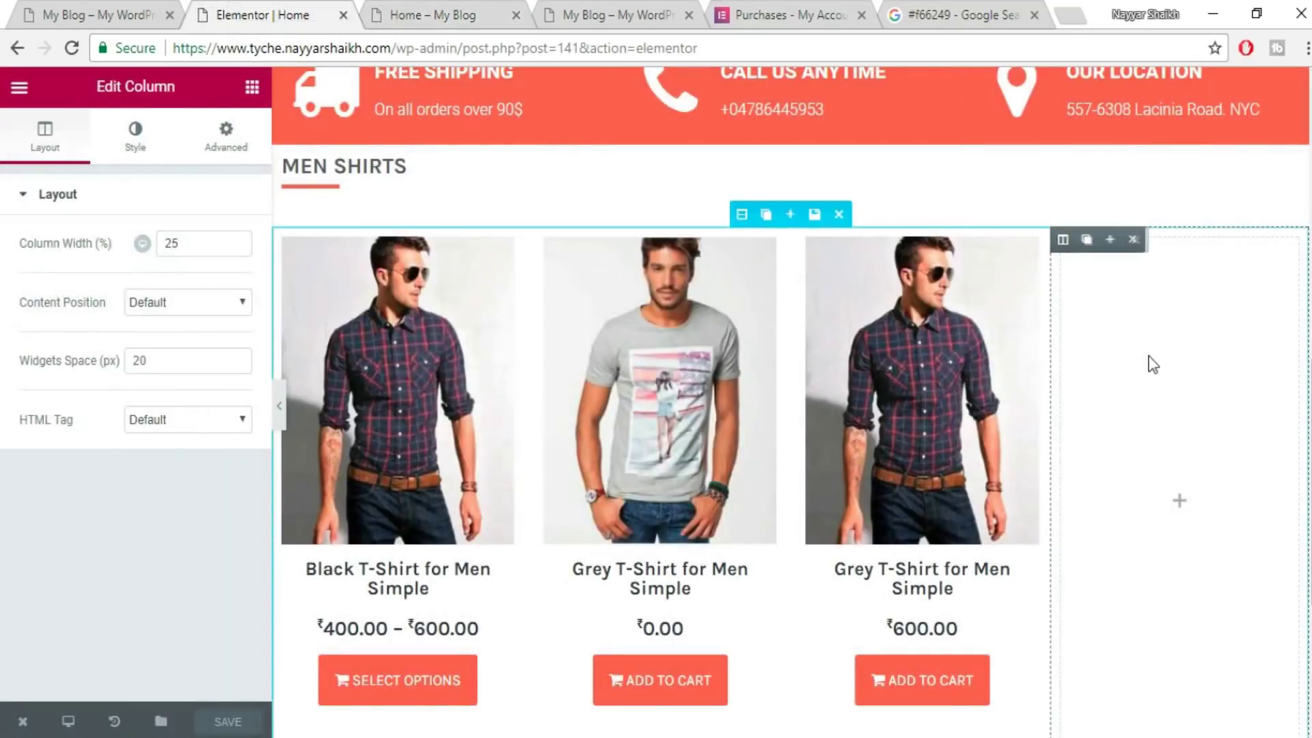
{"action": "key", "text": "ctrl+shift+Tab"}
{"action": "scroll", "coordinate": [1128, 475], "scroll_direction": "down", "scroll_amount": 2}
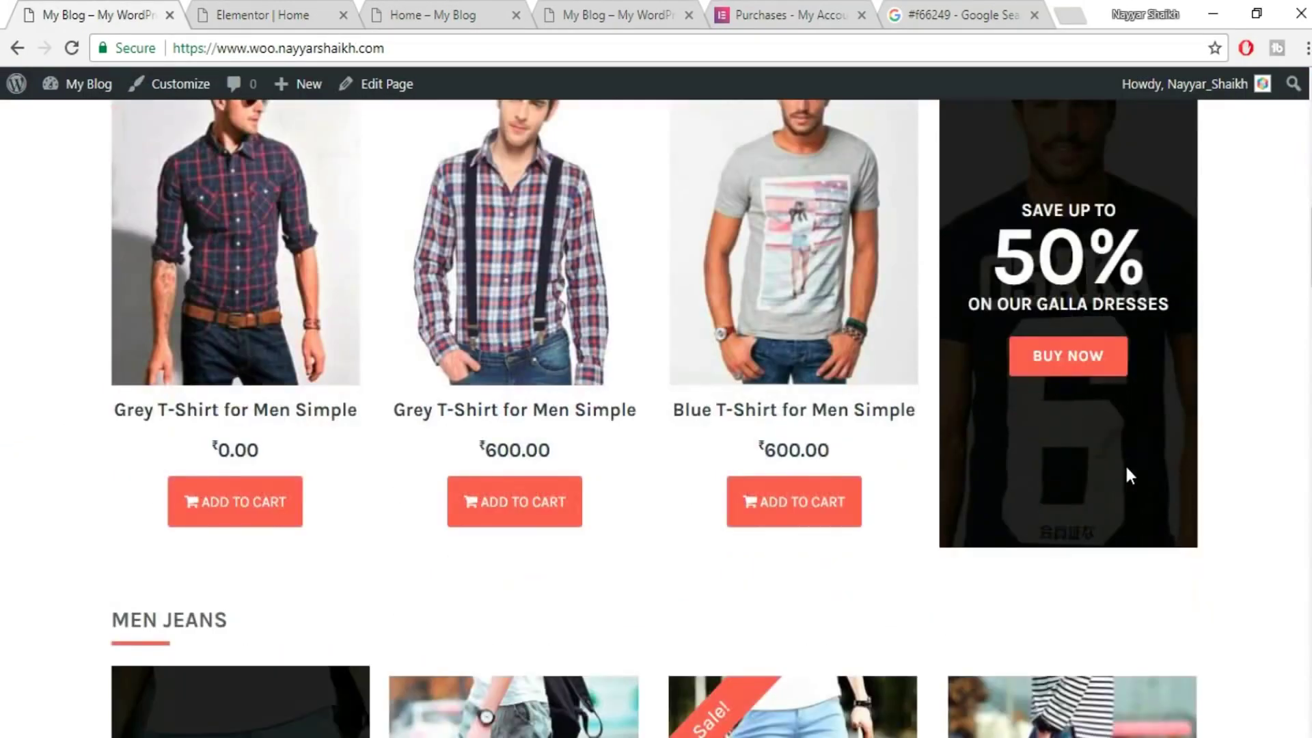
{"action": "scroll", "coordinate": [1125, 463], "scroll_direction": "up", "scroll_amount": 1}
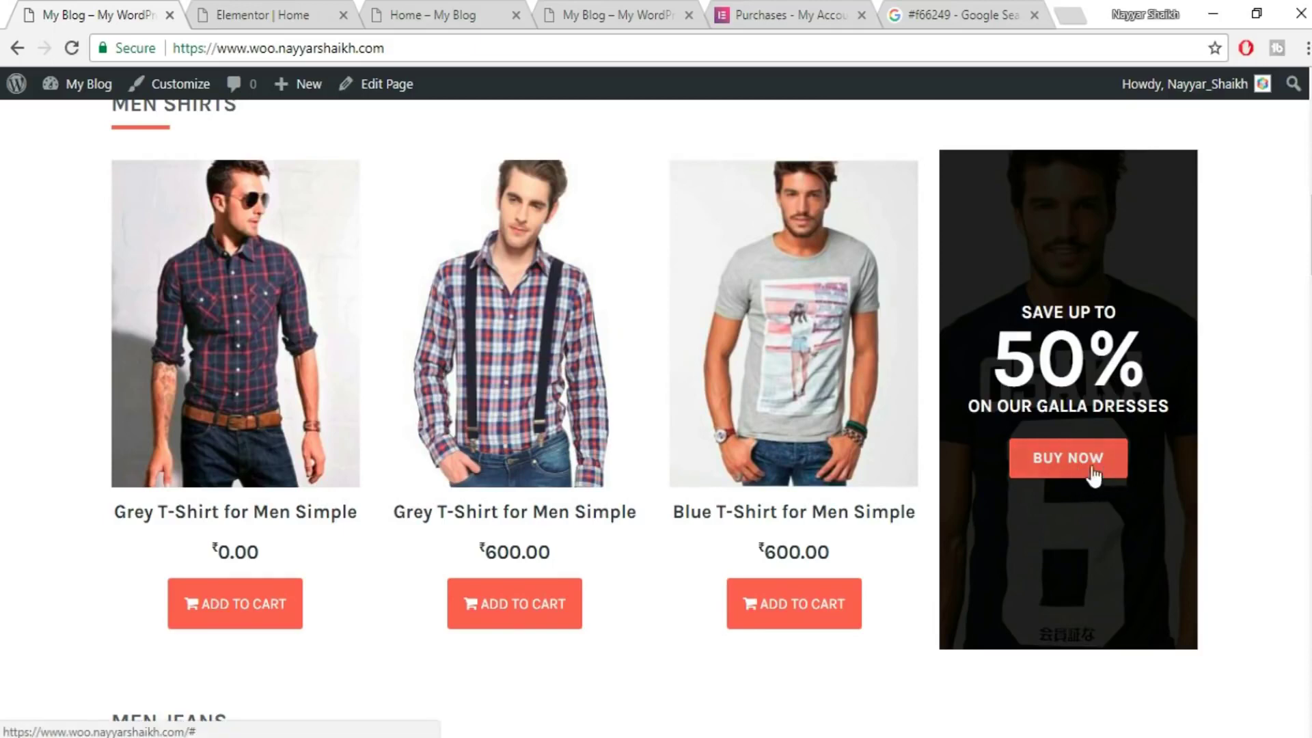
- Set the empty right column's Classic background image to the OSAKA T-shirt photo
{"action": "left_click", "coordinate": [259, 15]}
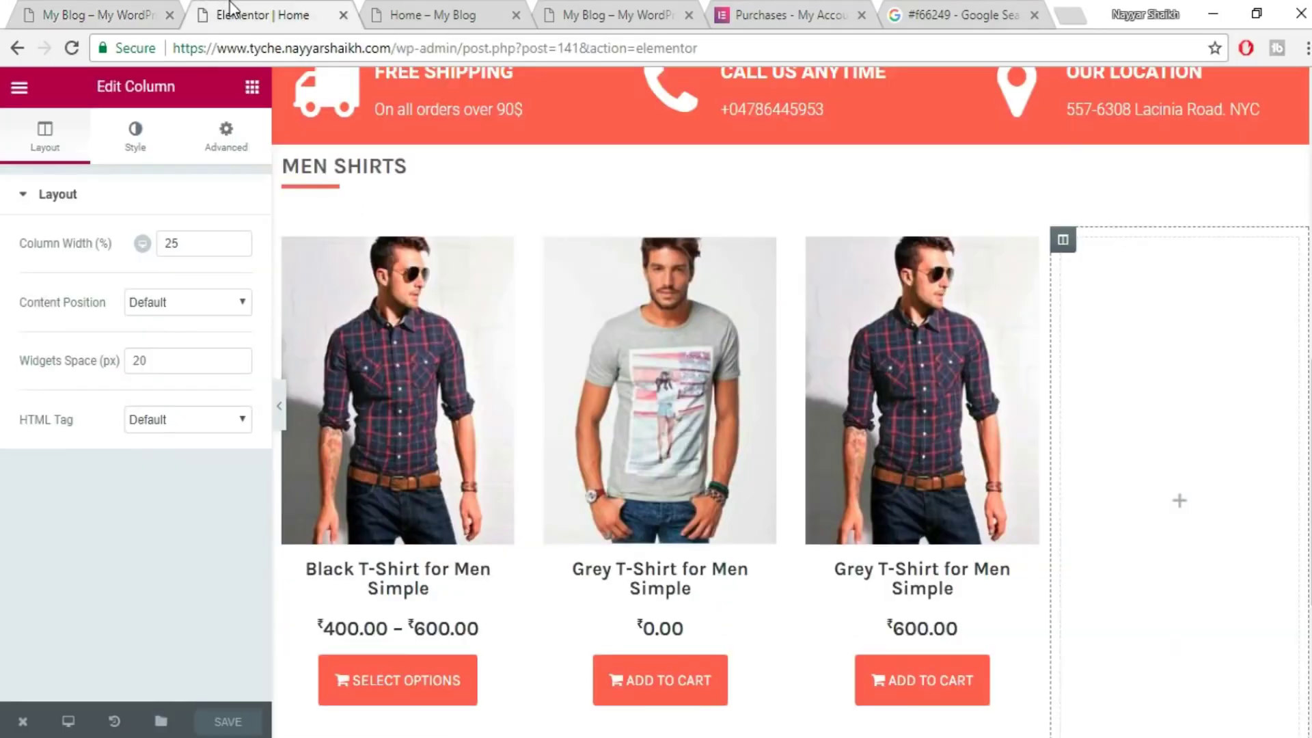
{"action": "mouse_move", "coordinate": [1059, 239]}
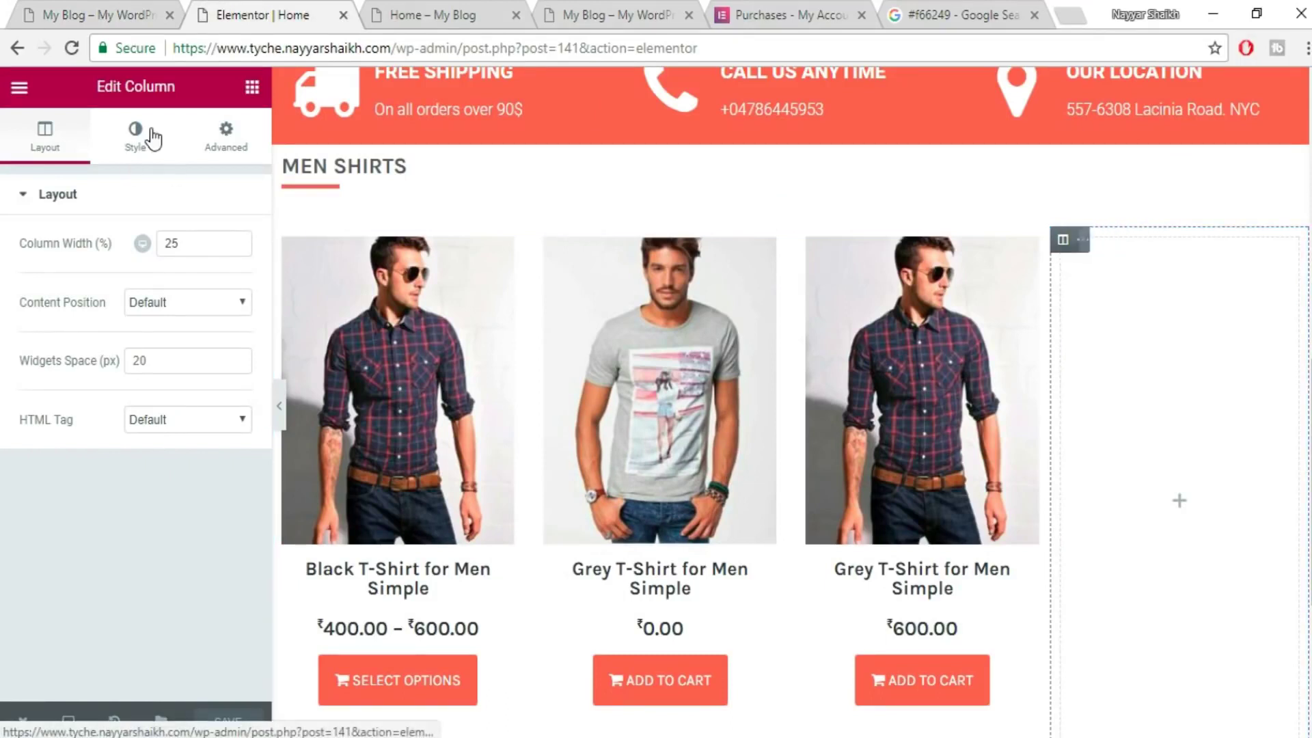
{"action": "left_click", "coordinate": [135, 134]}
{"action": "left_click", "coordinate": [157, 314]}
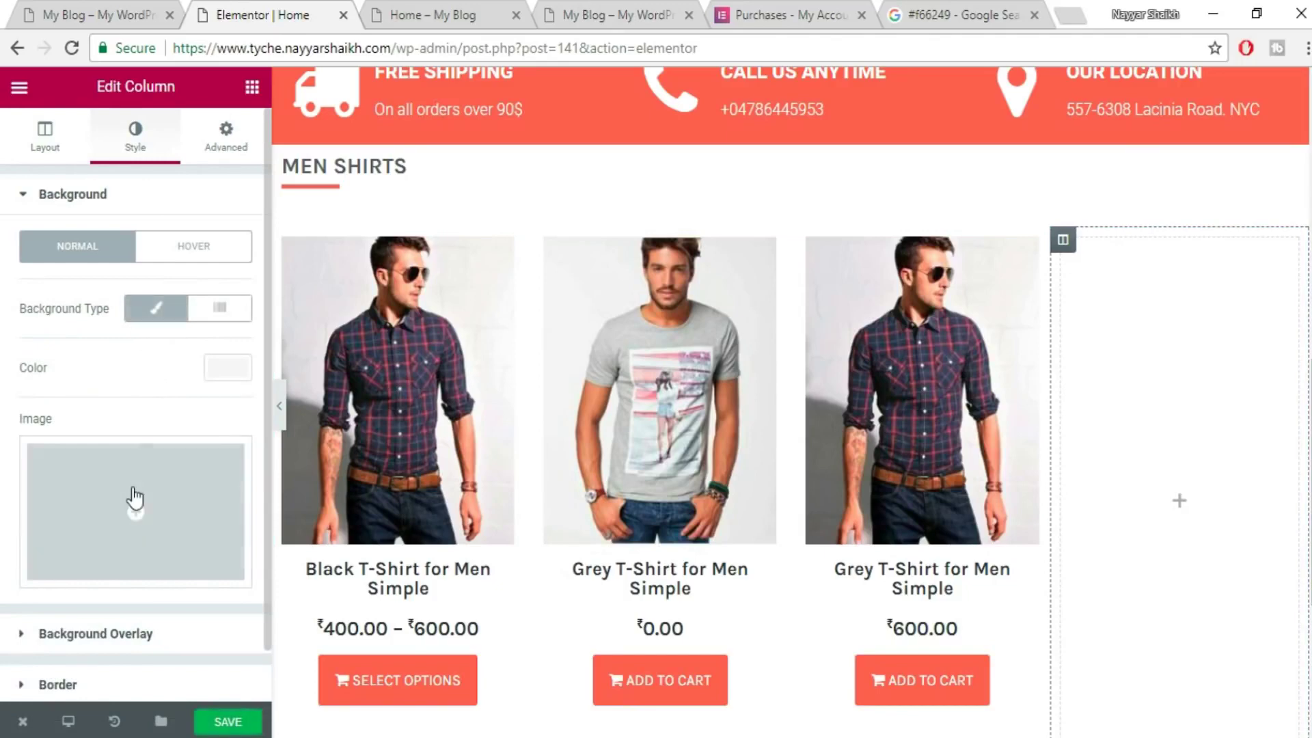
{"action": "left_click", "coordinate": [141, 502]}
{"action": "left_click", "coordinate": [646, 339]}
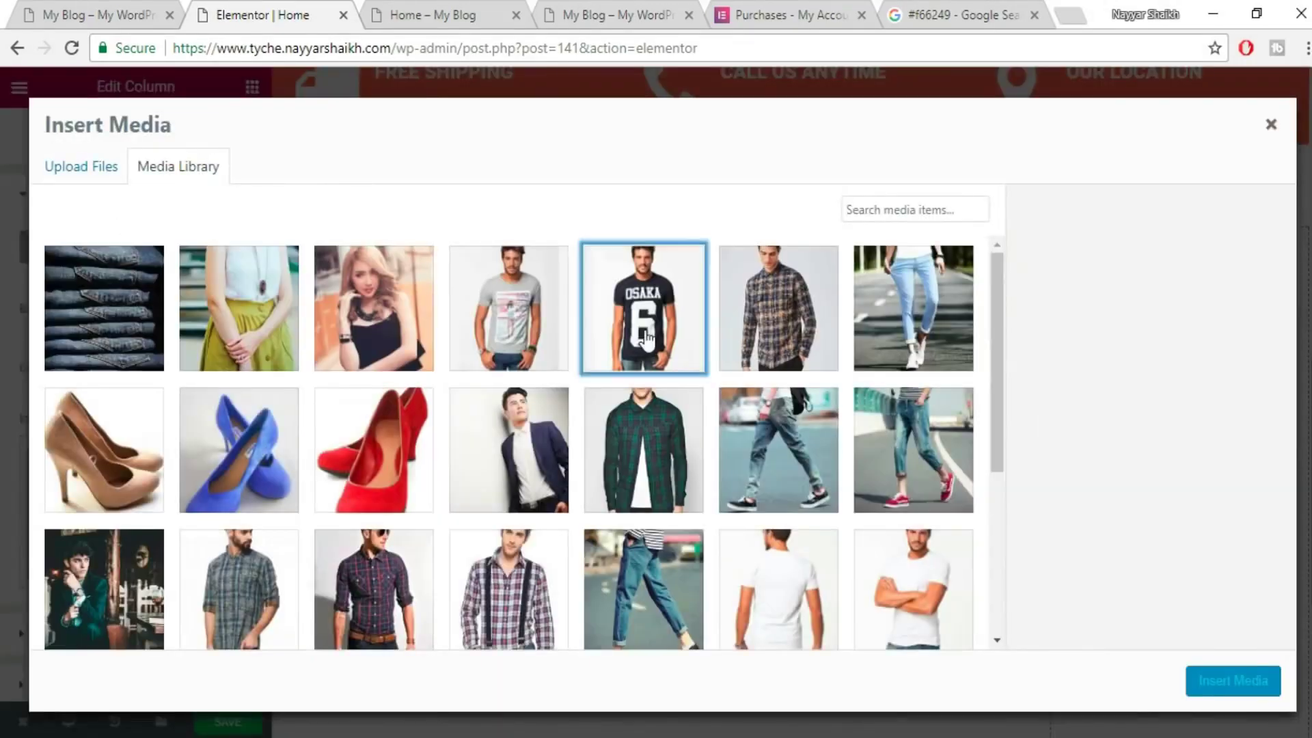
{"action": "left_click", "coordinate": [1219, 685]}
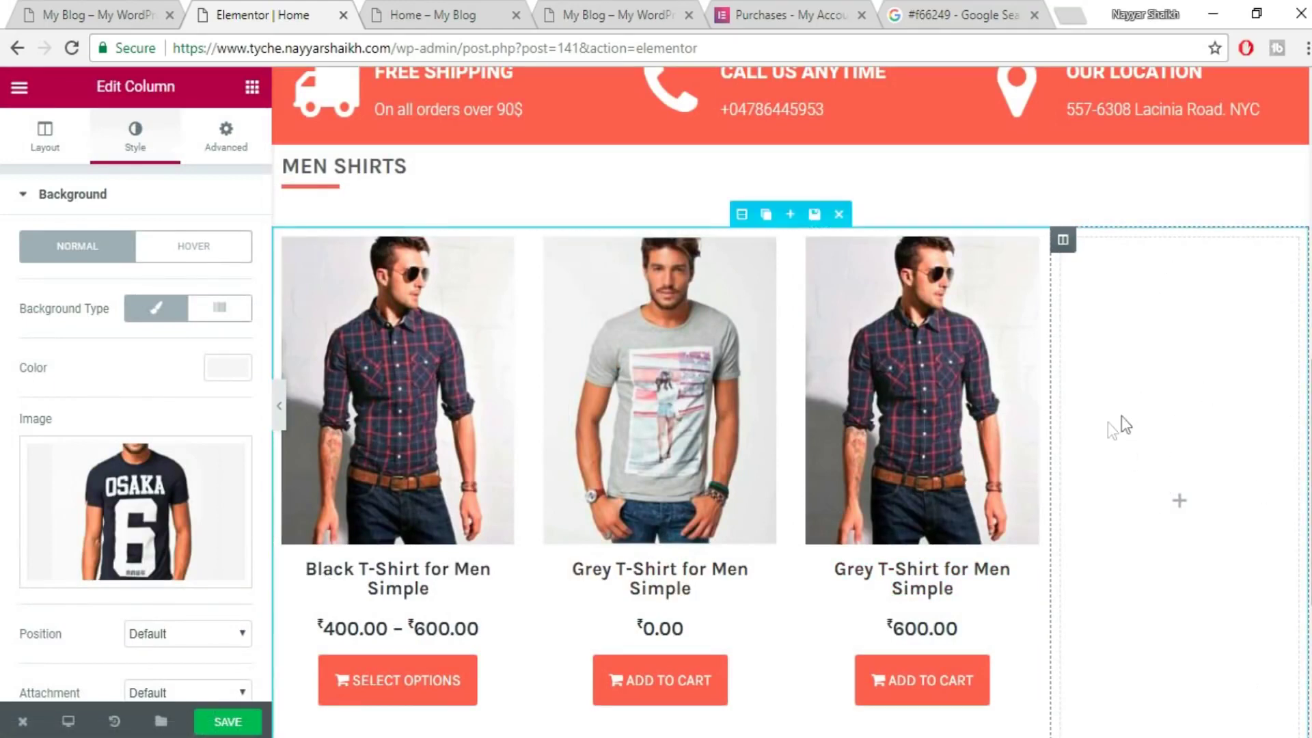
- Save the page and return to the reference shop page
{"action": "left_click", "coordinate": [227, 724]}
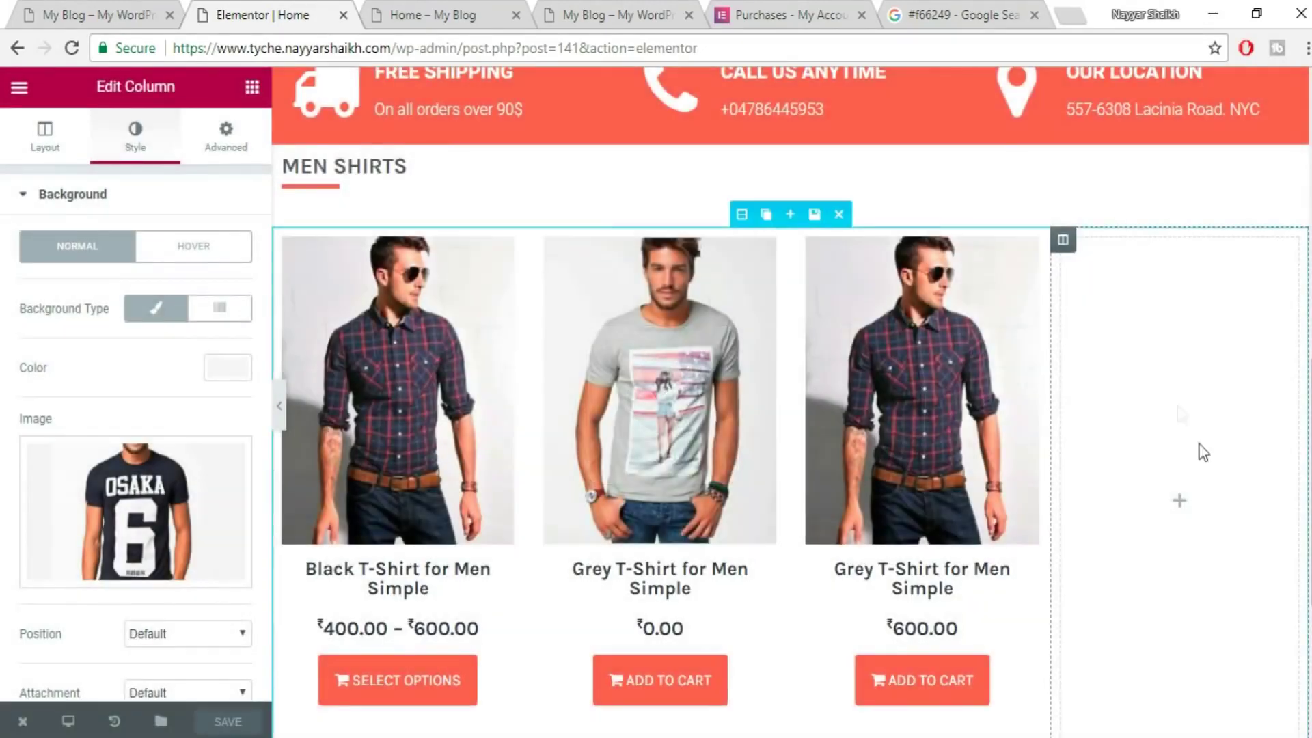
{"action": "left_click", "coordinate": [252, 87]}
{"action": "left_click", "coordinate": [91, 9]}
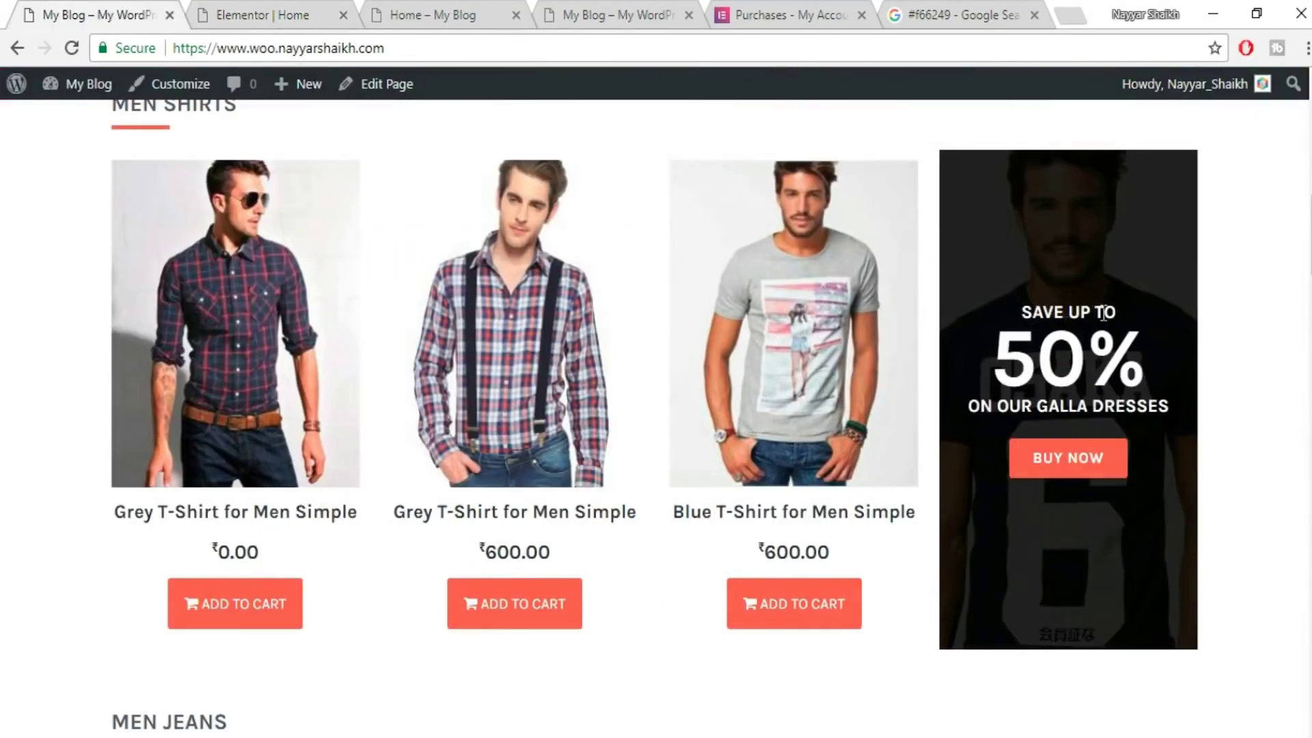
- Copy SAVE UP TO from the reference site into a new centred heading in the promo column
{"action": "left_click_drag", "start_coordinate": [1115, 303], "coordinate": [1005, 314]}
{"action": "key", "text": "ctrl+c"}
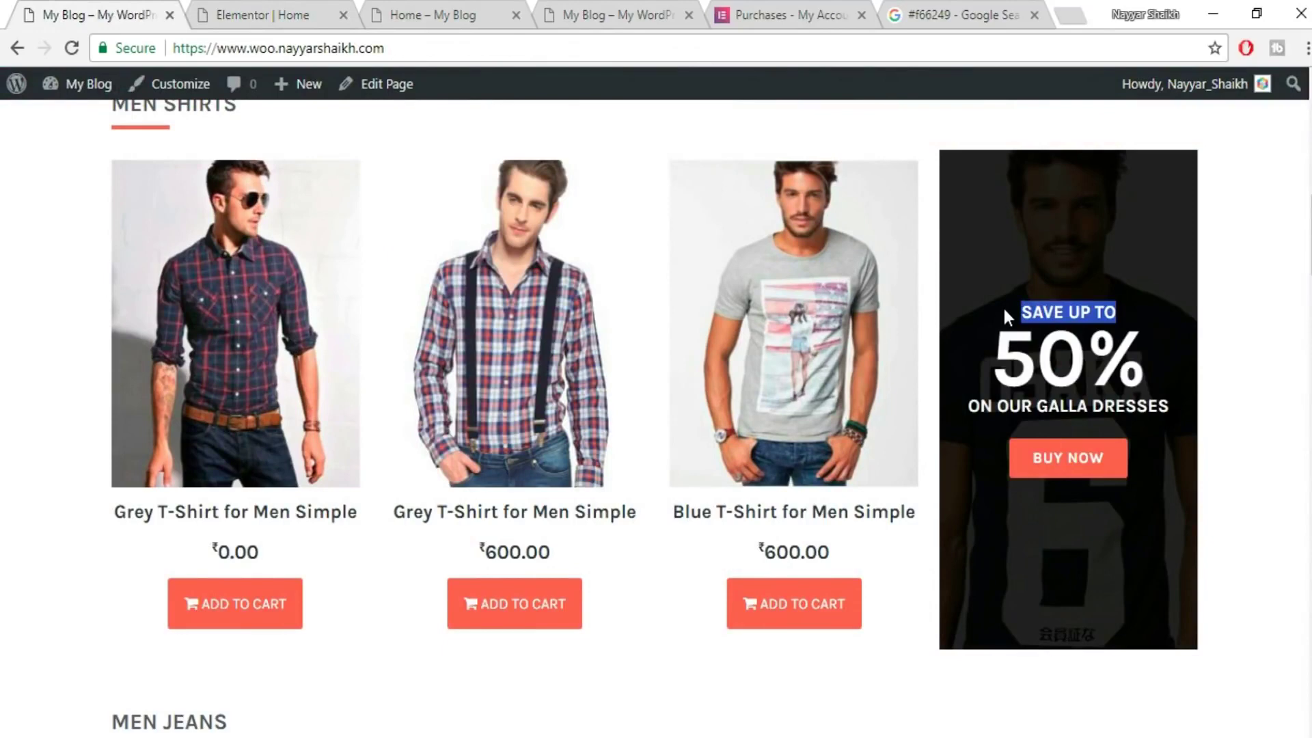
{"action": "left_click", "coordinate": [219, 4]}
{"action": "left_click_drag", "start_coordinate": [200, 249], "coordinate": [1145, 390]}
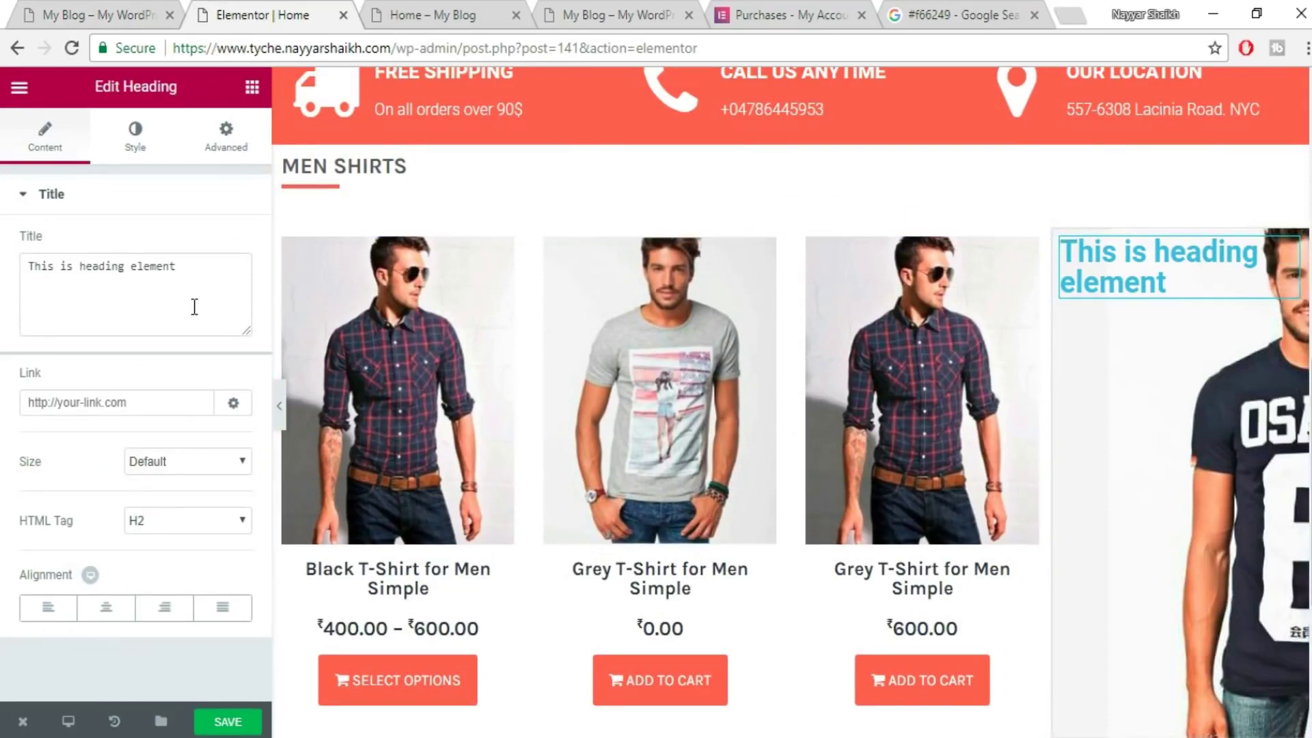
{"action": "left_click_drag", "start_coordinate": [179, 266], "coordinate": [49, 259]}
{"action": "key", "text": "ctrl+v"}
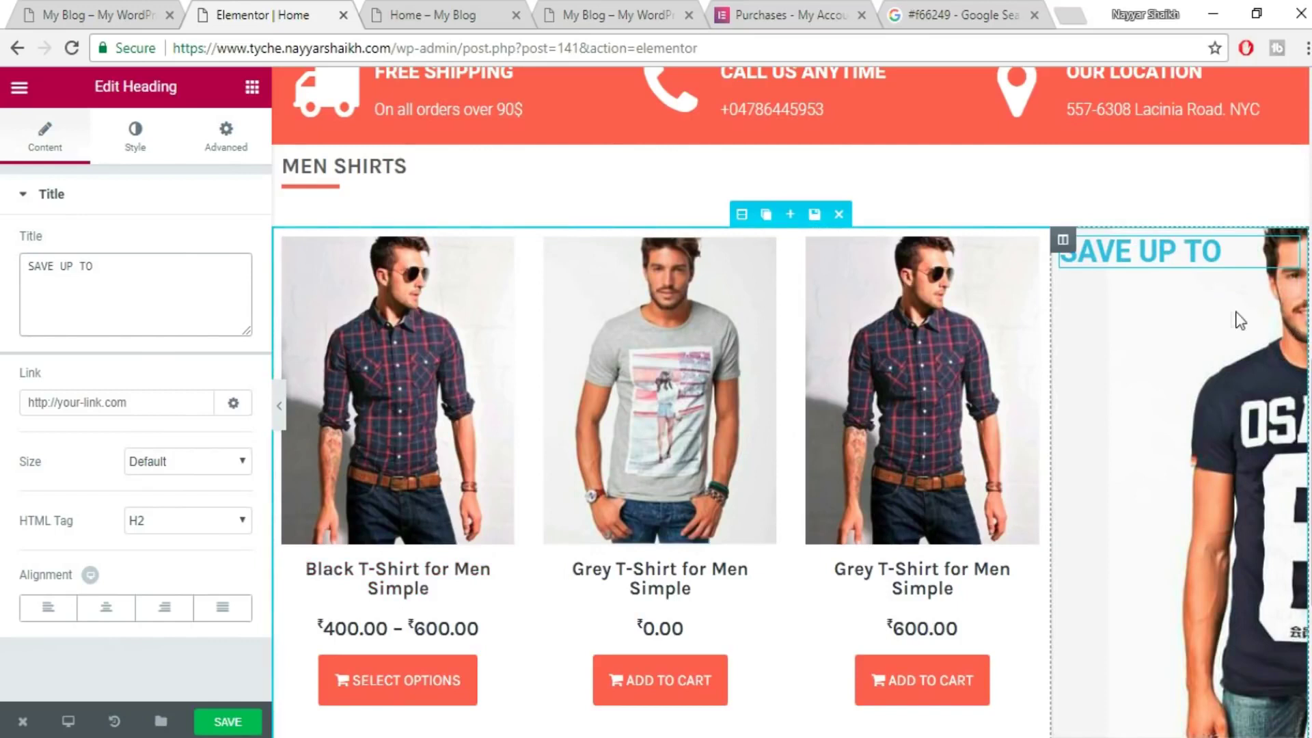
{"action": "left_click", "coordinate": [106, 607]}
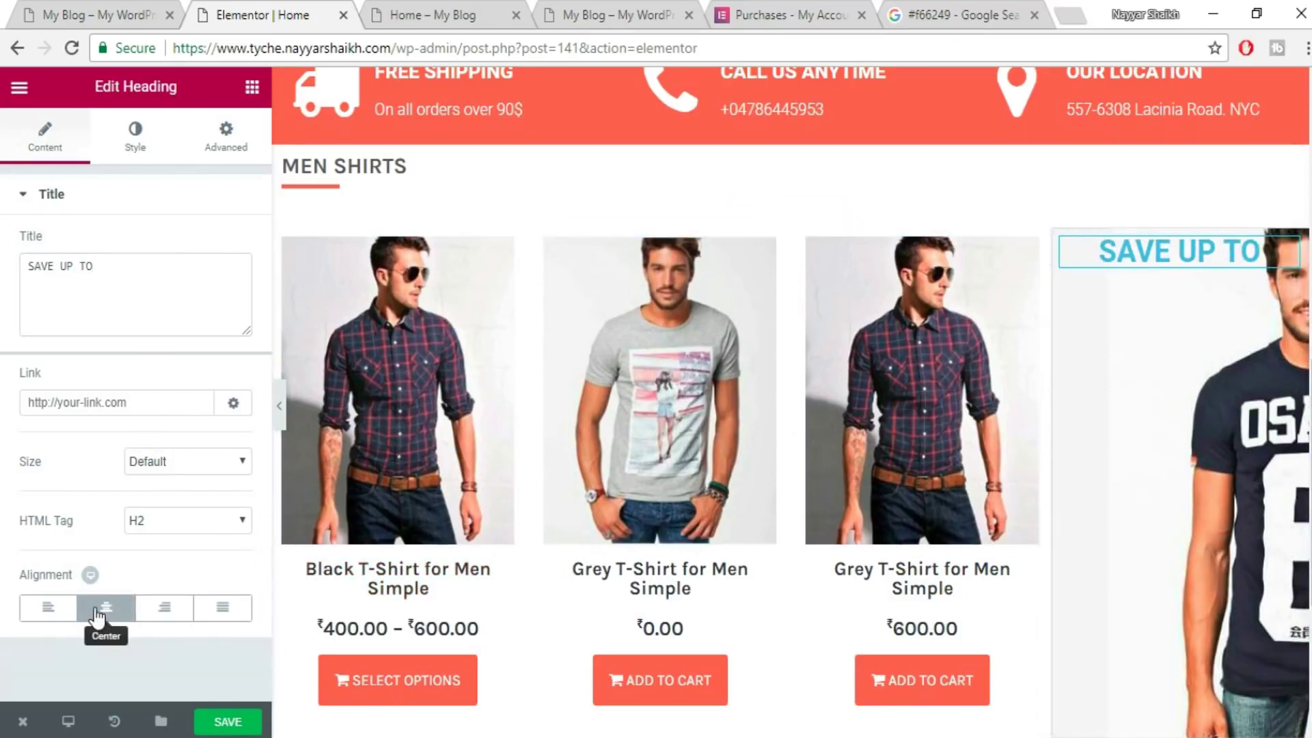
- Make the SAVE UP TO heading white with a custom font size of about 21 px
{"action": "left_click", "coordinate": [136, 142]}
{"action": "left_click", "coordinate": [89, 14]}
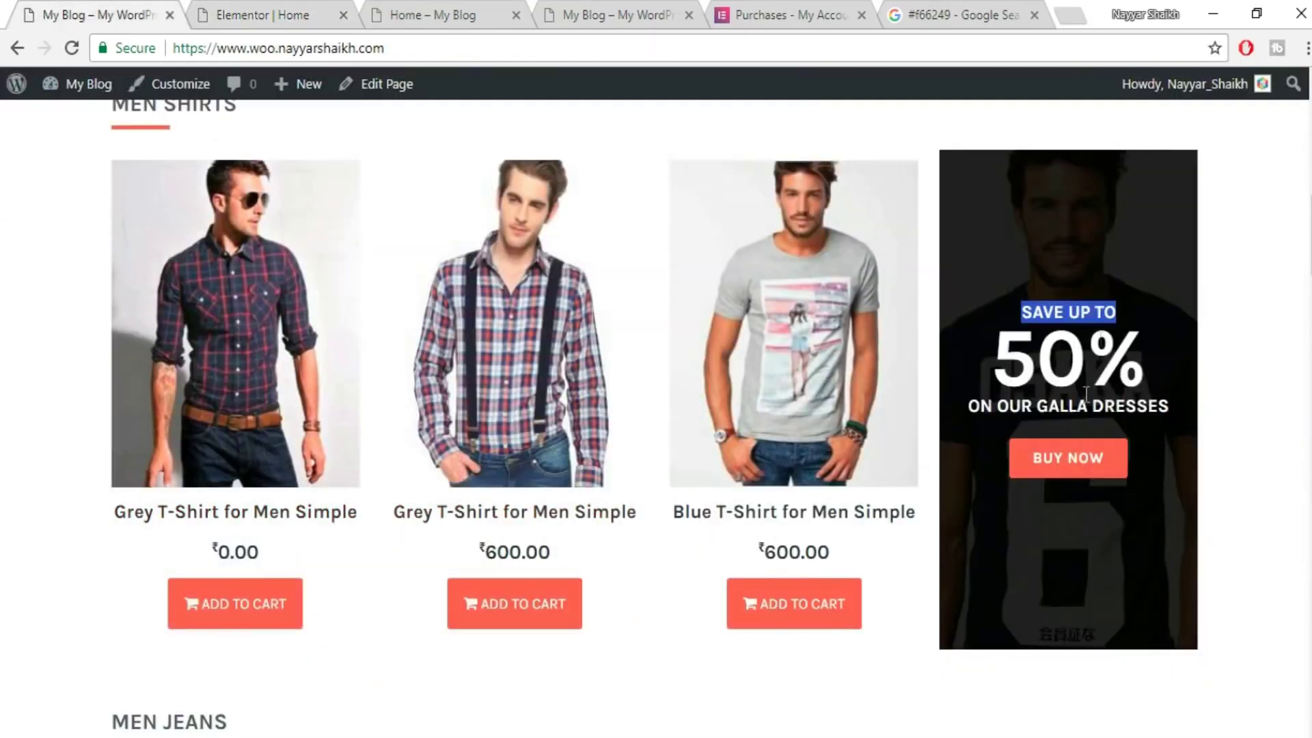
{"action": "left_click", "coordinate": [237, 9]}
{"action": "left_click", "coordinate": [221, 253]}
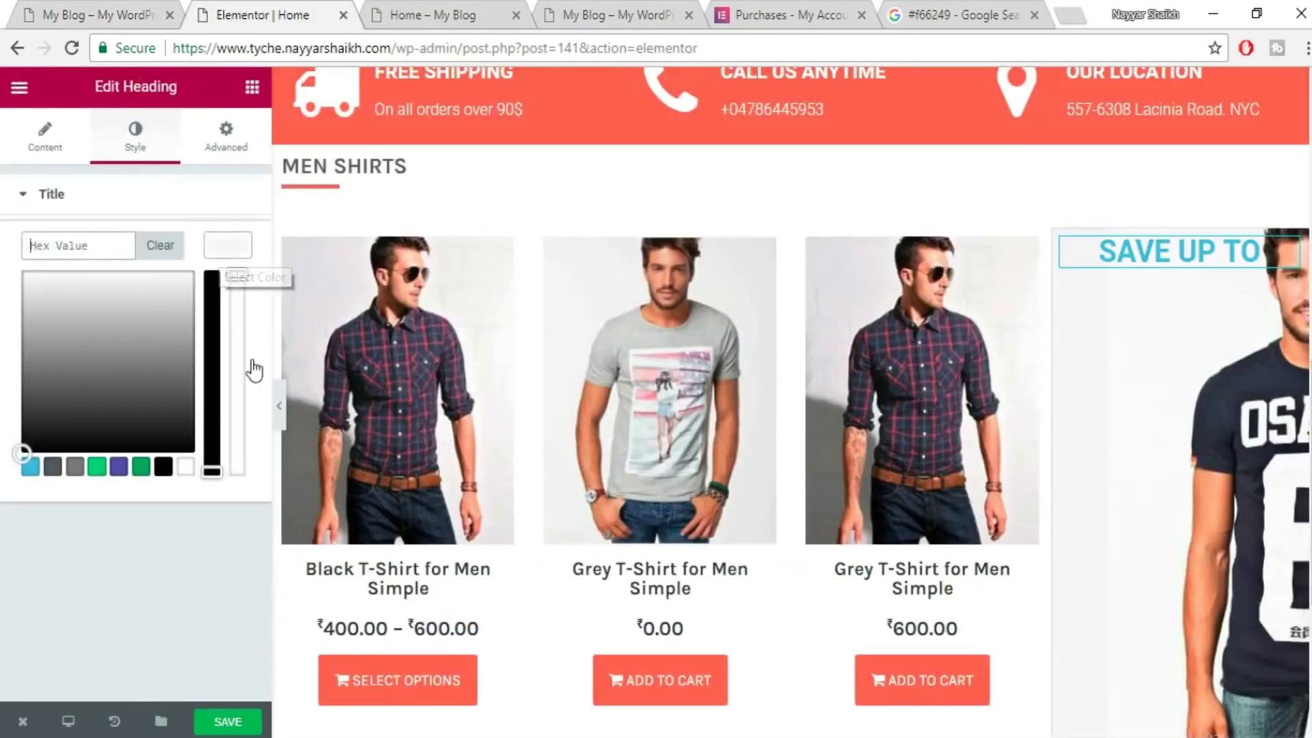
{"action": "left_click", "coordinate": [184, 467]}
{"action": "left_click", "coordinate": [235, 259]}
{"action": "left_click", "coordinate": [222, 305]}
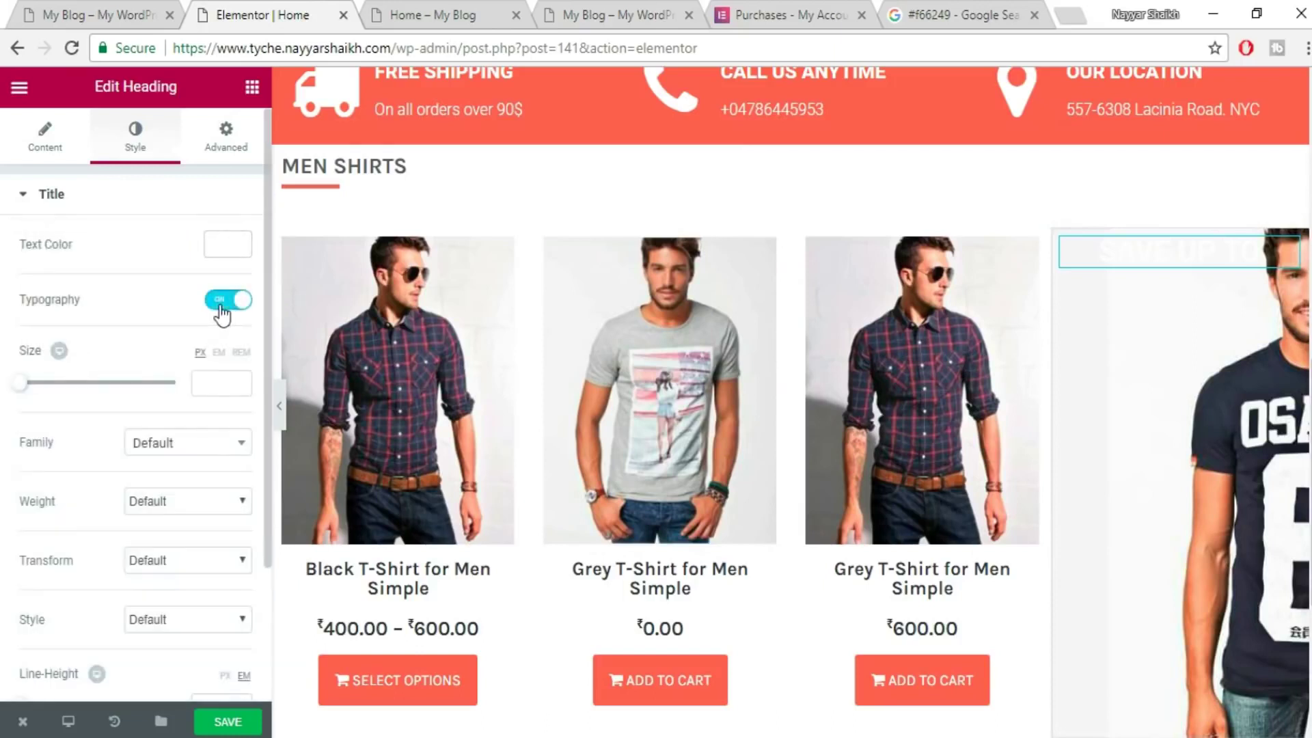
{"action": "left_click_drag", "start_coordinate": [22, 391], "coordinate": [36, 400]}
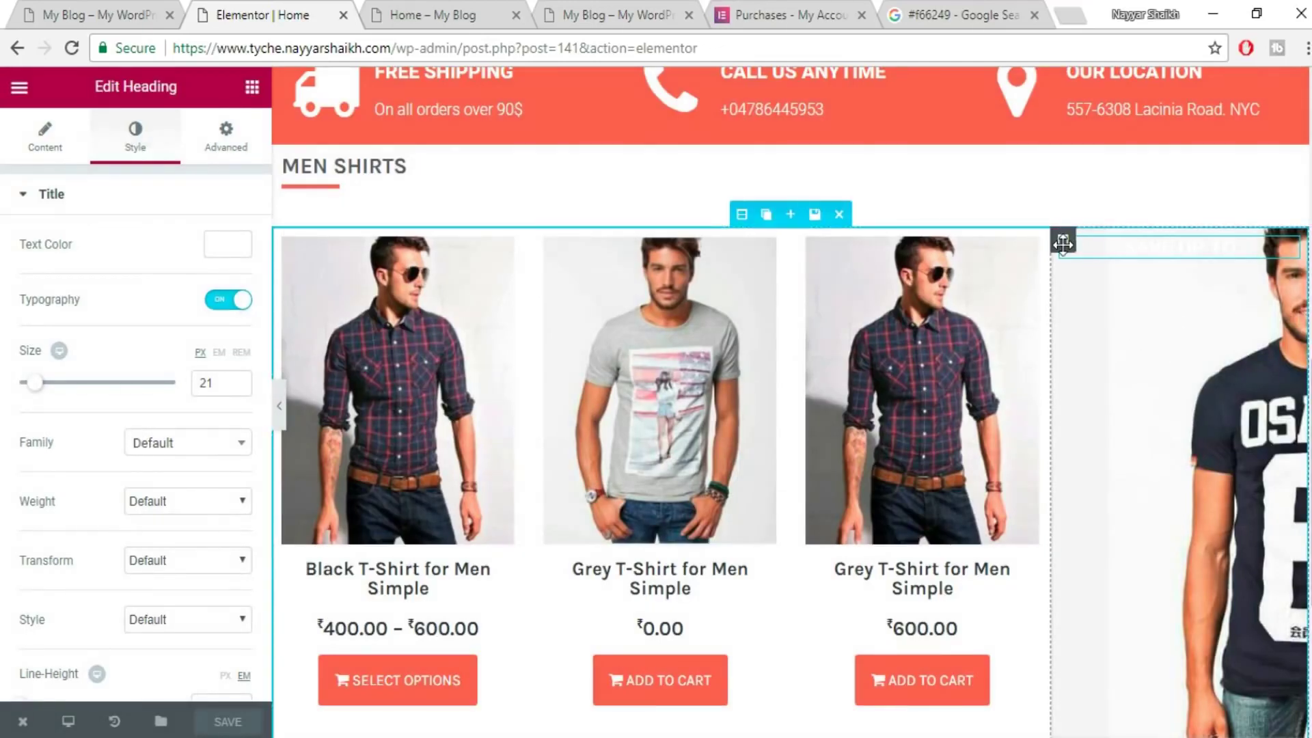
{"action": "left_click", "coordinate": [1063, 241]}
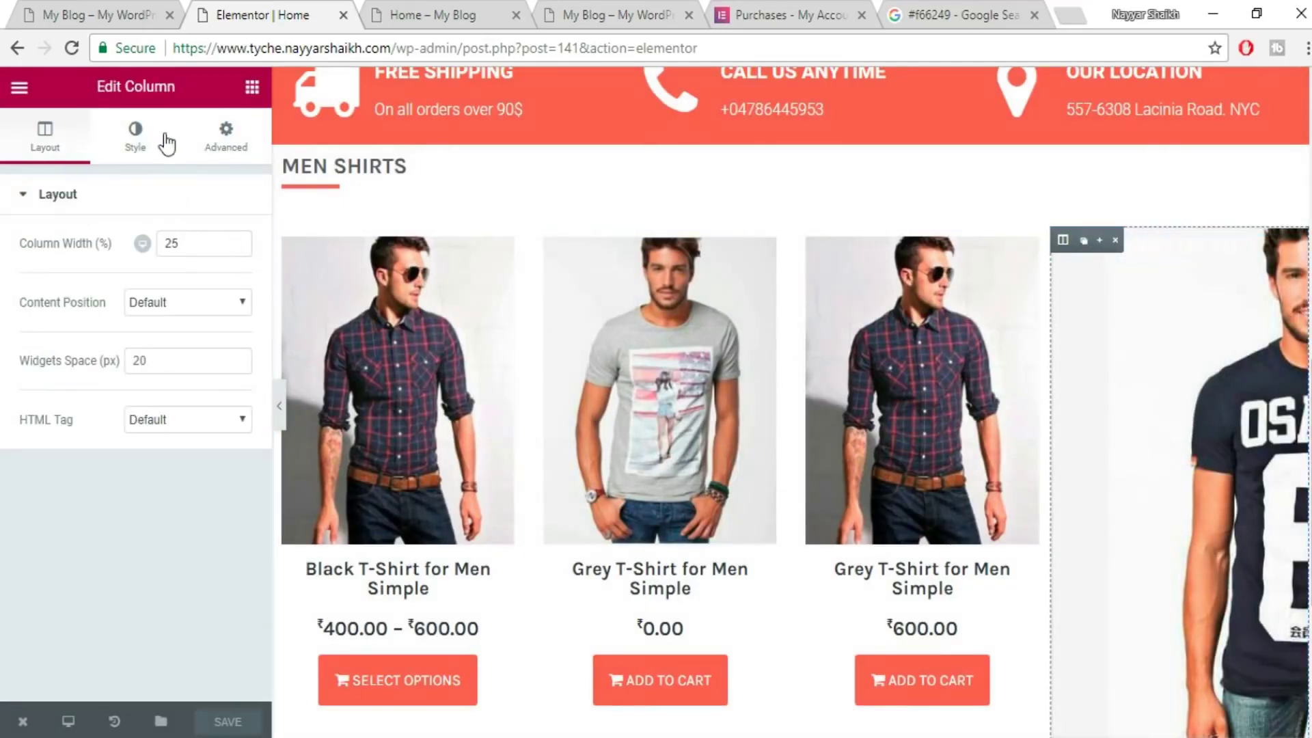
{"action": "left_click", "coordinate": [166, 144]}
- Set the column's background photo to Top Center position and Cover size
{"action": "scroll", "coordinate": [137, 512], "scroll_direction": "down", "scroll_amount": 4}
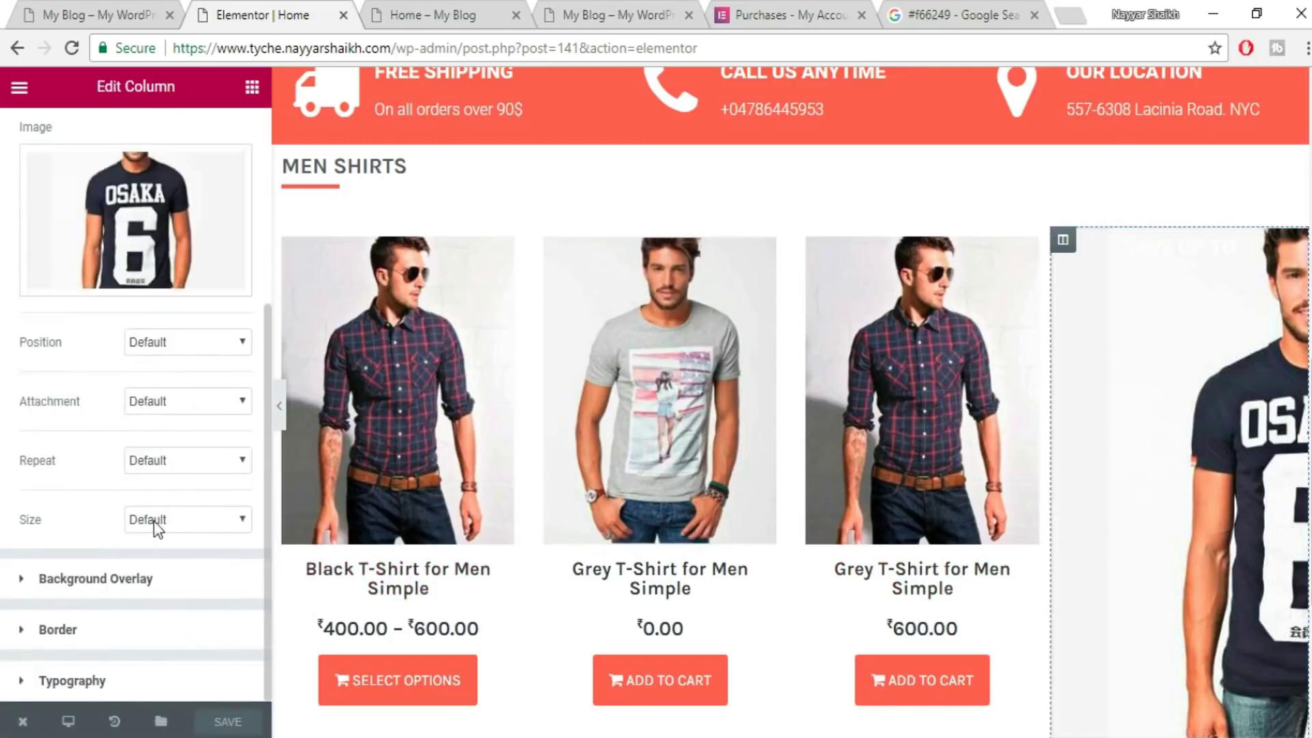
{"action": "left_click", "coordinate": [190, 343]}
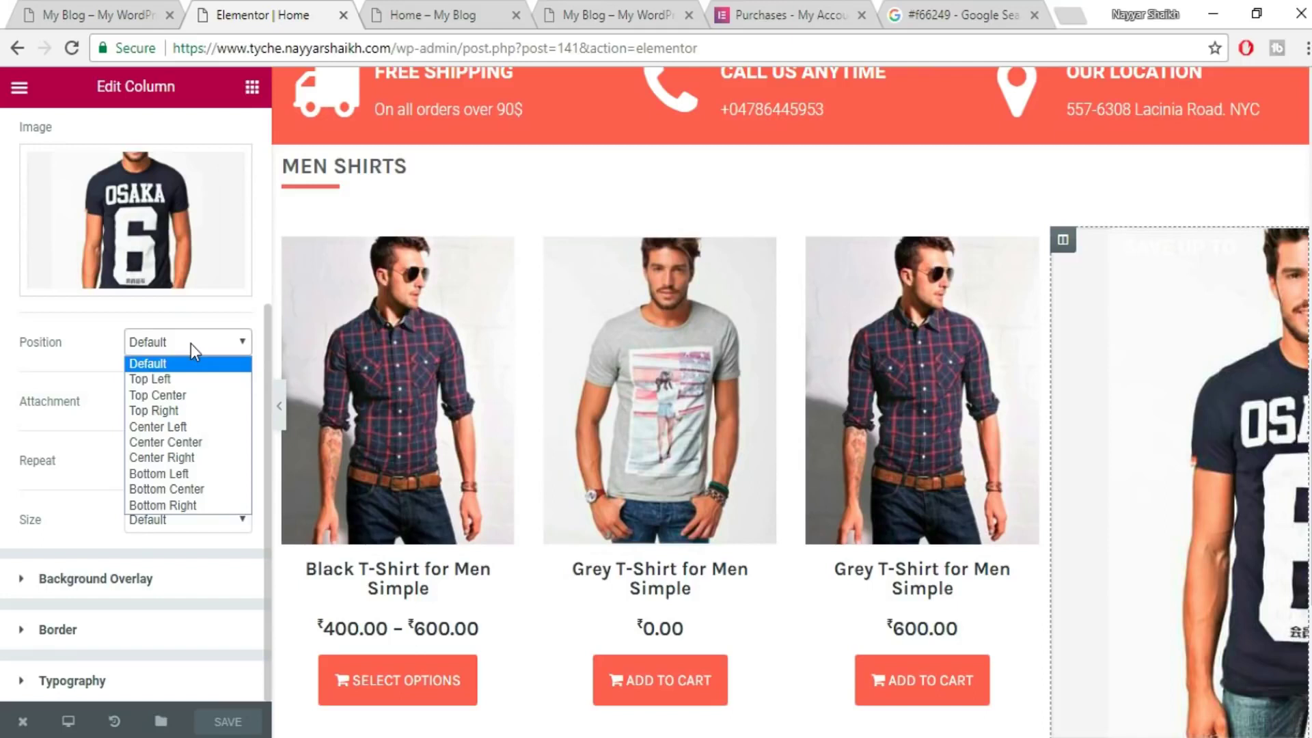
{"action": "left_click", "coordinate": [198, 401]}
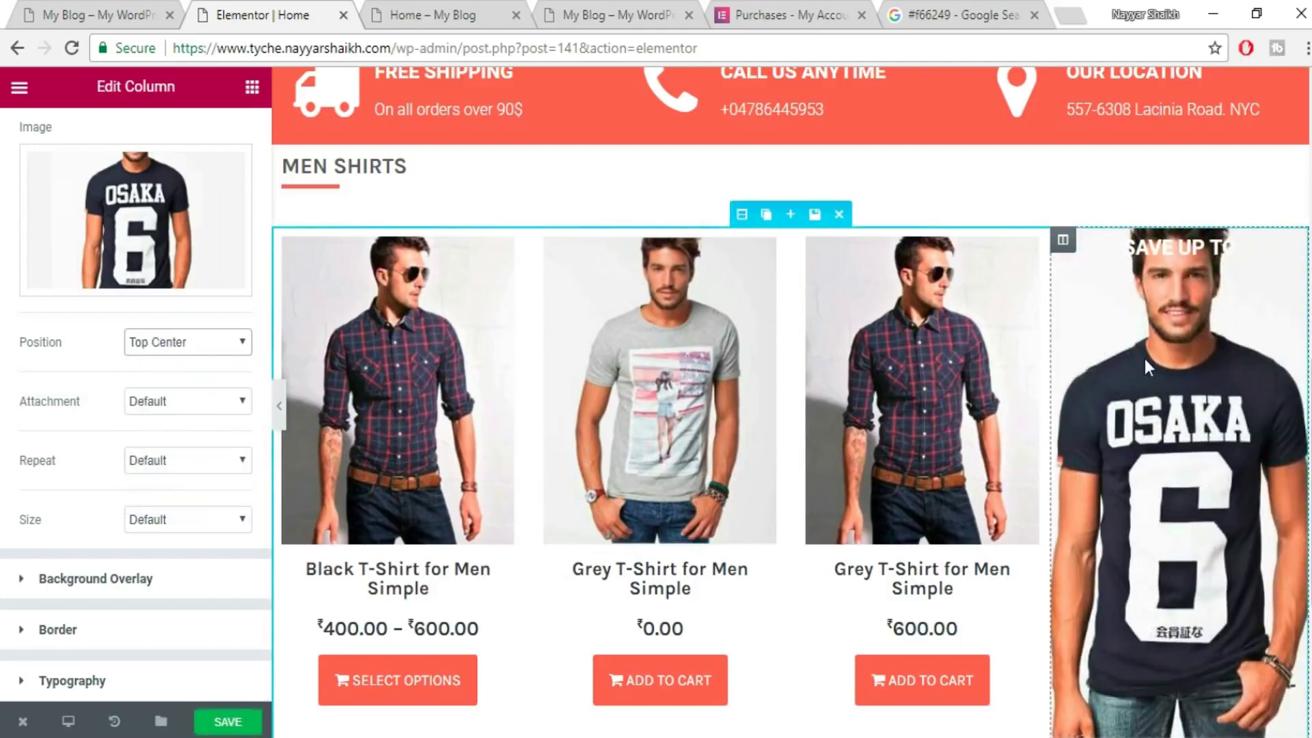
{"action": "left_click", "coordinate": [151, 525]}
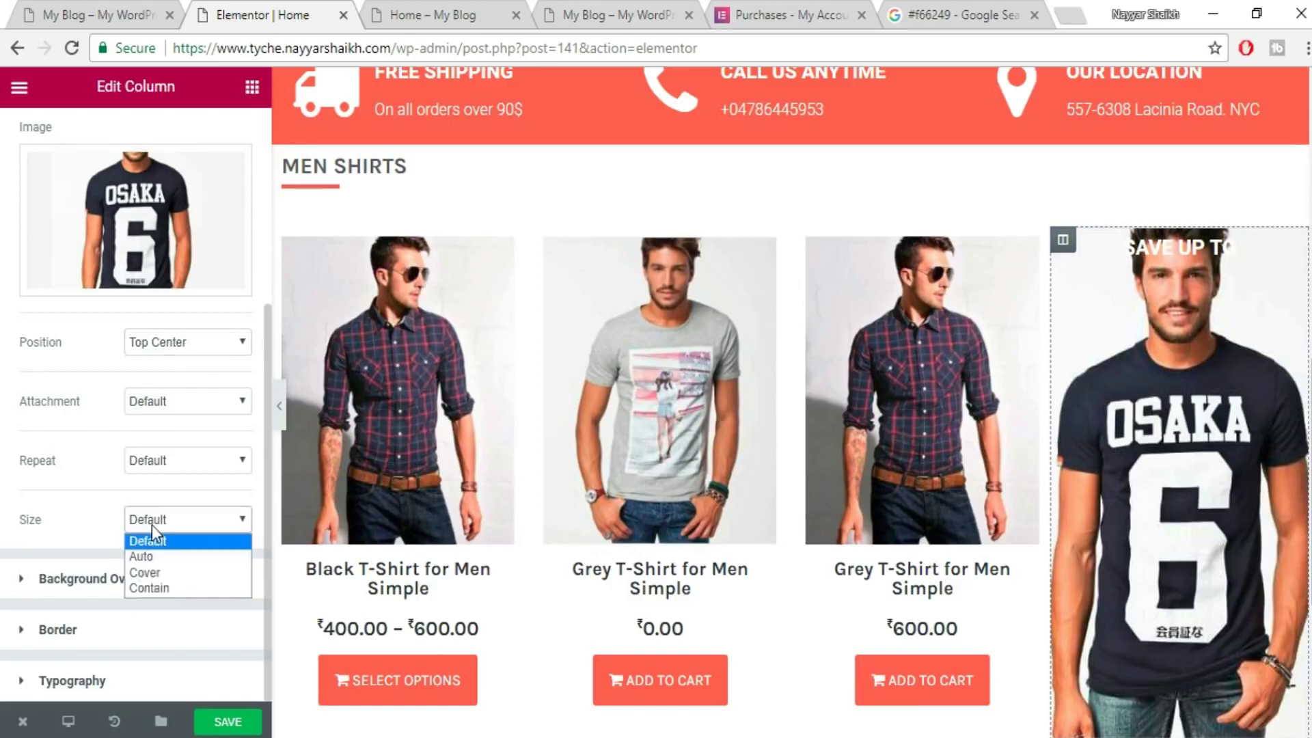
{"action": "left_click", "coordinate": [156, 572]}
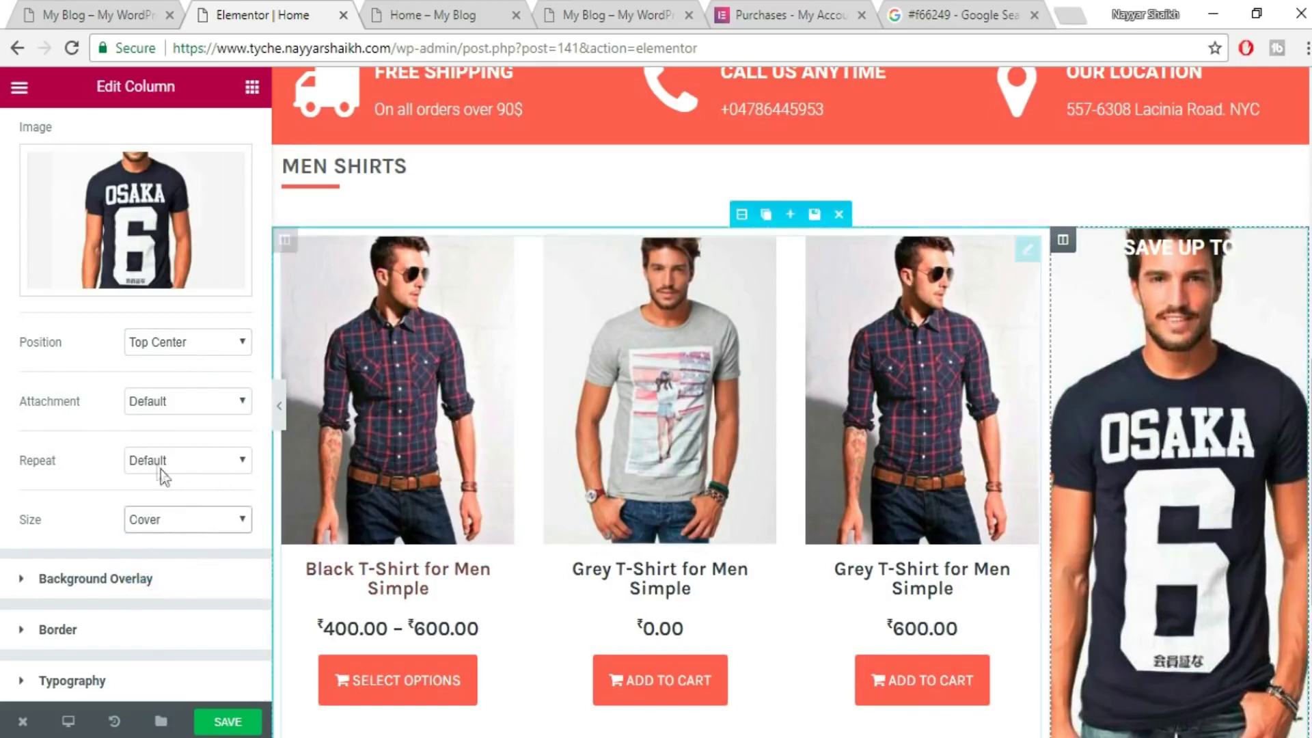
- Save the page with the new background placement
{"action": "scroll", "coordinate": [314, 444], "scroll_direction": "down", "scroll_amount": 3}
{"action": "scroll", "coordinate": [177, 410], "scroll_direction": "up", "scroll_amount": 3}
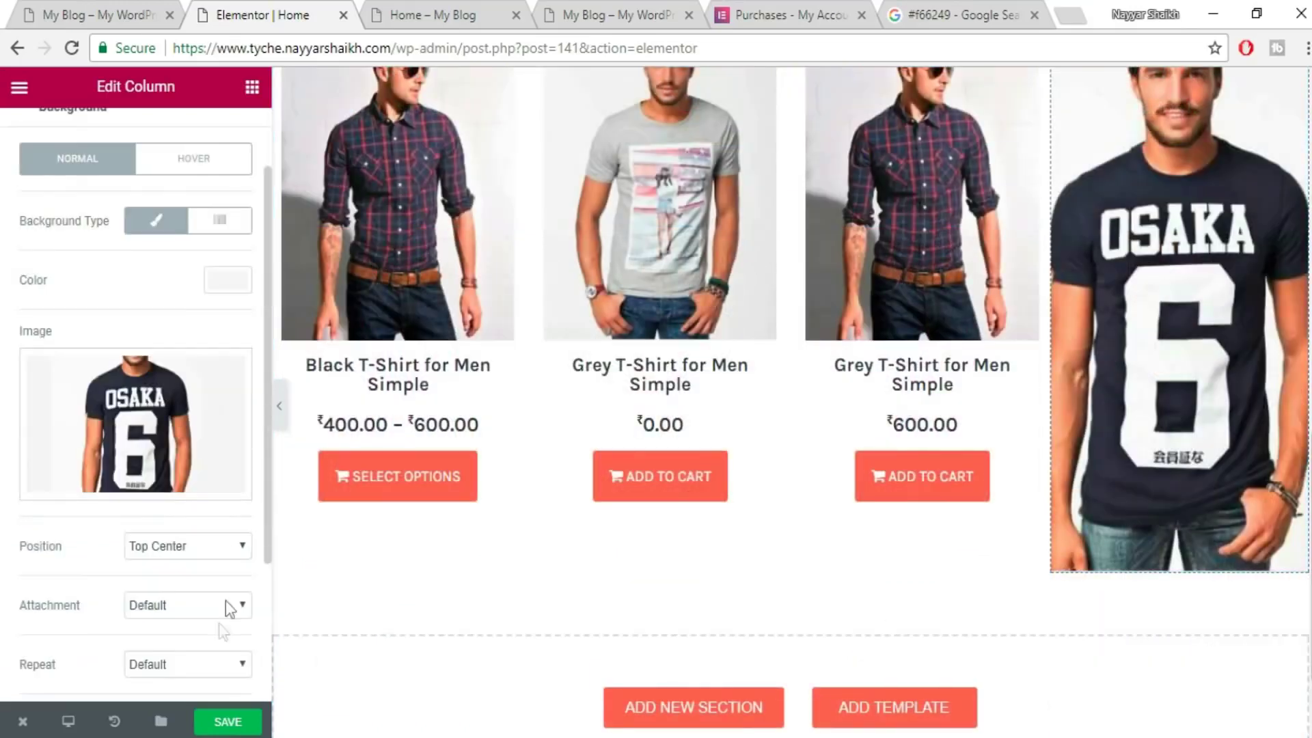
{"action": "left_click", "coordinate": [228, 721]}
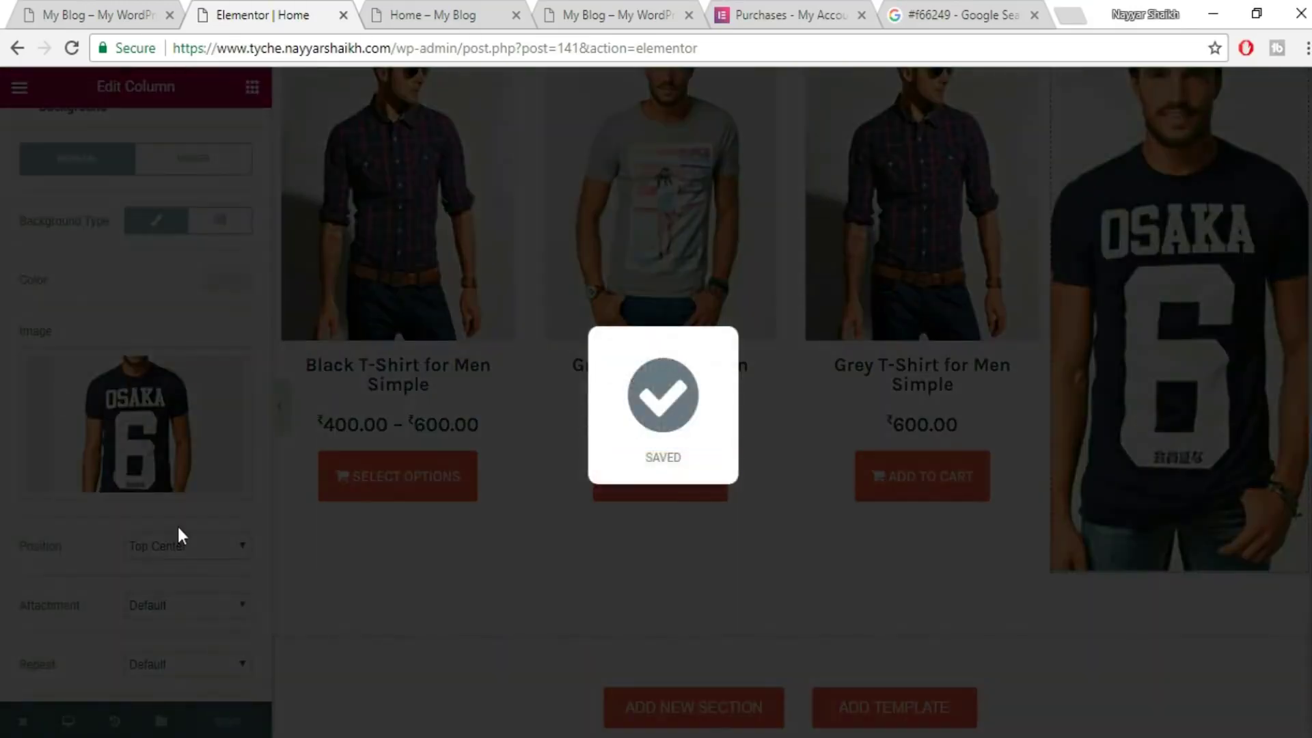
{"action": "scroll", "coordinate": [1244, 421], "scroll_direction": "up", "scroll_amount": 3}
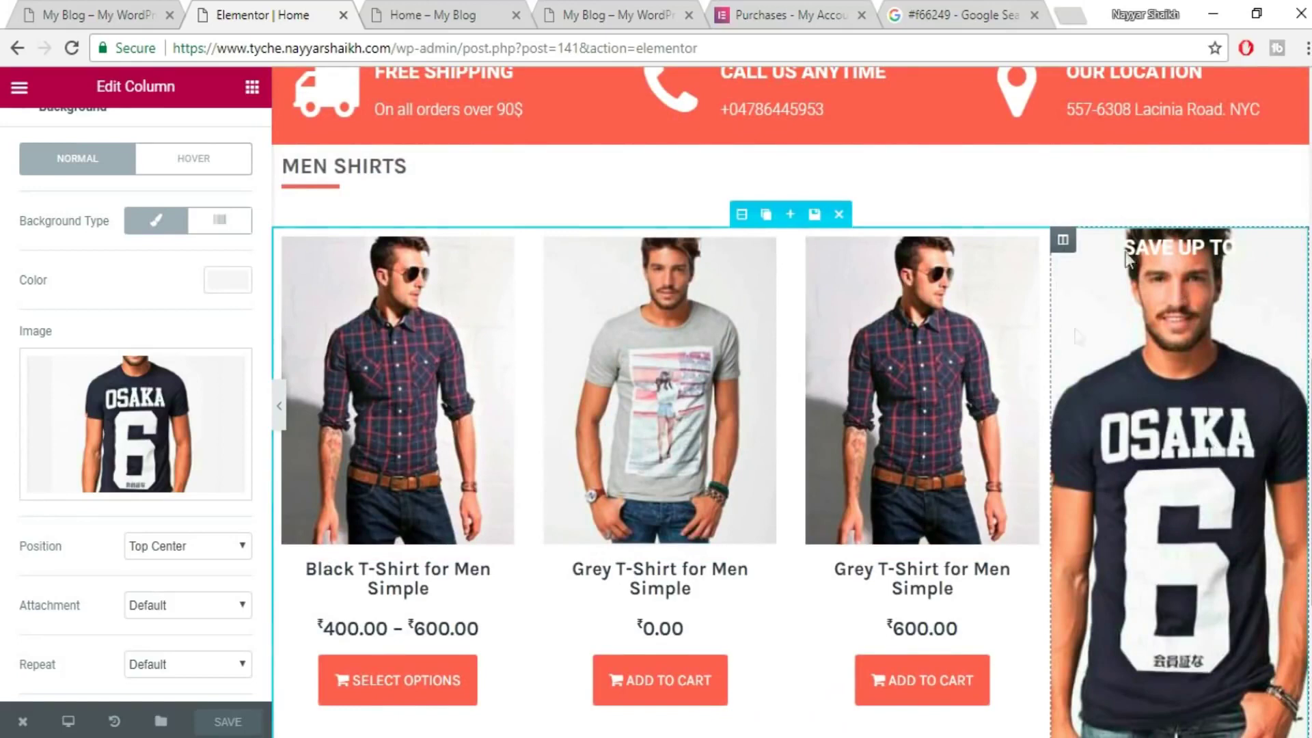
{"action": "scroll", "coordinate": [189, 331], "scroll_direction": "down", "scroll_amount": 3}
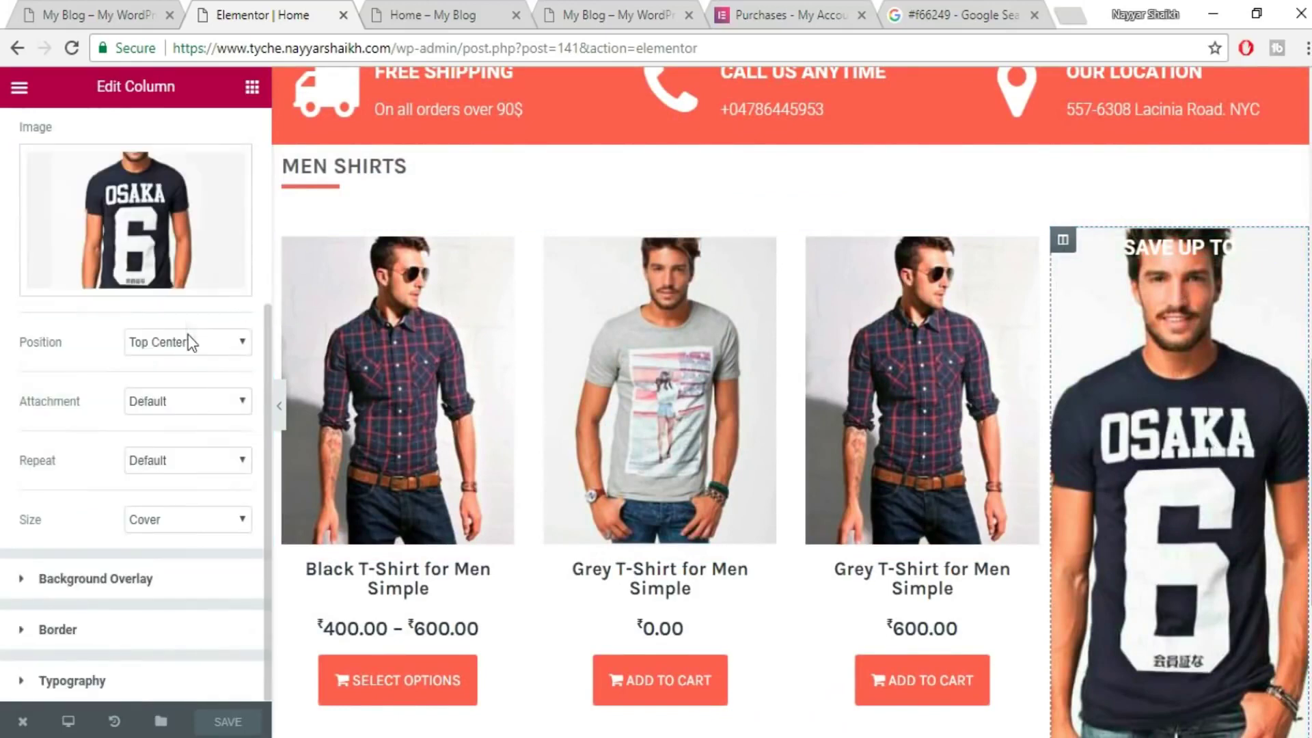
{"action": "left_click", "coordinate": [110, 597]}
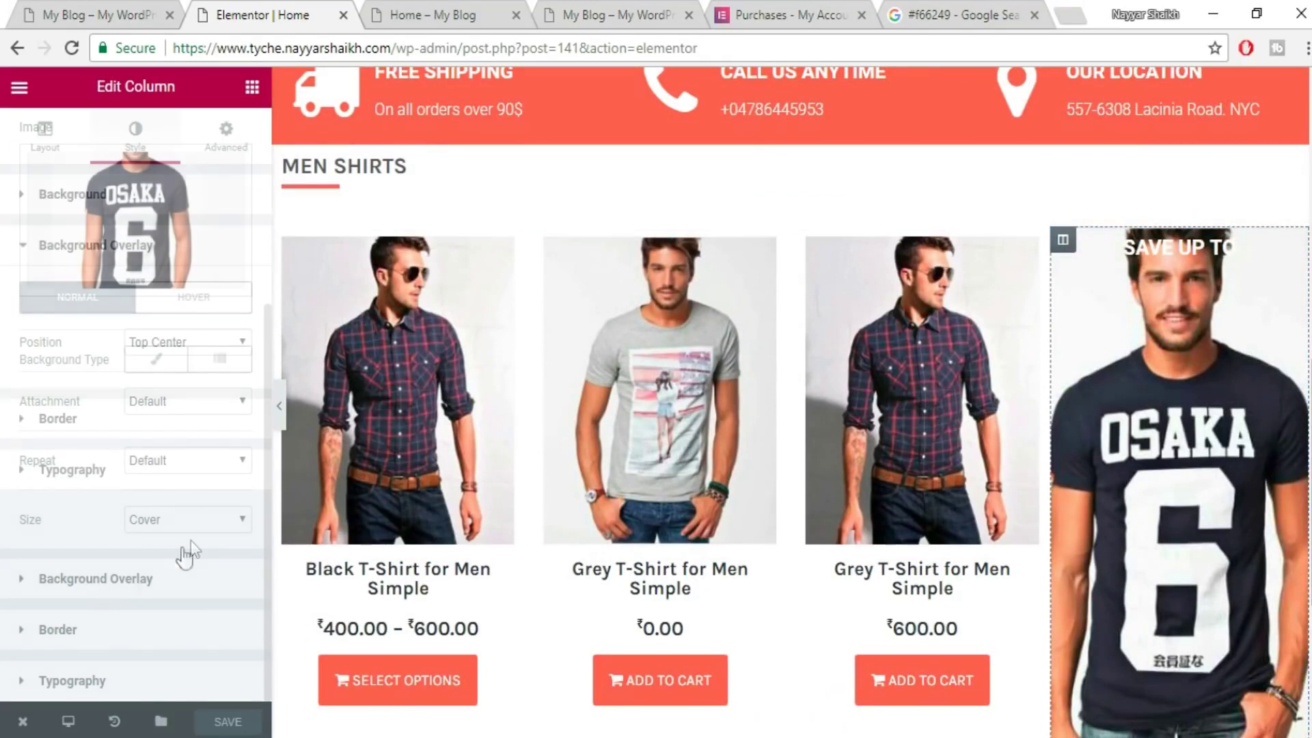
- Add a Classic background overlay to the promo column, settling on black after trying other colours
{"action": "left_click", "coordinate": [151, 369]}
{"action": "left_click", "coordinate": [232, 420]}
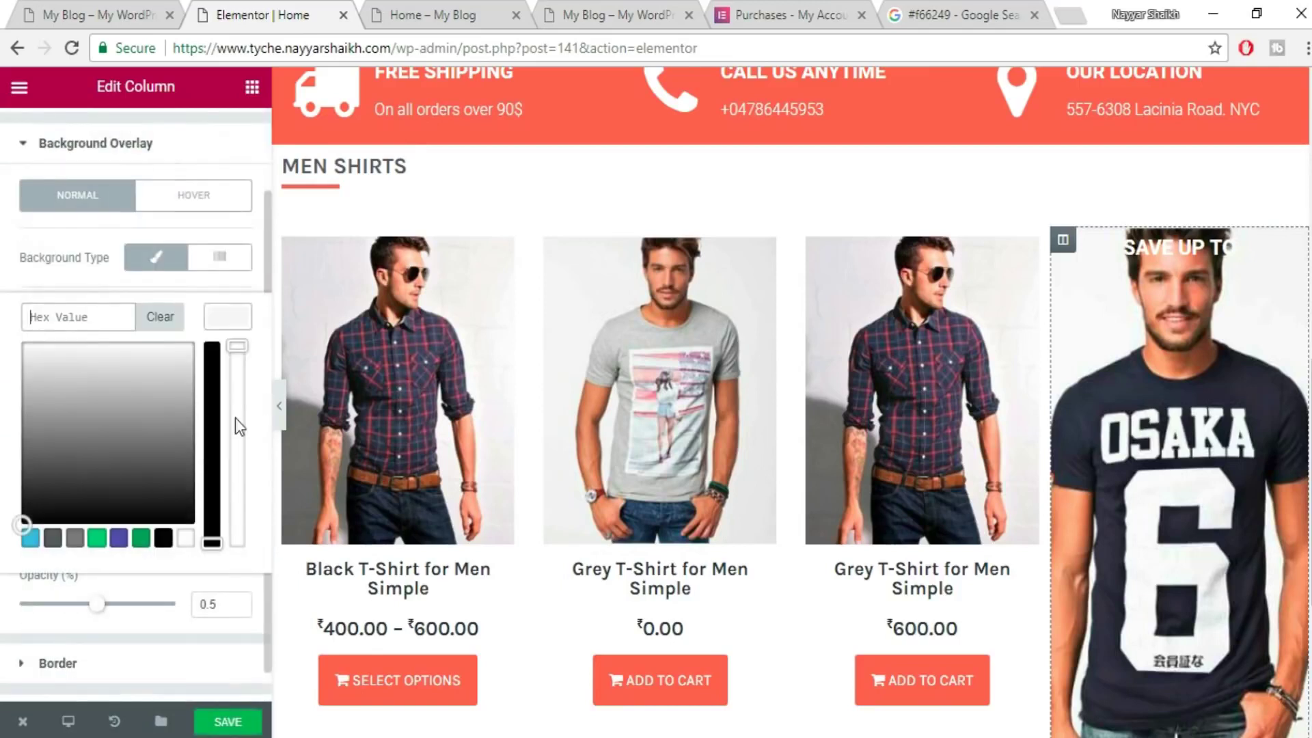
{"action": "left_click", "coordinate": [31, 539]}
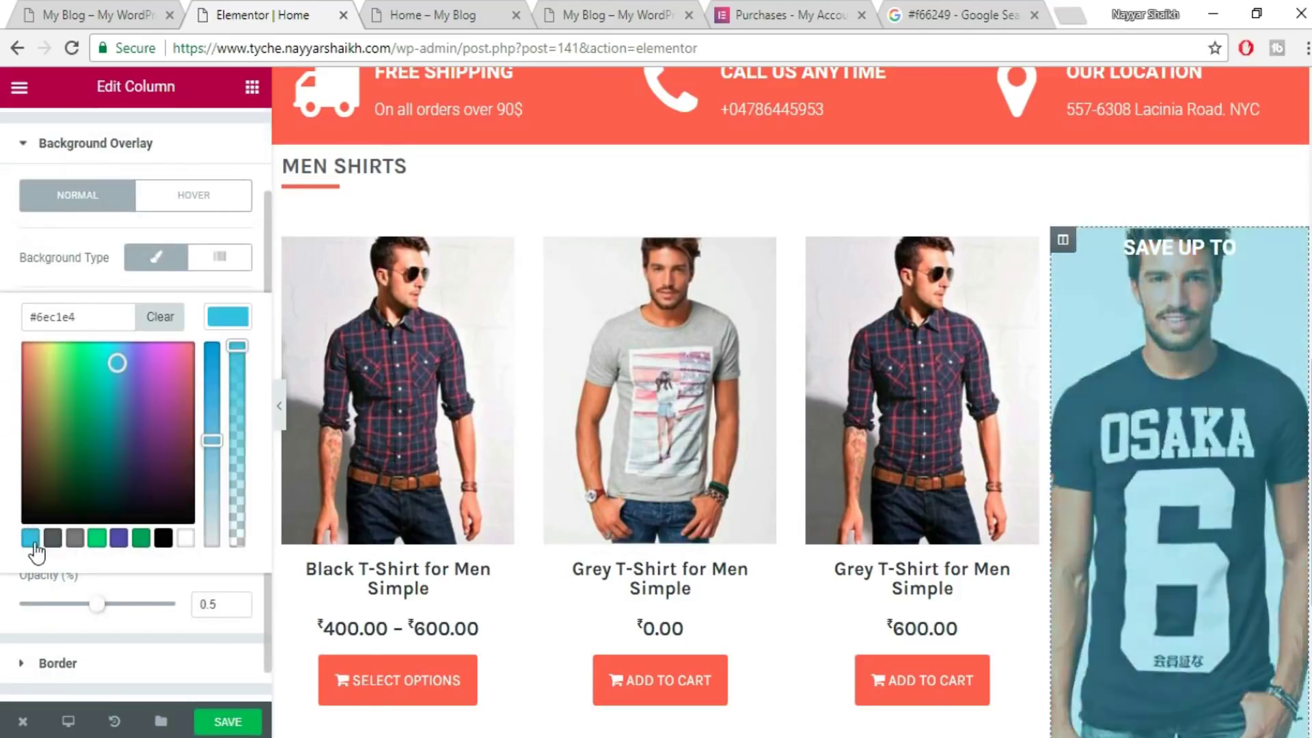
{"action": "left_click_drag", "start_coordinate": [142, 408], "coordinate": [22, 351]}
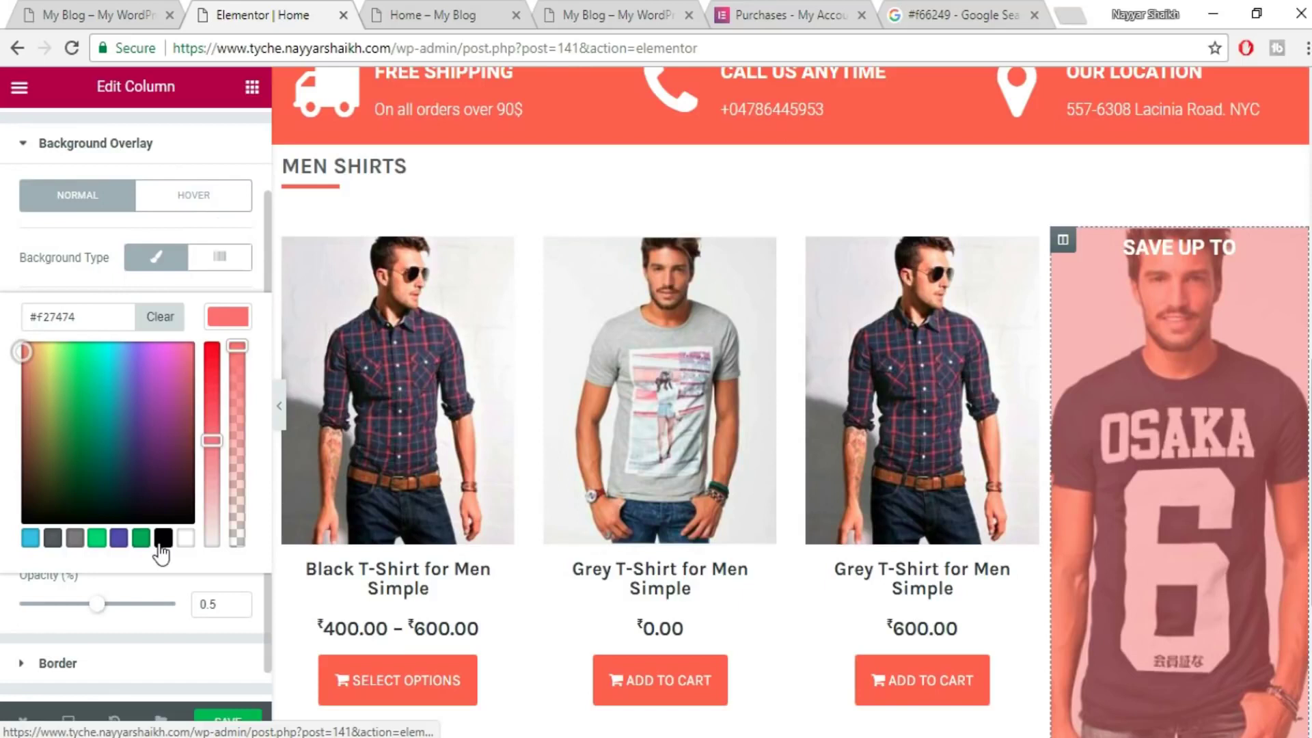
{"action": "left_click", "coordinate": [162, 544]}
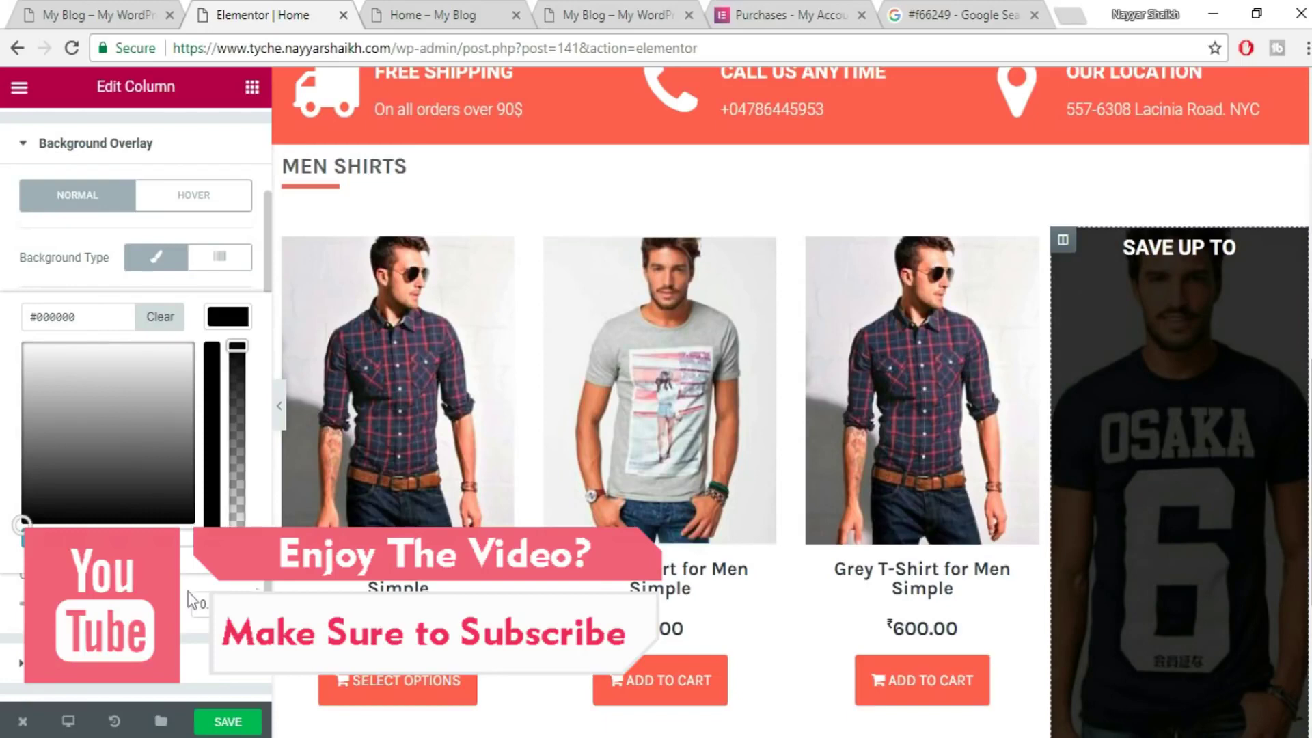
- Save the dark-overlay page and preview it full width with the panel hidden
{"action": "left_click", "coordinate": [236, 721]}
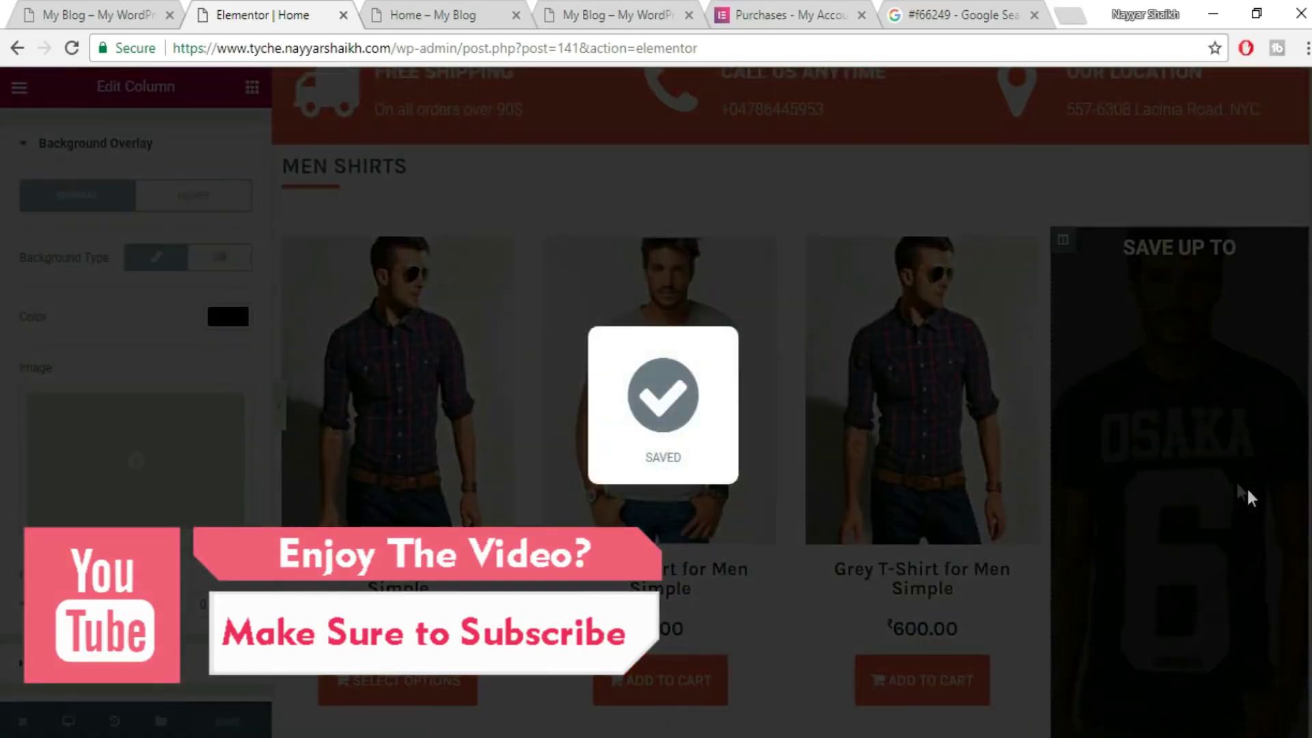
{"action": "scroll", "coordinate": [530, 463], "scroll_direction": "down", "scroll_amount": 2}
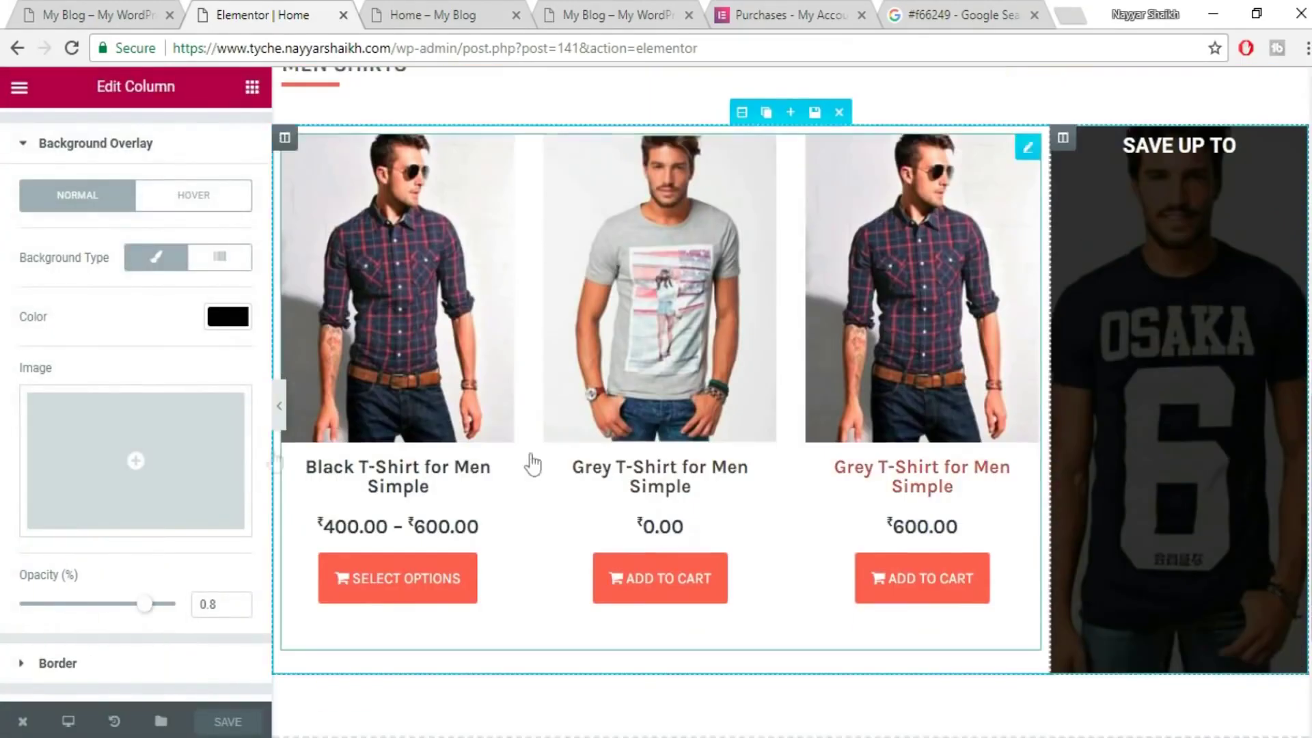
{"action": "scroll", "coordinate": [284, 419], "scroll_direction": "up", "scroll_amount": 1}
{"action": "left_click", "coordinate": [281, 410]}
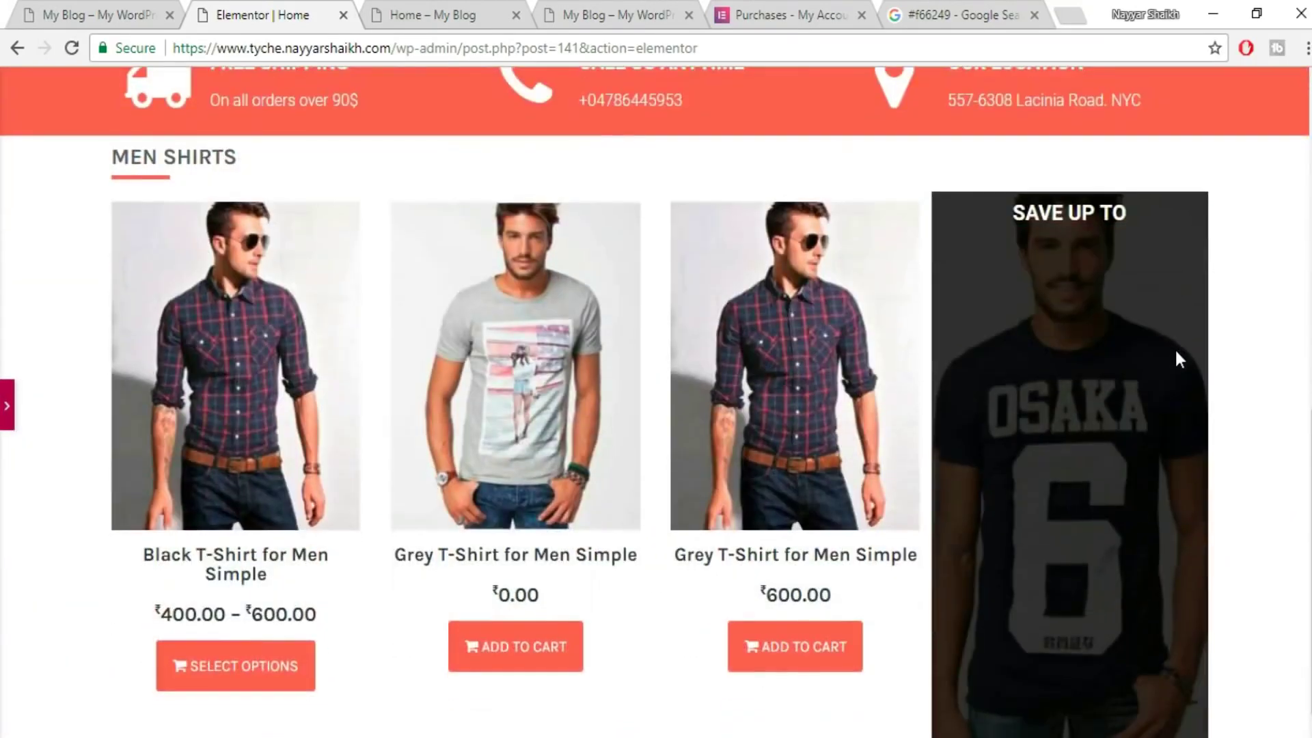
- Compare with the live shop page, then select the SAVE UP TO heading for editing
{"action": "left_click", "coordinate": [117, 10]}
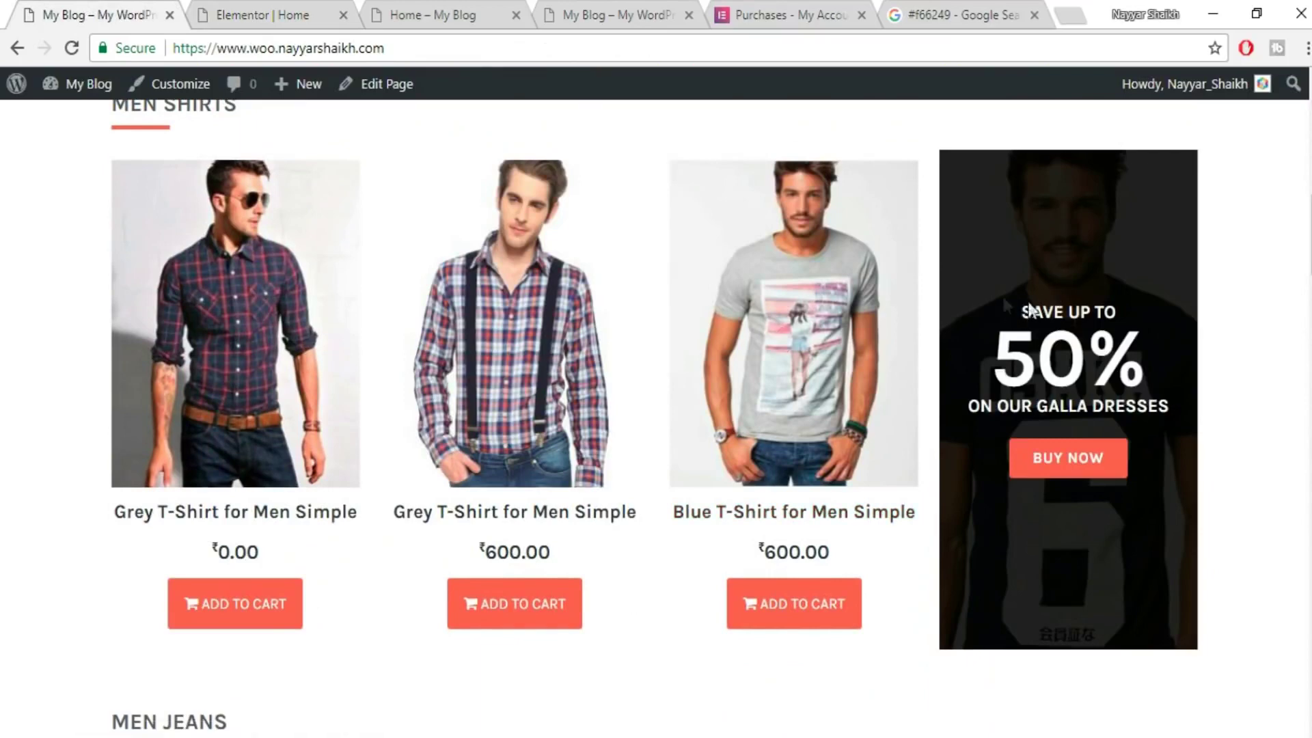
{"action": "left_click", "coordinate": [229, 11]}
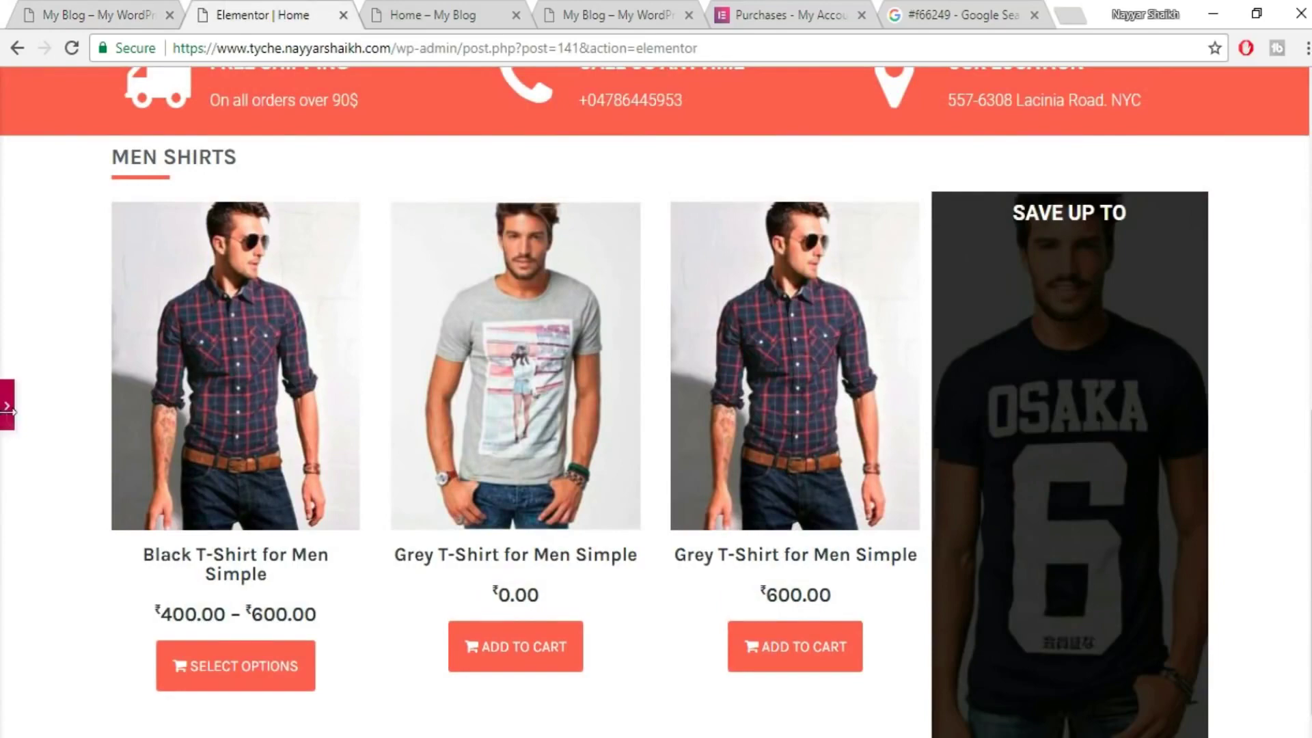
{"action": "left_click", "coordinate": [7, 406]}
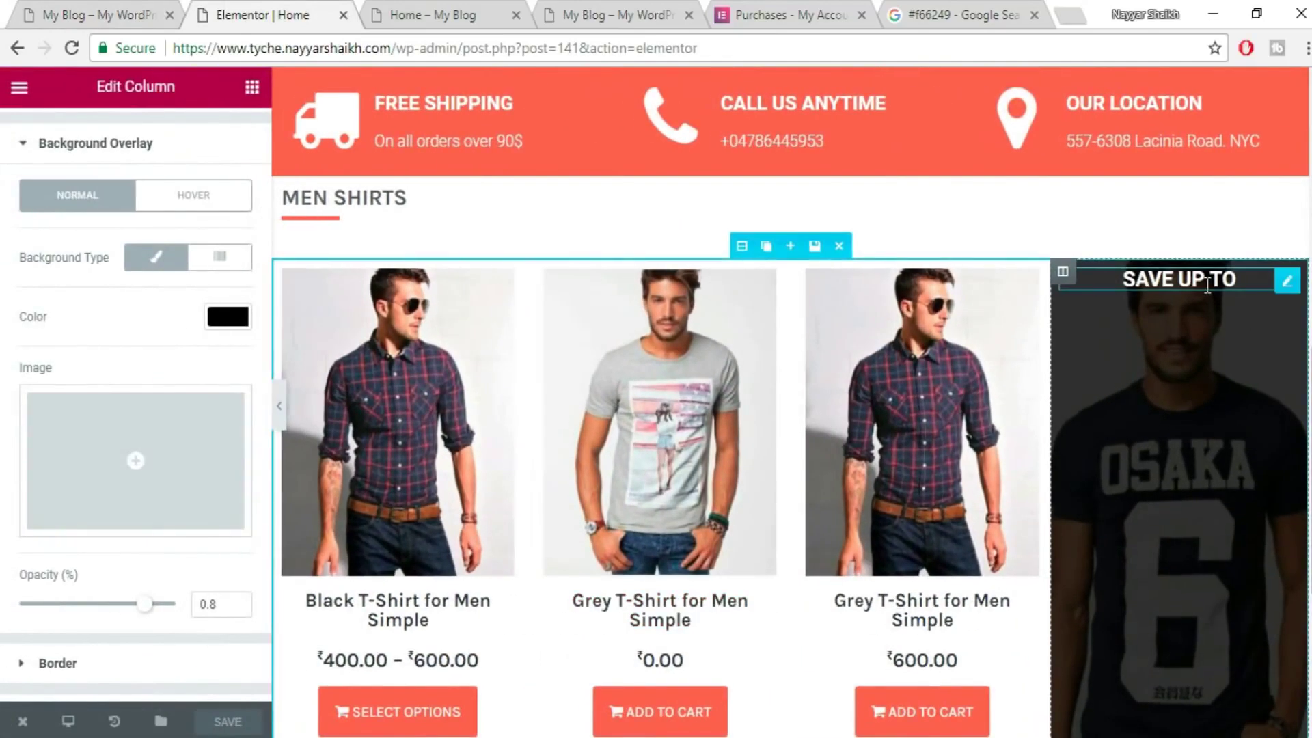
{"action": "left_click", "coordinate": [1208, 285]}
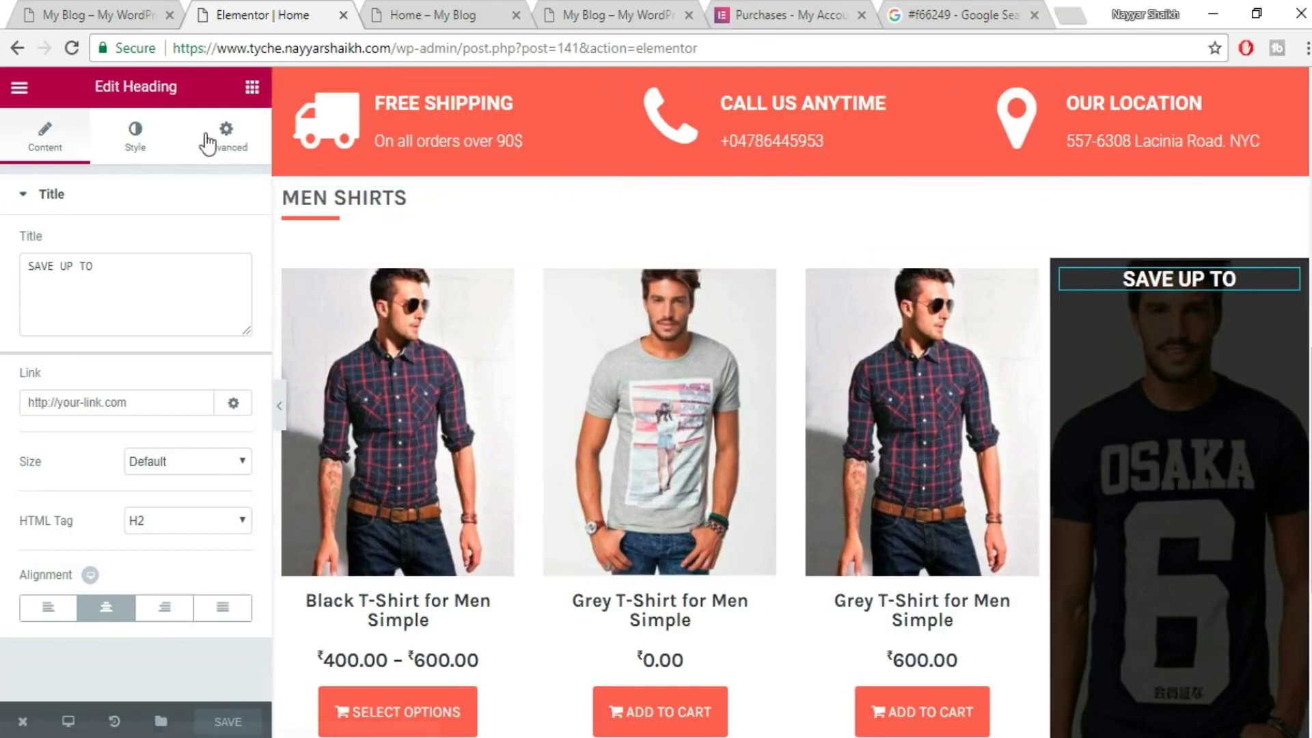
- Give the SAVE UP TO heading a 150 px top margin
{"action": "left_click", "coordinate": [206, 142]}
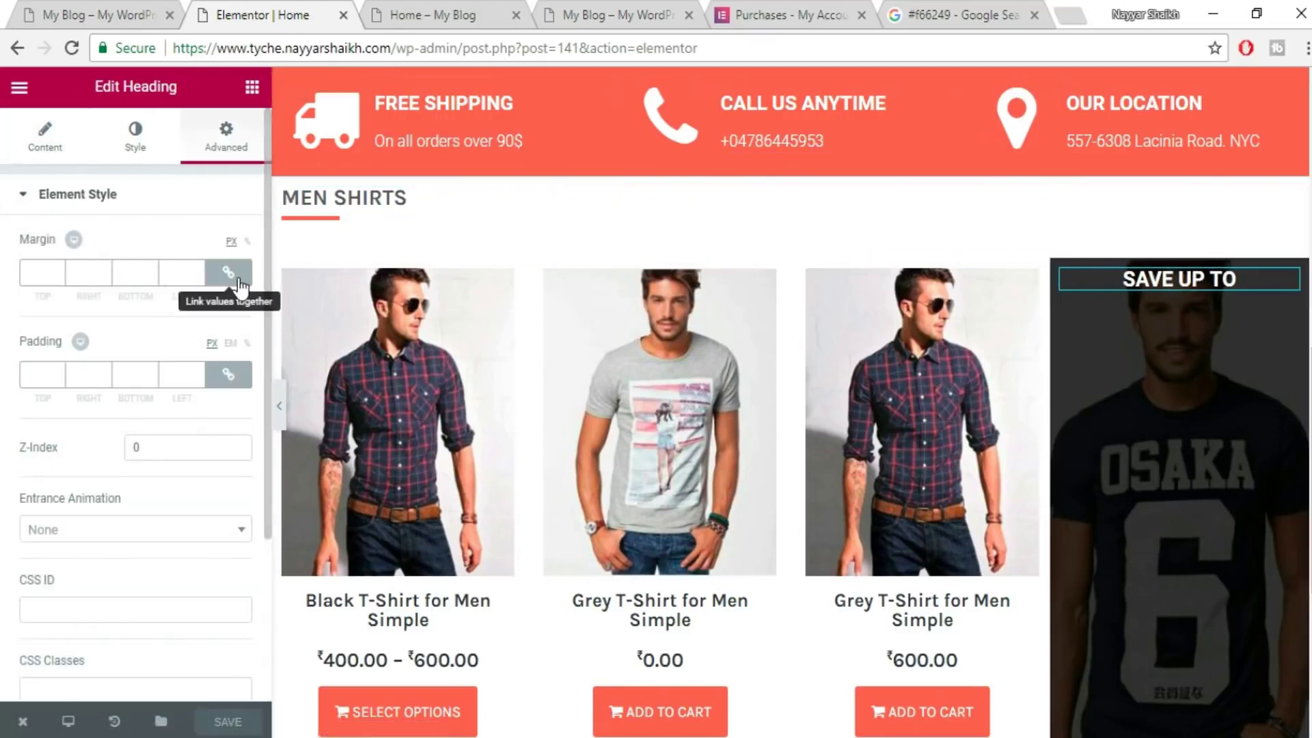
{"action": "left_click", "coordinate": [232, 276]}
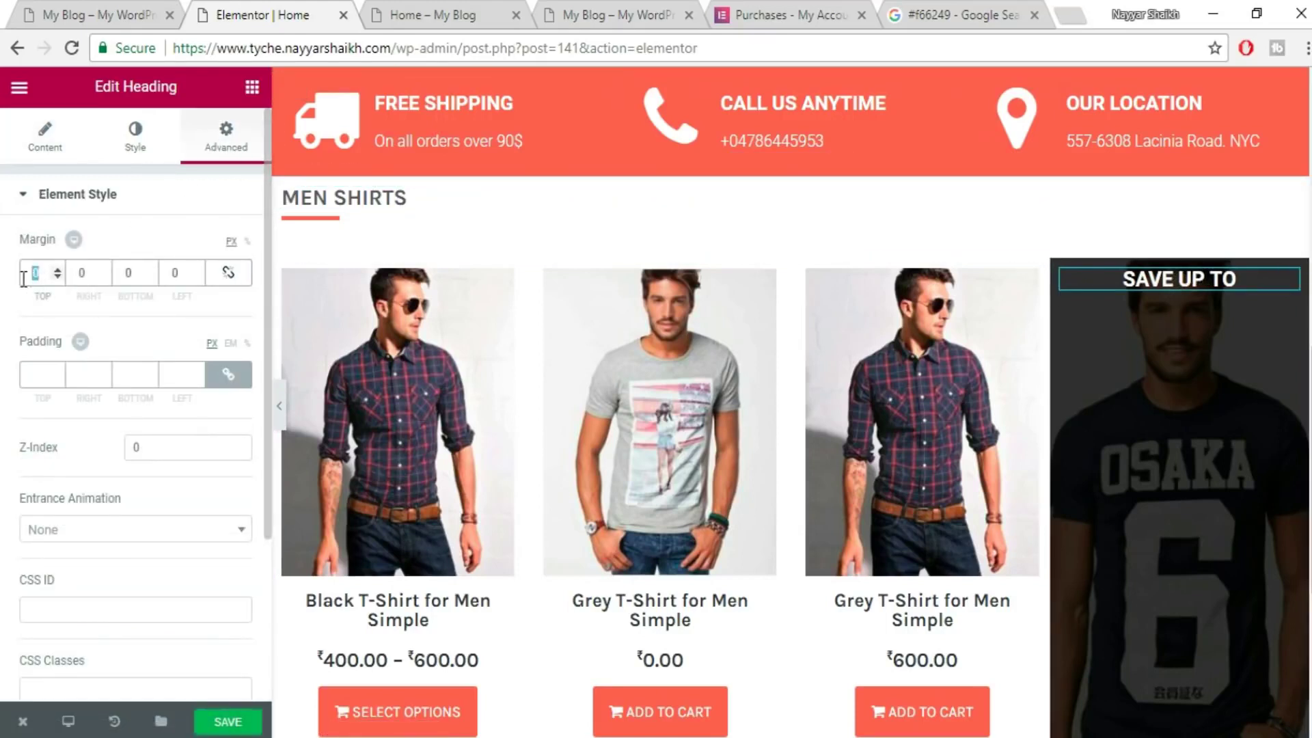
{"action": "type", "text": "150"}
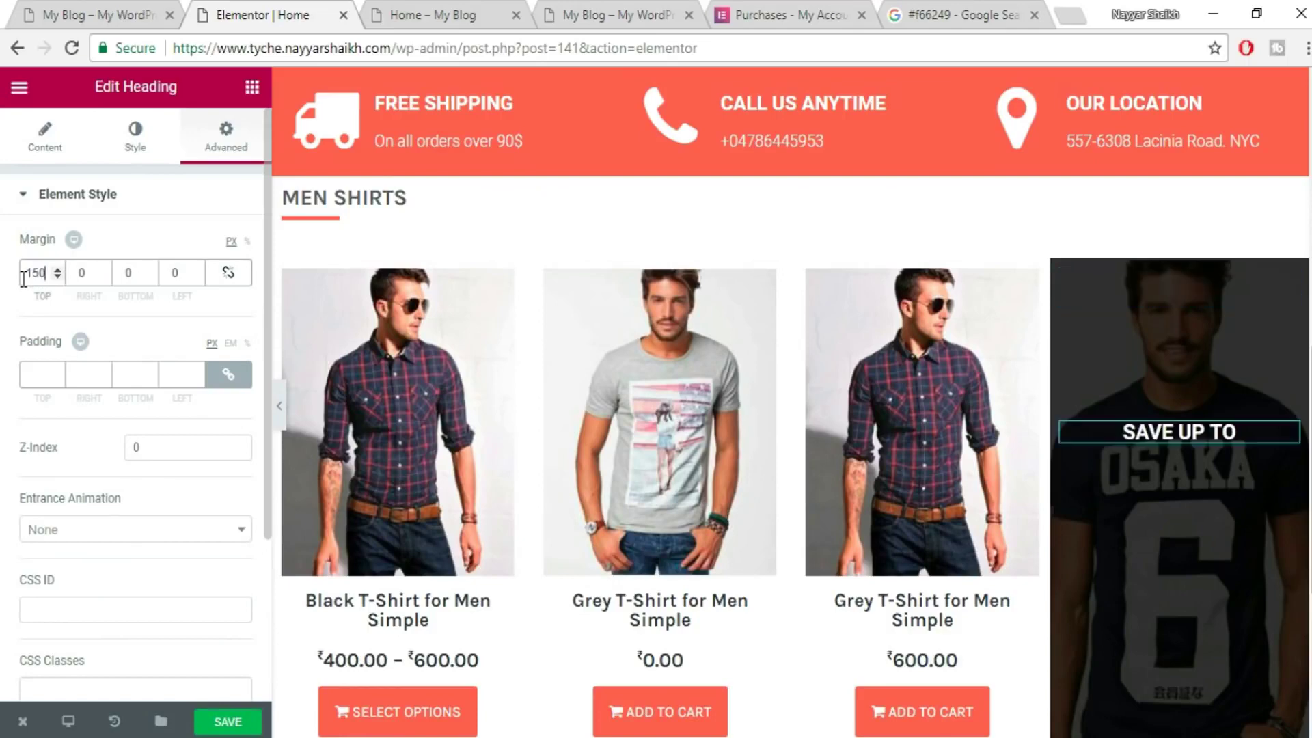
{"action": "scroll", "coordinate": [1154, 410], "scroll_direction": "down", "scroll_amount": 2}
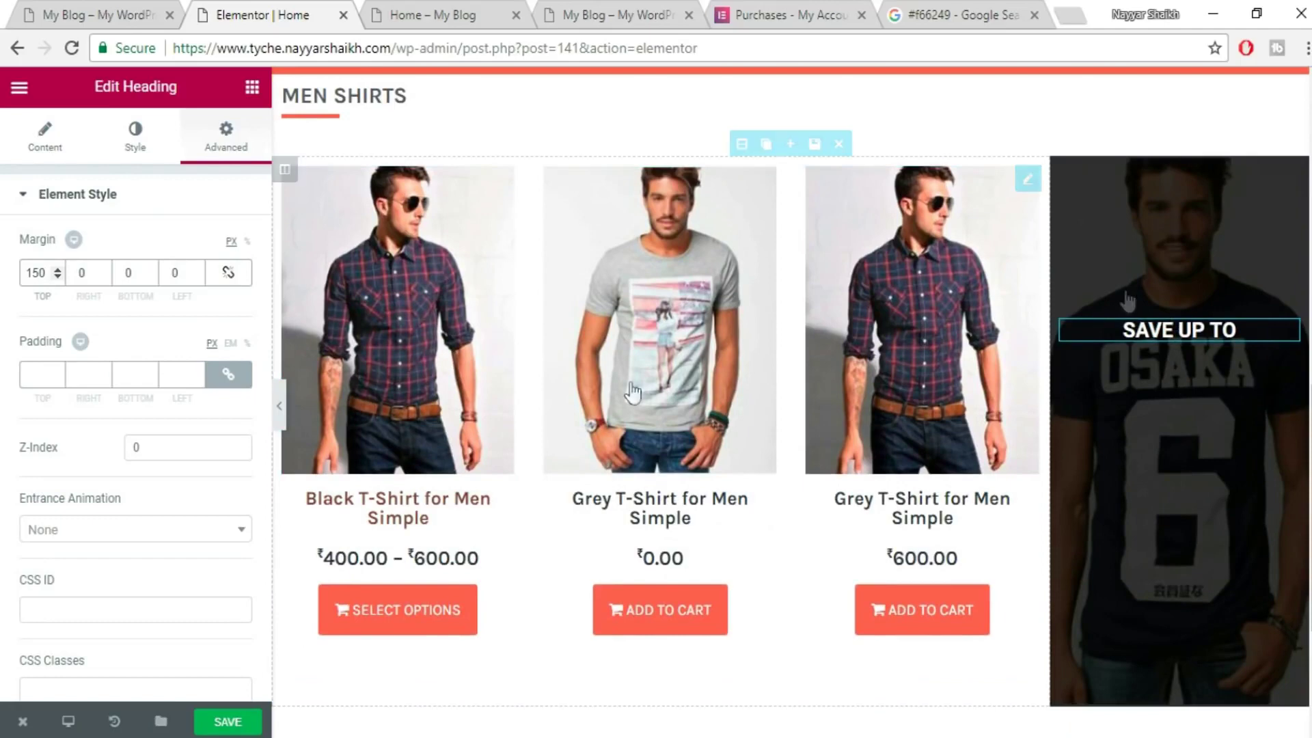
- Highlight the 50% text on the live shop banner for reference
{"action": "left_click", "coordinate": [85, 9]}
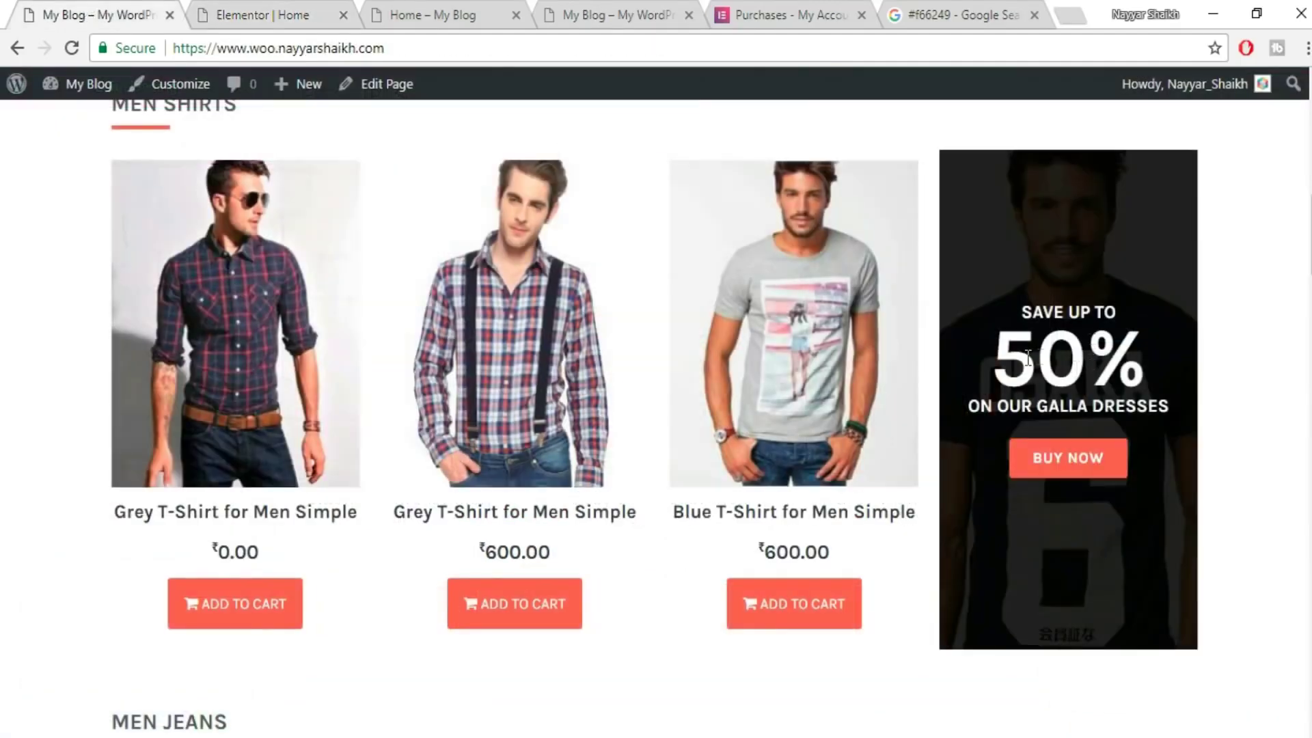
{"action": "left_click_drag", "start_coordinate": [1013, 362], "coordinate": [1142, 343]}
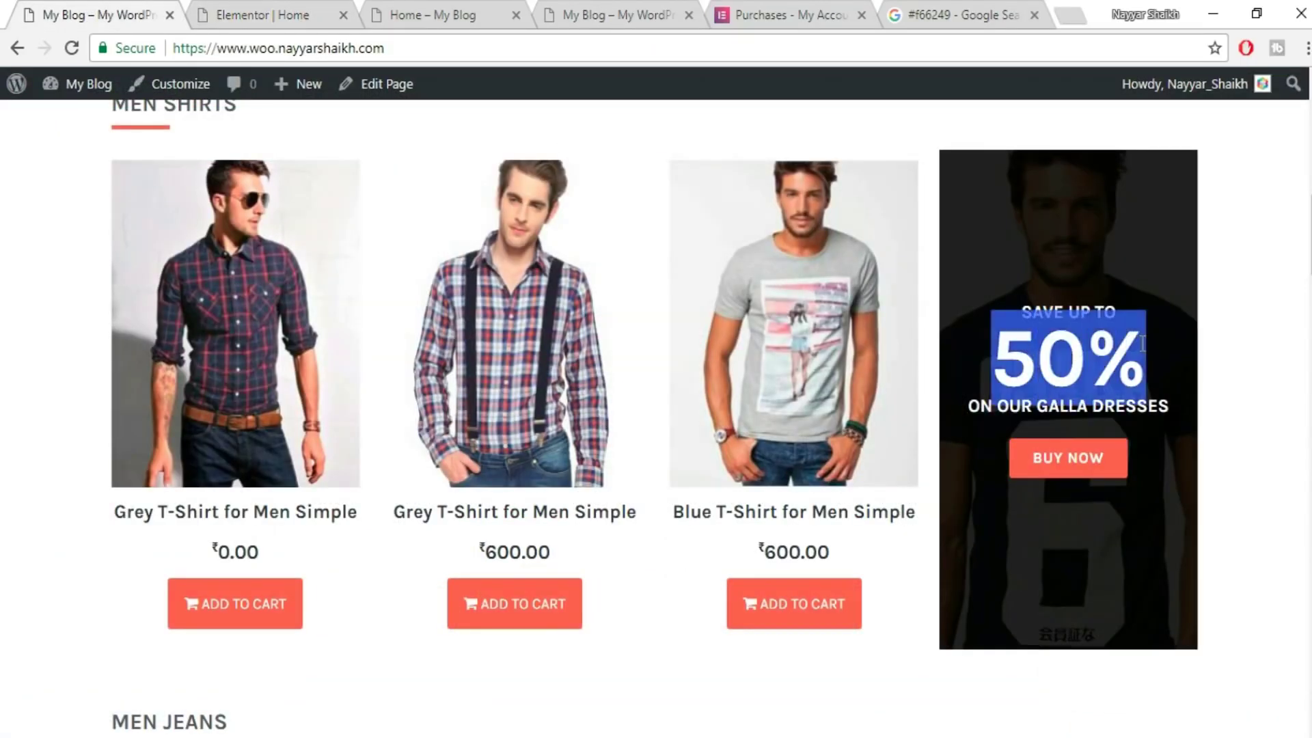
{"action": "left_click", "coordinate": [235, 3]}
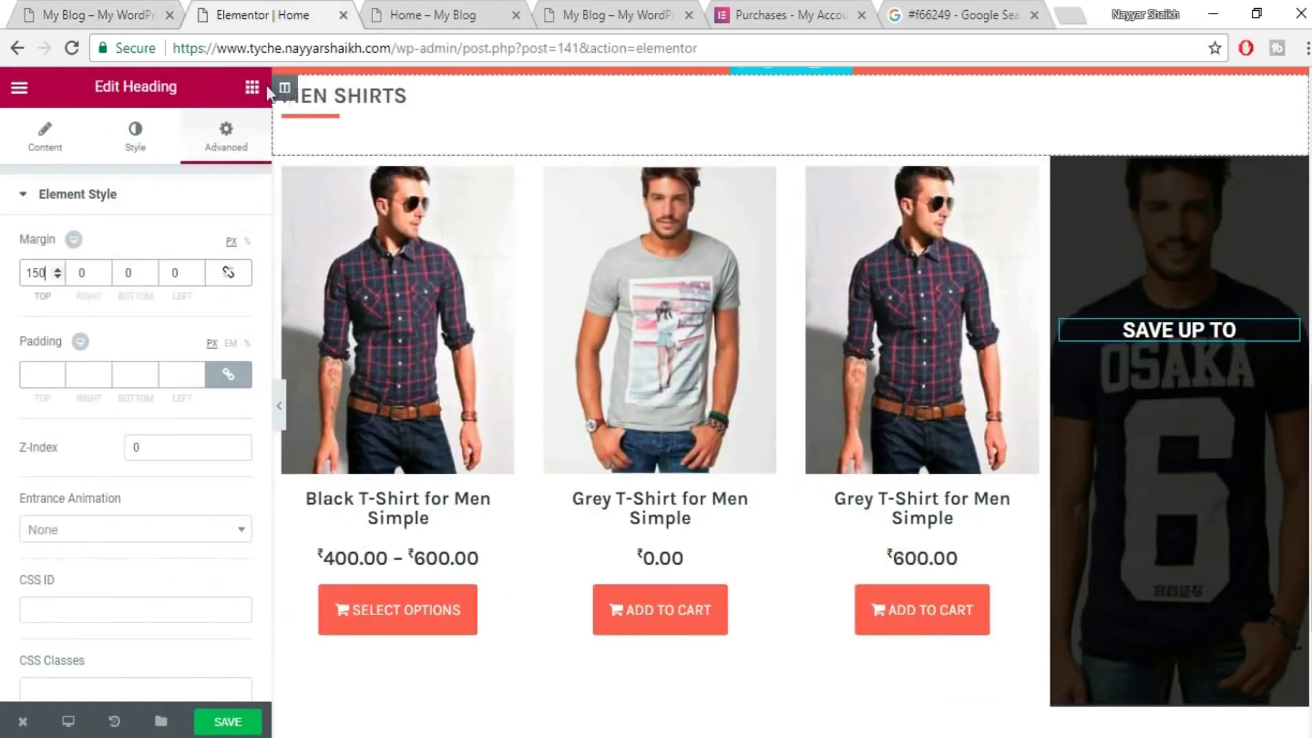
- Add a centred 50% heading beneath SAVE UP TO in the promo banner
{"action": "left_click", "coordinate": [252, 86]}
{"action": "left_click_drag", "start_coordinate": [201, 236], "coordinate": [1206, 369]}
{"action": "left_click", "coordinate": [81, 285]}
{"action": "key", "text": "ctrl+a"}
{"action": "type", "text": "50%"}
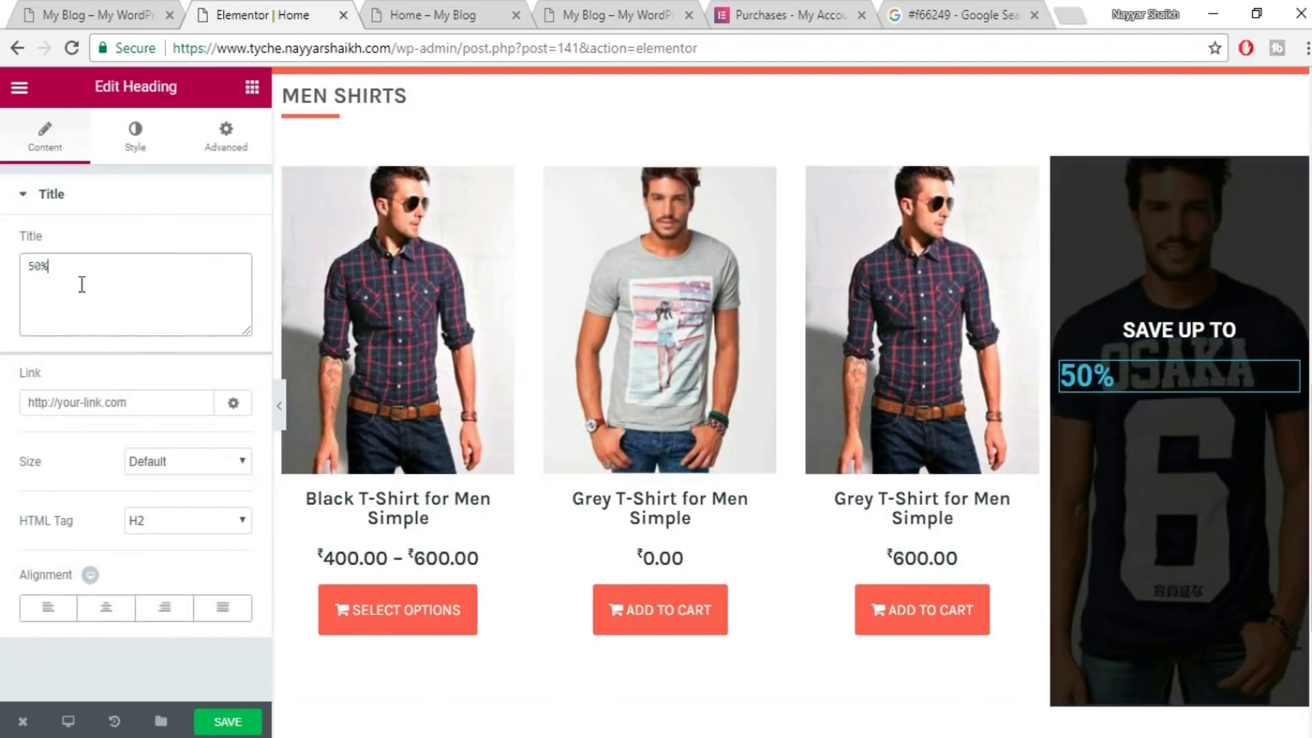
{"action": "left_click", "coordinate": [106, 607]}
- Style the 50% heading white with 99 px size and 0.6 line height
{"action": "left_click", "coordinate": [134, 135]}
{"action": "left_click", "coordinate": [229, 246]}
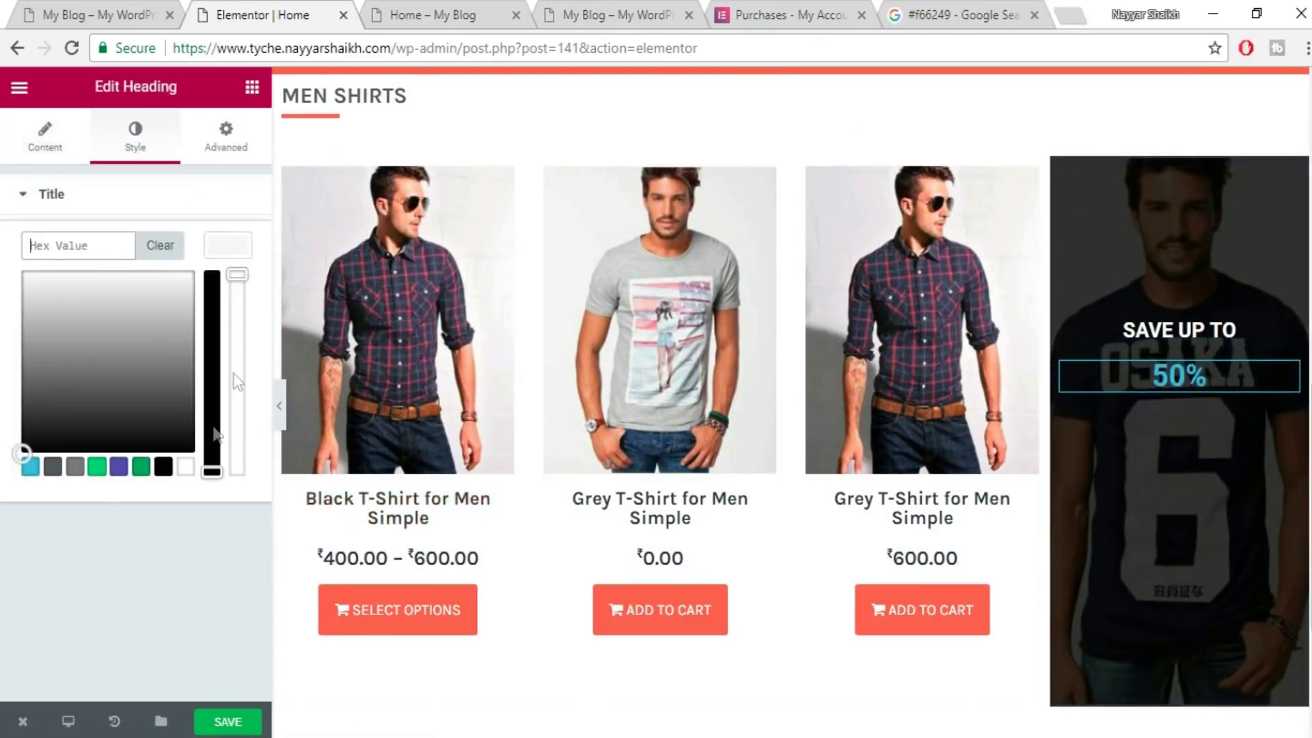
{"action": "left_click", "coordinate": [183, 469]}
{"action": "left_click", "coordinate": [232, 250]}
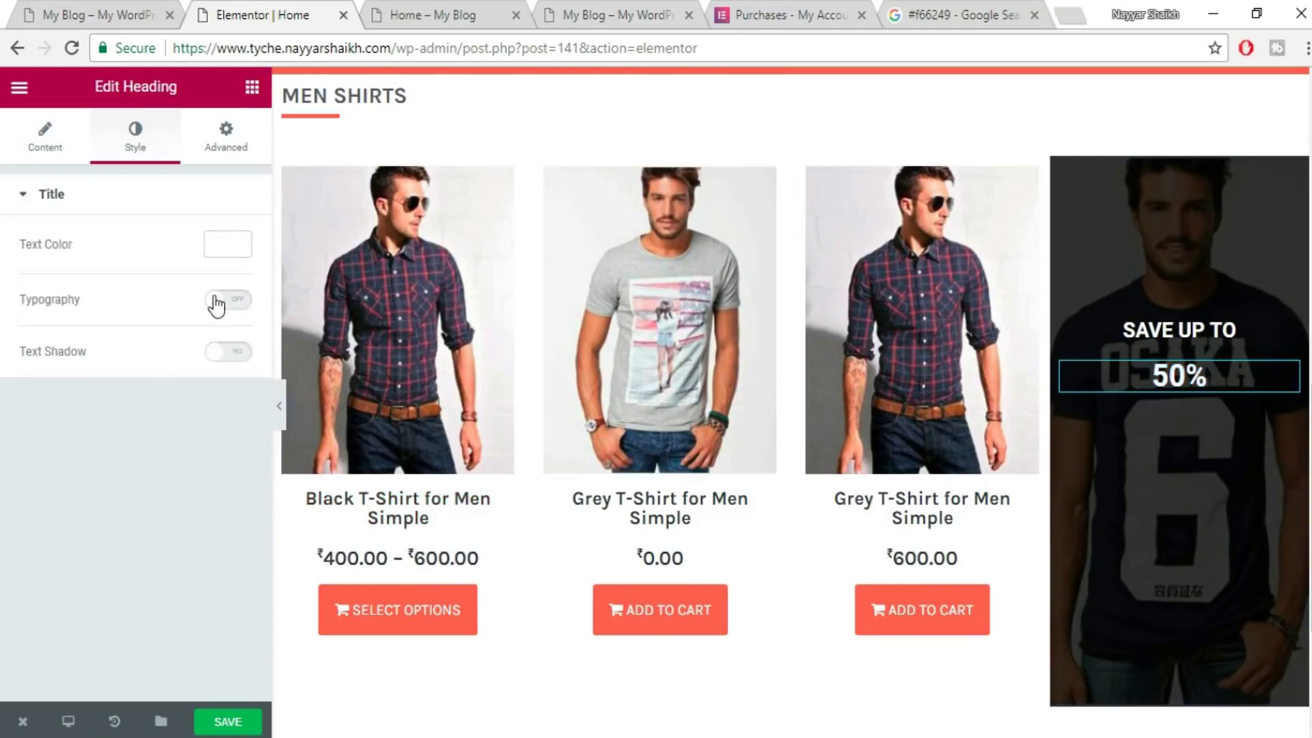
{"action": "left_click", "coordinate": [217, 302]}
{"action": "left_click_drag", "start_coordinate": [44, 387], "coordinate": [100, 393]}
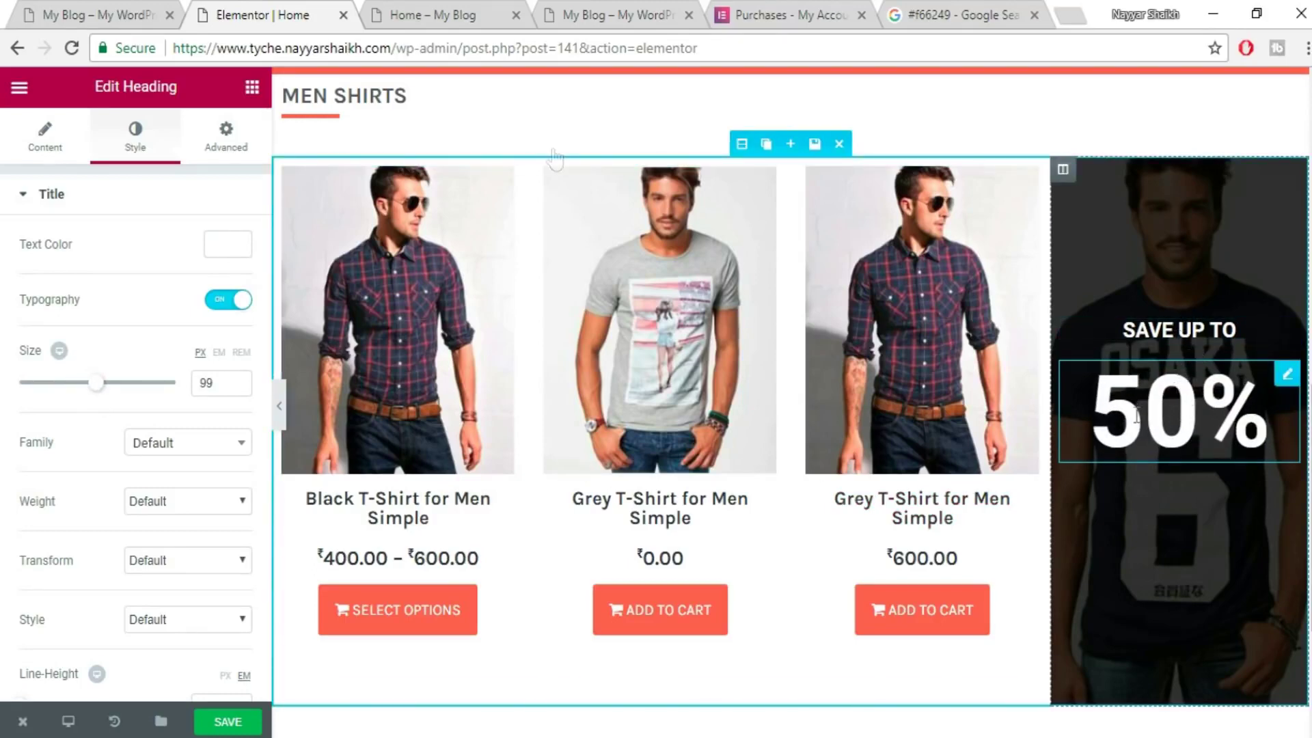
{"action": "left_click", "coordinate": [113, 3]}
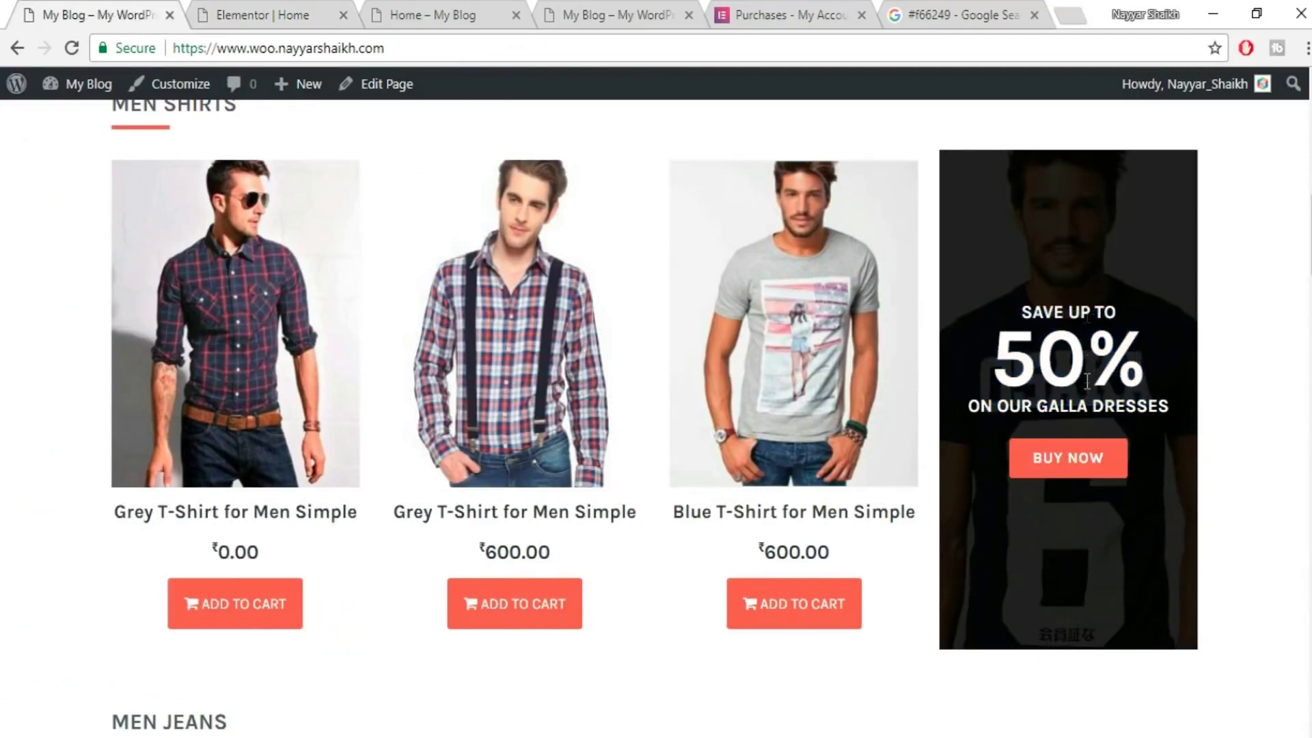
{"action": "left_click", "coordinate": [259, 10]}
{"action": "scroll", "coordinate": [60, 596], "scroll_direction": "down", "scroll_amount": 1}
{"action": "mouse_move", "coordinate": [21, 537]}
{"action": "left_mouse_down"}
{"action": "mouse_move", "coordinate": [36, 538]}
{"action": "mouse_move", "coordinate": [31, 552]}
{"action": "left_mouse_up"}
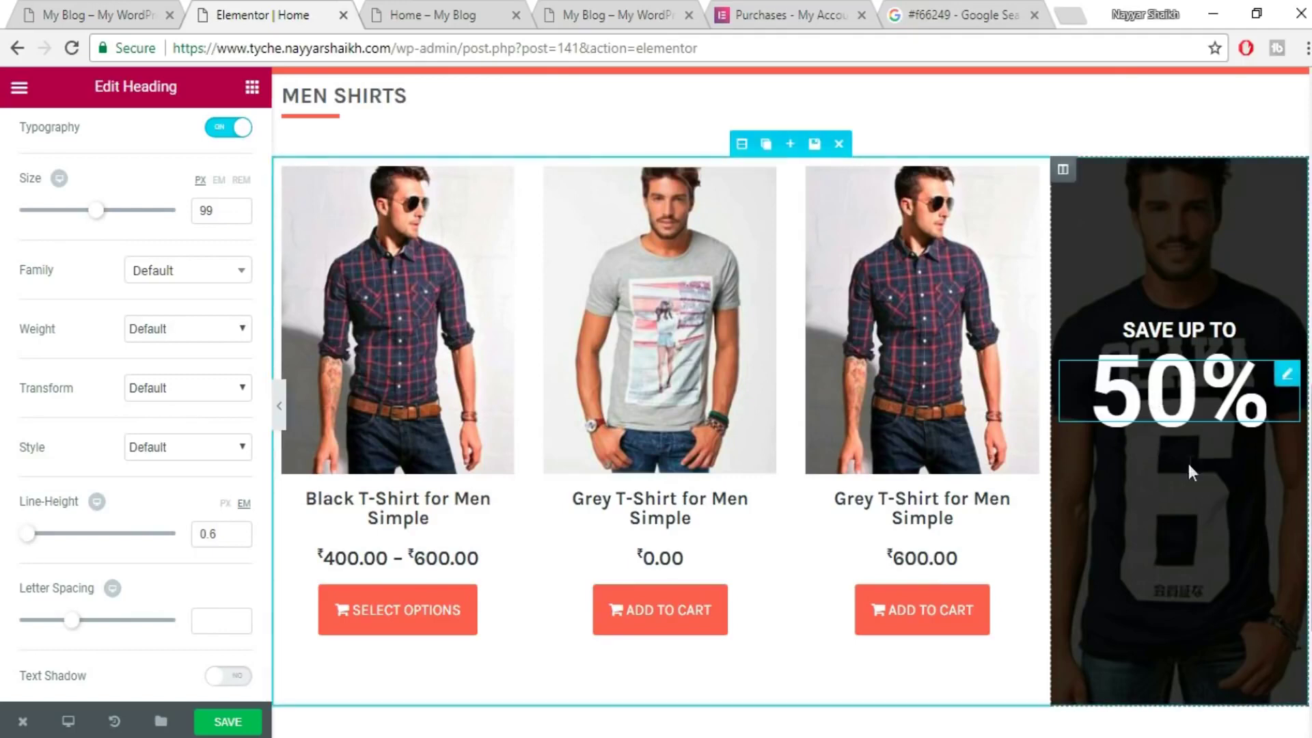
- Save the page and copy ON OUR GALLA DRESSES from the live banner
{"action": "left_click", "coordinate": [258, 727]}
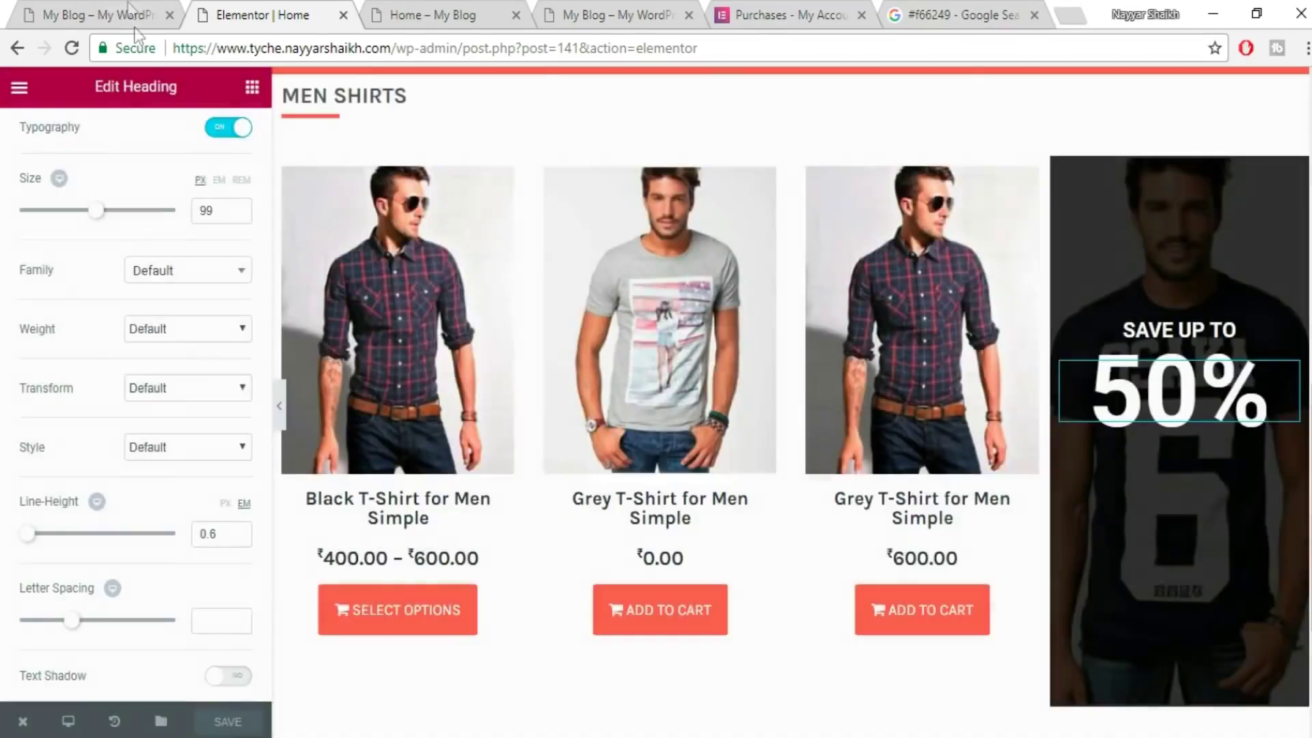
{"action": "key", "text": "ctrl+shift+Tab"}
{"action": "left_click_drag", "start_coordinate": [964, 410], "coordinate": [1182, 410]}
{"action": "key", "text": "ctrl+c"}
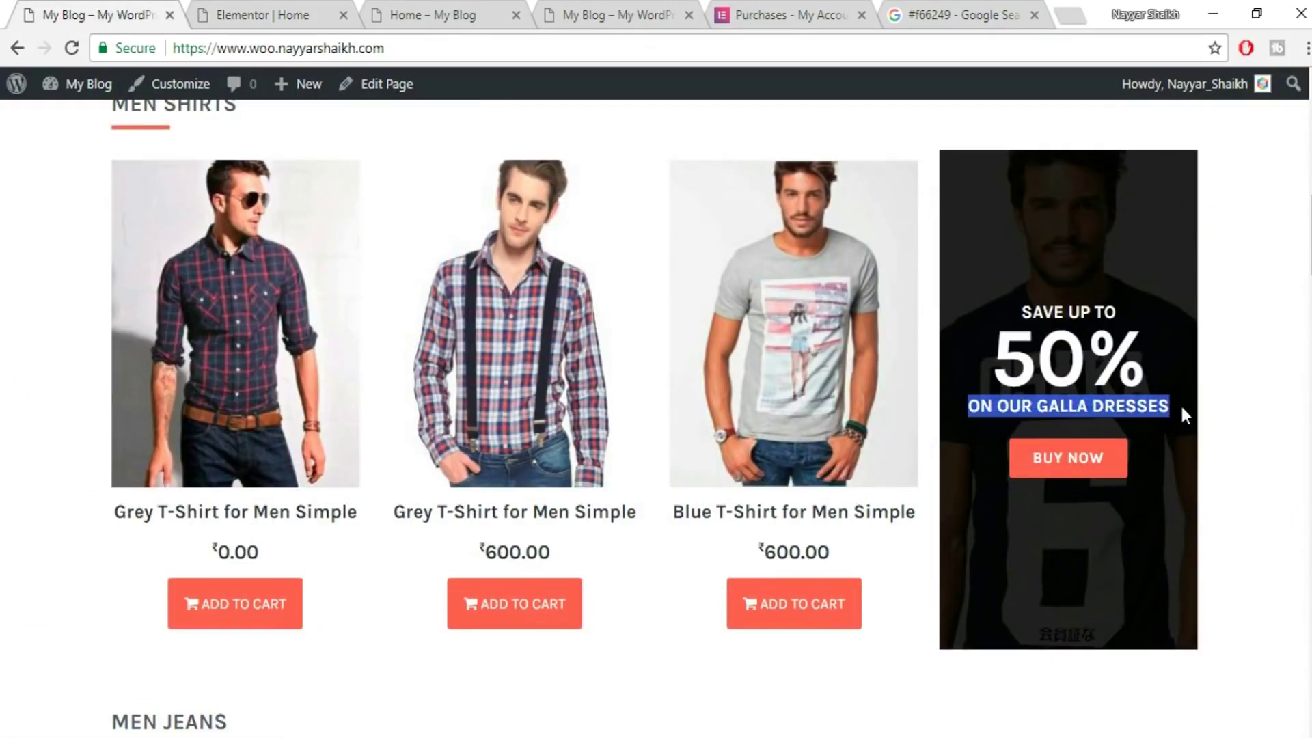
{"action": "left_click", "coordinate": [291, 14]}
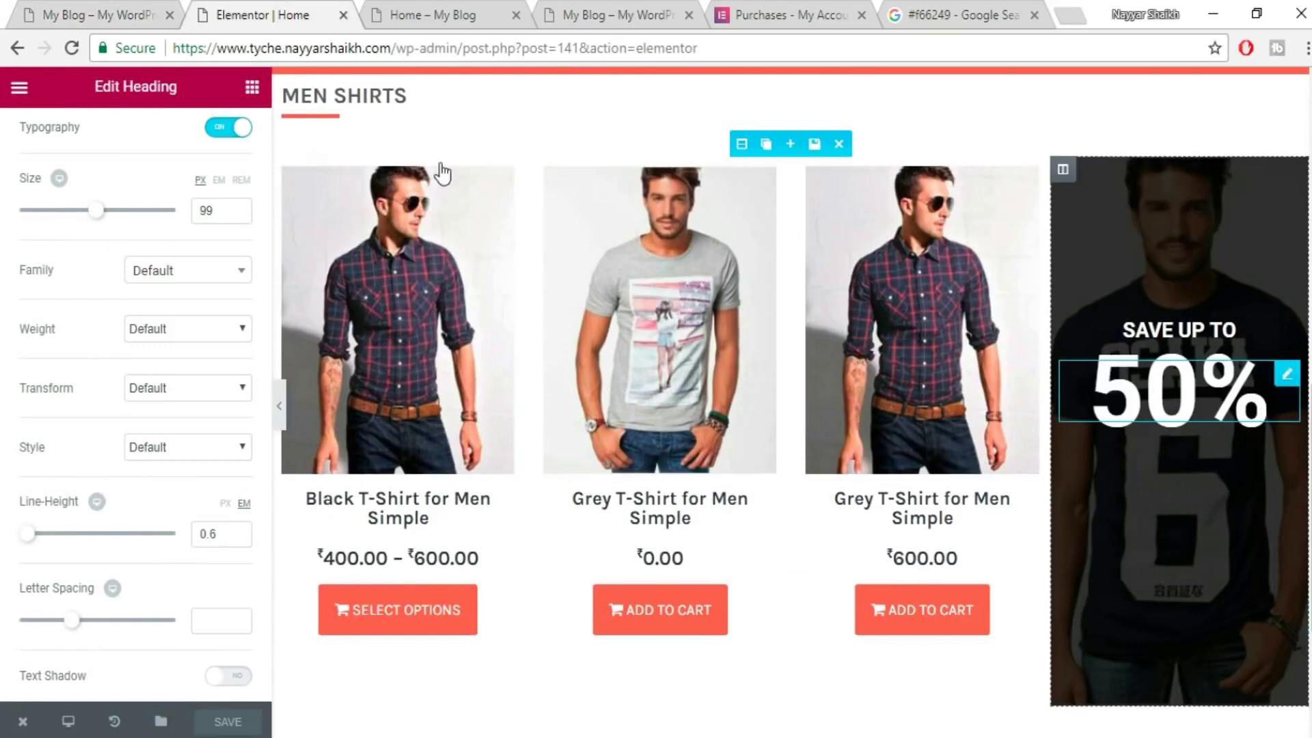
- Add a centred ON OUR GALLA DRESSES heading below the 50% line
{"action": "left_click", "coordinate": [252, 87]}
{"action": "left_click_drag", "start_coordinate": [201, 237], "coordinate": [1202, 425]}
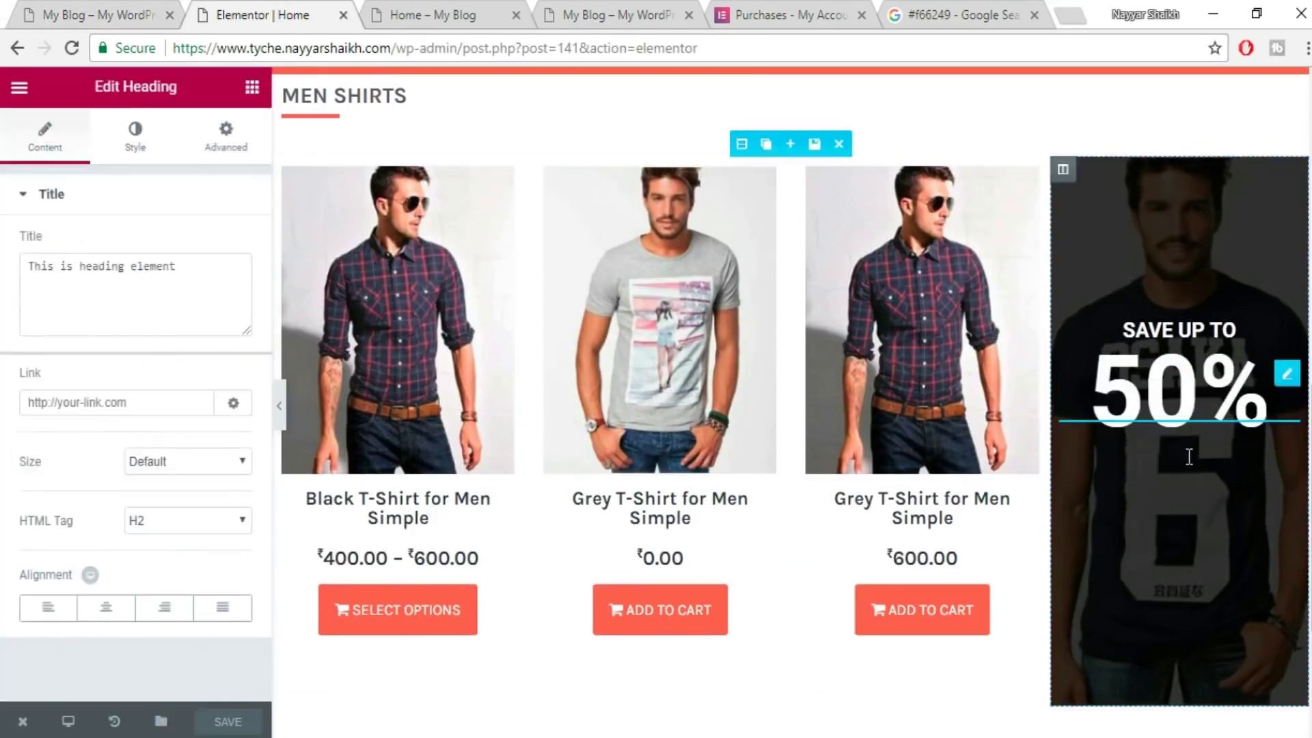
{"action": "triple_click", "coordinate": [97, 265]}
{"action": "key", "text": "ctrl+v"}
{"action": "left_click", "coordinate": [104, 613]}
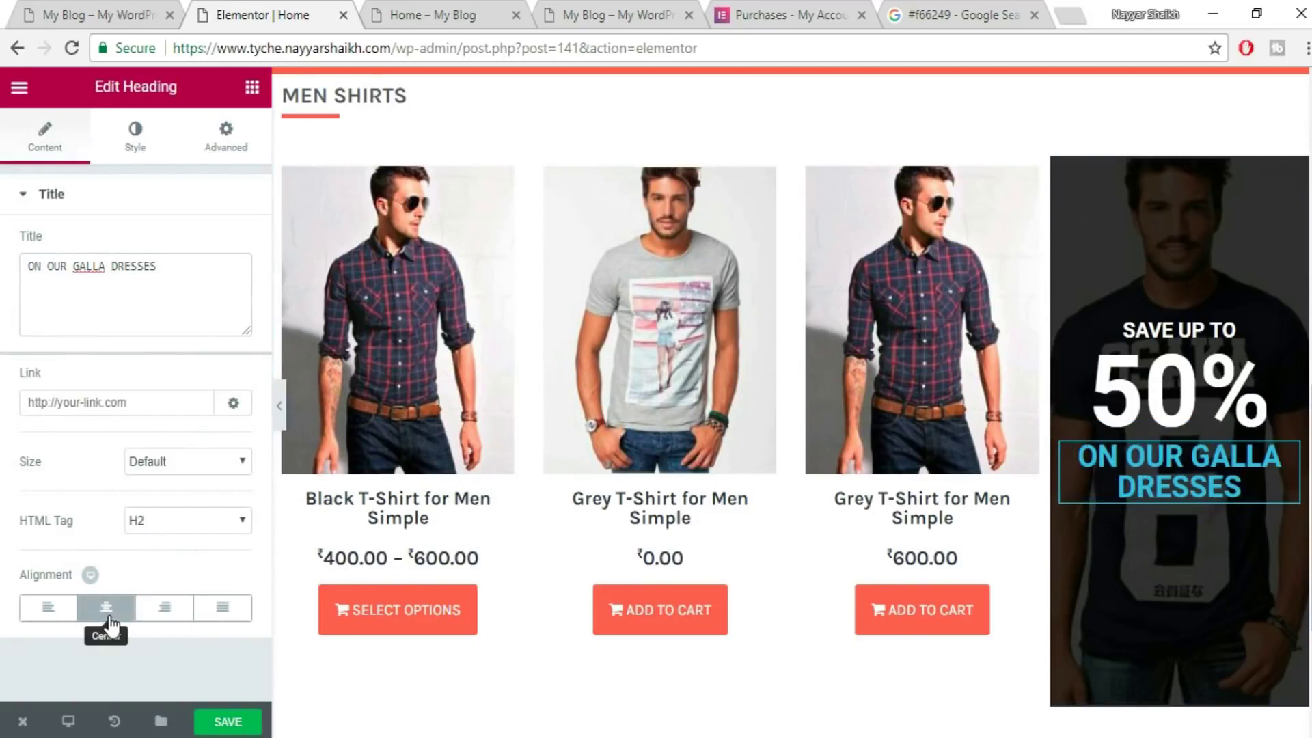
- Make ON OUR GALLA DRESSES white at 20 px and compare it with the live banner
{"action": "left_click", "coordinate": [145, 134]}
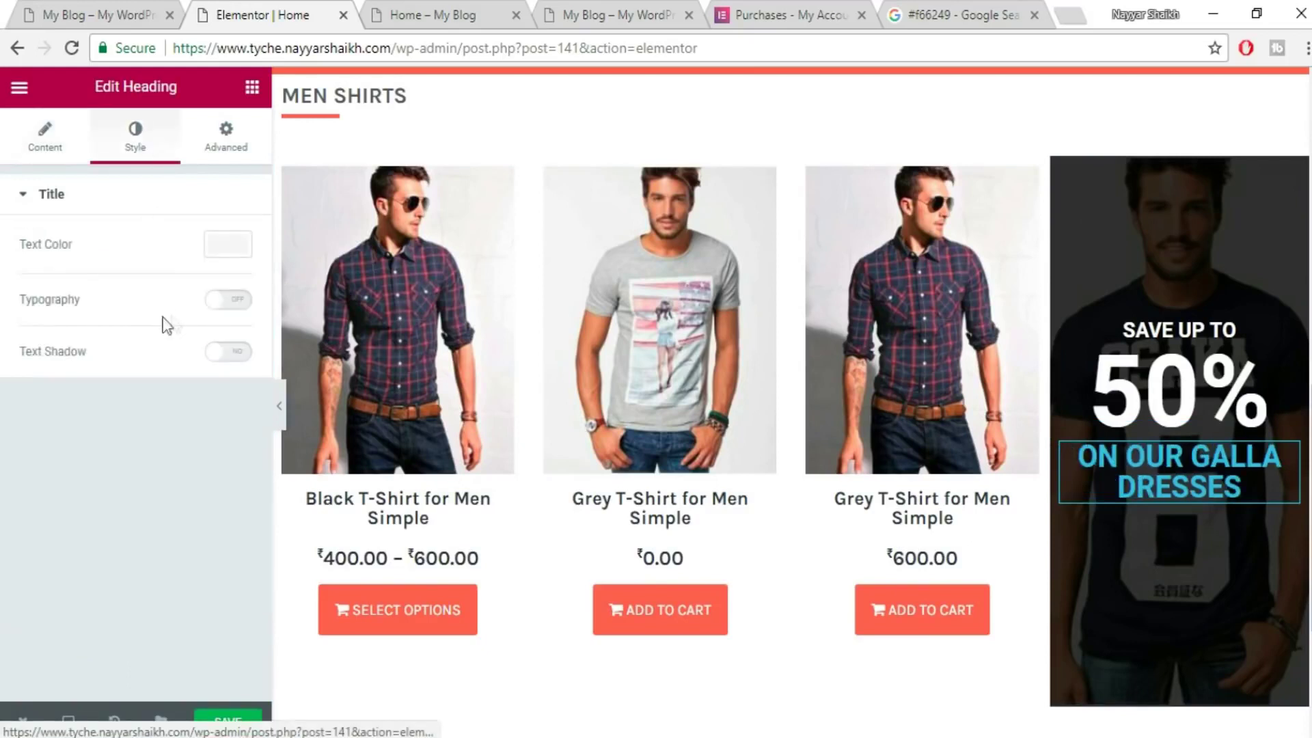
{"action": "left_click", "coordinate": [244, 262]}
{"action": "left_click", "coordinate": [185, 469]}
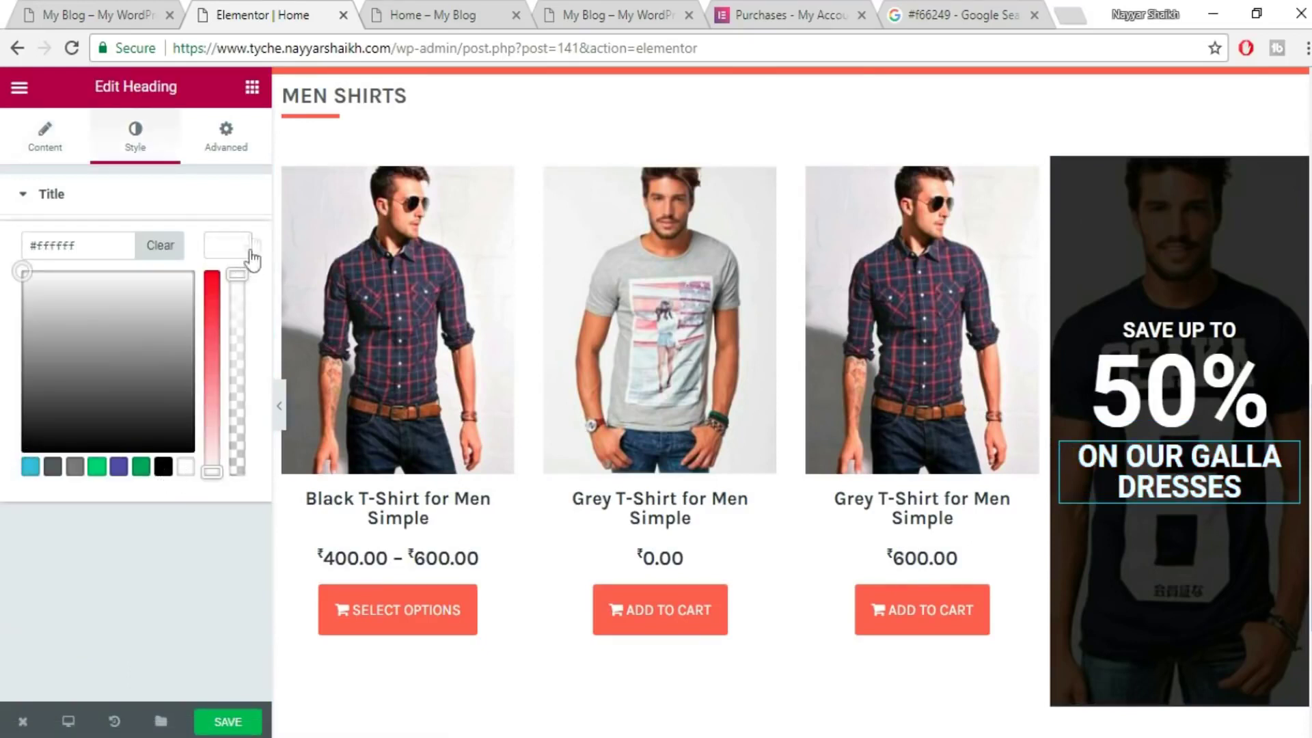
{"action": "left_click", "coordinate": [234, 259]}
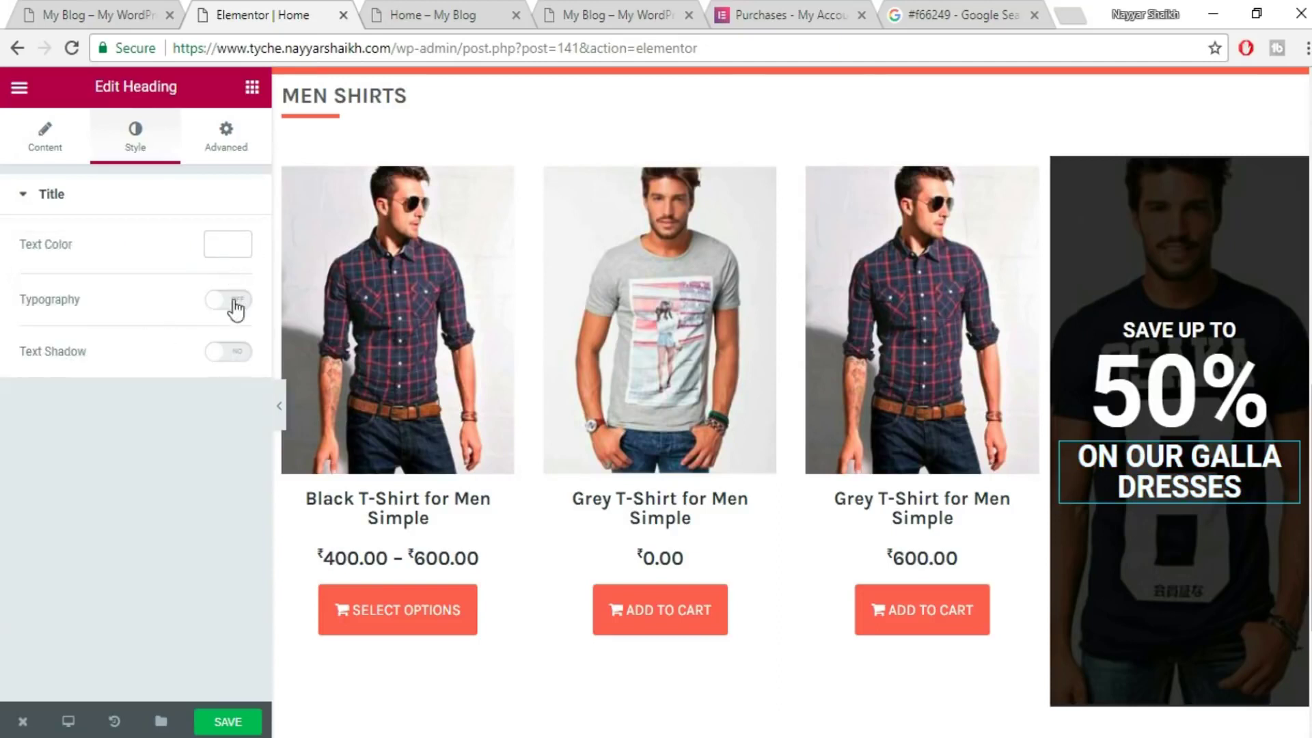
{"action": "left_click", "coordinate": [235, 302]}
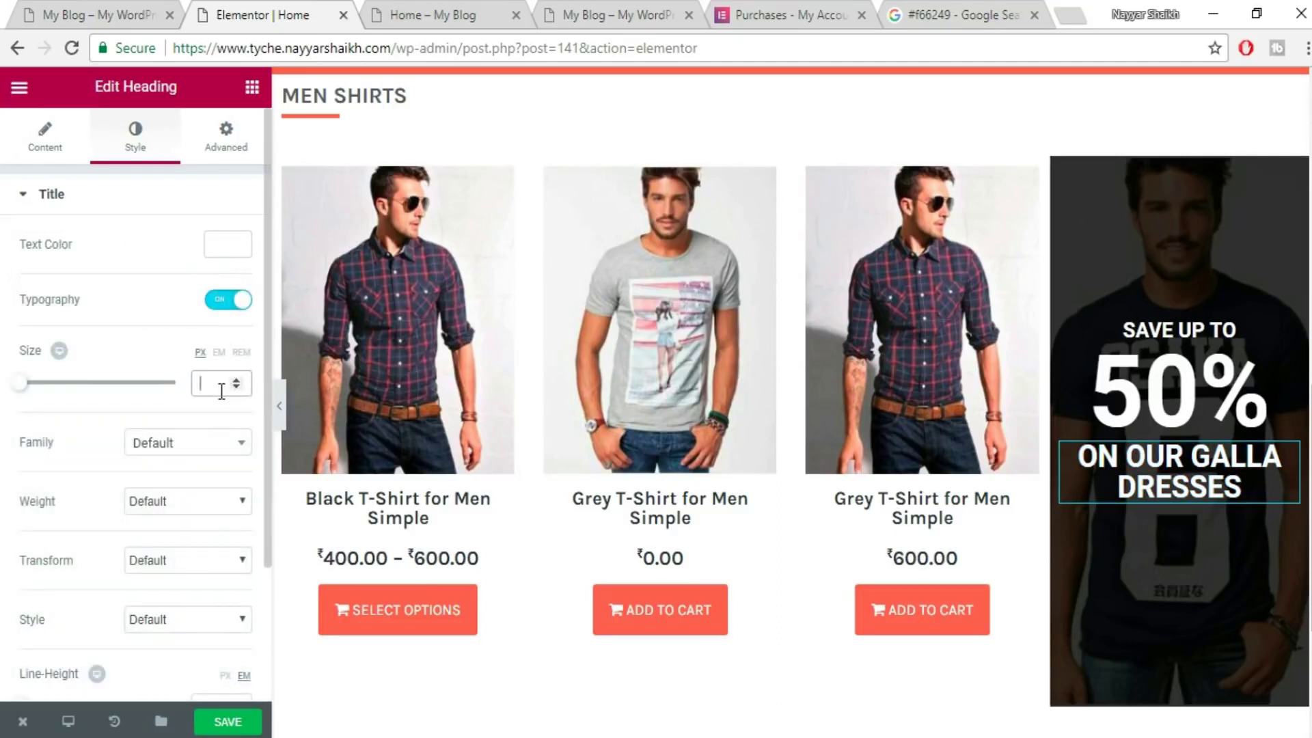
{"action": "left_click", "coordinate": [222, 391]}
{"action": "type", "text": "20"}
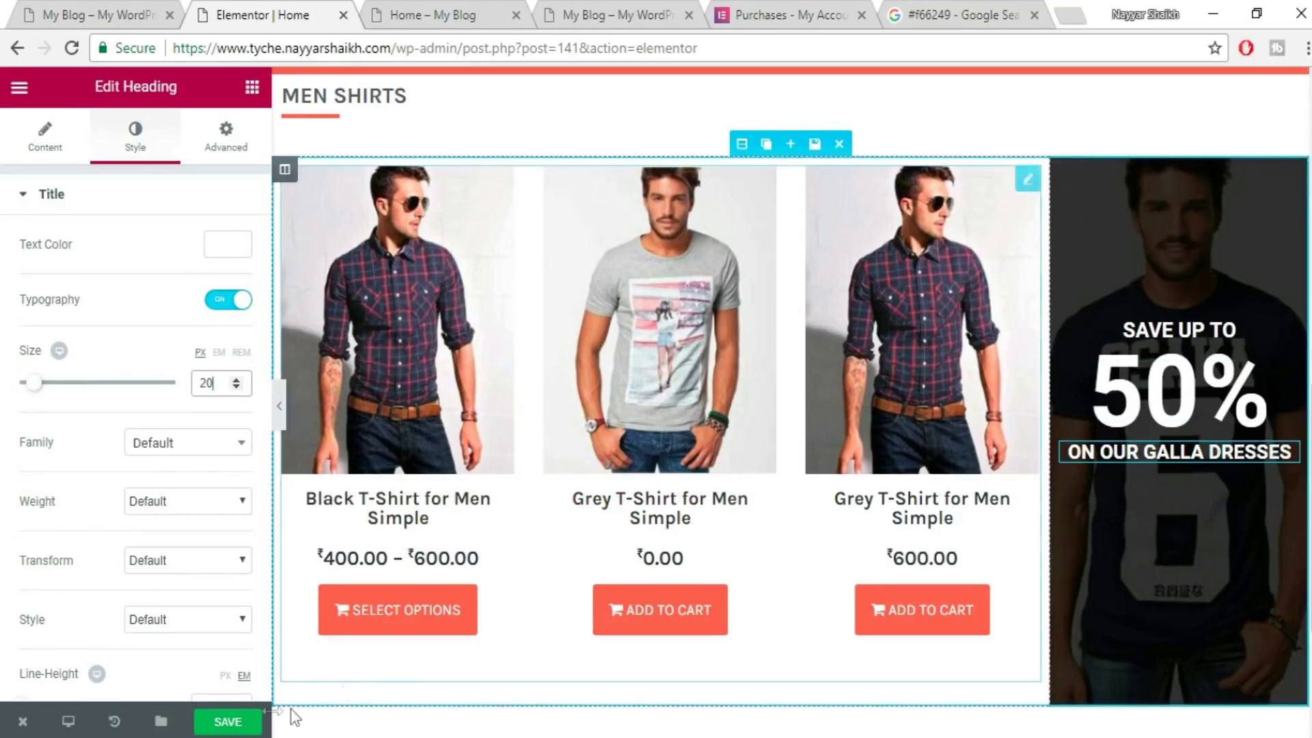
{"action": "key", "text": "ctrl+shift+Tab"}
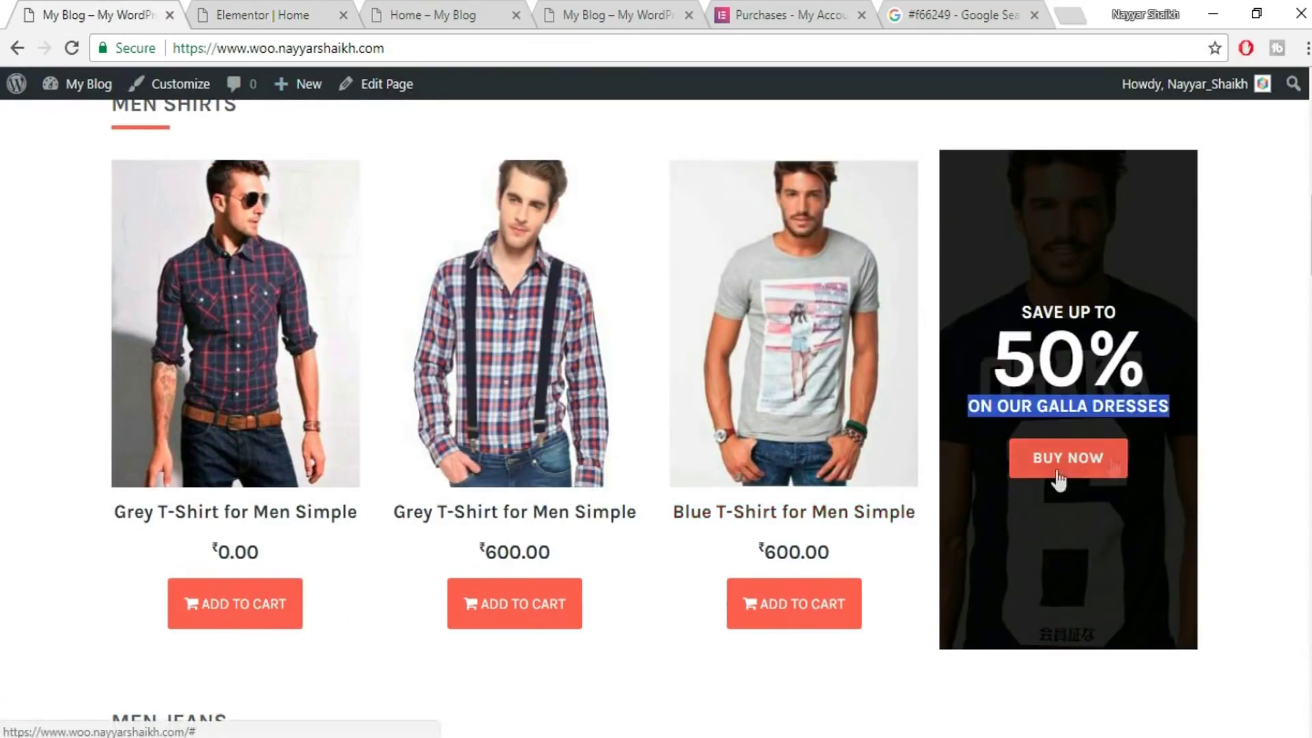
{"action": "left_click", "coordinate": [266, 5]}
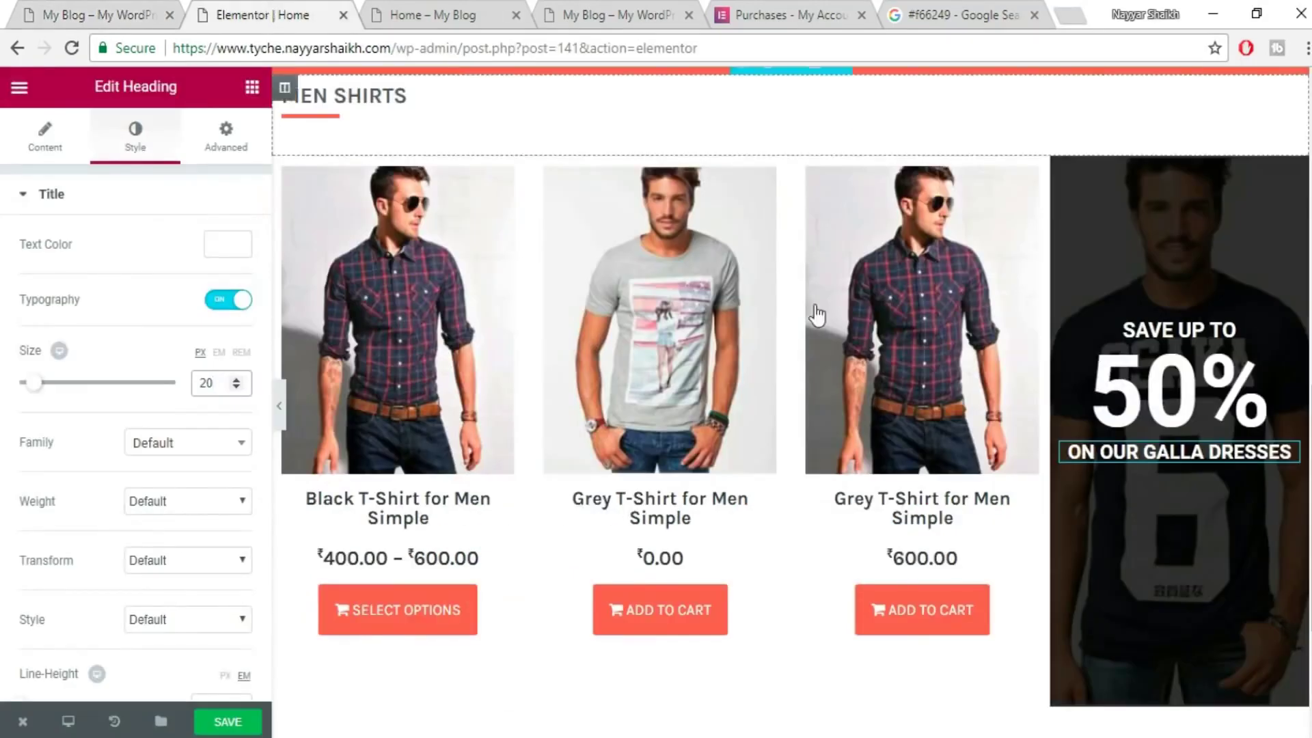
{"action": "scroll", "coordinate": [816, 315], "scroll_direction": "up", "scroll_amount": 5}
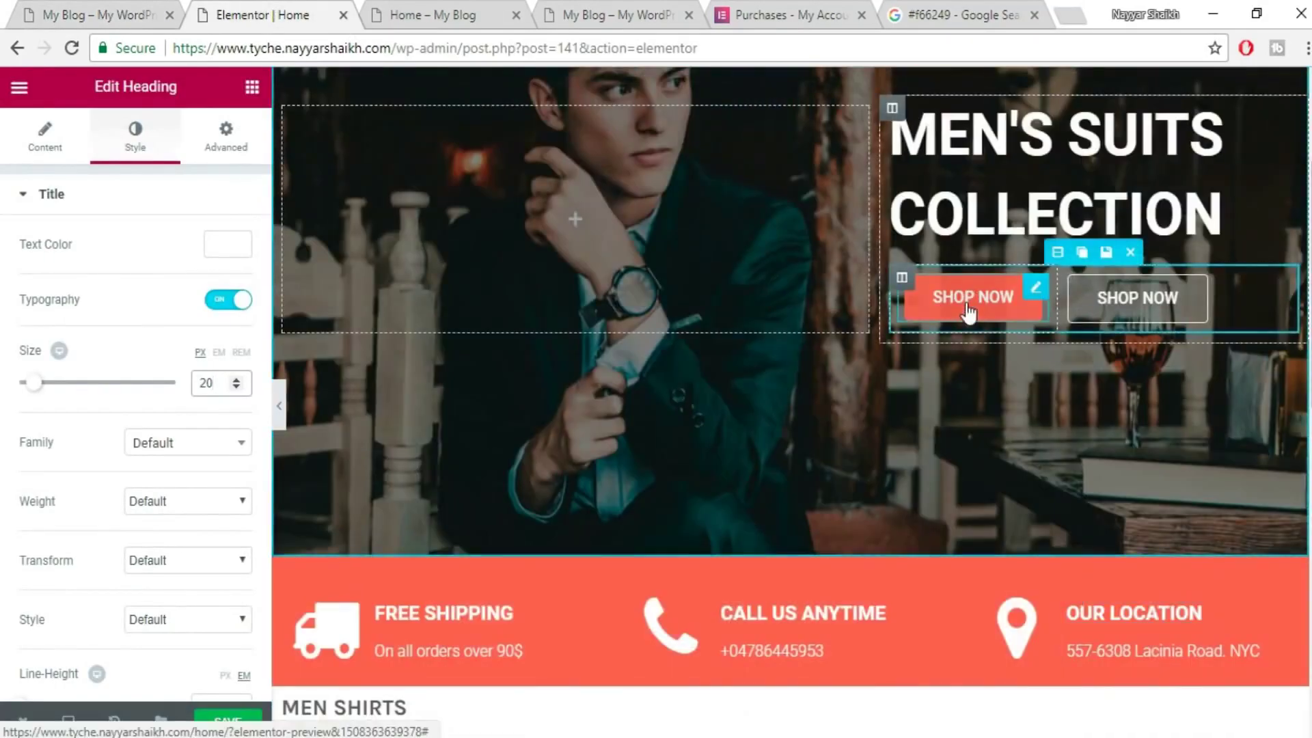
{"action": "scroll", "coordinate": [1055, 416], "scroll_direction": "down", "scroll_amount": 9}
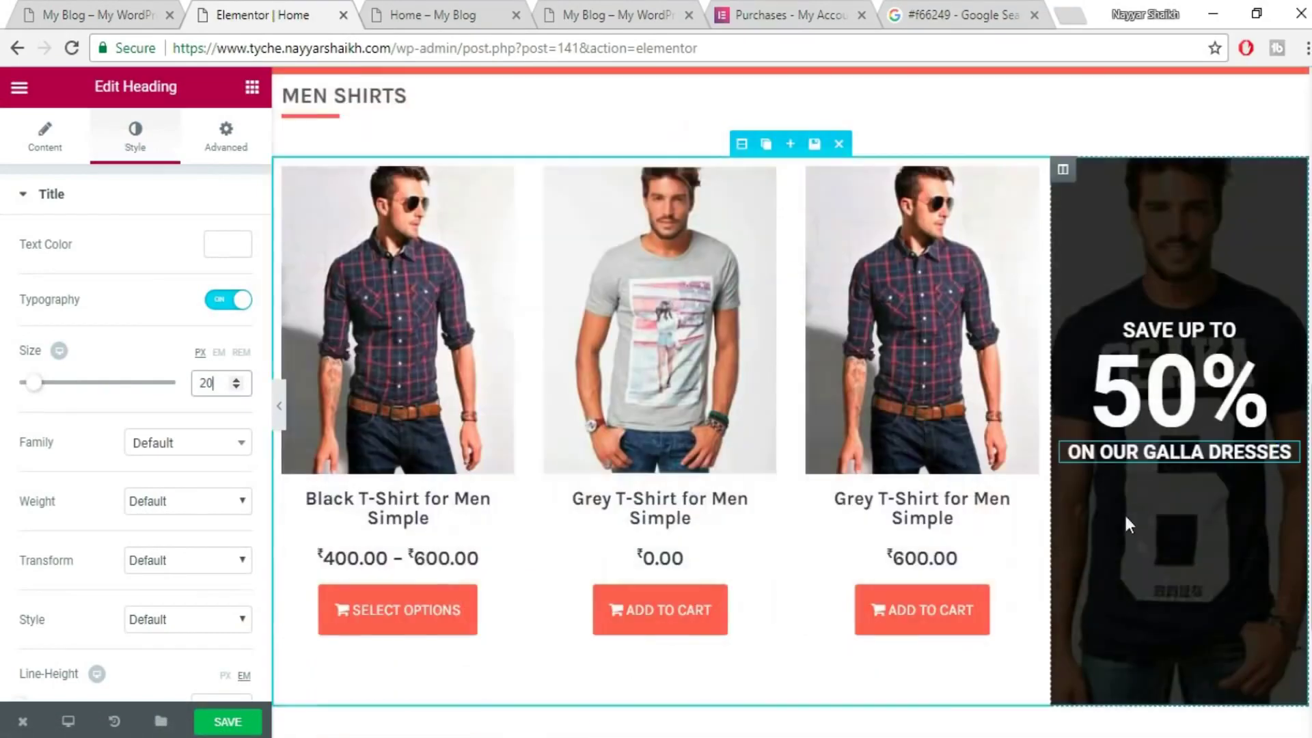
- Add a centred BUY NOW button under ON OUR GALLA DRESSES
{"action": "left_click", "coordinate": [250, 93]}
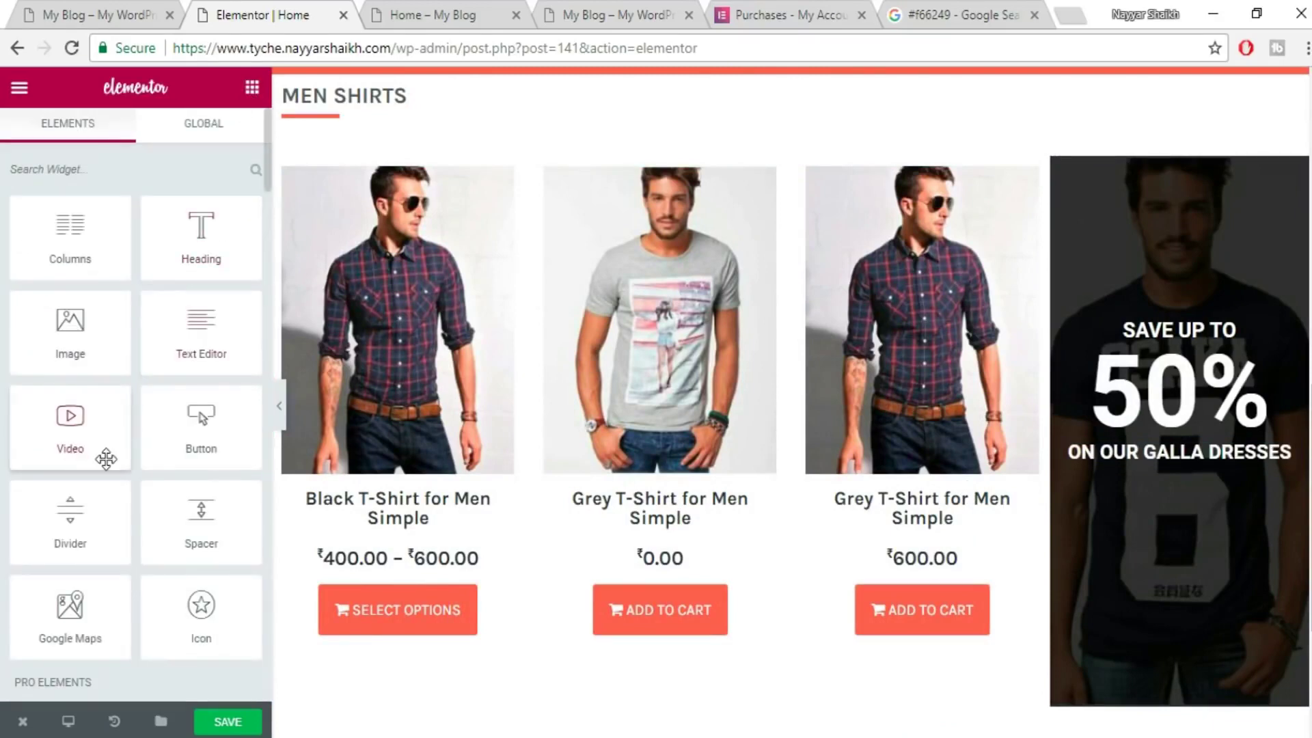
{"action": "left_click_drag", "start_coordinate": [196, 445], "coordinate": [1187, 470]}
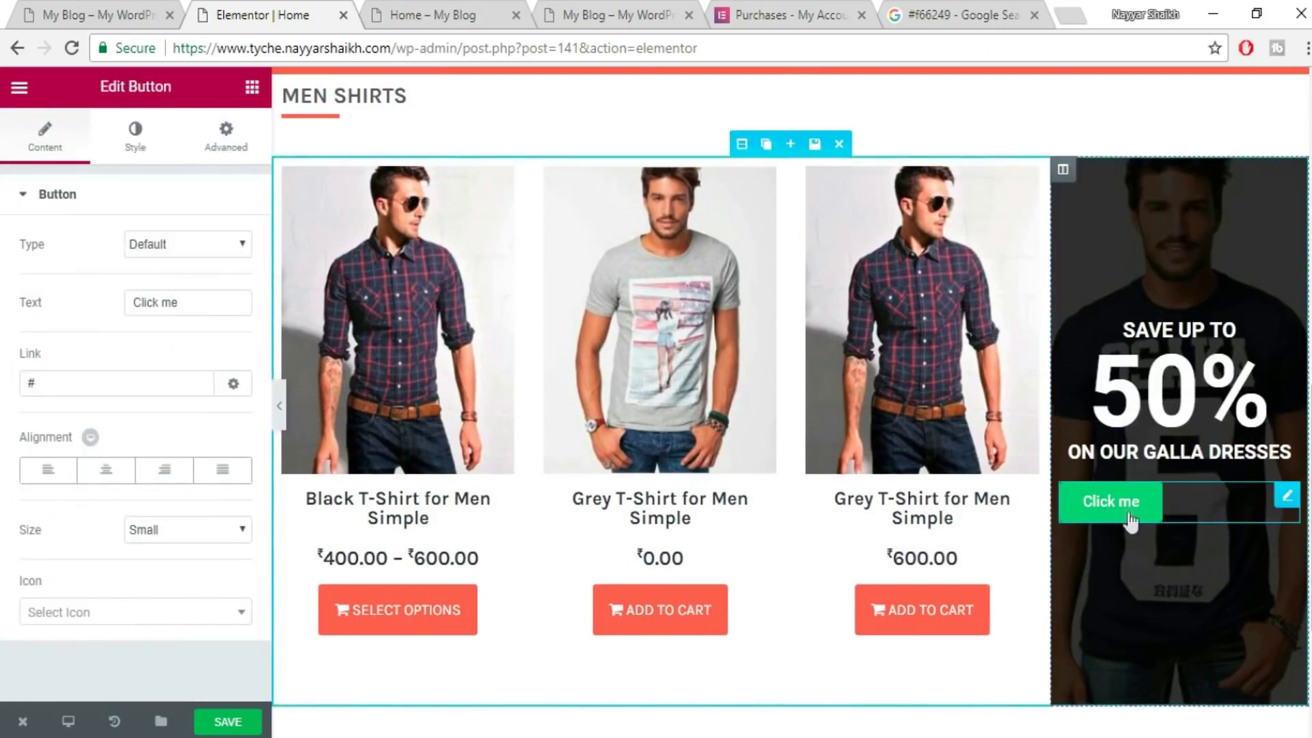
{"action": "left_click", "coordinate": [115, 482]}
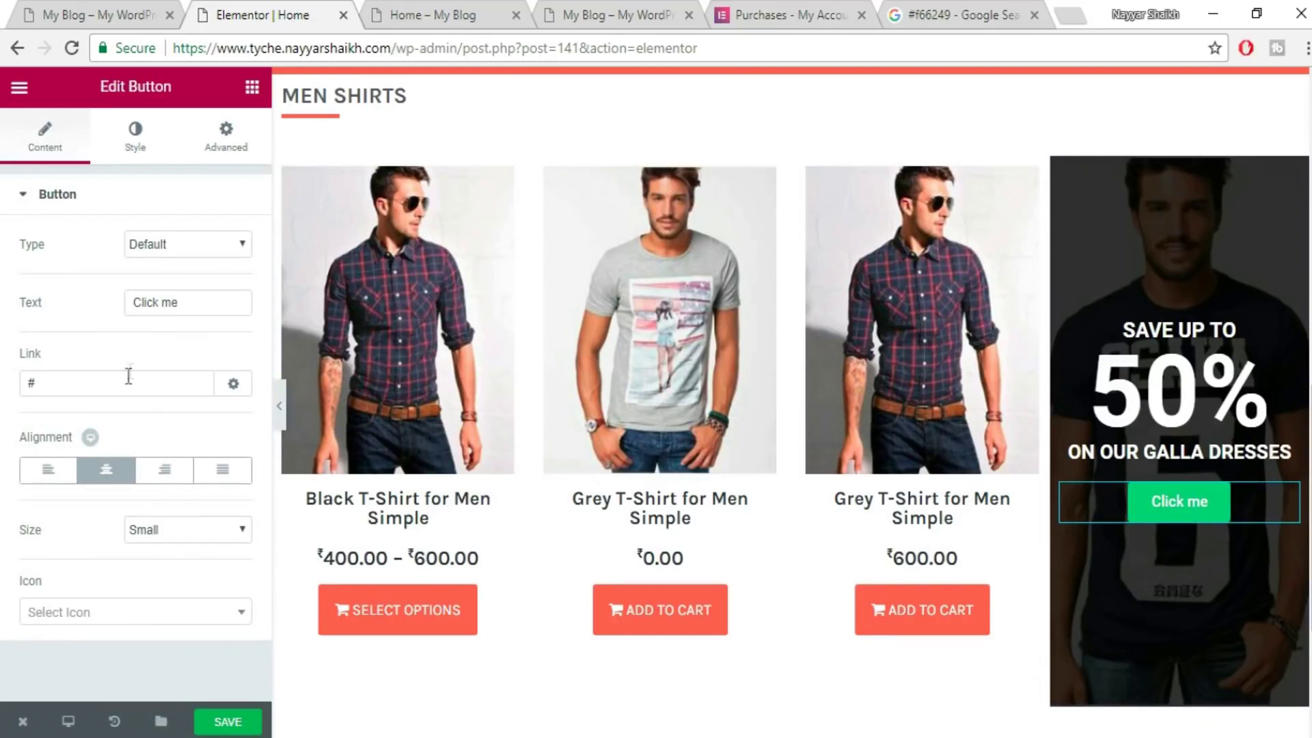
{"action": "left_click_drag", "start_coordinate": [62, 381], "coordinate": [17, 390]}
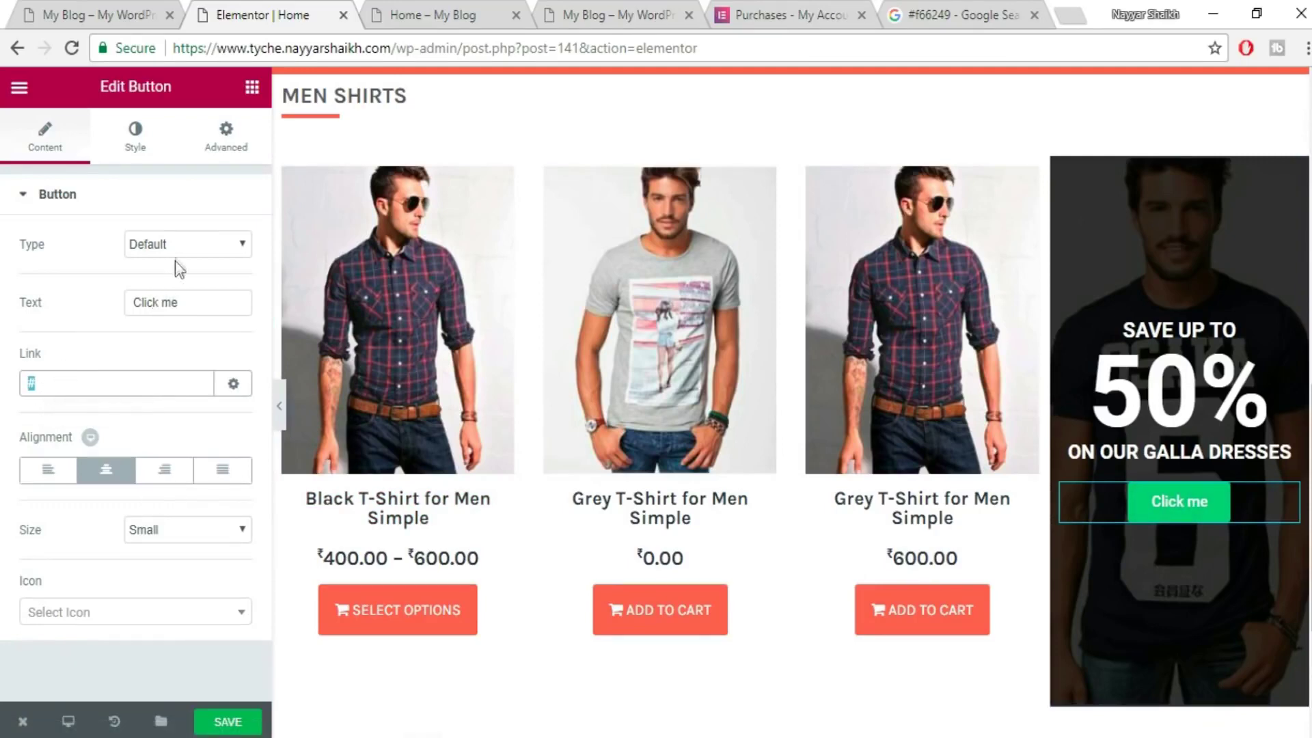
{"action": "left_click_drag", "start_coordinate": [188, 301], "coordinate": [65, 309]}
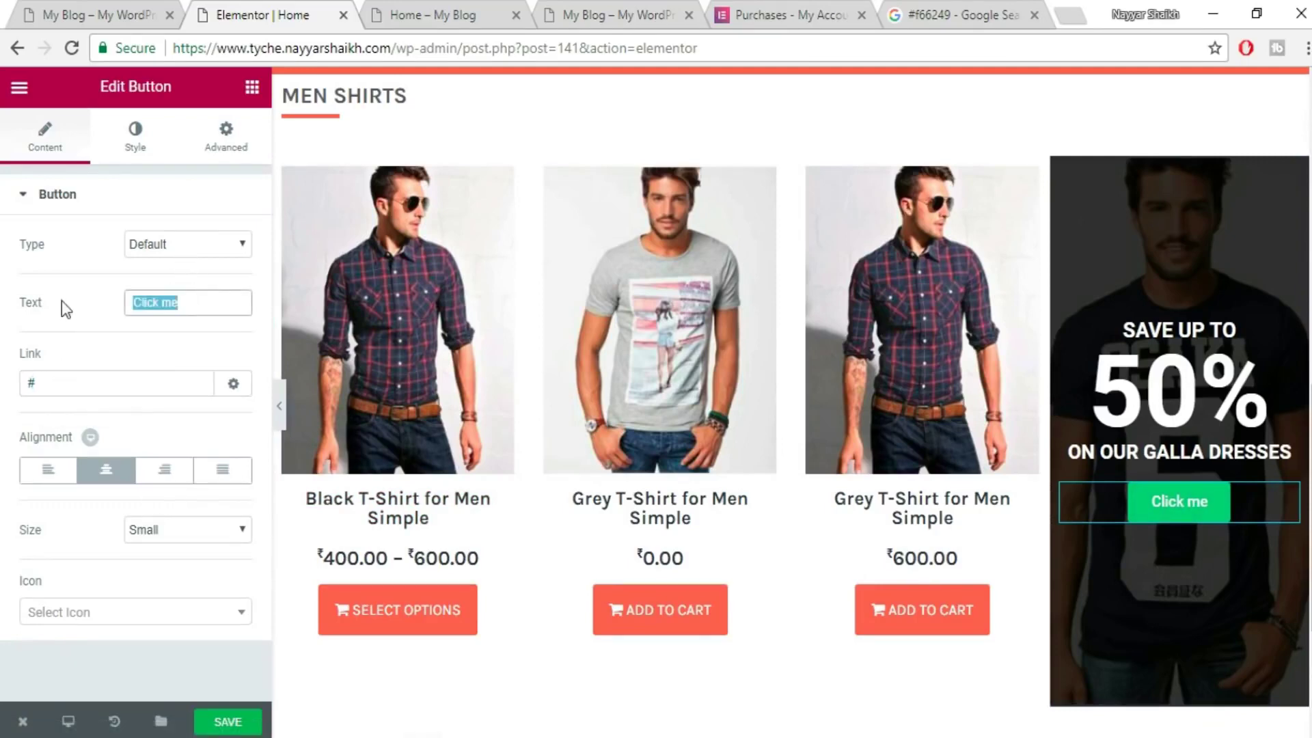
{"action": "left_click", "coordinate": [65, 8]}
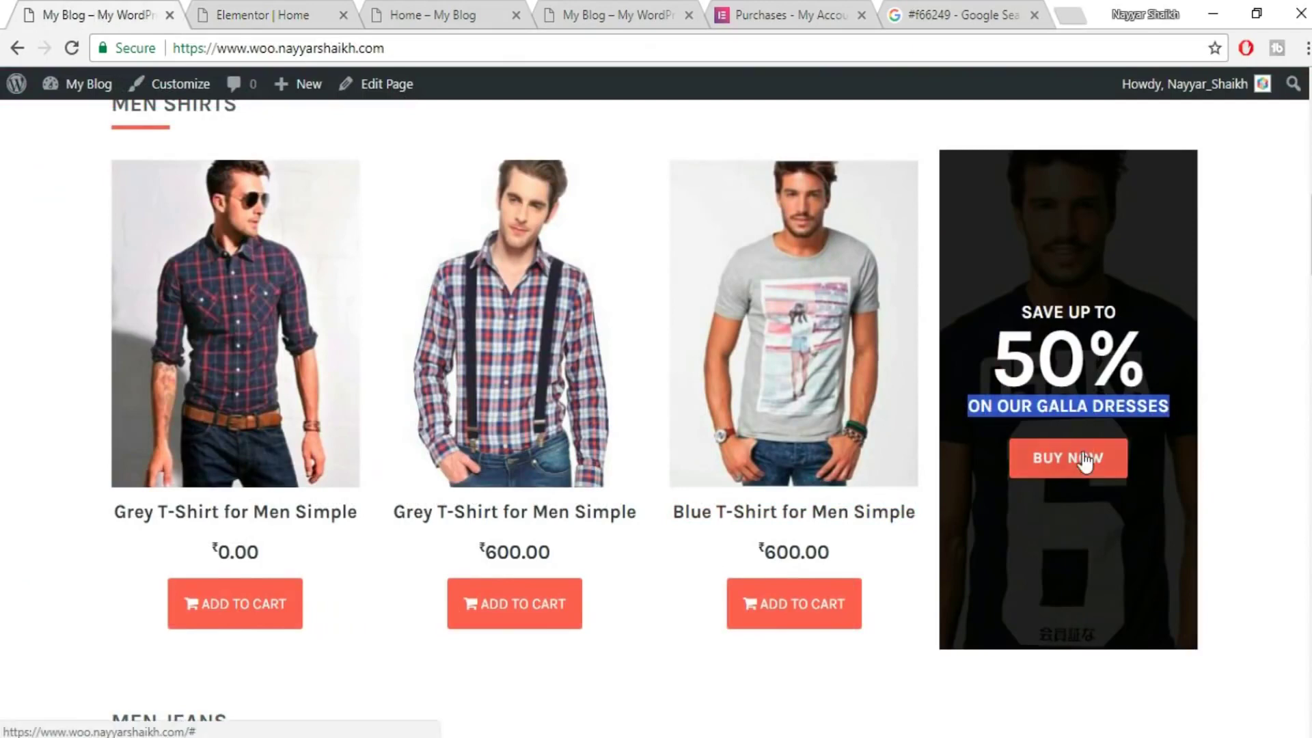
{"action": "left_click", "coordinate": [267, 5]}
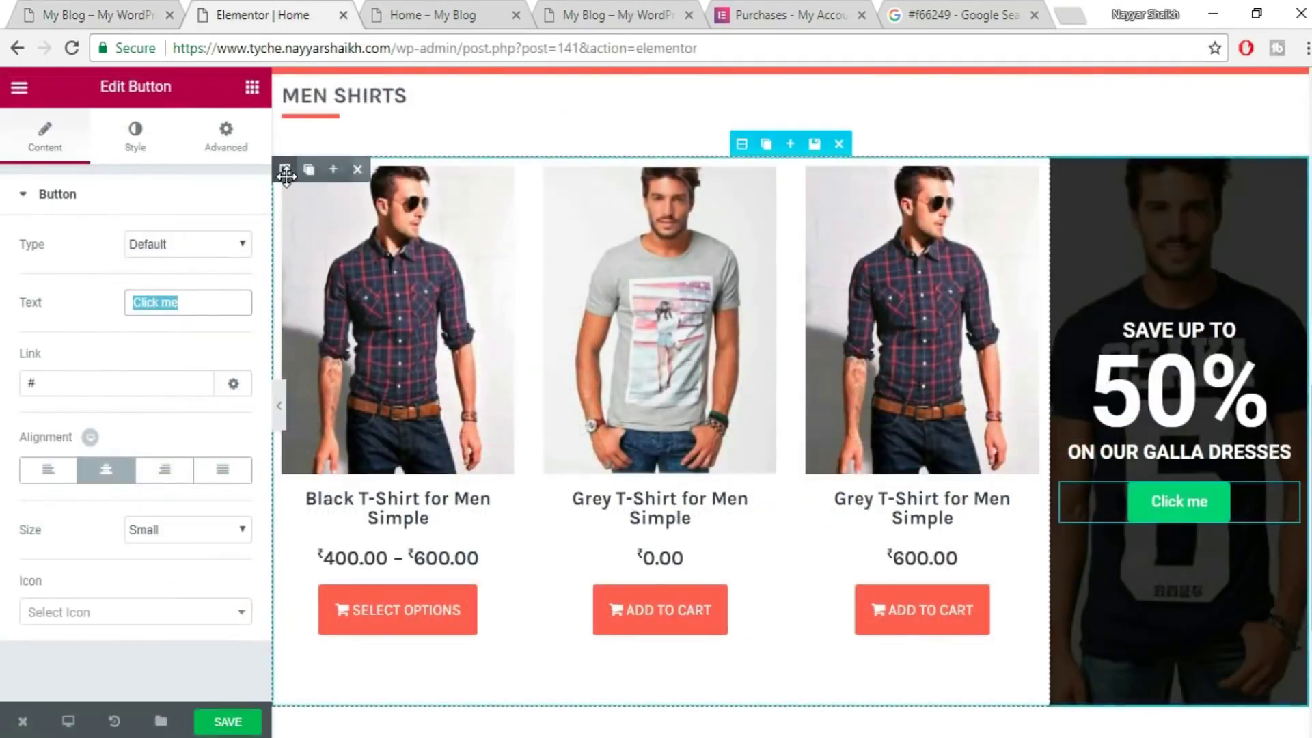
{"action": "type", "text": "BUY NOW"}
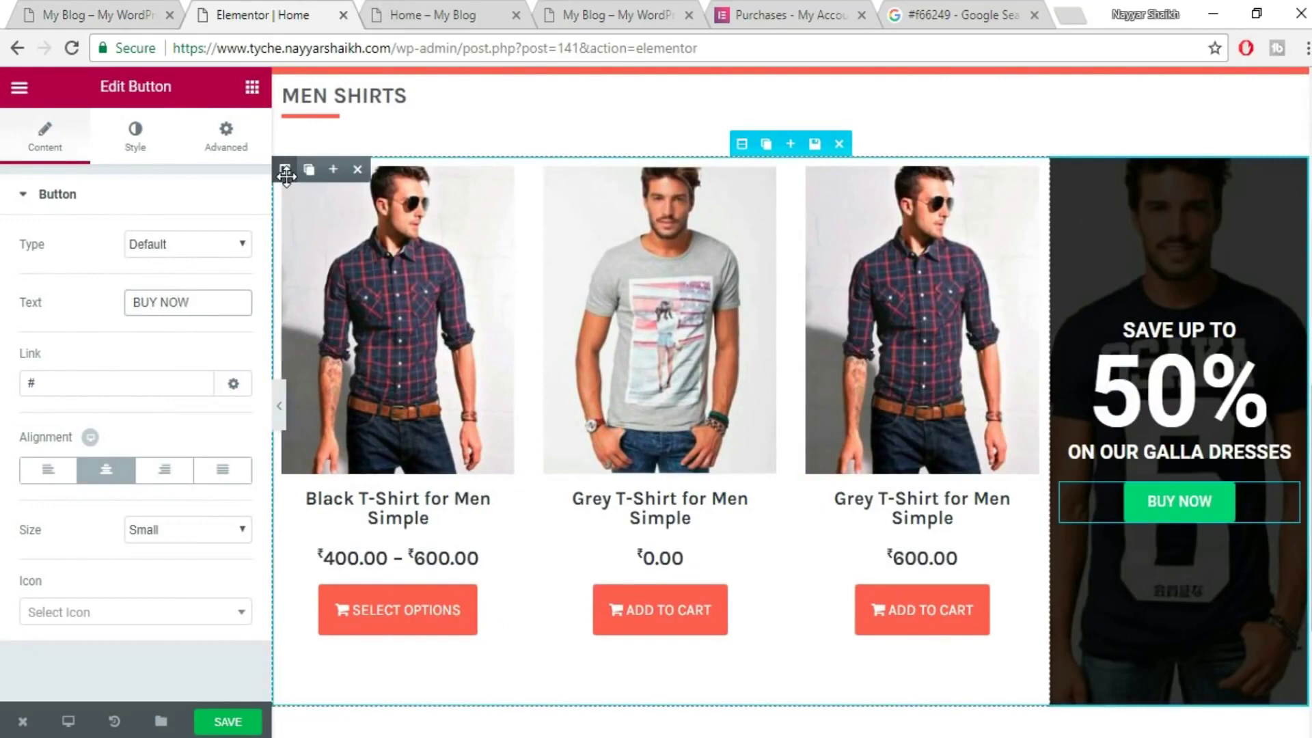
- Give the BUY NOW button a #f66249 background colour and save the page
{"action": "left_click", "coordinate": [146, 133]}
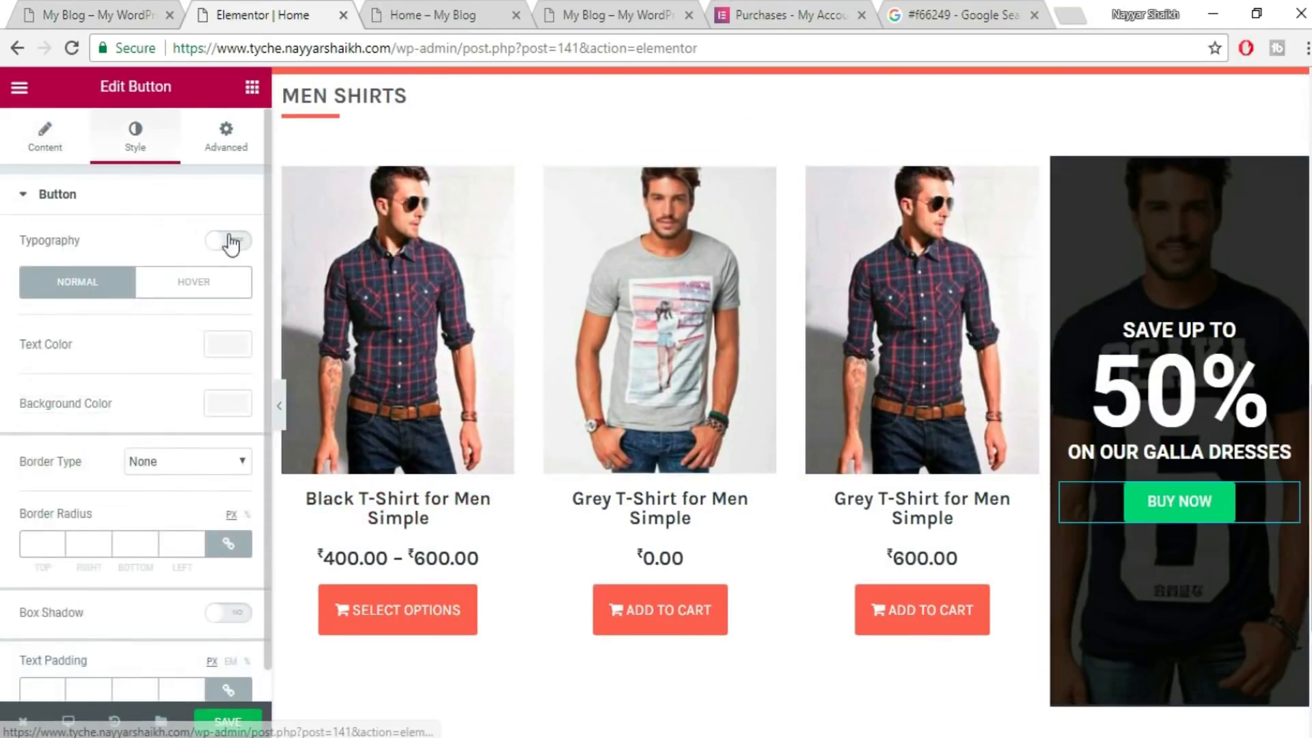
{"action": "left_click", "coordinate": [239, 409]}
{"action": "type", "text": "#f66249"}
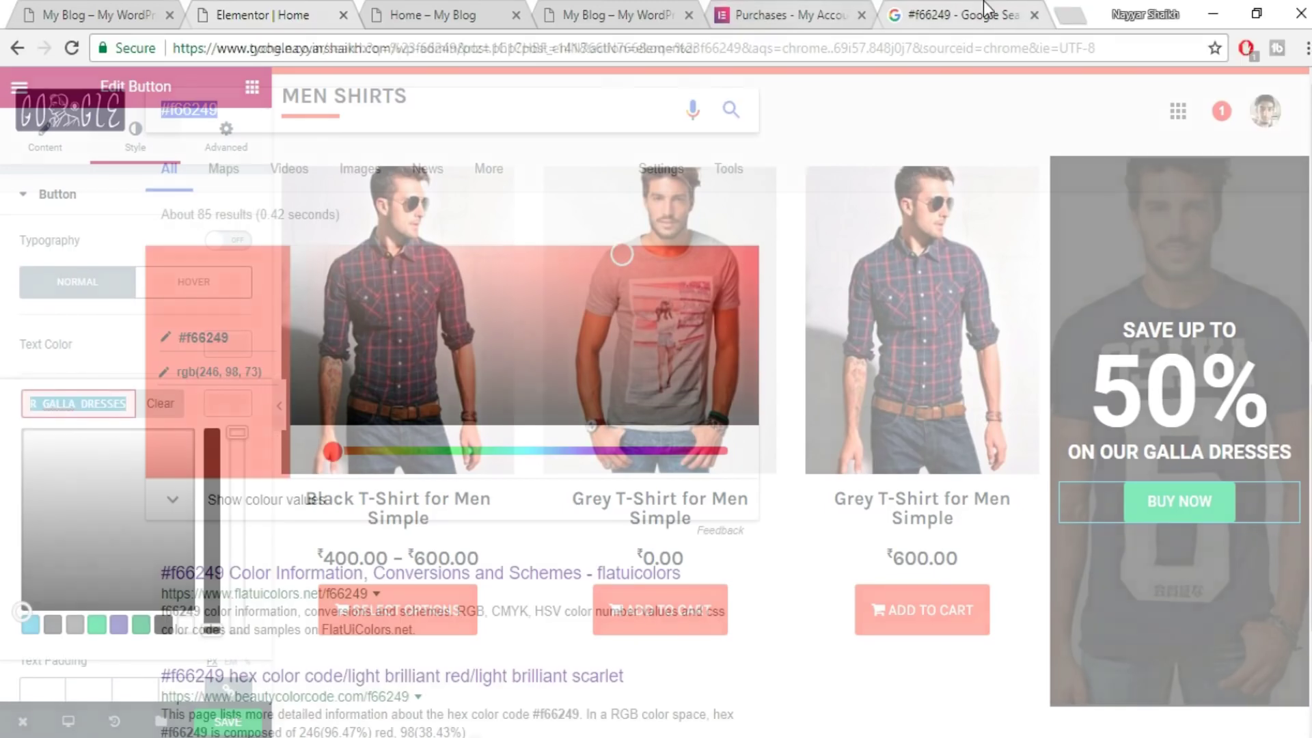
{"action": "left_click", "coordinate": [982, 7]}
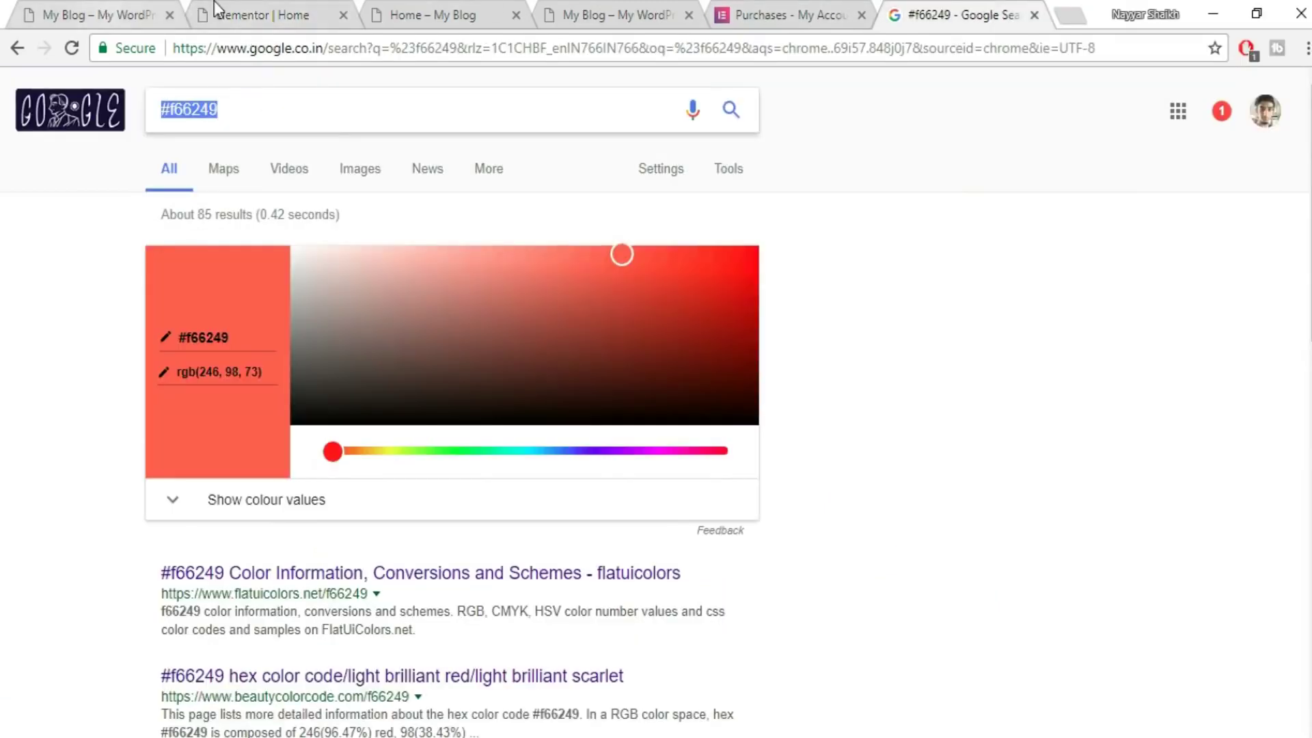
{"action": "left_click", "coordinate": [219, 14]}
{"action": "type", "text": "#f66249"}
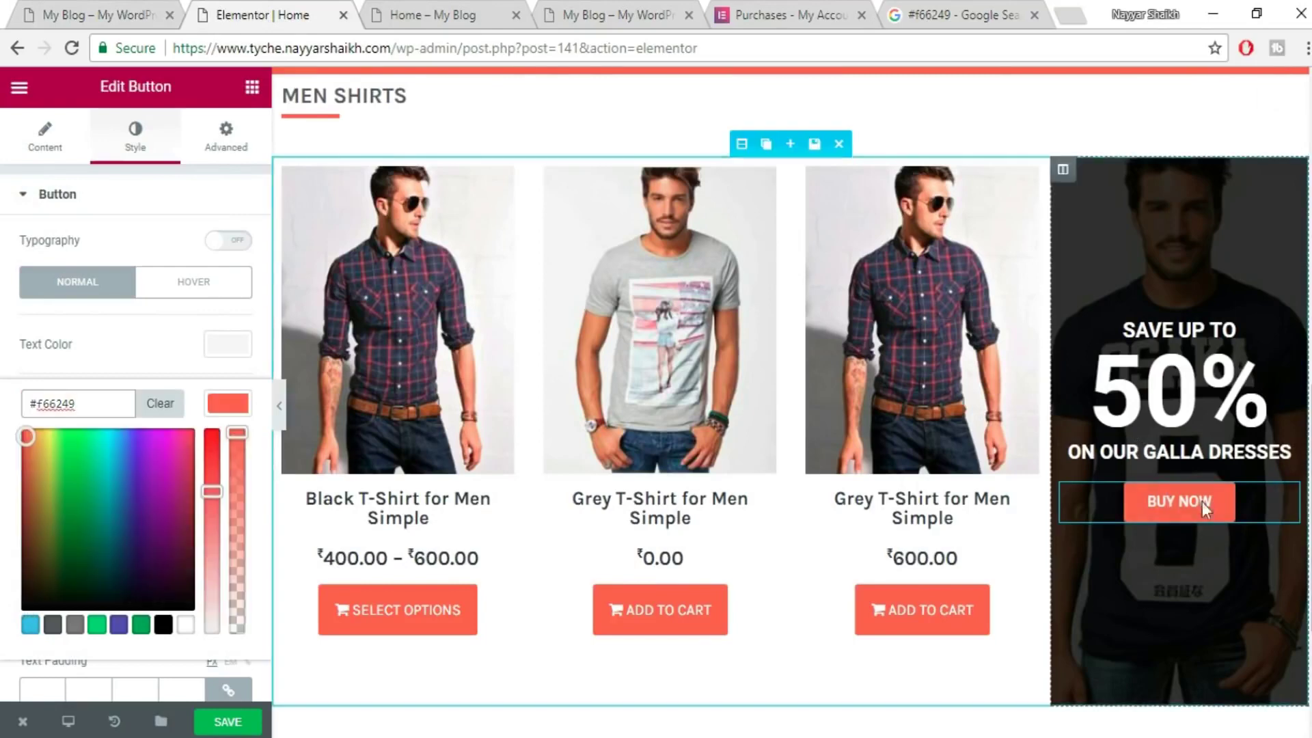
{"action": "left_click", "coordinate": [227, 721]}
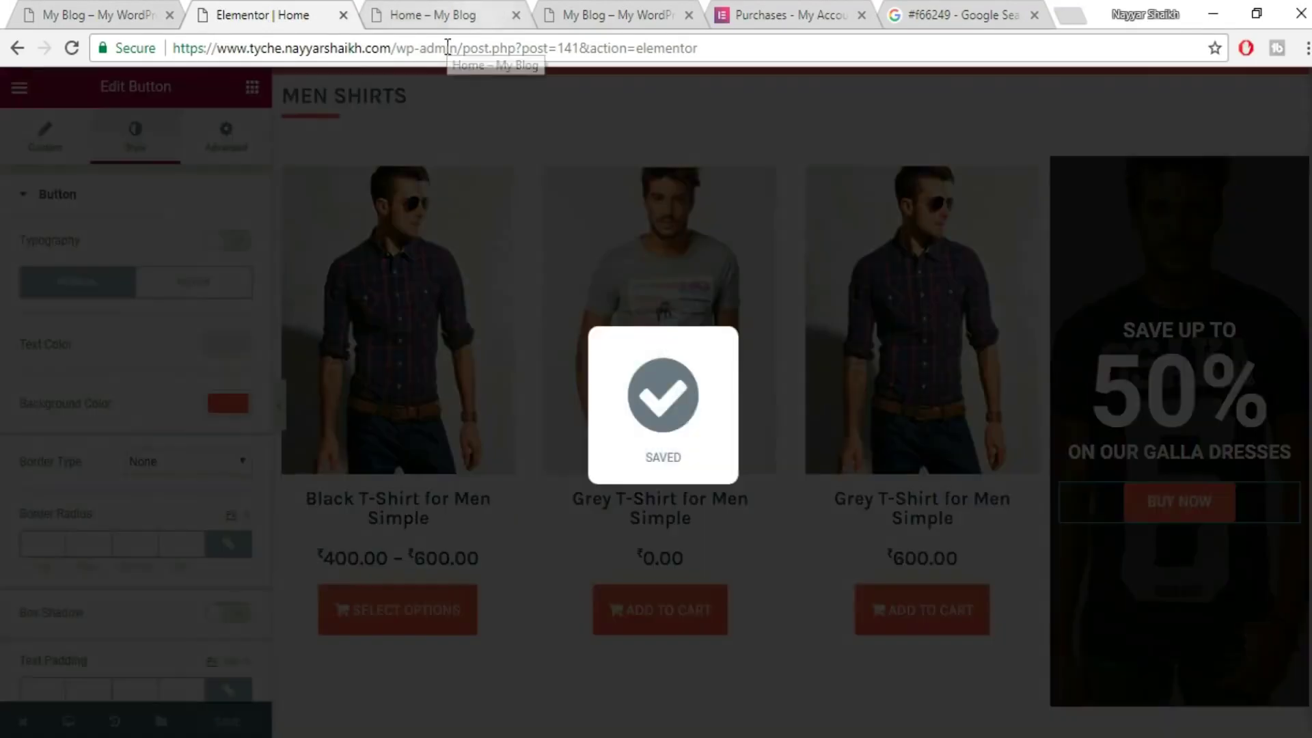
- Switch to the live Home page and select its address
{"action": "left_click", "coordinate": [447, 47]}
{"action": "left_click", "coordinate": [445, 18]}
{"action": "left_click", "coordinate": [471, 48]}
- Reload the live Home page and compare its dark SAVE UP TO 50% promo column with the reference shop
{"action": "key", "text": "Return"}
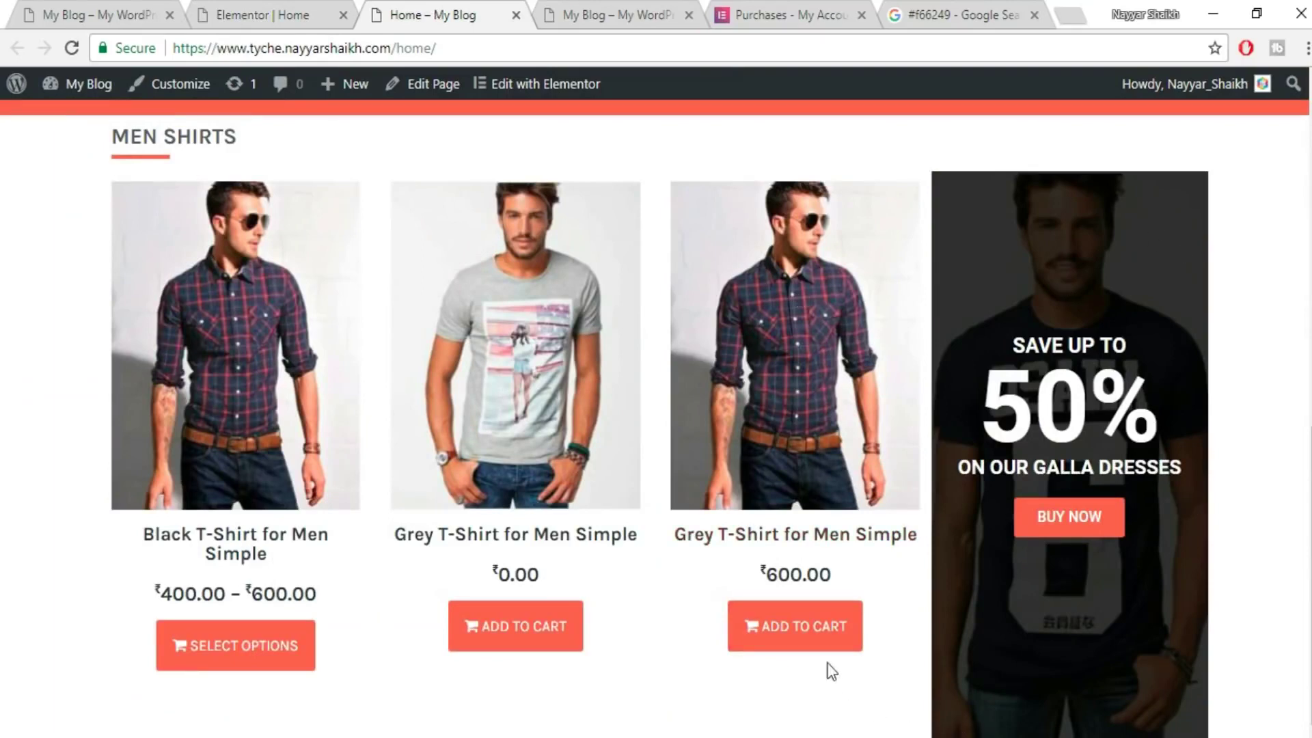
{"action": "left_click", "coordinate": [136, 12]}
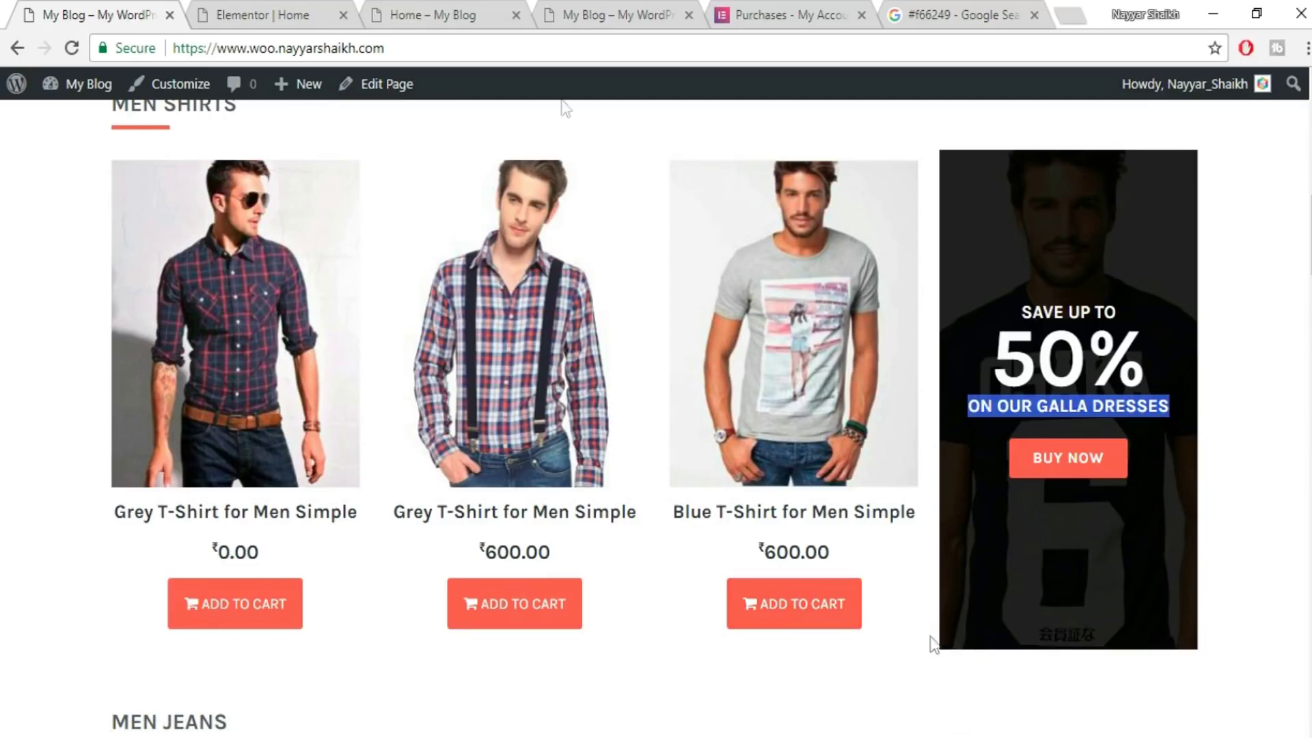
{"action": "left_click", "coordinate": [326, 10]}
{"action": "left_click", "coordinate": [393, 14]}
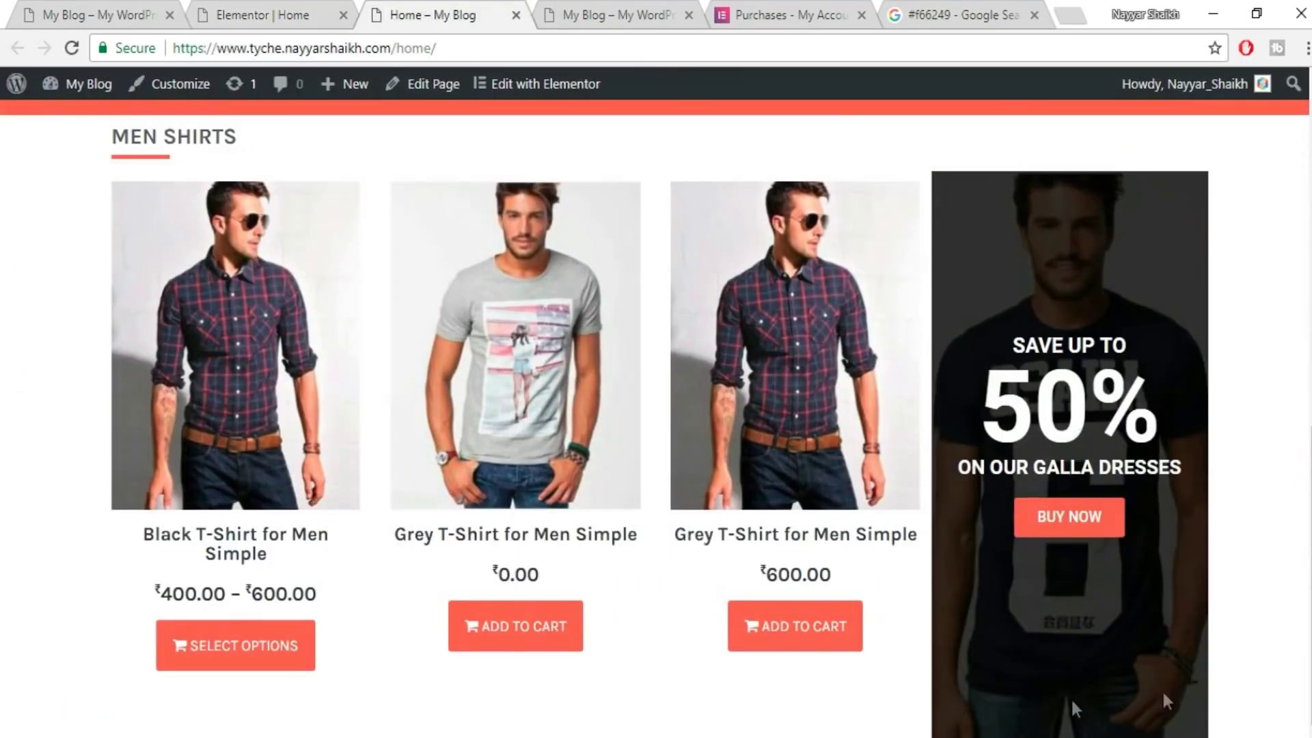
- Set the promo column's margins to 0 top, 10 right, 50 bottom, 10 left and save
{"action": "left_click", "coordinate": [236, 12]}
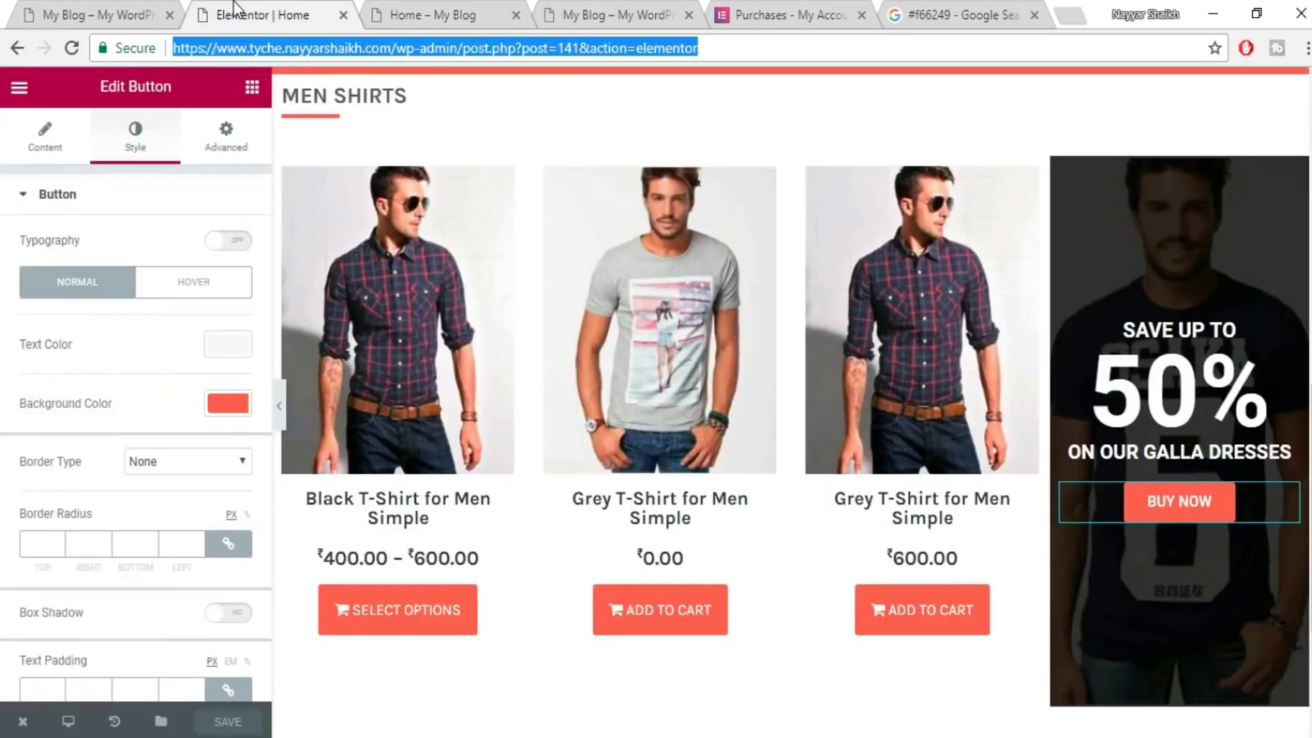
{"action": "left_click", "coordinate": [1060, 166]}
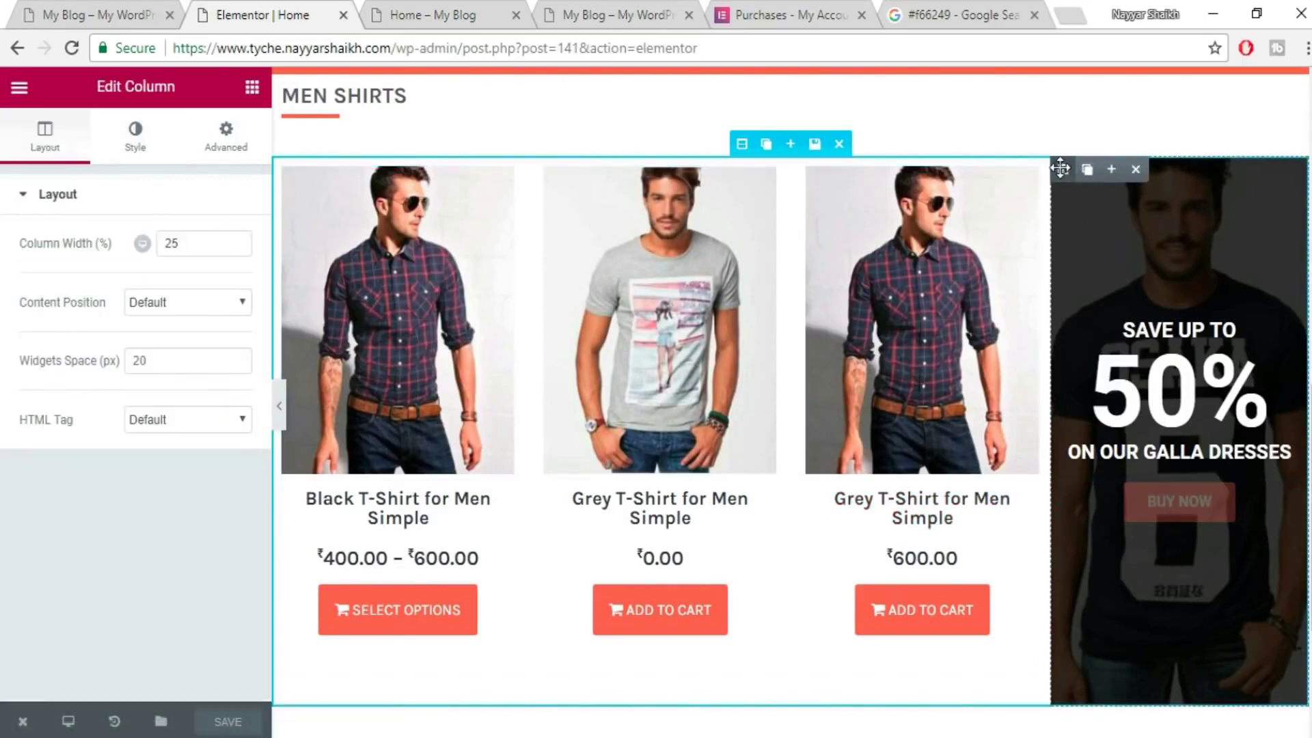
{"action": "left_click", "coordinate": [222, 140]}
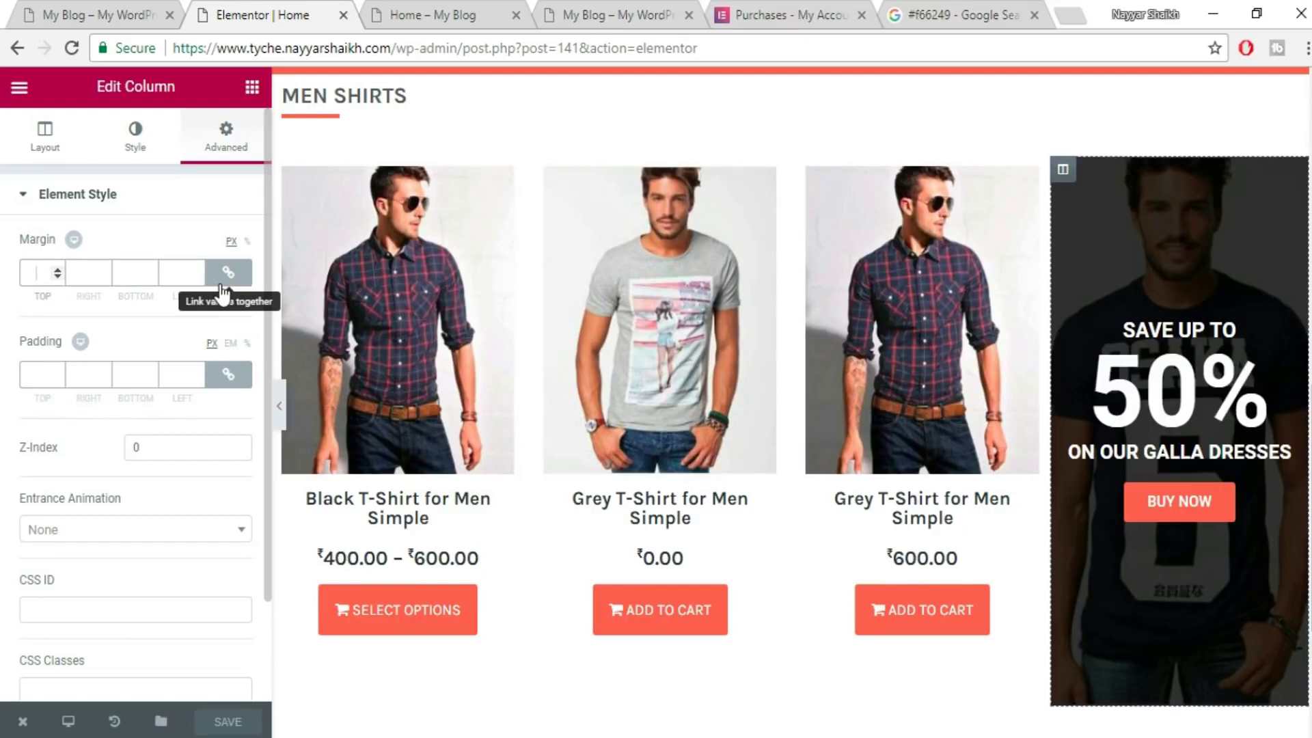
{"action": "type", "text": "10"}
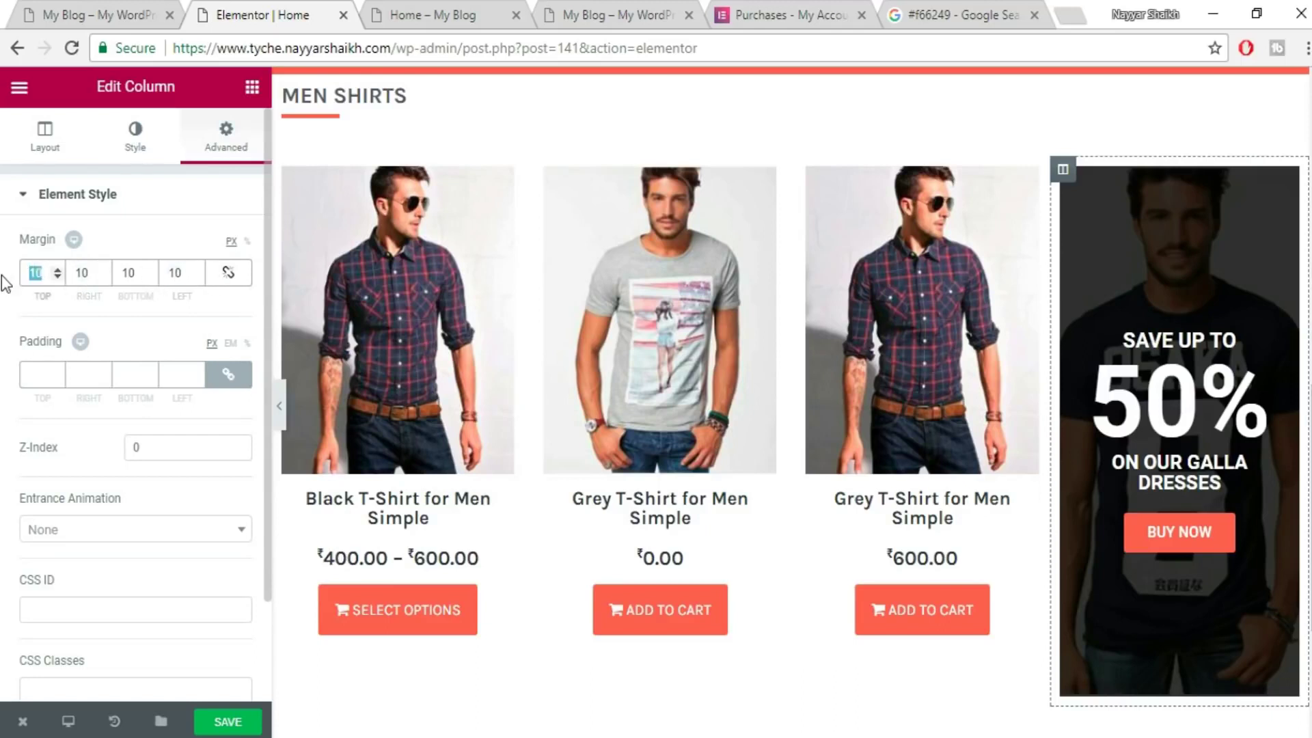
{"action": "type", "text": "0"}
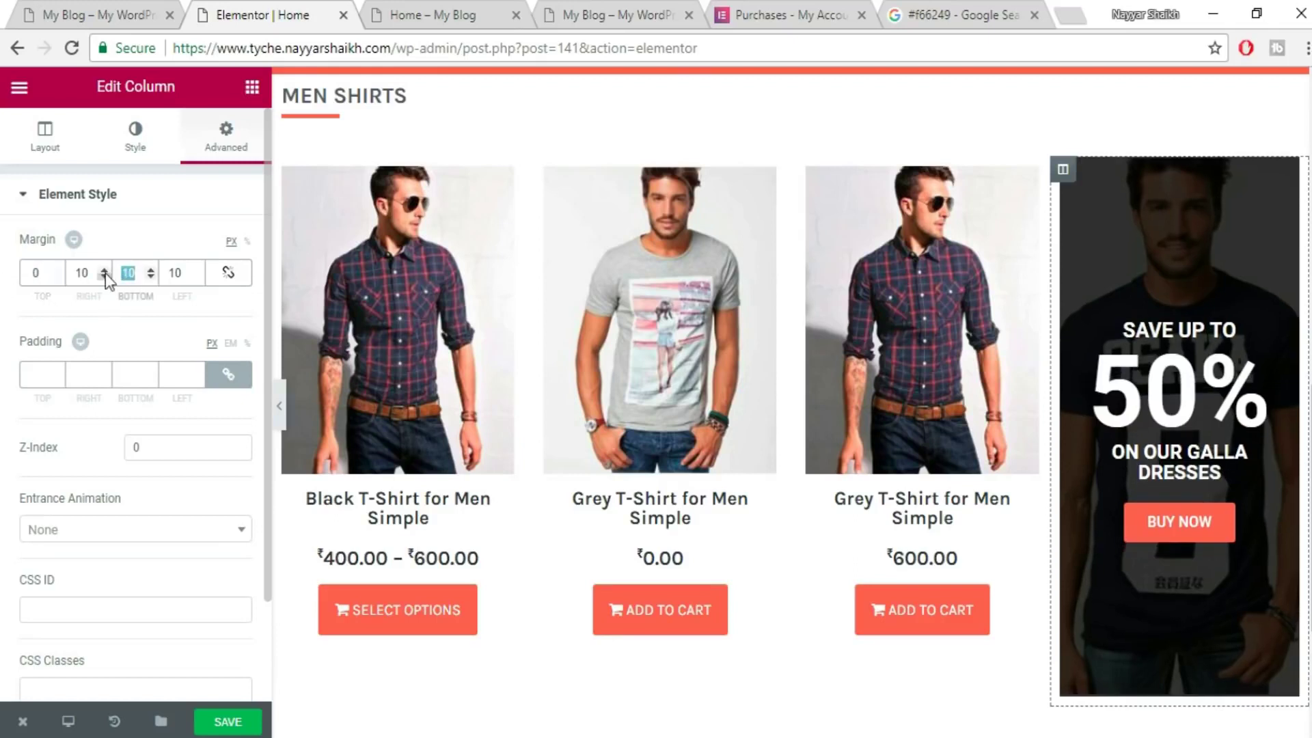
{"action": "type", "text": "50"}
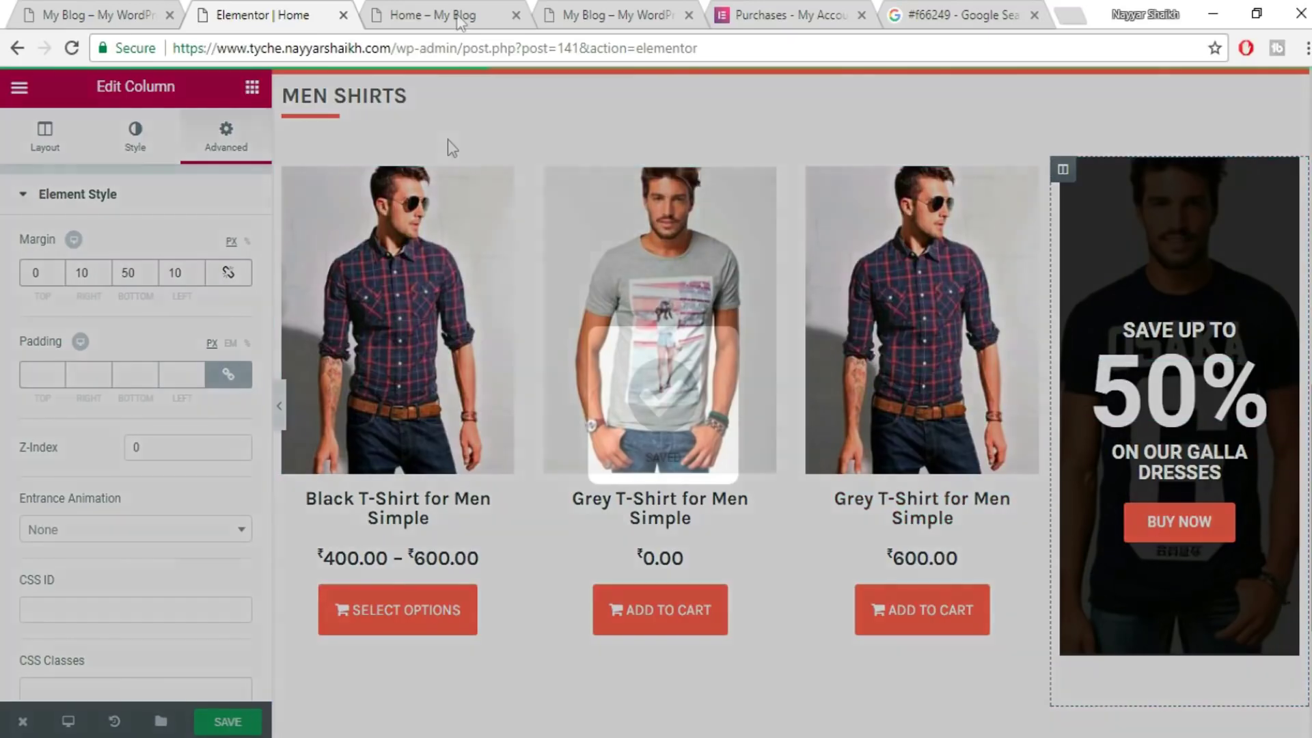
{"action": "left_click", "coordinate": [471, 16]}
{"action": "left_click", "coordinate": [479, 48]}
- Reload the live Home page to see the inset promo column
{"action": "key", "text": "Return"}
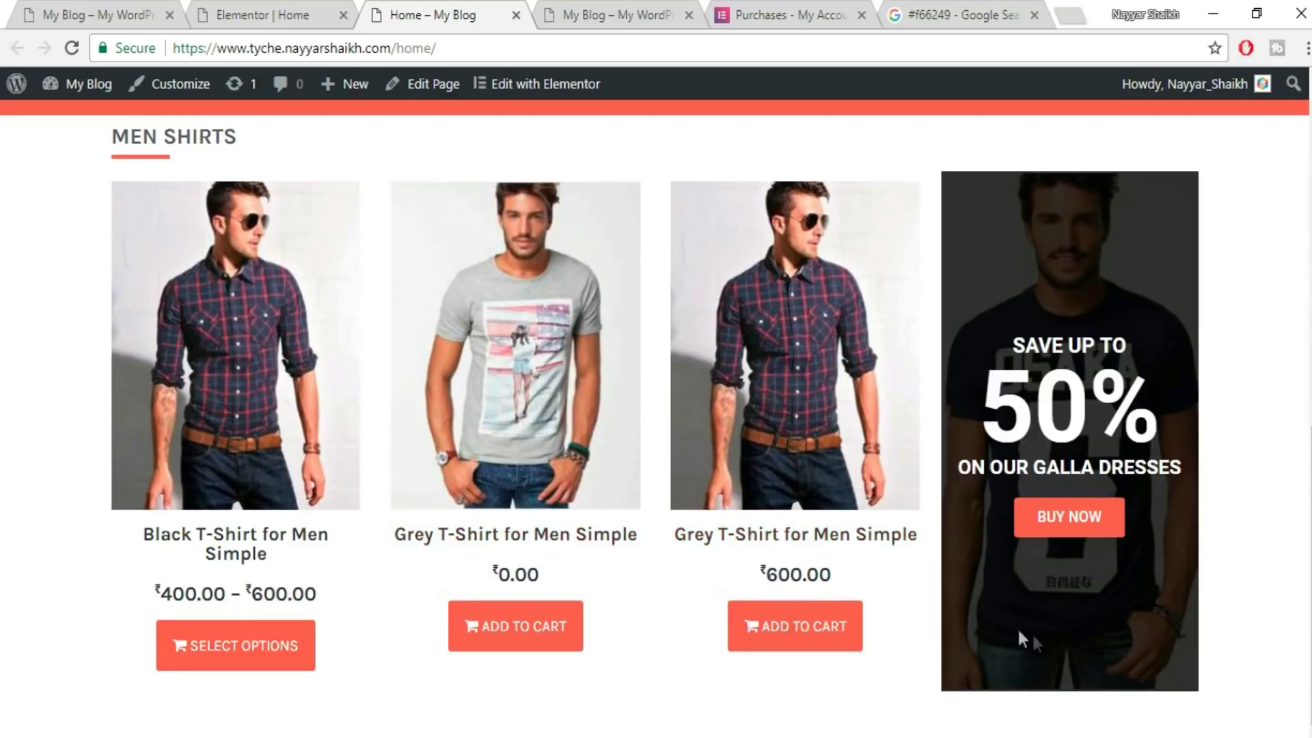
{"action": "left_click", "coordinate": [119, 8]}
{"action": "left_click", "coordinate": [1021, 339]}
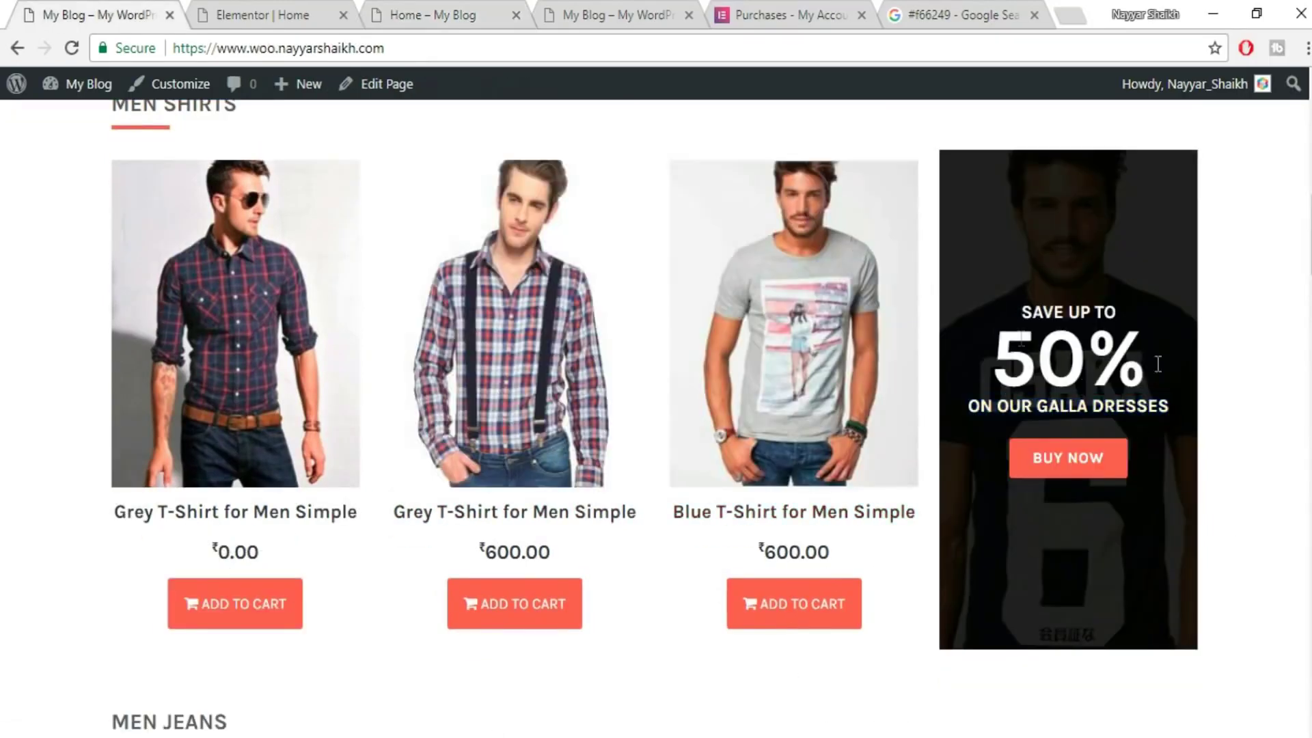
{"action": "left_click", "coordinate": [226, 9]}
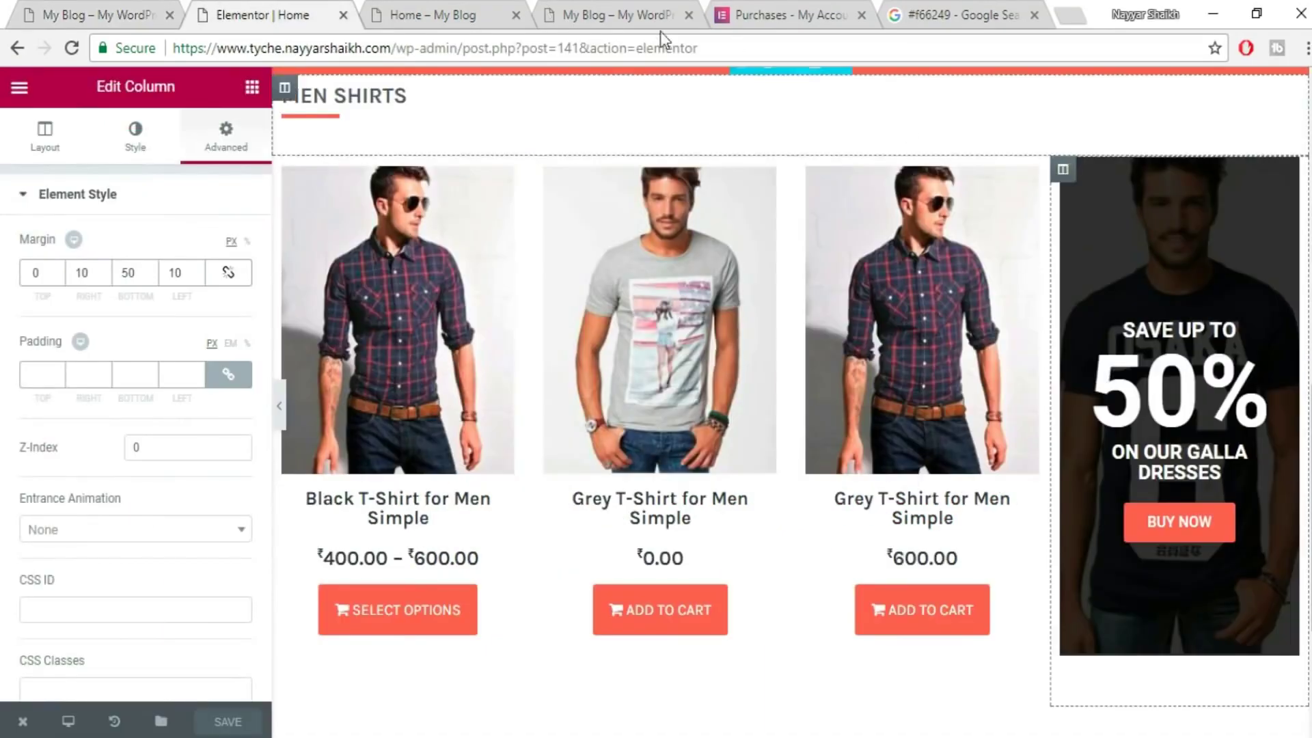
- Scroll through the reference shop's MEN SHIRTS and MEN JEANS rows for comparison
{"action": "left_click", "coordinate": [125, 8]}
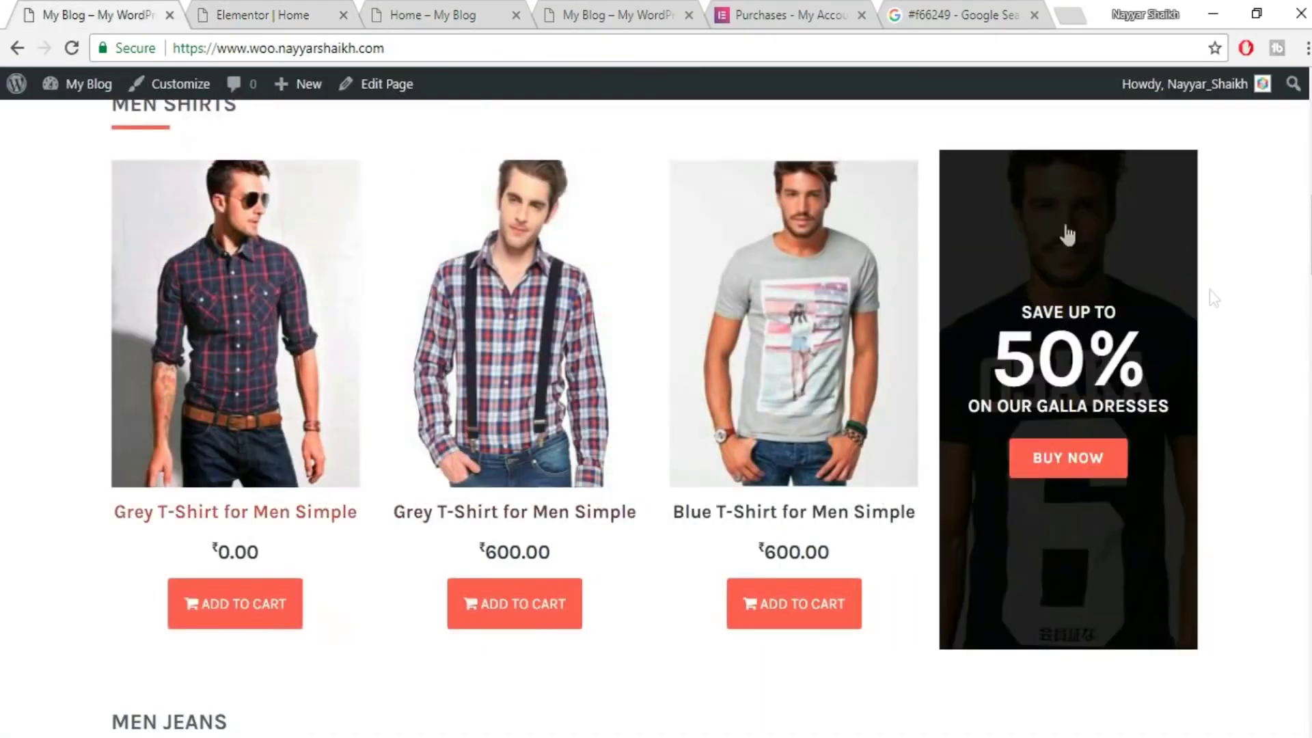
{"action": "scroll", "coordinate": [1232, 426], "scroll_direction": "down", "scroll_amount": 6}
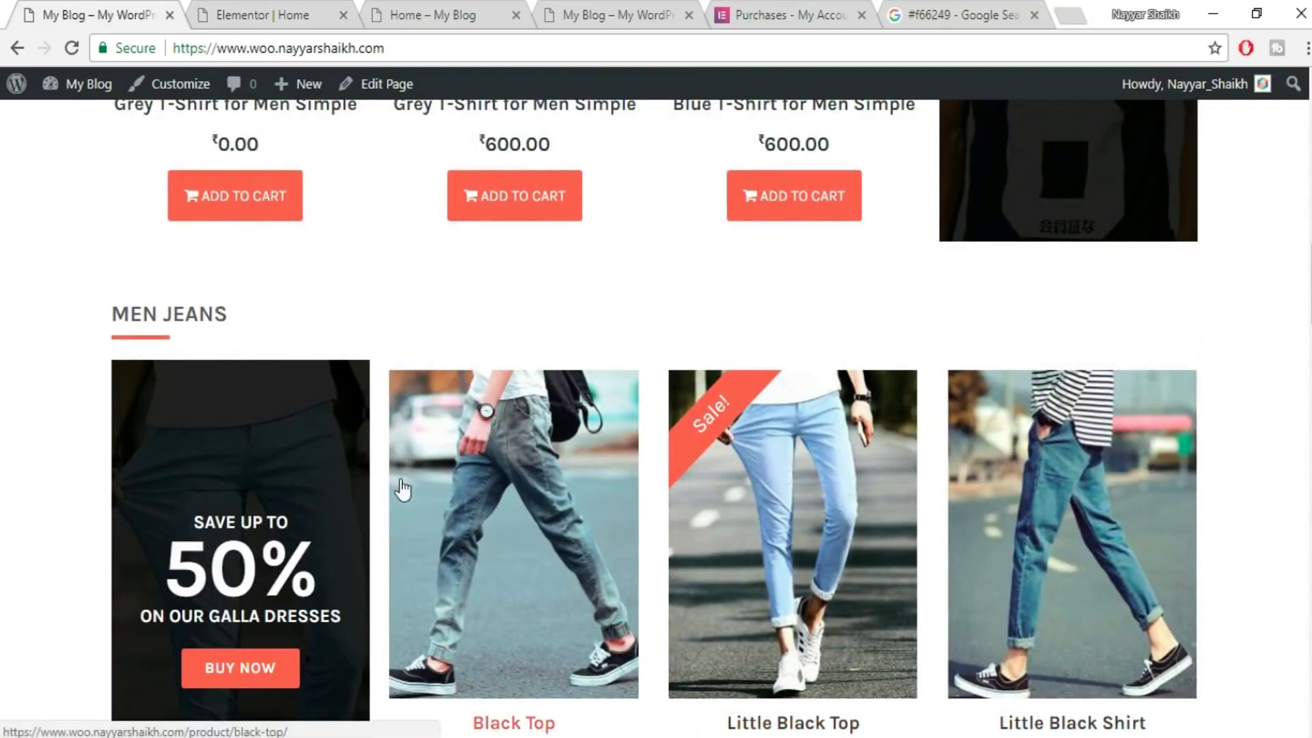
{"action": "scroll", "coordinate": [402, 489], "scroll_direction": "up", "scroll_amount": 7}
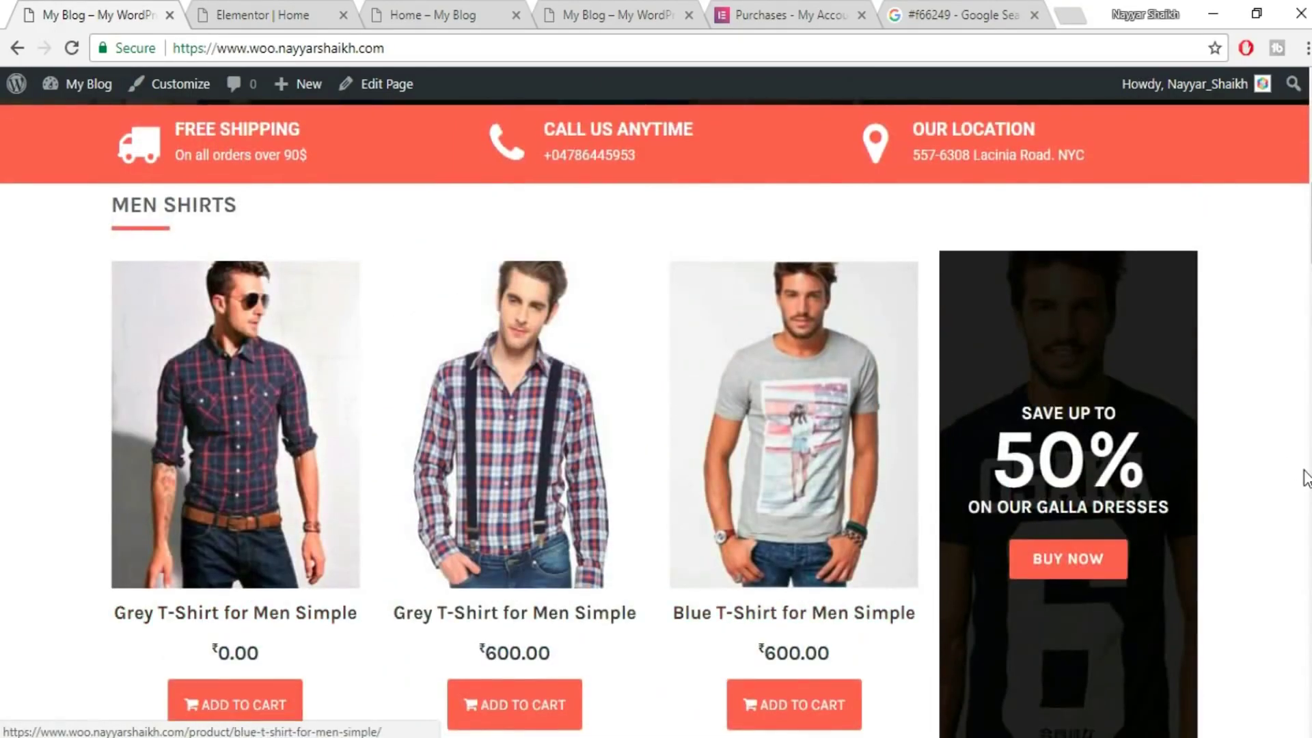
{"action": "scroll", "coordinate": [1305, 476], "scroll_direction": "down", "scroll_amount": 7}
{"action": "scroll", "coordinate": [683, 478], "scroll_direction": "down", "scroll_amount": 2}
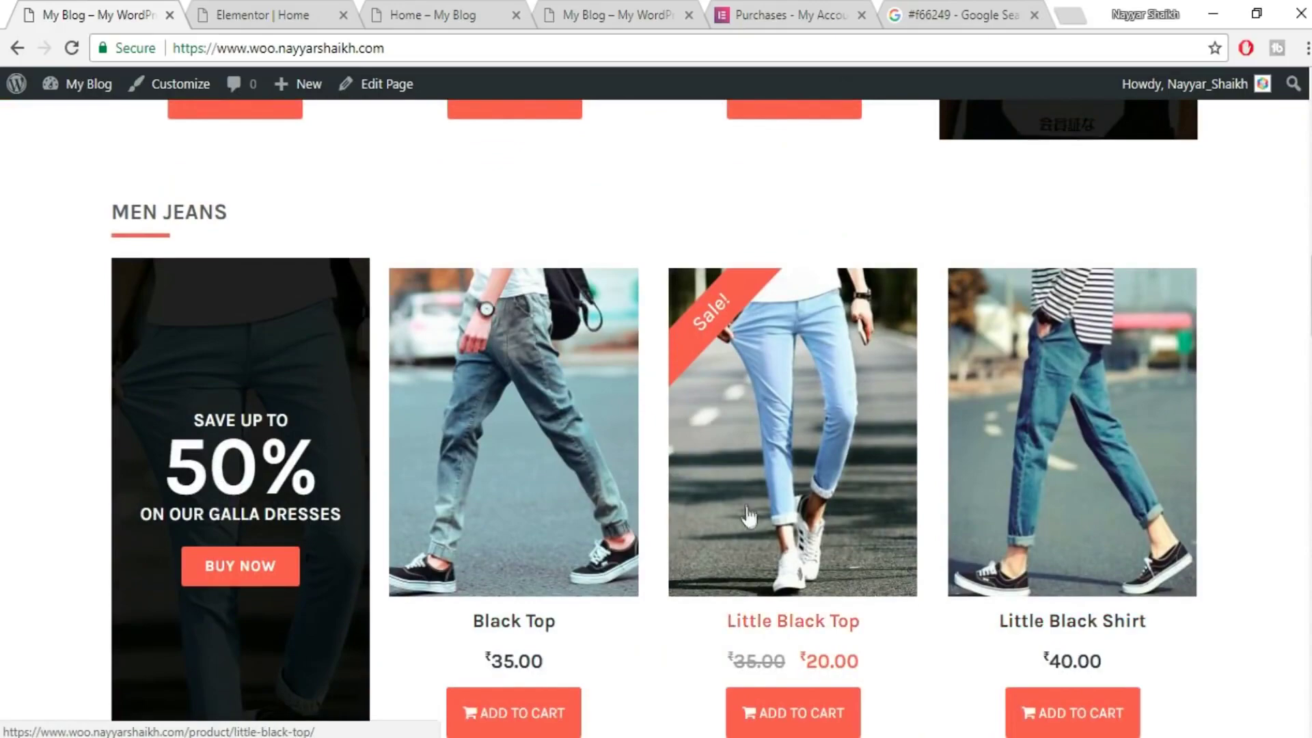
{"action": "scroll", "coordinate": [752, 505], "scroll_direction": "down", "scroll_amount": 2}
{"action": "scroll", "coordinate": [908, 349], "scroll_direction": "up", "scroll_amount": 6}
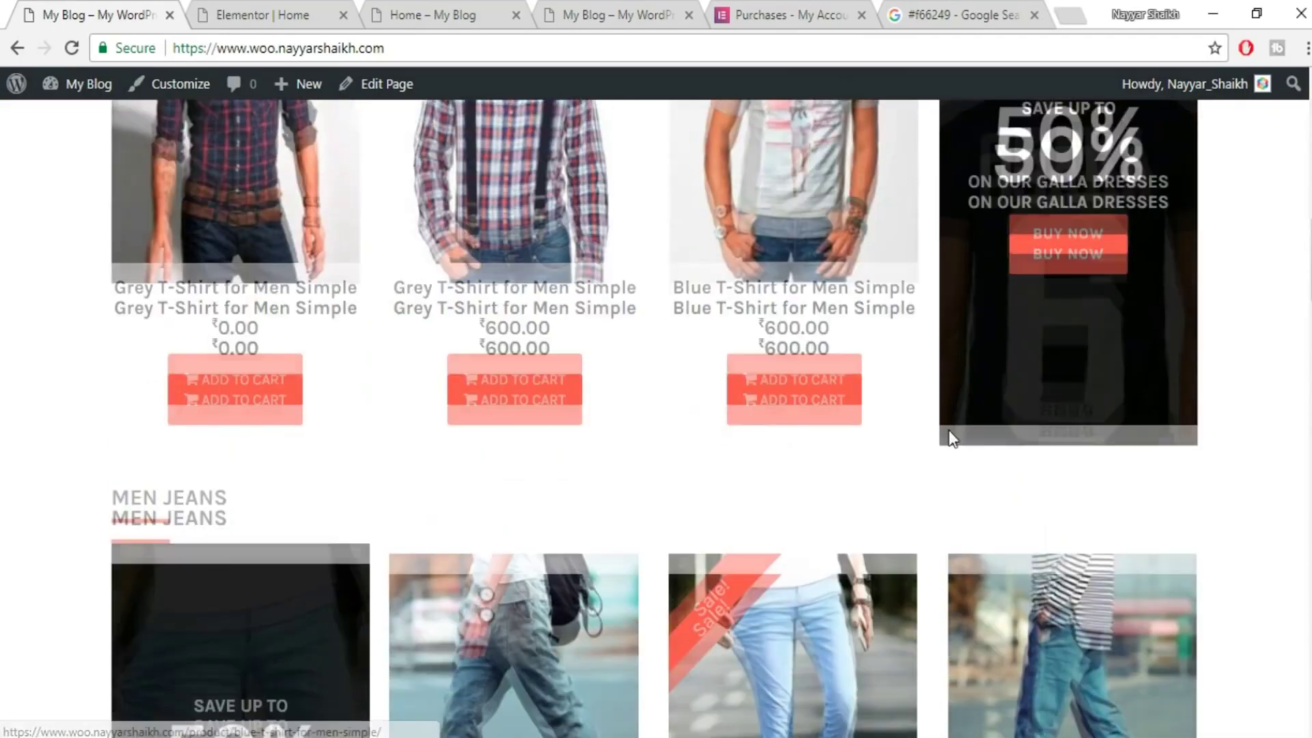
{"action": "scroll", "coordinate": [949, 429], "scroll_direction": "down", "scroll_amount": 5}
- Compare the editor's layout with the reference shop's MEN JEANS section
{"action": "left_click", "coordinate": [263, 14]}
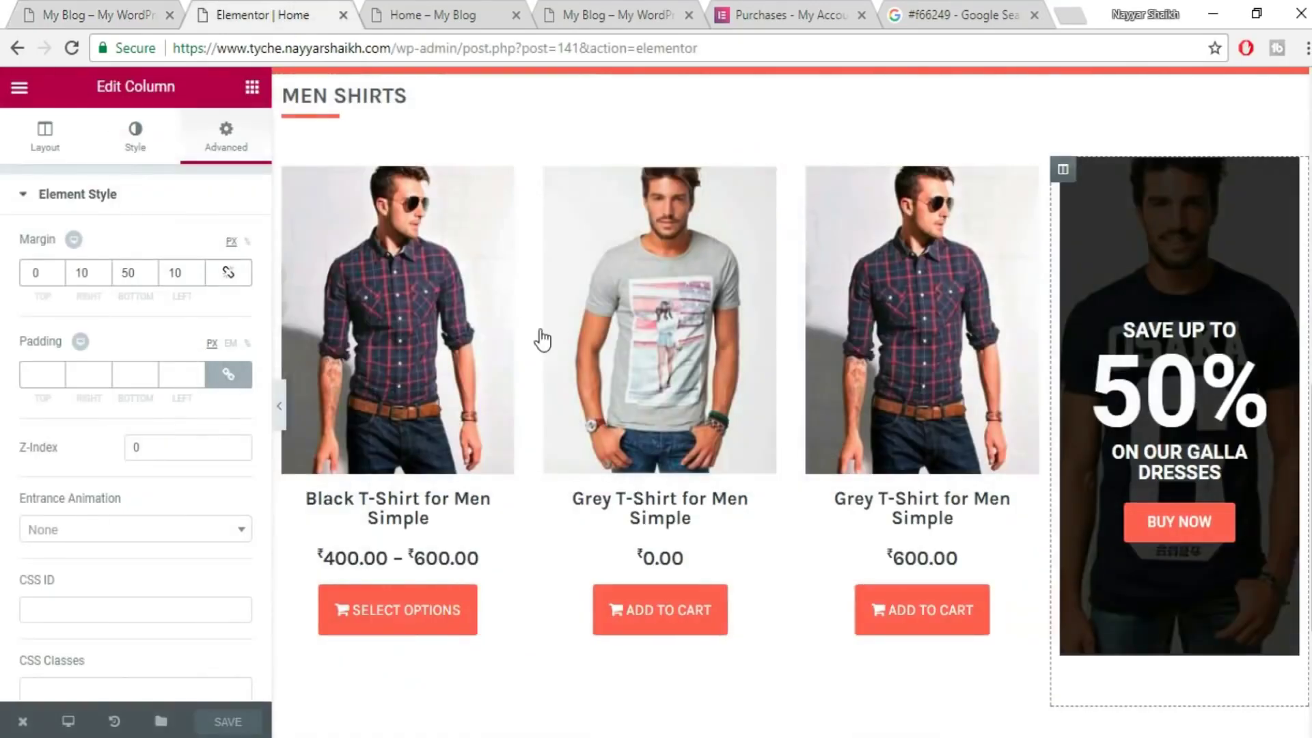
{"action": "scroll", "coordinate": [547, 345], "scroll_direction": "down", "scroll_amount": 4}
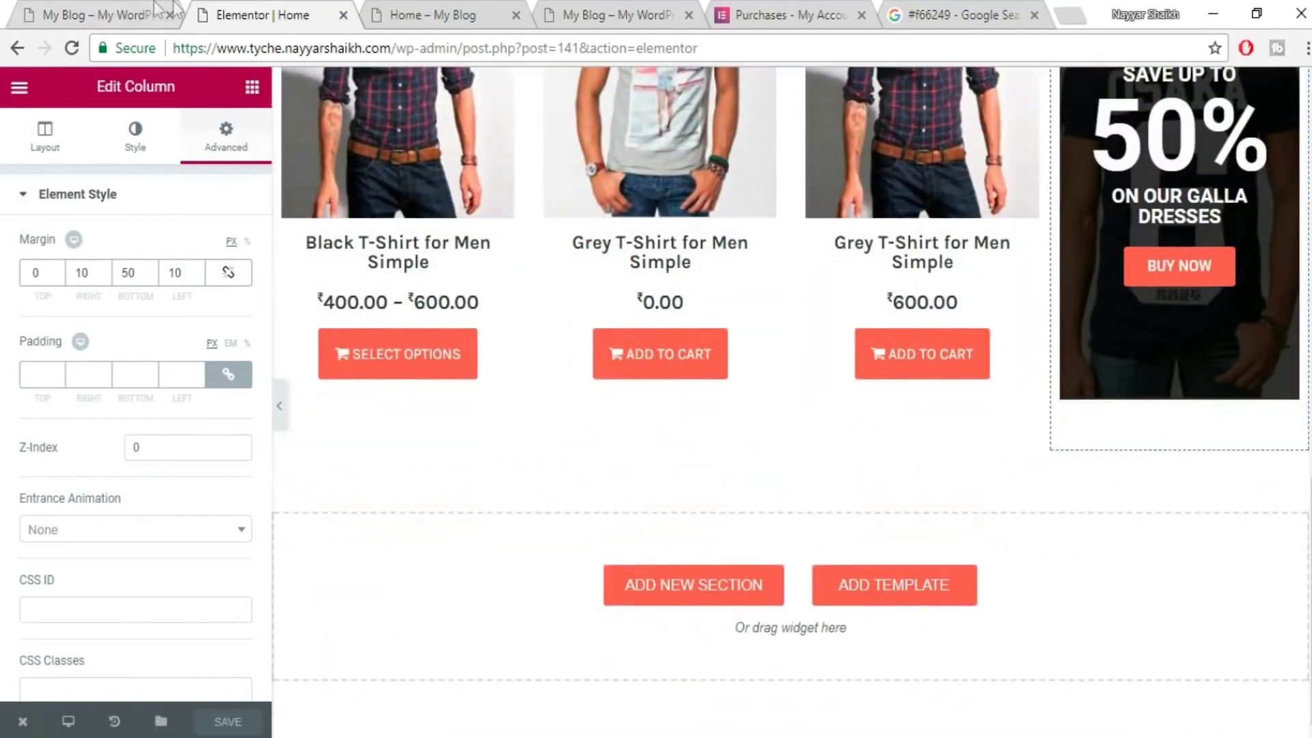
{"action": "scroll", "coordinate": [507, 379], "scroll_direction": "up", "scroll_amount": 8}
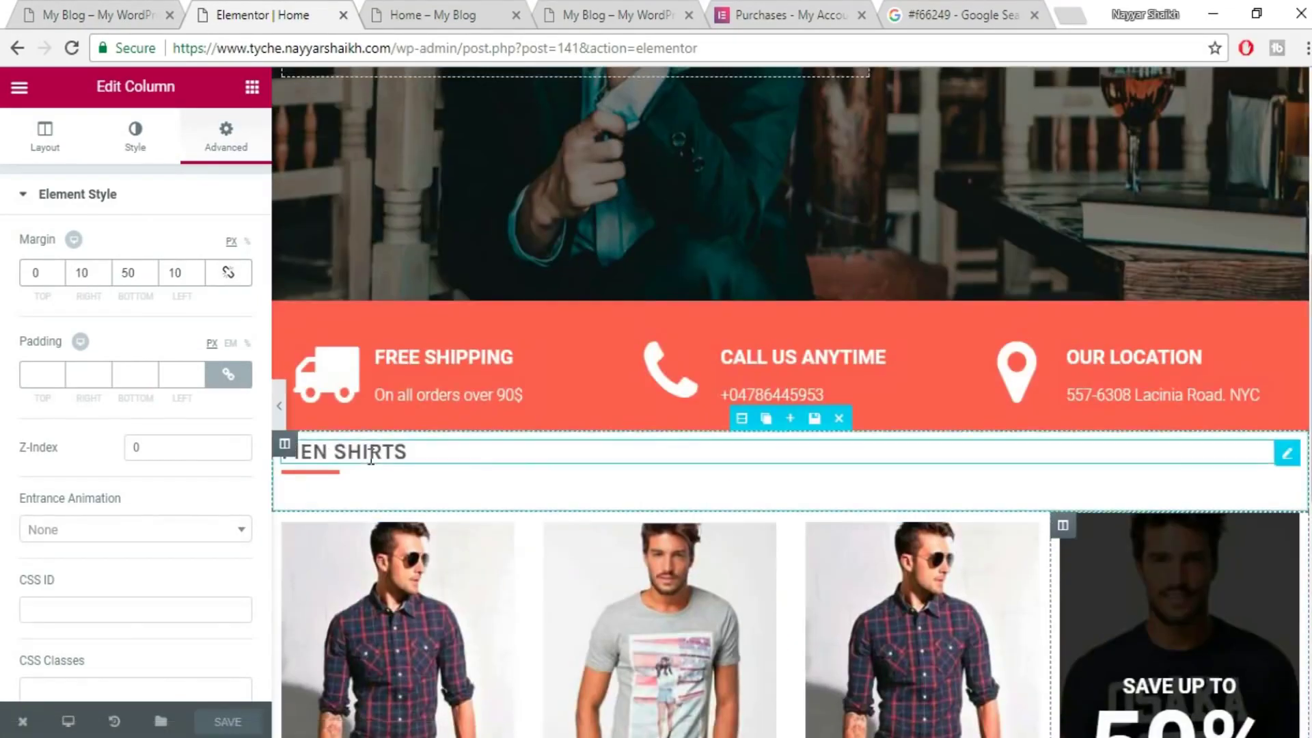
{"action": "scroll", "coordinate": [492, 414], "scroll_direction": "down", "scroll_amount": 4}
{"action": "left_click", "coordinate": [146, 1]}
{"action": "scroll", "coordinate": [338, 483], "scroll_direction": "up", "scroll_amount": 2}
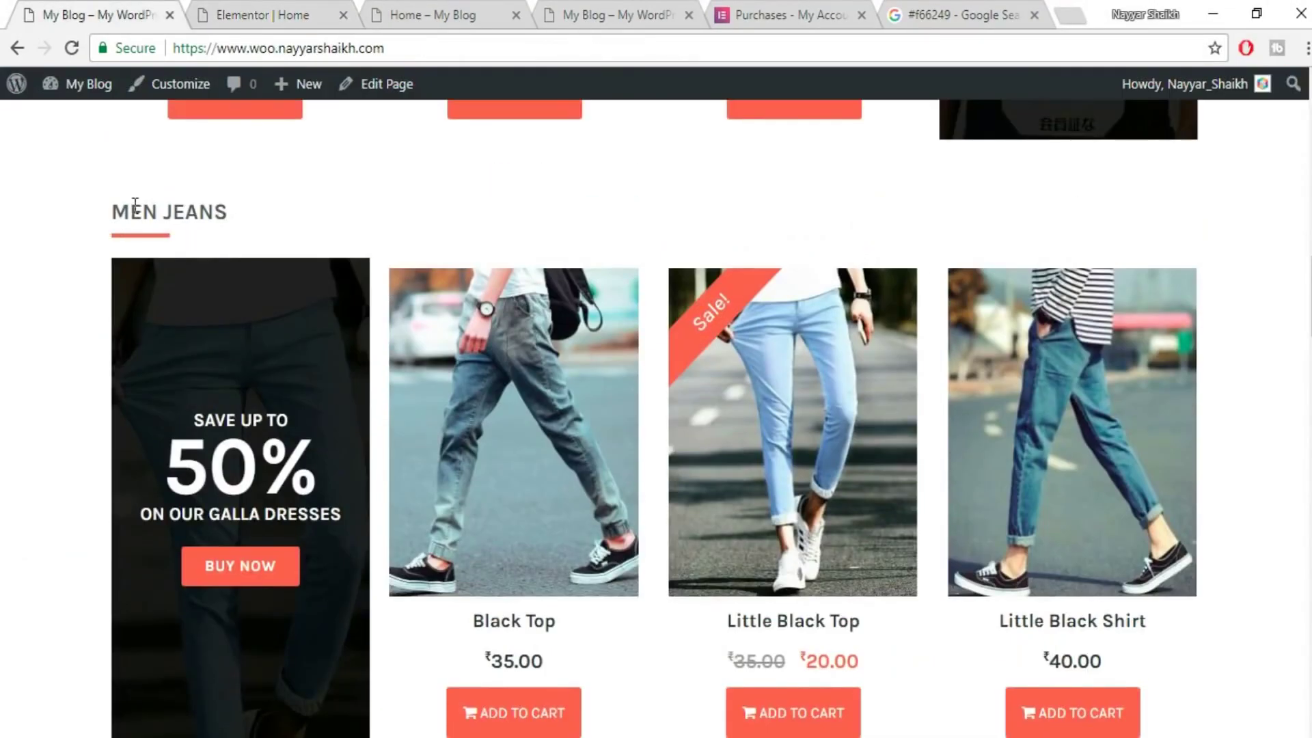
{"action": "left_click", "coordinate": [228, 6]}
{"action": "scroll", "coordinate": [881, 507], "scroll_direction": "down", "scroll_amount": 3}
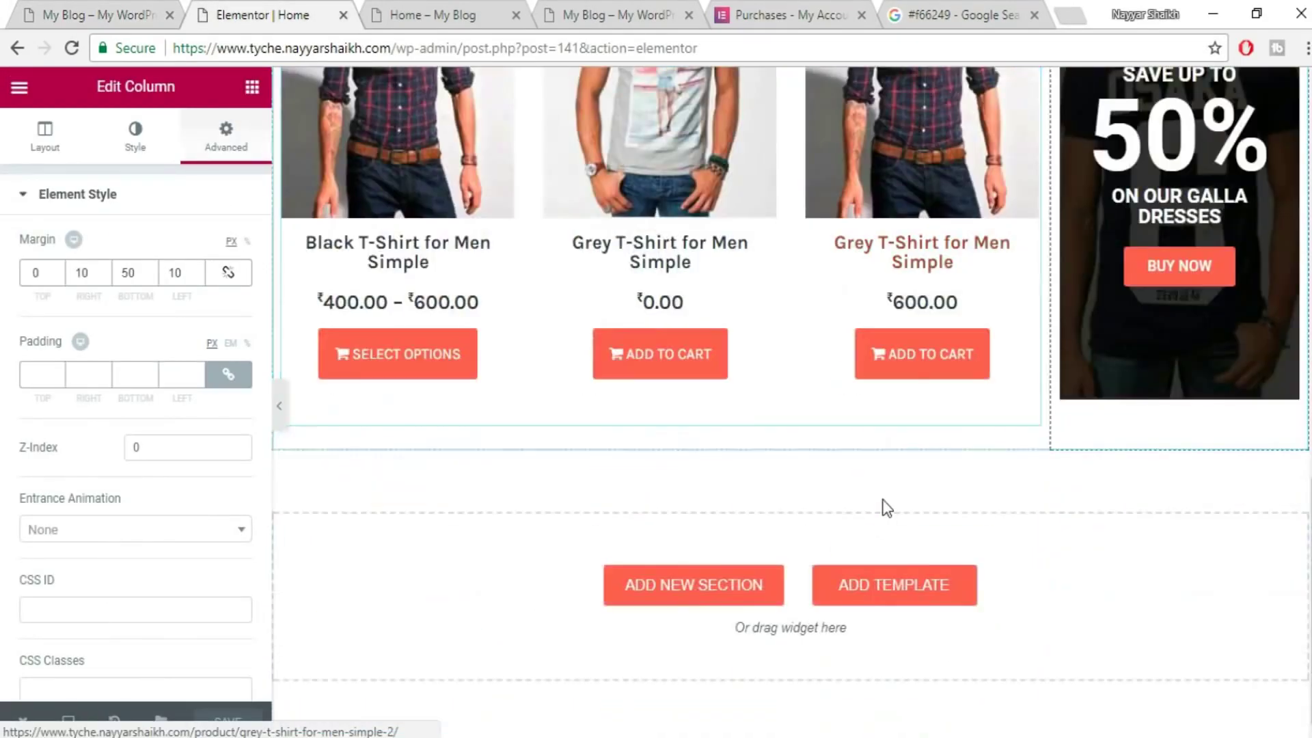
- Insert the saved MEN SHIRTS title section from My Templates below the shirts grid
{"action": "left_click", "coordinate": [882, 598]}
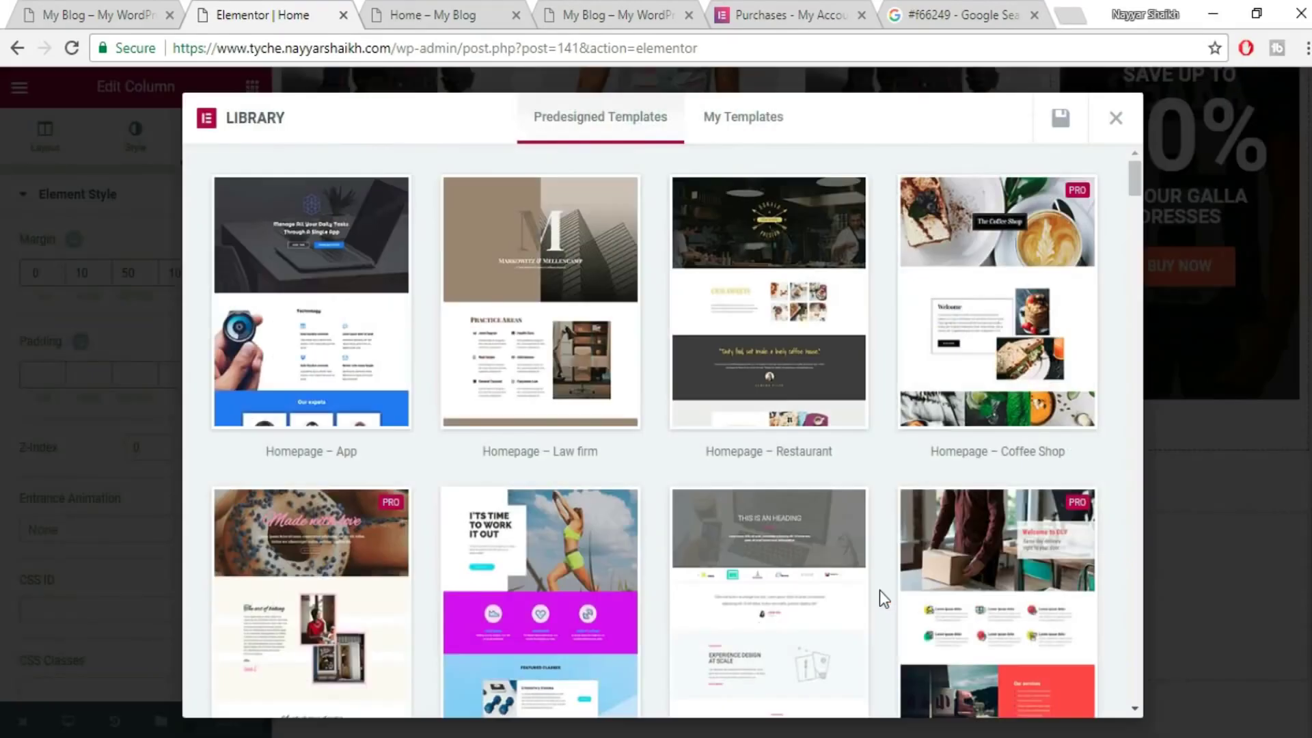
{"action": "left_click", "coordinate": [770, 122]}
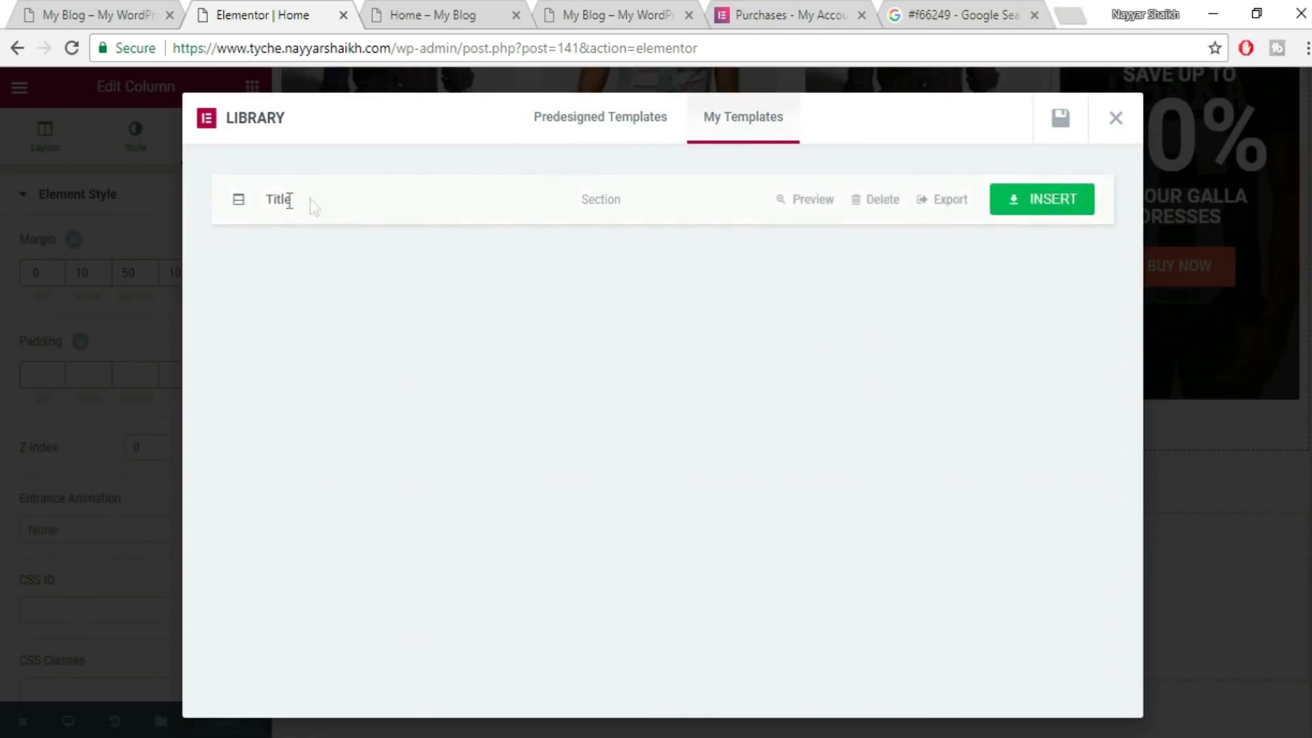
{"action": "left_click", "coordinate": [1051, 205]}
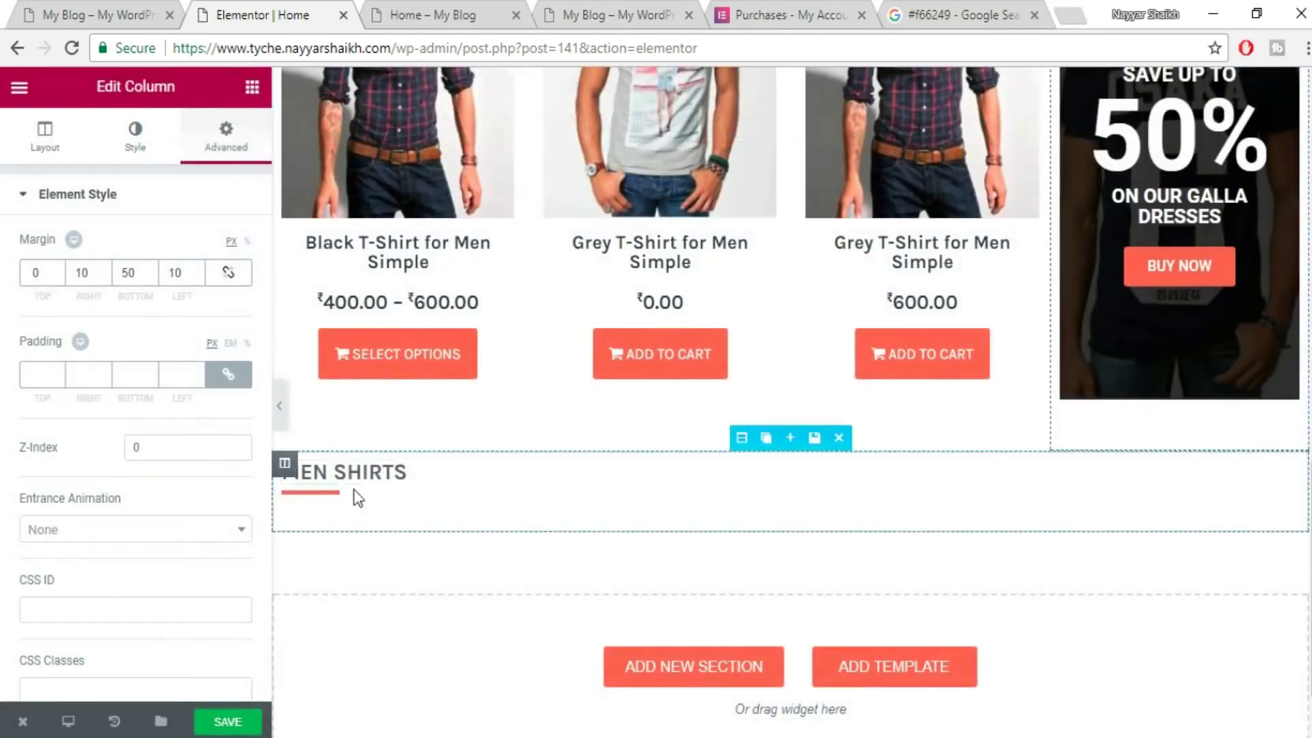
- Change the inserted heading's title to MEN JEANS, copied from the live site
{"action": "left_click", "coordinate": [384, 470]}
{"action": "key", "text": "ctrl+shift+Tab"}
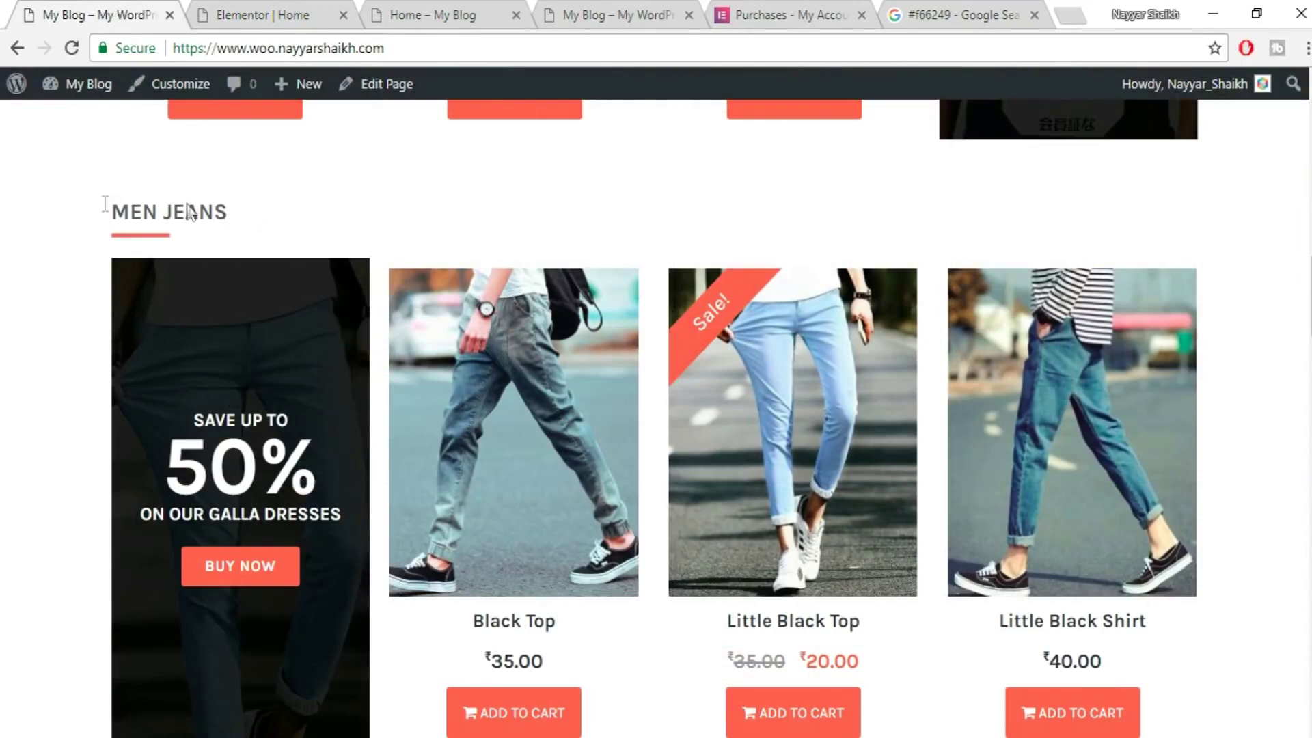
{"action": "left_click_drag", "start_coordinate": [229, 213], "coordinate": [95, 213]}
{"action": "key", "text": "ctrl+c"}
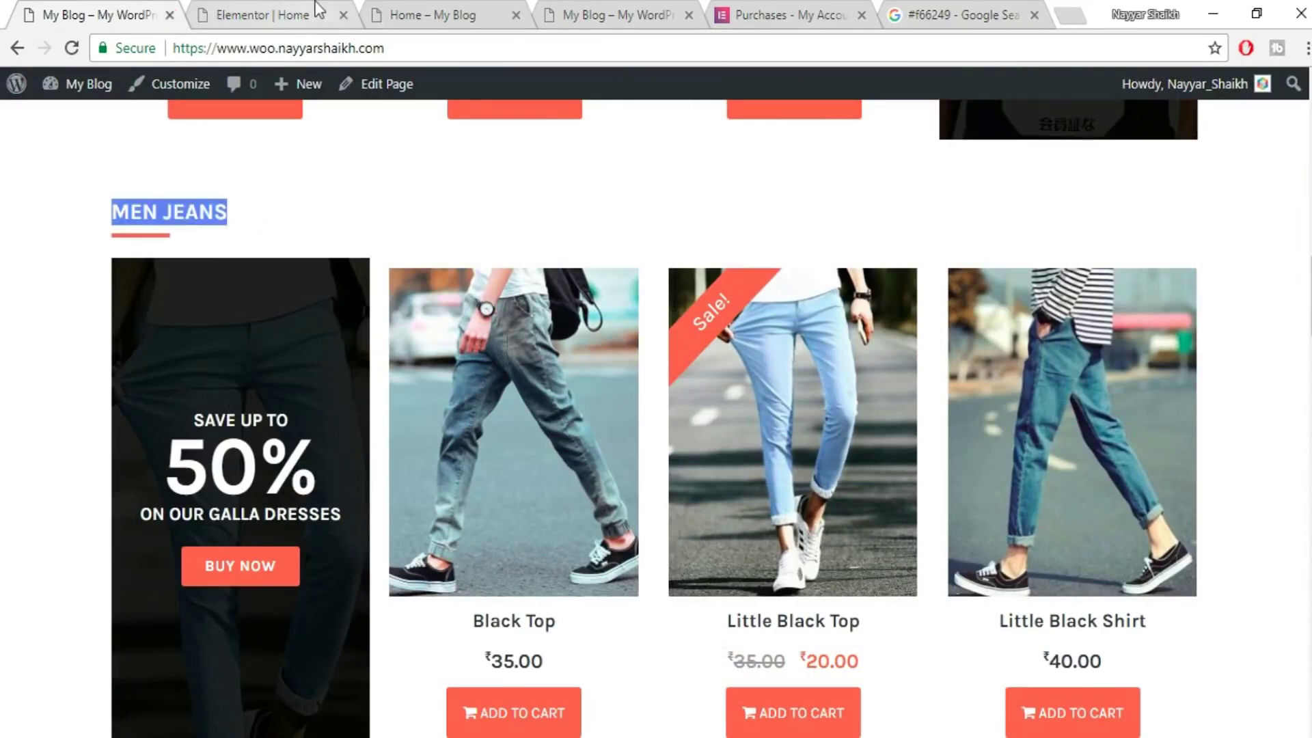
{"action": "left_click", "coordinate": [259, 15]}
{"action": "key", "text": "ctrl+a"}
{"action": "left_click", "coordinate": [155, 272]}
{"action": "key", "text": "ctrl+a"}
{"action": "key", "text": "ctrl+v"}
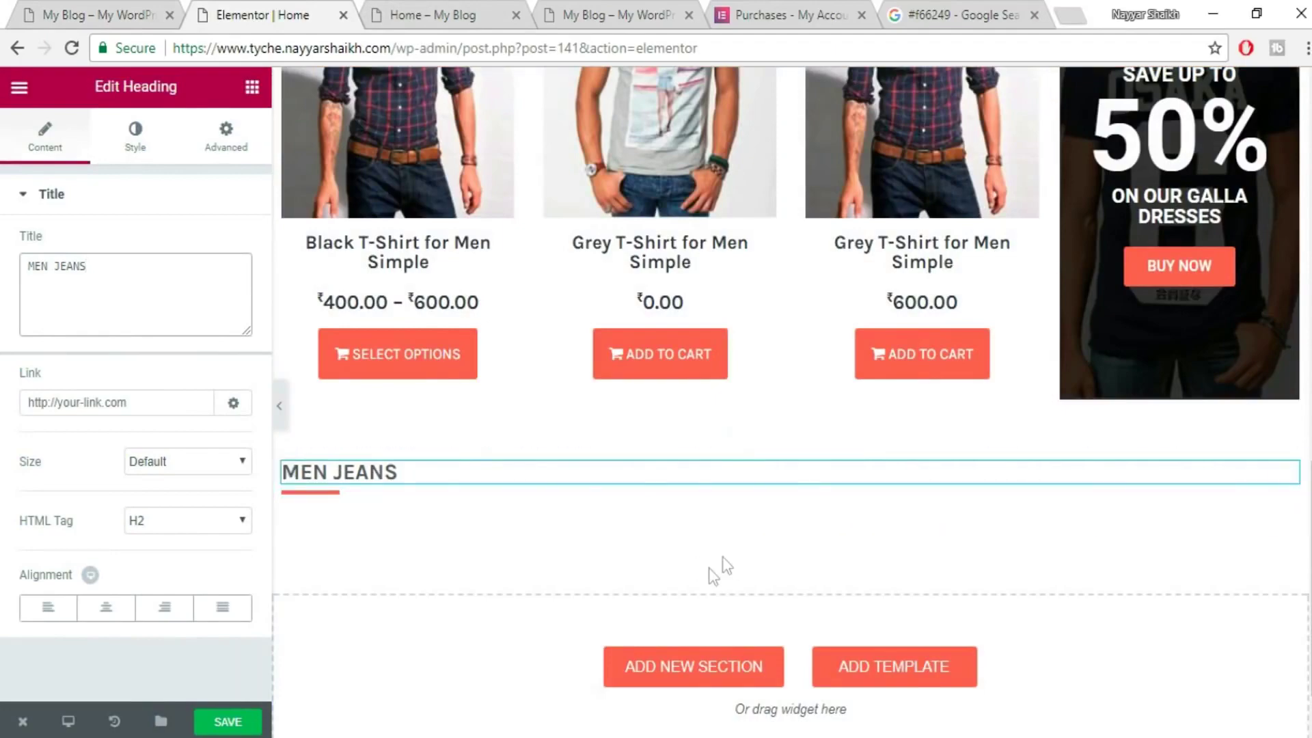
- Duplicate the shirts product section and move the MEN JEANS heading directly above the copy
{"action": "scroll", "coordinate": [728, 559], "scroll_direction": "up", "scroll_amount": 3}
{"action": "scroll", "coordinate": [728, 559], "scroll_direction": "up", "scroll_amount": 3}
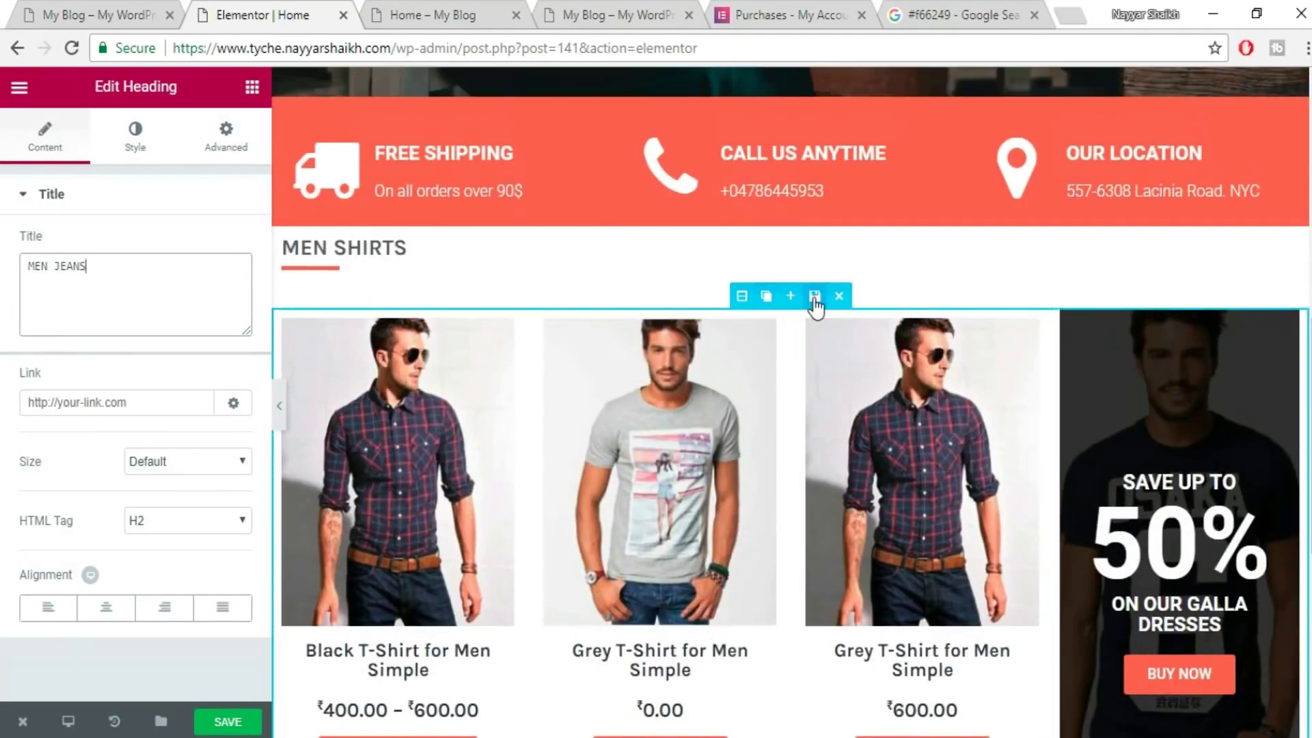
{"action": "left_click", "coordinate": [766, 296]}
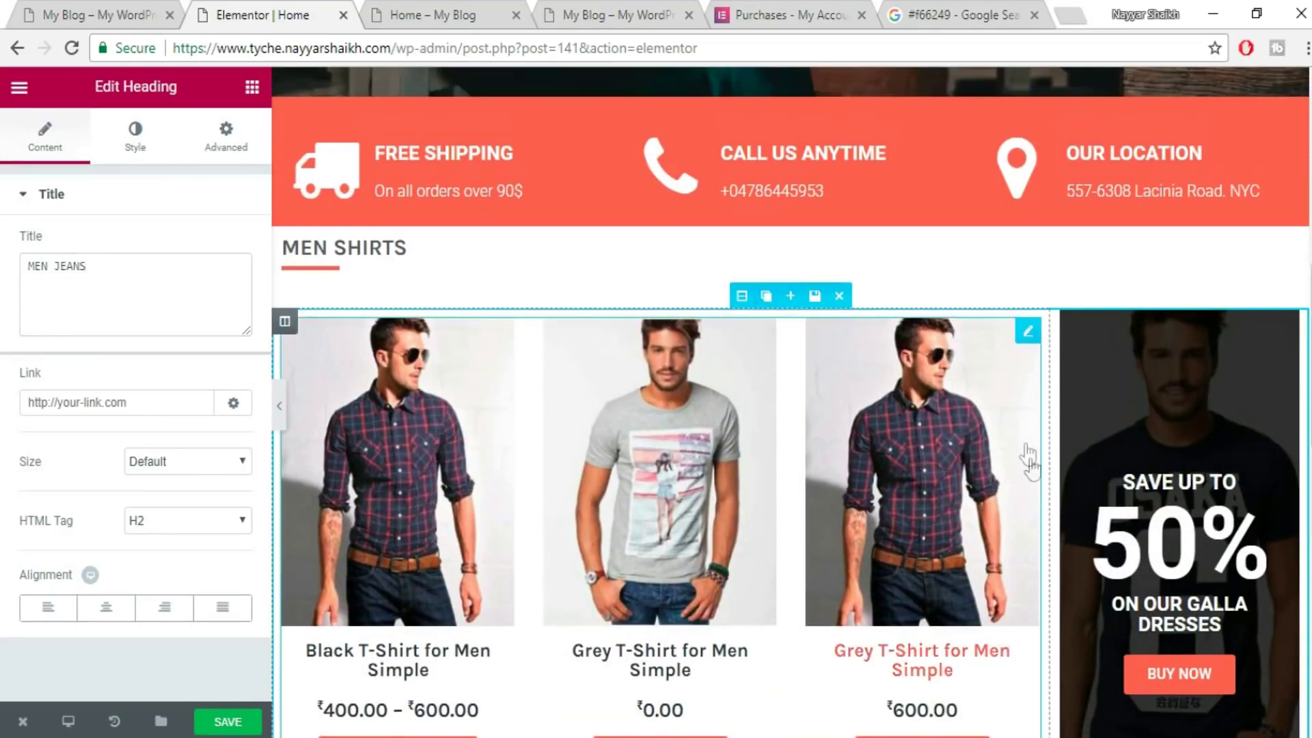
{"action": "scroll", "coordinate": [1033, 482], "scroll_direction": "down", "scroll_amount": 1}
{"action": "scroll", "coordinate": [1033, 482], "scroll_direction": "down", "scroll_amount": 6}
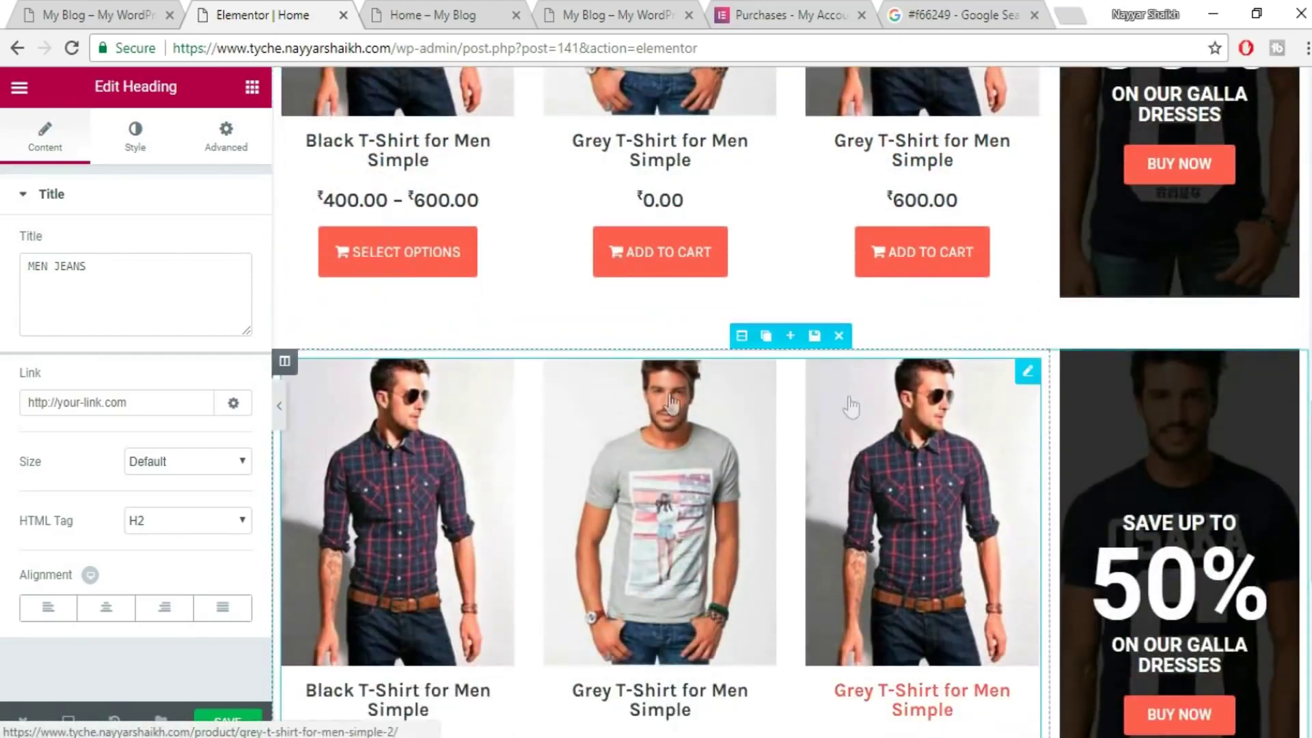
{"action": "scroll", "coordinate": [829, 384], "scroll_direction": "down", "scroll_amount": 1}
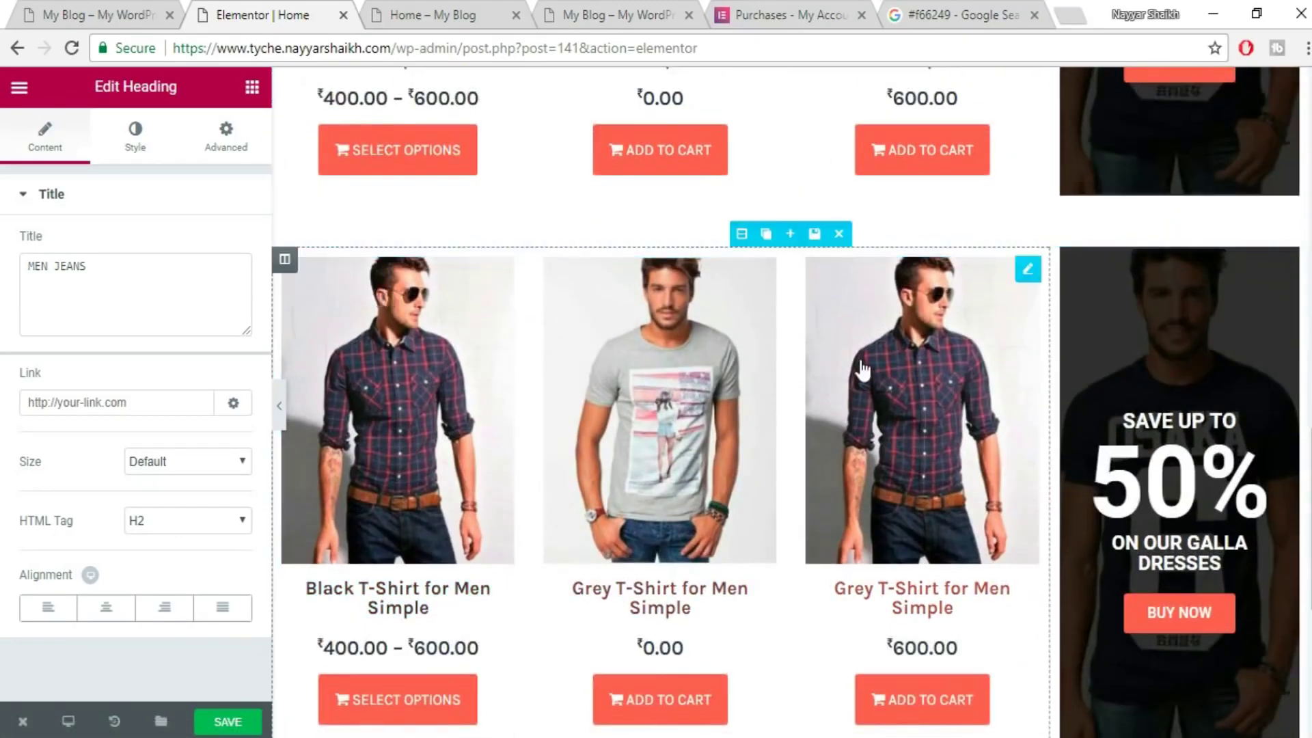
{"action": "scroll", "coordinate": [863, 369], "scroll_direction": "down", "scroll_amount": 1}
{"action": "scroll", "coordinate": [862, 369], "scroll_direction": "down", "scroll_amount": 3}
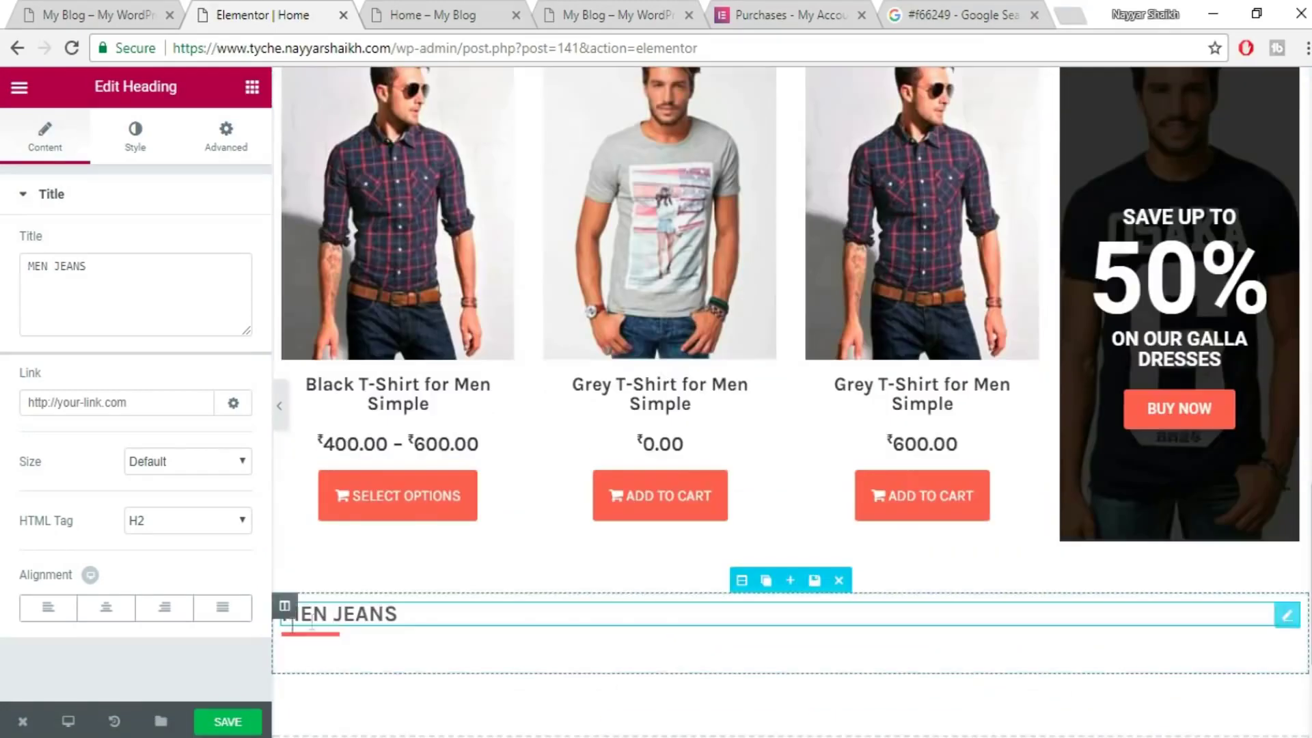
{"action": "left_click_drag", "start_coordinate": [741, 580], "coordinate": [1002, 22]}
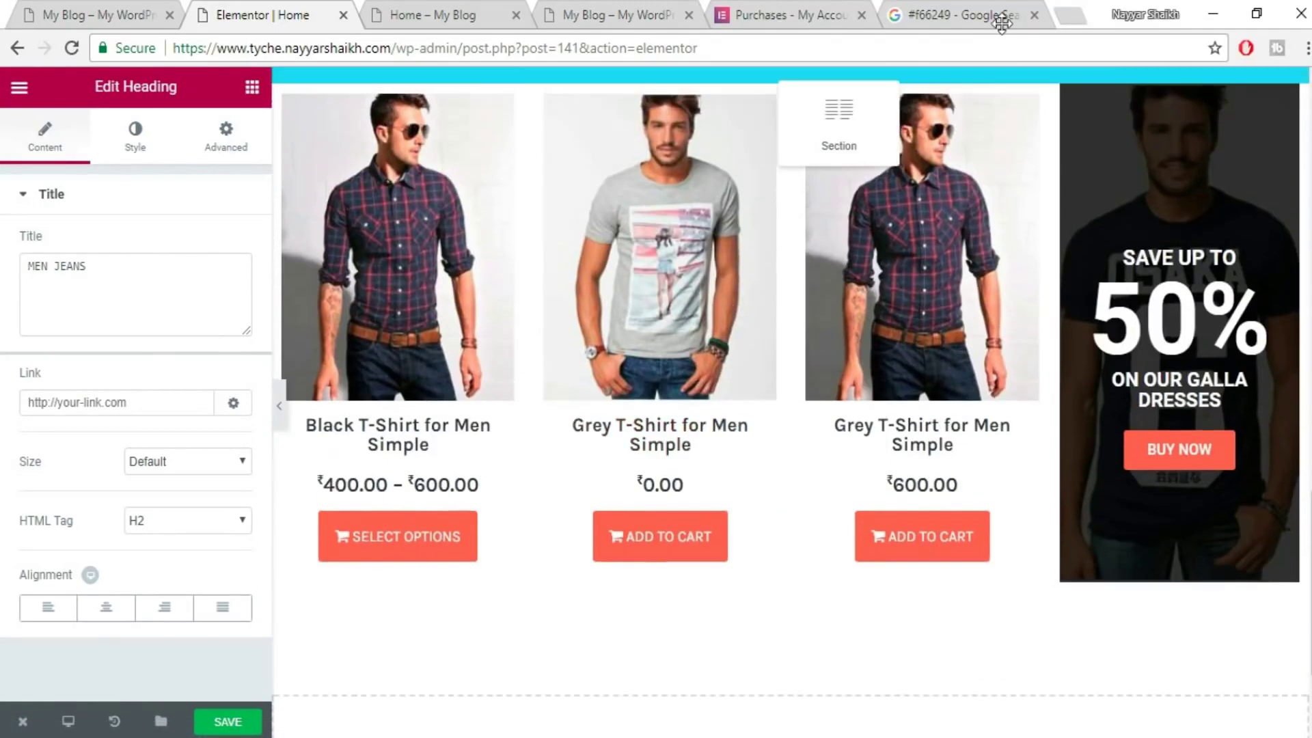
{"action": "left_click_drag", "start_coordinate": [918, 42], "coordinate": [899, 114]}
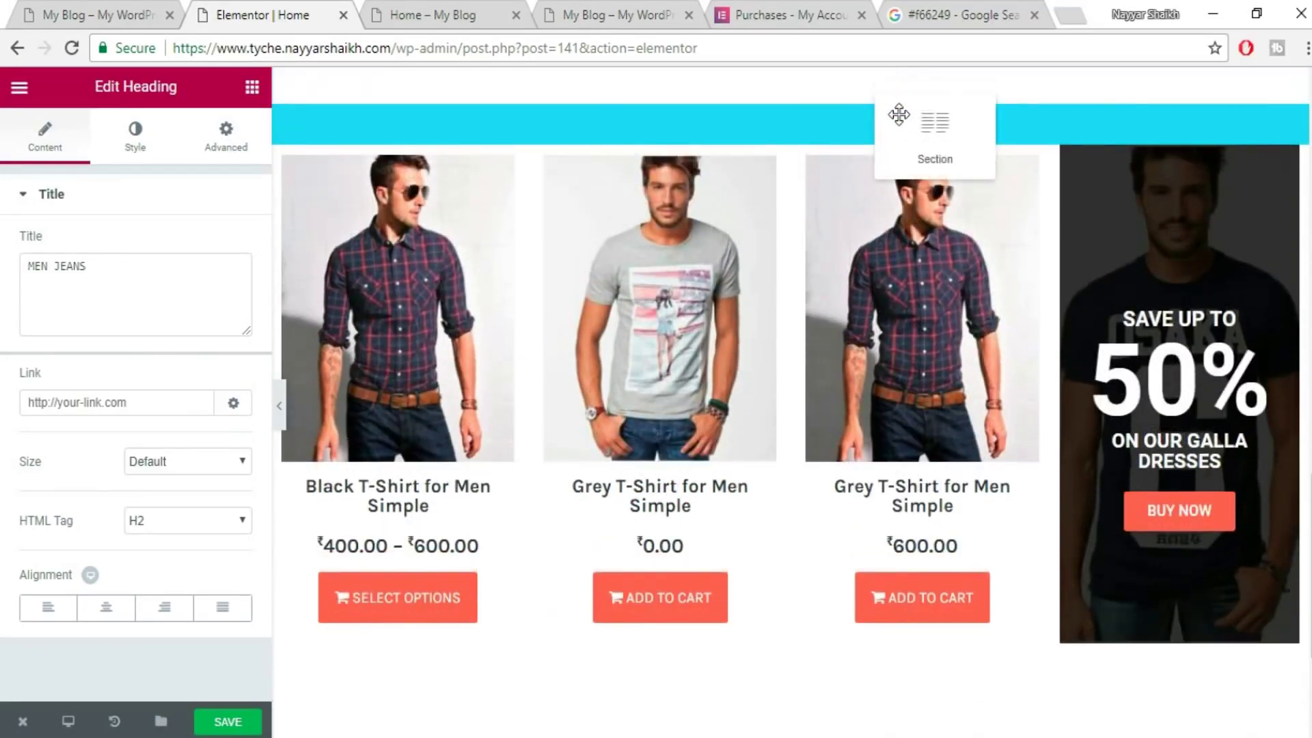
{"action": "left_click_drag", "start_coordinate": [951, 149], "coordinate": [916, 181]}
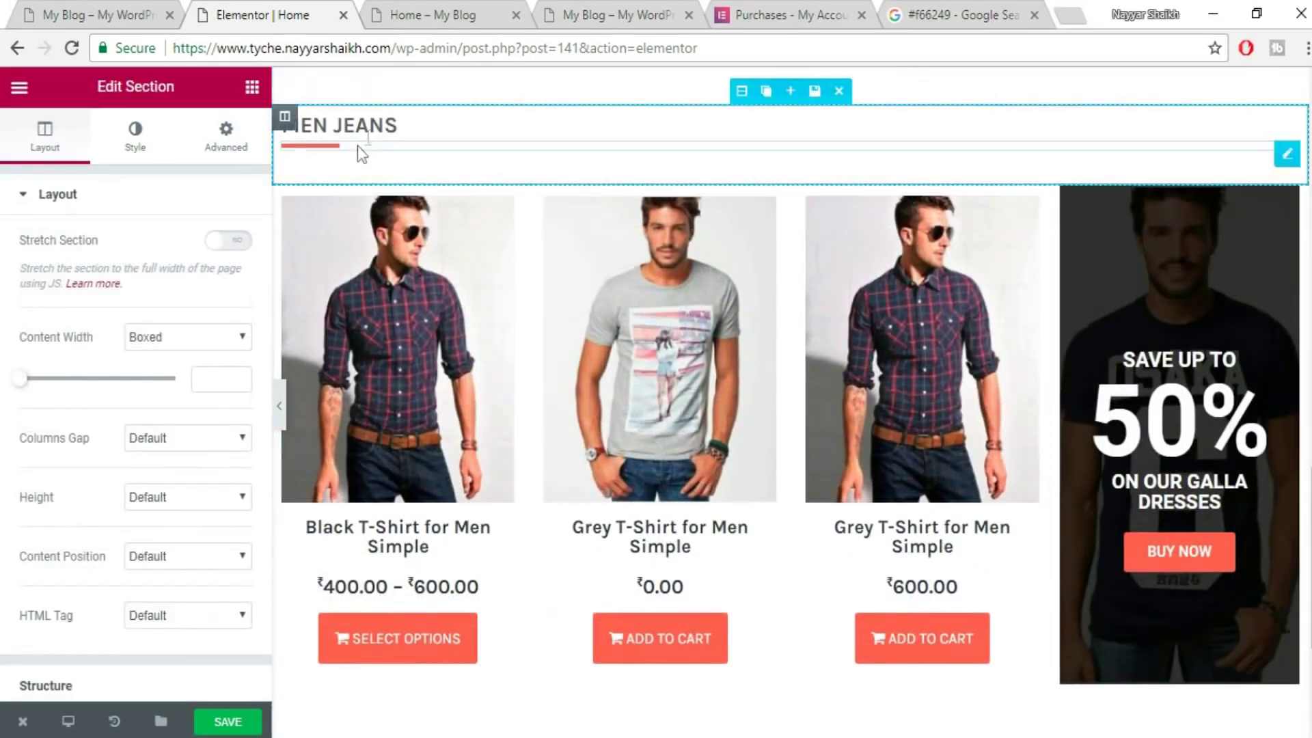
- Filter the copied product grid's query to the Jeans category, removing T-Shirts
{"action": "left_click", "coordinate": [714, 309]}
{"action": "left_click", "coordinate": [83, 365]}
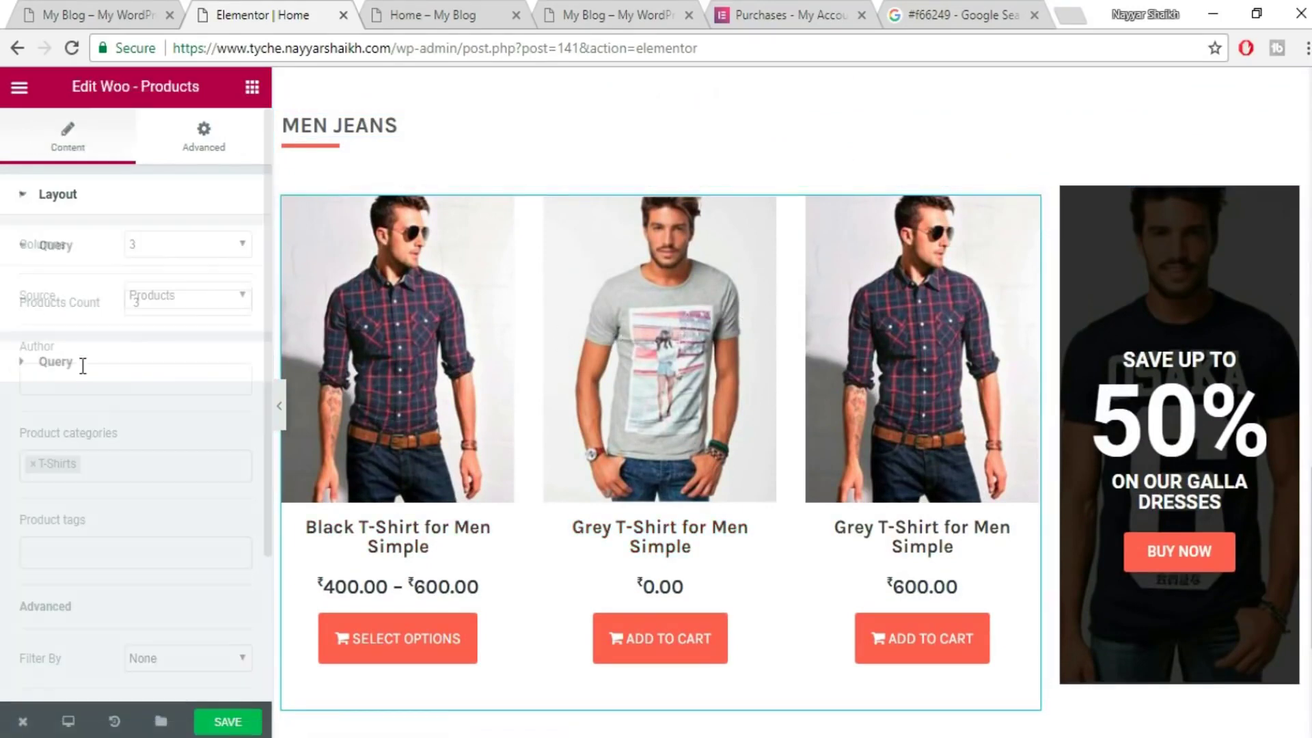
{"action": "scroll", "coordinate": [146, 457], "scroll_direction": "down", "scroll_amount": 2}
{"action": "left_click", "coordinate": [28, 366]}
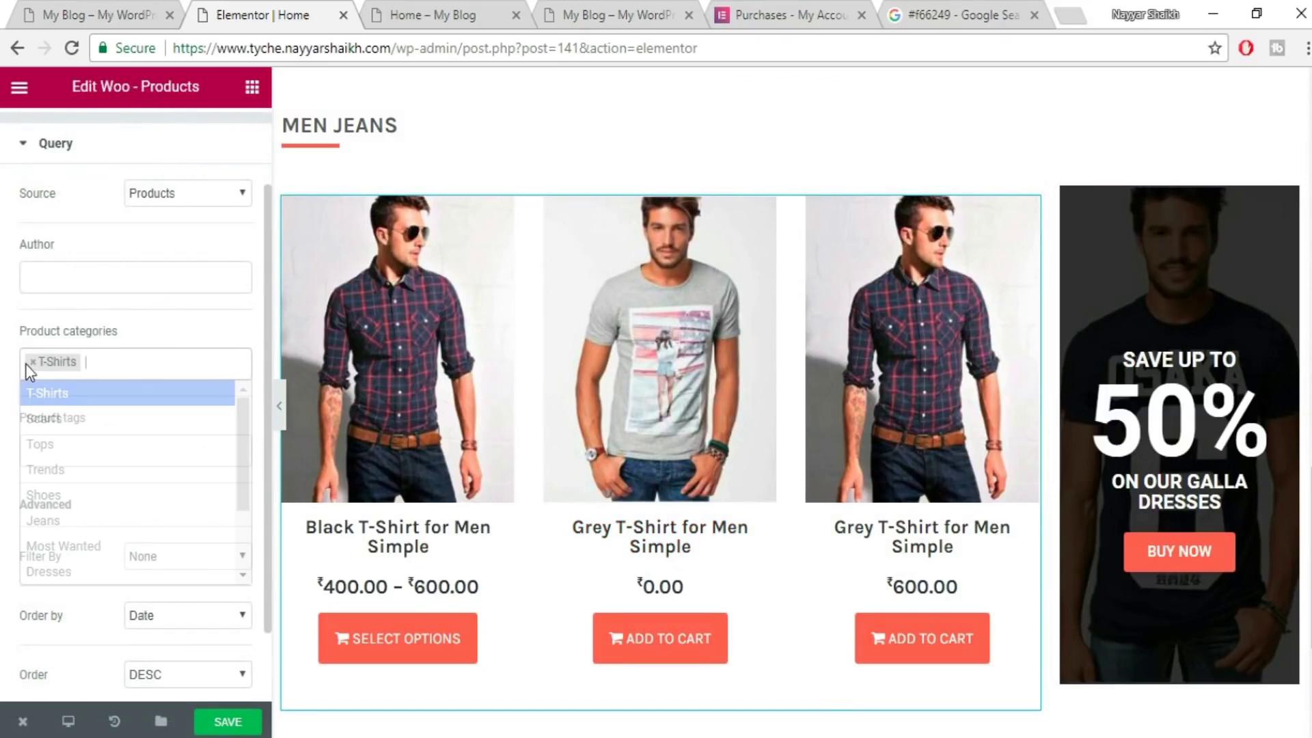
{"action": "left_click", "coordinate": [29, 363]}
{"action": "left_click", "coordinate": [29, 363]}
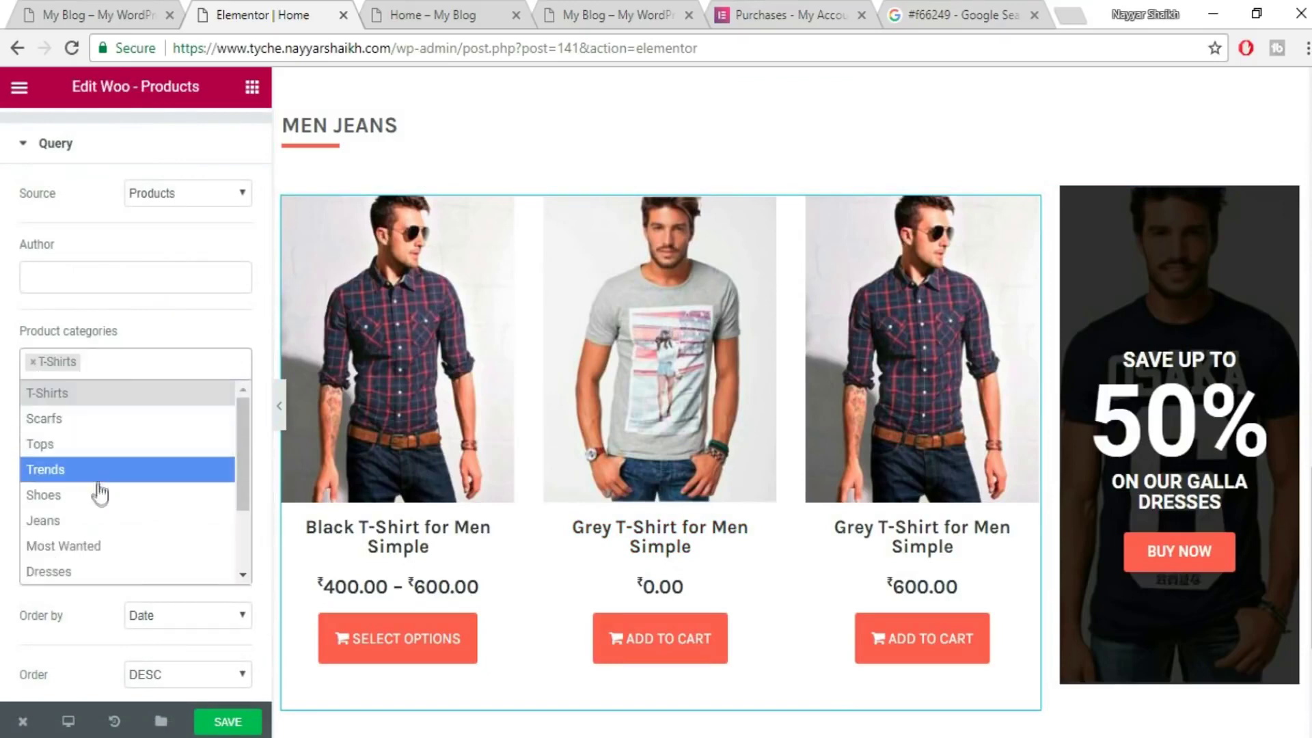
{"action": "left_click", "coordinate": [99, 524]}
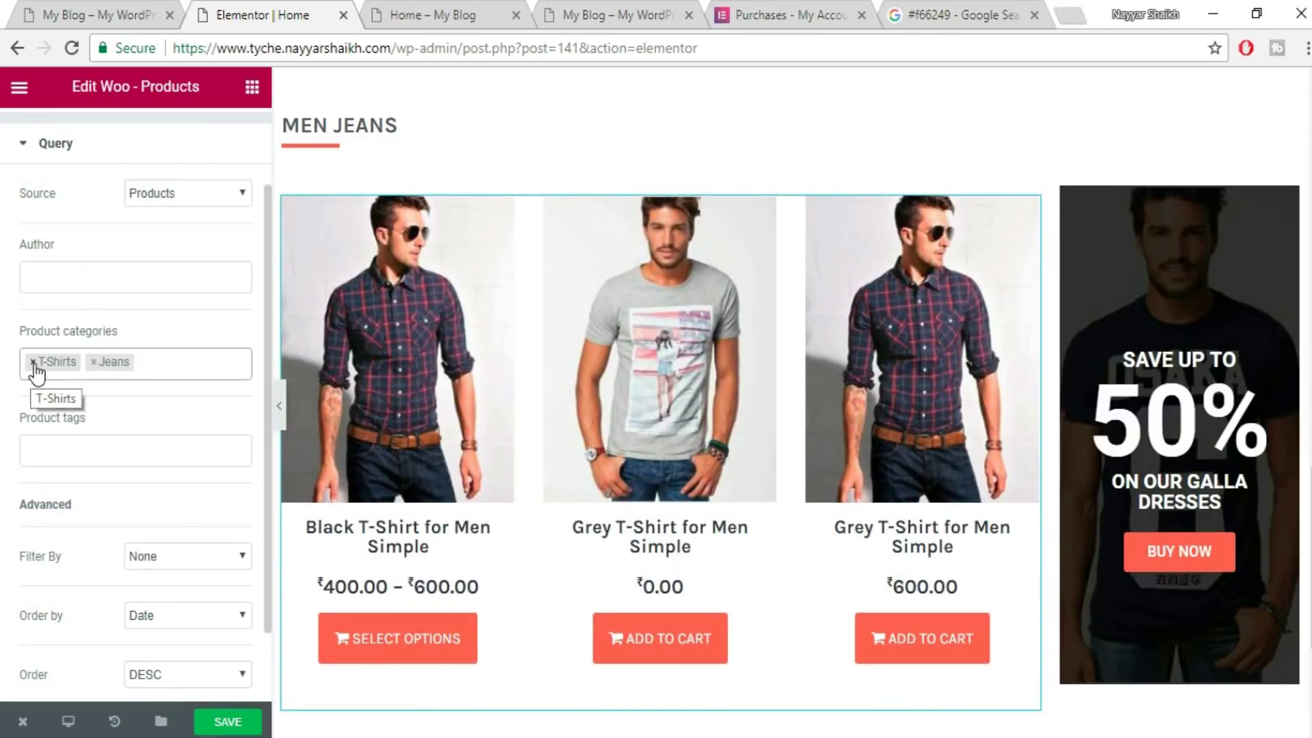
{"action": "left_click", "coordinate": [33, 363]}
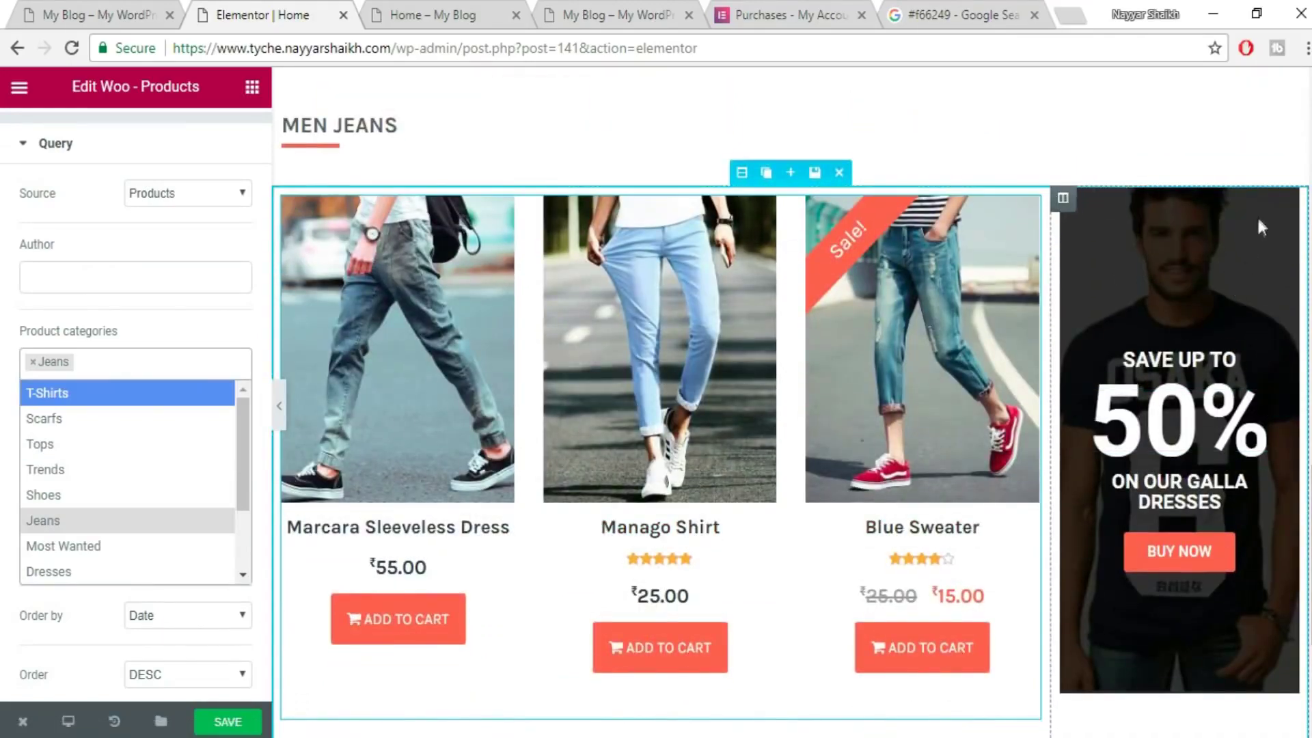
- Replace the promo column's OSAKA shirt background with the light blue jeans photo and save
{"action": "left_click", "coordinate": [1066, 203]}
{"action": "left_click", "coordinate": [152, 134]}
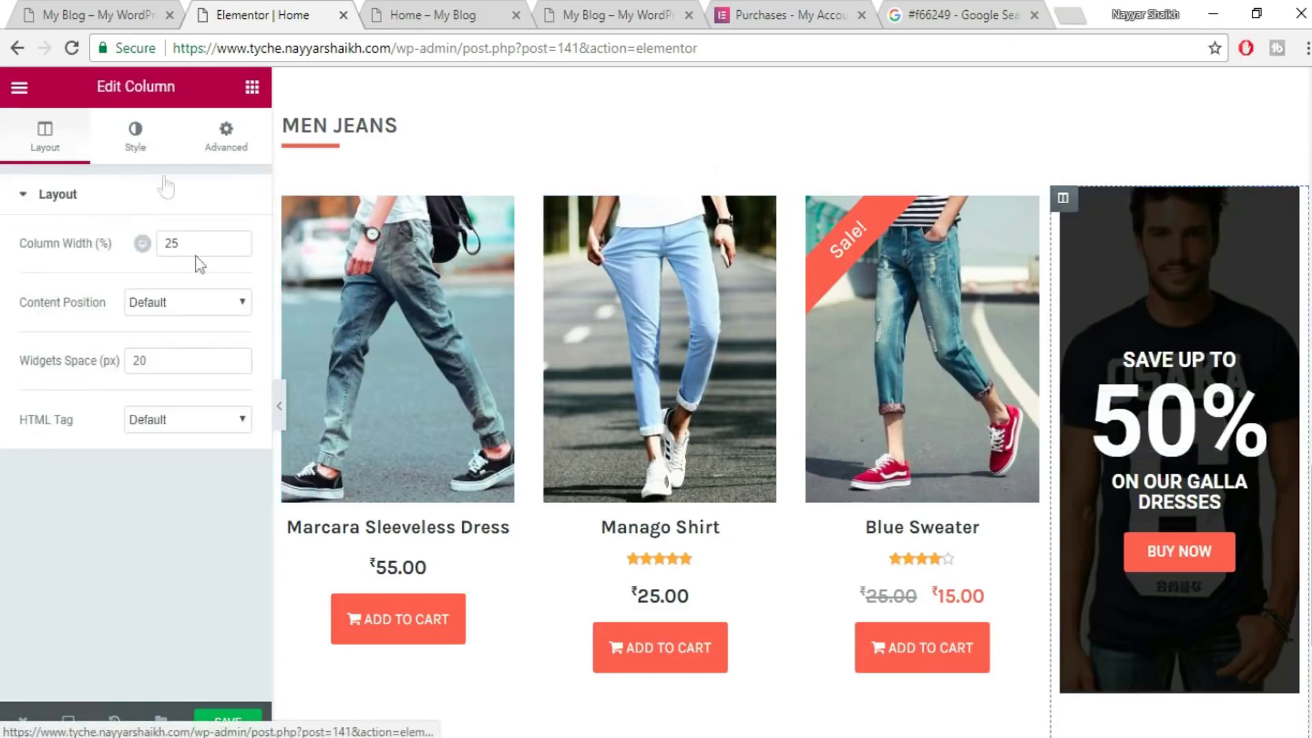
{"action": "left_click", "coordinate": [179, 506]}
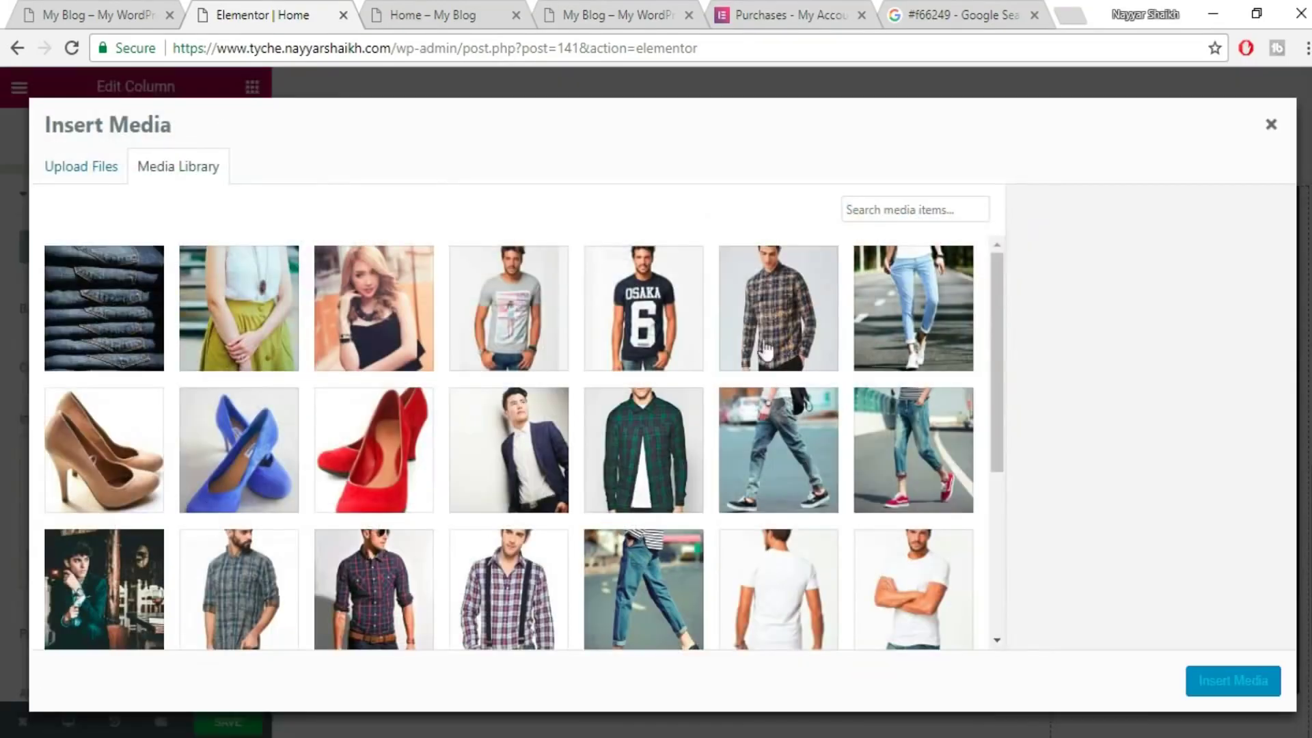
{"action": "left_click", "coordinate": [941, 332]}
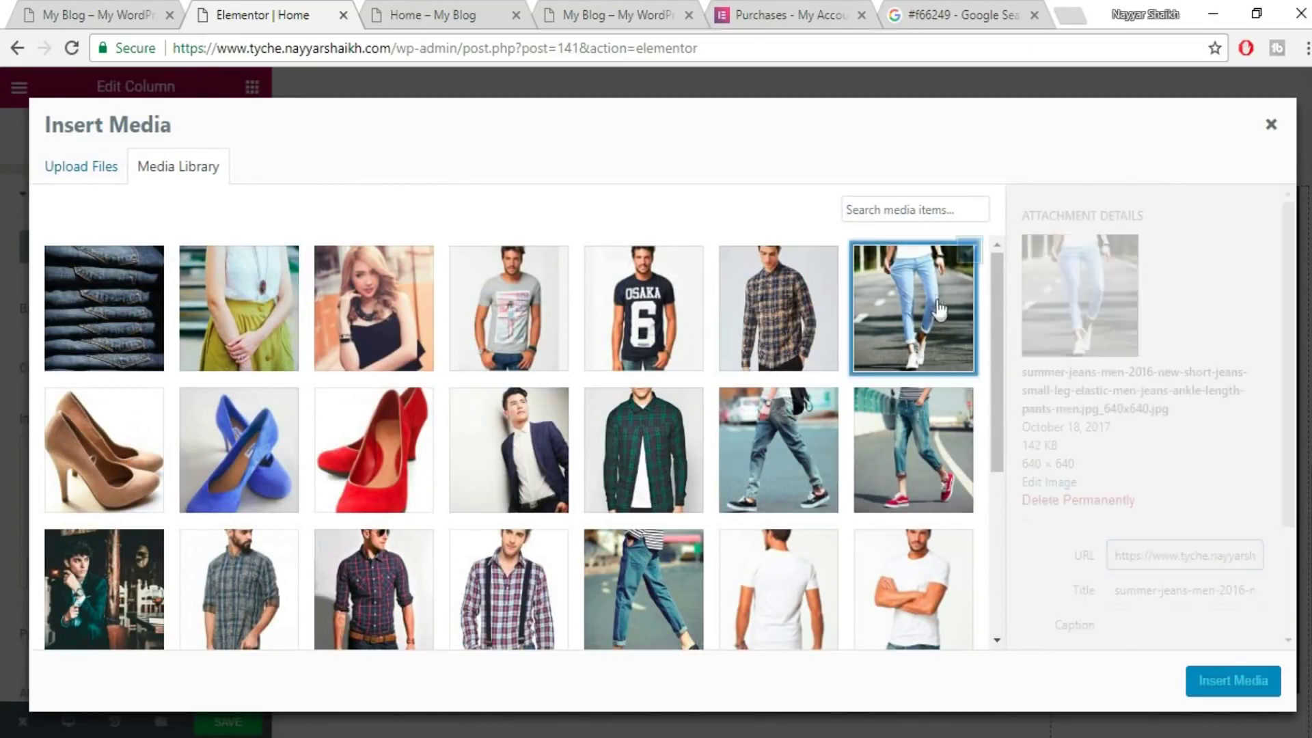
{"action": "left_click", "coordinate": [1238, 691]}
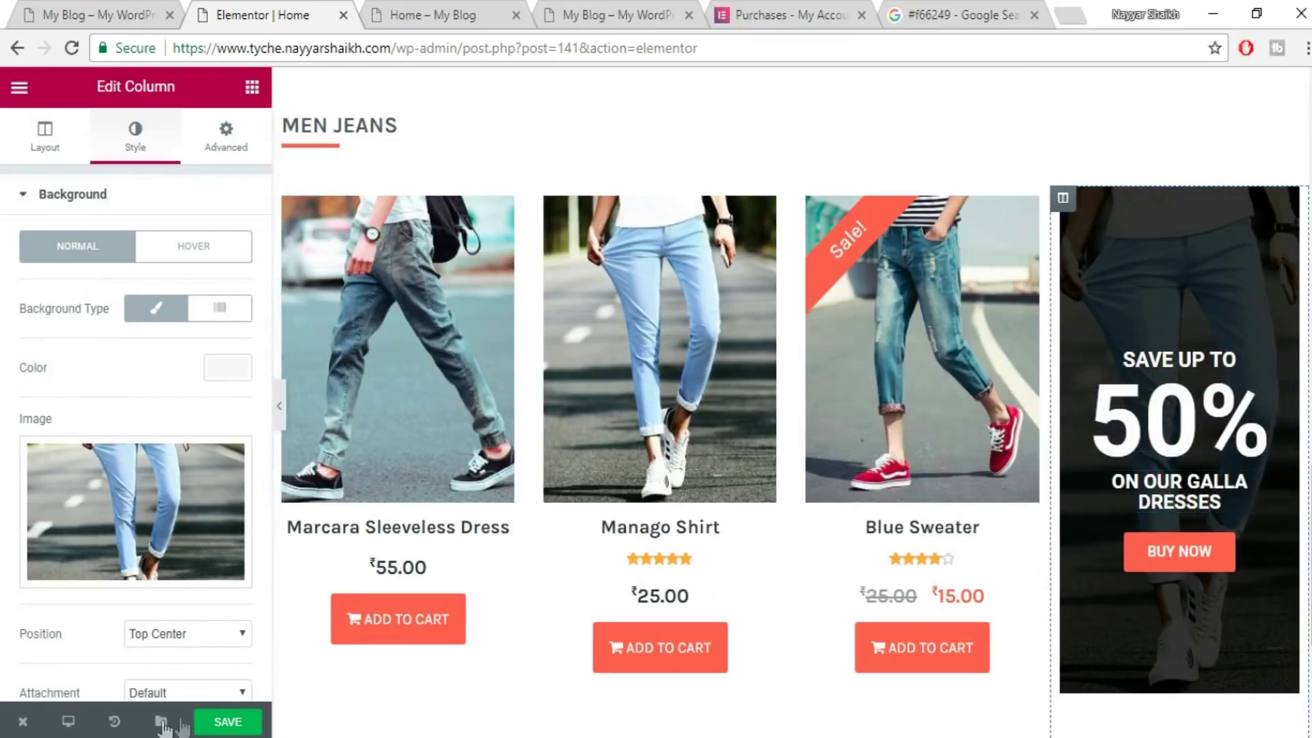
{"action": "left_click", "coordinate": [225, 722]}
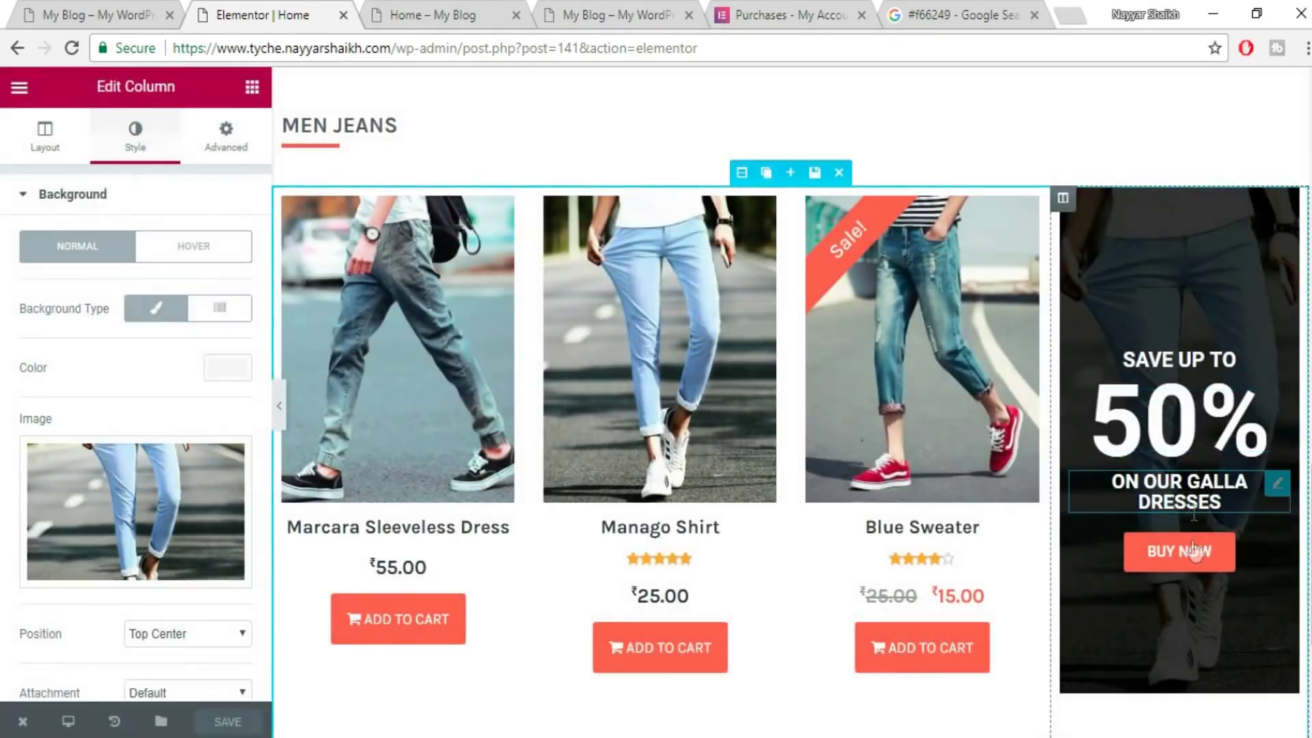
- Move the jeans promo column to the left of the three jeans products and save
{"action": "left_click", "coordinate": [95, 15]}
{"action": "scroll", "coordinate": [584, 438], "scroll_direction": "up", "scroll_amount": 9}
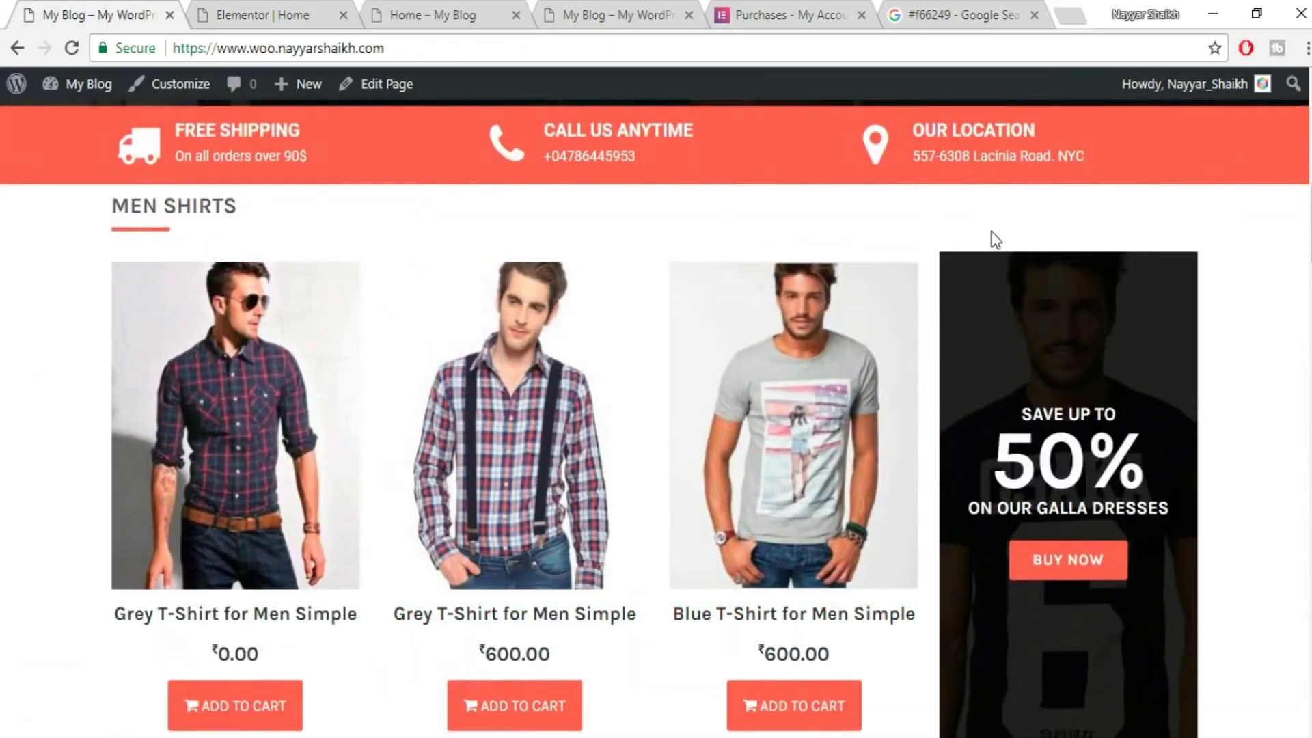
{"action": "scroll", "coordinate": [1081, 476], "scroll_direction": "down", "scroll_amount": 9}
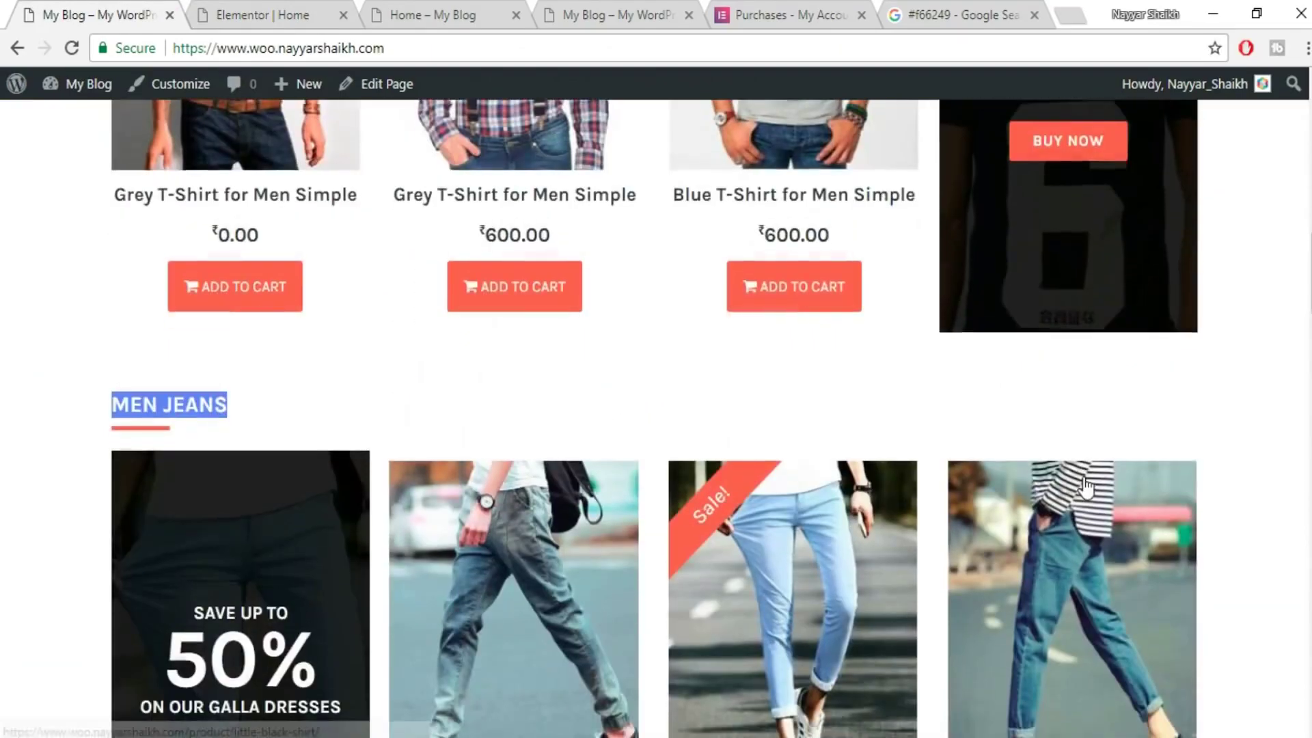
{"action": "left_click", "coordinate": [271, 24]}
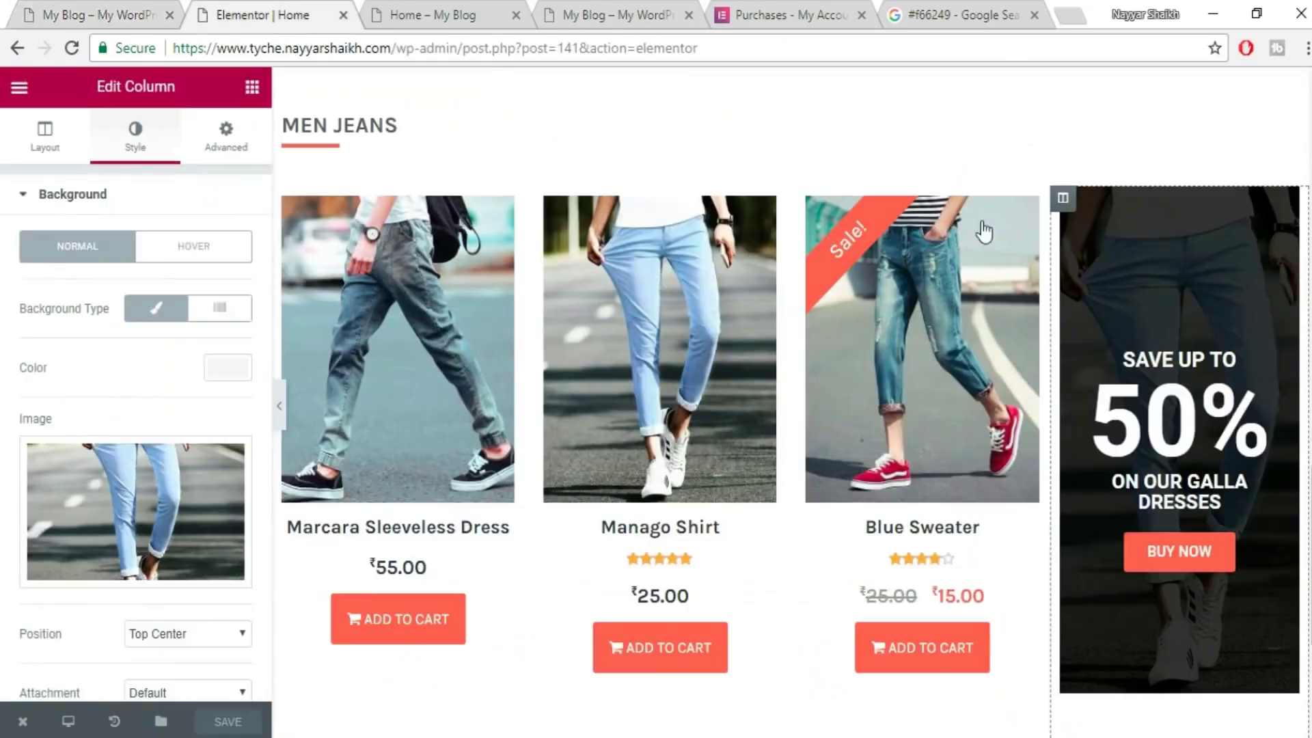
{"action": "left_click_drag", "start_coordinate": [1067, 199], "coordinate": [415, 239]}
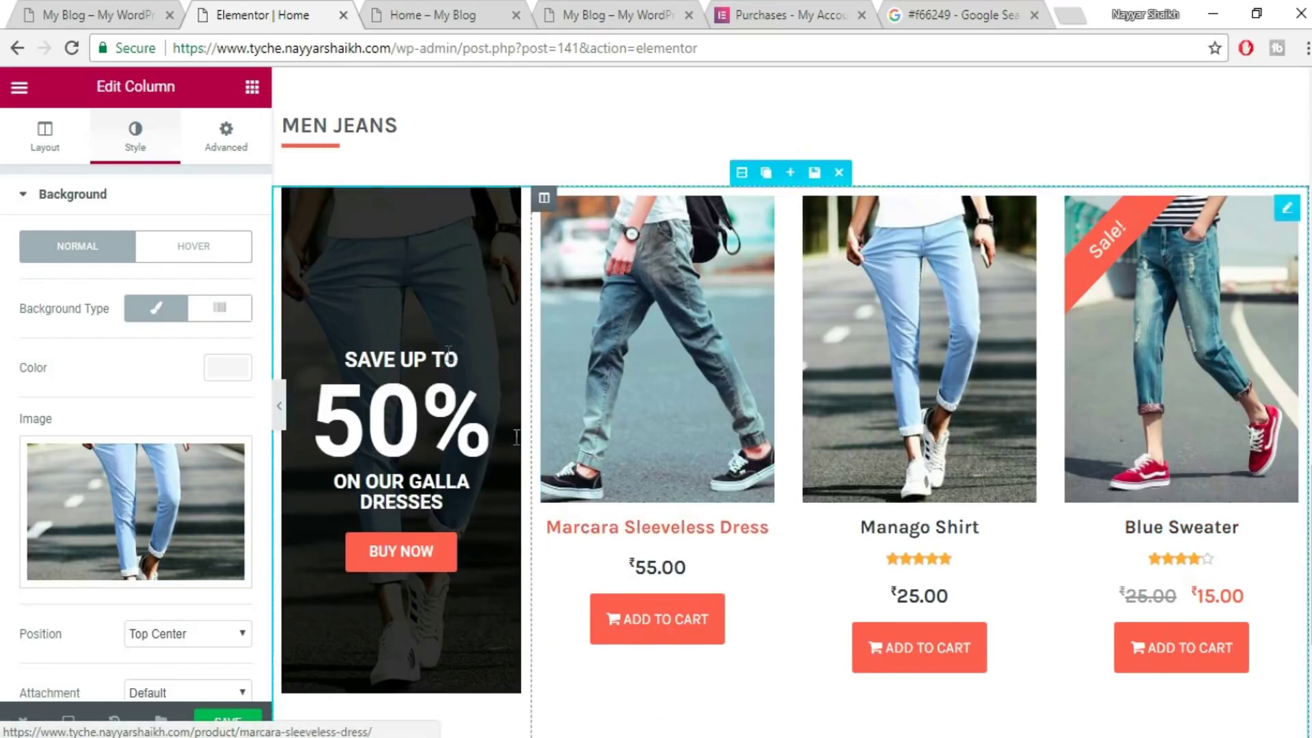
{"action": "scroll", "coordinate": [530, 545], "scroll_direction": "down", "scroll_amount": 4}
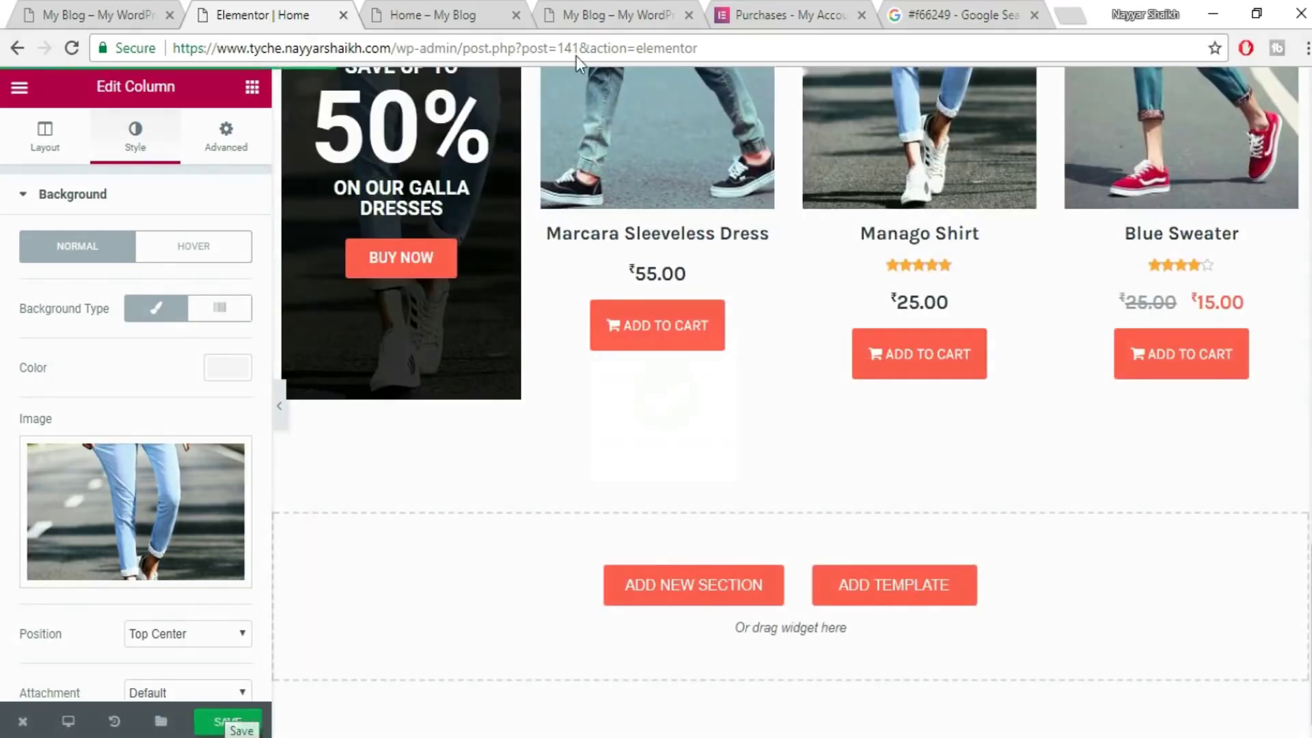
{"action": "left_click", "coordinate": [454, 2]}
- Scroll the published Home page to check the MEN SHIRTS and MEN JEANS rows
{"action": "left_click", "coordinate": [492, 85]}
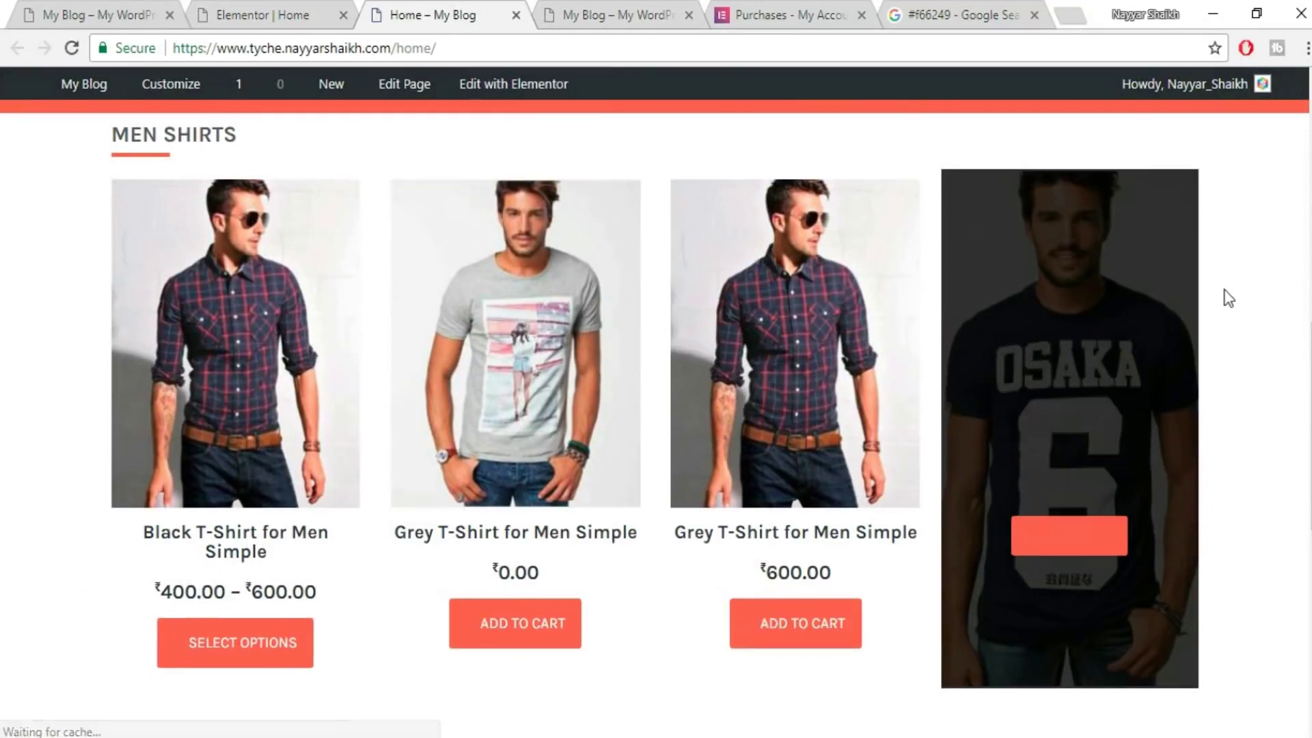
{"action": "scroll", "coordinate": [495, 540], "scroll_direction": "down", "scroll_amount": 9}
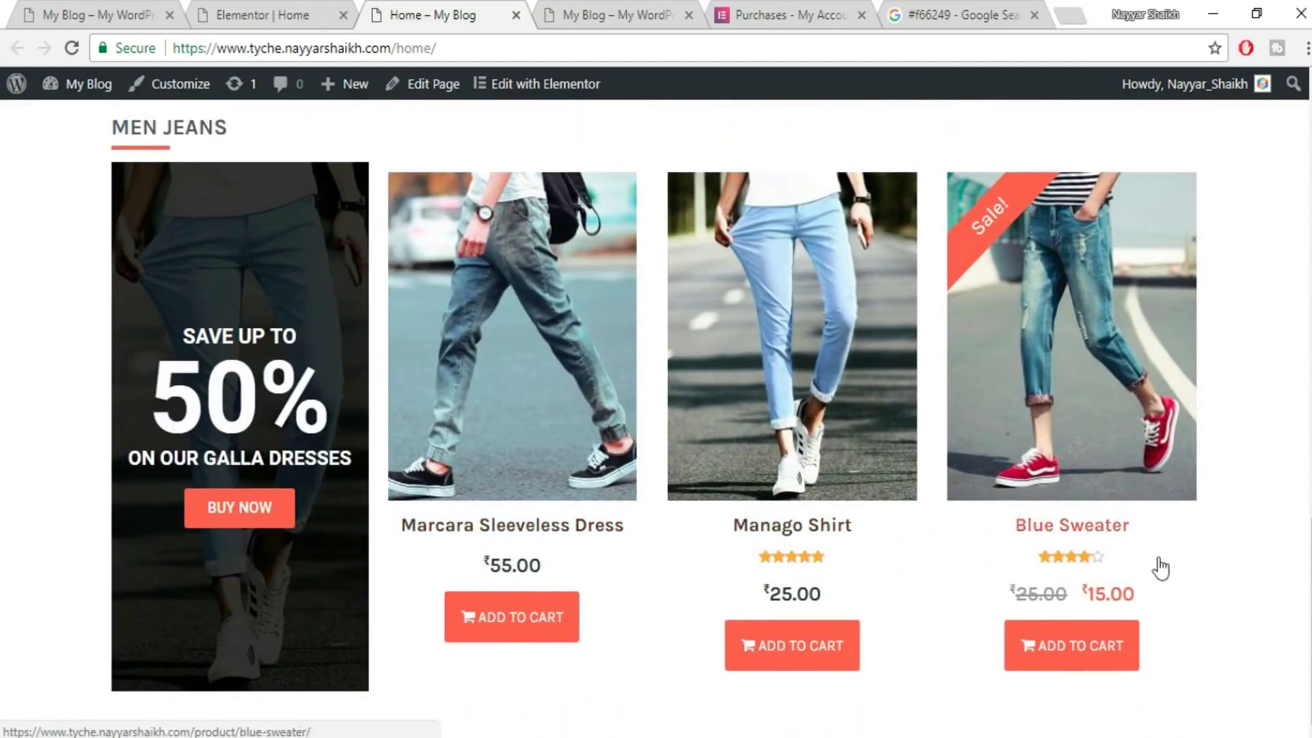
{"action": "scroll", "coordinate": [1161, 565], "scroll_direction": "up", "scroll_amount": 3}
{"action": "scroll", "coordinate": [978, 486], "scroll_direction": "up", "scroll_amount": 6}
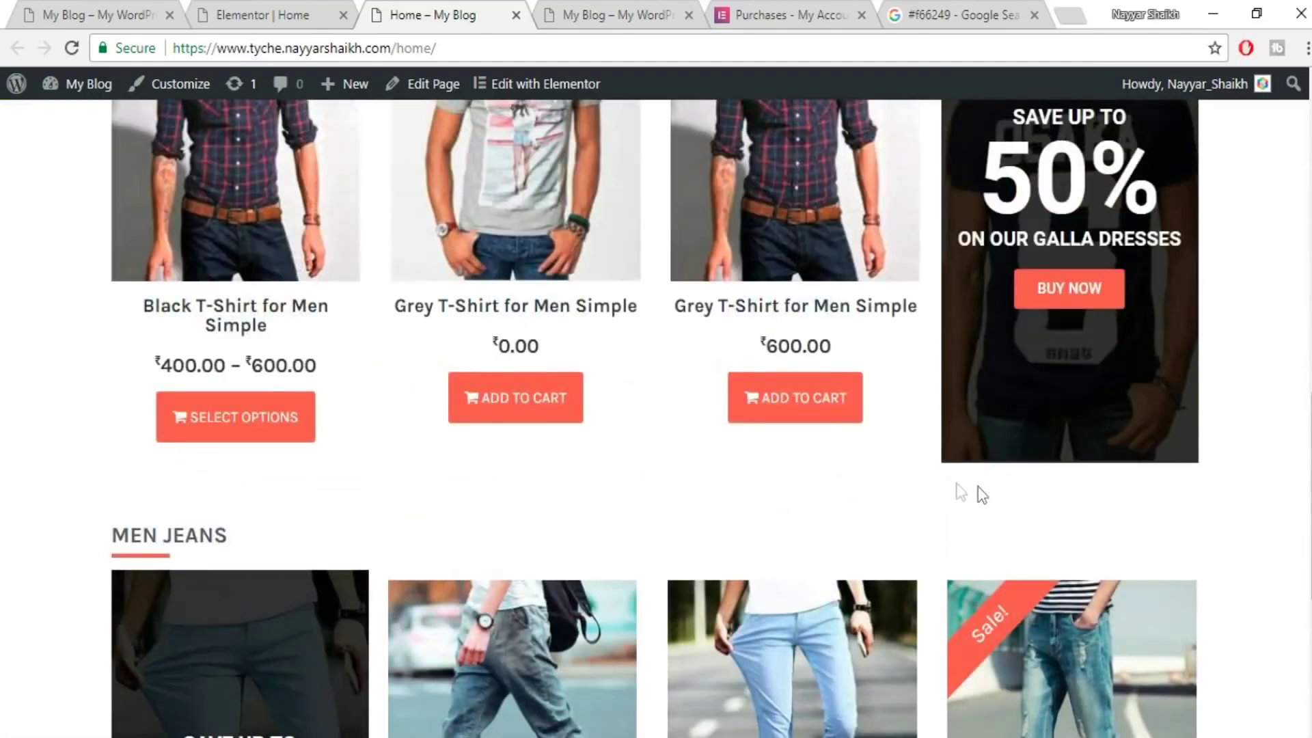
{"action": "scroll", "coordinate": [1012, 491], "scroll_direction": "down", "scroll_amount": 5}
{"action": "scroll", "coordinate": [1011, 491], "scroll_direction": "up", "scroll_amount": 4}
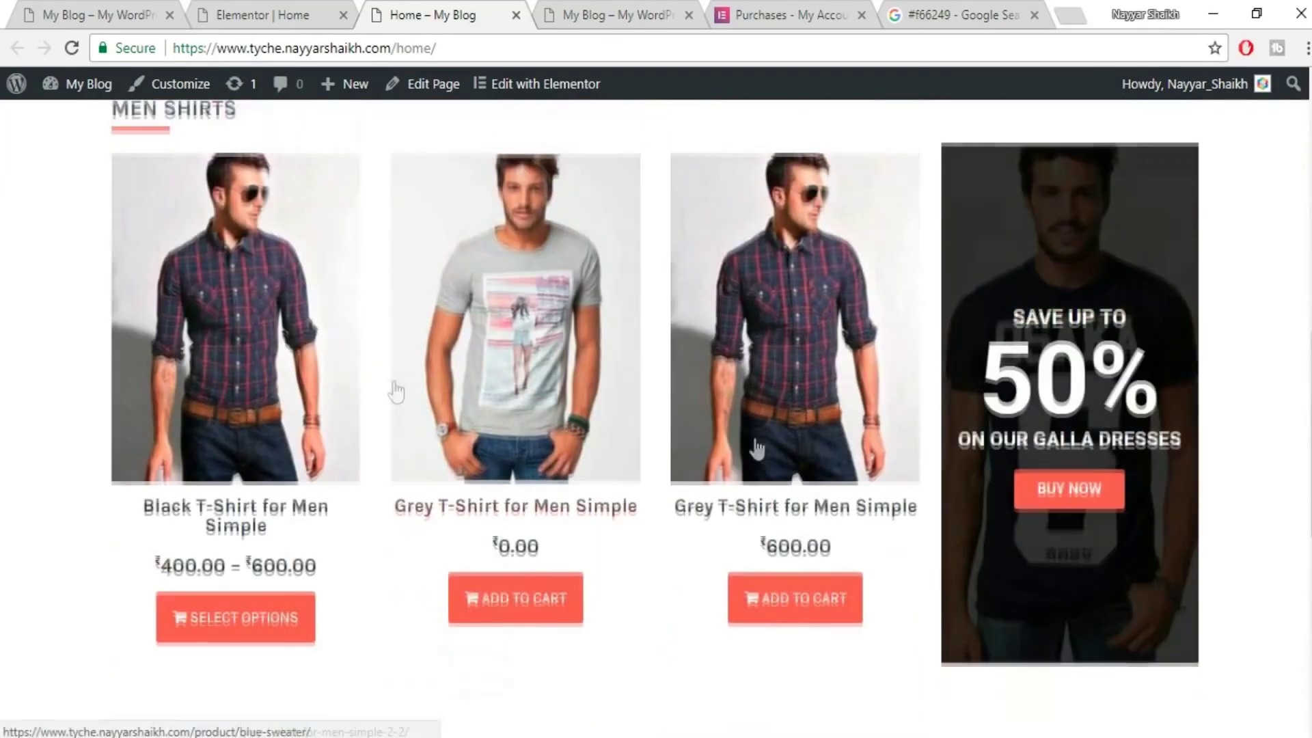
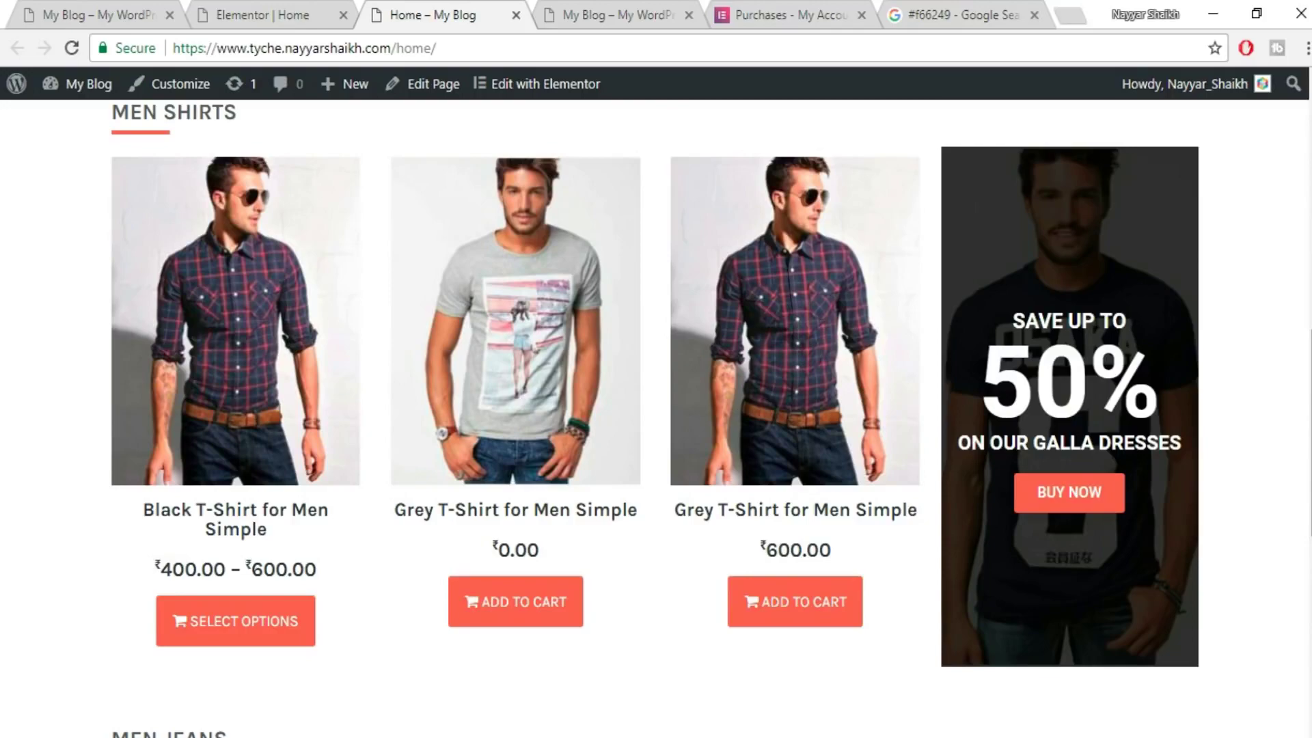
- Compare the live Men Jeans row with the demo store, then go to the WordPress Dashboard
{"action": "scroll", "coordinate": [424, 542], "scroll_direction": "down", "scroll_amount": 9}
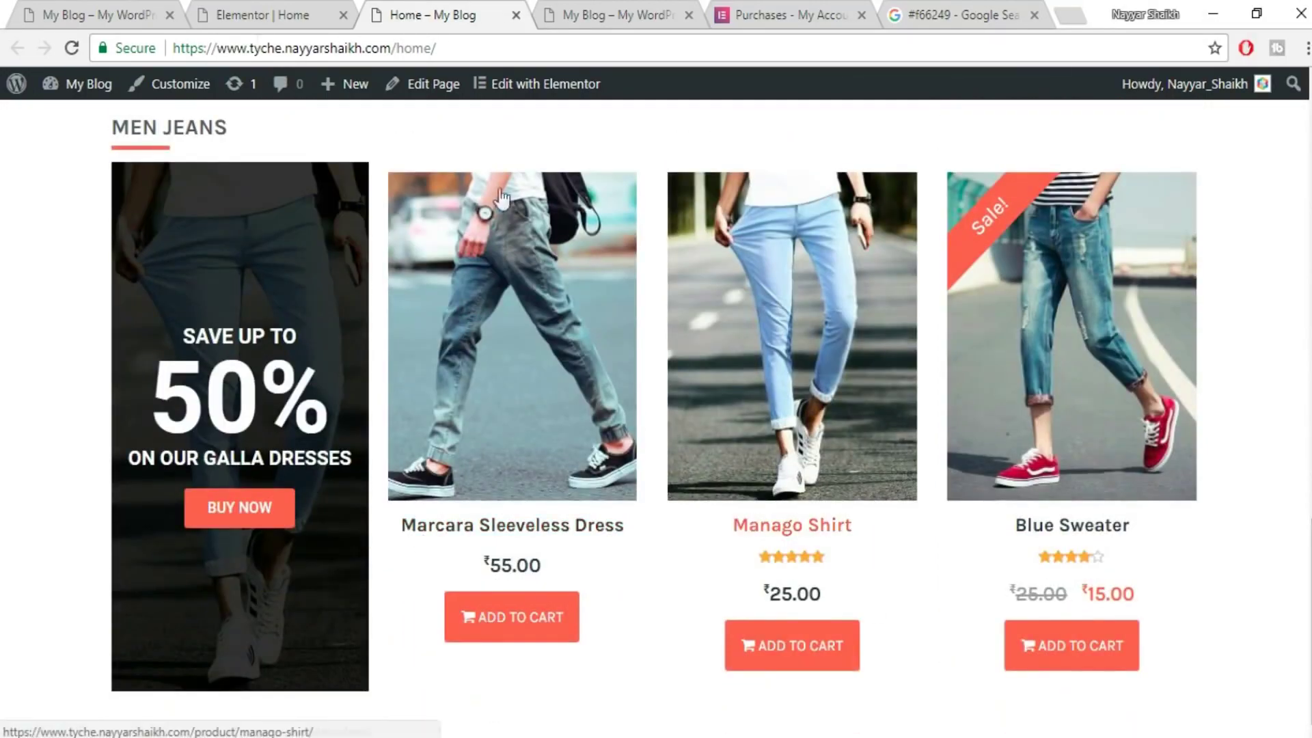
{"action": "left_click", "coordinate": [75, 10]}
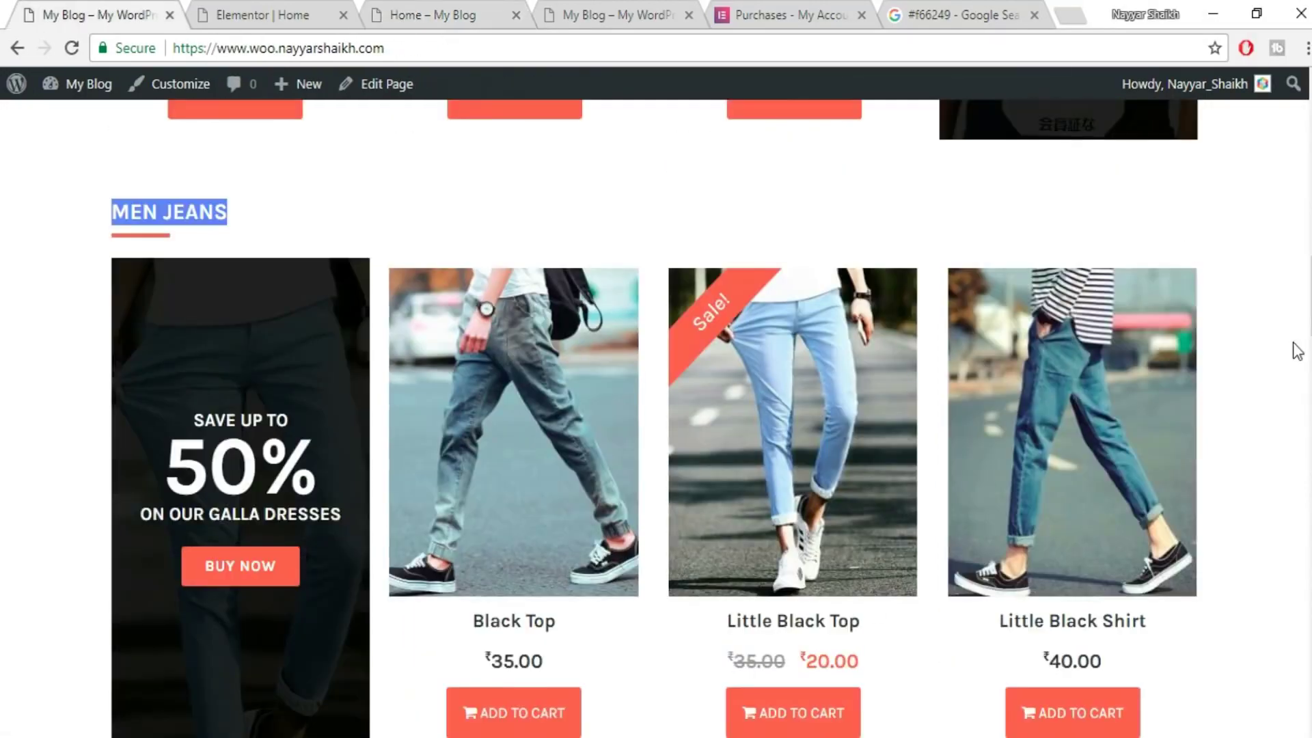
{"action": "scroll", "coordinate": [1291, 348], "scroll_direction": "down", "scroll_amount": 9}
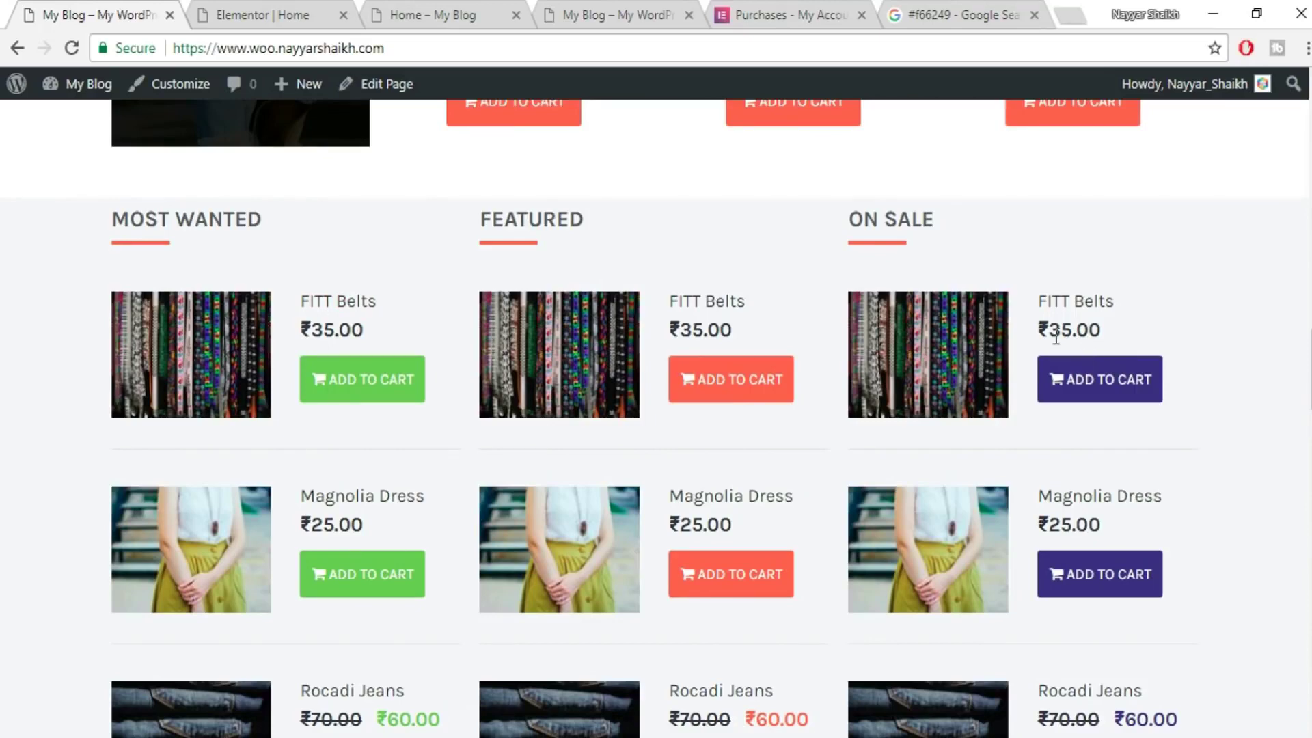
{"action": "left_click", "coordinate": [237, 2]}
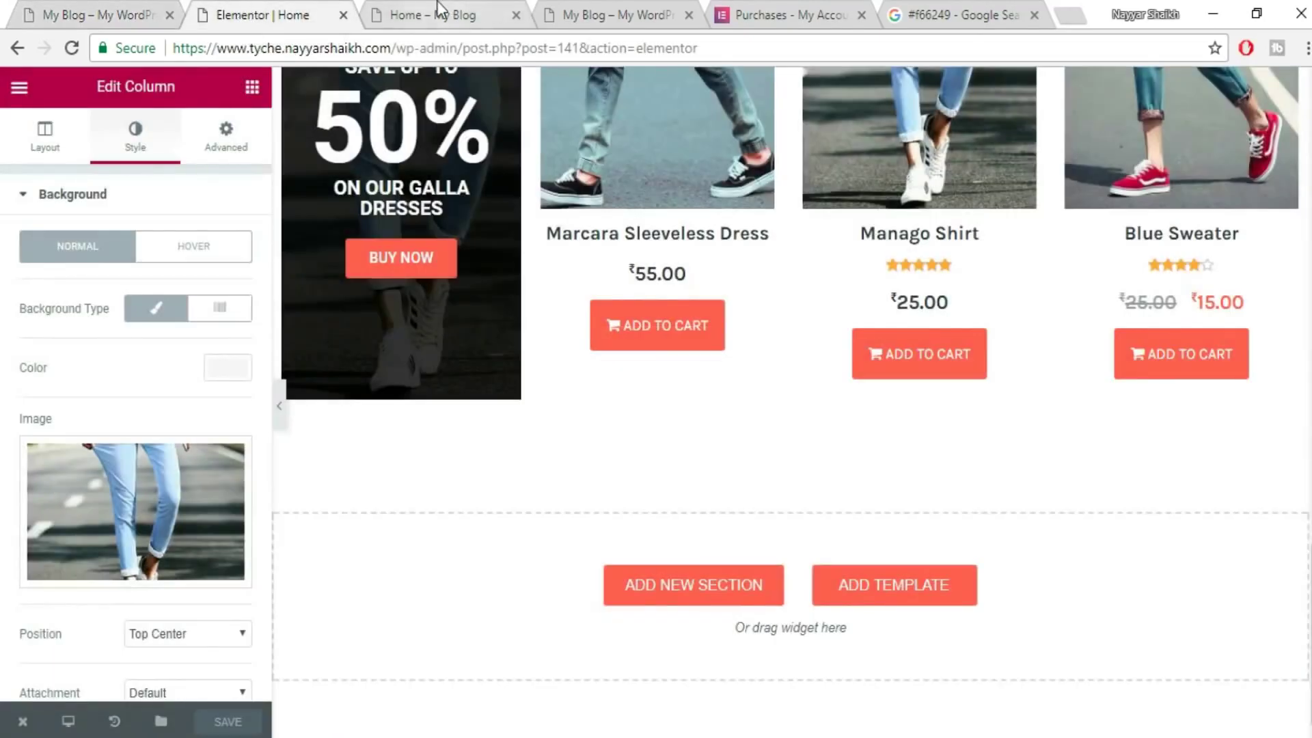
{"action": "left_click", "coordinate": [437, 8]}
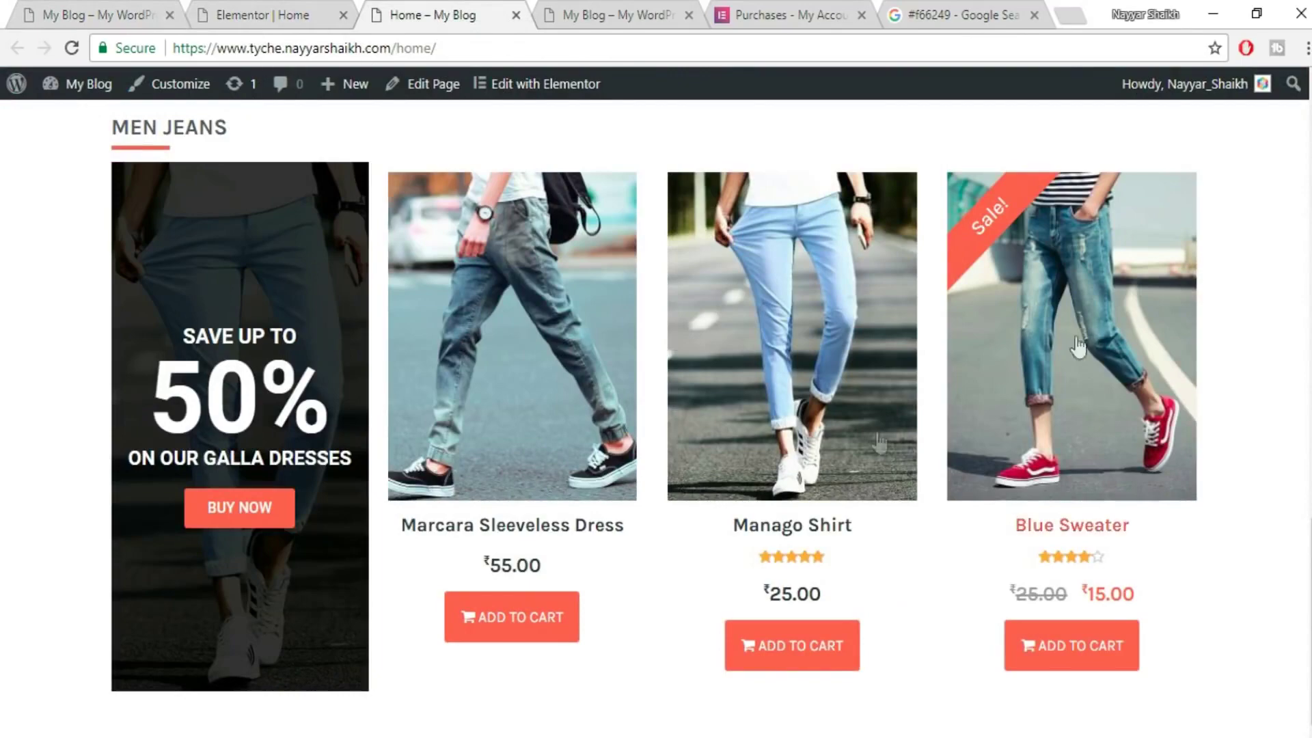
{"action": "scroll", "coordinate": [345, 363], "scroll_direction": "up", "scroll_amount": 6}
{"action": "mouse_move", "coordinate": [93, 96]}
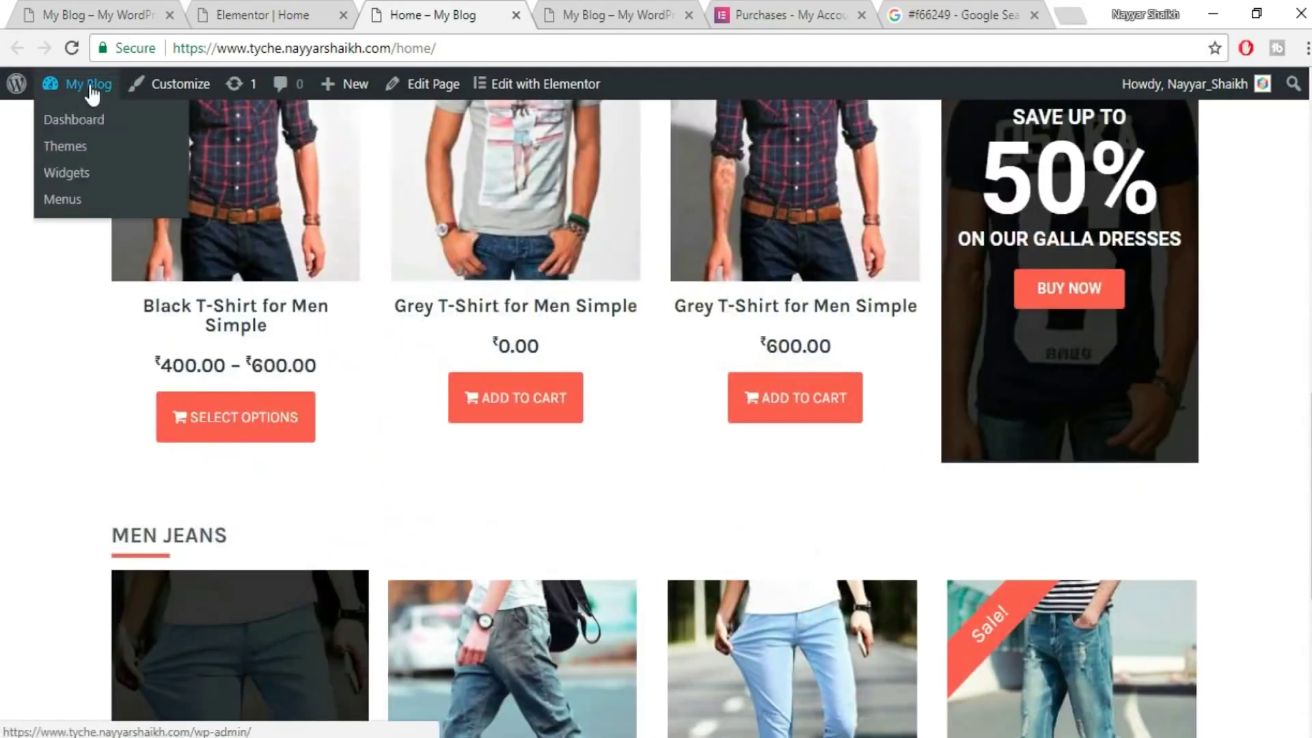
{"action": "left_click", "coordinate": [93, 119]}
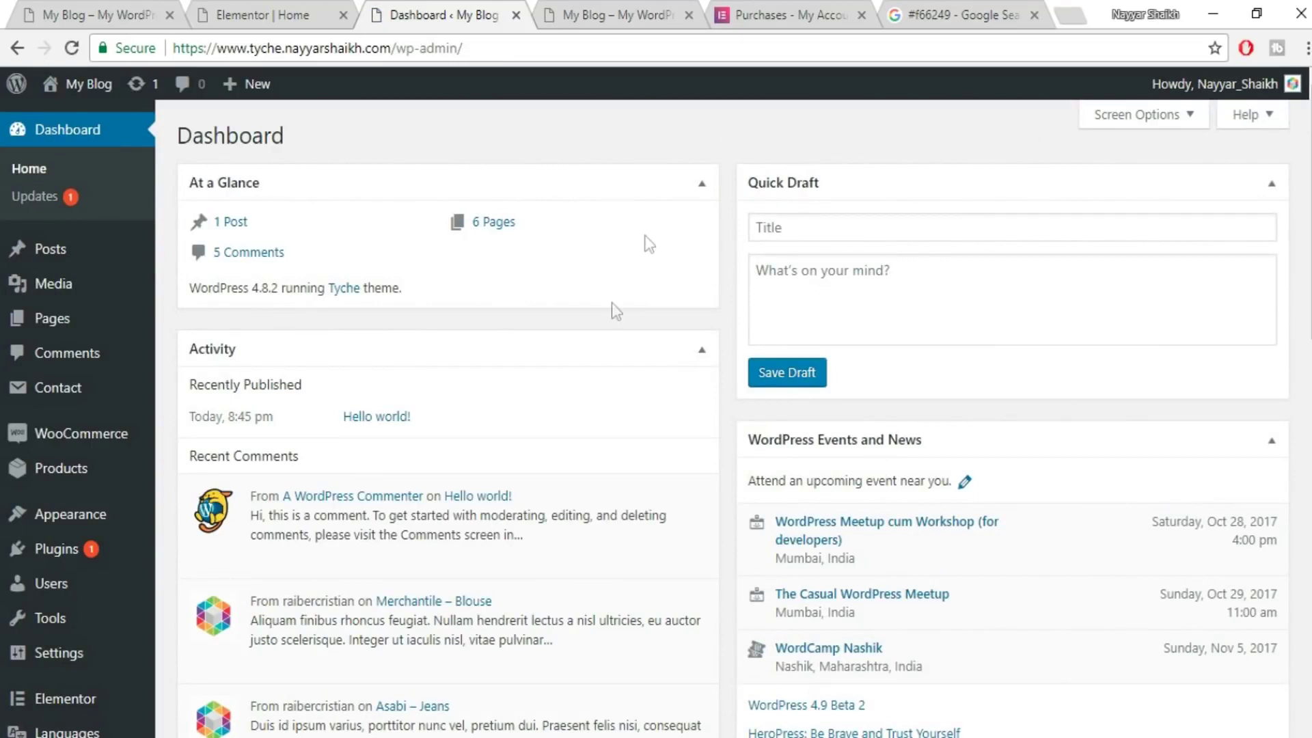
- Install the Widget Importer & Exporter plugin from About Tyche's Recommended Actions
{"action": "mouse_move", "coordinate": [68, 399]}
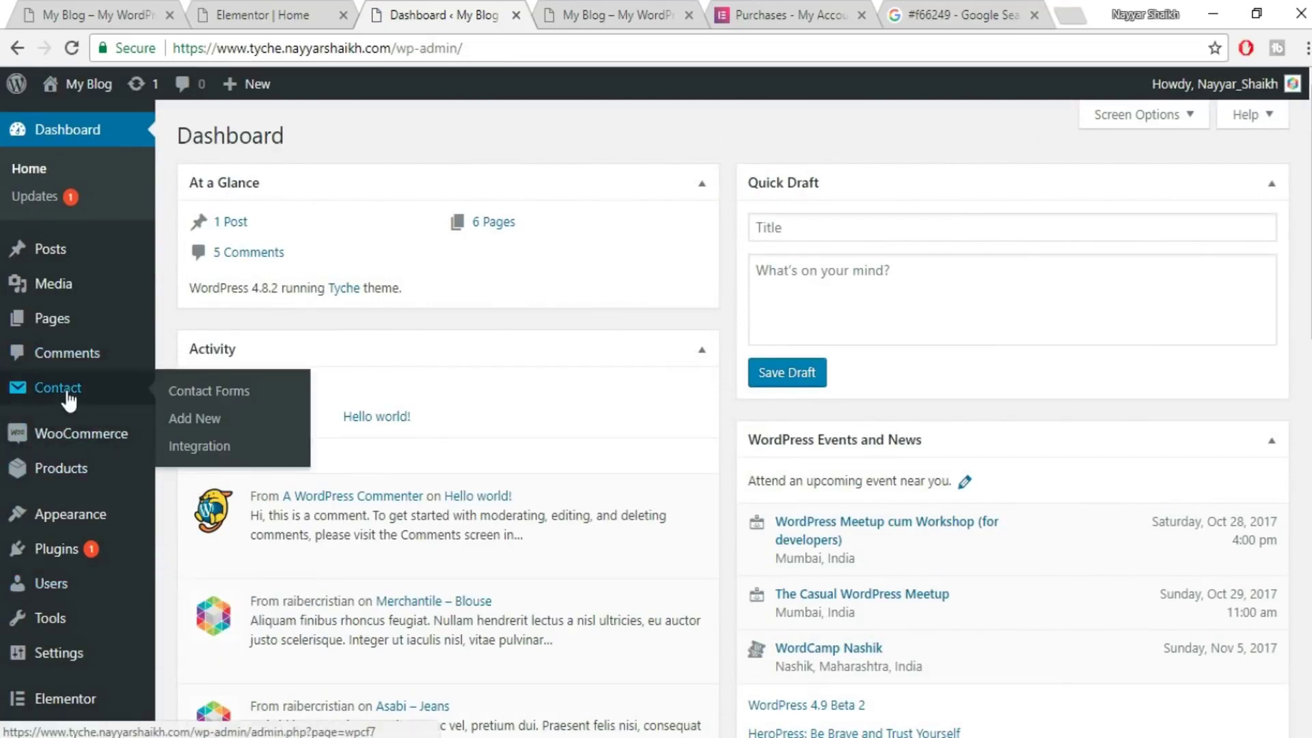
{"action": "mouse_move", "coordinate": [76, 669]}
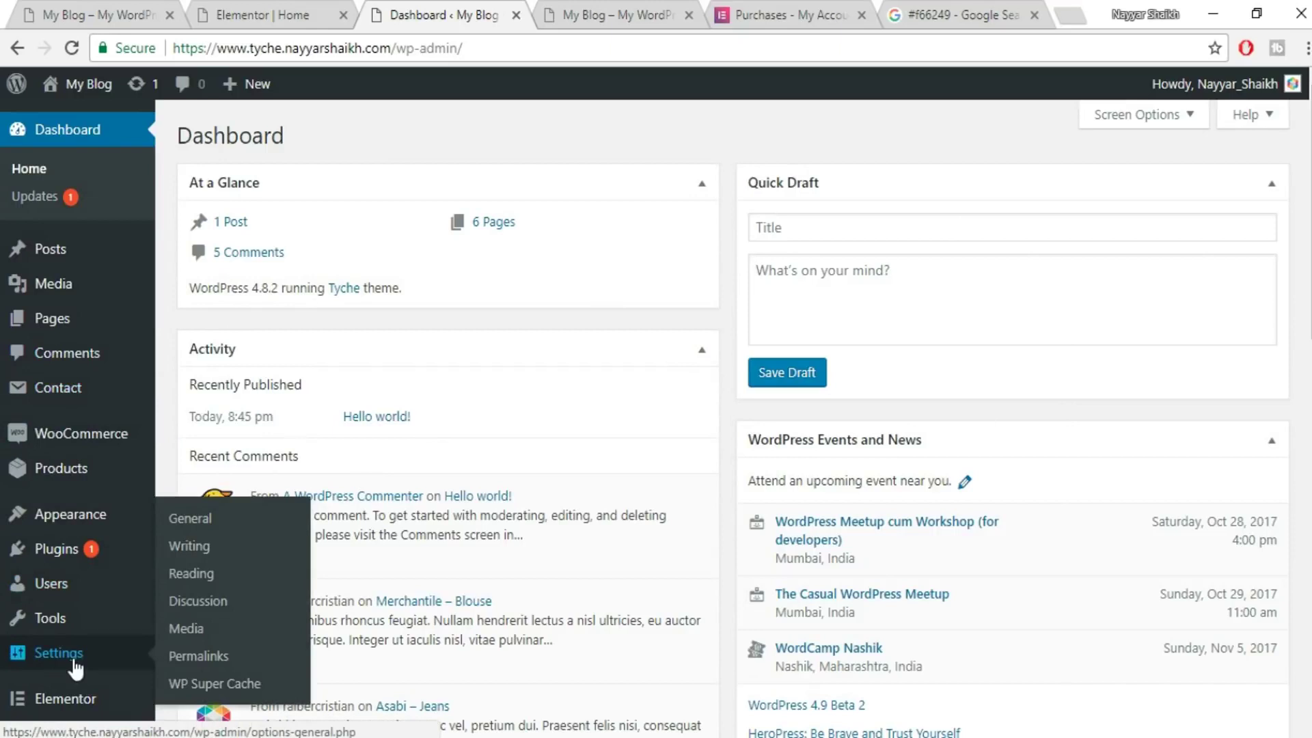
{"action": "mouse_move", "coordinate": [85, 525]}
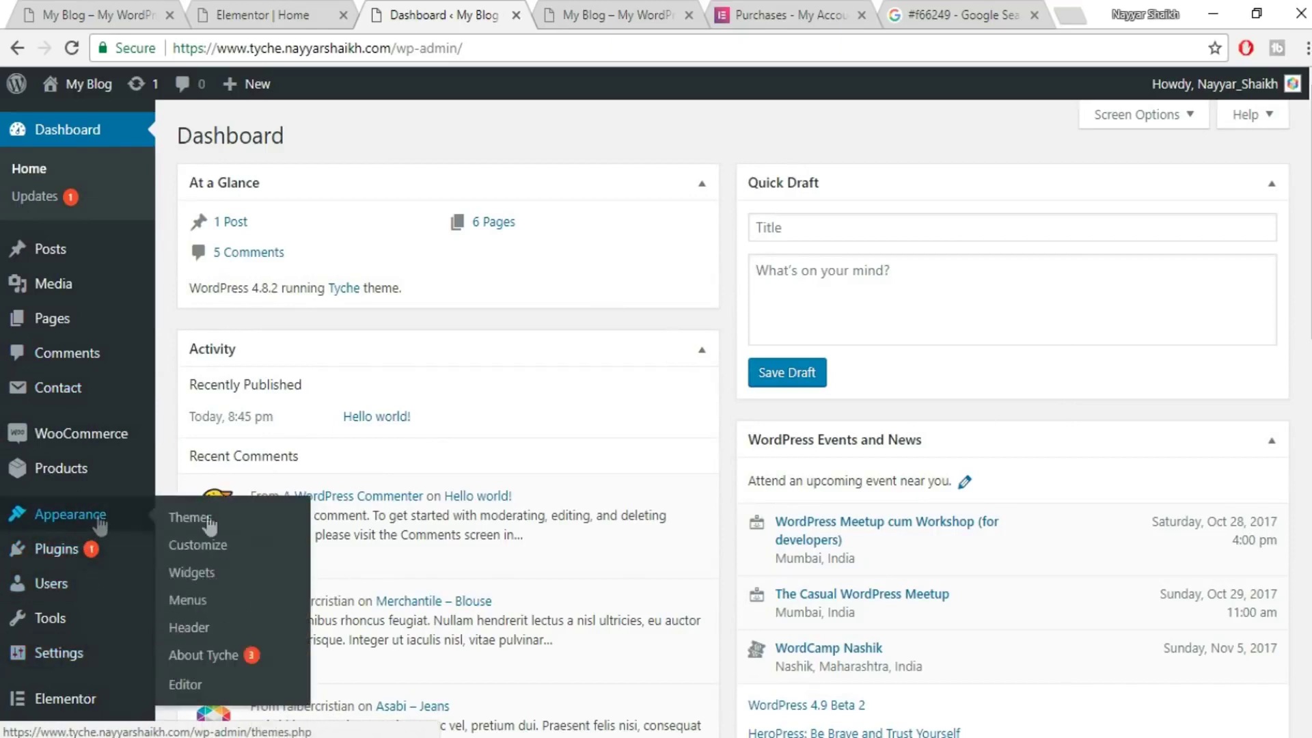
{"action": "left_click", "coordinate": [220, 657]}
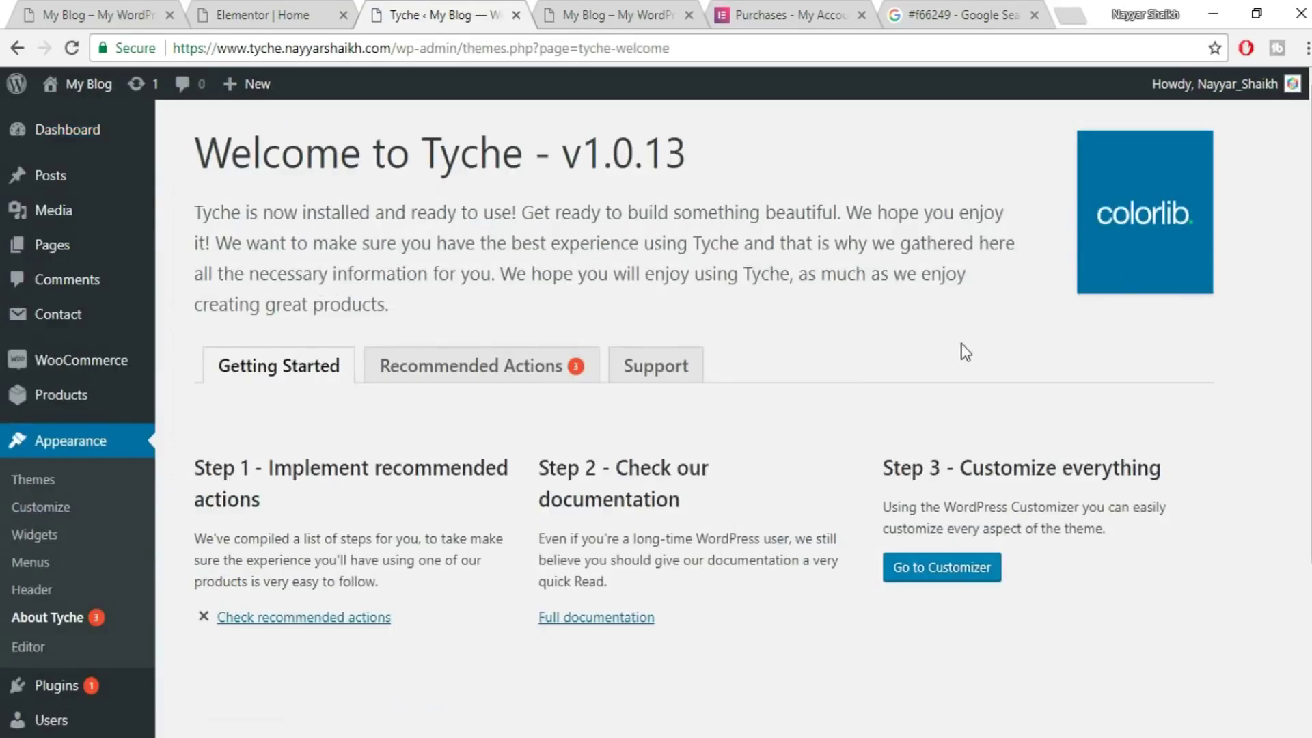
{"action": "left_click", "coordinate": [489, 386]}
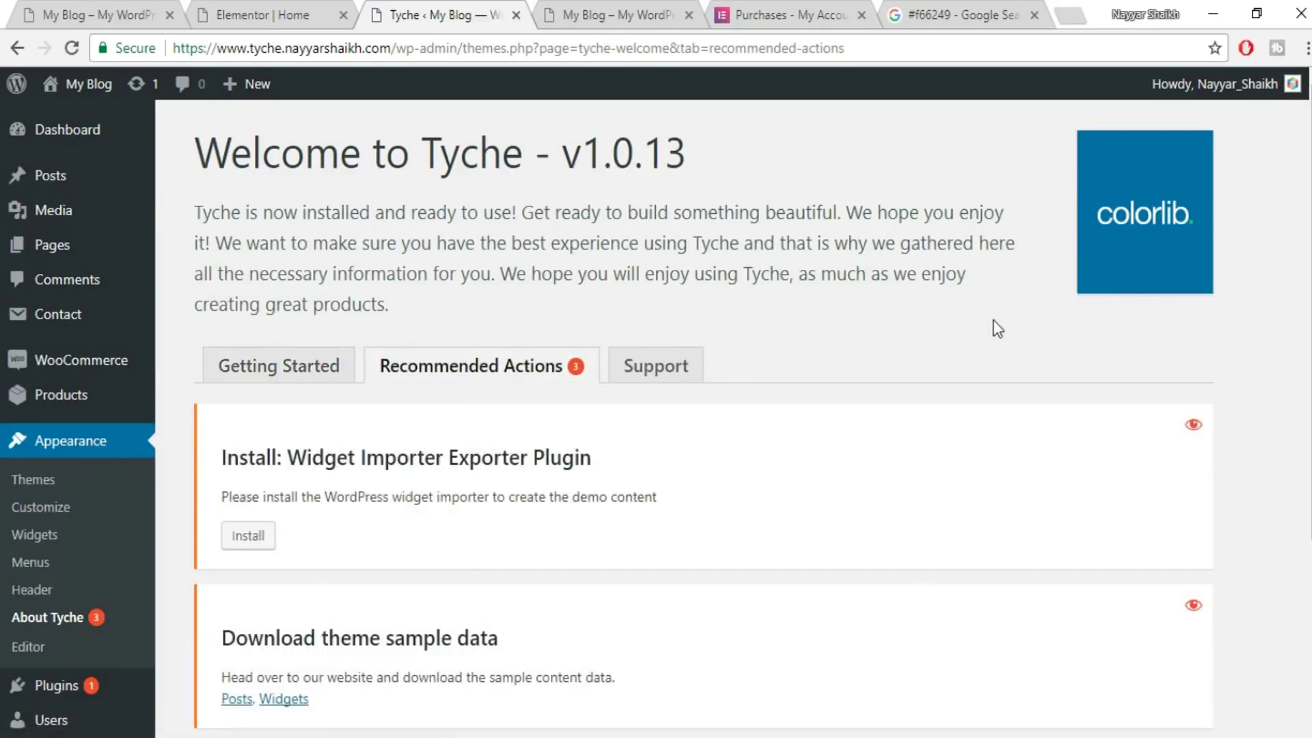
{"action": "scroll", "coordinate": [997, 328], "scroll_direction": "down", "scroll_amount": 2}
{"action": "left_click", "coordinate": [250, 438]}
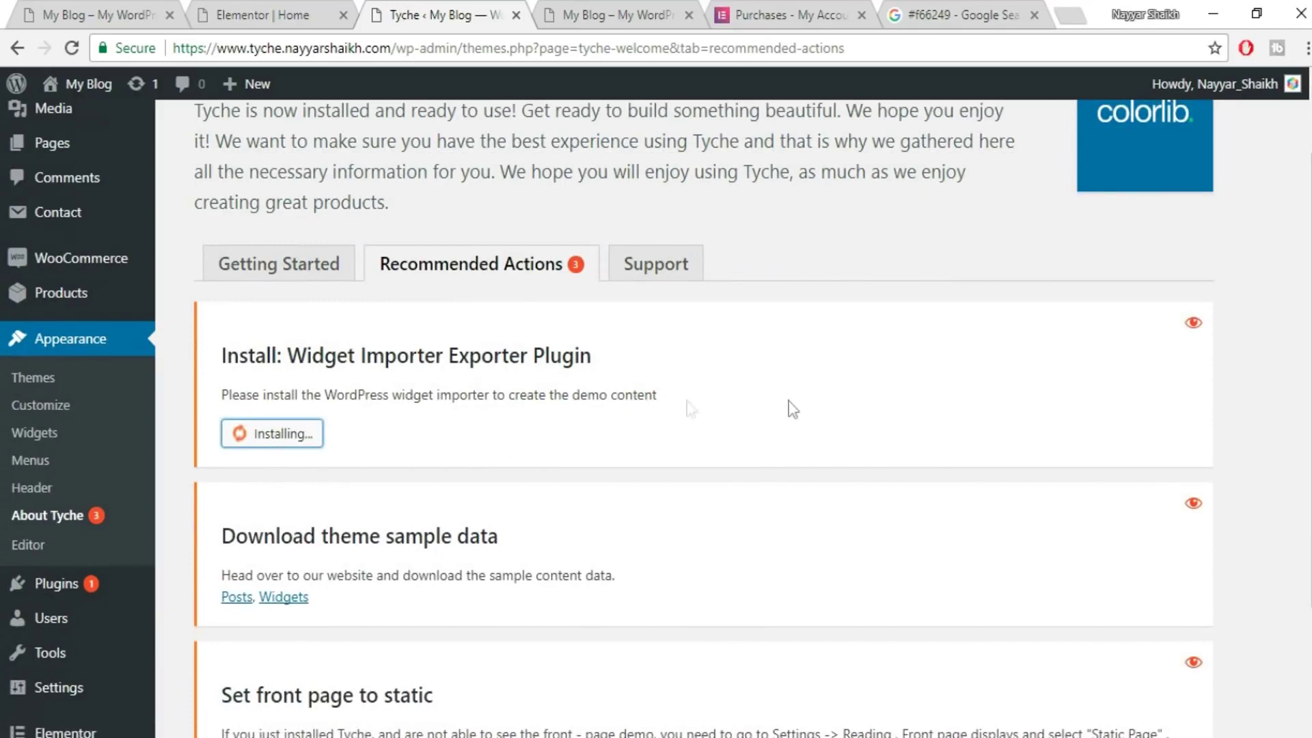
- Download the tyche-widgets.wie sample file and activate the Widget Importer Exporter plugin
{"action": "scroll", "coordinate": [862, 399], "scroll_direction": "down", "scroll_amount": 3}
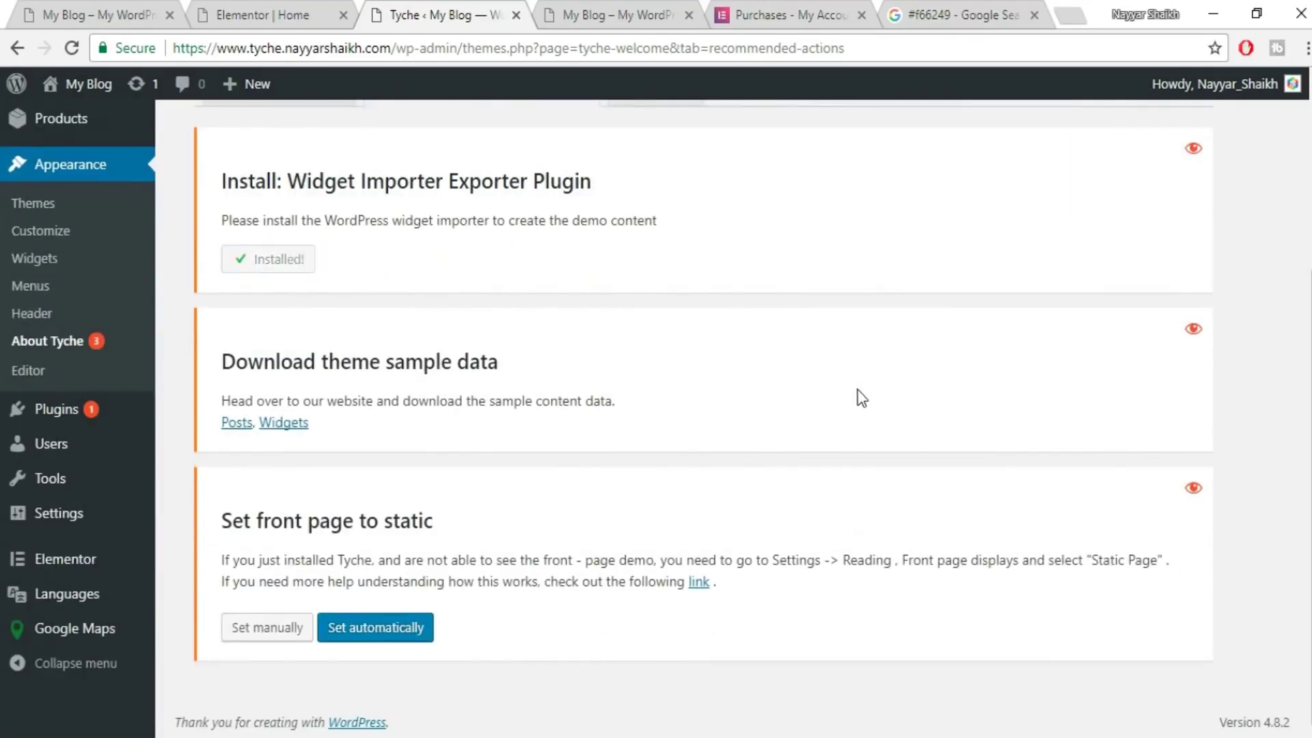
{"action": "left_click", "coordinate": [289, 425]}
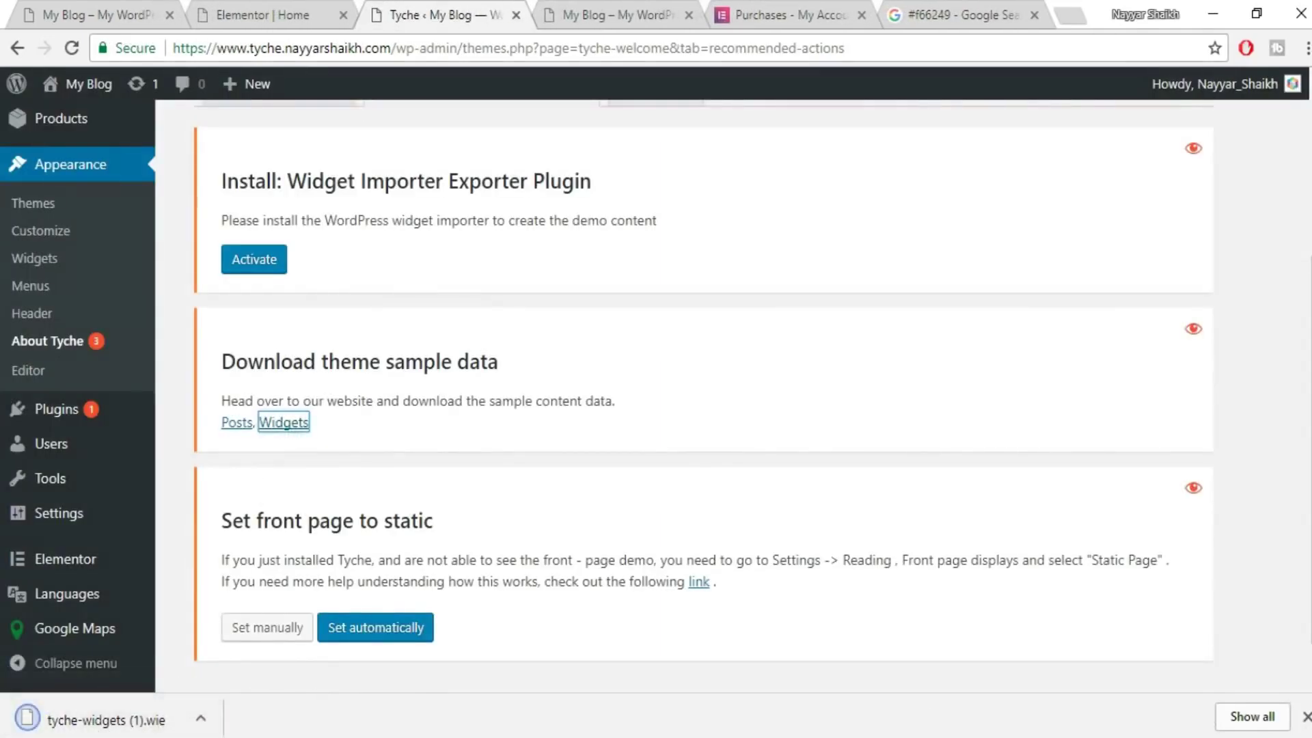
{"action": "left_click", "coordinate": [1305, 717]}
{"action": "left_click", "coordinate": [258, 259]}
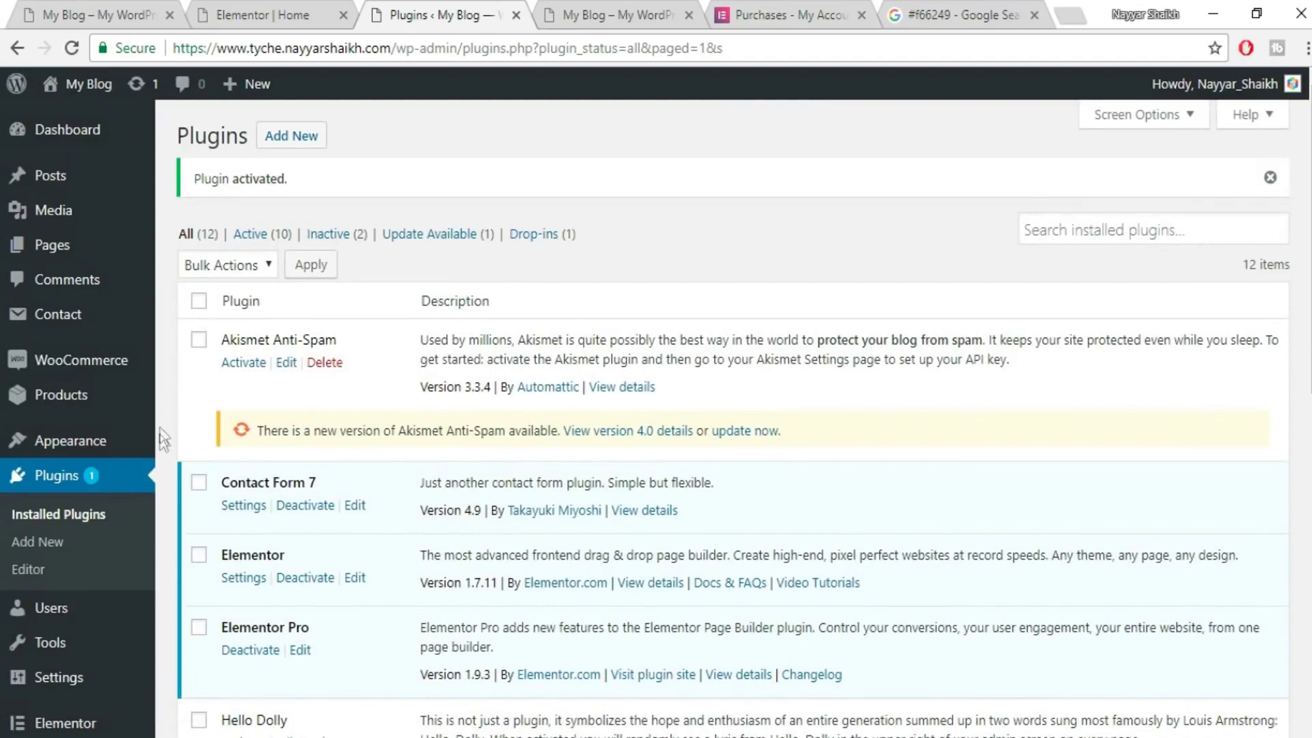
- Import tyche-widgets.wie from the Widgets folder with Widget Importer & Exporter
{"action": "scroll", "coordinate": [158, 437], "scroll_direction": "down", "scroll_amount": 5}
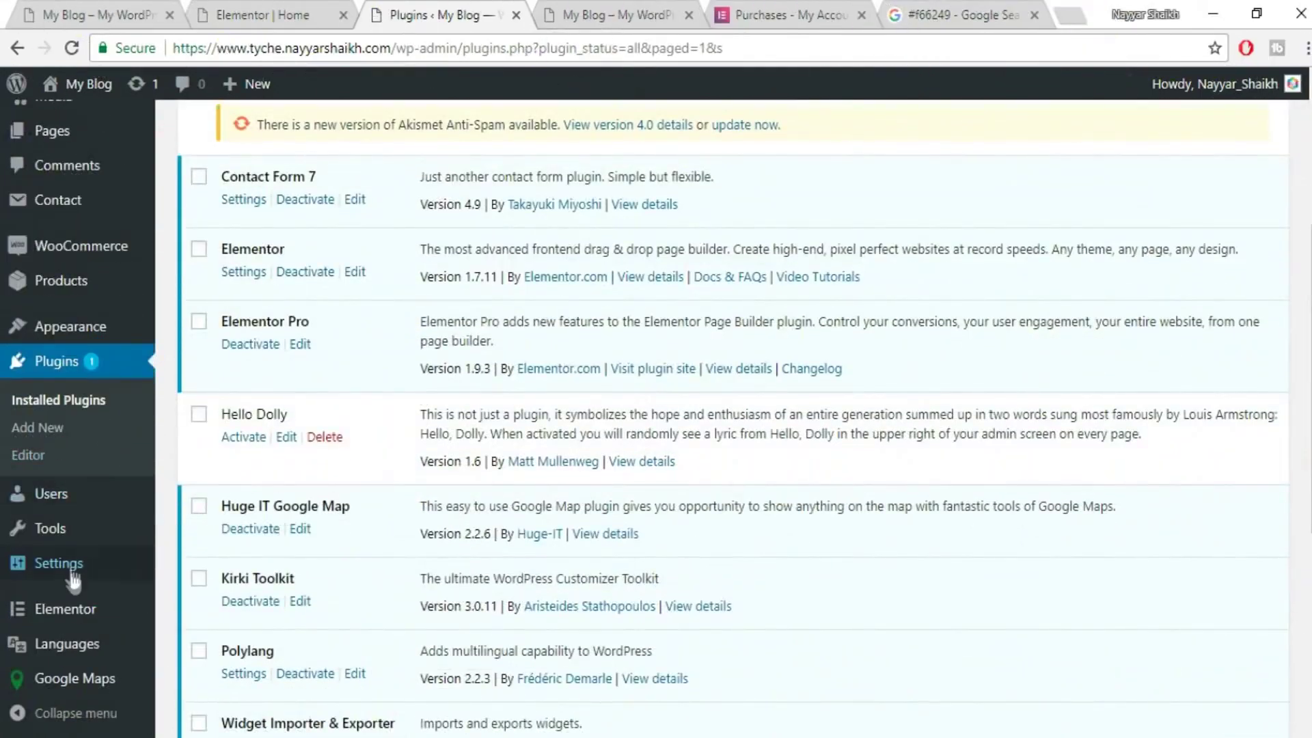
{"action": "mouse_move", "coordinate": [69, 531]}
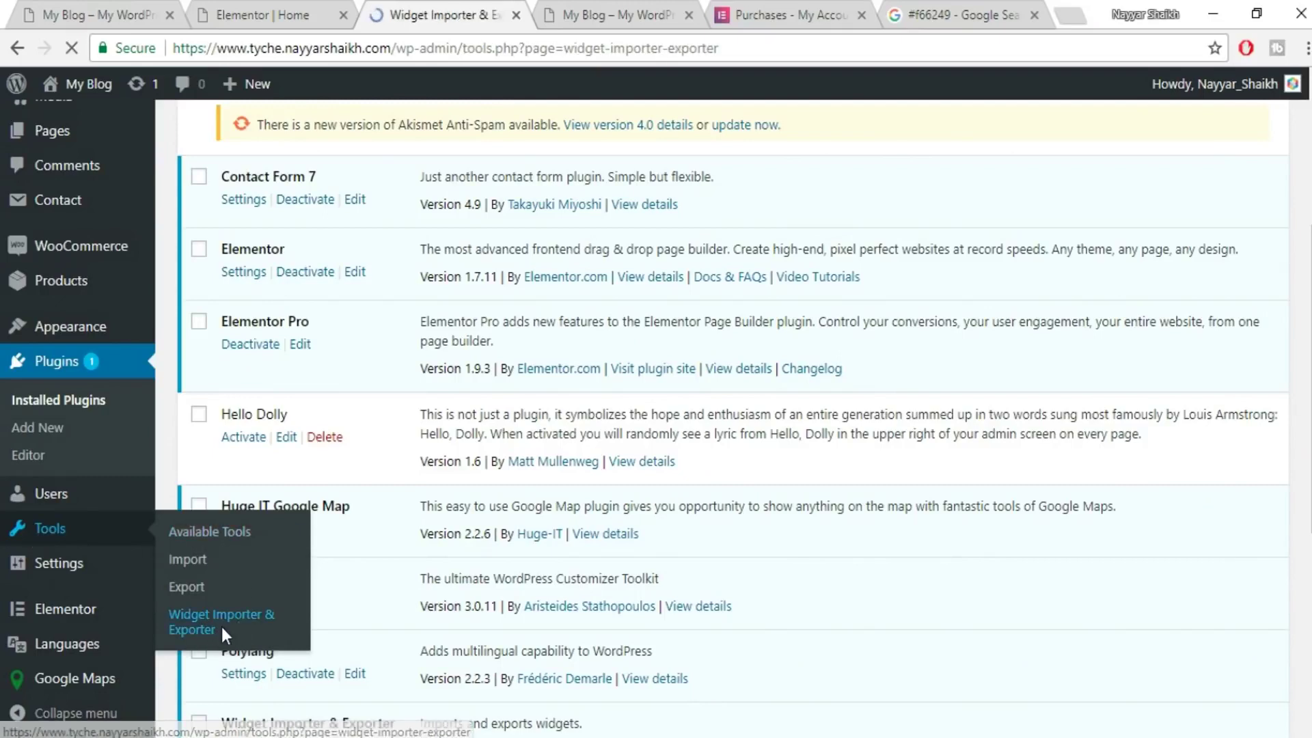
{"action": "scroll", "coordinate": [757, 466], "scroll_direction": "down", "scroll_amount": 2}
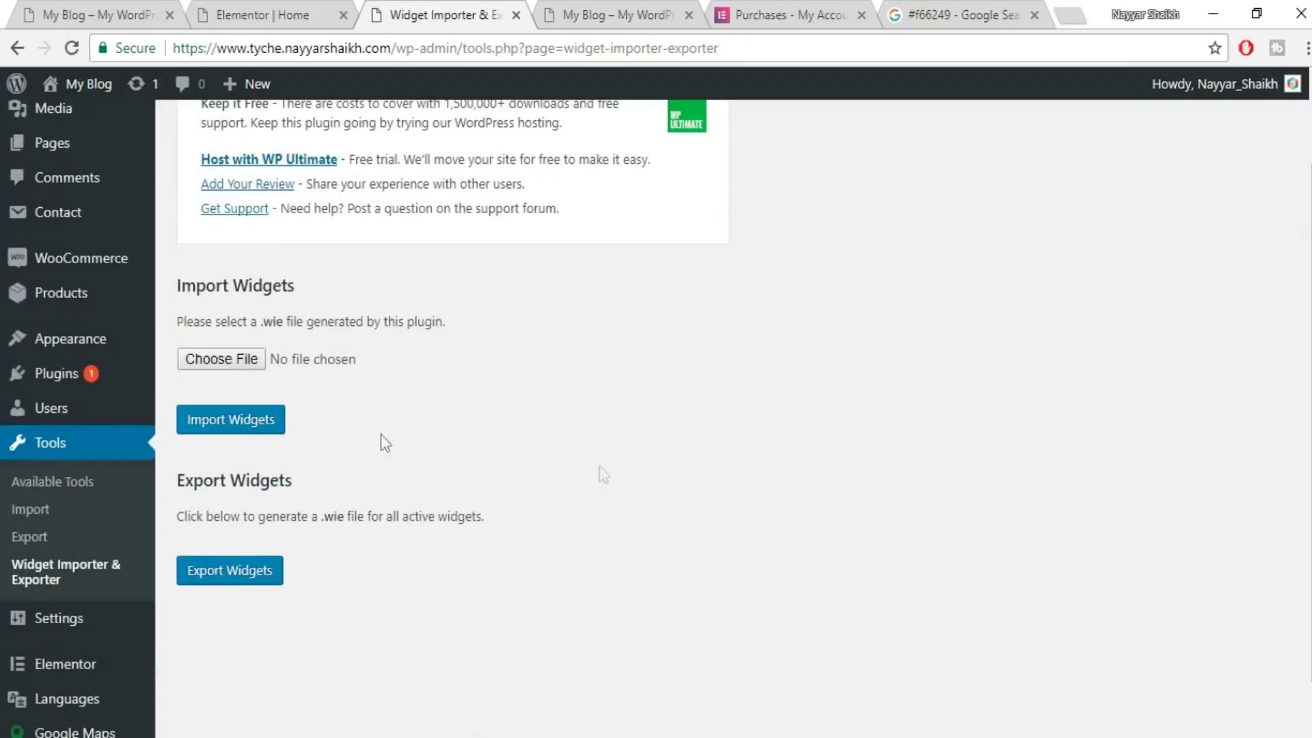
{"action": "left_click", "coordinate": [237, 355]}
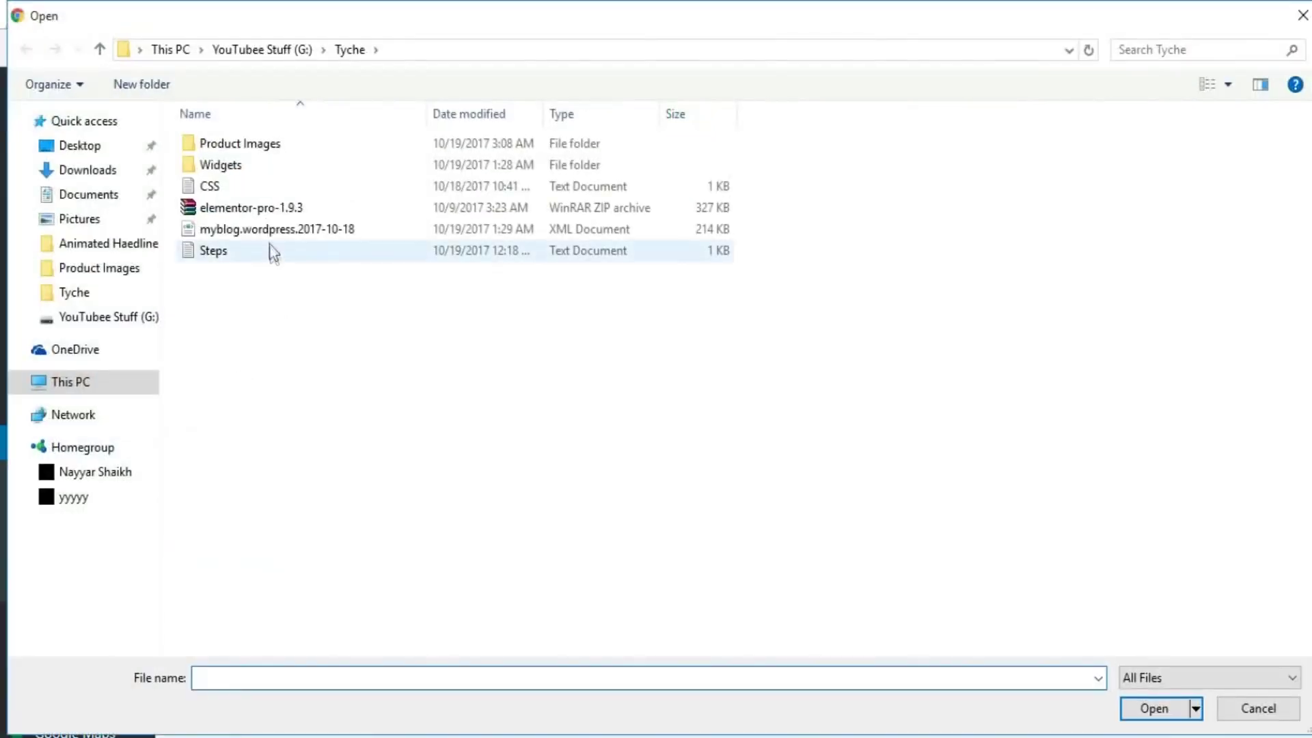
{"action": "double_click", "coordinate": [259, 166]}
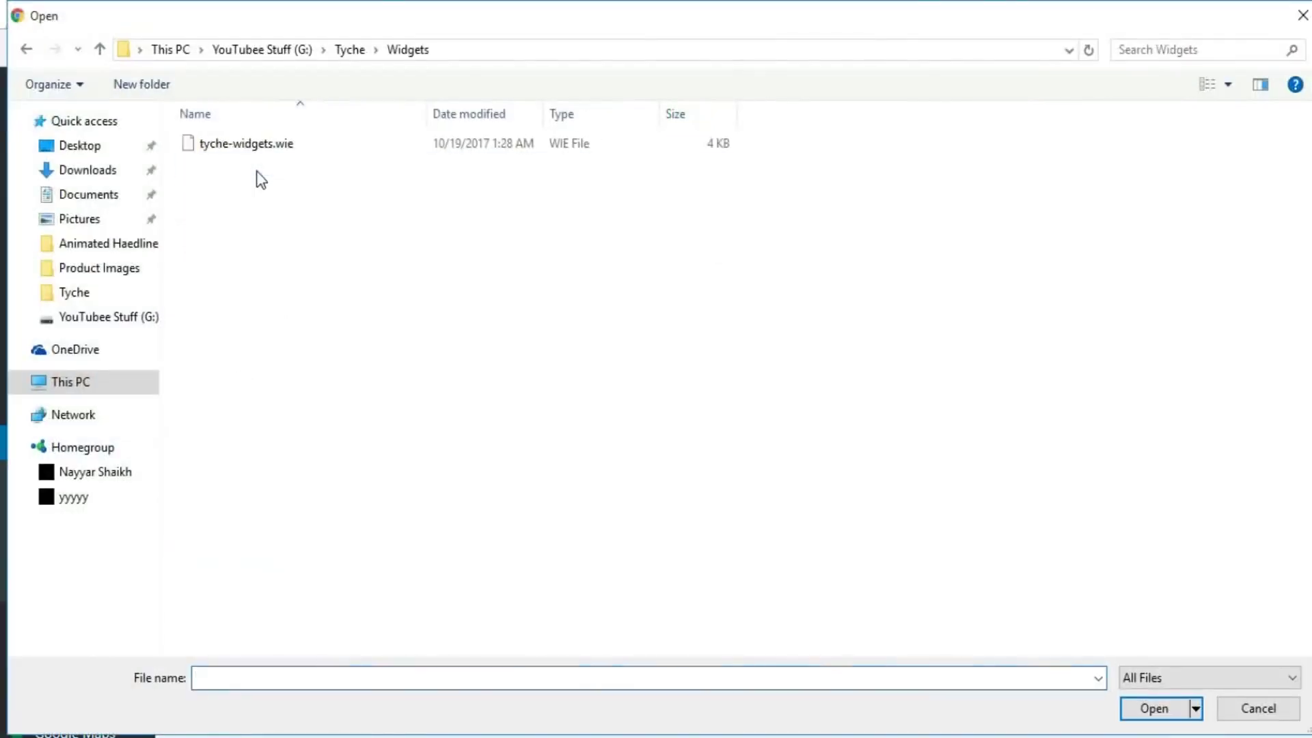
{"action": "left_click", "coordinate": [261, 144]}
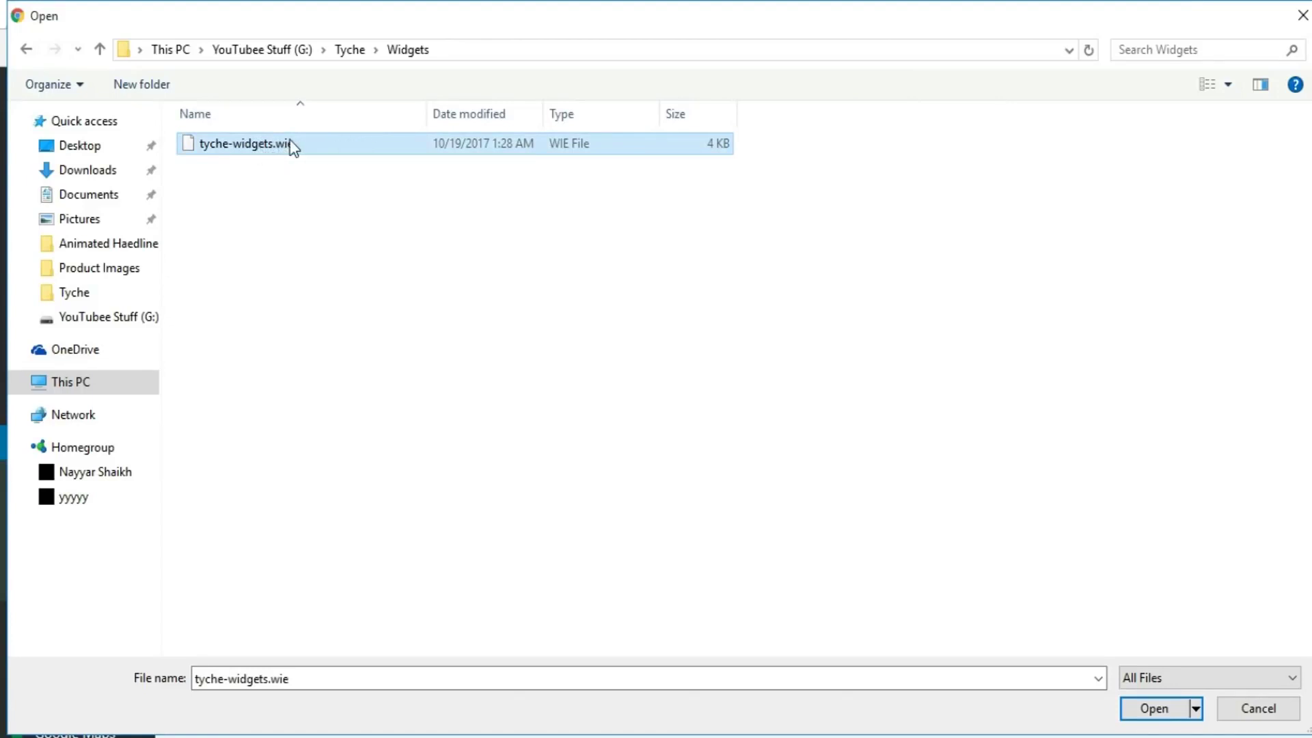
{"action": "left_click", "coordinate": [1161, 710]}
{"action": "left_click", "coordinate": [229, 430]}
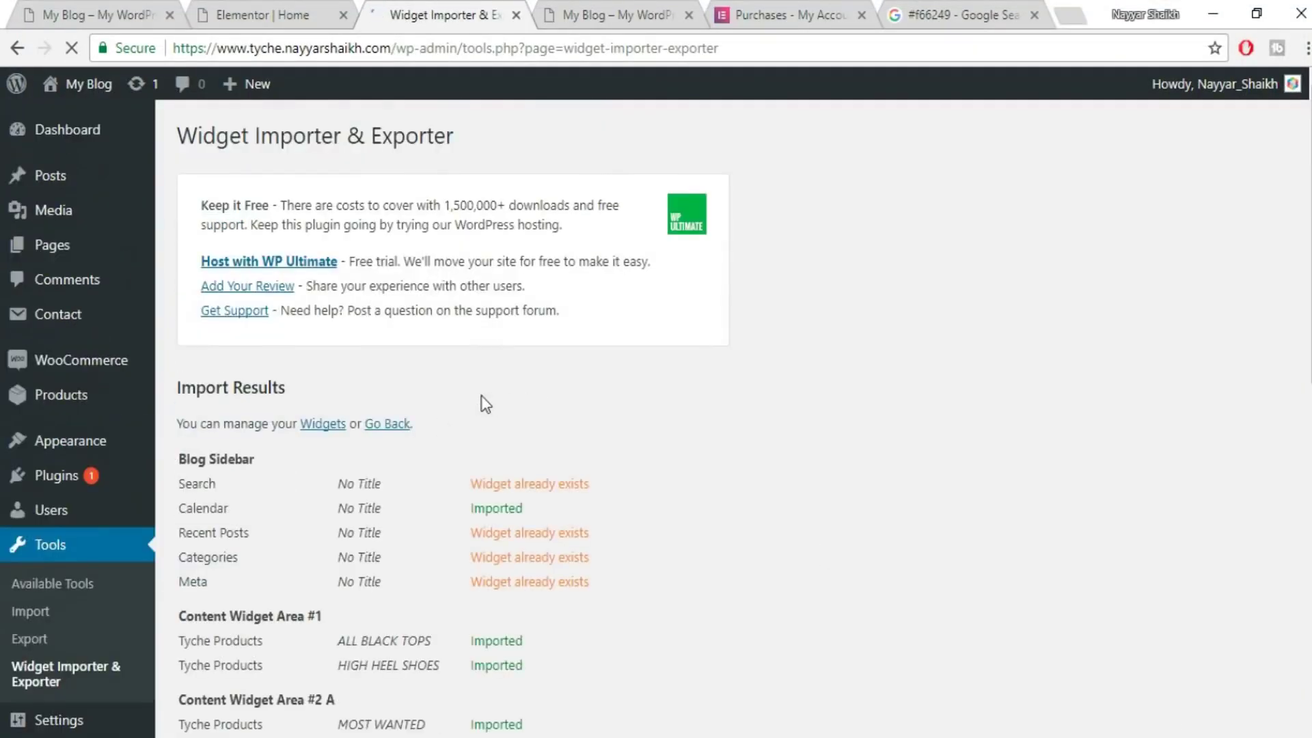
- Review the imported sidebar and content widgets, then switch back to the Home editor
{"action": "scroll", "coordinate": [758, 481], "scroll_direction": "down", "scroll_amount": 1}
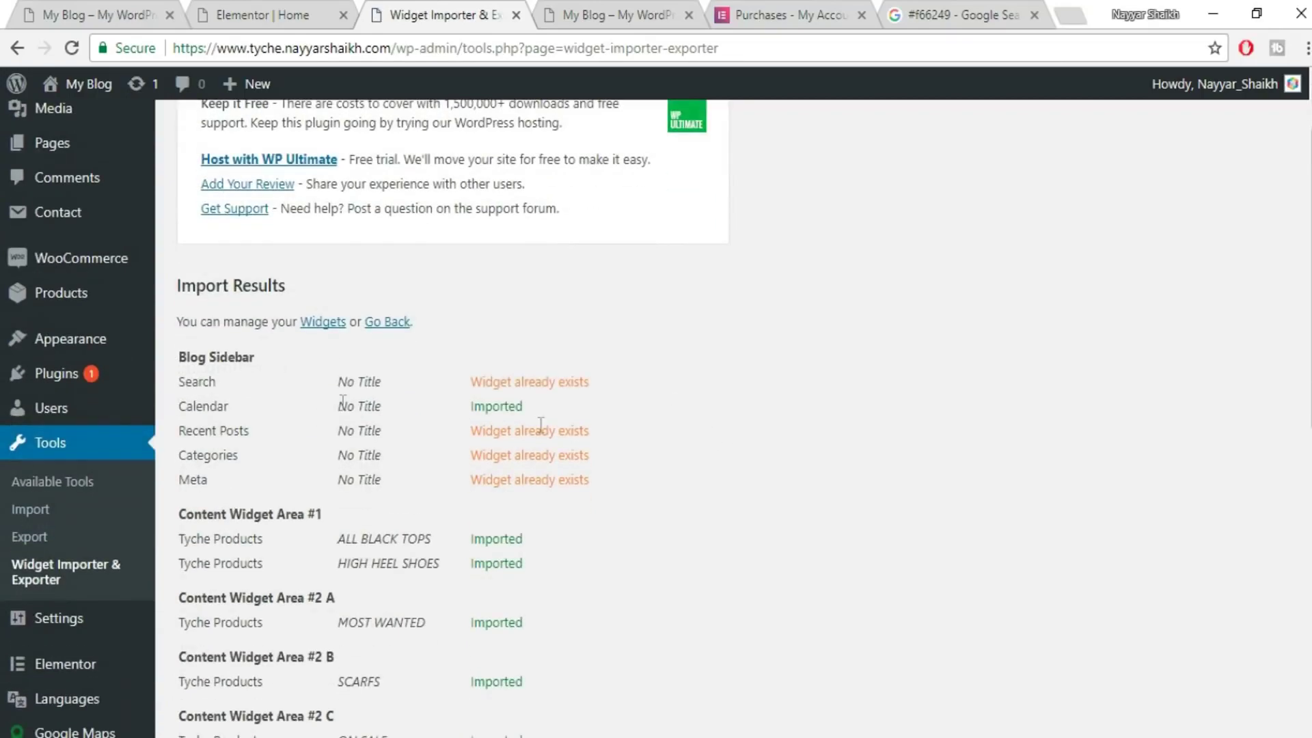
{"action": "scroll", "coordinate": [558, 412], "scroll_direction": "down", "scroll_amount": 10}
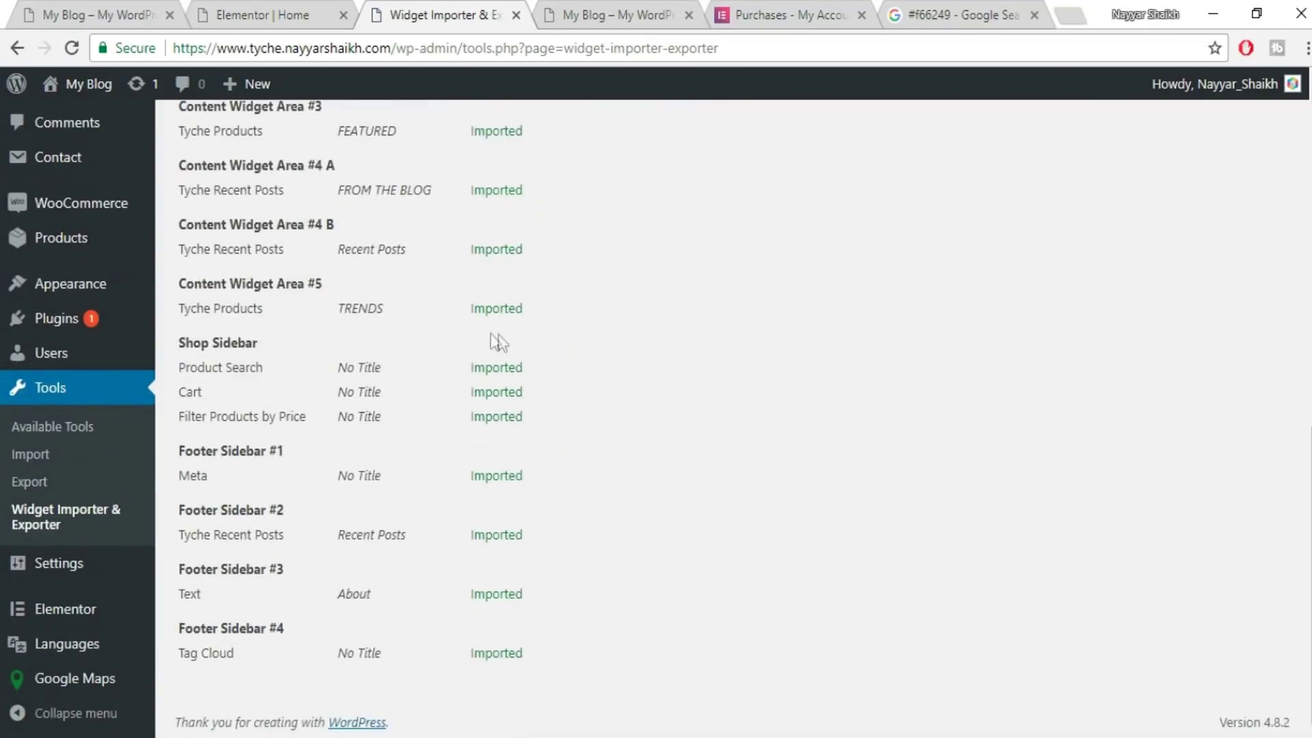
{"action": "scroll", "coordinate": [508, 537], "scroll_direction": "up", "scroll_amount": 11}
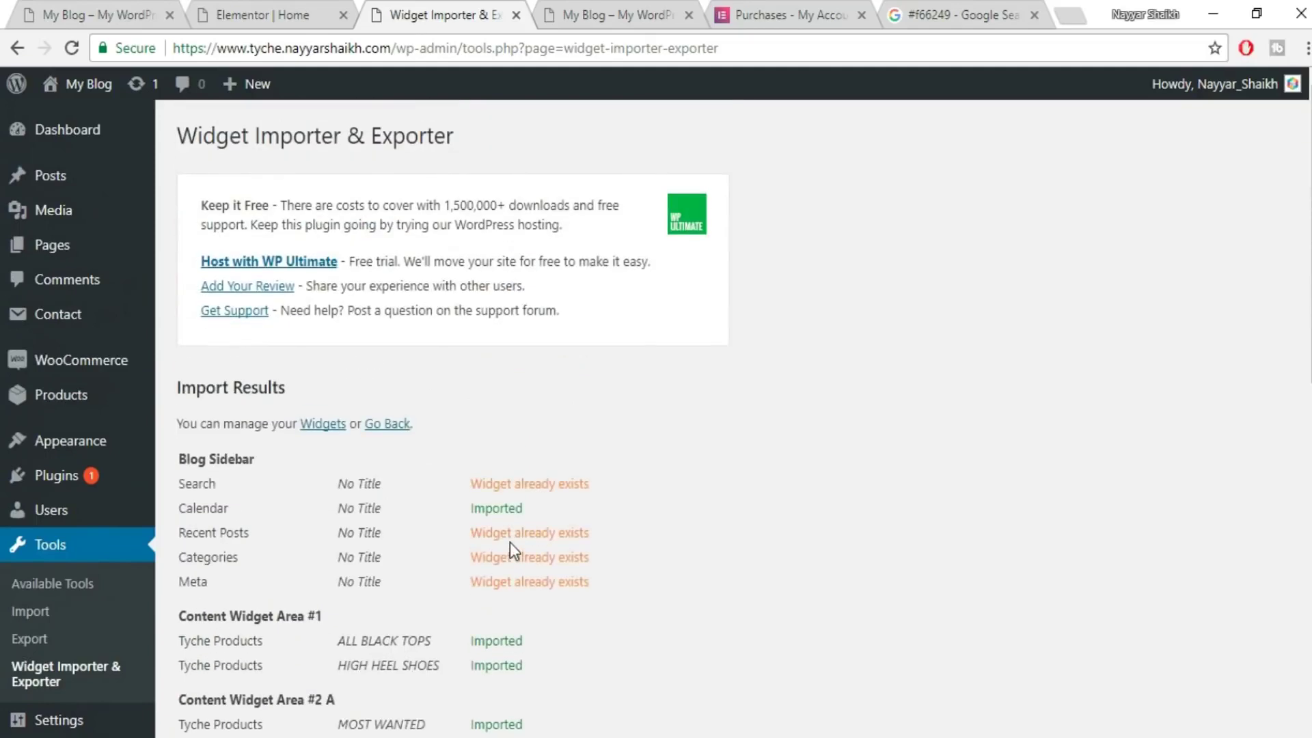
{"action": "key", "text": "ctrl+shift+Tab"}
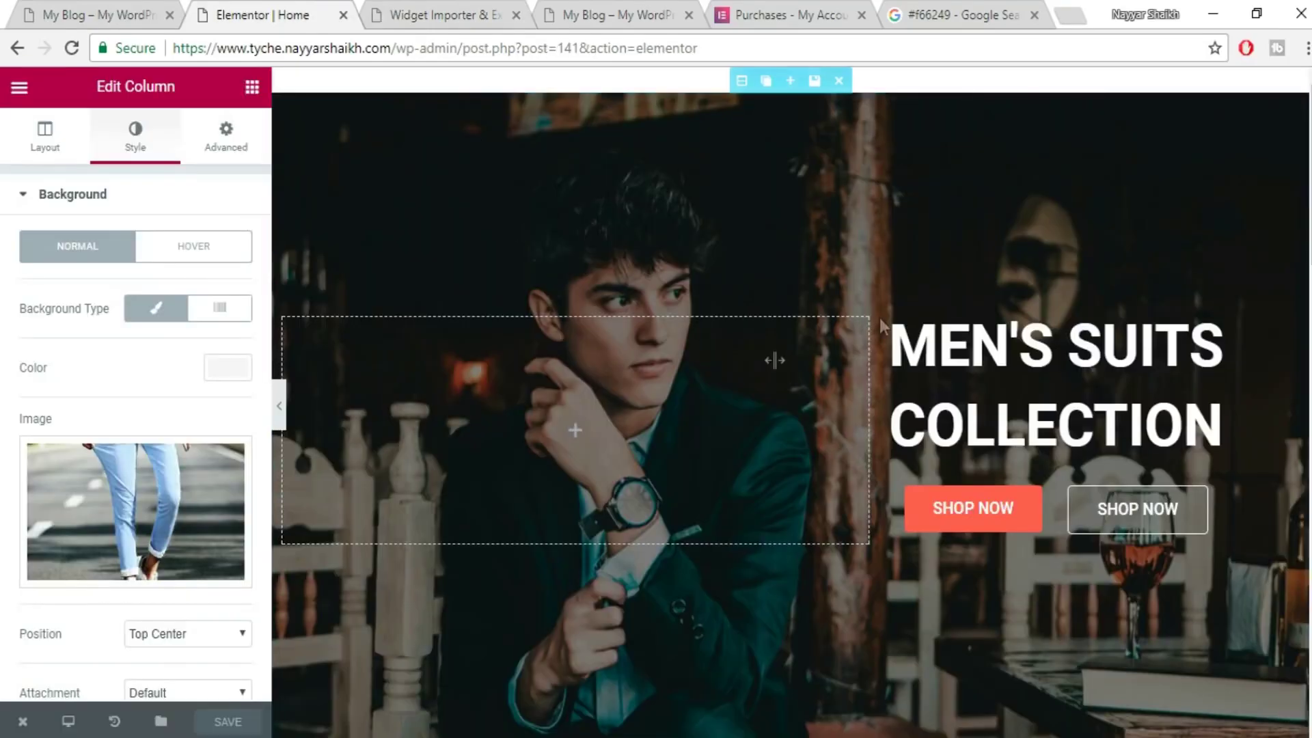
- Reload the Home page's Elementor editor and scroll through its sections
{"action": "left_click", "coordinate": [76, 56]}
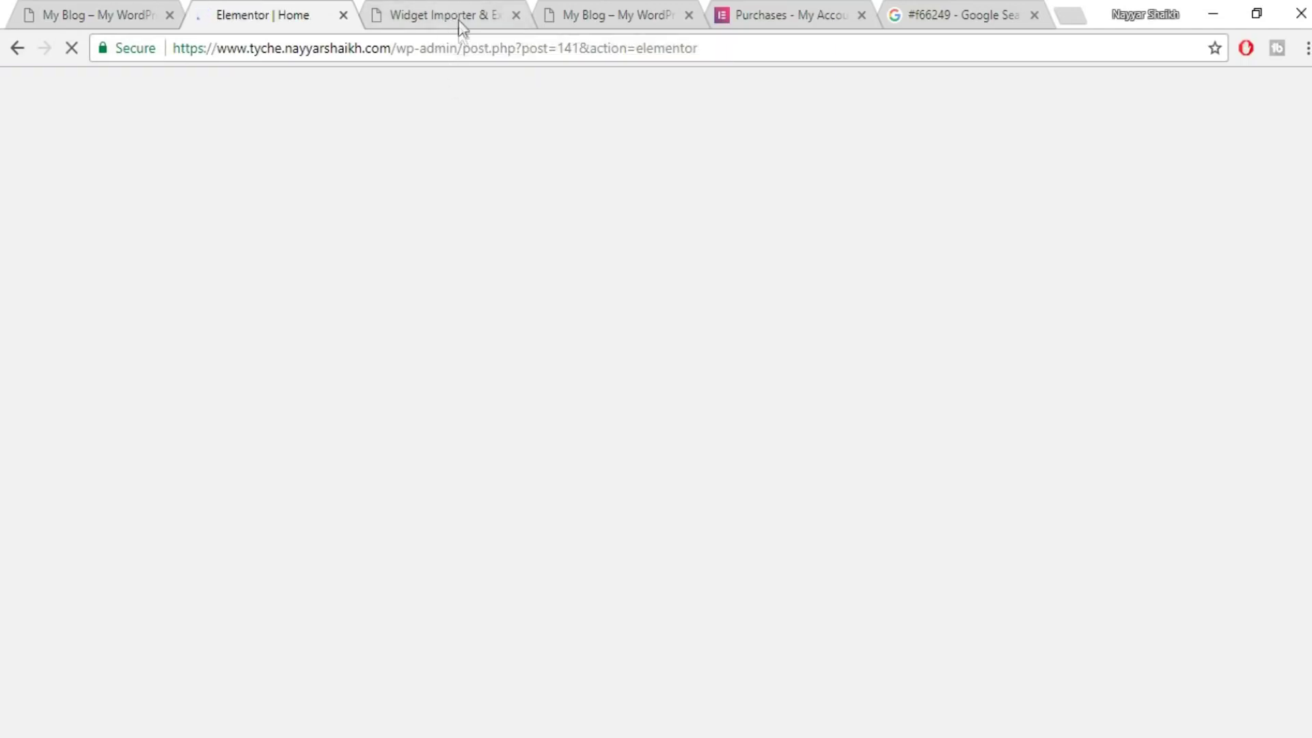
{"action": "scroll", "coordinate": [913, 498], "scroll_direction": "down", "scroll_amount": 10}
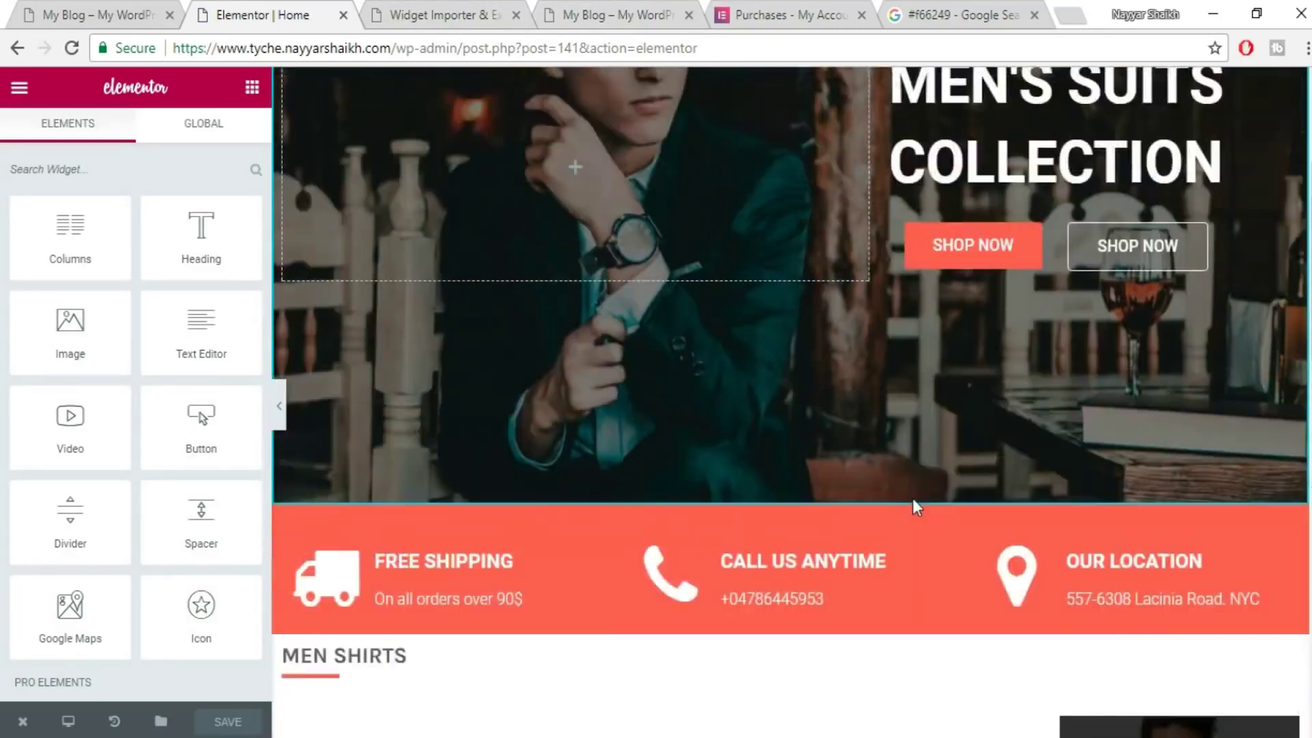
{"action": "scroll", "coordinate": [916, 510], "scroll_direction": "down", "scroll_amount": 5}
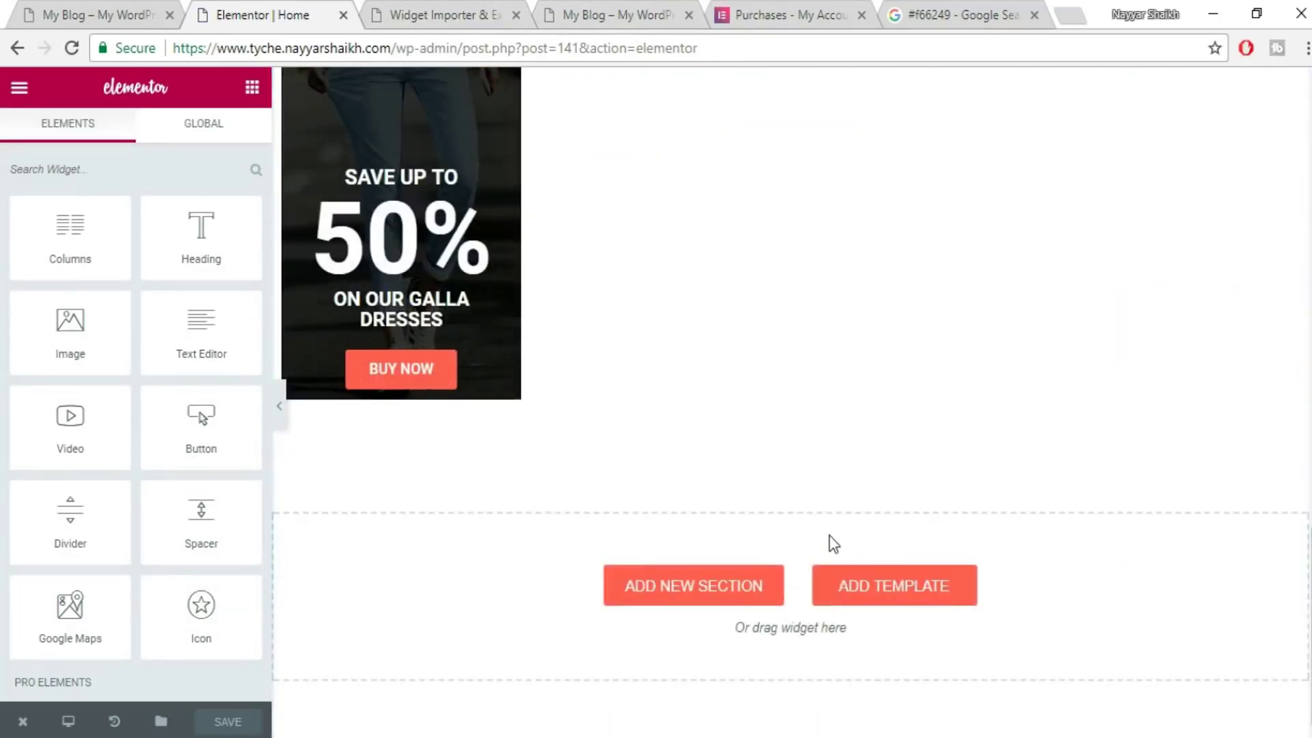
{"action": "scroll", "coordinate": [833, 544], "scroll_direction": "up", "scroll_amount": 5}
{"action": "scroll", "coordinate": [1048, 588], "scroll_direction": "up", "scroll_amount": 4}
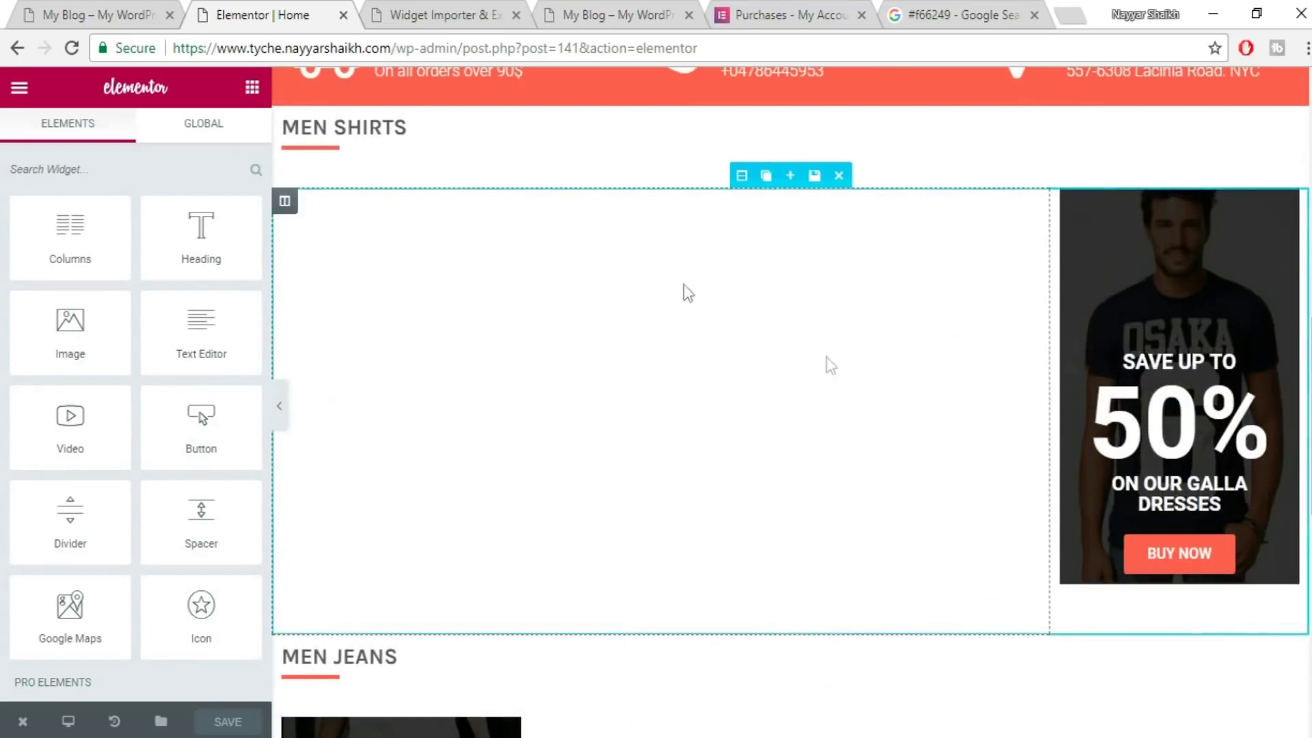
{"action": "scroll", "coordinate": [843, 463], "scroll_direction": "down", "scroll_amount": 7}
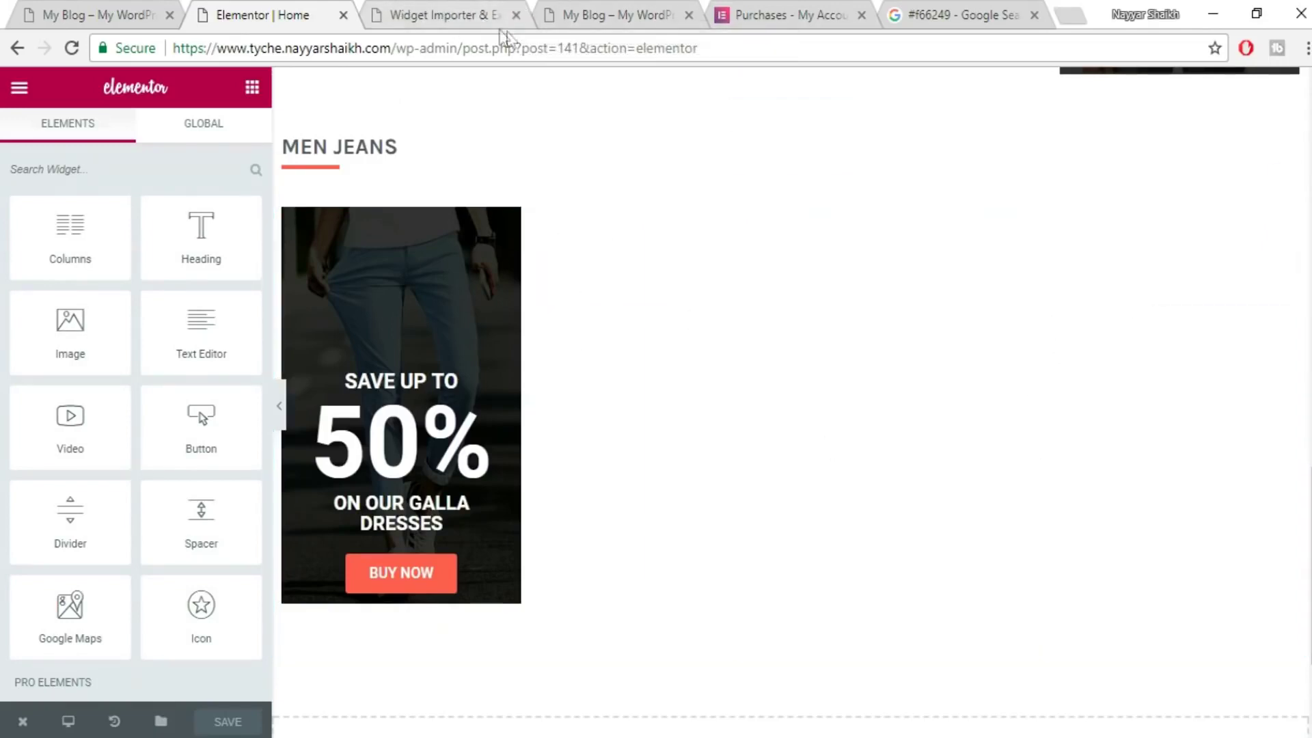
- Close the widget importer tab and review the shop's Most Wanted, Featured and On Sale lists
{"action": "left_click", "coordinate": [442, 19]}
{"action": "left_click", "coordinate": [516, 15]}
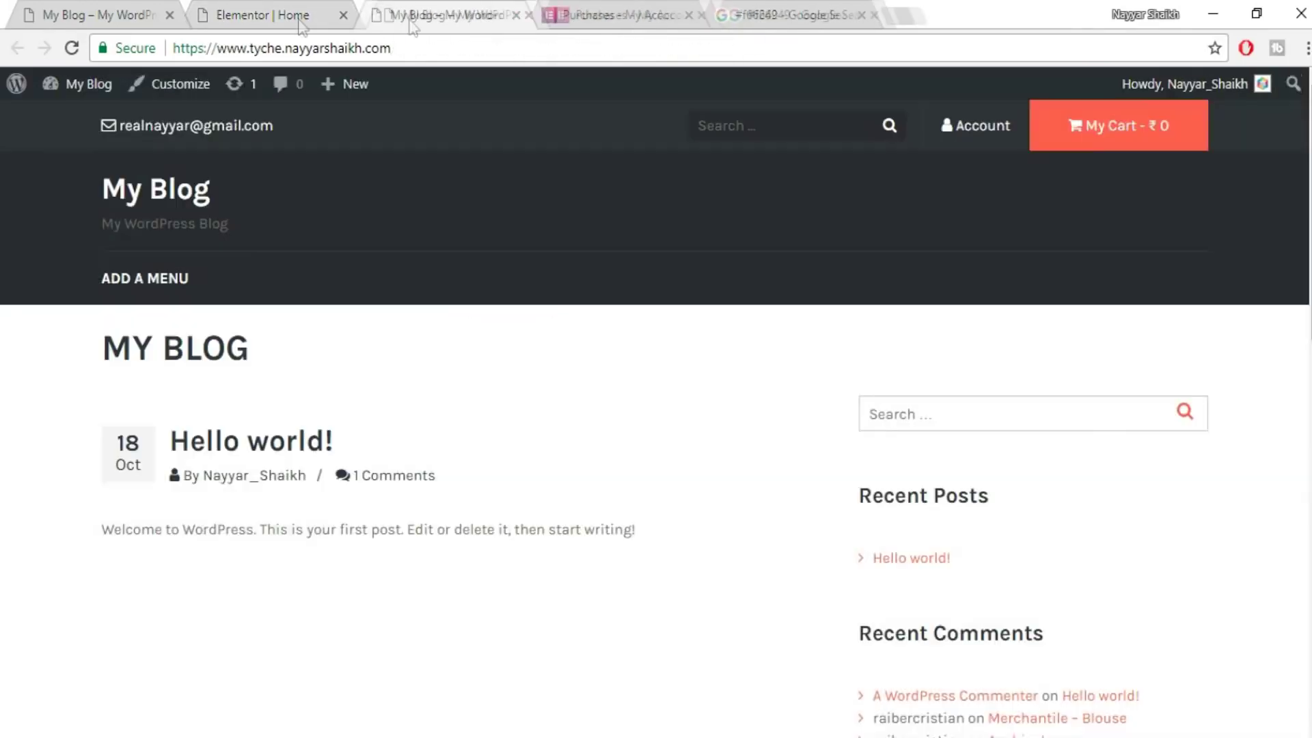
{"action": "left_click", "coordinate": [260, 26]}
{"action": "key", "text": "ctrl+shift+Tab"}
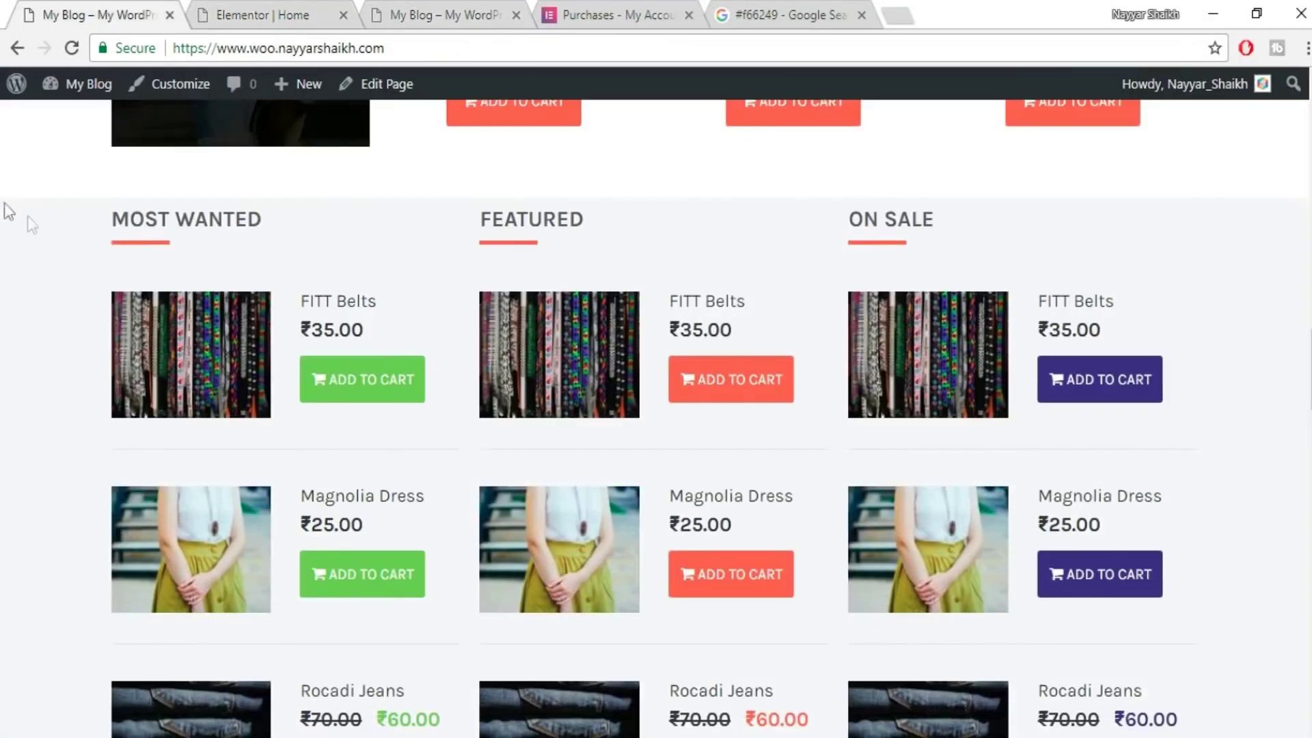
{"action": "scroll", "coordinate": [443, 511], "scroll_direction": "down", "scroll_amount": 3}
{"action": "scroll", "coordinate": [615, 328], "scroll_direction": "up", "scroll_amount": 2}
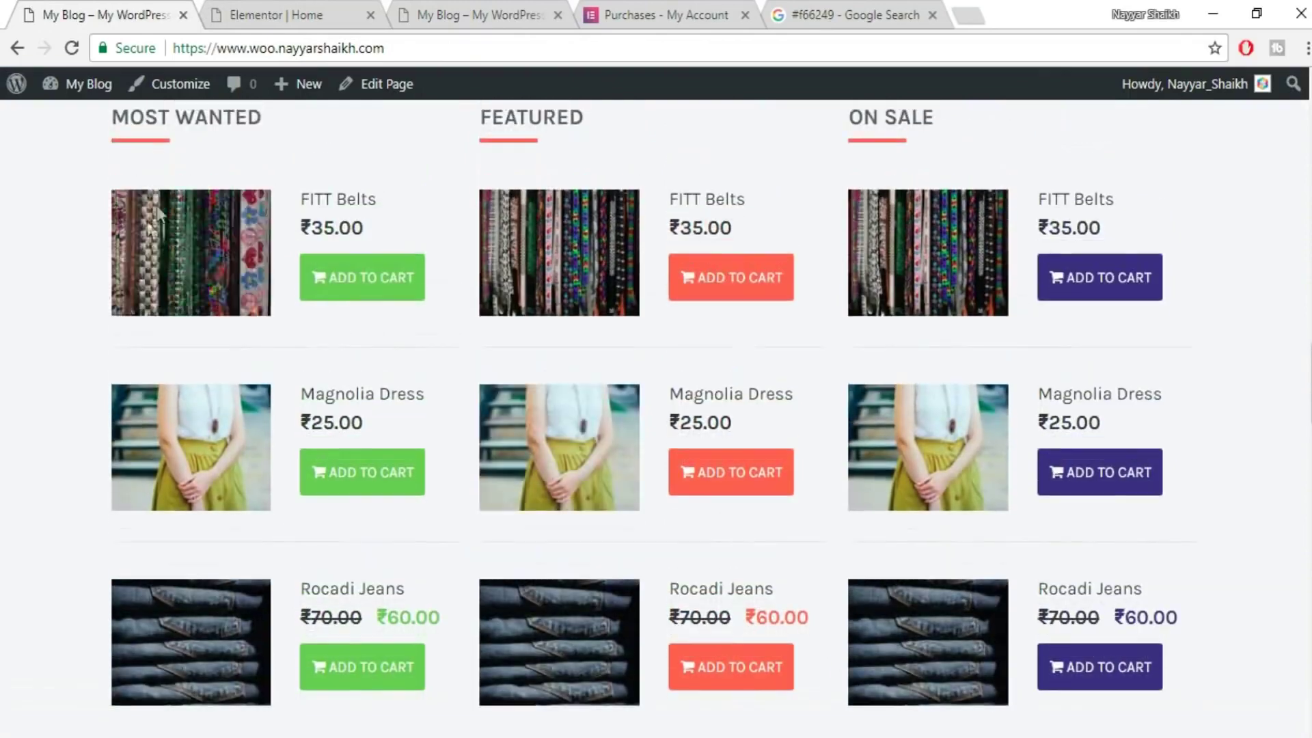
{"action": "scroll", "coordinate": [382, 164], "scroll_direction": "up", "scroll_amount": 2}
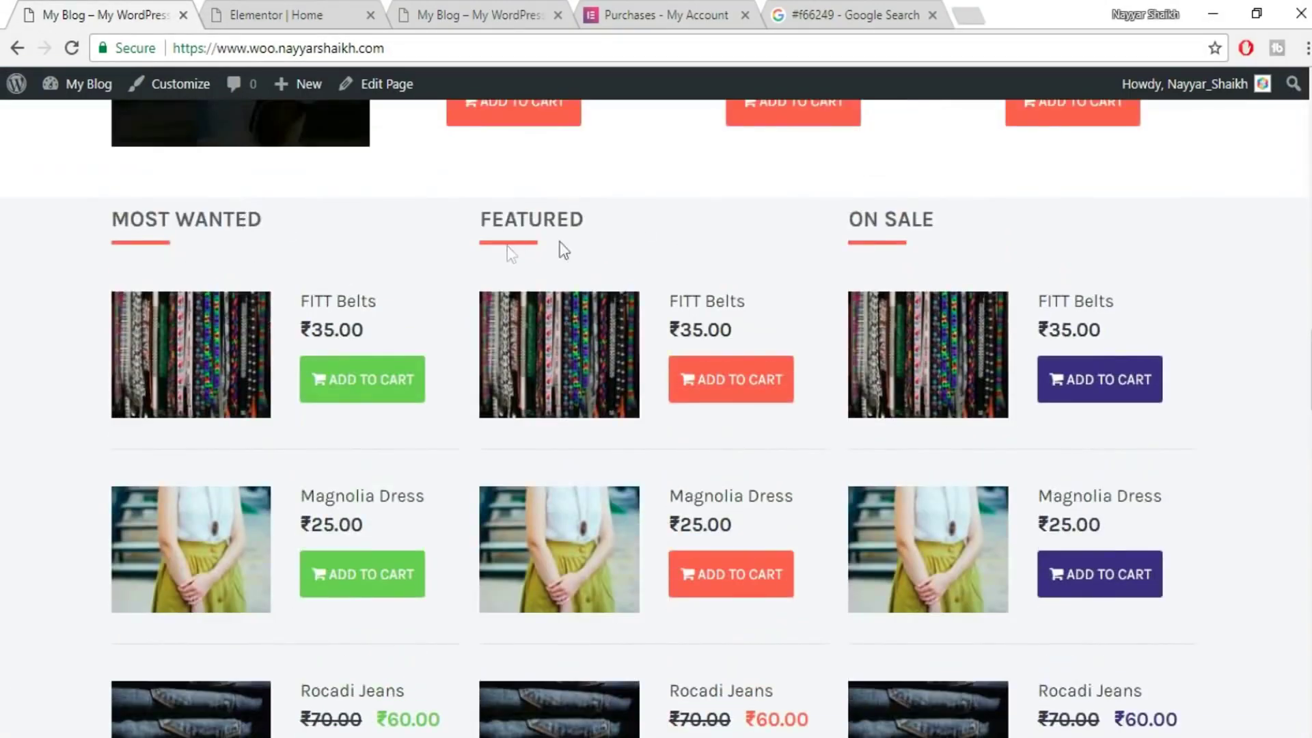
- Find the Tyche Products widget in the panel and try placing it on the page
{"action": "left_click", "coordinate": [289, 9]}
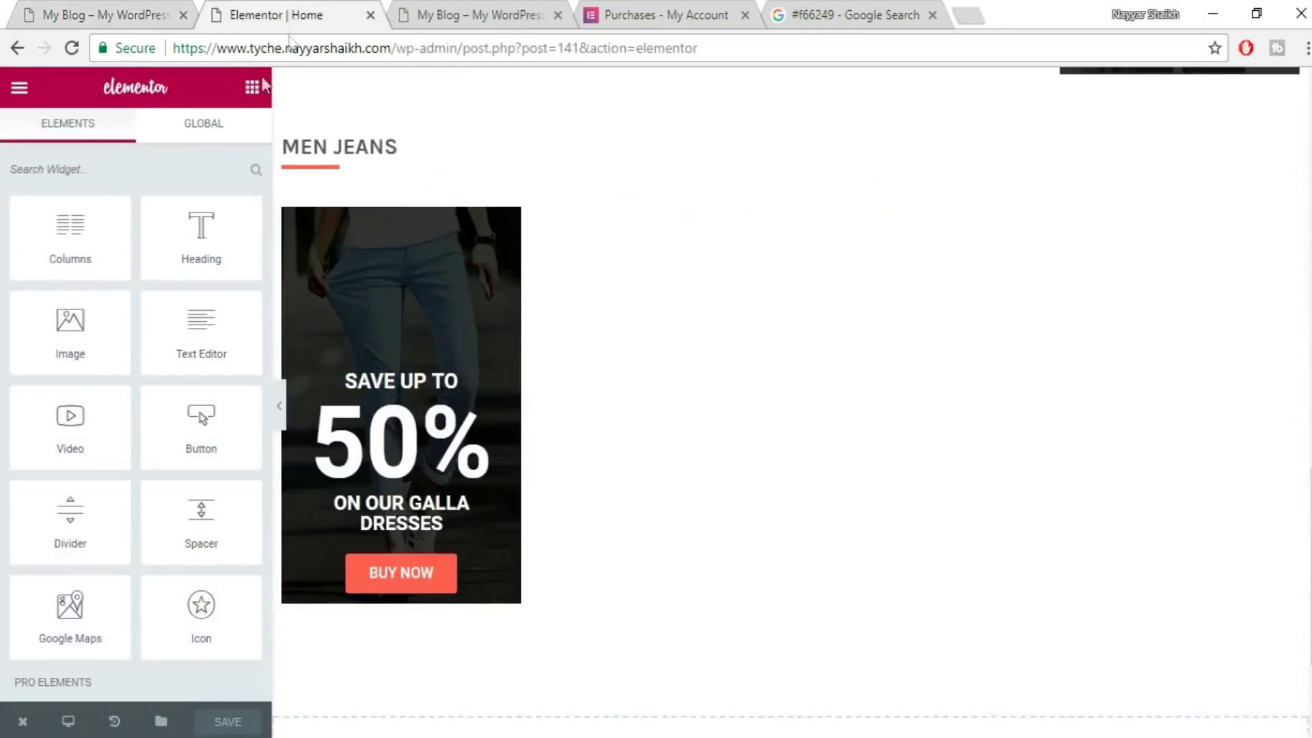
{"action": "scroll", "coordinate": [241, 348], "scroll_direction": "down", "scroll_amount": 15}
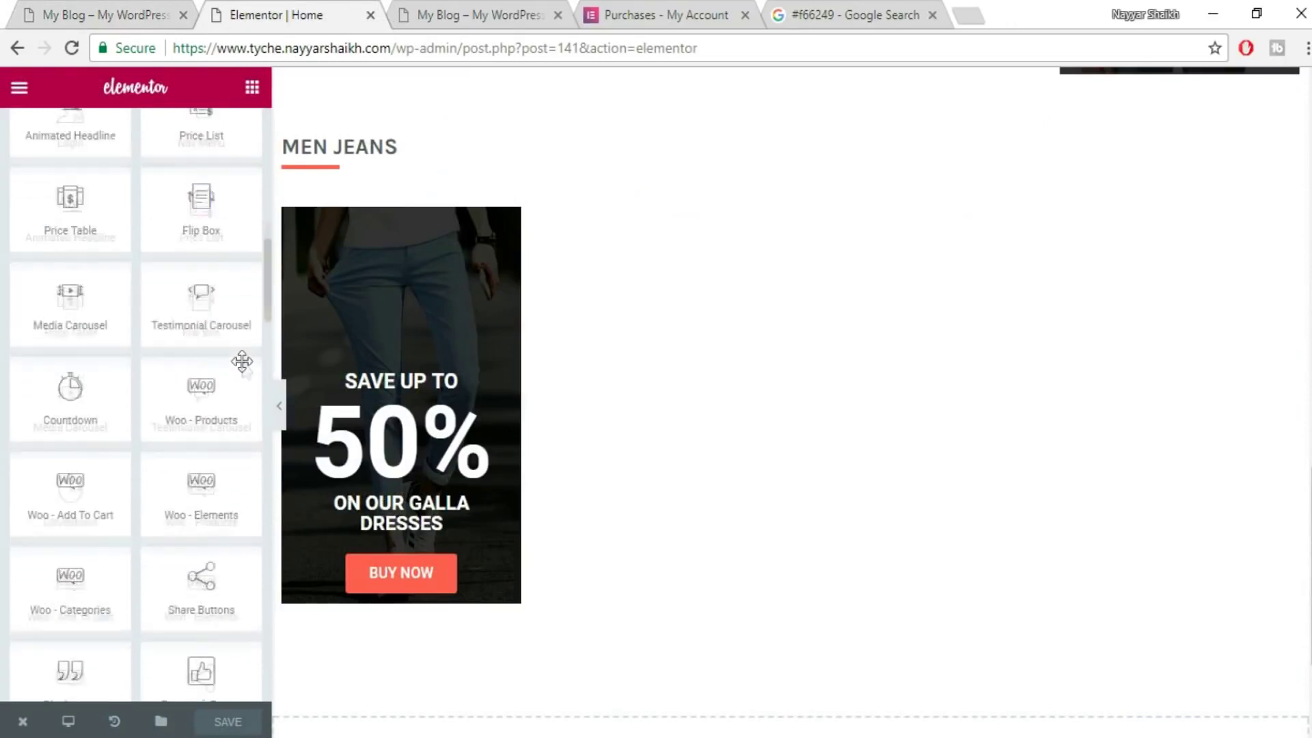
{"action": "scroll", "coordinate": [141, 398], "scroll_direction": "down", "scroll_amount": 5}
{"action": "scroll", "coordinate": [170, 433], "scroll_direction": "down", "scroll_amount": 2}
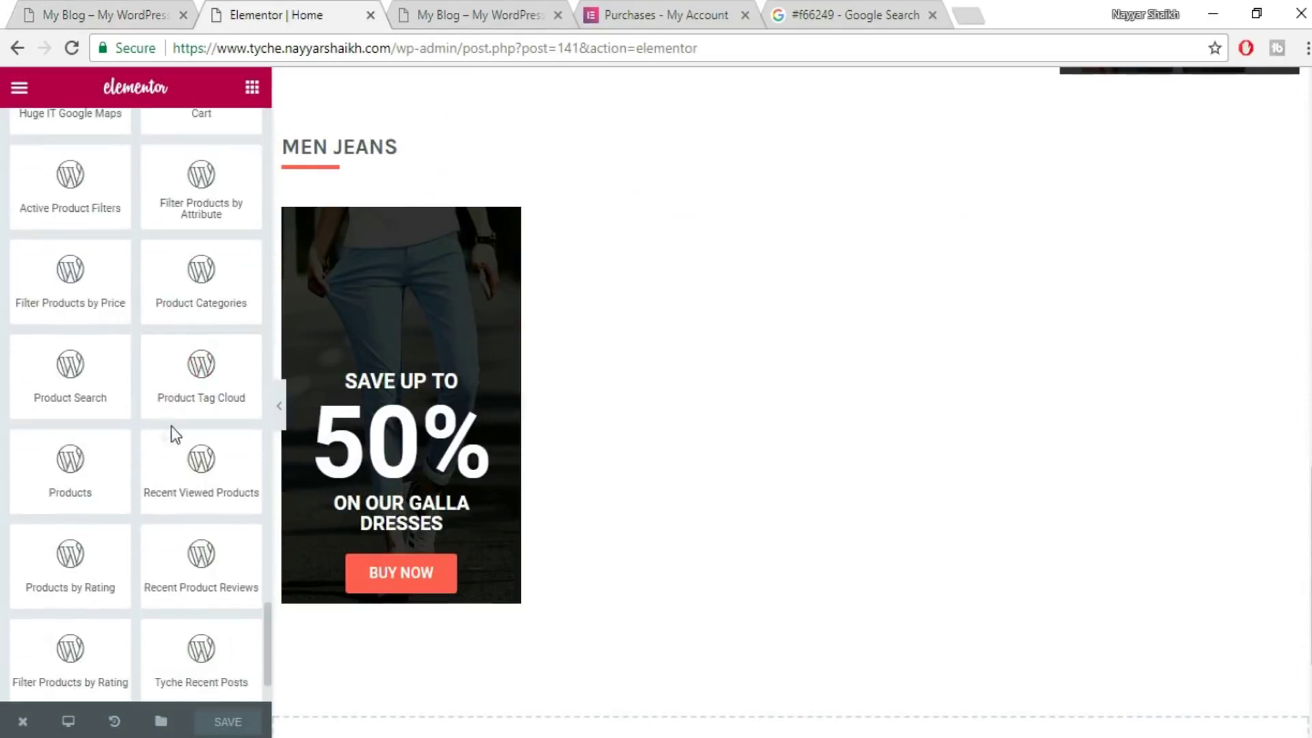
{"action": "scroll", "coordinate": [185, 476], "scroll_direction": "up", "scroll_amount": 3}
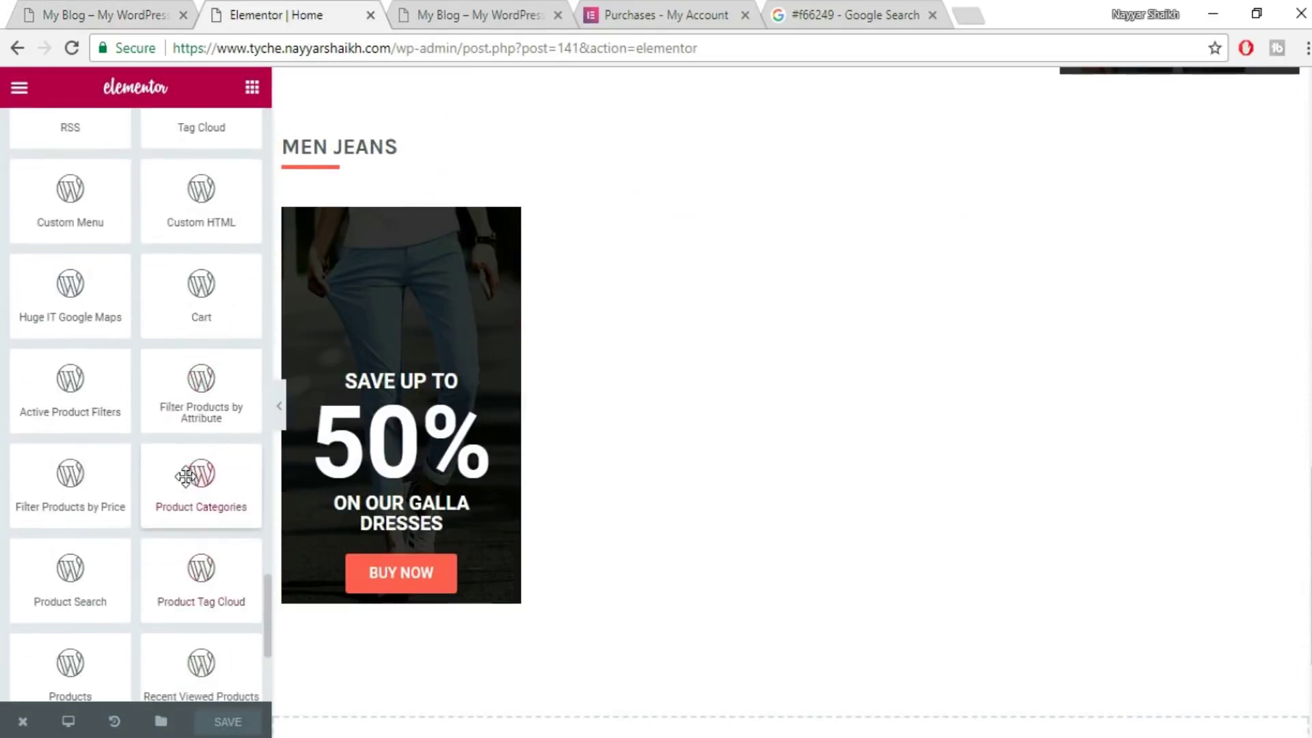
{"action": "scroll", "coordinate": [198, 308], "scroll_direction": "down", "scroll_amount": 4}
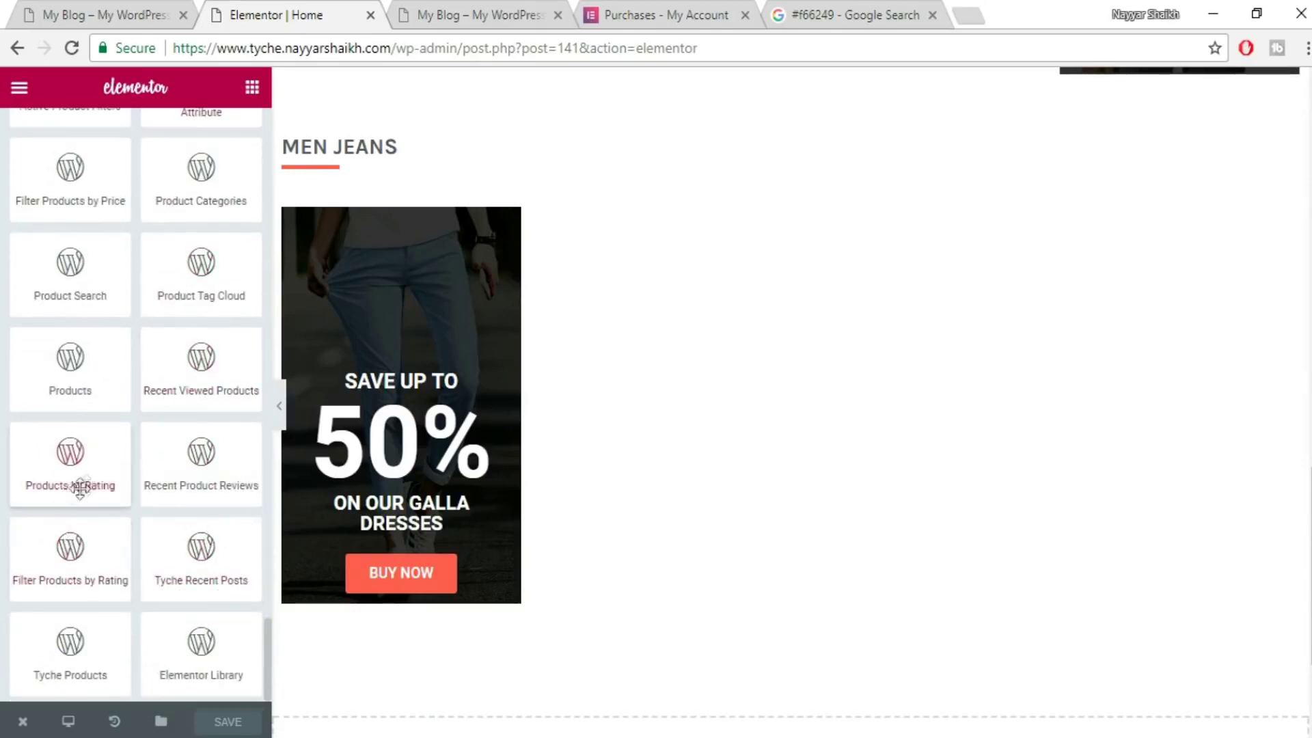
{"action": "left_click_drag", "start_coordinate": [85, 639], "coordinate": [909, 485]}
- Drop the Tyche Products widget into a new section below the Men Jeans banner
{"action": "scroll", "coordinate": [908, 486], "scroll_direction": "down", "scroll_amount": 3}
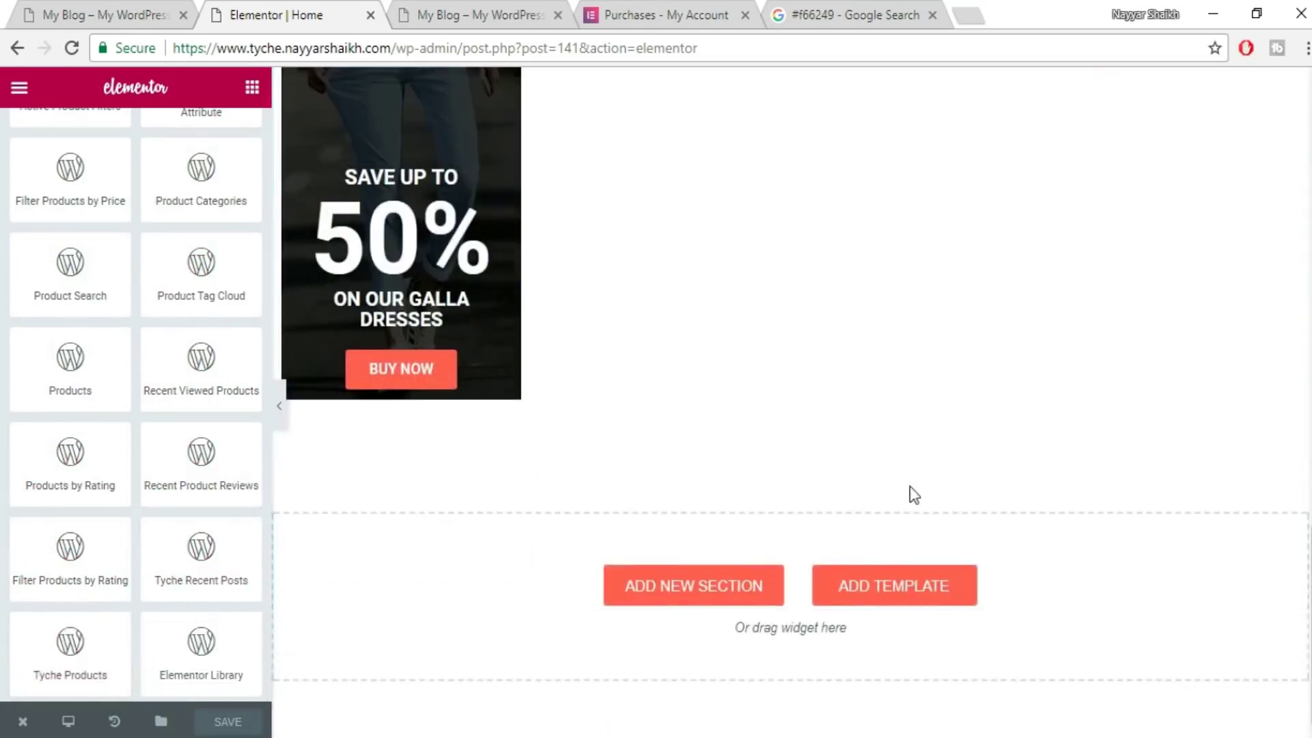
{"action": "left_click_drag", "start_coordinate": [61, 640], "coordinate": [731, 586]}
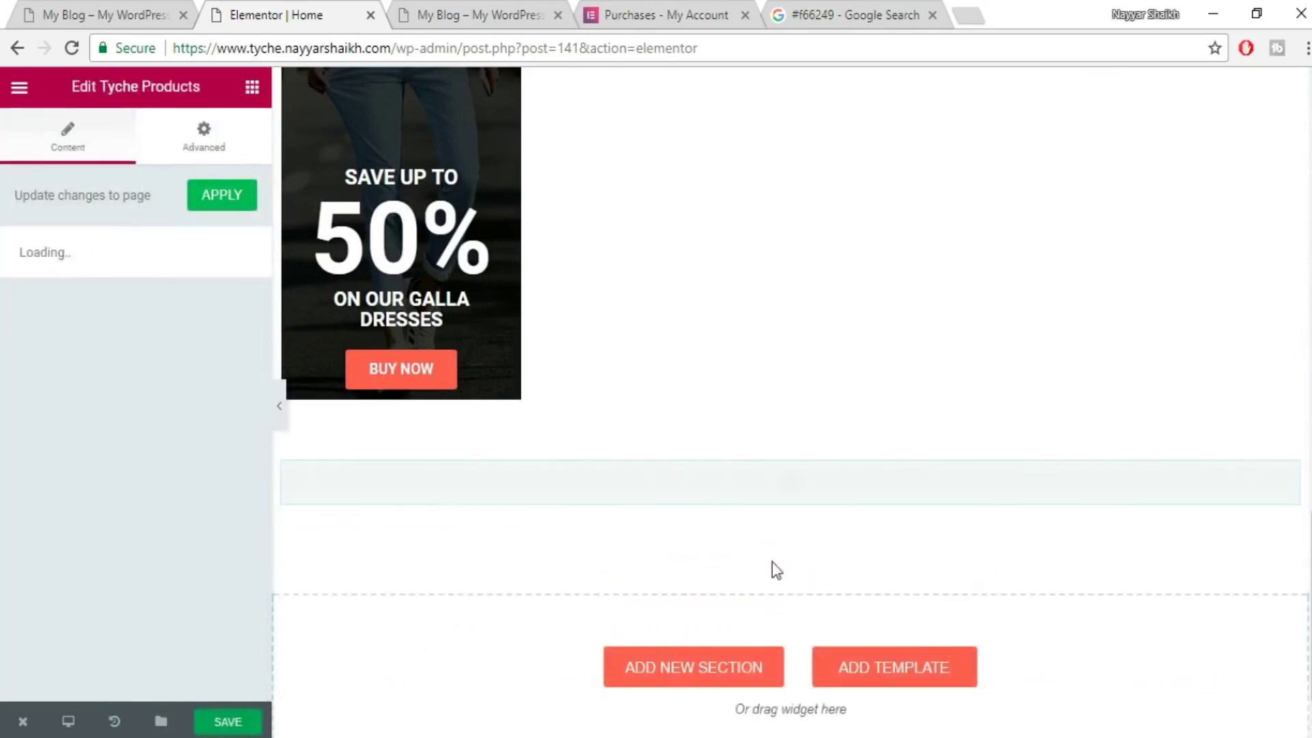
{"action": "scroll", "coordinate": [922, 556], "scroll_direction": "down", "scroll_amount": 5}
{"action": "scroll", "coordinate": [921, 551], "scroll_direction": "down", "scroll_amount": 2}
{"action": "scroll", "coordinate": [813, 486], "scroll_direction": "up", "scroll_amount": 4}
{"action": "scroll", "coordinate": [789, 396], "scroll_direction": "up", "scroll_amount": 3}
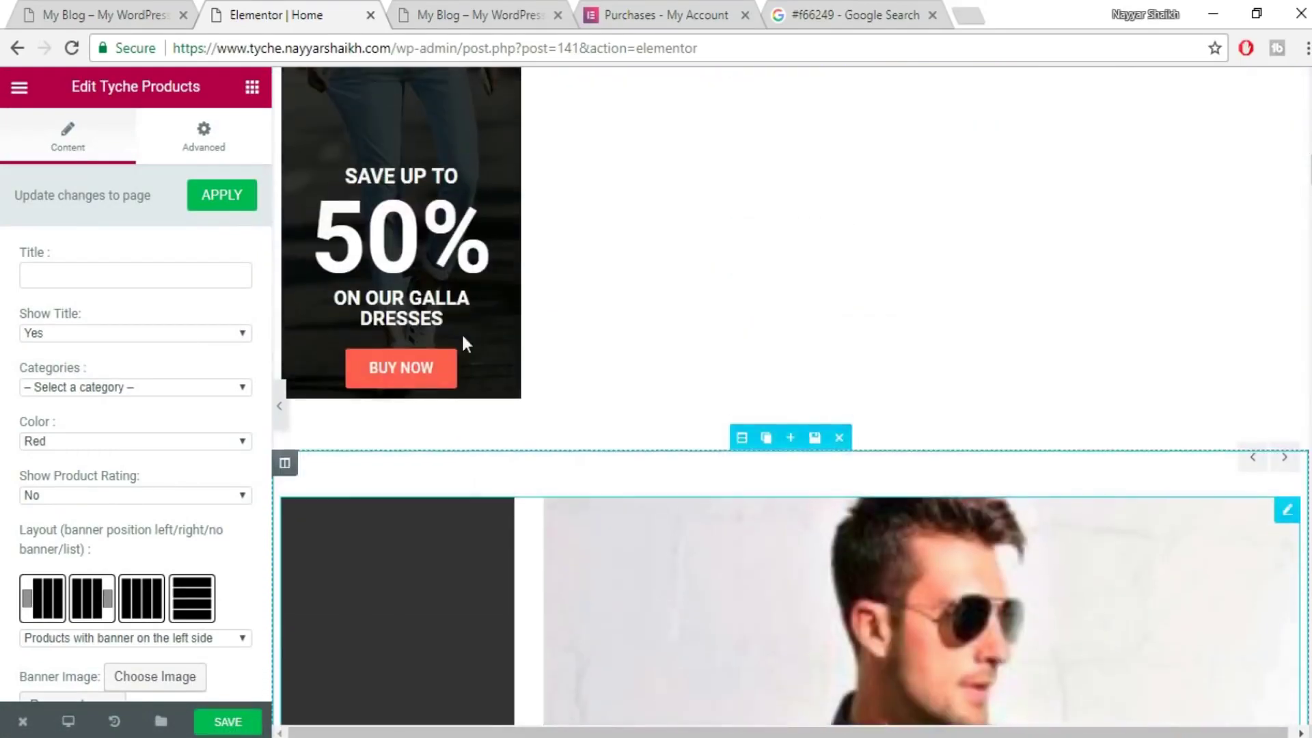
{"action": "scroll", "coordinate": [343, 469], "scroll_direction": "down", "scroll_amount": 2}
{"action": "mouse_move", "coordinate": [287, 362]}
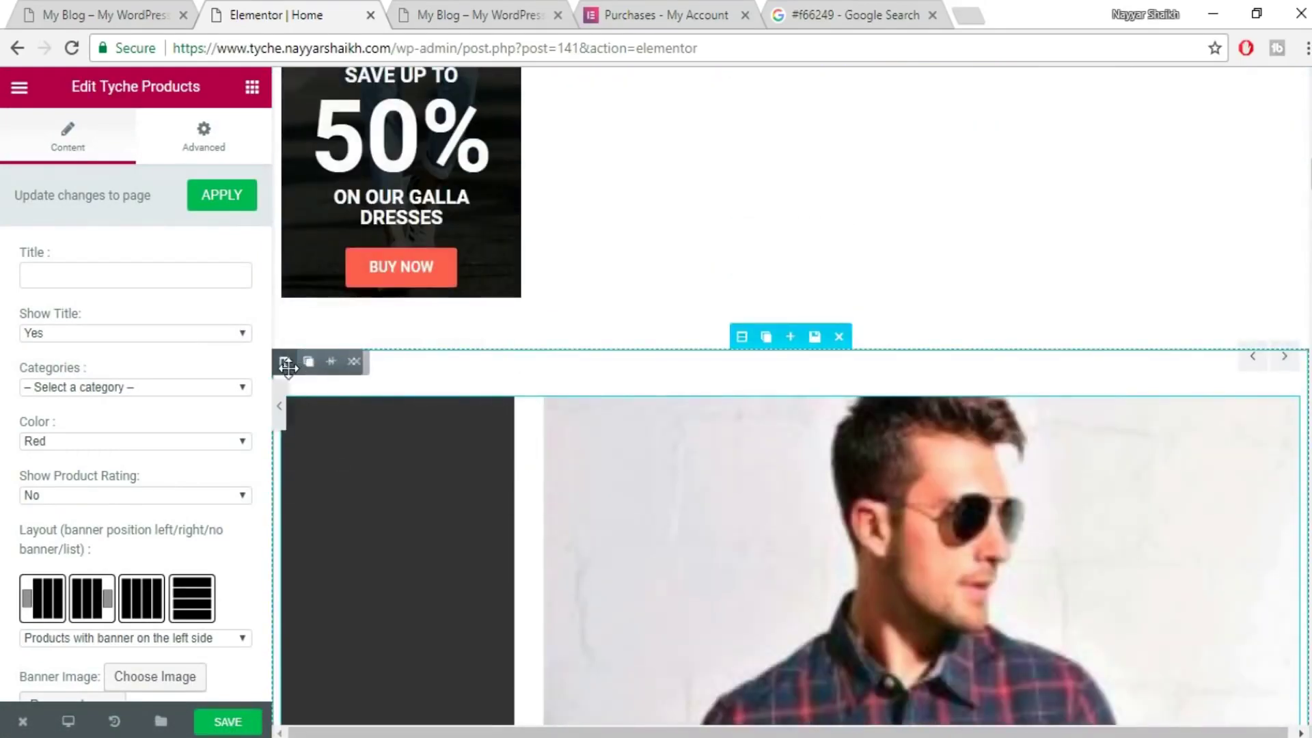
- Add a column so the new products section has three columns
{"action": "left_click", "coordinate": [334, 363]}
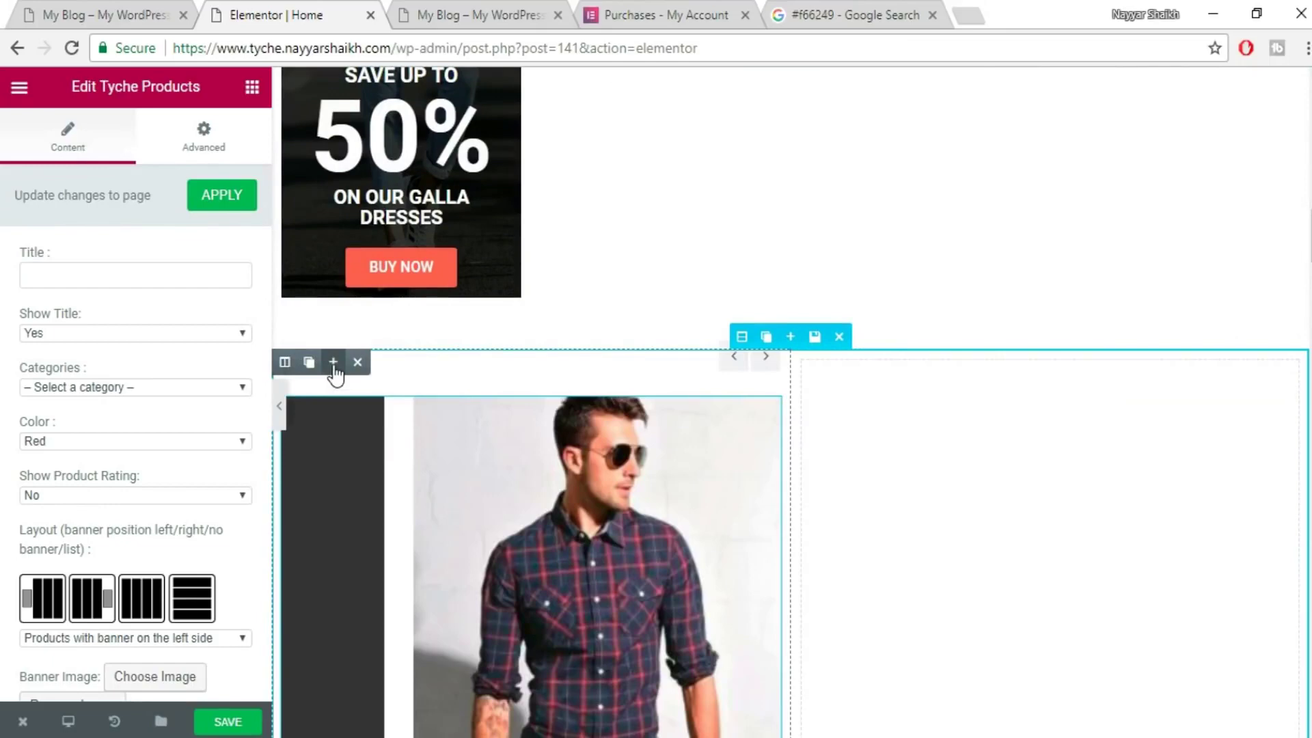
{"action": "scroll", "coordinate": [931, 601], "scroll_direction": "down", "scroll_amount": 7}
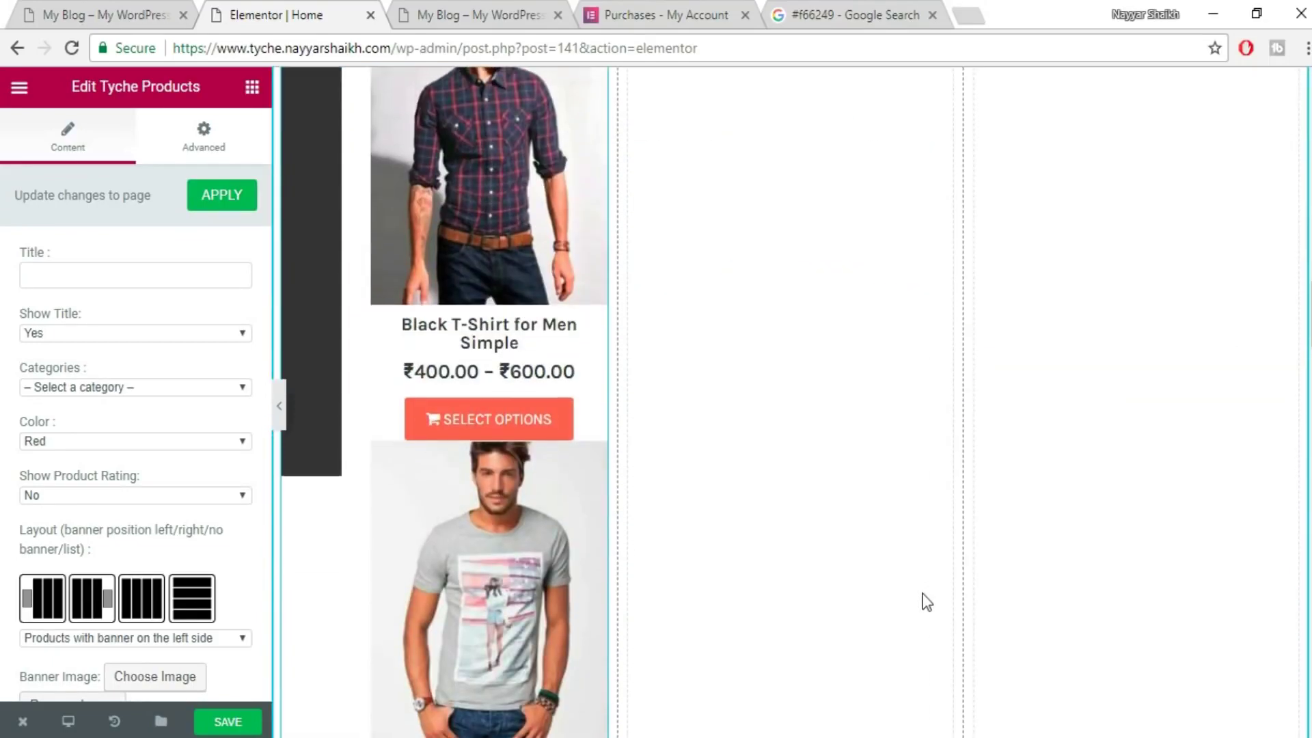
{"action": "scroll", "coordinate": [492, 354], "scroll_direction": "up", "scroll_amount": 5}
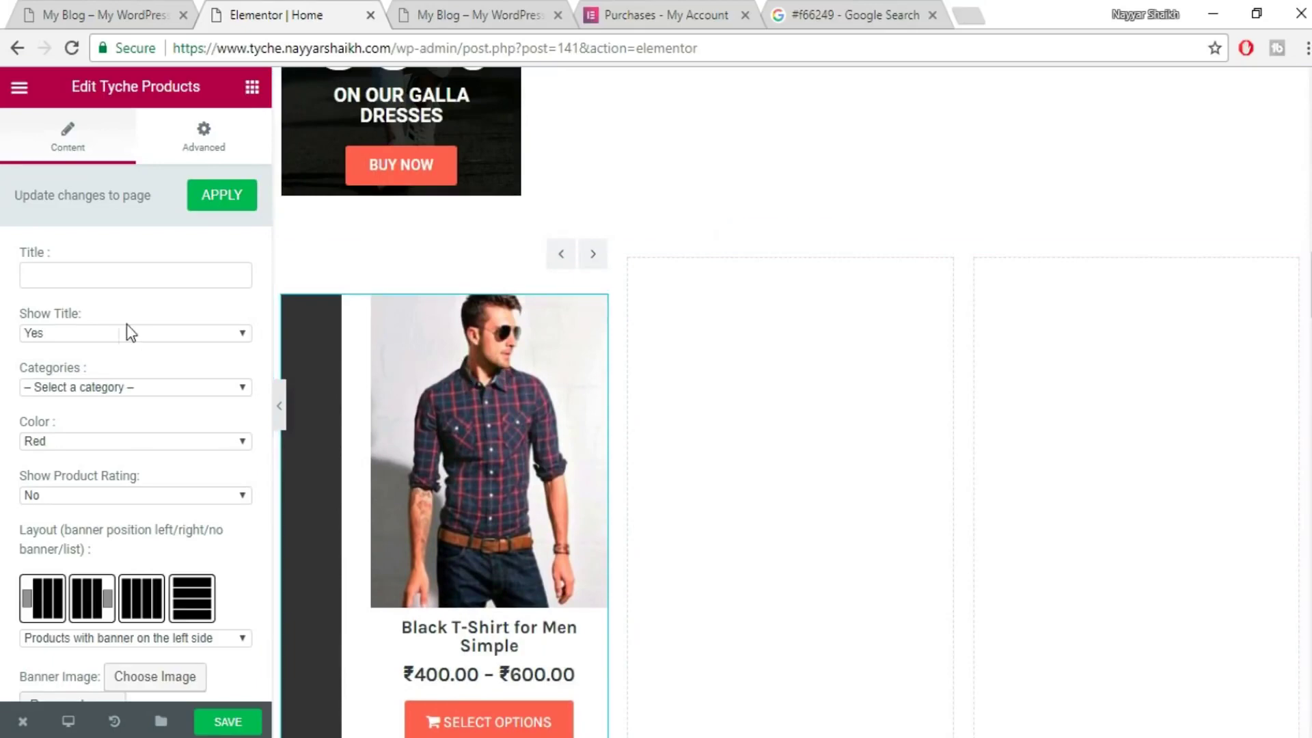
- Set the Tyche Products widget's Show Title to No, leaving the title empty
{"action": "left_click", "coordinate": [117, 274]}
{"action": "left_click", "coordinate": [96, 8]}
{"action": "left_click_drag", "start_coordinate": [281, 222], "coordinate": [130, 218]}
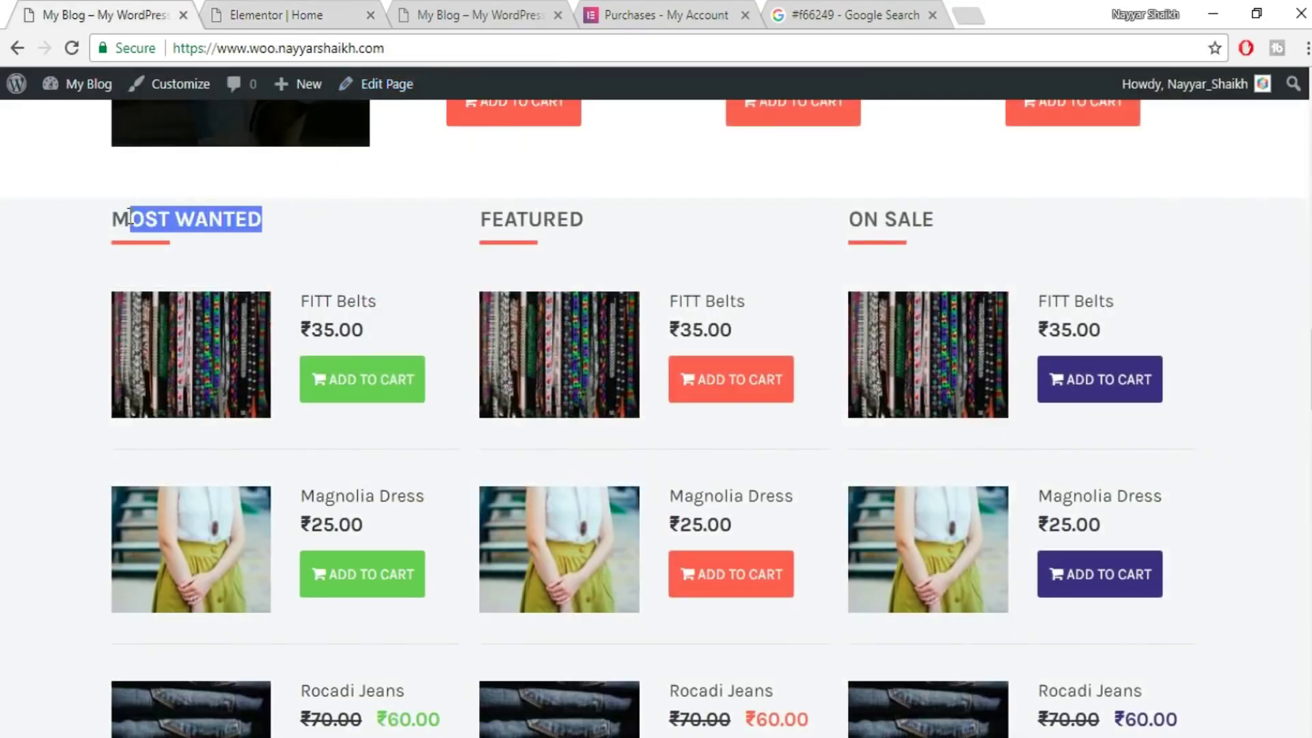
{"action": "left_click", "coordinate": [165, 243]}
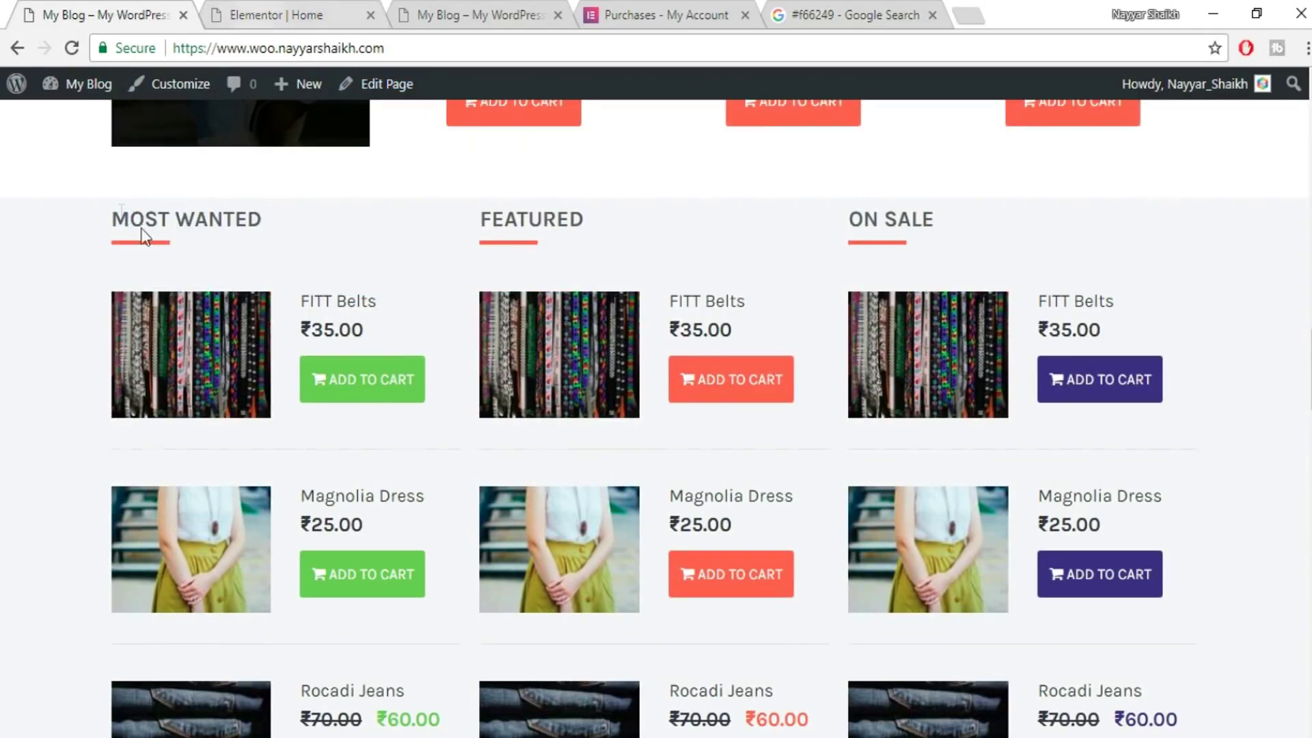
{"action": "left_click", "coordinate": [347, 9]}
{"action": "left_click", "coordinate": [117, 336]}
{"action": "left_click", "coordinate": [100, 363]}
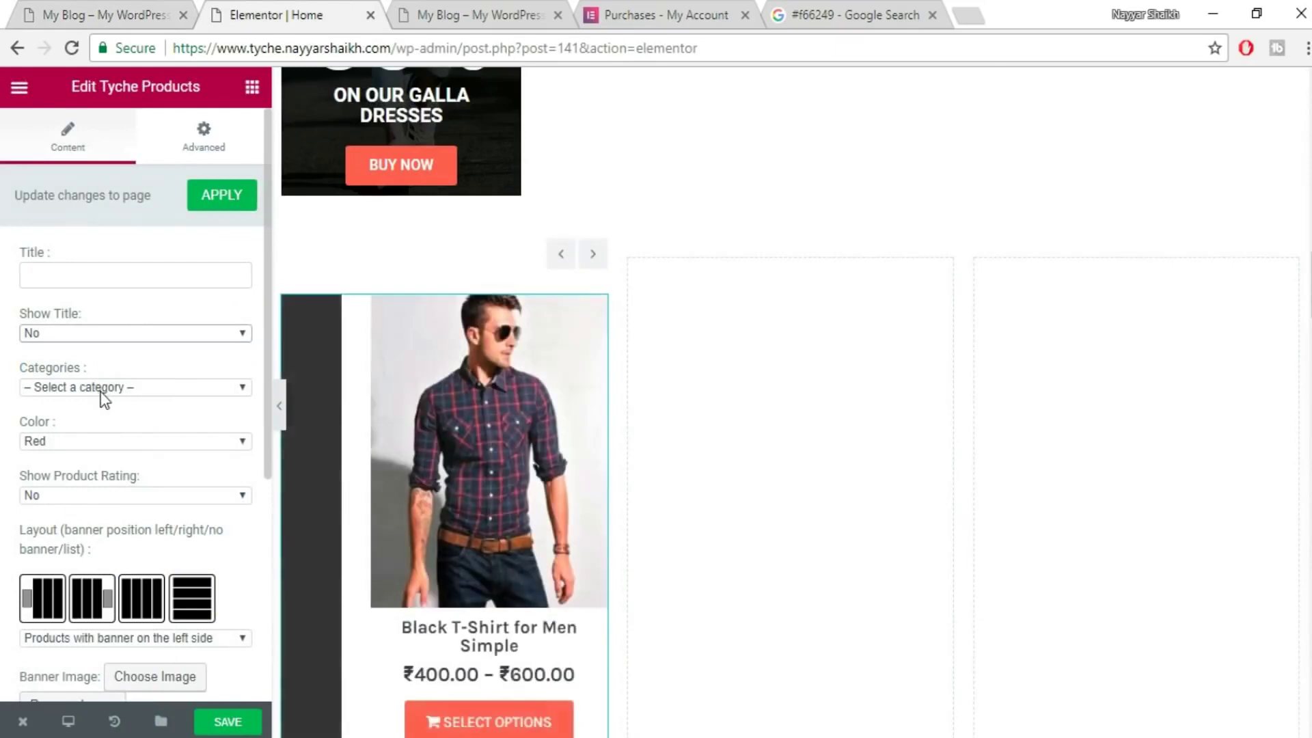
- Limit the Tyche Products widget to the Jeans category
{"action": "left_click", "coordinate": [104, 388]}
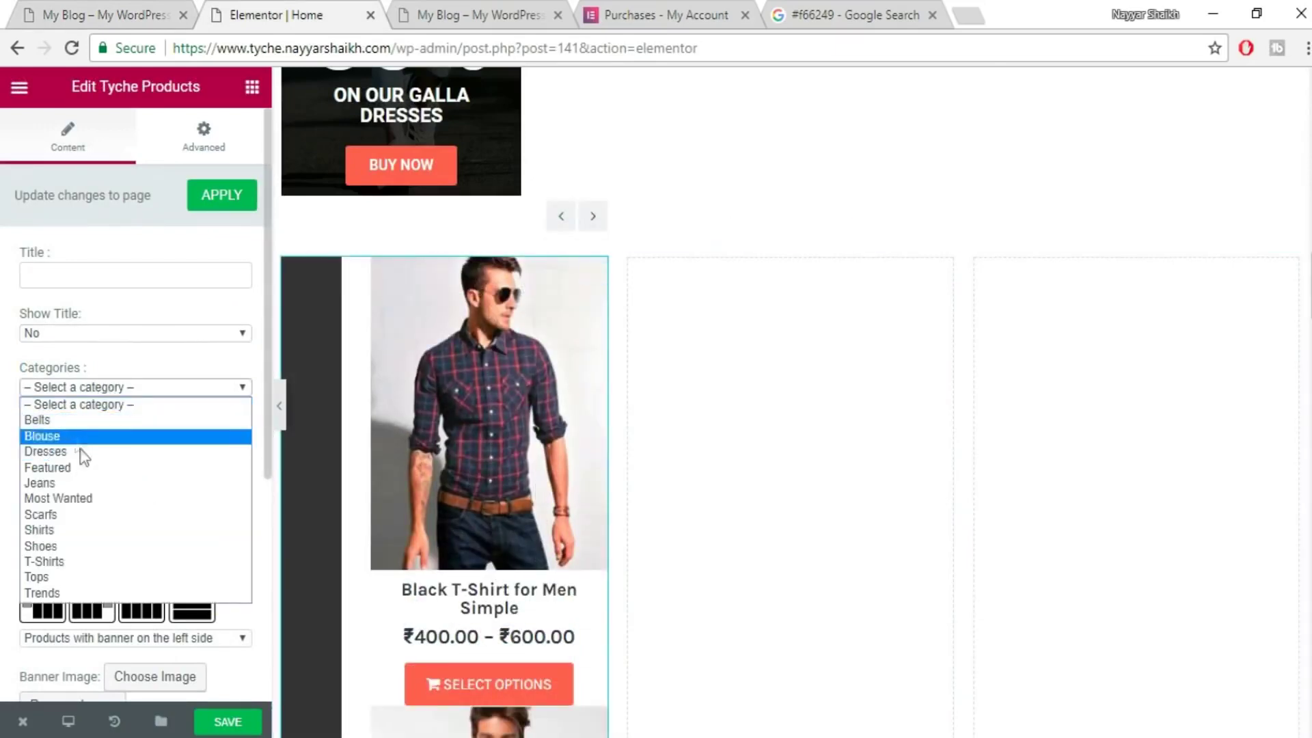
{"action": "left_click", "coordinate": [84, 484]}
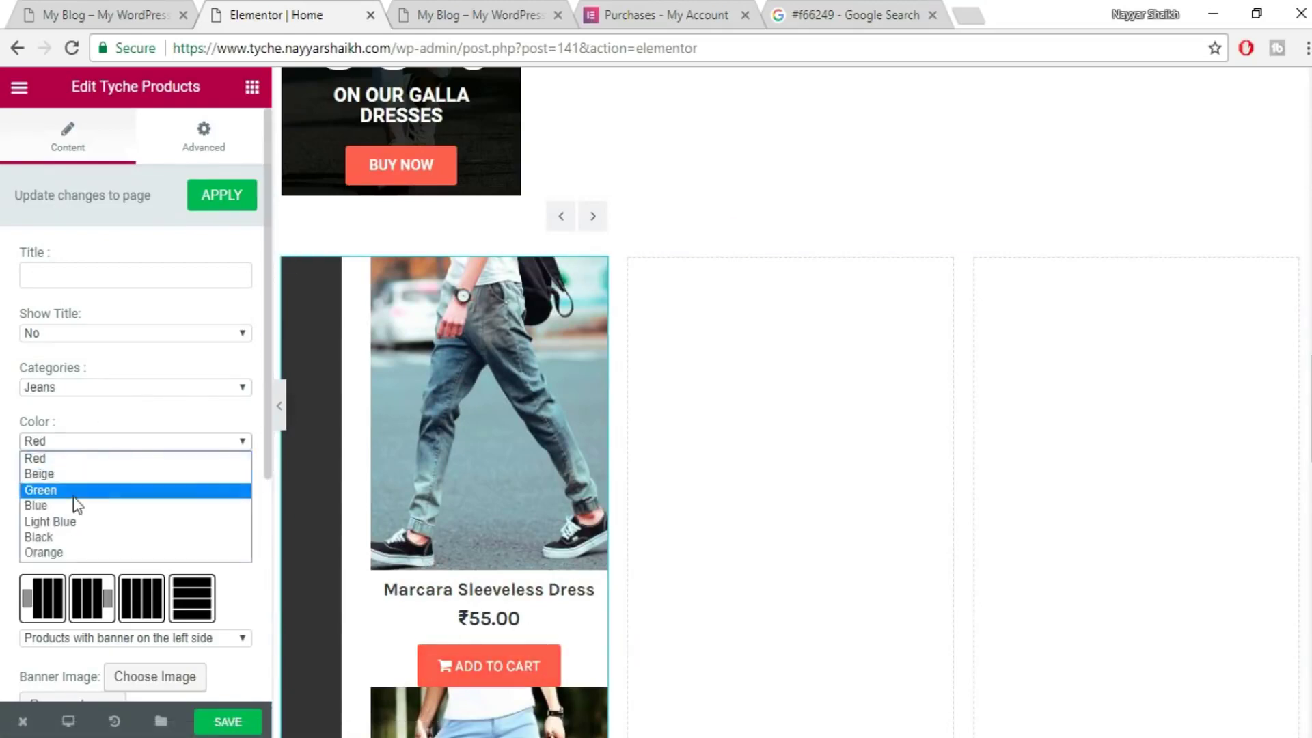
{"action": "left_click", "coordinate": [141, 3]}
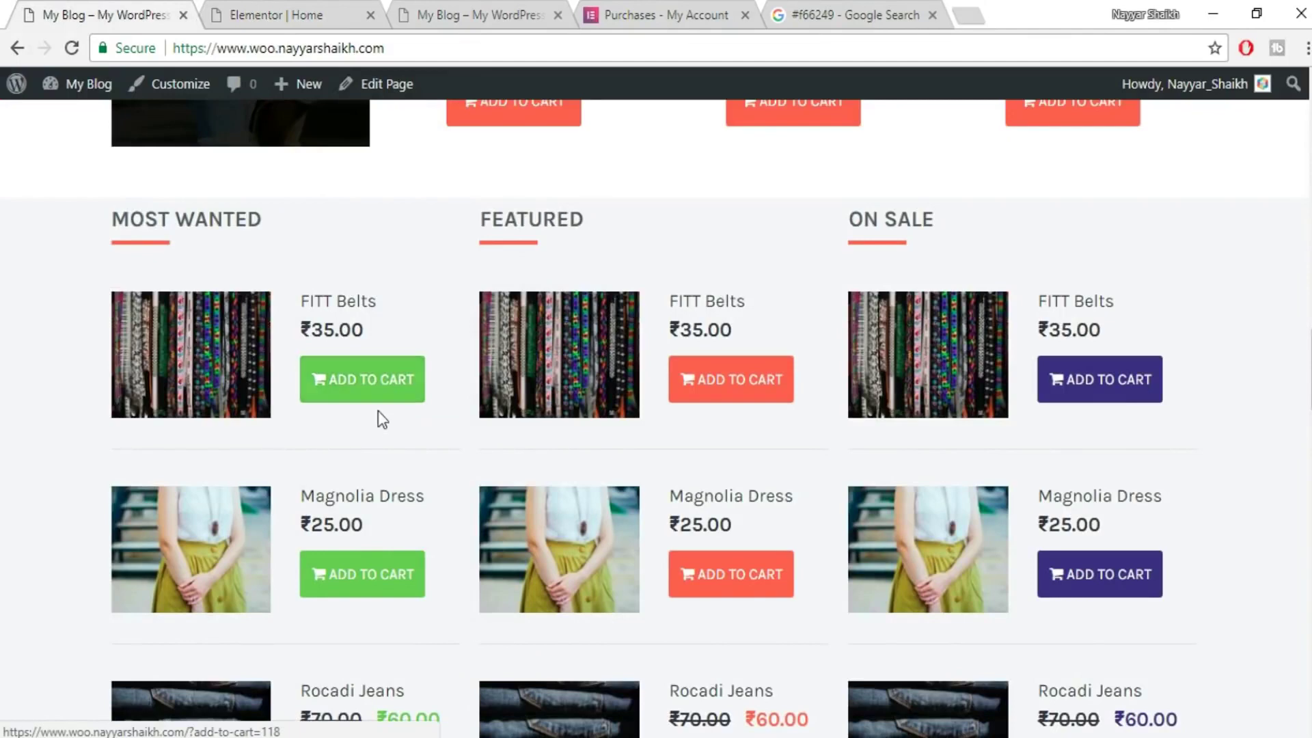
{"action": "left_click", "coordinate": [214, 13]}
- Set the product widget's colour to green and compare it with the live shop
{"action": "left_click", "coordinate": [139, 440]}
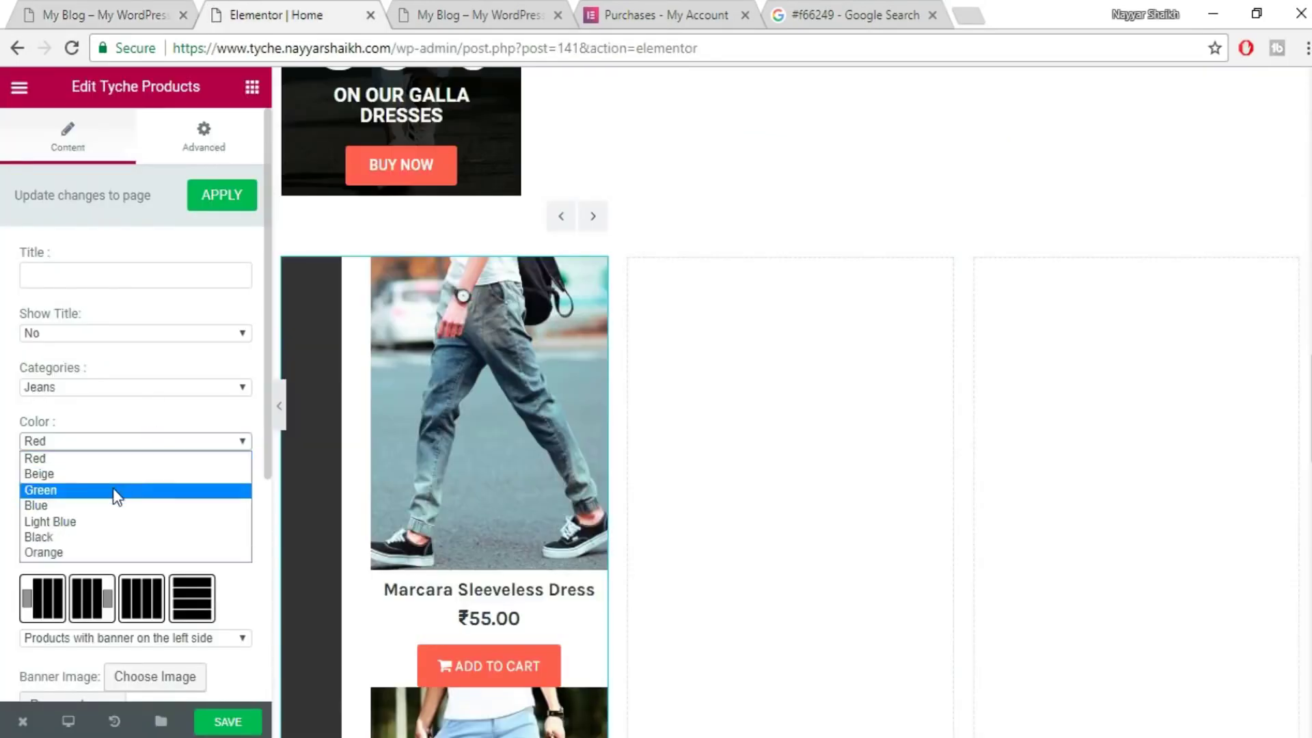
{"action": "left_click", "coordinate": [117, 490]}
{"action": "scroll", "coordinate": [557, 576], "scroll_direction": "down", "scroll_amount": 3}
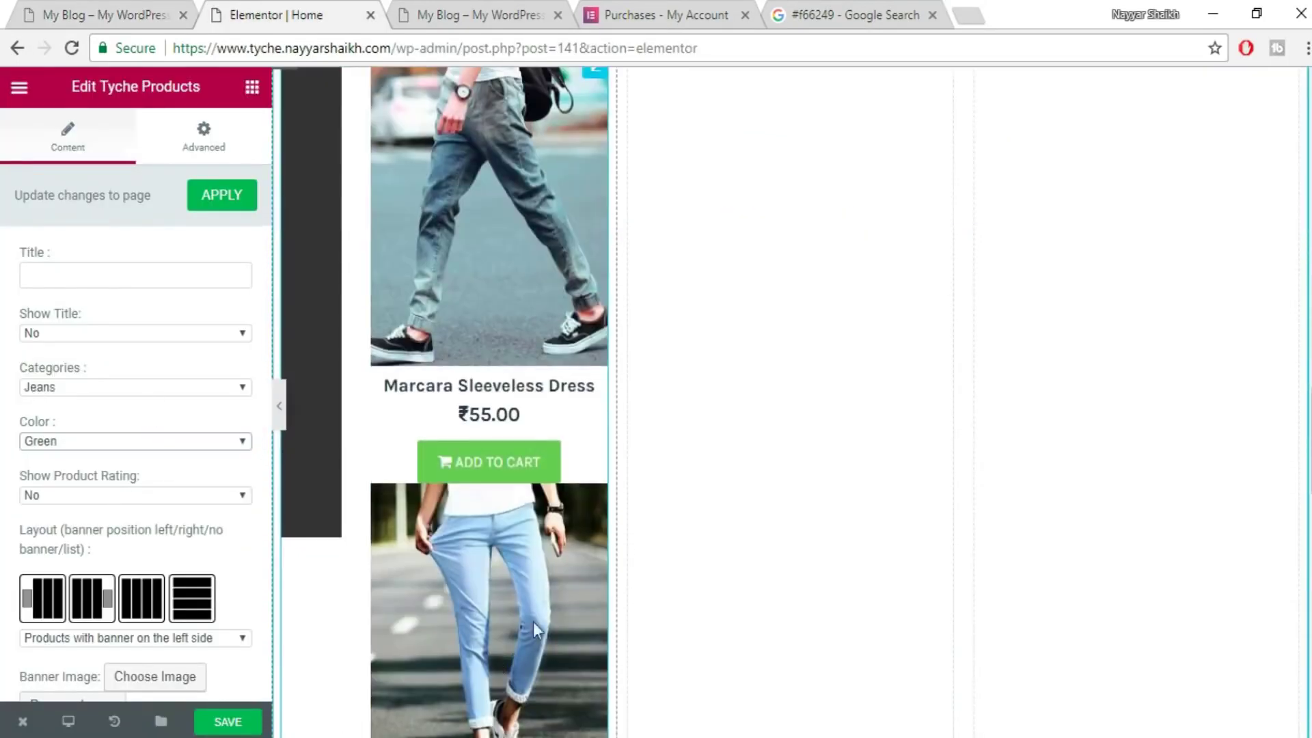
{"action": "scroll", "coordinate": [550, 512], "scroll_direction": "up", "scroll_amount": 5}
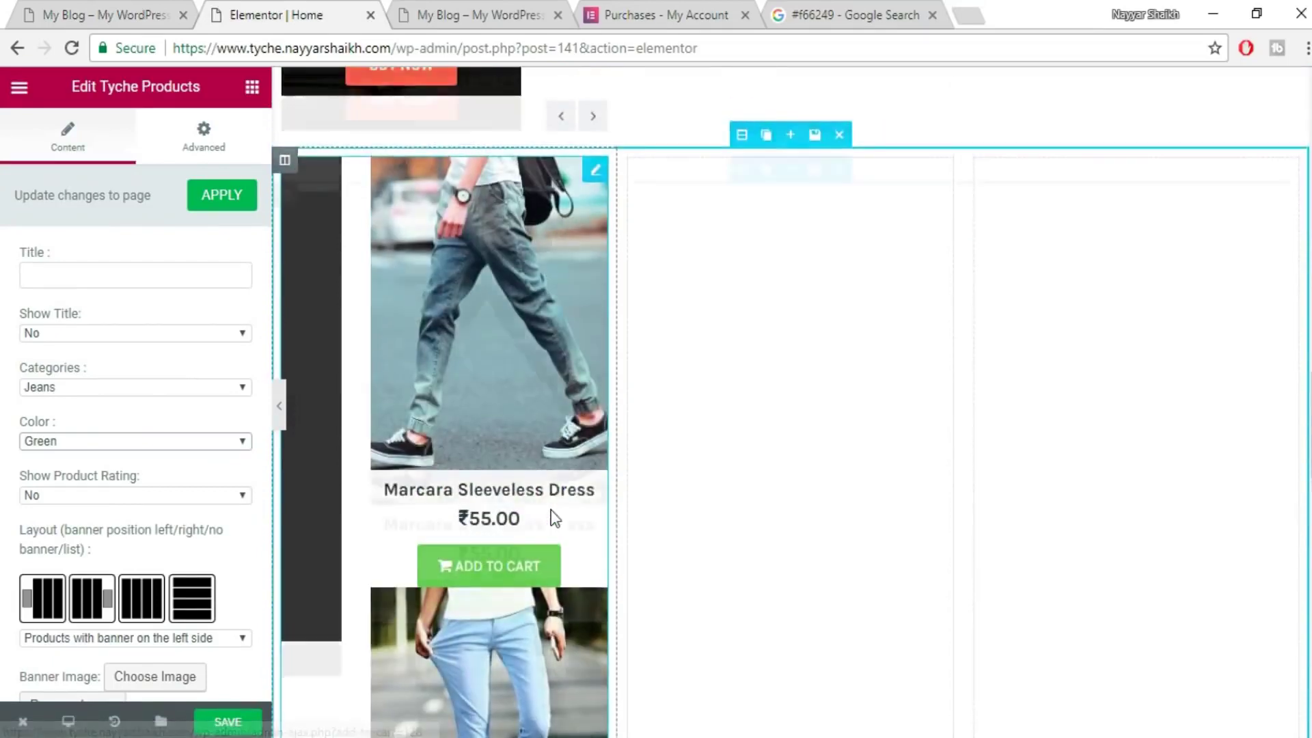
{"action": "scroll", "coordinate": [167, 498], "scroll_direction": "down", "scroll_amount": 3}
{"action": "scroll", "coordinate": [522, 518], "scroll_direction": "down", "scroll_amount": 8}
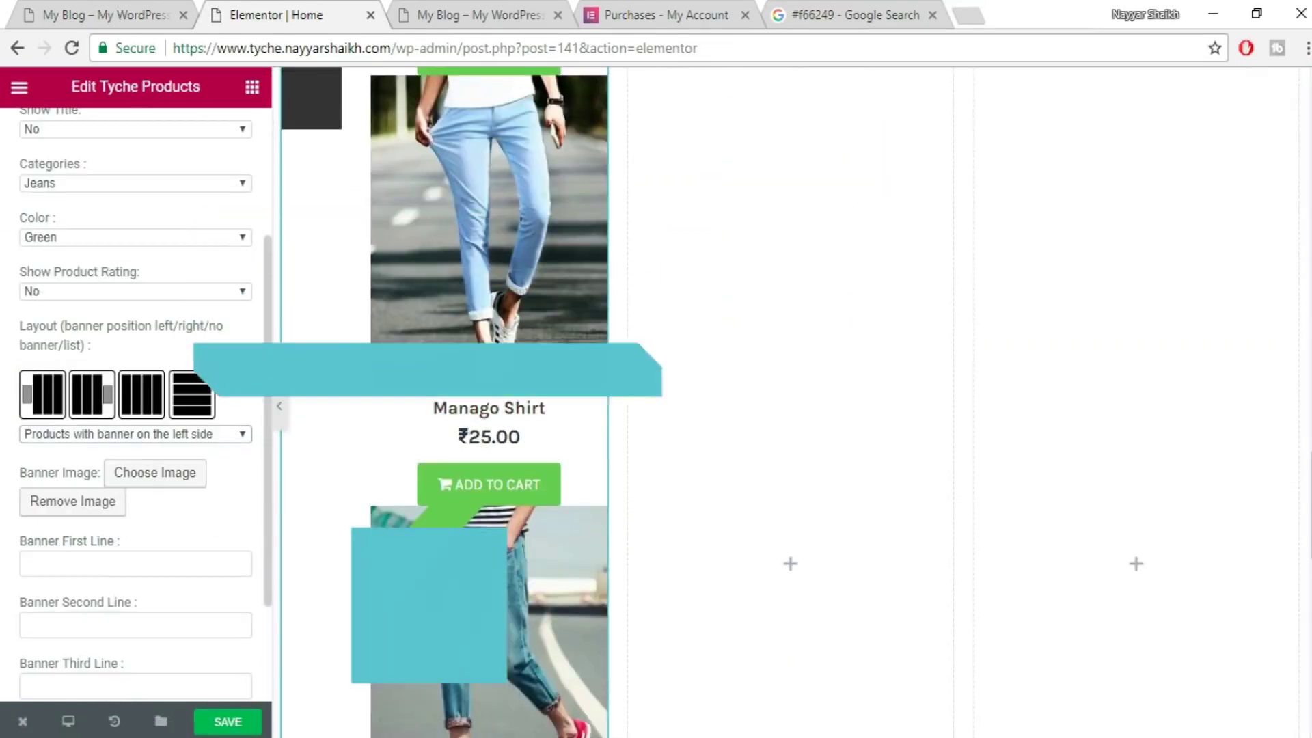
{"action": "left_click", "coordinate": [136, 14]}
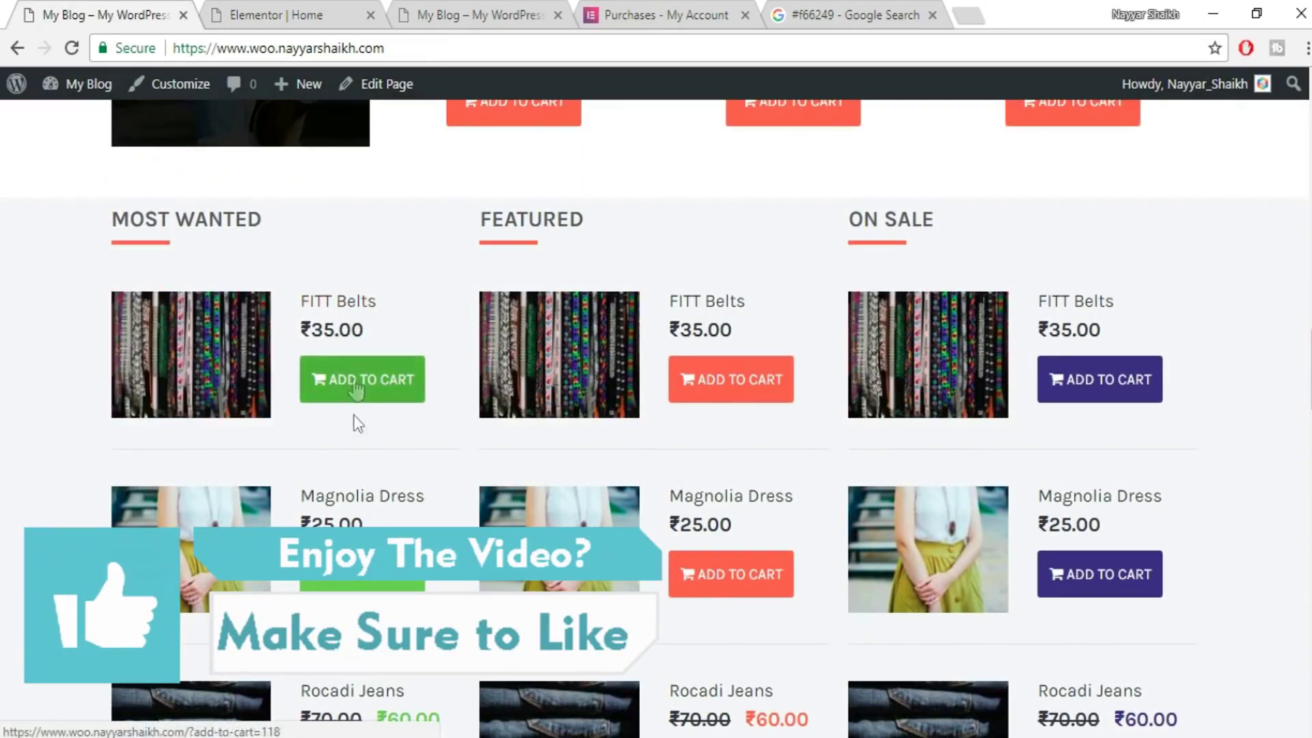
{"action": "left_click", "coordinate": [274, 14]}
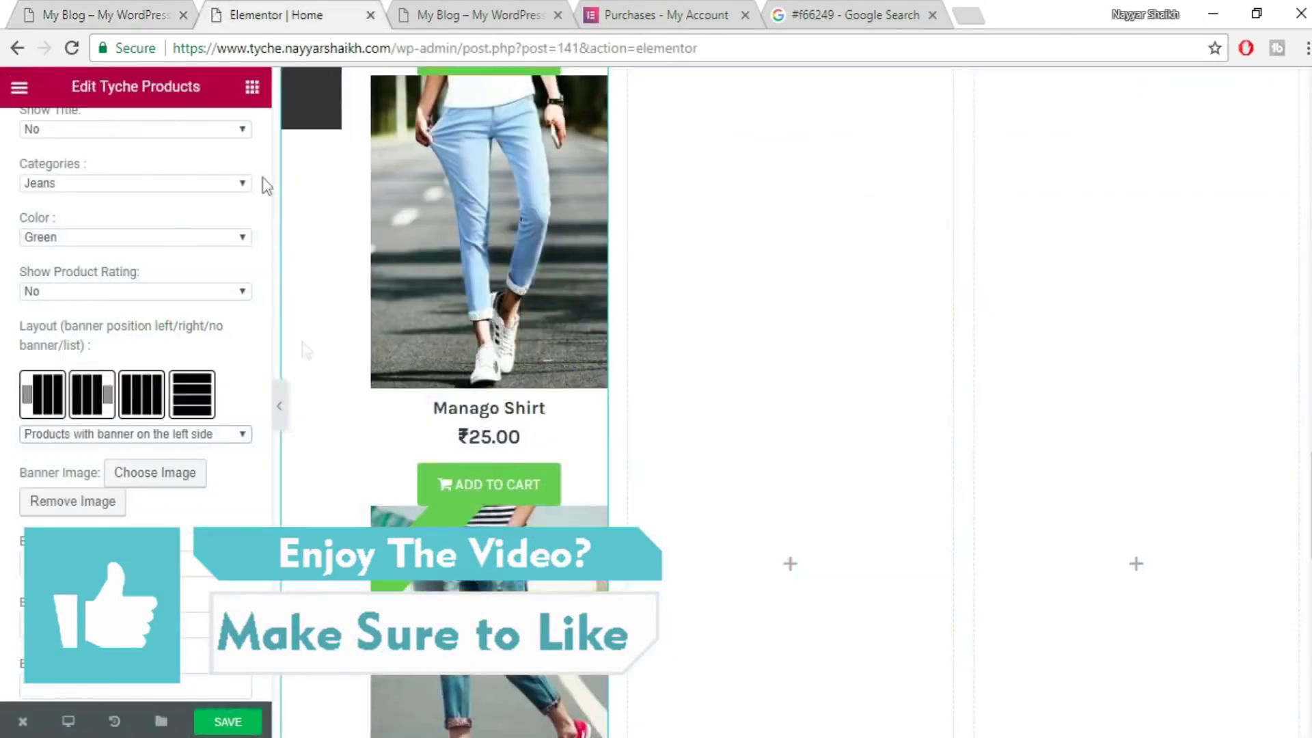
- Try the banner-left and banner-right layouts, then choose the 'Product list' layout
{"action": "left_click", "coordinate": [133, 433]}
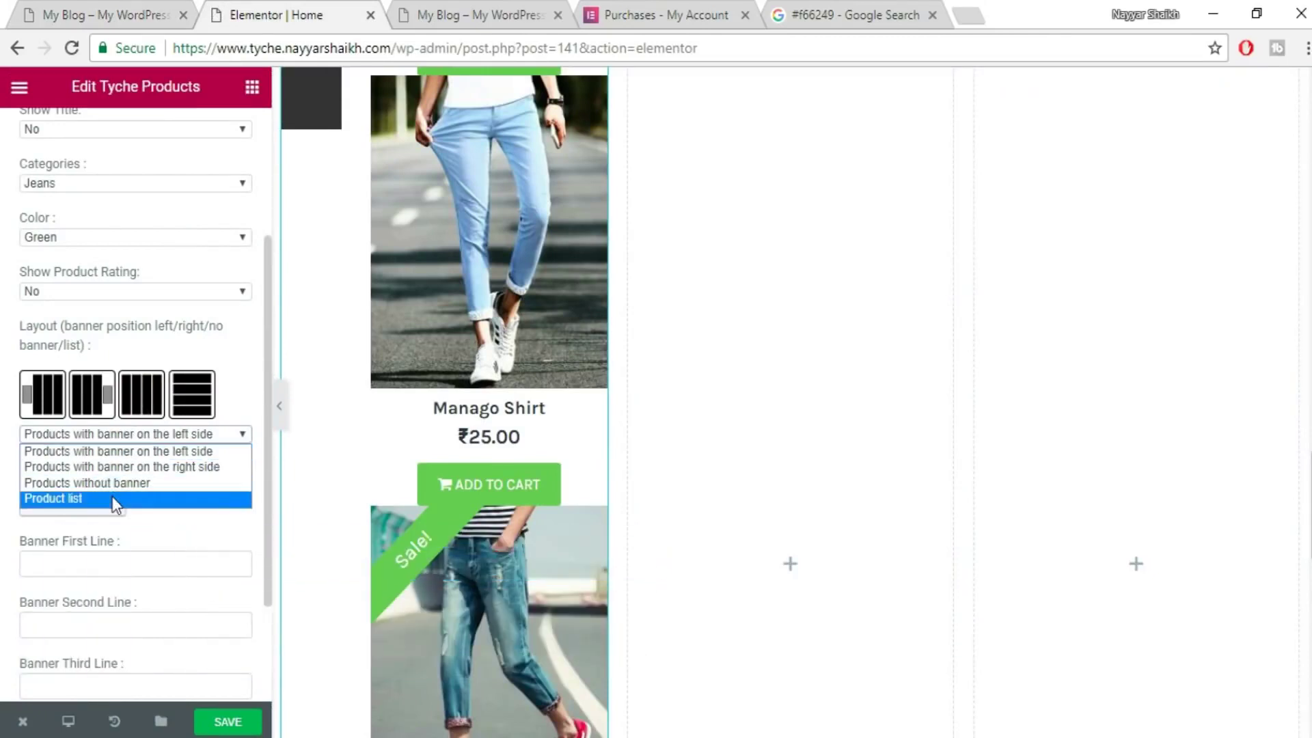
{"action": "left_click", "coordinate": [117, 454]}
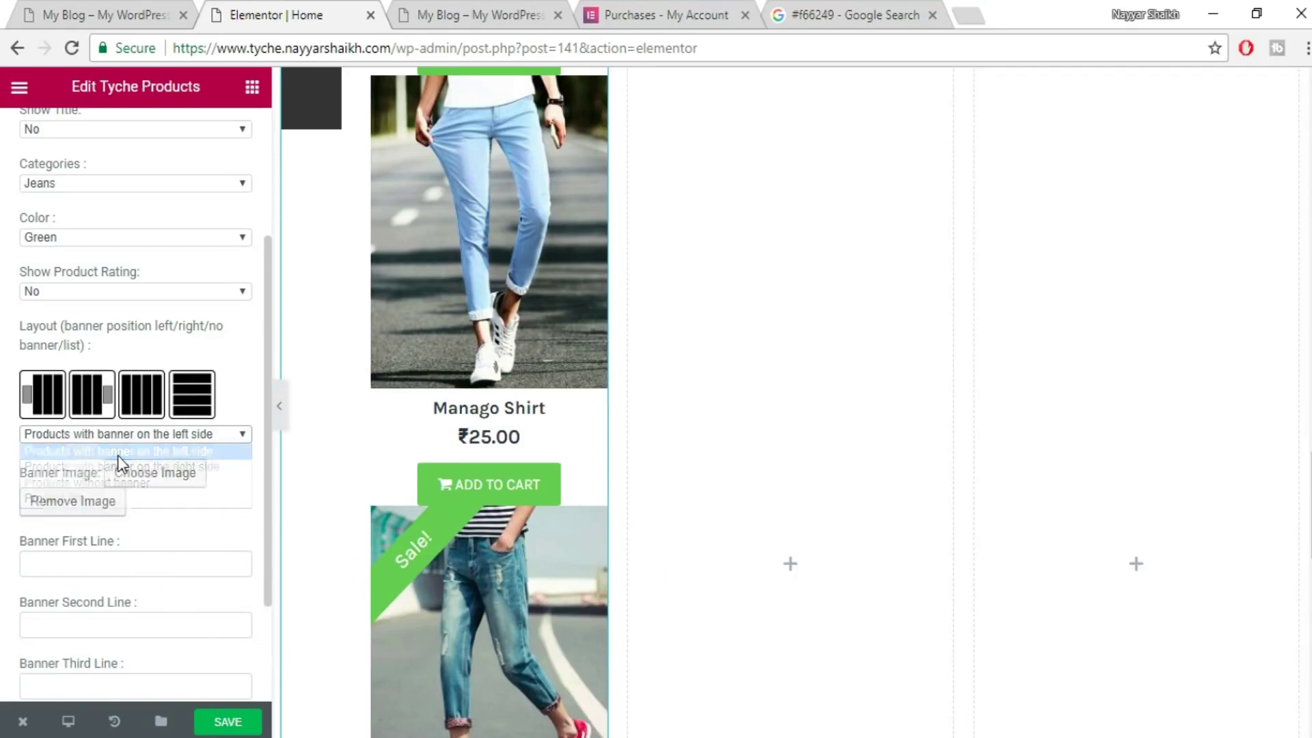
{"action": "left_click", "coordinate": [175, 434]}
{"action": "left_click", "coordinate": [175, 464]}
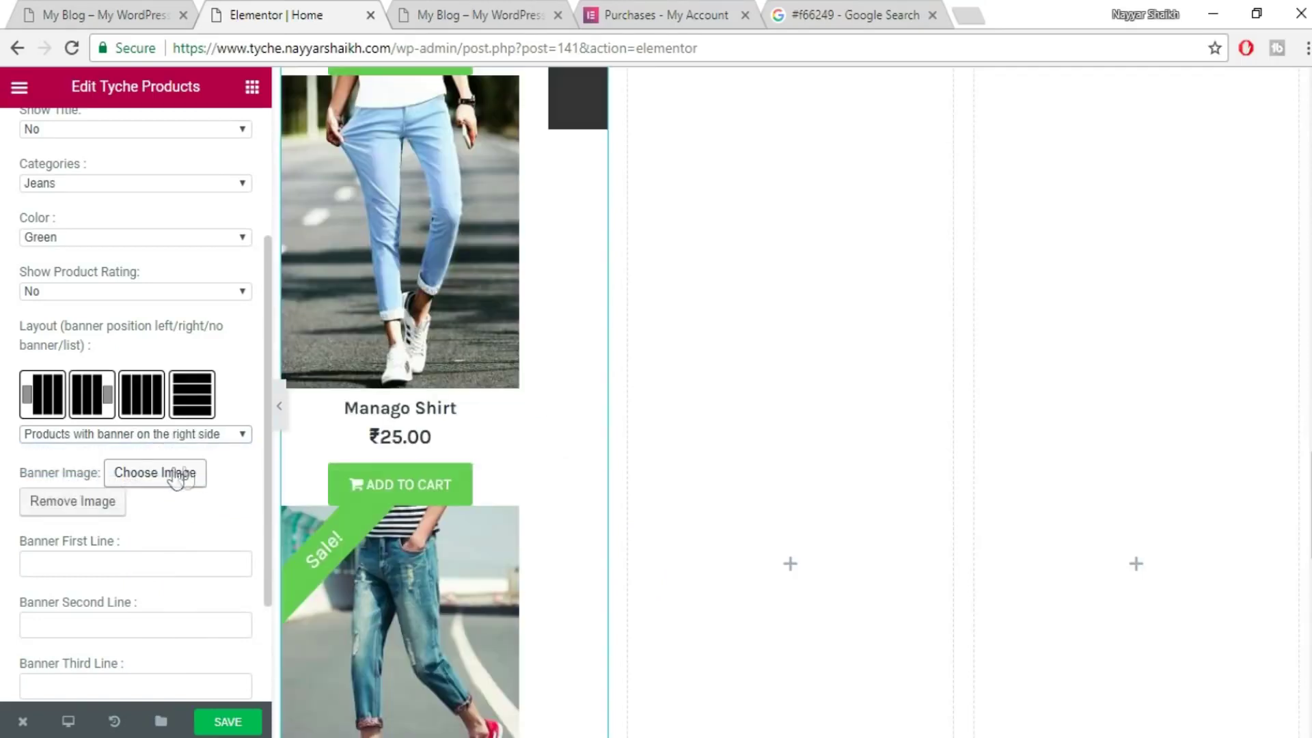
{"action": "scroll", "coordinate": [517, 516], "scroll_direction": "up", "scroll_amount": 8}
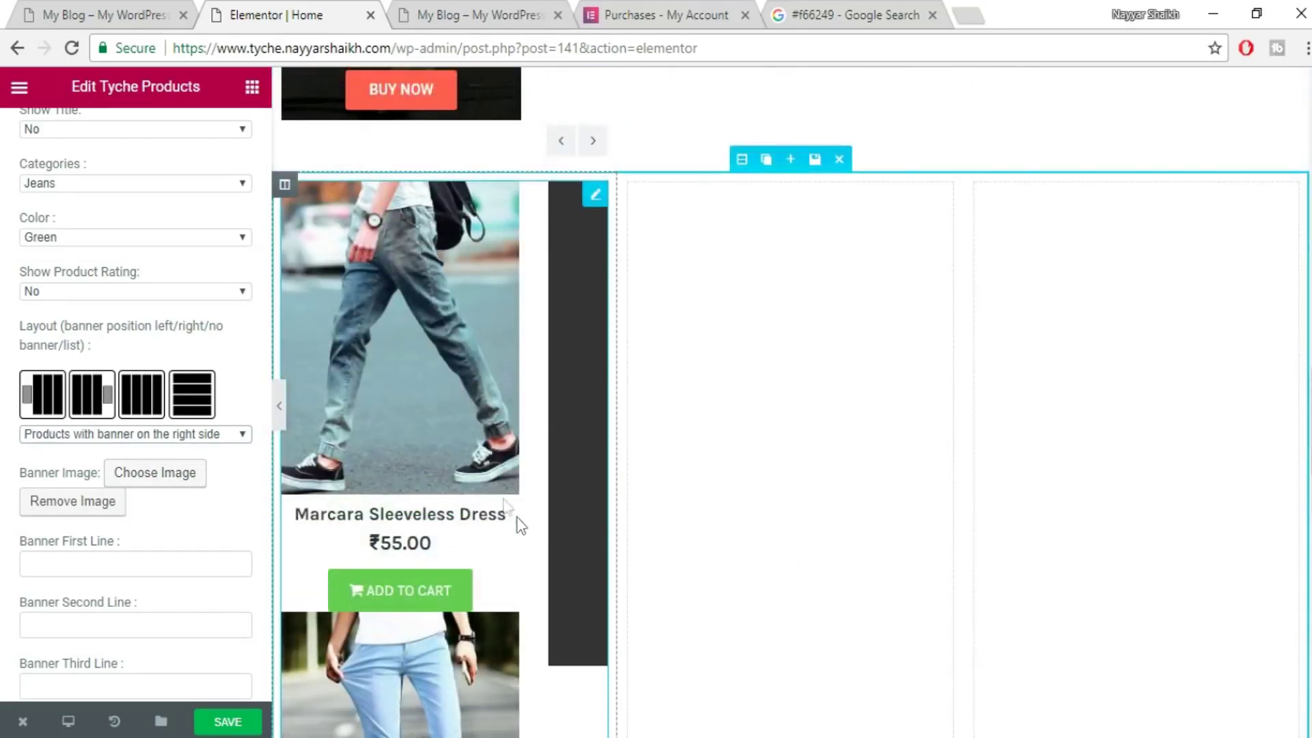
{"action": "left_click", "coordinate": [187, 435]}
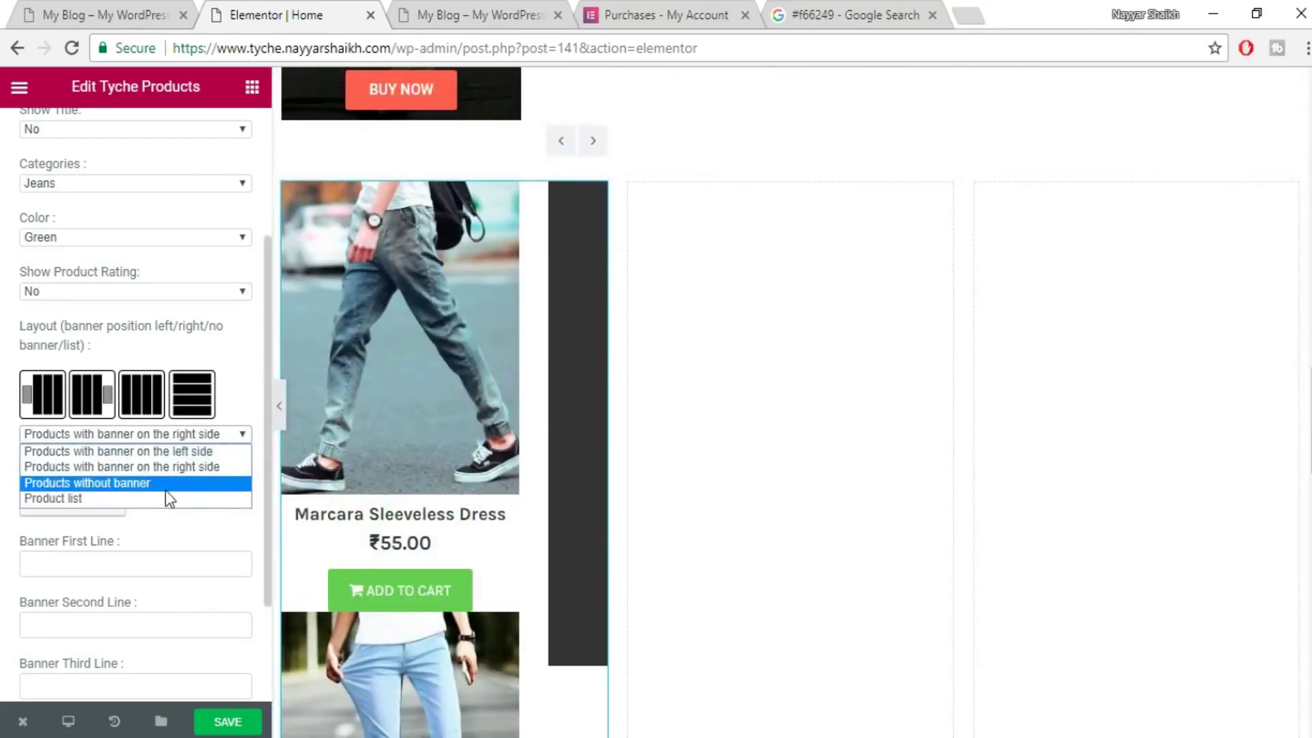
{"action": "left_click", "coordinate": [117, 500]}
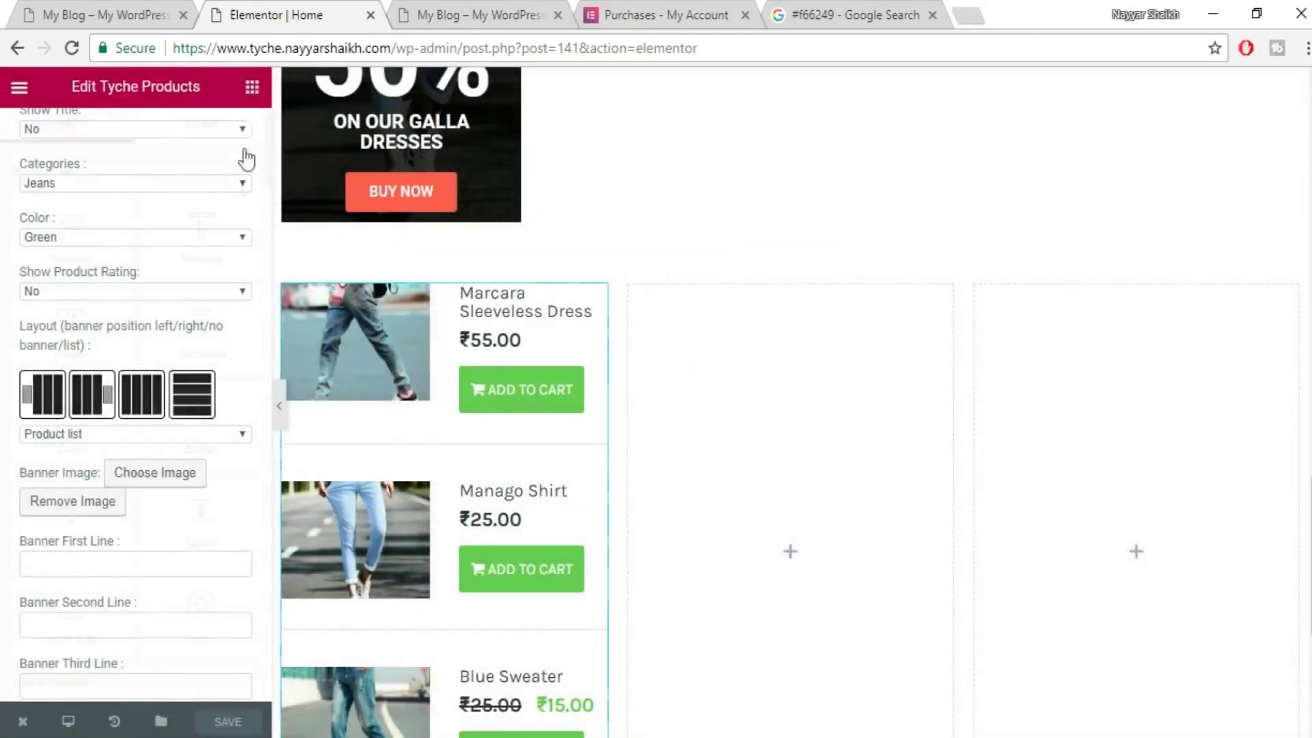
- Delete the middle and right columns and duplicate the Jeans product list column twice
{"action": "scroll", "coordinate": [205, 453], "scroll_direction": "down", "scroll_amount": 15}
{"action": "scroll", "coordinate": [206, 463], "scroll_direction": "down", "scroll_amount": 15}
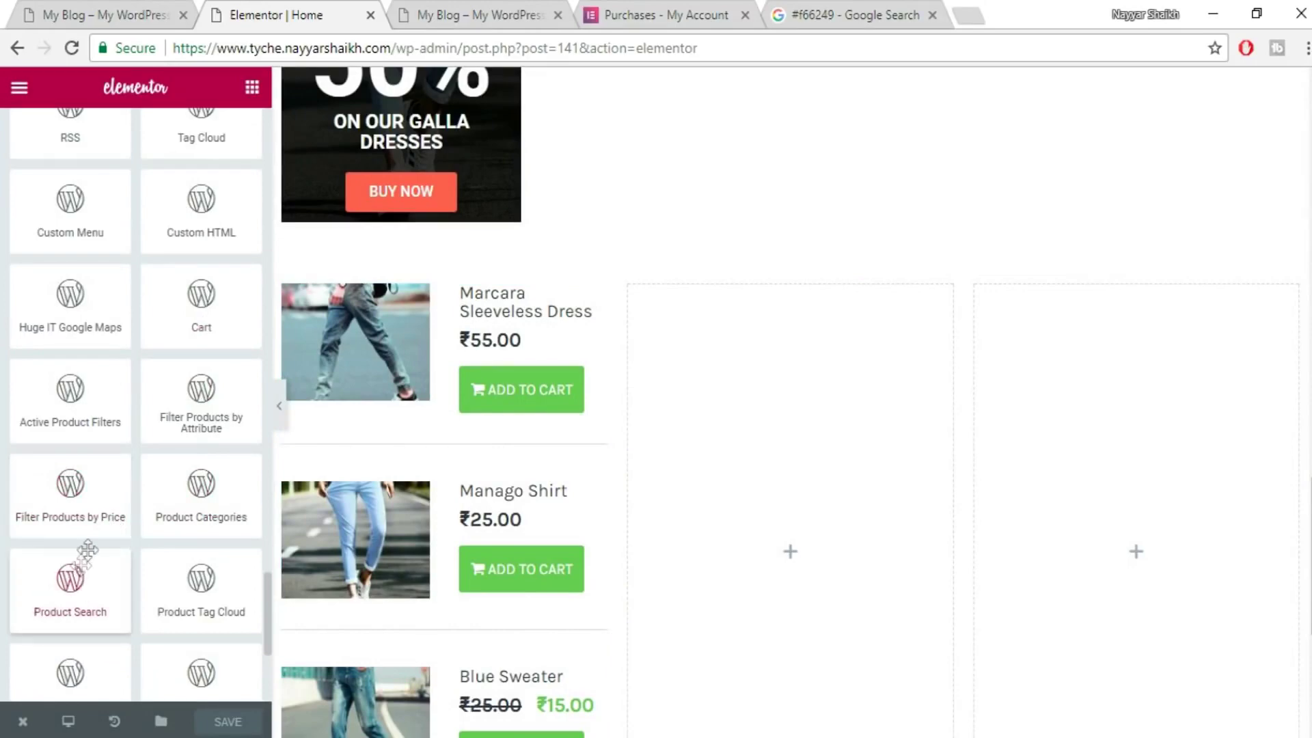
{"action": "scroll", "coordinate": [86, 651], "scroll_direction": "down", "scroll_amount": 5}
{"action": "left_click_drag", "start_coordinate": [92, 649], "coordinate": [843, 451]}
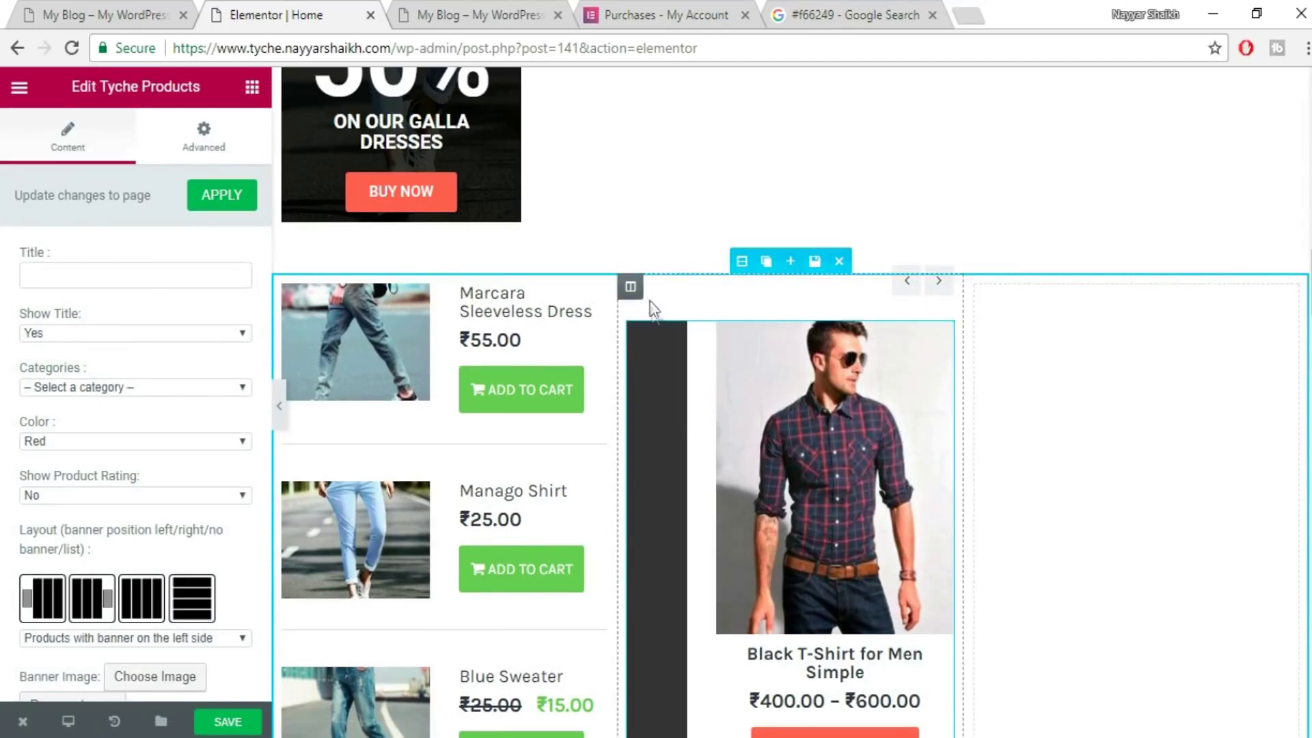
{"action": "left_click", "coordinate": [703, 287]}
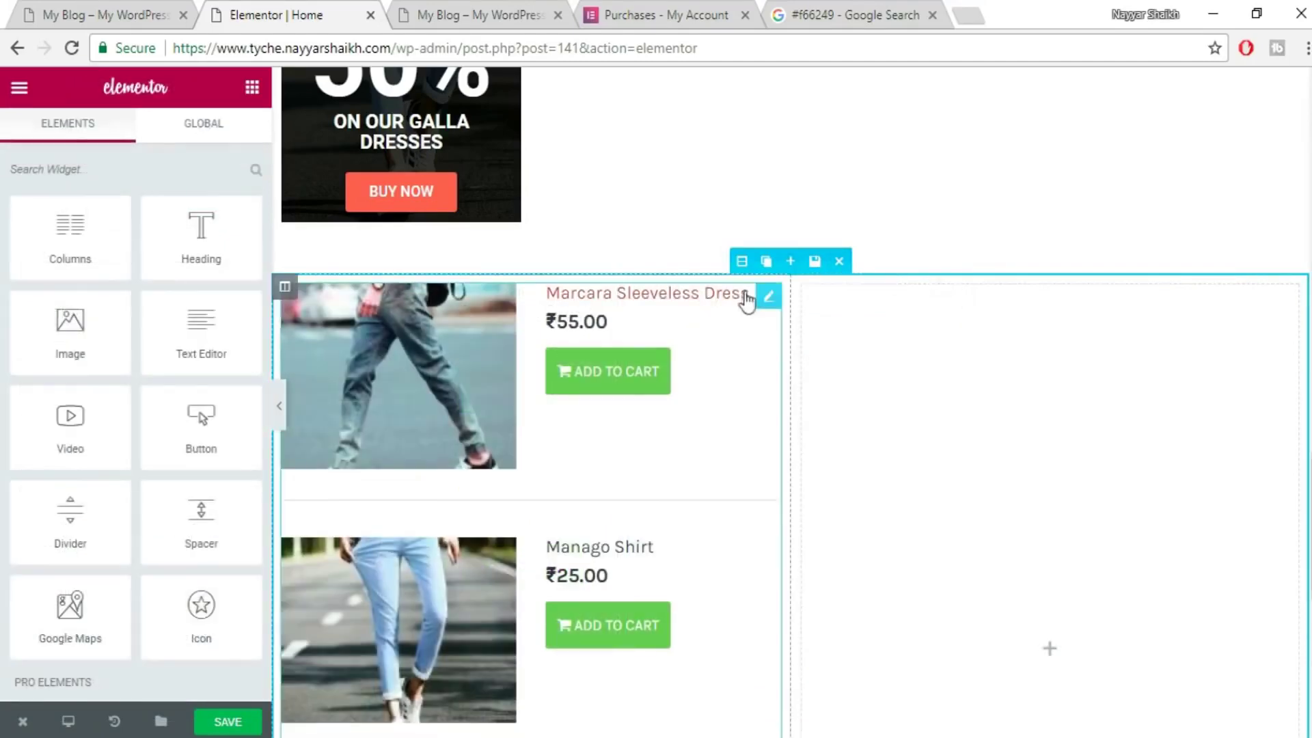
{"action": "left_click", "coordinate": [876, 287]}
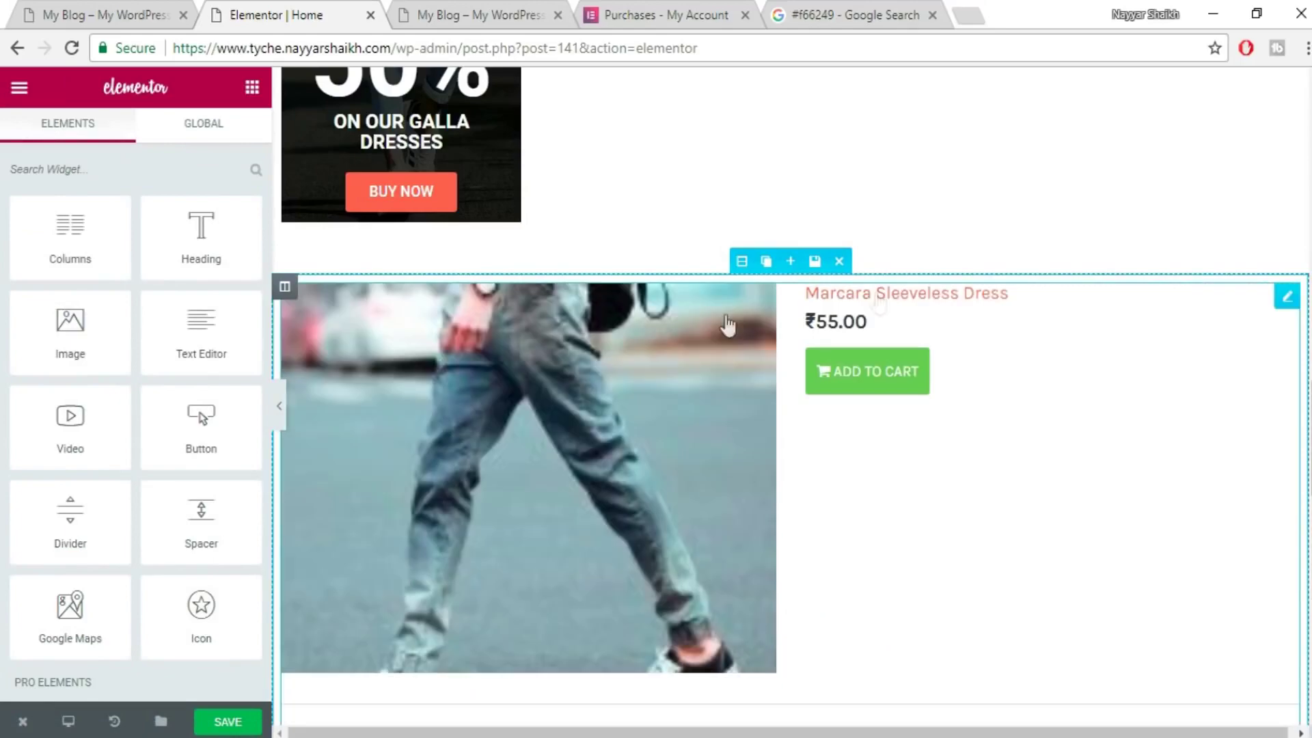
{"action": "left_click", "coordinate": [309, 287]}
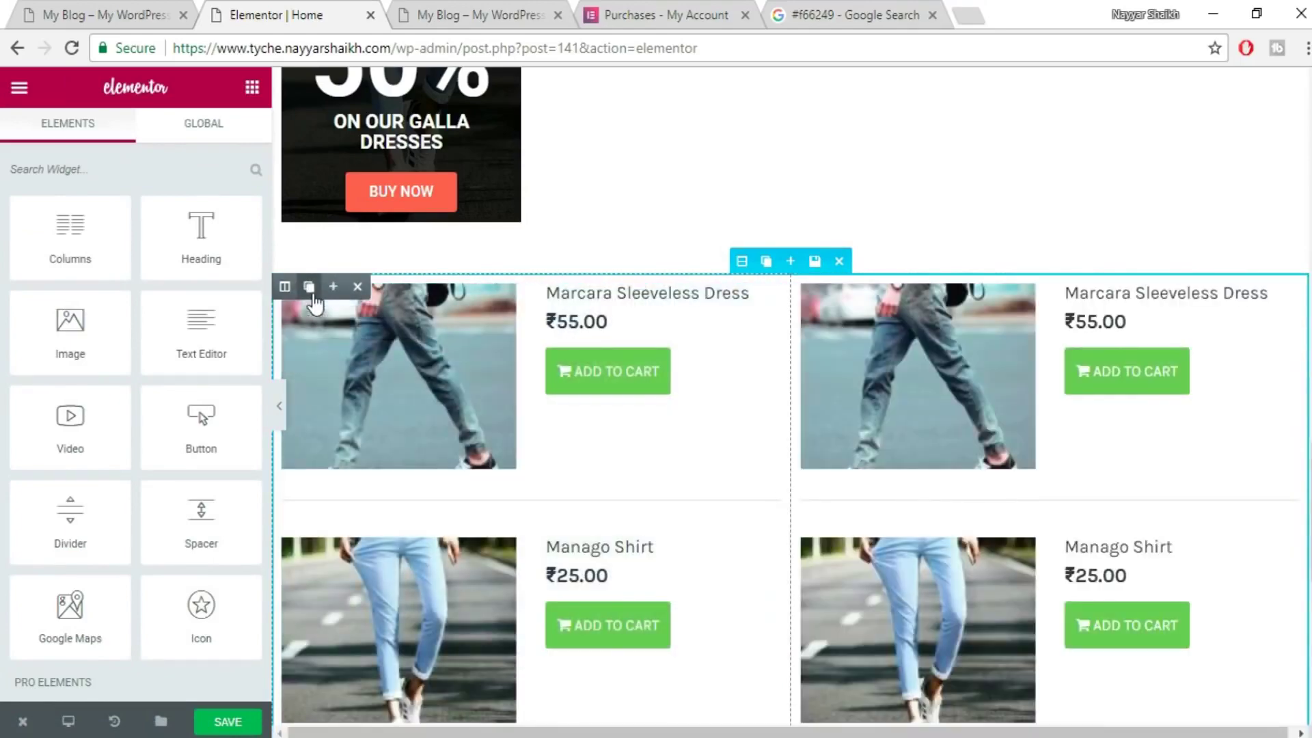
{"action": "left_click", "coordinate": [309, 287]}
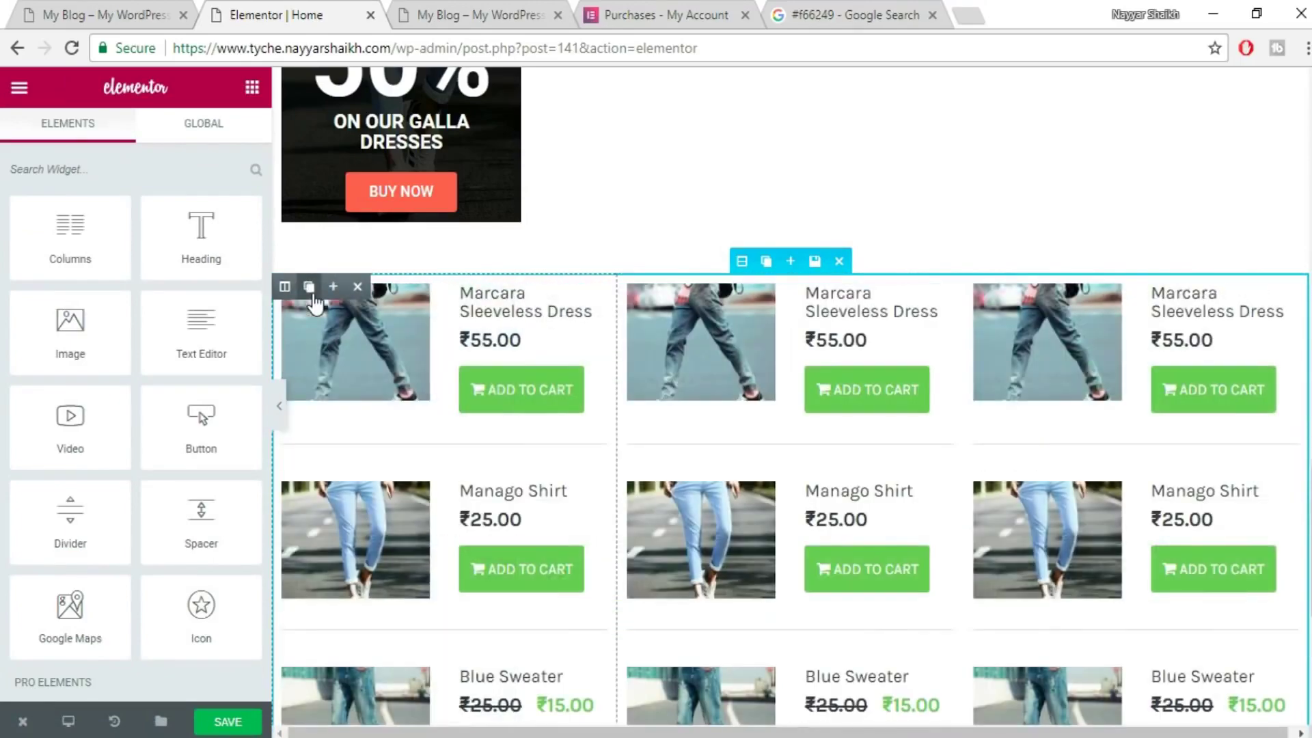
{"action": "left_click", "coordinate": [721, 343]}
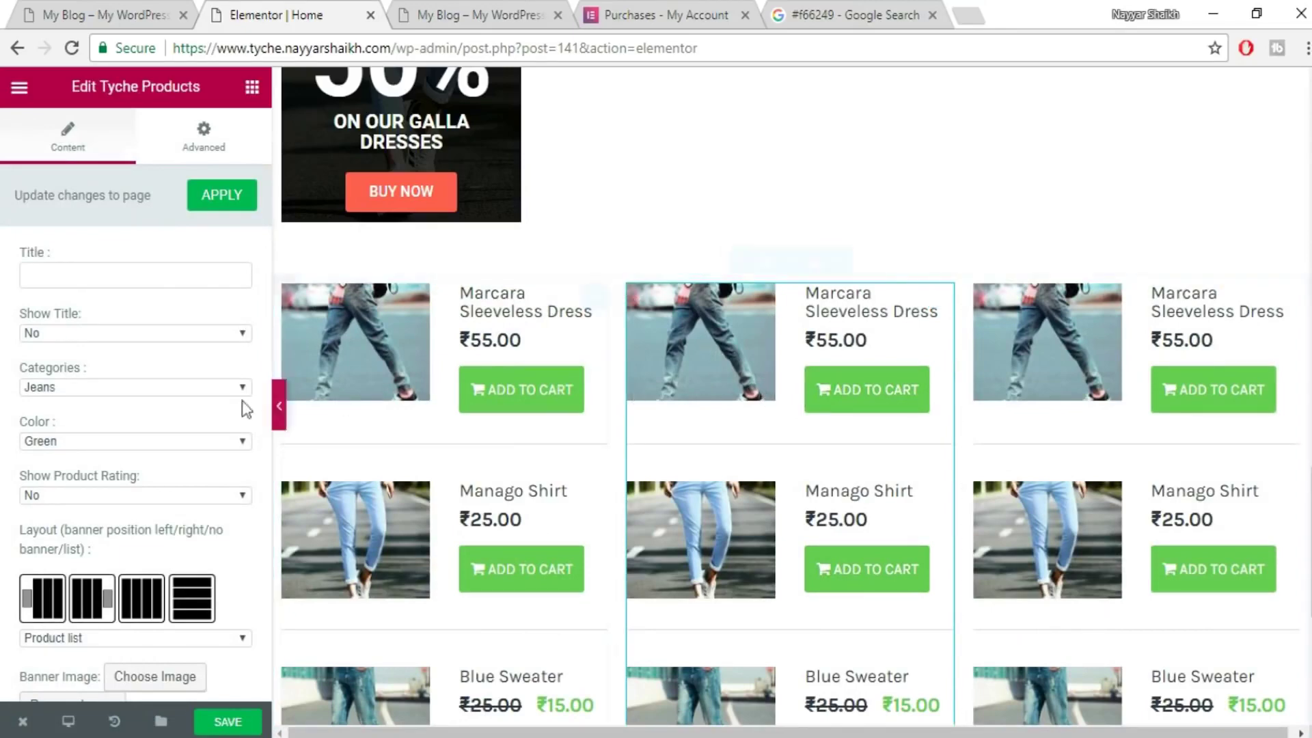
- Set the middle product list to the Trends category with blue buttons
{"action": "left_click", "coordinate": [130, 387]}
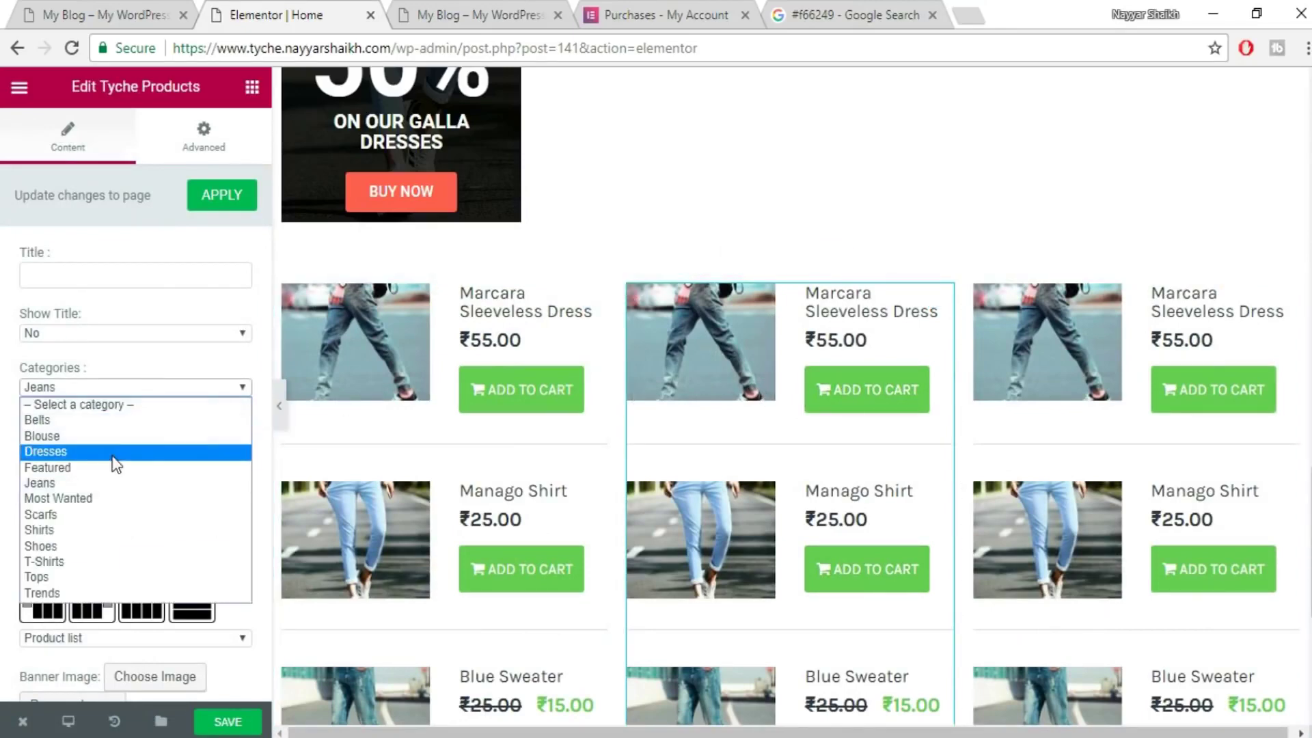
{"action": "left_click", "coordinate": [101, 590]}
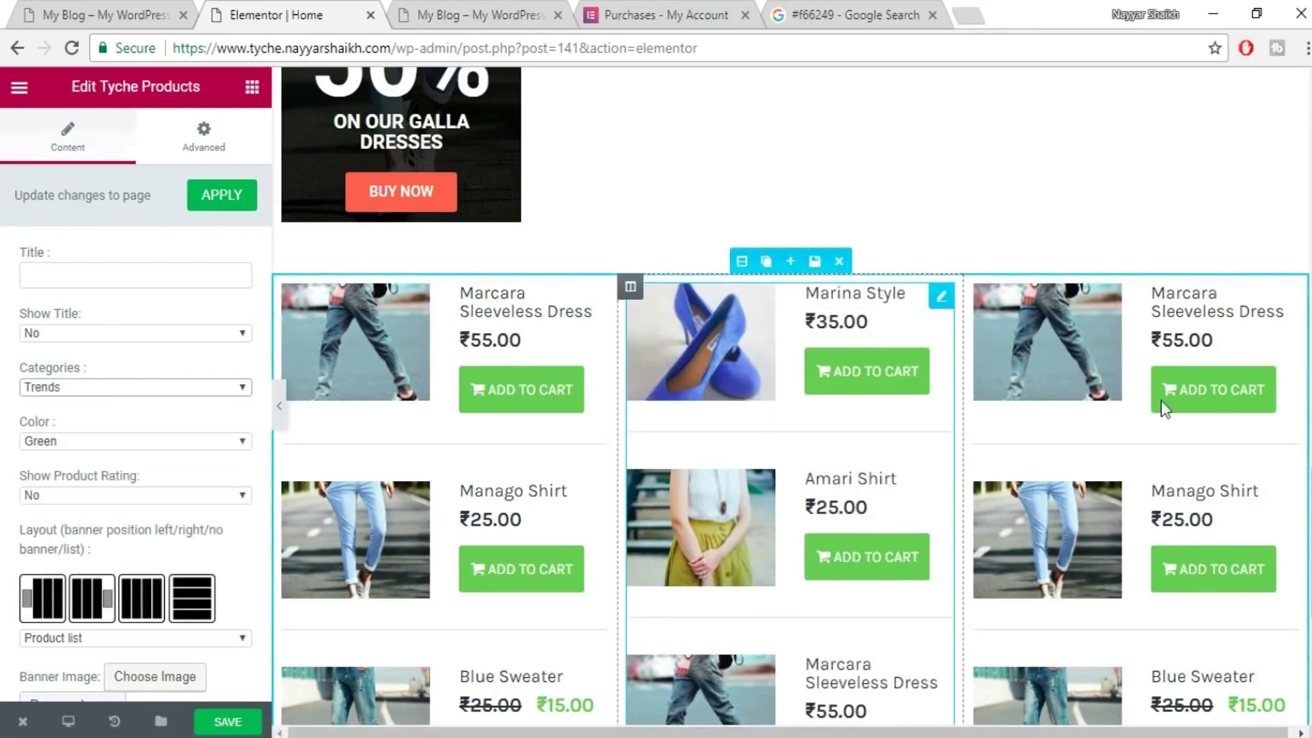
{"action": "left_click", "coordinate": [1047, 368]}
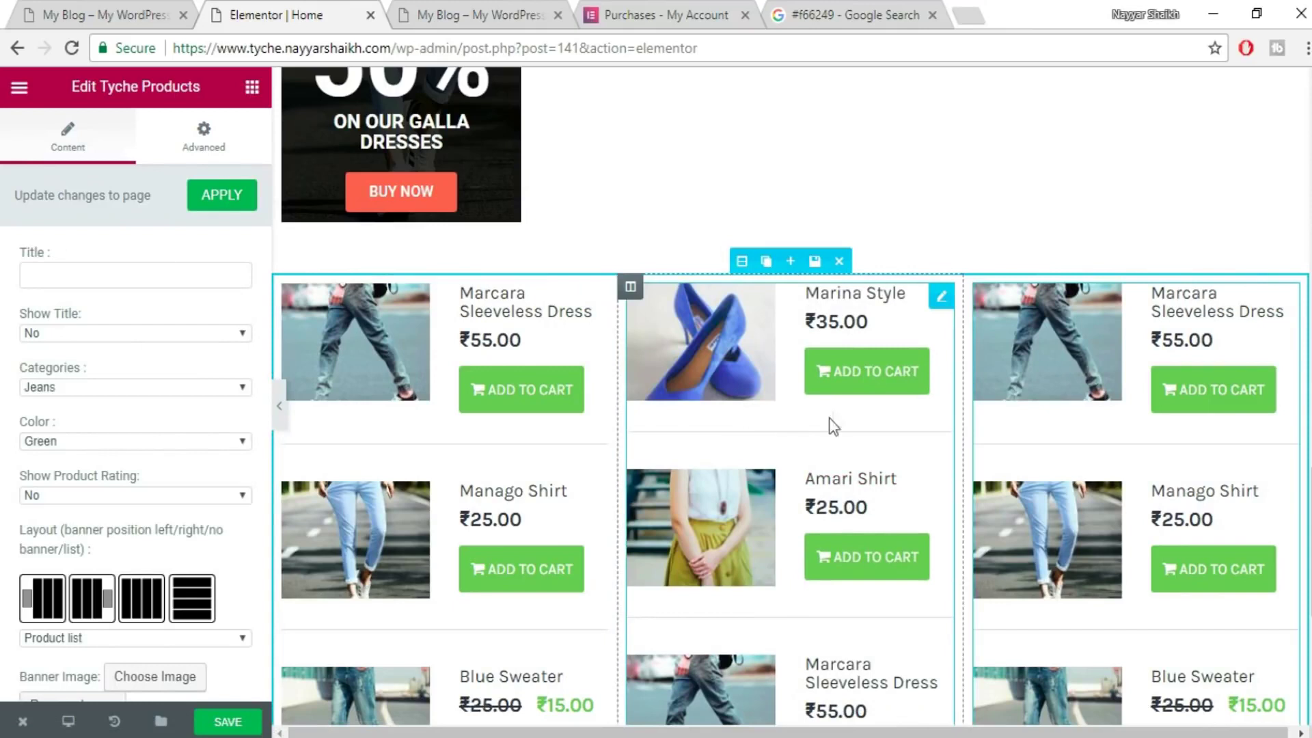
{"action": "left_click", "coordinate": [766, 396]}
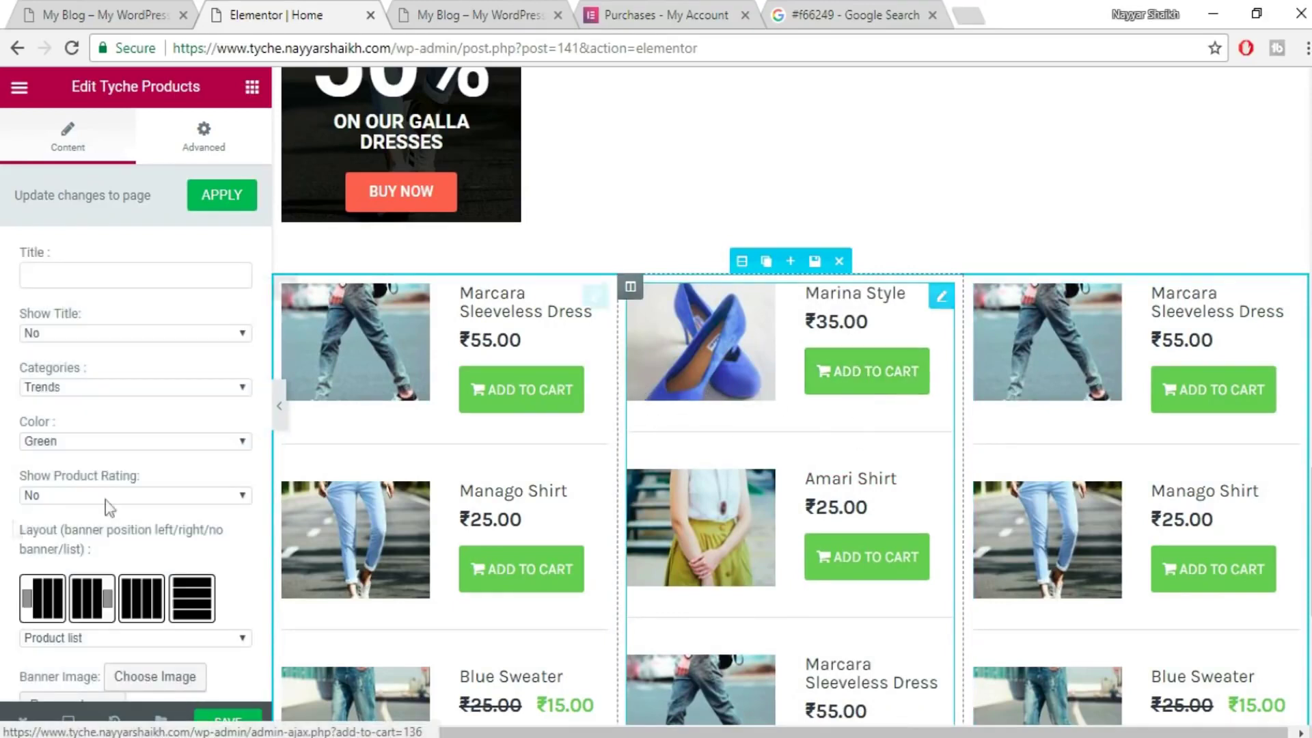
{"action": "left_click", "coordinate": [123, 446]}
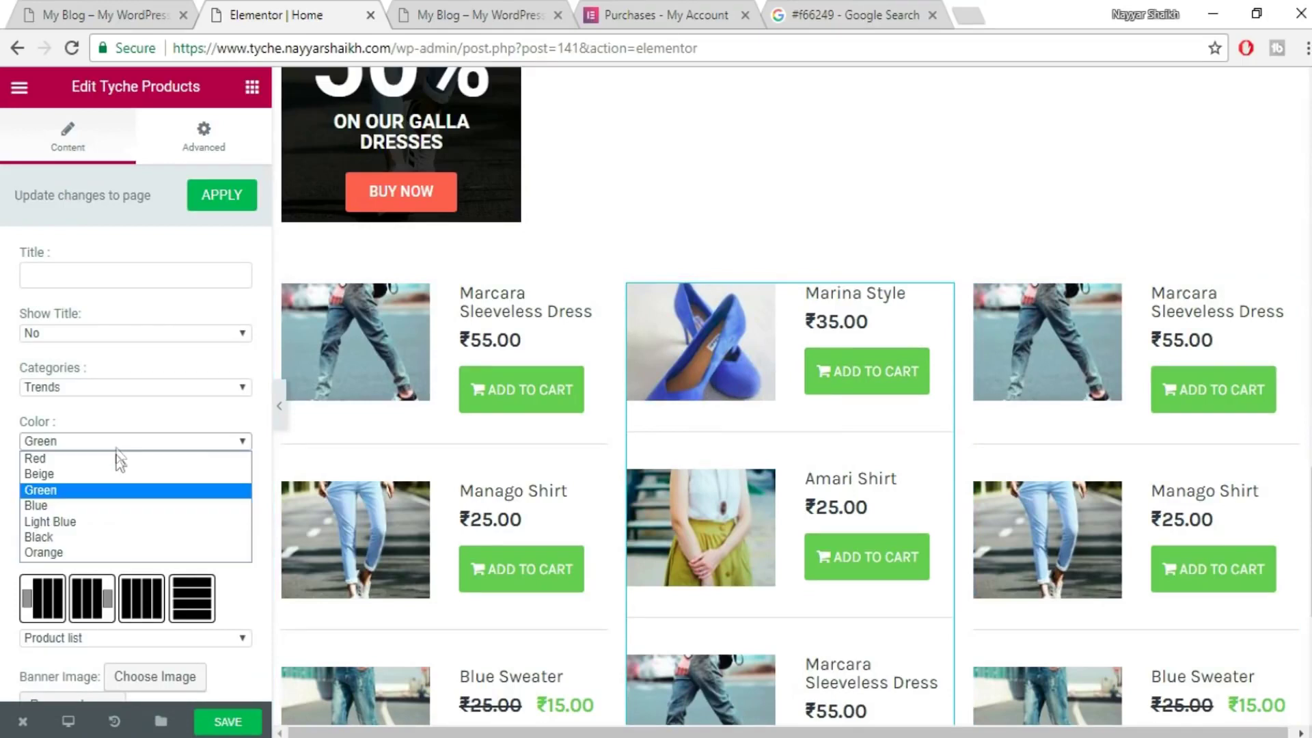
{"action": "left_click", "coordinate": [115, 509]}
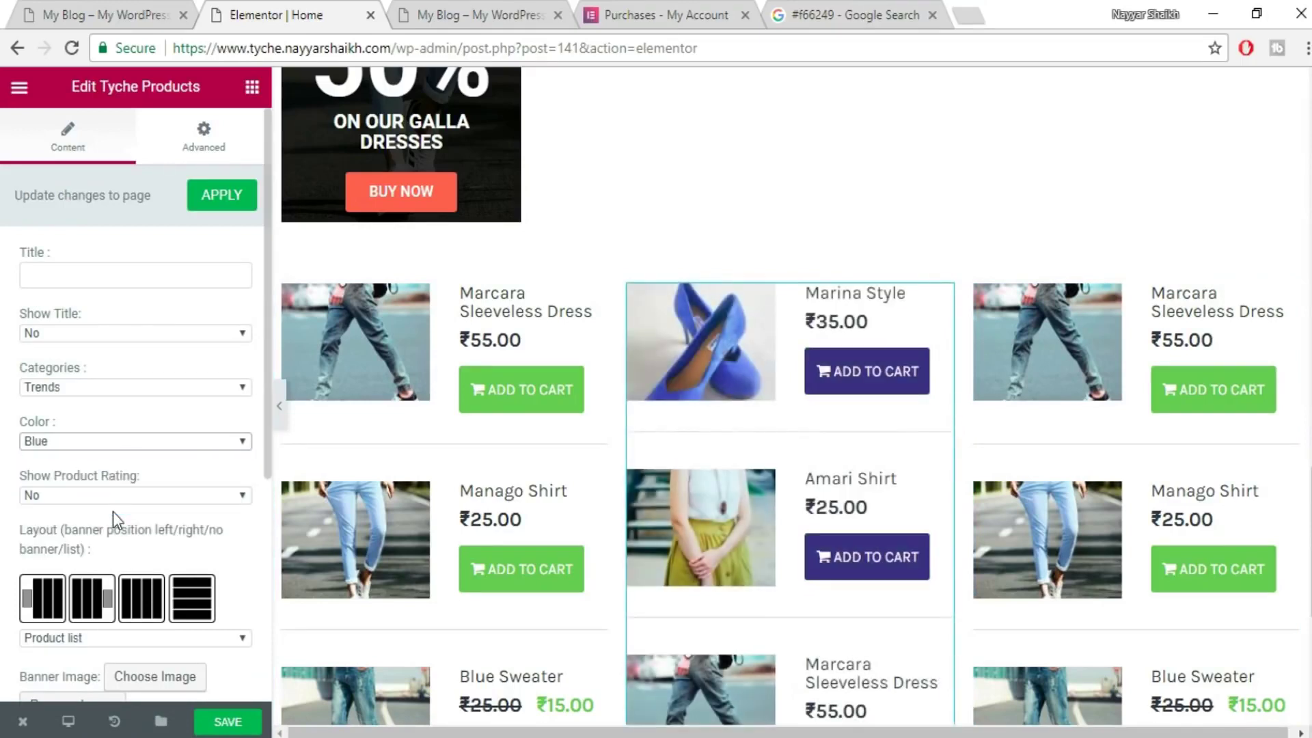
{"action": "left_click", "coordinate": [1098, 356]}
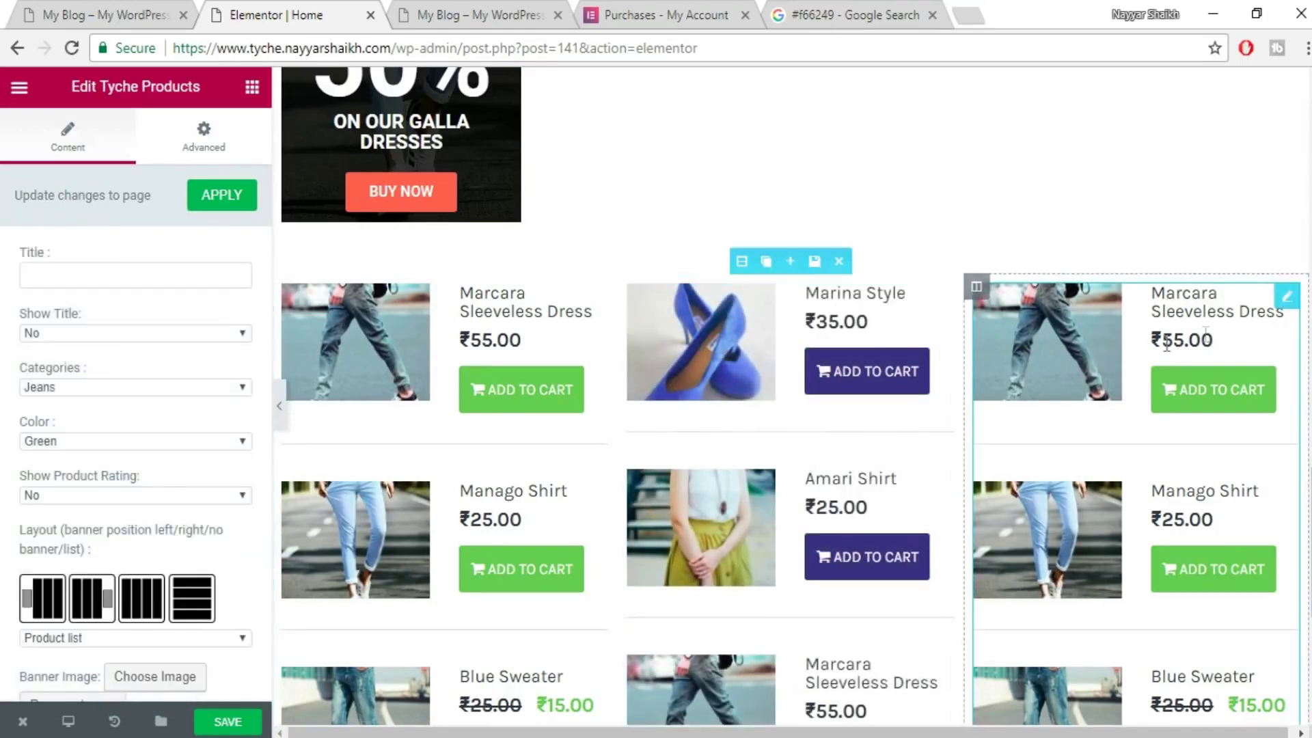
- Set the right product list to T-Shirts with orange buttons and save the page
{"action": "left_click", "coordinate": [111, 388]}
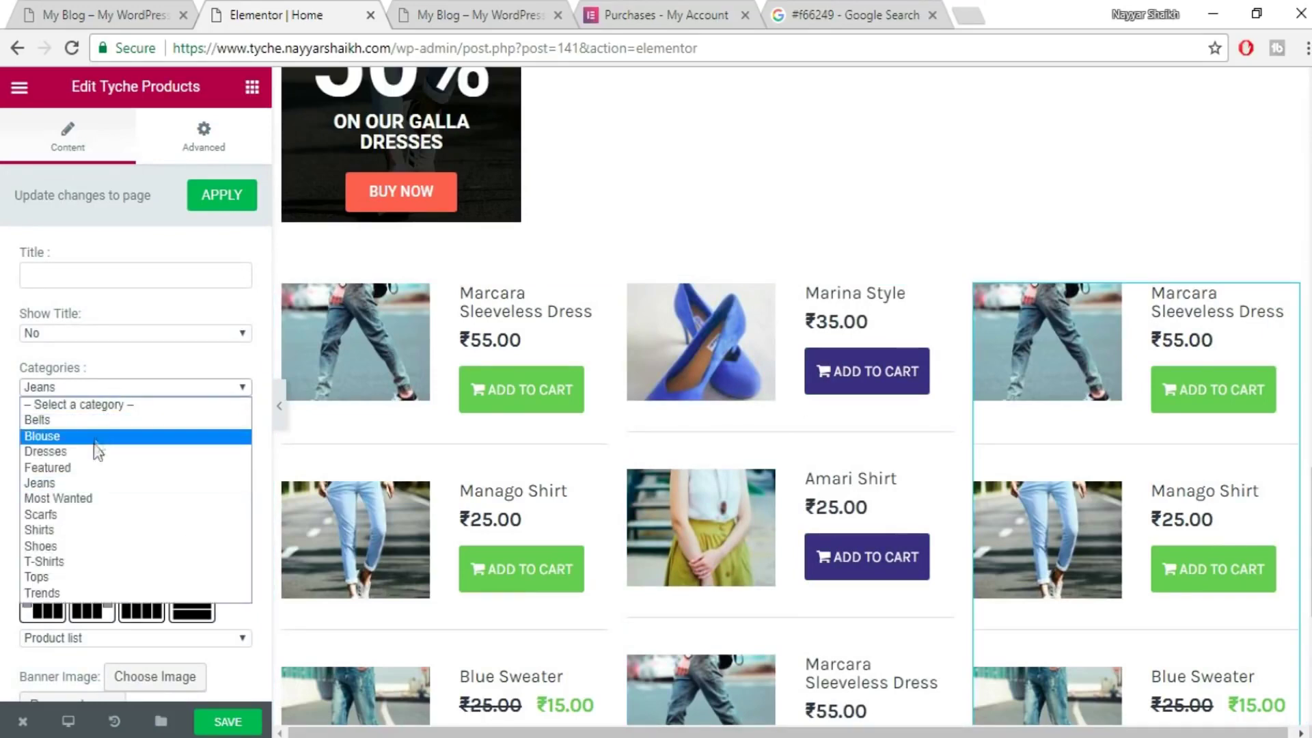
{"action": "left_click", "coordinate": [86, 532]}
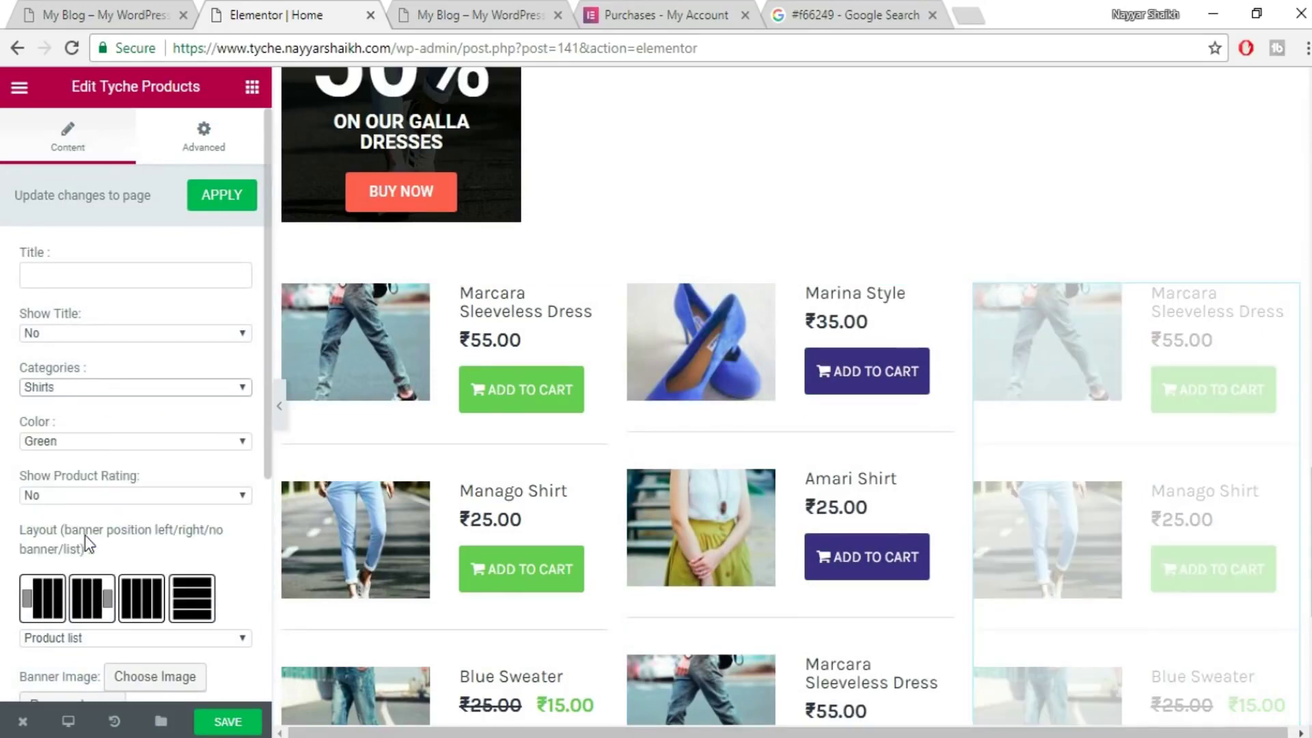
{"action": "left_click", "coordinate": [141, 388]}
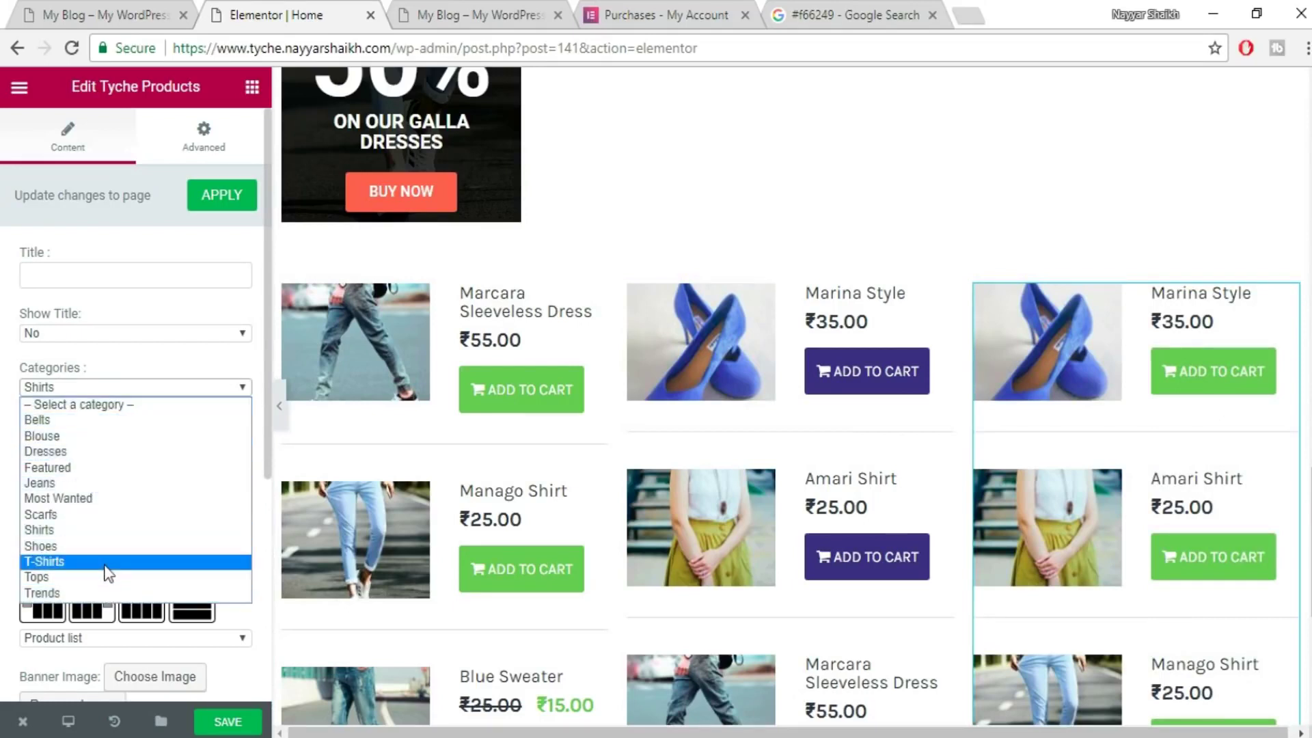
{"action": "left_click", "coordinate": [96, 561]}
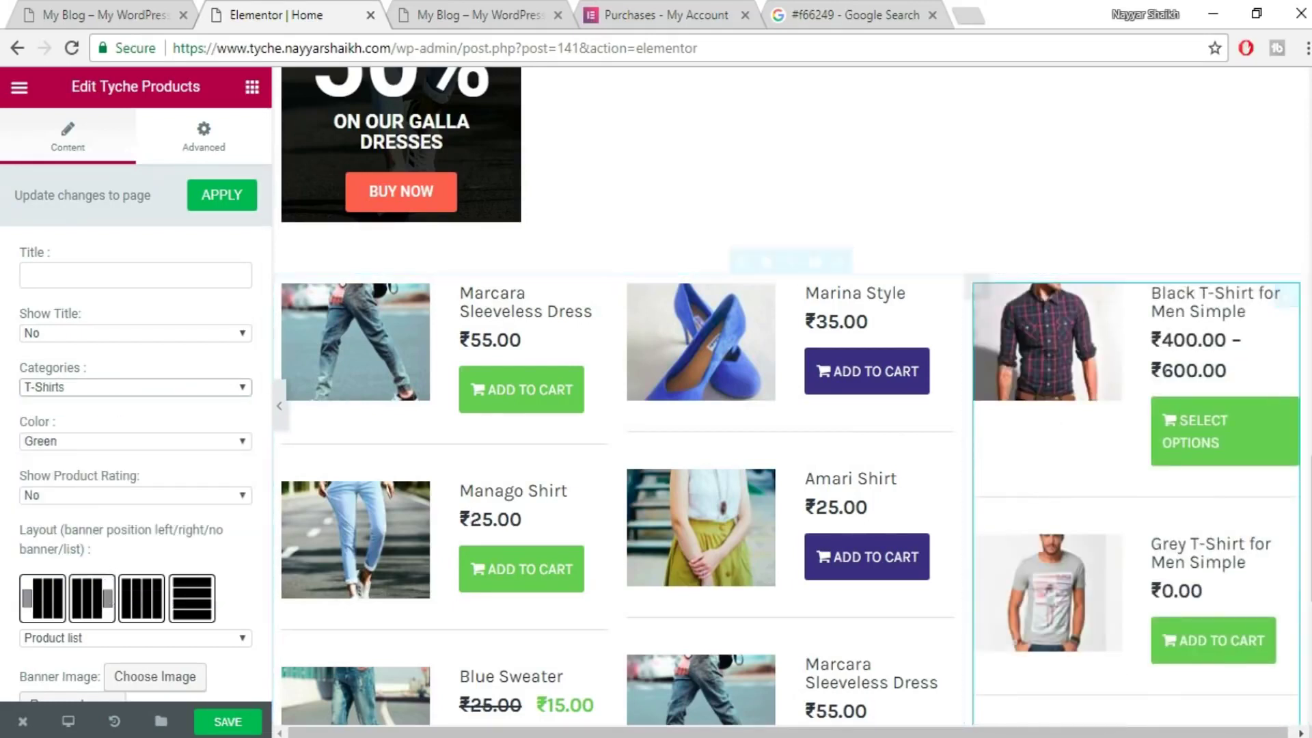
{"action": "left_click", "coordinate": [109, 440]}
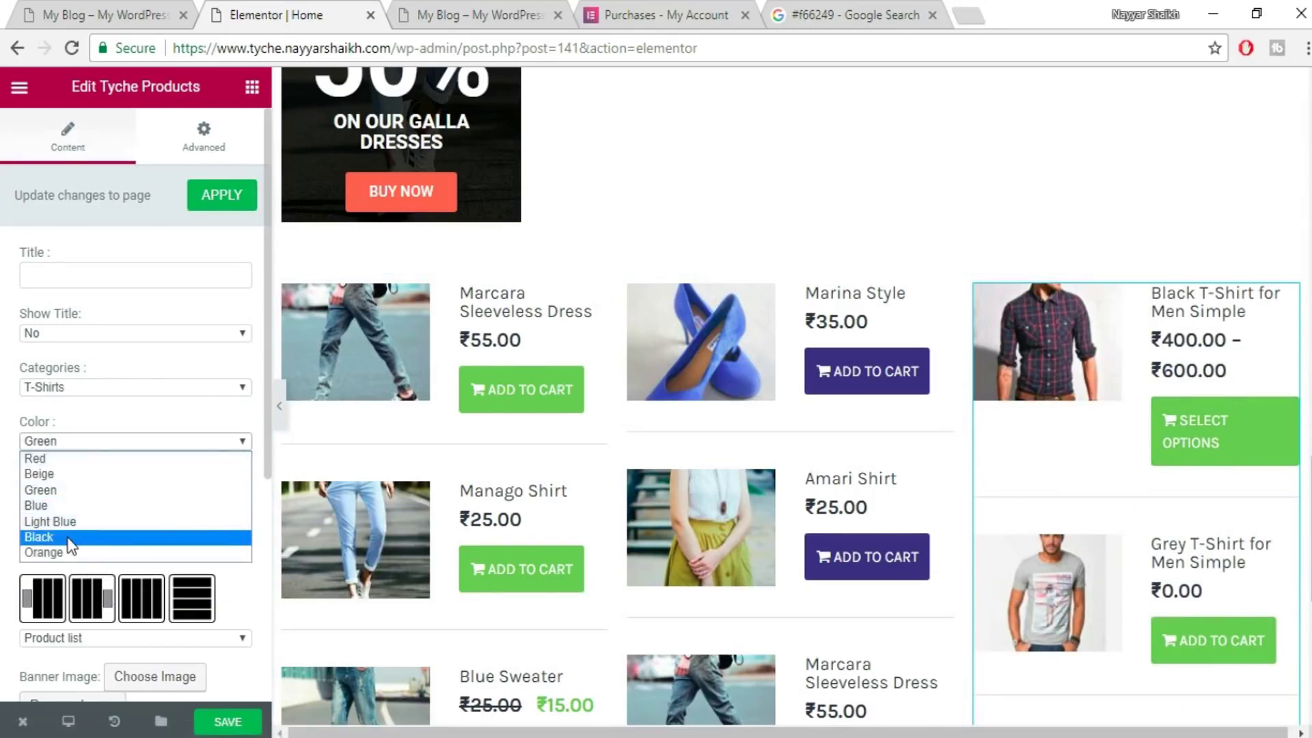
{"action": "left_click", "coordinate": [69, 552]}
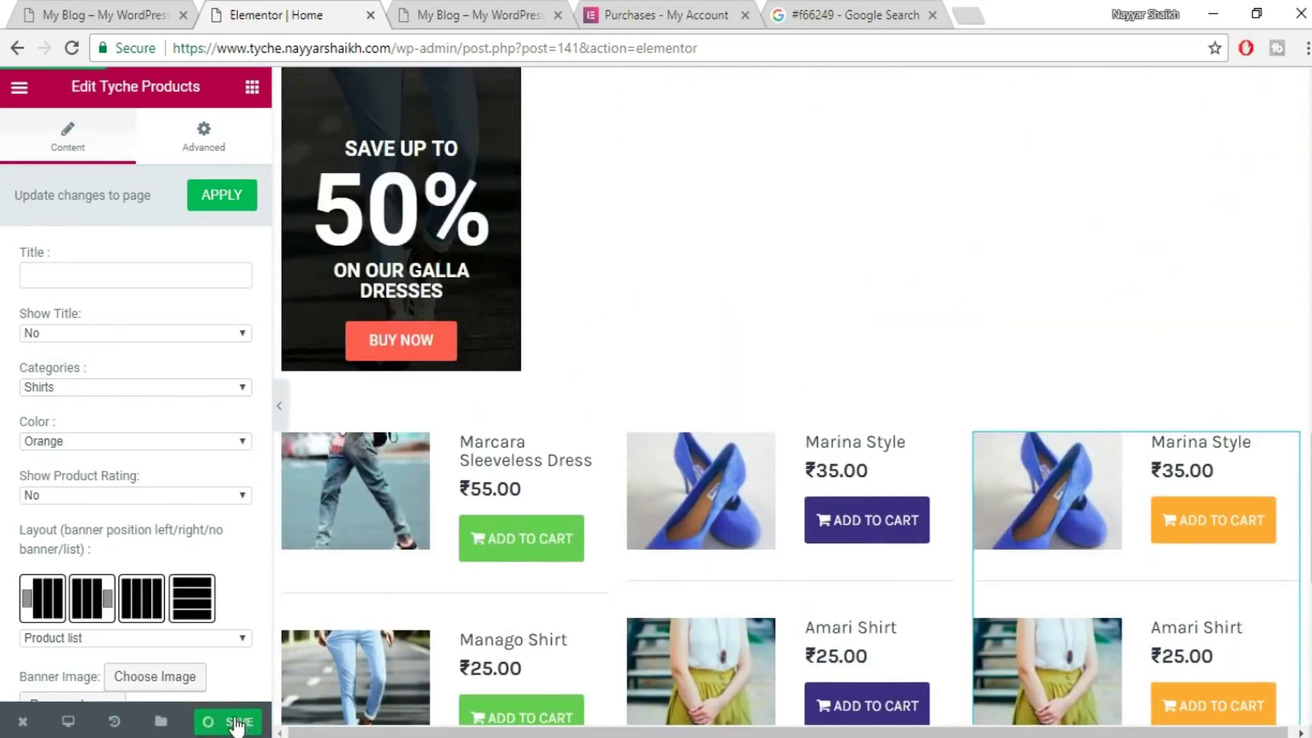
{"action": "left_click", "coordinate": [235, 722]}
{"action": "left_click", "coordinate": [123, 13]}
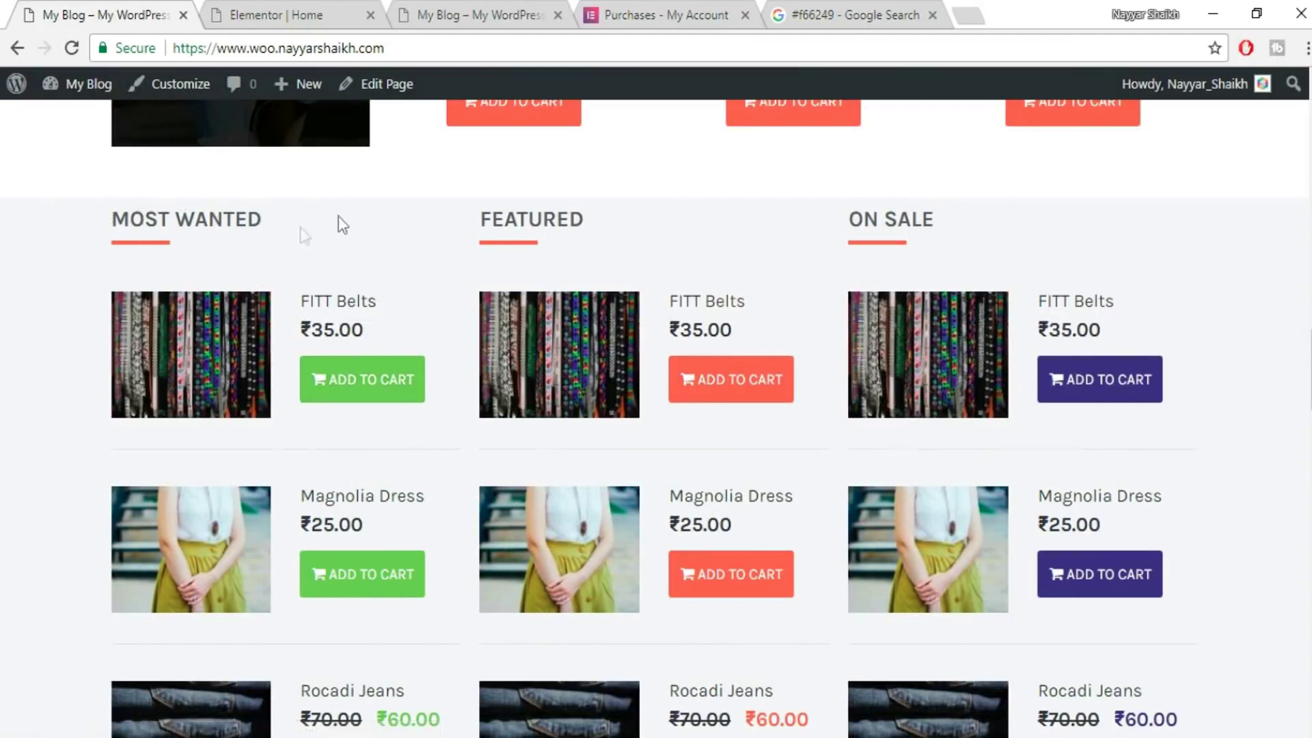
- Go back to the Elementor Home editor and scroll to the MEN JEANS section's product columns
{"action": "left_click", "coordinate": [309, 3]}
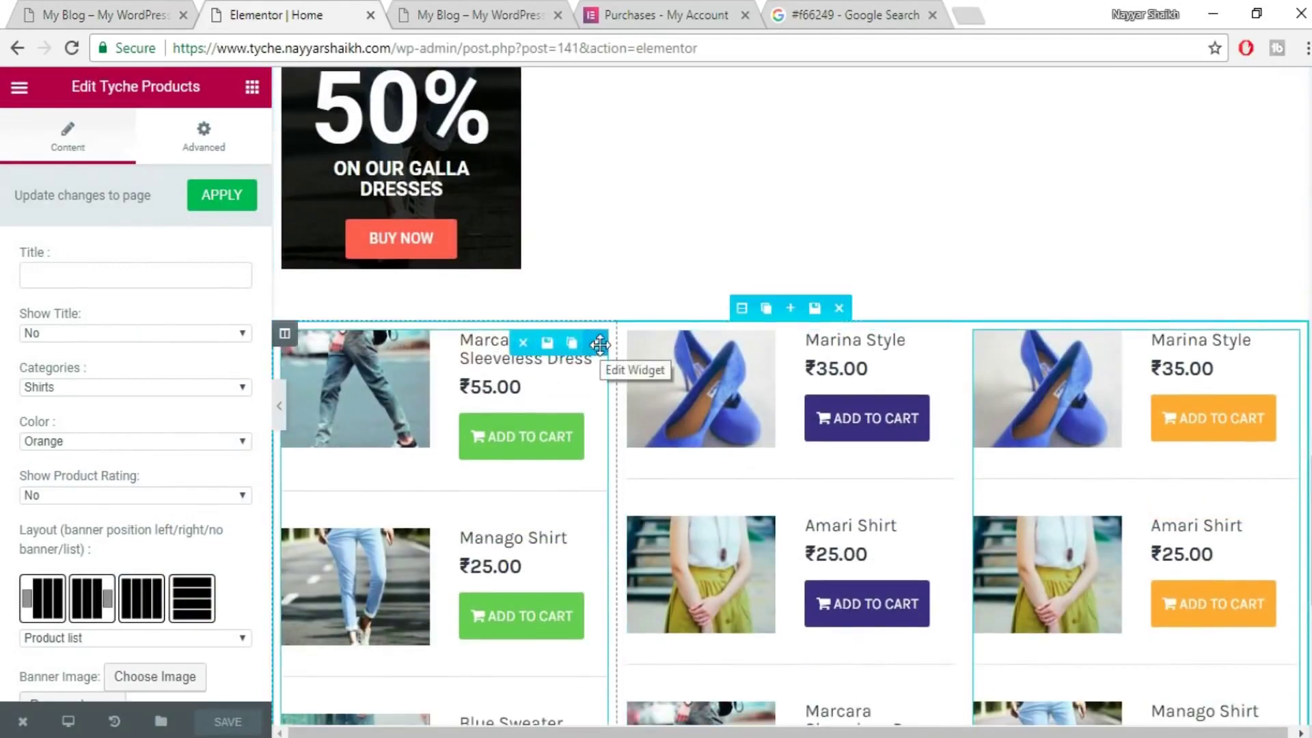
{"action": "left_click", "coordinate": [568, 379]}
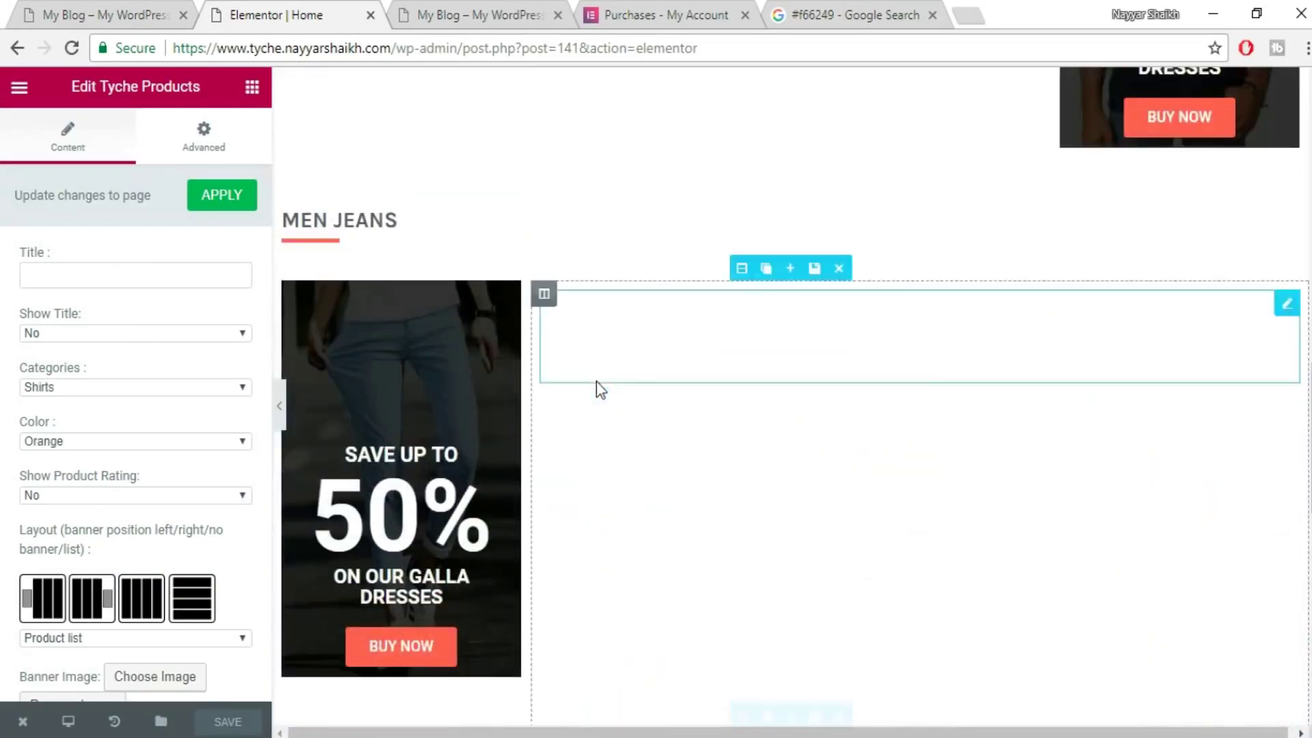
{"action": "scroll", "coordinate": [356, 438], "scroll_direction": "down", "scroll_amount": 1}
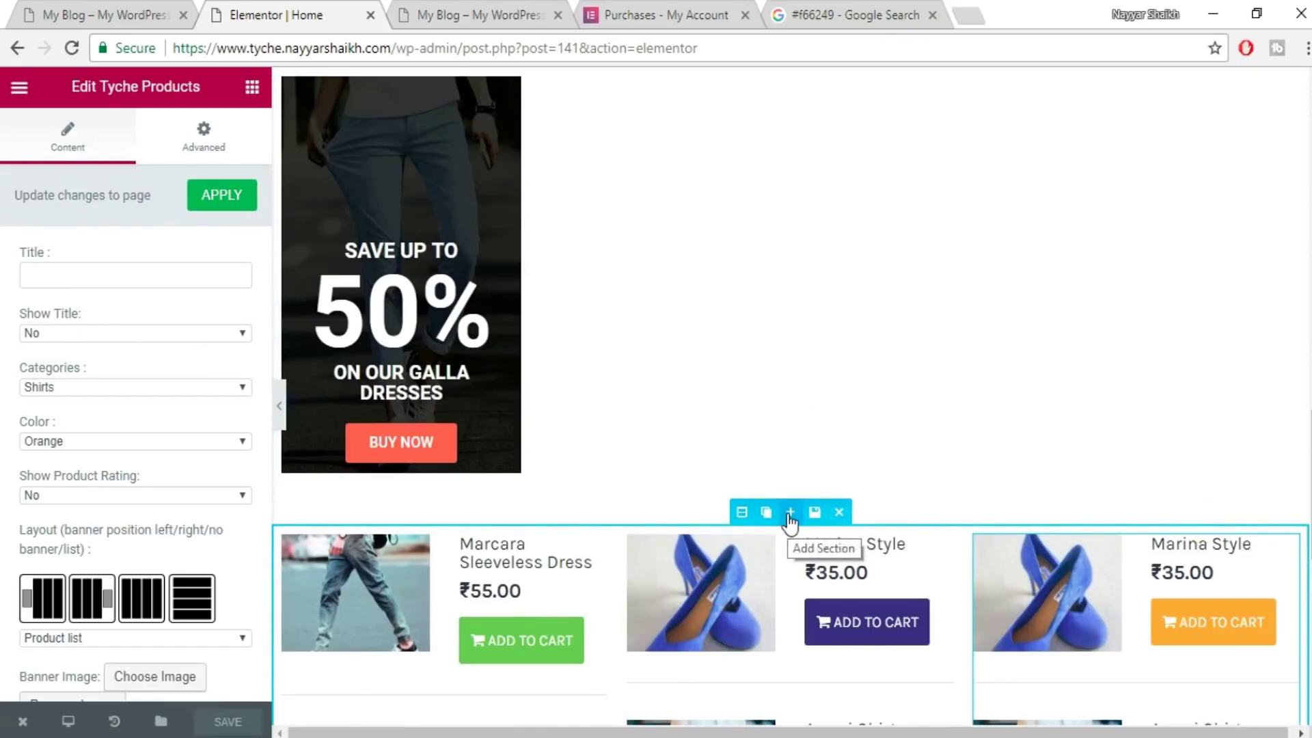
- Insert the saved 'Title' template from My Templates as a new section above the product grid
{"action": "left_click", "coordinate": [790, 514]}
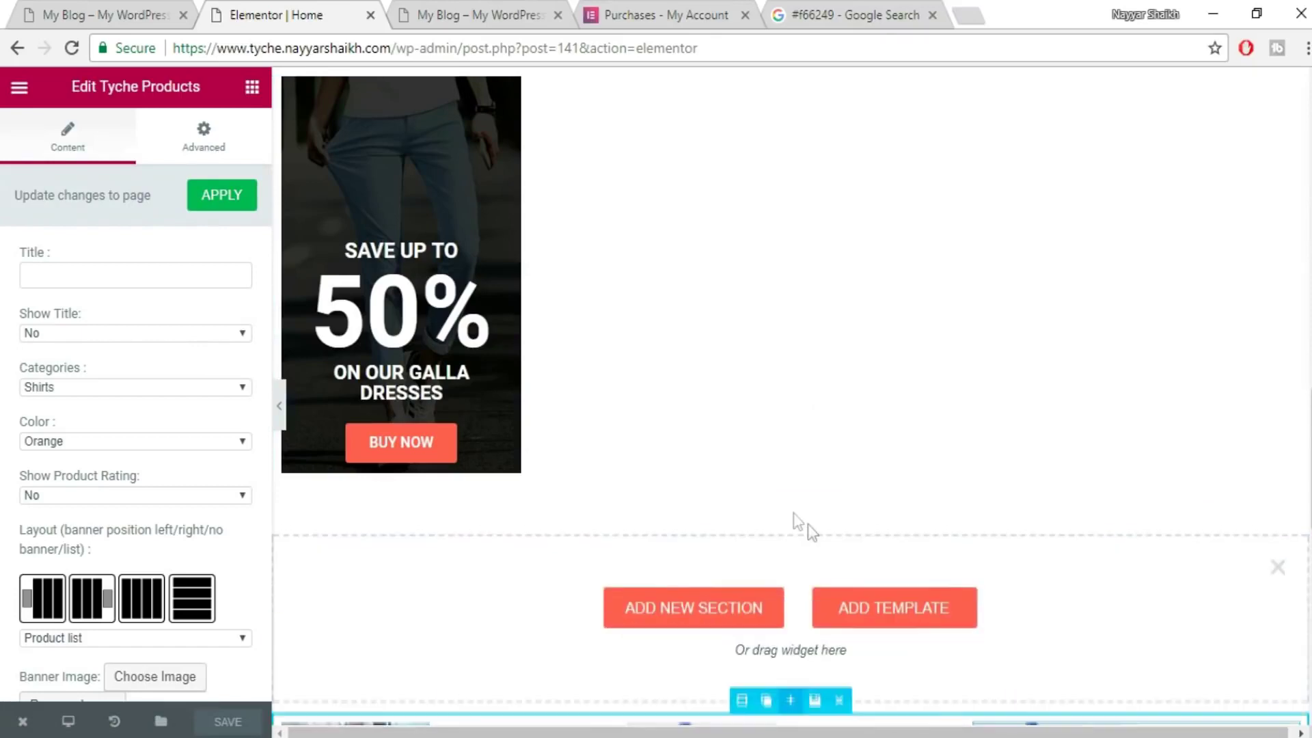
{"action": "left_click", "coordinate": [925, 607]}
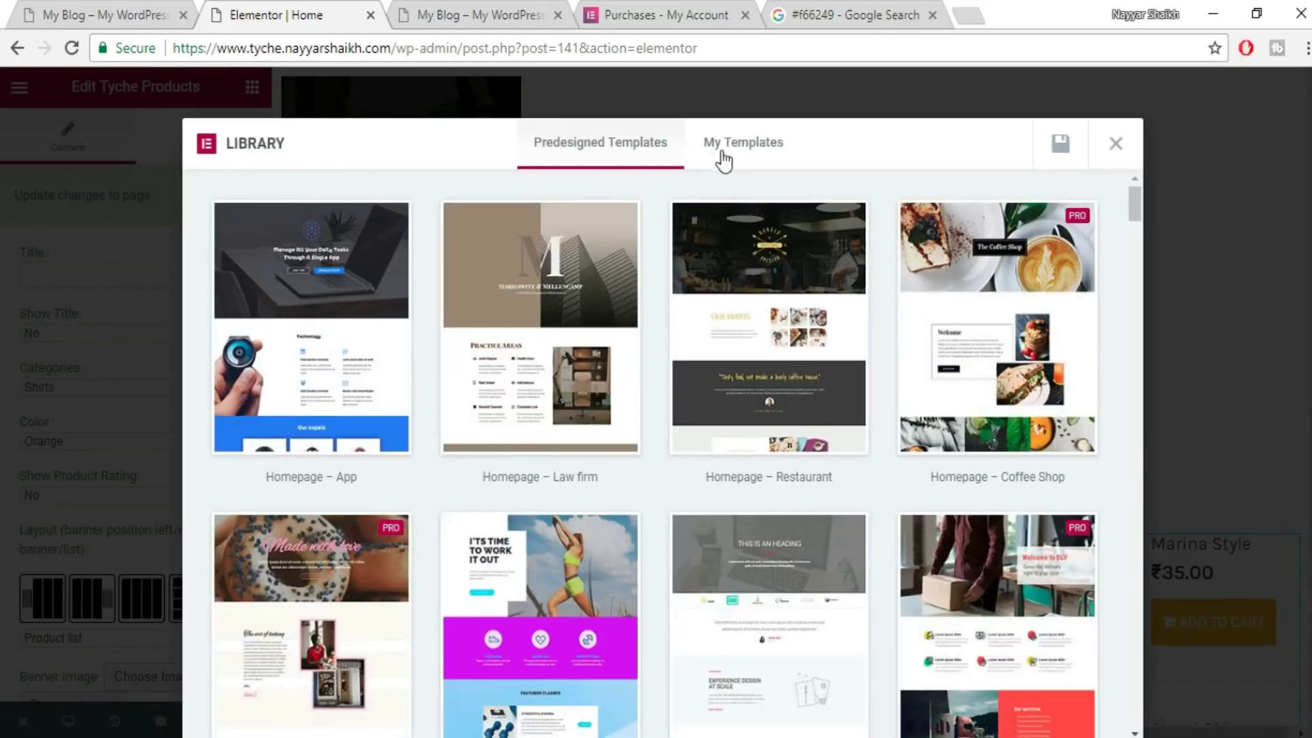
{"action": "left_click", "coordinate": [723, 158]}
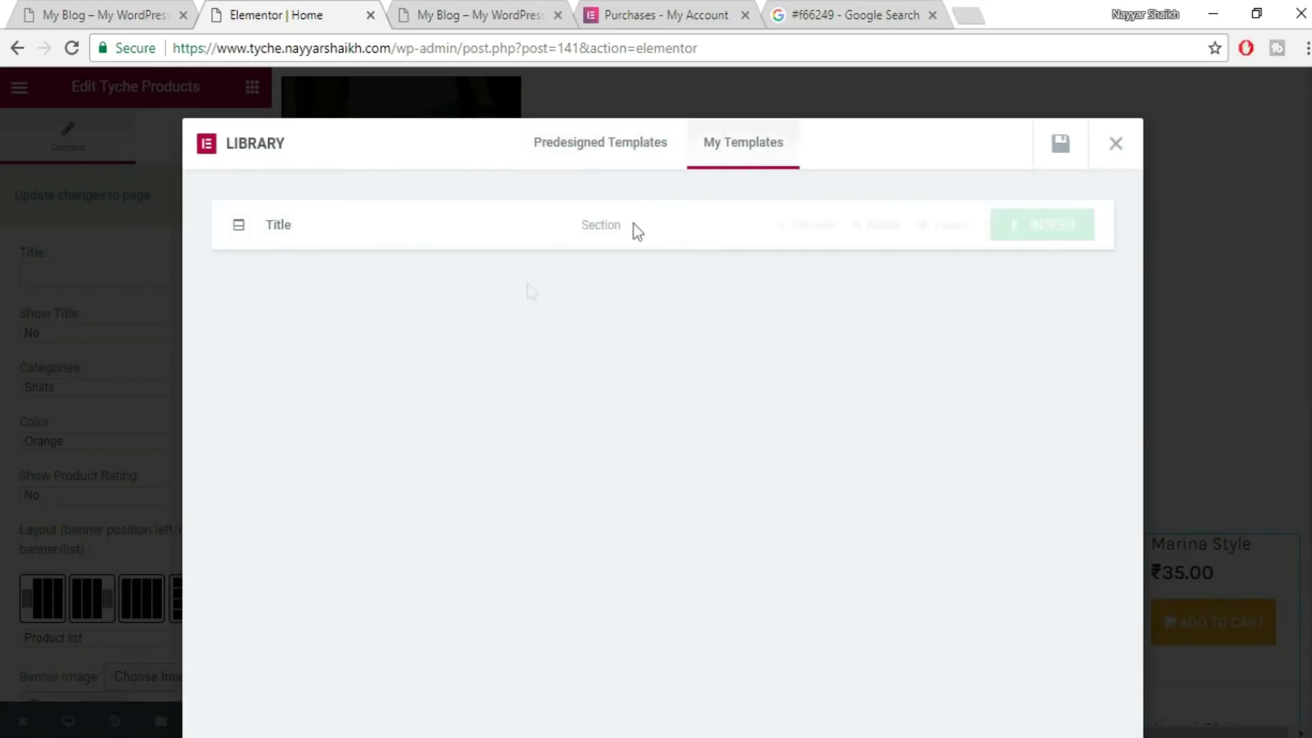
{"action": "left_click", "coordinate": [1035, 228]}
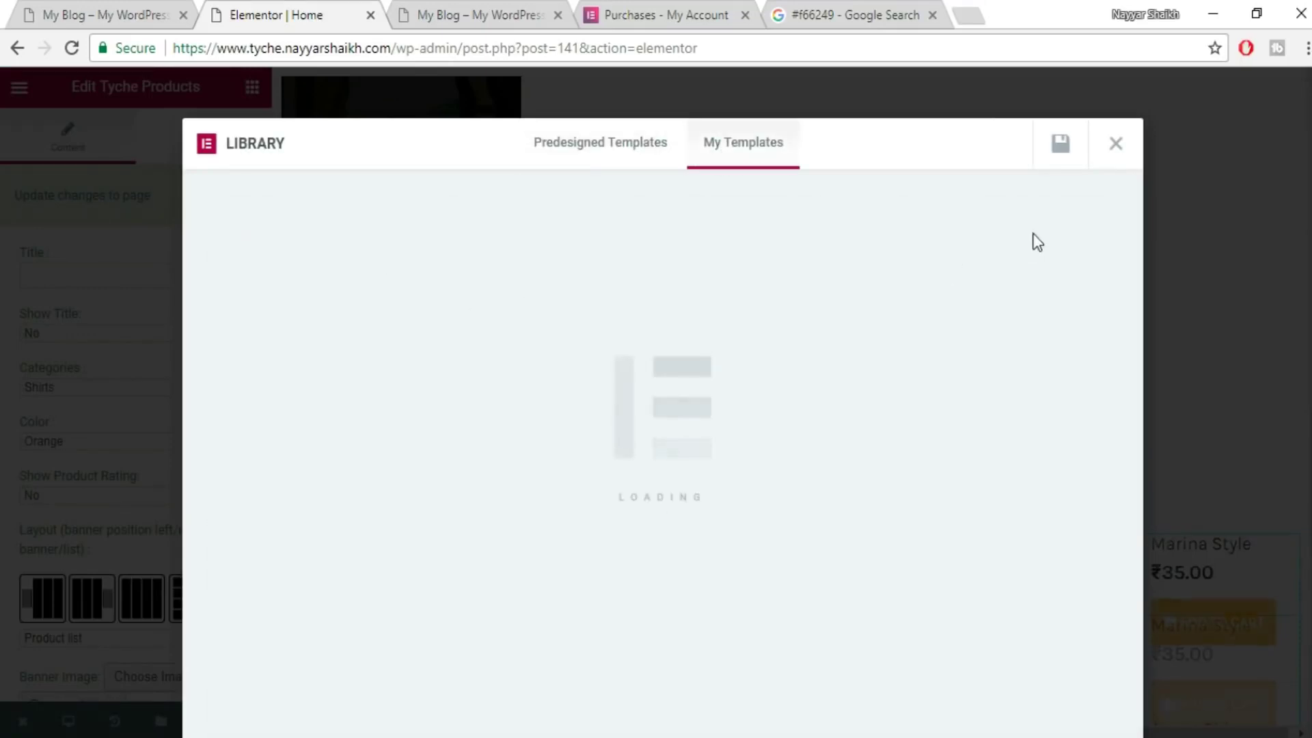
{"action": "scroll", "coordinate": [1038, 493], "scroll_direction": "down", "scroll_amount": 3}
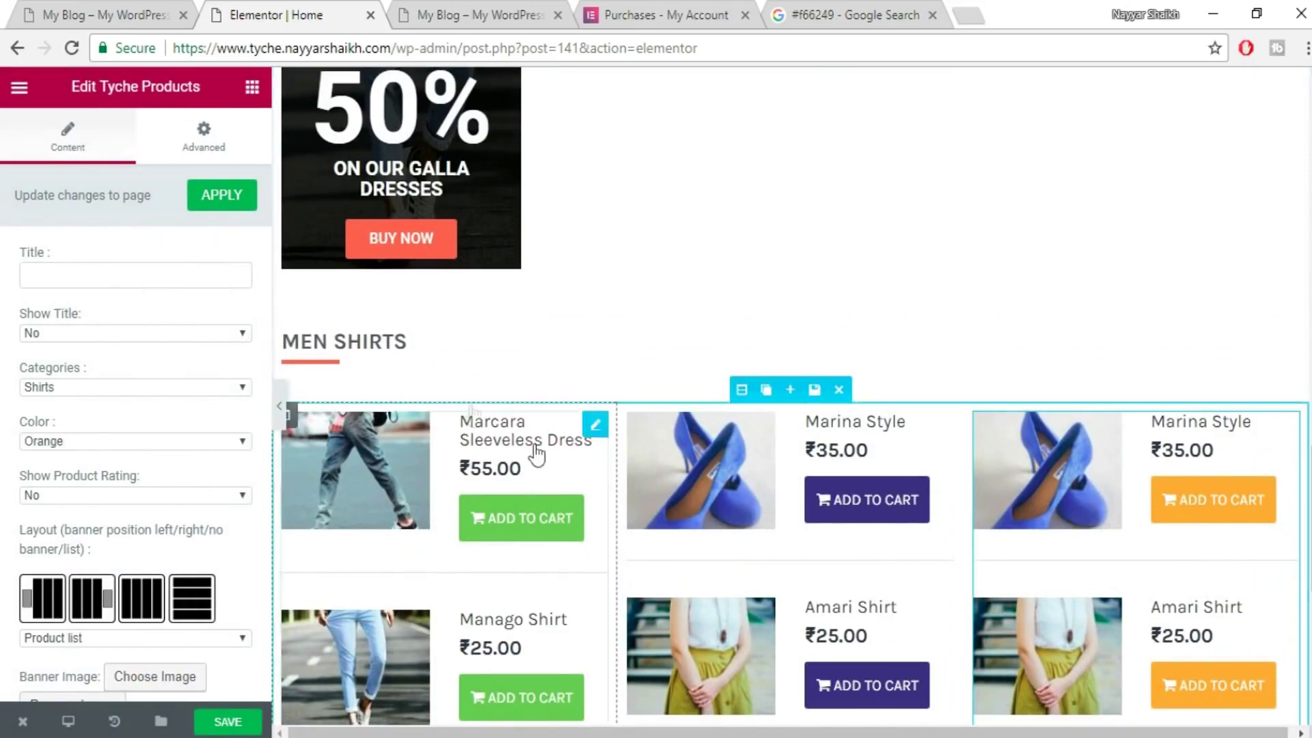
- Move the MEN SHIRTS heading and red divider into the left column, delete the empty section, and check the reference shop
{"action": "left_click_drag", "start_coordinate": [375, 345], "coordinate": [451, 423]}
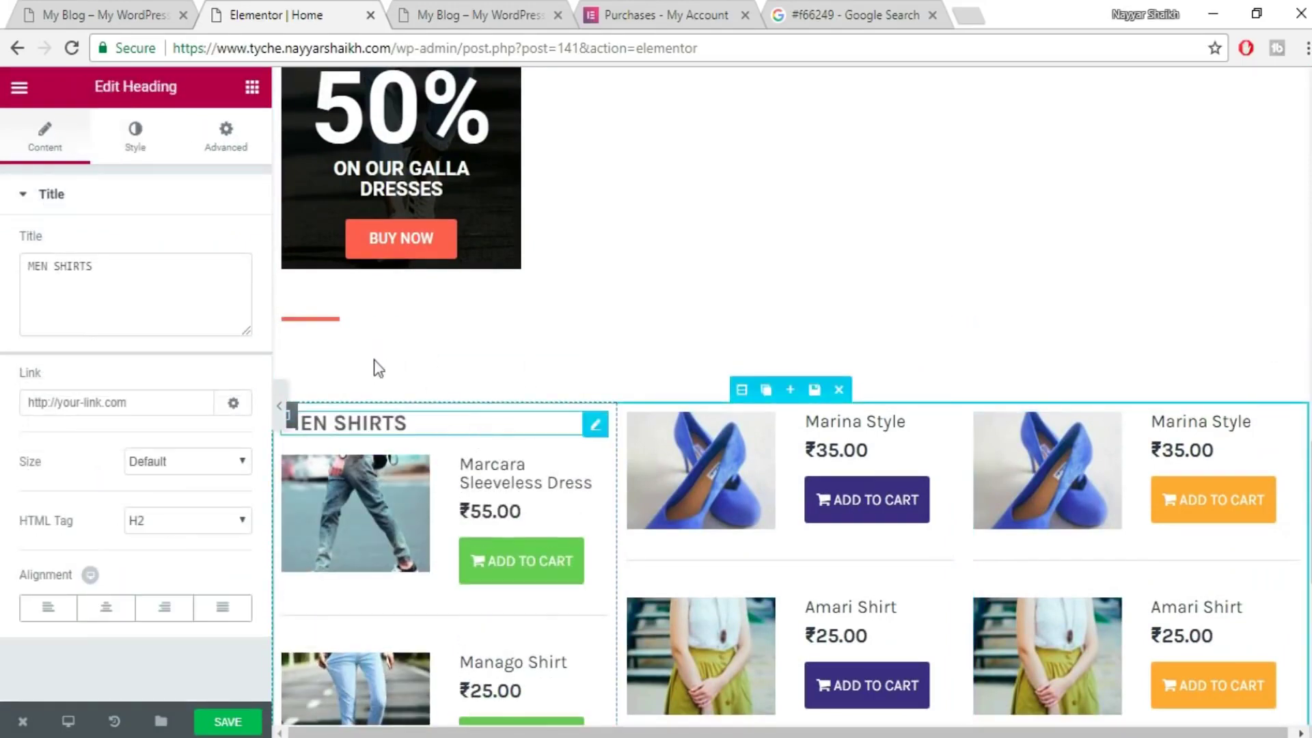
{"action": "left_click", "coordinate": [335, 326]}
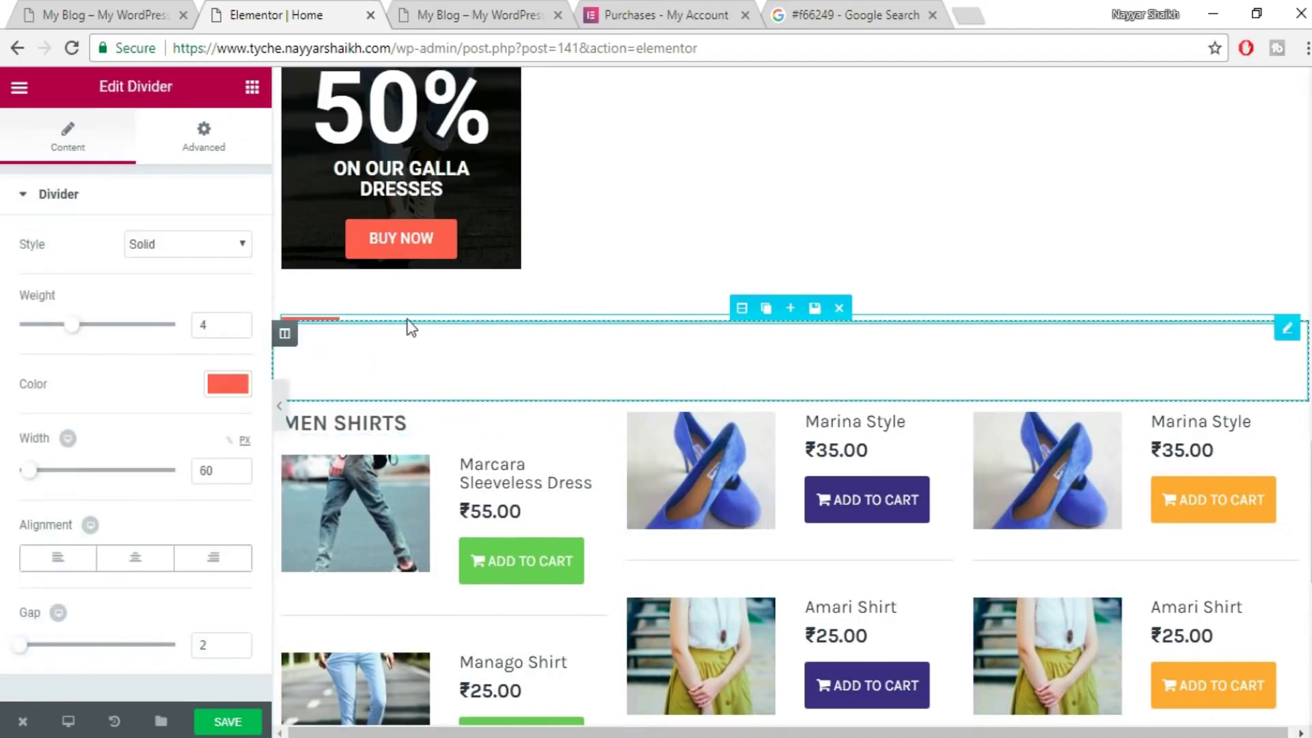
{"action": "left_click_drag", "start_coordinate": [415, 324], "coordinate": [486, 433]}
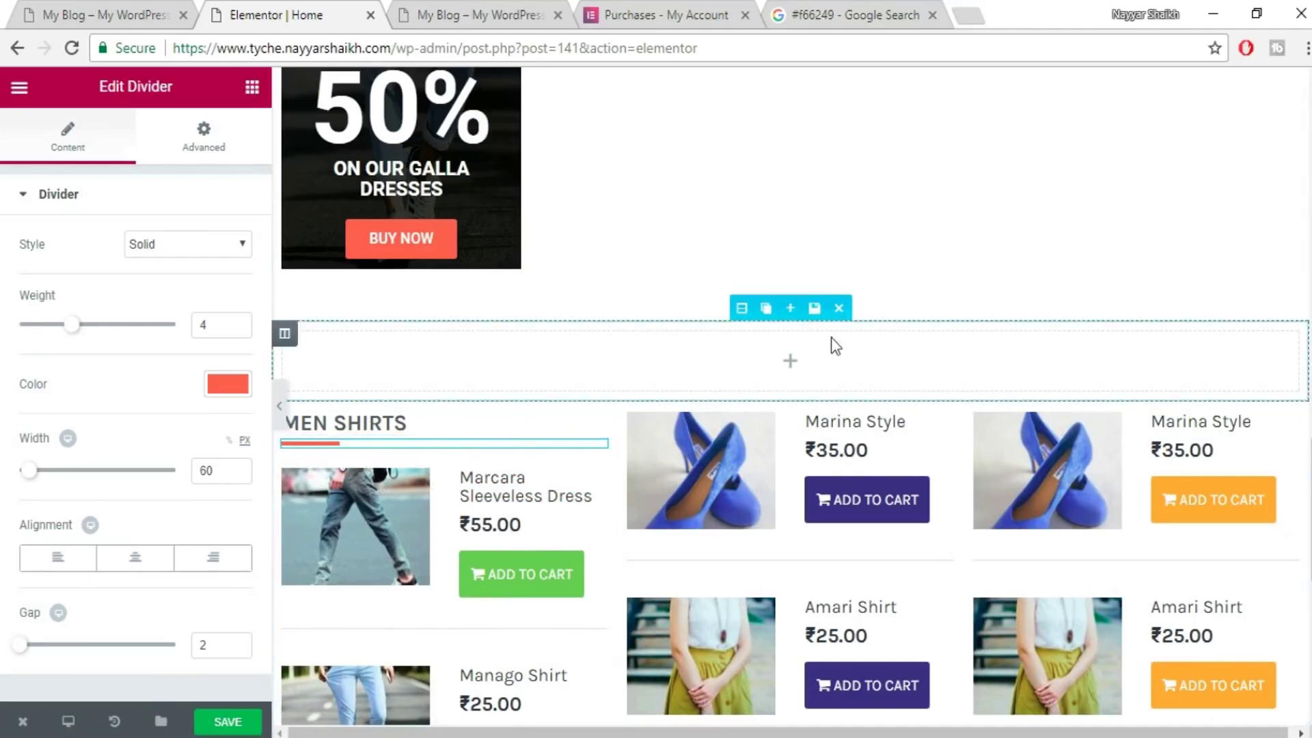
{"action": "left_click", "coordinate": [845, 314]}
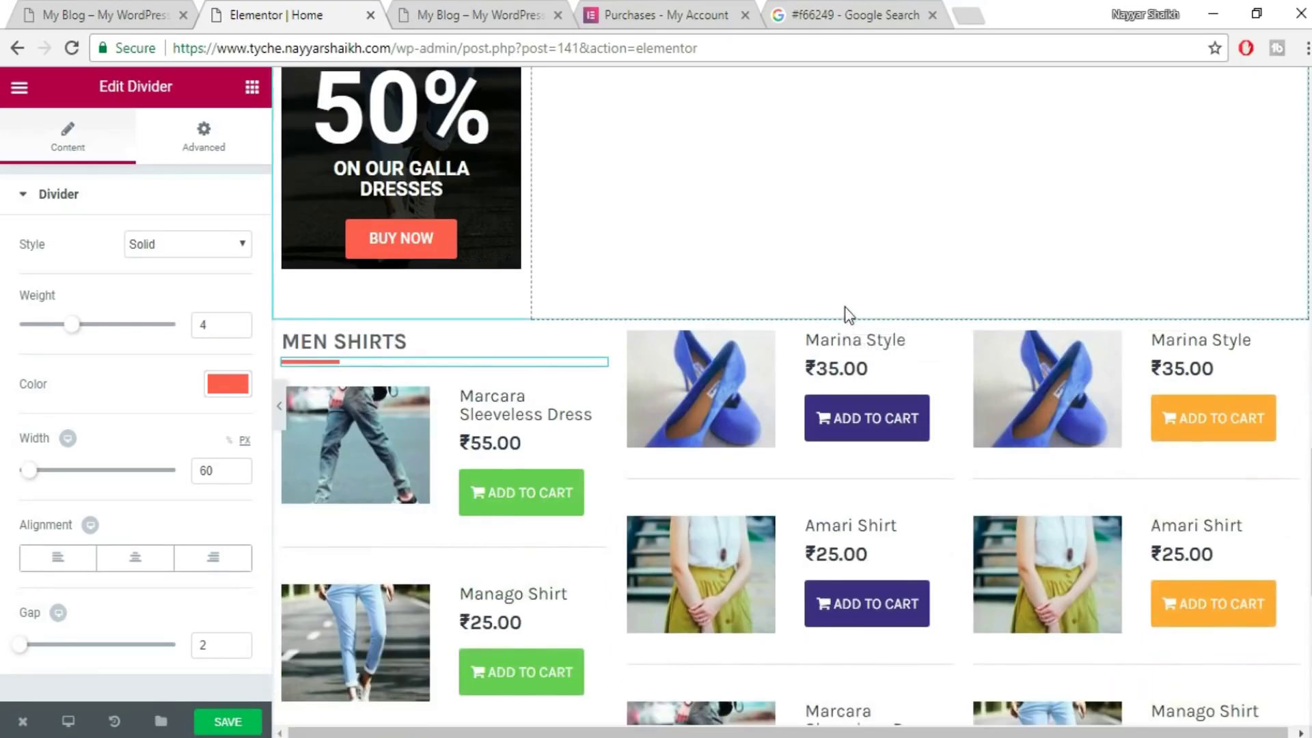
{"action": "left_click", "coordinate": [407, 341]}
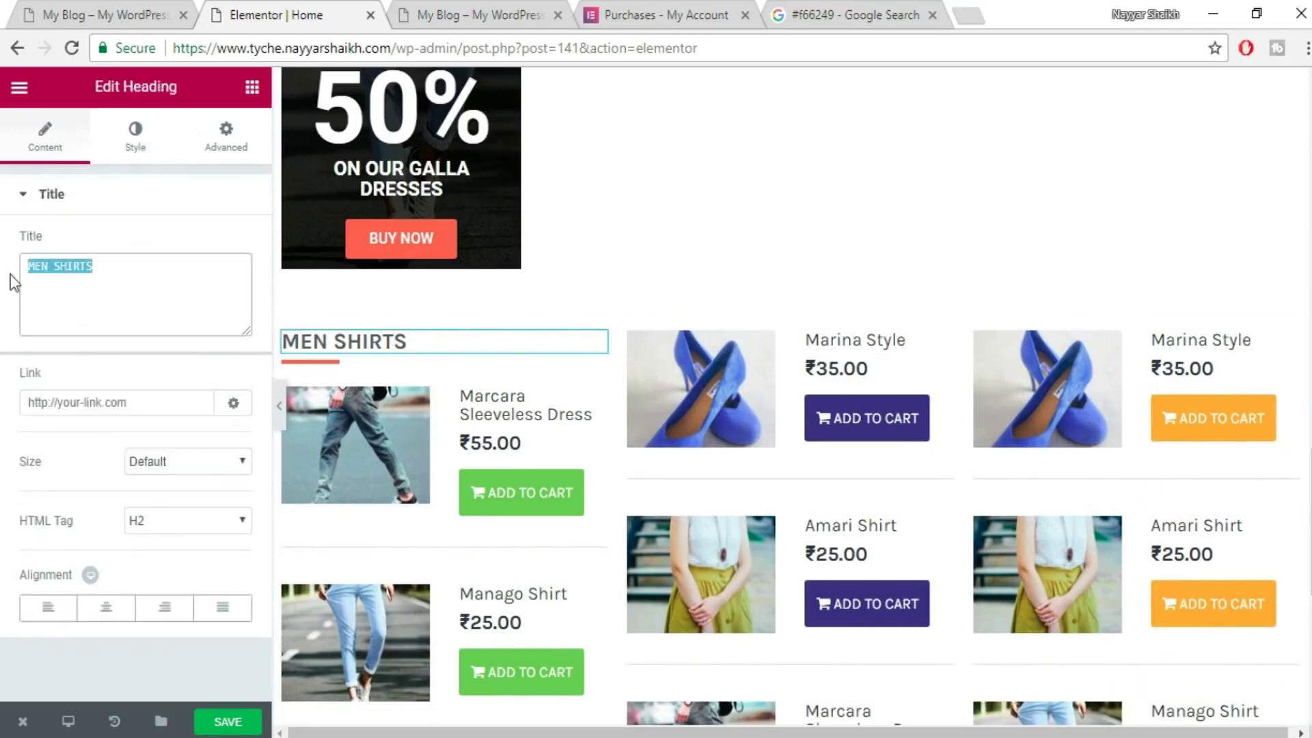
{"action": "left_click", "coordinate": [61, 10]}
{"action": "left_click_drag", "start_coordinate": [105, 215], "coordinate": [117, 211]}
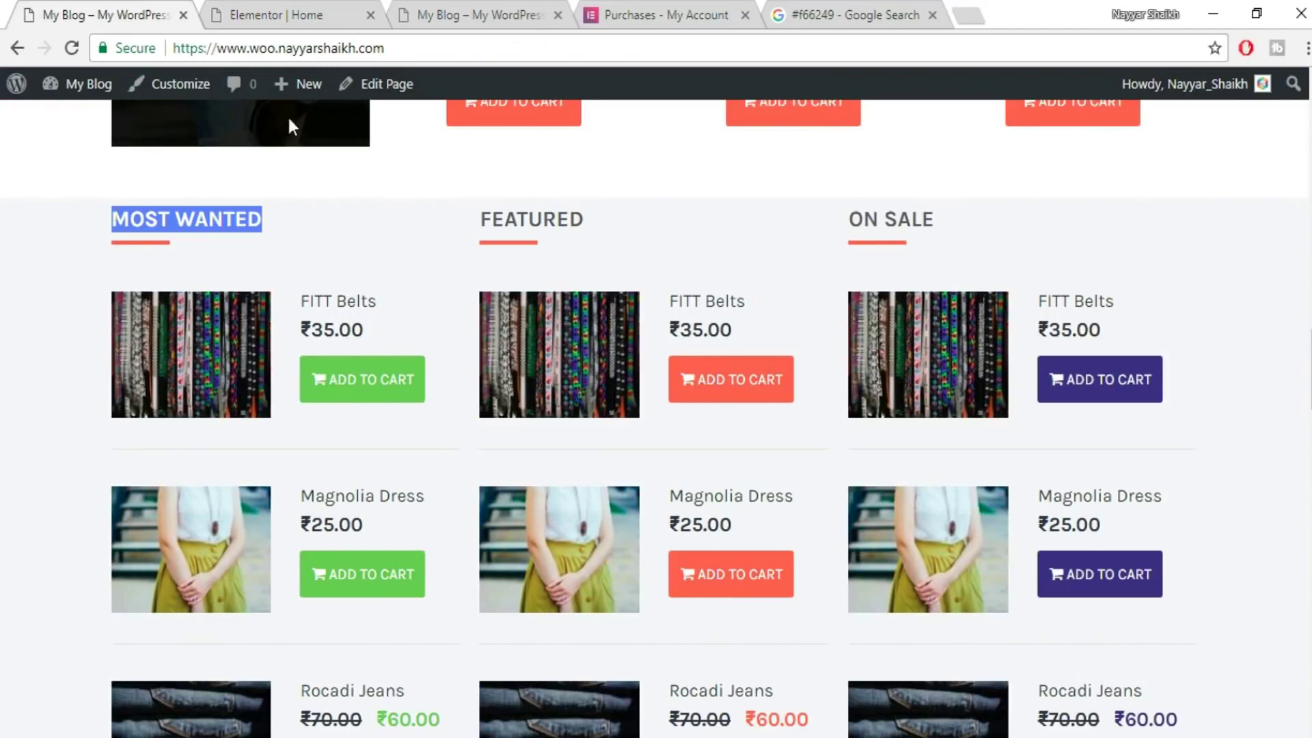
- Duplicate the MOST WANTED heading and its red divider into the middle column
{"action": "left_click", "coordinate": [323, 10]}
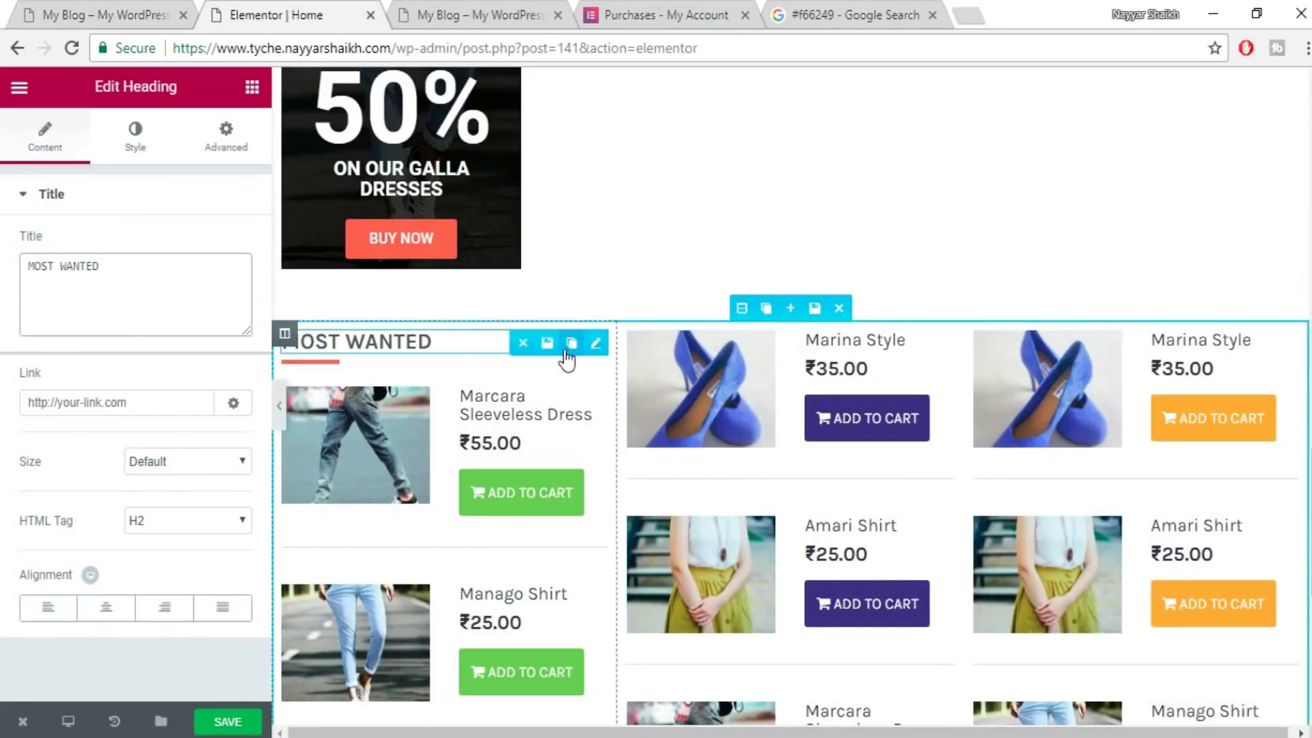
{"action": "left_click", "coordinate": [570, 343]}
{"action": "left_click_drag", "start_coordinate": [351, 388], "coordinate": [690, 338]}
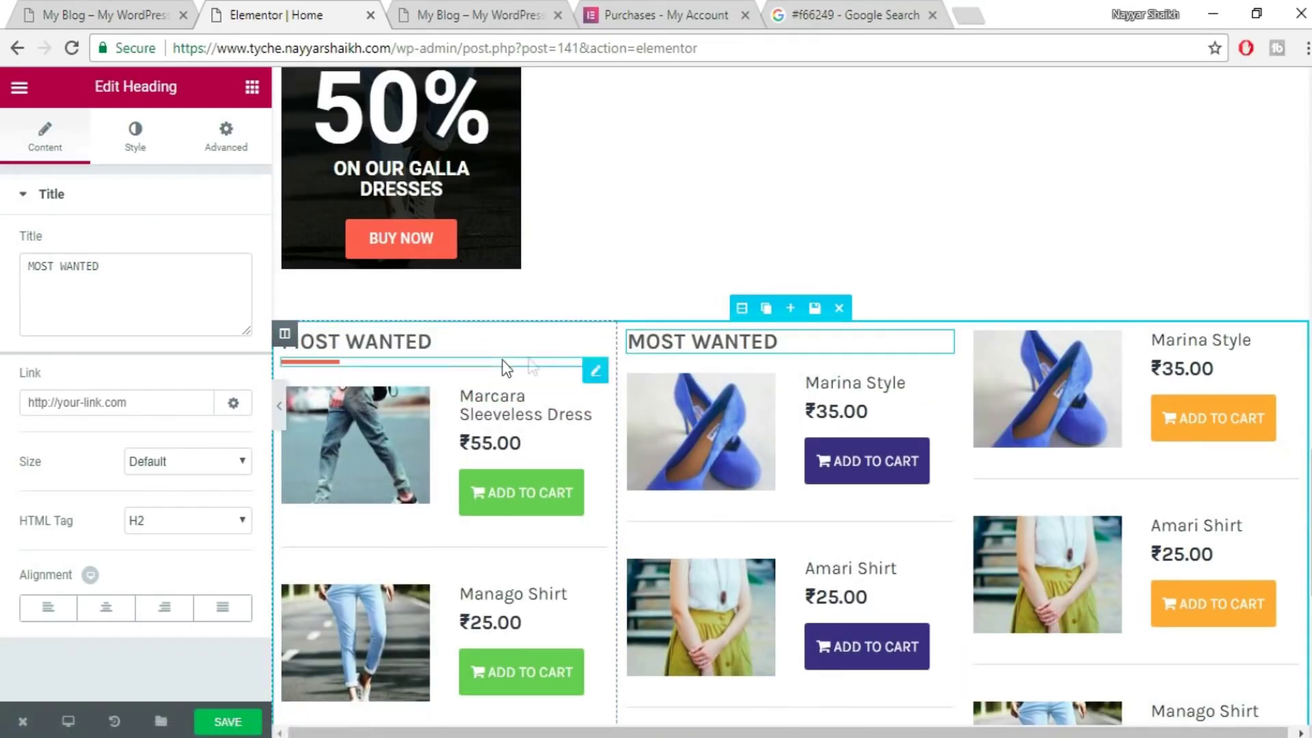
{"action": "left_click", "coordinate": [571, 370]}
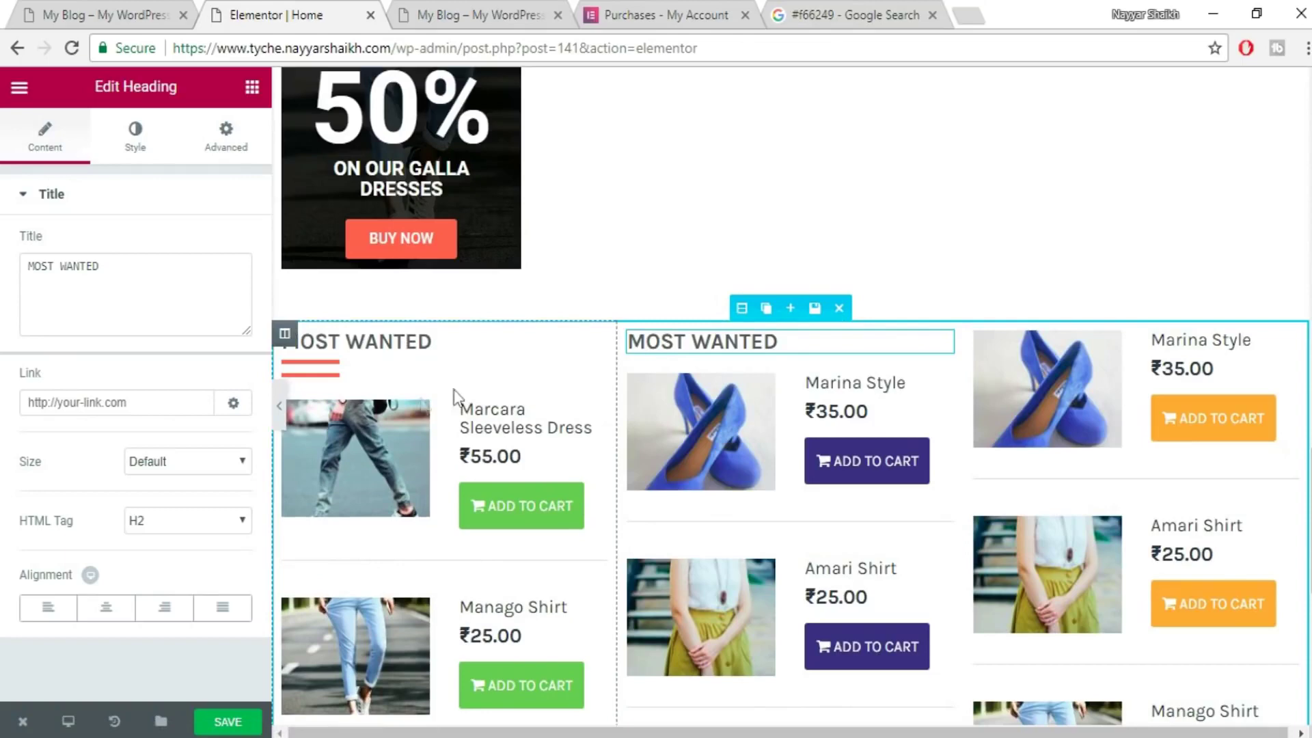
{"action": "left_click_drag", "start_coordinate": [383, 376], "coordinate": [801, 369]}
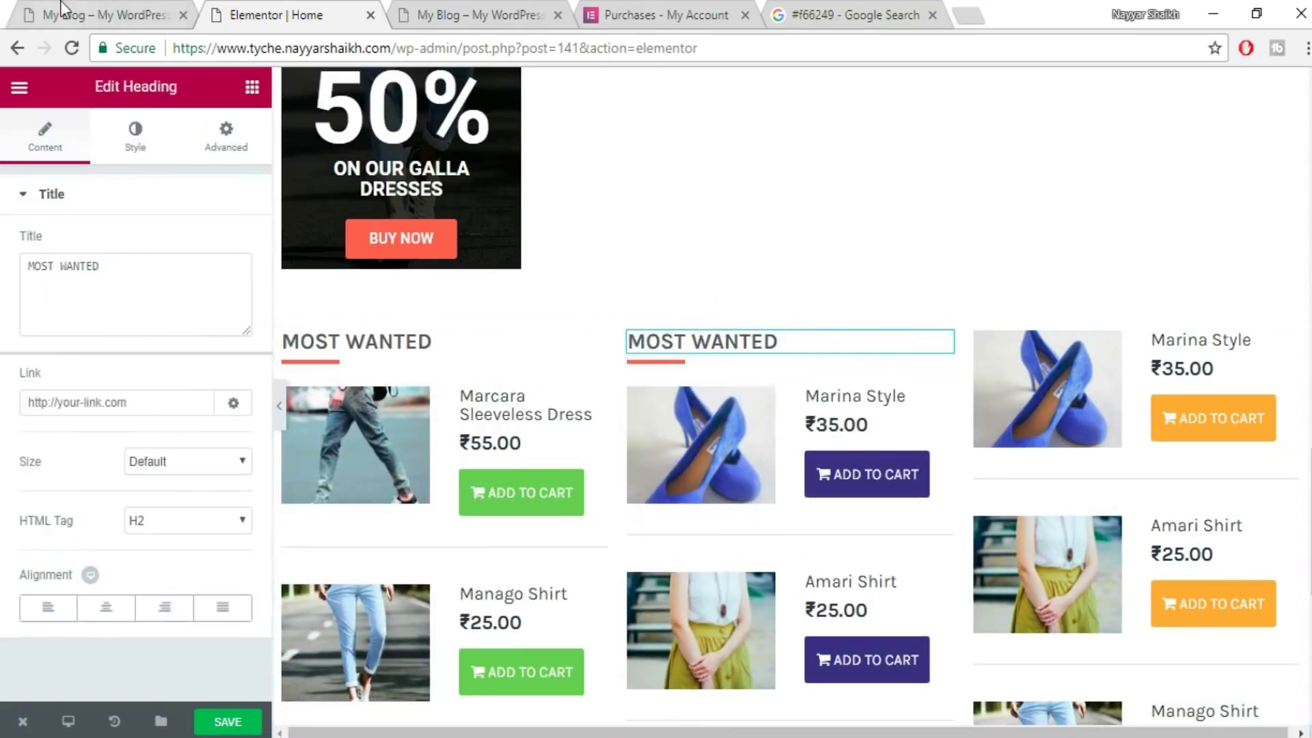
- Retitle the middle heading FEATURED and copy the heading and divider into the third column
{"action": "left_click", "coordinate": [63, 10]}
{"action": "left_click_drag", "start_coordinate": [584, 222], "coordinate": [501, 227]}
{"action": "key", "text": "ctrl+Tab"}
{"action": "left_click", "coordinate": [156, 276]}
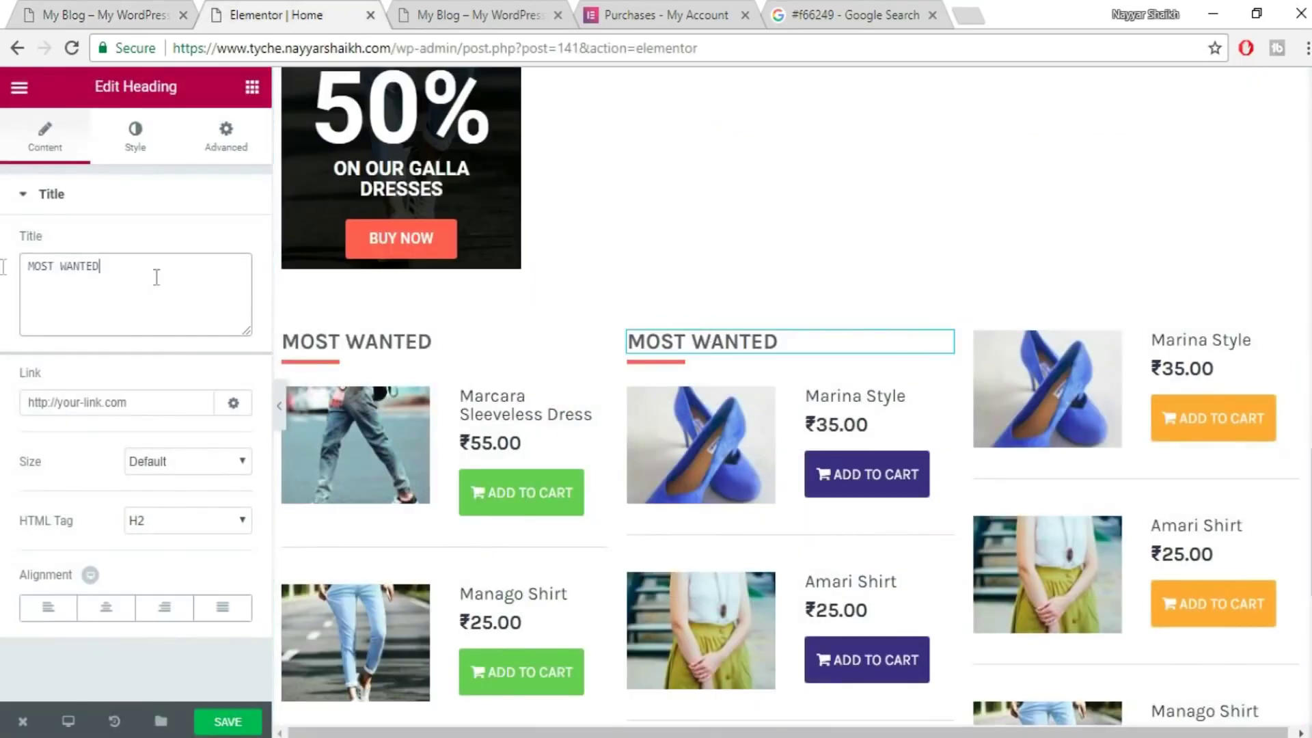
{"action": "left_click", "coordinate": [917, 342]}
{"action": "mouse_move", "coordinate": [727, 383]}
{"action": "left_mouse_down"}
{"action": "mouse_move", "coordinate": [923, 395]}
{"action": "mouse_move", "coordinate": [1144, 329]}
{"action": "left_mouse_up"}
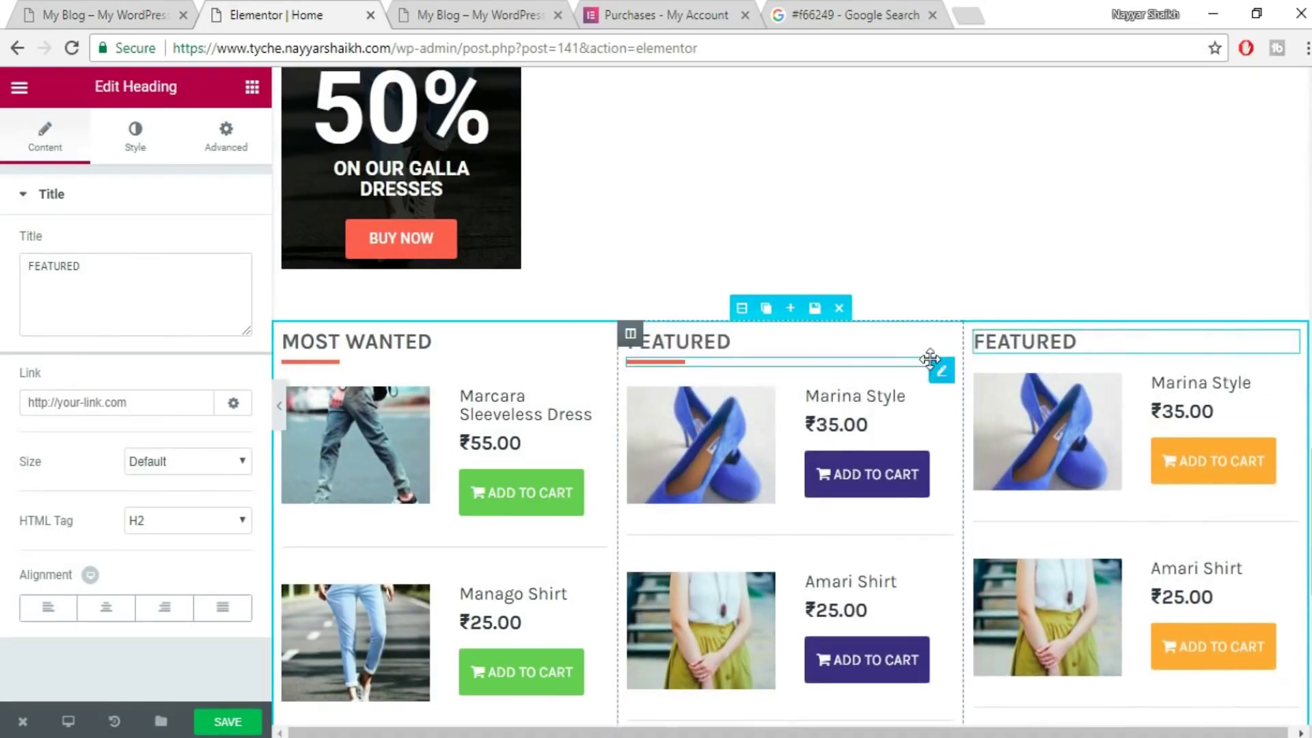
{"action": "left_click", "coordinate": [915, 373]}
{"action": "left_click_drag", "start_coordinate": [773, 383], "coordinate": [1084, 371]}
- Retitle the third column's heading ON SALE and save the page
{"action": "left_click", "coordinate": [134, 22]}
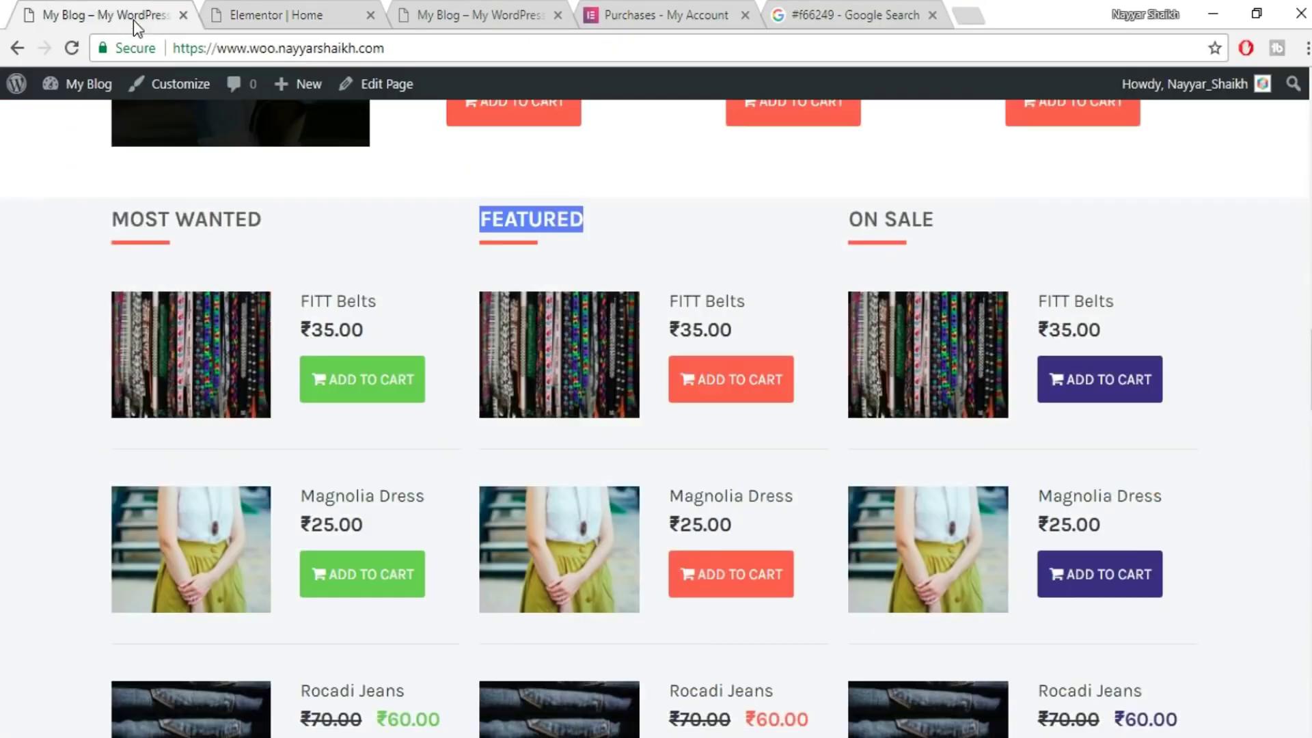
{"action": "left_click_drag", "start_coordinate": [946, 226], "coordinate": [854, 220]}
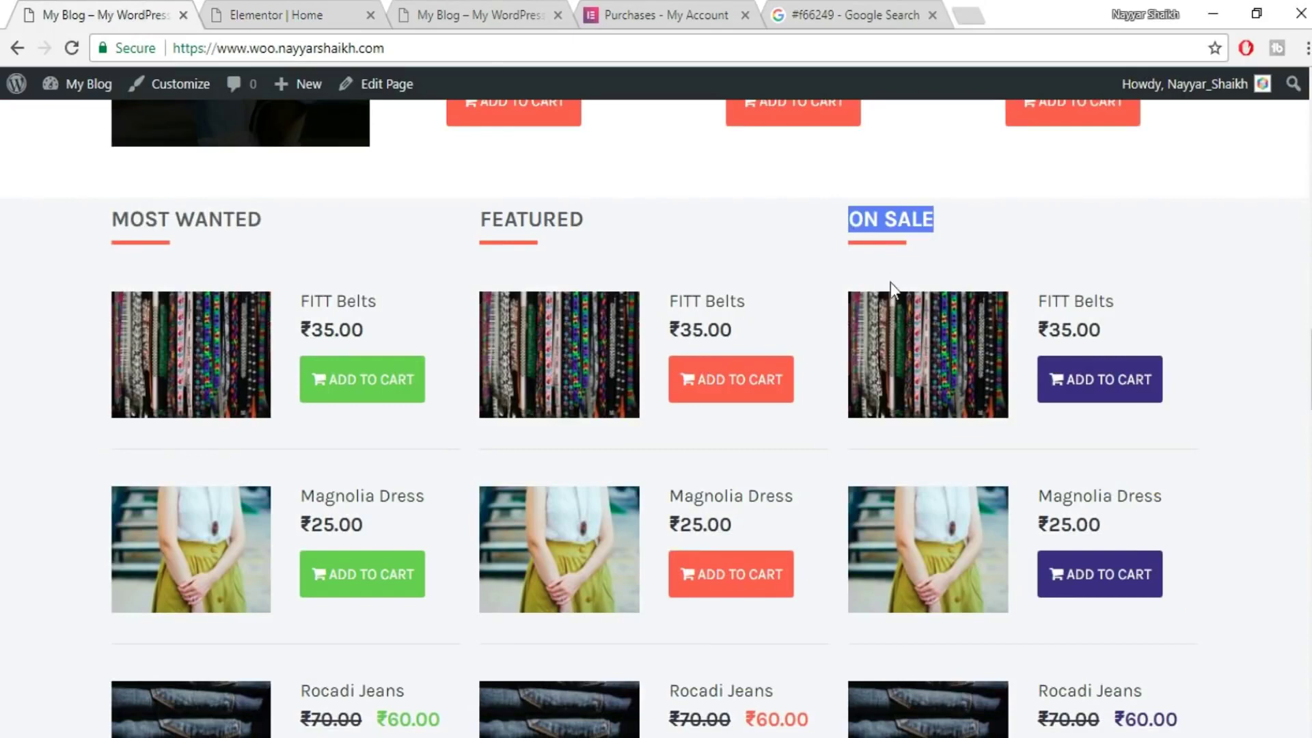
{"action": "left_click", "coordinate": [304, 12]}
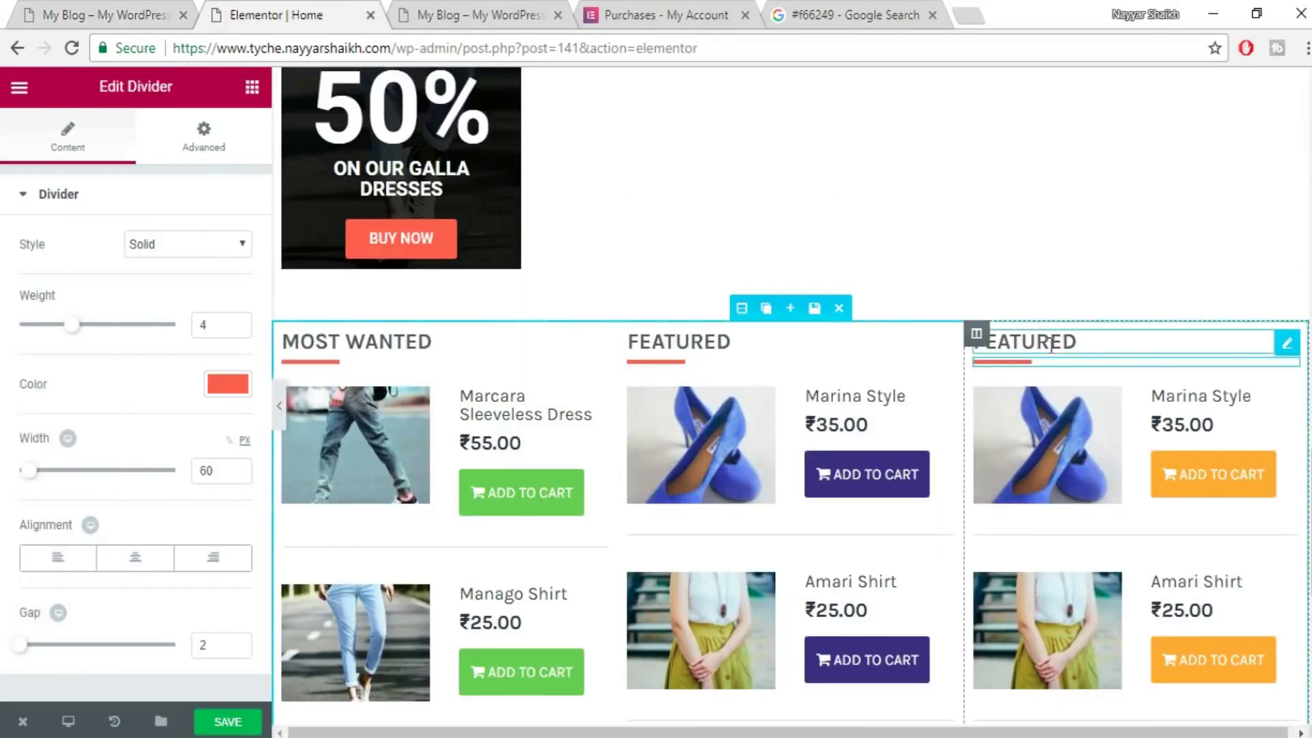
{"action": "left_click", "coordinate": [1132, 352]}
{"action": "left_click_drag", "start_coordinate": [86, 266], "coordinate": [4, 279]}
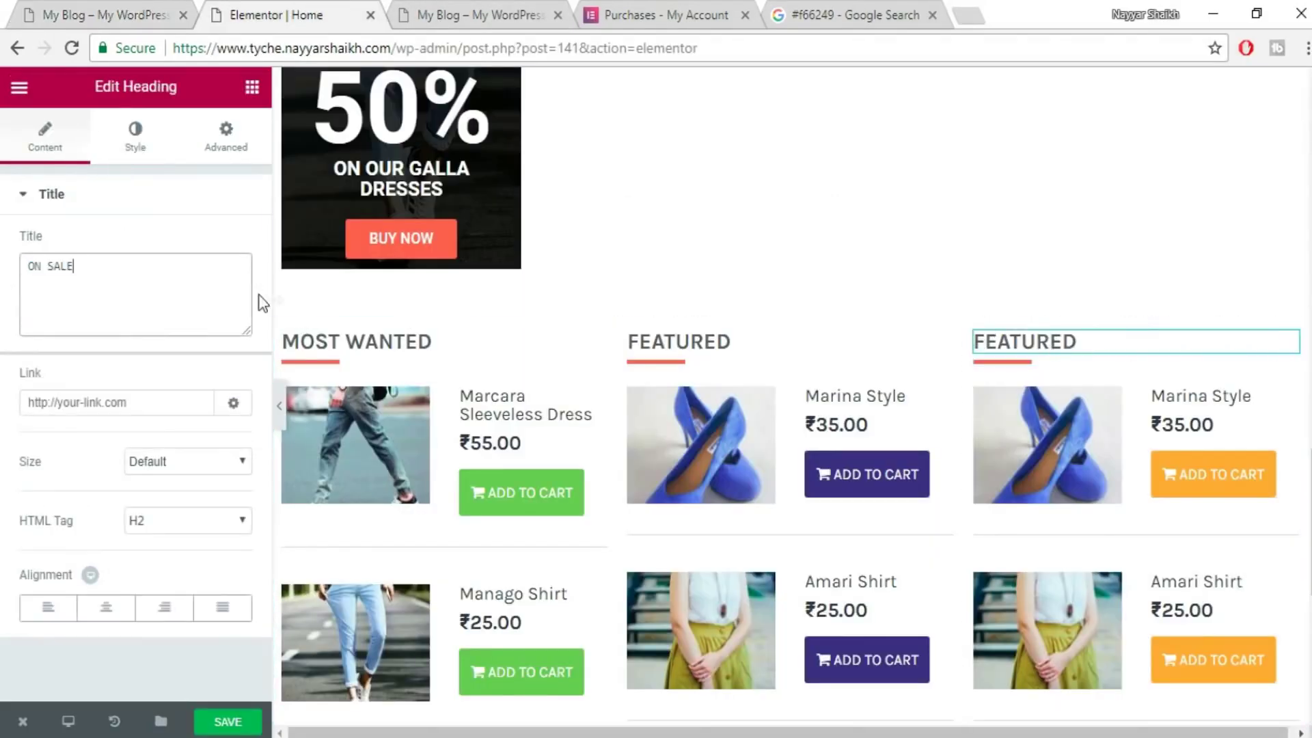
{"action": "type", "text": "ON SALE"}
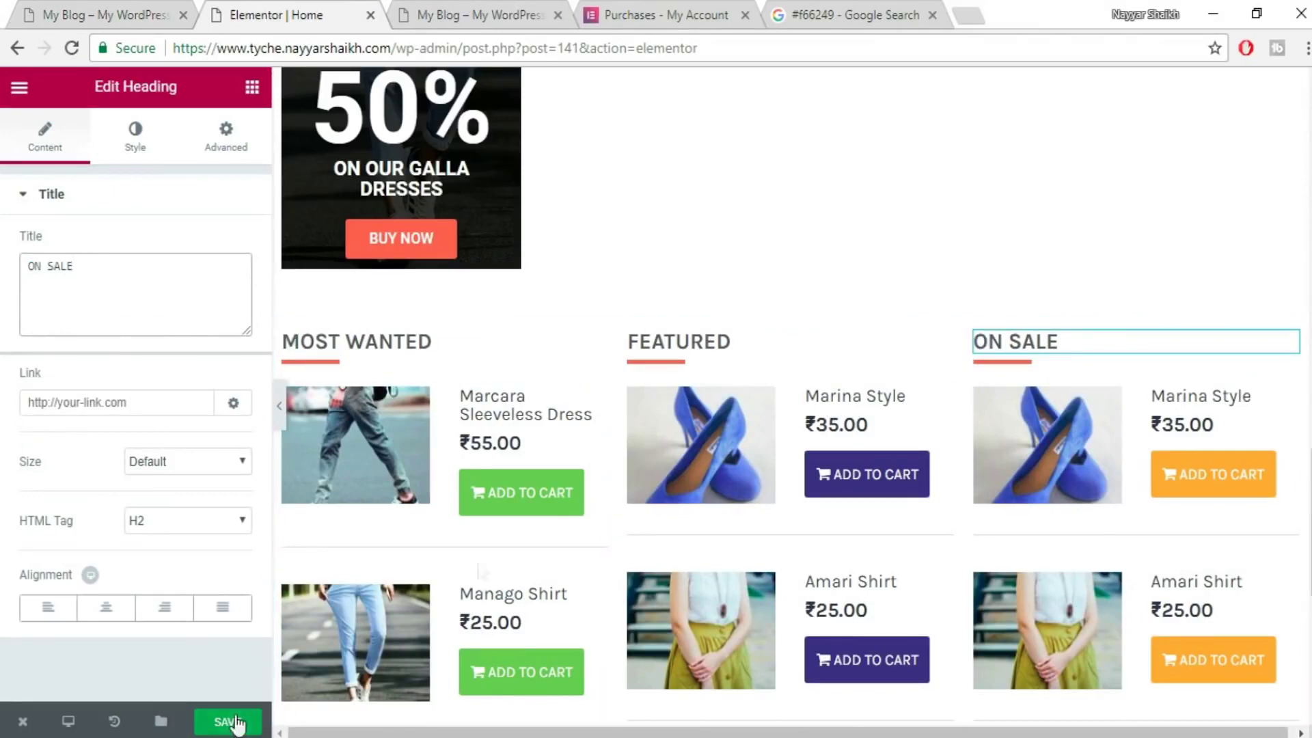
{"action": "left_click", "coordinate": [227, 721]}
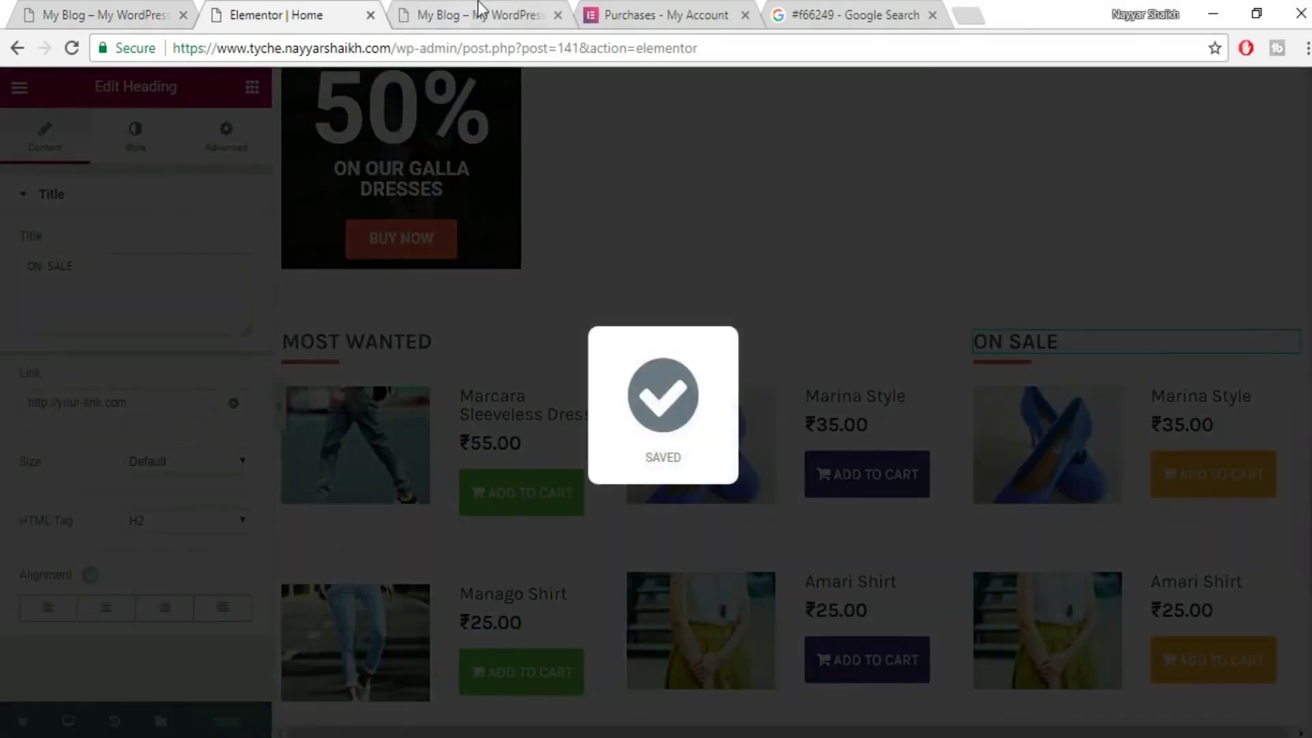
- Open the saved Home page live in a new tab and scroll through its product lists
{"action": "left_click", "coordinate": [477, 2]}
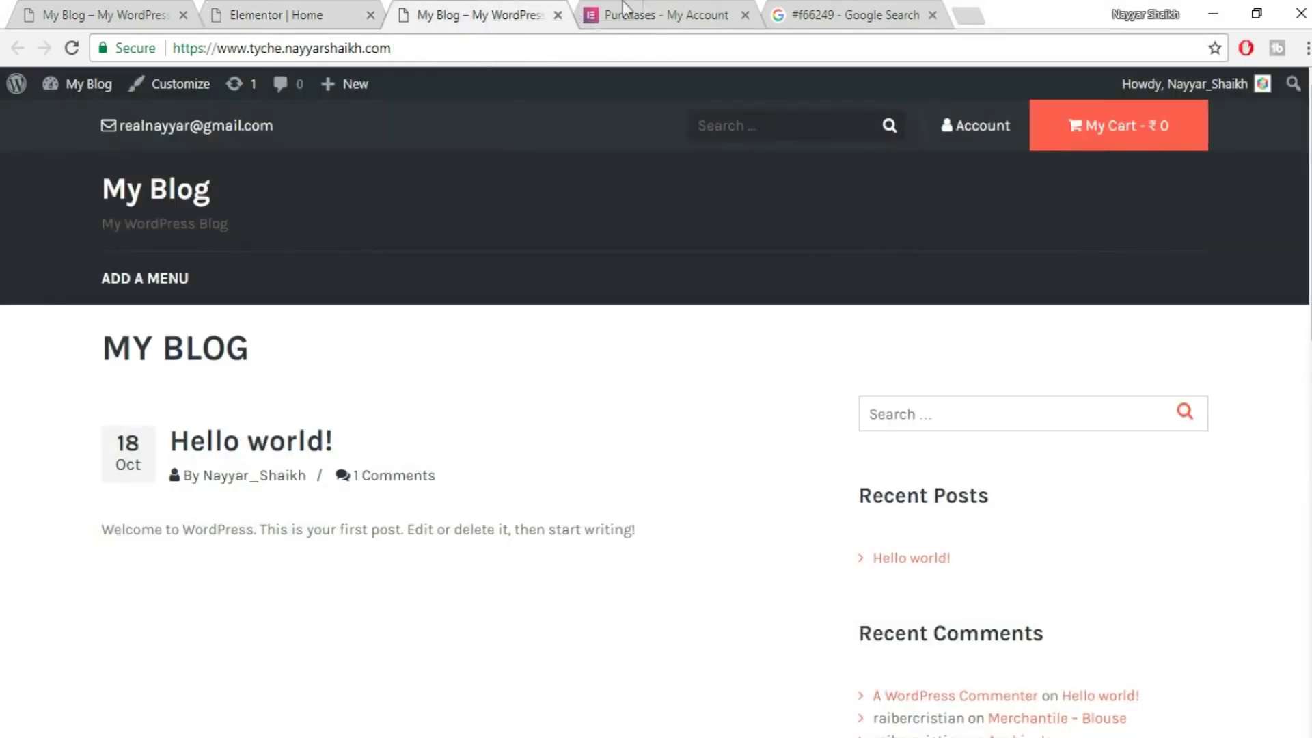
{"action": "left_click", "coordinate": [242, 3]}
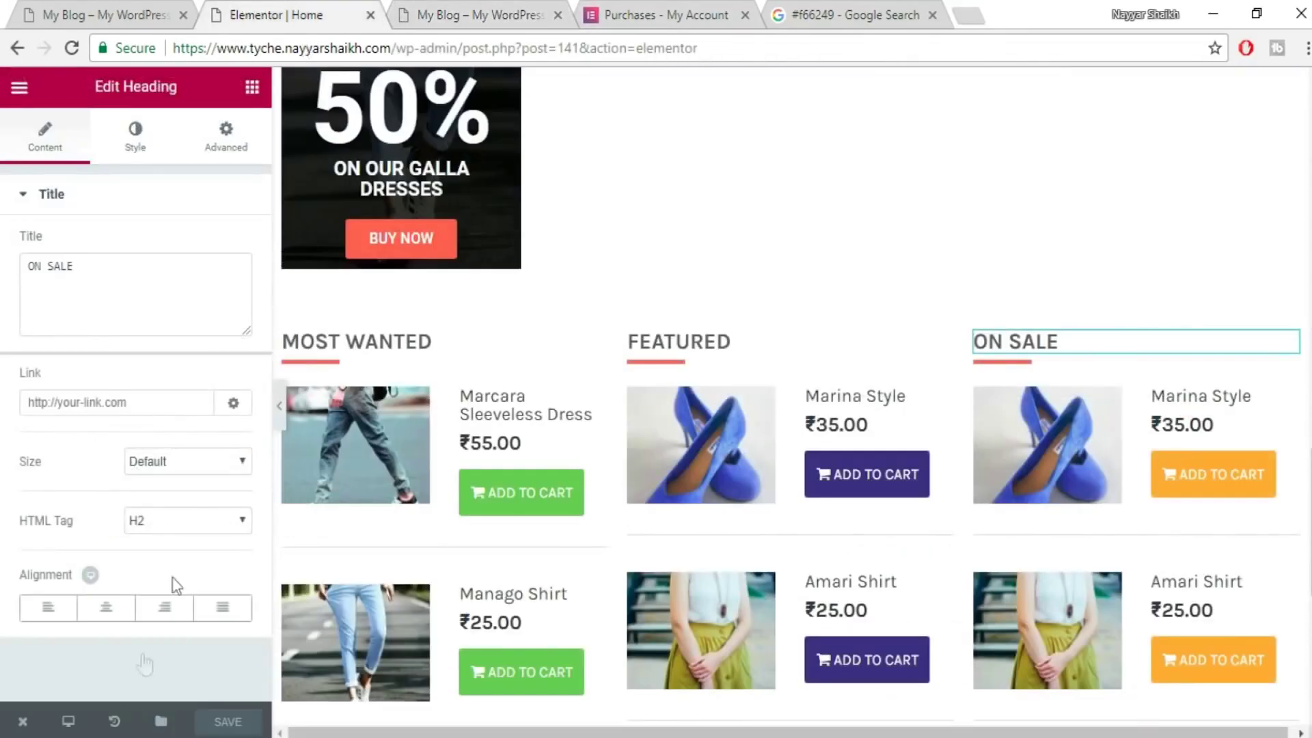
{"action": "mouse_move", "coordinate": [32, 730]}
{"action": "left_click", "coordinate": [69, 628]}
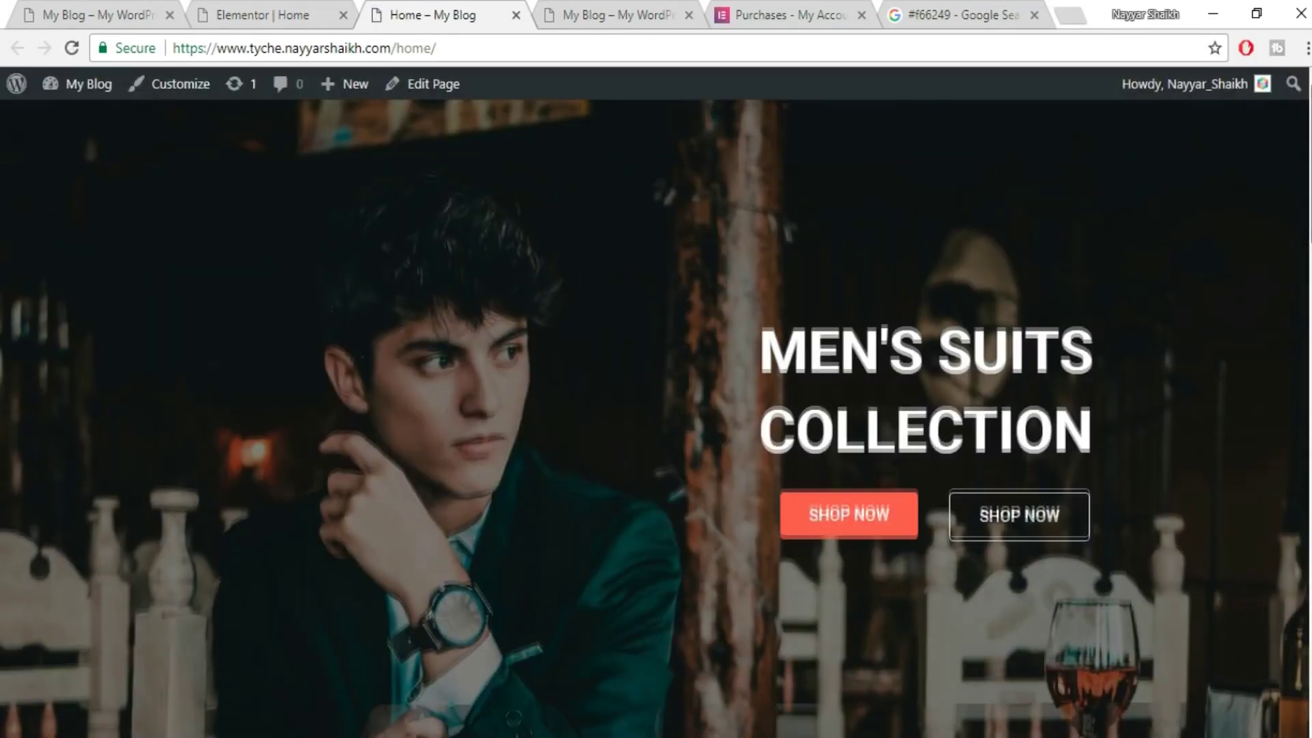
{"action": "scroll", "coordinate": [656, 418], "scroll_direction": "down", "scroll_amount": 15}
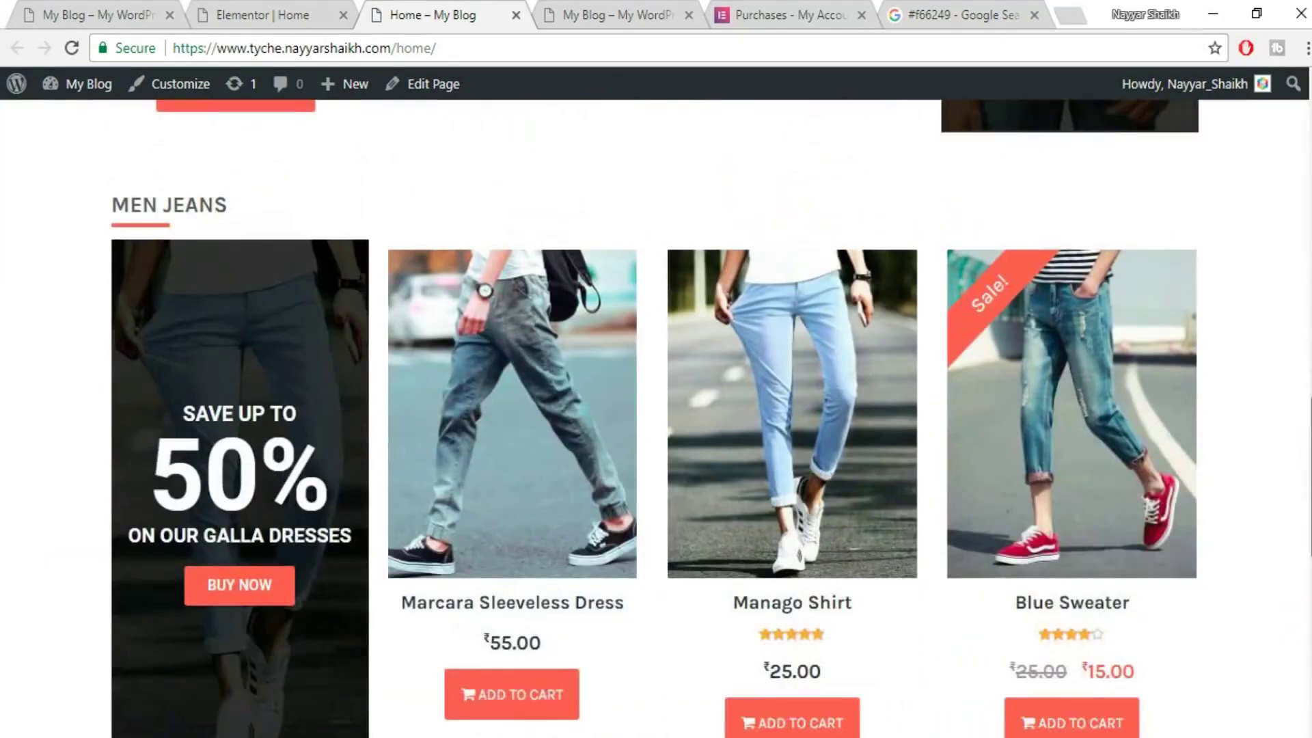
{"action": "scroll", "coordinate": [656, 418], "scroll_direction": "down", "scroll_amount": 10}
{"action": "scroll", "coordinate": [656, 418], "scroll_direction": "up", "scroll_amount": 4}
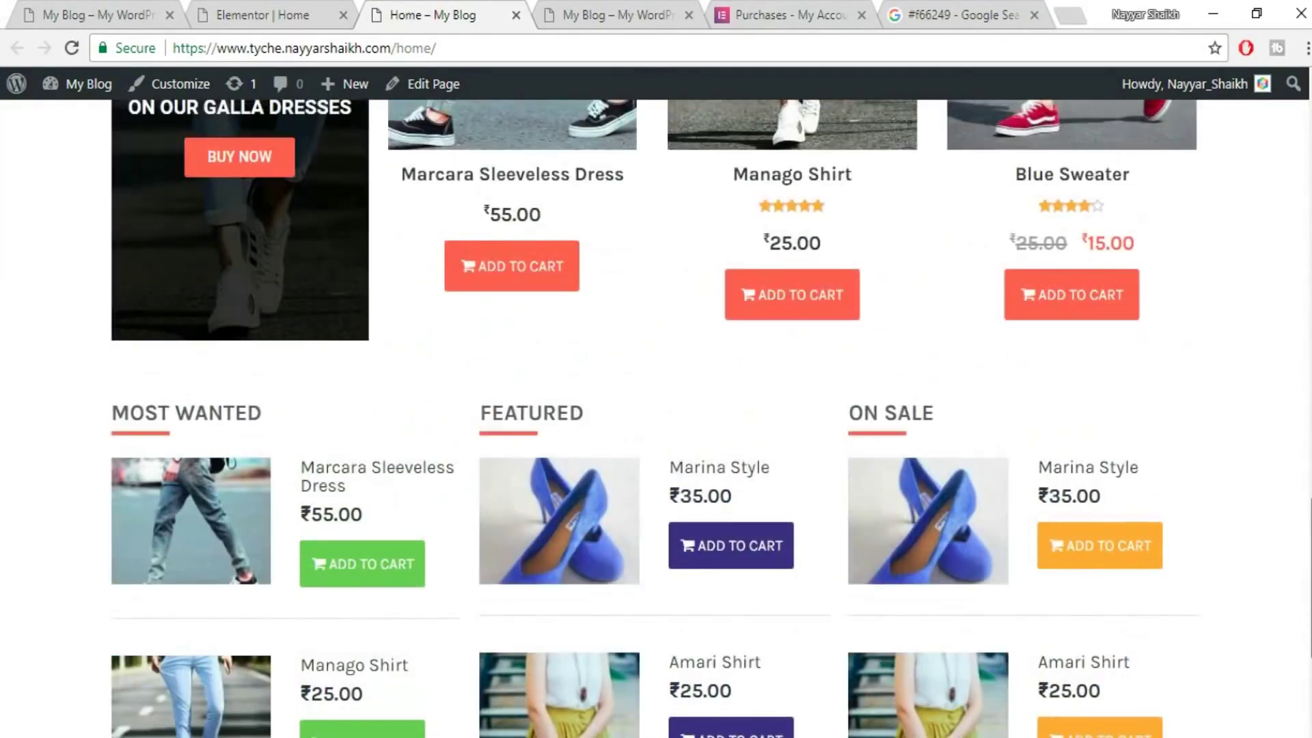
{"action": "scroll", "coordinate": [1094, 605], "scroll_direction": "down", "scroll_amount": 1}
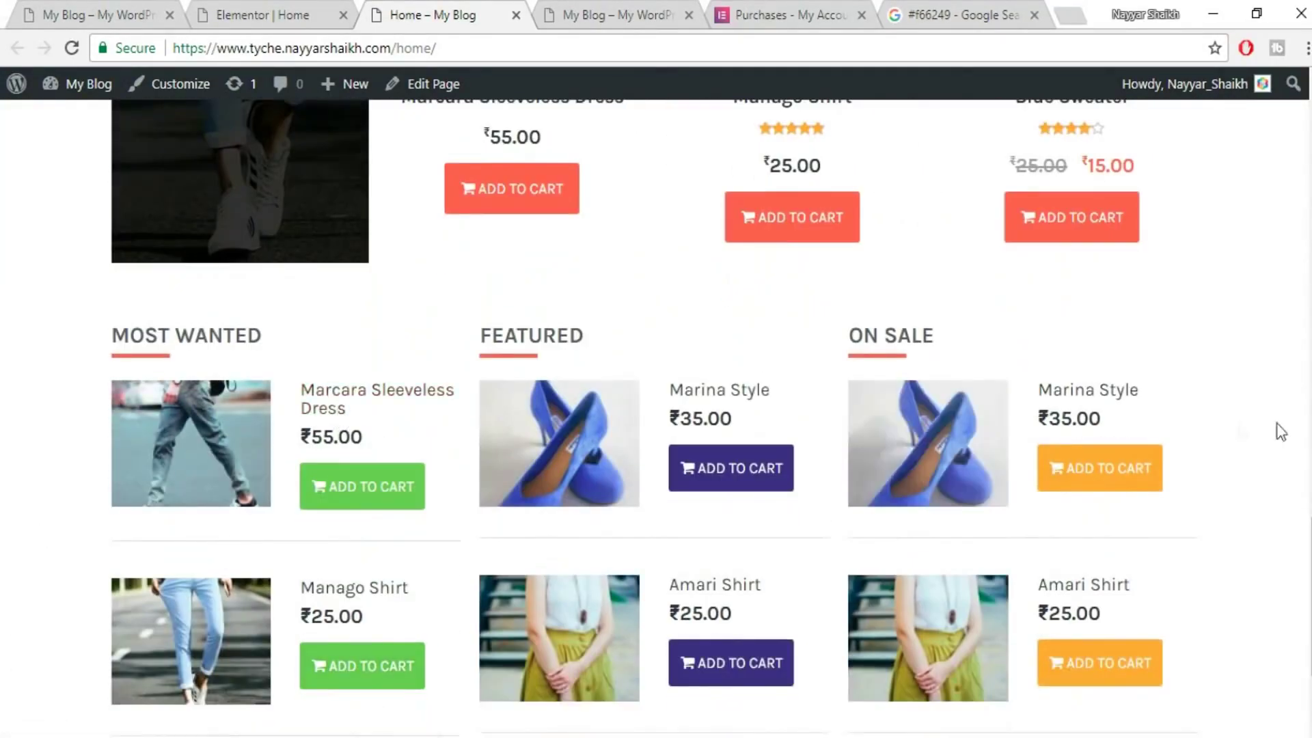
{"action": "scroll", "coordinate": [1276, 431], "scroll_direction": "down", "scroll_amount": 3}
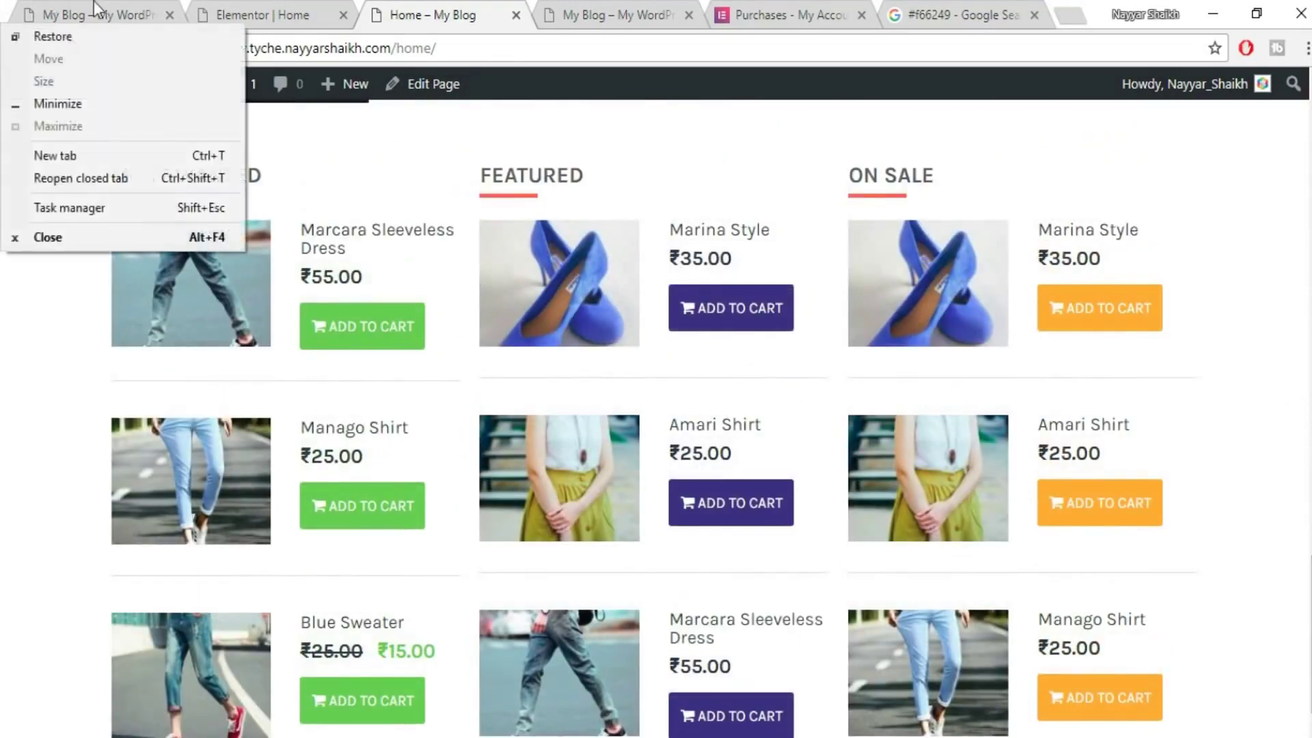
- Compare against the reference shop's MOST WANTED, FEATURED and ON SALE lists, then return to the editor
{"action": "key", "text": "ctrl+1"}
{"action": "scroll", "coordinate": [780, 347], "scroll_direction": "up", "scroll_amount": 3}
{"action": "scroll", "coordinate": [522, 397], "scroll_direction": "down", "scroll_amount": 1}
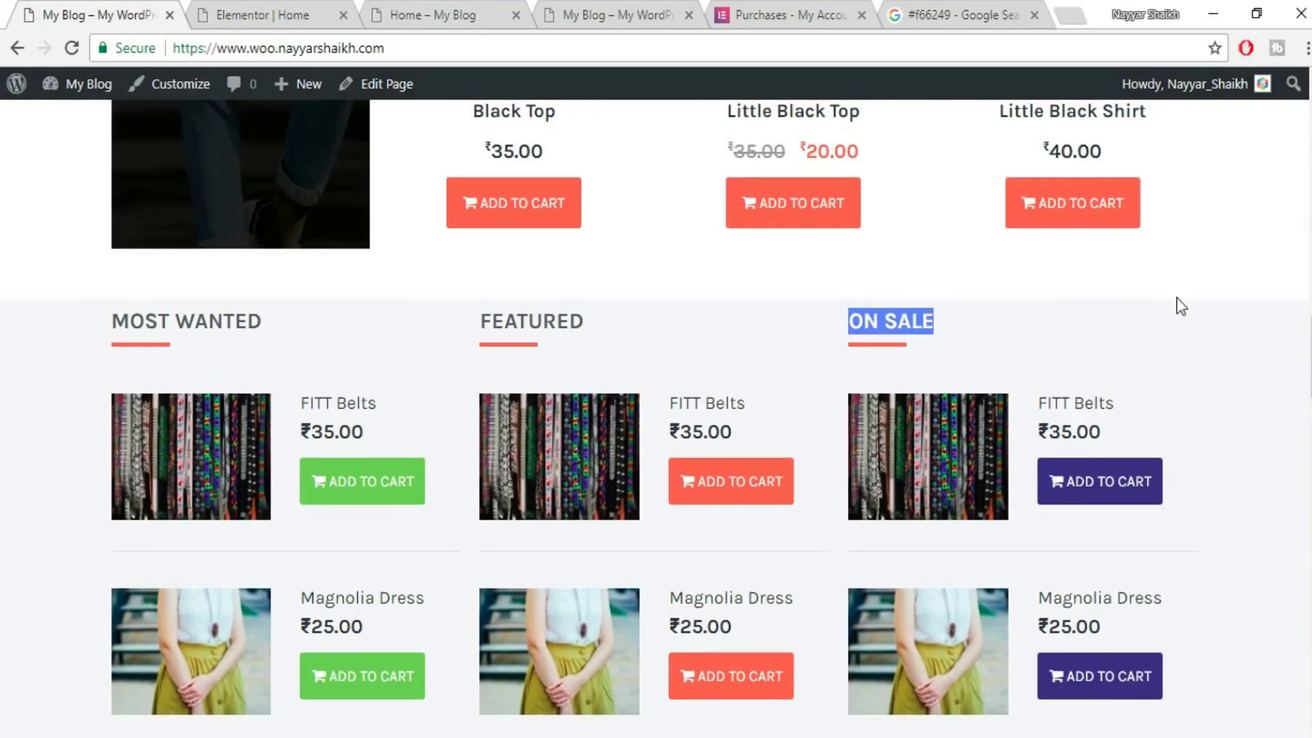
{"action": "scroll", "coordinate": [1176, 297], "scroll_direction": "up", "scroll_amount": 13}
{"action": "scroll", "coordinate": [1221, 398], "scroll_direction": "down", "scroll_amount": 9}
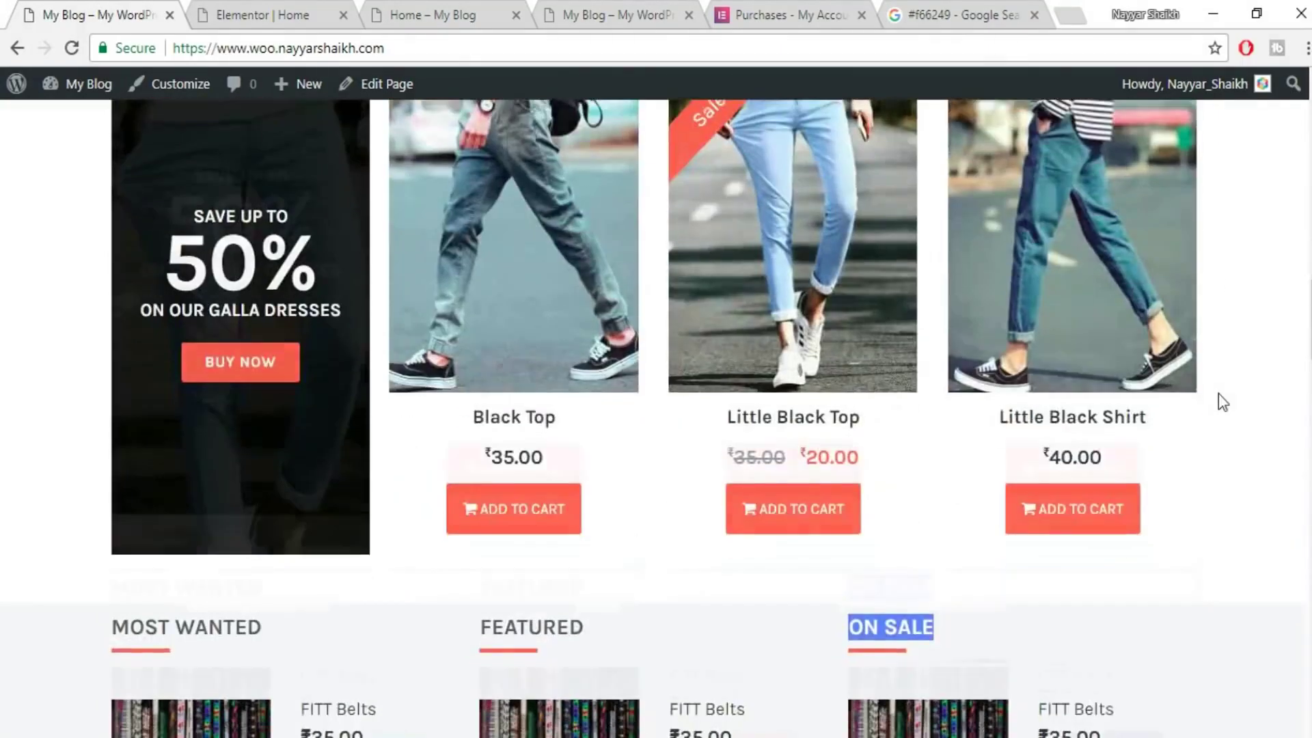
{"action": "scroll", "coordinate": [1221, 382], "scroll_direction": "down", "scroll_amount": 7}
{"action": "scroll", "coordinate": [1227, 383], "scroll_direction": "up", "scroll_amount": 3}
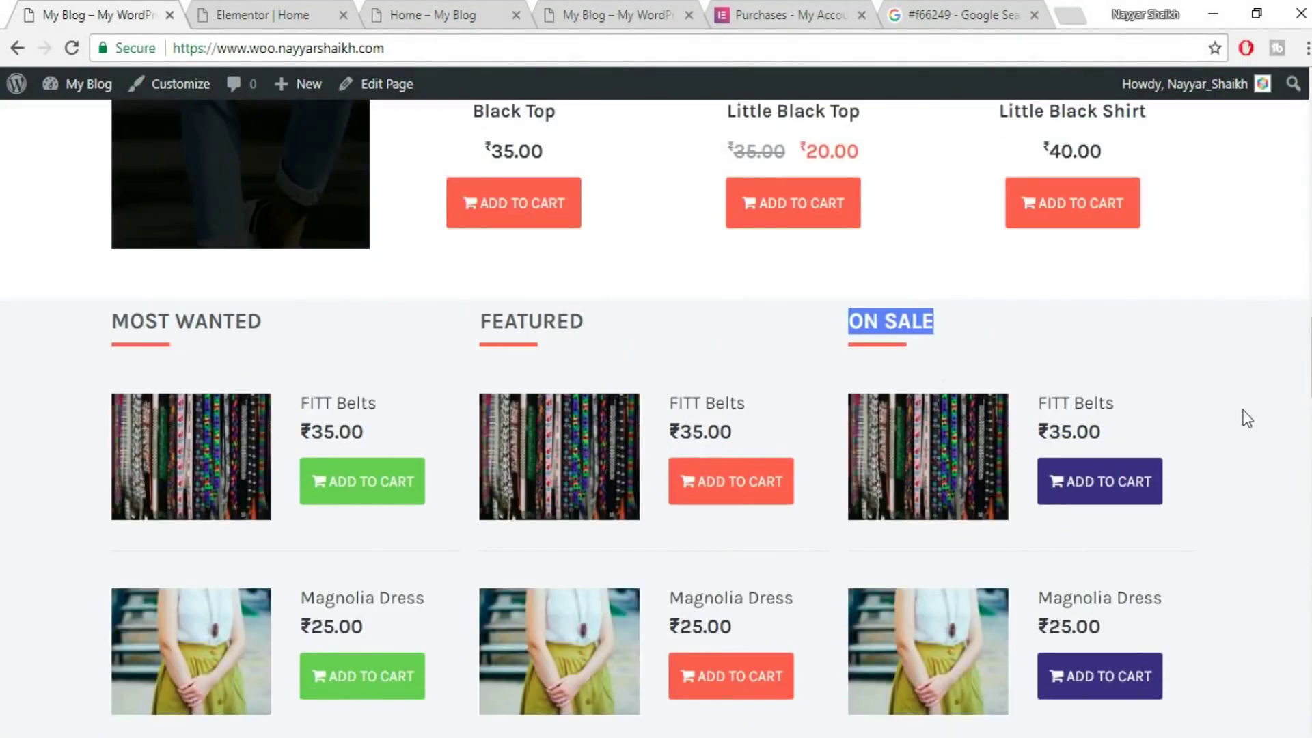
{"action": "left_click", "coordinate": [1164, 367]}
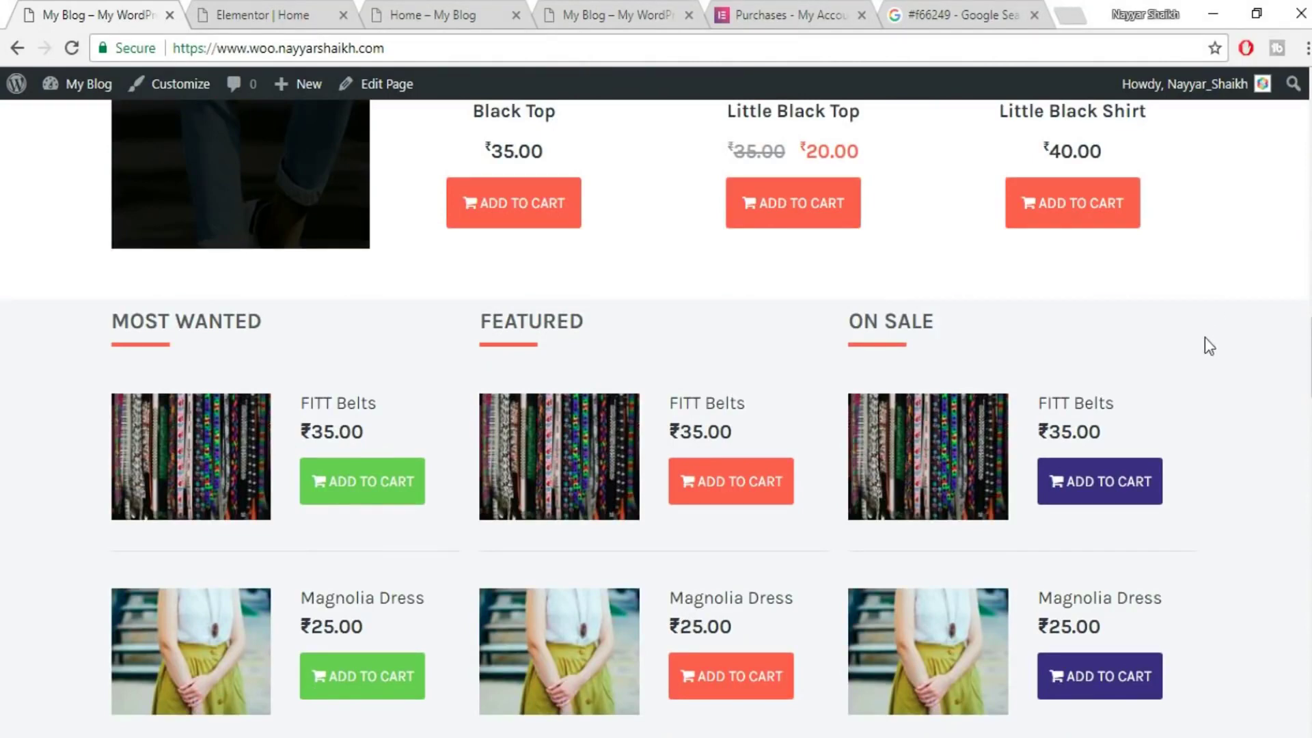
{"action": "left_click", "coordinate": [254, 9]}
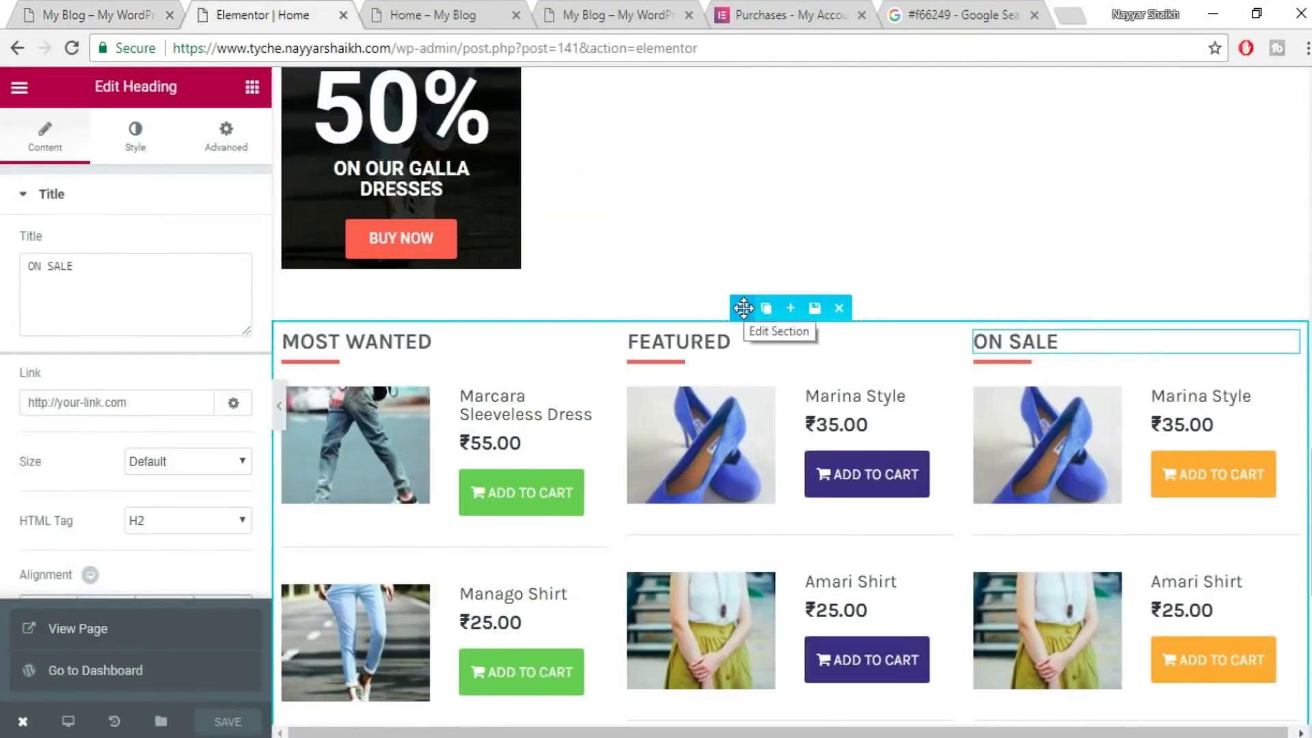
- Set the three-column product section's classic background colour to light grey #efefef
{"action": "left_click", "coordinate": [744, 308]}
{"action": "left_click", "coordinate": [164, 153]}
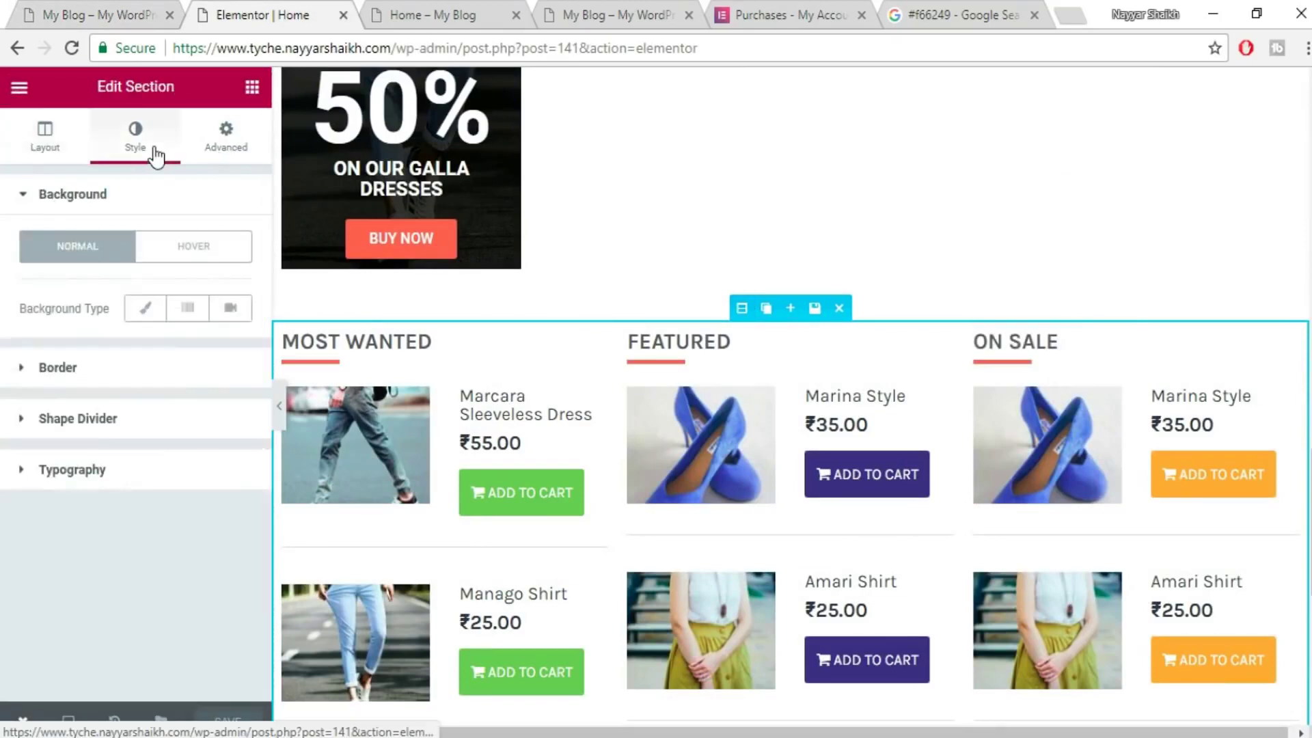
{"action": "left_click", "coordinate": [156, 308]}
{"action": "left_click", "coordinate": [246, 384]}
{"action": "left_click_drag", "start_coordinate": [48, 472], "coordinate": [128, 475]}
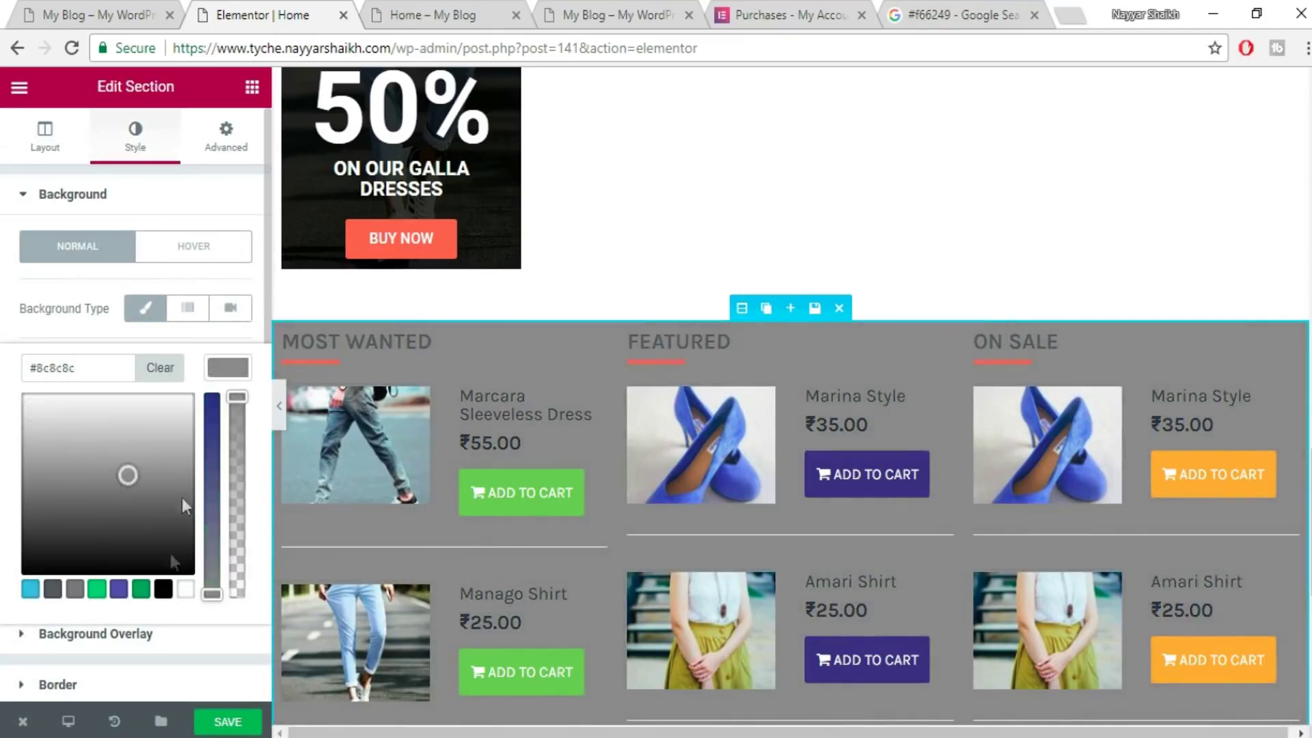
{"action": "left_click", "coordinate": [141, 589]}
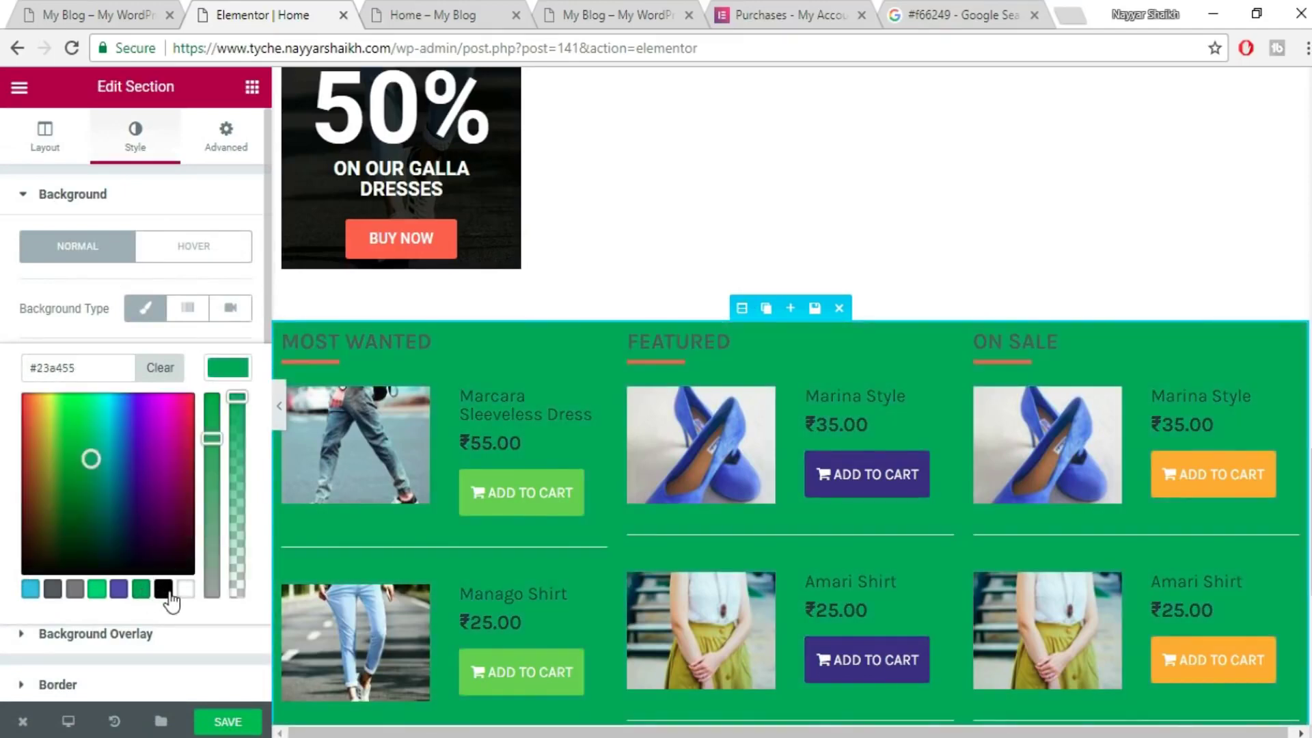
{"action": "left_click", "coordinate": [163, 589]}
{"action": "scroll", "coordinate": [937, 441], "scroll_direction": "down", "scroll_amount": 1}
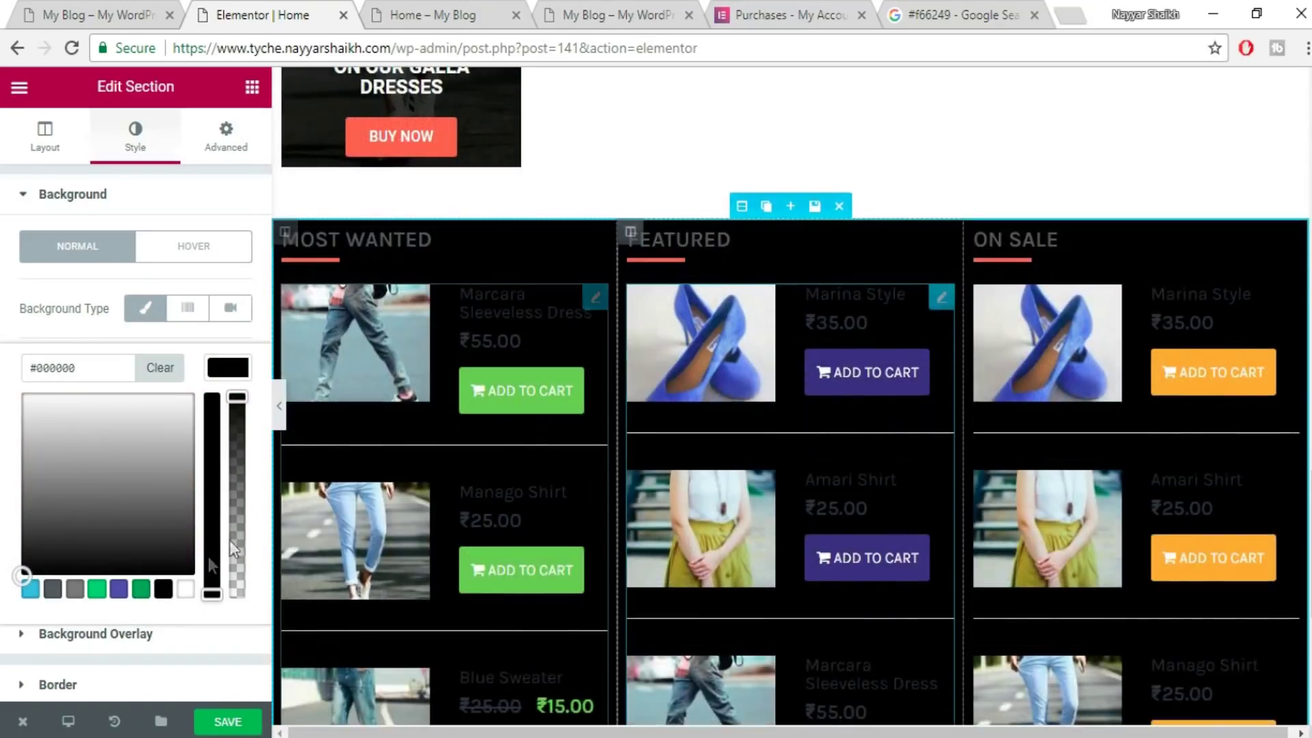
{"action": "left_click", "coordinate": [75, 589]}
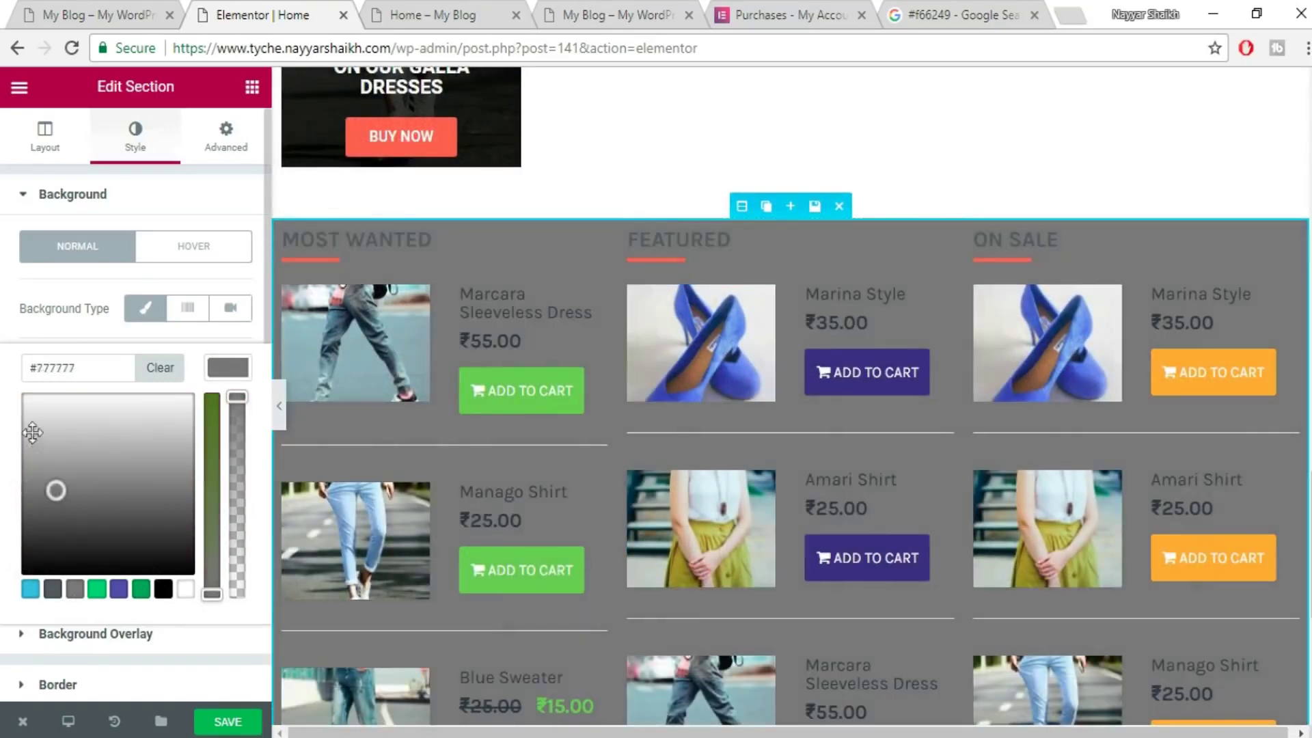
{"action": "left_click_drag", "start_coordinate": [33, 434], "coordinate": [24, 406]}
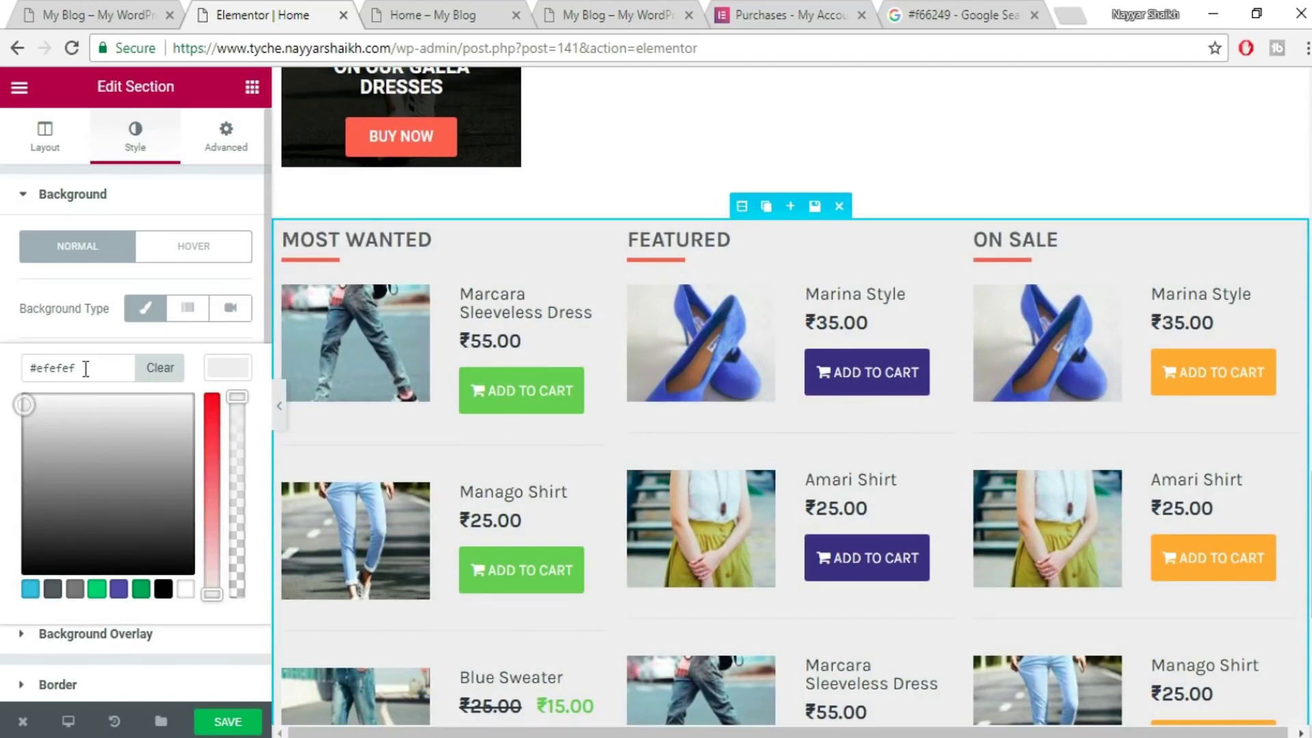
{"action": "left_click_drag", "start_coordinate": [75, 369], "coordinate": [26, 362]}
- Save the page and select the live Home page's address to reload it
{"action": "left_click", "coordinate": [227, 721]}
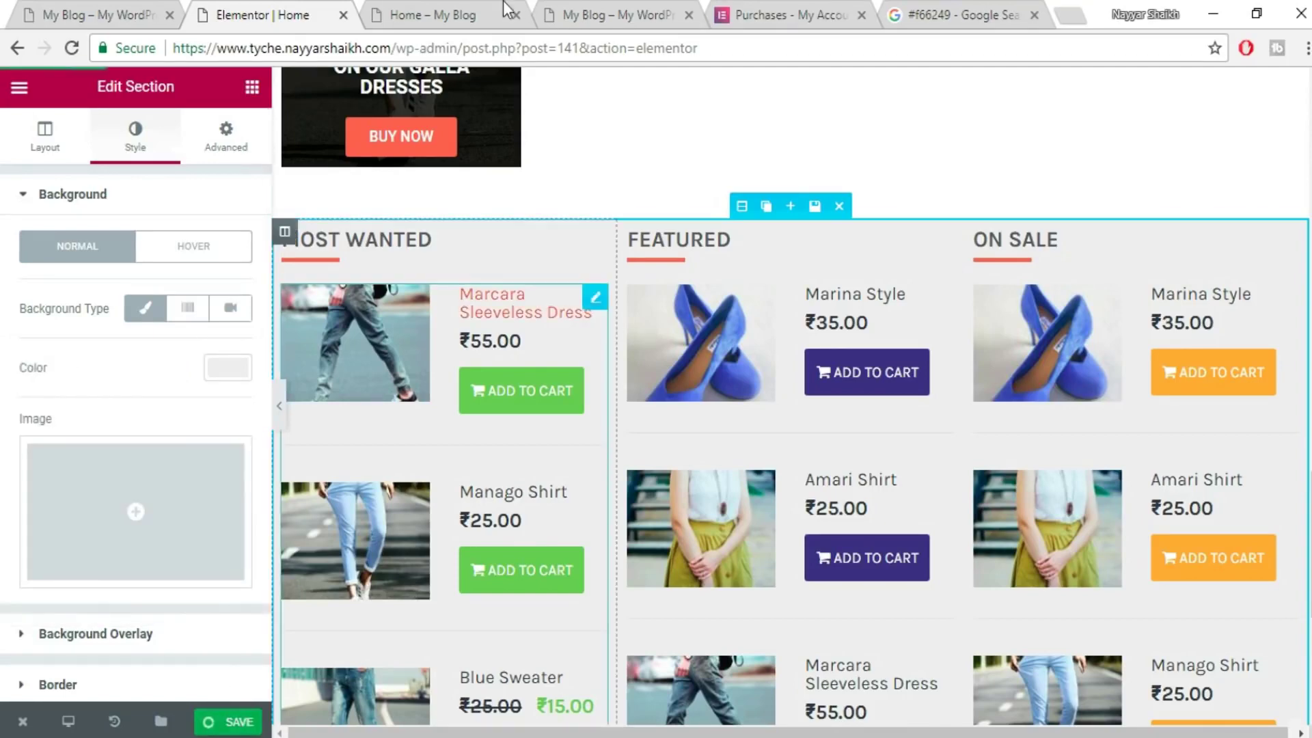
{"action": "left_click", "coordinate": [437, 15]}
{"action": "left_click", "coordinate": [464, 48]}
- Reload the live Home page and scroll to the Most Wanted, Featured and On Sale lists
{"action": "key", "text": "Return"}
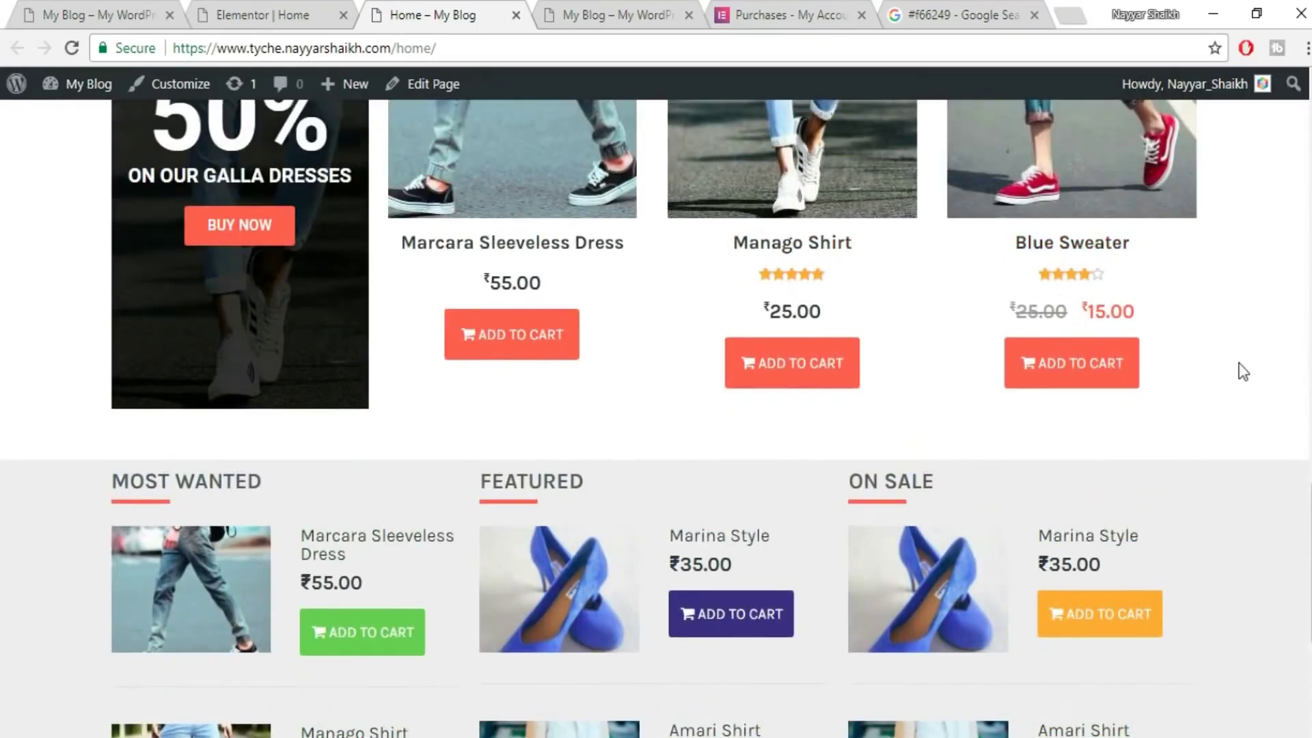
{"action": "scroll", "coordinate": [1236, 372], "scroll_direction": "down", "scroll_amount": 3}
{"action": "scroll", "coordinate": [1235, 372], "scroll_direction": "up", "scroll_amount": 6}
{"action": "scroll", "coordinate": [504, 362], "scroll_direction": "down", "scroll_amount": 4}
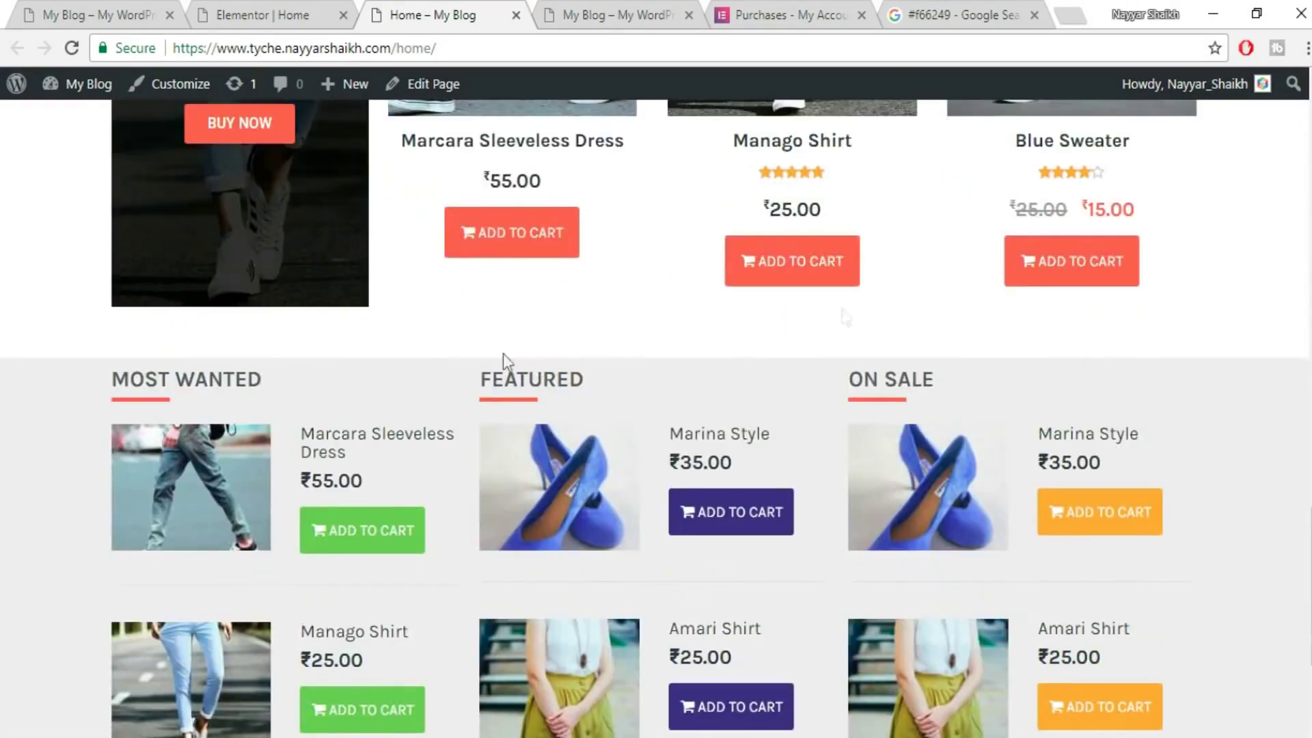
{"action": "scroll", "coordinate": [1239, 369], "scroll_direction": "down", "scroll_amount": 4}
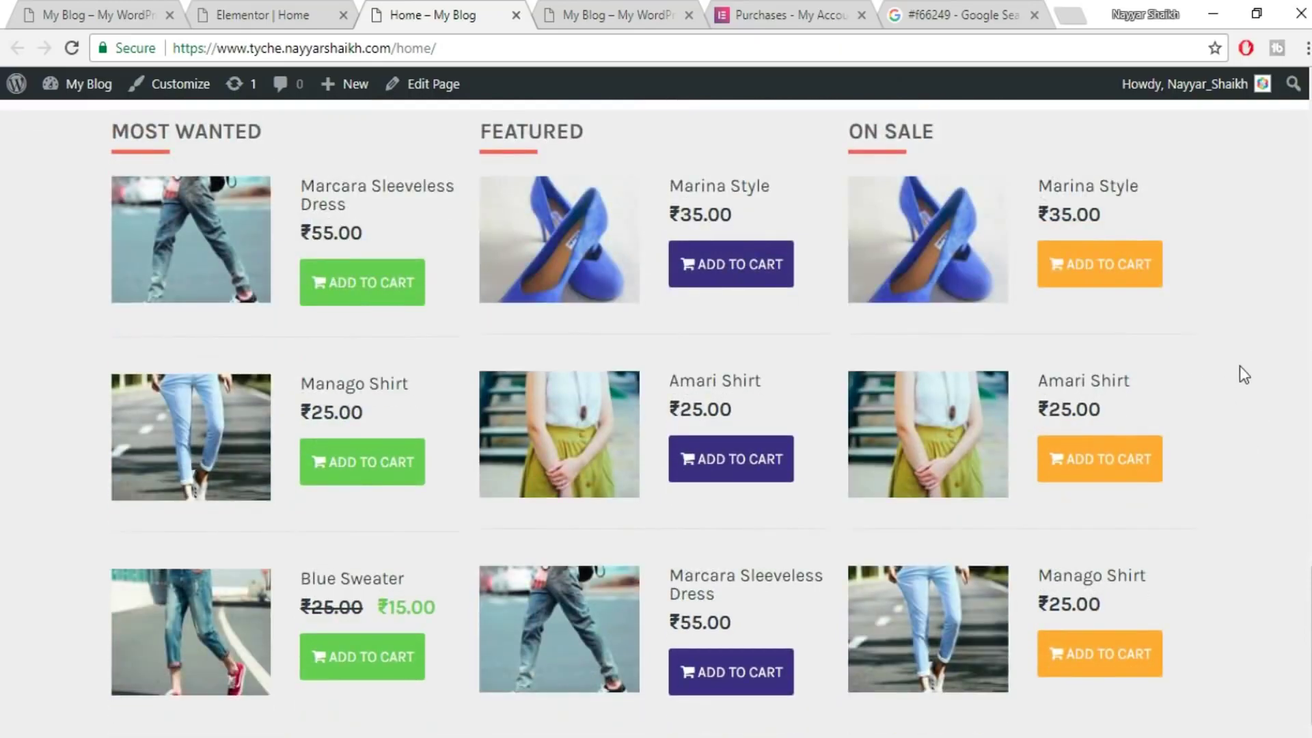
- Review the reference shop's ALL CATEGORIES grid, then switch to the blog's own front page
{"action": "left_click", "coordinate": [82, 10]}
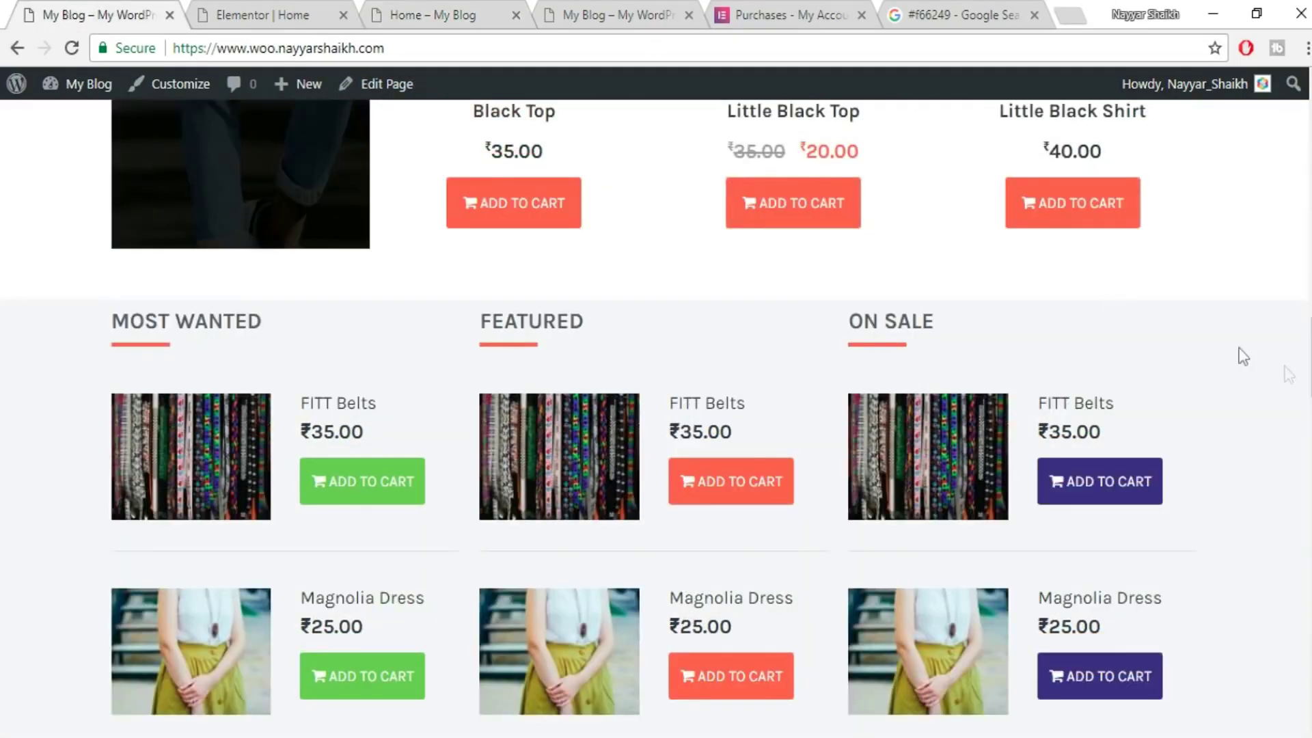
{"action": "scroll", "coordinate": [1284, 372], "scroll_direction": "down", "scroll_amount": 7}
{"action": "scroll", "coordinate": [1285, 369], "scroll_direction": "down", "scroll_amount": 4}
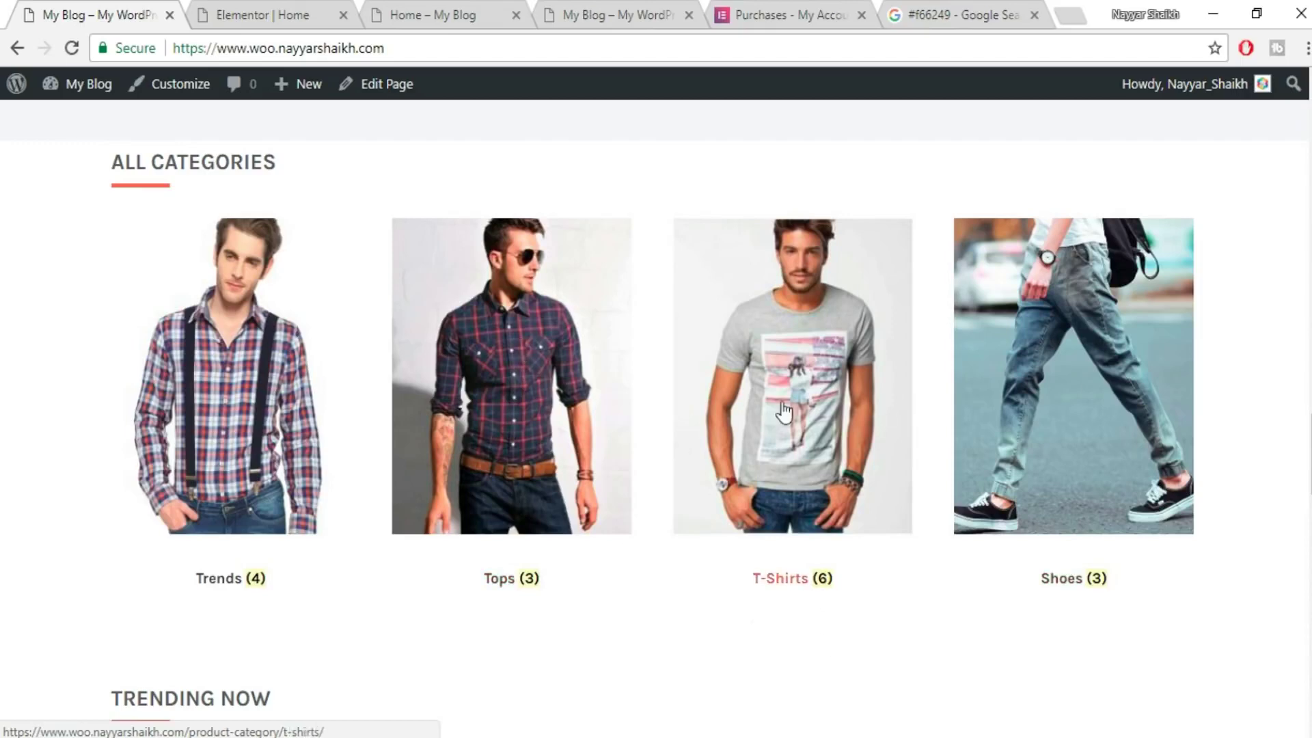
{"action": "left_click", "coordinate": [337, 8]}
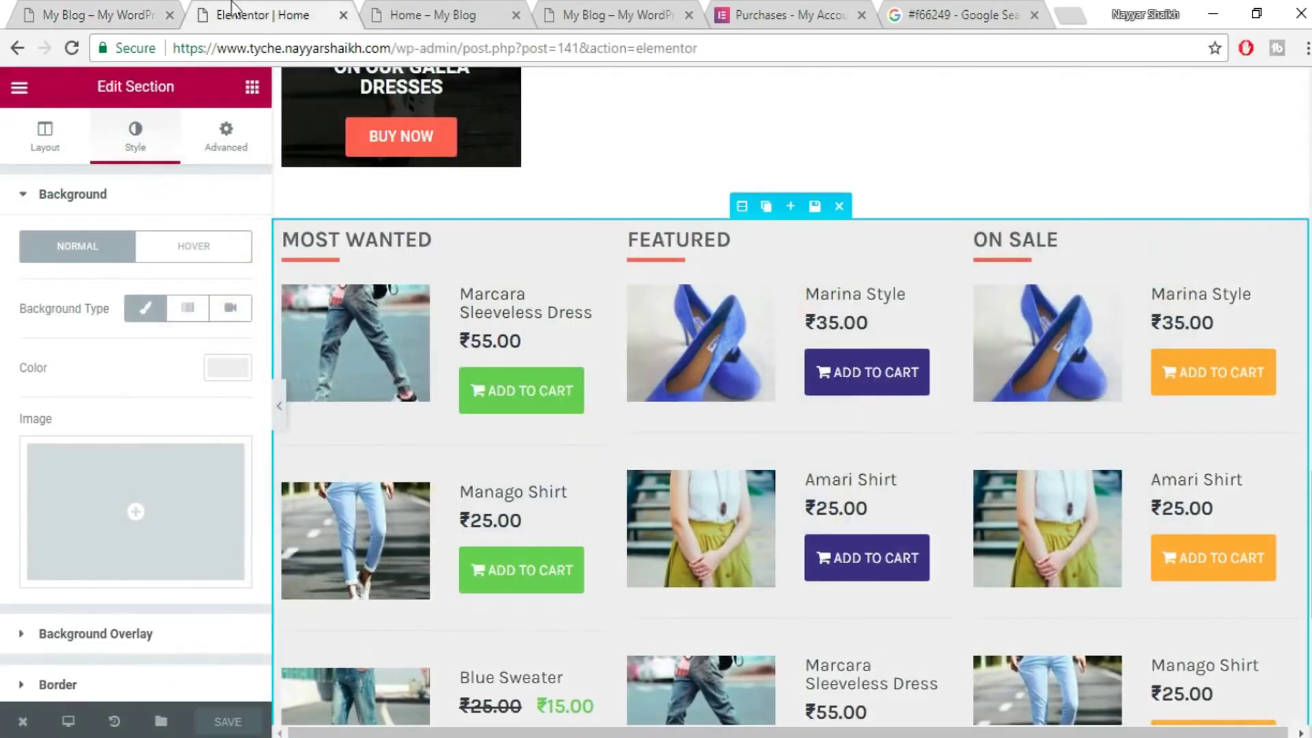
{"action": "left_click", "coordinate": [101, 8]}
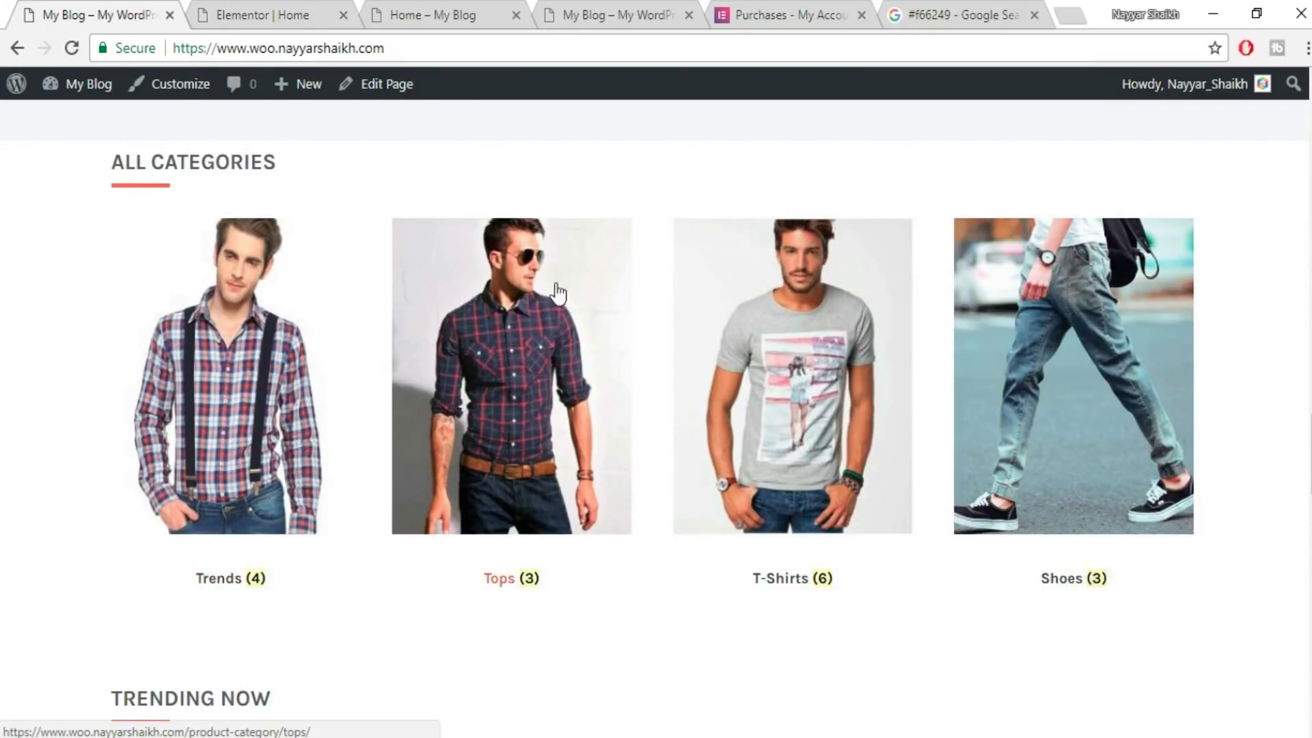
{"action": "left_click", "coordinate": [583, 9]}
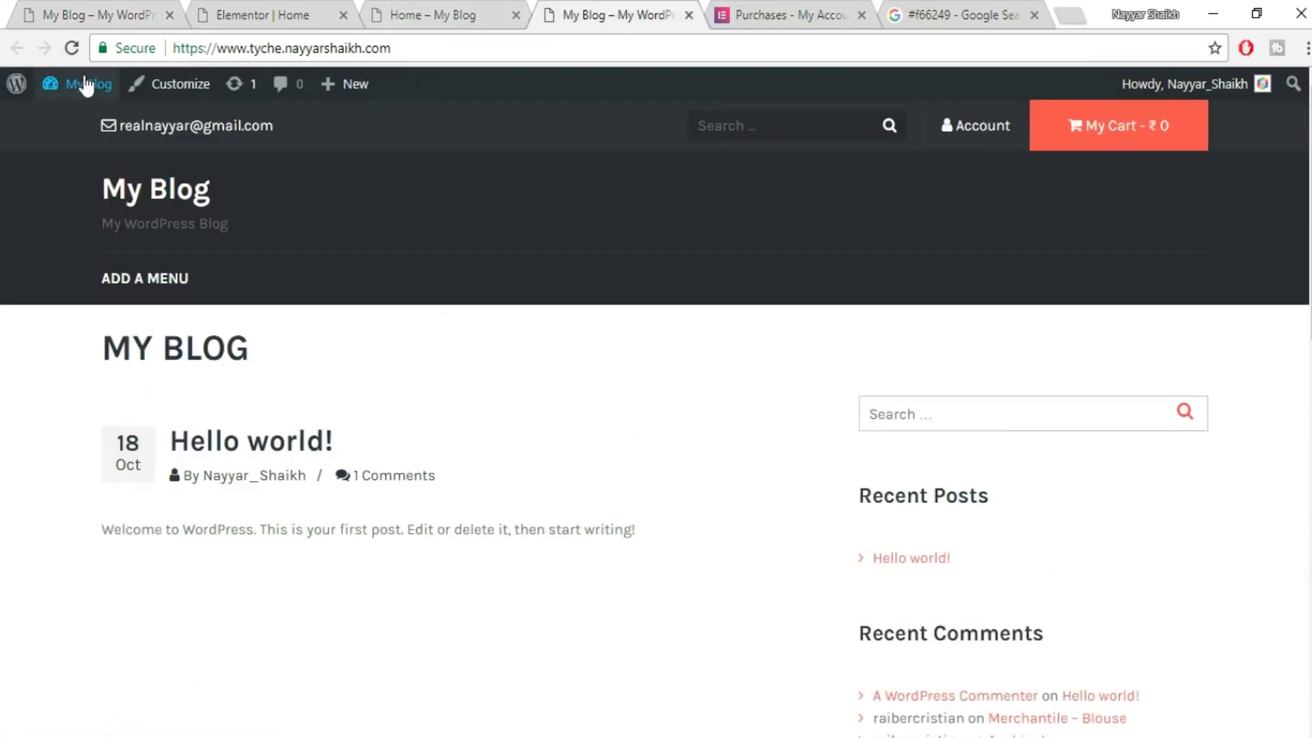
- Open WooCommerce Products > Categories and scroll down to the last entries through Trends
{"action": "mouse_move", "coordinate": [86, 85]}
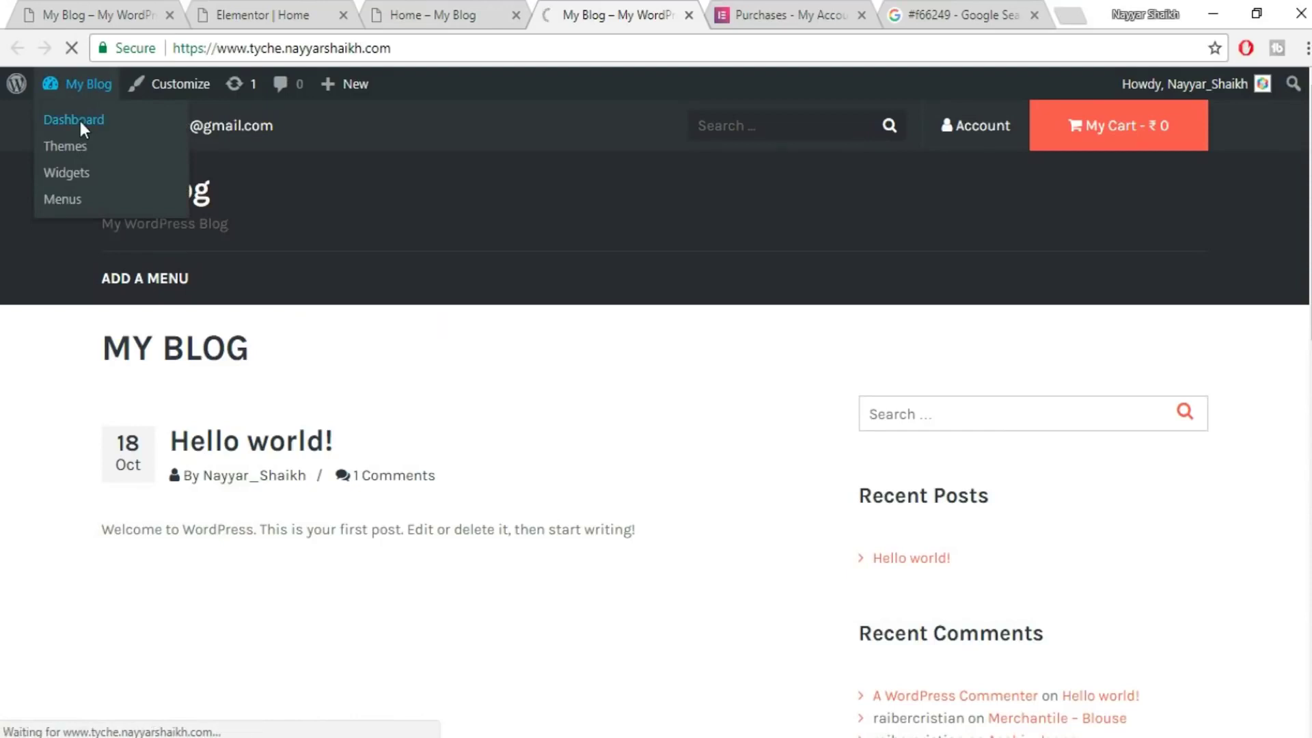
{"action": "mouse_move", "coordinate": [43, 481]}
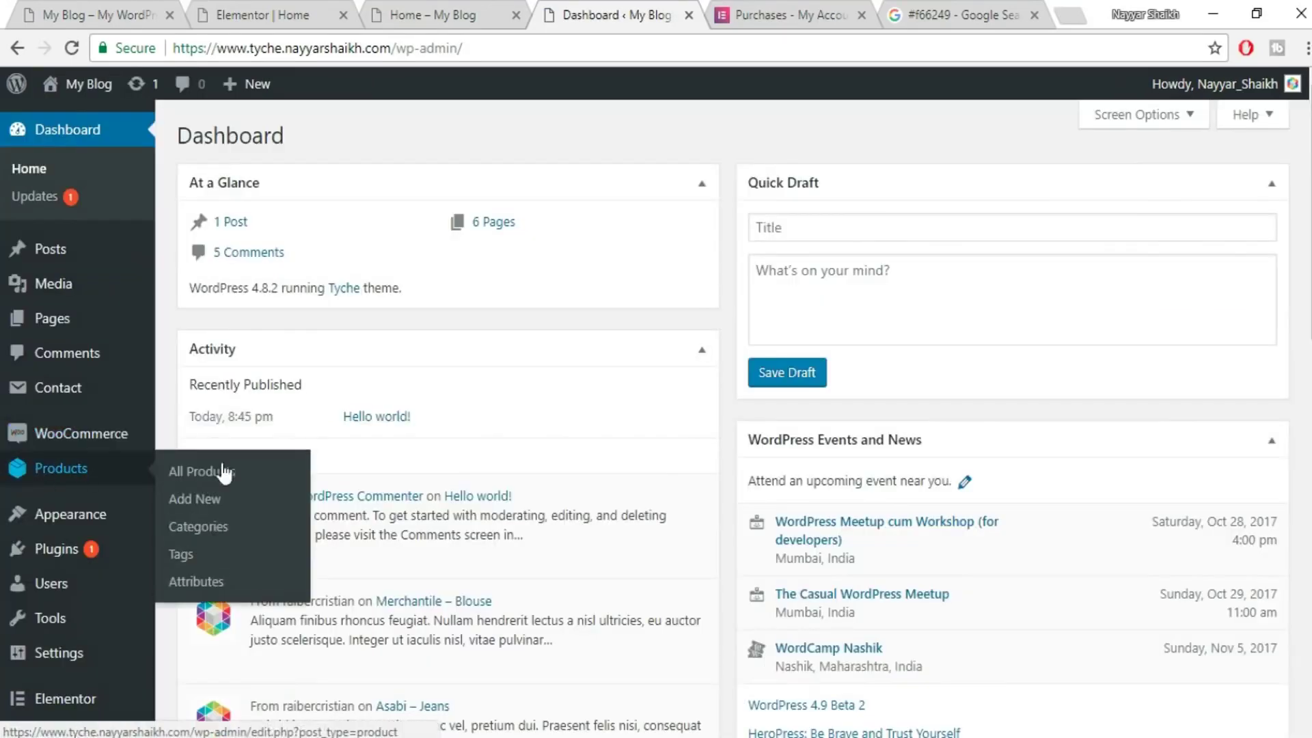
{"action": "left_click", "coordinate": [221, 530]}
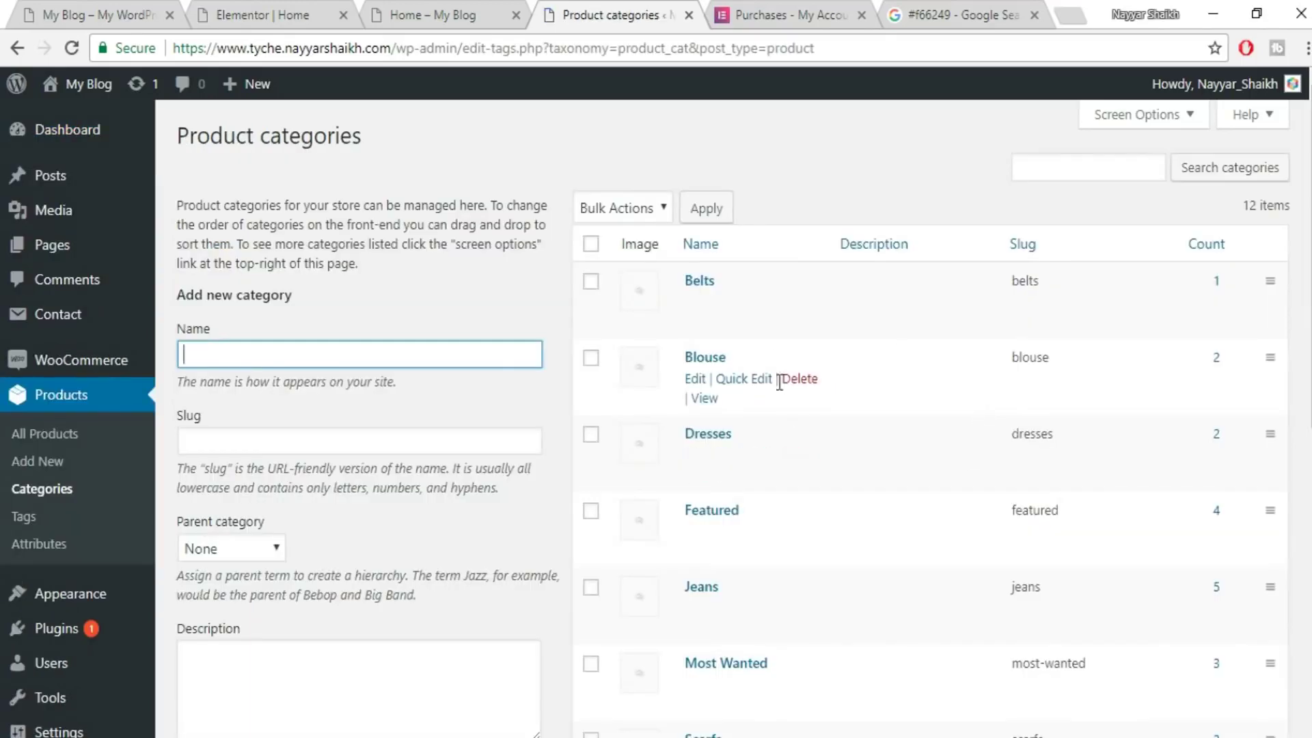
{"action": "scroll", "coordinate": [858, 539], "scroll_direction": "down", "scroll_amount": 7}
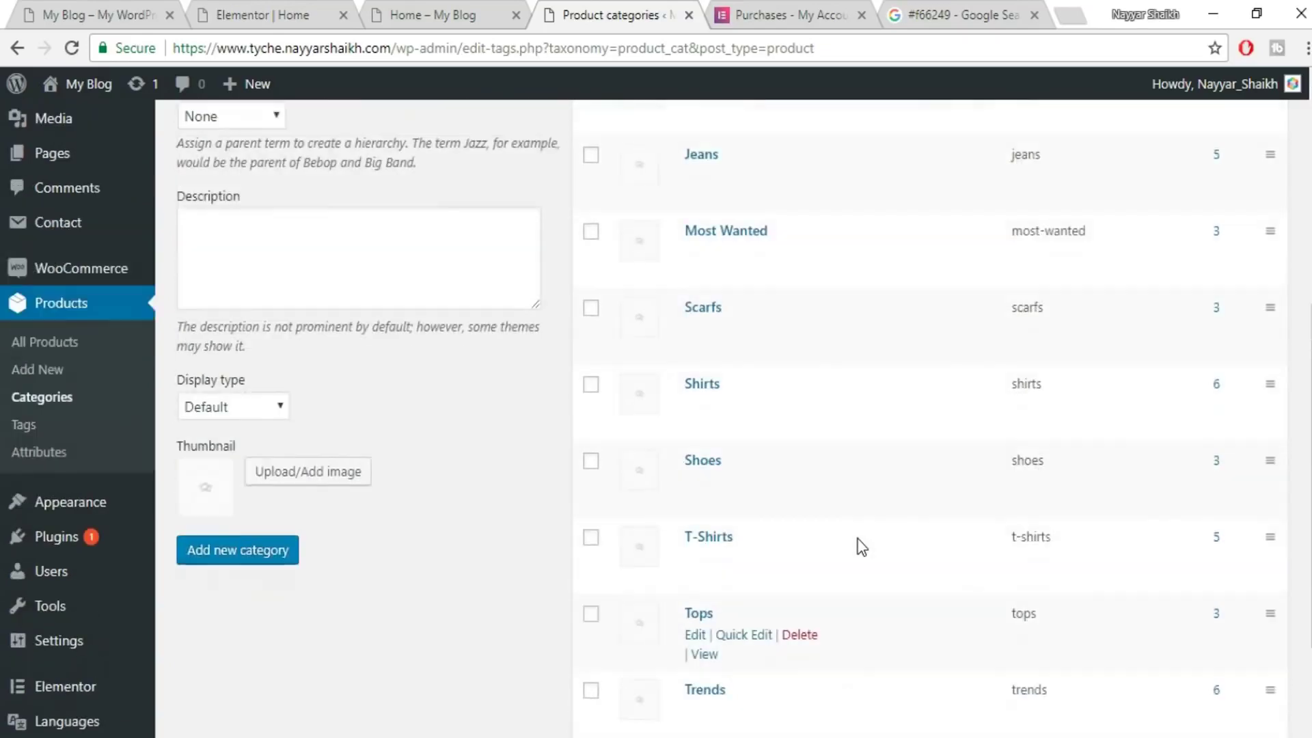
{"action": "scroll", "coordinate": [858, 544], "scroll_direction": "down", "scroll_amount": 3}
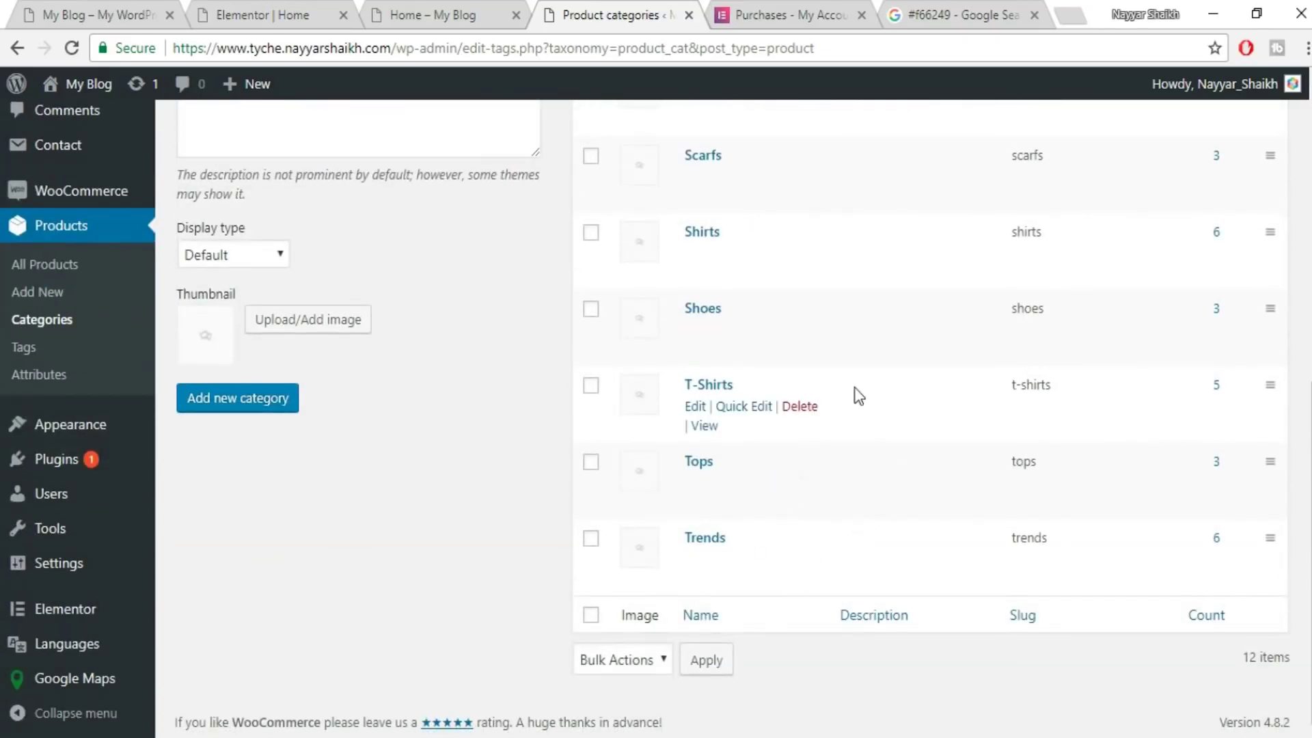
{"action": "mouse_move", "coordinate": [694, 571]}
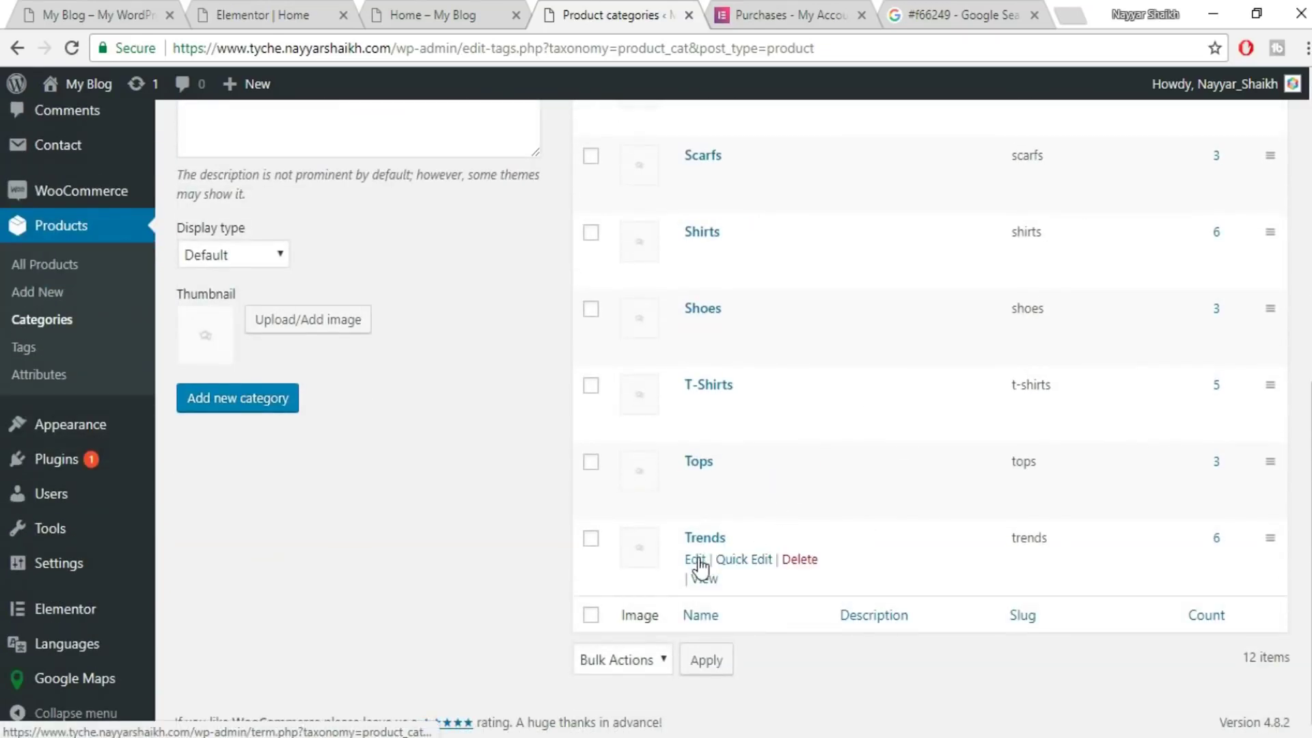
- Give the Trends category the green shirt thumbnail and update it
{"action": "left_click", "coordinate": [697, 561]}
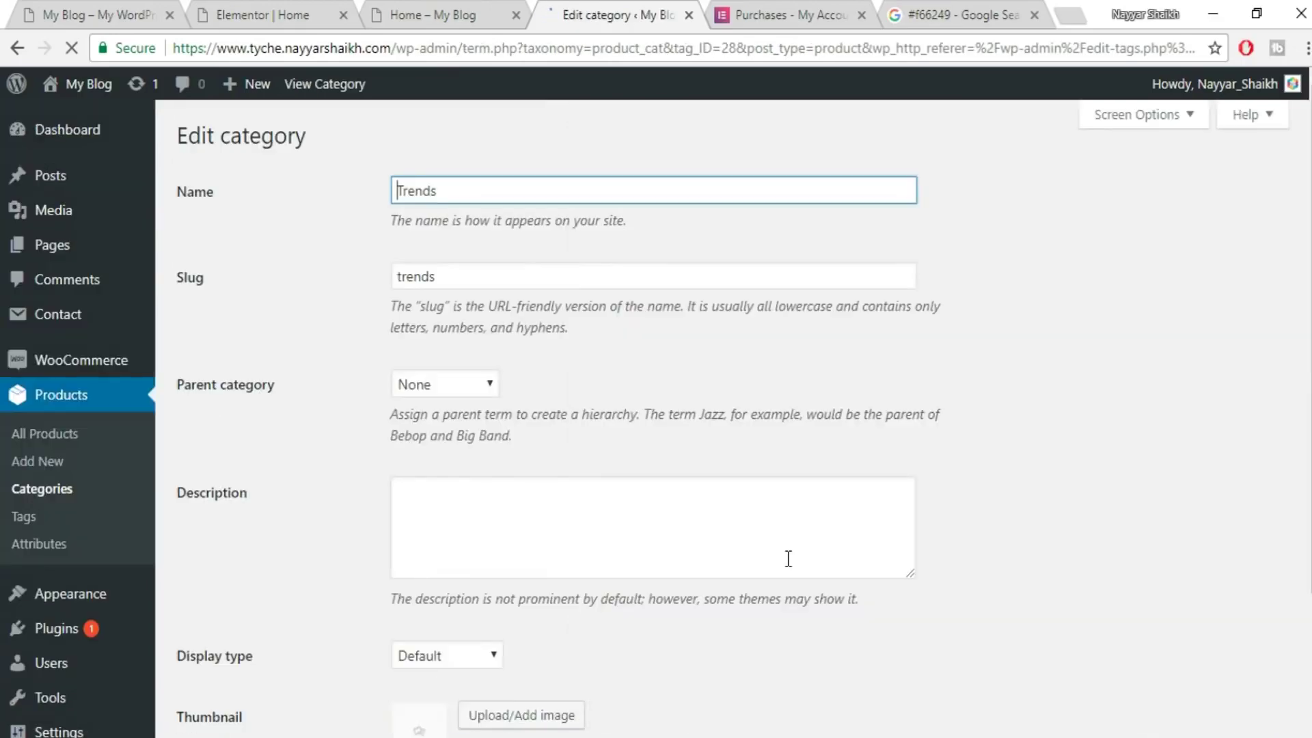
{"action": "scroll", "coordinate": [1073, 451], "scroll_direction": "down", "scroll_amount": 3}
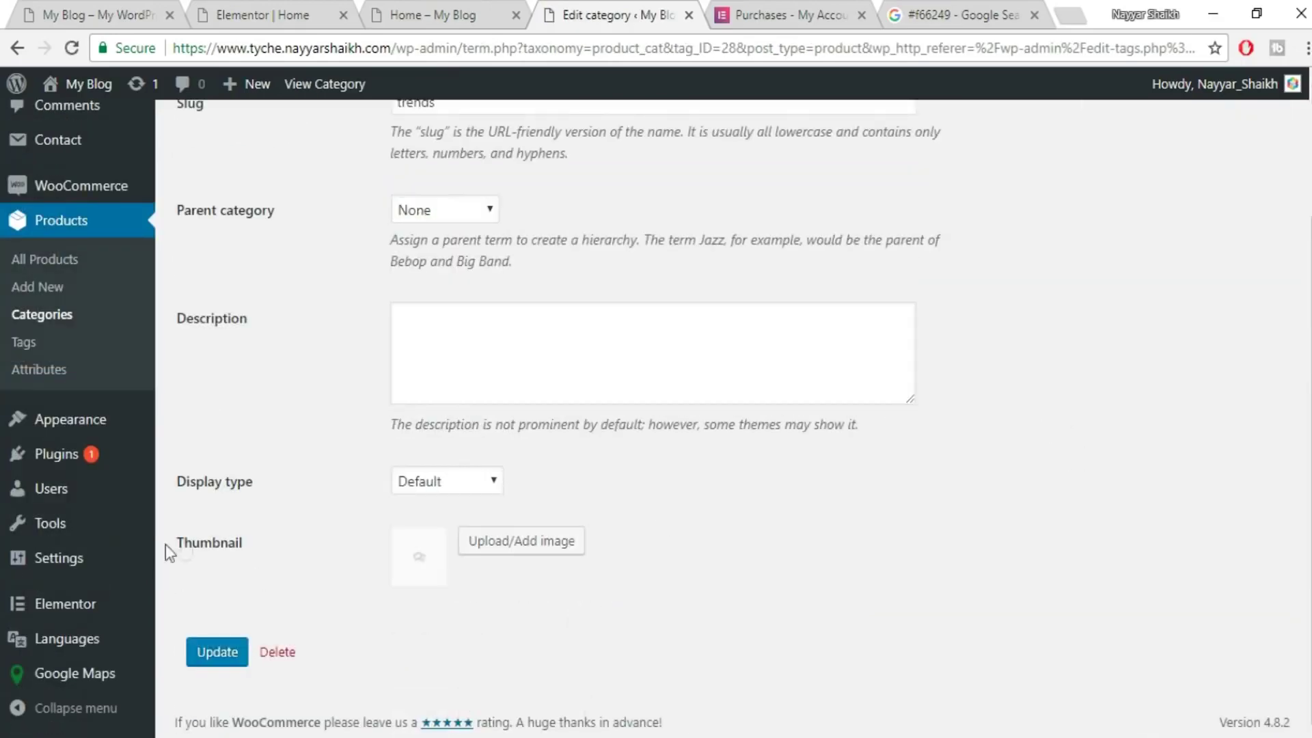
{"action": "left_click", "coordinate": [504, 551]}
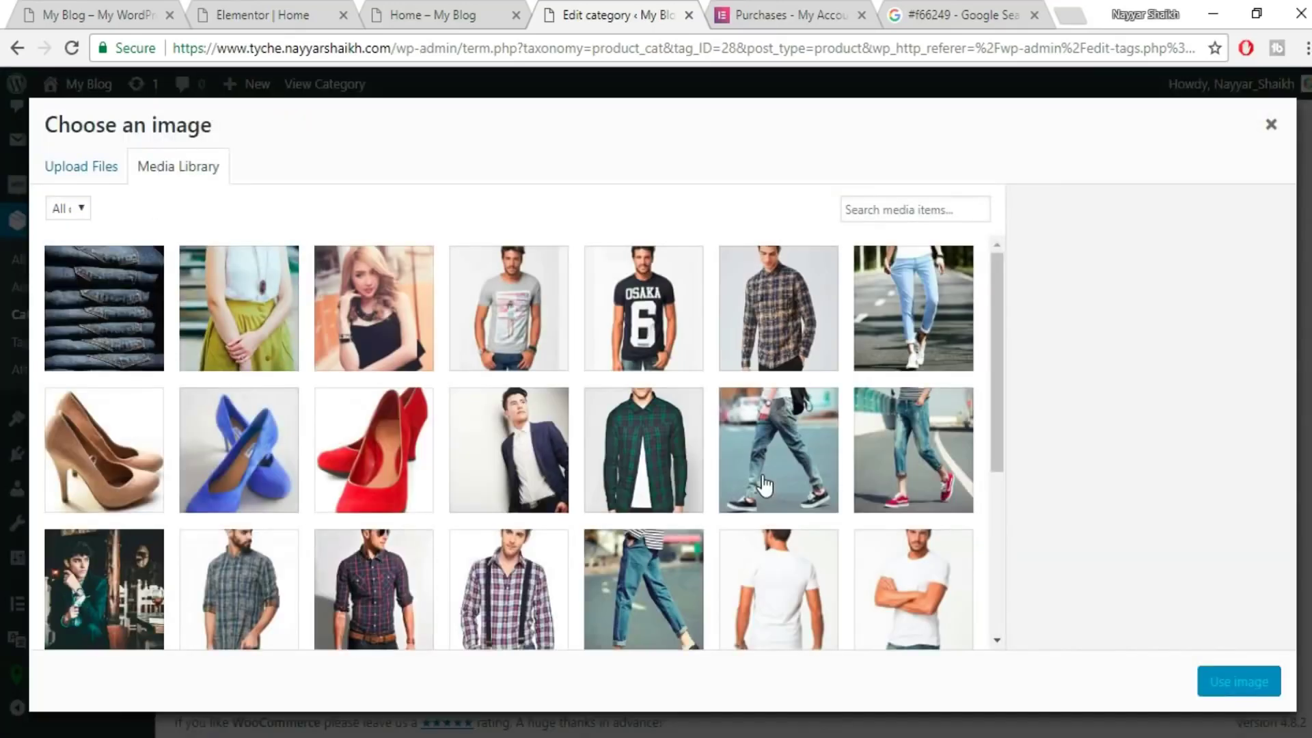
{"action": "left_click", "coordinate": [645, 452]}
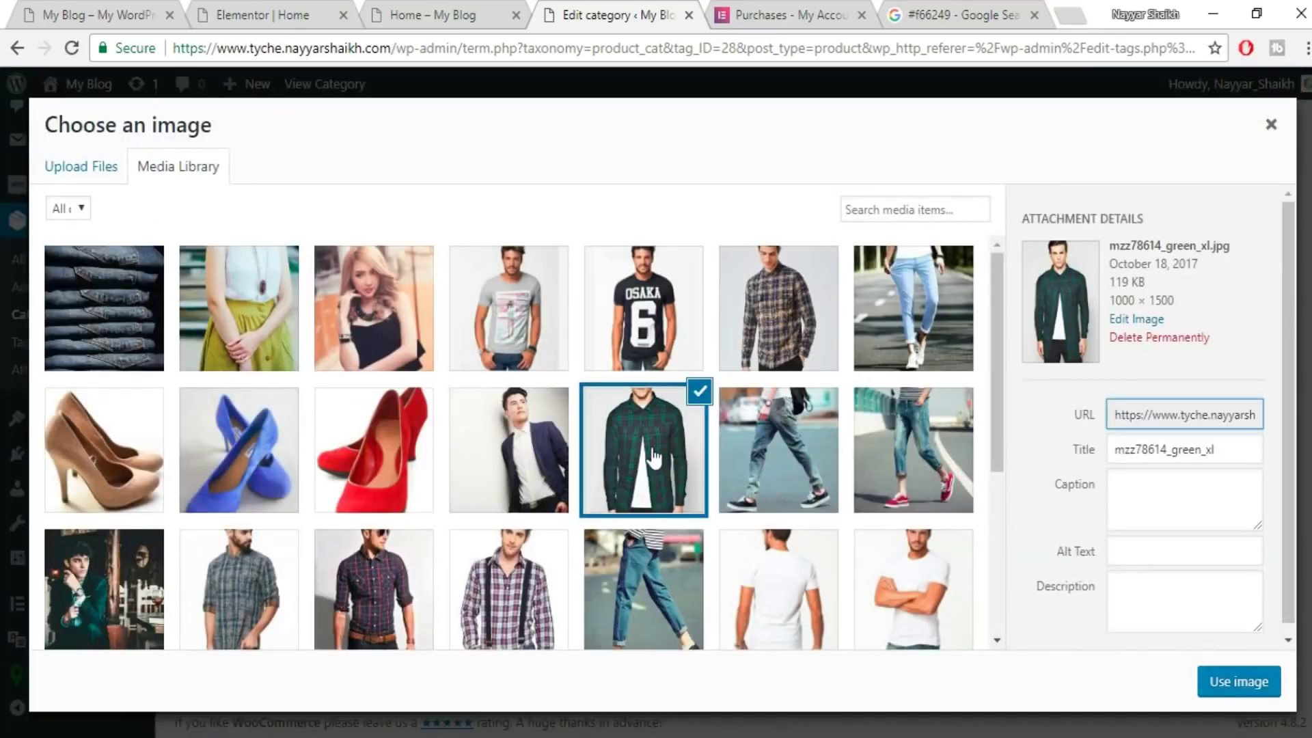
{"action": "left_click", "coordinate": [1233, 687]}
{"action": "left_click", "coordinate": [215, 662]}
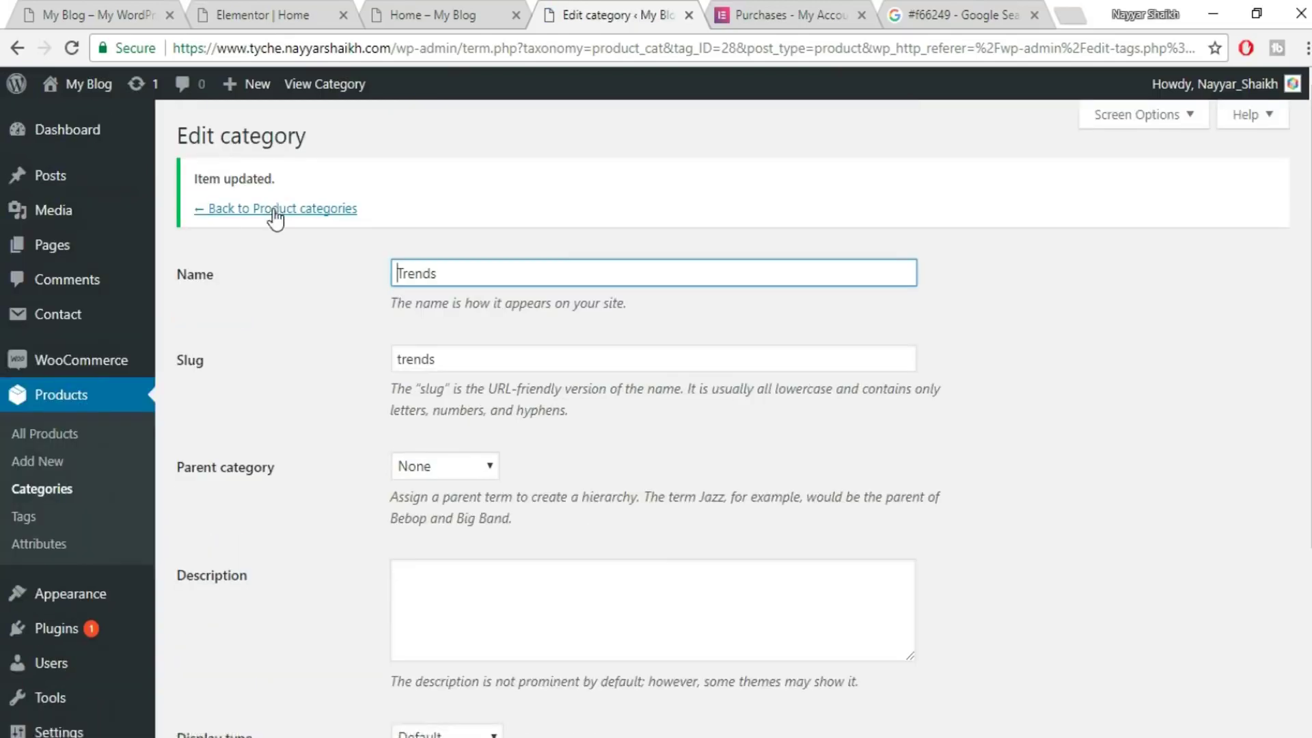
- Give the Tops category the plaid shirt thumbnail and update it
{"action": "left_click", "coordinate": [274, 212]}
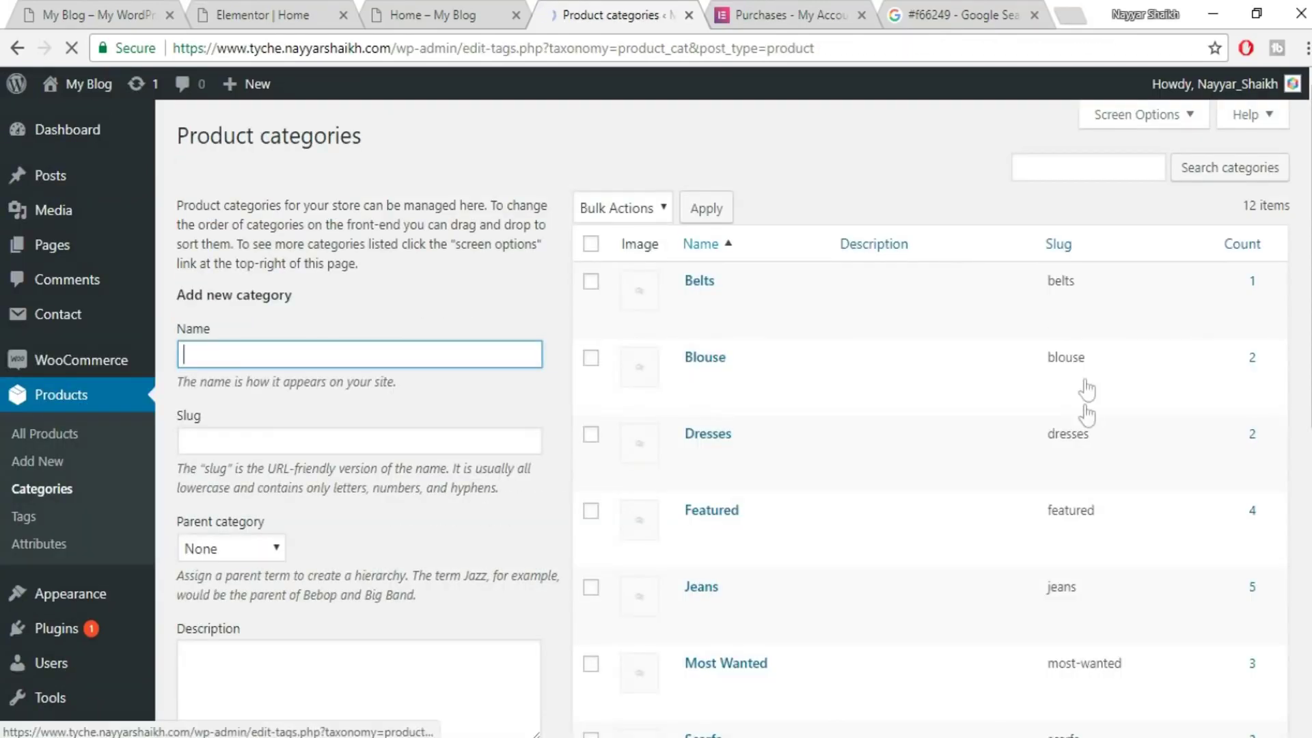
{"action": "scroll", "coordinate": [1088, 420], "scroll_direction": "down", "scroll_amount": 8}
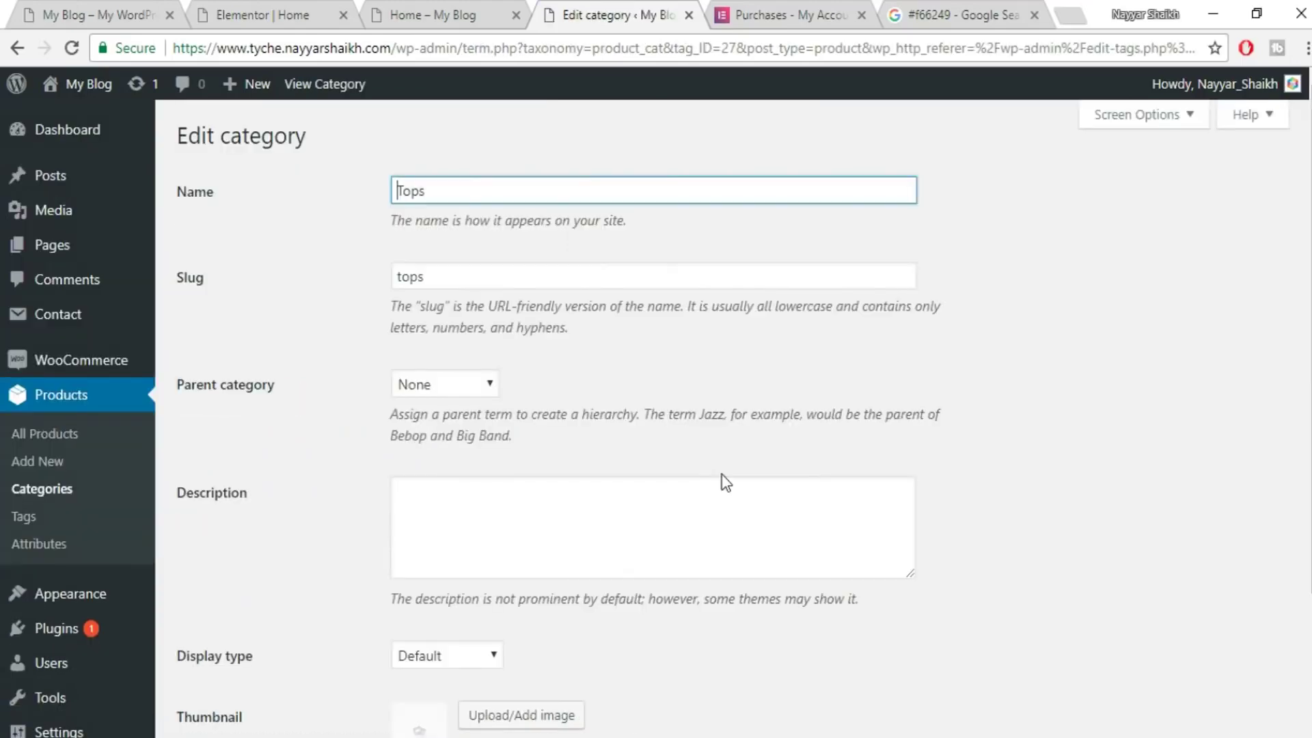
{"action": "scroll", "coordinate": [726, 482], "scroll_direction": "down", "scroll_amount": 3}
{"action": "left_click", "coordinate": [546, 557]}
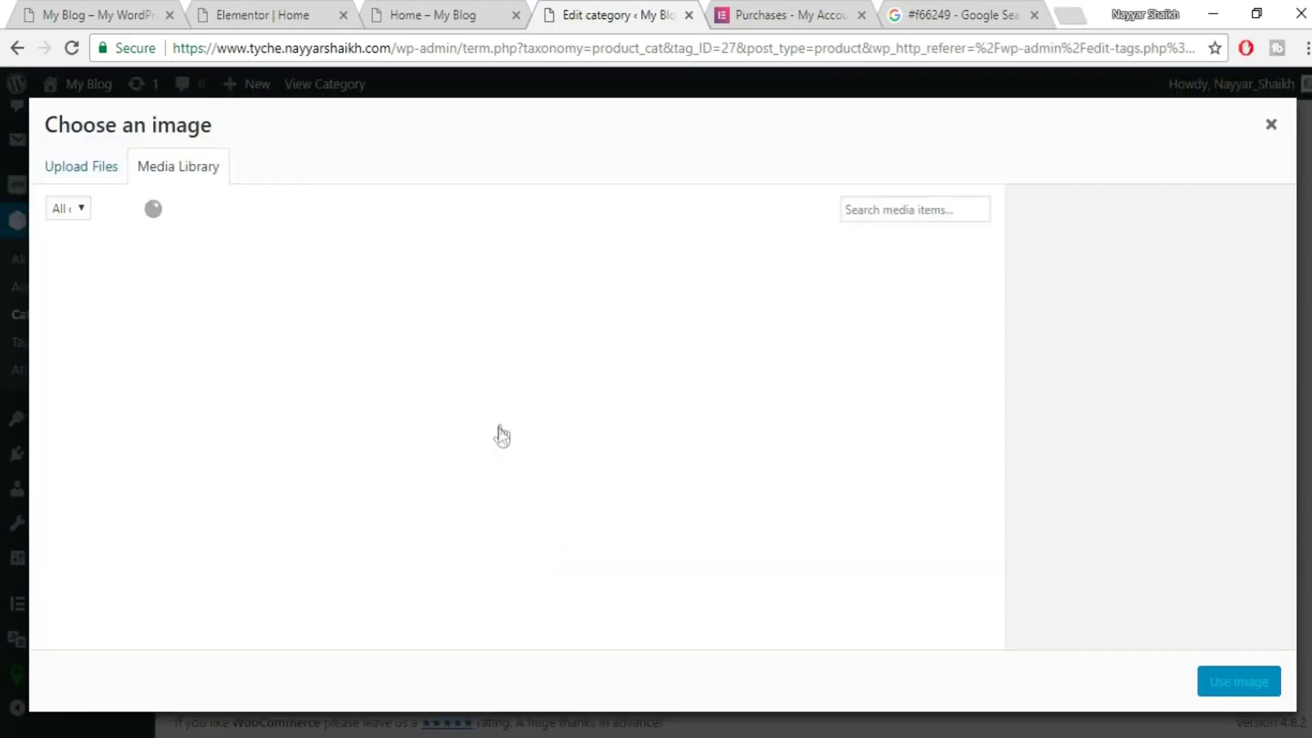
{"action": "scroll", "coordinate": [591, 445], "scroll_direction": "down", "scroll_amount": 3}
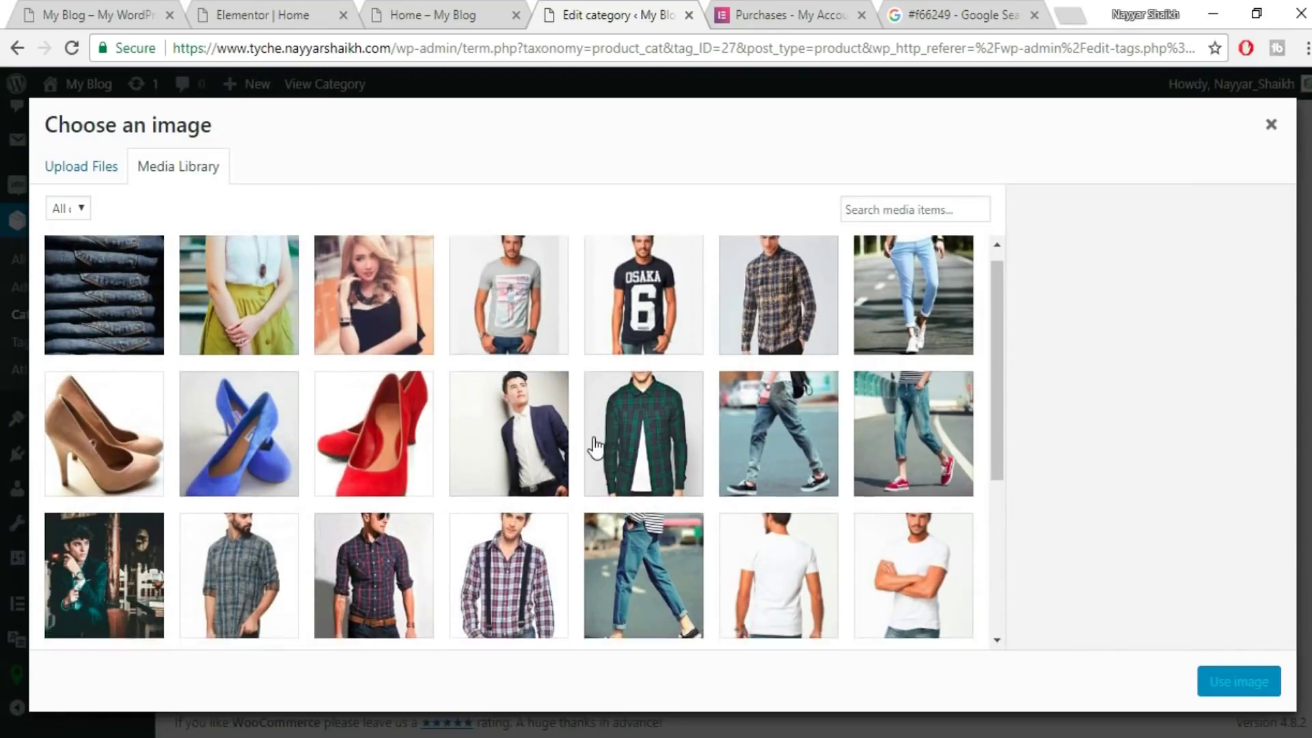
{"action": "left_click", "coordinate": [406, 392]}
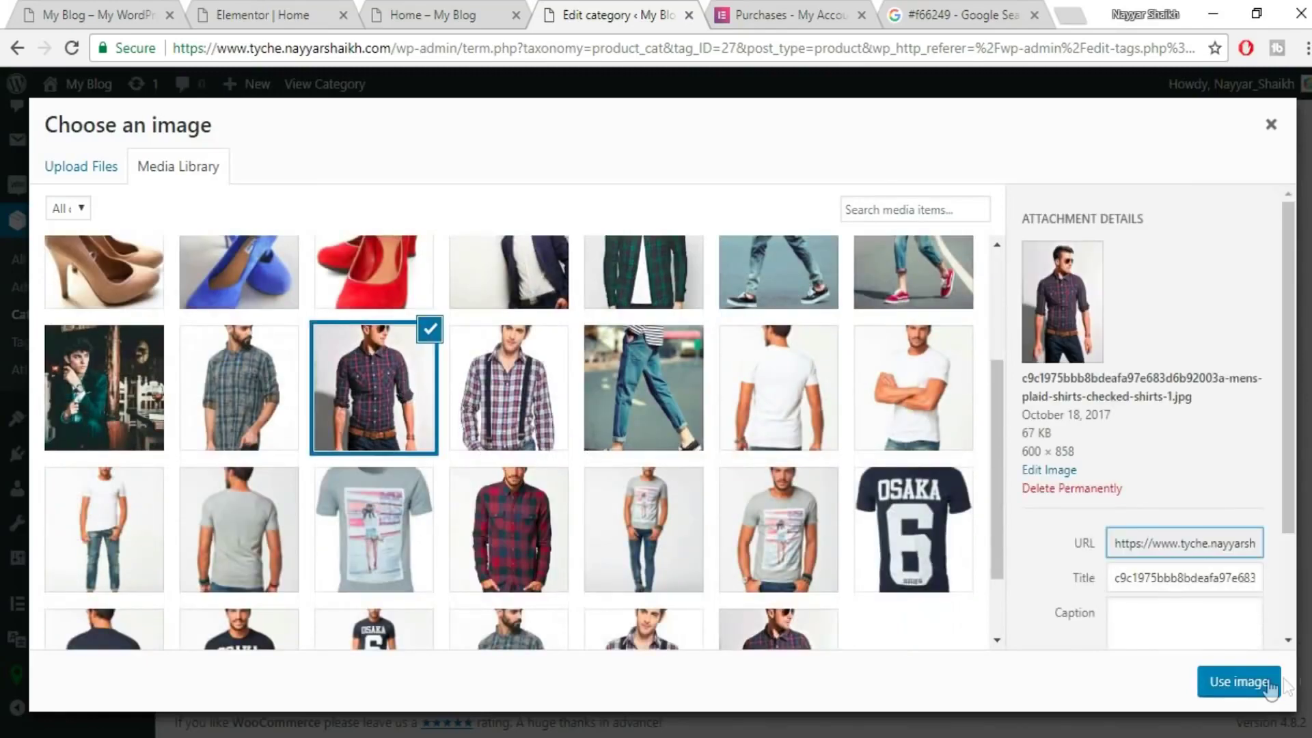
{"action": "left_click", "coordinate": [1238, 681]}
{"action": "left_click", "coordinate": [219, 649]}
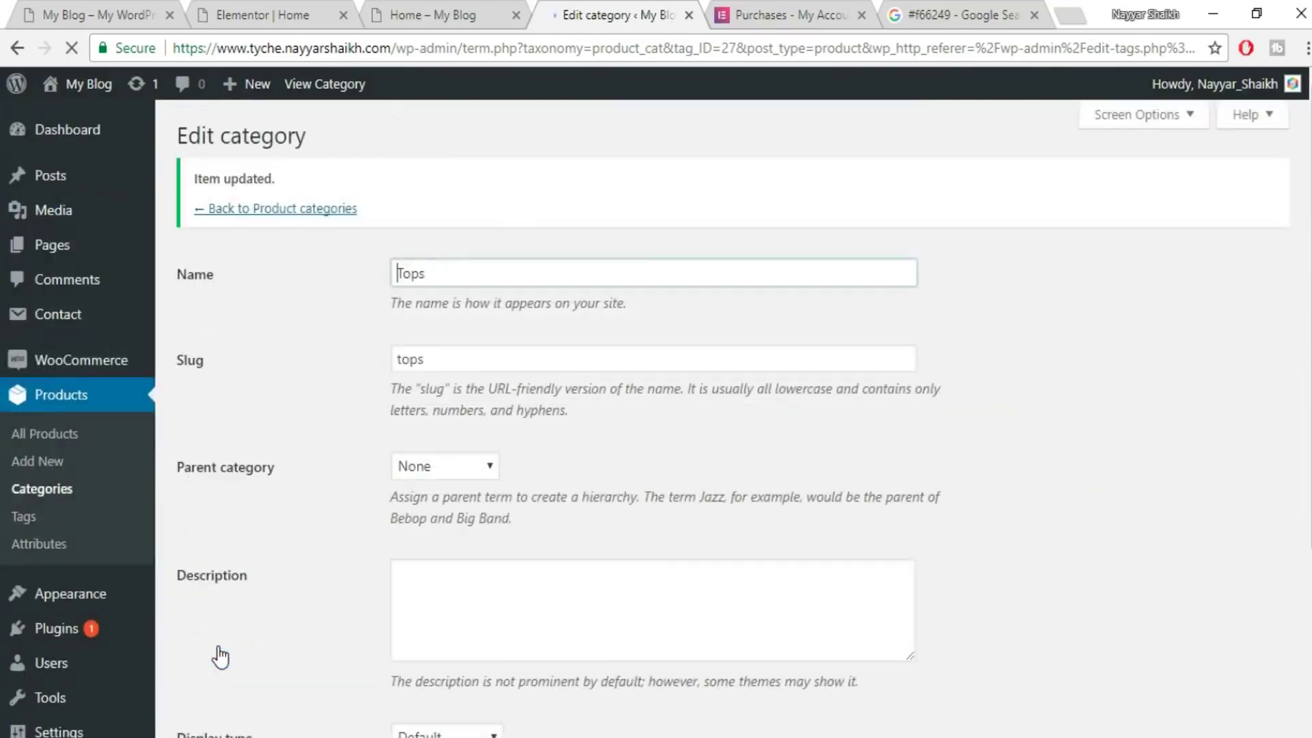
- Give the T-Shirts category the grey T-shirt photo as its thumbnail and update it
{"action": "left_click", "coordinate": [320, 211]}
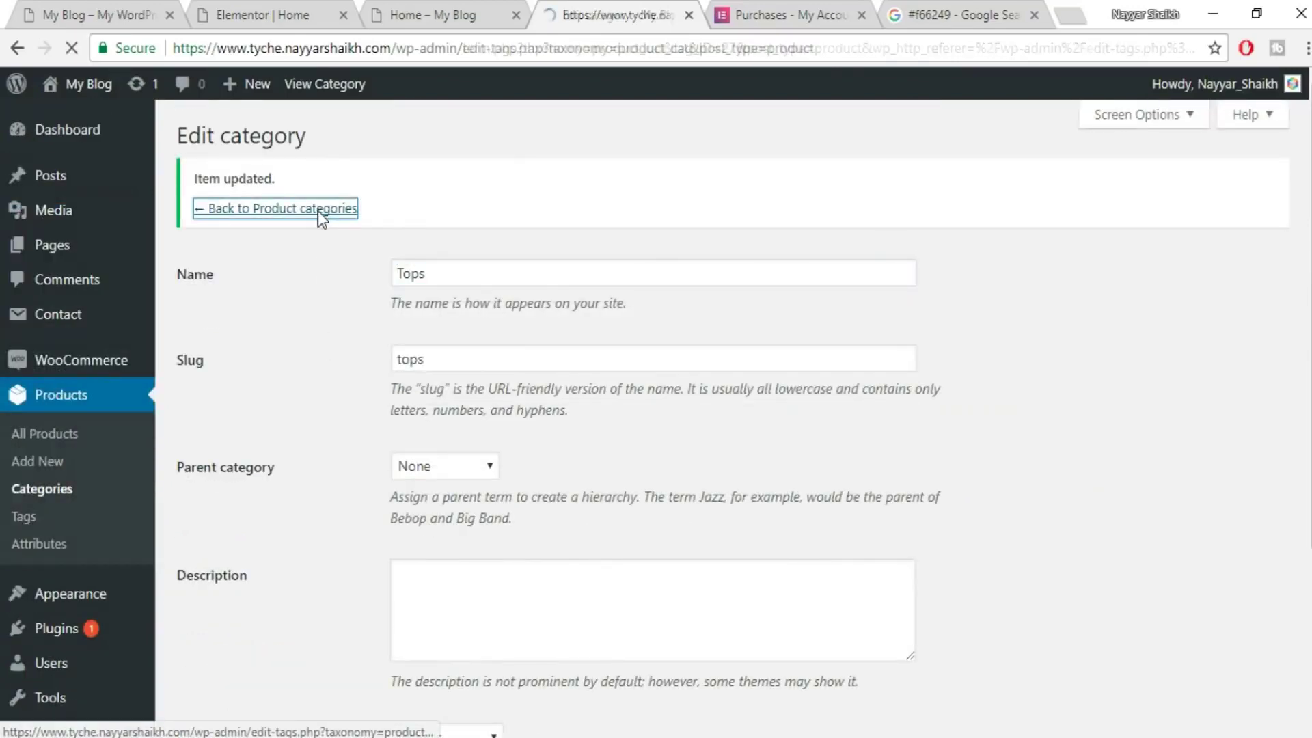
{"action": "scroll", "coordinate": [873, 543], "scroll_direction": "down", "scroll_amount": 9}
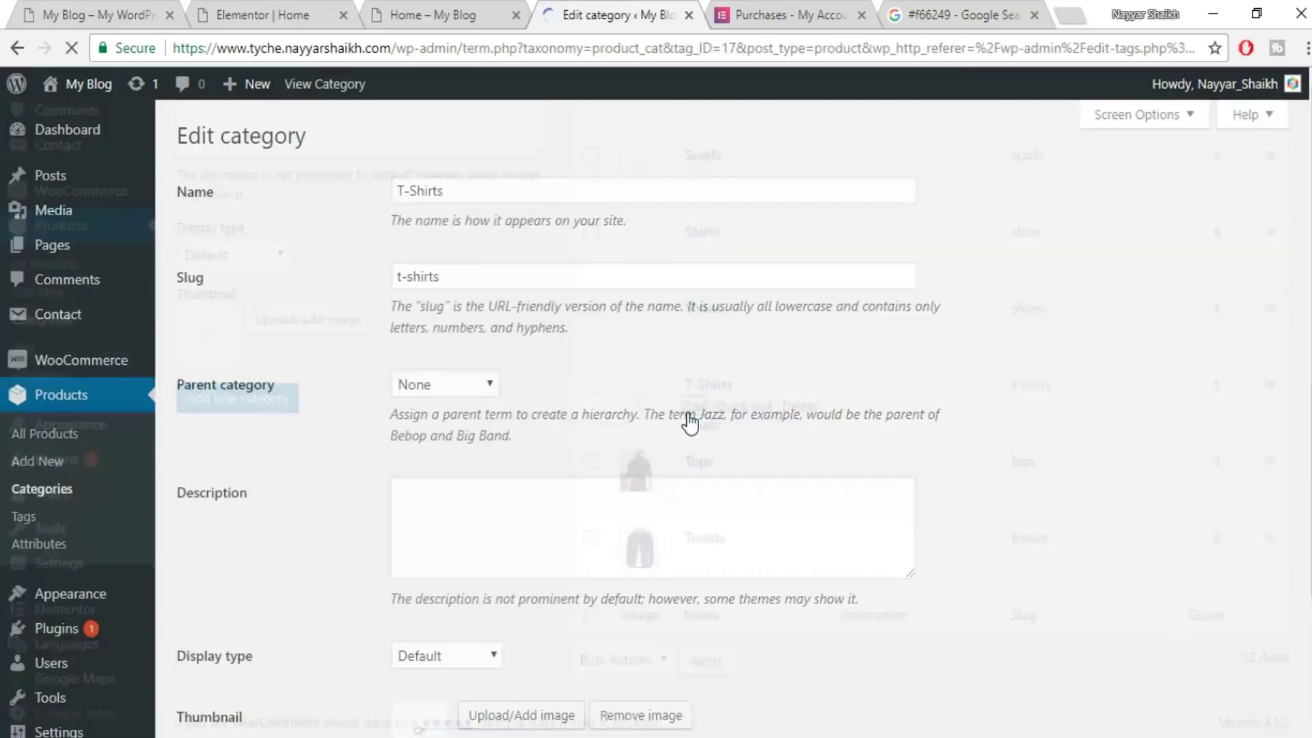
{"action": "scroll", "coordinate": [605, 580], "scroll_direction": "down", "scroll_amount": 2}
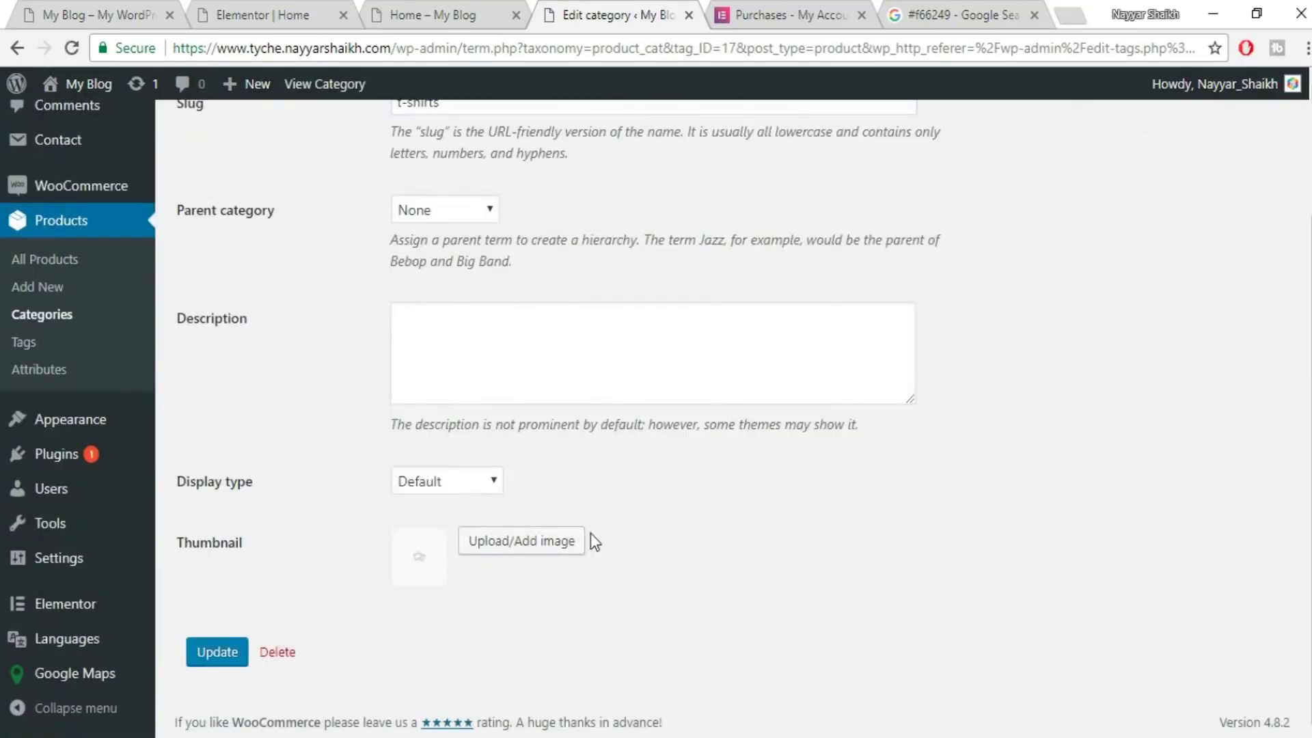
{"action": "left_click", "coordinate": [520, 541]}
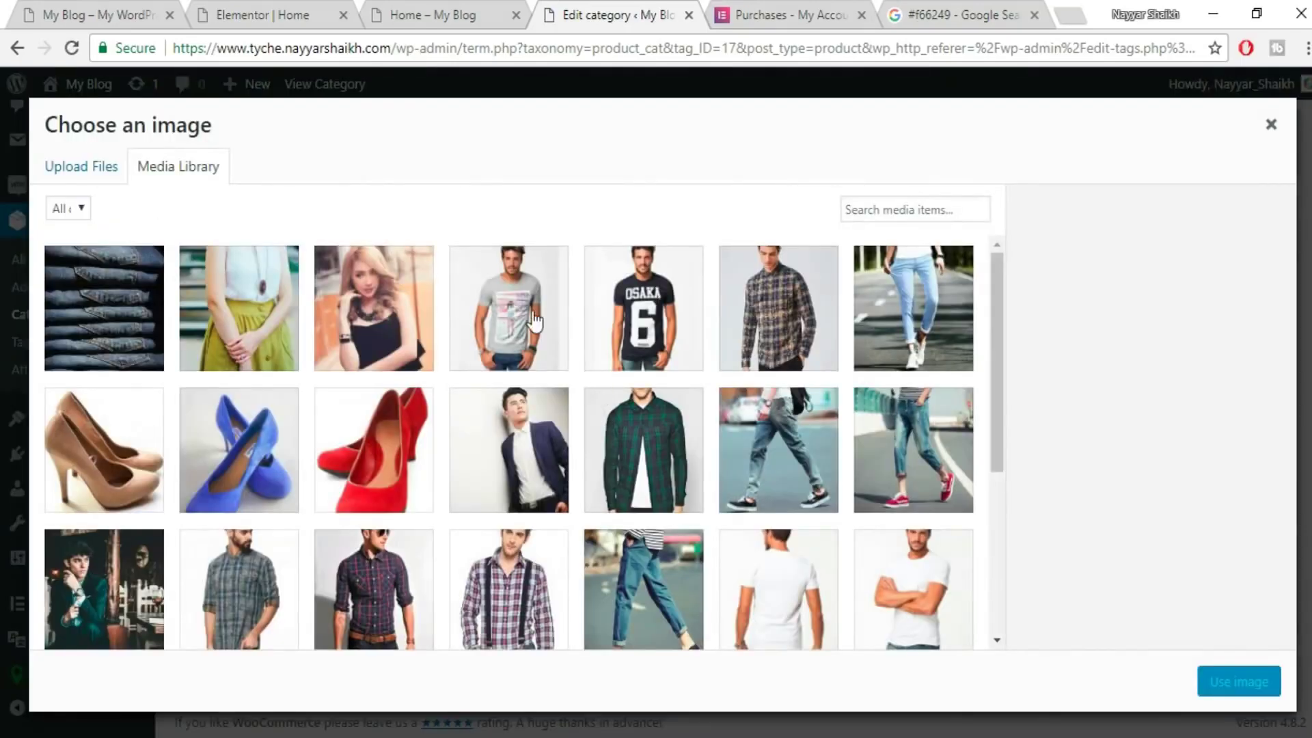
{"action": "left_click", "coordinate": [535, 321]}
{"action": "left_click", "coordinate": [1238, 682]}
{"action": "left_click", "coordinate": [217, 656]}
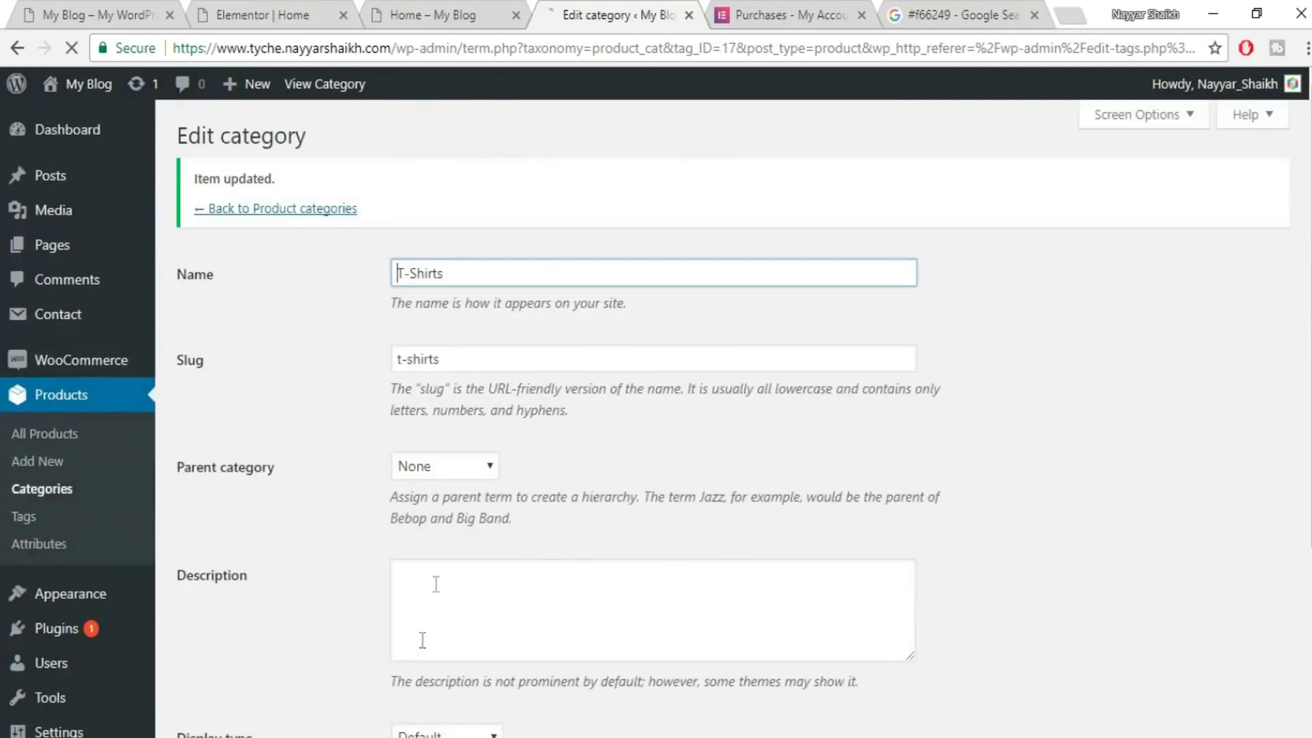
- Set the walking jeans photo as the Shoes category thumbnail and update it
{"action": "left_click", "coordinate": [309, 210]}
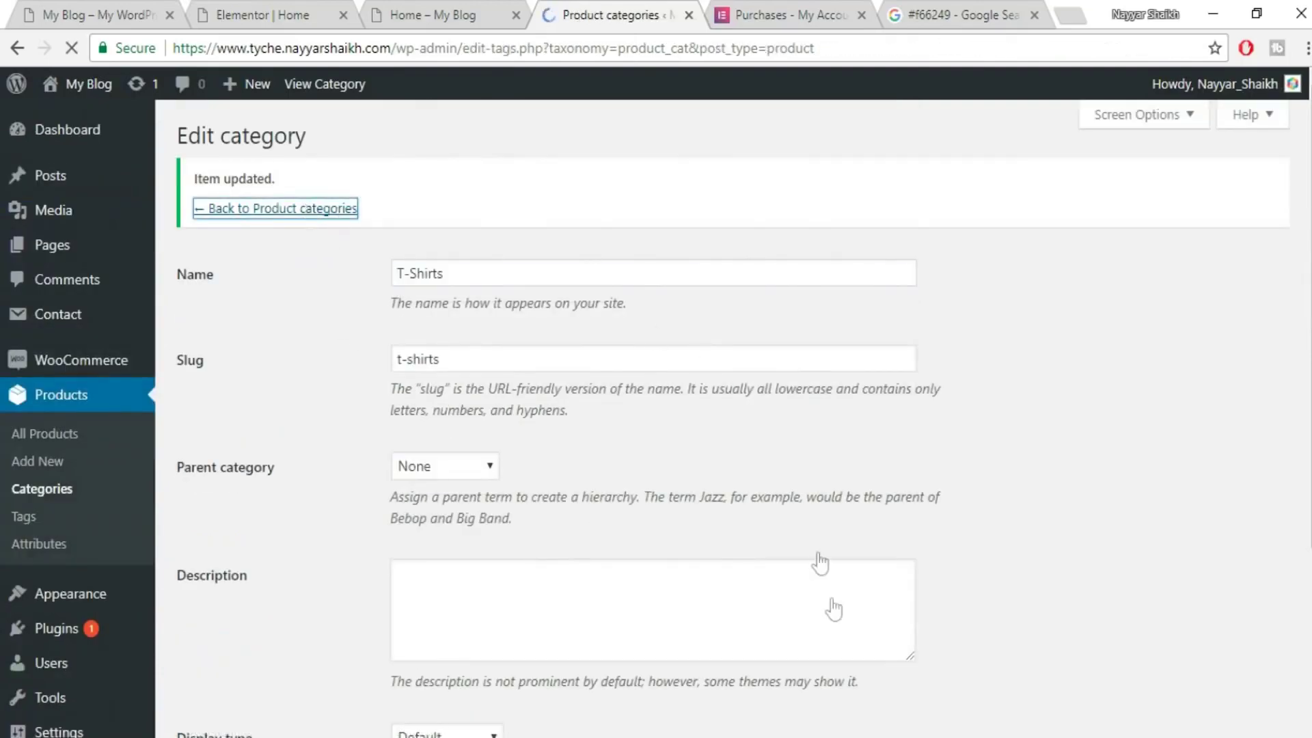
{"action": "scroll", "coordinate": [834, 608], "scroll_direction": "down", "scroll_amount": 8}
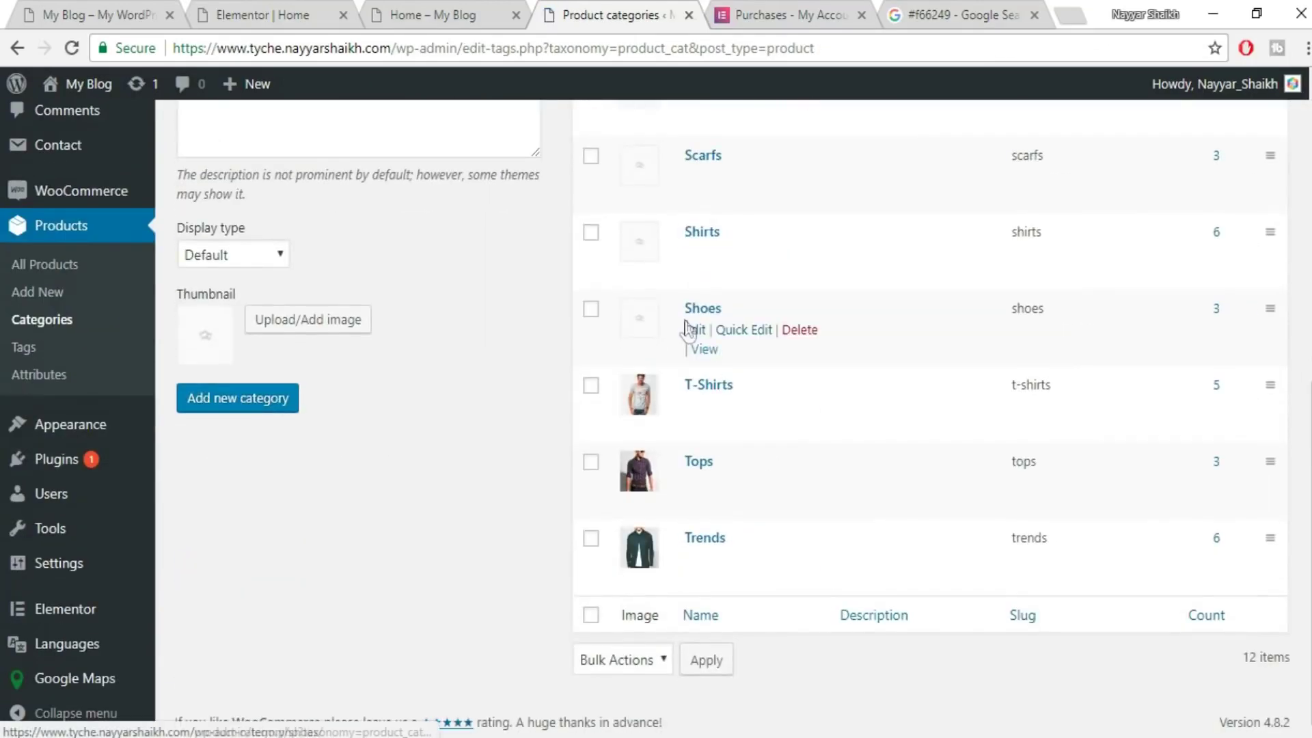
{"action": "left_click", "coordinate": [694, 330]}
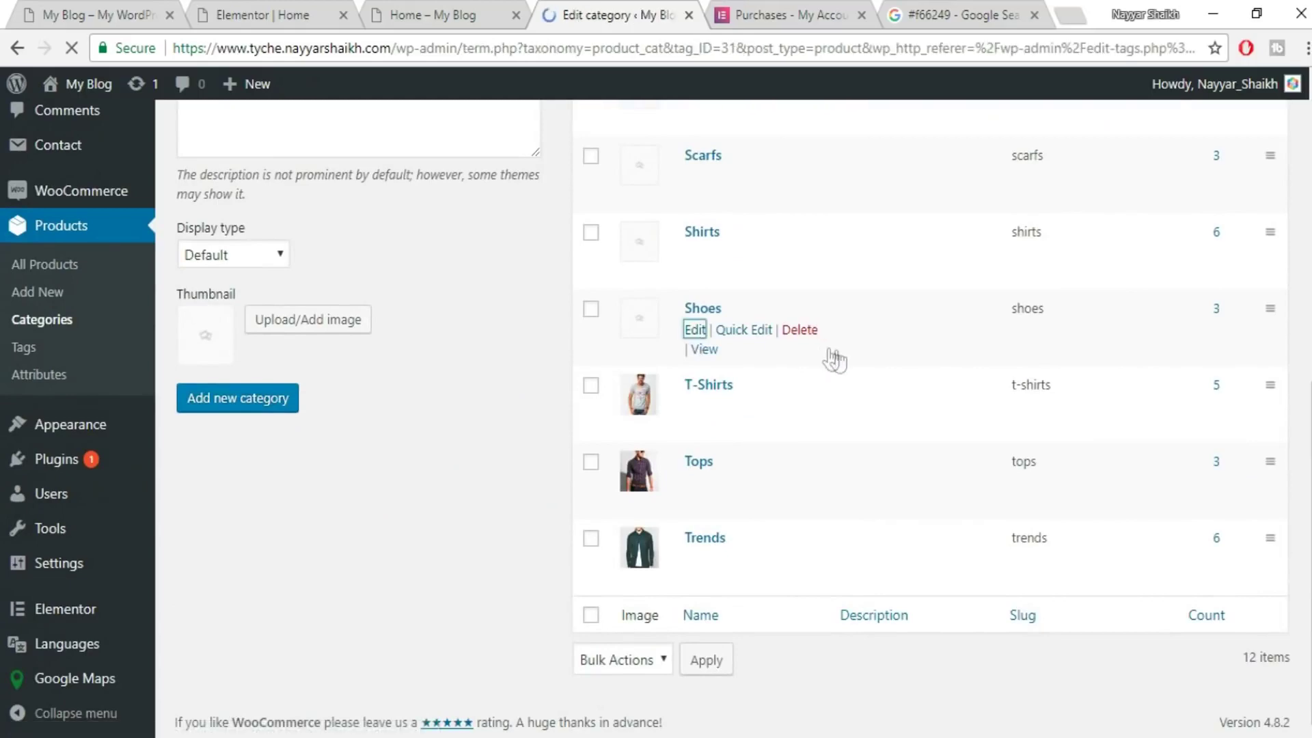
{"action": "scroll", "coordinate": [567, 430], "scroll_direction": "down", "scroll_amount": 3}
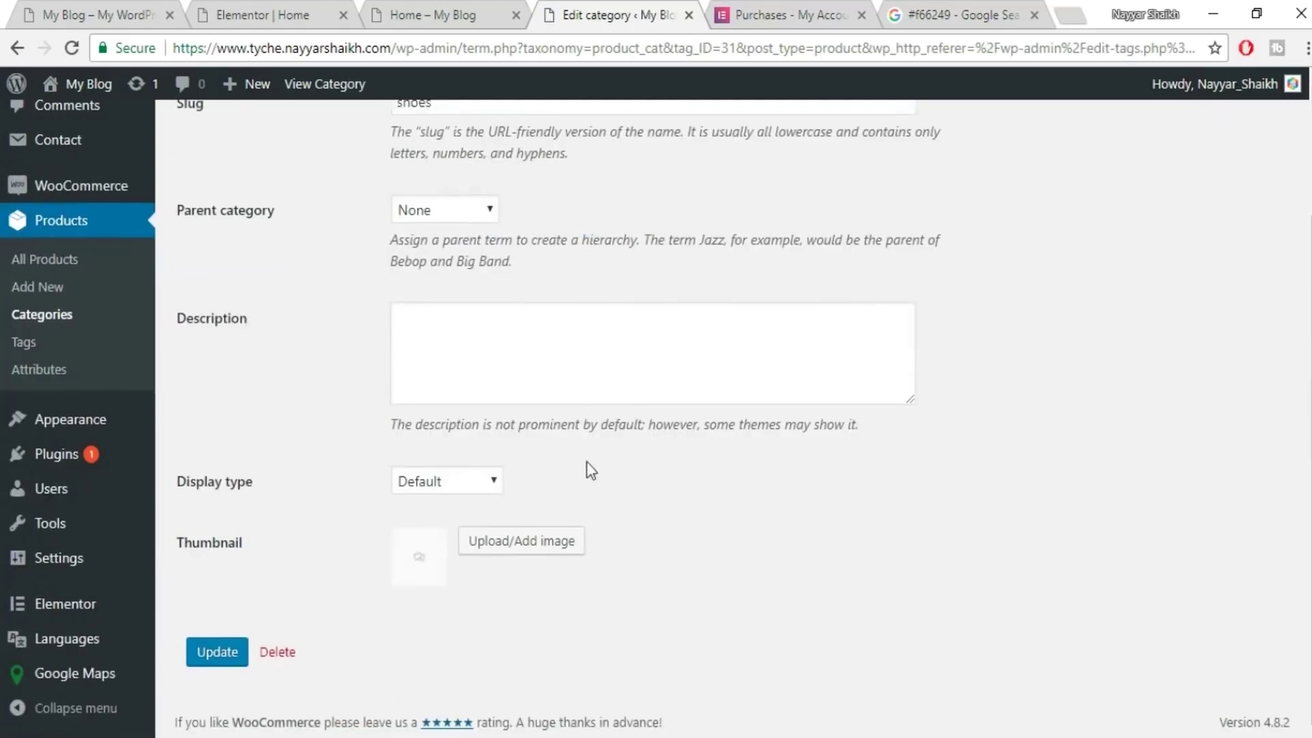
{"action": "left_click", "coordinate": [513, 552]}
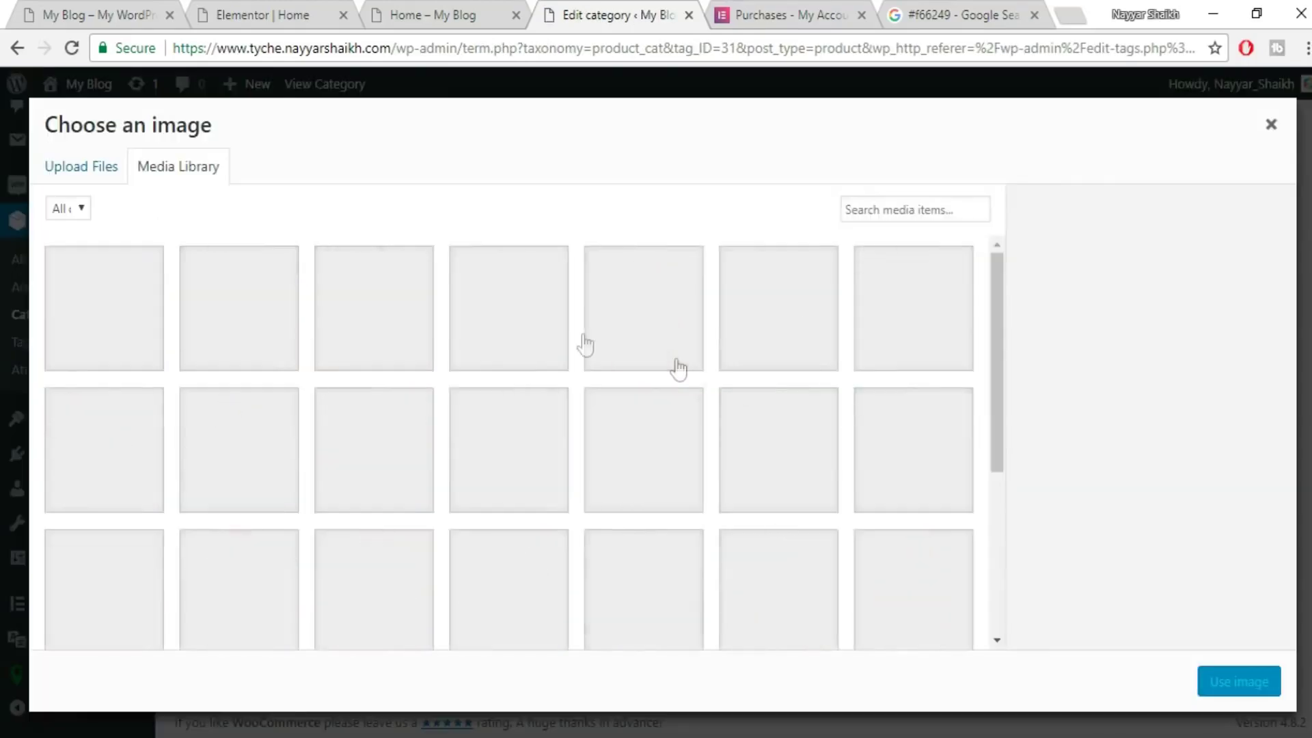
{"action": "scroll", "coordinate": [752, 400], "scroll_direction": "down", "scroll_amount": 3}
{"action": "scroll", "coordinate": [751, 400], "scroll_direction": "up", "scroll_amount": 3}
{"action": "left_click", "coordinate": [778, 440]}
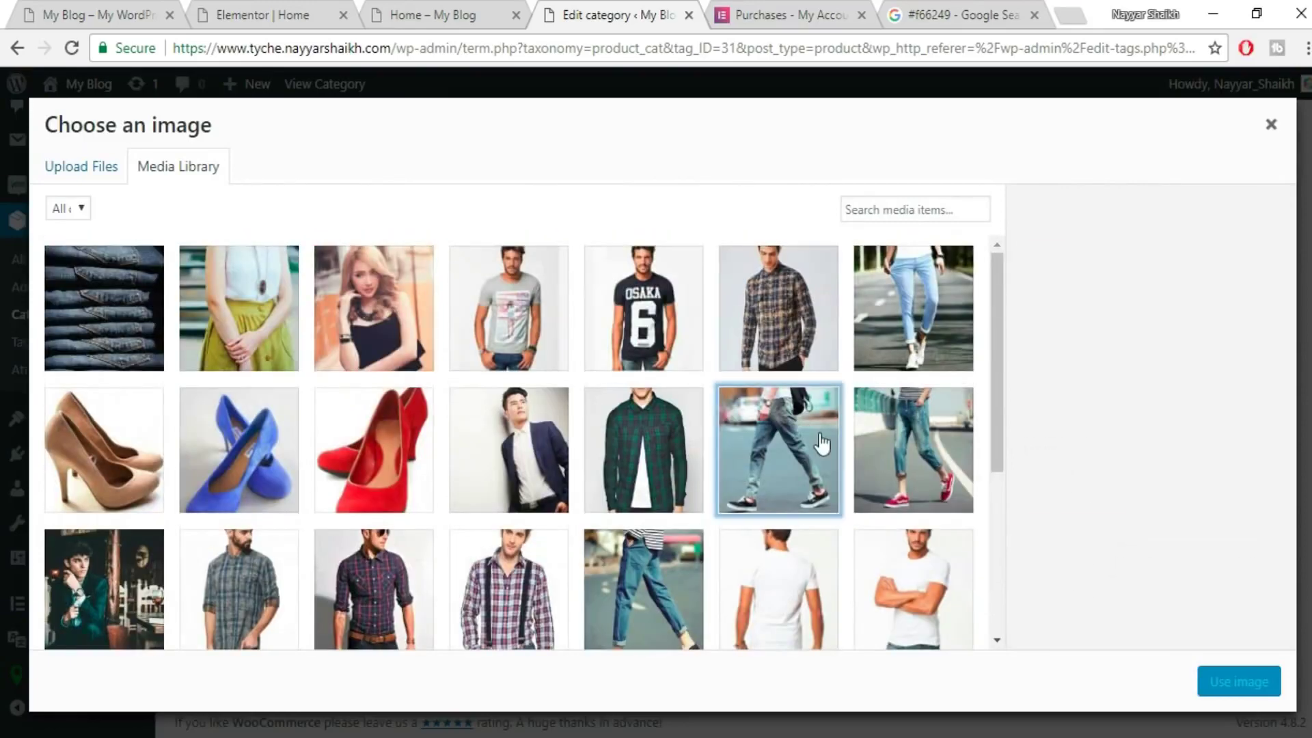
{"action": "left_click", "coordinate": [1228, 690]}
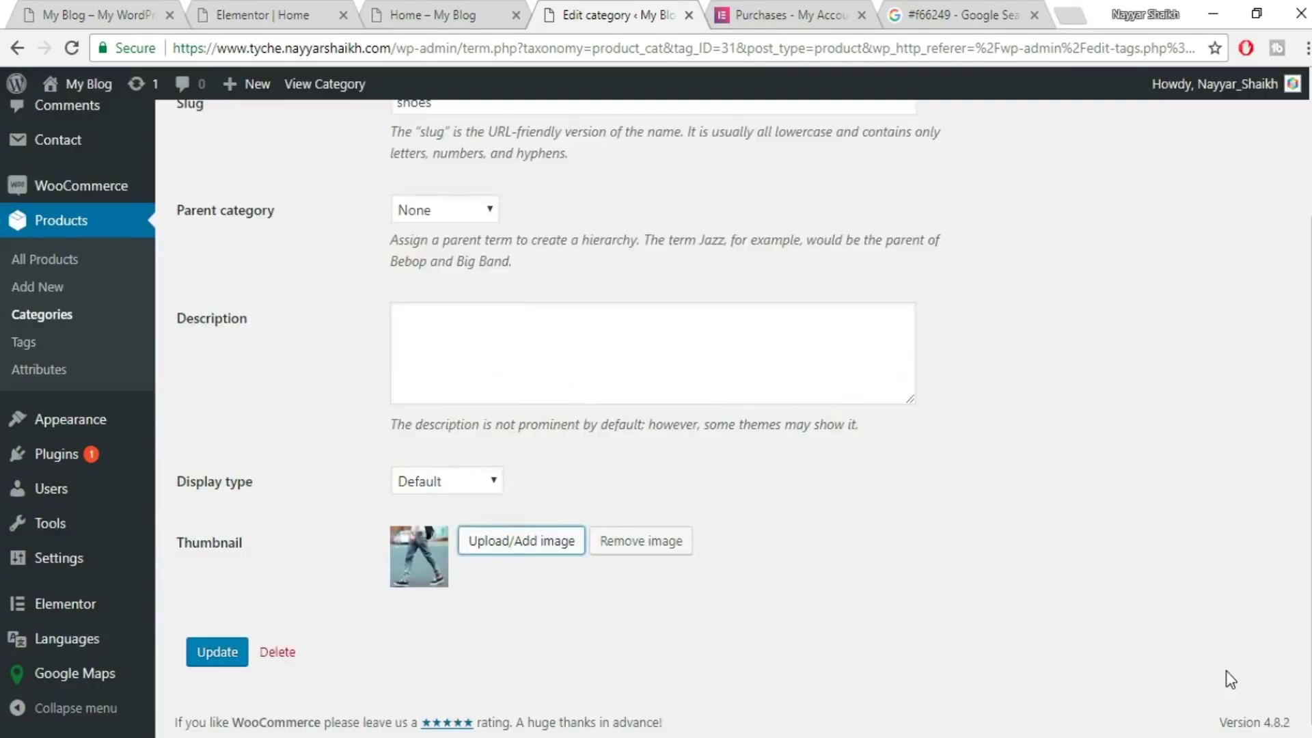
{"action": "left_click", "coordinate": [213, 656]}
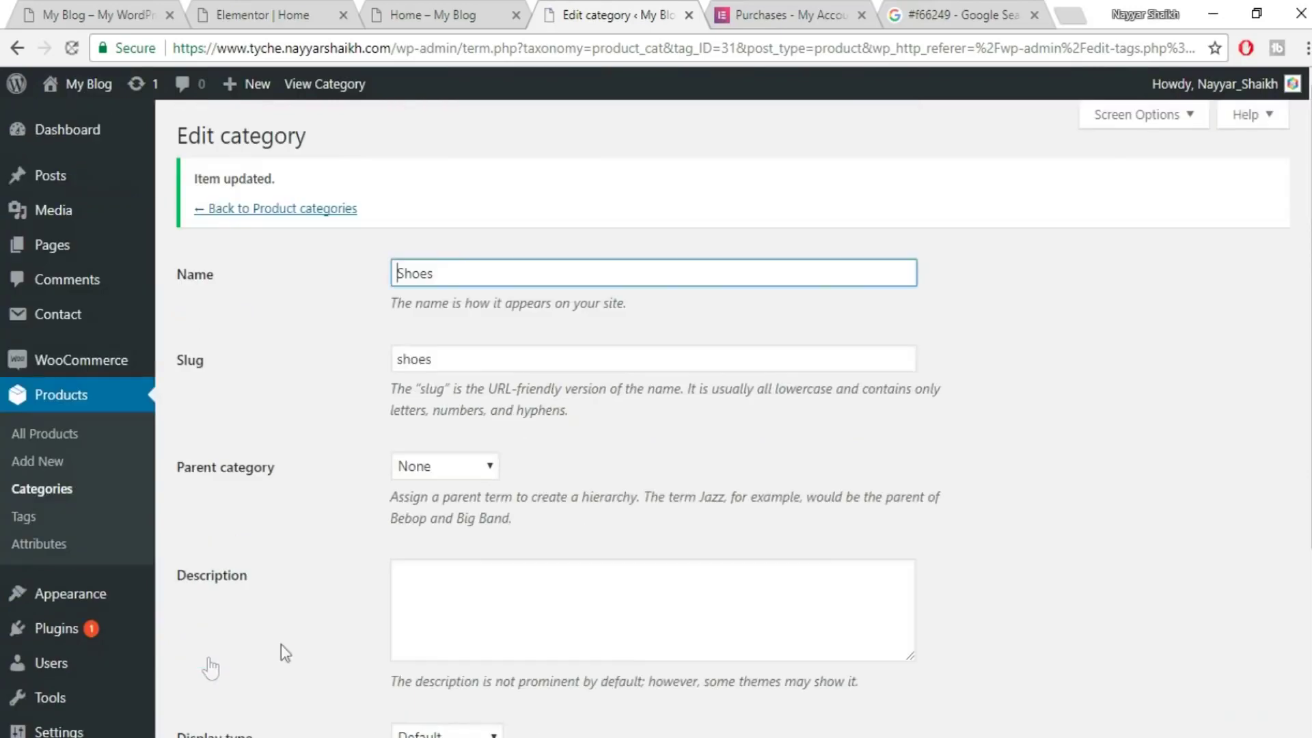
{"action": "scroll", "coordinate": [734, 413], "scroll_direction": "down", "scroll_amount": 4}
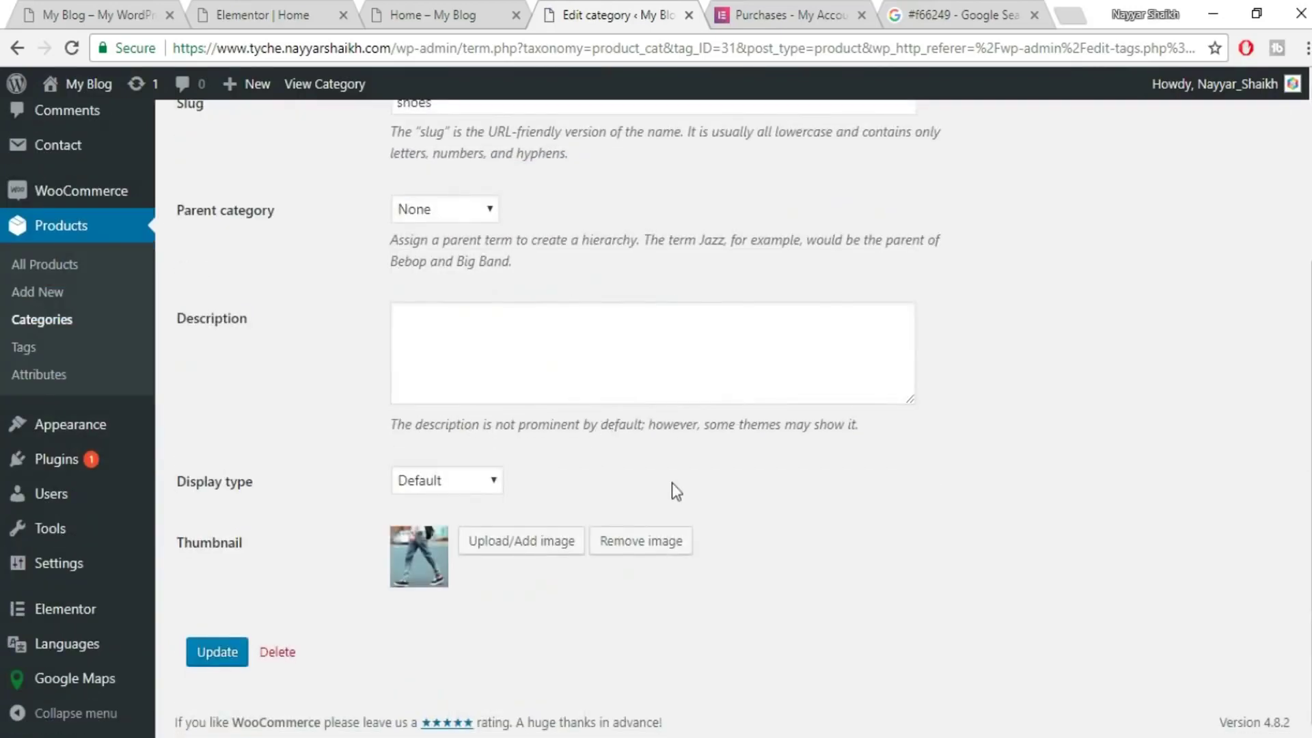
{"action": "left_click", "coordinate": [260, 2]}
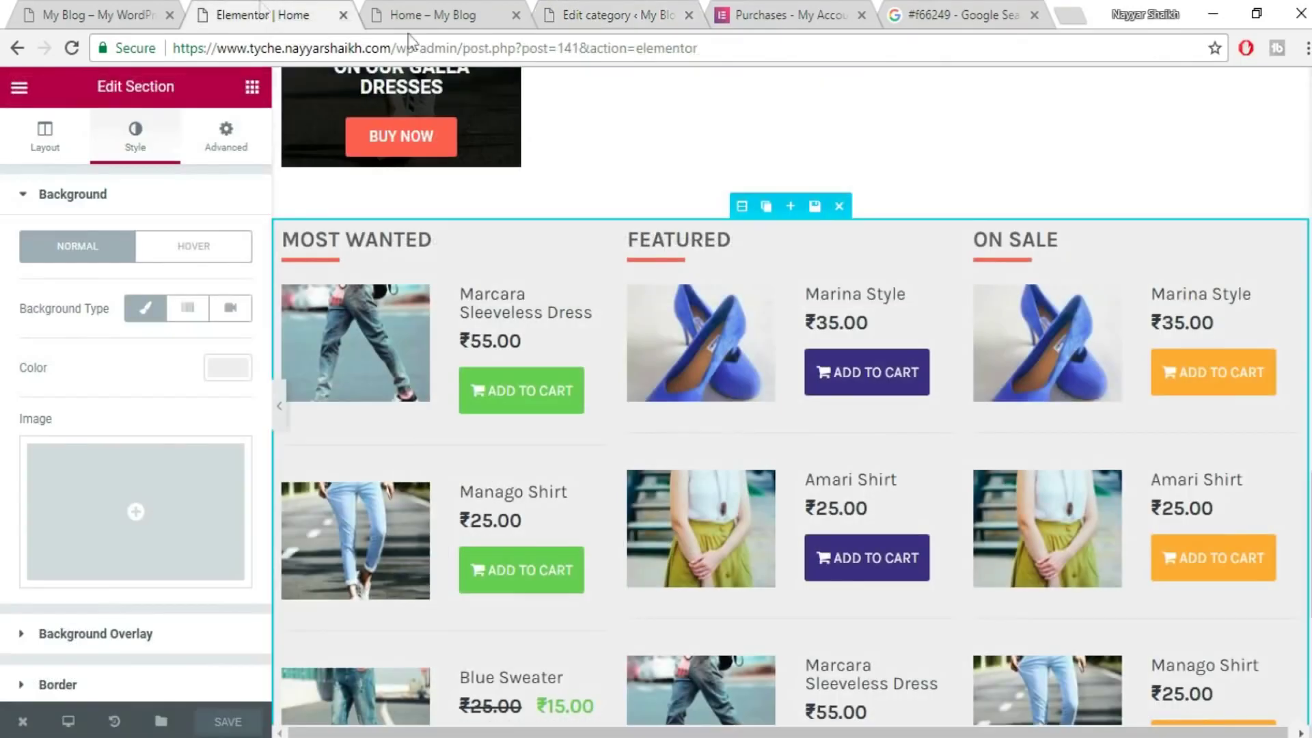
- Drag a Woo - Categories widget into the drop area at the bottom of the Home page
{"action": "left_click", "coordinate": [252, 89]}
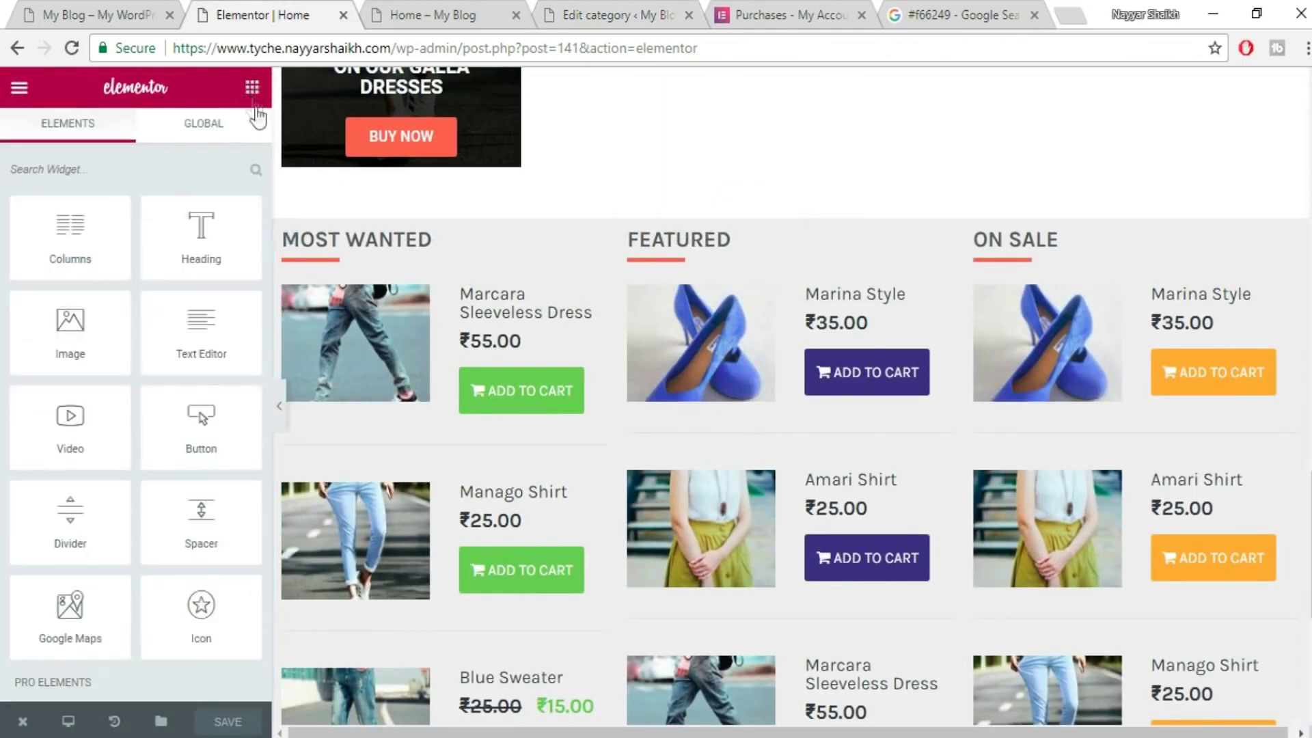
{"action": "scroll", "coordinate": [770, 449], "scroll_direction": "down", "scroll_amount": 6}
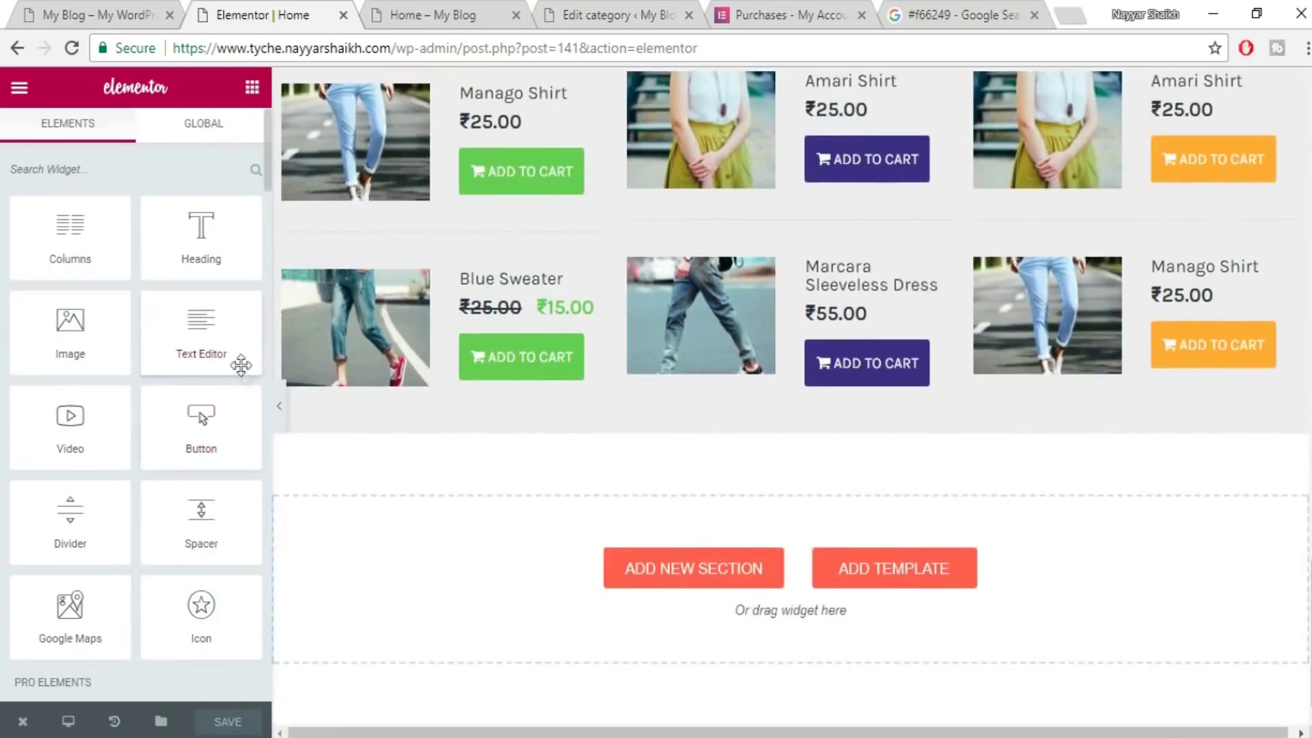
{"action": "scroll", "coordinate": [240, 375], "scroll_direction": "down", "scroll_amount": 15}
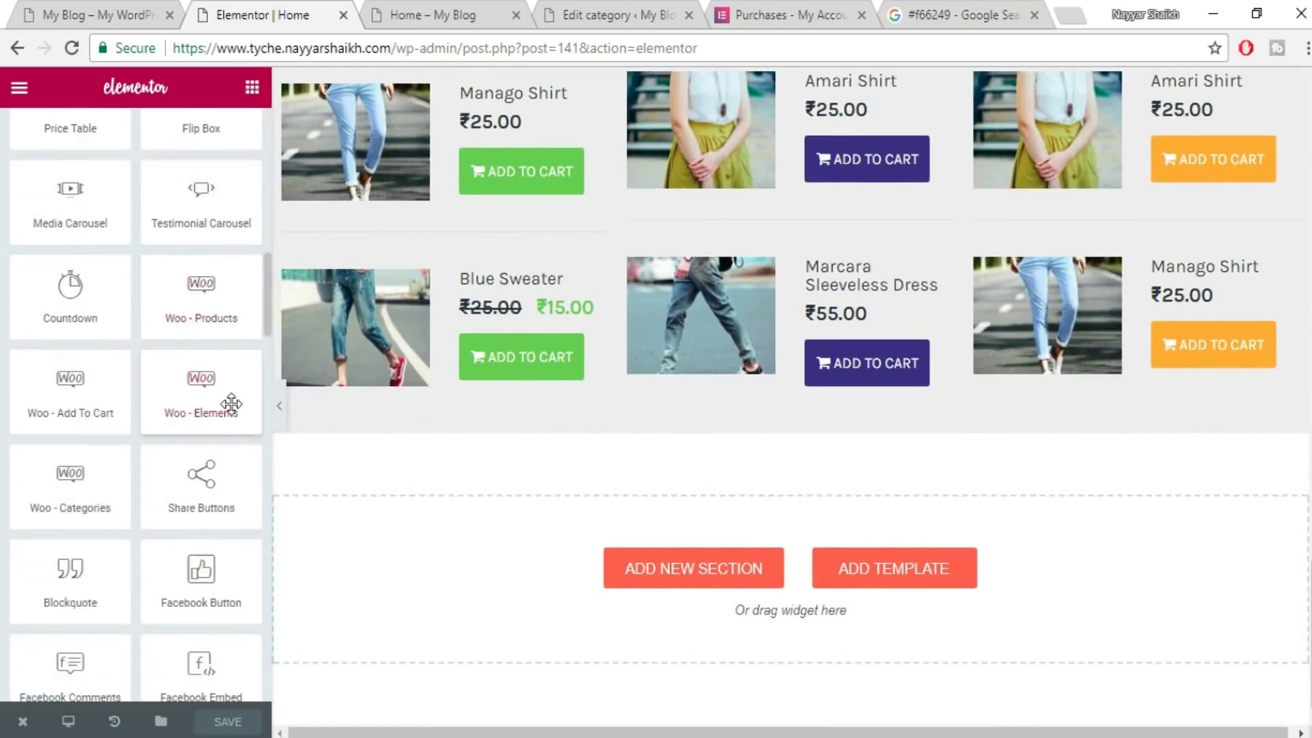
{"action": "left_click_drag", "start_coordinate": [61, 491], "coordinate": [692, 588]}
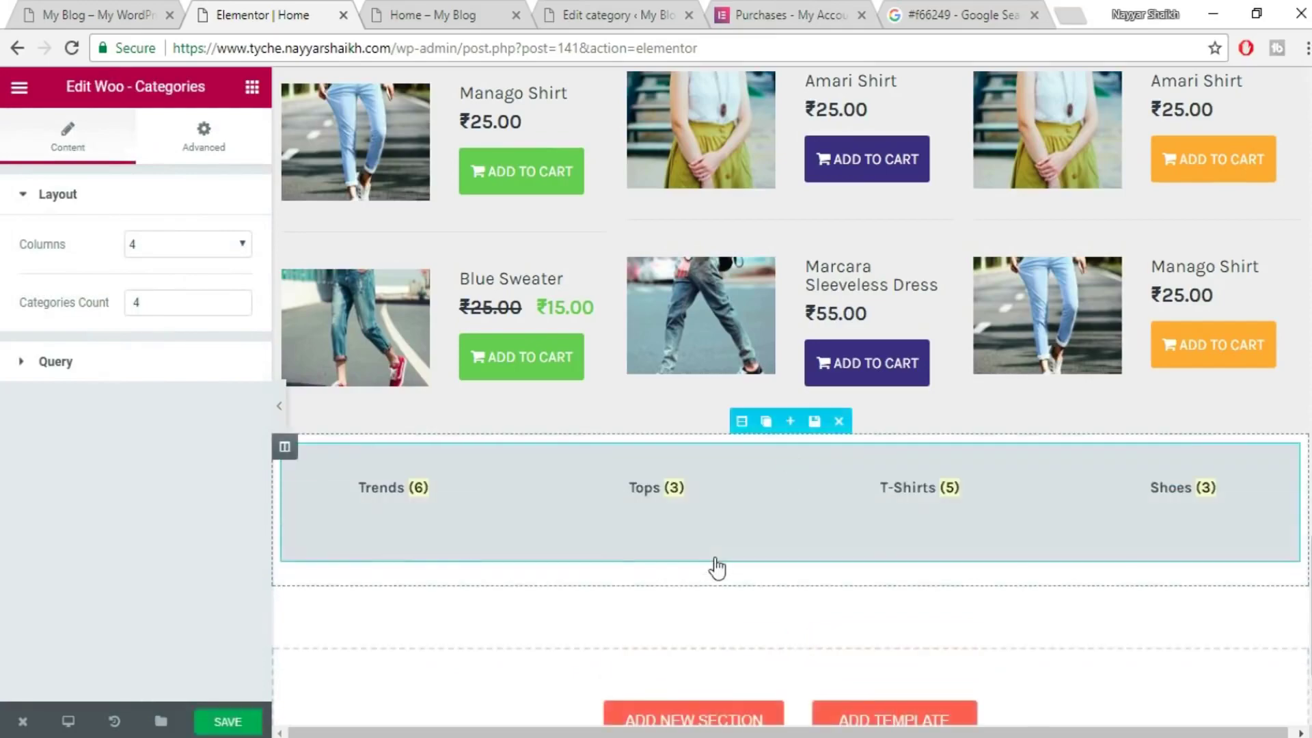
{"action": "scroll", "coordinate": [383, 509], "scroll_direction": "down", "scroll_amount": 4}
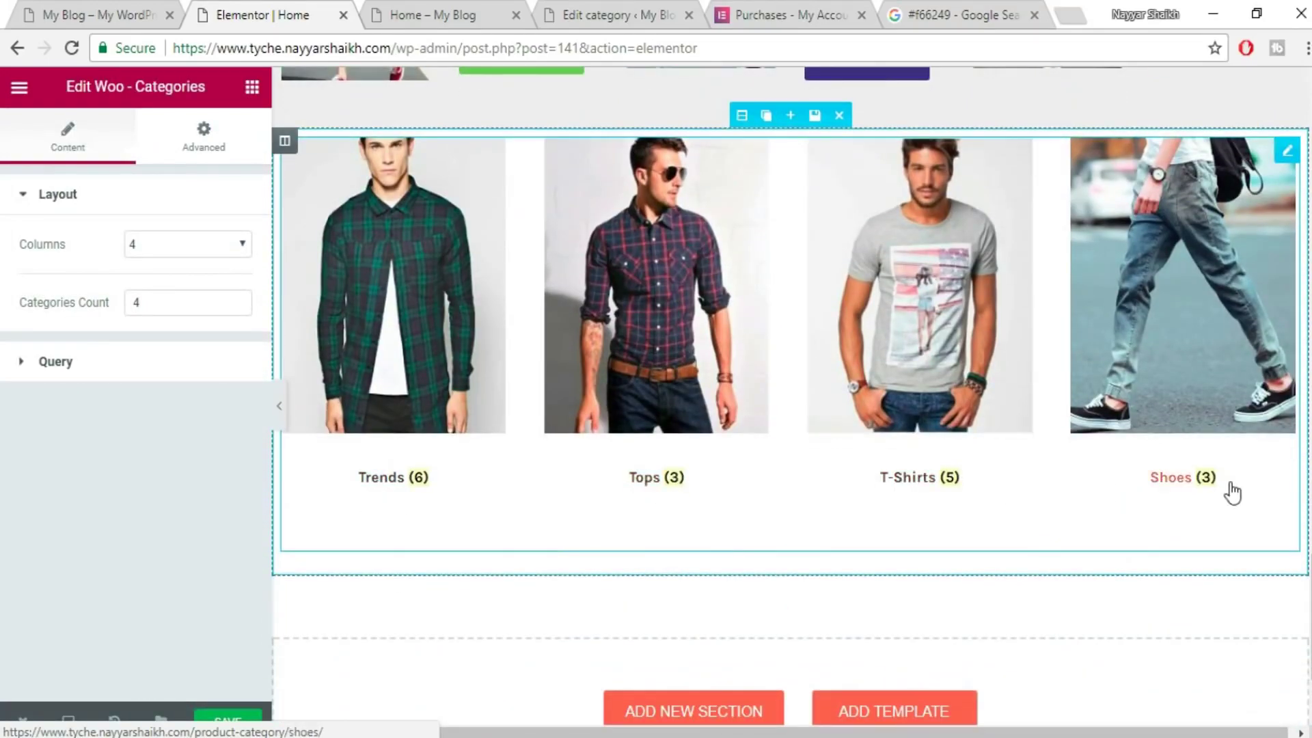
{"action": "scroll", "coordinate": [1230, 492], "scroll_direction": "up", "scroll_amount": 2}
{"action": "scroll", "coordinate": [1230, 492], "scroll_direction": "up", "scroll_amount": 1}
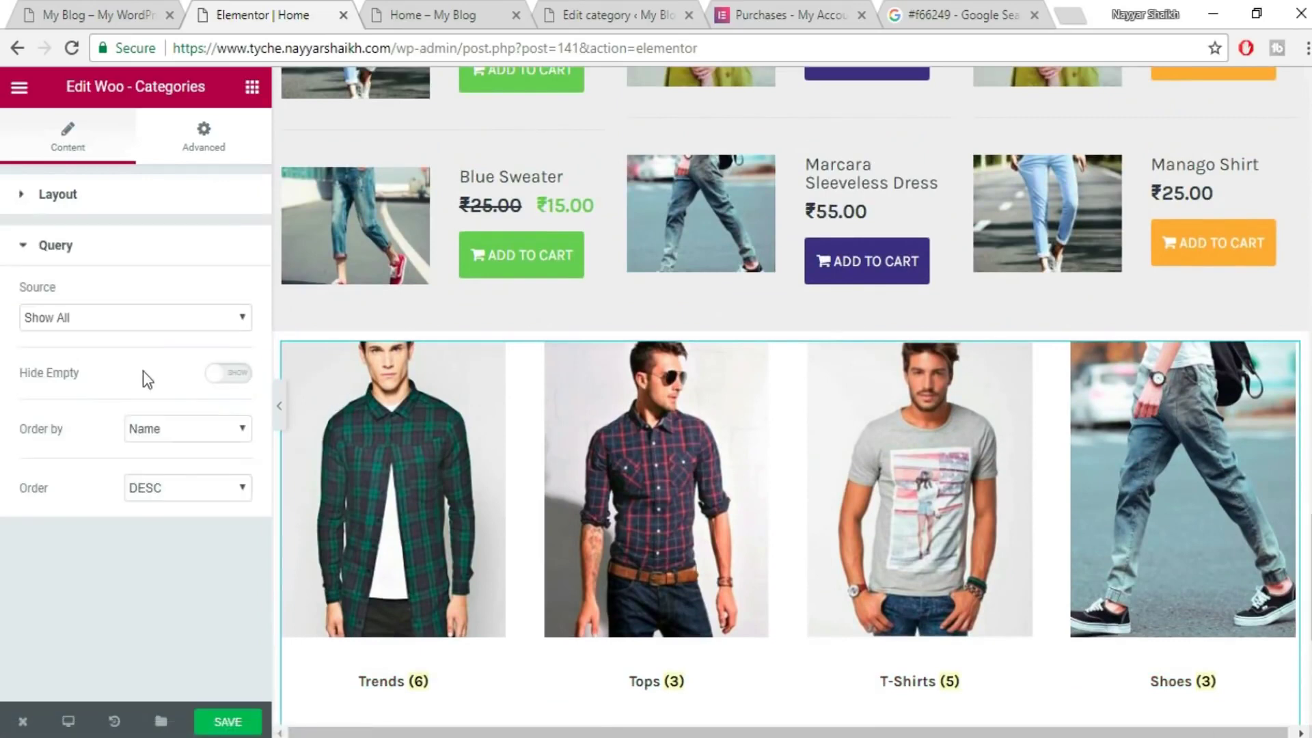
- Keep the categories ordered by name, turn on Hide Empty, and save the page
{"action": "left_click", "coordinate": [198, 440]}
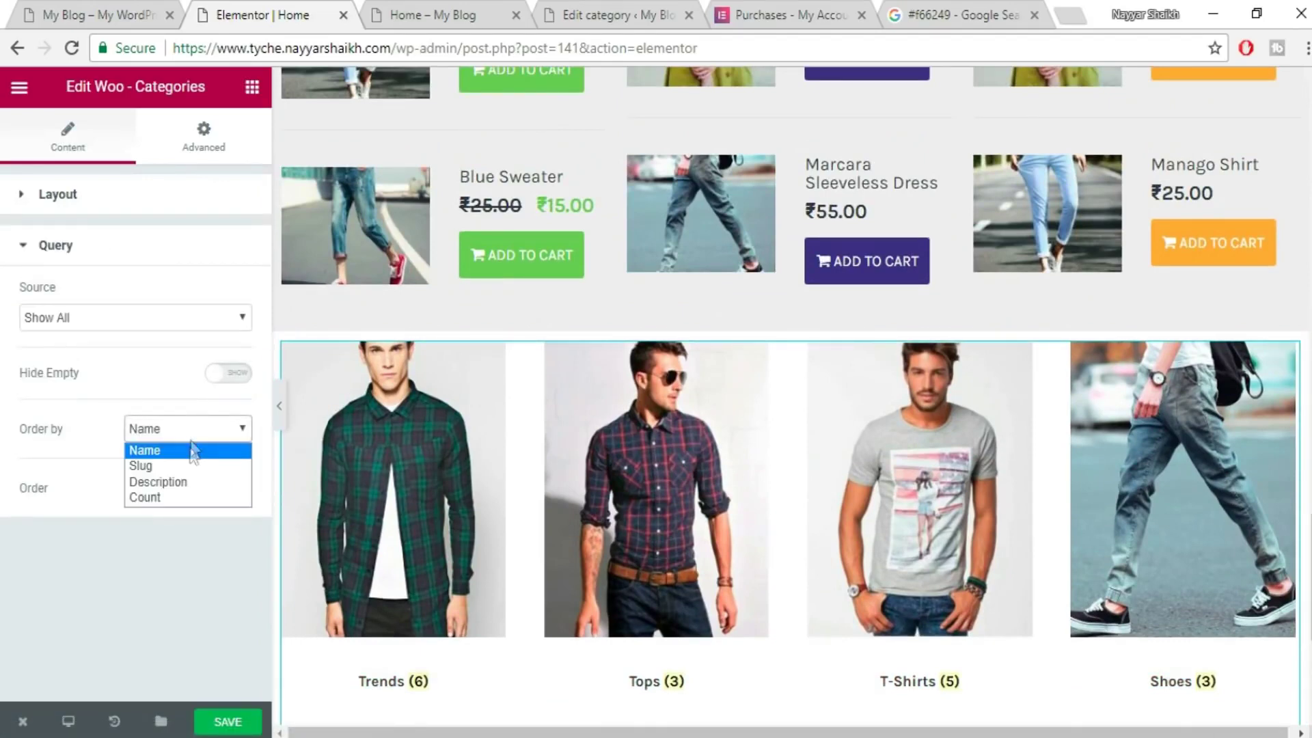
{"action": "left_click", "coordinate": [176, 454]}
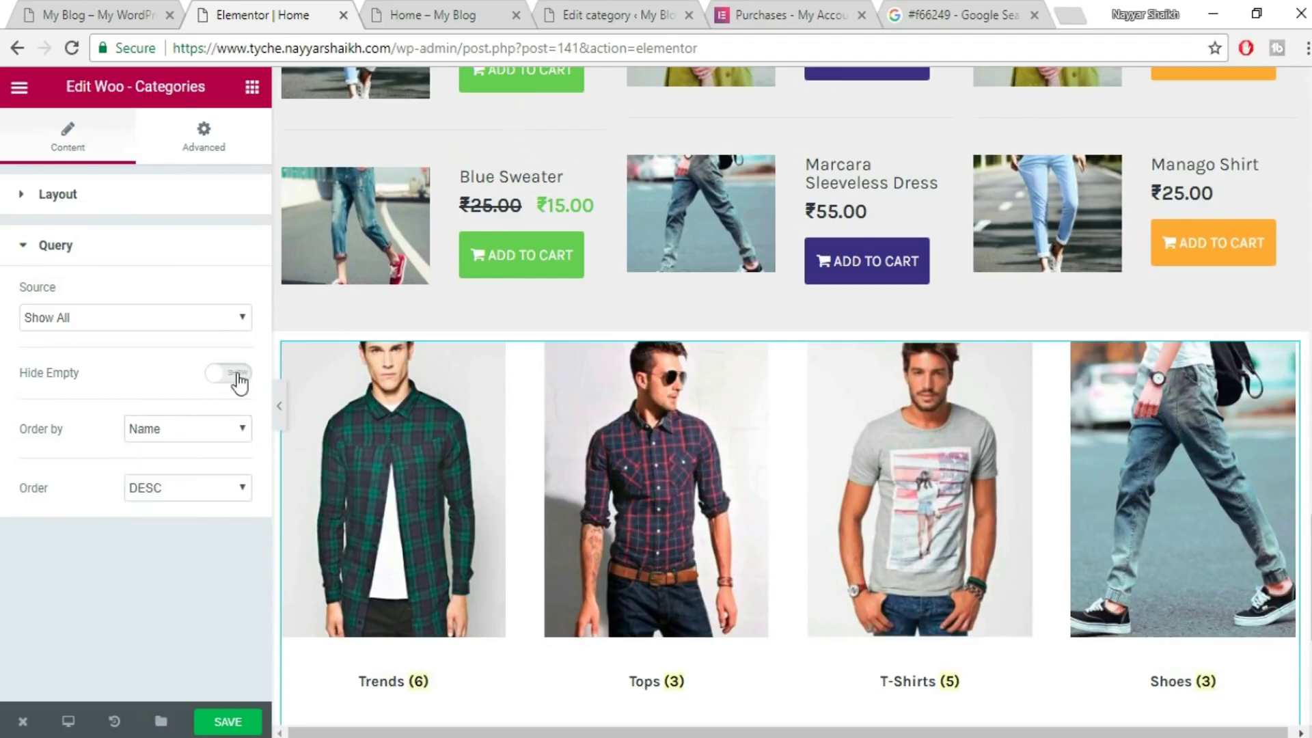
{"action": "scroll", "coordinate": [1007, 545], "scroll_direction": "down", "scroll_amount": 3}
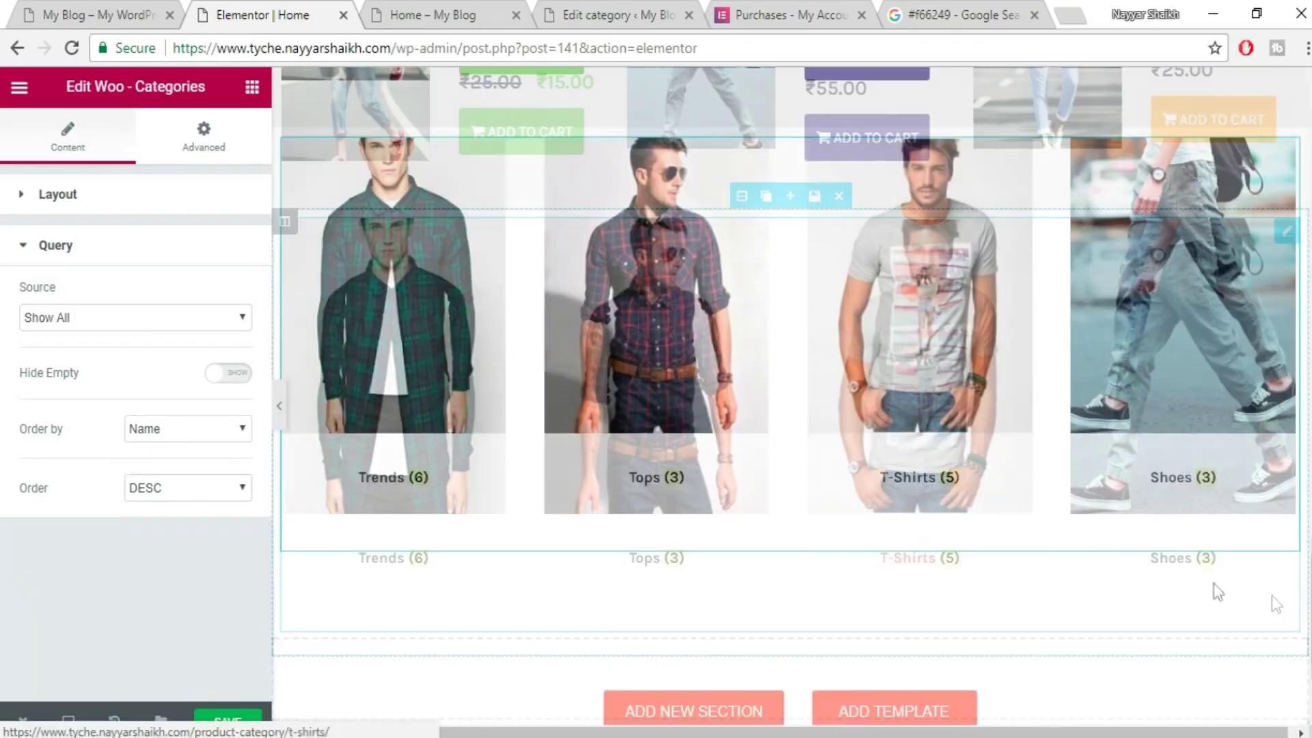
{"action": "scroll", "coordinate": [1186, 513], "scroll_direction": "up", "scroll_amount": 2}
{"action": "left_click", "coordinate": [221, 377]}
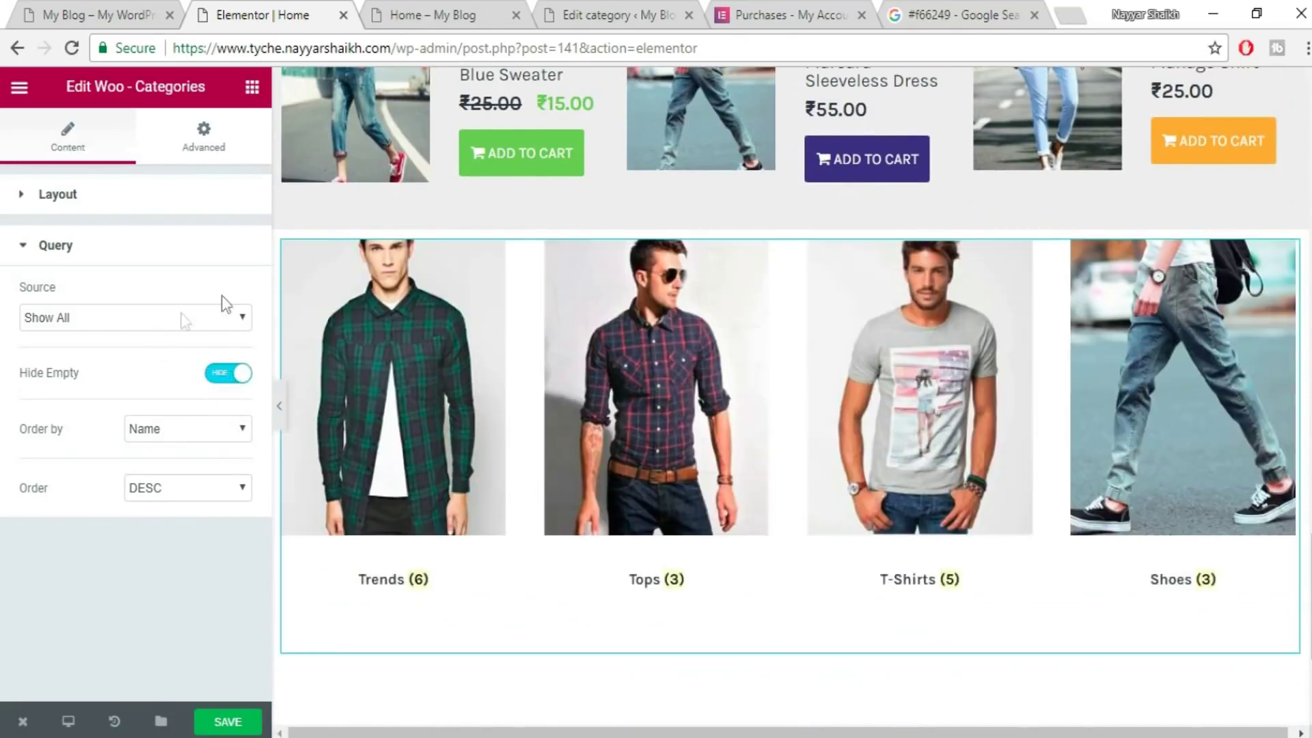
{"action": "left_click", "coordinate": [57, 245]}
{"action": "left_click", "coordinate": [239, 730]}
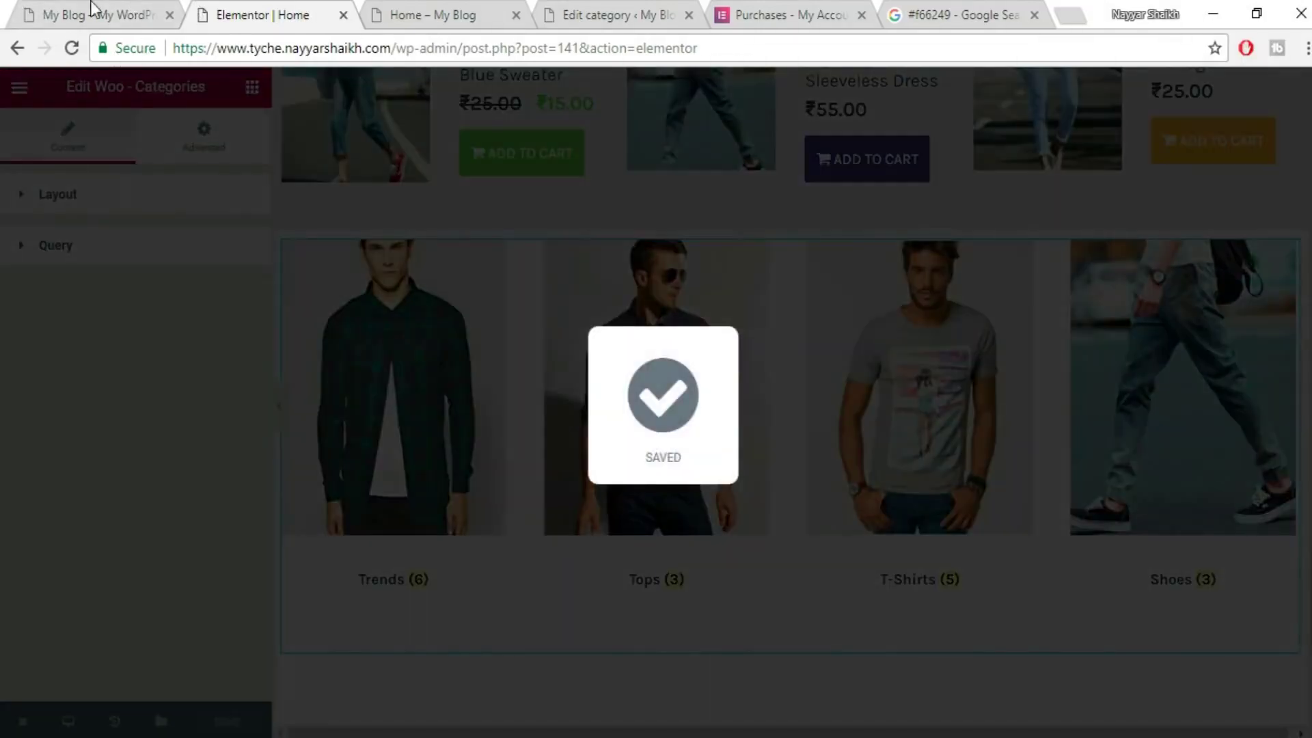
{"action": "left_click", "coordinate": [92, 9]}
- Insert the saved Title template from My Templates in a new section above the categories grid
{"action": "scroll", "coordinate": [177, 300], "scroll_direction": "up", "scroll_amount": 3}
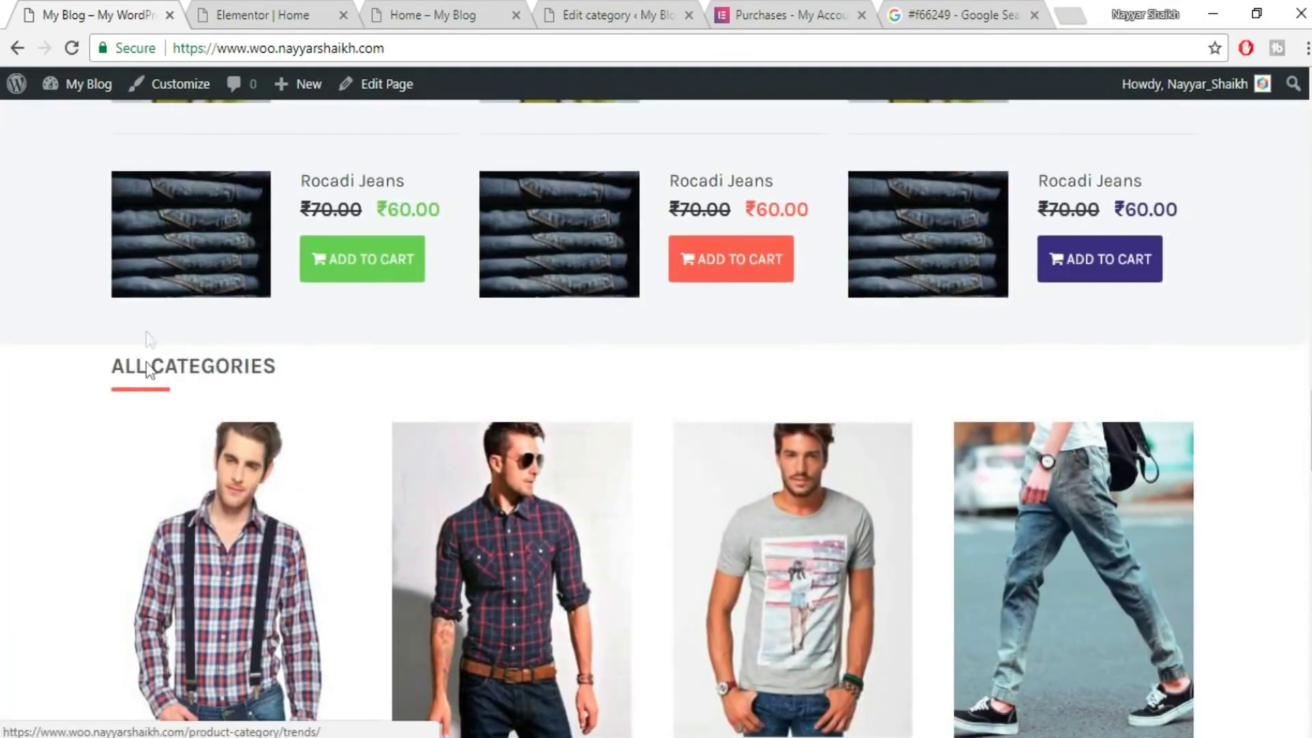
{"action": "left_click", "coordinate": [259, 12]}
{"action": "scroll", "coordinate": [793, 328], "scroll_direction": "up", "scroll_amount": 2}
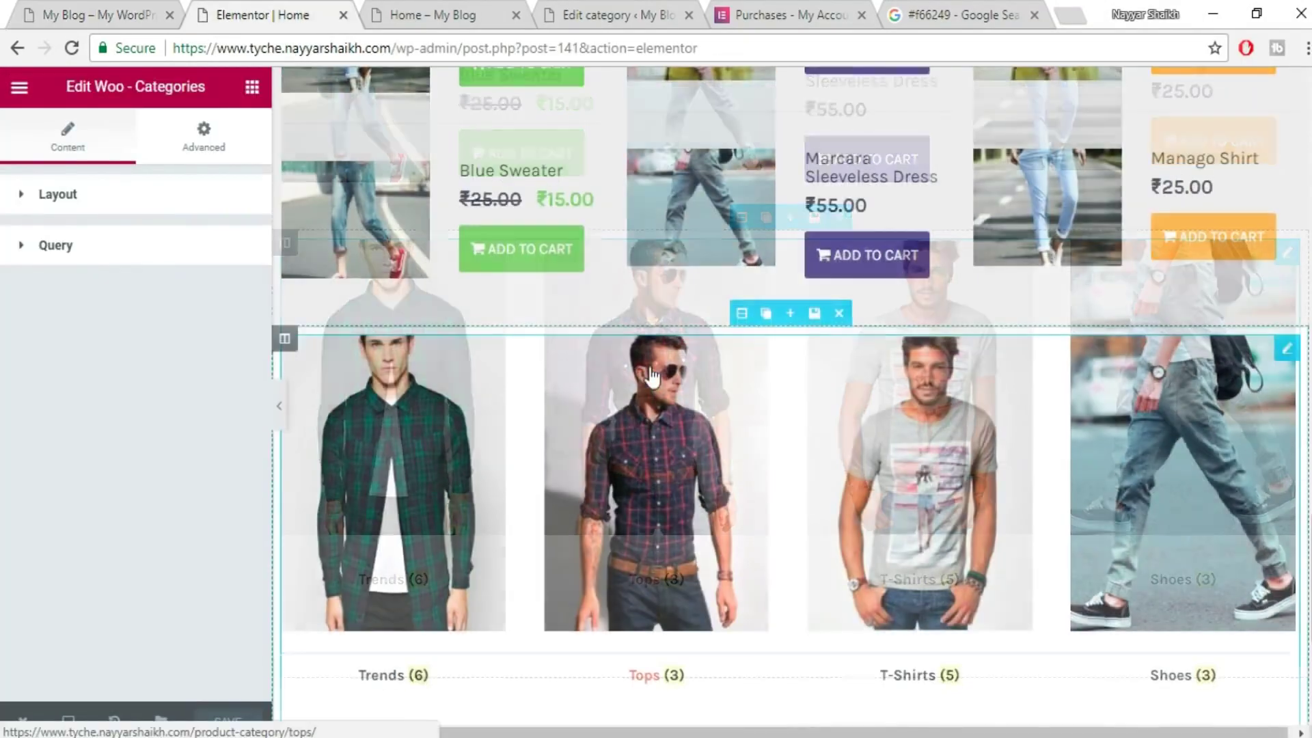
{"action": "left_click", "coordinate": [790, 321]}
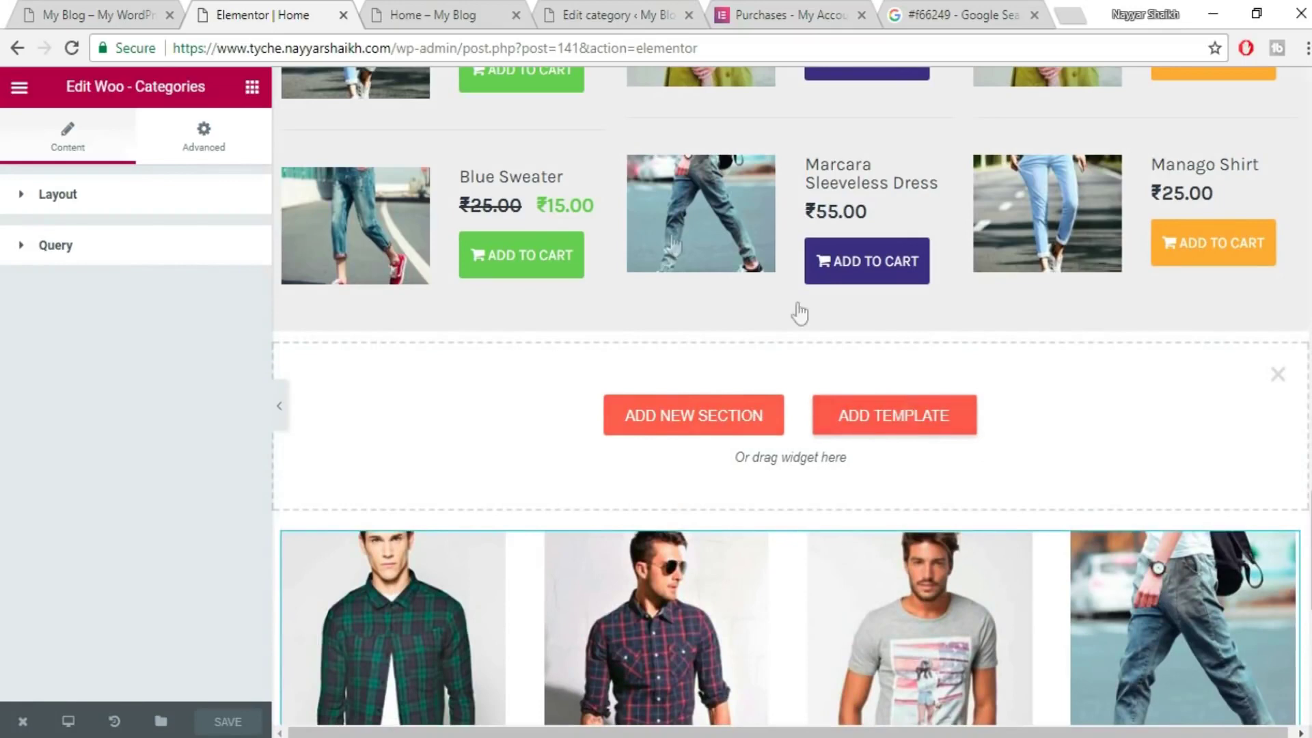
{"action": "left_click", "coordinate": [888, 415]}
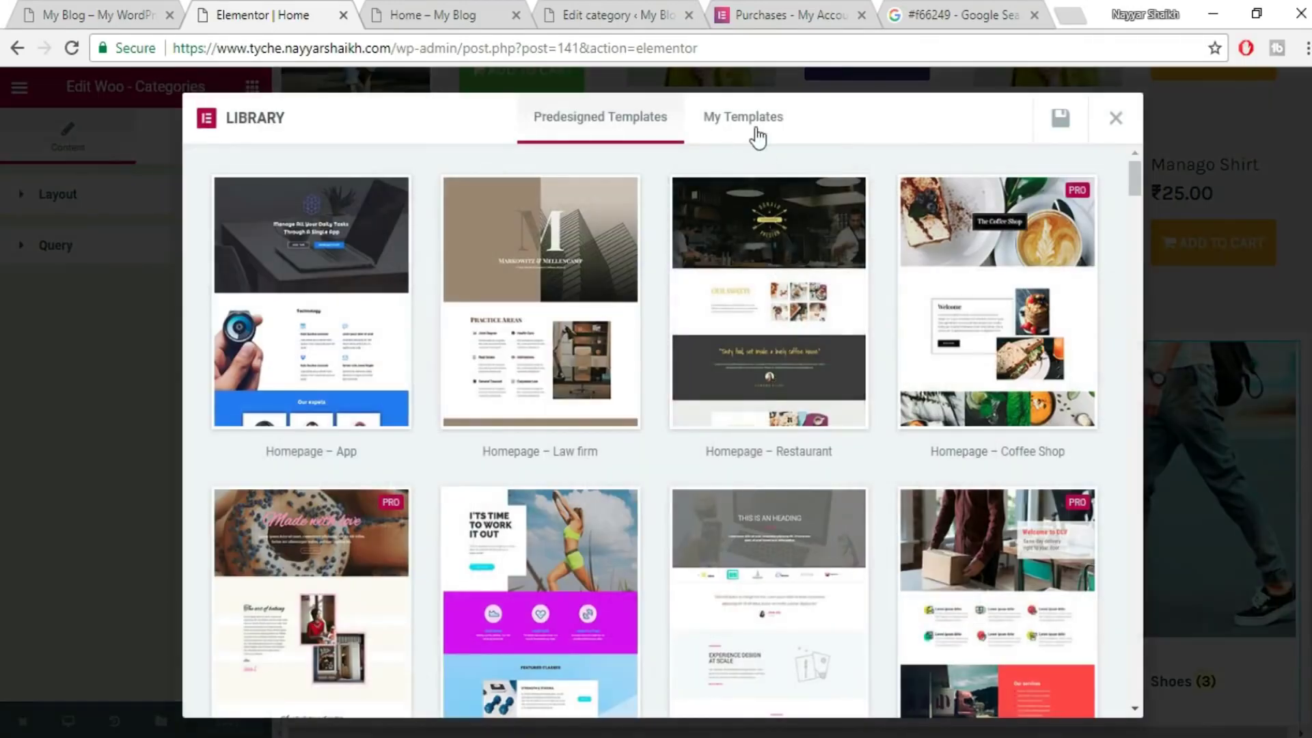
{"action": "left_click", "coordinate": [743, 118]}
{"action": "mouse_move", "coordinate": [297, 214]}
{"action": "left_click", "coordinate": [1057, 203]}
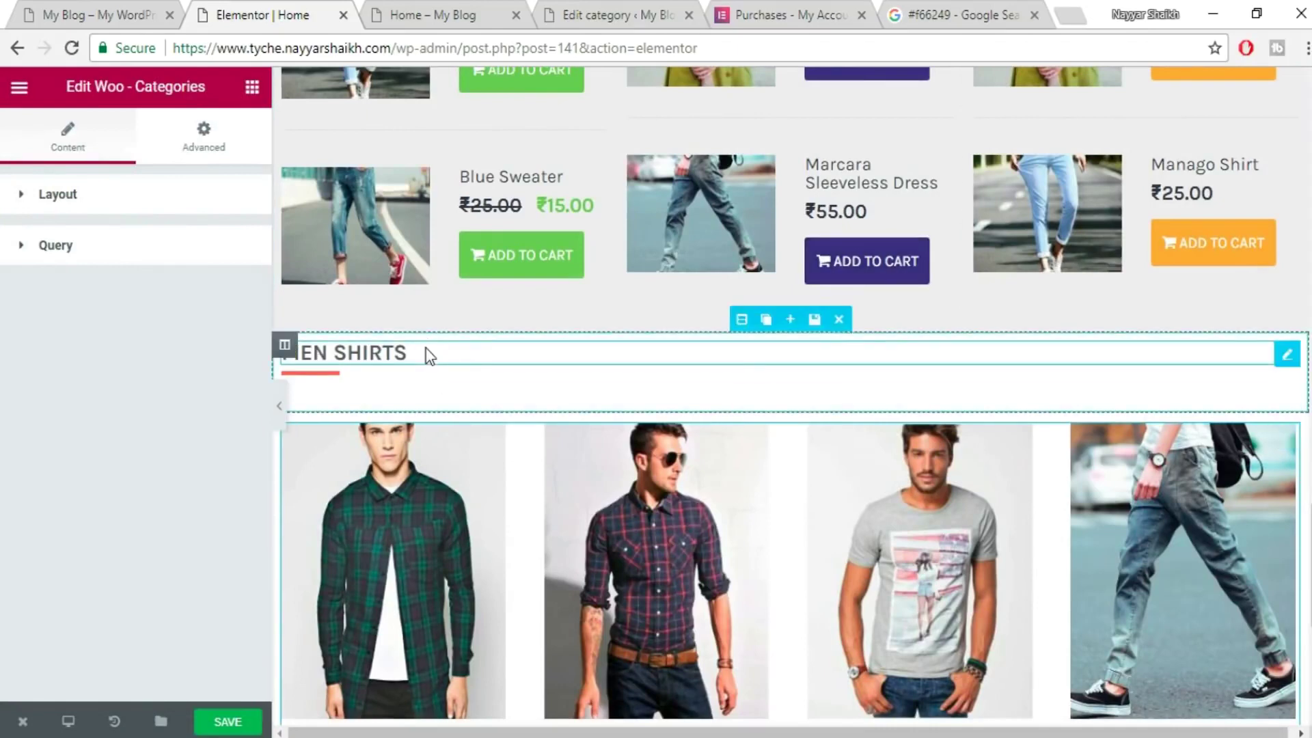
- Replace the MEN SHIRTS heading with 'ALL CATEGORIES' copied from the live site, and save
{"action": "left_click", "coordinate": [417, 351]}
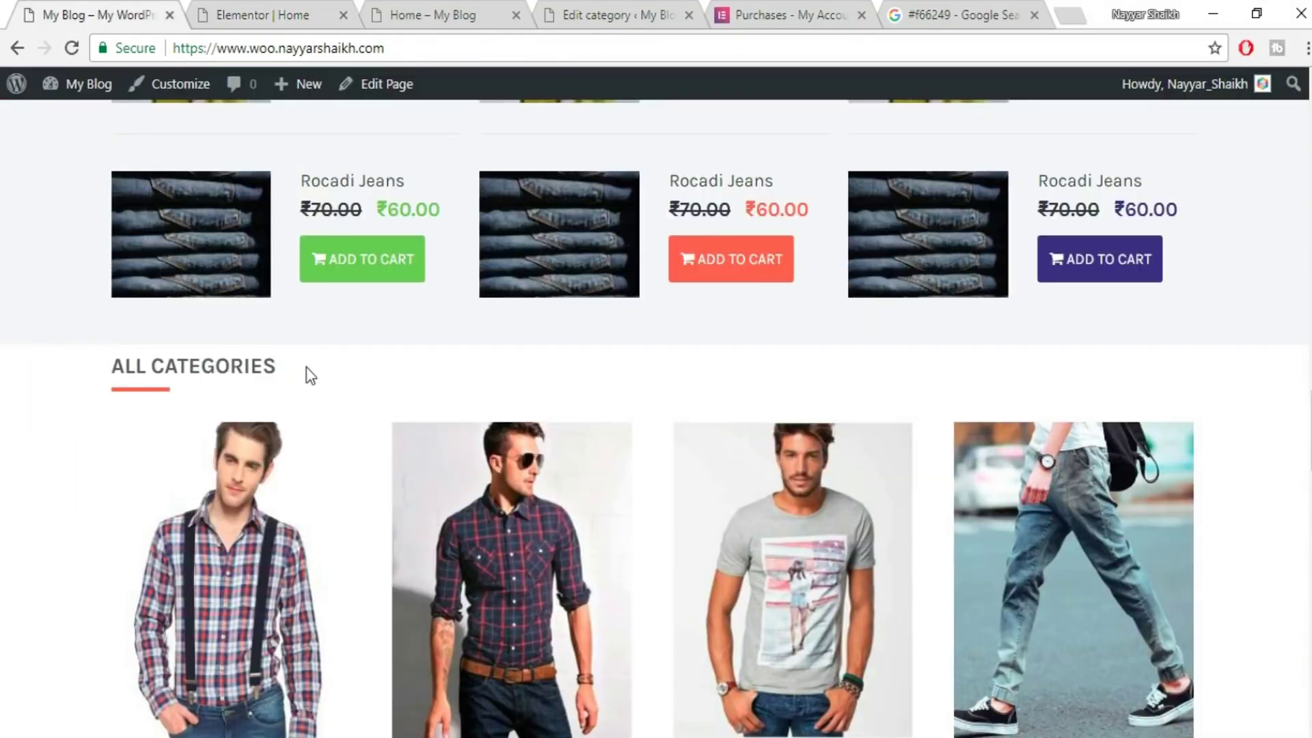
{"action": "left_click_drag", "start_coordinate": [308, 371], "coordinate": [106, 369]}
{"action": "key", "text": "ctrl+c"}
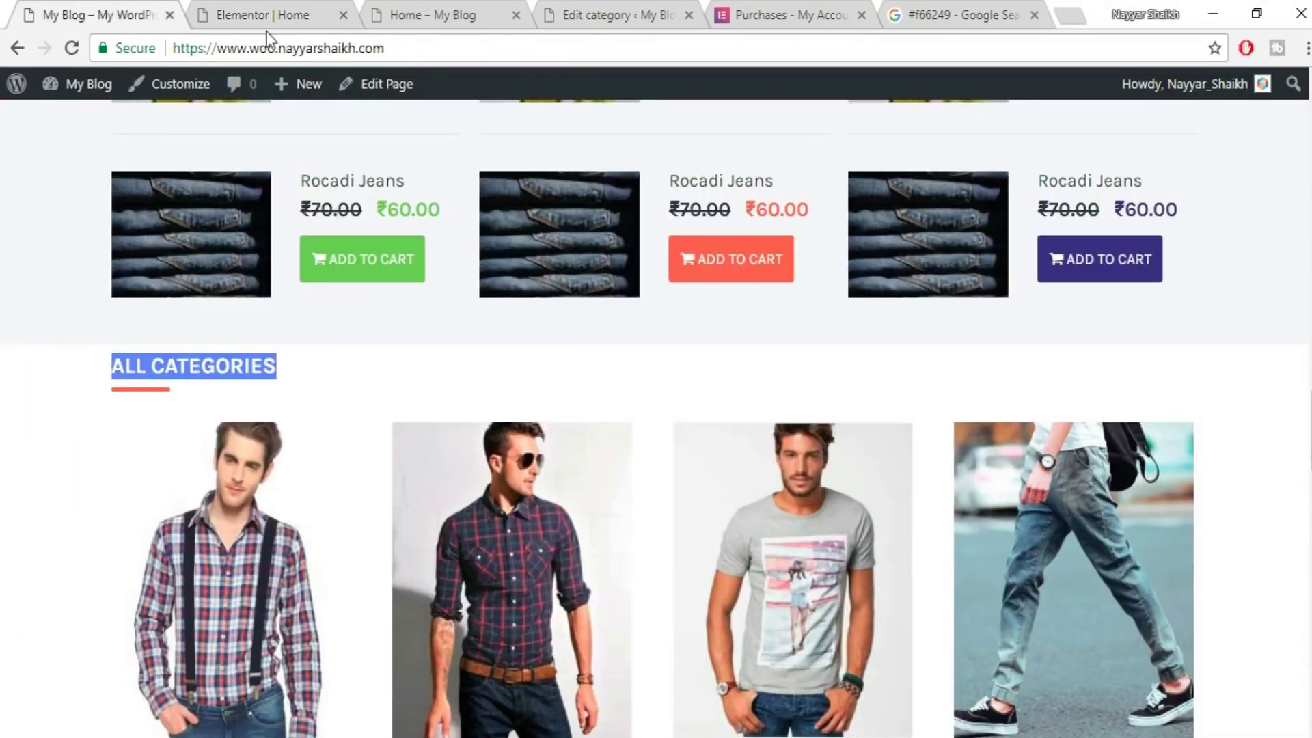
{"action": "left_click", "coordinate": [290, 13]}
{"action": "left_click", "coordinate": [184, 285]}
{"action": "key", "text": "ctrl+a"}
{"action": "key", "text": "ctrl+v"}
{"action": "left_click", "coordinate": [229, 722]}
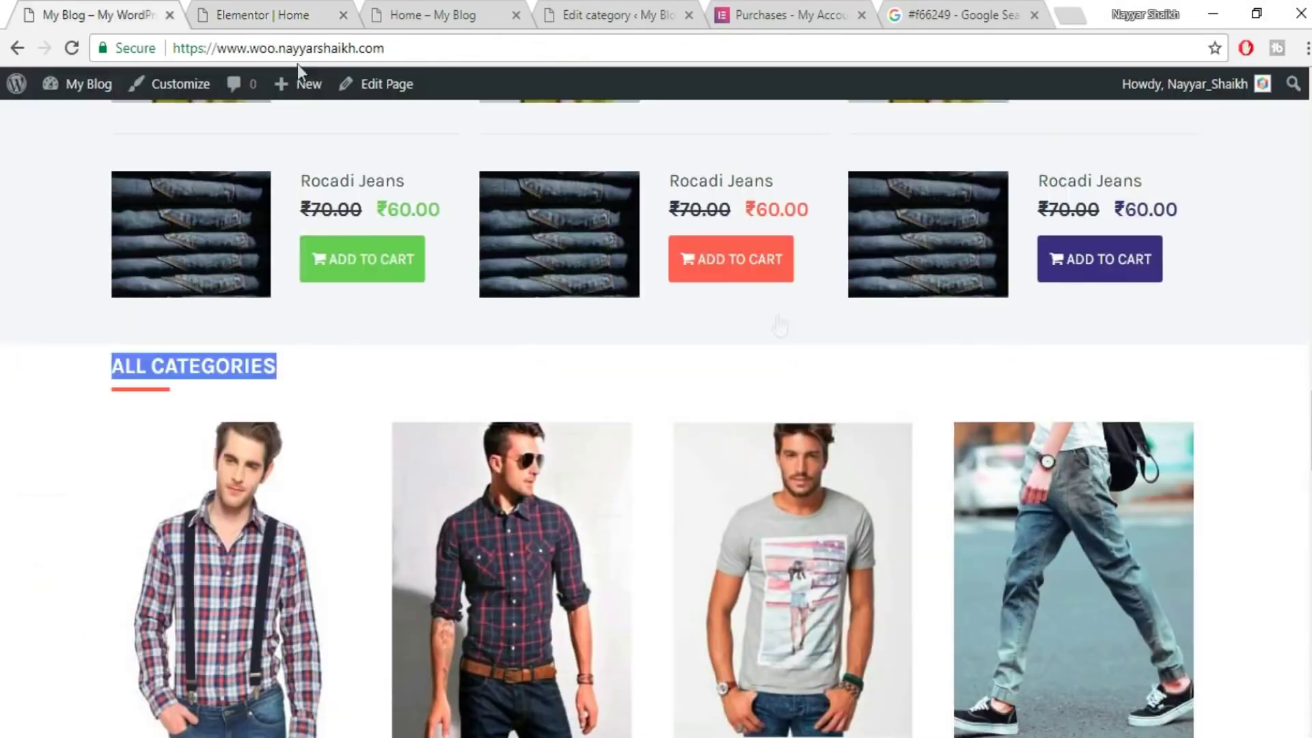
- Scroll the Home page canvas down to the empty Add New Section area below the grid
{"action": "scroll", "coordinate": [872, 527], "scroll_direction": "down", "scroll_amount": 10}
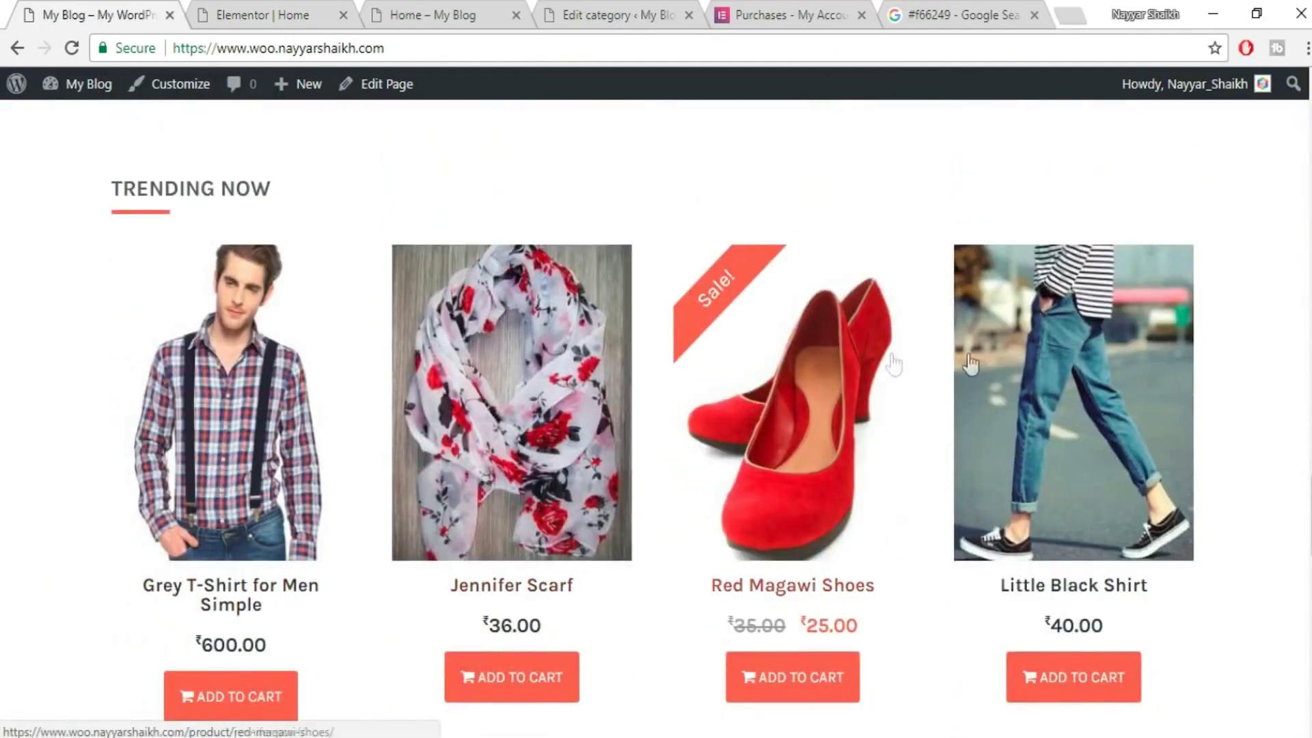
{"action": "scroll", "coordinate": [1039, 375], "scroll_direction": "down", "scroll_amount": 5}
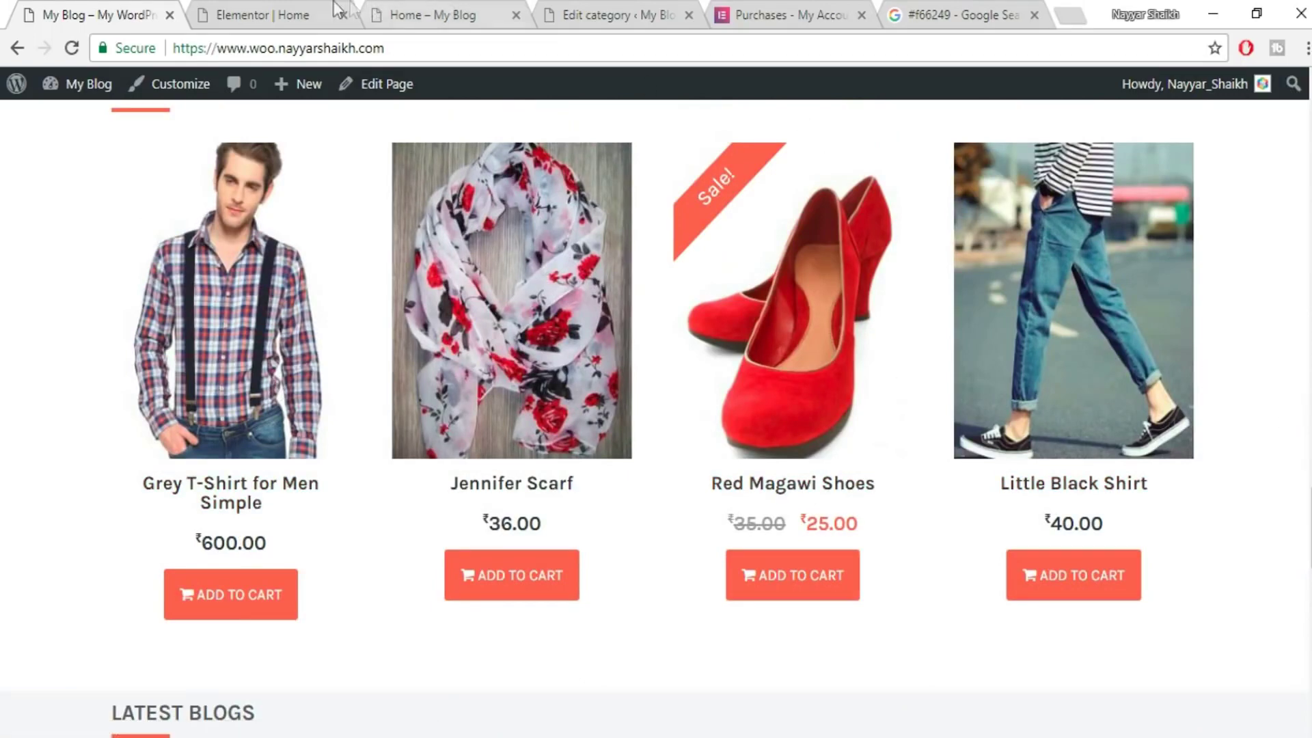
{"action": "left_click", "coordinate": [272, 1]}
{"action": "scroll", "coordinate": [878, 355], "scroll_direction": "down", "scroll_amount": 1}
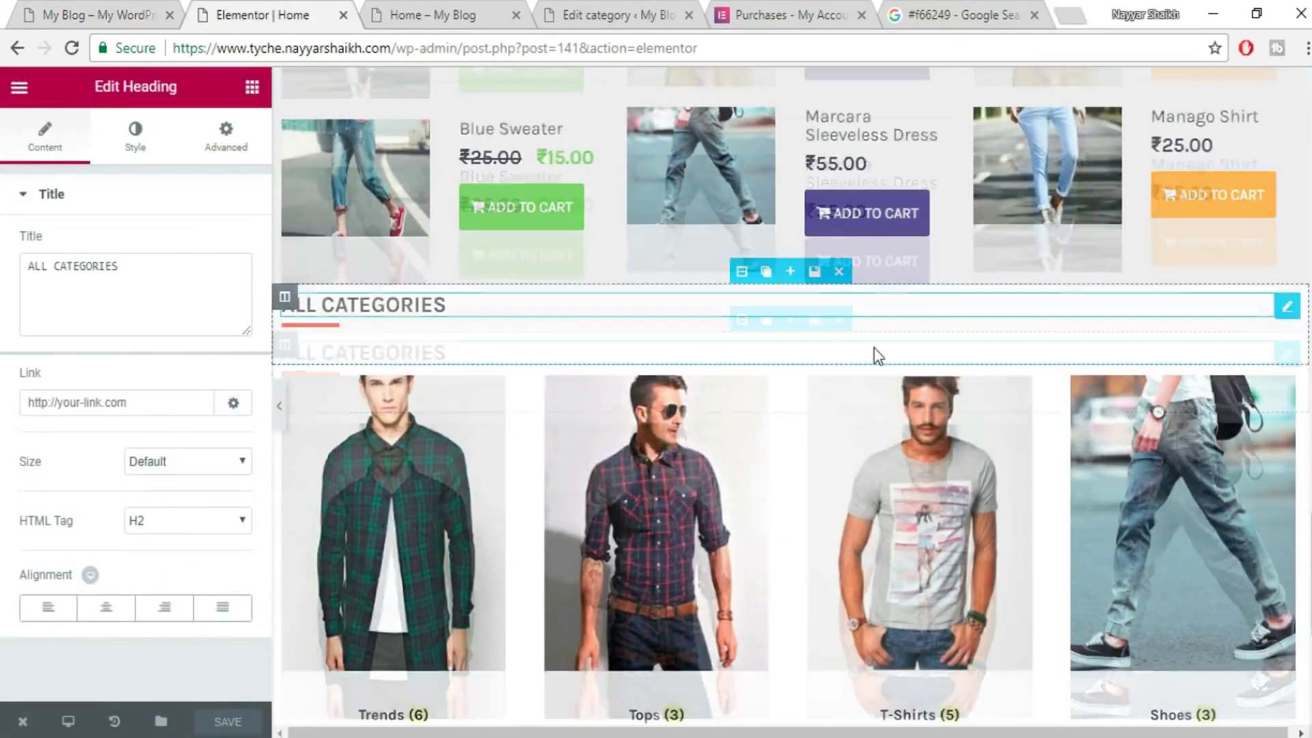
{"action": "scroll", "coordinate": [881, 372], "scroll_direction": "down", "scroll_amount": 5}
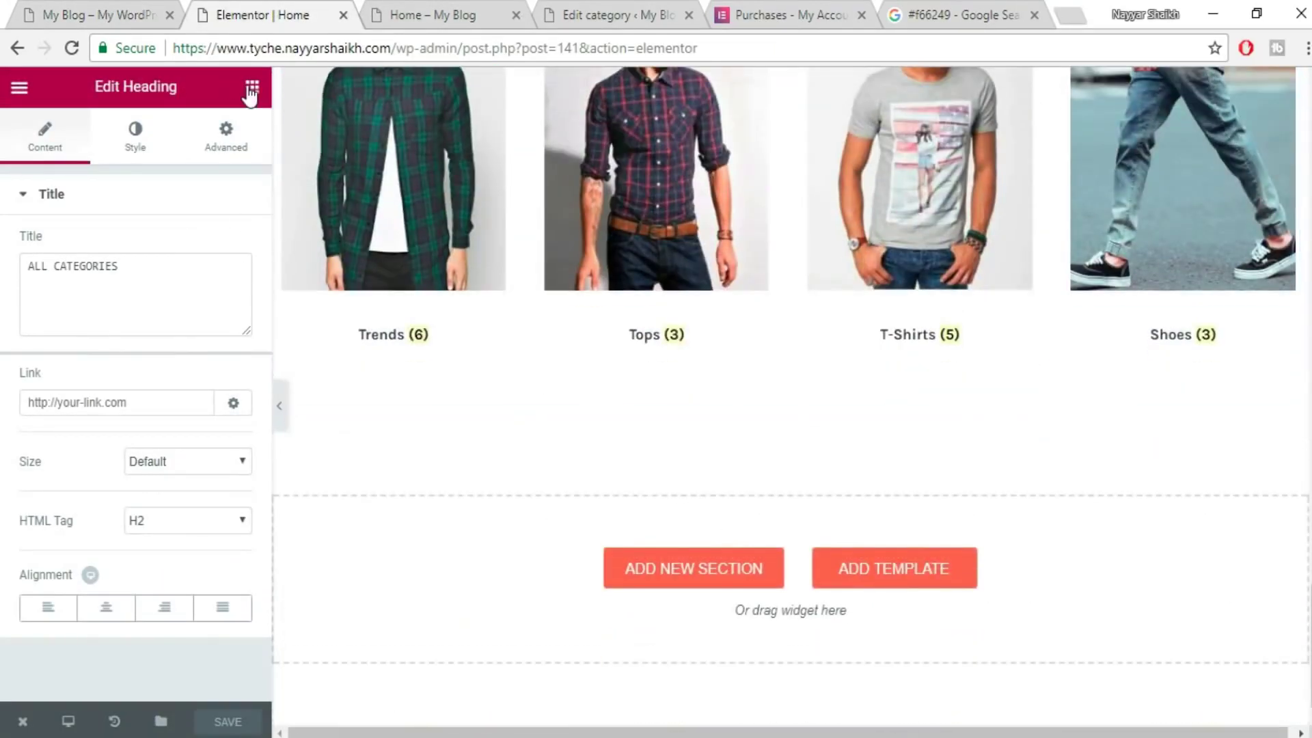
- Drag a Woo - Products widget into the drop zone below the category grid
{"action": "left_click", "coordinate": [251, 89]}
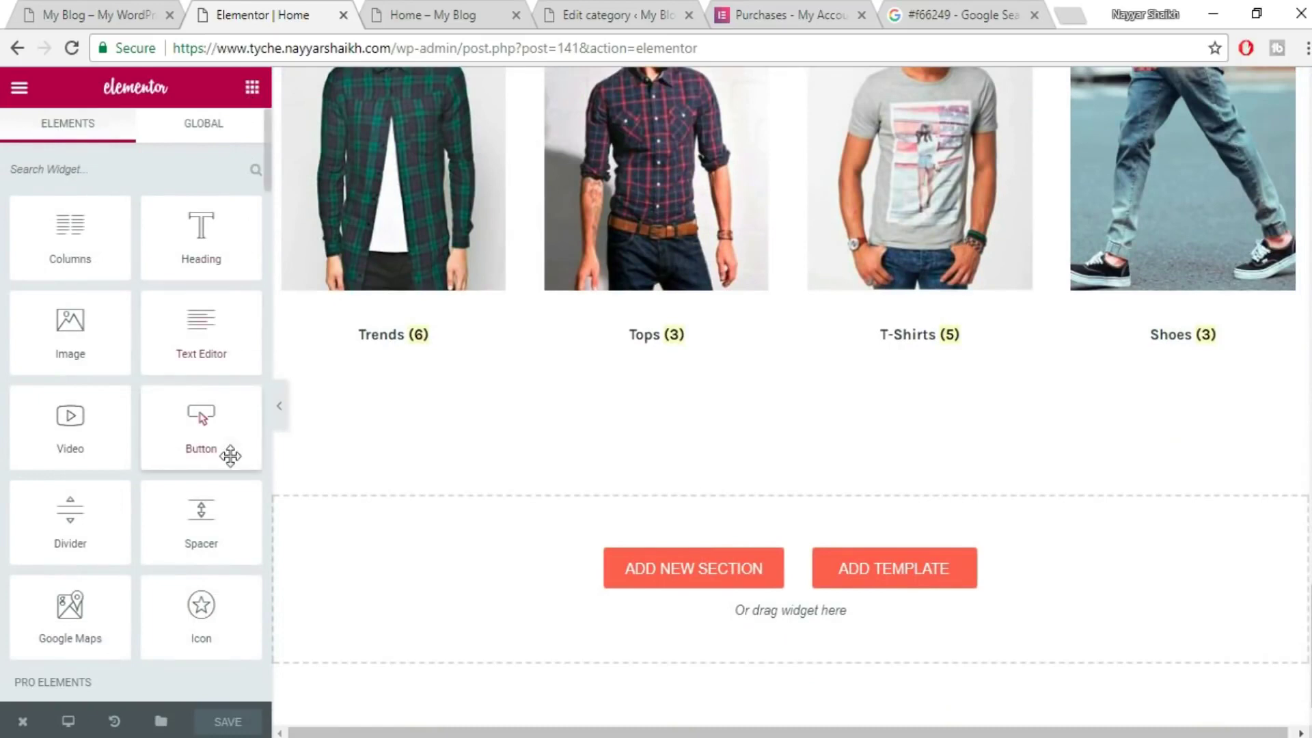
{"action": "scroll", "coordinate": [228, 447], "scroll_direction": "down", "scroll_amount": 10}
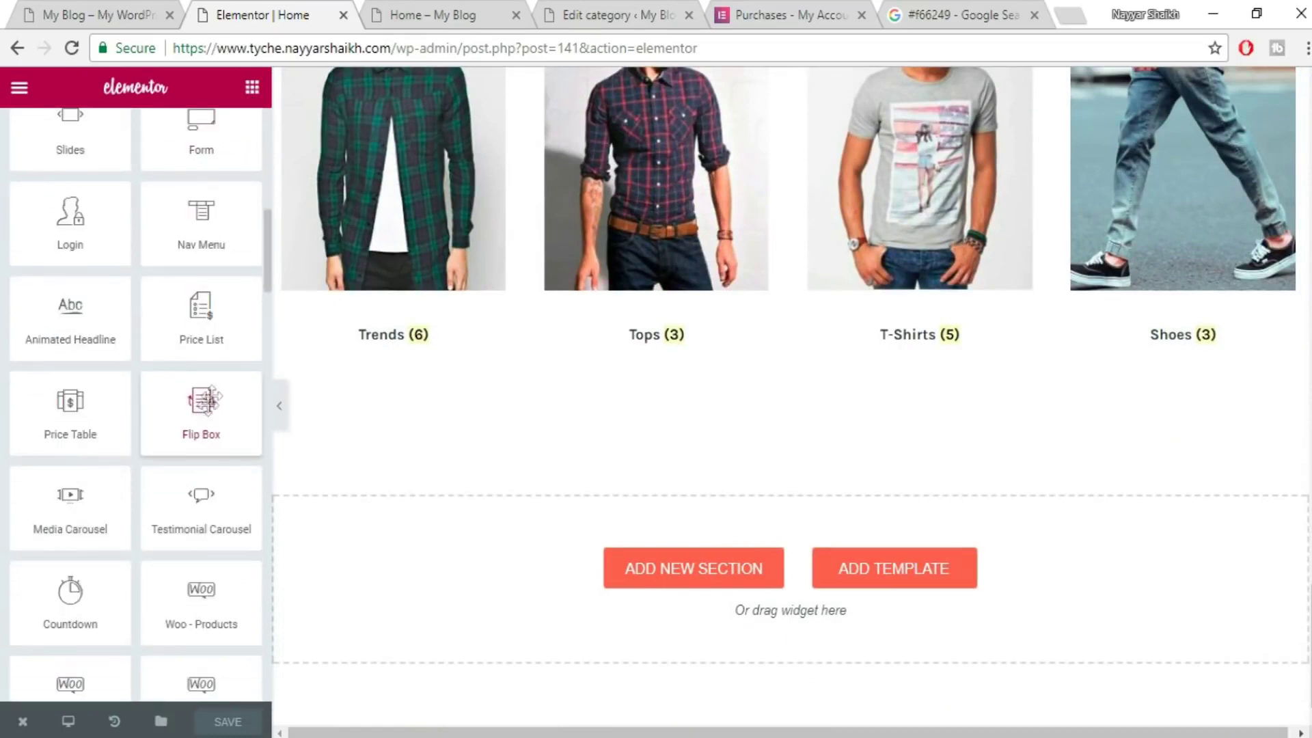
{"action": "scroll", "coordinate": [205, 438], "scroll_direction": "down", "scroll_amount": 2}
{"action": "left_click_drag", "start_coordinate": [203, 505], "coordinate": [814, 542]}
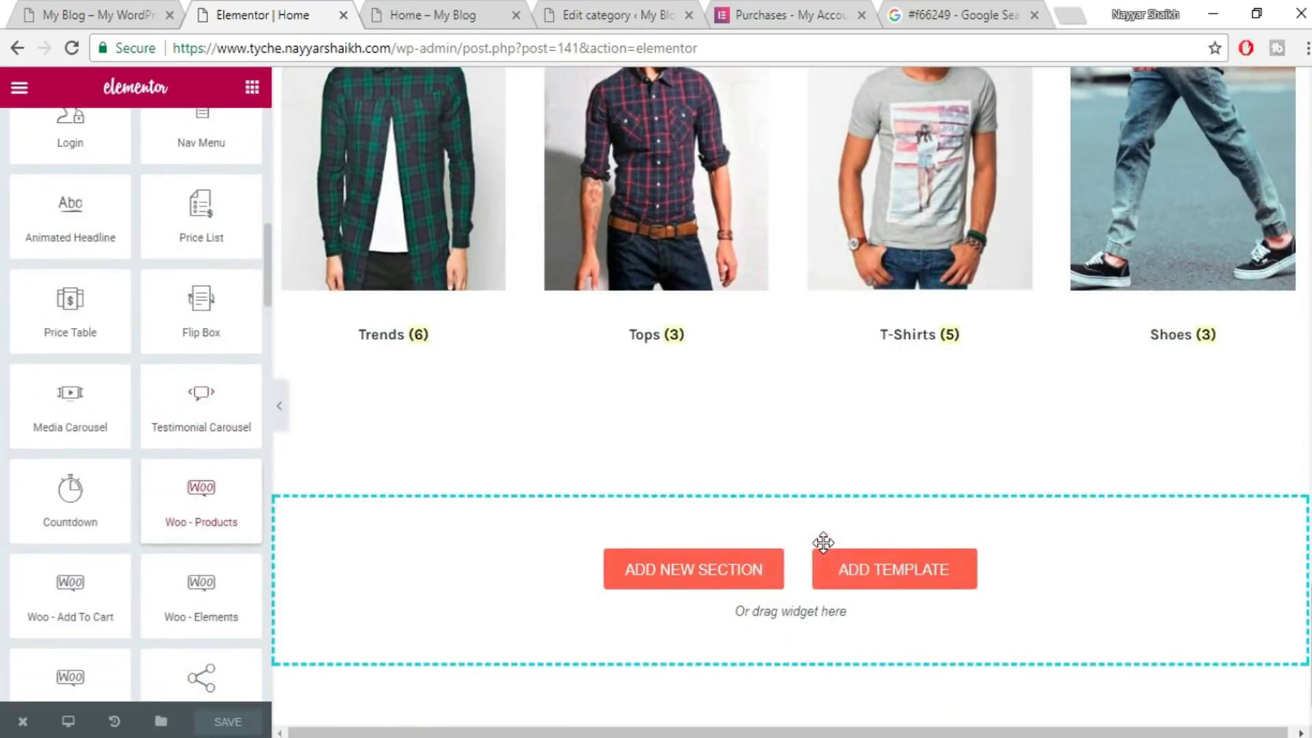
{"action": "scroll", "coordinate": [795, 475], "scroll_direction": "down", "scroll_amount": 1}
{"action": "scroll", "coordinate": [795, 475], "scroll_direction": "down", "scroll_amount": 4}
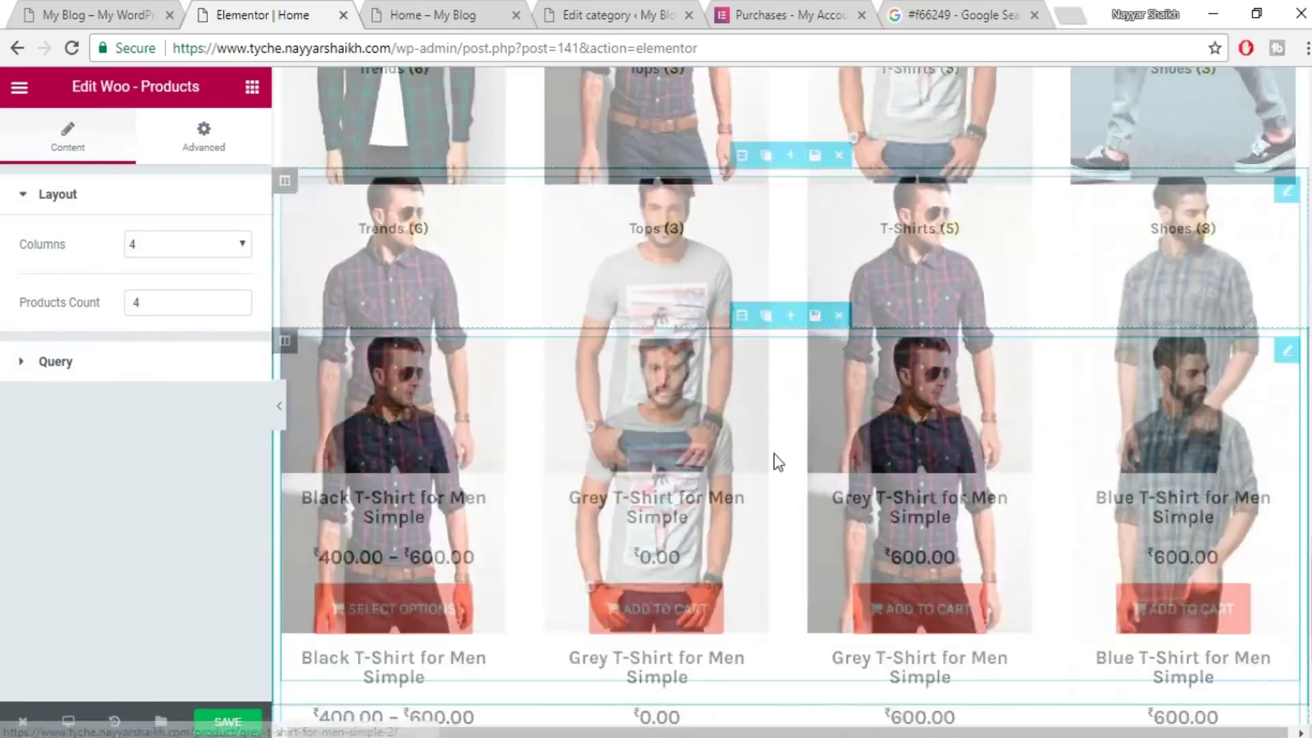
- Limit the product grid's Query to the Jeans category only, and save the page
{"action": "left_click", "coordinate": [125, 372]}
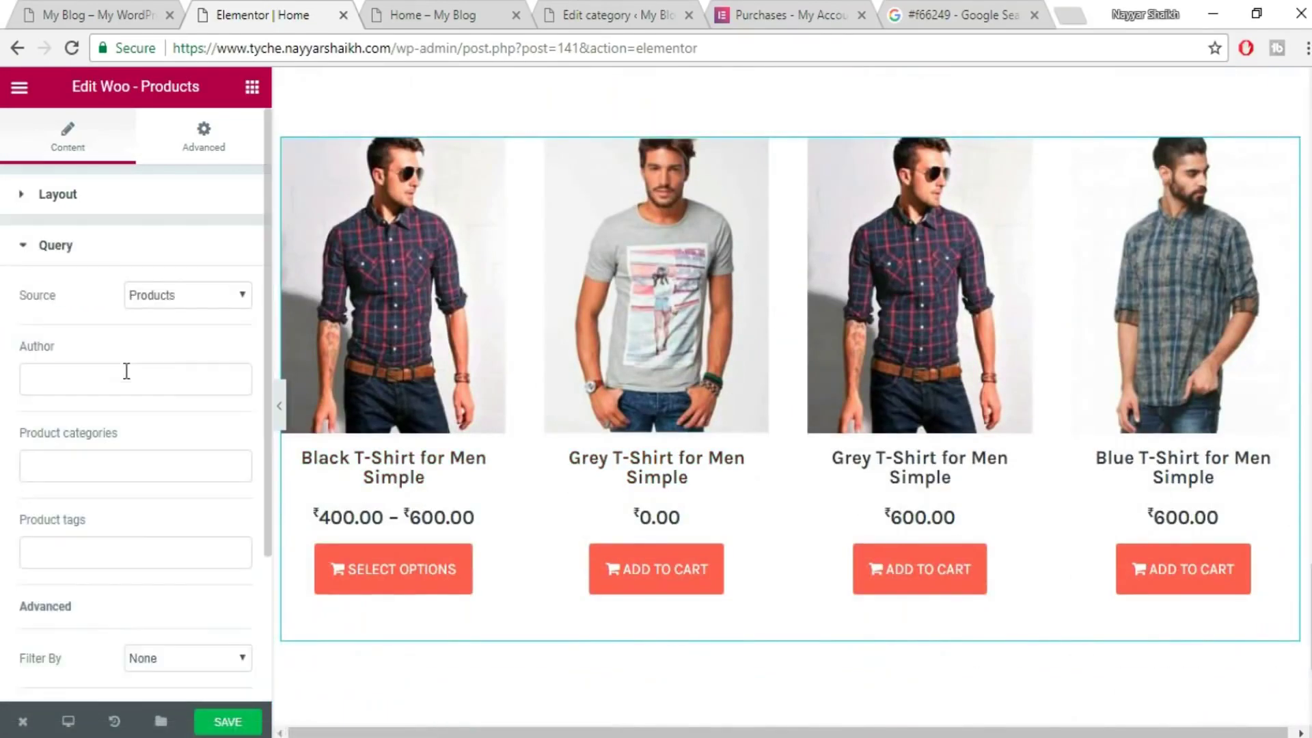
{"action": "scroll", "coordinate": [179, 431], "scroll_direction": "down", "scroll_amount": 3}
{"action": "left_click", "coordinate": [146, 272]}
{"action": "left_click", "coordinate": [122, 483]}
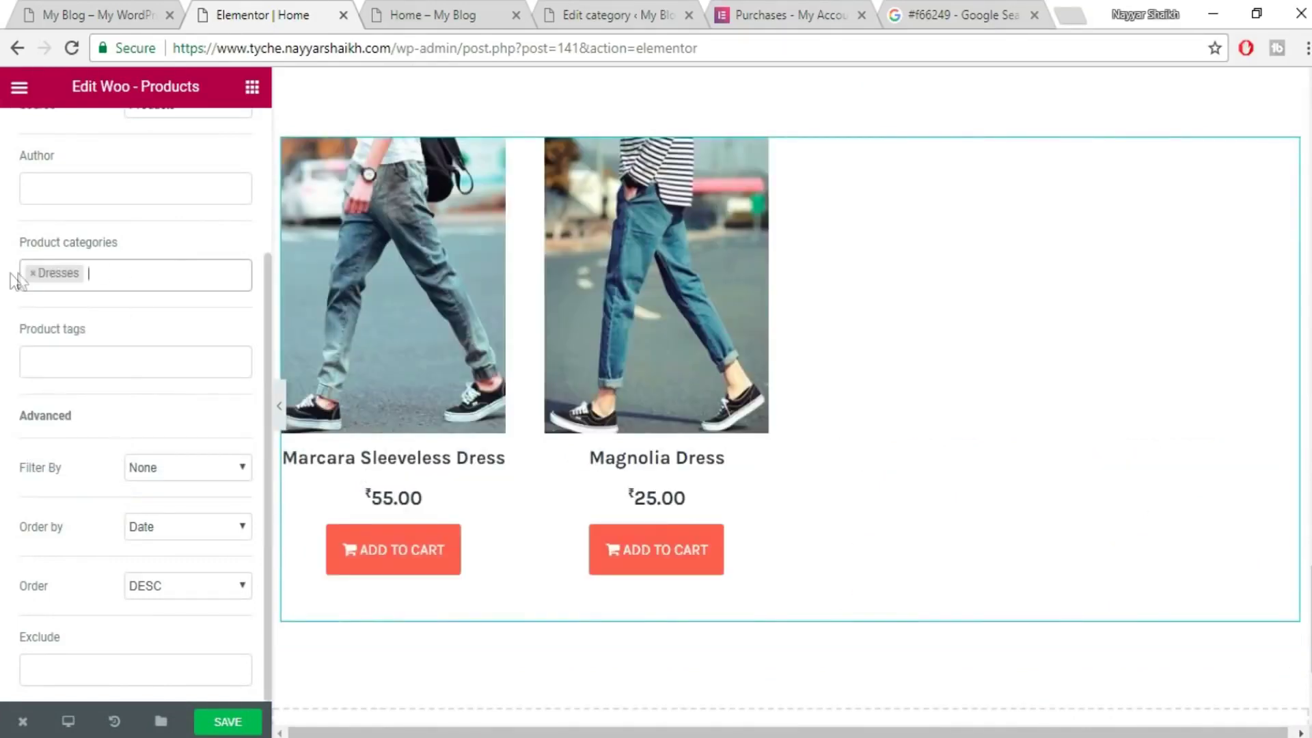
{"action": "left_click", "coordinate": [30, 278]}
{"action": "left_click", "coordinate": [33, 274]}
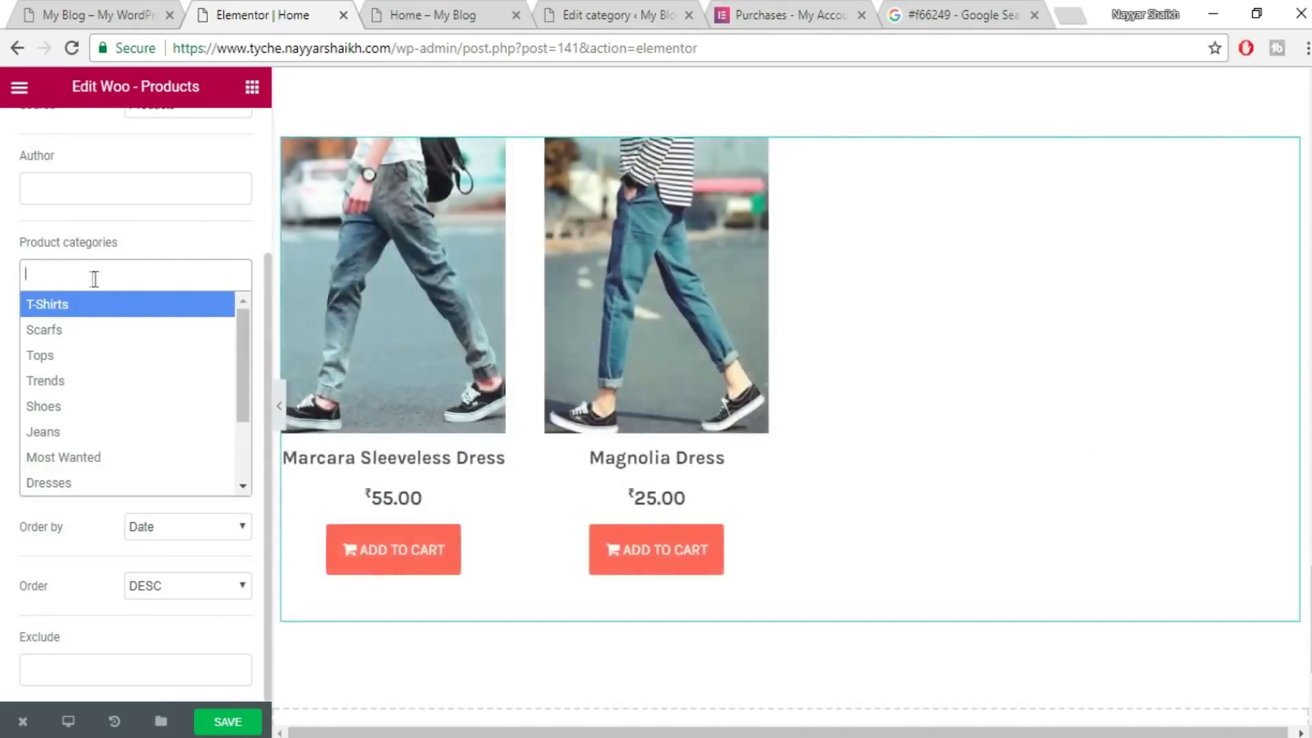
{"action": "left_click", "coordinate": [99, 360]}
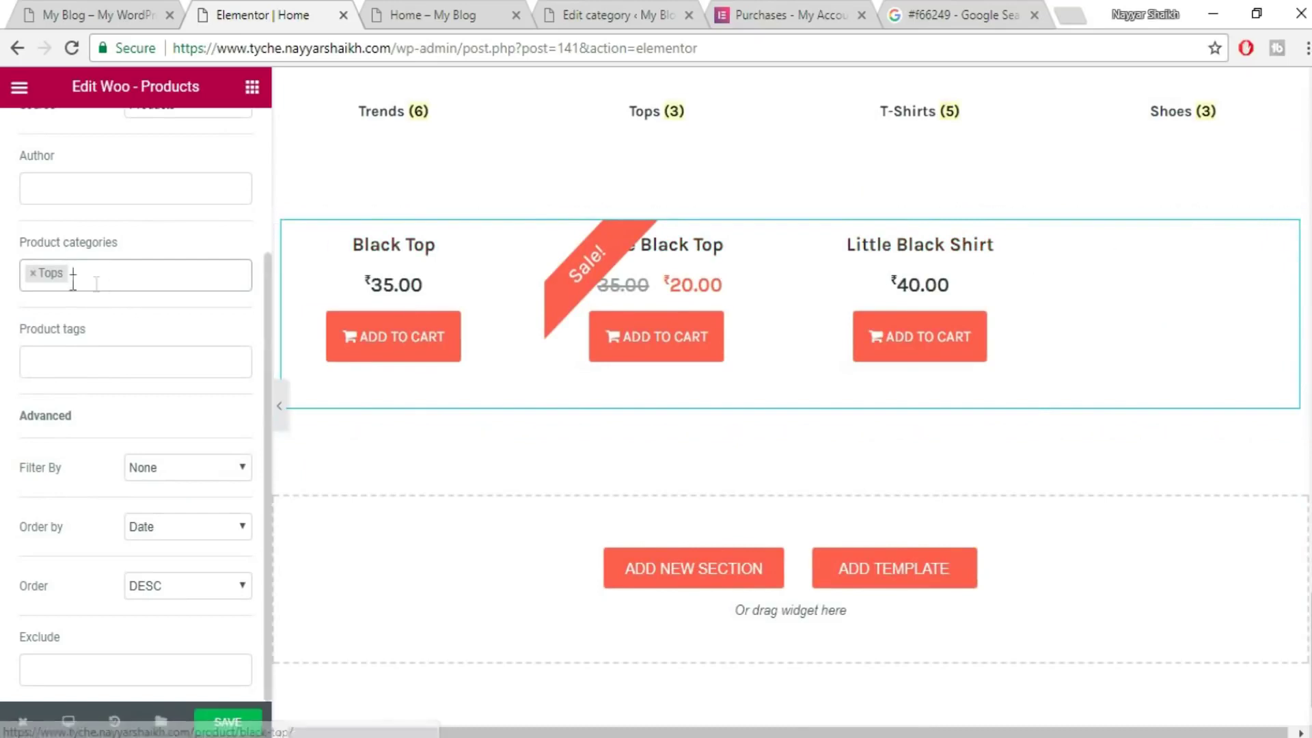
{"action": "left_click", "coordinate": [31, 274]}
{"action": "left_click", "coordinate": [106, 441]}
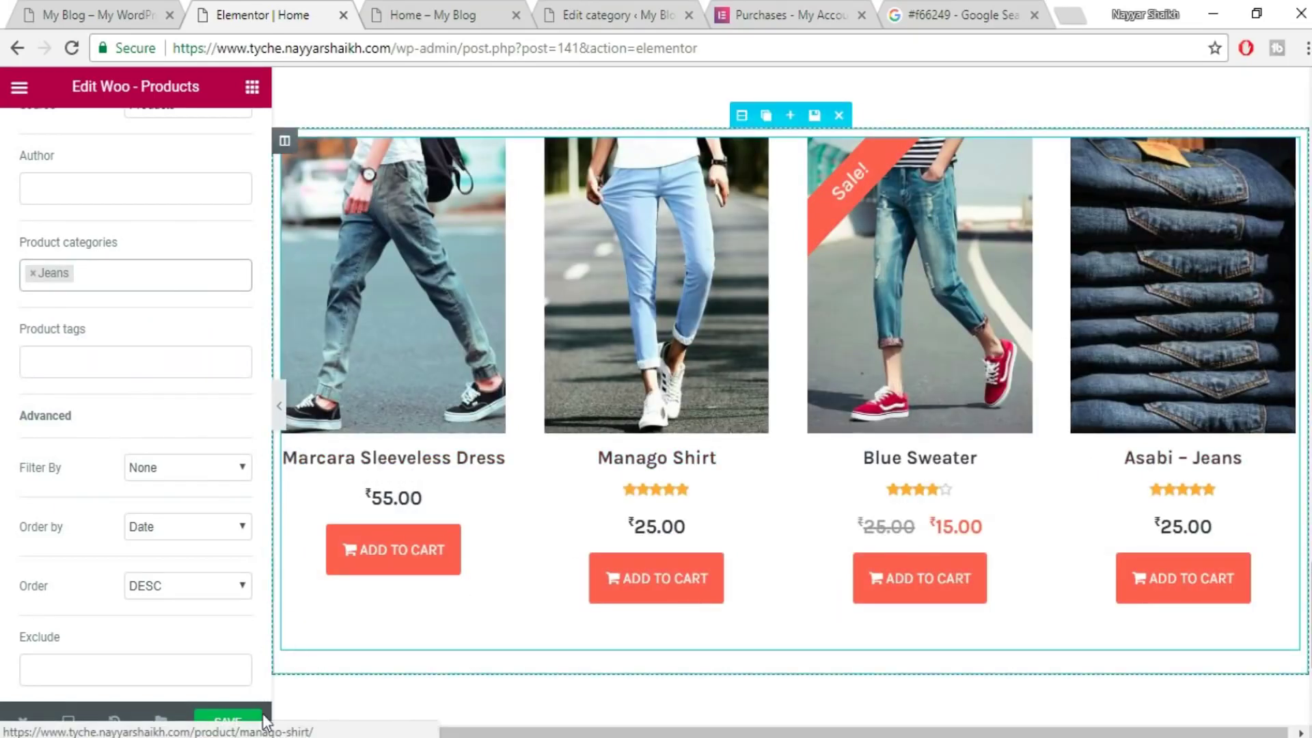
{"action": "left_click", "coordinate": [226, 726]}
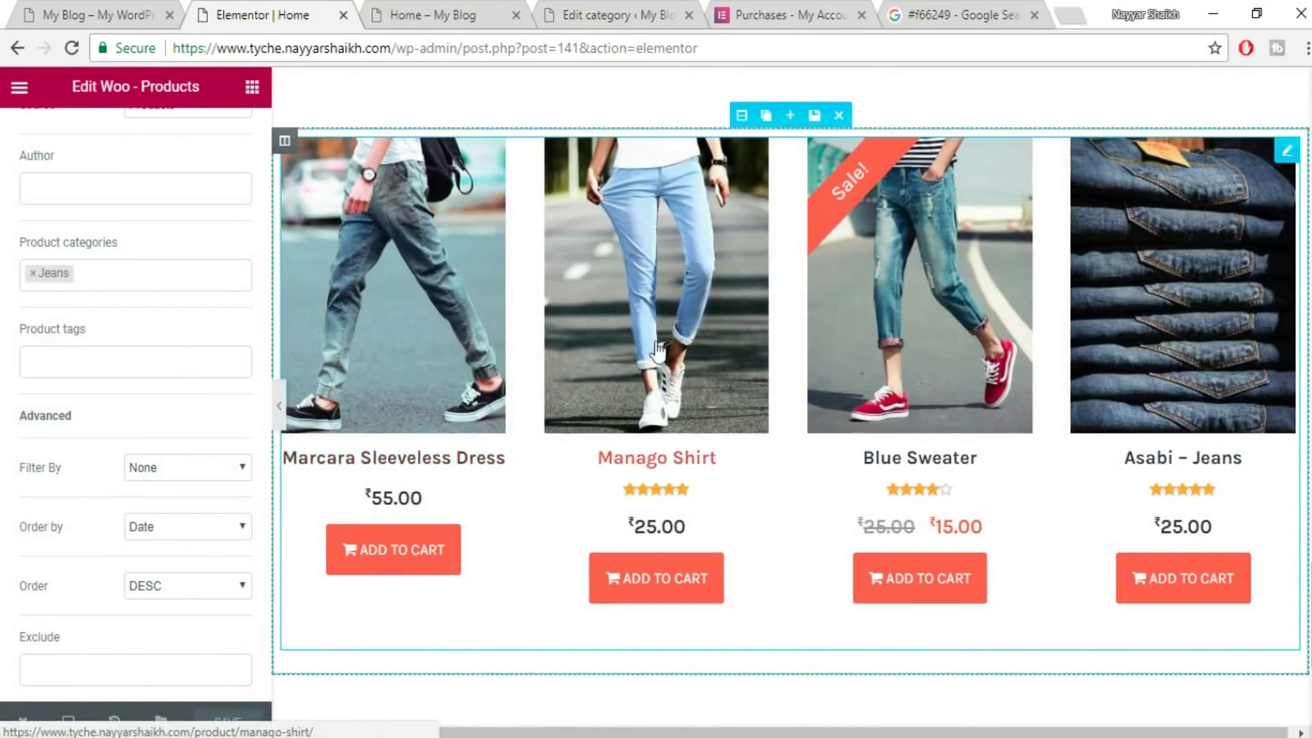
{"action": "scroll", "coordinate": [656, 356], "scroll_direction": "up", "scroll_amount": 1}
{"action": "scroll", "coordinate": [656, 356], "scroll_direction": "up", "scroll_amount": 2}
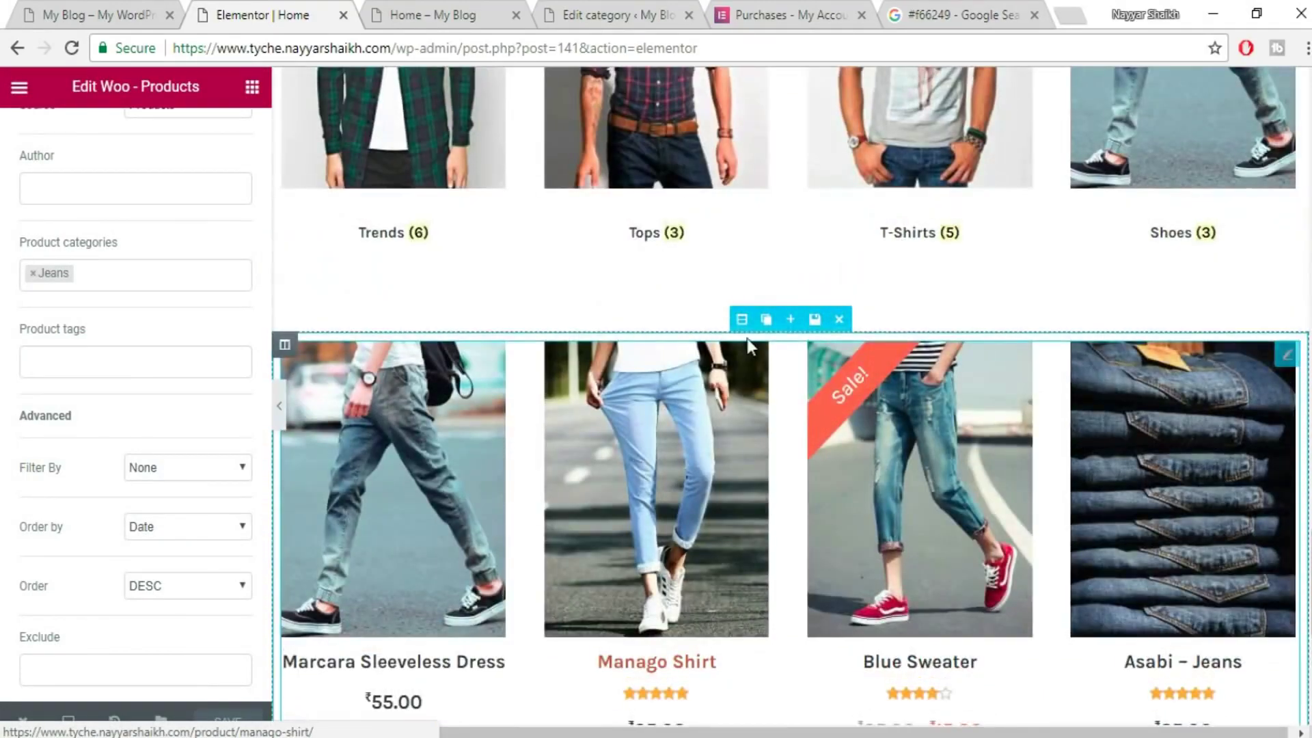
- Insert the saved Title template in a new section above the Jeans product grid
{"action": "left_click", "coordinate": [791, 320]}
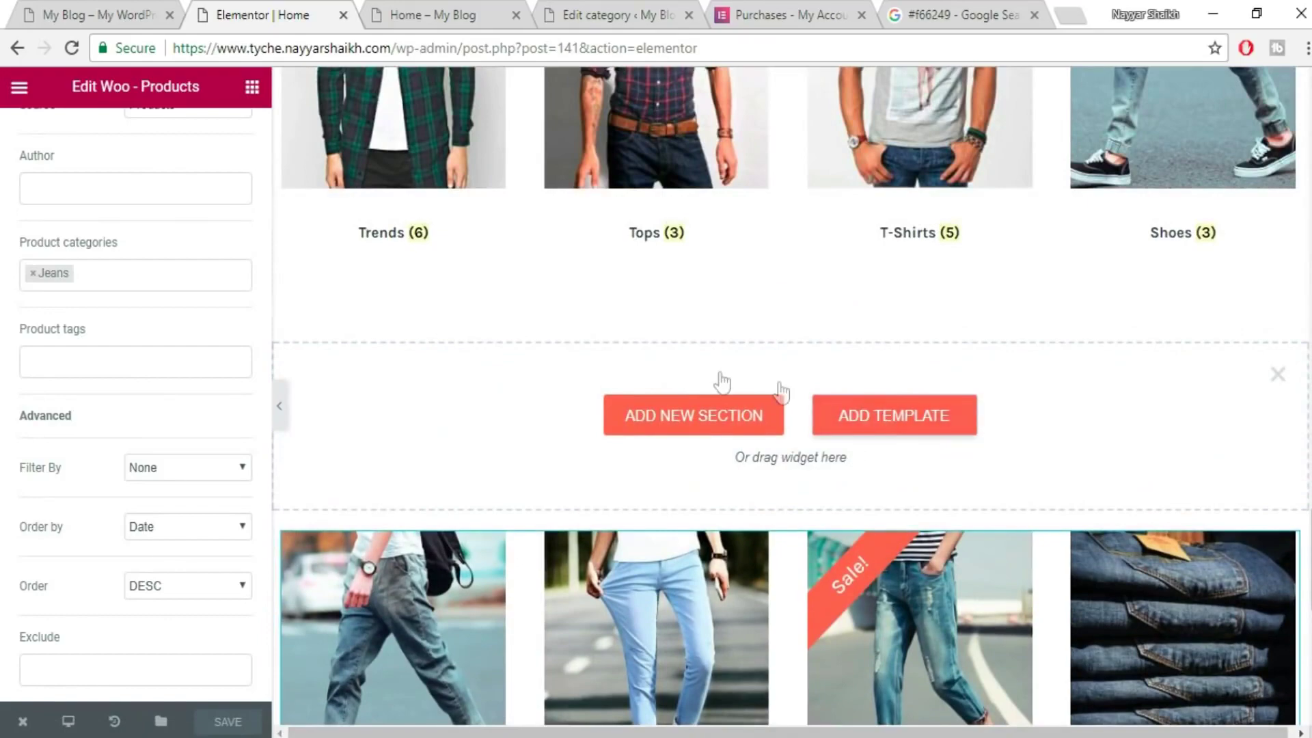
{"action": "left_click", "coordinate": [893, 415]}
{"action": "left_click", "coordinate": [789, 123]}
{"action": "left_click", "coordinate": [1055, 202]}
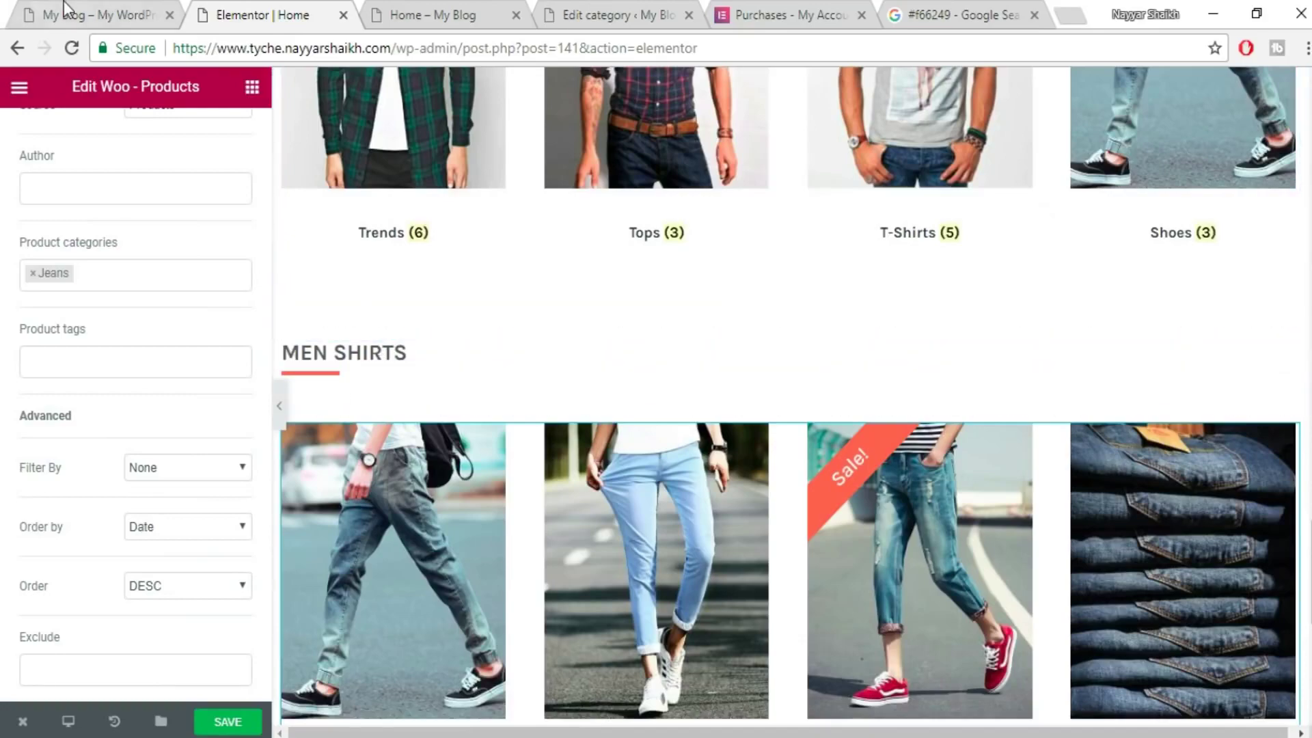
- Replace the MEN SHIRTS heading with 'TRENDING NOW' copied from the live site, and save
{"action": "left_click", "coordinate": [64, 9]}
{"action": "scroll", "coordinate": [198, 457], "scroll_direction": "up", "scroll_amount": 4}
{"action": "left_click_drag", "start_coordinate": [103, 418], "coordinate": [426, 403]}
{"action": "key", "text": "ctrl+c"}
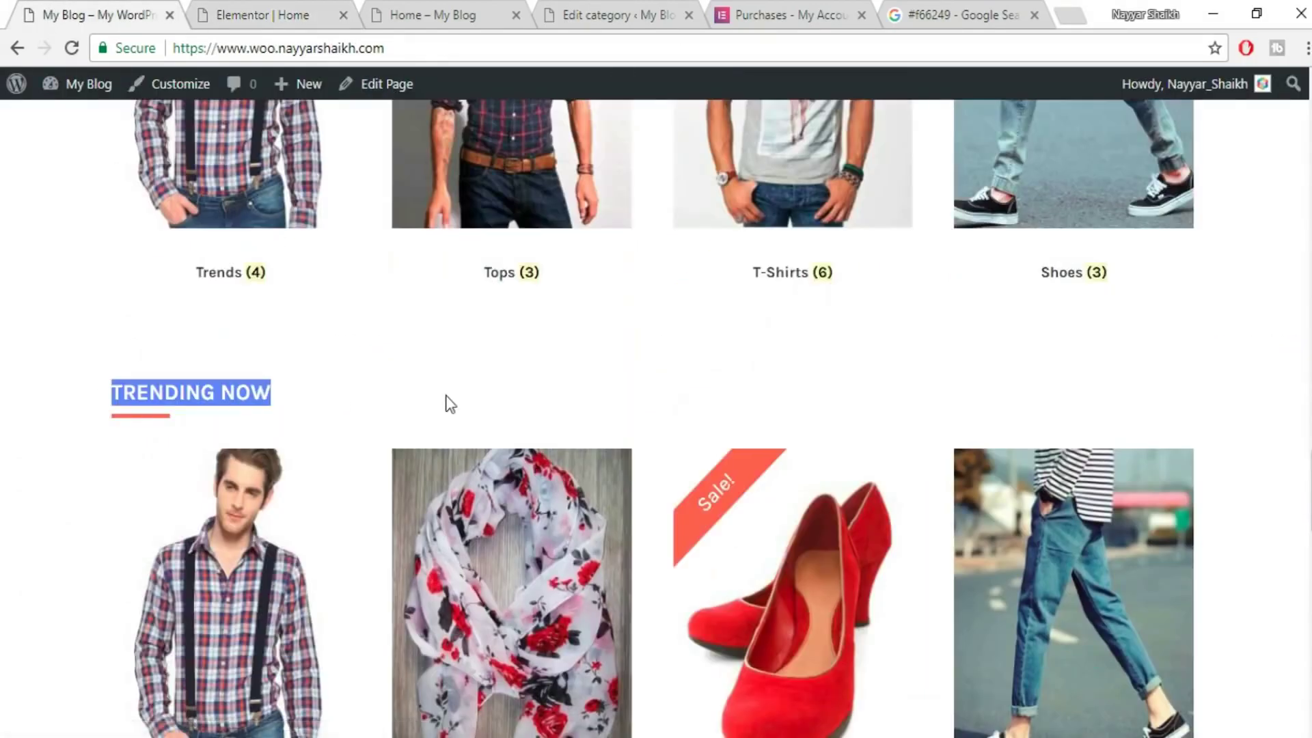
{"action": "left_click", "coordinate": [250, 8]}
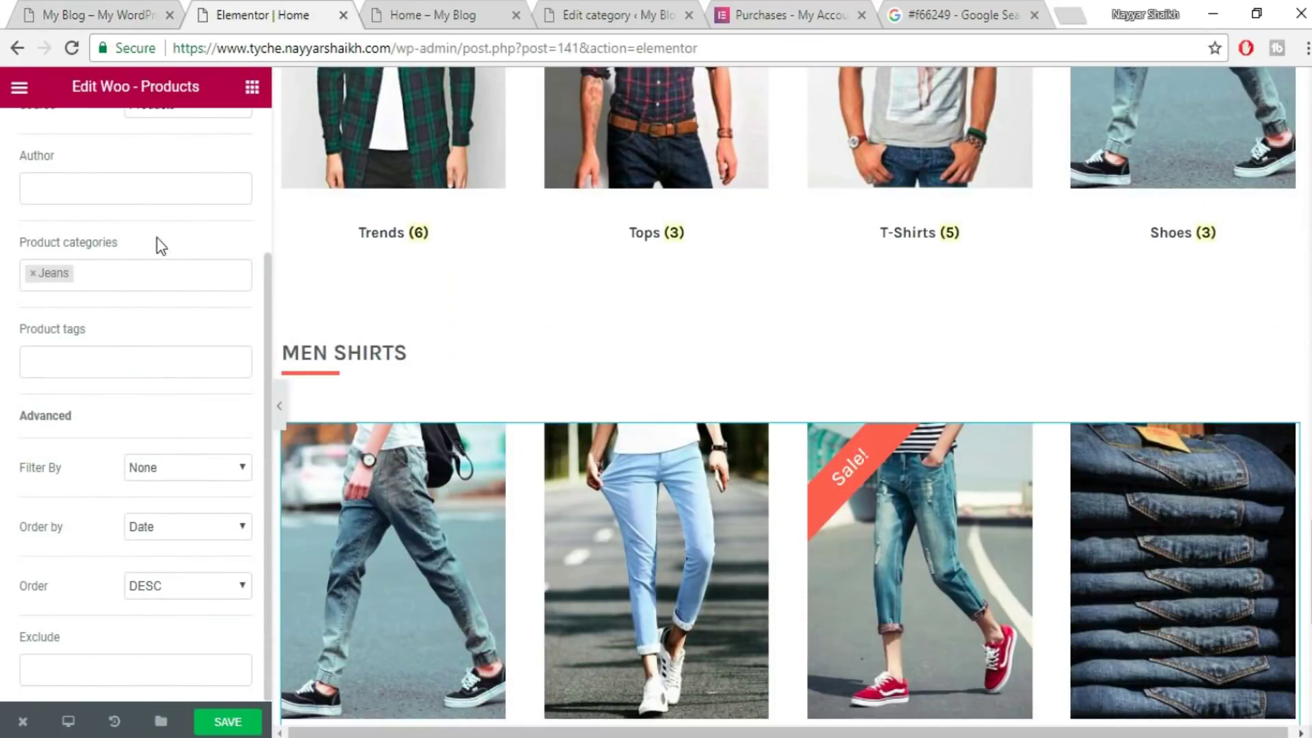
{"action": "left_click", "coordinate": [410, 362]}
{"action": "left_click_drag", "start_coordinate": [149, 260], "coordinate": [5, 261]}
{"action": "key", "text": "ctrl+v"}
{"action": "left_click", "coordinate": [235, 723]}
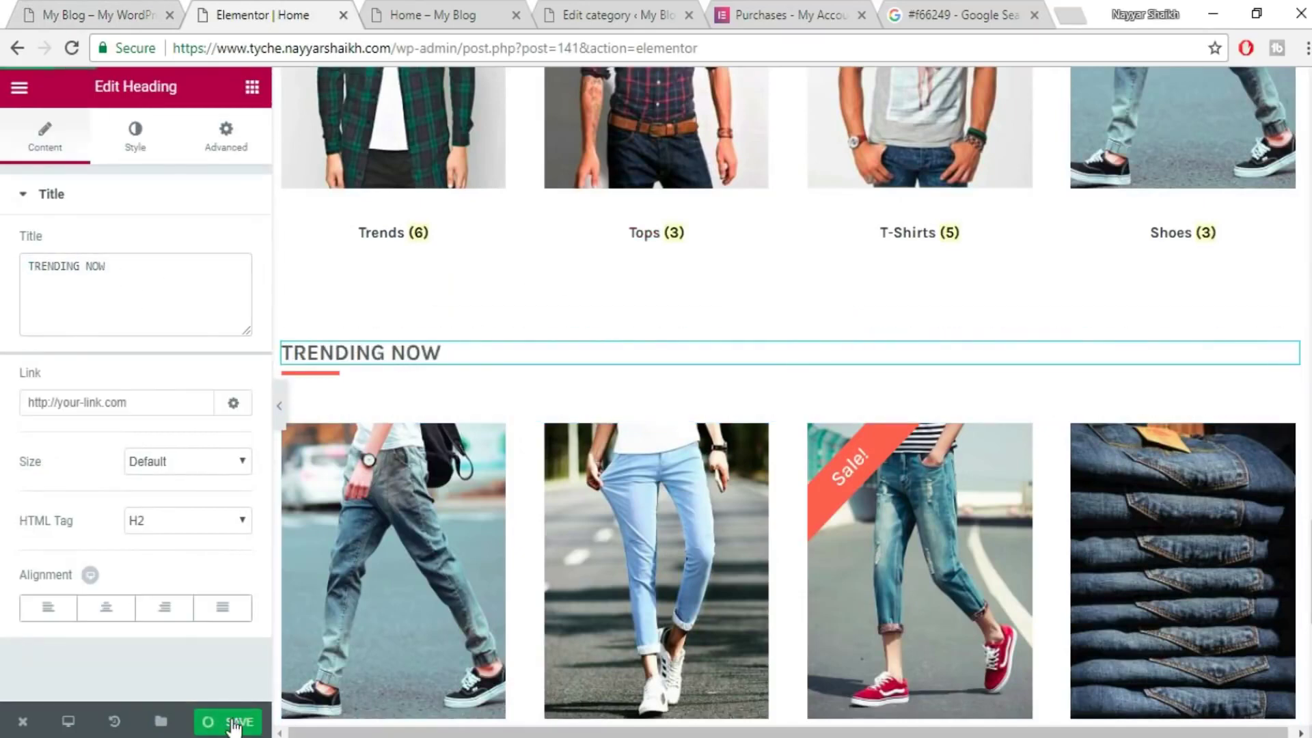
{"action": "left_click", "coordinate": [88, 6]}
{"action": "scroll", "coordinate": [1057, 440], "scroll_direction": "down", "scroll_amount": 10}
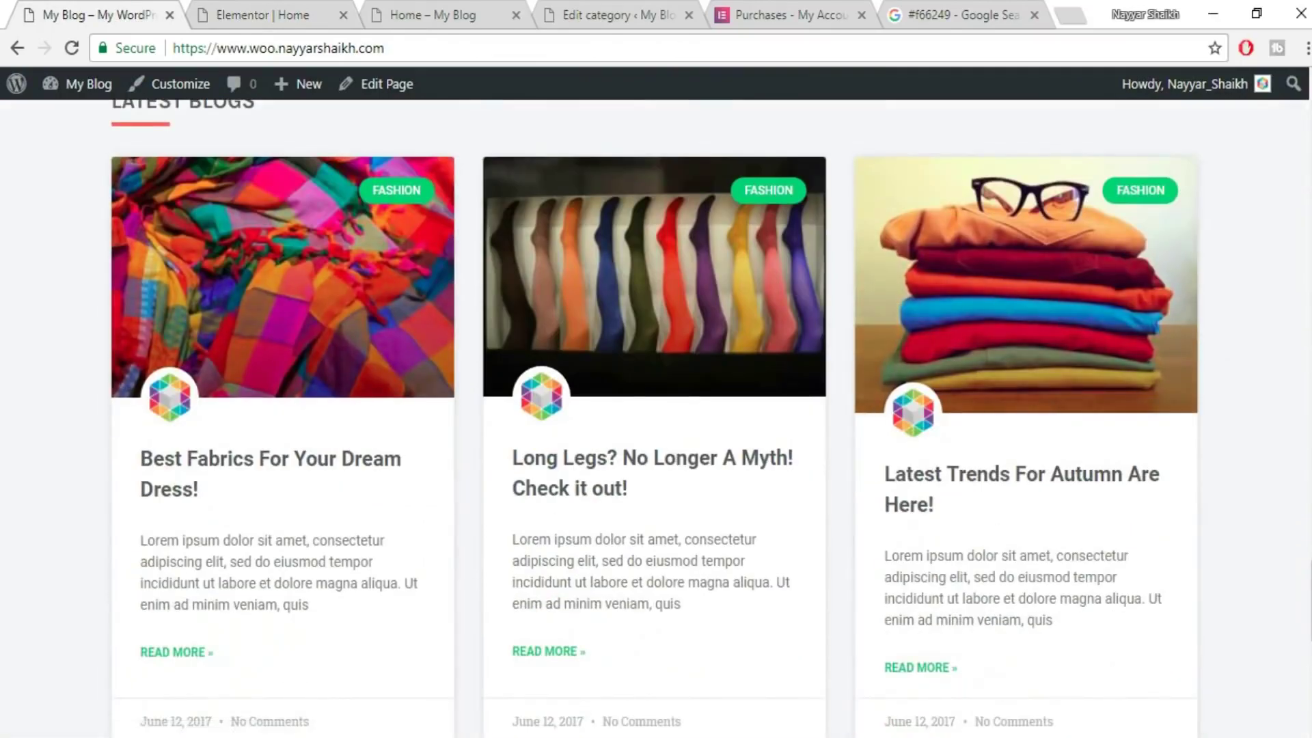
- Scroll through the 'Best Fabrics For Your Dream Dress!' post and select all its body text
{"action": "scroll", "coordinate": [1308, 470], "scroll_direction": "up", "scroll_amount": 2}
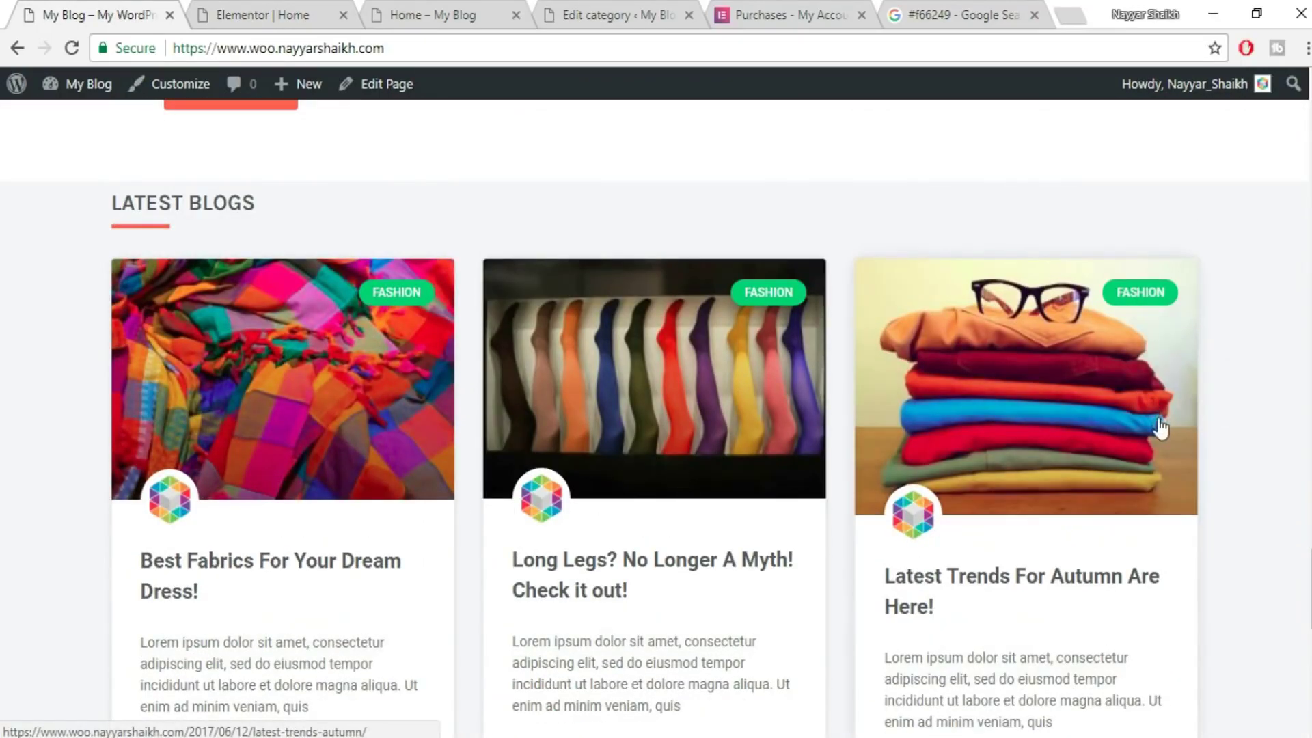
{"action": "scroll", "coordinate": [1160, 427], "scroll_direction": "down", "scroll_amount": 3}
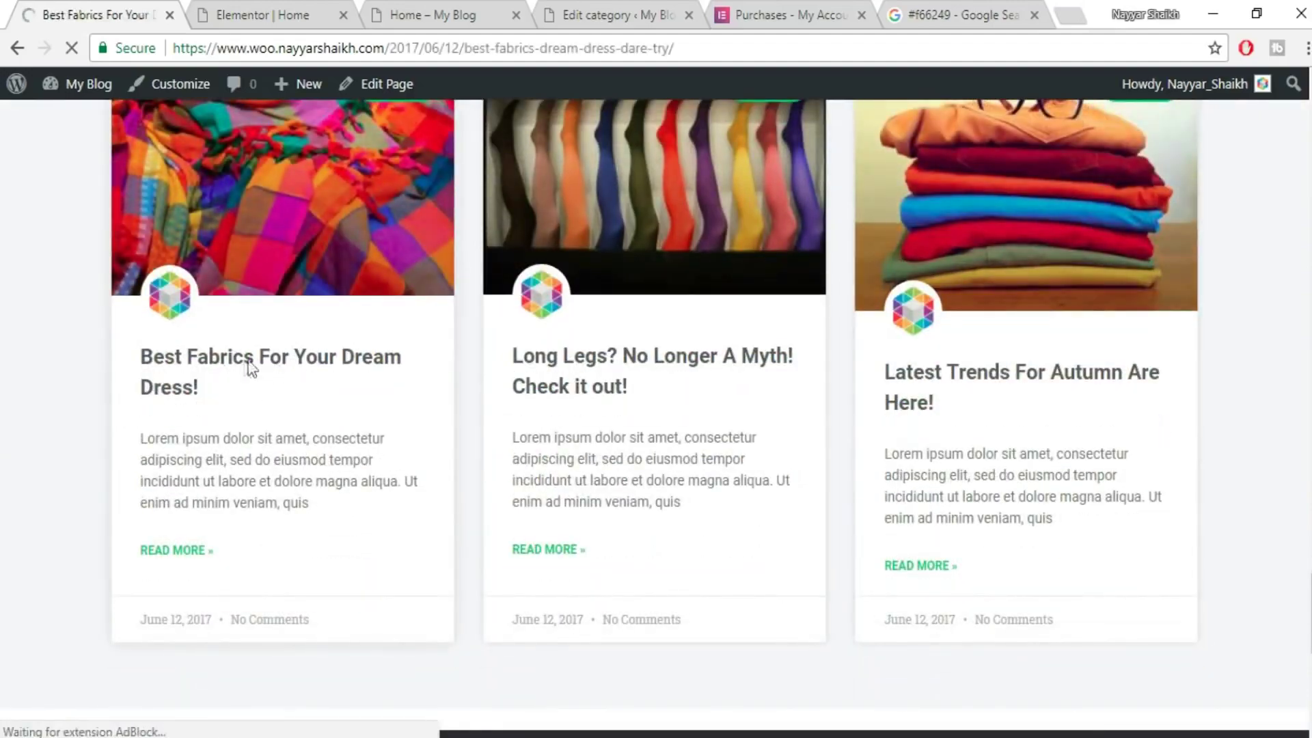
{"action": "scroll", "coordinate": [772, 421], "scroll_direction": "down", "scroll_amount": 8}
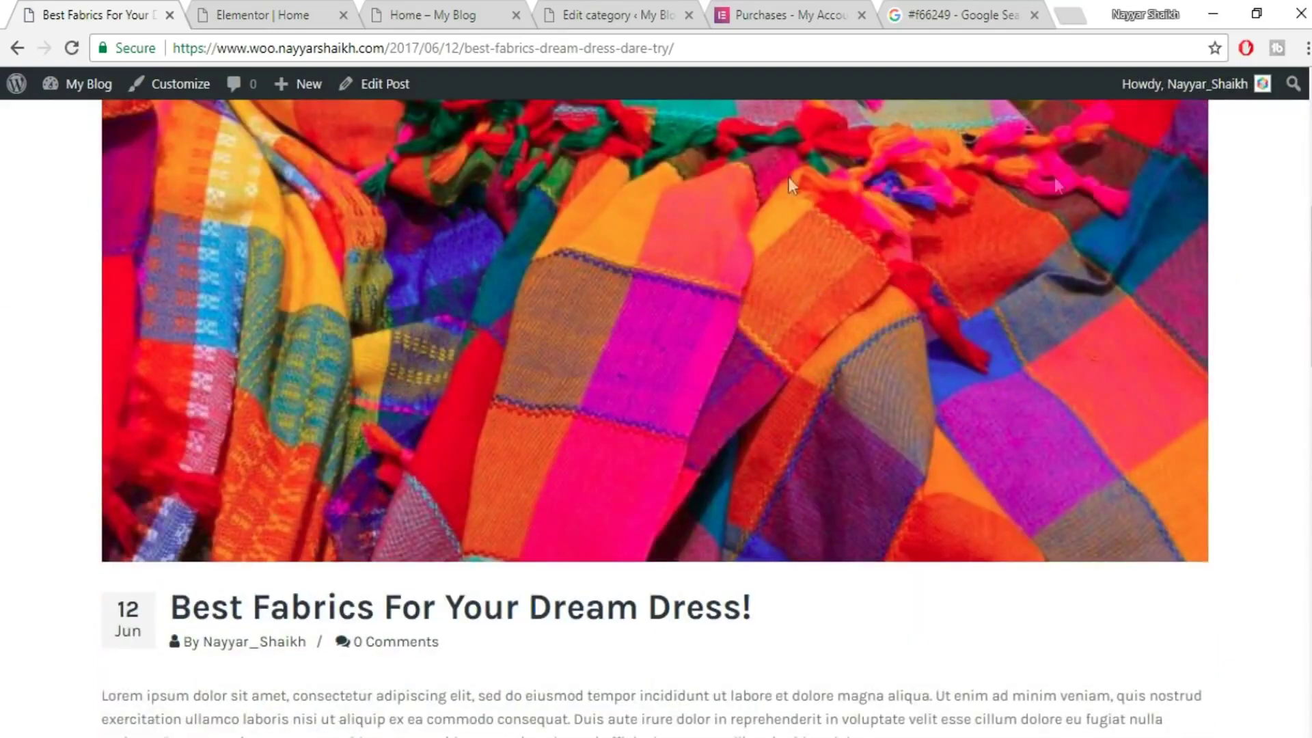
{"action": "scroll", "coordinate": [832, 315], "scroll_direction": "down", "scroll_amount": 4}
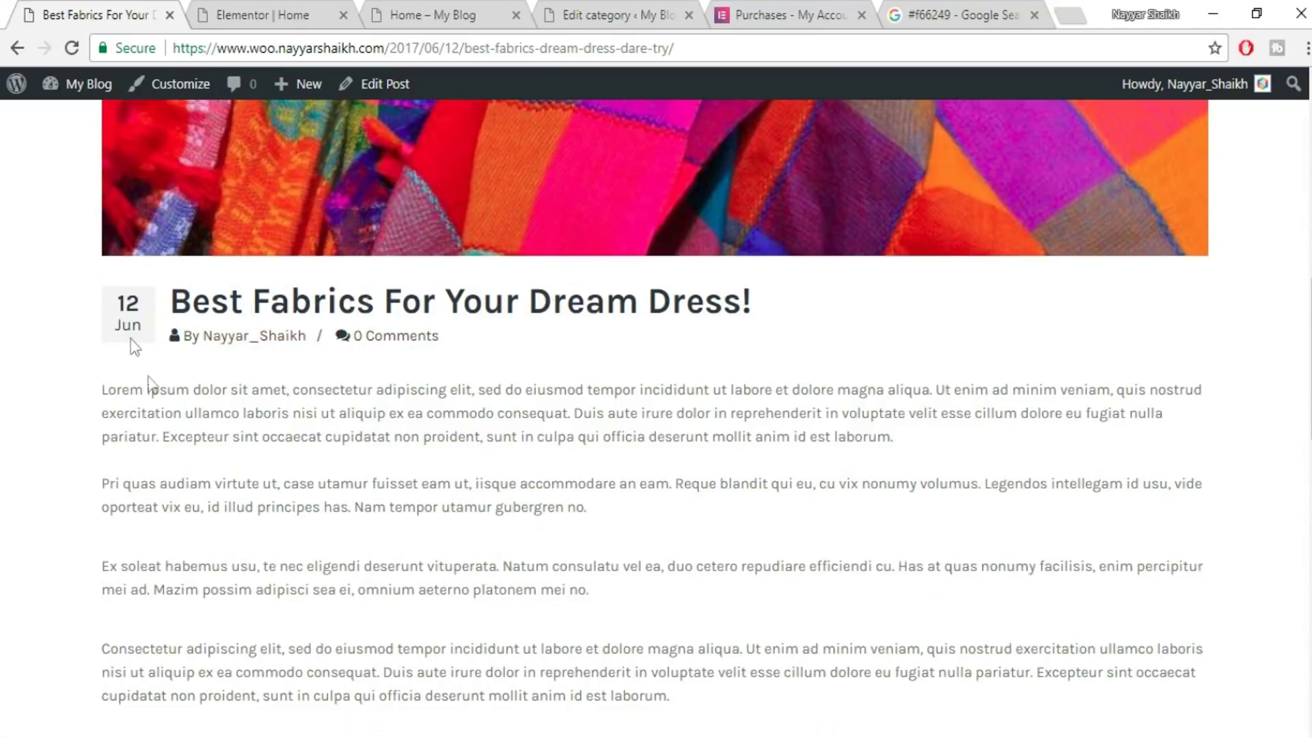
{"action": "scroll", "coordinate": [516, 420], "scroll_direction": "down", "scroll_amount": 1}
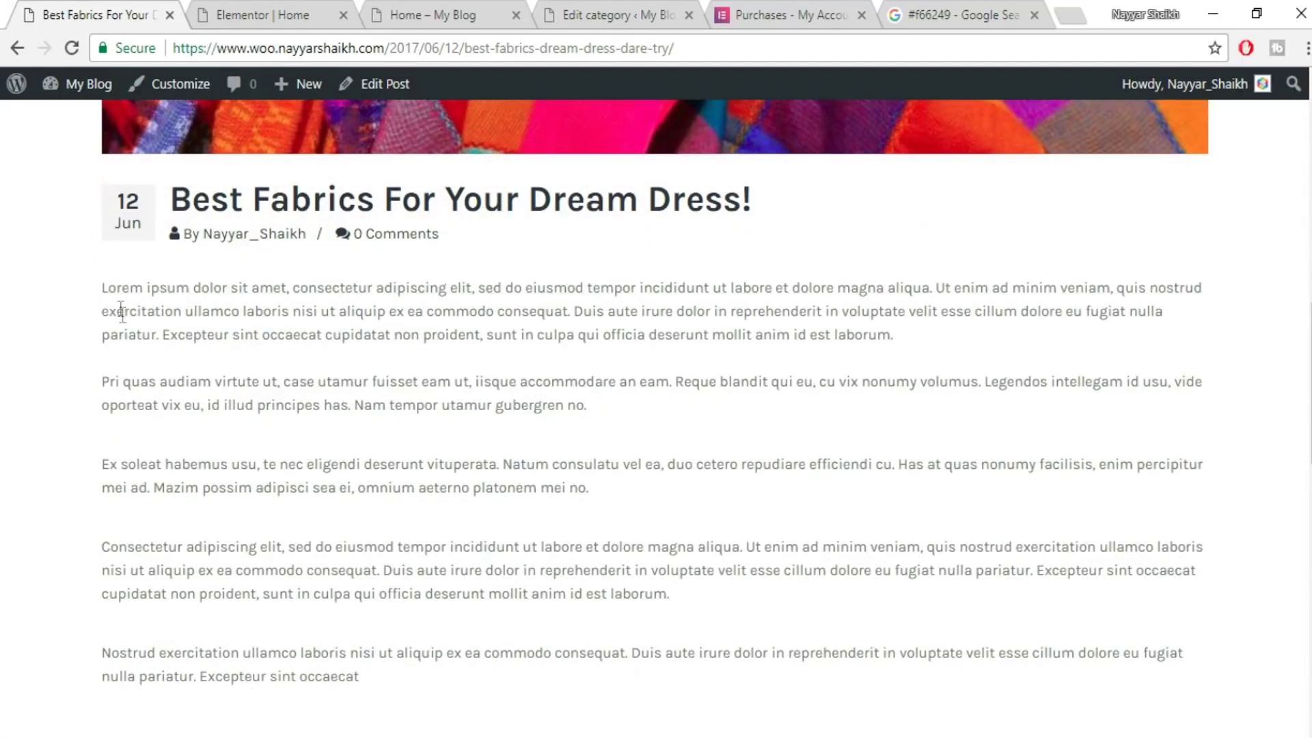
{"action": "left_click_drag", "start_coordinate": [97, 290], "coordinate": [592, 673]}
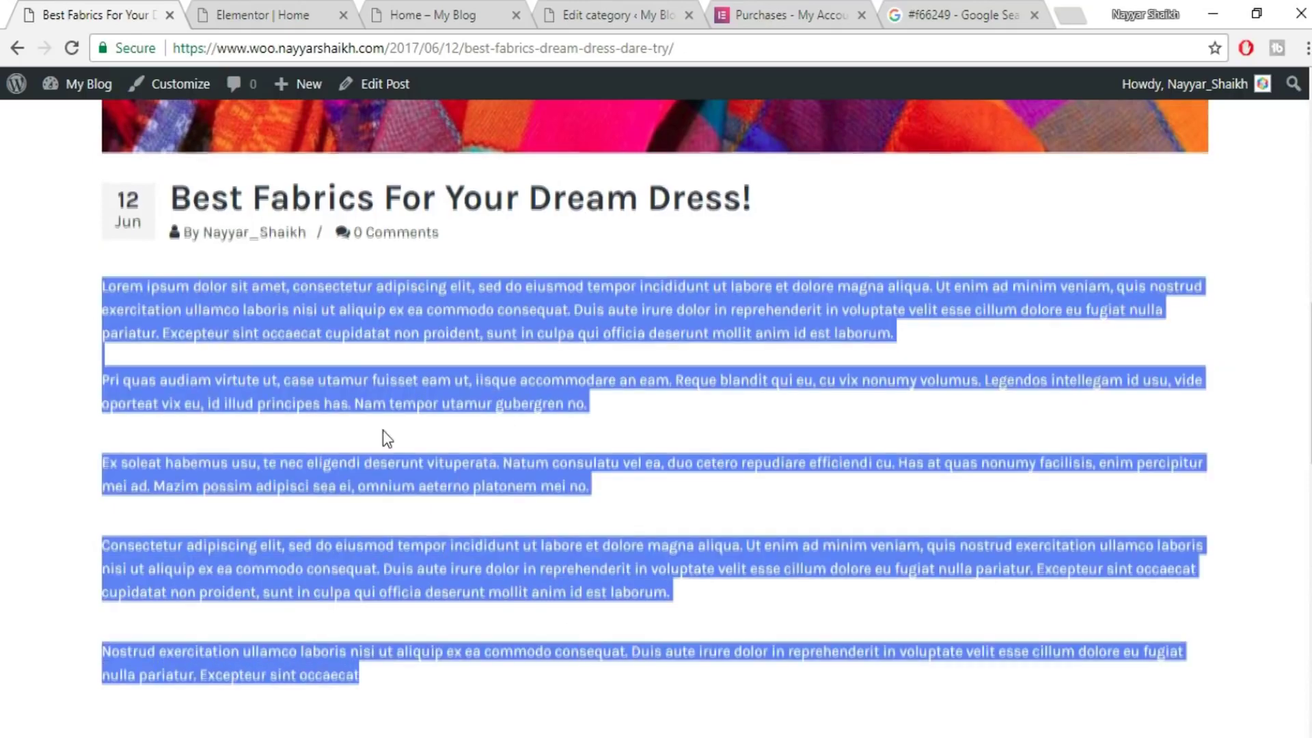
- Clear the text selection and scroll back through the blog post
{"action": "scroll", "coordinate": [386, 431], "scroll_direction": "down", "scroll_amount": 2}
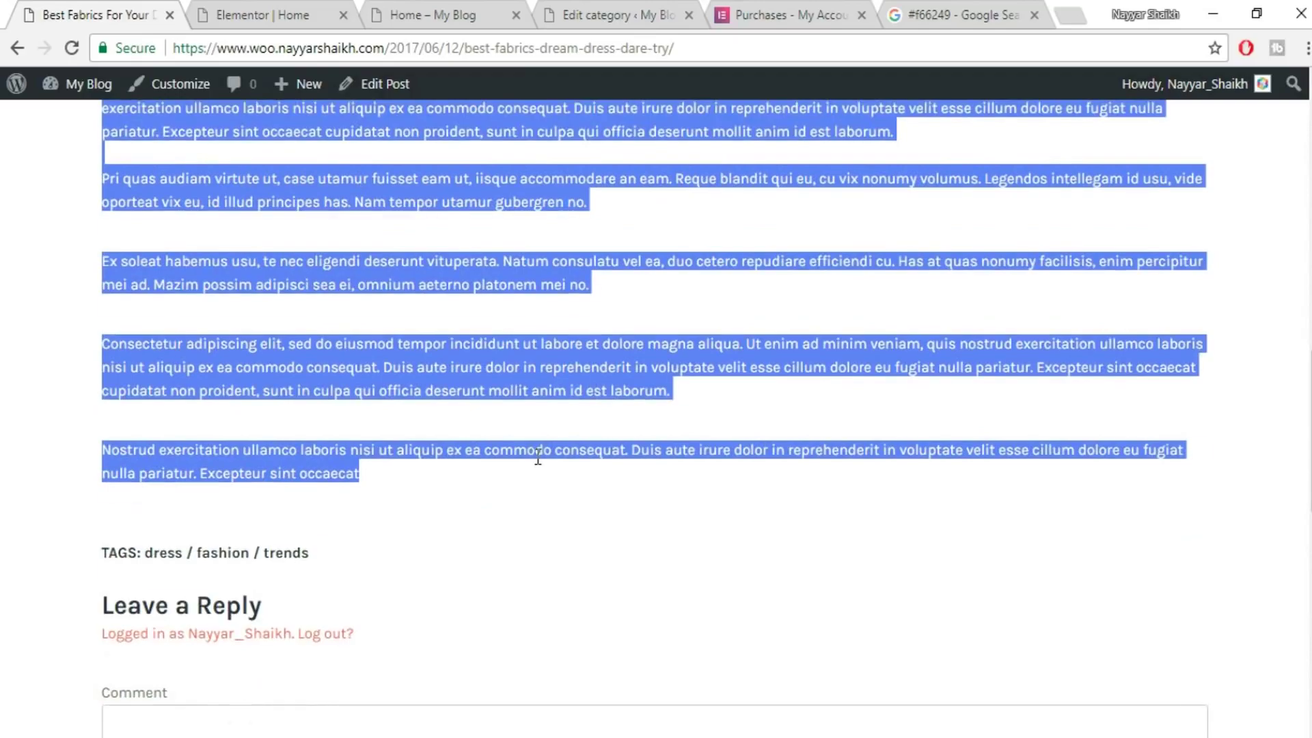
{"action": "scroll", "coordinate": [536, 461], "scroll_direction": "up", "scroll_amount": 3}
{"action": "scroll", "coordinate": [683, 492], "scroll_direction": "up", "scroll_amount": 3}
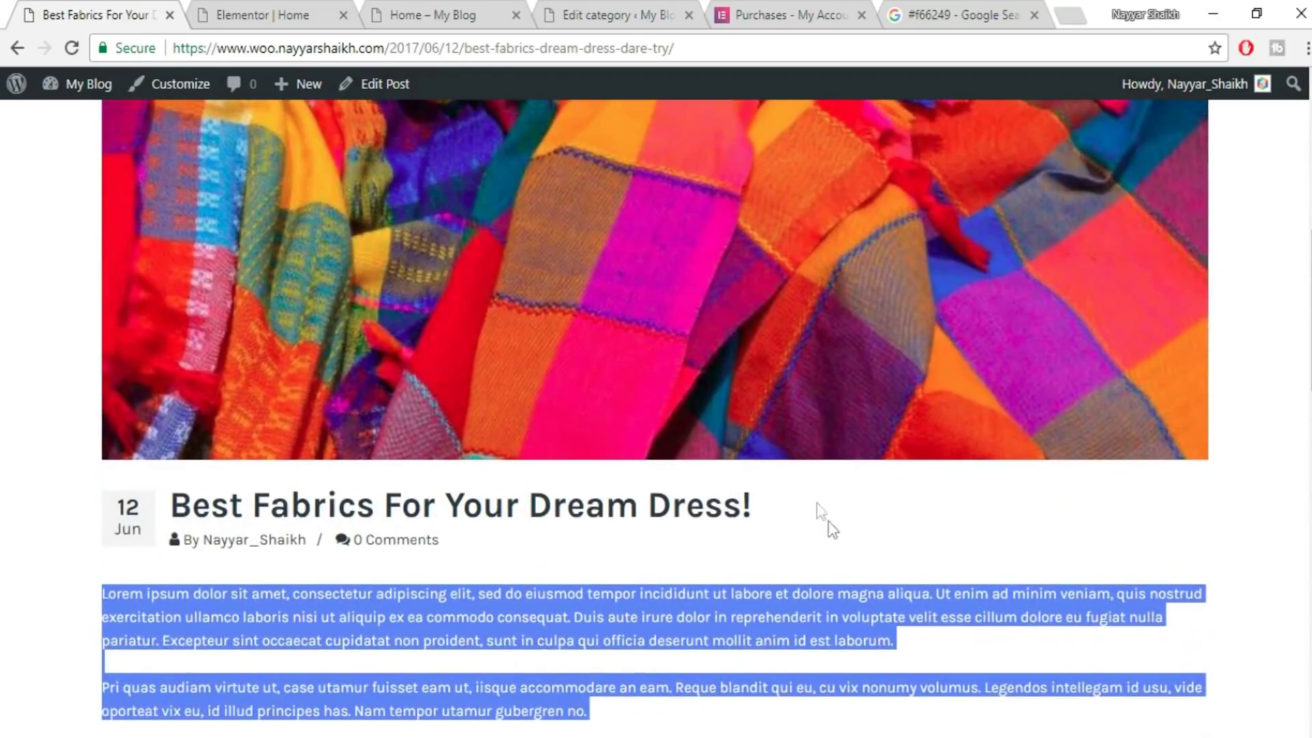
{"action": "left_click", "coordinate": [843, 573]}
{"action": "scroll", "coordinate": [845, 577], "scroll_direction": "down", "scroll_amount": 2}
{"action": "scroll", "coordinate": [606, 485], "scroll_direction": "down", "scroll_amount": 4}
{"action": "scroll", "coordinate": [276, 361], "scroll_direction": "up", "scroll_amount": 2}
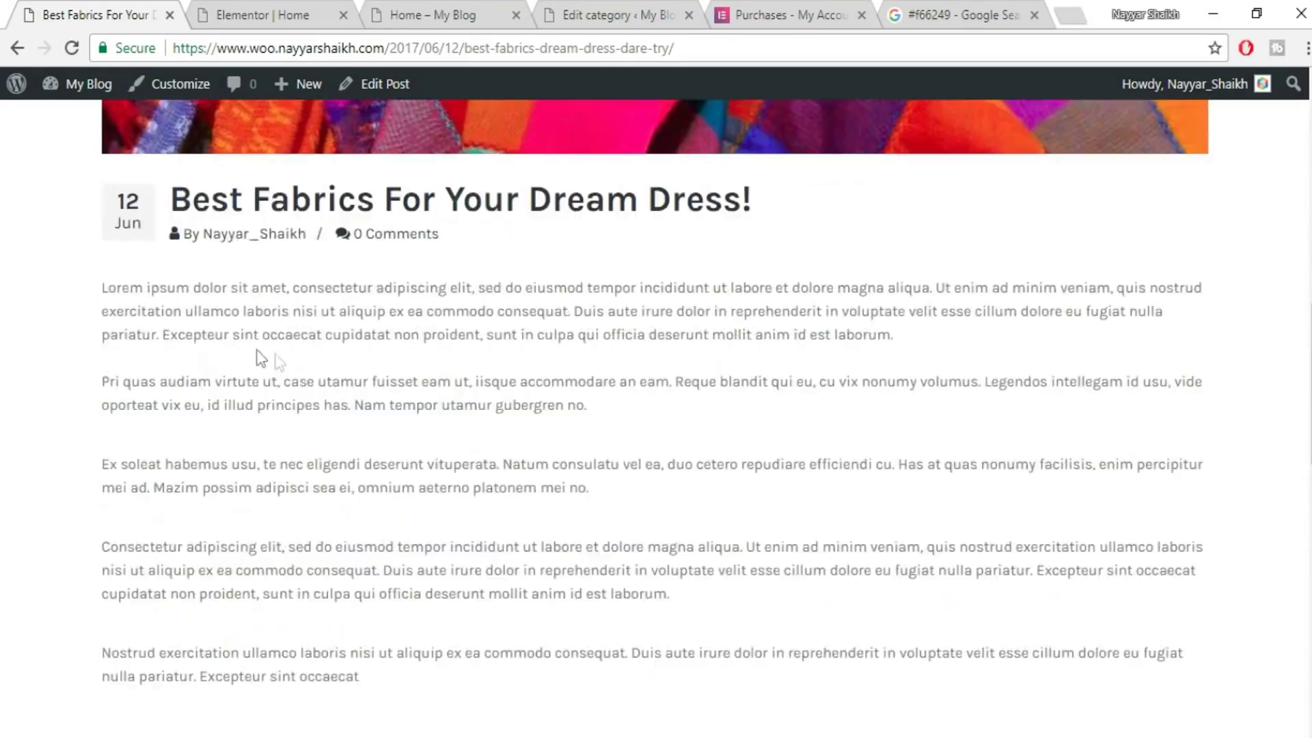
{"action": "scroll", "coordinate": [441, 547], "scroll_direction": "down", "scroll_amount": 1}
{"action": "scroll", "coordinate": [441, 550], "scroll_direction": "up", "scroll_amount": 10}
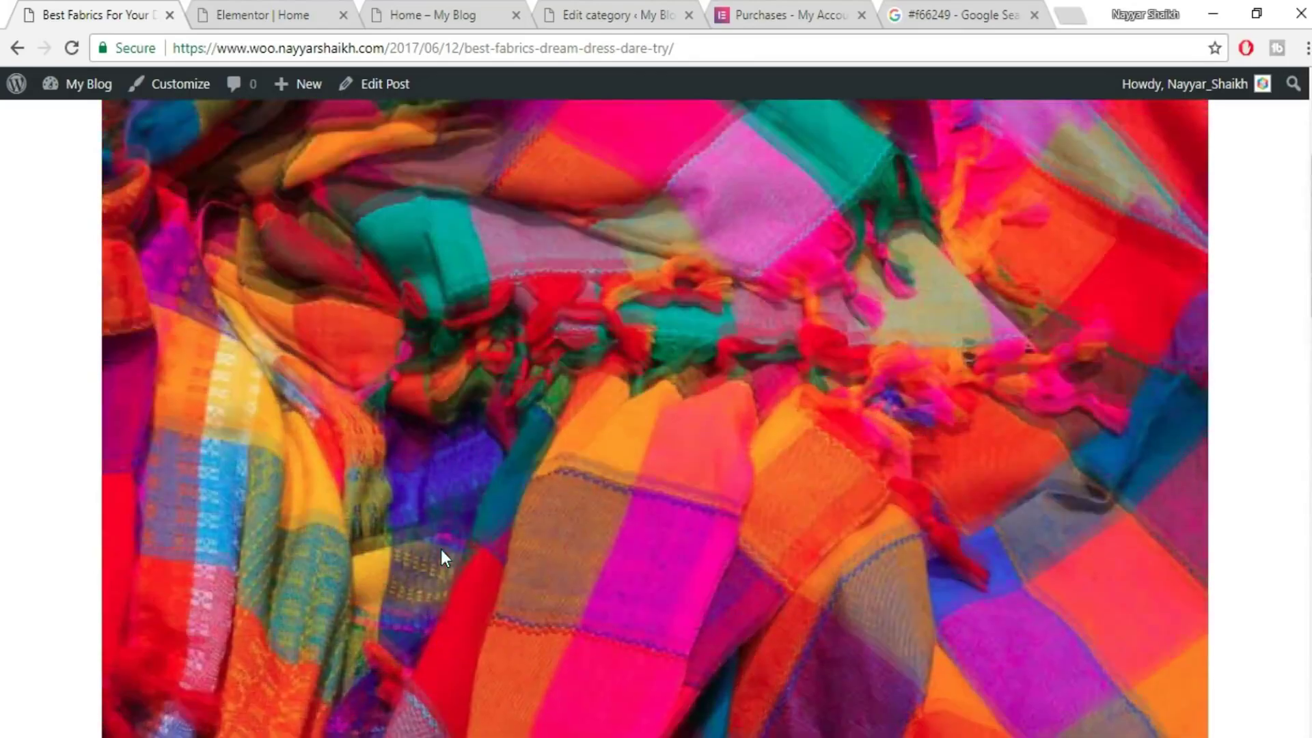
{"action": "scroll", "coordinate": [756, 391], "scroll_direction": "down", "scroll_amount": 4}
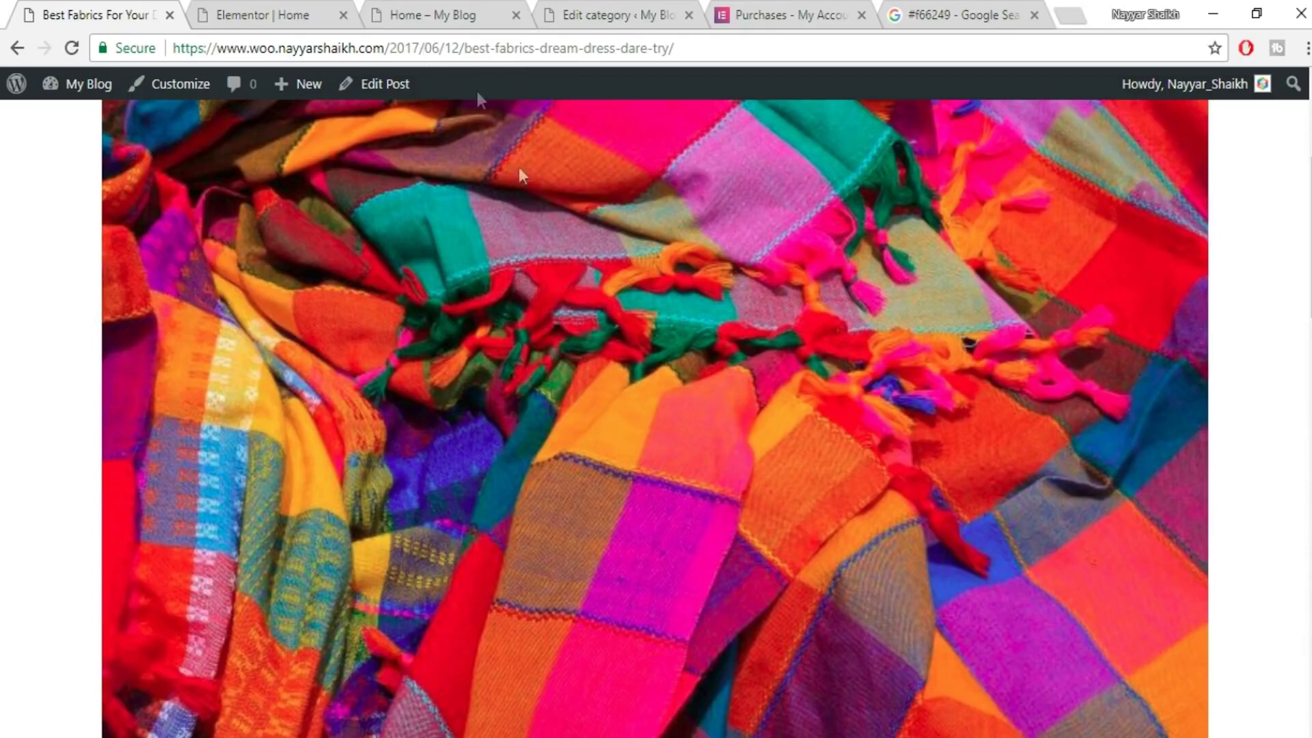
- Start a new blog post from Posts > Add New in the WordPress admin
{"action": "left_click", "coordinate": [327, 9]}
{"action": "left_click", "coordinate": [462, 10]}
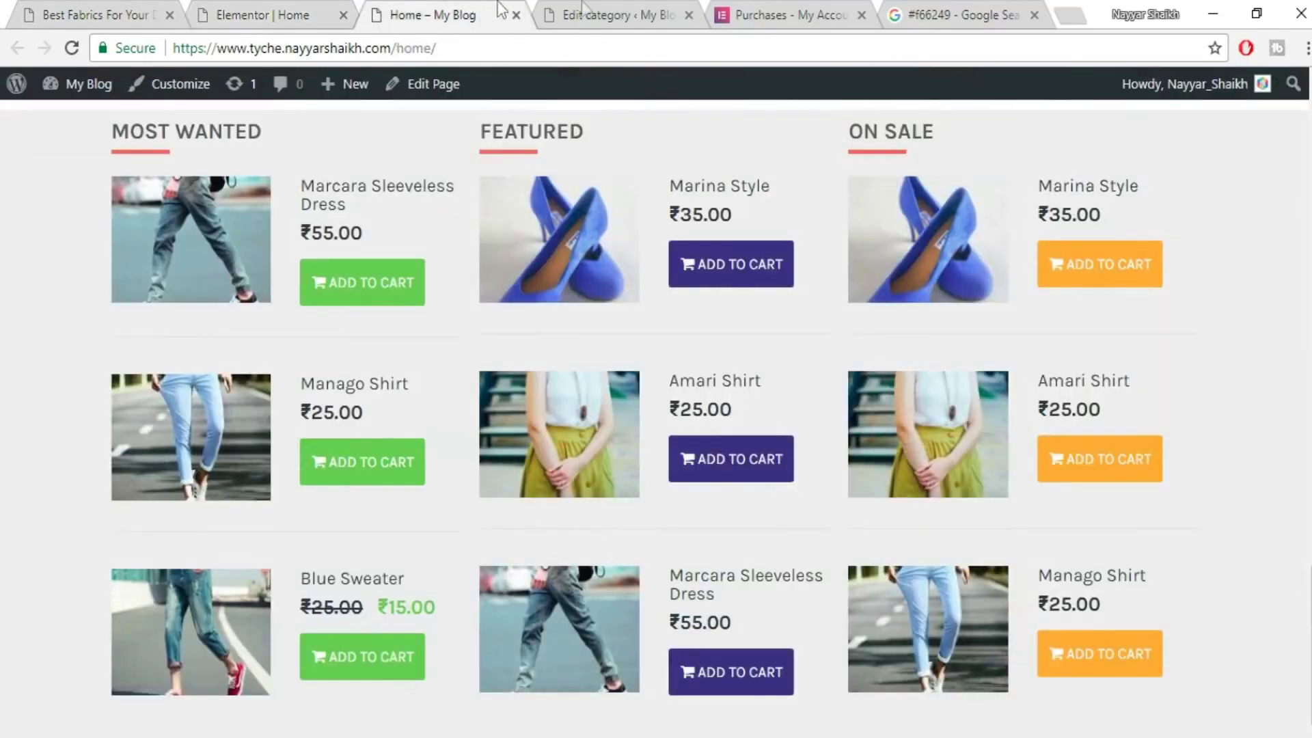
{"action": "left_click", "coordinate": [587, 10]}
{"action": "scroll", "coordinate": [112, 398], "scroll_direction": "up", "scroll_amount": 4}
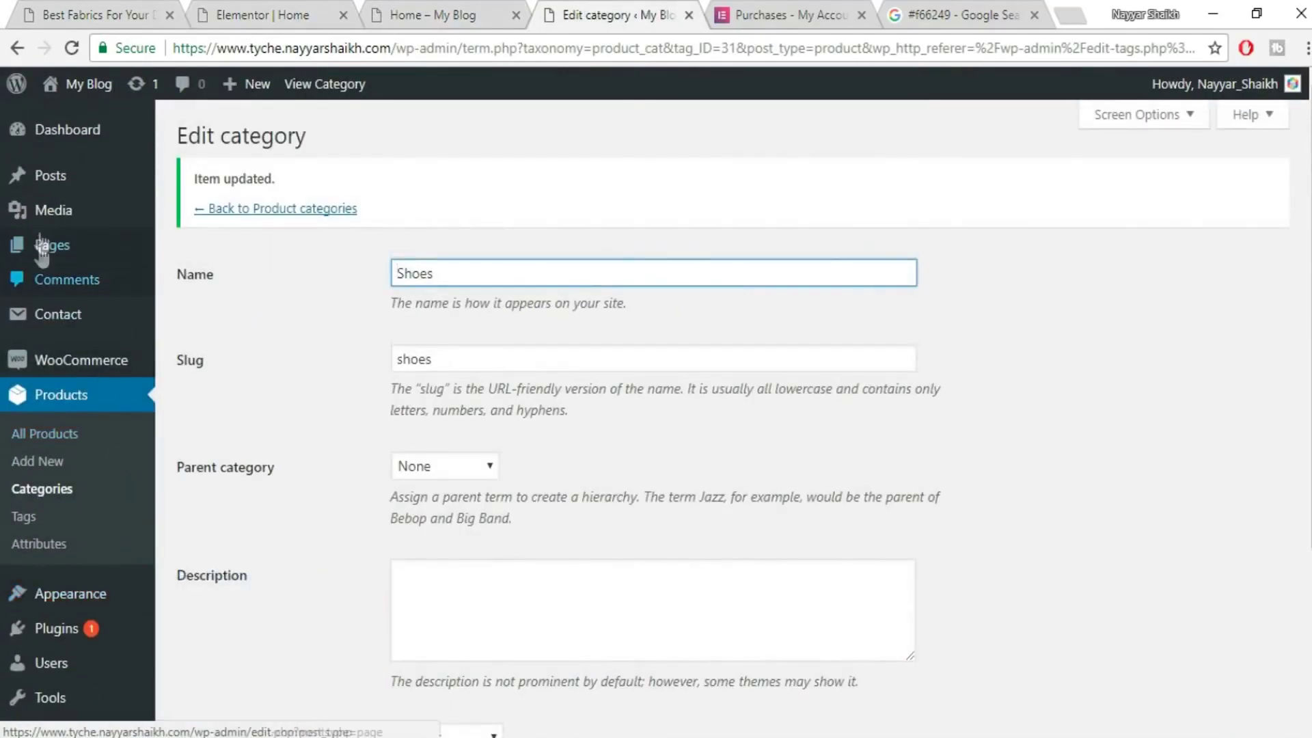
{"action": "mouse_move", "coordinate": [60, 190]}
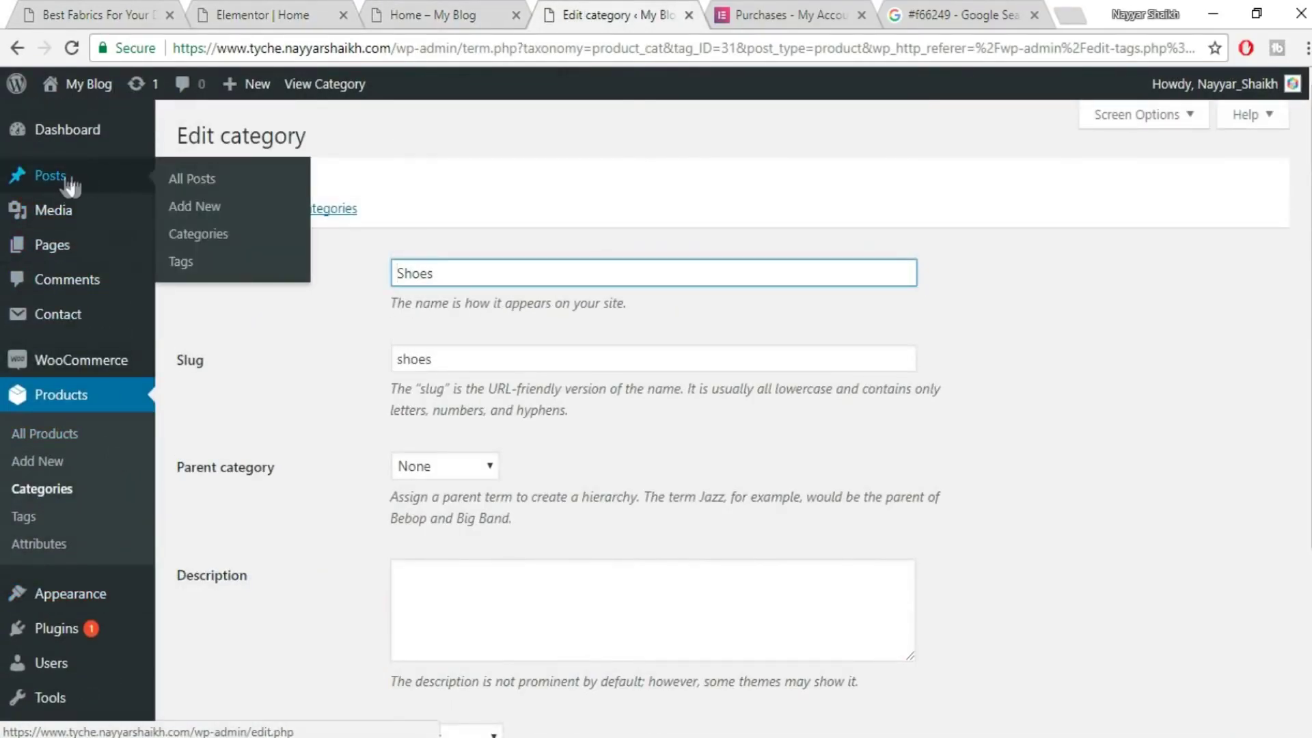
{"action": "left_click", "coordinate": [219, 207]}
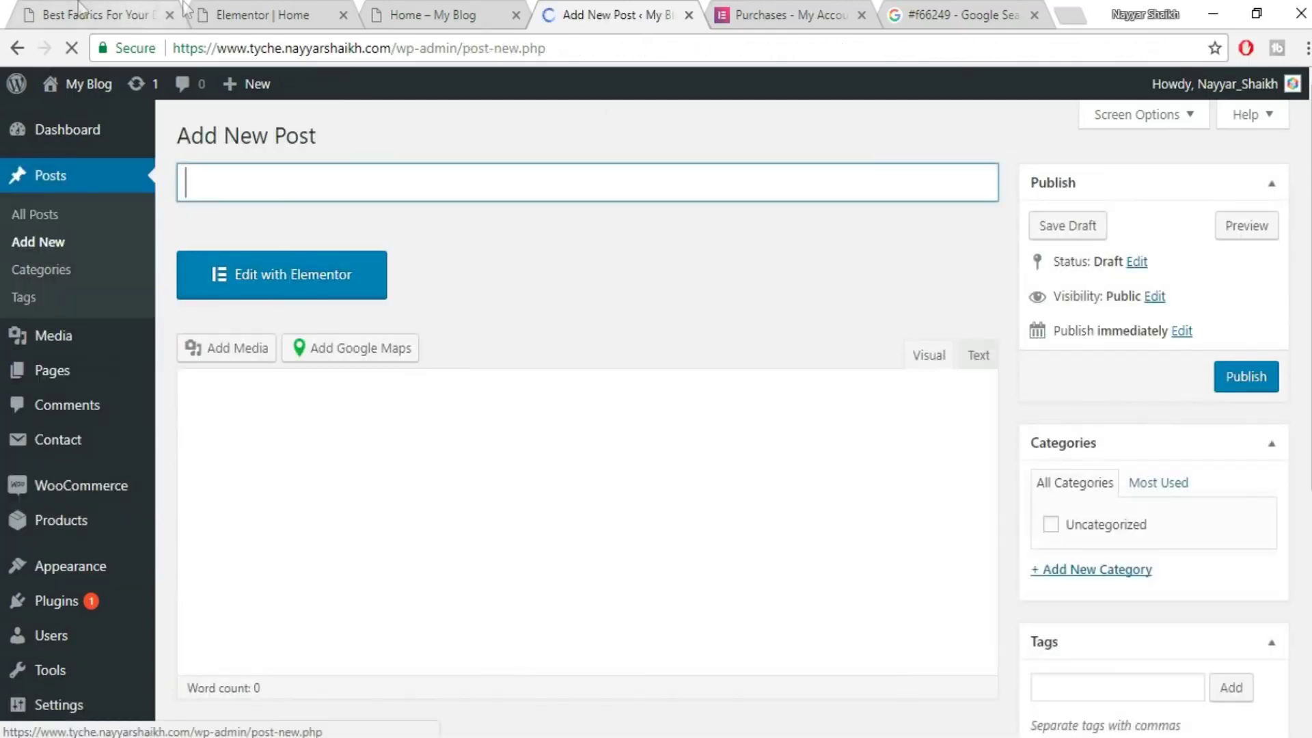
- Copy the title 'Best Fabrics For Your Dream Dress!' from the published post into the new post
{"action": "left_click", "coordinate": [78, 10]}
{"action": "scroll", "coordinate": [491, 479], "scroll_direction": "down", "scroll_amount": 5}
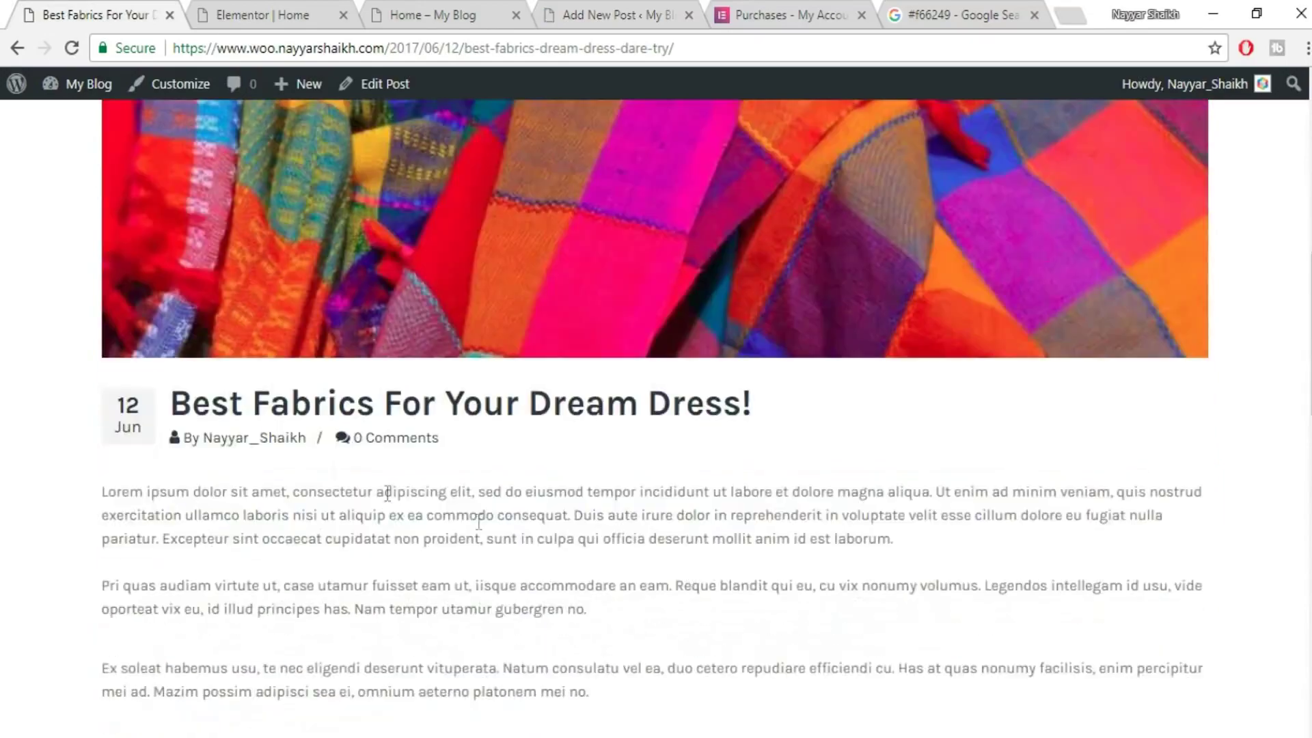
{"action": "left_click_drag", "start_coordinate": [170, 403], "coordinate": [842, 408]}
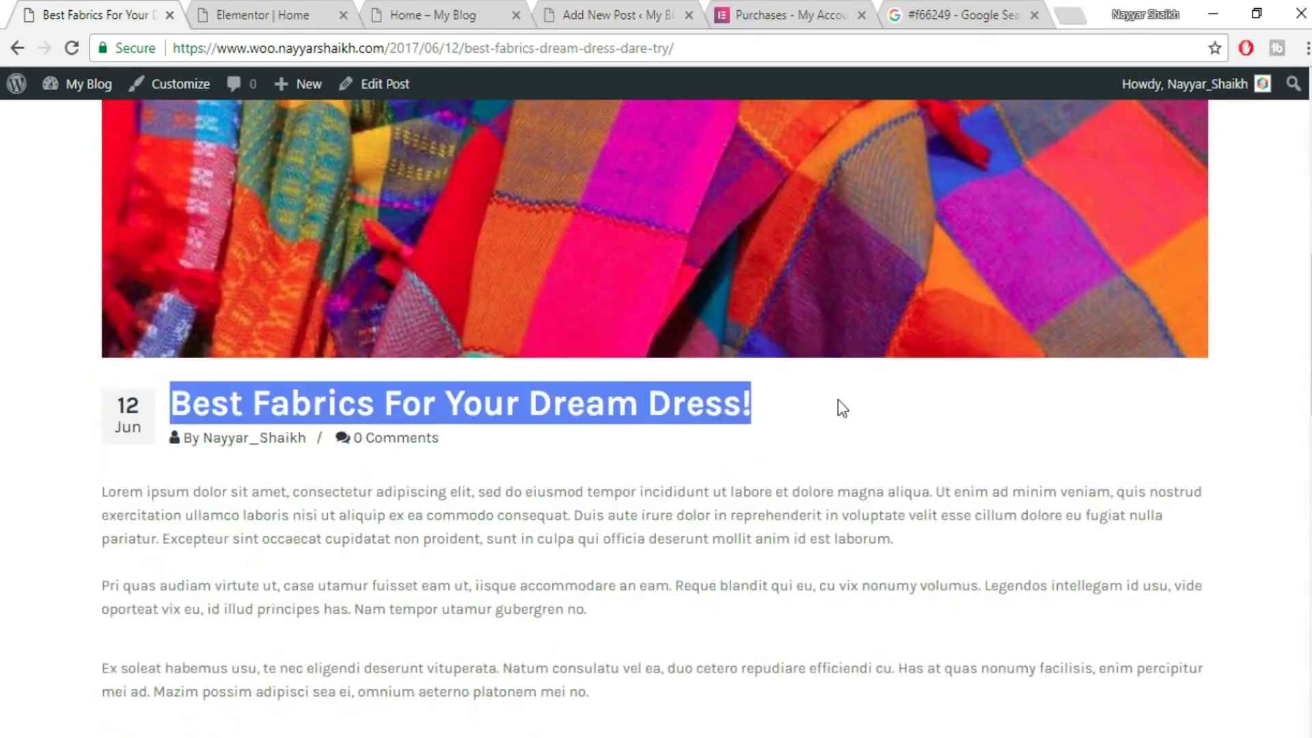
{"action": "right_click", "coordinate": [581, 401]}
{"action": "left_click", "coordinate": [648, 423]}
{"action": "left_click", "coordinate": [597, 9]}
{"action": "right_click", "coordinate": [497, 200]}
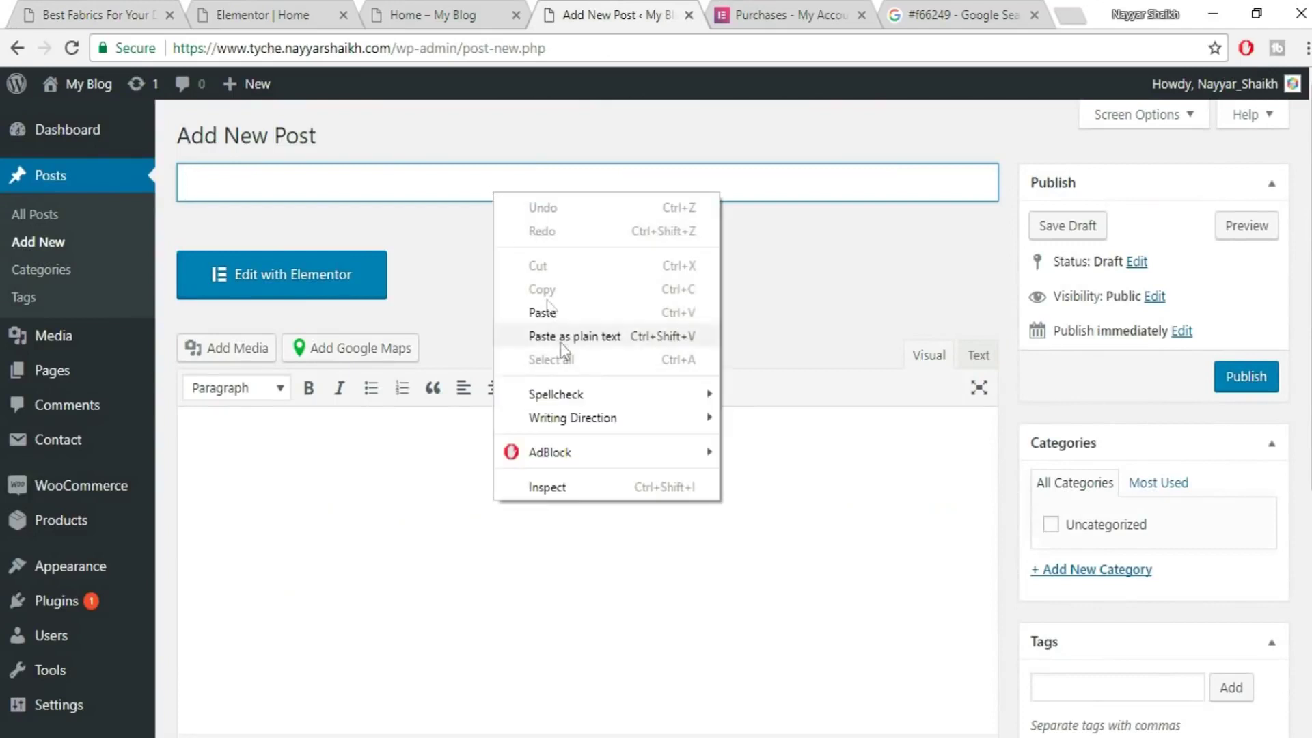
{"action": "left_click", "coordinate": [572, 305]}
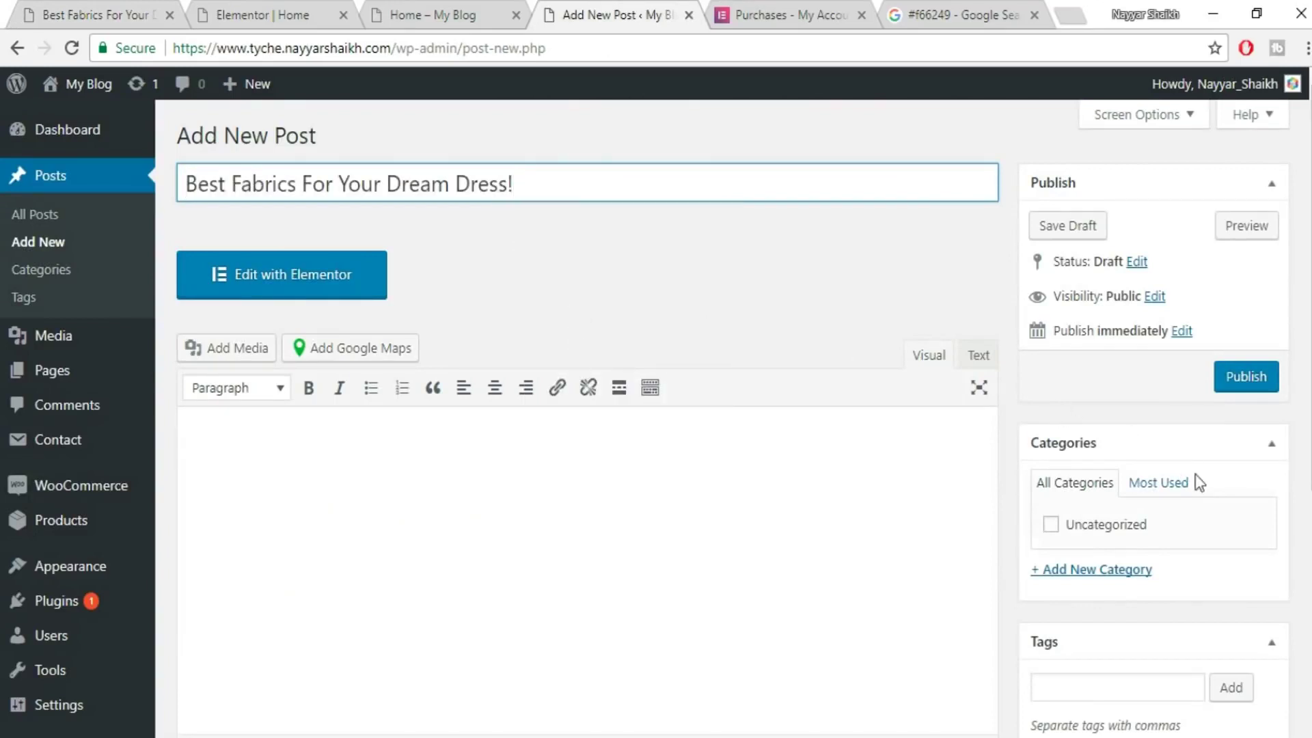
- Clear the title selection on the published post, then begin adding a new post category
{"action": "left_click", "coordinate": [226, 14]}
{"action": "left_click", "coordinate": [76, 13]}
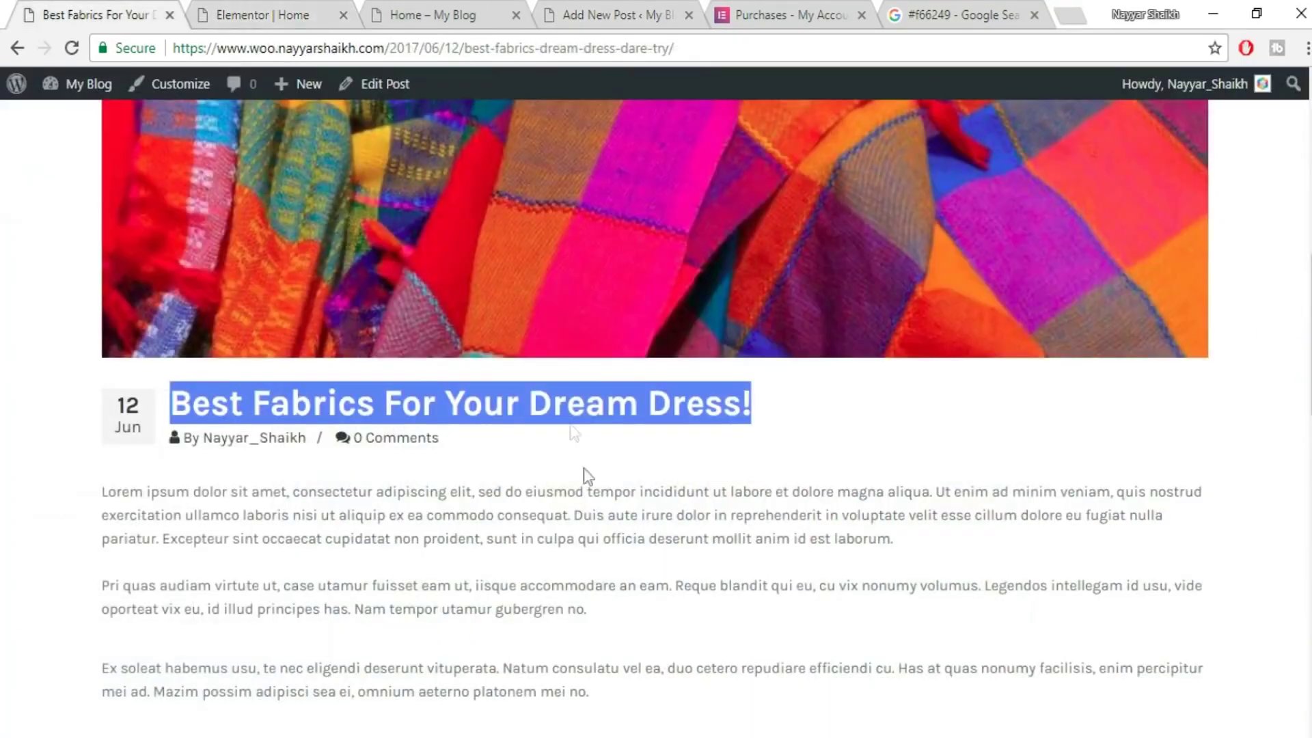
{"action": "left_click", "coordinate": [455, 464]}
{"action": "scroll", "coordinate": [616, 514], "scroll_direction": "up", "scroll_amount": 8}
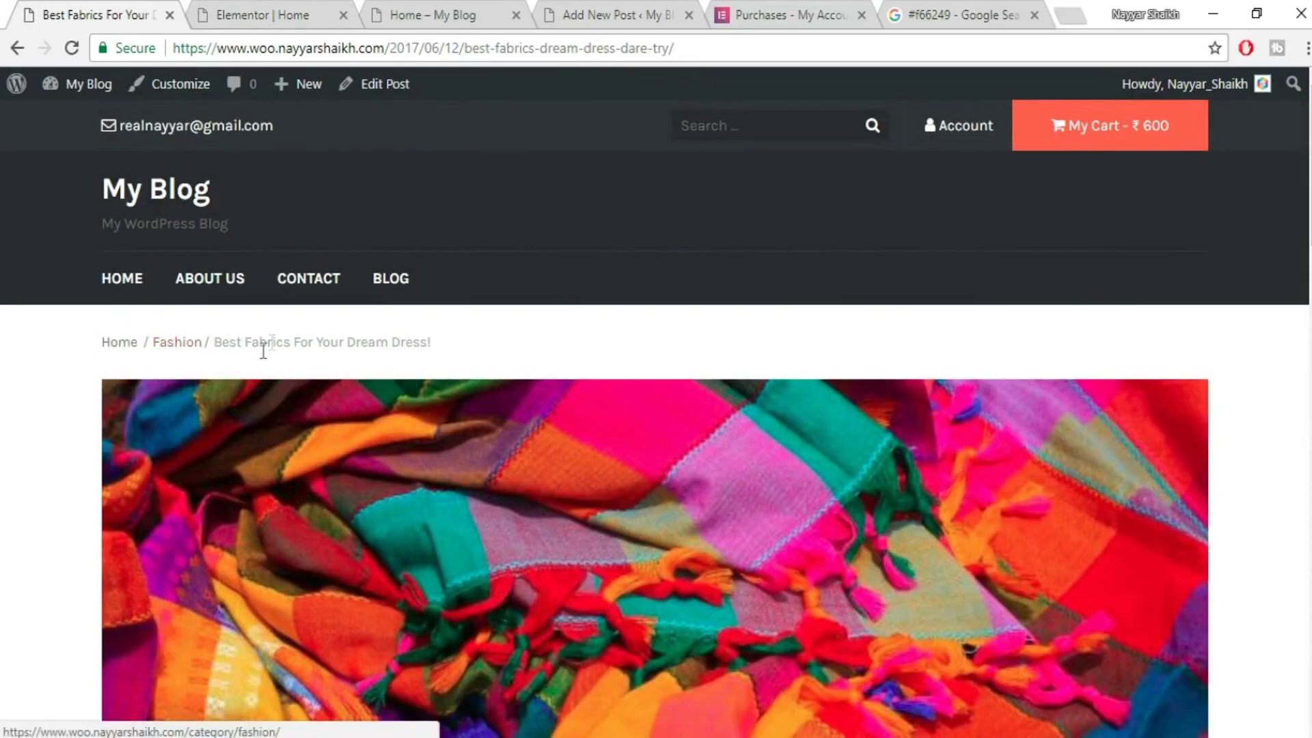
{"action": "left_click", "coordinate": [308, 14]}
{"action": "left_click", "coordinate": [490, 14]}
{"action": "left_click", "coordinate": [549, 3]}
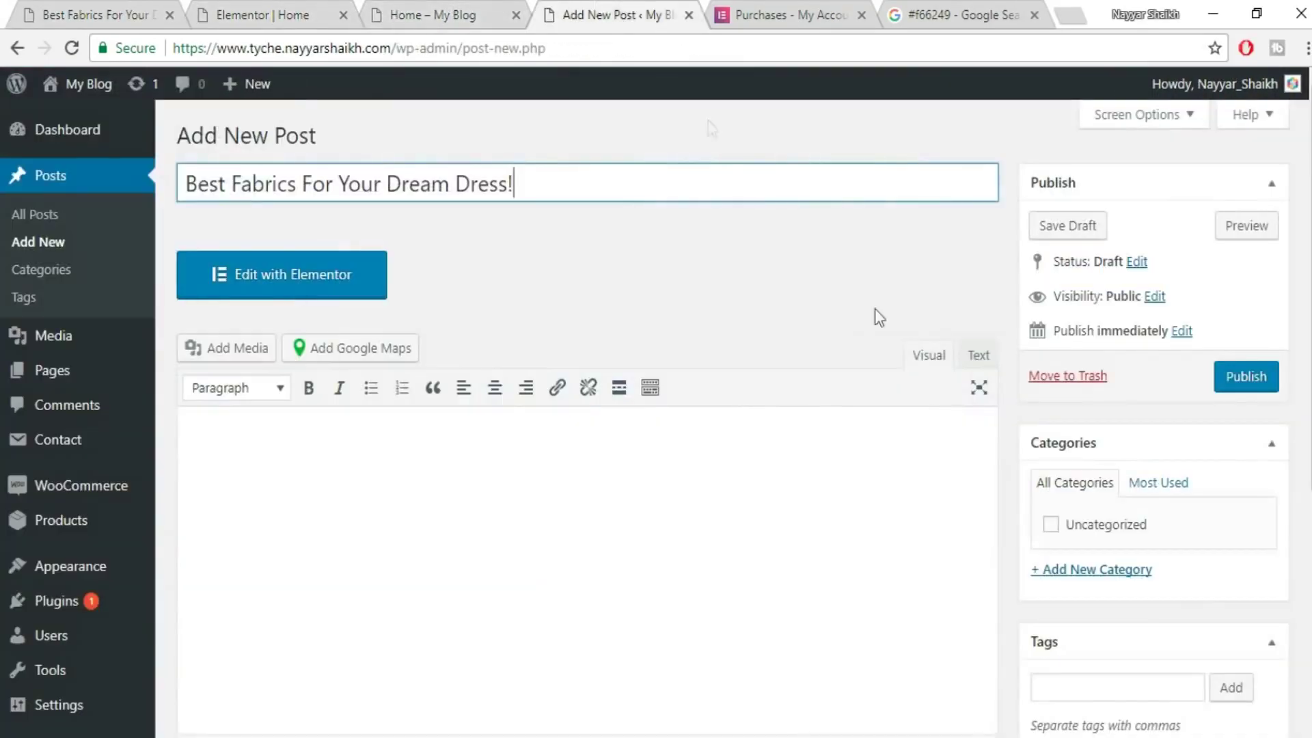
{"action": "scroll", "coordinate": [1124, 522], "scroll_direction": "down", "scroll_amount": 2}
{"action": "left_click", "coordinate": [1116, 473]}
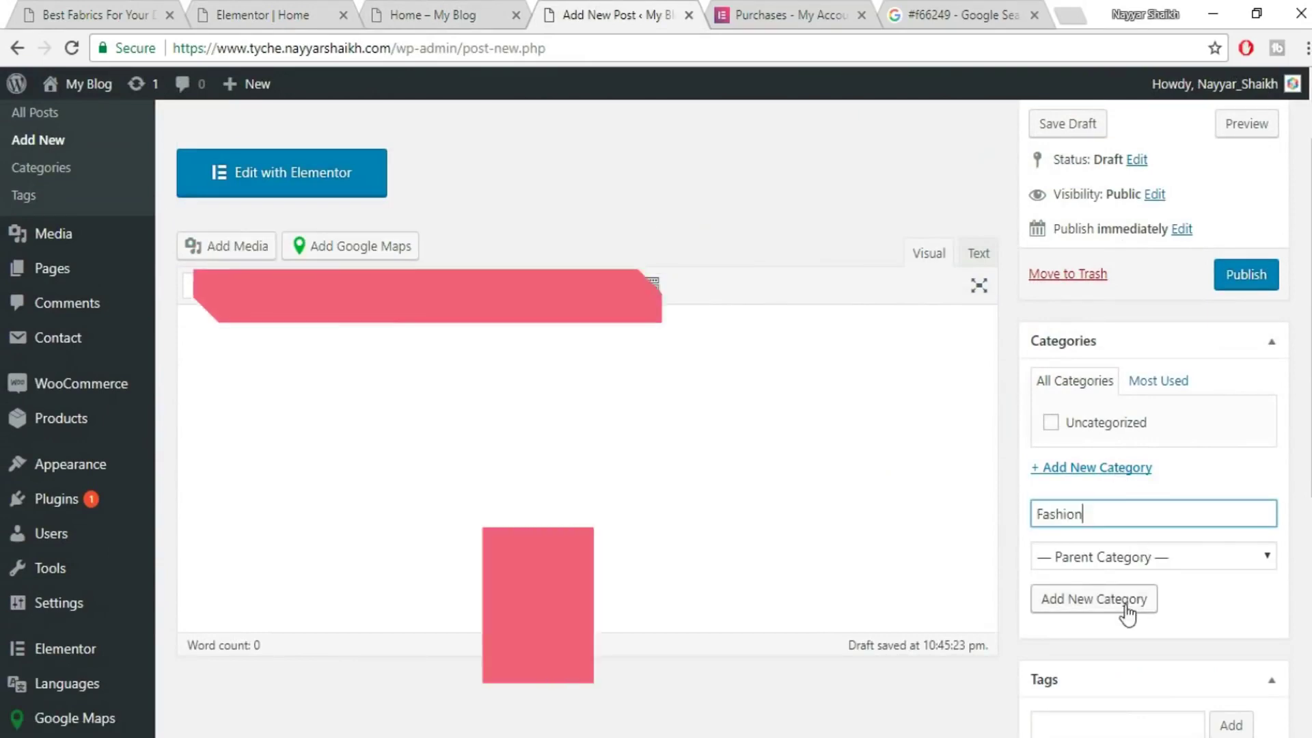
- Add 'Fashion' as the post's category and place the cursor in the post body
{"action": "left_click", "coordinate": [1126, 605]}
{"action": "scroll", "coordinate": [1279, 521], "scroll_direction": "down", "scroll_amount": 5}
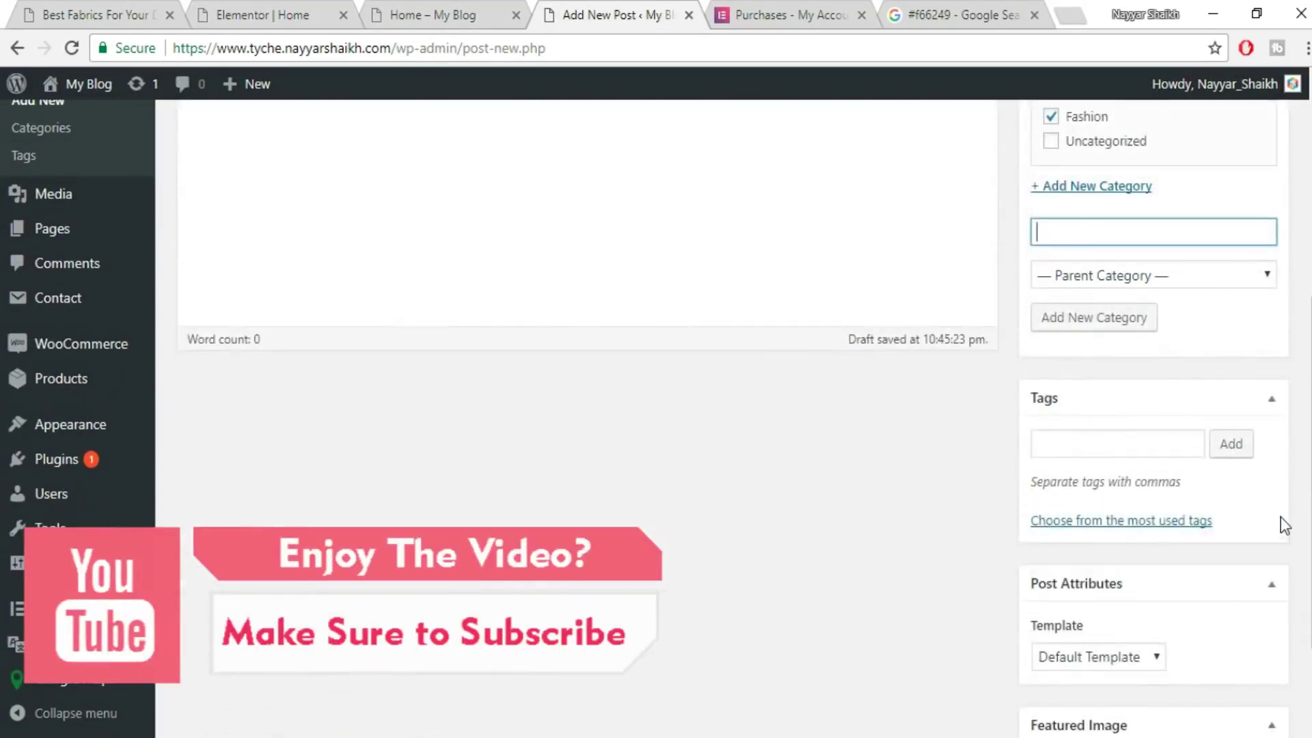
{"action": "scroll", "coordinate": [1279, 522], "scroll_direction": "up", "scroll_amount": 6}
{"action": "left_click", "coordinate": [383, 440]}
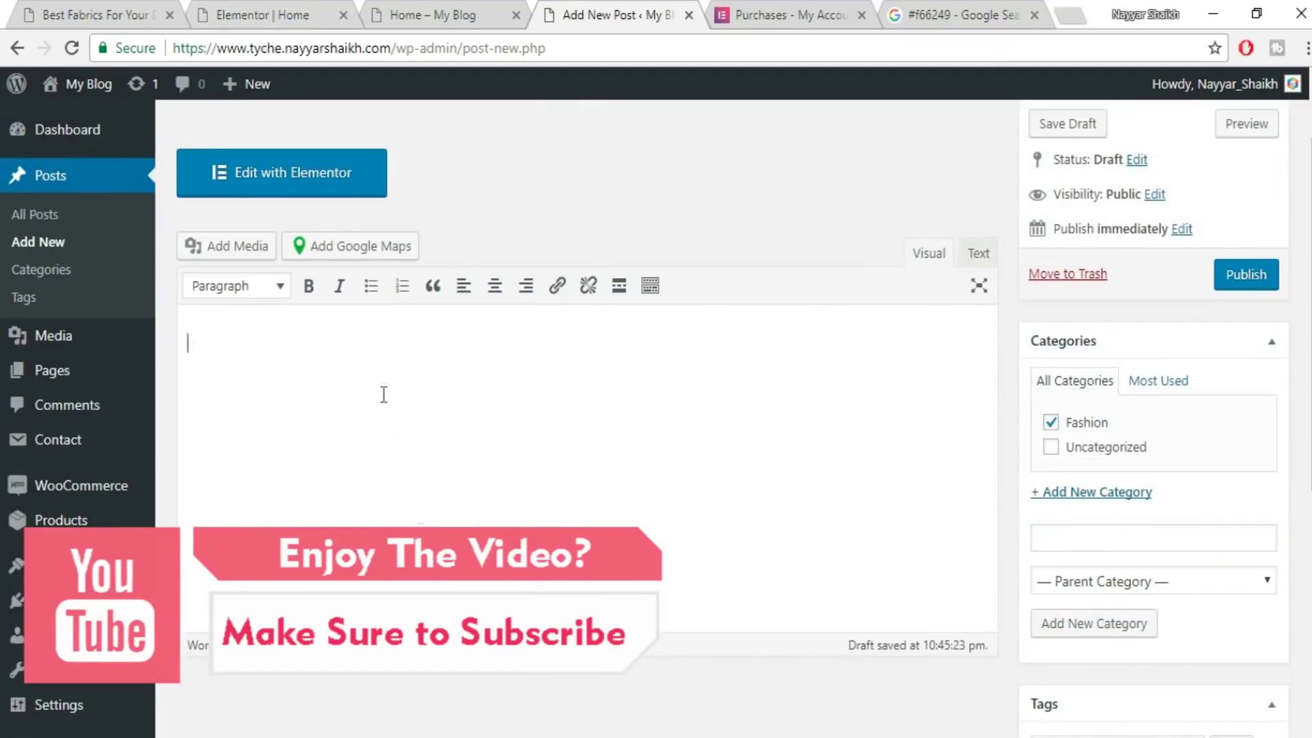
{"action": "scroll", "coordinate": [403, 478], "scroll_direction": "up", "scroll_amount": 2}
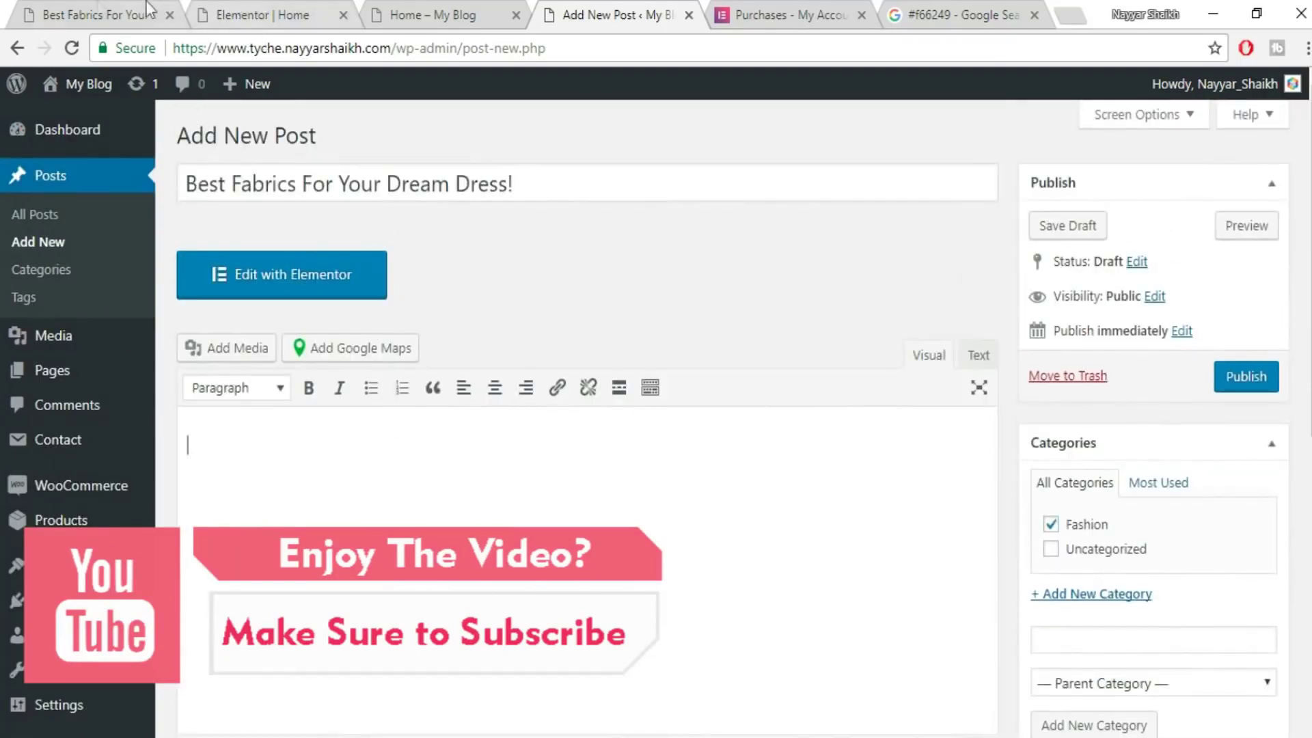
- Copy the published post's five Lorem ipsum paragraphs and paste them into the new post's body
{"action": "left_click", "coordinate": [147, 8]}
{"action": "scroll", "coordinate": [655, 410], "scroll_direction": "down", "scroll_amount": 6}
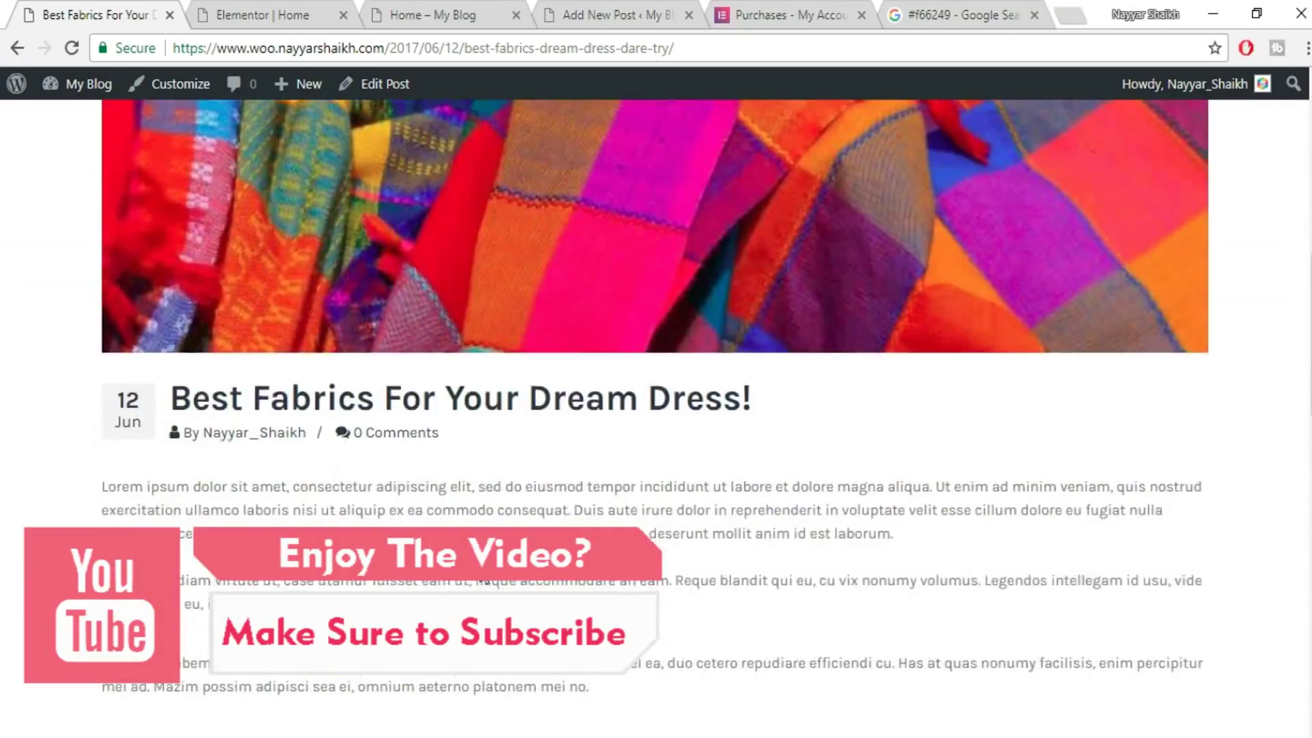
{"action": "left_click_drag", "start_coordinate": [103, 287], "coordinate": [434, 673]}
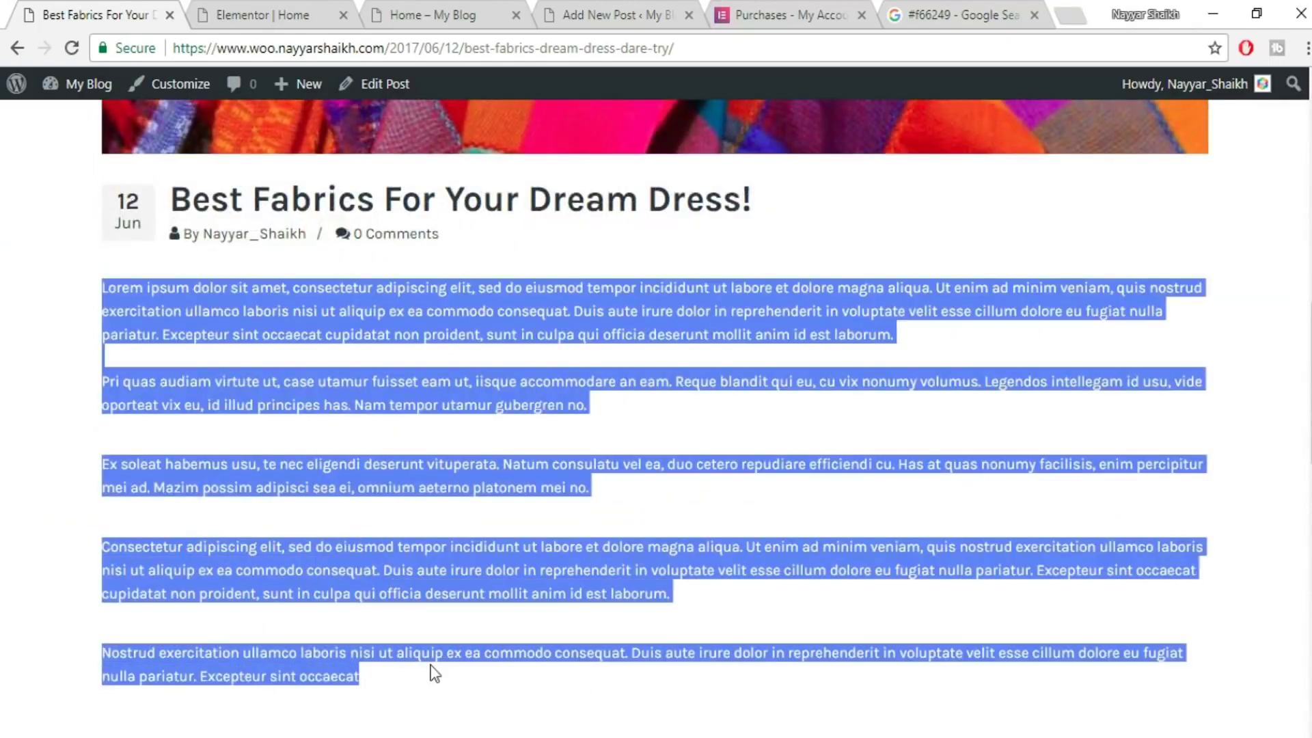
{"action": "left_click", "coordinate": [277, 3]}
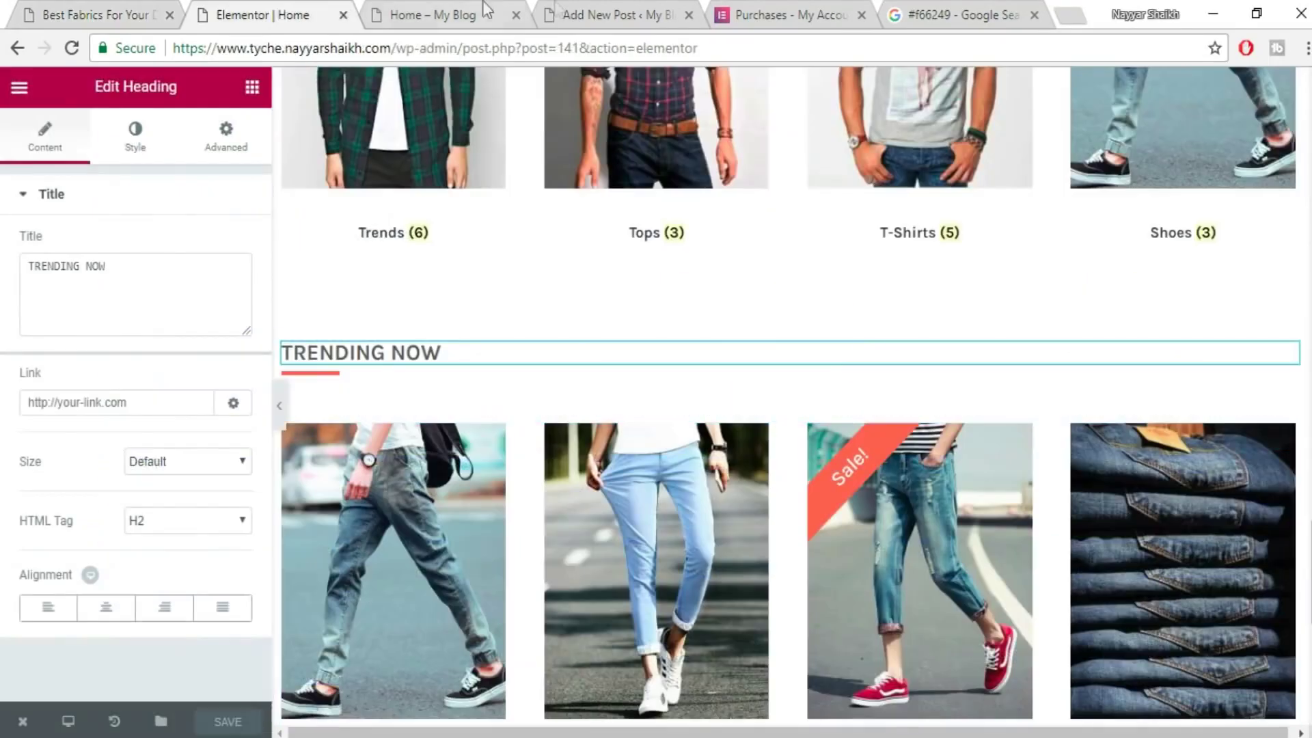
{"action": "left_click", "coordinate": [571, 14]}
{"action": "key", "text": "ctrl+v"}
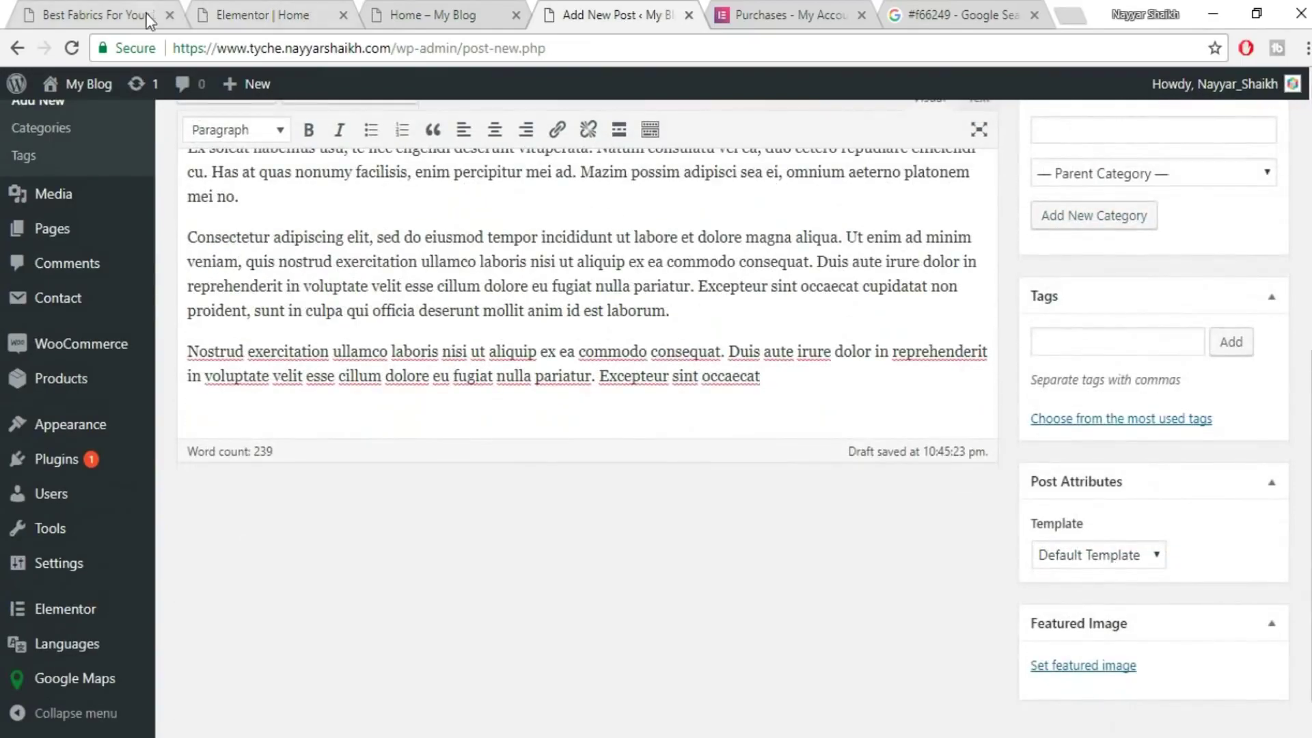
{"action": "left_click", "coordinate": [149, 18]}
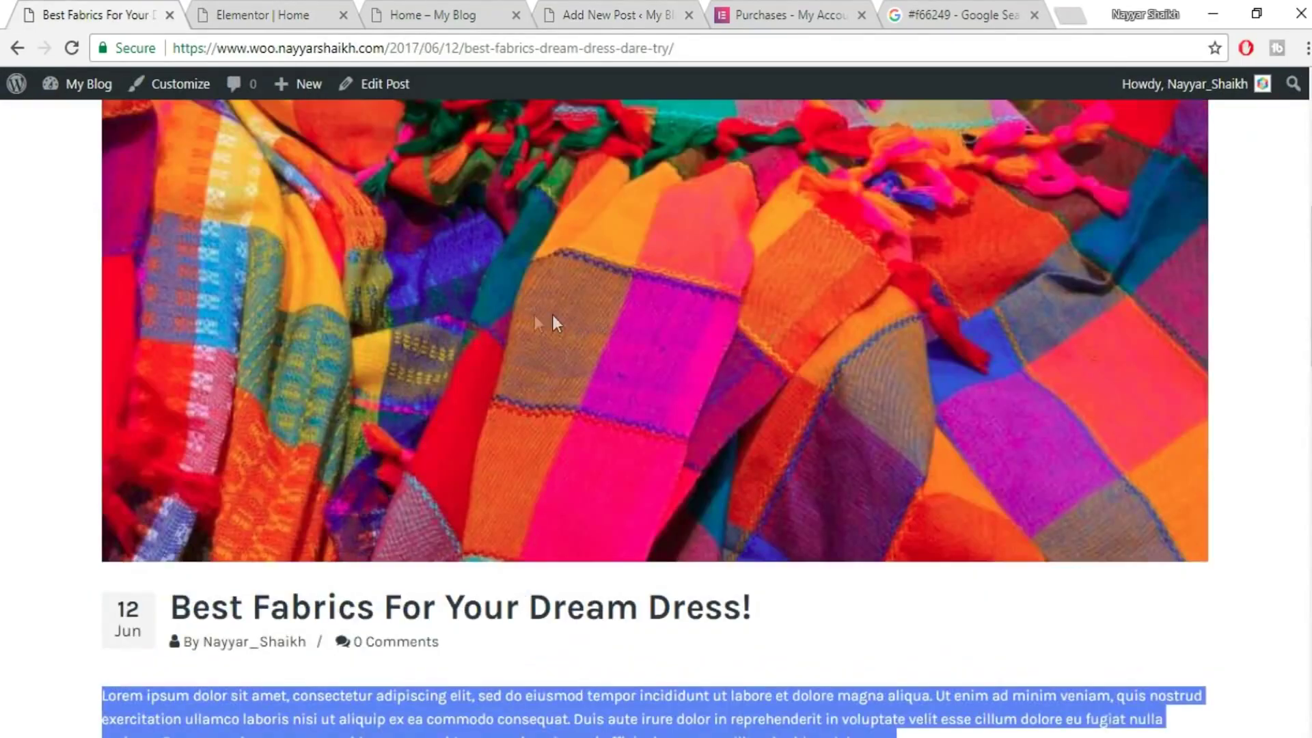
{"action": "left_click", "coordinate": [598, 12]}
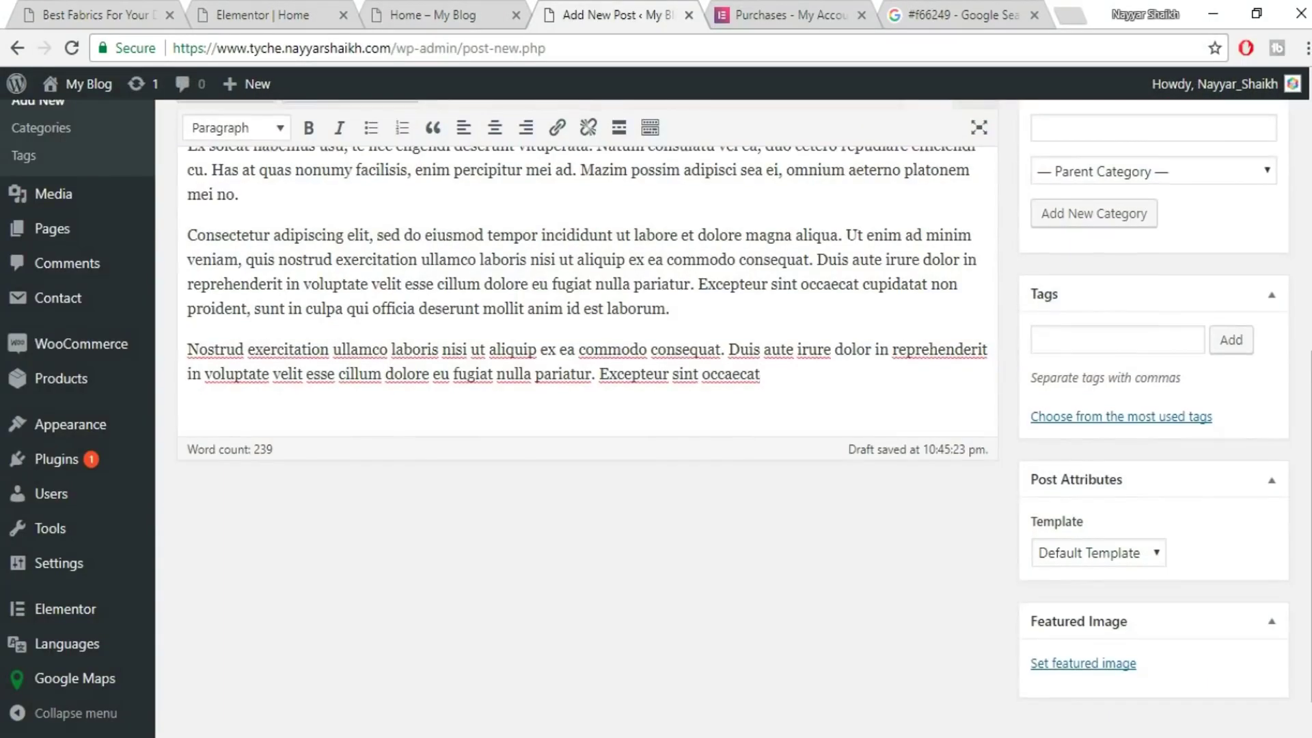
- Save the colourful fabric header photo from the published post to the computer
{"action": "left_click", "coordinate": [1112, 627]}
{"action": "scroll", "coordinate": [478, 465], "scroll_direction": "down", "scroll_amount": 5}
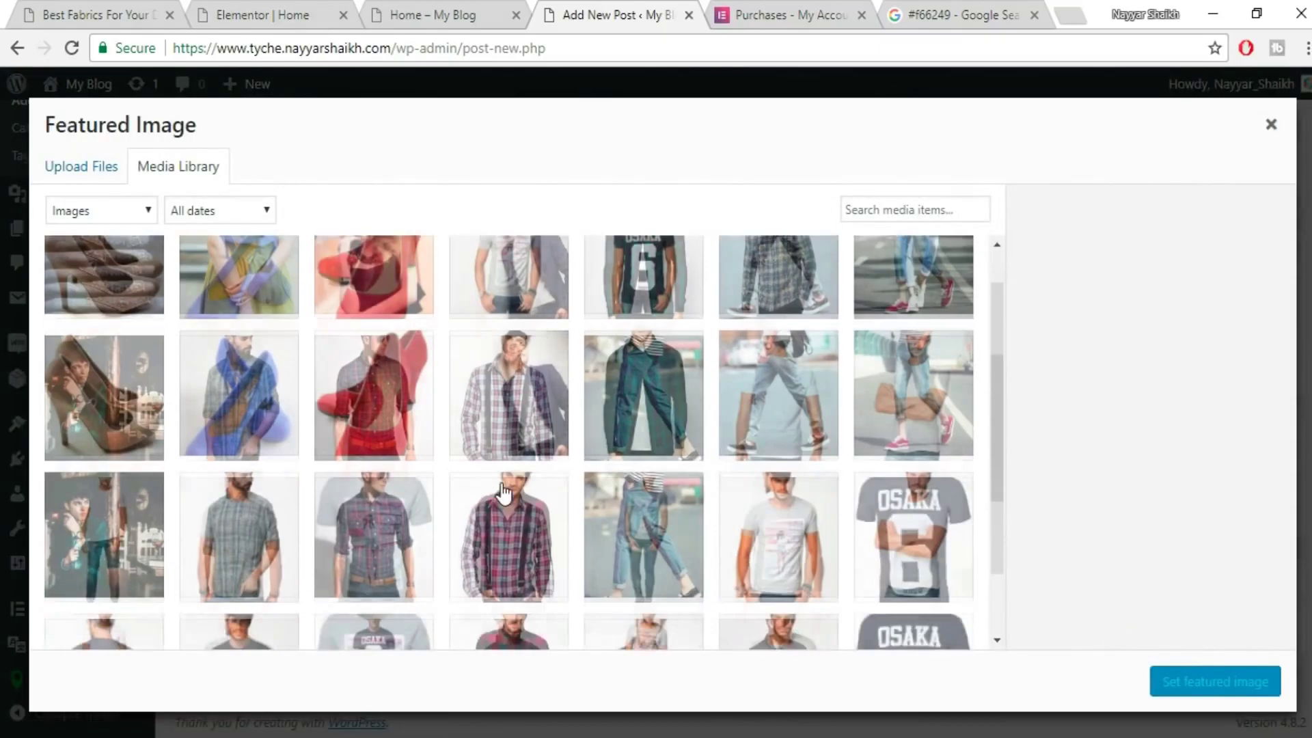
{"action": "scroll", "coordinate": [508, 555], "scroll_direction": "up", "scroll_amount": 5}
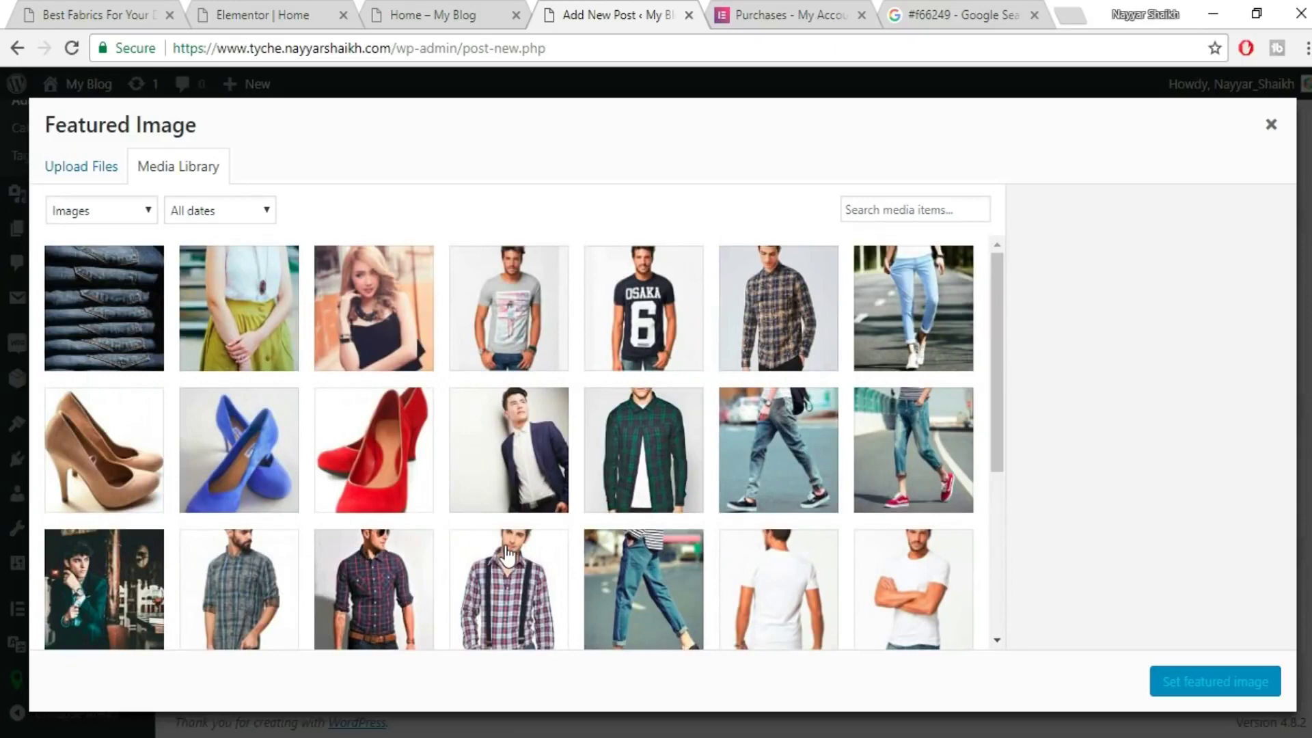
{"action": "scroll", "coordinate": [506, 555], "scroll_direction": "down", "scroll_amount": 5}
{"action": "scroll", "coordinate": [504, 574], "scroll_direction": "up", "scroll_amount": 5}
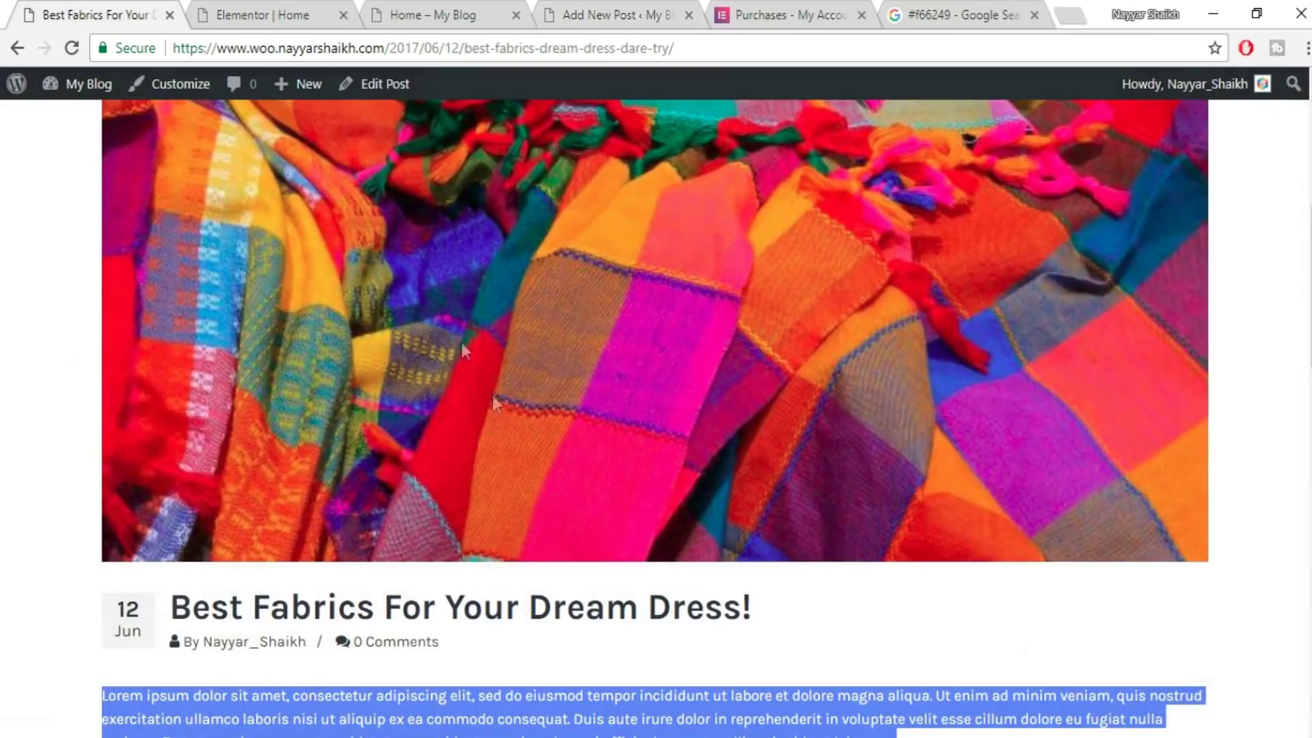
{"action": "right_click", "coordinate": [506, 402]}
{"action": "left_click", "coordinate": [614, 432]}
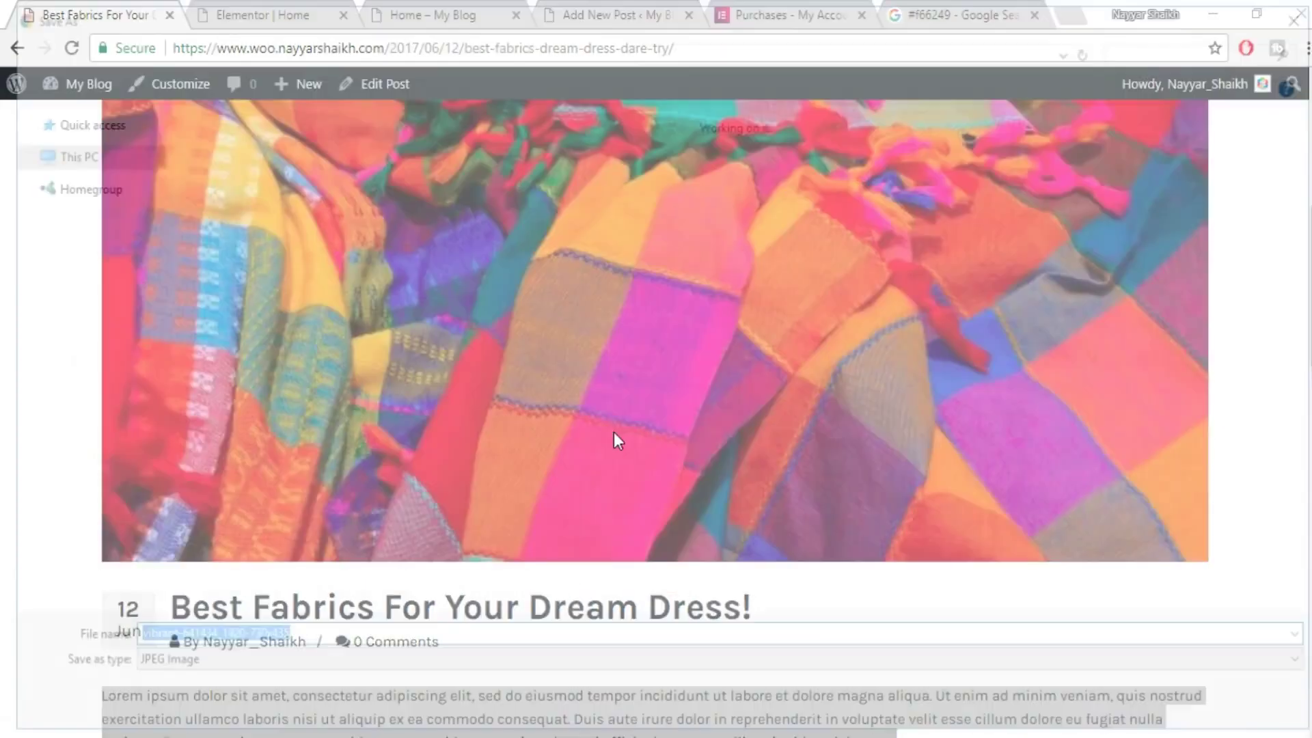
{"action": "key", "text": "Return"}
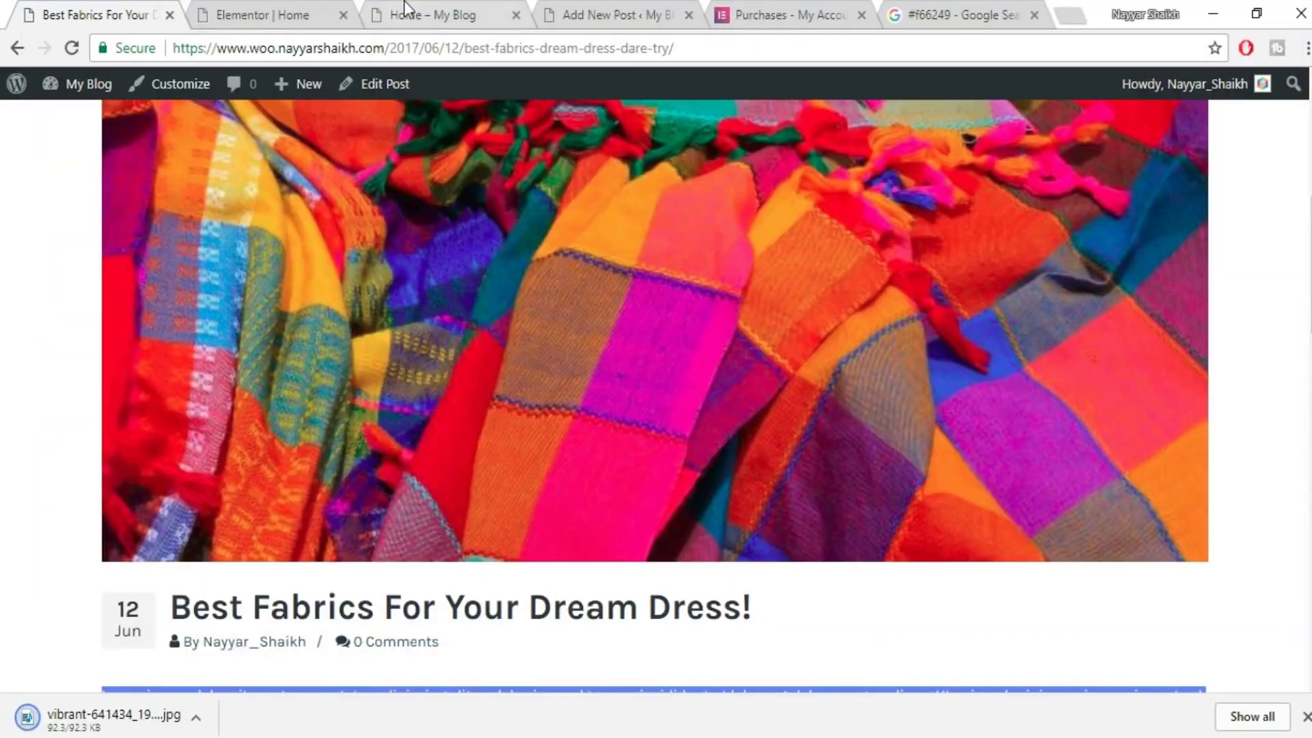
- Upload vibrant-641434_1920-730x435 as the featured image and publish the post
{"action": "left_click", "coordinate": [404, 8]}
{"action": "left_click", "coordinate": [256, 8]}
{"action": "left_click", "coordinate": [566, 9]}
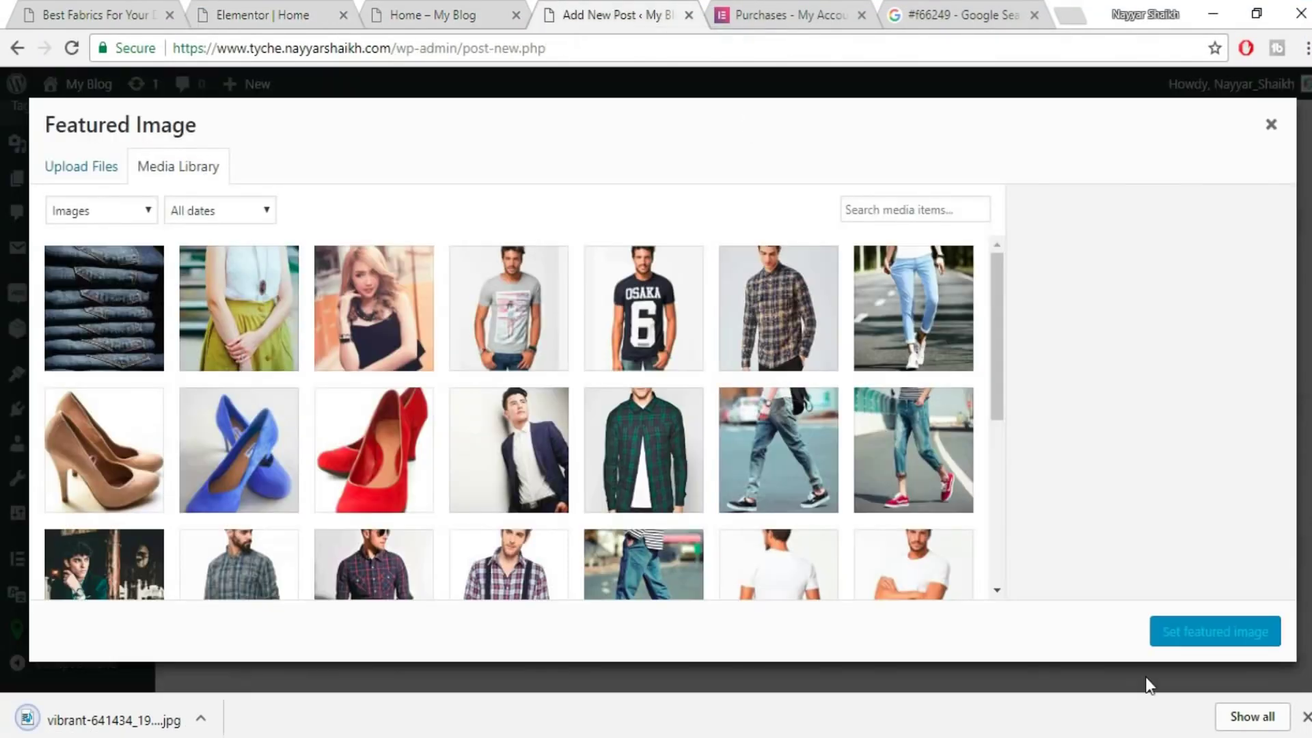
{"action": "left_click", "coordinate": [81, 168]}
{"action": "left_click", "coordinate": [604, 411]}
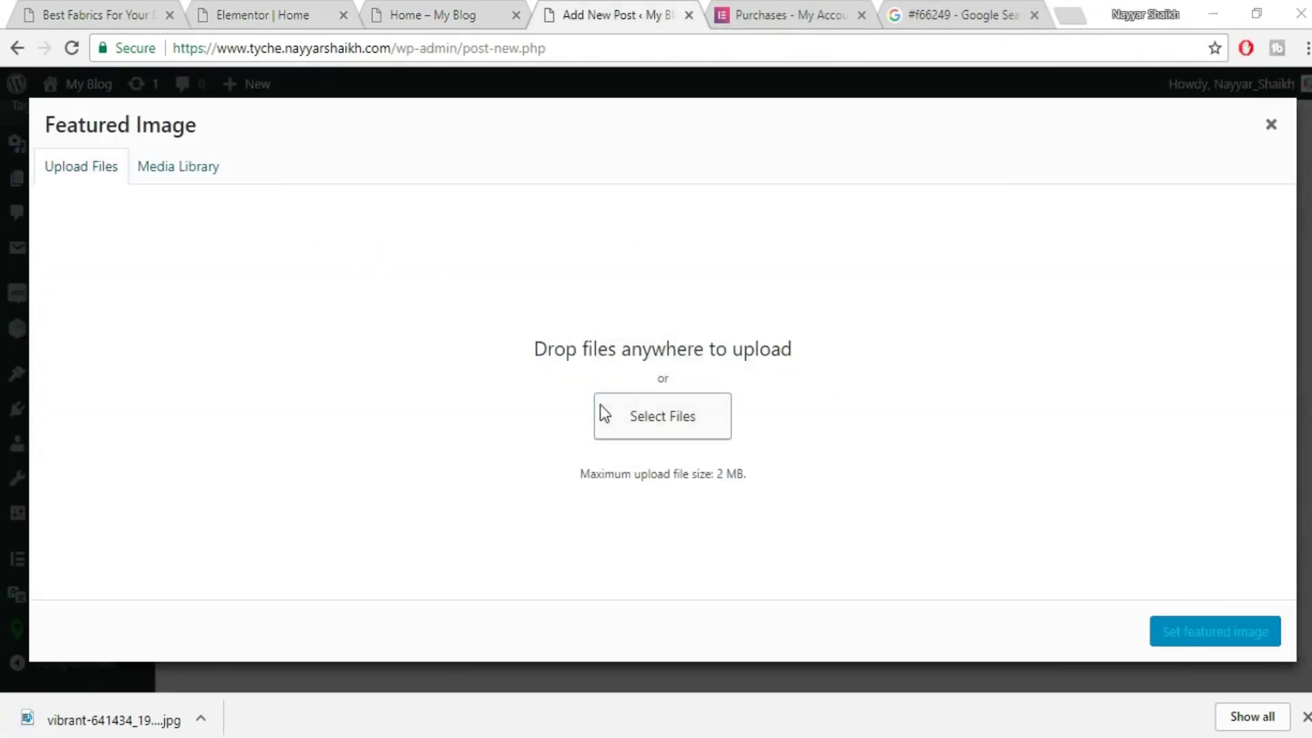
{"action": "scroll", "coordinate": [742, 462], "scroll_direction": "down", "scroll_amount": 1}
{"action": "left_click", "coordinate": [449, 592]}
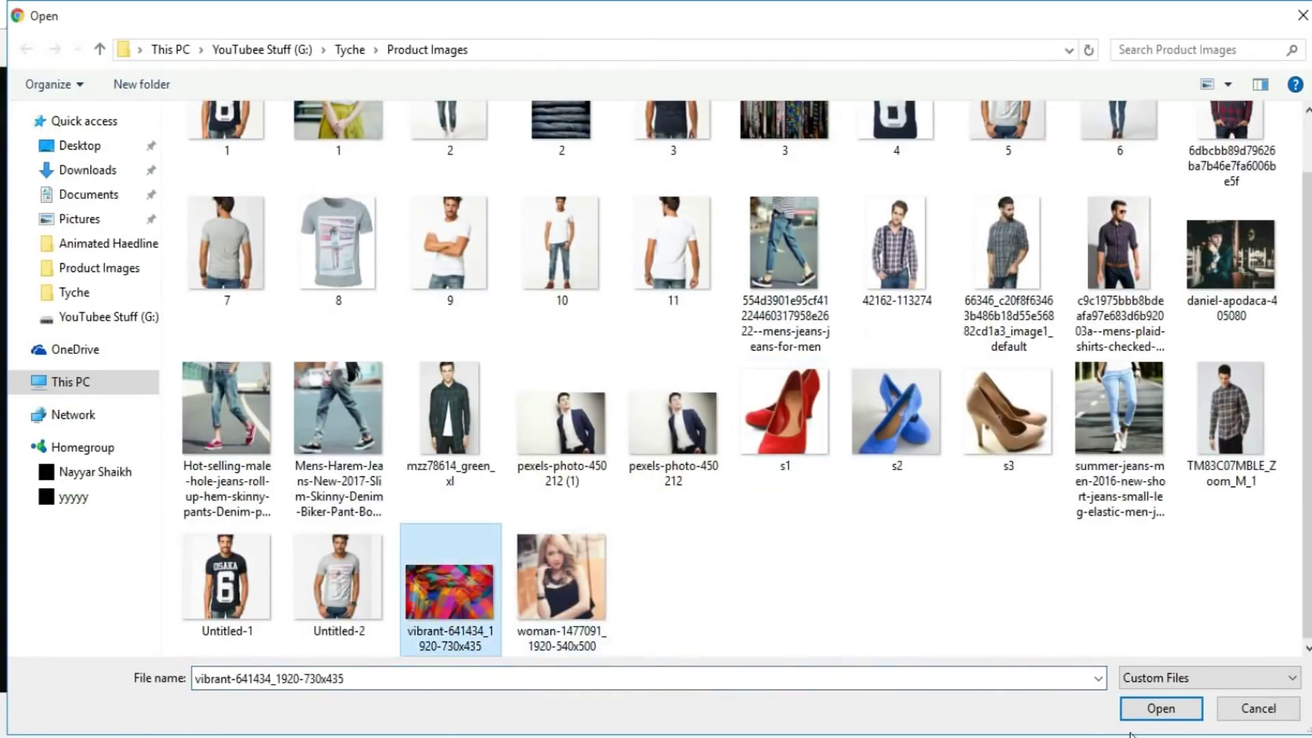
{"action": "left_click", "coordinate": [1157, 710]}
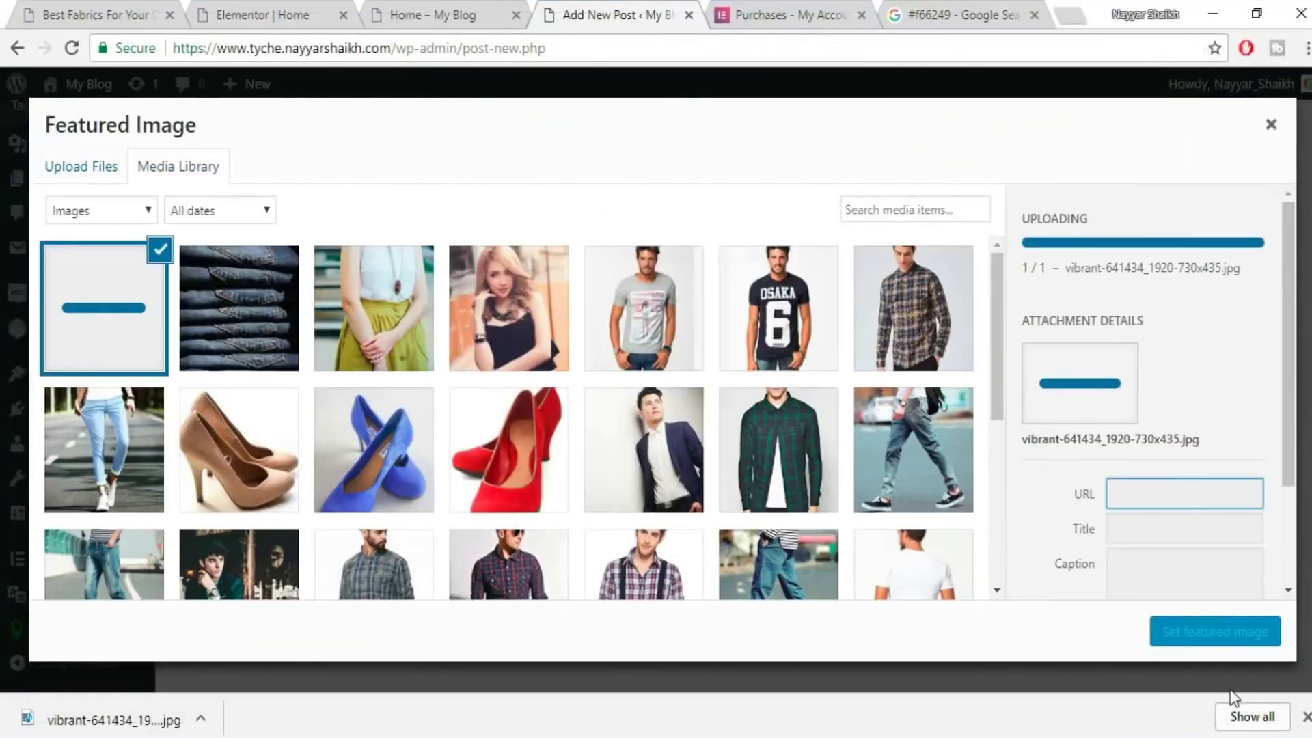
{"action": "left_click", "coordinate": [1216, 632]}
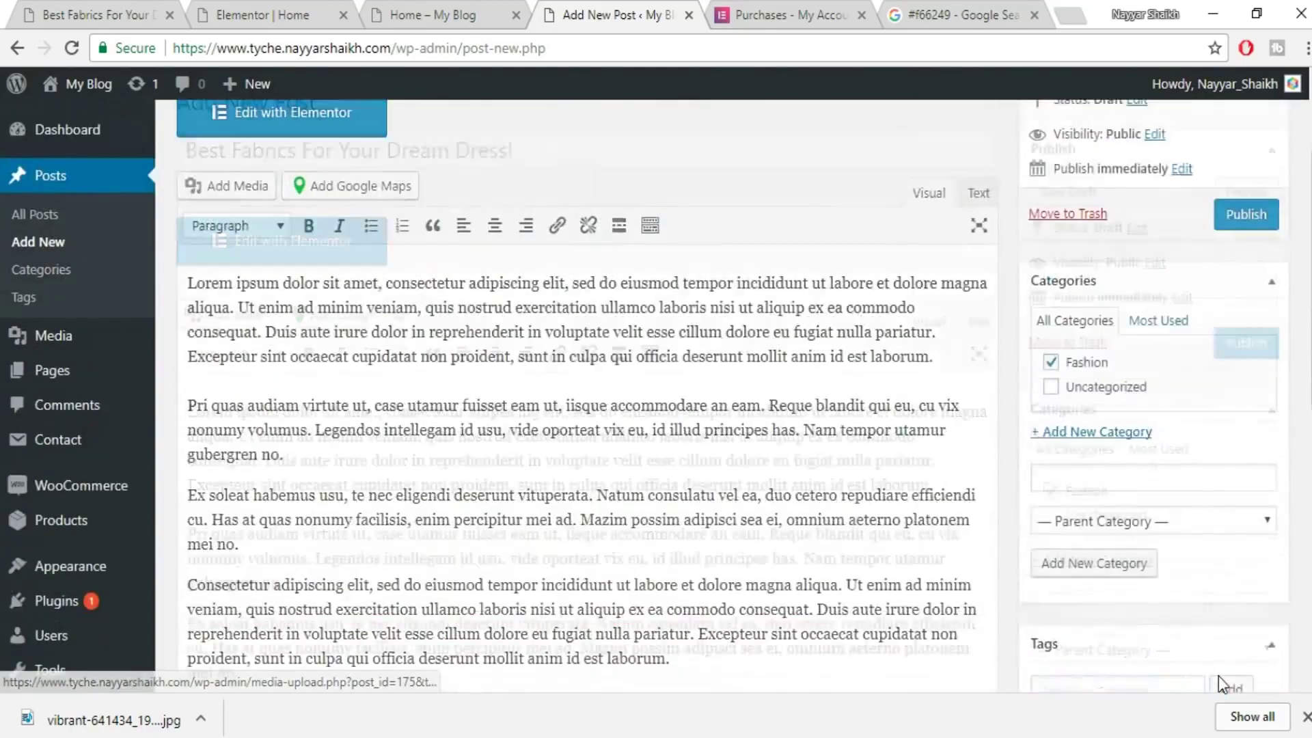
{"action": "scroll", "coordinate": [1226, 546], "scroll_direction": "up", "scroll_amount": 3}
{"action": "left_click", "coordinate": [1237, 376]}
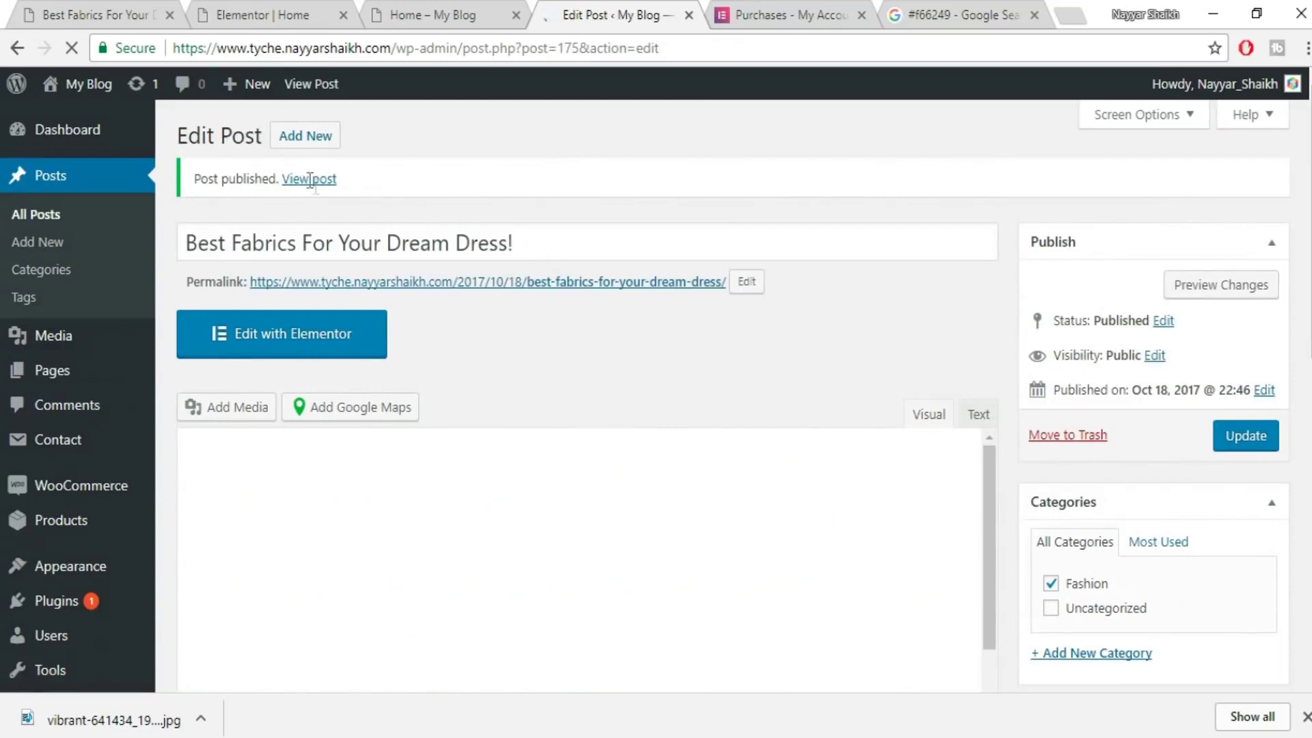
- Preview the published fabrics post and scroll through it
{"action": "left_click", "coordinate": [1235, 282]}
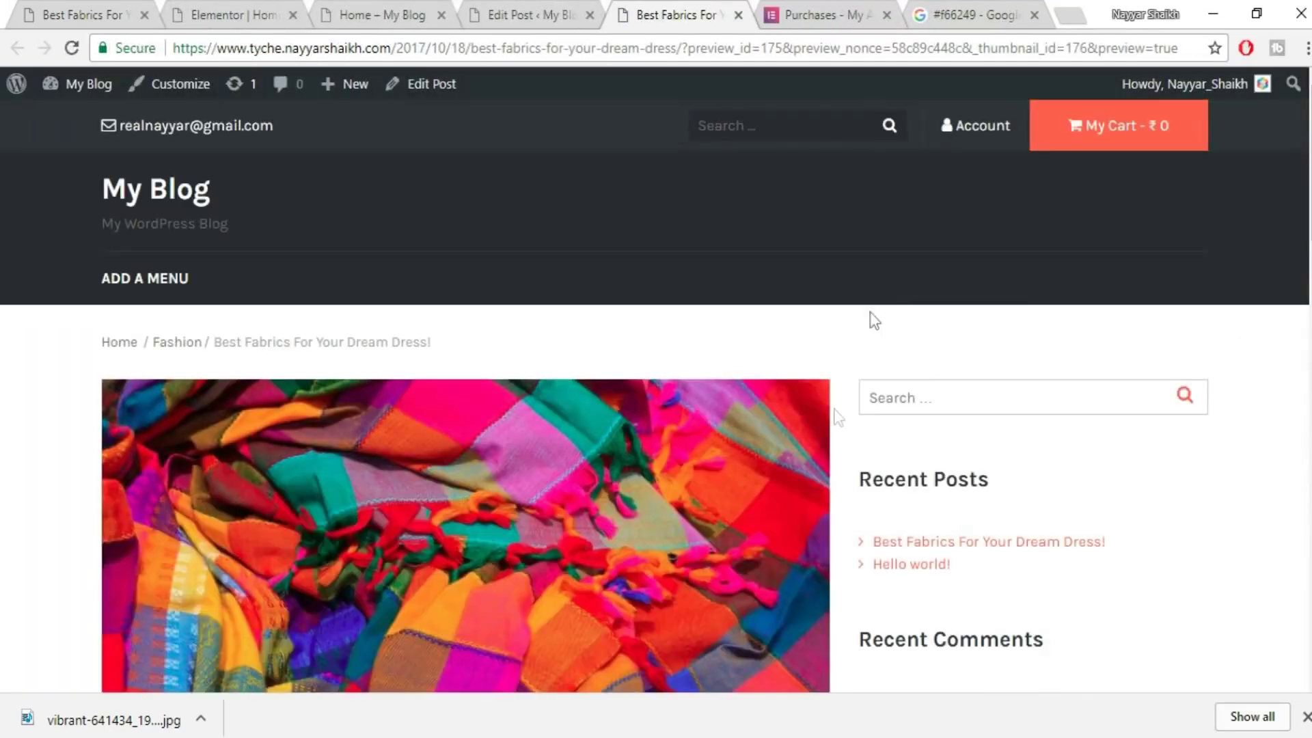
{"action": "scroll", "coordinate": [811, 494], "scroll_direction": "down", "scroll_amount": 5}
{"action": "scroll", "coordinate": [813, 497], "scroll_direction": "down", "scroll_amount": 10}
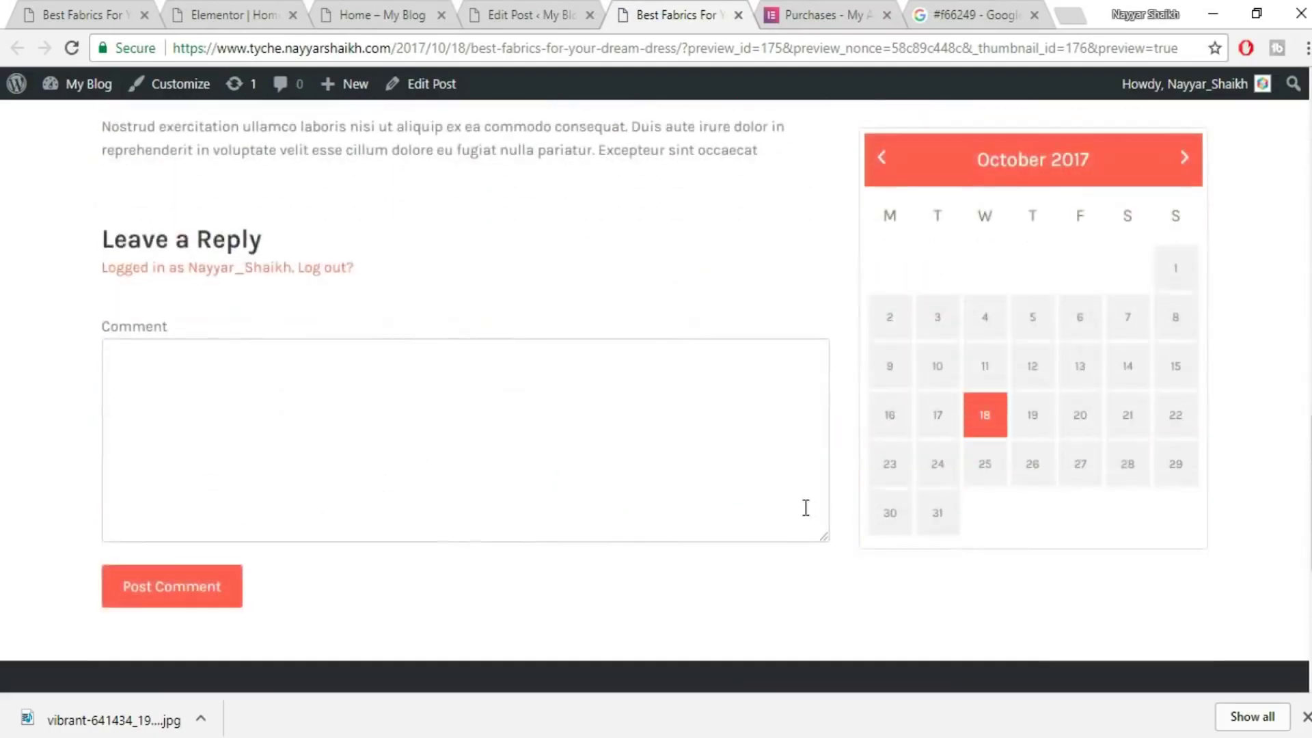
{"action": "scroll", "coordinate": [806, 507], "scroll_direction": "up", "scroll_amount": 6}
{"action": "scroll", "coordinate": [1033, 488], "scroll_direction": "up", "scroll_amount": 10}
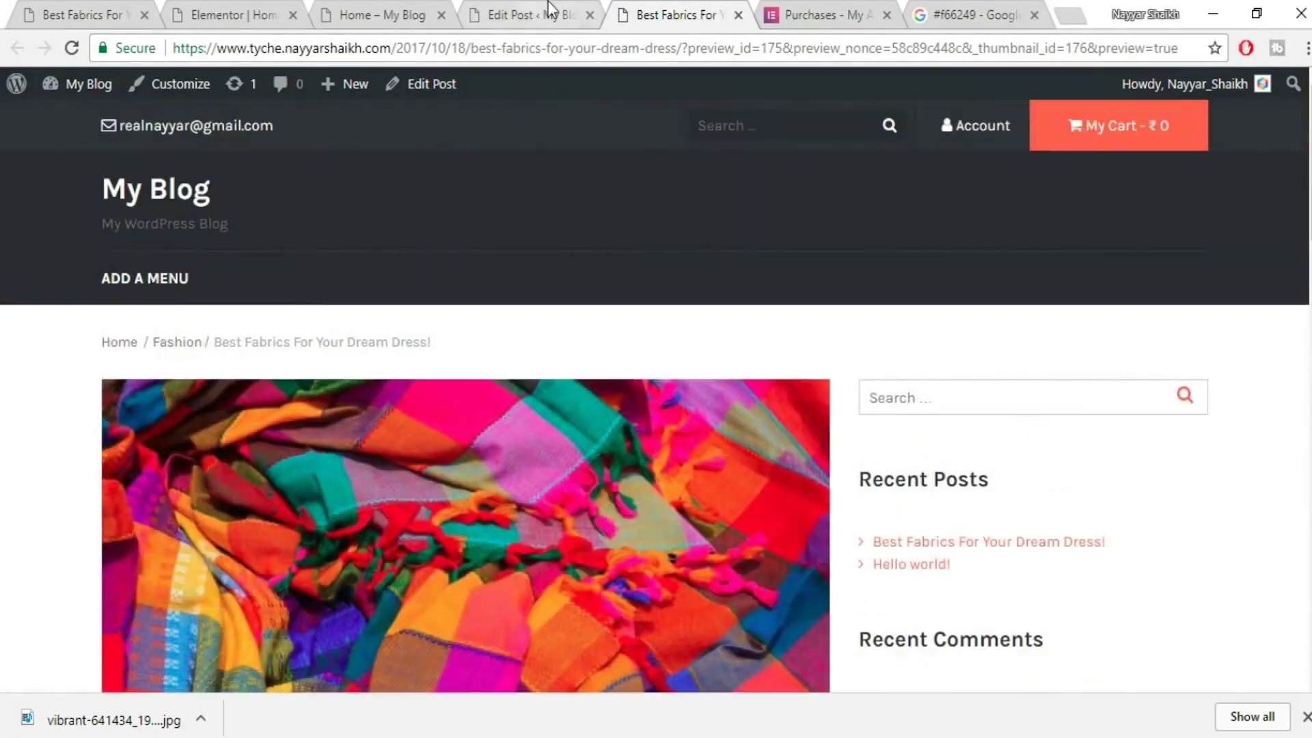
{"action": "left_click", "coordinate": [551, 13]}
- Try the Elementor Canvas template, revert to Default Template, and close the preview
{"action": "scroll", "coordinate": [1214, 395], "scroll_direction": "down", "scroll_amount": 10}
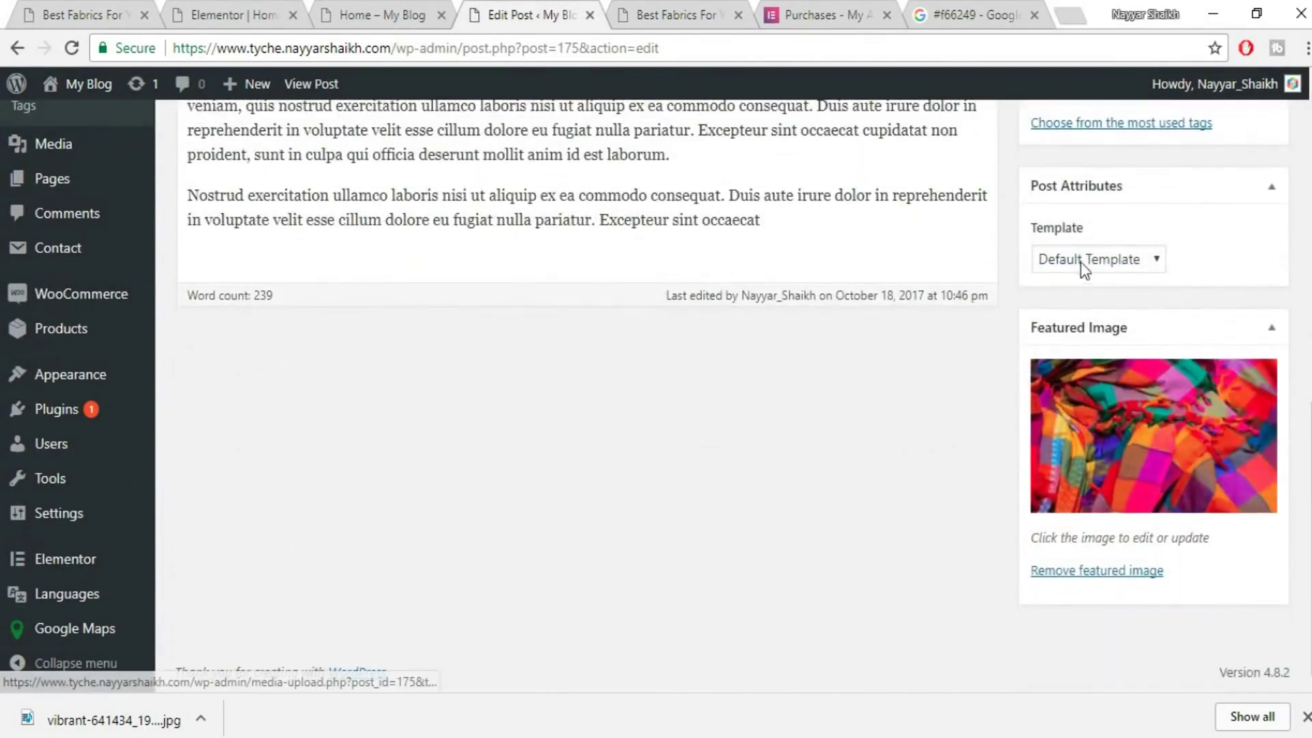
{"action": "left_click", "coordinate": [1081, 263]}
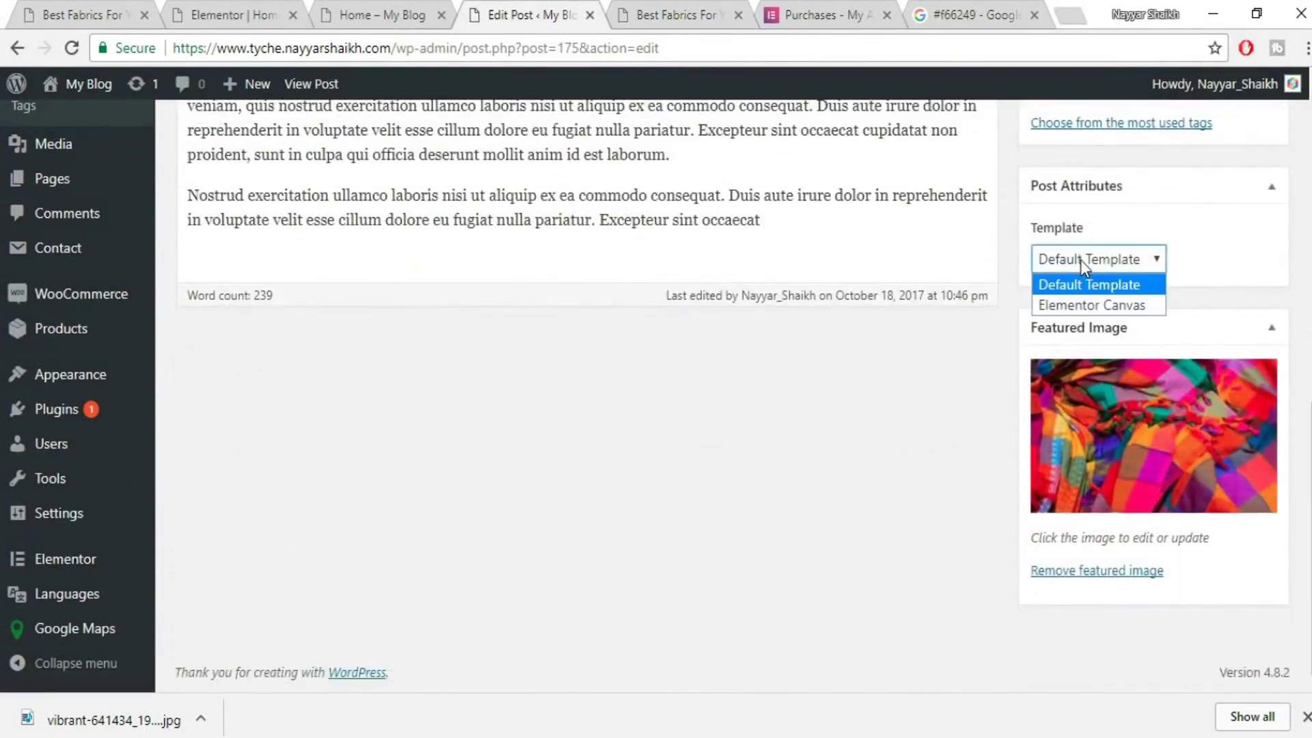
{"action": "left_click", "coordinate": [1118, 305]}
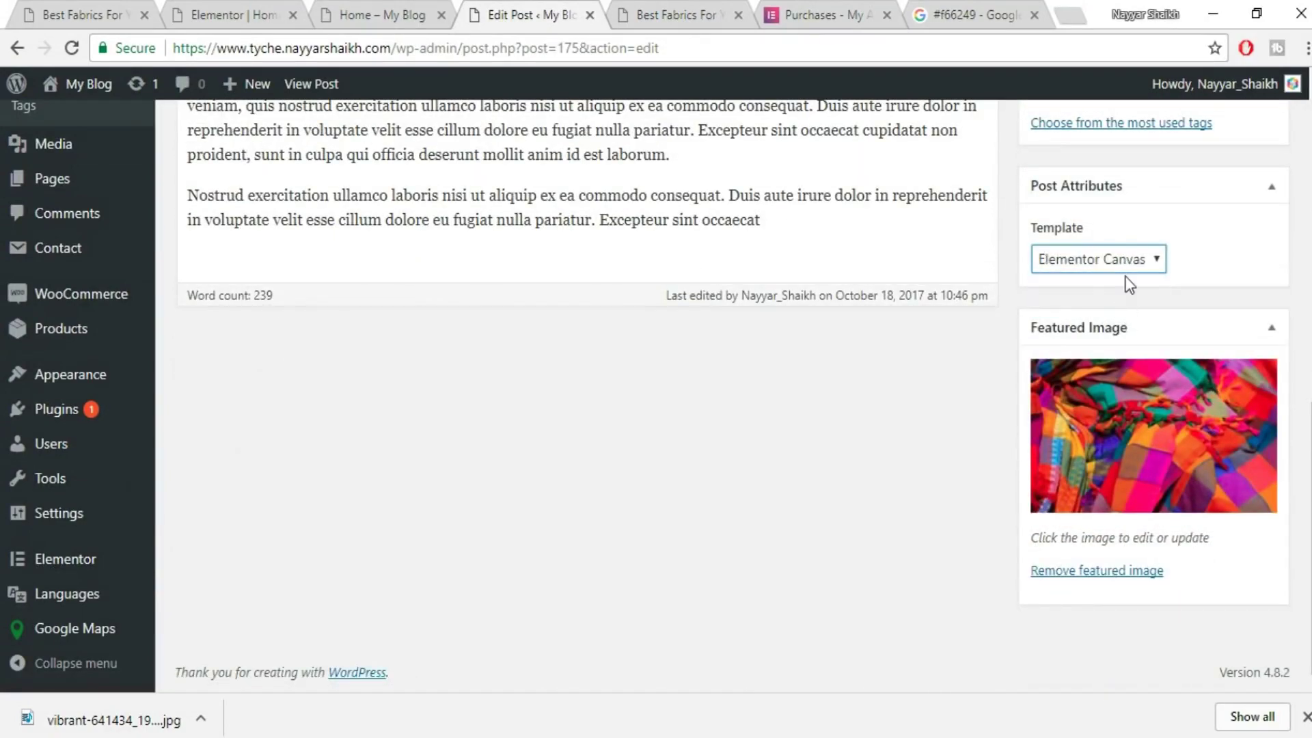
{"action": "left_click", "coordinate": [1124, 273]}
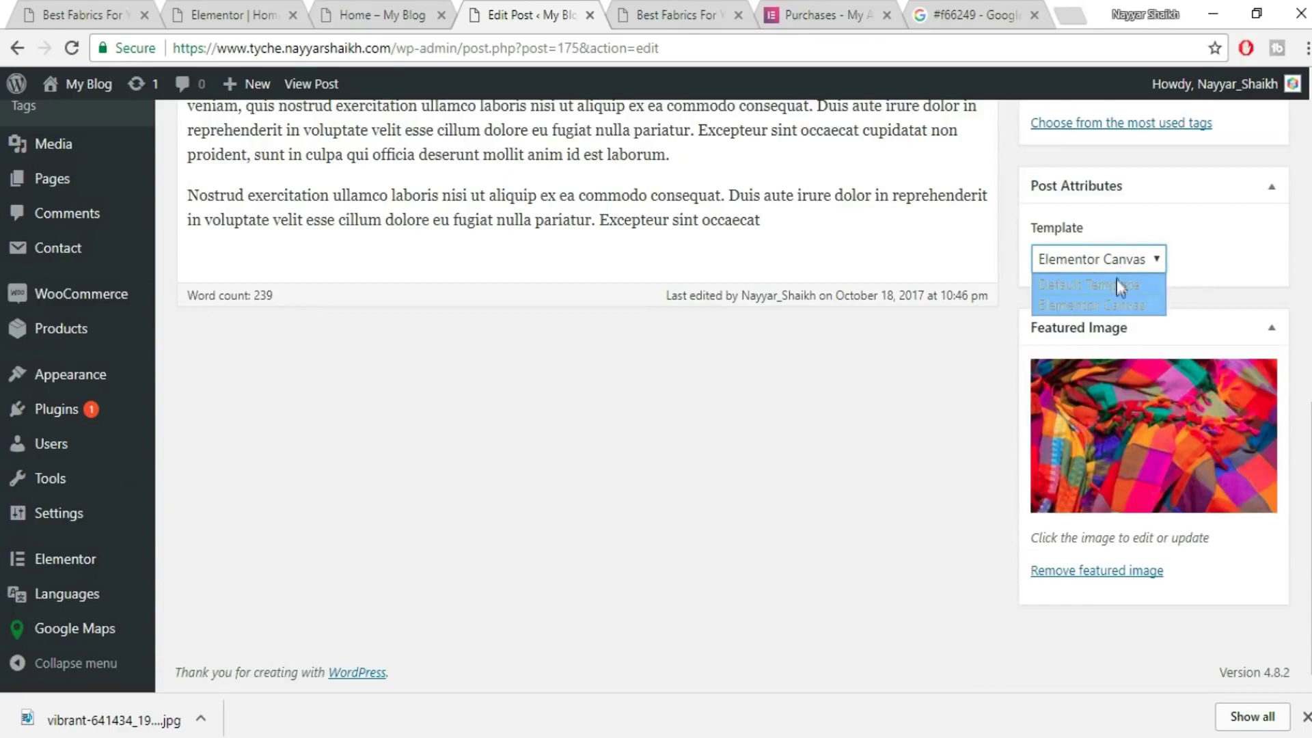
{"action": "left_click", "coordinate": [1114, 285]}
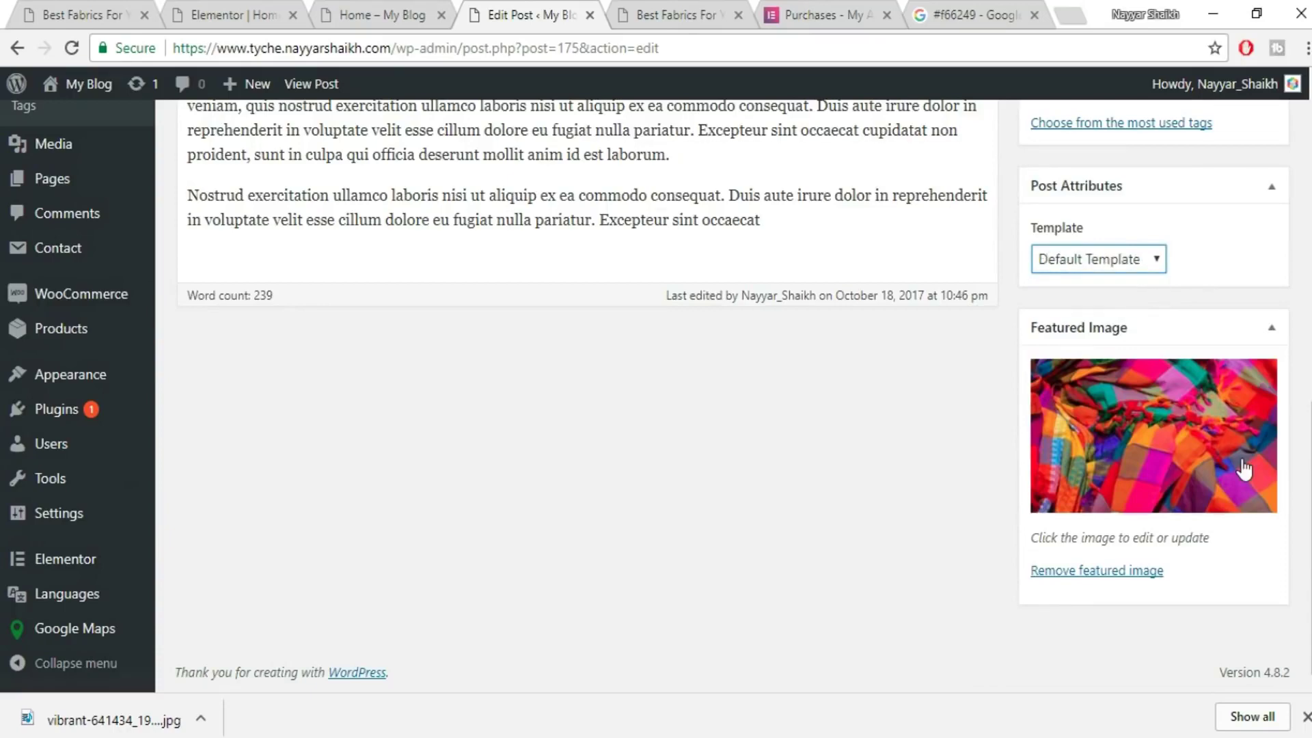
{"action": "scroll", "coordinate": [1161, 464], "scroll_direction": "up", "scroll_amount": 10}
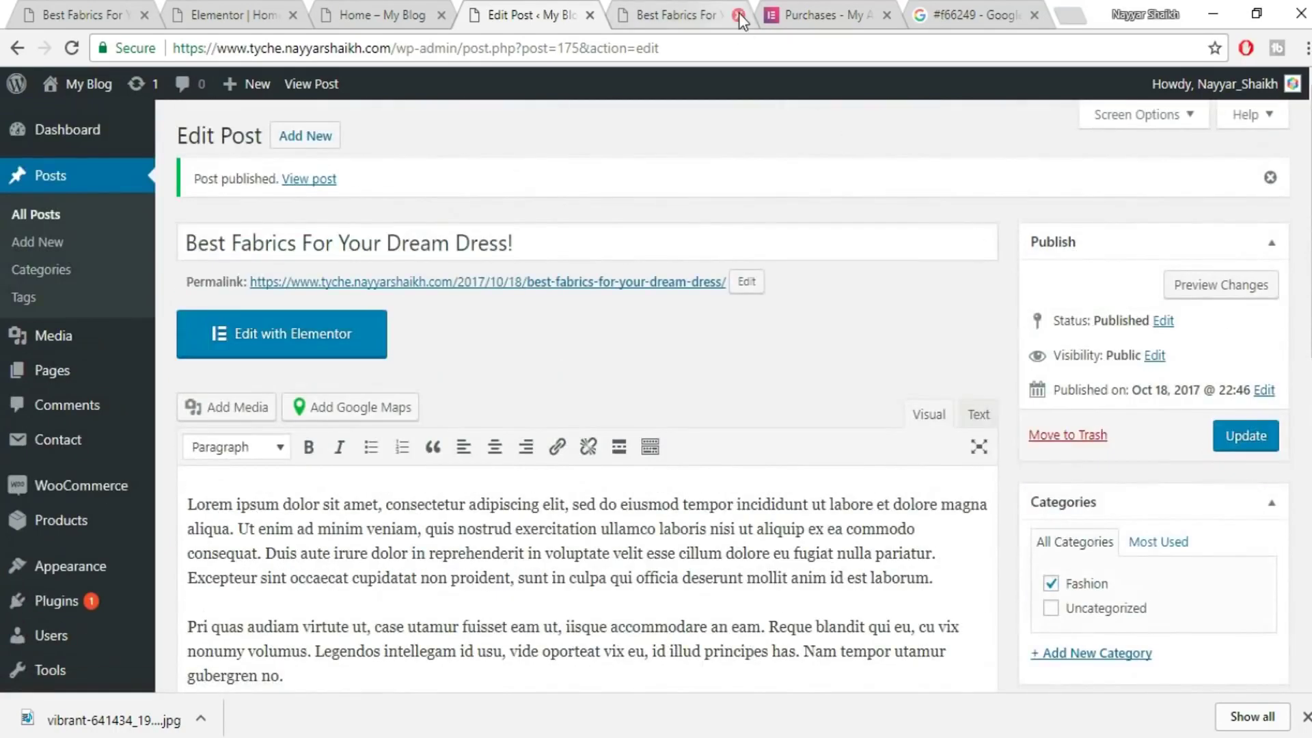
{"action": "left_click", "coordinate": [739, 15]}
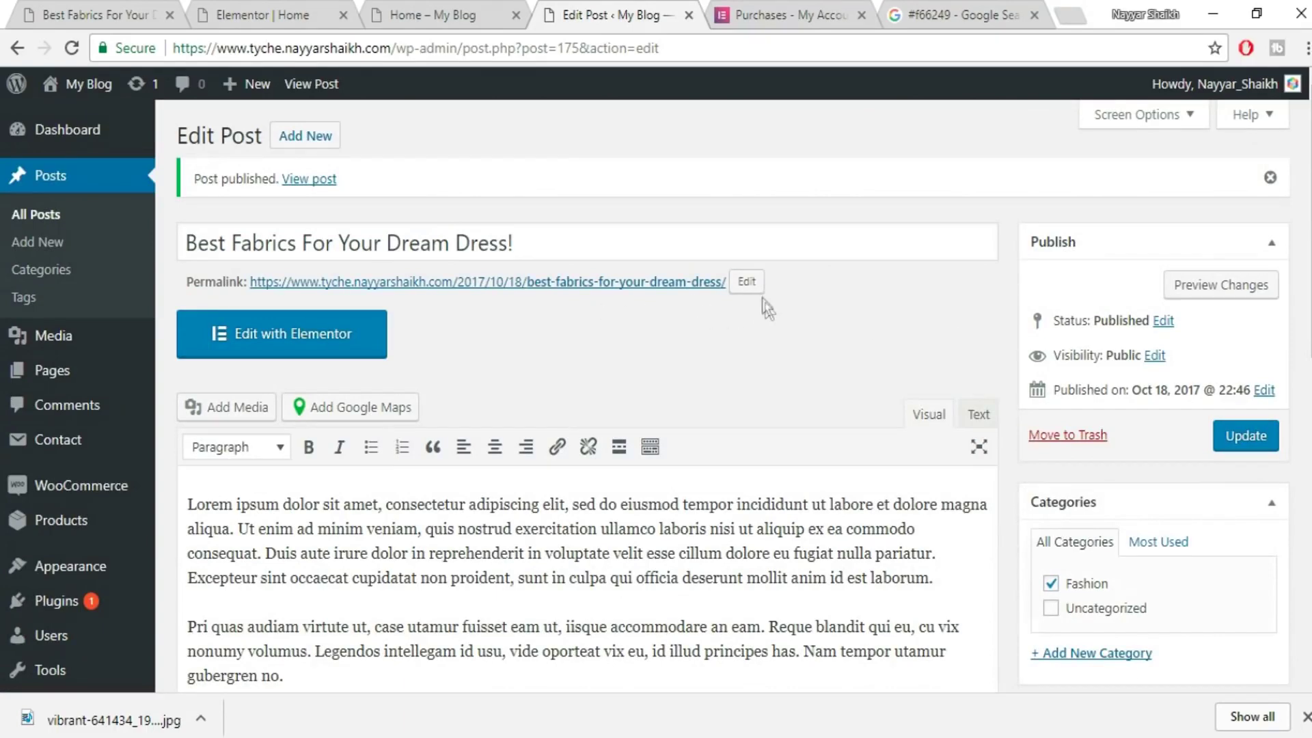
- Return to the Home page in Elementor after a brief look at the post's extra formatting toolbar
{"action": "left_click", "coordinate": [220, 10]}
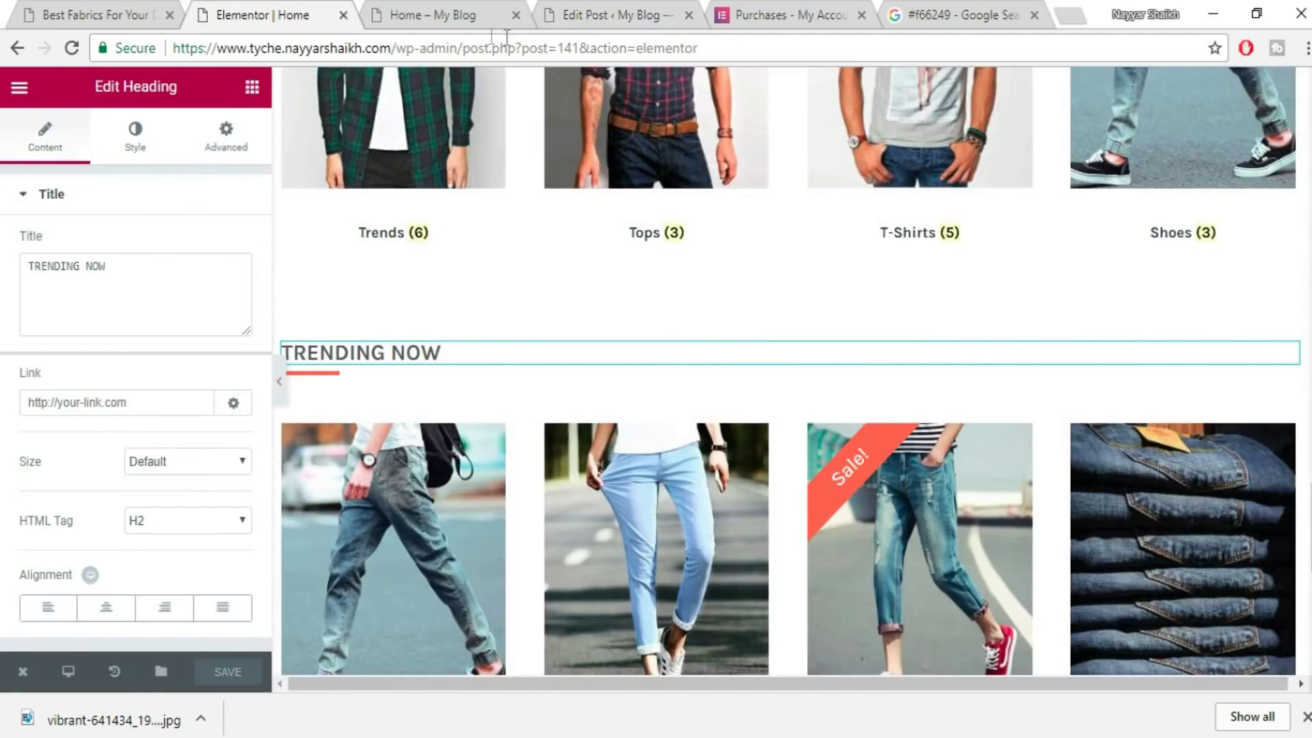
{"action": "left_click", "coordinate": [608, 14]}
{"action": "scroll", "coordinate": [812, 509], "scroll_direction": "down", "scroll_amount": 2}
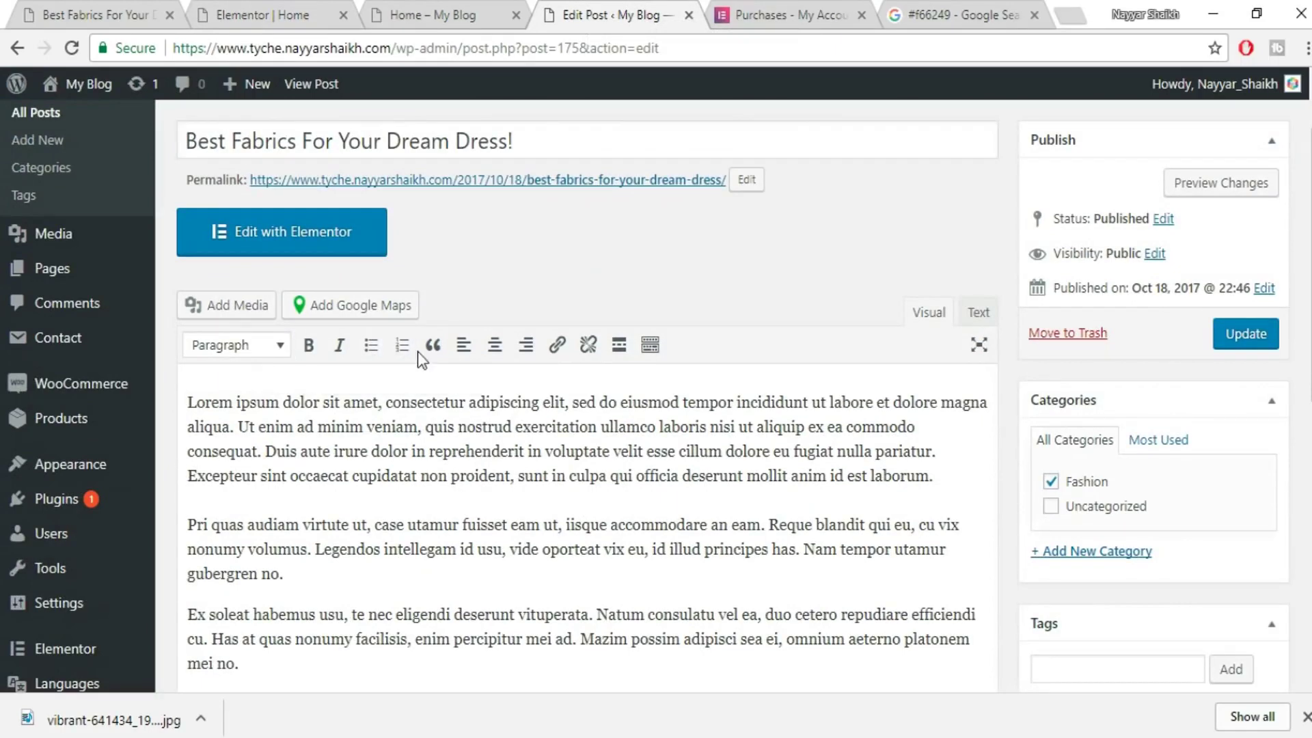
{"action": "left_click", "coordinate": [651, 346]}
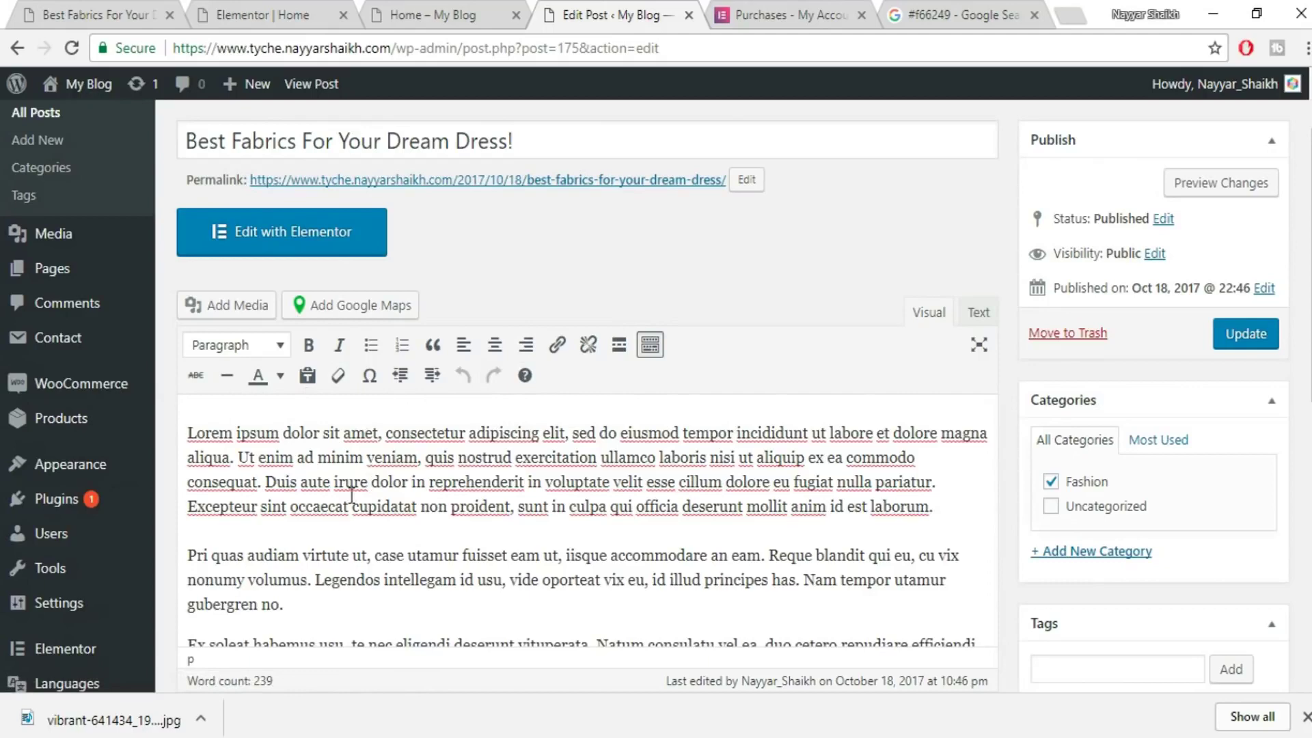
{"action": "left_click", "coordinate": [271, 21]}
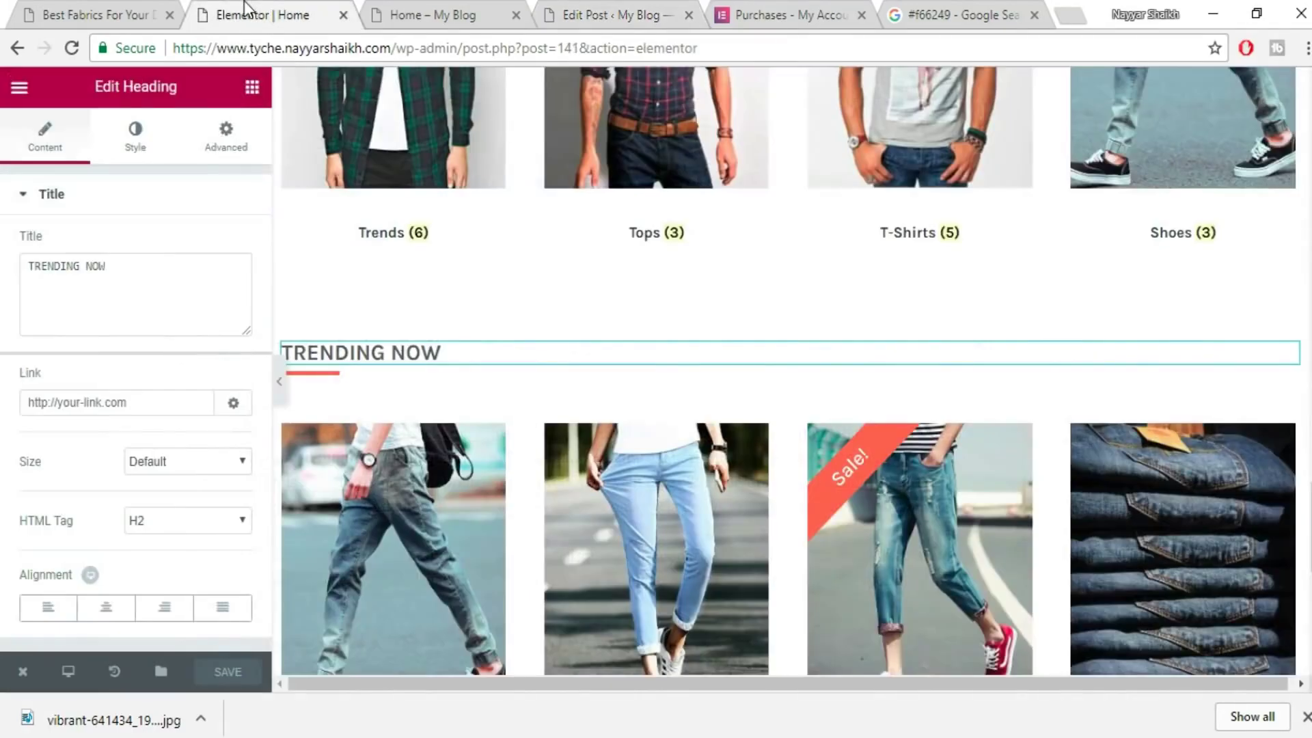
{"action": "scroll", "coordinate": [574, 377], "scroll_direction": "down", "scroll_amount": 8}
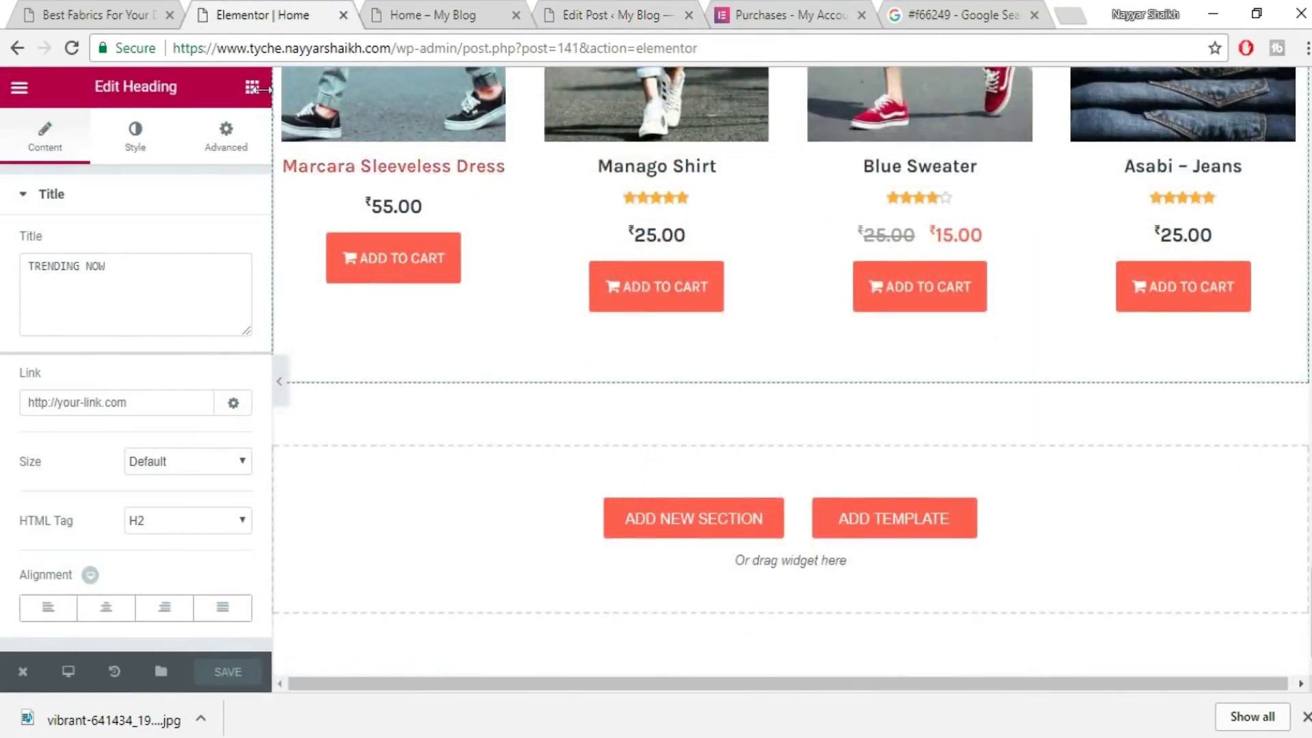
- Drag a Posts widget into the empty bottom section and set its skin to Cards
{"action": "left_click", "coordinate": [252, 87]}
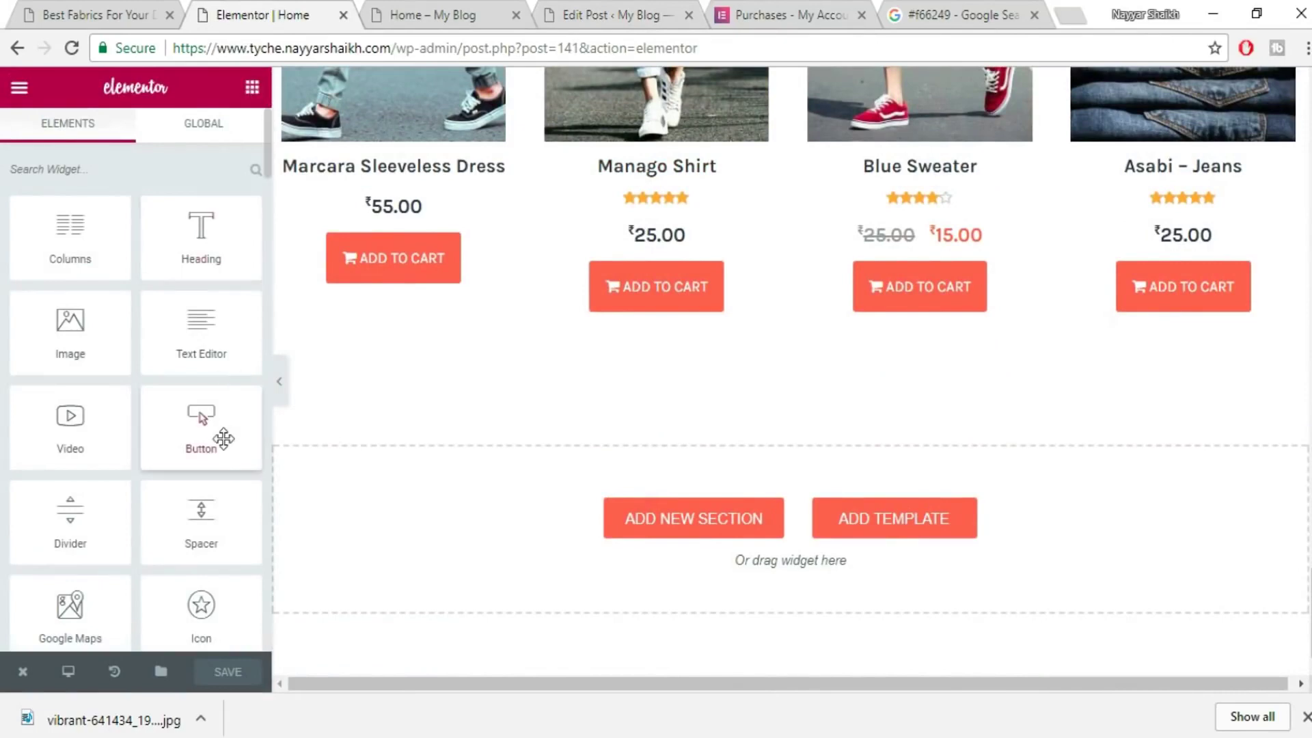
{"action": "scroll", "coordinate": [222, 439], "scroll_direction": "down", "scroll_amount": 5}
{"action": "left_click_drag", "start_coordinate": [56, 334], "coordinate": [616, 521]}
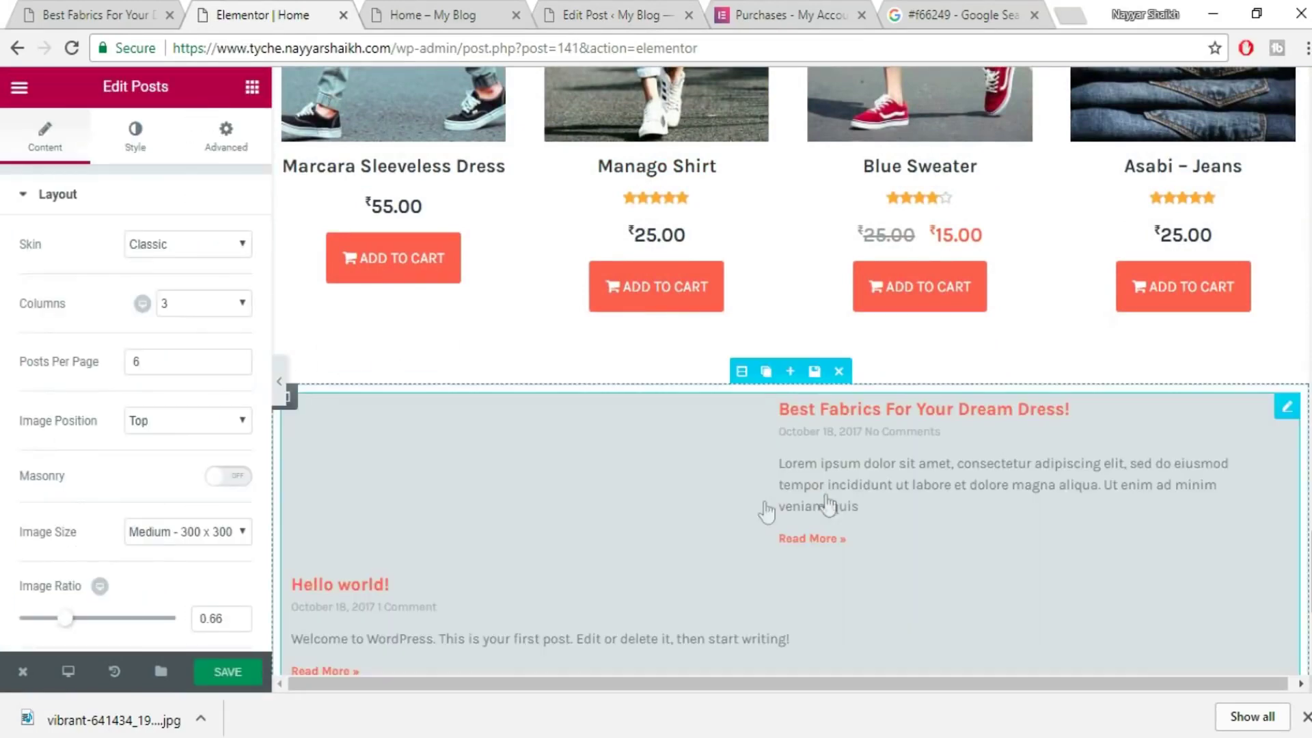
{"action": "scroll", "coordinate": [998, 478], "scroll_direction": "down", "scroll_amount": 3}
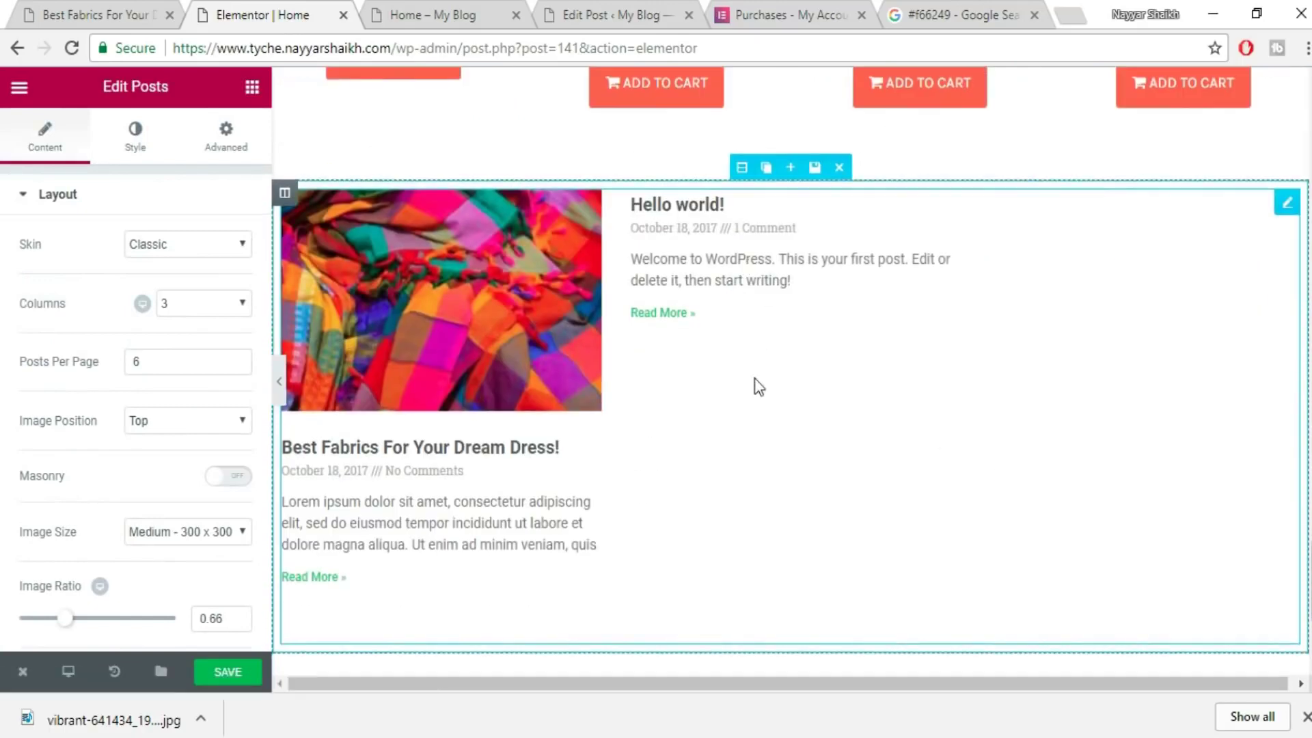
{"action": "left_click", "coordinate": [220, 254]}
{"action": "left_click", "coordinate": [172, 280]}
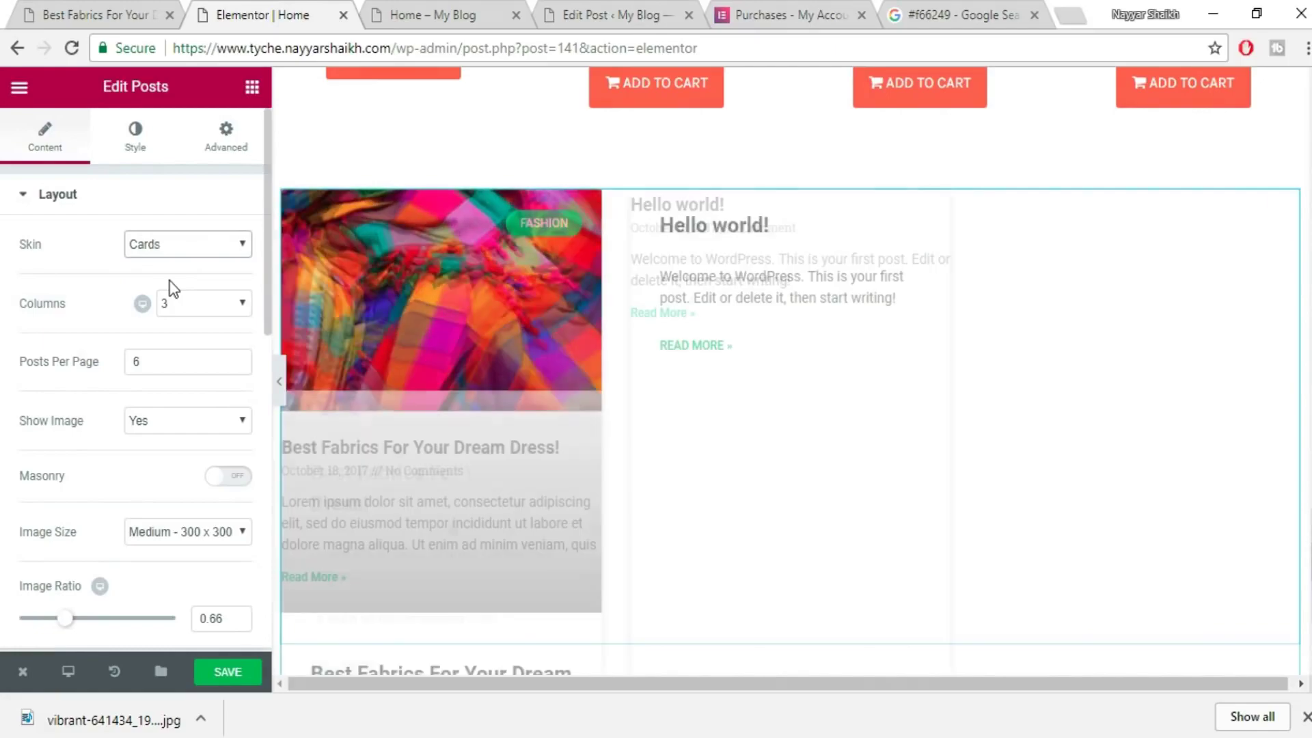
{"action": "scroll", "coordinate": [712, 362], "scroll_direction": "down", "scroll_amount": 2}
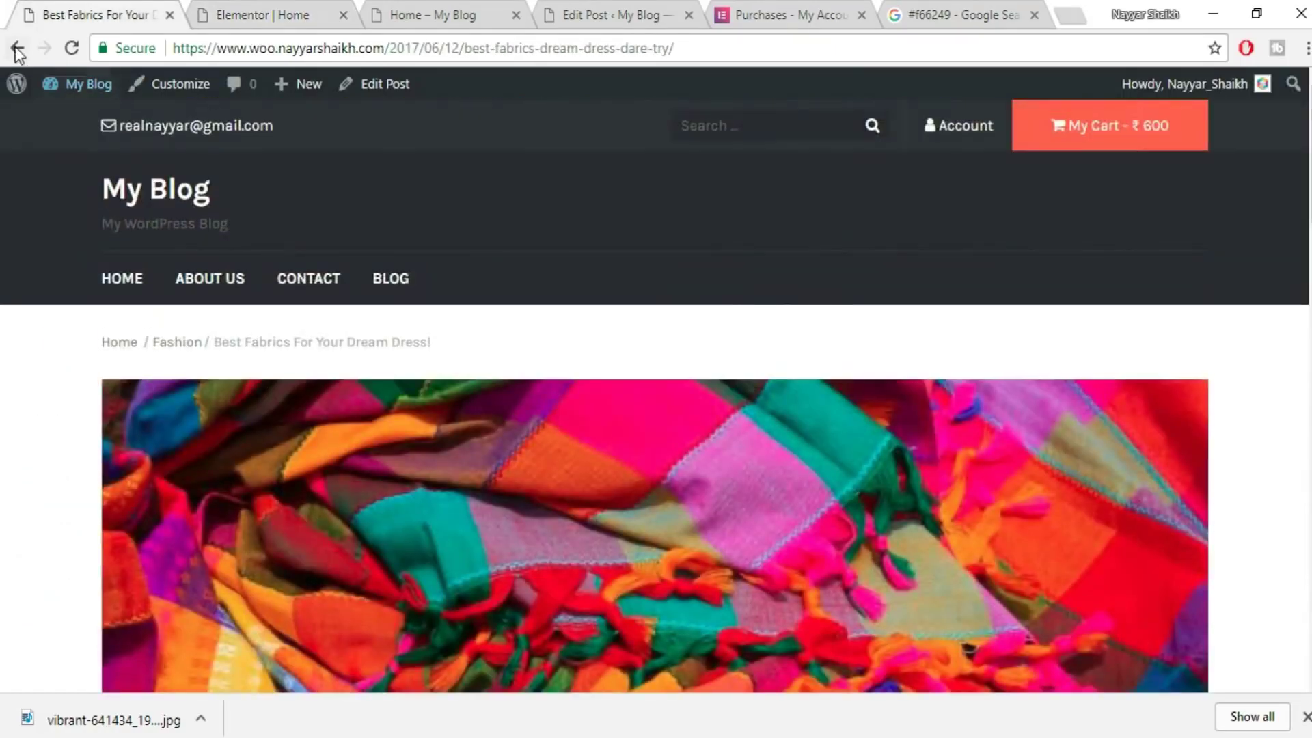
- Check the live site's home page, then return to the Elementor editor for Home
{"action": "left_click", "coordinate": [17, 49]}
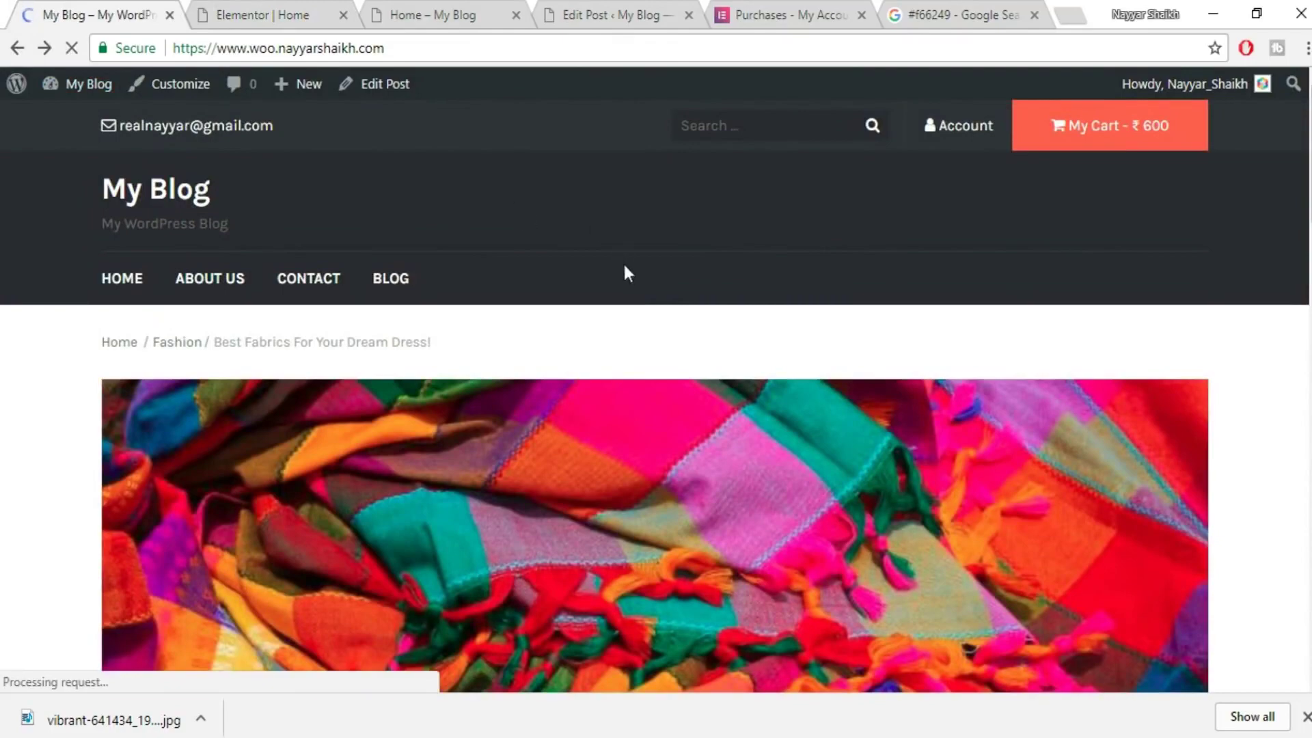
{"action": "scroll", "coordinate": [307, 439], "scroll_direction": "up", "scroll_amount": 3}
{"action": "scroll", "coordinate": [308, 439], "scroll_direction": "down", "scroll_amount": 2}
{"action": "key", "text": "ctrl+Tab"}
{"action": "scroll", "coordinate": [444, 328], "scroll_direction": "down", "scroll_amount": 1}
{"action": "scroll", "coordinate": [444, 321], "scroll_direction": "up", "scroll_amount": 3}
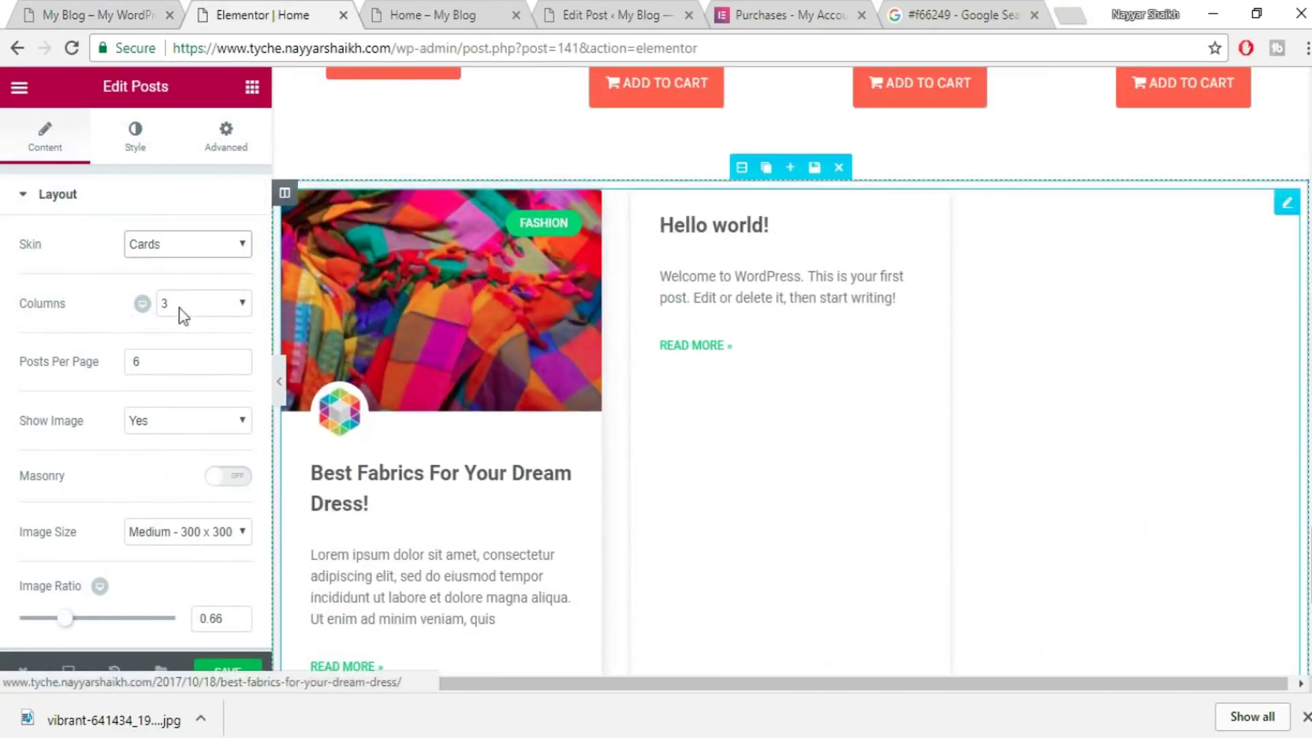
- Keep the posts at 3 columns, set posts per page to 3, and enable masonry layout
{"action": "left_click", "coordinate": [212, 305]}
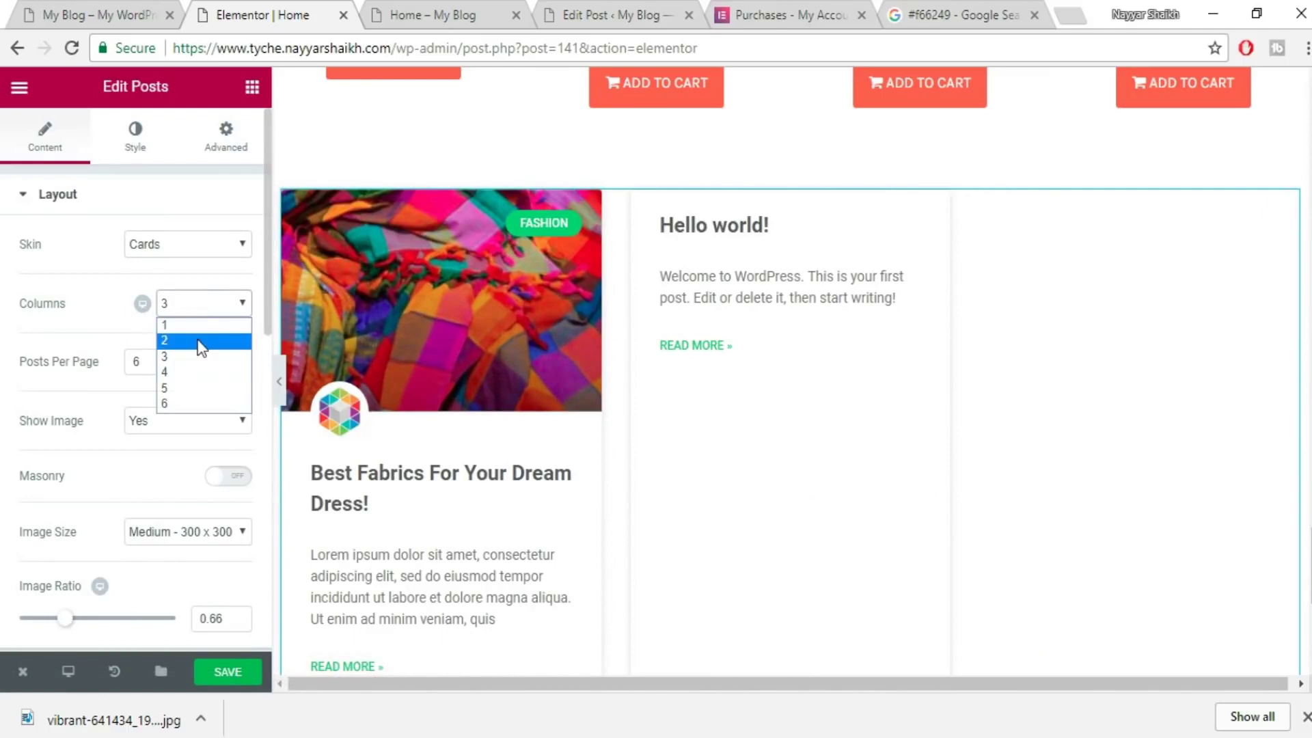
{"action": "left_click", "coordinate": [204, 293]}
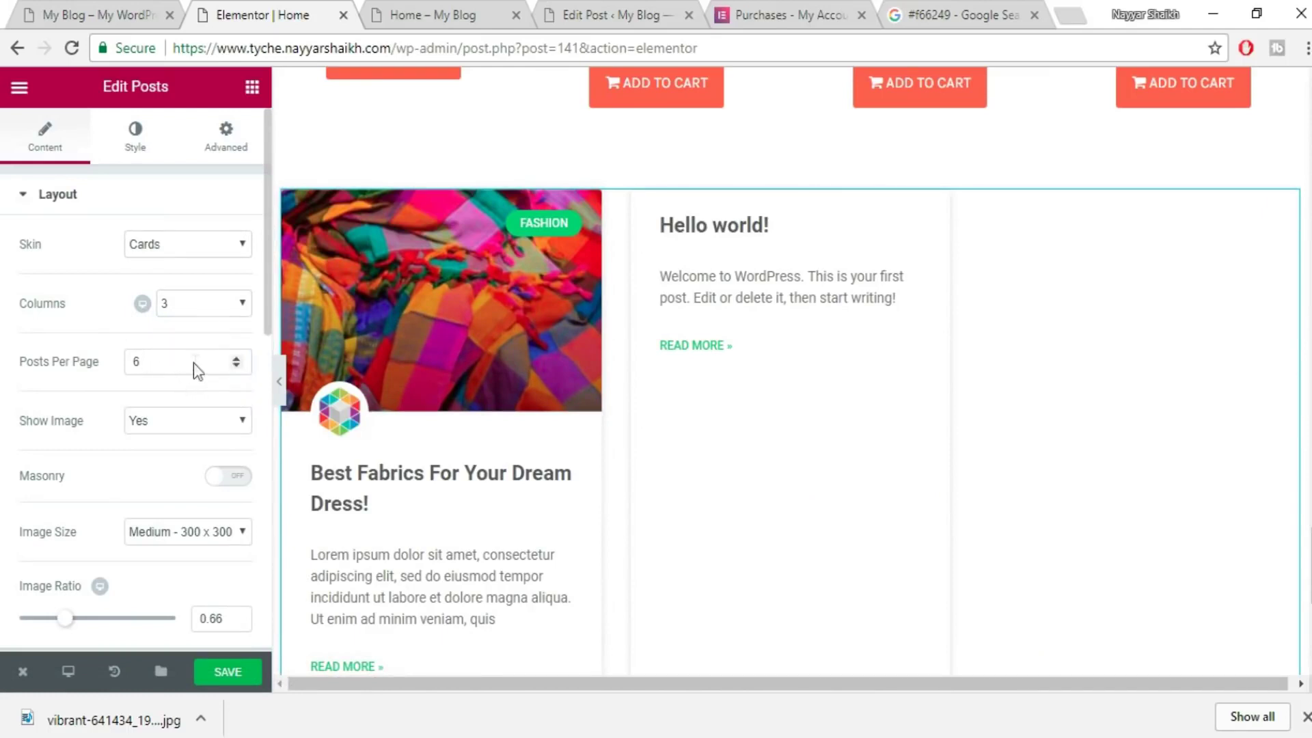
{"action": "scroll", "coordinate": [197, 372], "scroll_direction": "down", "scroll_amount": 9}
{"action": "scroll", "coordinate": [183, 314], "scroll_direction": "up", "scroll_amount": 10}
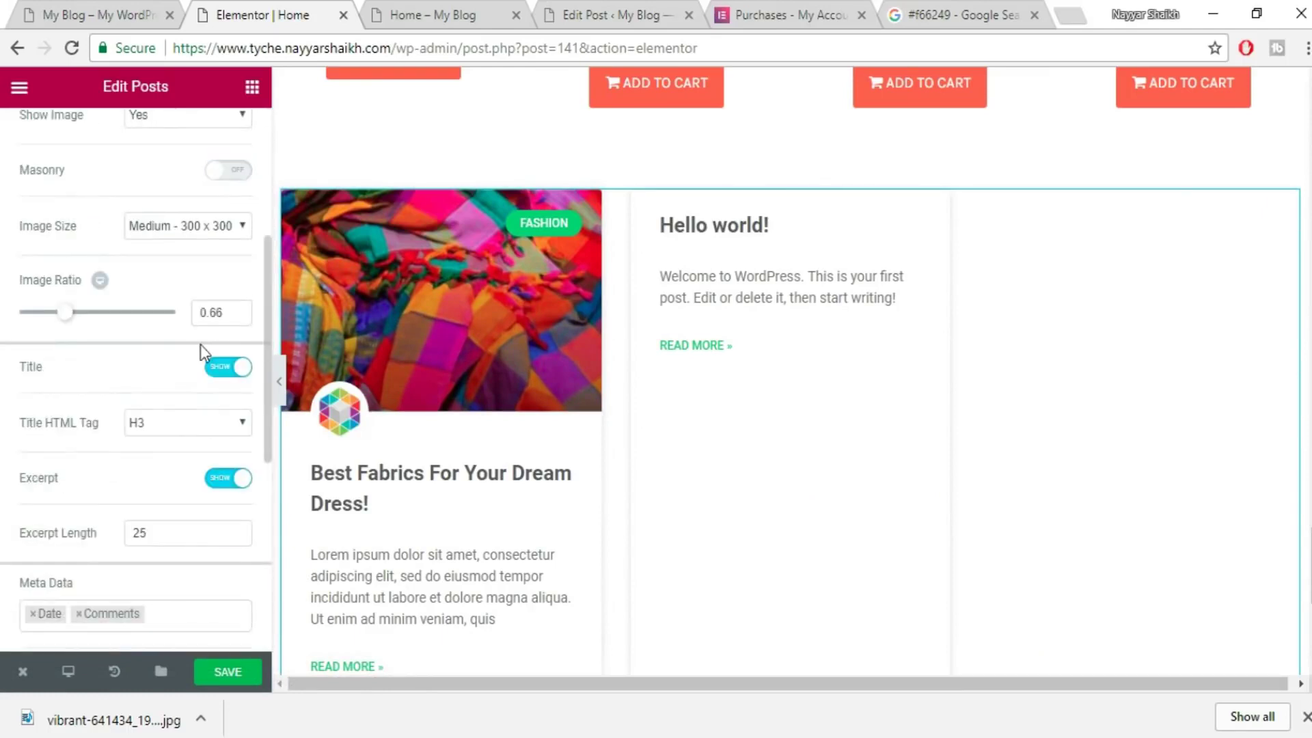
{"action": "left_click", "coordinate": [191, 362]}
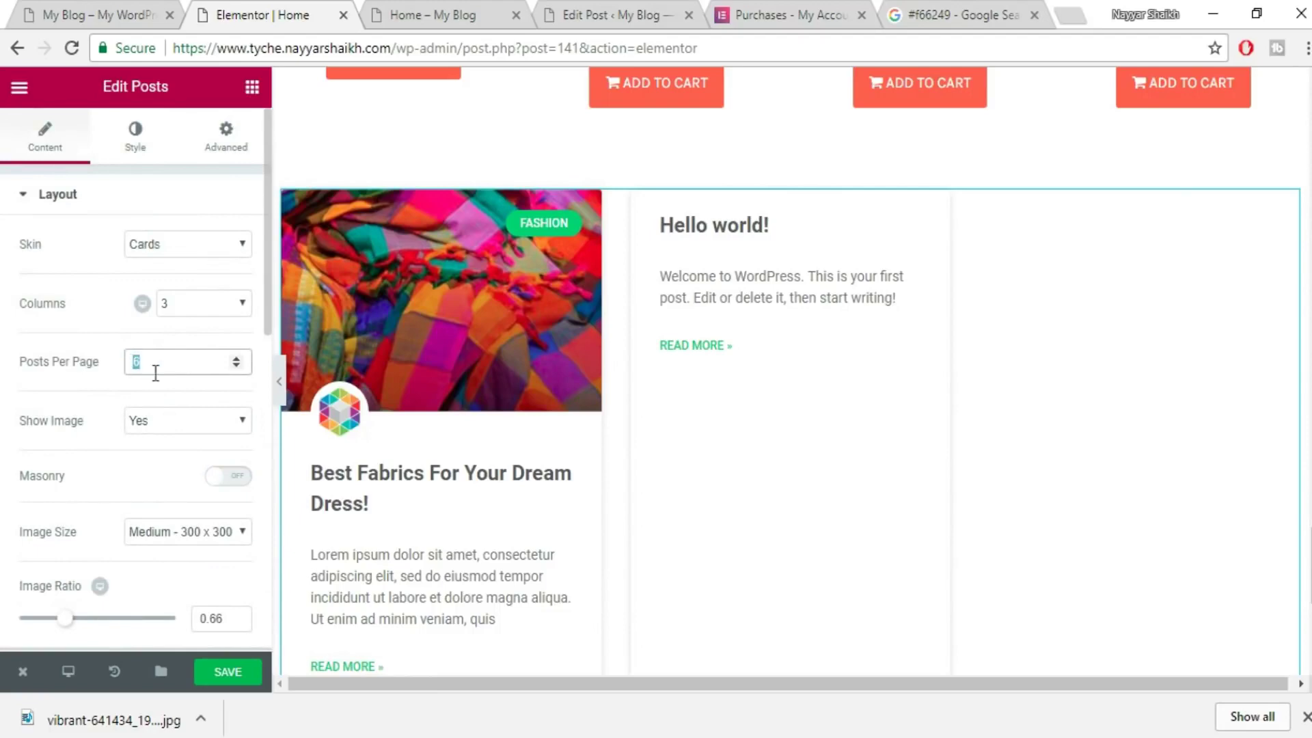
{"action": "type", "text": "3"}
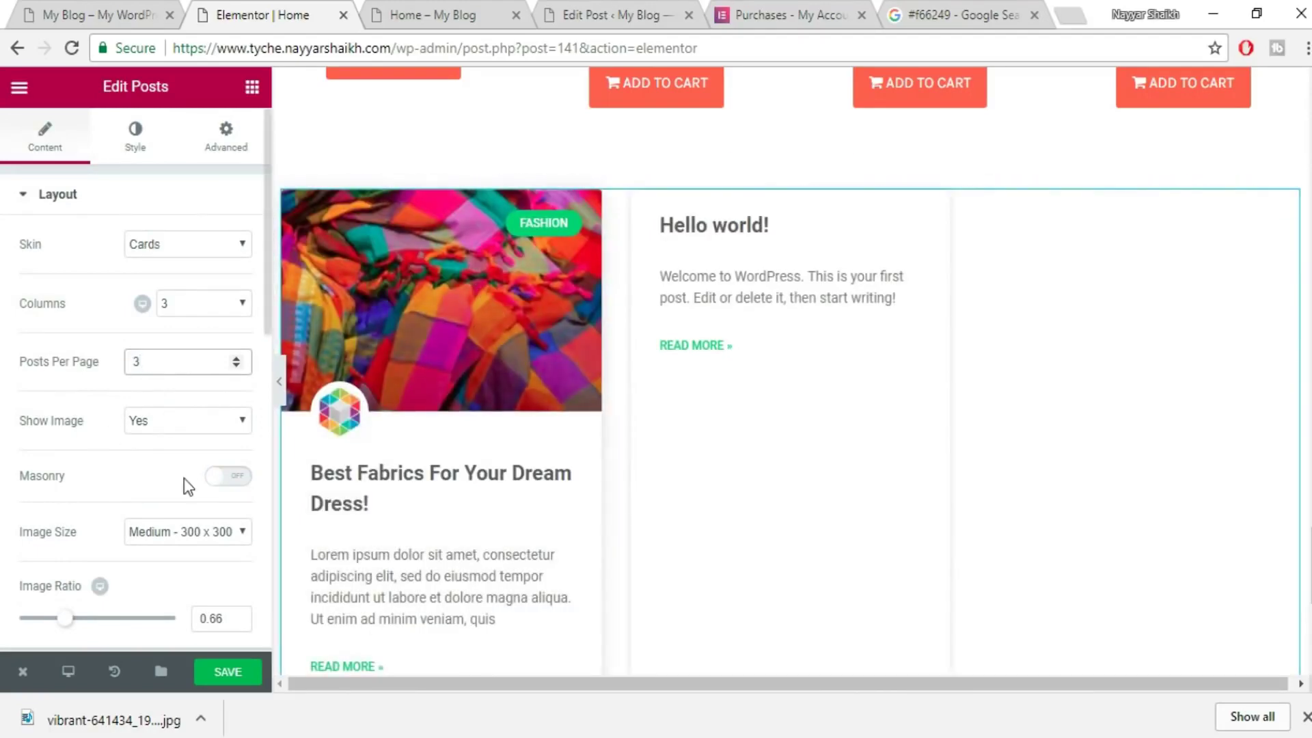
{"action": "scroll", "coordinate": [188, 486], "scroll_direction": "down", "scroll_amount": 2}
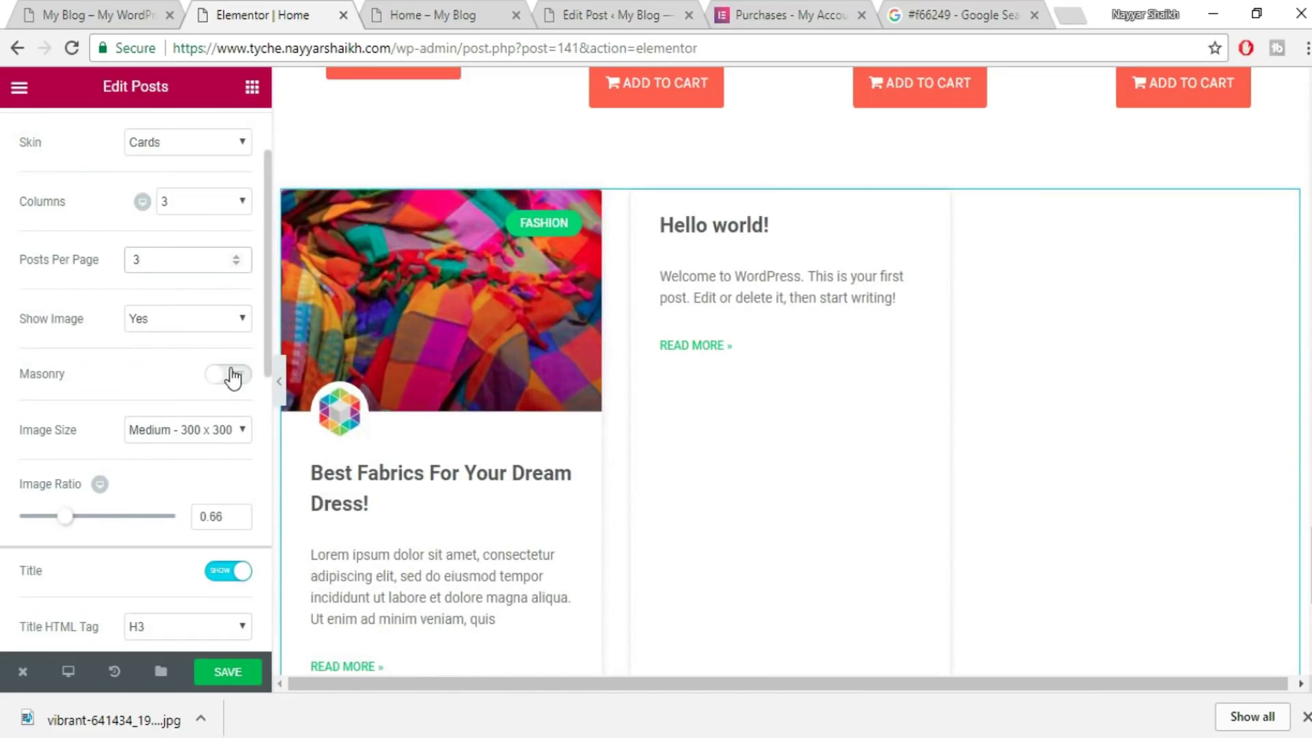
{"action": "left_click", "coordinate": [233, 376]}
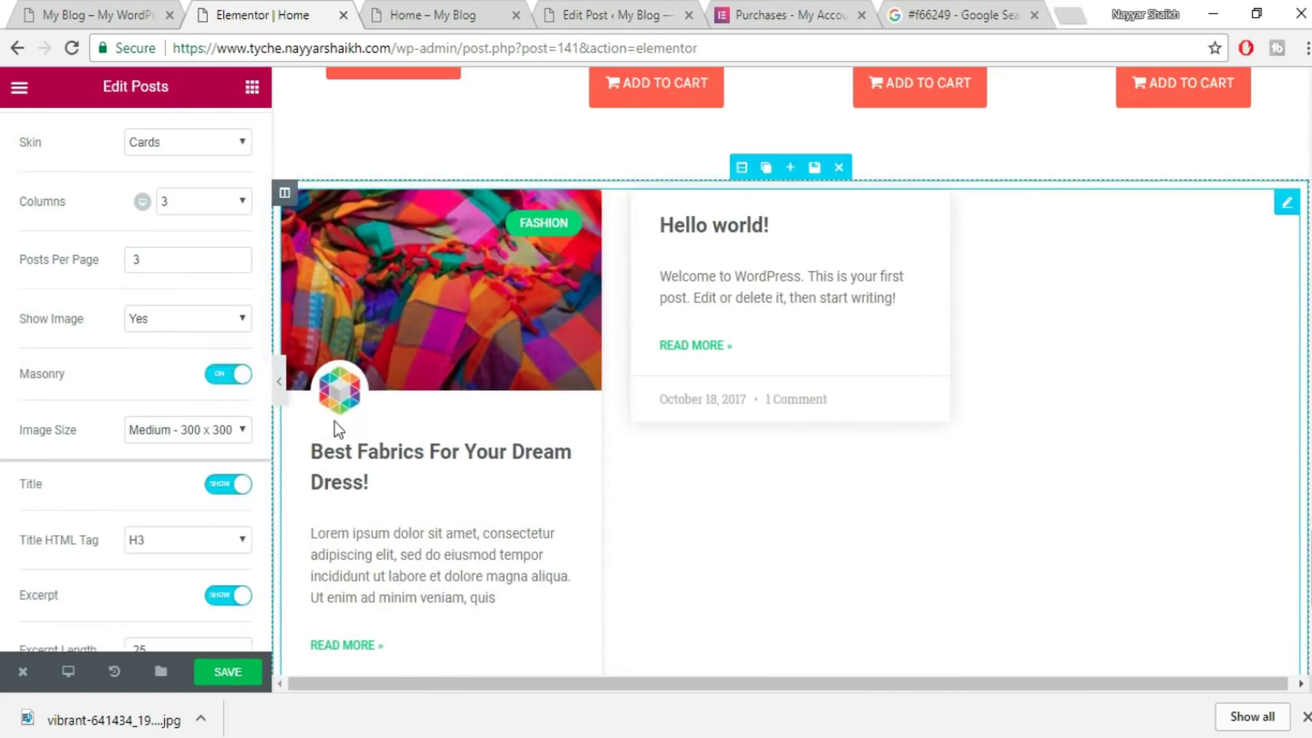
- Enter 15 in the next posts setting and open the Meta Data options list
{"action": "scroll", "coordinate": [162, 393], "scroll_direction": "down", "scroll_amount": 4}
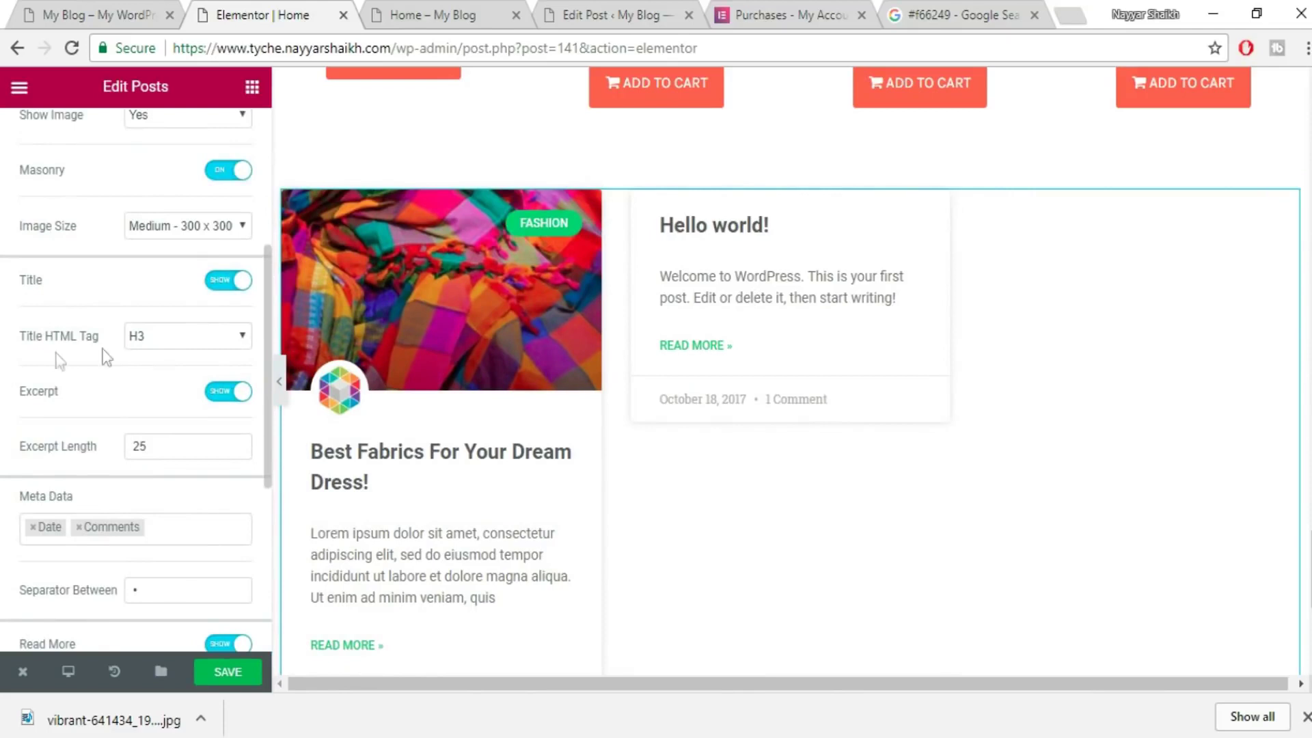
{"action": "scroll", "coordinate": [166, 374], "scroll_direction": "down", "scroll_amount": 2}
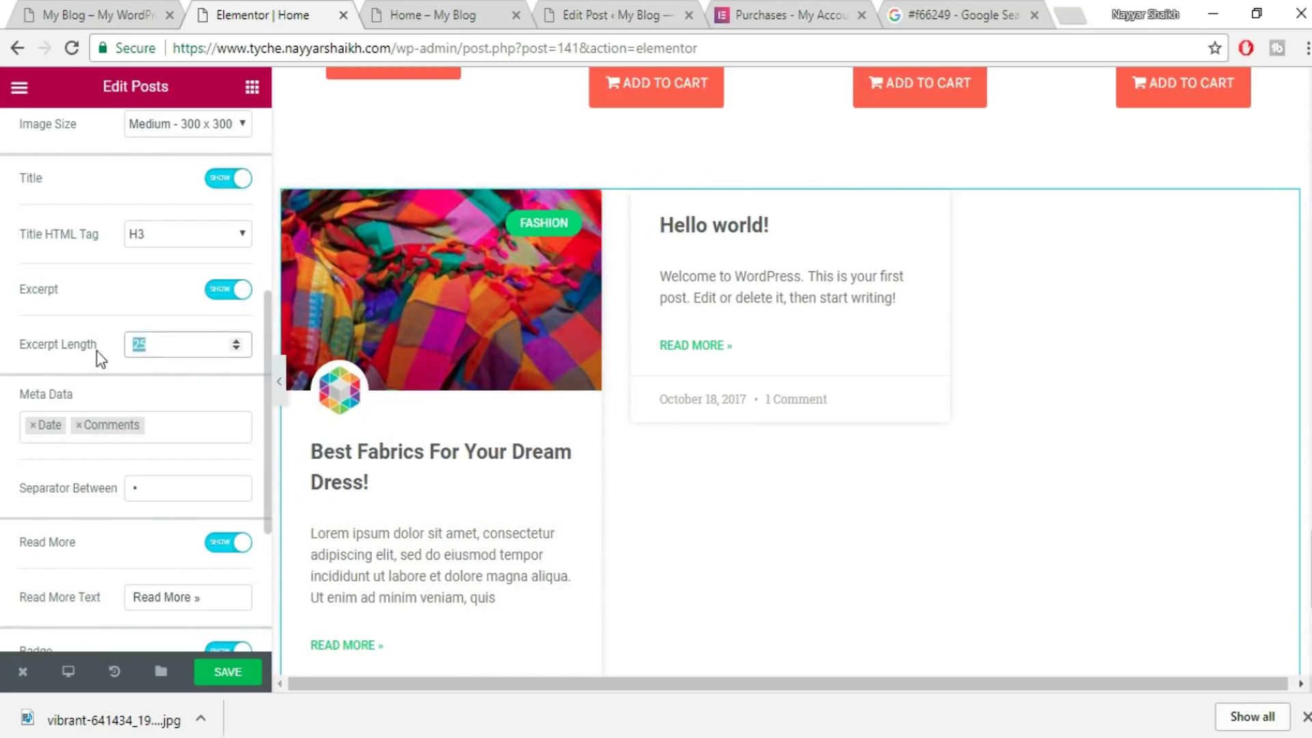
{"action": "type", "text": "15"}
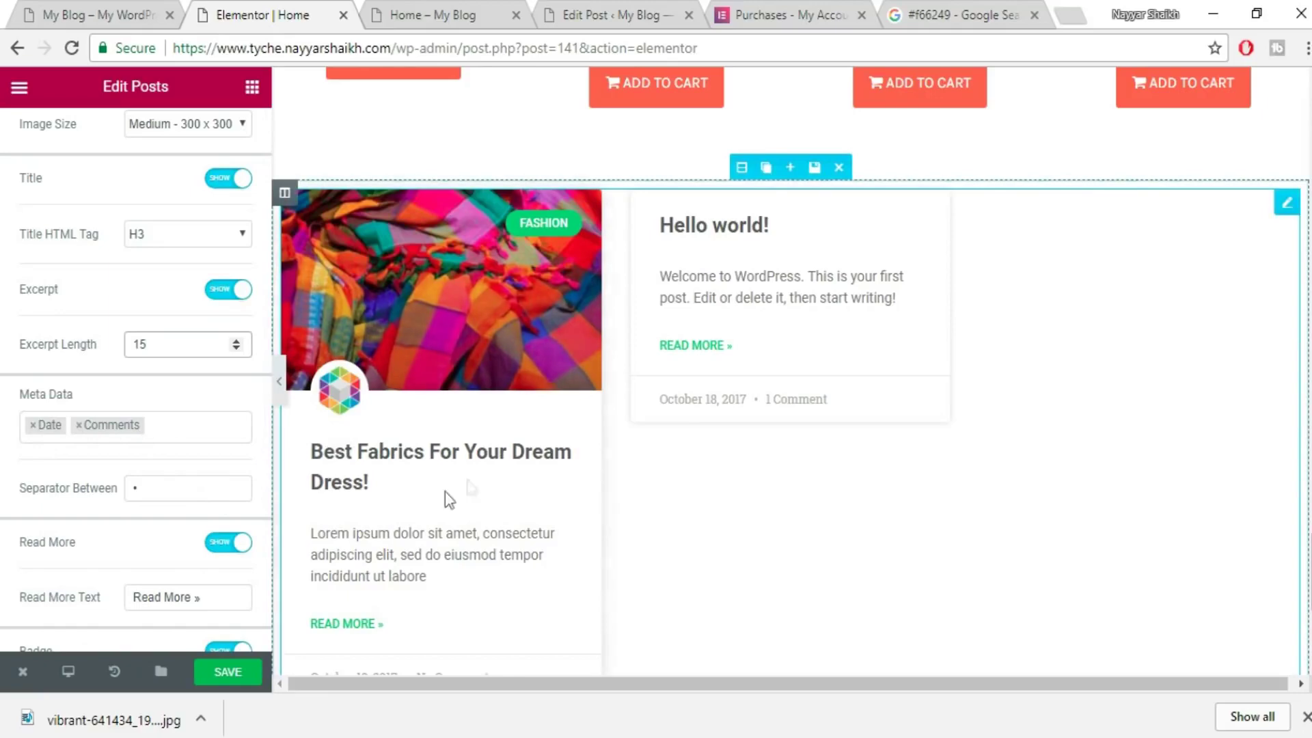
{"action": "scroll", "coordinate": [250, 479], "scroll_direction": "down", "scroll_amount": 3}
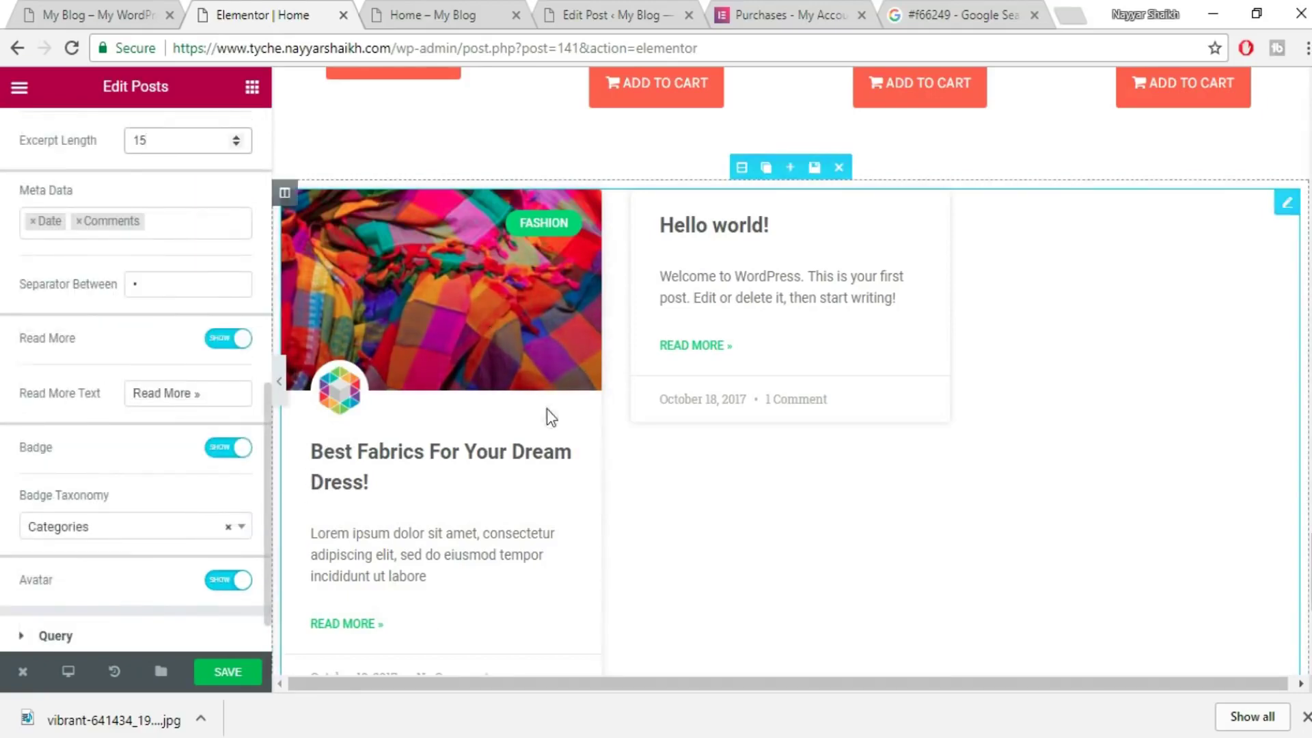
{"action": "scroll", "coordinate": [580, 417], "scroll_direction": "down", "scroll_amount": 2}
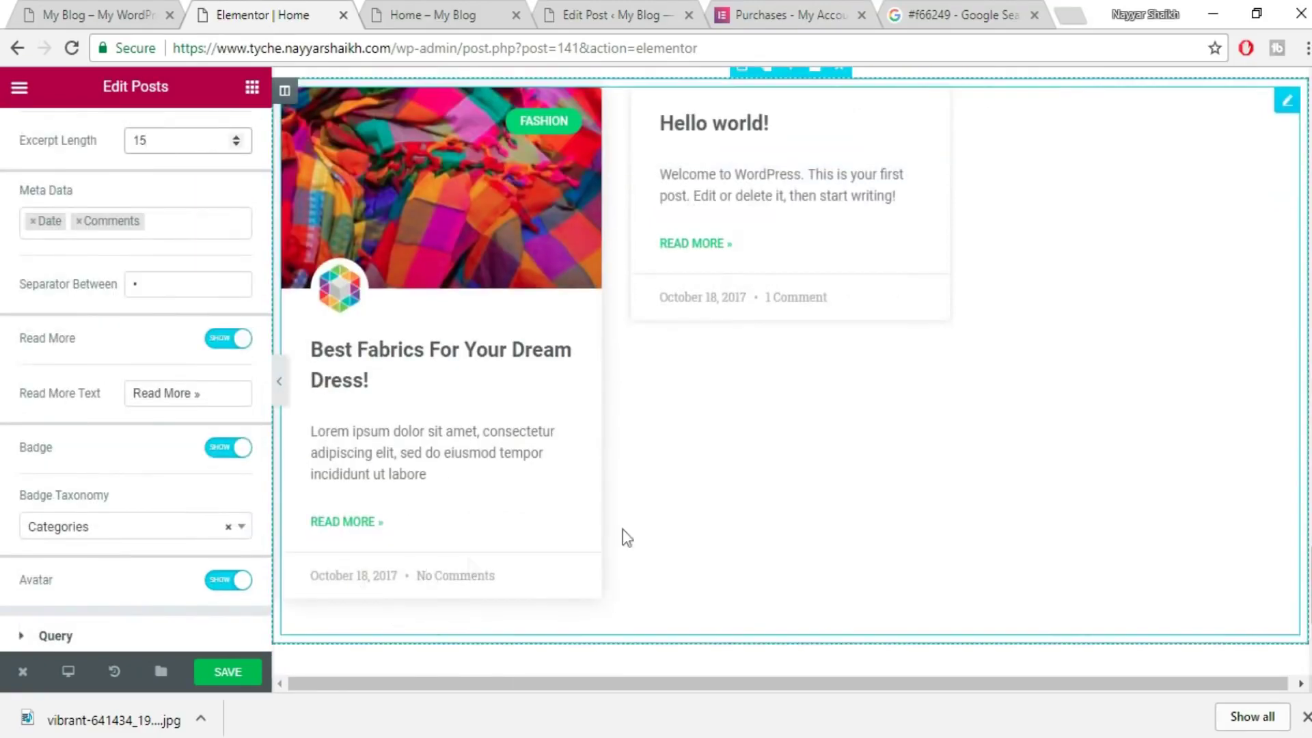
{"action": "left_click", "coordinate": [187, 220]}
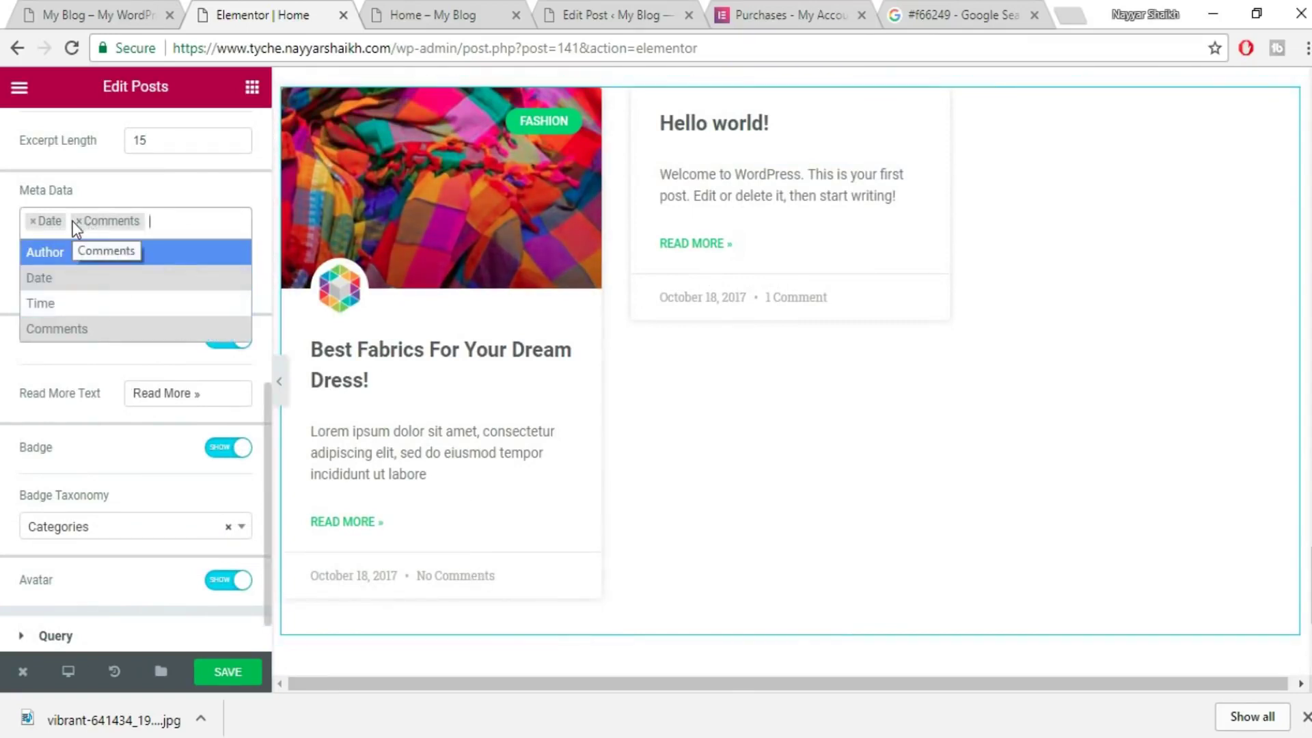
{"action": "left_click", "coordinate": [135, 2]}
- Close the Meta Data list and keep Categories as the badge taxonomy
{"action": "scroll", "coordinate": [469, 604], "scroll_direction": "down", "scroll_amount": 3}
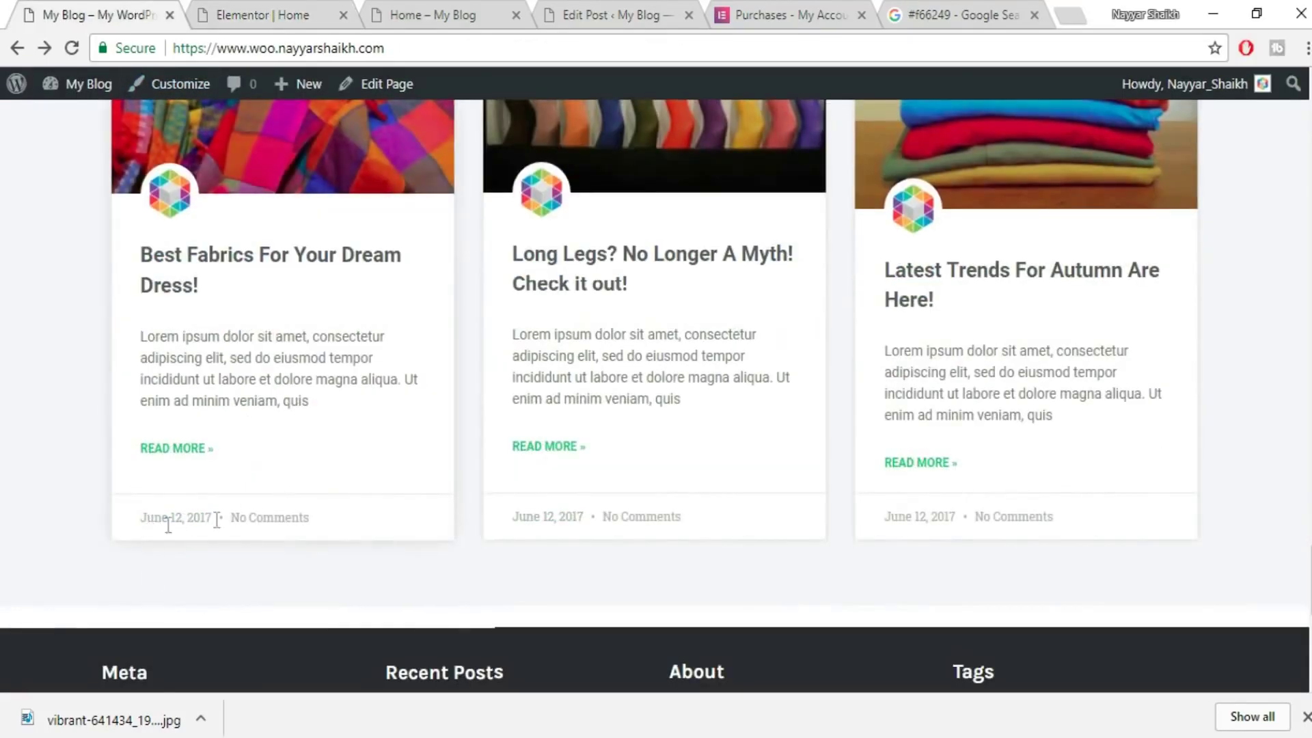
{"action": "left_click", "coordinate": [299, 14]}
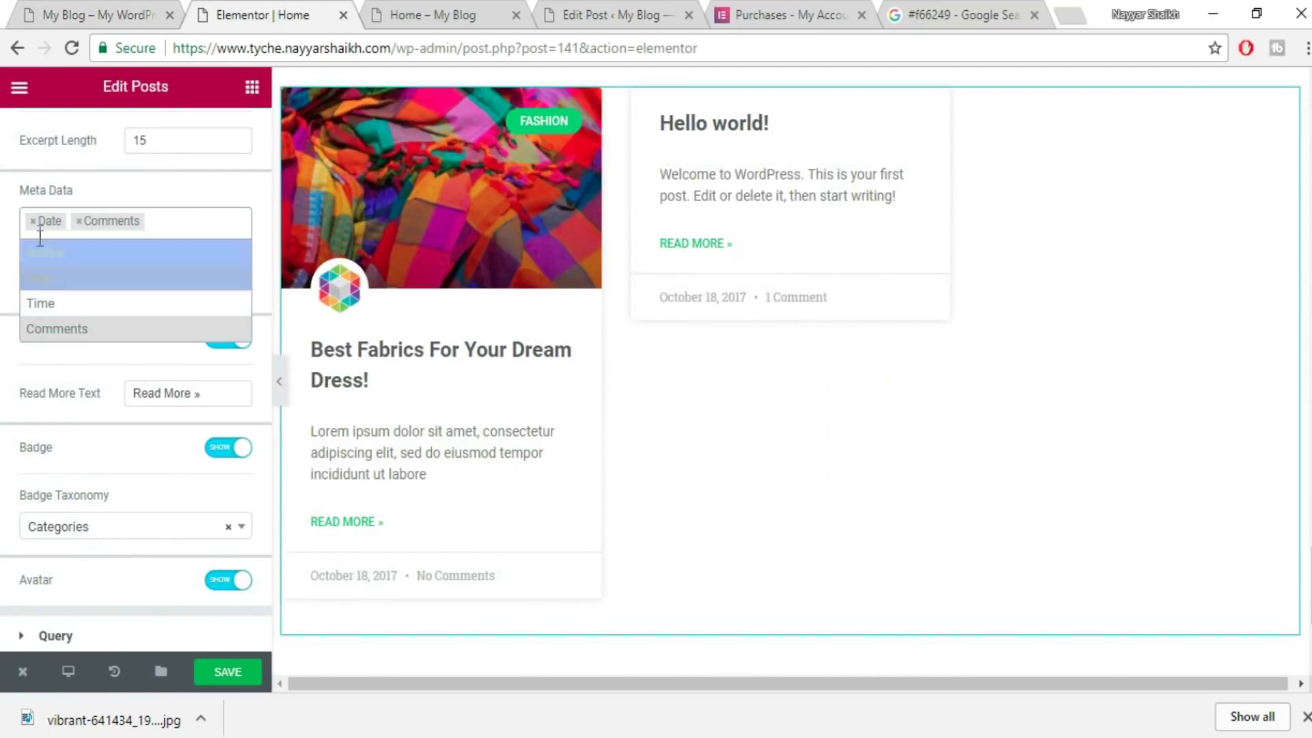
{"action": "left_click", "coordinate": [177, 215]}
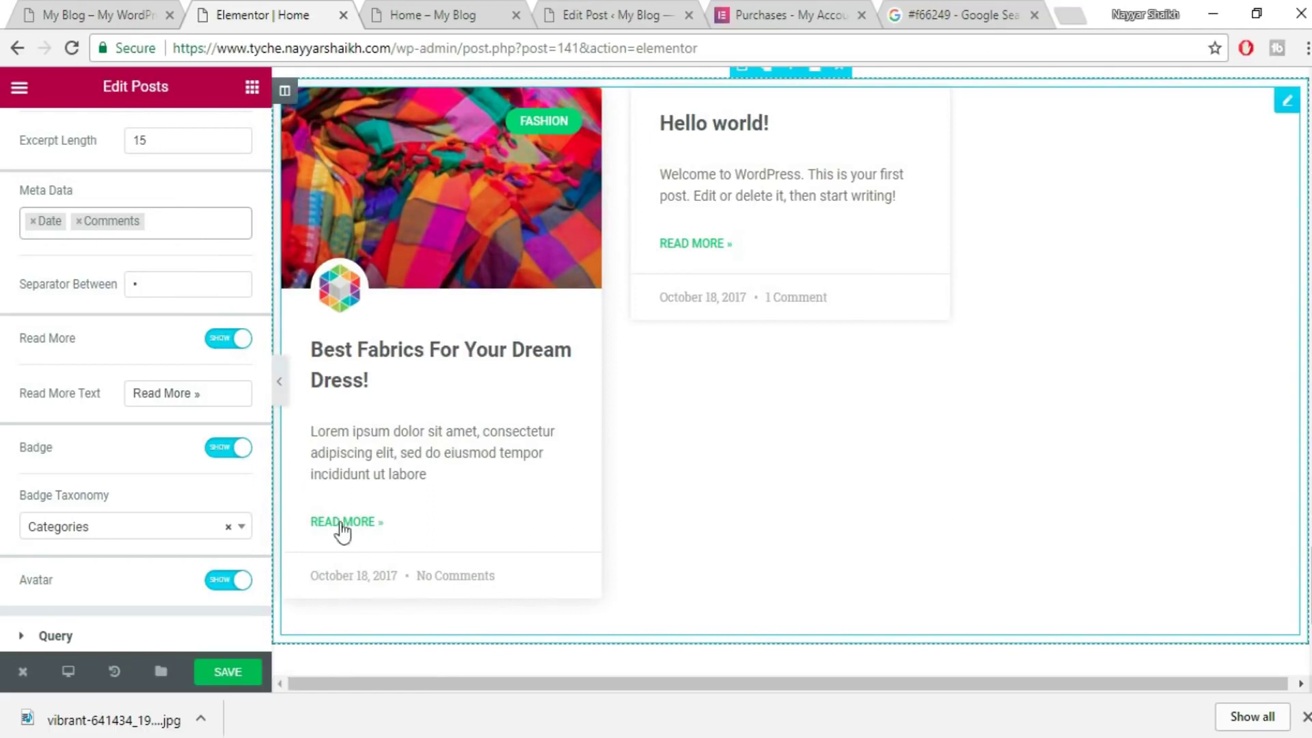
{"action": "left_click", "coordinate": [102, 530]}
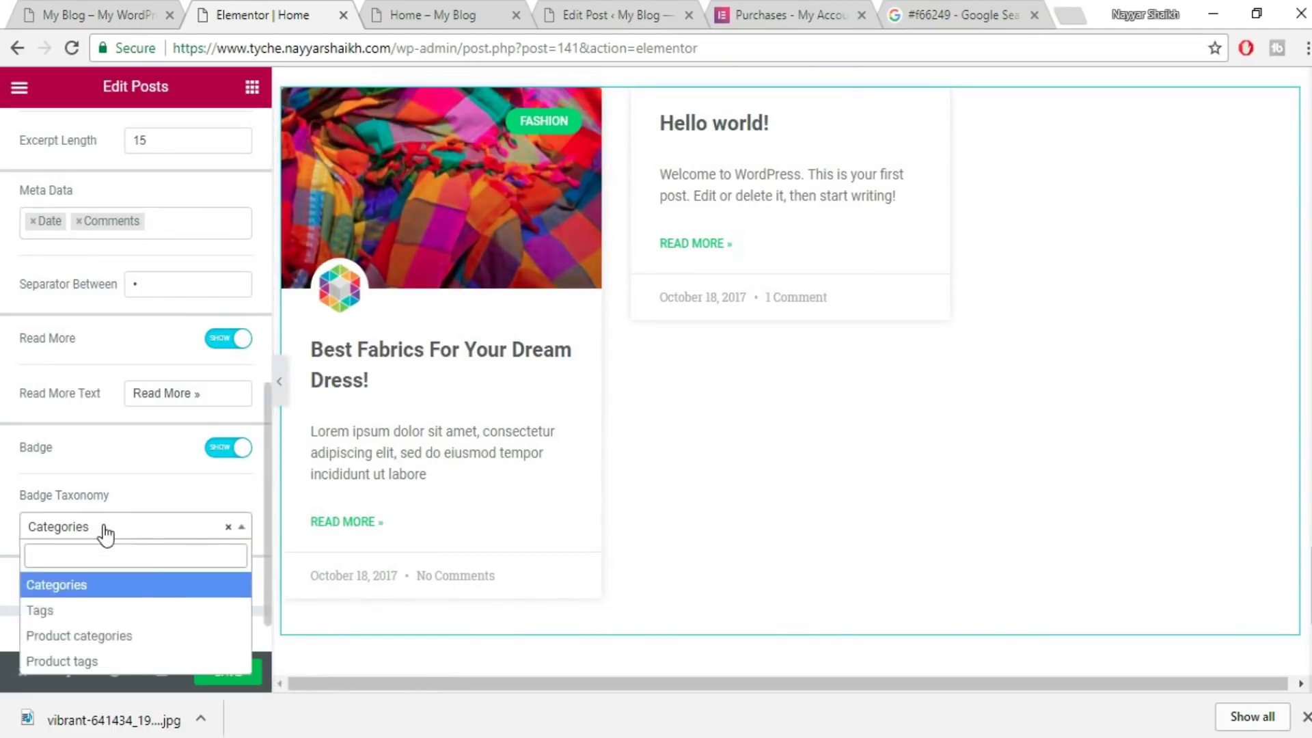
{"action": "left_click", "coordinate": [135, 530]}
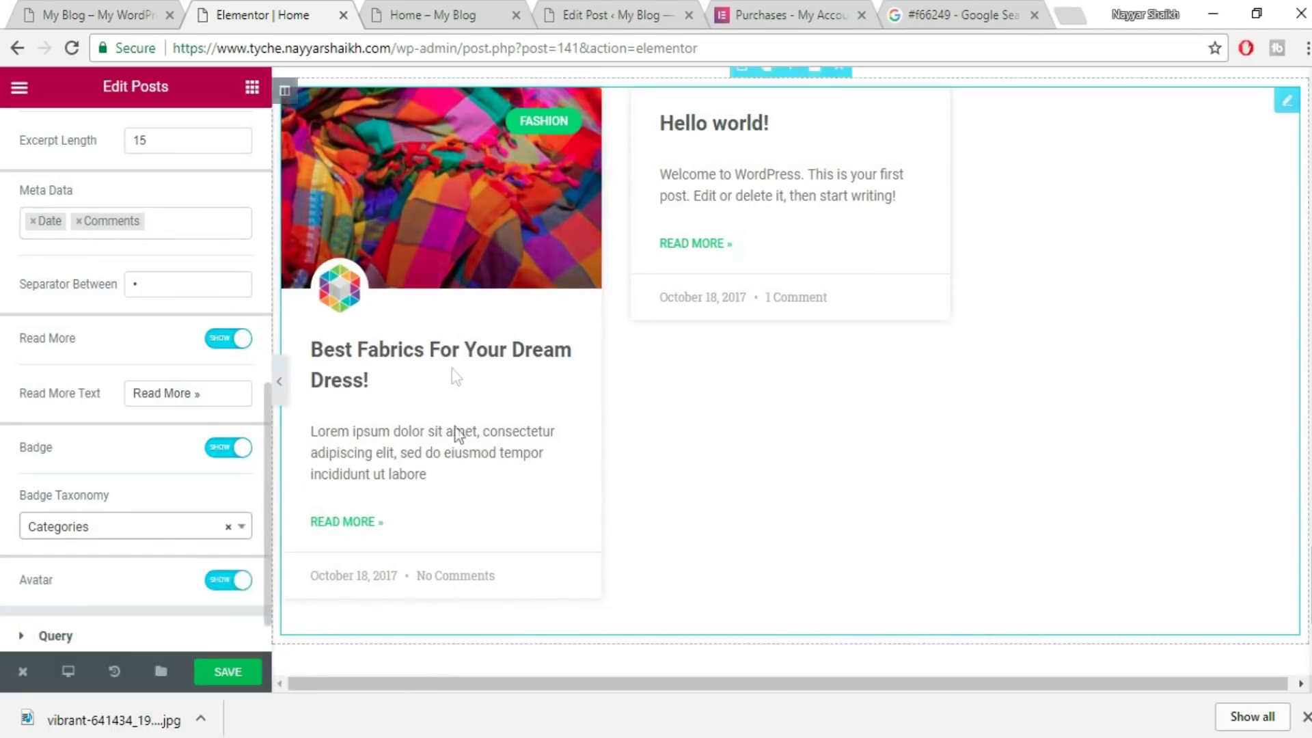
{"action": "scroll", "coordinate": [454, 478], "scroll_direction": "down", "scroll_amount": 3}
{"action": "scroll", "coordinate": [459, 546], "scroll_direction": "up", "scroll_amount": 2}
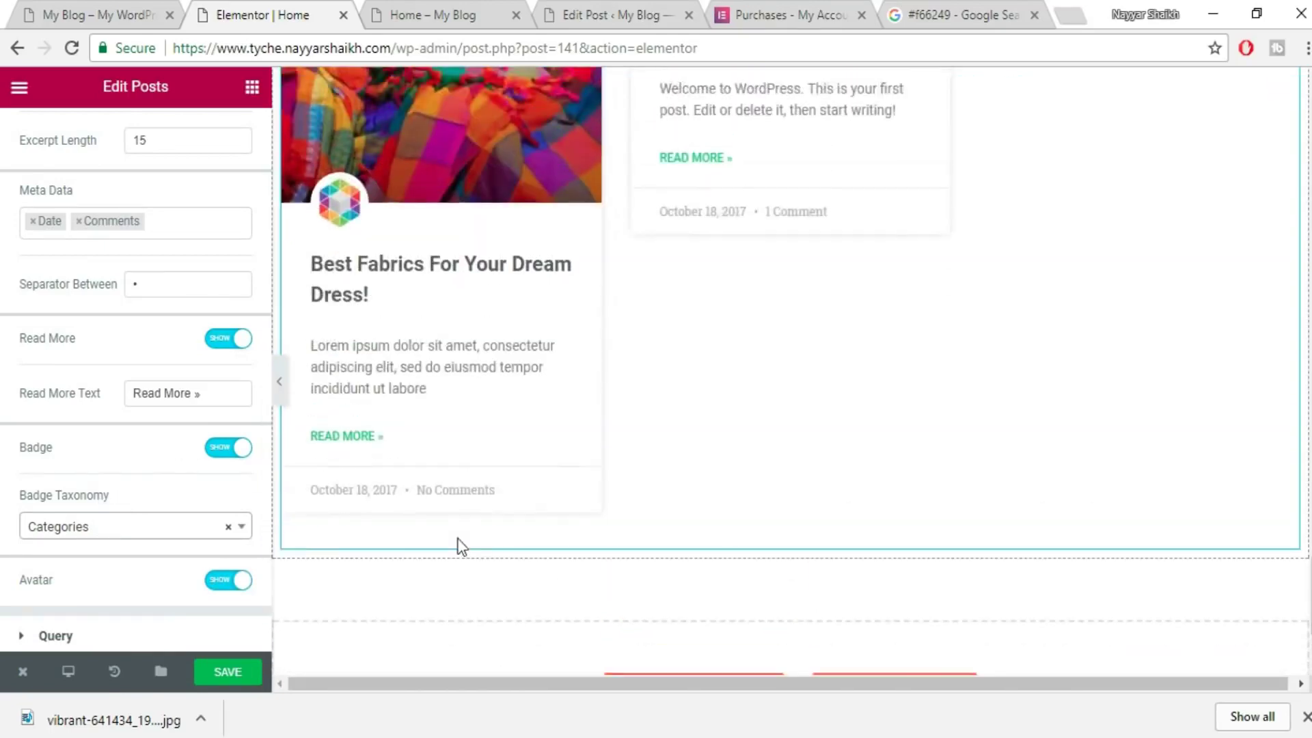
{"action": "scroll", "coordinate": [459, 547], "scroll_direction": "up", "scroll_amount": 5}
{"action": "scroll", "coordinate": [565, 454], "scroll_direction": "down", "scroll_amount": 1}
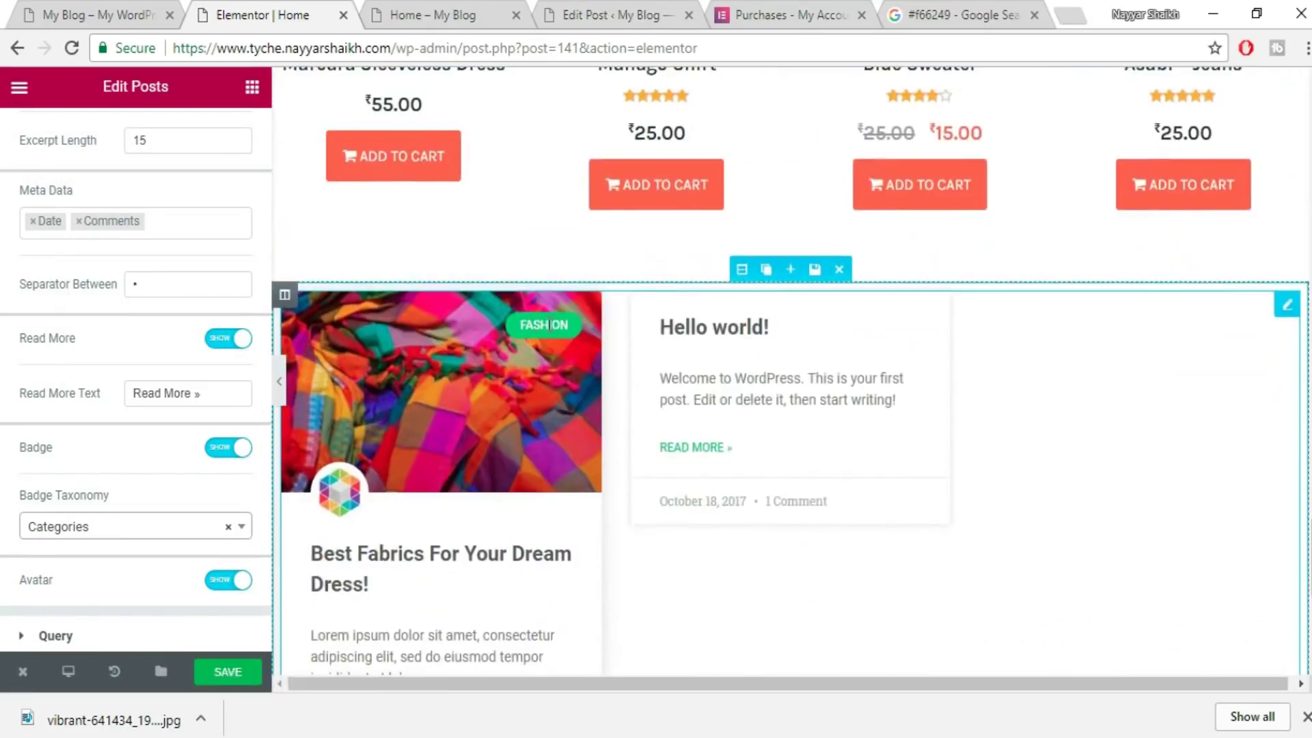
{"action": "scroll", "coordinate": [198, 540], "scroll_direction": "down", "scroll_amount": 1}
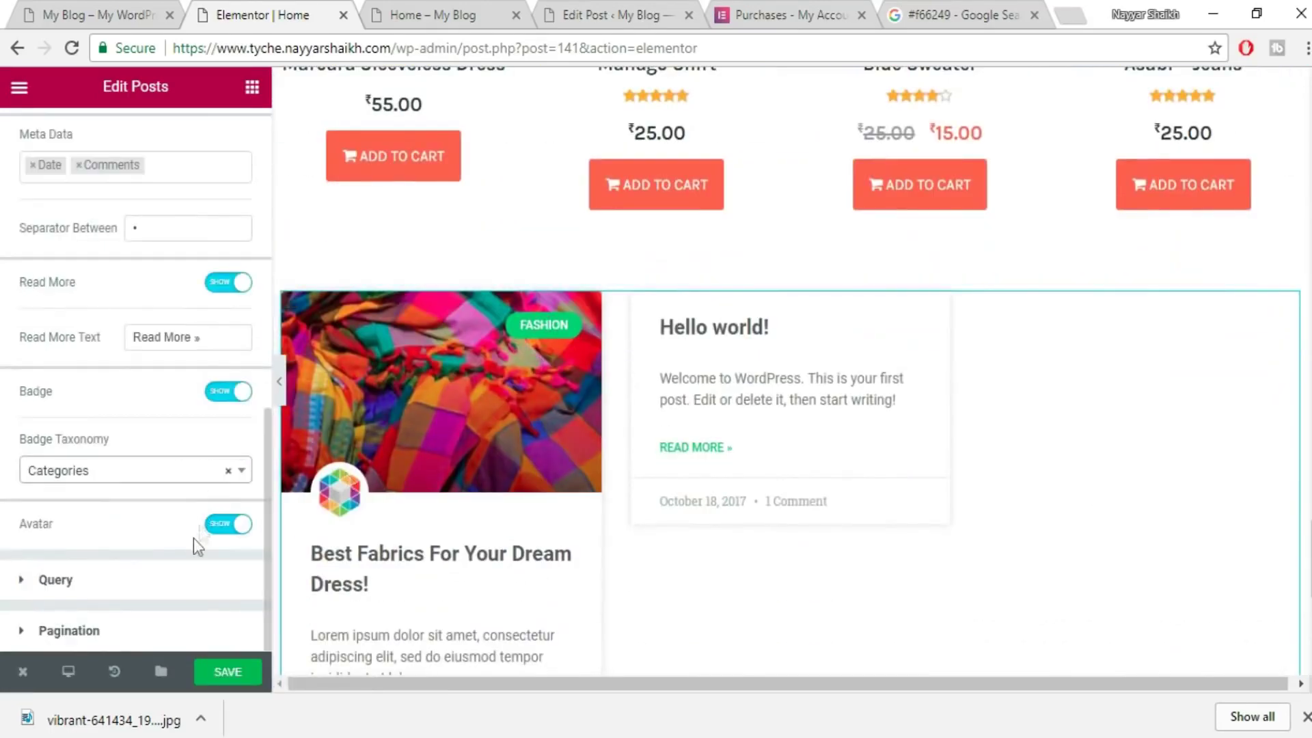
- In the Query settings, keep Posts as the source and open the exclude options
{"action": "left_click", "coordinate": [199, 584]}
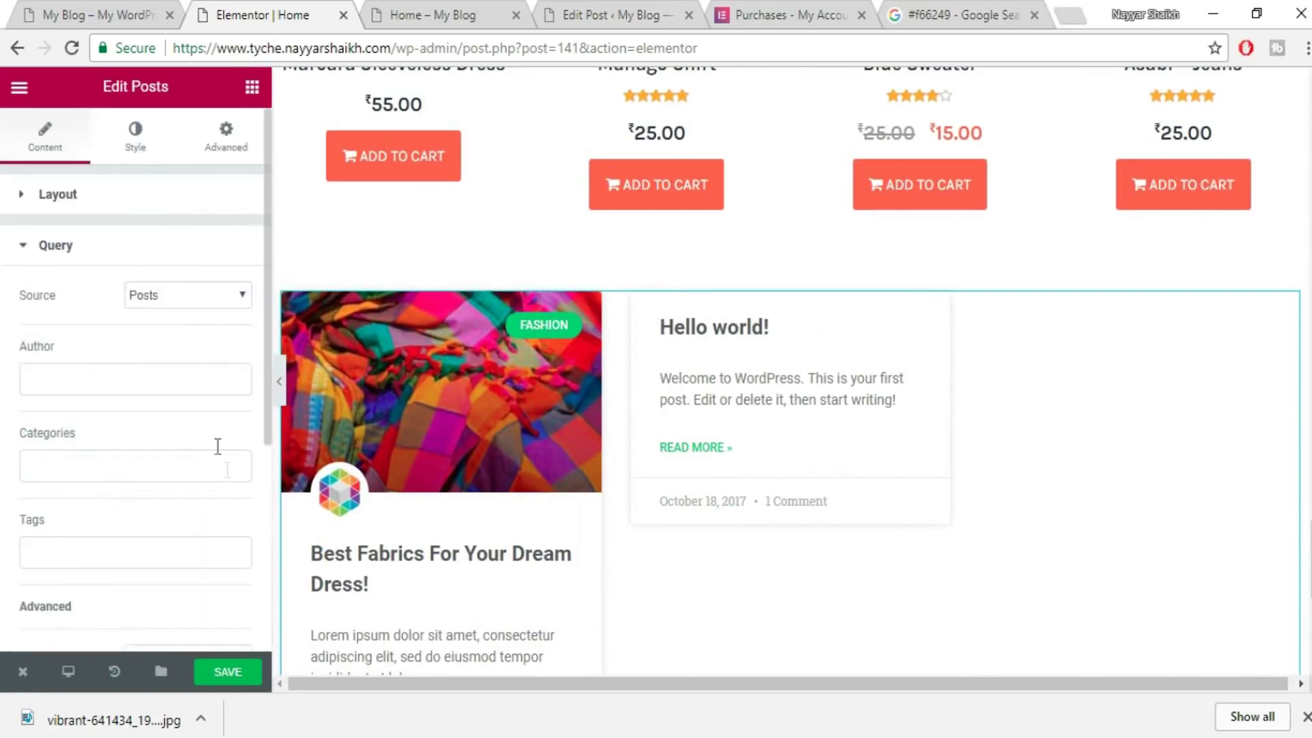
{"action": "left_click", "coordinate": [174, 295]}
{"action": "left_click", "coordinate": [174, 296]}
{"action": "scroll", "coordinate": [237, 504], "scroll_direction": "down", "scroll_amount": 3}
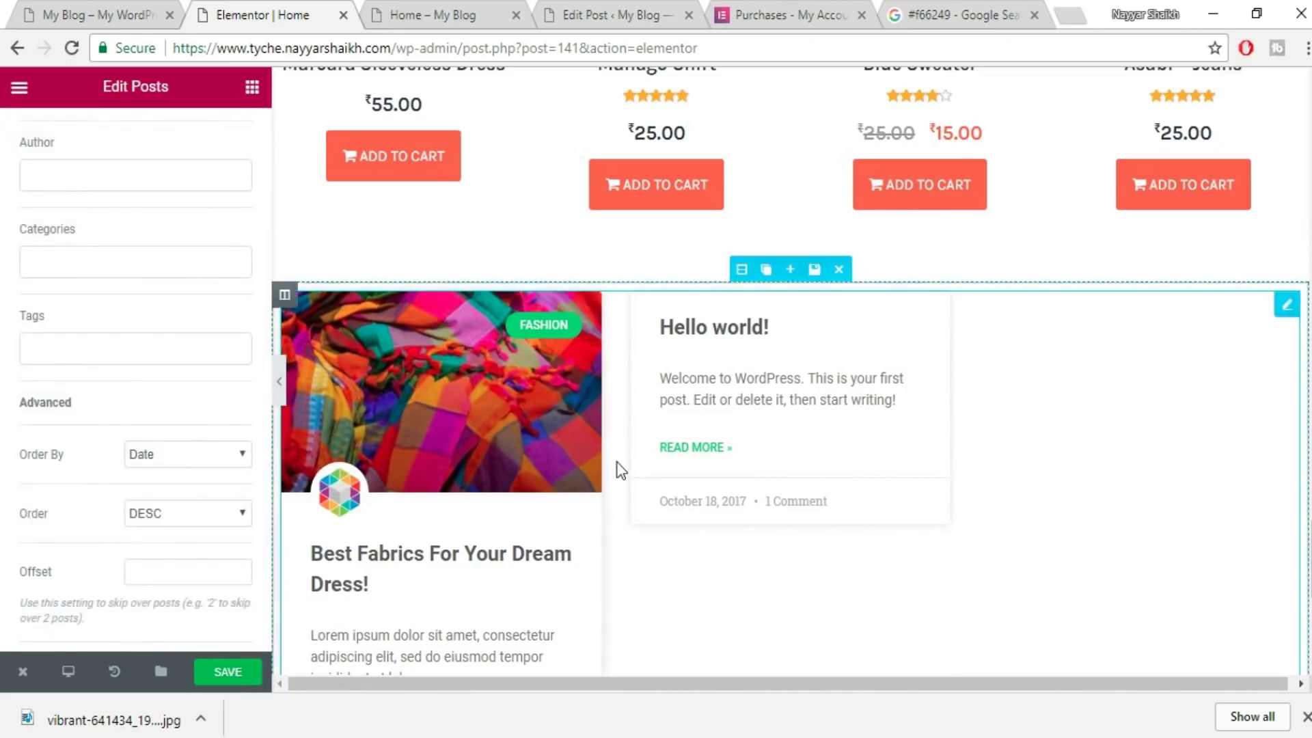
{"action": "scroll", "coordinate": [669, 444], "scroll_direction": "down", "scroll_amount": 3}
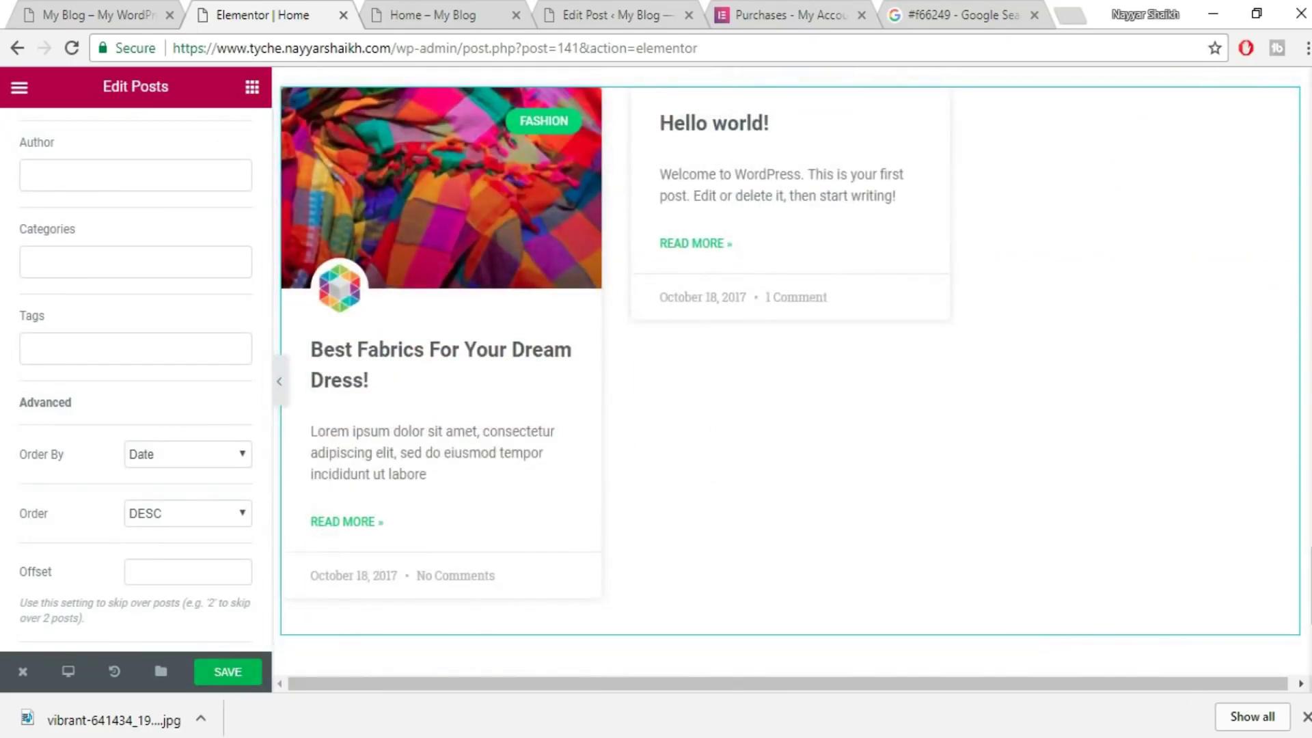
{"action": "left_click", "coordinate": [1305, 719]}
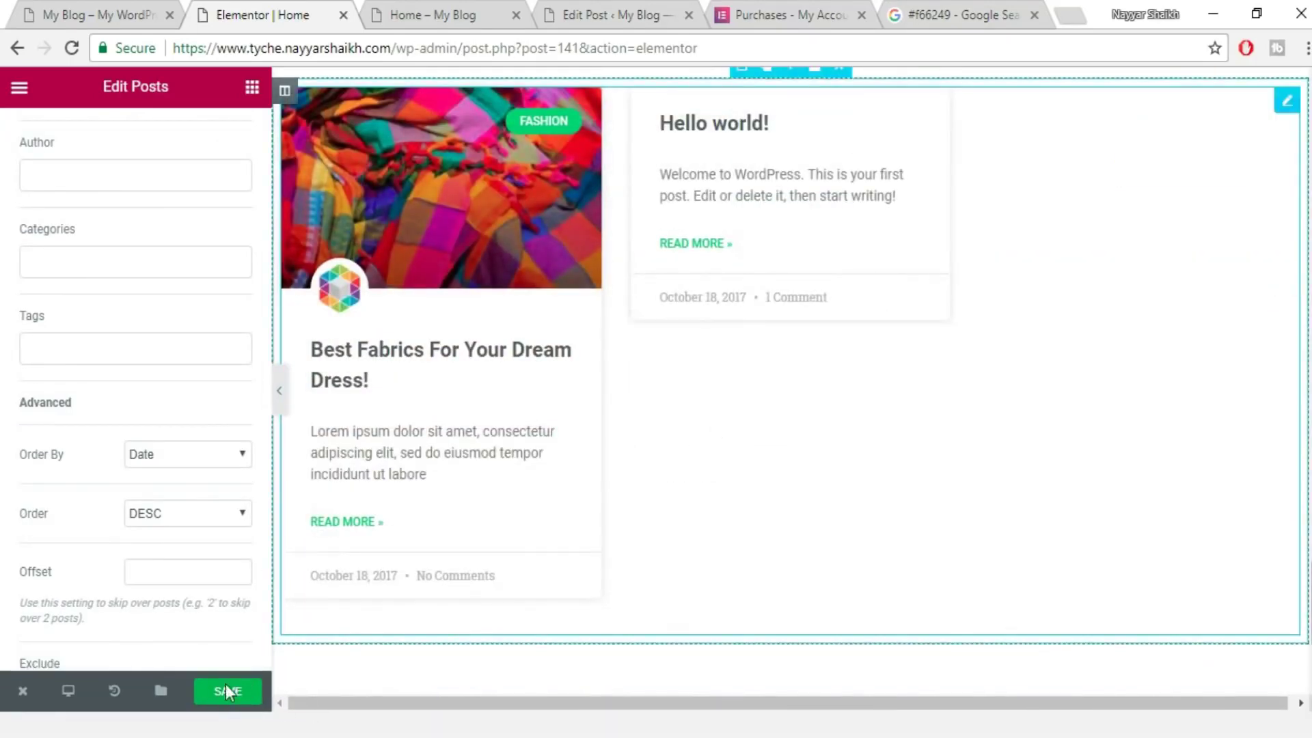
{"action": "left_click", "coordinate": [230, 693]}
{"action": "scroll", "coordinate": [230, 697], "scroll_direction": "down", "scroll_amount": 1}
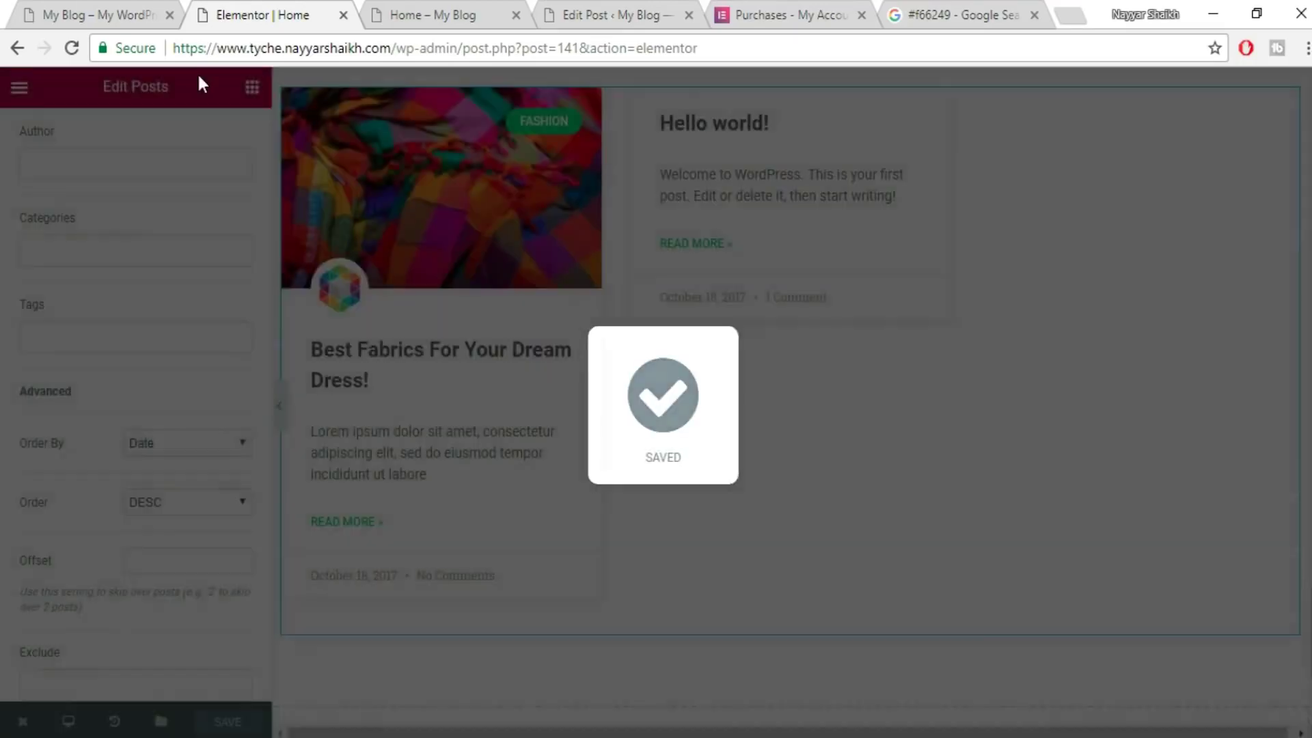
- Compare against the demo blog's post cards and return to the Elementor editor
{"action": "left_click", "coordinate": [95, 15]}
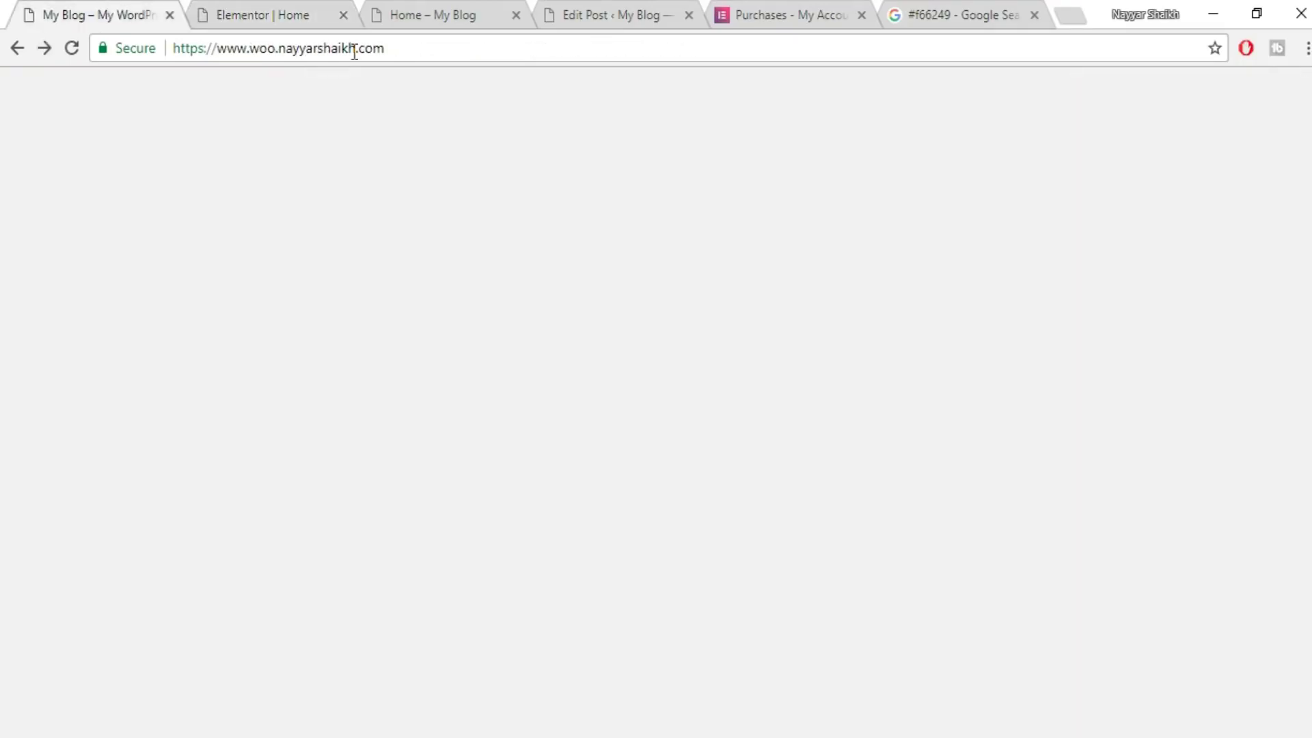
{"action": "scroll", "coordinate": [921, 531], "scroll_direction": "down", "scroll_amount": 5}
{"action": "scroll", "coordinate": [921, 531], "scroll_direction": "up", "scroll_amount": 5}
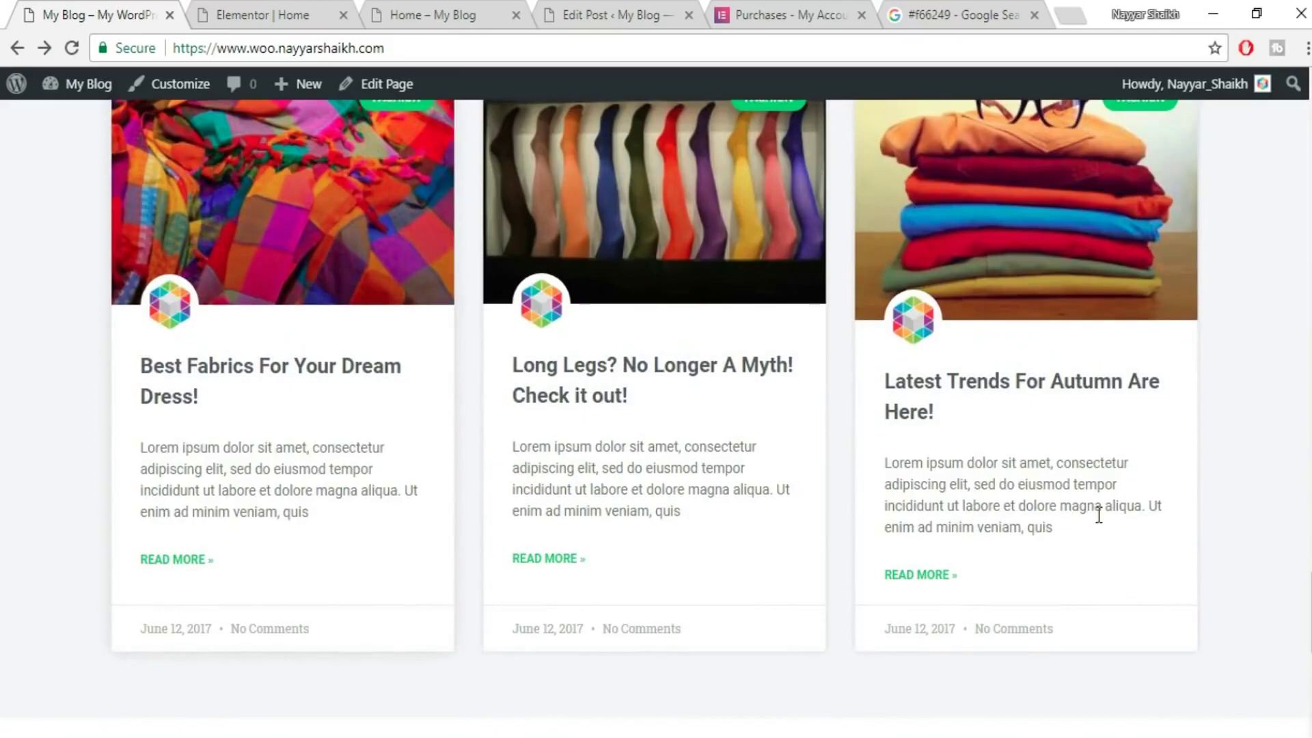
{"action": "scroll", "coordinate": [1098, 515], "scroll_direction": "up", "scroll_amount": 4}
{"action": "left_click", "coordinate": [306, 9]}
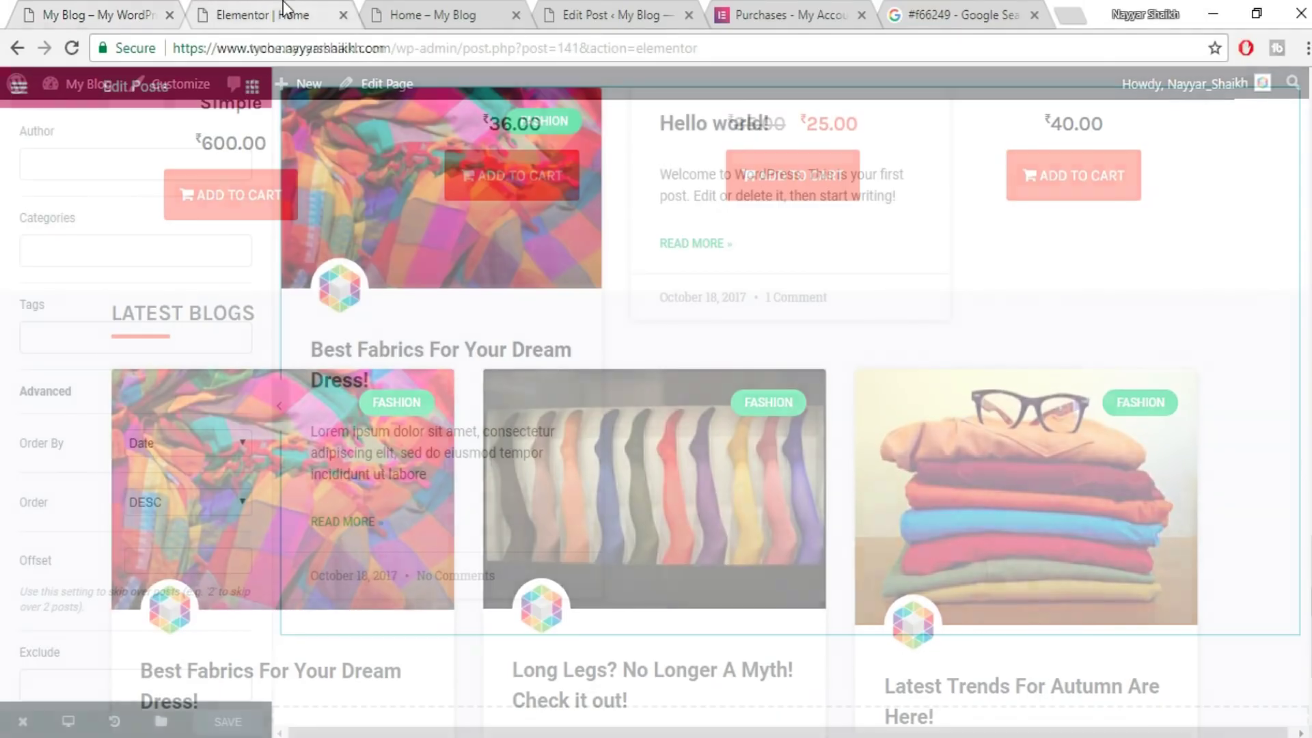
{"action": "scroll", "coordinate": [949, 431], "scroll_direction": "up", "scroll_amount": 5}
- Reload the published Home – My Blog page and scroll through its saved layout
{"action": "scroll", "coordinate": [828, 473], "scroll_direction": "up", "scroll_amount": 5}
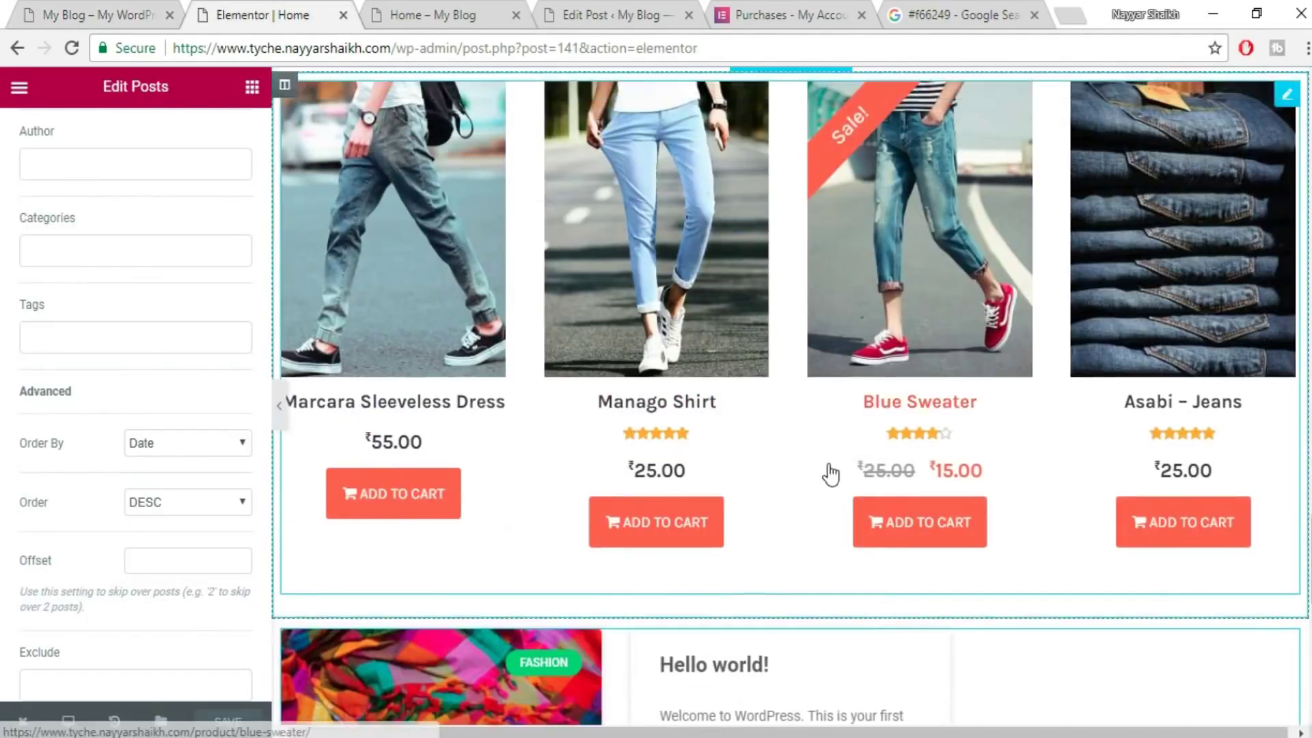
{"action": "left_click", "coordinate": [430, 15]}
{"action": "left_click", "coordinate": [457, 55]}
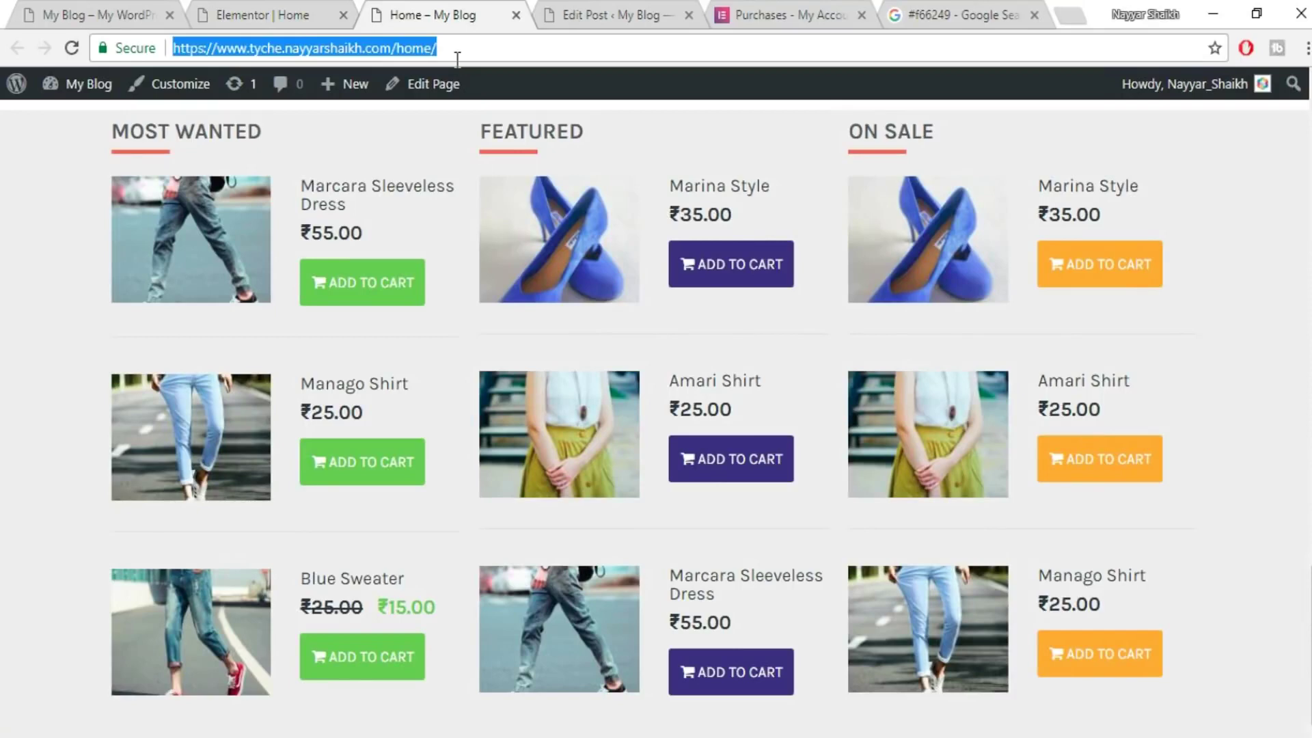
{"action": "key", "text": "Return"}
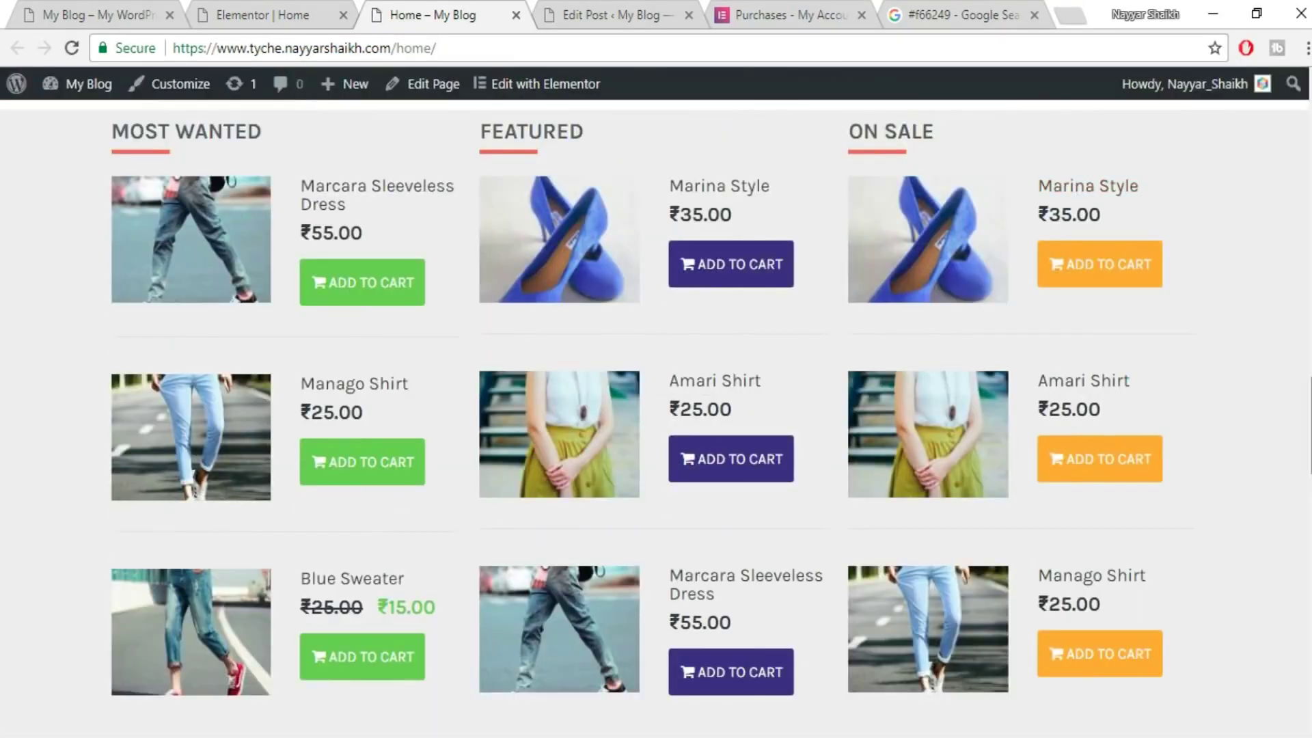
{"action": "scroll", "coordinate": [655, 410], "scroll_direction": "up", "scroll_amount": 10}
{"action": "scroll", "coordinate": [656, 410], "scroll_direction": "up", "scroll_amount": 10}
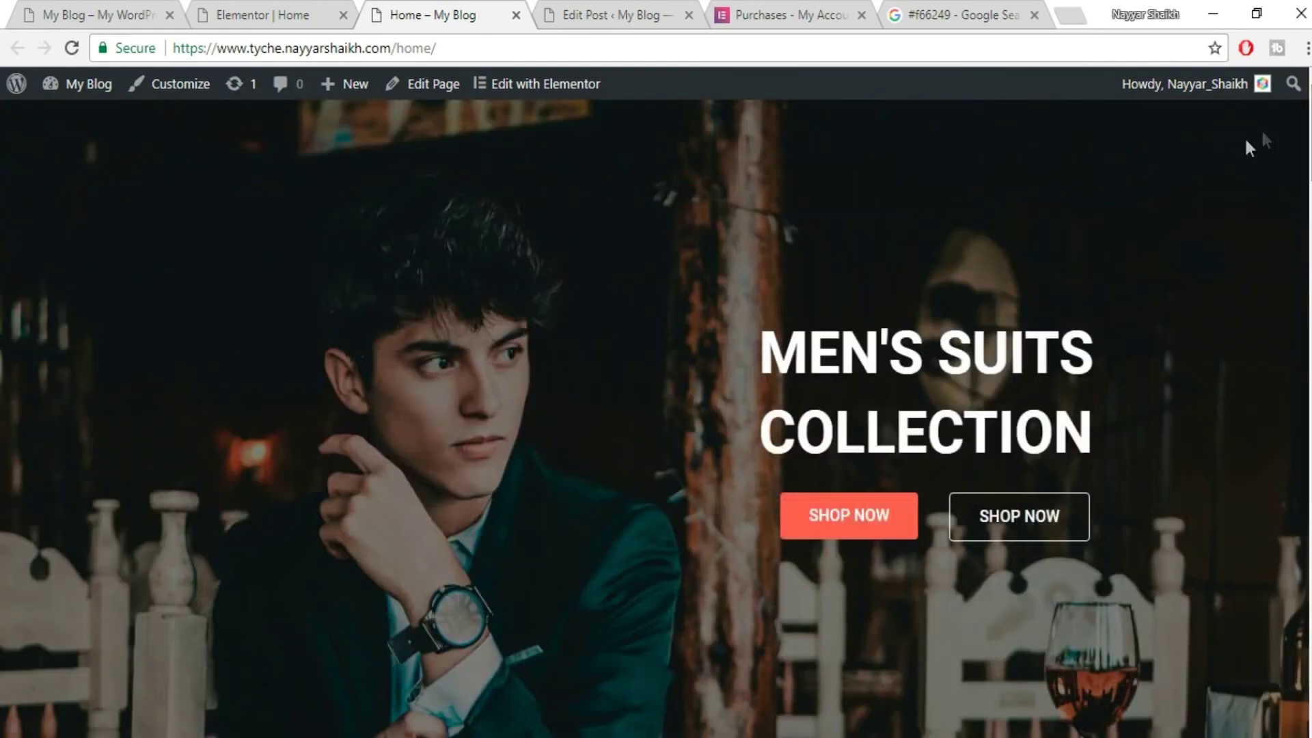
{"action": "scroll", "coordinate": [656, 418], "scroll_direction": "down", "scroll_amount": 10}
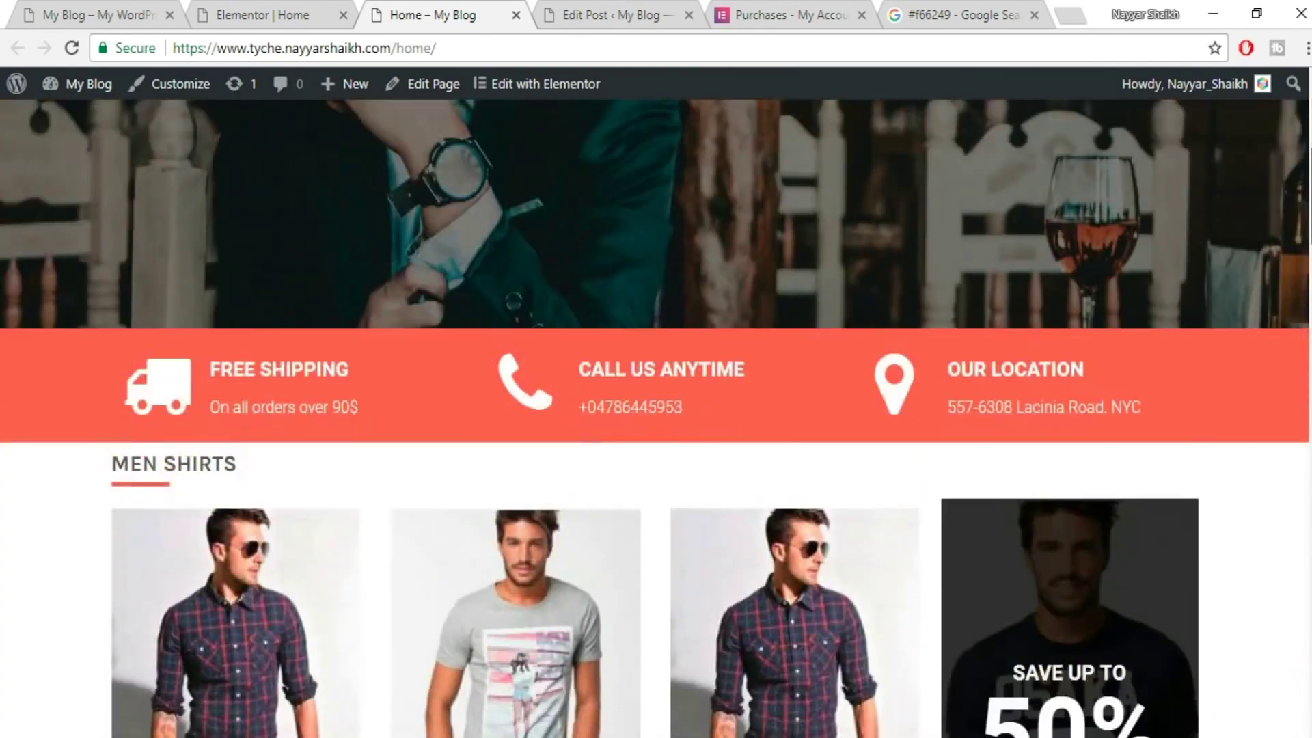
{"action": "scroll", "coordinate": [656, 418], "scroll_direction": "down", "scroll_amount": 15}
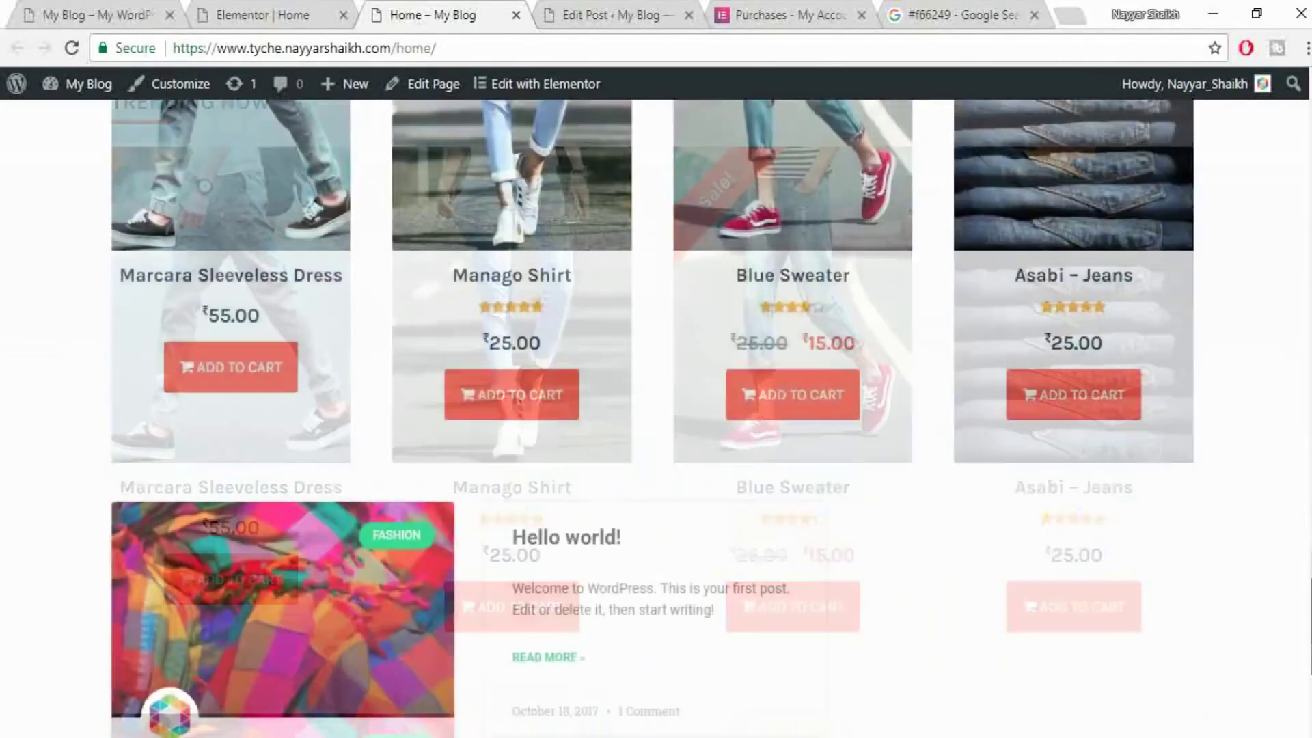
{"action": "scroll", "coordinate": [656, 418], "scroll_direction": "up", "scroll_amount": 15}
{"action": "scroll", "coordinate": [656, 410], "scroll_direction": "up", "scroll_amount": 15}
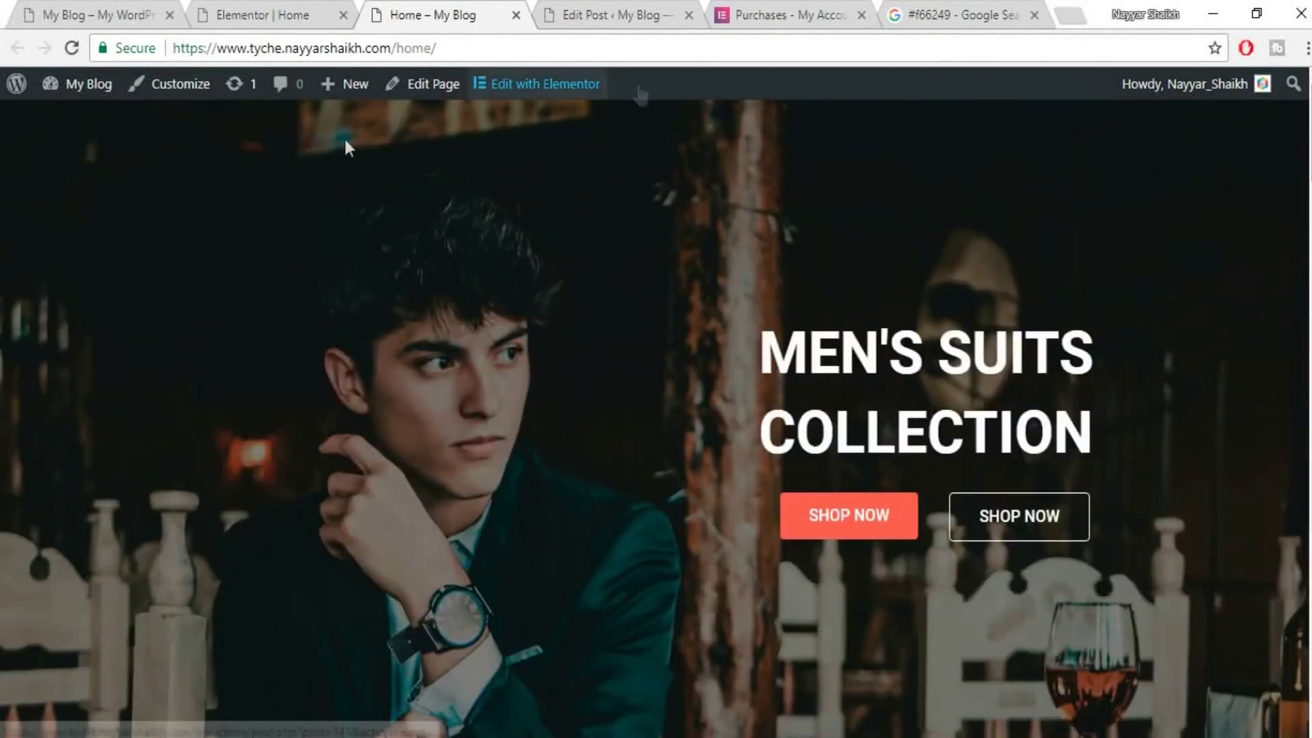
- Compare the layout against the demo site, then return to the Elementor editor
{"action": "left_click", "coordinate": [67, 14]}
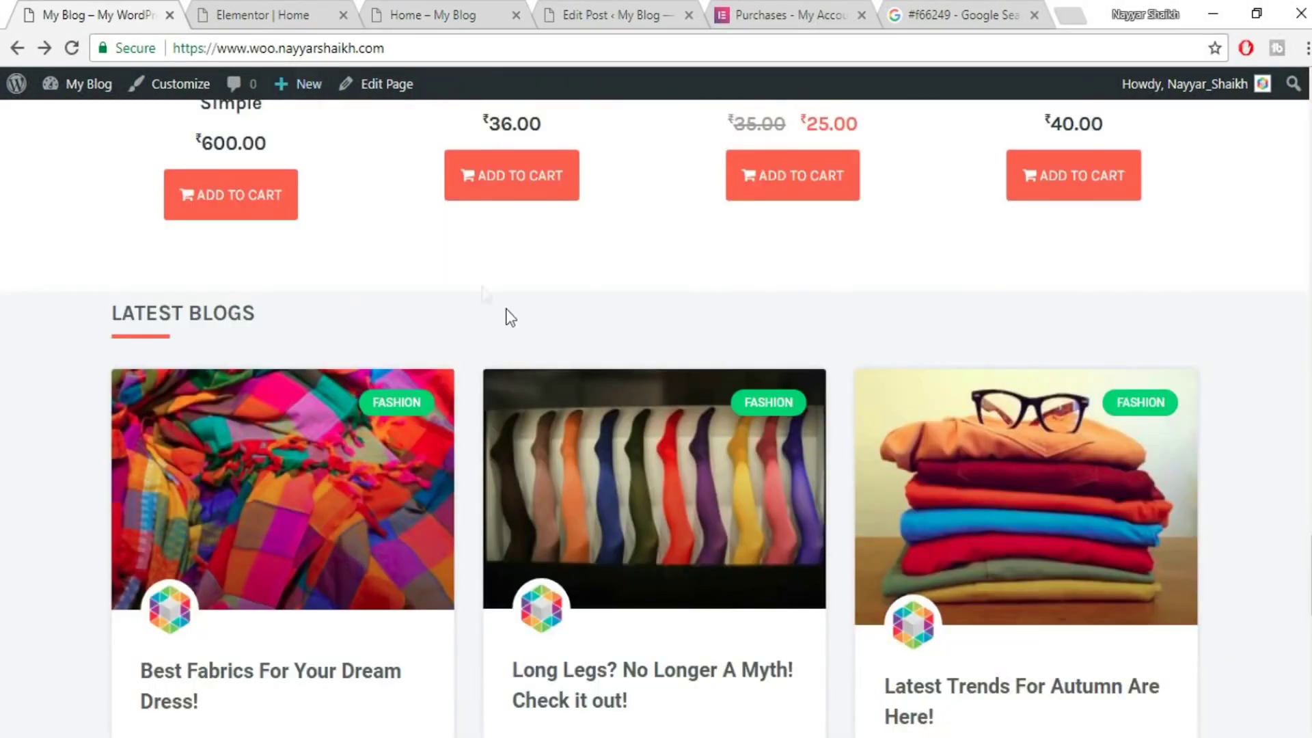
{"action": "scroll", "coordinate": [483, 292], "scroll_direction": "up", "scroll_amount": 10}
{"action": "scroll", "coordinate": [562, 442], "scroll_direction": "up", "scroll_amount": 5}
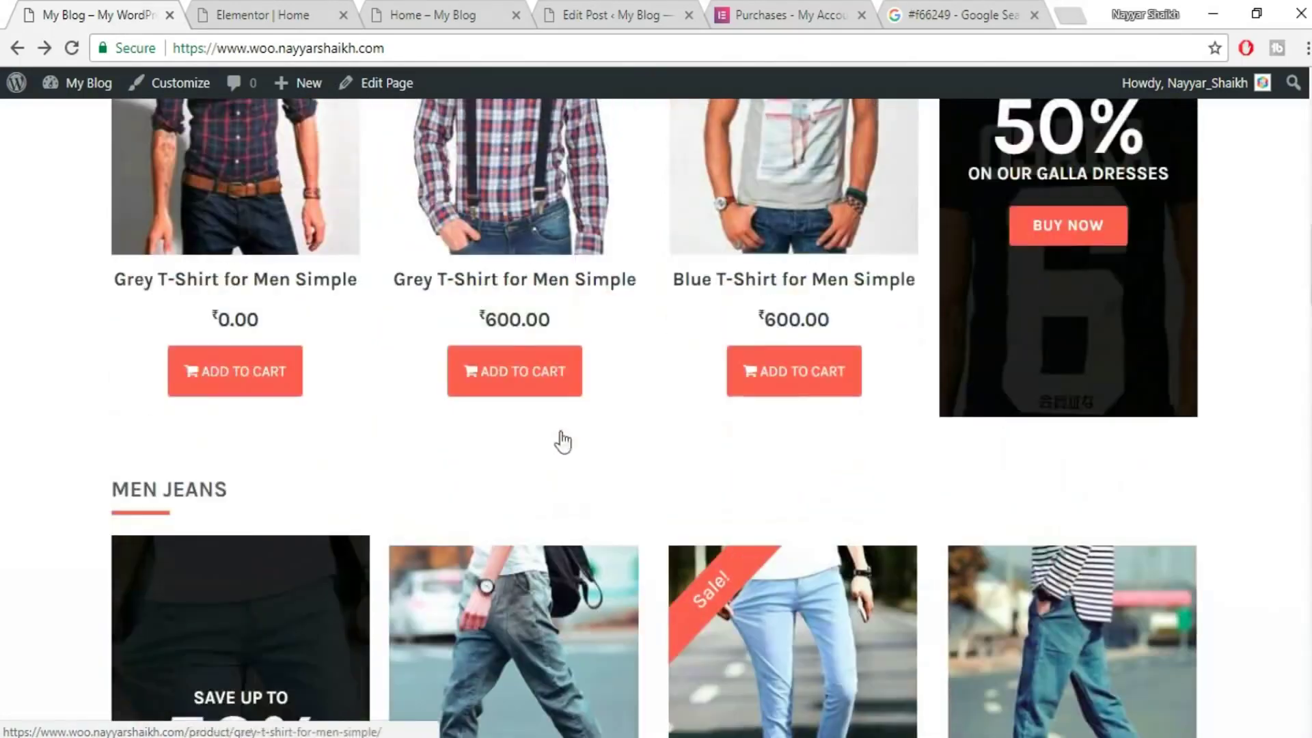
{"action": "scroll", "coordinate": [758, 414], "scroll_direction": "up", "scroll_amount": 15}
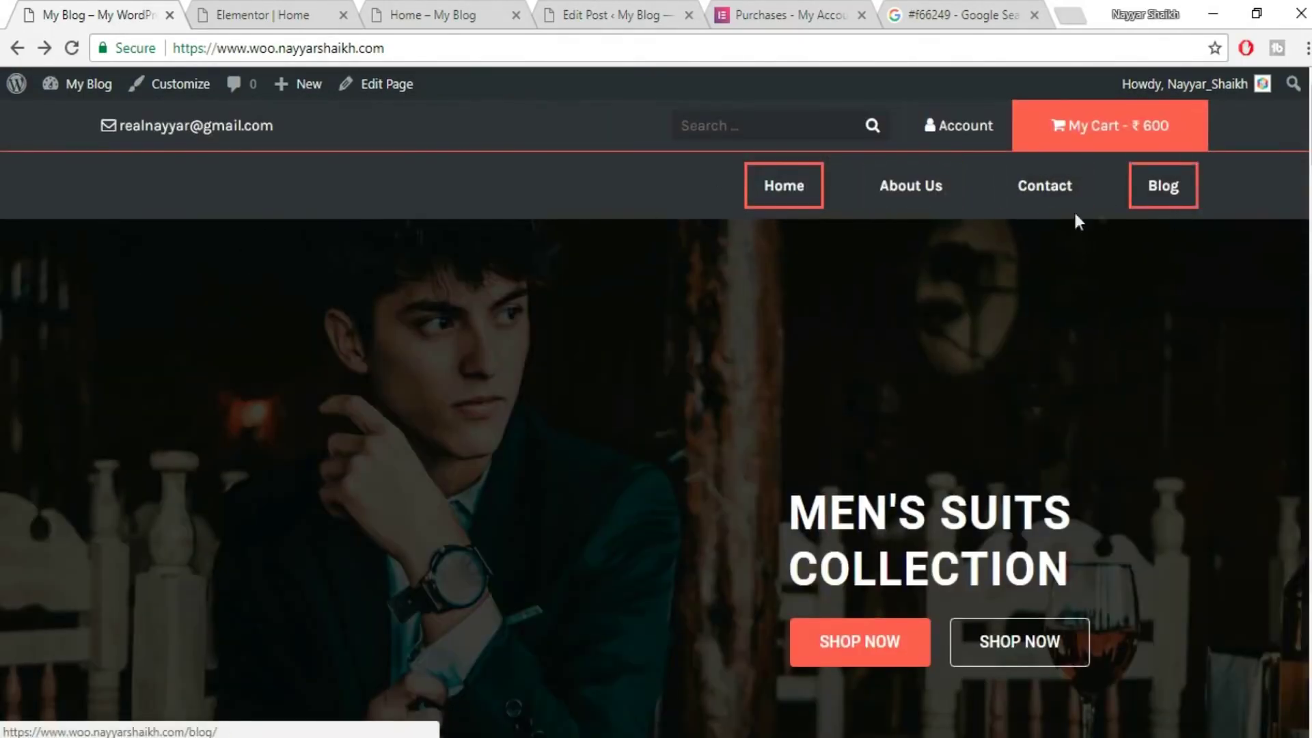
{"action": "left_click", "coordinate": [278, 16]}
{"action": "scroll", "coordinate": [569, 387], "scroll_direction": "up", "scroll_amount": 15}
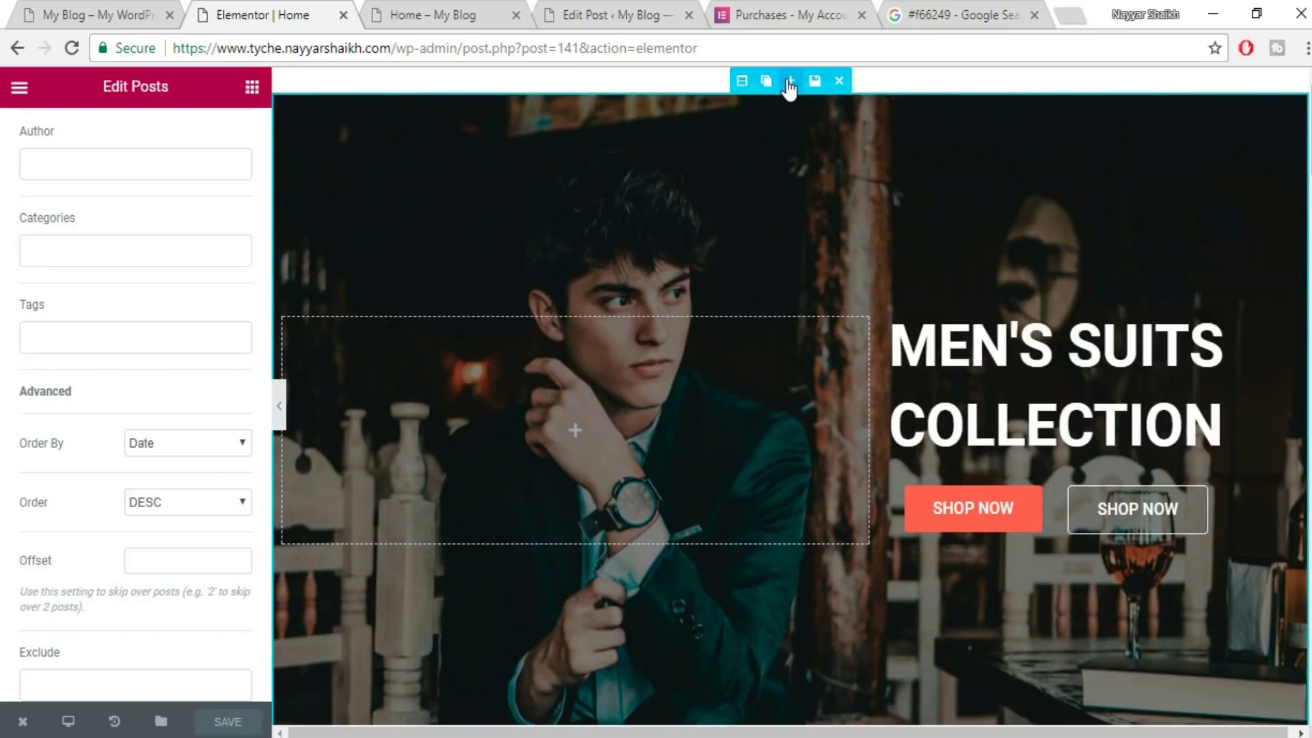
- Drag a Nav Menu widget into a new section above the hero banner
{"action": "left_click", "coordinate": [789, 82]}
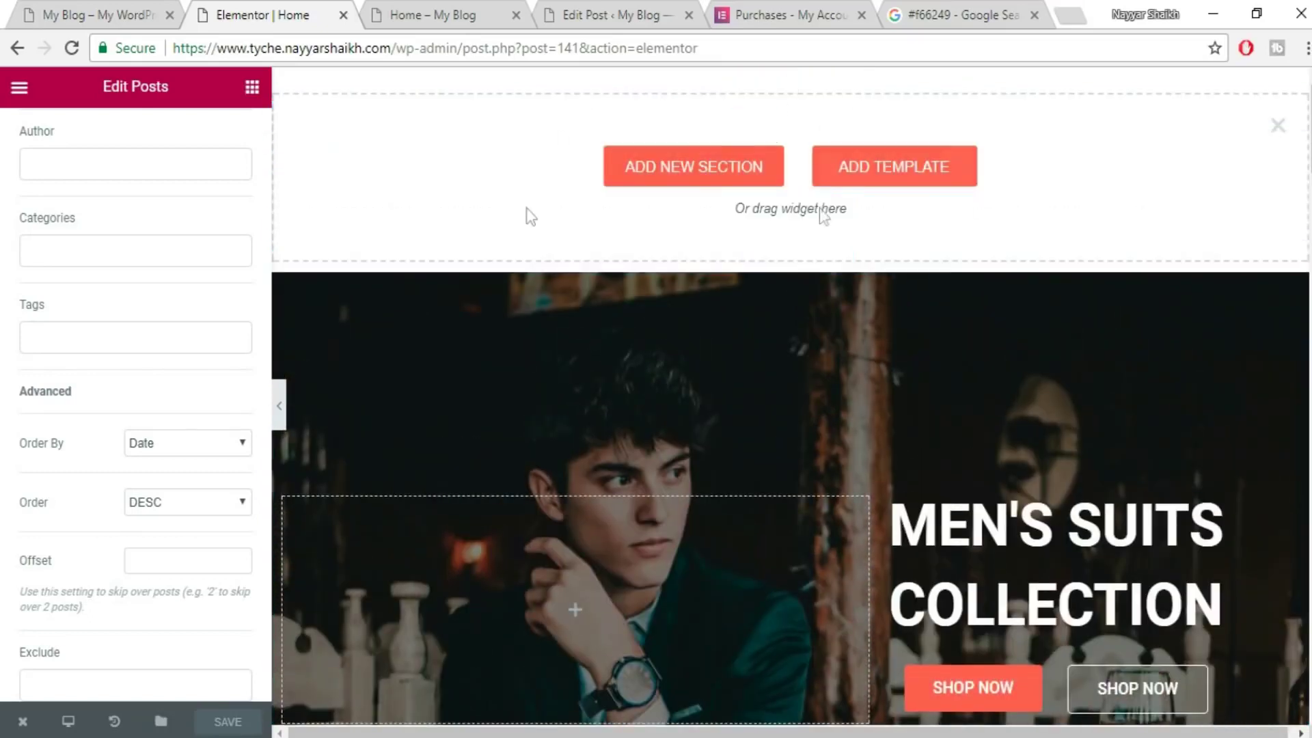
{"action": "left_click", "coordinate": [252, 88]}
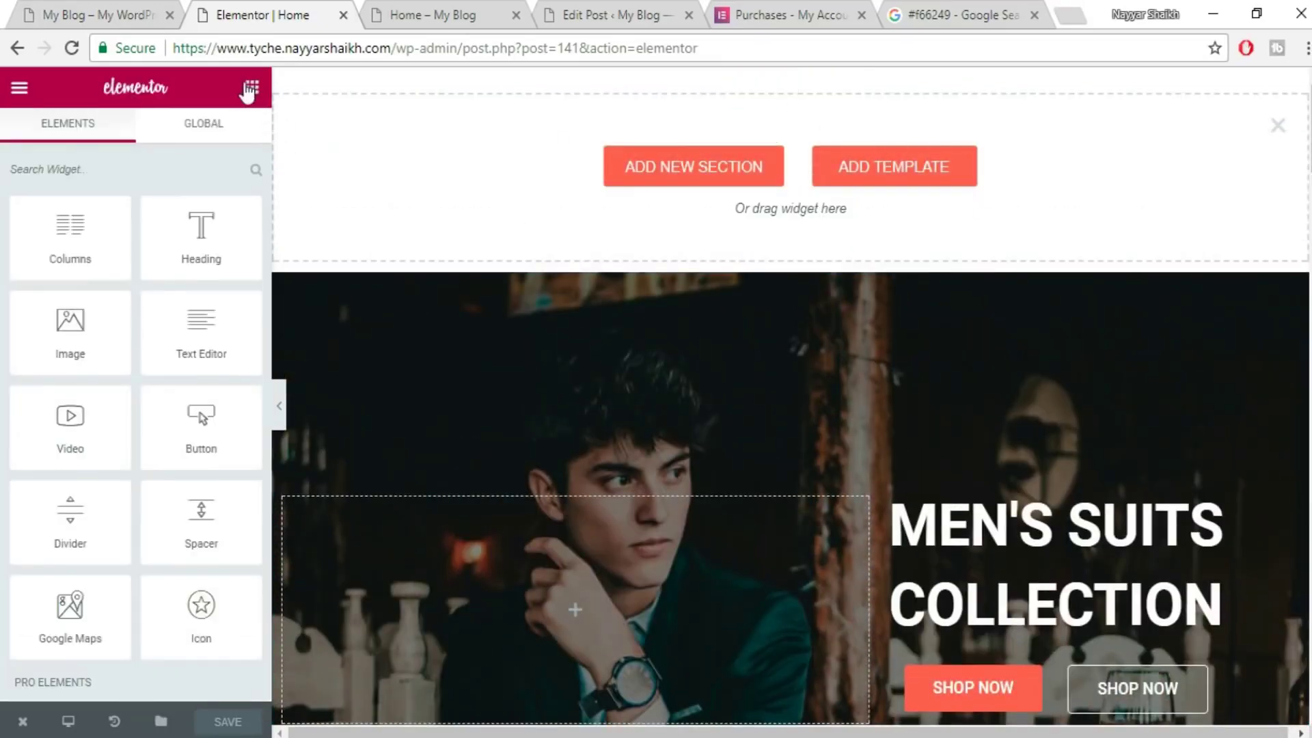
{"action": "scroll", "coordinate": [182, 284], "scroll_direction": "down", "scroll_amount": 8}
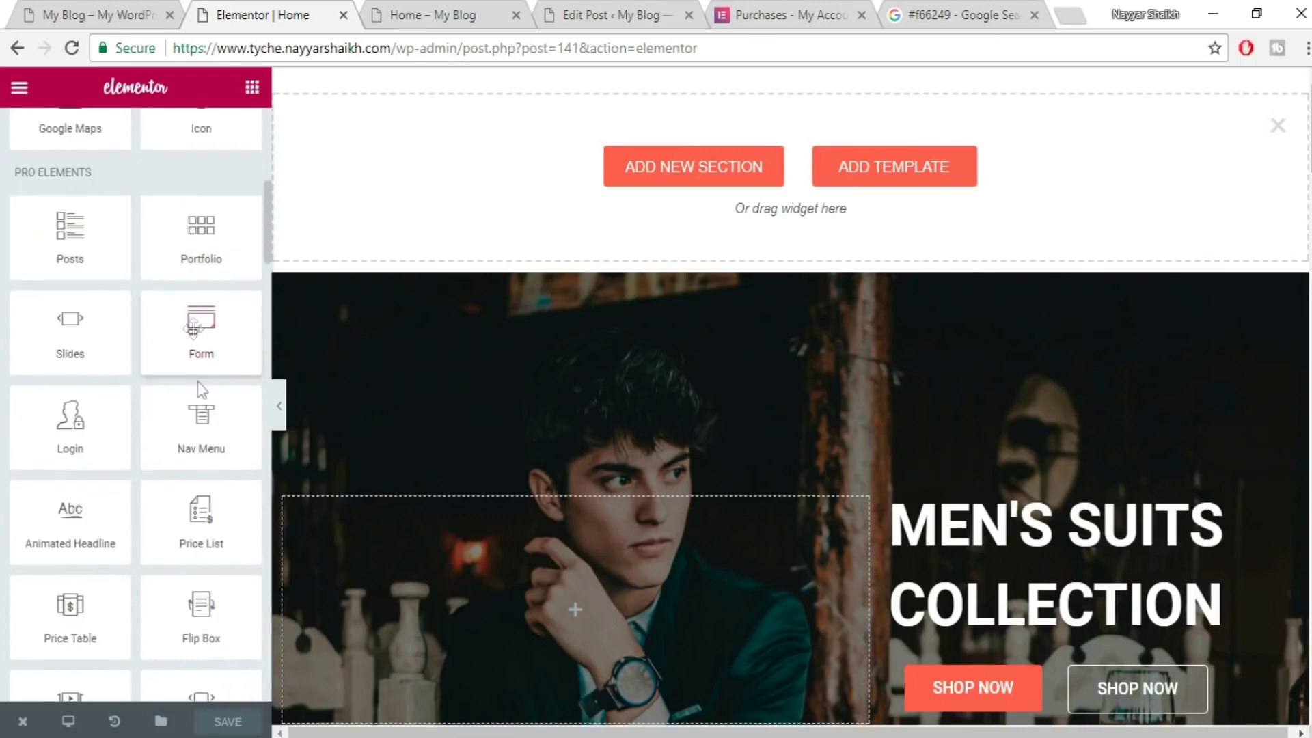
{"action": "left_click_drag", "start_coordinate": [182, 454], "coordinate": [678, 202]}
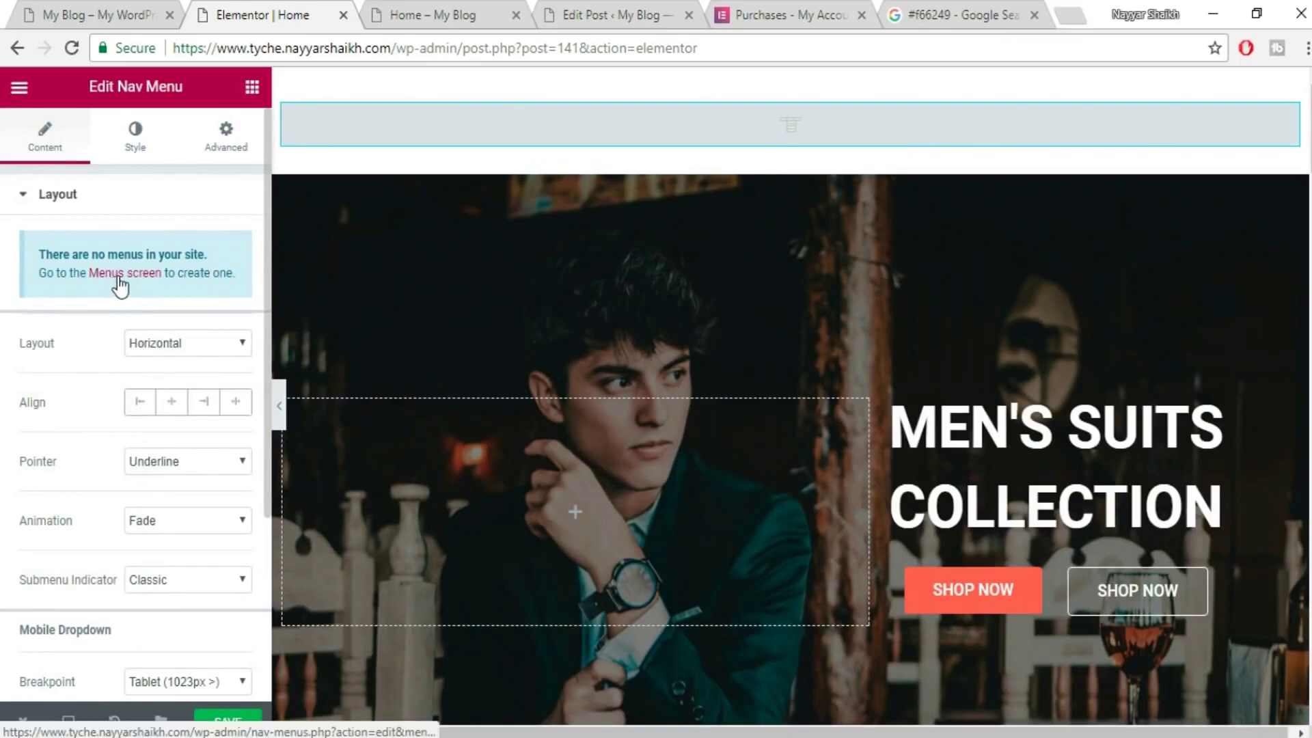
- Go to the WordPress admin and bring up the Appearance menu
{"action": "left_click", "coordinate": [614, 5]}
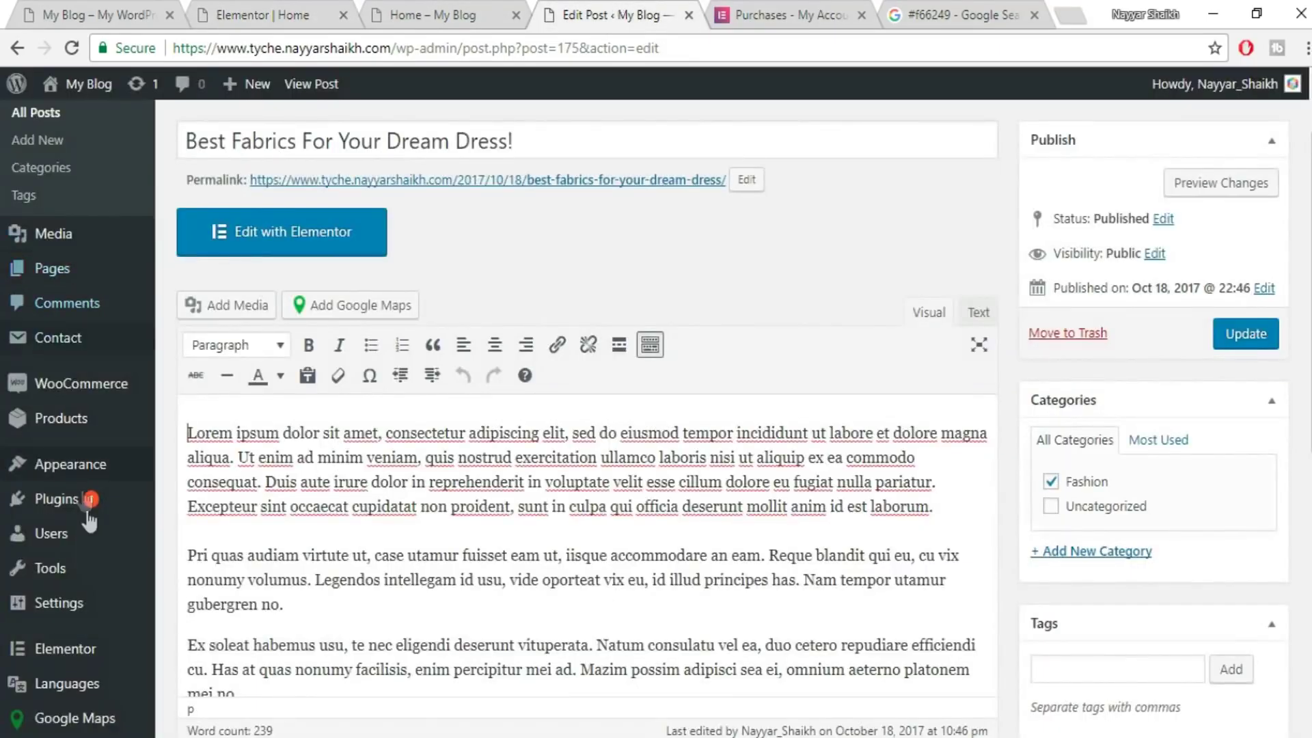
{"action": "scroll", "coordinate": [41, 519], "scroll_direction": "down", "scroll_amount": 6}
{"action": "mouse_move", "coordinate": [81, 566]}
{"action": "mouse_move", "coordinate": [68, 433]}
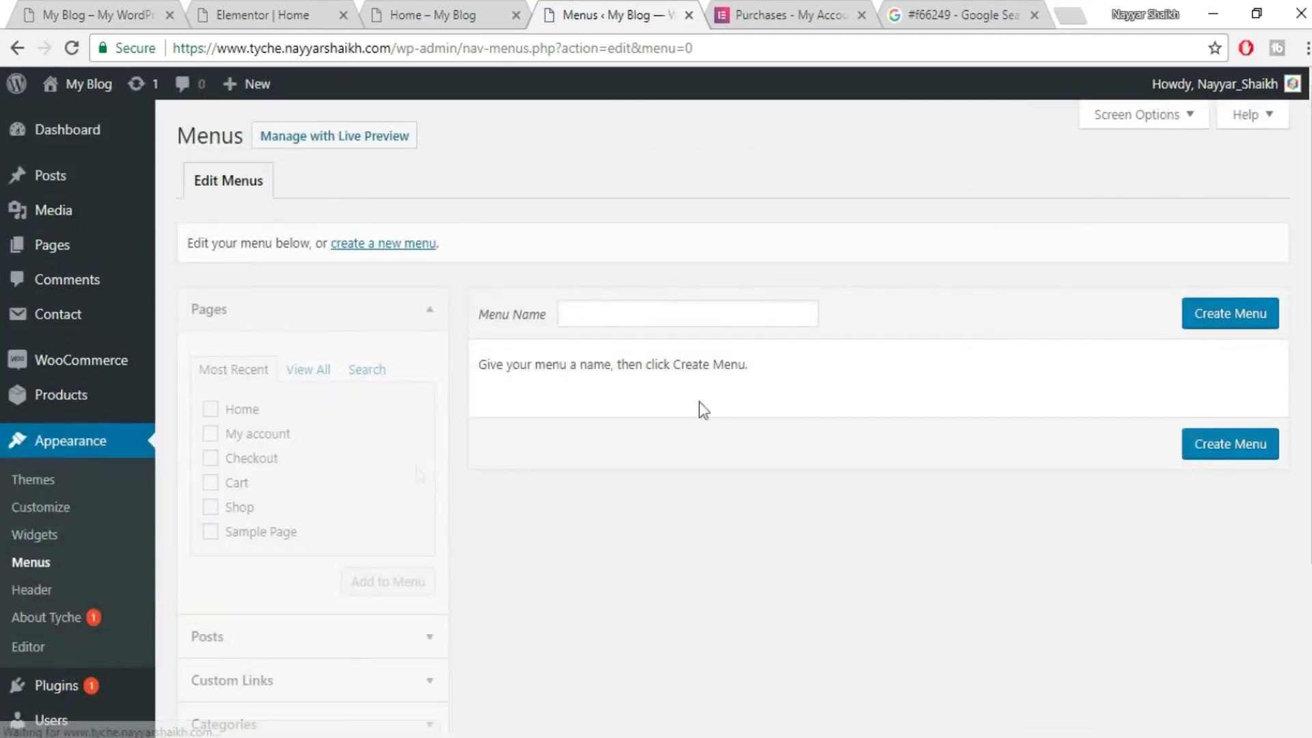
- Create a menu named MainMenu, assign it to the Primary location and save it
{"action": "left_click", "coordinate": [609, 314]}
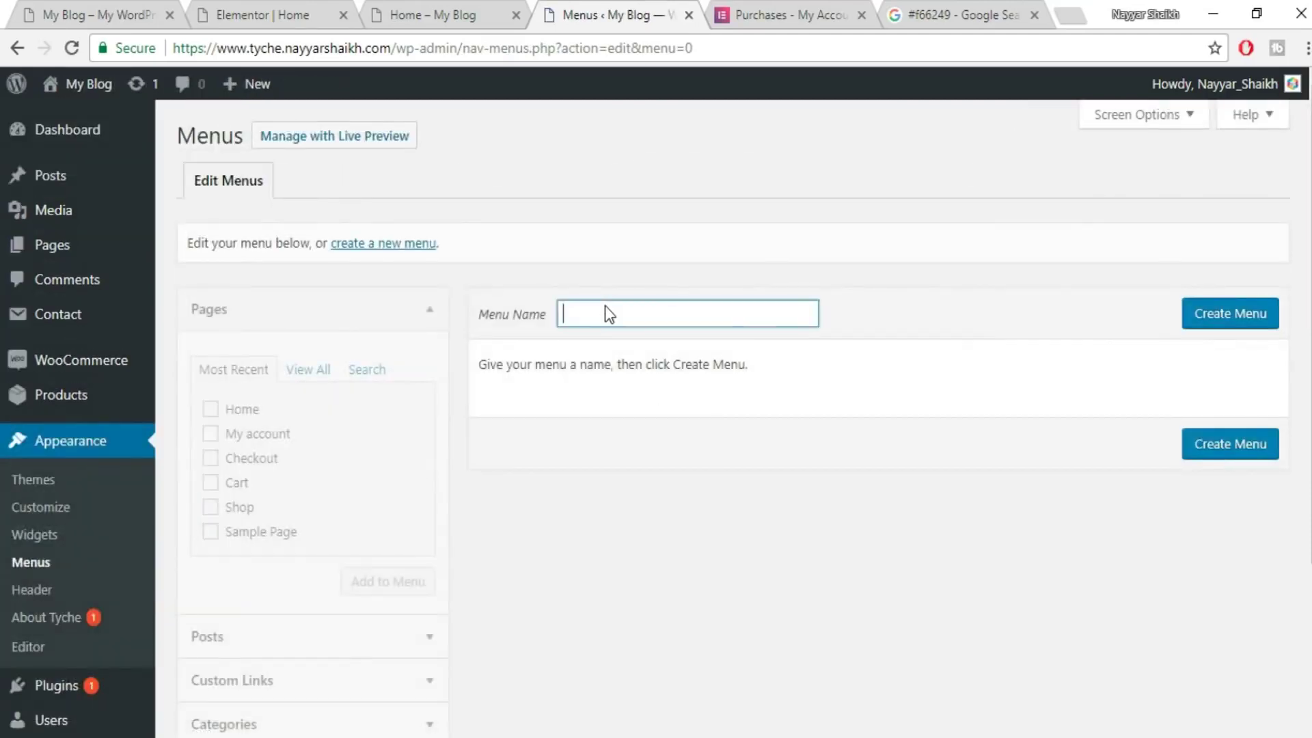
{"action": "type", "text": "Main"}
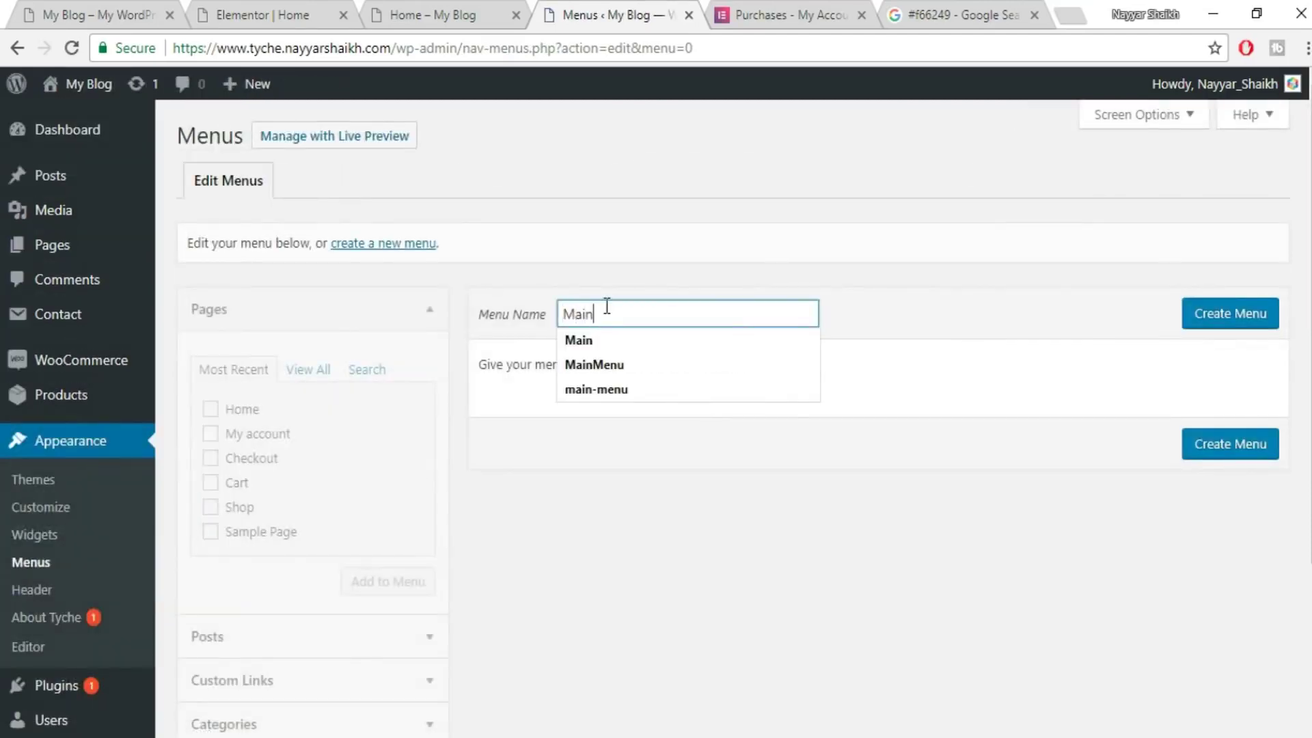
{"action": "left_click", "coordinate": [650, 362]}
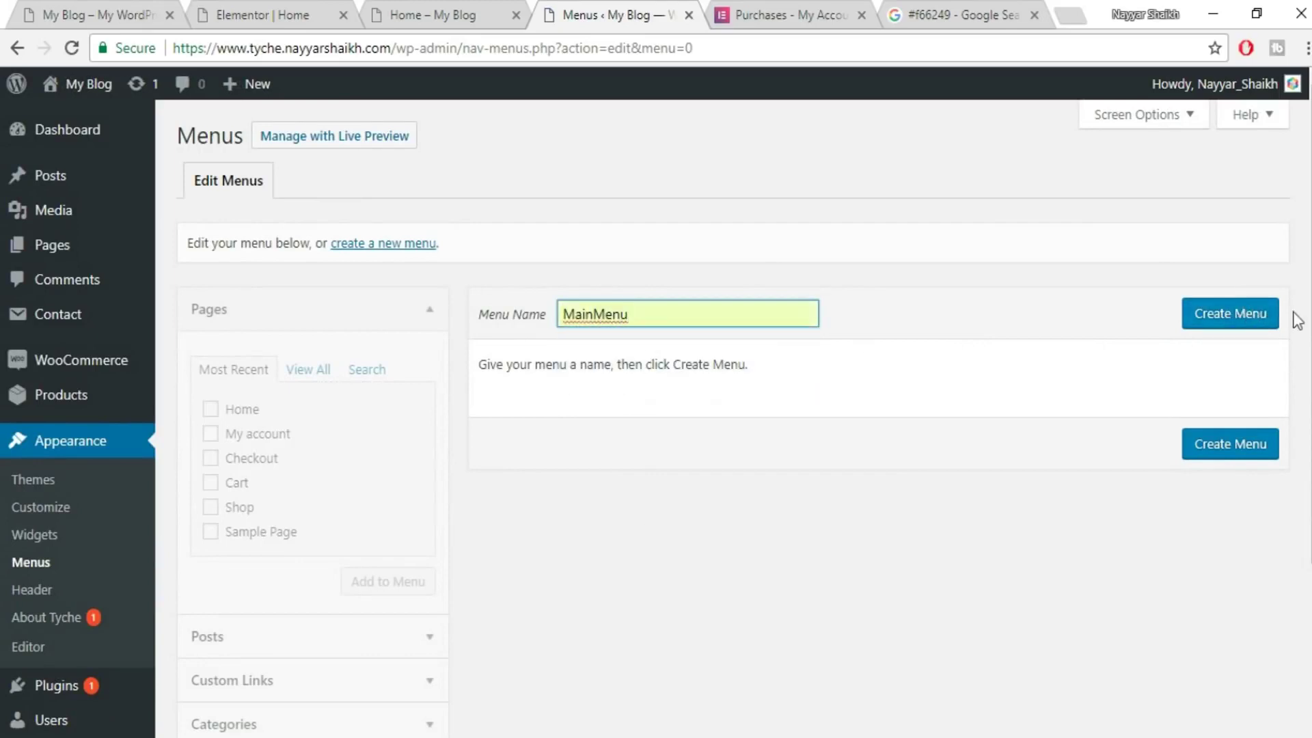
{"action": "left_click", "coordinate": [1260, 319]}
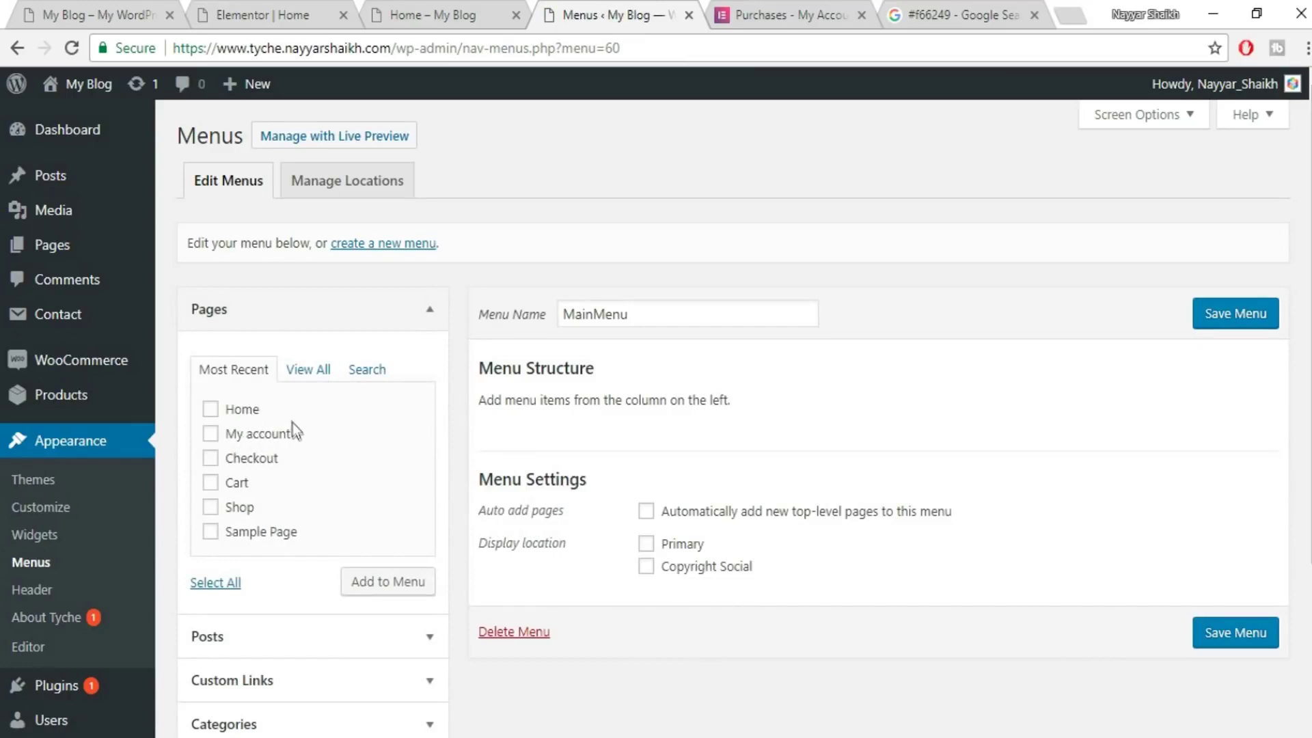
{"action": "scroll", "coordinate": [383, 509], "scroll_direction": "down", "scroll_amount": 2}
{"action": "scroll", "coordinate": [383, 547], "scroll_direction": "up", "scroll_amount": 2}
{"action": "left_click", "coordinate": [1247, 305]}
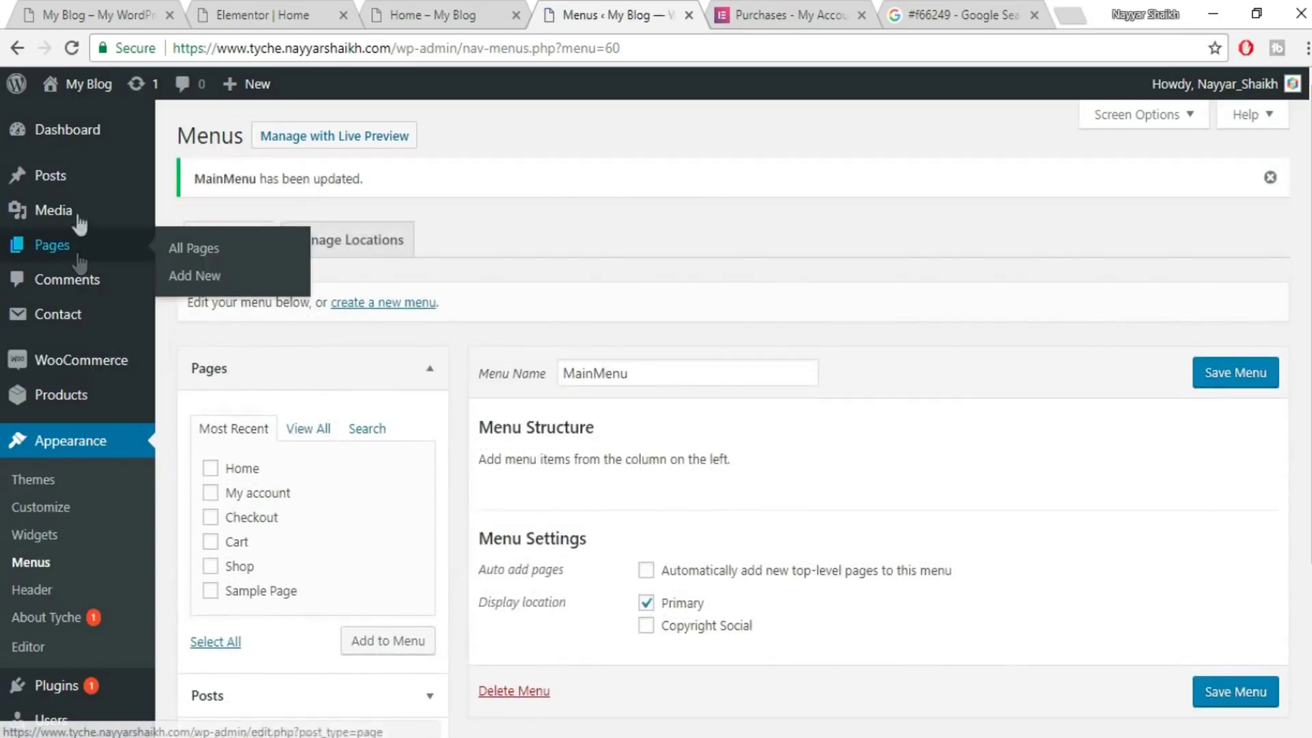
{"action": "mouse_move", "coordinate": [69, 246]}
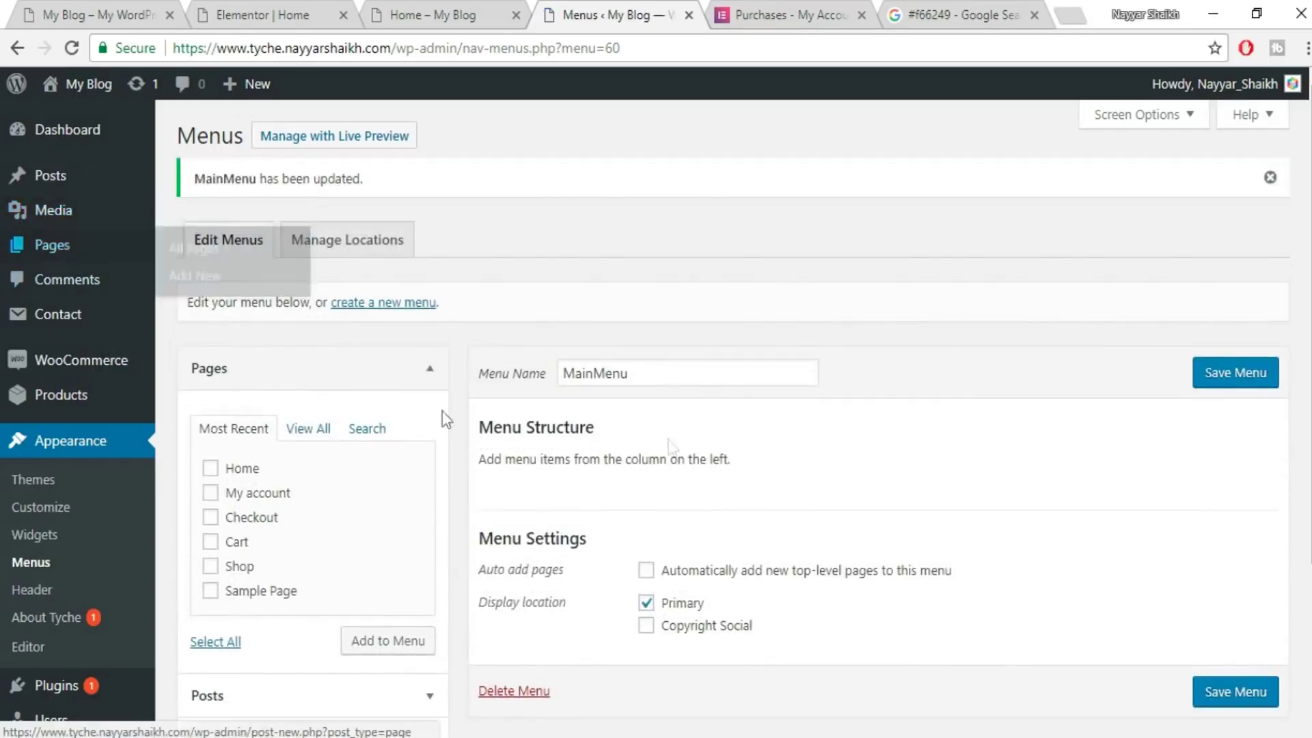
{"action": "left_click", "coordinate": [196, 276]}
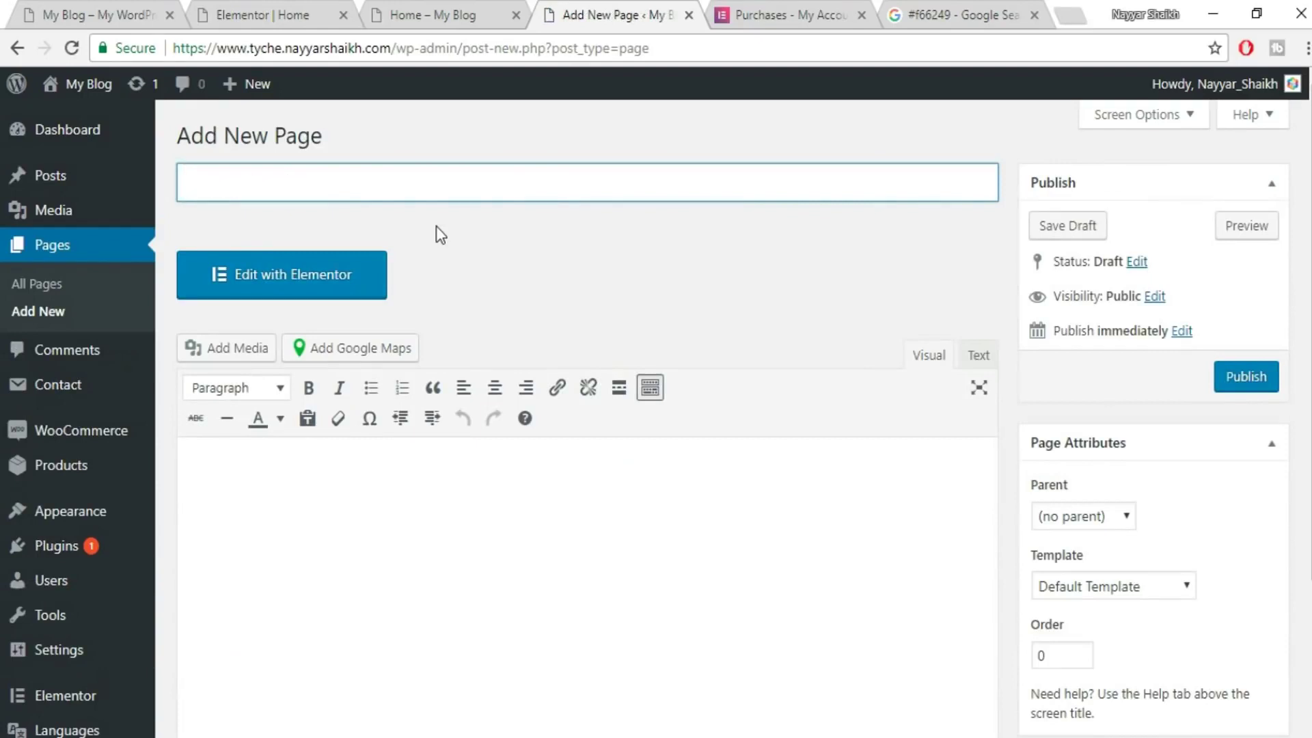
- Publish an About Us page using the Elementor Canvas template
{"action": "type", "text": "About Us"}
{"action": "left_click", "coordinate": [1183, 586]}
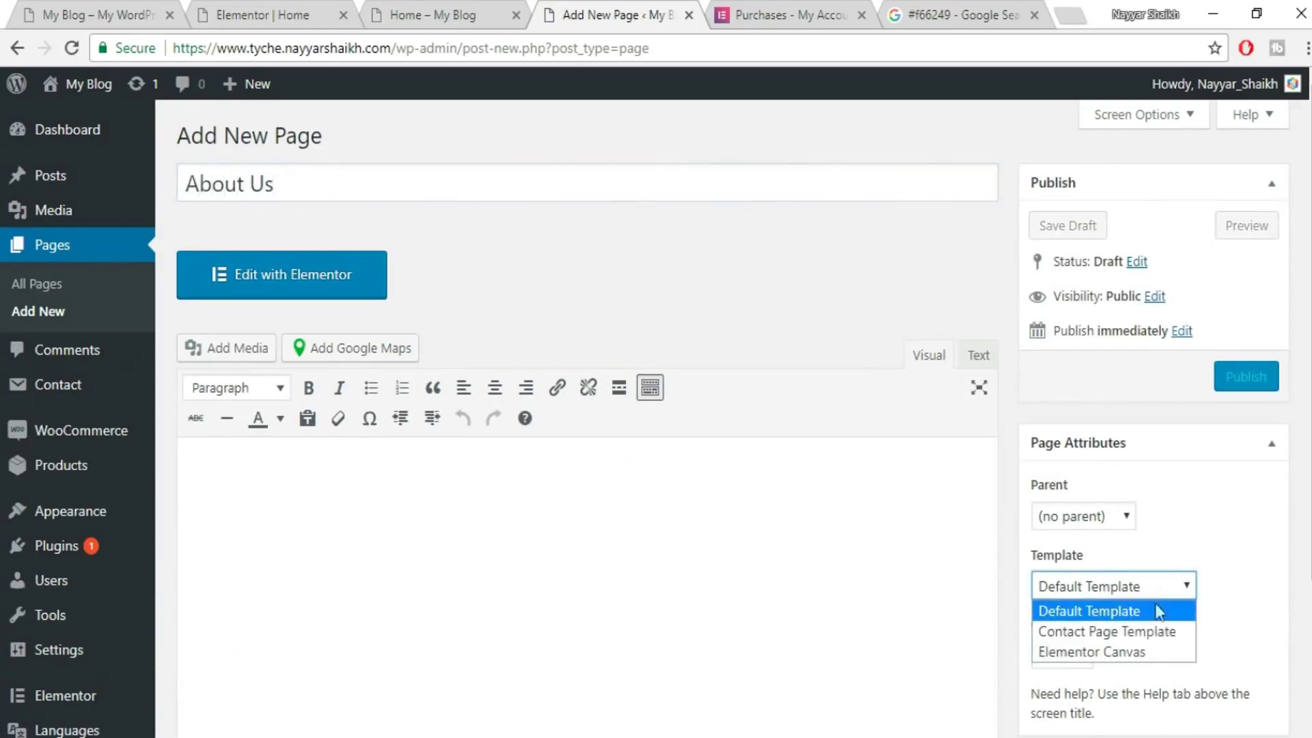
{"action": "left_click", "coordinate": [1129, 652]}
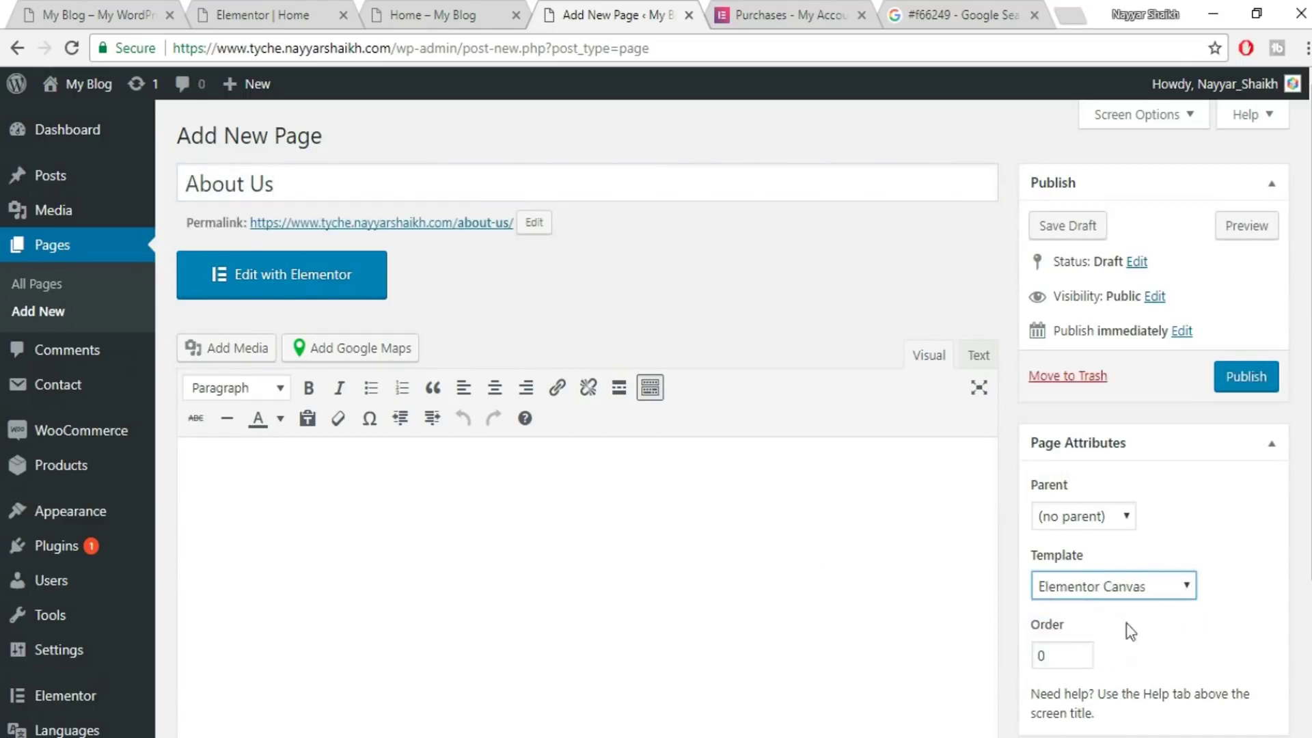
{"action": "left_click", "coordinate": [1258, 382]}
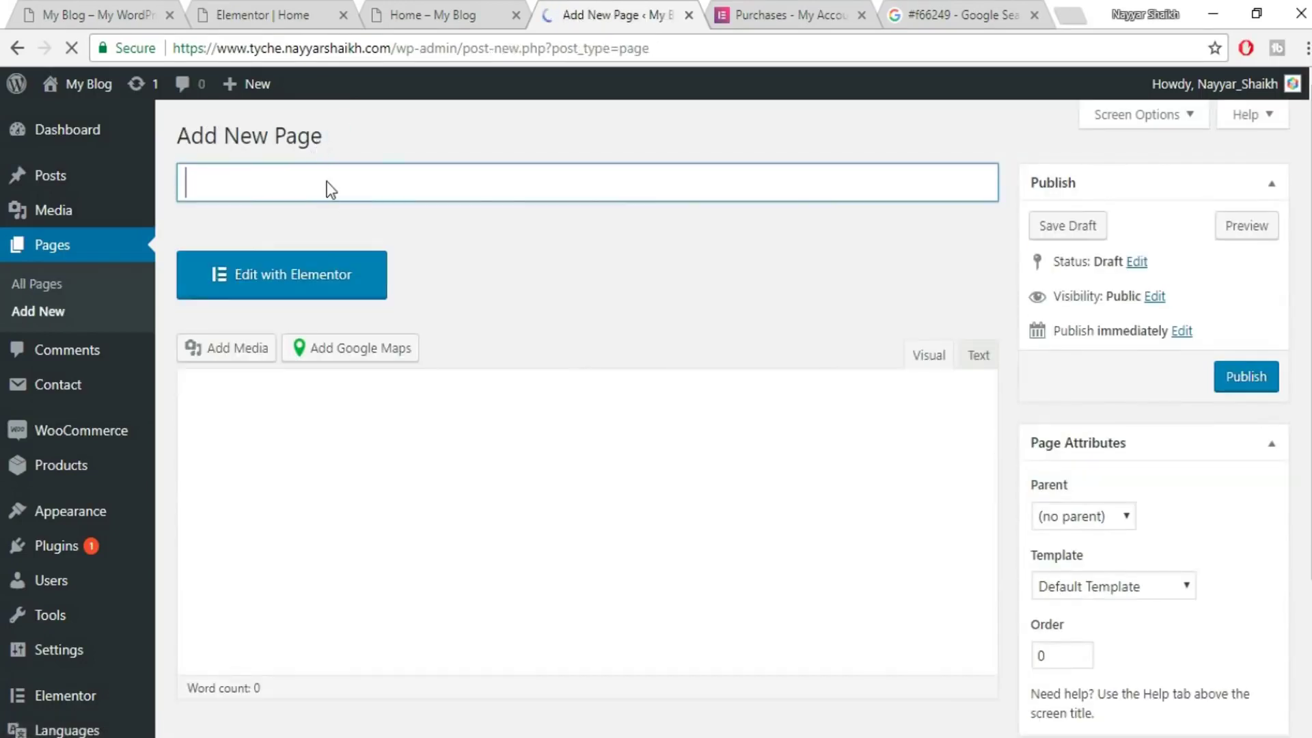
- Publish a Contact Us page using the Elementor Canvas template
{"action": "type", "text": "Contact Us"}
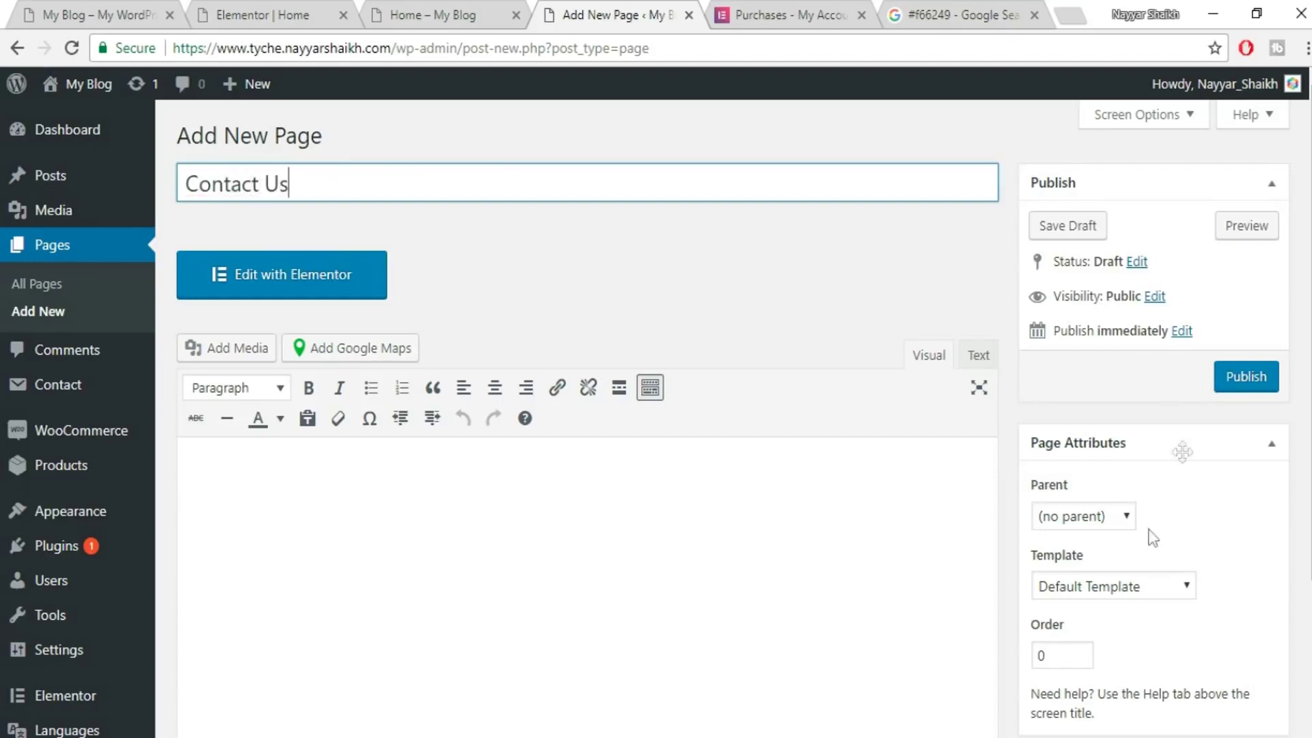
{"action": "left_click", "coordinate": [1147, 587]}
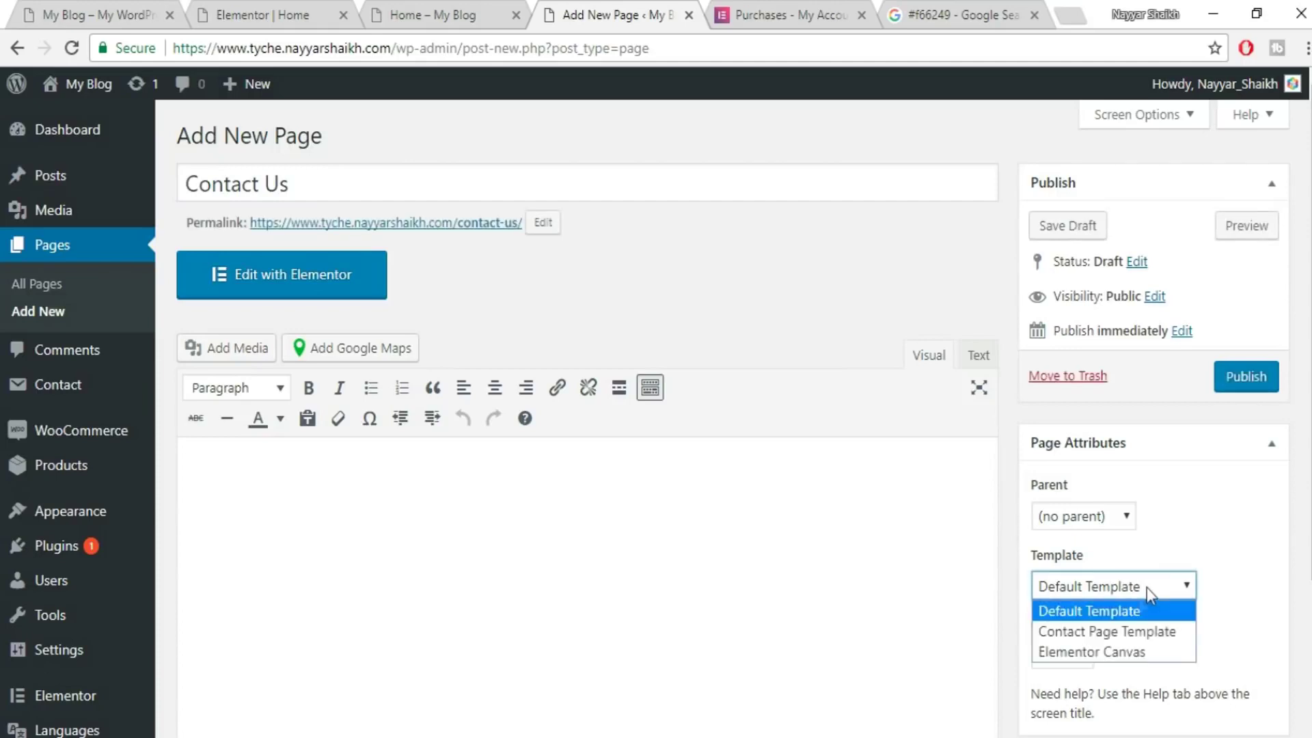
{"action": "left_click", "coordinate": [1124, 652]}
{"action": "left_click", "coordinate": [1253, 377]}
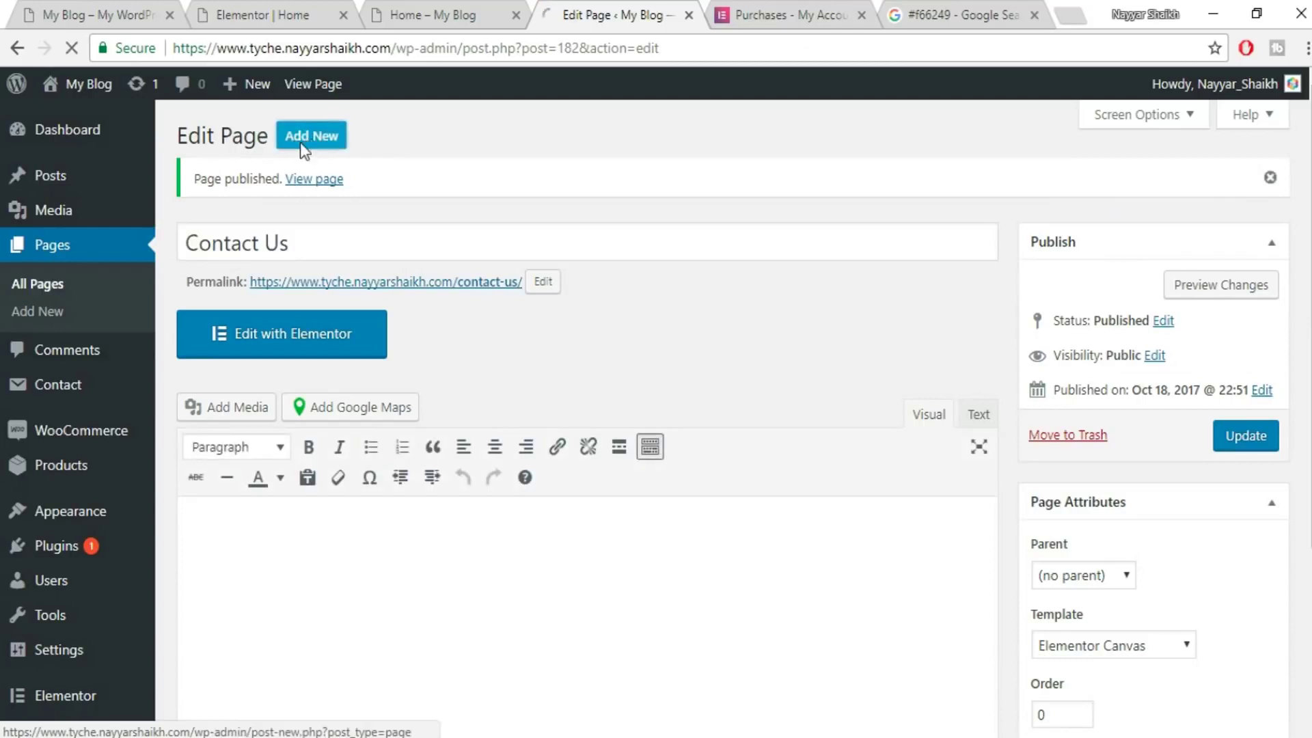
- Add and publish a Blog page using the Elementor Canvas template
{"action": "left_click", "coordinate": [301, 143]}
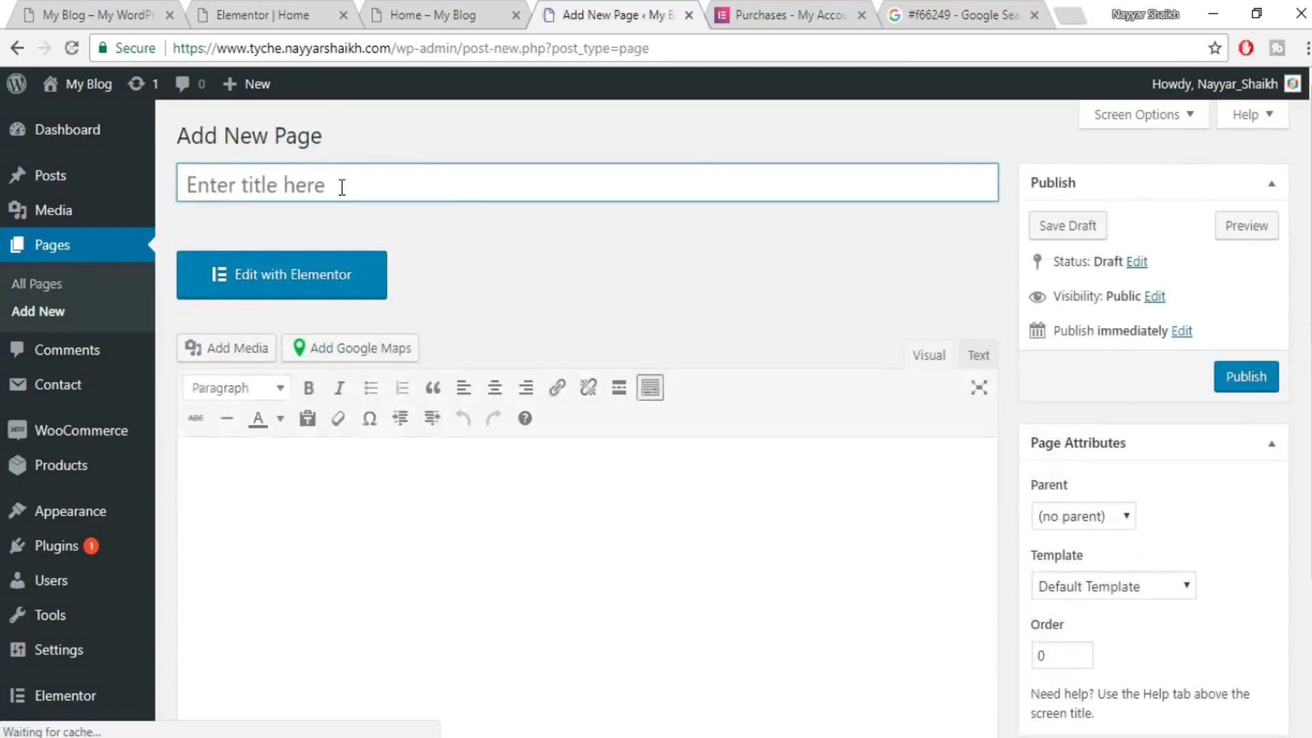
{"action": "type", "text": "Blog"}
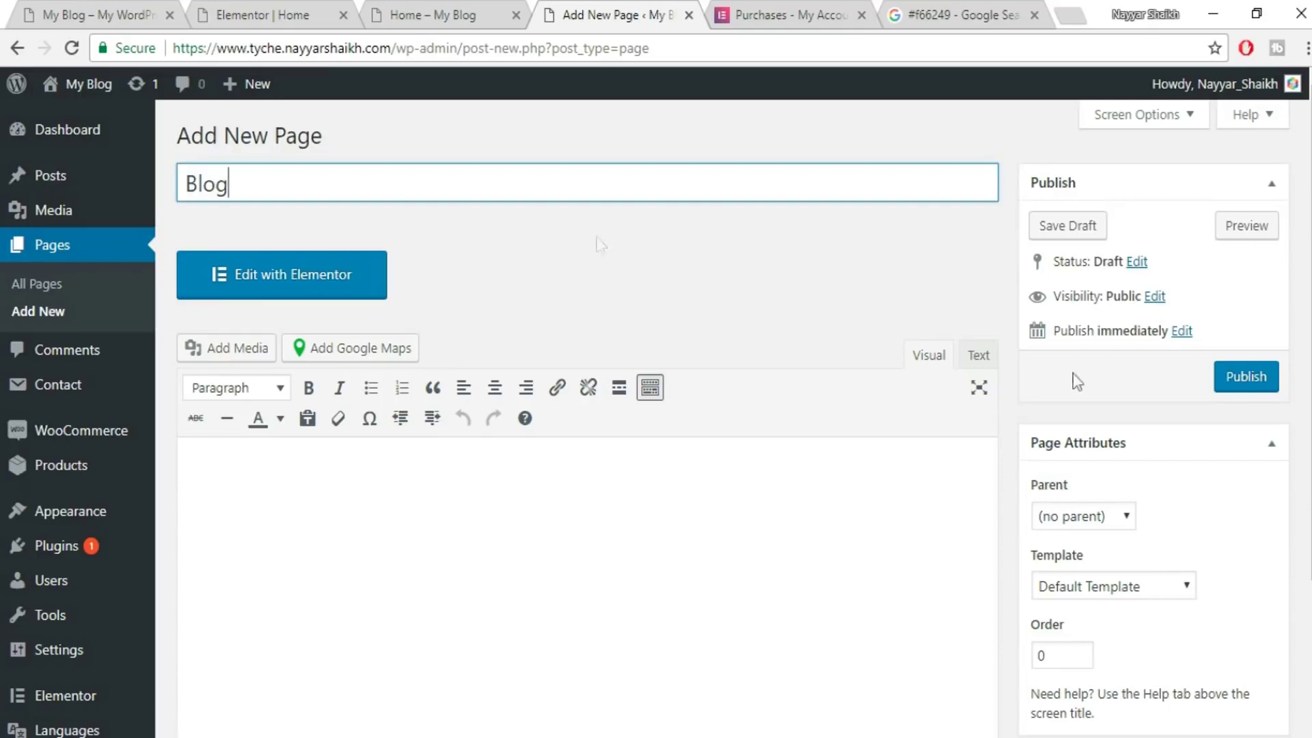
{"action": "scroll", "coordinate": [1149, 560], "scroll_direction": "down", "scroll_amount": 2}
{"action": "left_click", "coordinate": [1126, 486]}
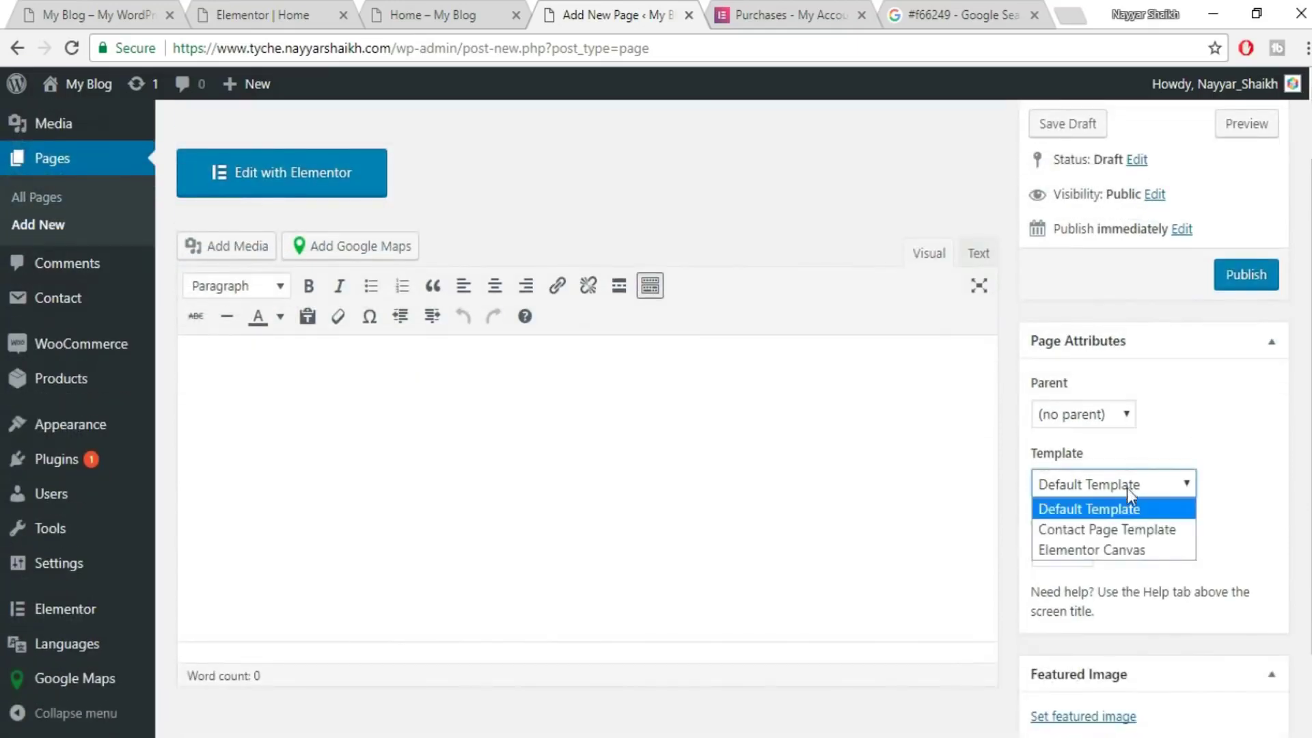
{"action": "left_click", "coordinate": [1117, 547]}
{"action": "left_click", "coordinate": [1260, 273]}
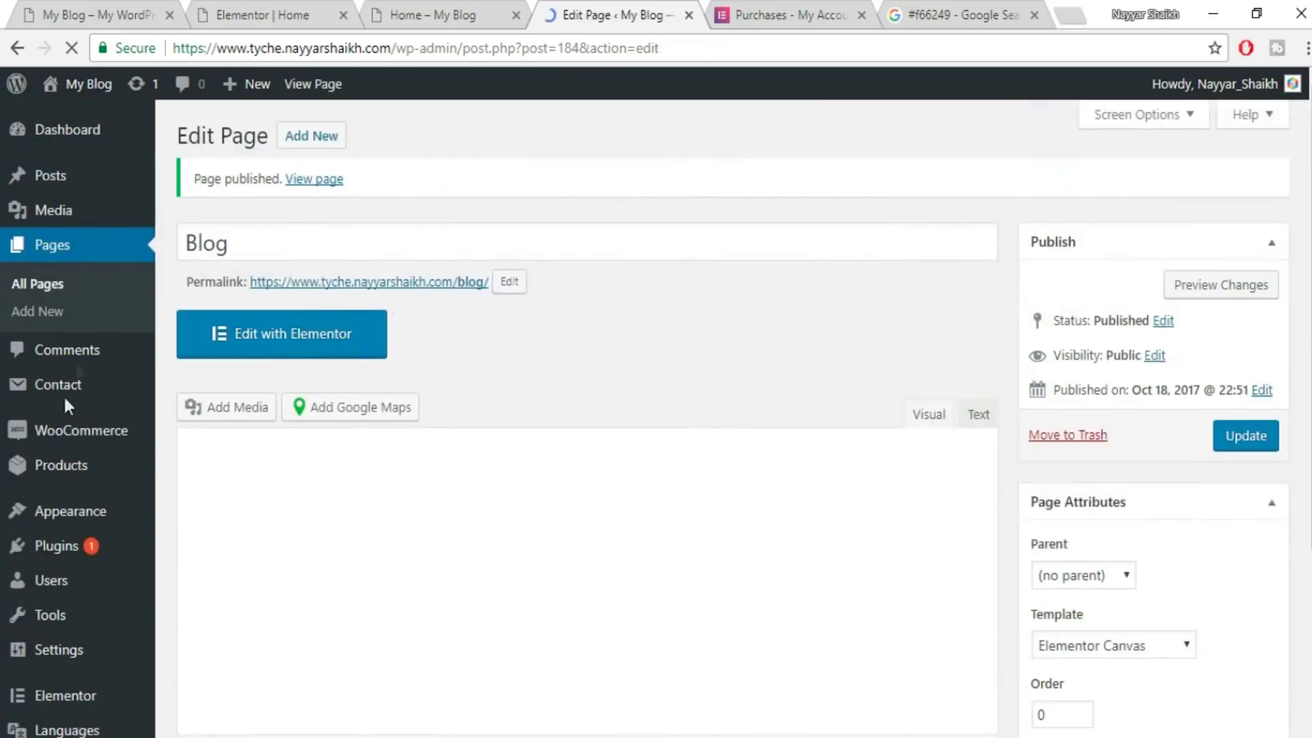
{"action": "scroll", "coordinate": [167, 375], "scroll_direction": "down", "scroll_amount": 3}
- Add the Home, About Us, Contact Us and Blog pages to MainMenu
{"action": "mouse_move", "coordinate": [67, 434]}
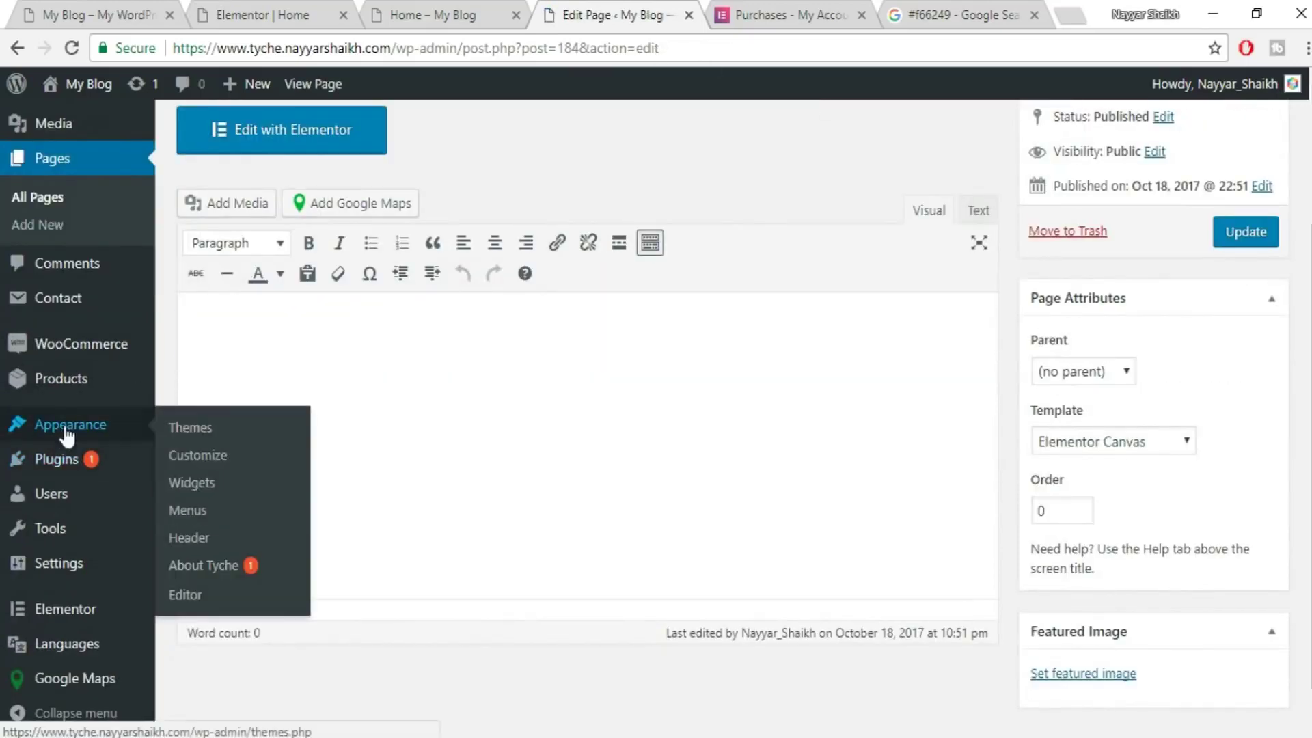
{"action": "left_click", "coordinate": [188, 511]}
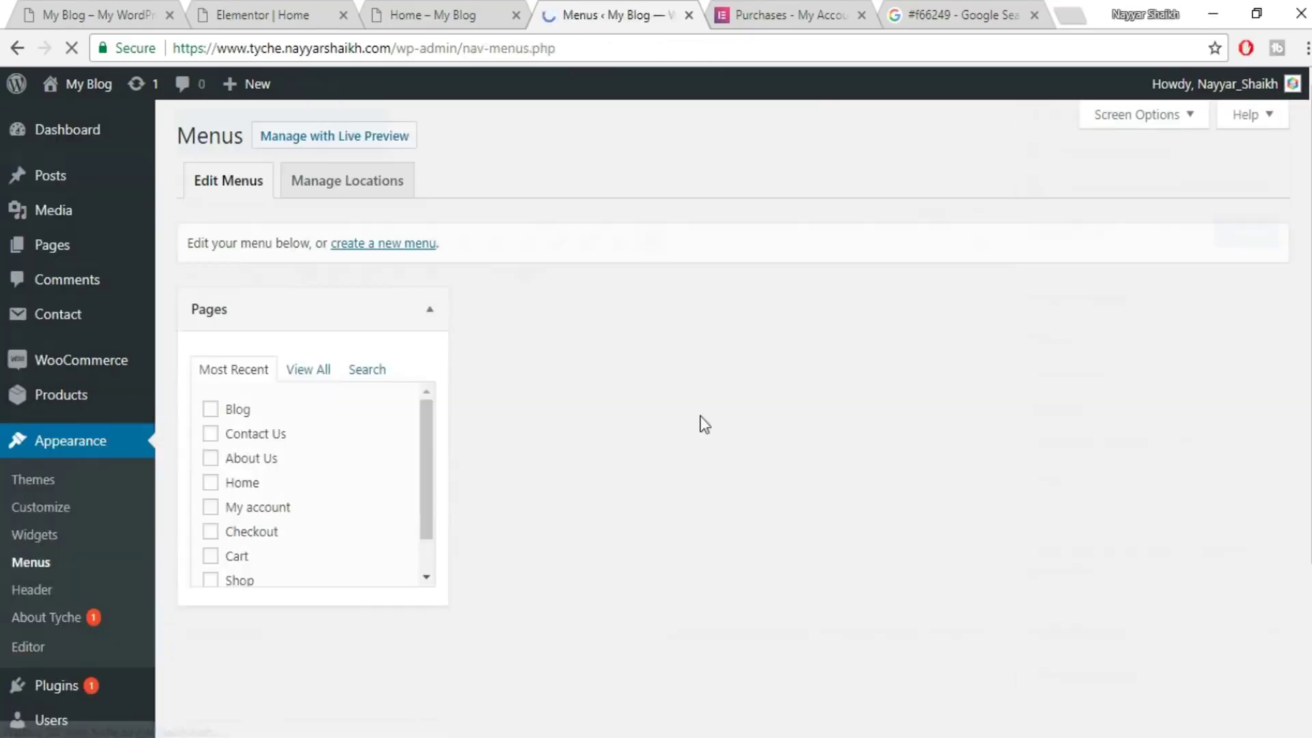
{"action": "scroll", "coordinate": [357, 477], "scroll_direction": "down", "scroll_amount": 1}
{"action": "scroll", "coordinate": [356, 477], "scroll_direction": "up", "scroll_amount": 1}
{"action": "scroll", "coordinate": [355, 473], "scroll_direction": "down", "scroll_amount": 1}
{"action": "scroll", "coordinate": [355, 473], "scroll_direction": "up", "scroll_amount": 1}
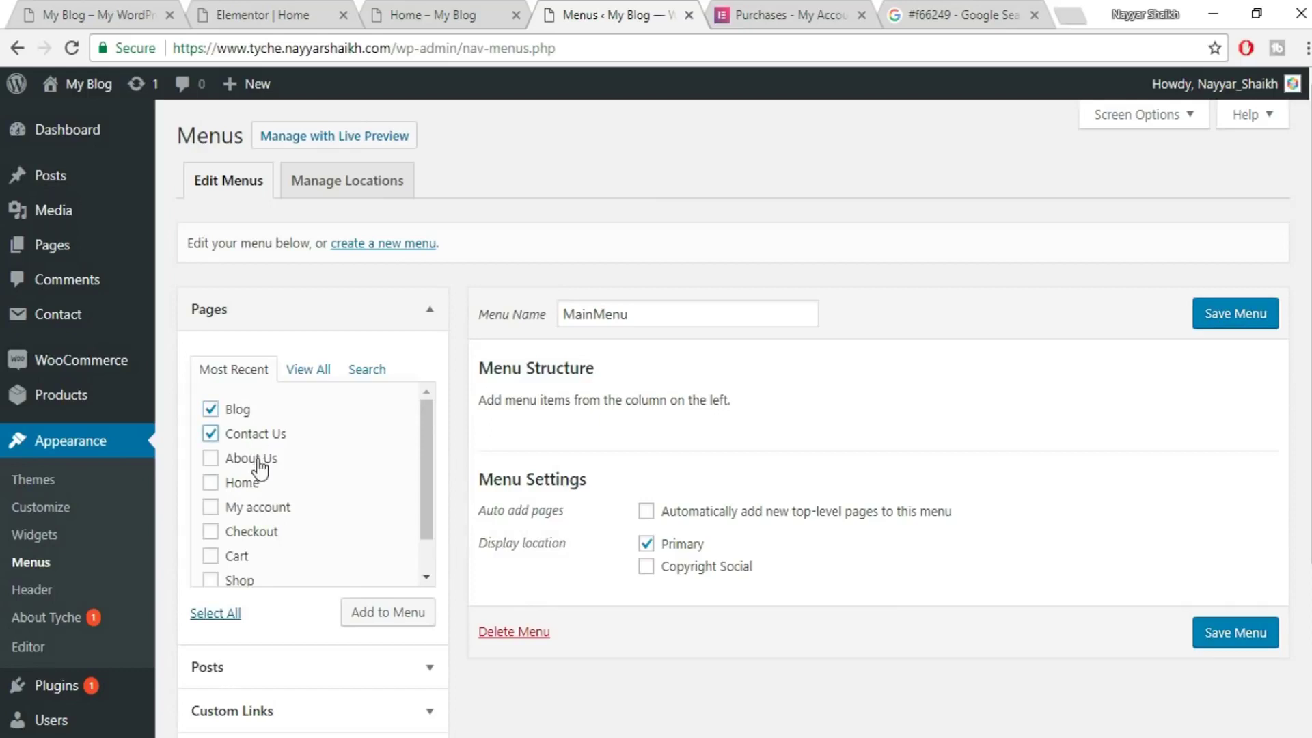
{"action": "left_click", "coordinate": [410, 621]}
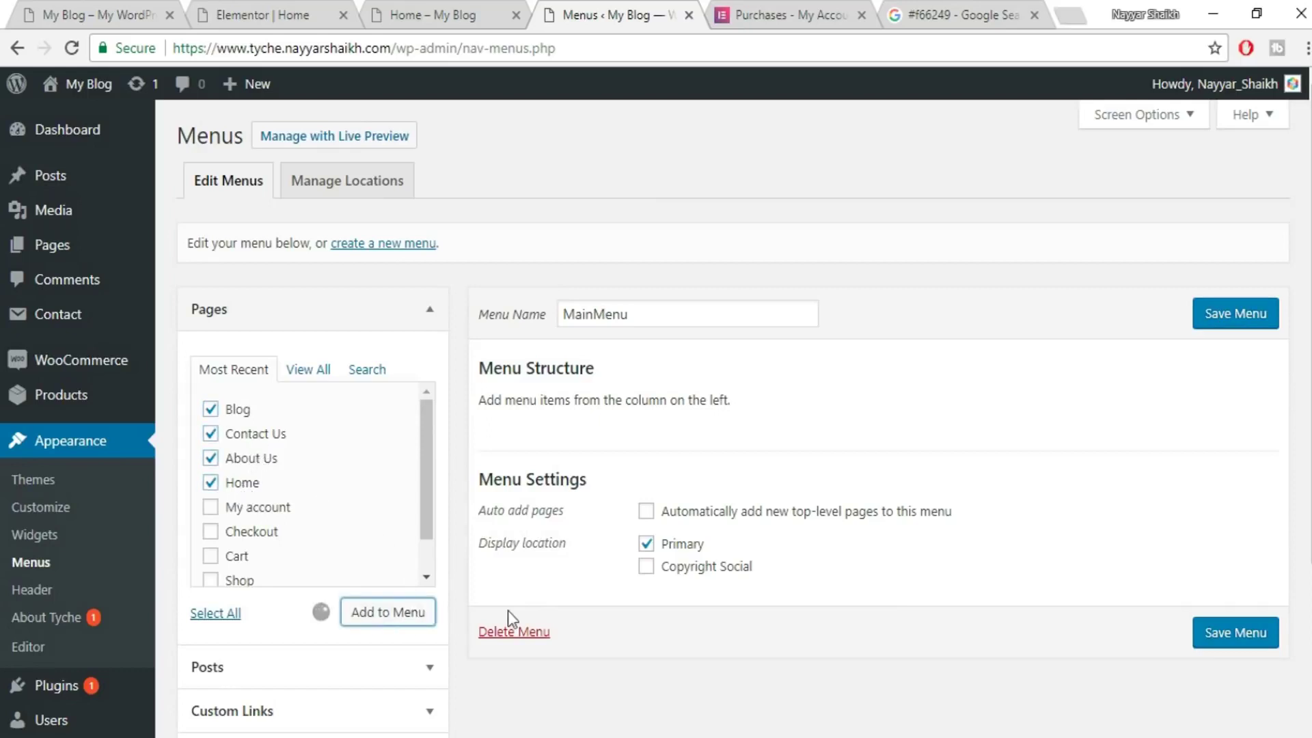
- Reorder MainMenu as Home, About Us, Contact Us, Blog and save it
{"action": "left_click_drag", "start_coordinate": [569, 476], "coordinate": [574, 444]}
{"action": "left_click_drag", "start_coordinate": [580, 606], "coordinate": [571, 555]}
{"action": "left_click", "coordinate": [1246, 325]}
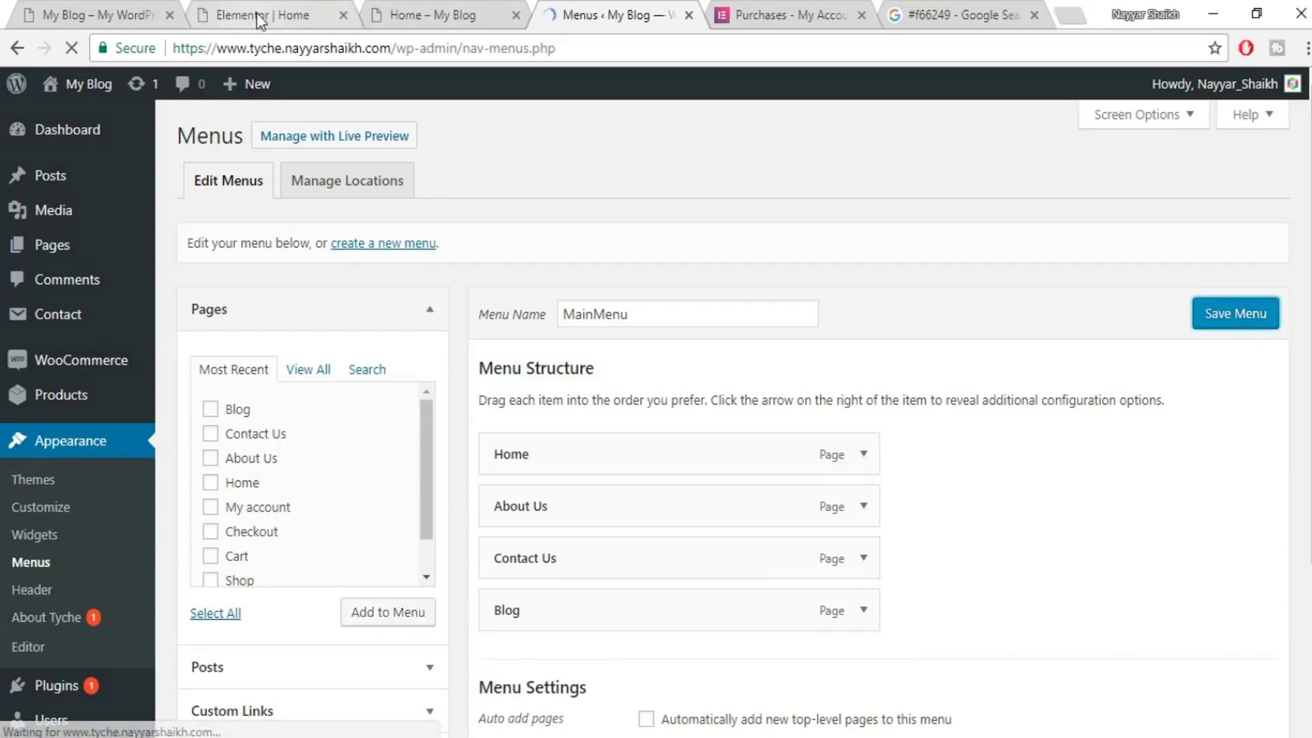
{"action": "left_click", "coordinate": [264, 19]}
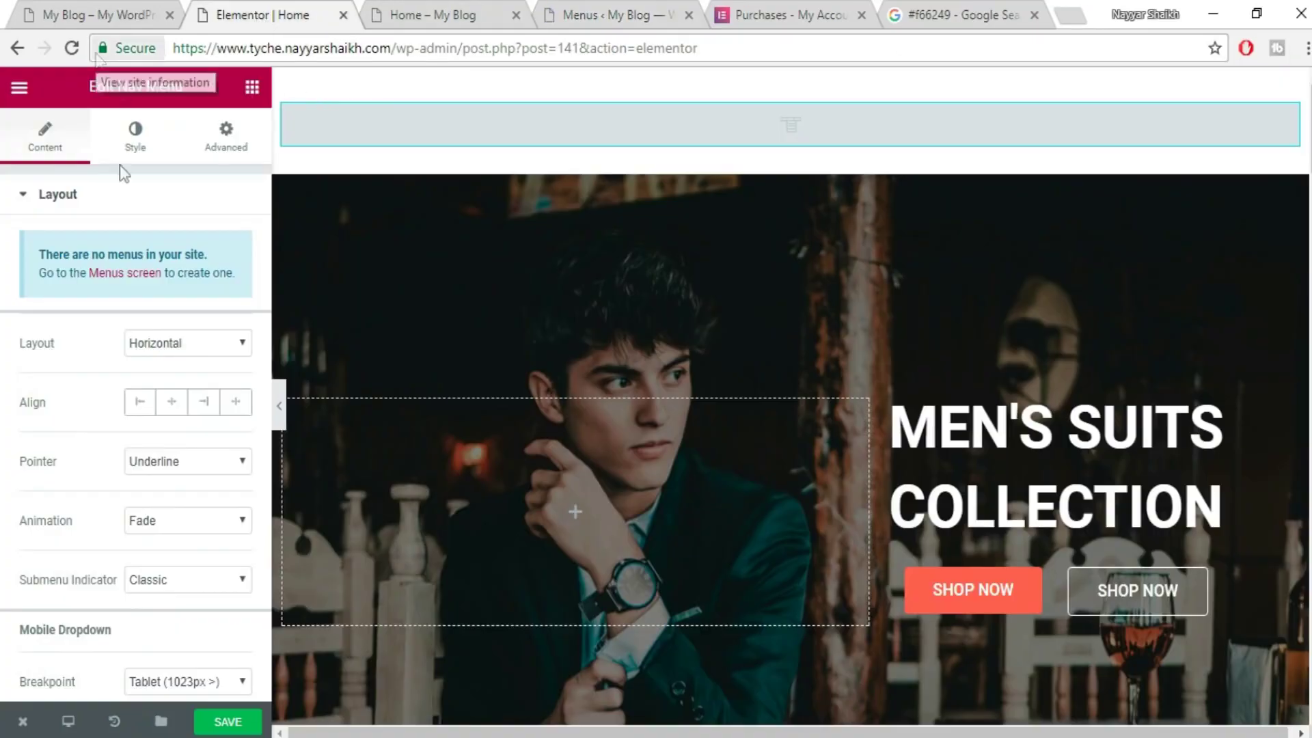
- Save the Home page in Elementor and reload the editor to pick up MainMenu
{"action": "left_click", "coordinate": [228, 721]}
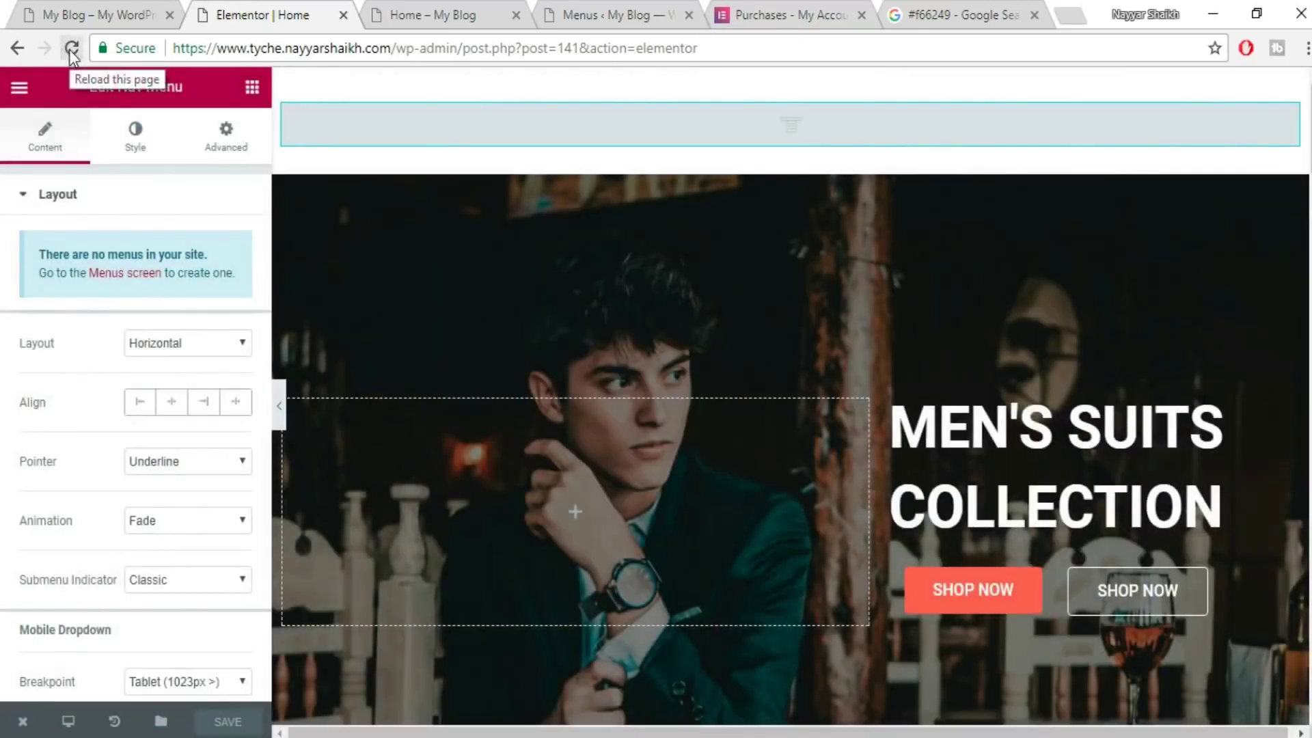
{"action": "left_click", "coordinate": [71, 49]}
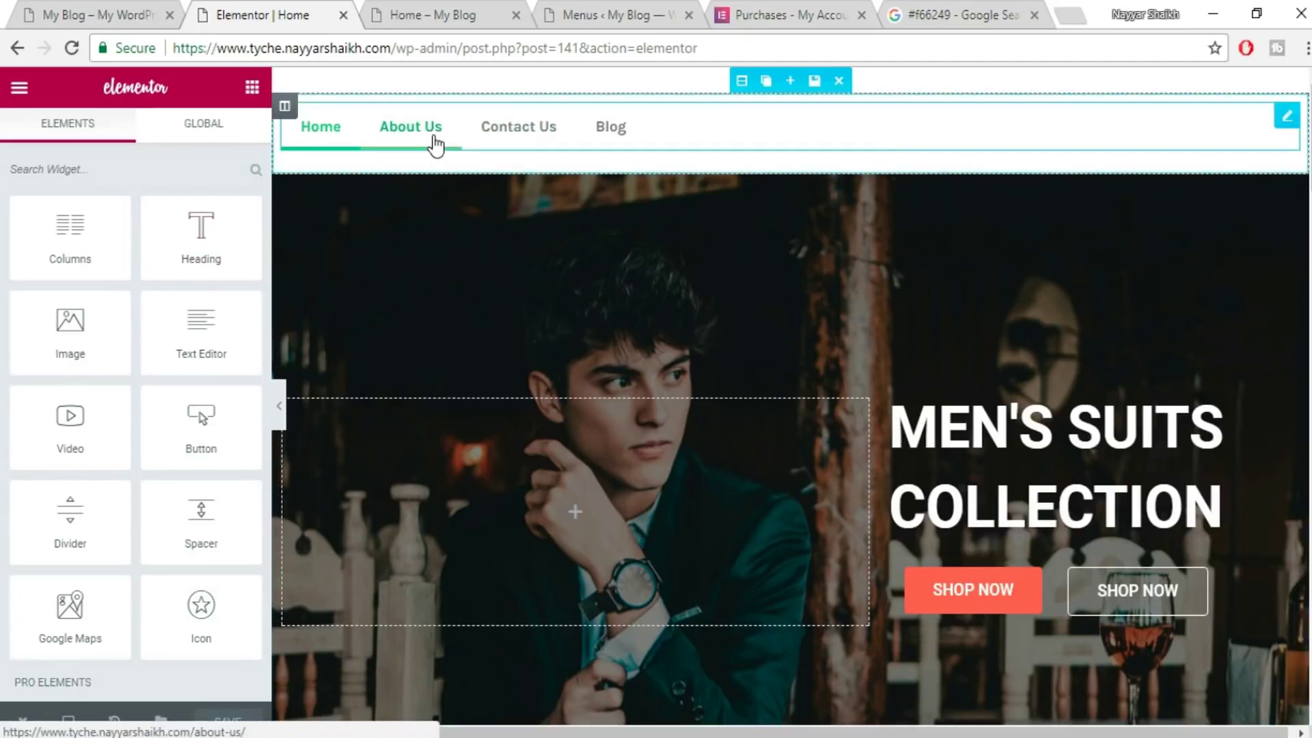
- Align the Nav Menu widget's items to the right
{"action": "left_click", "coordinate": [434, 143]}
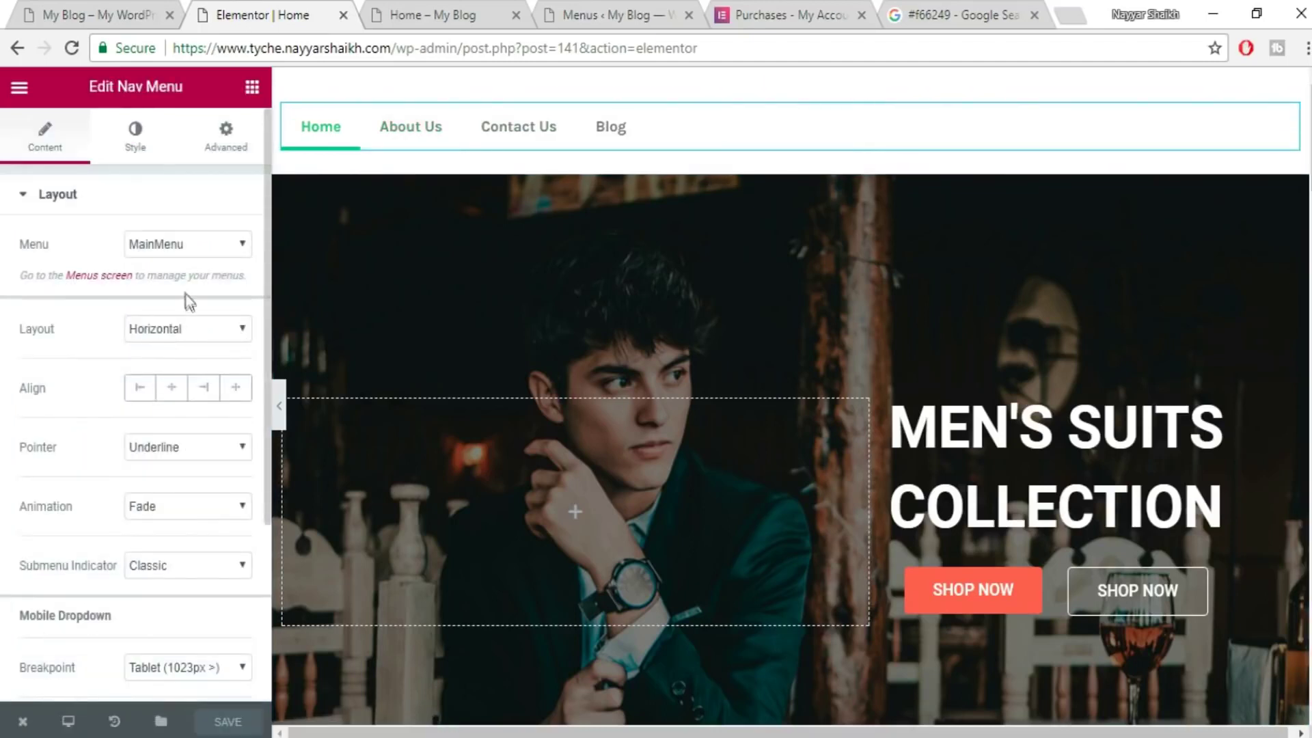
{"action": "left_click", "coordinate": [204, 388]}
{"action": "key", "text": "ctrl+1"}
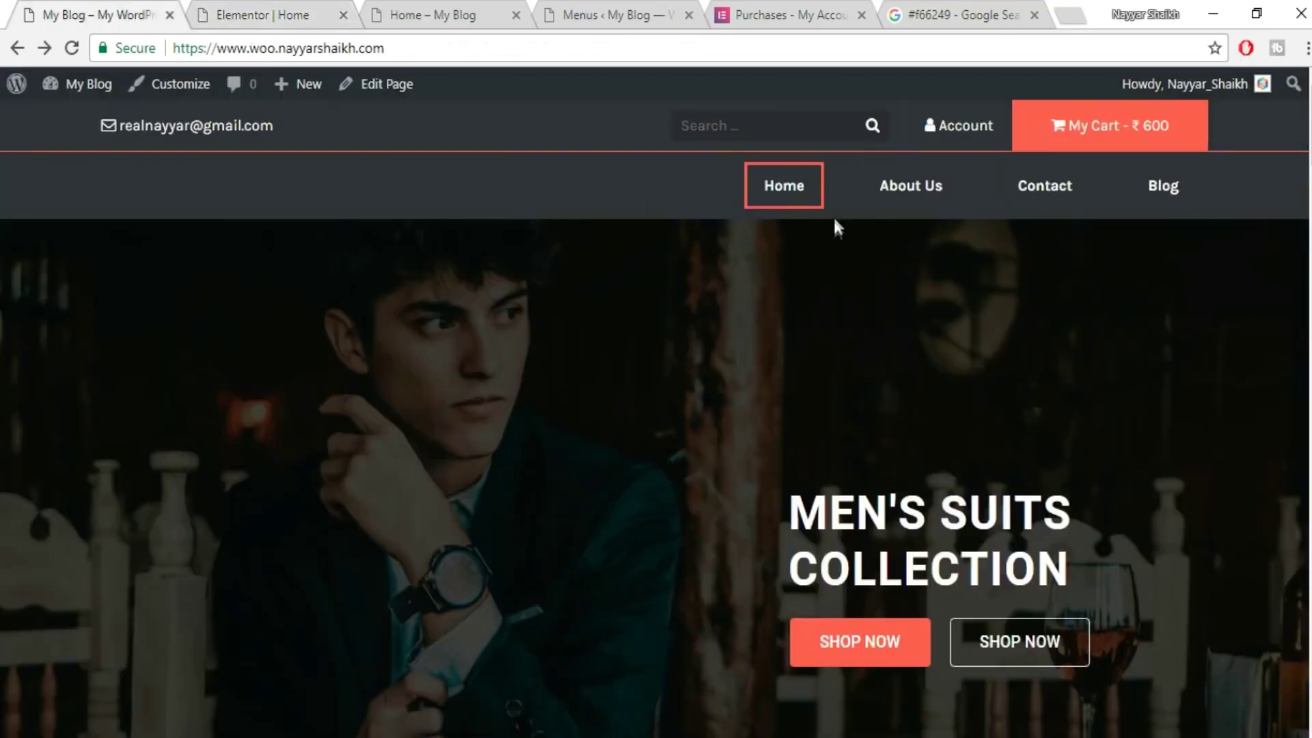
{"action": "left_click", "coordinate": [282, 14]}
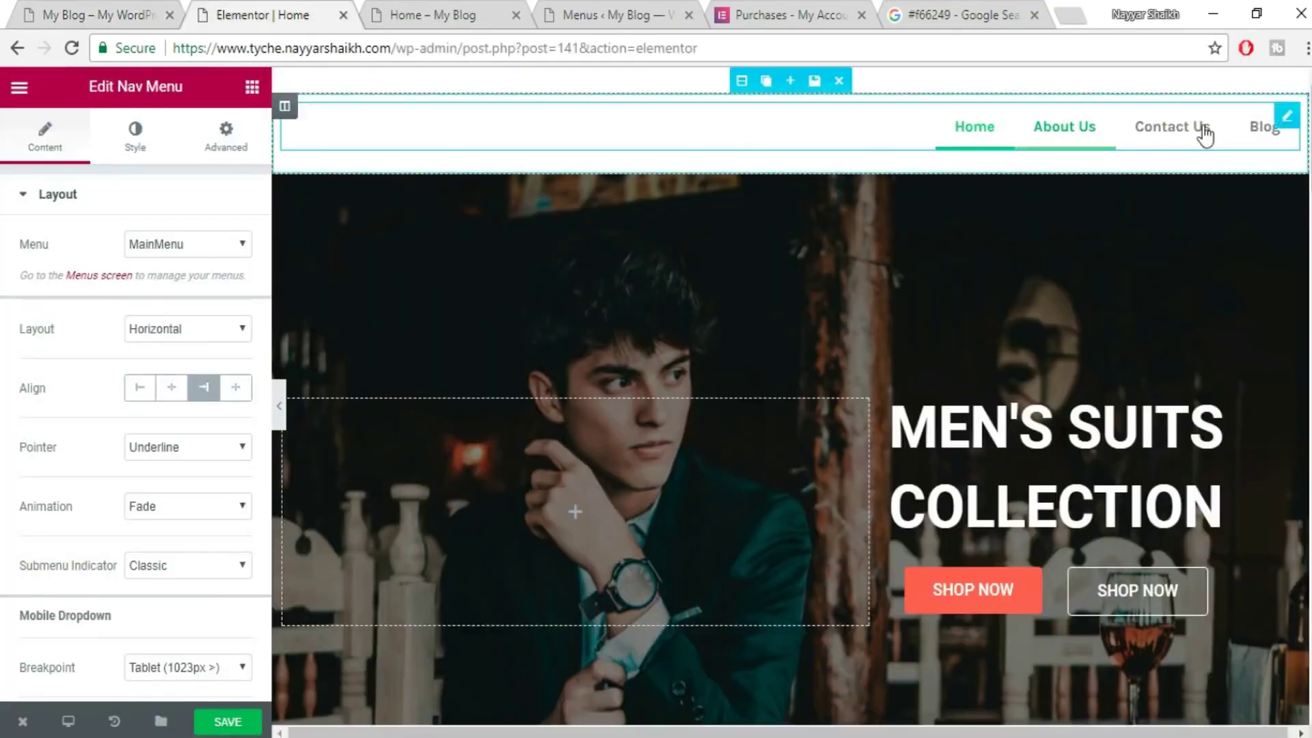
{"action": "scroll", "coordinate": [209, 426], "scroll_direction": "down", "scroll_amount": 2}
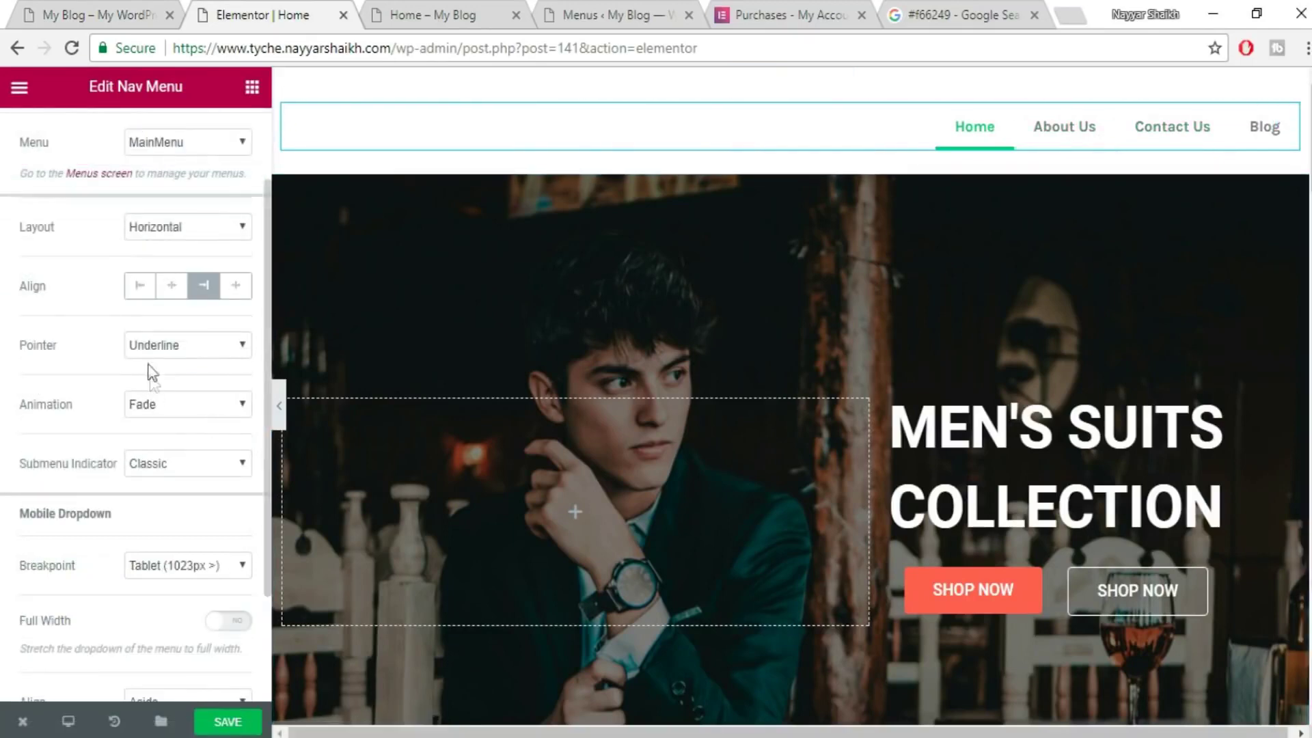
- Set the menu Pointer to Framed with the Draw animation
{"action": "left_click", "coordinate": [156, 348]}
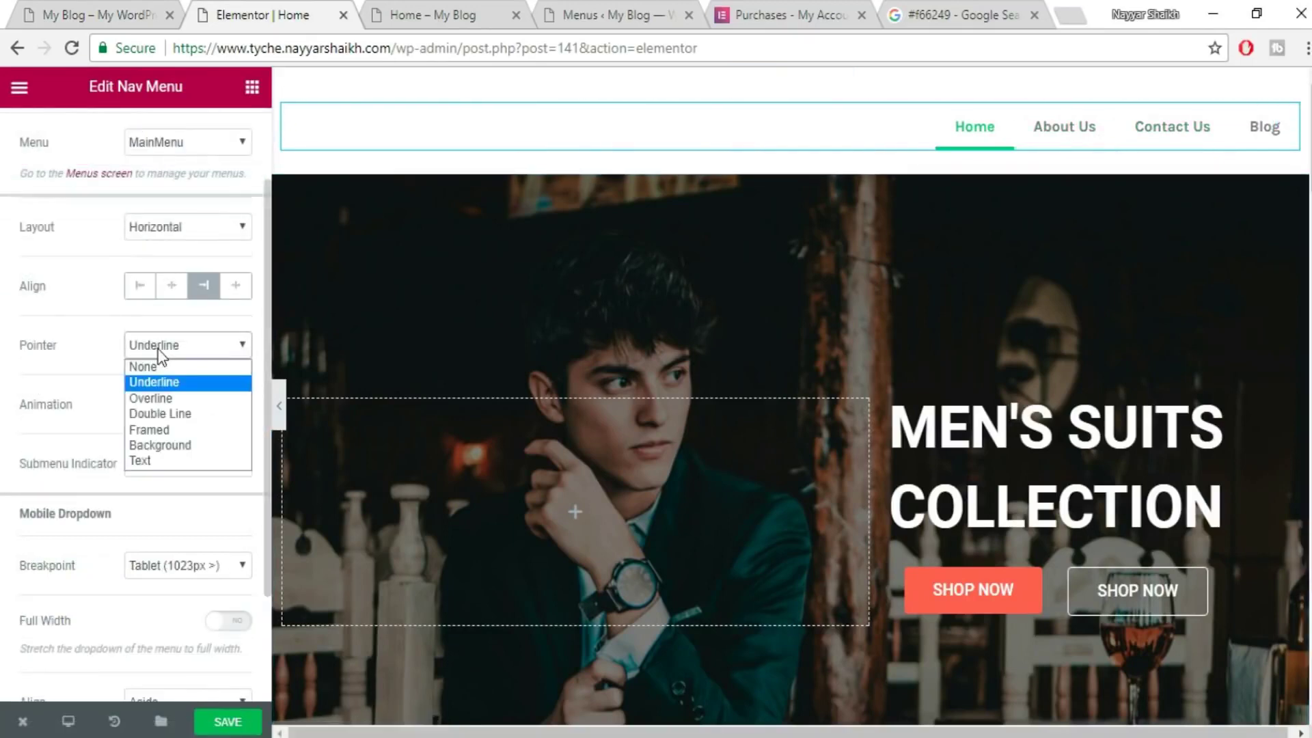
{"action": "left_click", "coordinate": [184, 432]}
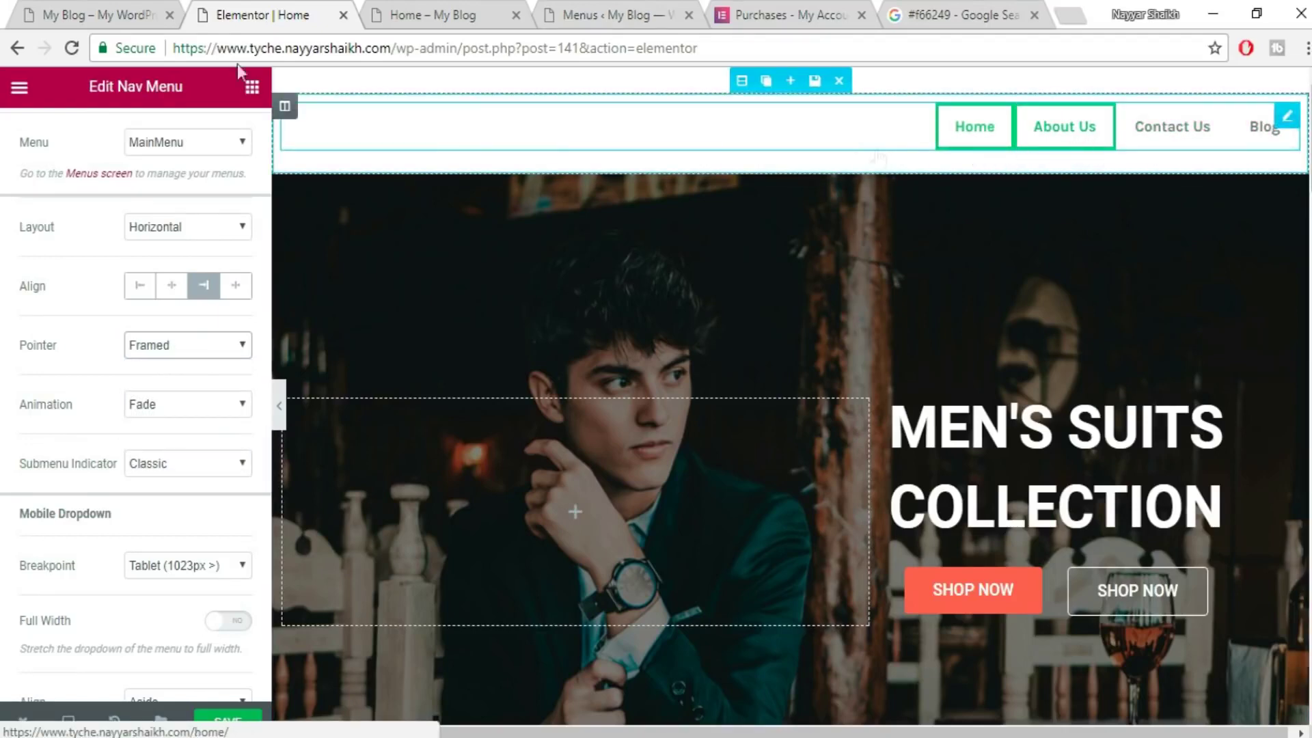
{"action": "left_click", "coordinate": [87, 12]}
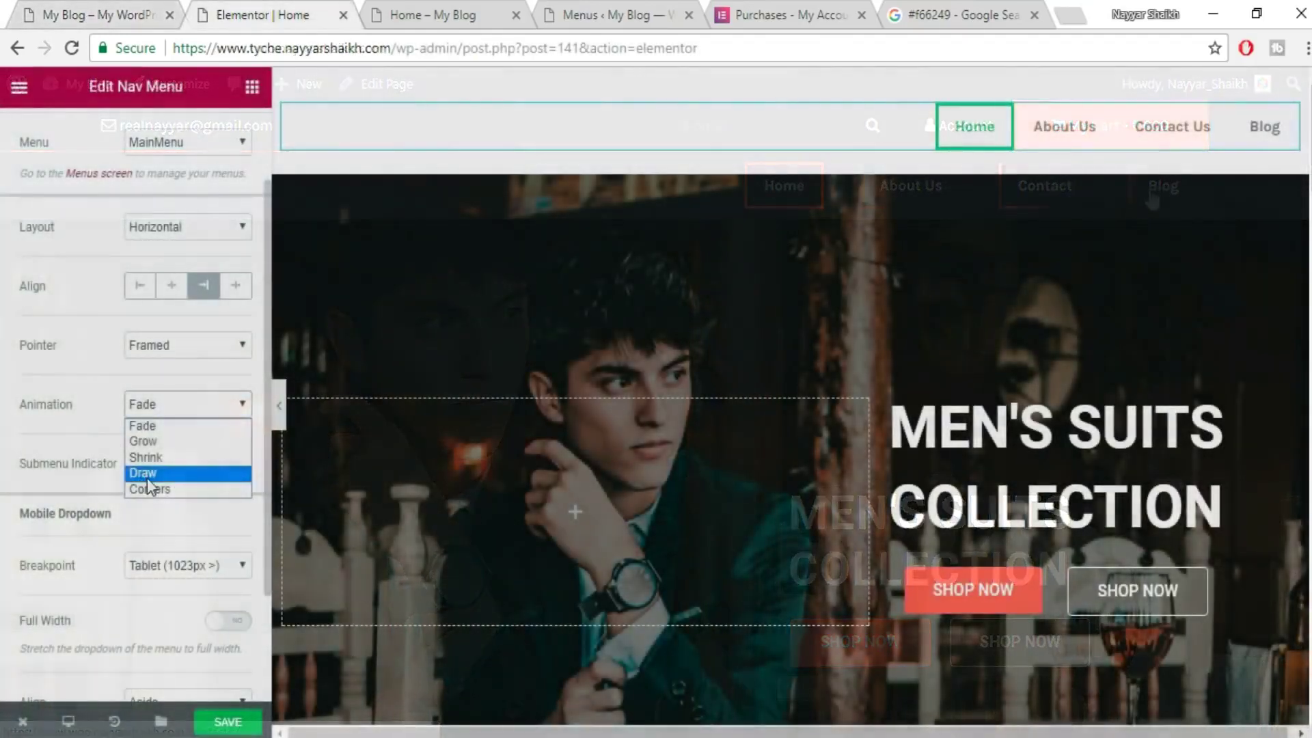
{"action": "left_click", "coordinate": [146, 473]}
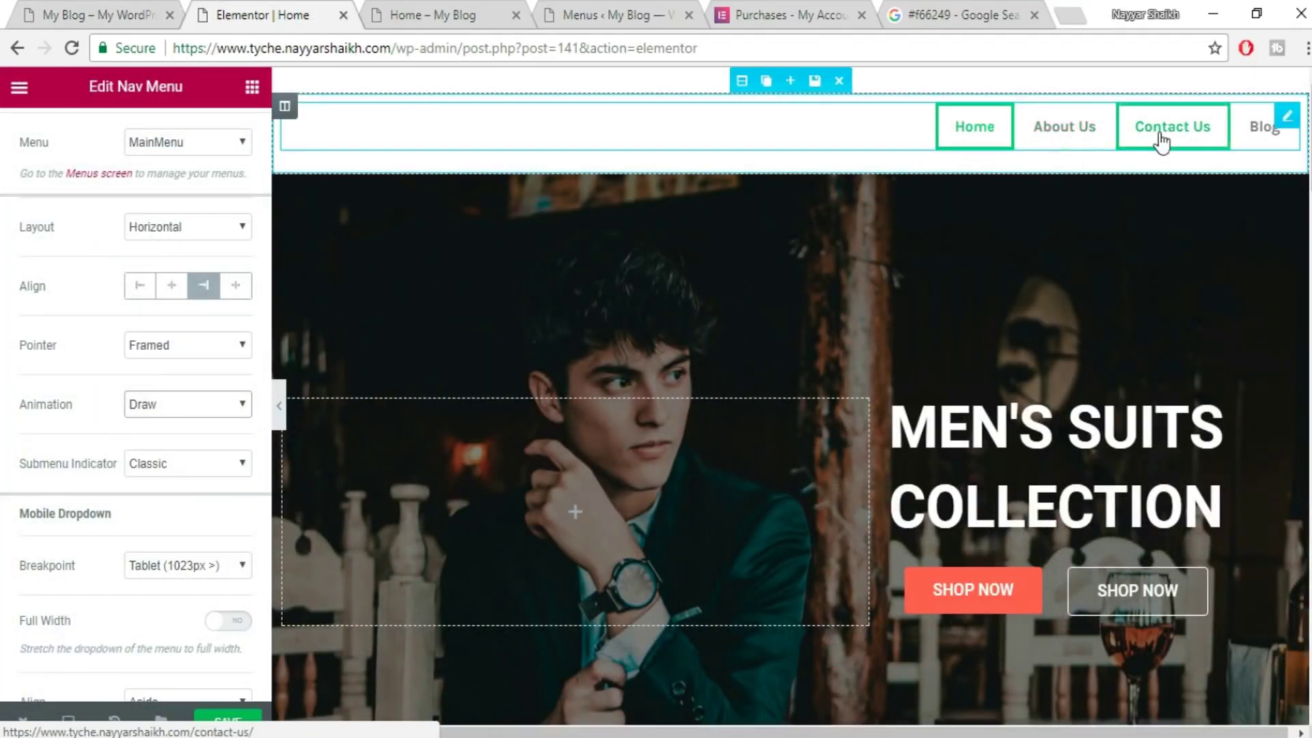
{"action": "scroll", "coordinate": [205, 472], "scroll_direction": "down", "scroll_amount": 2}
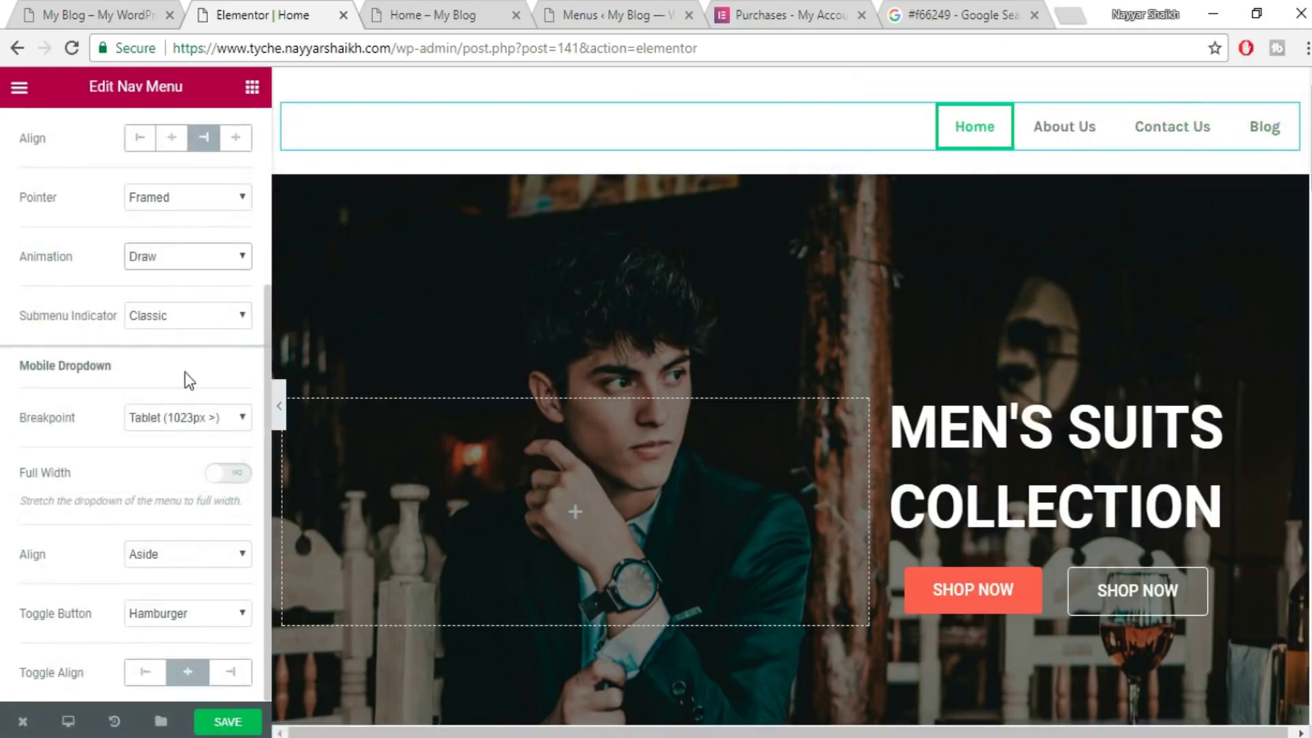
{"action": "scroll", "coordinate": [171, 601], "scroll_direction": "up", "scroll_amount": 3}
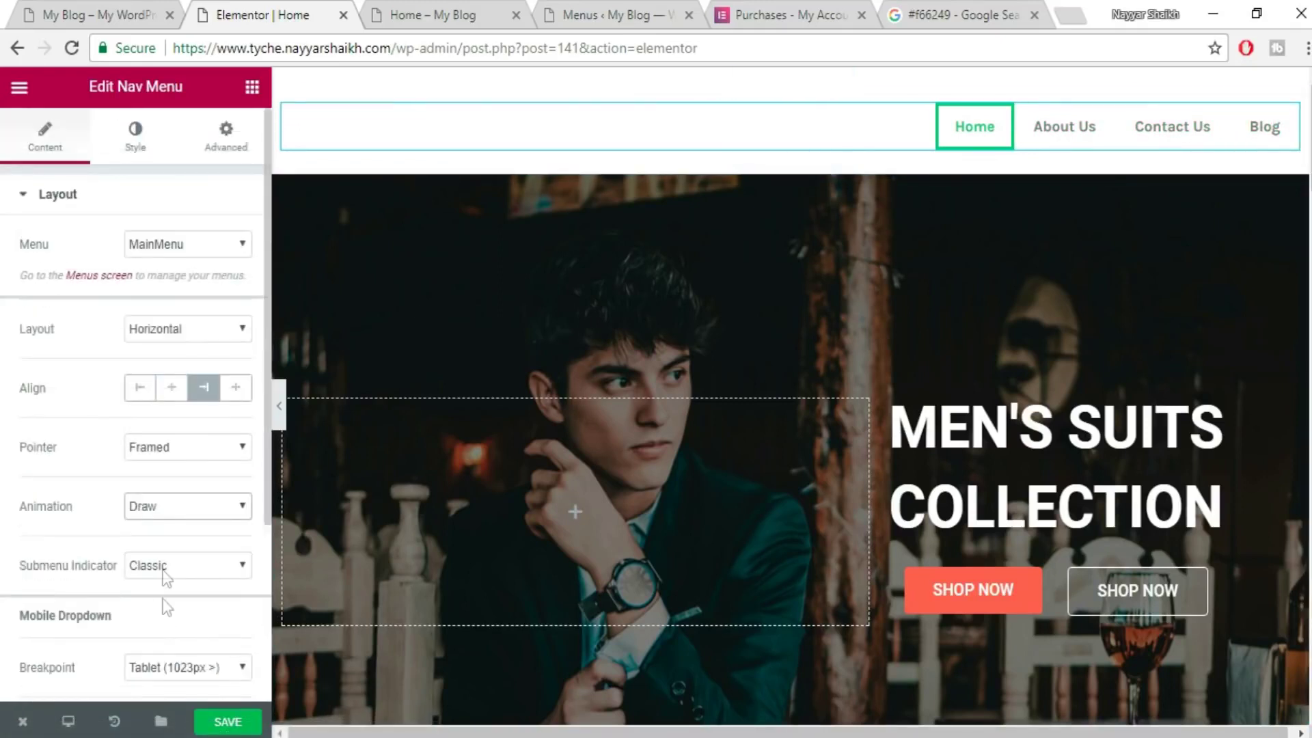
- Set the nav menu Pointer Width to 2 and Space Between to 39, then save
{"action": "left_click", "coordinate": [156, 146]}
{"action": "scroll", "coordinate": [198, 304], "scroll_direction": "down", "scroll_amount": 2}
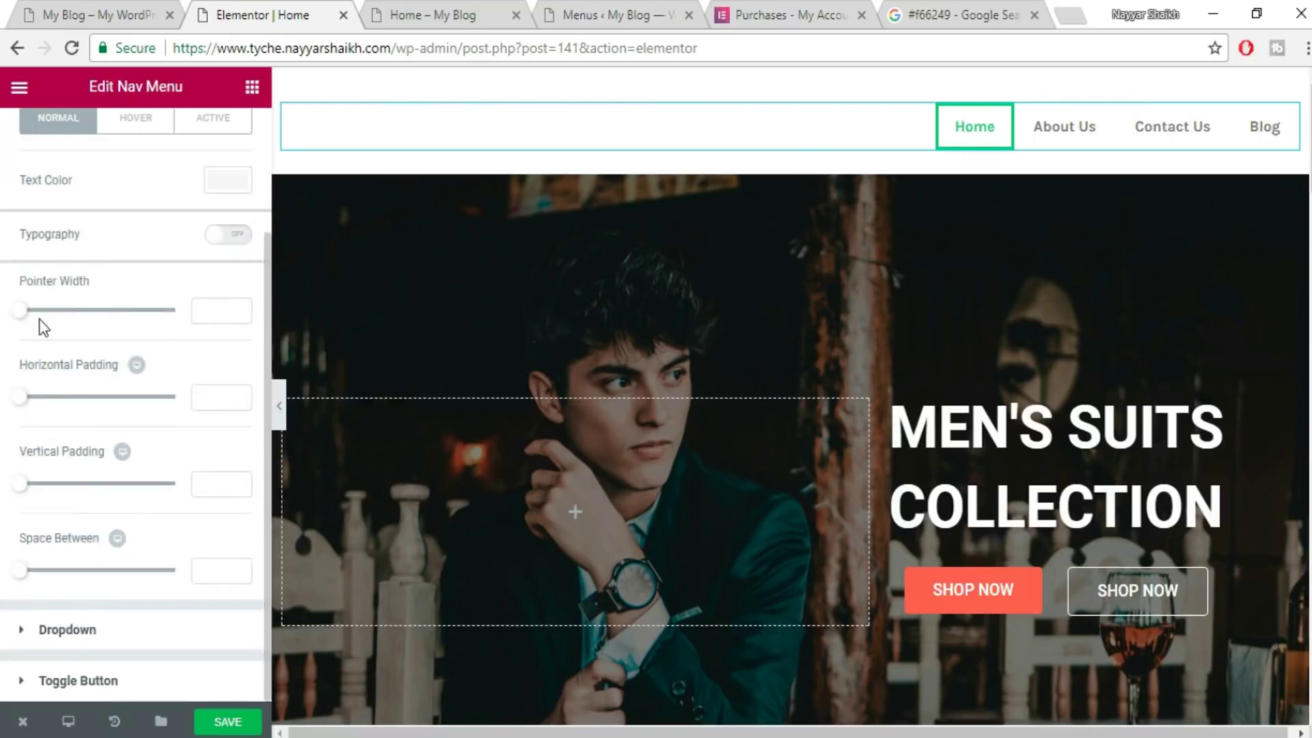
{"action": "left_click", "coordinate": [222, 311]}
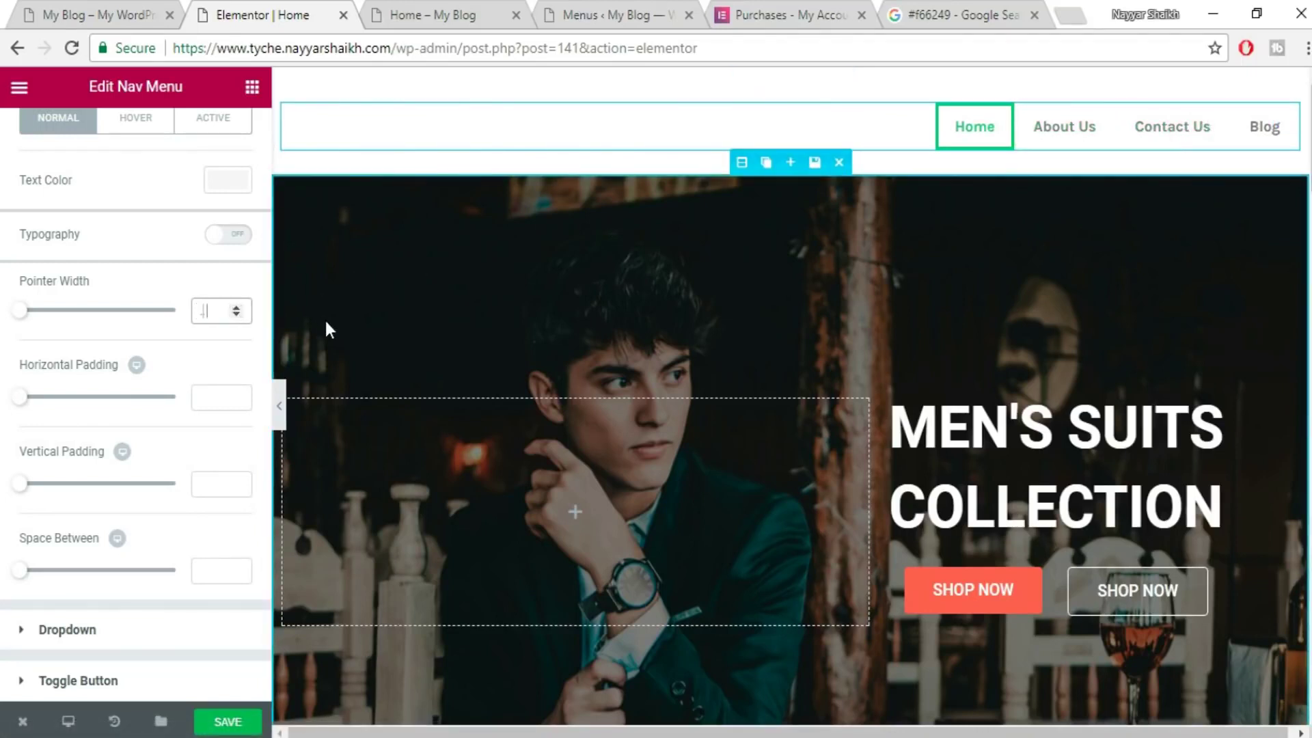
{"action": "type", "text": "2"}
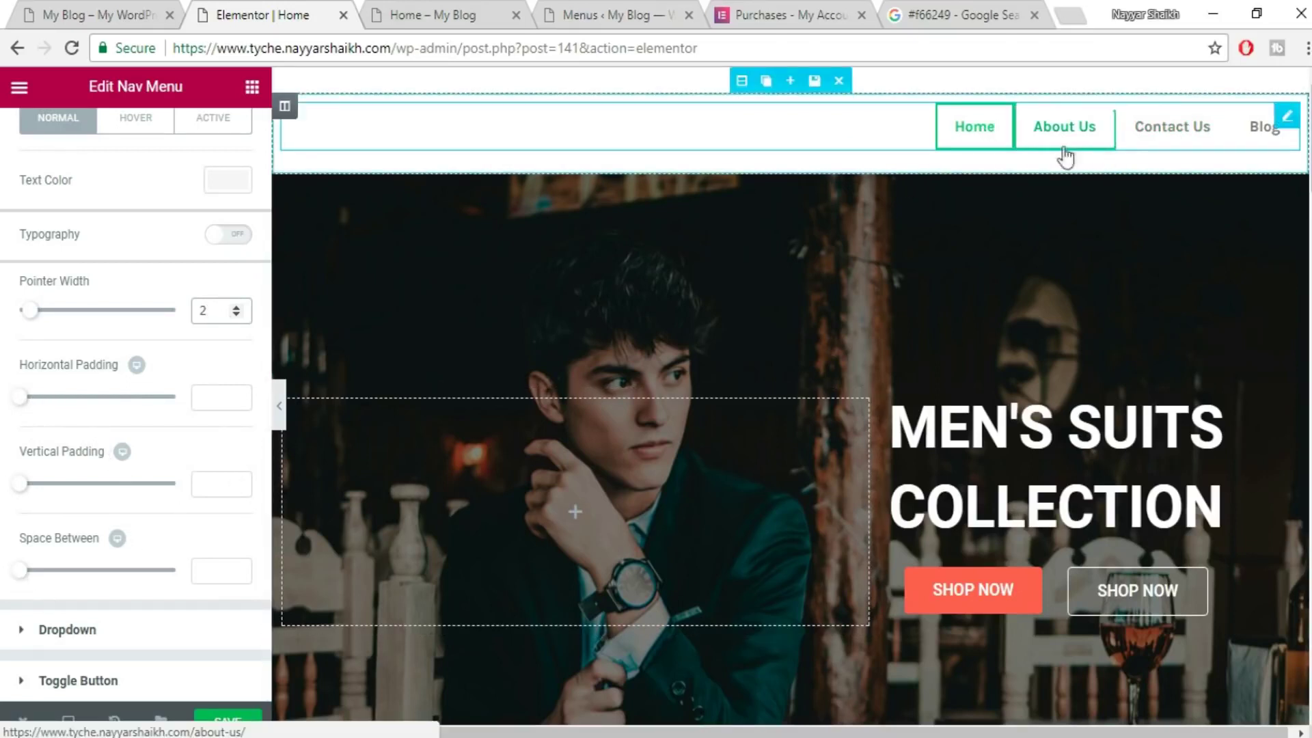
{"action": "left_click_drag", "start_coordinate": [19, 569], "coordinate": [81, 578]}
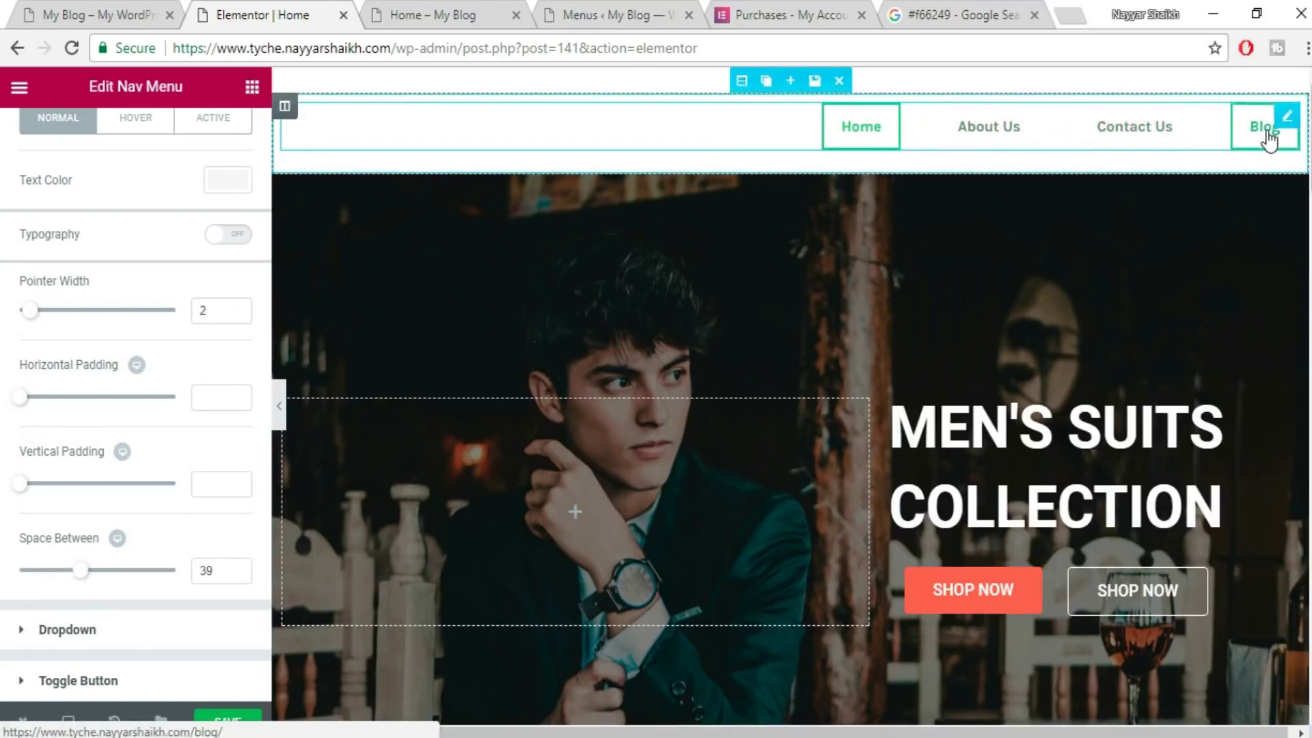
{"action": "left_click", "coordinate": [227, 721]}
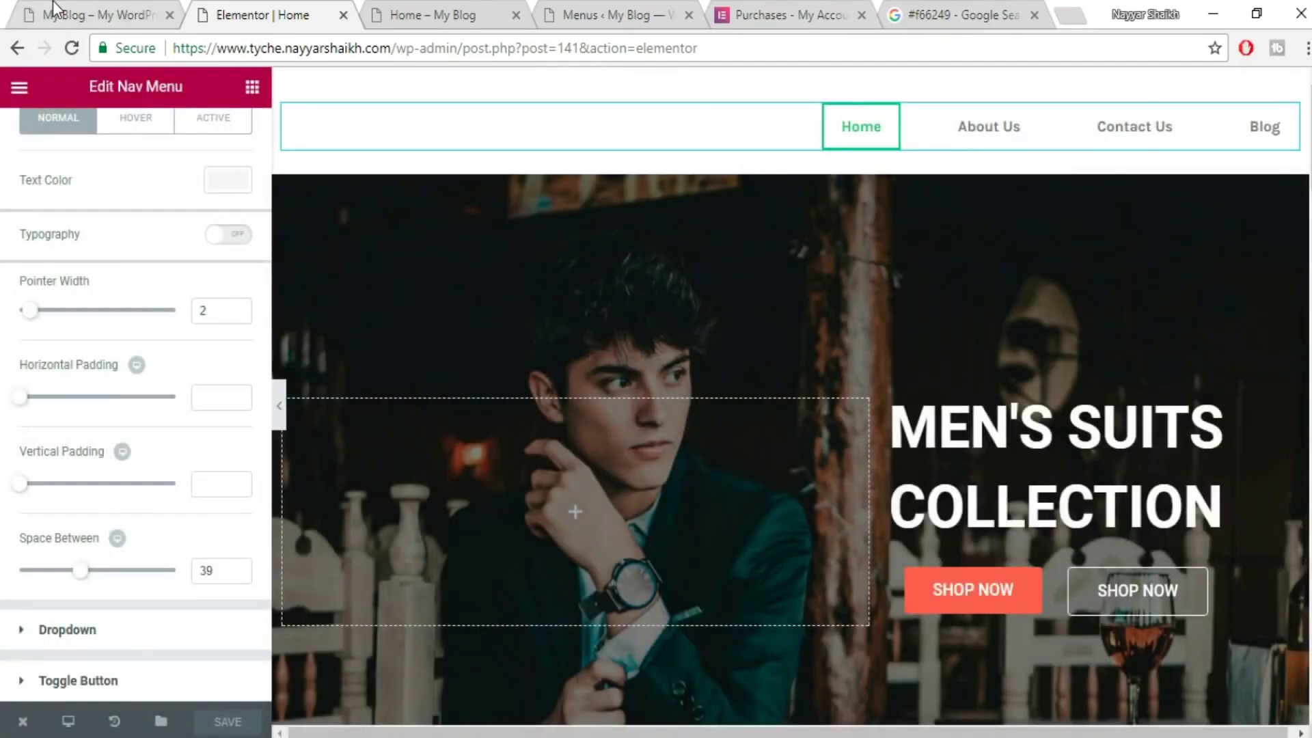
{"action": "left_click", "coordinate": [55, 8]}
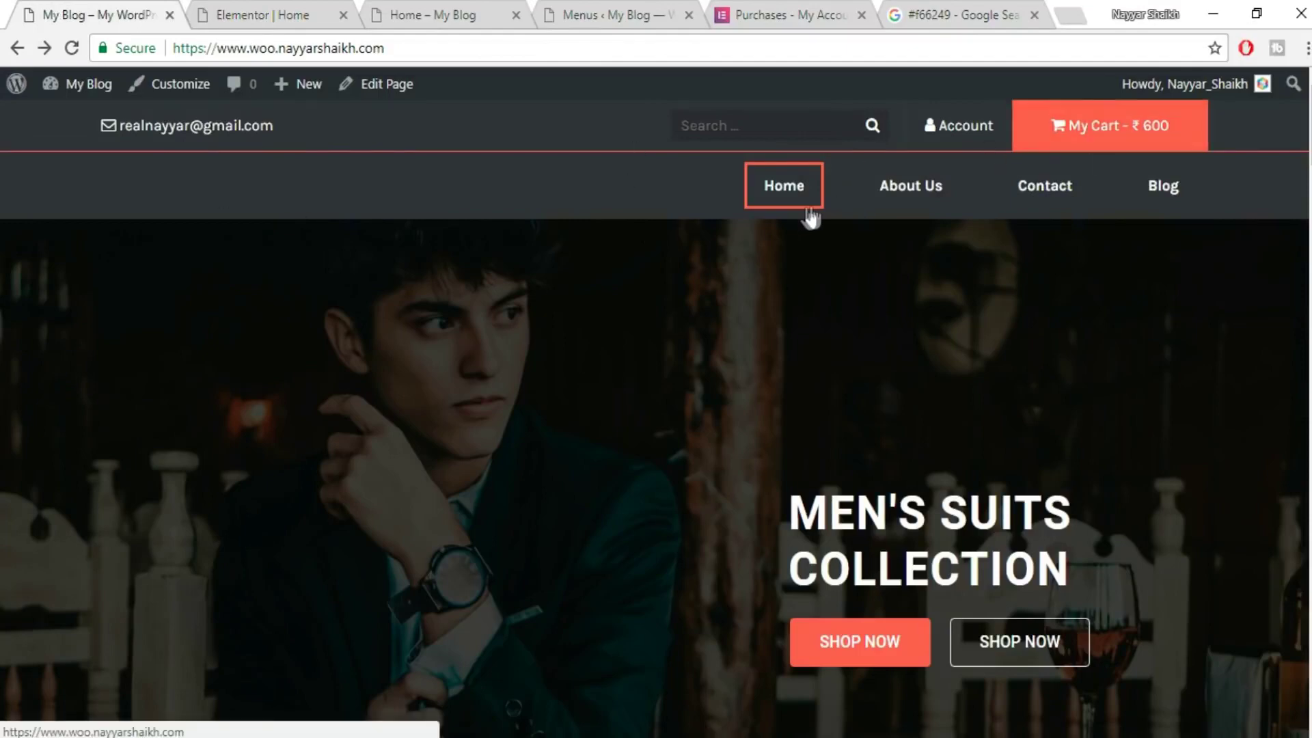
- Check the #f66249 reference colour and review the menu's hover and normal colour settings
{"action": "left_click", "coordinate": [1004, 10]}
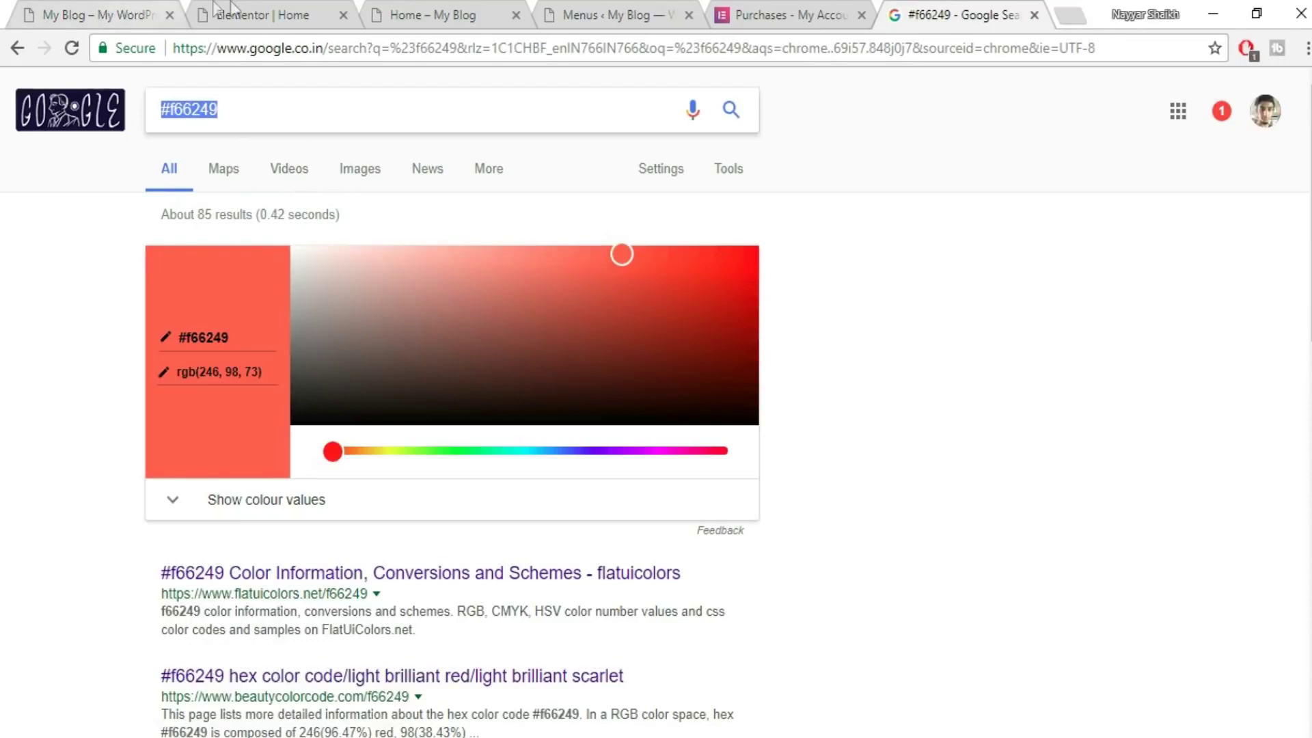
{"action": "left_click", "coordinate": [327, 10]}
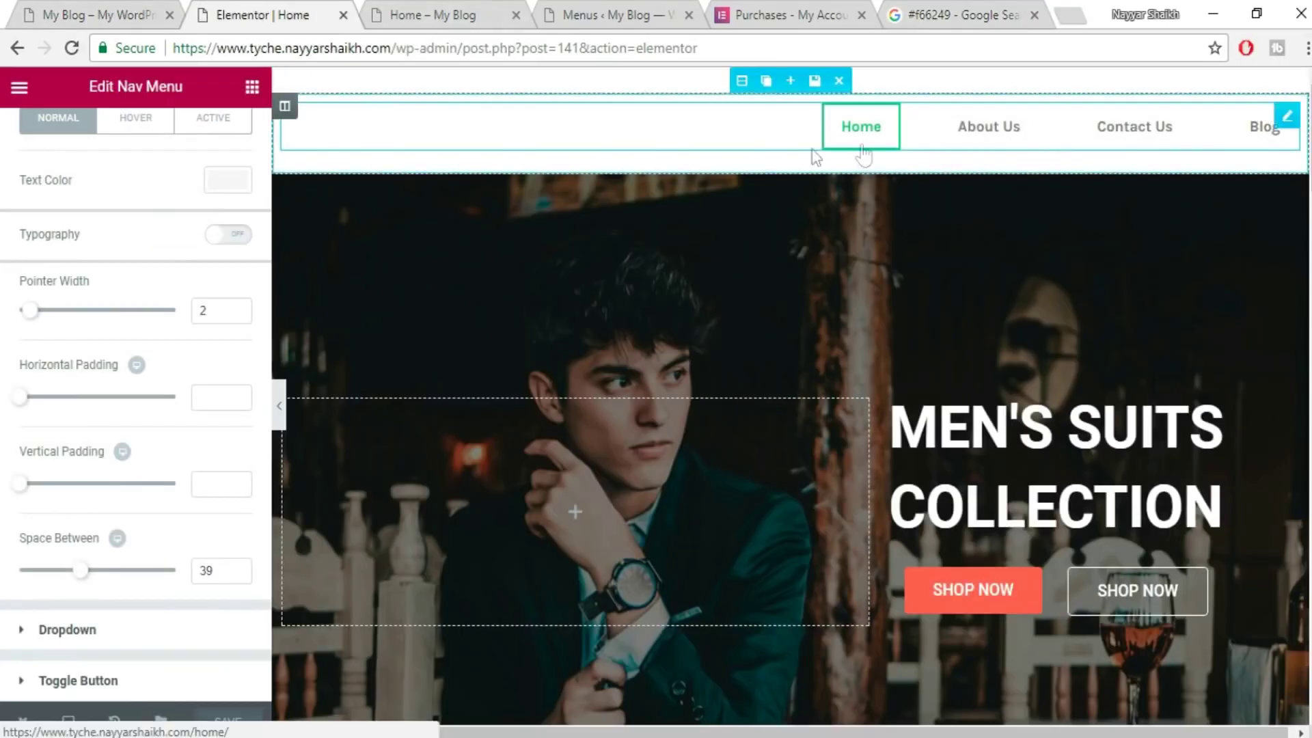
{"action": "scroll", "coordinate": [154, 322], "scroll_direction": "up", "scroll_amount": 3}
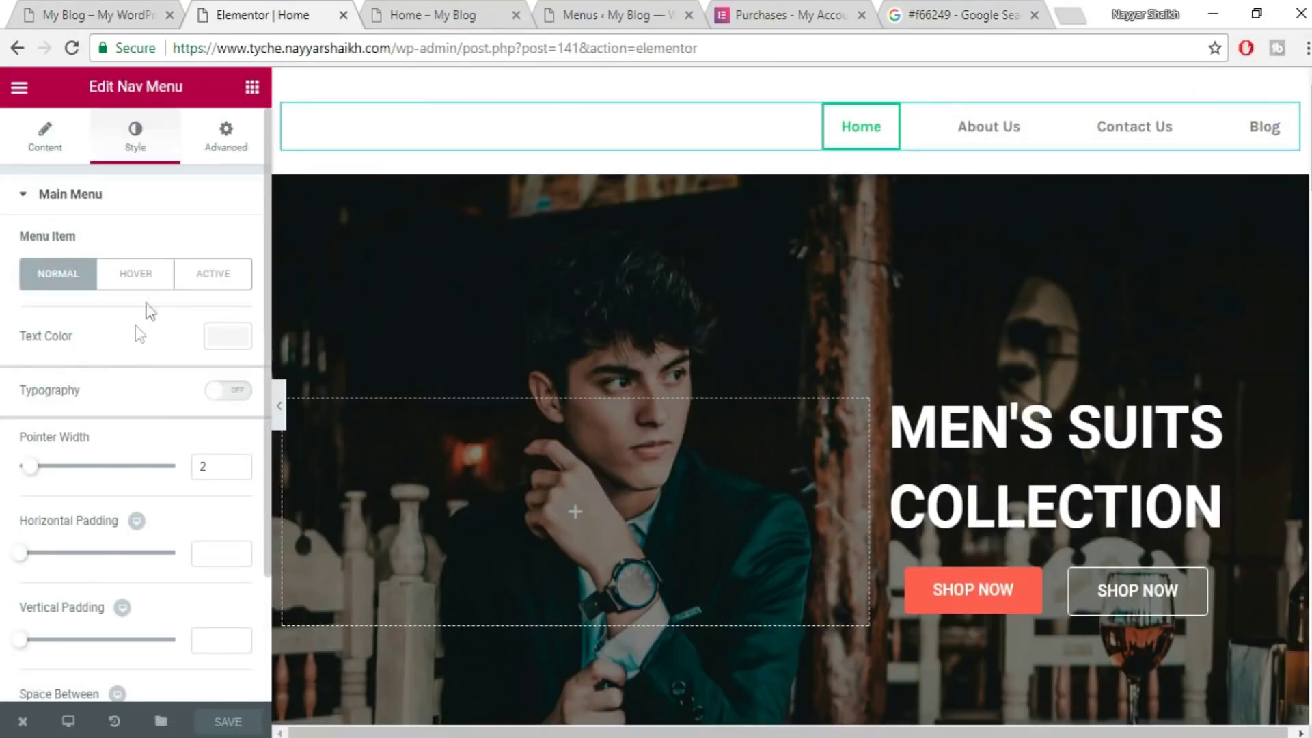
{"action": "left_click", "coordinate": [140, 280]}
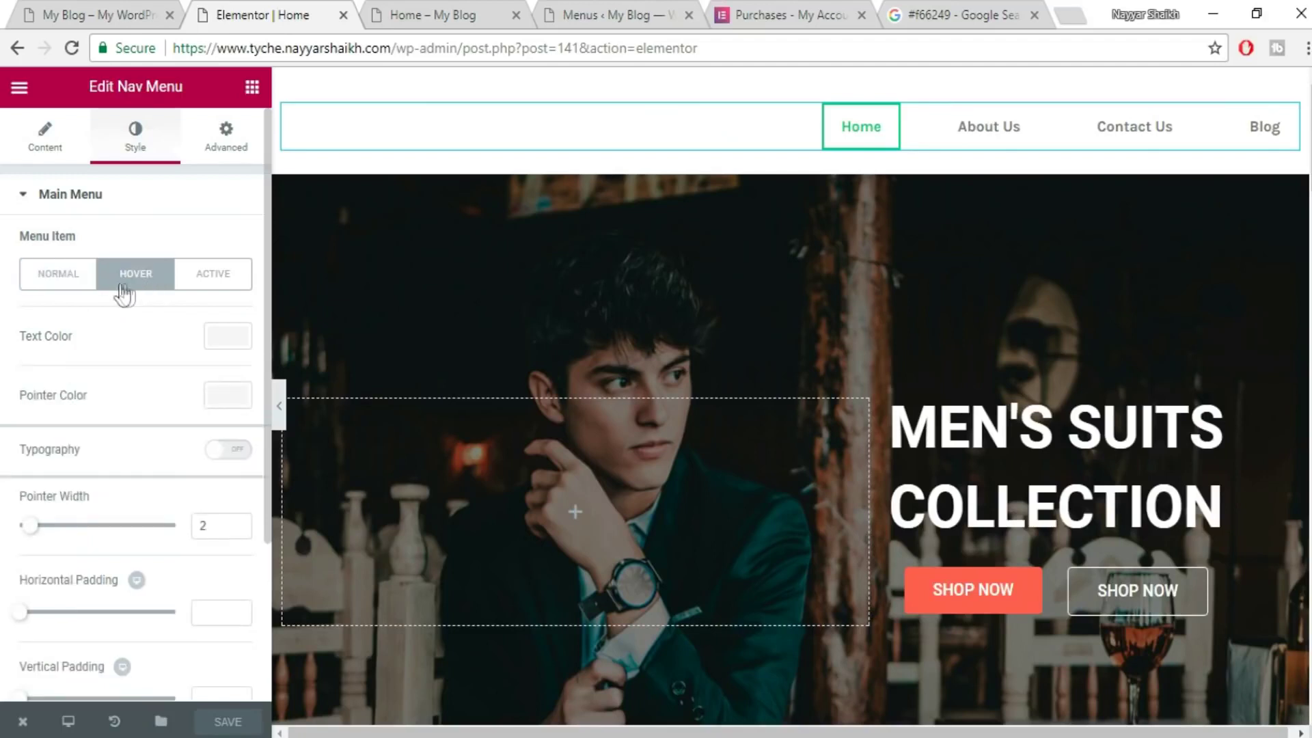
{"action": "left_click", "coordinate": [235, 336]}
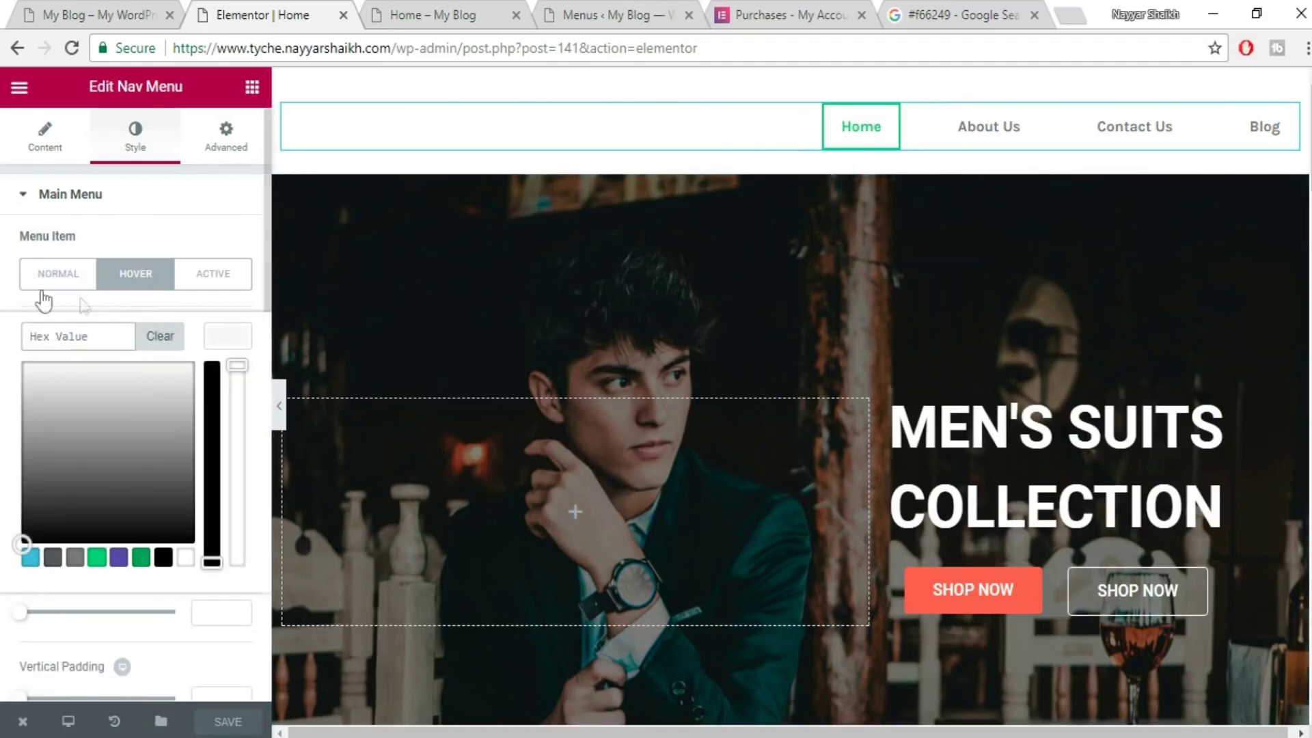
{"action": "left_click", "coordinate": [59, 274]}
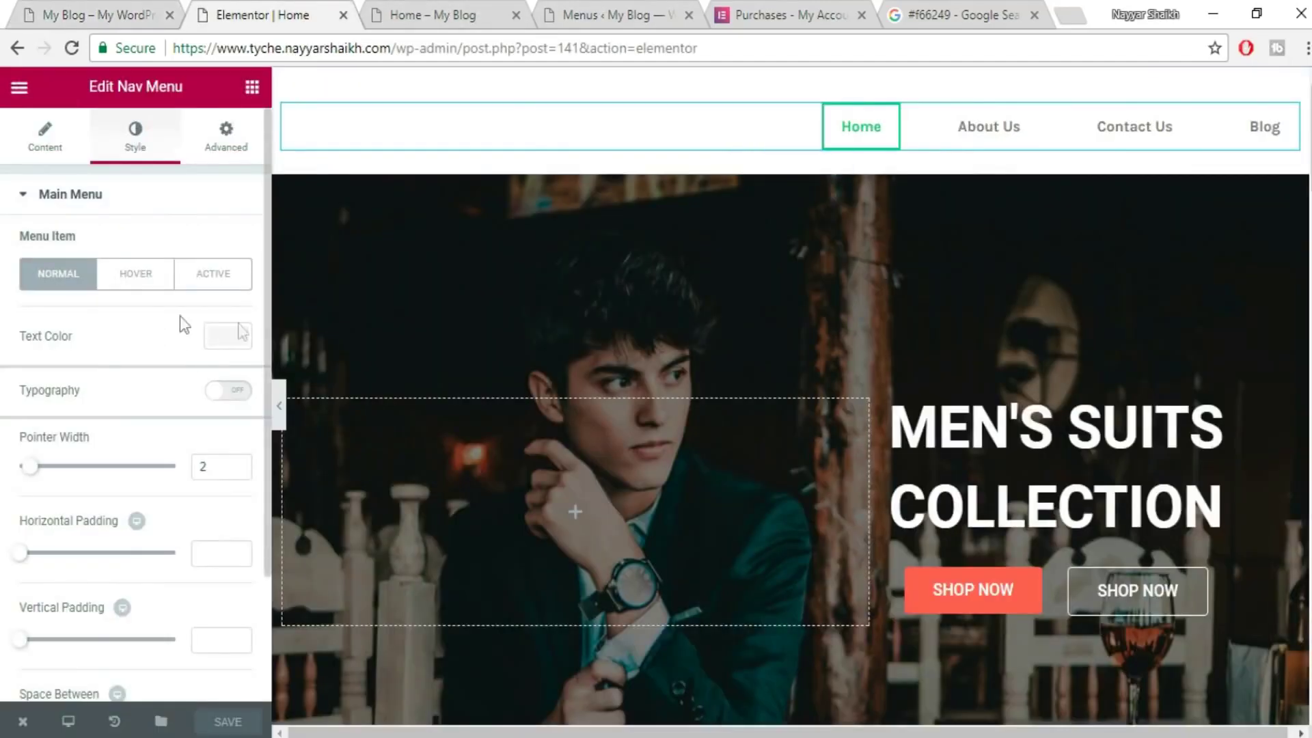
- Set the Normal menu text colour to white #ffffff and save the page
{"action": "left_click", "coordinate": [239, 335]}
{"action": "left_click", "coordinate": [185, 557]}
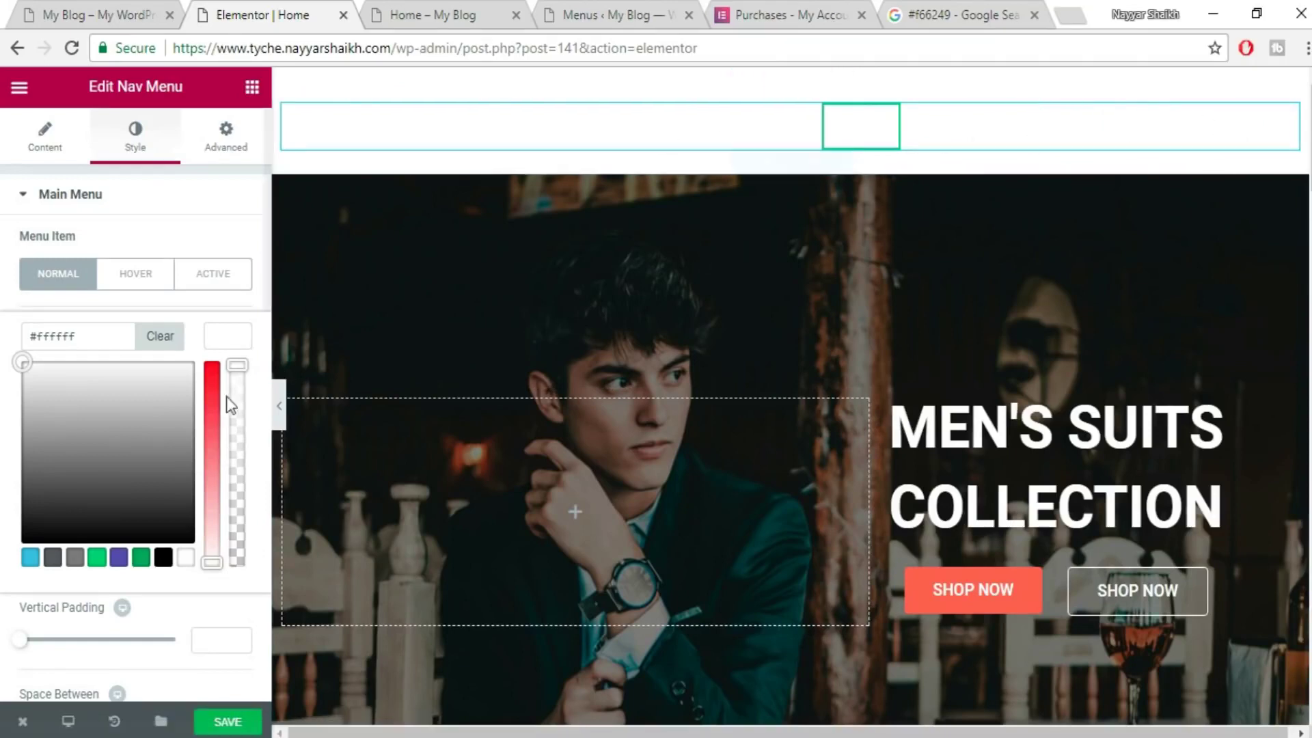
{"action": "left_click", "coordinate": [231, 342]}
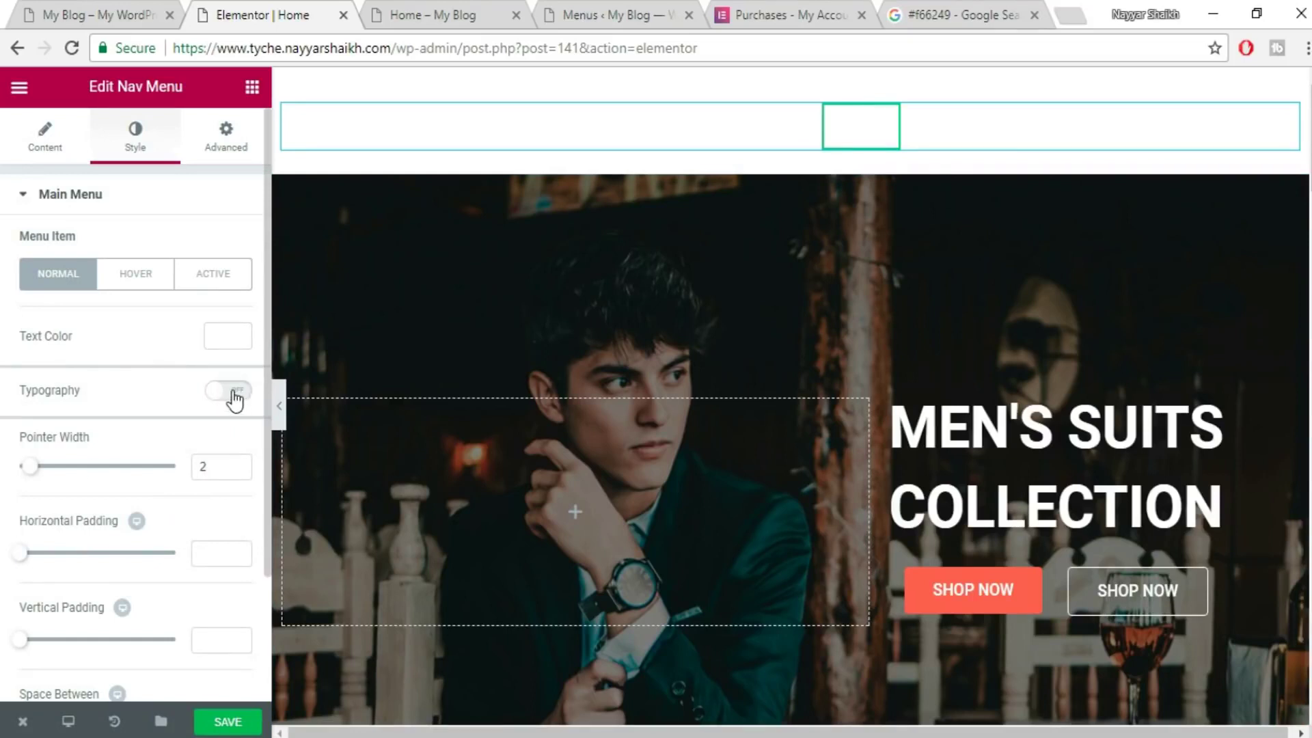
{"action": "scroll", "coordinate": [156, 553], "scroll_direction": "down", "scroll_amount": 2}
{"action": "scroll", "coordinate": [154, 567], "scroll_direction": "up", "scroll_amount": 2}
{"action": "left_click", "coordinate": [121, 286]}
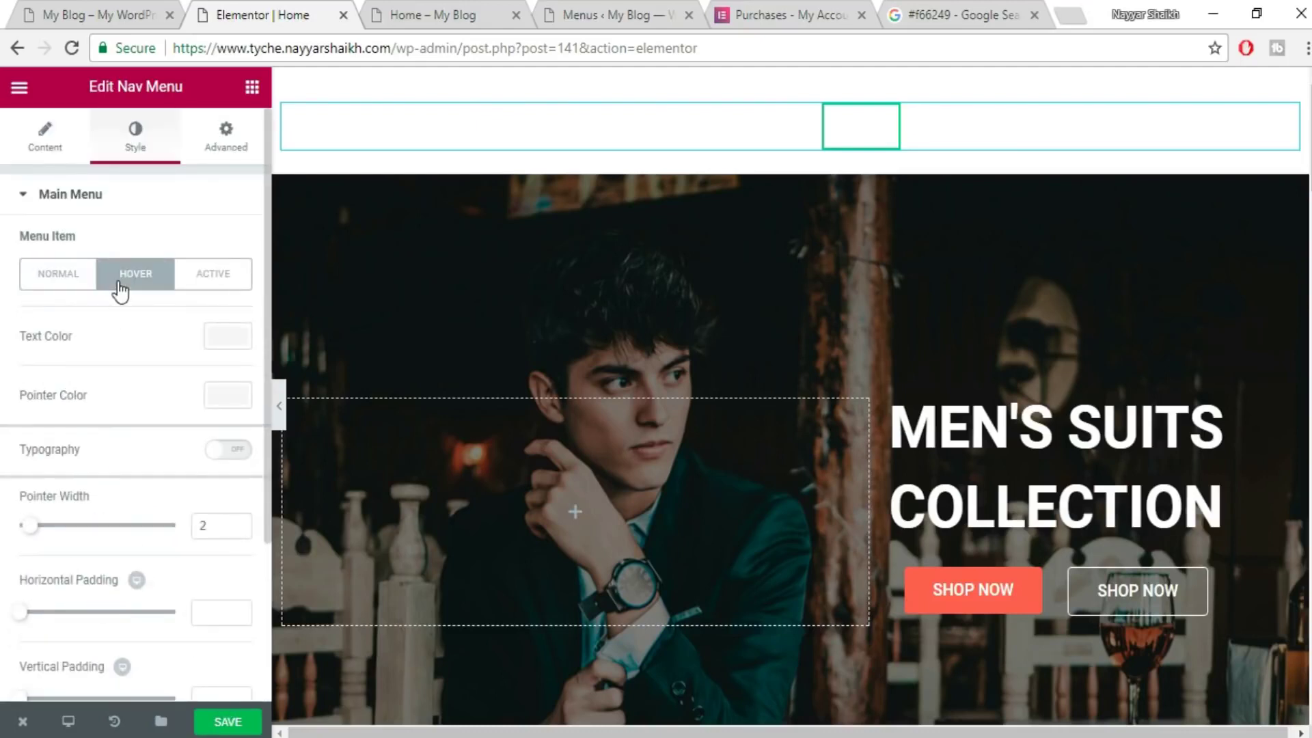
{"action": "left_click", "coordinate": [29, 283]}
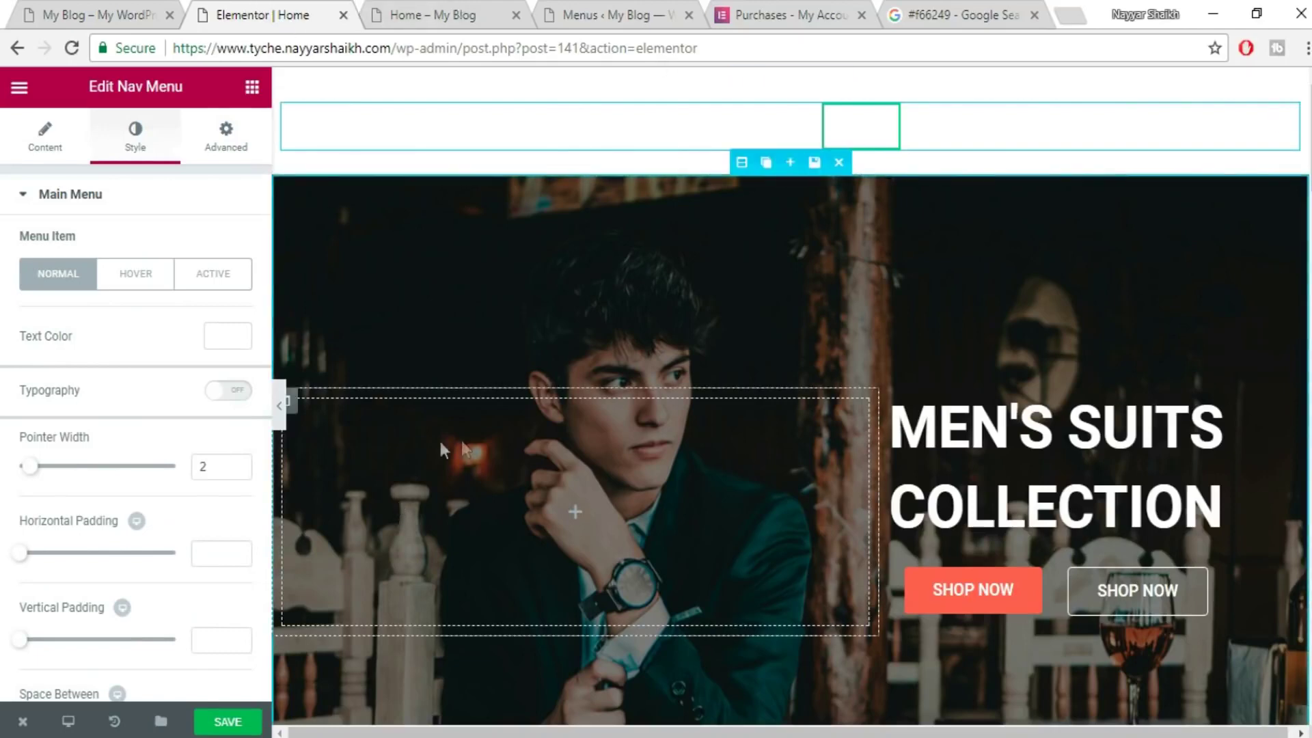
{"action": "left_click", "coordinate": [239, 727]}
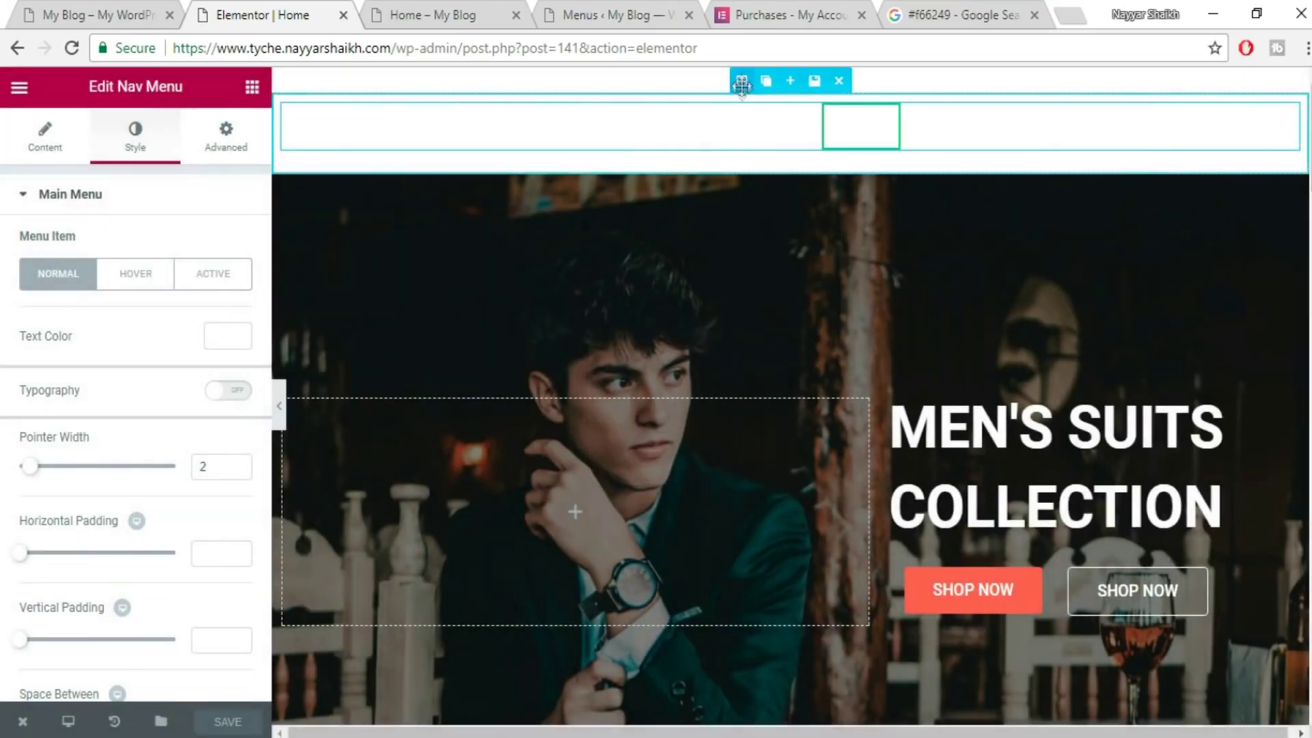
- Copy the live site's header background colour #2b2e34 using the browser inspector
{"action": "left_click", "coordinate": [744, 82]}
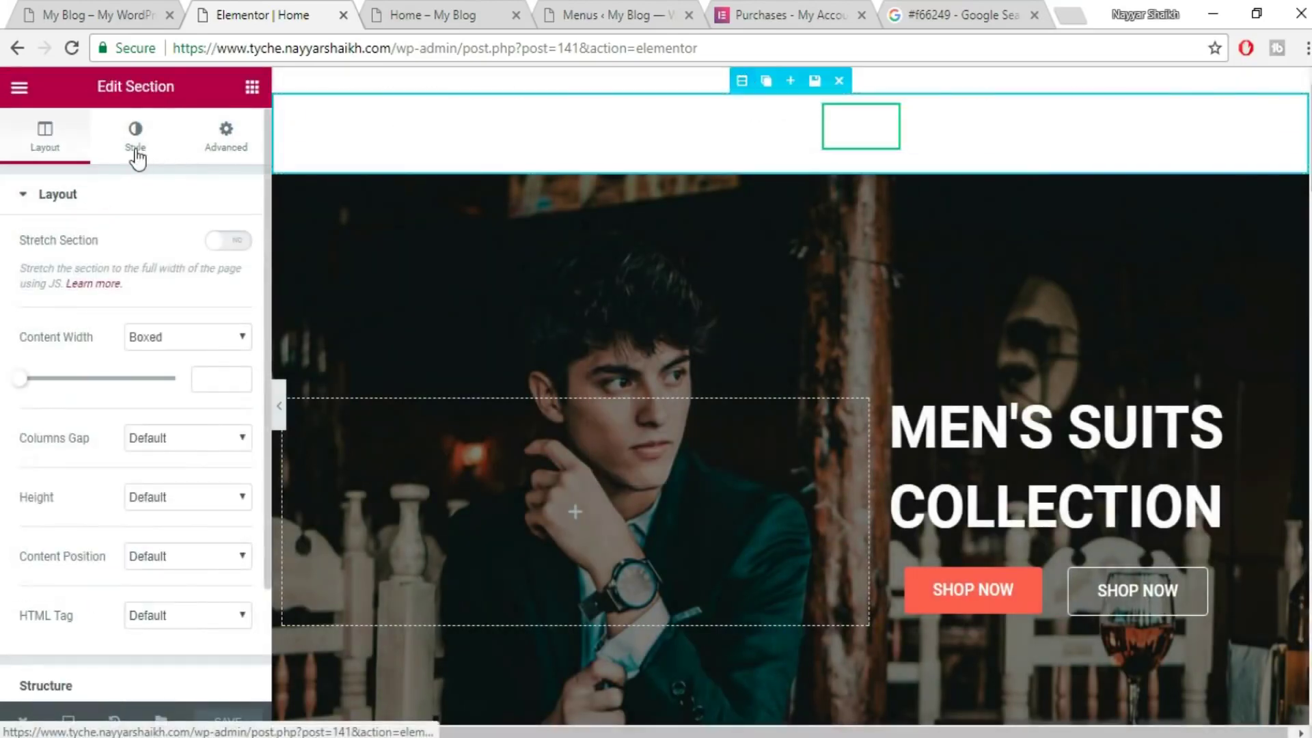
{"action": "left_click", "coordinate": [137, 140]}
{"action": "left_click", "coordinate": [99, 10]}
{"action": "right_click", "coordinate": [1272, 191]}
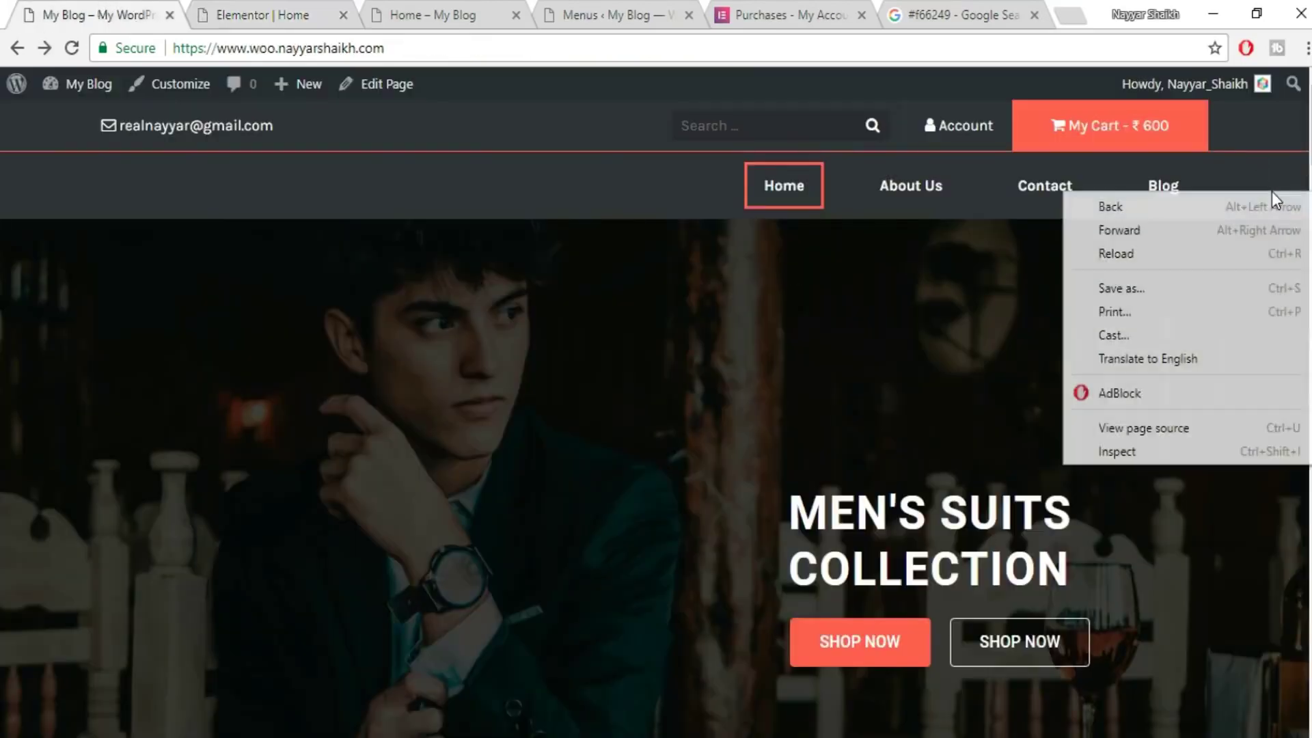
{"action": "left_click", "coordinate": [1208, 452]}
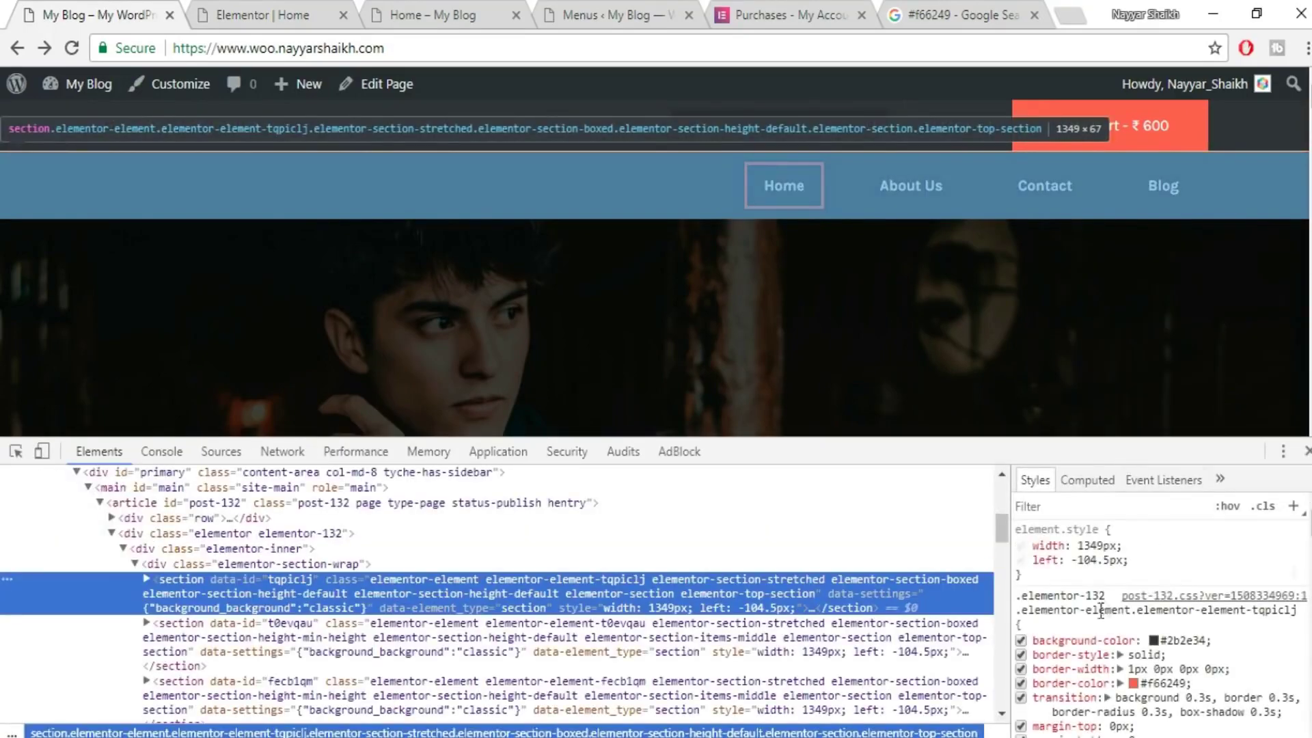
{"action": "left_click", "coordinate": [1171, 640]}
{"action": "key", "text": "ctrl+c"}
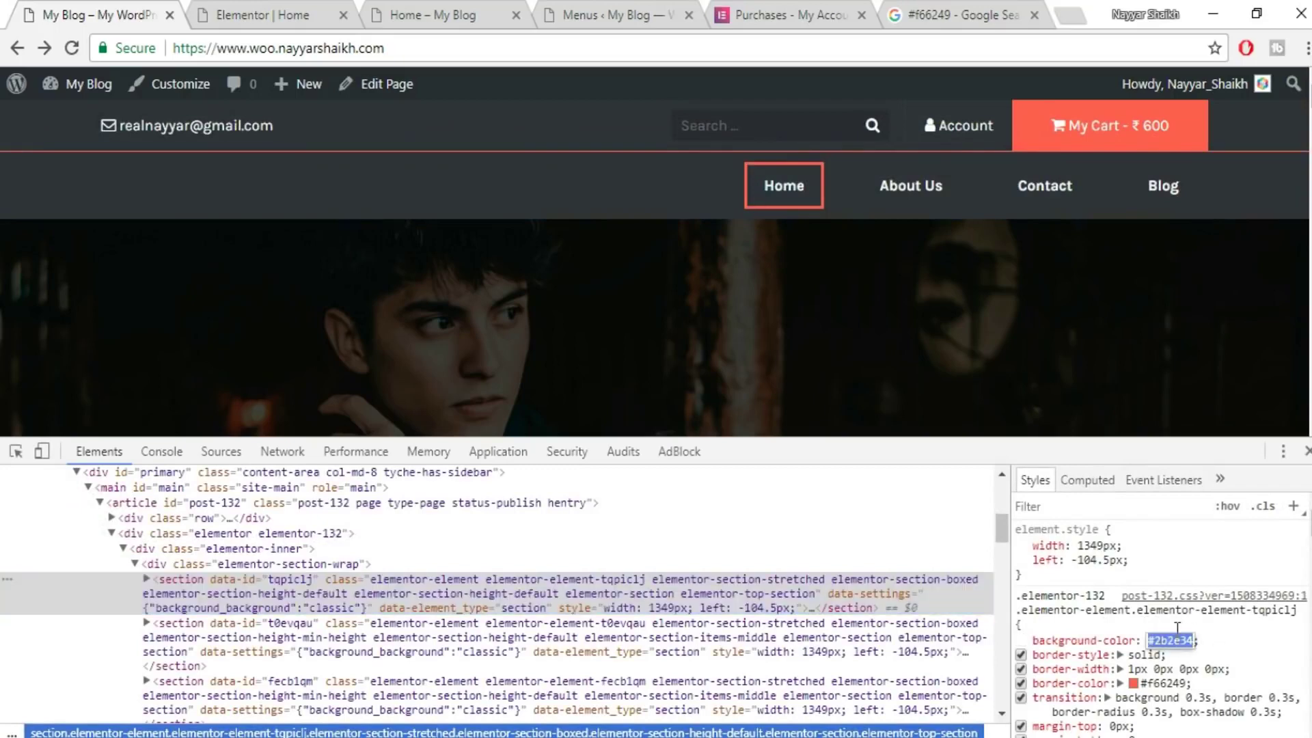
{"action": "left_click", "coordinate": [1307, 451]}
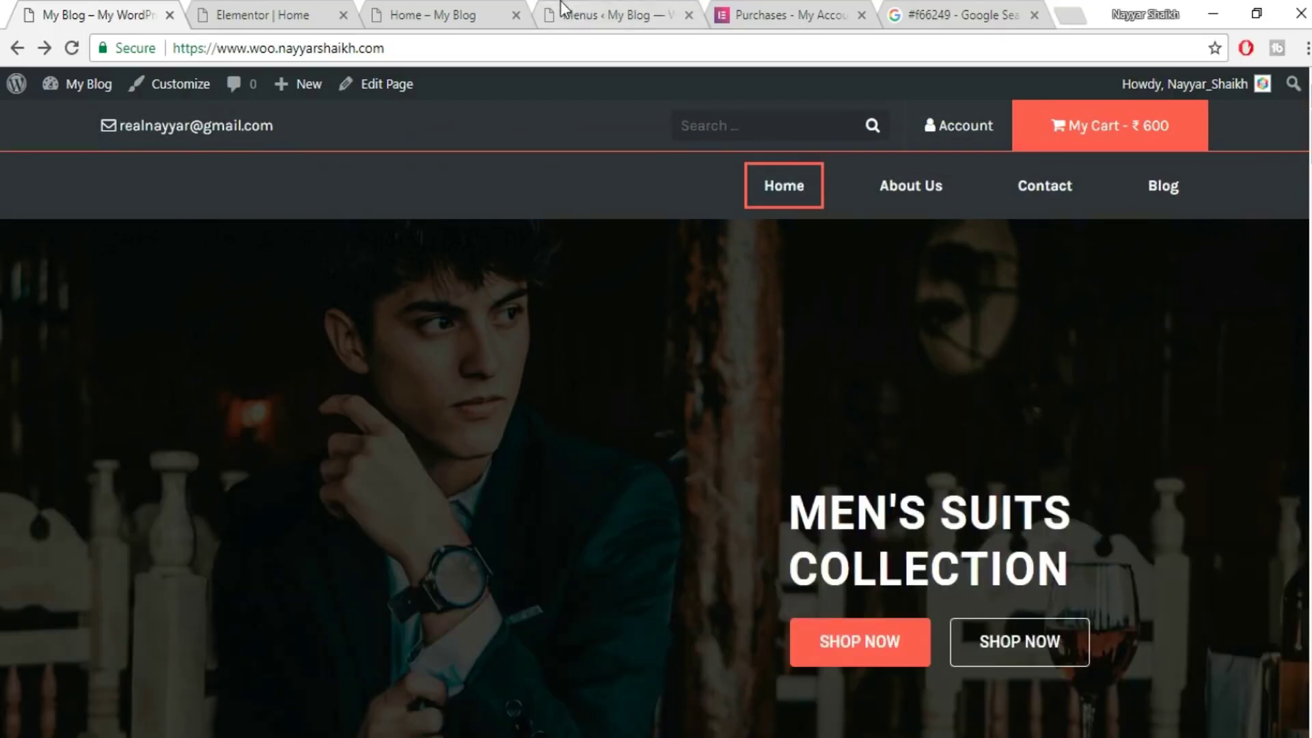
{"action": "left_click", "coordinate": [559, 8]}
{"action": "key", "text": "ctrl+Page_Up"}
{"action": "key", "text": "ctrl+Page_Up"}
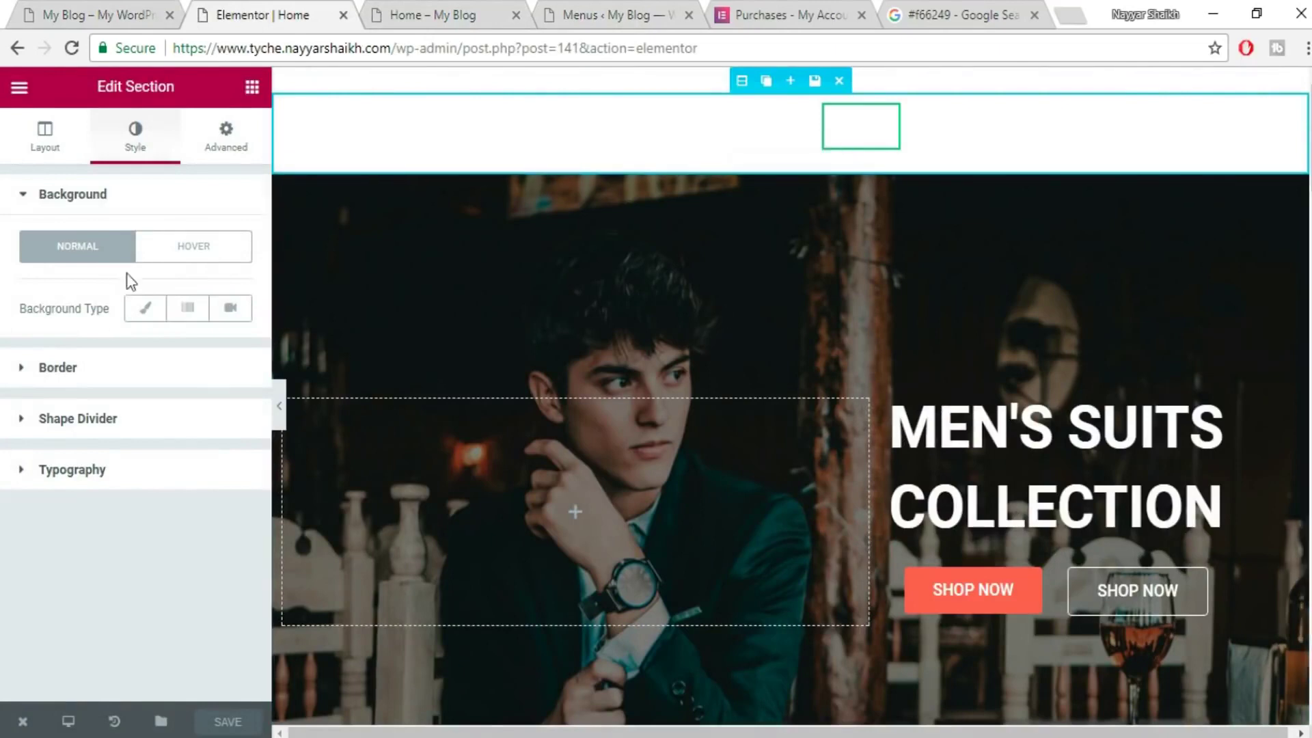
- Give the header section a Classic background with colour #2b2e34
{"action": "left_click", "coordinate": [146, 308]}
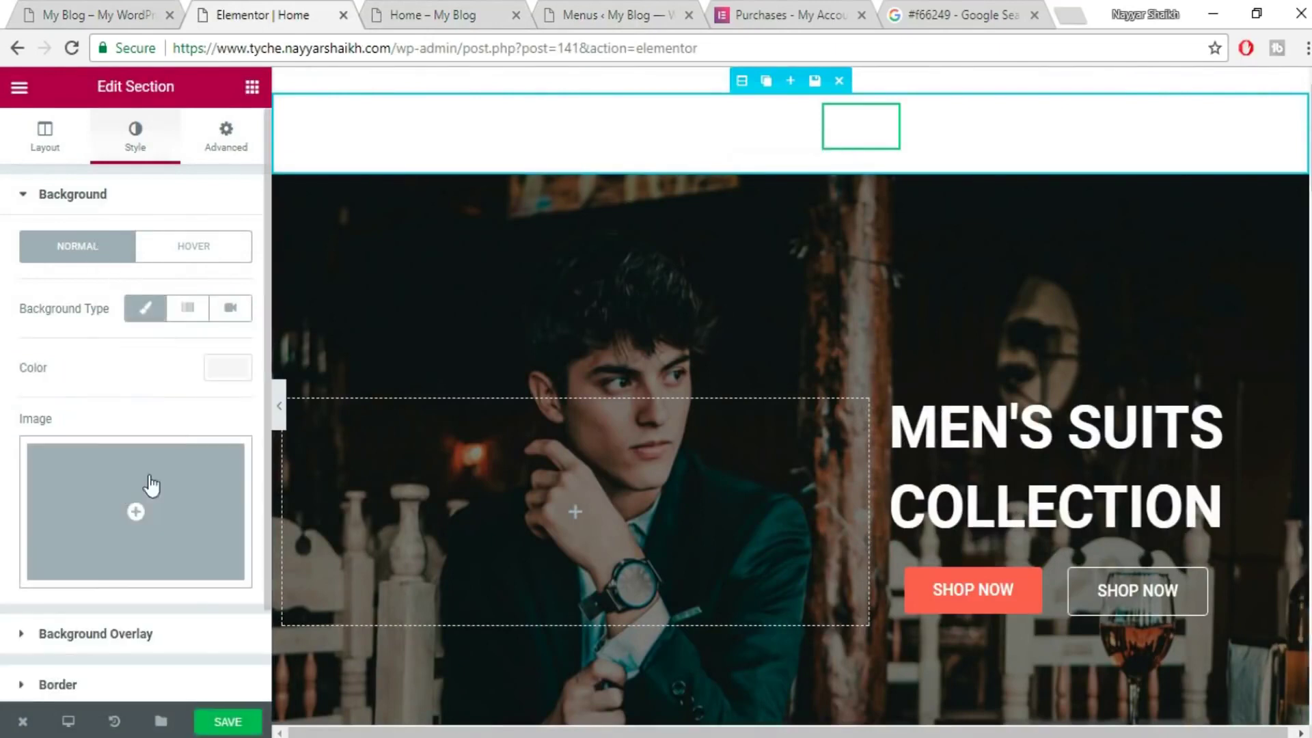
{"action": "left_click", "coordinate": [217, 384]}
{"action": "key", "text": "ctrl+v"}
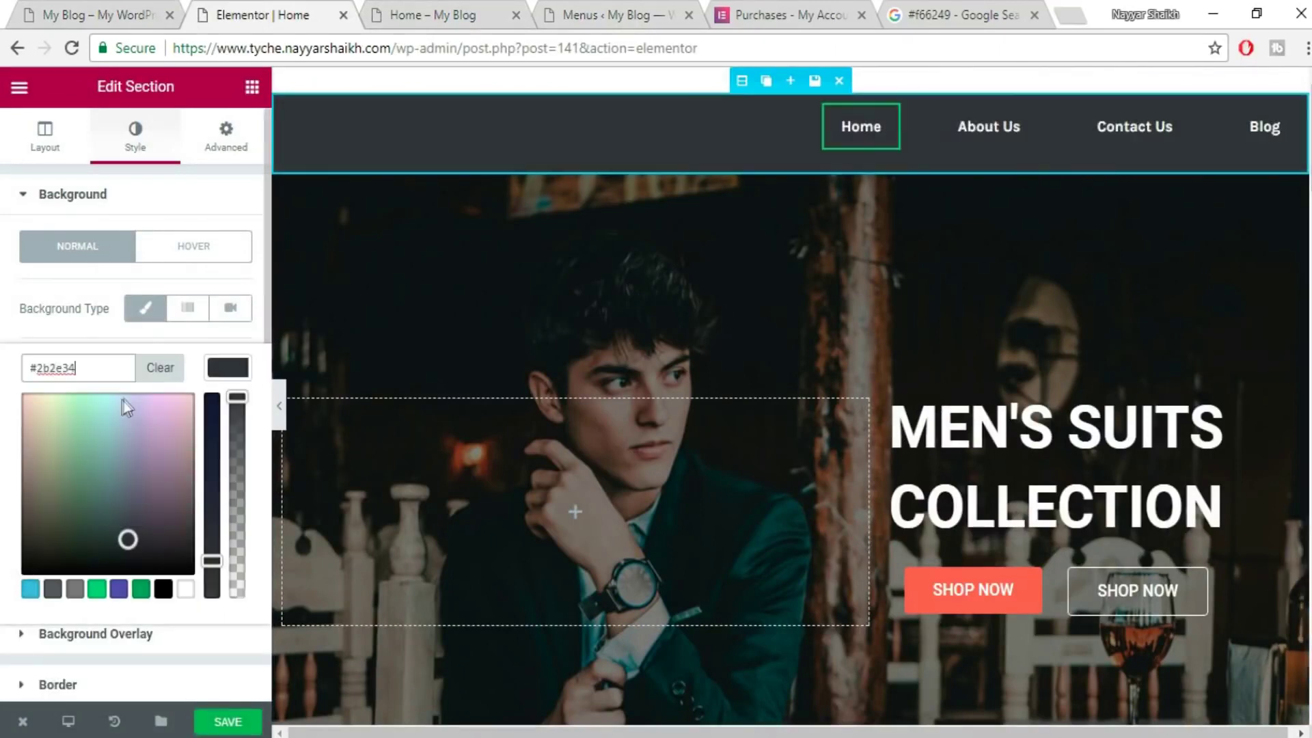
{"action": "left_click", "coordinate": [881, 131]}
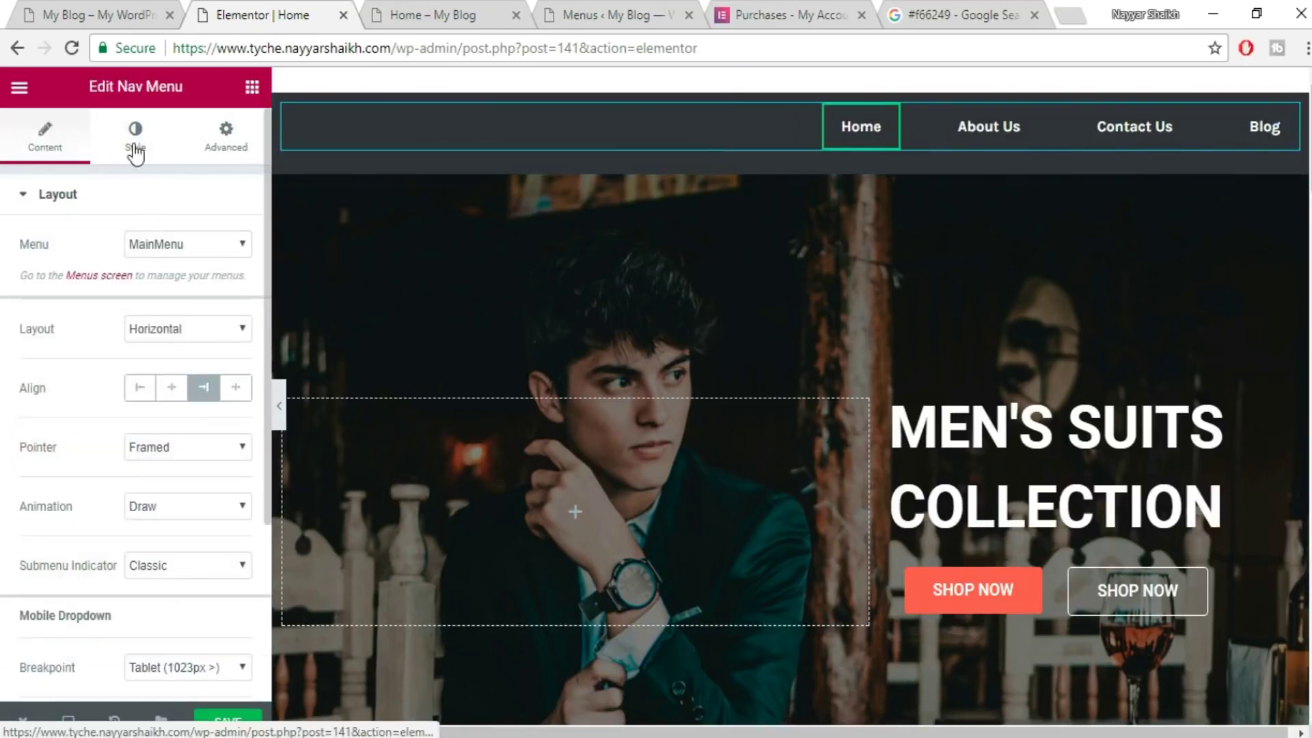
- Set the nav menu's hover pointer colour to red #f66249
{"action": "left_click", "coordinate": [134, 145]}
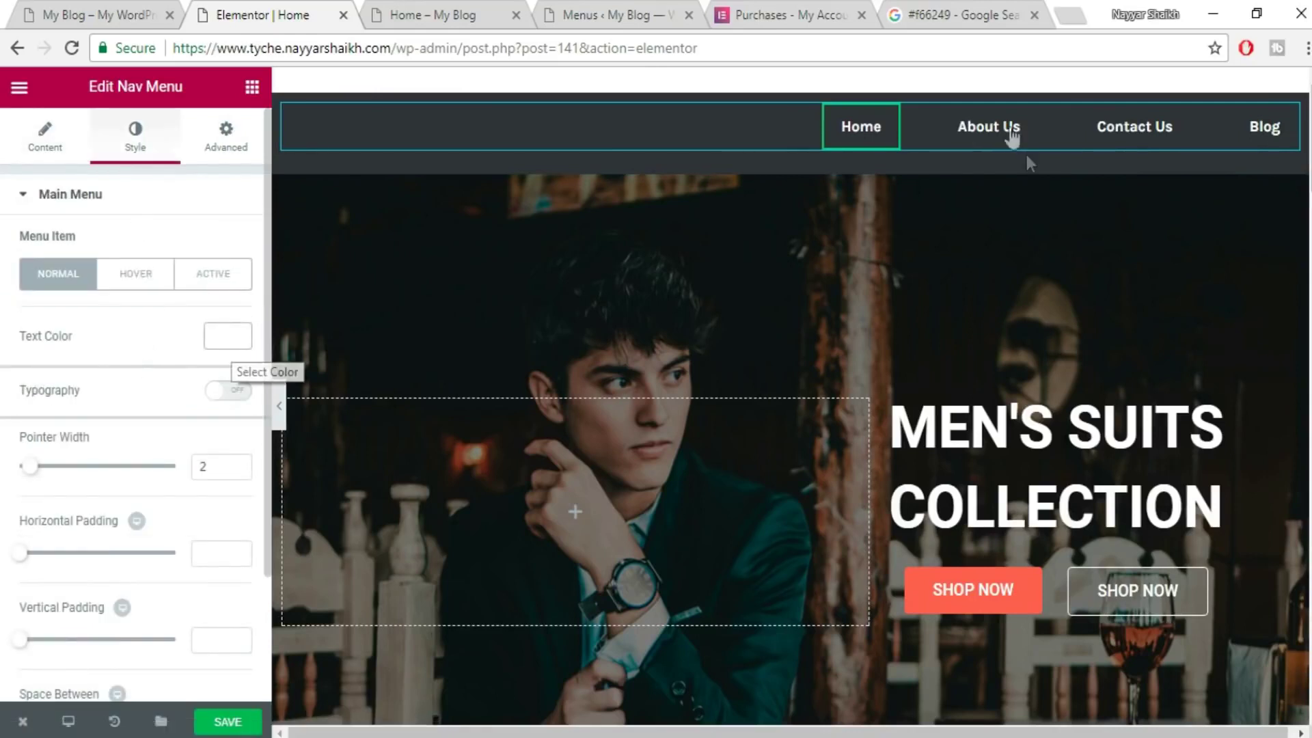
{"action": "scroll", "coordinate": [228, 429], "scroll_direction": "down", "scroll_amount": 2}
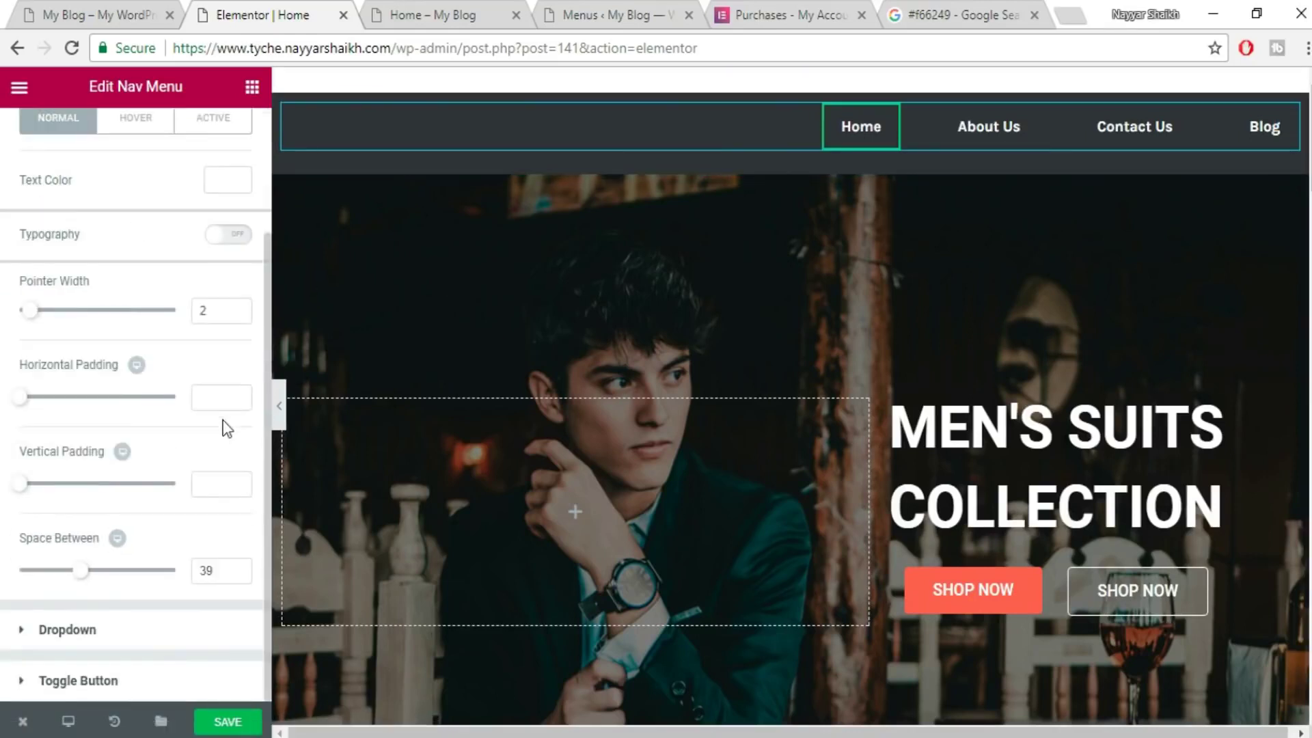
{"action": "scroll", "coordinate": [227, 428], "scroll_direction": "up", "scroll_amount": 2}
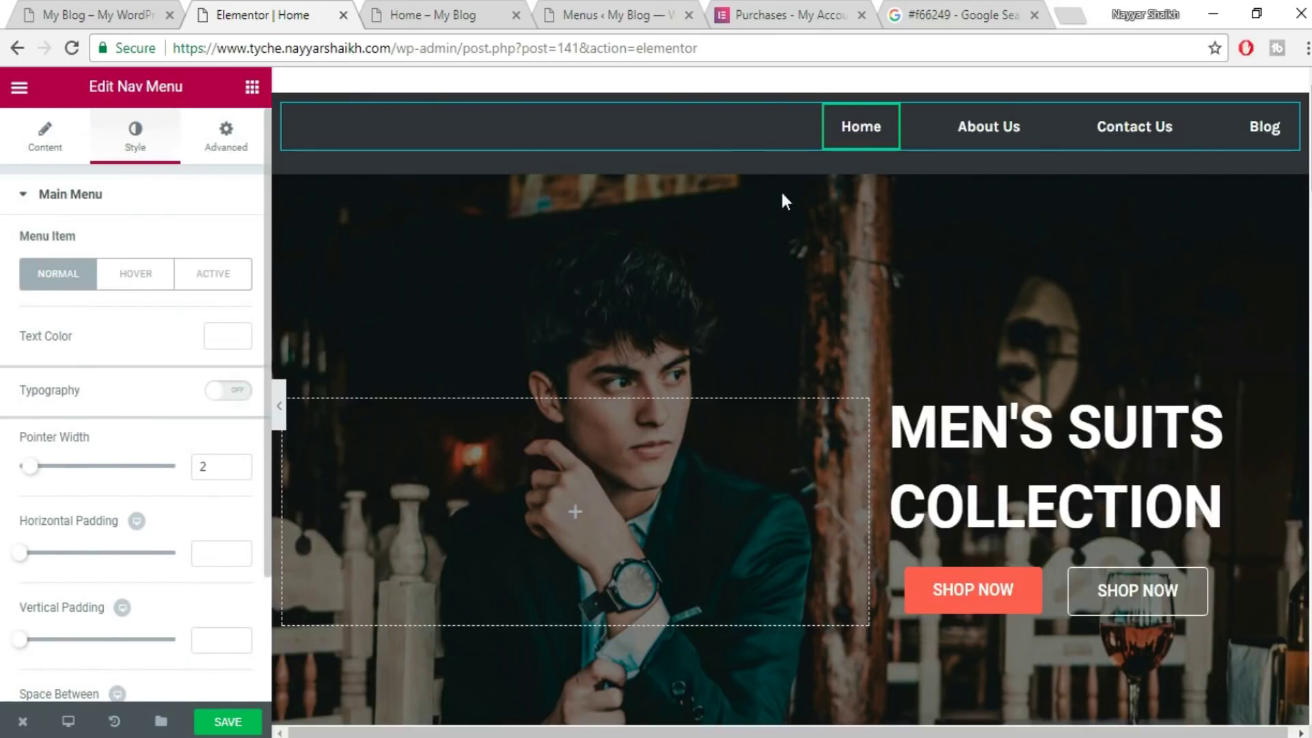
{"action": "left_click", "coordinate": [122, 277]}
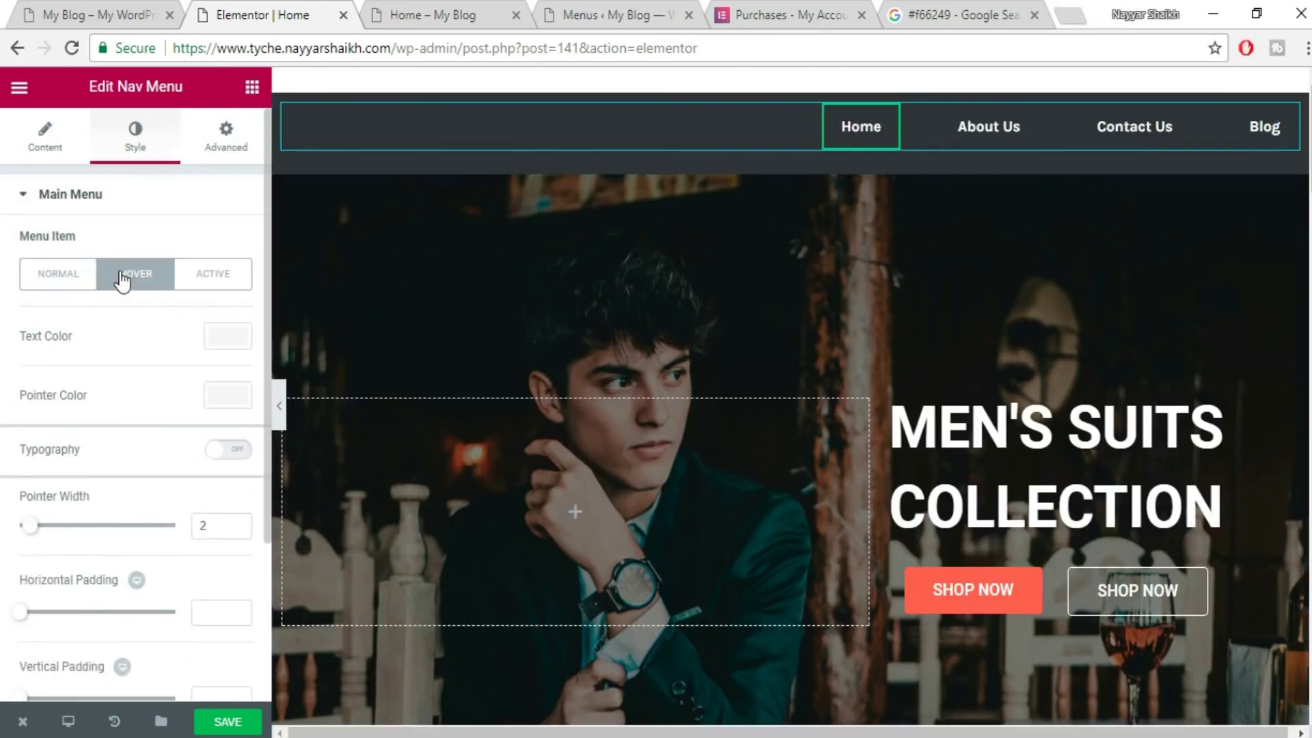
{"action": "left_click", "coordinate": [244, 405]}
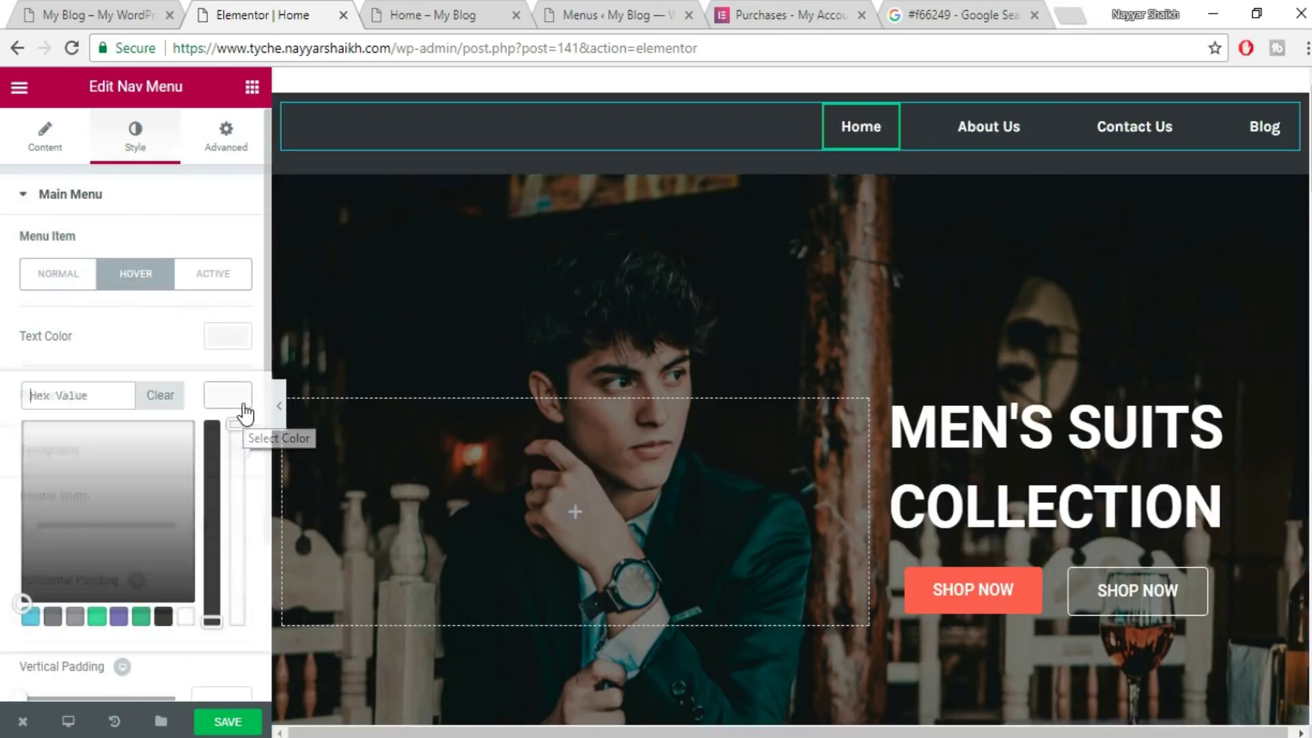
{"action": "left_click", "coordinate": [953, 3]}
{"action": "left_click", "coordinate": [269, 2]}
{"action": "type", "text": "#f66249"}
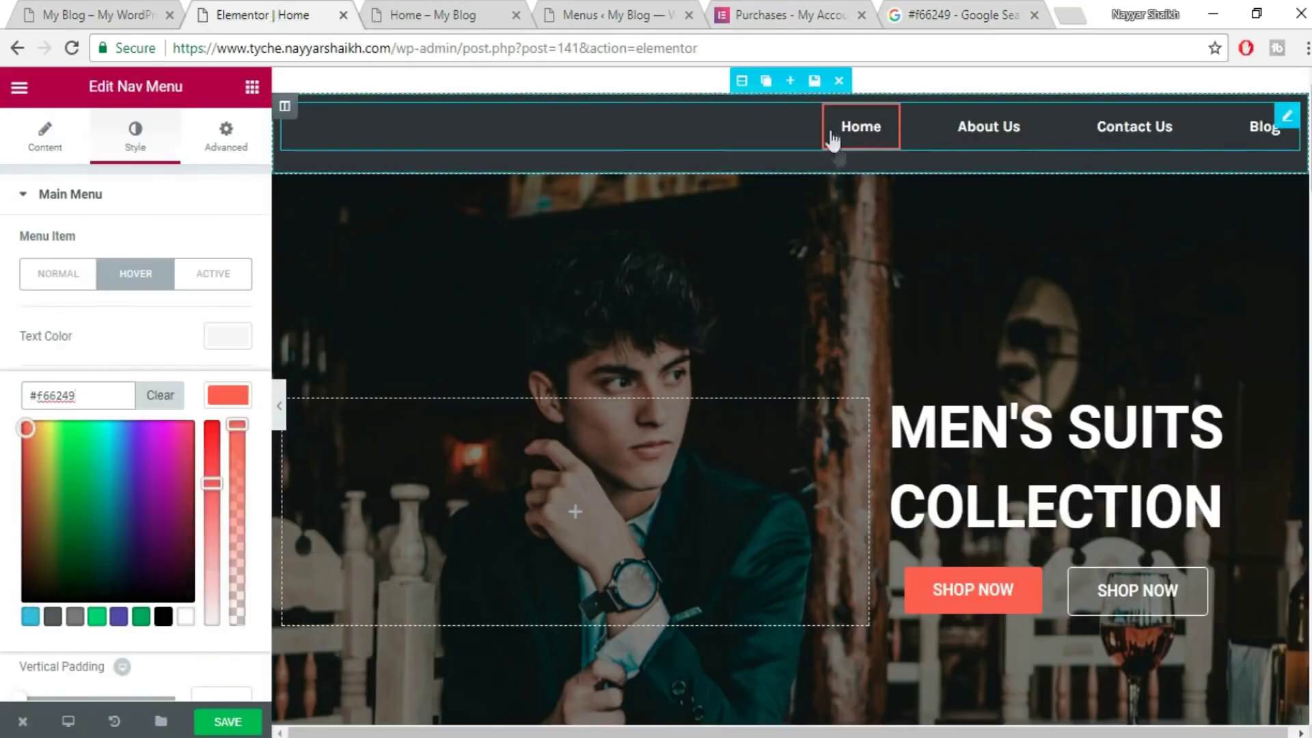
{"action": "left_click", "coordinate": [227, 404]}
- Set the active pointer colour to #f66249 as well, save the page, and view the live home page
{"action": "left_click", "coordinate": [231, 282]}
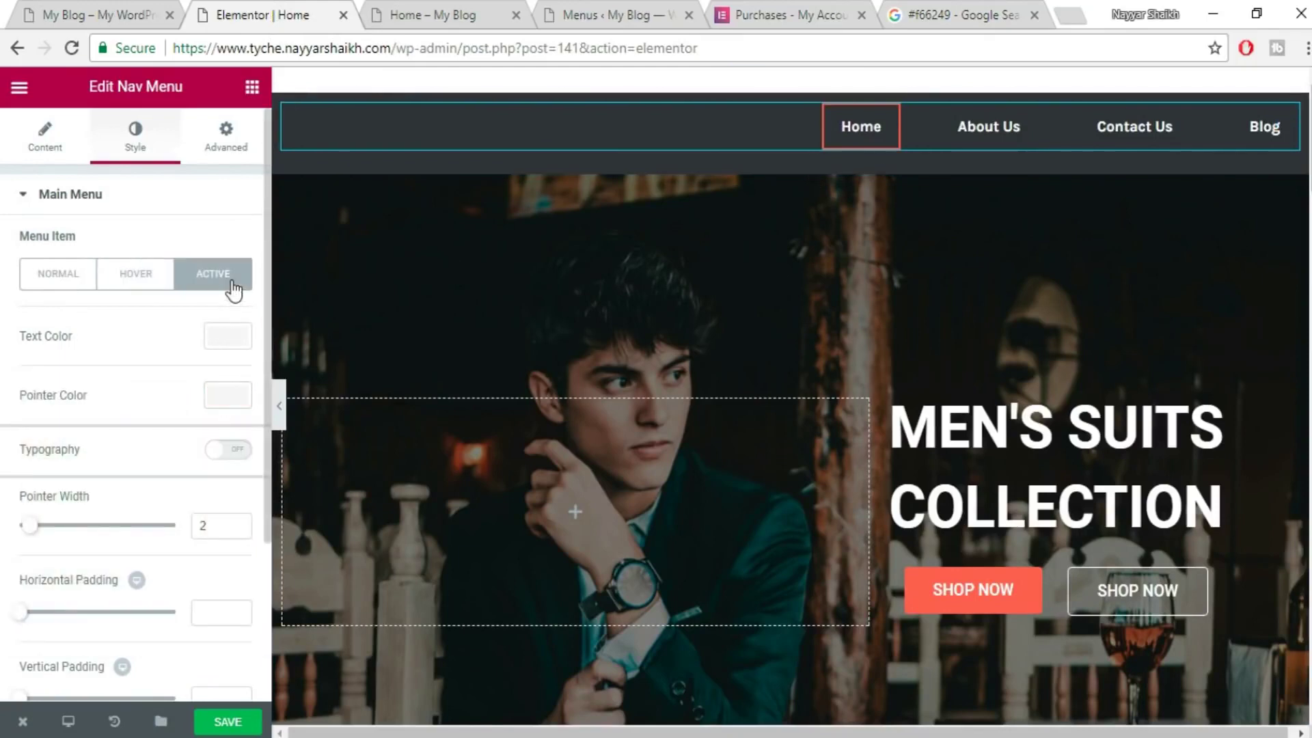
{"action": "left_click", "coordinate": [225, 400]}
{"action": "type", "text": "#f66249"}
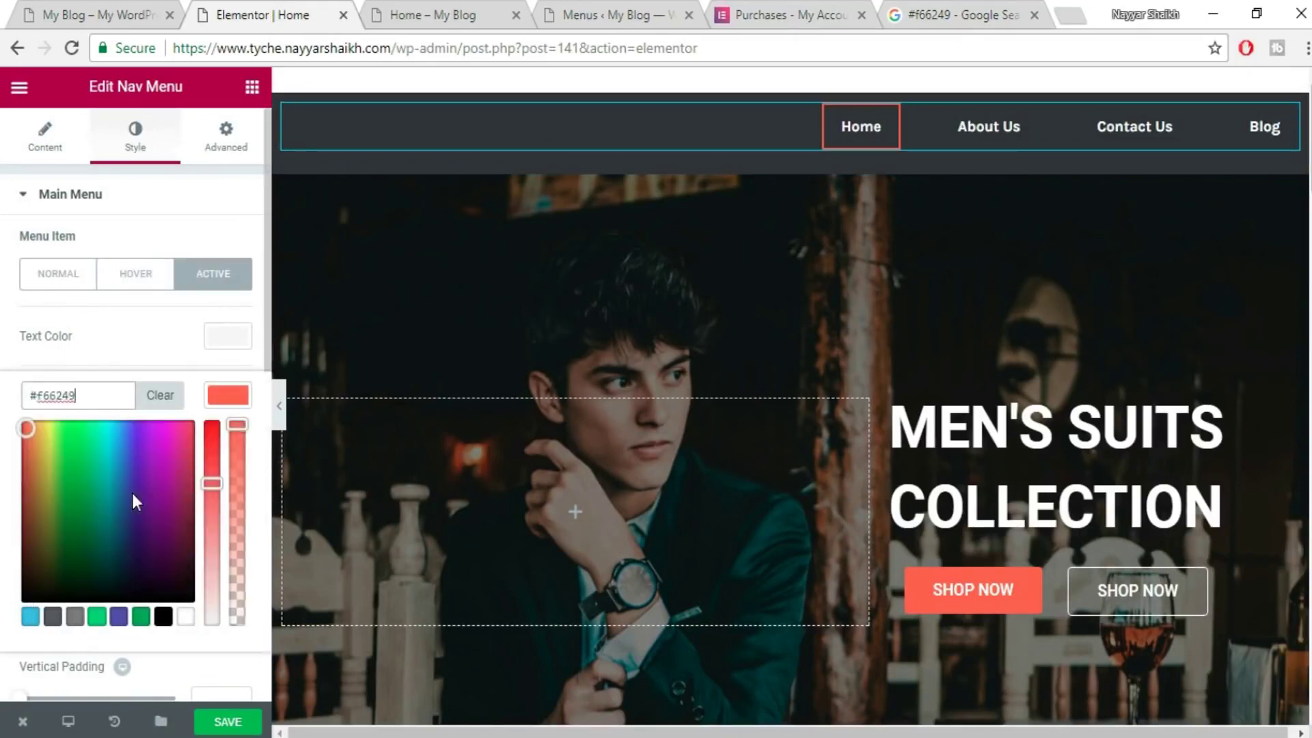
{"action": "left_click", "coordinate": [233, 724]}
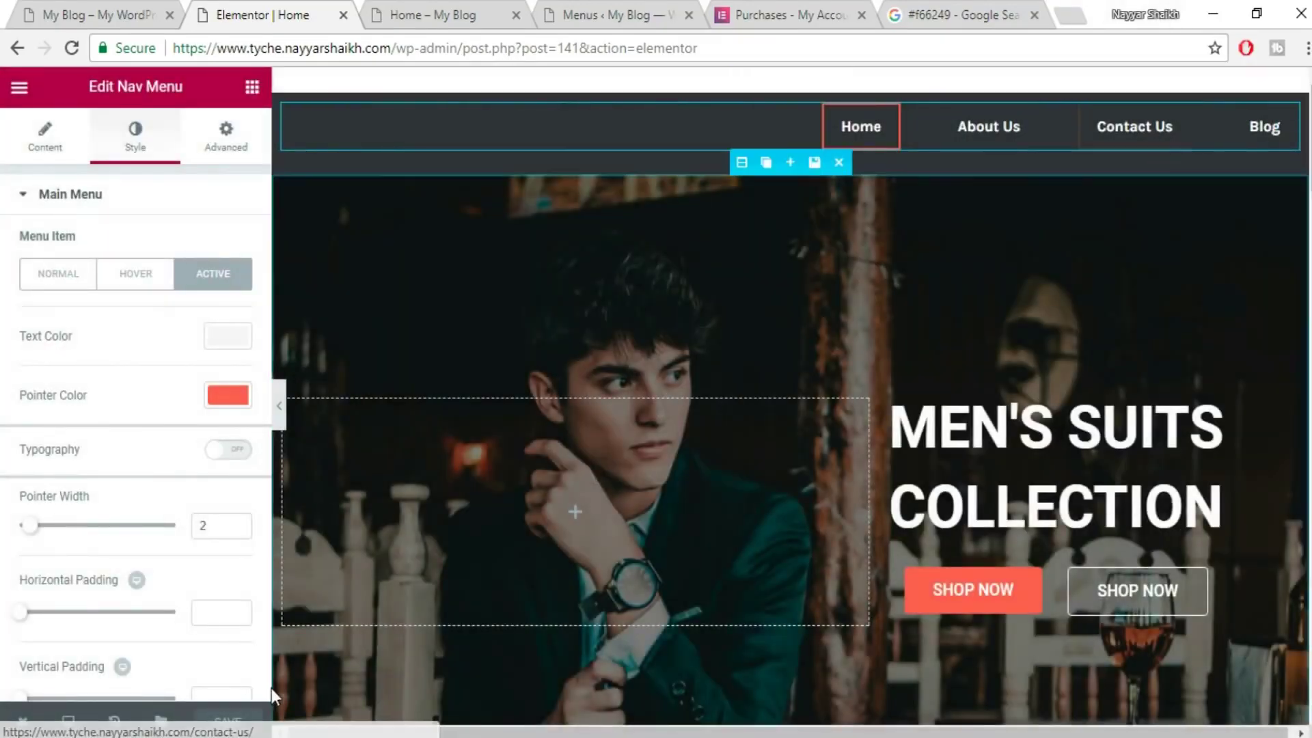
{"action": "left_click", "coordinate": [447, 15]}
- Reload the live home page and compare it with the other site tab and the Elementor editor
{"action": "left_click", "coordinate": [498, 47]}
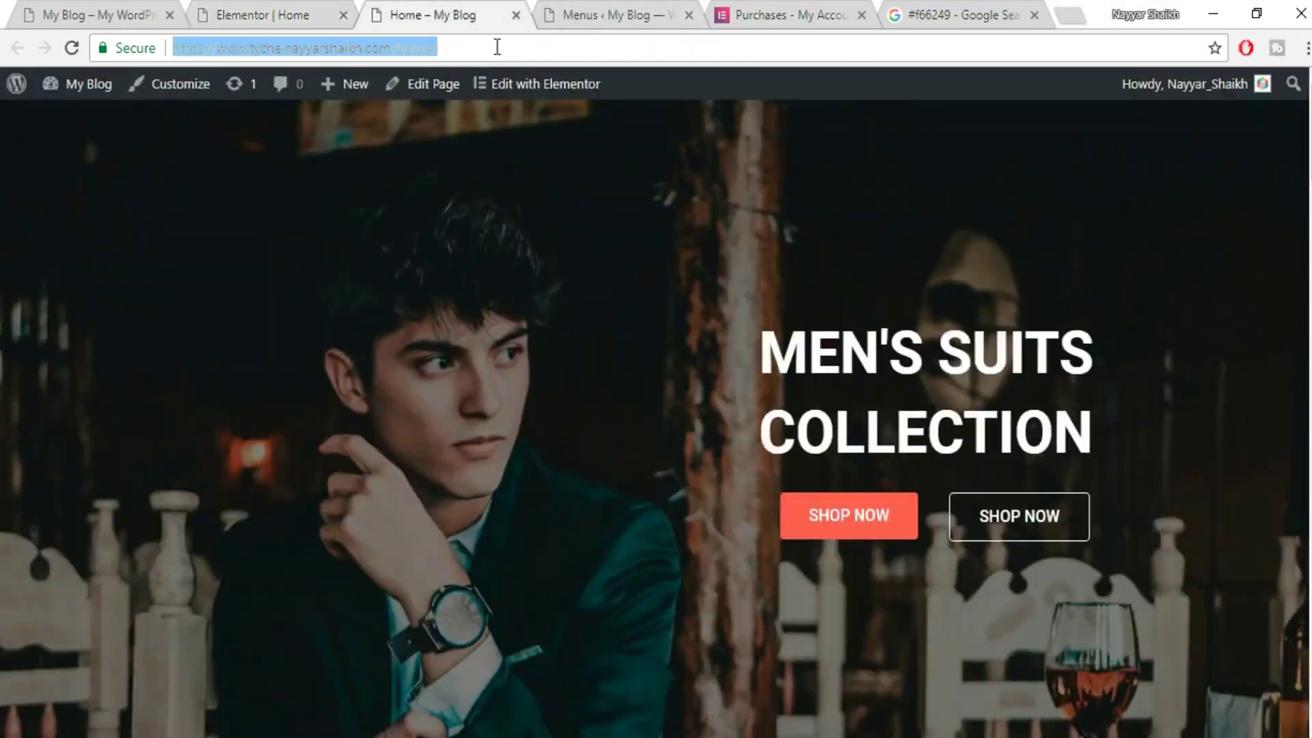
{"action": "key", "text": "Return"}
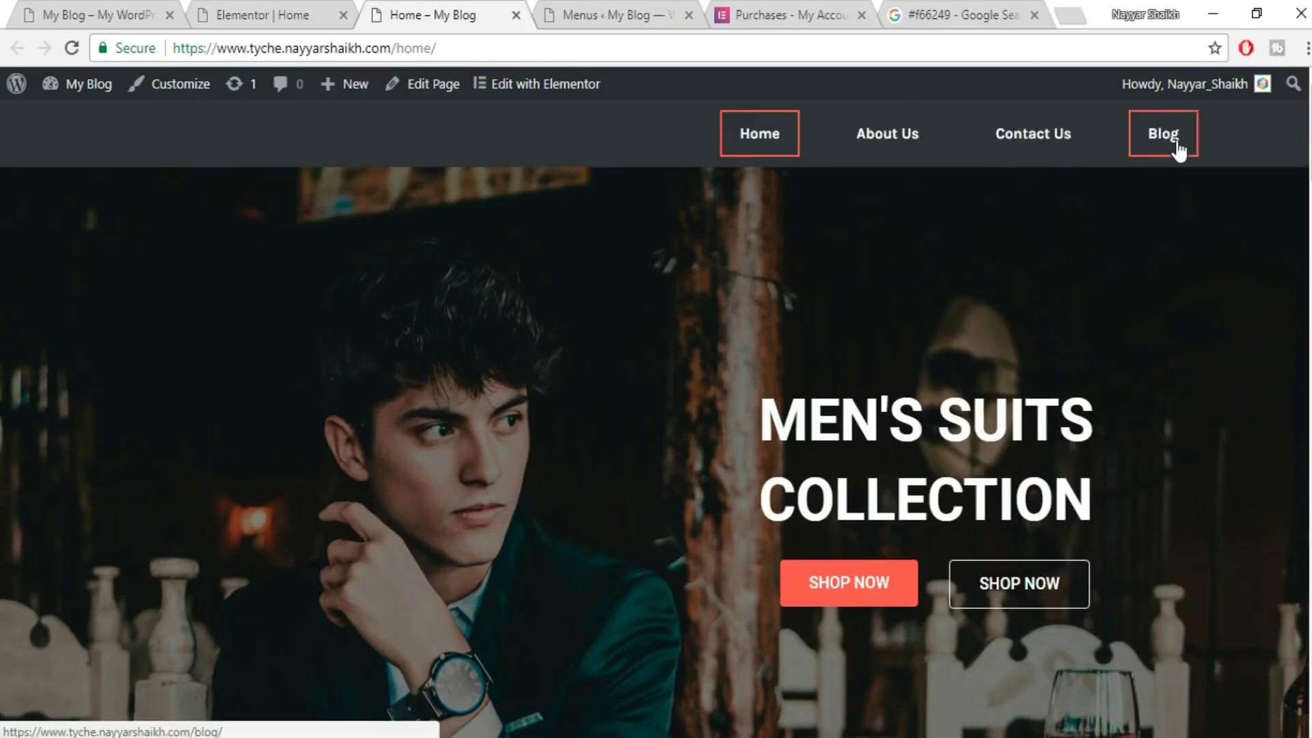
{"action": "left_click", "coordinate": [105, 12]}
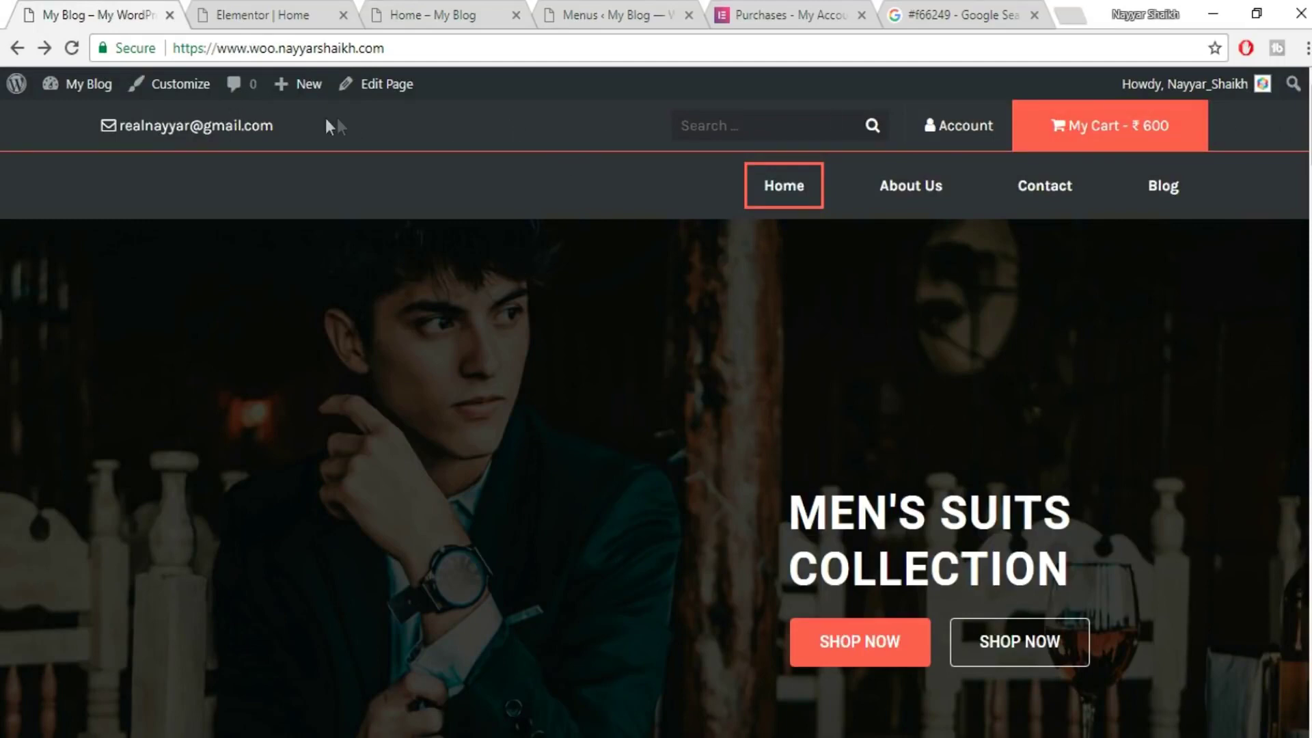
{"action": "left_click", "coordinate": [413, 12]}
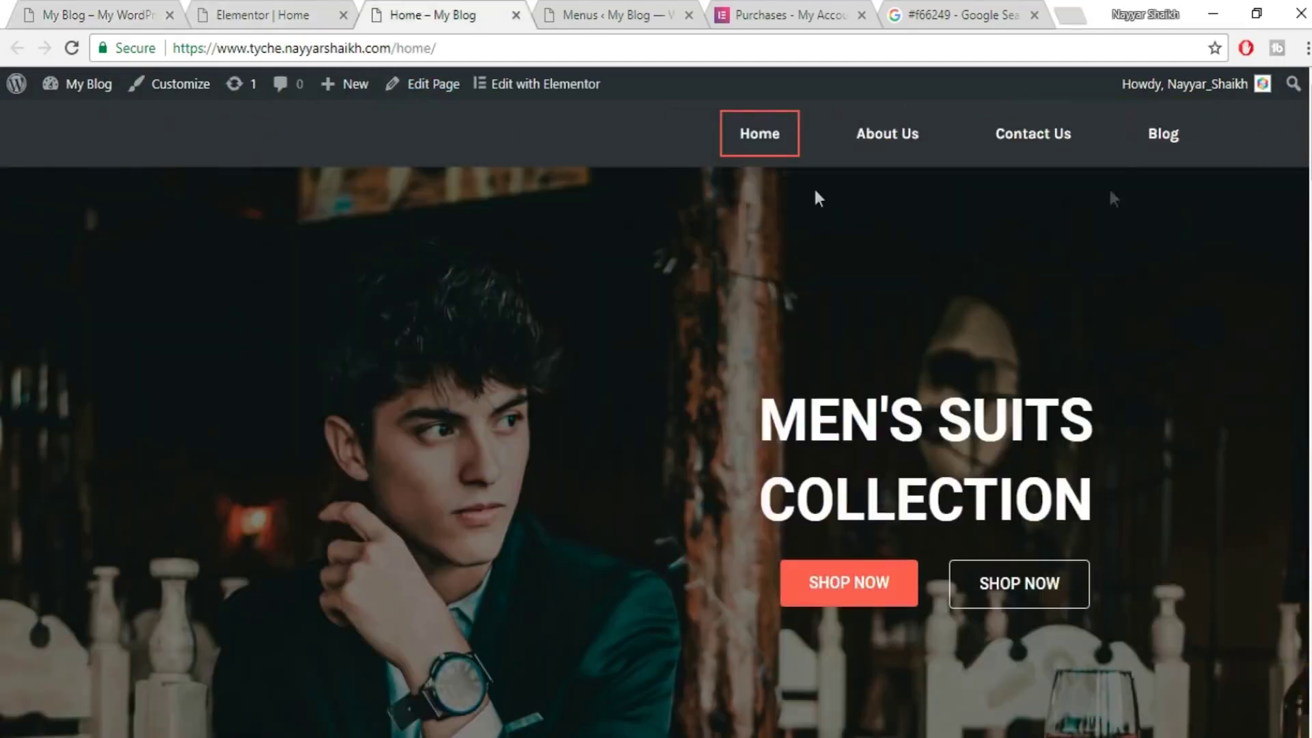
{"action": "left_click", "coordinate": [263, 10]}
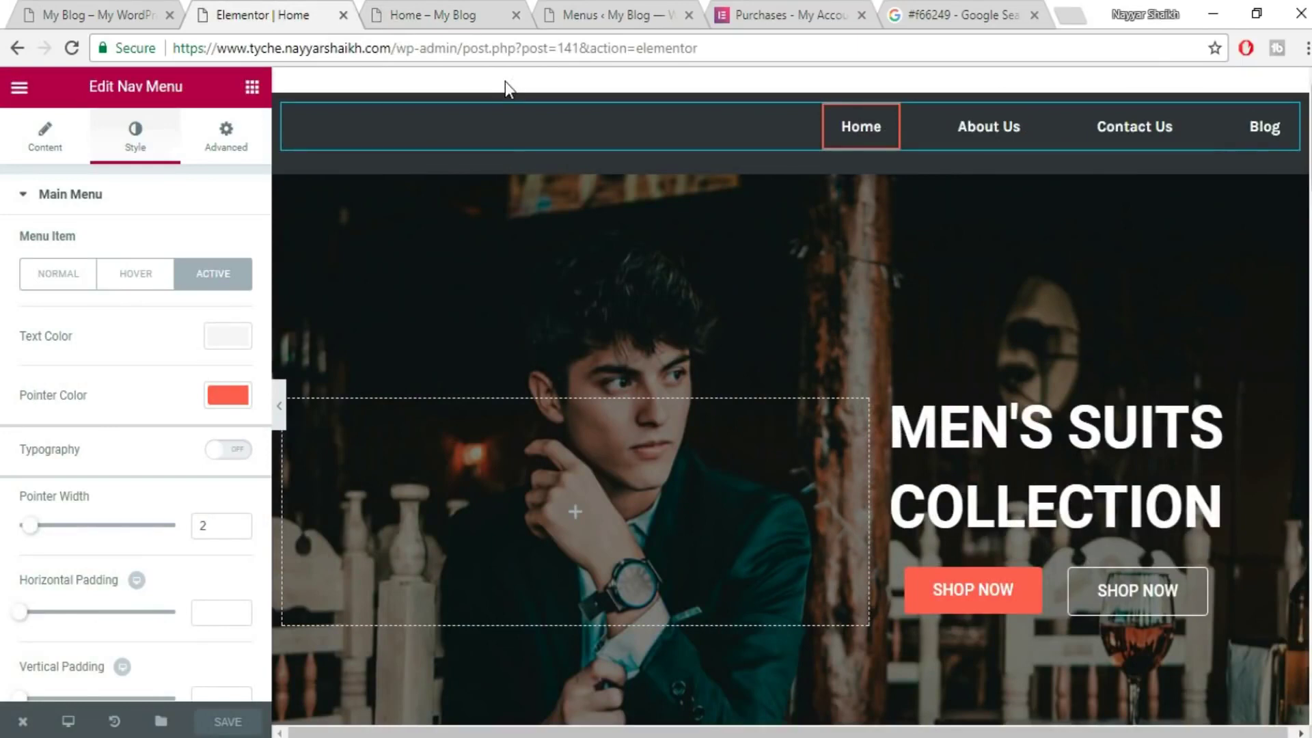
{"action": "left_click", "coordinate": [437, 15]}
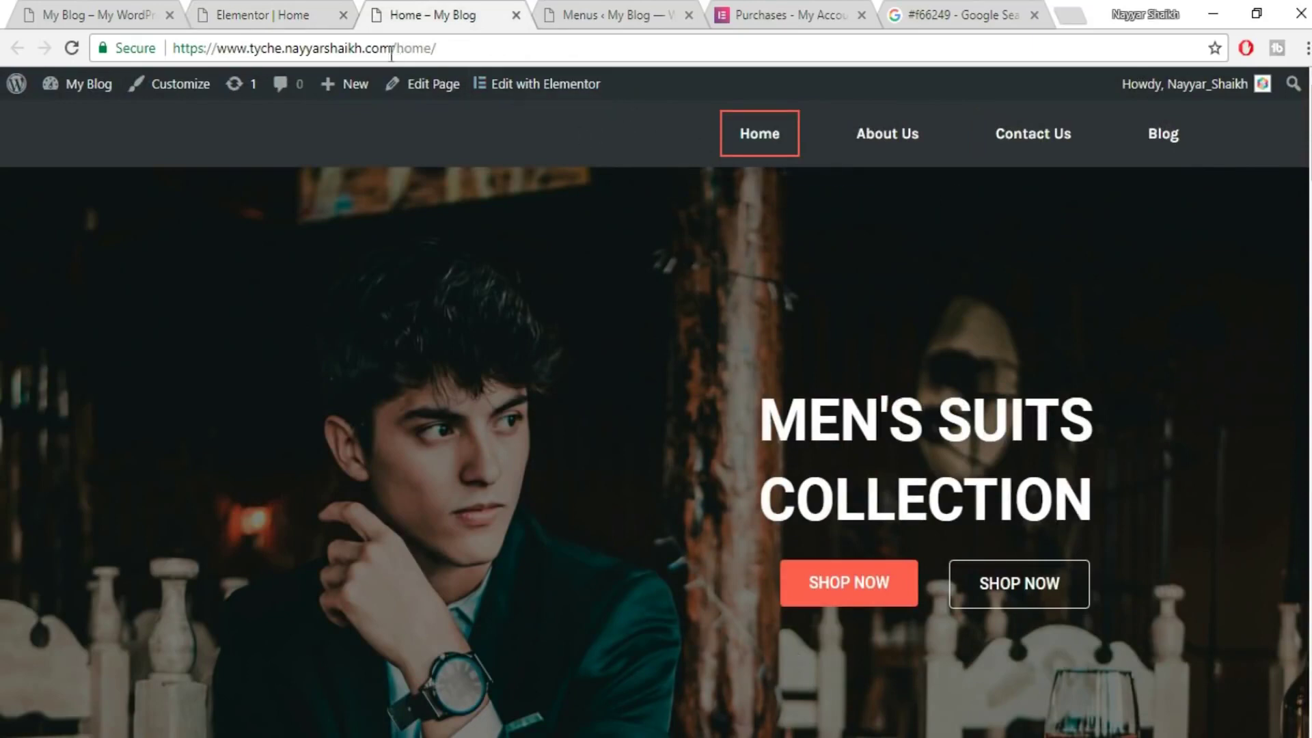
- Select the site's root address in the URL bar, then go to the admin Menus page
{"action": "left_click_drag", "start_coordinate": [240, 48], "coordinate": [472, 46]}
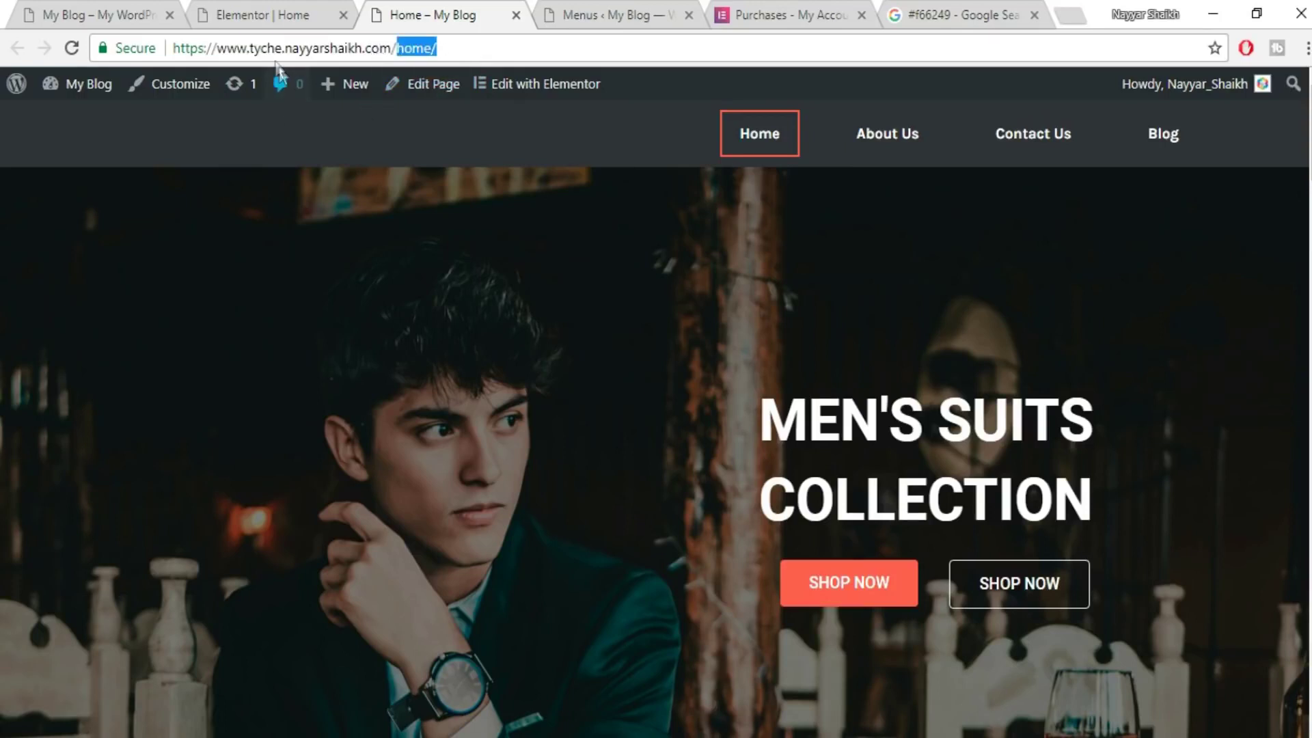
{"action": "left_click_drag", "start_coordinate": [397, 48], "coordinate": [185, 48]}
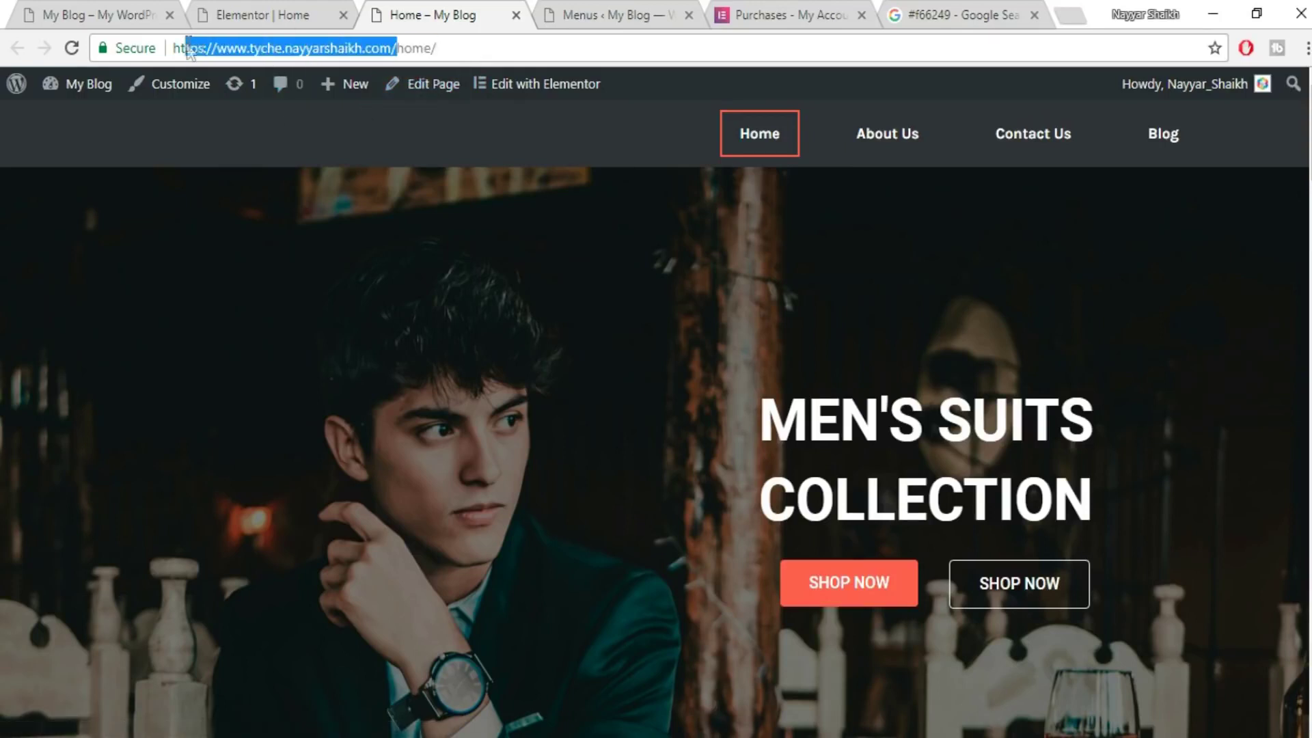
{"action": "scroll", "coordinate": [941, 567], "scroll_direction": "down", "scroll_amount": 10}
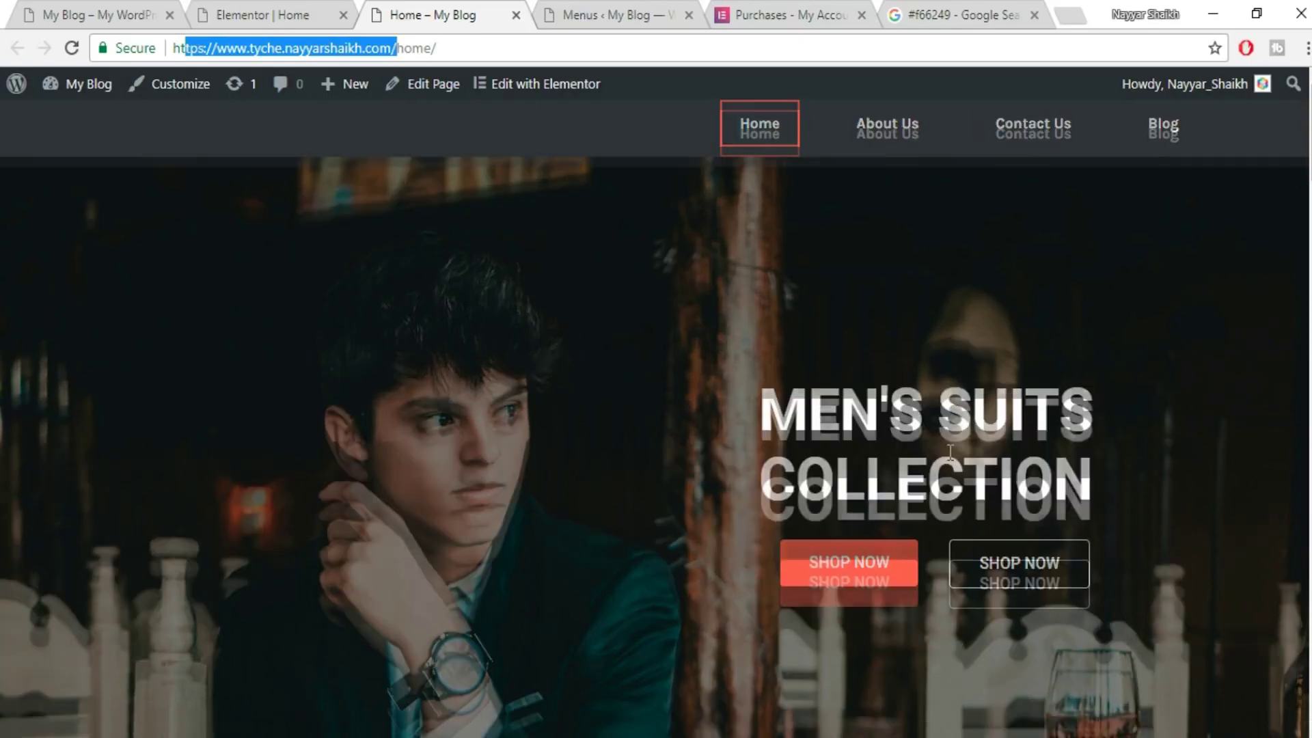
{"action": "scroll", "coordinate": [942, 567], "scroll_direction": "up", "scroll_amount": 10}
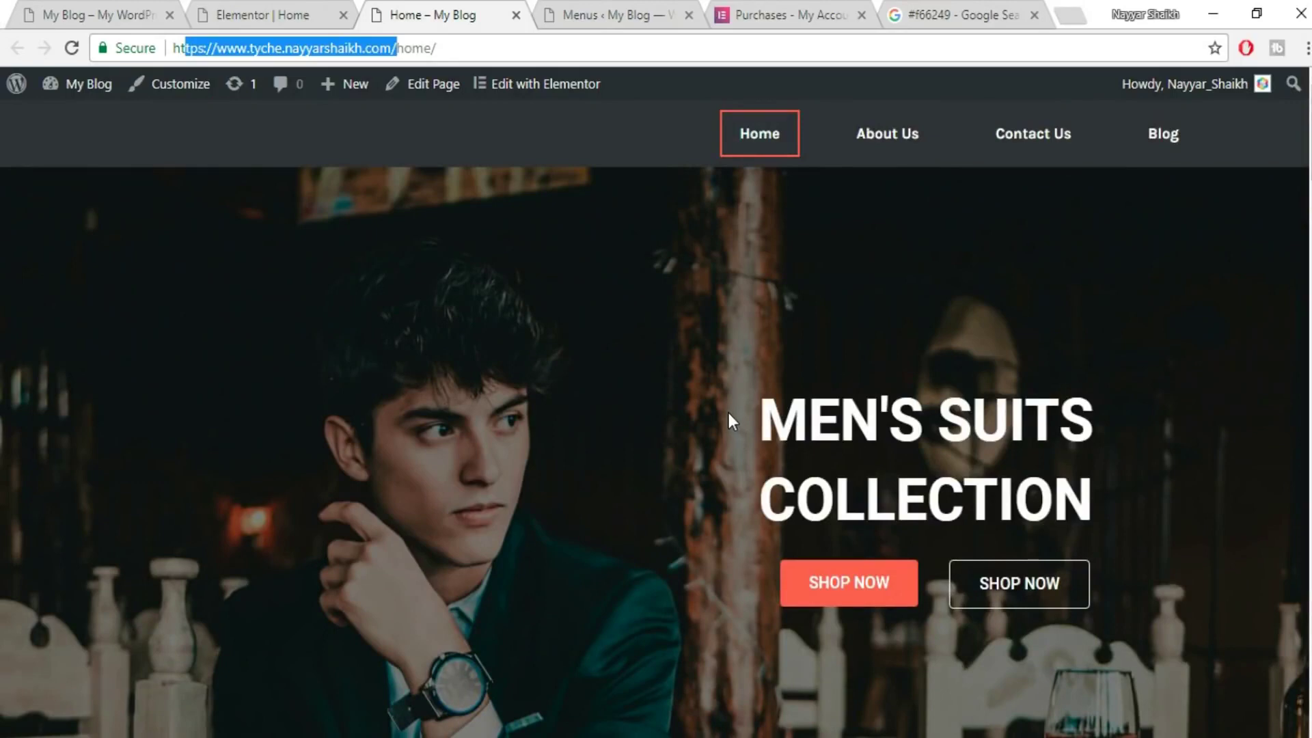
{"action": "left_click", "coordinate": [631, 15]}
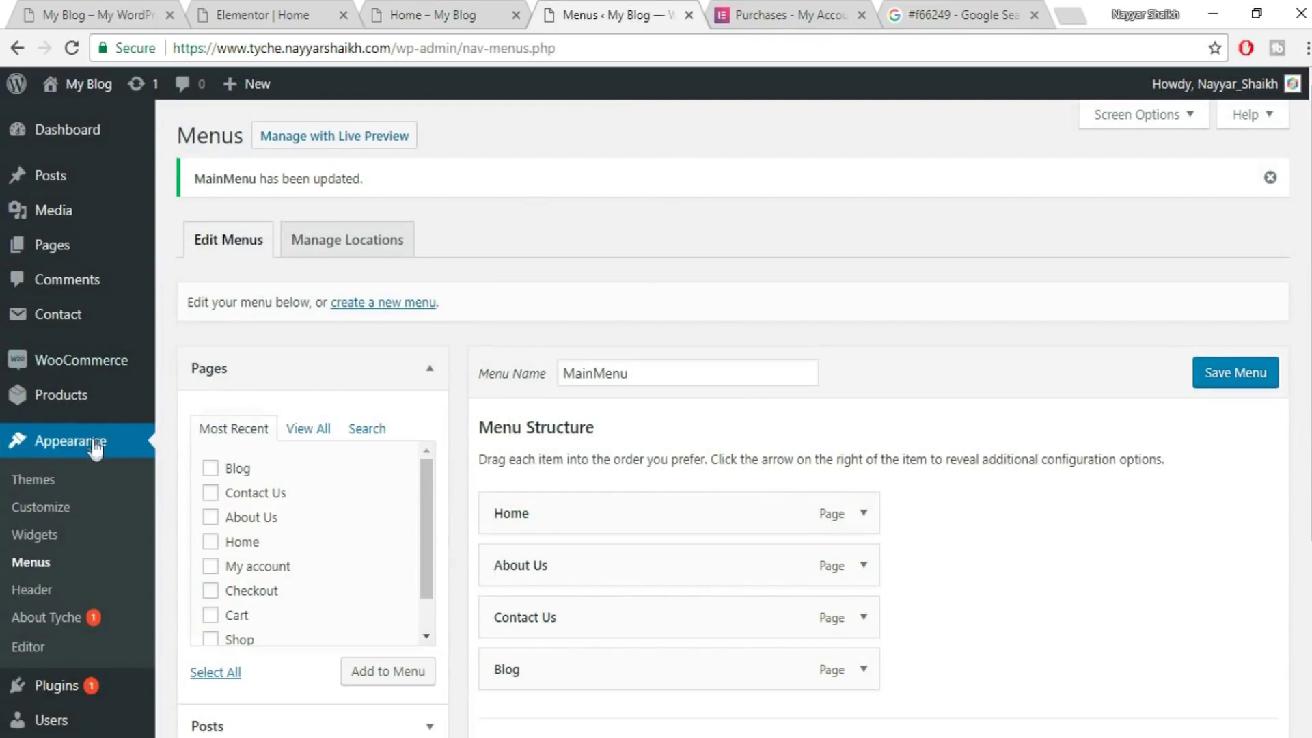
- In Reading Settings, choose 'A static page' with Home as the front page and save
{"action": "scroll", "coordinate": [20, 448], "scroll_direction": "down", "scroll_amount": 4}
{"action": "mouse_move", "coordinate": [71, 533]}
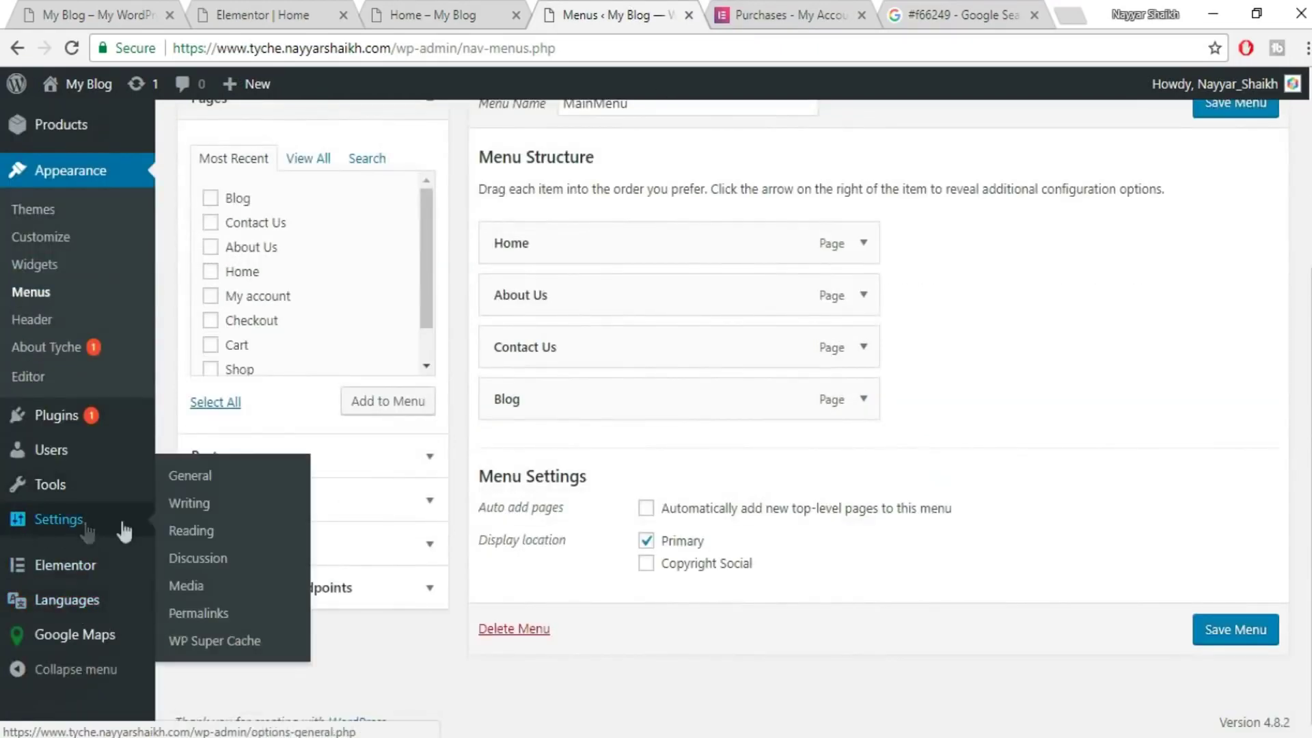
{"action": "left_click", "coordinate": [194, 535]}
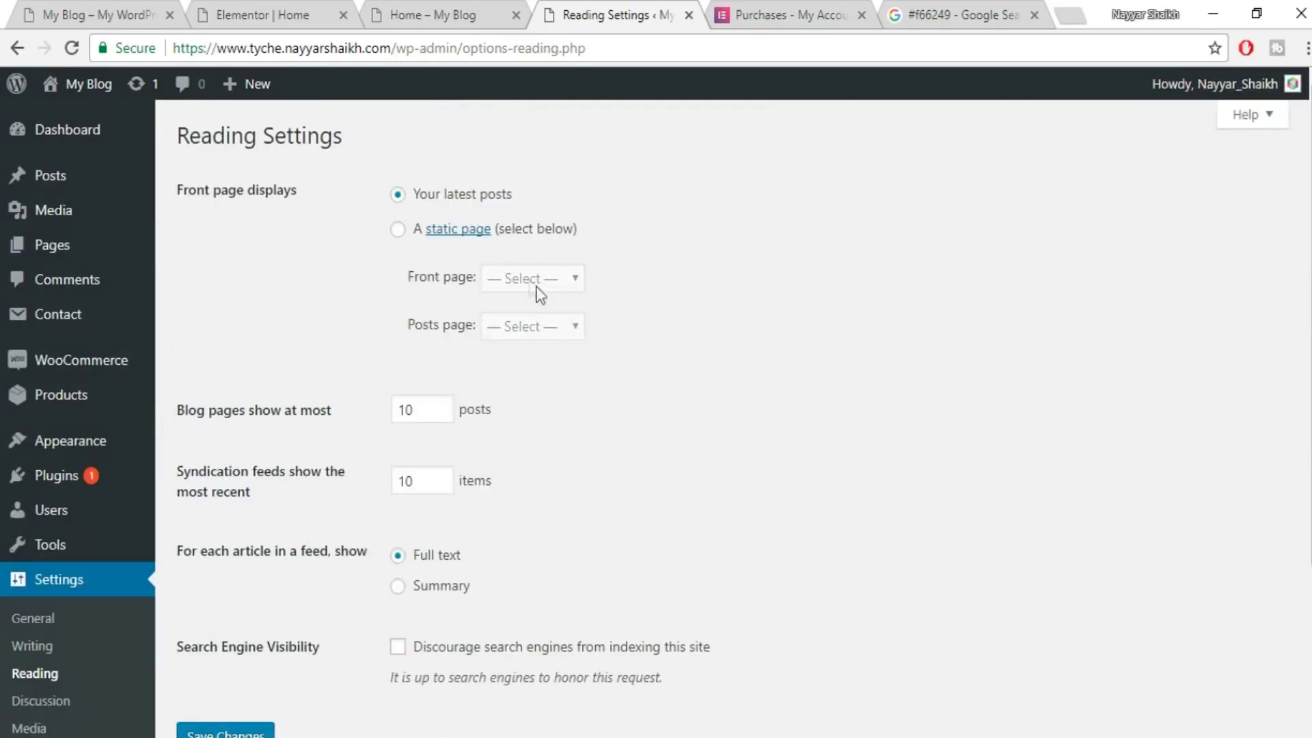
{"action": "left_click", "coordinate": [397, 230]}
{"action": "left_click", "coordinate": [547, 280]}
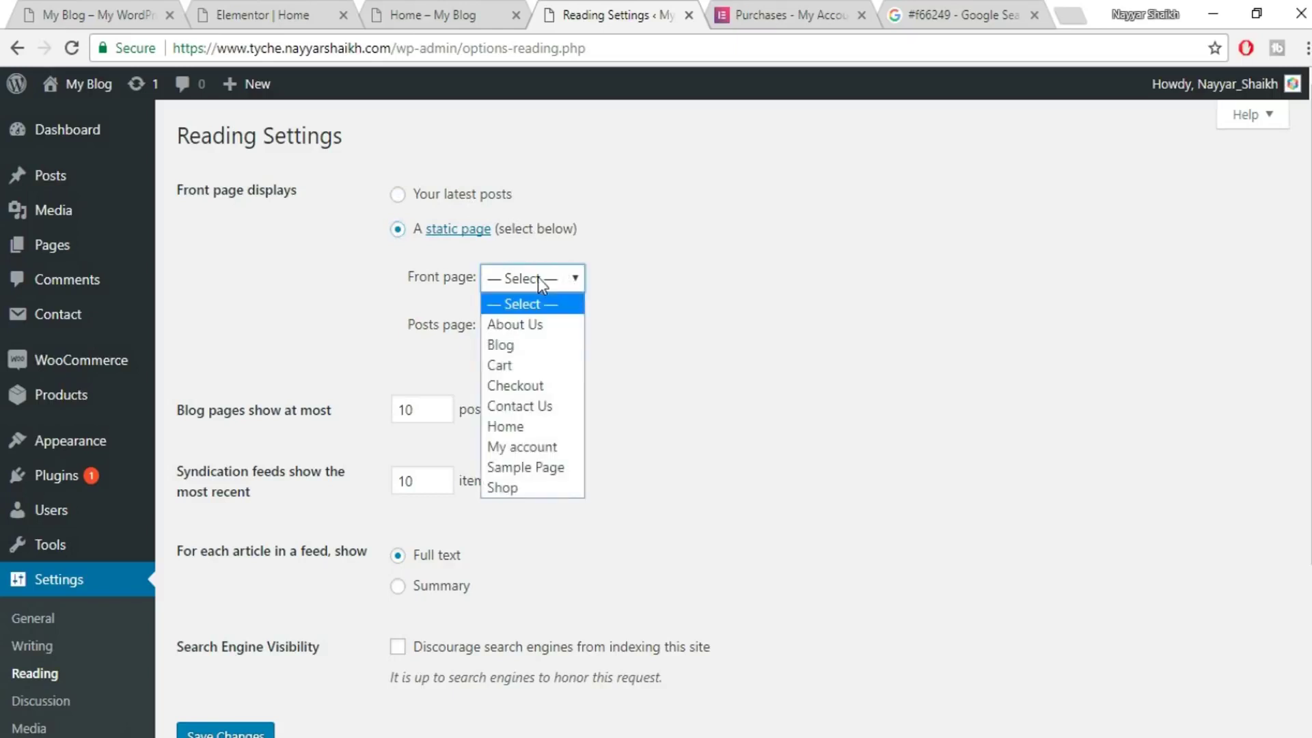
{"action": "left_click", "coordinate": [529, 427]}
{"action": "left_click", "coordinate": [226, 729]}
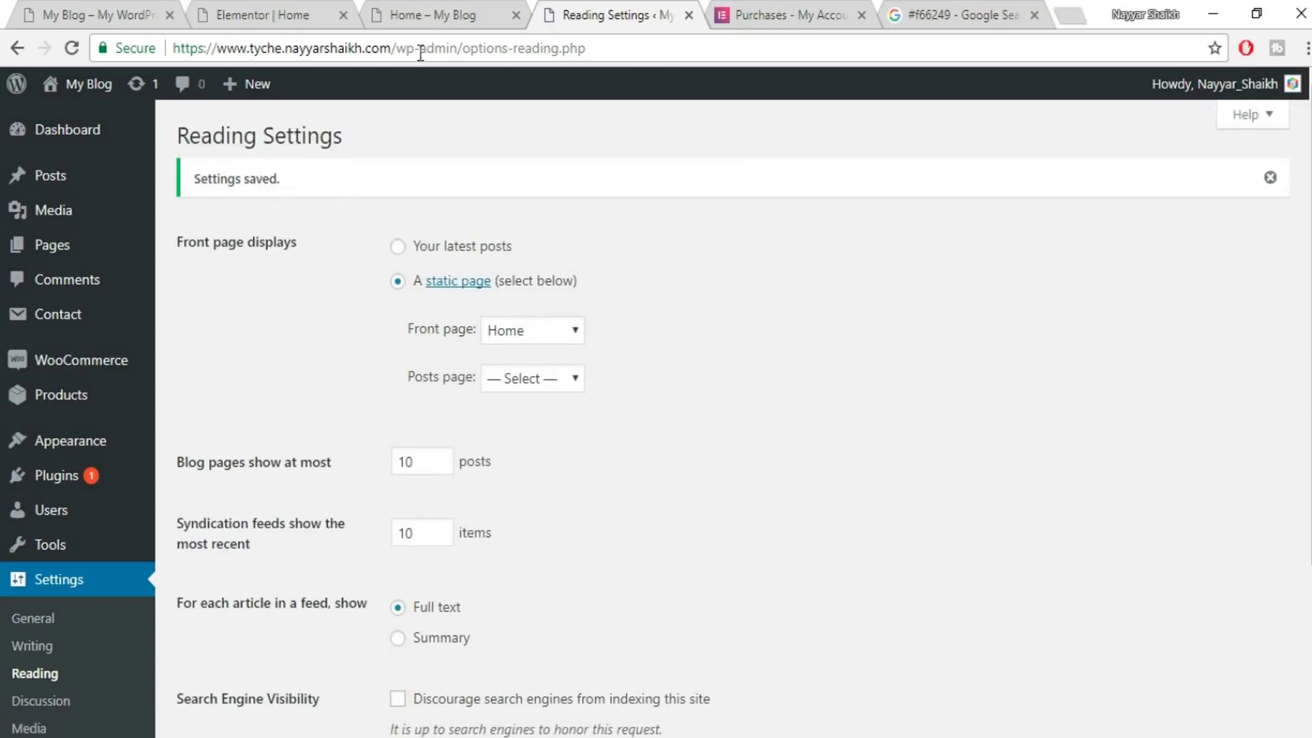
{"action": "left_click", "coordinate": [423, 14]}
{"action": "left_click_drag", "start_coordinate": [410, 47], "coordinate": [715, 55]}
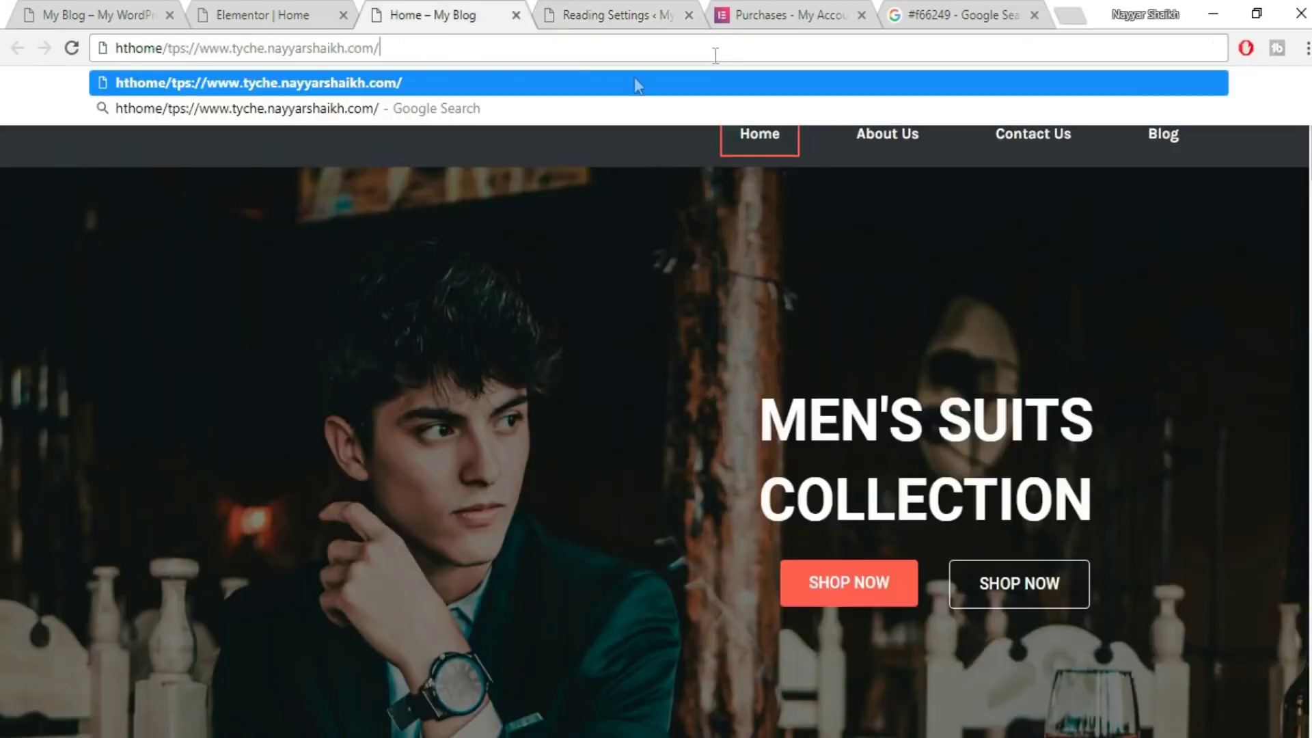
- Remove 'home/' from the address to open the site's root home page
{"action": "key", "text": "ctrl+z"}
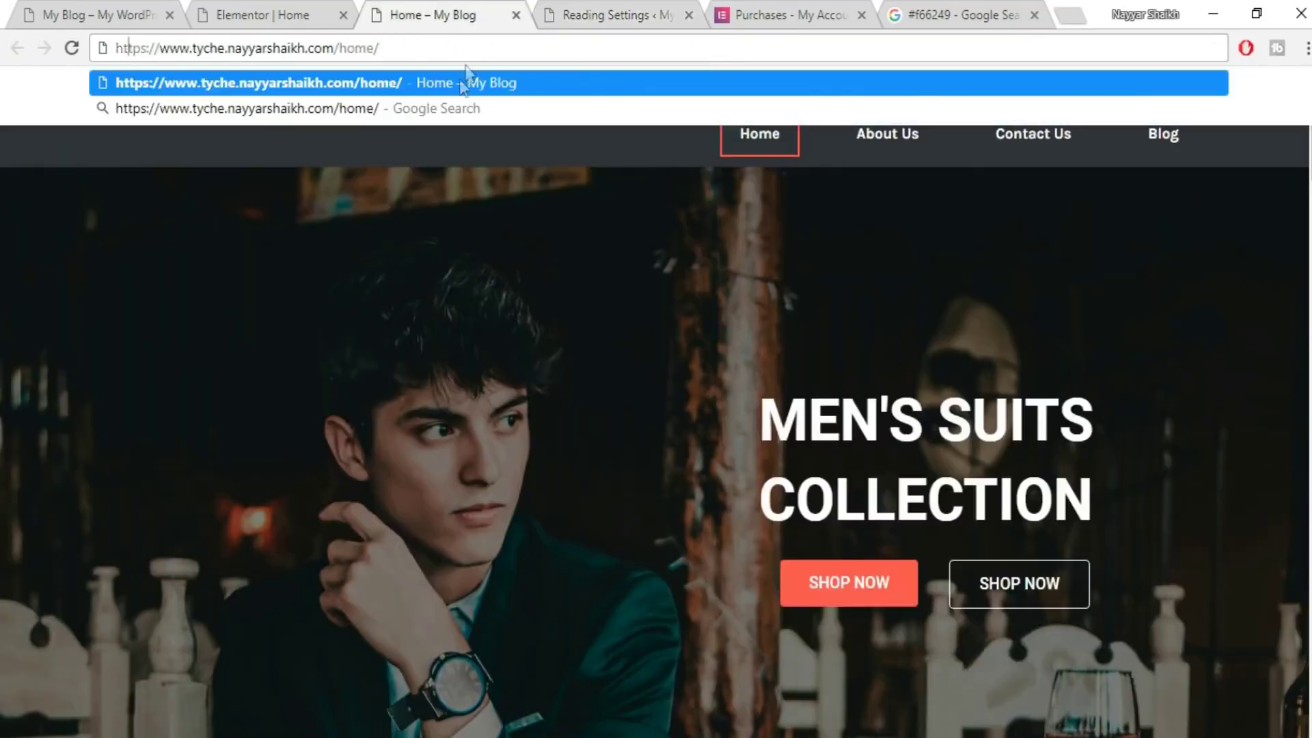
{"action": "key", "text": "shift+Left"}
{"action": "key", "text": "shift+Left"}
{"action": "key", "text": "shift+Left"}
{"action": "key", "text": "shift+Left"}
{"action": "key", "text": "shift+Left"}
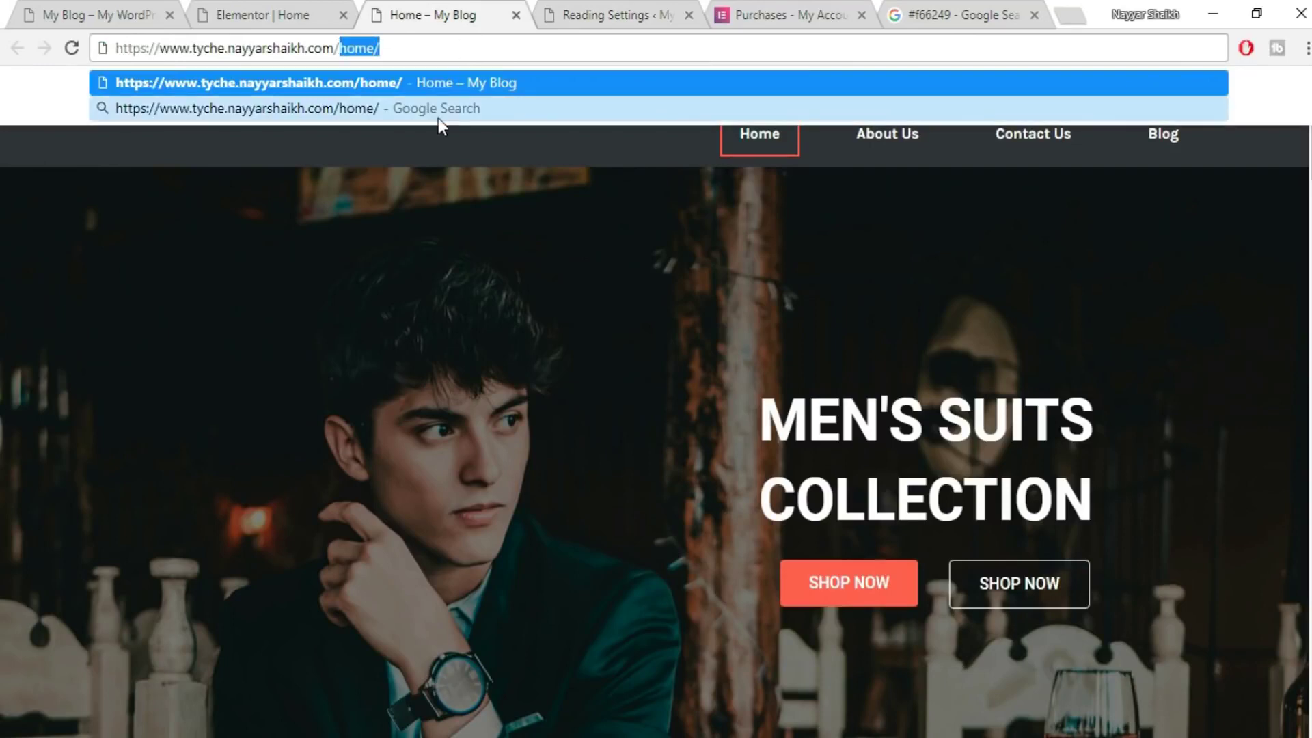
{"action": "key", "text": "BackSpace"}
{"action": "key", "text": "Return"}
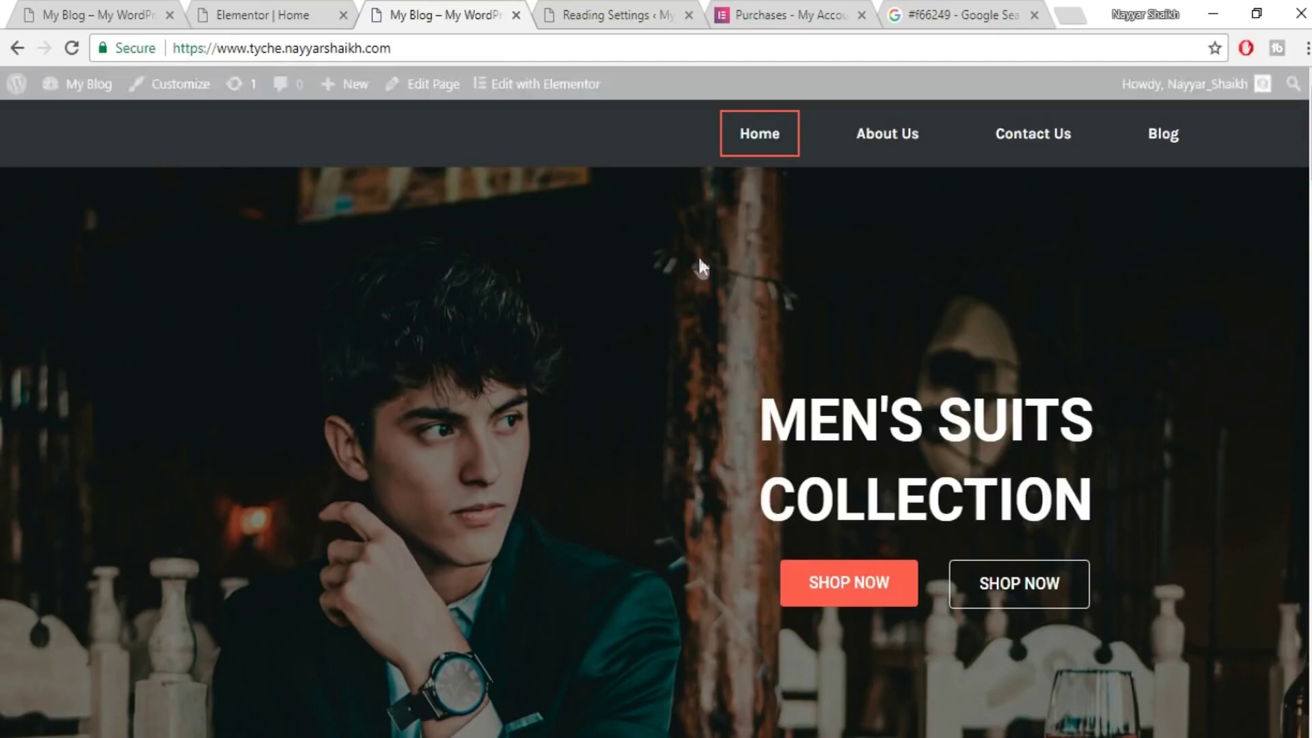
{"action": "scroll", "coordinate": [656, 410], "scroll_direction": "down", "scroll_amount": 20}
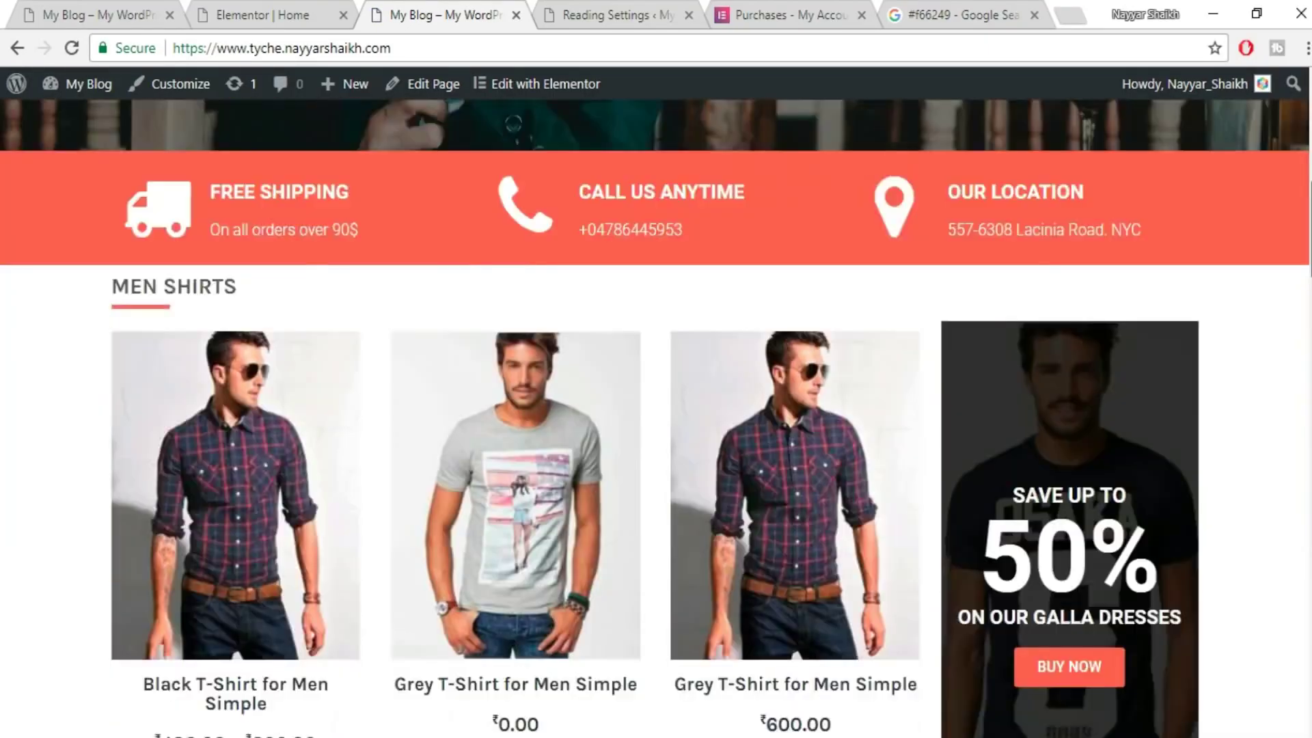
{"action": "scroll", "coordinate": [656, 409], "scroll_direction": "up", "scroll_amount": 20}
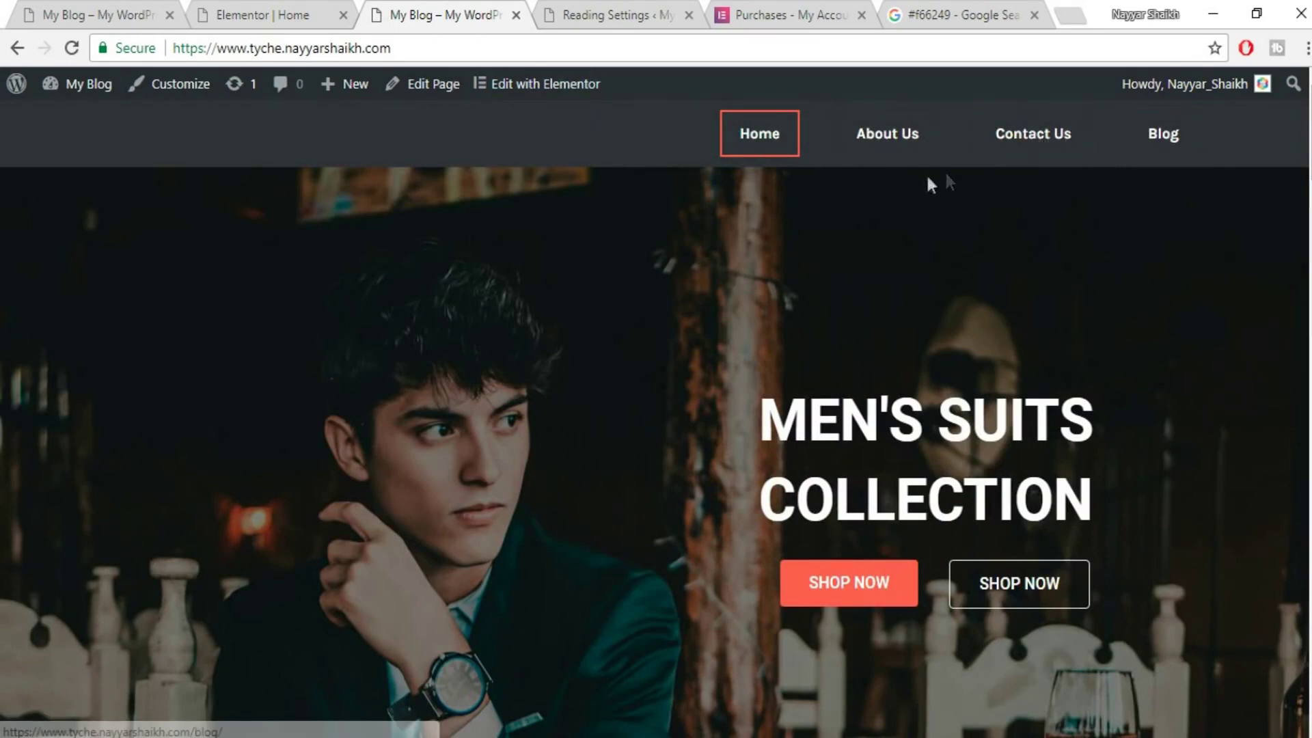
- Compare the Elementor editor tab with the live site, then switch to the other site tab
{"action": "left_click", "coordinate": [268, 4]}
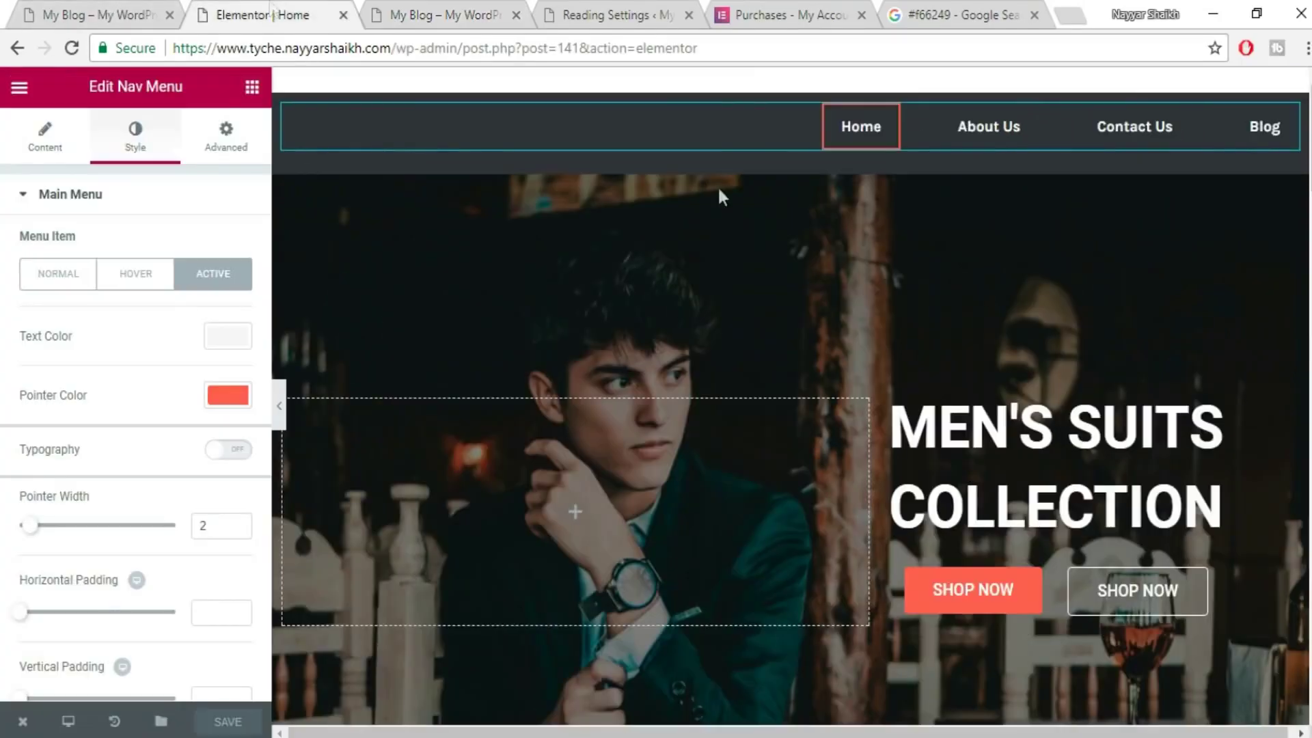
{"action": "left_click", "coordinate": [112, 4]}
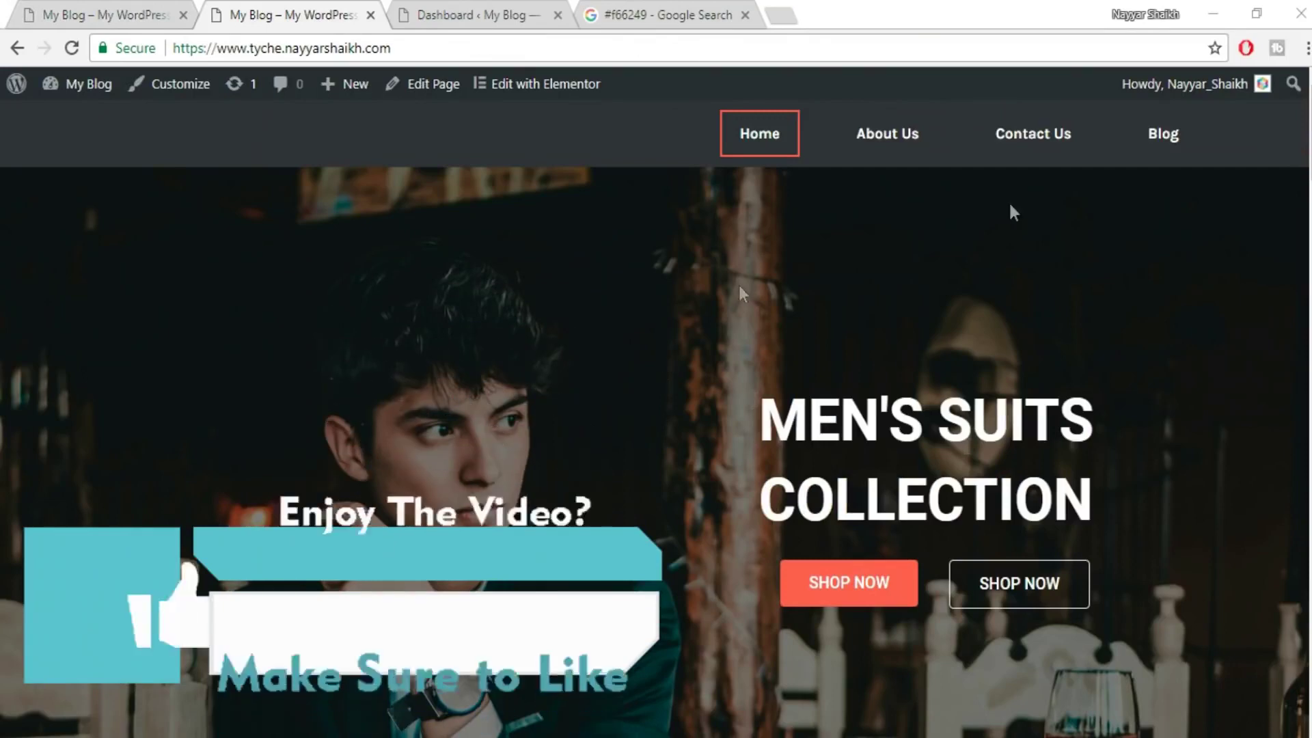
{"action": "left_click", "coordinate": [160, 15]}
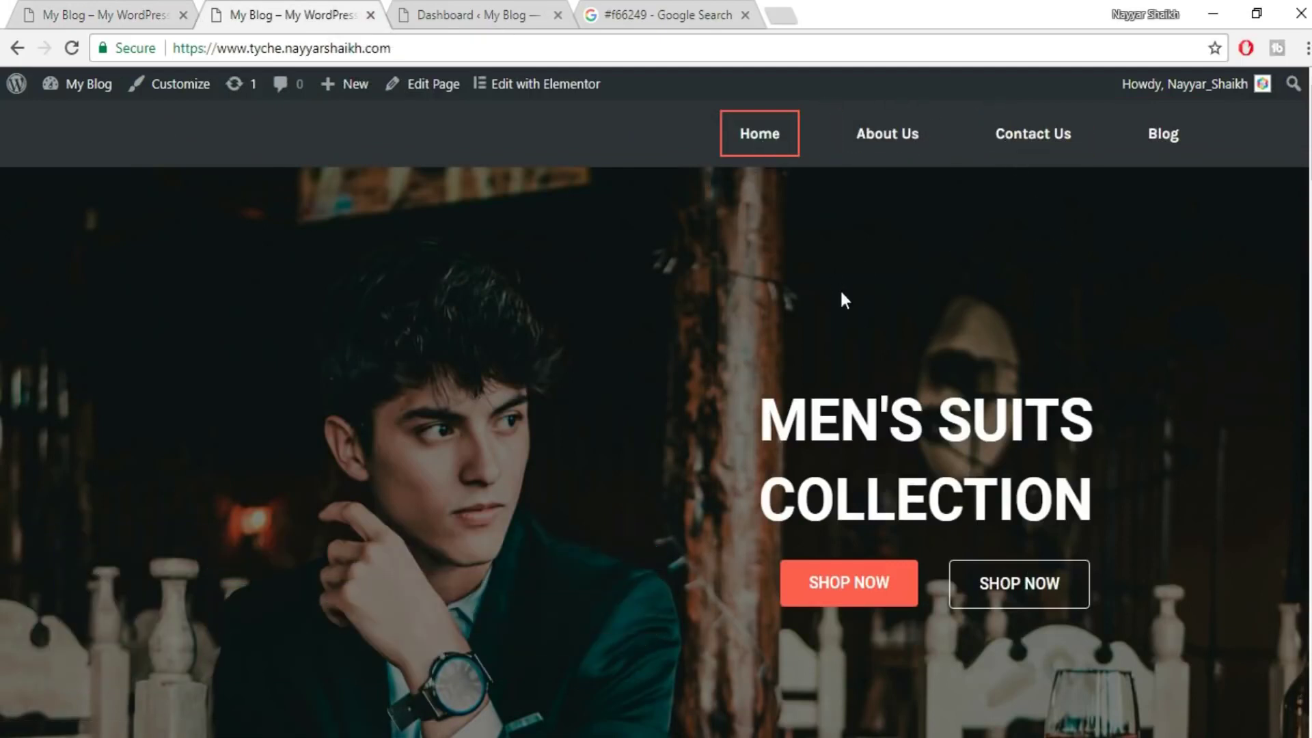
- Edit the Home front page, switch its template to Default Template, and click Update
{"action": "left_click", "coordinate": [447, 15]}
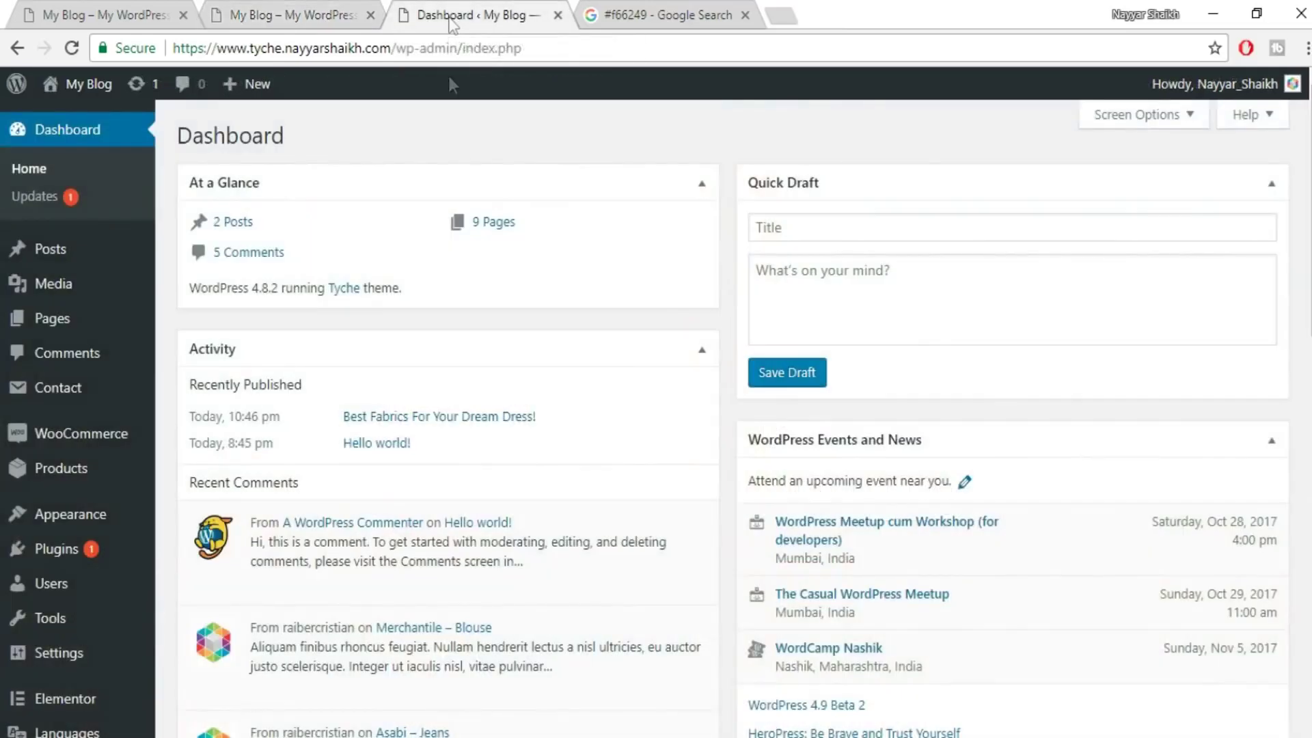
{"action": "mouse_move", "coordinate": [62, 326]}
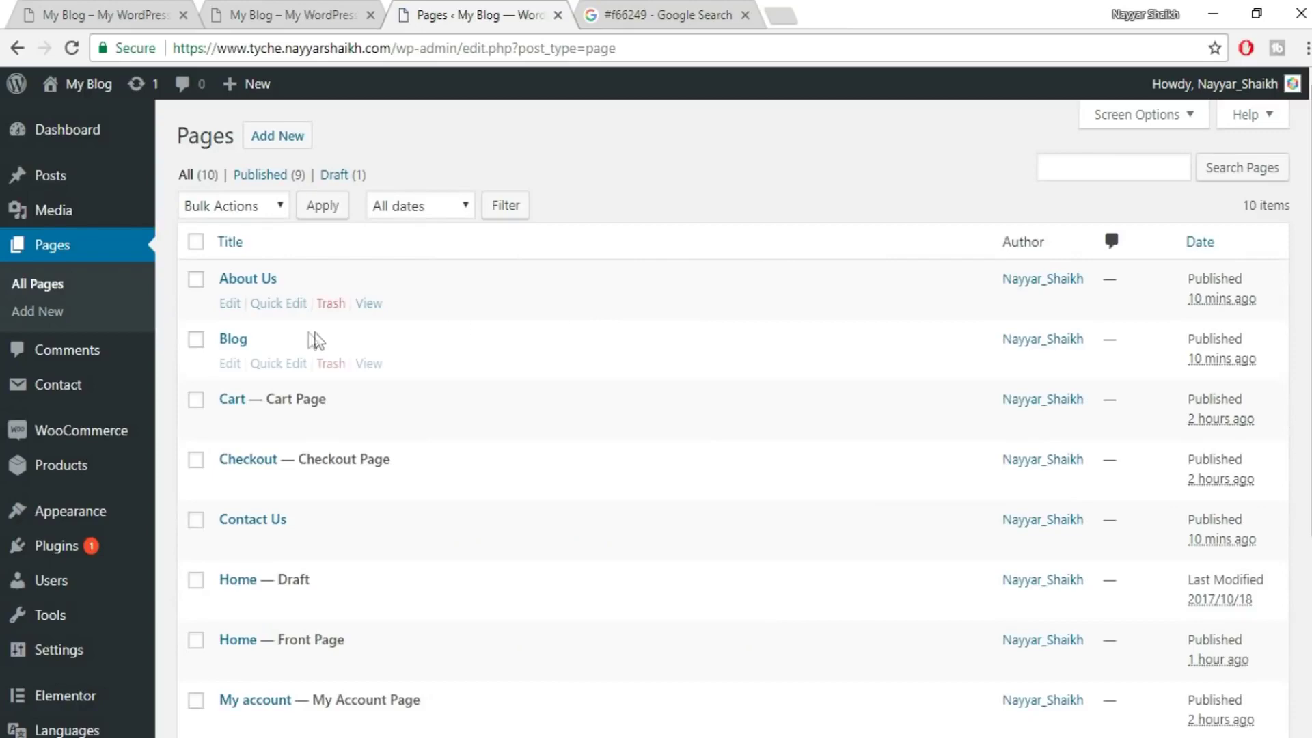
{"action": "scroll", "coordinate": [358, 456], "scroll_direction": "down", "scroll_amount": 4}
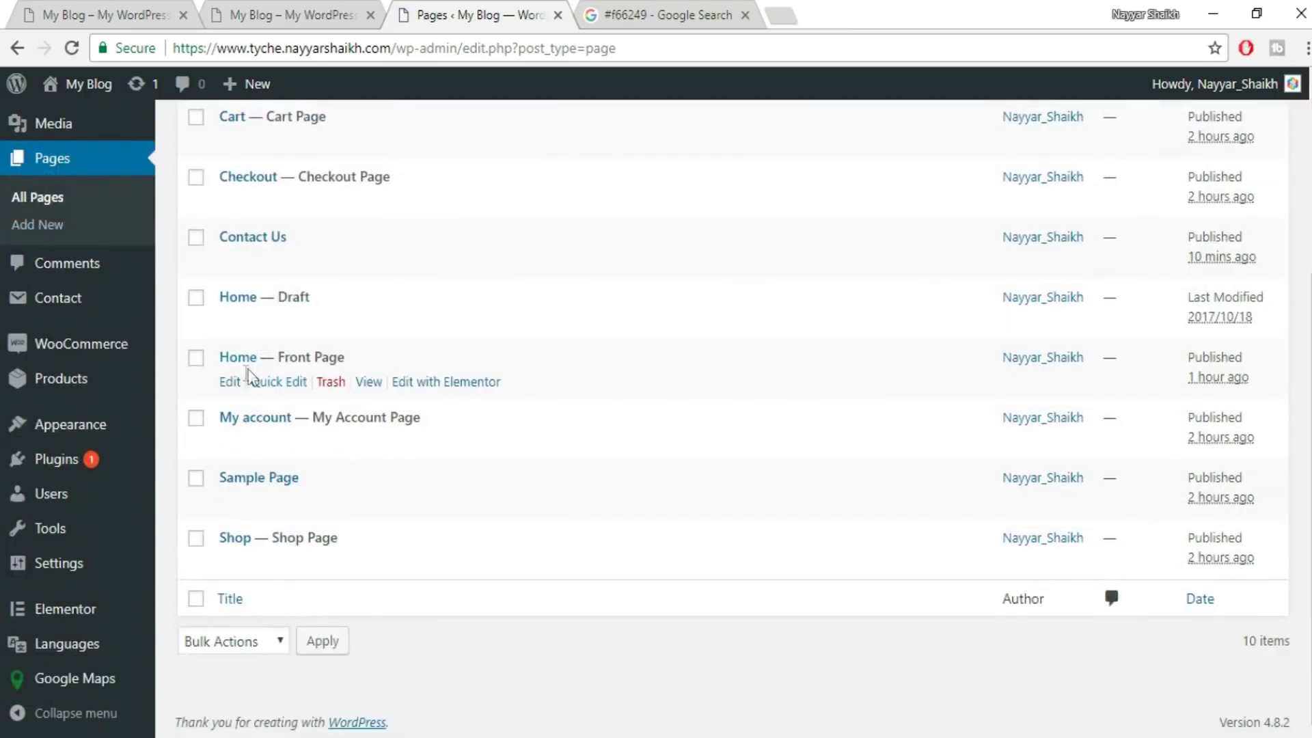
{"action": "left_click_drag", "start_coordinate": [345, 357], "coordinate": [272, 352]}
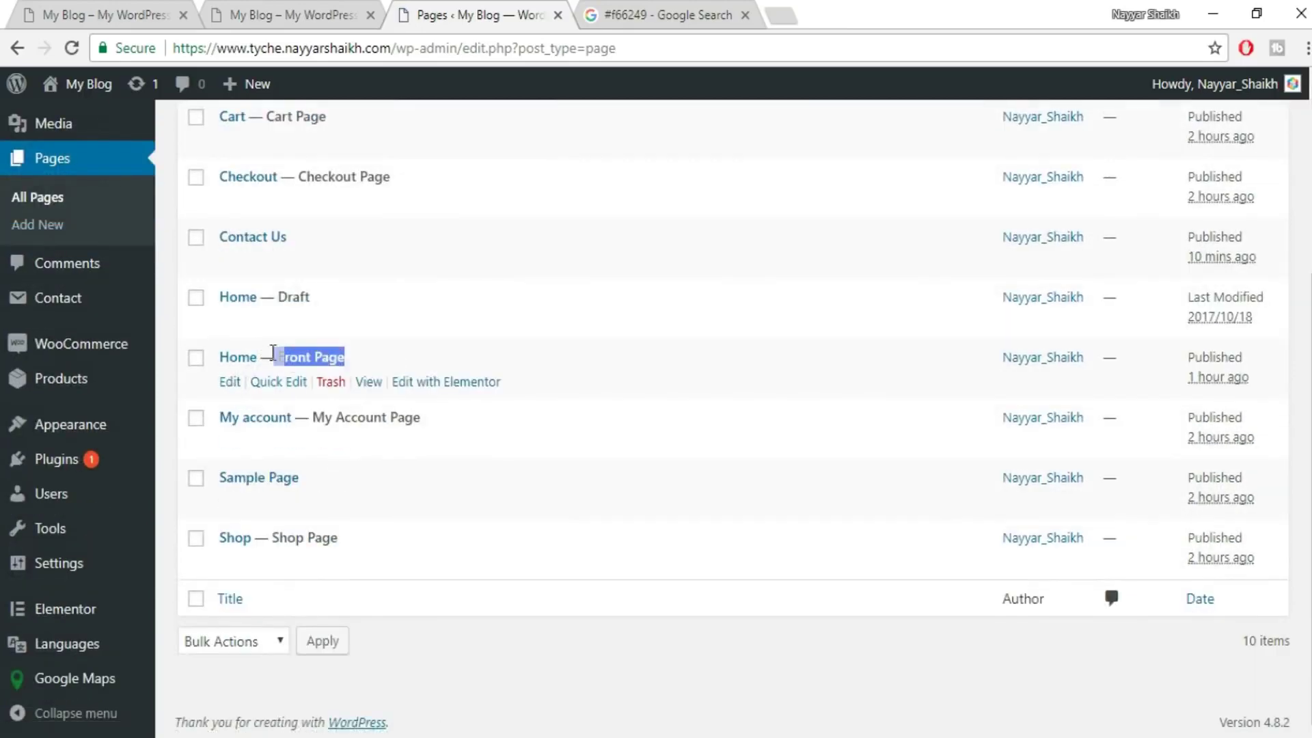
{"action": "left_click", "coordinate": [231, 388]}
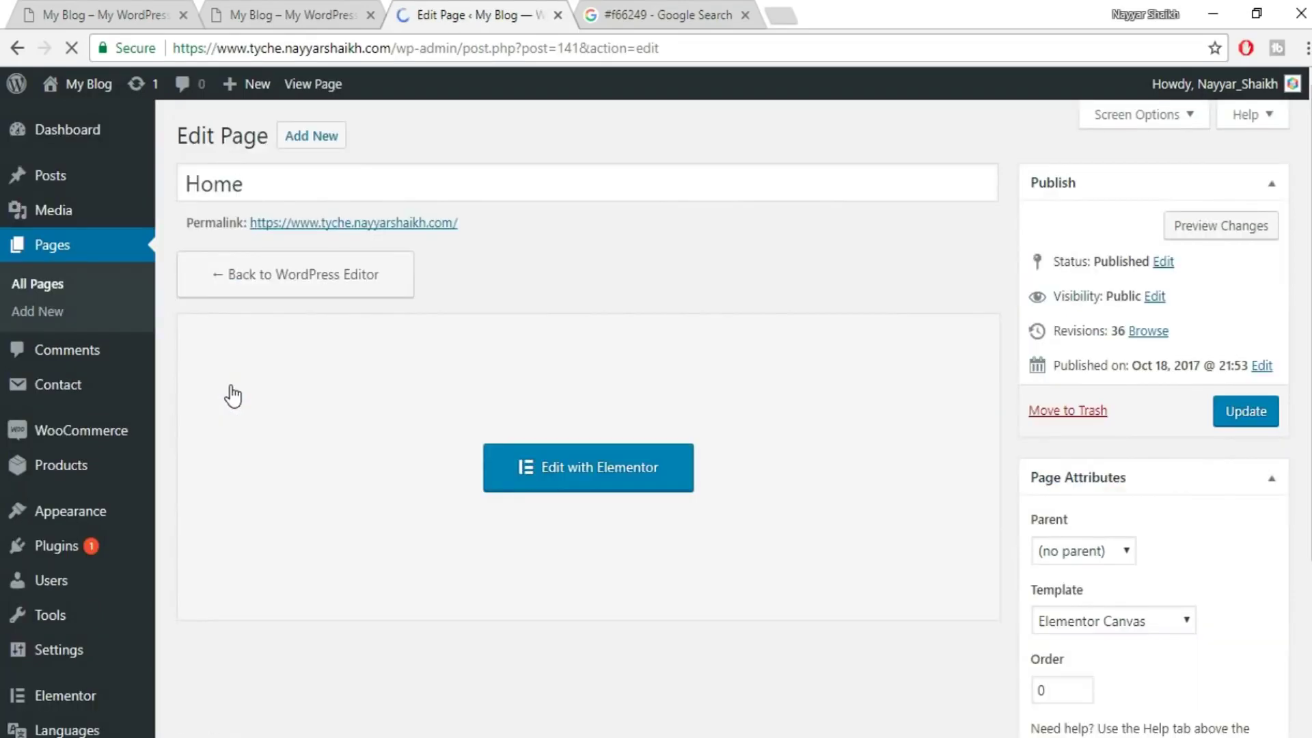
{"action": "scroll", "coordinate": [1295, 532], "scroll_direction": "down", "scroll_amount": 3}
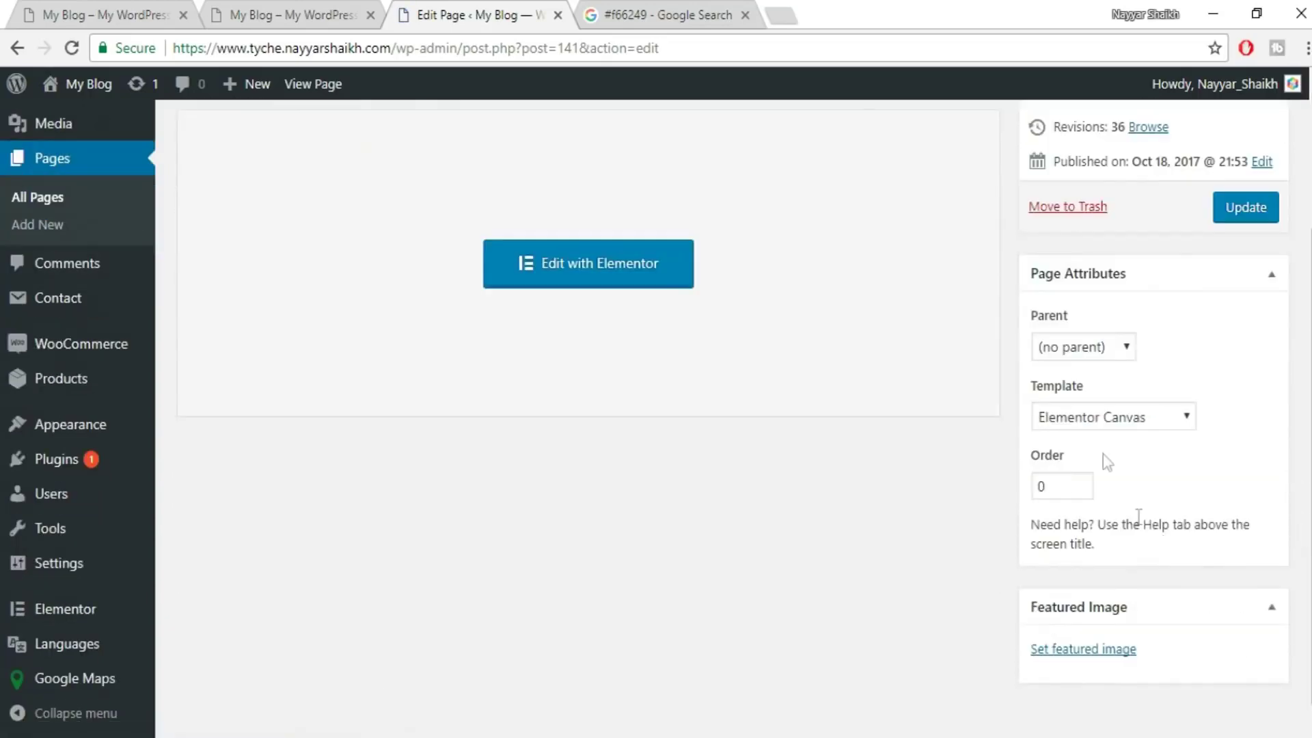
{"action": "left_click", "coordinate": [1109, 418]}
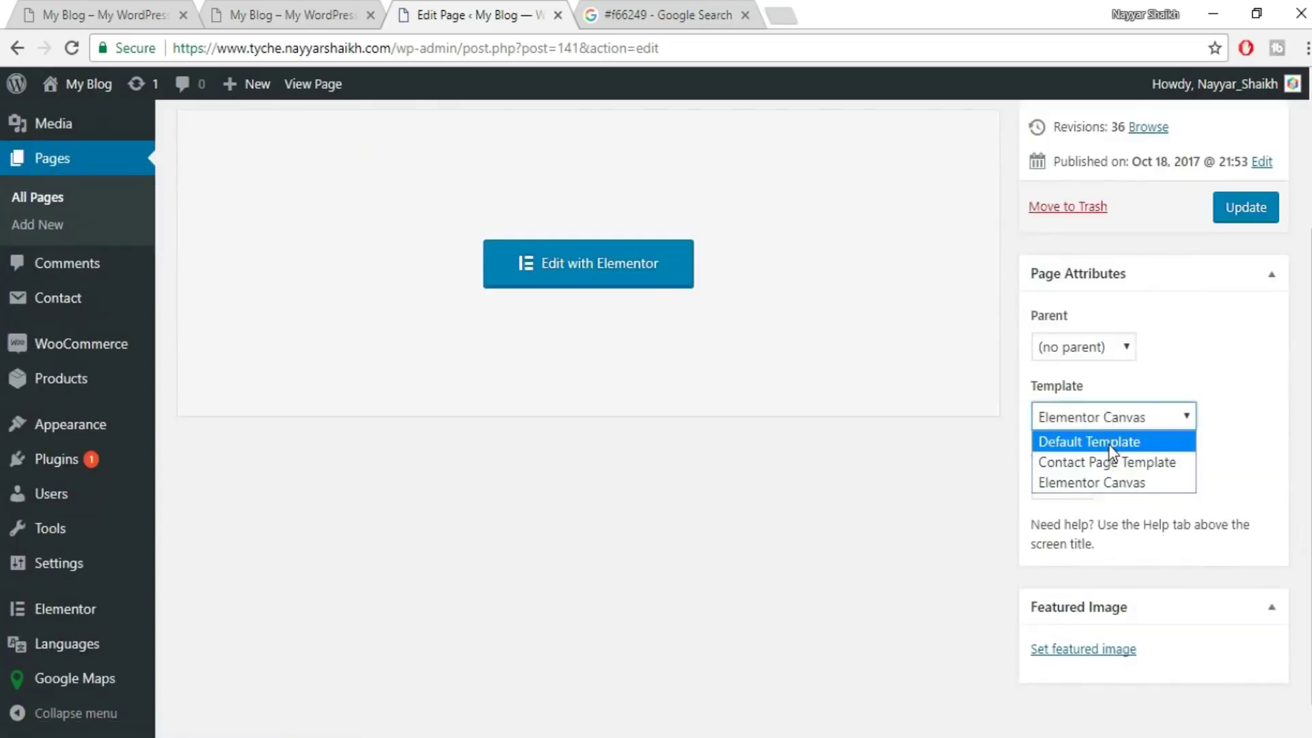
{"action": "left_click", "coordinate": [1110, 440]}
{"action": "left_click", "coordinate": [1243, 212]}
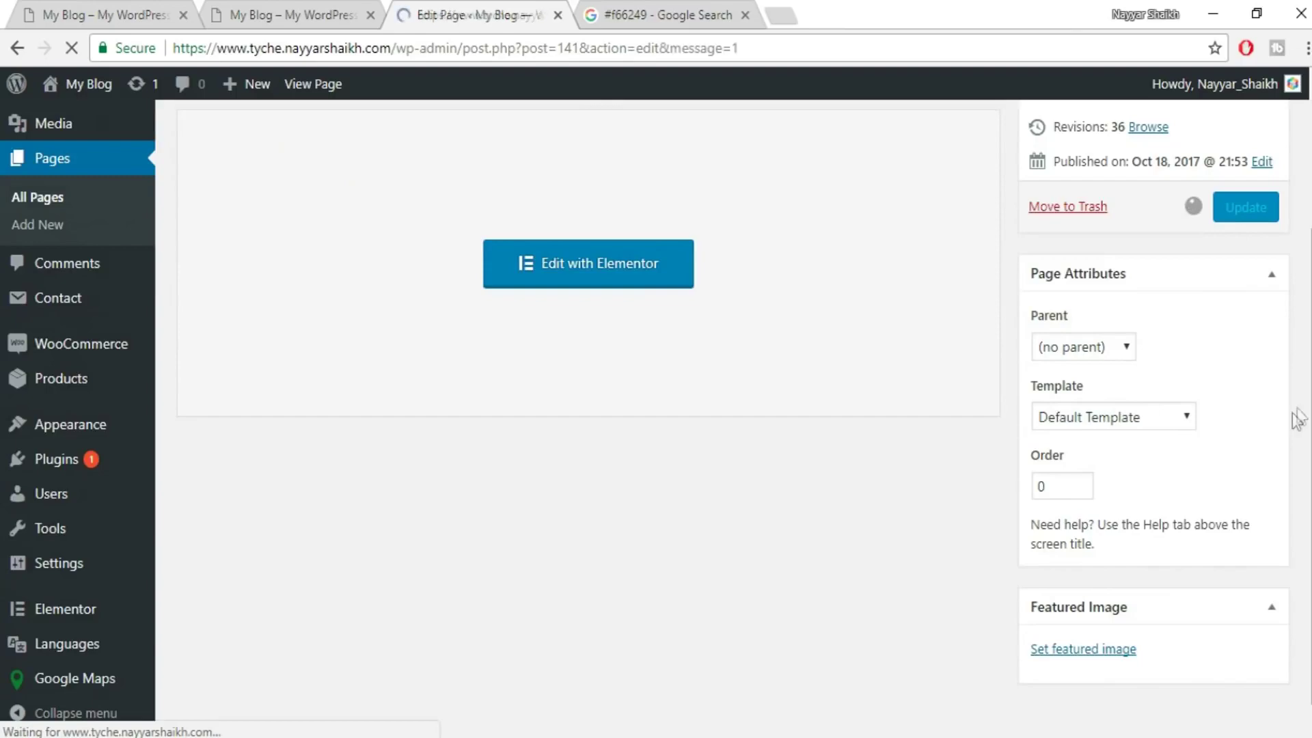
{"action": "left_click", "coordinate": [287, 14]}
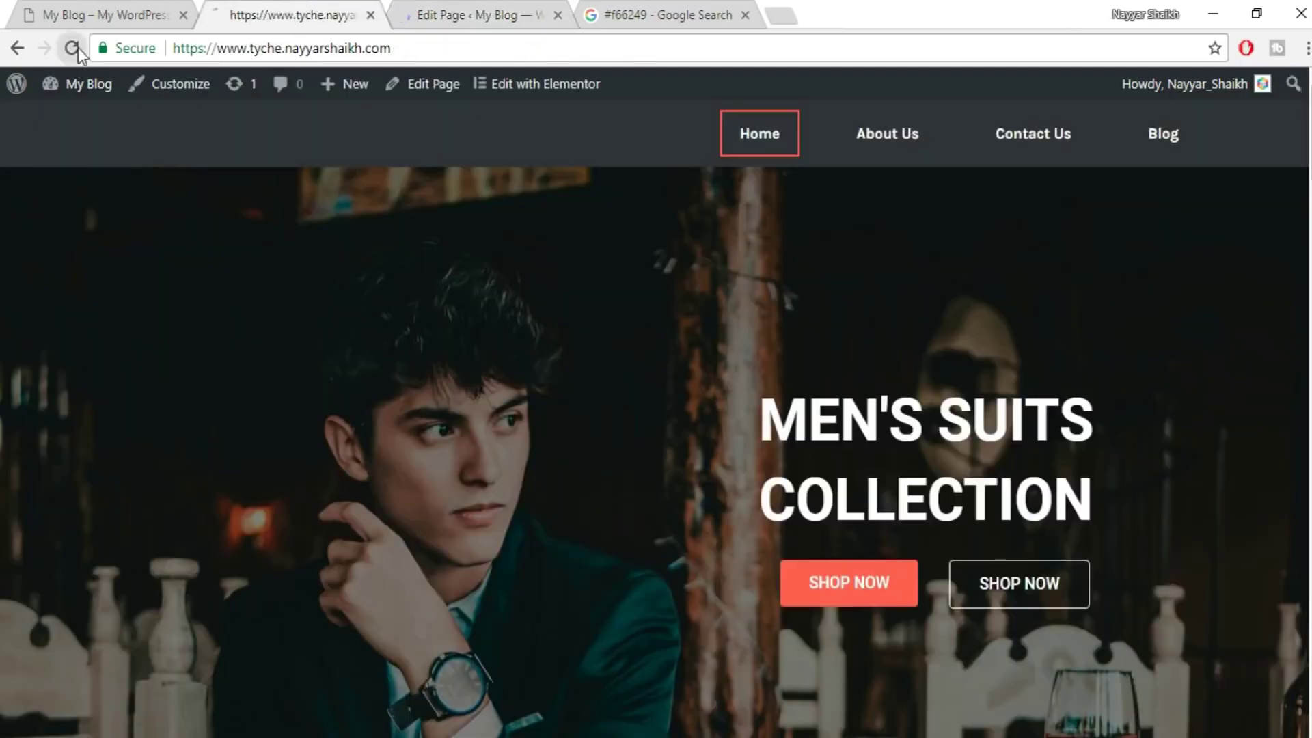
- Reload the home page and scroll through the theme header, autumn banner and product sections
{"action": "left_click", "coordinate": [72, 48]}
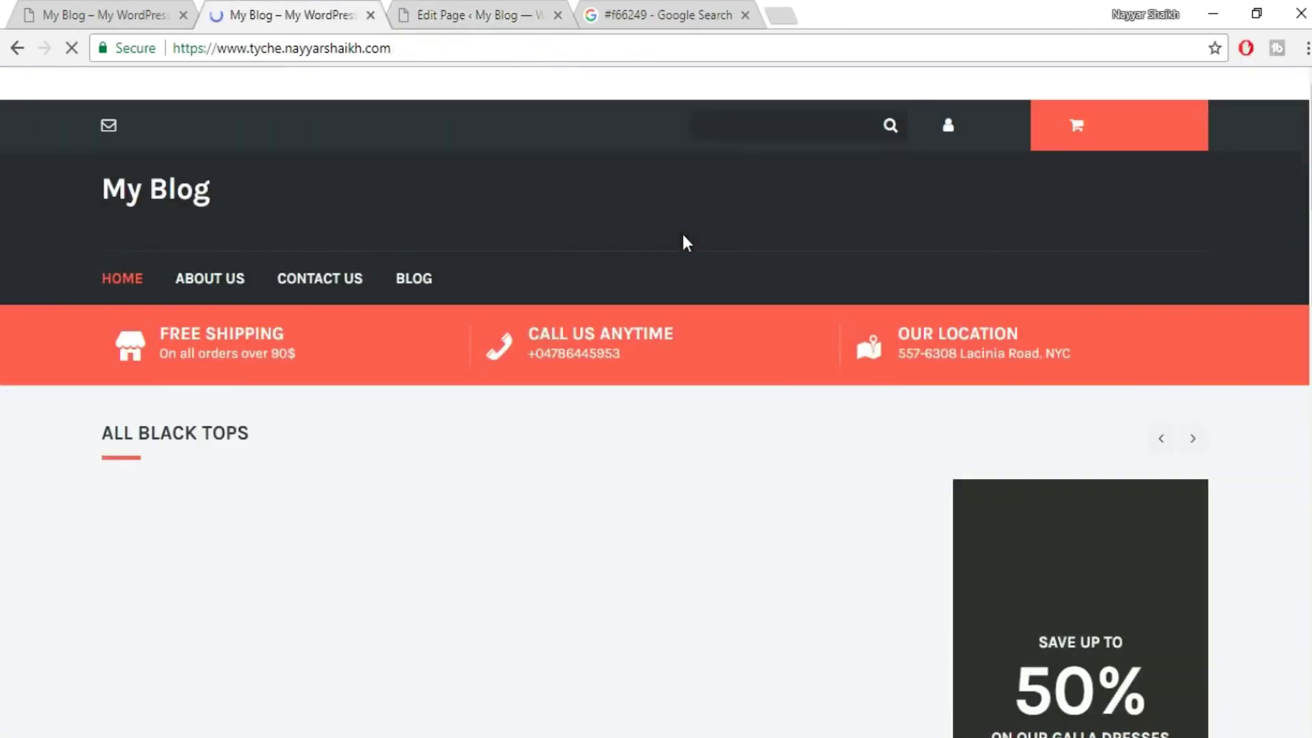
{"action": "scroll", "coordinate": [588, 345], "scroll_direction": "down", "scroll_amount": 10}
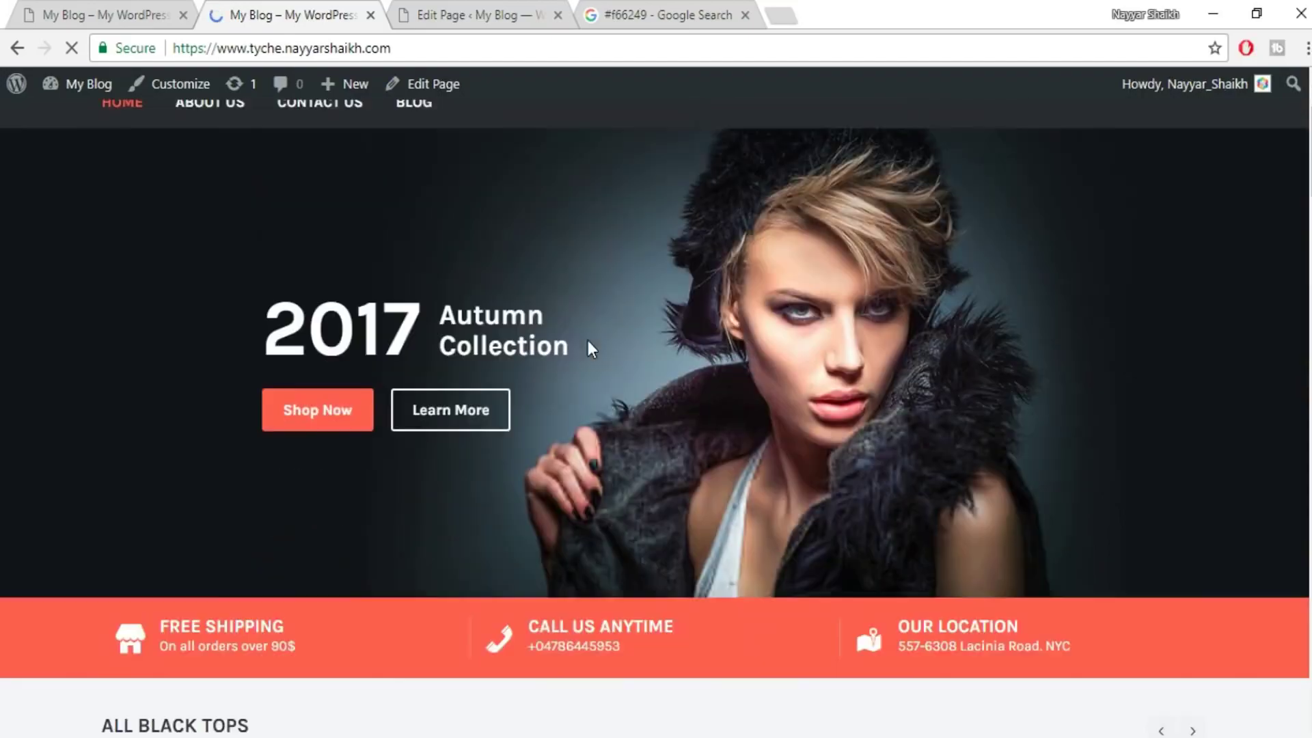
{"action": "scroll", "coordinate": [776, 385], "scroll_direction": "down", "scroll_amount": 15}
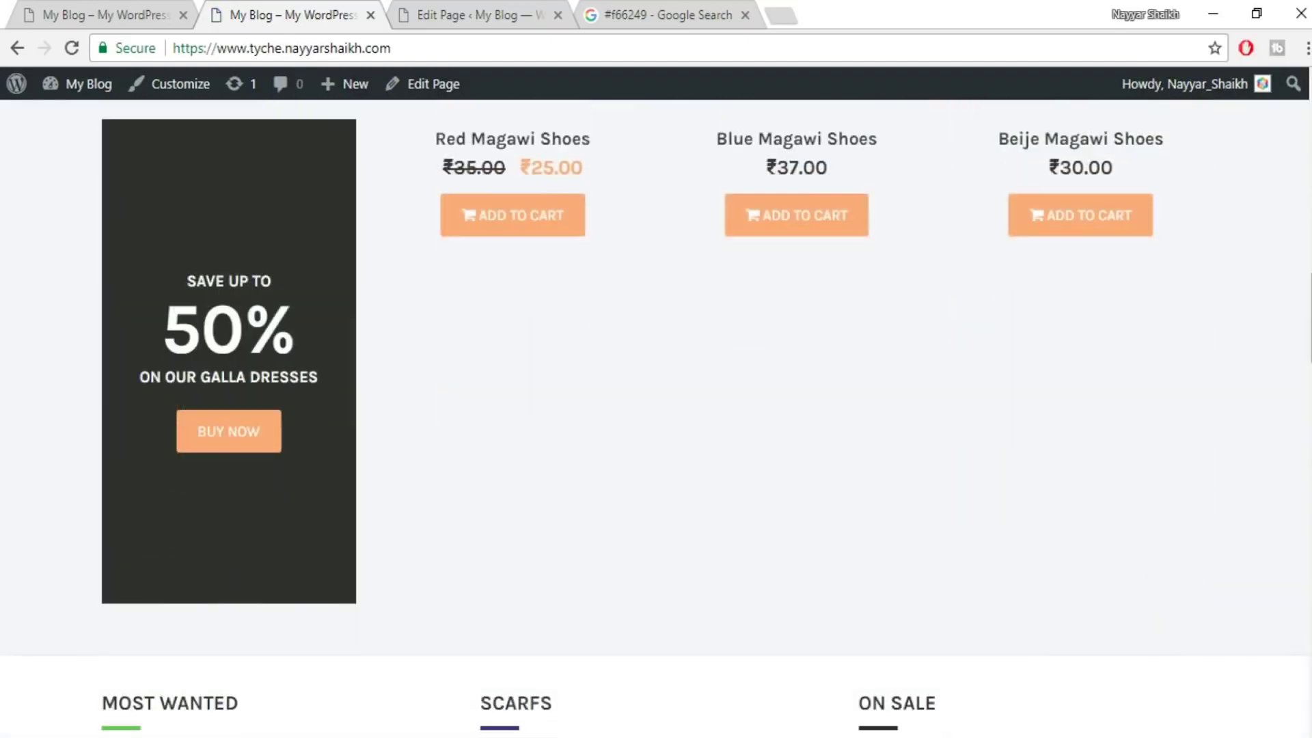
{"action": "scroll", "coordinate": [656, 416], "scroll_direction": "down", "scroll_amount": 3}
{"action": "scroll", "coordinate": [656, 417], "scroll_direction": "up", "scroll_amount": 12}
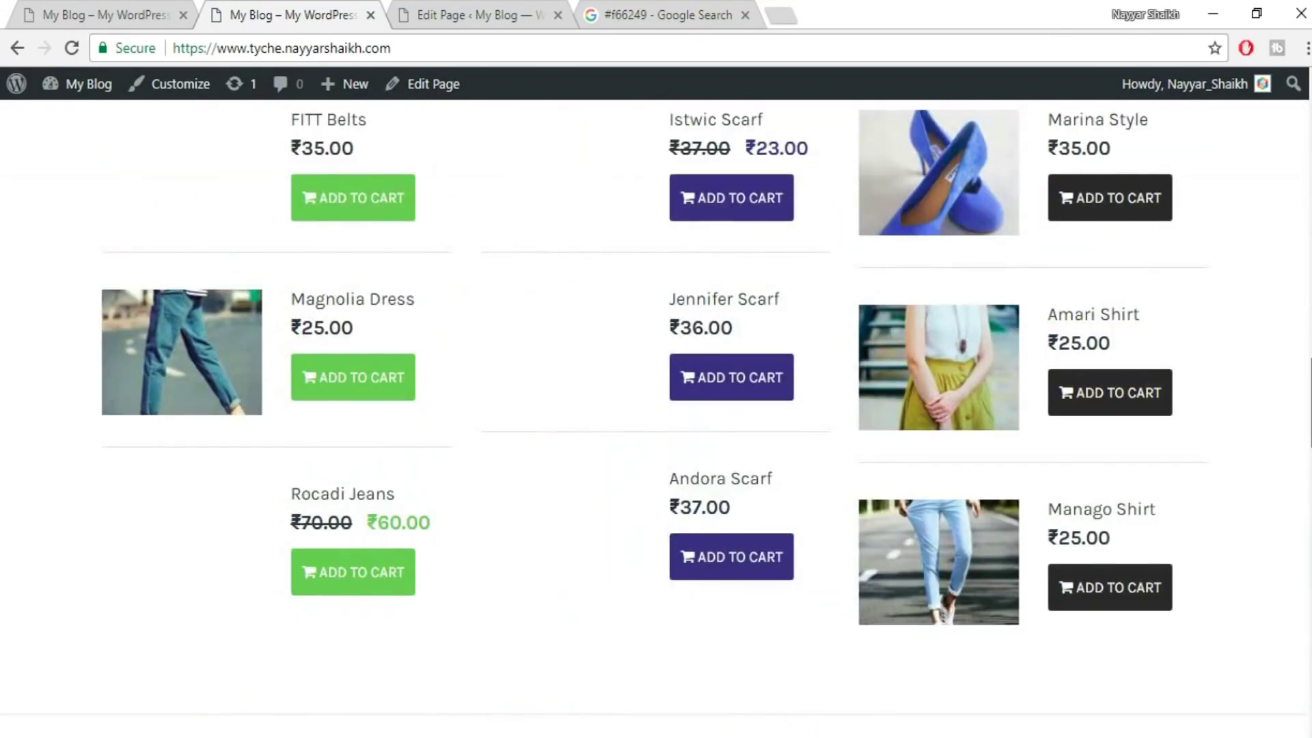
{"action": "scroll", "coordinate": [656, 417], "scroll_direction": "up", "scroll_amount": 15}
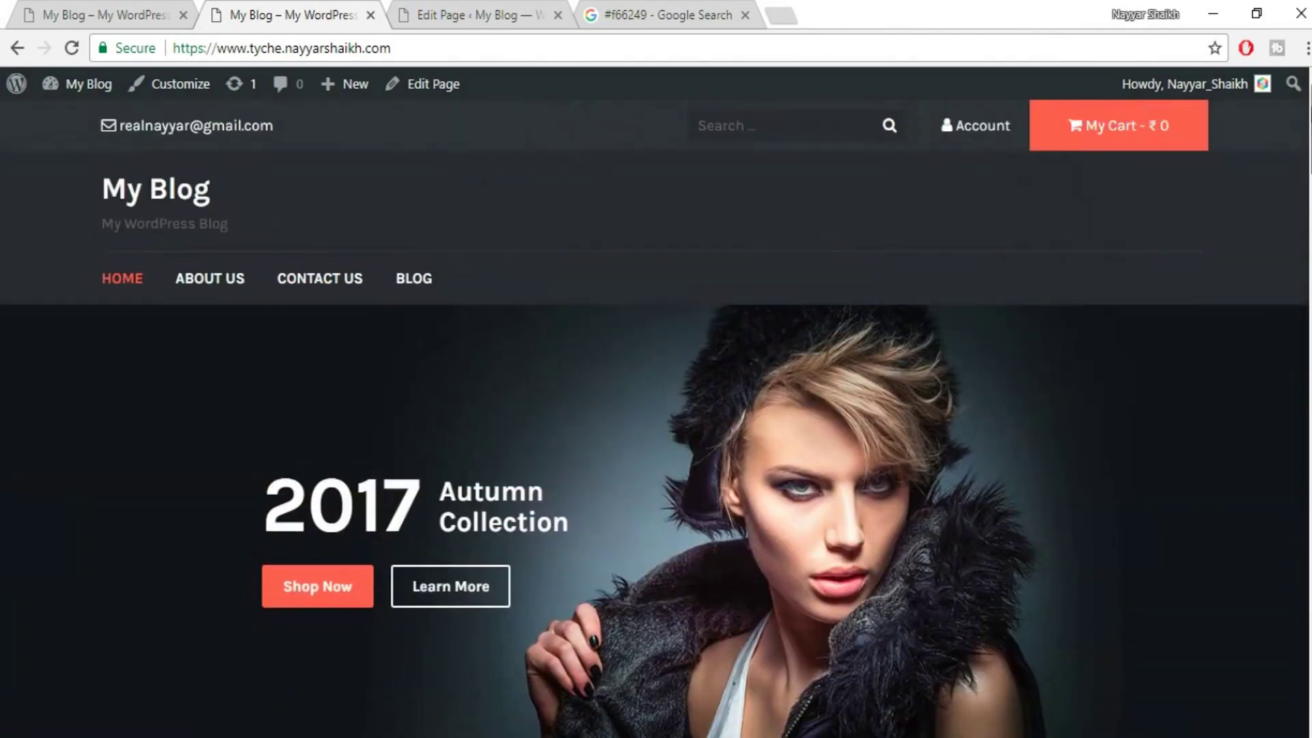
{"action": "scroll", "coordinate": [656, 416], "scroll_direction": "down", "scroll_amount": 18}
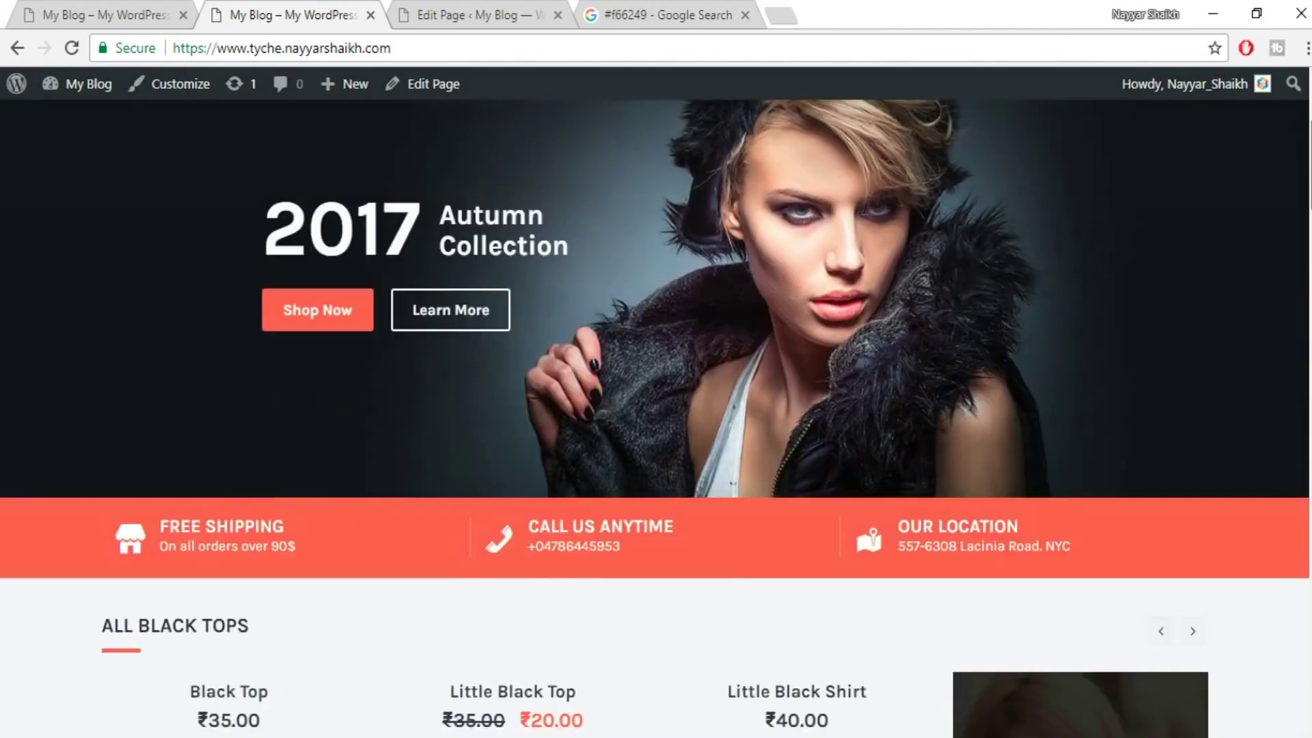
{"action": "scroll", "coordinate": [656, 416], "scroll_direction": "down", "scroll_amount": 10}
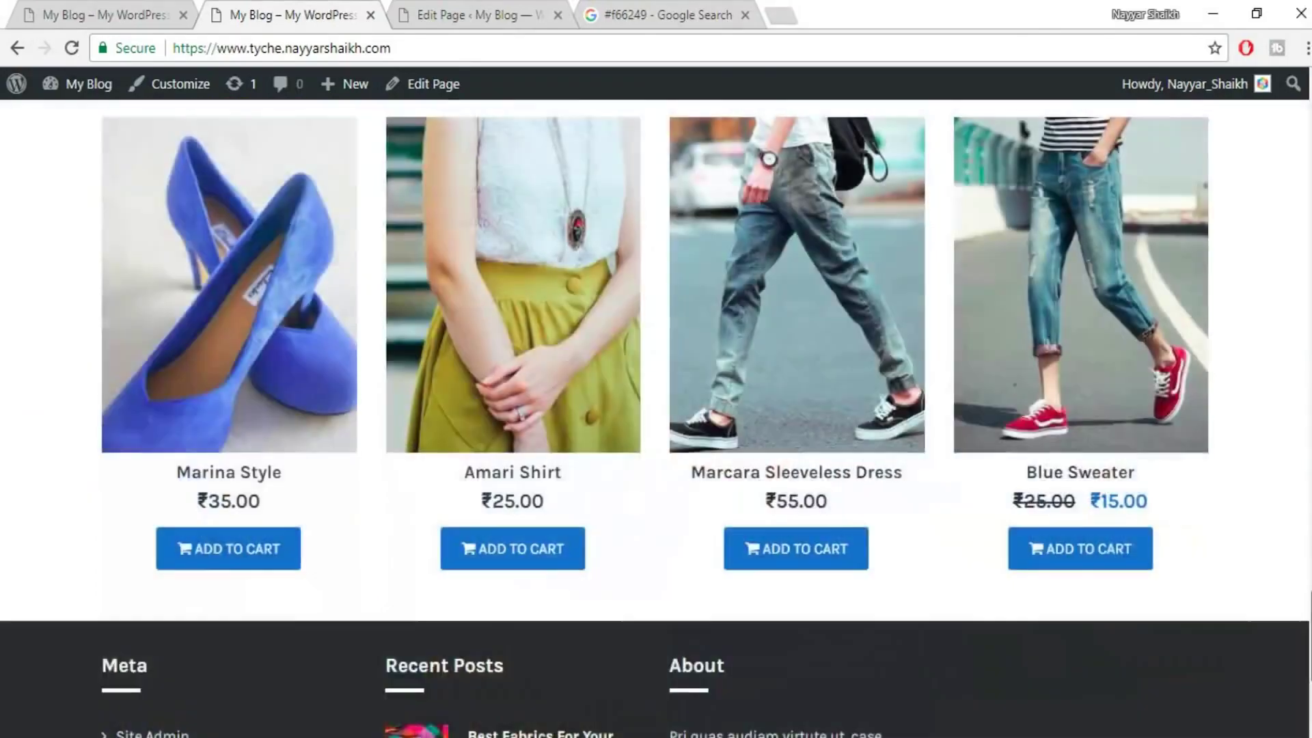
{"action": "scroll", "coordinate": [656, 417], "scroll_direction": "up", "scroll_amount": 20}
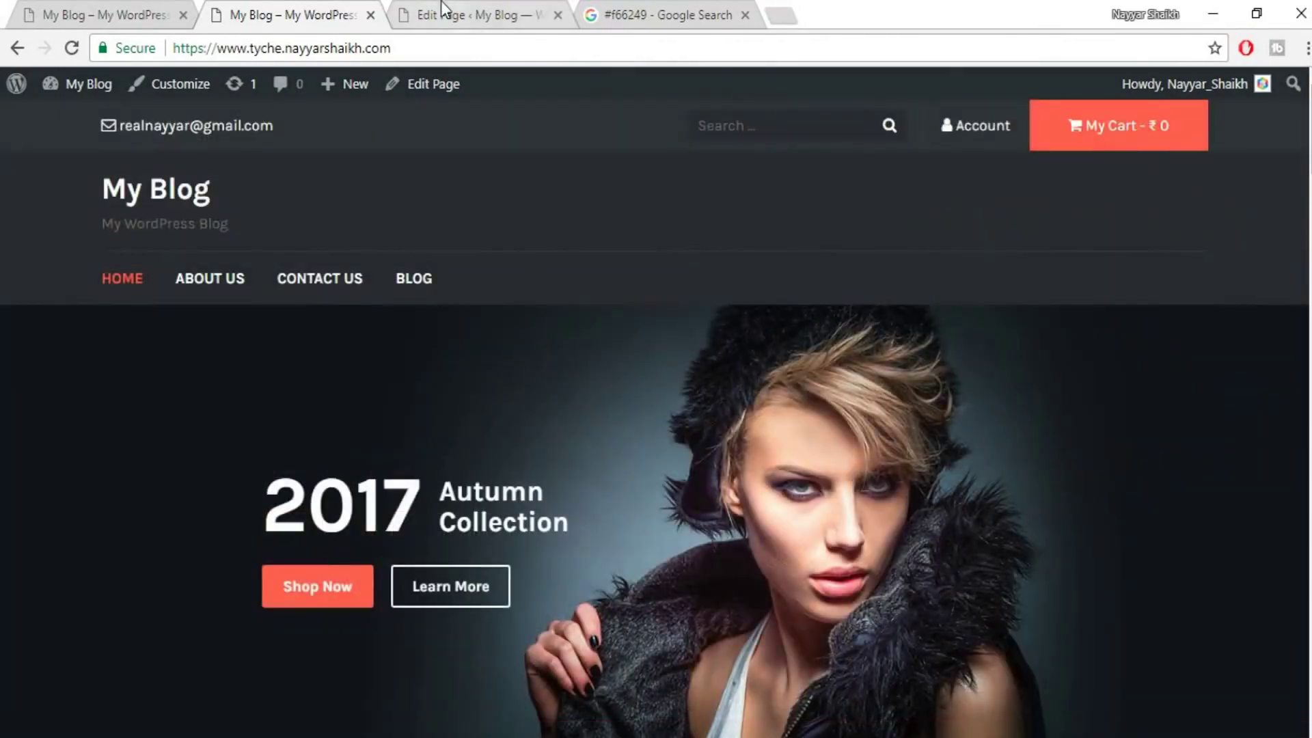
- Check the Home page's edit screen, then open the Widgets settings in a new tab
{"action": "left_click", "coordinate": [443, 13]}
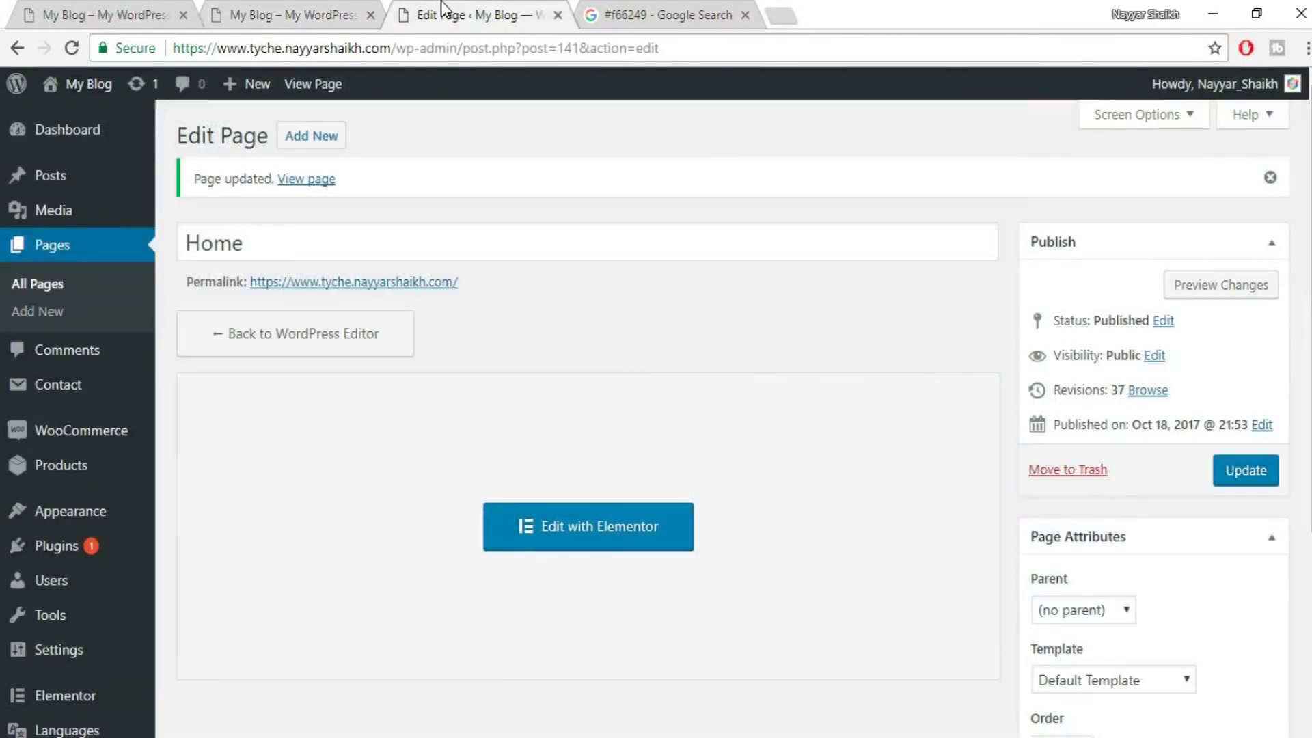
{"action": "left_click", "coordinate": [291, 17]}
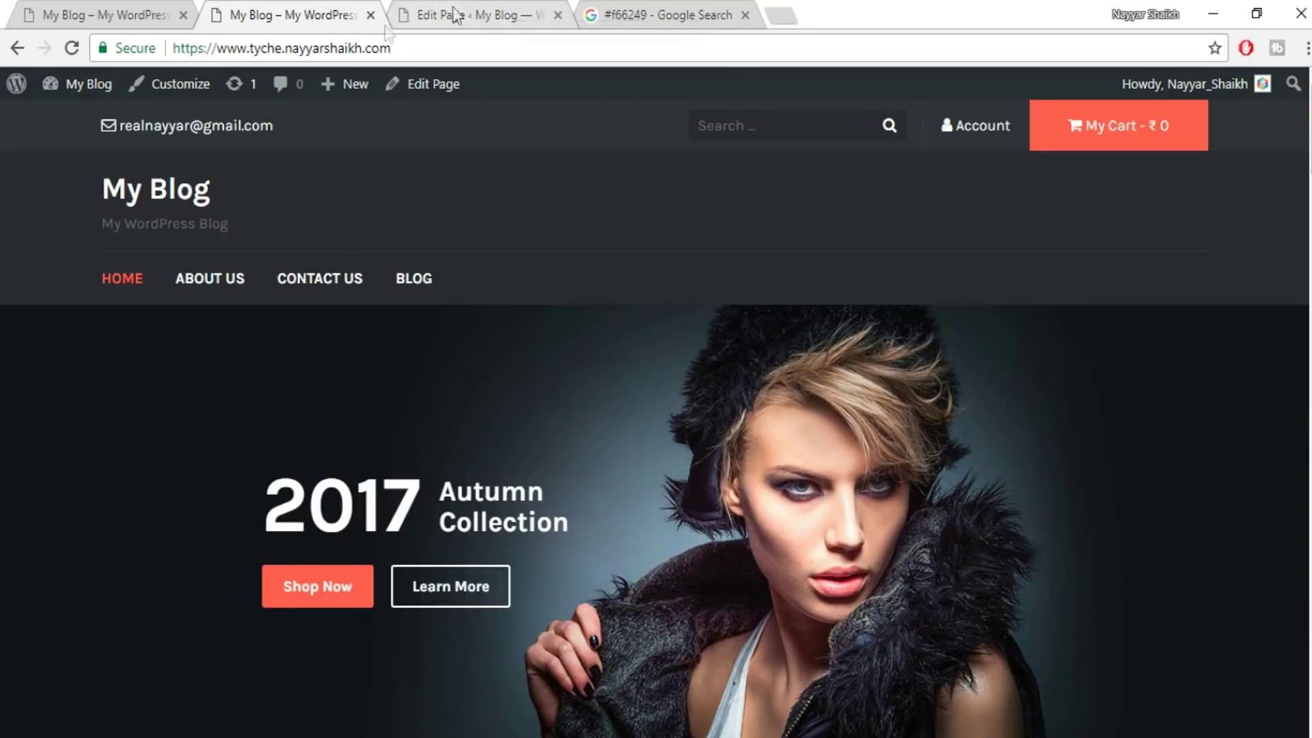
{"action": "mouse_move", "coordinate": [81, 92]}
{"action": "right_click", "coordinate": [70, 186]}
{"action": "left_click", "coordinate": [103, 194]}
- Expand Content Widget Area #1 and open its ALL BLACK TOPS and HIGH HEEL SHOES widgets
{"action": "left_click", "coordinate": [484, 13]}
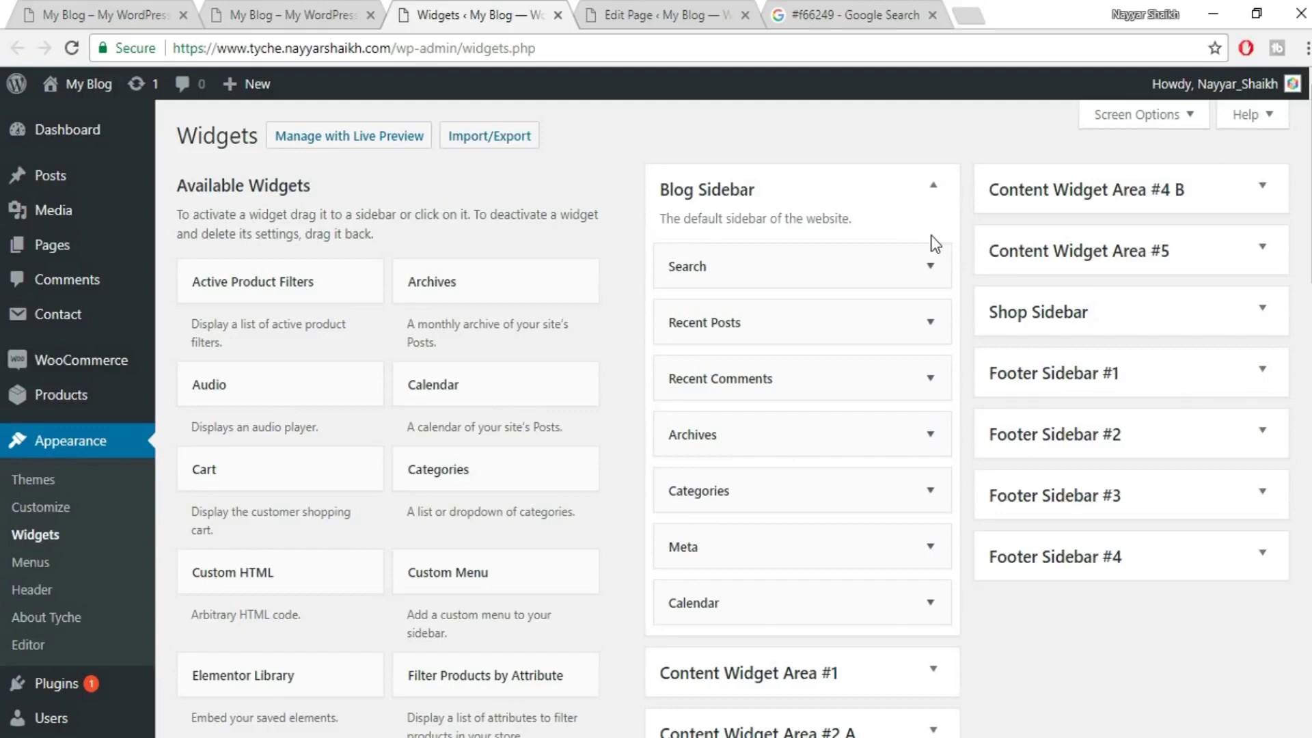
{"action": "scroll", "coordinate": [932, 241], "scroll_direction": "down", "scroll_amount": 5}
{"action": "scroll", "coordinate": [773, 388], "scroll_direction": "down", "scroll_amount": 3}
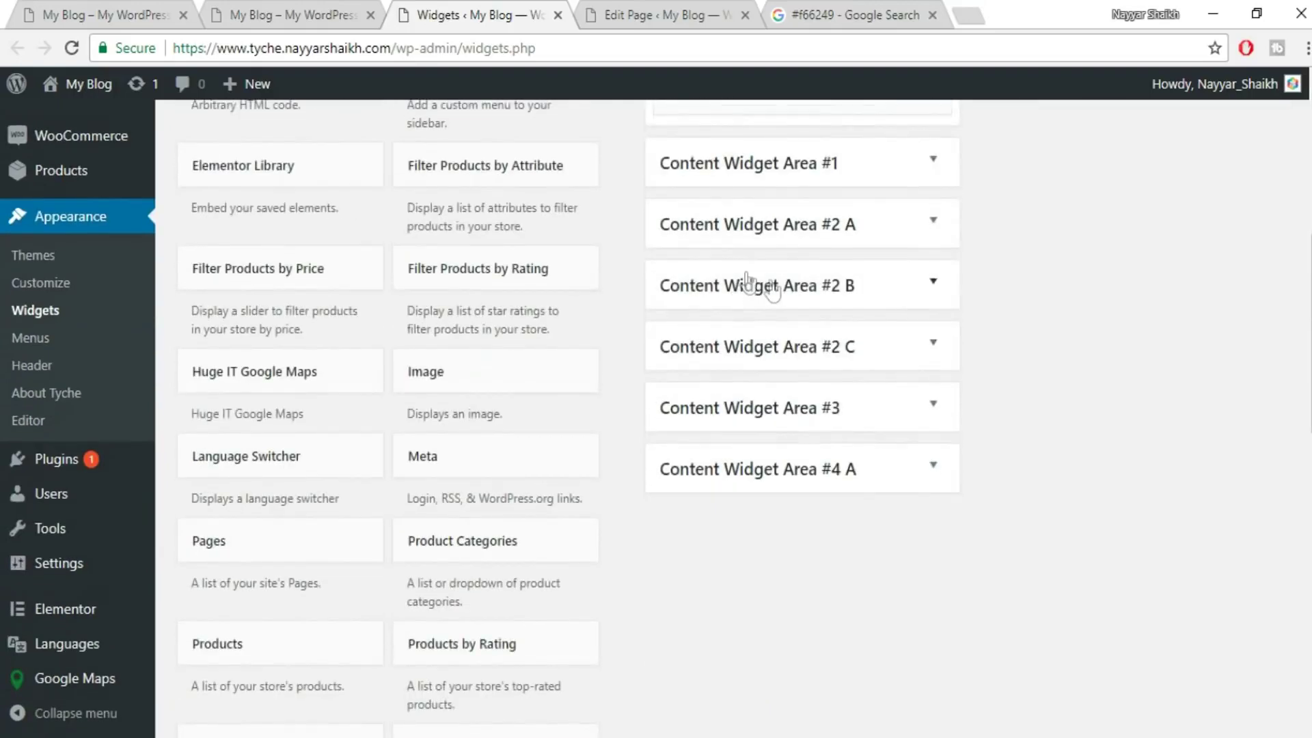
{"action": "left_click", "coordinate": [931, 164]}
{"action": "left_click", "coordinate": [930, 260]}
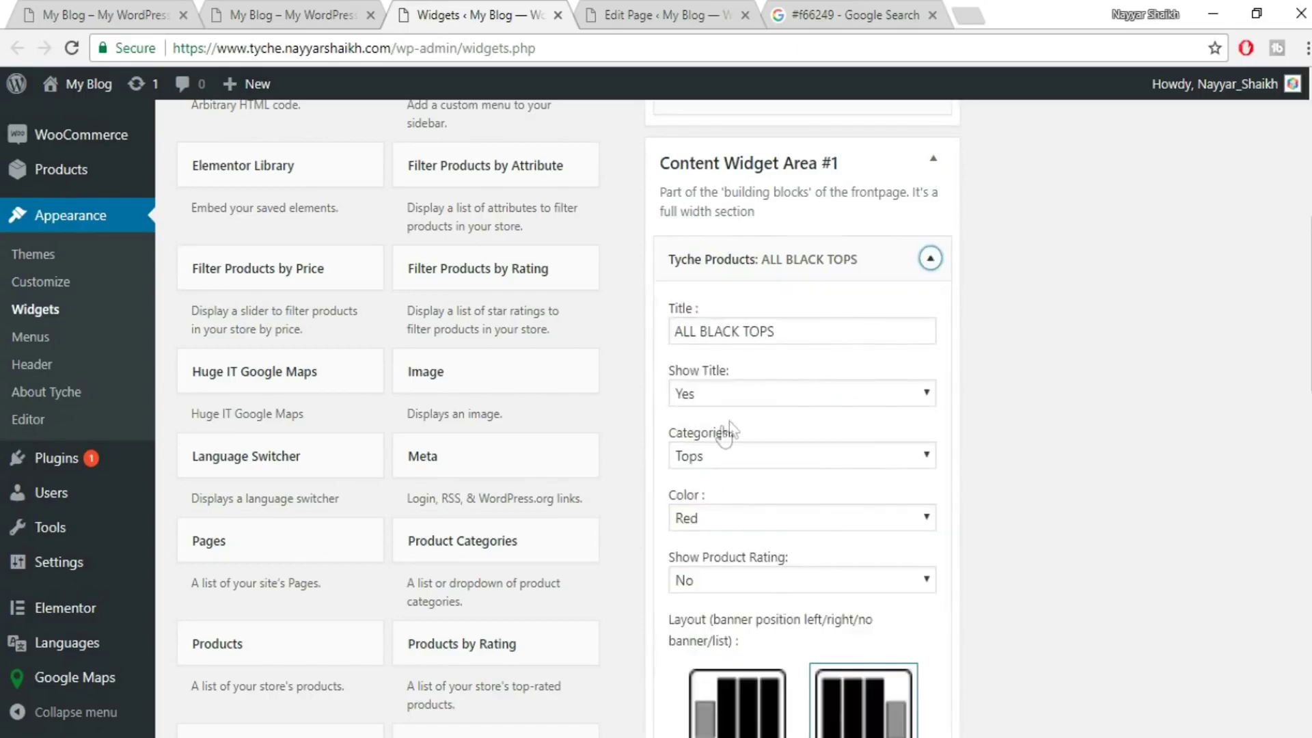
{"action": "scroll", "coordinate": [773, 654], "scroll_direction": "down", "scroll_amount": 13}
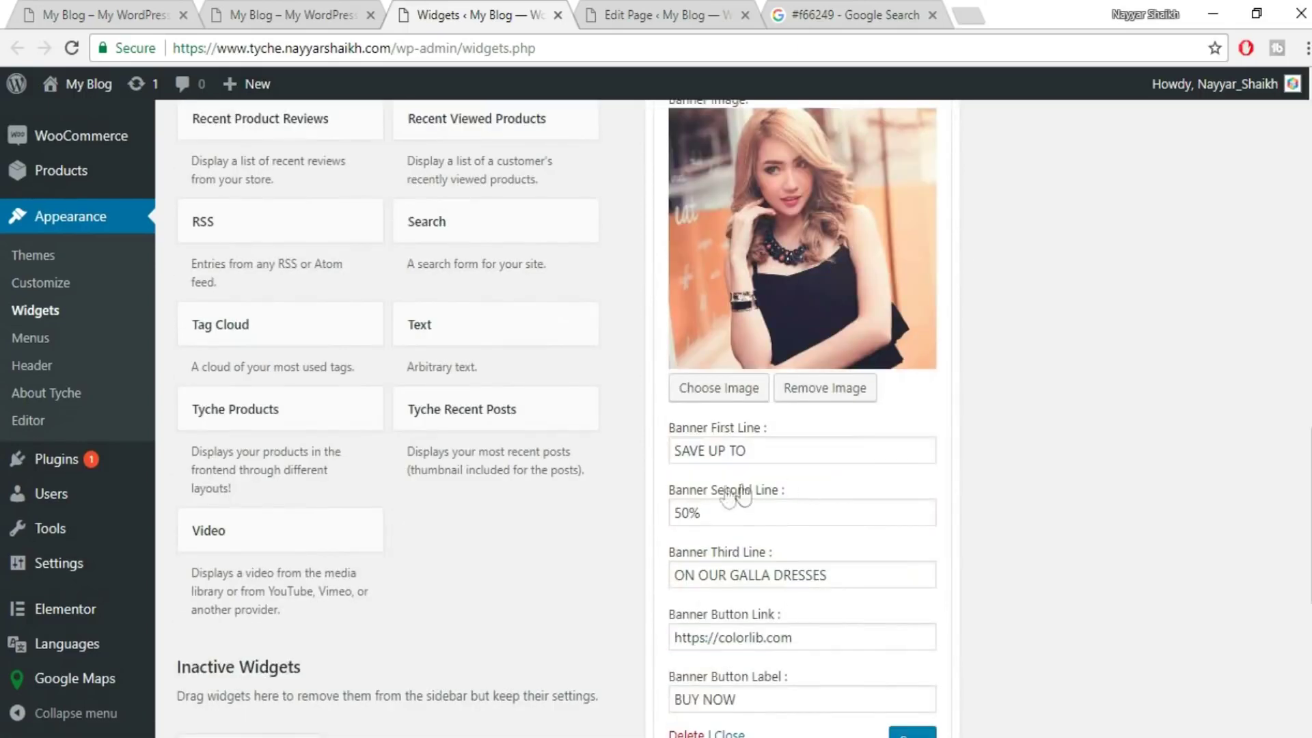
{"action": "scroll", "coordinate": [787, 480], "scroll_direction": "down", "scroll_amount": 2}
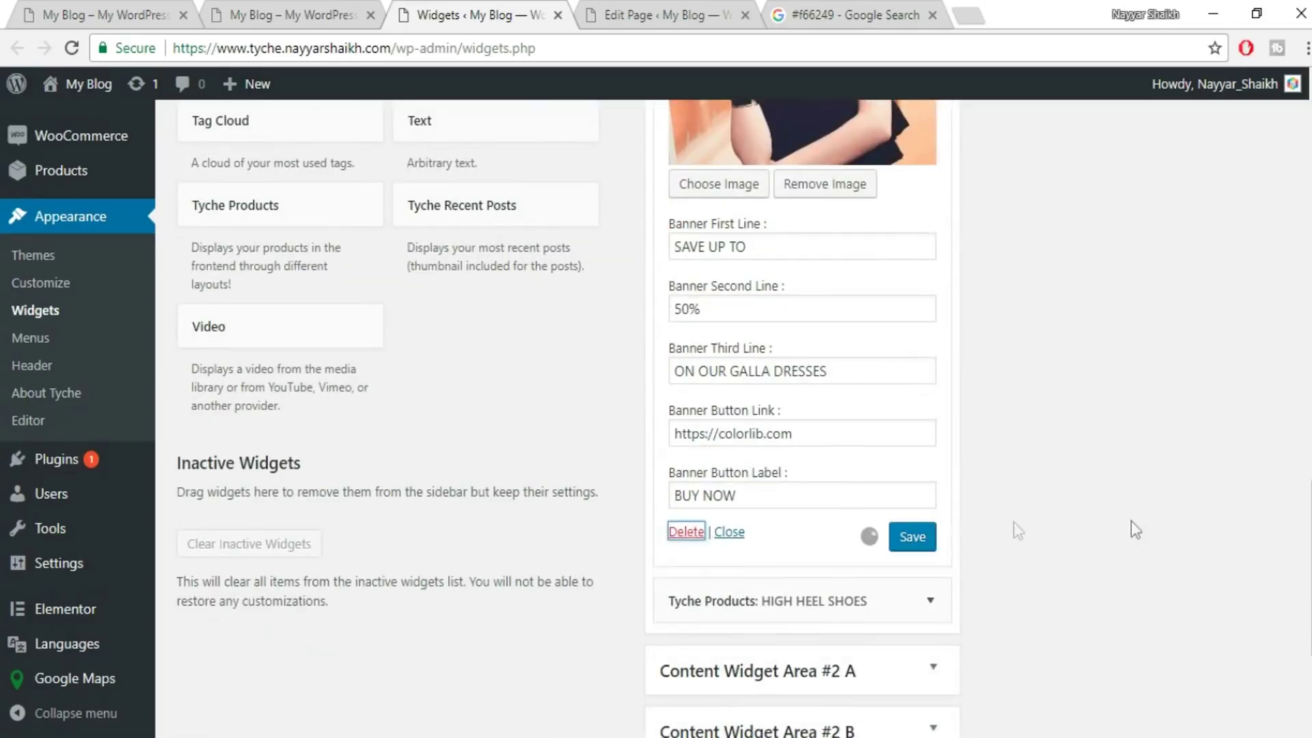
{"action": "scroll", "coordinate": [1130, 521], "scroll_direction": "up", "scroll_amount": 15}
{"action": "left_click", "coordinate": [926, 288]}
{"action": "scroll", "coordinate": [916, 302], "scroll_direction": "down", "scroll_amount": 9}
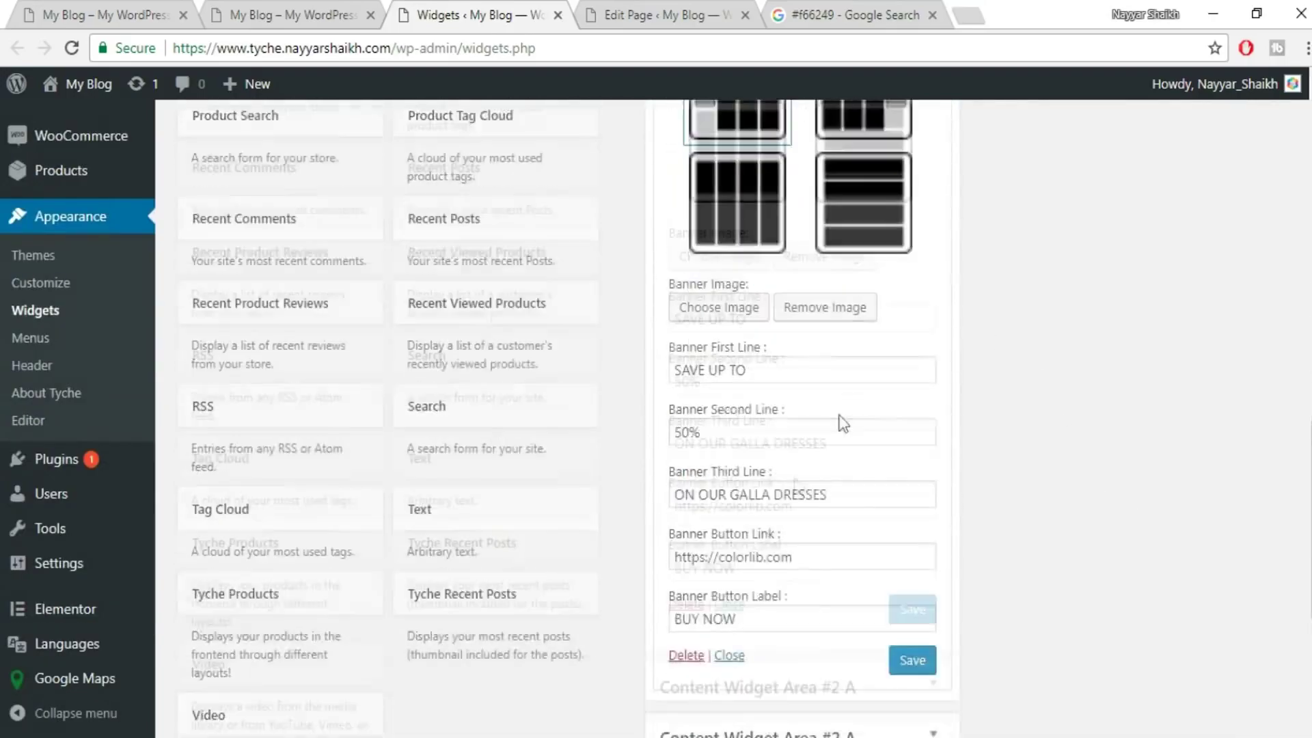
{"action": "scroll", "coordinate": [842, 424], "scroll_direction": "down", "scroll_amount": 5}
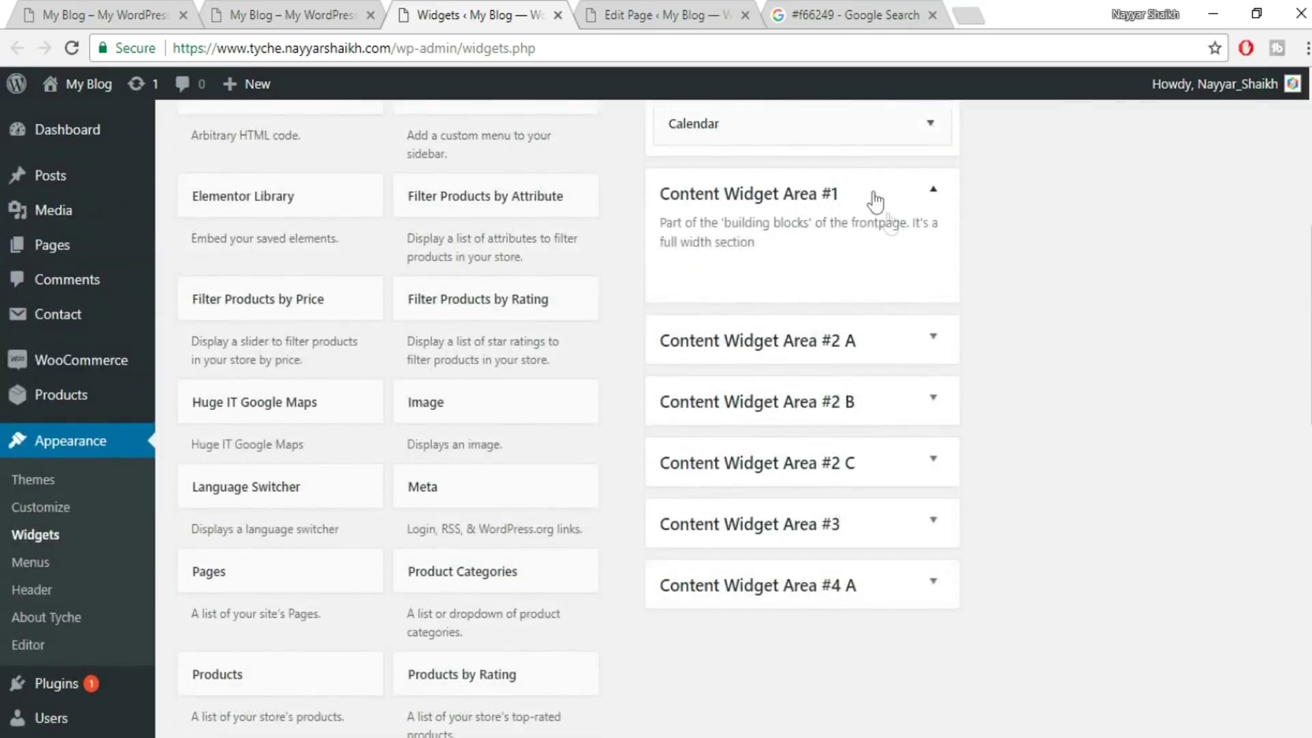
- Delete the MOST WANTED widget from area #2 A and the SCARFS widget from #2 B
{"action": "left_click", "coordinate": [918, 348]}
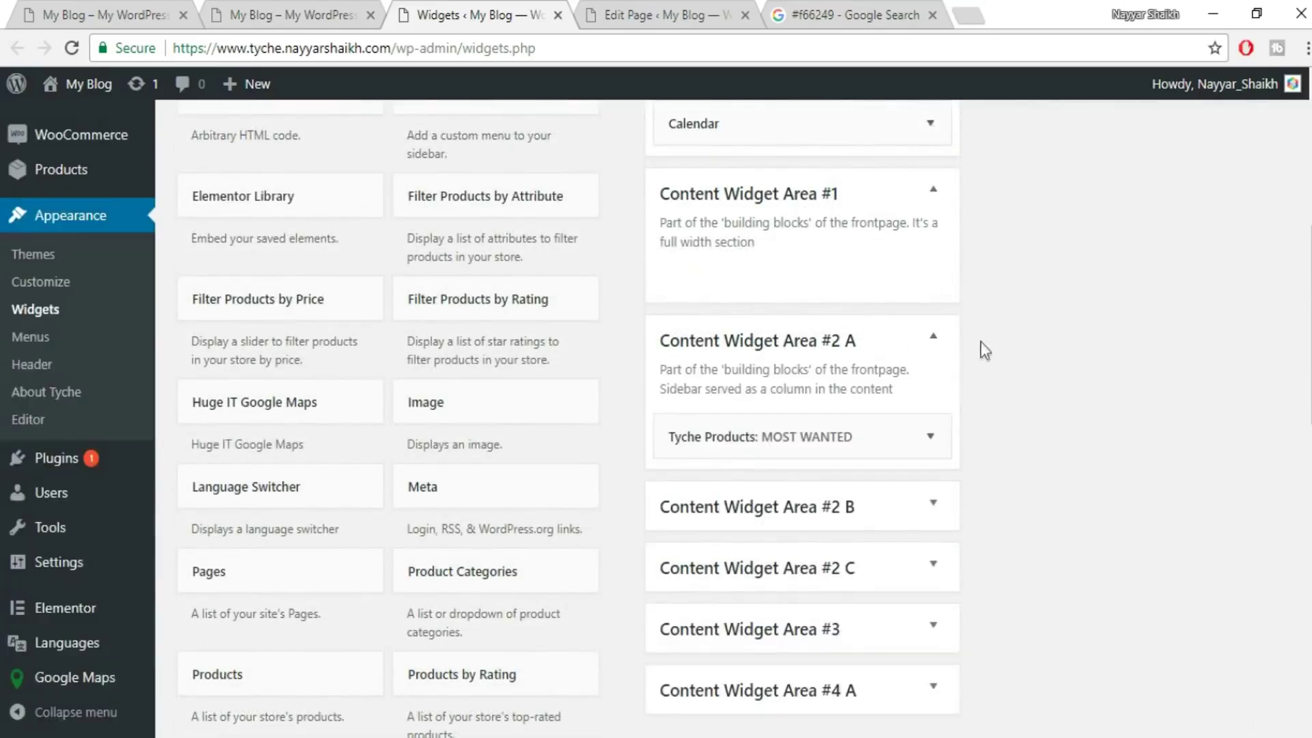
{"action": "left_click", "coordinate": [923, 436]}
{"action": "scroll", "coordinate": [987, 437], "scroll_direction": "down", "scroll_amount": 6}
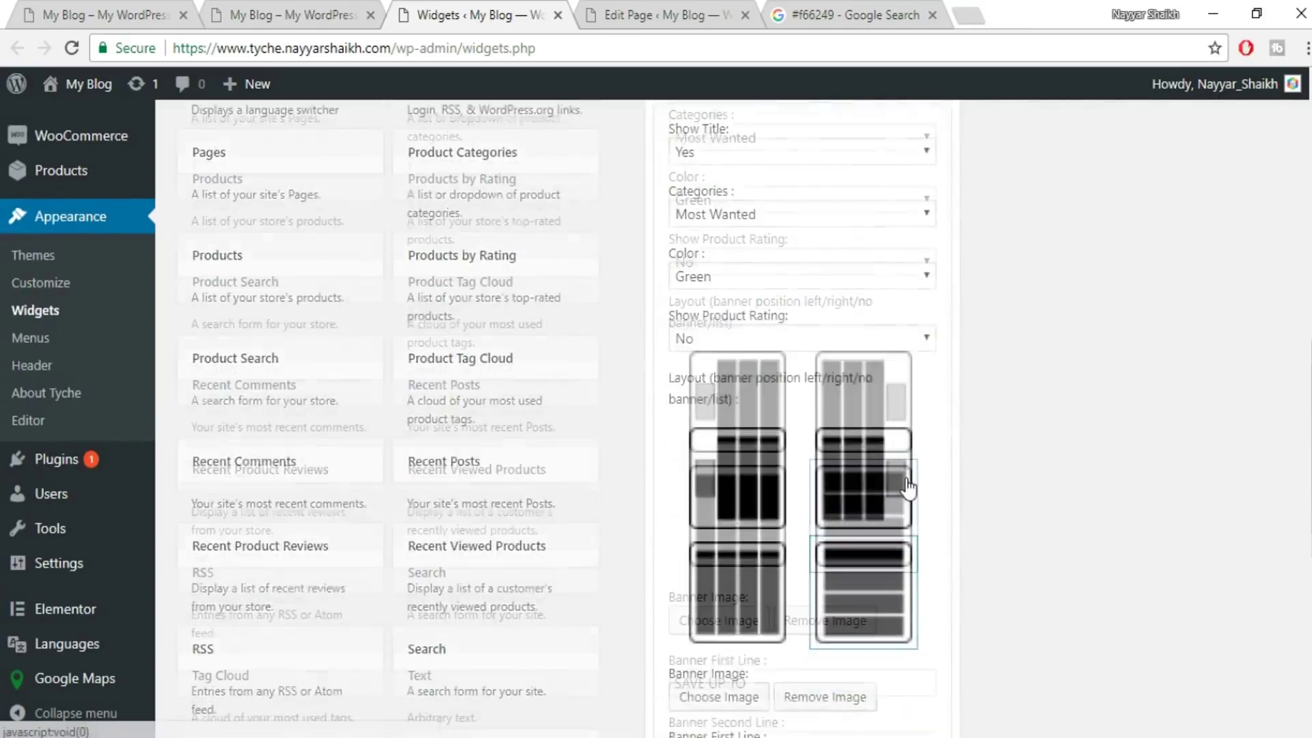
{"action": "scroll", "coordinate": [908, 488], "scroll_direction": "down", "scroll_amount": 5}
{"action": "left_click", "coordinate": [699, 649]}
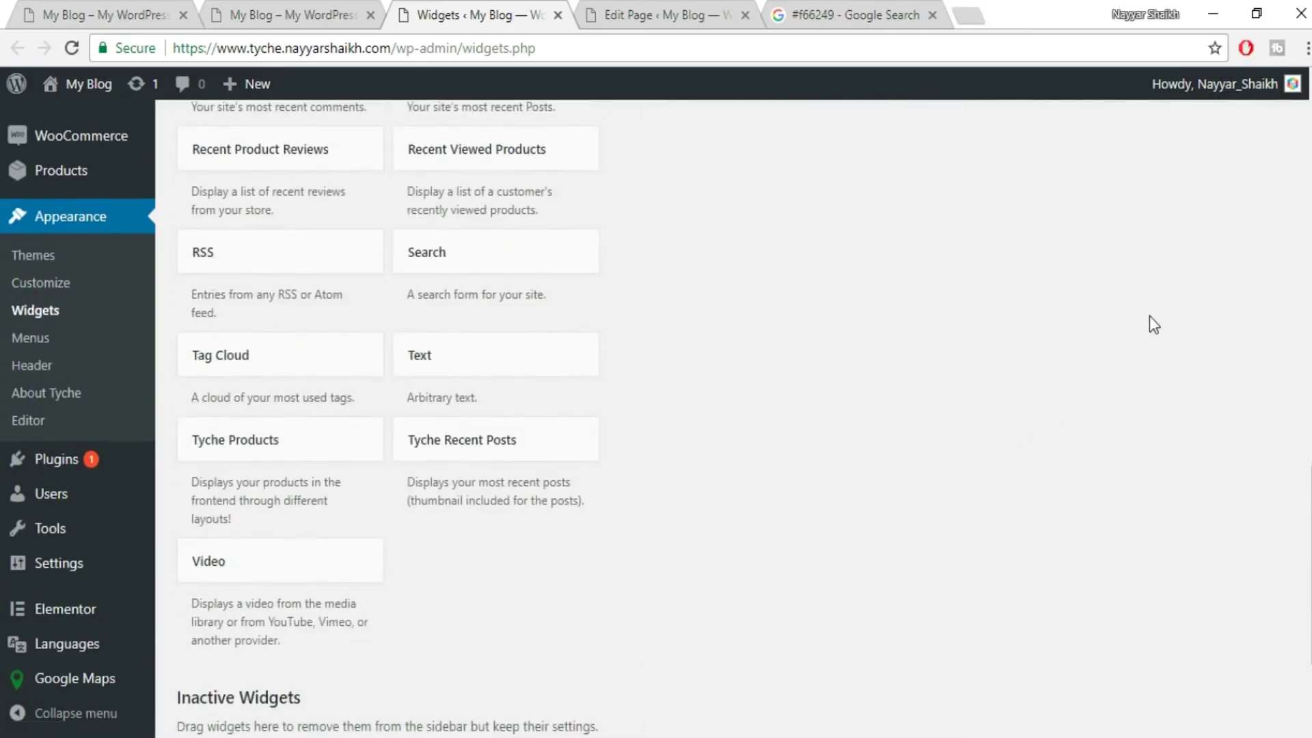
{"action": "scroll", "coordinate": [1149, 316], "scroll_direction": "up", "scroll_amount": 9}
{"action": "left_click", "coordinate": [931, 410]}
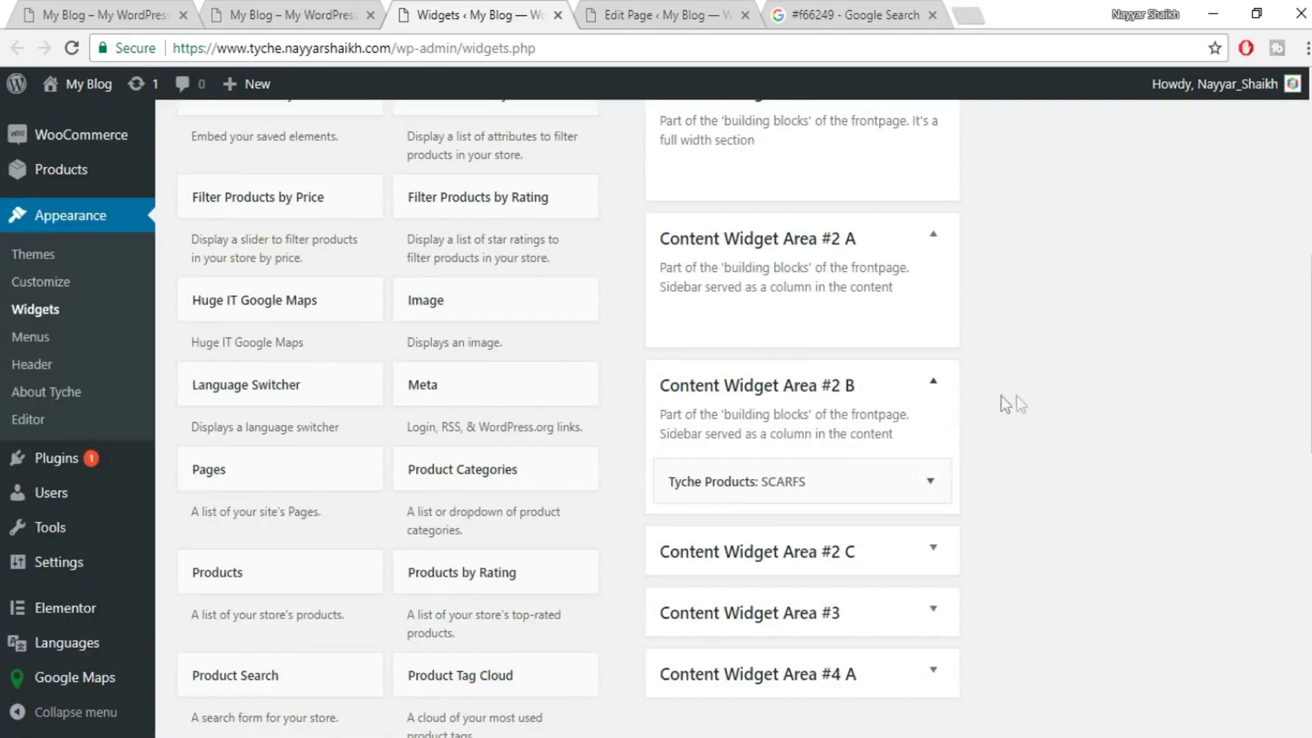
{"action": "scroll", "coordinate": [931, 363], "scroll_direction": "down", "scroll_amount": 3}
{"action": "left_click", "coordinate": [930, 175]}
{"action": "scroll", "coordinate": [711, 560], "scroll_direction": "down", "scroll_amount": 10}
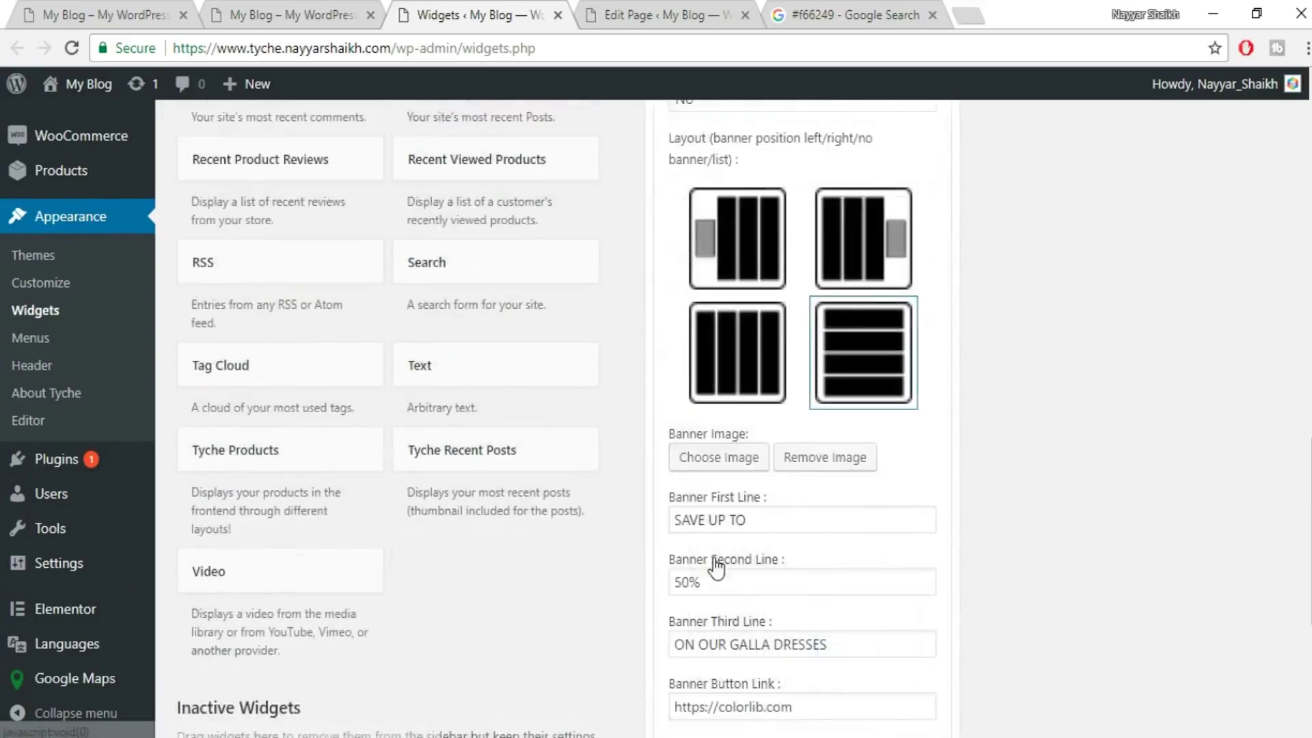
{"action": "left_click", "coordinate": [686, 446]}
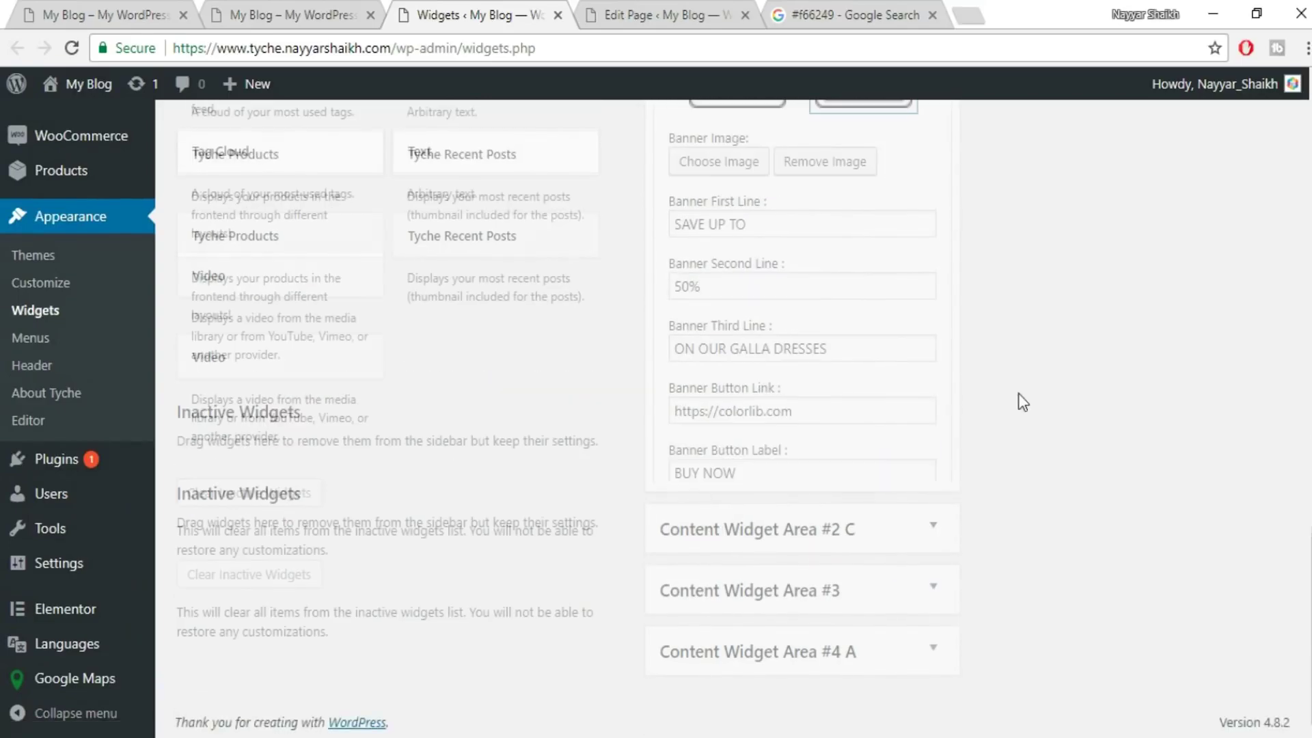
- Delete the ON SALE widget from area #2 C and the FEATURED widget from #3
{"action": "left_click", "coordinate": [932, 428]}
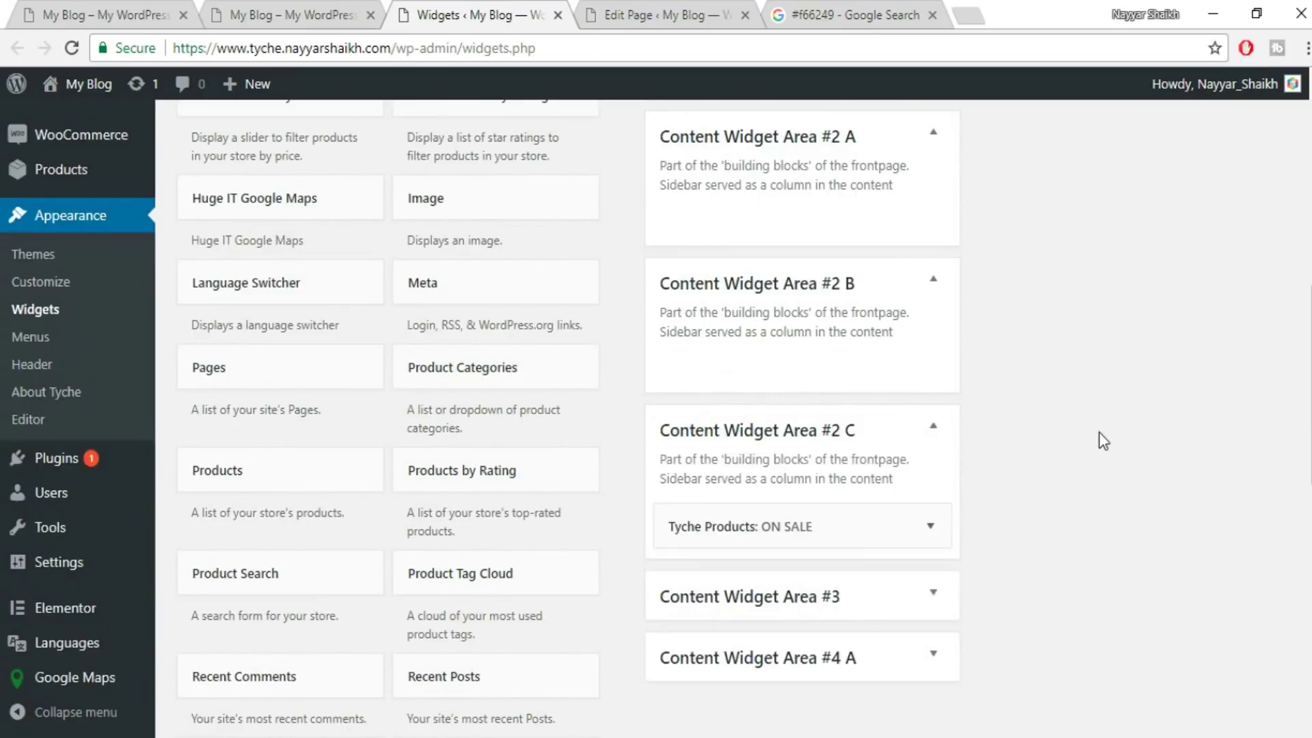
{"action": "scroll", "coordinate": [1098, 432], "scroll_direction": "down", "scroll_amount": 3}
{"action": "left_click", "coordinate": [930, 321]}
{"action": "scroll", "coordinate": [649, 401], "scroll_direction": "down", "scroll_amount": 9}
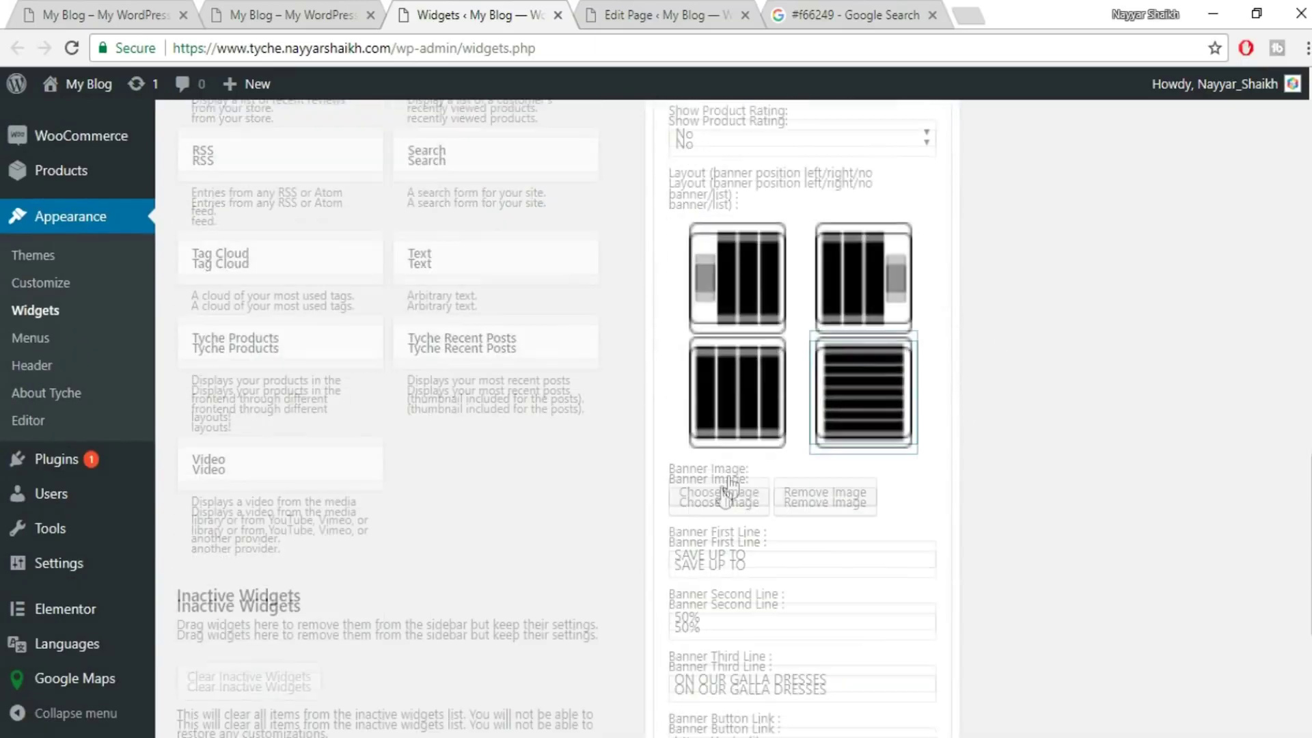
{"action": "left_click", "coordinate": [687, 641]}
{"action": "scroll", "coordinate": [1054, 539], "scroll_direction": "up", "scroll_amount": 10}
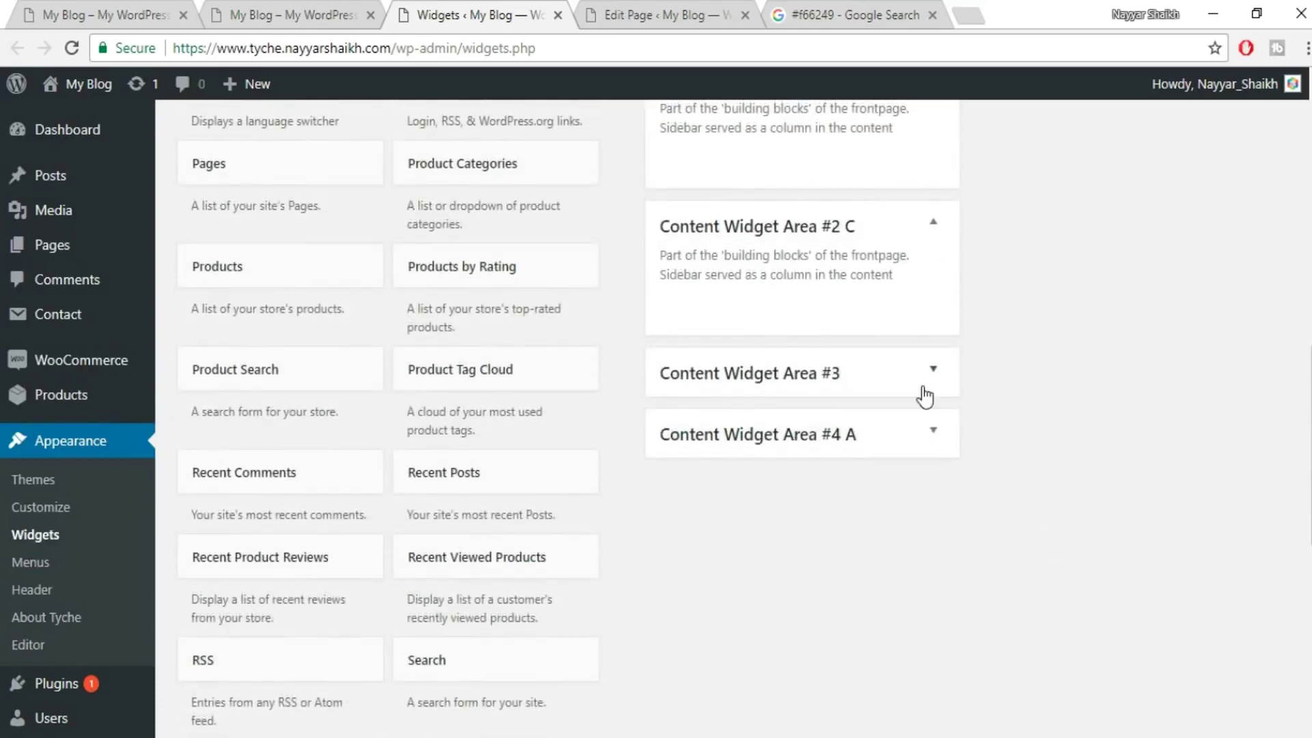
{"action": "left_click", "coordinate": [938, 383]}
{"action": "left_click", "coordinate": [938, 377]}
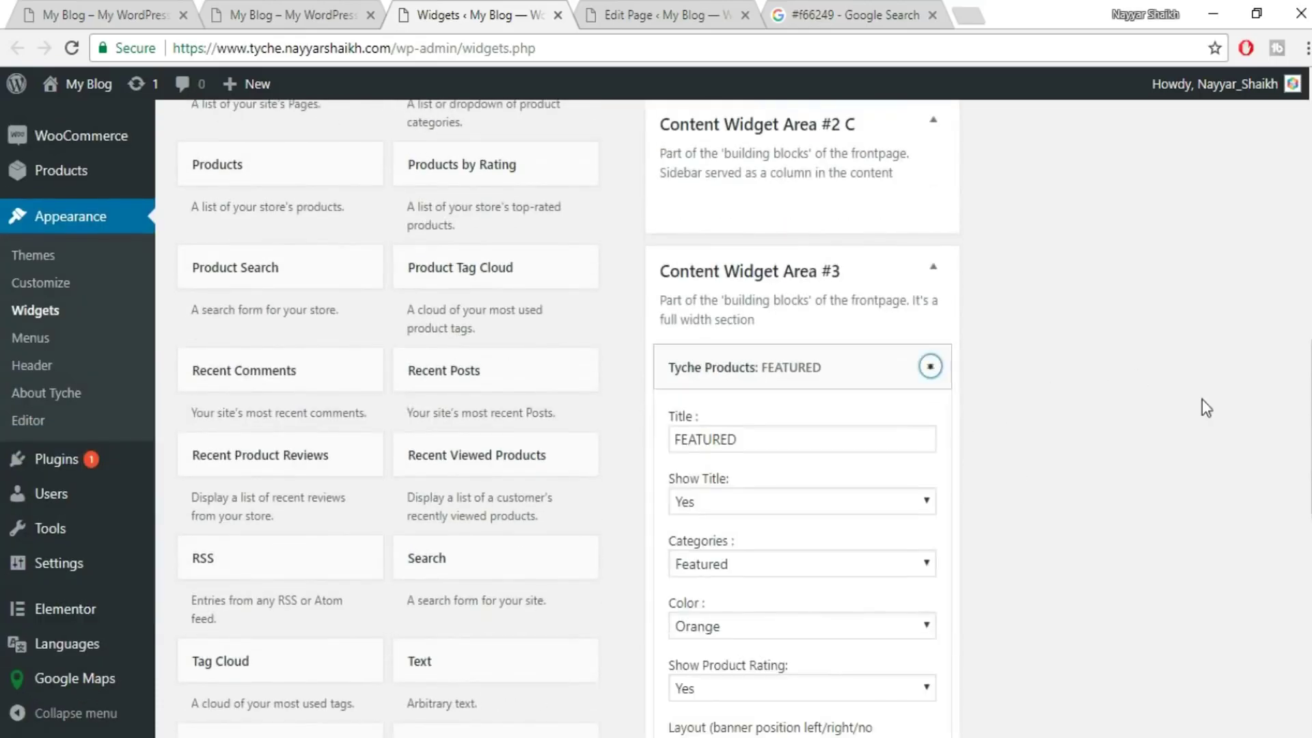
{"action": "scroll", "coordinate": [1121, 404], "scroll_direction": "down", "scroll_amount": 6}
{"action": "scroll", "coordinate": [761, 628], "scroll_direction": "down", "scroll_amount": 5}
{"action": "left_click", "coordinate": [687, 578]}
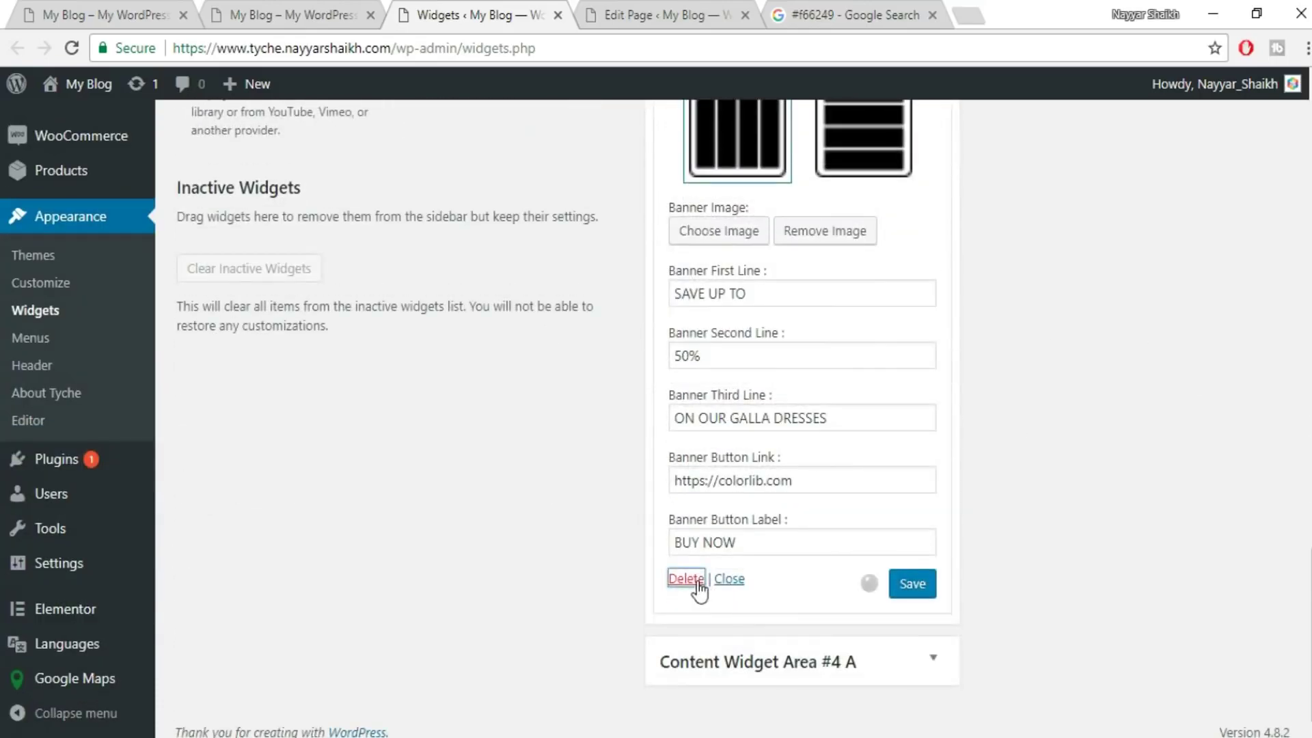
{"action": "scroll", "coordinate": [1045, 440], "scroll_direction": "up", "scroll_amount": 8}
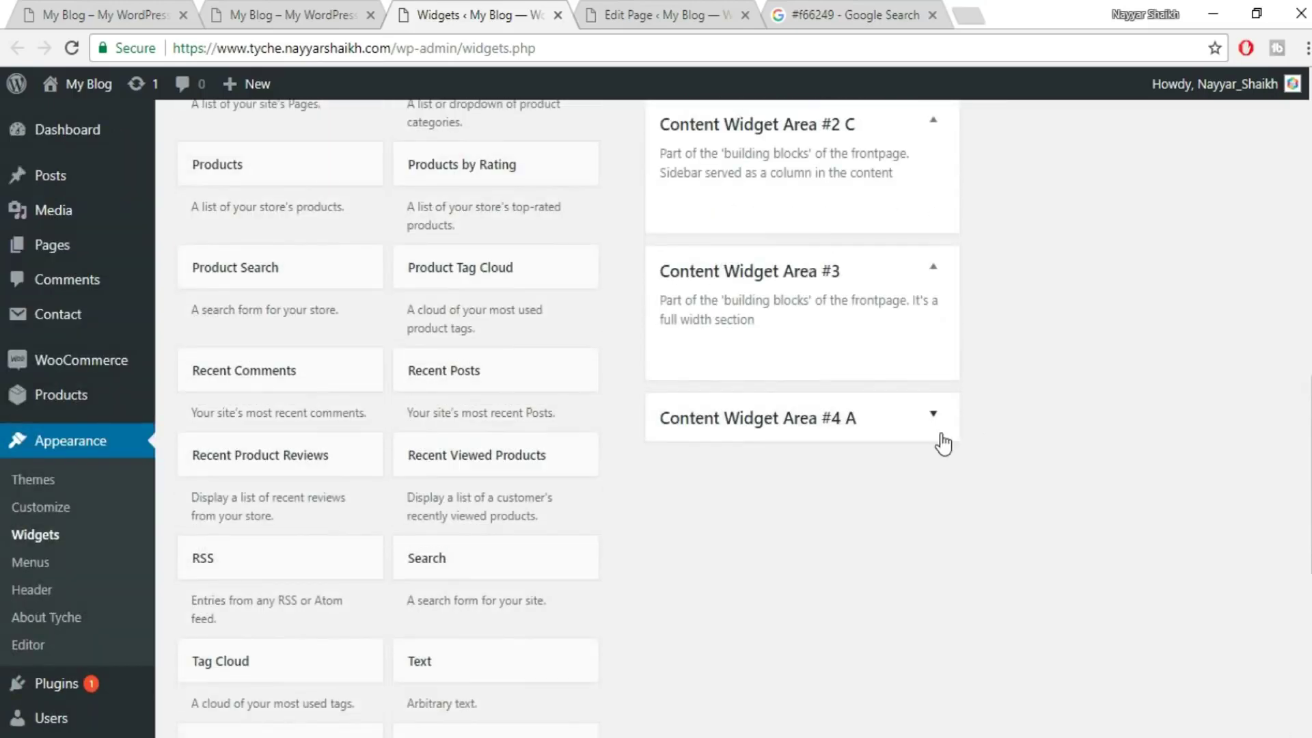
- Open the FROM THE BLOG widget in area #4 A and the Recent Posts widget in #4 B
{"action": "left_click", "coordinate": [940, 436]}
{"action": "left_click", "coordinate": [930, 503]}
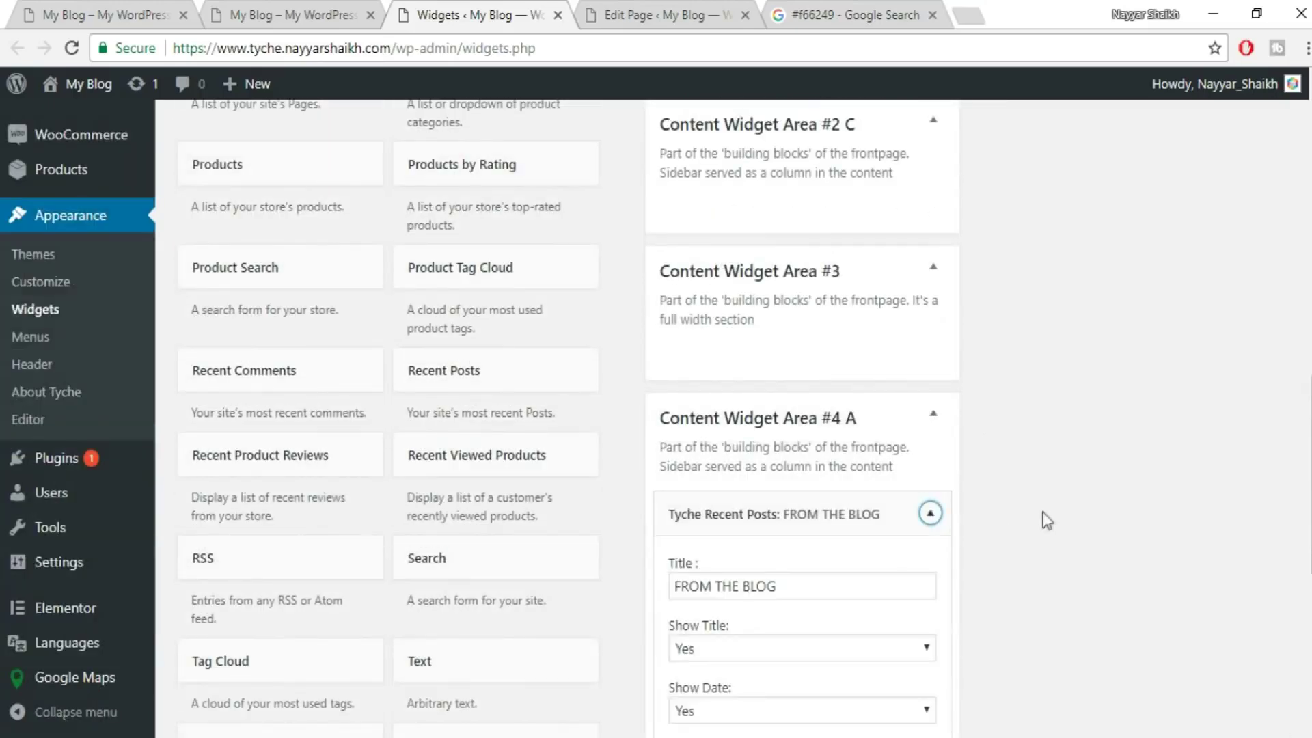
{"action": "scroll", "coordinate": [1036, 521], "scroll_direction": "down", "scroll_amount": 4}
{"action": "scroll", "coordinate": [1036, 520], "scroll_direction": "down", "scroll_amount": 2}
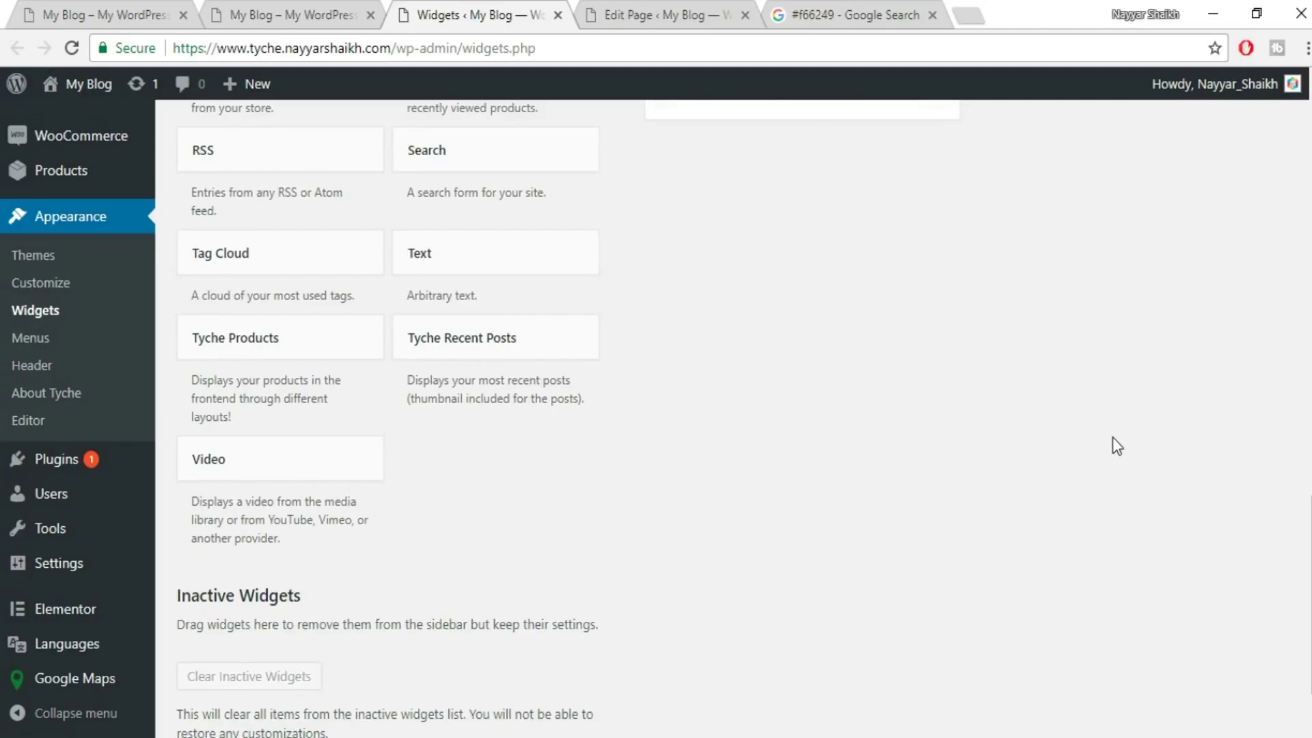
{"action": "scroll", "coordinate": [1113, 436], "scroll_direction": "up", "scroll_amount": 15}
{"action": "scroll", "coordinate": [1125, 457], "scroll_direction": "up", "scroll_amount": 1}
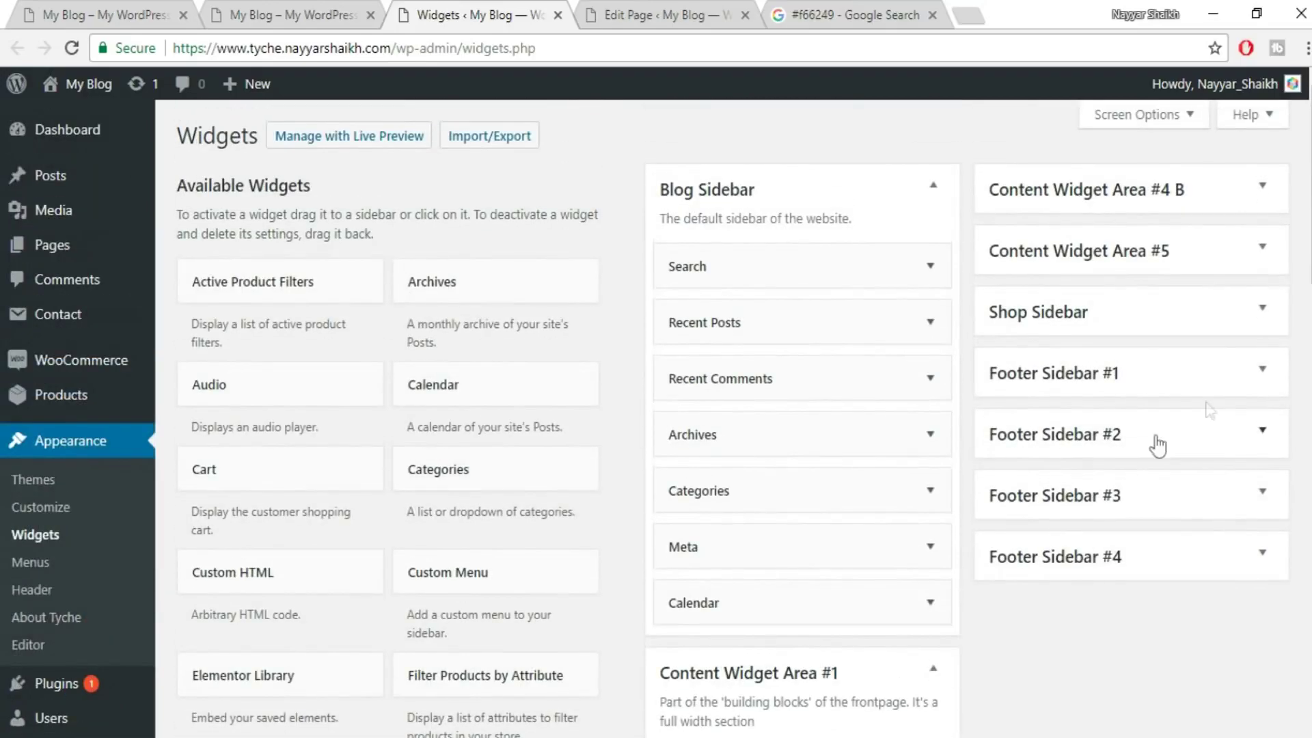
{"action": "left_click", "coordinate": [1083, 199]}
{"action": "left_click", "coordinate": [1198, 282]}
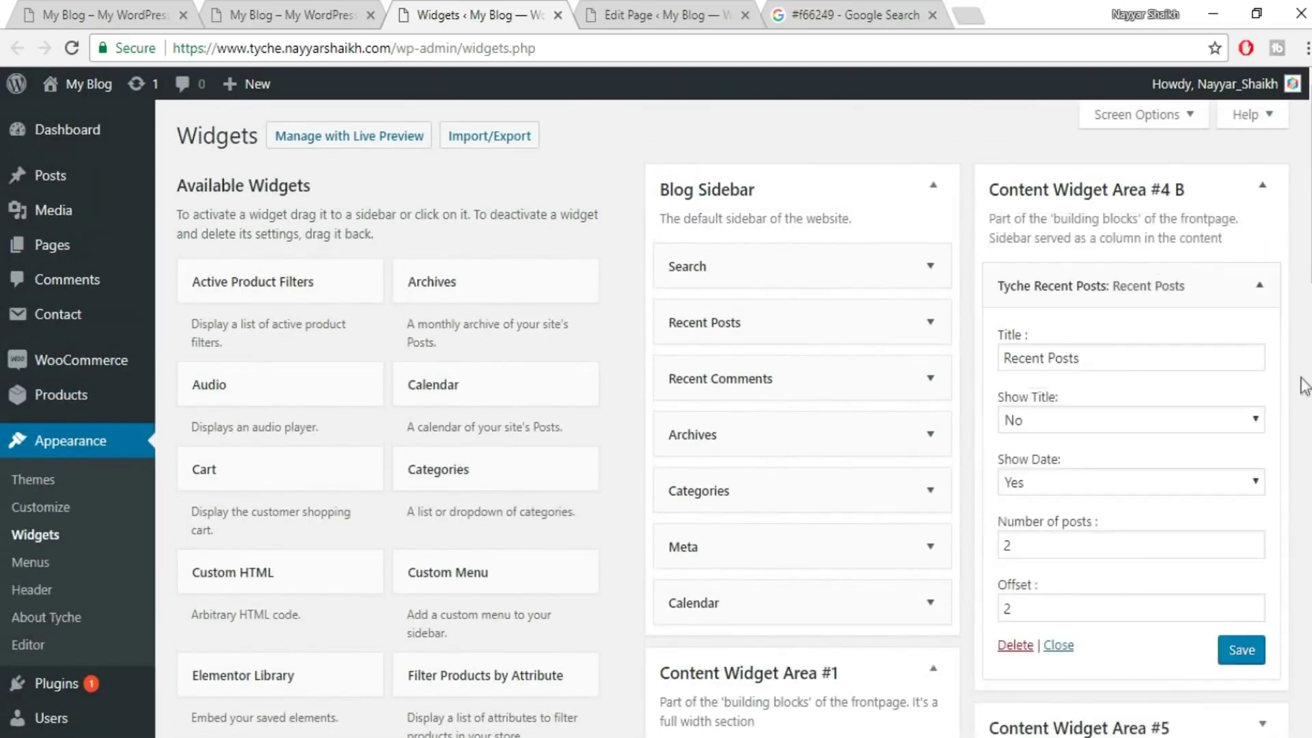
{"action": "scroll", "coordinate": [1025, 424], "scroll_direction": "down", "scroll_amount": 3}
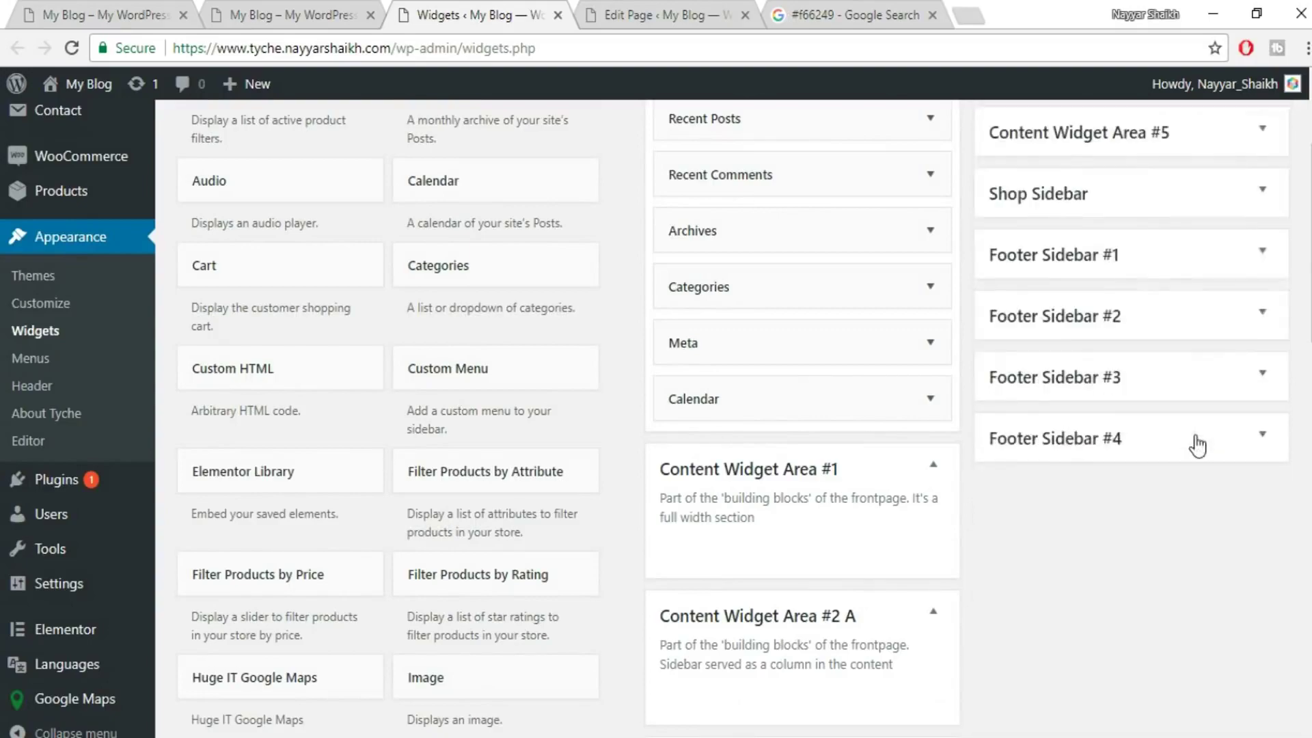
{"action": "scroll", "coordinate": [1124, 420], "scroll_direction": "up", "scroll_amount": 3}
- Delete the TRENDS product widget from Content Widget Area #5
{"action": "left_click", "coordinate": [1083, 338]}
{"action": "left_click", "coordinate": [1025, 433]}
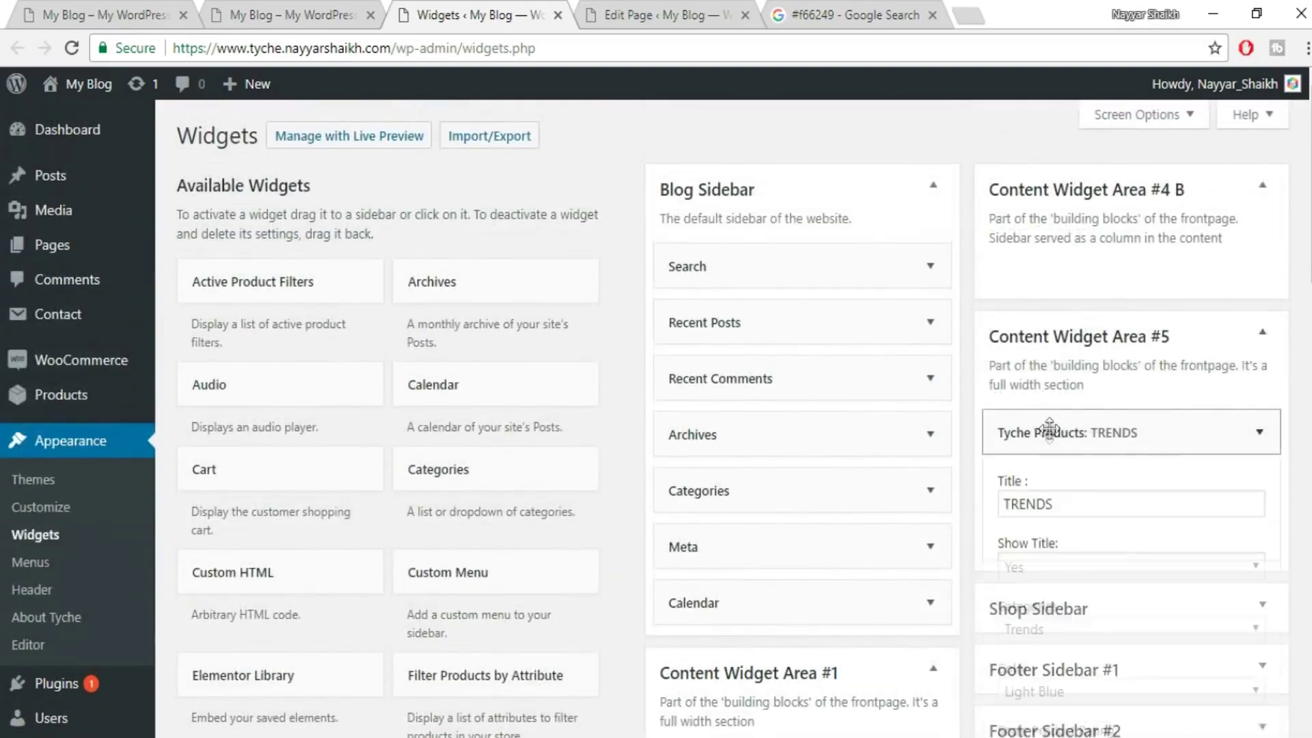
{"action": "scroll", "coordinate": [1087, 615], "scroll_direction": "down", "scroll_amount": 4}
{"action": "scroll", "coordinate": [1085, 632], "scroll_direction": "down", "scroll_amount": 6}
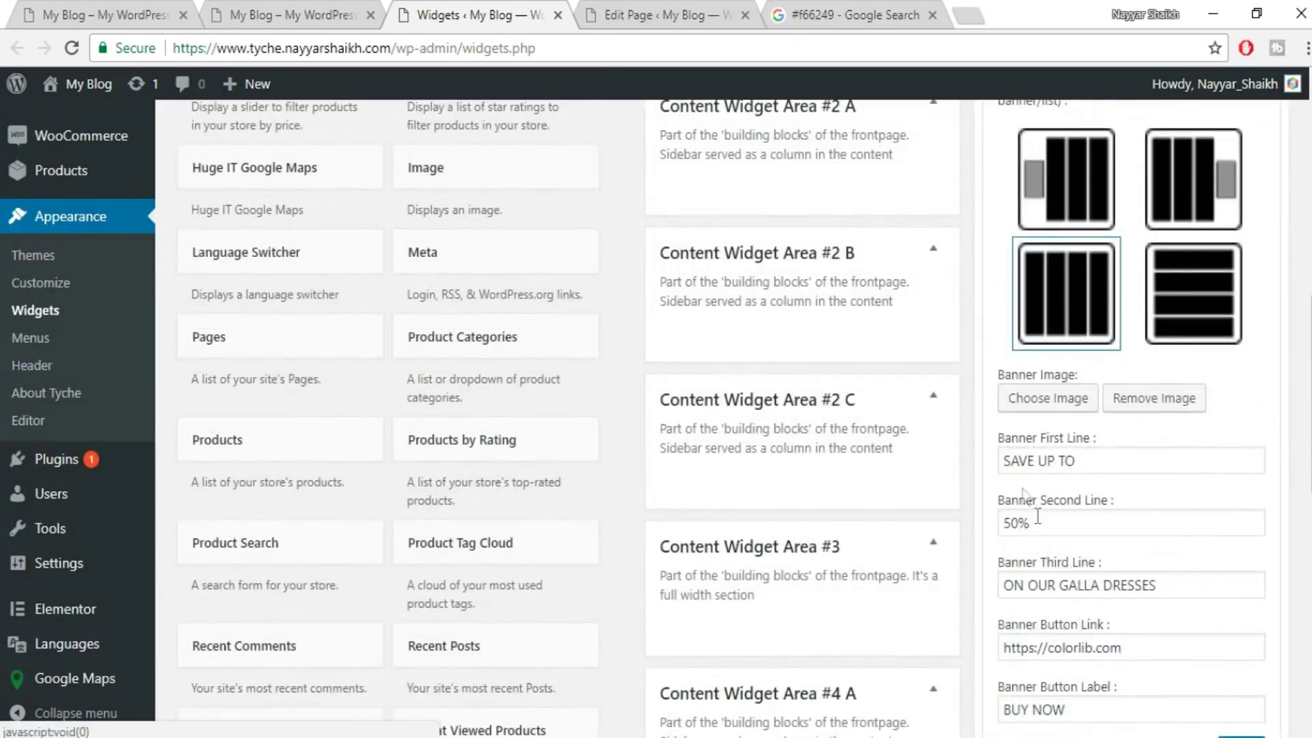
{"action": "scroll", "coordinate": [1011, 451], "scroll_direction": "down", "scroll_amount": 4}
{"action": "left_click", "coordinate": [1013, 340]}
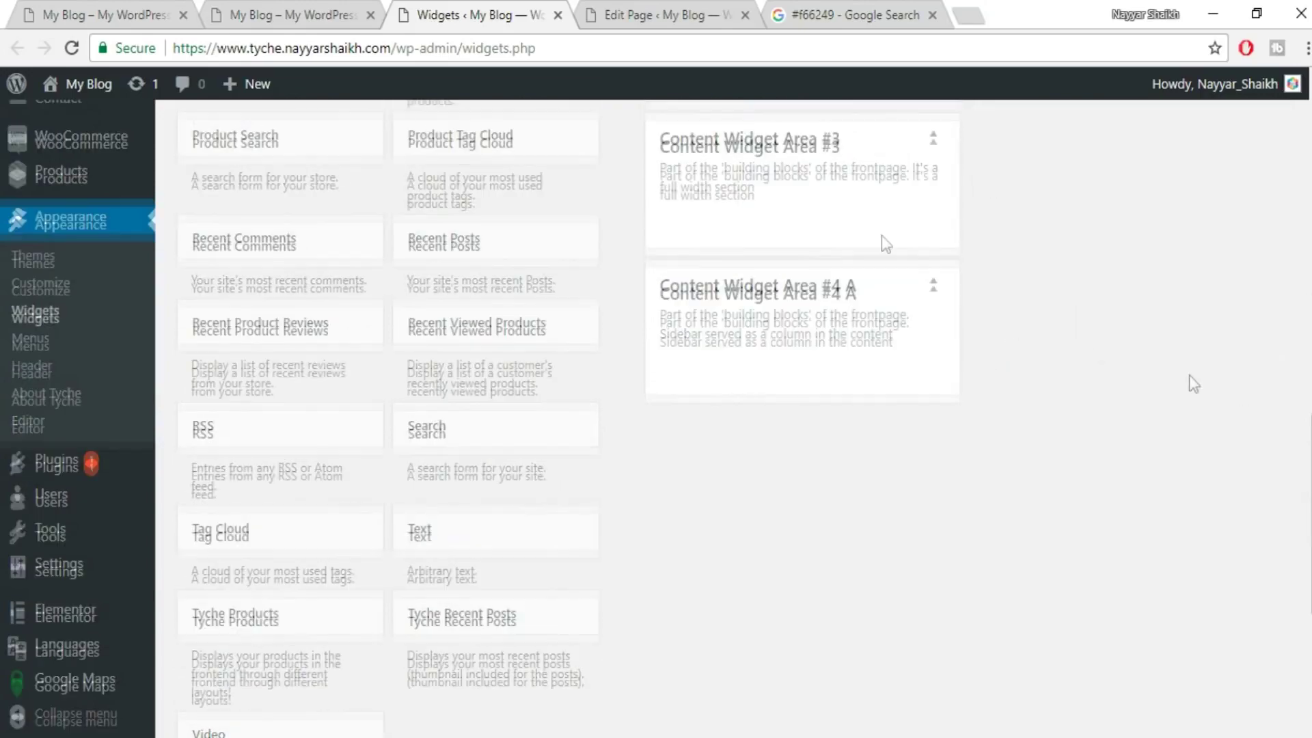
{"action": "scroll", "coordinate": [1193, 384], "scroll_direction": "up", "scroll_amount": 4}
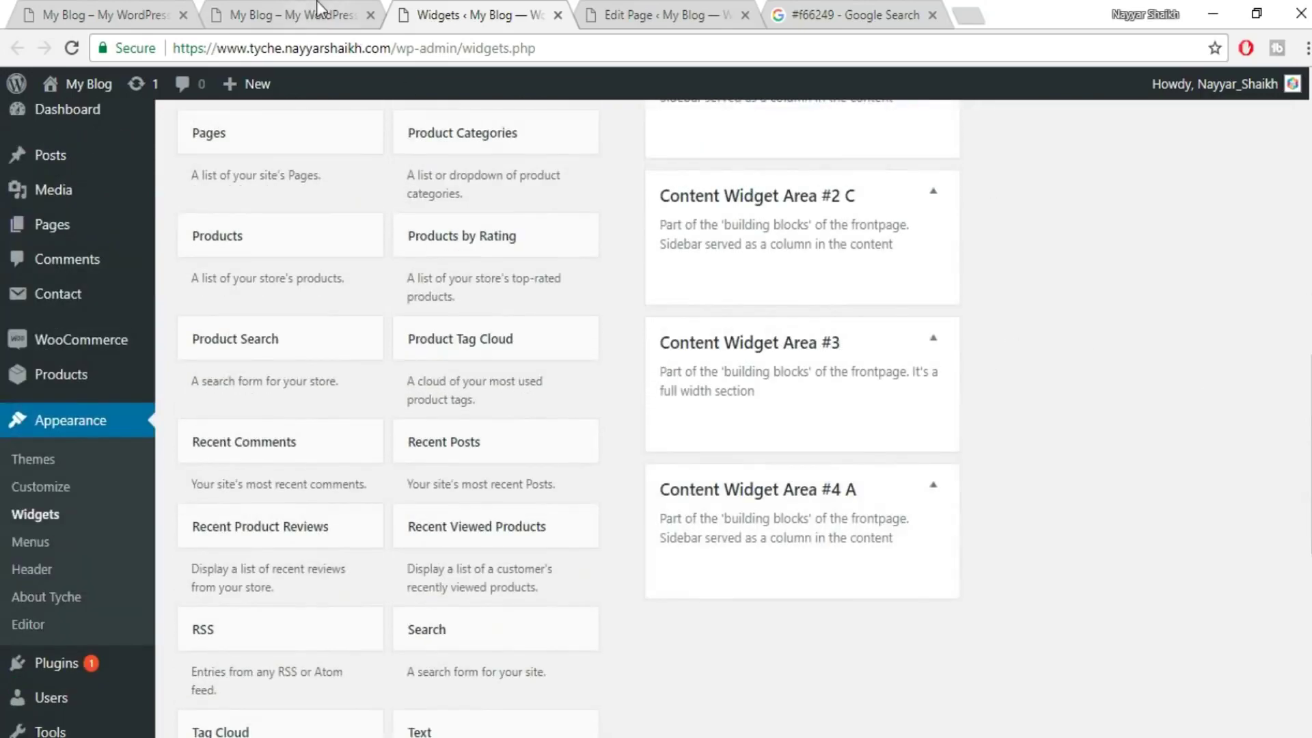
{"action": "left_click", "coordinate": [287, 15]}
{"action": "left_click", "coordinate": [355, 47]}
- Reload the front page, scroll through the autumn banner and header, then launch the Customizer
{"action": "key", "text": "Return"}
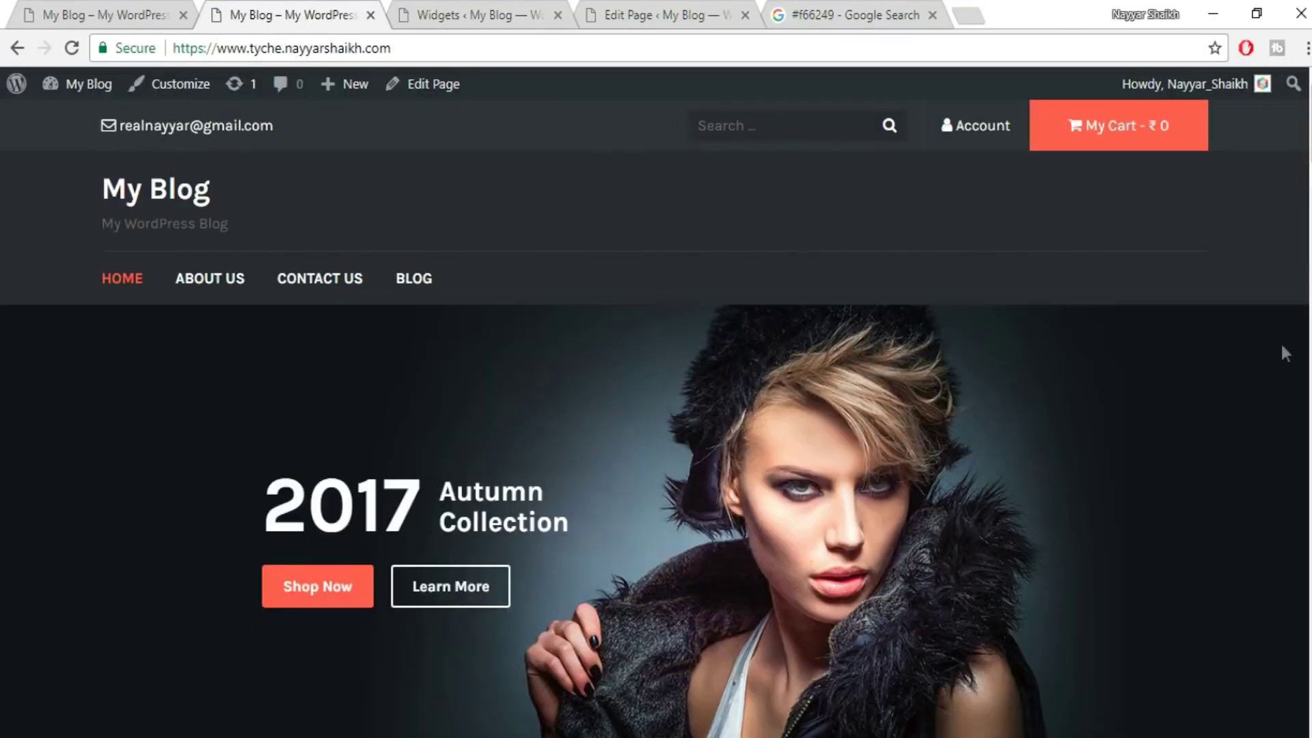
{"action": "scroll", "coordinate": [656, 417], "scroll_direction": "down", "scroll_amount": 10}
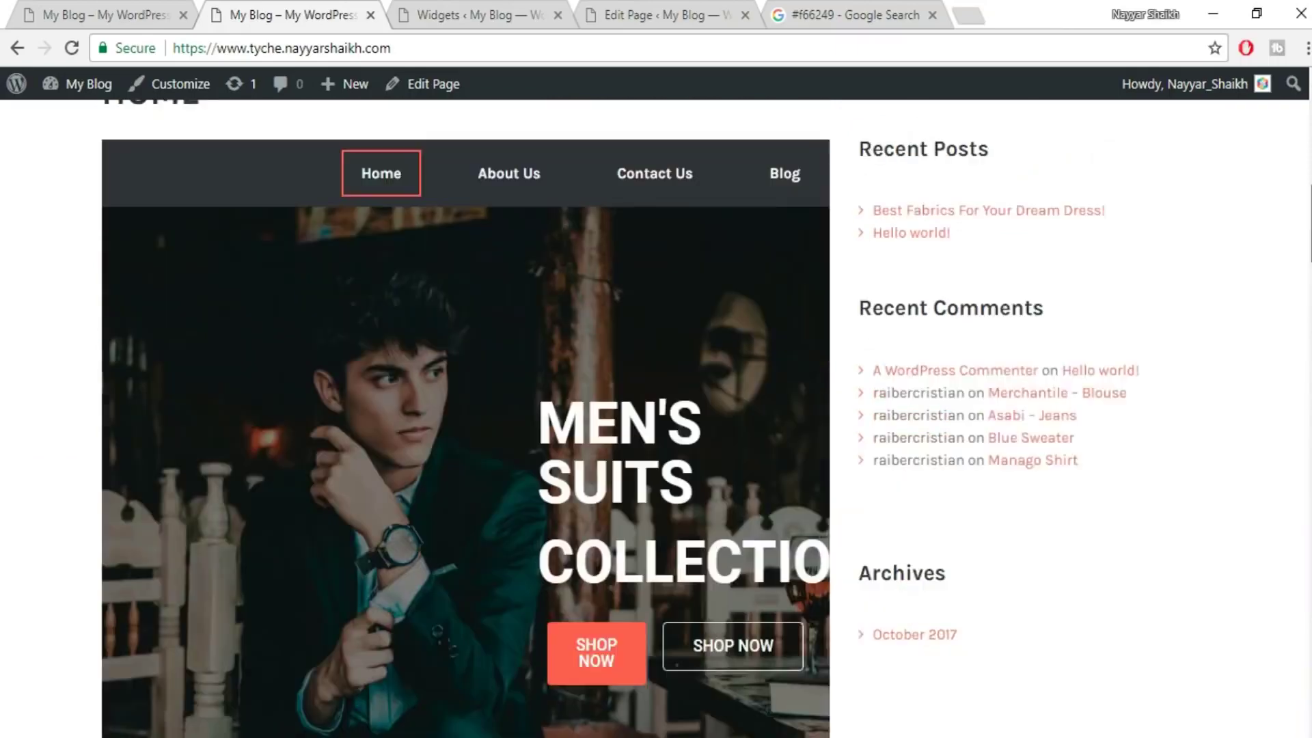
{"action": "scroll", "coordinate": [1070, 251], "scroll_direction": "up", "scroll_amount": 9}
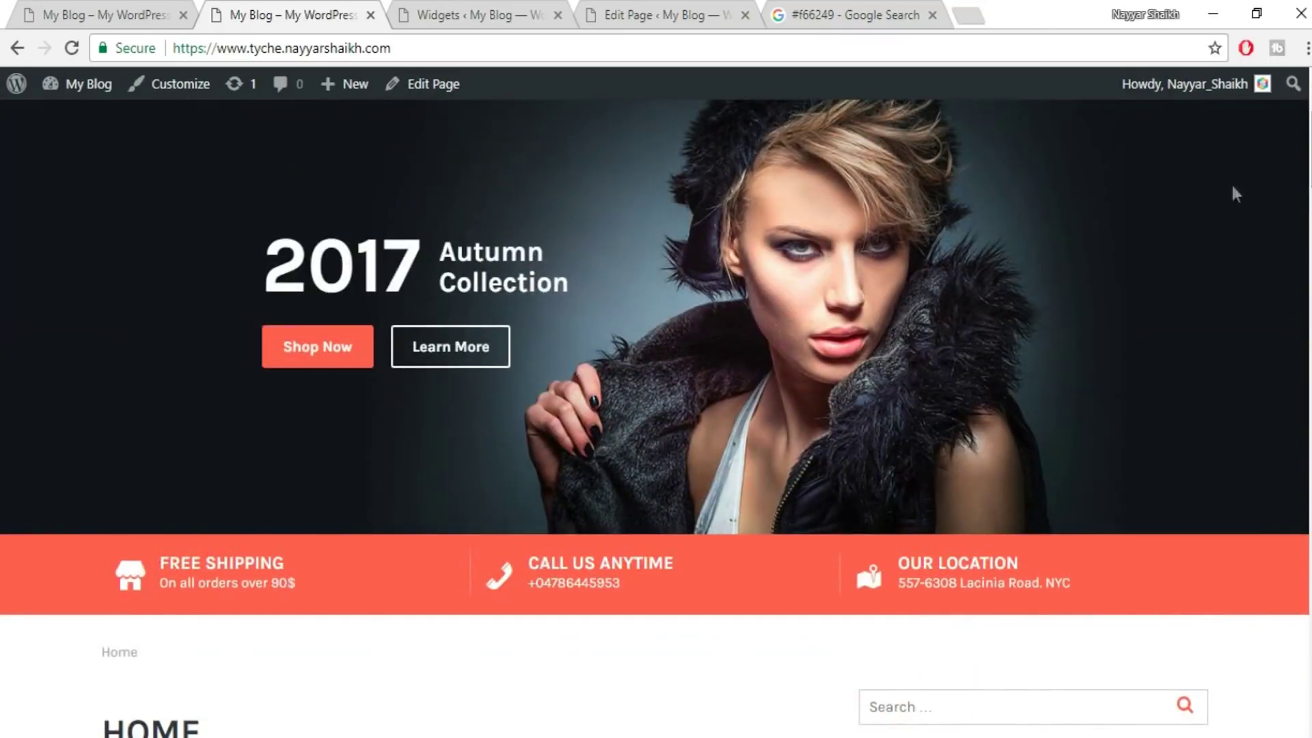
{"action": "scroll", "coordinate": [656, 417], "scroll_direction": "down", "scroll_amount": 7}
{"action": "scroll", "coordinate": [680, 344], "scroll_direction": "down", "scroll_amount": 2}
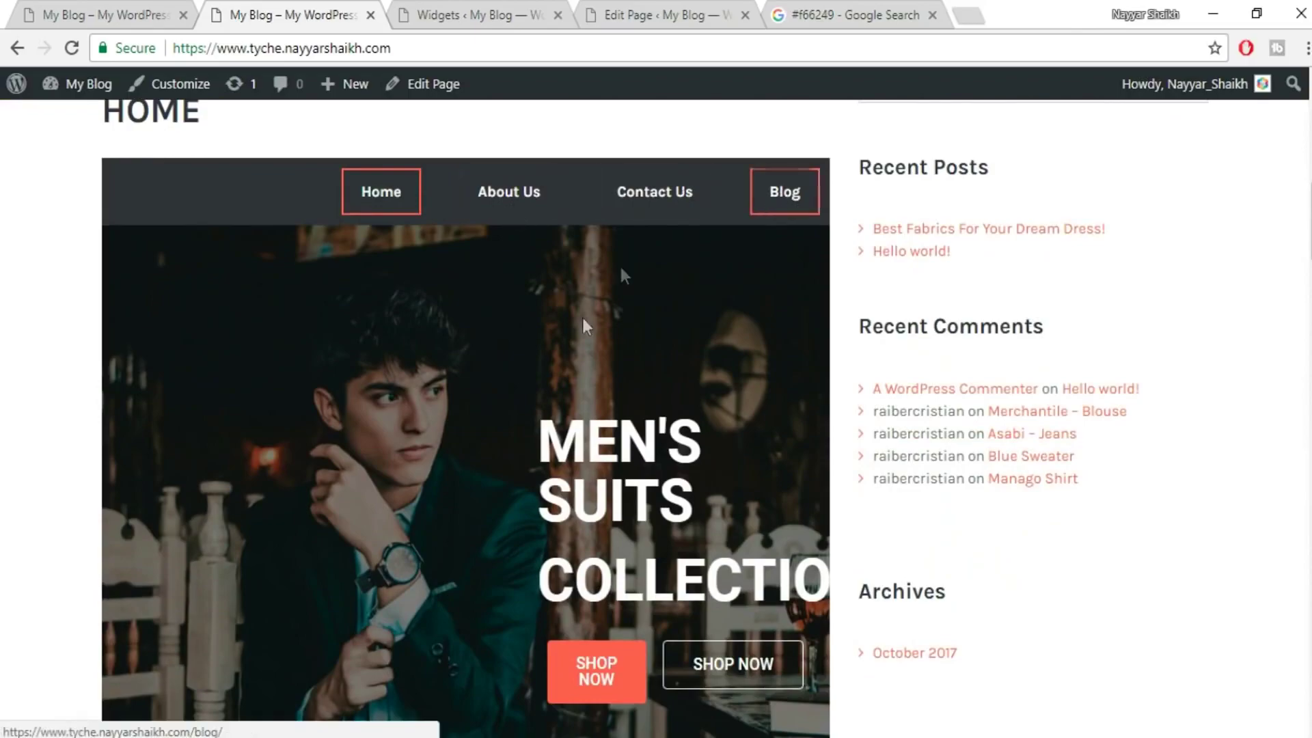
{"action": "scroll", "coordinate": [584, 389], "scroll_direction": "down", "scroll_amount": 17}
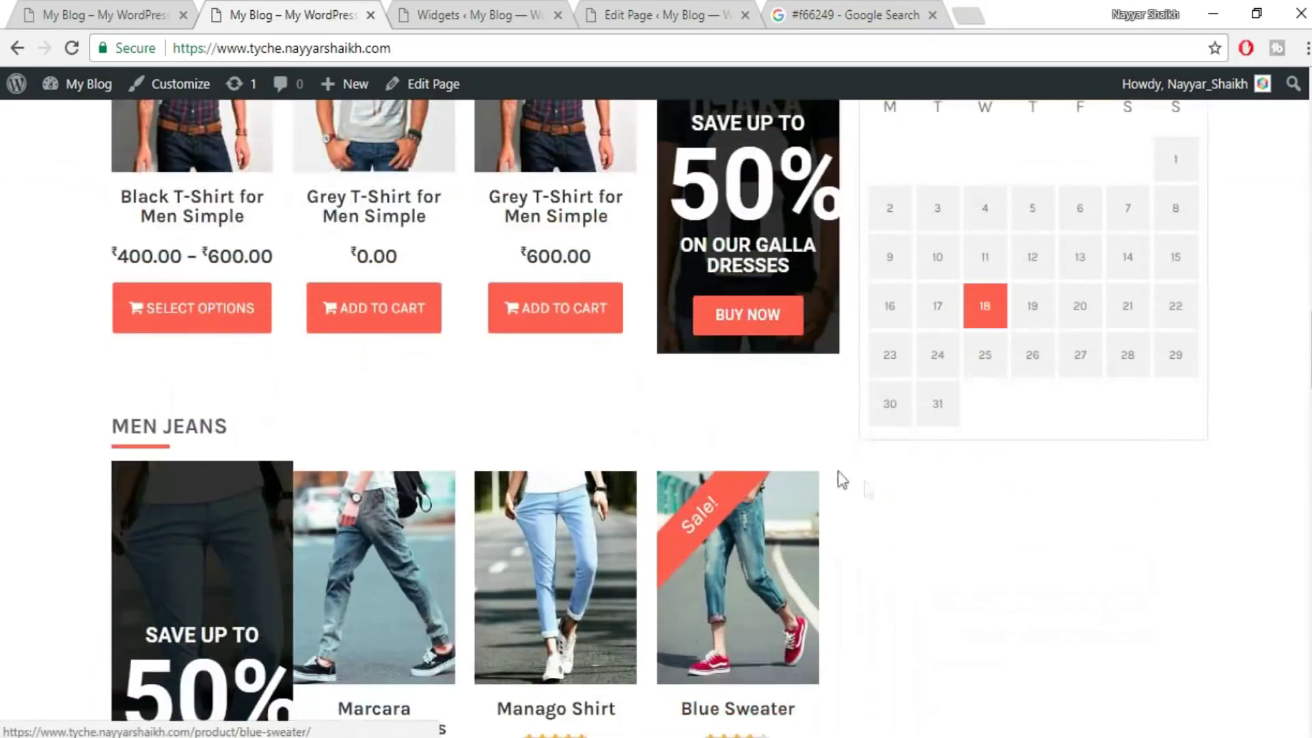
{"action": "scroll", "coordinate": [903, 482], "scroll_direction": "up", "scroll_amount": 20}
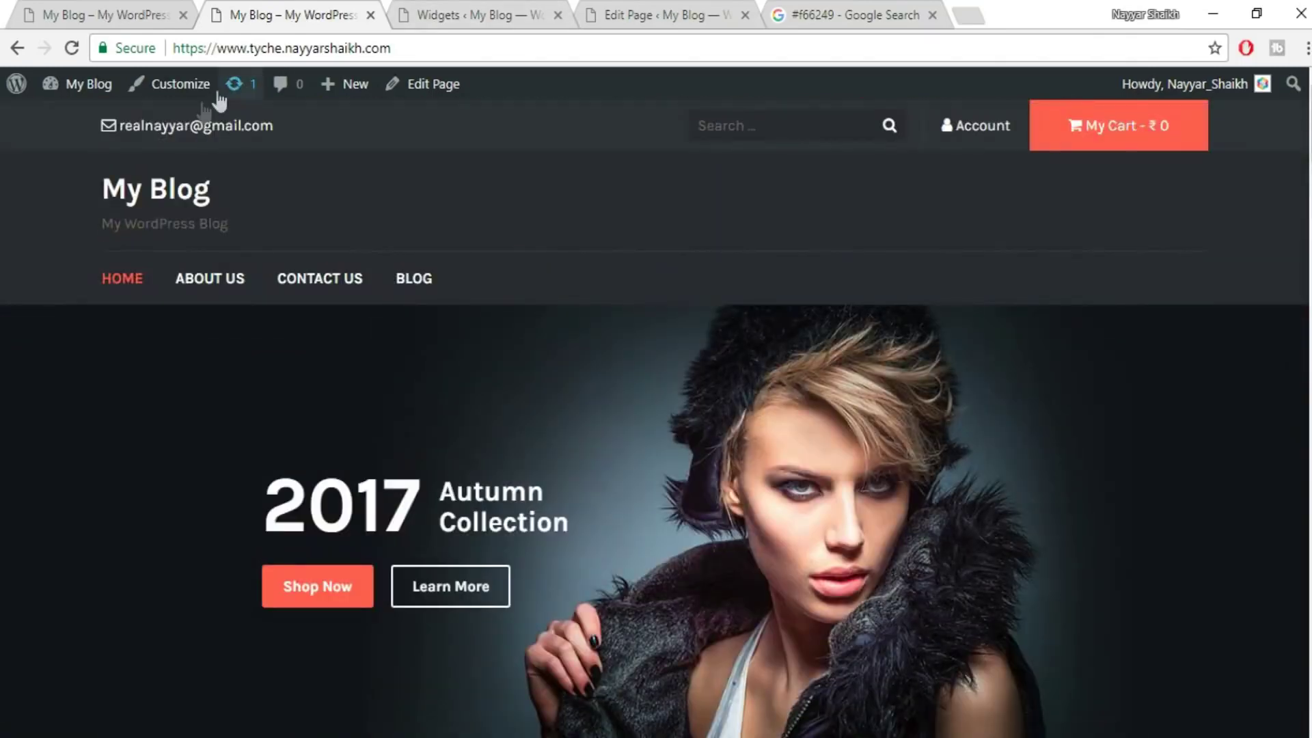
{"action": "left_click", "coordinate": [183, 88]}
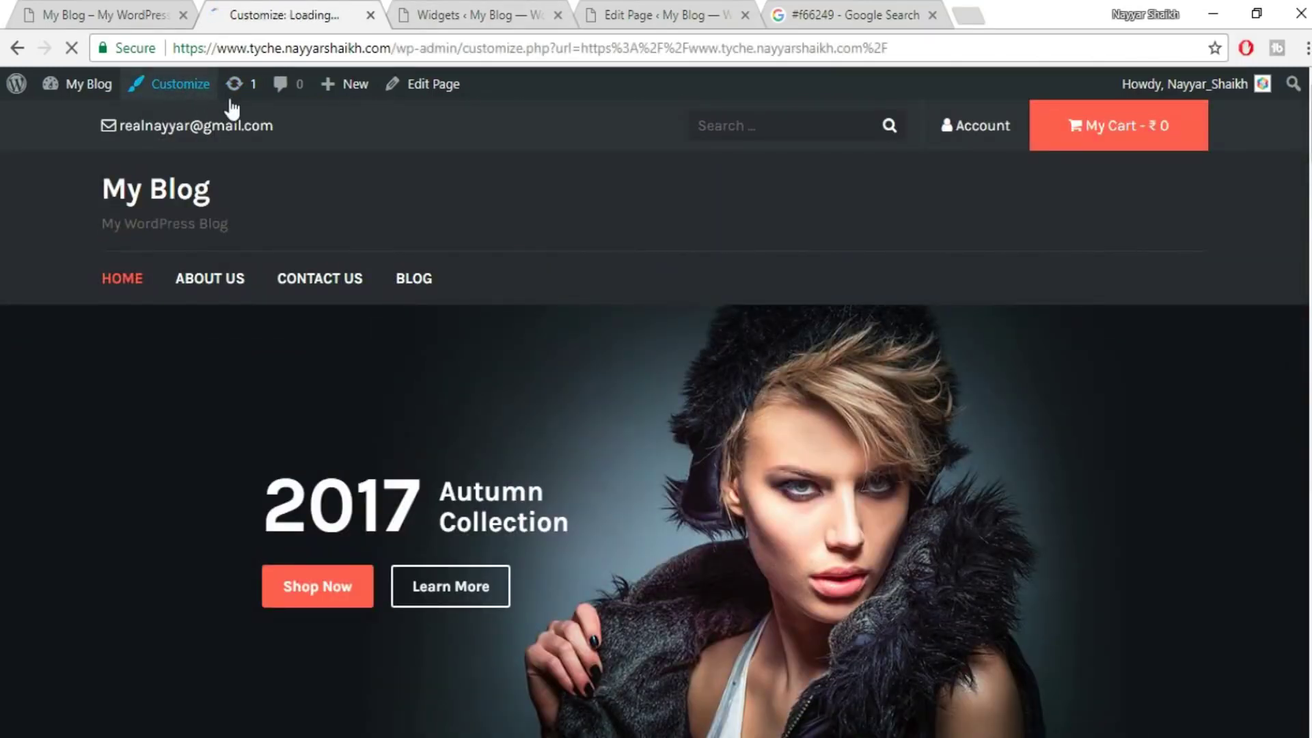
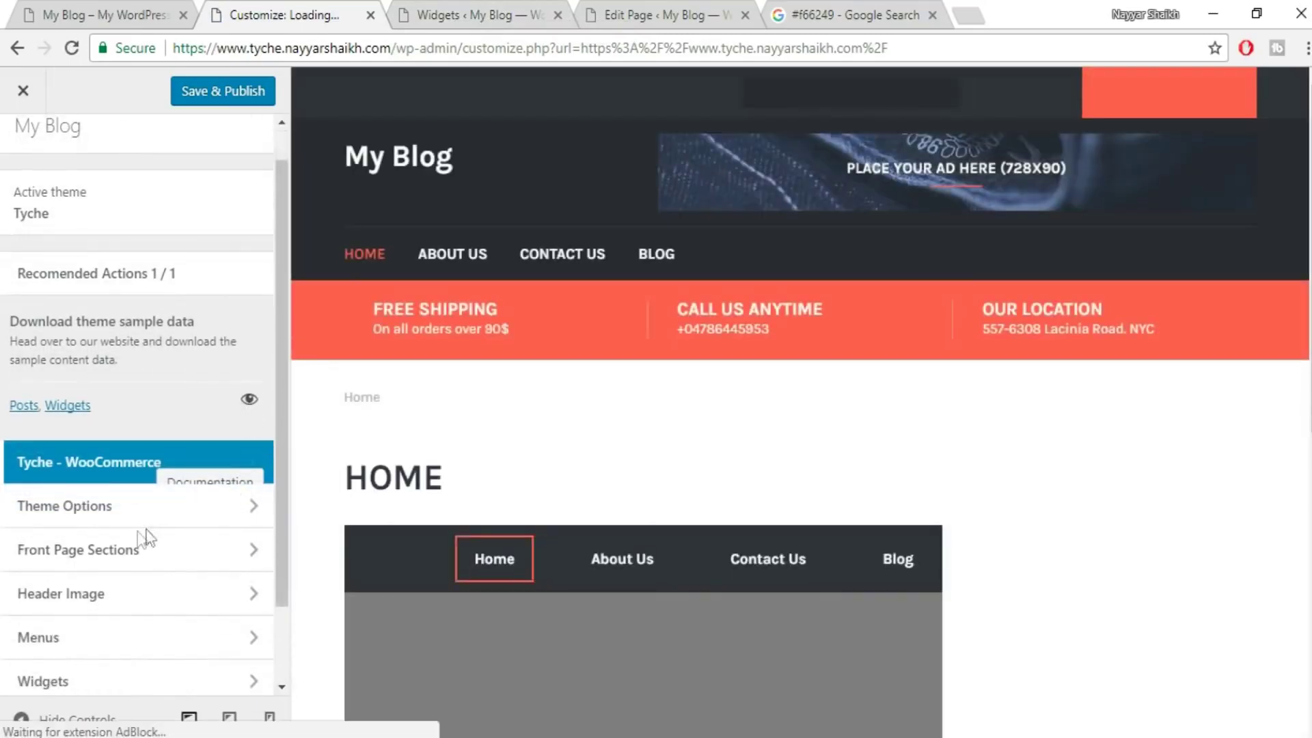
- Turn off Enable Front Page Slider under Front Page Sections > Frontpage Section Ordering and Visibility
{"action": "scroll", "coordinate": [158, 519], "scroll_direction": "down", "scroll_amount": 2}
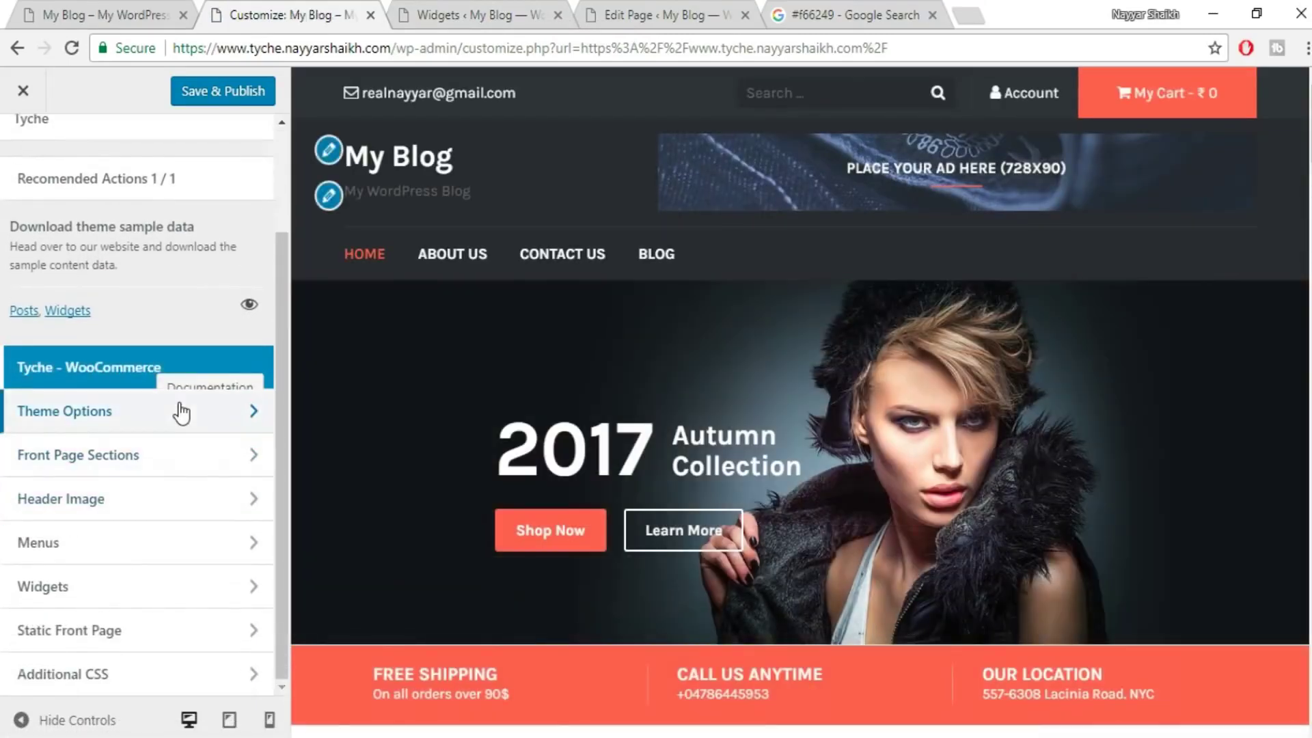
{"action": "left_click", "coordinate": [181, 412]}
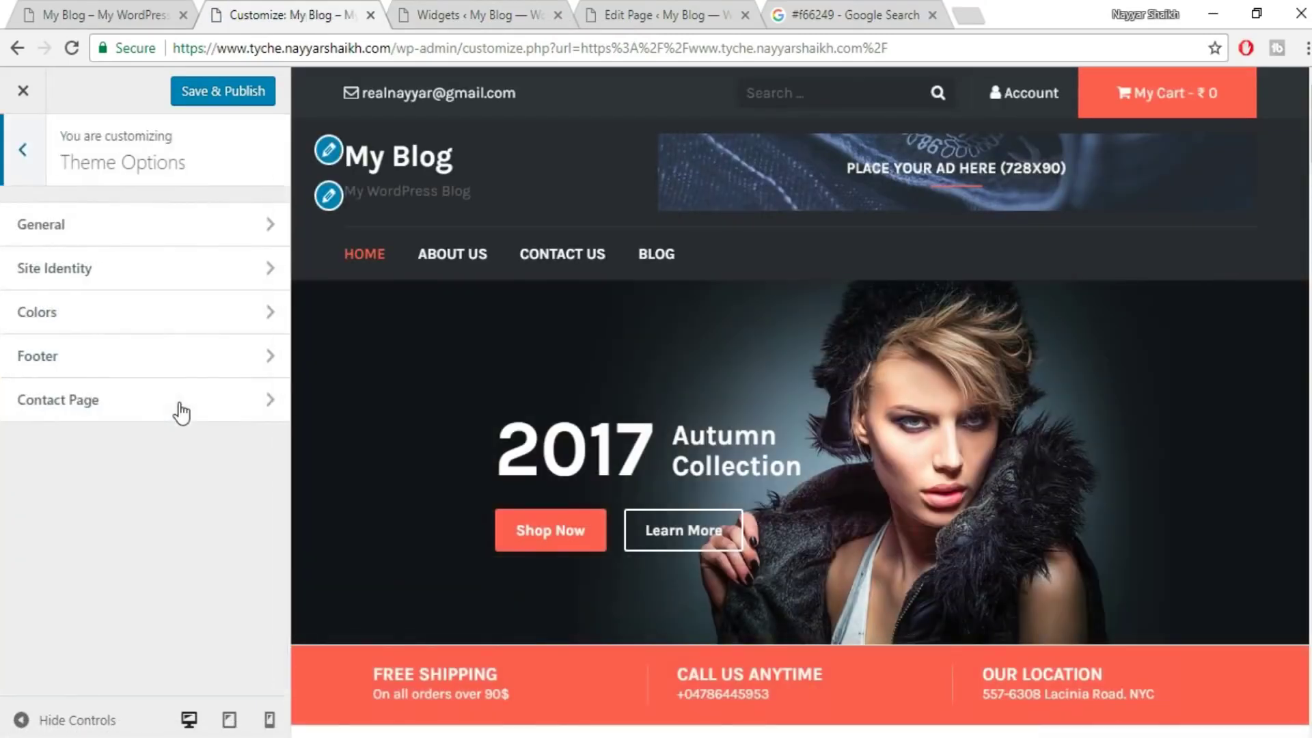
{"action": "left_click", "coordinate": [14, 163]}
{"action": "left_click", "coordinate": [109, 453]}
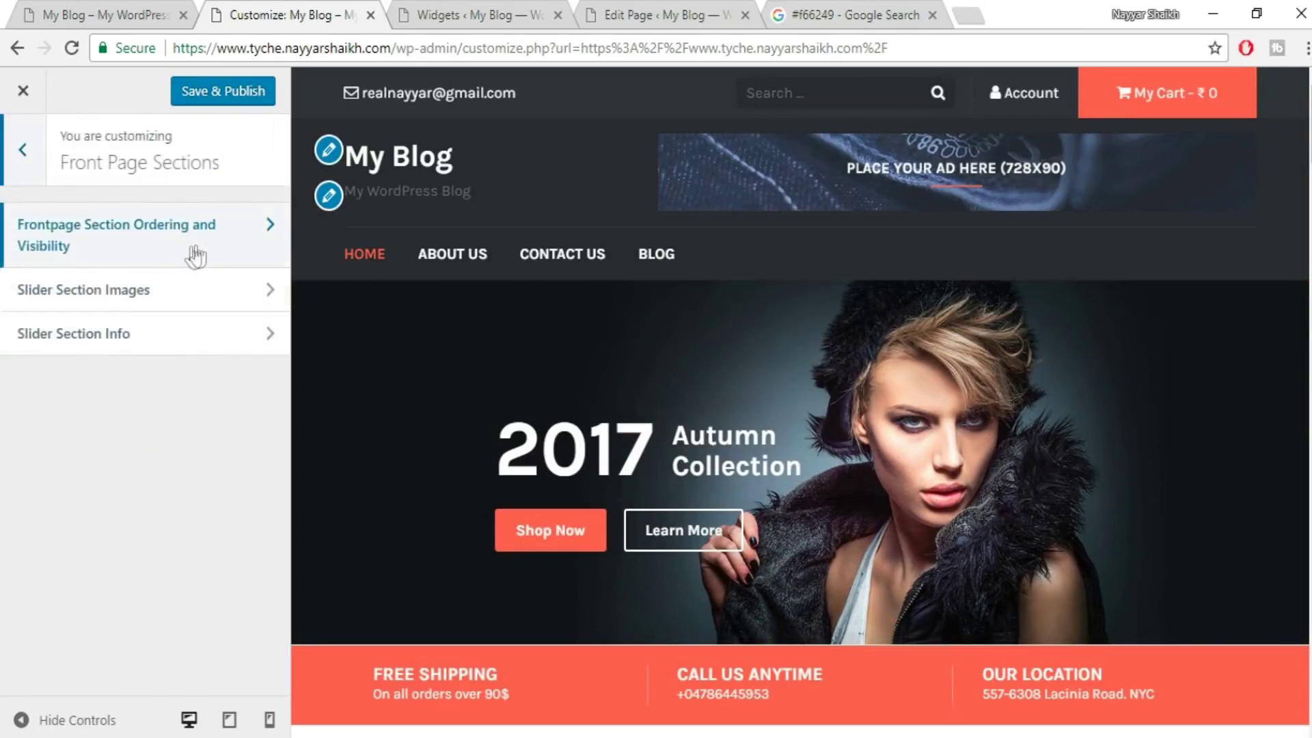
{"action": "left_click", "coordinate": [191, 257]}
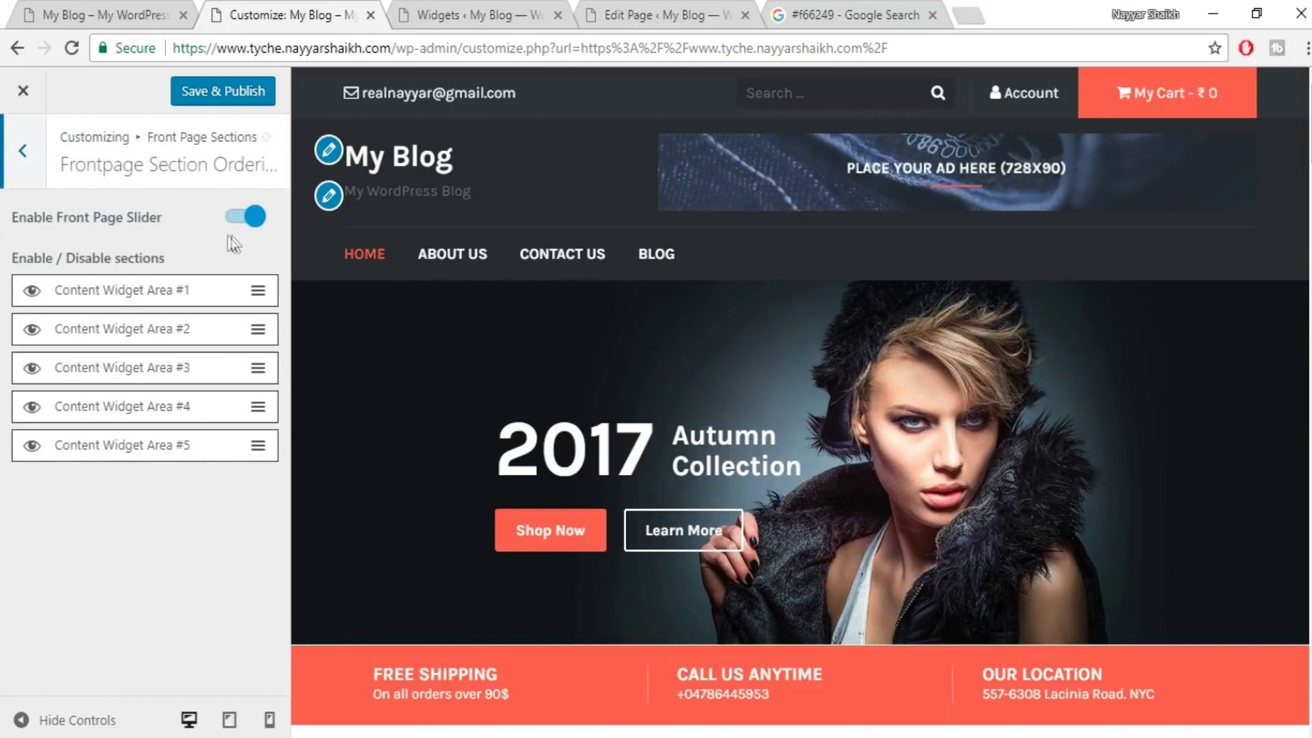
{"action": "left_click", "coordinate": [245, 219]}
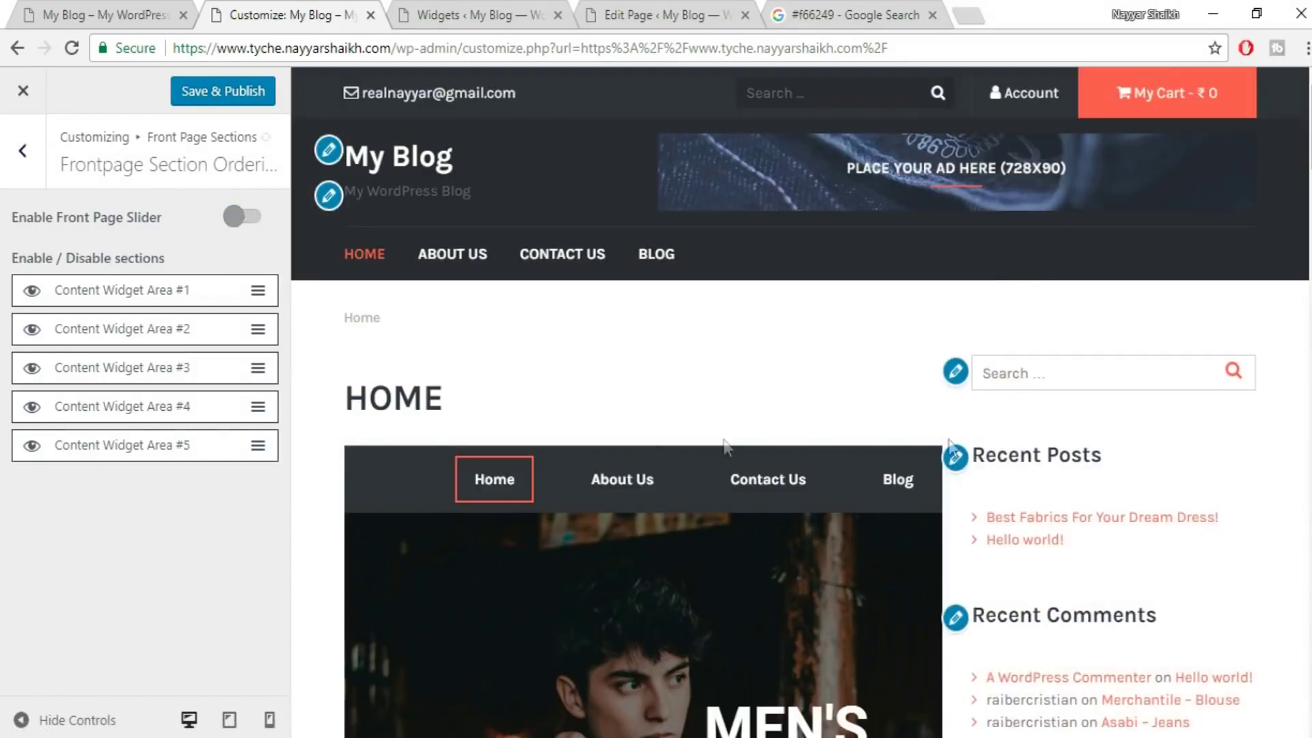
{"action": "left_click", "coordinate": [23, 151]}
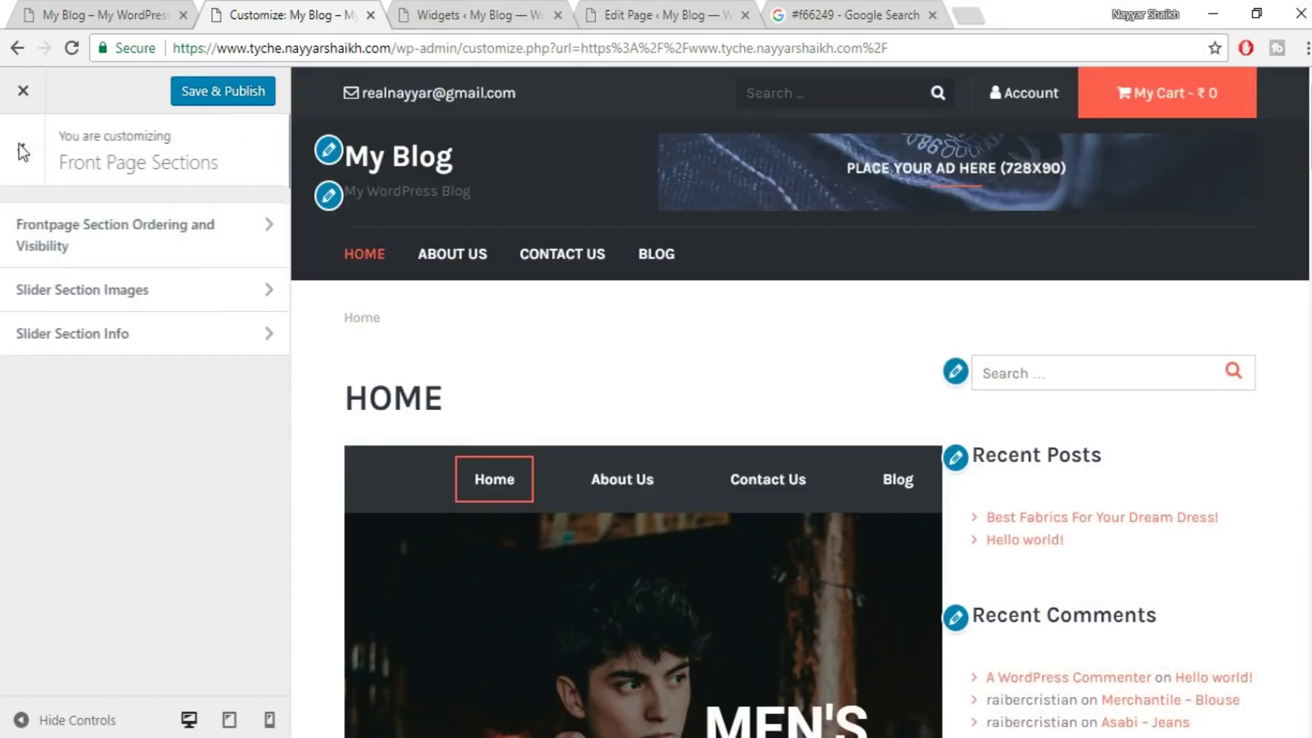
- Look through the Slider Images and Slider Info settings, then edit the sidebar's Search widget
{"action": "left_click", "coordinate": [194, 307]}
{"action": "left_click", "coordinate": [14, 147]}
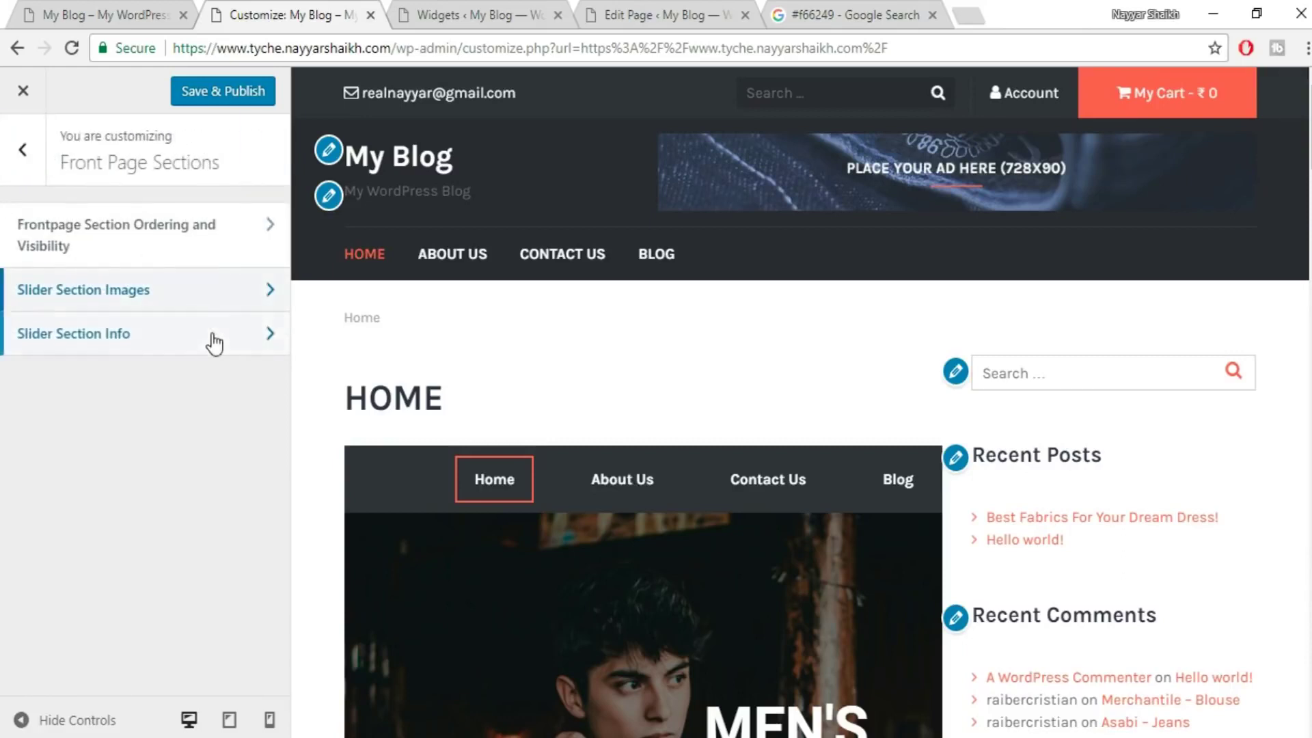
{"action": "left_click", "coordinate": [215, 343]}
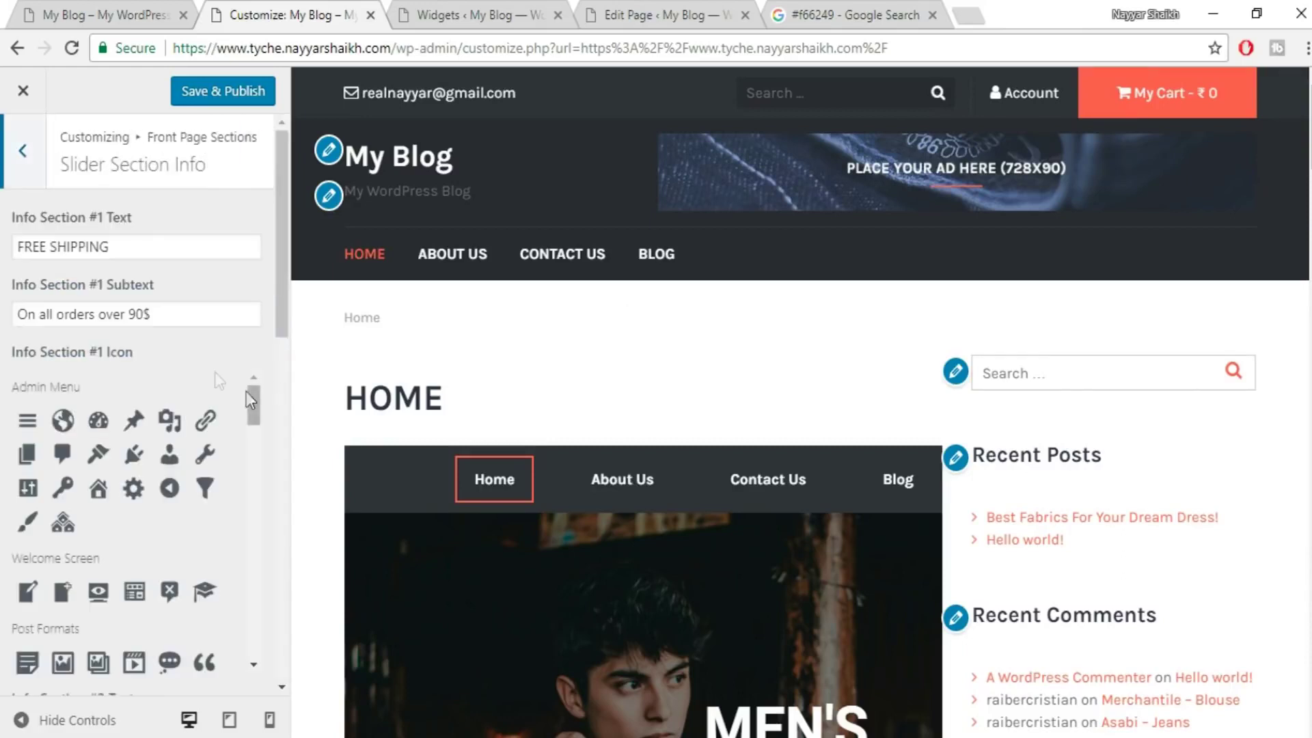
{"action": "left_click", "coordinate": [23, 152]}
{"action": "scroll", "coordinate": [316, 413], "scroll_direction": "down", "scroll_amount": 4}
{"action": "scroll", "coordinate": [440, 366], "scroll_direction": "up", "scroll_amount": 4}
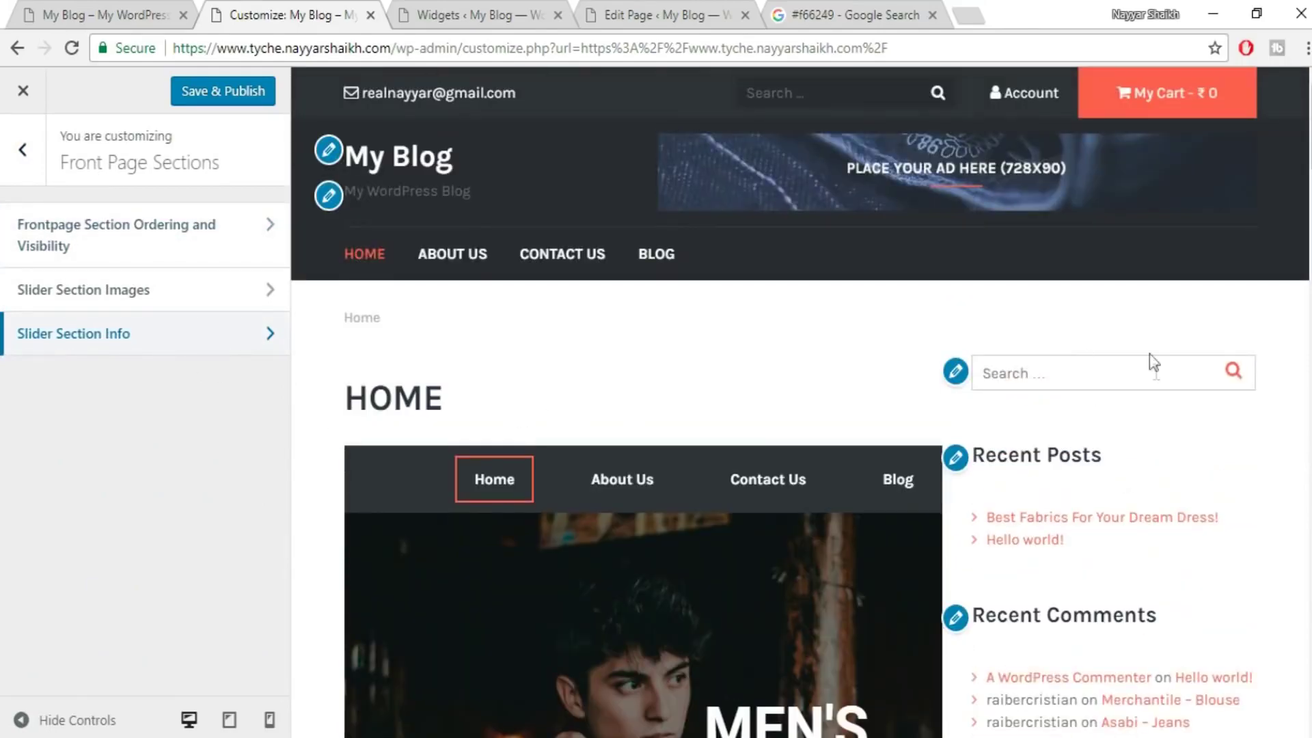
{"action": "scroll", "coordinate": [1154, 383], "scroll_direction": "down", "scroll_amount": 10}
{"action": "scroll", "coordinate": [1150, 543], "scroll_direction": "up", "scroll_amount": 15}
{"action": "left_click", "coordinate": [954, 379]}
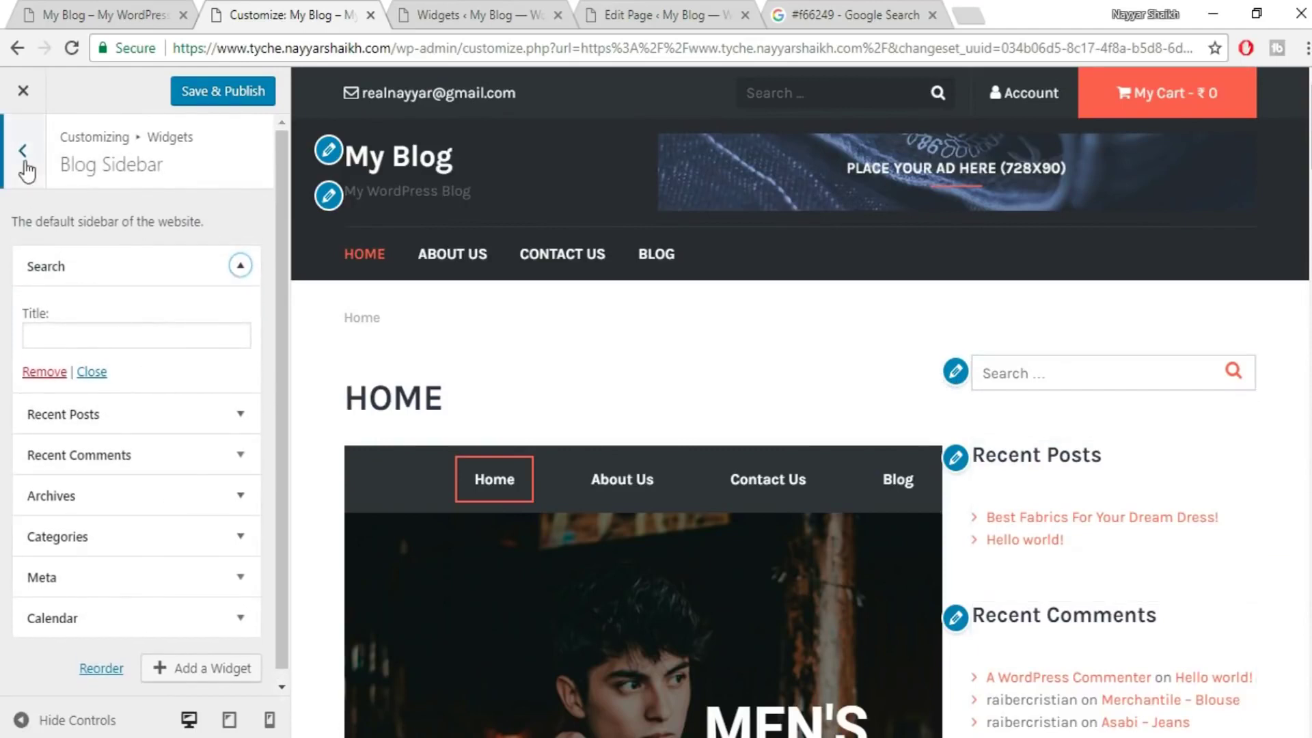
- Return to the Widgets panel and scan Blog Sidebar through Content Widget Area #4 B
{"action": "left_click", "coordinate": [25, 162]}
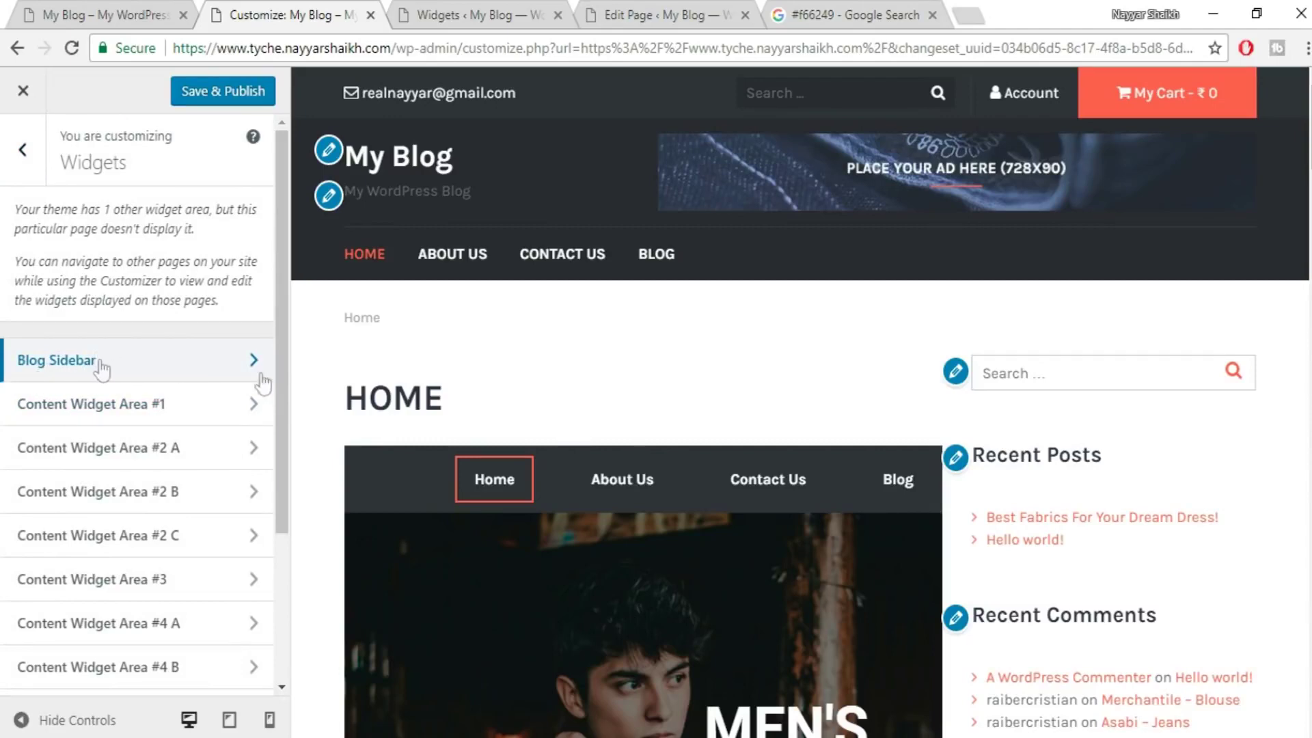
{"action": "scroll", "coordinate": [1083, 492], "scroll_direction": "down", "scroll_amount": 10}
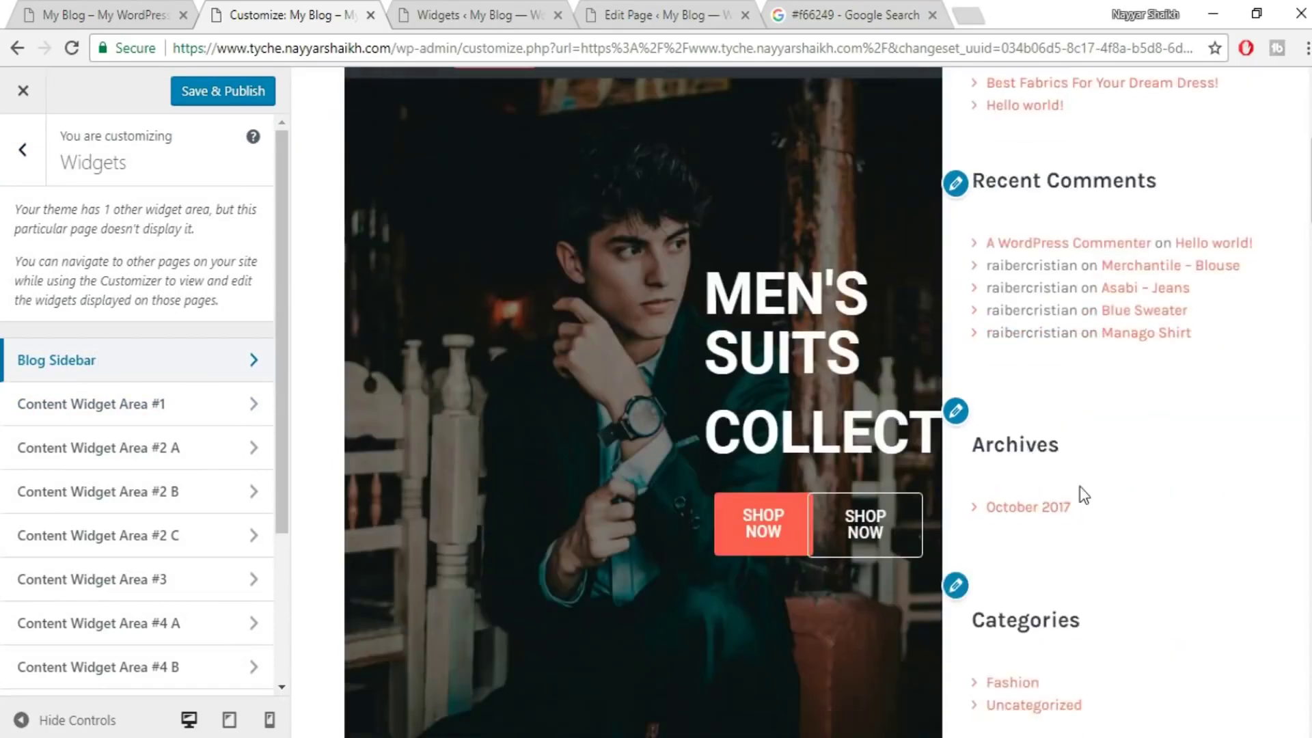
{"action": "scroll", "coordinate": [1083, 521], "scroll_direction": "down", "scroll_amount": 5}
{"action": "scroll", "coordinate": [1074, 536], "scroll_direction": "up", "scroll_amount": 15}
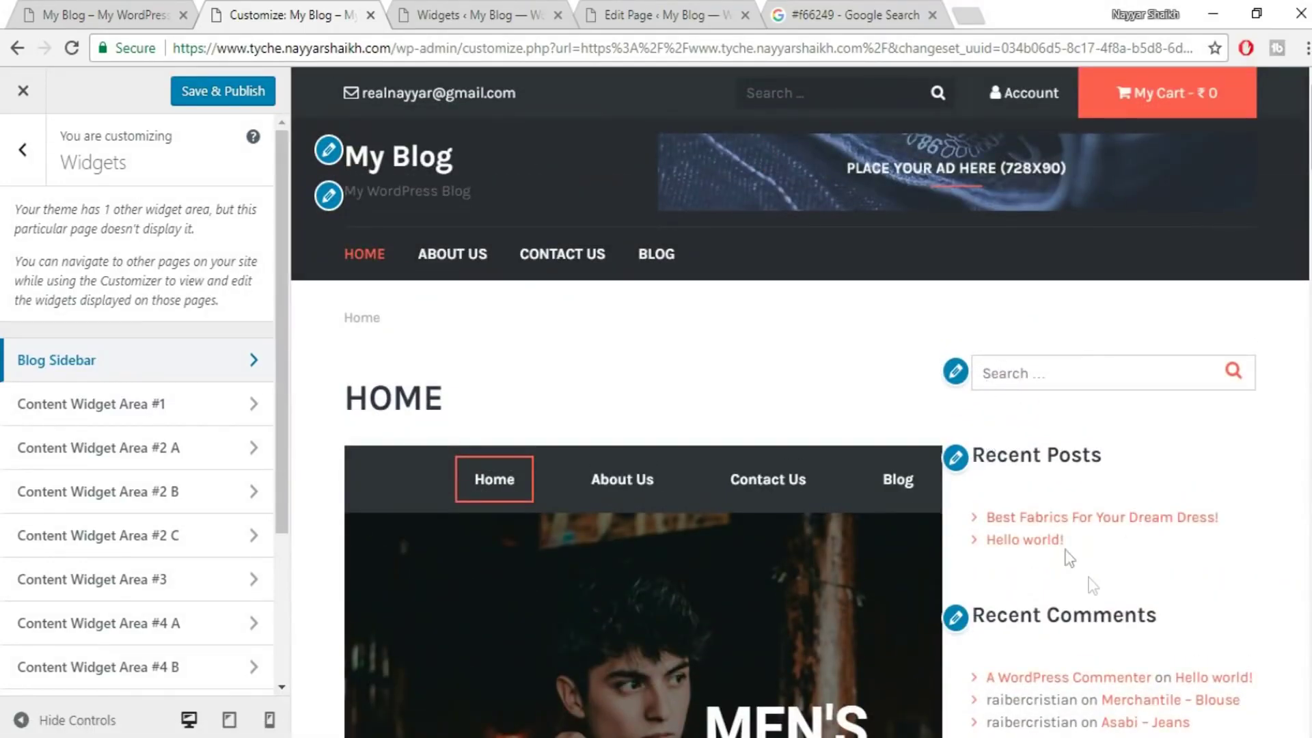
- Delete the Search, Recent Posts, Recent Comments and Archives widgets from the Blog Sidebar
{"action": "left_click", "coordinate": [440, 13]}
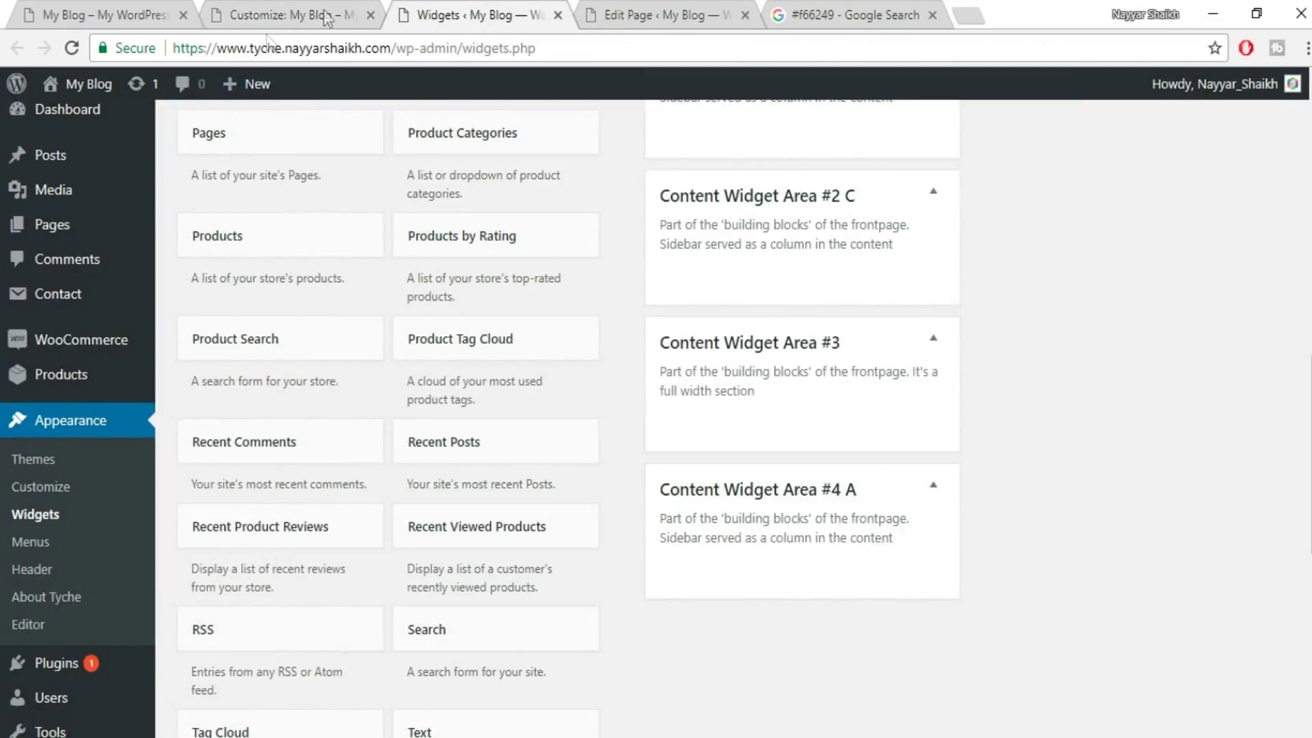
{"action": "scroll", "coordinate": [927, 410], "scroll_direction": "up", "scroll_amount": 8}
{"action": "scroll", "coordinate": [929, 413], "scroll_direction": "up", "scroll_amount": 6}
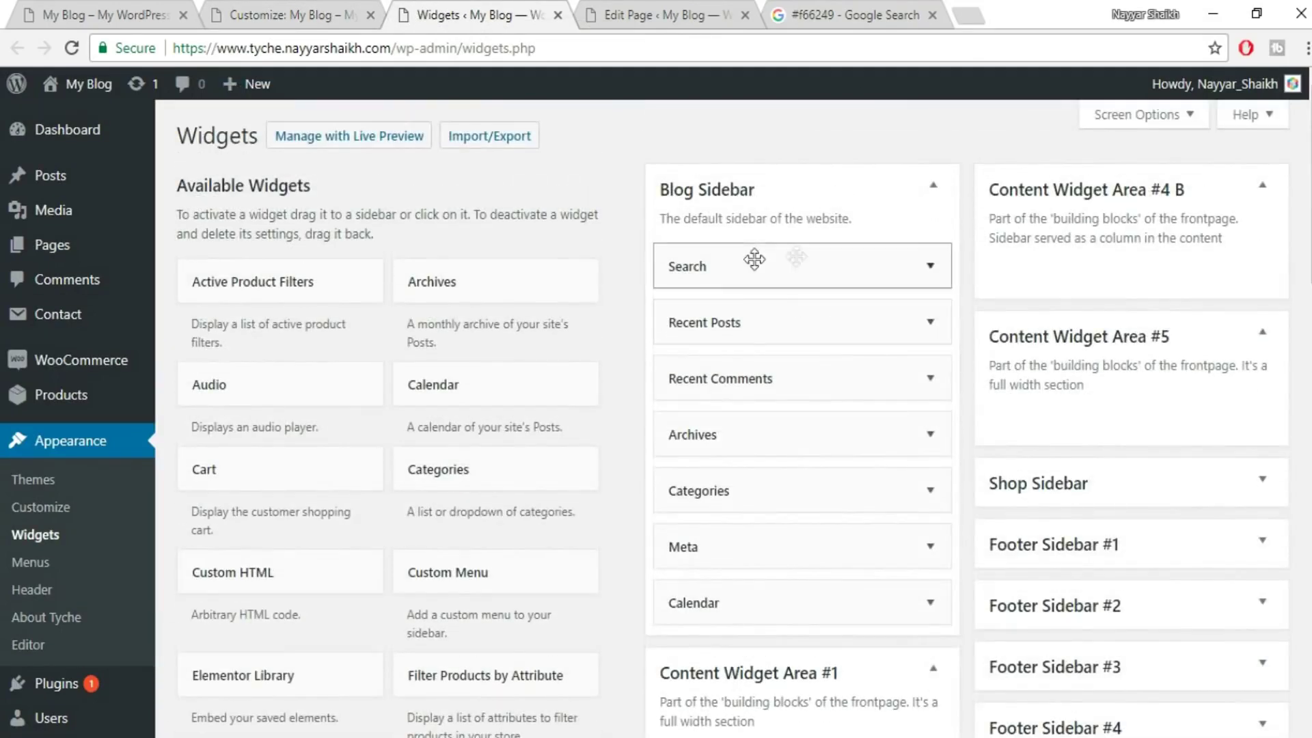
{"action": "left_click", "coordinate": [930, 266]}
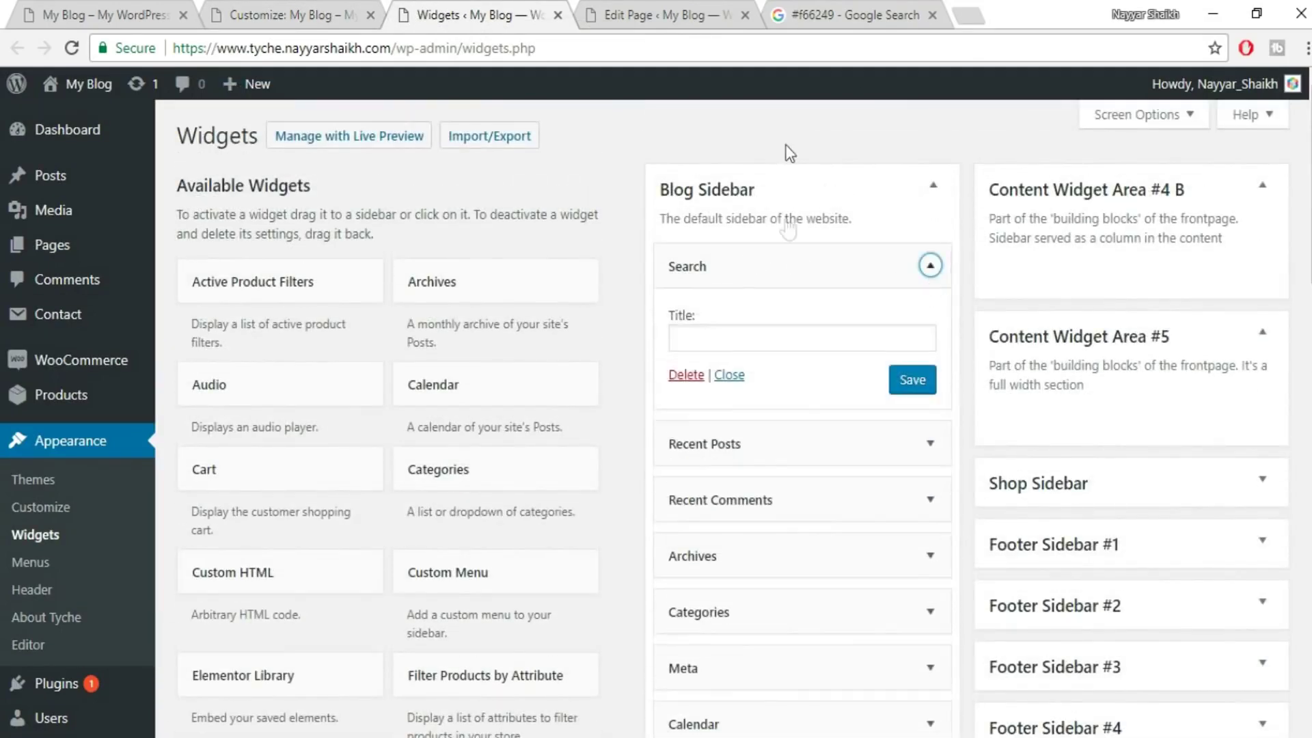
{"action": "left_click", "coordinate": [685, 375]}
{"action": "left_click", "coordinate": [930, 266]}
{"action": "left_click", "coordinate": [681, 459]}
{"action": "left_click", "coordinate": [928, 268]}
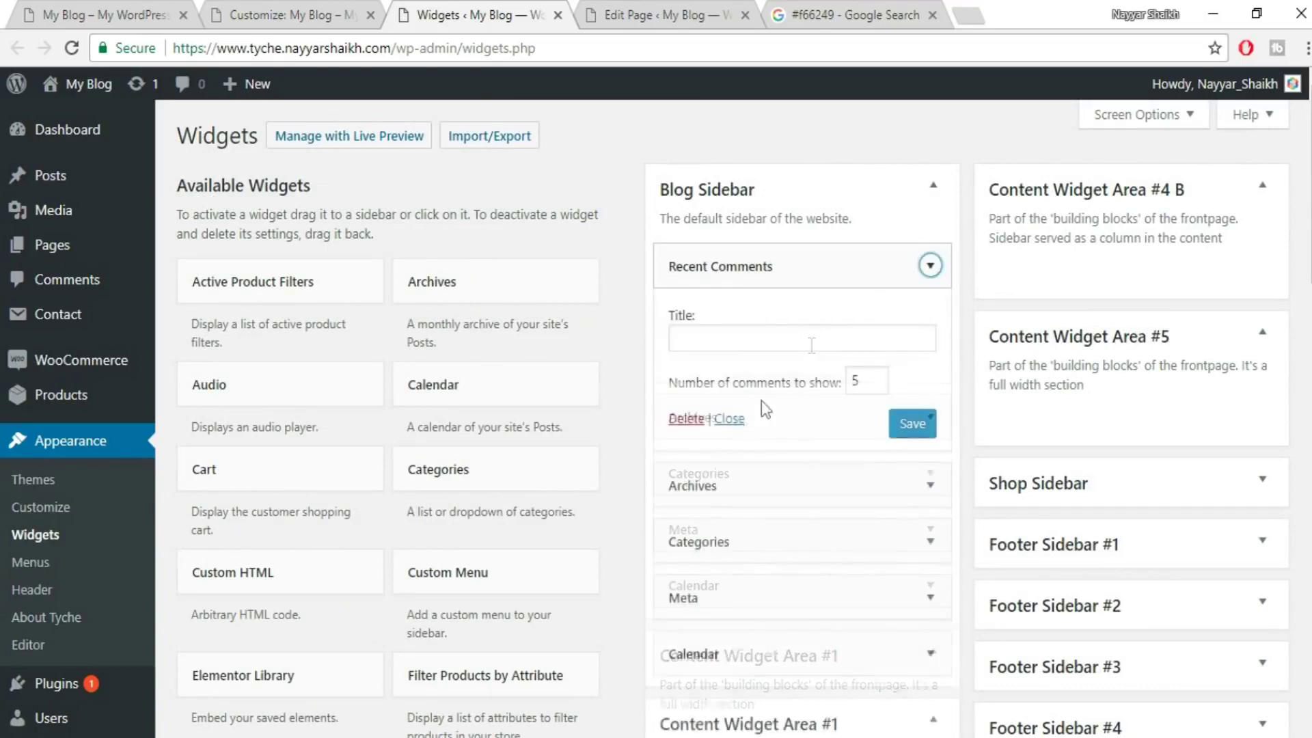
{"action": "left_click", "coordinate": [685, 418]}
{"action": "left_click", "coordinate": [929, 265]}
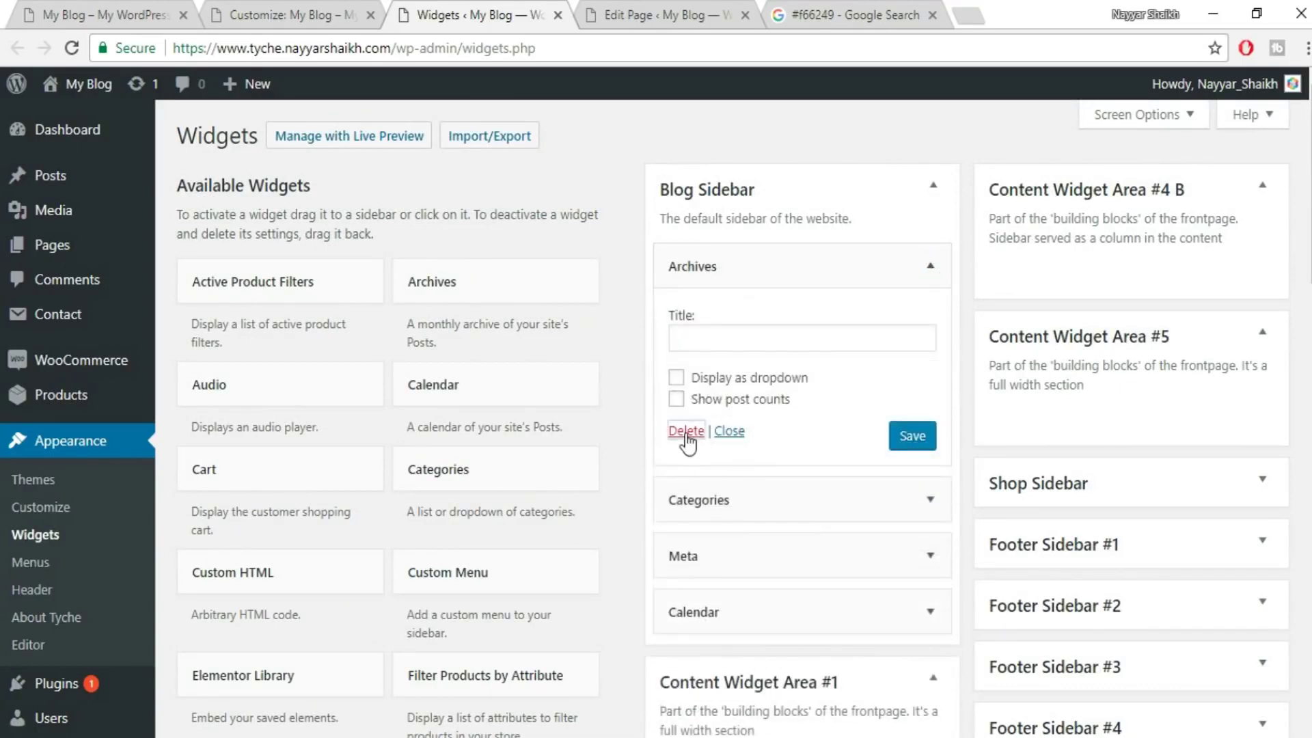
{"action": "left_click", "coordinate": [686, 432]}
- Delete the Categories, Meta and Calendar widgets, then Save & Publish the Customizer
{"action": "left_click", "coordinate": [929, 266]}
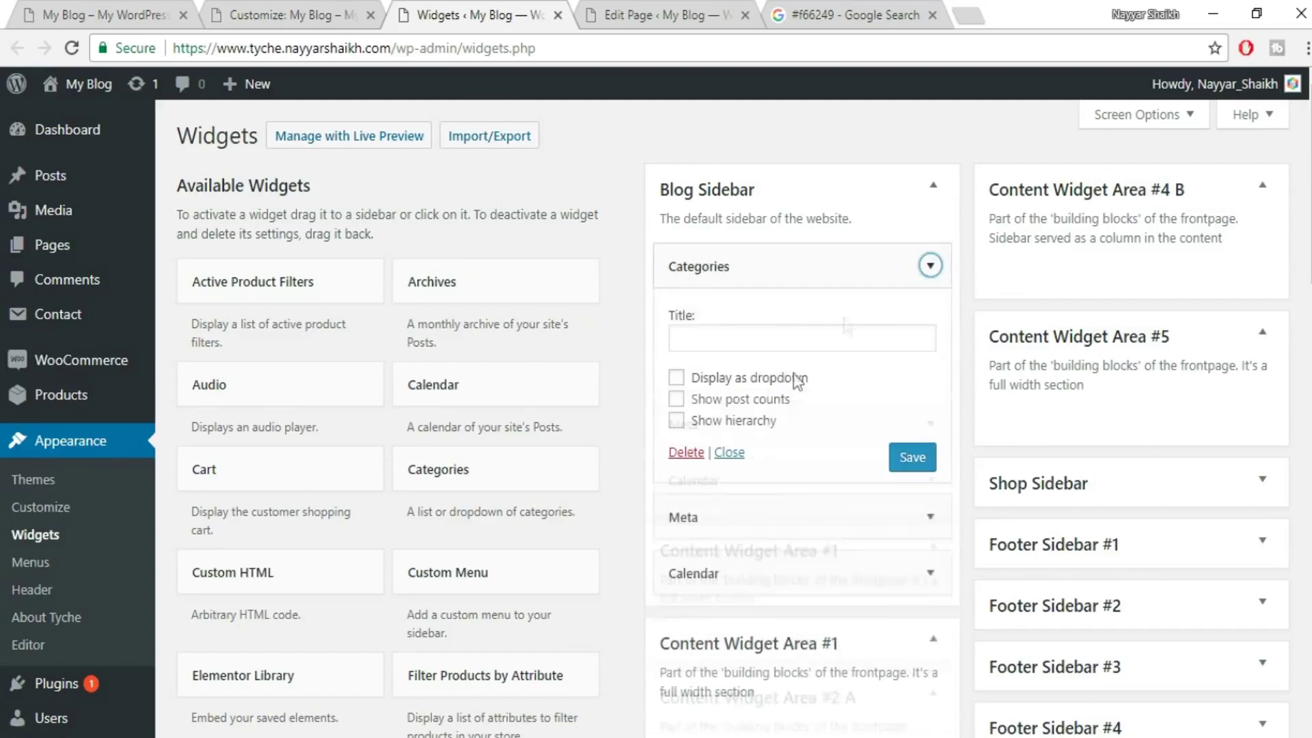
{"action": "left_click", "coordinate": [686, 454]}
{"action": "left_click", "coordinate": [929, 266]}
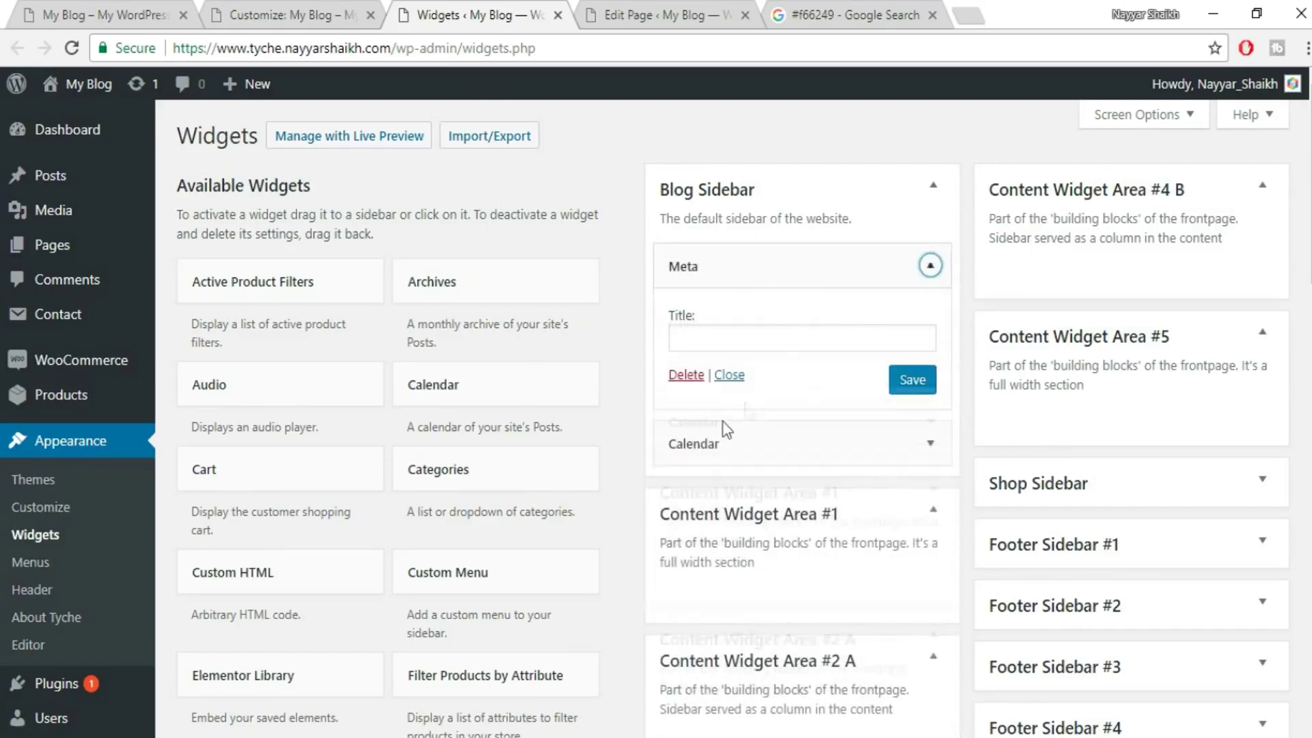
{"action": "left_click", "coordinate": [686, 375]}
{"action": "left_click", "coordinate": [929, 265]}
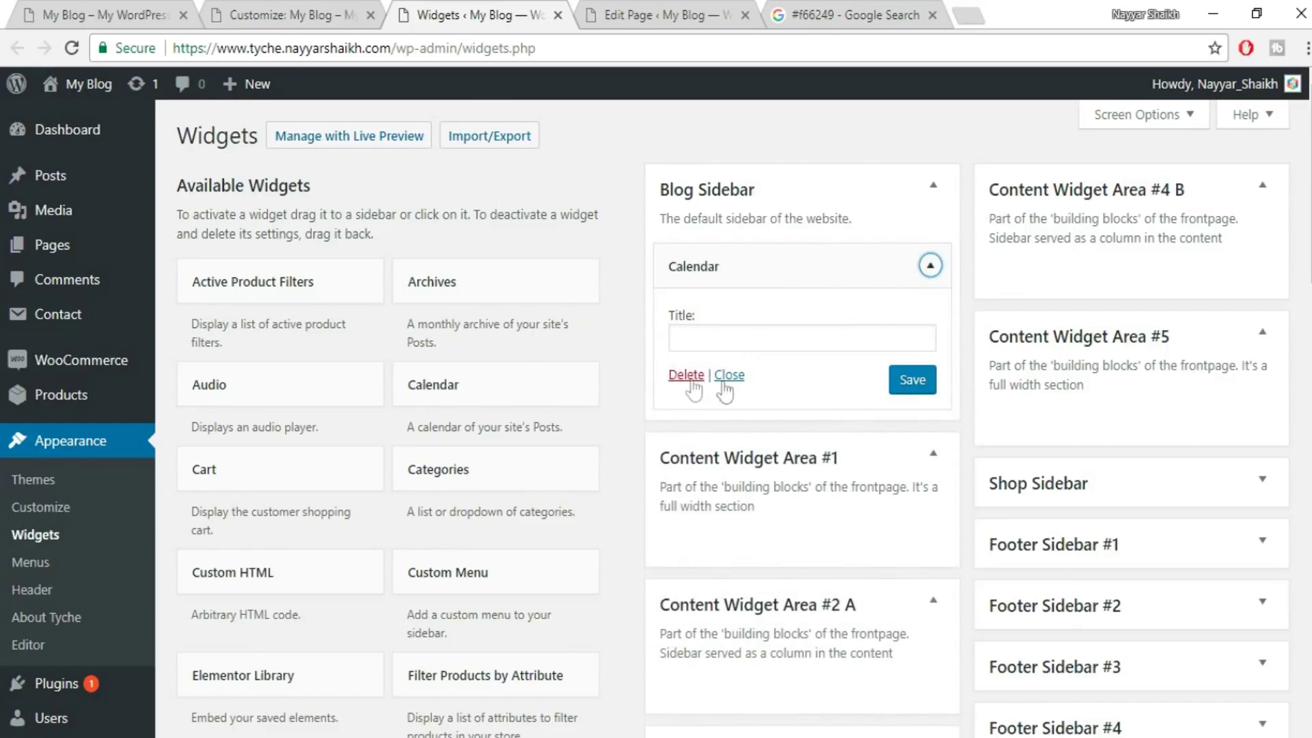
{"action": "left_click", "coordinate": [687, 375]}
{"action": "left_click", "coordinate": [272, 11]}
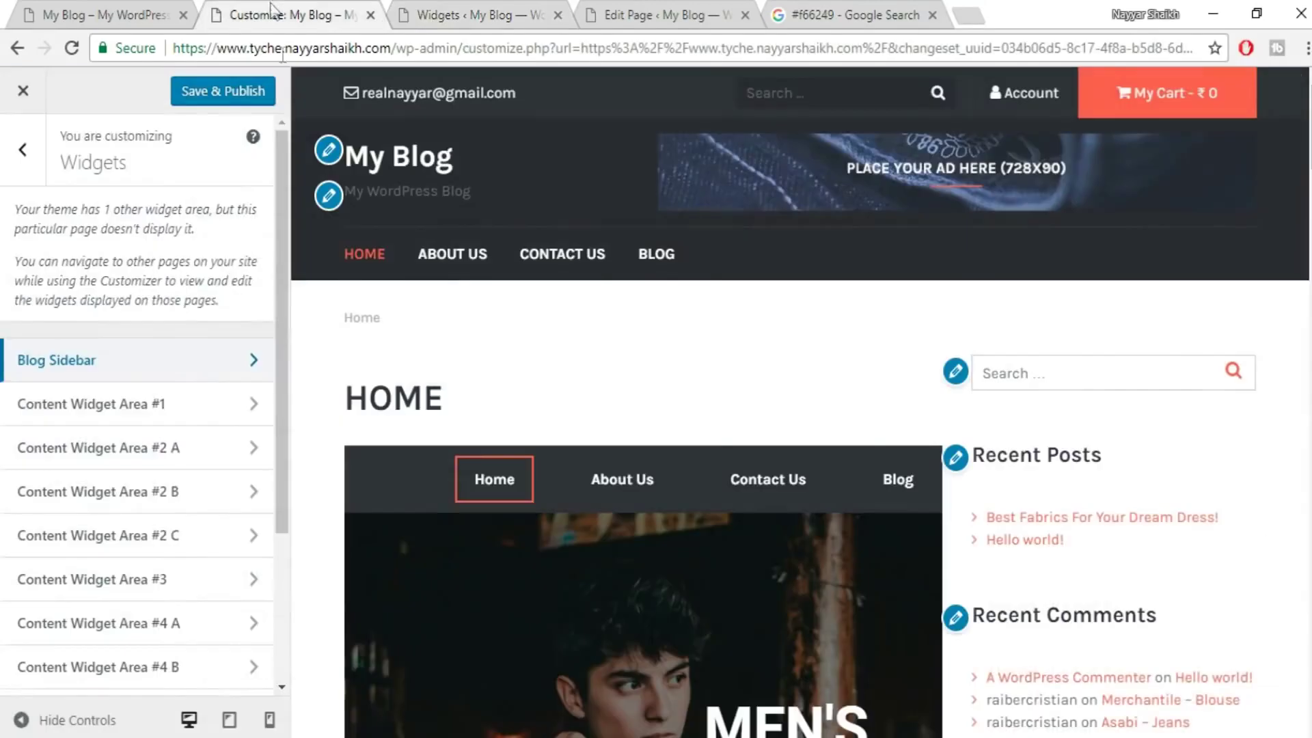
{"action": "left_click", "coordinate": [219, 91]}
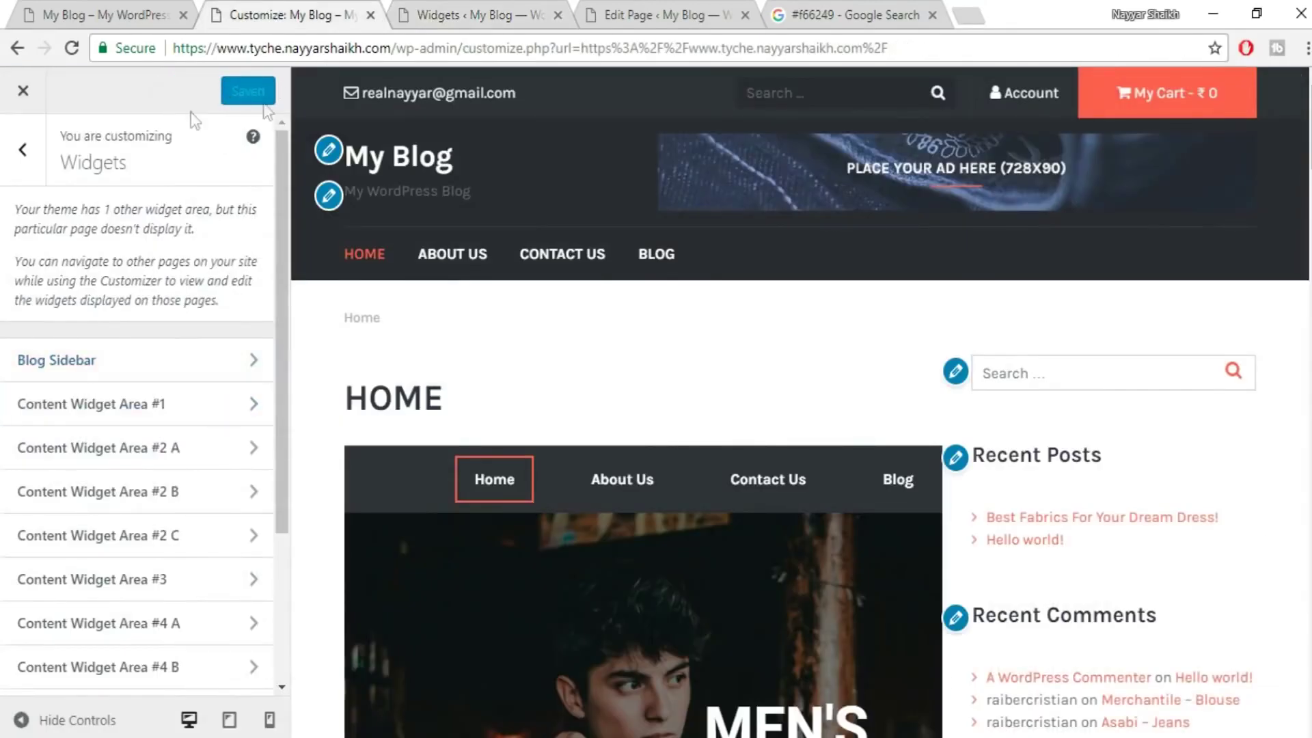
- Load the live home page by removing /wp-admin from the address, and scroll through it
{"action": "left_click_drag", "start_coordinate": [395, 49], "coordinate": [1268, 10]}
{"action": "key", "text": "Delete"}
{"action": "key", "text": "Return"}
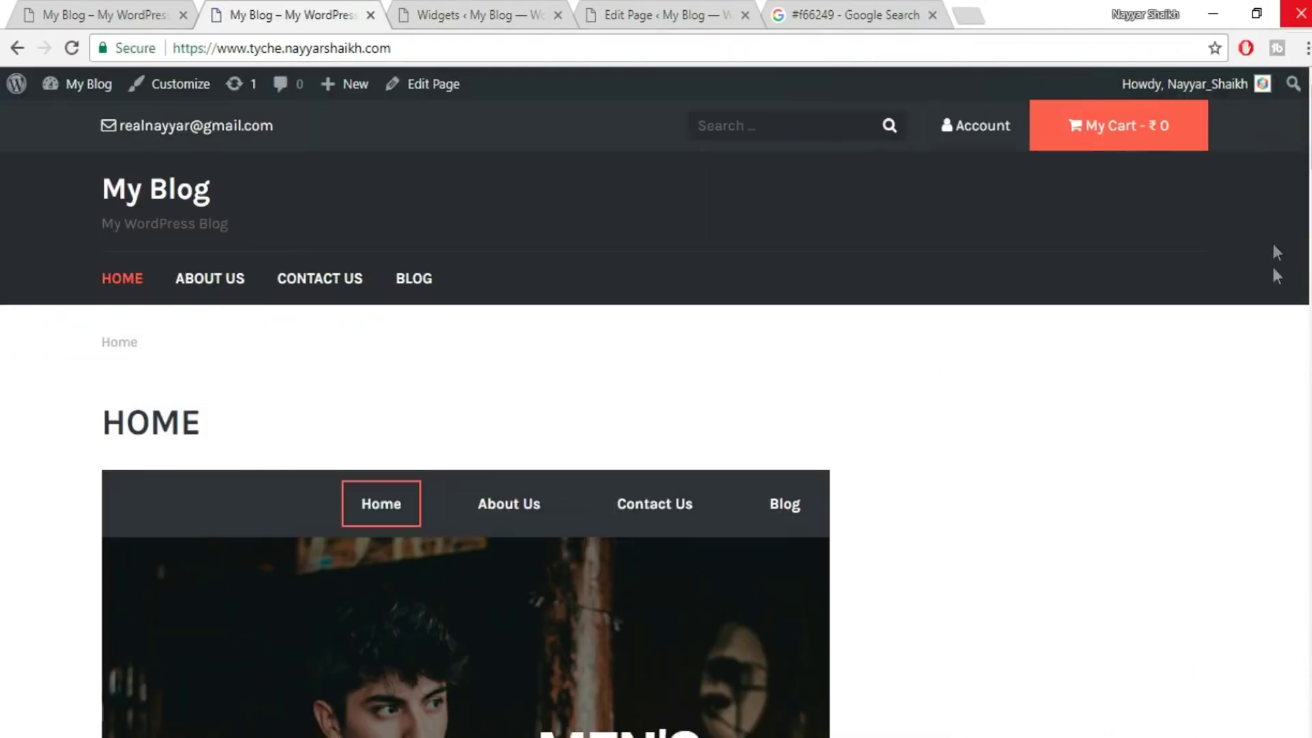
{"action": "scroll", "coordinate": [1136, 348], "scroll_direction": "down", "scroll_amount": 10}
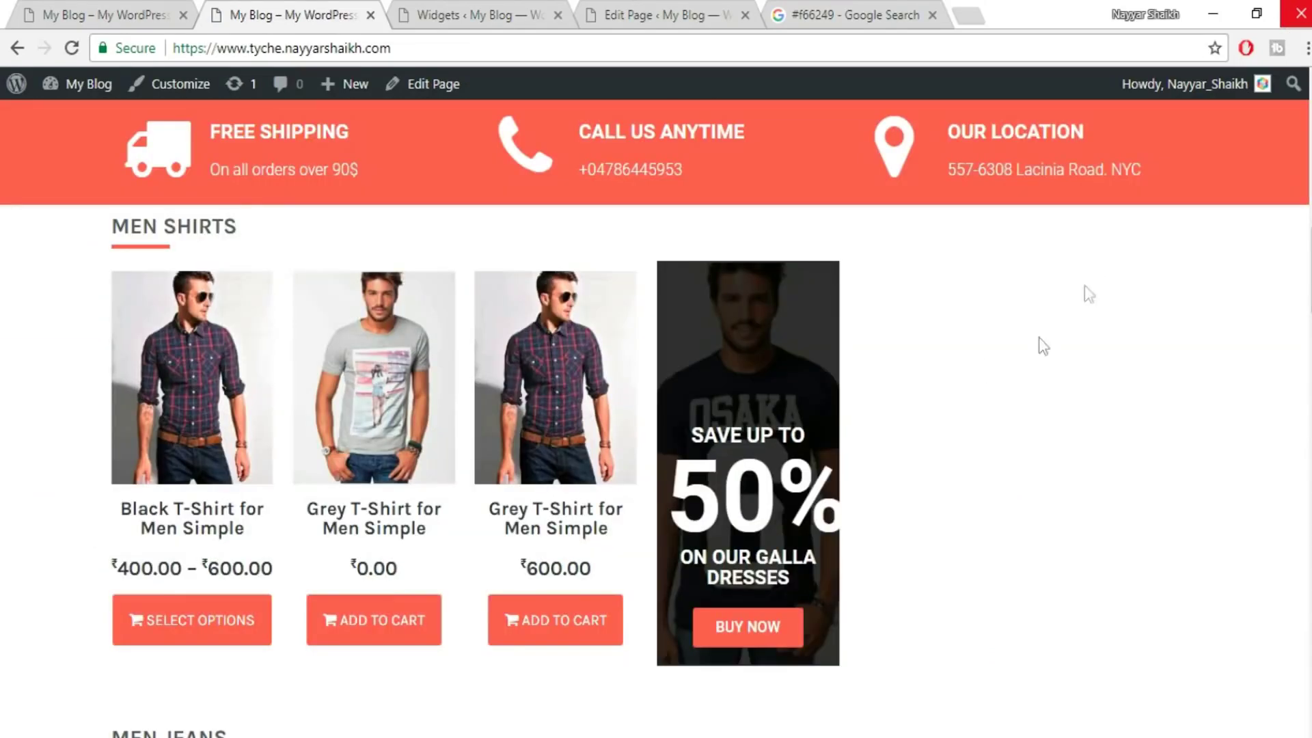
{"action": "scroll", "coordinate": [683, 387], "scroll_direction": "down", "scroll_amount": 8}
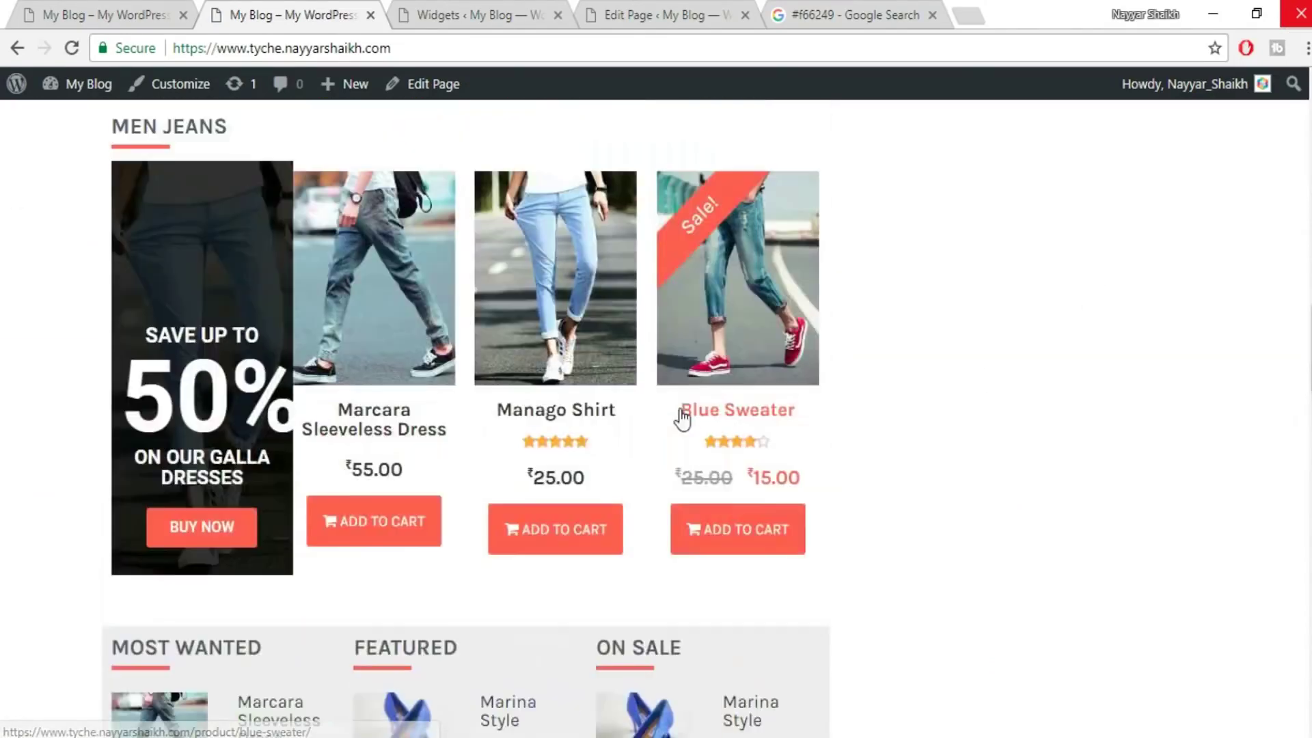
{"action": "scroll", "coordinate": [680, 403], "scroll_direction": "up", "scroll_amount": 10}
{"action": "scroll", "coordinate": [679, 409], "scroll_direction": "up", "scroll_amount": 12}
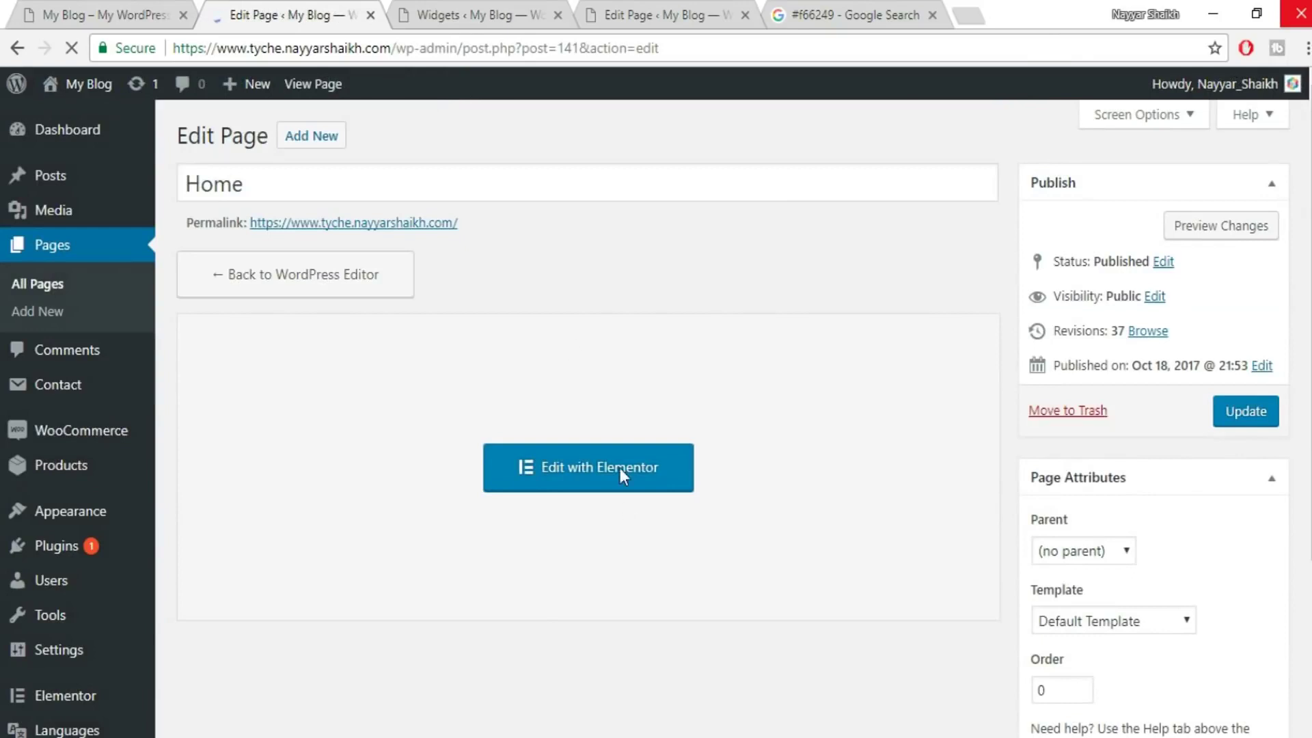
- Open Home in Elementor and stretch the navigation bar and hero sections to full width
{"action": "left_click", "coordinate": [620, 469]}
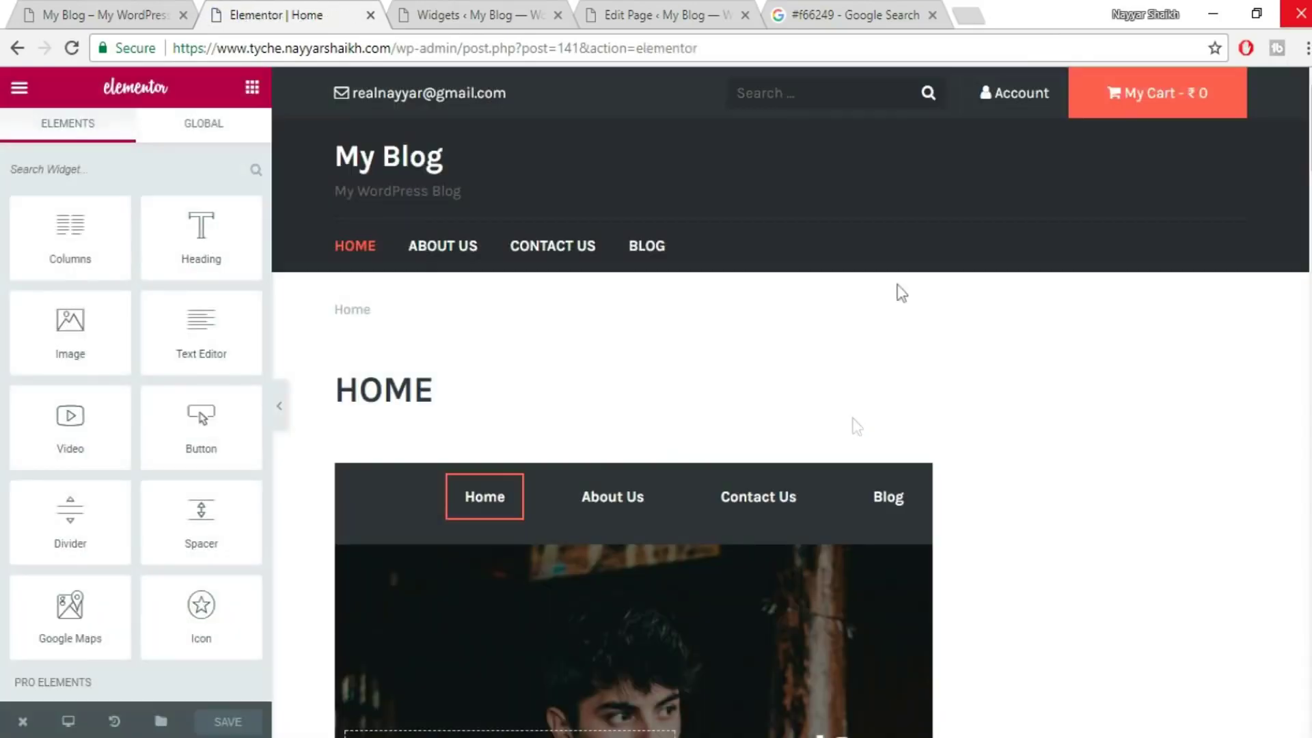
{"action": "scroll", "coordinate": [991, 443], "scroll_direction": "down", "scroll_amount": 3}
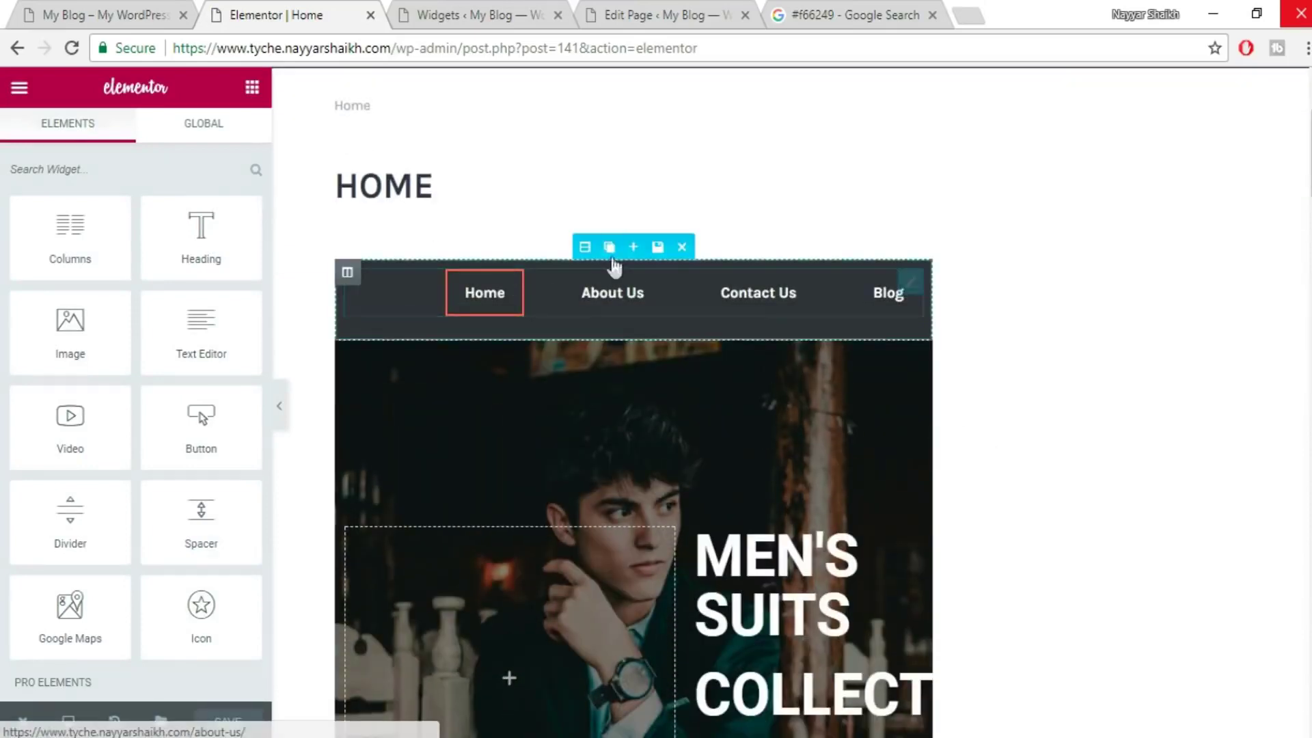
{"action": "left_click", "coordinate": [583, 248]}
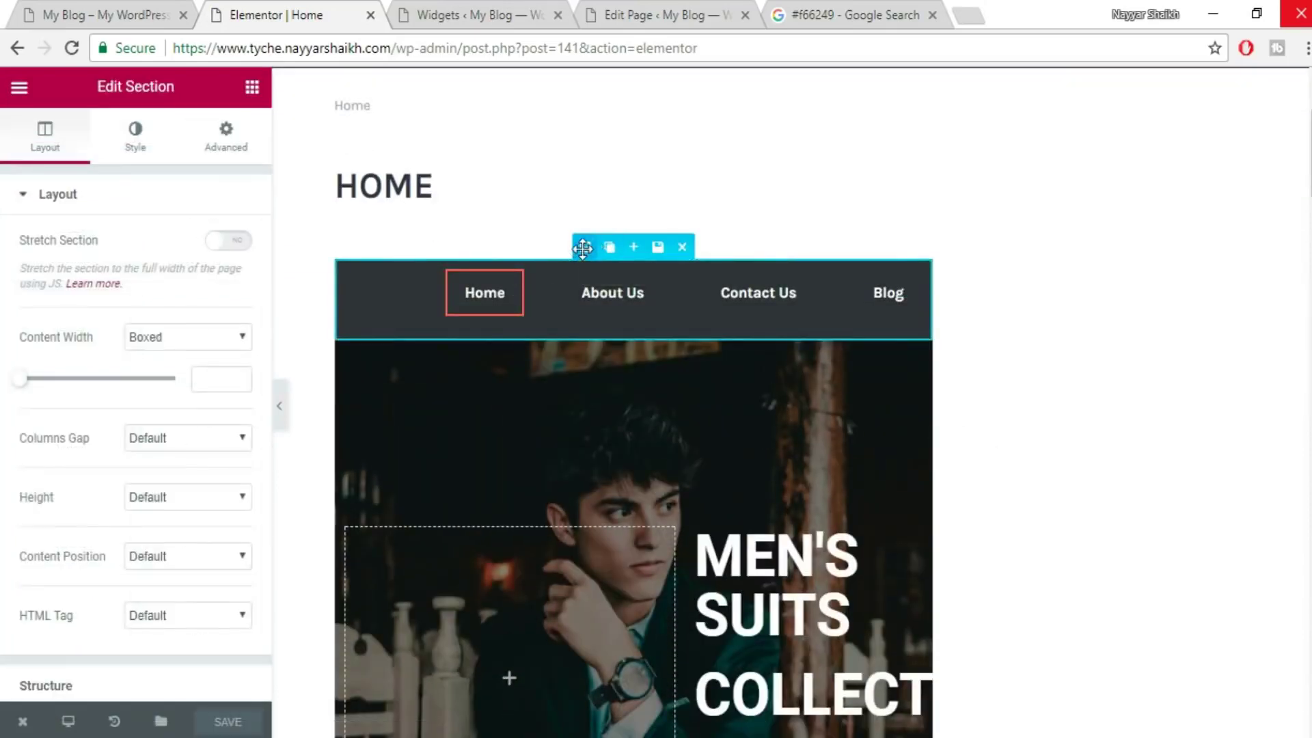
{"action": "left_click", "coordinate": [224, 242]}
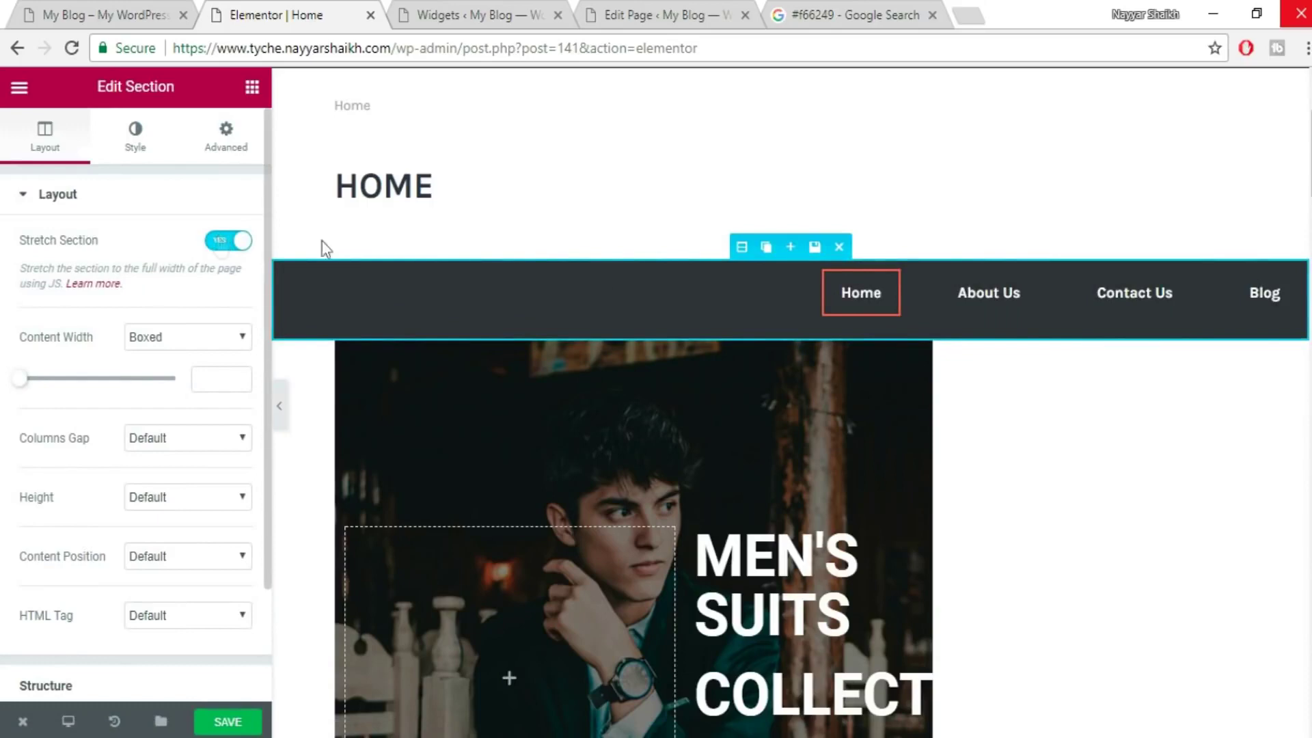
{"action": "left_click", "coordinate": [583, 325]}
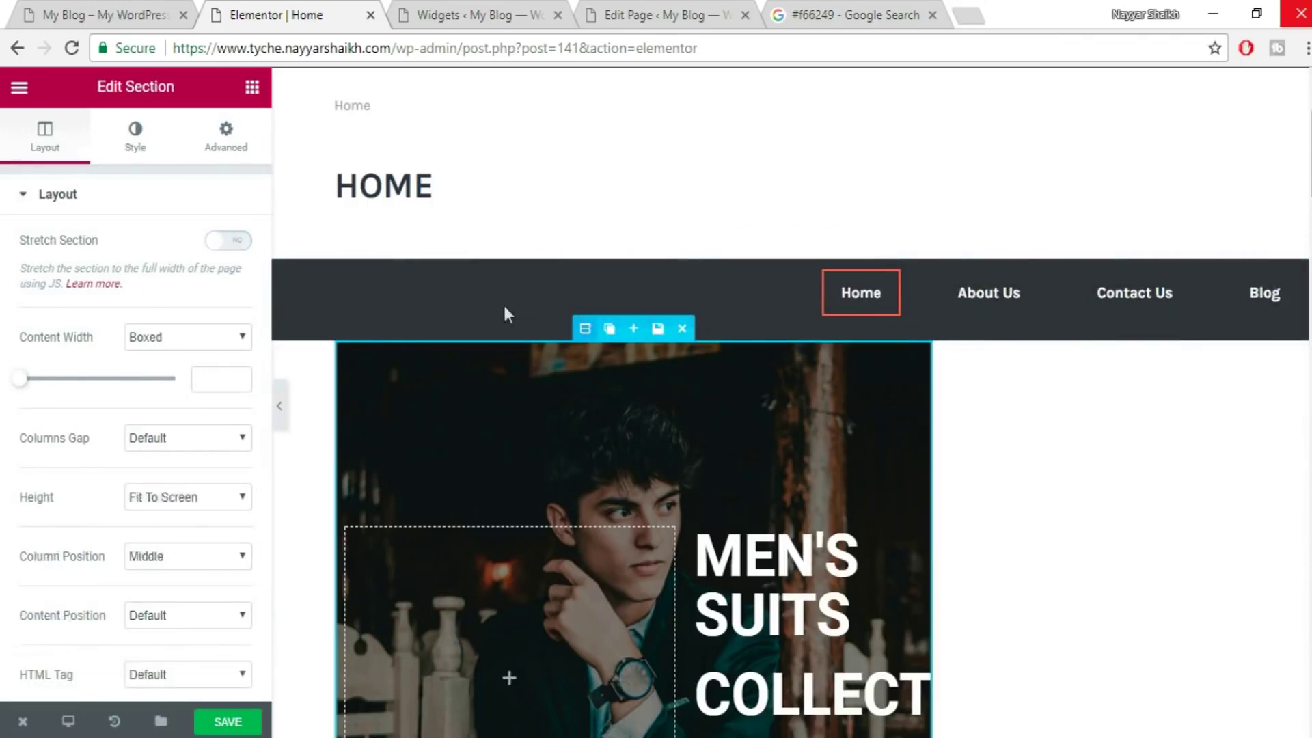
{"action": "left_click", "coordinate": [231, 246]}
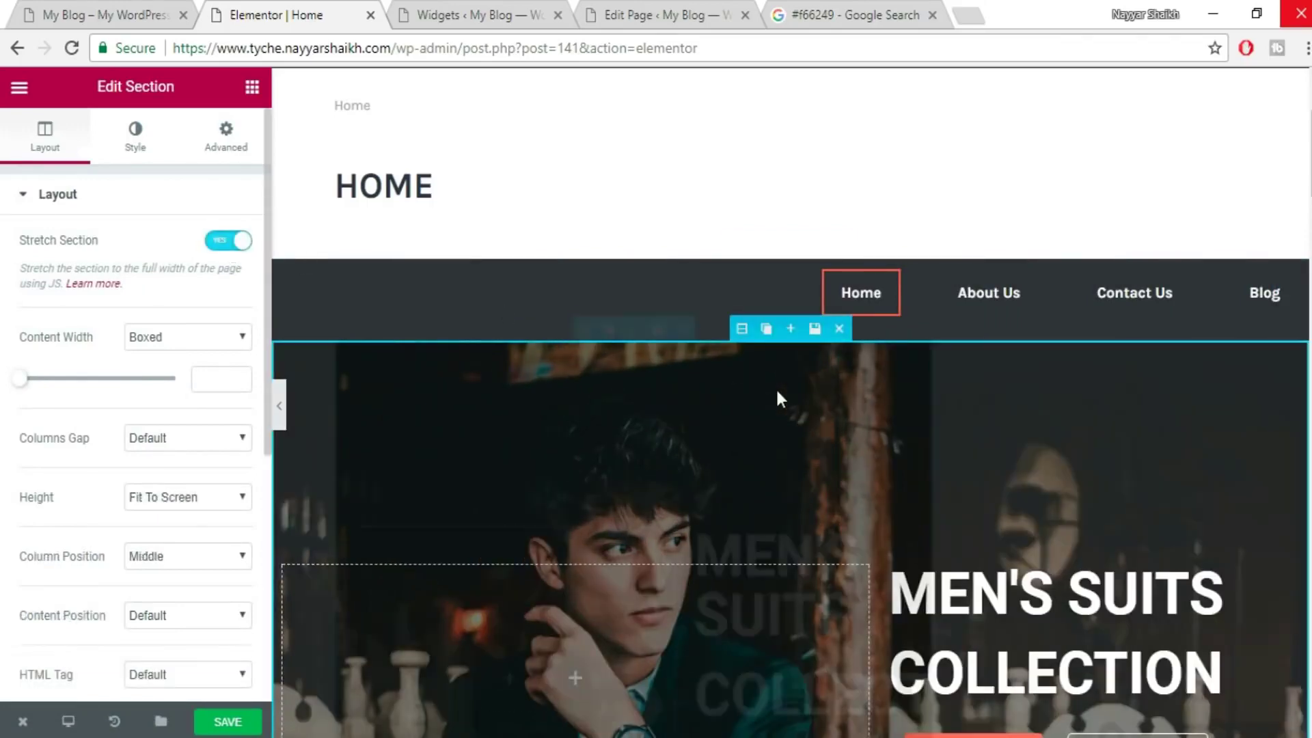
{"action": "scroll", "coordinate": [777, 386], "scroll_direction": "down", "scroll_amount": 3}
{"action": "scroll", "coordinate": [1004, 383], "scroll_direction": "down", "scroll_amount": 5}
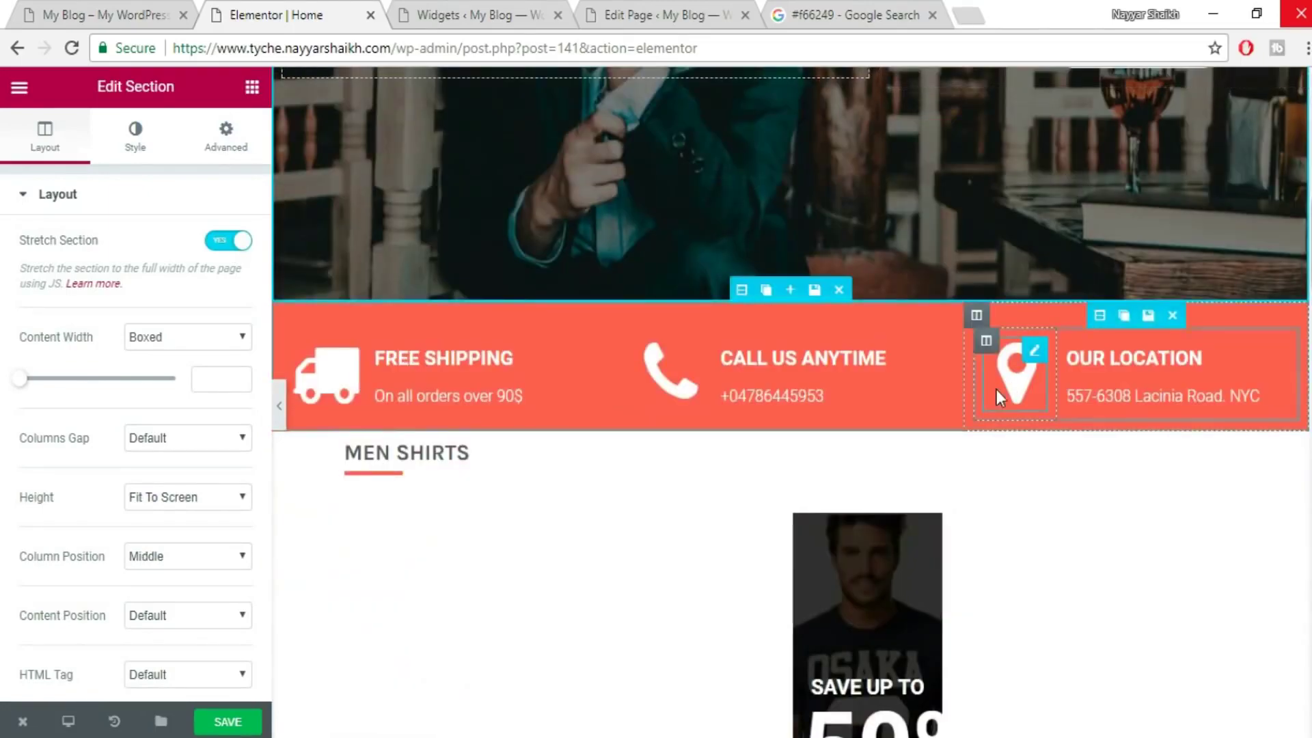
{"action": "scroll", "coordinate": [995, 386], "scroll_direction": "down", "scroll_amount": 2}
{"action": "scroll", "coordinate": [886, 332], "scroll_direction": "down", "scroll_amount": 2}
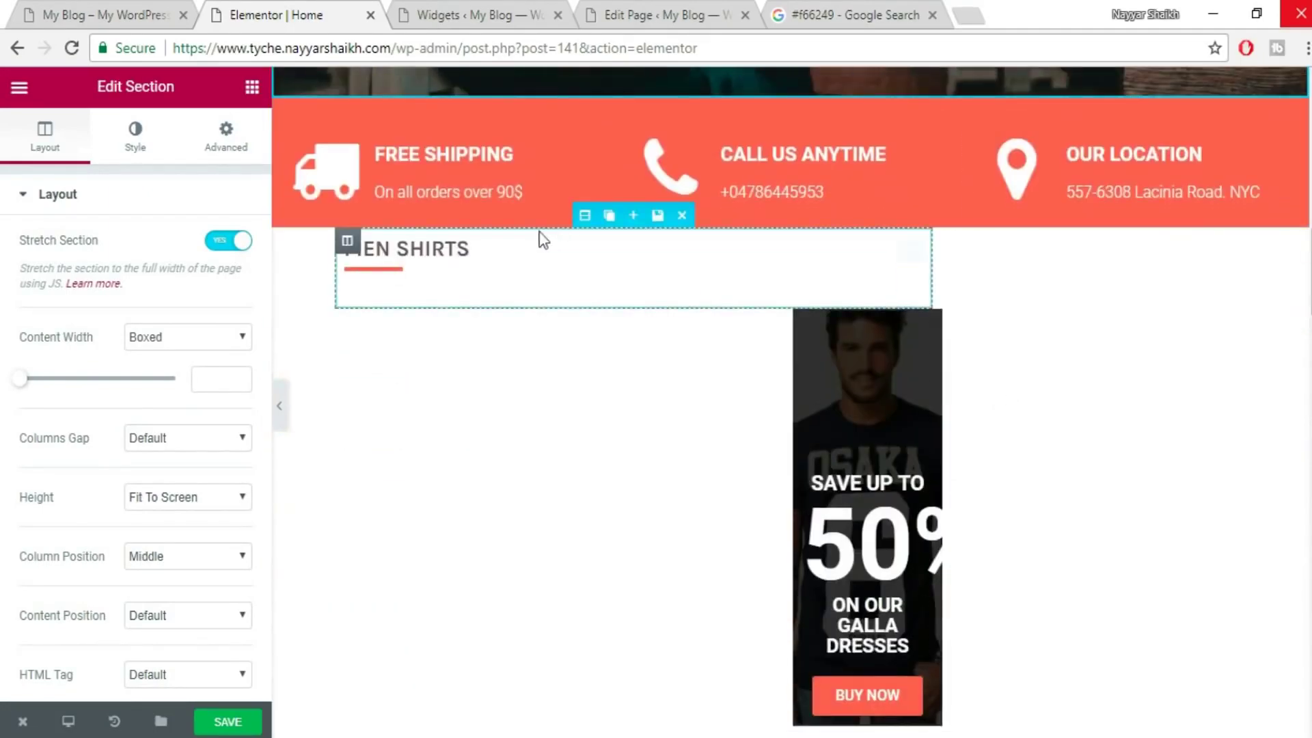
- Stretch the MEN SHIRTS and MEN JEANS heading and product rows, plus the MOST WANTED/FEATURED/ON SALE section
{"action": "left_click", "coordinate": [586, 217]}
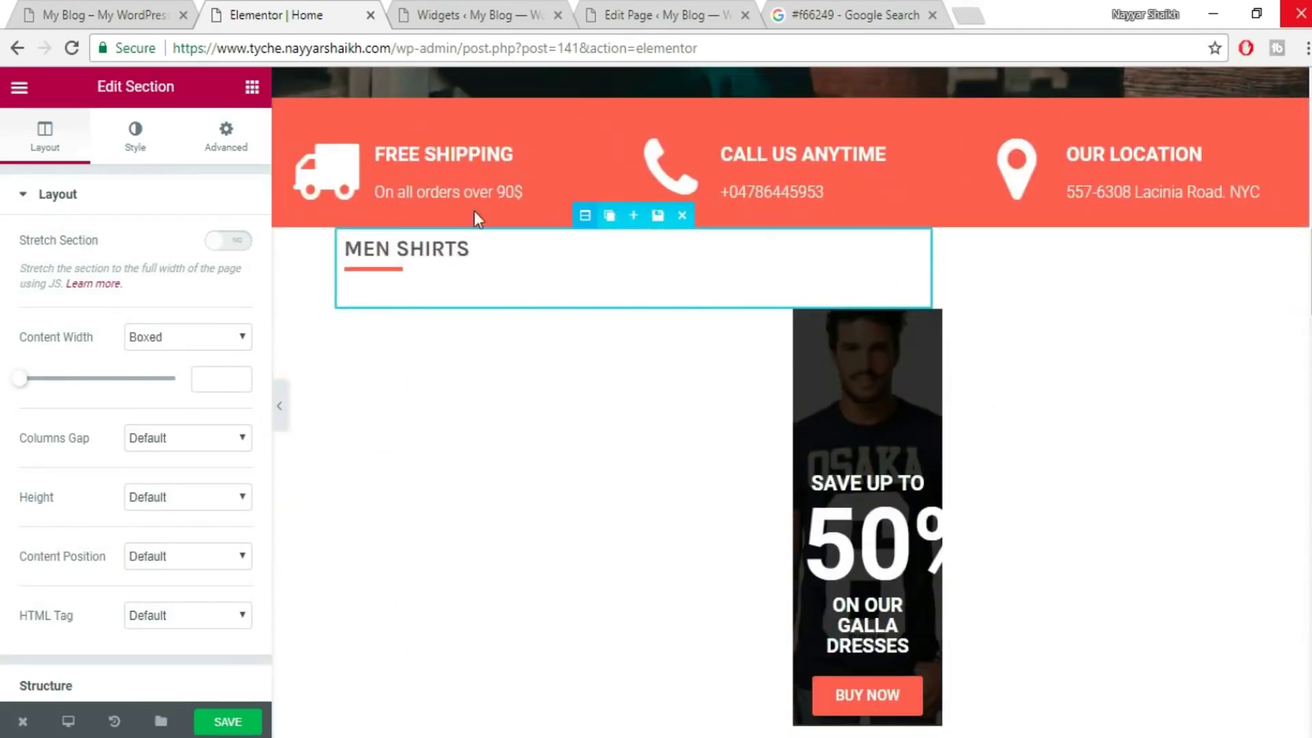
{"action": "left_click", "coordinate": [231, 244]}
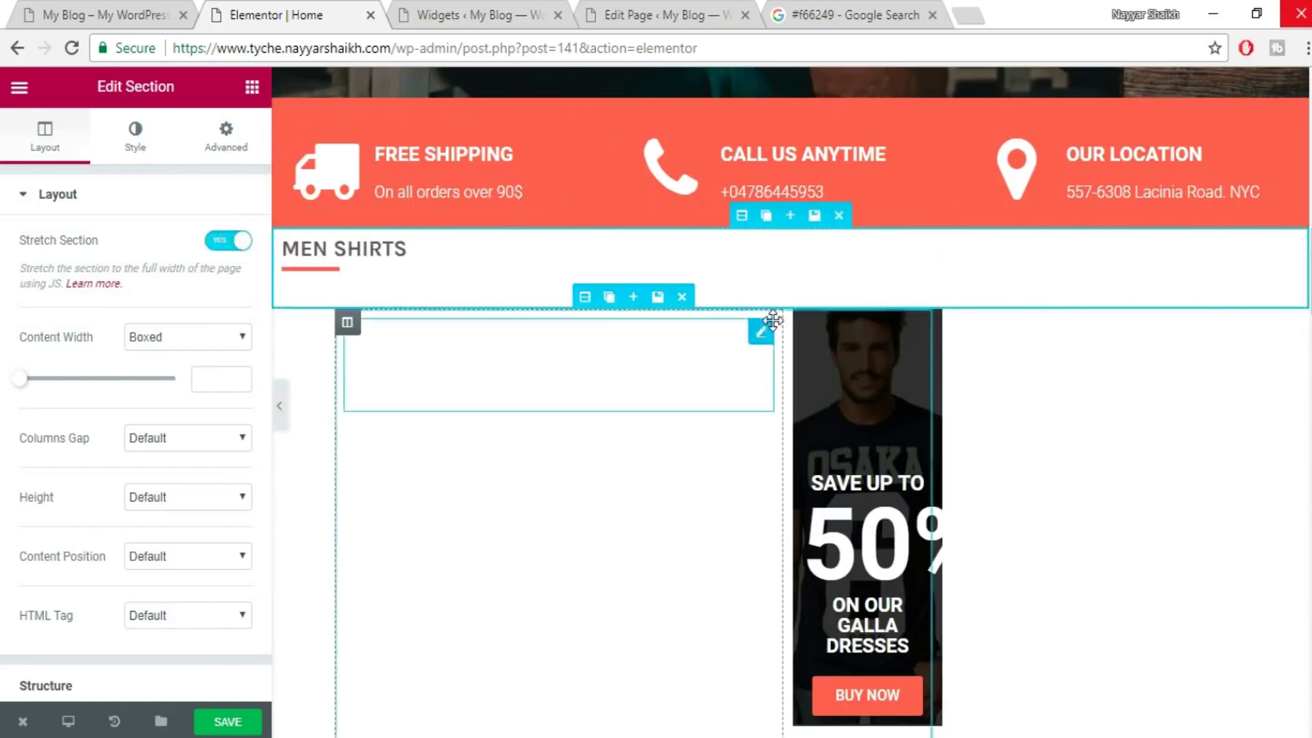
{"action": "left_click", "coordinate": [579, 295]}
{"action": "left_click", "coordinate": [231, 241]}
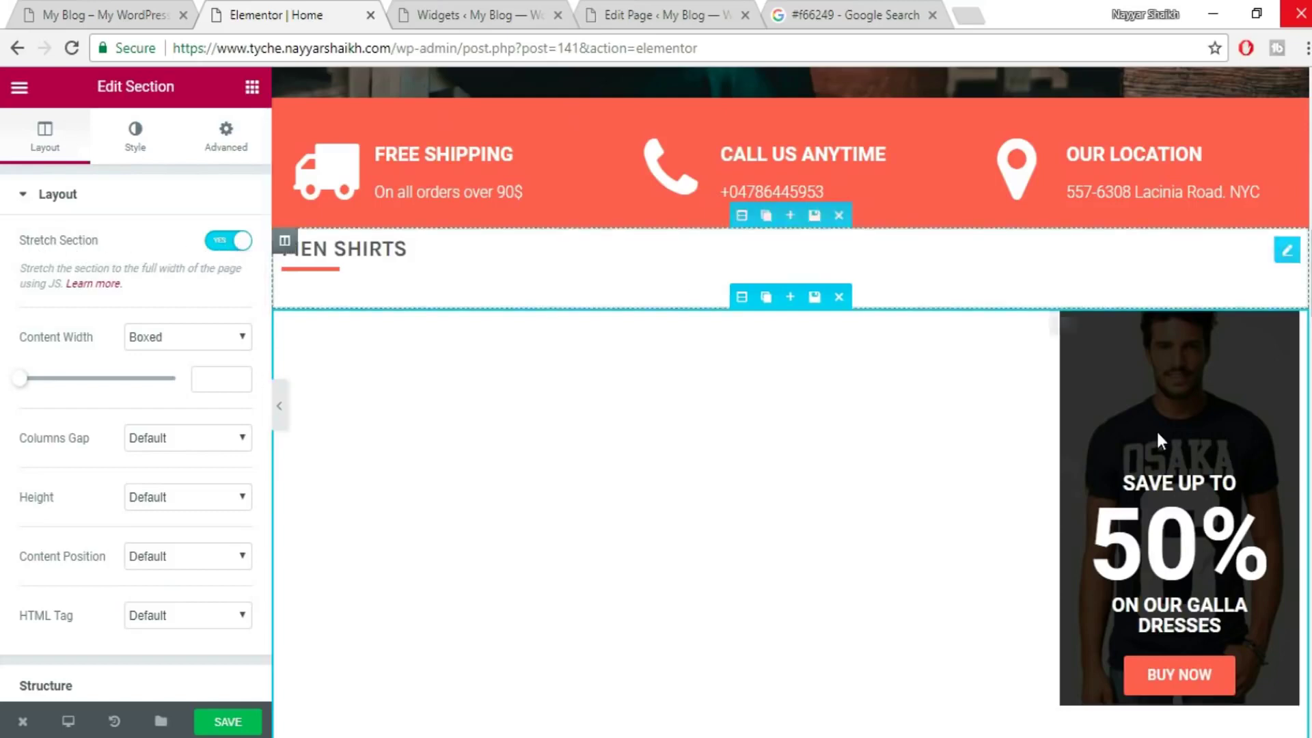
{"action": "scroll", "coordinate": [1158, 434], "scroll_direction": "down", "scroll_amount": 7}
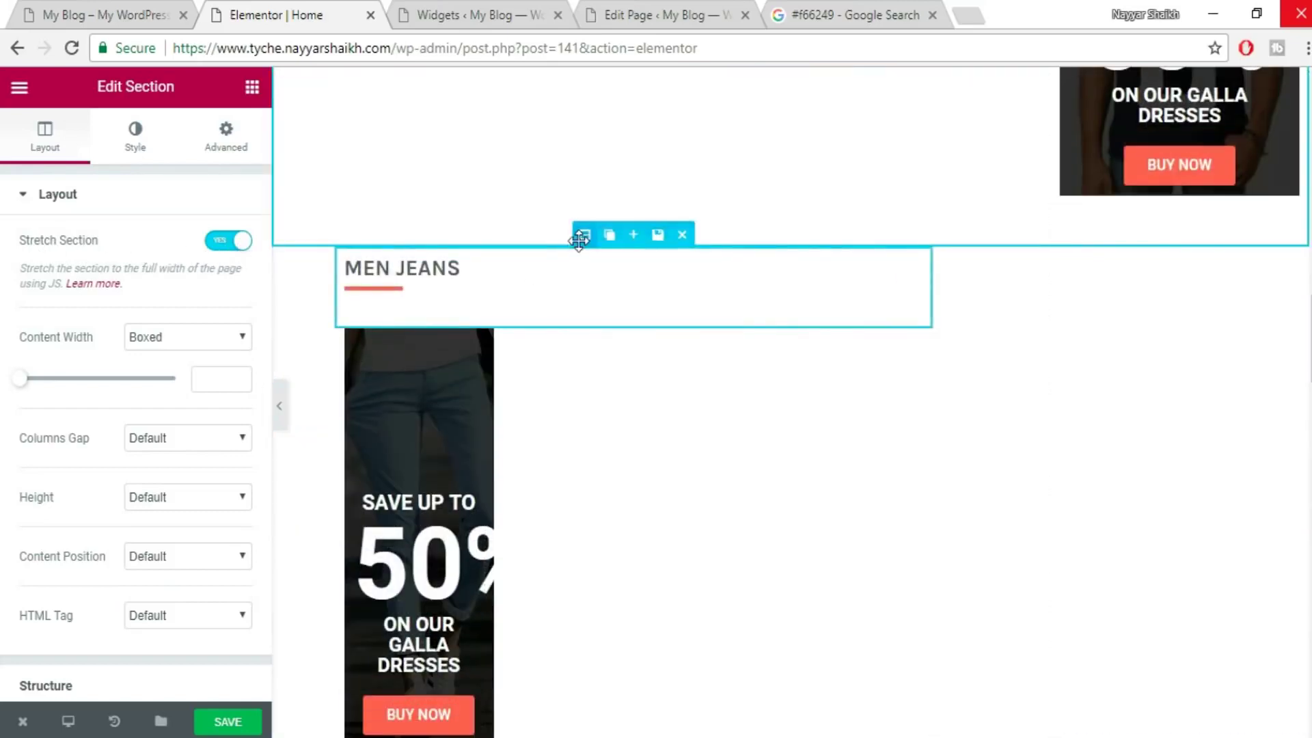
{"action": "left_click", "coordinate": [579, 239]}
{"action": "left_click", "coordinate": [232, 242]}
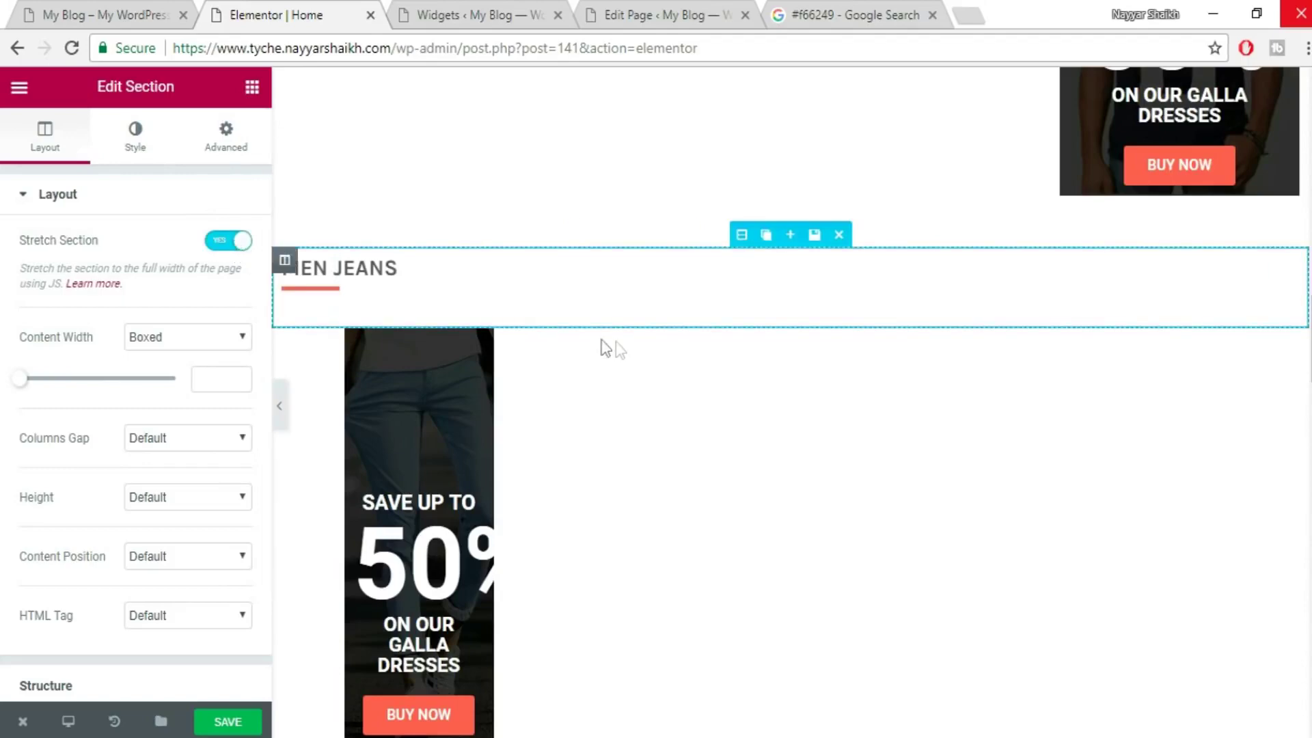
{"action": "left_click", "coordinate": [232, 245]}
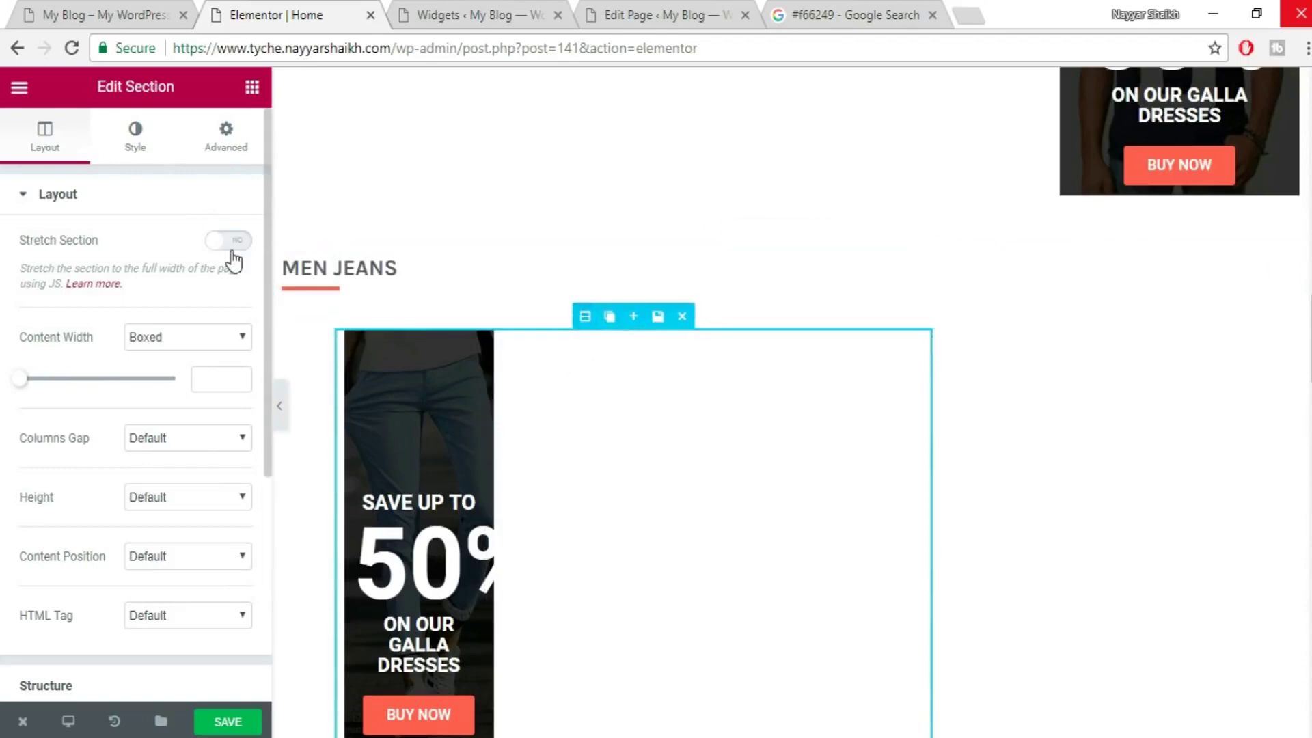
{"action": "left_click", "coordinate": [233, 243]}
{"action": "scroll", "coordinate": [871, 355], "scroll_direction": "down", "scroll_amount": 7}
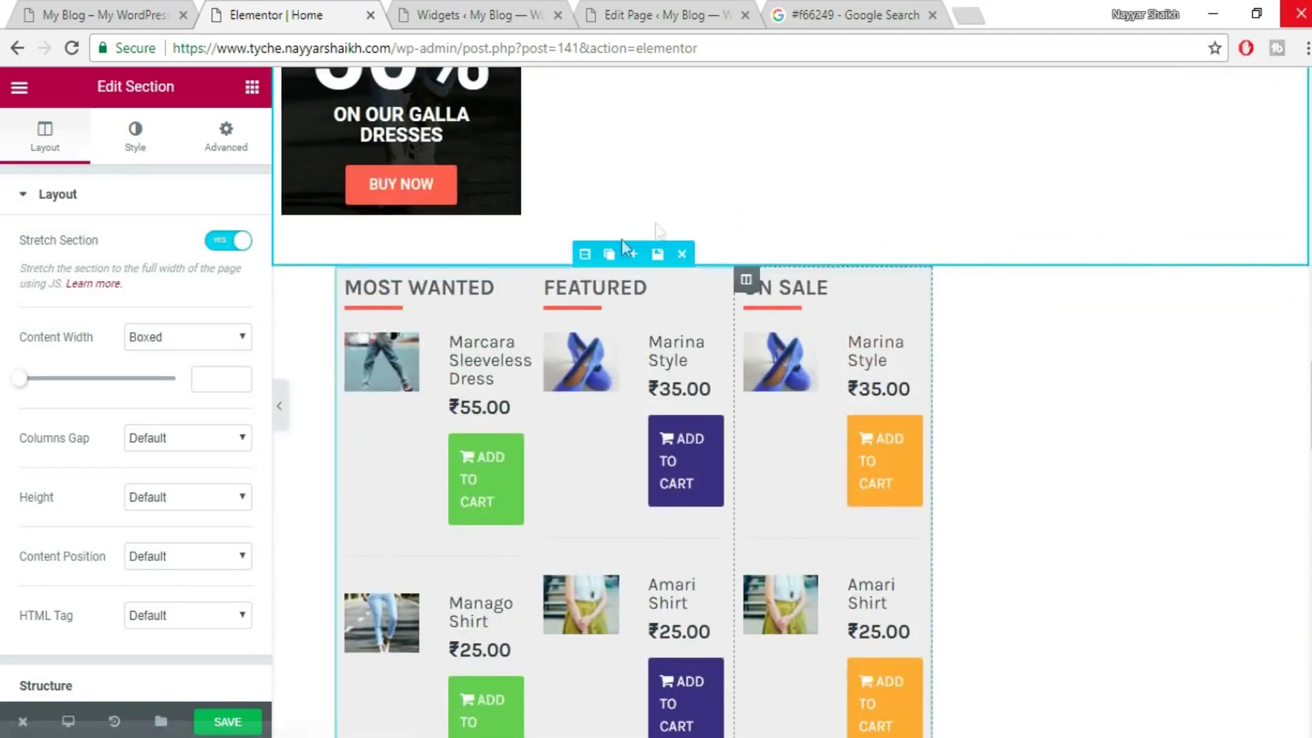
{"action": "left_click", "coordinate": [585, 254]}
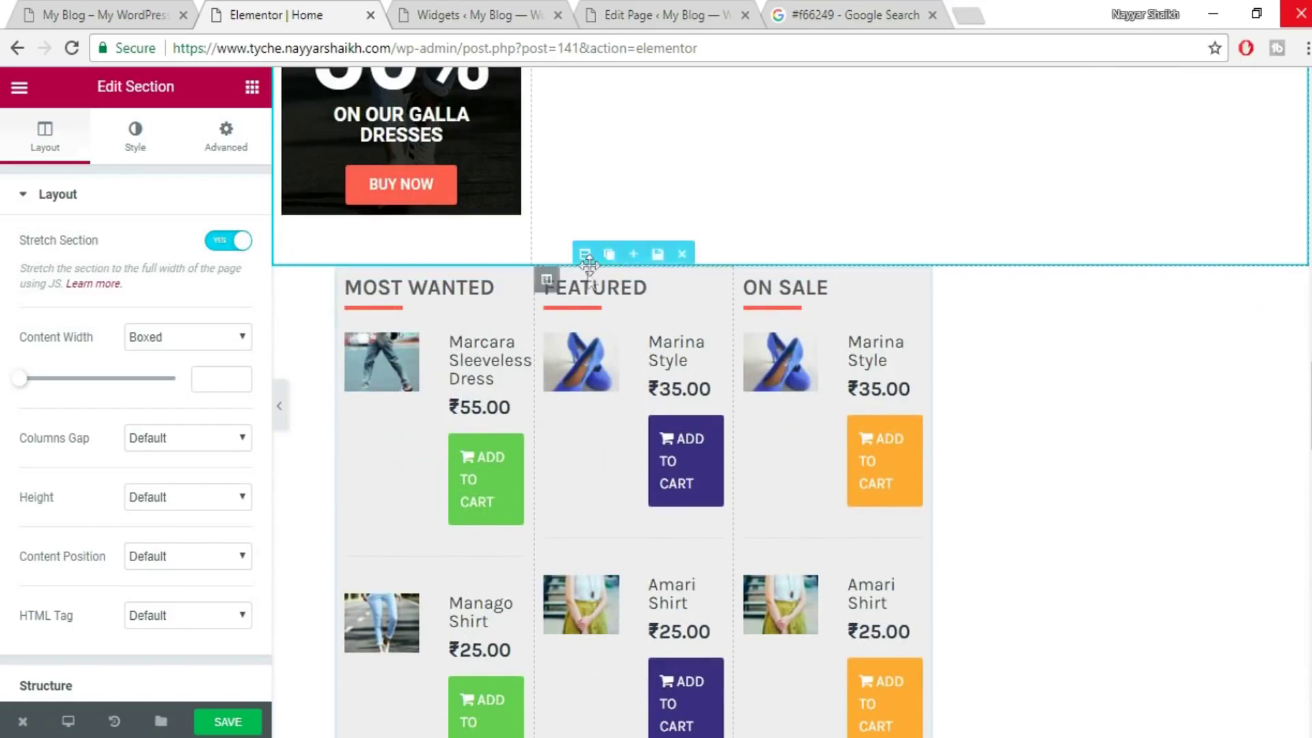
{"action": "left_click", "coordinate": [230, 242]}
- Stretch ALL CATEGORIES, TRENDING NOW and the empty sections below each to full width
{"action": "scroll", "coordinate": [503, 293], "scroll_direction": "down", "scroll_amount": 2}
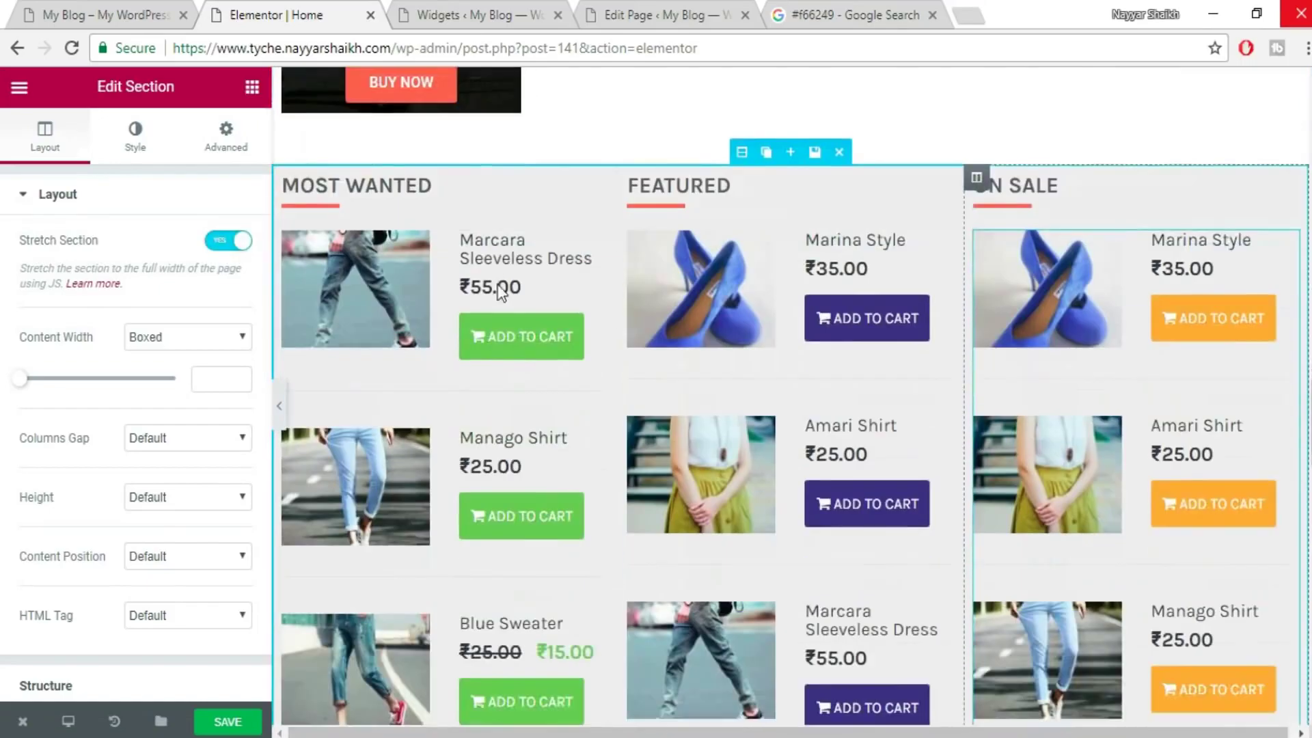
{"action": "scroll", "coordinate": [797, 329], "scroll_direction": "down", "scroll_amount": 9}
{"action": "key", "text": "ctrl+z"}
{"action": "left_click", "coordinate": [233, 242]}
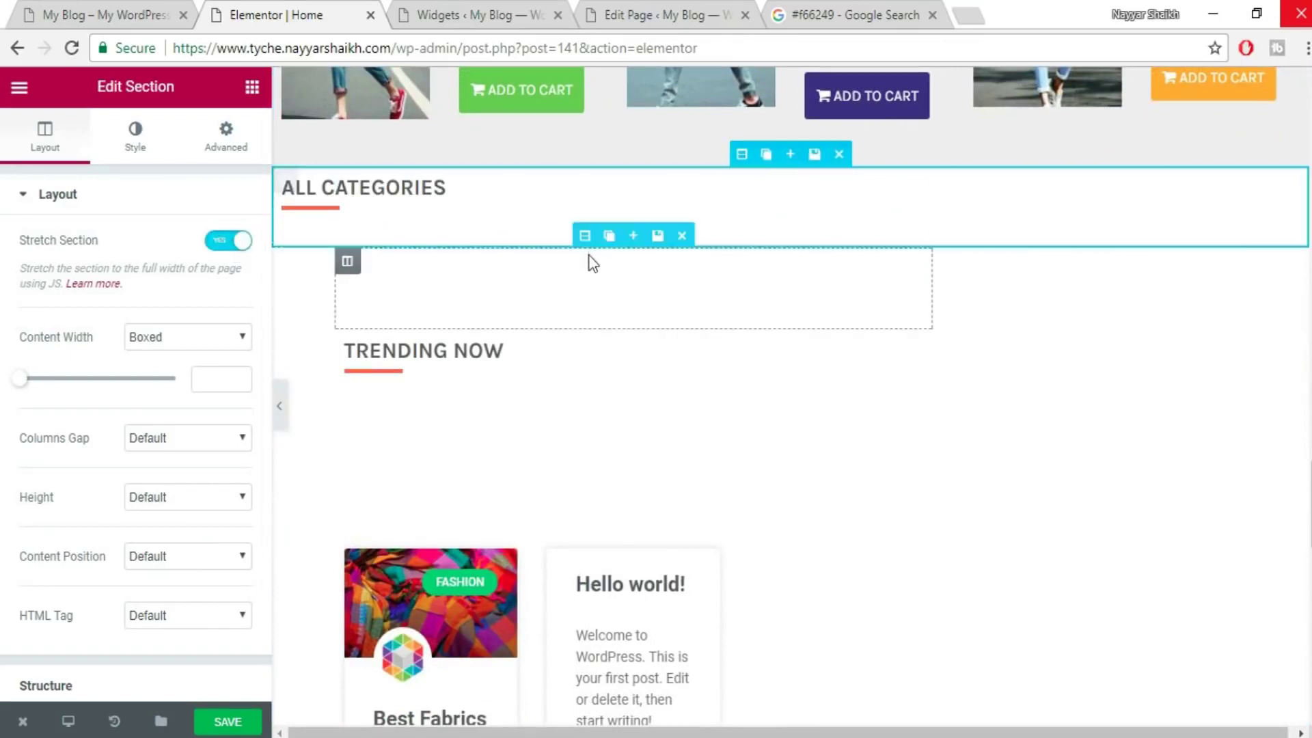
{"action": "left_click", "coordinate": [585, 236]}
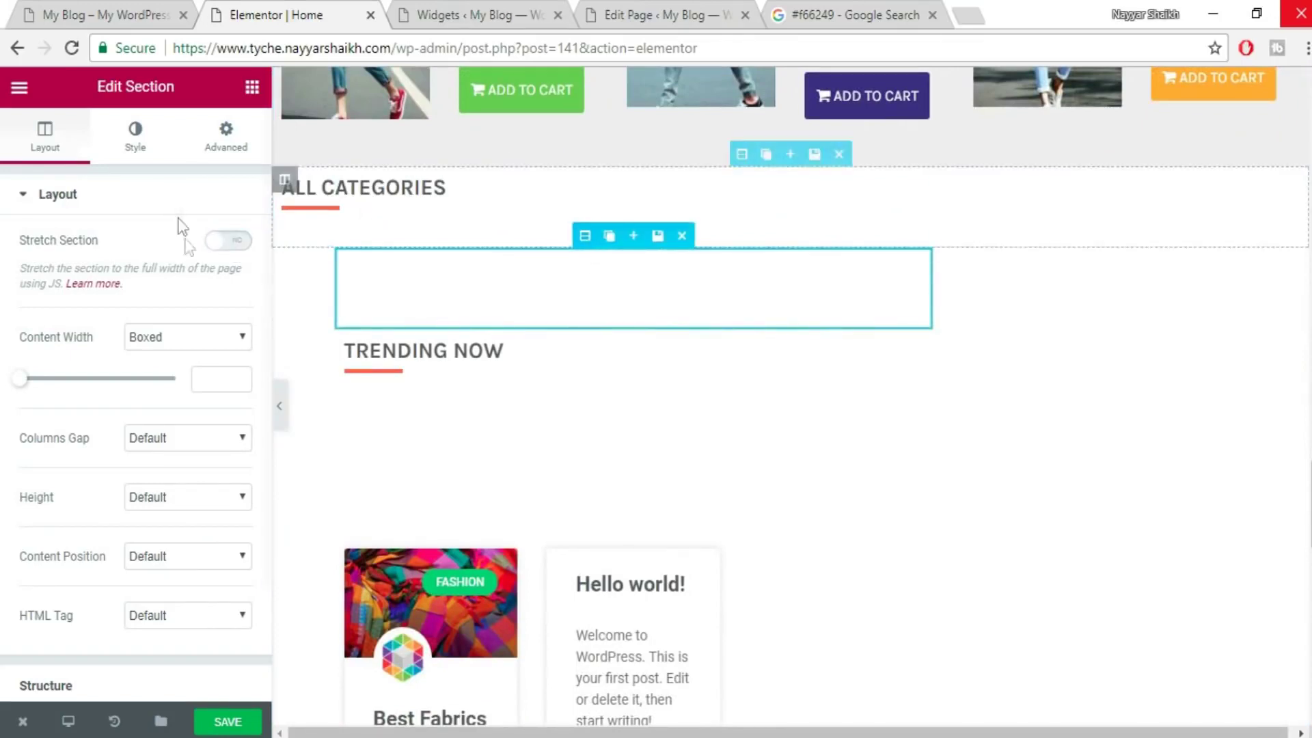
{"action": "left_click", "coordinate": [237, 244]}
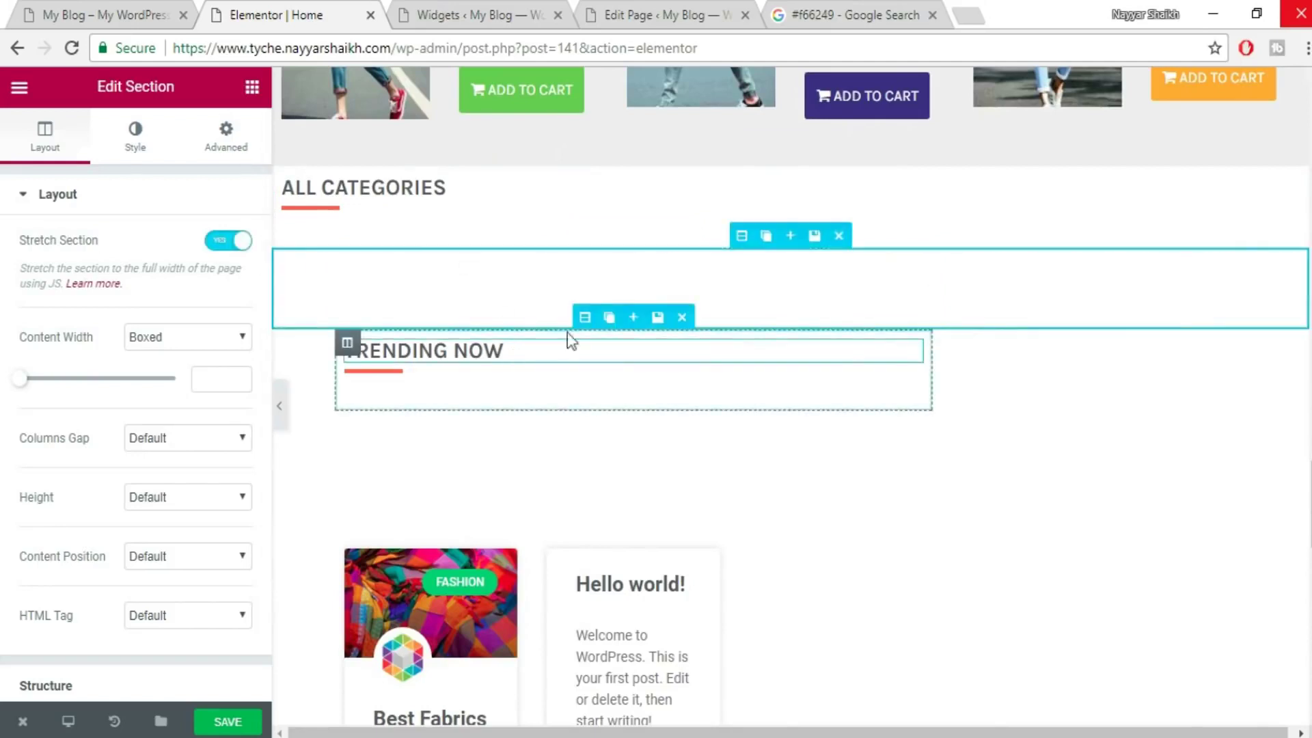
{"action": "left_click", "coordinate": [583, 317]}
{"action": "left_click", "coordinate": [228, 246]}
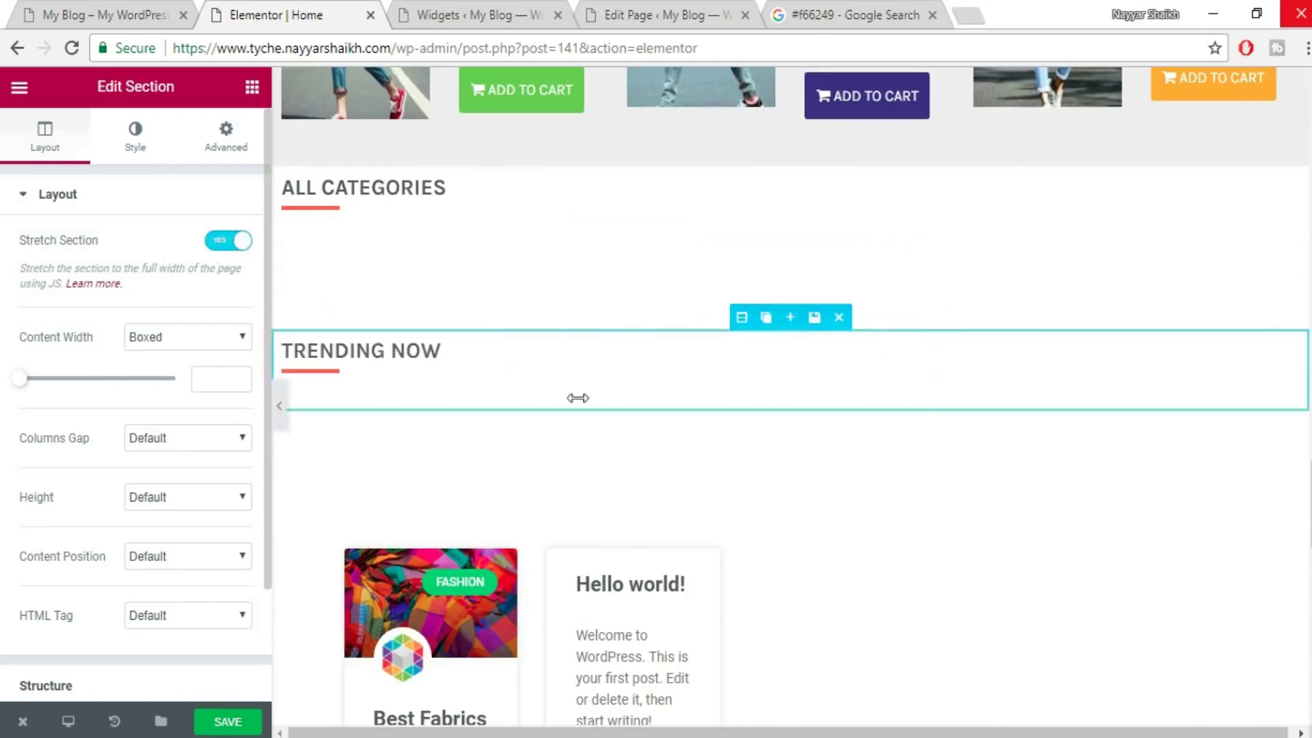
{"action": "left_click", "coordinate": [585, 399]}
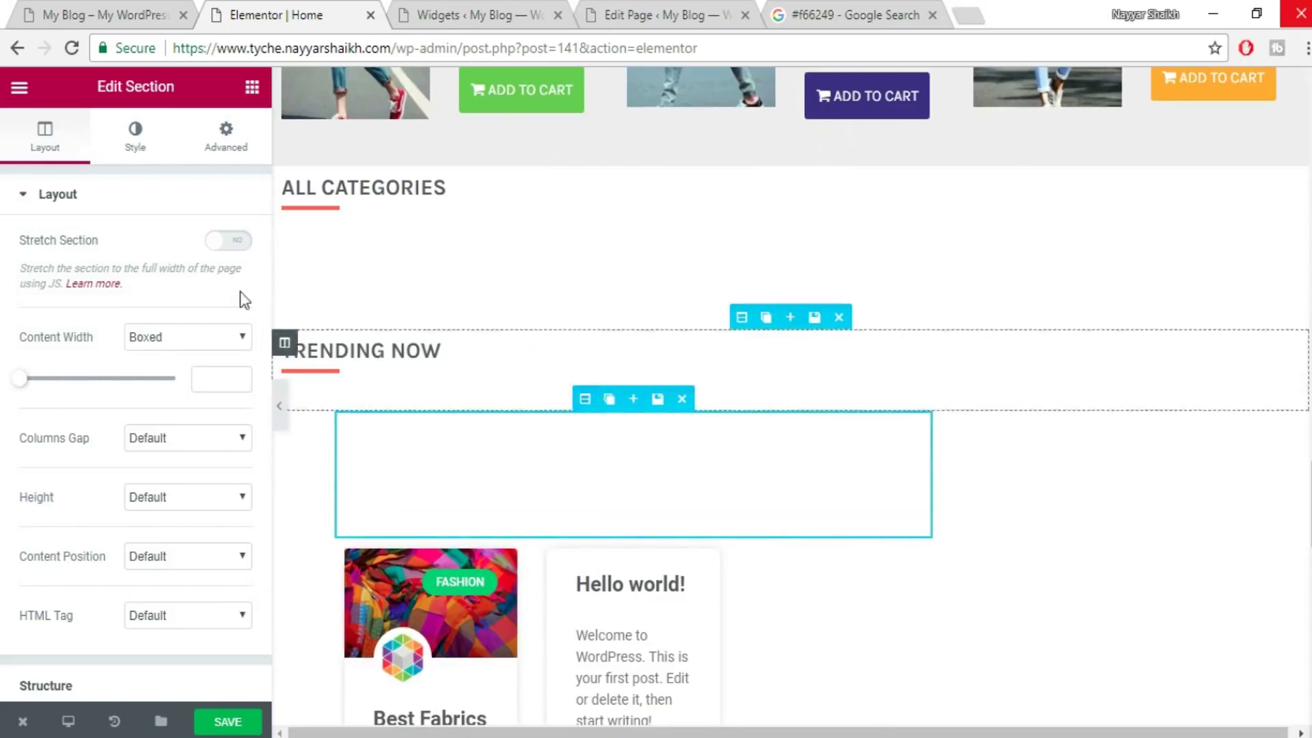
{"action": "left_click", "coordinate": [239, 256]}
{"action": "left_click", "coordinate": [237, 255]}
{"action": "scroll", "coordinate": [675, 395], "scroll_direction": "down", "scroll_amount": 5}
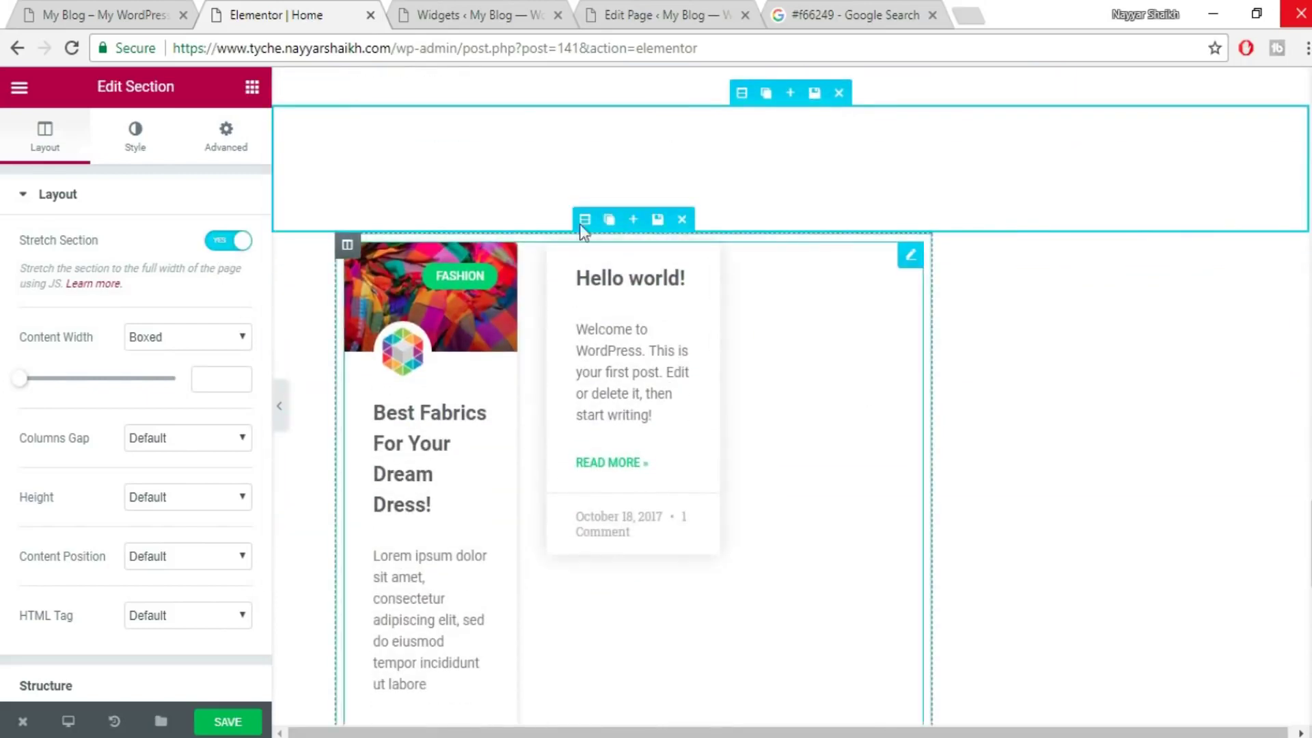
- Stretch the blog posts section to full width
{"action": "left_click", "coordinate": [587, 218]}
{"action": "left_click", "coordinate": [220, 255]}
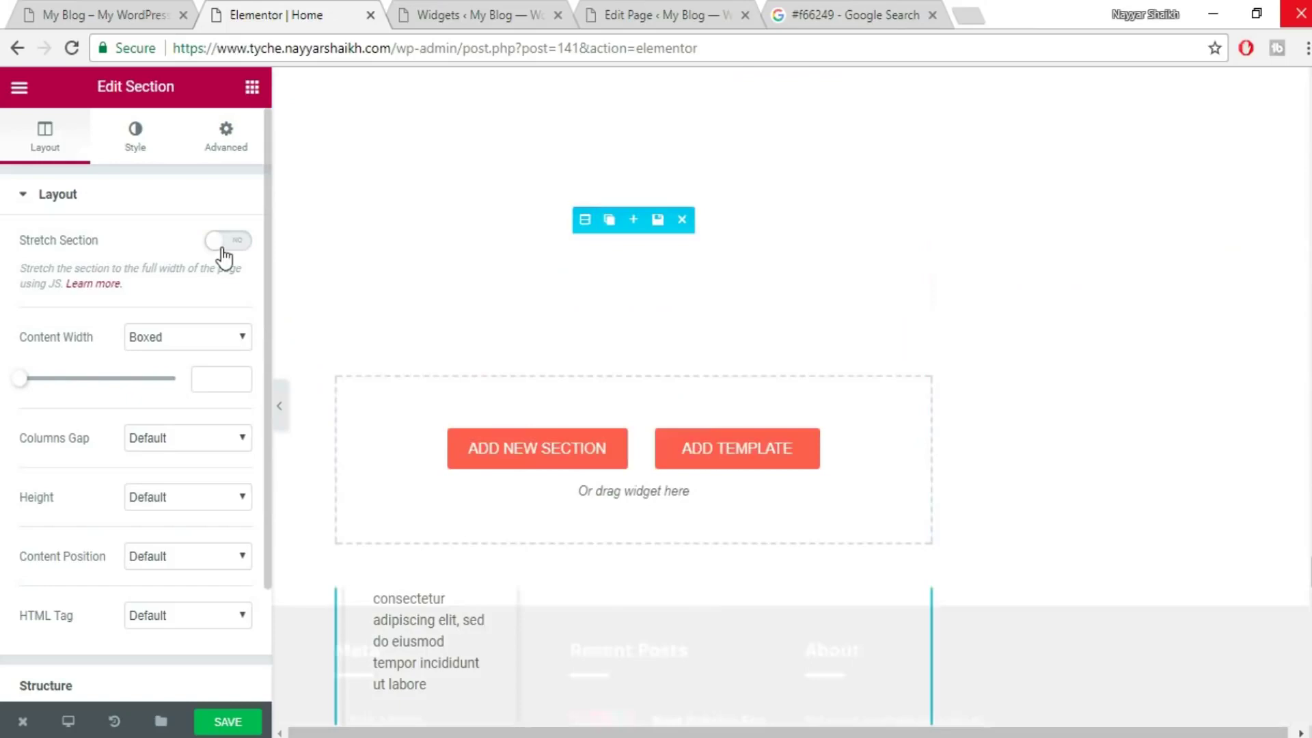
{"action": "scroll", "coordinate": [779, 483], "scroll_direction": "down", "scroll_amount": 8}
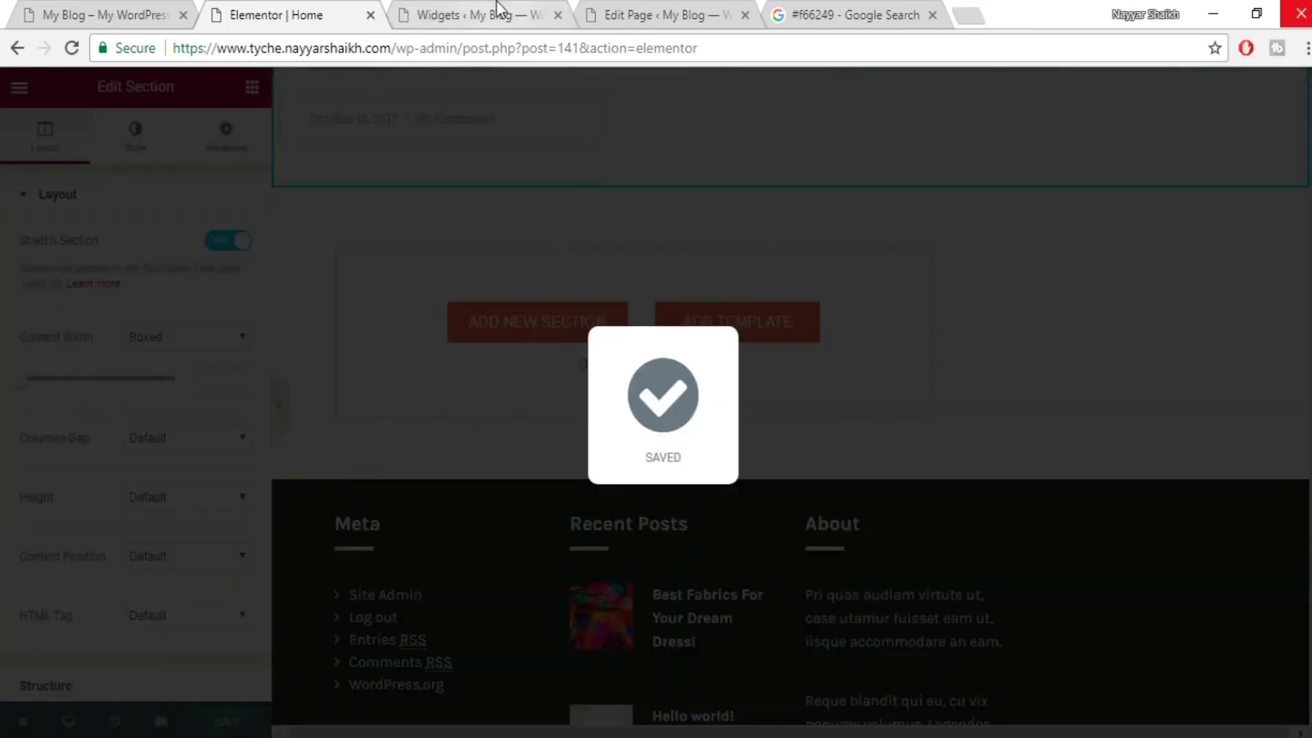
{"action": "left_click", "coordinate": [497, 8]}
- Visit the live home page via My Blog > Visit Site and select the HOME title text
{"action": "left_click", "coordinate": [150, 12]}
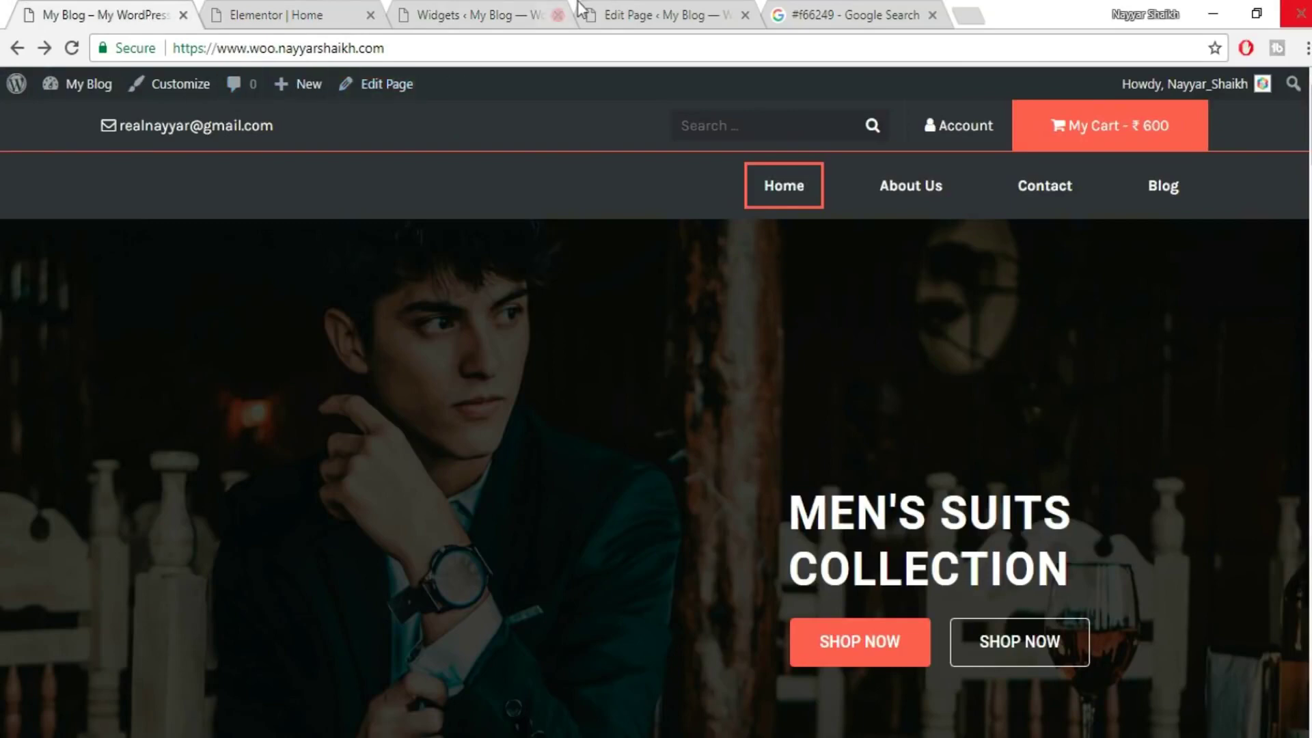
{"action": "left_click", "coordinate": [551, 10]}
{"action": "left_click", "coordinate": [221, 17]}
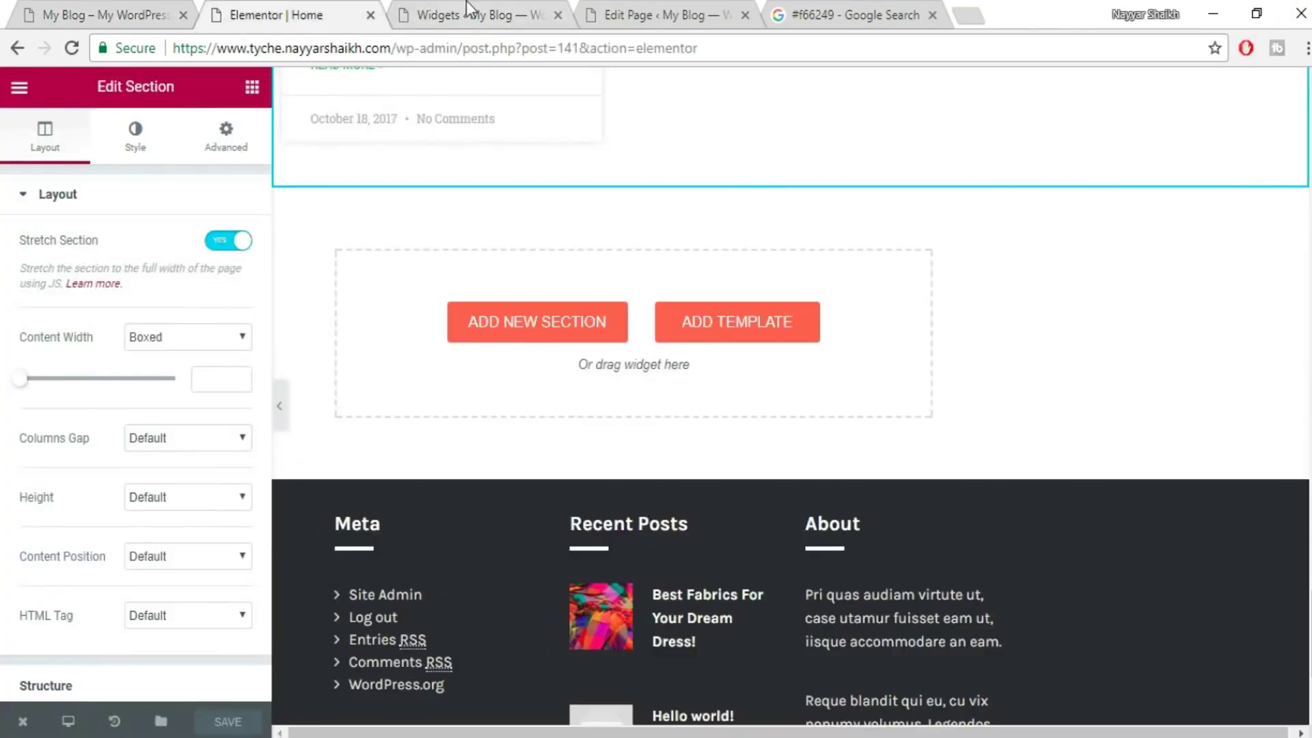
{"action": "left_click", "coordinate": [467, 8]}
{"action": "mouse_move", "coordinate": [89, 96]}
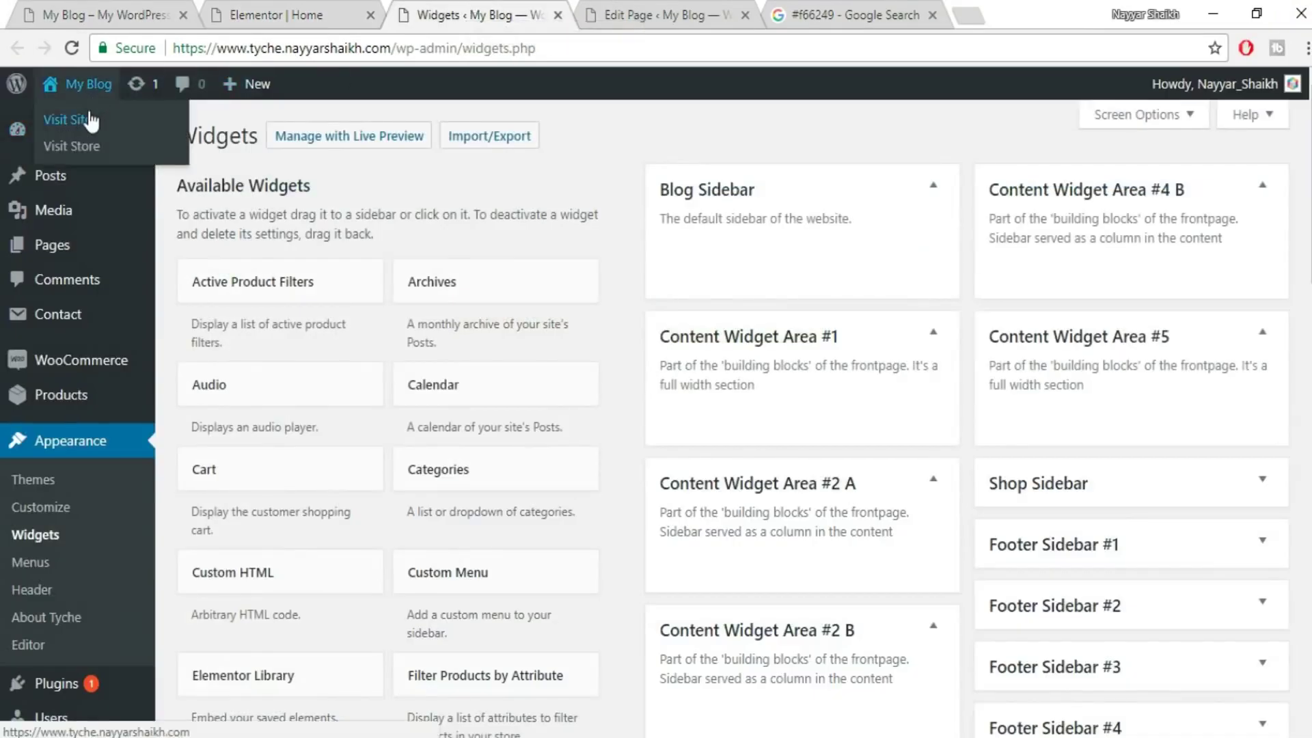
{"action": "left_click", "coordinate": [67, 121]}
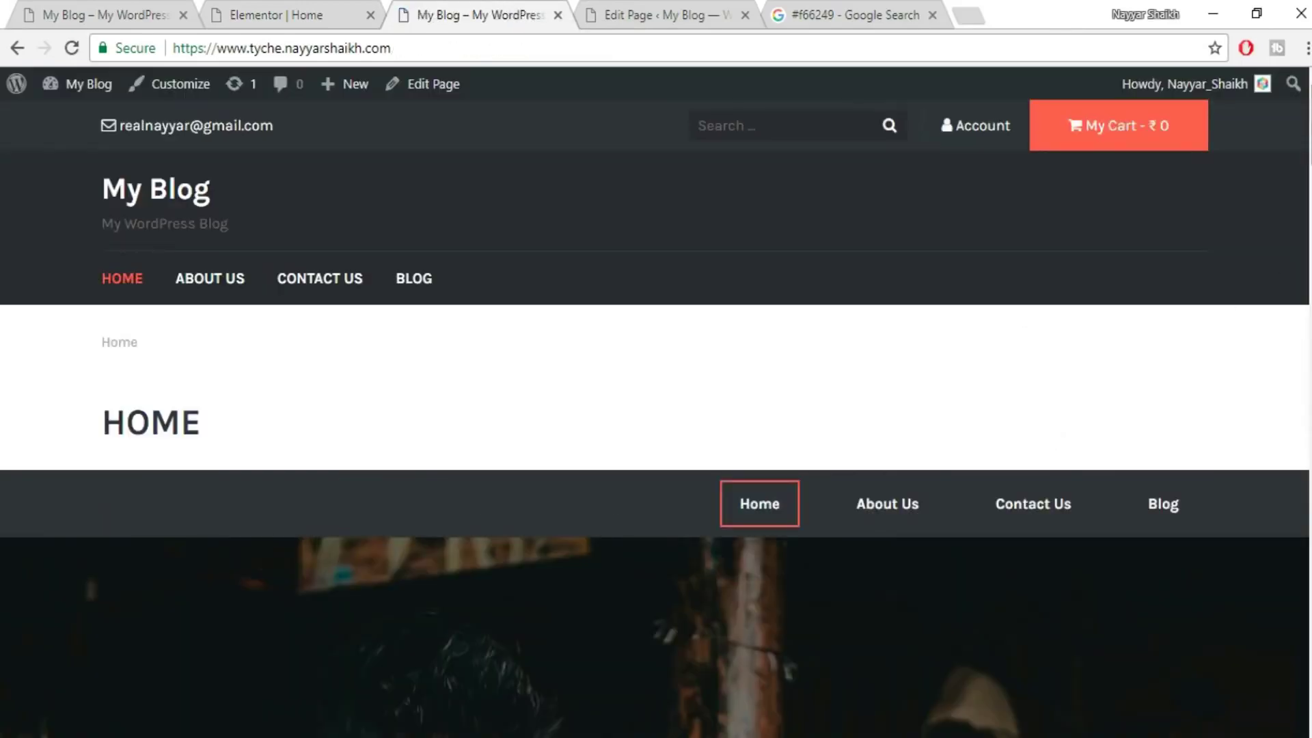
{"action": "scroll", "coordinate": [656, 410], "scroll_direction": "down", "scroll_amount": 15}
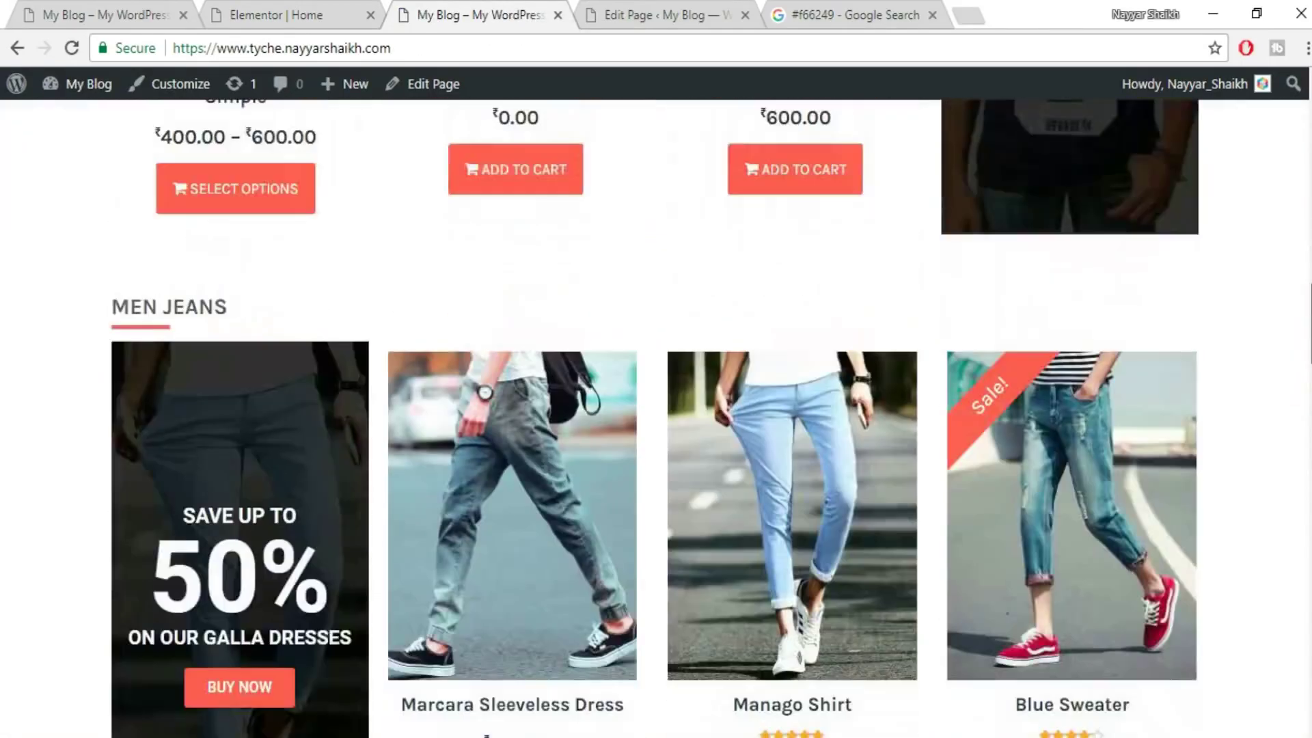
{"action": "scroll", "coordinate": [656, 410], "scroll_direction": "down", "scroll_amount": 15}
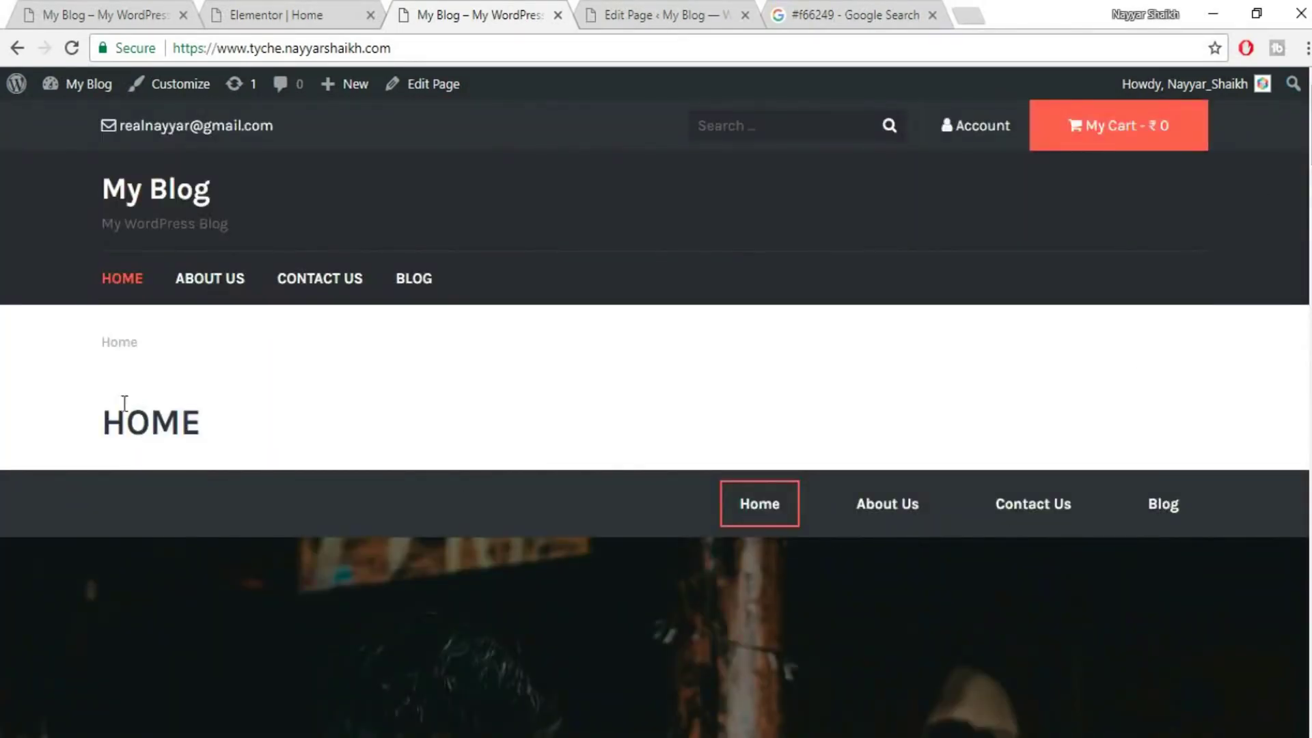
{"action": "double_click", "coordinate": [125, 403]}
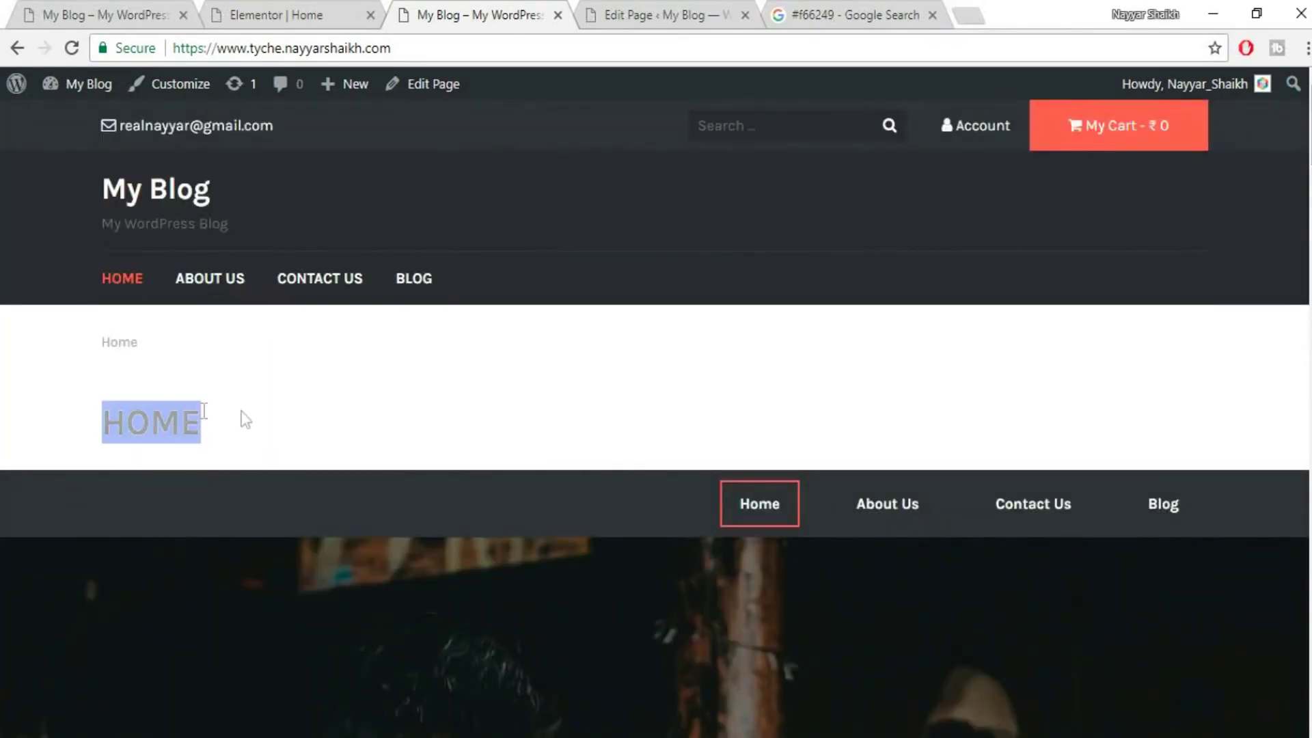
{"action": "left_click_drag", "start_coordinate": [85, 343], "coordinate": [228, 351]}
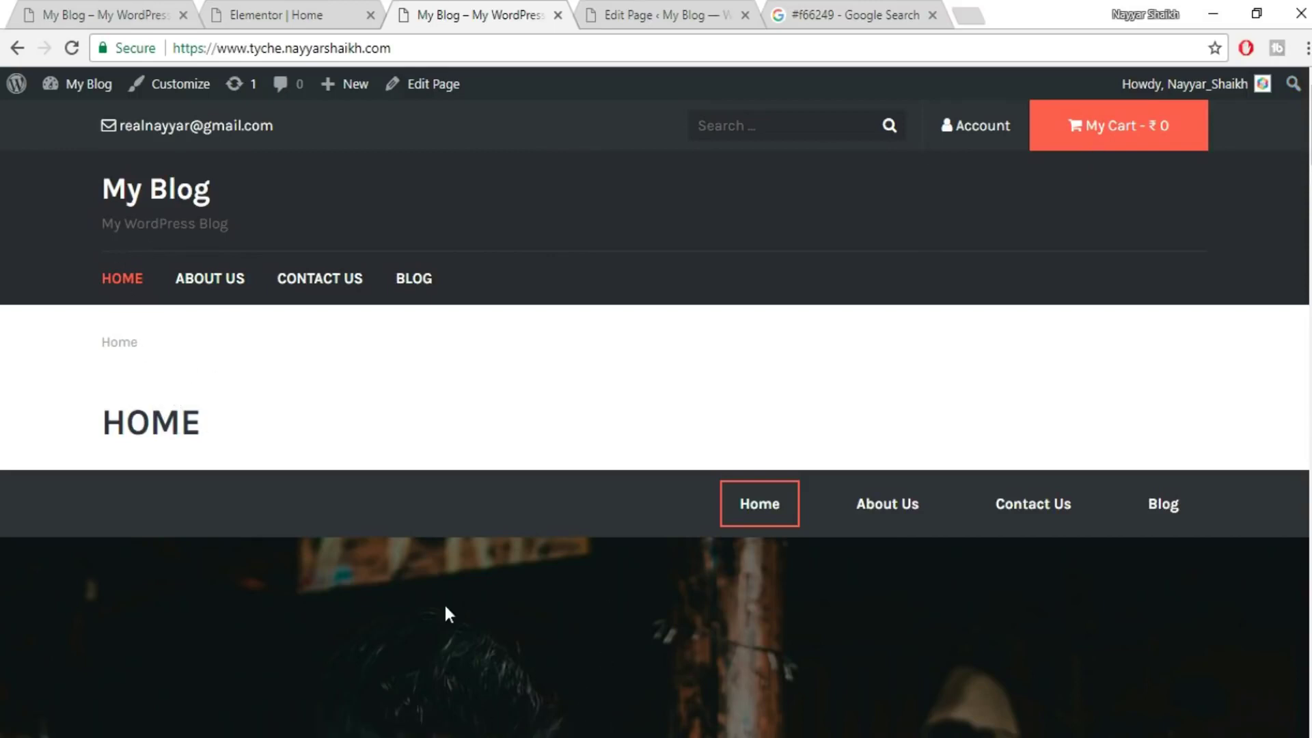
- Open the CSS text file from the Tyche folder in Notepad and select all its rules
{"action": "key", "text": "alt+Tab"}
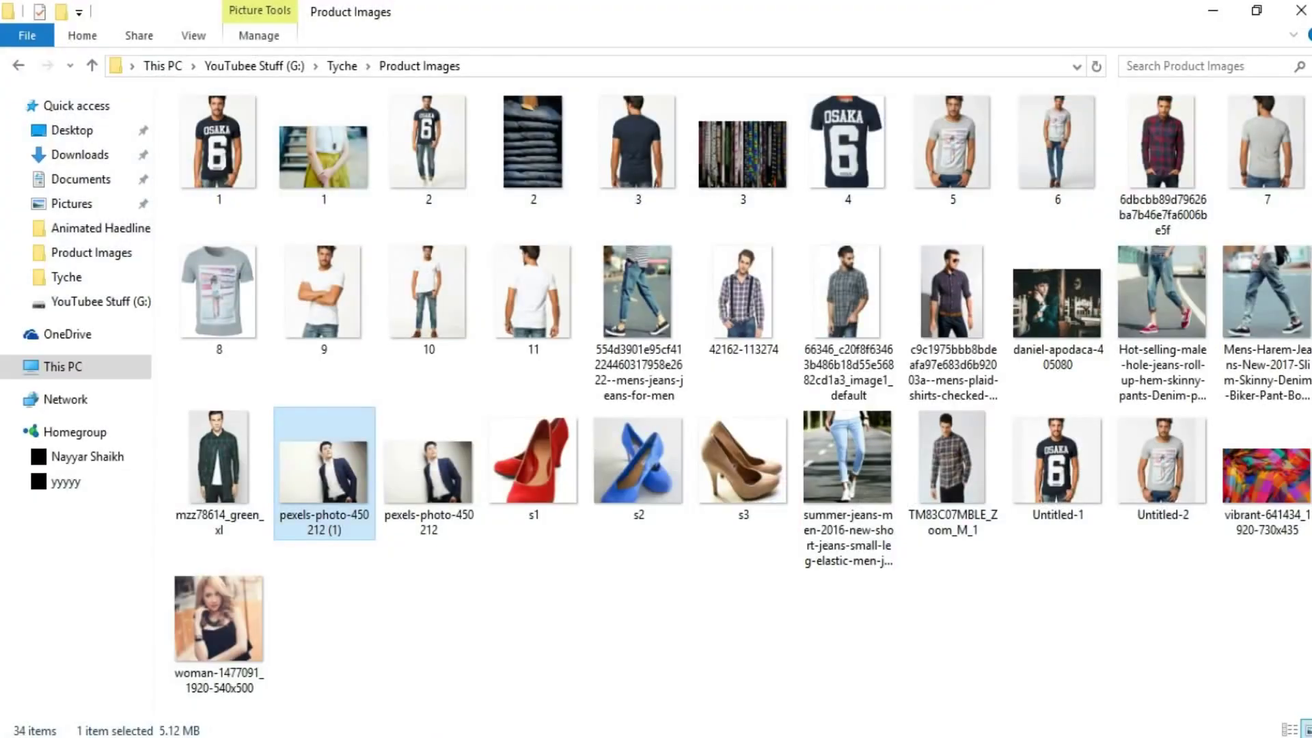
{"action": "left_click", "coordinate": [343, 67]}
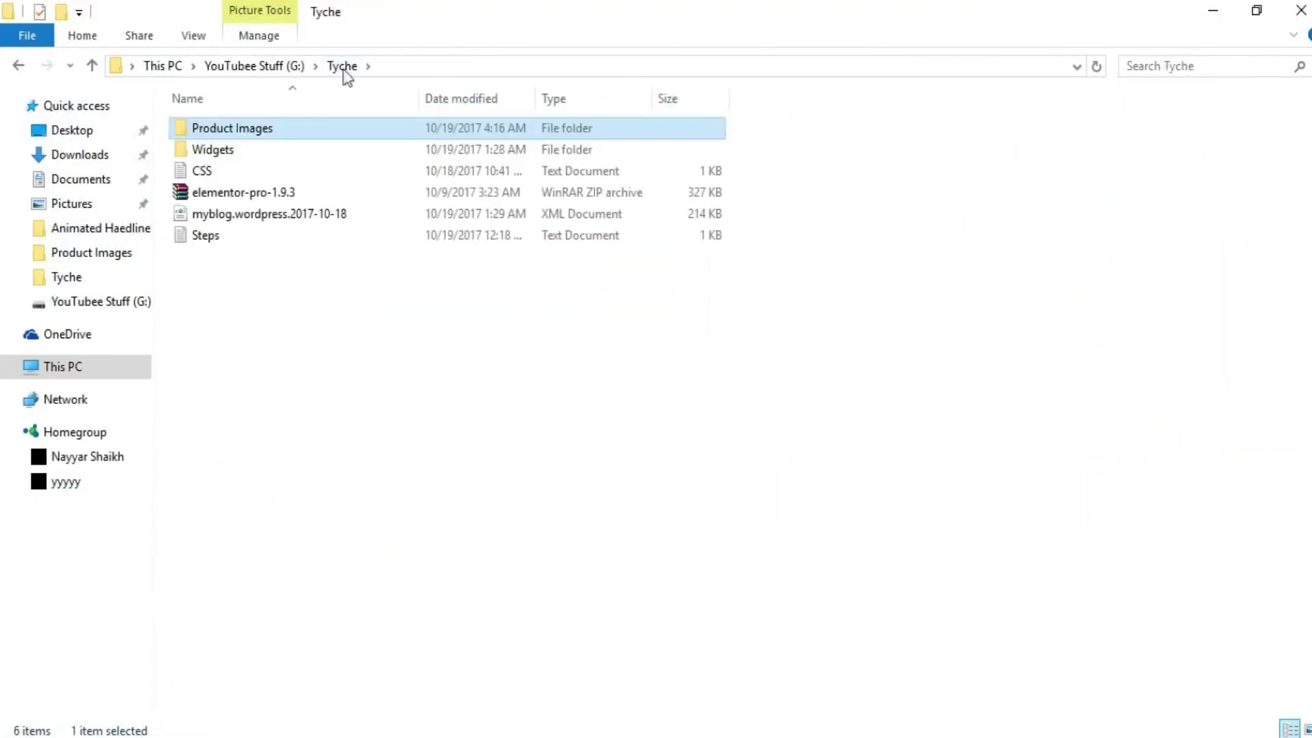
{"action": "double_click", "coordinate": [205, 175]}
{"action": "left_click", "coordinate": [276, 347]}
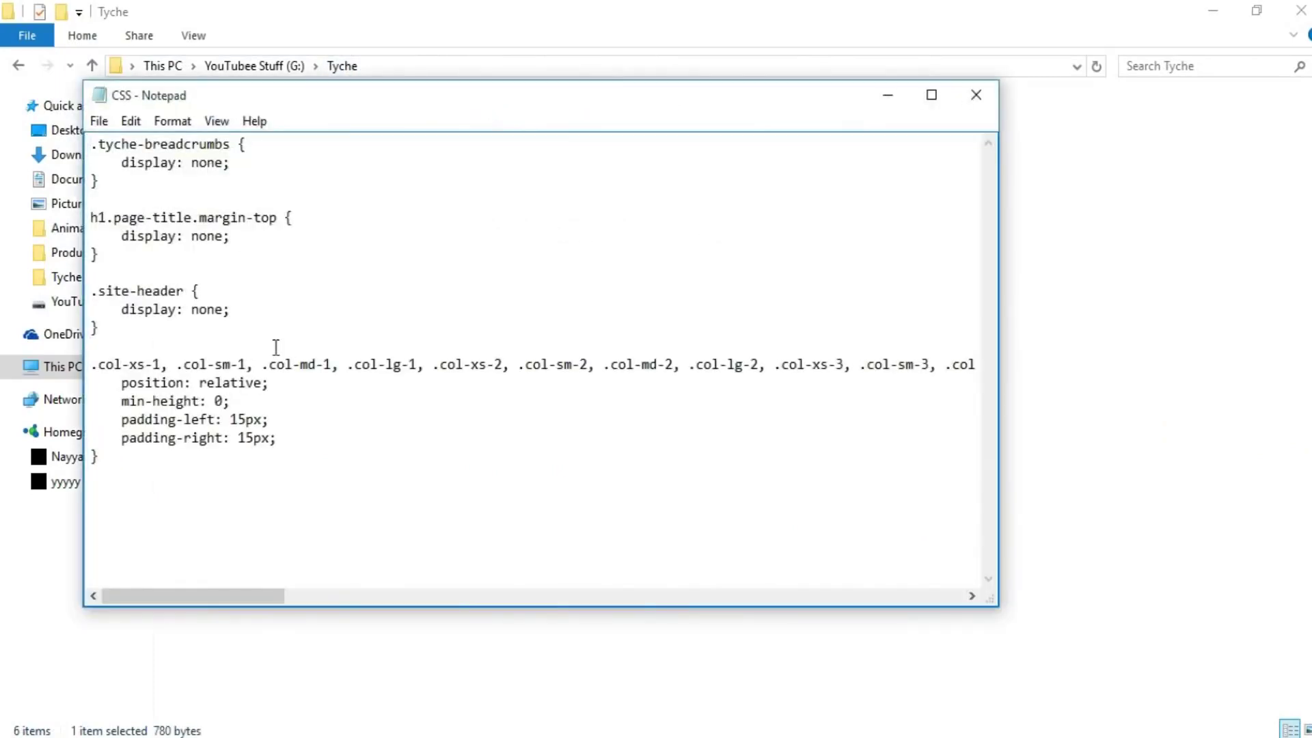
{"action": "key", "text": "ctrl+a"}
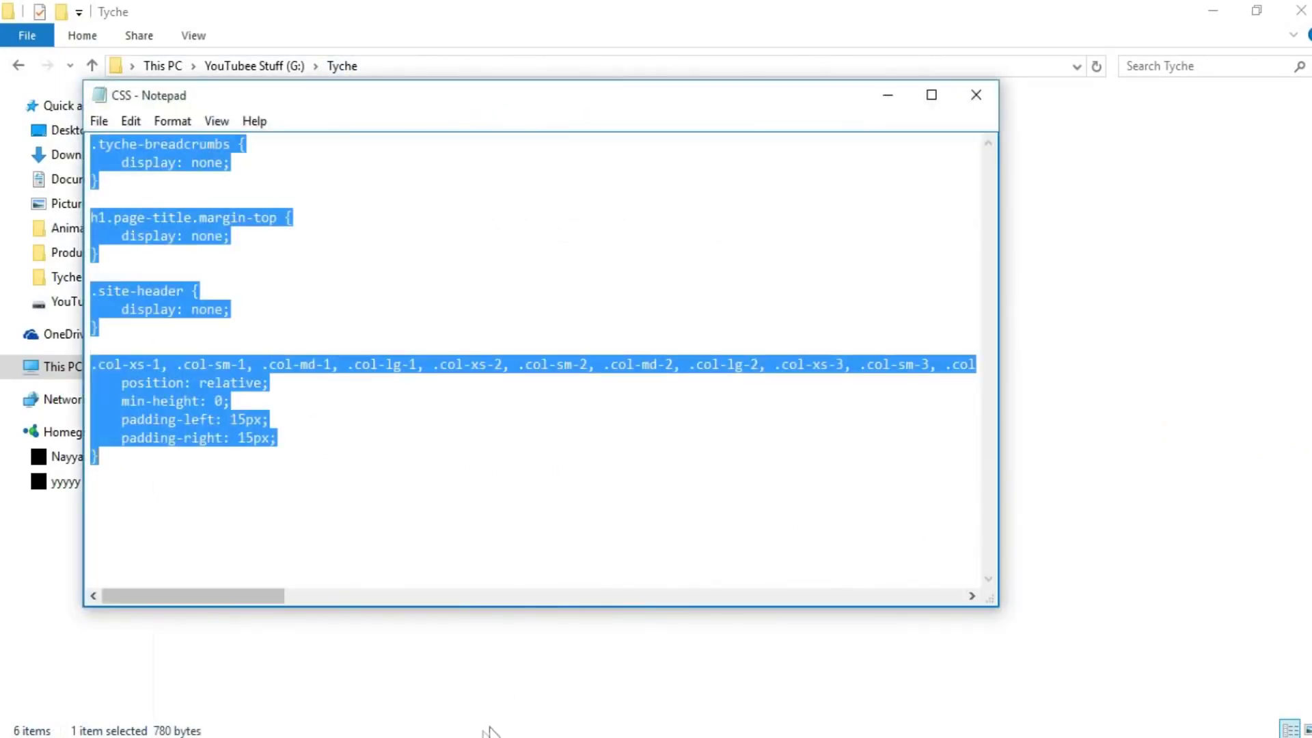
{"action": "left_click", "coordinate": [495, 735]}
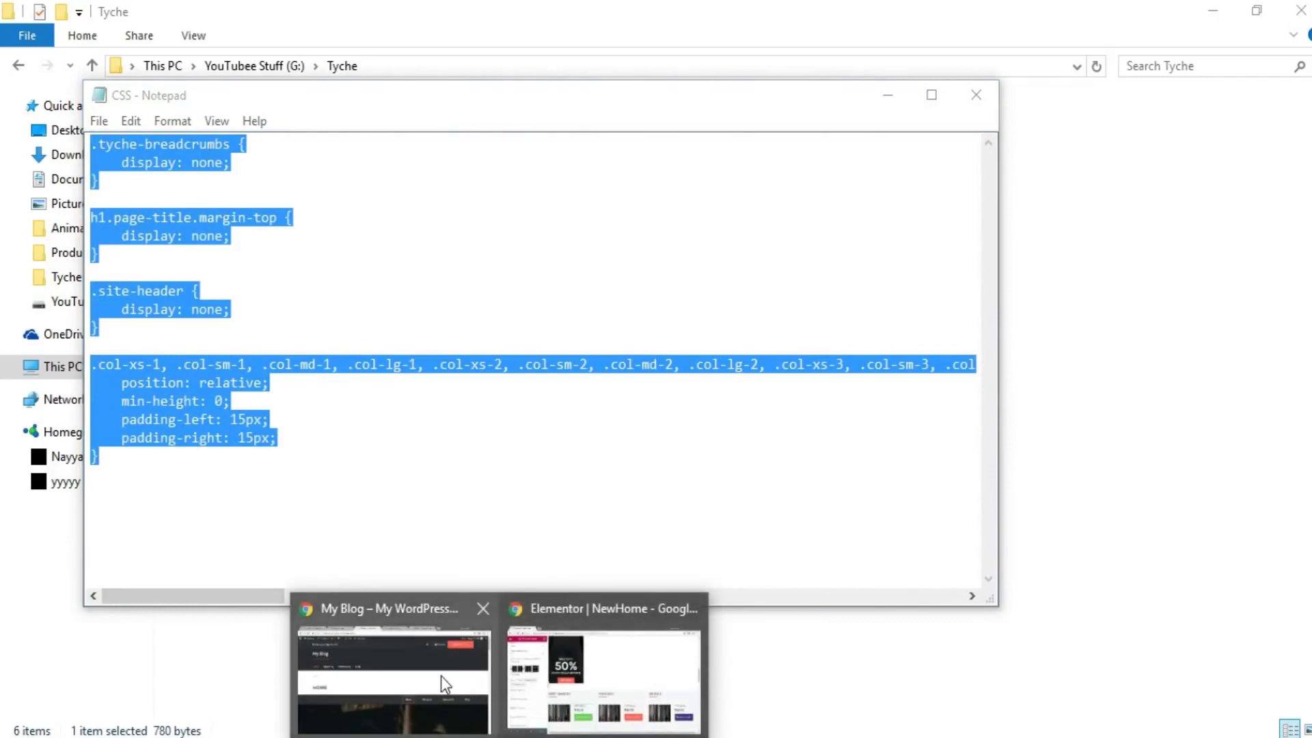
- Paste the copied CSS into the hero section's Advanced > Custom CSS and save the page
{"action": "mouse_move", "coordinate": [441, 675]}
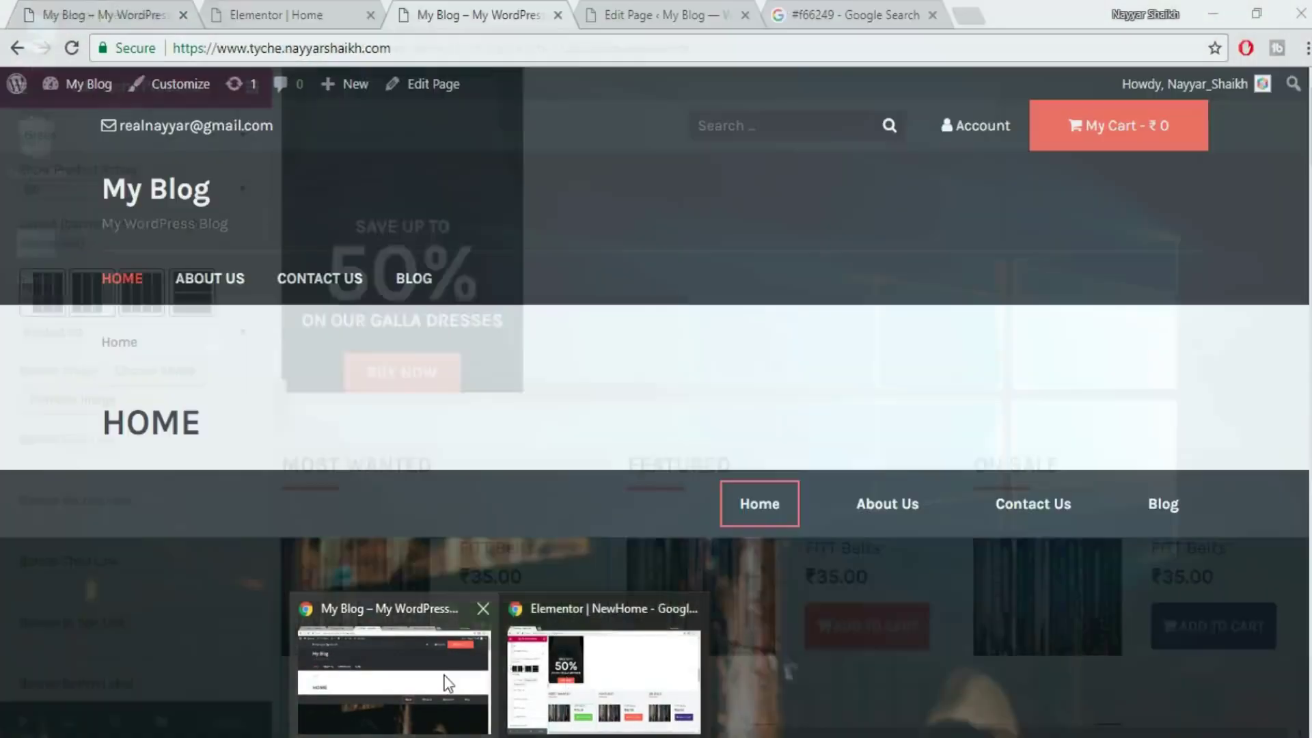
{"action": "left_click", "coordinate": [447, 683]}
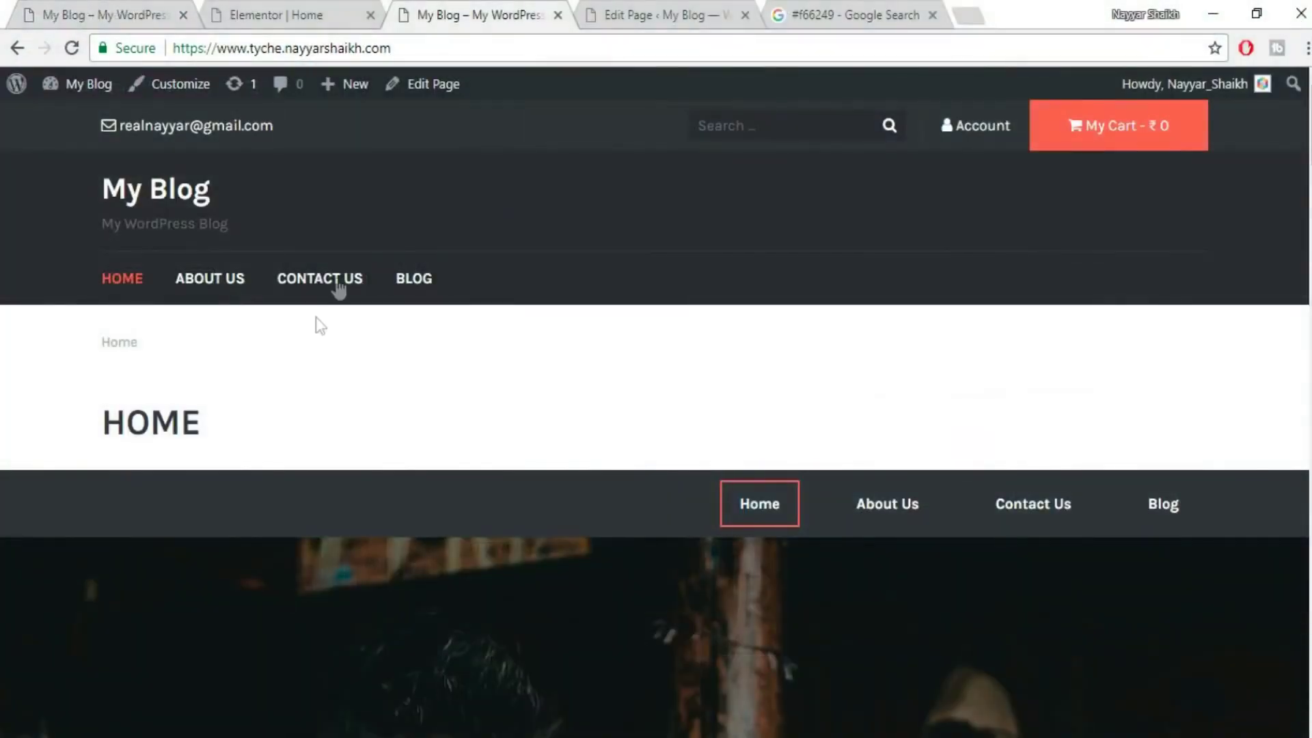
{"action": "left_click", "coordinate": [289, 6]}
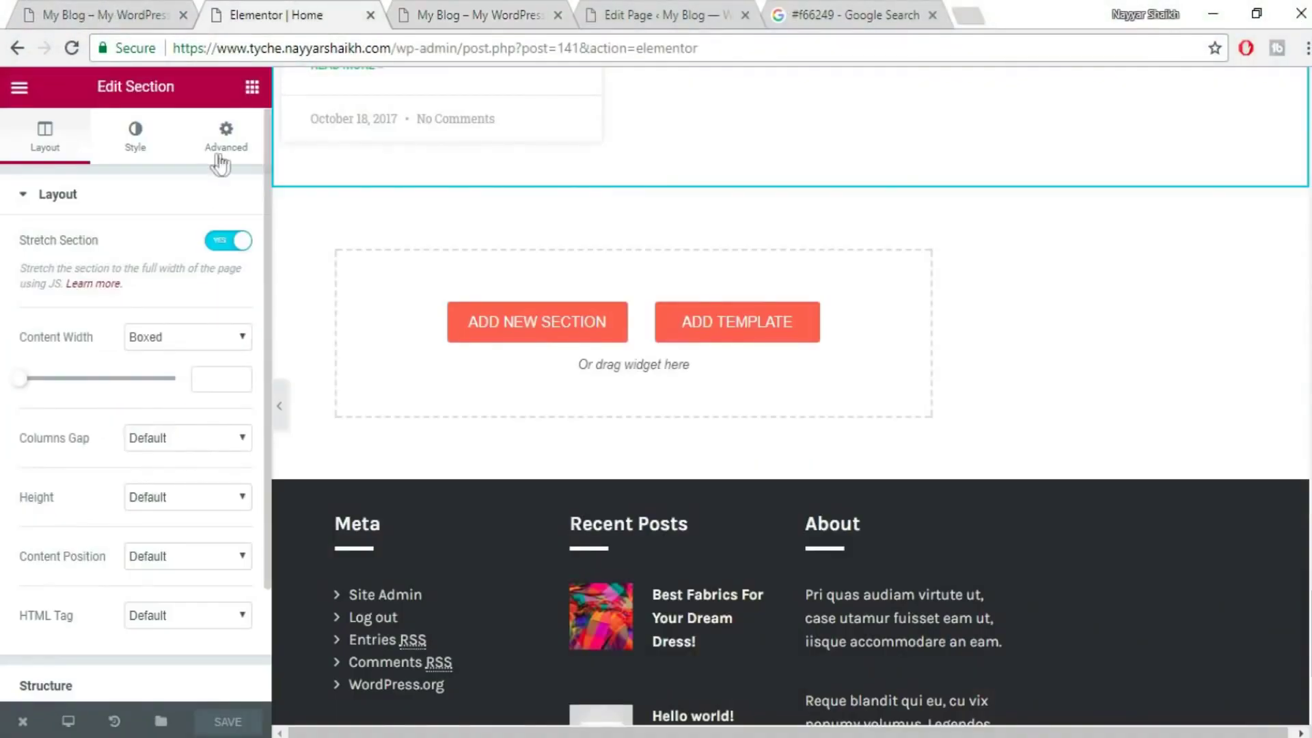
{"action": "scroll", "coordinate": [519, 279], "scroll_direction": "up", "scroll_amount": 1}
{"action": "scroll", "coordinate": [519, 278], "scroll_direction": "up", "scroll_amount": 15}
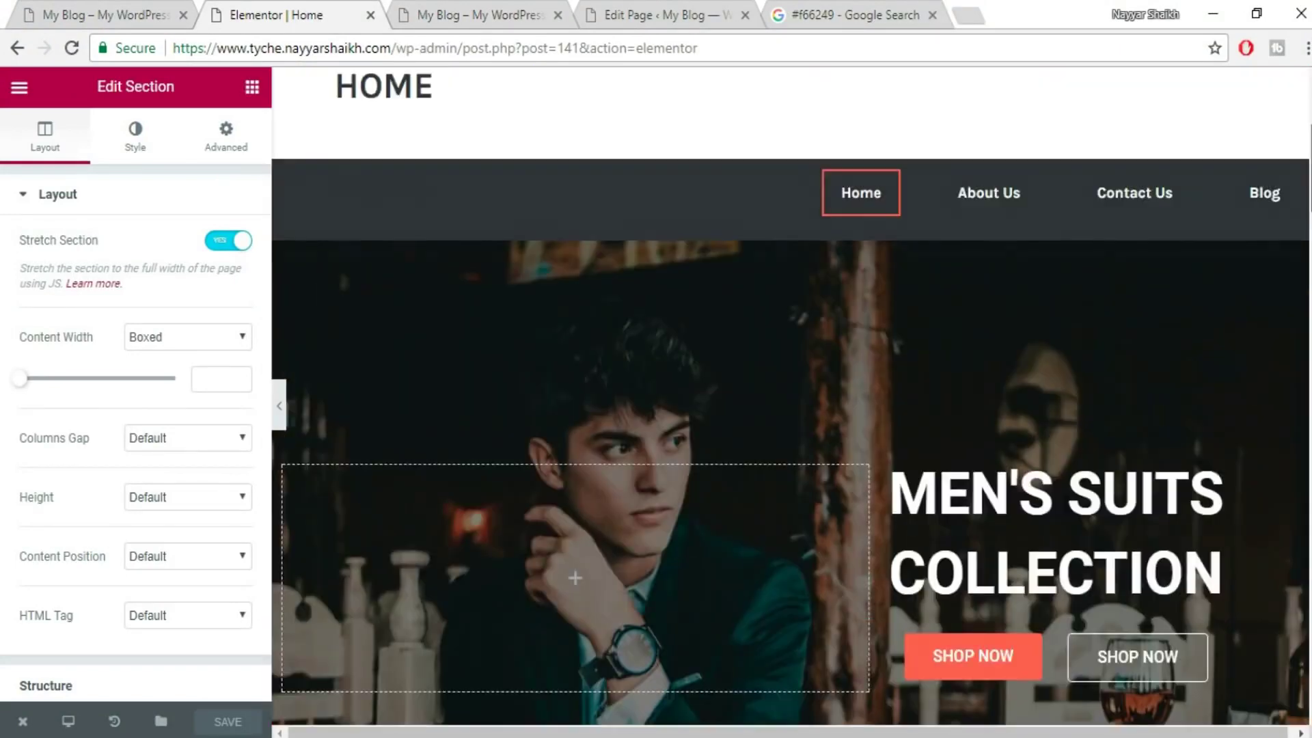
{"action": "scroll", "coordinate": [791, 396], "scroll_direction": "up", "scroll_amount": 3}
{"action": "mouse_move", "coordinate": [776, 380]}
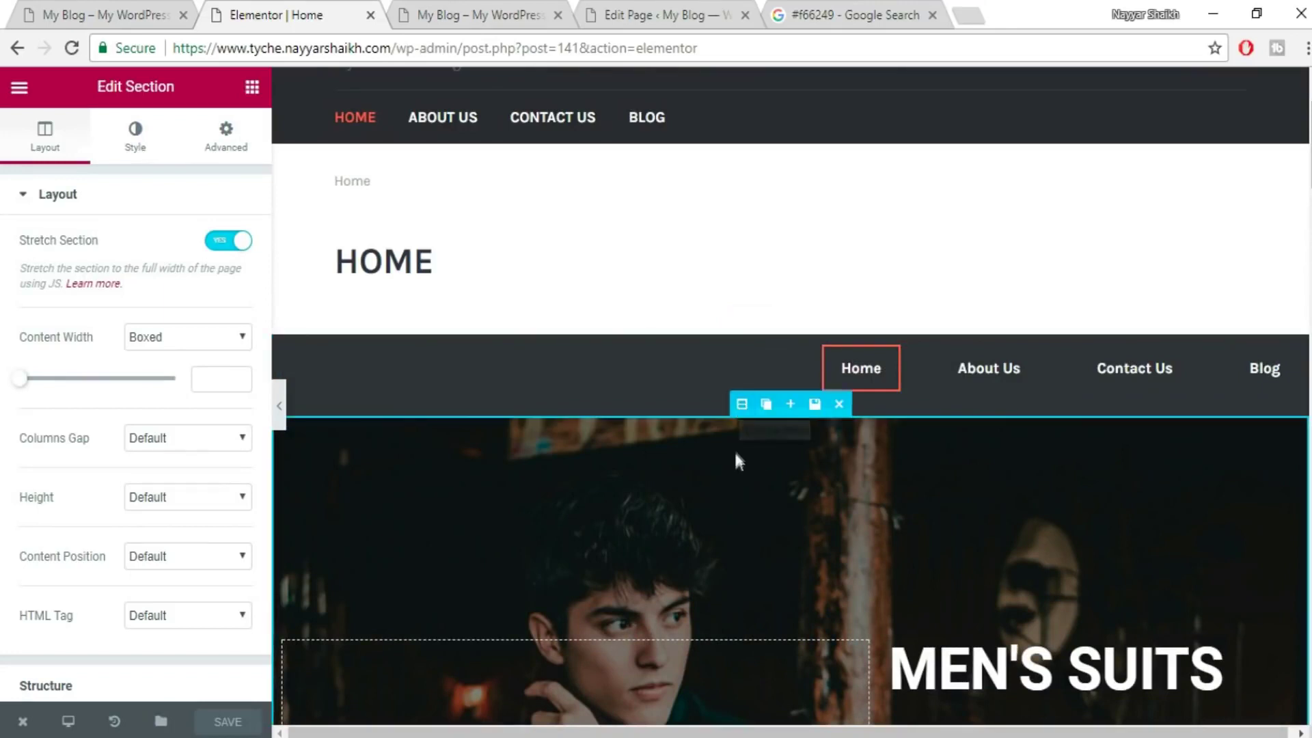
{"action": "left_click", "coordinate": [740, 404]}
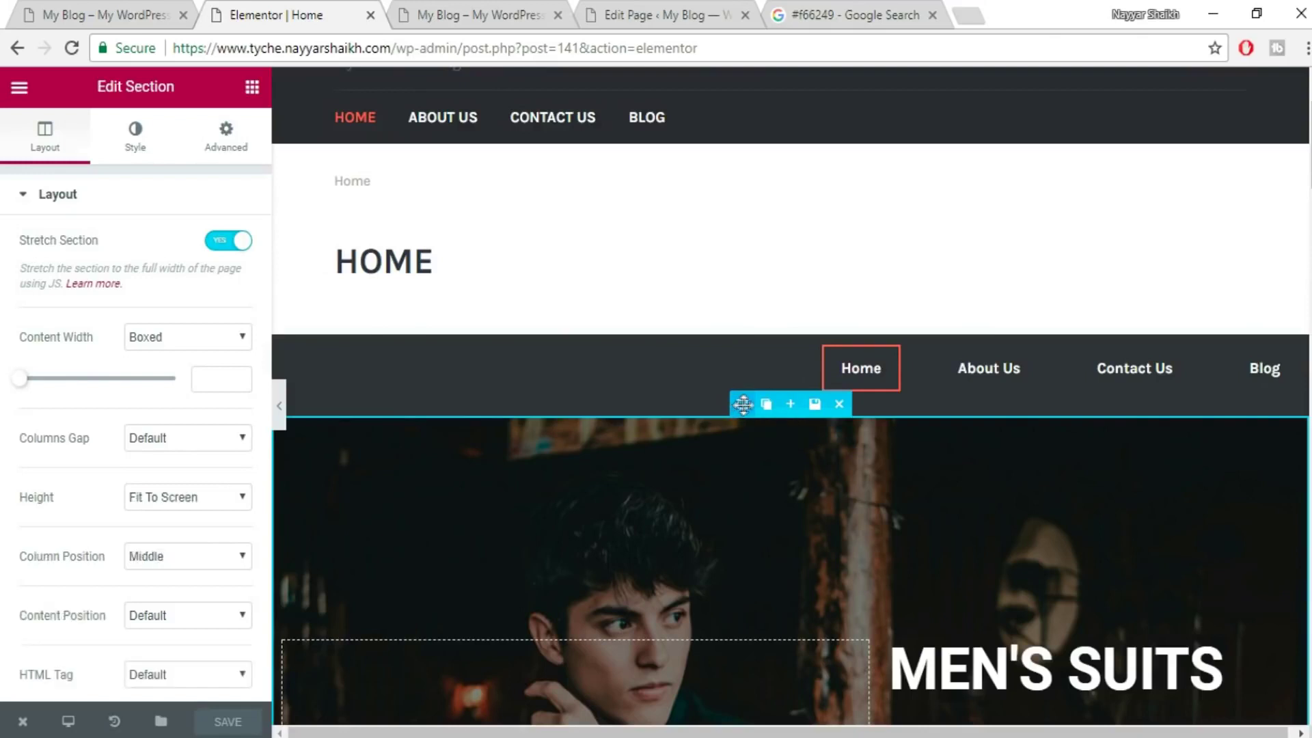
{"action": "left_click", "coordinate": [222, 126]}
{"action": "scroll", "coordinate": [187, 522], "scroll_direction": "down", "scroll_amount": 2}
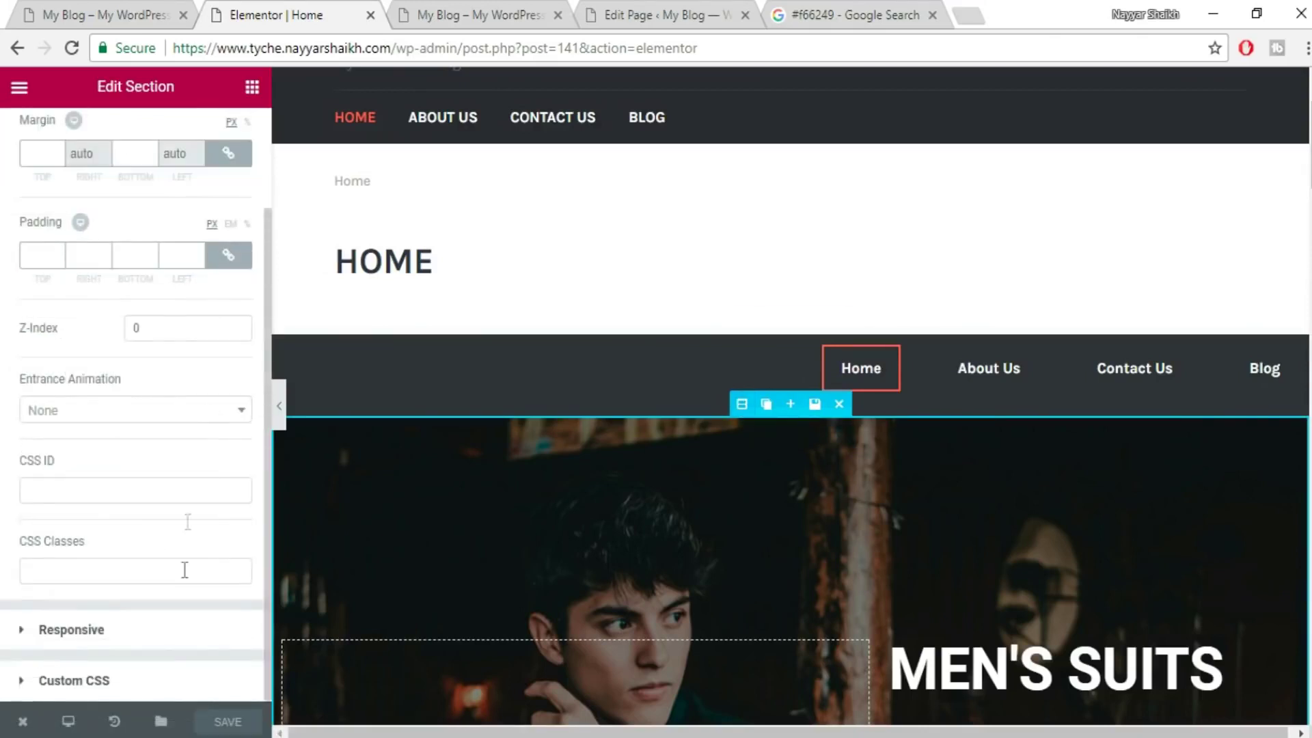
{"action": "left_click", "coordinate": [74, 681]}
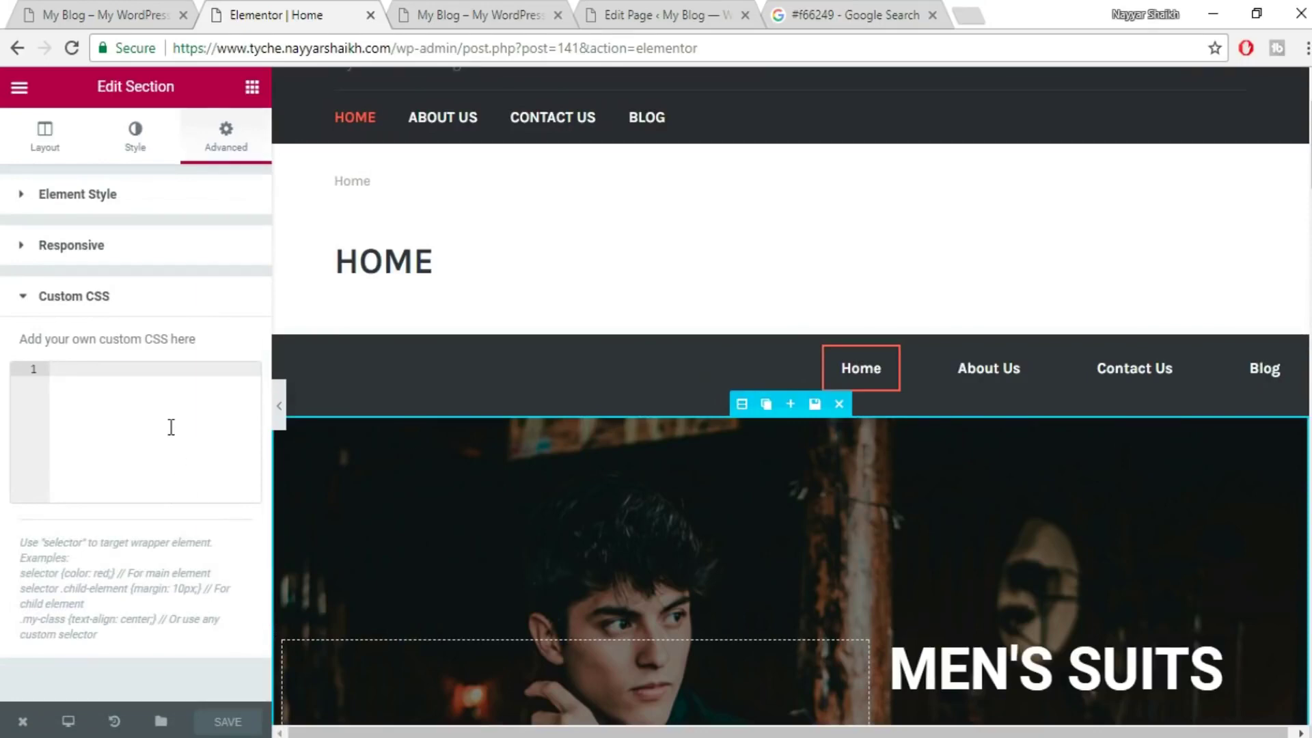
{"action": "key", "text": "ctrl+v"}
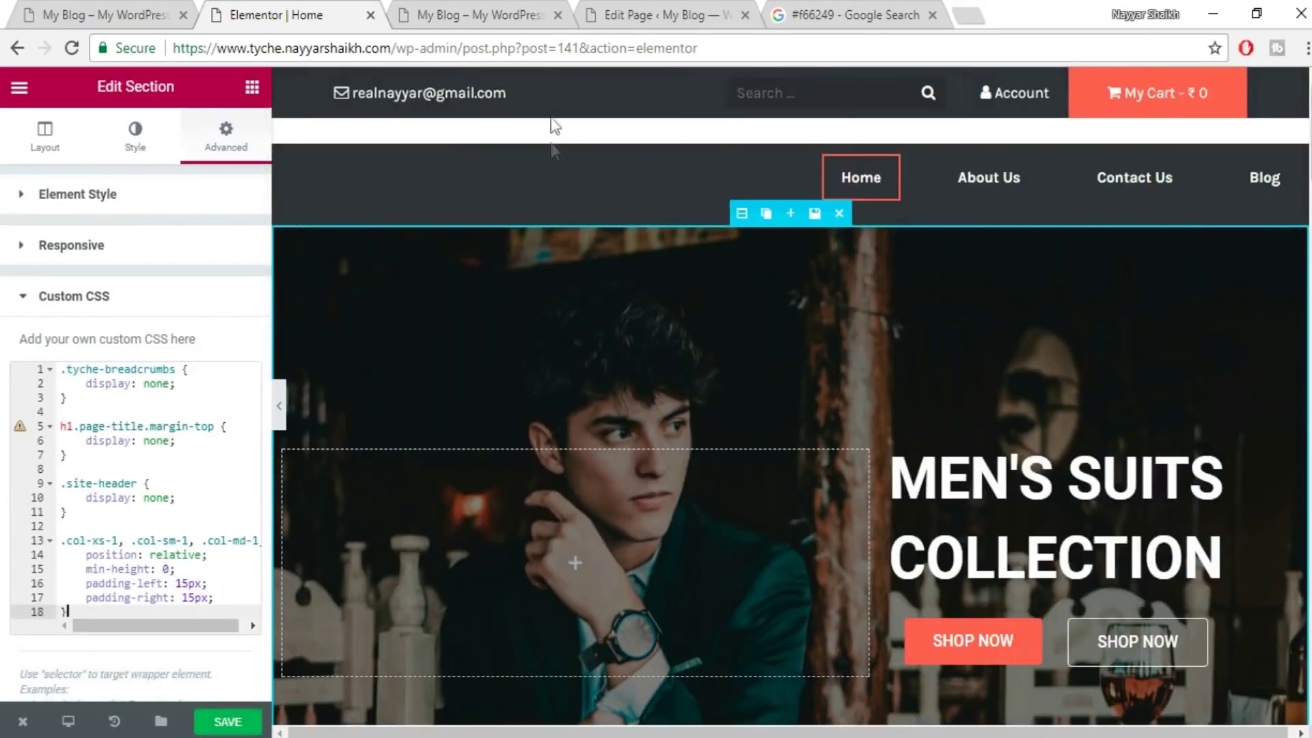
{"action": "left_click", "coordinate": [240, 719]}
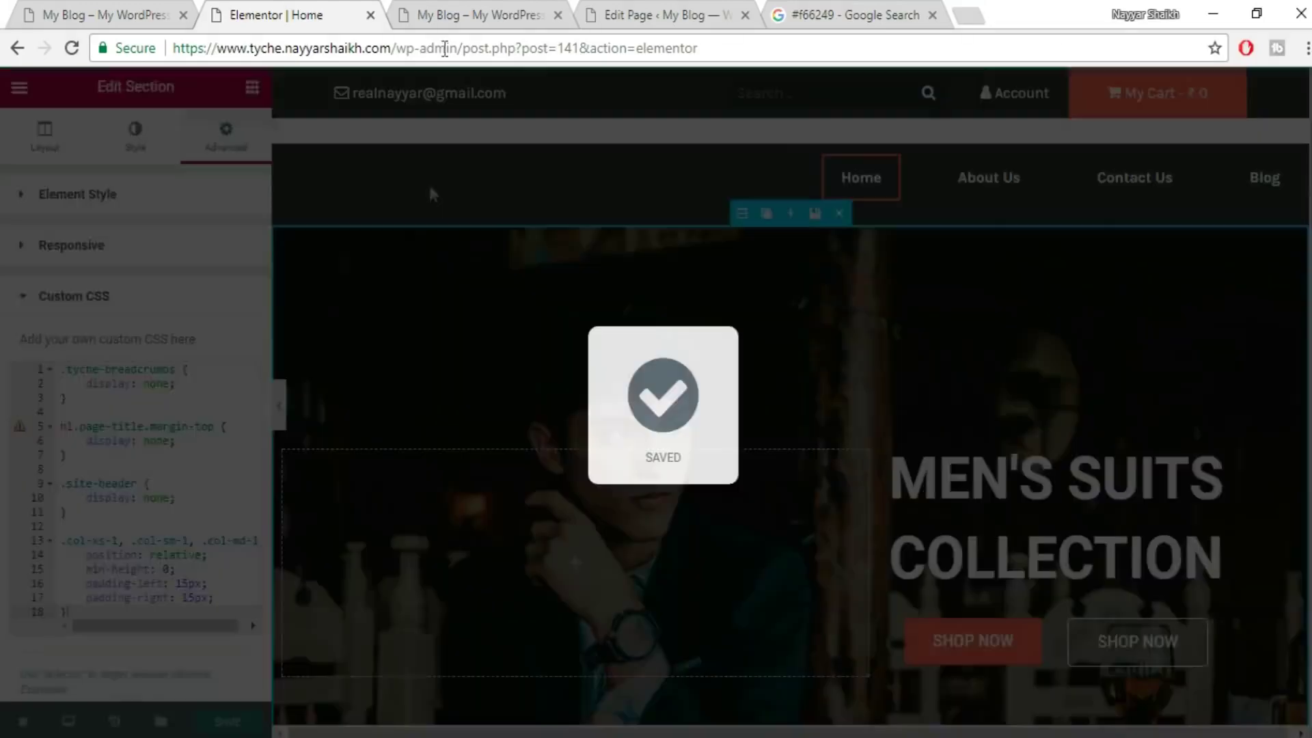
- Reload the live home page to confirm breadcrumbs, title and header are hidden
{"action": "left_click", "coordinate": [478, 15]}
{"action": "left_click", "coordinate": [471, 52]}
{"action": "key", "text": "Return"}
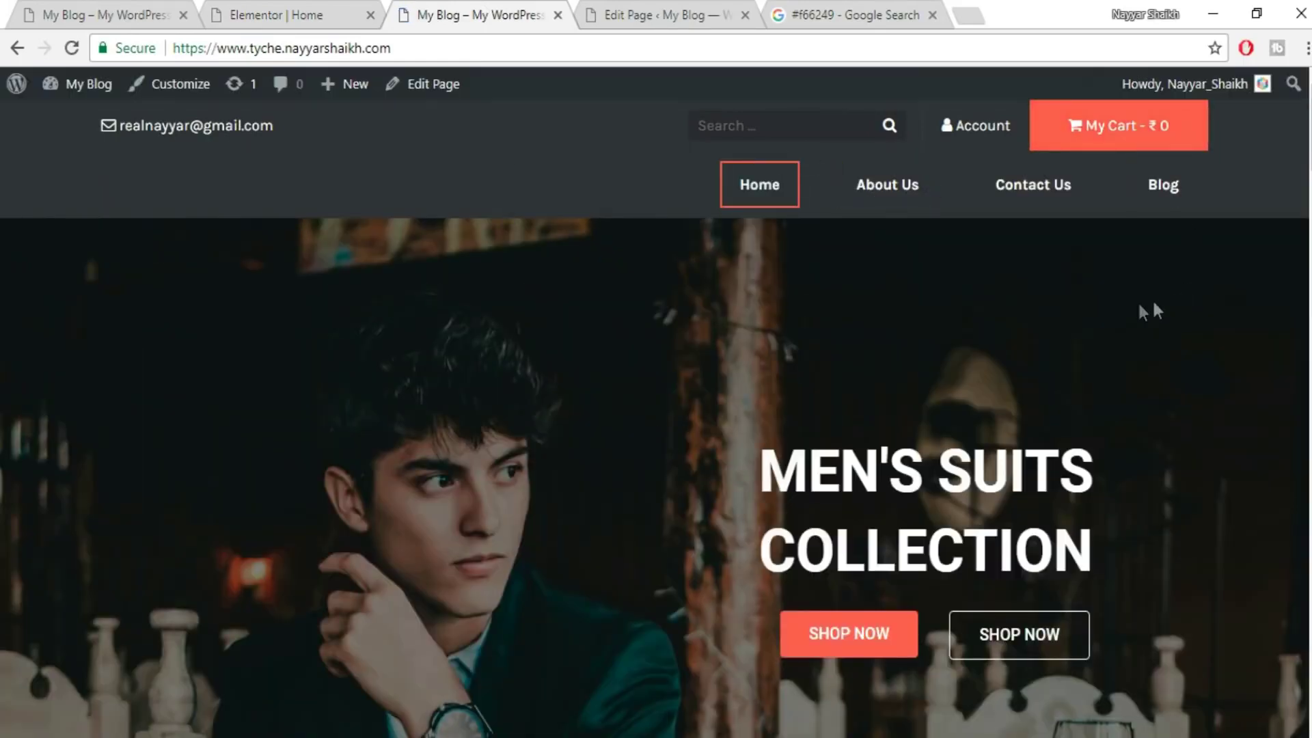
- Compare against the reference shop site's home page, then return to the Elementor Home editor
{"action": "left_click", "coordinate": [93, 3]}
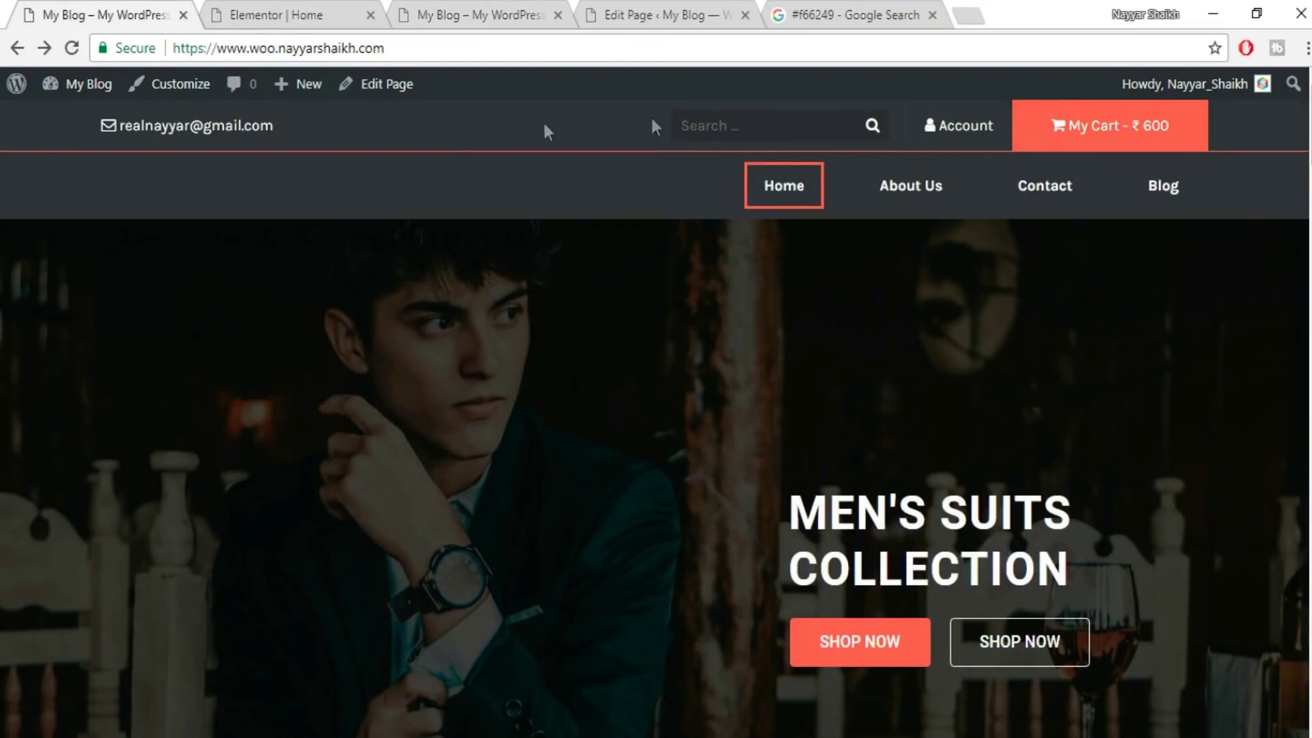
{"action": "left_click", "coordinate": [287, 15]}
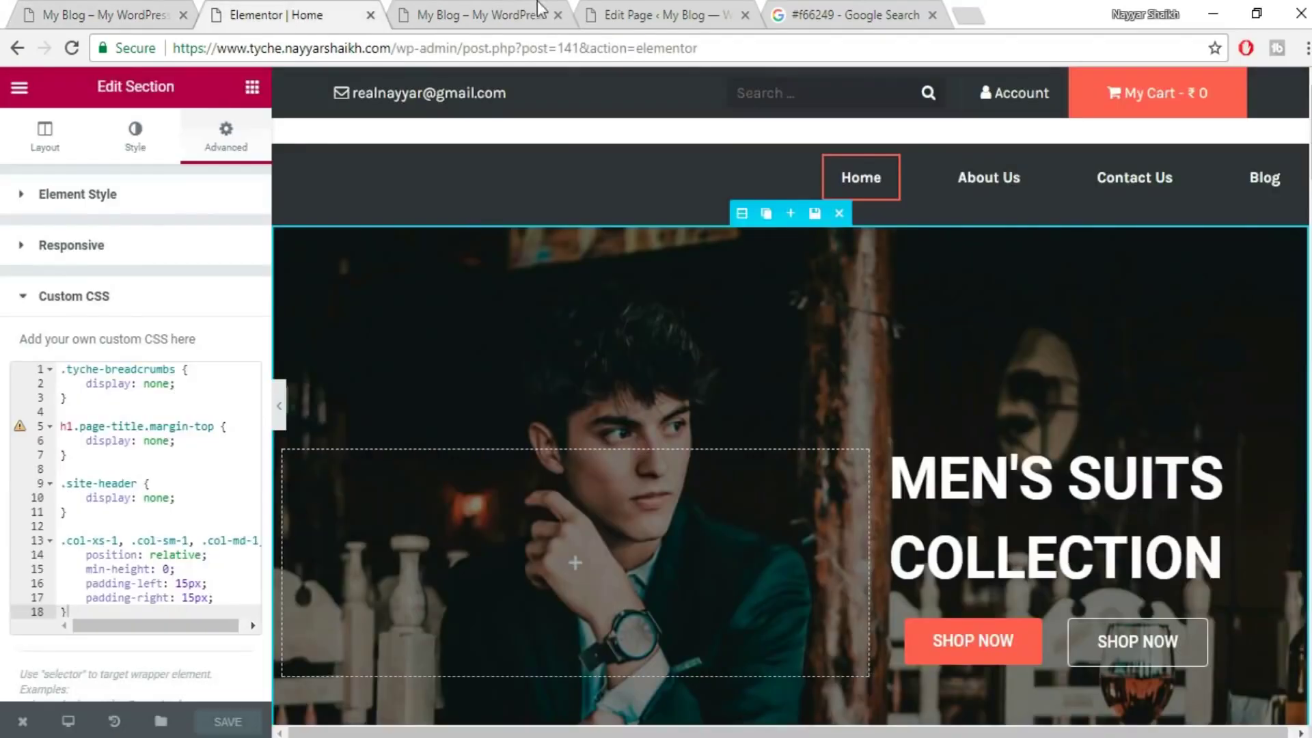
{"action": "left_click", "coordinate": [491, 16]}
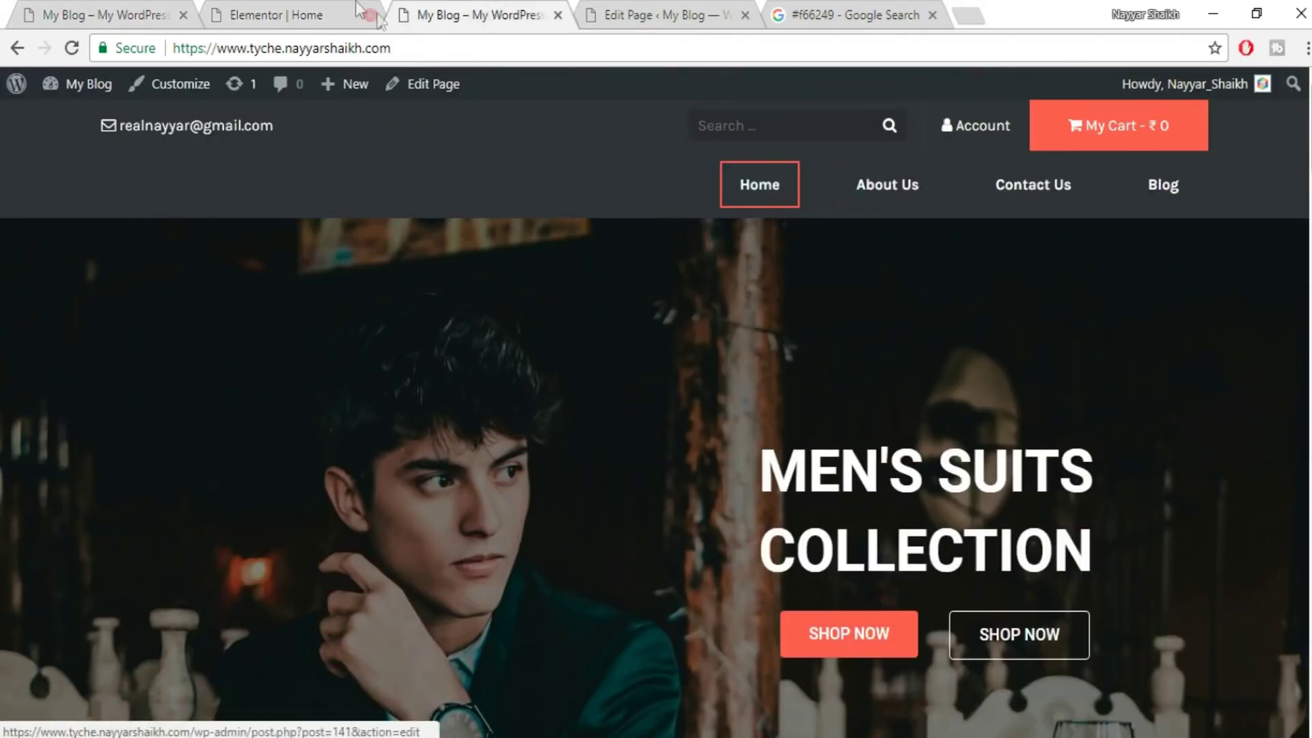
{"action": "left_click", "coordinate": [313, 9]}
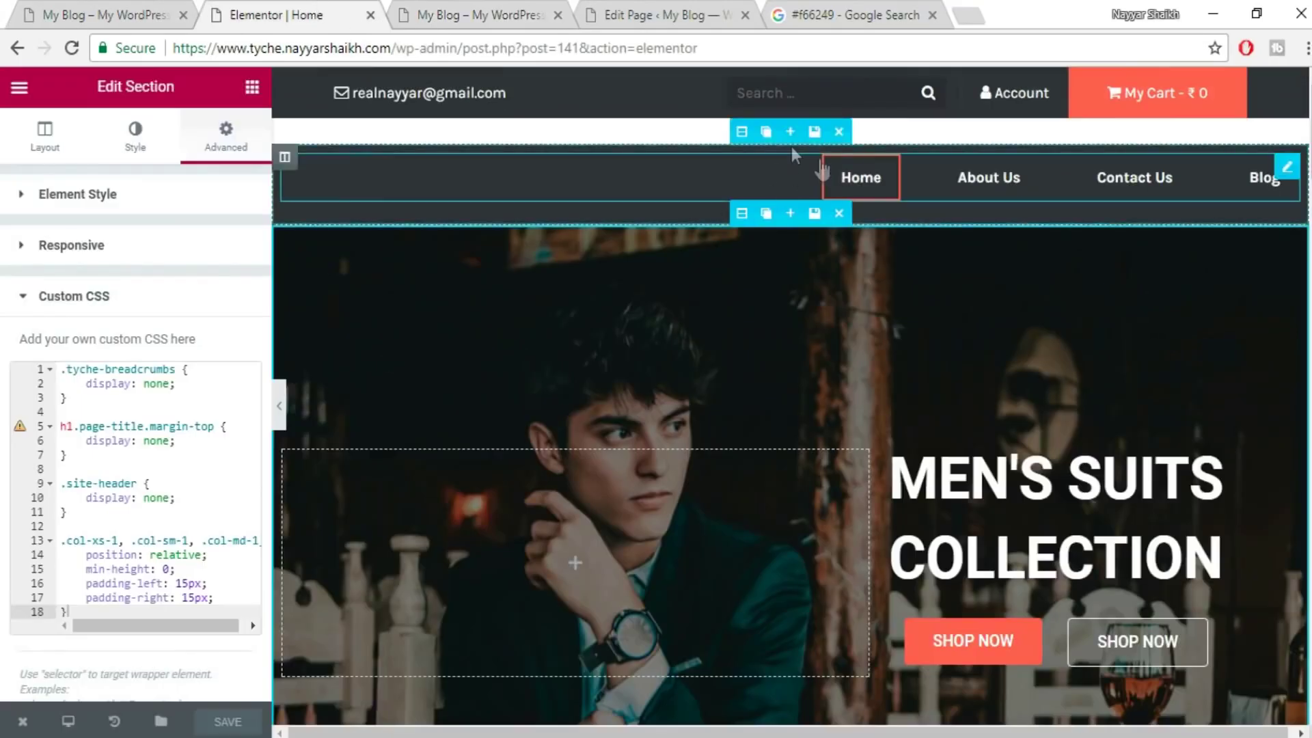
- Give the navigation menu section a solid border with width 1
{"action": "left_click", "coordinate": [751, 132]}
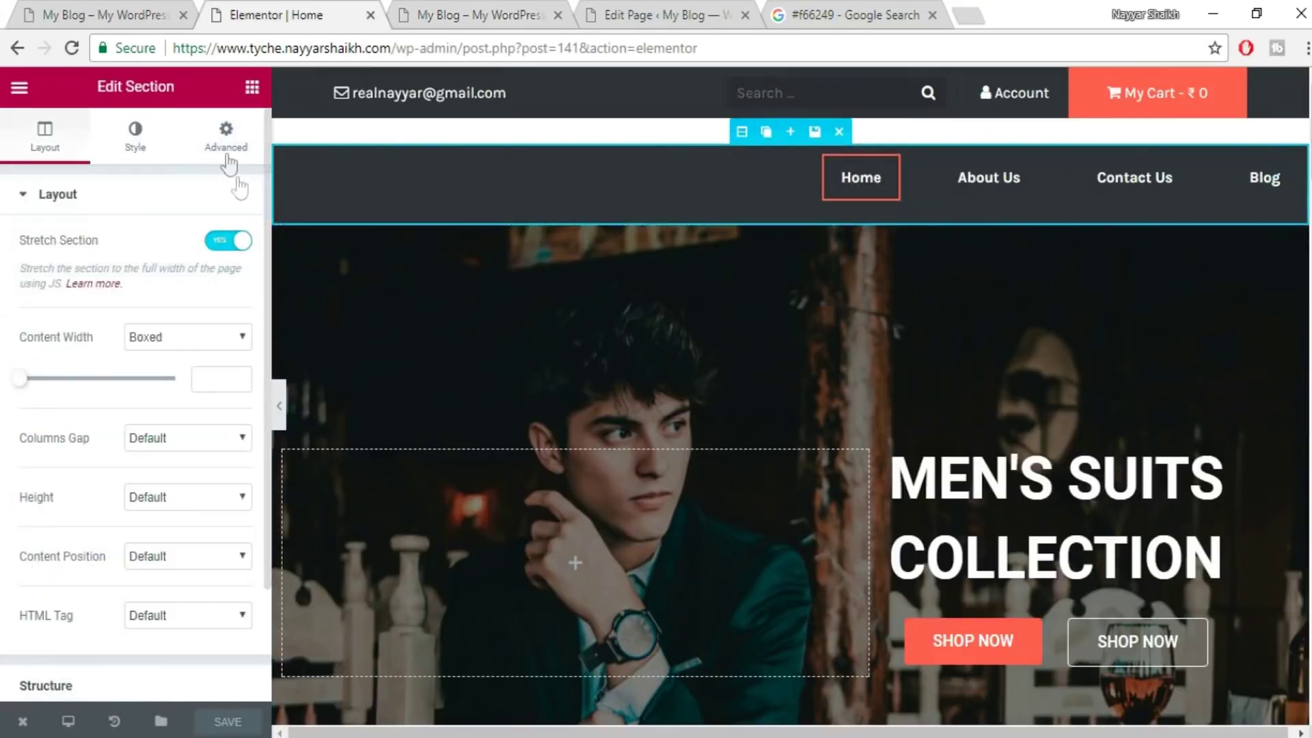
{"action": "left_click", "coordinate": [140, 140]}
{"action": "scroll", "coordinate": [152, 380], "scroll_direction": "down", "scroll_amount": 2}
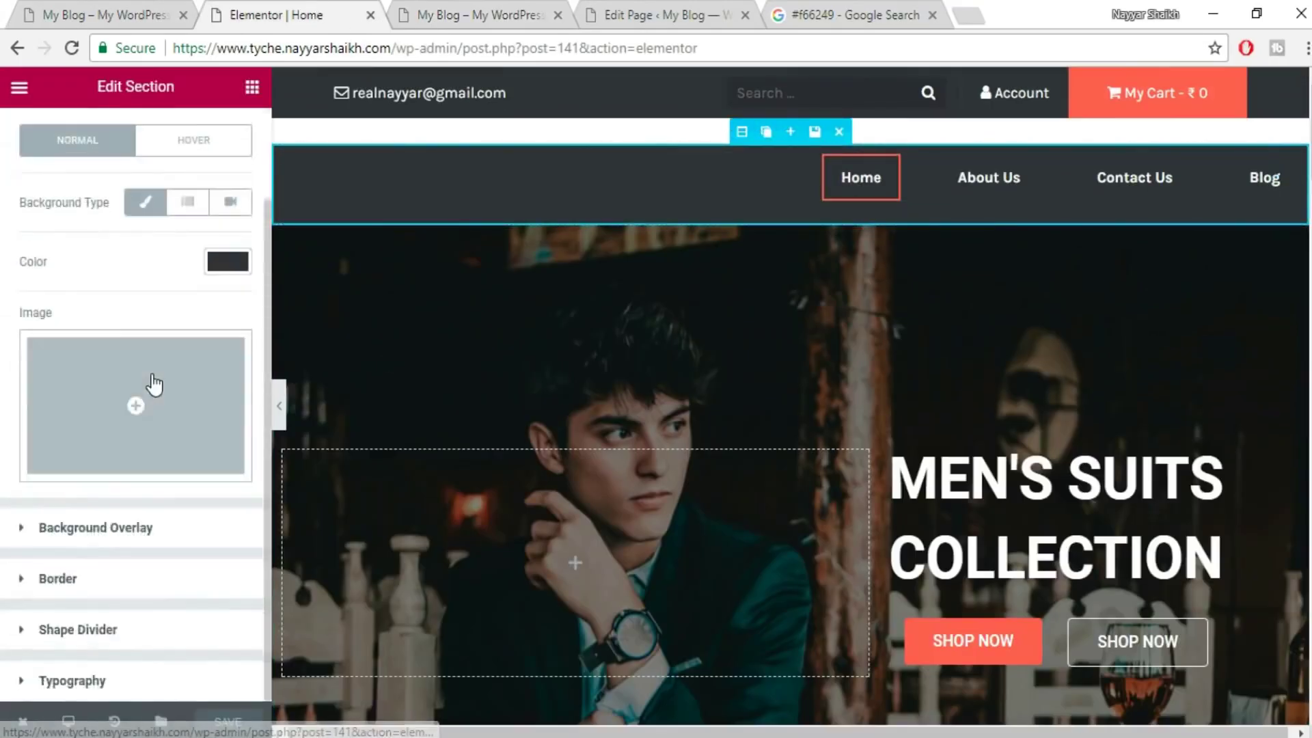
{"action": "left_click", "coordinate": [109, 581]}
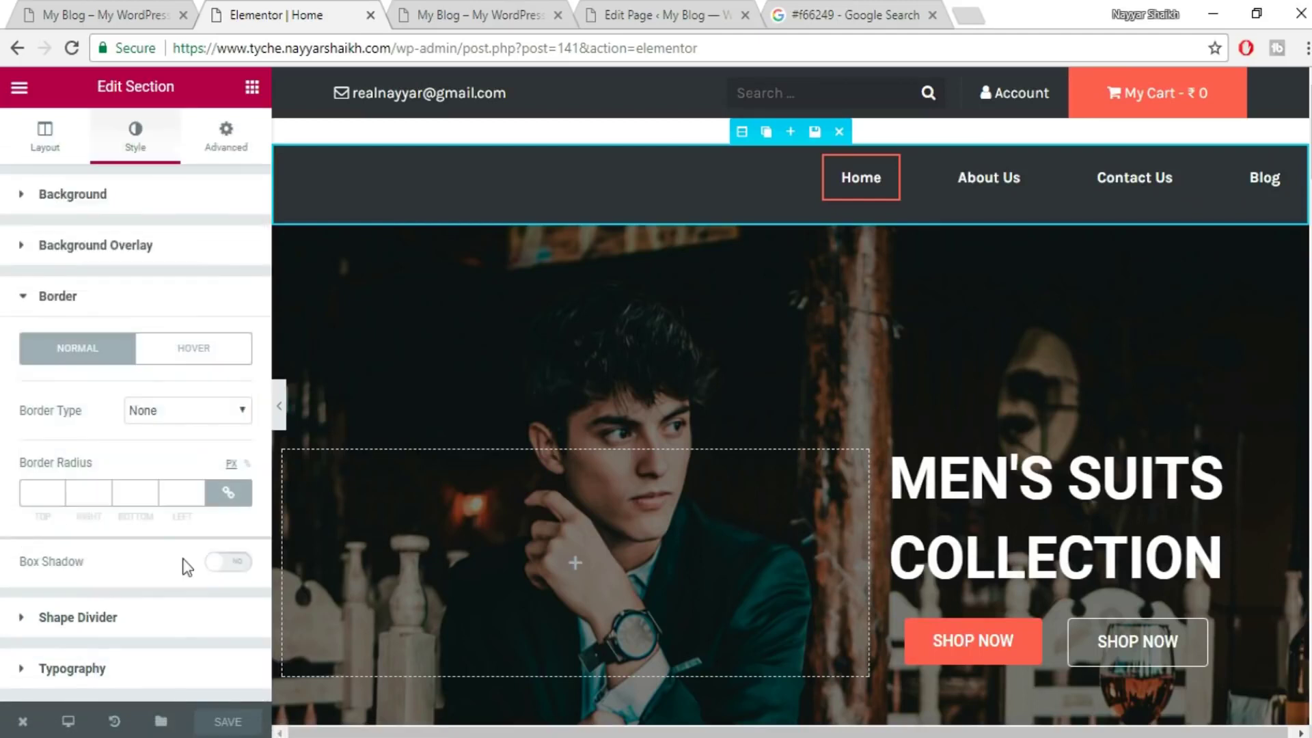
{"action": "left_click", "coordinate": [195, 410]}
{"action": "left_click", "coordinate": [177, 450]}
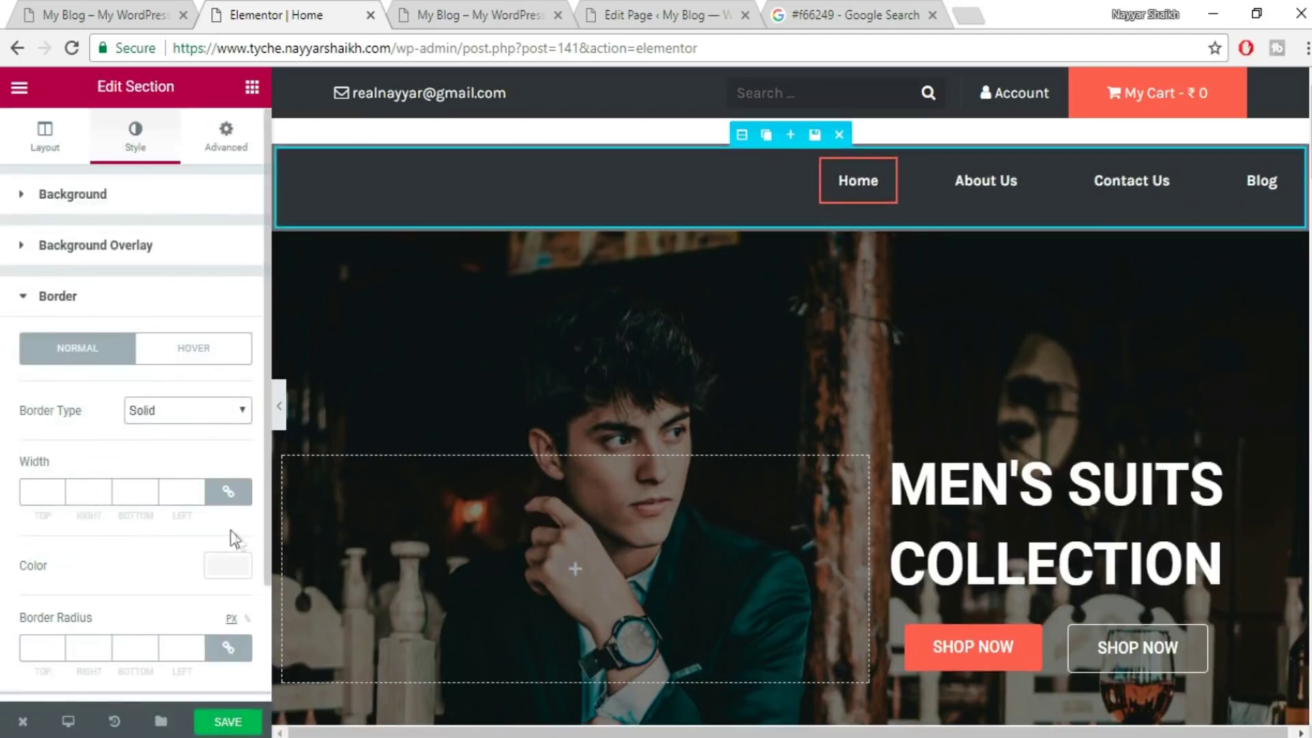
{"action": "left_click", "coordinate": [231, 494]}
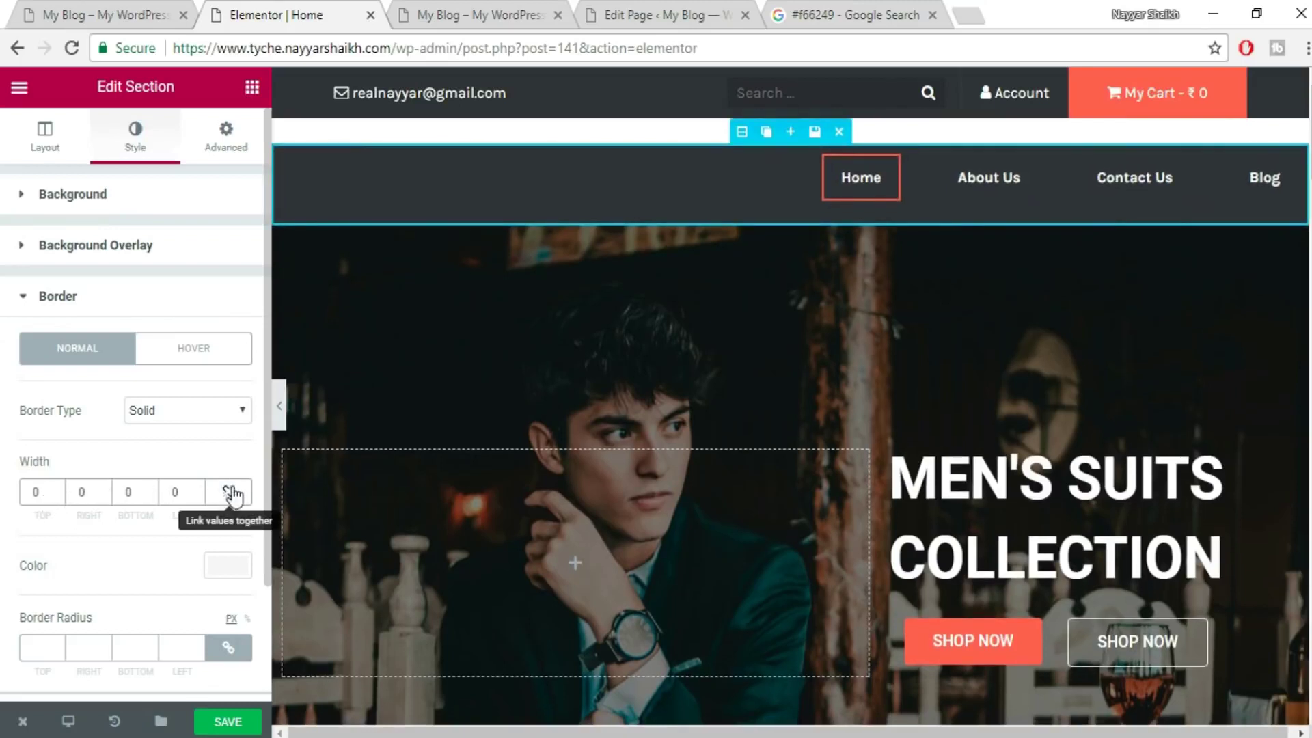
{"action": "left_click", "coordinate": [228, 491]}
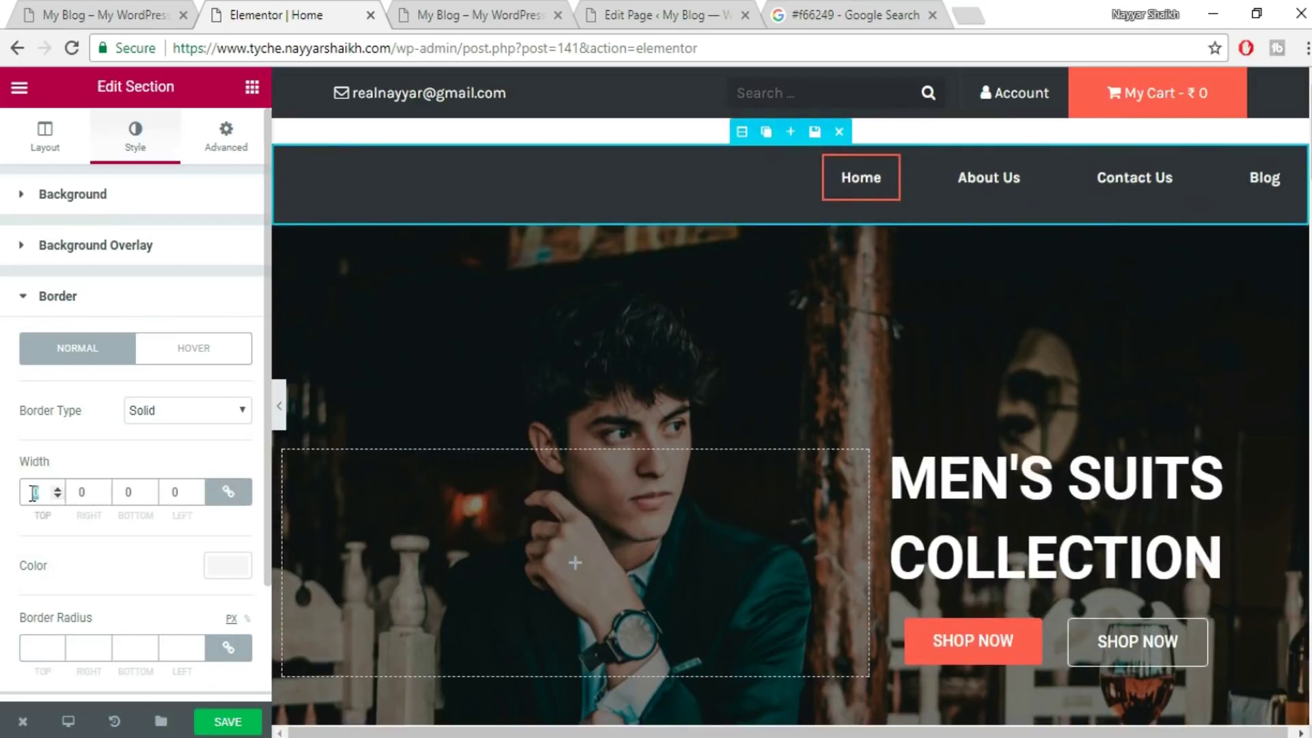
{"action": "type", "text": "1"}
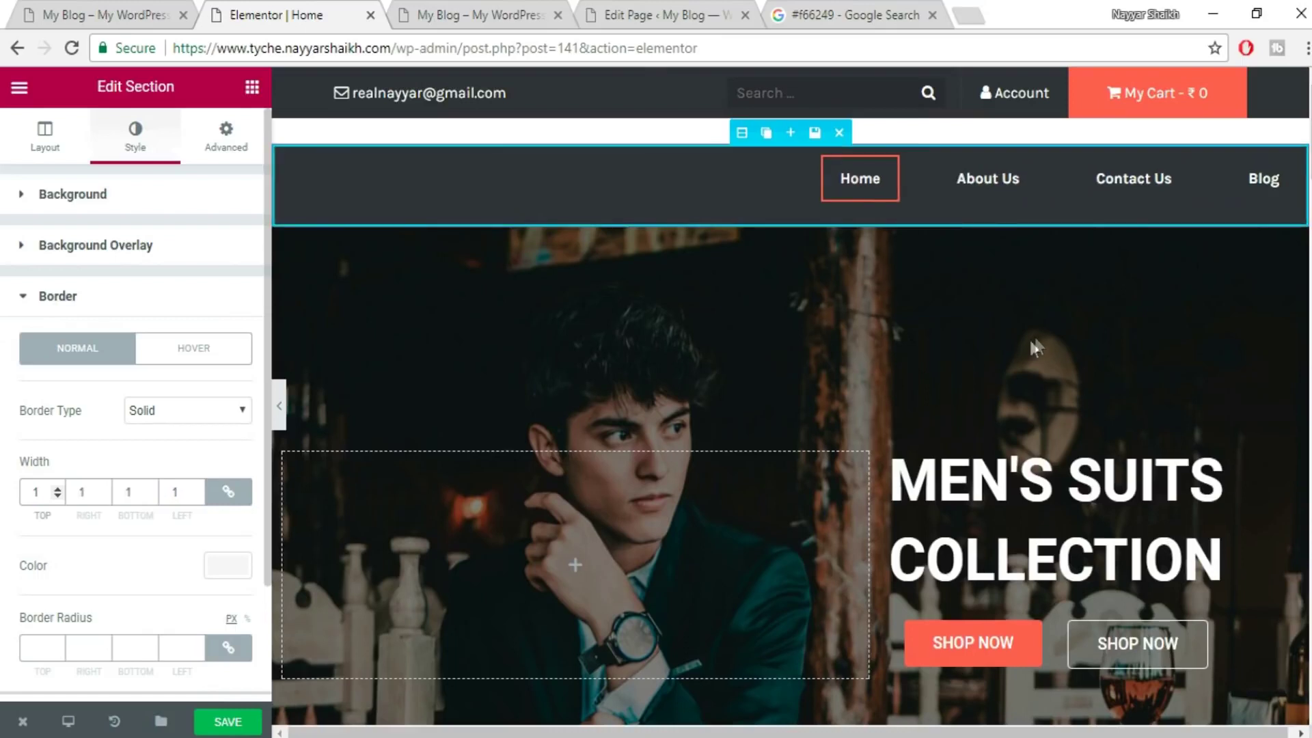
- Set the border colour to #f66249, copied from the reference page
{"action": "scroll", "coordinate": [214, 437], "scroll_direction": "down", "scroll_amount": 2}
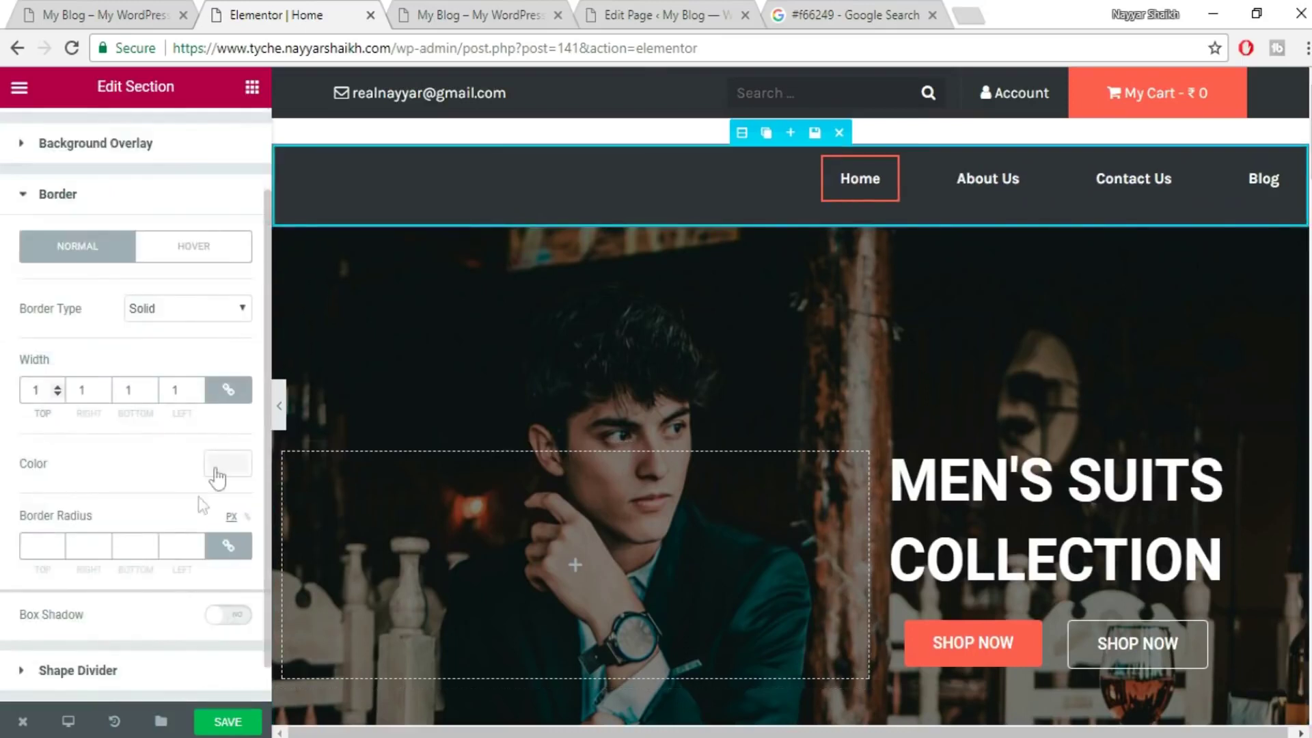
{"action": "left_click", "coordinate": [221, 469]}
{"action": "scroll", "coordinate": [167, 623], "scroll_direction": "down", "scroll_amount": 1}
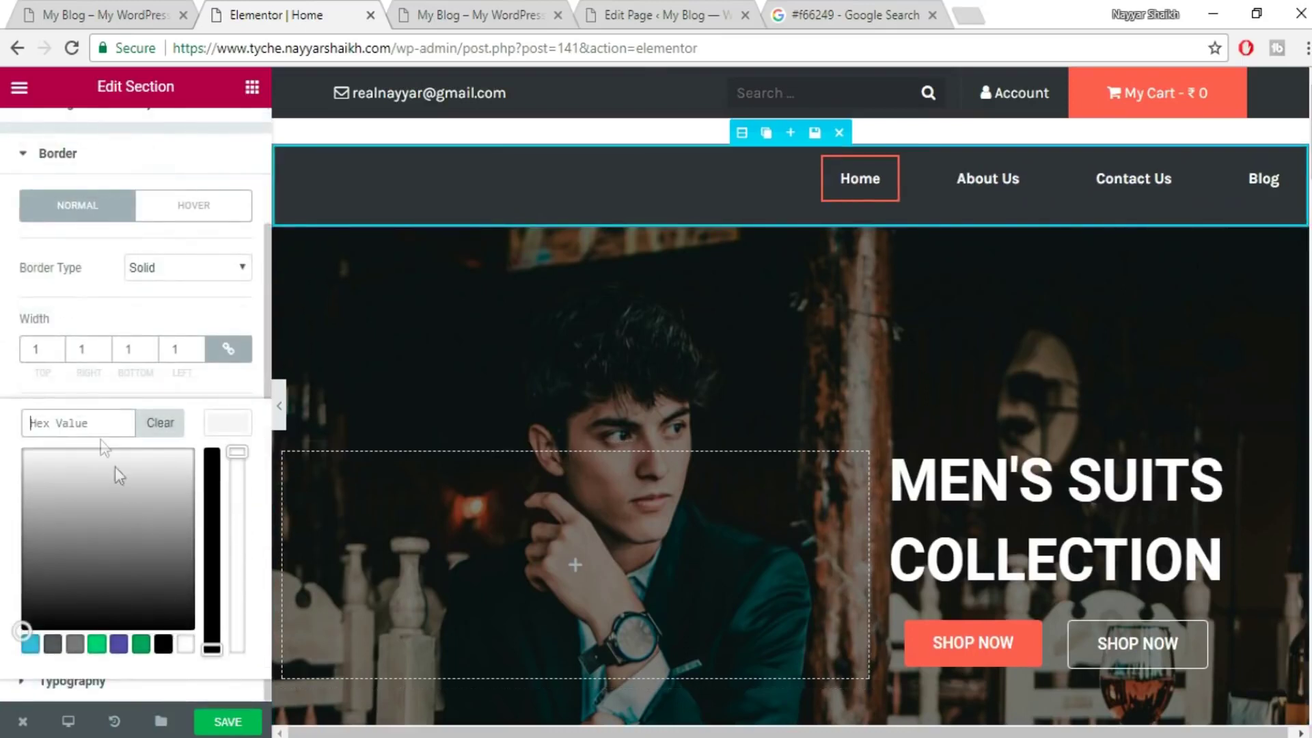
{"action": "left_click", "coordinate": [906, 9]}
{"action": "left_click_drag", "start_coordinate": [420, 95], "coordinate": [213, 82]}
{"action": "key", "text": "ctrl+c"}
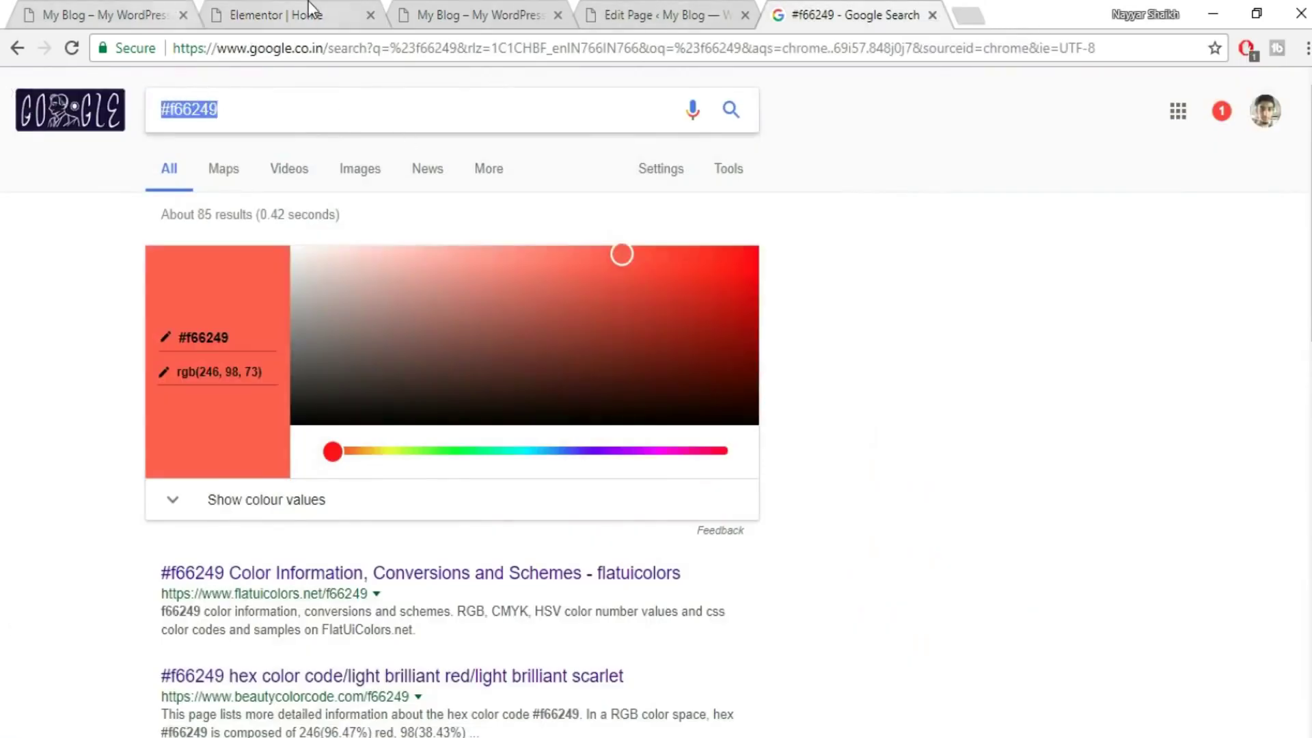
{"action": "left_click", "coordinate": [309, 8]}
{"action": "left_click", "coordinate": [56, 427]}
{"action": "key", "text": "ctrl+v"}
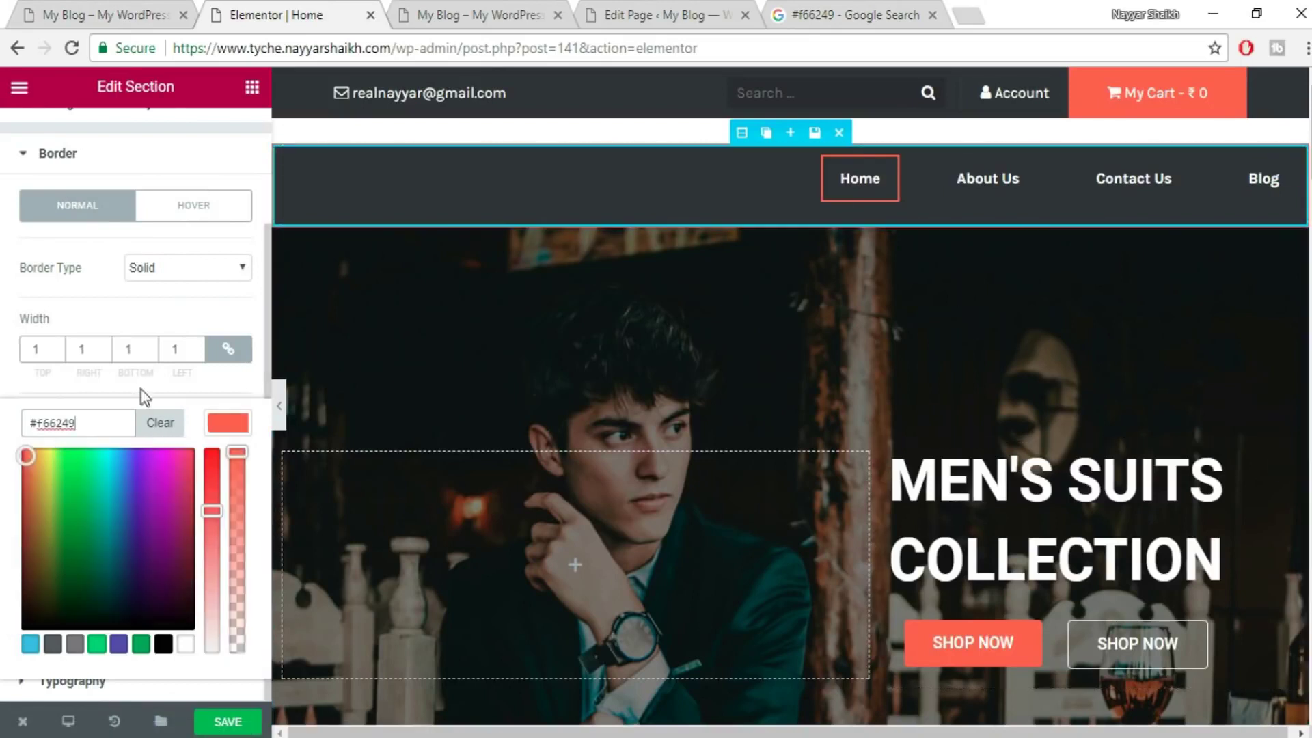
- Set the right, bottom and left border widths to 0, leaving only the top, and save
{"action": "left_click", "coordinate": [234, 352]}
{"action": "double_click", "coordinate": [71, 358]}
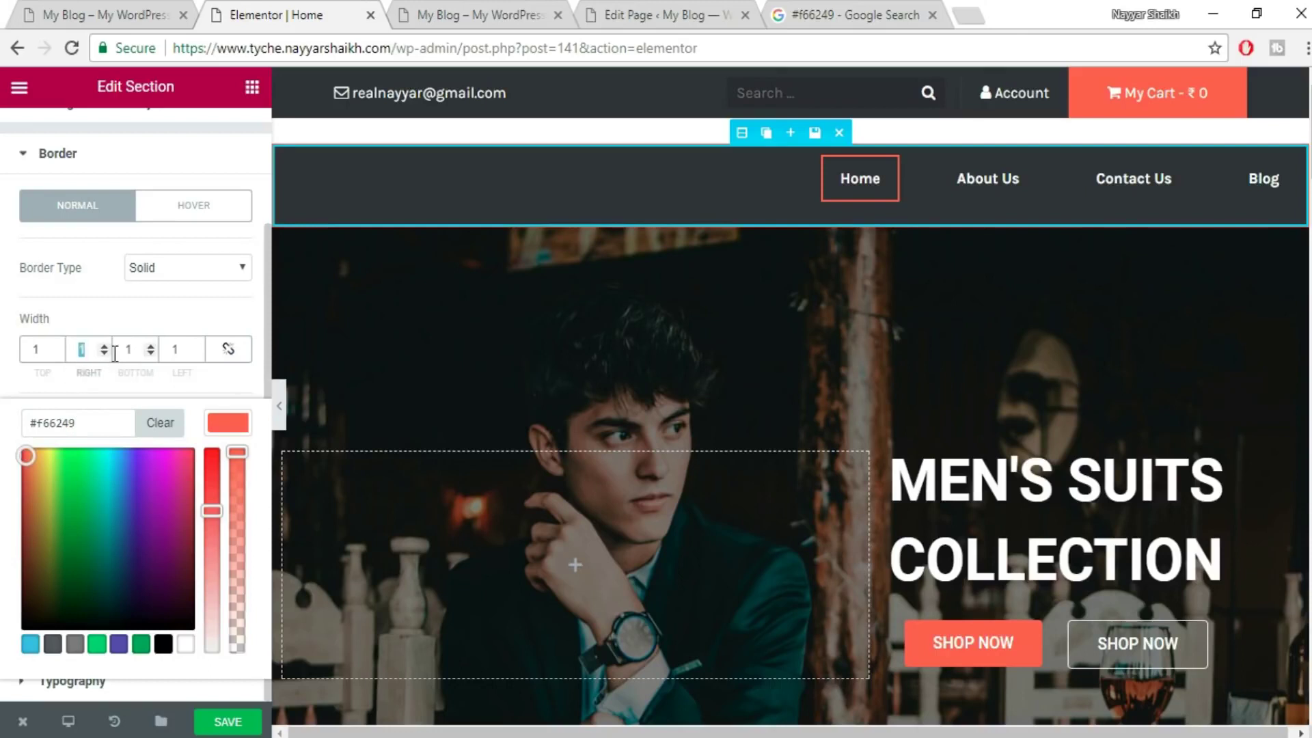
{"action": "type", "text": "0"}
{"action": "double_click", "coordinate": [127, 345]}
{"action": "type", "text": "0"}
{"action": "double_click", "coordinate": [170, 351]}
{"action": "type", "text": "0"}
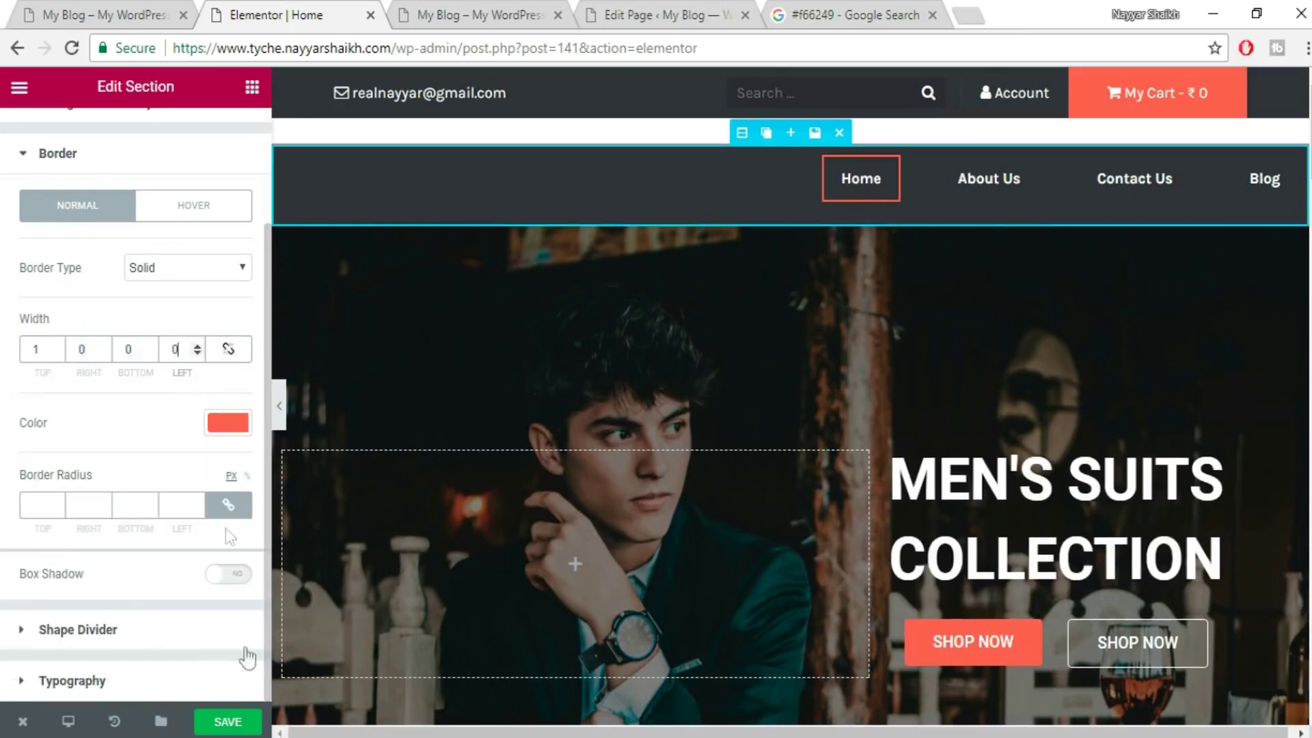
{"action": "left_click", "coordinate": [235, 724]}
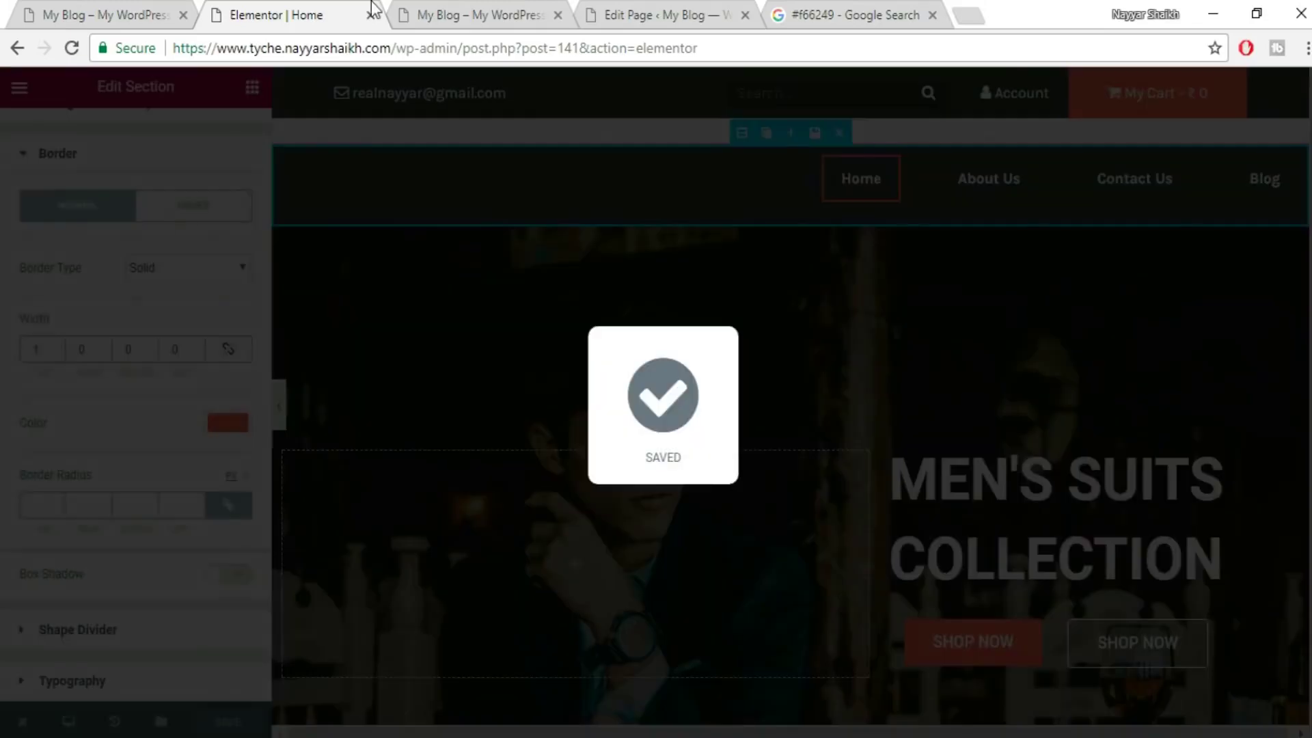
- Reload the live home page and scroll through it to check the new #f66249 top line on the menu
{"action": "left_click", "coordinate": [418, 12]}
{"action": "left_click", "coordinate": [61, 55]}
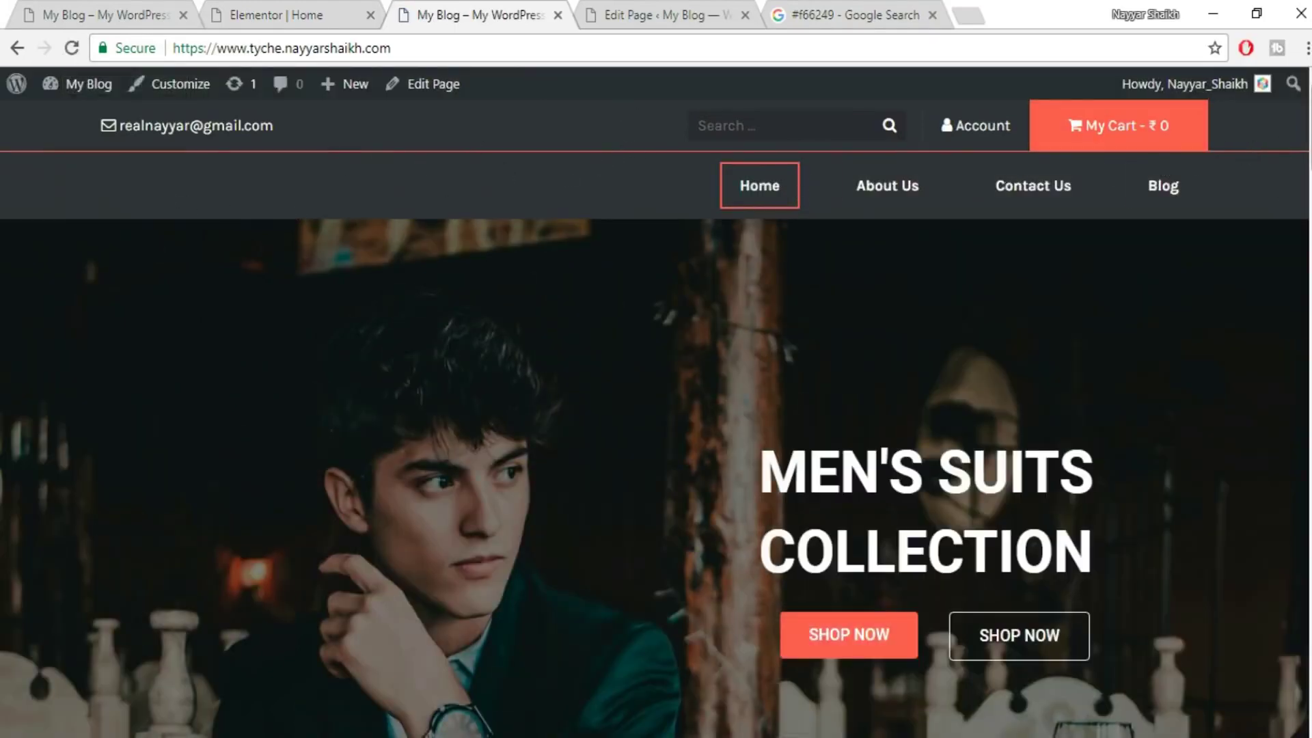
{"action": "scroll", "coordinate": [656, 417], "scroll_direction": "down", "scroll_amount": 20}
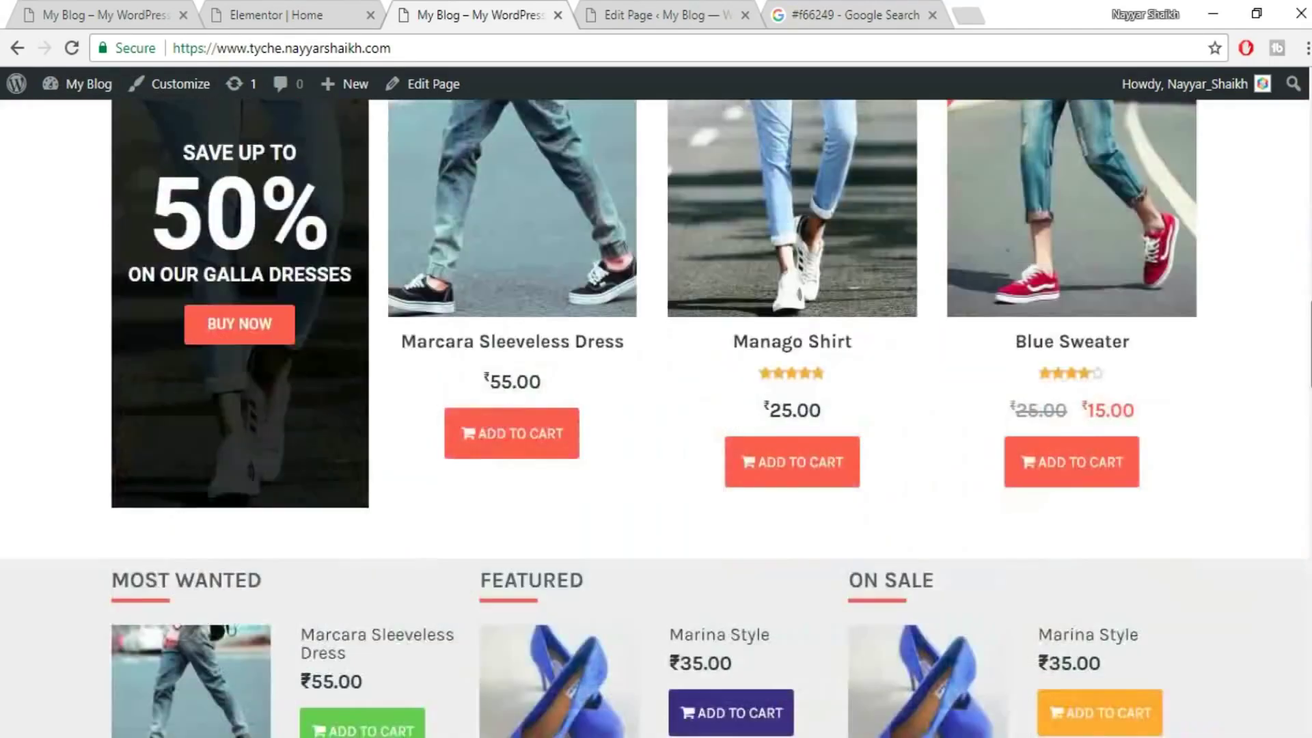
{"action": "scroll", "coordinate": [656, 417], "scroll_direction": "down", "scroll_amount": 10}
{"action": "scroll", "coordinate": [656, 417], "scroll_direction": "up", "scroll_amount": 8}
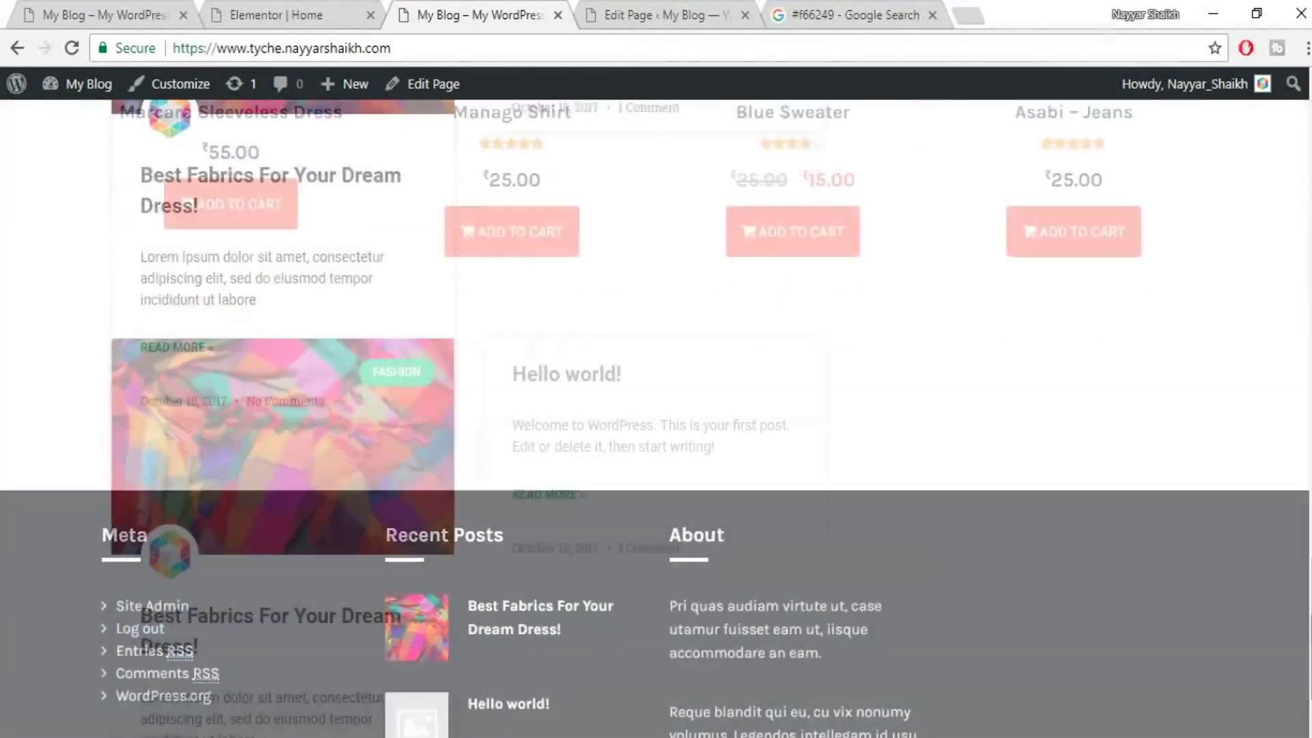
{"action": "left_click_drag", "start_coordinate": [1306, 554], "coordinate": [1305, 125]}
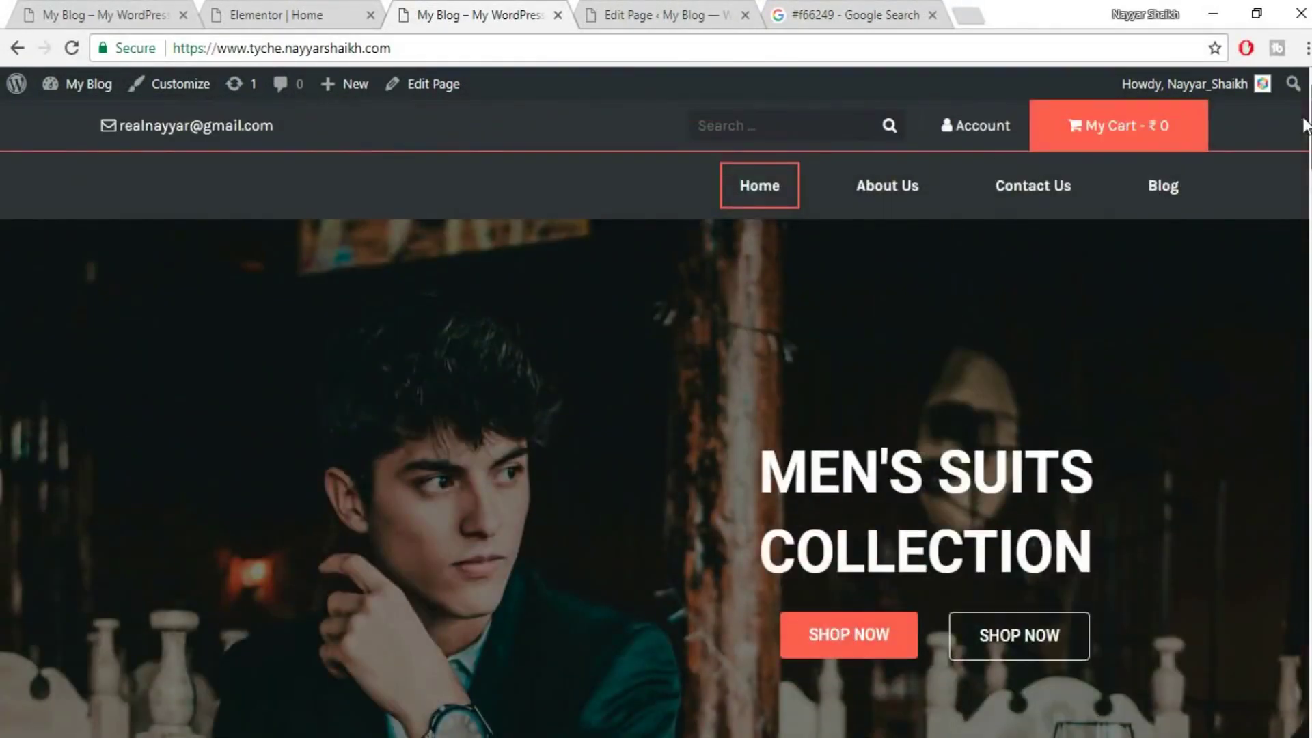
{"action": "scroll", "coordinate": [1223, 389], "scroll_direction": "down", "scroll_amount": 4}
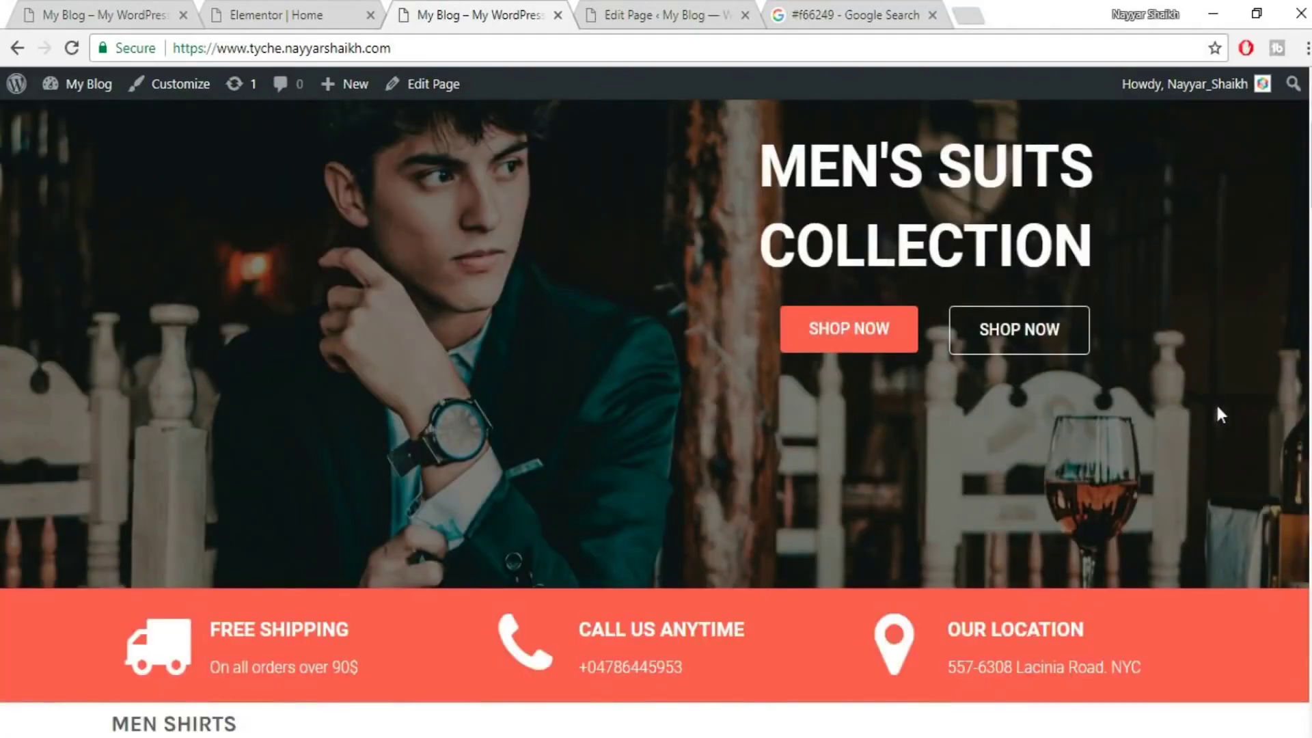
{"action": "scroll", "coordinate": [1206, 423], "scroll_direction": "up", "scroll_amount": 4}
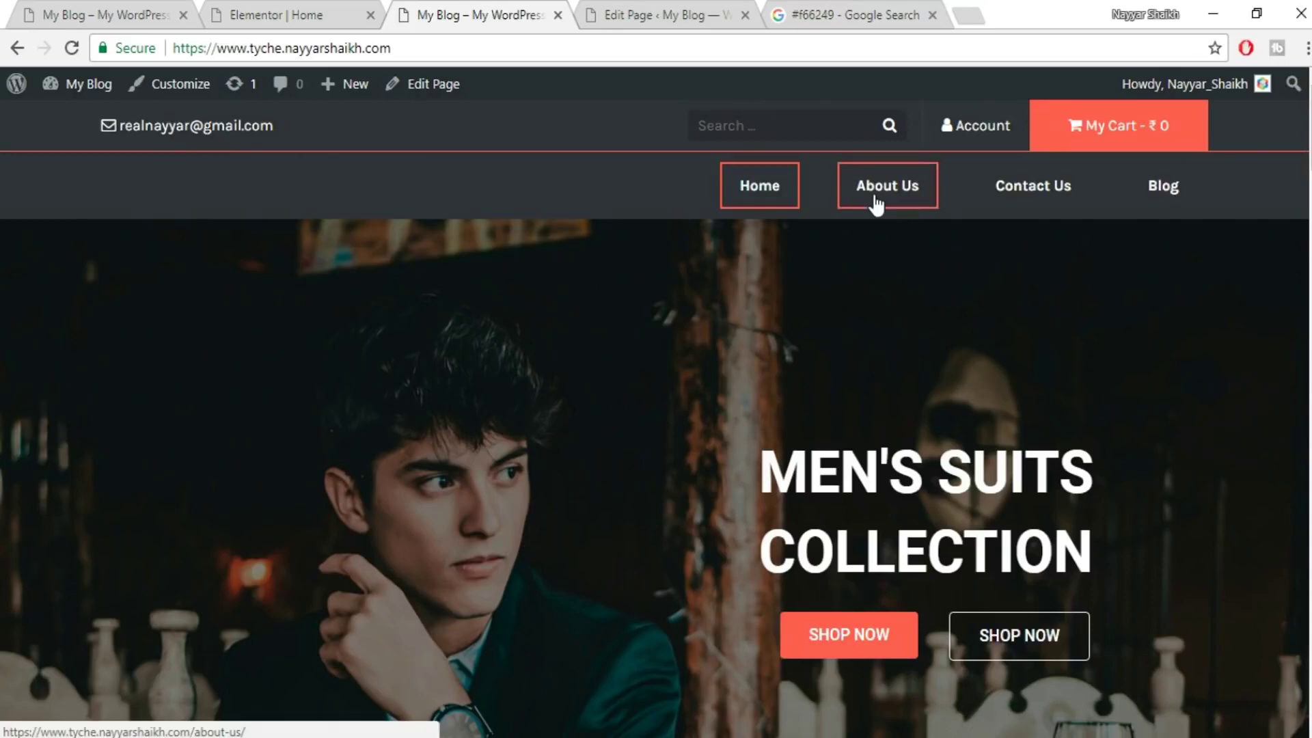
- Close the Home page's Elementor tab and return to the WordPress pages list
{"action": "left_click", "coordinate": [679, 5]}
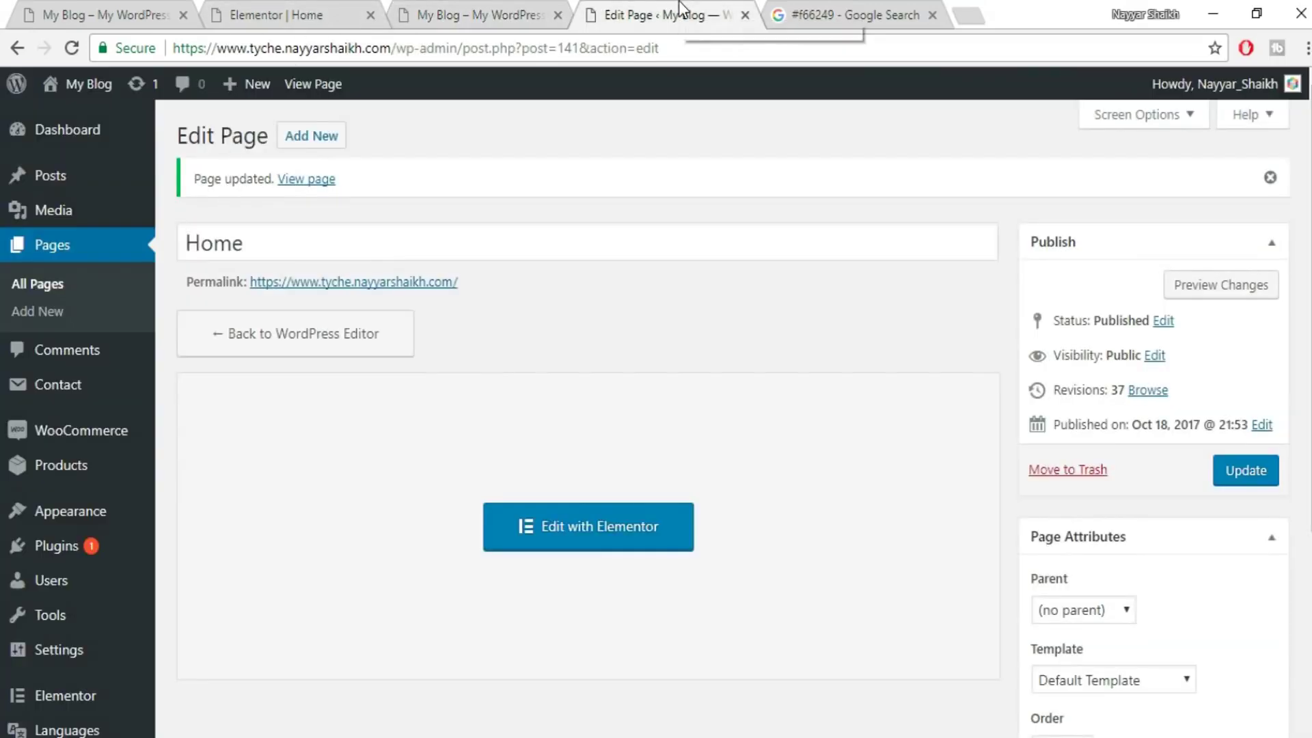
{"action": "left_click", "coordinate": [311, 13]}
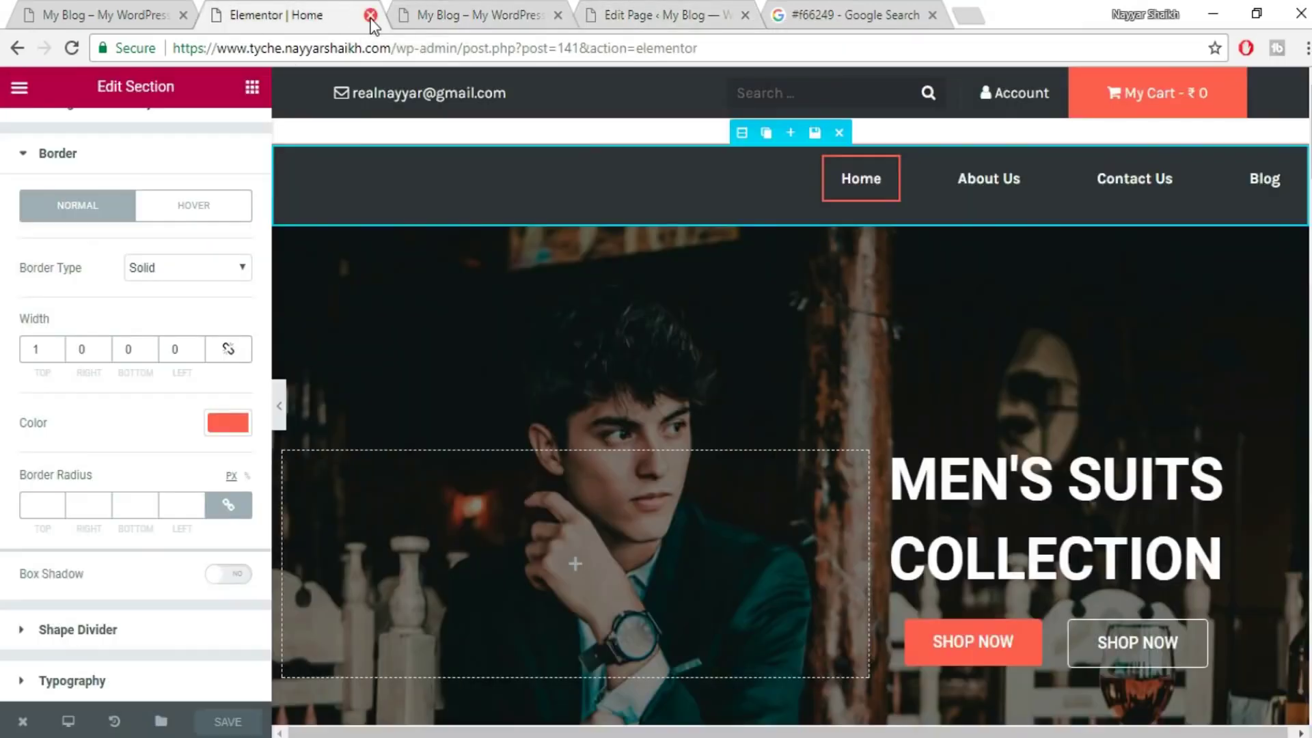
{"action": "left_click", "coordinate": [370, 15]}
{"action": "left_click", "coordinate": [506, 15]}
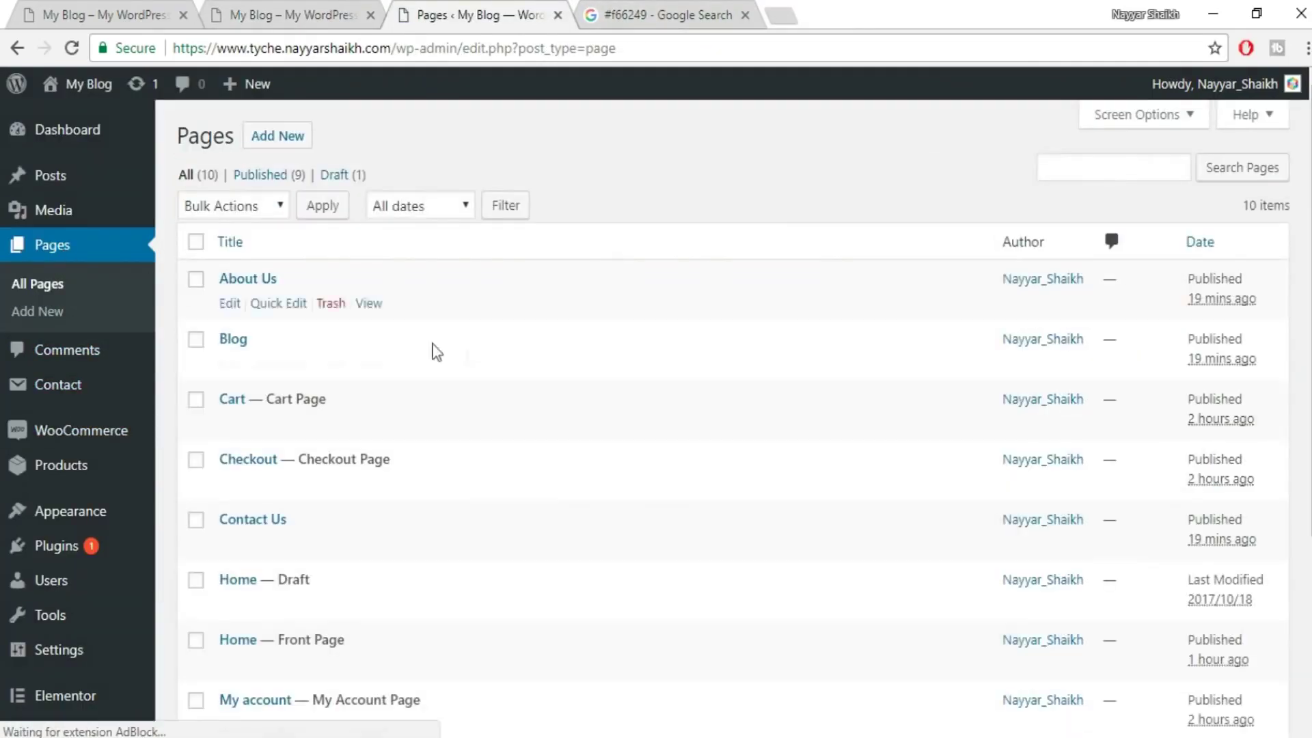
- Set About Us to Default Template, update it, and open it with Elementor
{"action": "left_click", "coordinate": [231, 304]}
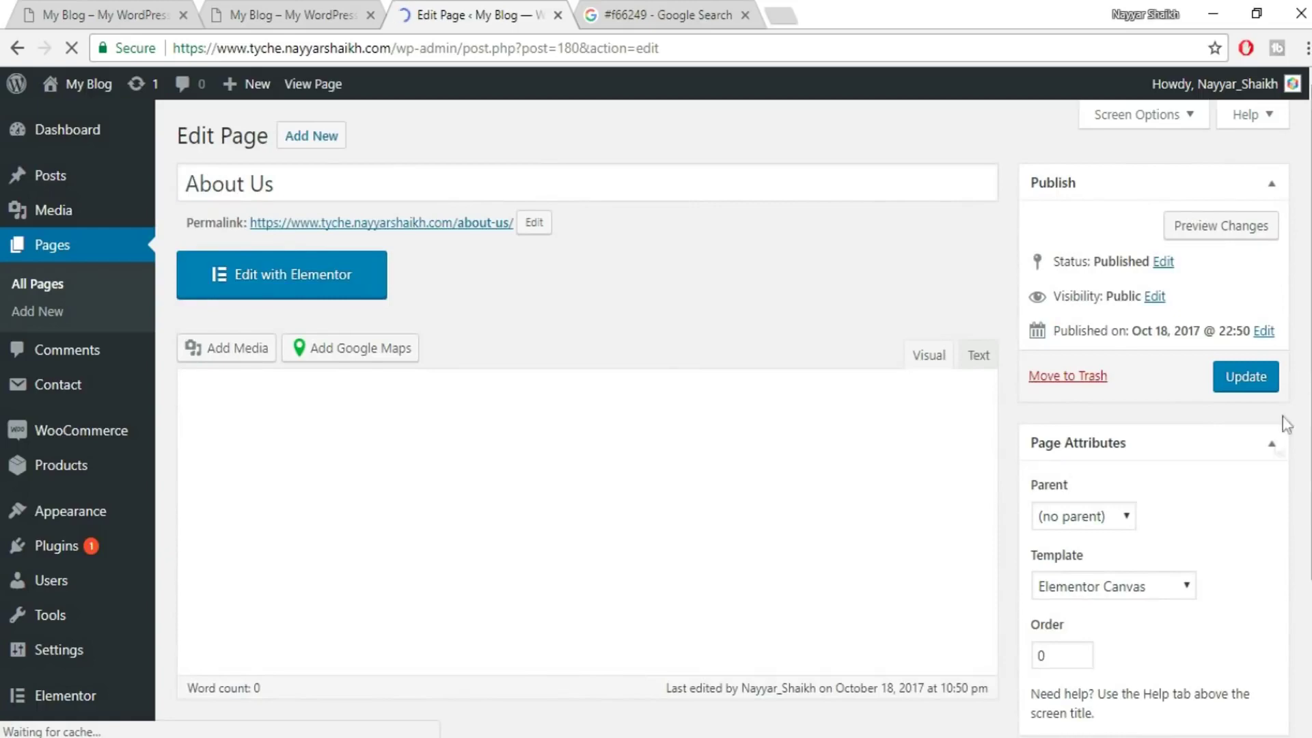
{"action": "scroll", "coordinate": [1186, 530], "scroll_direction": "down", "scroll_amount": 3}
{"action": "left_click", "coordinate": [1110, 390]}
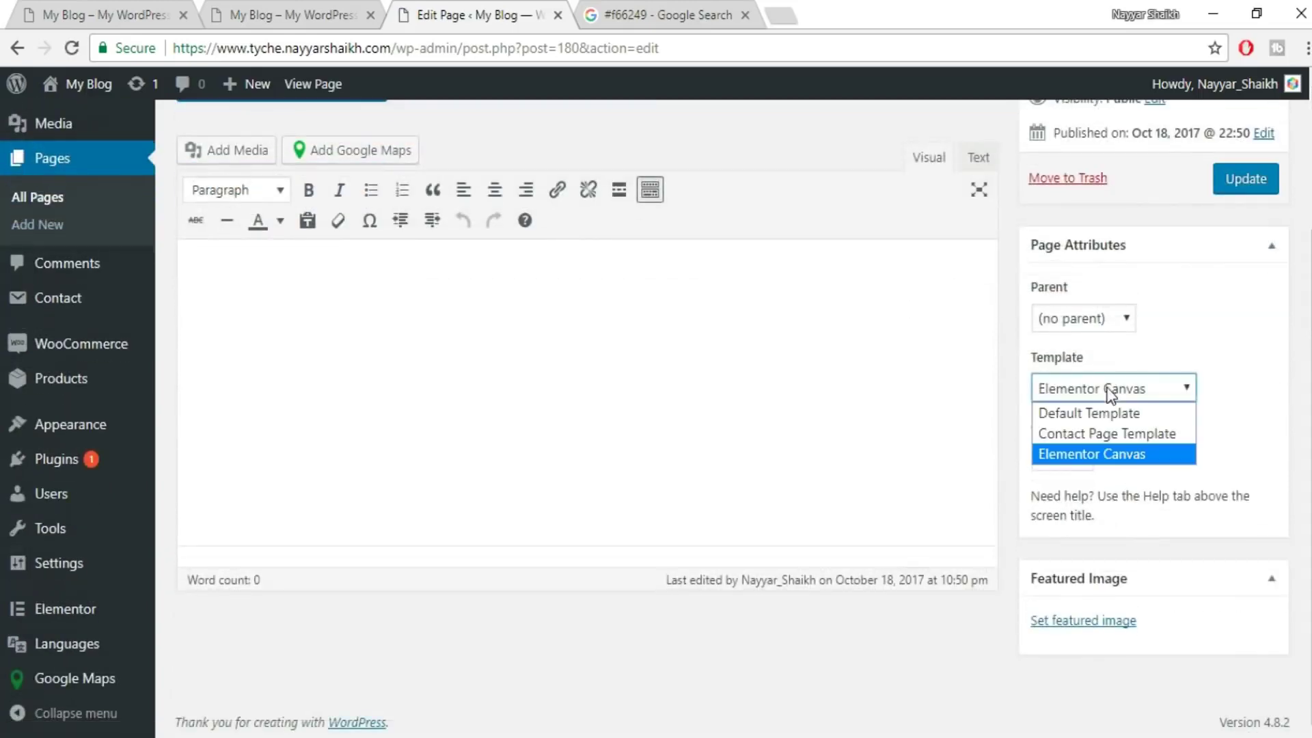
{"action": "left_click", "coordinate": [1100, 414]}
{"action": "left_click", "coordinate": [1245, 179]}
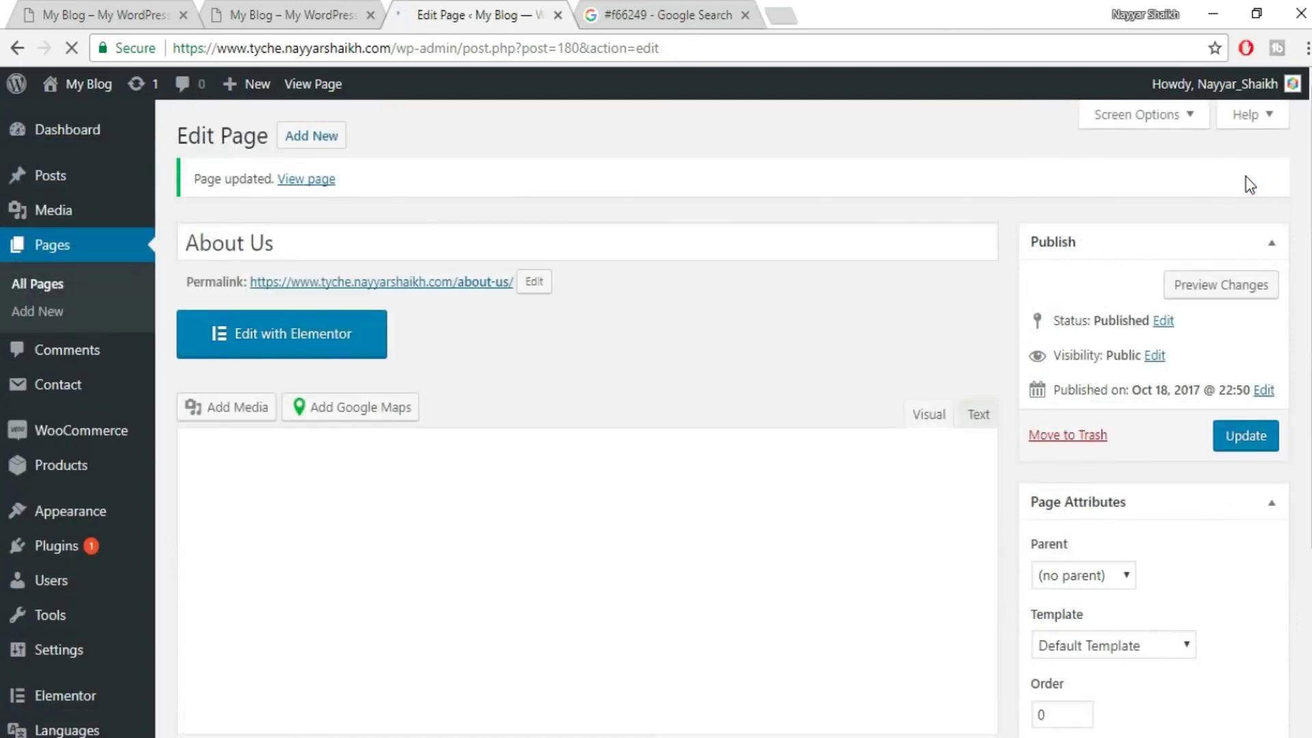
{"action": "left_click", "coordinate": [335, 345]}
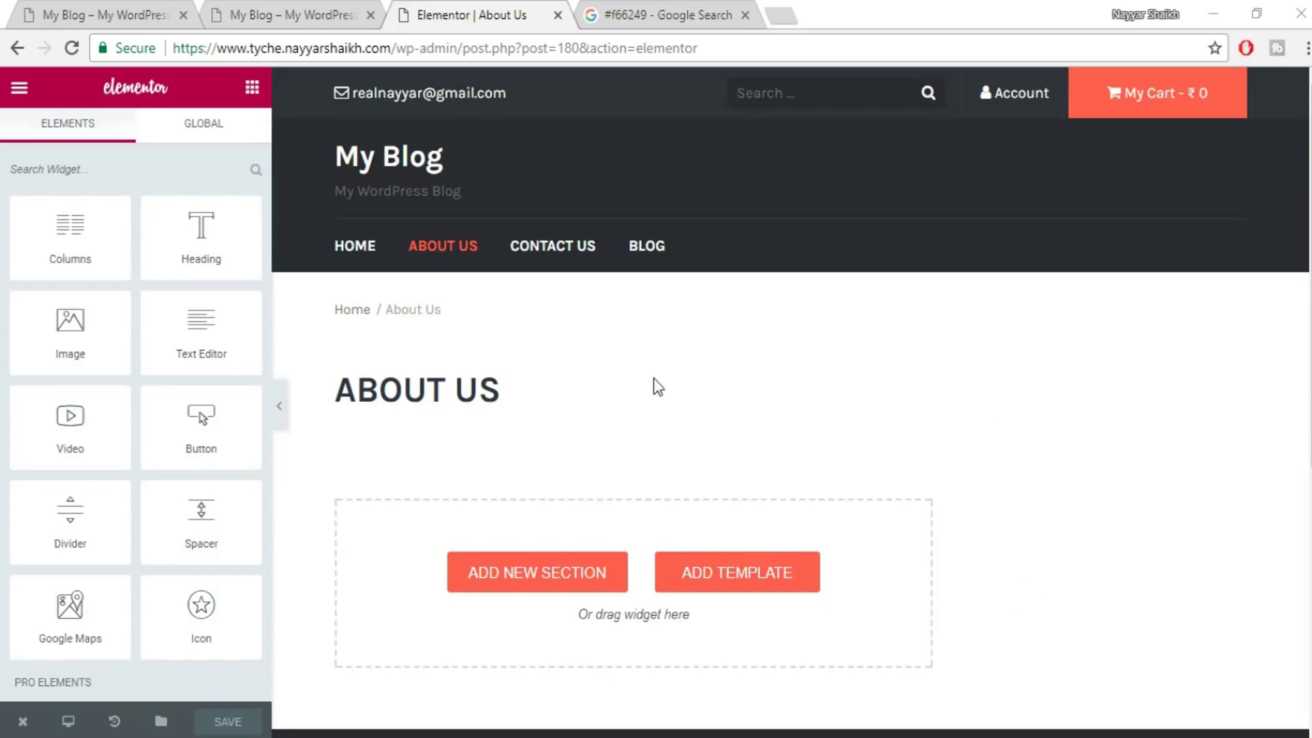
- Browse the demo site's About Us page for reference, glancing at the live home page in between
{"action": "left_click", "coordinate": [68, 13]}
{"action": "left_click", "coordinate": [878, 199]}
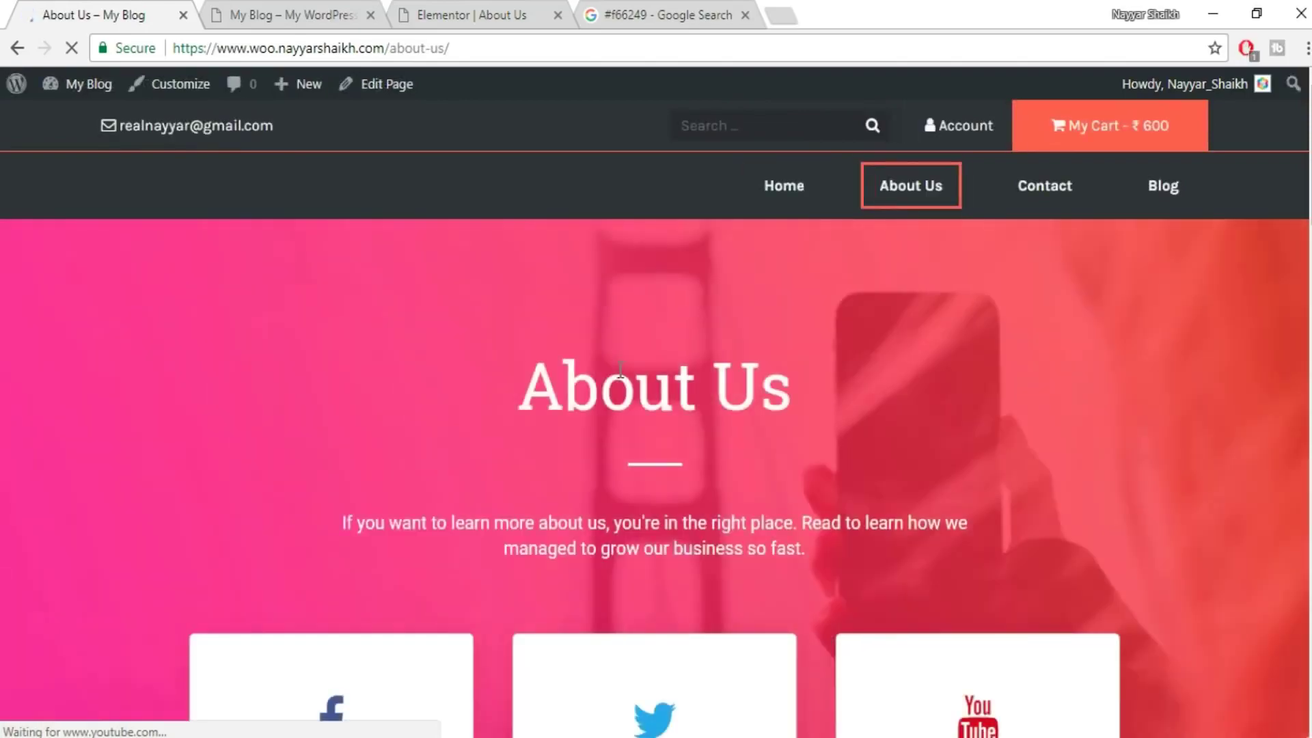
{"action": "scroll", "coordinate": [656, 418], "scroll_direction": "down", "scroll_amount": 20}
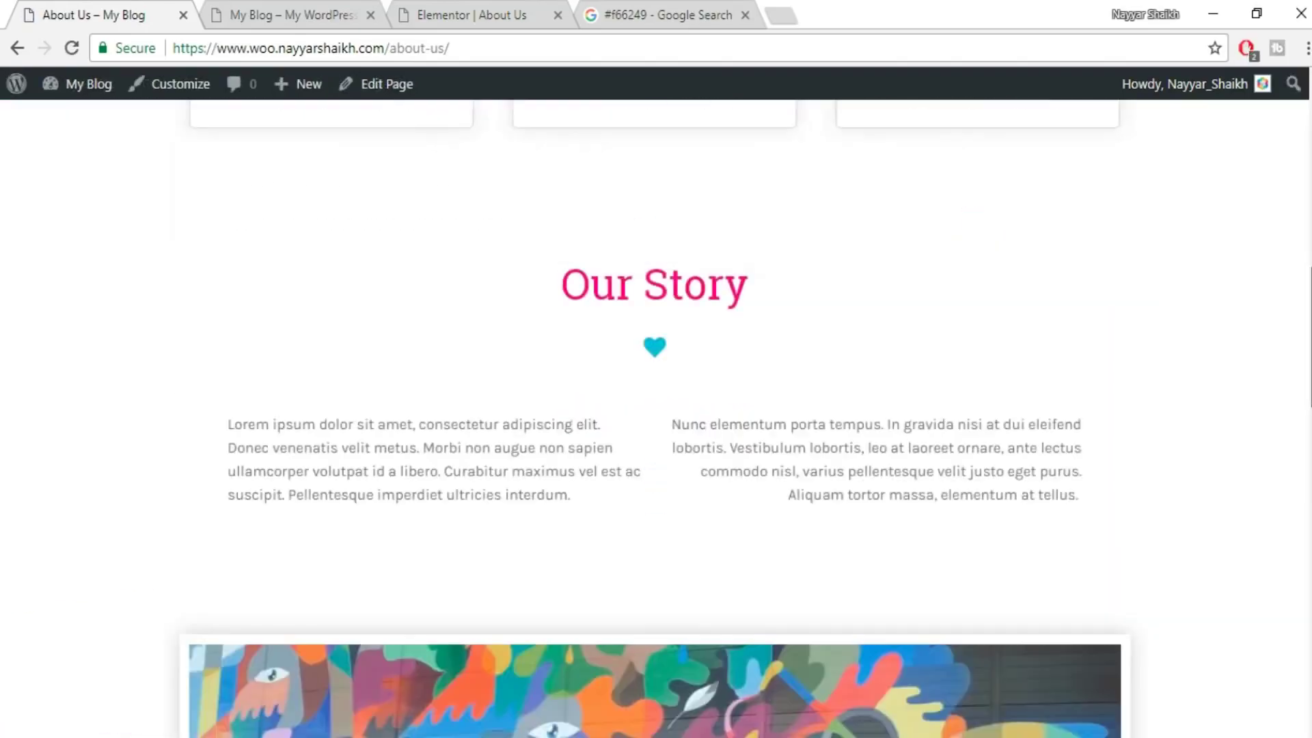
{"action": "scroll", "coordinate": [656, 418], "scroll_direction": "up", "scroll_amount": 20}
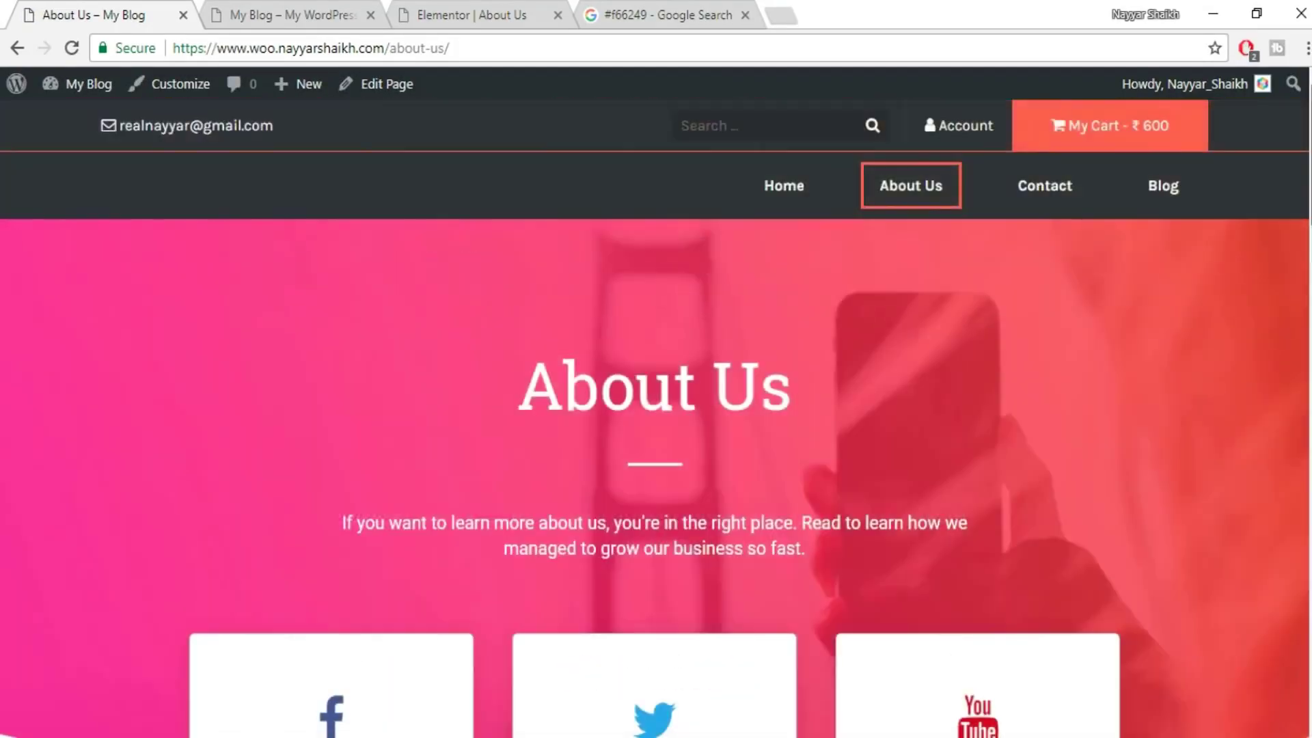
{"action": "left_click", "coordinate": [265, 10]}
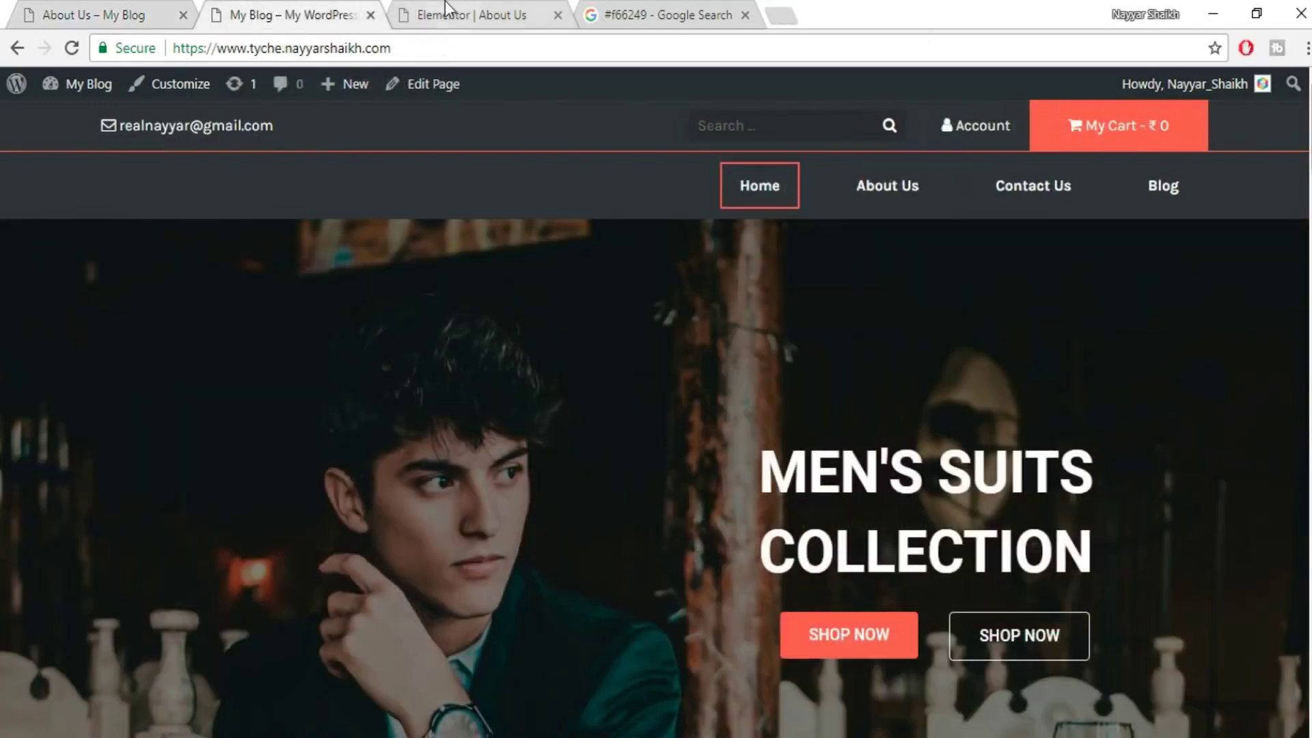
{"action": "left_click", "coordinate": [444, 1]}
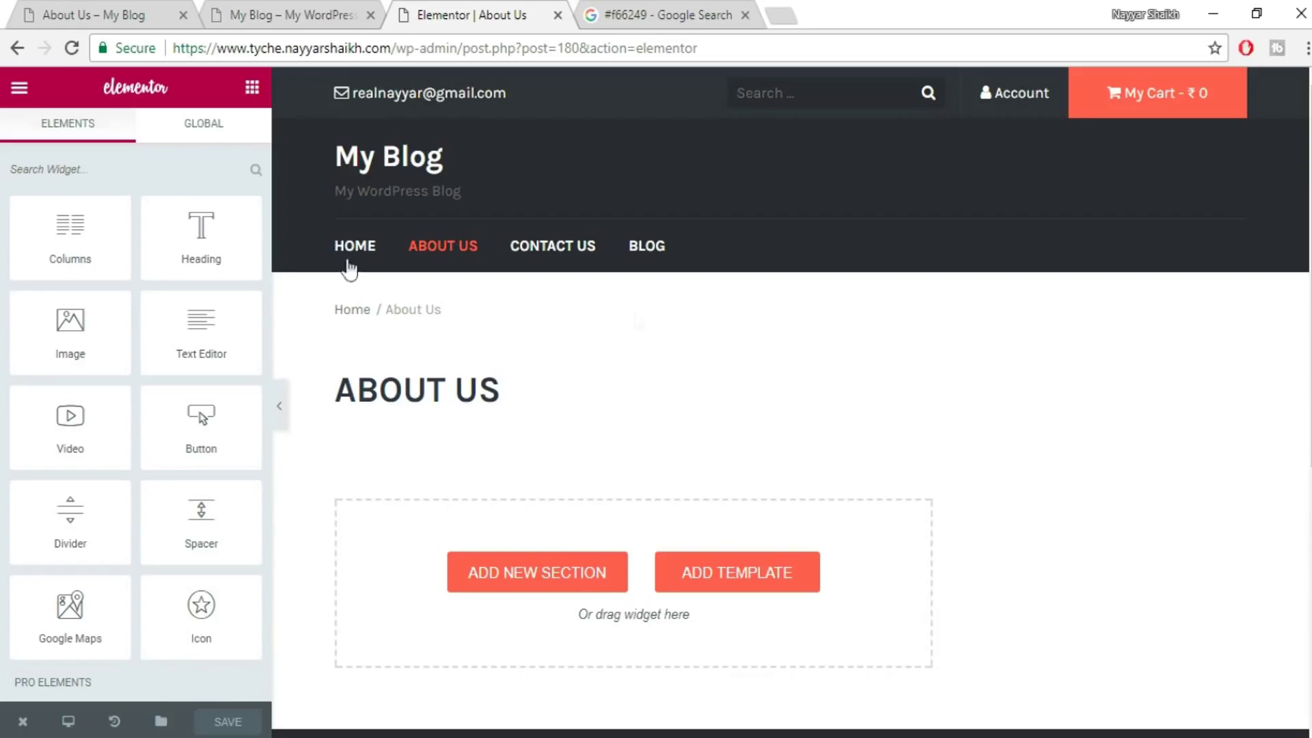
{"action": "left_click", "coordinate": [106, 10]}
{"action": "scroll", "coordinate": [656, 410], "scroll_direction": "down", "scroll_amount": 3}
{"action": "scroll", "coordinate": [656, 410], "scroll_direction": "down", "scroll_amount": 15}
{"action": "scroll", "coordinate": [656, 410], "scroll_direction": "up", "scroll_amount": 20}
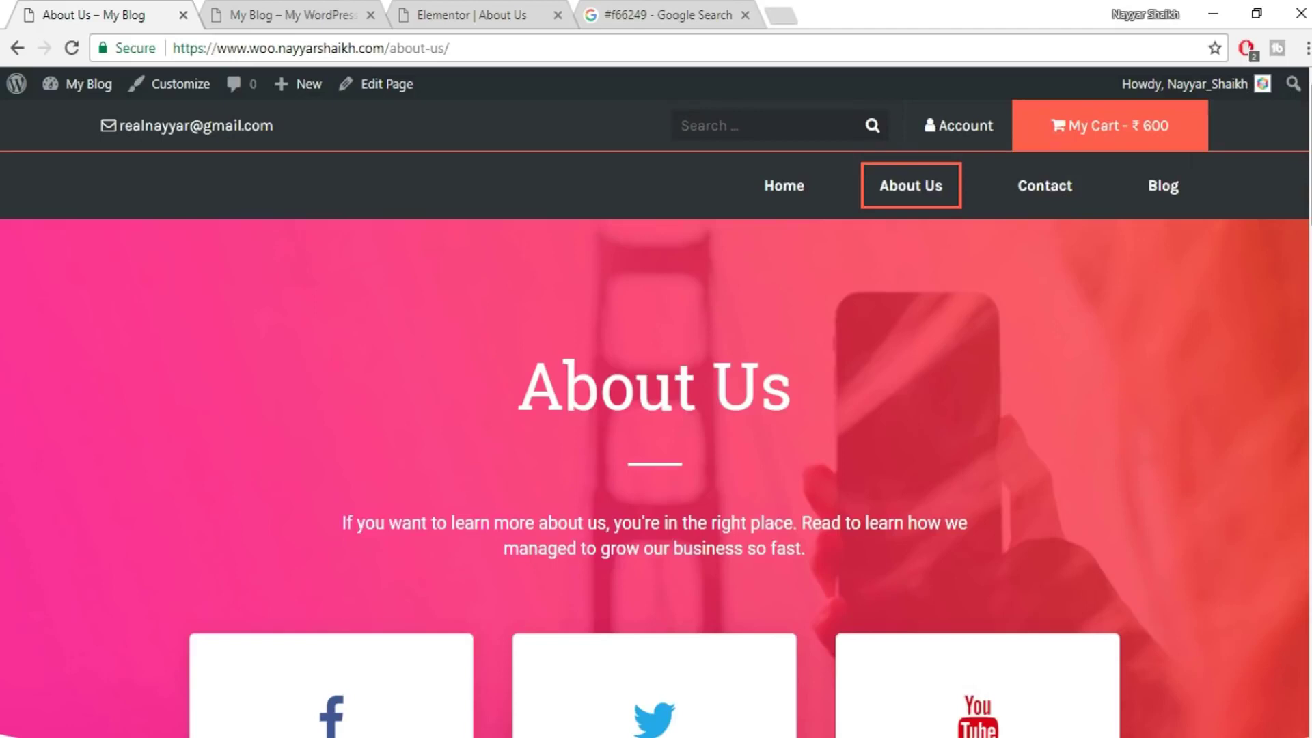
- Return to the About Us editor and open the wp-admin dashboard in a new tab
{"action": "left_click", "coordinate": [259, 10]}
{"action": "left_click", "coordinate": [469, 3]}
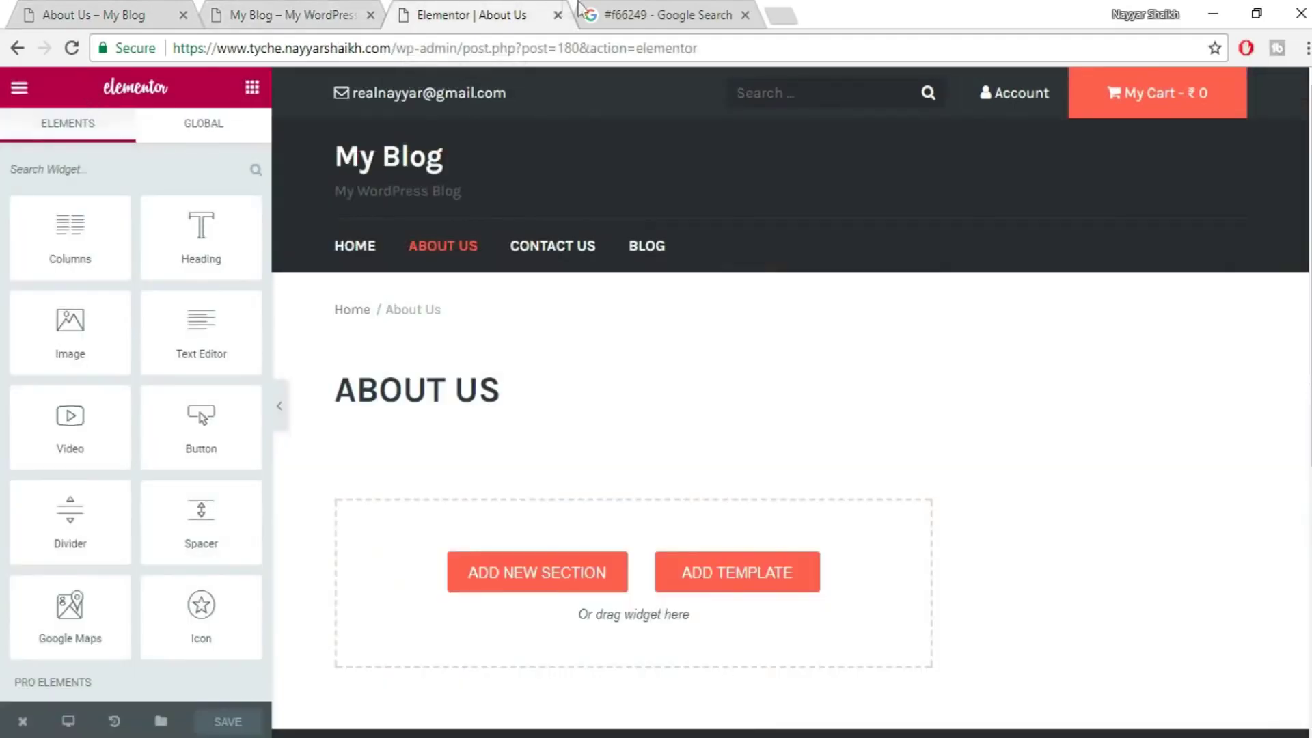
{"action": "left_click_drag", "start_coordinate": [462, 49], "coordinate": [126, 11]}
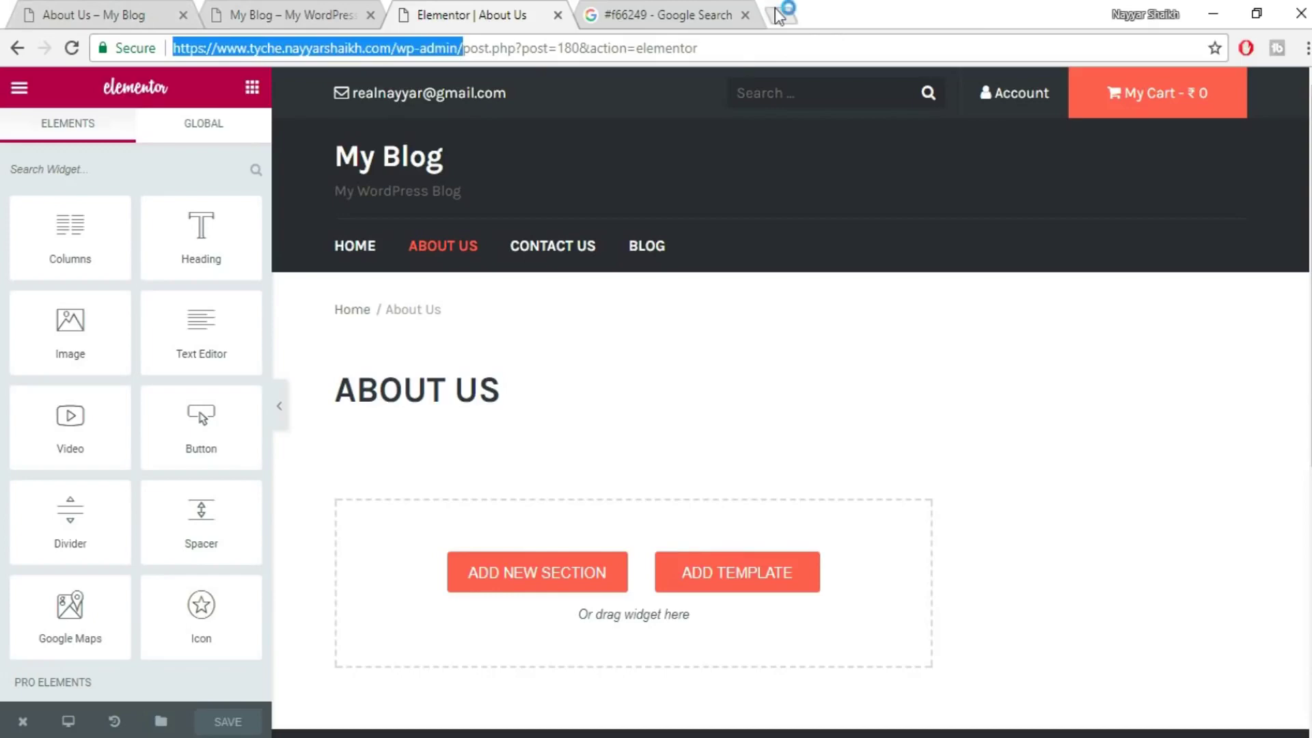
{"action": "left_click_drag", "start_coordinate": [779, 15], "coordinate": [785, 15]}
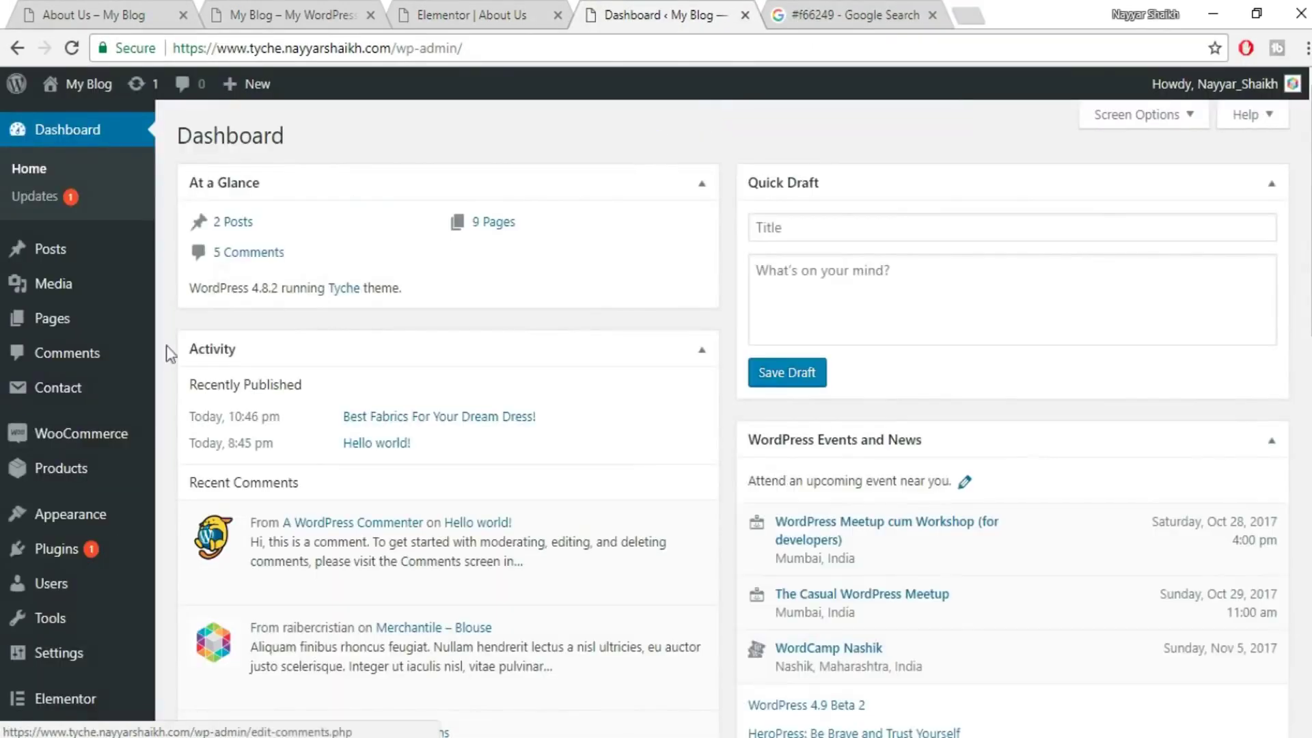
- In Elementor's My Library, import elementor-334-2017-10-18.json from the Tyche Templates folder
{"action": "scroll", "coordinate": [103, 587], "scroll_direction": "down", "scroll_amount": 5}
{"action": "mouse_move", "coordinate": [65, 625]}
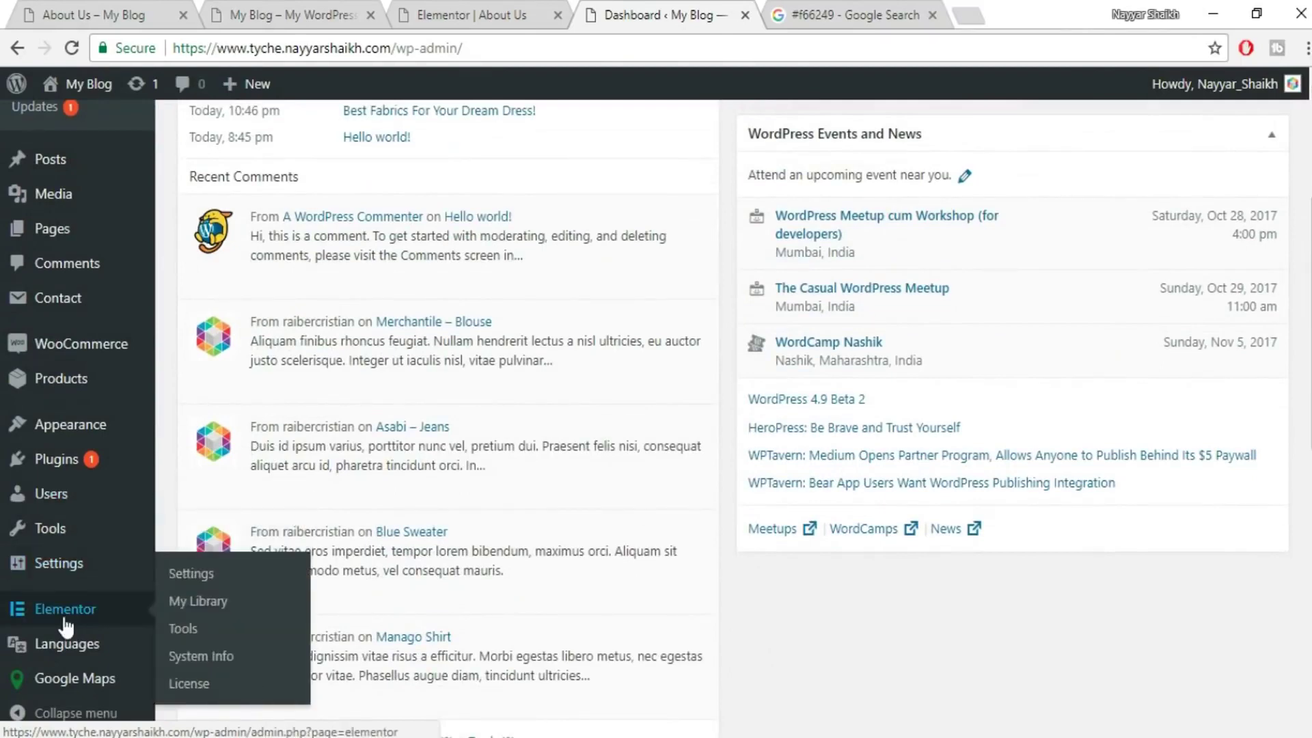
{"action": "left_click", "coordinate": [205, 604]}
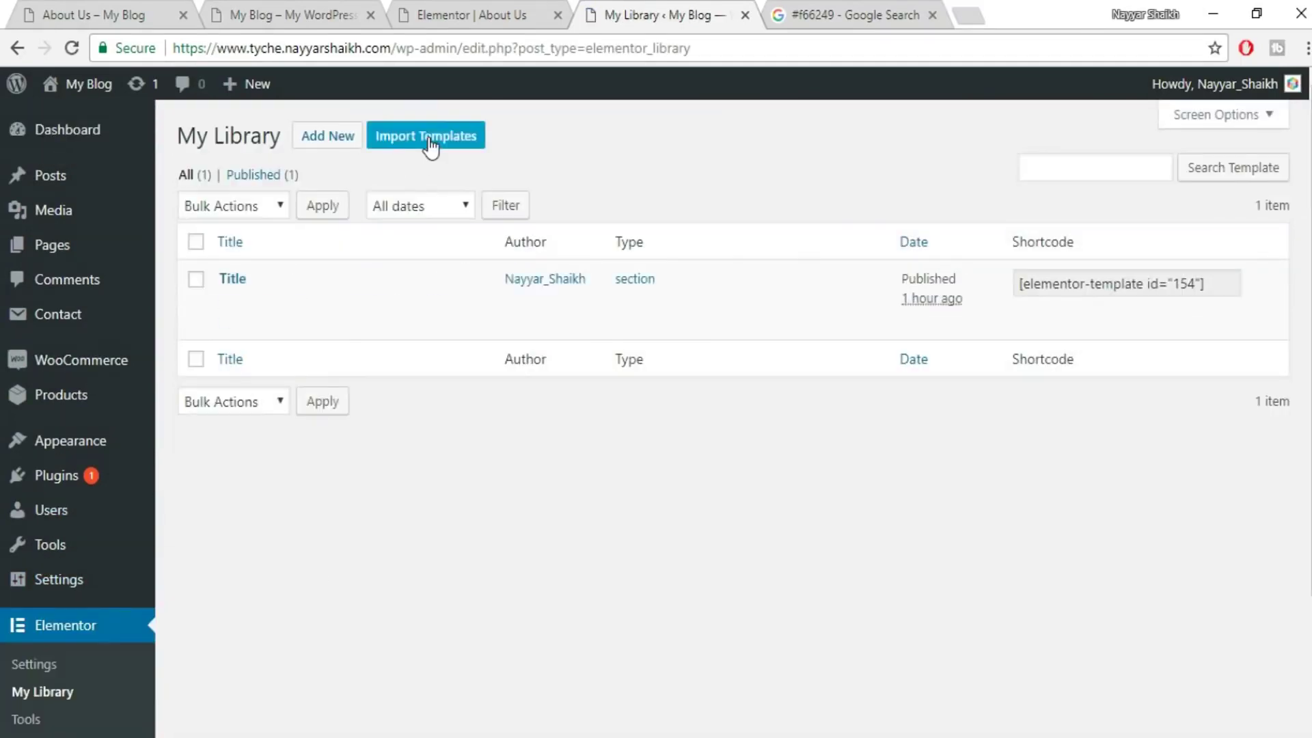
{"action": "left_click", "coordinate": [429, 143]}
{"action": "left_click", "coordinate": [625, 305]}
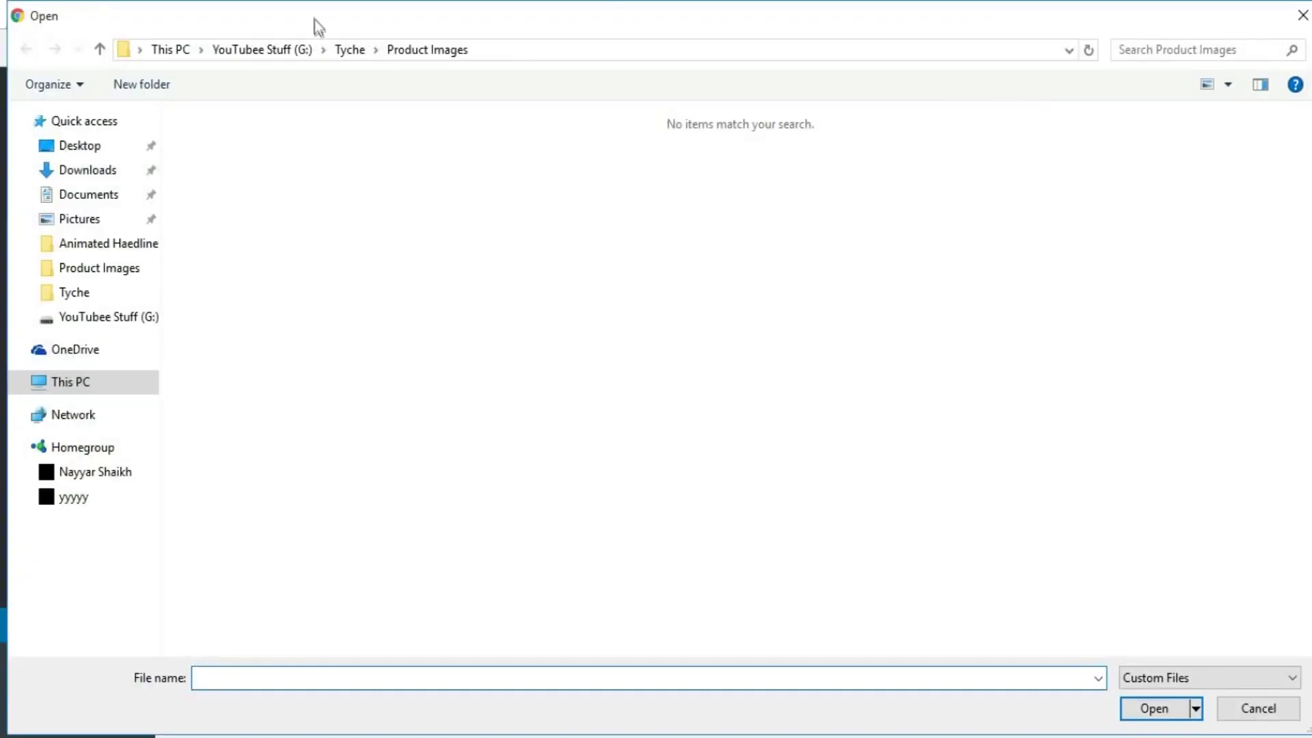
{"action": "left_click", "coordinate": [344, 54]}
{"action": "double_click", "coordinate": [295, 165]}
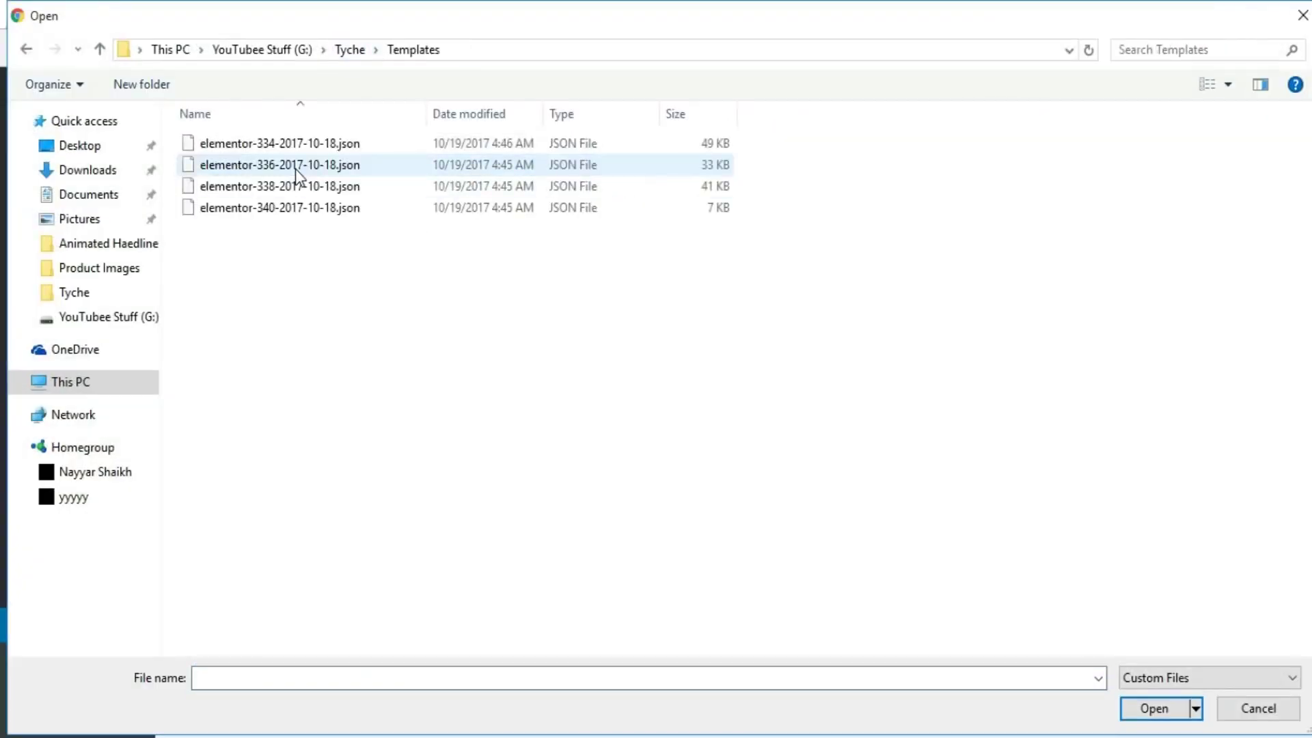
{"action": "left_click", "coordinate": [280, 146]}
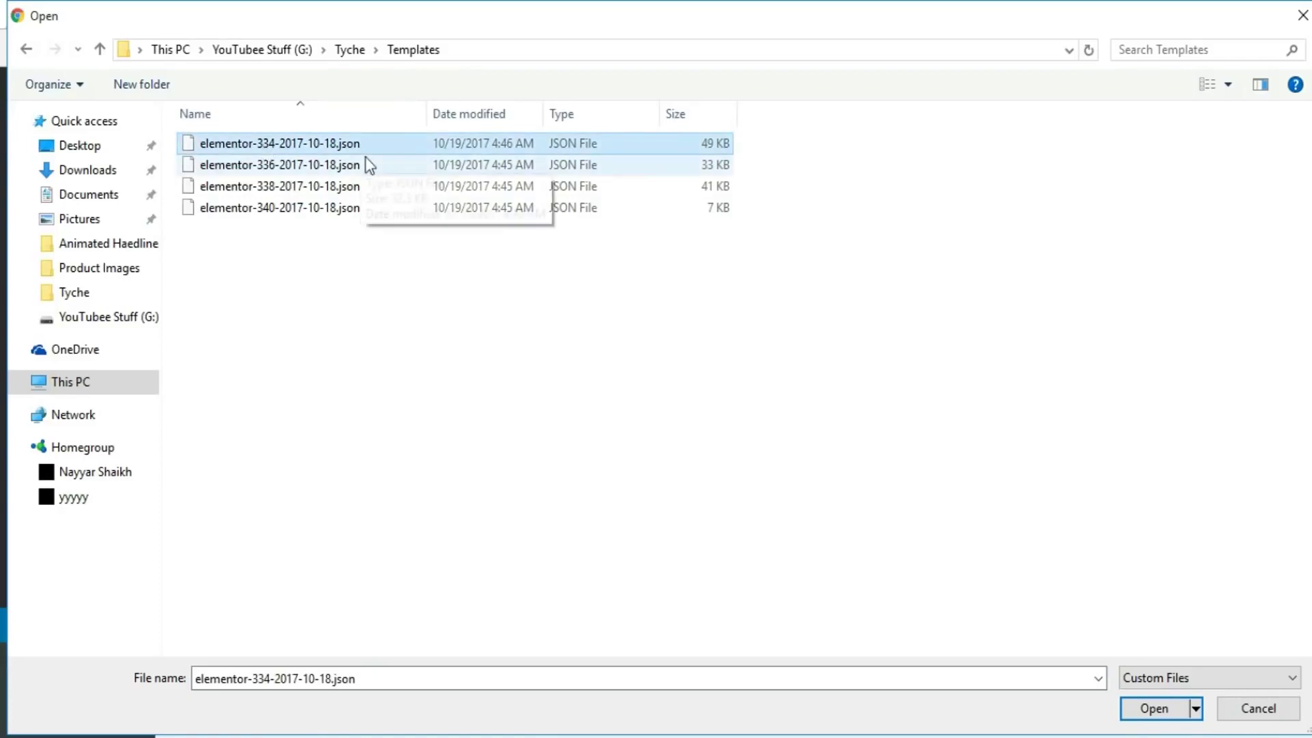
{"action": "left_click", "coordinate": [1155, 708]}
{"action": "left_click", "coordinate": [872, 302]}
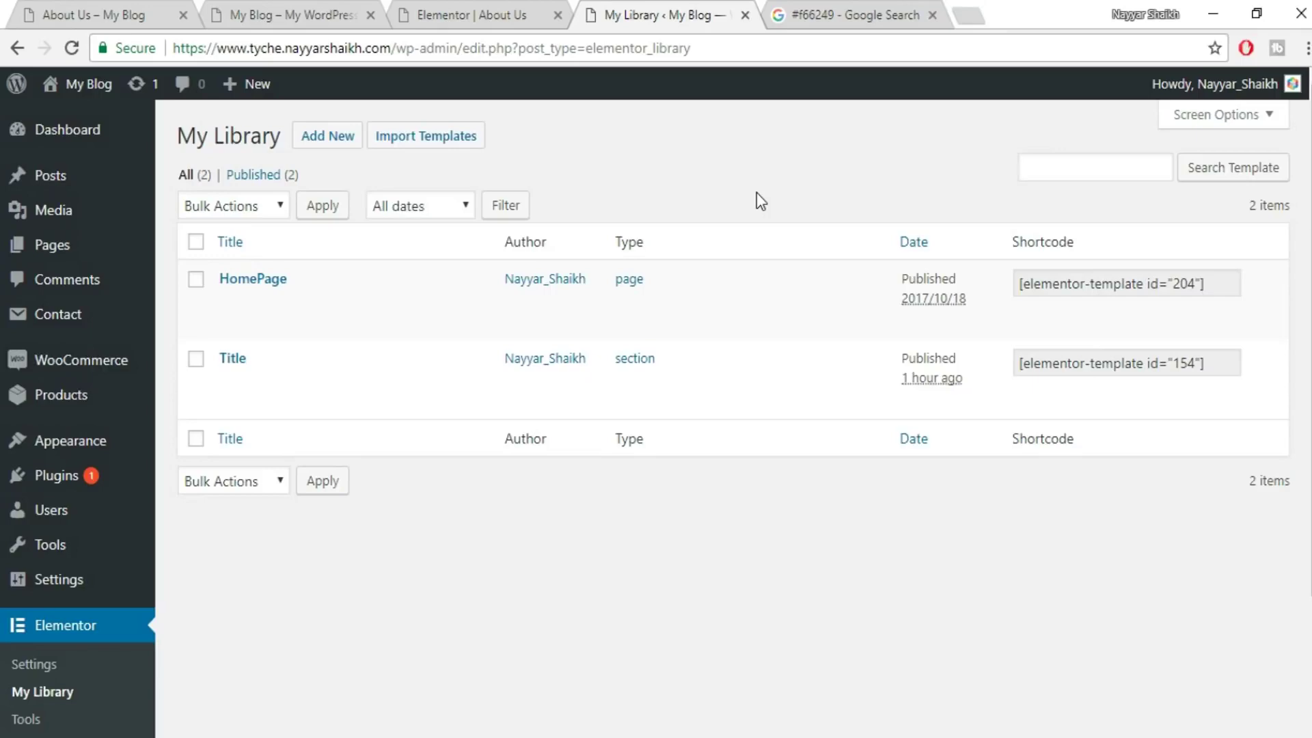
- Import the remaining templates elementor-336, elementor-338 and elementor-340 JSON files
{"action": "left_click", "coordinate": [426, 136]}
{"action": "left_click", "coordinate": [606, 300]}
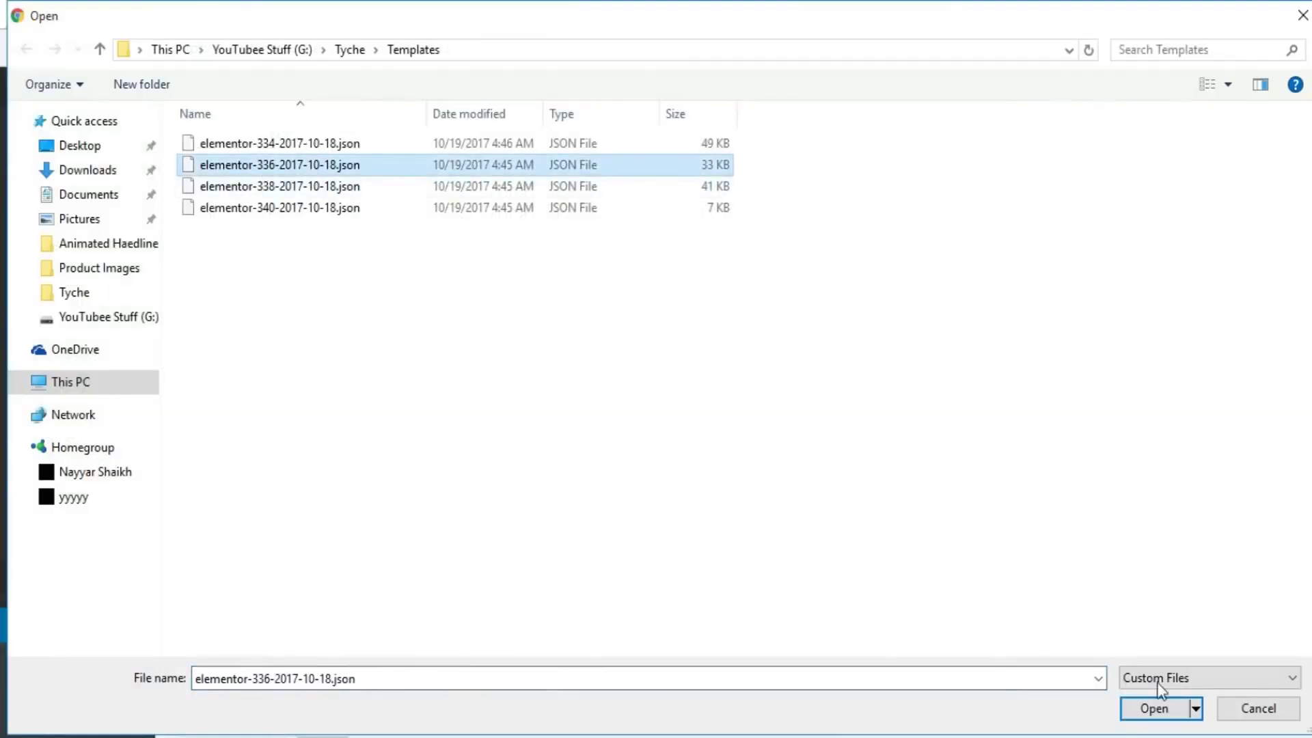
{"action": "left_click", "coordinate": [1154, 708]}
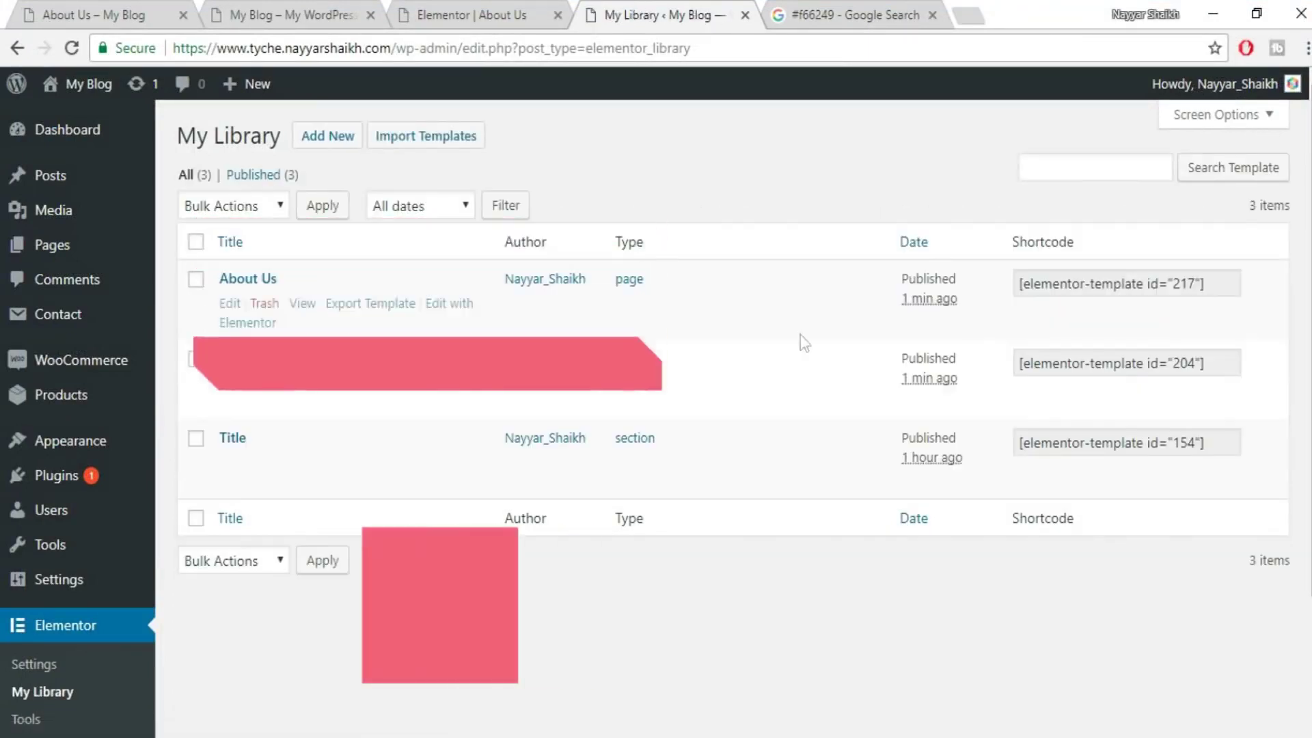
{"action": "left_click", "coordinate": [410, 140]}
{"action": "left_click", "coordinate": [622, 306]}
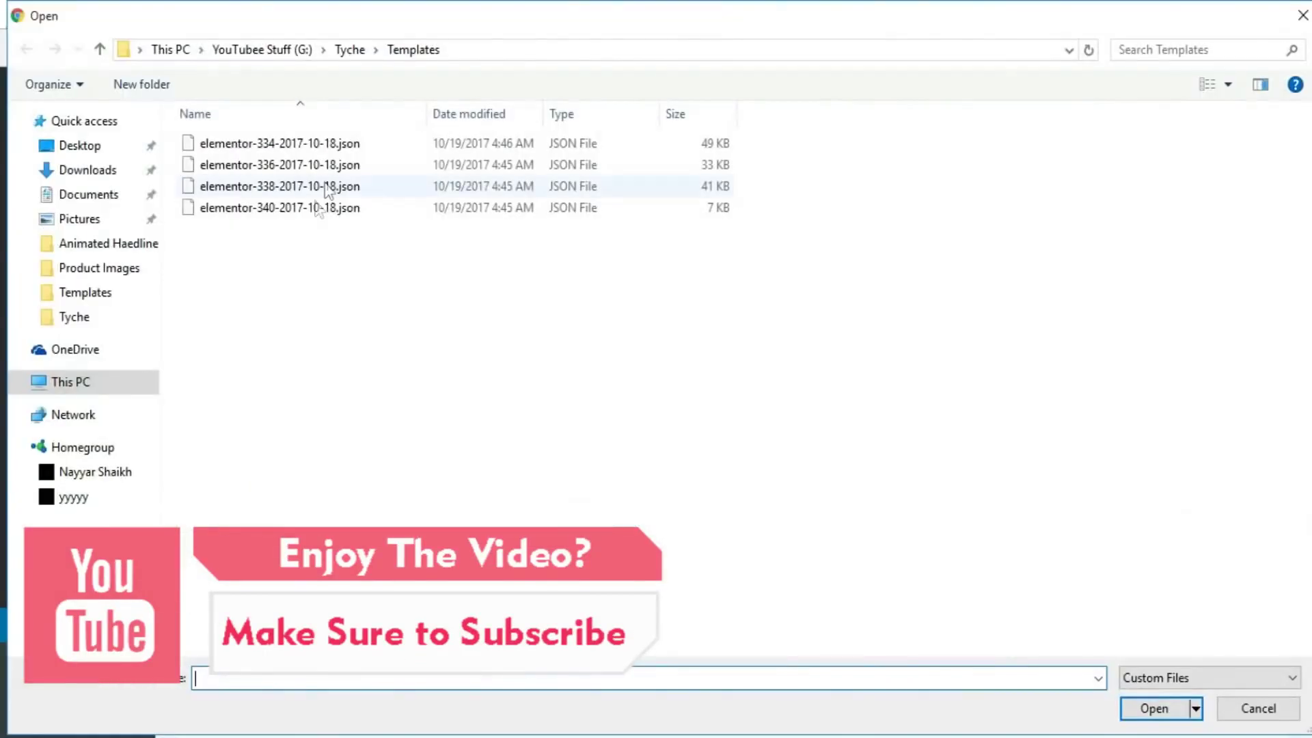
{"action": "left_click", "coordinate": [328, 187]}
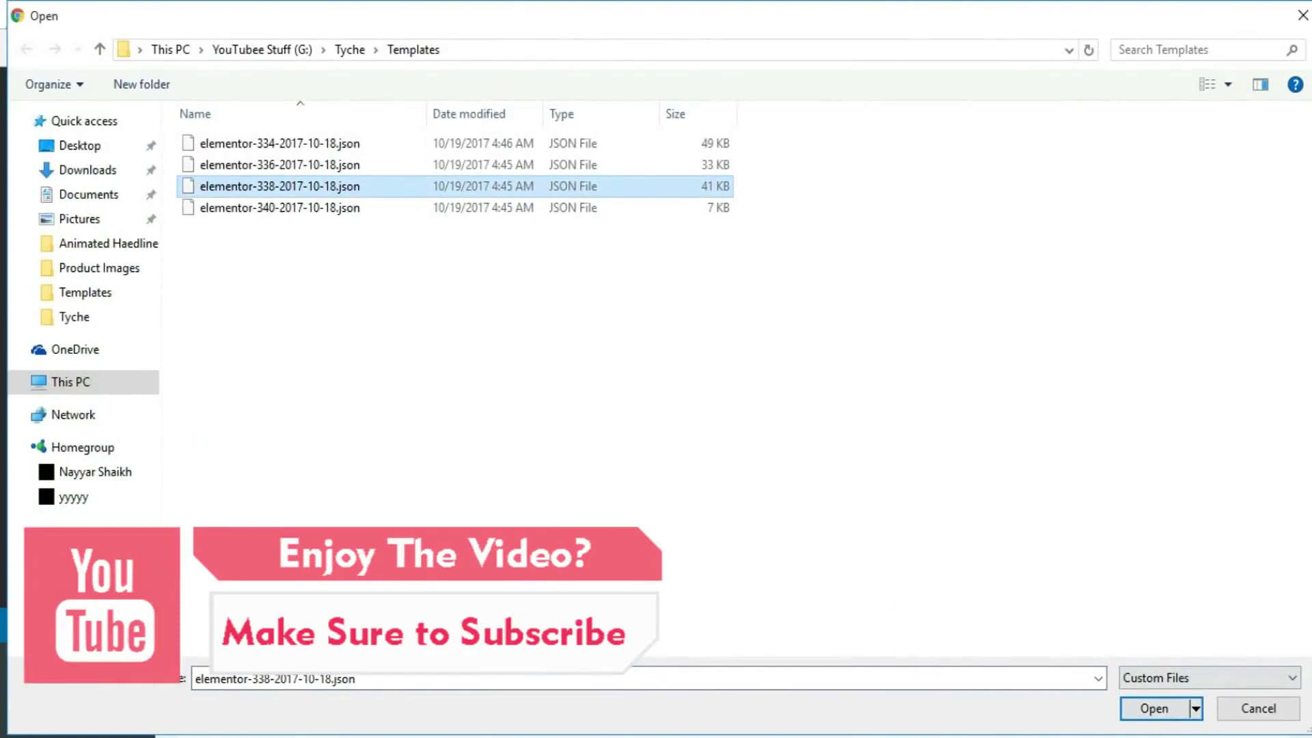
{"action": "left_click", "coordinate": [1154, 709]}
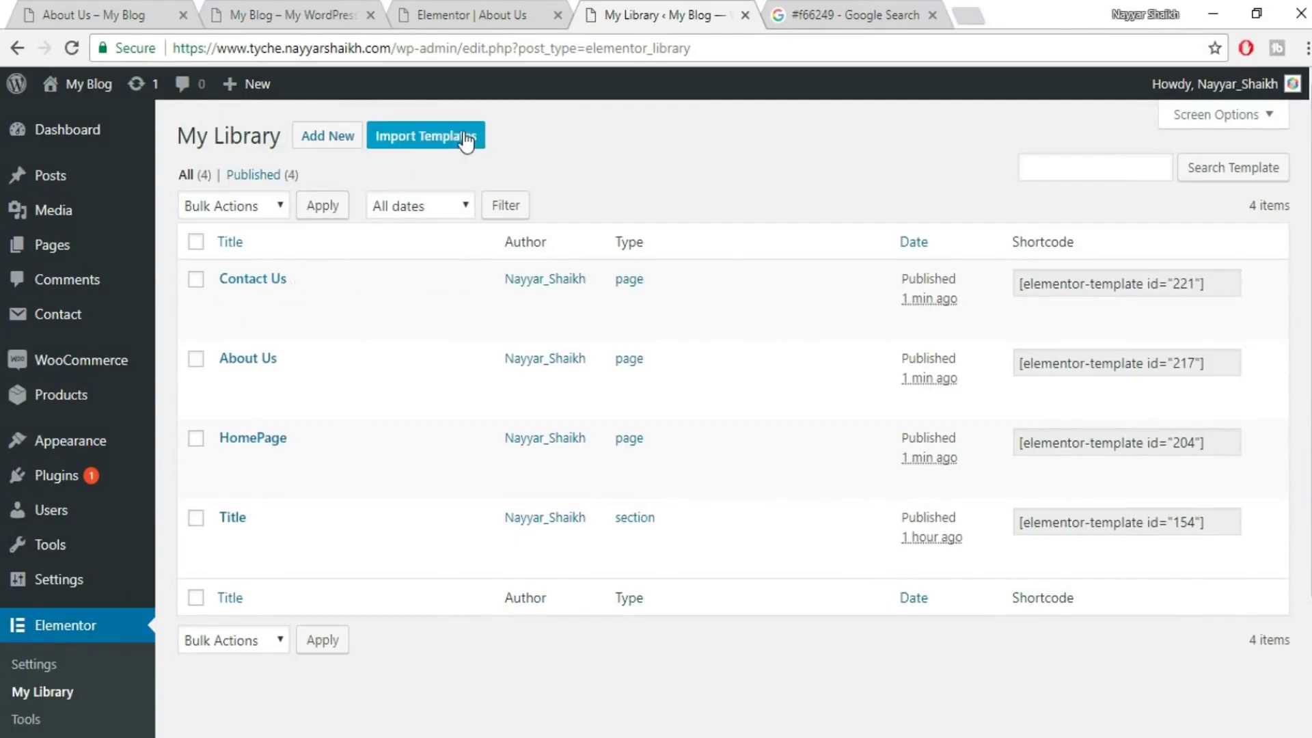
{"action": "left_click", "coordinate": [463, 136]}
{"action": "left_click", "coordinate": [625, 298]}
{"action": "left_click", "coordinate": [322, 208]}
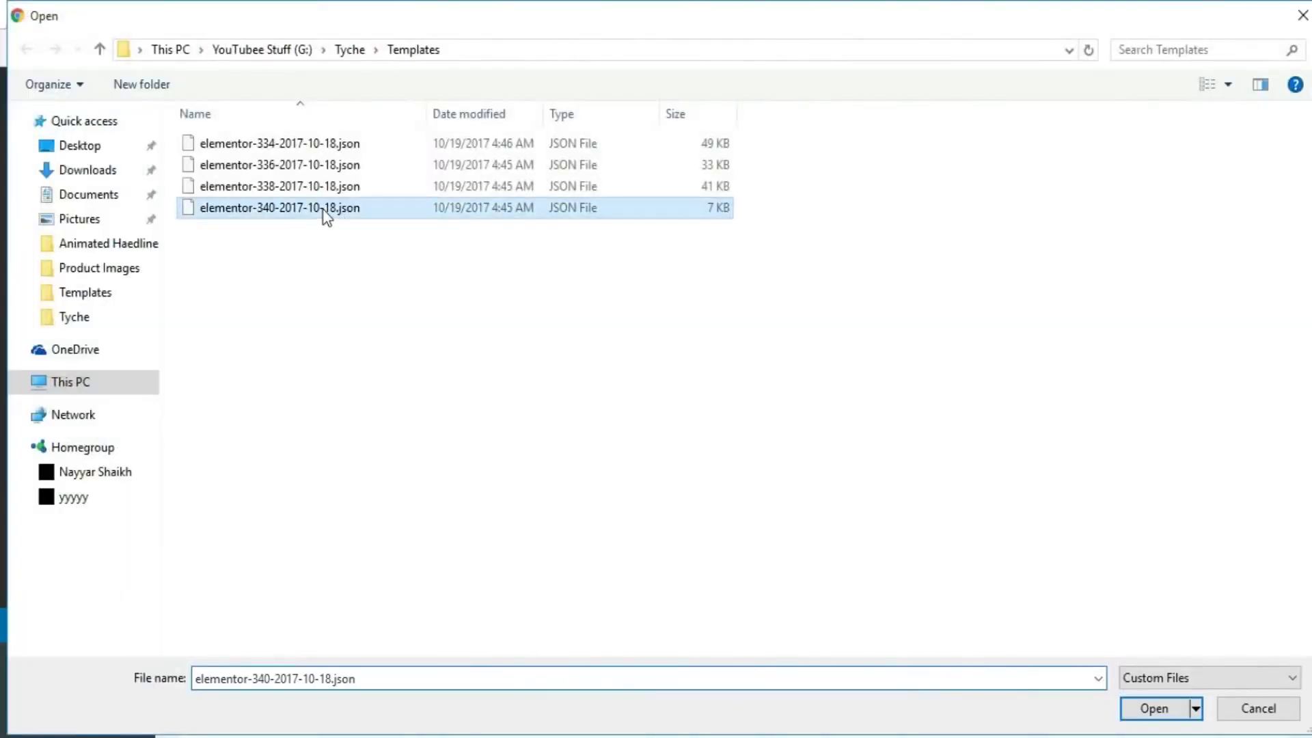
{"action": "left_click", "coordinate": [1172, 710]}
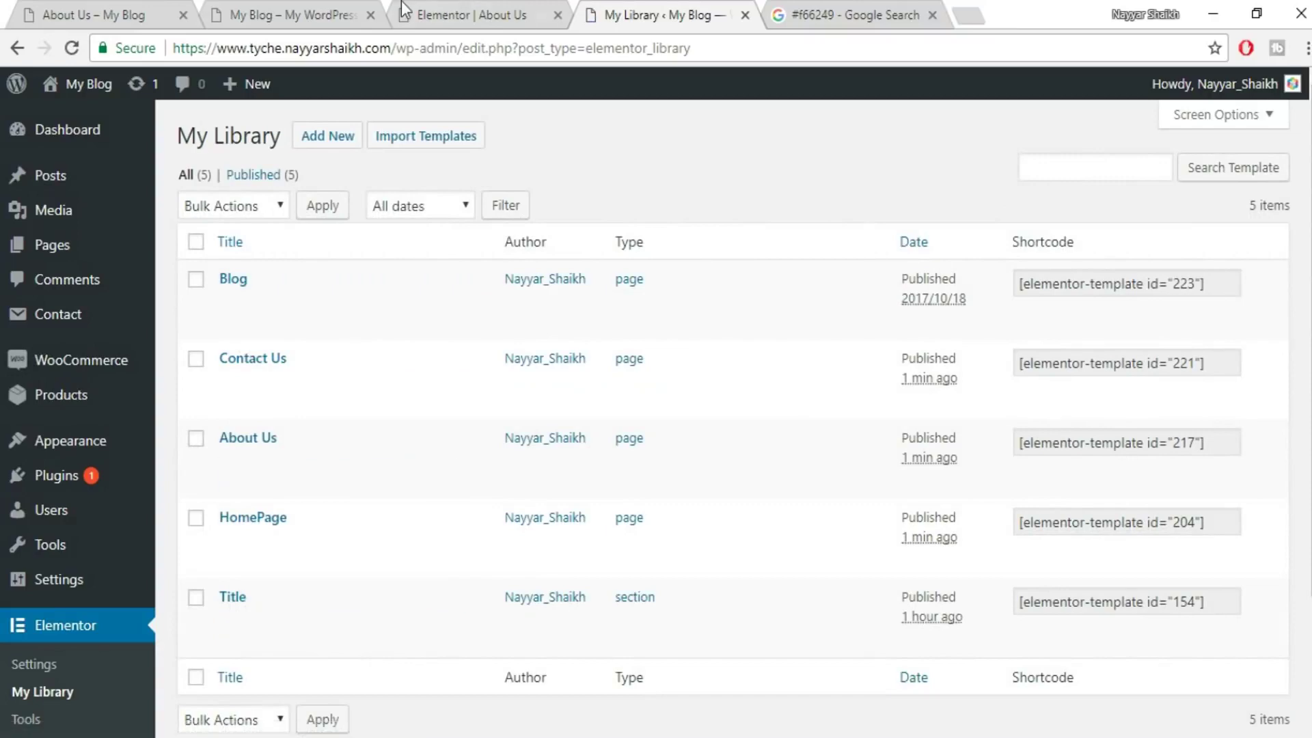
- Back in the About Us Elementor editor, open the template library for the empty page
{"action": "left_click", "coordinate": [247, 12]}
{"action": "left_click", "coordinate": [432, 8]}
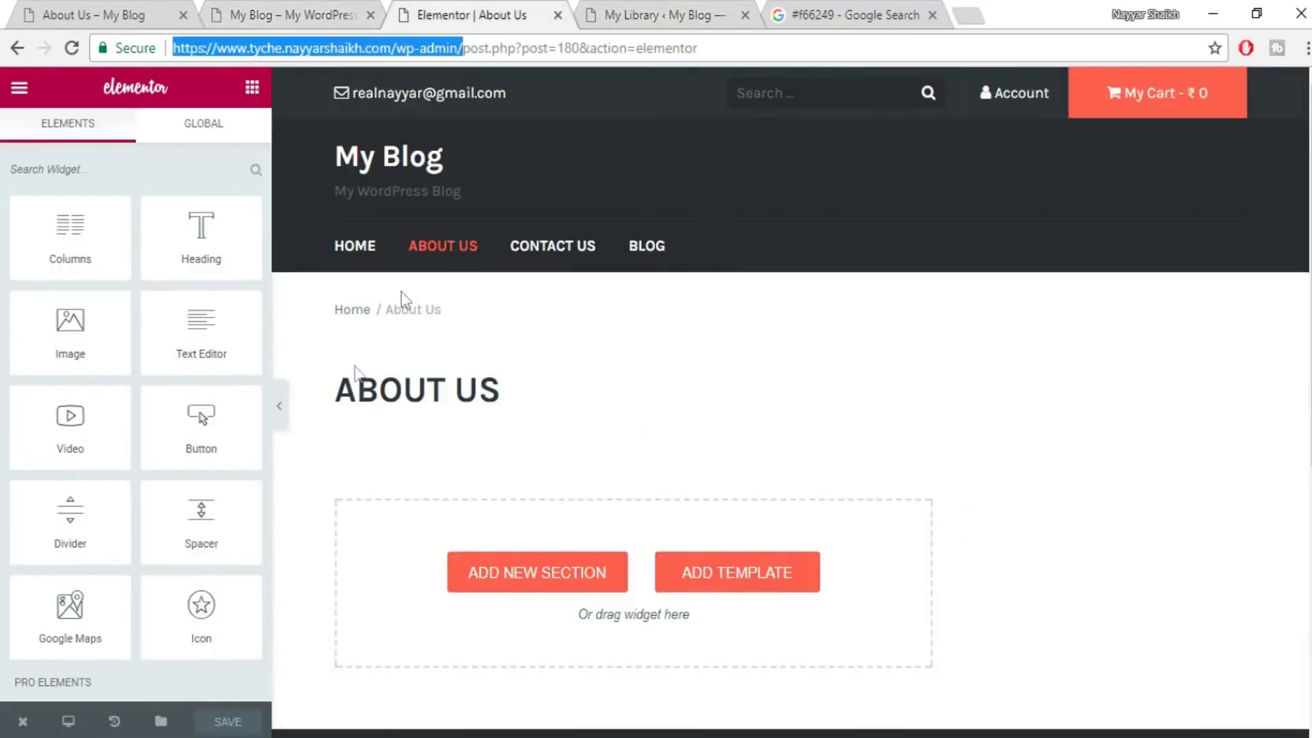
{"action": "left_click", "coordinate": [729, 574]}
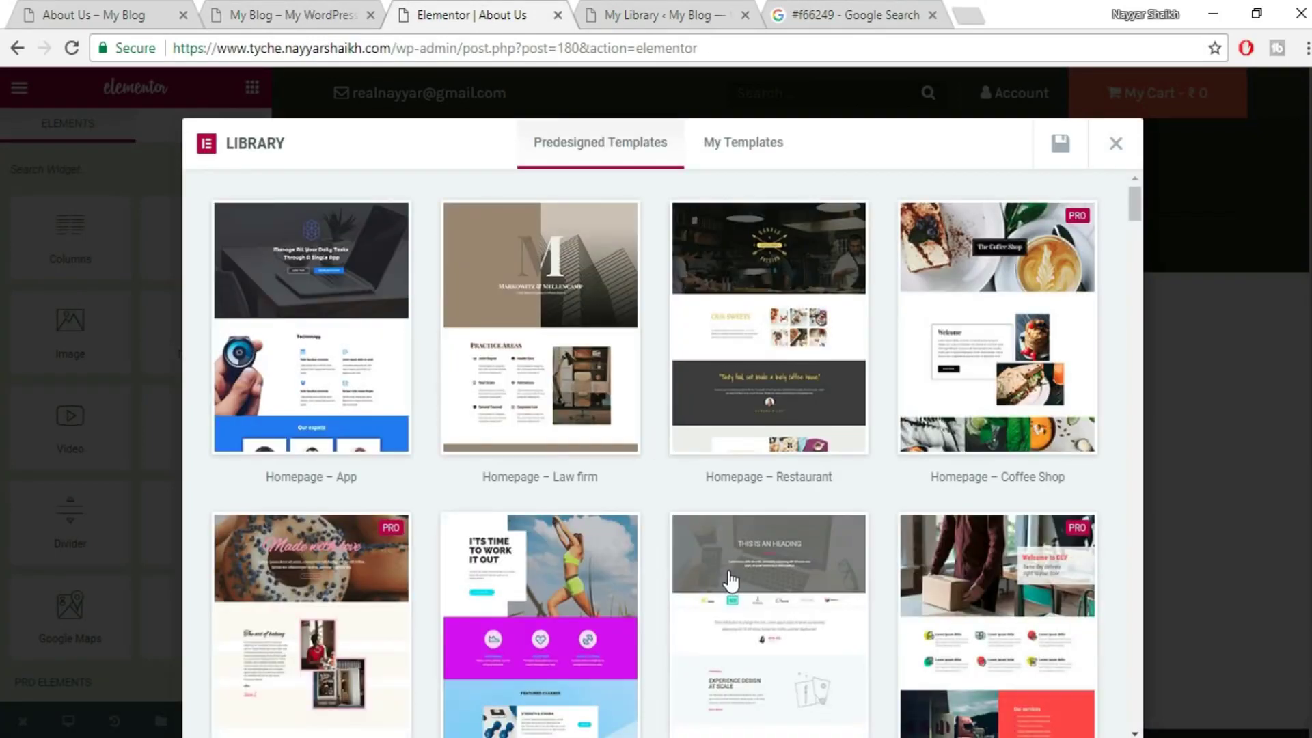
- Insert the saved About Us template from My Templates into the page
{"action": "left_click", "coordinate": [759, 158]}
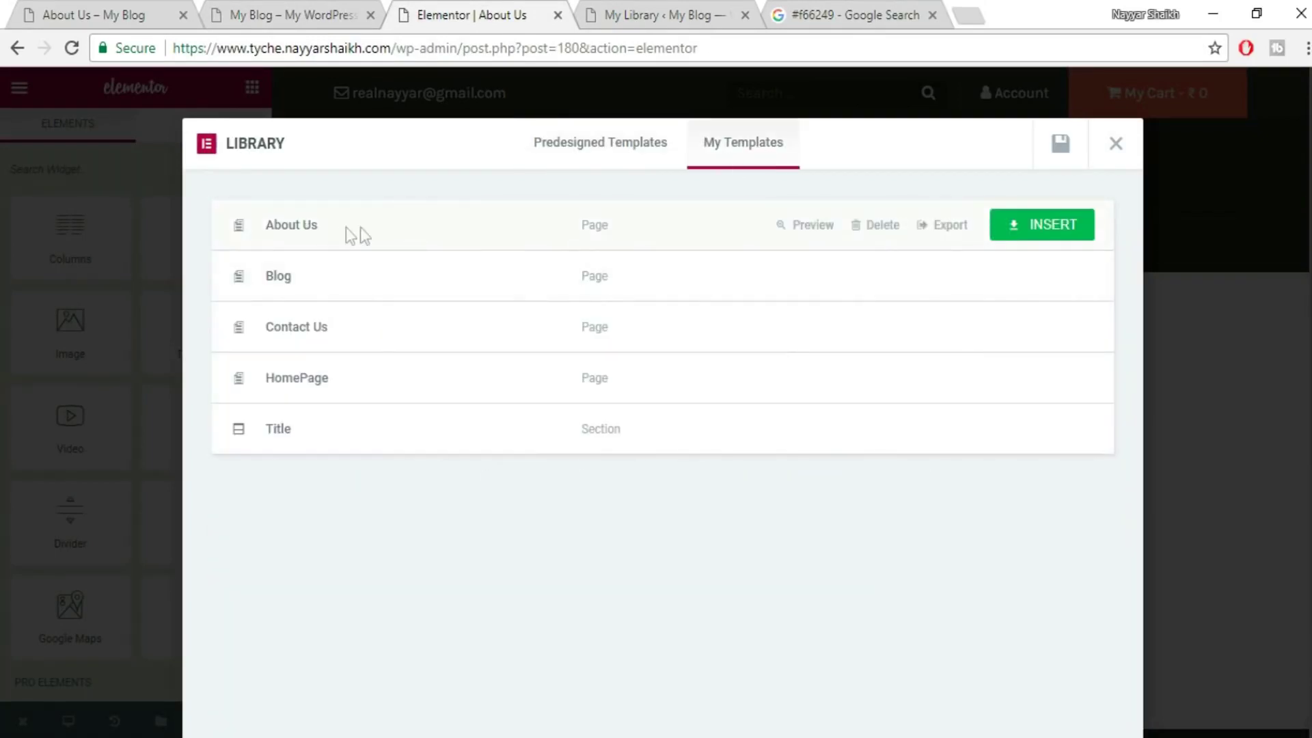
{"action": "left_click", "coordinate": [691, 14]}
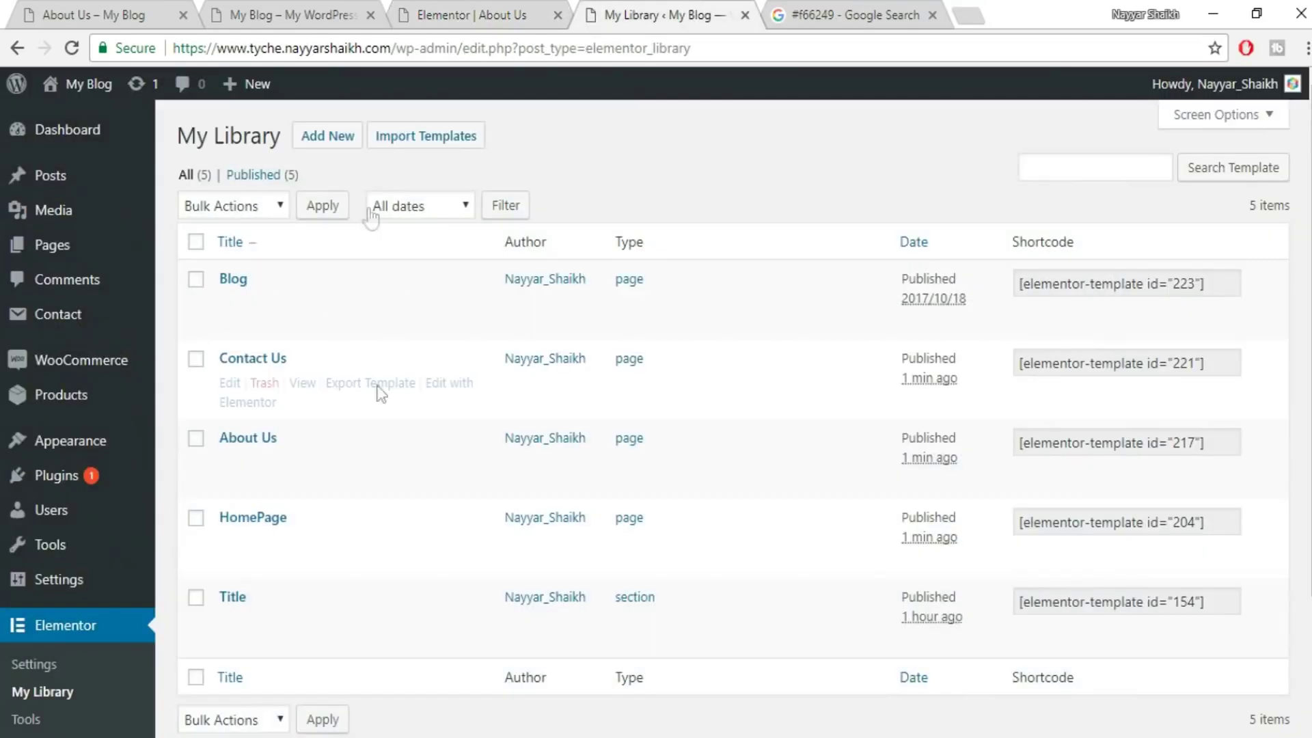
{"action": "left_click", "coordinate": [397, 11]}
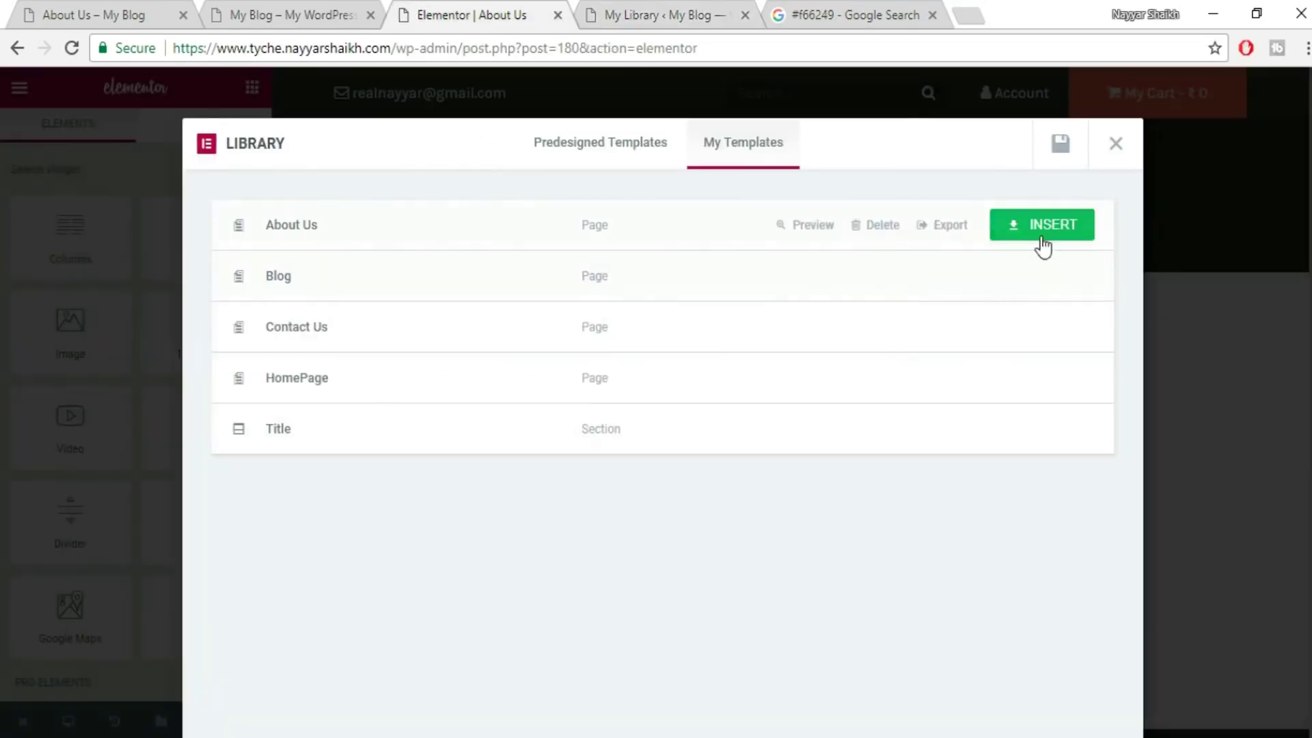
{"action": "left_click", "coordinate": [1044, 231]}
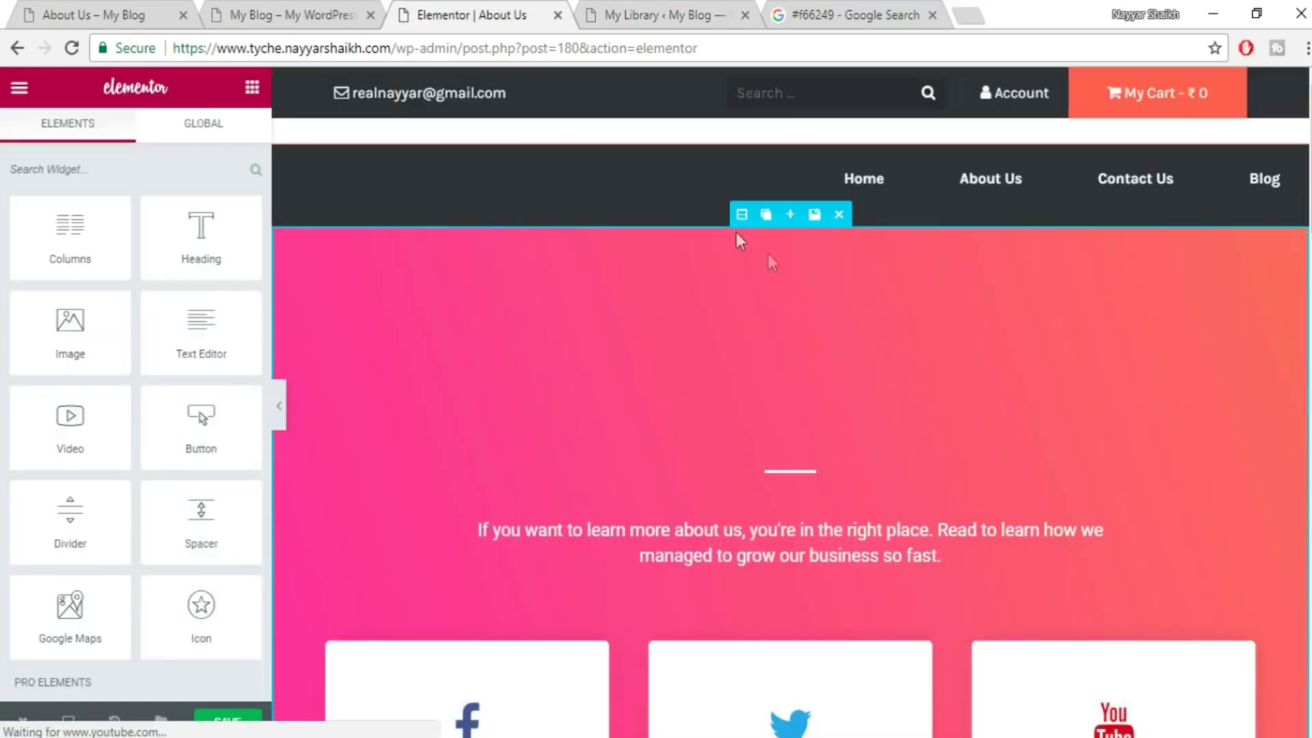
- Select the About Us hero heading's title text for replacement
{"action": "scroll", "coordinate": [1305, 141], "scroll_direction": "down", "scroll_amount": 18}
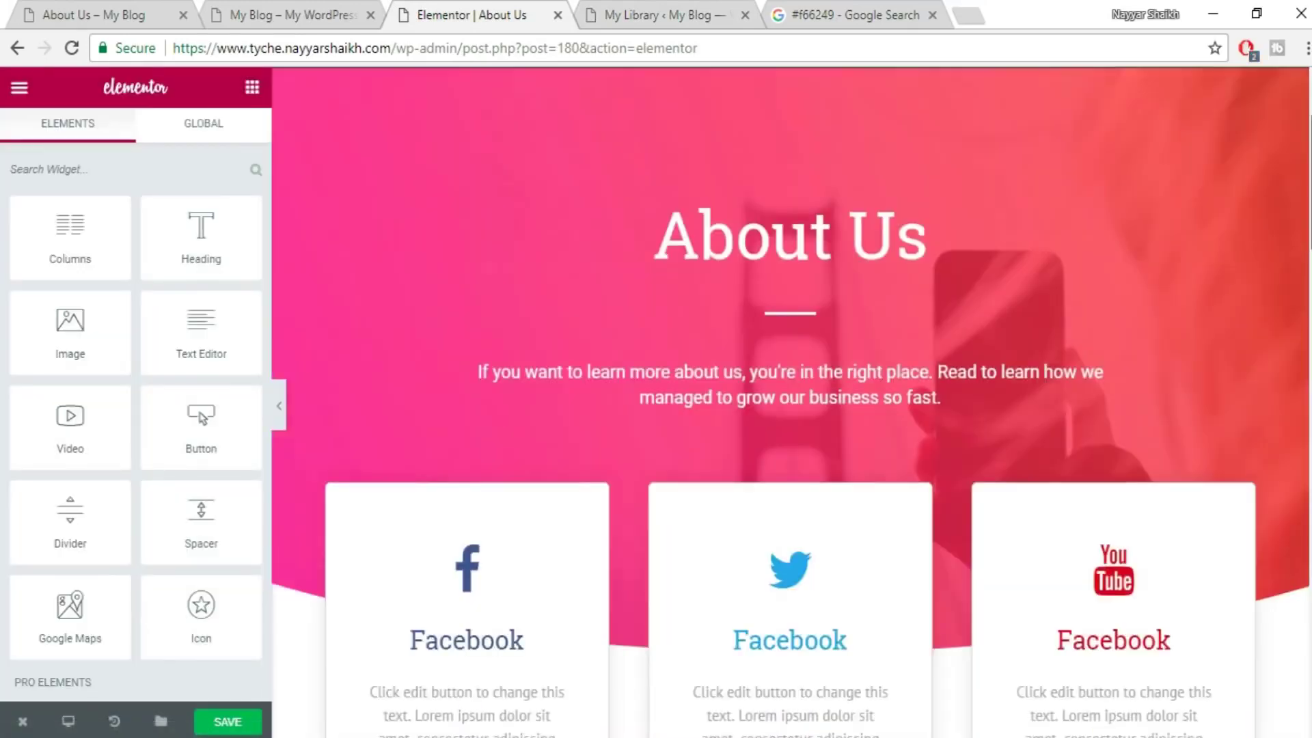
{"action": "scroll", "coordinate": [791, 401], "scroll_direction": "down", "scroll_amount": 10}
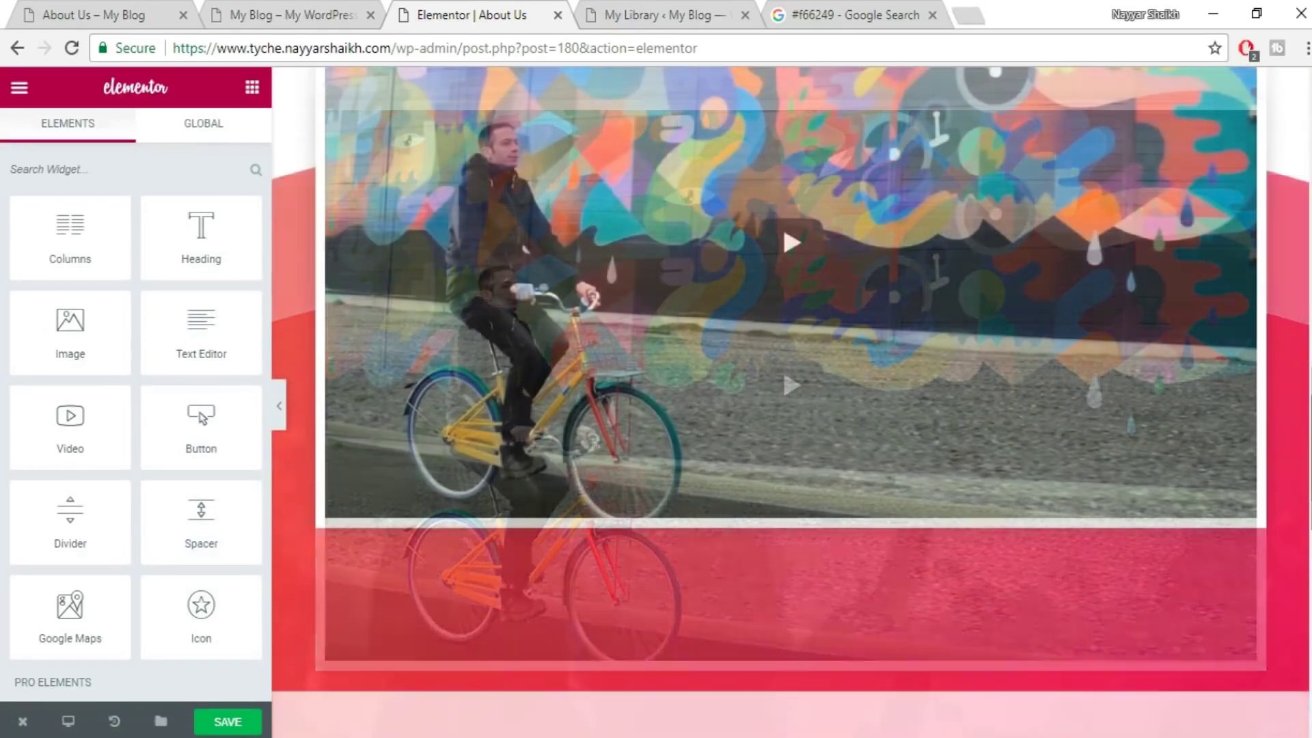
{"action": "scroll", "coordinate": [790, 402], "scroll_direction": "up", "scroll_amount": 15}
{"action": "scroll", "coordinate": [1304, 102], "scroll_direction": "up", "scroll_amount": 8}
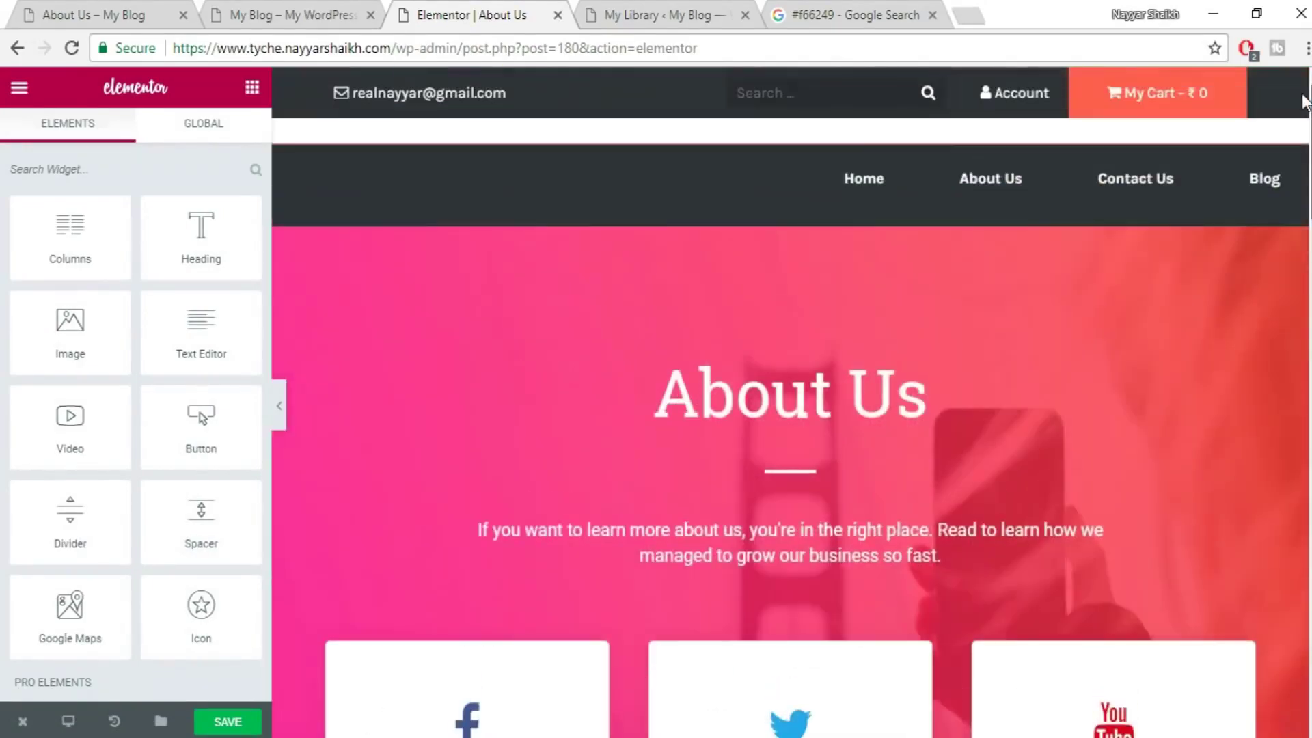
{"action": "scroll", "coordinate": [1018, 398], "scroll_direction": "down", "scroll_amount": 3}
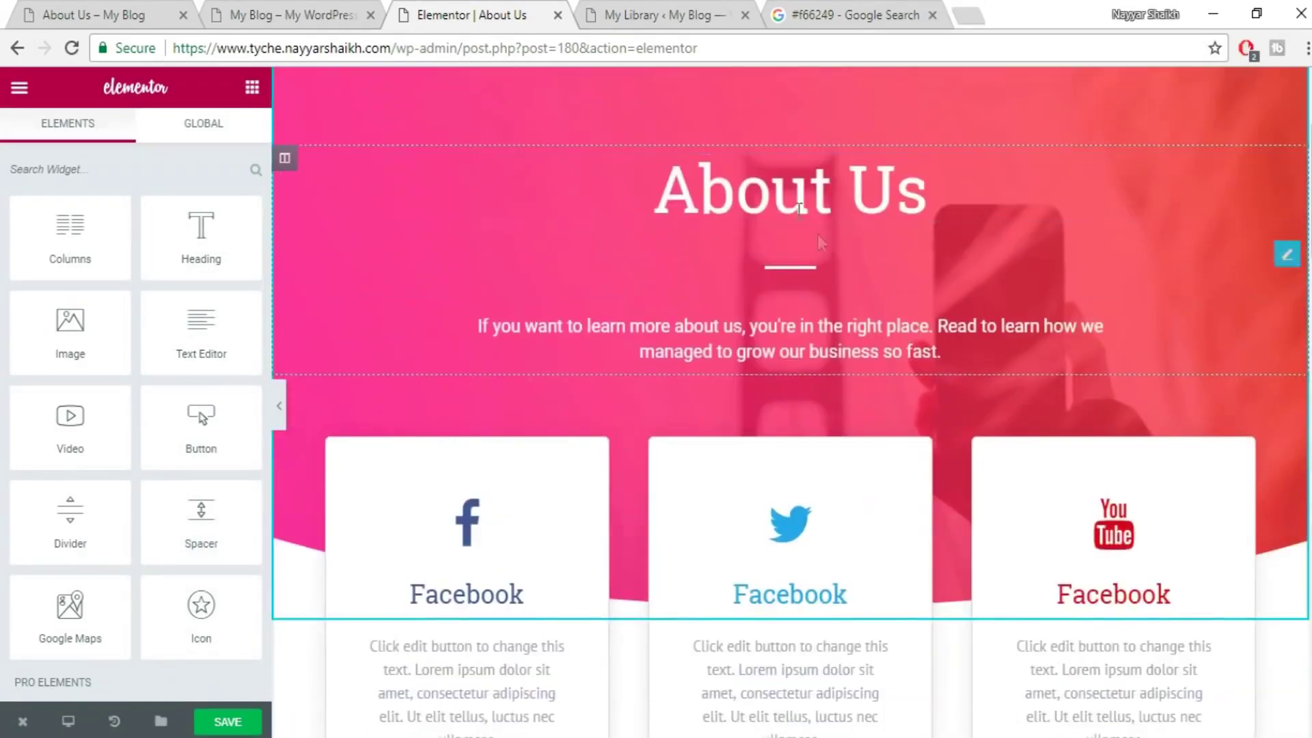
{"action": "left_click", "coordinate": [764, 186]}
{"action": "left_click_drag", "start_coordinate": [58, 284], "coordinate": [6, 277]}
- Retitle the hero with the site owner's name, give the first card an address-card icon, and save
{"action": "type", "text": "Nayyar"}
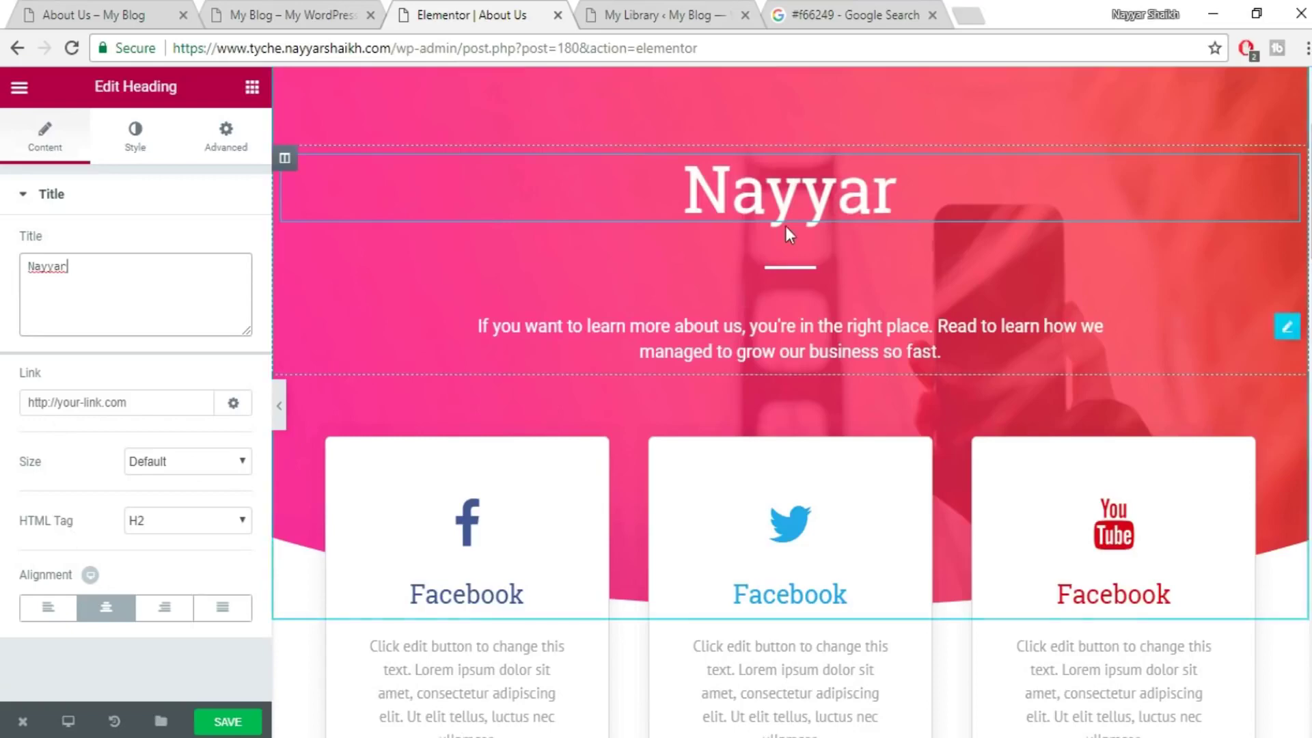
{"action": "scroll", "coordinate": [975, 410], "scroll_direction": "down", "scroll_amount": 3}
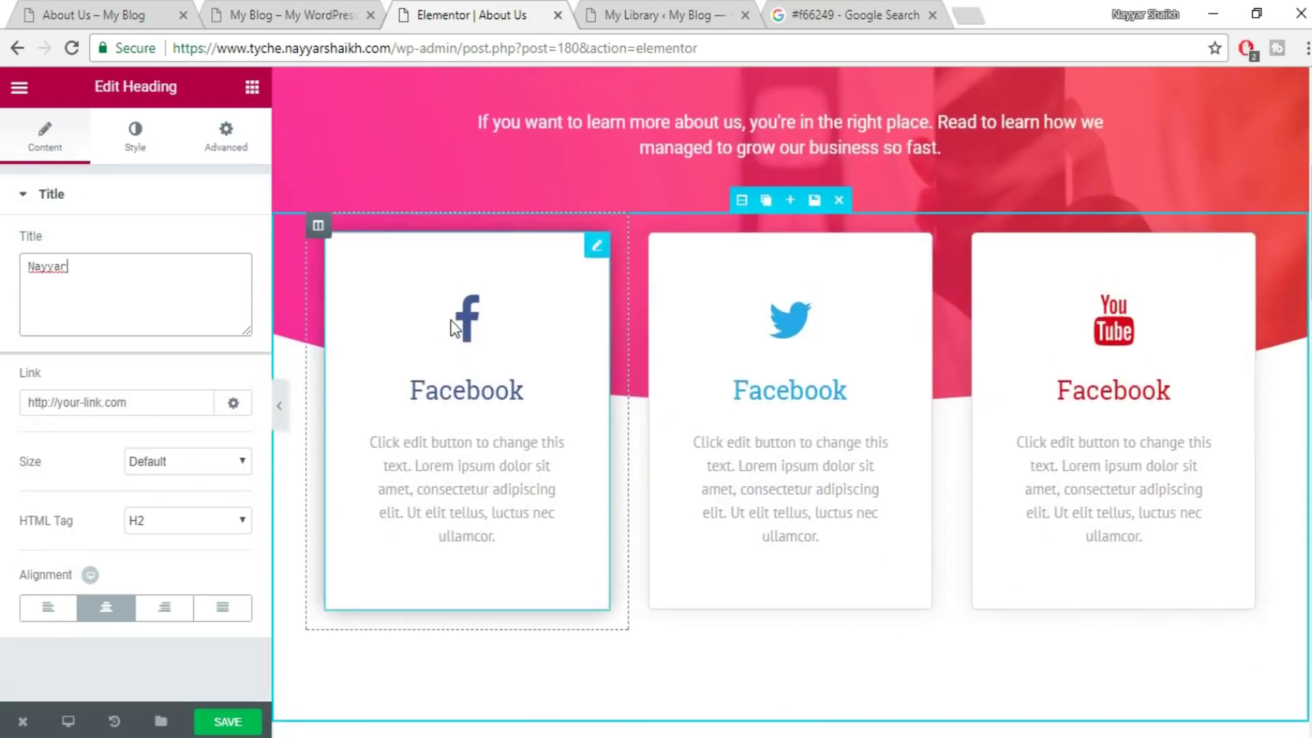
{"action": "left_click", "coordinate": [451, 328]}
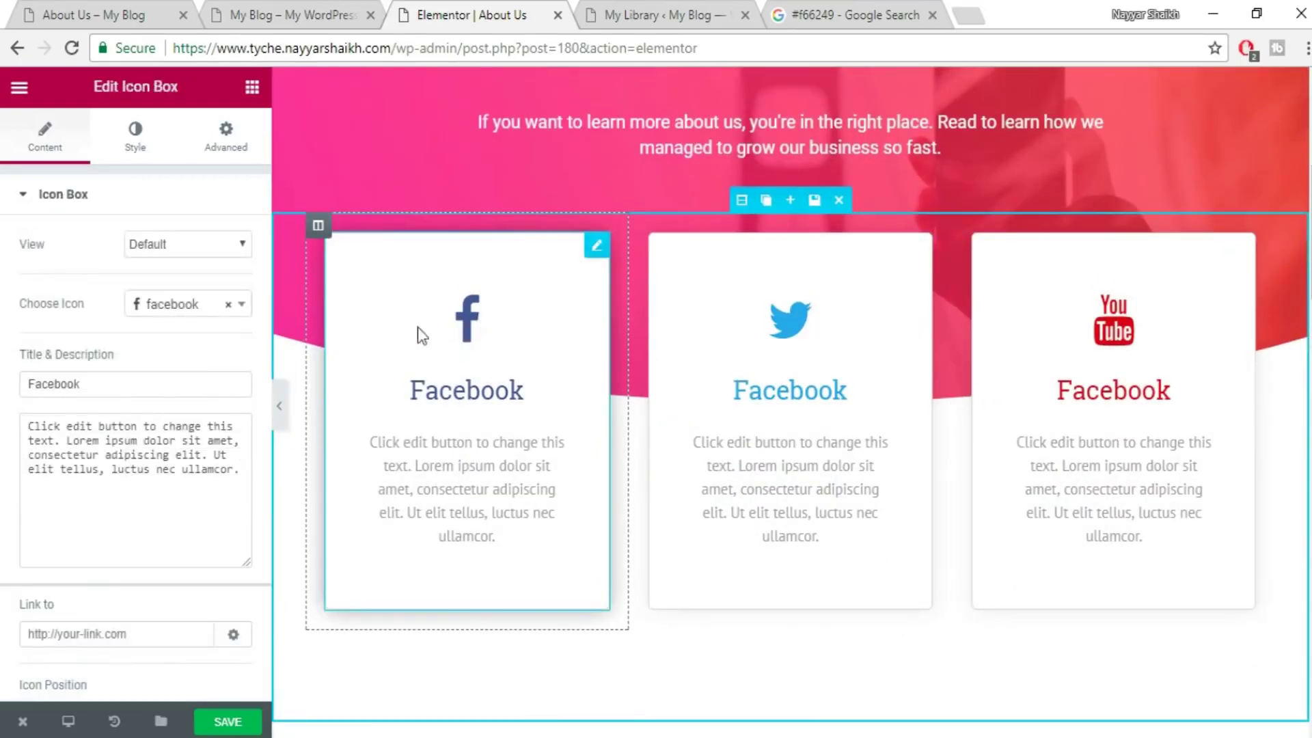
{"action": "left_click", "coordinate": [209, 311]}
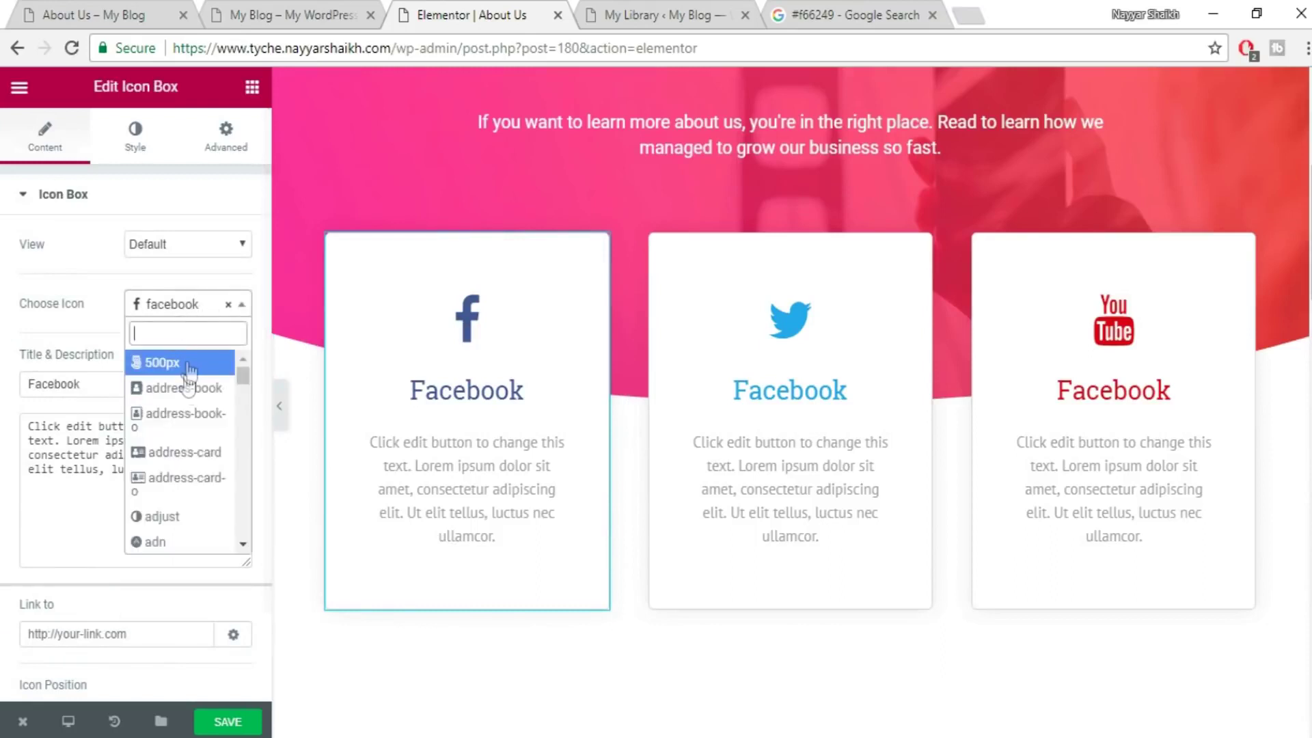
{"action": "left_click", "coordinate": [183, 454]}
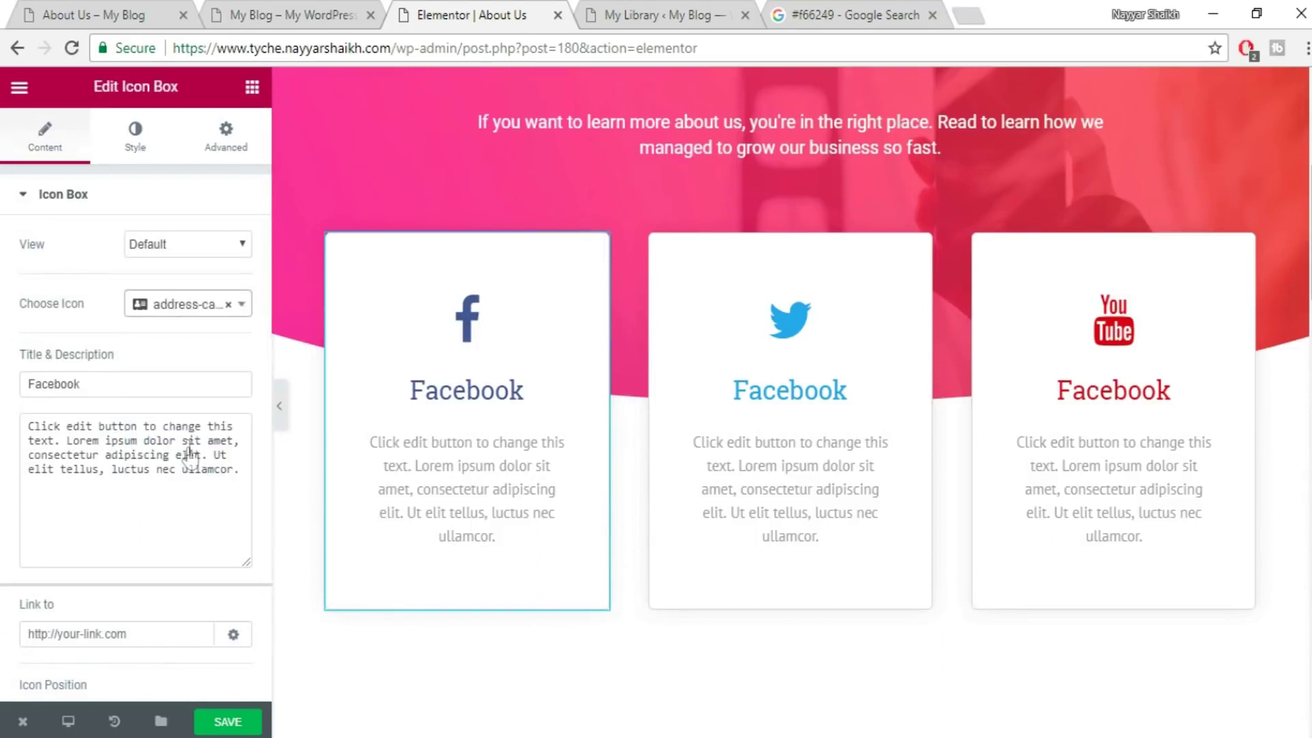
{"action": "left_click", "coordinate": [232, 723]}
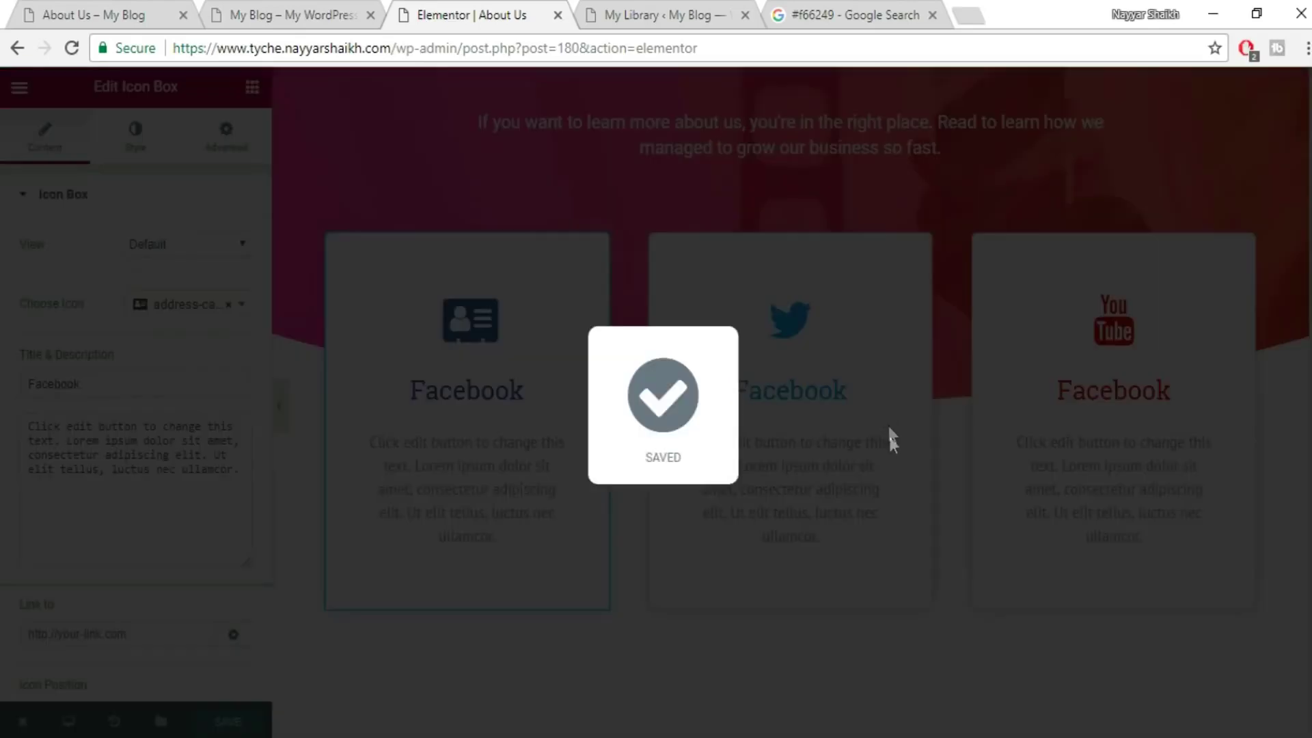
- Look over the Our Story heading and paragraph, then close the About Us editor tab
{"action": "scroll", "coordinate": [946, 481], "scroll_direction": "up", "scroll_amount": 3}
{"action": "scroll", "coordinate": [962, 517], "scroll_direction": "down", "scroll_amount": 7}
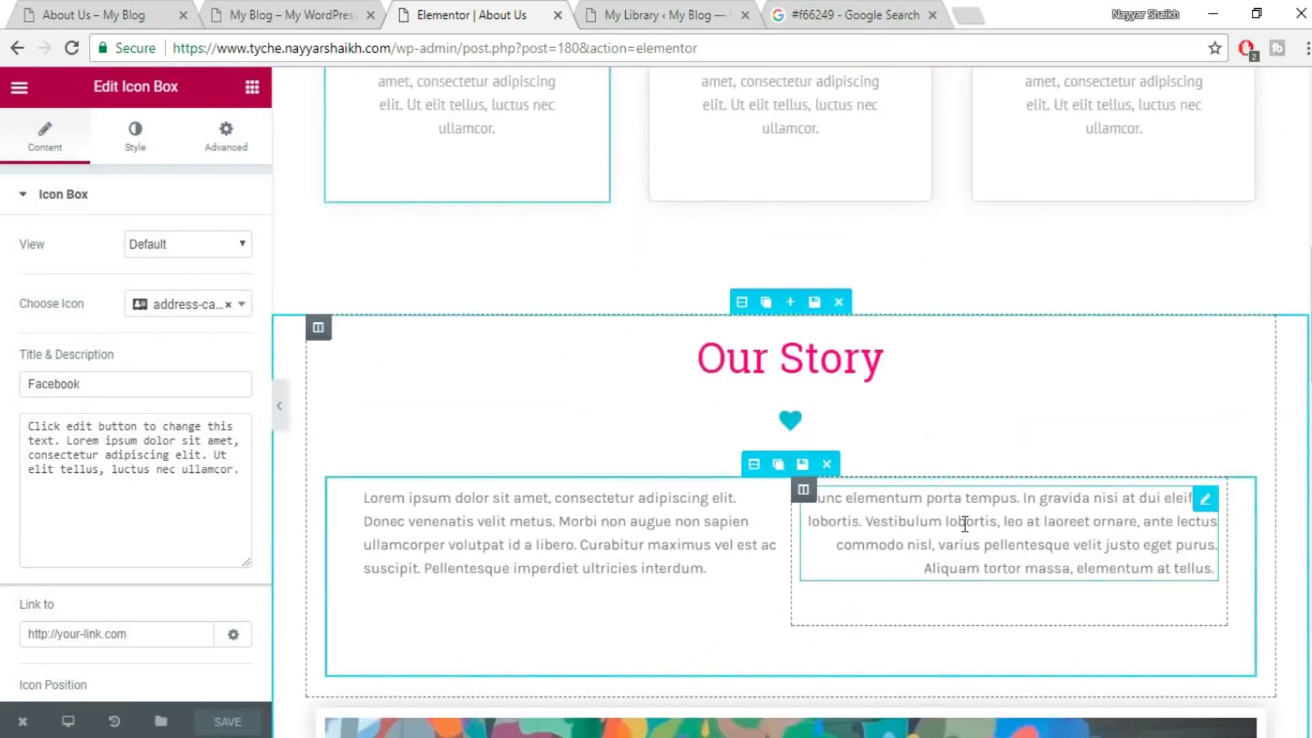
{"action": "scroll", "coordinate": [624, 460], "scroll_direction": "down", "scroll_amount": 1}
{"action": "left_click", "coordinate": [787, 260]}
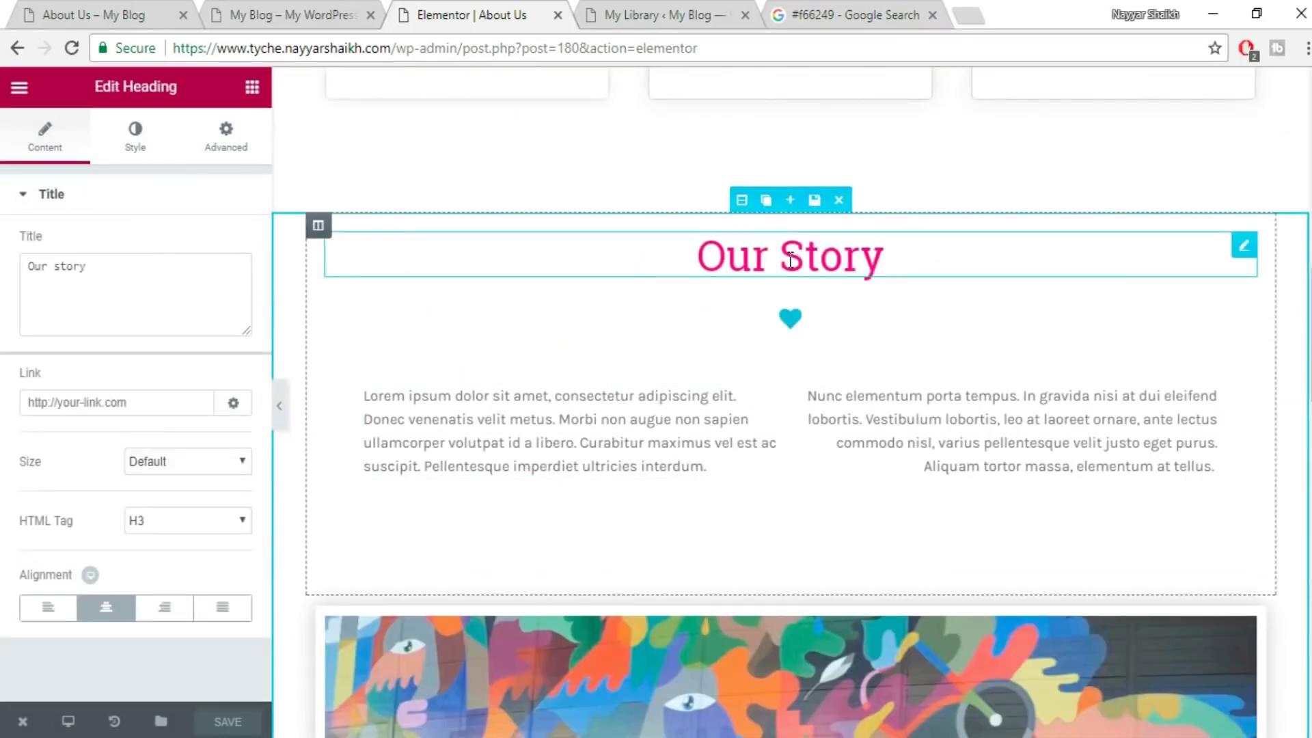
{"action": "left_click", "coordinate": [554, 425]}
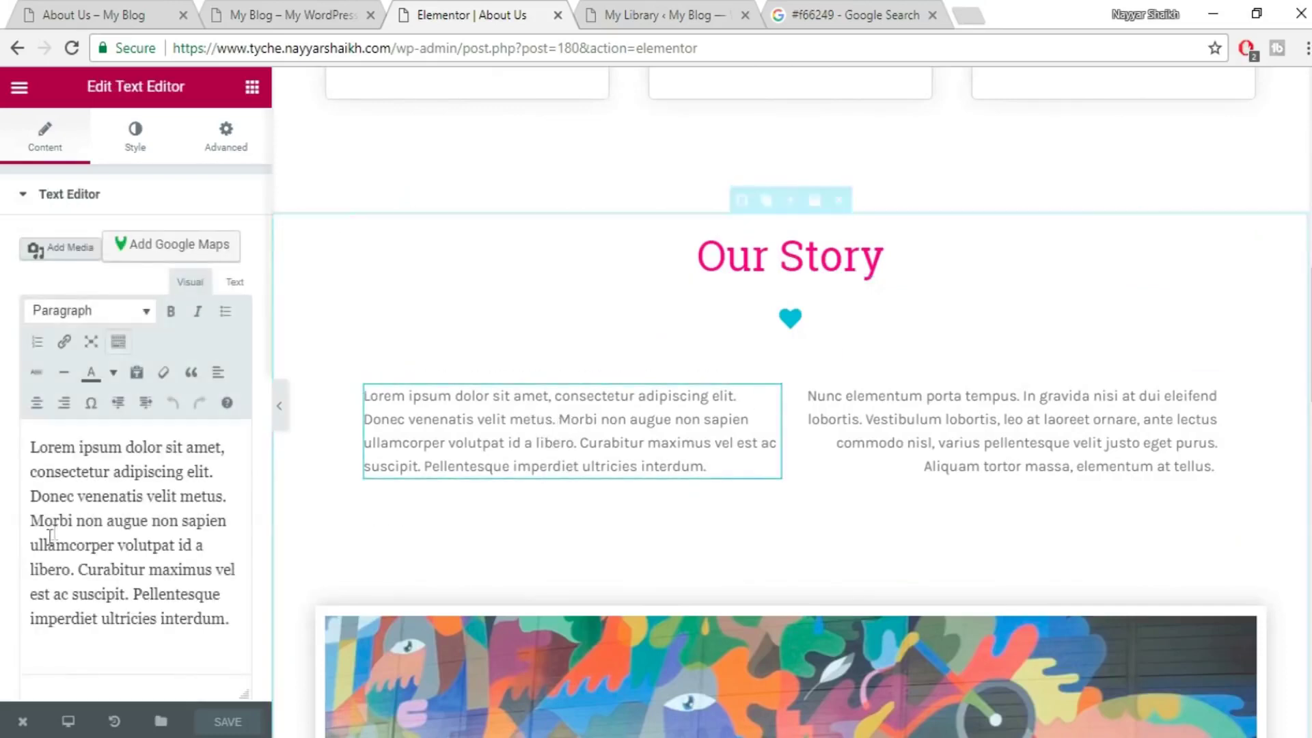
{"action": "left_click_drag", "start_coordinate": [39, 447], "coordinate": [252, 625]}
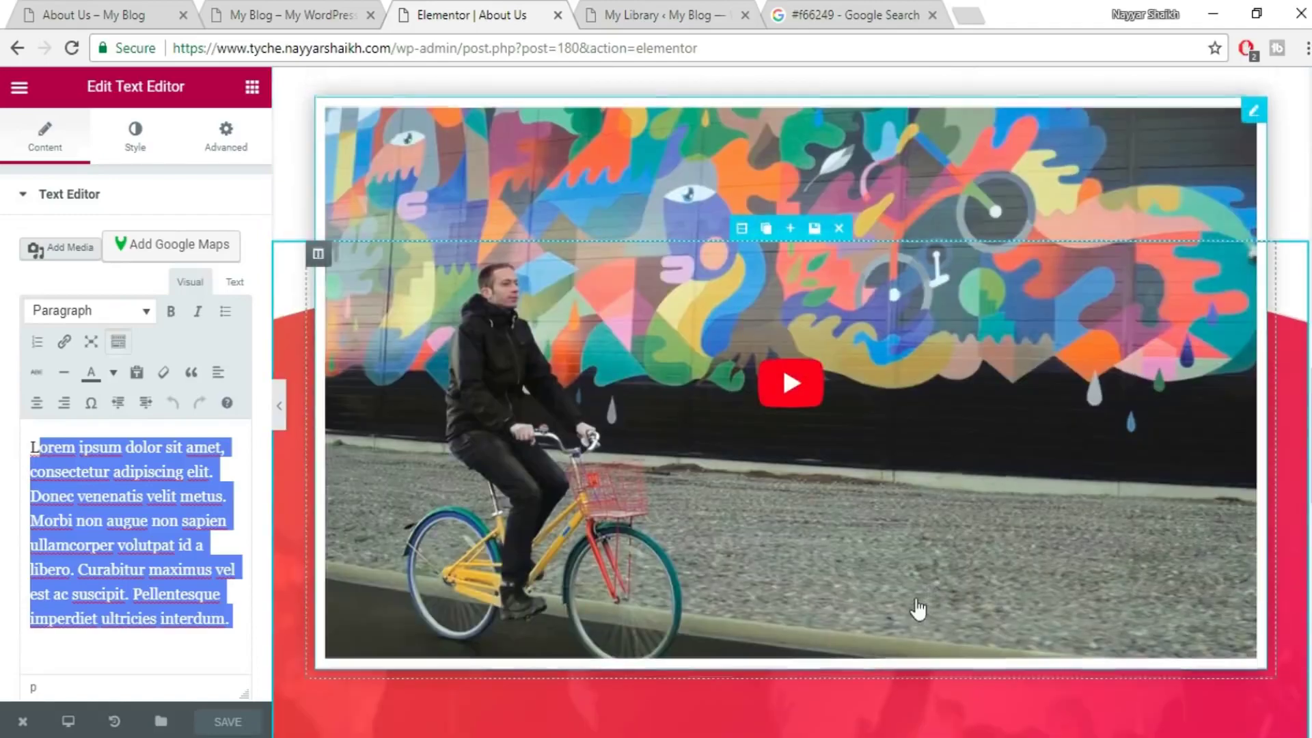
{"action": "scroll", "coordinate": [923, 615], "scroll_direction": "down", "scroll_amount": 5}
{"action": "left_click_drag", "start_coordinate": [1307, 395], "coordinate": [1285, 68]}
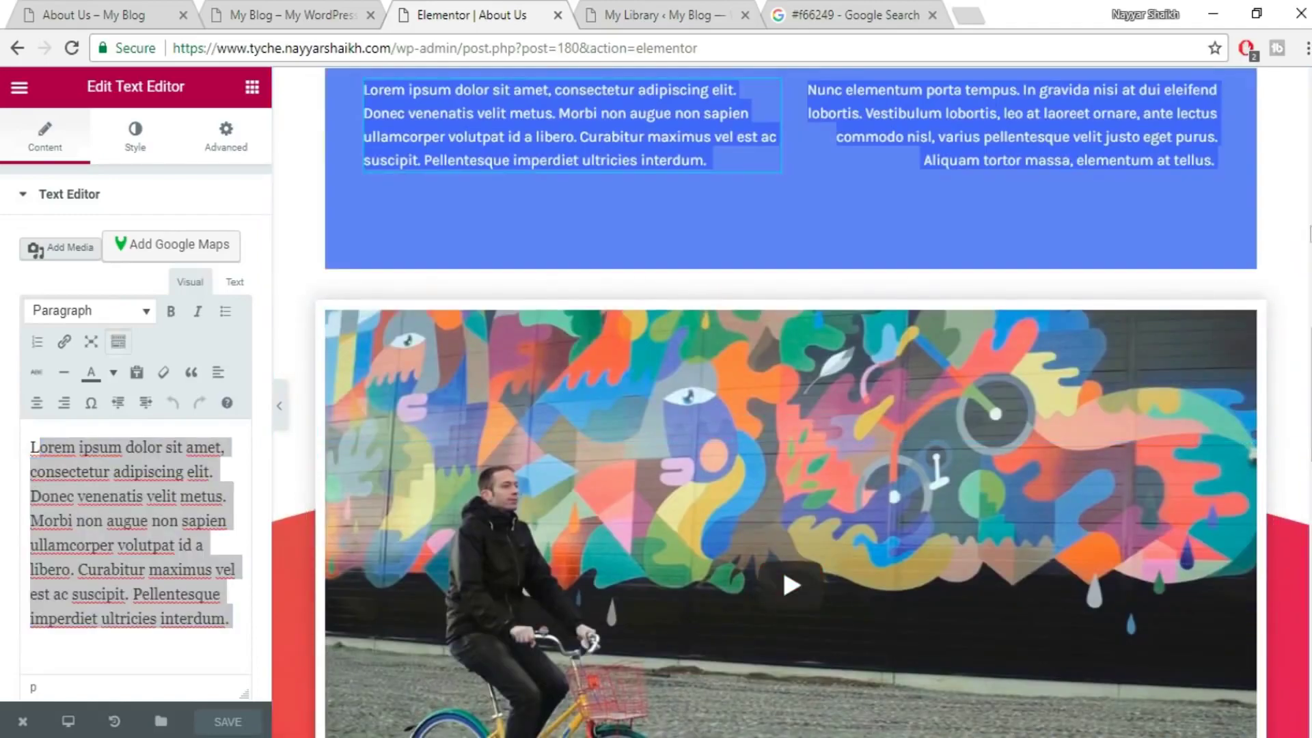
{"action": "scroll", "coordinate": [1238, 366], "scroll_direction": "up", "scroll_amount": 15}
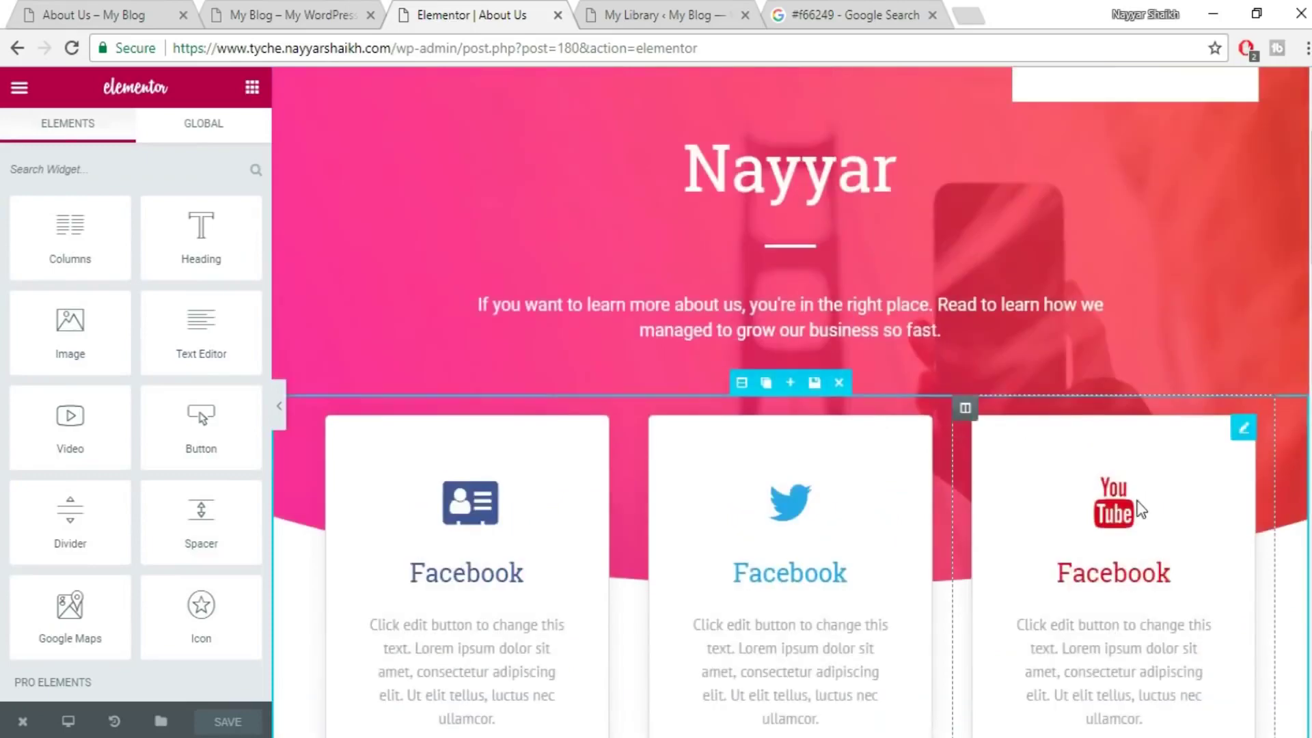
{"action": "scroll", "coordinate": [1052, 506], "scroll_direction": "up", "scroll_amount": 3}
{"action": "left_click", "coordinate": [558, 15]}
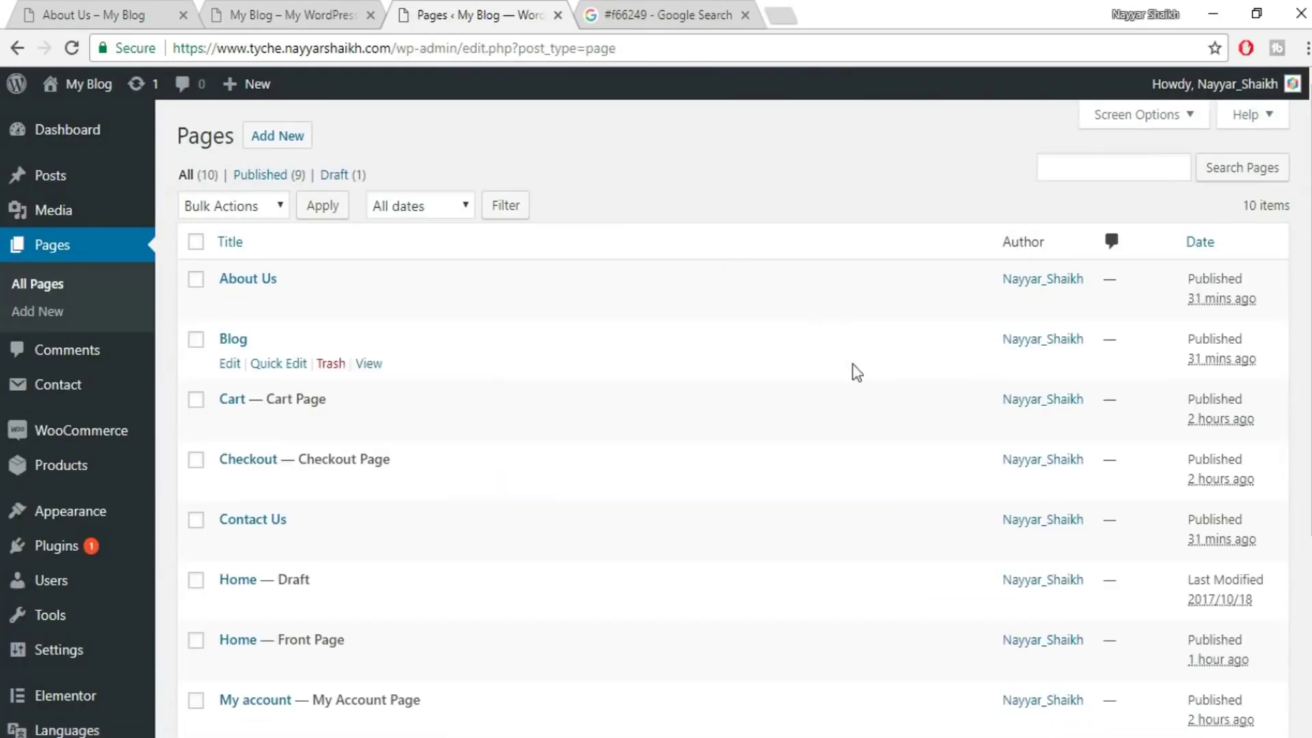
- Change Contact Us's Page Attributes template from Elementor Canvas to Default Template, update, and launch Elementor
{"action": "scroll", "coordinate": [846, 285], "scroll_direction": "down", "scroll_amount": 3}
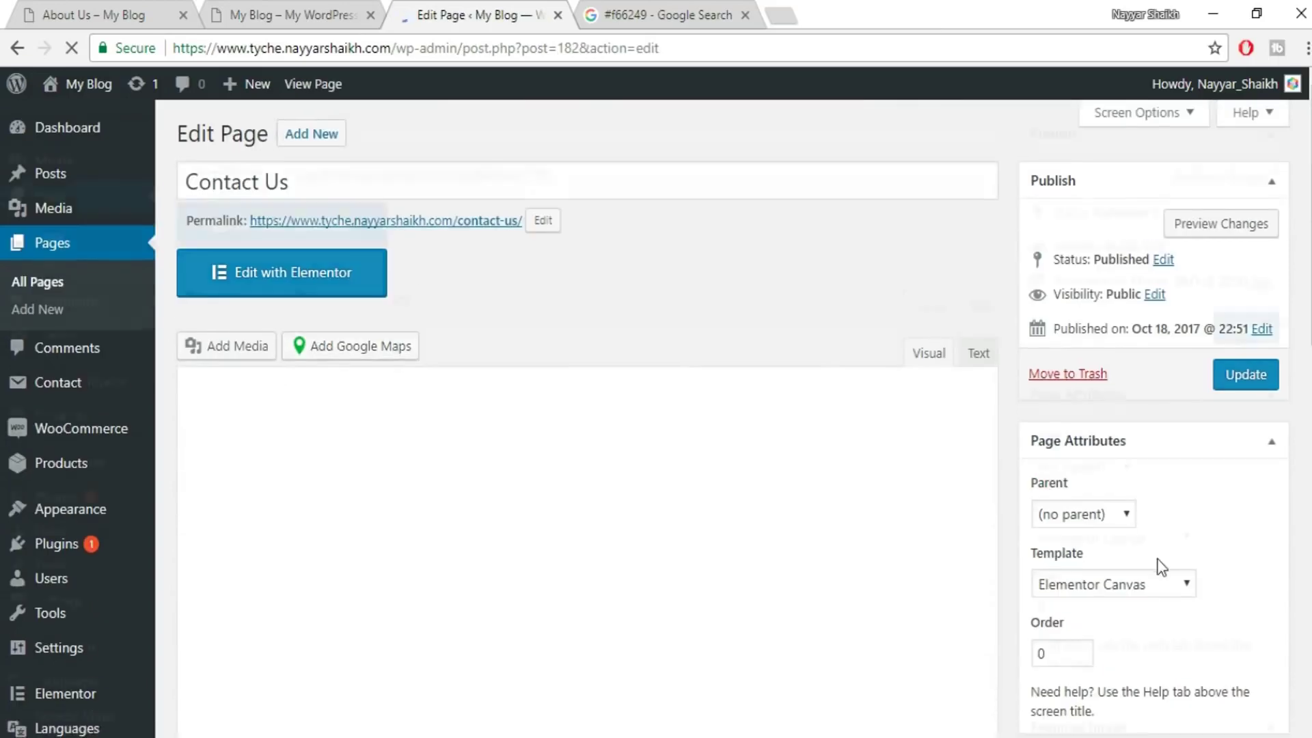
{"action": "scroll", "coordinate": [1093, 526], "scroll_direction": "down", "scroll_amount": 3}
{"action": "left_click", "coordinate": [1117, 397]}
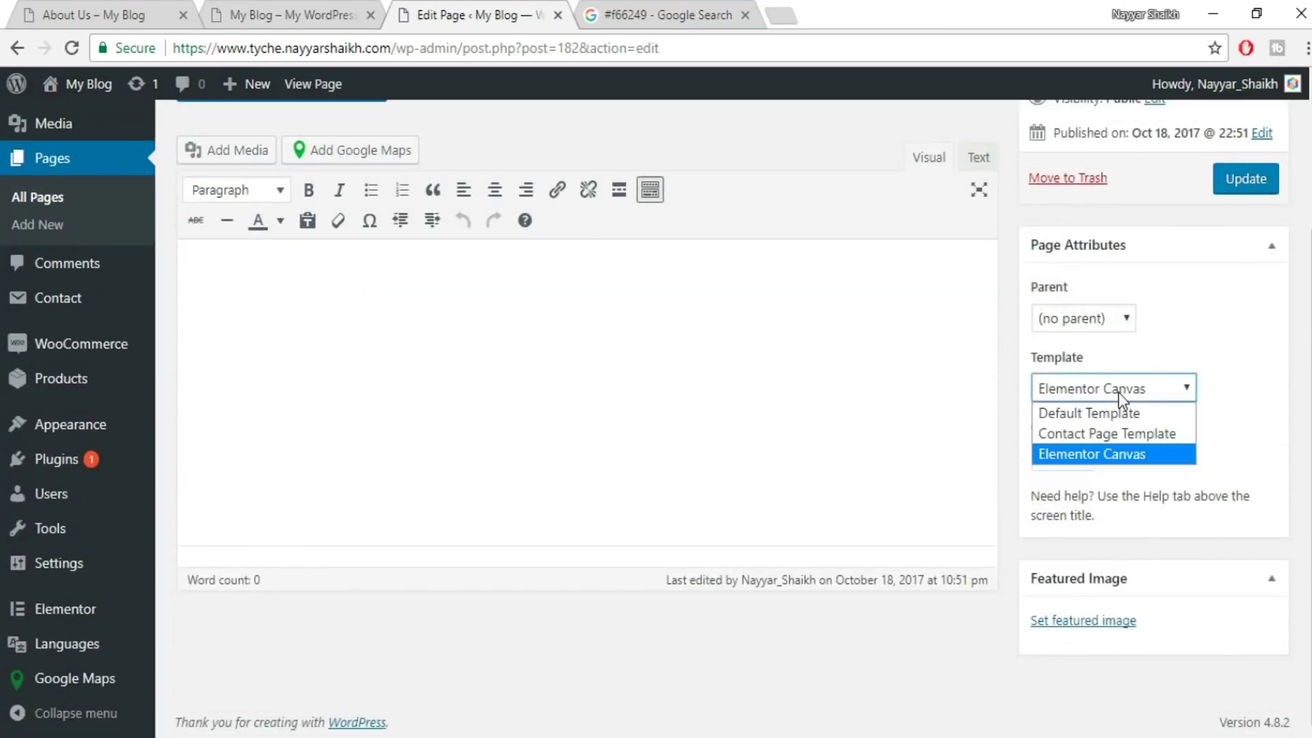
{"action": "left_click", "coordinate": [1108, 413]}
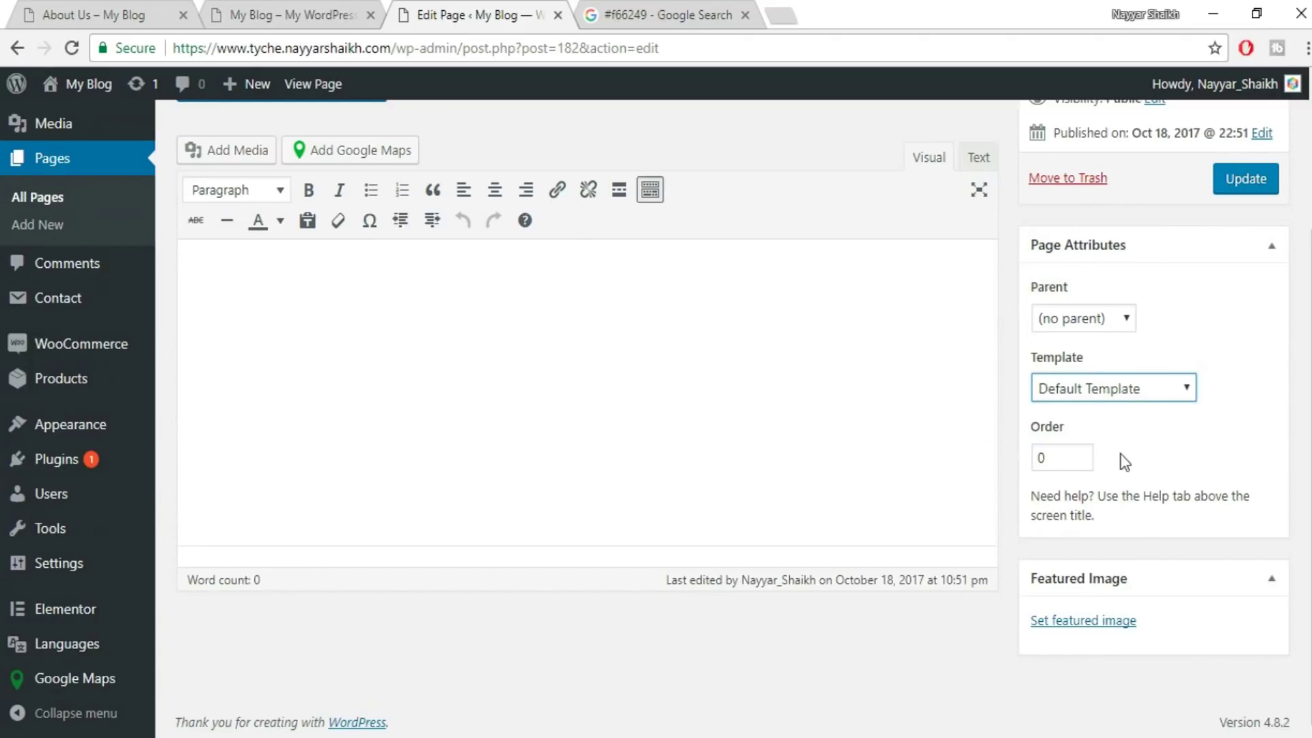
{"action": "scroll", "coordinate": [1121, 450], "scroll_direction": "up", "scroll_amount": 3}
{"action": "left_click", "coordinate": [1238, 383]}
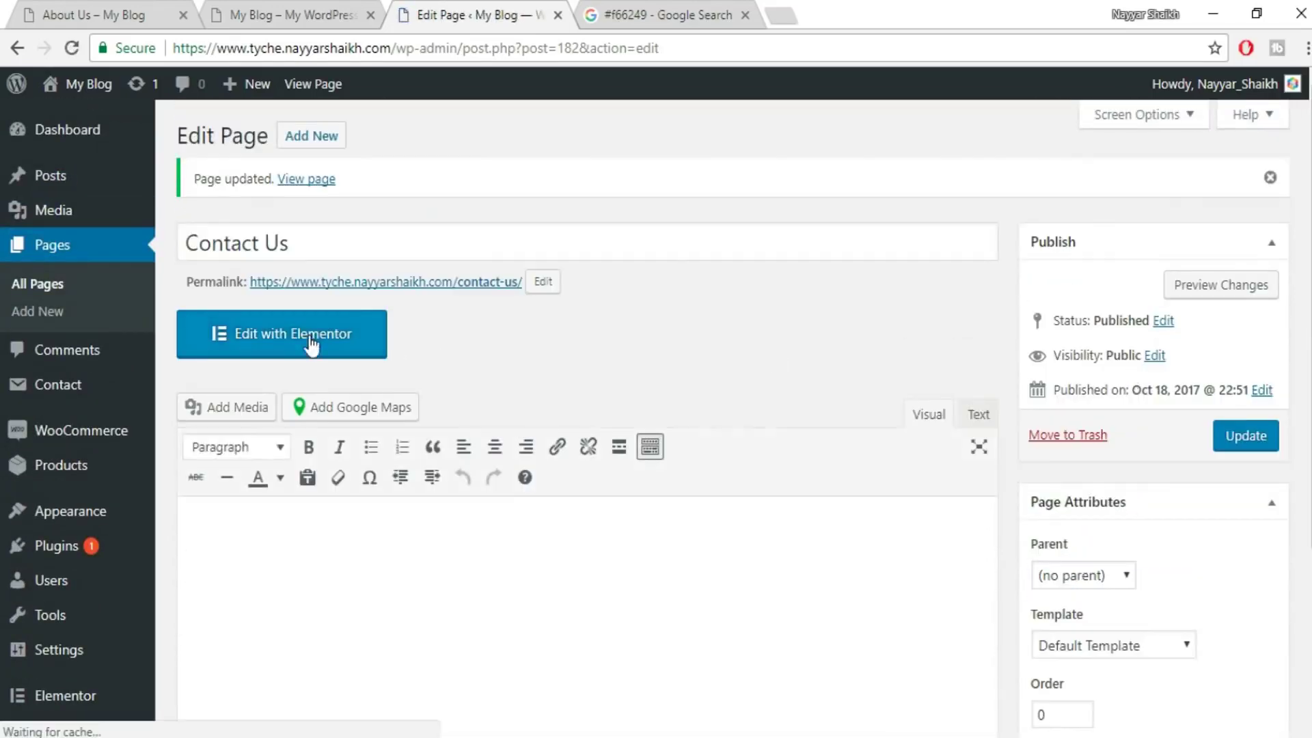
{"action": "left_click", "coordinate": [360, 338]}
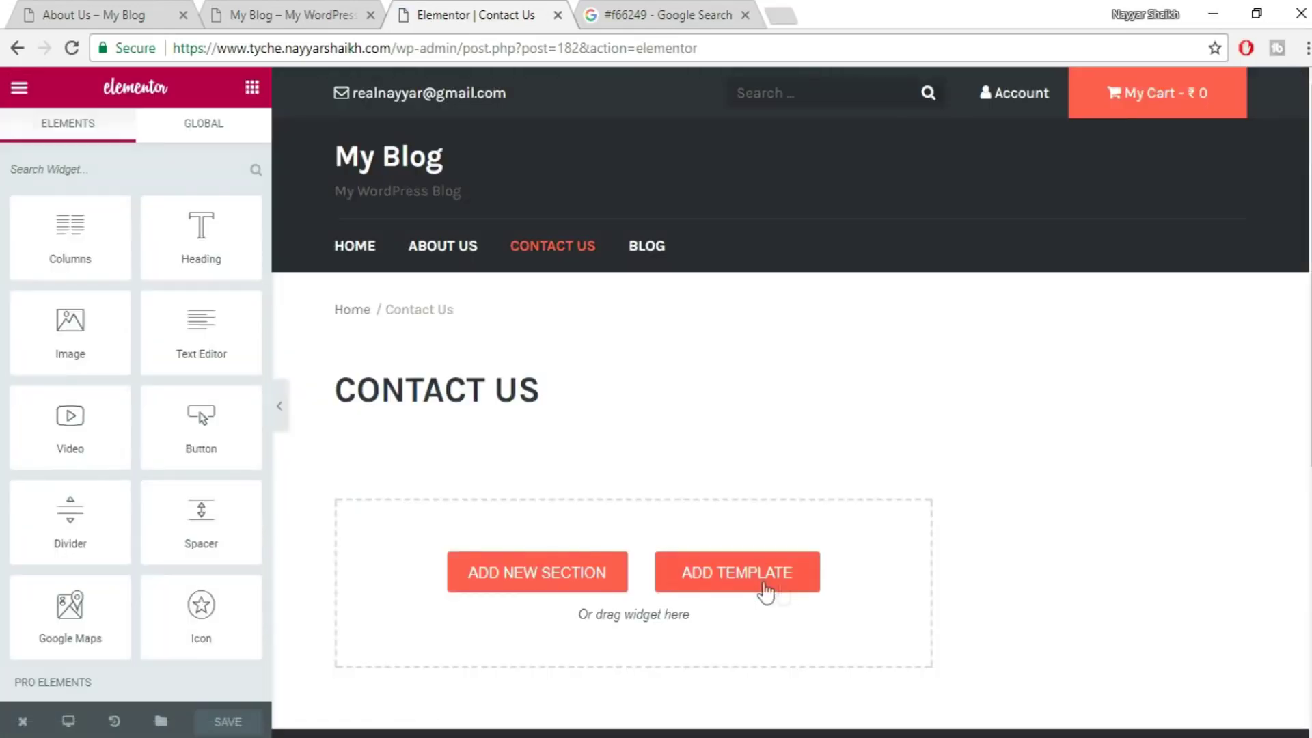
- Insert the saved Contact Us template from My Templates and review its hours, form and map
{"action": "left_click", "coordinate": [760, 585]}
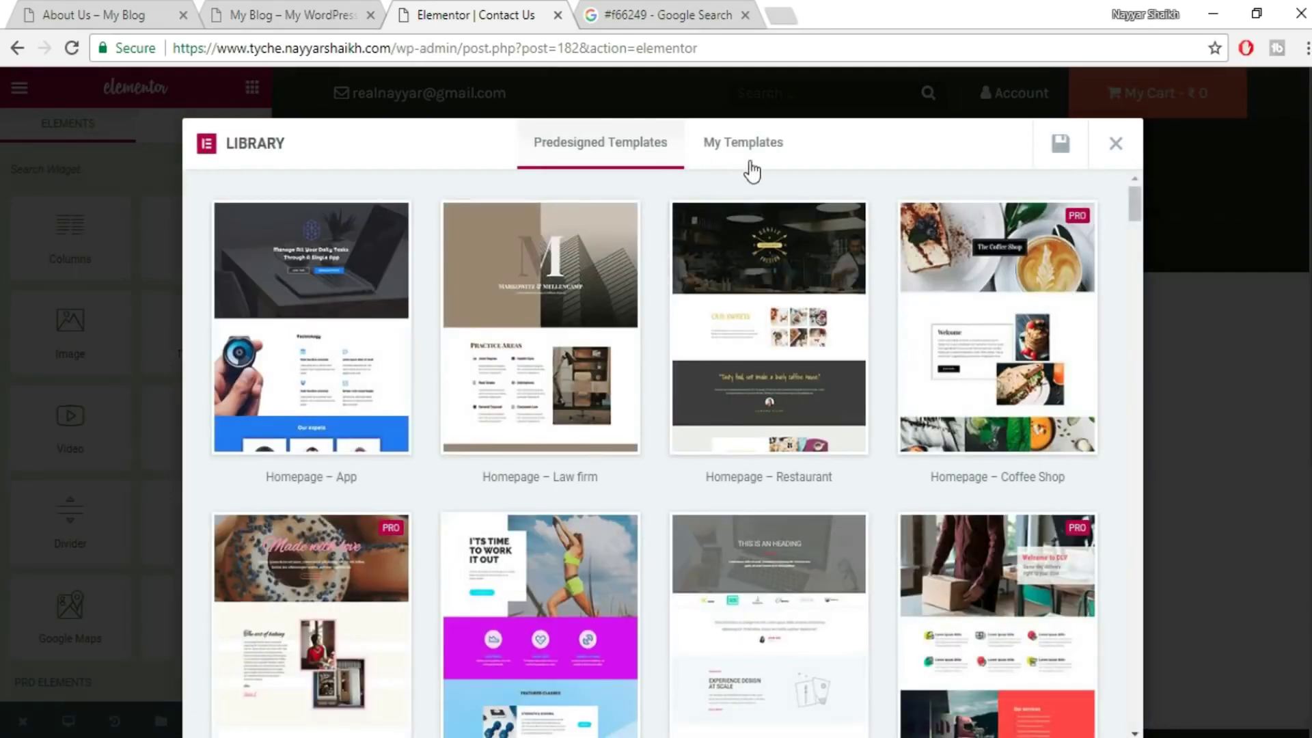
{"action": "left_click", "coordinate": [744, 144]}
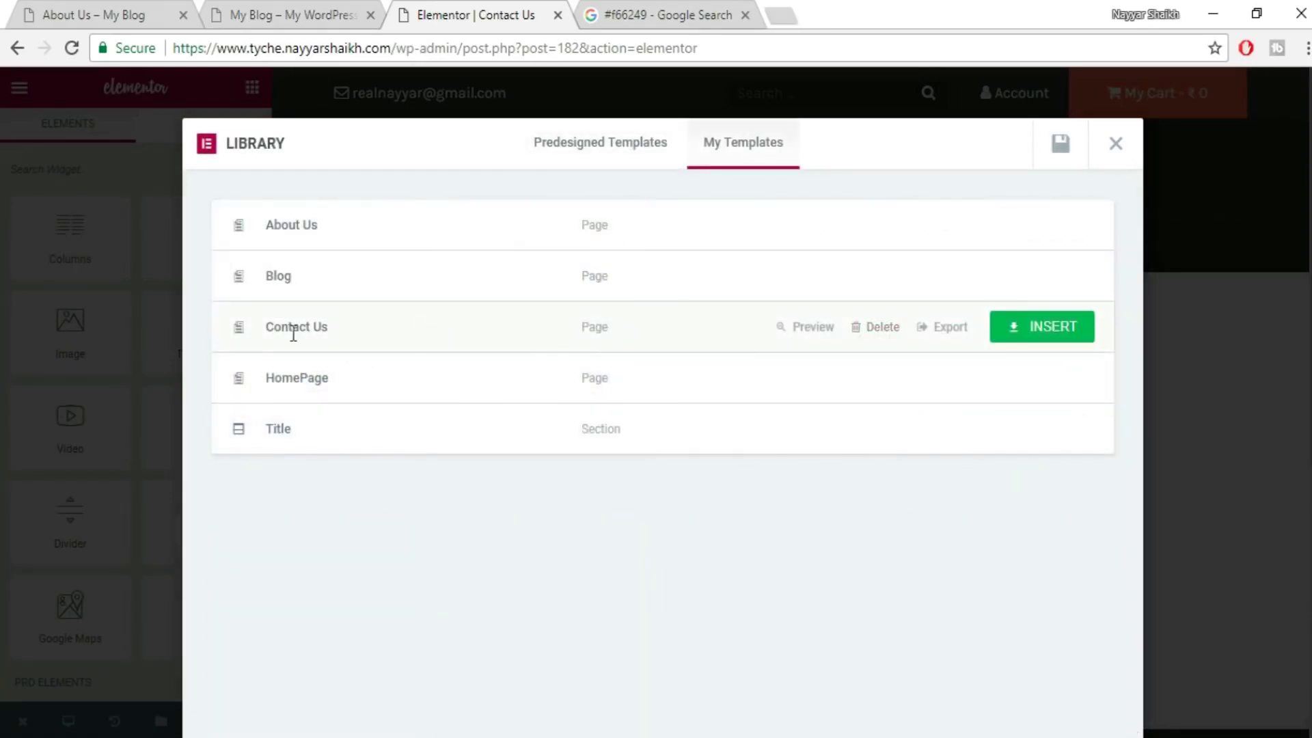
{"action": "left_click", "coordinate": [1047, 327]}
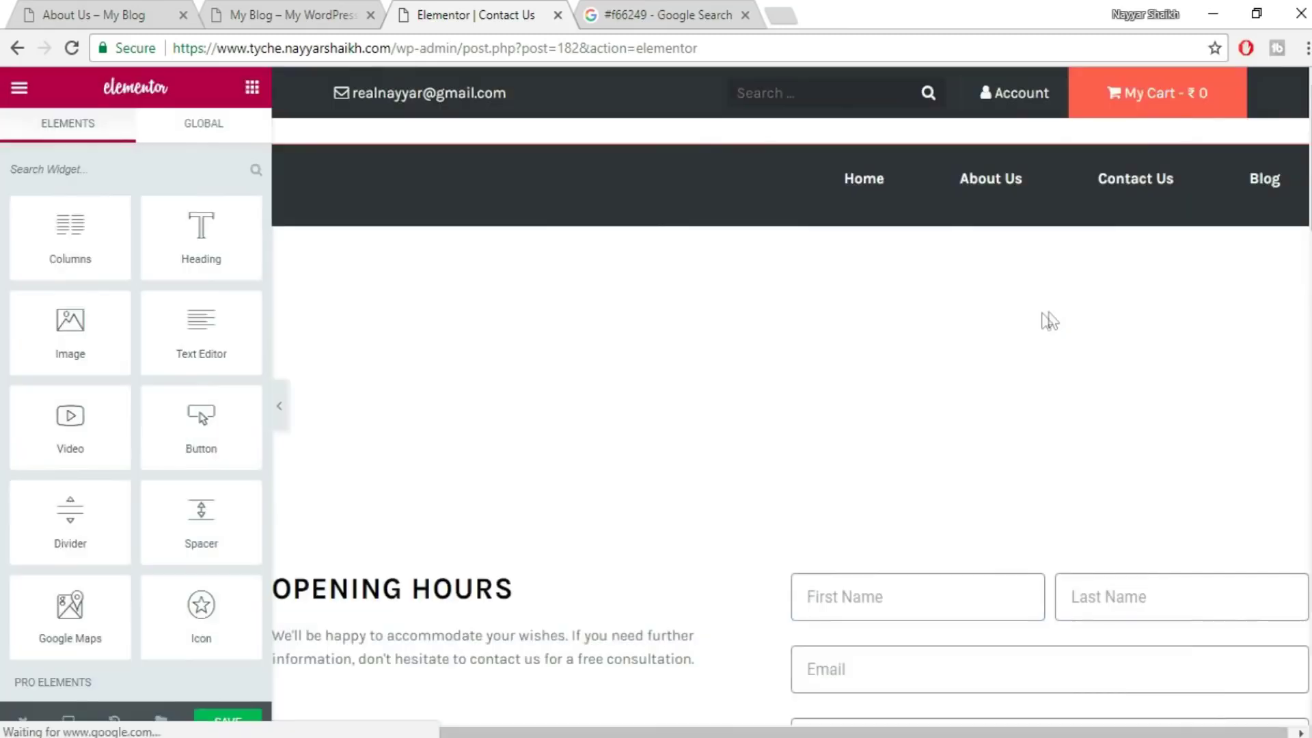
{"action": "scroll", "coordinate": [946, 170], "scroll_direction": "down", "scroll_amount": 9}
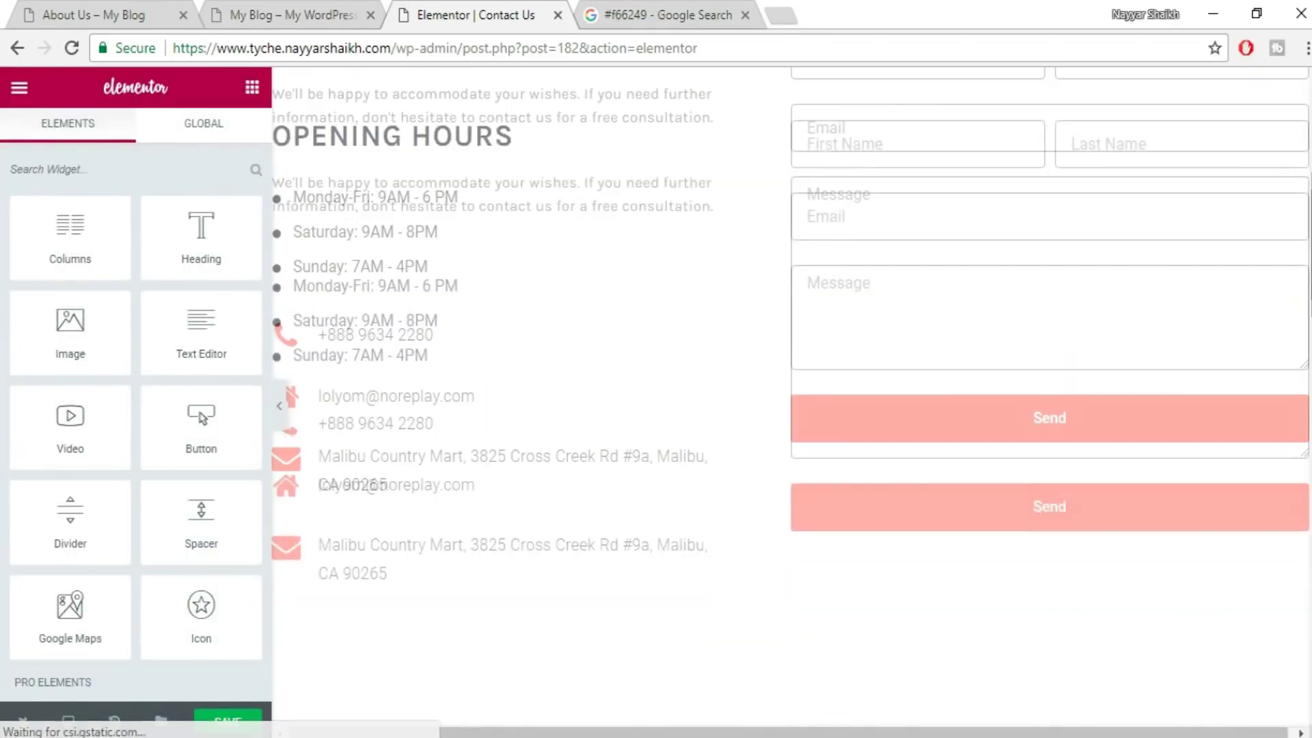
{"action": "scroll", "coordinate": [791, 396], "scroll_direction": "down", "scroll_amount": 15}
{"action": "scroll", "coordinate": [791, 396], "scroll_direction": "up", "scroll_amount": 8}
{"action": "scroll", "coordinate": [471, 619], "scroll_direction": "up", "scroll_amount": 10}
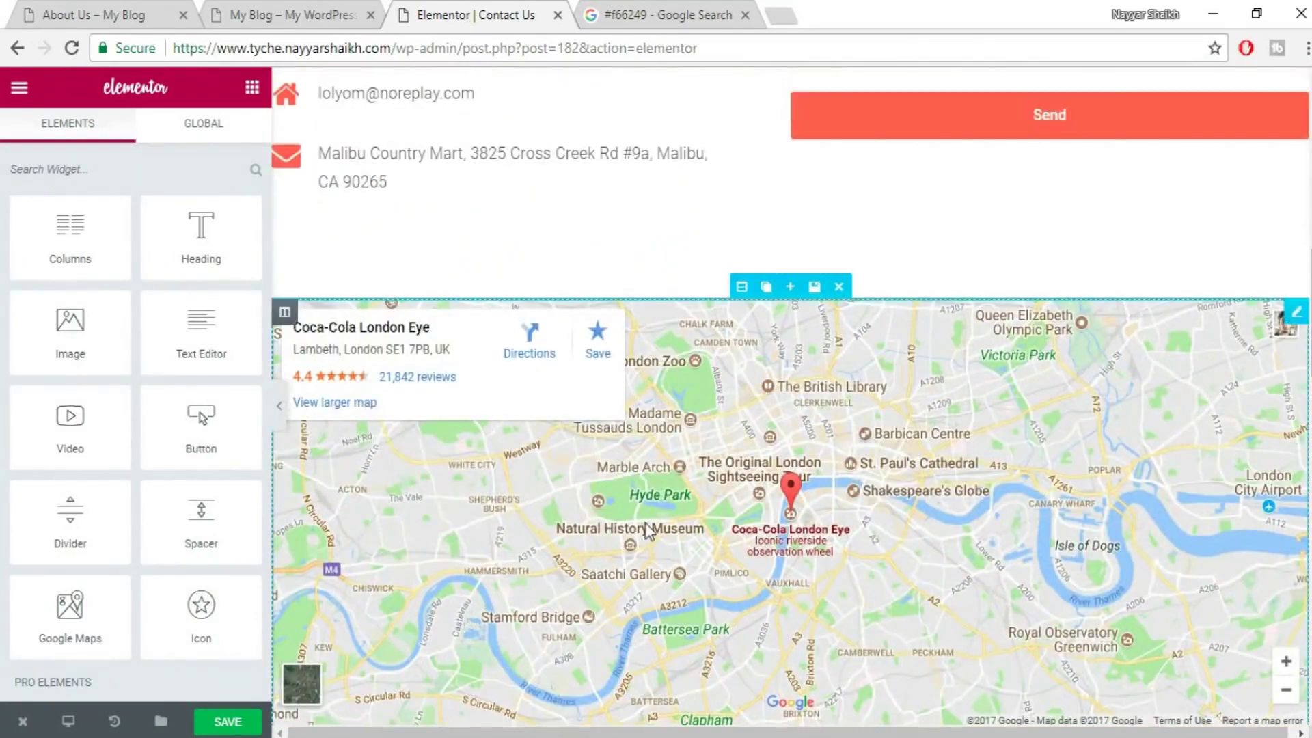
{"action": "scroll", "coordinate": [966, 480], "scroll_direction": "down", "scroll_amount": 2}
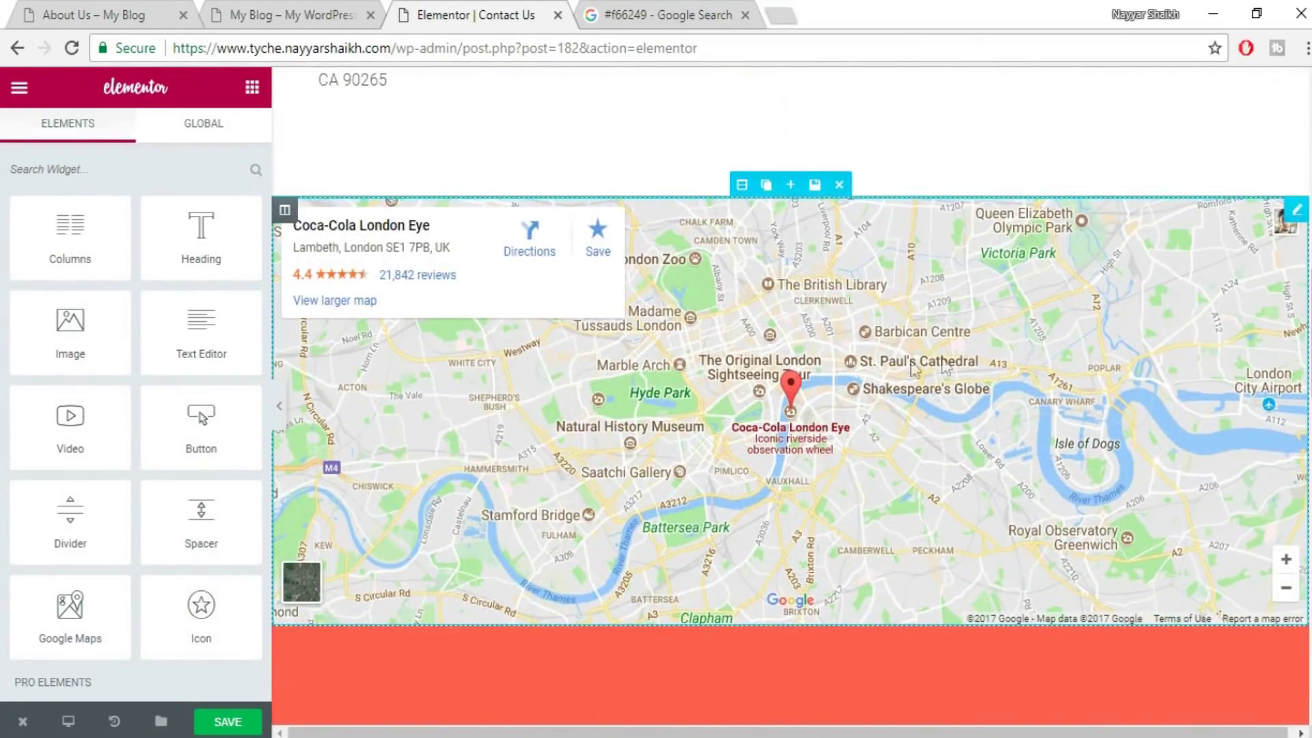
- Set the Google Maps widget's address to 'mumbai', zoom level 14 and height 394
{"action": "left_click", "coordinate": [895, 338]}
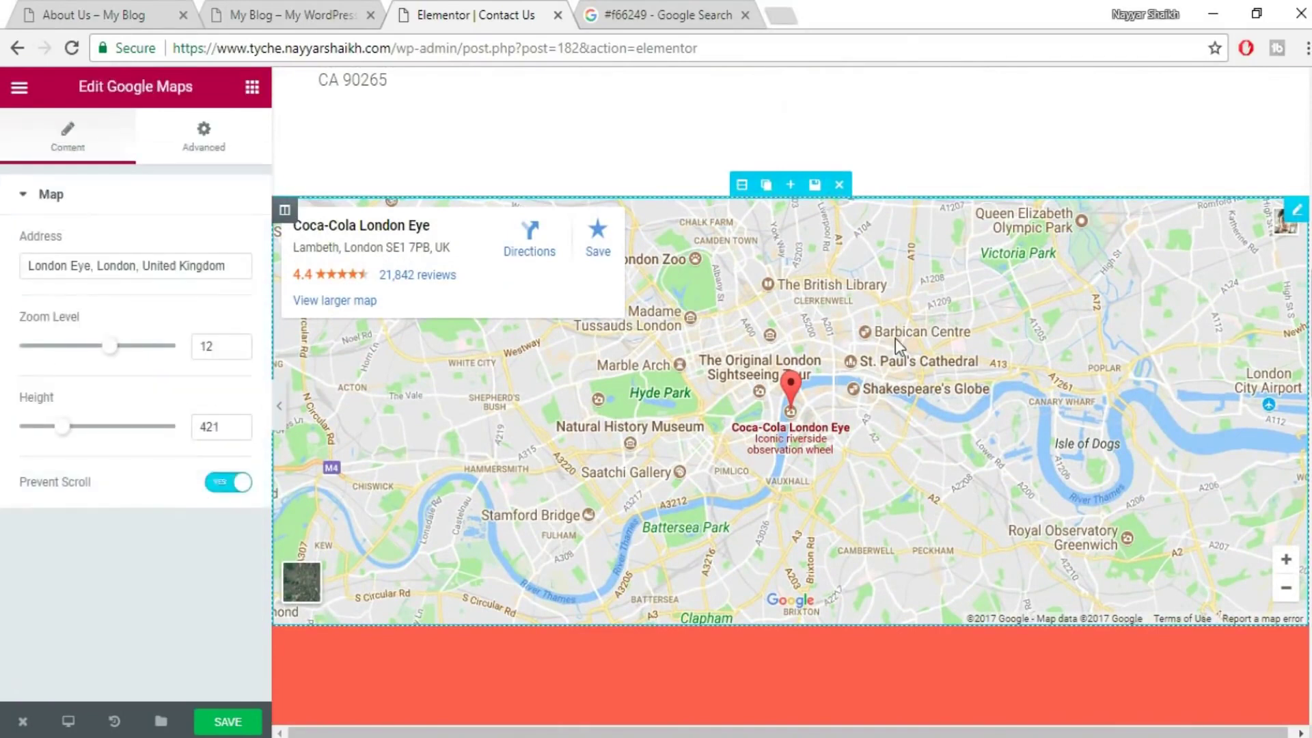
{"action": "triple_click", "coordinate": [130, 268]}
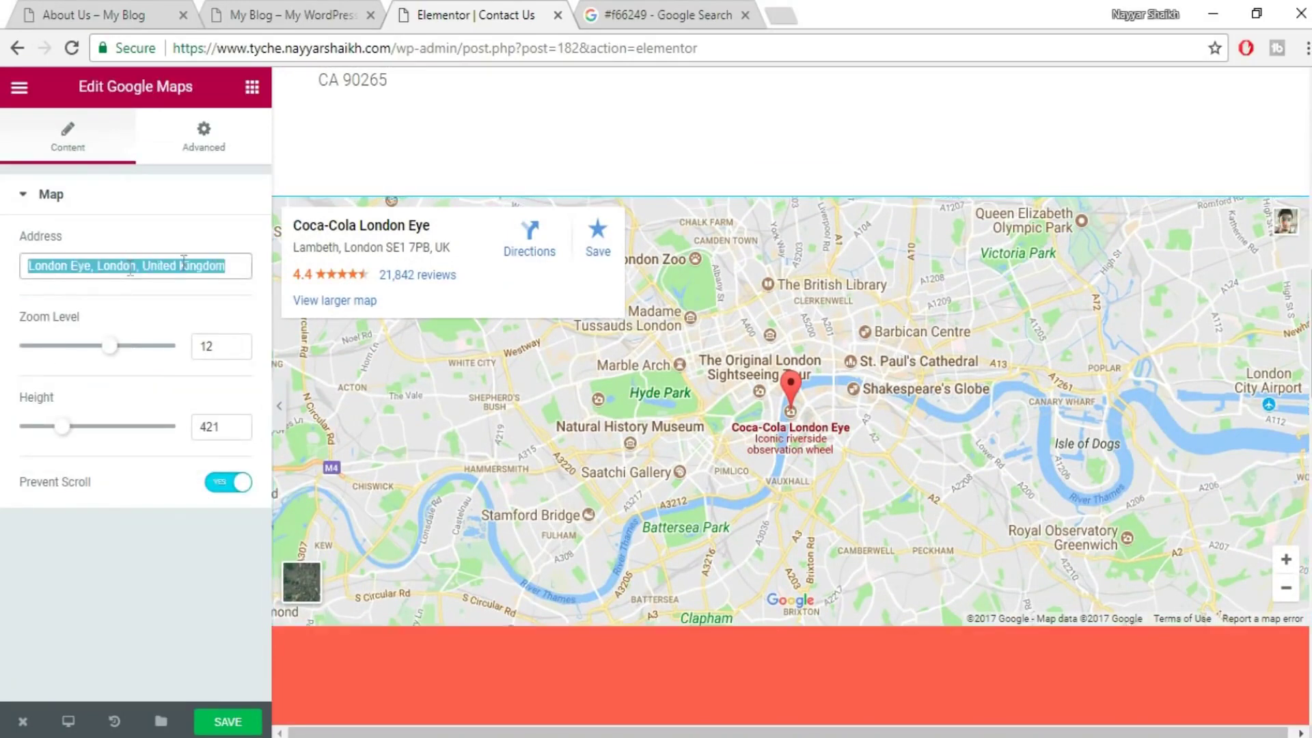
{"action": "type", "text": "mumbai"}
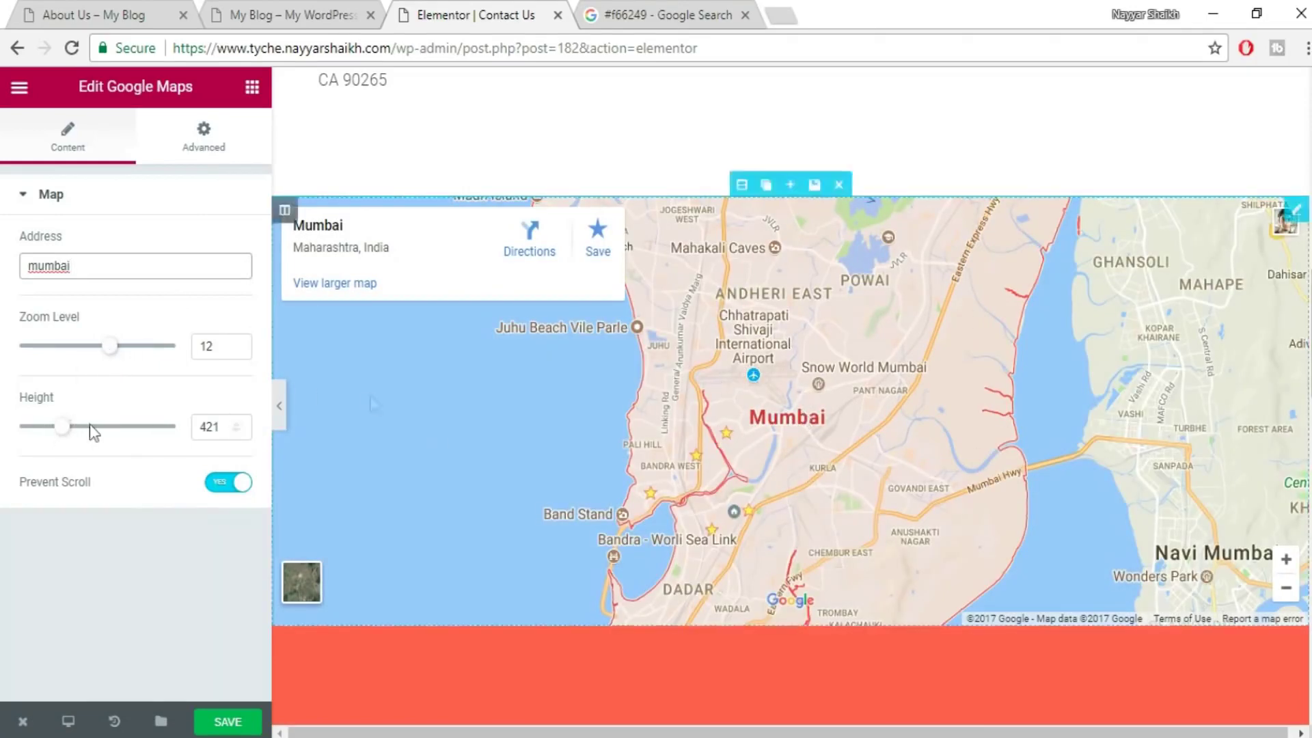
{"action": "mouse_move", "coordinate": [62, 426]}
{"action": "left_mouse_down"}
{"action": "mouse_move", "coordinate": [80, 429]}
{"action": "mouse_move", "coordinate": [47, 427]}
{"action": "left_mouse_up"}
{"action": "left_click_drag", "start_coordinate": [110, 346], "coordinate": [128, 348]}
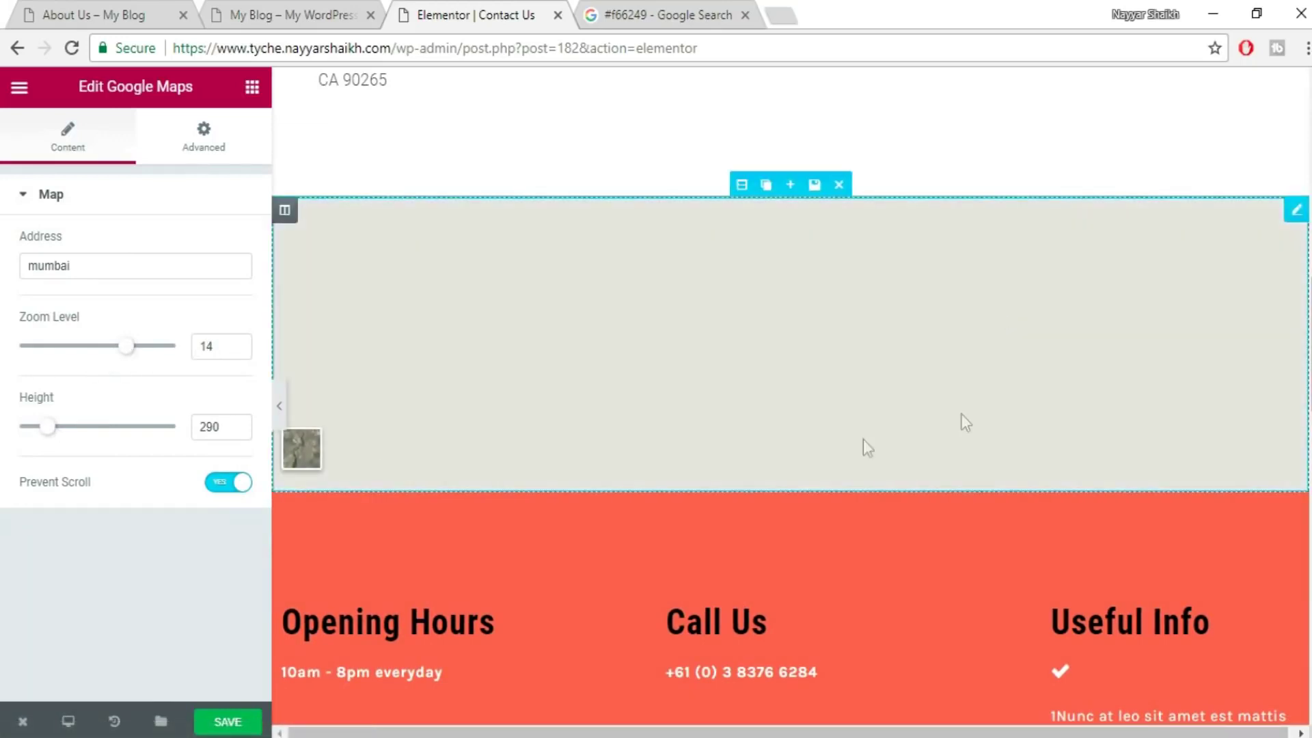
{"action": "left_click_drag", "start_coordinate": [50, 429], "coordinate": [60, 429]}
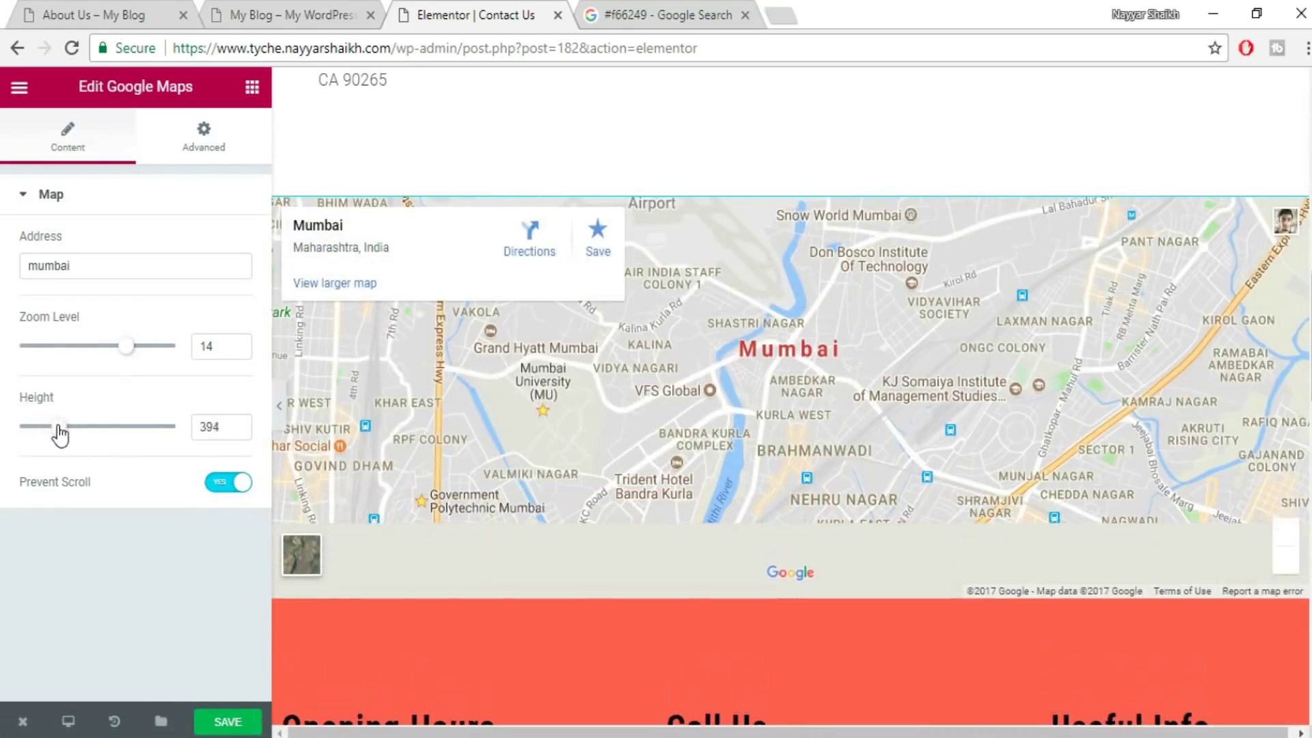
{"action": "scroll", "coordinate": [802, 467], "scroll_direction": "up", "scroll_amount": 7}
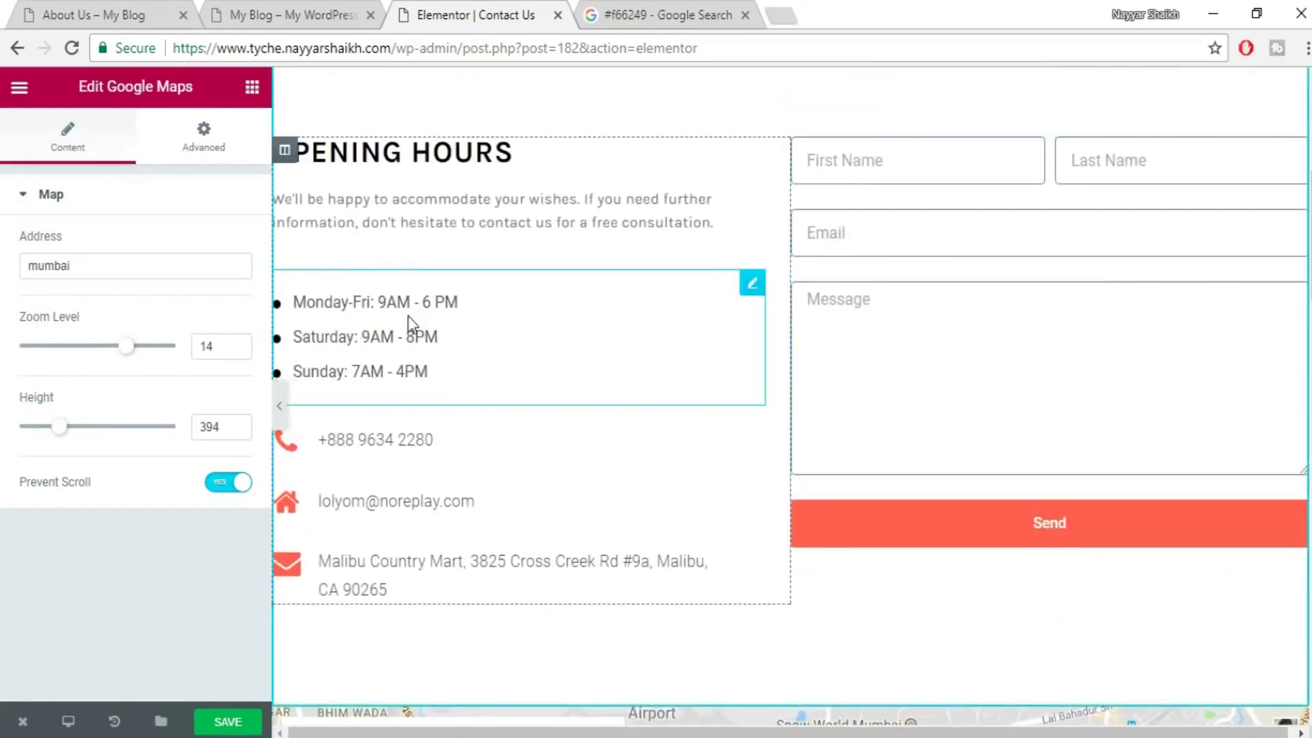
- Change the Monday-Fri opening hours entry to 9AM - 8 PM
{"action": "left_click", "coordinate": [408, 320]}
{"action": "left_click", "coordinate": [106, 270]}
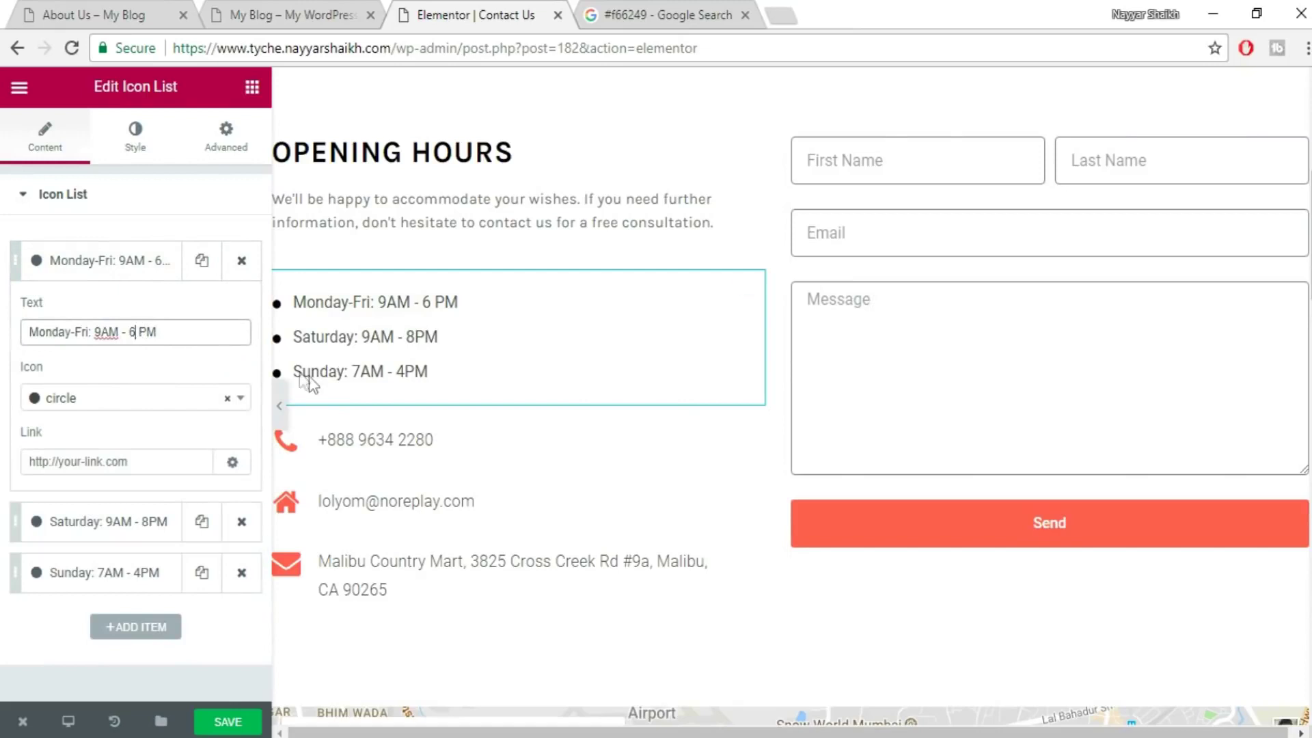
{"action": "key", "text": "BackSpace"}
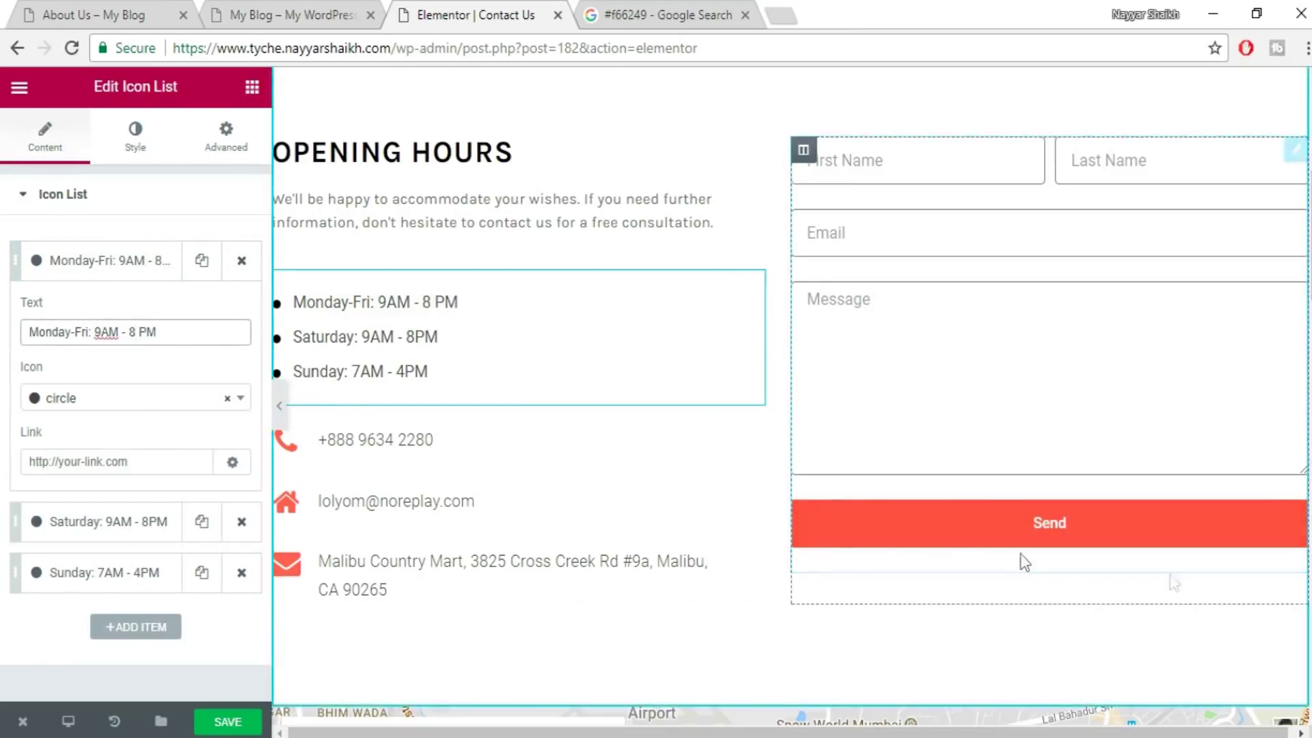
- Replace the phone number under the Call Us Now heading with the new number
{"action": "left_click", "coordinate": [427, 509]}
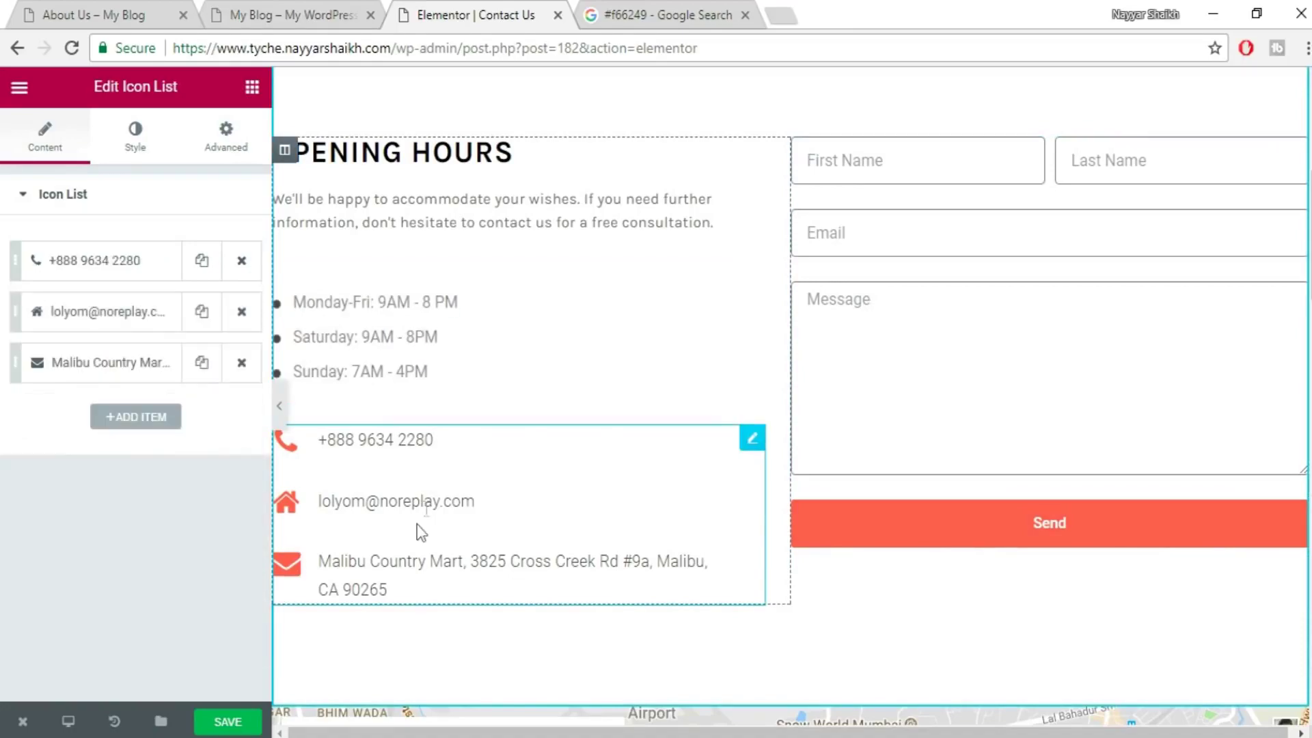
{"action": "scroll", "coordinate": [841, 412], "scroll_direction": "up", "scroll_amount": 2}
{"action": "scroll", "coordinate": [841, 412], "scroll_direction": "up", "scroll_amount": 5}
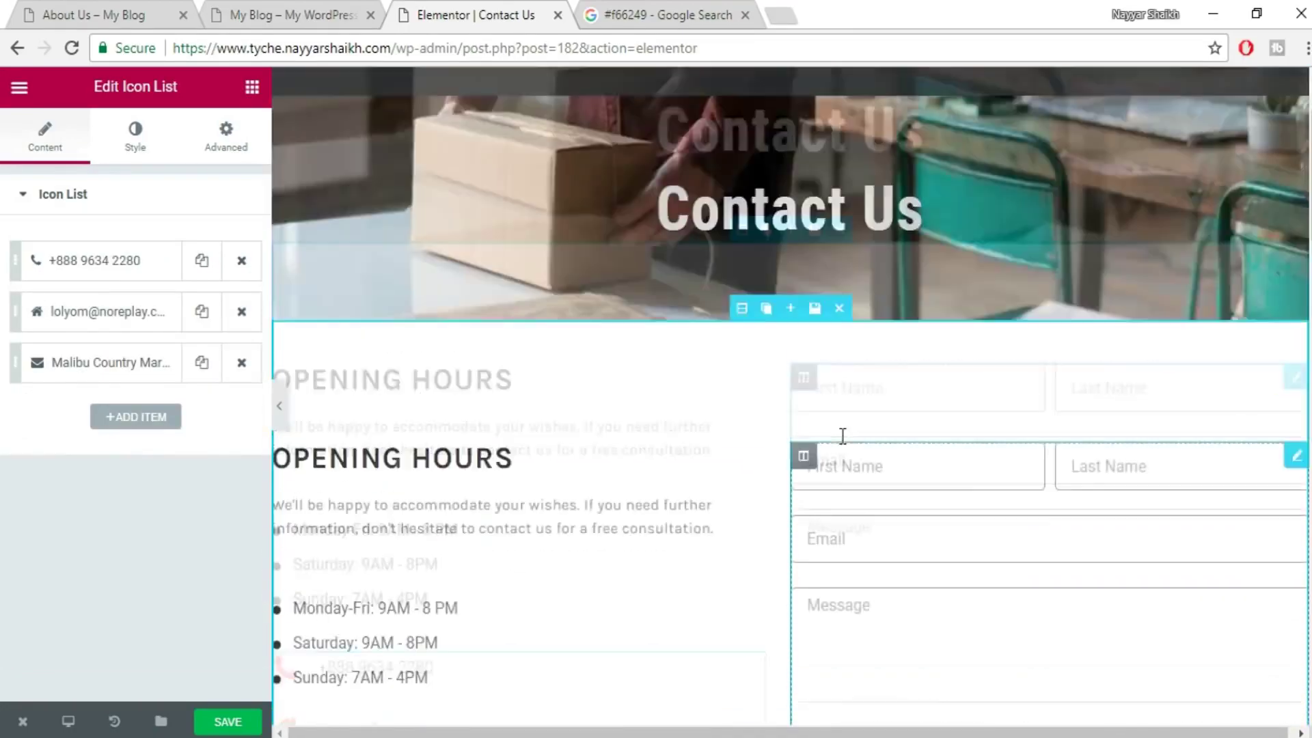
{"action": "scroll", "coordinate": [829, 454], "scroll_direction": "down", "scroll_amount": 6}
{"action": "scroll", "coordinate": [828, 448], "scroll_direction": "down", "scroll_amount": 20}
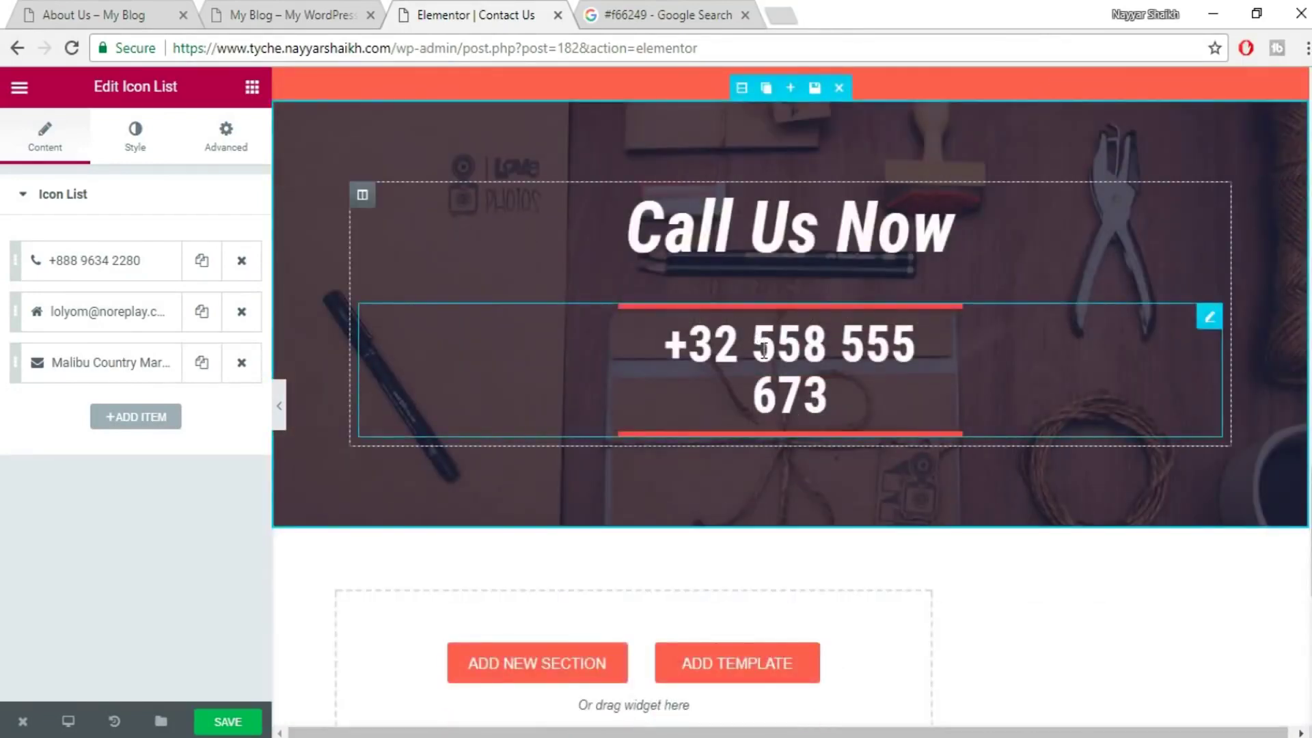
{"action": "left_click", "coordinate": [763, 349]}
{"action": "left_click_drag", "start_coordinate": [150, 272], "coordinate": [4, 284]}
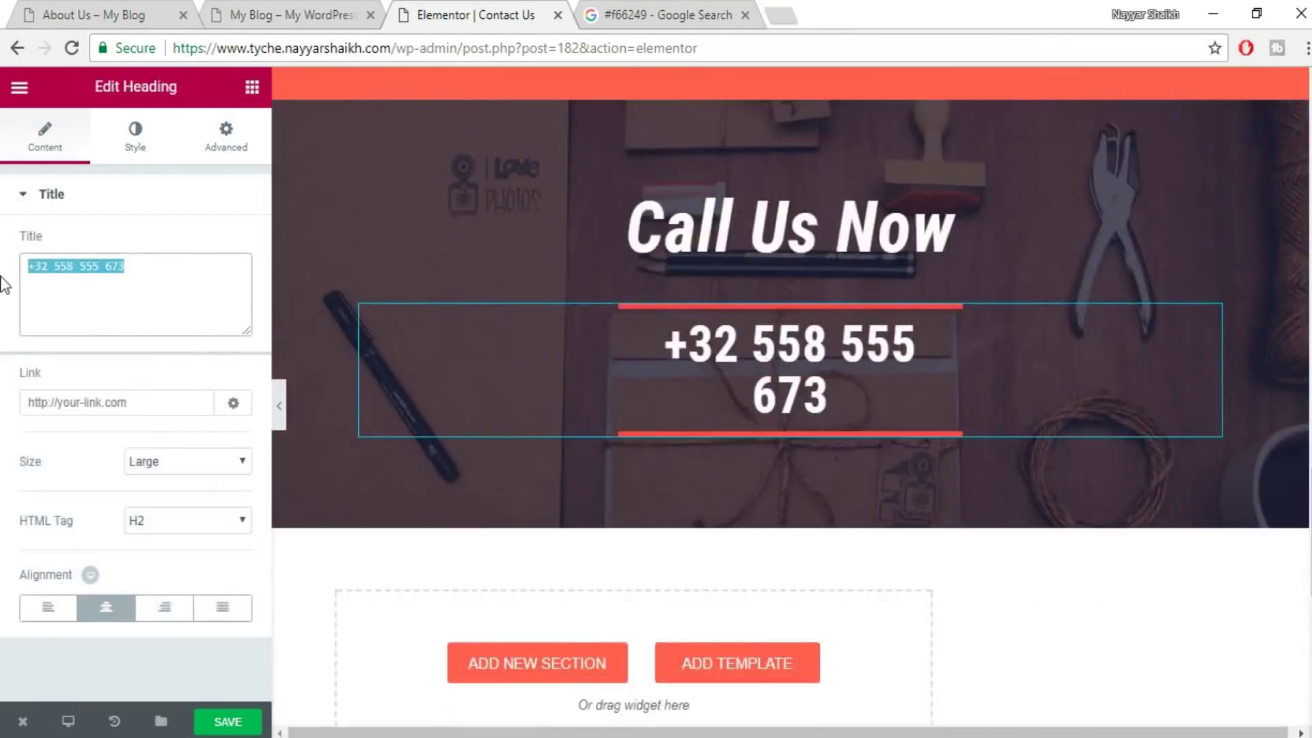
{"action": "type", "text": "12344855"}
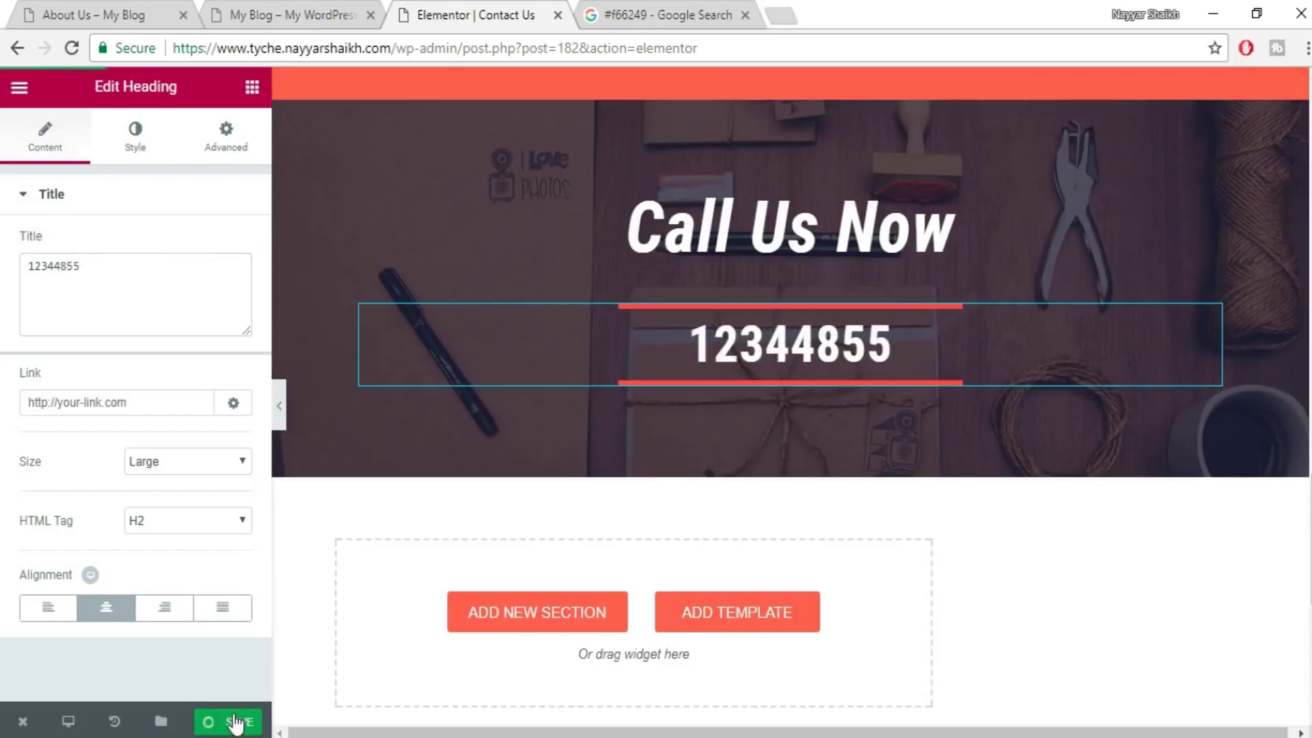
- Save the Contact Us page and close its Elementor editor
{"action": "left_click", "coordinate": [250, 719]}
{"action": "scroll", "coordinate": [990, 545], "scroll_direction": "up", "scroll_amount": 8}
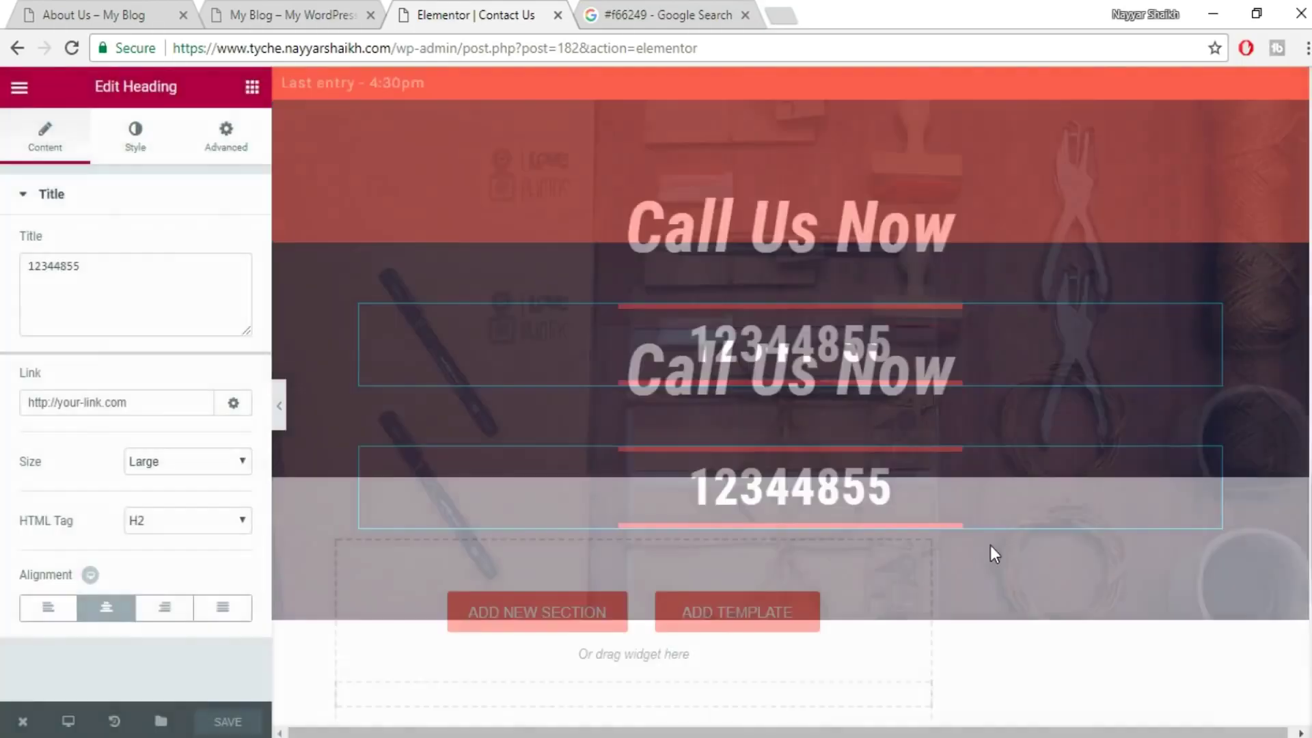
{"action": "scroll", "coordinate": [992, 554], "scroll_direction": "up", "scroll_amount": 10}
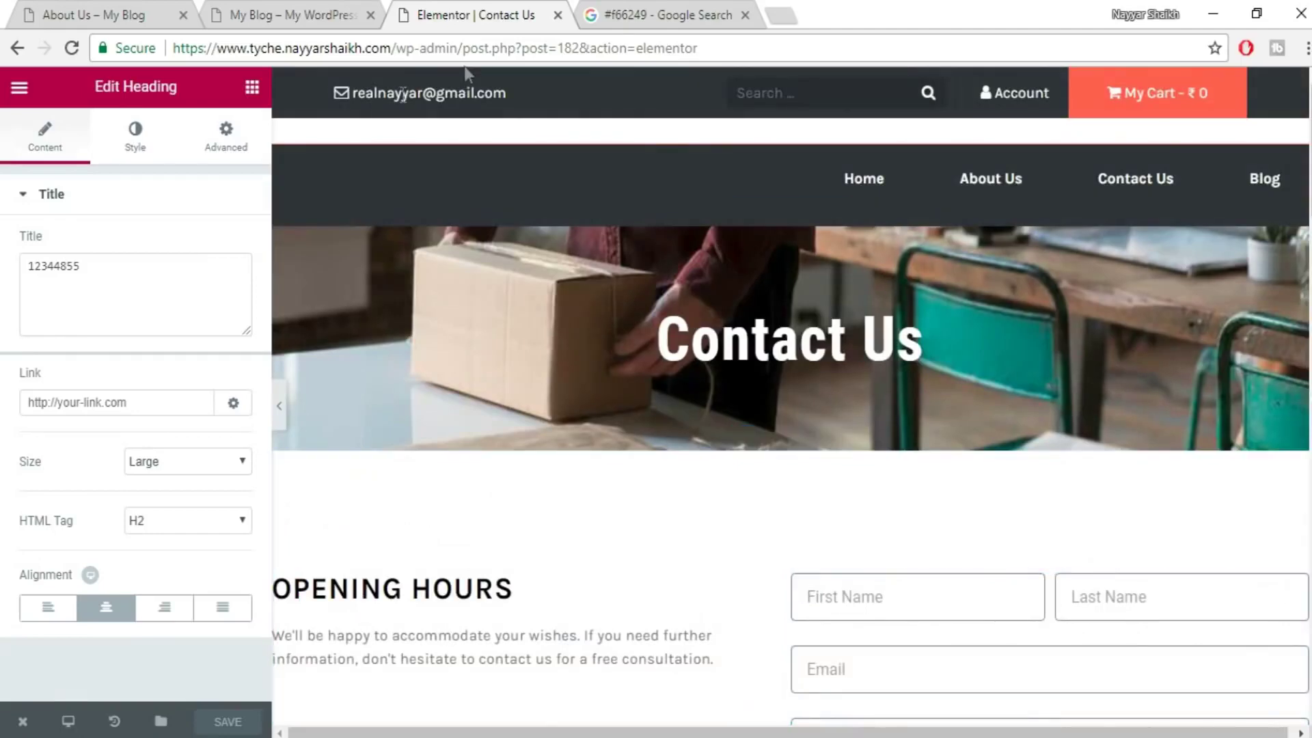
{"action": "left_click", "coordinate": [557, 15]}
- Open the WordPress admin dashboard in a new tab from the live home page
{"action": "left_click", "coordinate": [306, 13]}
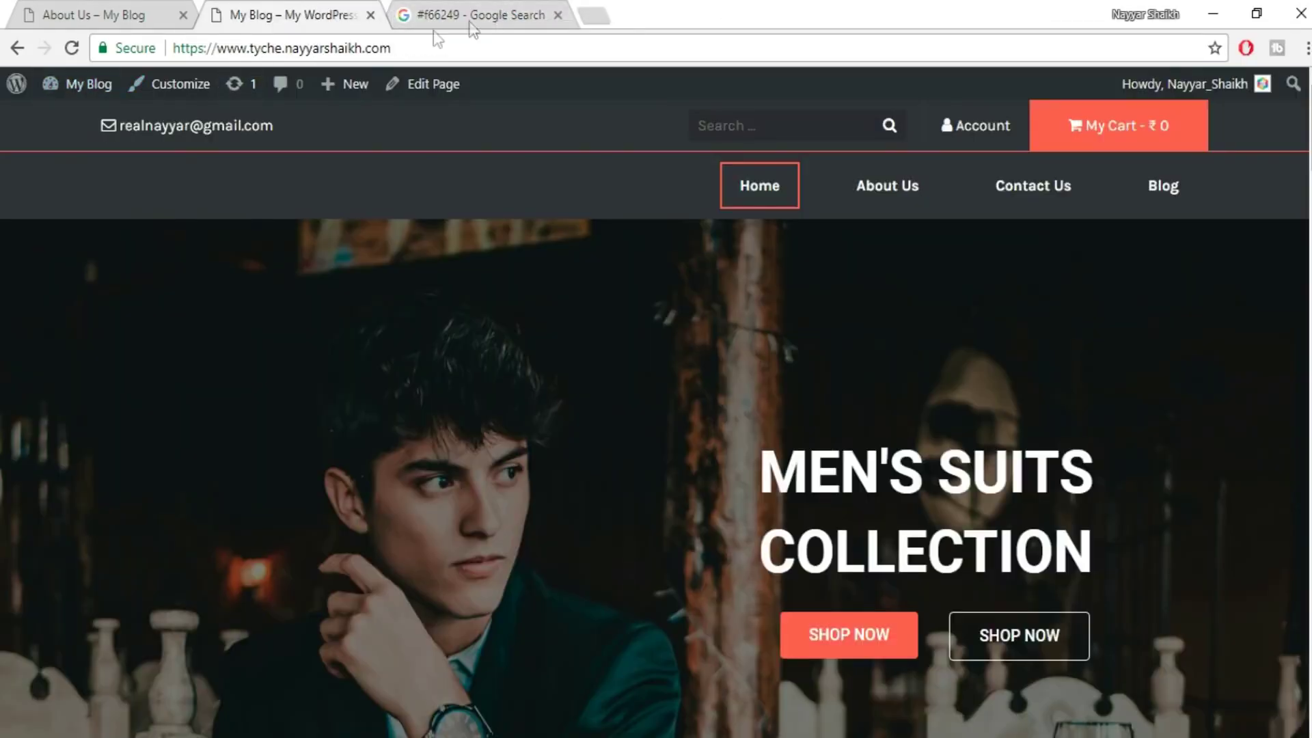
{"action": "left_click", "coordinate": [423, 45]}
{"action": "right_click", "coordinate": [83, 127]}
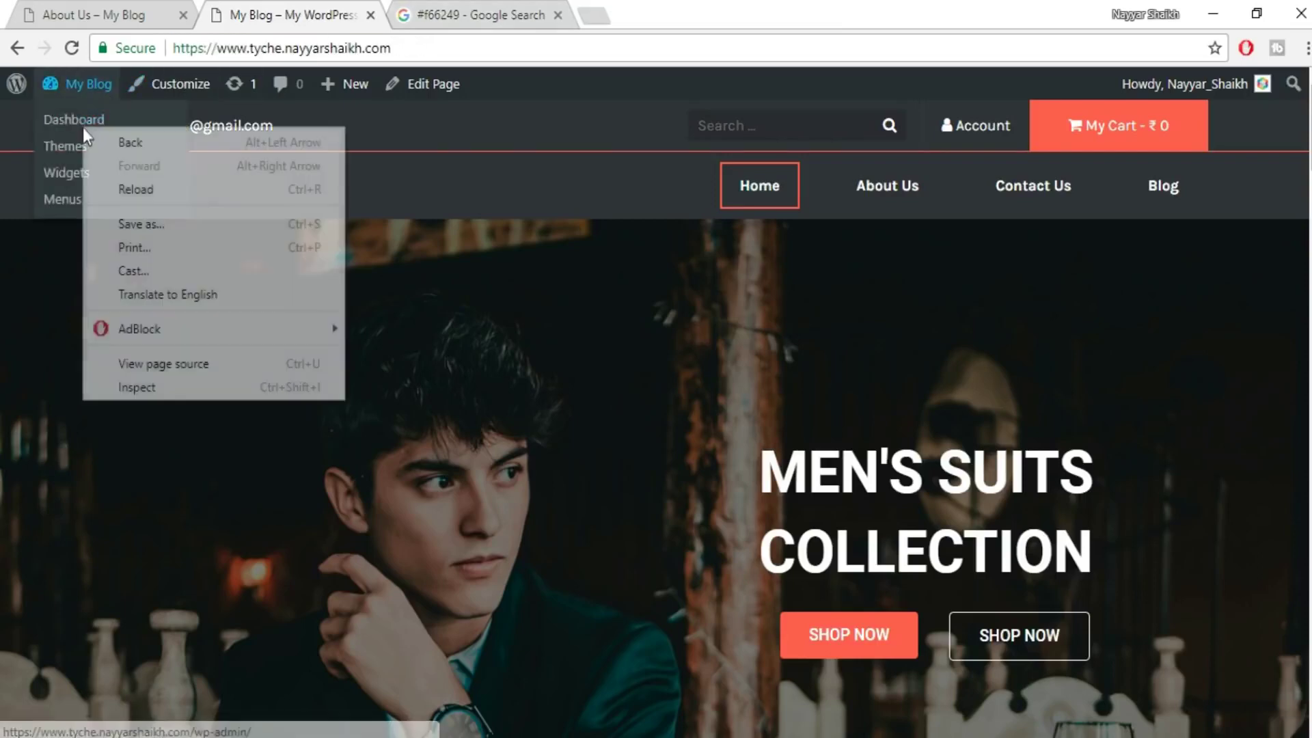
{"action": "right_click", "coordinate": [87, 112]}
{"action": "left_click", "coordinate": [117, 135]}
{"action": "left_click", "coordinate": [533, 14]}
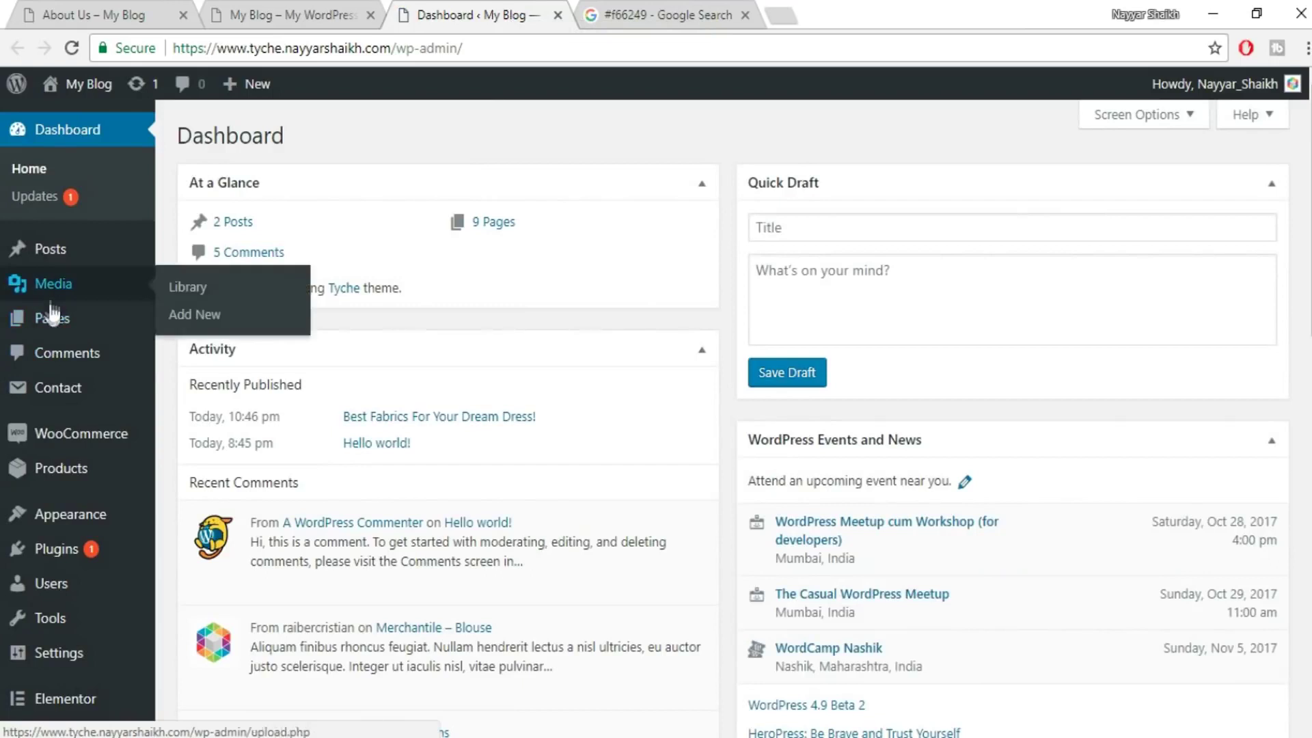
- Open the Blog page from the Pages list in Elementor
{"action": "left_click", "coordinate": [48, 310]}
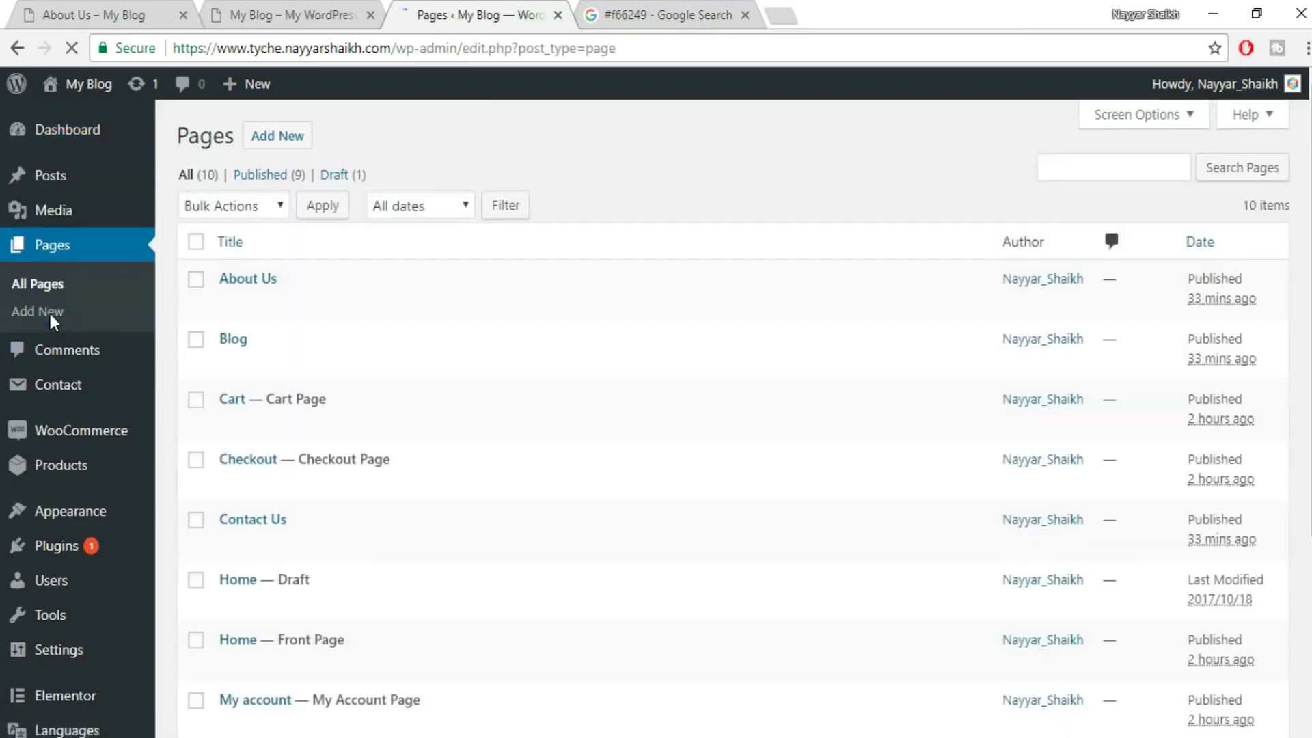
{"action": "mouse_move", "coordinate": [327, 288]}
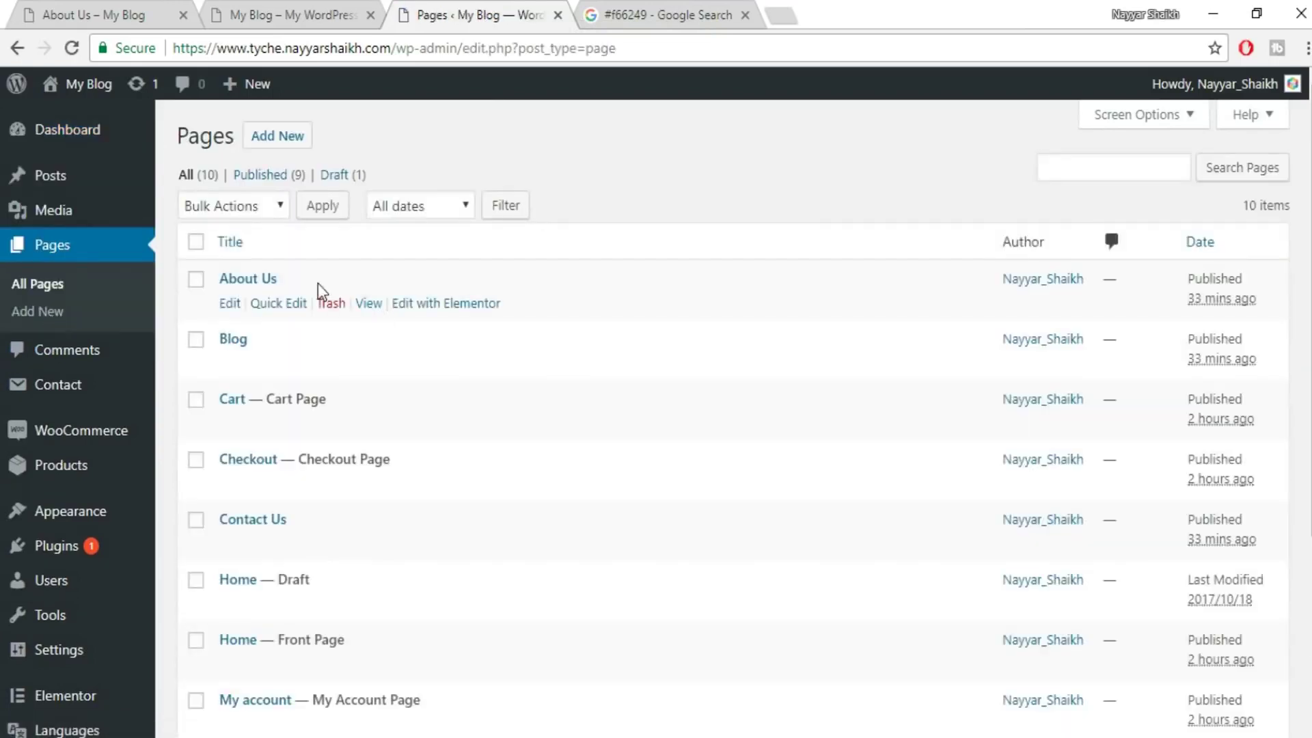
{"action": "mouse_move", "coordinate": [234, 361]}
{"action": "left_click", "coordinate": [233, 366]}
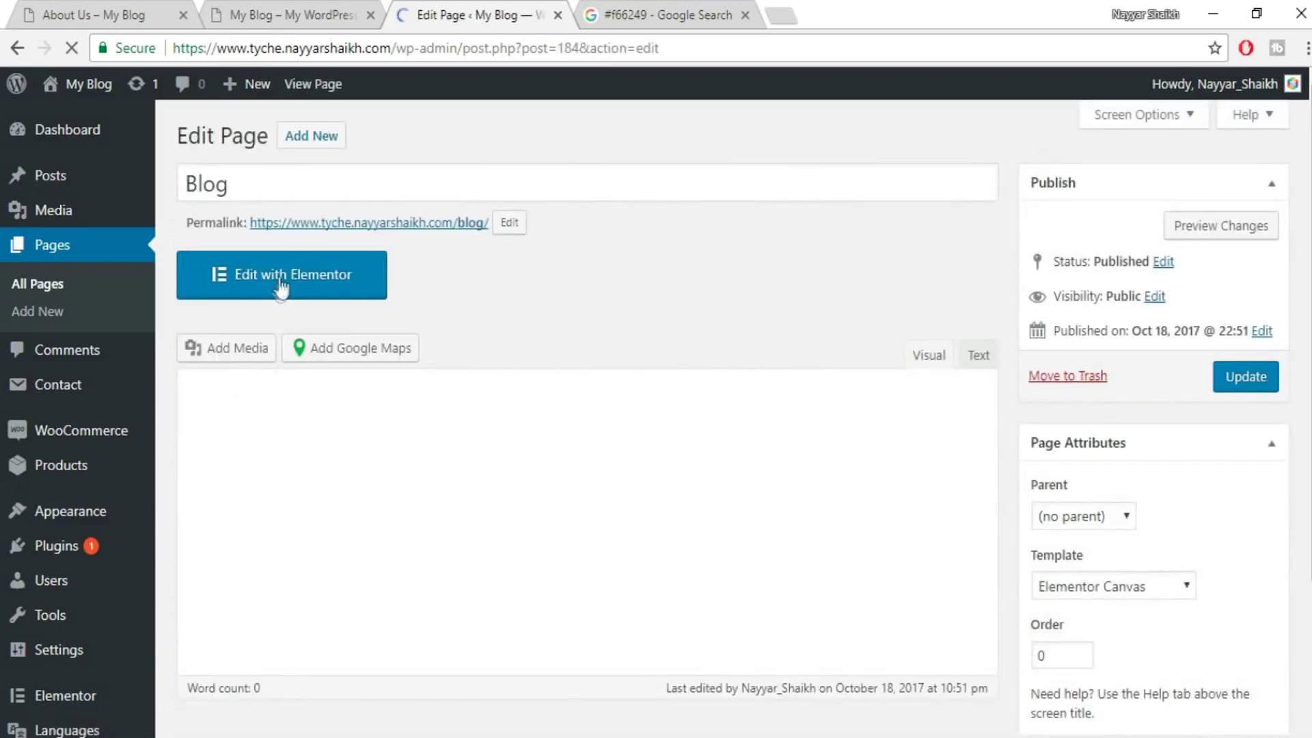
{"action": "left_click", "coordinate": [281, 283]}
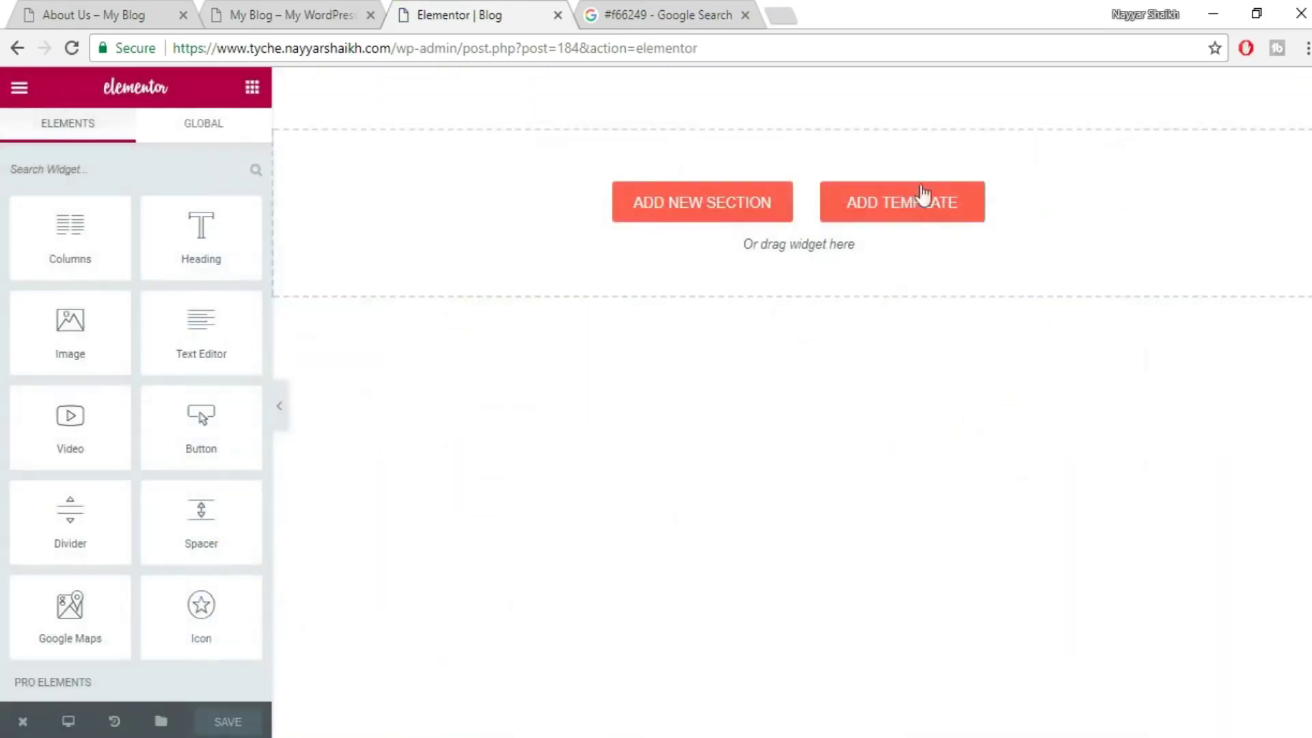
- Insert the saved Blog template from the library, save the page, and close the editor
{"action": "left_click", "coordinate": [914, 214]}
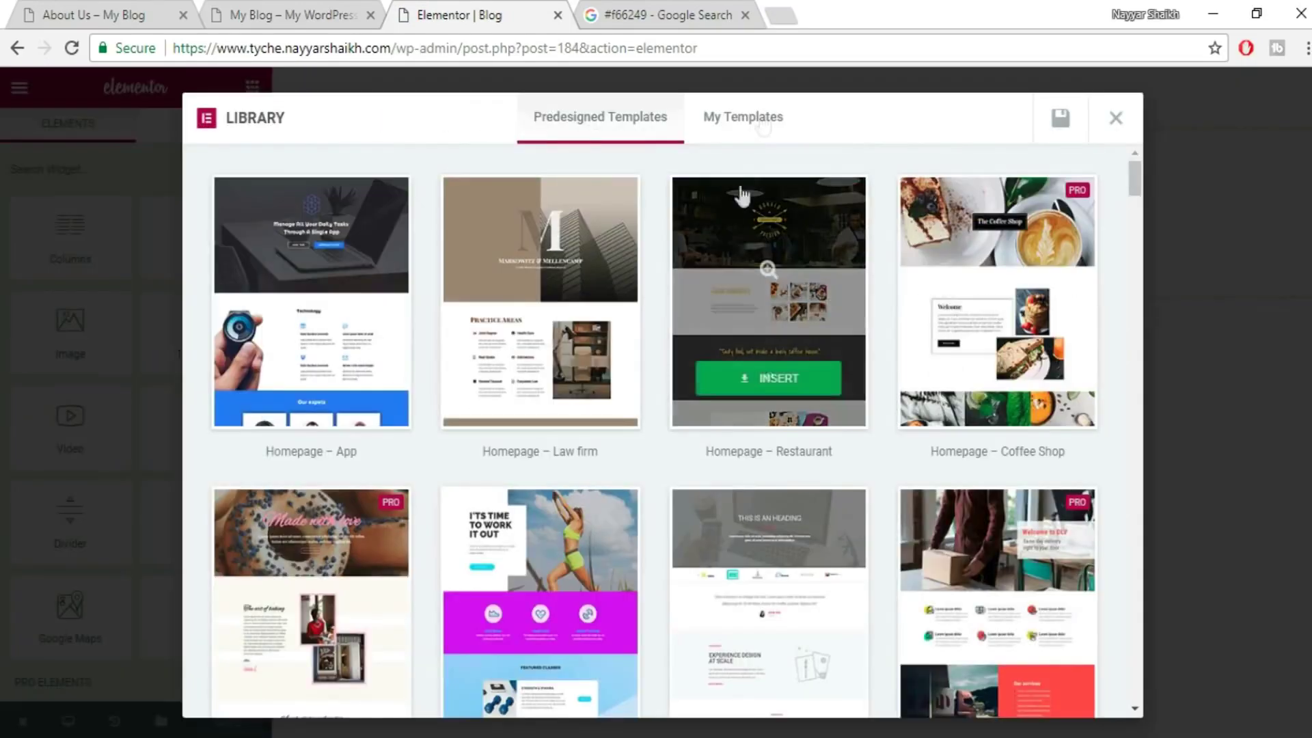
{"action": "left_click", "coordinate": [759, 121]}
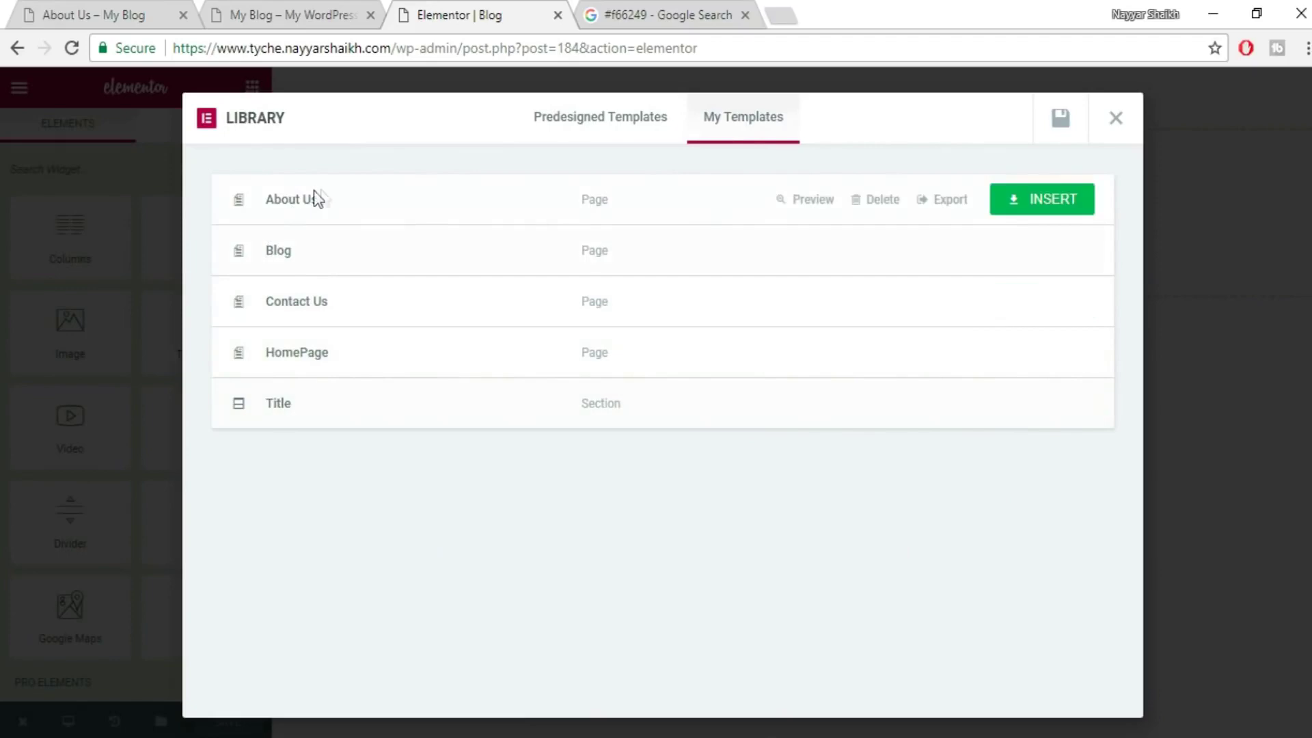
{"action": "left_click", "coordinate": [1038, 236]}
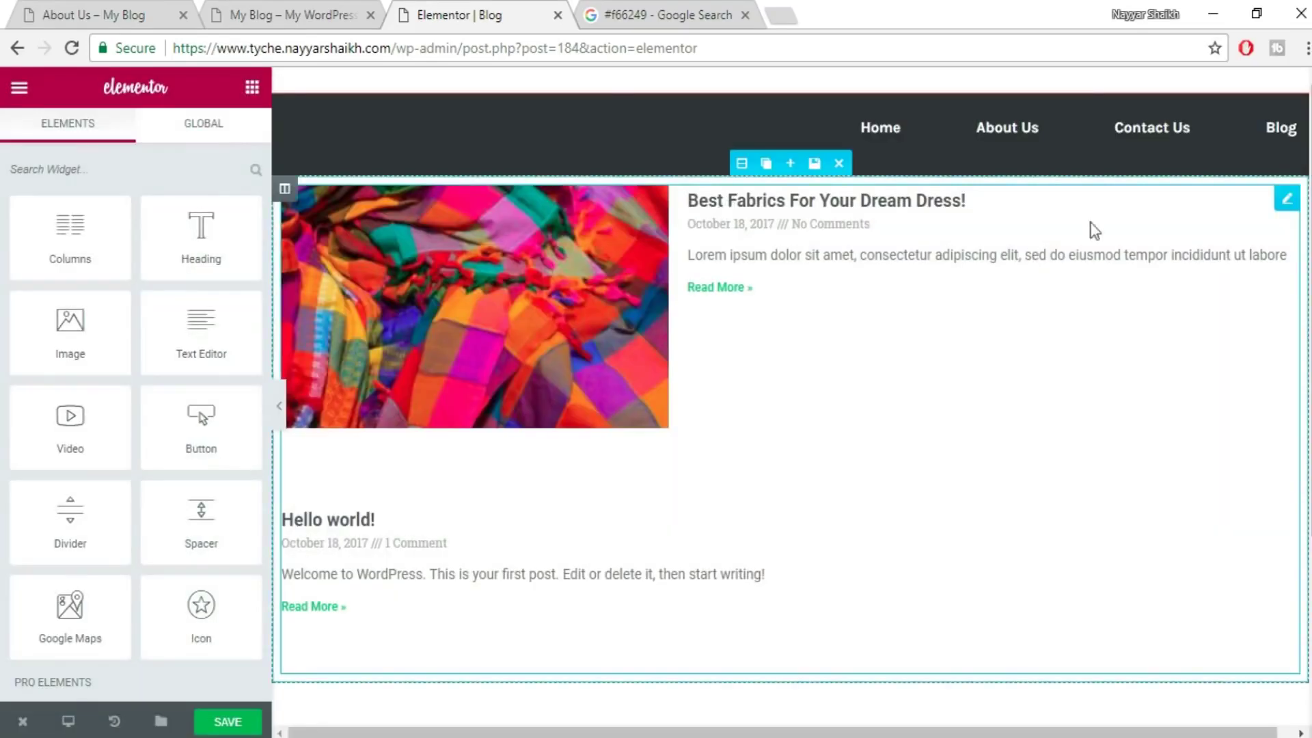
{"action": "left_click", "coordinate": [238, 723]}
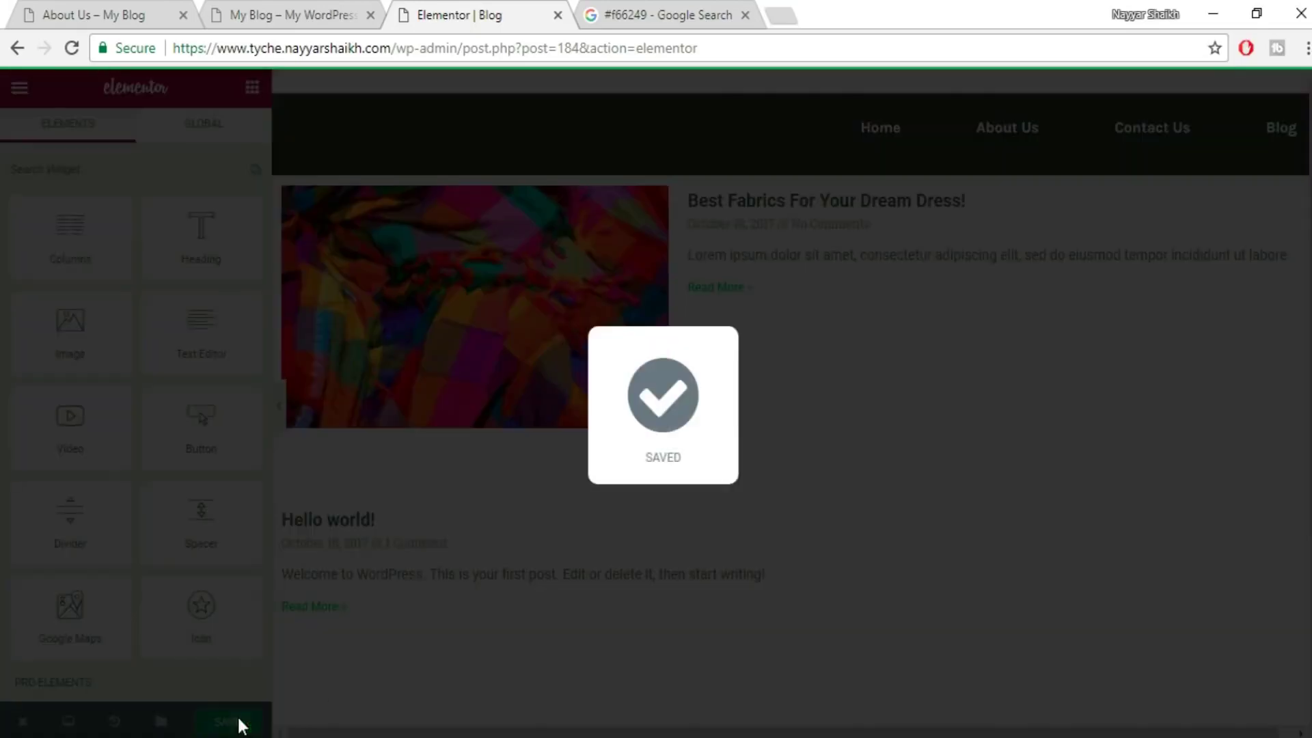
{"action": "left_click", "coordinate": [557, 14]}
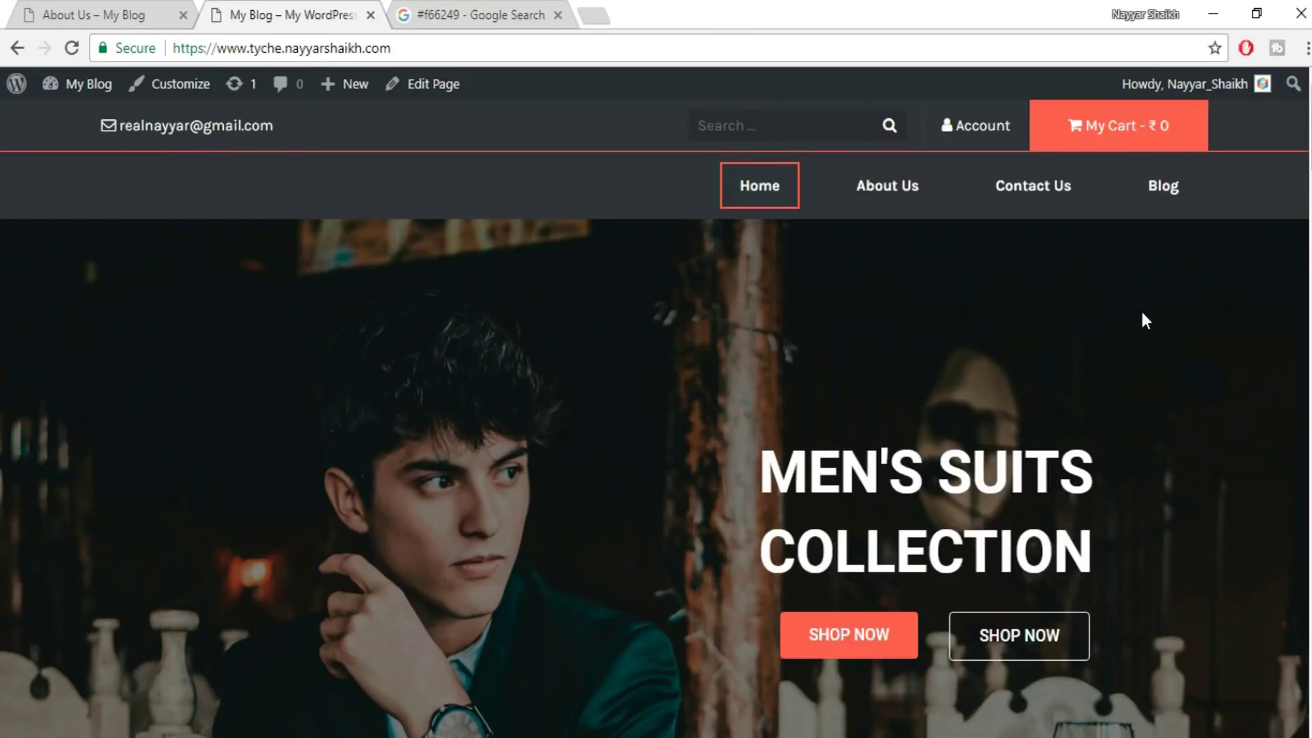
{"action": "key", "text": "ctrl+shift+i"}
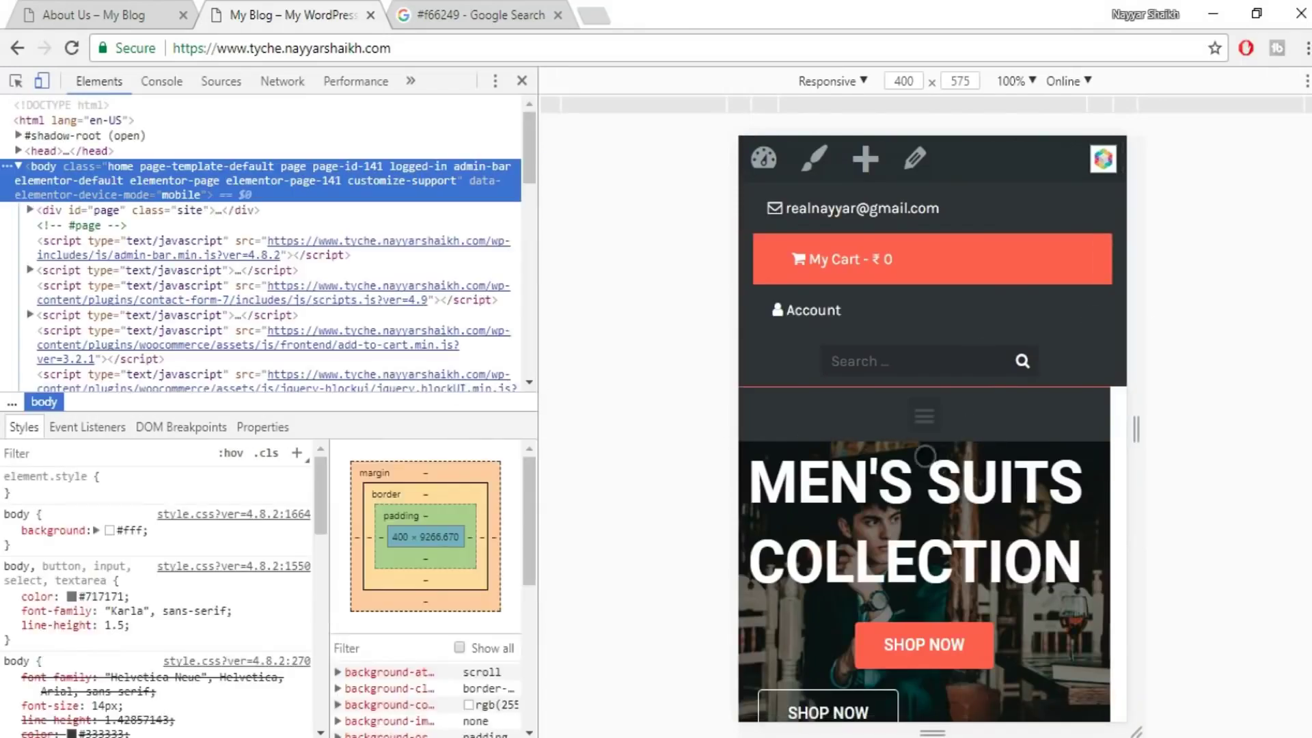
{"action": "scroll", "coordinate": [942, 456], "scroll_direction": "down", "scroll_amount": 6}
{"action": "scroll", "coordinate": [943, 456], "scroll_direction": "down", "scroll_amount": 12}
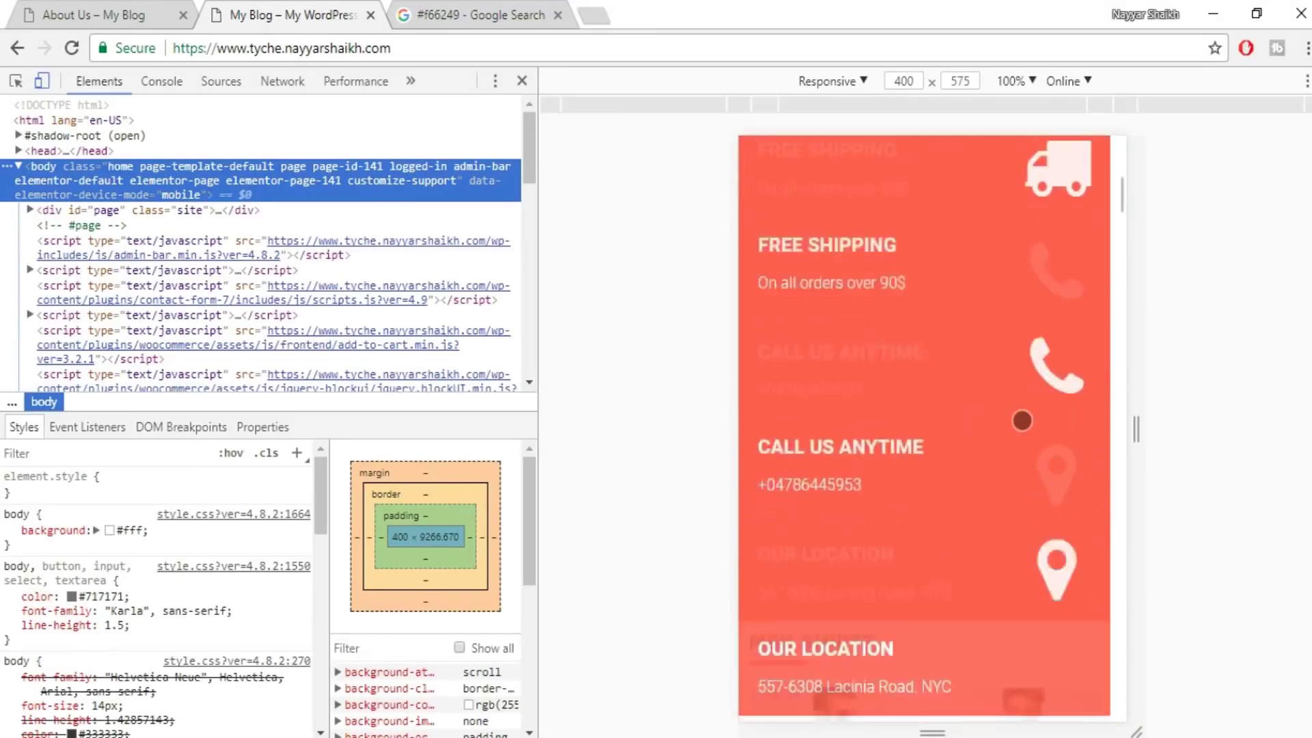
{"action": "scroll", "coordinate": [1023, 444], "scroll_direction": "down", "scroll_amount": 12}
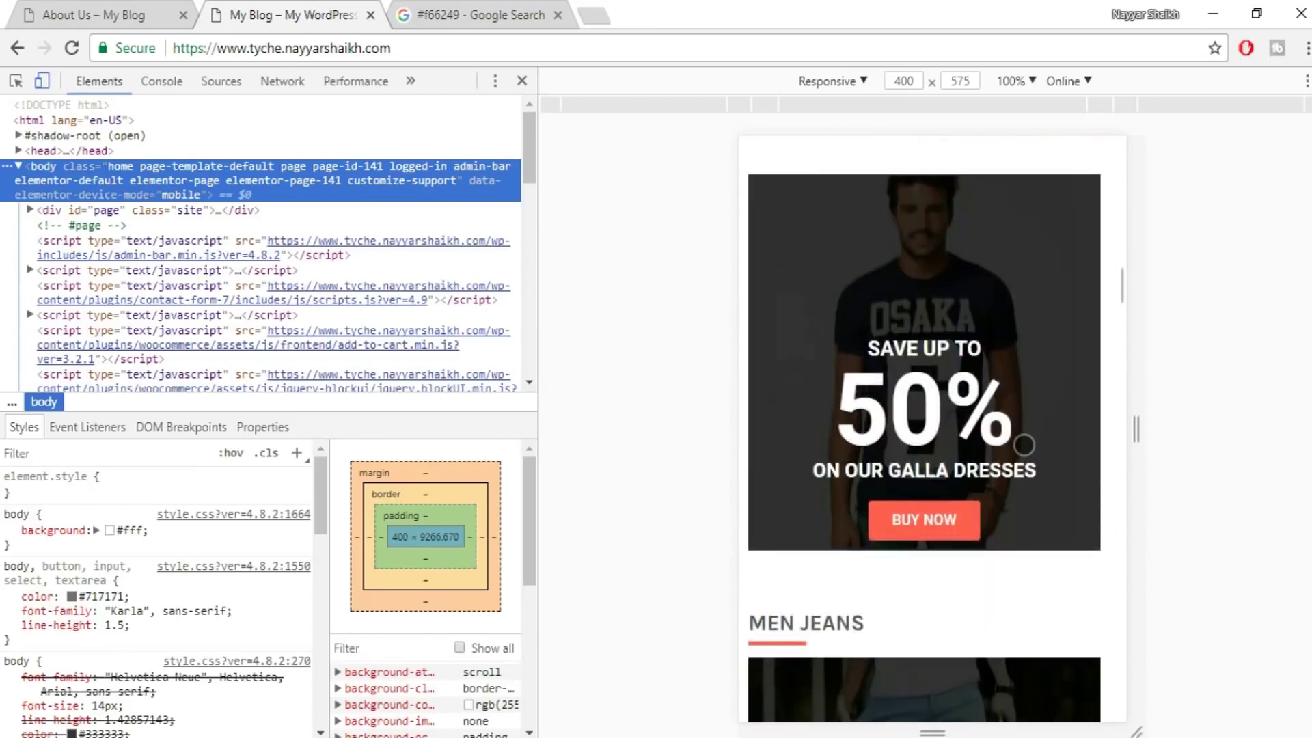
{"action": "scroll", "coordinate": [1014, 504], "scroll_direction": "up", "scroll_amount": 20}
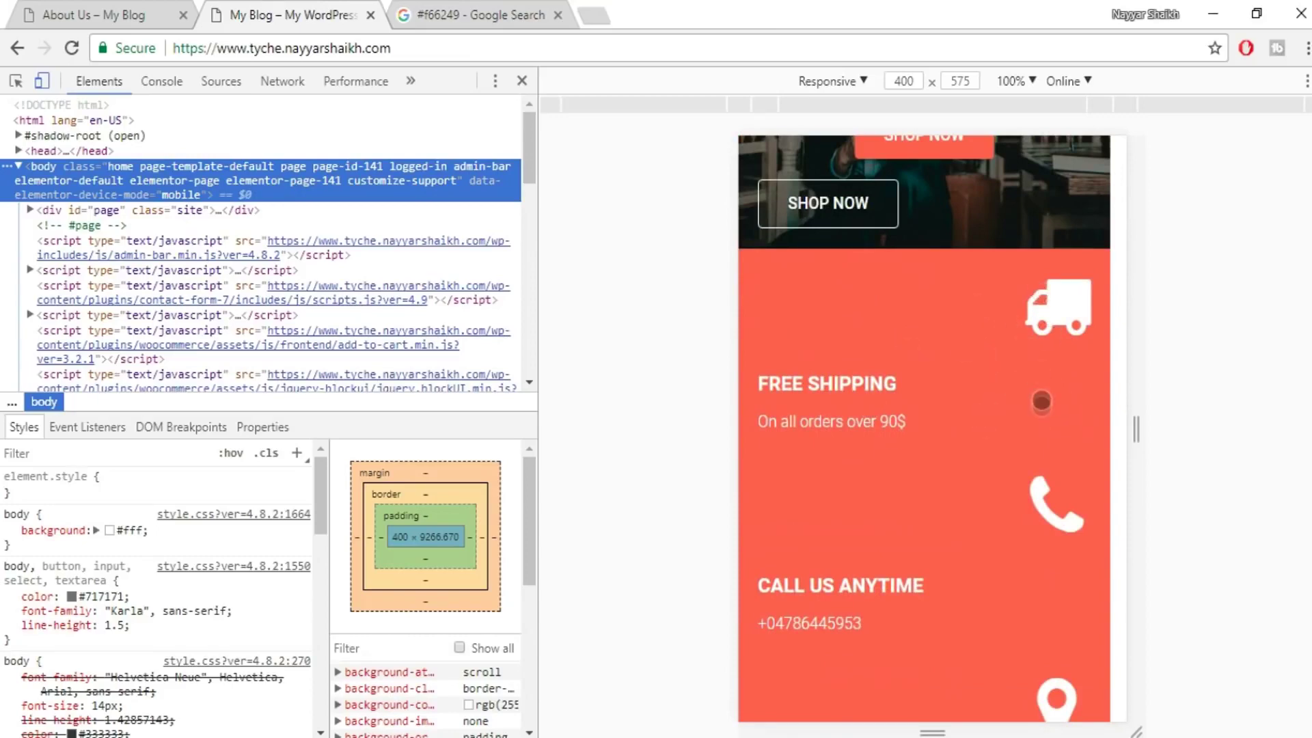
{"action": "scroll", "coordinate": [1041, 410], "scroll_direction": "down", "scroll_amount": 15}
{"action": "scroll", "coordinate": [1041, 453], "scroll_direction": "down", "scroll_amount": 10}
{"action": "scroll", "coordinate": [1041, 453], "scroll_direction": "down", "scroll_amount": 12}
{"action": "scroll", "coordinate": [1041, 452], "scroll_direction": "down", "scroll_amount": 15}
{"action": "scroll", "coordinate": [1041, 452], "scroll_direction": "up", "scroll_amount": 15}
{"action": "left_click", "coordinate": [1104, 405]}
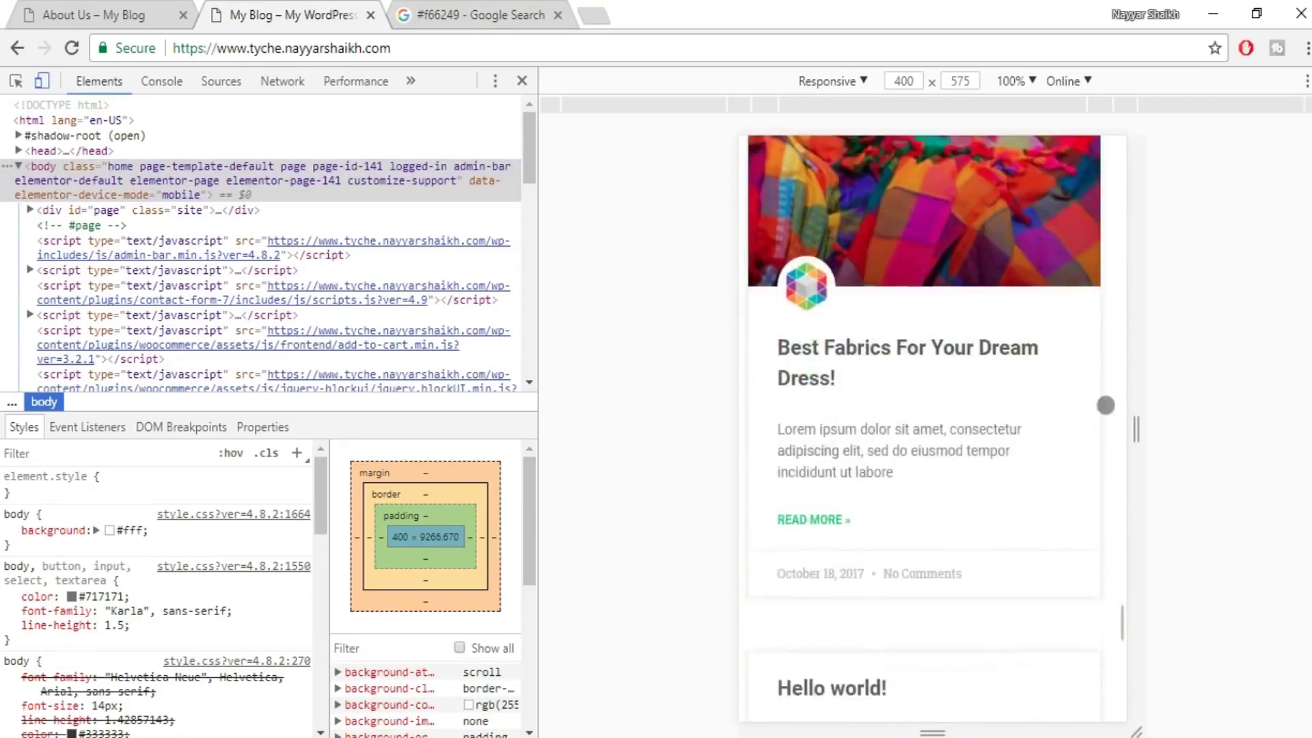
{"action": "scroll", "coordinate": [1100, 401], "scroll_direction": "up", "scroll_amount": 5}
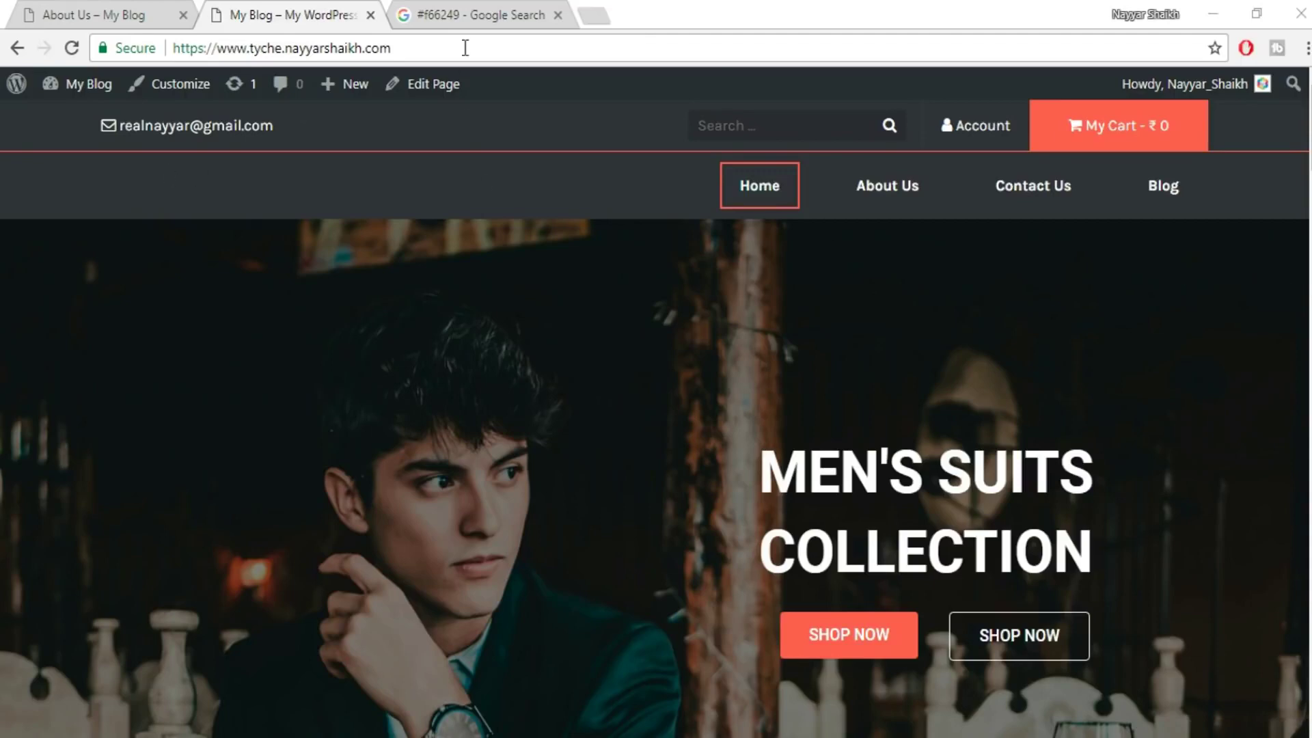
- Open the Home page in Elementor and switch to the Mobile responsive preview
{"action": "left_click", "coordinate": [423, 90]}
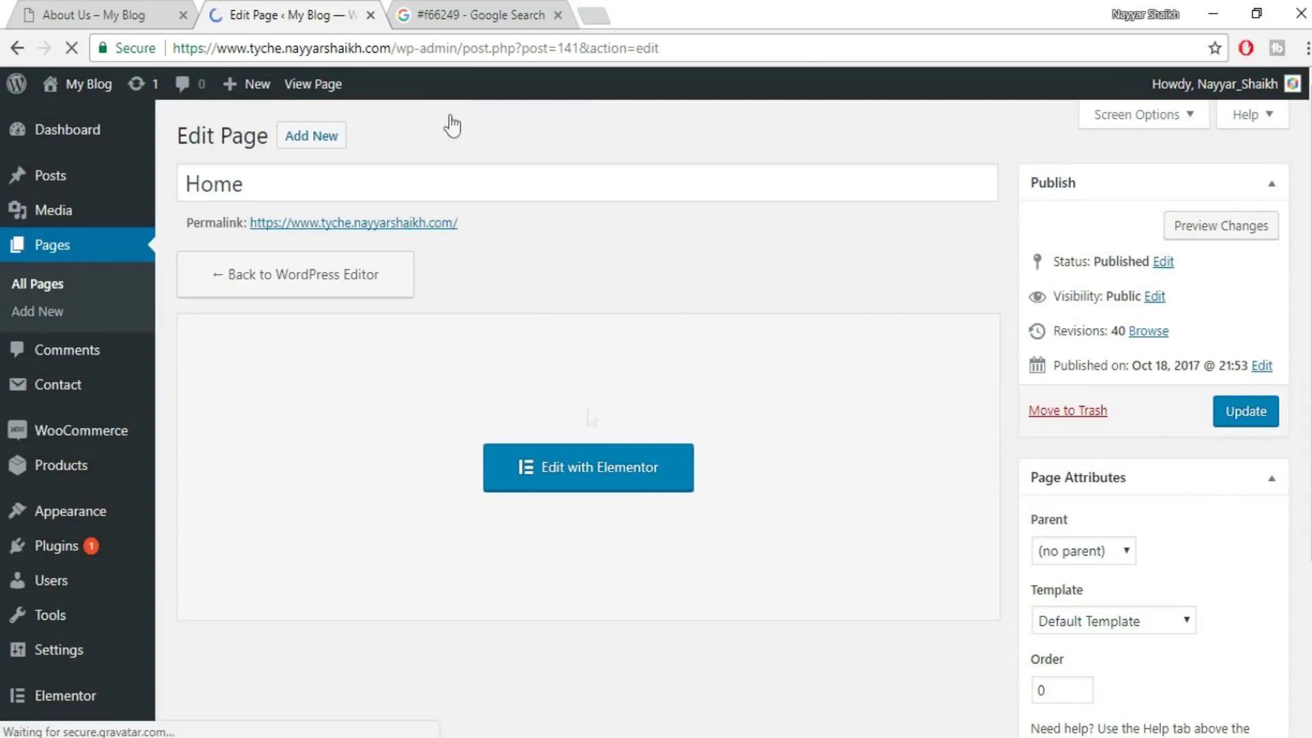
{"action": "left_click", "coordinate": [615, 486]}
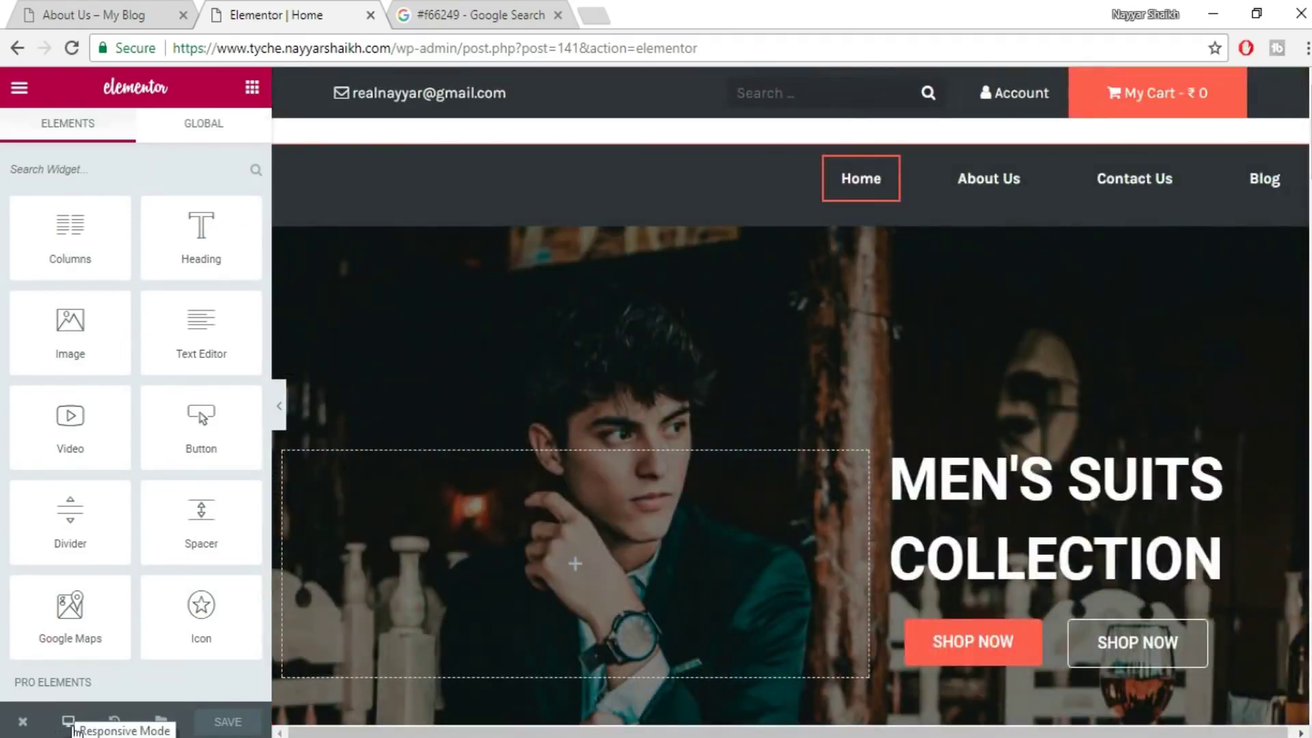
{"action": "left_click", "coordinate": [68, 722]}
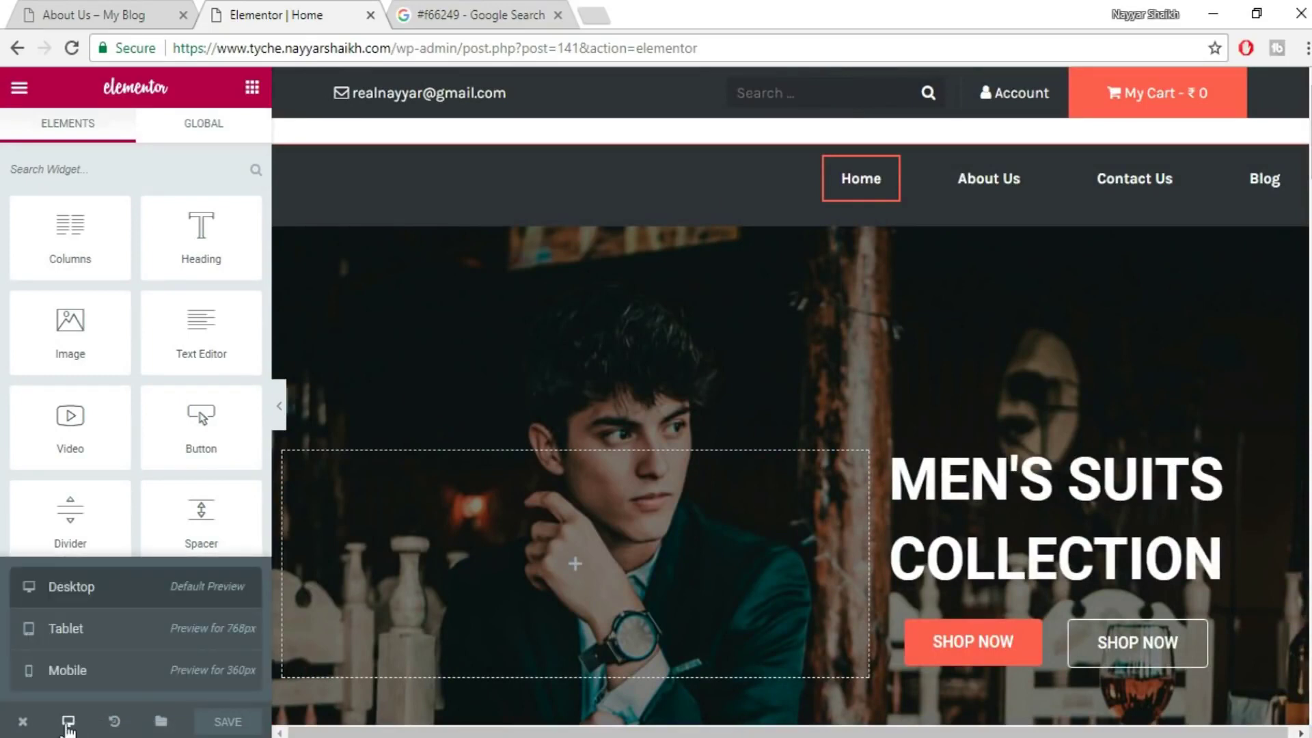
{"action": "left_click", "coordinate": [82, 677]}
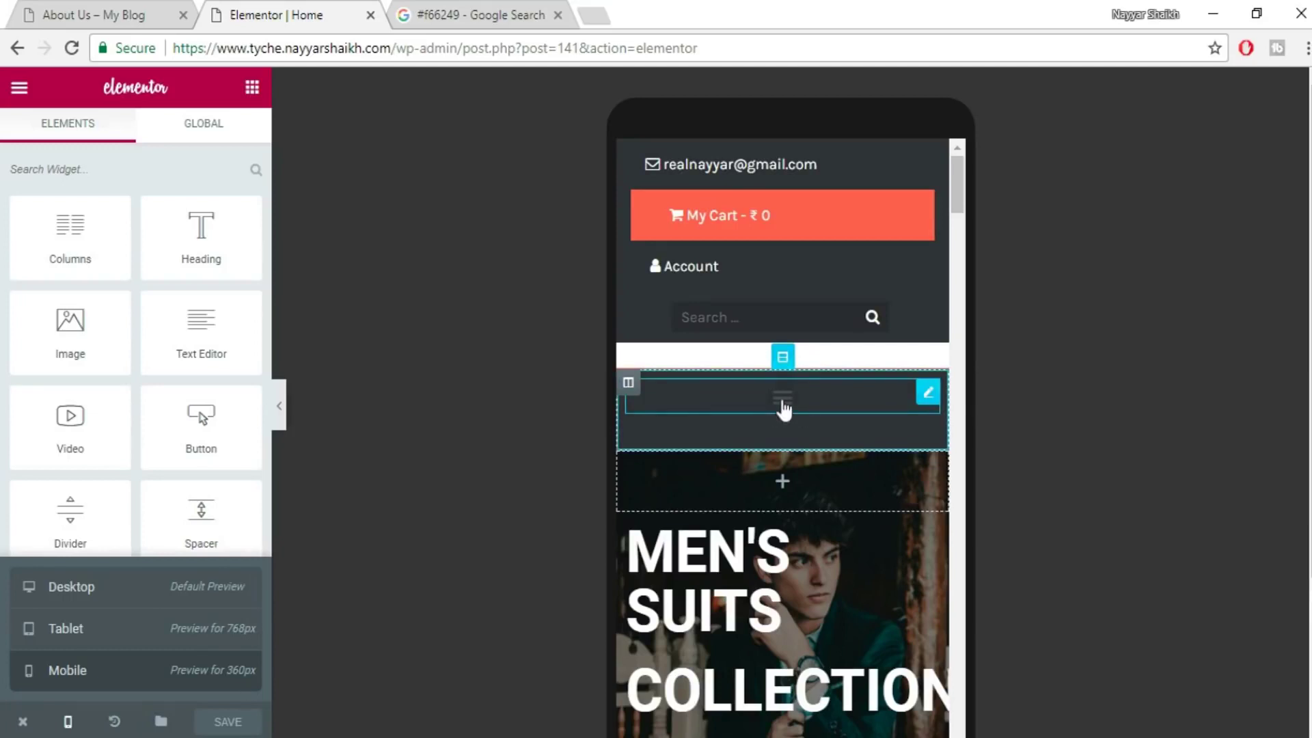
- Select the navigation menu widget and review its Layout settings
{"action": "left_click", "coordinate": [783, 408]}
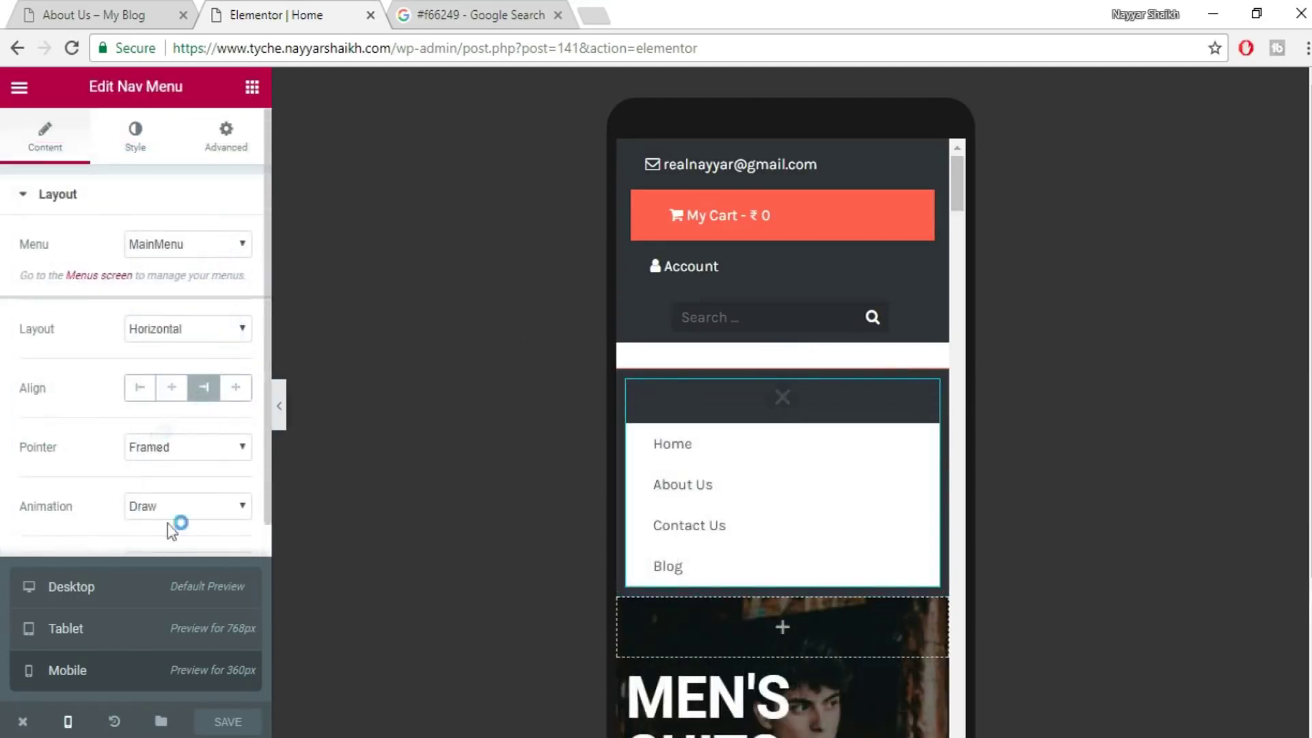
{"action": "scroll", "coordinate": [166, 437], "scroll_direction": "down", "scroll_amount": 4}
{"action": "scroll", "coordinate": [164, 454], "scroll_direction": "up", "scroll_amount": 4}
{"action": "left_click", "coordinate": [61, 197]}
{"action": "left_click", "coordinate": [63, 196]}
{"action": "scroll", "coordinate": [158, 444], "scroll_direction": "down", "scroll_amount": 3}
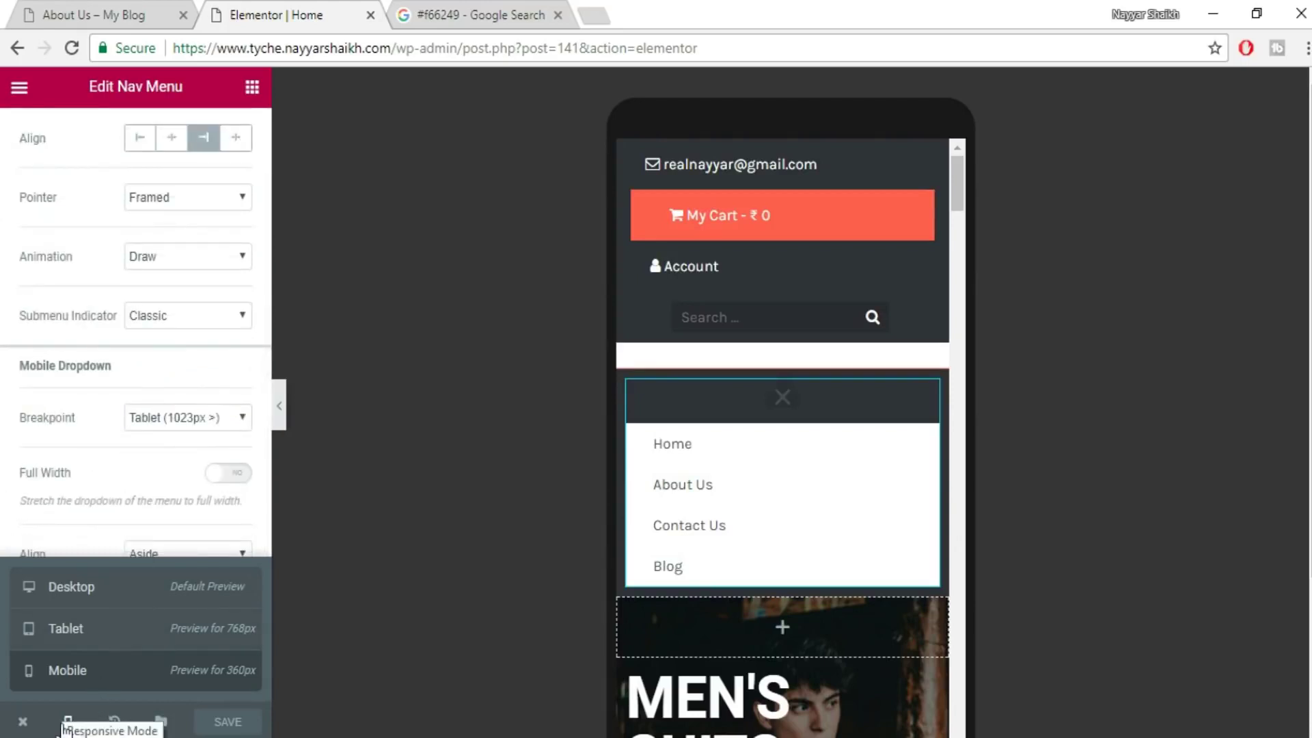
{"action": "left_click", "coordinate": [68, 721]}
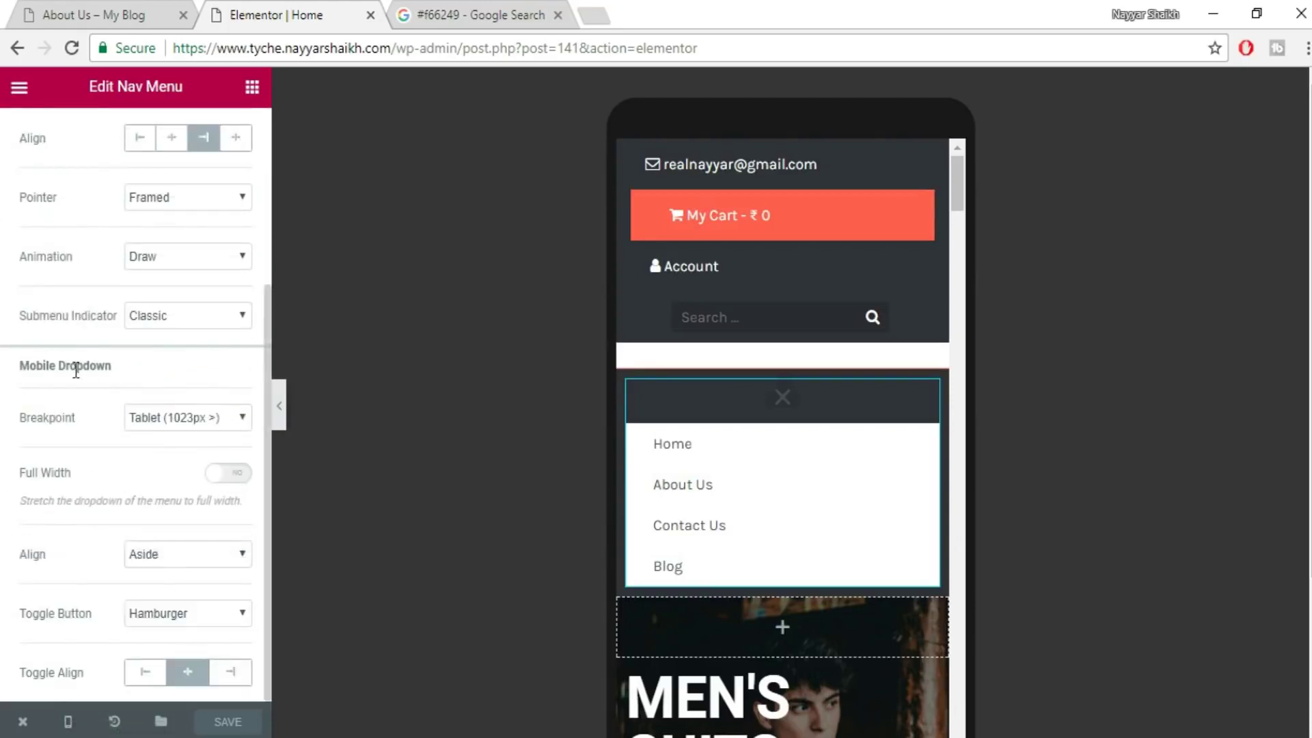
- Keep the Mobile Dropdown toggle as hamburger and show the Nav Menu's Style settings
{"action": "left_click_drag", "start_coordinate": [107, 367], "coordinate": [4, 369]}
{"action": "left_click_drag", "start_coordinate": [150, 377], "coordinate": [4, 376]}
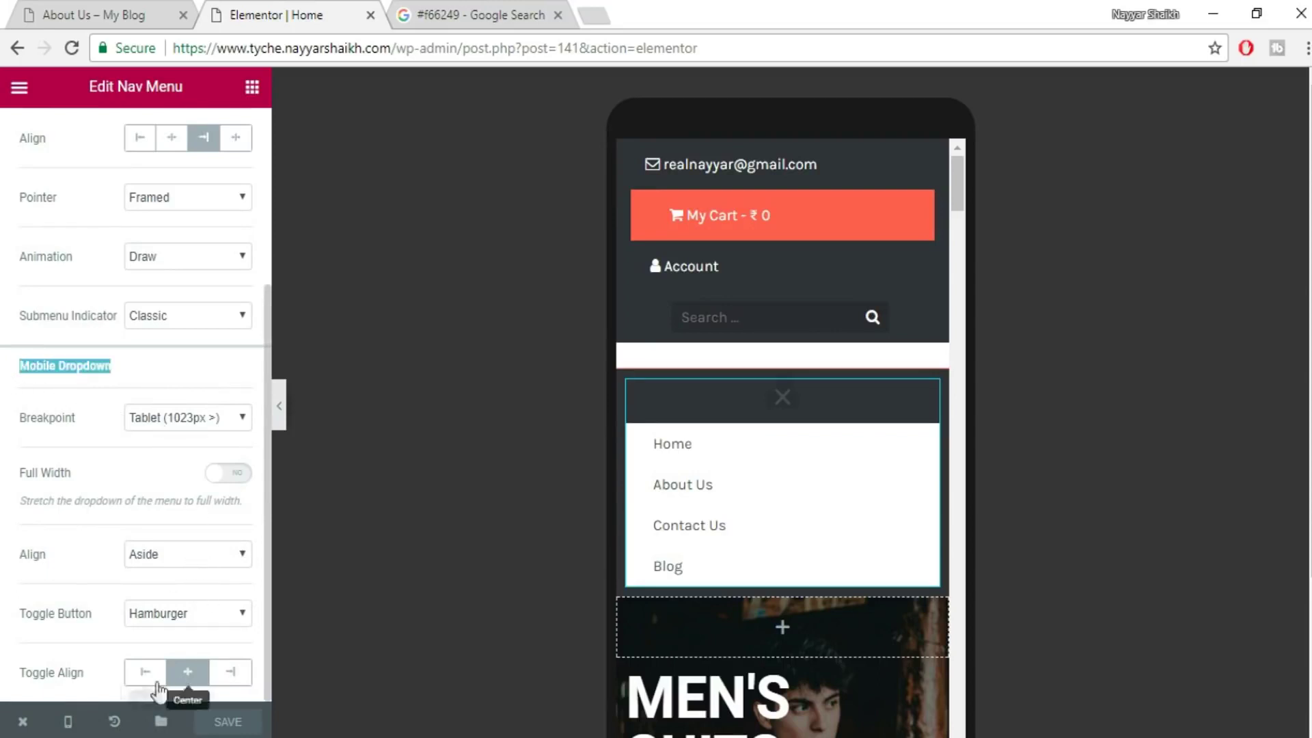
{"action": "left_click", "coordinate": [196, 615]}
{"action": "left_click", "coordinate": [205, 623]}
{"action": "scroll", "coordinate": [205, 625], "scroll_direction": "up", "scroll_amount": 4}
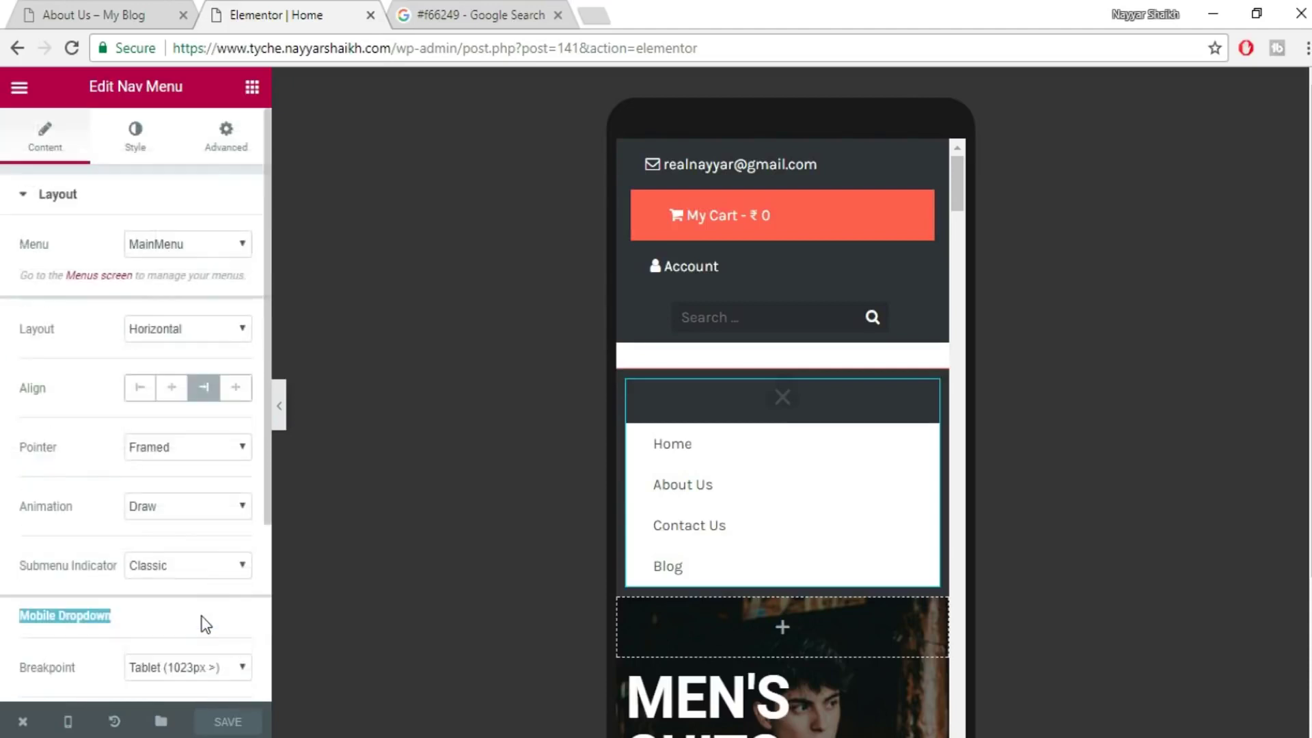
{"action": "left_click", "coordinate": [783, 399]}
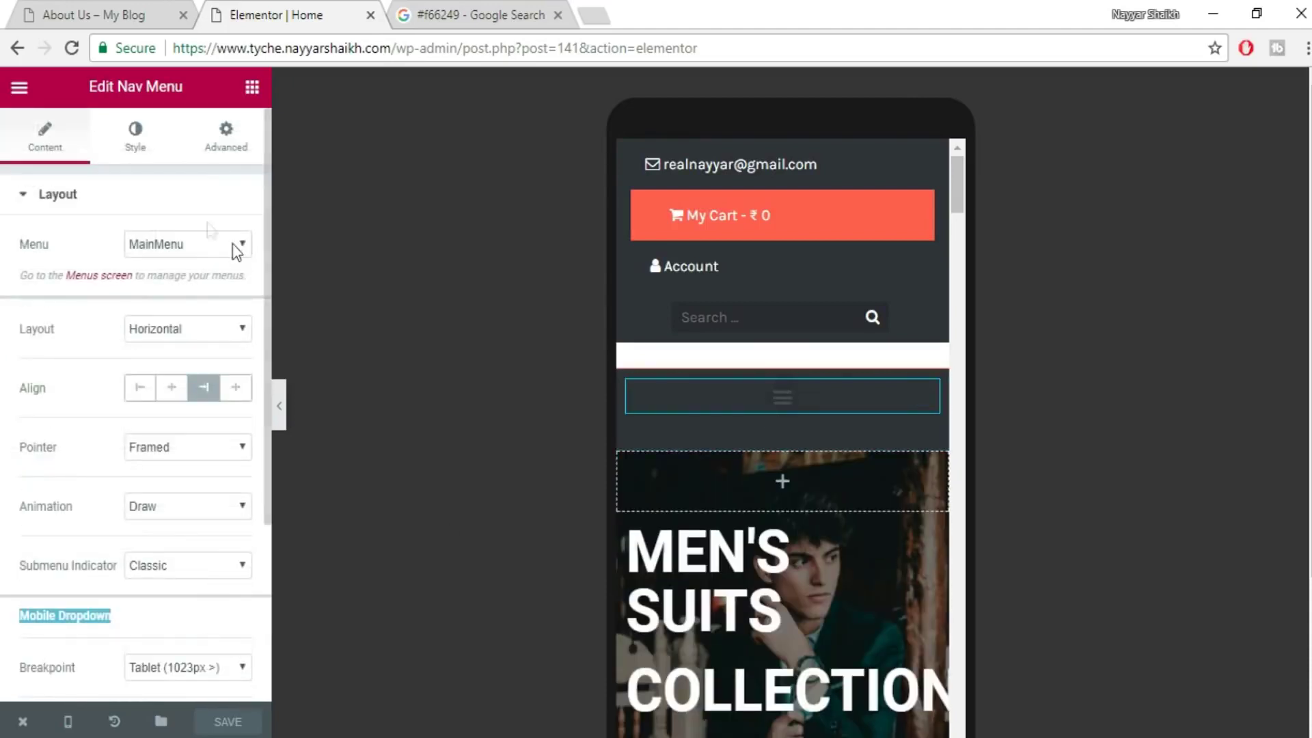
{"action": "left_click", "coordinate": [164, 133]}
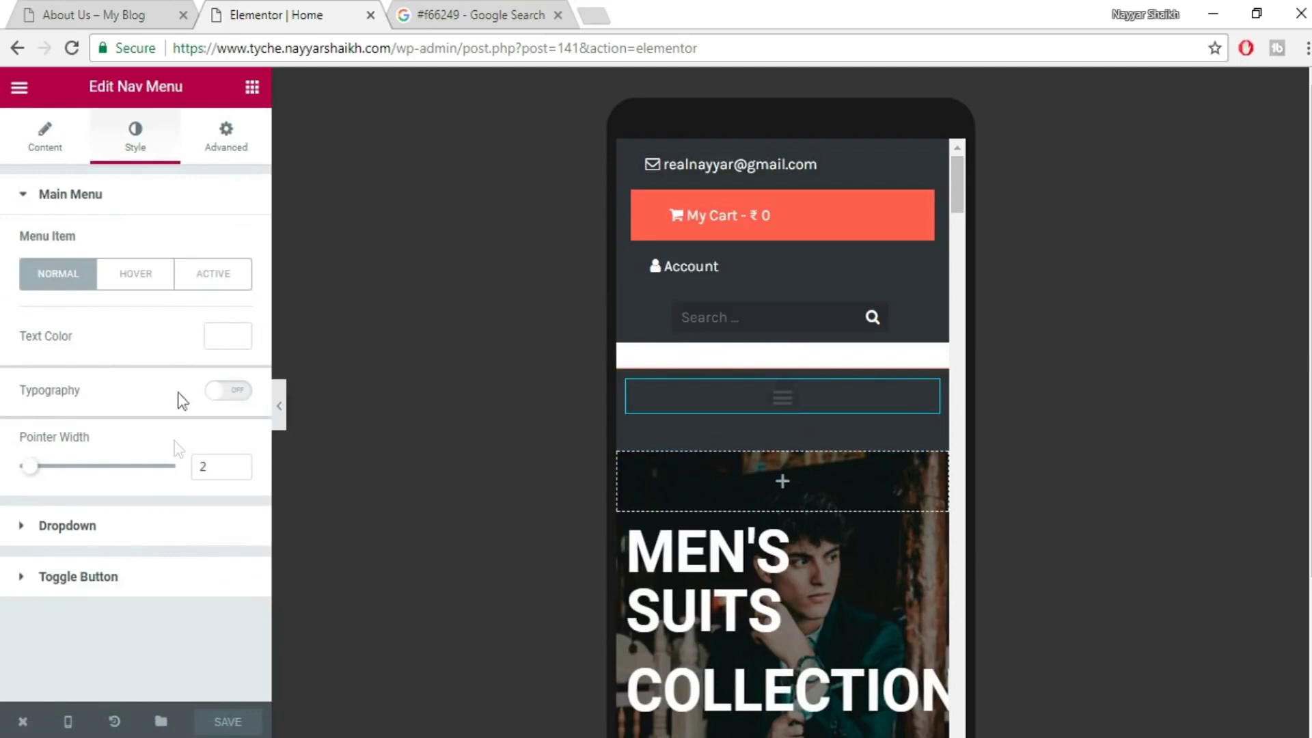
- Set the mobile toggle button's icon colour to #f66249
{"action": "left_click", "coordinate": [82, 577]}
{"action": "scroll", "coordinate": [168, 540], "scroll_direction": "down", "scroll_amount": 1}
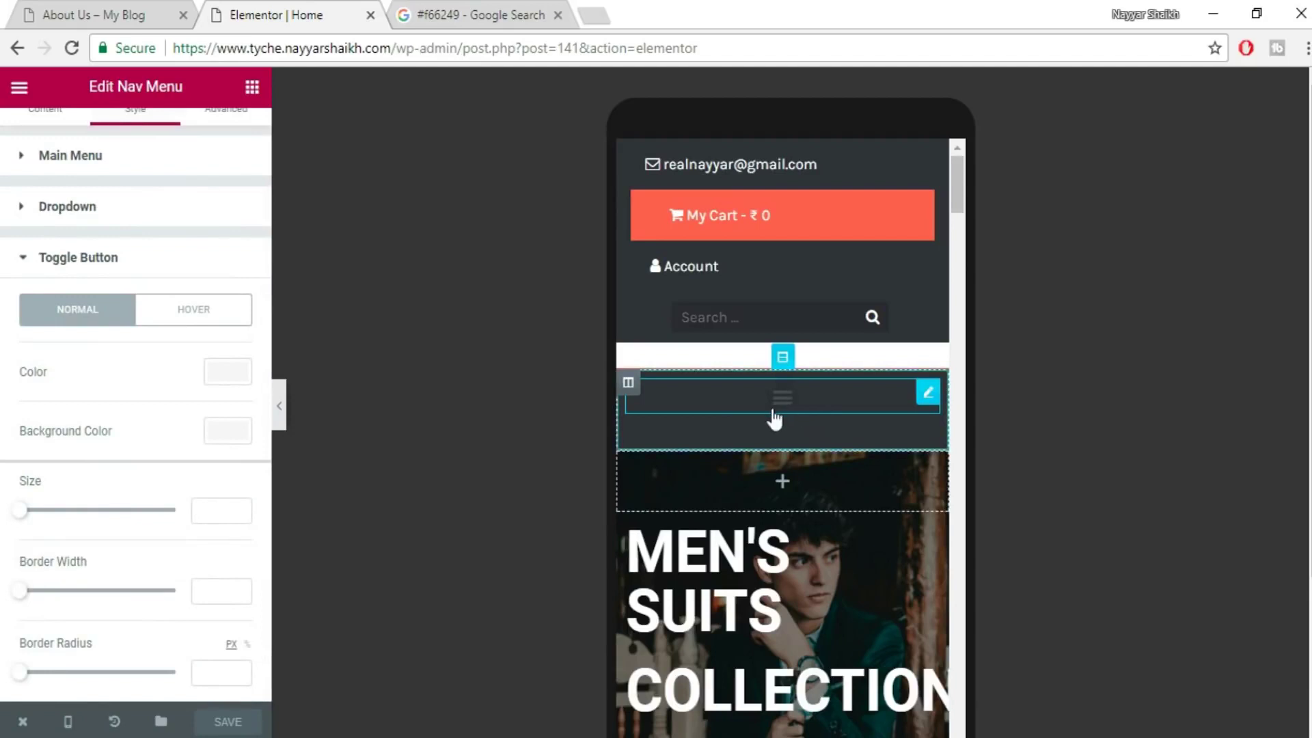
{"action": "left_click", "coordinate": [224, 376]}
{"action": "left_click", "coordinate": [183, 594]}
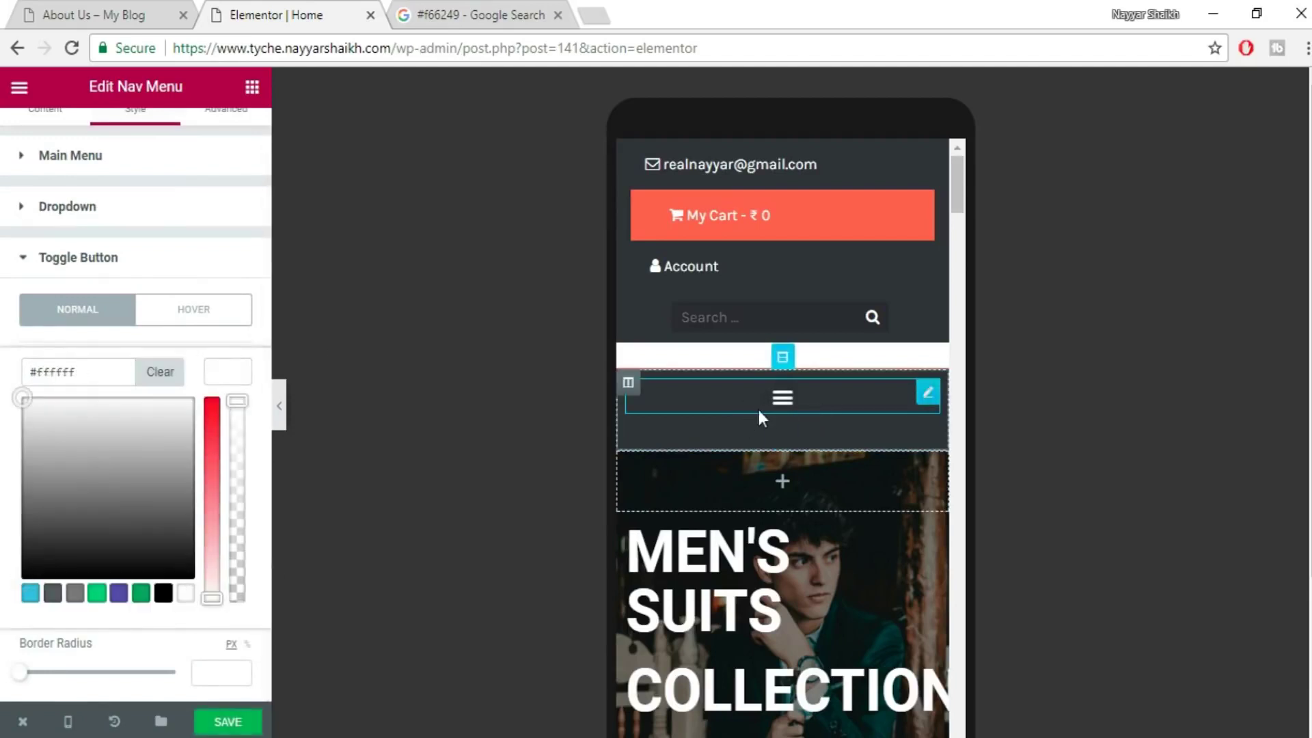
{"action": "left_click", "coordinate": [236, 378]}
{"action": "left_click", "coordinate": [234, 385]}
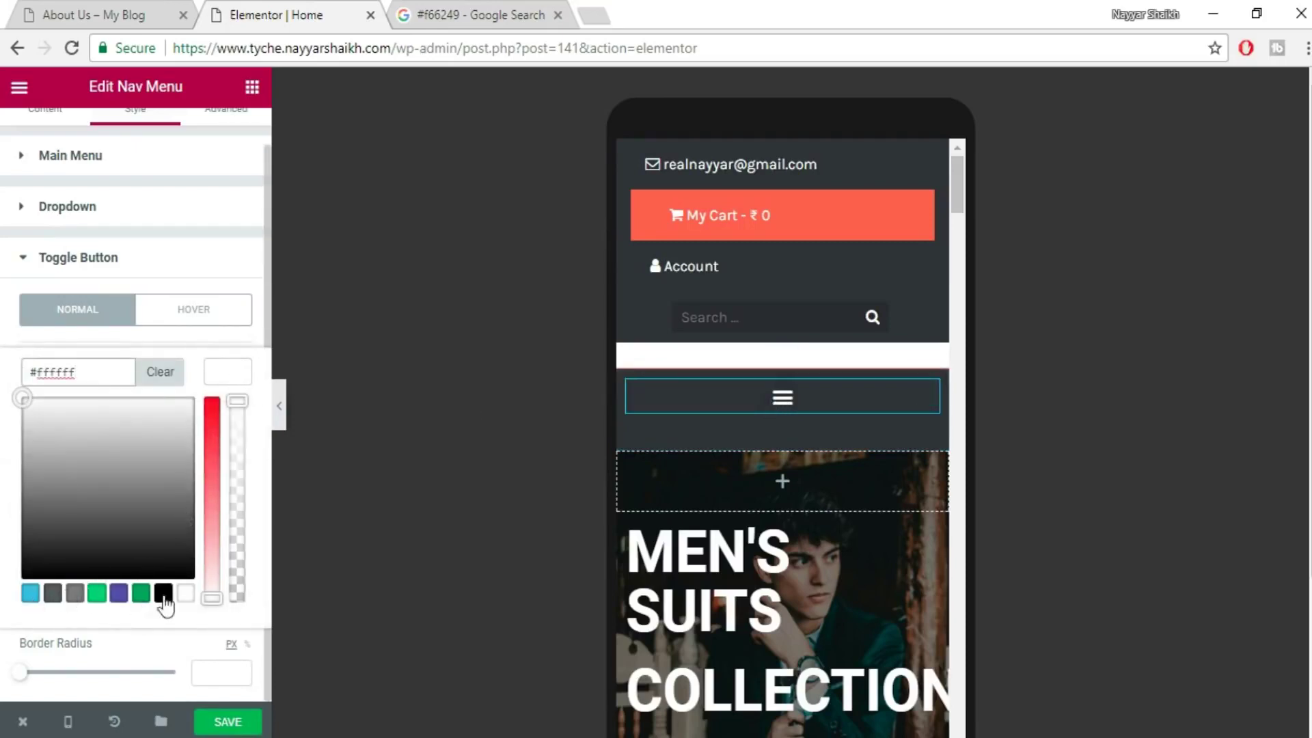
{"action": "left_click", "coordinate": [505, 11]}
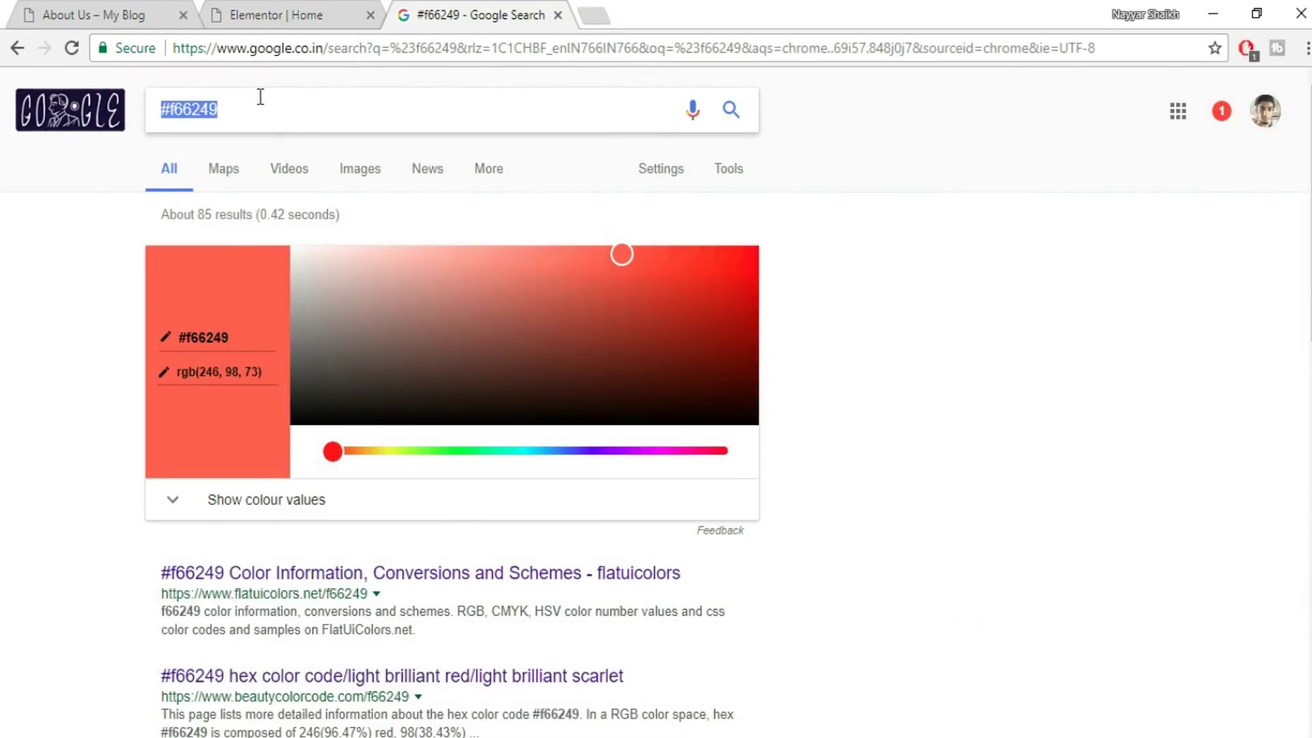
{"action": "left_click", "coordinate": [158, 7]}
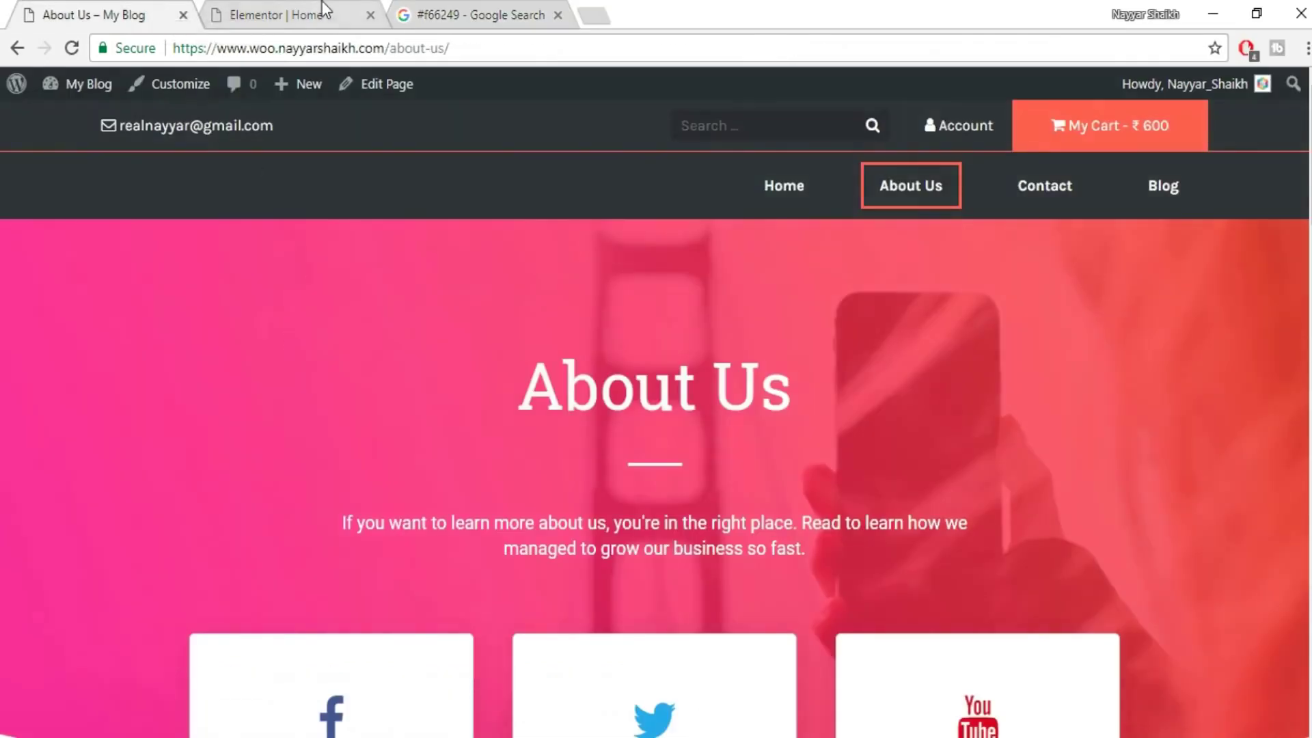
{"action": "left_click", "coordinate": [321, 8]}
{"action": "triple_click", "coordinate": [100, 369]}
{"action": "type", "text": "#f66249"}
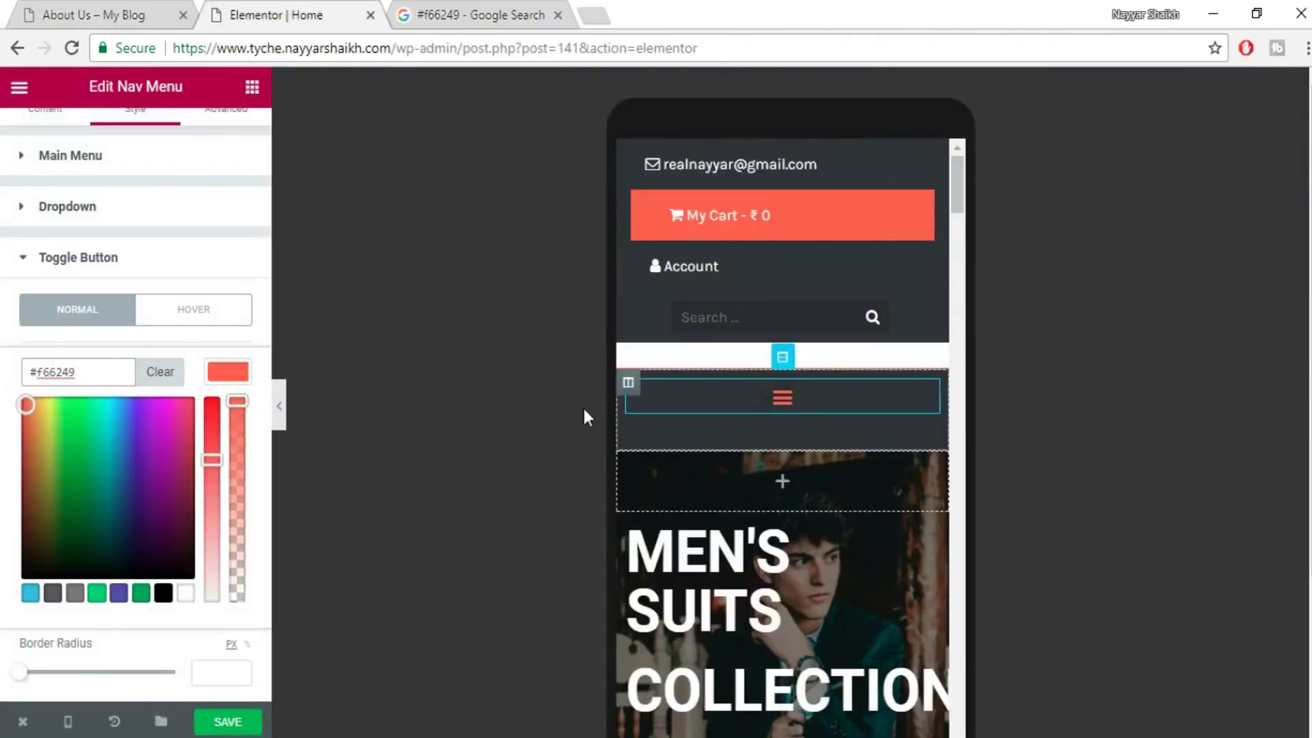
{"action": "left_click", "coordinate": [231, 371]}
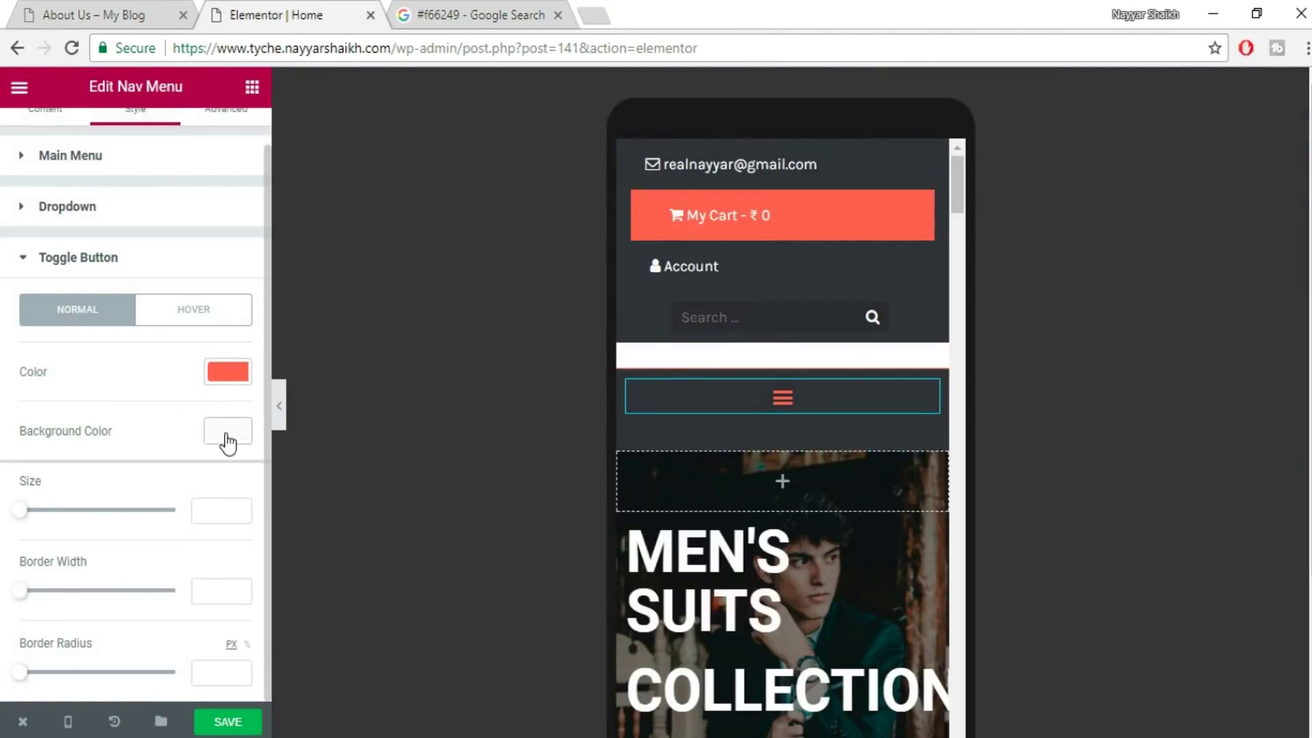
- Give the toggle a white background and size about 39, test the menu, and save
{"action": "left_click", "coordinate": [228, 431]}
{"action": "left_click", "coordinate": [187, 654]}
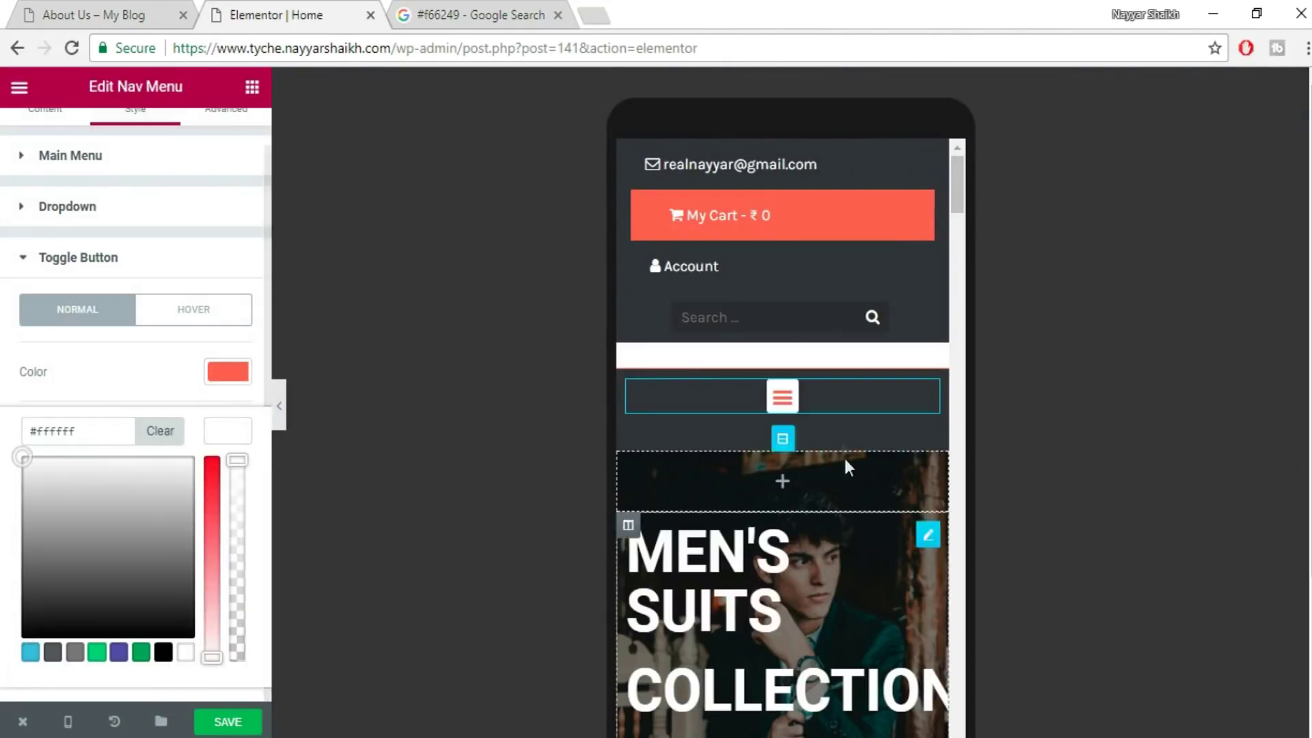
{"action": "left_click", "coordinate": [240, 436]}
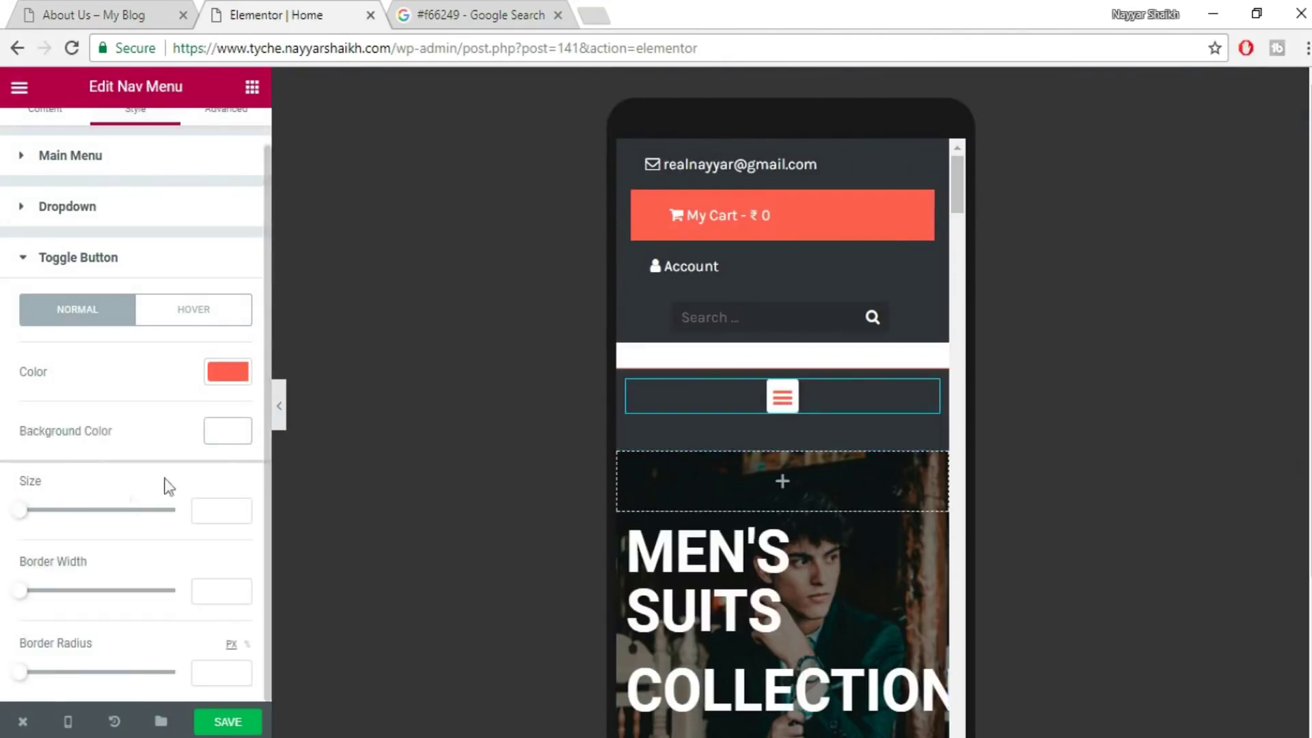
{"action": "left_click_drag", "start_coordinate": [30, 517], "coordinate": [68, 520]}
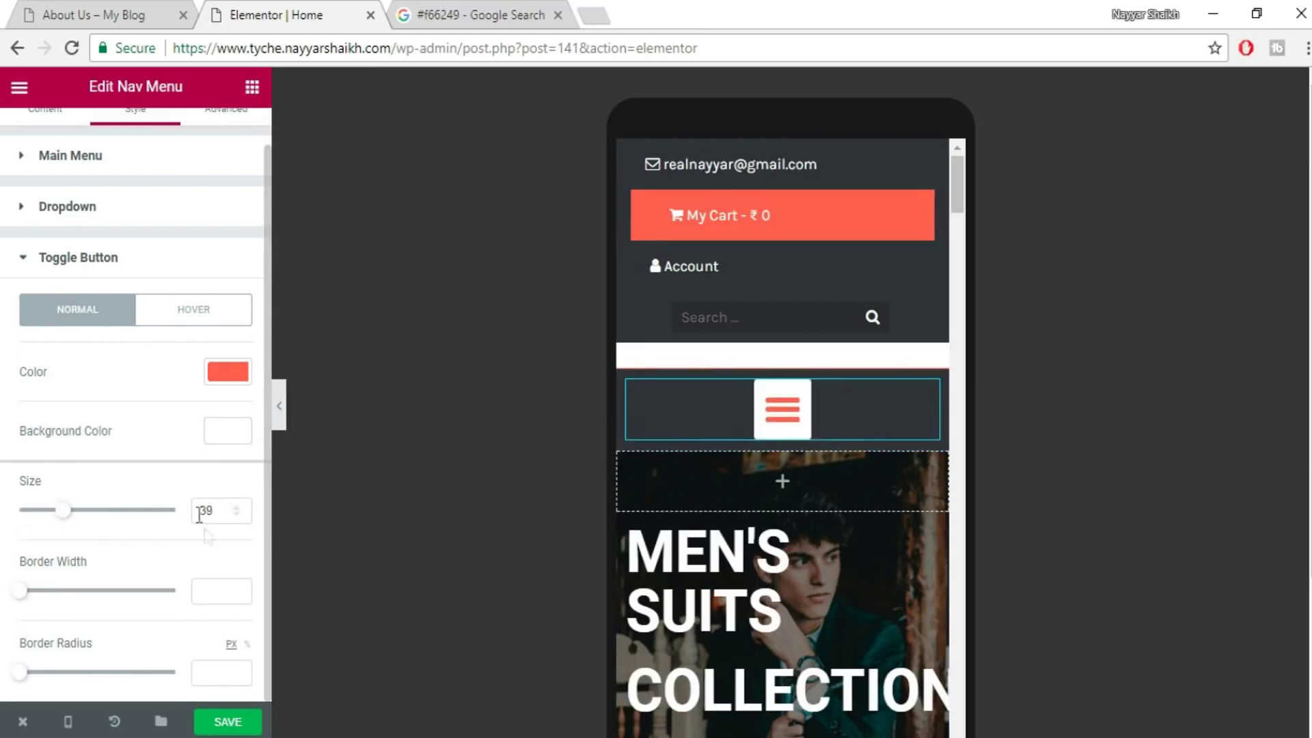
{"action": "left_click", "coordinate": [786, 419]}
{"action": "left_click", "coordinate": [788, 421]}
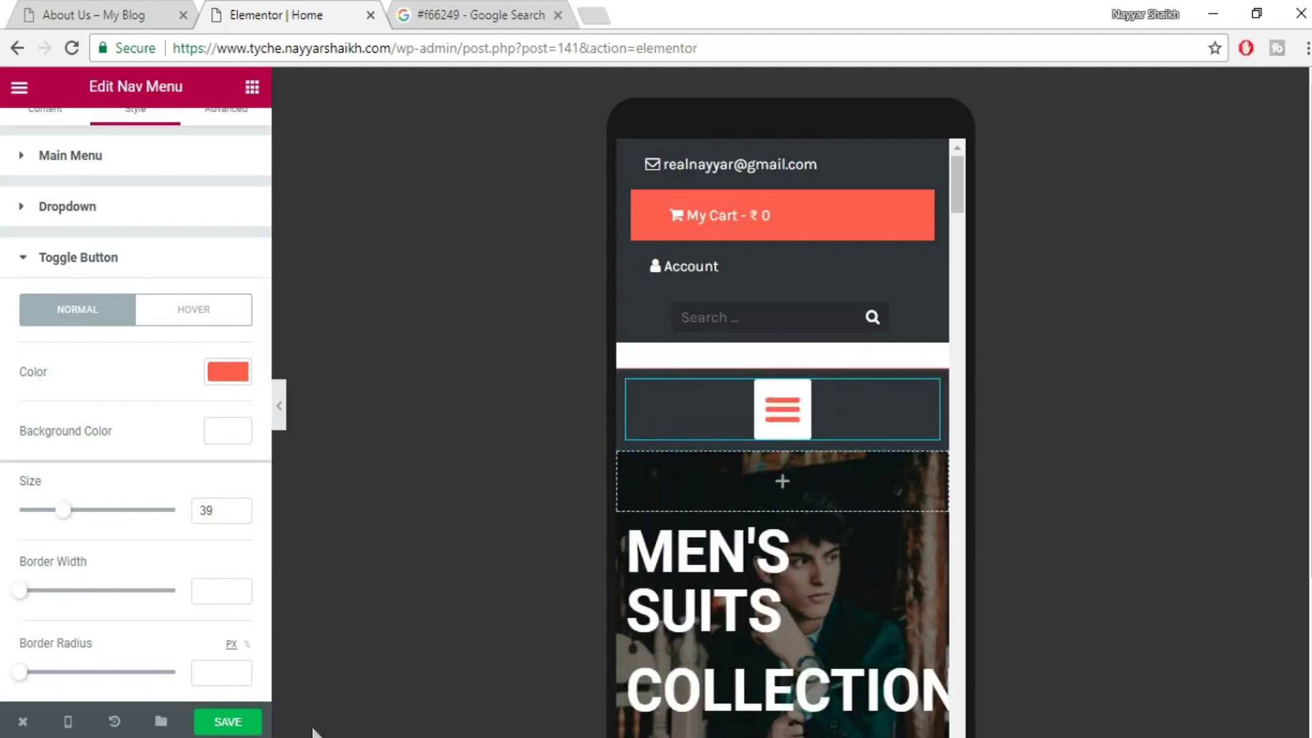
{"action": "left_click", "coordinate": [247, 724]}
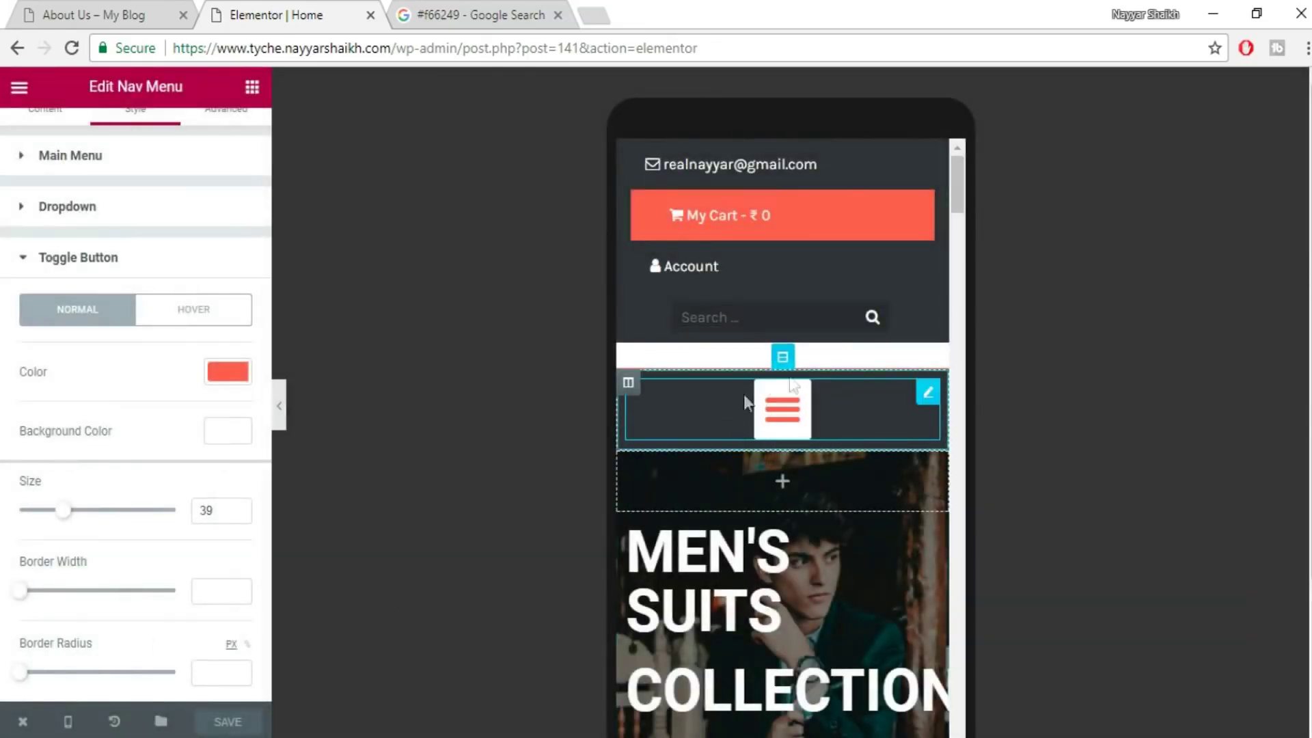
- Round the toggle button with border radius 50, test the menu, and save
{"action": "left_click_drag", "start_coordinate": [18, 676], "coordinate": [99, 679]}
{"action": "left_click", "coordinate": [801, 420]}
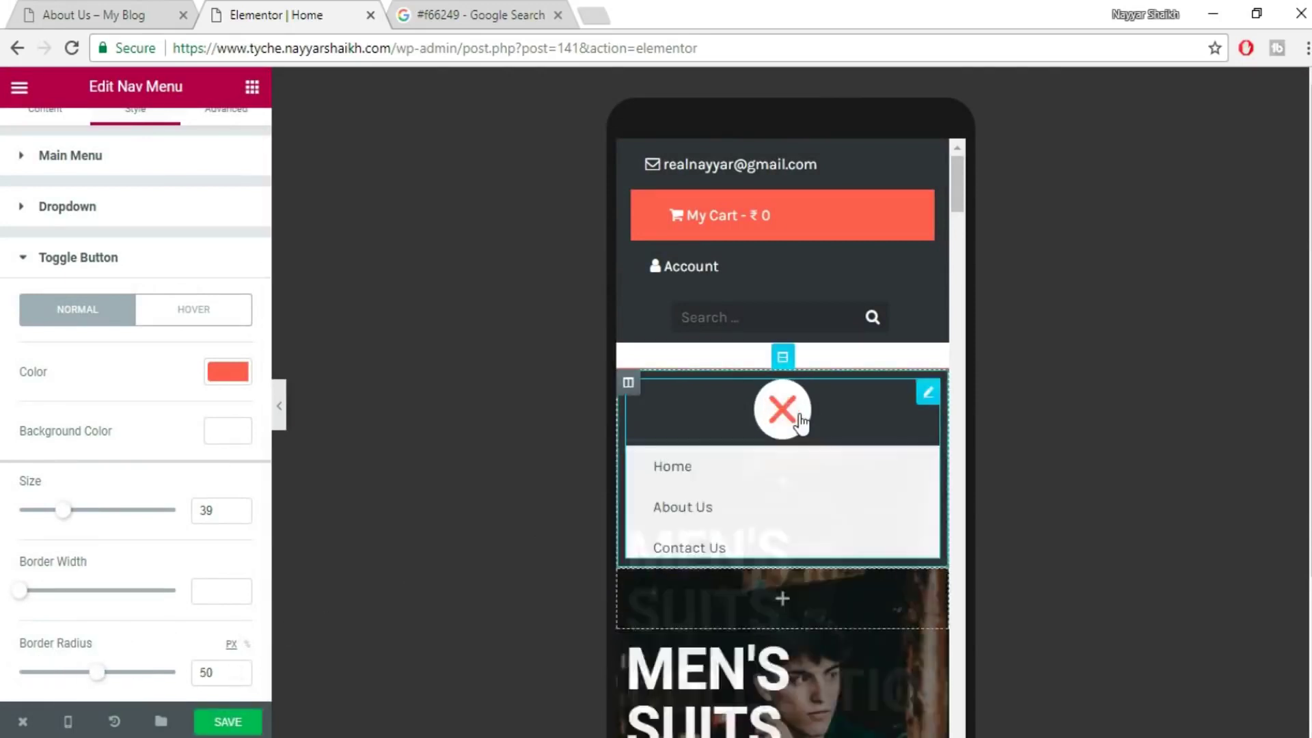
{"action": "left_click", "coordinate": [796, 418]}
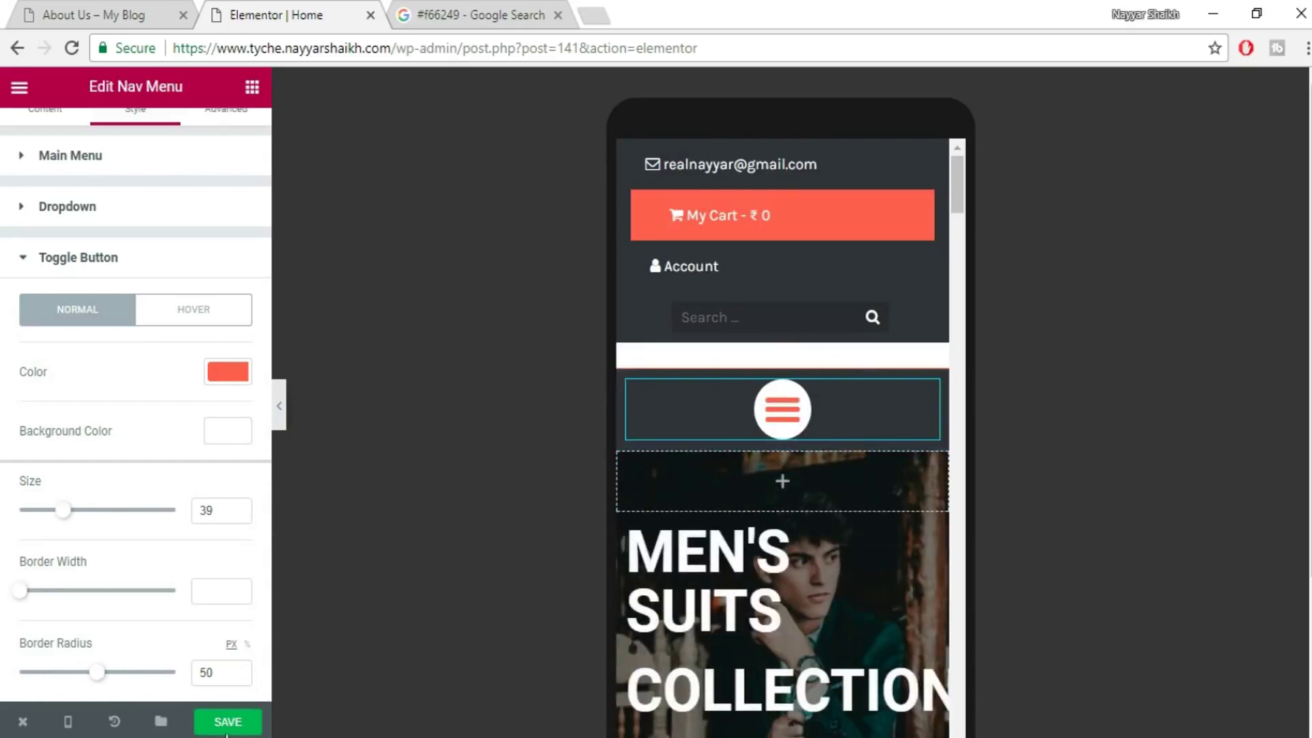
{"action": "left_click", "coordinate": [232, 724]}
{"action": "key", "text": "ctrl+s"}
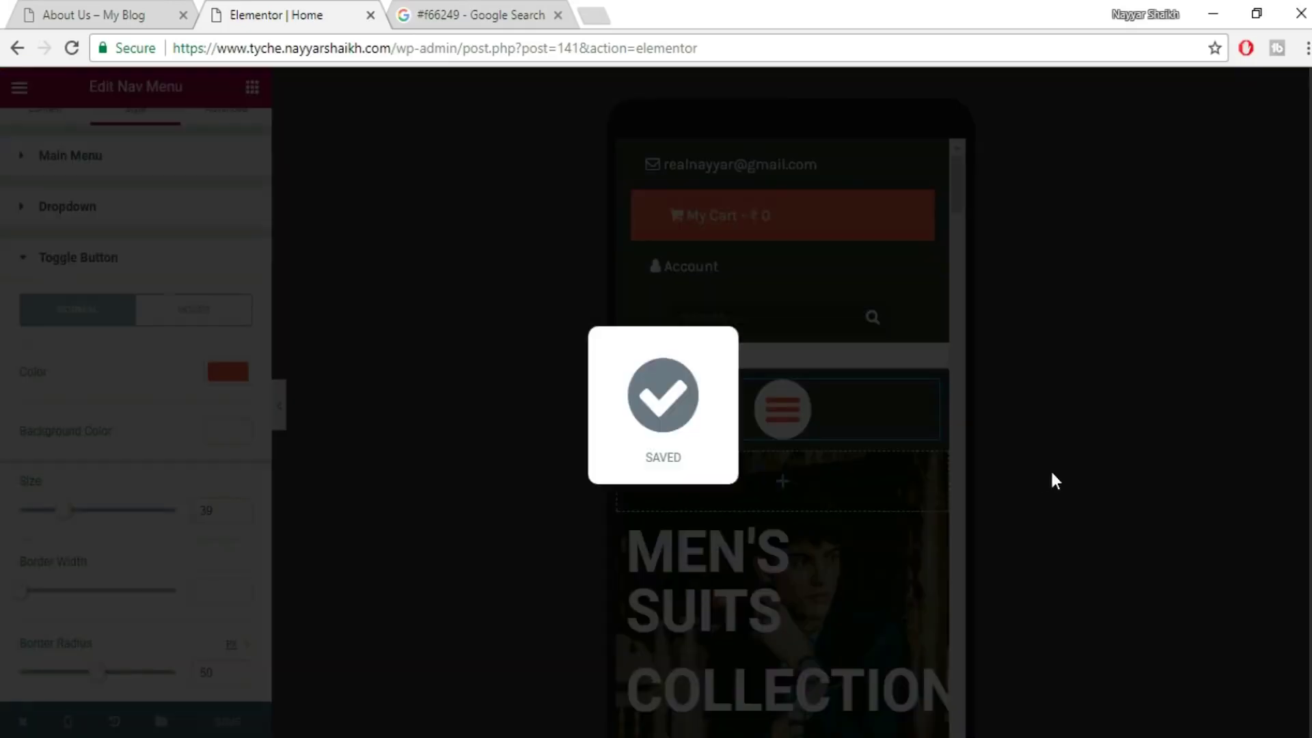
{"action": "scroll", "coordinate": [888, 483], "scroll_direction": "down", "scroll_amount": 2}
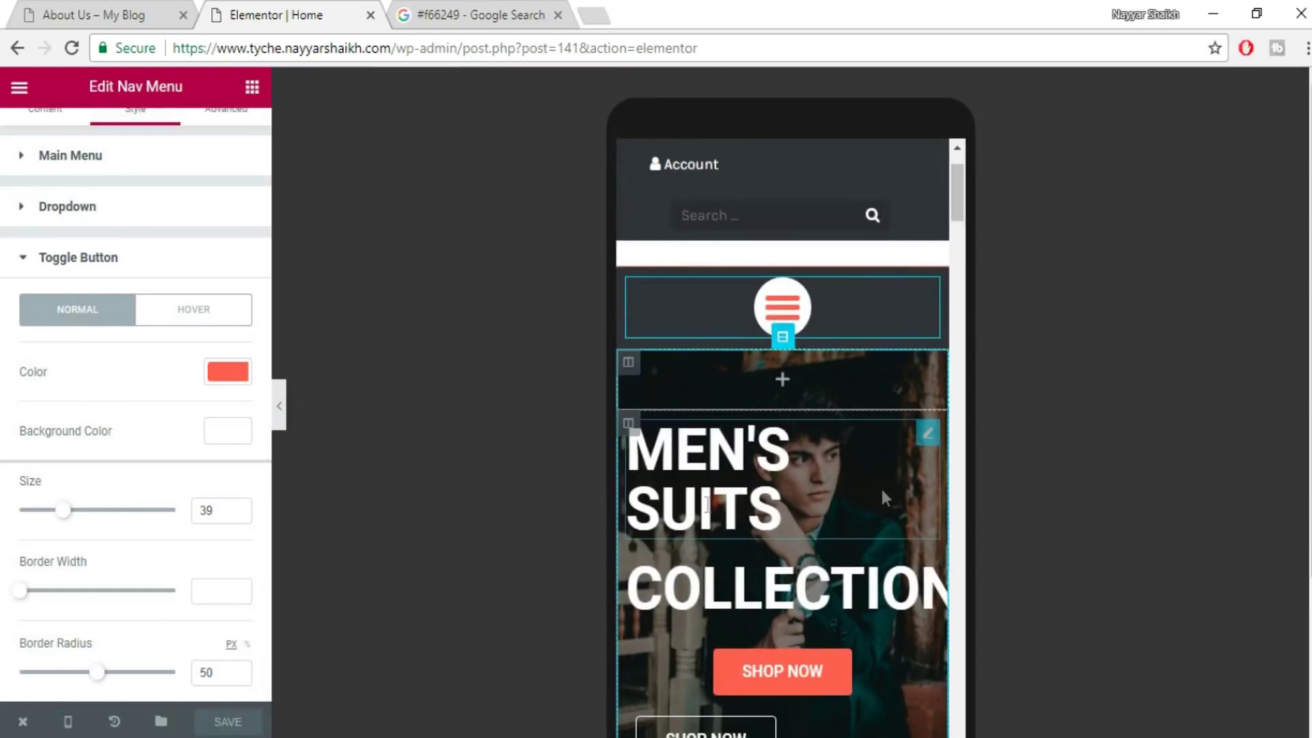
- Center the MEN'S SUITS and COLLECTION hero headings
{"action": "left_click", "coordinate": [747, 481]}
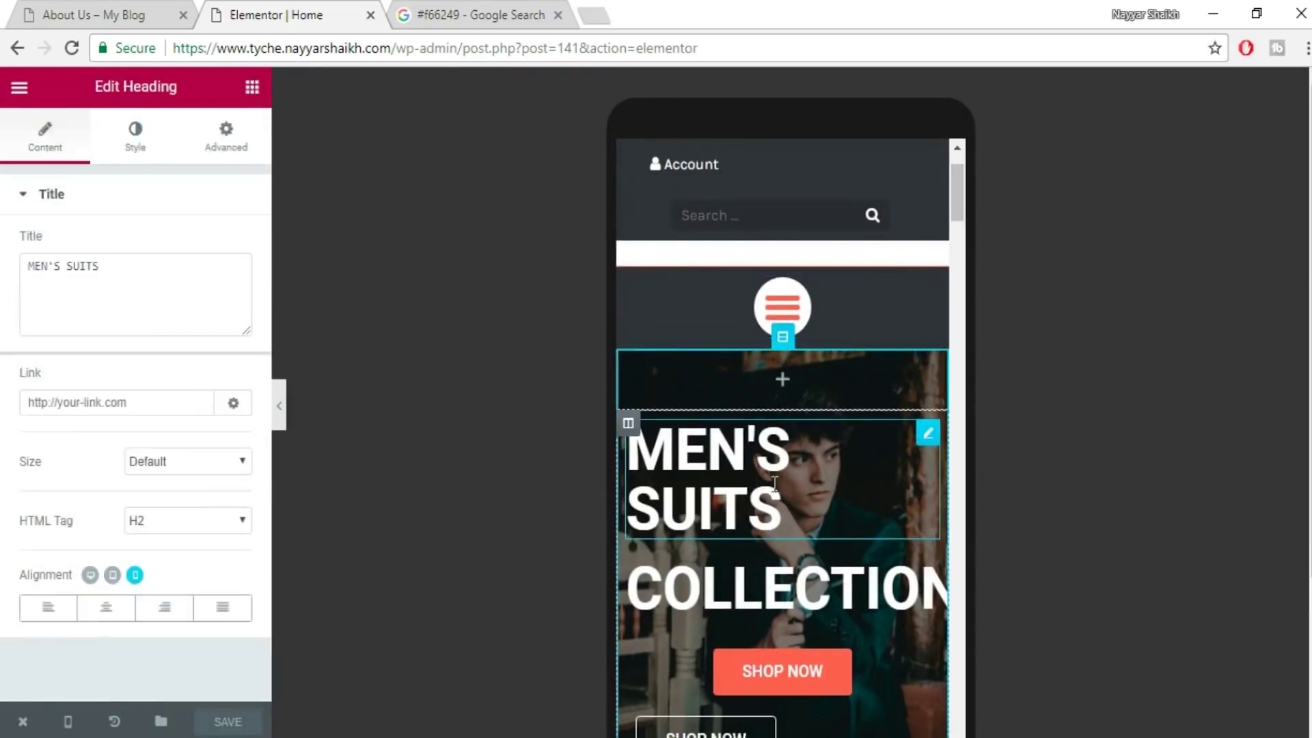
{"action": "left_click", "coordinate": [107, 610]}
{"action": "left_click", "coordinate": [814, 576]}
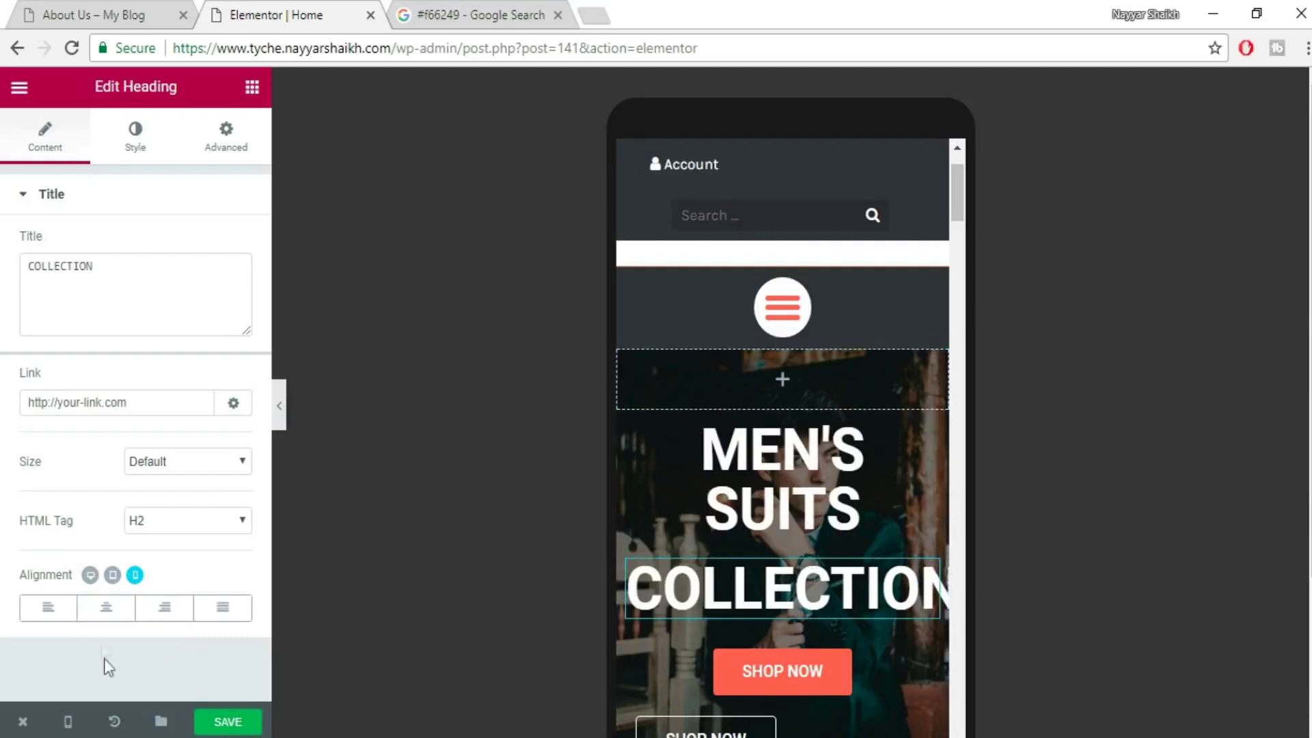
{"action": "left_click", "coordinate": [106, 608]}
- Set both hero headings' typography size to 43 so each fits one line
{"action": "left_click", "coordinate": [839, 476]}
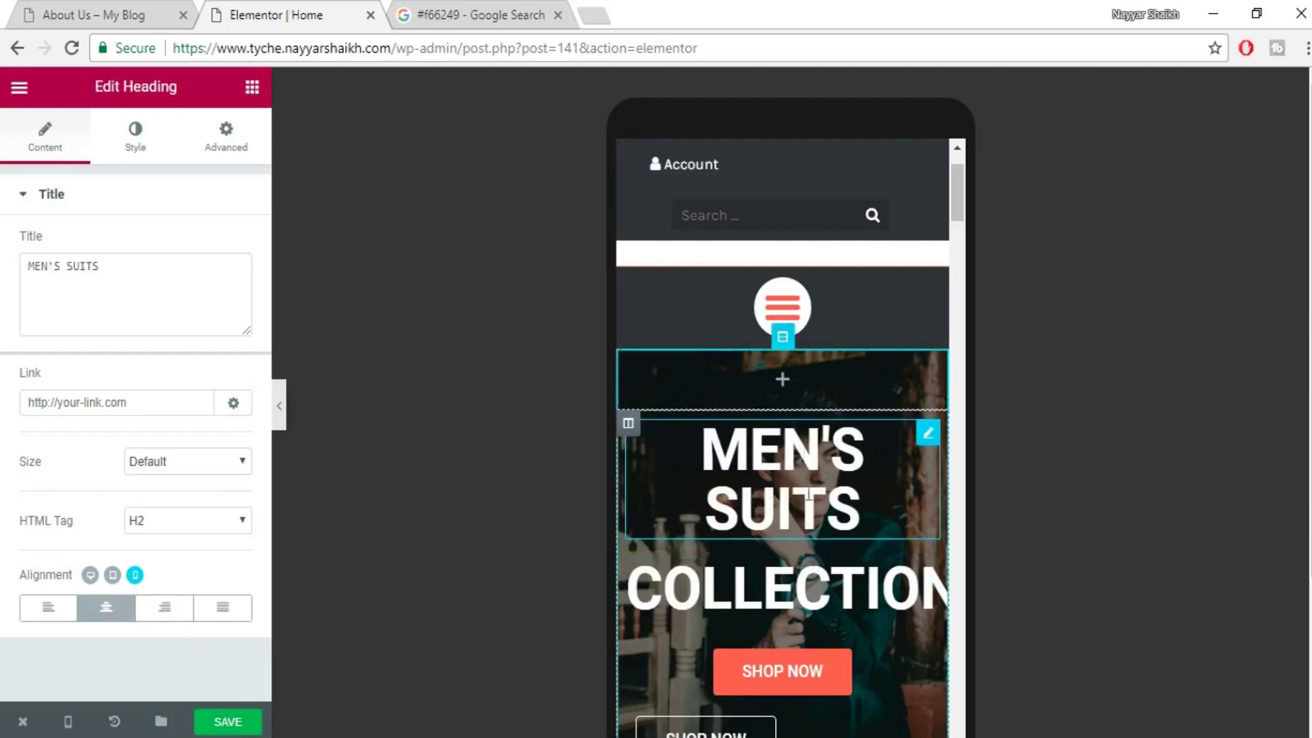
{"action": "left_click", "coordinate": [135, 135]}
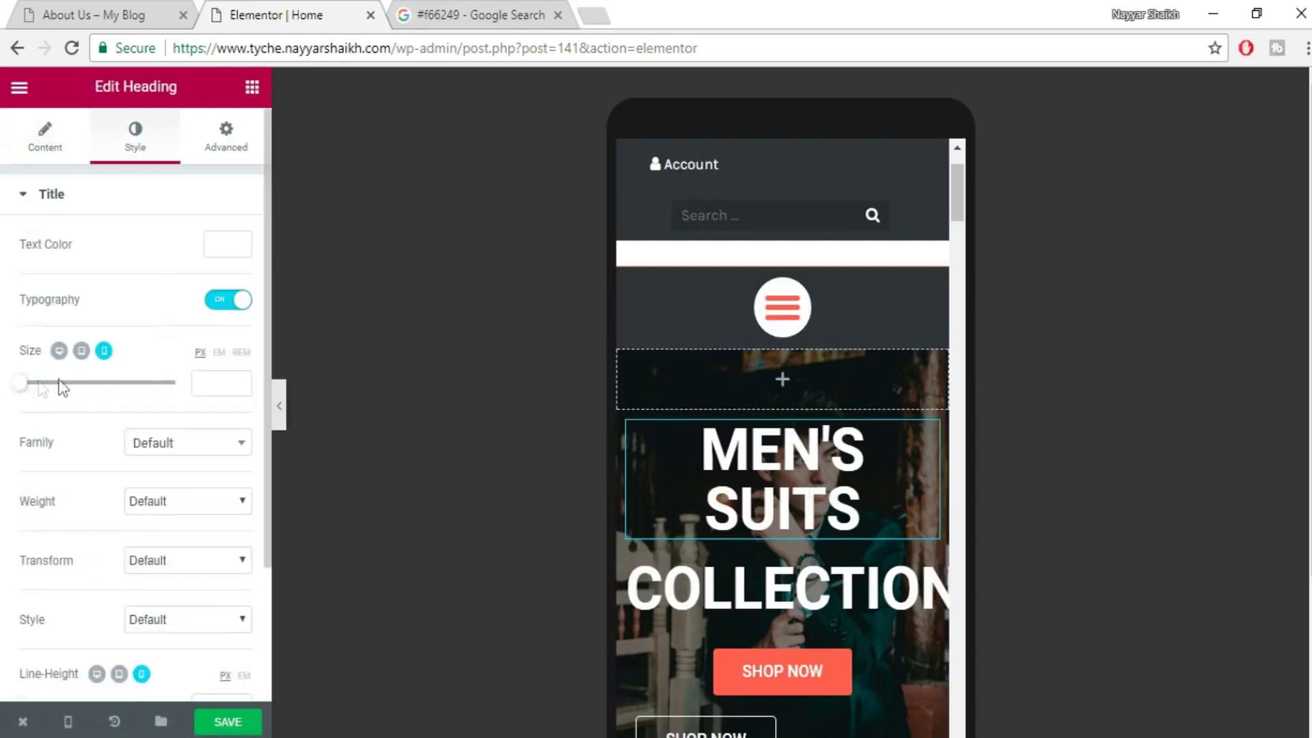
{"action": "left_click_drag", "start_coordinate": [25, 390], "coordinate": [58, 397]}
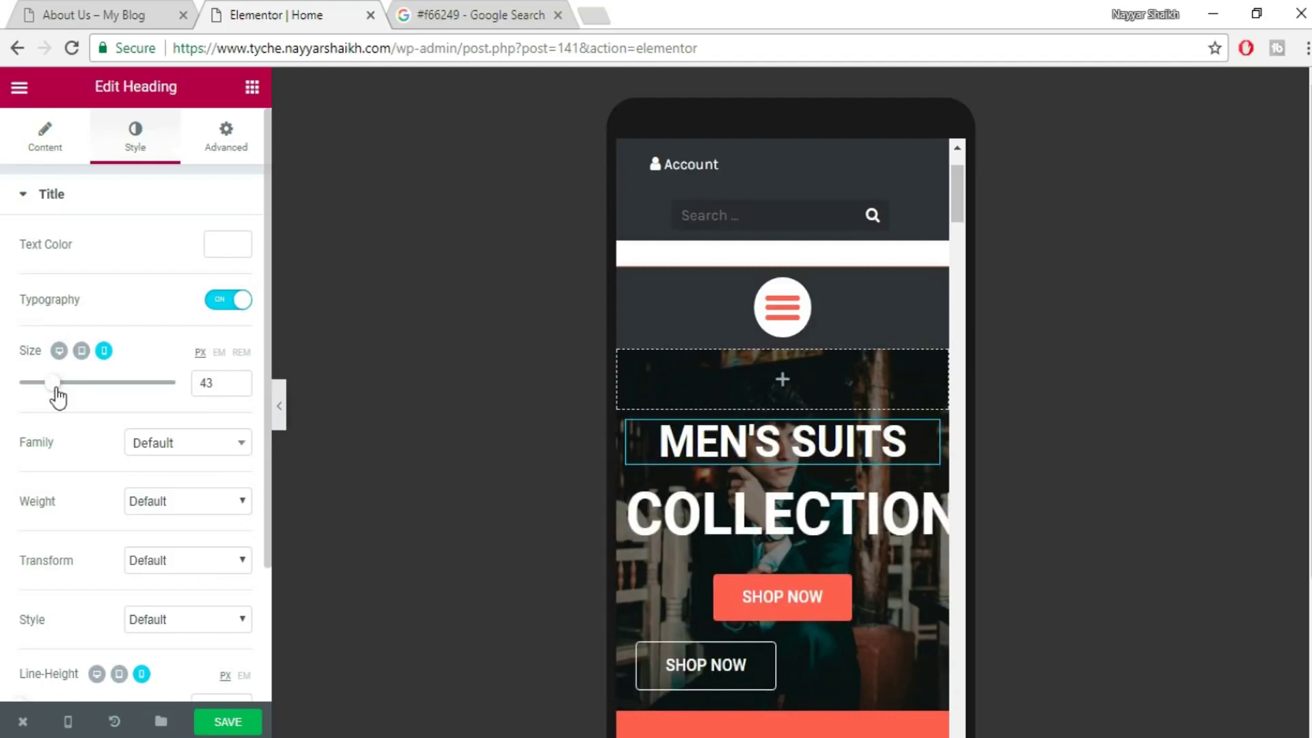
{"action": "left_click", "coordinate": [786, 514]}
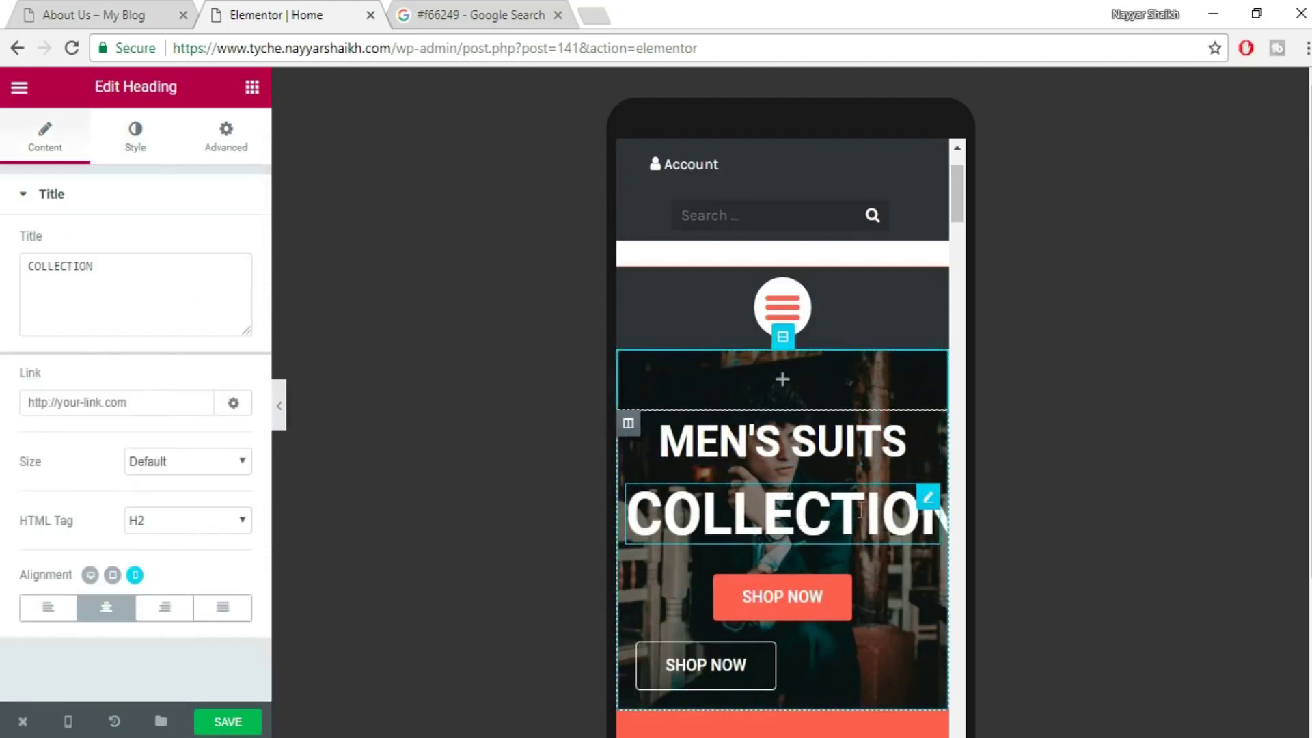
{"action": "left_click", "coordinate": [142, 157]}
{"action": "left_click", "coordinate": [209, 386]}
{"action": "type", "text": "43"}
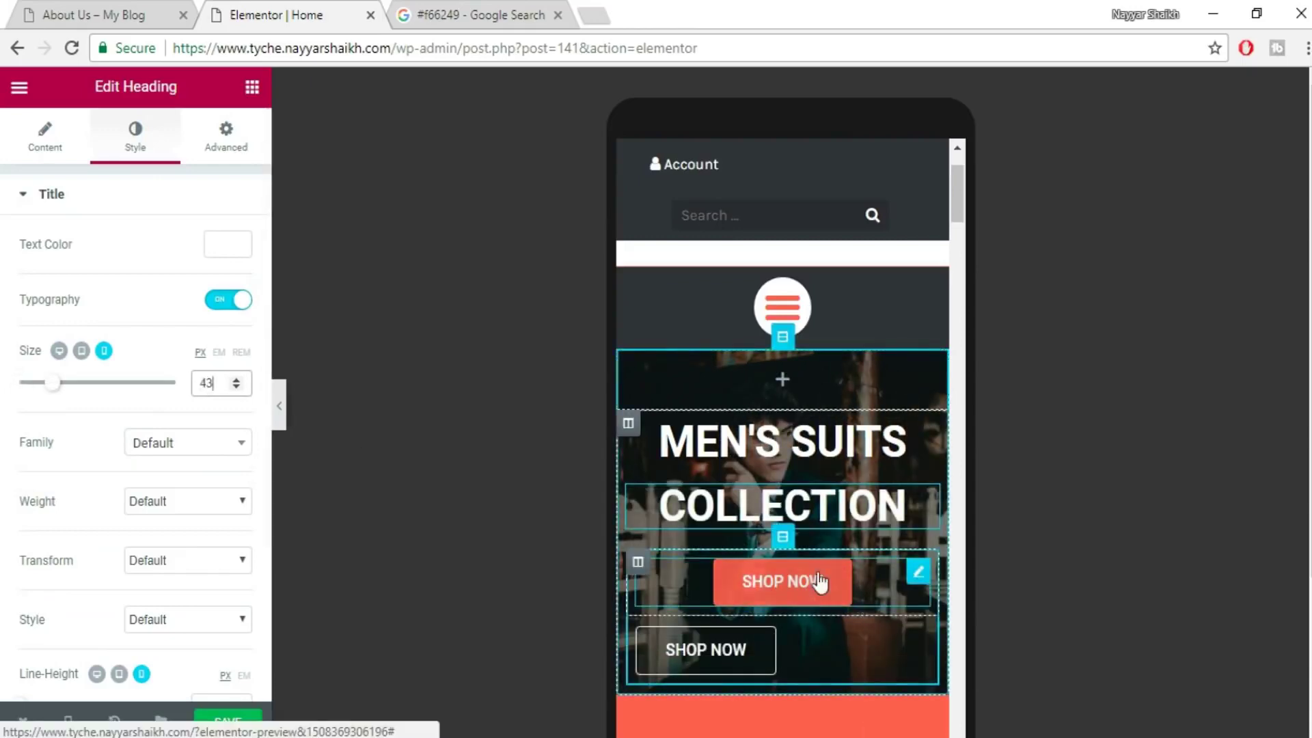
{"action": "scroll", "coordinate": [820, 587], "scroll_direction": "down", "scroll_amount": 2}
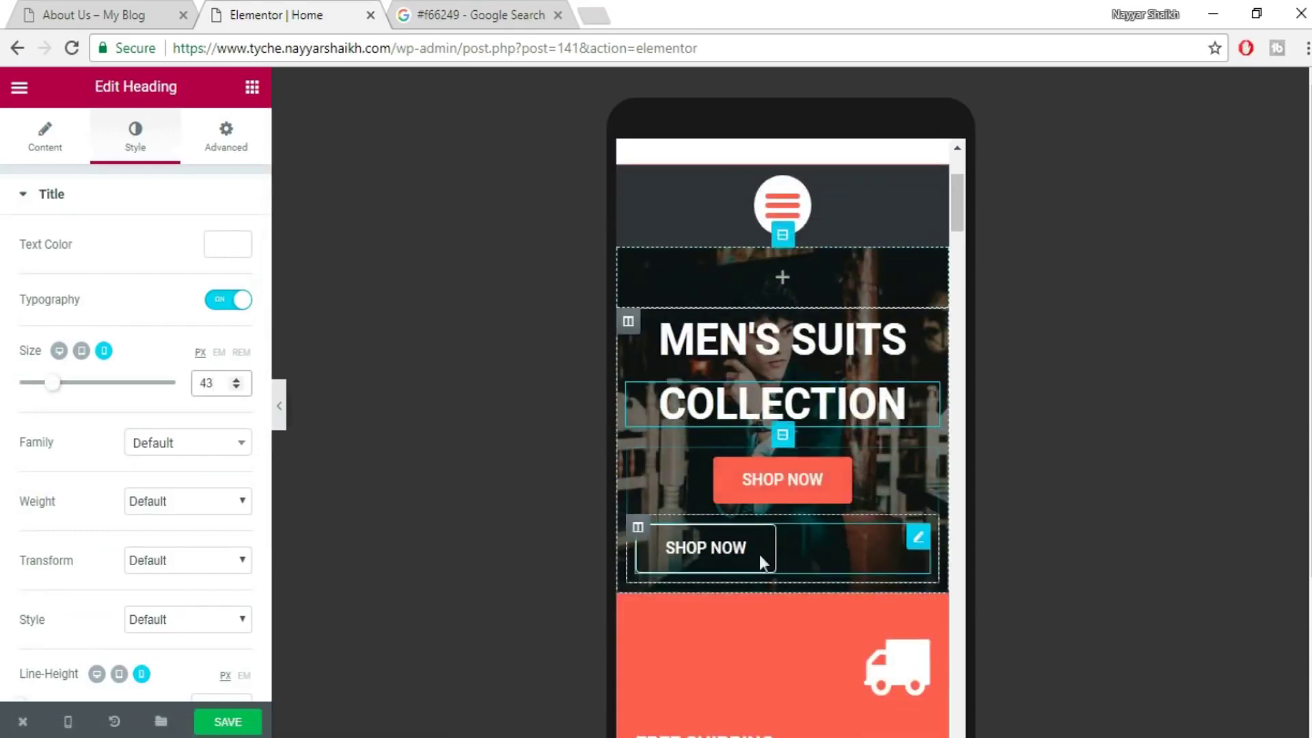
- Center the second SHOP NOW button beneath the first
{"action": "left_click", "coordinate": [811, 542]}
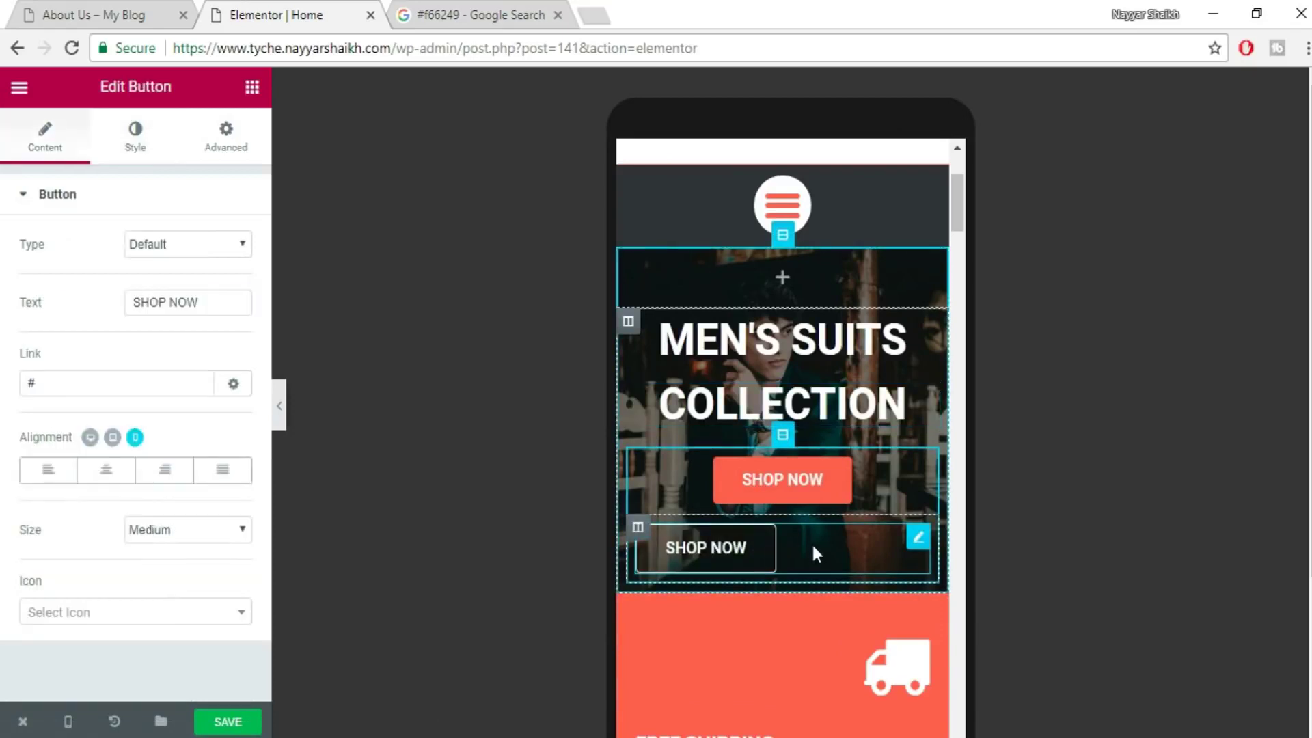
{"action": "left_click", "coordinate": [107, 470]}
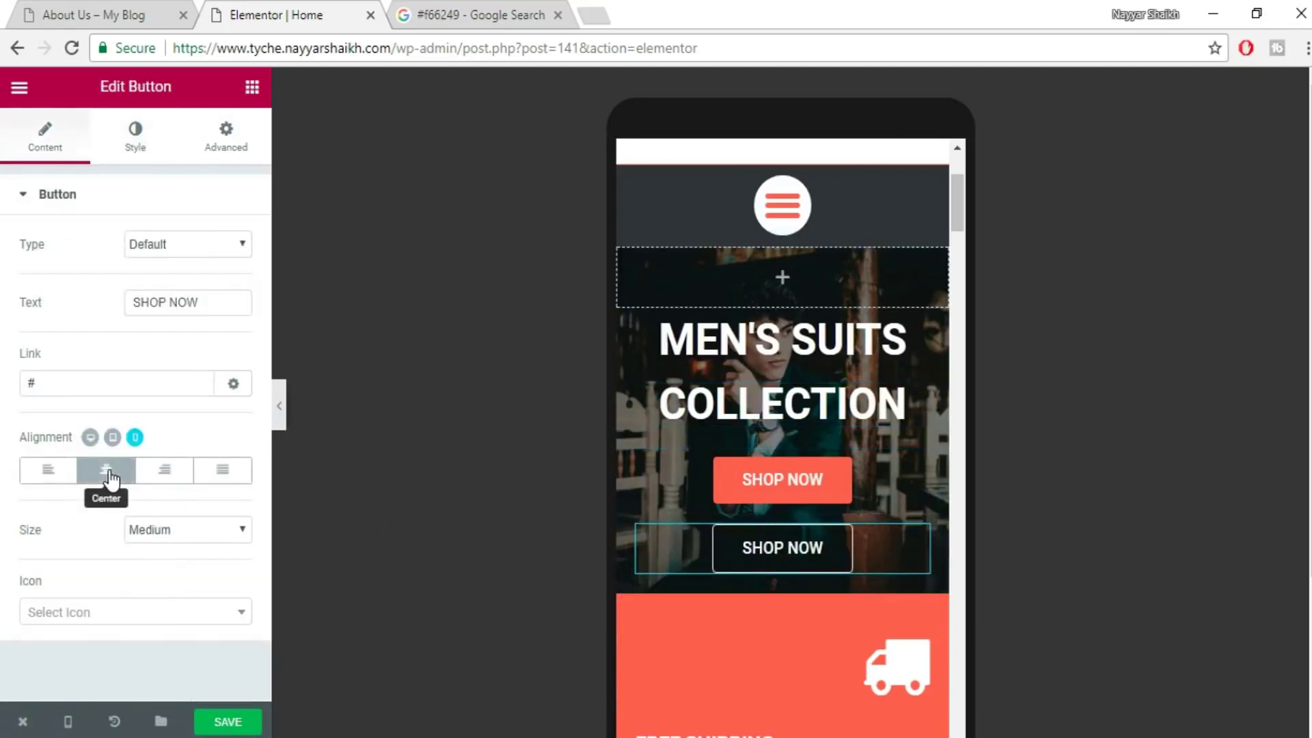
{"action": "scroll", "coordinate": [844, 519], "scroll_direction": "up", "scroll_amount": 4}
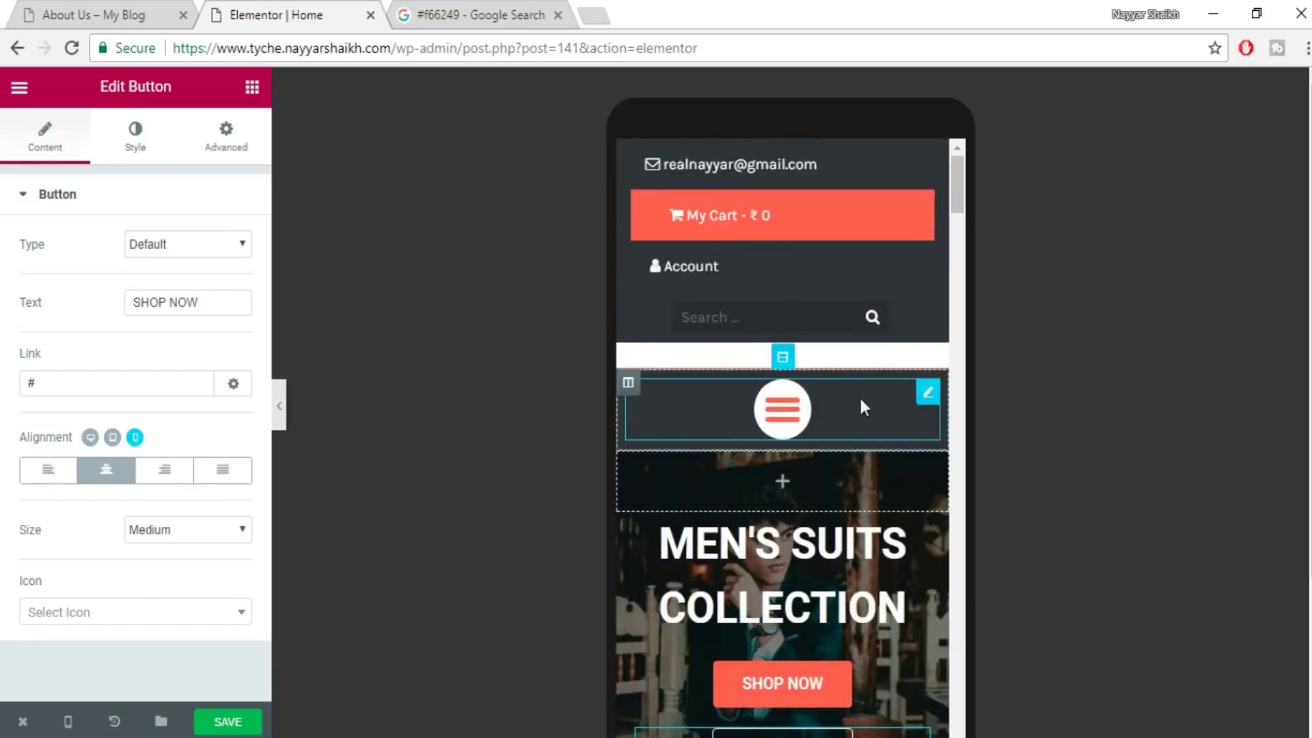
{"action": "scroll", "coordinate": [813, 470], "scroll_direction": "down", "scroll_amount": 8}
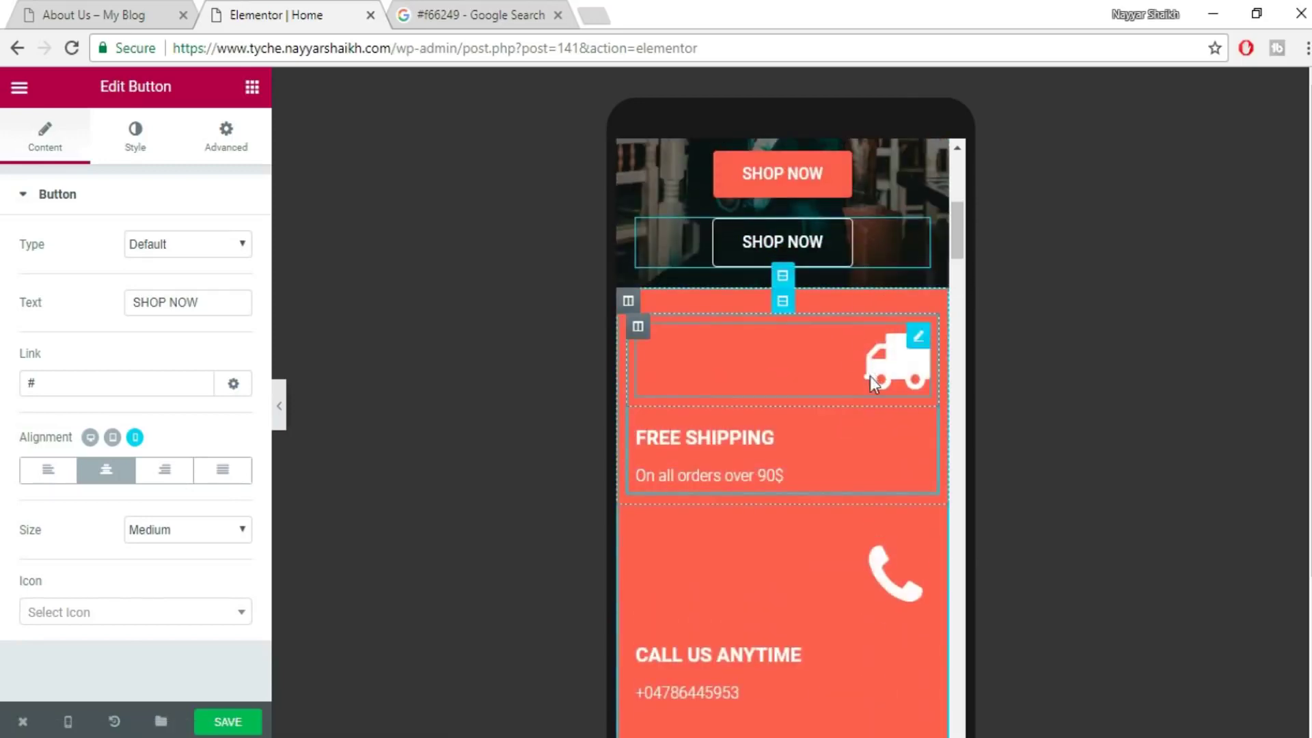
- Center the truck icon, FREE SHIPPING heading and 'On all orders over 90$' text
{"action": "left_click", "coordinate": [872, 362]}
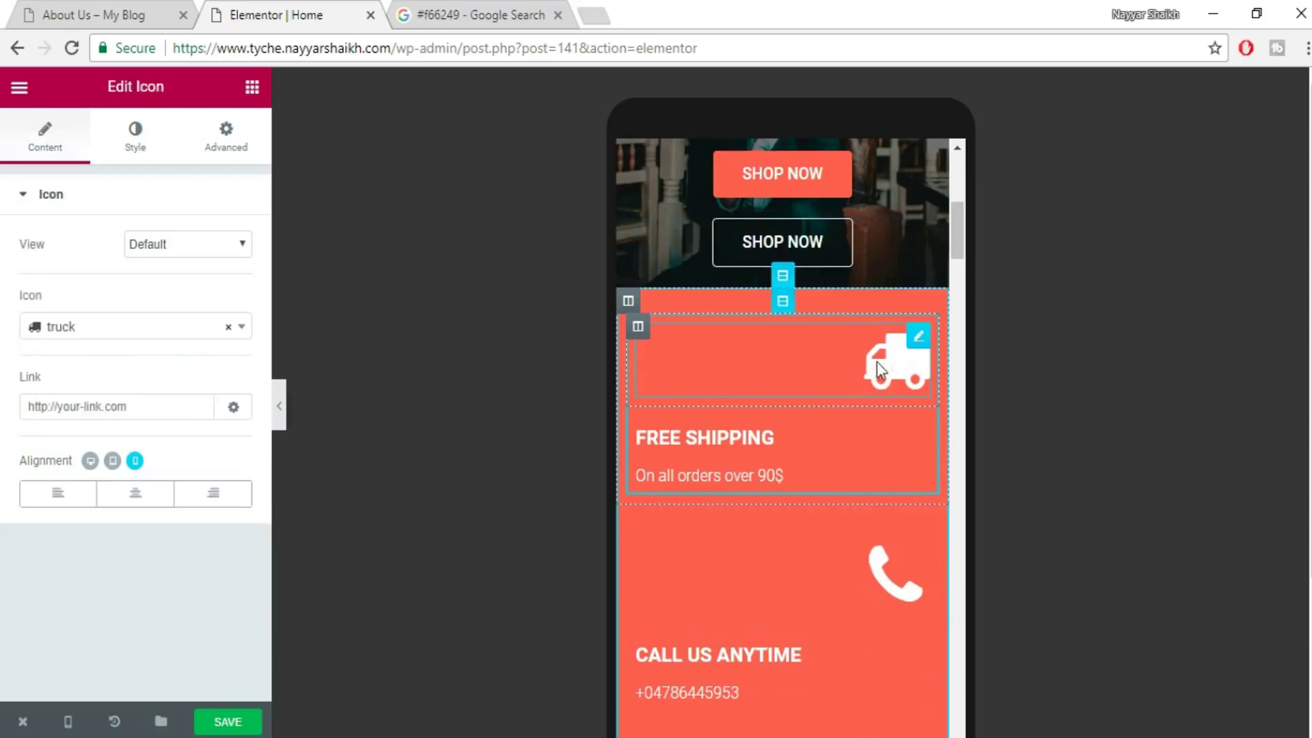
{"action": "left_click", "coordinate": [141, 509]}
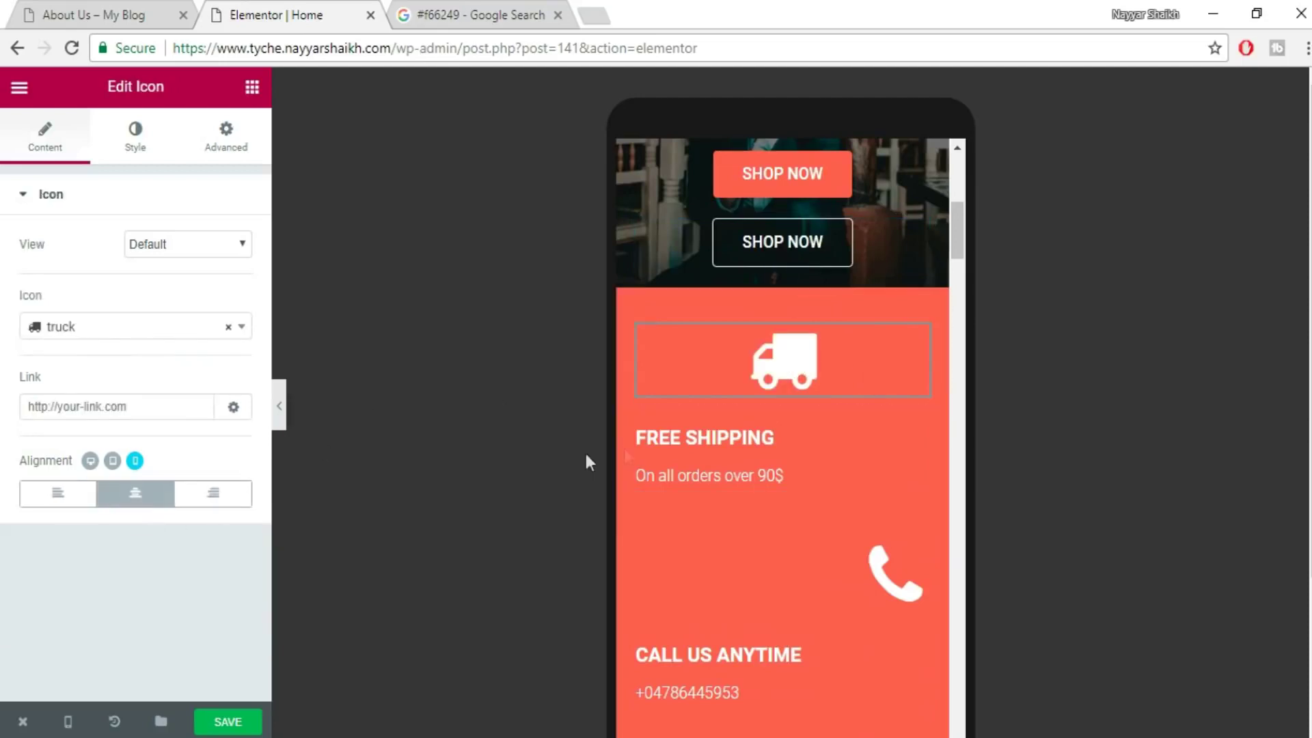
{"action": "left_click", "coordinate": [704, 437]}
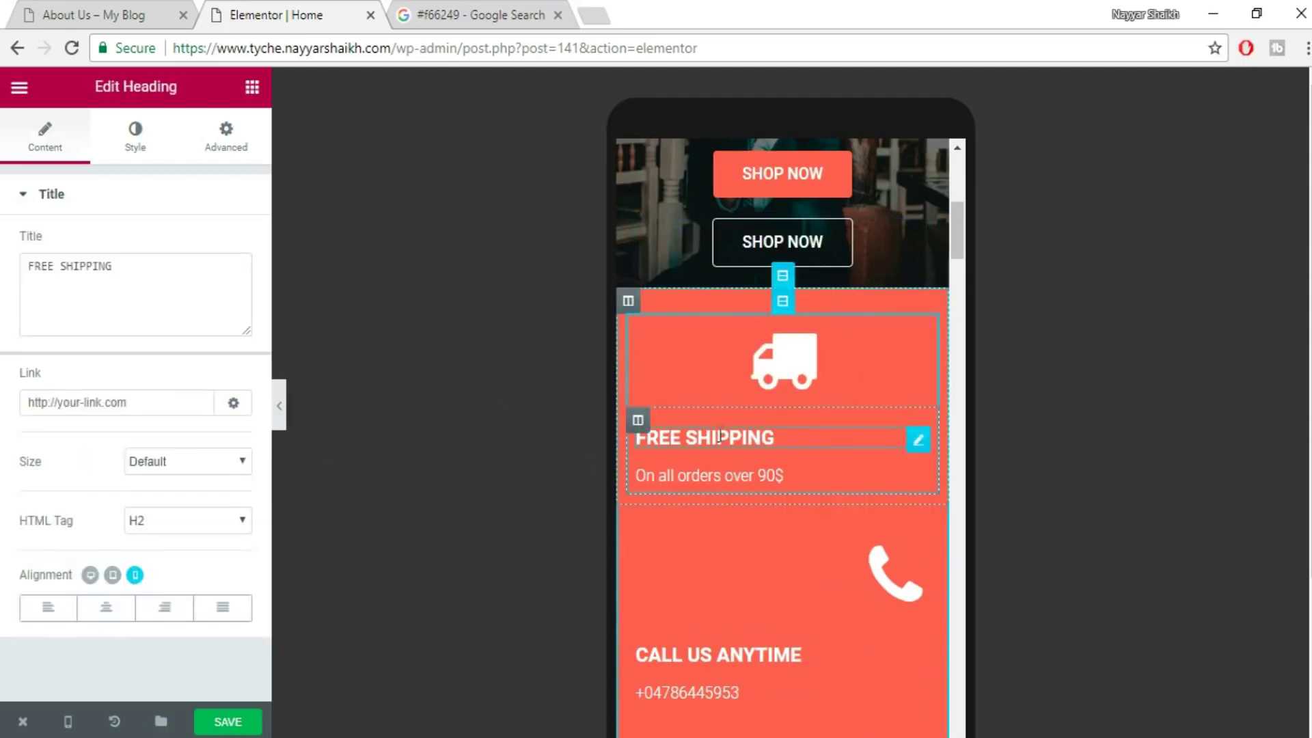
{"action": "left_click", "coordinate": [106, 612]}
{"action": "left_click", "coordinate": [723, 473]}
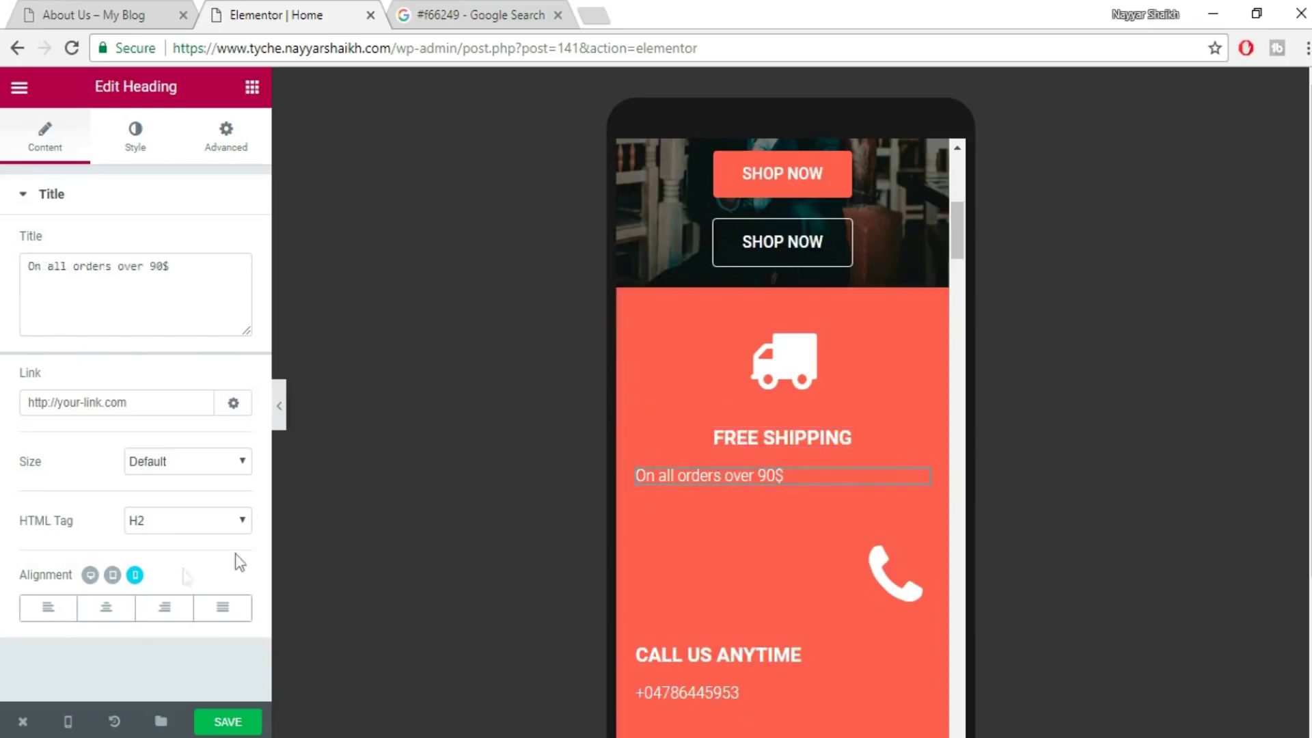
{"action": "left_click", "coordinate": [106, 609]}
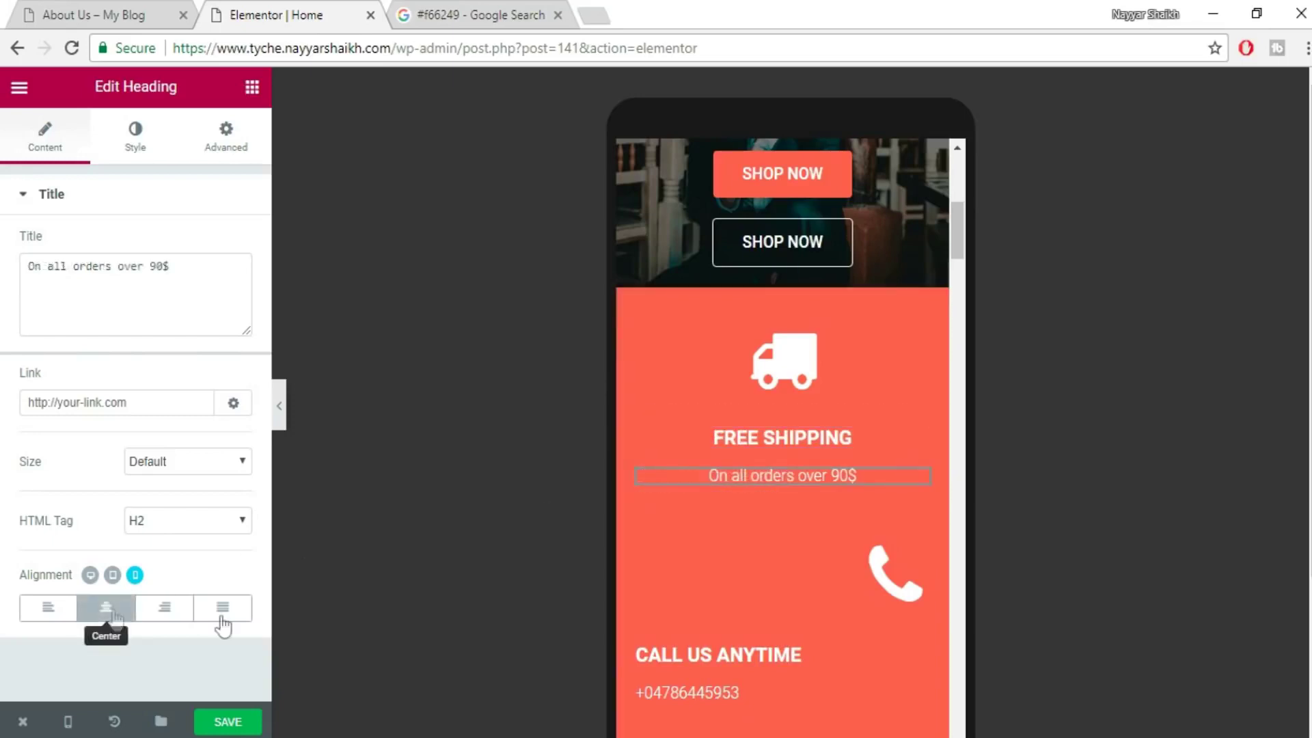
- Center the phone icon, CALL US ANYTIME heading and phone number text
{"action": "left_click", "coordinate": [899, 582]}
{"action": "left_click", "coordinate": [136, 494]}
{"action": "scroll", "coordinate": [904, 510], "scroll_direction": "down", "scroll_amount": 1}
{"action": "left_click", "coordinate": [802, 553]}
{"action": "left_click", "coordinate": [106, 608]}
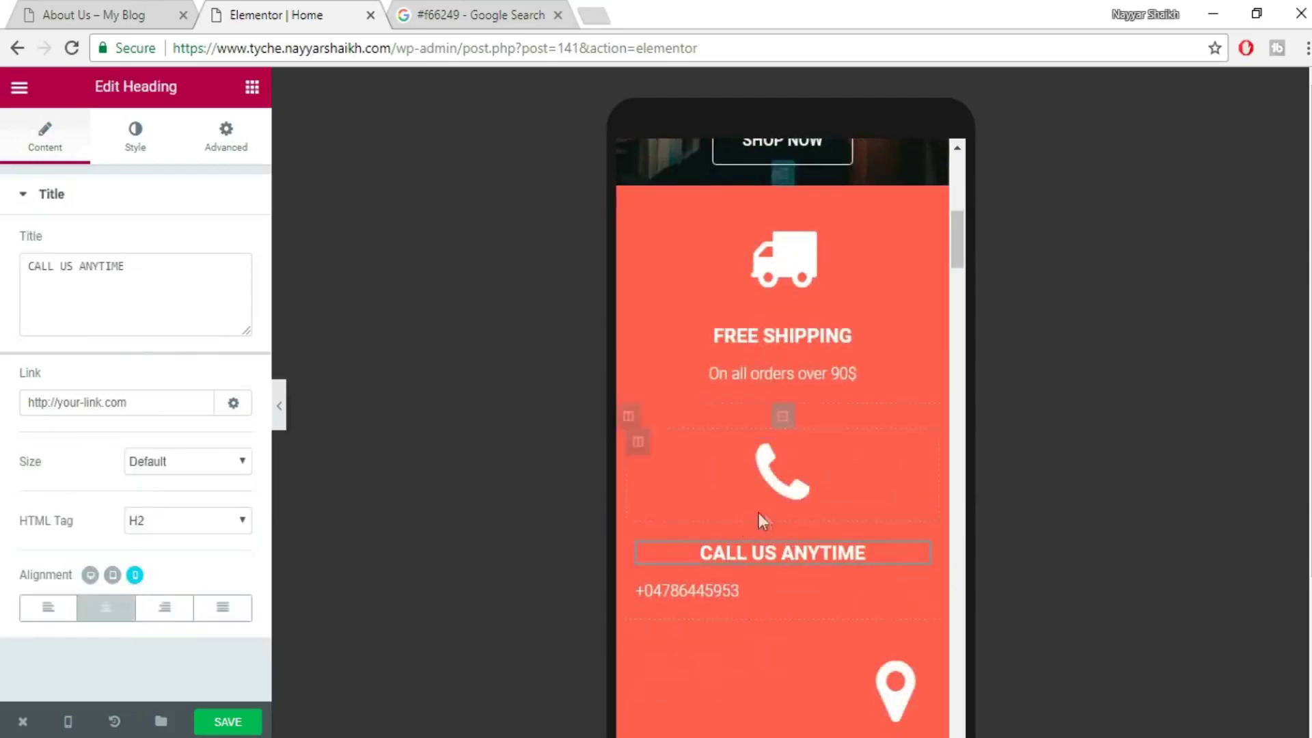
{"action": "scroll", "coordinate": [762, 522], "scroll_direction": "down", "scroll_amount": 1}
{"action": "left_click", "coordinate": [786, 494]}
{"action": "left_click", "coordinate": [108, 608]}
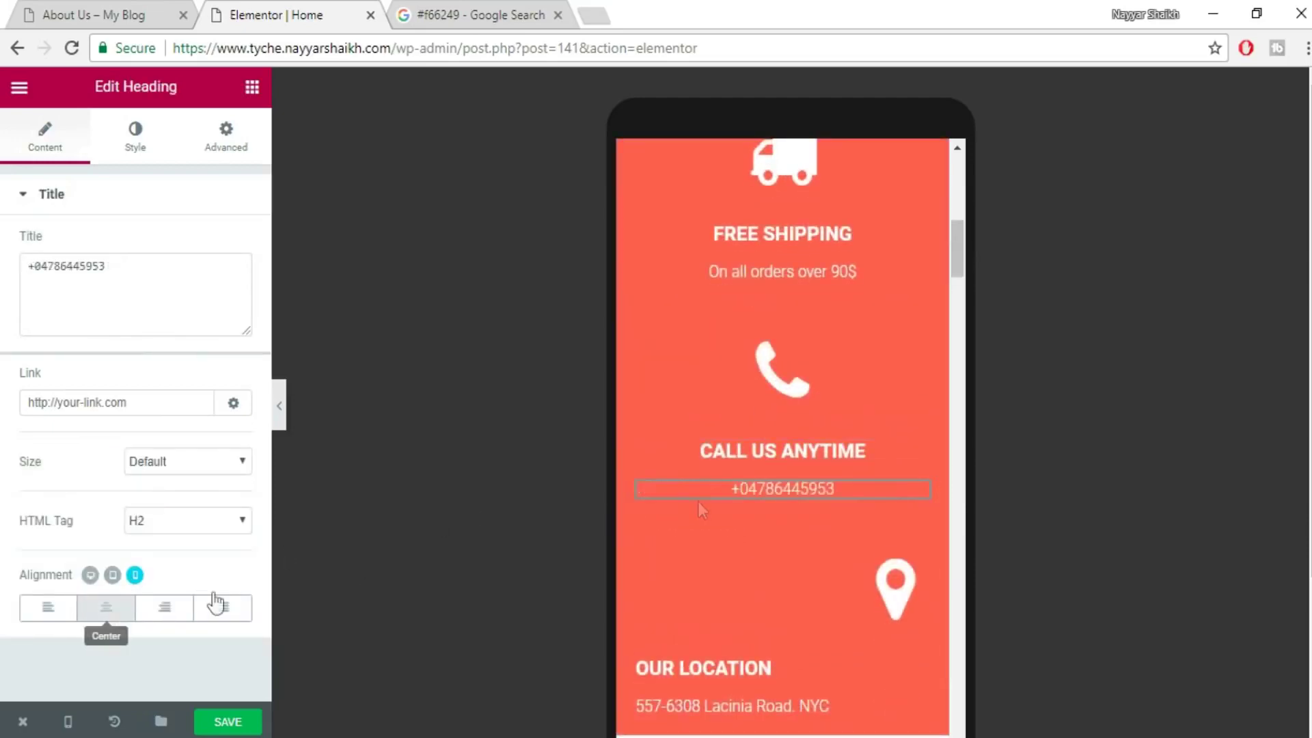
{"action": "scroll", "coordinate": [786, 478], "scroll_direction": "down", "scroll_amount": 3}
- Center the map-marker icon, OUR LOCATION heading and address line
{"action": "left_click", "coordinate": [895, 383]}
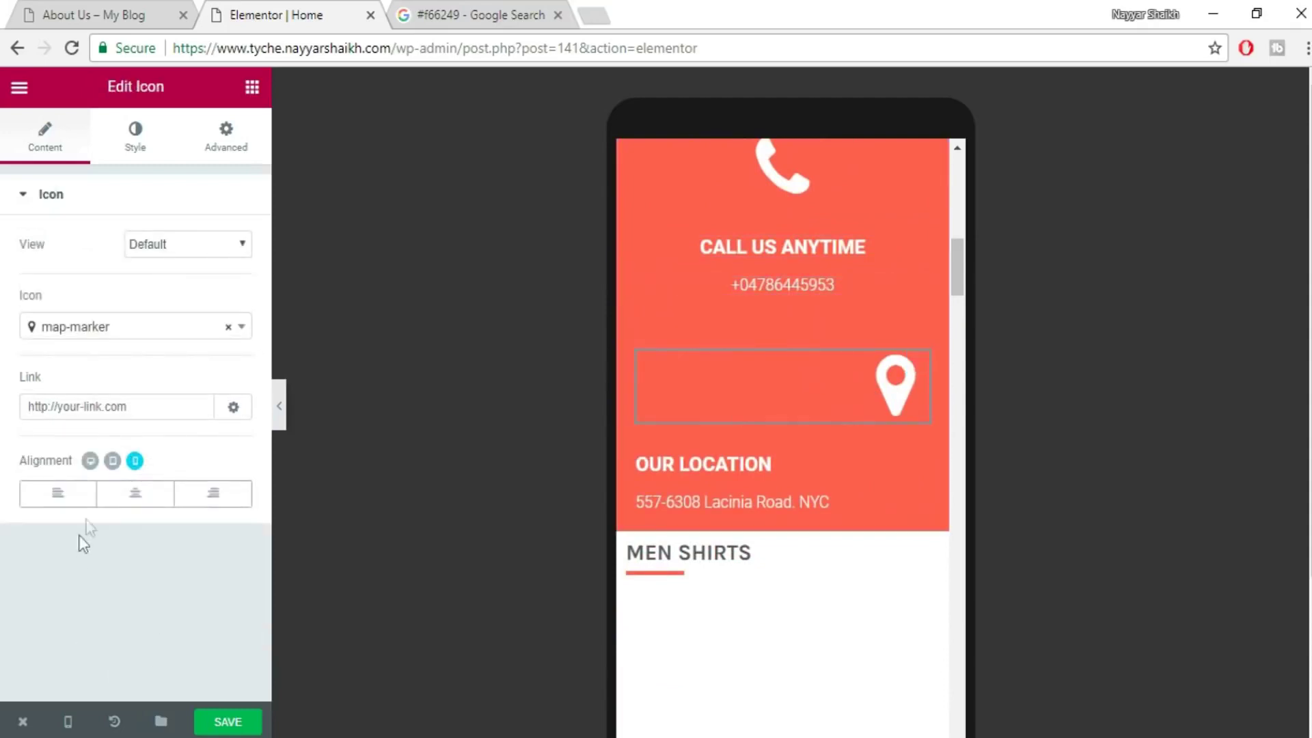
{"action": "left_click", "coordinate": [136, 493]}
{"action": "left_click", "coordinate": [725, 464]}
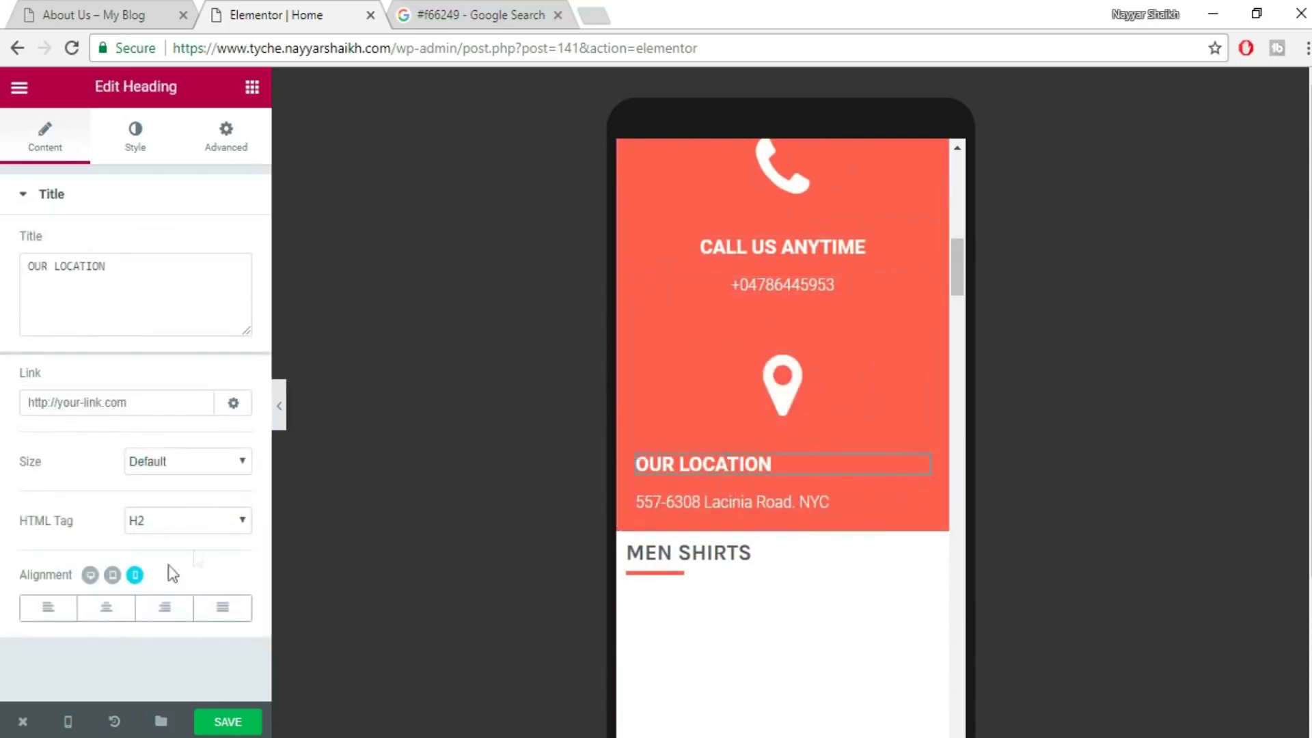
{"action": "left_click", "coordinate": [108, 609]}
{"action": "left_click", "coordinate": [719, 507]}
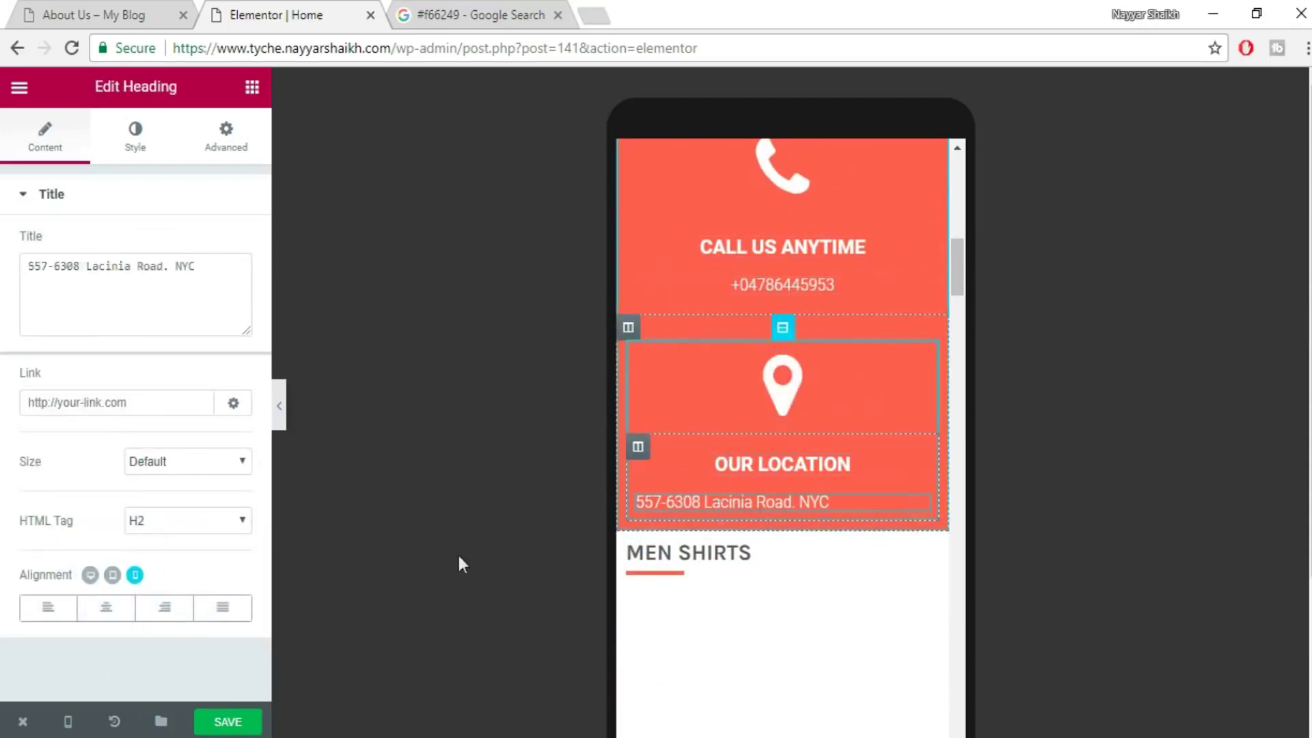
{"action": "left_click", "coordinate": [106, 608]}
{"action": "scroll", "coordinate": [803, 411], "scroll_direction": "up", "scroll_amount": 2}
{"action": "scroll", "coordinate": [804, 411], "scroll_direction": "up", "scroll_amount": 3}
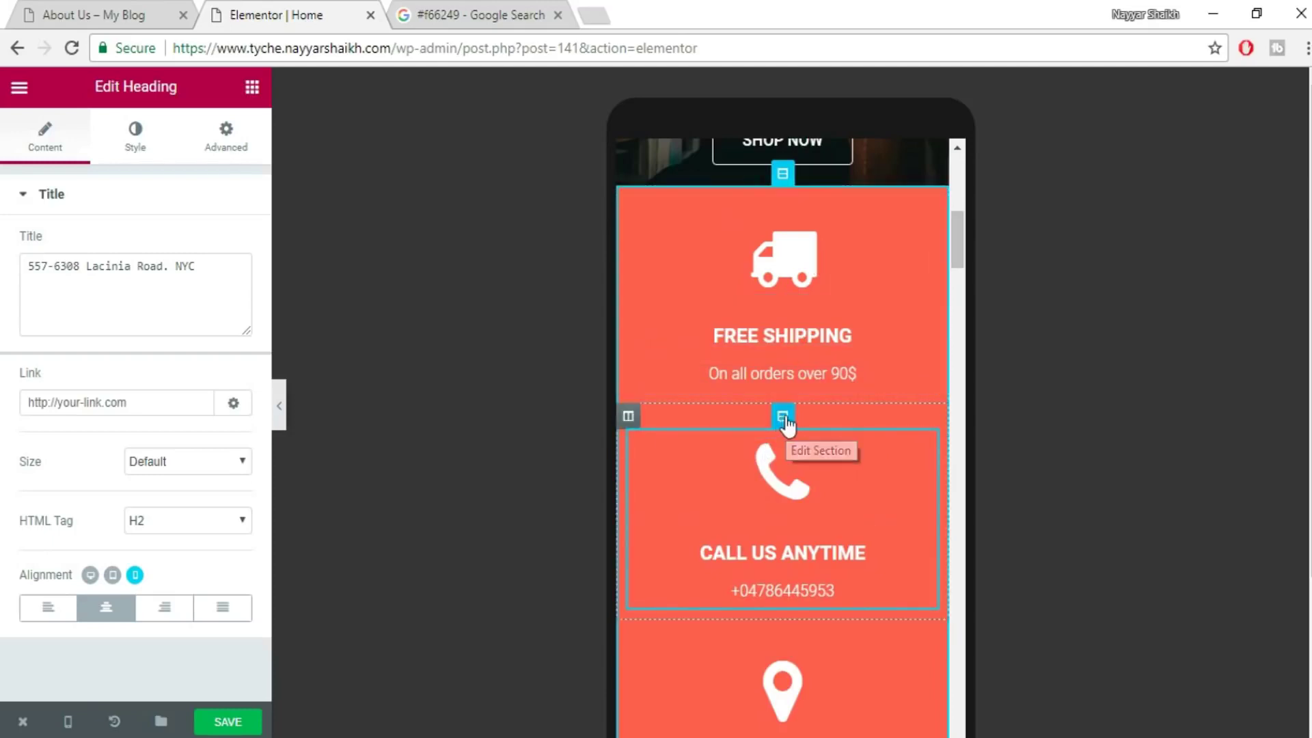
- Set the Call Us Anytime section's mobile top padding to 40
{"action": "left_click", "coordinate": [783, 418]}
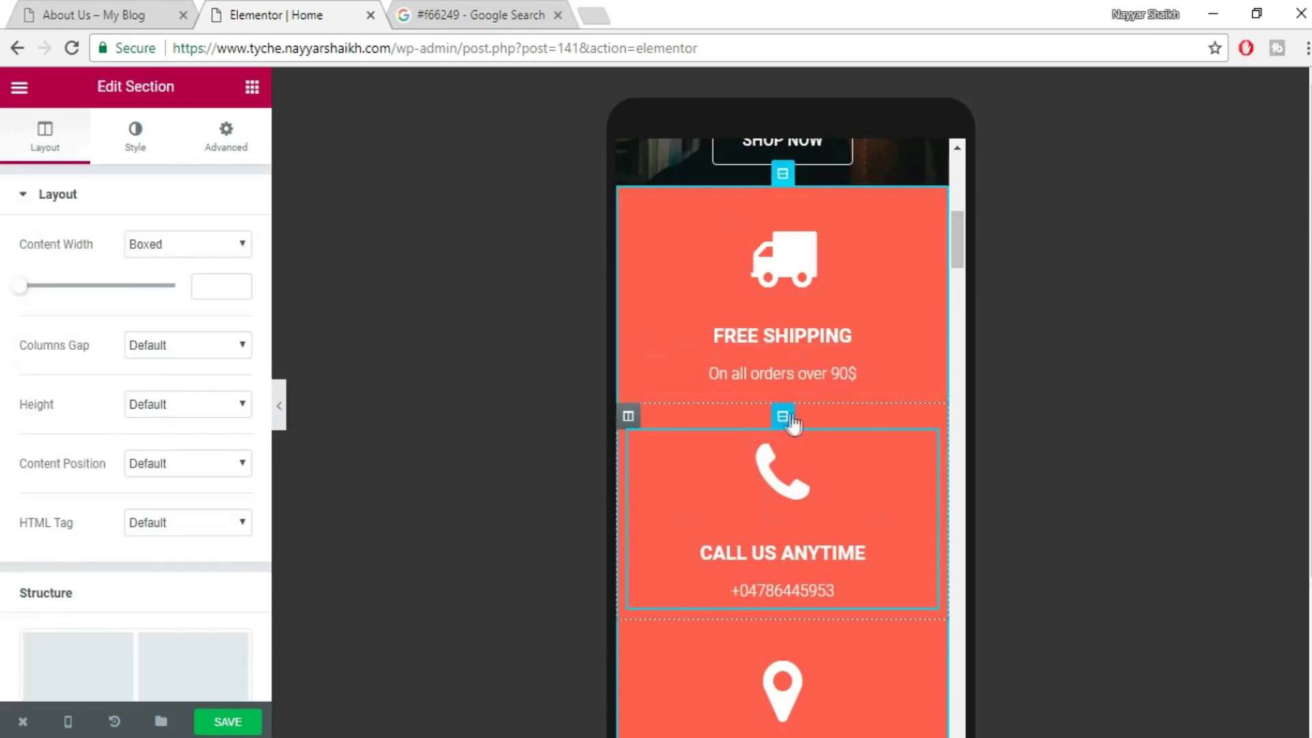
{"action": "left_click", "coordinate": [226, 134]}
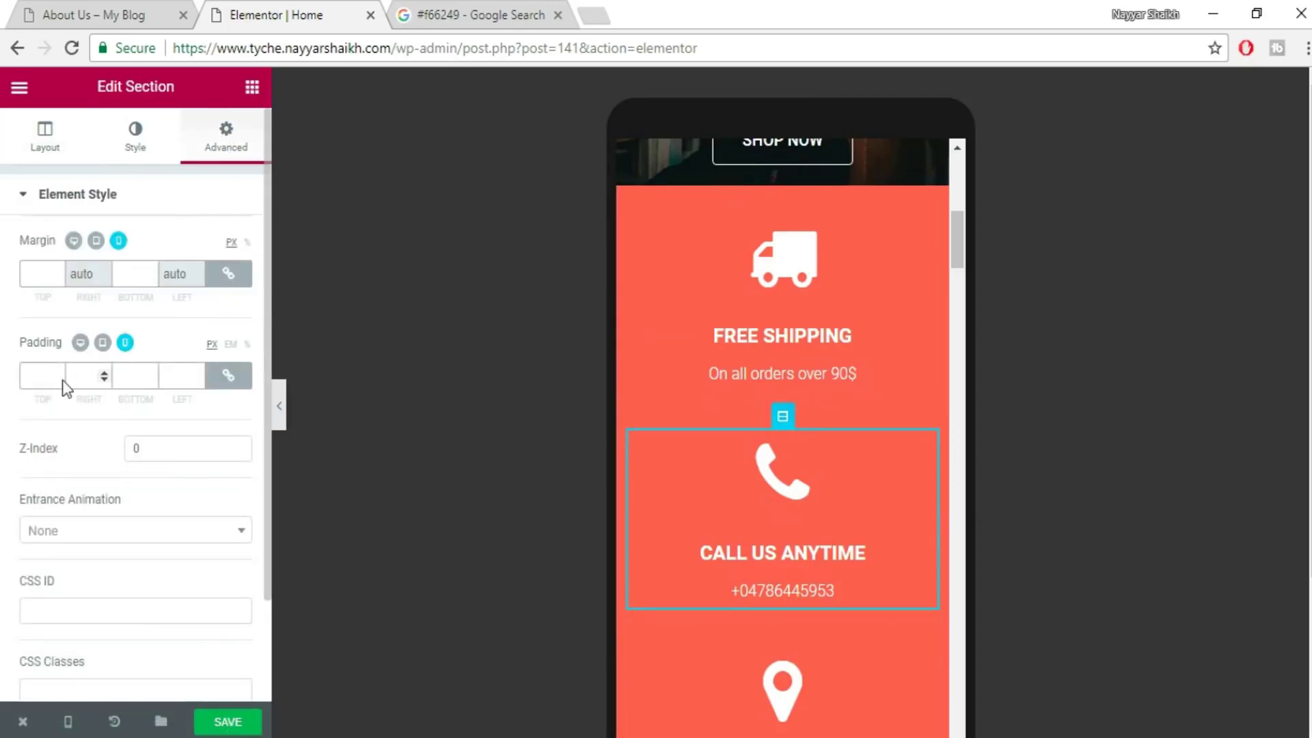
{"action": "left_click", "coordinate": [225, 376]}
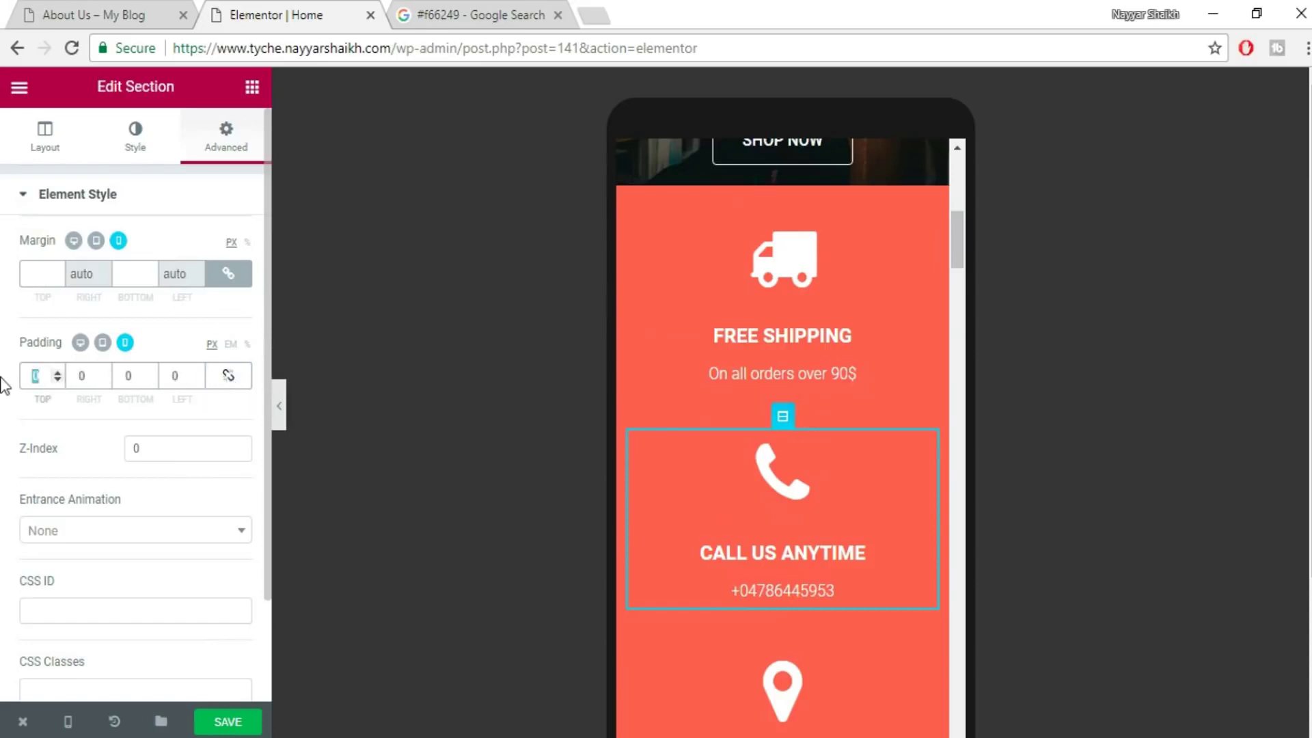
{"action": "type", "text": "50"}
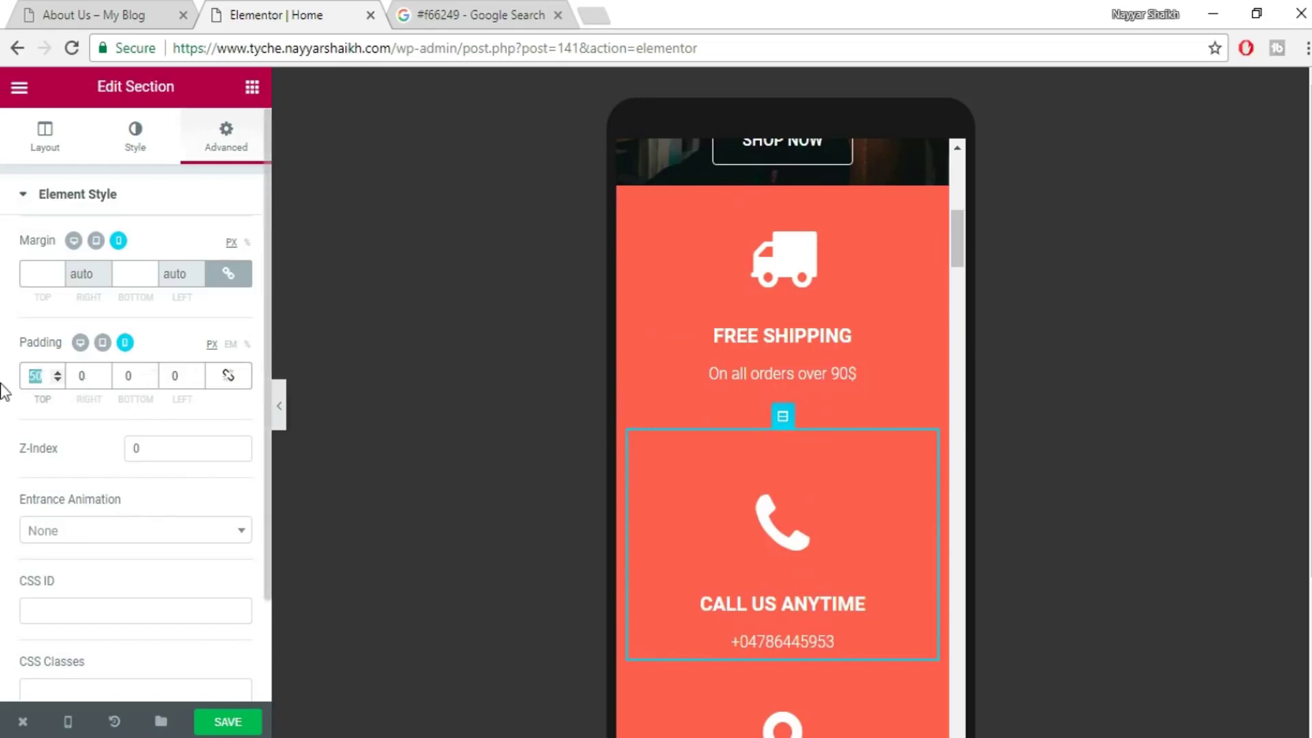
{"action": "type", "text": "40"}
{"action": "scroll", "coordinate": [848, 502], "scroll_direction": "down", "scroll_amount": 2}
{"action": "scroll", "coordinate": [846, 494], "scroll_direction": "down", "scroll_amount": 3}
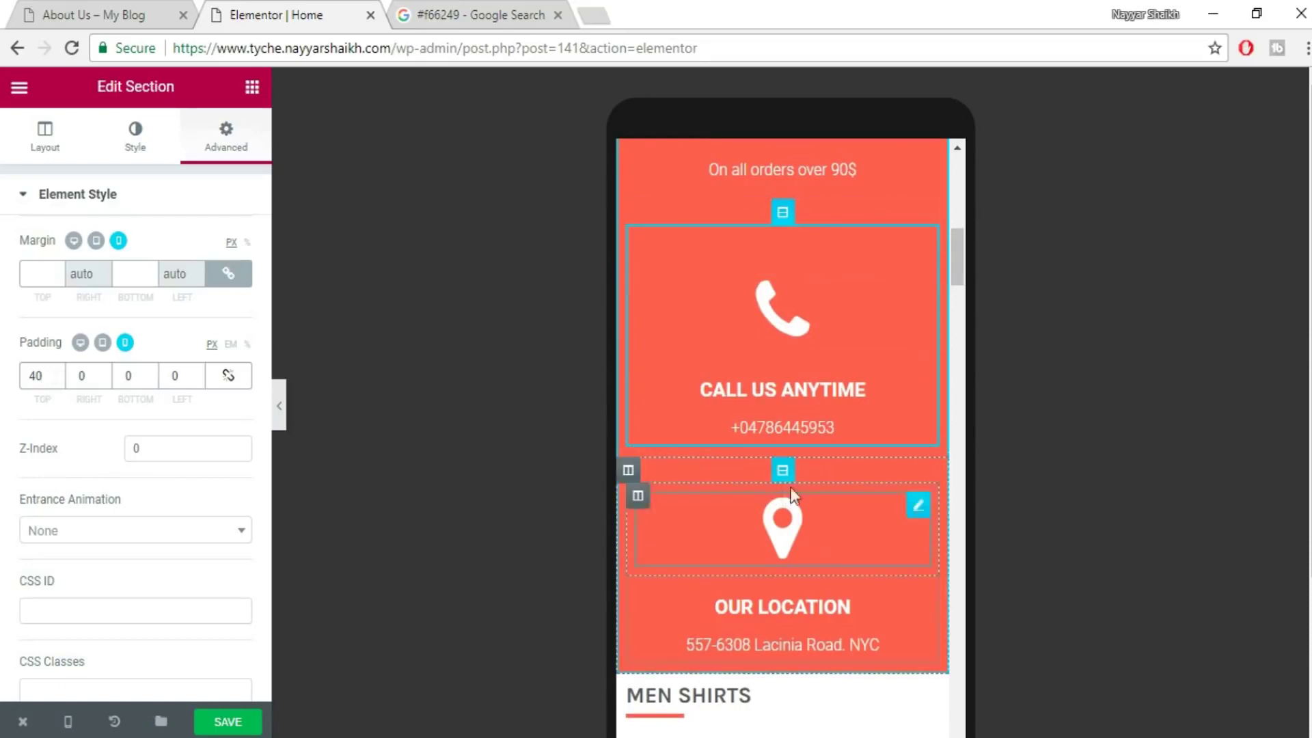
- Give the Our Location section 40 top and 30 bottom padding, then save
{"action": "left_click", "coordinate": [782, 470]}
{"action": "left_click", "coordinate": [225, 135]}
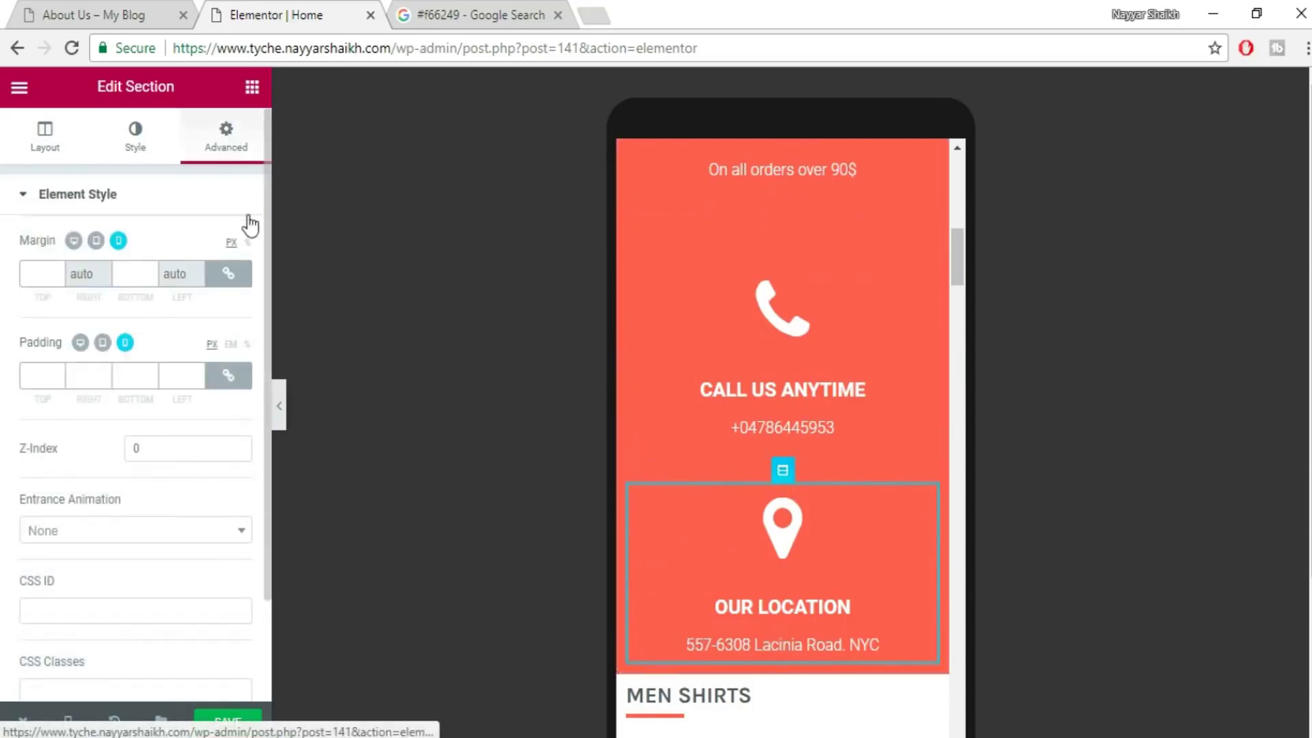
{"action": "left_click", "coordinate": [228, 375]}
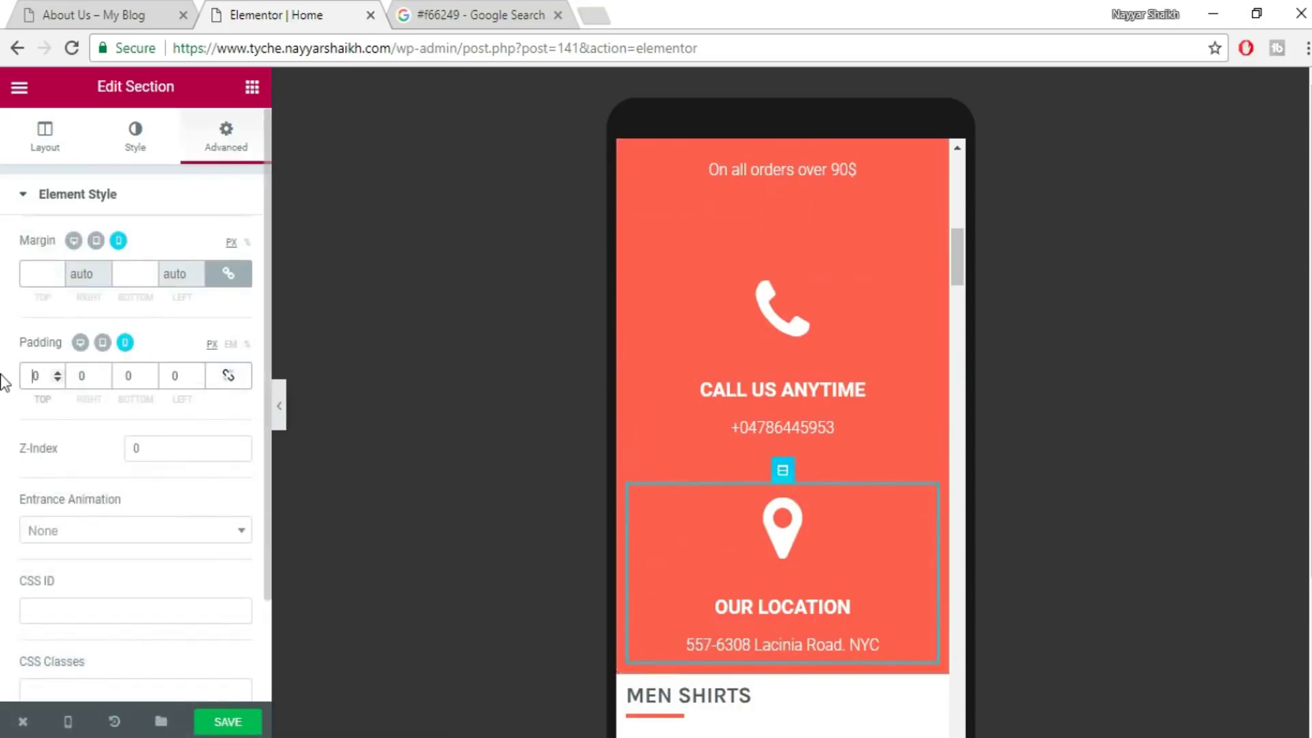
{"action": "type", "text": "40"}
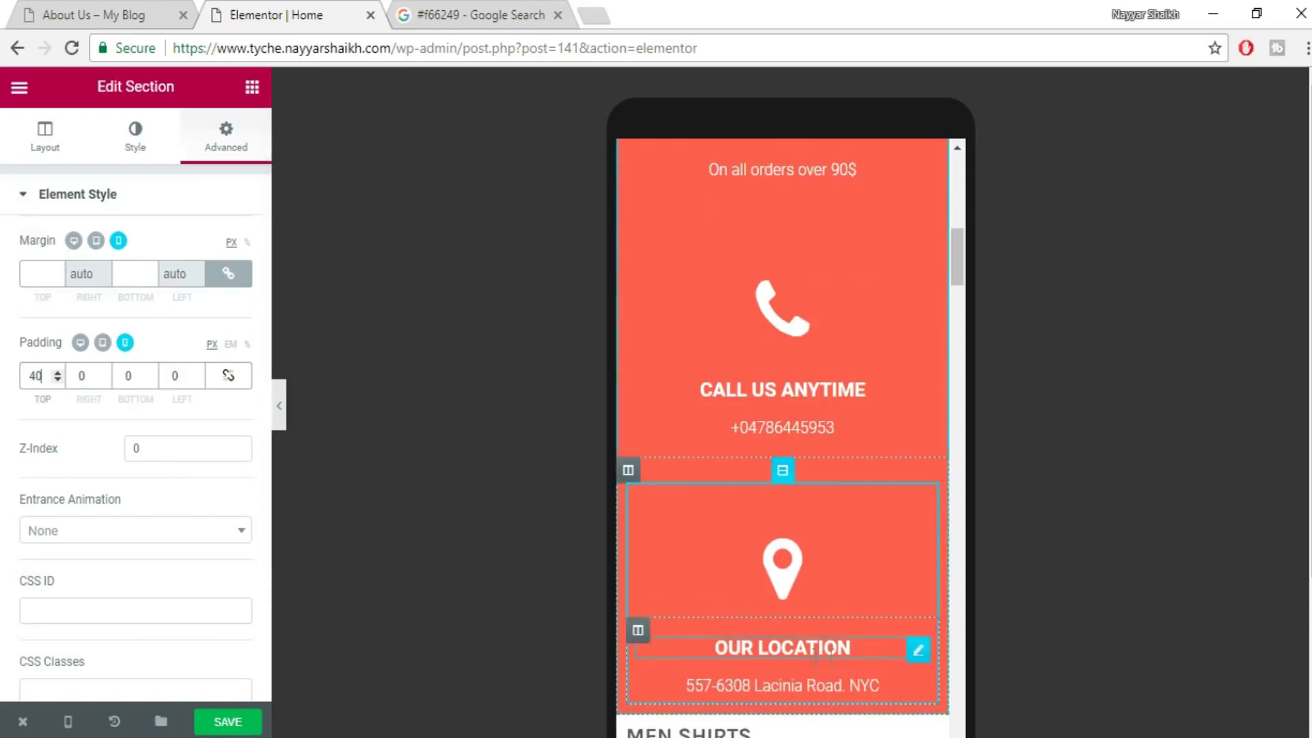
{"action": "scroll", "coordinate": [820, 656], "scroll_direction": "down", "scroll_amount": 3}
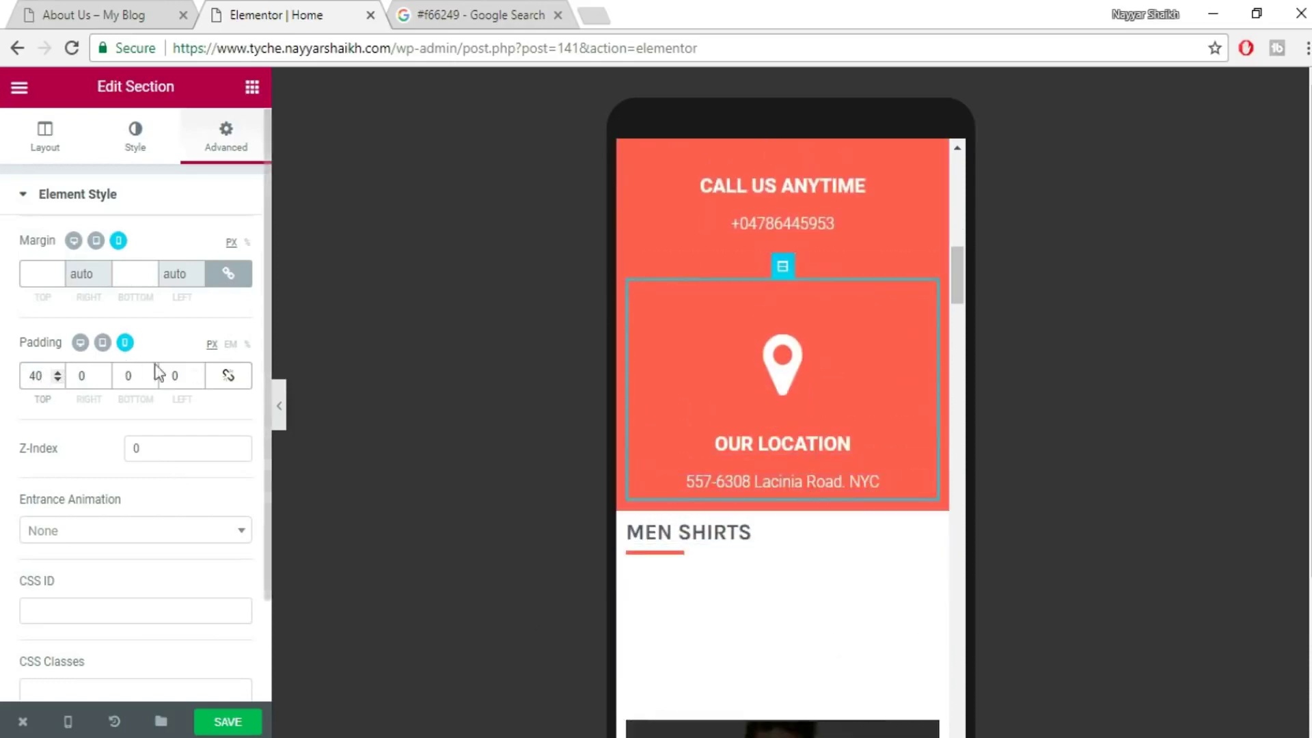
{"action": "left_click", "coordinate": [126, 375]}
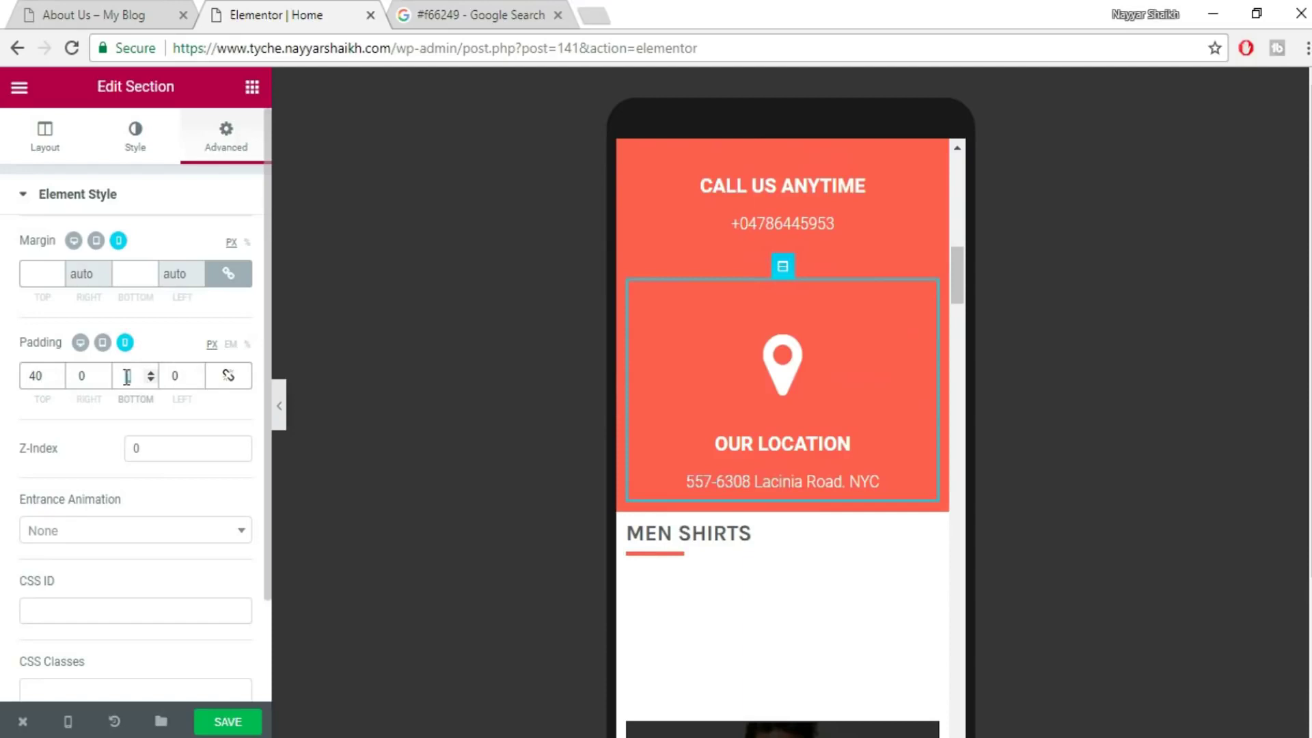
{"action": "type", "text": "30"}
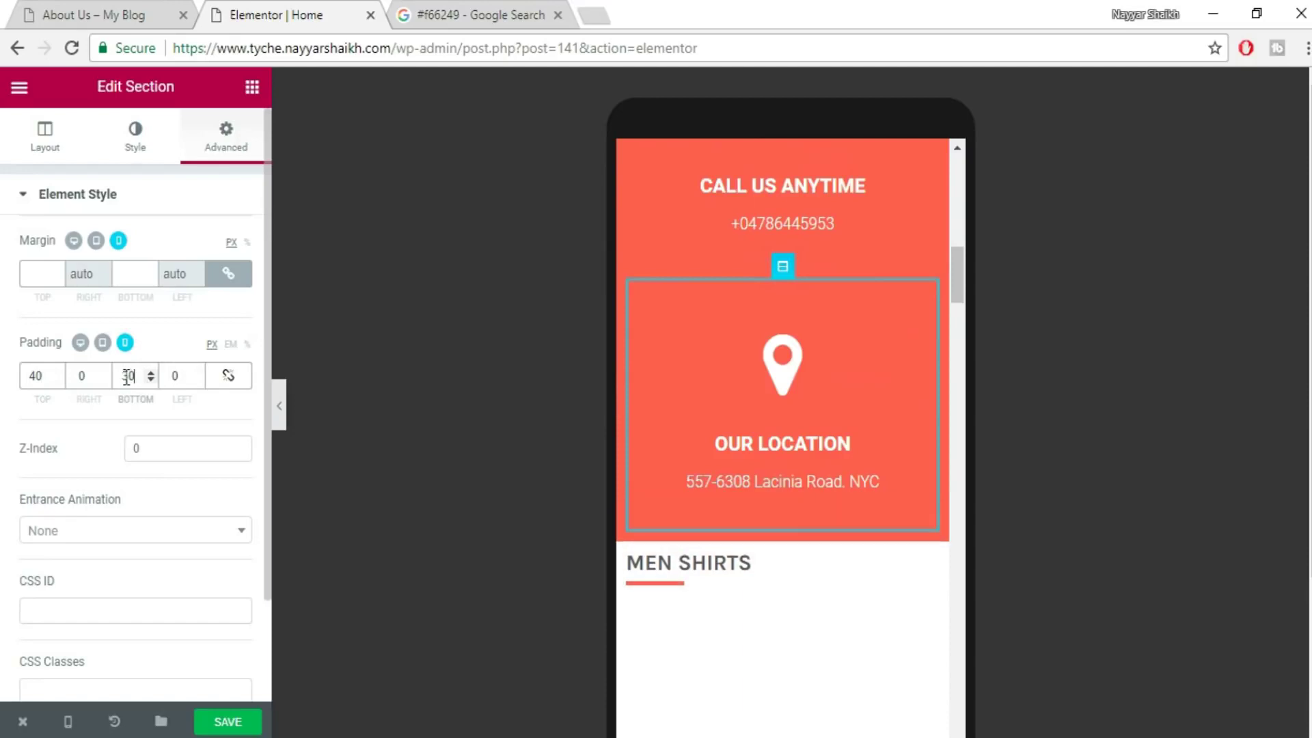
{"action": "left_click", "coordinate": [211, 726]}
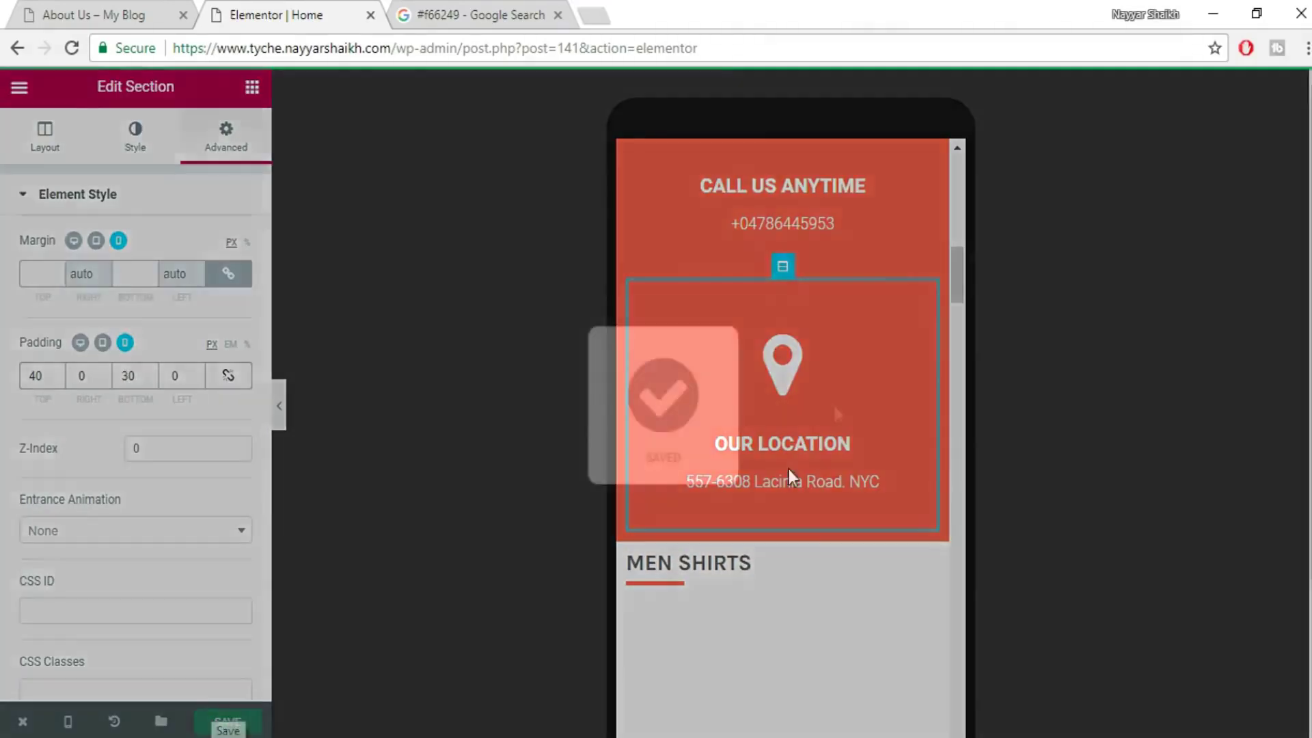
- Scroll through the mobile preview to check the updated home page layout
{"action": "scroll", "coordinate": [873, 391], "scroll_direction": "up", "scroll_amount": 3}
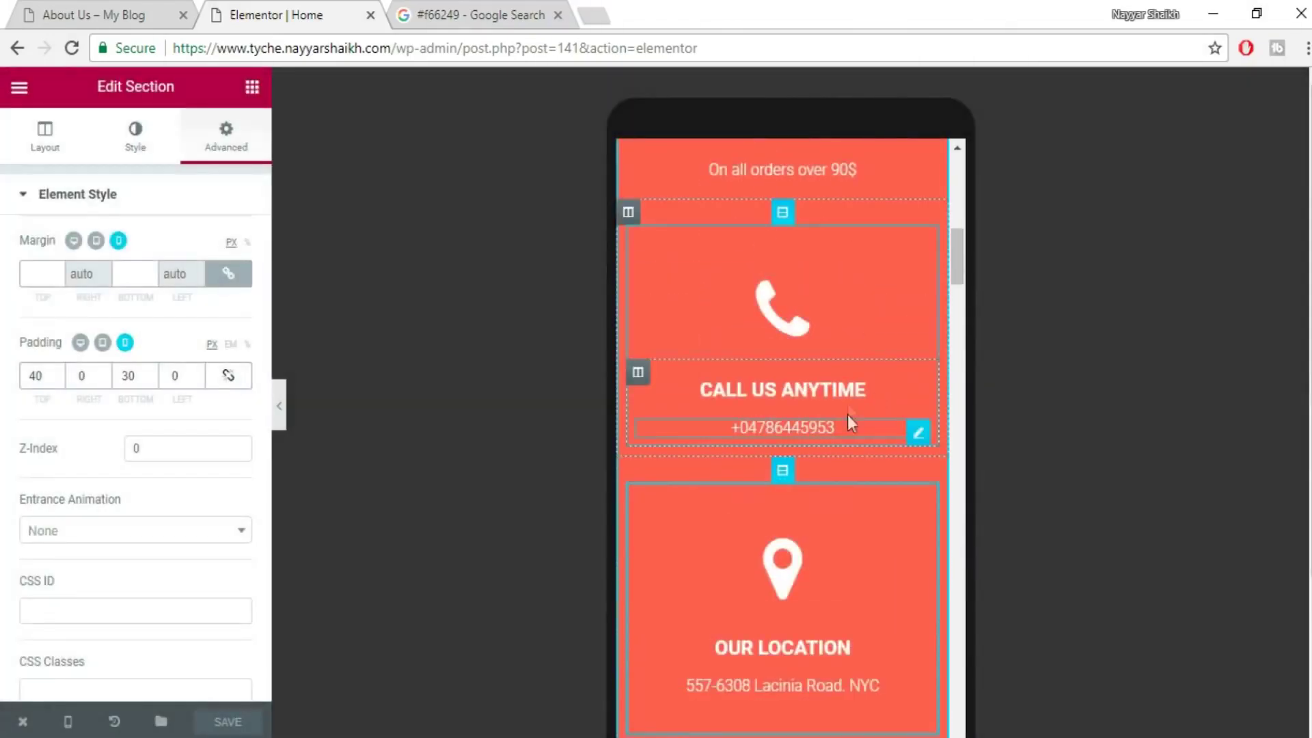
{"action": "scroll", "coordinate": [847, 428], "scroll_direction": "down", "scroll_amount": 6}
{"action": "scroll", "coordinate": [846, 427], "scroll_direction": "down", "scroll_amount": 2}
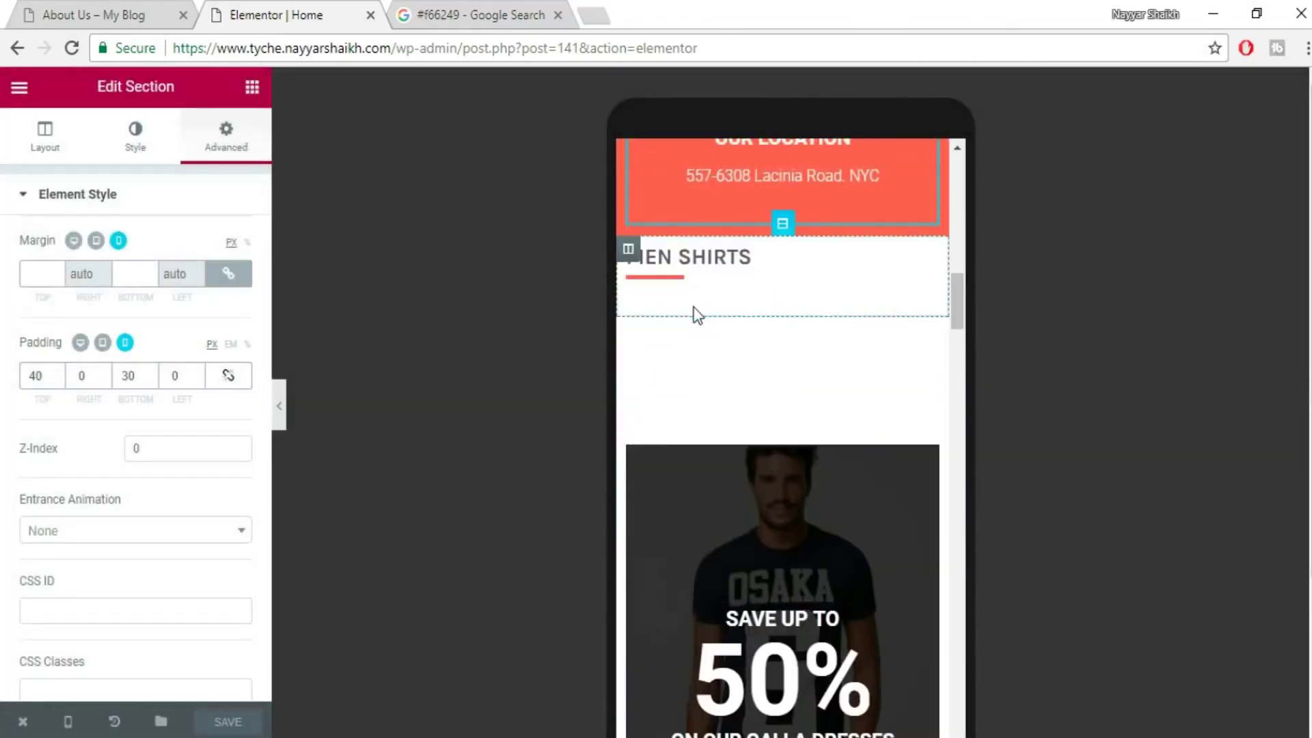
{"action": "scroll", "coordinate": [772, 428], "scroll_direction": "down", "scroll_amount": 5}
{"action": "scroll", "coordinate": [776, 528], "scroll_direction": "down", "scroll_amount": 10}
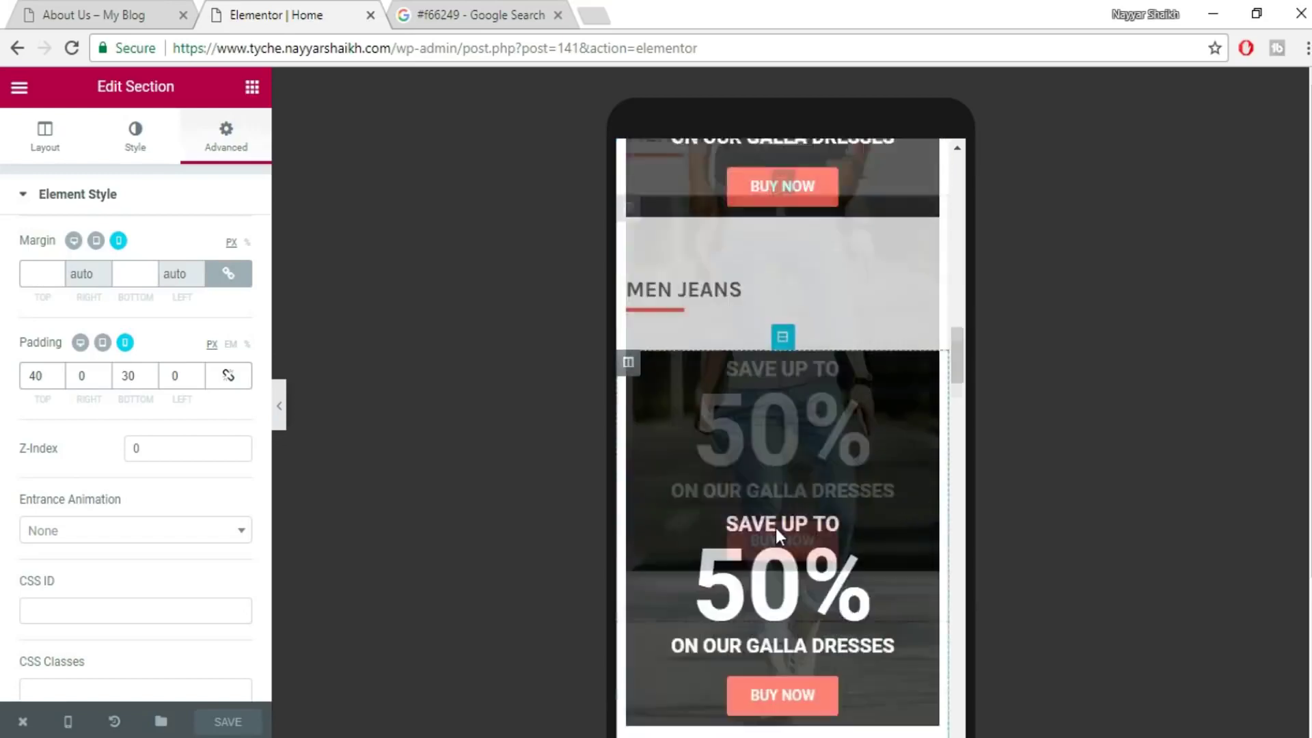
{"action": "scroll", "coordinate": [777, 527], "scroll_direction": "down", "scroll_amount": 10}
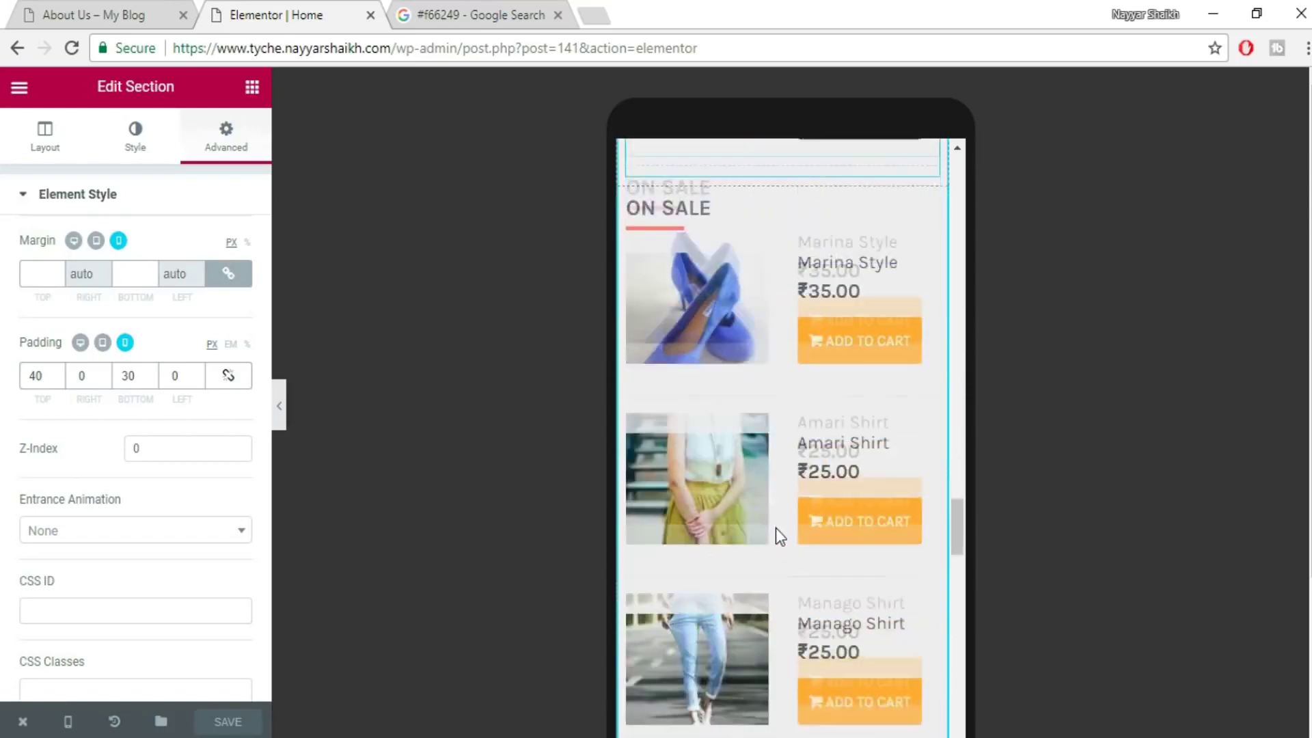
{"action": "scroll", "coordinate": [777, 527], "scroll_direction": "down", "scroll_amount": 15}
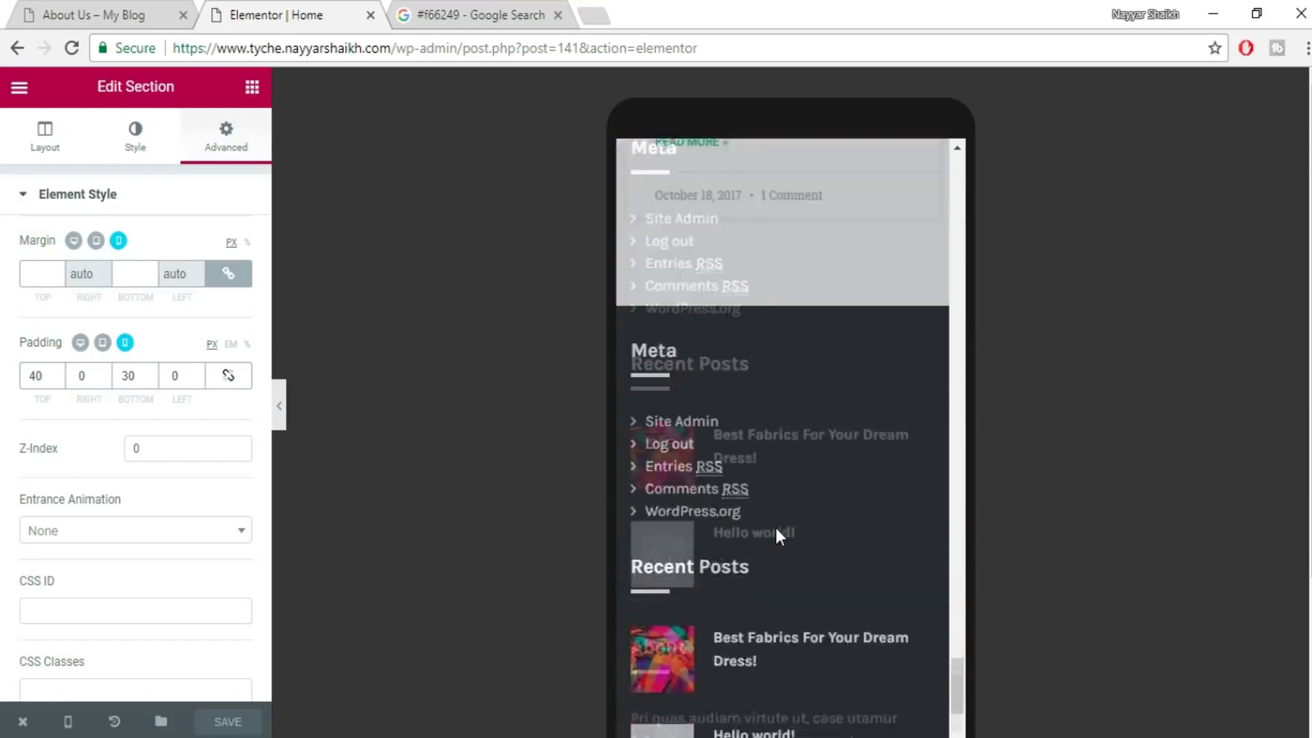
{"action": "scroll", "coordinate": [770, 582], "scroll_direction": "up", "scroll_amount": 15}
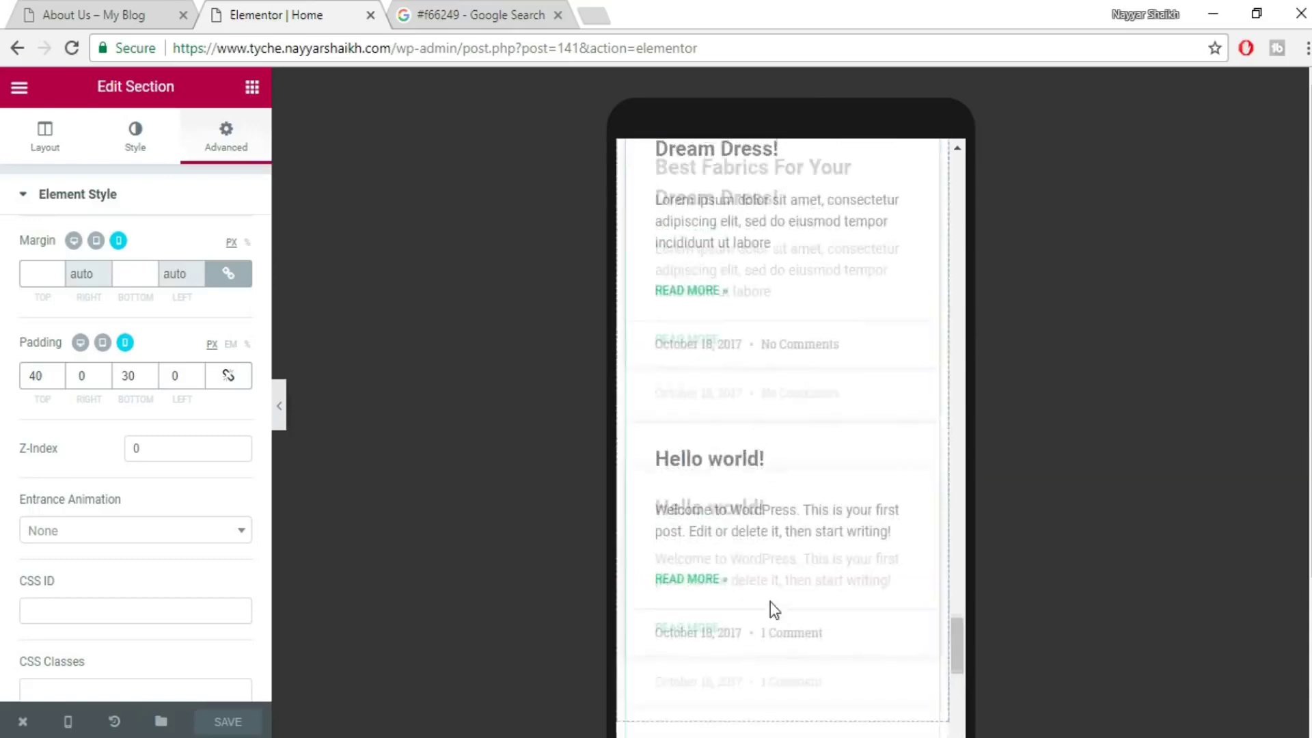
- Save the page and open the published home page in a new tab
{"action": "left_click", "coordinate": [230, 724]}
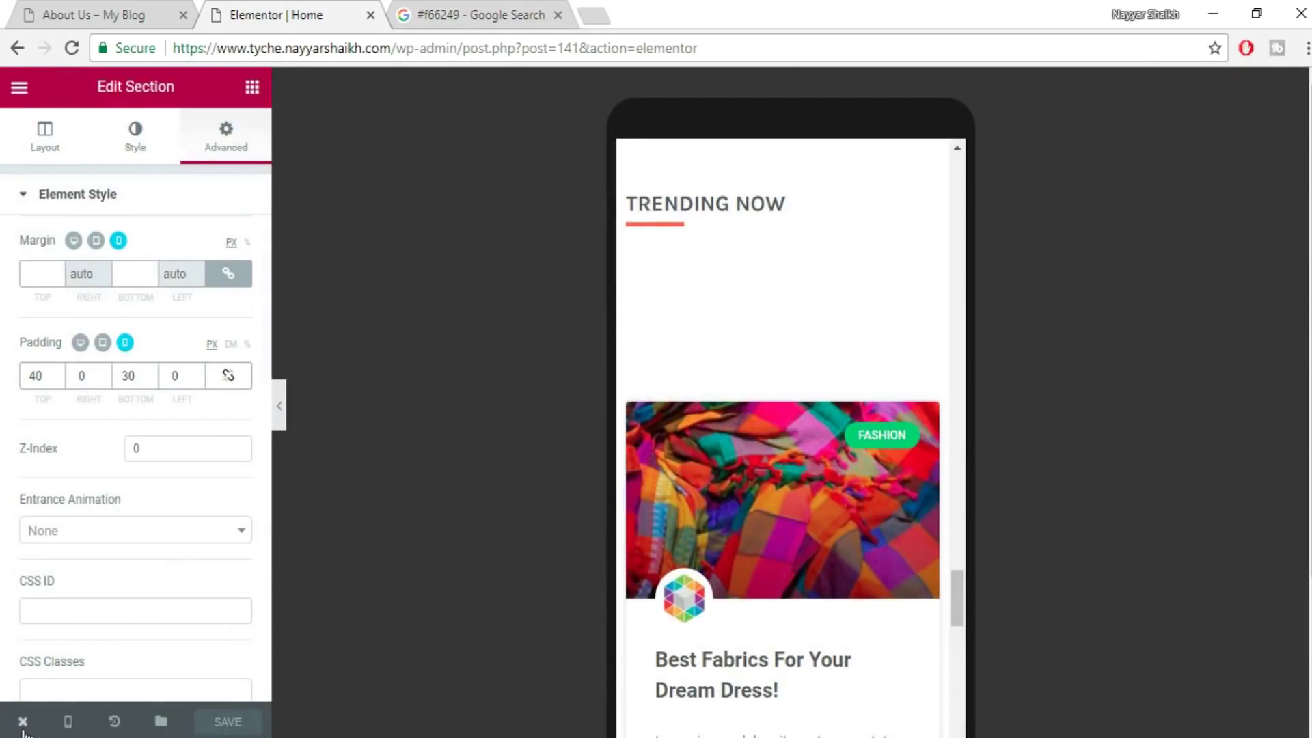
{"action": "mouse_move", "coordinate": [23, 721]}
{"action": "left_click", "coordinate": [86, 629]}
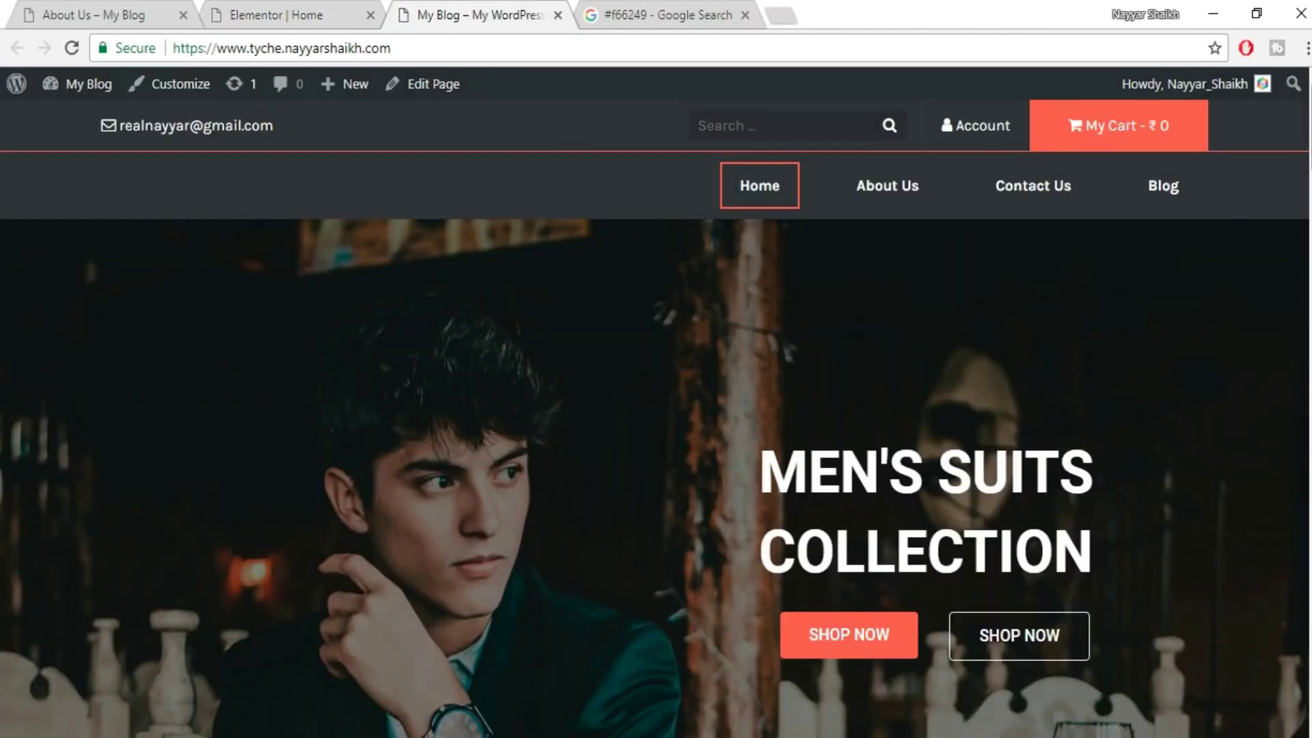
- Compare the live home page, top to footer, against the Elementor mobile preview
{"action": "scroll", "coordinate": [656, 418], "scroll_direction": "down", "scroll_amount": 10}
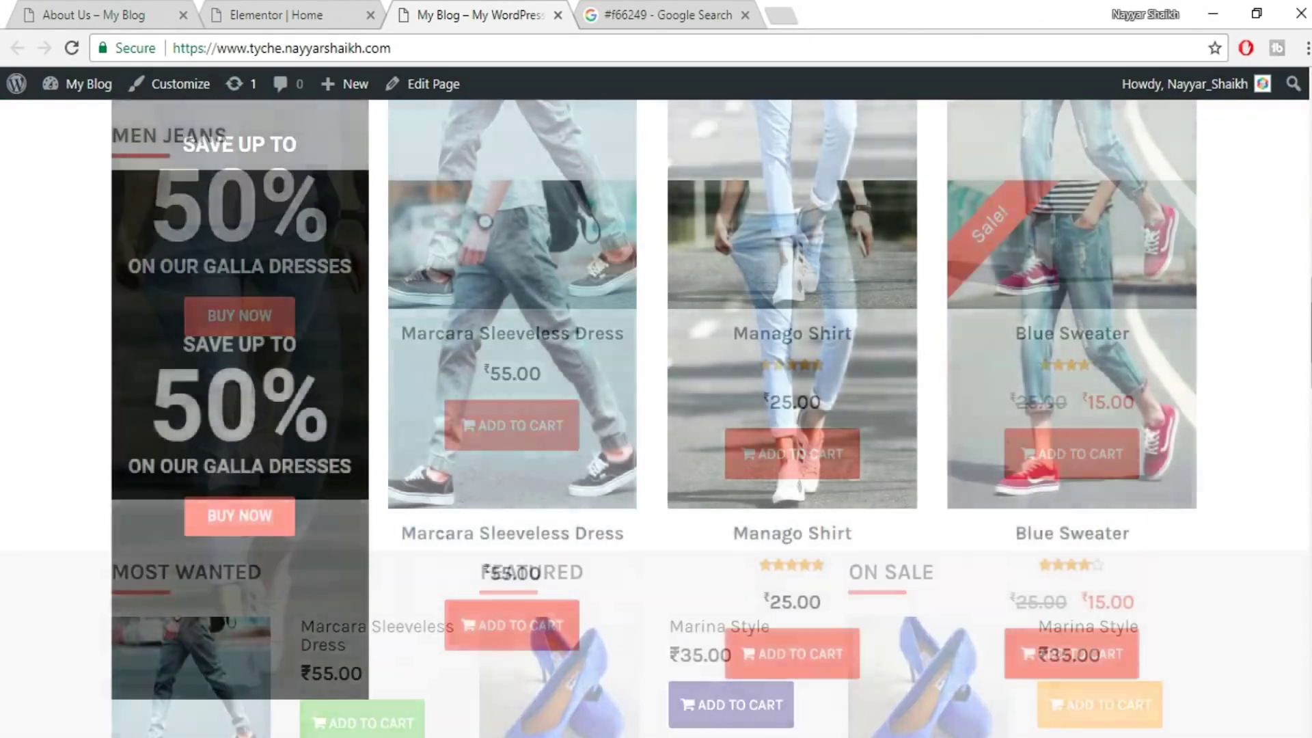
{"action": "key", "text": "Home"}
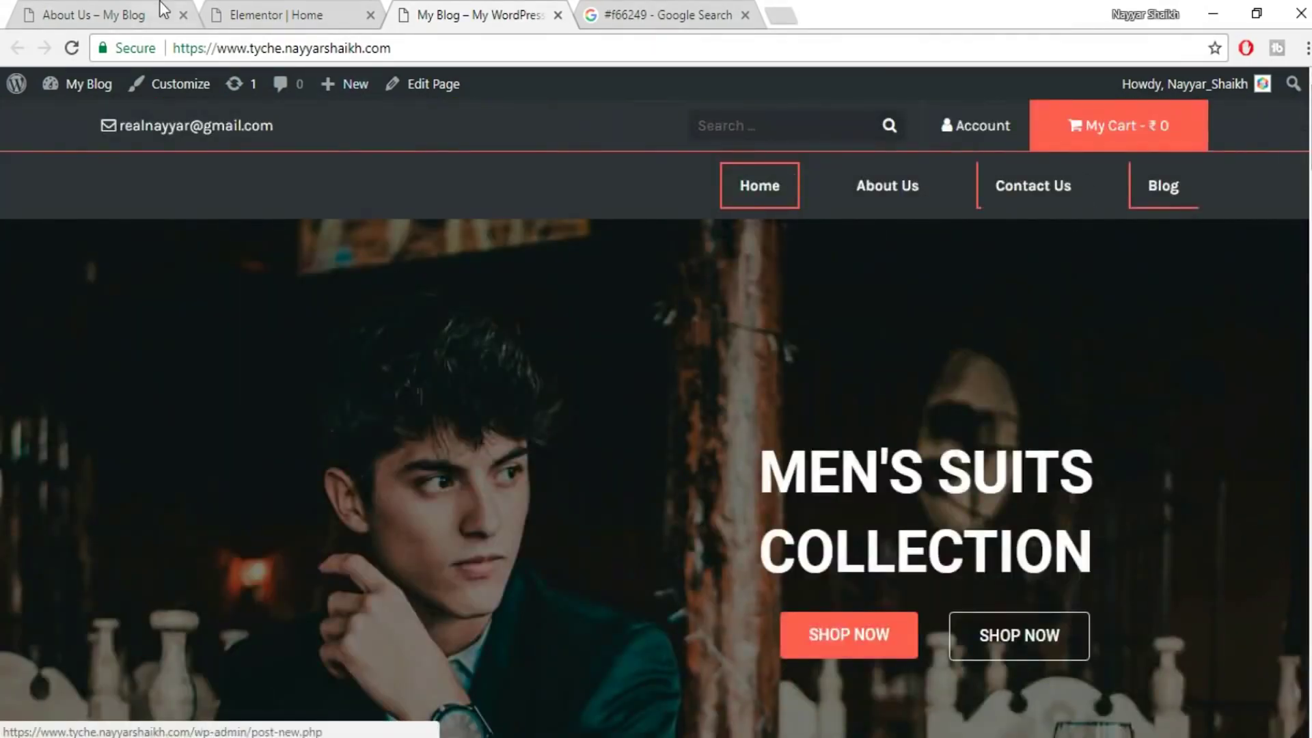
{"action": "left_click", "coordinate": [255, 10]}
{"action": "scroll", "coordinate": [718, 509], "scroll_direction": "up", "scroll_amount": 10}
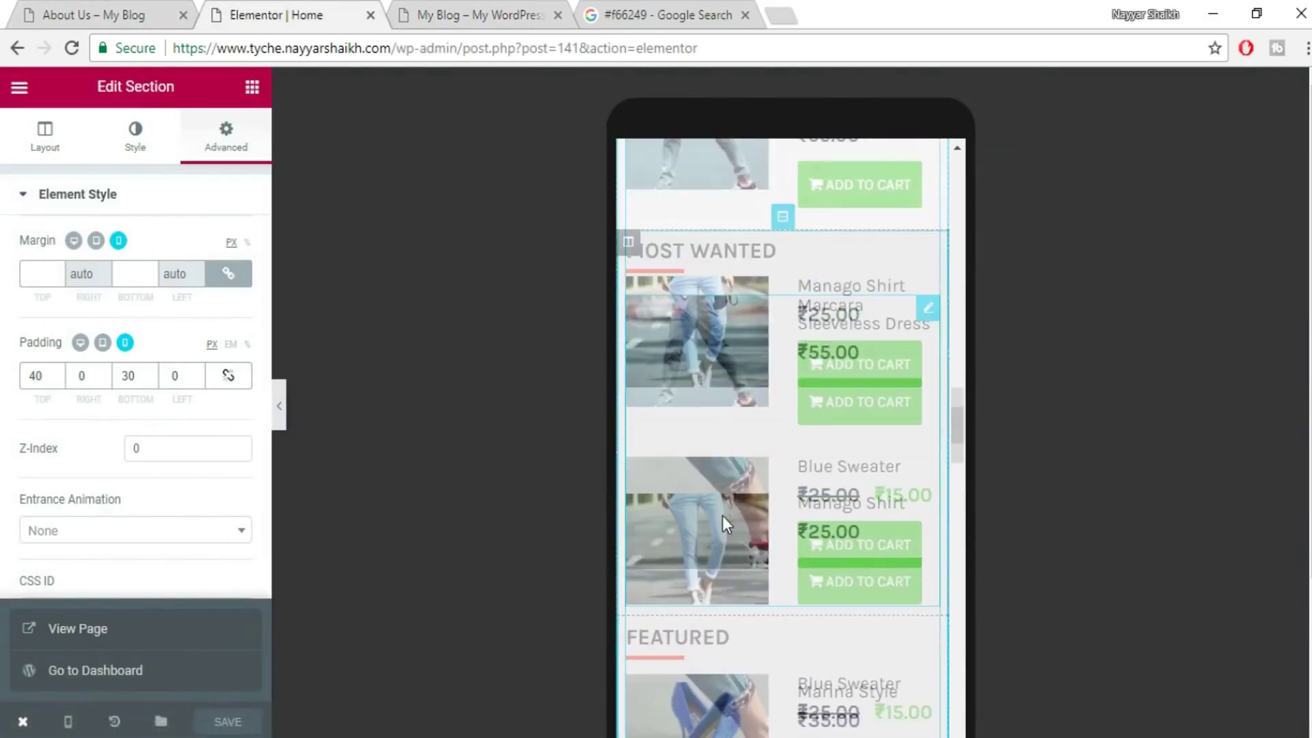
{"action": "scroll", "coordinate": [724, 523], "scroll_direction": "up", "scroll_amount": 10}
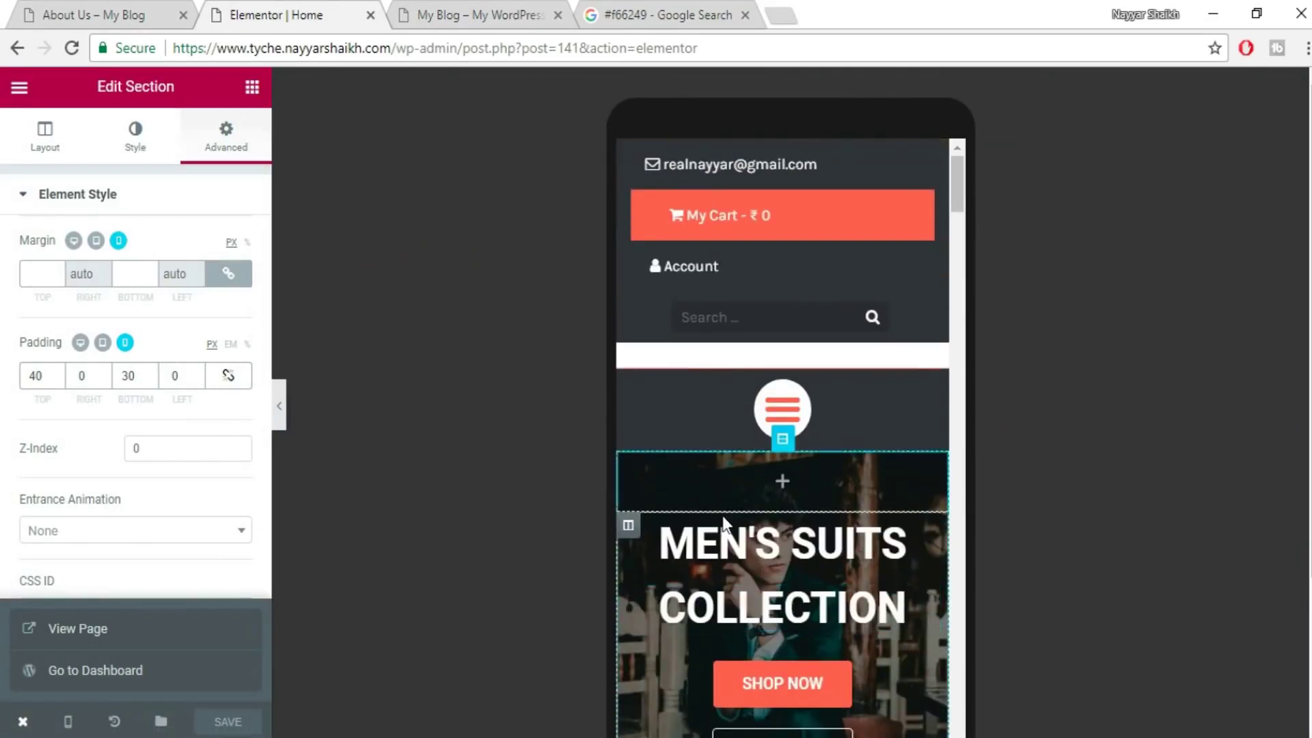
{"action": "left_click", "coordinate": [423, 10]}
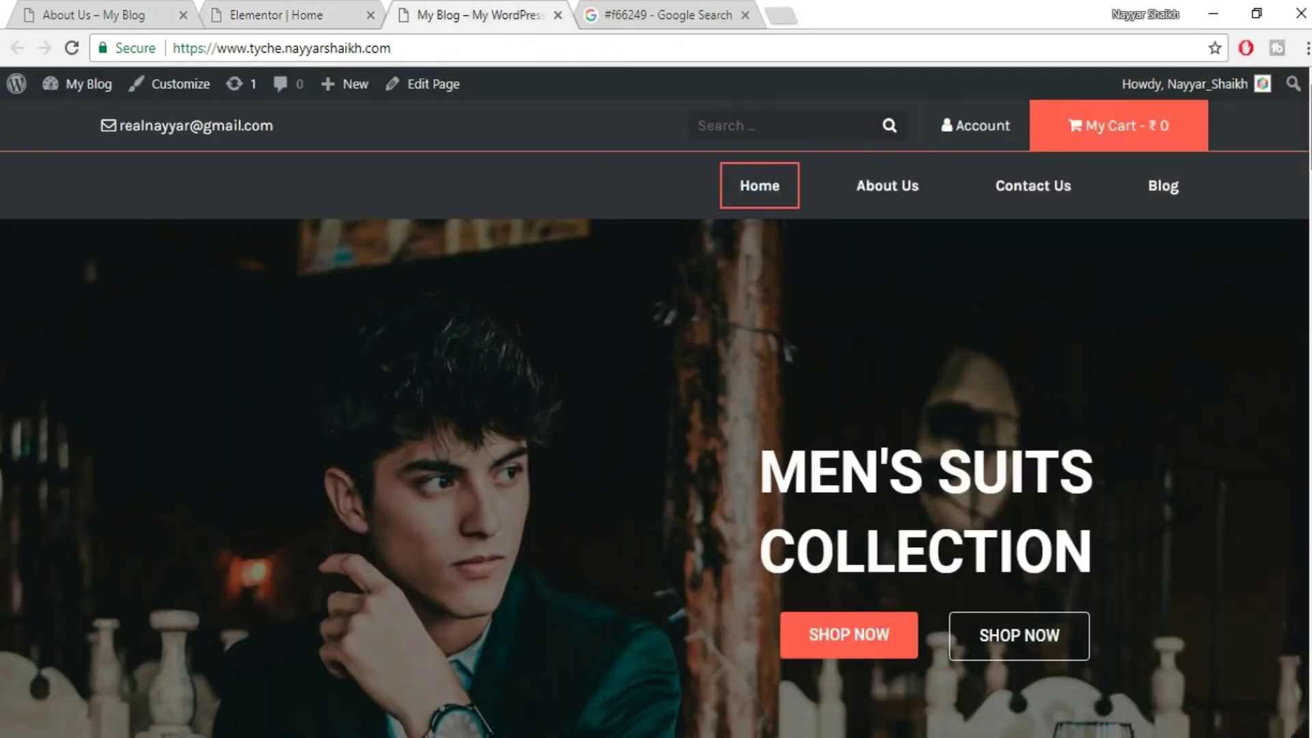
{"action": "key", "text": "End"}
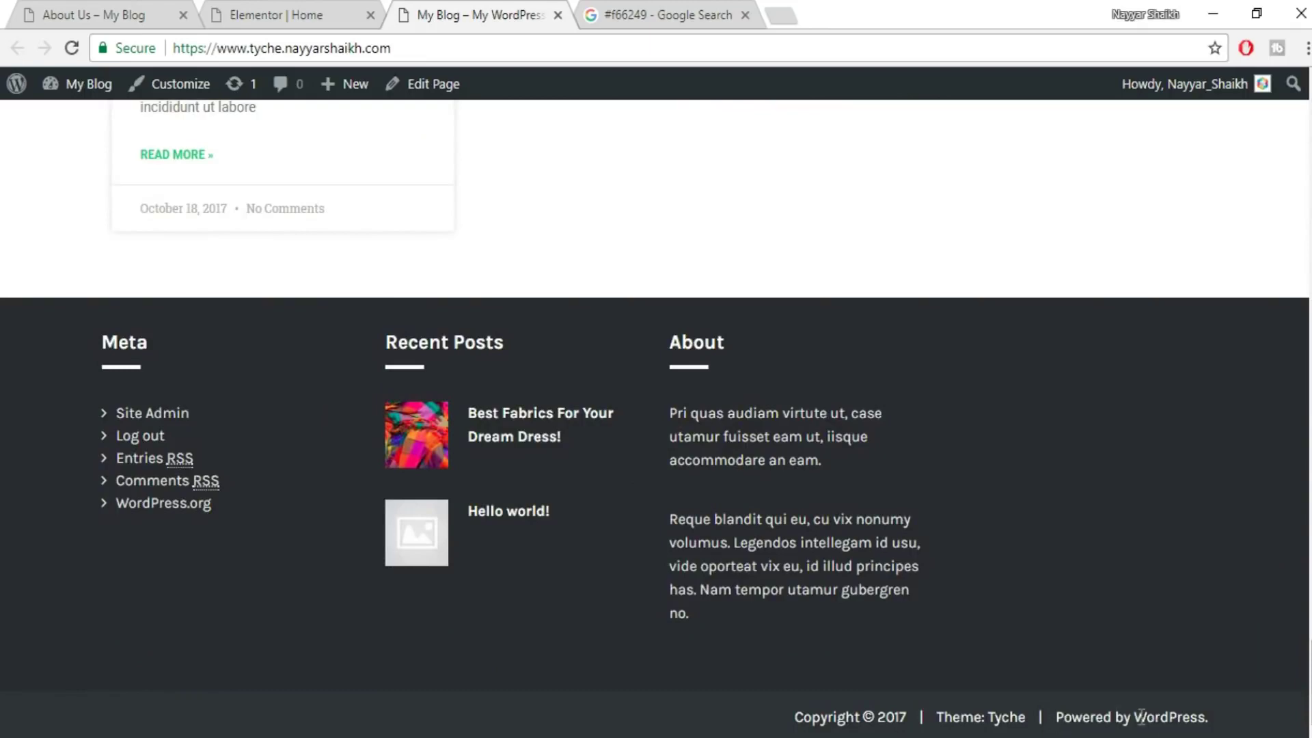
- In the editor tab, delete '/post.php?post=141&action=elementor' from the address, leaving the wp-admin path
{"action": "left_click", "coordinate": [358, 8]}
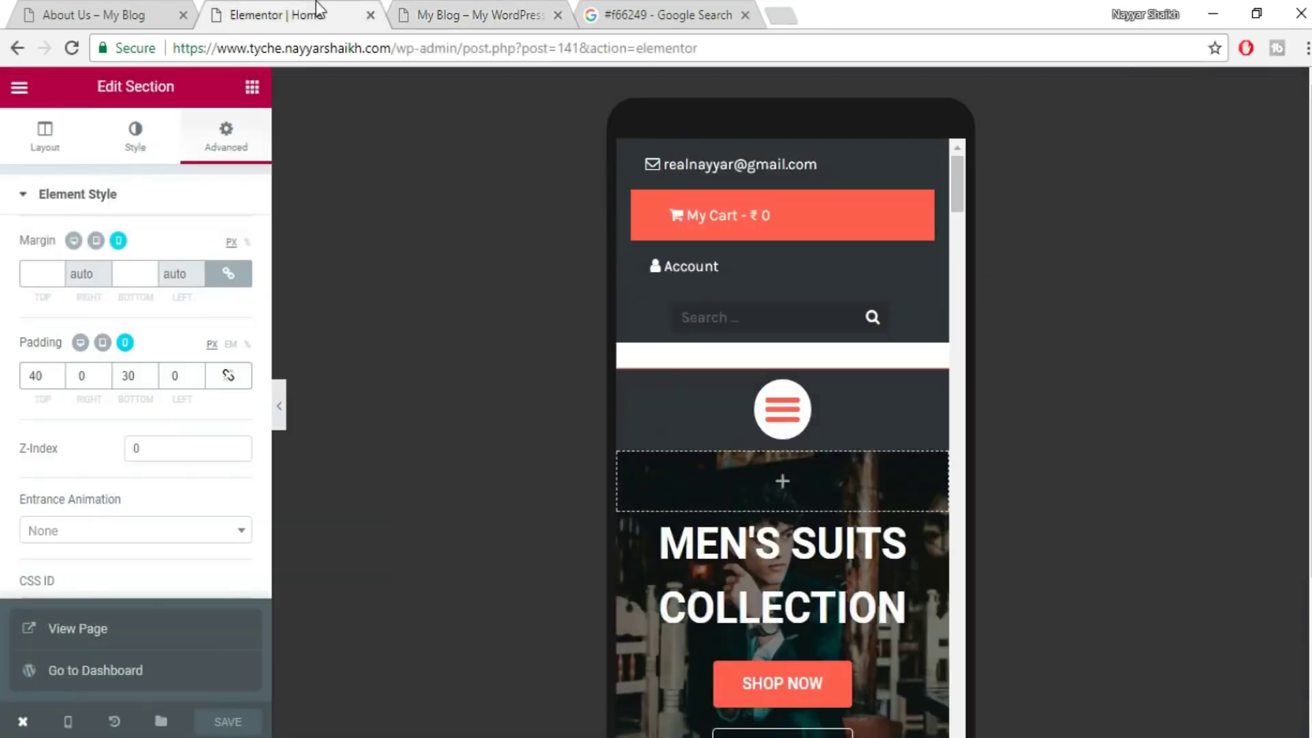
{"action": "left_click_drag", "start_coordinate": [457, 47], "coordinate": [627, 48]}
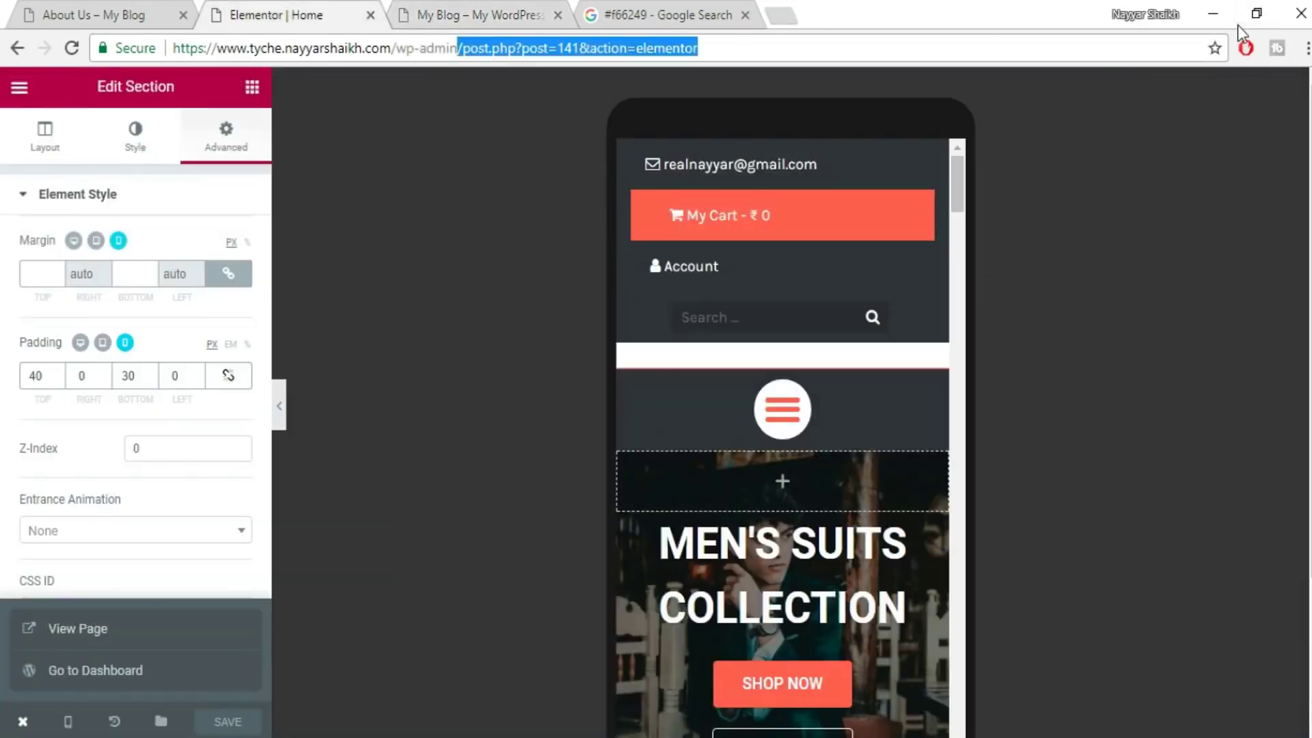
{"action": "key", "text": "Delete"}
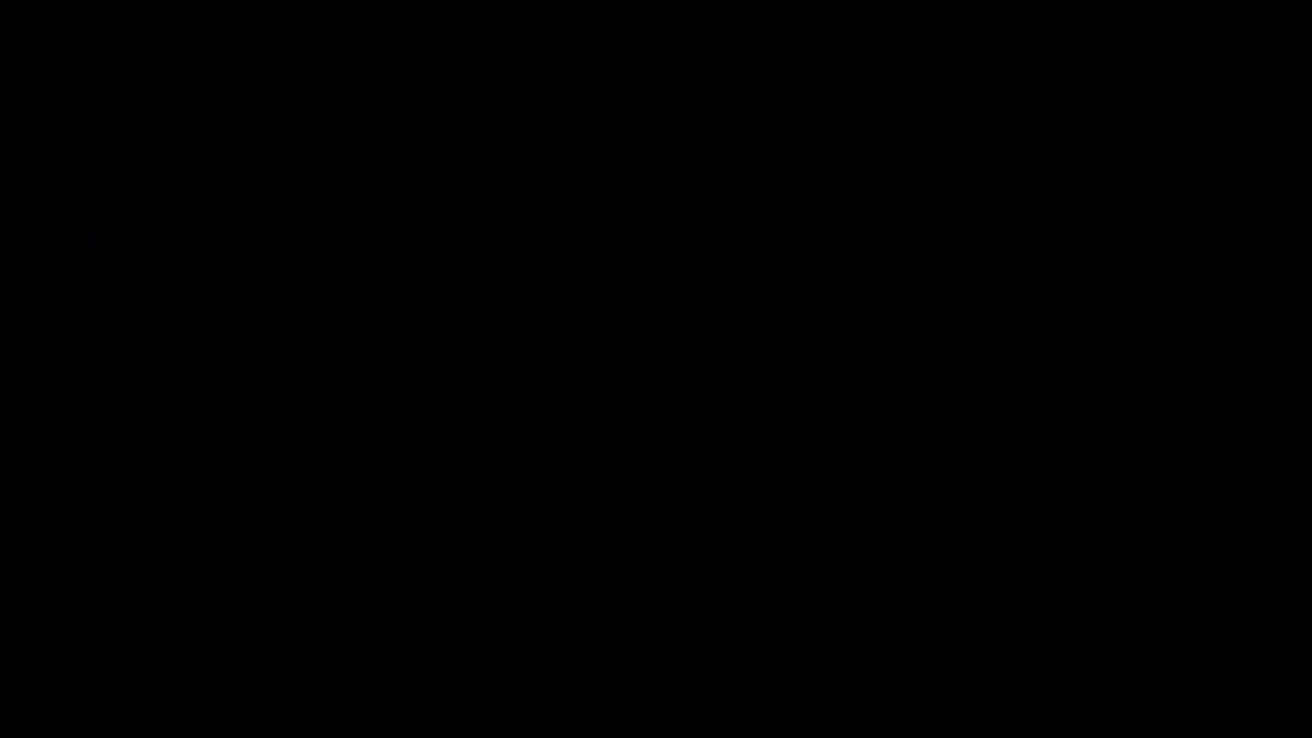
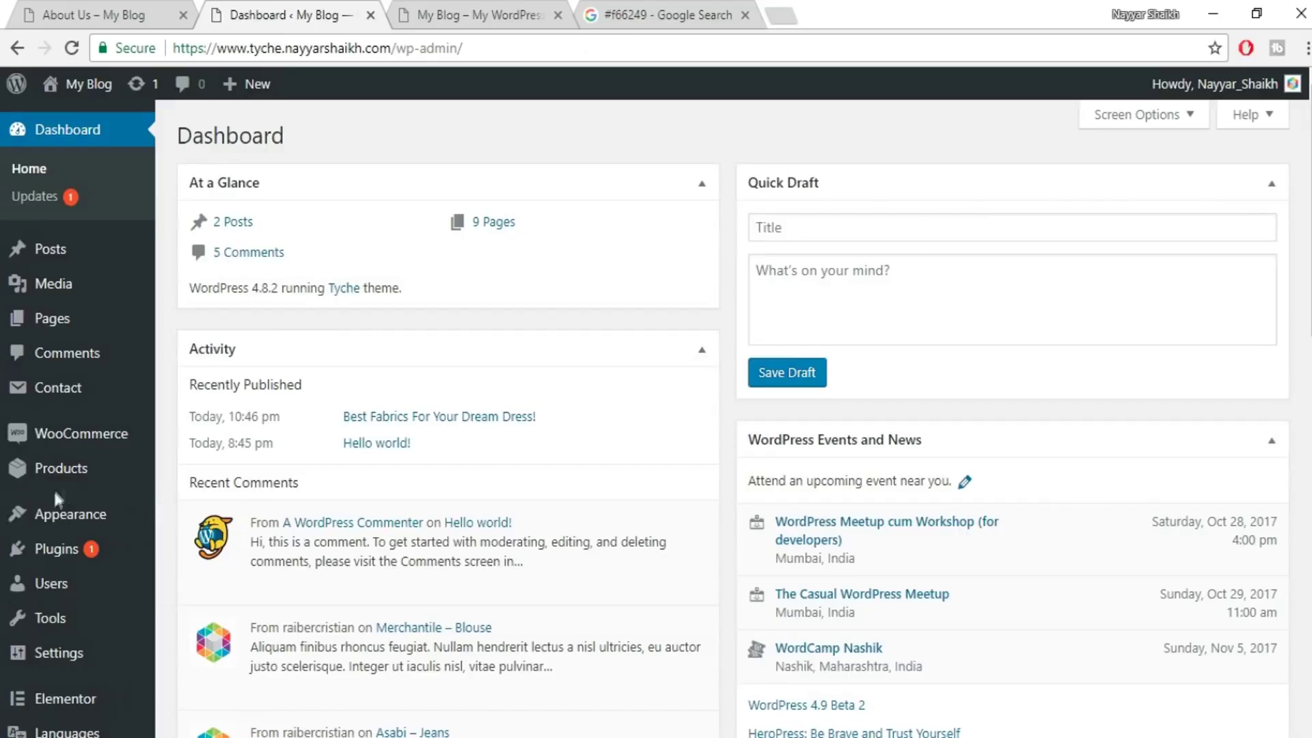
- Open the Widgets screen and look at the live site's current footer
{"action": "mouse_move", "coordinate": [52, 511]}
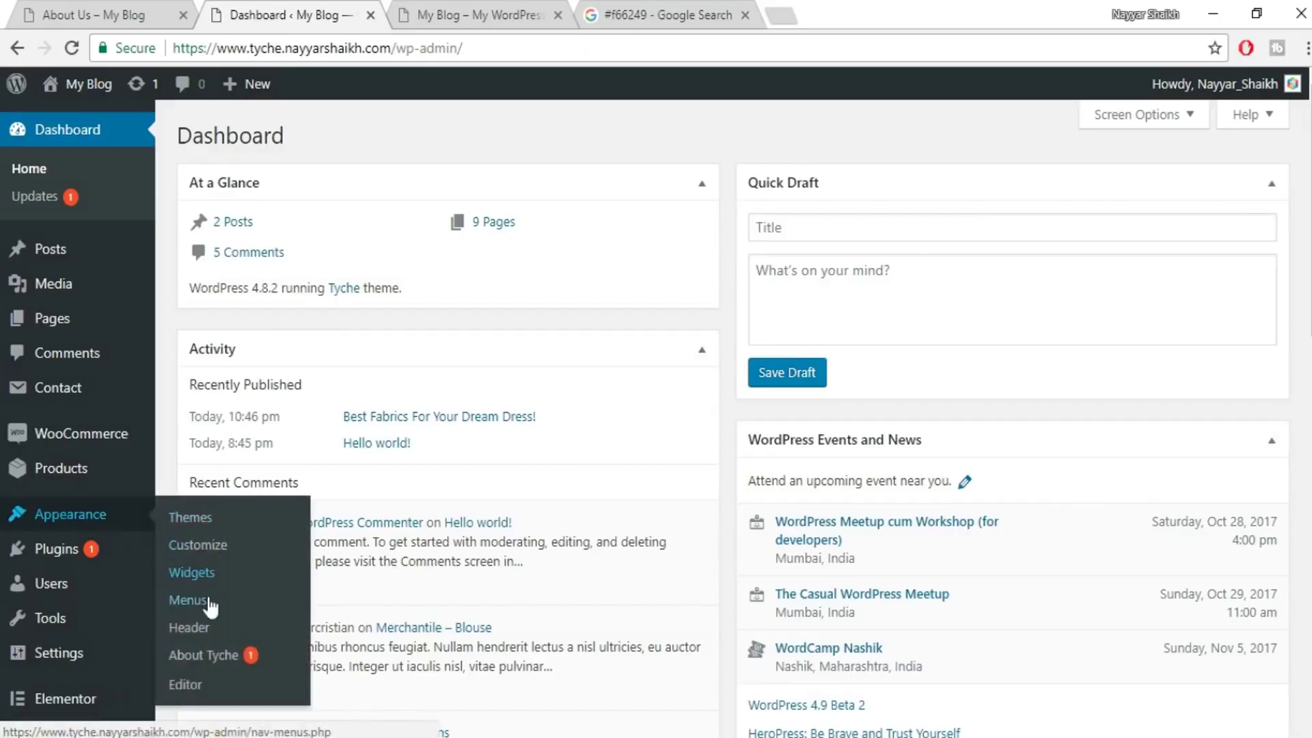
{"action": "left_click", "coordinate": [211, 575]}
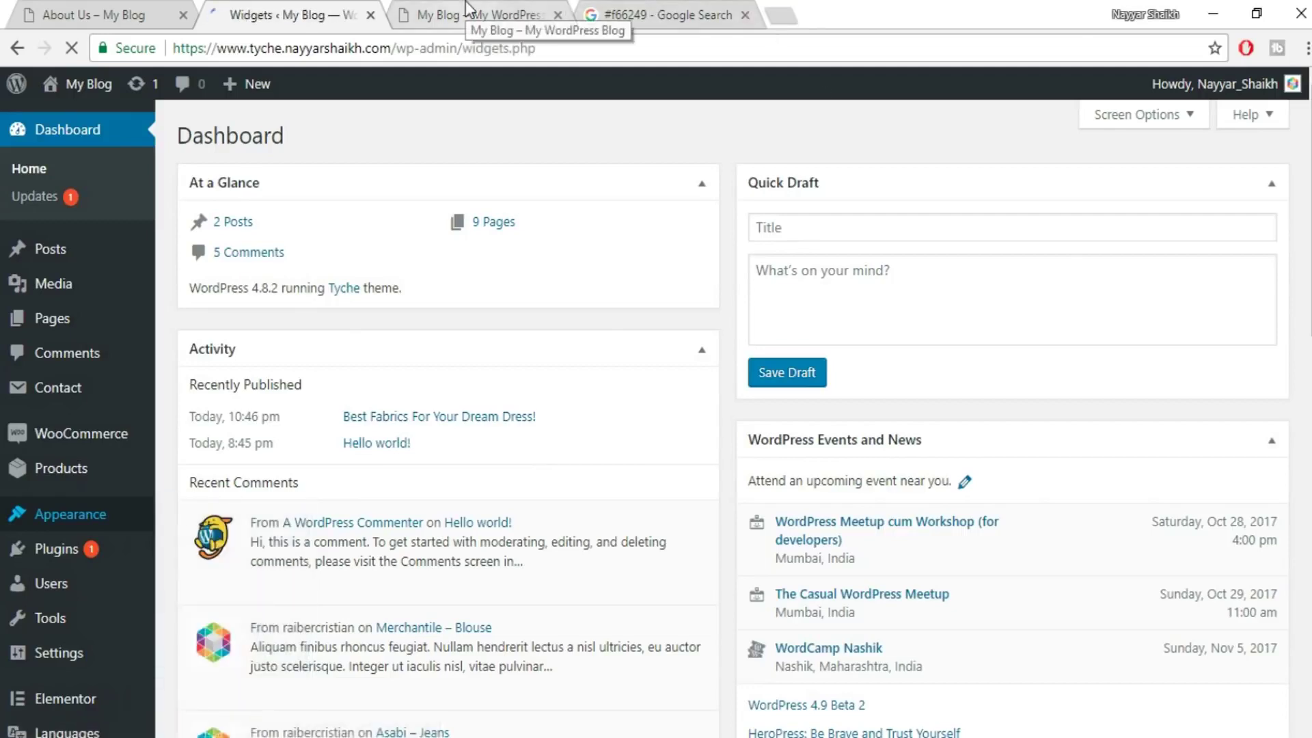
{"action": "scroll", "coordinate": [1207, 323], "scroll_direction": "down", "scroll_amount": 1}
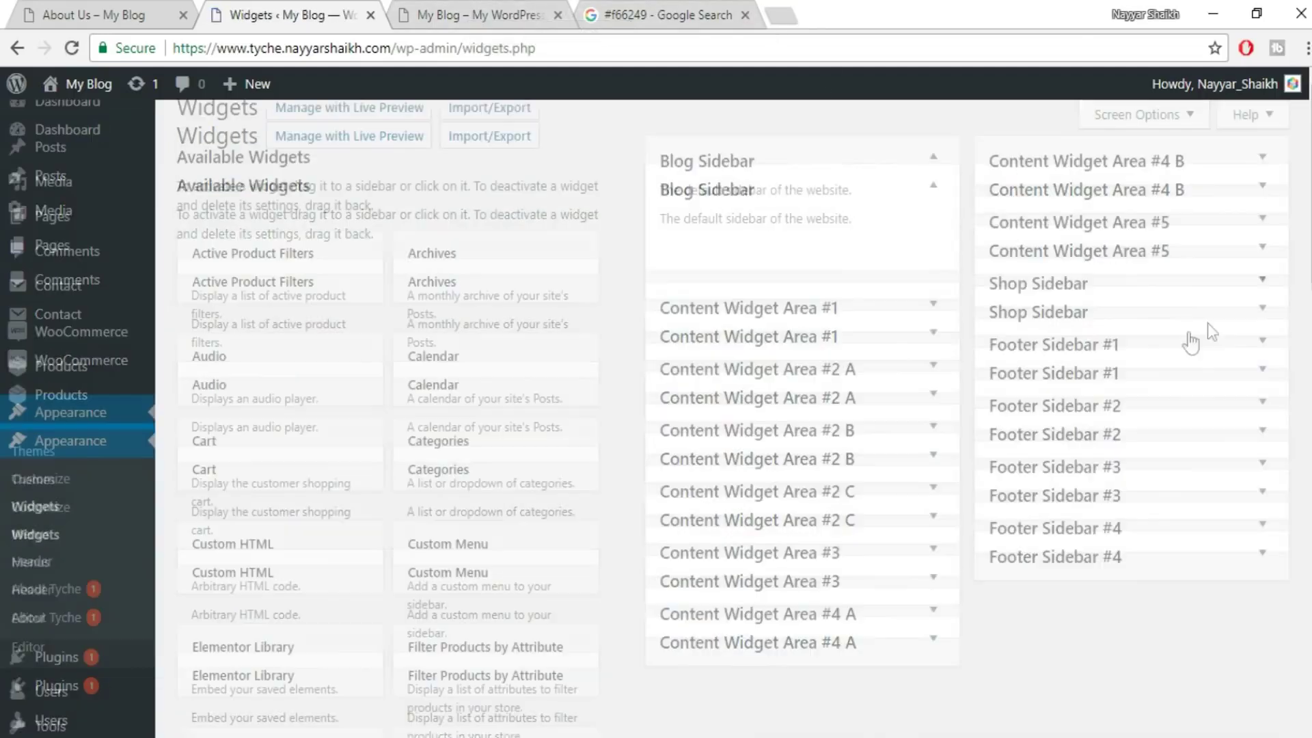
{"action": "left_click", "coordinate": [526, 24]}
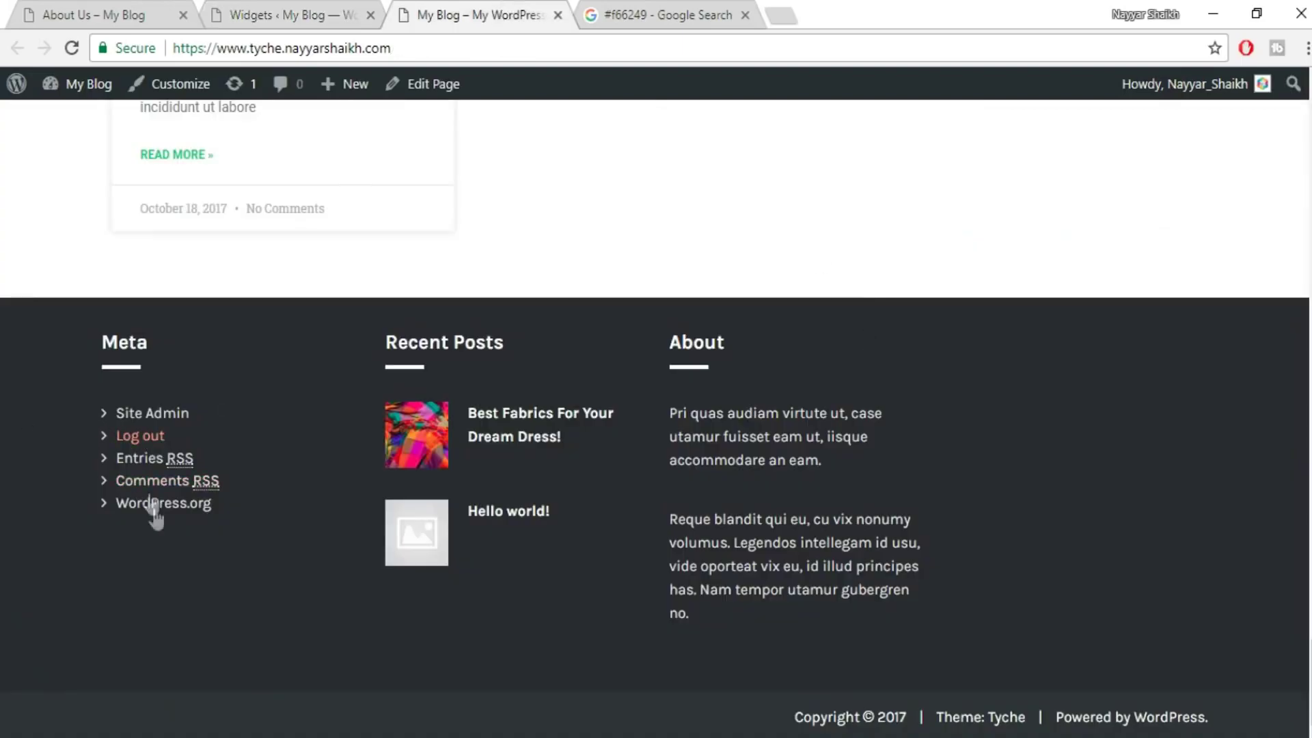
{"action": "left_click", "coordinate": [317, 12]}
- Replace Meta in Footer Sidebar #1 with a Custom Menu widget titled 'Menu' showing MainMenu, and save
{"action": "left_click", "coordinate": [1239, 274]}
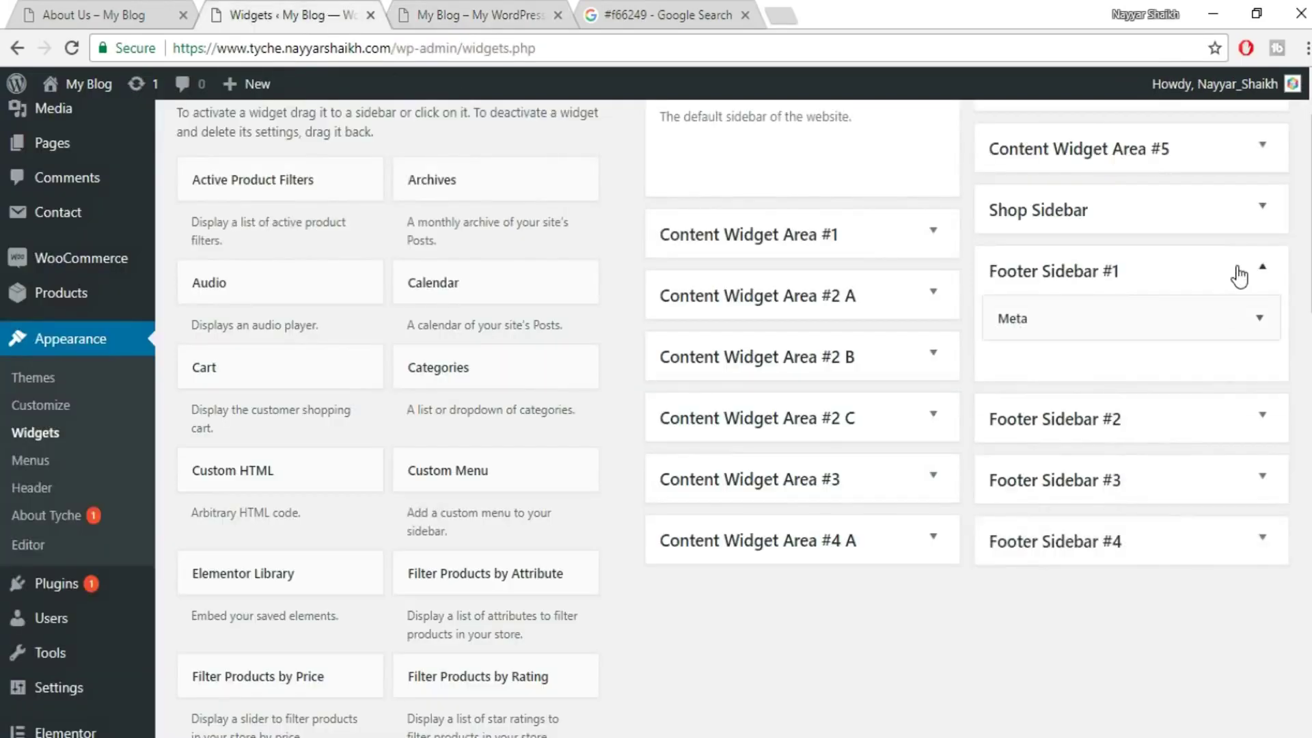
{"action": "left_click", "coordinate": [1263, 325]}
{"action": "left_click", "coordinate": [1015, 427]}
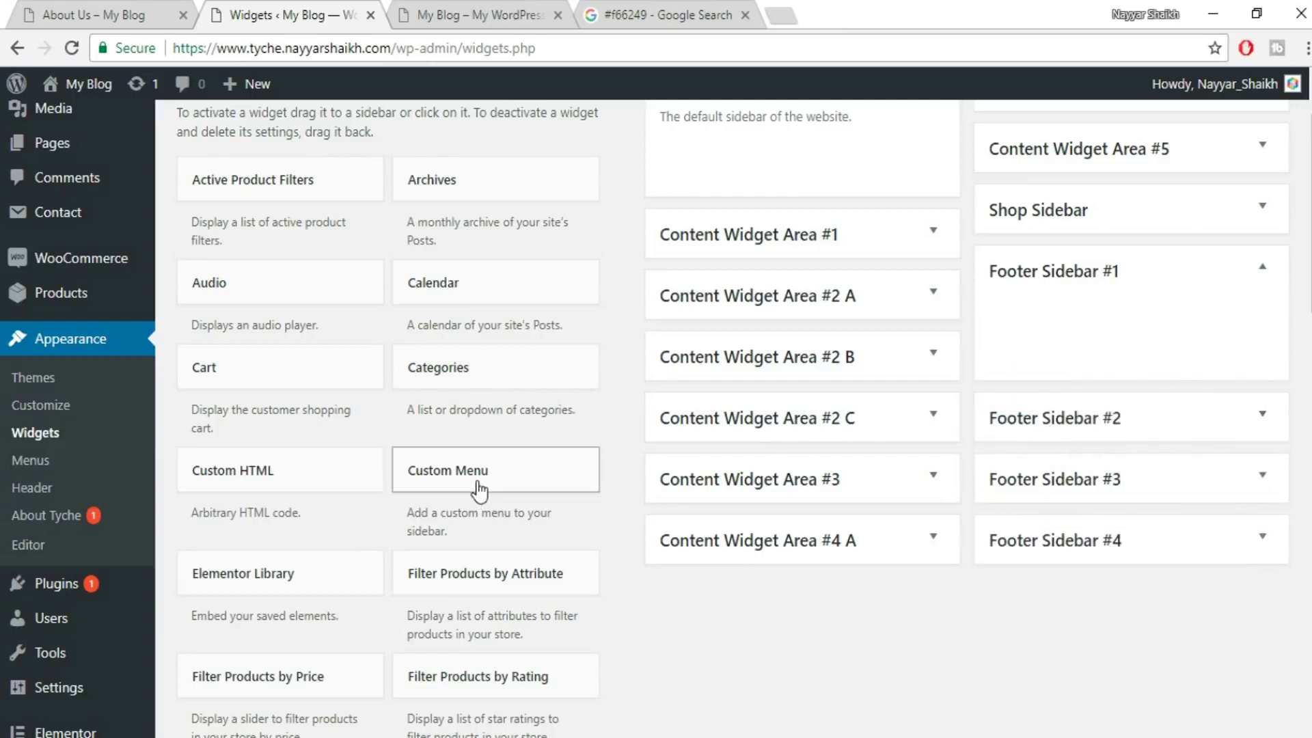
{"action": "left_click_drag", "start_coordinate": [473, 491], "coordinate": [1123, 367]}
{"action": "left_click", "coordinate": [1161, 434]}
{"action": "left_click", "coordinate": [1129, 480]}
{"action": "left_click", "coordinate": [1071, 402]}
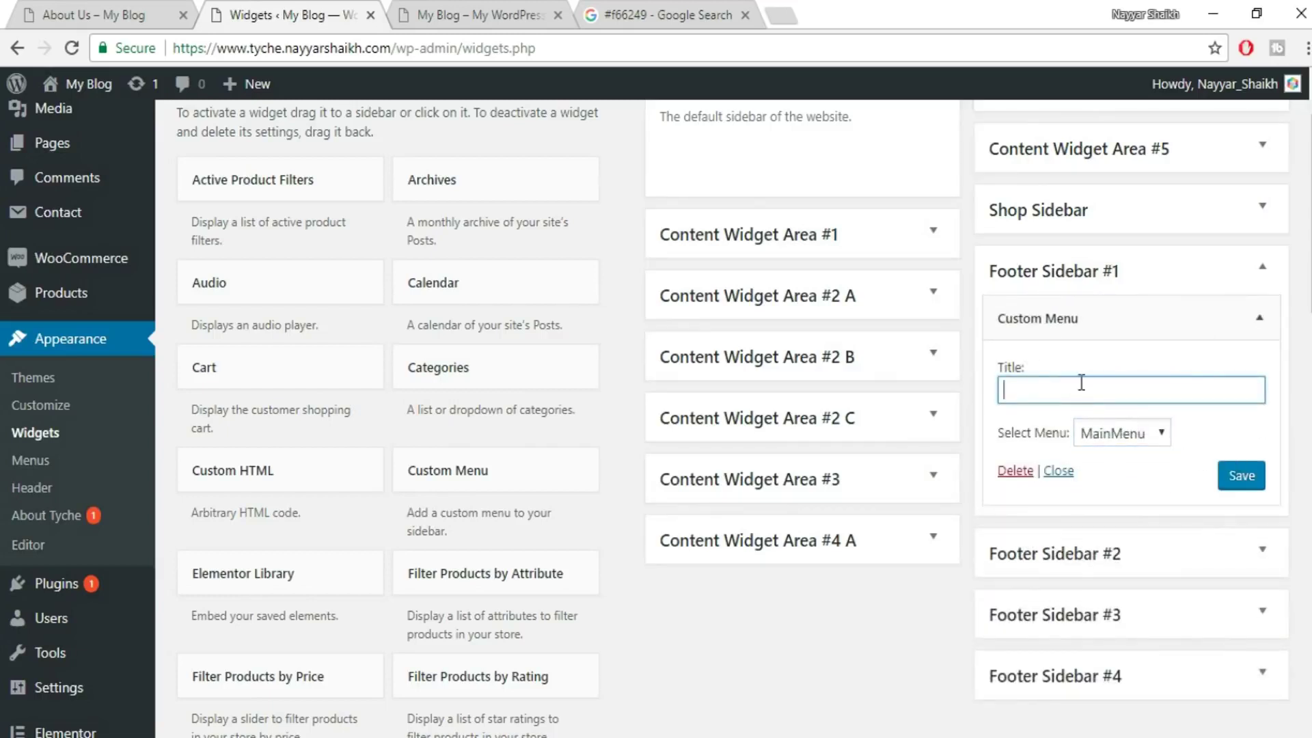
{"action": "left_click", "coordinate": [1255, 477]}
- Reload the live site to check the new footer menu, then return to Widgets
{"action": "left_click", "coordinate": [516, 5]}
{"action": "left_click", "coordinate": [518, 49]}
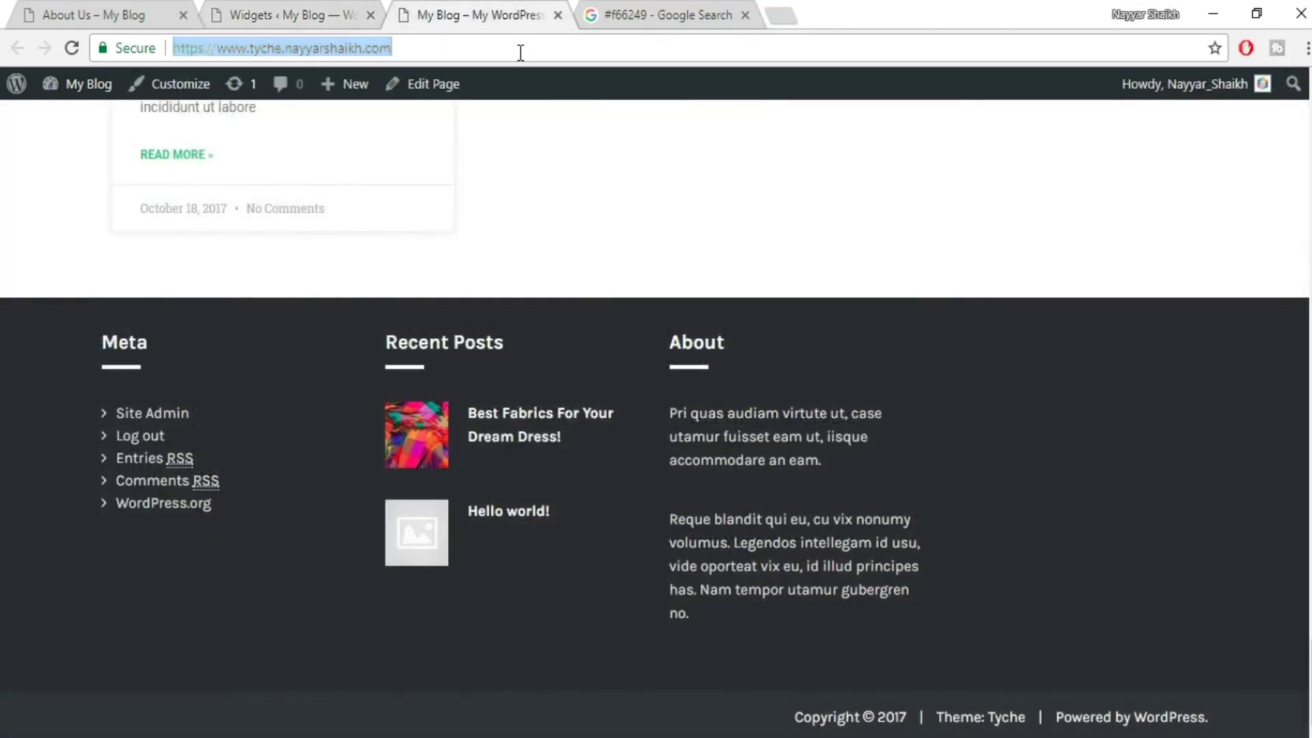
{"action": "key", "text": "Return"}
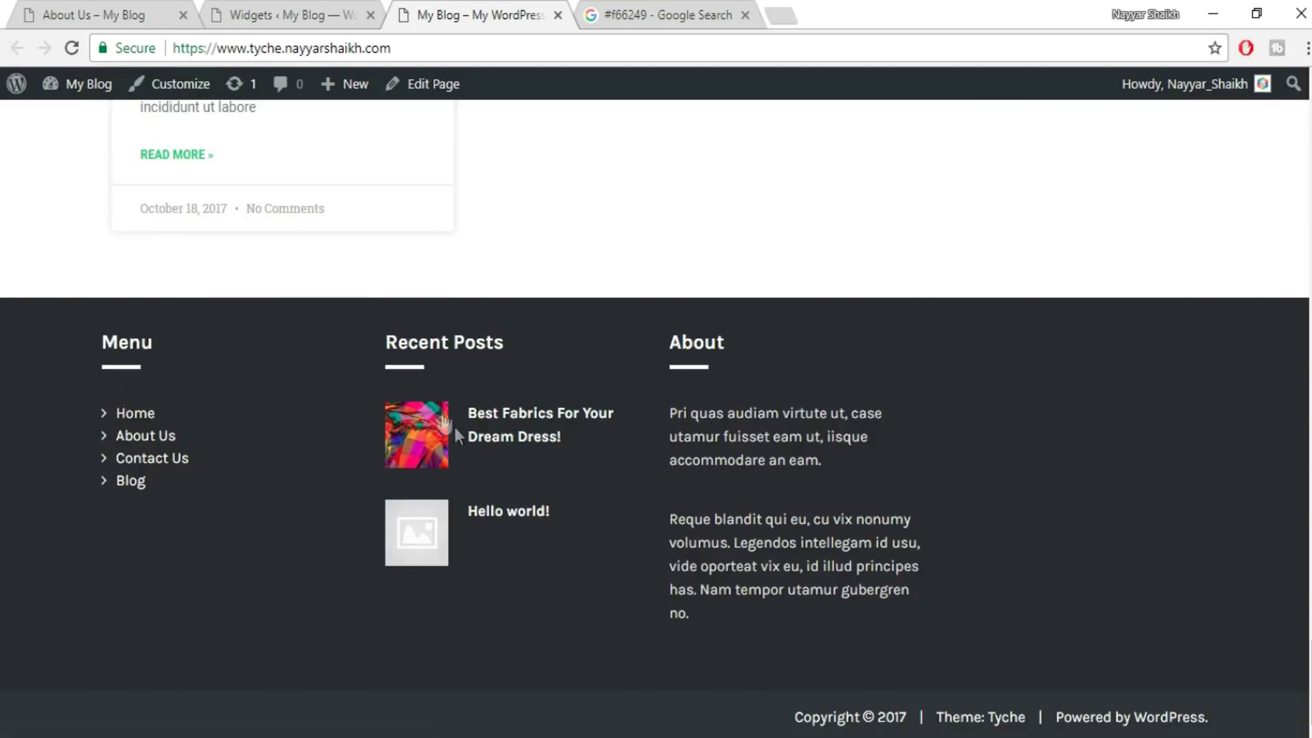
{"action": "left_click", "coordinate": [303, 13]}
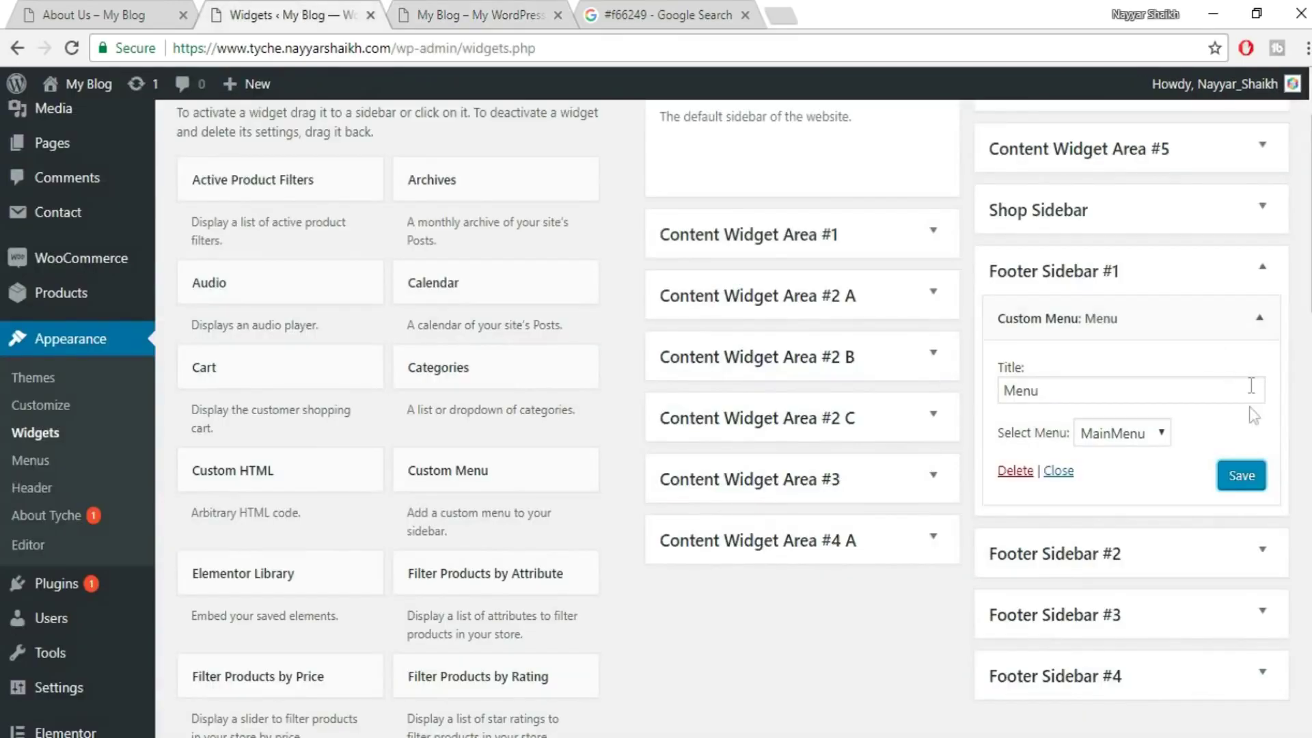
- Remove the Tyche Recent Posts widget from Footer Sidebar #2
{"action": "left_click", "coordinate": [1250, 281]}
{"action": "left_click", "coordinate": [1263, 332]}
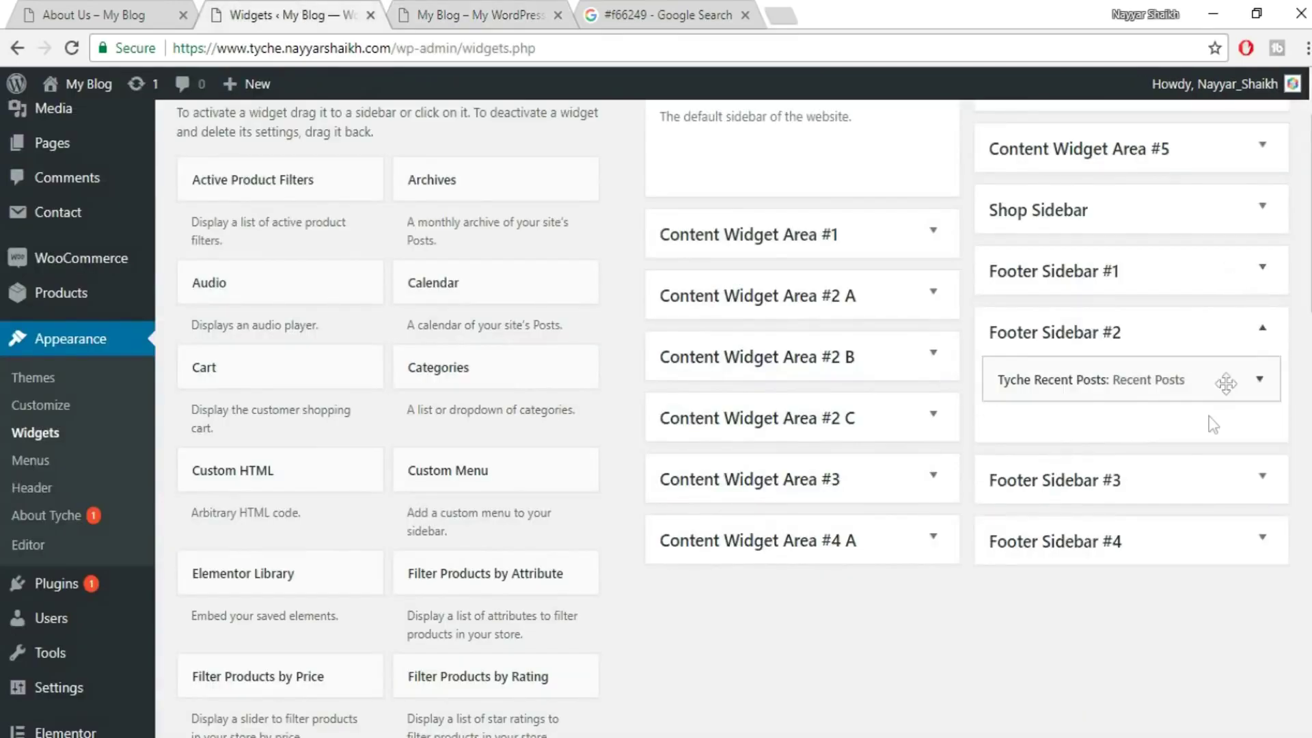
{"action": "left_click", "coordinate": [1260, 379]}
{"action": "scroll", "coordinate": [1119, 595], "scroll_direction": "down", "scroll_amount": 1}
{"action": "scroll", "coordinate": [1093, 587], "scroll_direction": "down", "scroll_amount": 2}
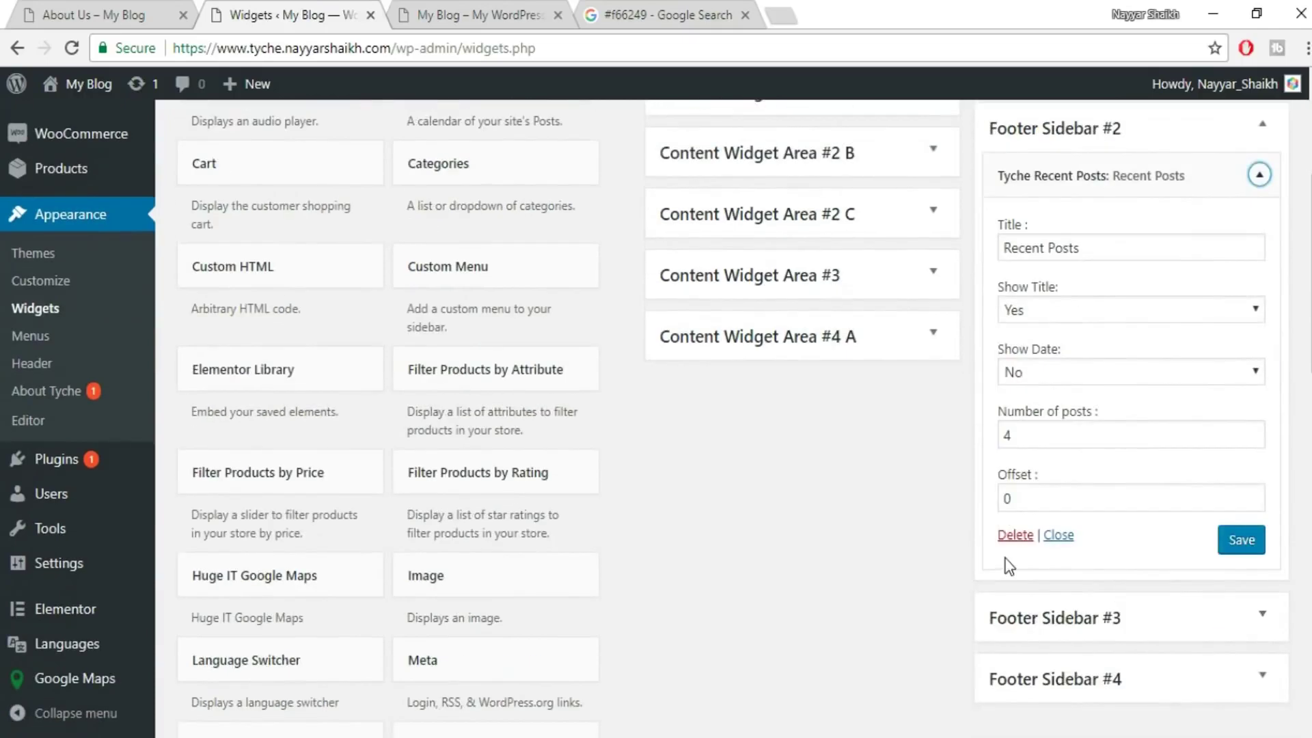
{"action": "left_click", "coordinate": [1015, 540]}
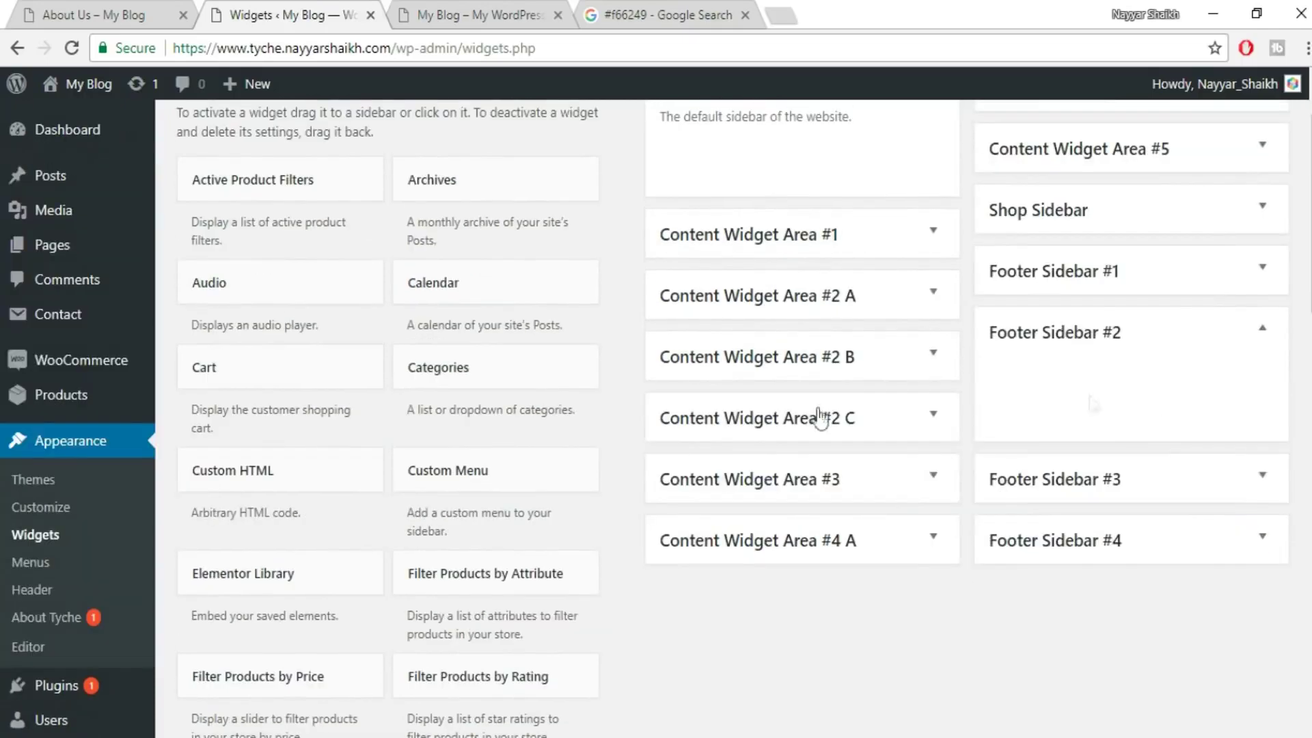
- Add the Recent Viewed Products widget to Footer Sidebar #2
{"action": "scroll", "coordinate": [667, 469], "scroll_direction": "down", "scroll_amount": 10}
{"action": "scroll", "coordinate": [669, 468], "scroll_direction": "down", "scroll_amount": 6}
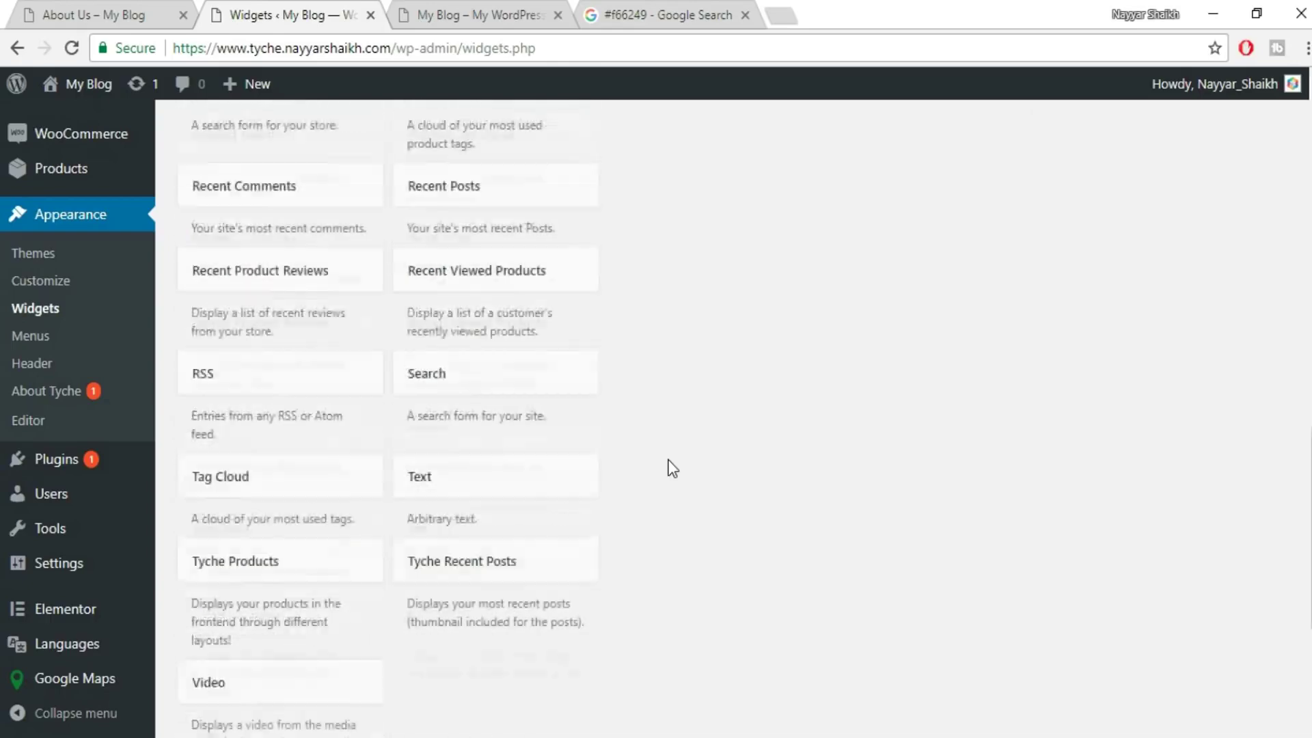
{"action": "scroll", "coordinate": [778, 440], "scroll_direction": "up", "scroll_amount": 2}
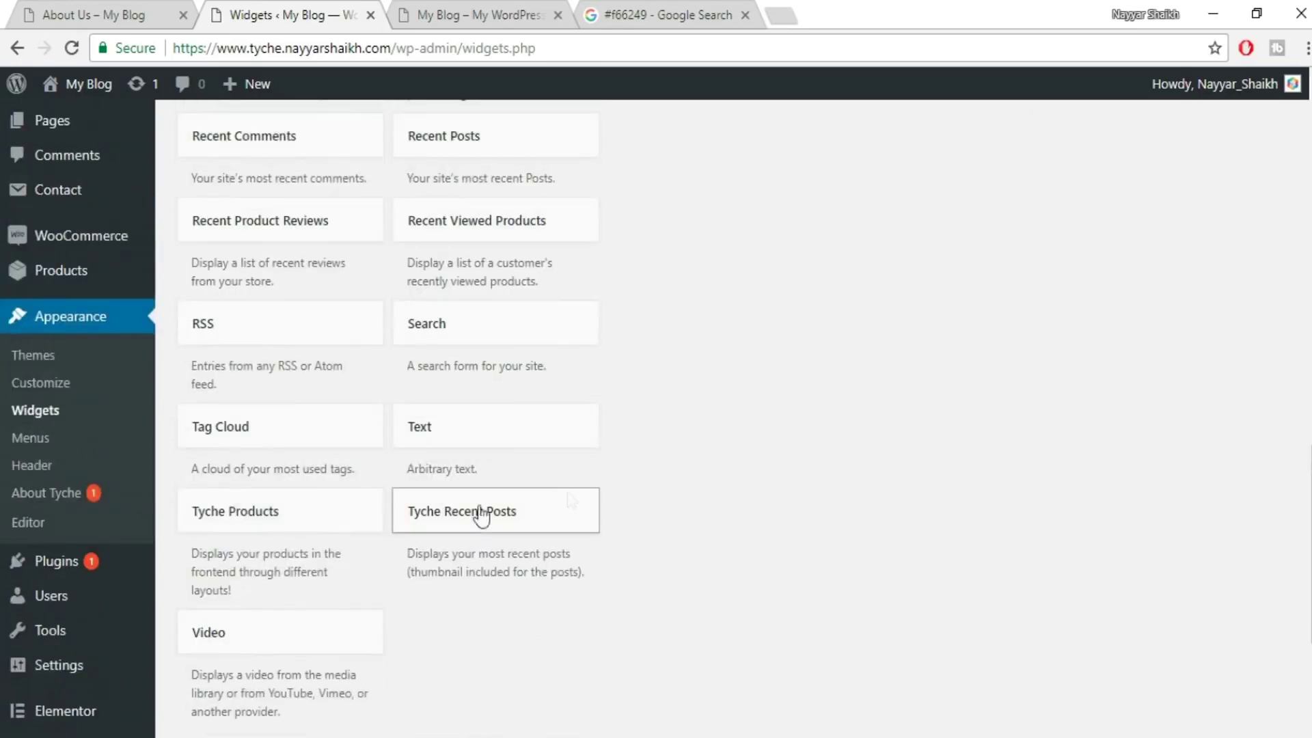
{"action": "scroll", "coordinate": [304, 534], "scroll_direction": "up", "scroll_amount": 5}
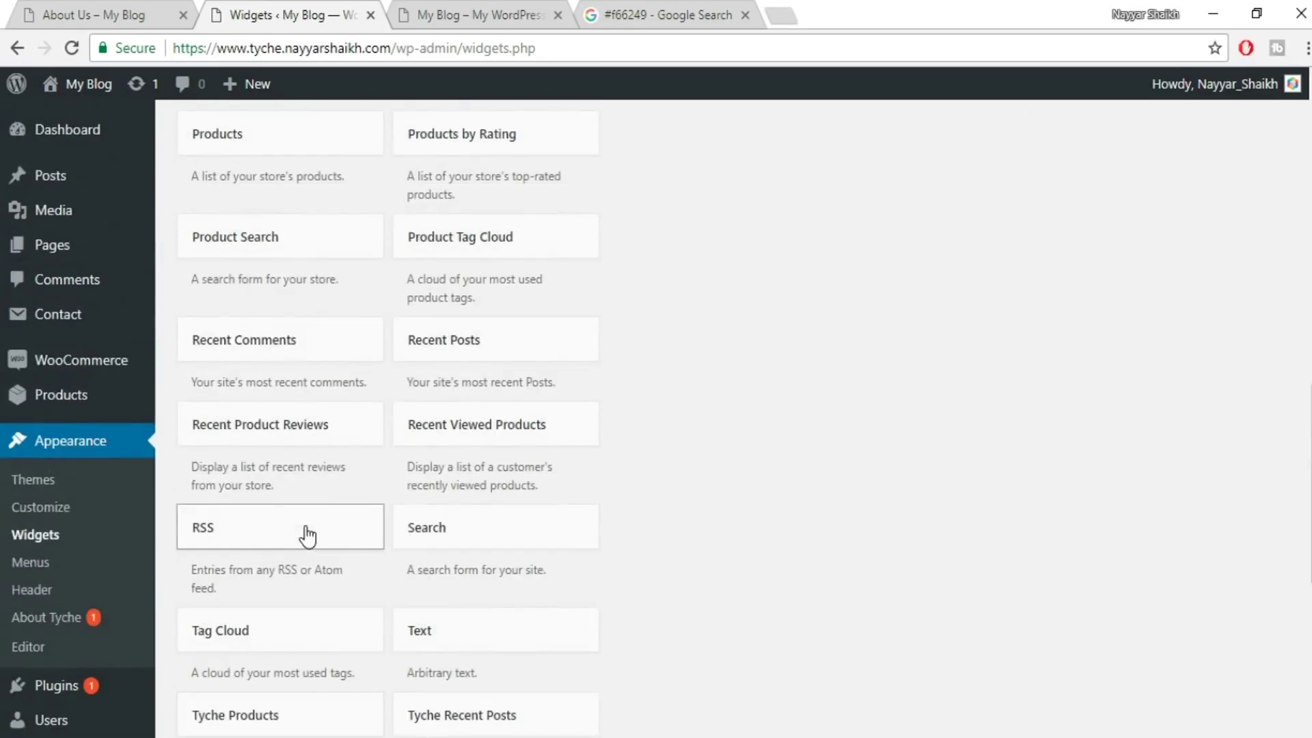
{"action": "scroll", "coordinate": [547, 417], "scroll_direction": "up", "scroll_amount": 5}
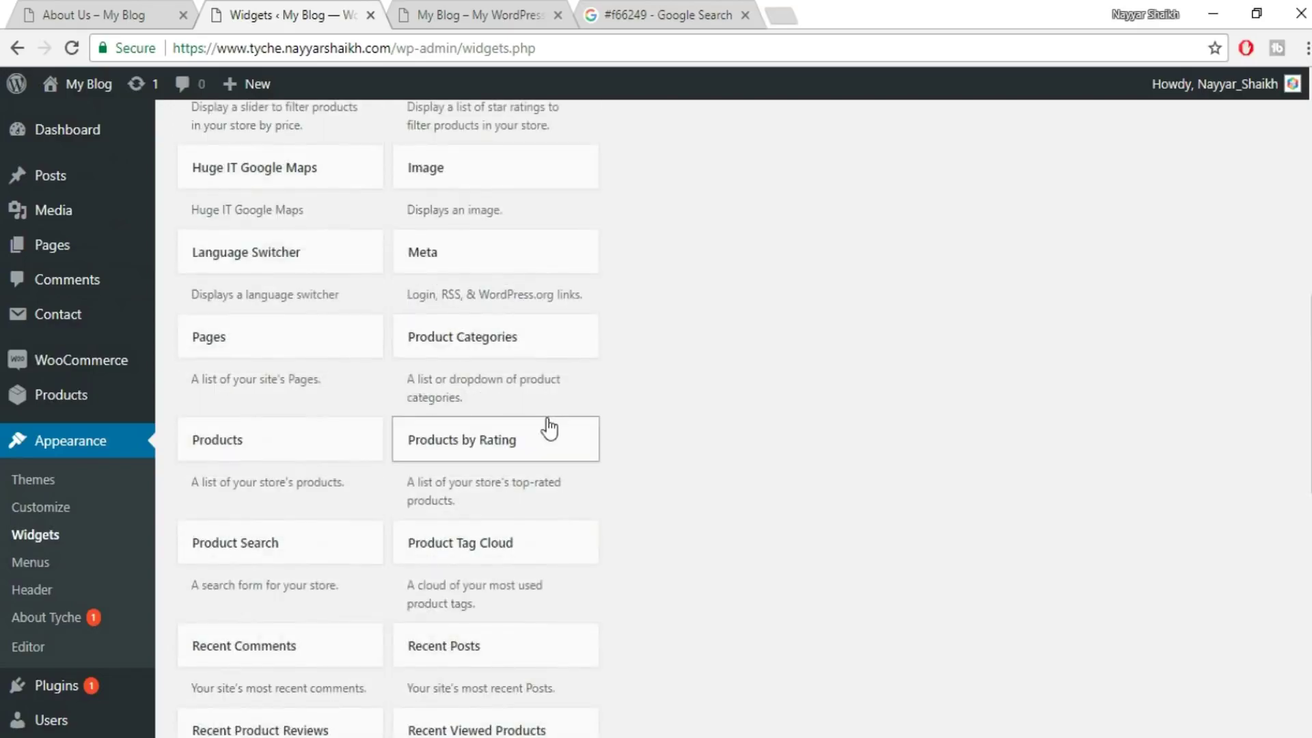
{"action": "scroll", "coordinate": [548, 433], "scroll_direction": "up", "scroll_amount": 9}
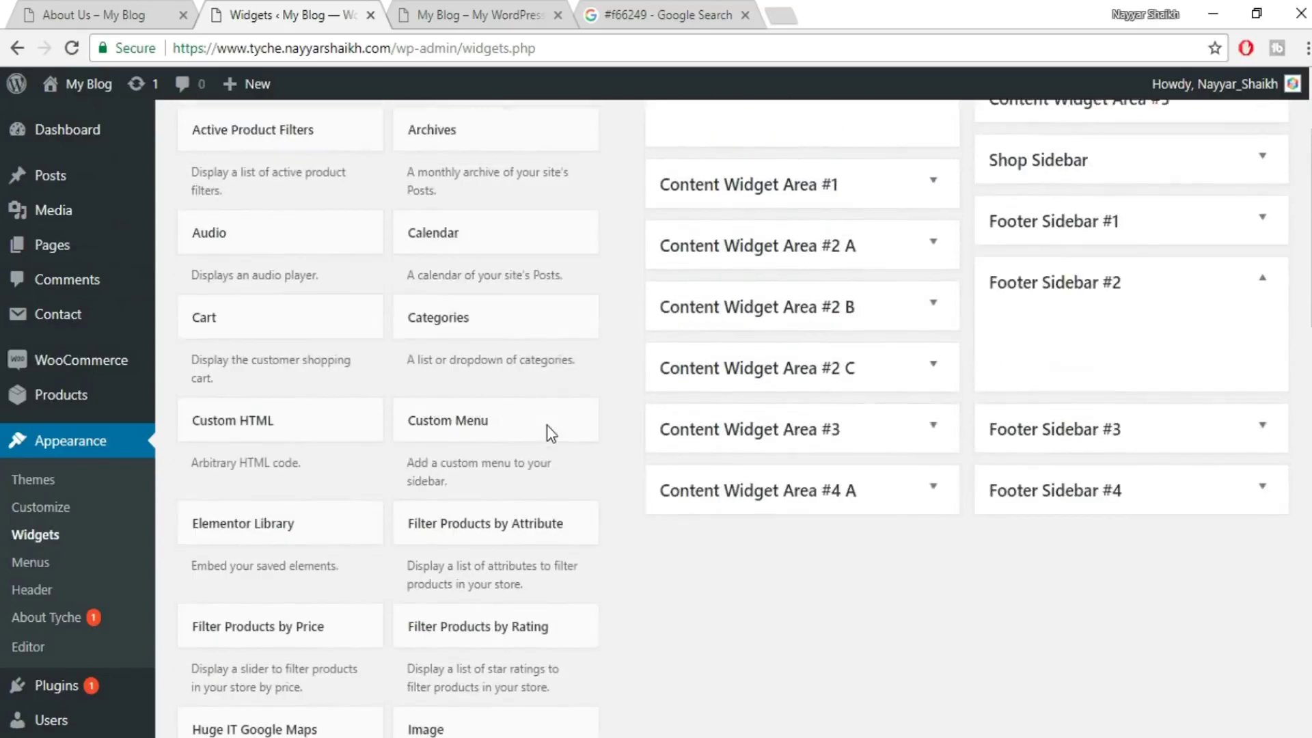
{"action": "scroll", "coordinate": [590, 465], "scroll_direction": "down", "scroll_amount": 5}
{"action": "scroll", "coordinate": [590, 468], "scroll_direction": "down", "scroll_amount": 11}
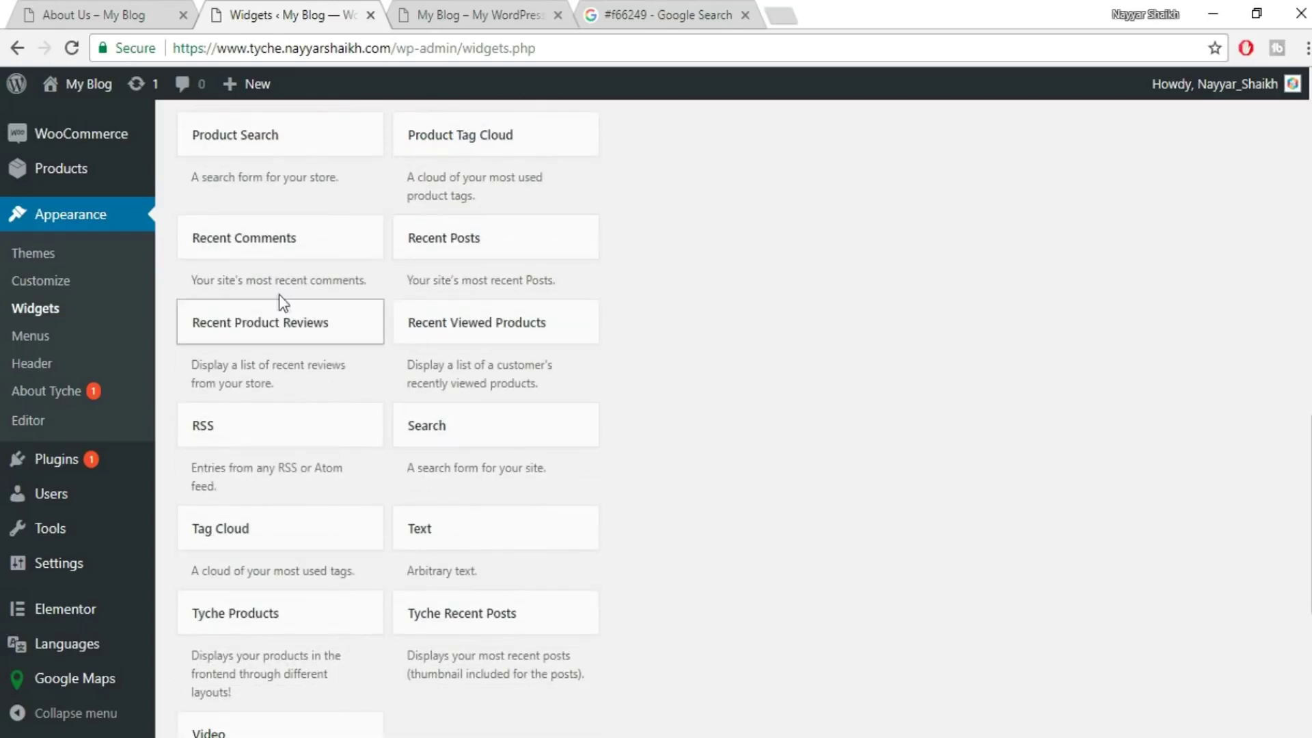
{"action": "left_click", "coordinate": [527, 344]}
{"action": "scroll", "coordinate": [571, 477], "scroll_direction": "down", "scroll_amount": 7}
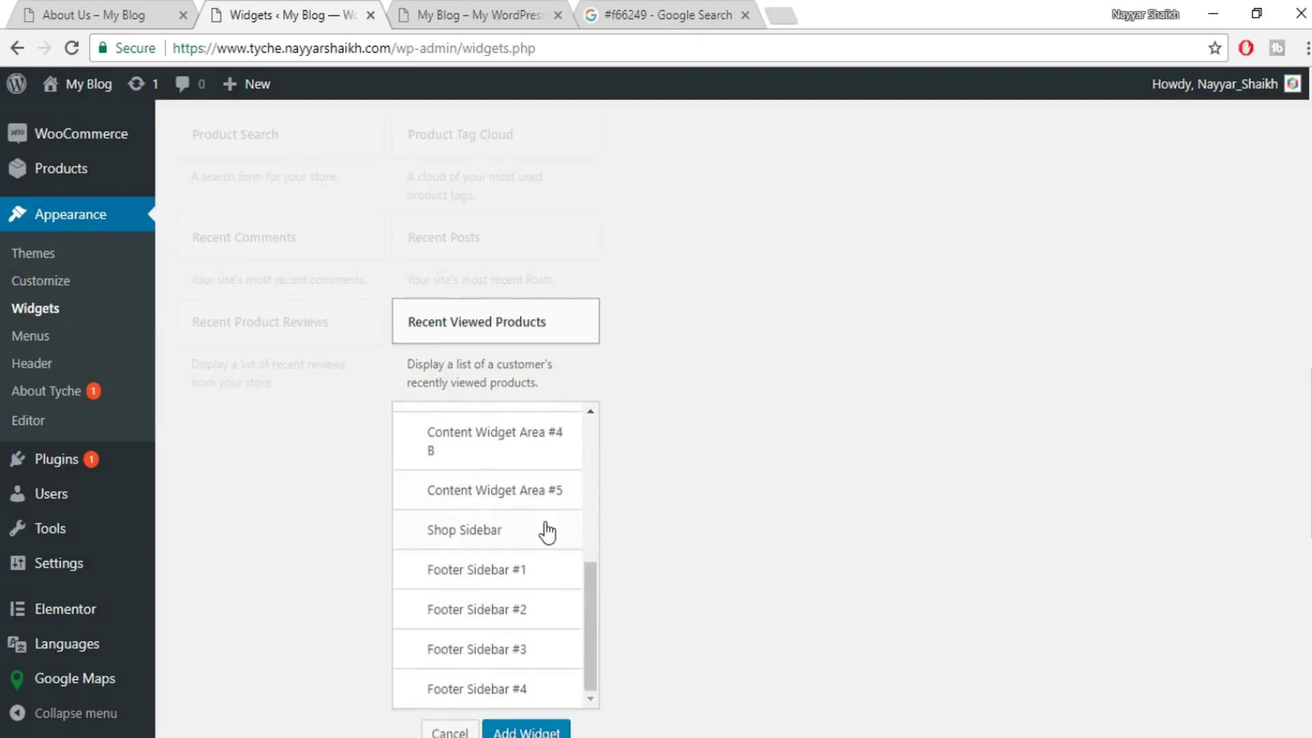
{"action": "left_click", "coordinate": [507, 507]}
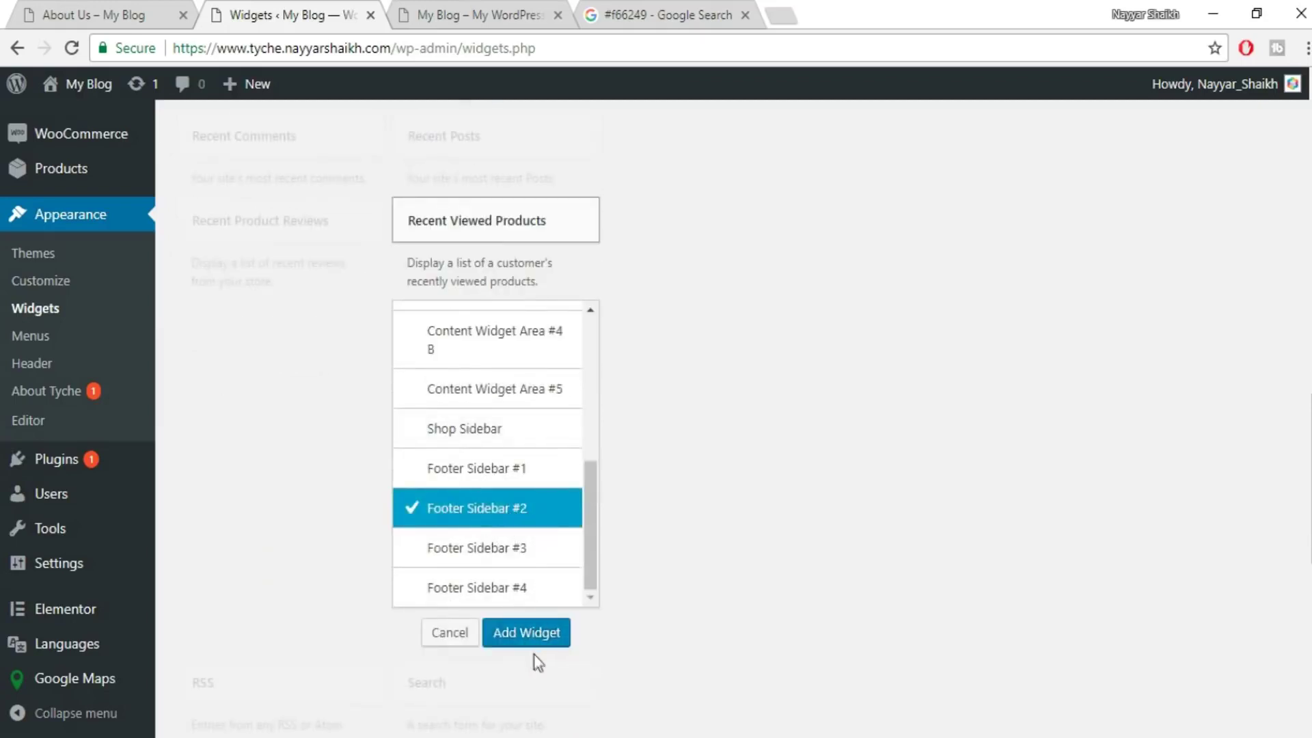
{"action": "left_click", "coordinate": [542, 629]}
- Save the widget showing 3 products, check the live footer, then delete the widget
{"action": "double_click", "coordinate": [1060, 415]}
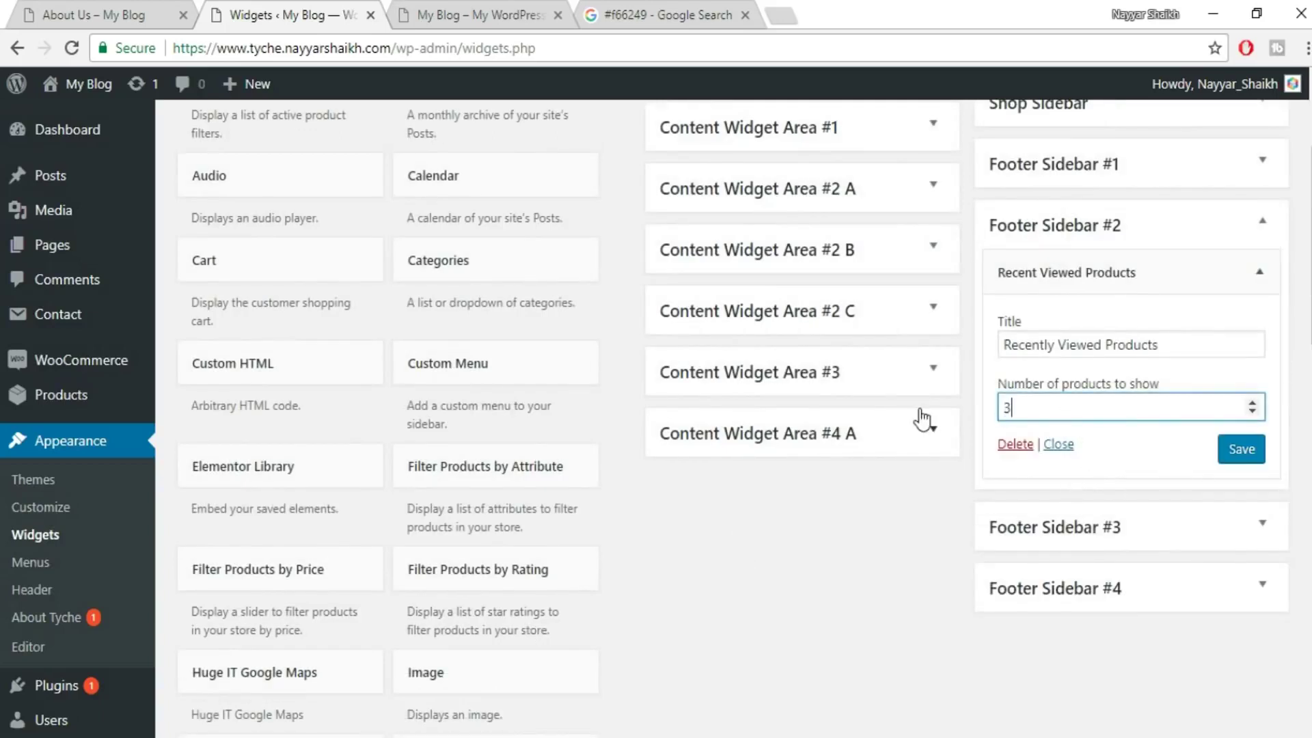
{"action": "left_click", "coordinate": [1242, 451]}
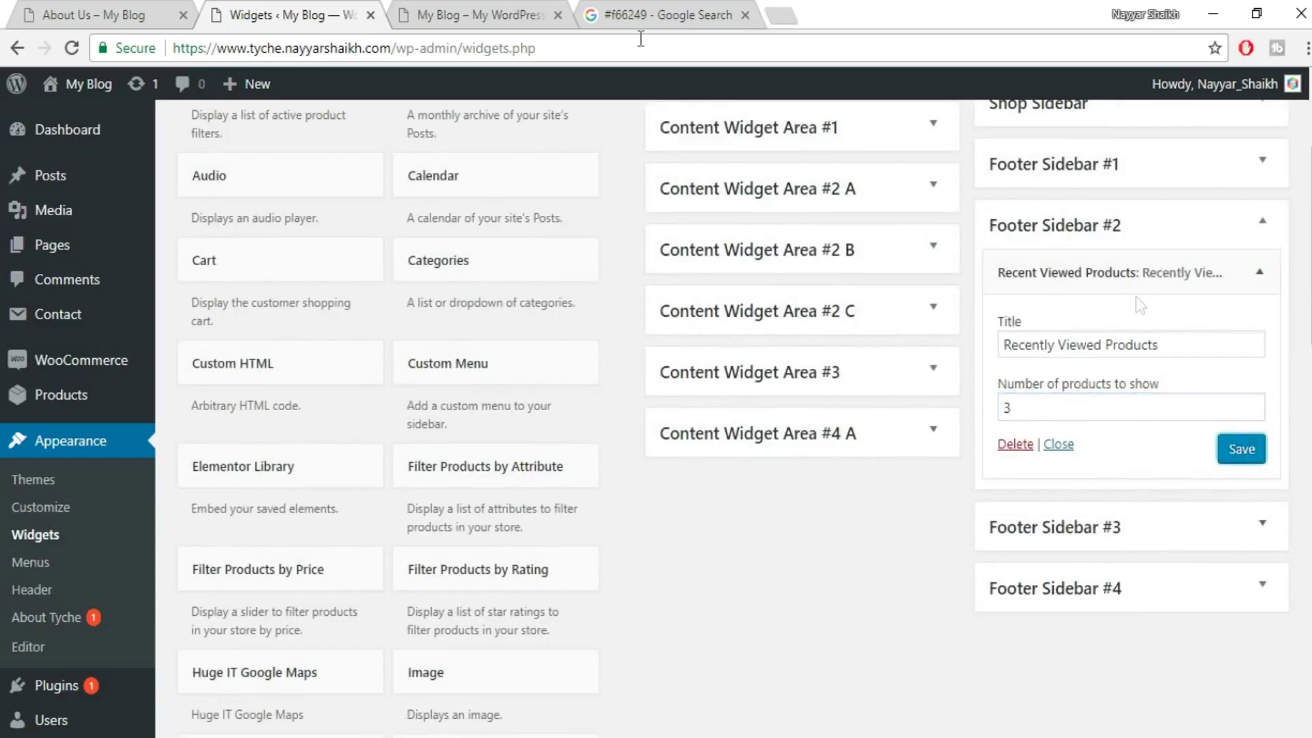
{"action": "left_click", "coordinate": [448, 7]}
{"action": "left_click", "coordinate": [68, 49]}
{"action": "left_click", "coordinate": [1015, 445]}
- Add a Product Categories widget to Footer Sidebar #2 and save it
{"action": "scroll", "coordinate": [609, 574], "scroll_direction": "down", "scroll_amount": 6}
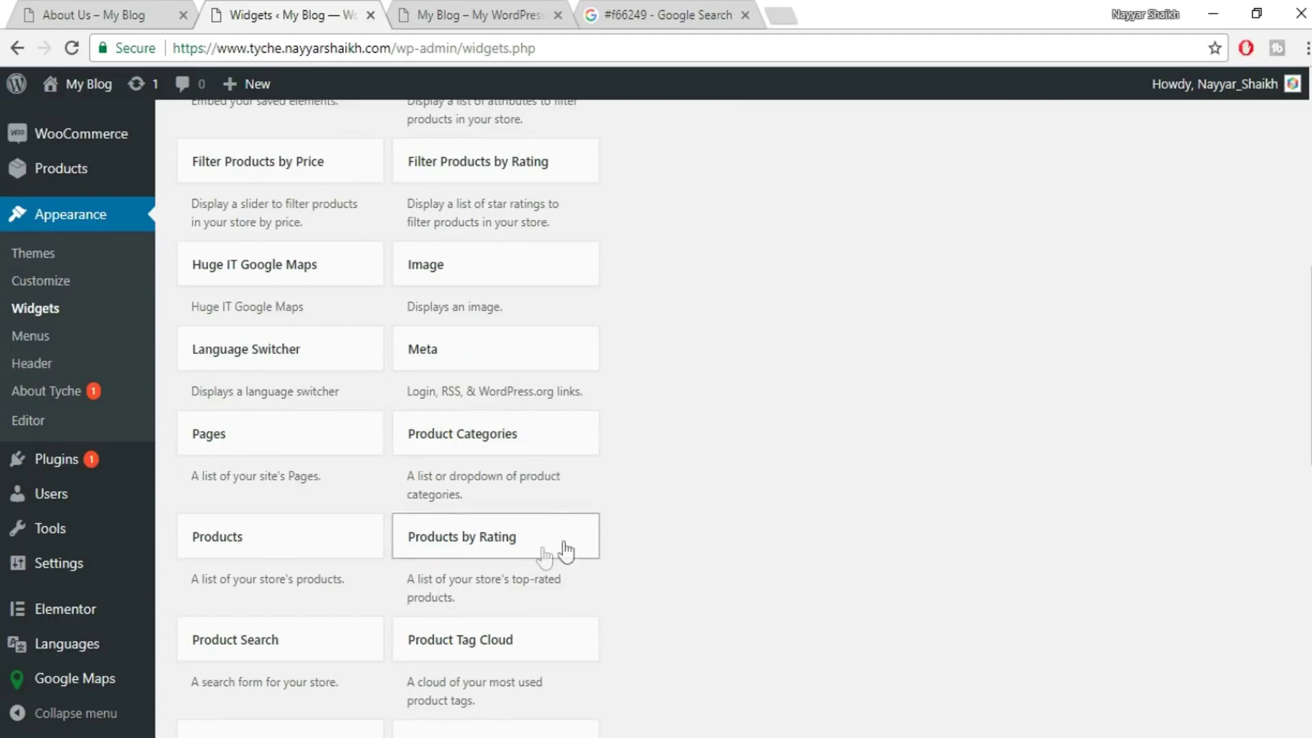
{"action": "scroll", "coordinate": [714, 557], "scroll_direction": "down", "scroll_amount": 3}
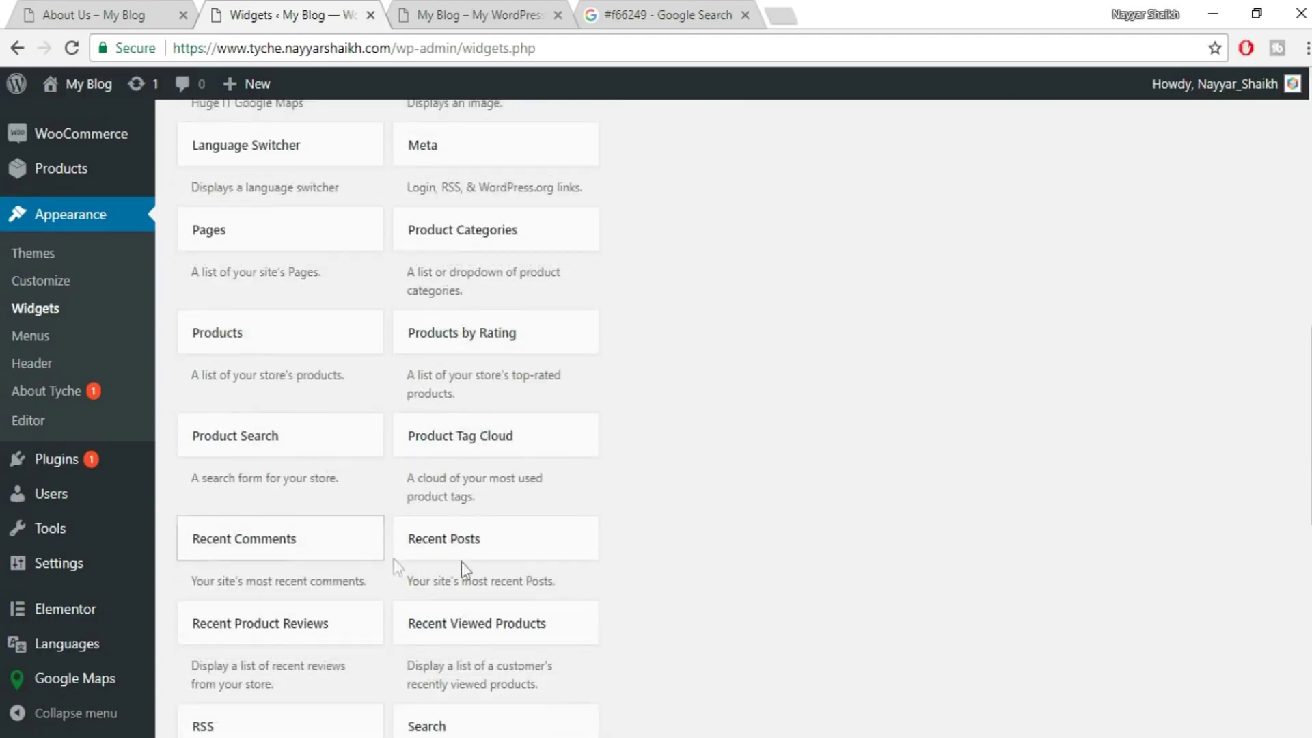
{"action": "scroll", "coordinate": [624, 526], "scroll_direction": "up", "scroll_amount": 2}
{"action": "left_click", "coordinate": [545, 356]}
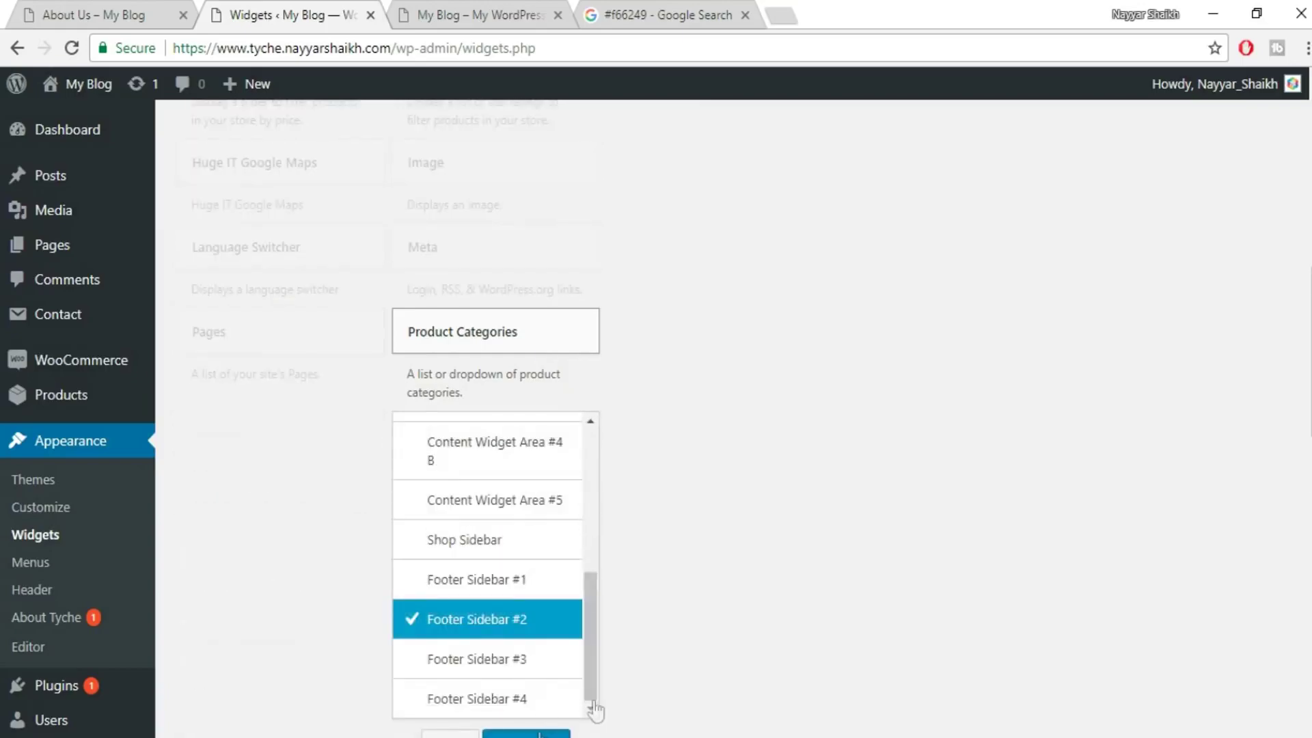
{"action": "scroll", "coordinate": [539, 734], "scroll_direction": "down", "scroll_amount": 2}
{"action": "left_click", "coordinate": [540, 646]}
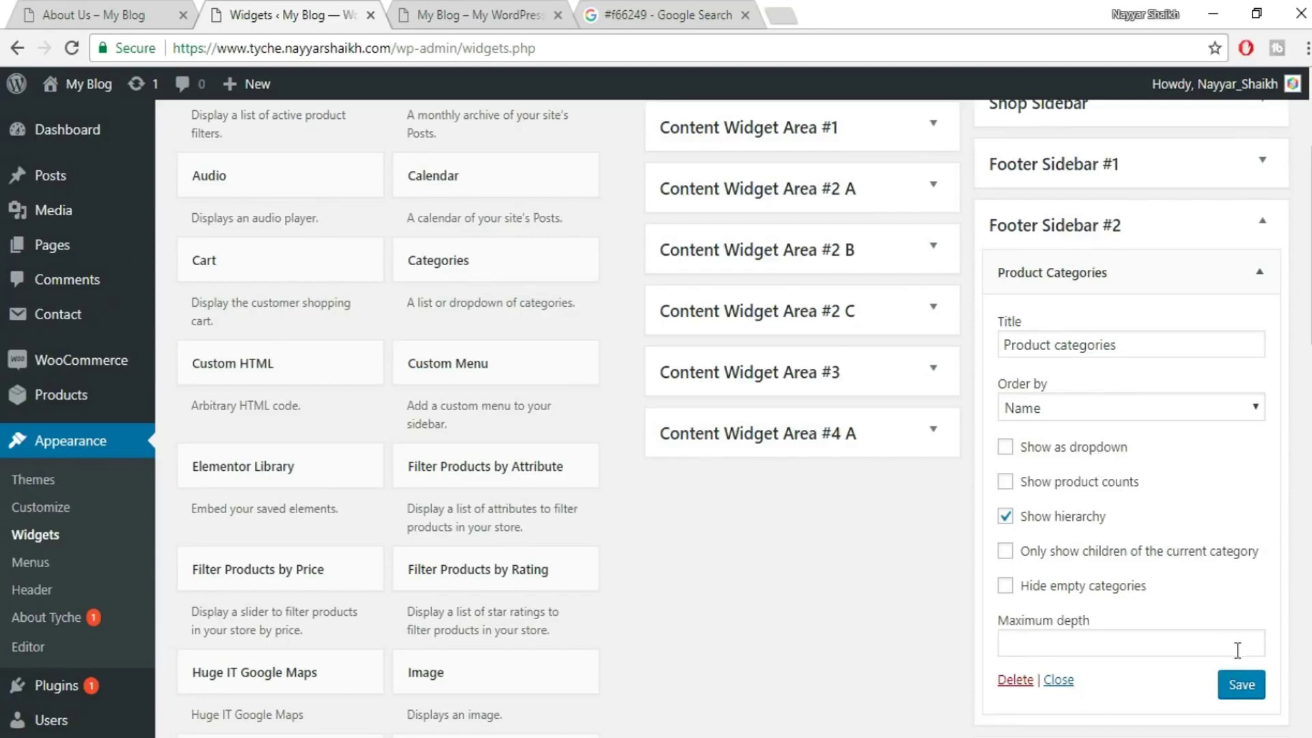
{"action": "left_click", "coordinate": [1241, 684]}
- Reload the live site to confirm the footer now lists the product categories
{"action": "left_click", "coordinate": [478, 15]}
{"action": "left_click", "coordinate": [72, 47]}
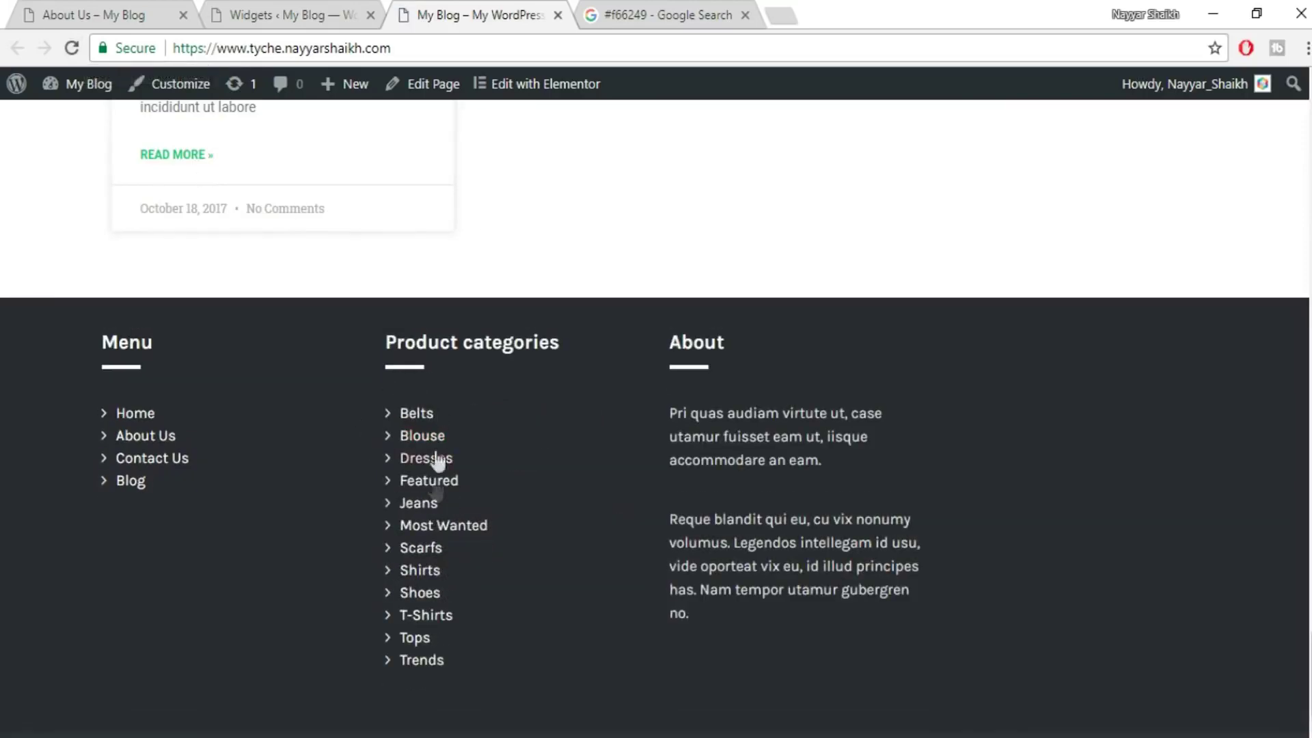
{"action": "left_click", "coordinate": [299, 13]}
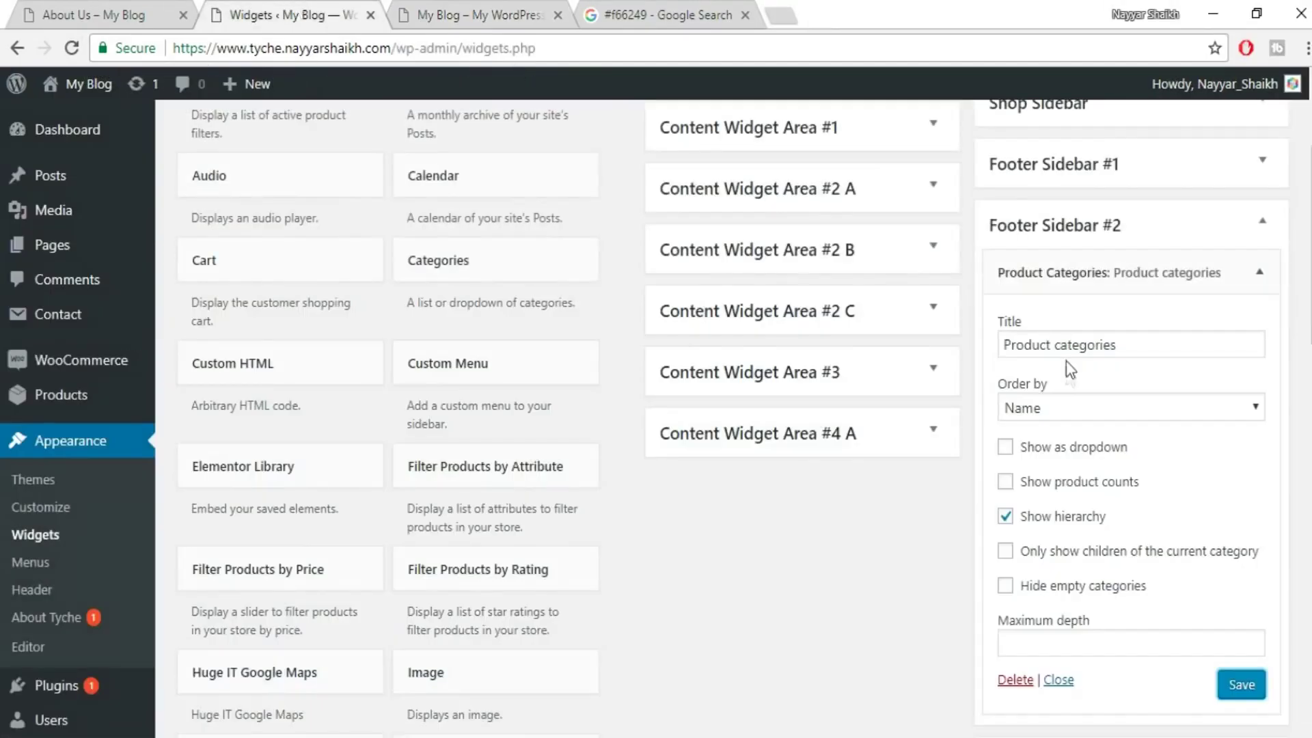
{"action": "left_click", "coordinate": [1179, 243]}
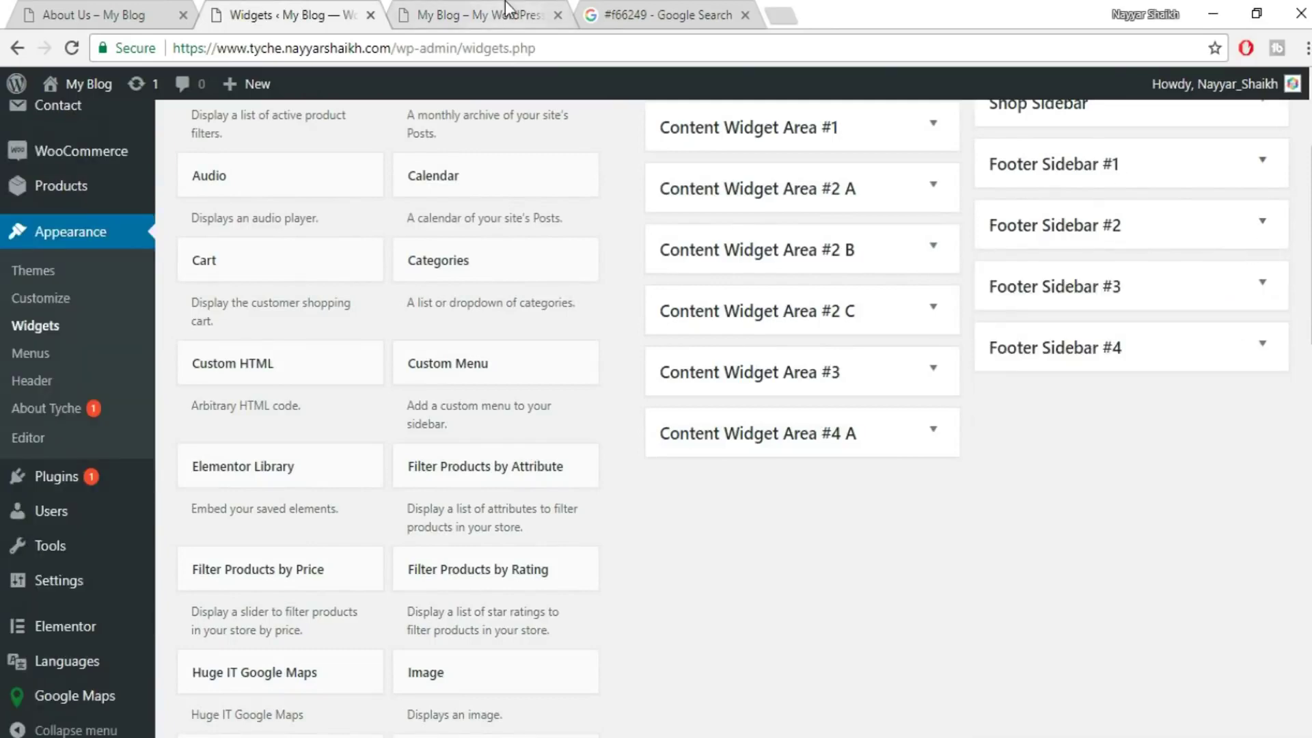
{"action": "left_click", "coordinate": [492, 14]}
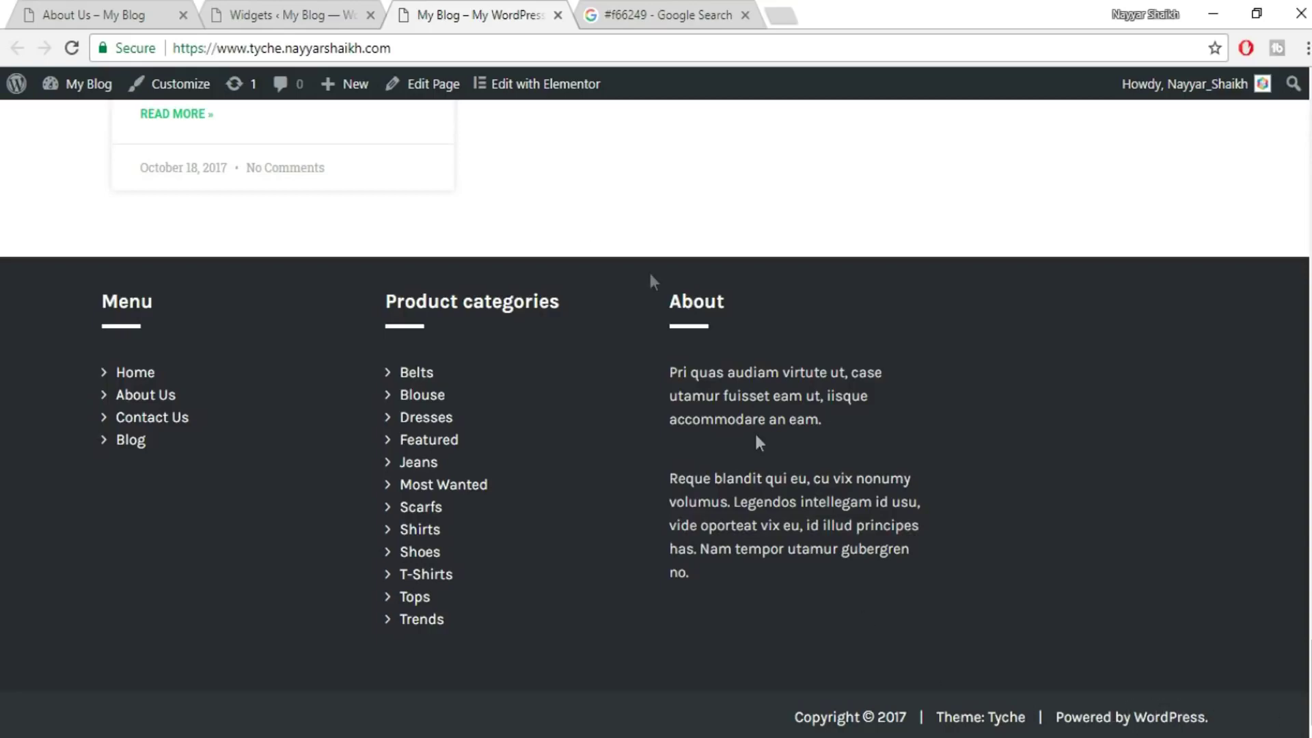
{"action": "left_click", "coordinate": [276, 9]}
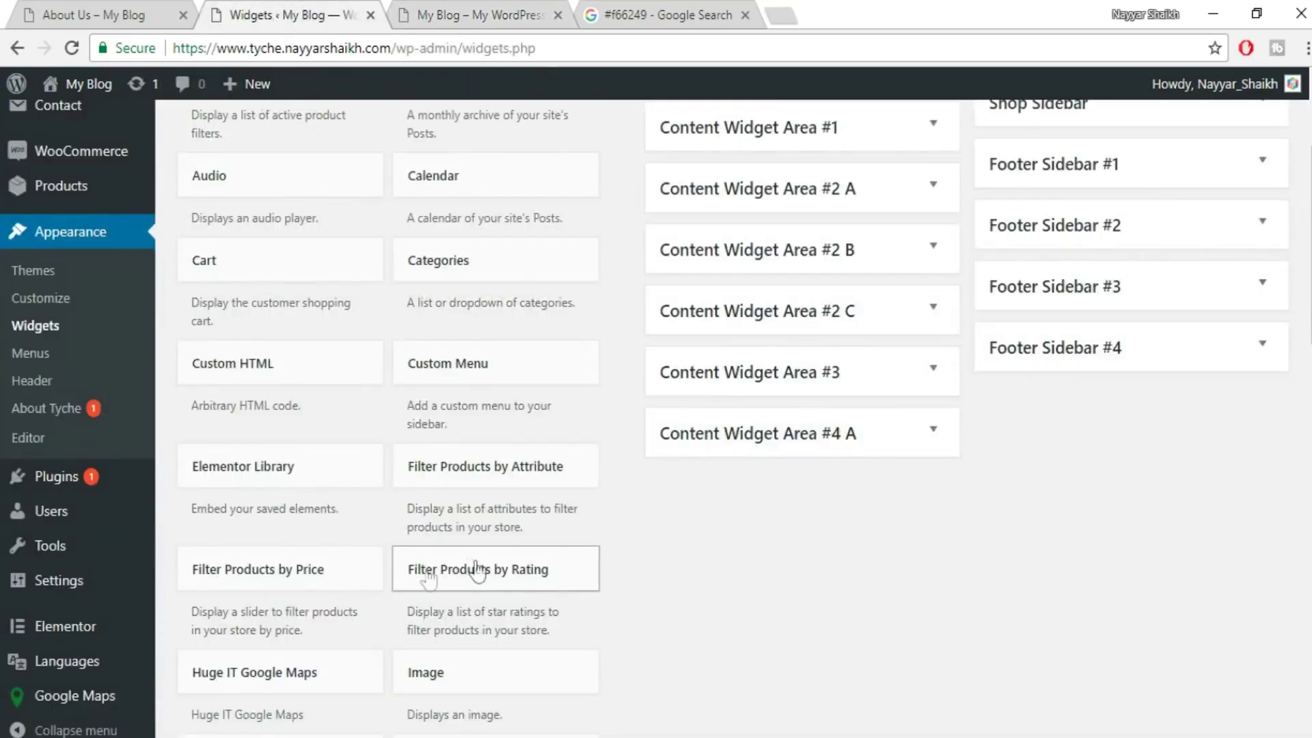
{"action": "key", "text": "ctrl+Tab"}
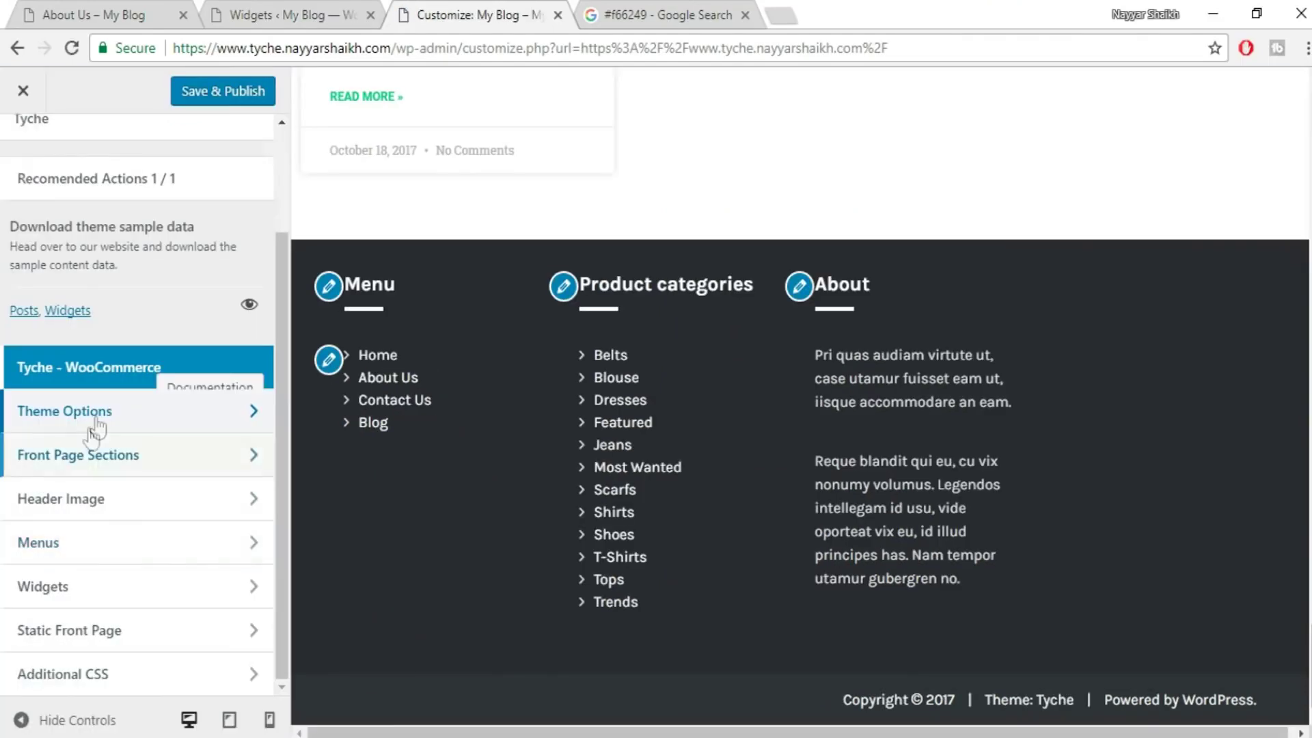
- In Theme Options > Footer, change the copyright year to 2018, credit 'Made by' plus the owner's name, and publish
{"action": "left_click", "coordinate": [109, 424]}
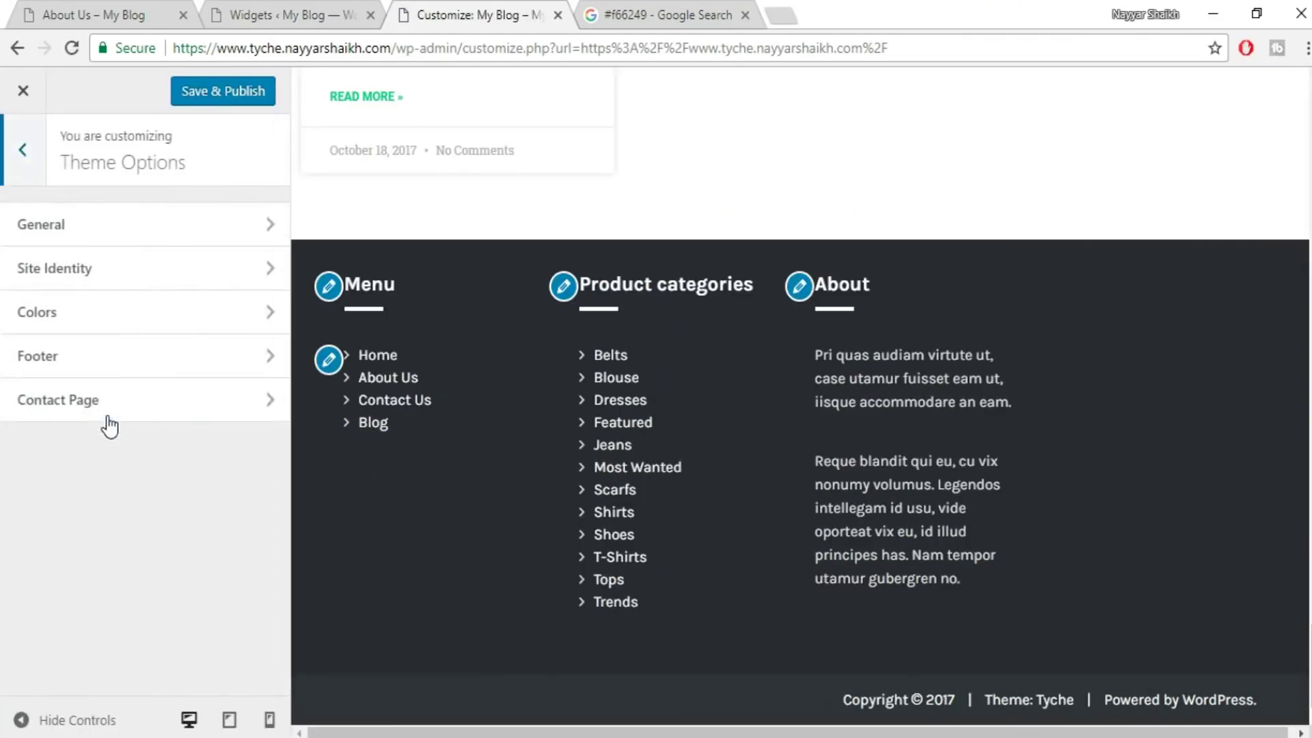
{"action": "left_click", "coordinate": [99, 373]}
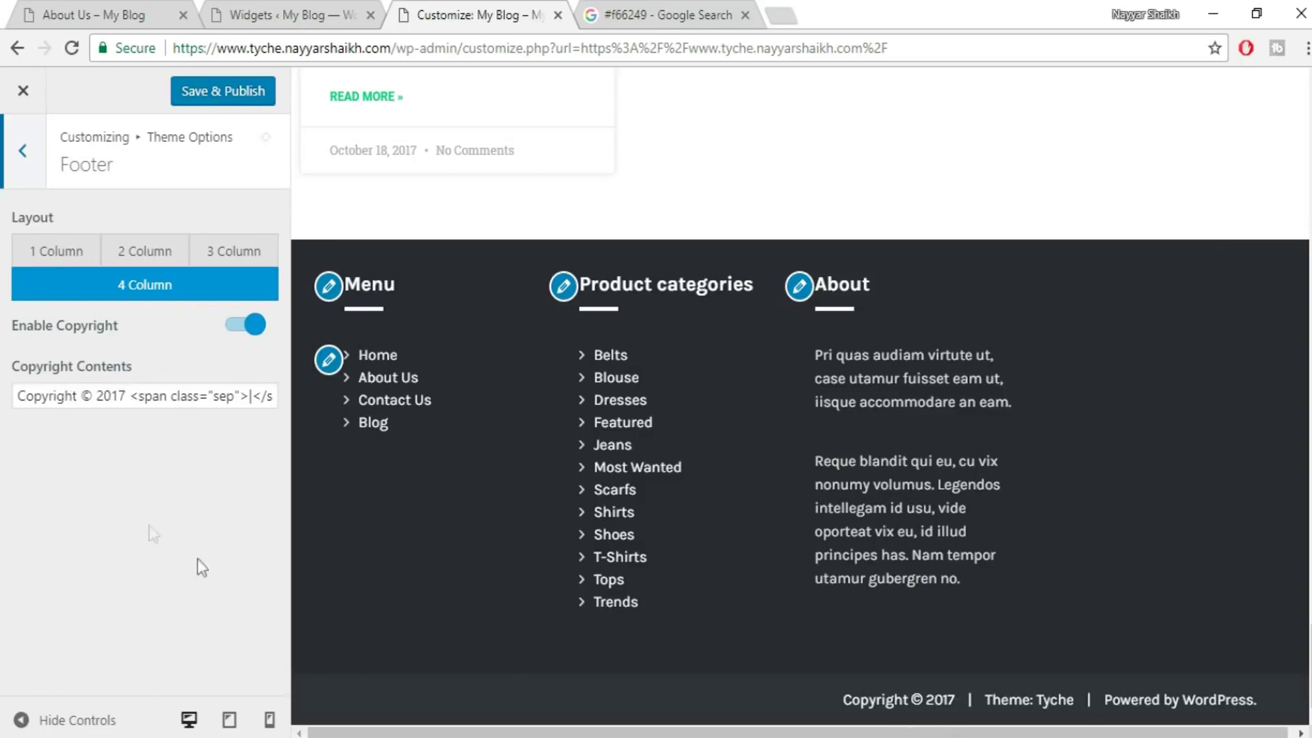
{"action": "left_click_drag", "start_coordinate": [118, 394], "coordinate": [126, 398]}
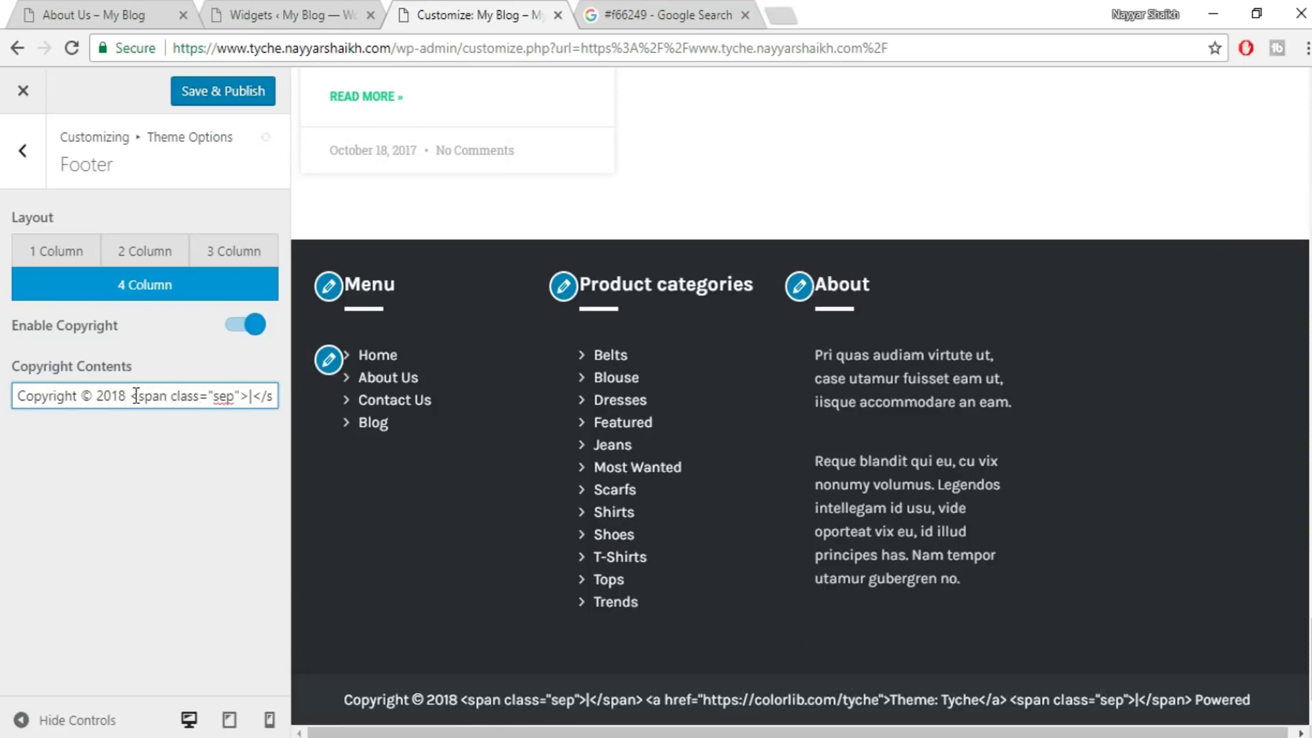
{"action": "left_click_drag", "start_coordinate": [179, 396], "coordinate": [1148, 401]}
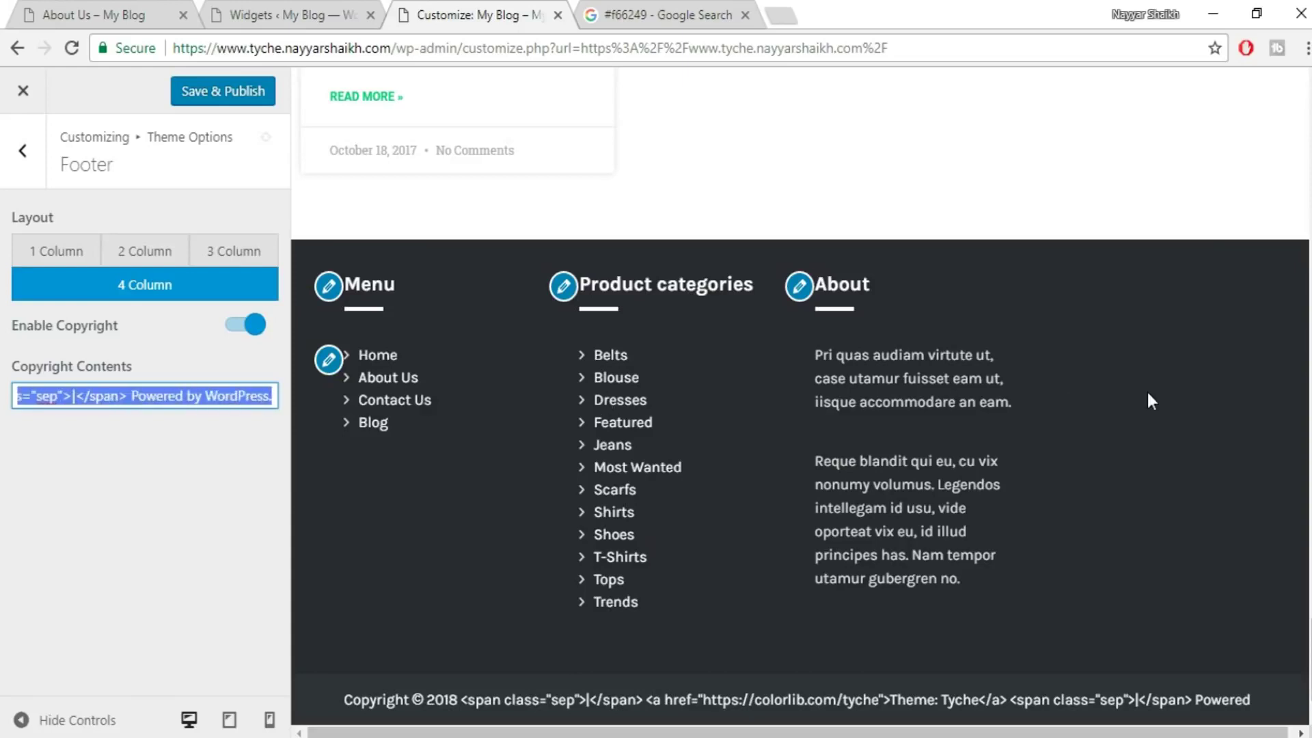
{"action": "key", "text": "BackSpace"}
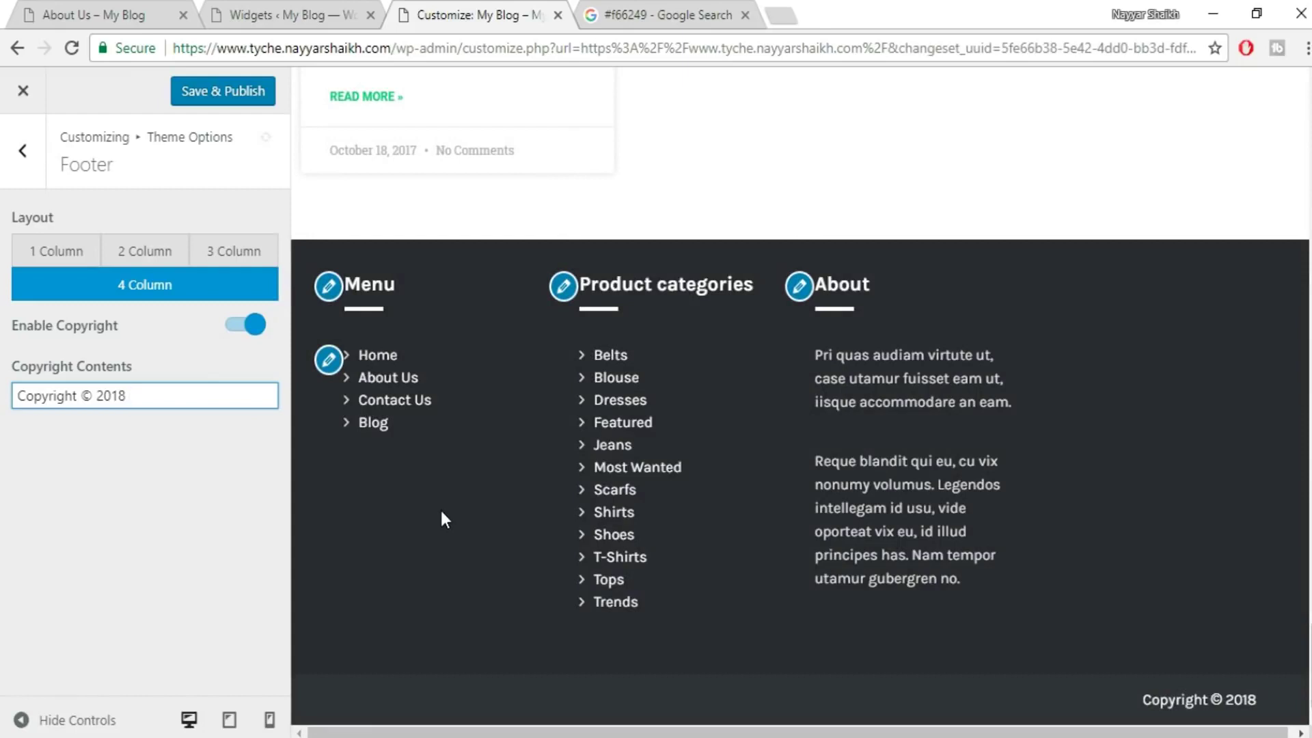
{"action": "type", "text": "Ma"}
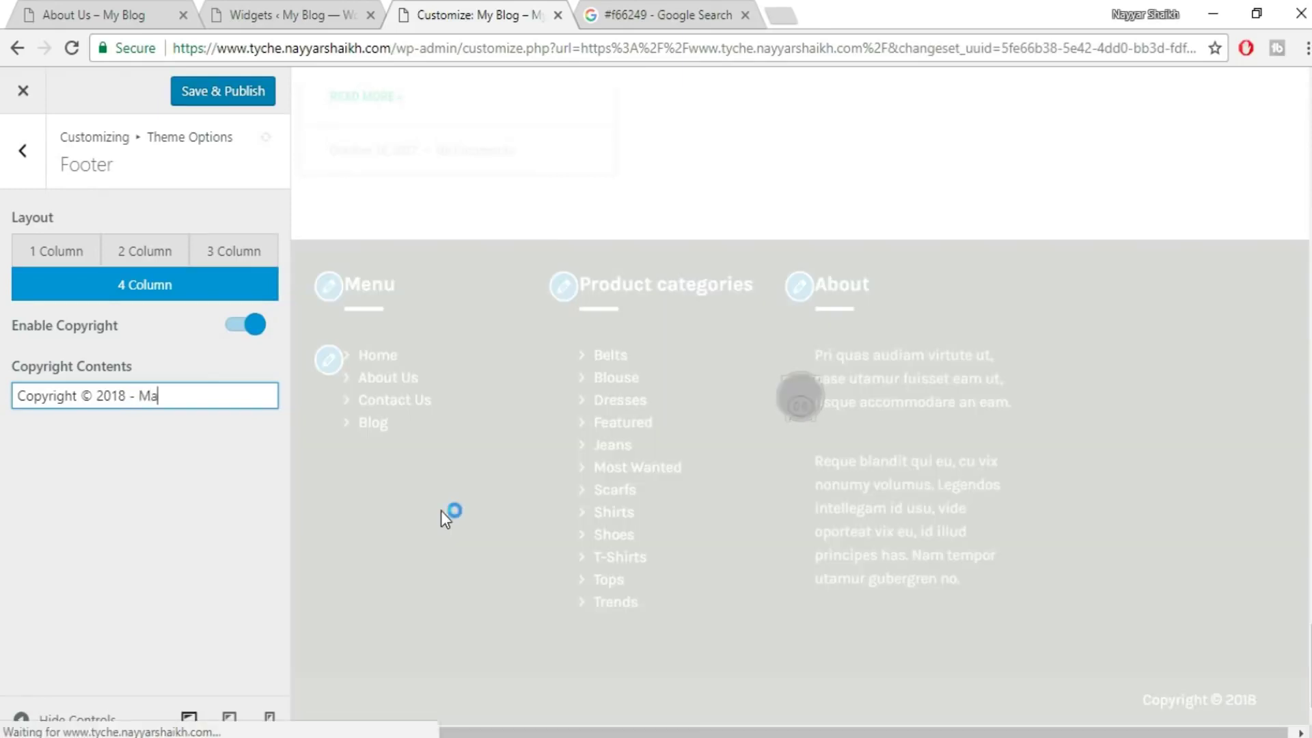
{"action": "type", "text": "de by Nayyar "}
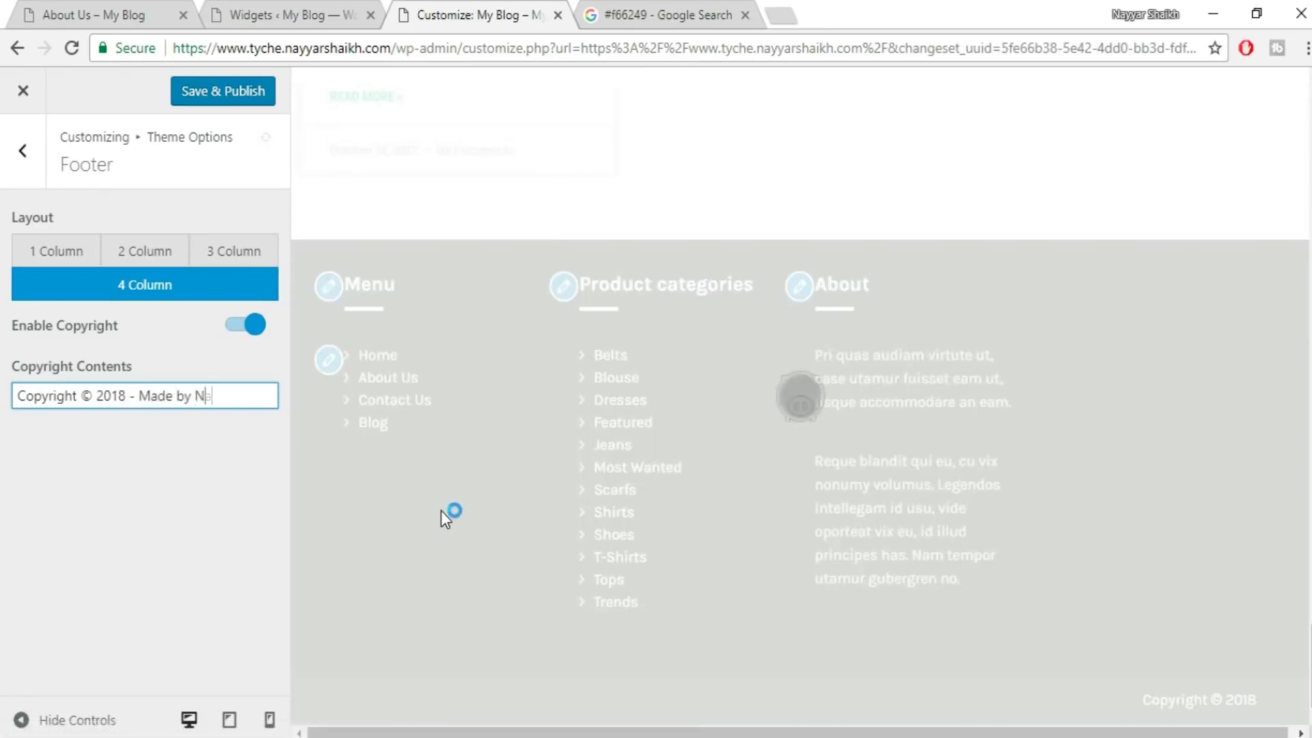
{"action": "type", "text": "Shaikh"}
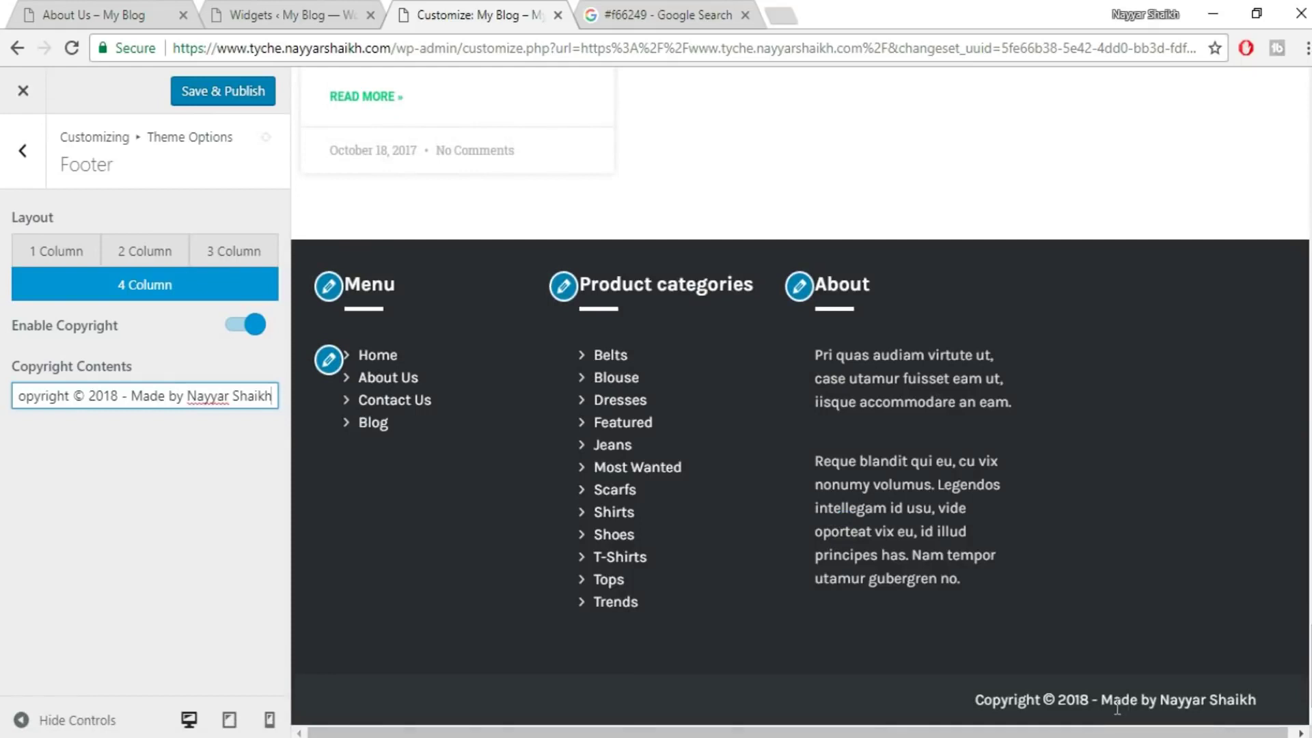
{"action": "left_click", "coordinate": [251, 91]}
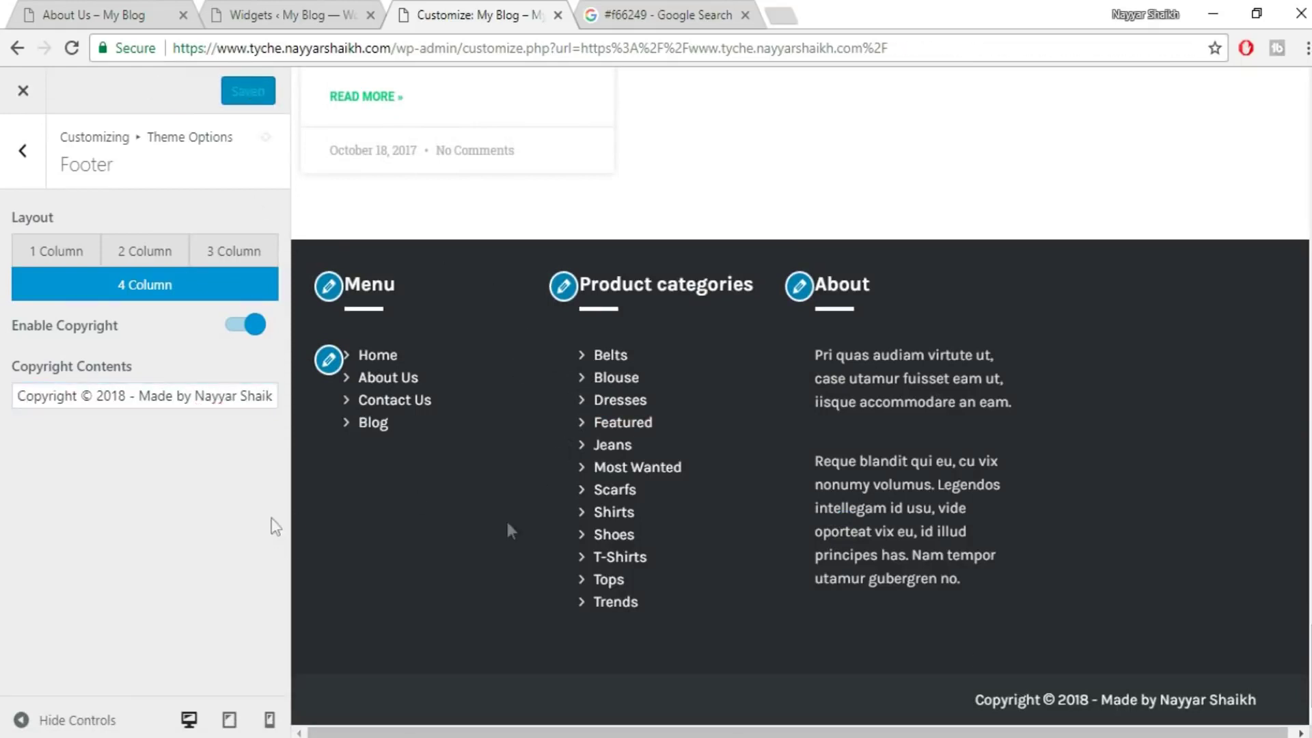
{"action": "scroll", "coordinate": [1273, 177], "scroll_direction": "up", "scroll_amount": 20}
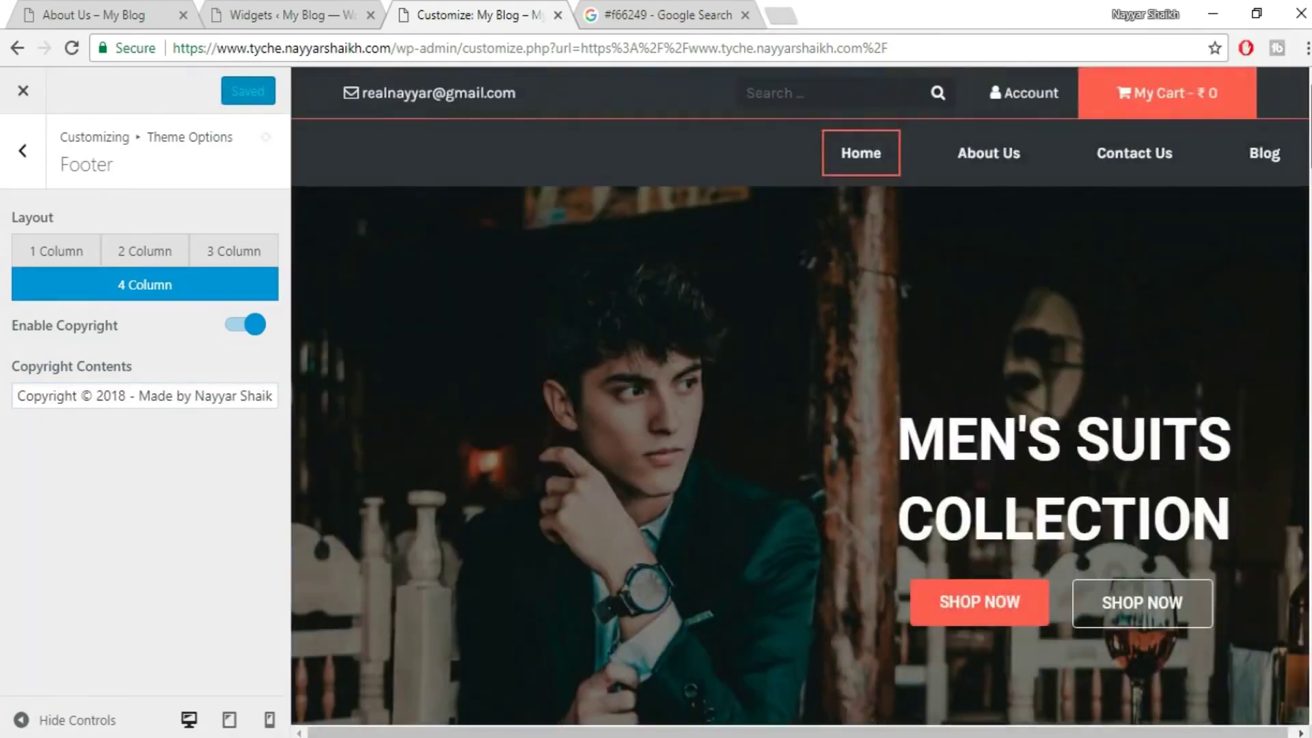